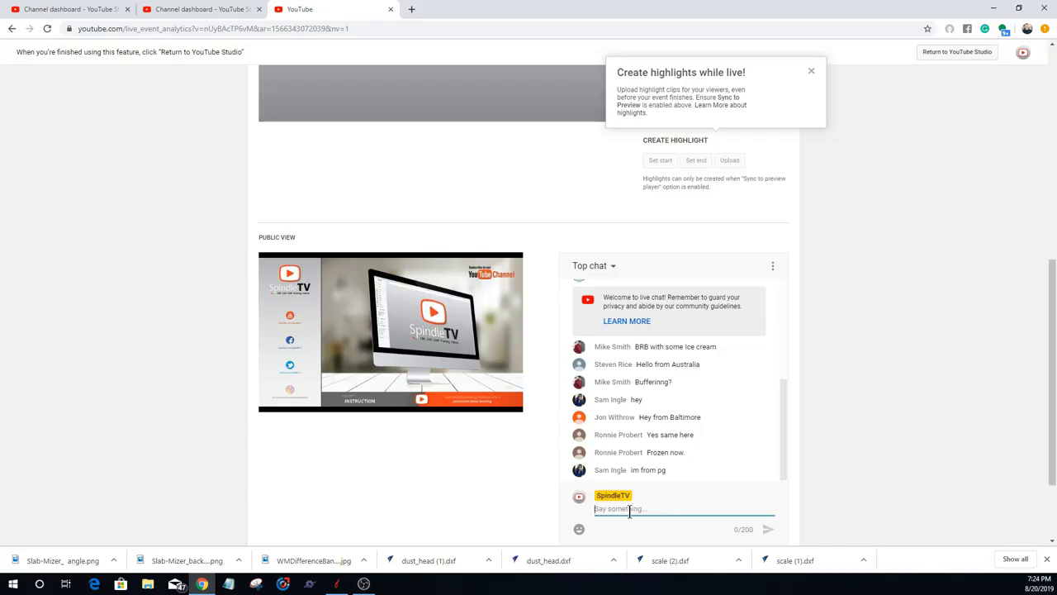
Step: Dismiss the welcome screen to start a new untitled SketchUp model
text(Ok)
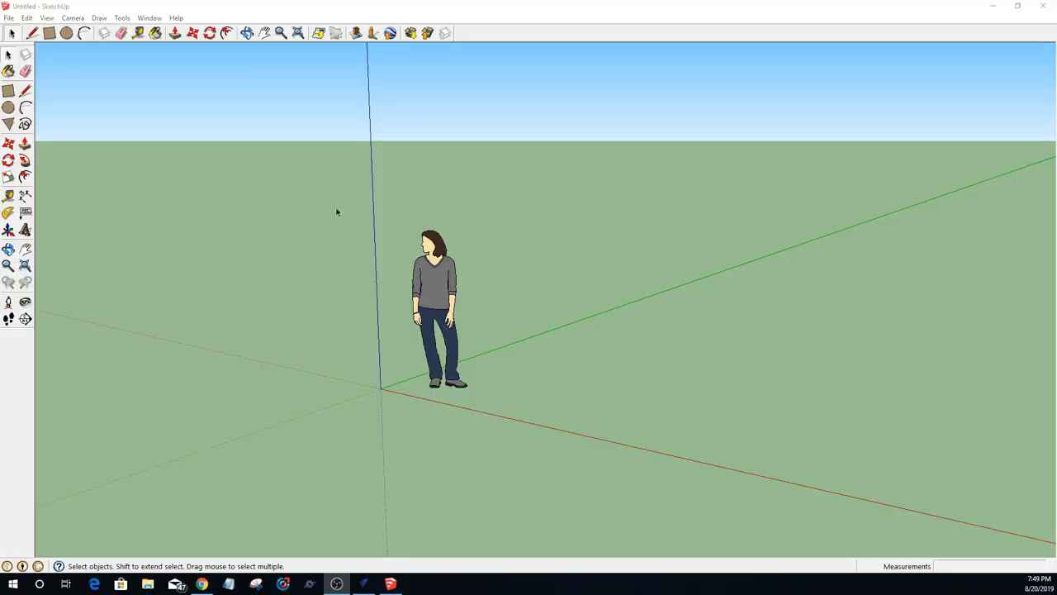
Step: Delete the default person figure and apply the white Engineering style from Window > Styles
drag(337, 197, 570, 430)
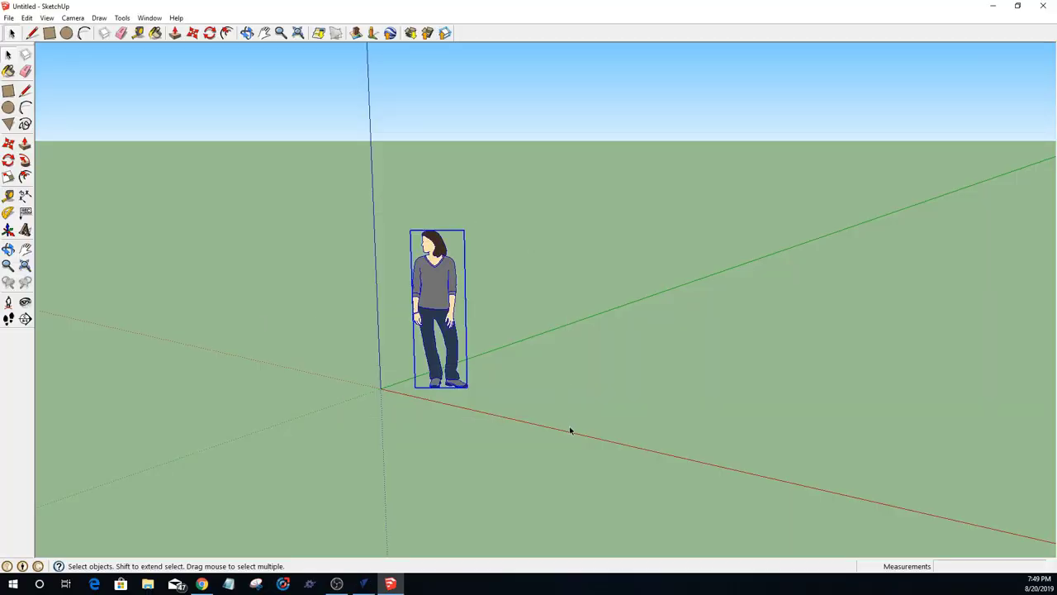
key(Delete)
click(150, 17)
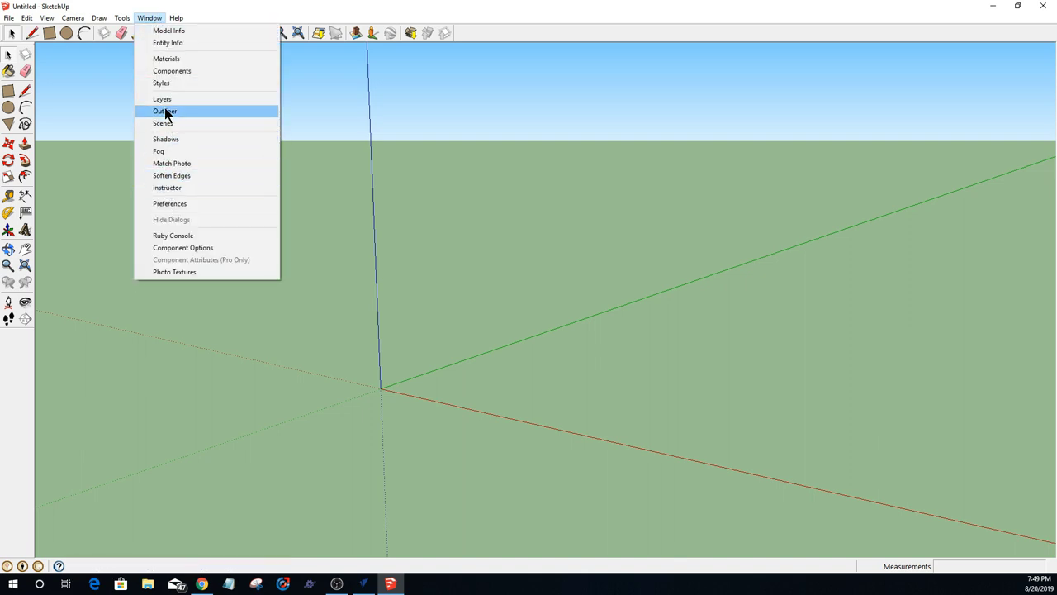
click(163, 85)
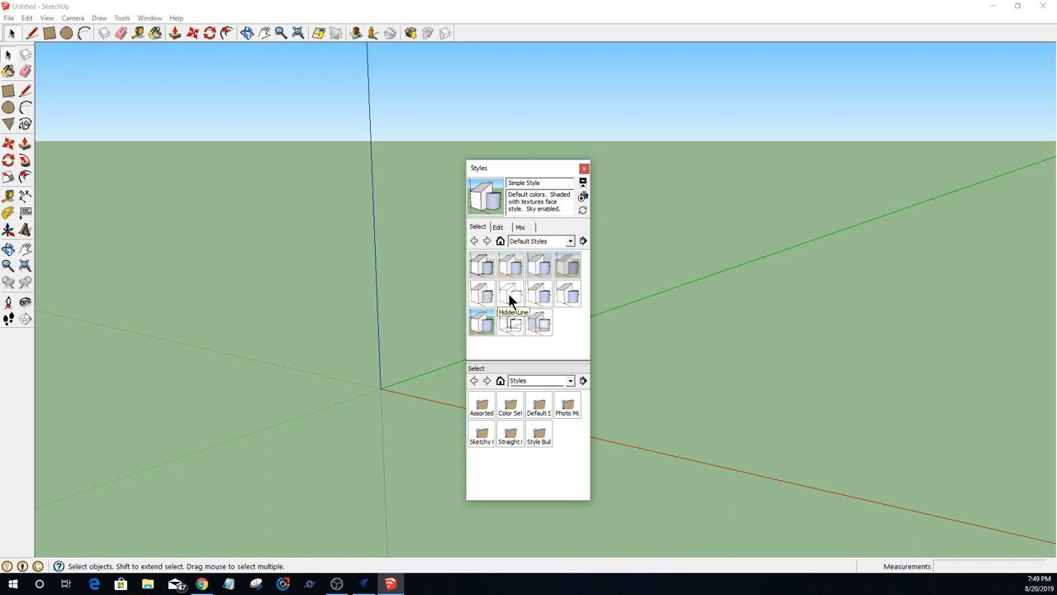
click(486, 296)
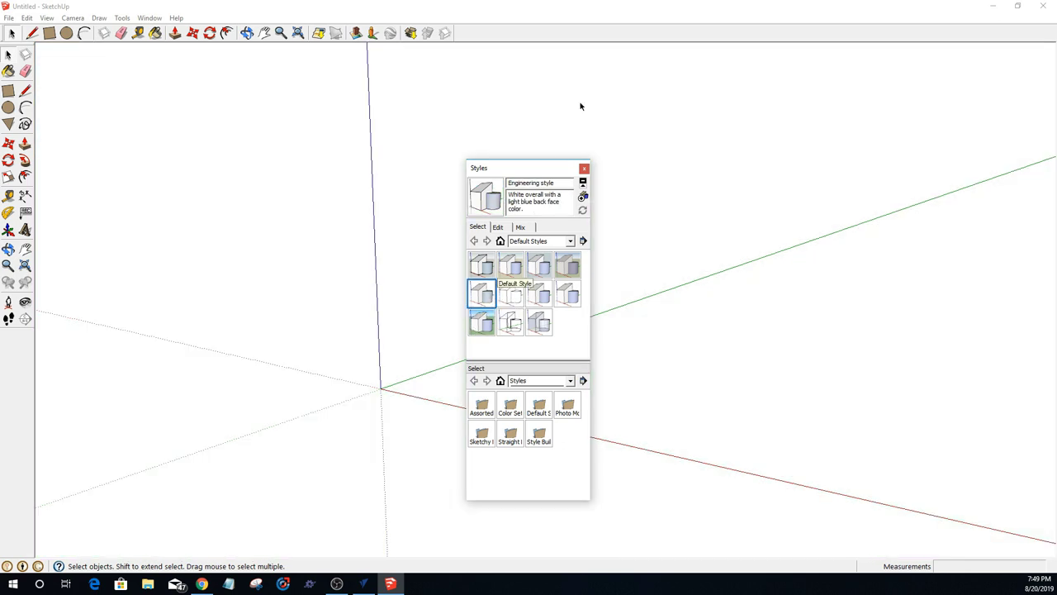
click(584, 169)
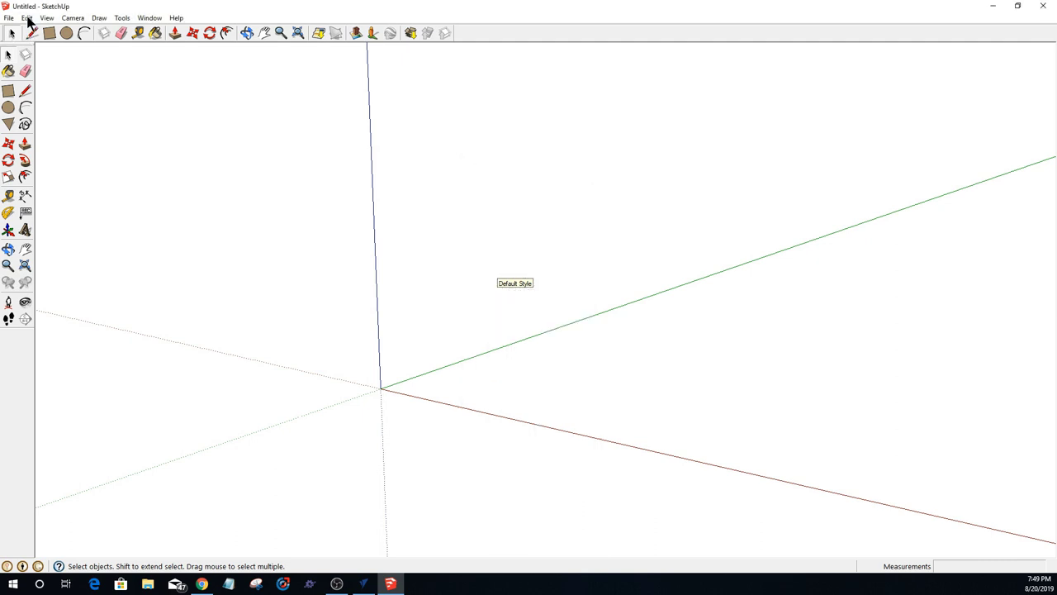
Step: Orbit and zoom the view around the empty model's three axes
drag(359, 271, 375, 328)
drag(525, 456, 326, 333)
scroll(469, 328, down, 1)
scroll(470, 328, down, 3)
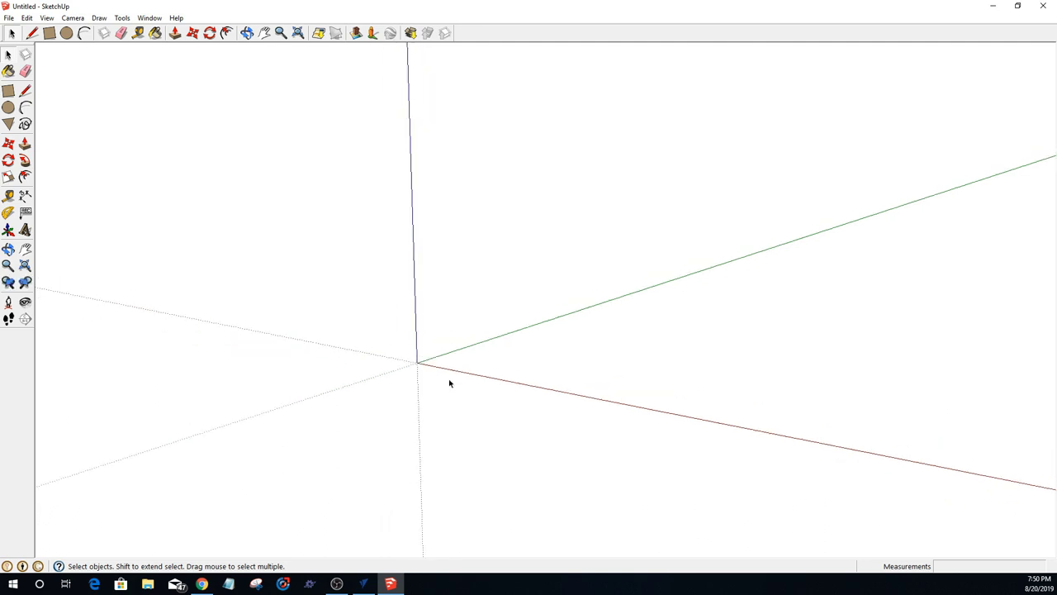
middle_drag(442, 402, 484, 454)
scroll(373, 363, down, 4)
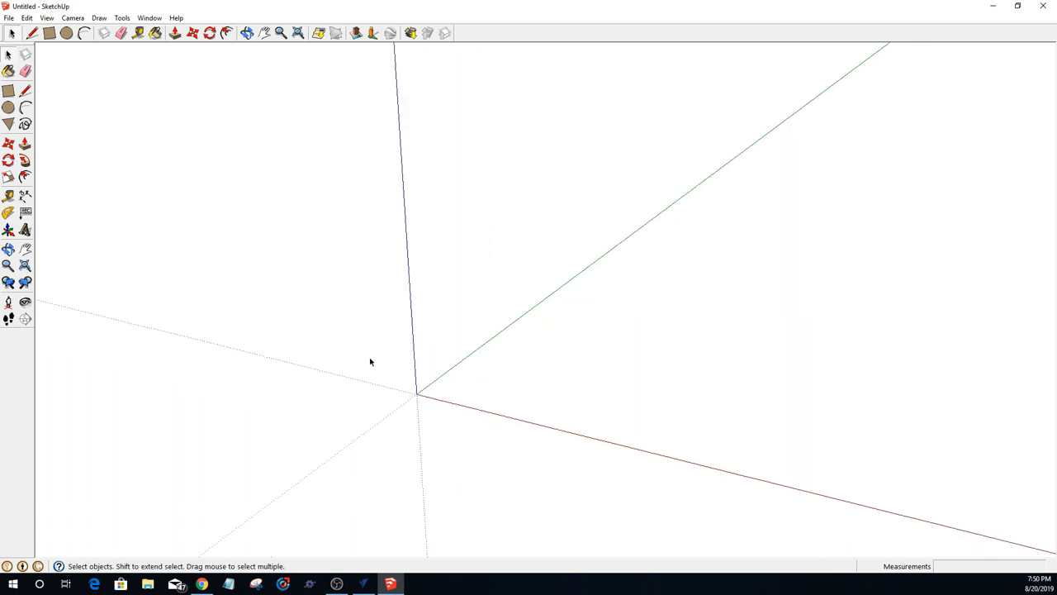
scroll(437, 410, down, 5)
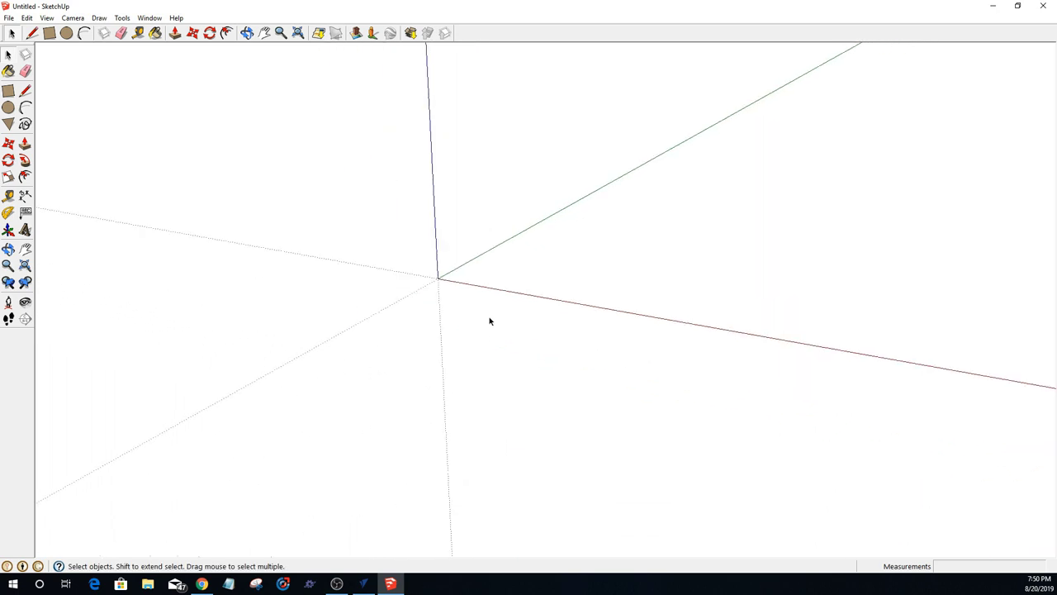
mouse_move(386, 299)
middle_down()
mouse_move(427, 387)
mouse_move(346, 271)
mouse_move(395, 322)
mouse_move(368, 306)
middle_up()
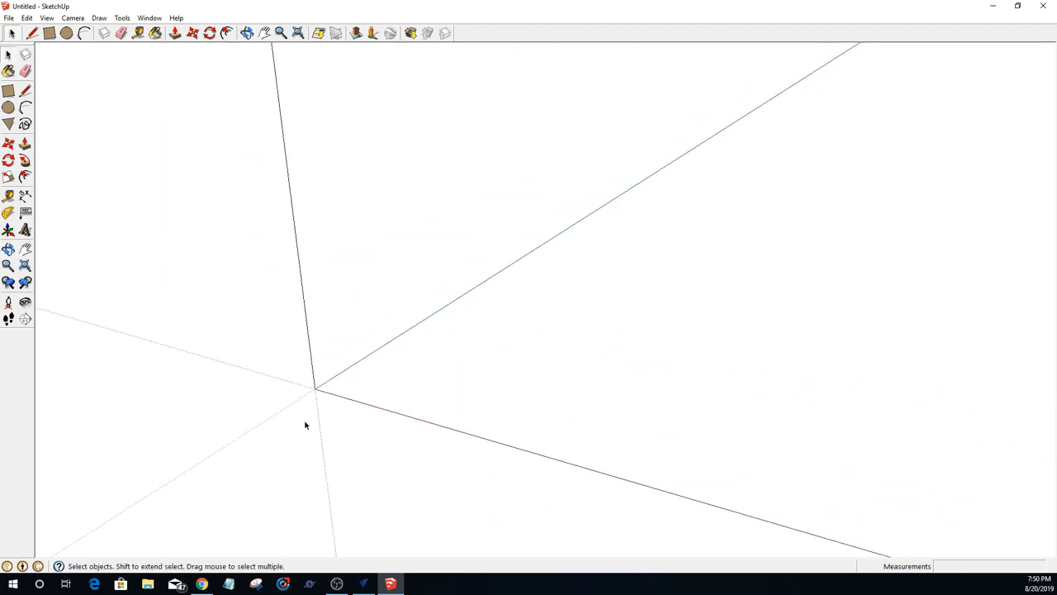
Step: Draw a trial rectangle from the origin, then undo it
click(48, 33)
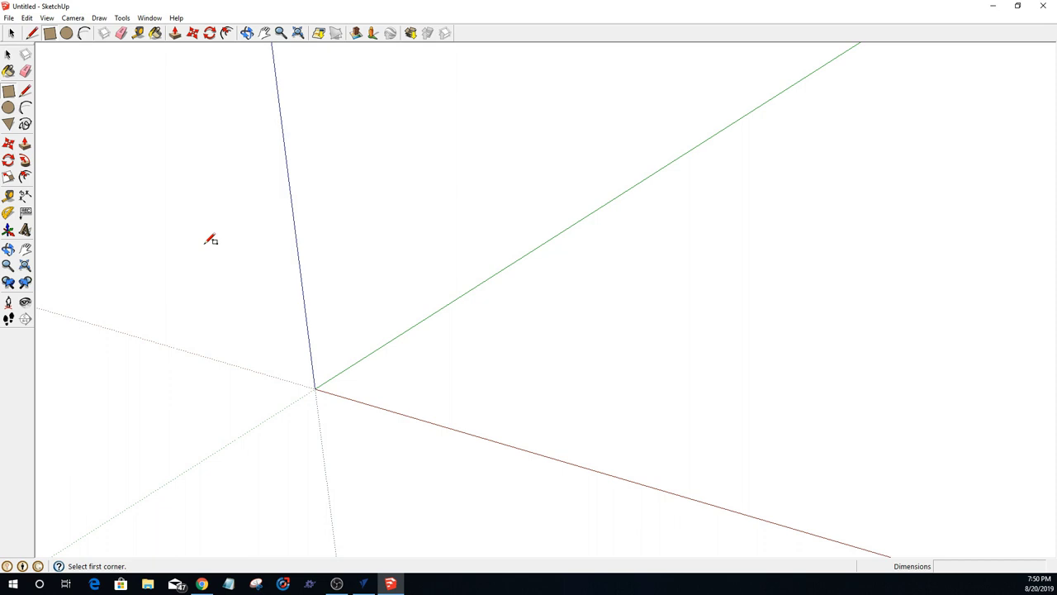
click(315, 386)
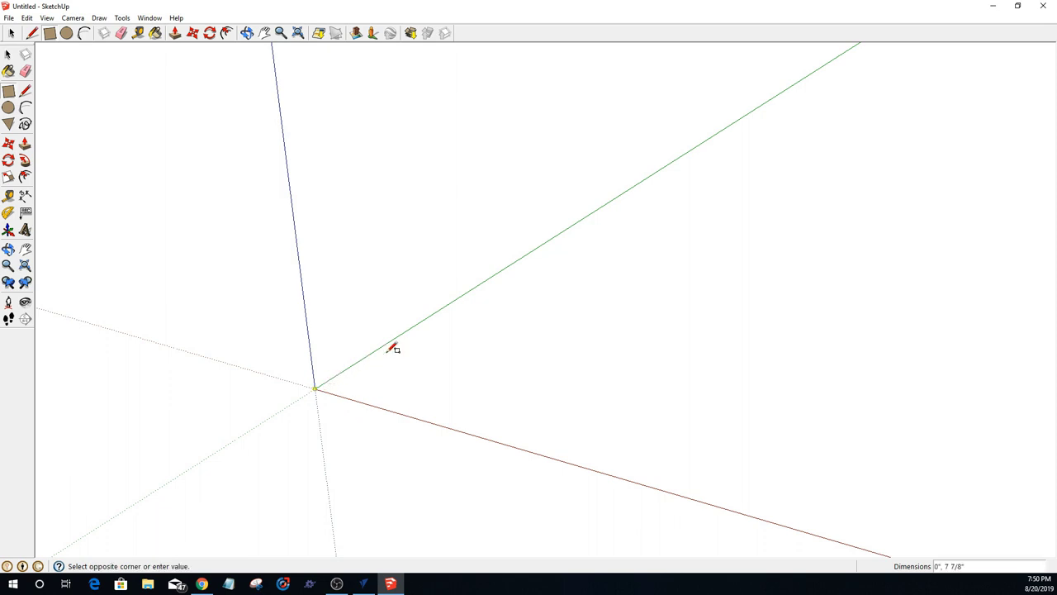
click(484, 364)
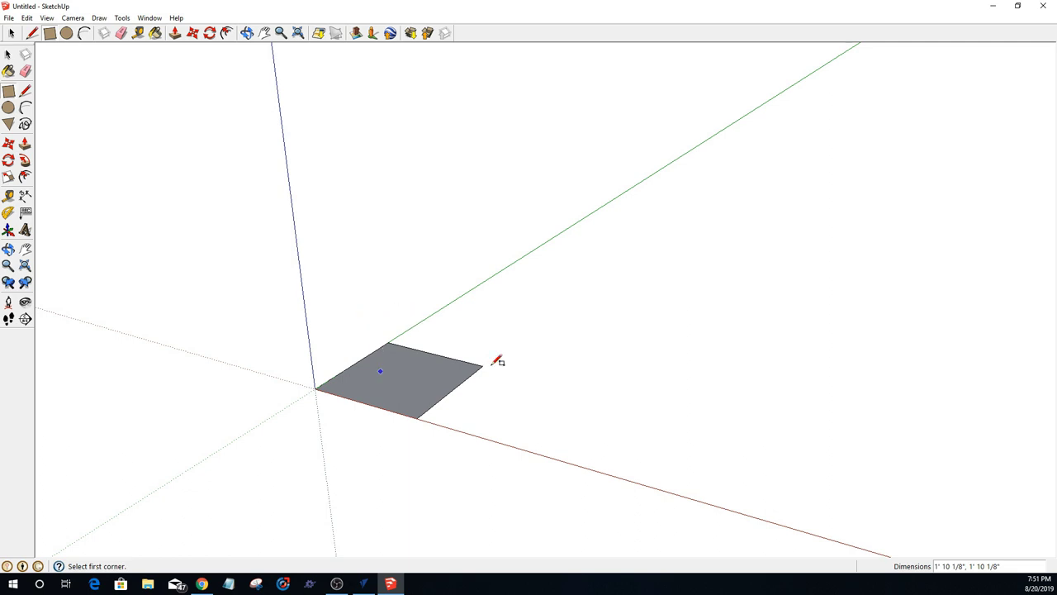
click(27, 17)
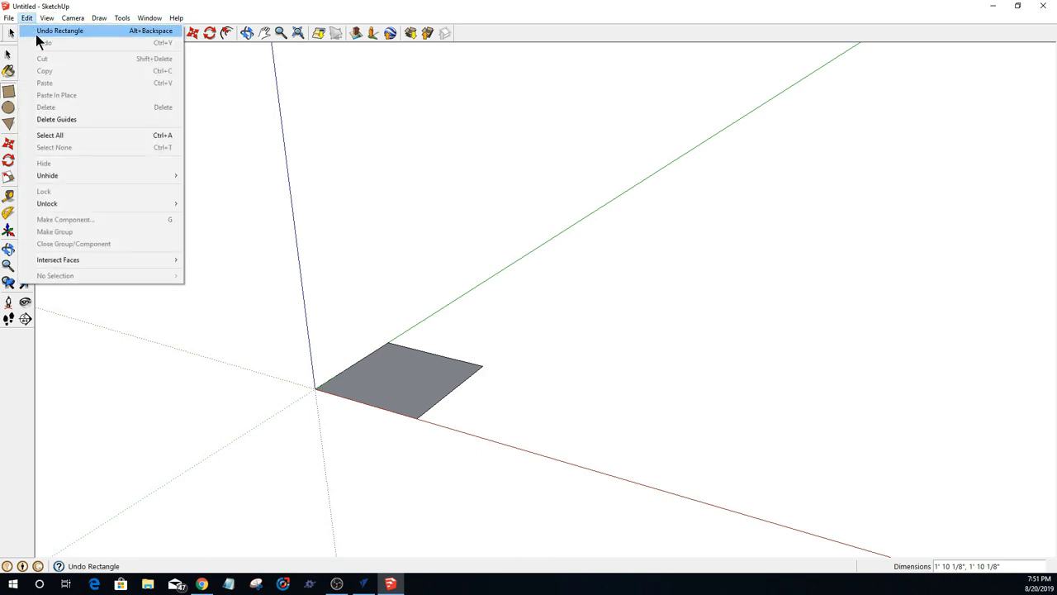
click(36, 34)
Step: Redraw the rectangle from the origin at exactly 23 by 16
click(316, 387)
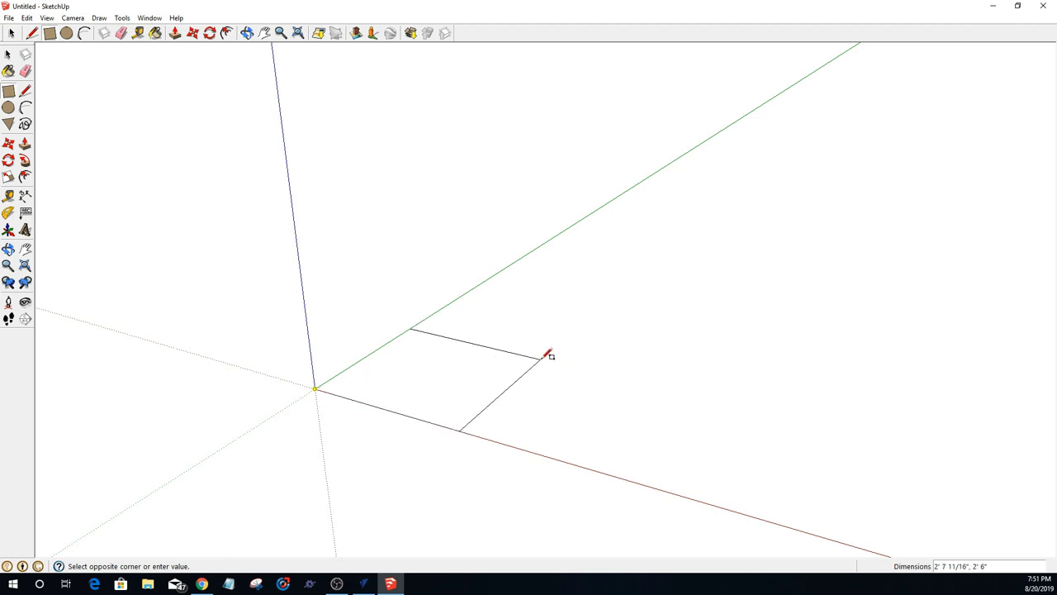
text(23,16)
key(Return)
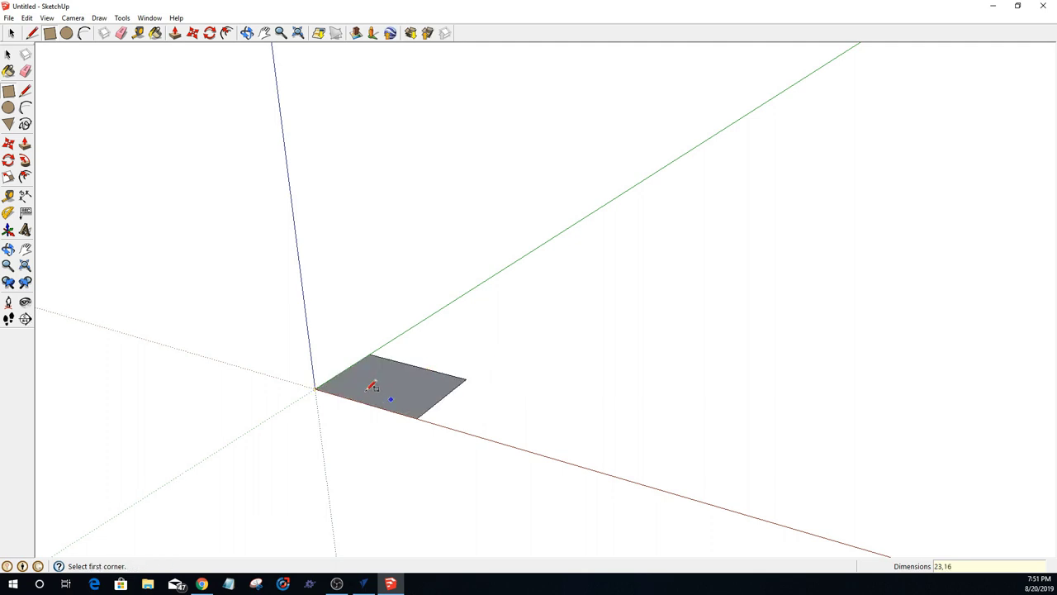
scroll(376, 386, up, 2)
scroll(338, 382, up, 2)
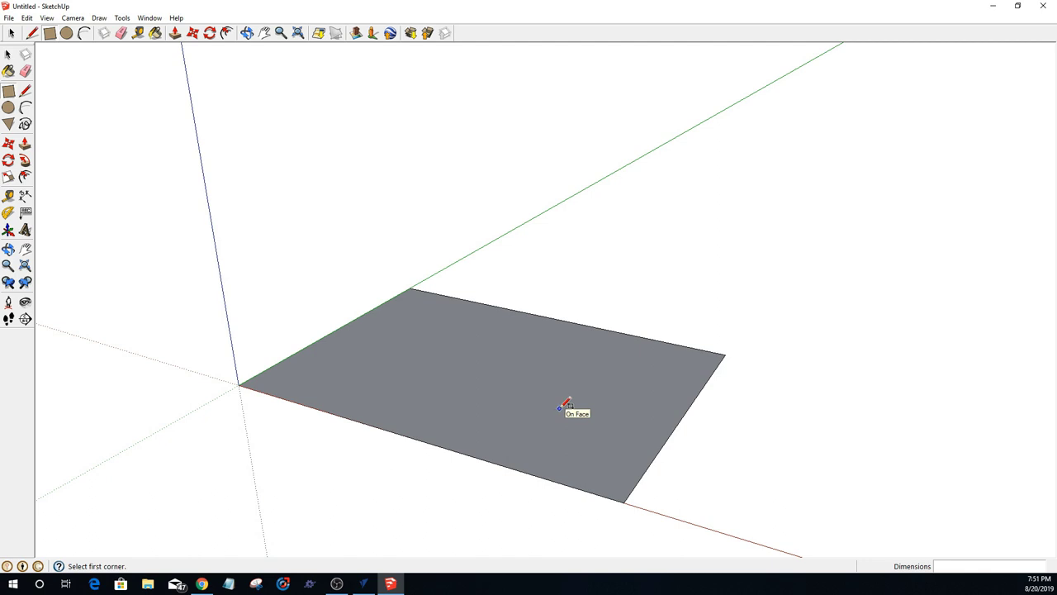
Step: Push/Pull the 23 by 16 face up .25" into a thin slab base
key(p)
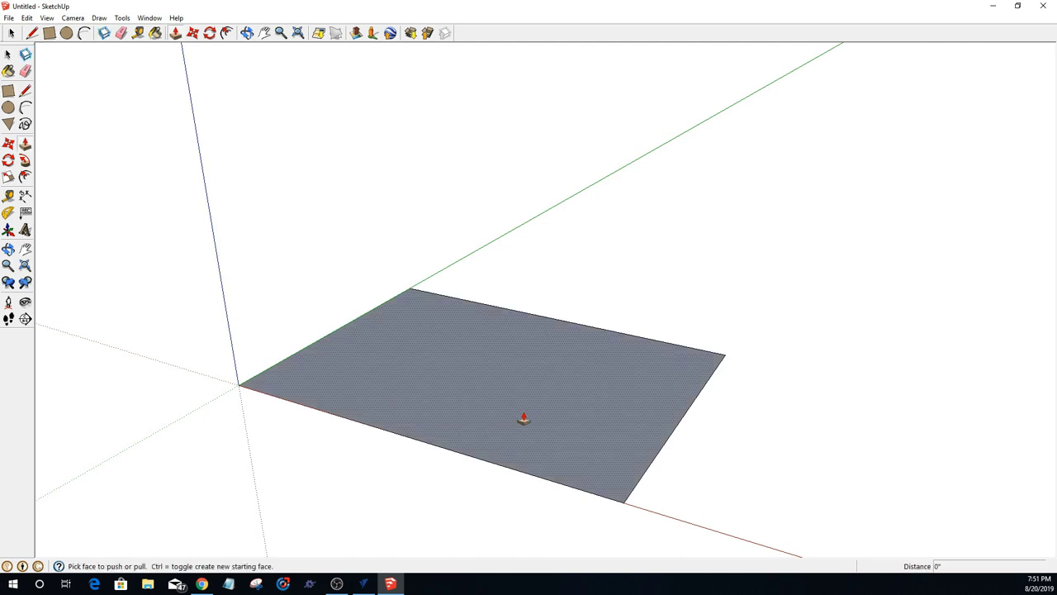
drag(524, 418, 519, 397)
text(.)
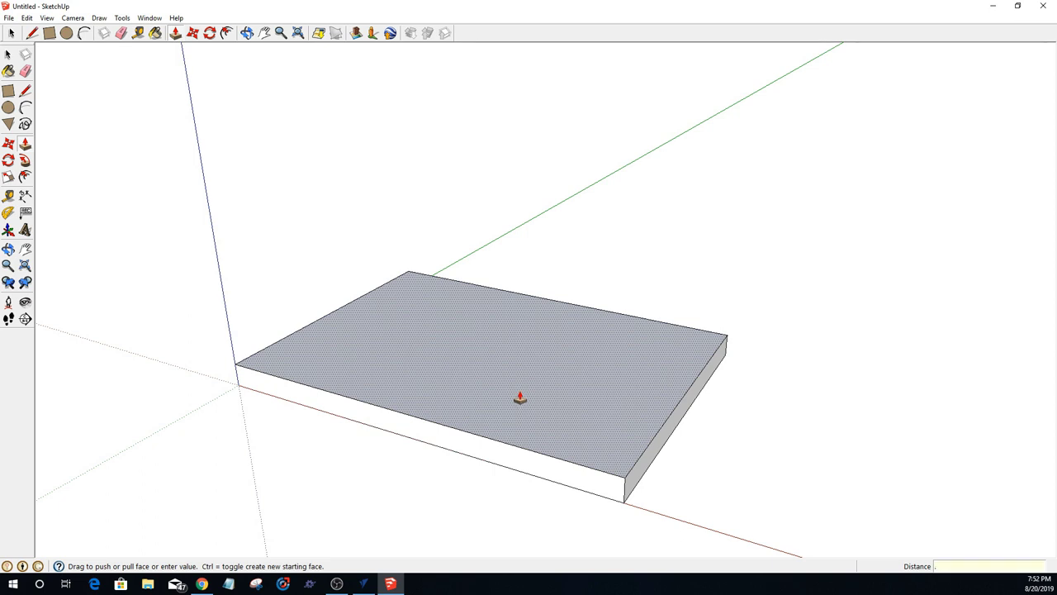
text(.25)
key(Return)
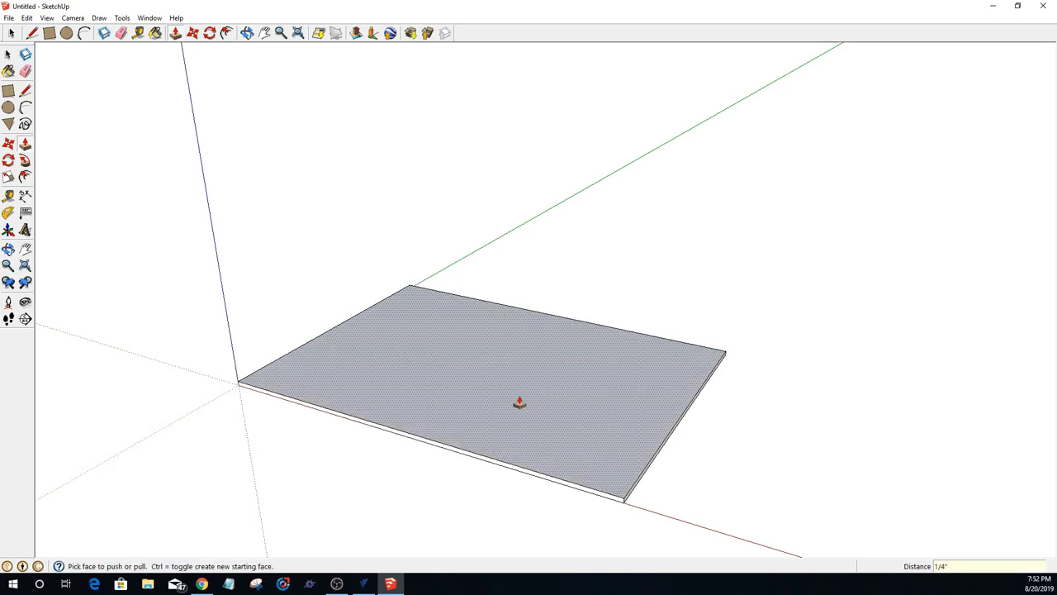
key(space)
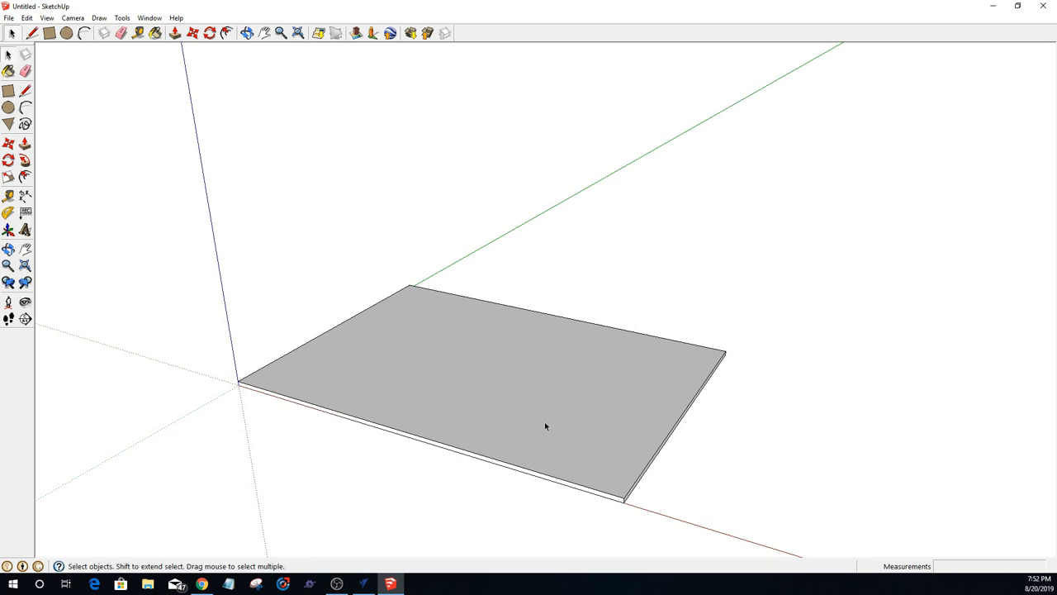
scroll(651, 470, up, 4)
scroll(646, 455, down, 2)
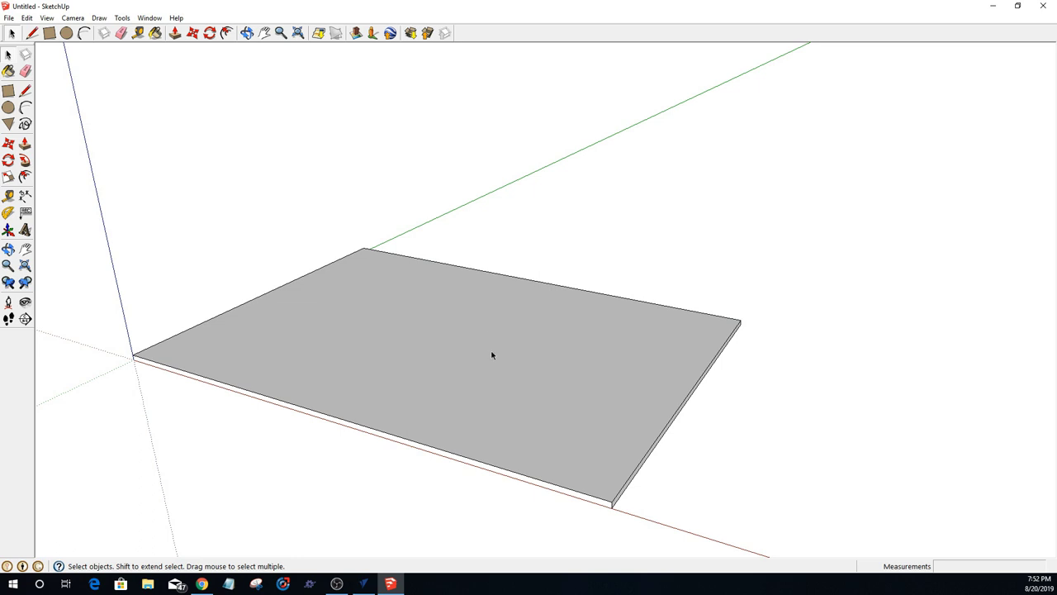
Step: Draw a narrow rectangle strip along the slab's far short edge
click(49, 33)
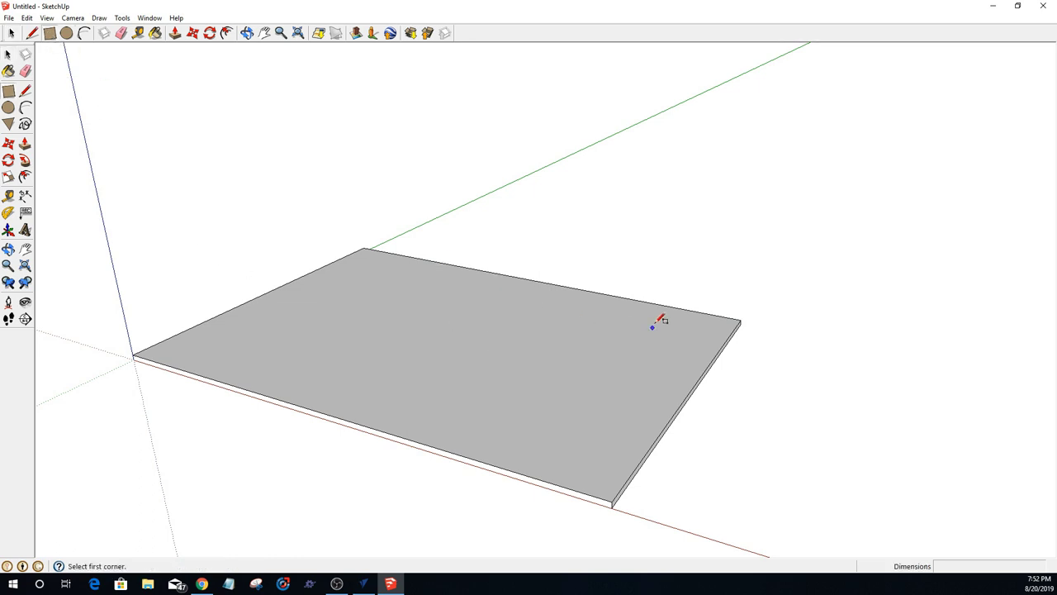
click(740, 318)
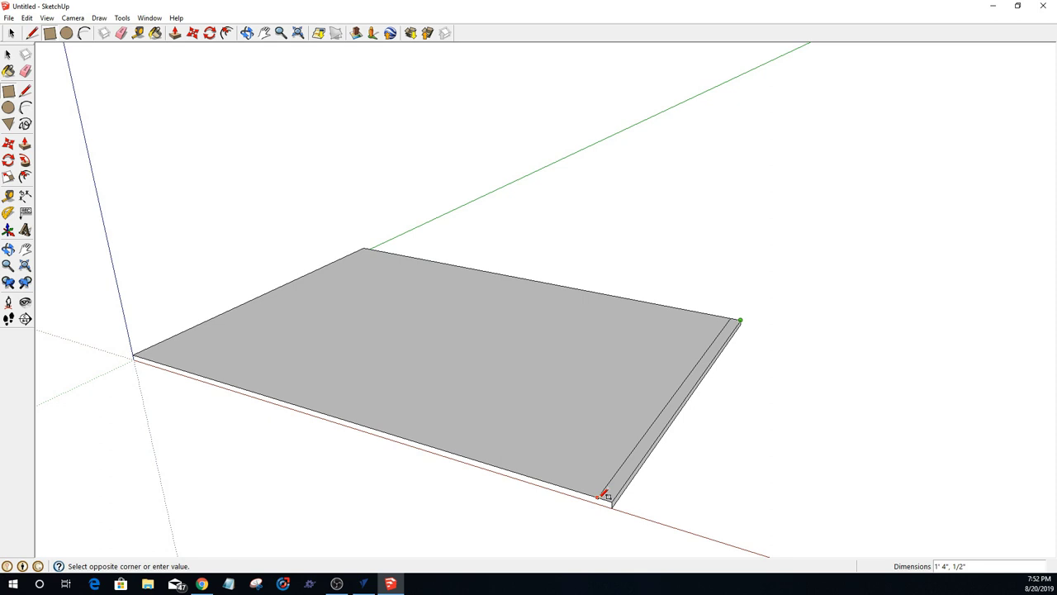
click(600, 495)
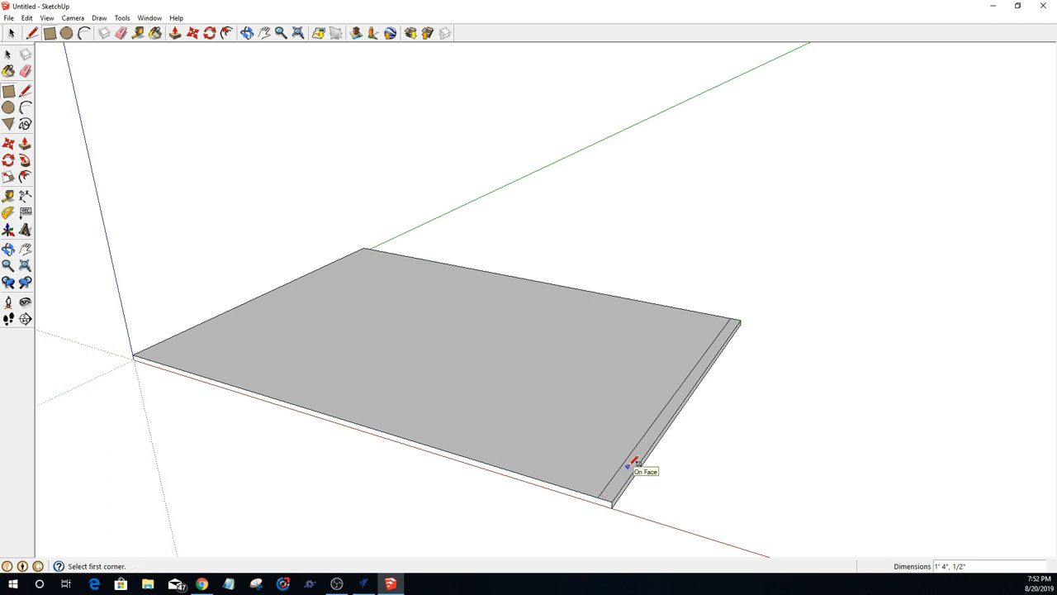
Step: Push/Pull the edge strip up 2.5" into an end wall
key(p)
drag(627, 471, 632, 423)
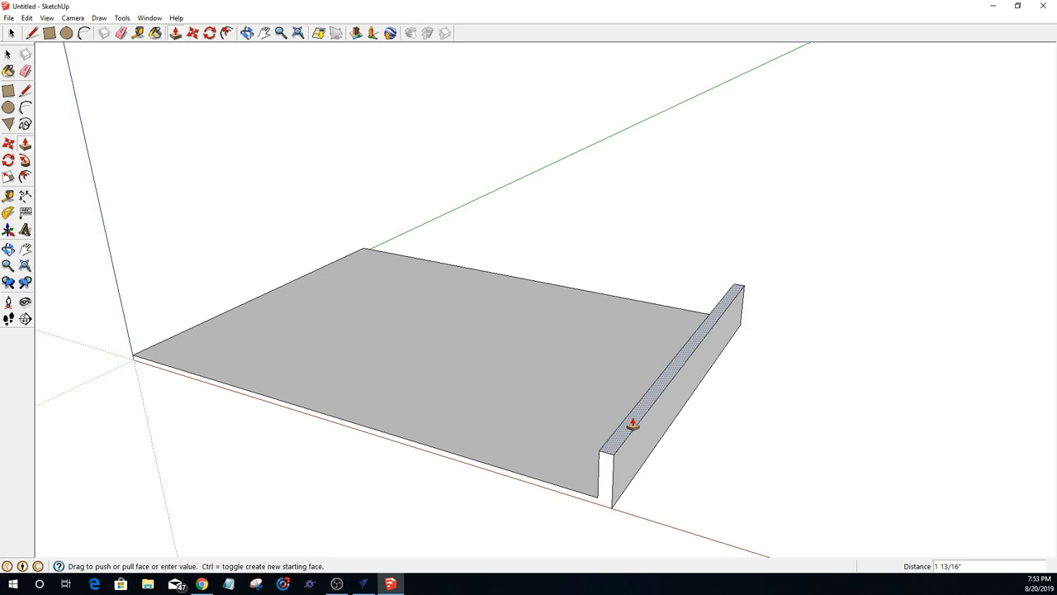
drag(633, 424, 634, 415)
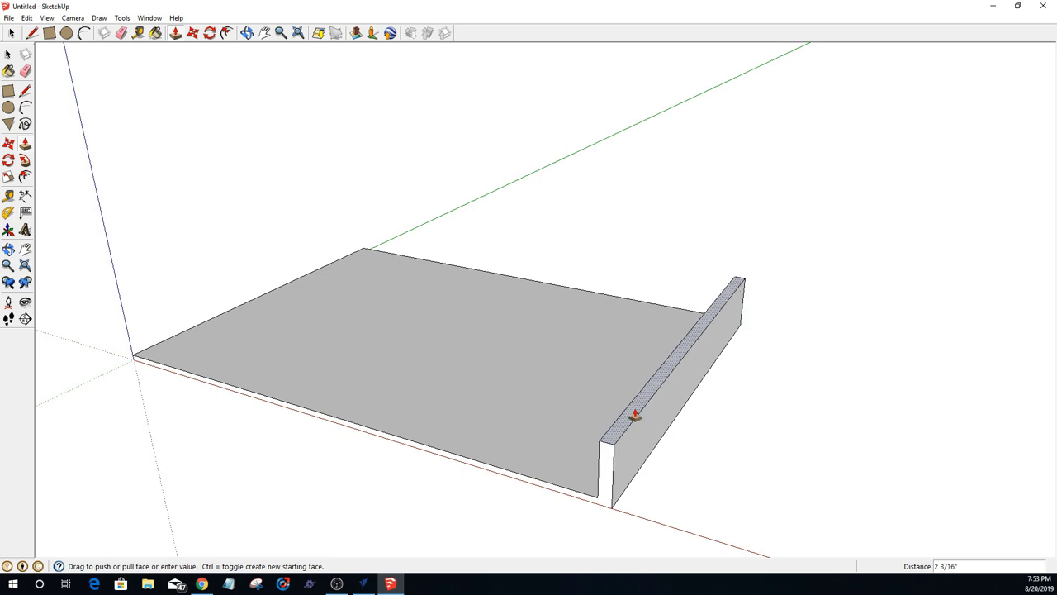
text(2.5)
key(Return)
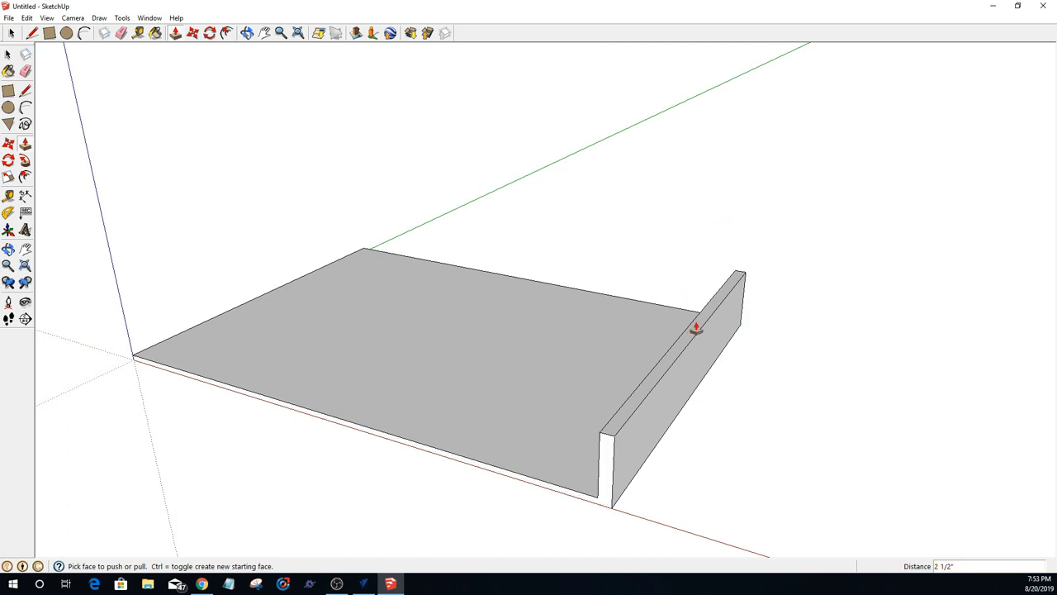
click(11, 34)
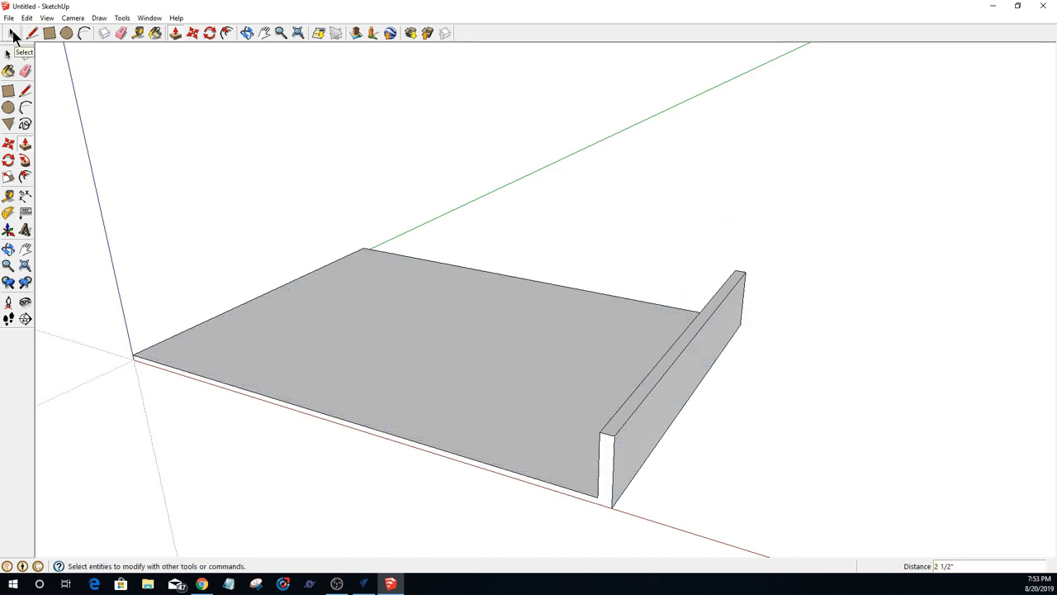
key(p)
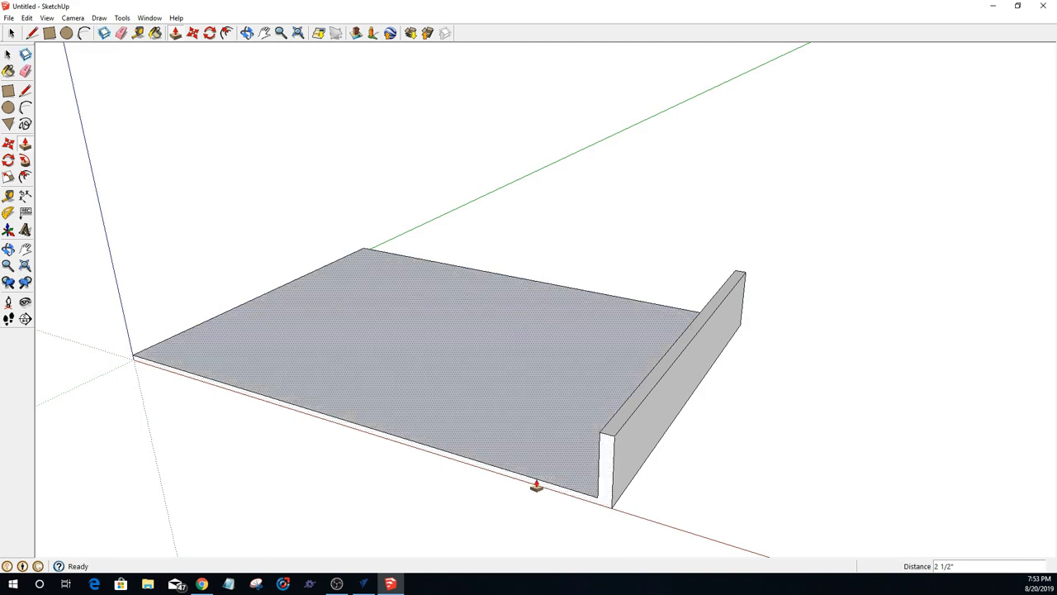
Step: Undo the end wall and strip, then draw a separate .5 by 16 rectangle on the red axis
key(ctrl+z)
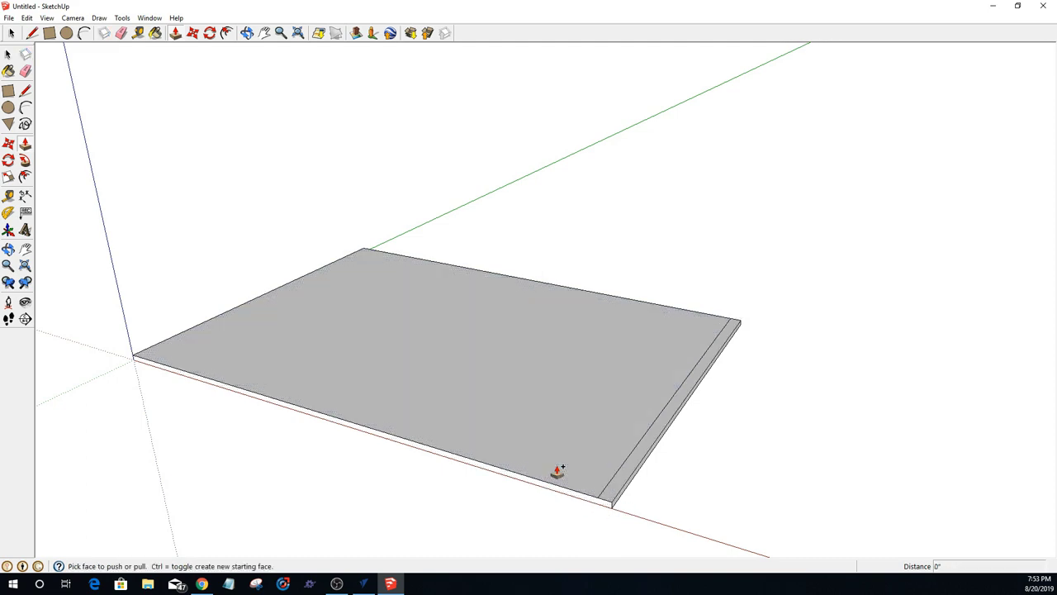
key(ctrl+z)
click(48, 33)
scroll(534, 415, down, 3)
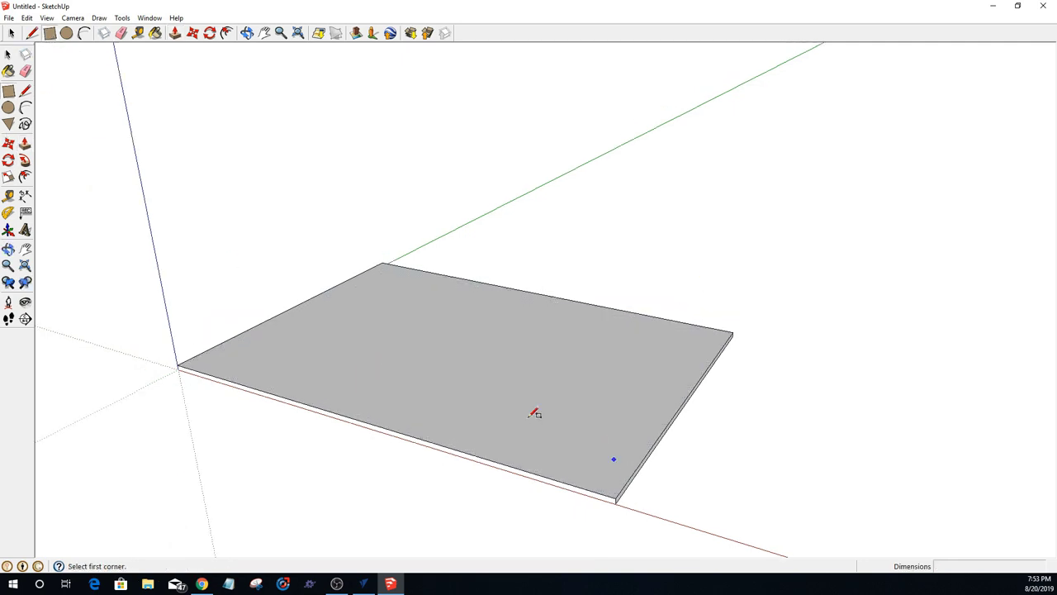
scroll(672, 501, up, 3)
scroll(574, 470, up, 3)
scroll(644, 478, down, 2)
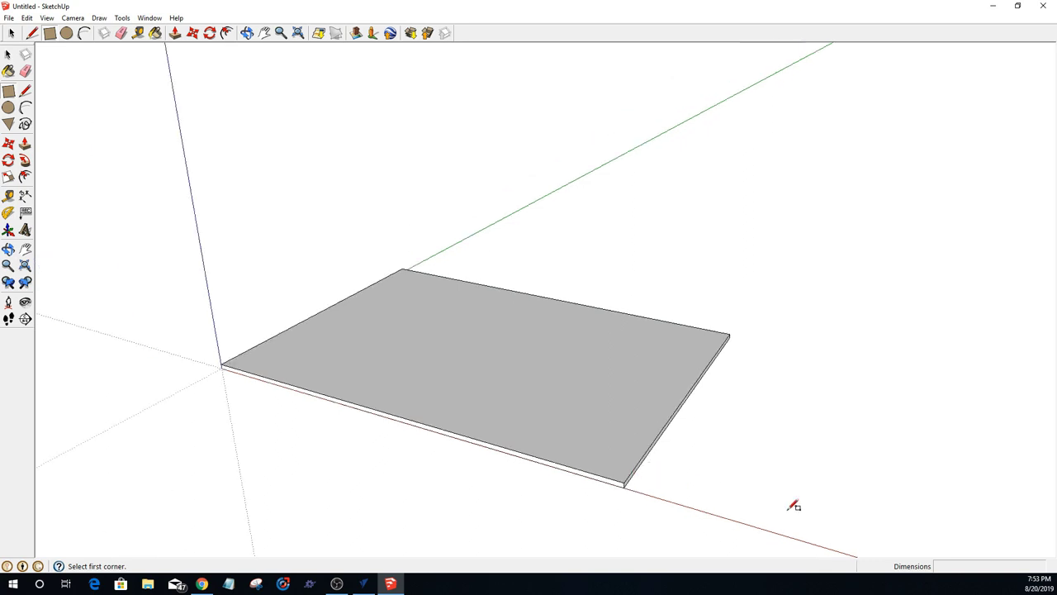
click(687, 504)
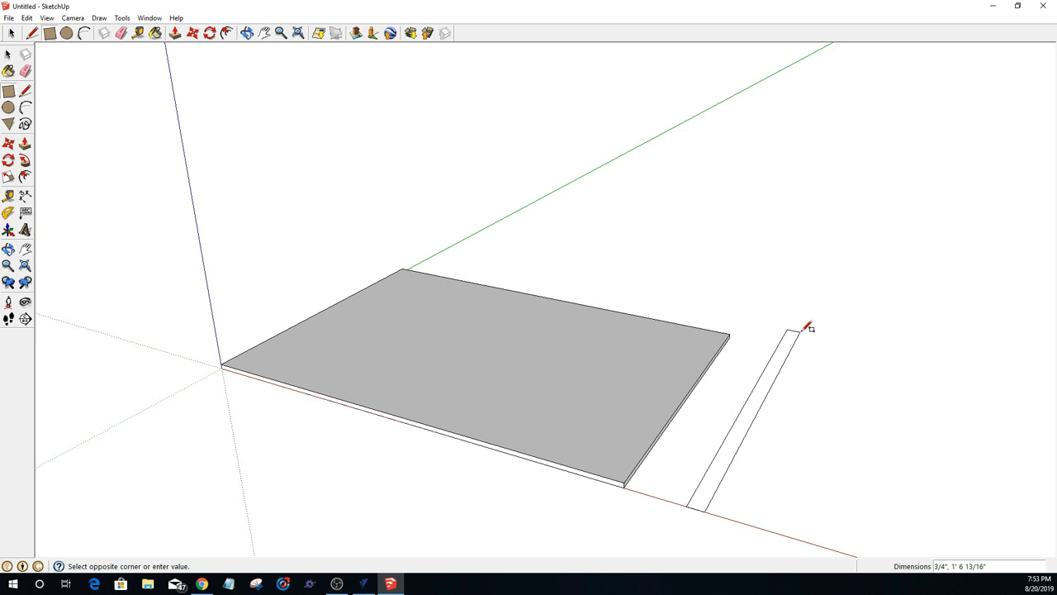
text(,2.5)
key(Return)
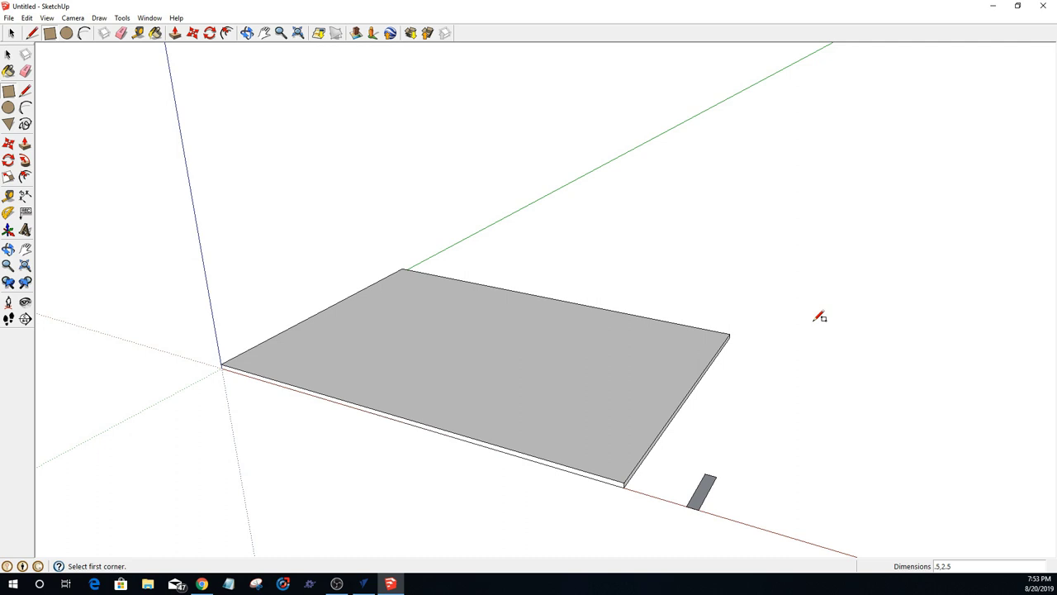
key(ctrl+z)
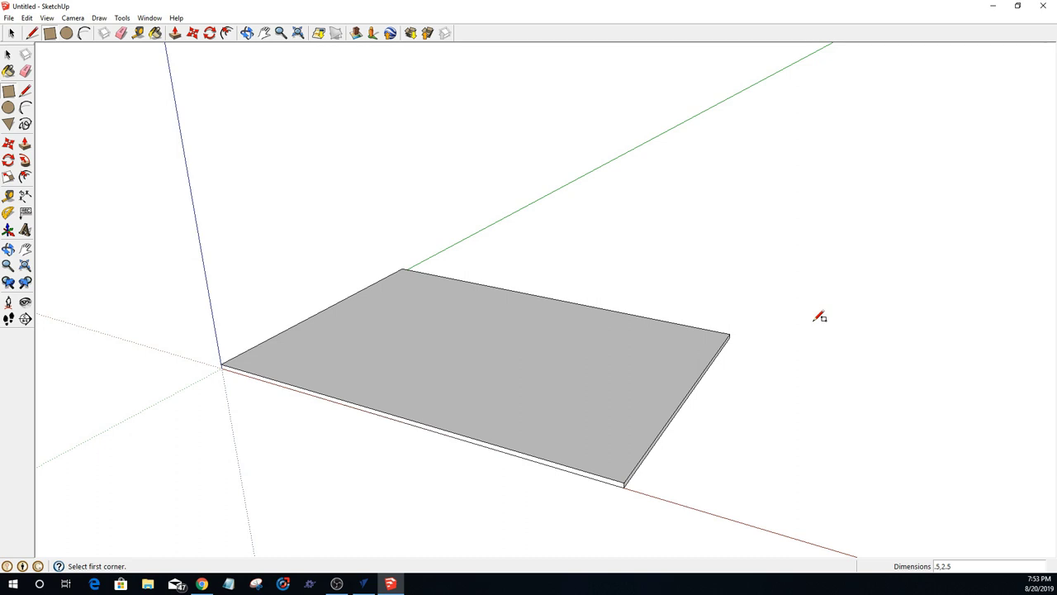
click(691, 506)
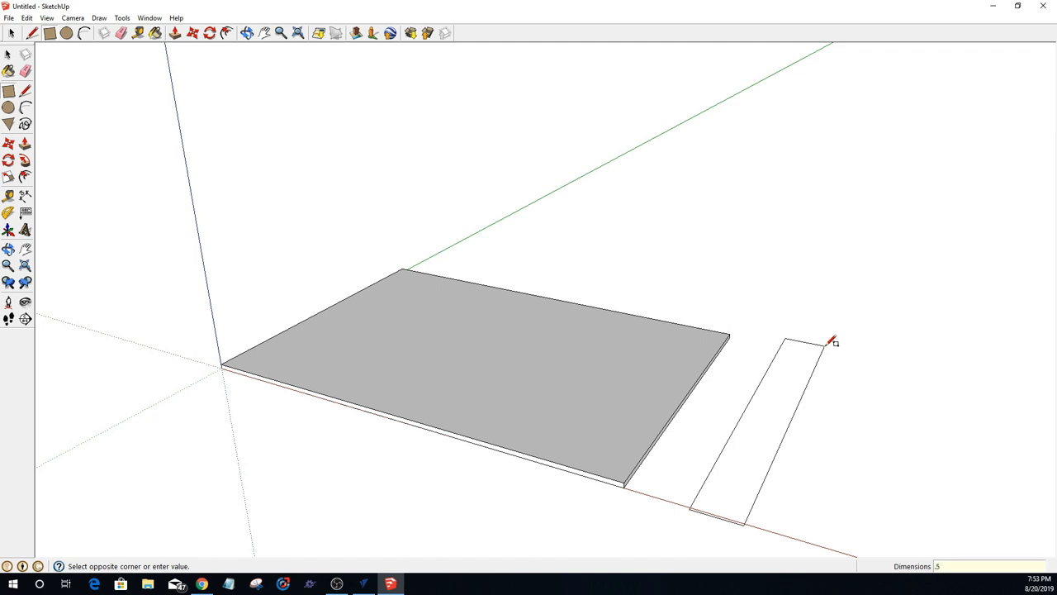
key(Return)
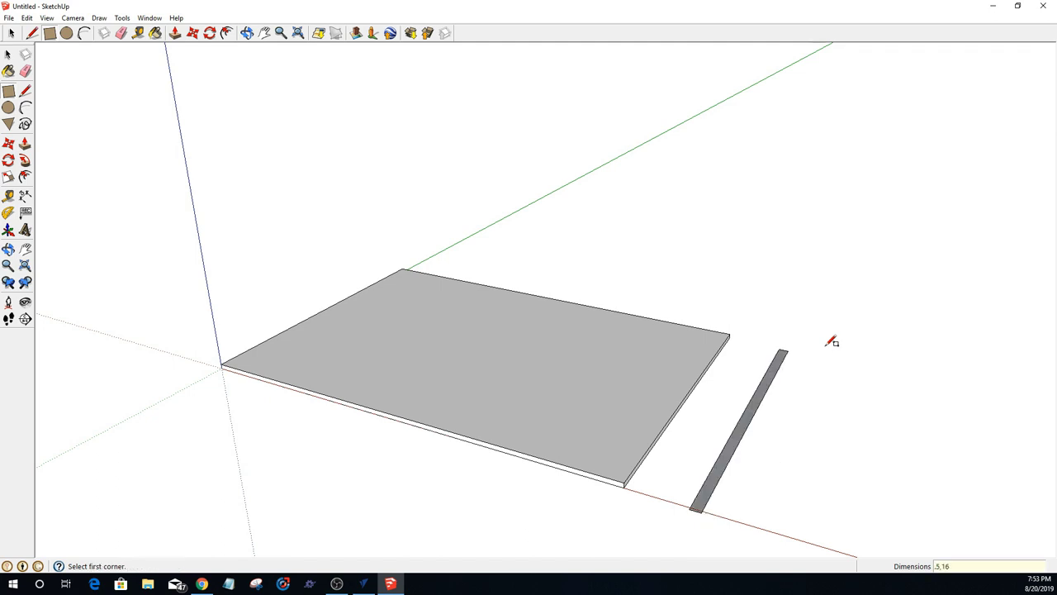
Step: Push/Pull the .5 by 16 strip up 2.5" into a standalone wall
key(p)
click(741, 438)
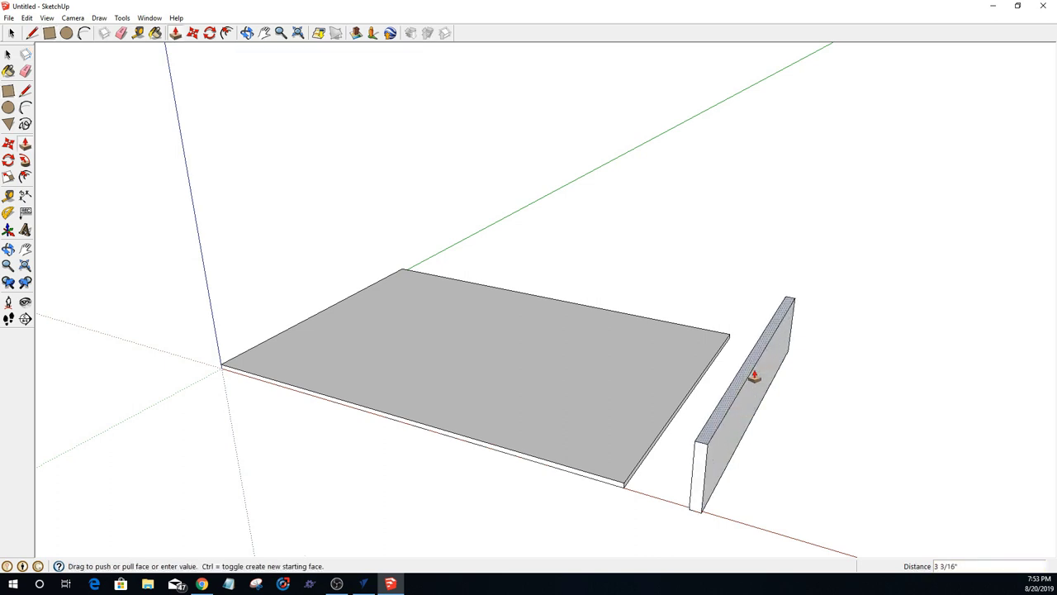
text(2.5)
key(Return)
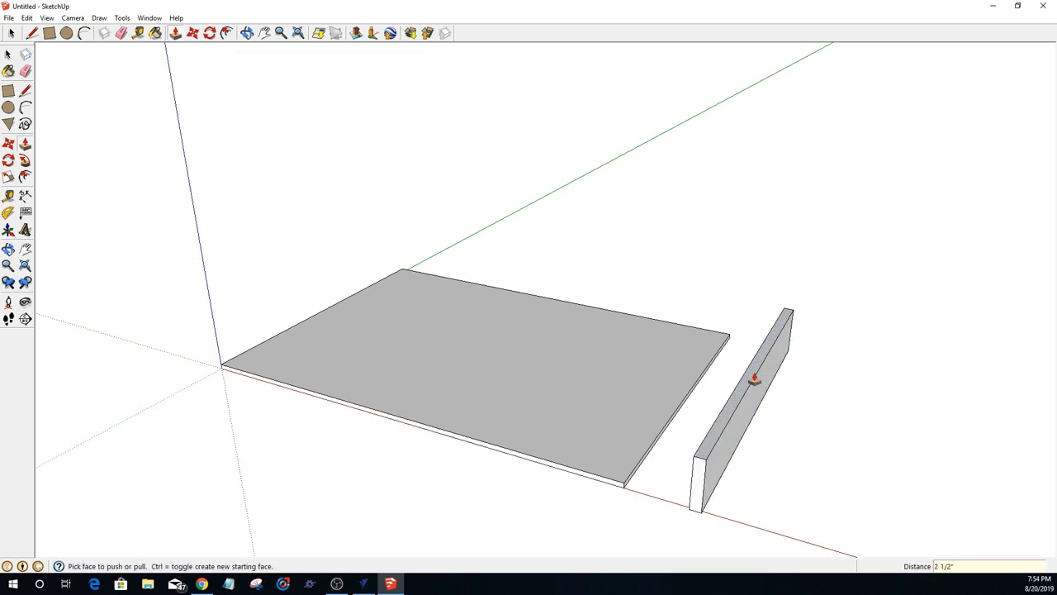
key(space)
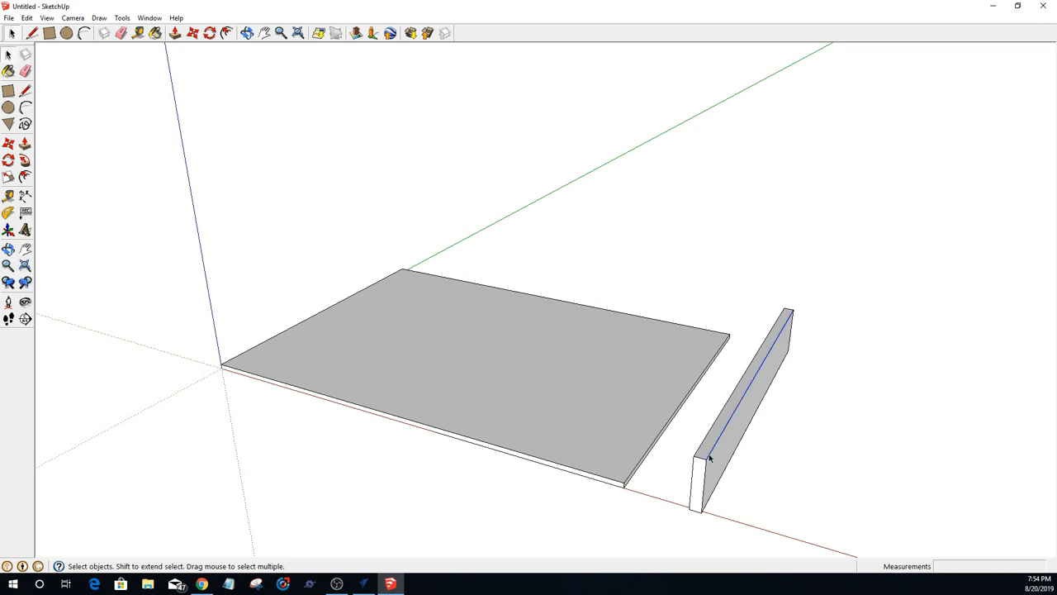
Step: Select the wall's top, cancel Make Component, and select the slab's top face
click(709, 457)
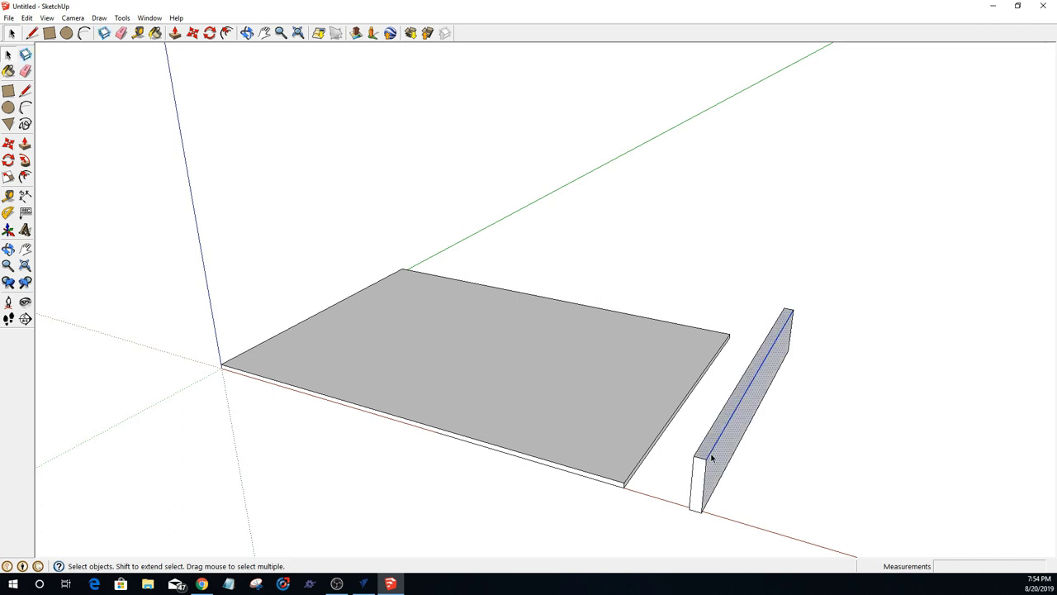
key(g)
key(Return)
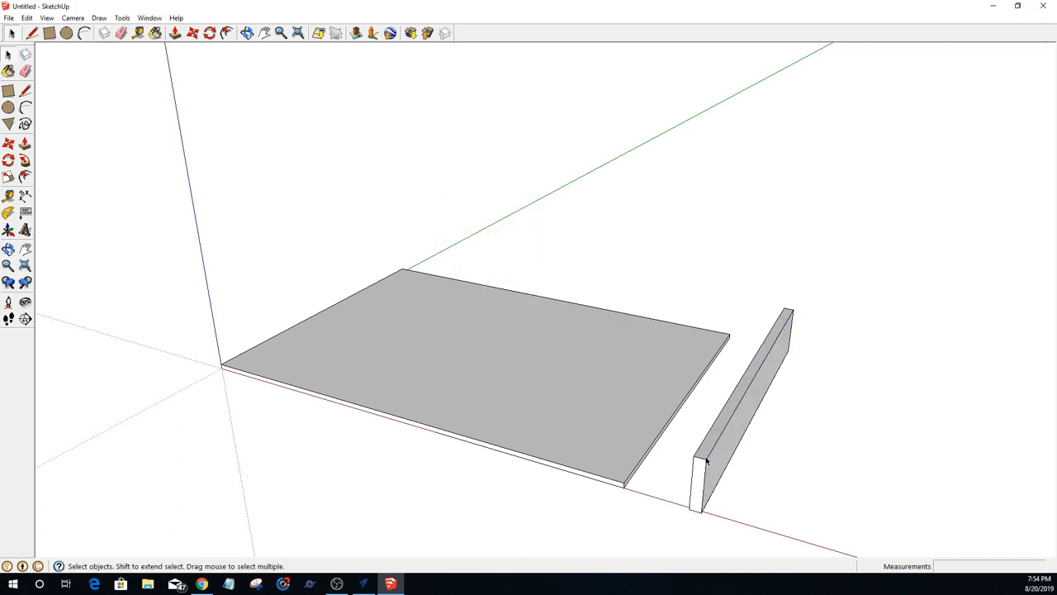
click(622, 477)
Step: Draw a thin rectangle along the slab's right edge from its front corner
scroll(702, 489, up, 4)
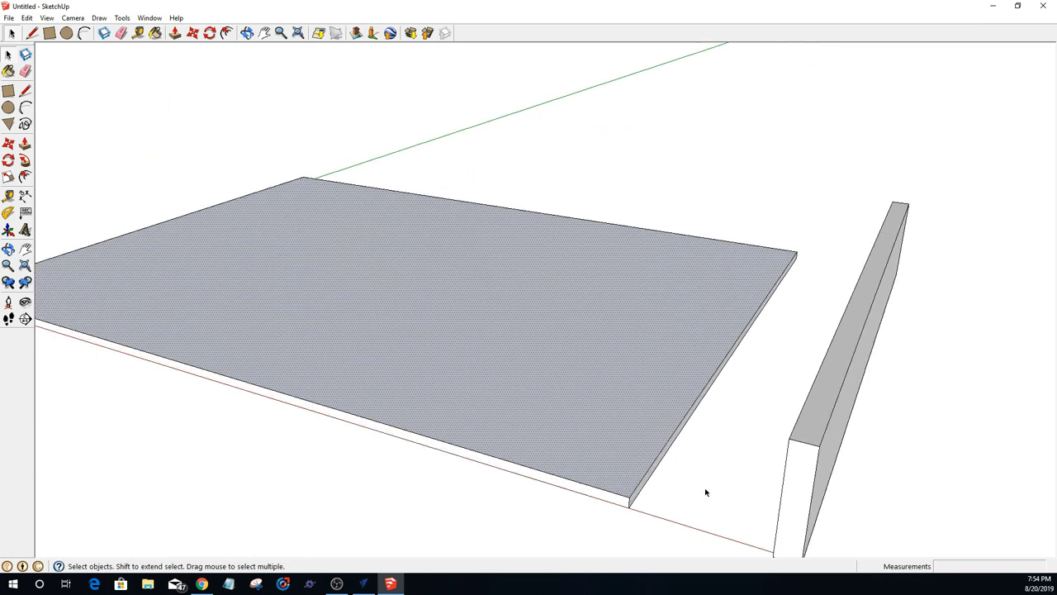
scroll(688, 485, up, 1)
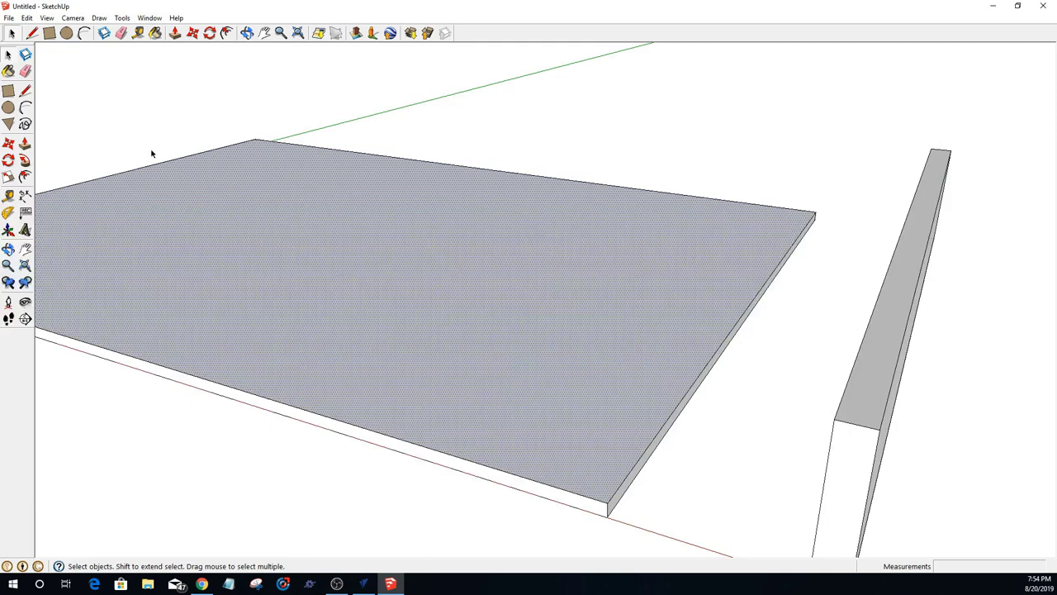
click(46, 31)
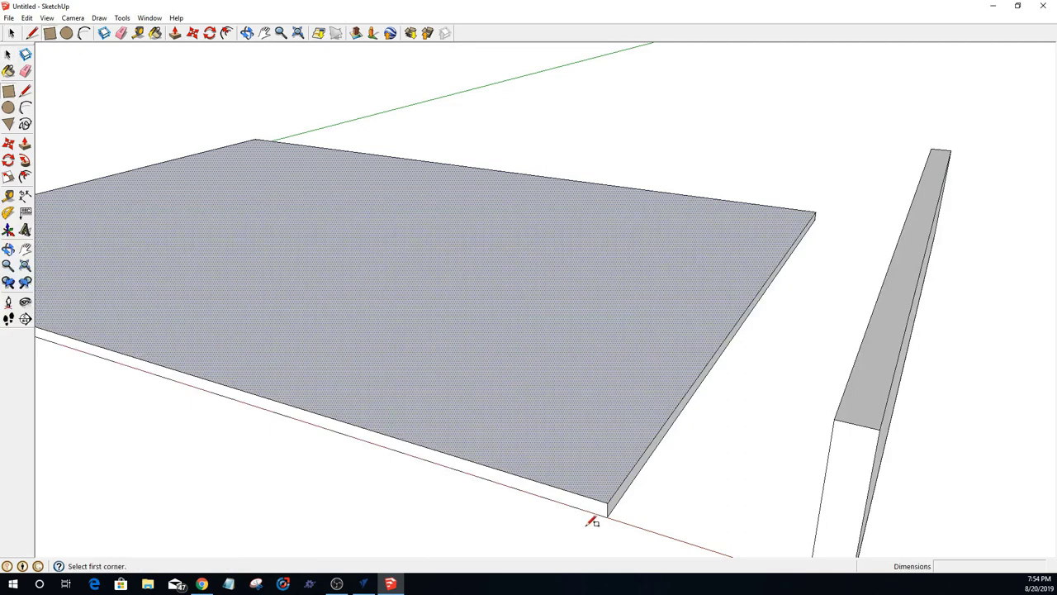
click(609, 500)
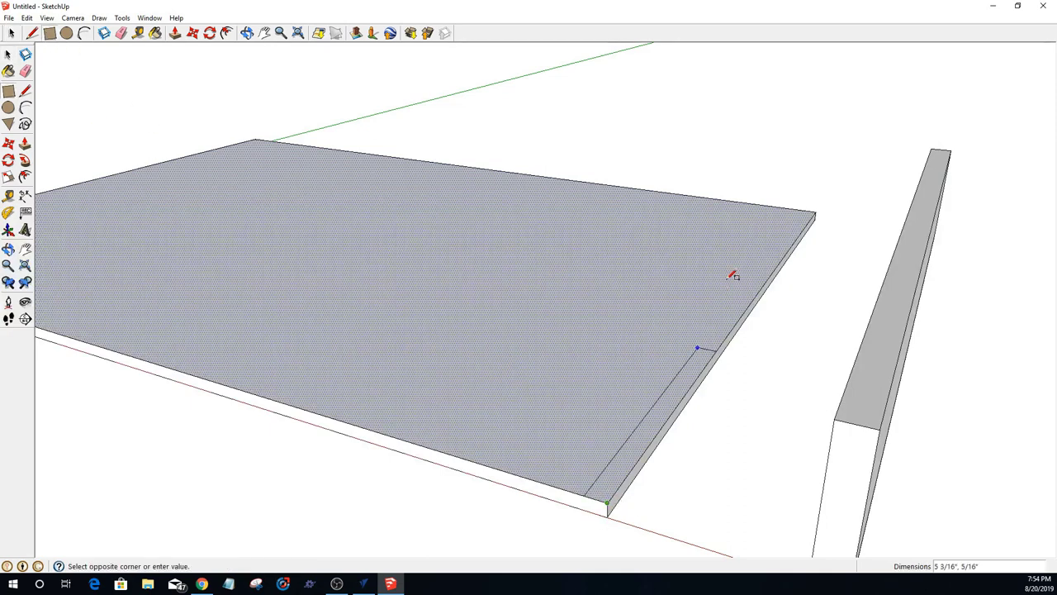
click(803, 207)
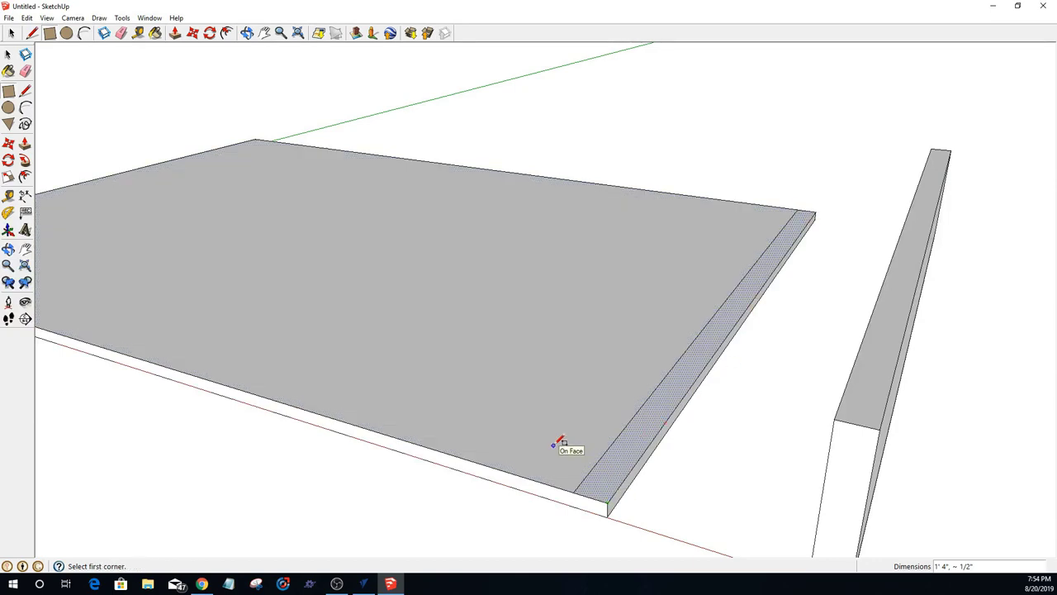
Step: Push the edge strip down .125" to form a shallow groove
key(p)
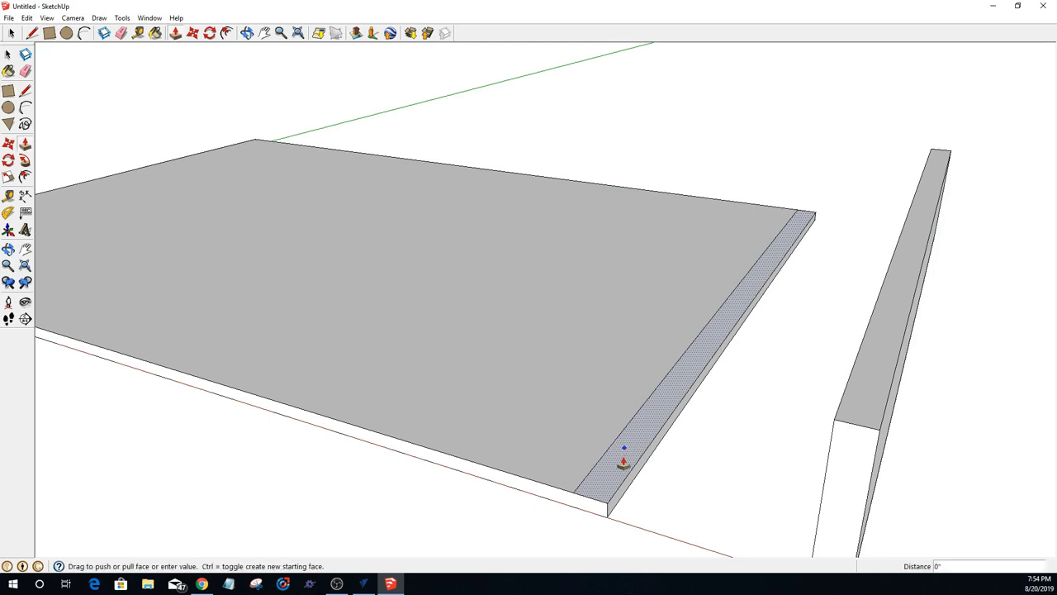
click(623, 463)
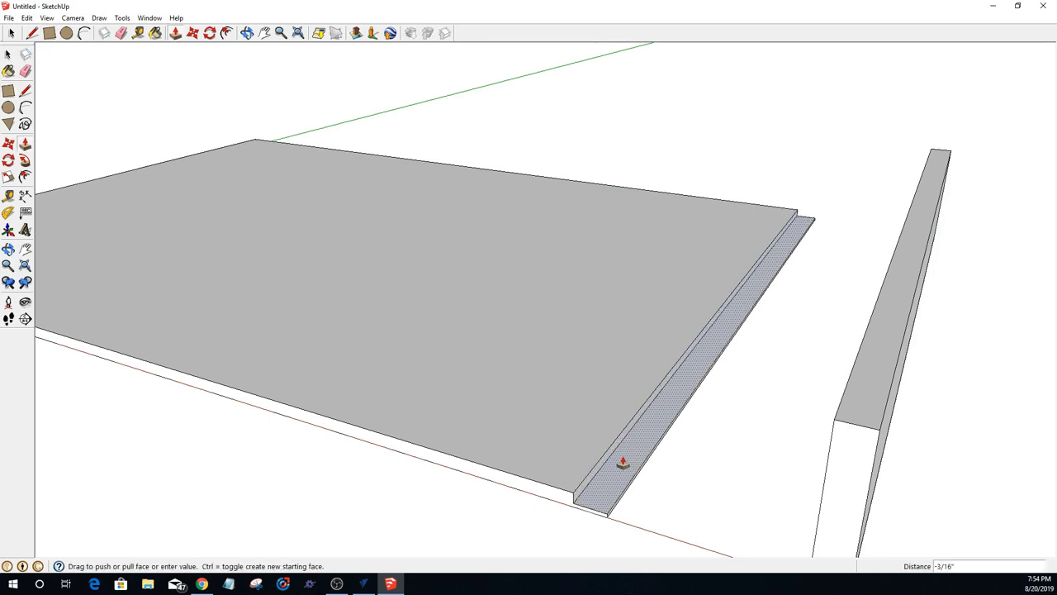
text(.125)
key(Return)
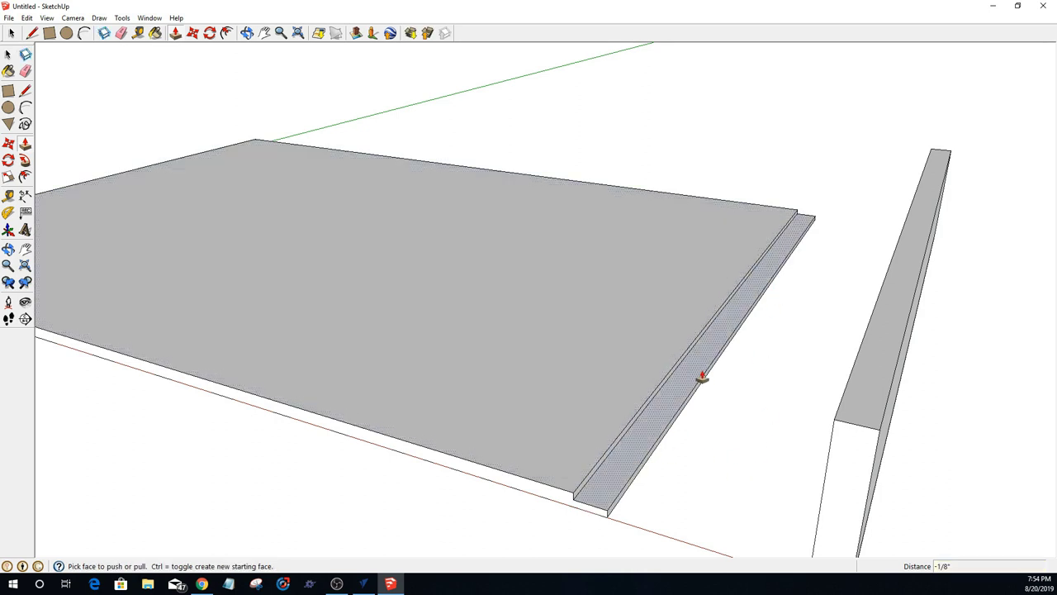
scroll(701, 376, down, 2)
Step: Select the board's end face, start moving it, then cancel the move
click(12, 34)
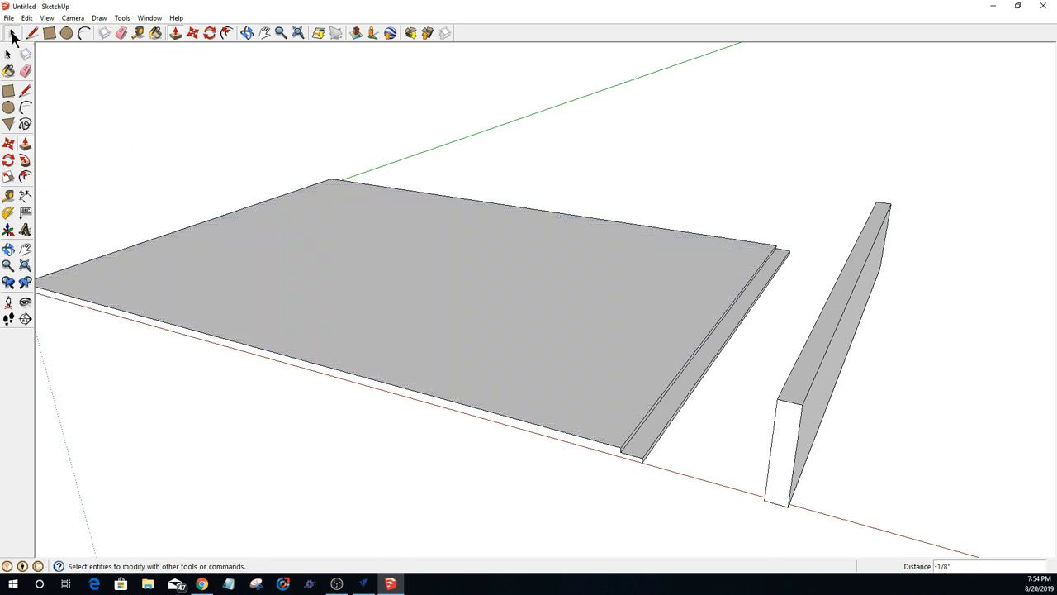
click(779, 448)
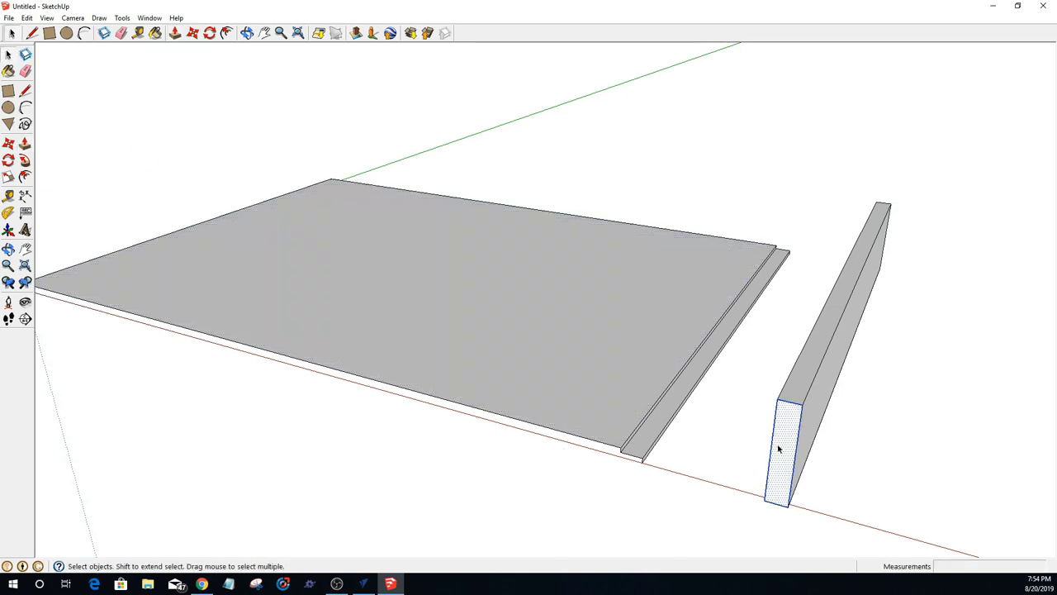
key(m)
click(765, 501)
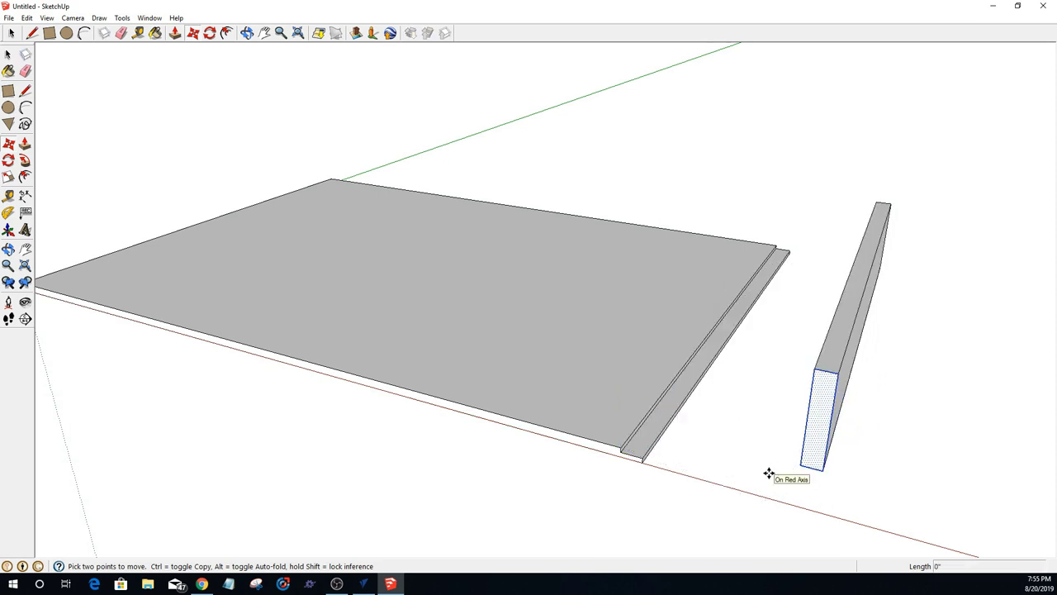
key(Escape)
key(space)
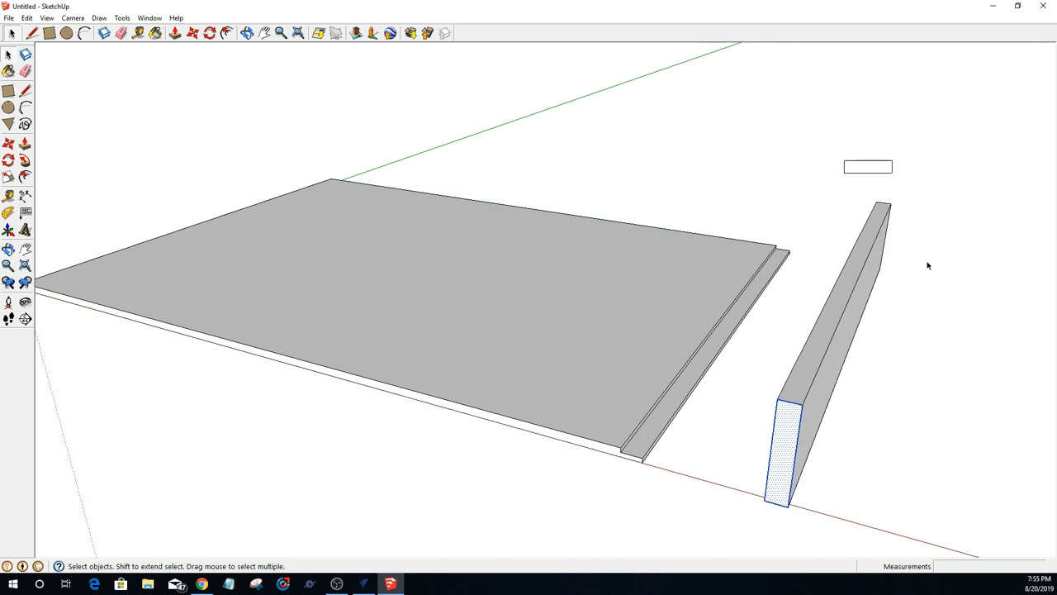
drag(844, 160, 867, 495)
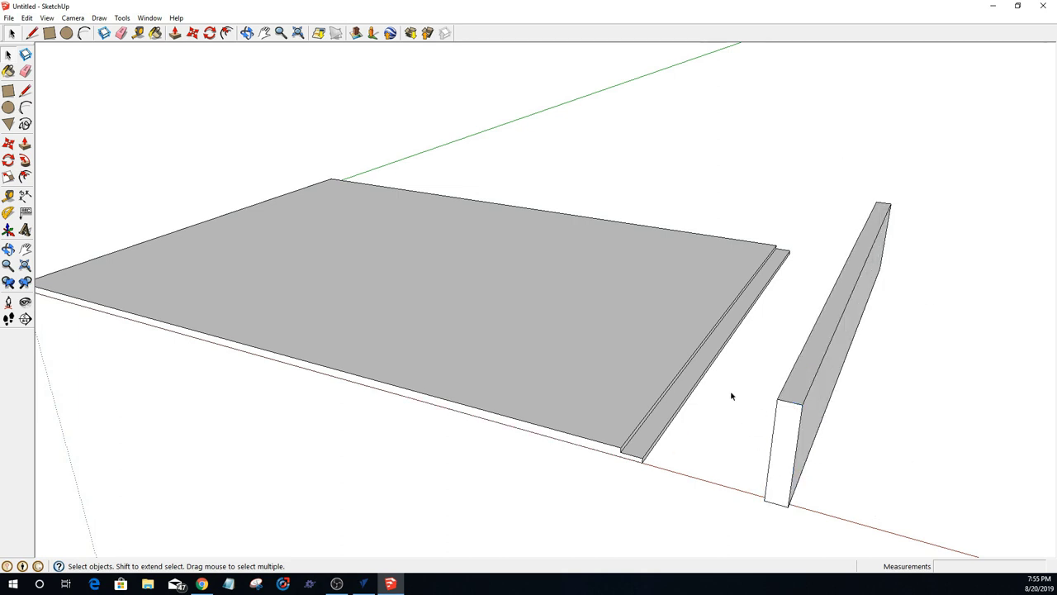
Step: Orbit to the board, window-select it, and dismiss the Make Component prompt
scroll(731, 396, down, 3)
middle_drag(691, 361, 702, 537)
drag(834, 181, 917, 484)
mouse_move(765, 415)
middle_down()
mouse_move(708, 421)
mouse_move(901, 375)
mouse_move(654, 340)
mouse_move(687, 340)
middle_up()
drag(729, 140, 974, 505)
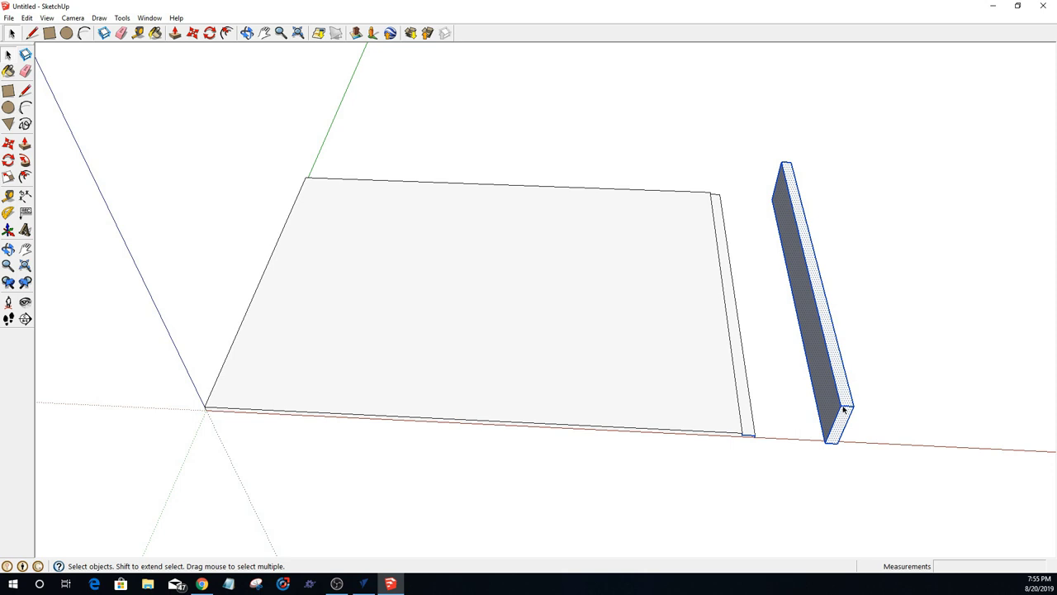
key(g)
key(Return)
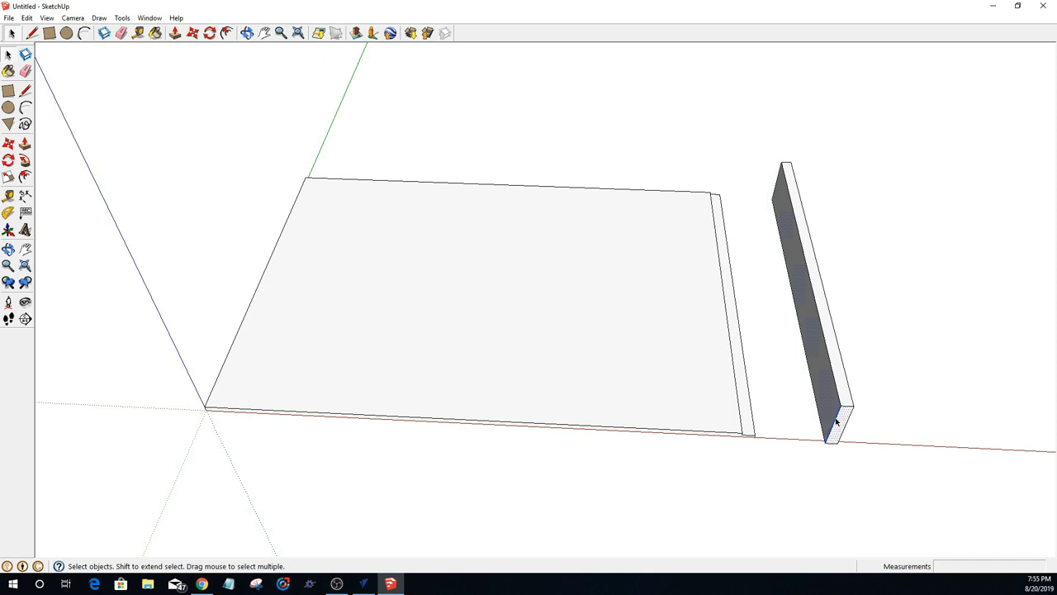
Step: Select all of the board's connected geometry and make it a component
click(831, 394)
double_click(830, 392)
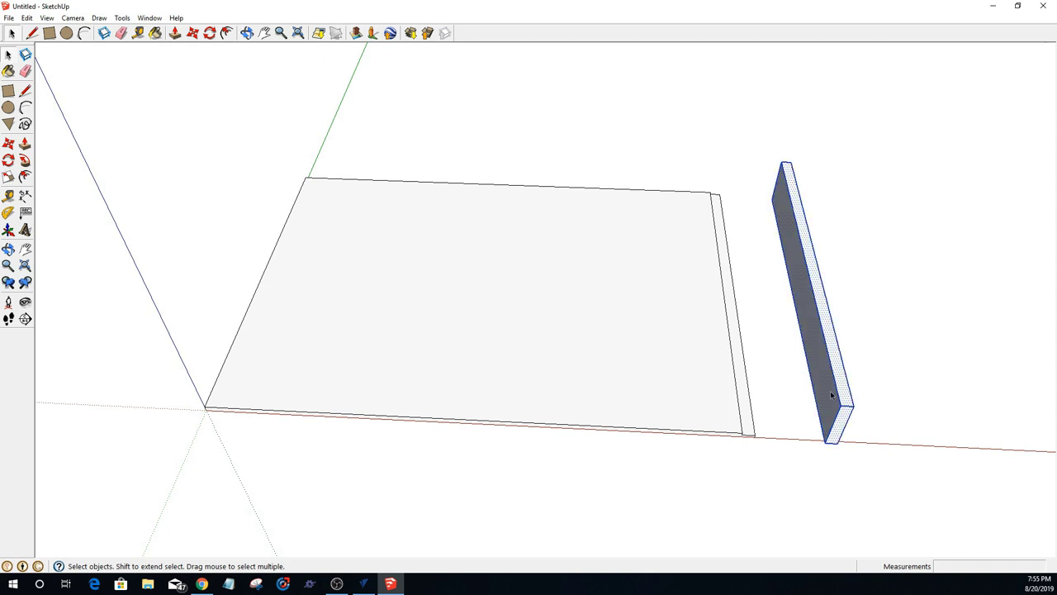
key(g)
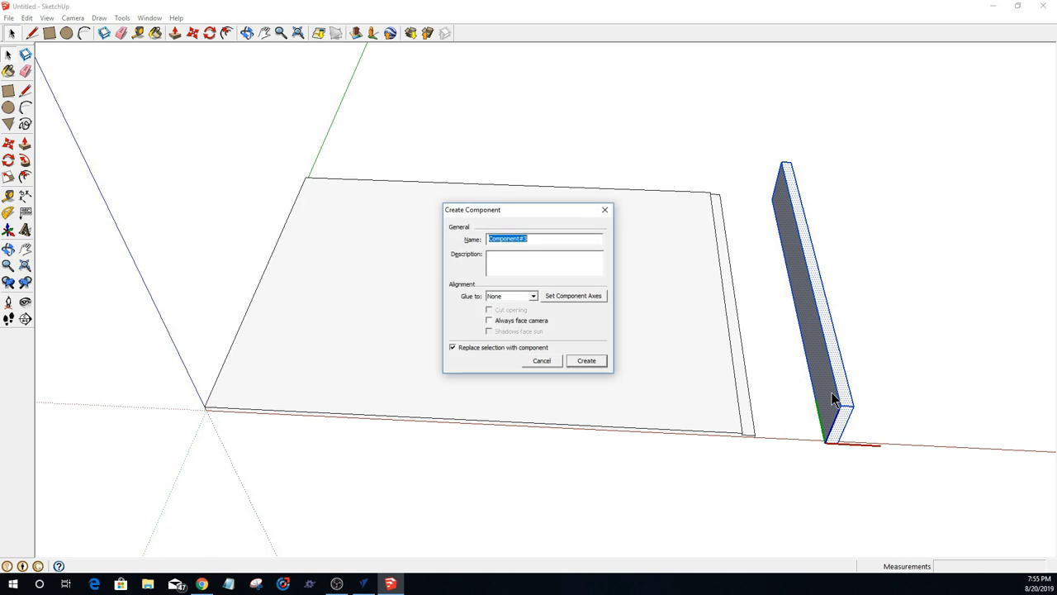
click(593, 358)
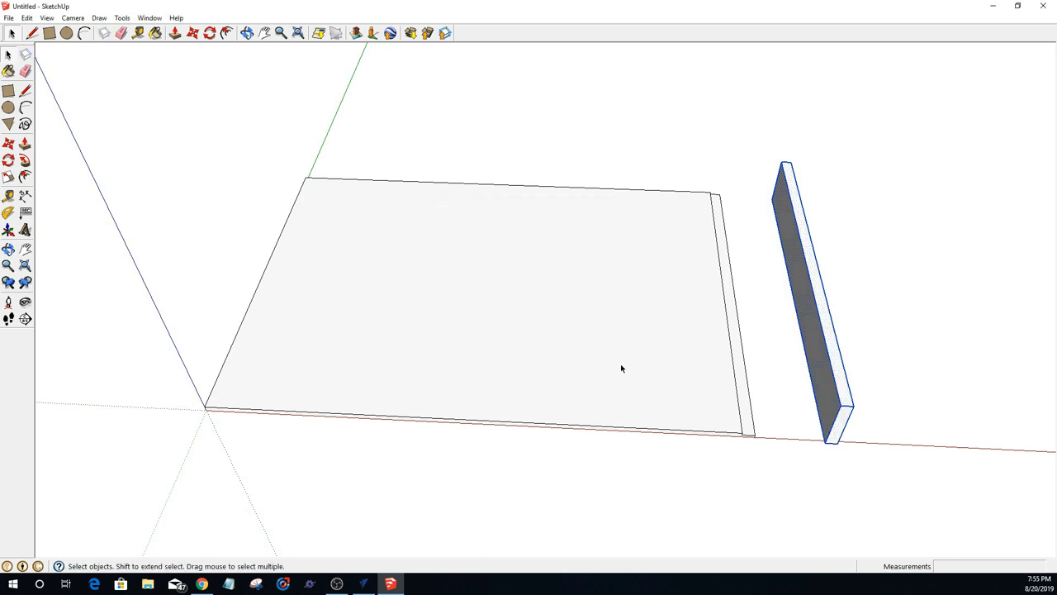
double_click(829, 438)
Step: Exit component editing and move the board onto the slab's end edge
click(814, 451)
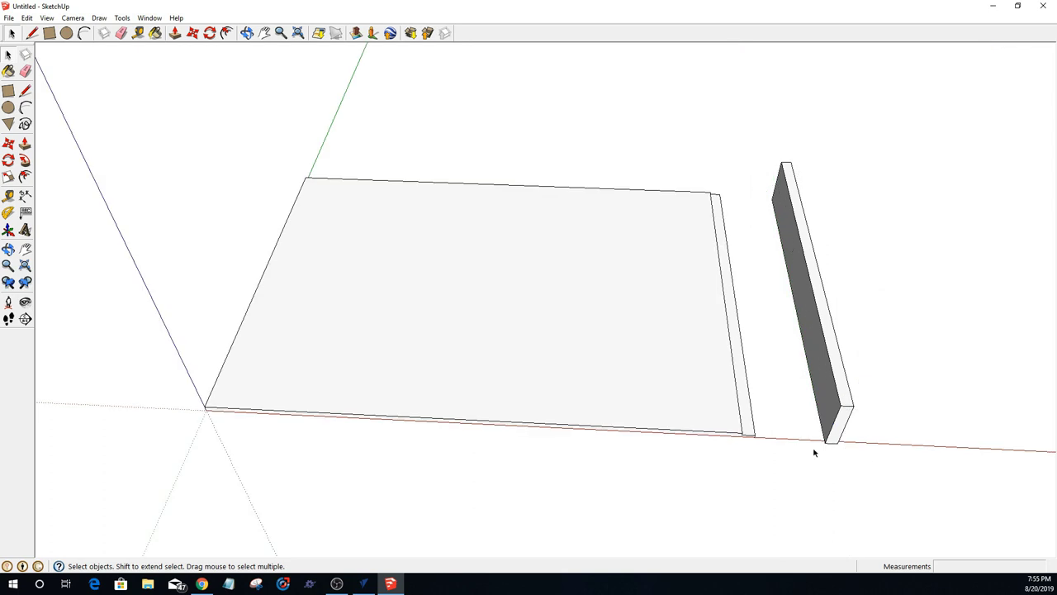
click(826, 441)
key(m)
click(825, 443)
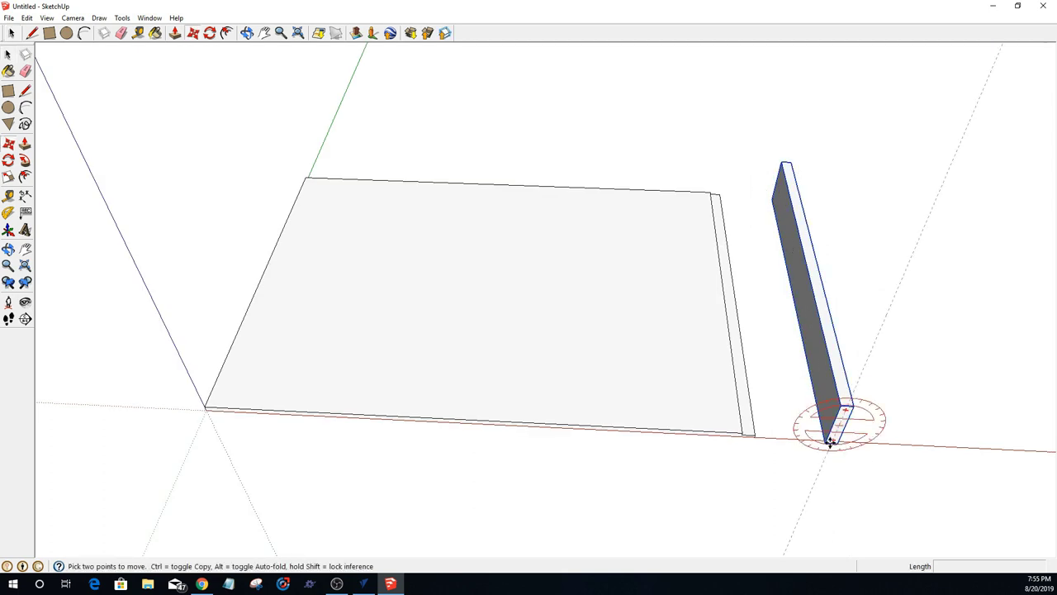
click(744, 432)
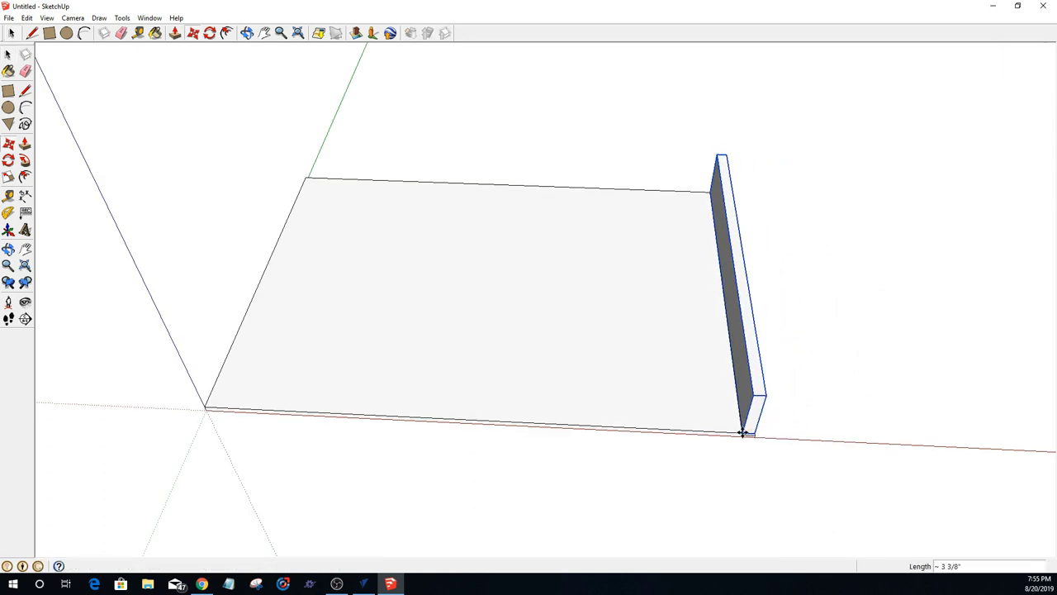
Step: Zoom in and snap the board's bottom corner onto the slab's corner
key(o)
drag(651, 382, 586, 353)
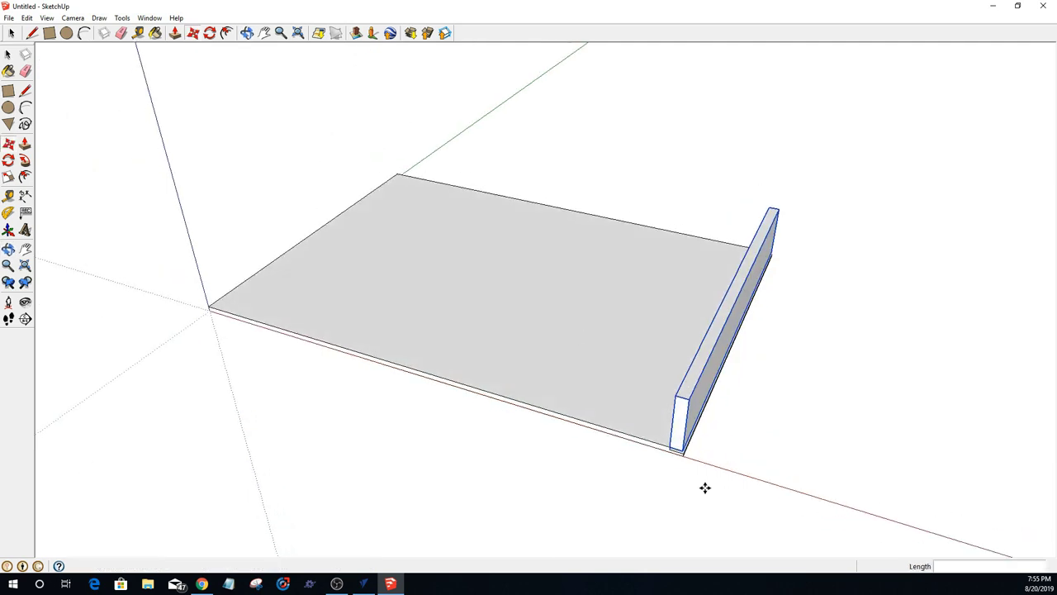
key(m)
scroll(661, 438, up, 6)
scroll(649, 419, up, 2)
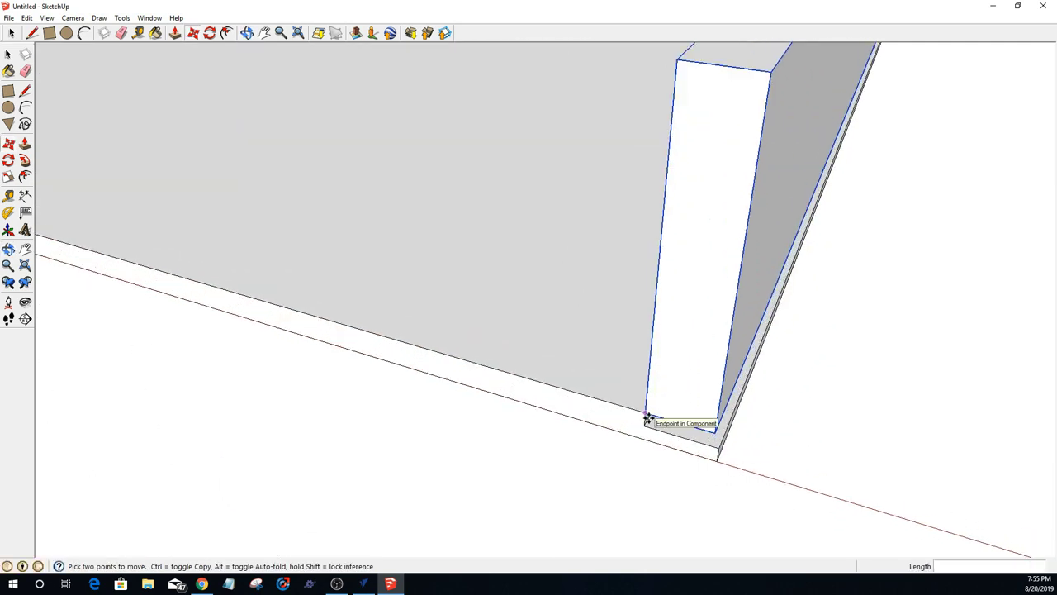
click(642, 416)
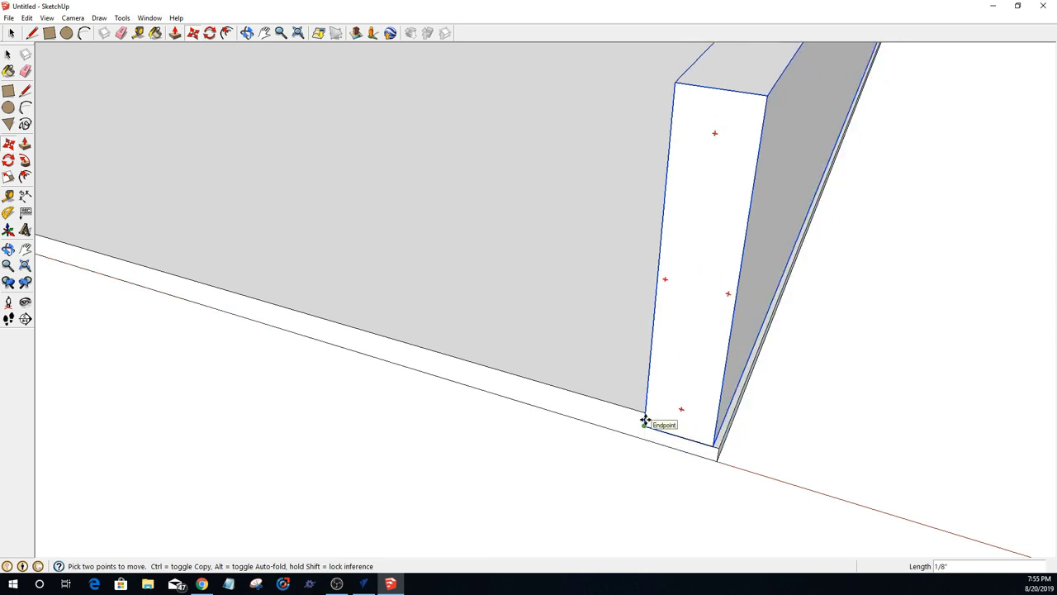
click(645, 419)
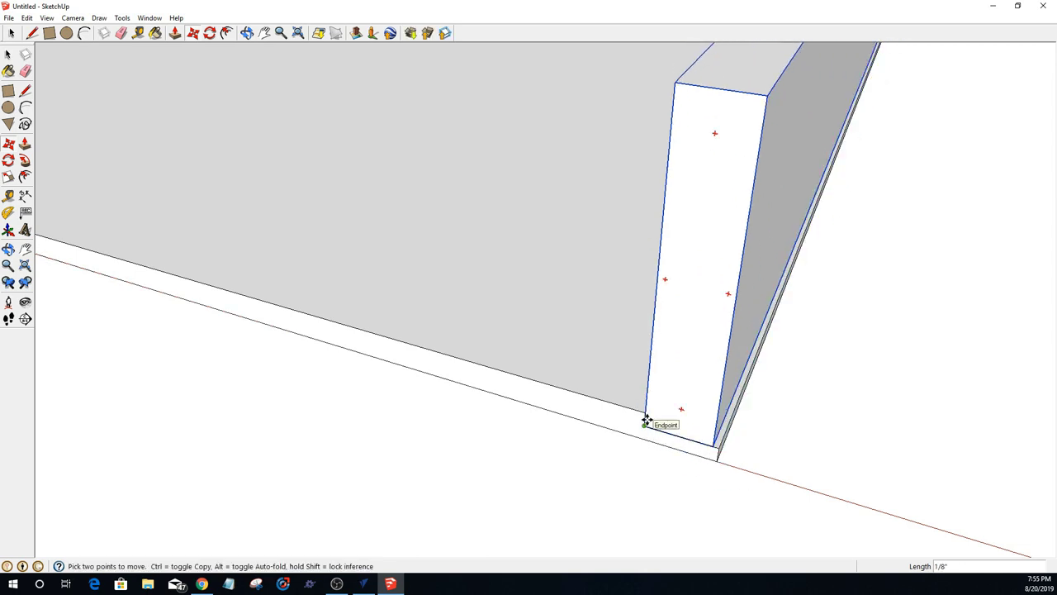
scroll(645, 420, up, 5)
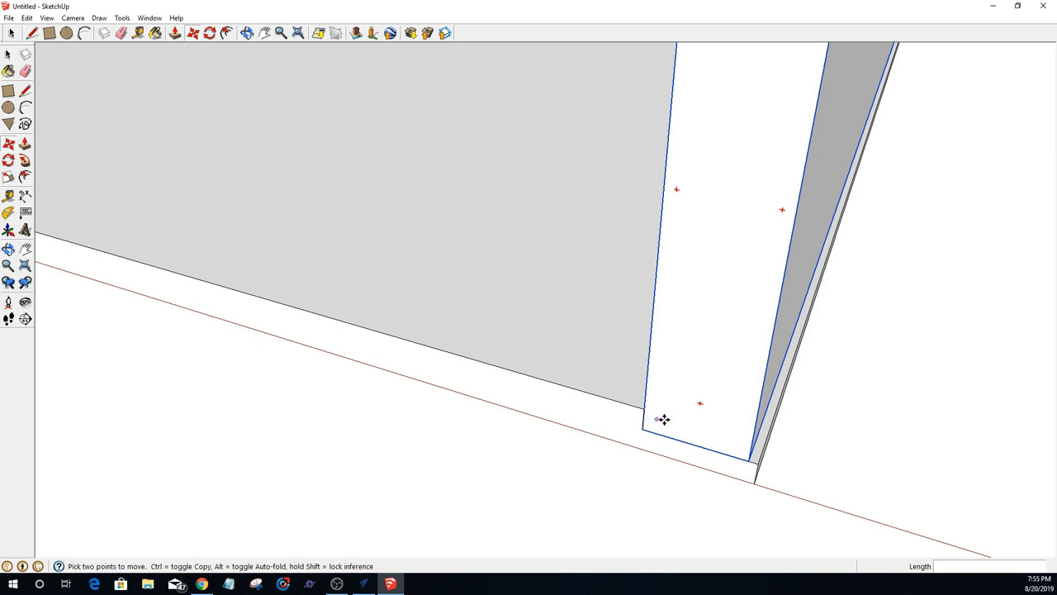
key(space)
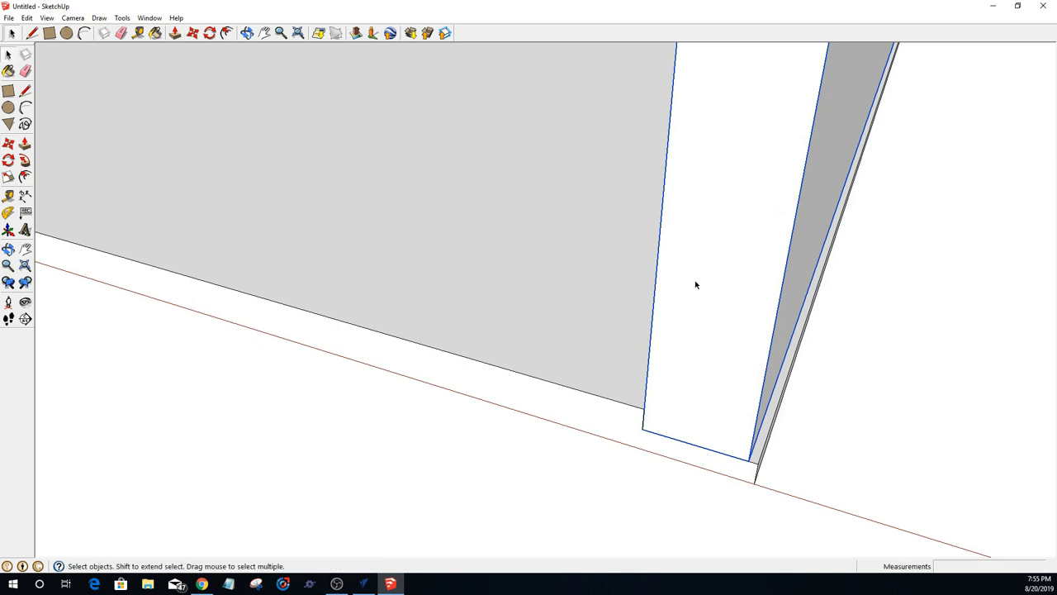
scroll(714, 378, down, 3)
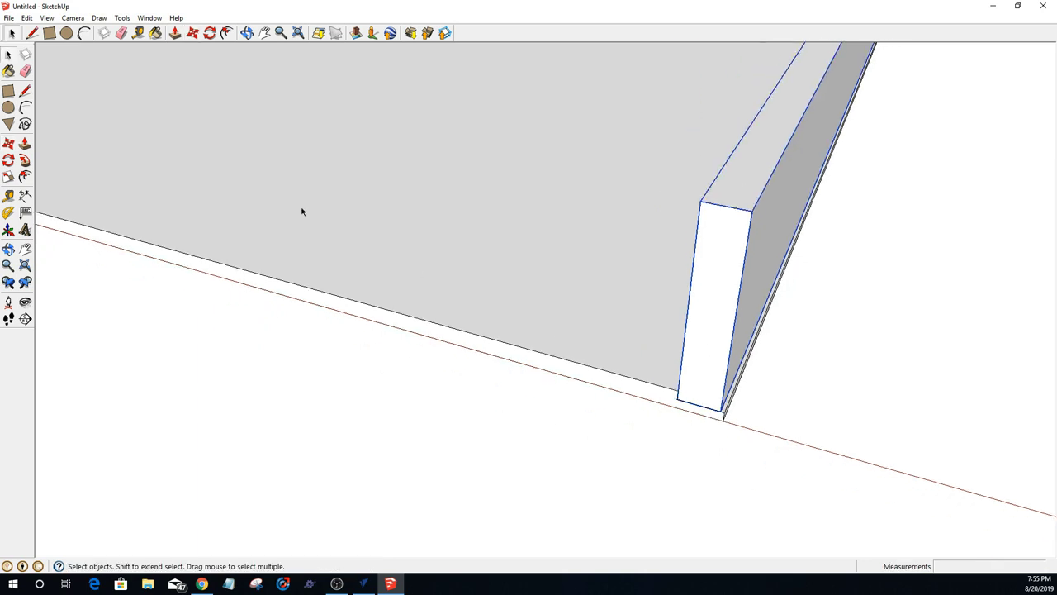
Step: Measure the board's height and bottom width with the Tape Measure
click(138, 33)
click(702, 198)
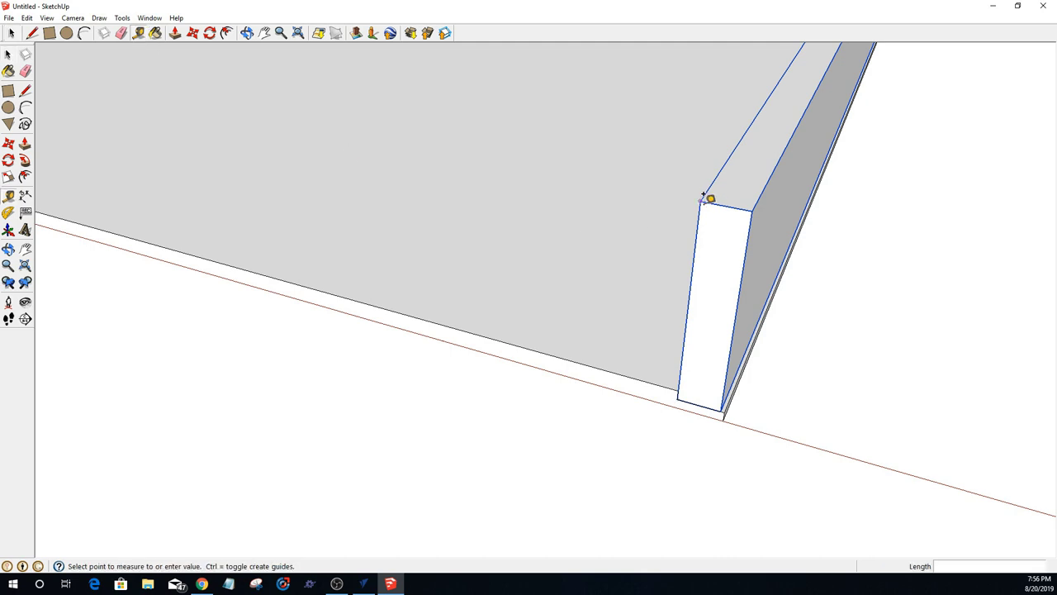
click(696, 390)
click(677, 399)
click(732, 402)
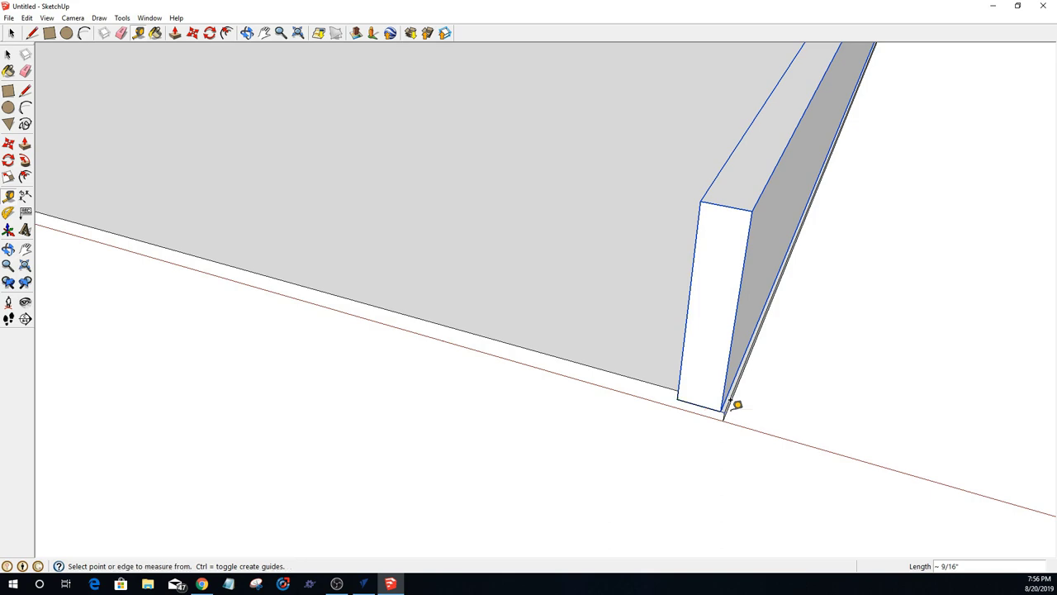
key(space)
Step: Push in the board's bottom lip face with Push/Pull
right_click(651, 360)
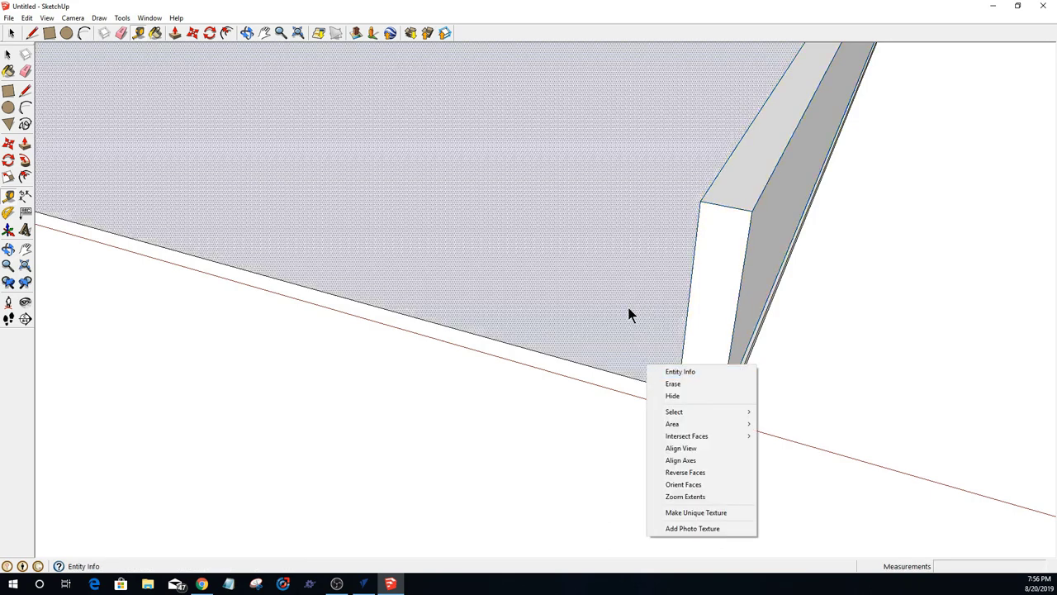
click(764, 363)
middle_drag(762, 383, 776, 416)
key(p)
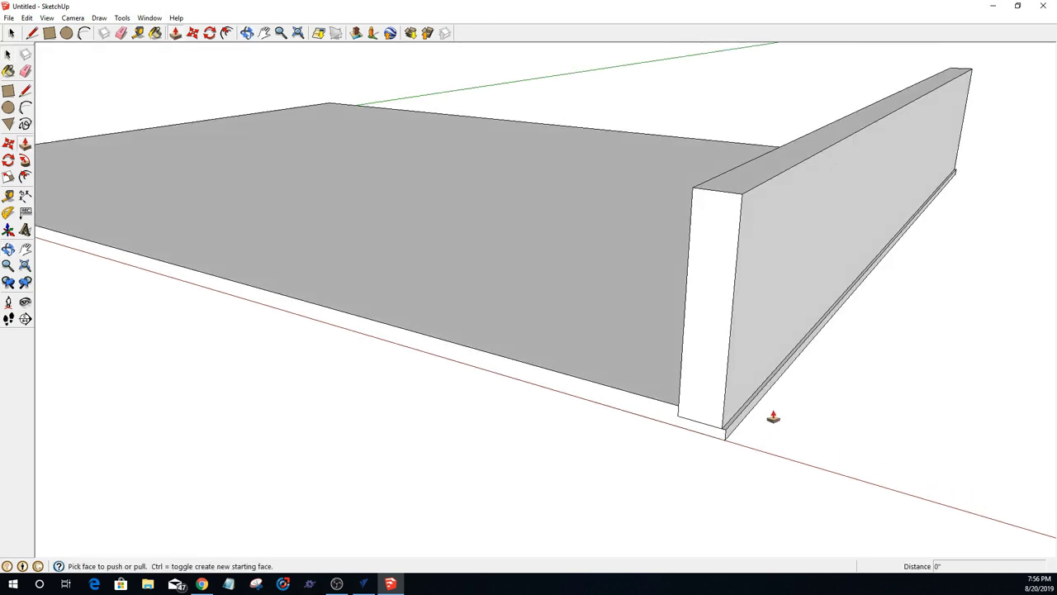
click(749, 418)
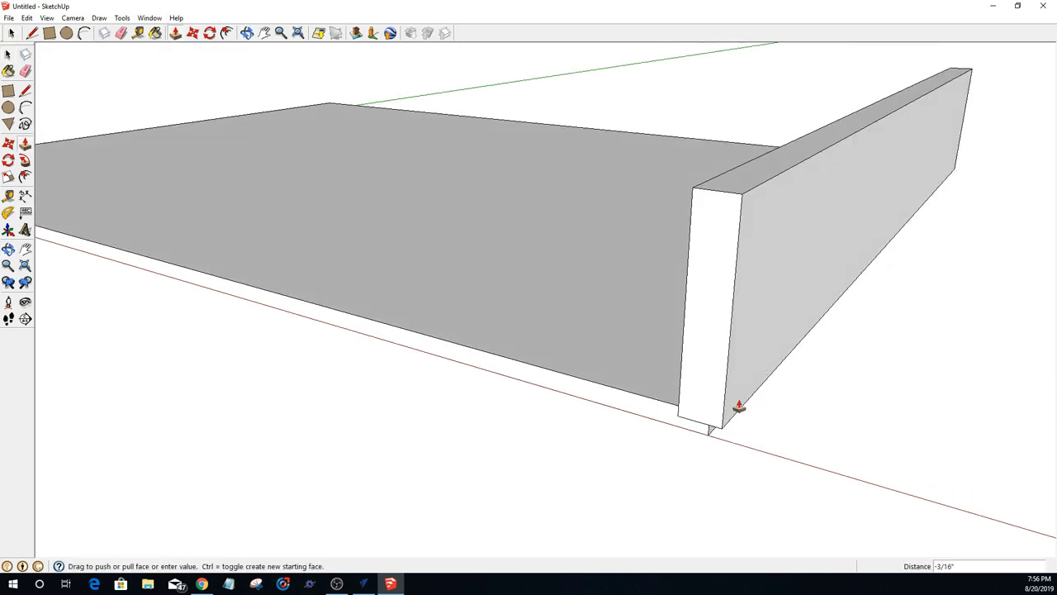
click(738, 394)
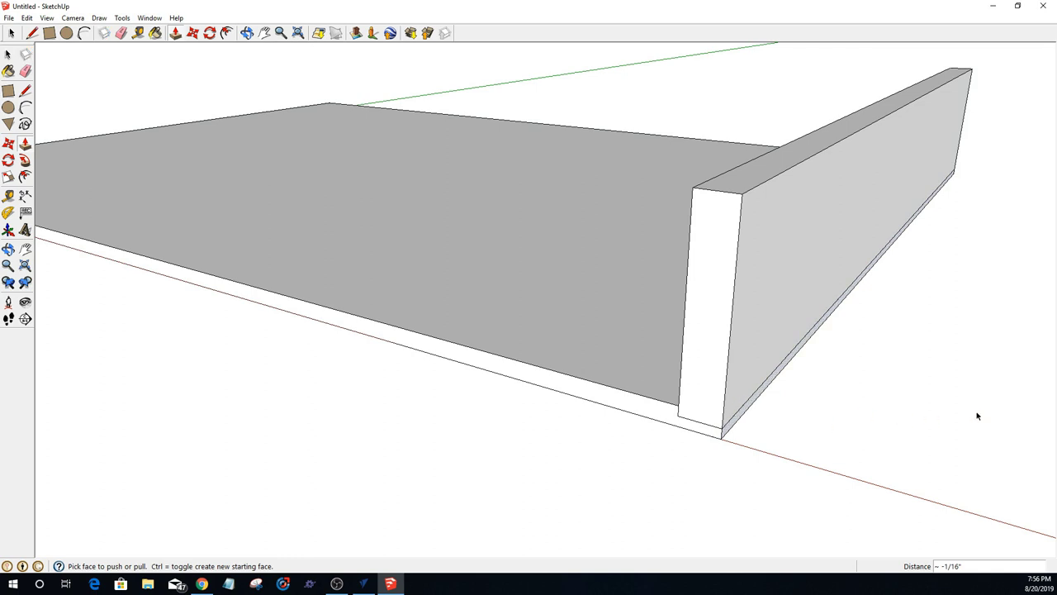
key(space)
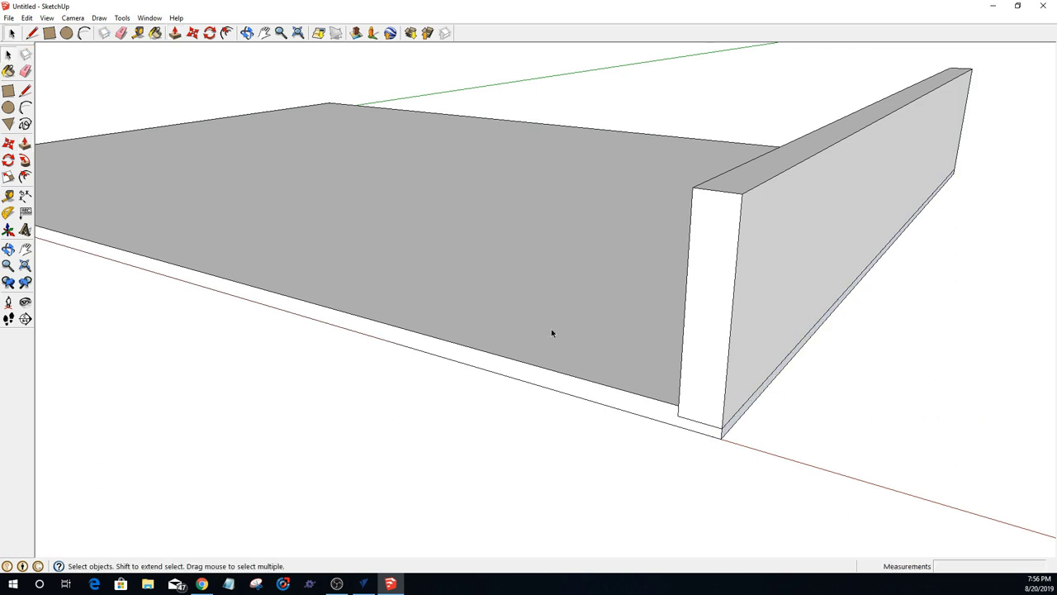
Step: Triple-click the whole slab and make it a component
triple_click(552, 332)
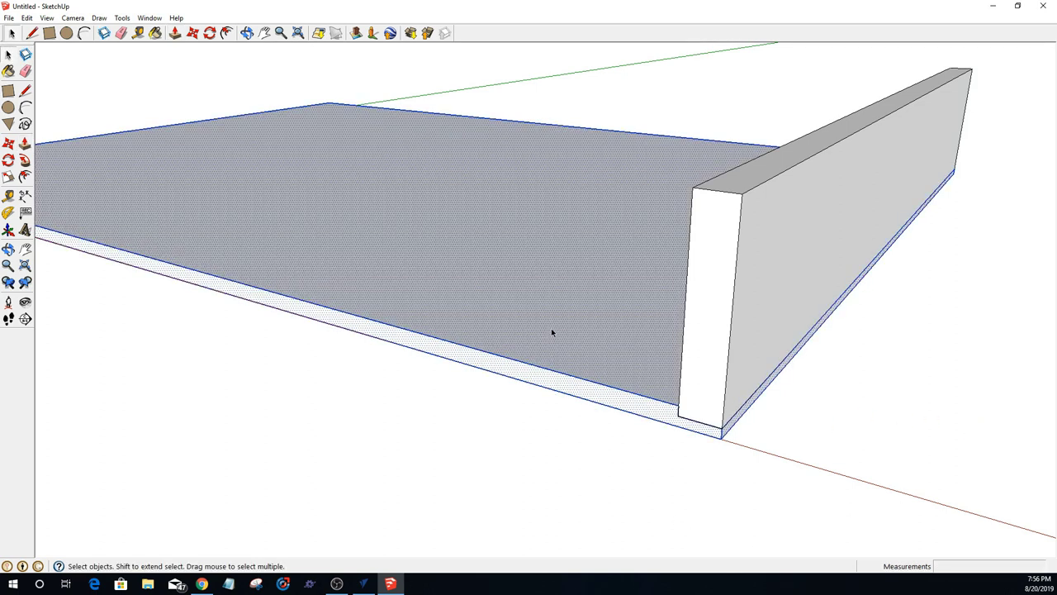
middle_drag(576, 458, 696, 495)
key(g)
key(Return)
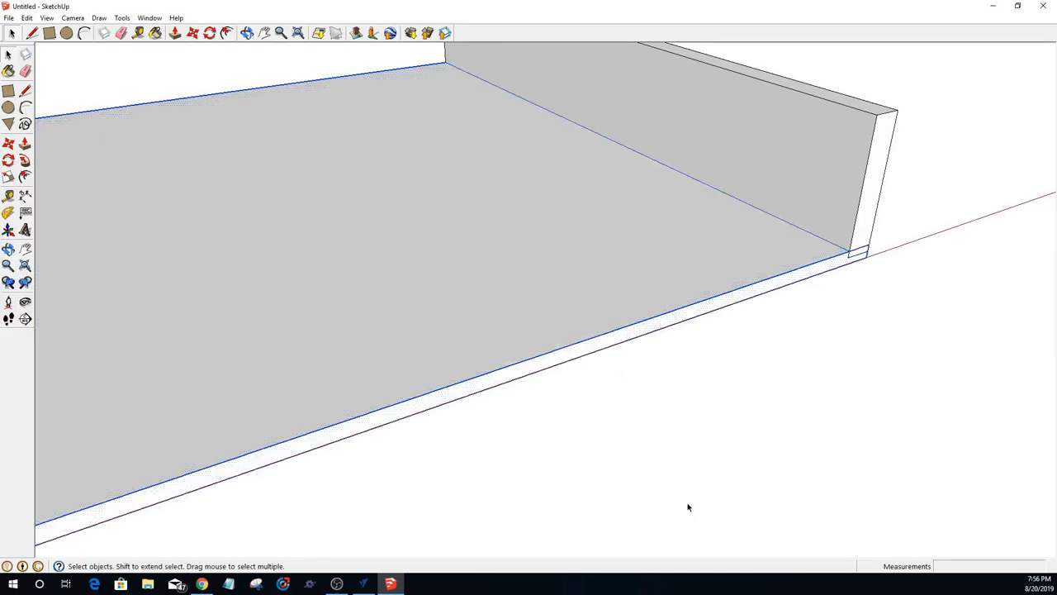
scroll(797, 330, down, 5)
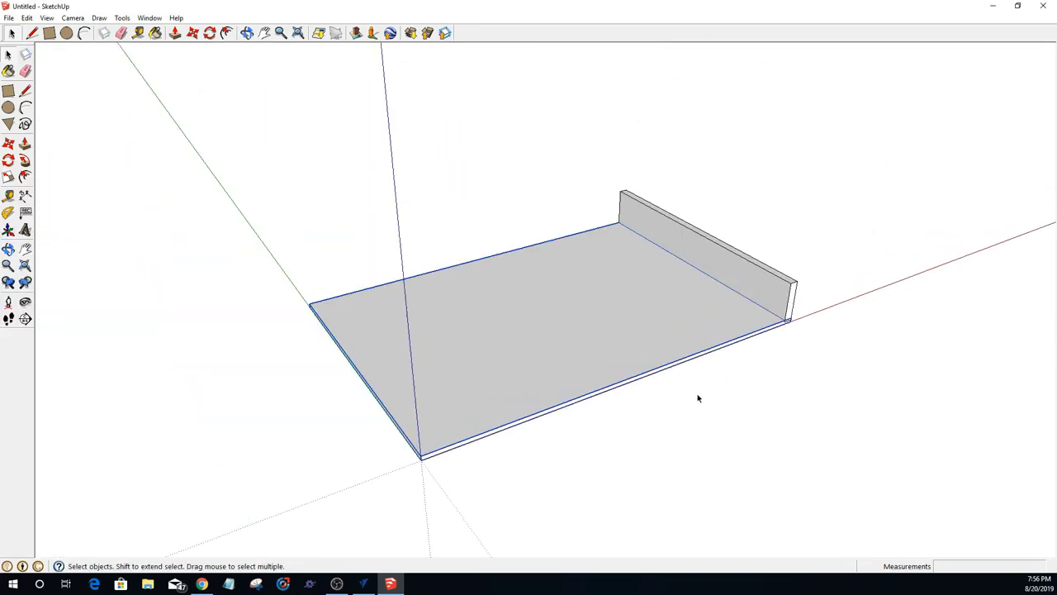
Step: Orbit around the model and open the slab component for editing
mouse_move(697, 398)
middle_down()
mouse_move(630, 482)
mouse_move(637, 453)
mouse_move(699, 428)
mouse_move(685, 409)
middle_up()
middle_drag(581, 401, 474, 441)
scroll(532, 442, up, 3)
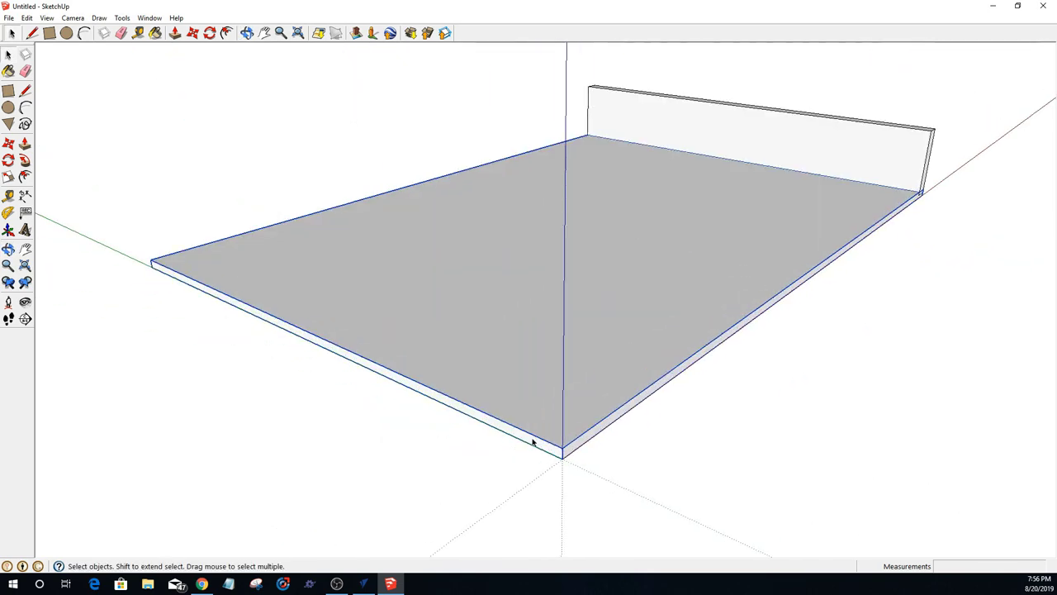
scroll(533, 443, up, 2)
double_click(530, 425)
middle_drag(537, 448, 151, 311)
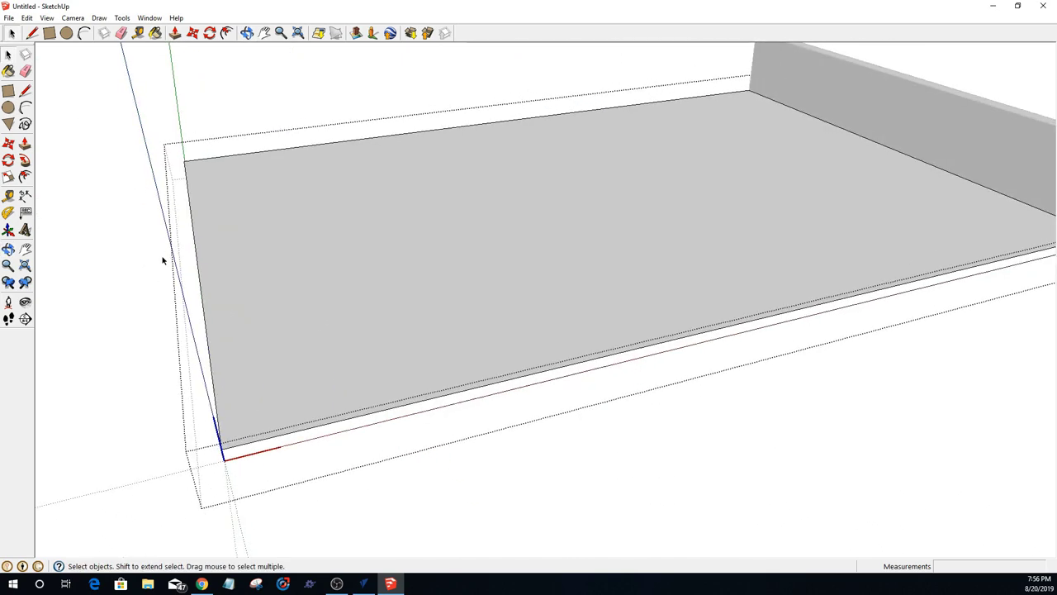
scroll(162, 261, up, 1)
Step: Draw a 16 by .5 inch strip rectangle from the slab's near corner
click(49, 32)
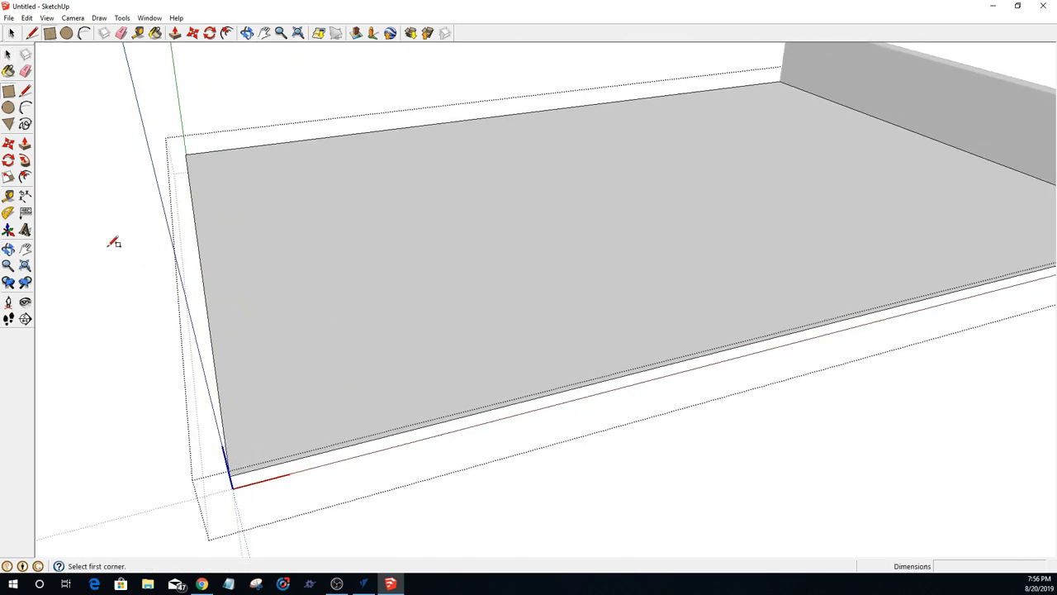
click(187, 153)
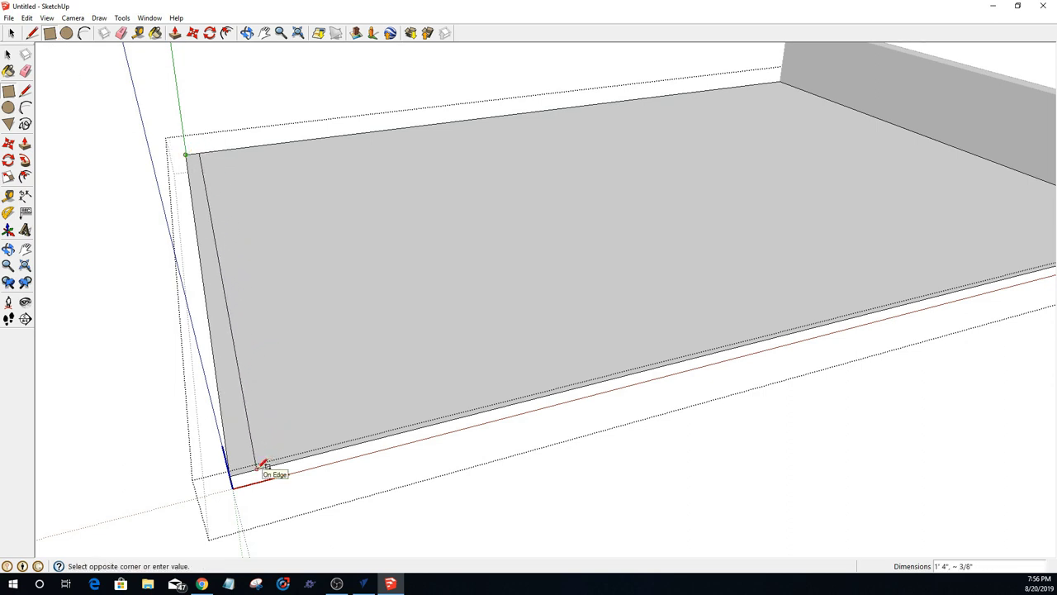
text(16,.5)
key(Return)
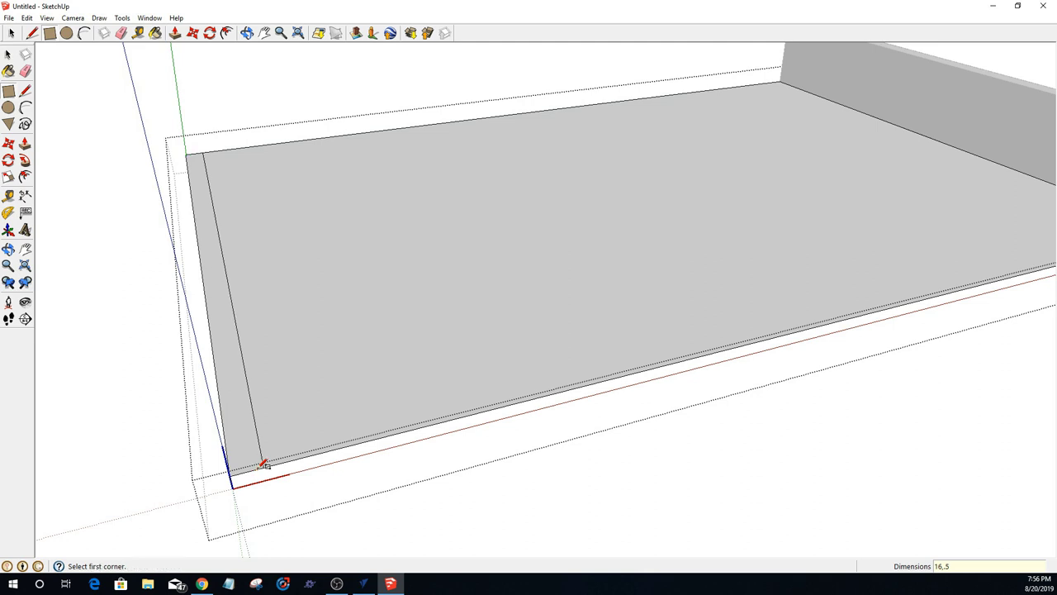
Step: Push the narrow strip down 0.125 inch to form a 1/8" groove
key(p)
click(237, 396)
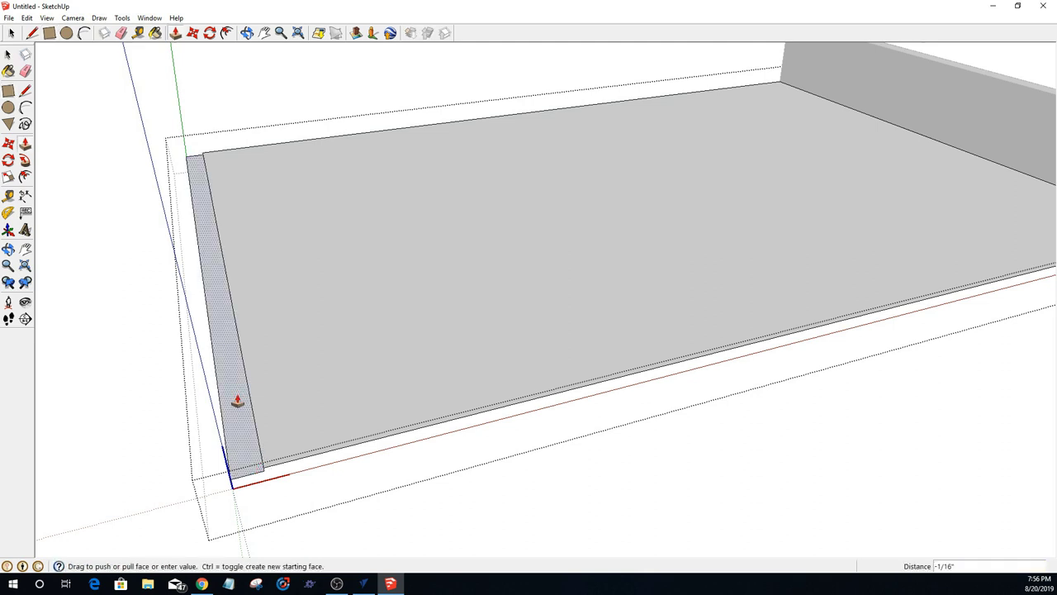
text(.125)
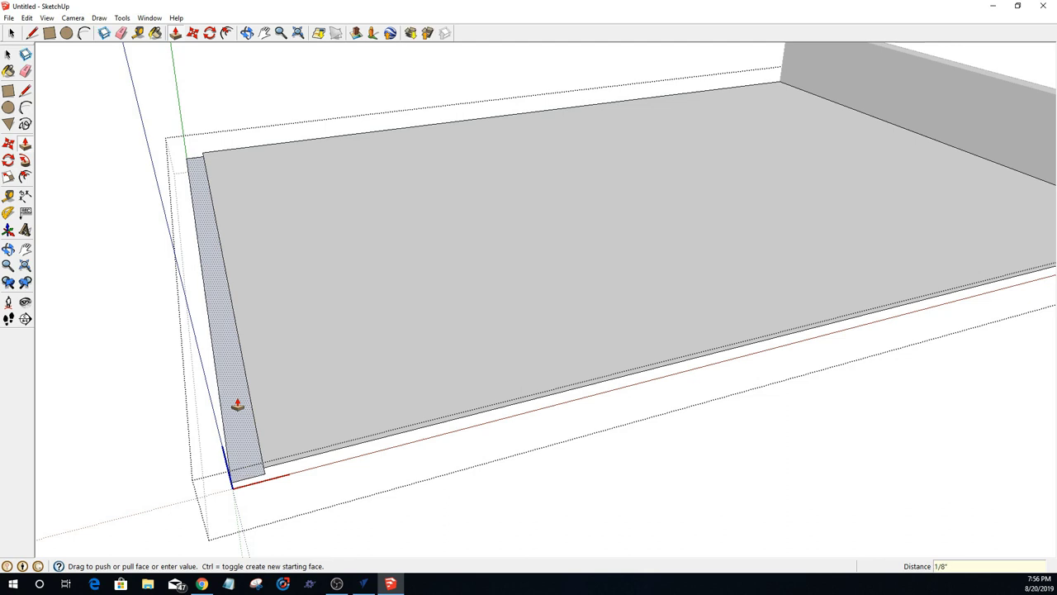
key(Return)
click(12, 33)
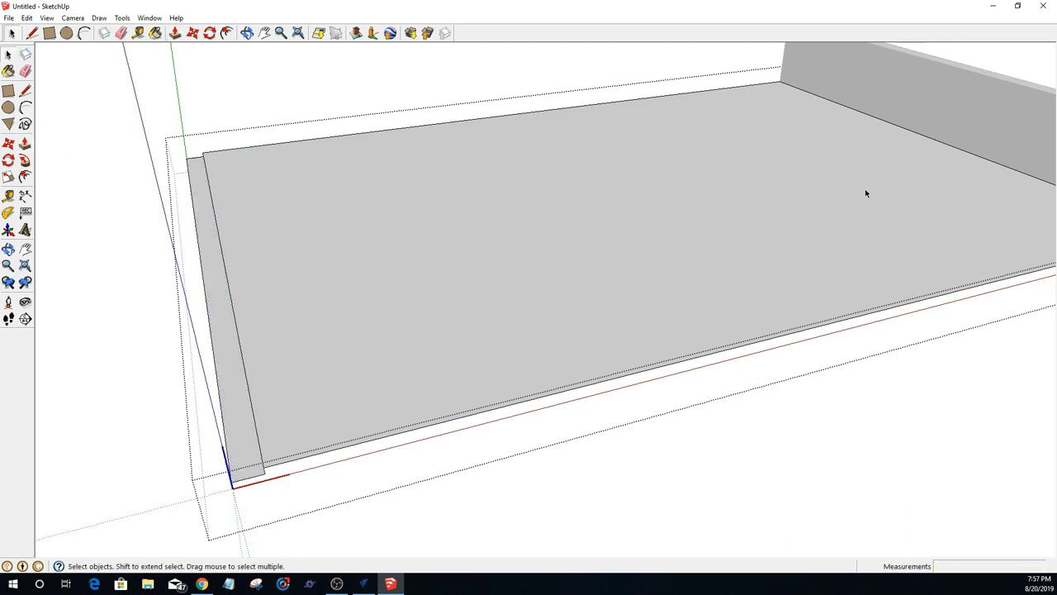
scroll(865, 188, down, 5)
Step: Close the slab component and copy the end wall onto the slab's front-left corner
click(996, 91)
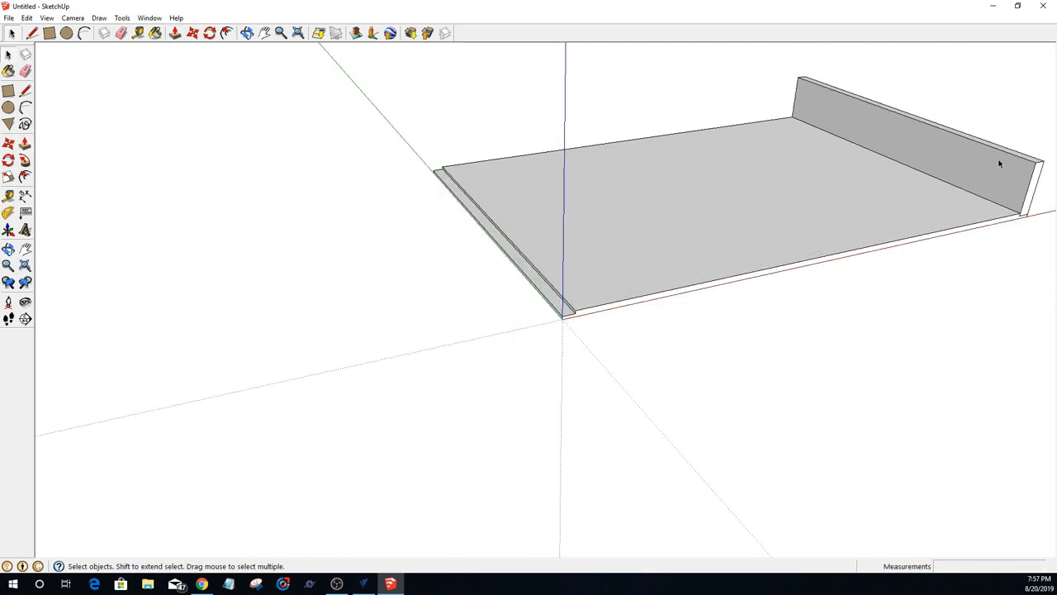
click(1000, 158)
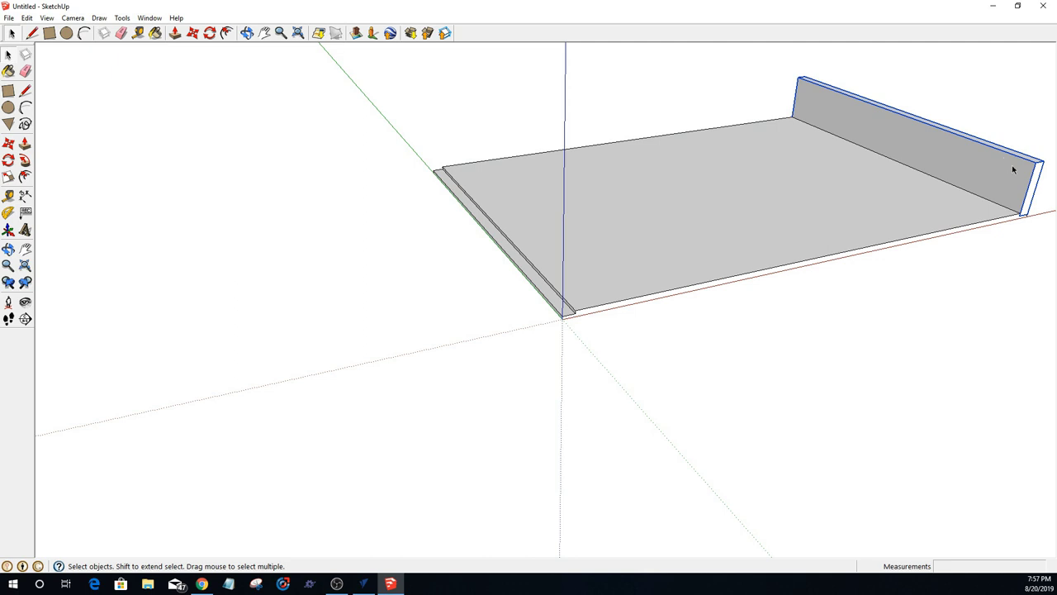
key(m)
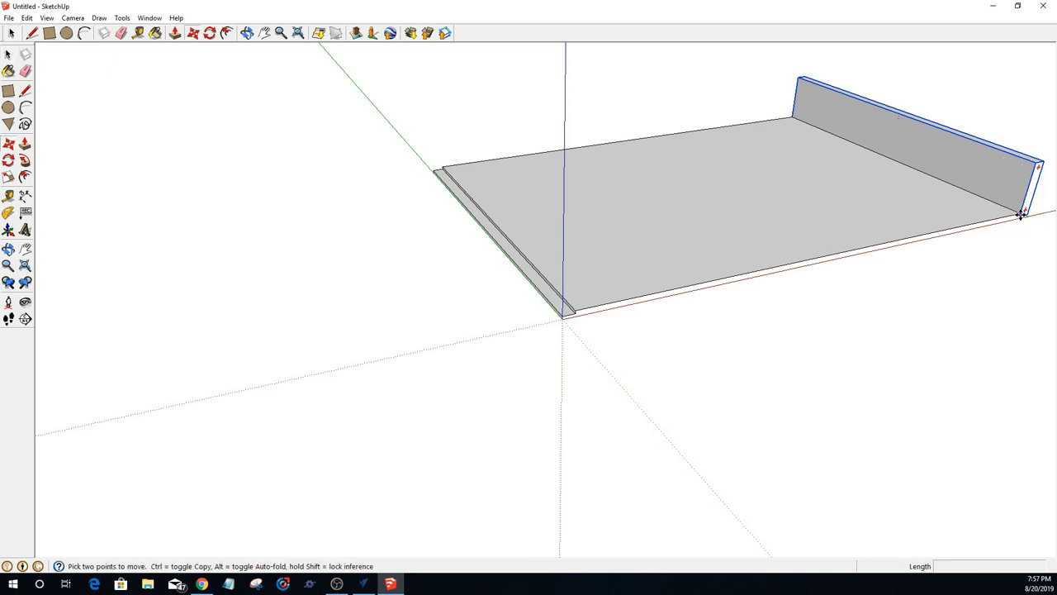
key(ctrl)
click(1021, 213)
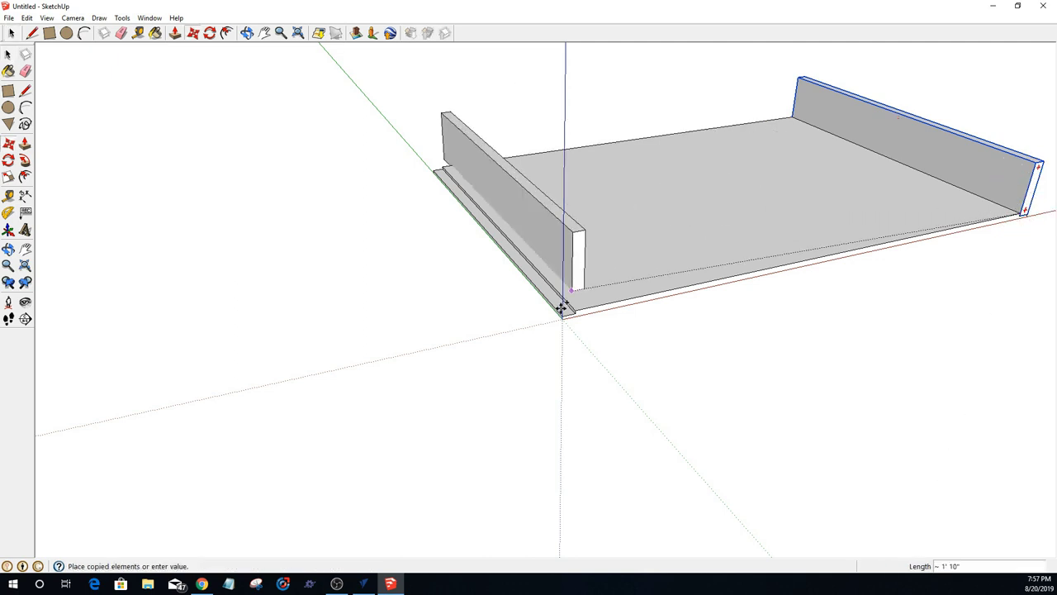
click(564, 315)
click(735, 345)
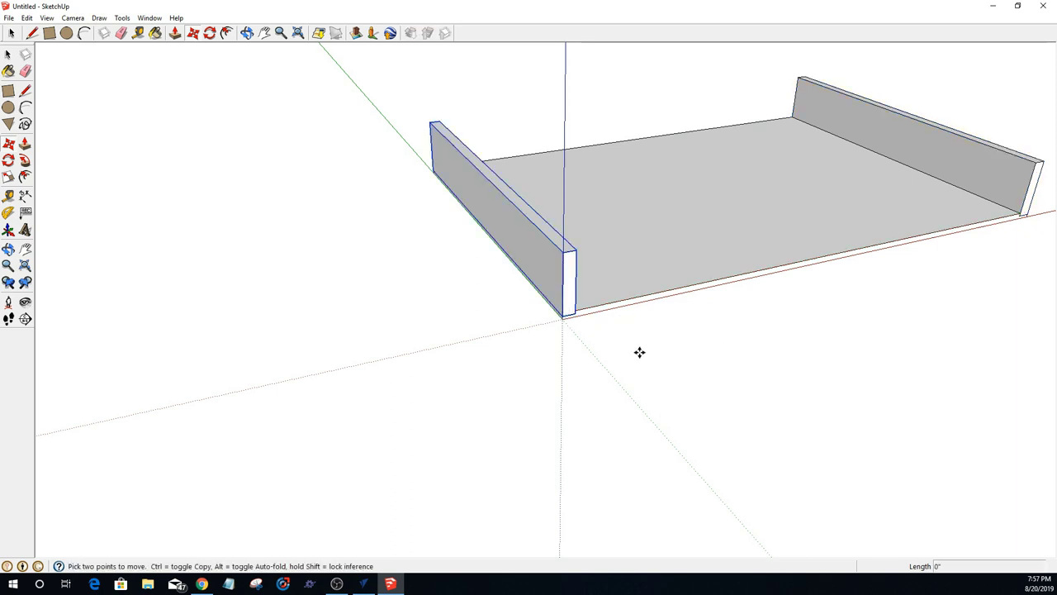
key(Escape)
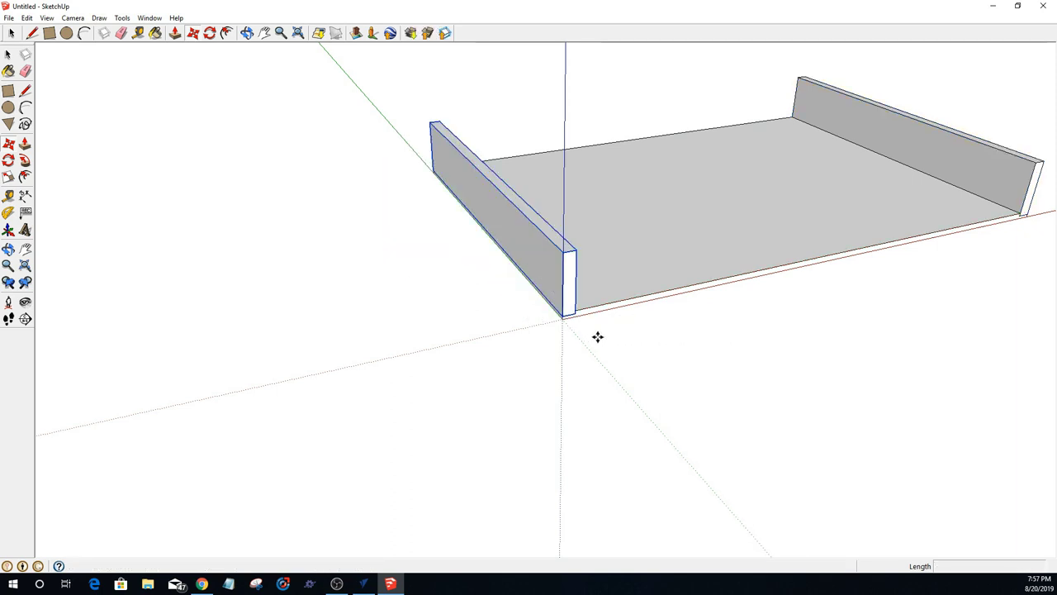
key(space)
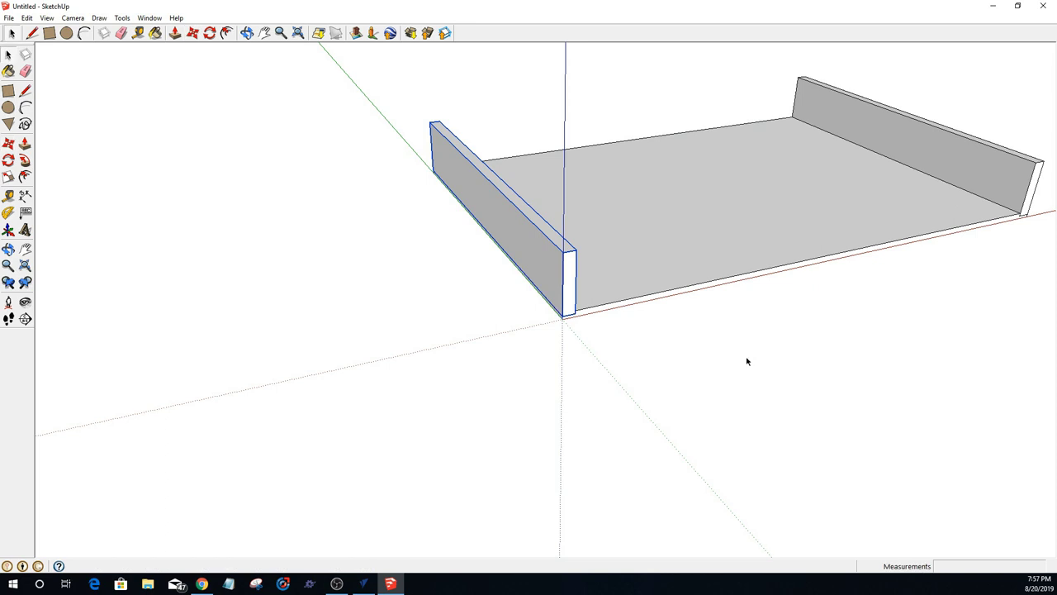
click(748, 367)
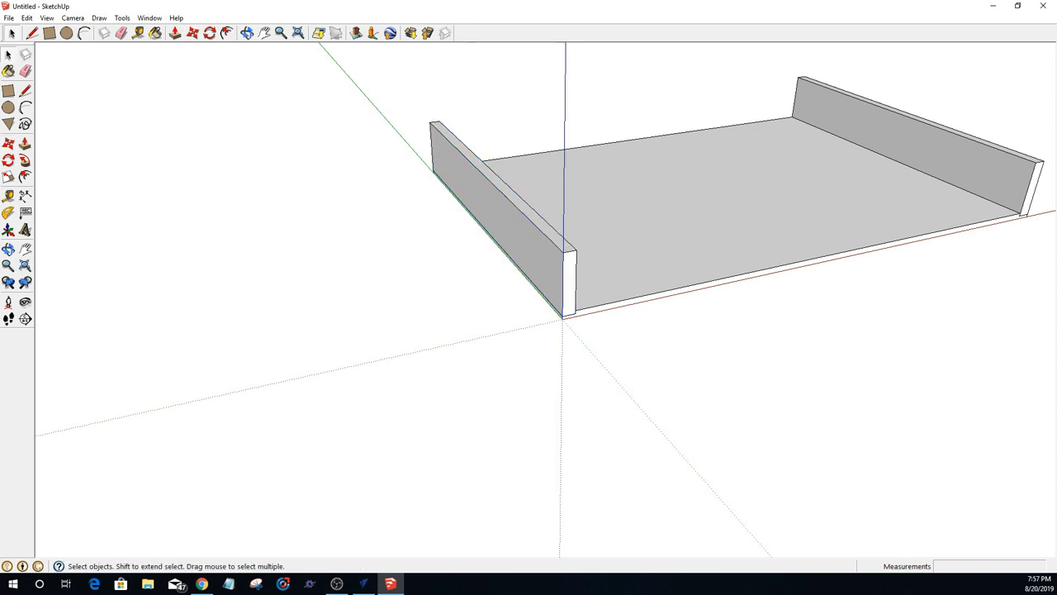
key(alt+Tab)
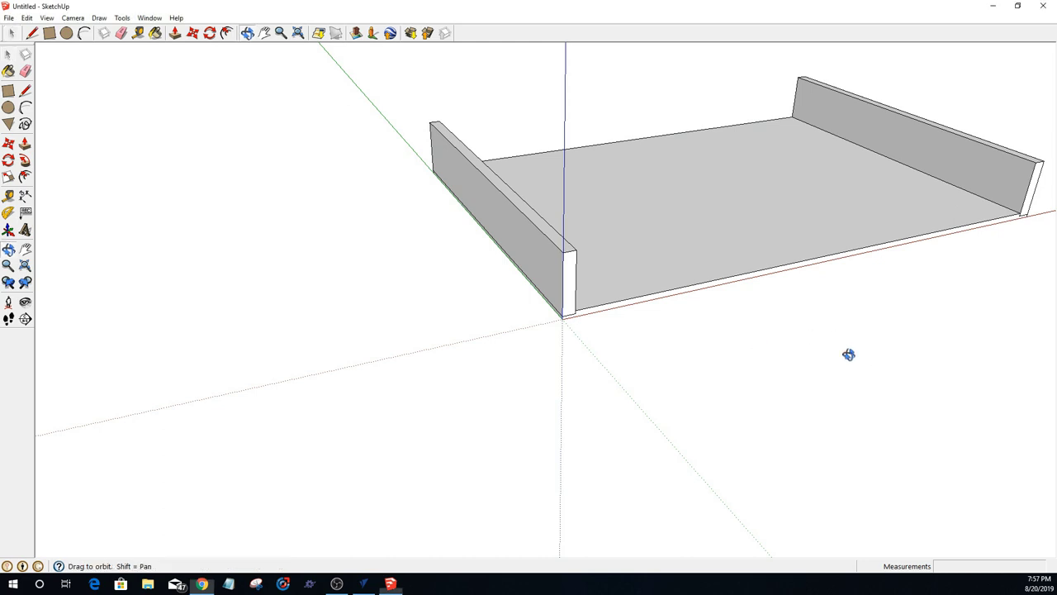
middle_drag(847, 356, 523, 309)
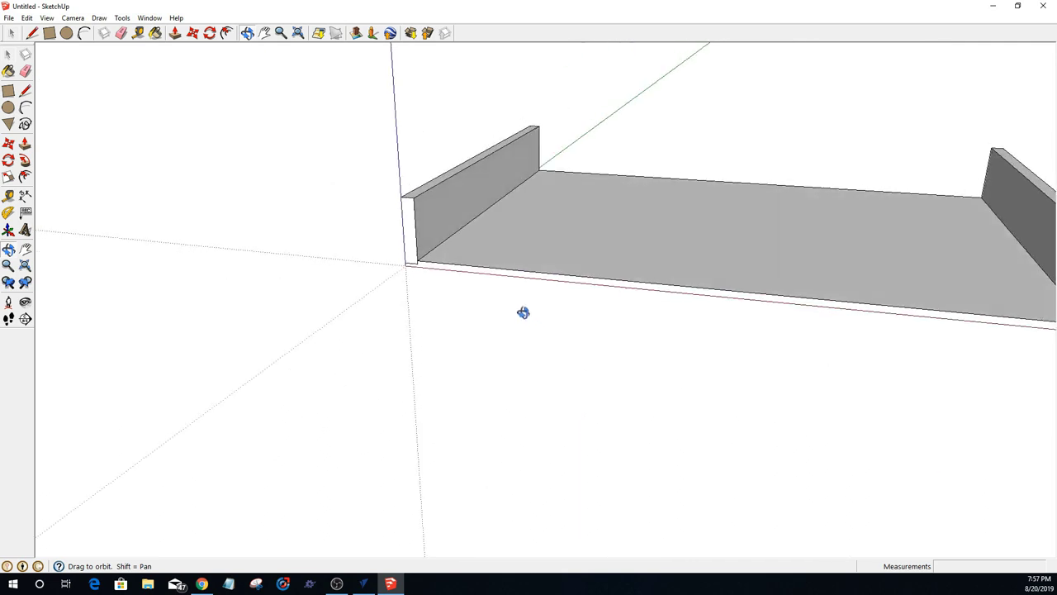
scroll(578, 306, down, 3)
scroll(776, 302, up, 1)
scroll(779, 307, up, 1)
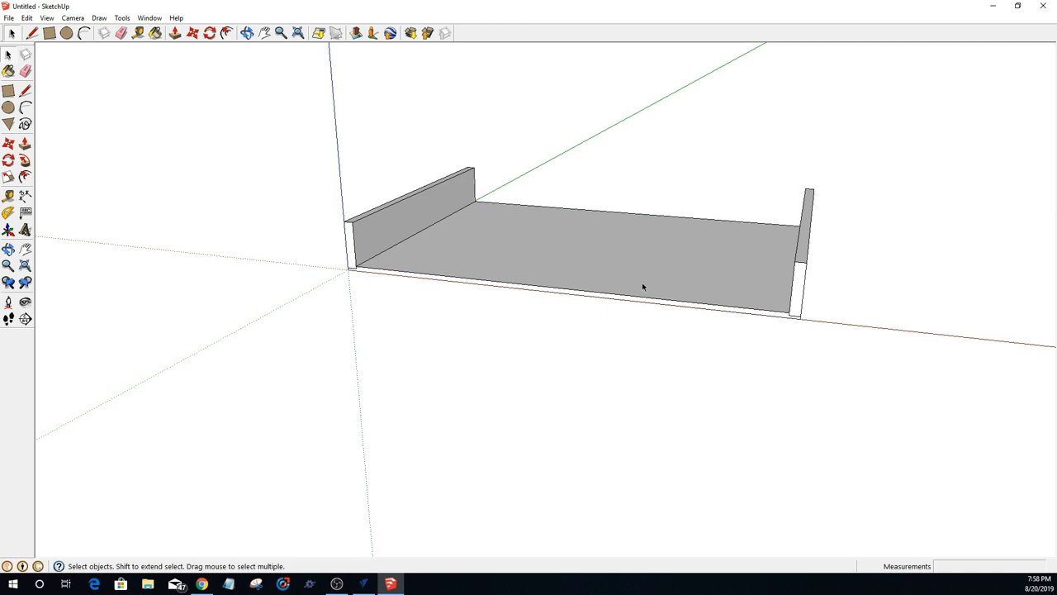
middle_drag(691, 300, 729, 275)
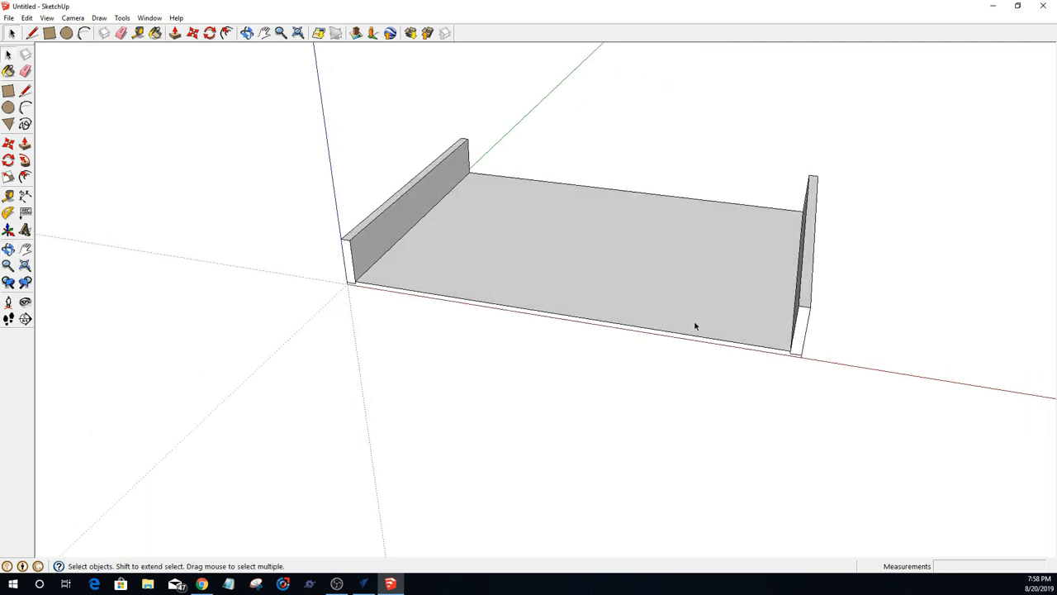
Step: Pull a Tape Measure guide 5 inches in from the right end wall's lower corner
click(138, 35)
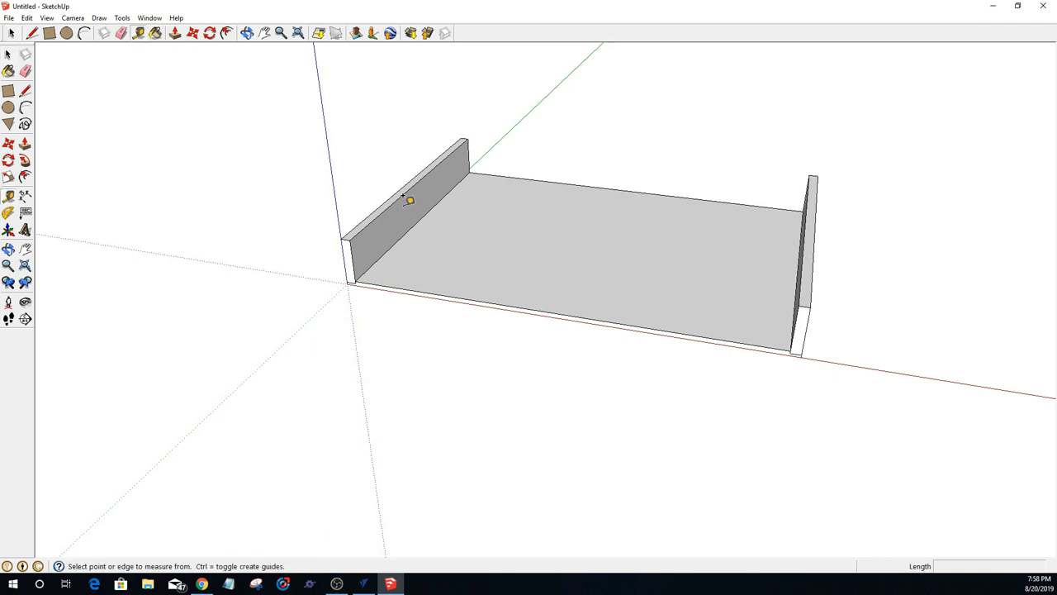
click(791, 329)
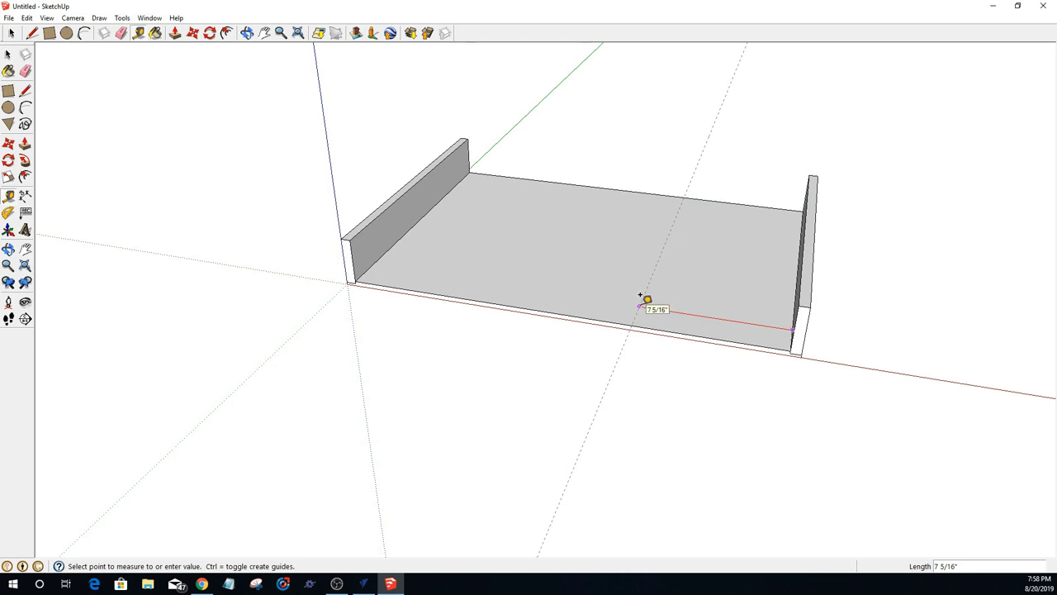
text(5)
key(Return)
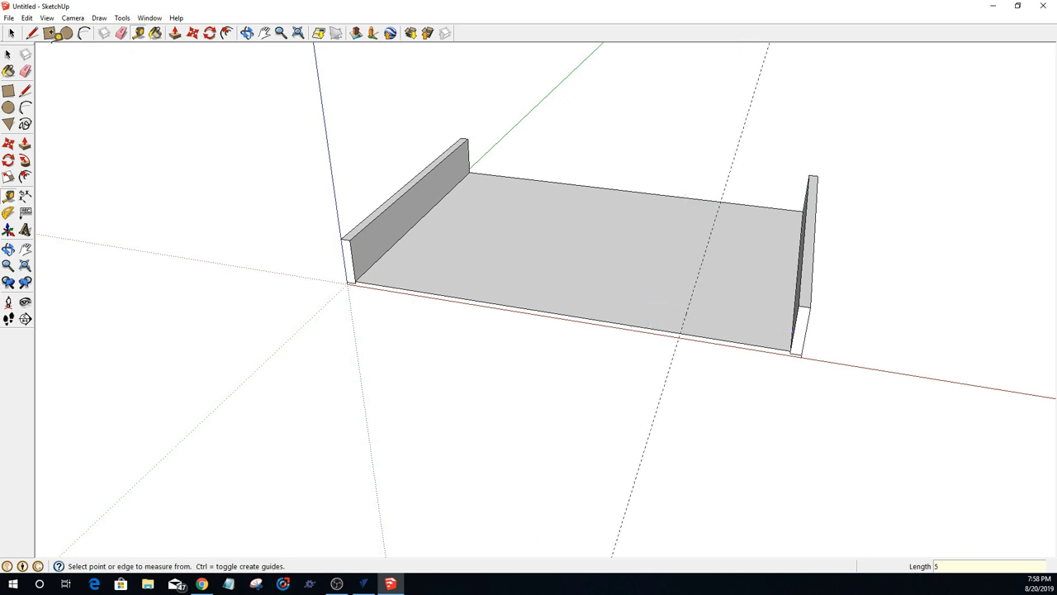
Step: Draw 16 and .5,16 rectangles from the guide intersection to mark a half-inch strip
click(49, 33)
click(720, 201)
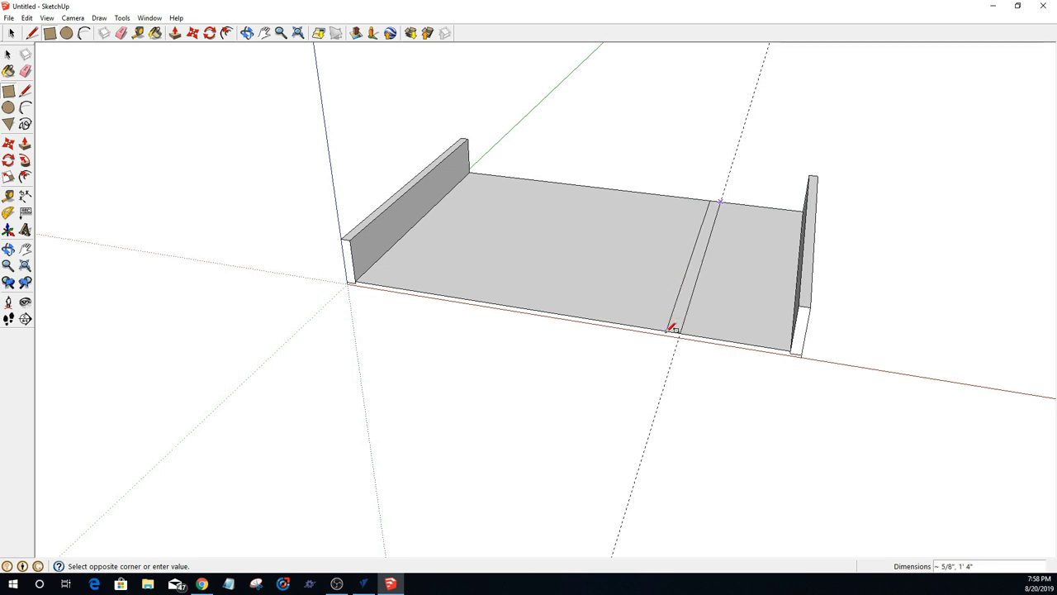
text(16,.5)
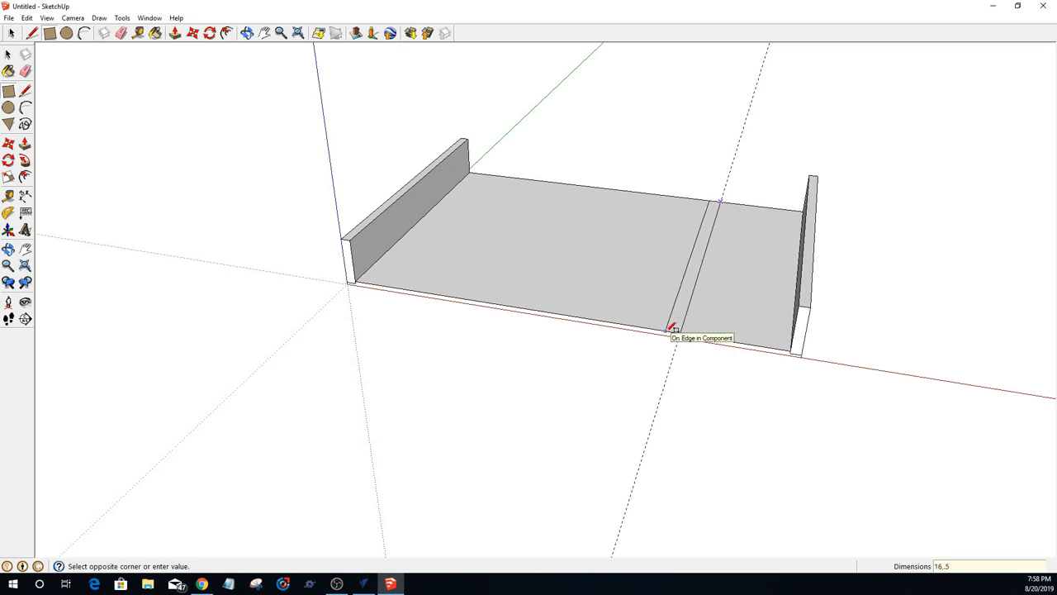
key(Return)
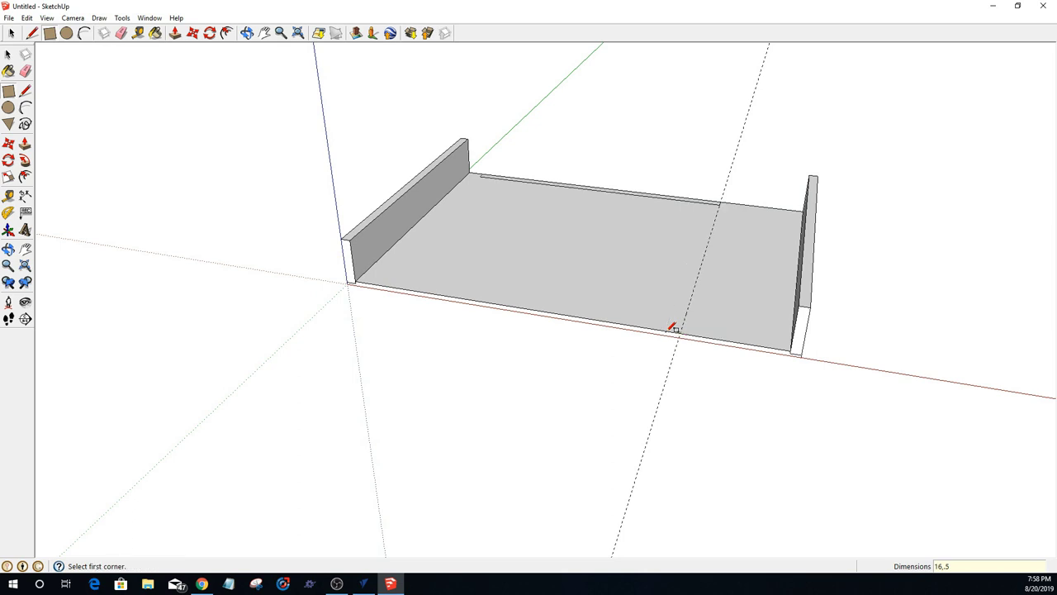
click(722, 196)
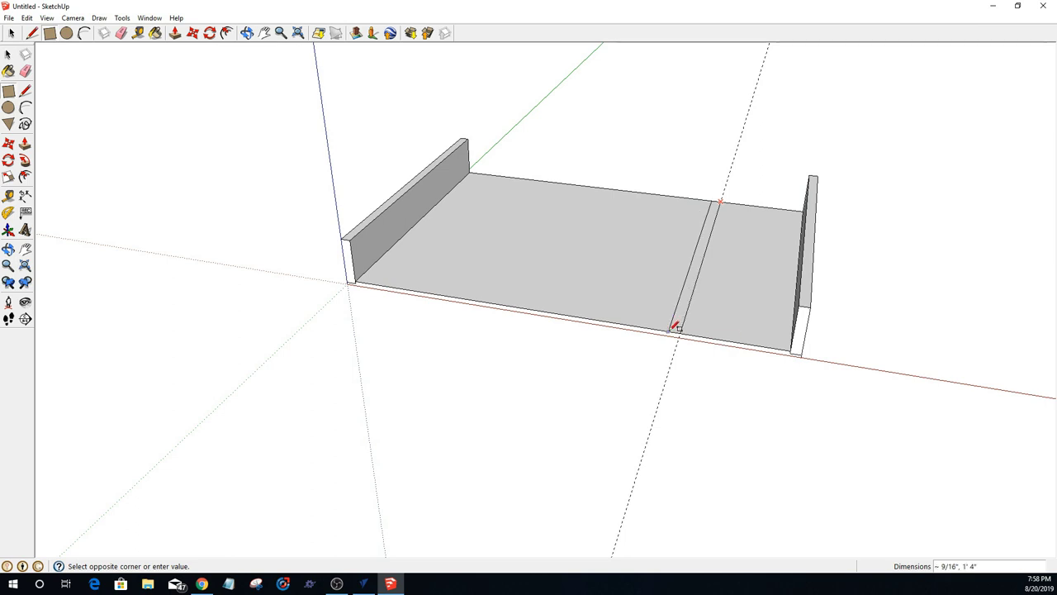
text(.)
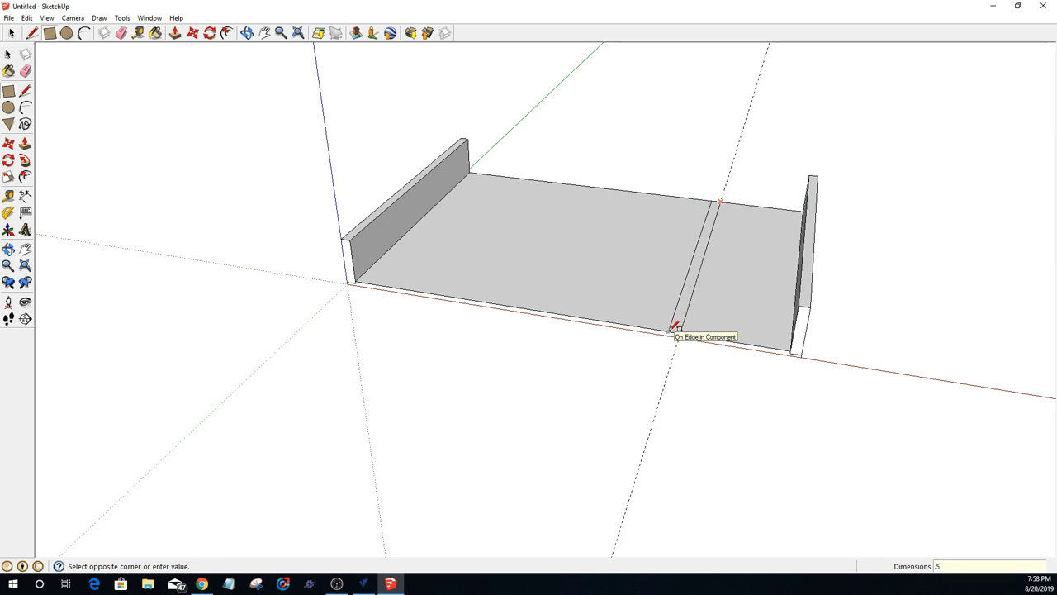
text(5,16)
key(Return)
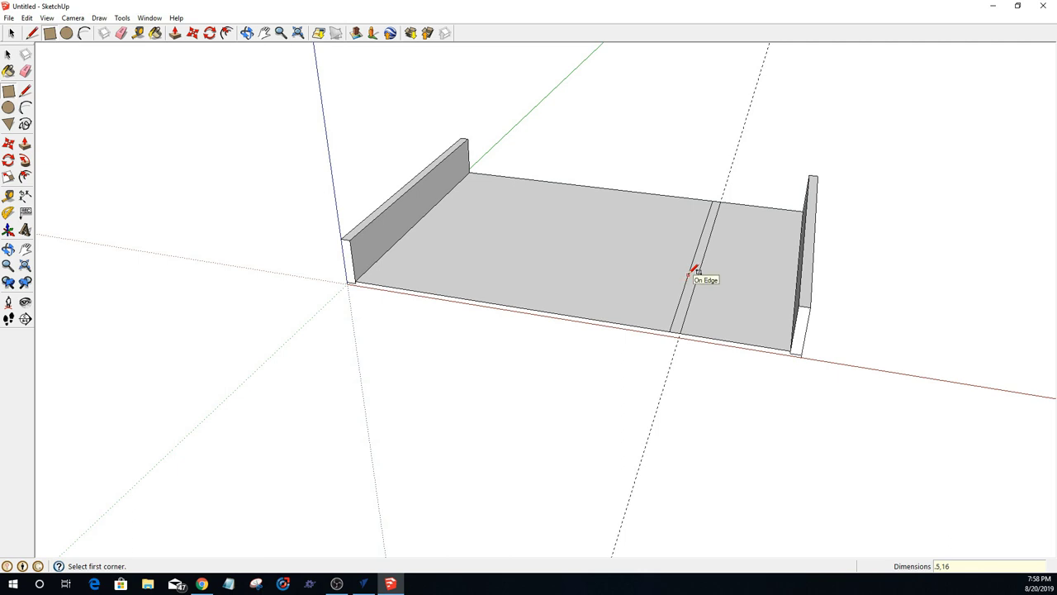
key(space)
Step: Inside the floor component, draw the strip rectangle and sink it 1/8 inch
click(653, 299)
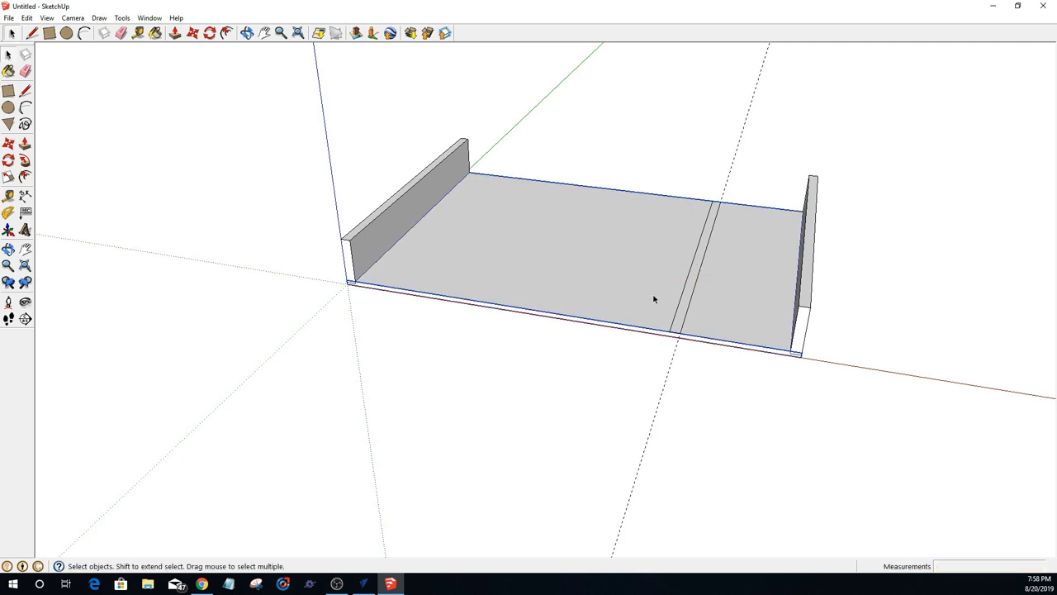
key(Escape)
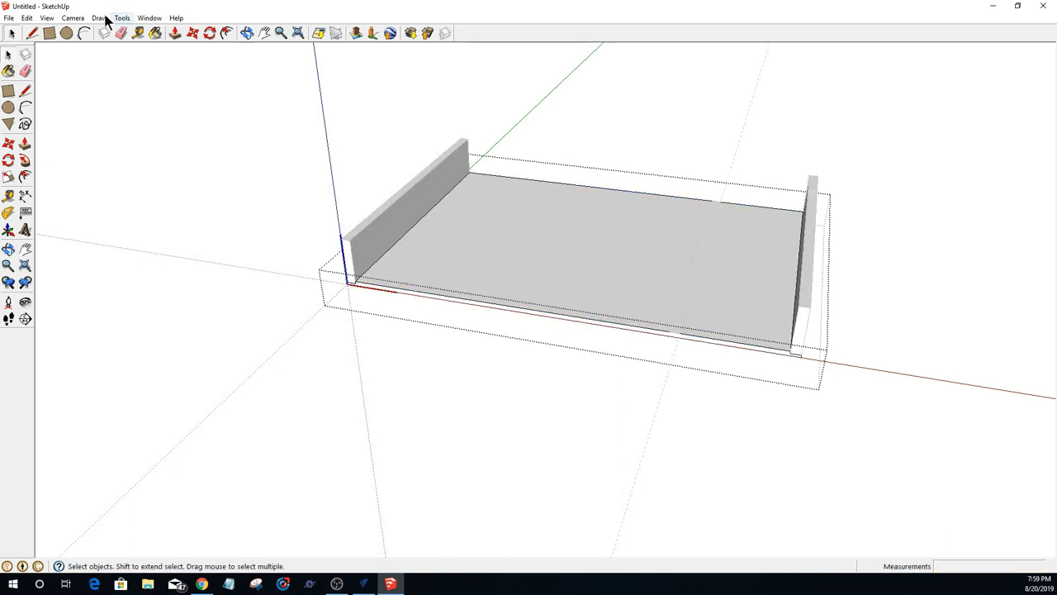
click(50, 33)
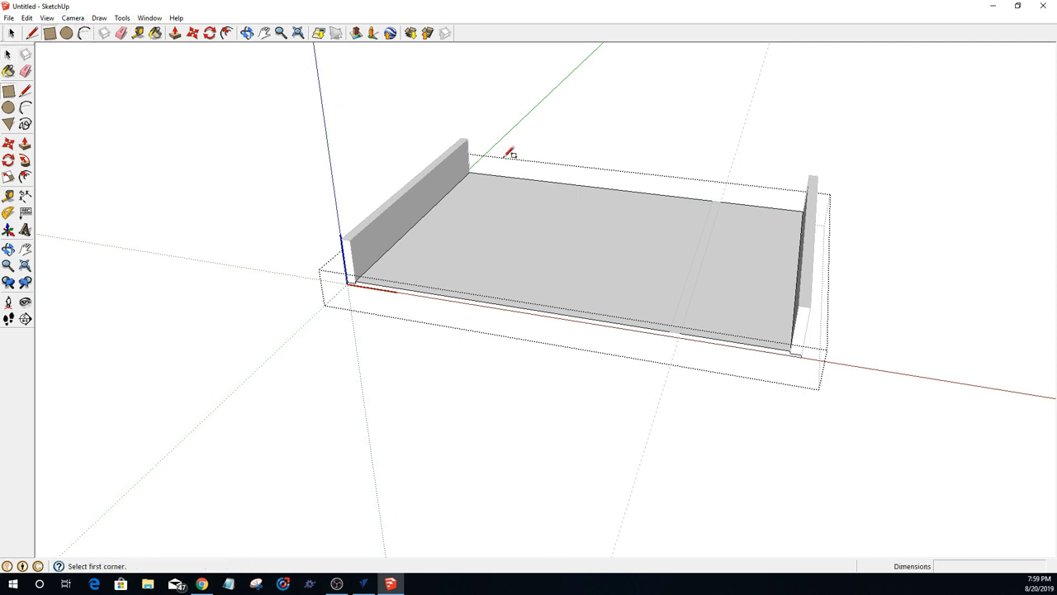
click(714, 202)
click(684, 330)
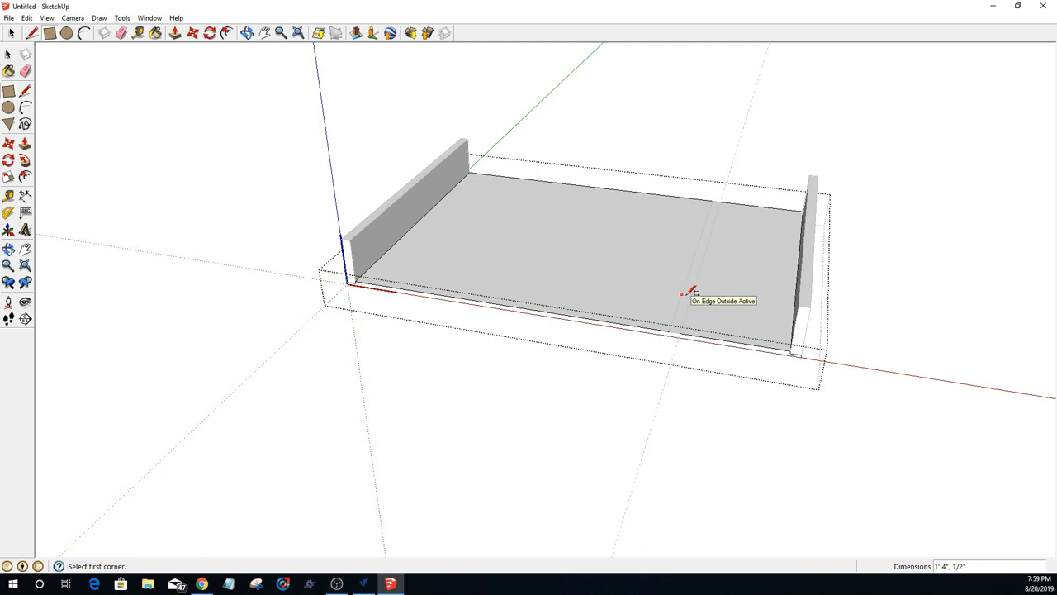
key(p)
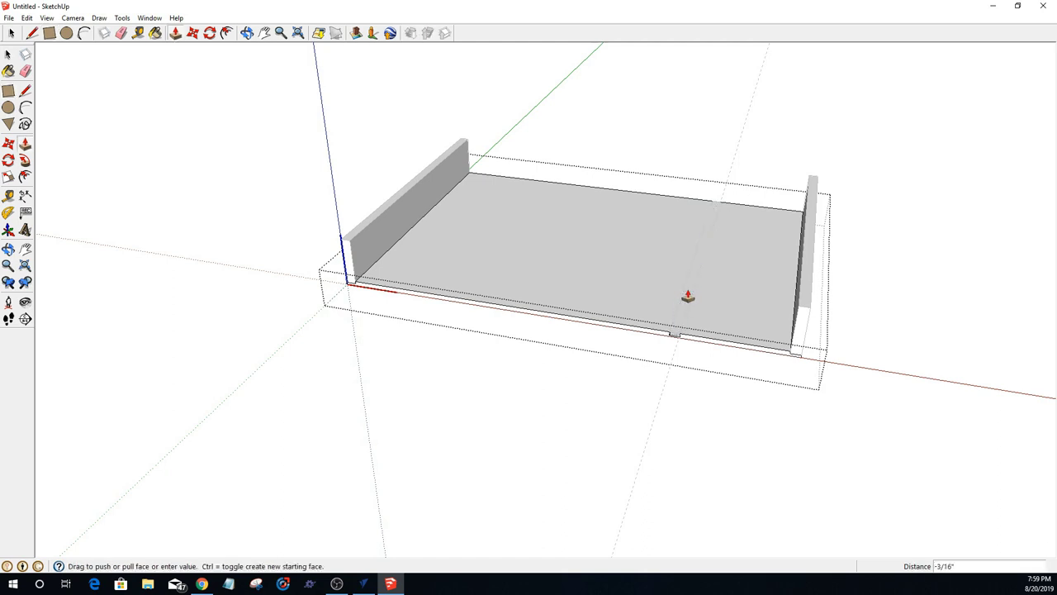
text(.125)
key(Return)
key(space)
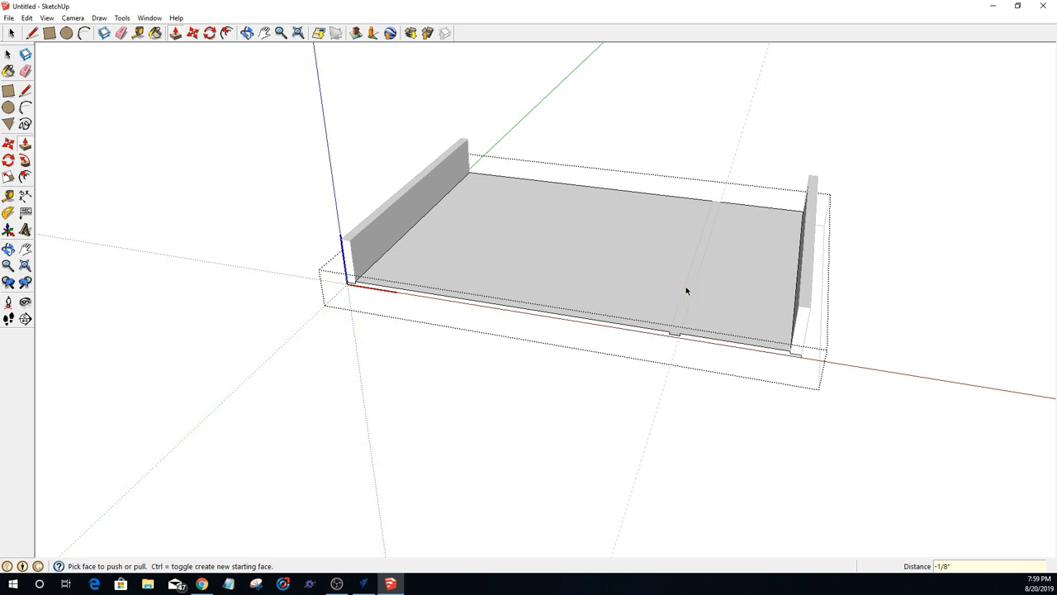
click(624, 360)
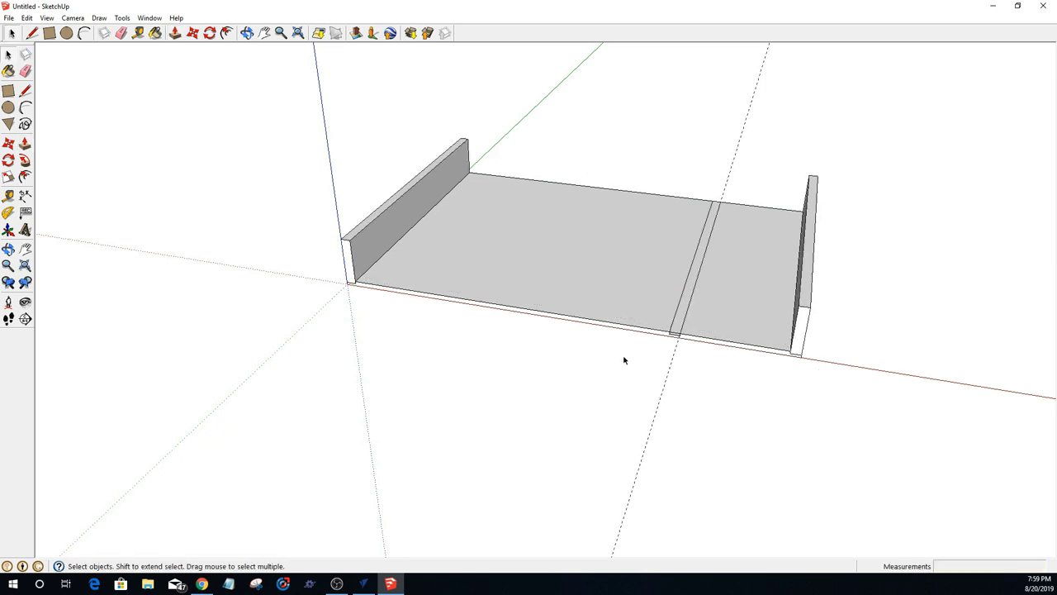
Step: Orbit to check the groove's edges, then select the right end wall
click(679, 307)
shift+click(679, 308)
scroll(662, 372, up, 5)
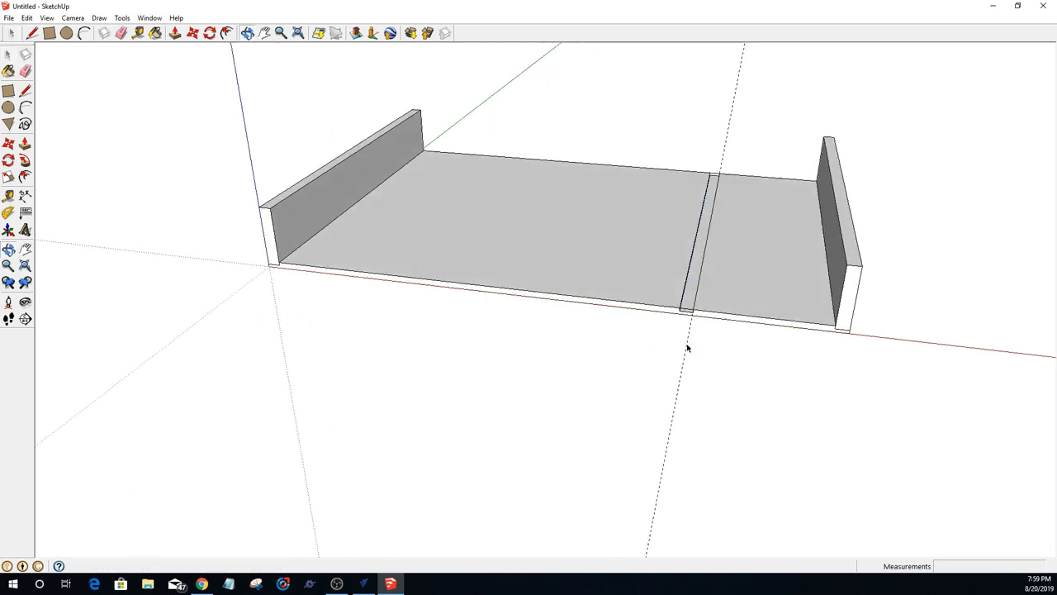
mouse_move(695, 287)
middle_down()
mouse_move(652, 234)
mouse_move(564, 229)
mouse_move(535, 253)
mouse_move(620, 273)
mouse_move(628, 373)
middle_up()
click(689, 294)
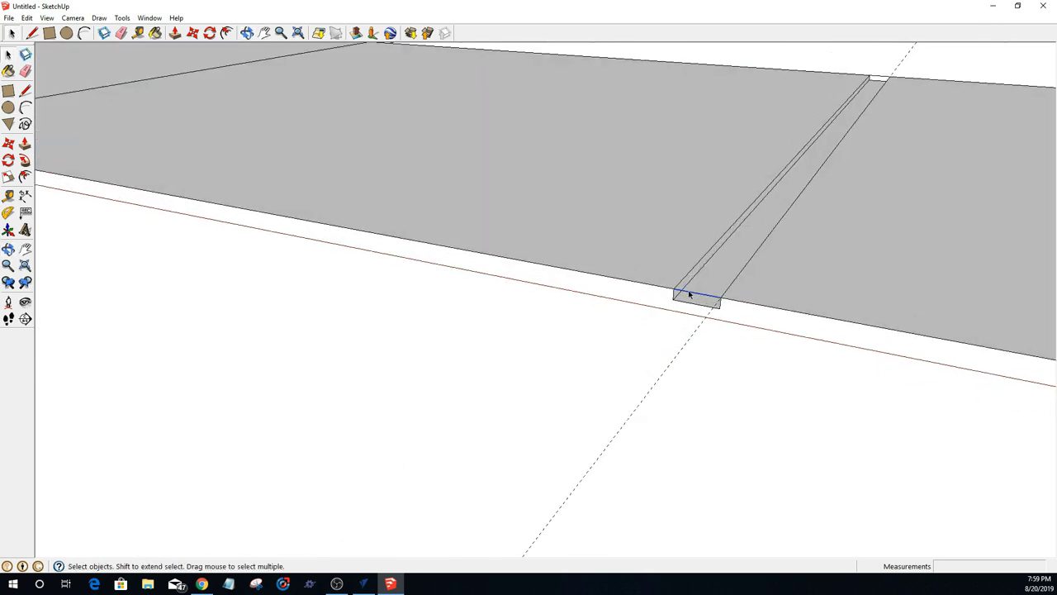
click(751, 259)
click(839, 69)
click(873, 79)
double_click(842, 105)
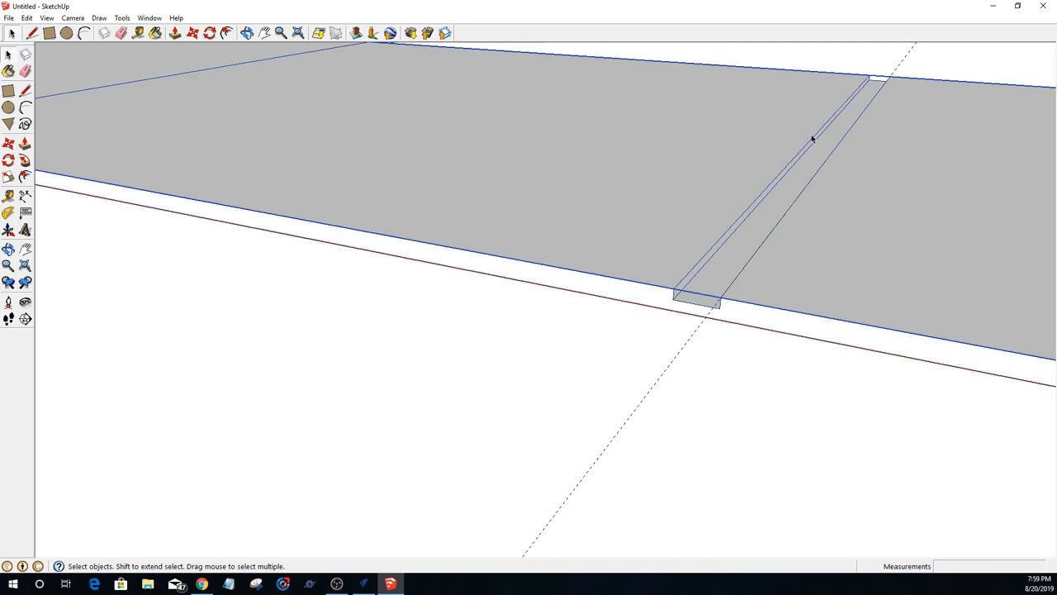
click(637, 388)
scroll(713, 380, down, 5)
middle_drag(715, 361, 812, 373)
click(868, 336)
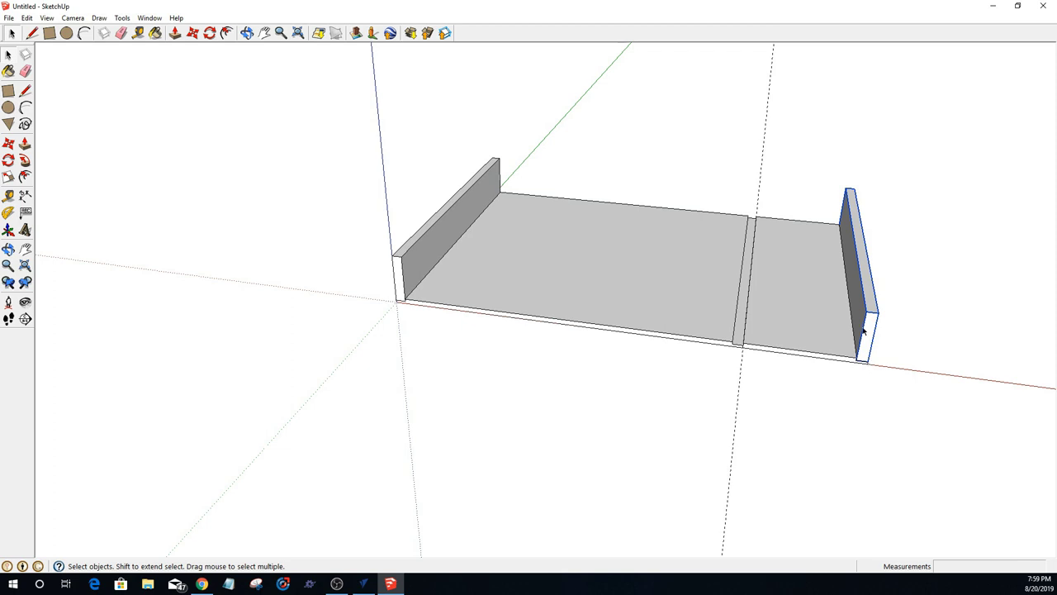
Step: Copy the right end wall by its bottom corner into the floor groove as a divider
key(m)
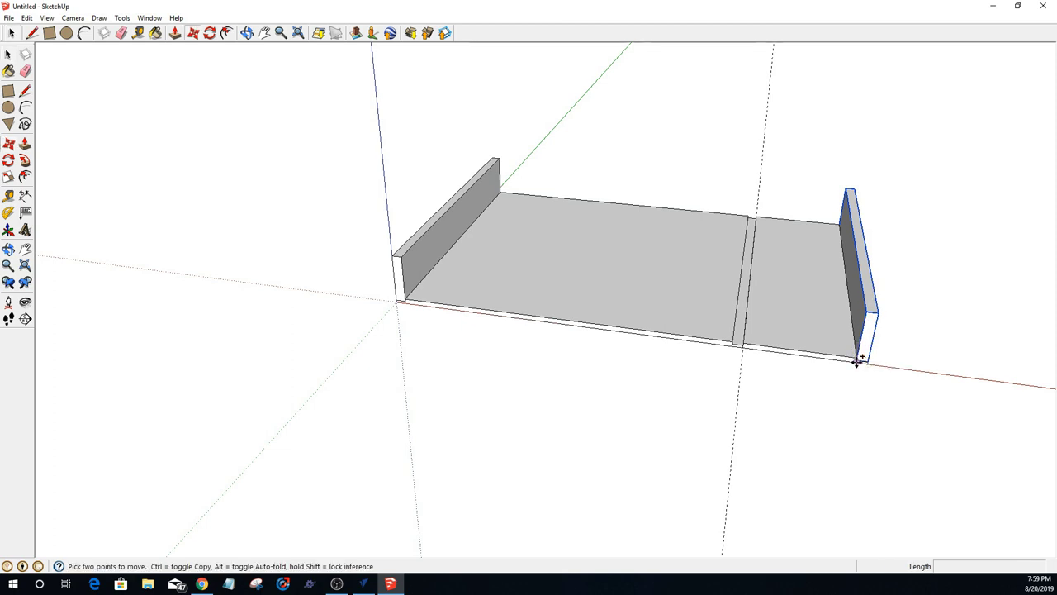
click(856, 358)
key(ctrl)
scroll(696, 337, up, 1)
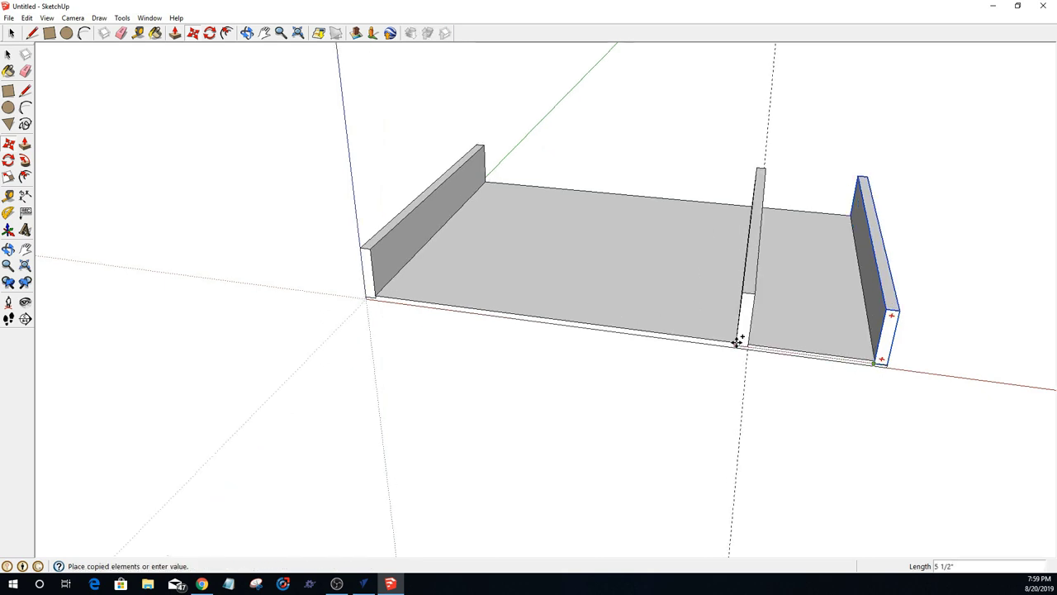
click(735, 338)
scroll(771, 354, up, 2)
scroll(801, 341, up, 2)
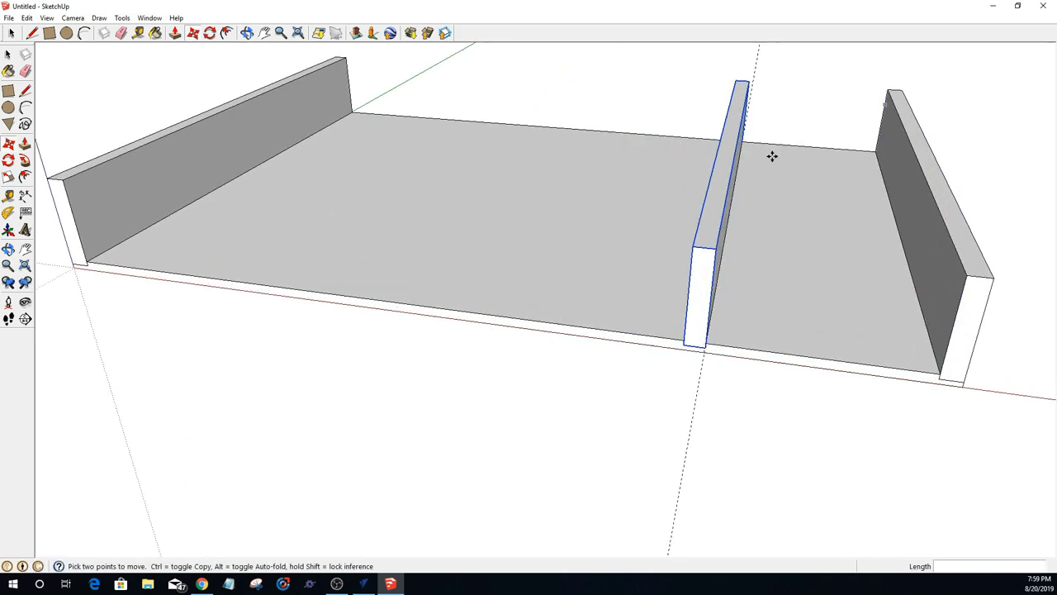
scroll(740, 130, down, 1)
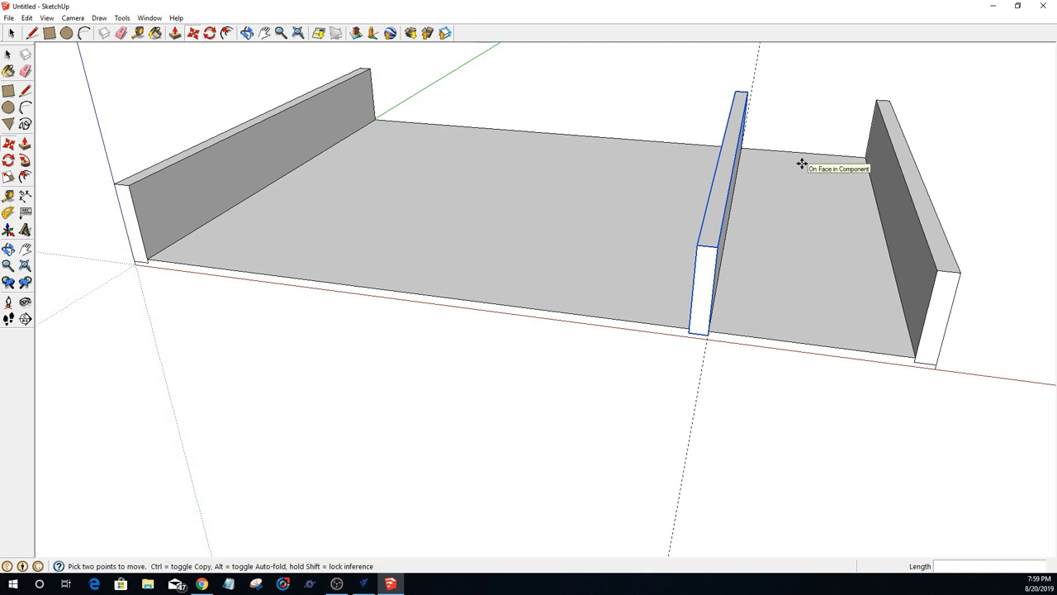
click(135, 69)
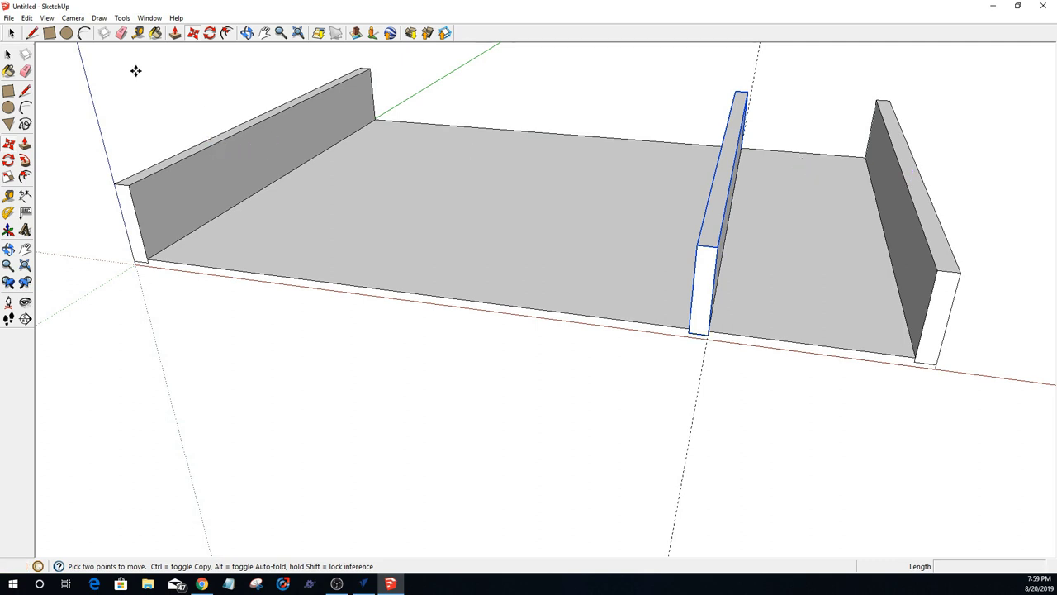
key(Escape)
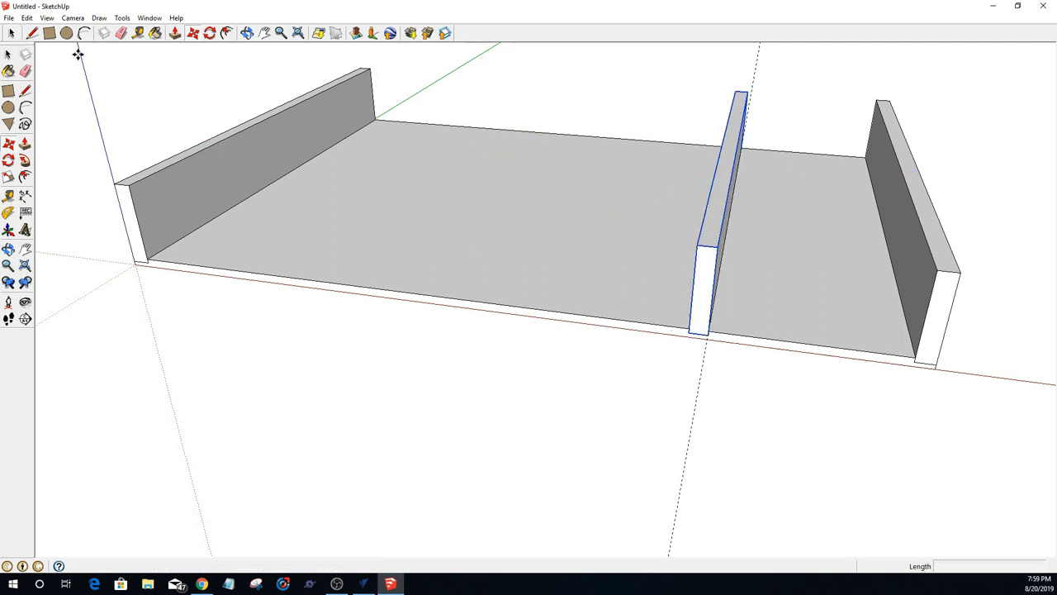
key(space)
click(176, 166)
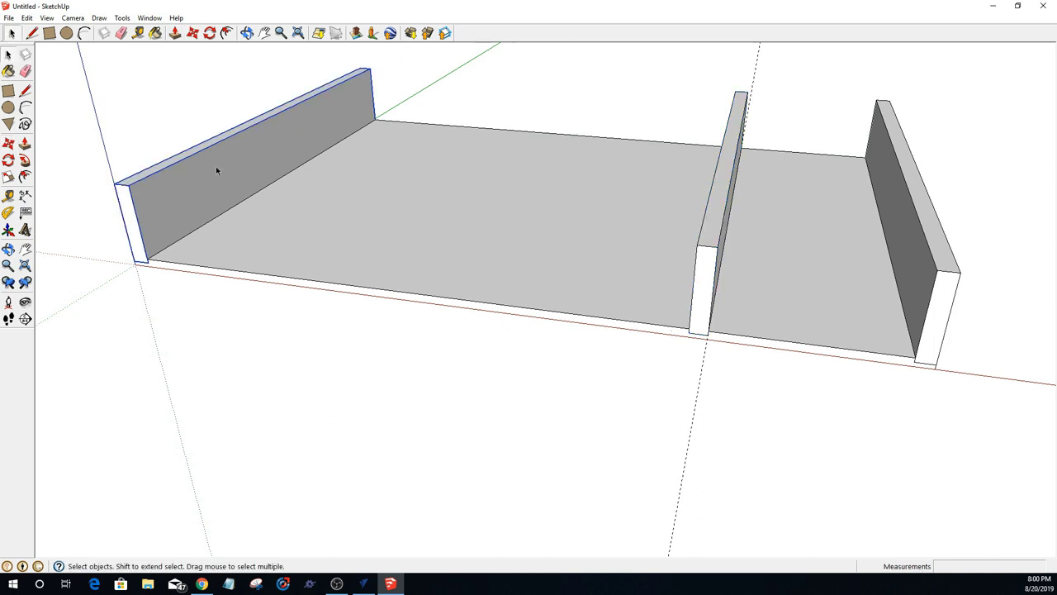
Step: Apply Make Unique to the left end wall component, then orbit around the box
right_click(215, 170)
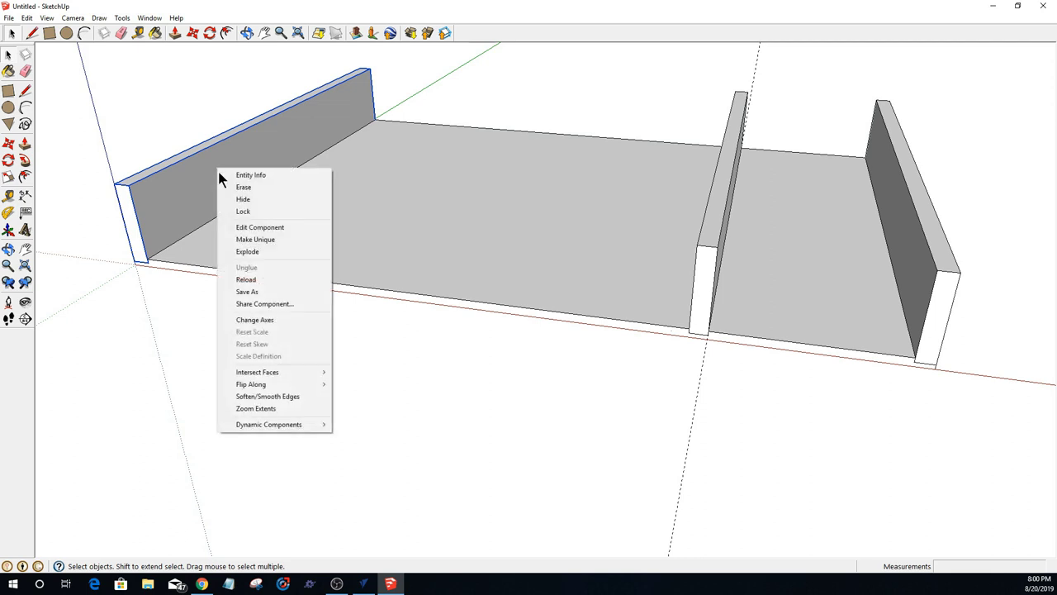
click(236, 239)
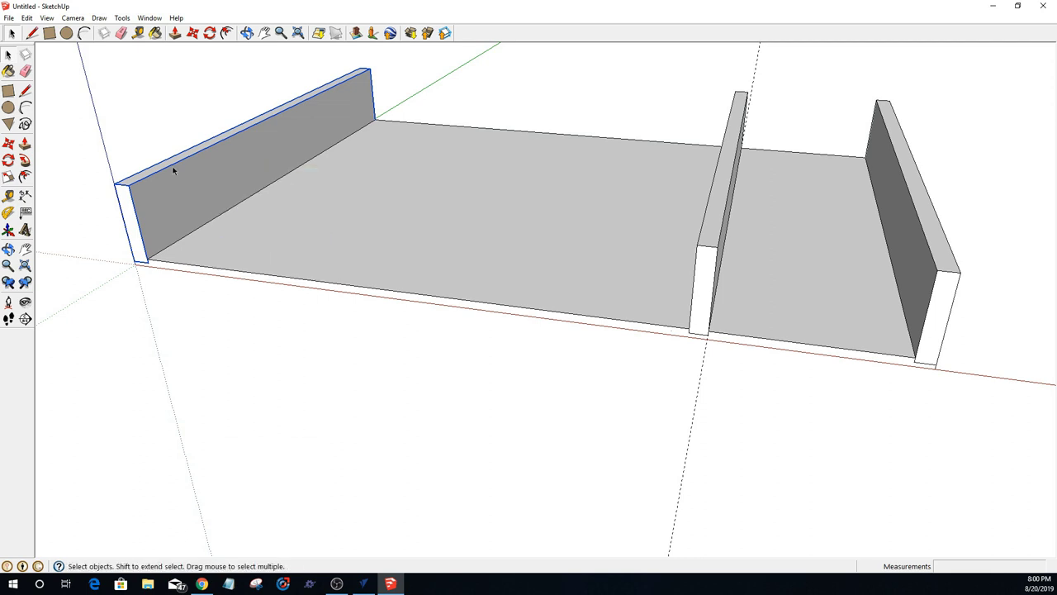
click(147, 125)
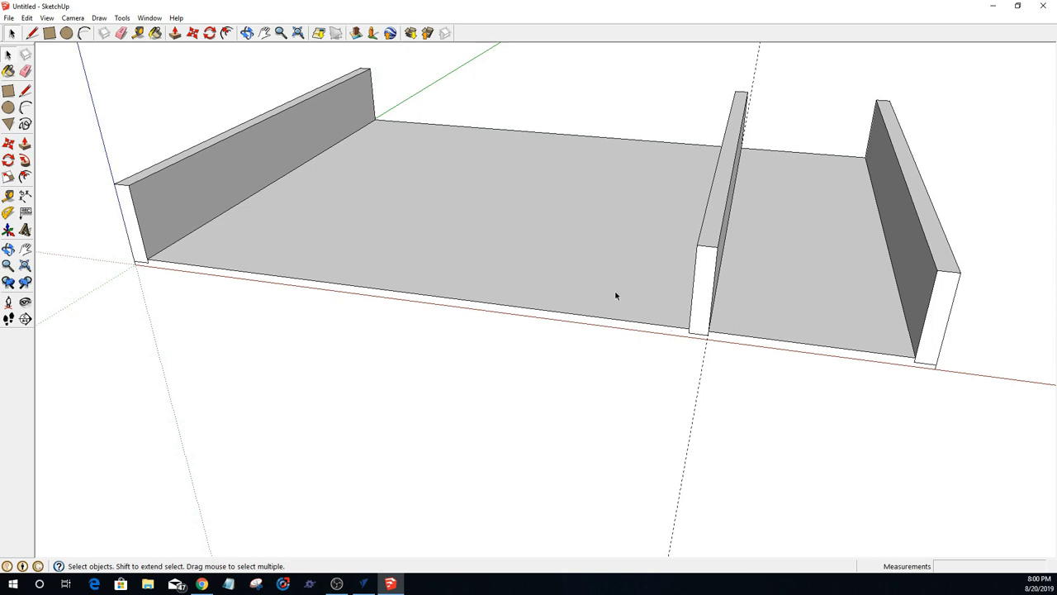
click(699, 389)
click(689, 310)
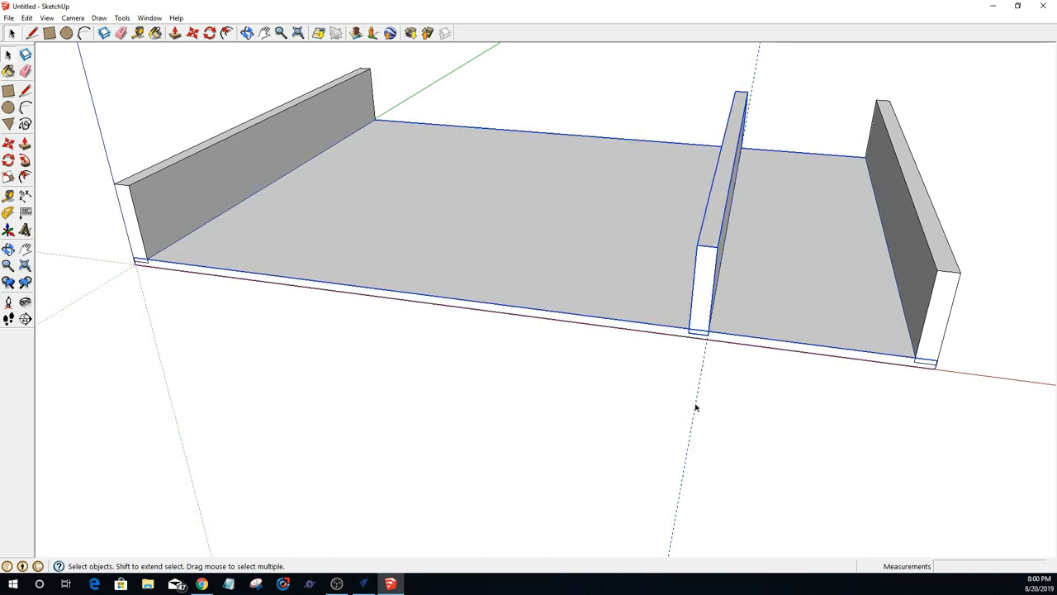
click(695, 407)
middle_drag(695, 407, 790, 432)
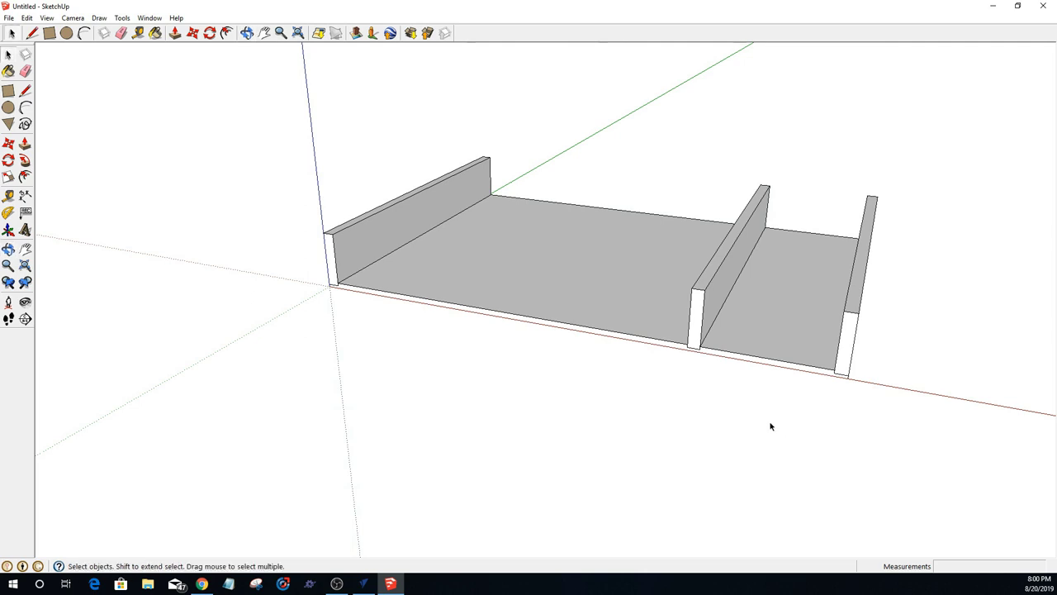
scroll(764, 413, up, 3)
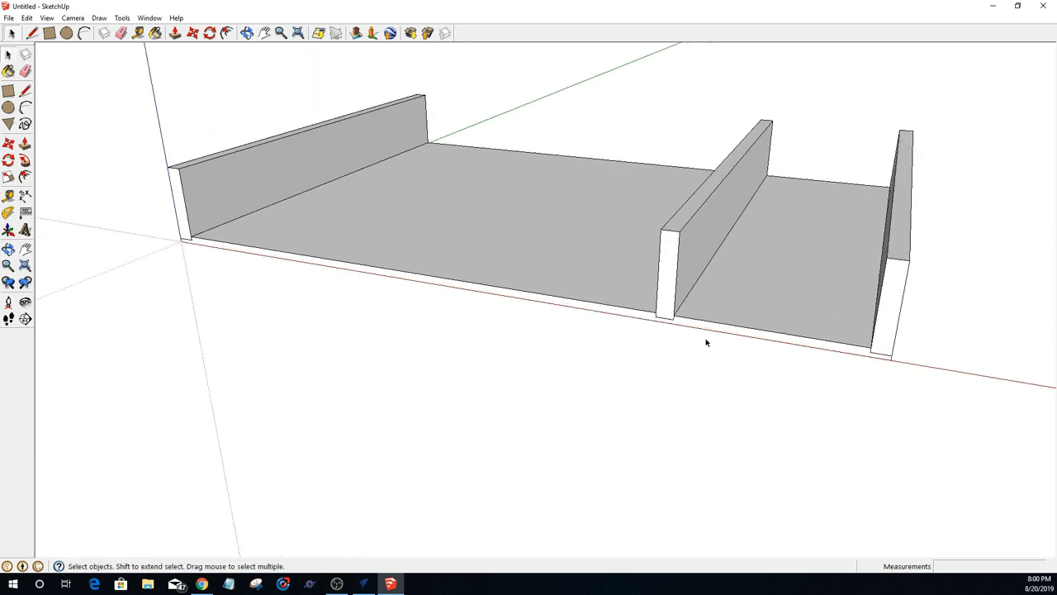
Step: Open the divider component for editing and orbit to its front end
double_click(678, 262)
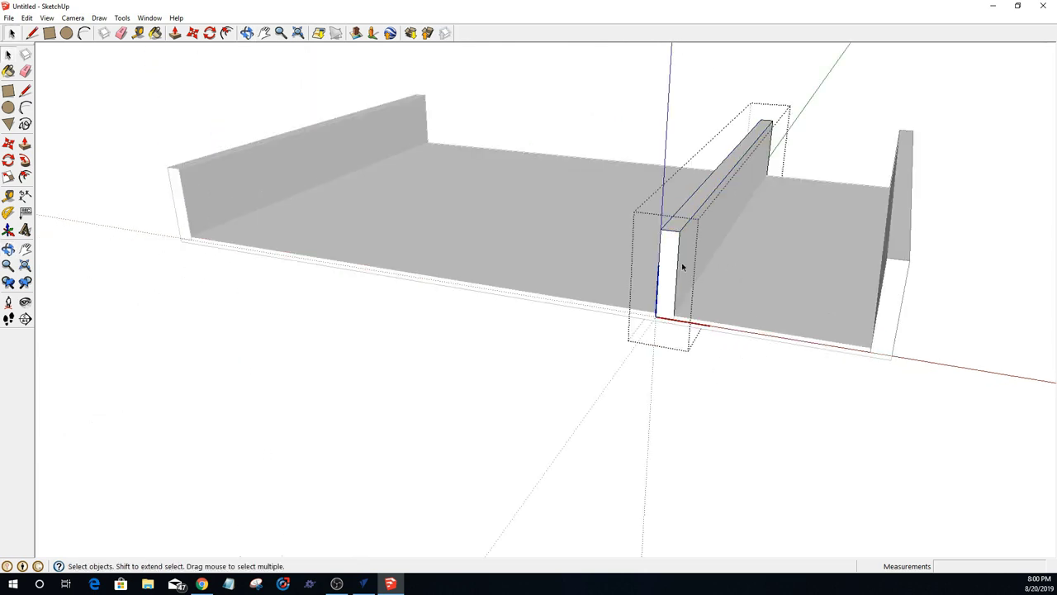
double_click(896, 319)
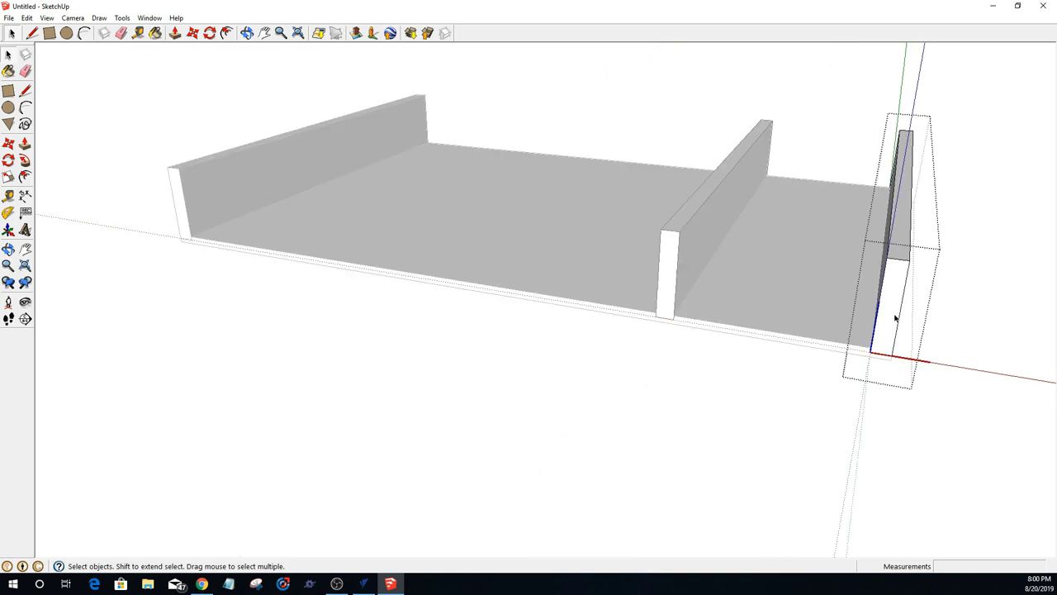
double_click(663, 271)
scroll(690, 277, up, 4)
scroll(719, 297, down, 2)
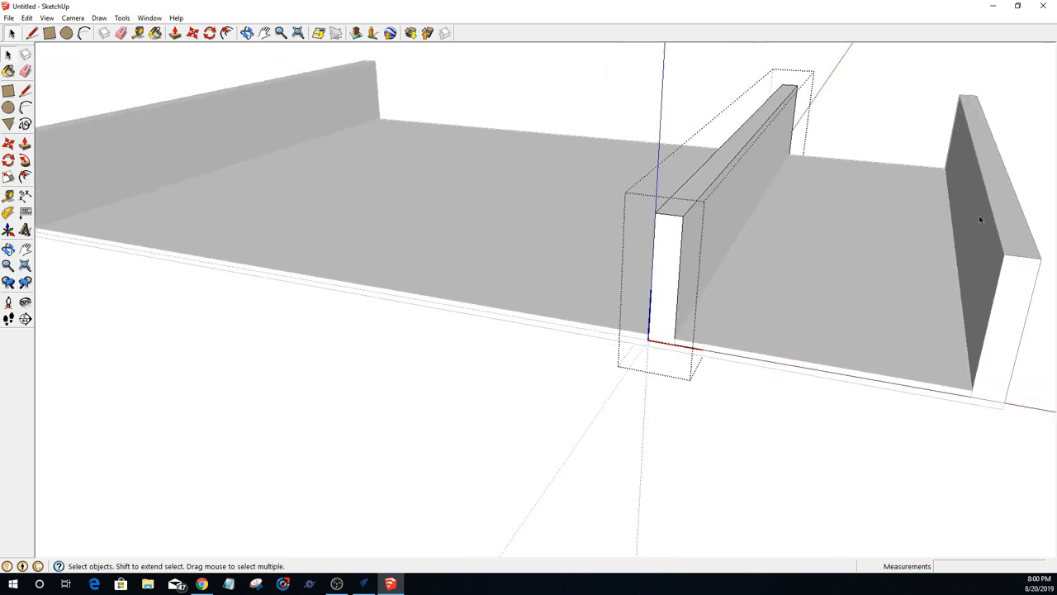
scroll(658, 319, up, 4)
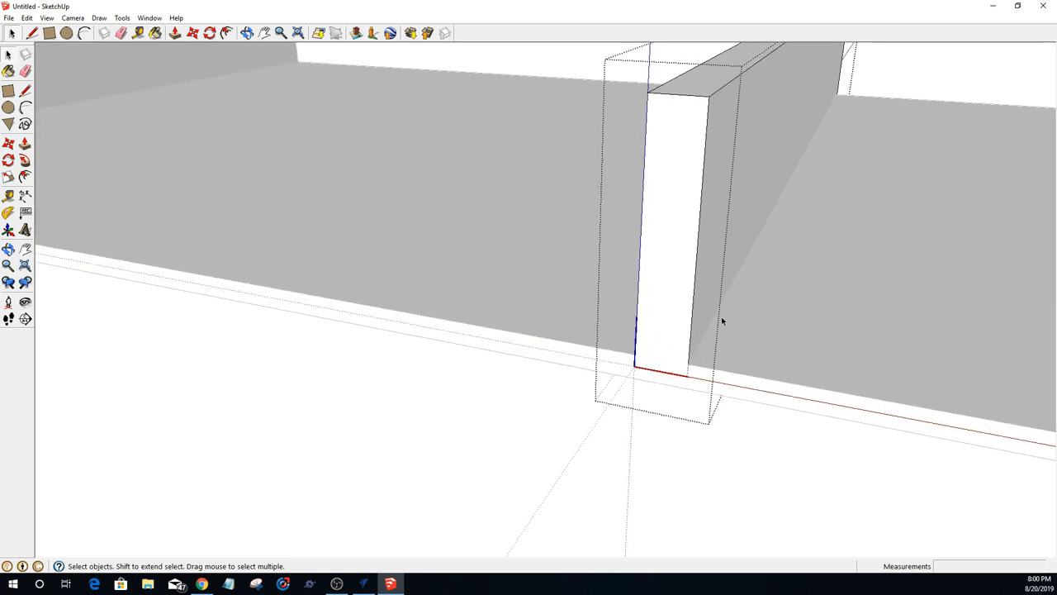
middle_drag(721, 319, 593, 287)
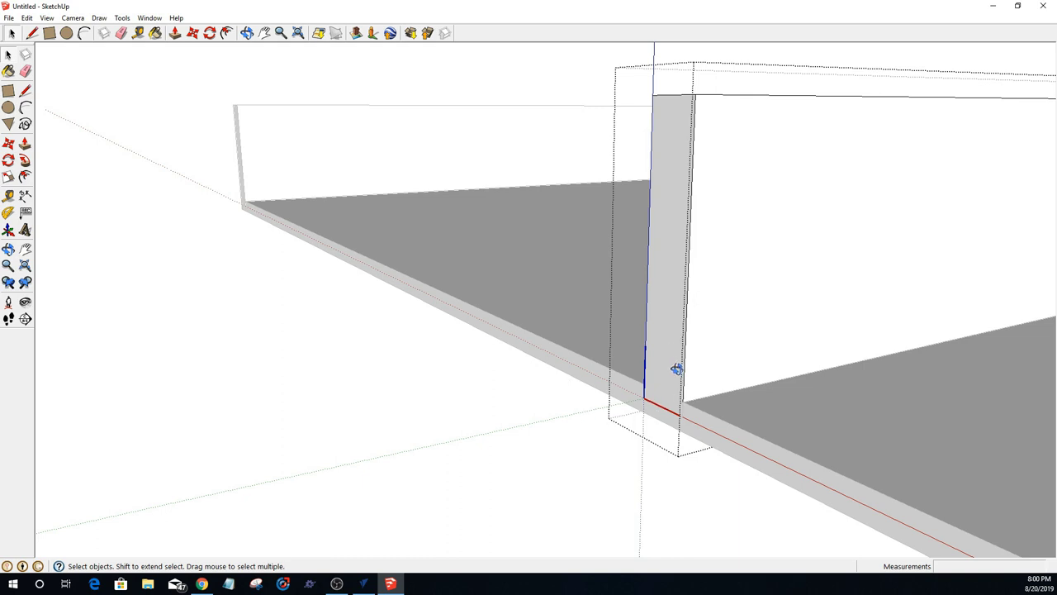
middle_drag(677, 369, 751, 335)
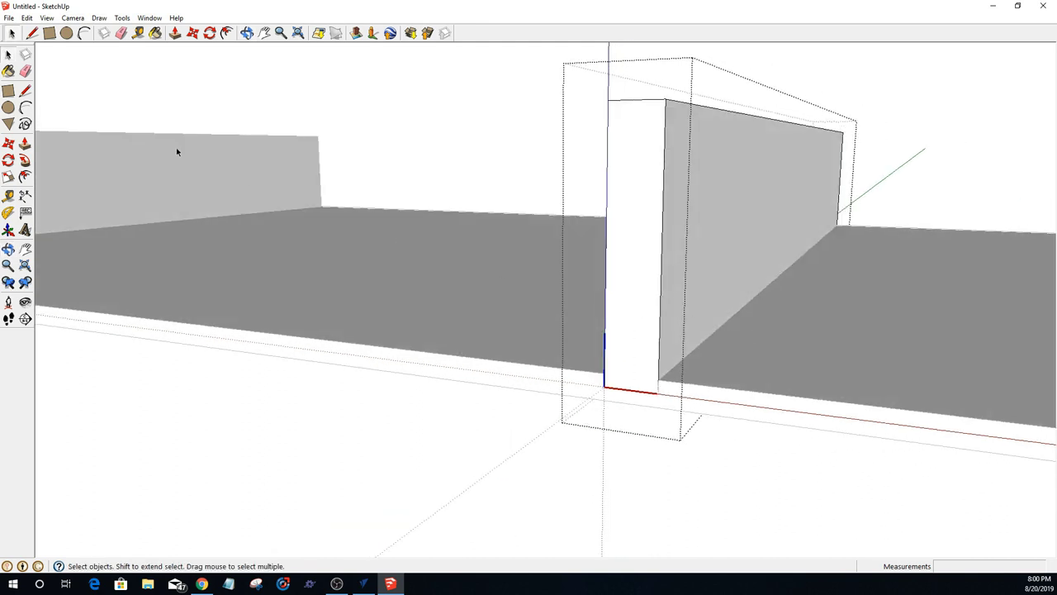
Step: Draw a strip from the divider's top corner to the bottom-edge midpoint and push it 0.5 inch
key(r)
click(666, 100)
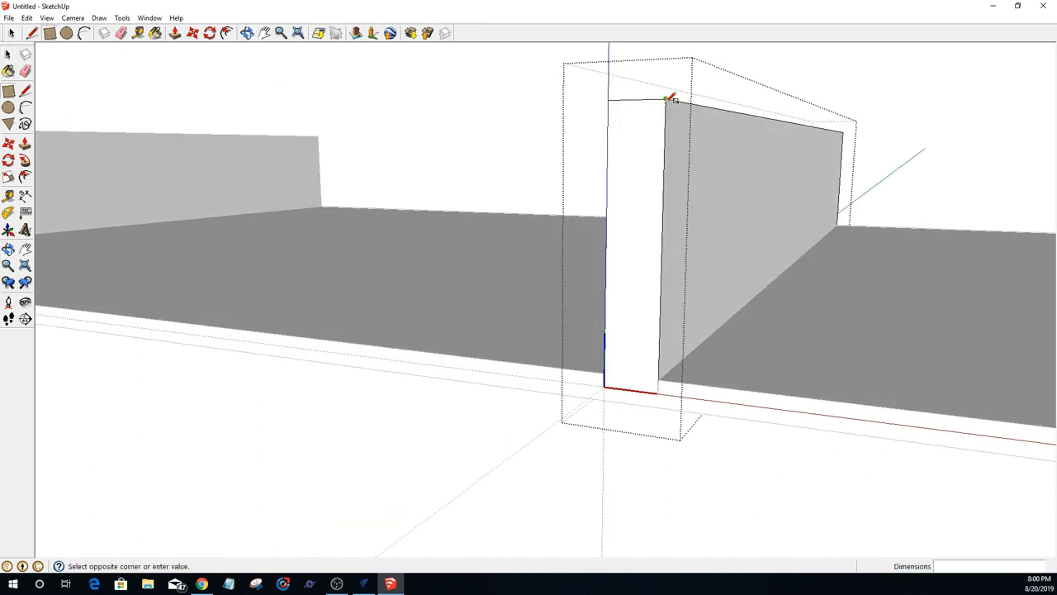
click(641, 388)
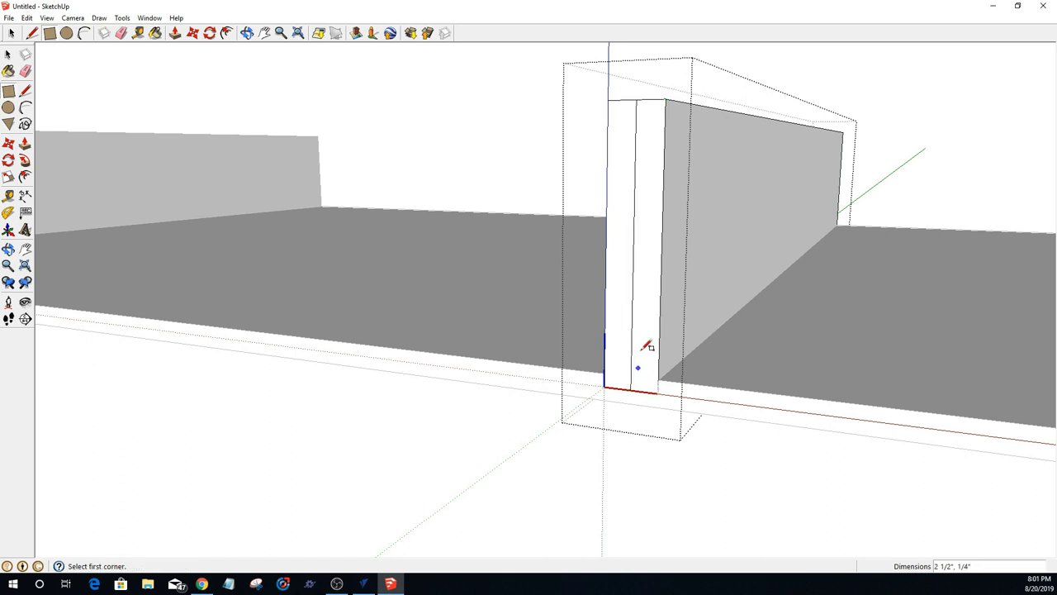
key(p)
click(648, 316)
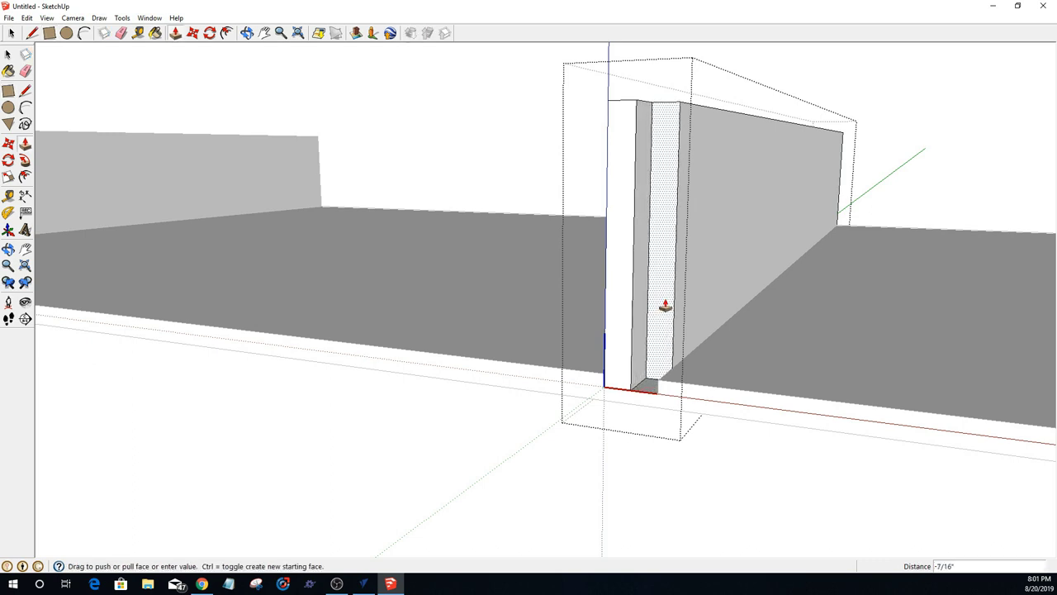
text(.5)
key(Return)
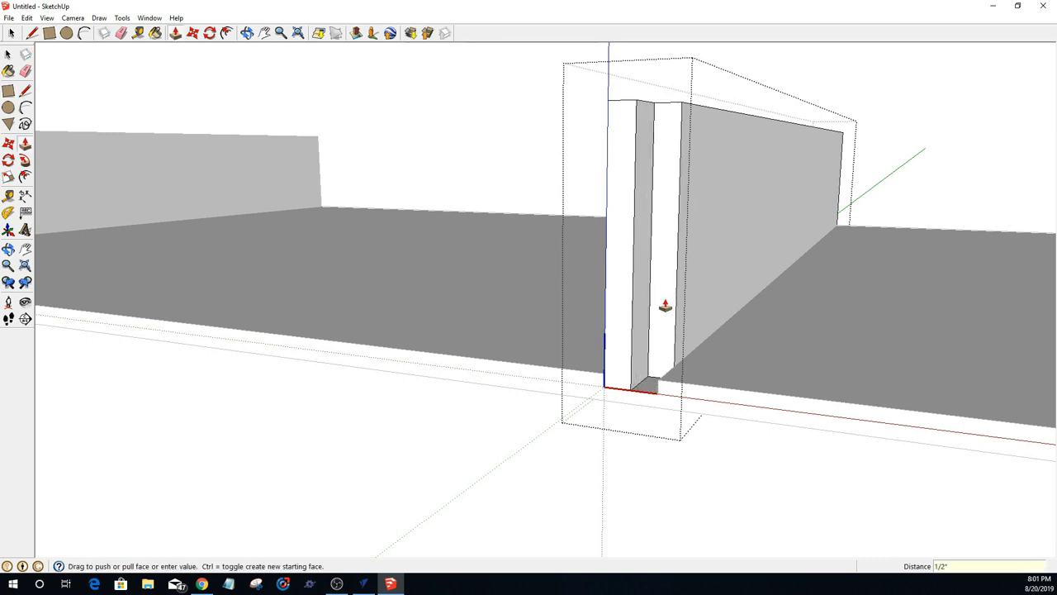
scroll(644, 341, down, 3)
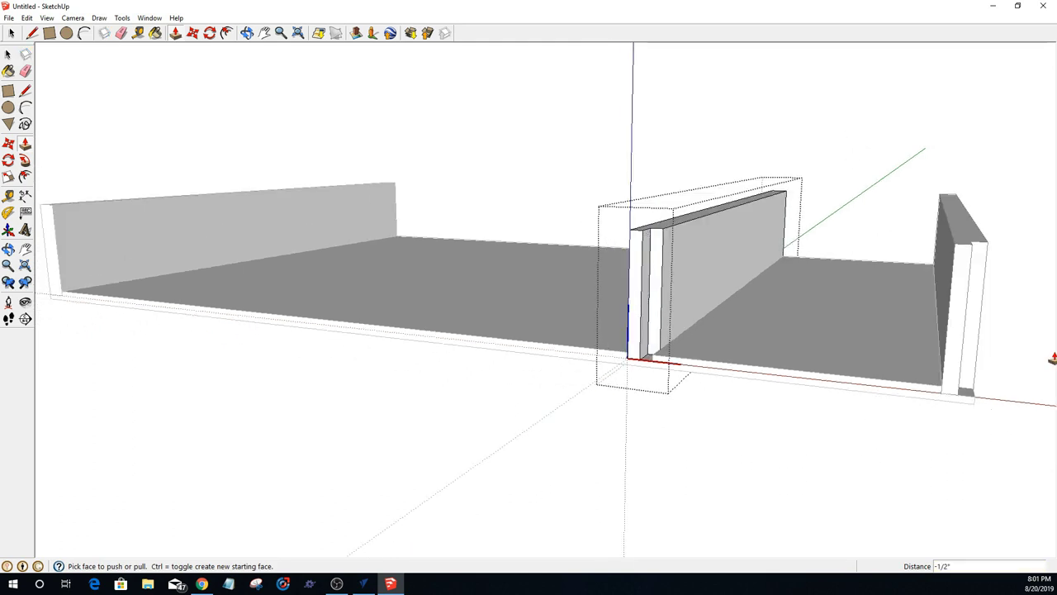
middle_drag(1052, 358, 1009, 355)
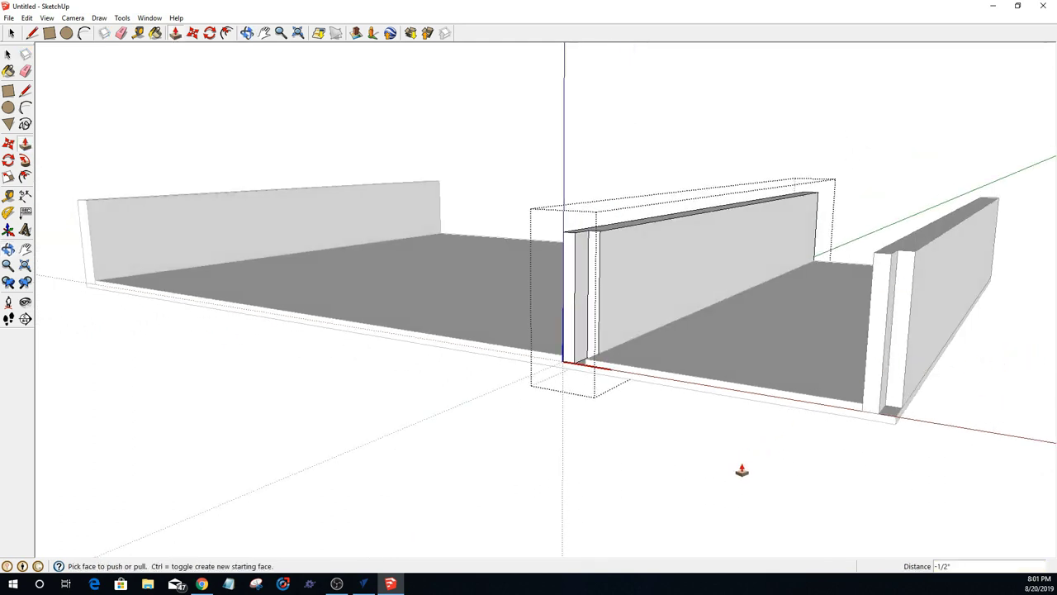
Step: Leave the divider, orbit to show the box's full length, and select the right end wall
key(space)
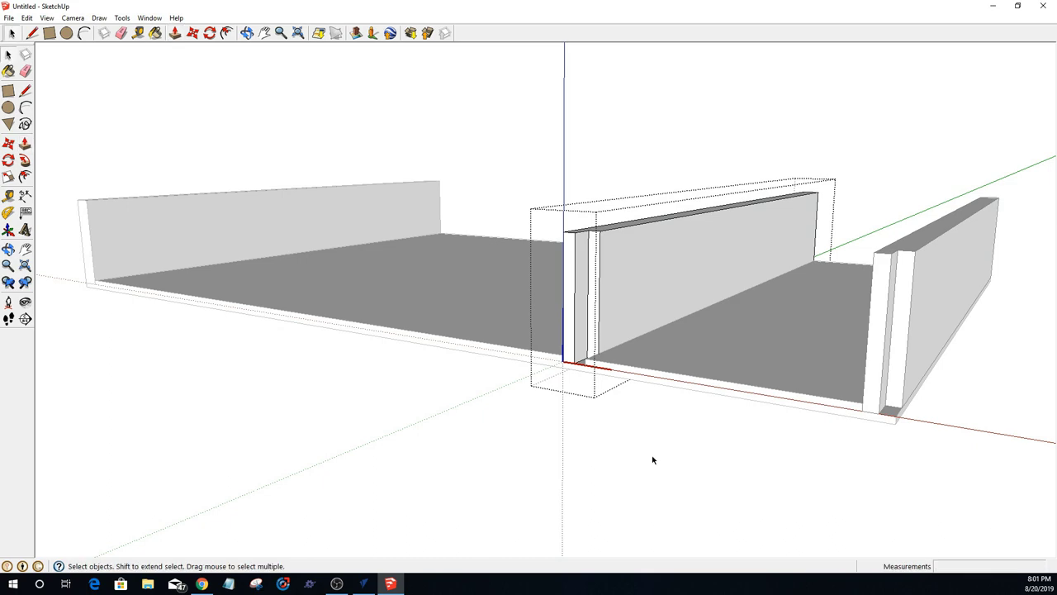
click(652, 457)
middle_drag(905, 351, 685, 351)
middle_drag(469, 301, 901, 516)
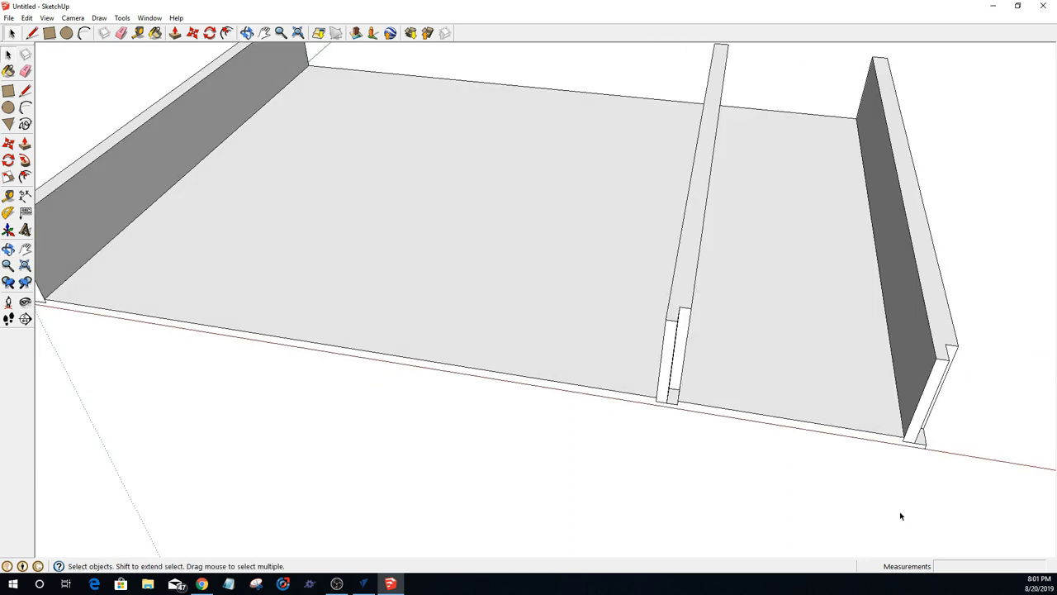
click(902, 276)
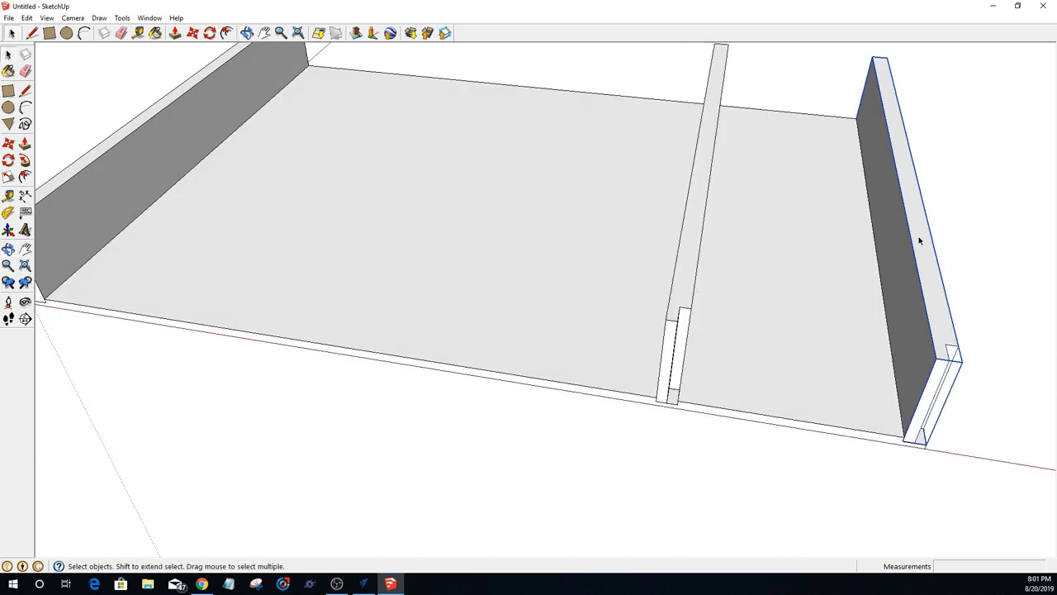
Step: Flip the right end wall along green, blue, then the red axis via Flip Along
right_click(920, 242)
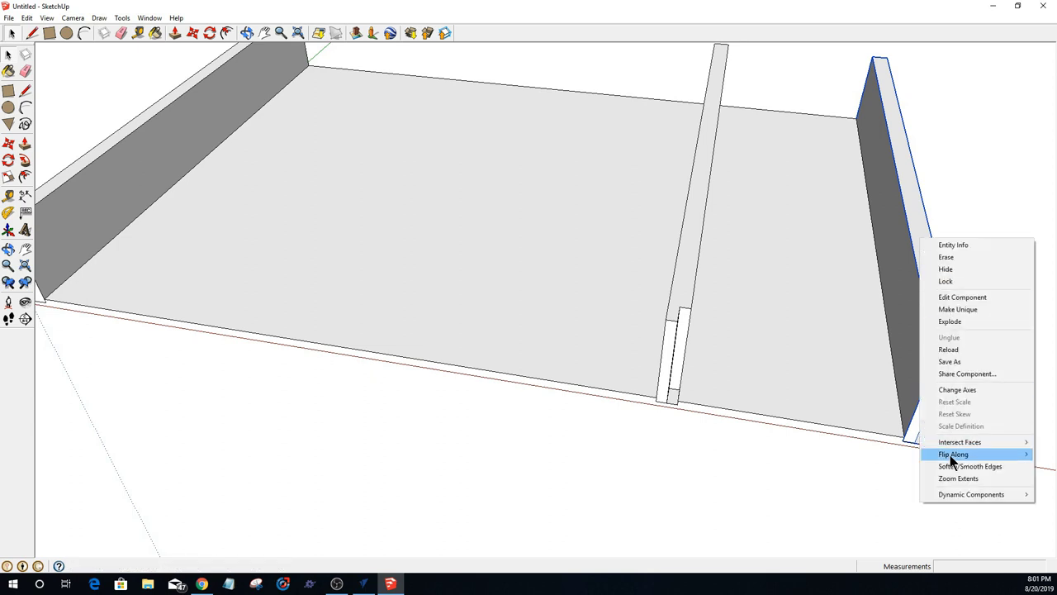
mouse_move(951, 456)
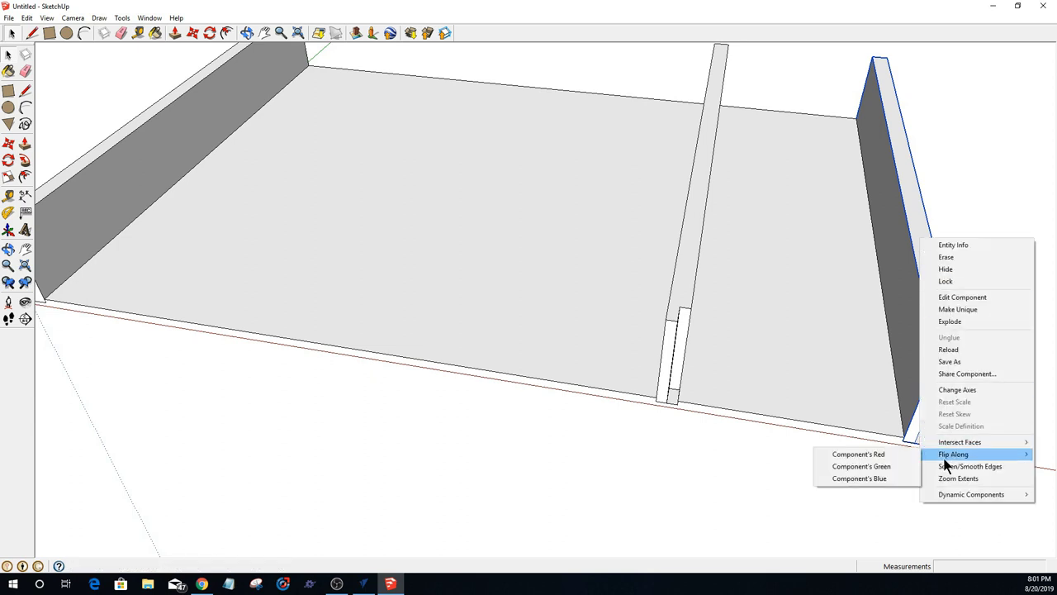
click(882, 466)
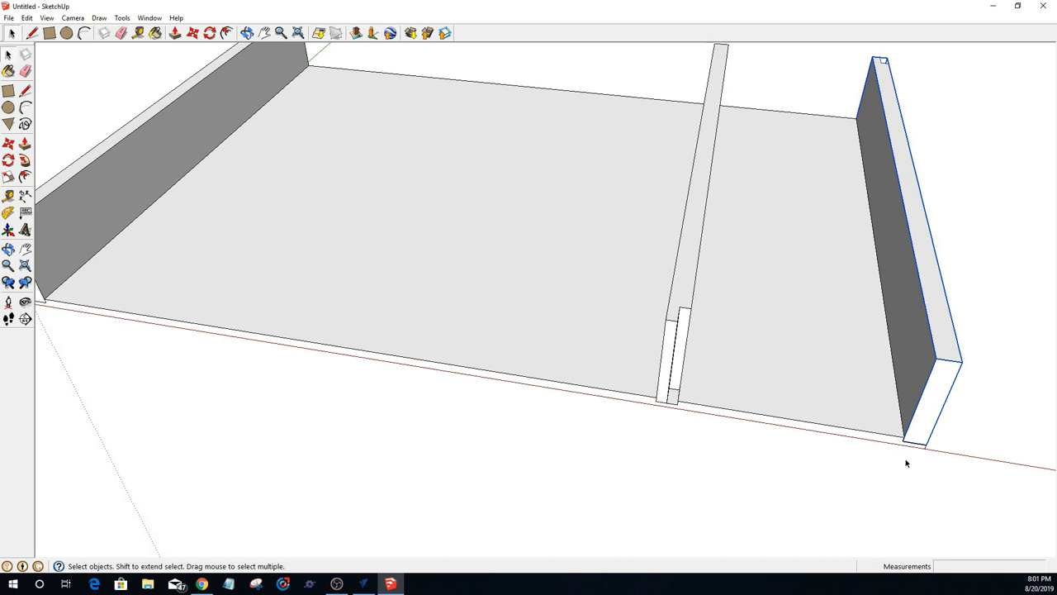
right_click(920, 317)
mouse_move(935, 269)
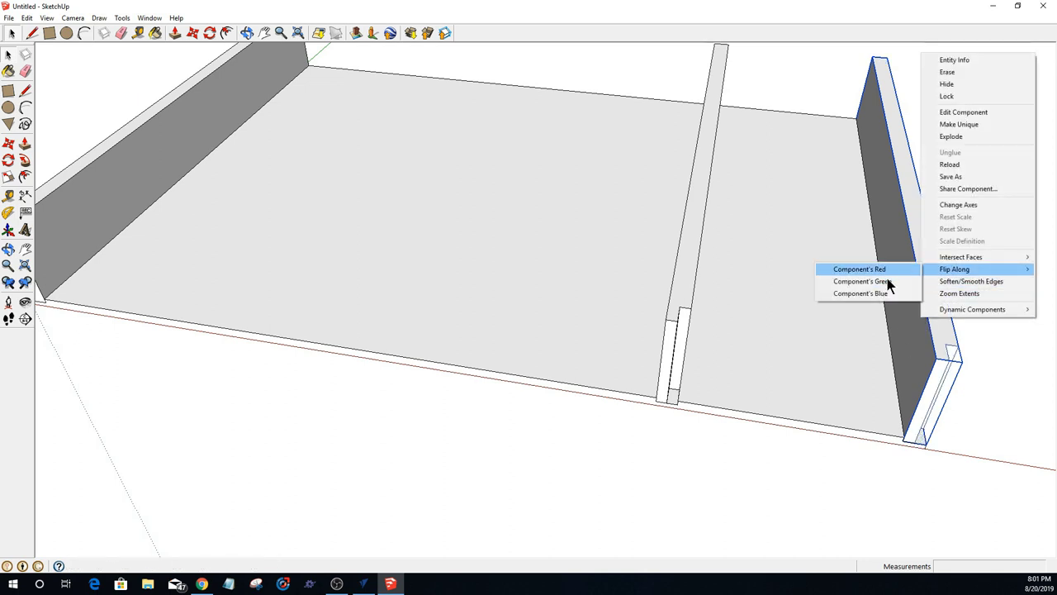
click(863, 294)
right_click(916, 290)
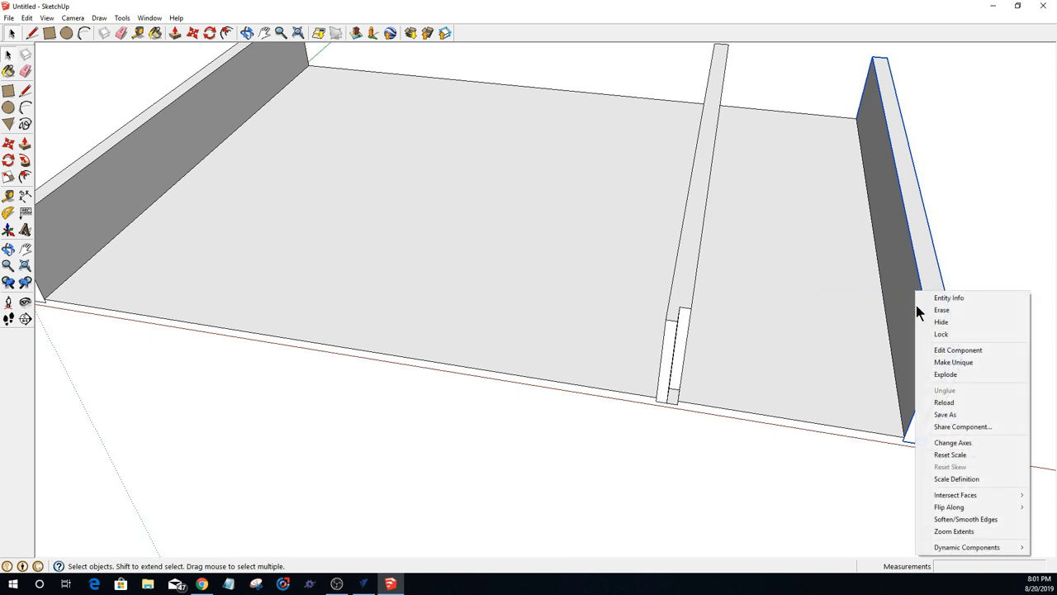
mouse_move(947, 507)
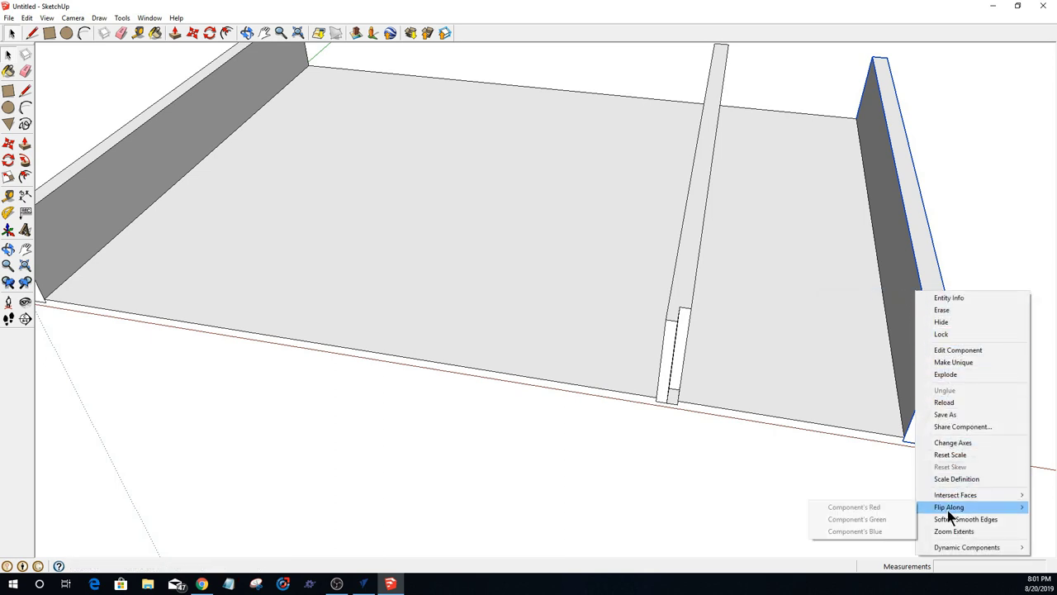
click(895, 509)
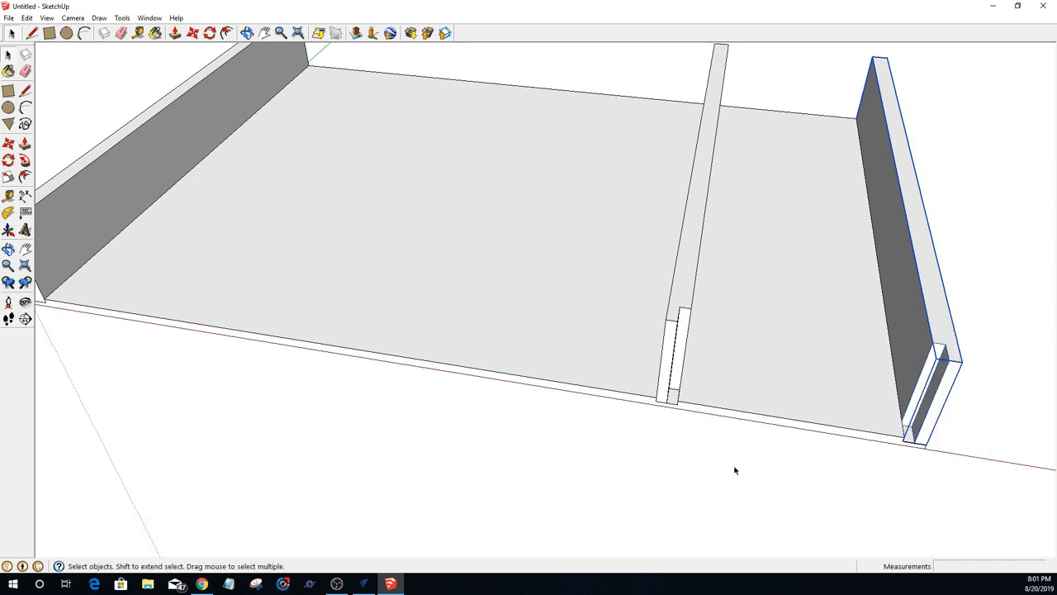
click(981, 458)
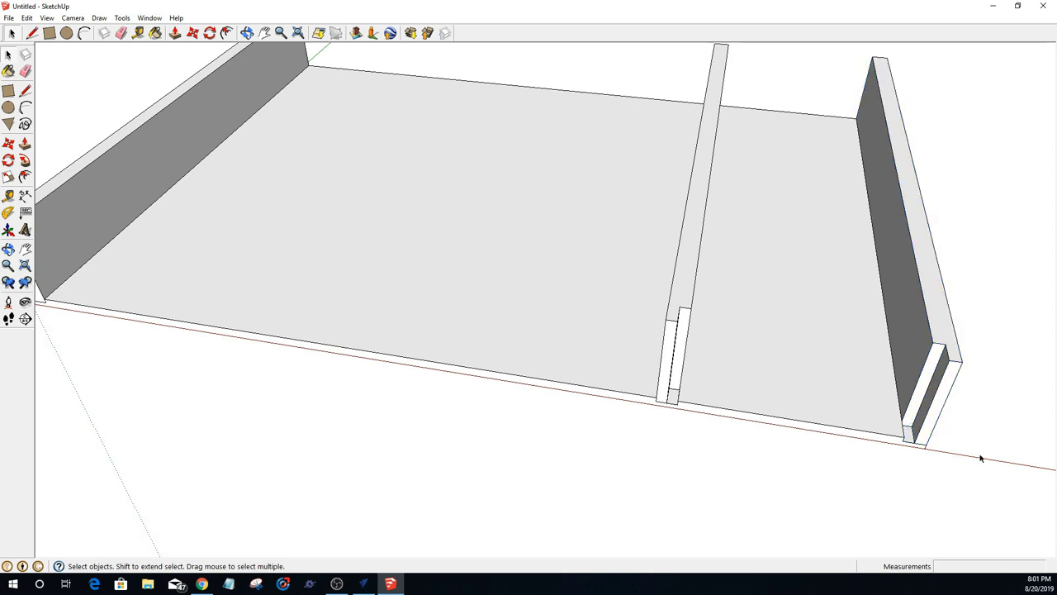
scroll(916, 448, up, 4)
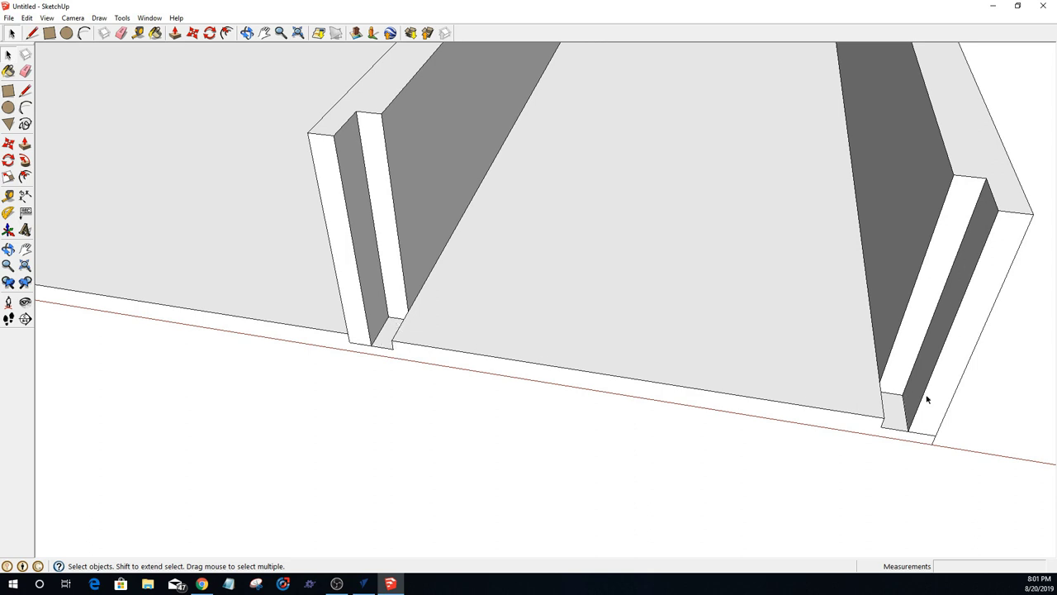
Step: Select the base slab and start a rectangle at the wall corner, then cancel it
click(393, 340)
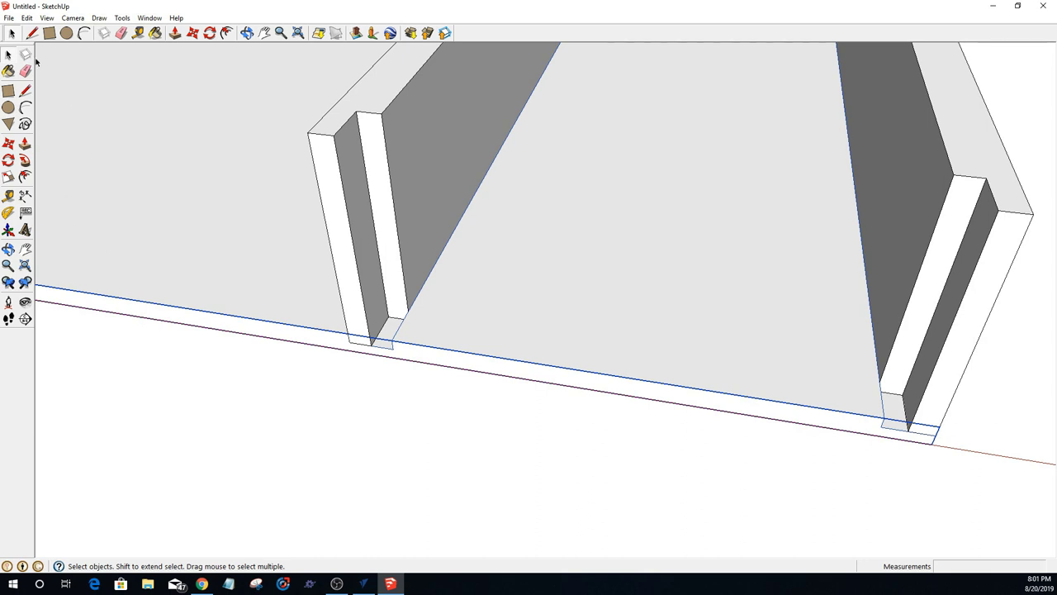
click(49, 33)
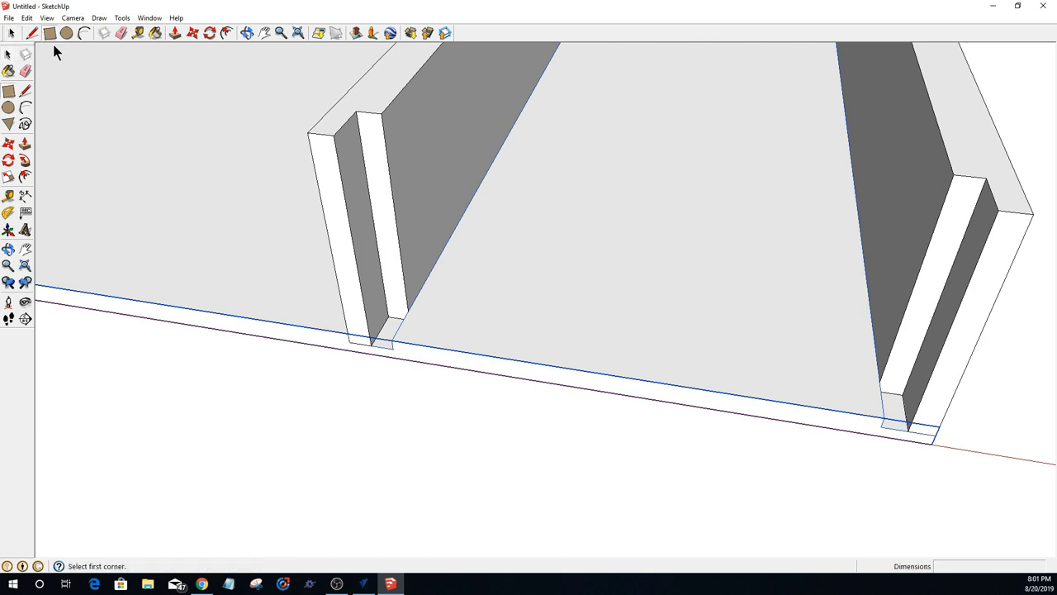
click(408, 311)
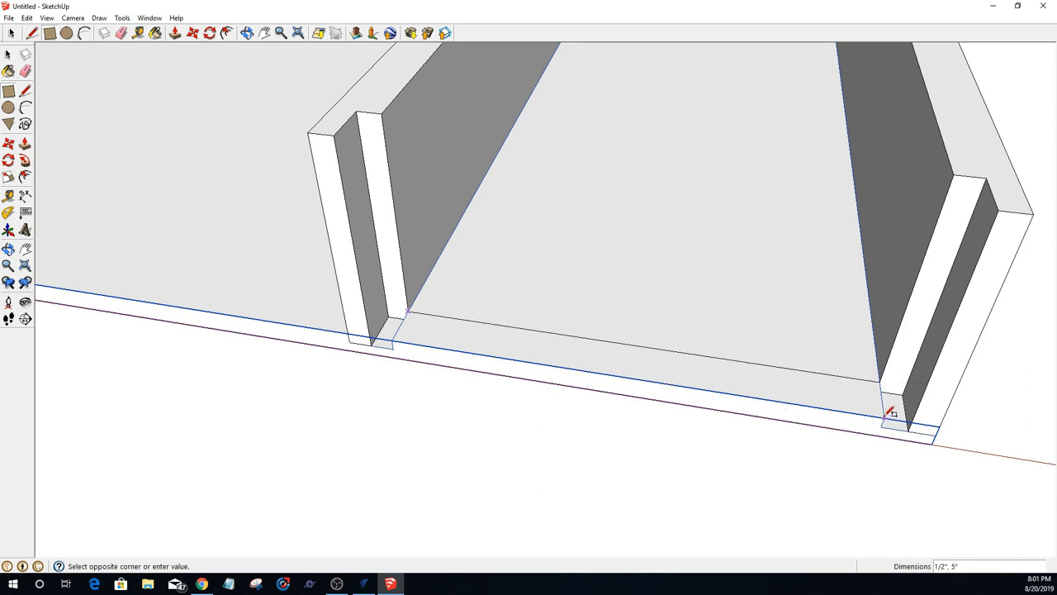
key(Escape)
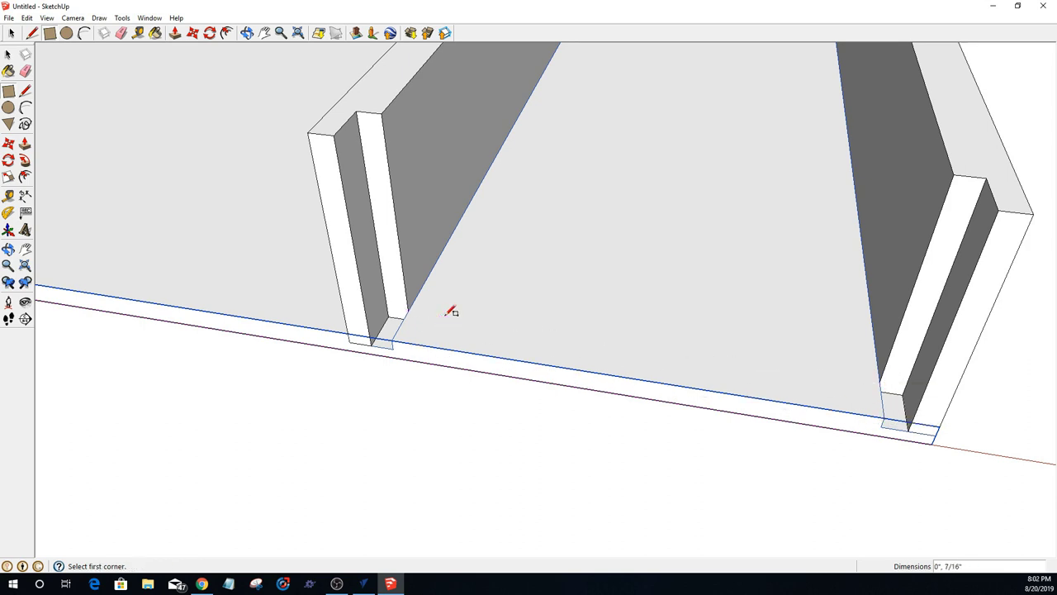
key(space)
Step: Inside the base group, draw a strip from divider base to right wall base and sink it 1/8"
double_click(551, 318)
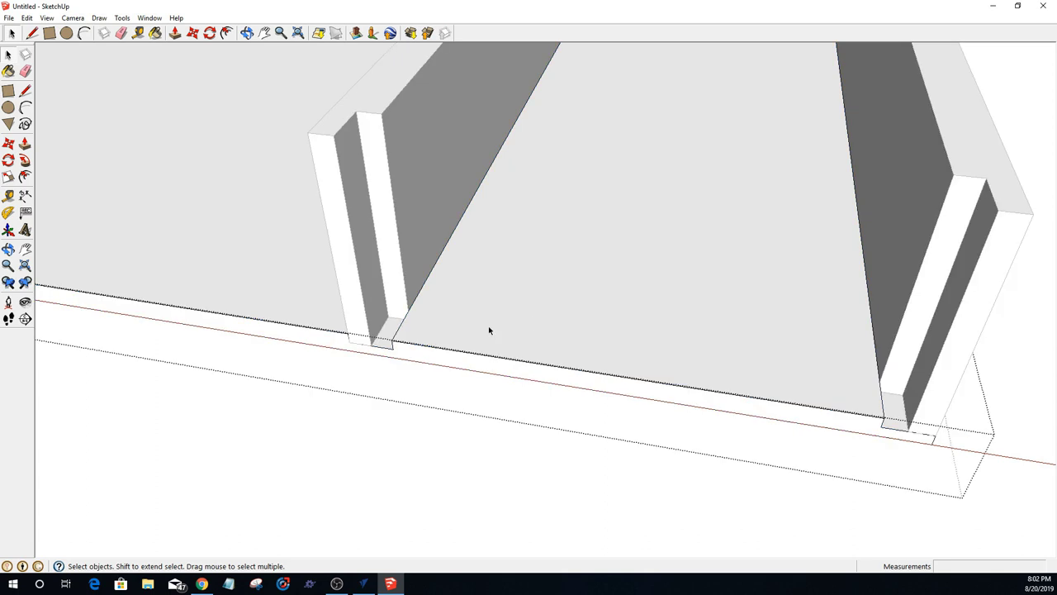
key(r)
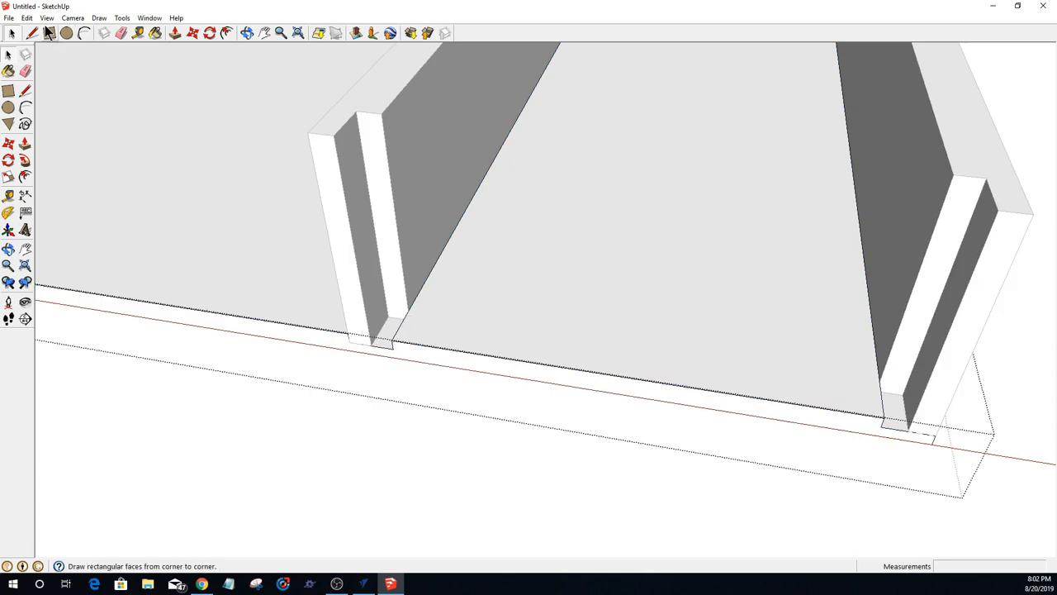
click(409, 311)
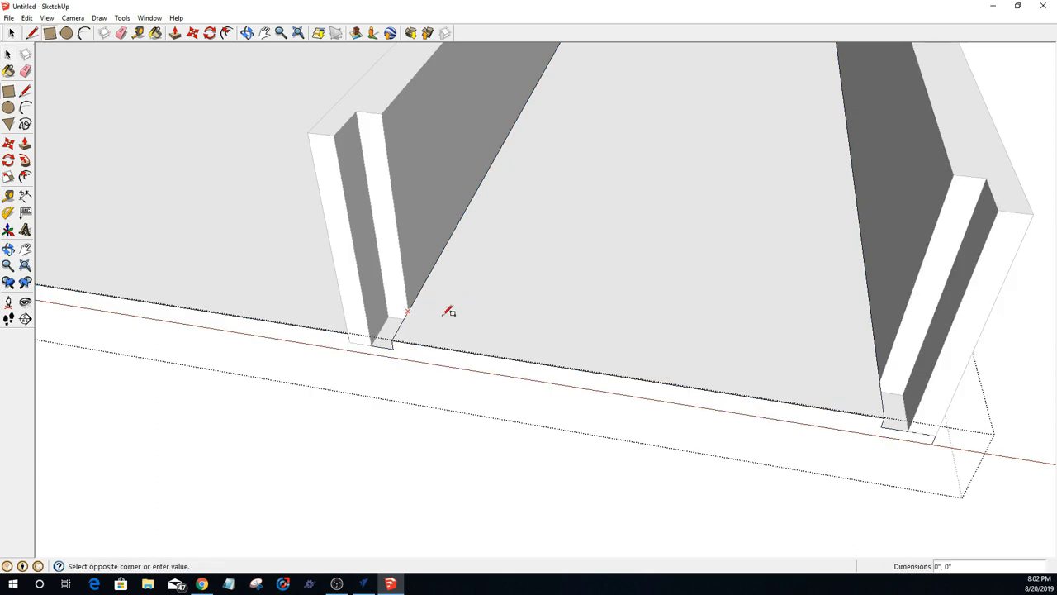
click(889, 415)
key(p)
click(744, 384)
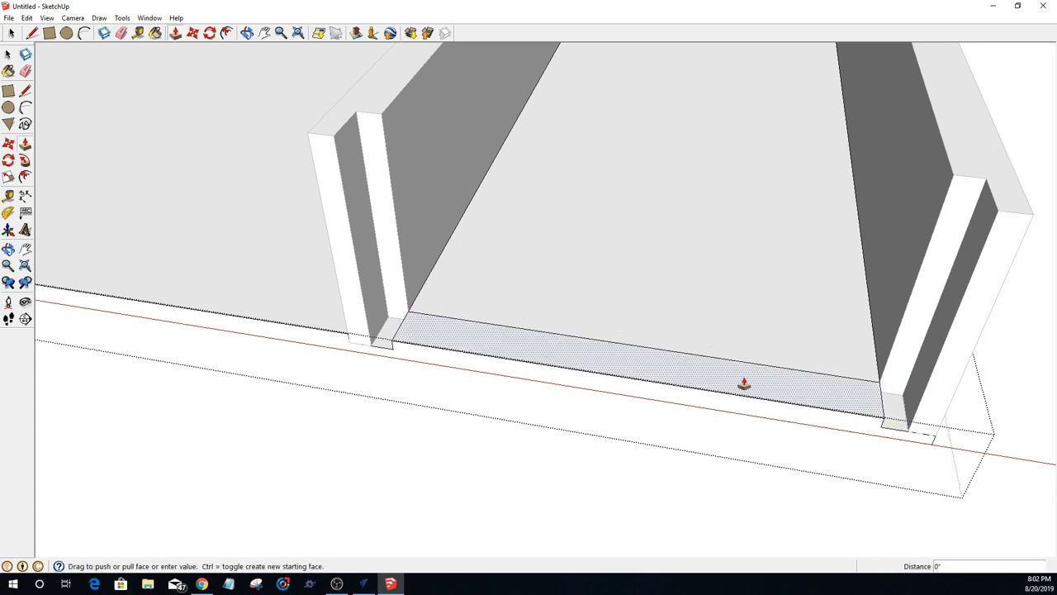
click(889, 425)
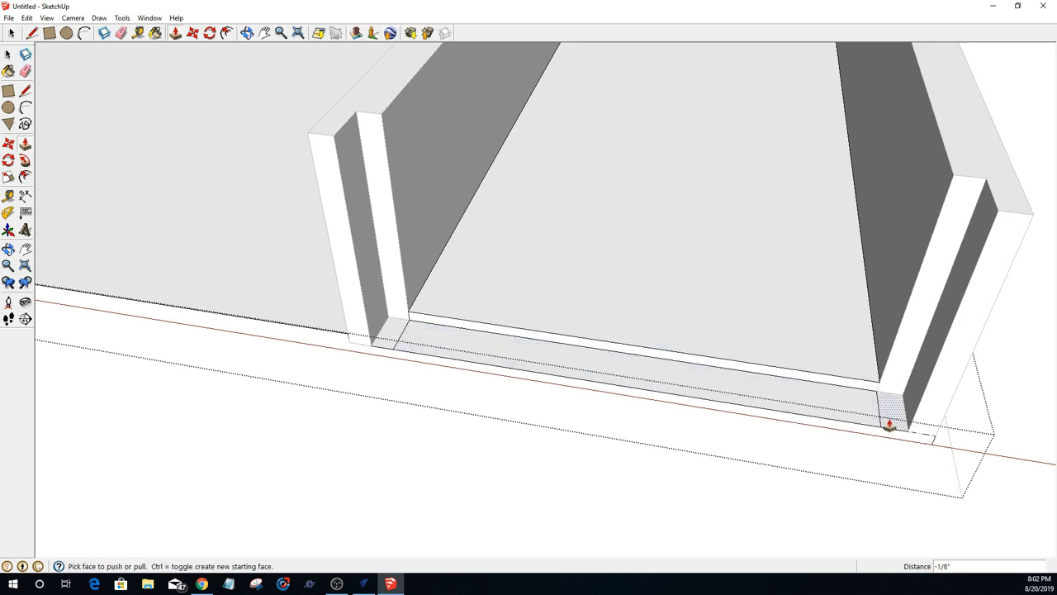
double_click(366, 337)
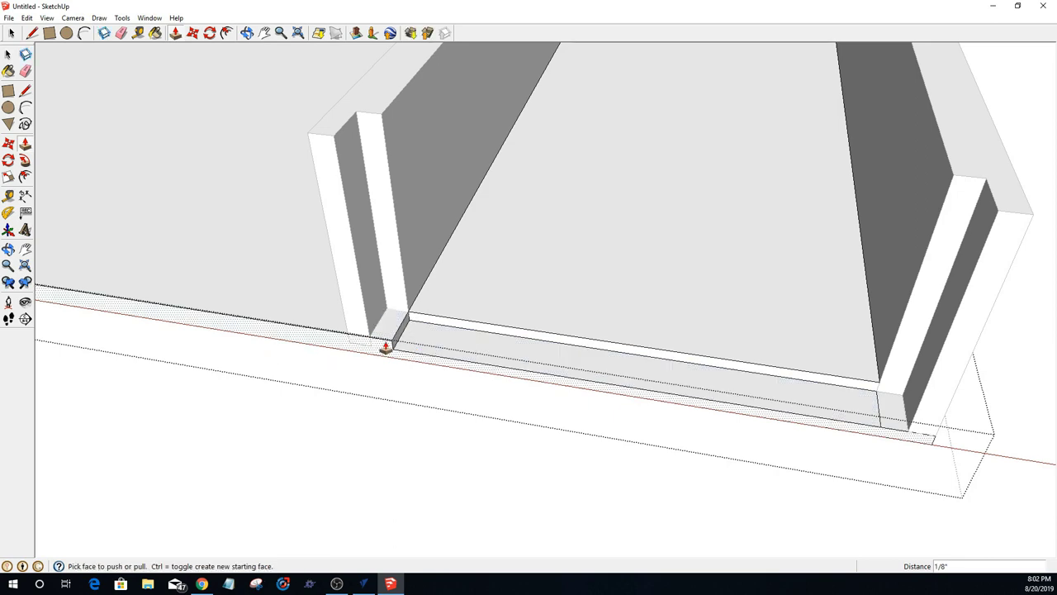
key(space)
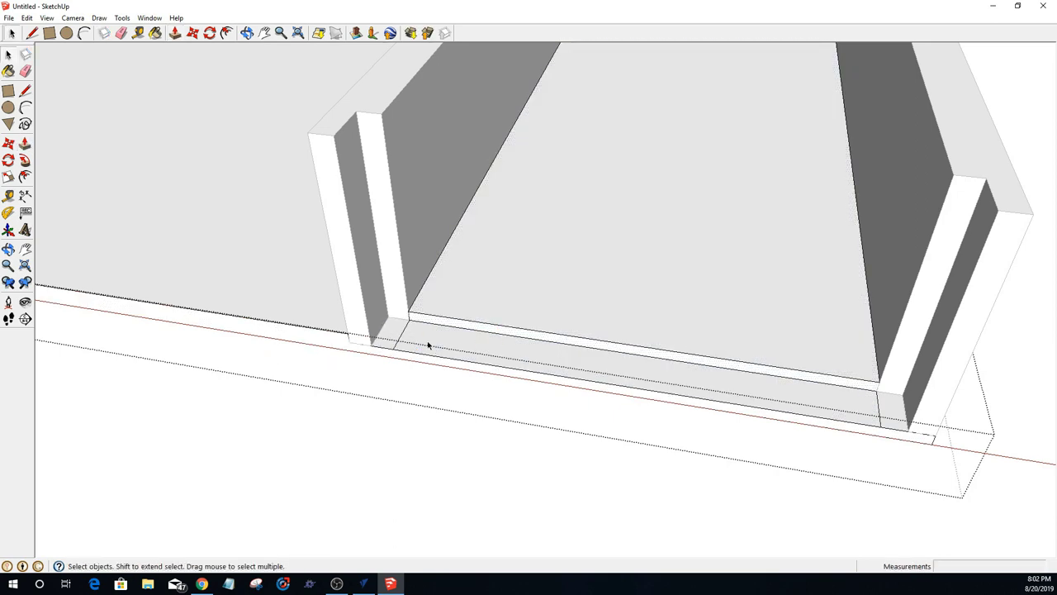
Step: Clear the selection, orbit round to the left end wall and divider, and open the divider group
click(403, 333)
key(Escape)
middle_drag(785, 432, 164, 267)
scroll(559, 368, down, 5)
middle_drag(559, 369, 545, 430)
scroll(421, 377, up, 3)
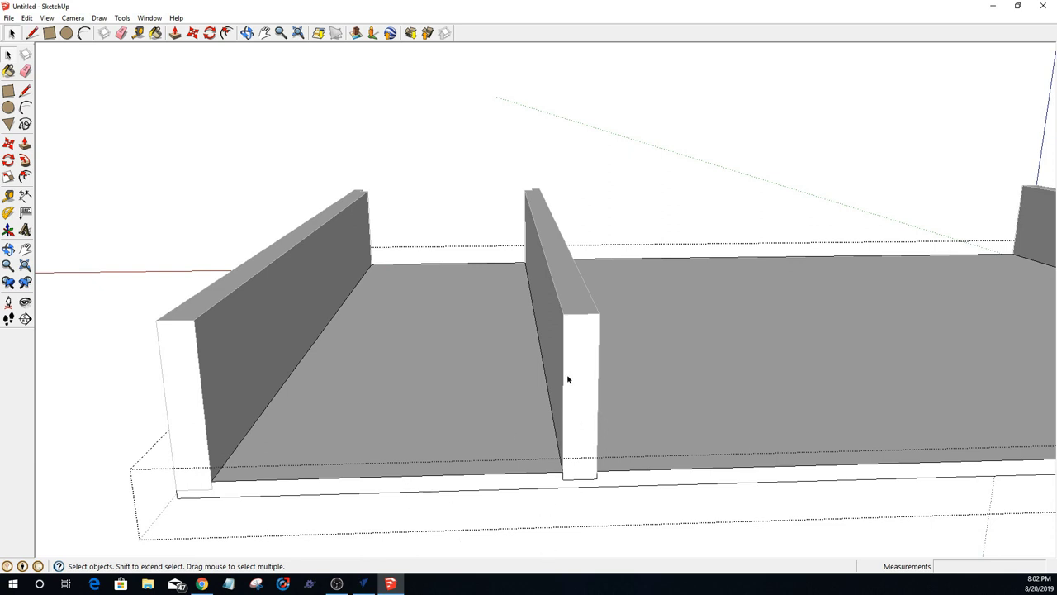
scroll(568, 379, up, 2)
scroll(553, 385, down, 2)
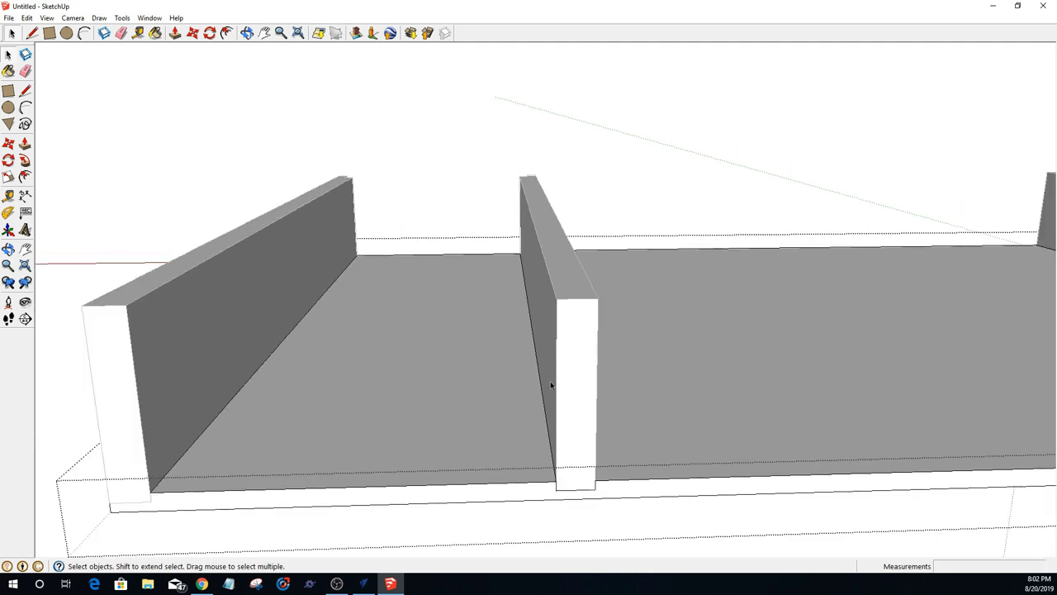
scroll(375, 156, up, 3)
click(402, 163)
scroll(589, 406, down, 3)
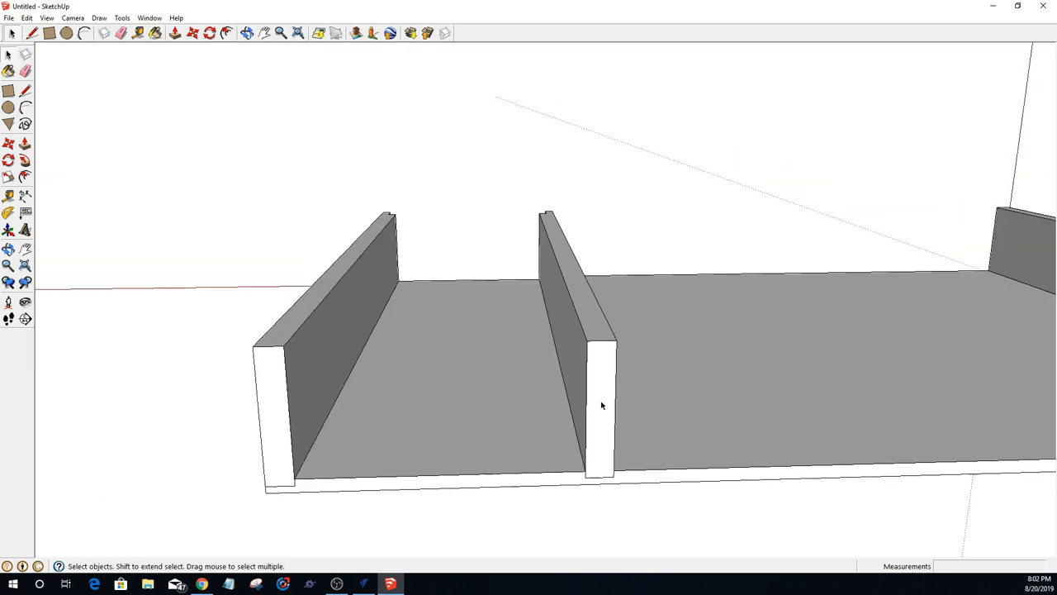
click(601, 351)
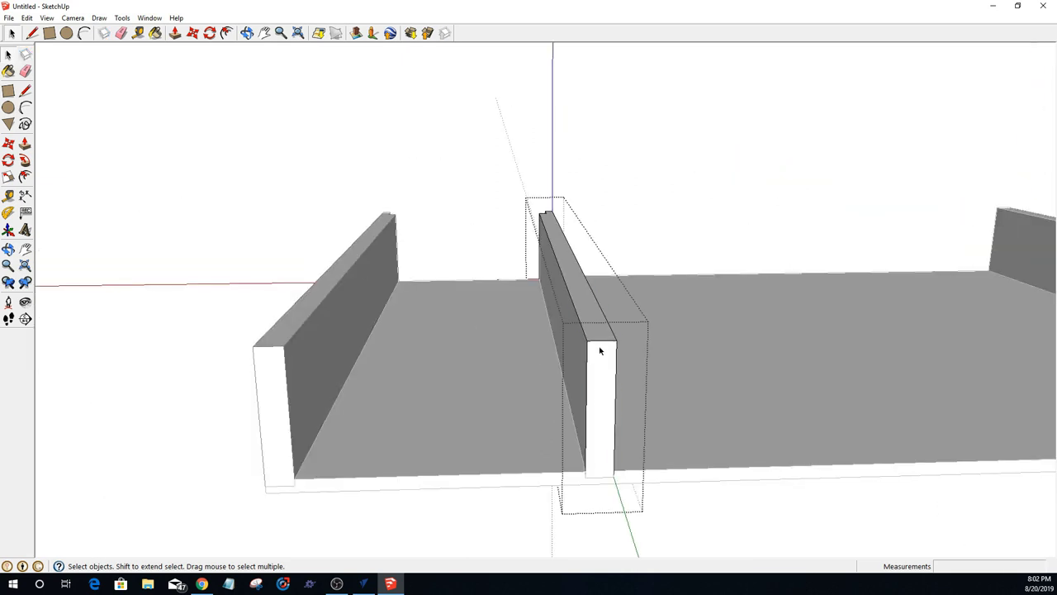
Step: Cut a 1/2"-deep slot from the divider's top front corner to its base midpoint, then close the group
key(p)
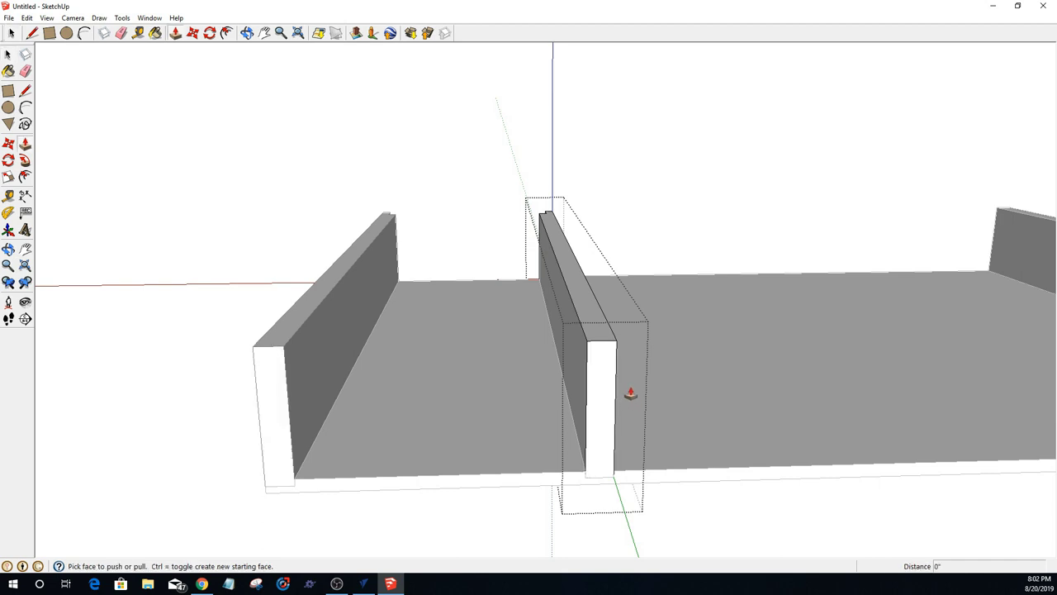
click(49, 33)
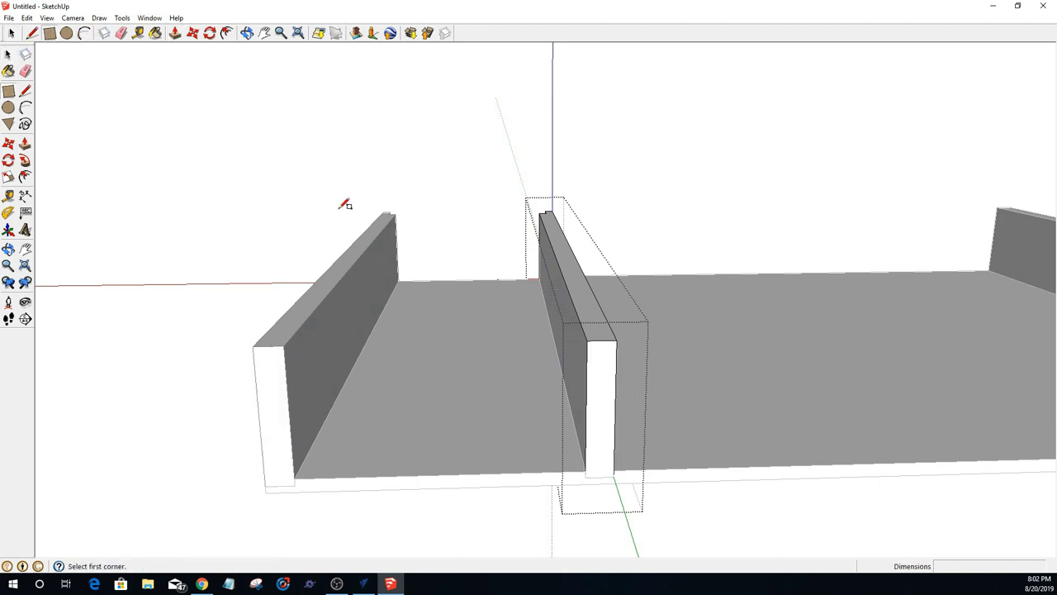
click(587, 341)
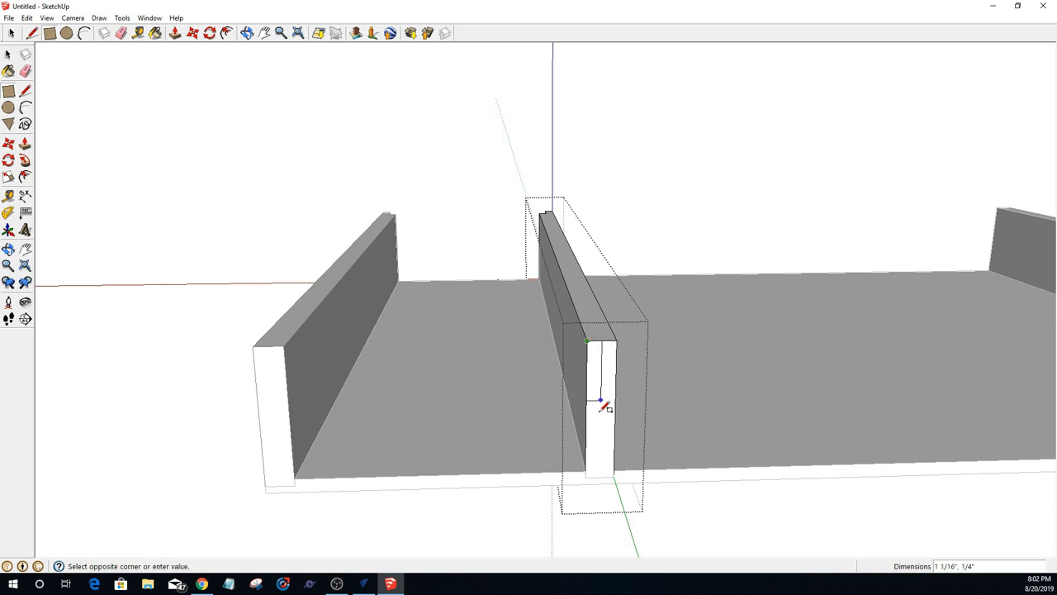
click(612, 475)
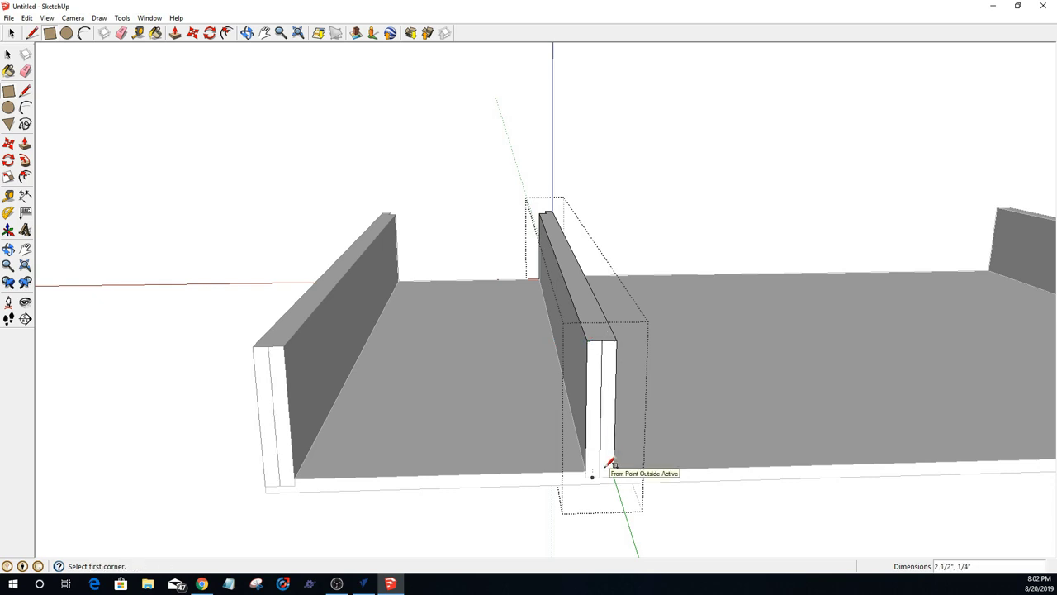
key(p)
click(595, 443)
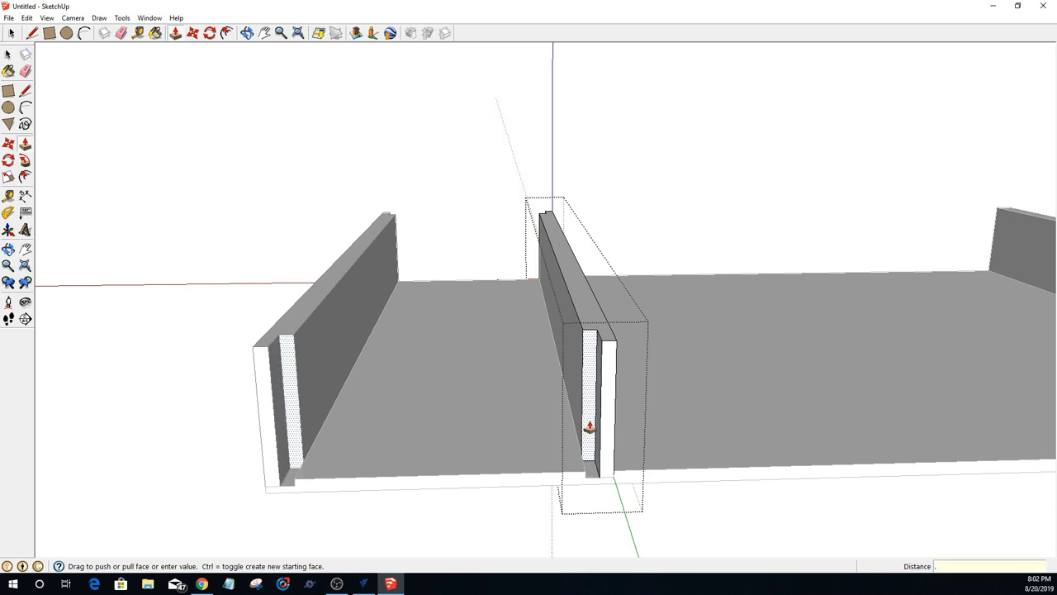
key(Return)
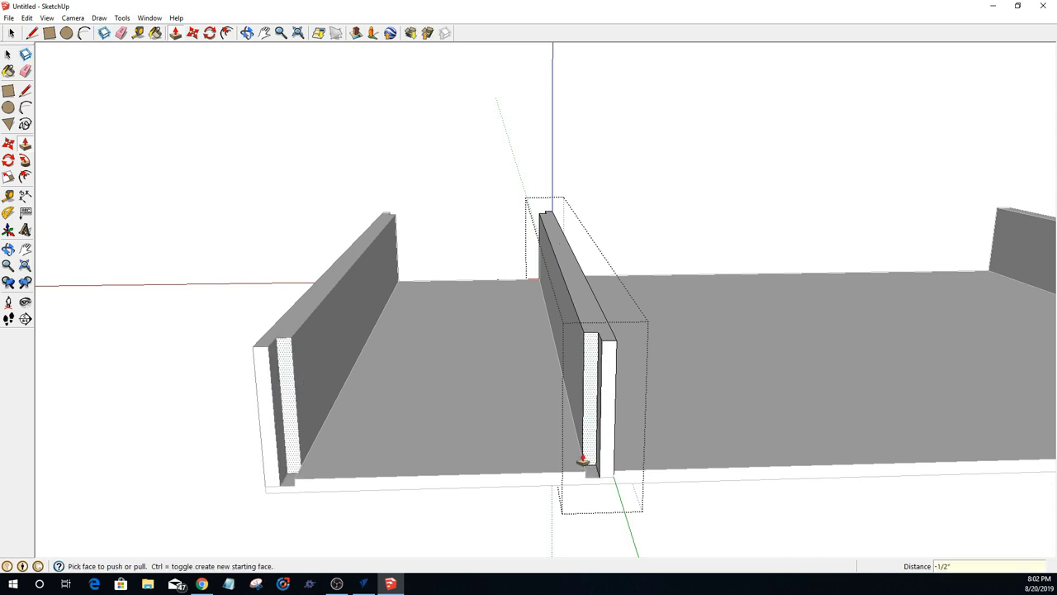
key(space)
click(533, 509)
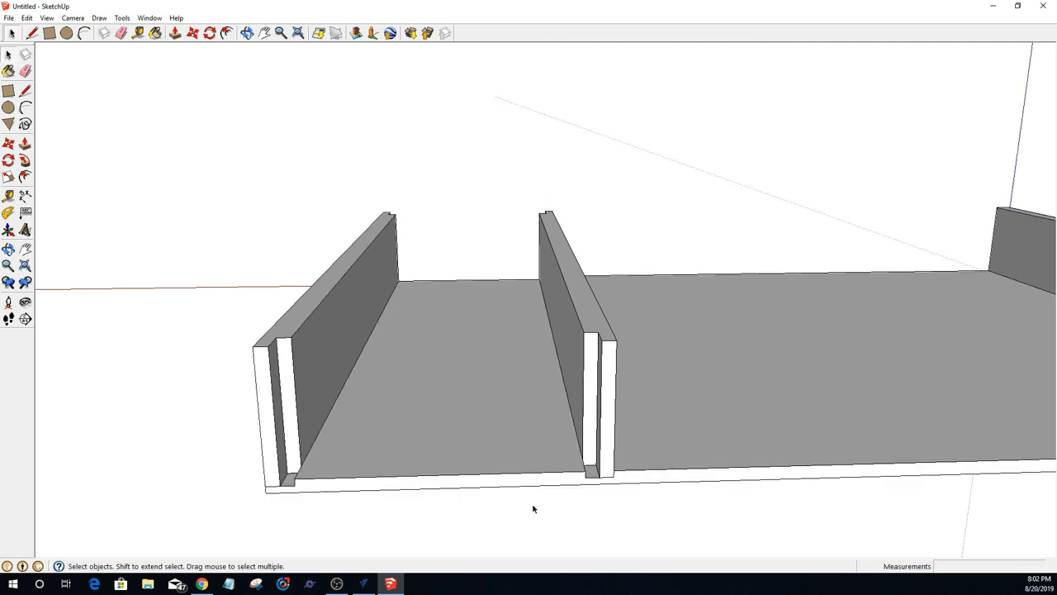
Step: Attempt a thin rectangle along the floor's front edge, undoing the misdrawn tries
key(r)
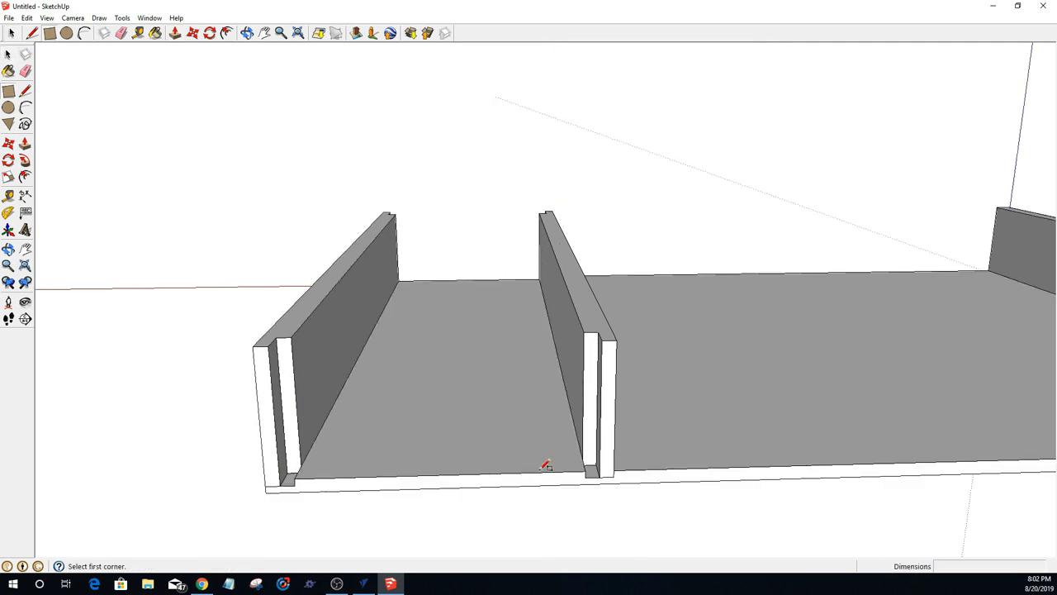
click(588, 456)
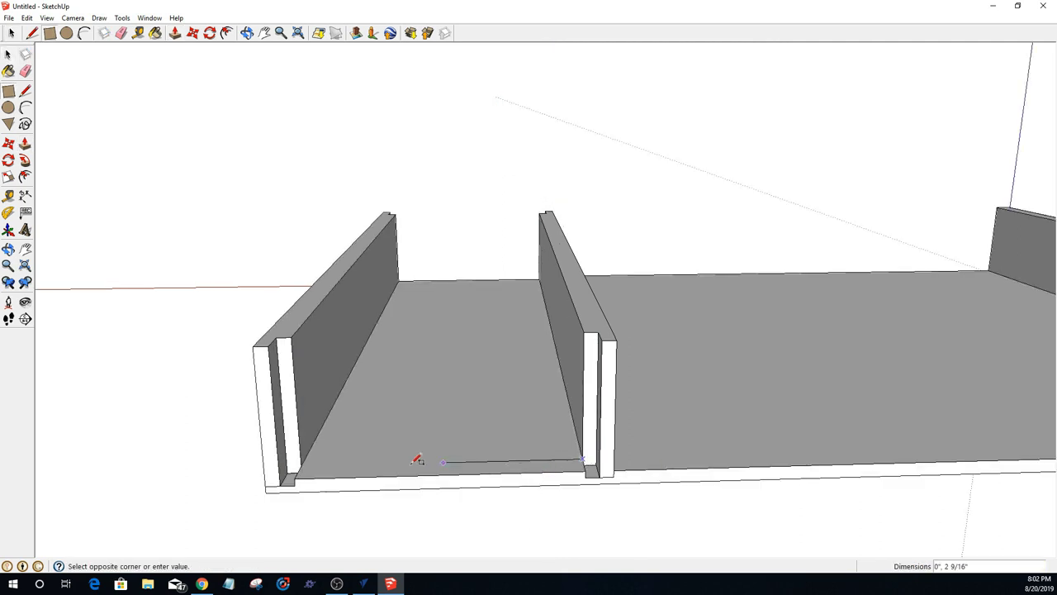
click(300, 476)
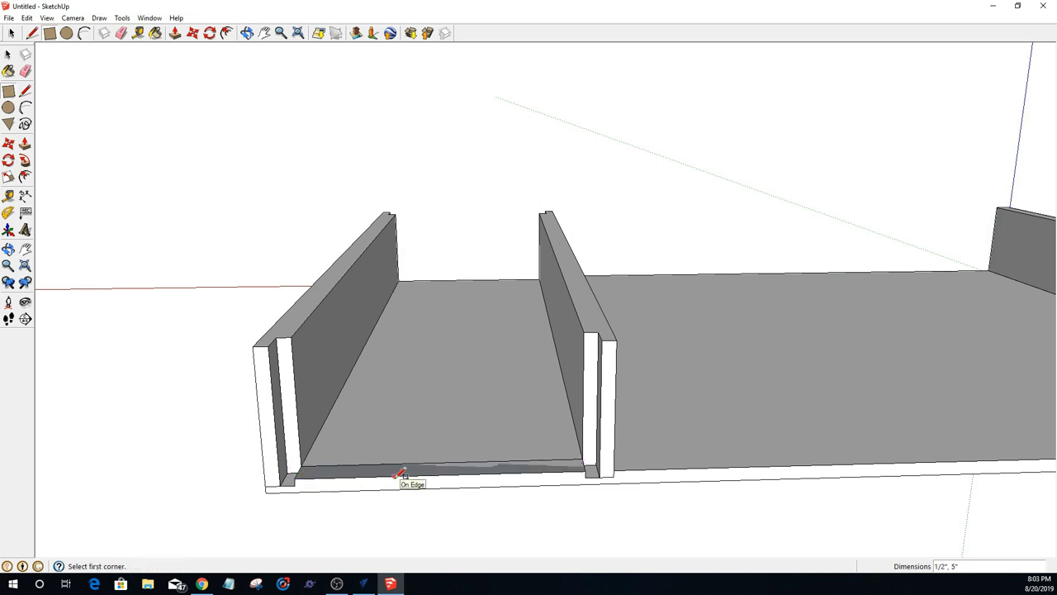
key(ctrl+z)
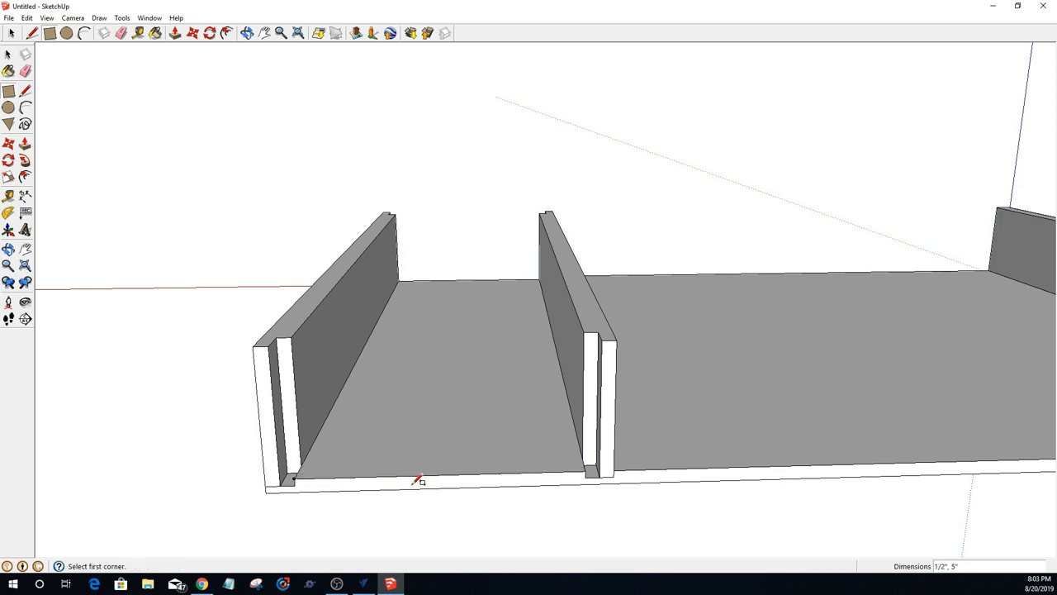
key(space)
click(409, 454)
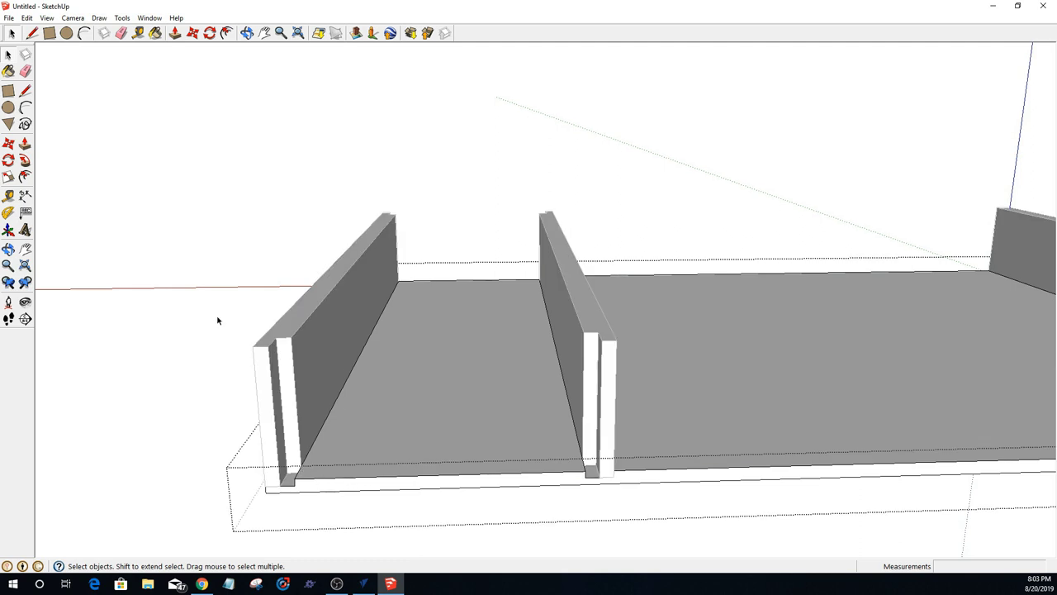
click(48, 33)
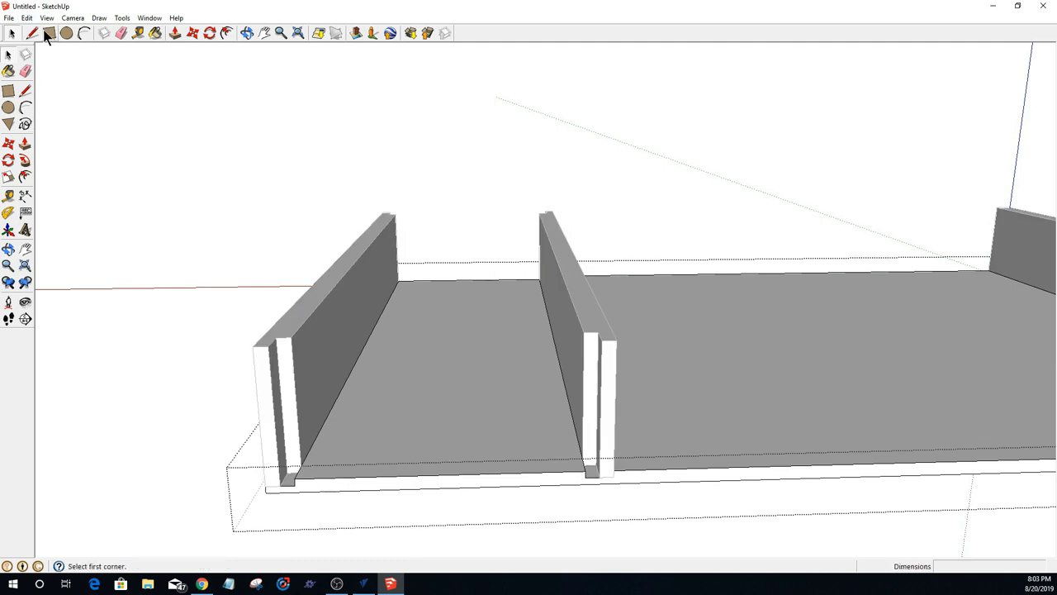
click(583, 459)
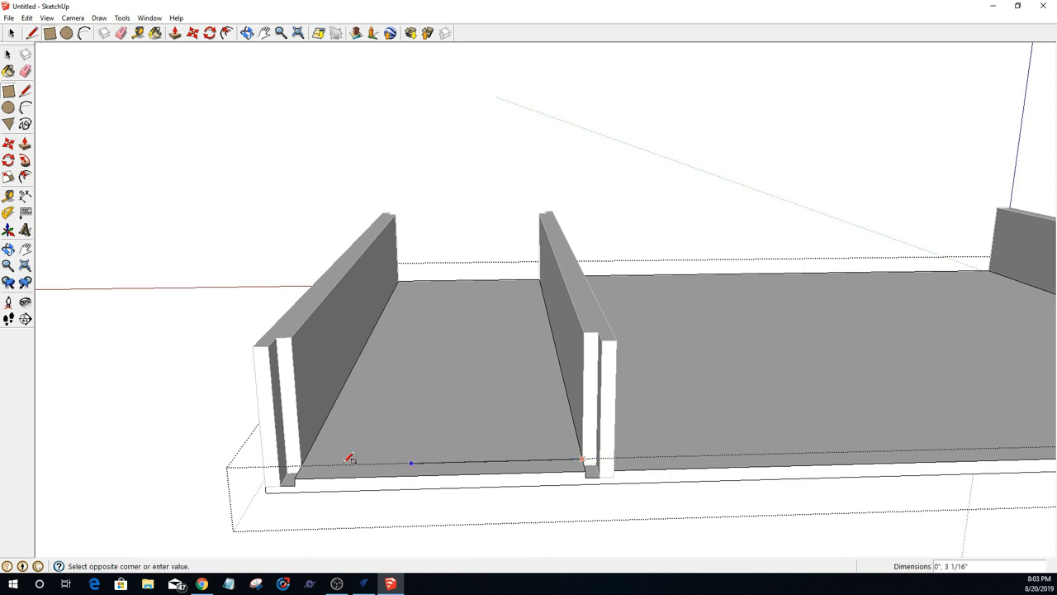
click(302, 477)
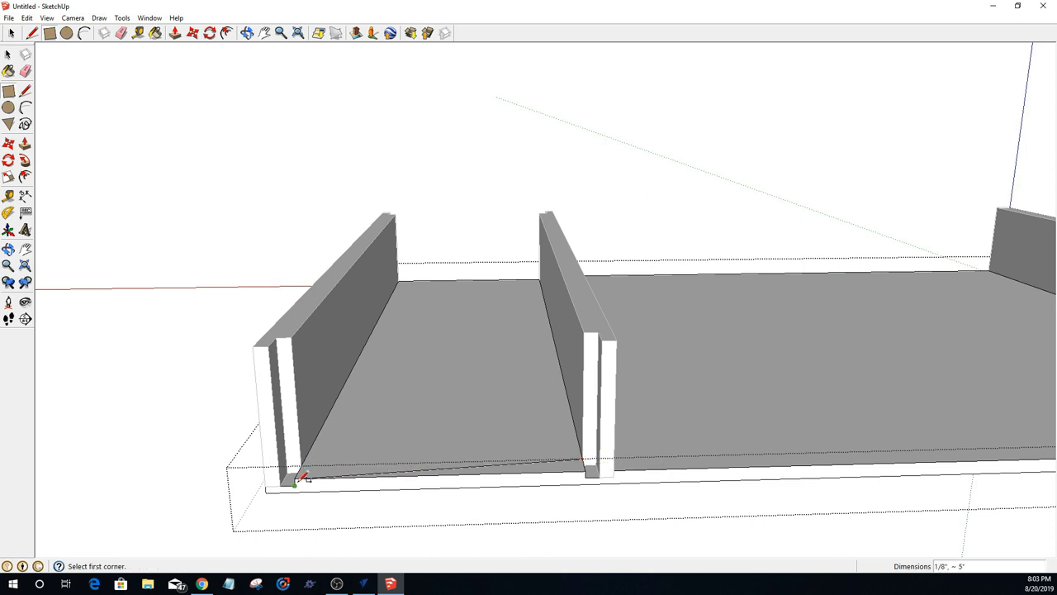
middle_drag(304, 477, 436, 522)
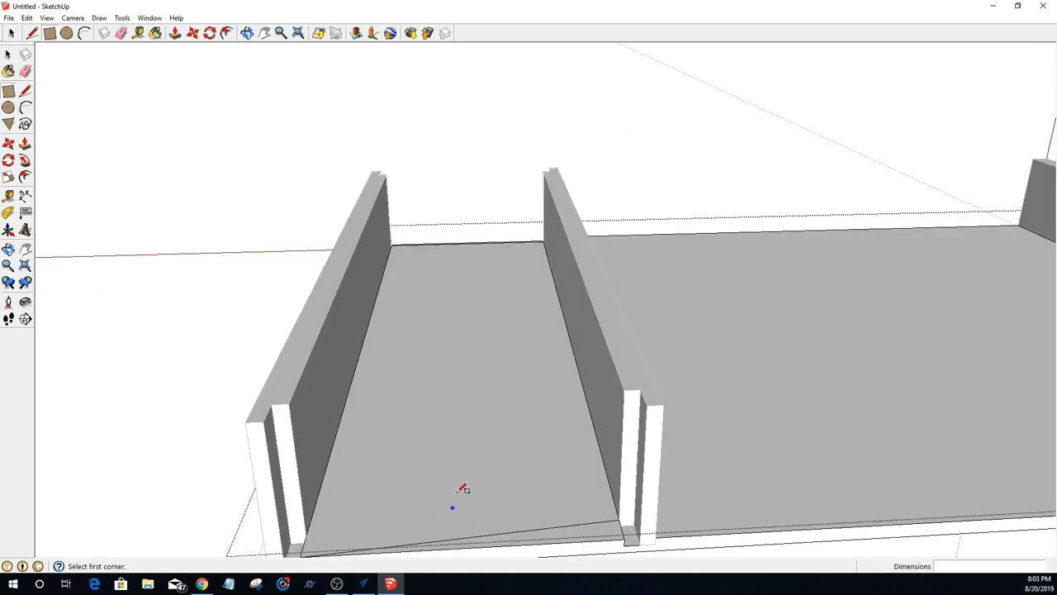
scroll(462, 489, down, 2)
key(ctrl+z)
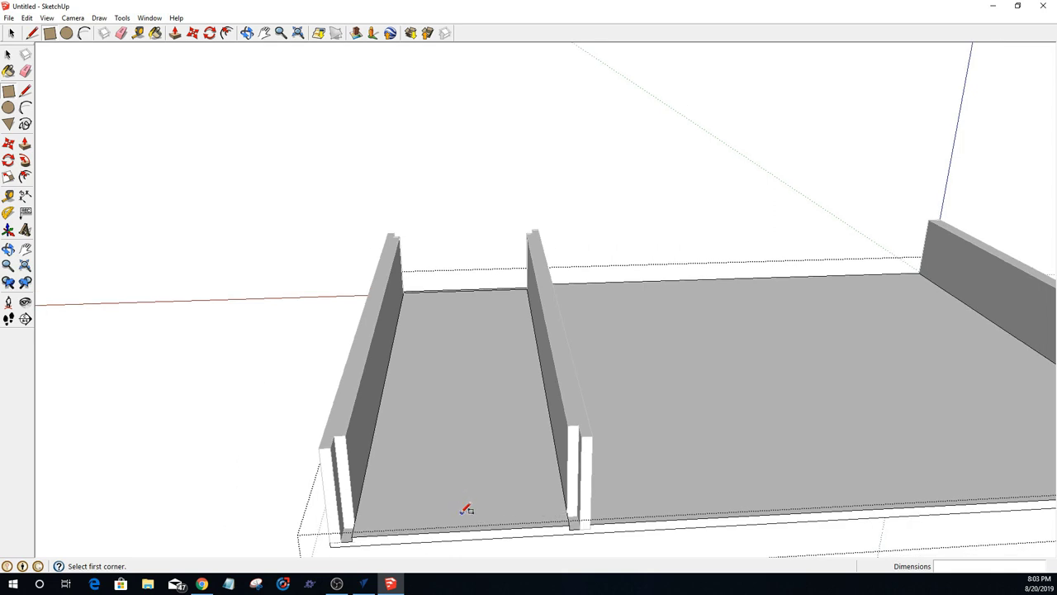
Step: Draw a floor strip from the left wall base to the divider base and sink it 1/8"
click(363, 522)
click(569, 521)
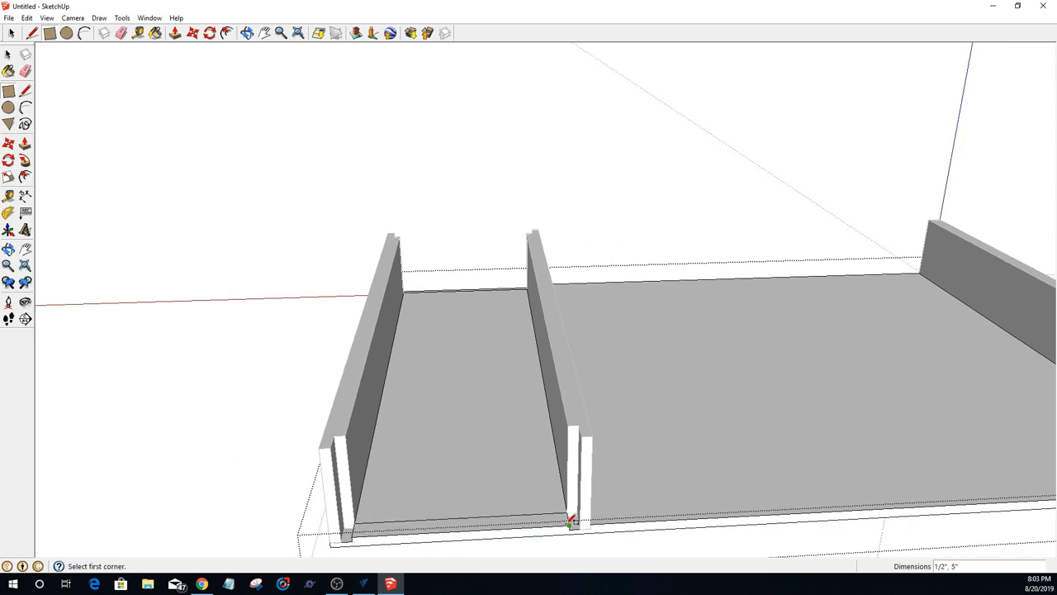
key(p)
click(542, 524)
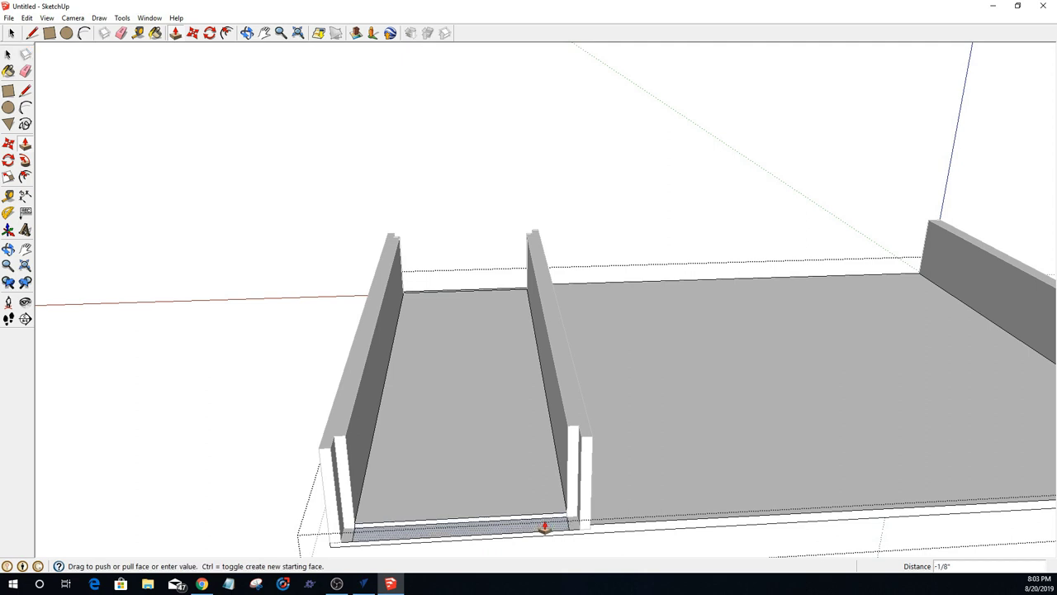
click(570, 532)
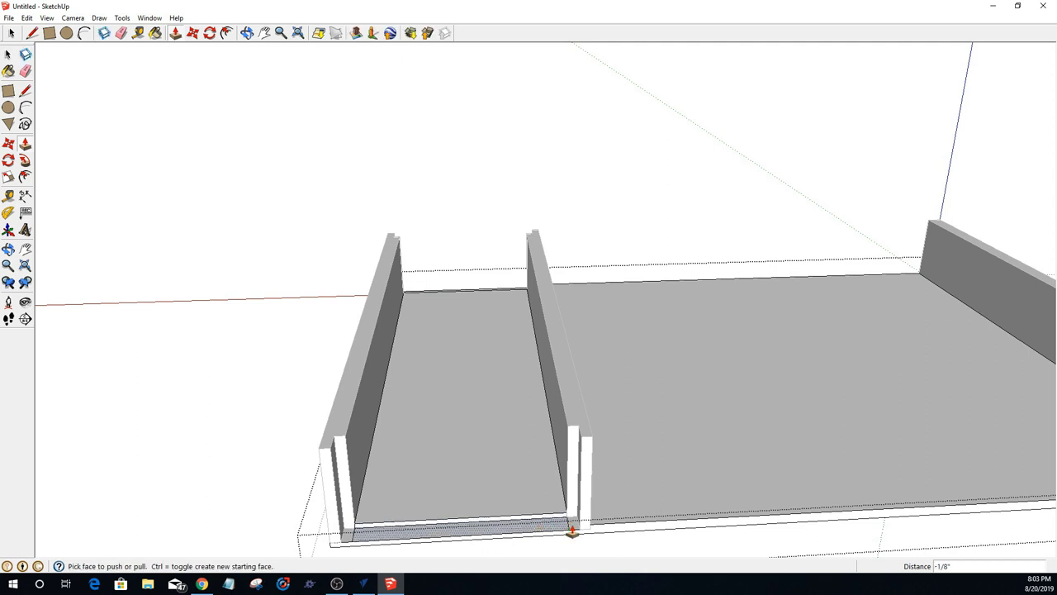
key(space)
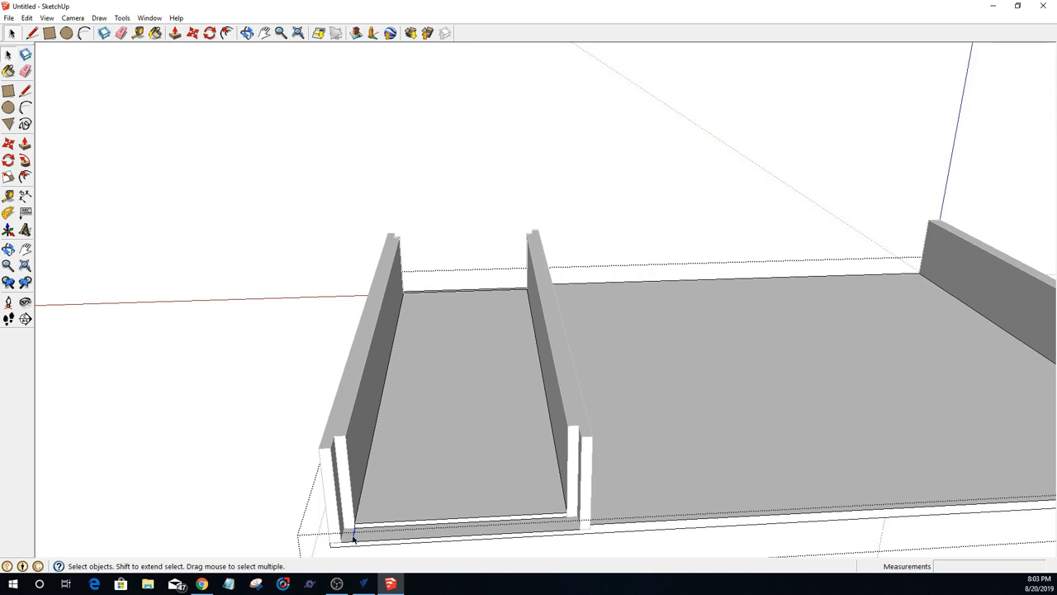
Step: Draw a 5 1/2" by 2 1/2" upright face from the left wall's top corner to the divider's bottom corner
middle_drag(488, 488, 469, 390)
click(49, 33)
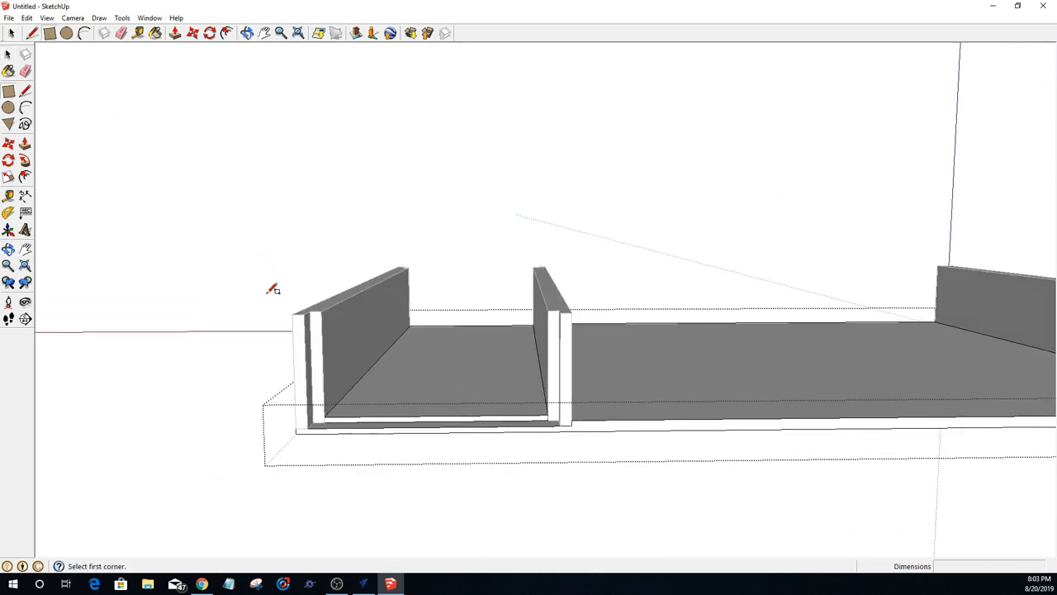
click(306, 312)
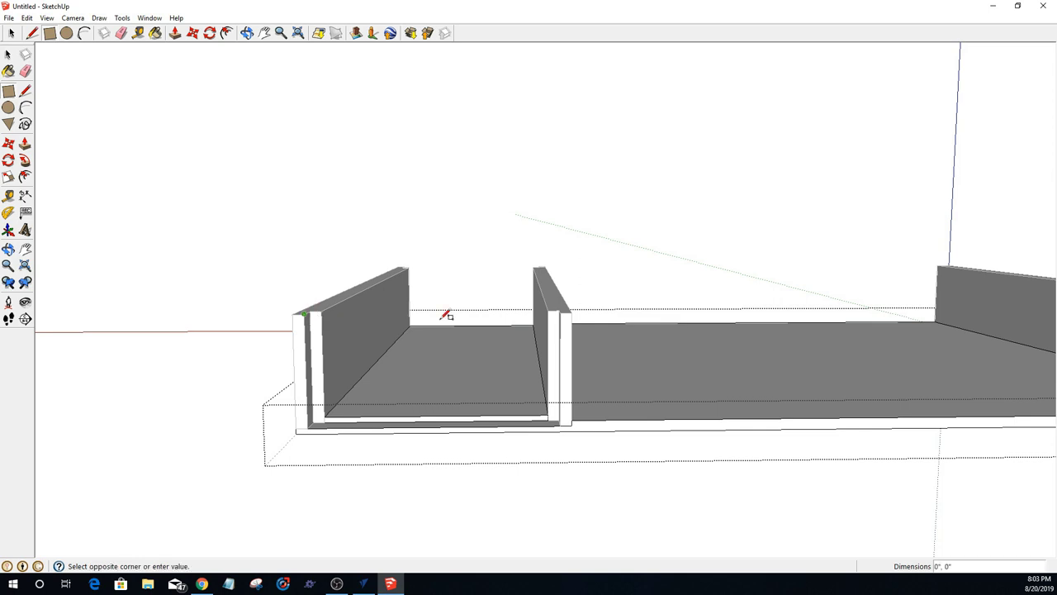
click(564, 421)
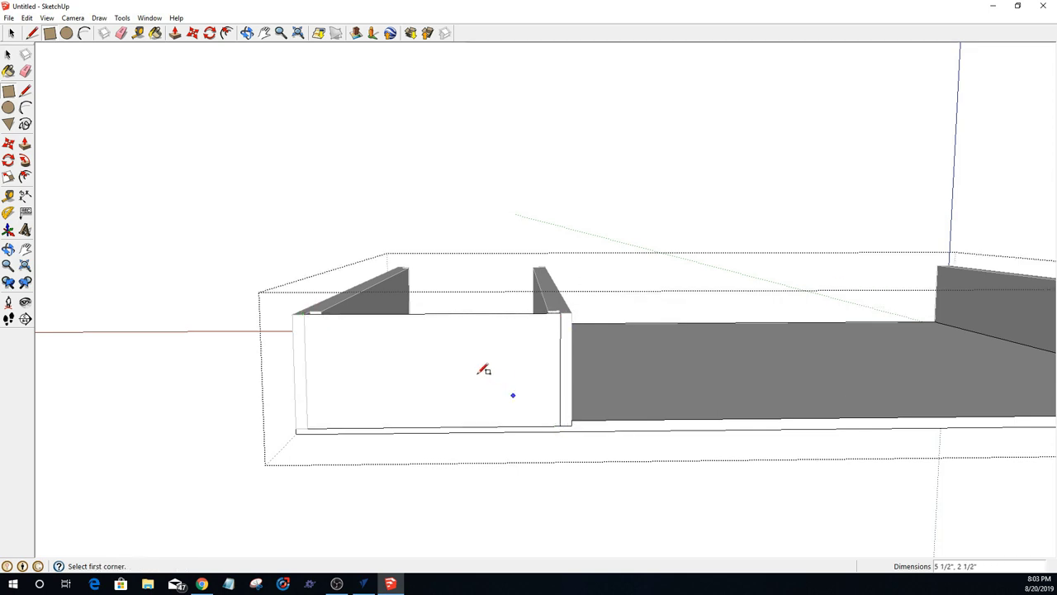
middle_drag(512, 394, 856, 315)
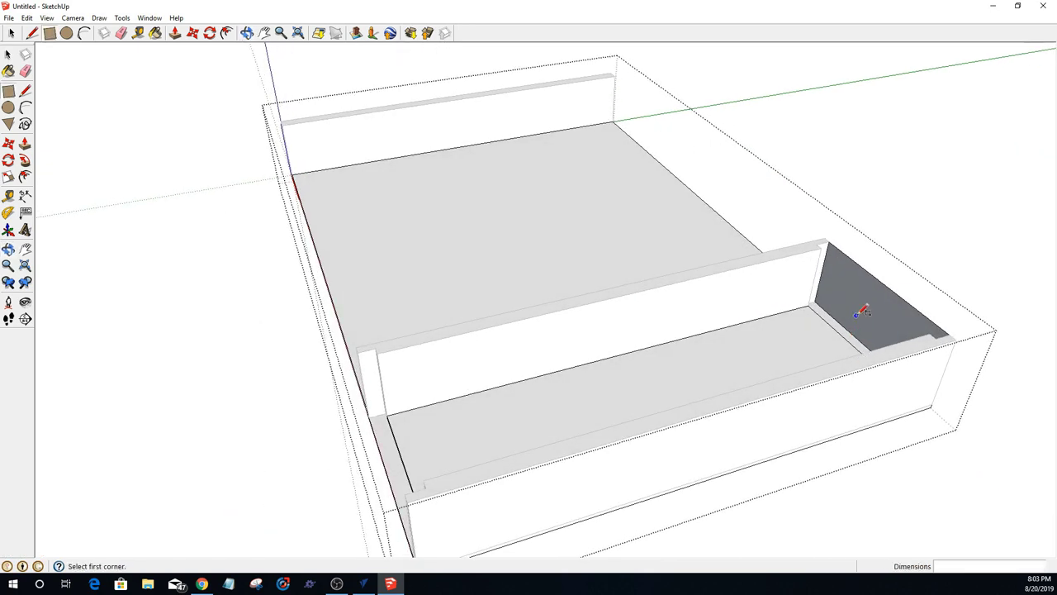
Step: Push the compartment's front face out 1/2" into a solid board
key(p)
drag(884, 309, 820, 251)
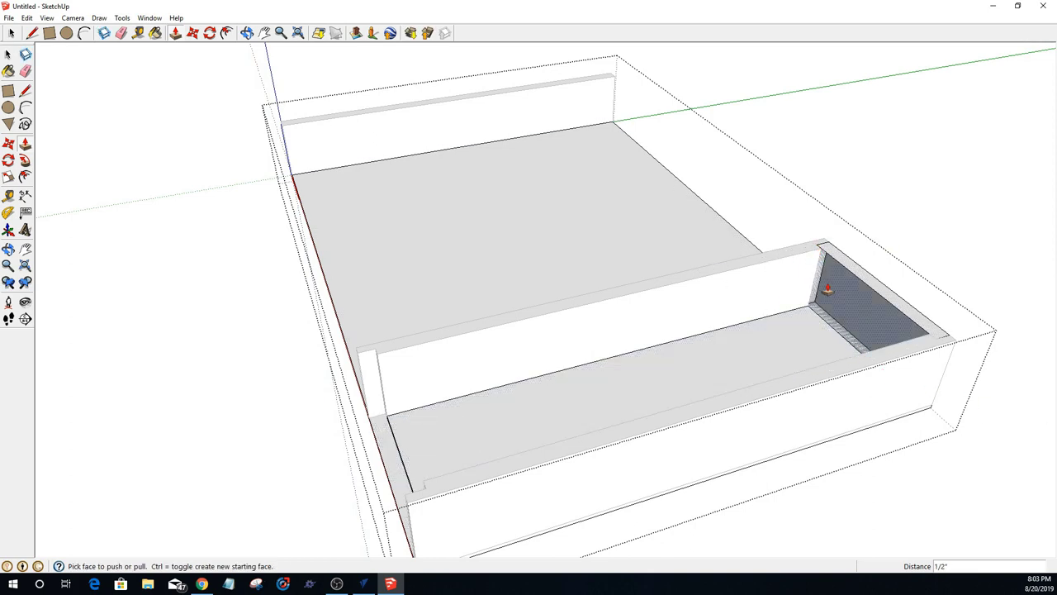
middle_drag(826, 288, 875, 361)
scroll(874, 361, up, 5)
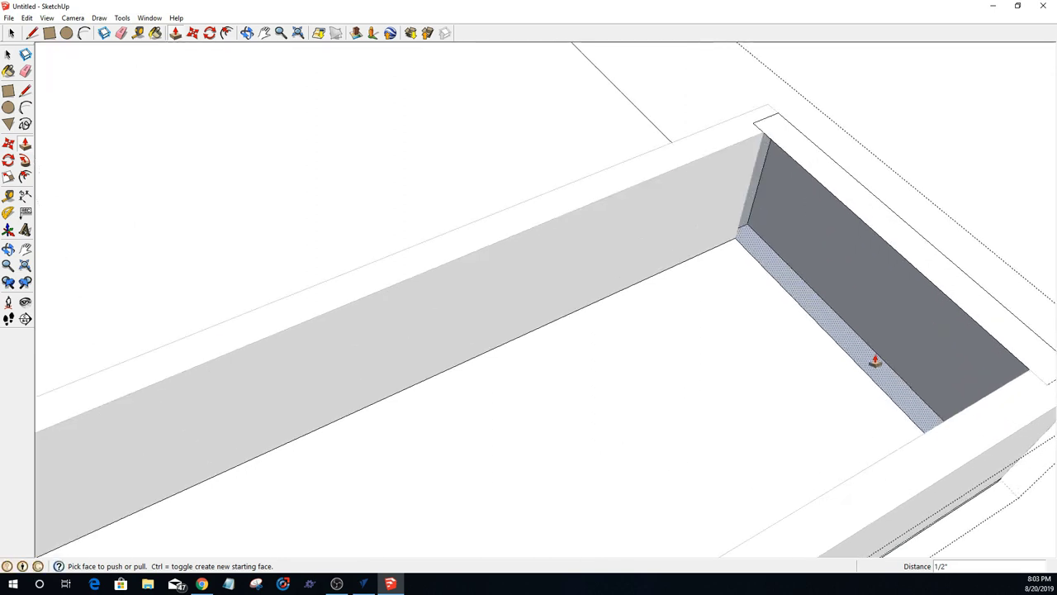
scroll(786, 252, down, 1)
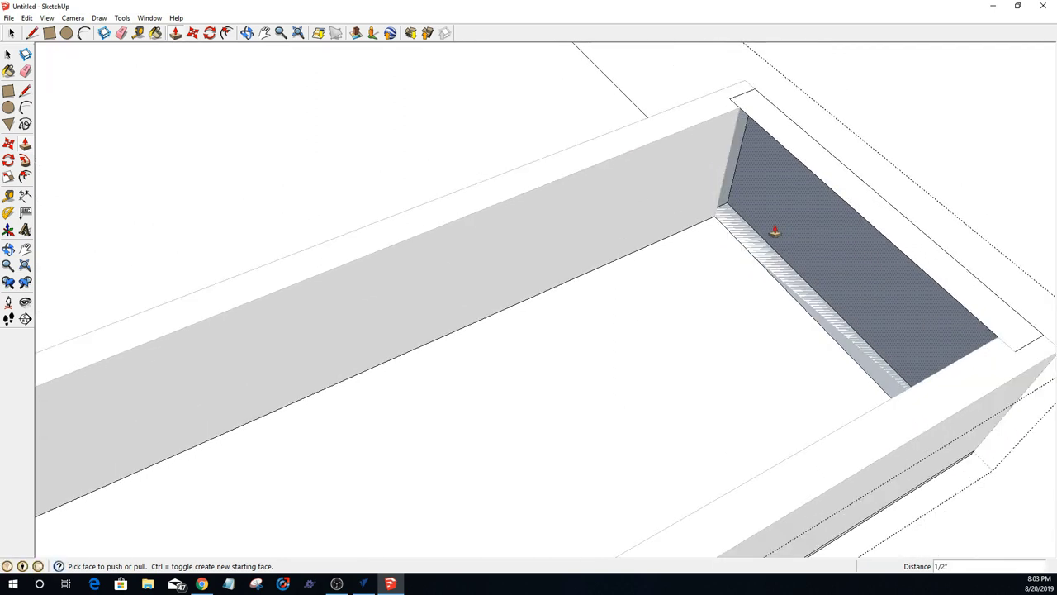
key(Escape)
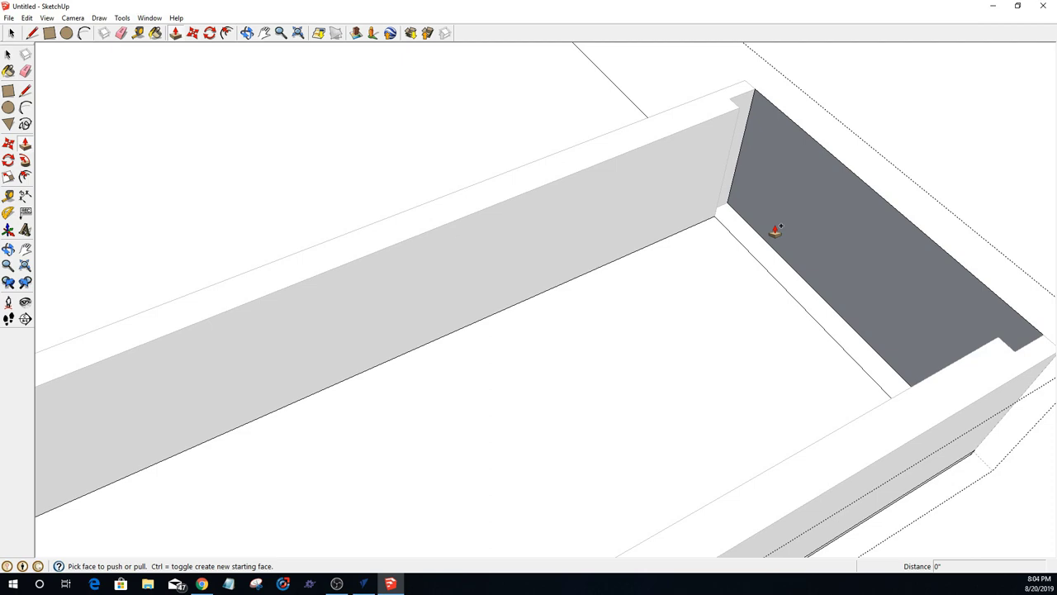
click(832, 226)
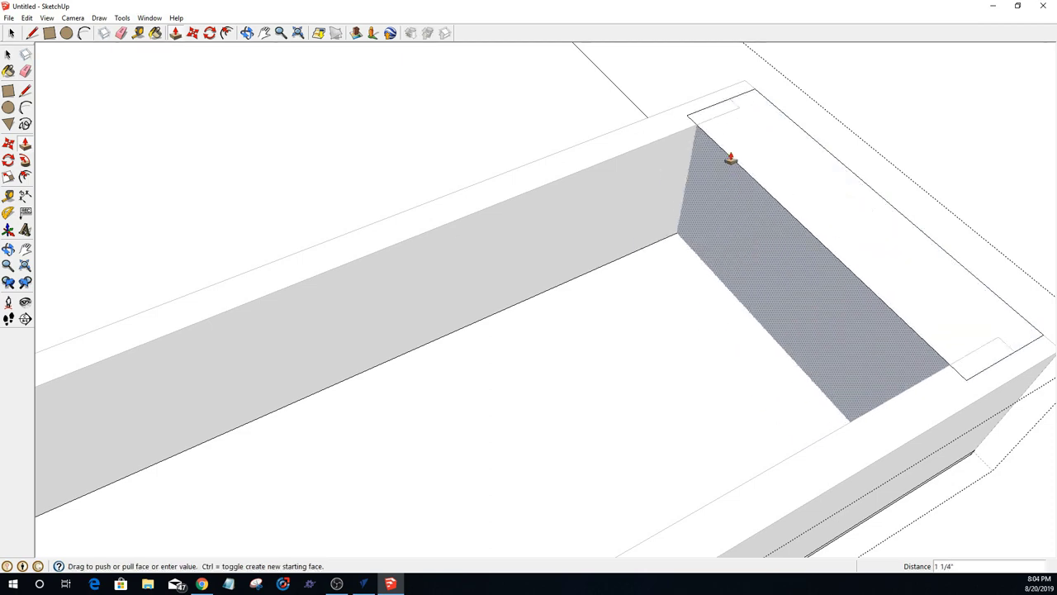
click(735, 114)
middle_drag(508, 168, 715, 90)
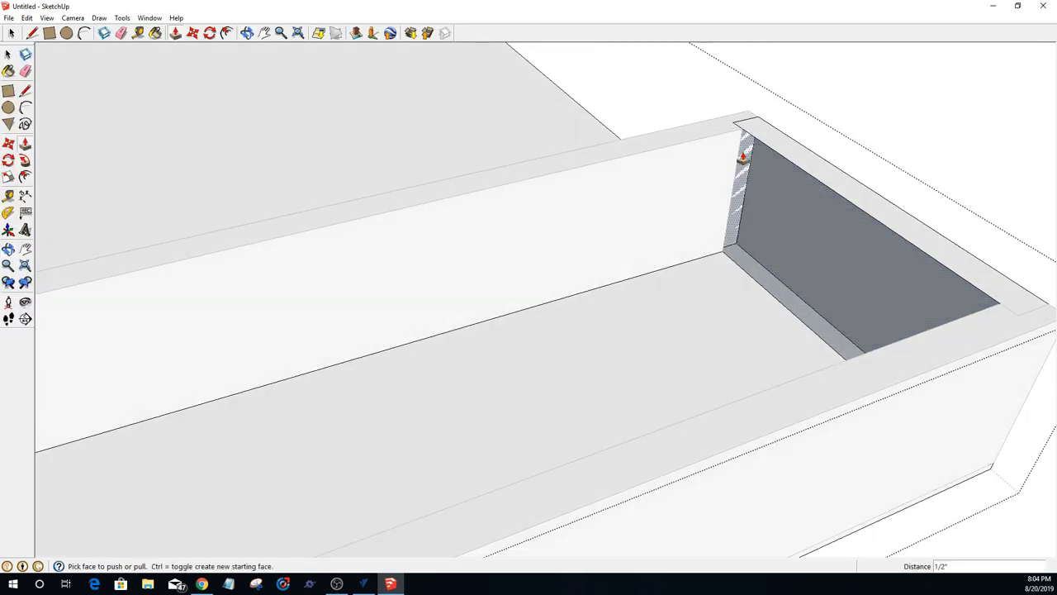
Step: Draw a line from the wall's bottom corner to its top corner, splitting the face
click(30, 35)
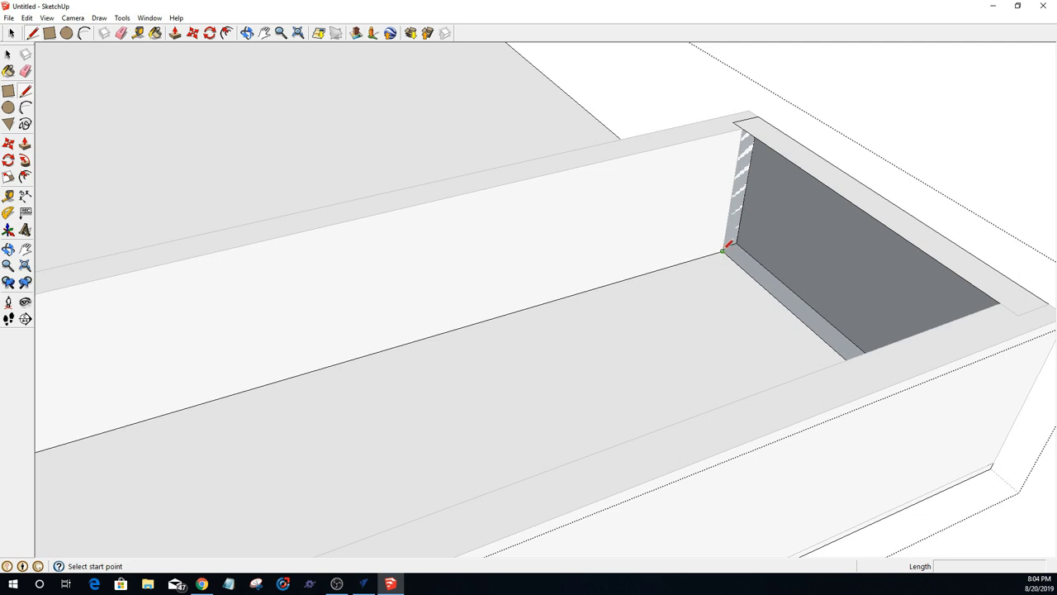
click(723, 251)
click(743, 127)
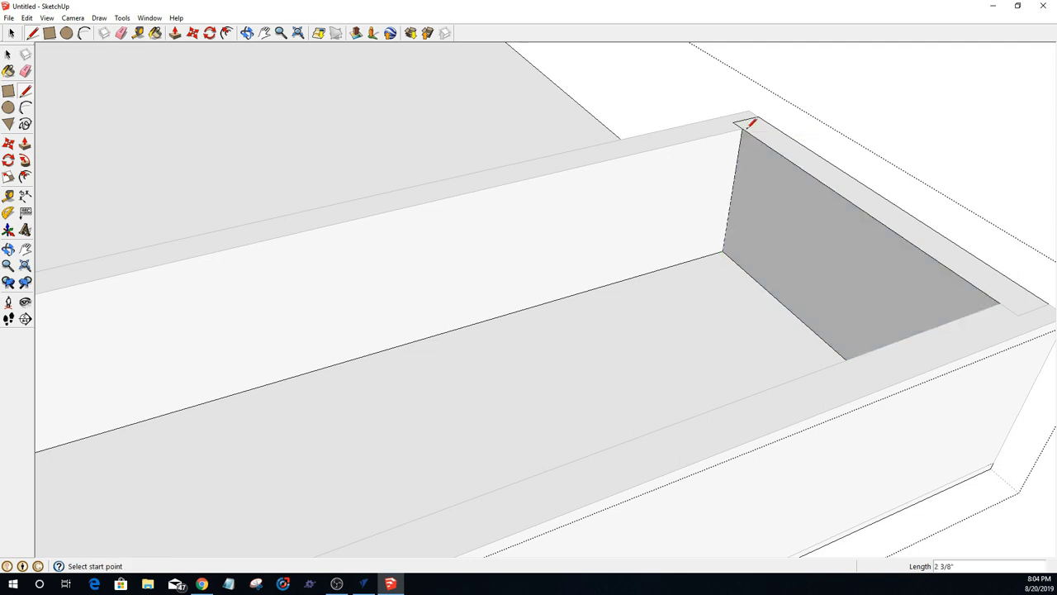
key(space)
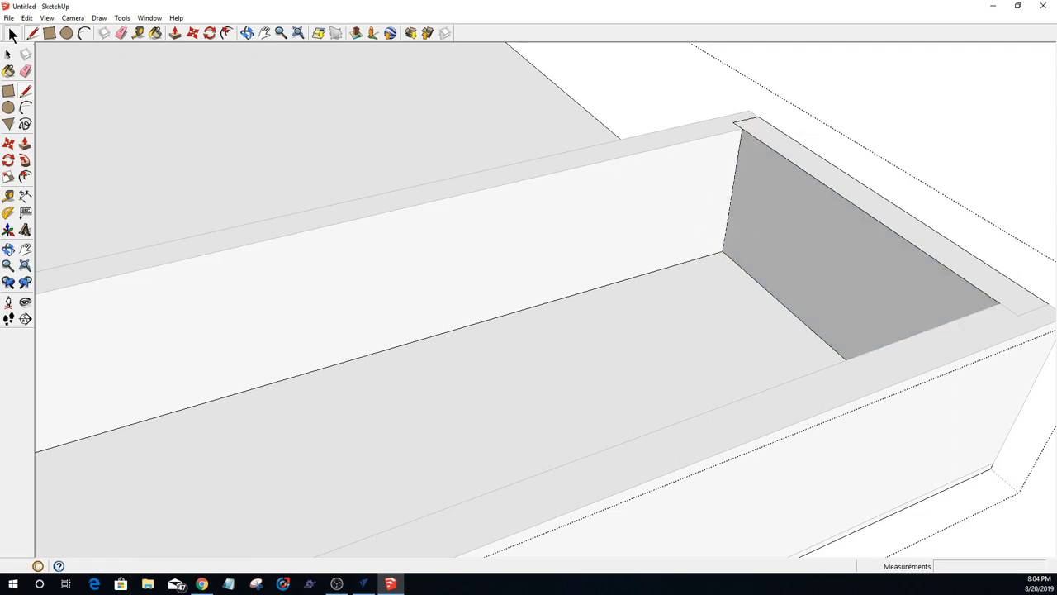
middle_drag(360, 151, 557, 175)
Step: Enter the box group and undo the front board with Ctrl+Z and Ctrl+Y
scroll(557, 175, down, 5)
scroll(558, 175, up, 3)
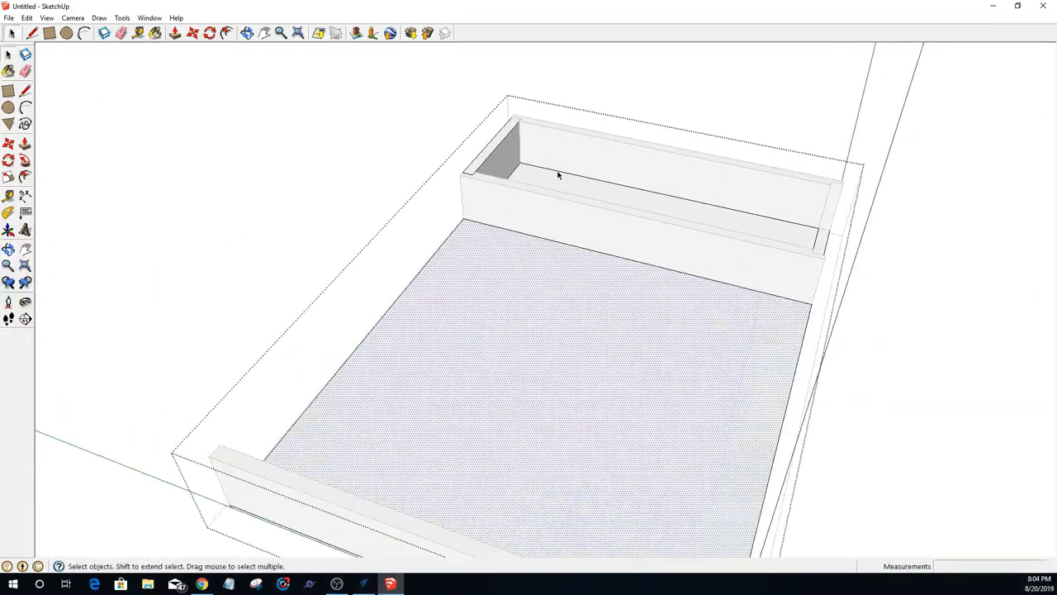
click(340, 103)
double_click(484, 161)
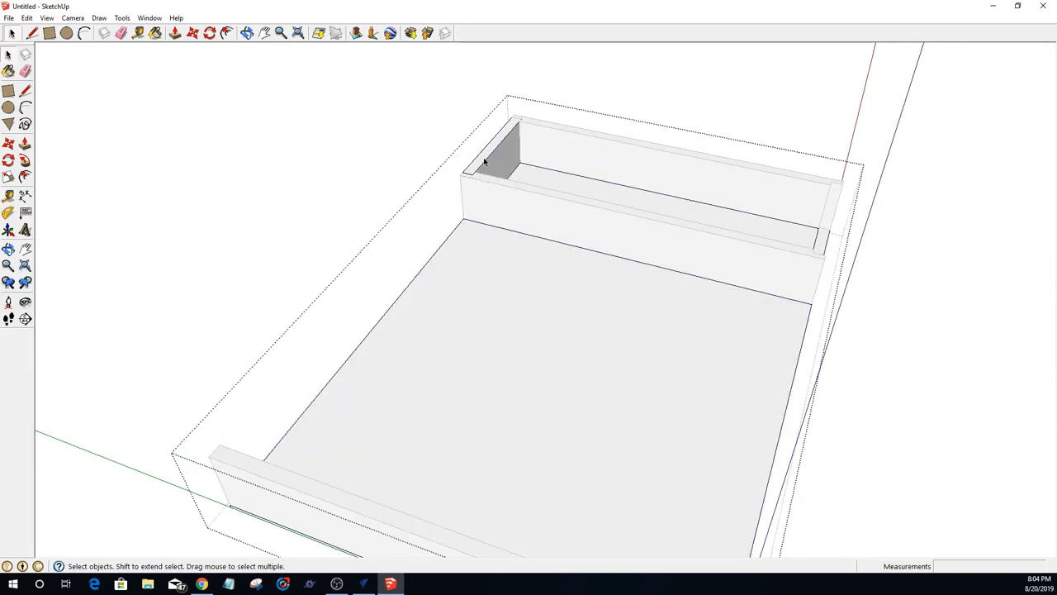
click(484, 161)
click(300, 133)
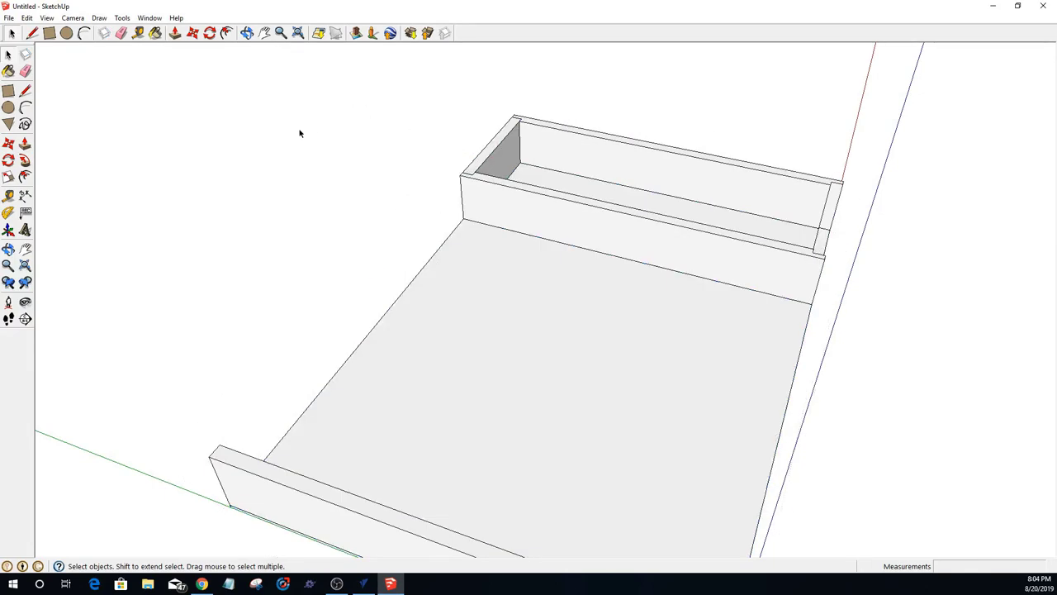
key(ctrl+z)
key(ctrl+y)
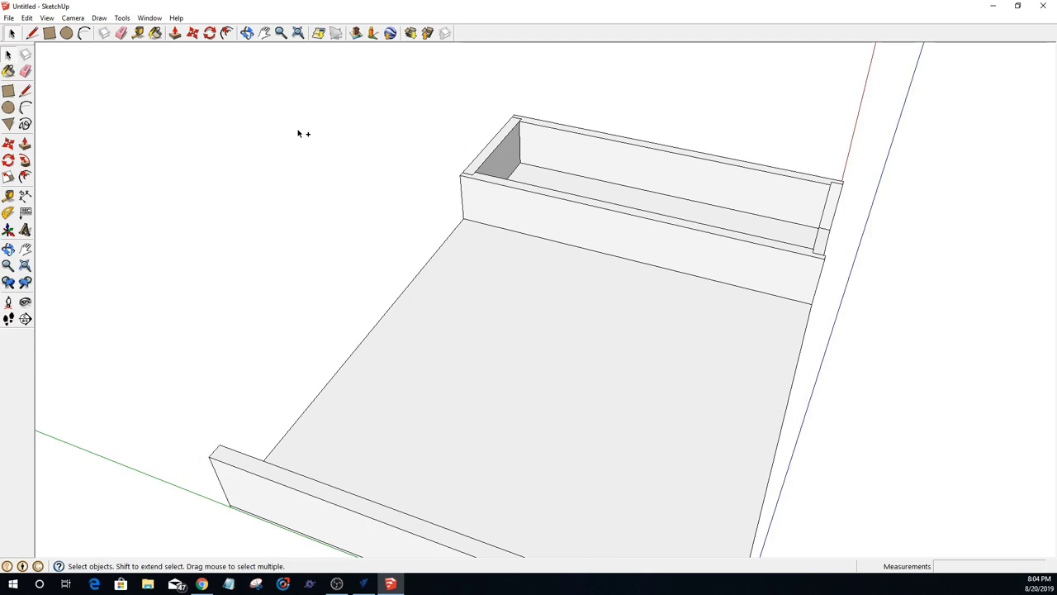
key(ctrl+z)
key(ctrl+y)
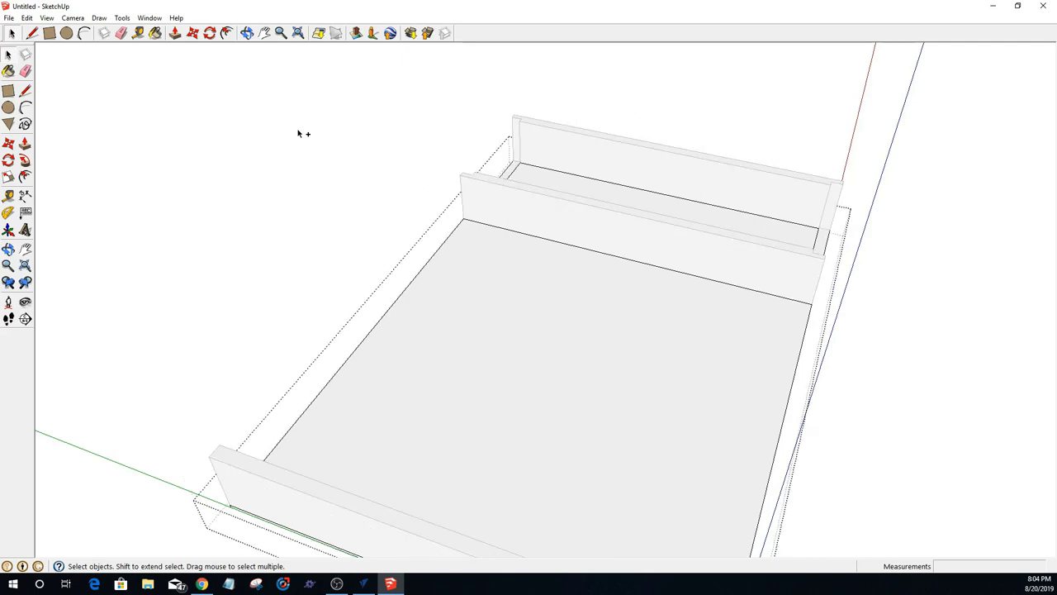
click(286, 134)
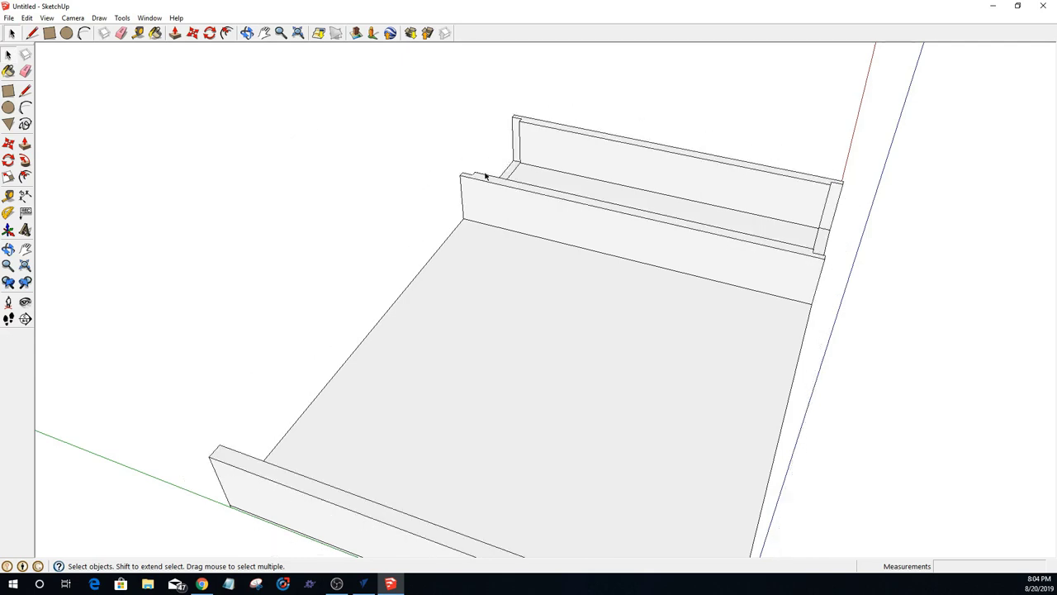
Step: Select the box group and orbit around the compartment's reopened end
click(484, 249)
middle_drag(777, 314, 540, 304)
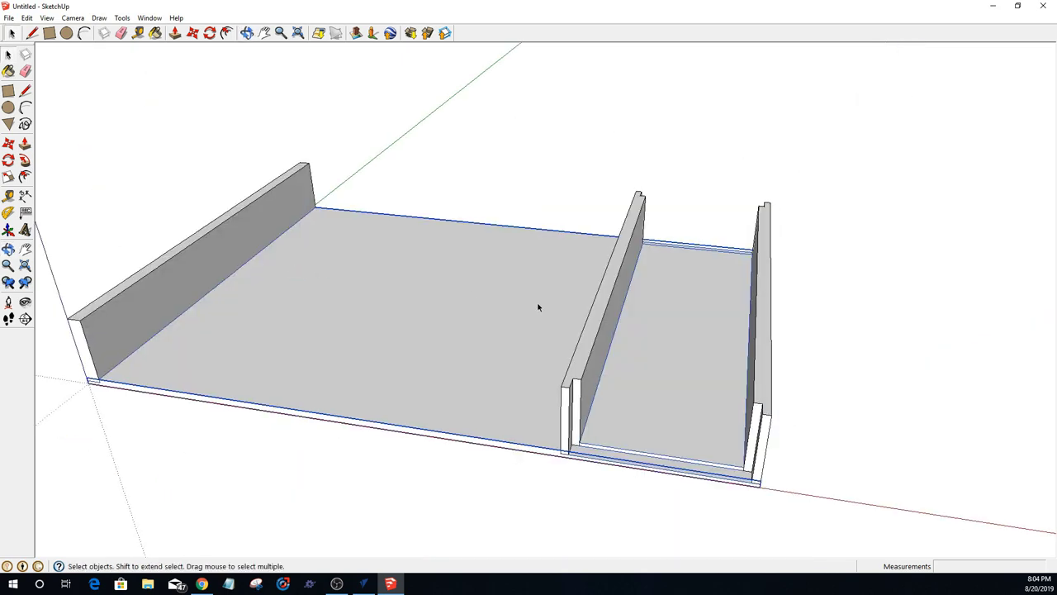
middle_drag(642, 305, 916, 339)
scroll(854, 373, up, 5)
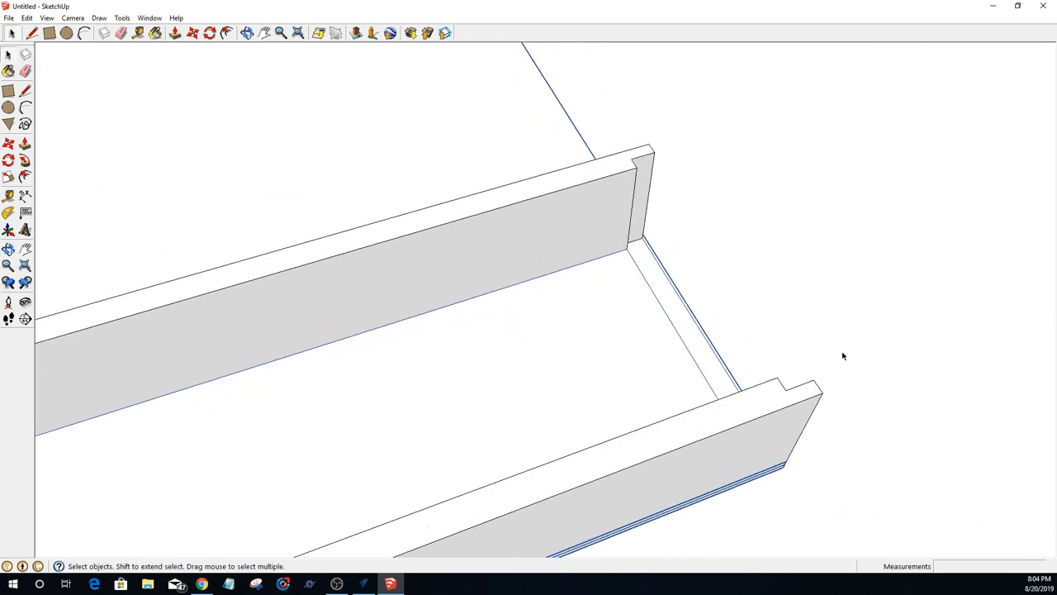
middle_drag(842, 355, 540, 255)
scroll(540, 255, down, 5)
Step: Draw a rectangle across the compartment's end opening and thicken it 1/2" into a panel
middle_drag(403, 182, 335, 179)
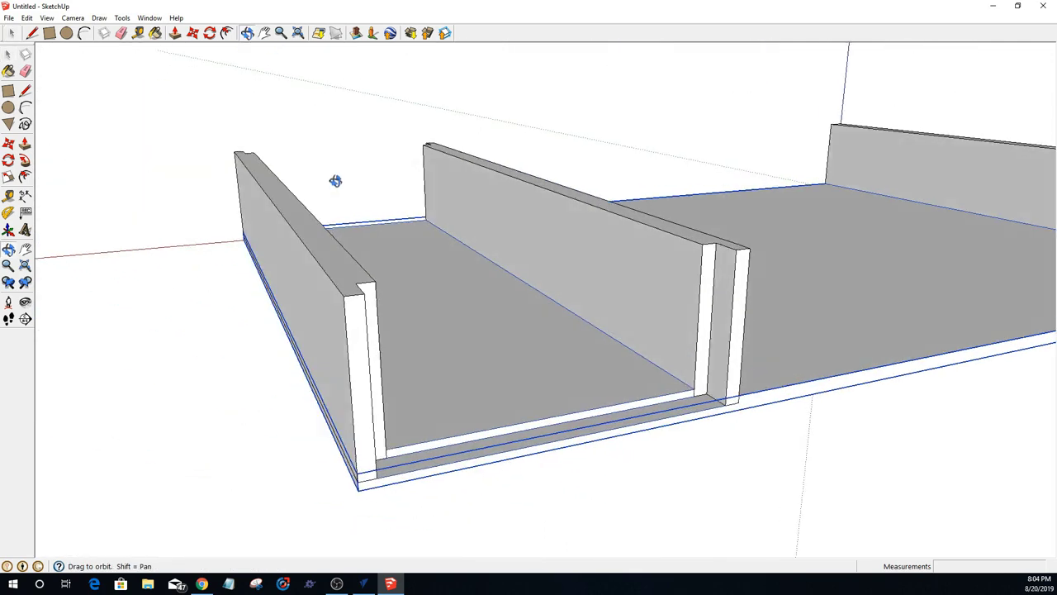
click(52, 33)
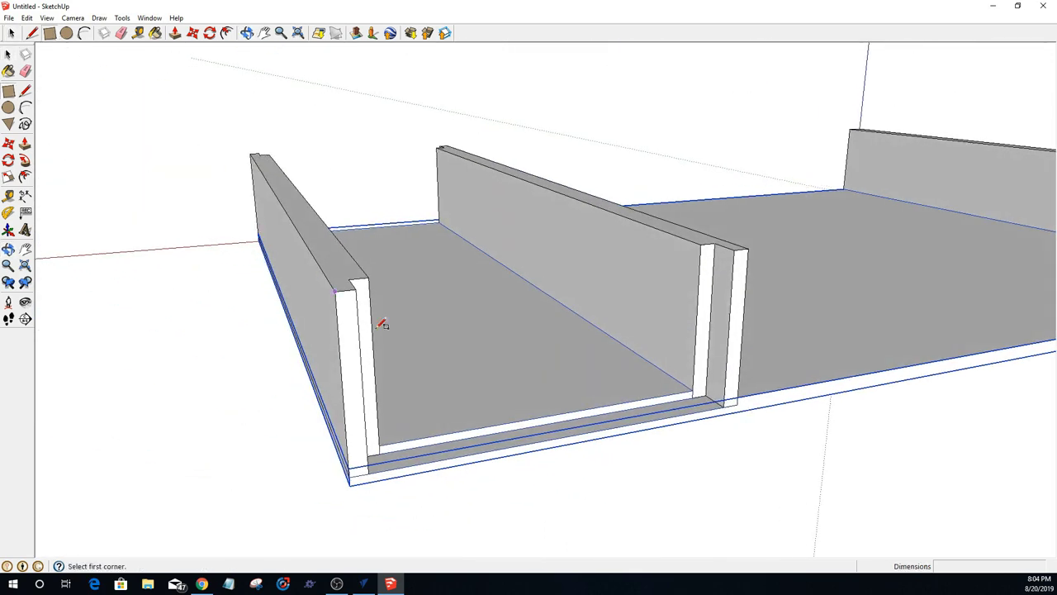
click(357, 285)
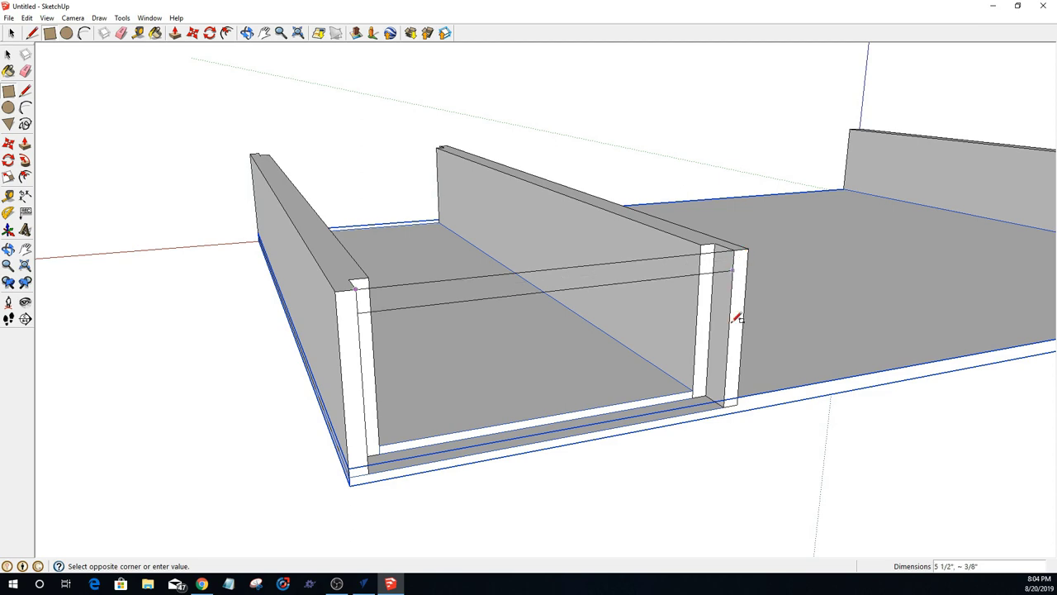
click(725, 402)
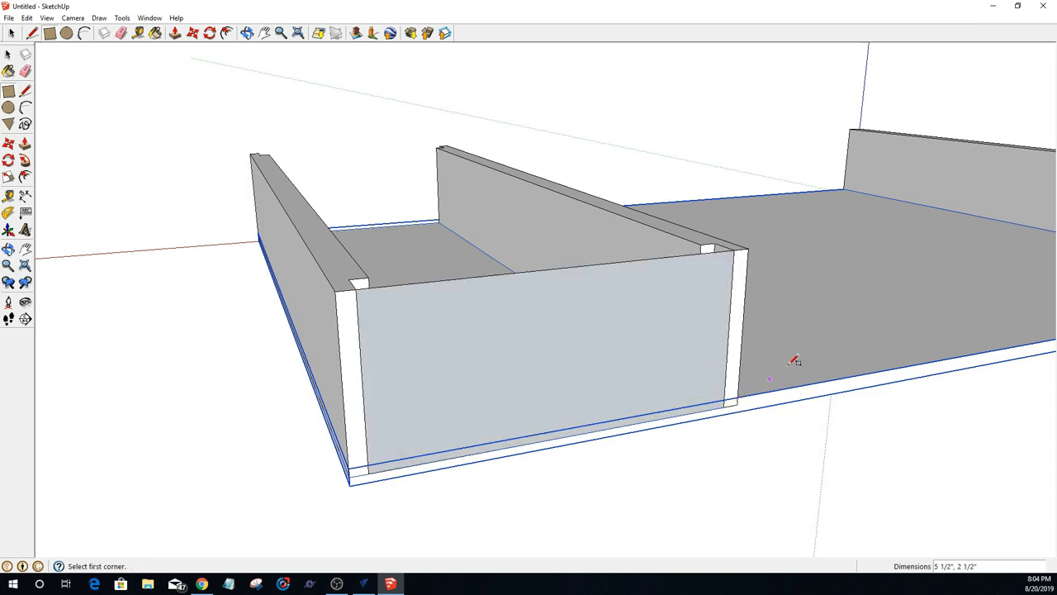
middle_drag(531, 373, 515, 389)
key(p)
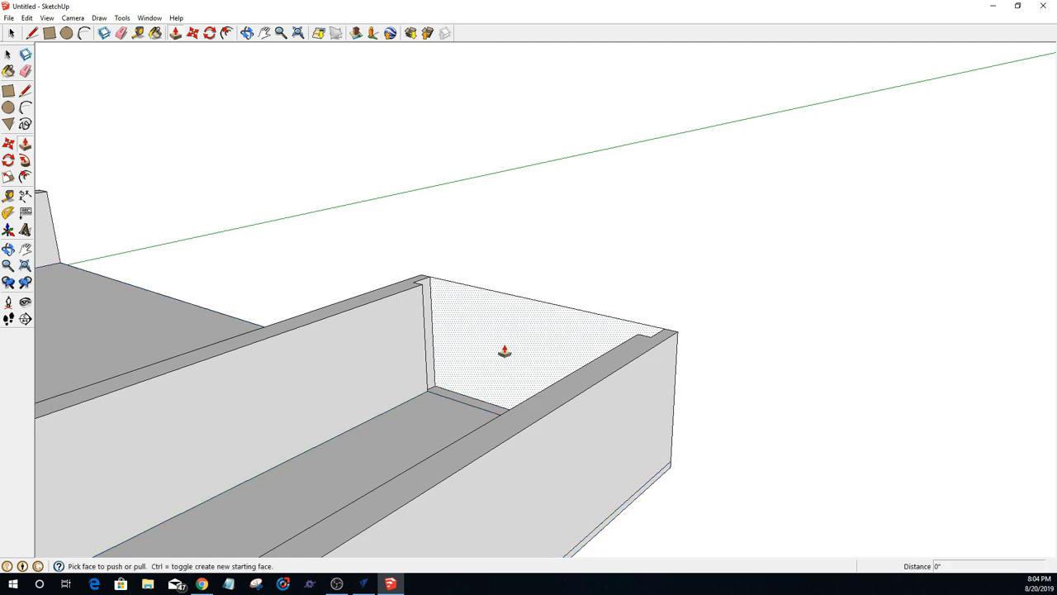
drag(505, 352, 421, 290)
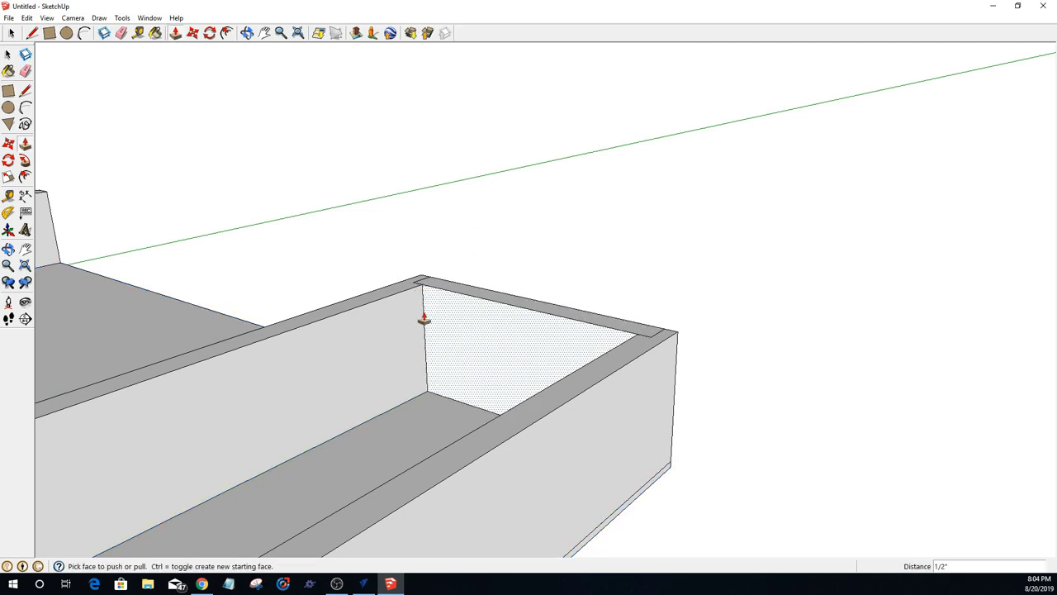
Step: Select the new end panel and make it a component
middle_drag(737, 291, 761, 276)
key(space)
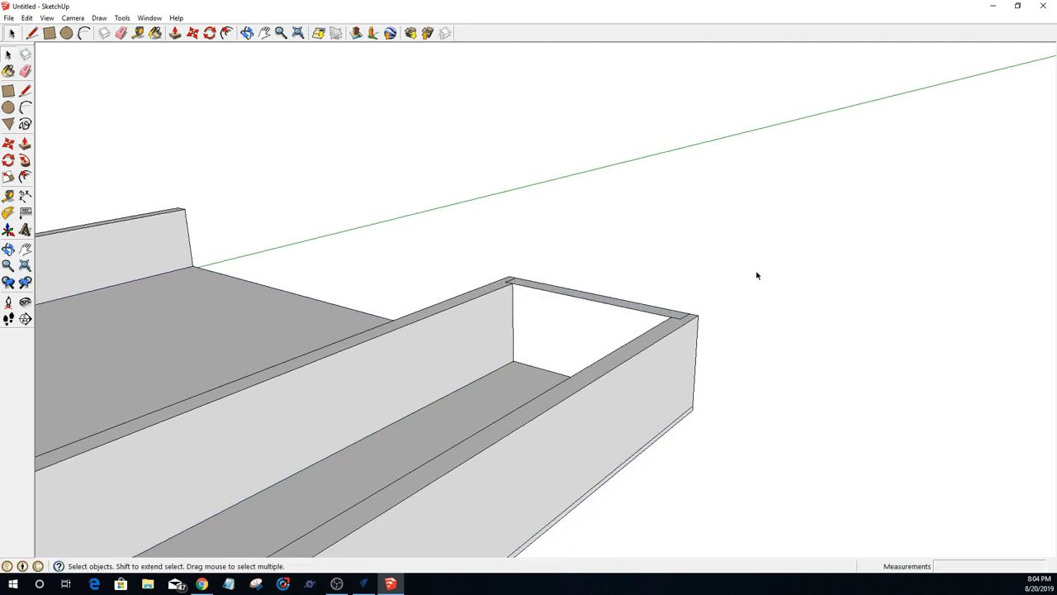
click(550, 319)
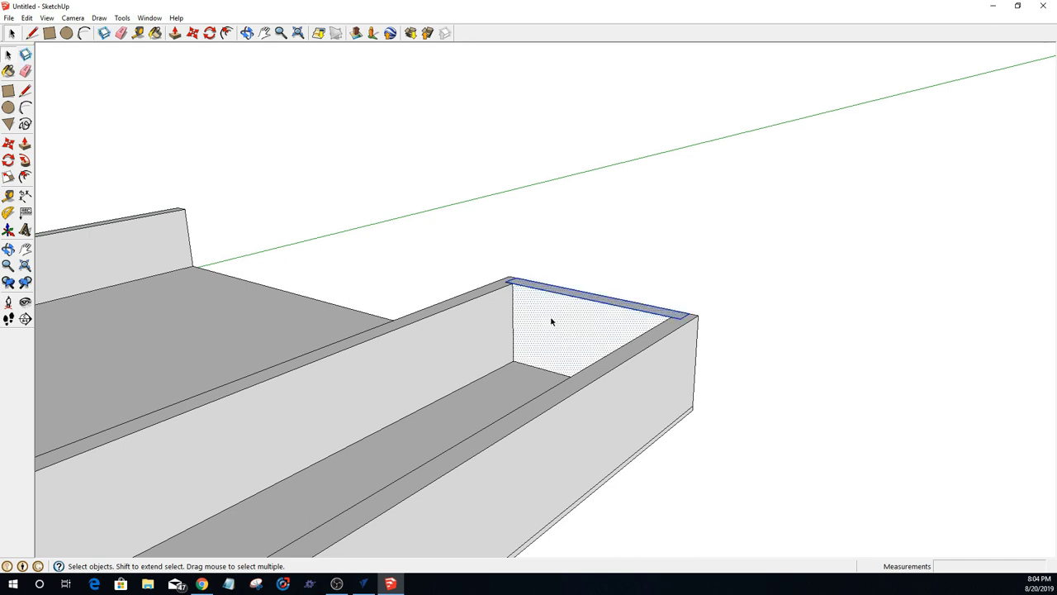
key(g)
key(Return)
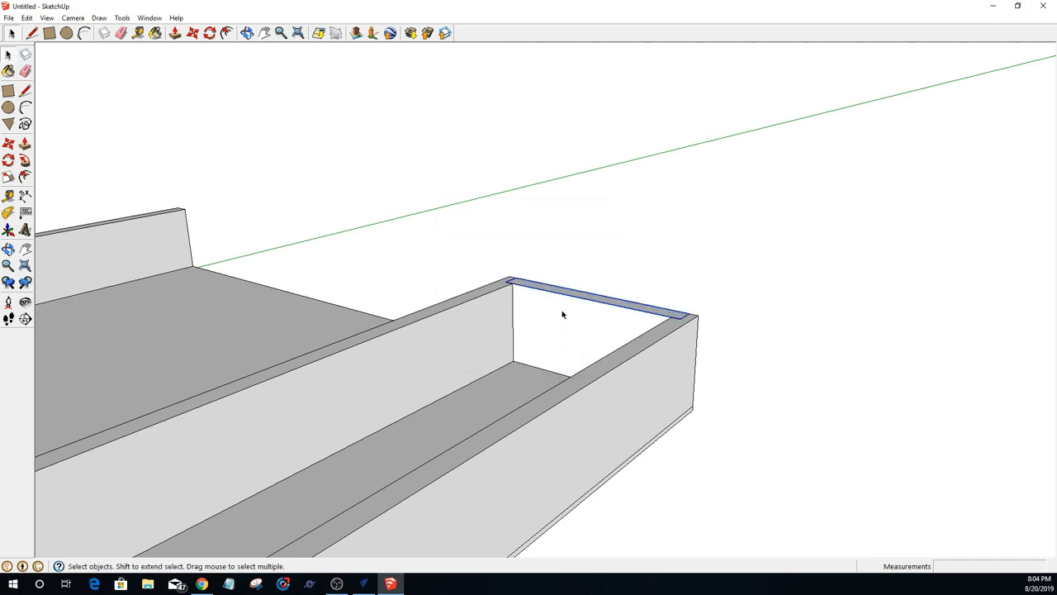
scroll(696, 287, down, 5)
middle_drag(705, 273, 683, 441)
scroll(682, 439, up, 3)
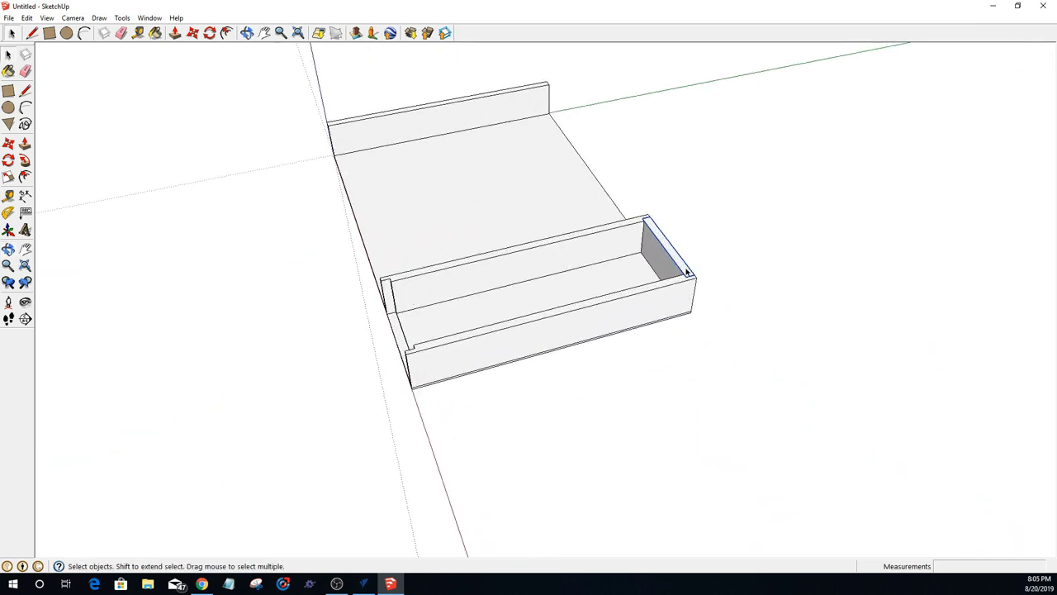
Step: Copy the end panel to the compartment's opposite end with a 1/4" offset
key(m)
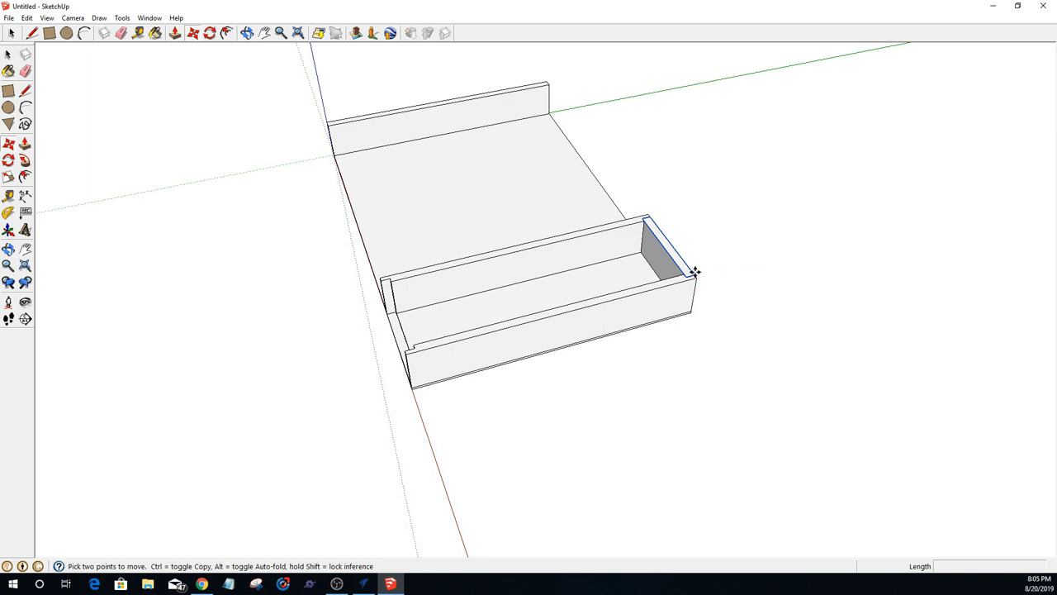
click(695, 271)
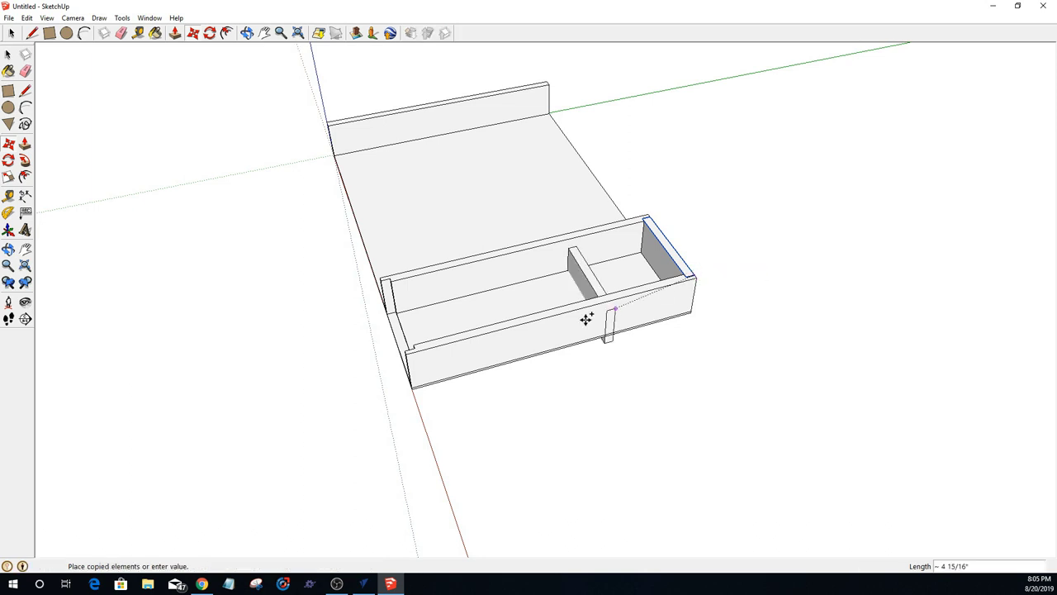
click(411, 345)
text(1/4)
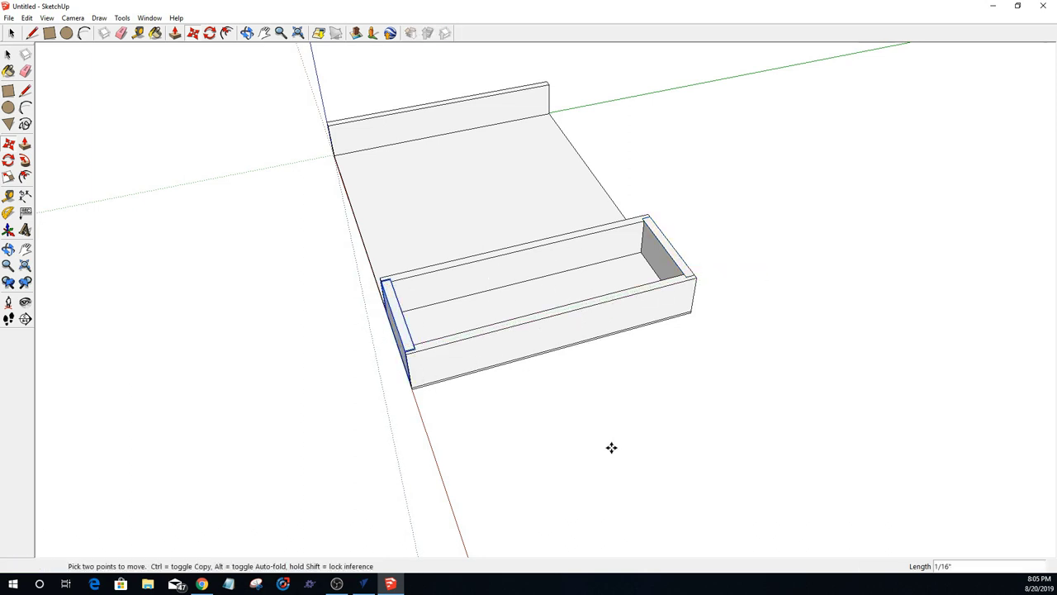
key(Return)
key(space)
key(o)
drag(521, 462, 1008, 375)
key(space)
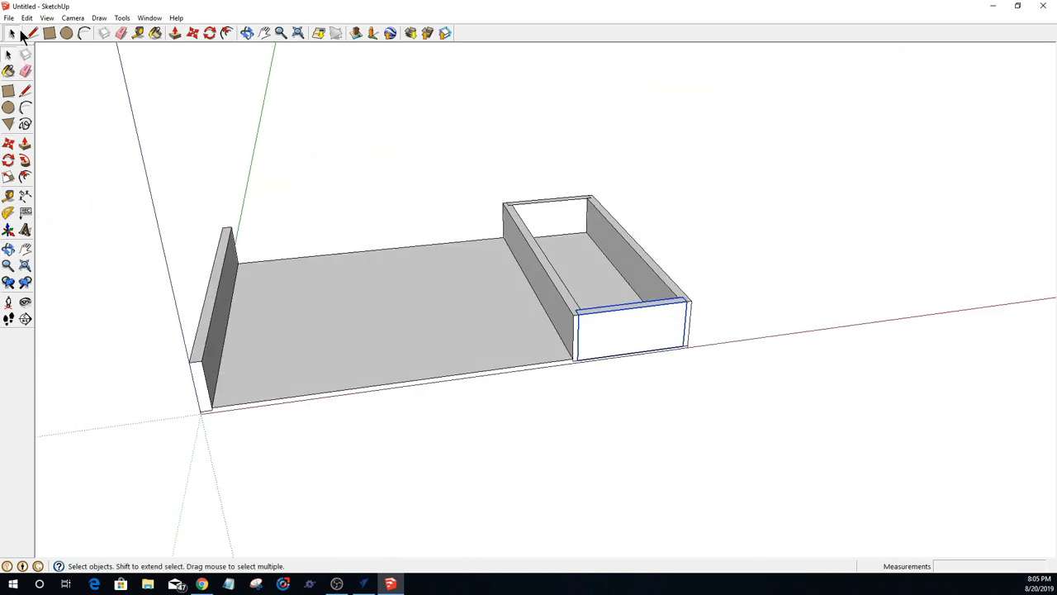
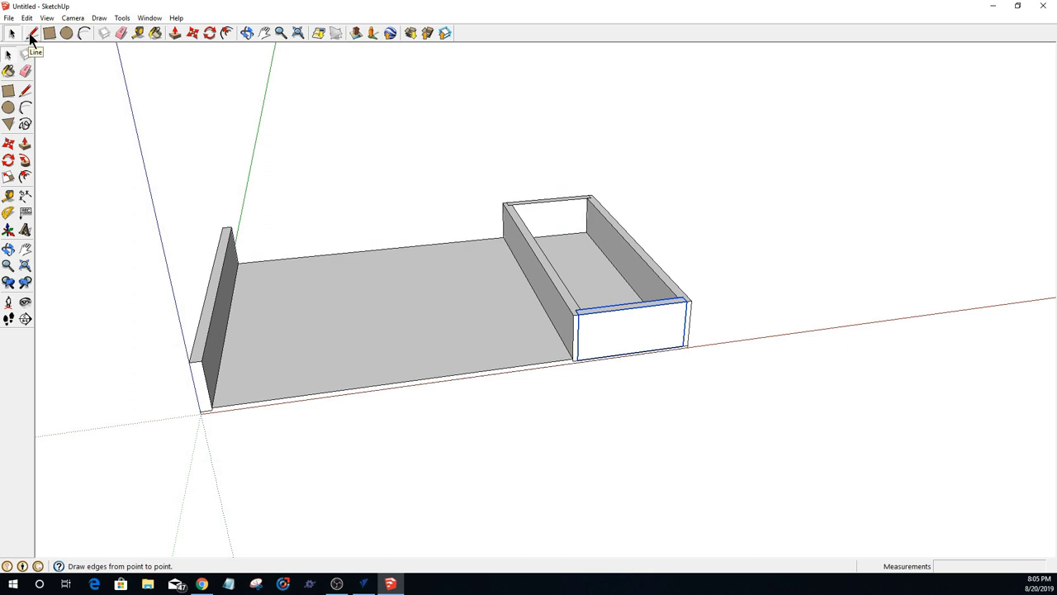
Step: Orbit and zoom around the tray to view it from its other end
click(49, 33)
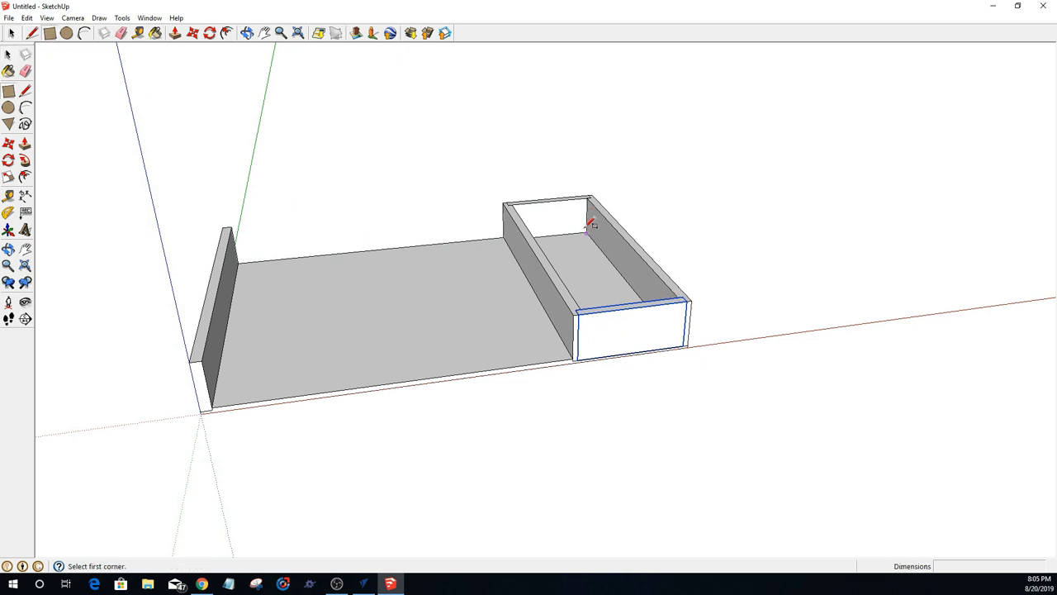
click(11, 33)
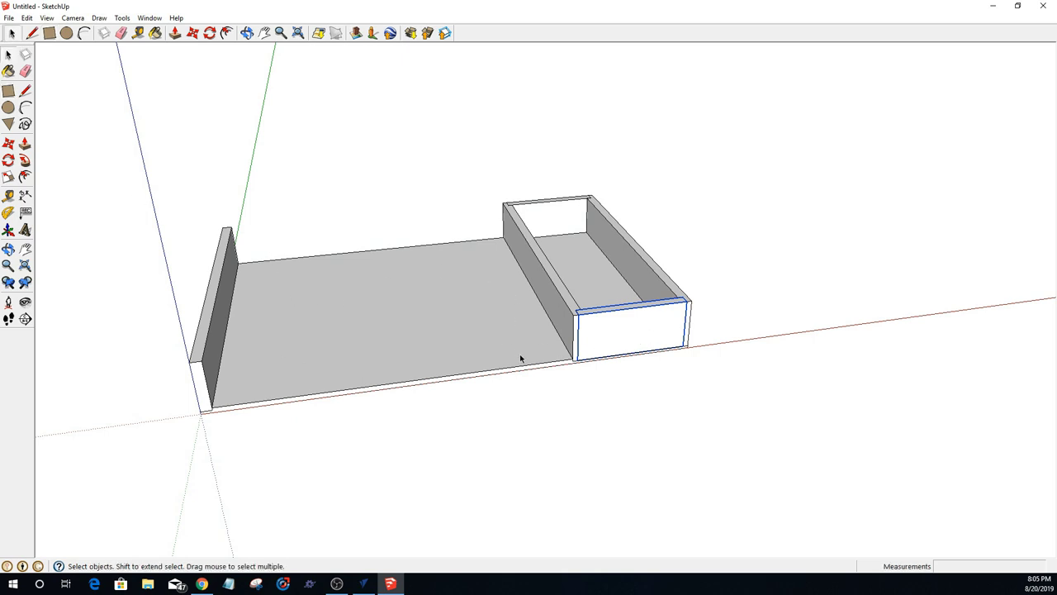
middle_drag(527, 338, 554, 316)
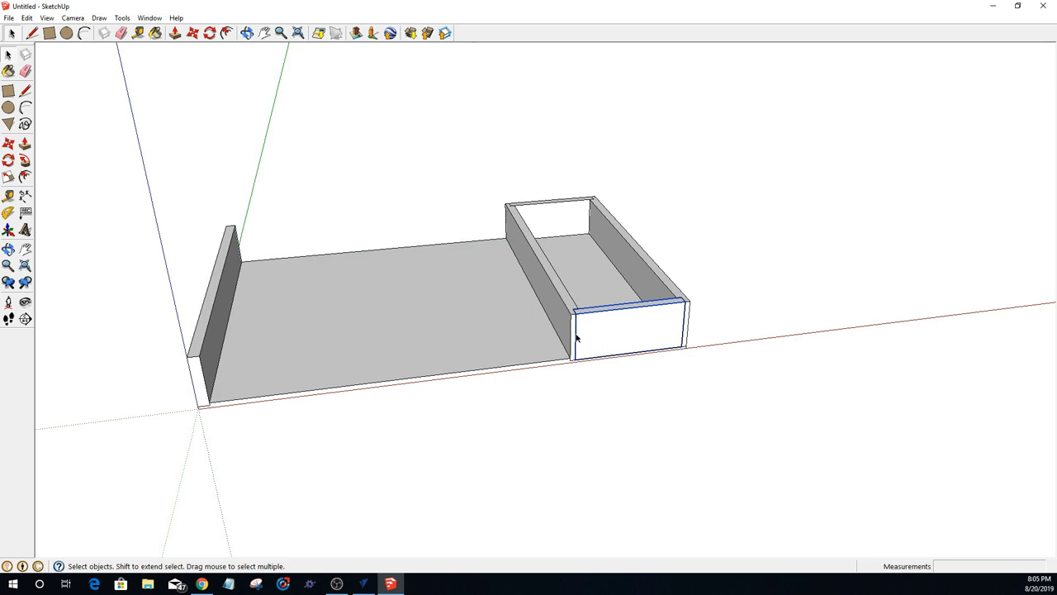
middle_drag(564, 351, 633, 255)
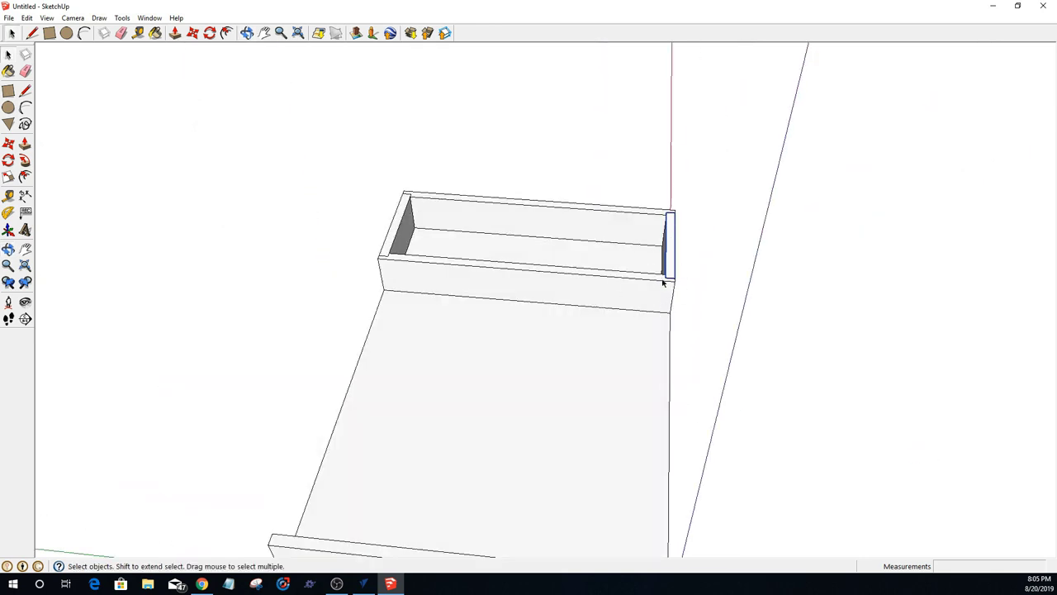
scroll(692, 339, down, 1)
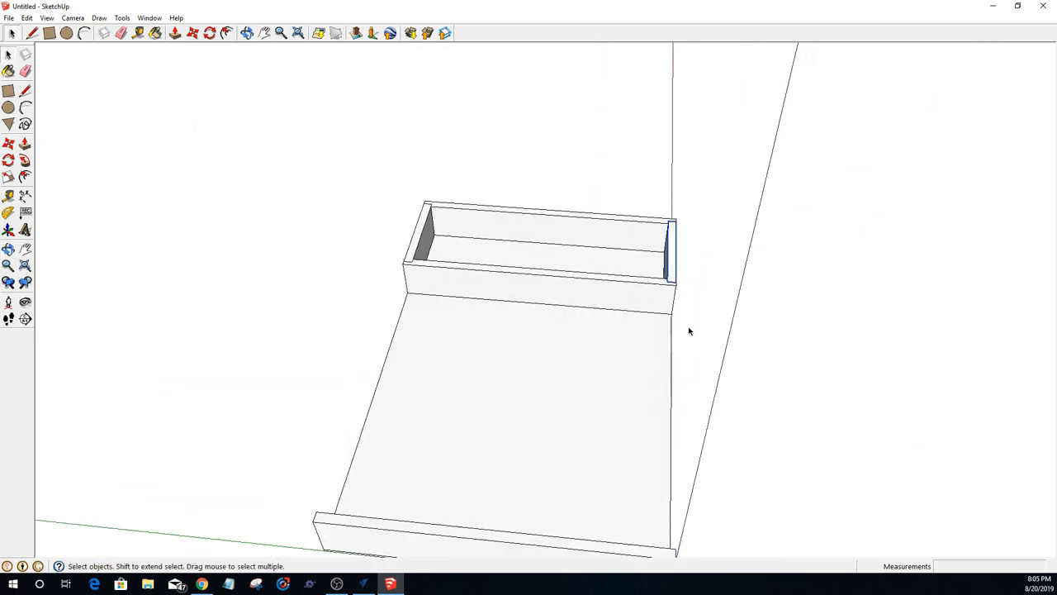
scroll(682, 318, up, 4)
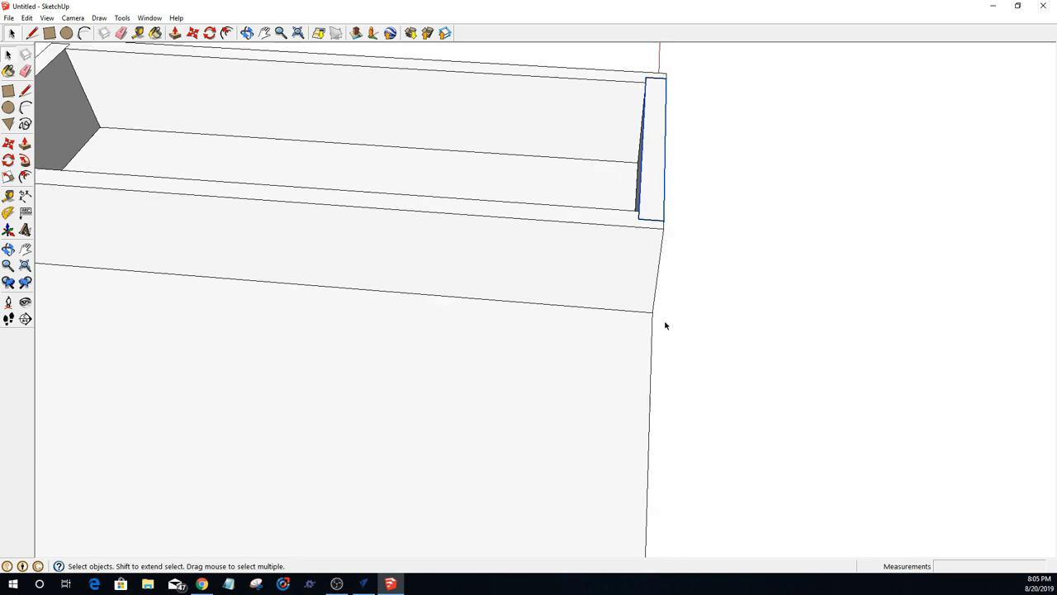
scroll(652, 318, down, 2)
middle_drag(629, 305, 465, 267)
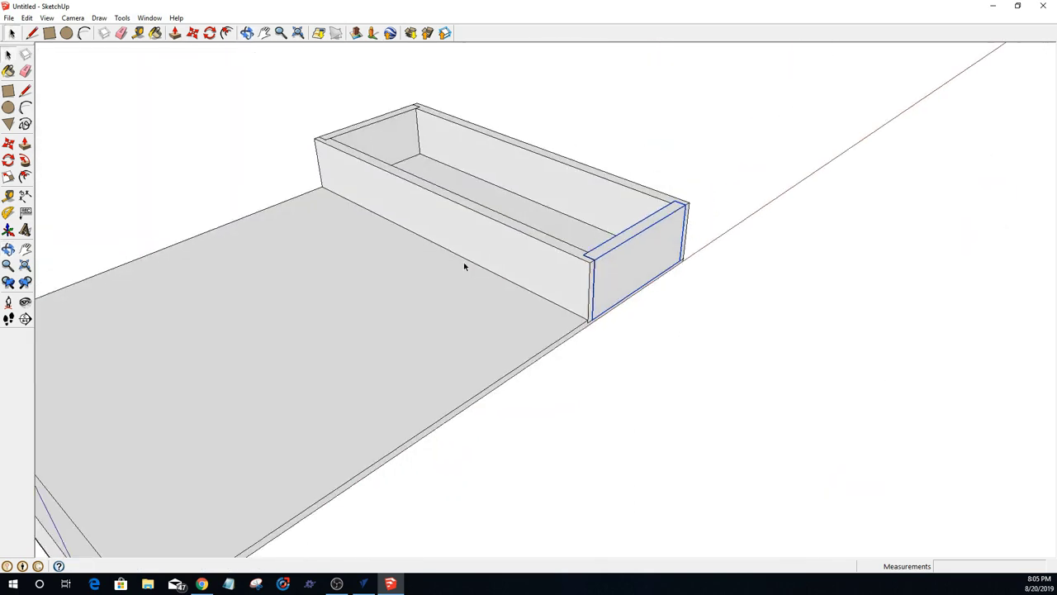
scroll(669, 286, down, 4)
middle_drag(669, 286, 528, 277)
scroll(446, 285, up, 5)
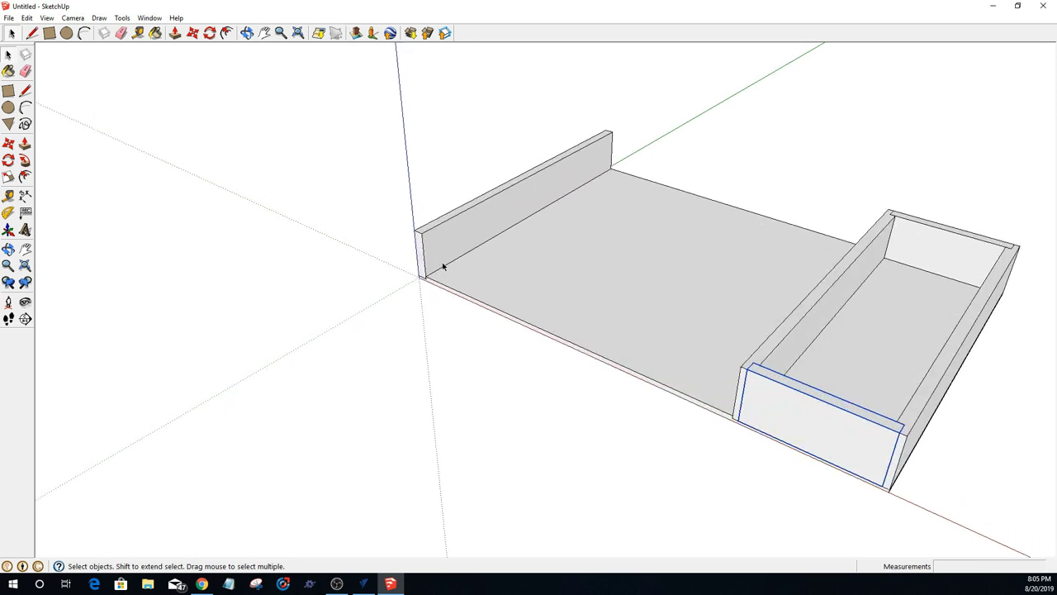
Step: Open the left back board group, turn it toward the viewer, then close it
click(438, 253)
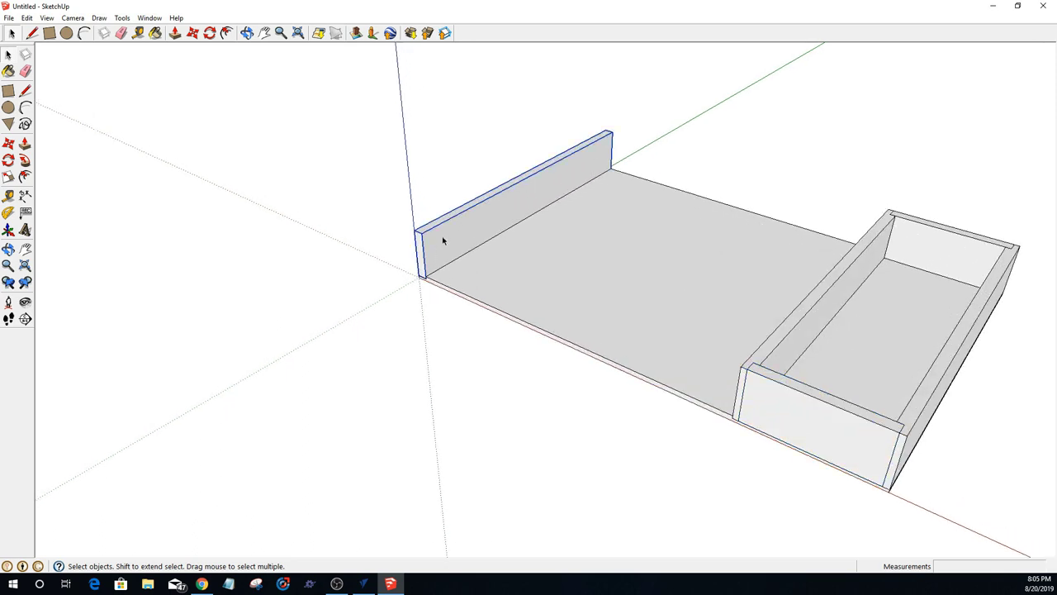
double_click(454, 232)
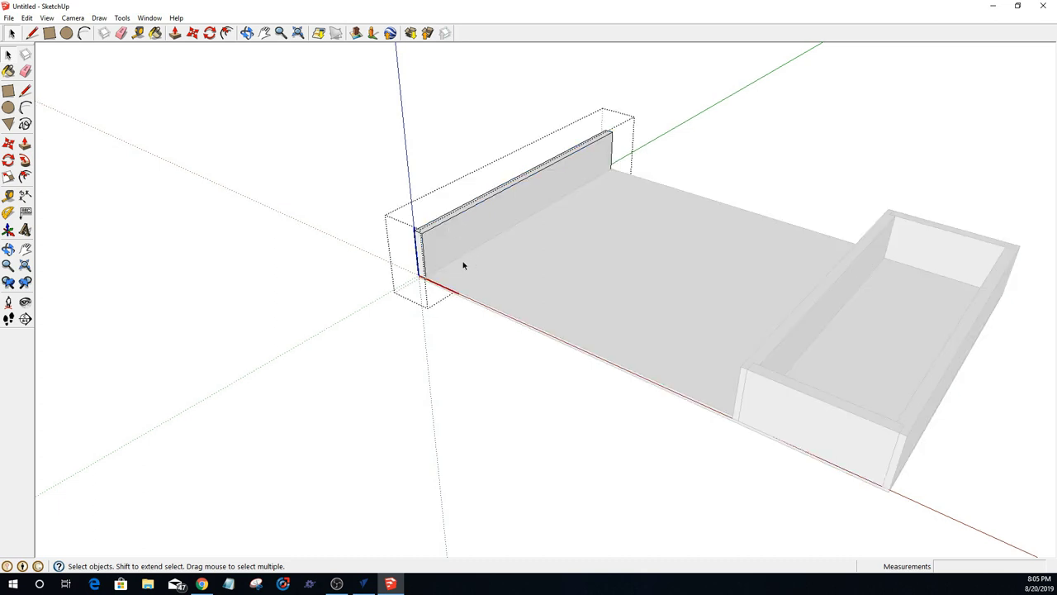
scroll(463, 265, up, 2)
scroll(454, 259, up, 2)
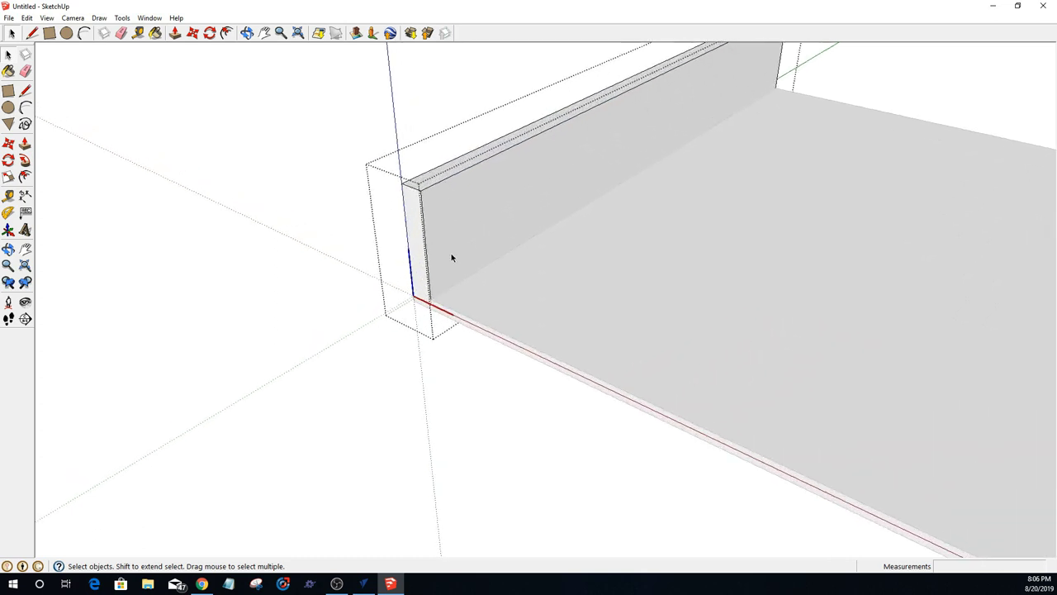
middle_drag(452, 259, 372, 238)
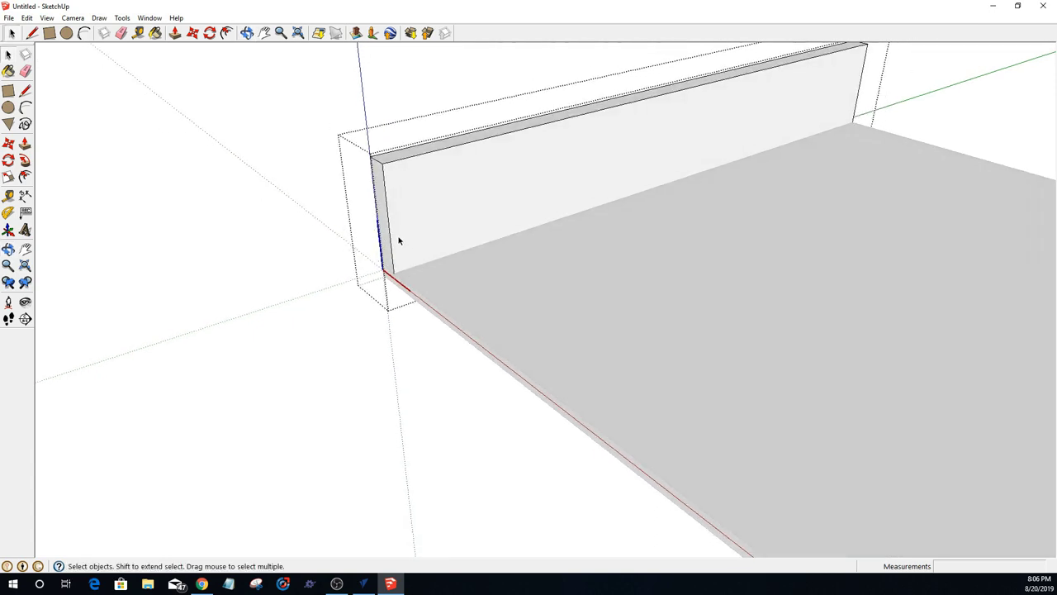
click(48, 32)
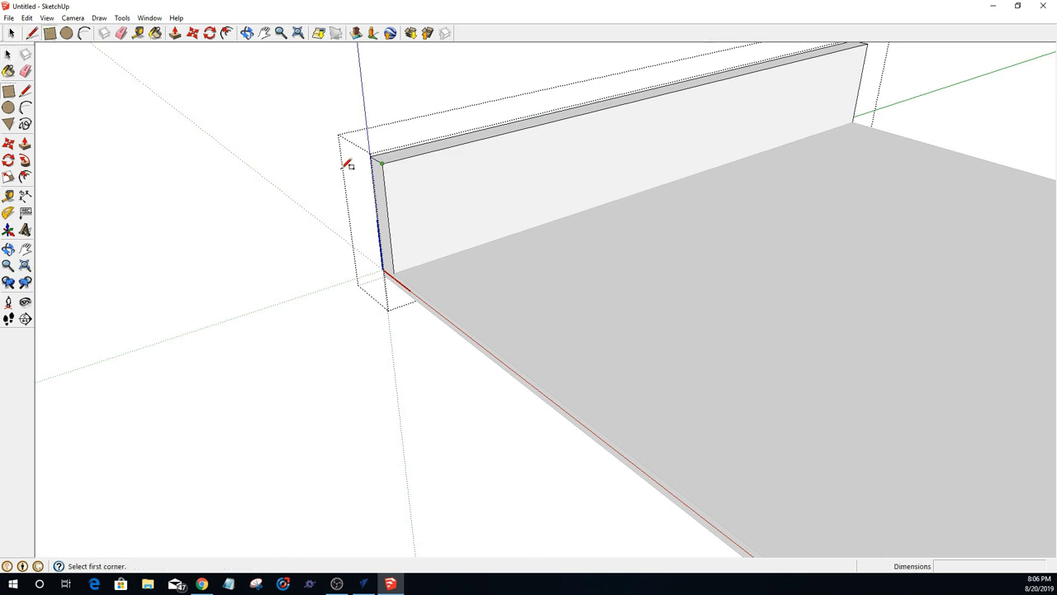
click(11, 32)
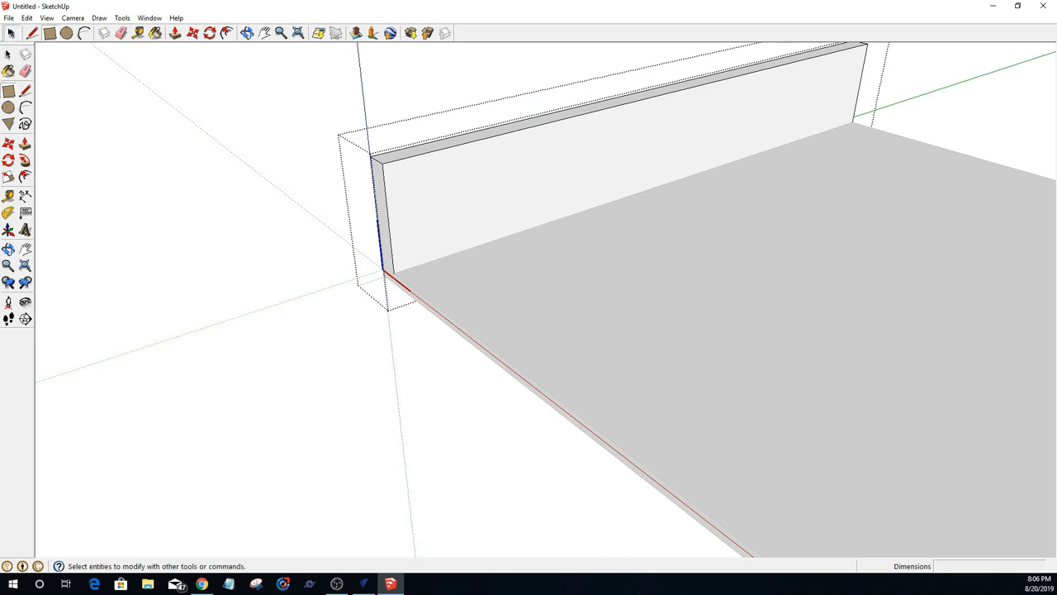
click(410, 217)
click(328, 373)
Step: Lift the back wall group above the base and open it for editing
click(395, 277)
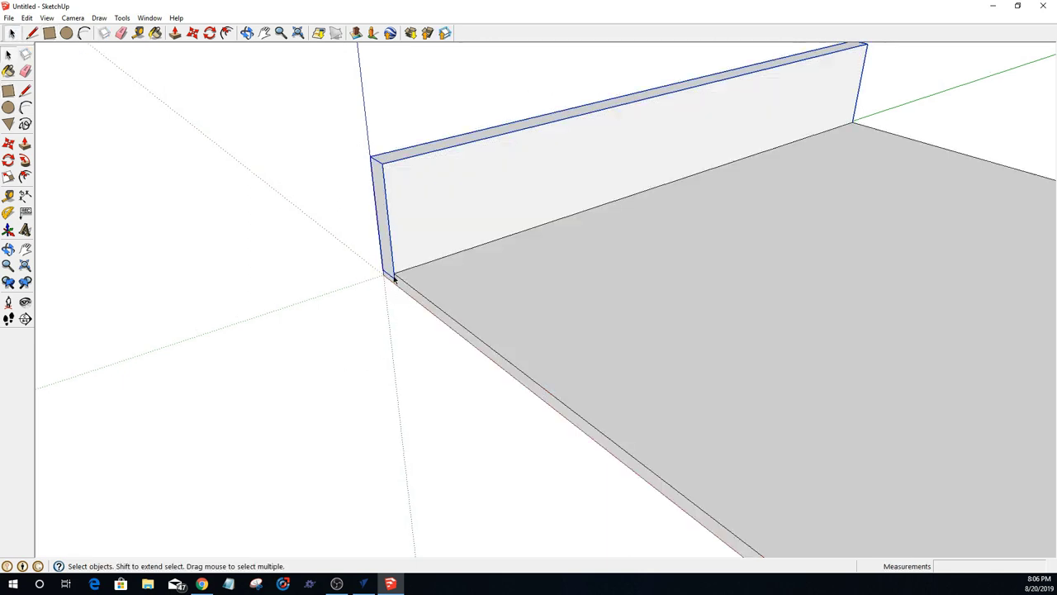
key(m)
click(394, 277)
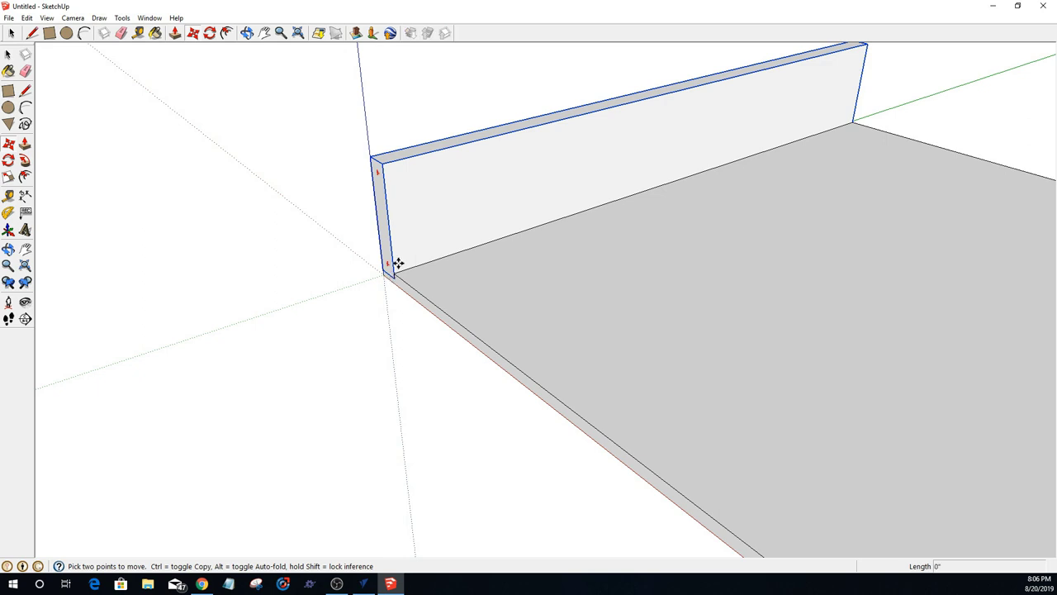
click(378, 226)
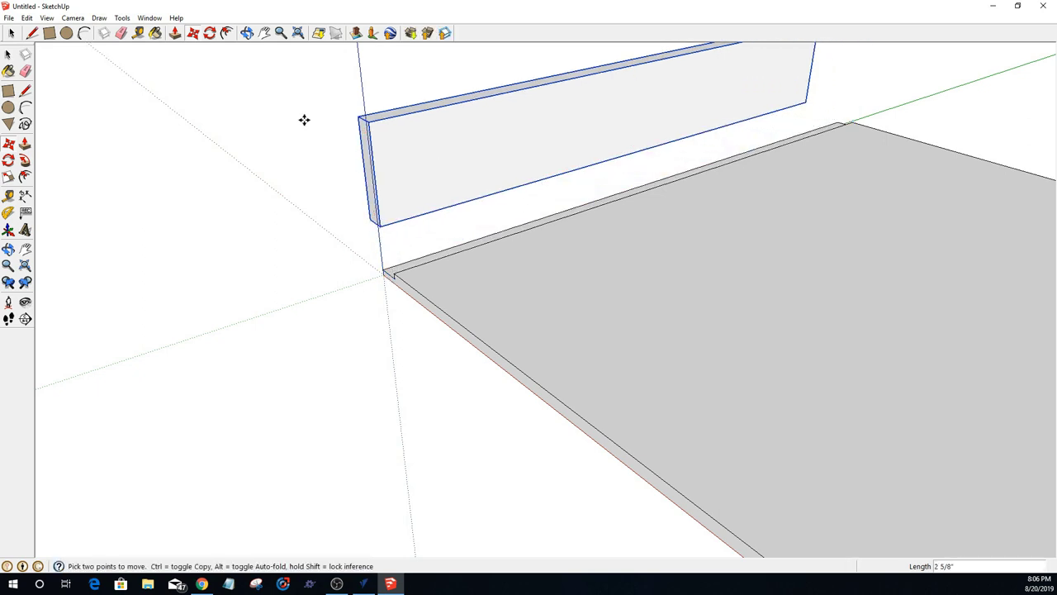
scroll(427, 161, up, 1)
key(space)
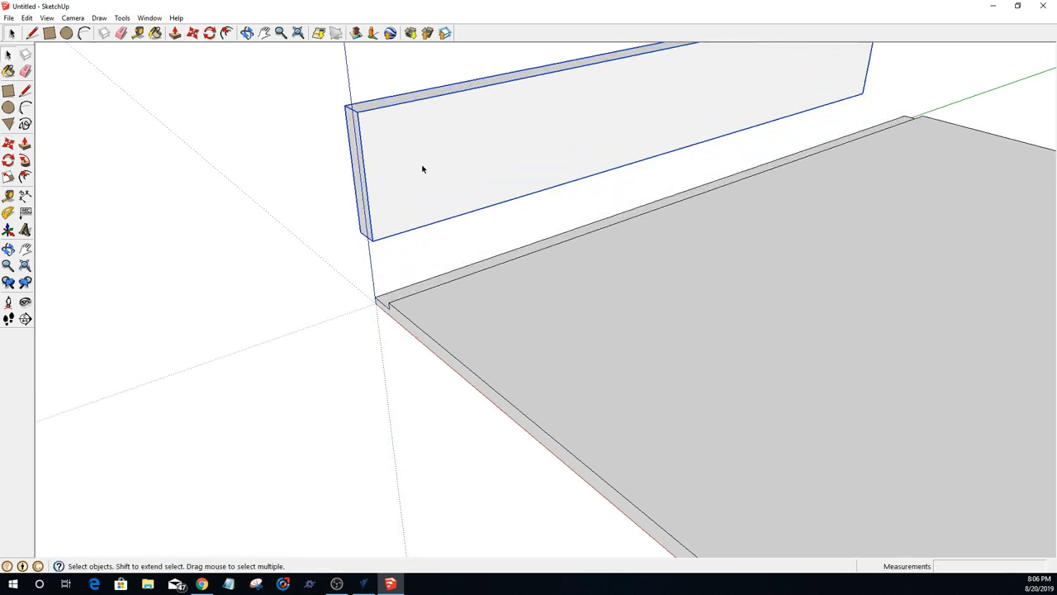
double_click(422, 168)
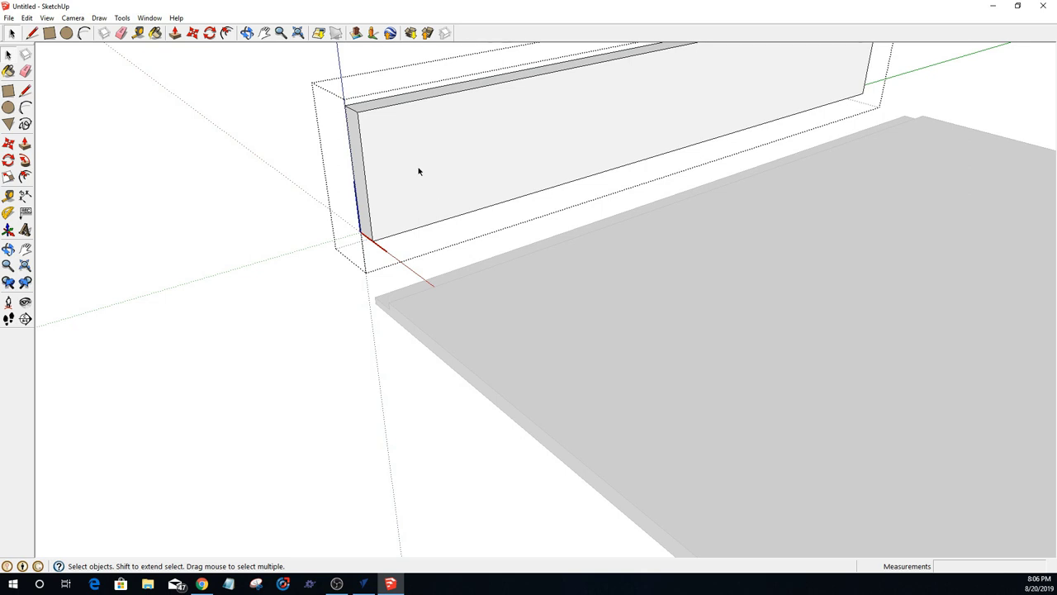
Step: Draw a 2.5 by 0.5 rectangle at the wall's top-left corner and push it 0.5
click(49, 33)
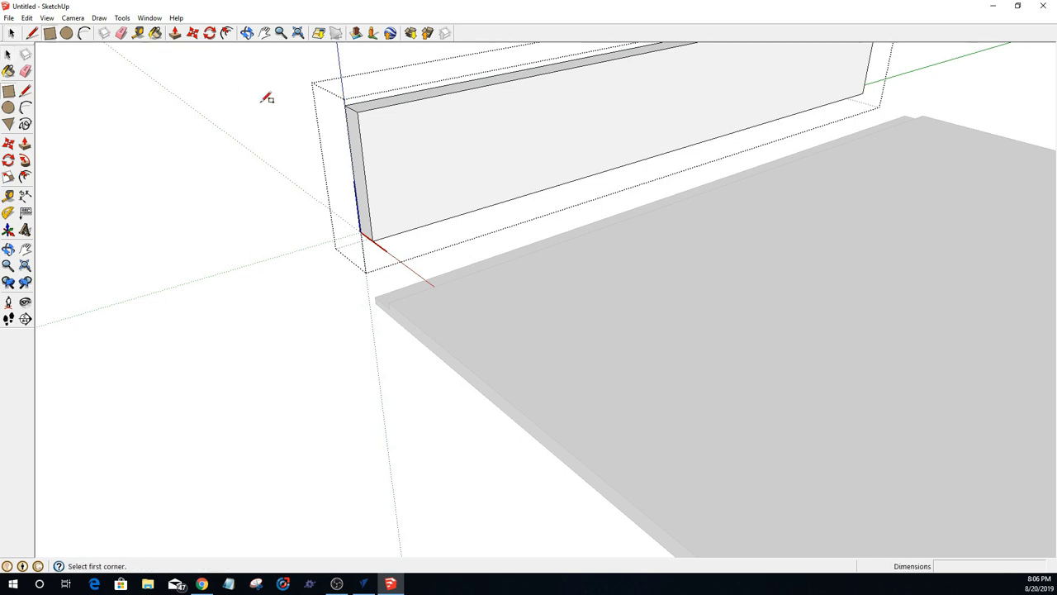
click(357, 111)
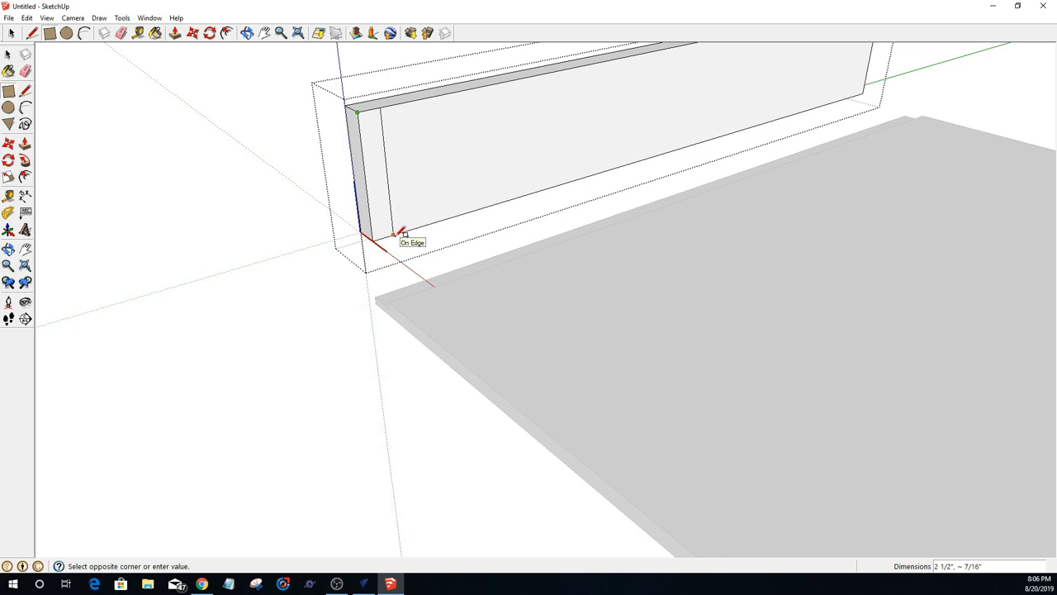
text(2.5,.5)
key(Return)
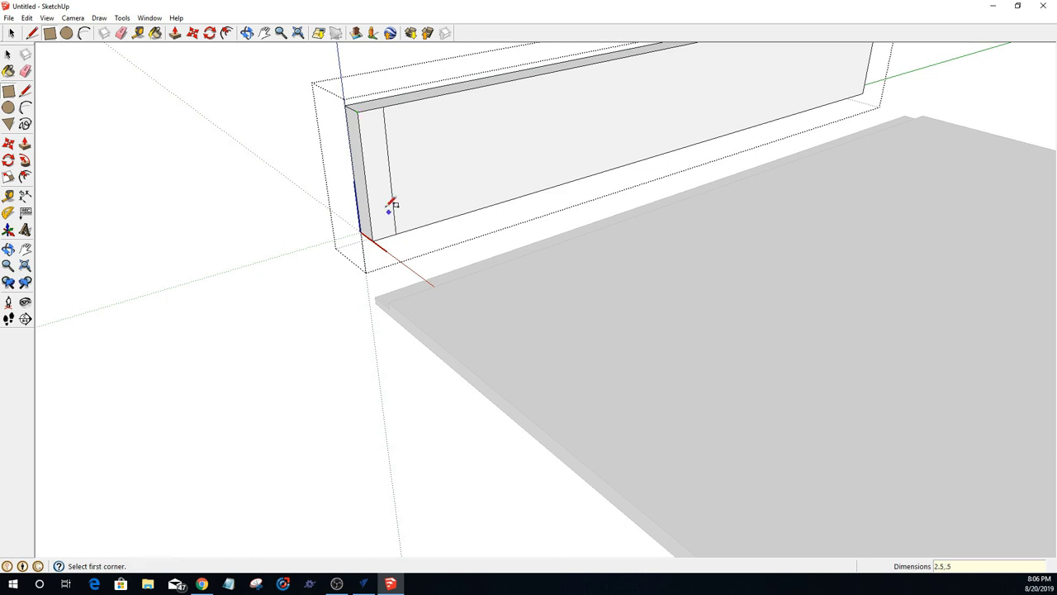
key(p)
click(368, 206)
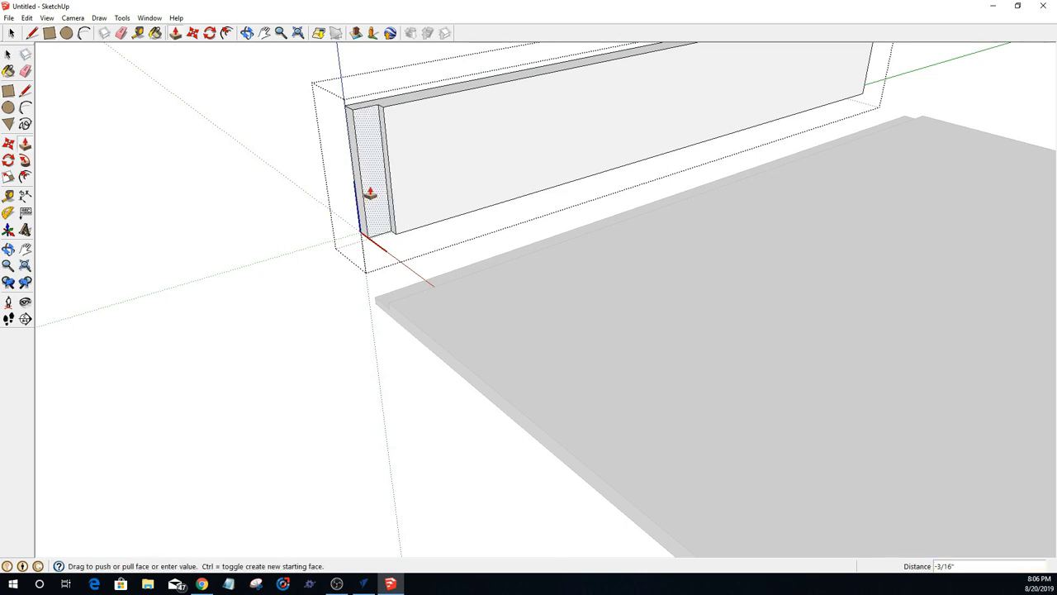
text(.5)
key(Return)
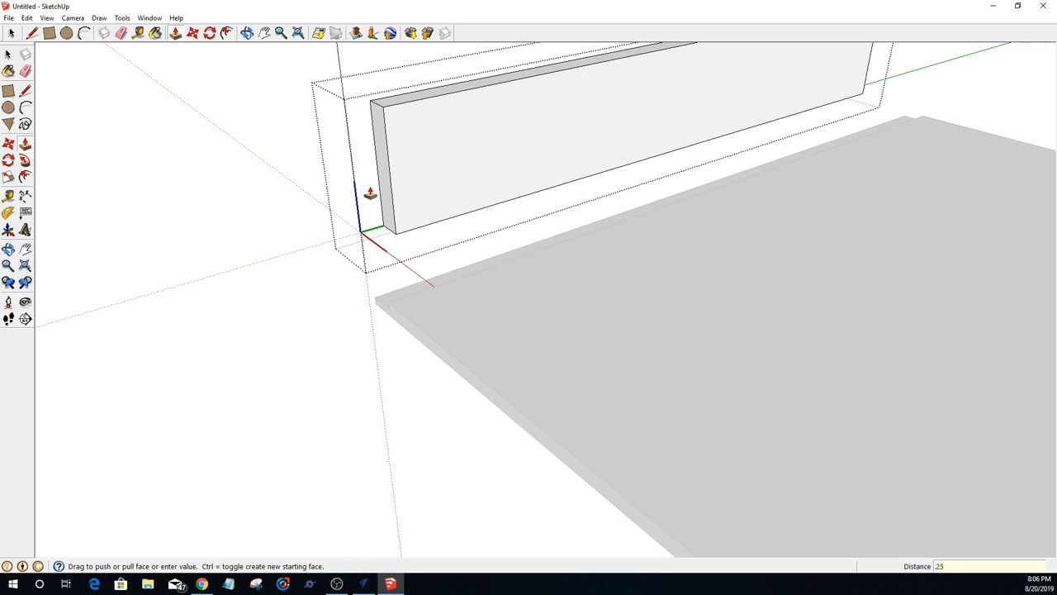
key(Return)
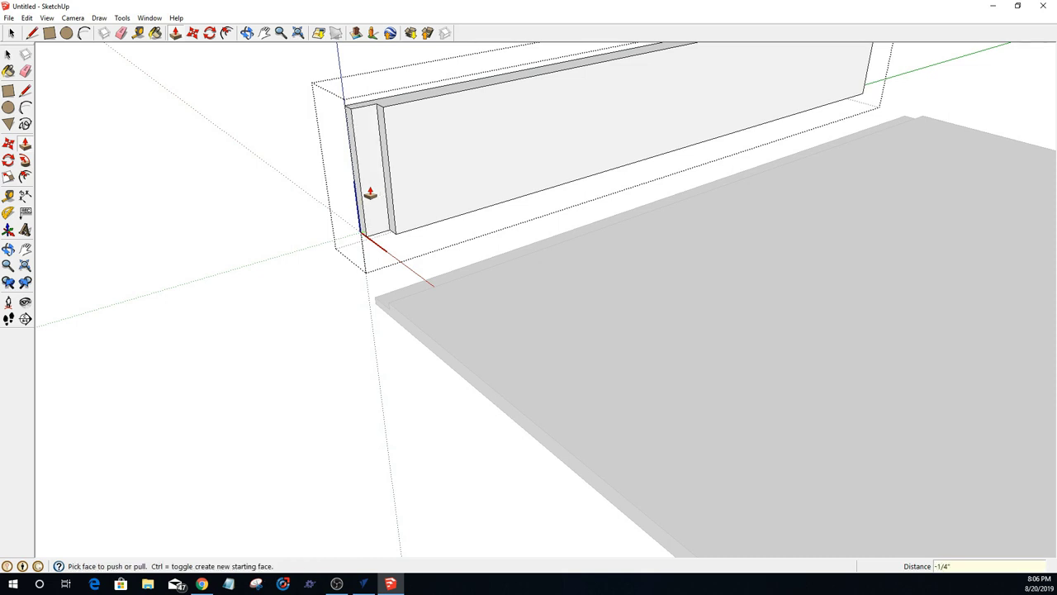
middle_drag(1013, 122, 523, 45)
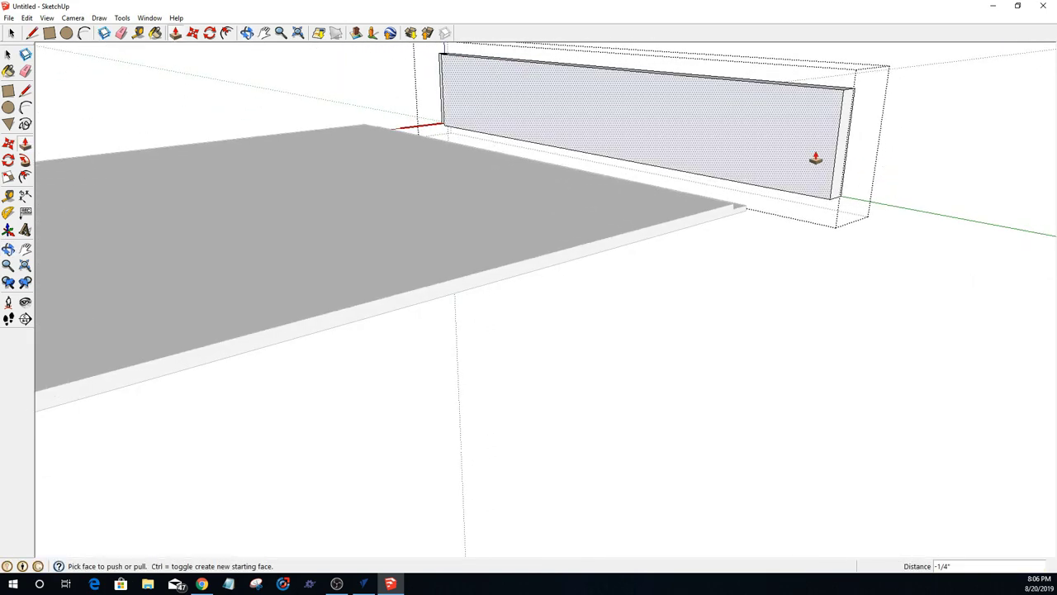
Step: Draw a 2.5 by 0.5 rectangle at the top-right corner and push that end in 1/4 inch
key(r)
click(843, 89)
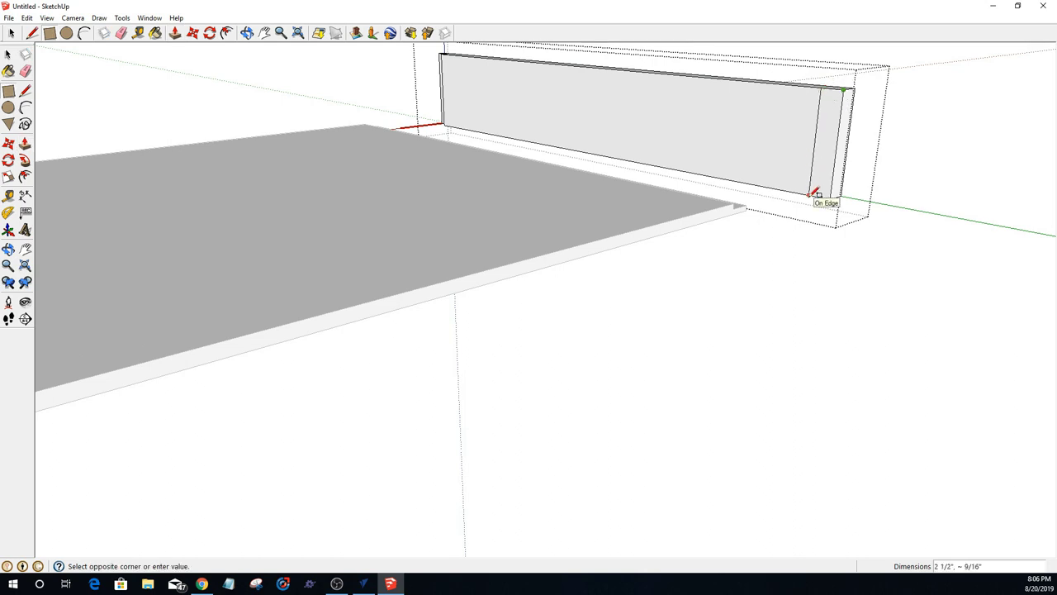
text(2.5,.5)
key(Return)
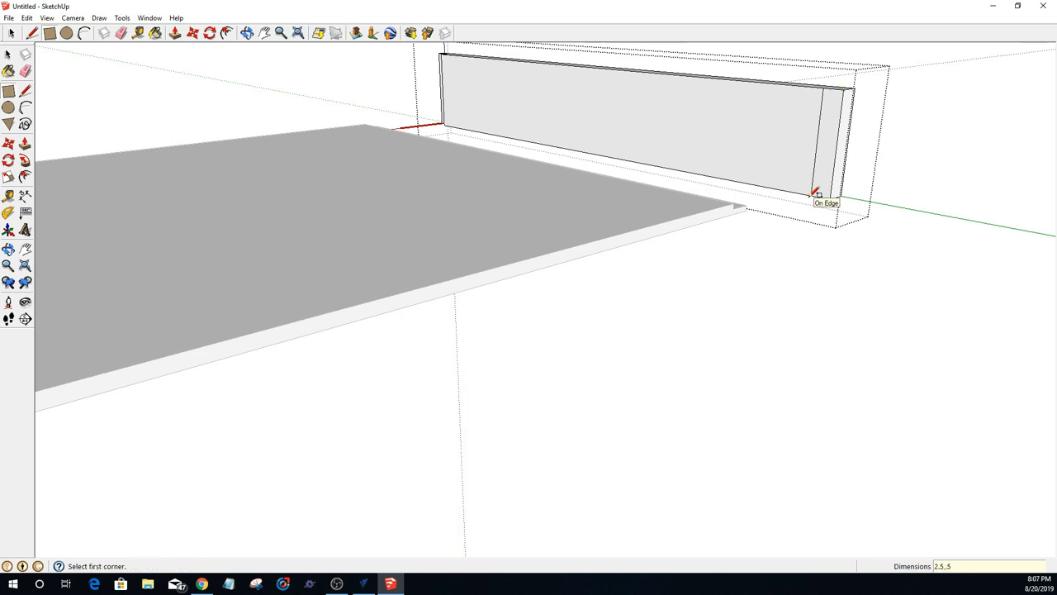
key(p)
click(834, 163)
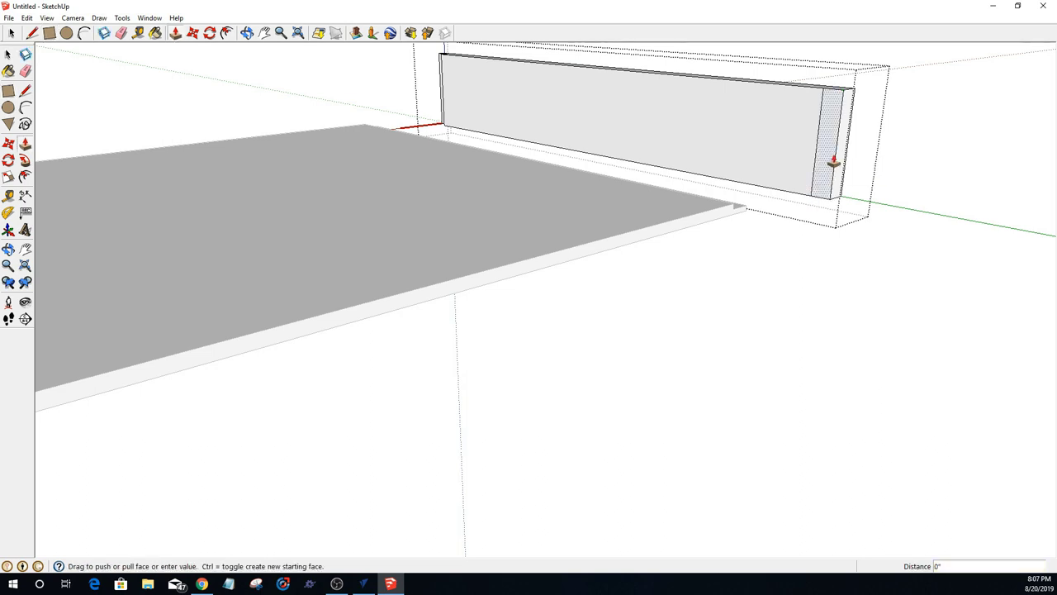
text(.25)
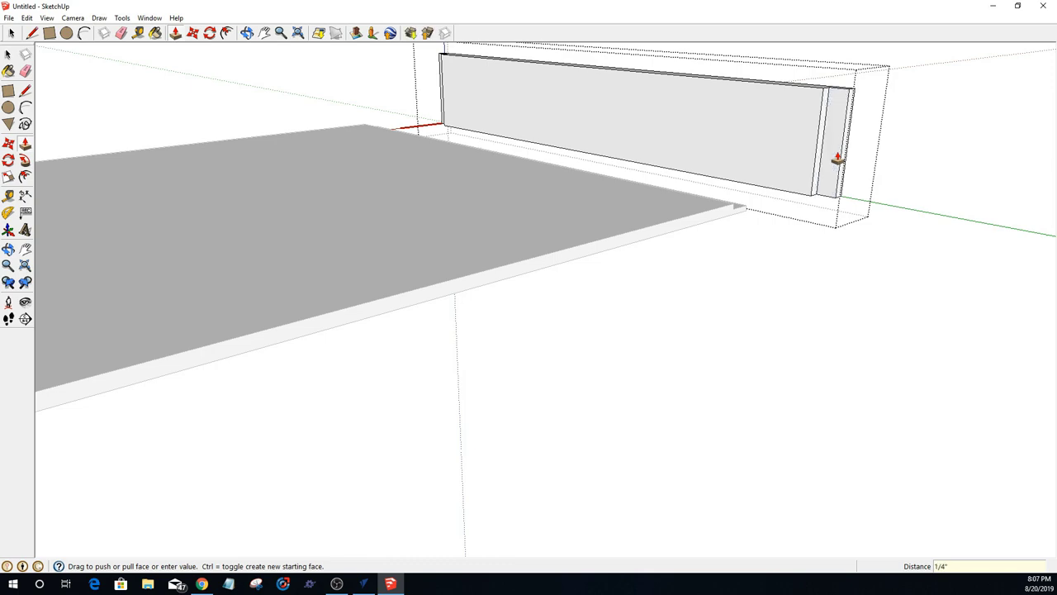
key(Return)
middle_drag(814, 184, 625, 247)
scroll(625, 247, down, 5)
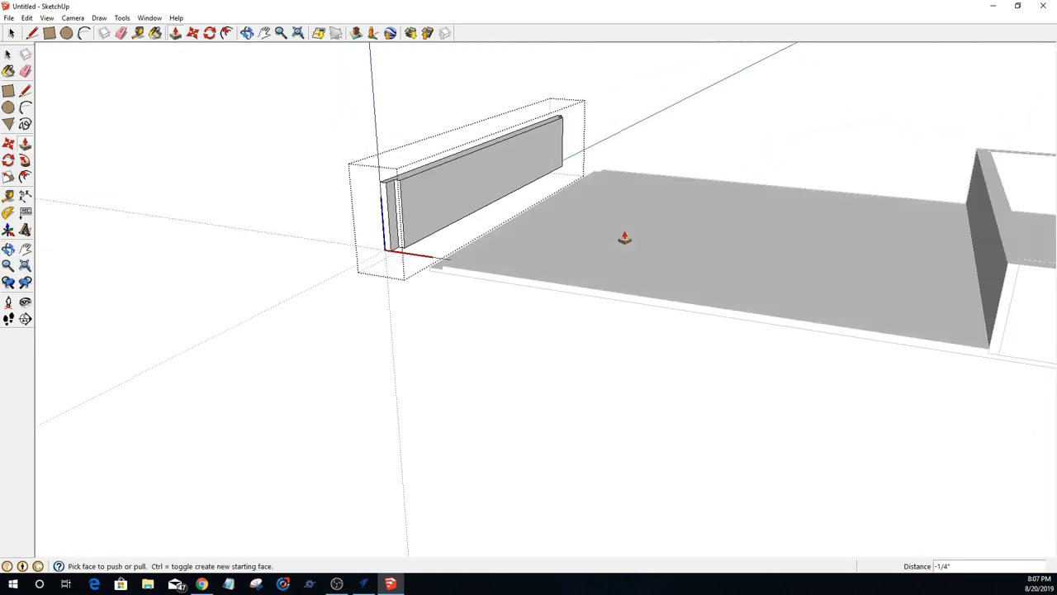
middle_drag(571, 227, 695, 324)
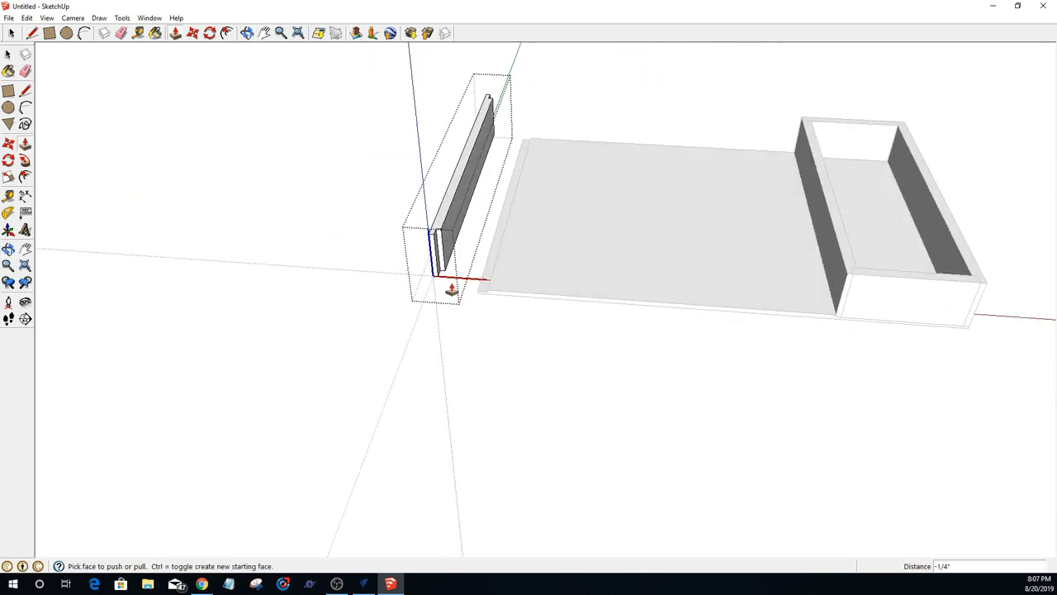
Step: Move the side panel group from its corner to the base corner with a 1/16 inch offset
key(space)
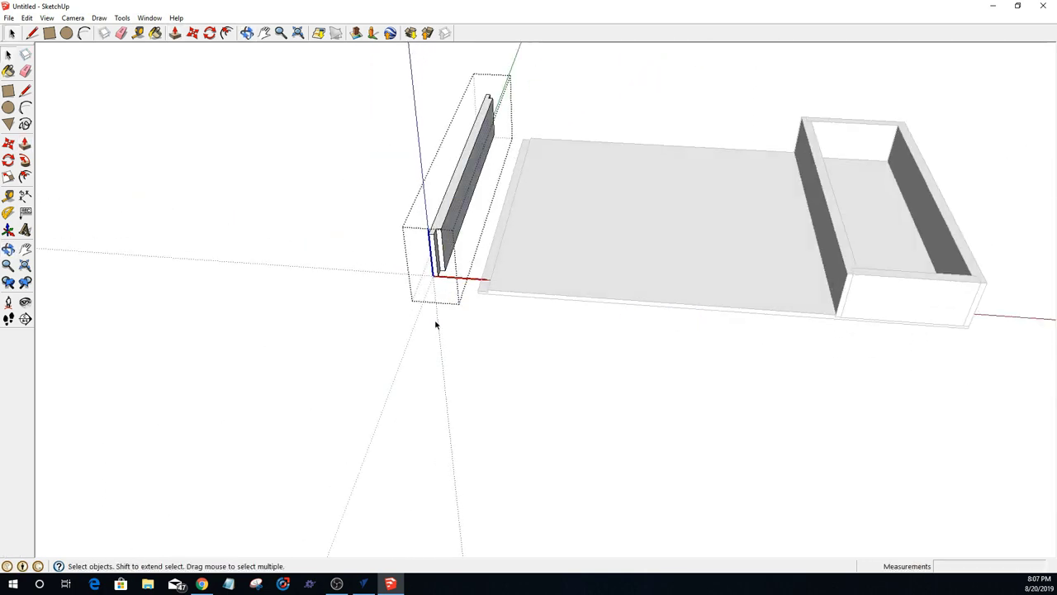
click(435, 319)
click(432, 265)
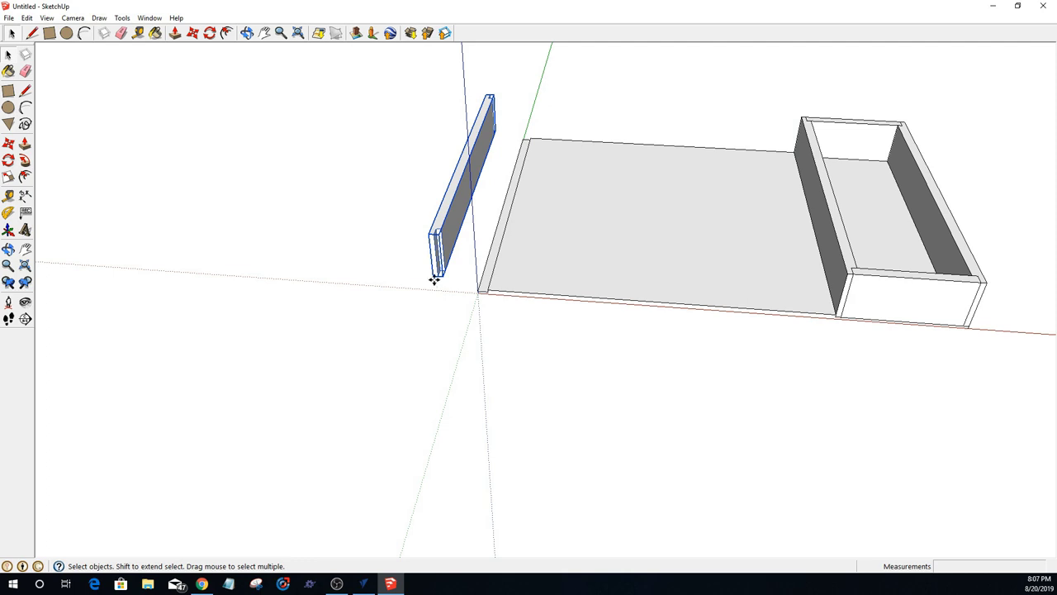
key(m)
click(435, 280)
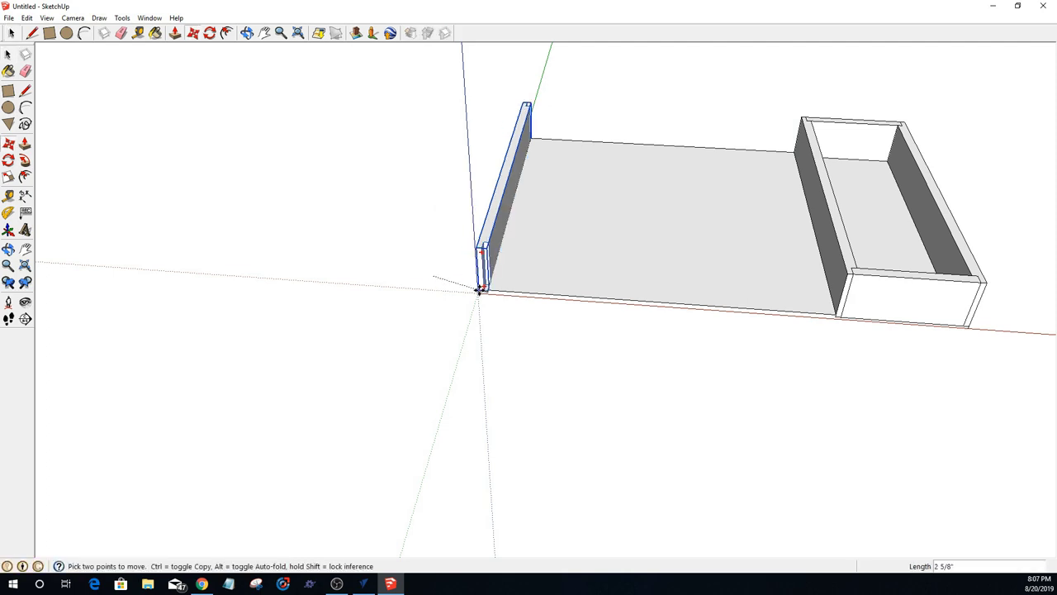
click(478, 291)
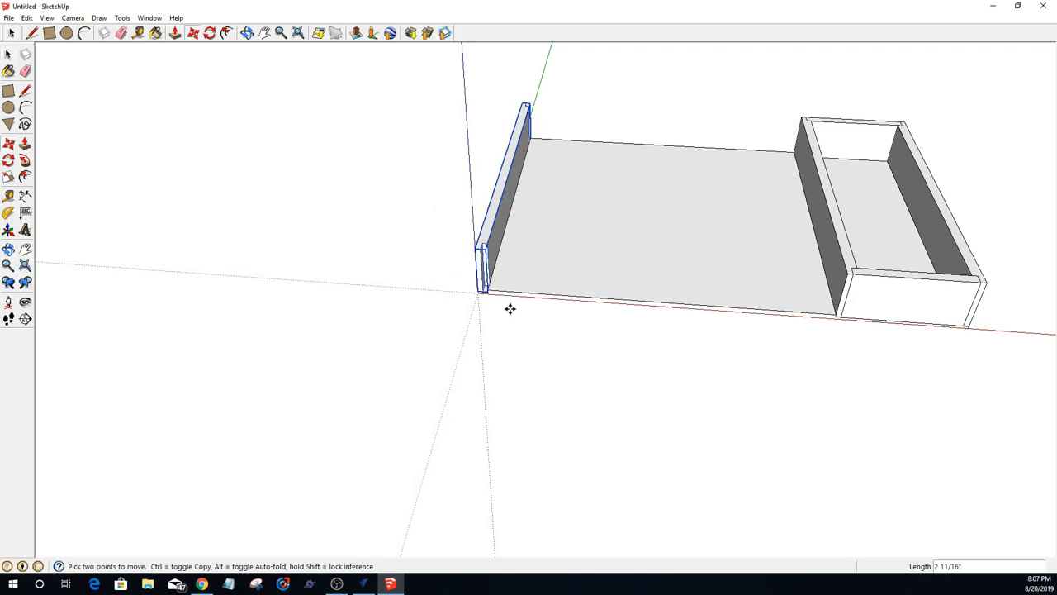
text(1/8)
key(Return)
text(1/16)
key(Return)
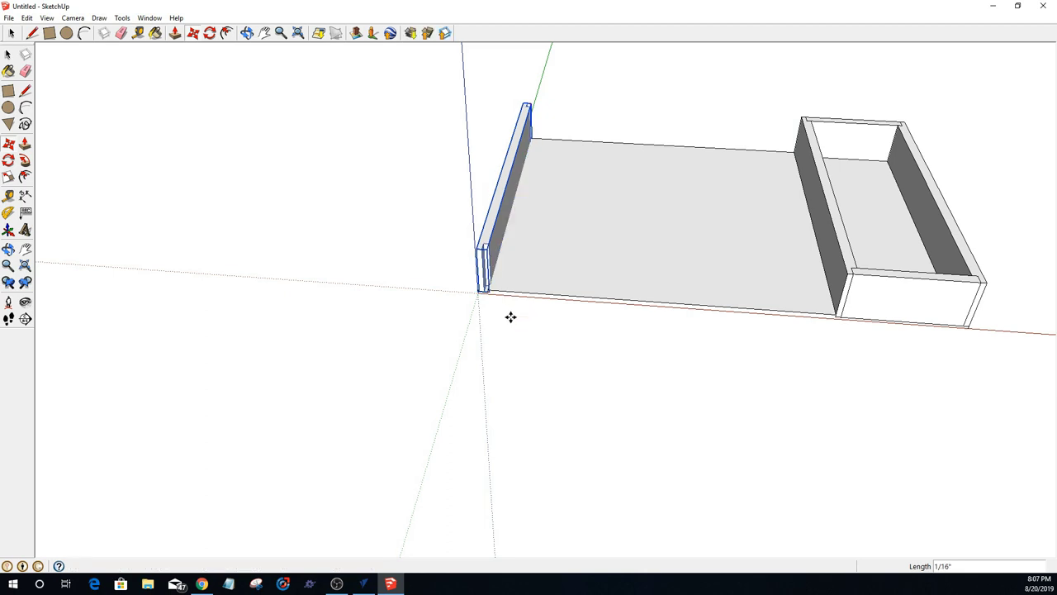
key(space)
click(514, 318)
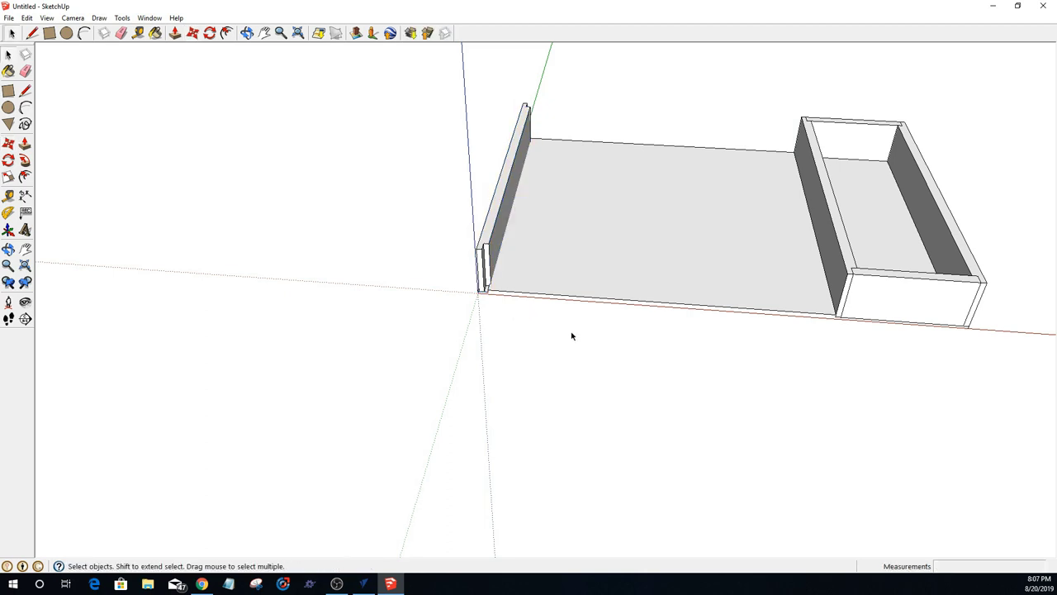
Step: Zoom in to inspect the corner fit, starting and then cancelling another panel move
scroll(514, 300, up, 2)
scroll(424, 285, up, 3)
middle_drag(337, 264, 564, 272)
click(343, 296)
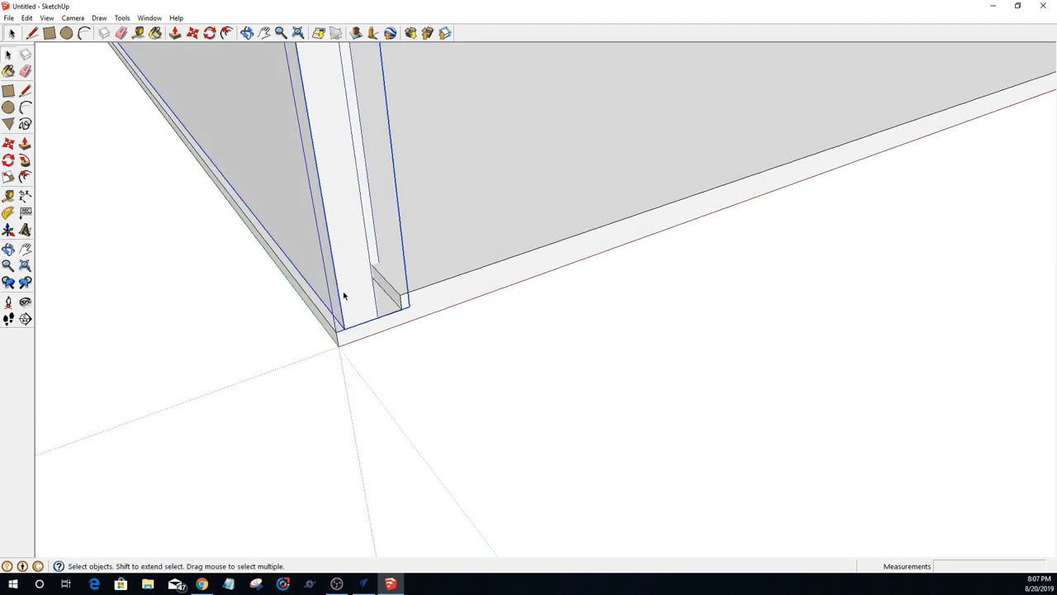
key(m)
click(342, 329)
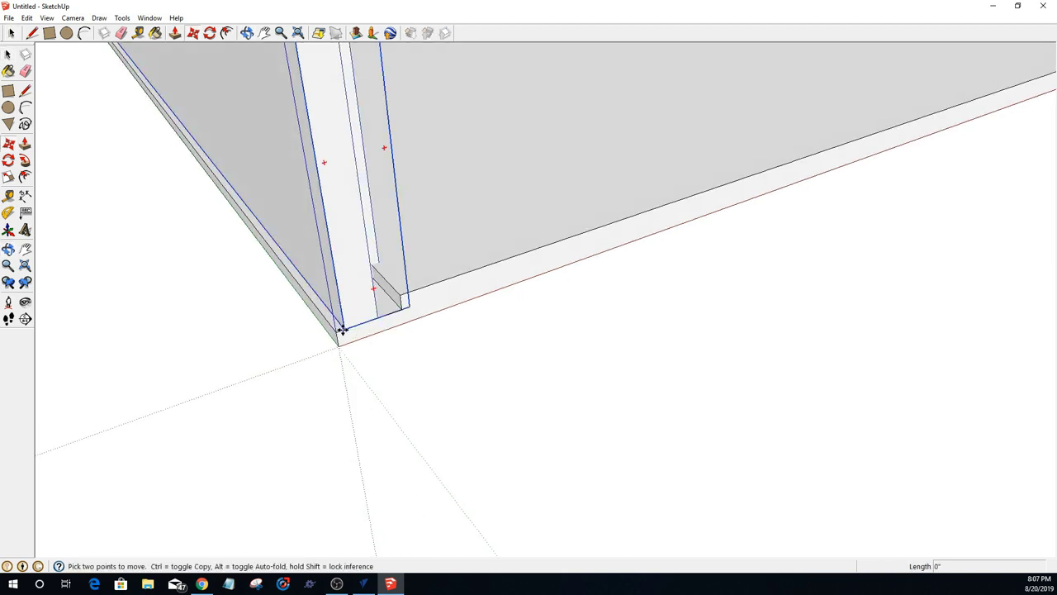
key(Escape)
key(space)
Step: Push the thin front panel's end face in 1/2 inch, then exit and reopen the group
click(497, 356)
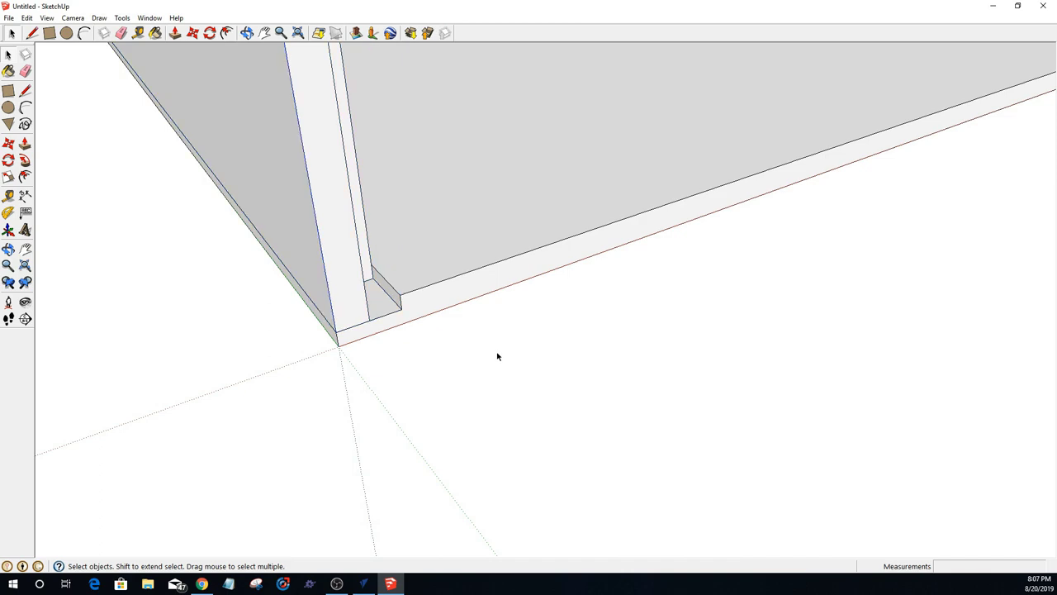
scroll(342, 341, down, 10)
middle_drag(750, 371, 738, 406)
scroll(854, 229, up, 8)
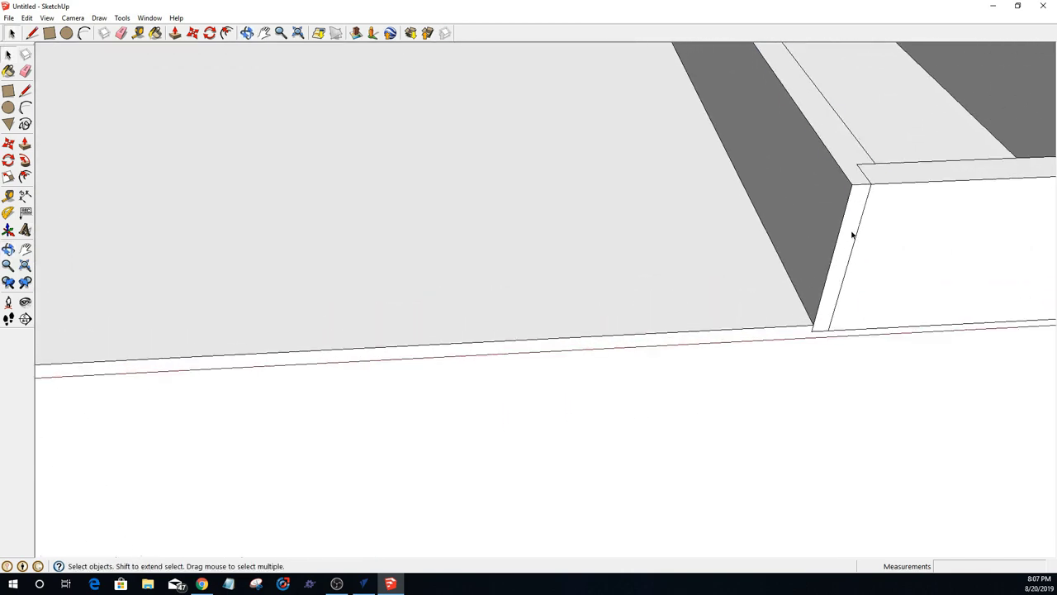
click(852, 235)
double_click(850, 229)
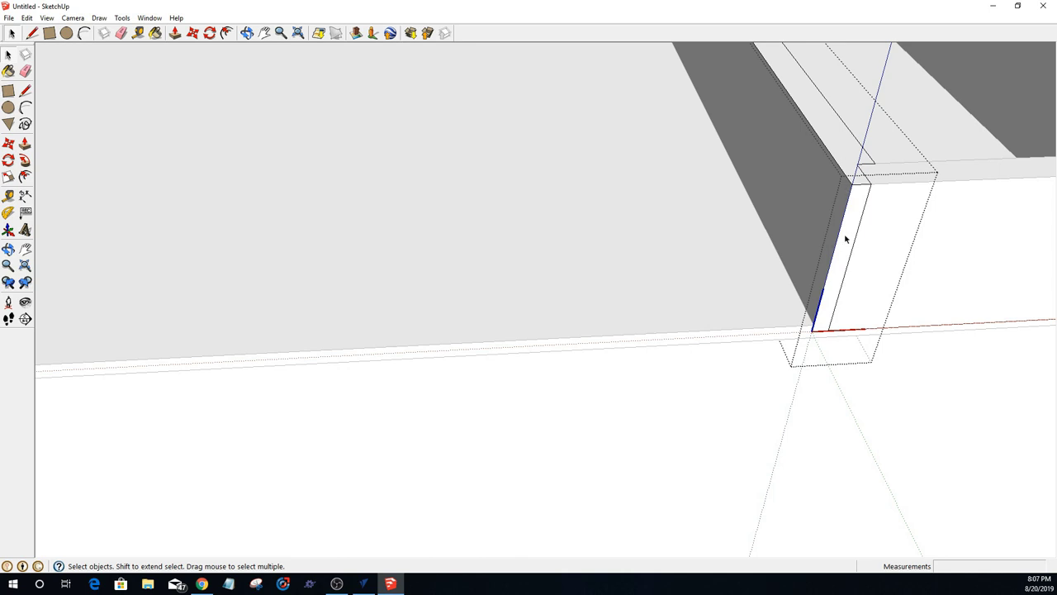
key(p)
click(843, 240)
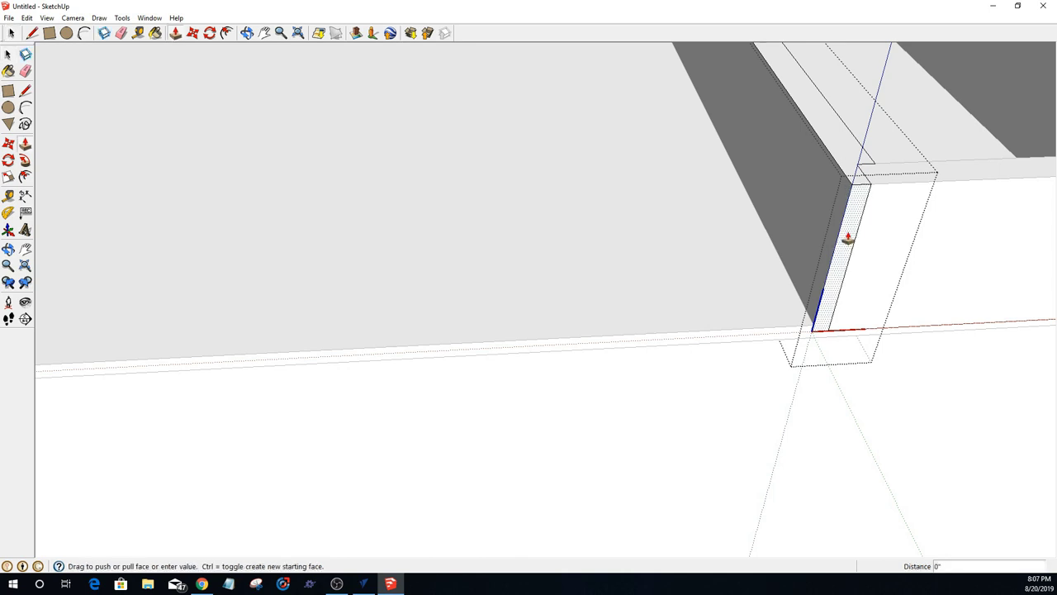
click(866, 170)
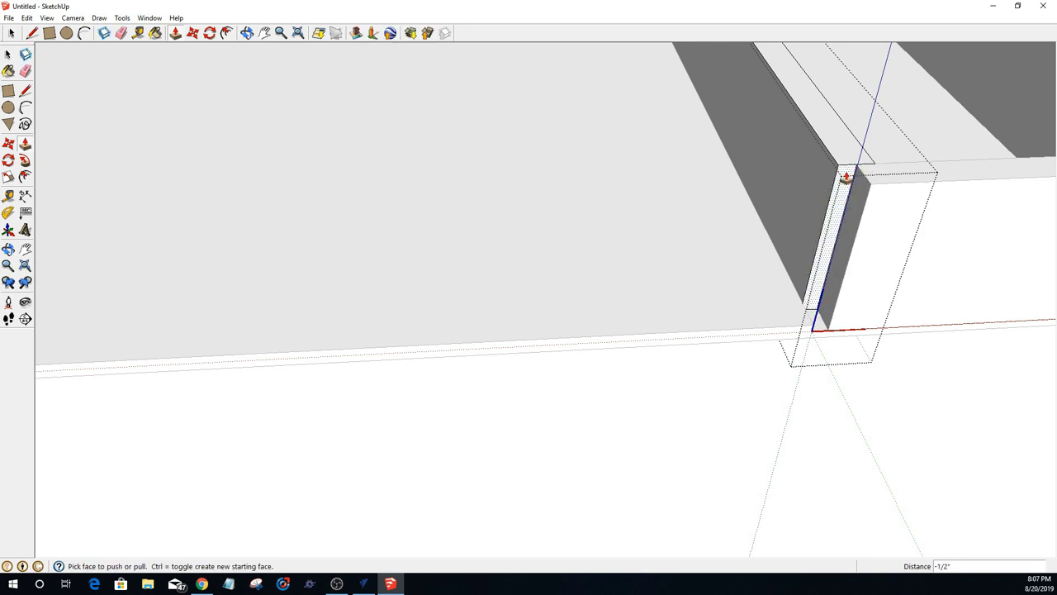
key(space)
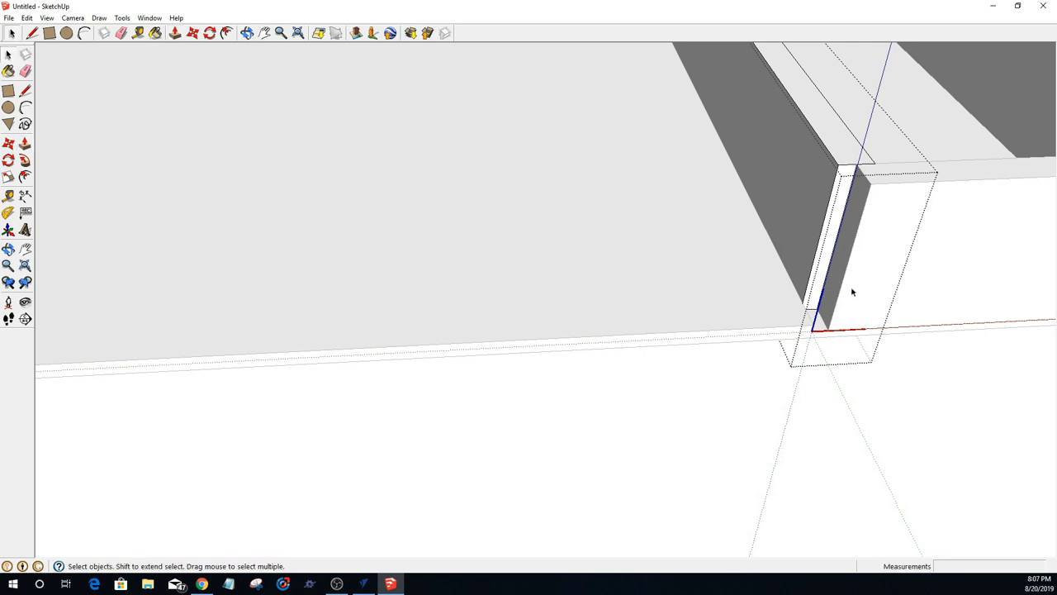
click(941, 390)
double_click(833, 281)
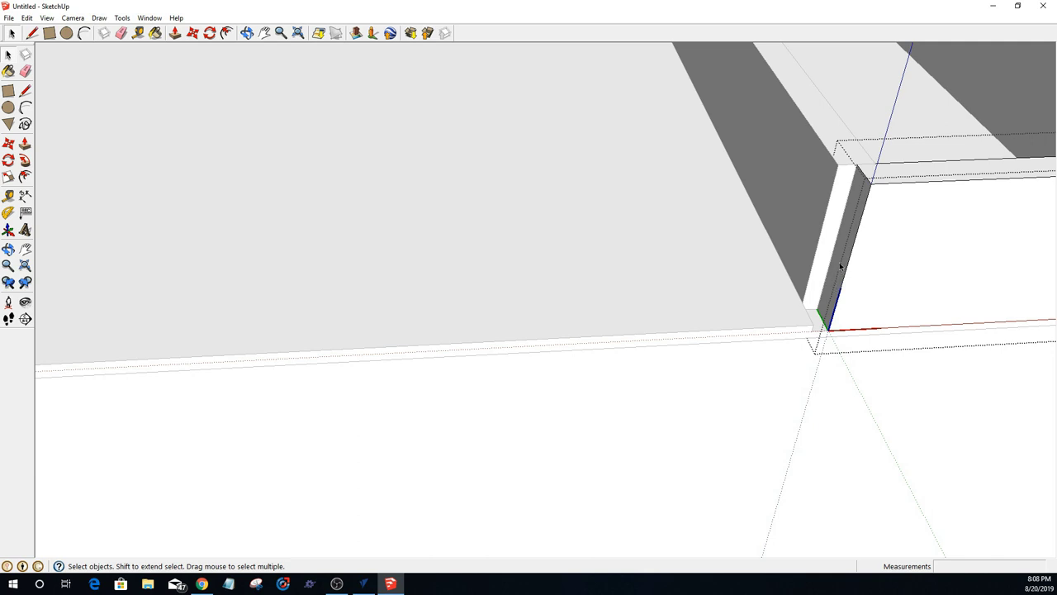
Step: Pull the front panel's side face left across the tray's full front, then exit the group
key(p)
click(842, 246)
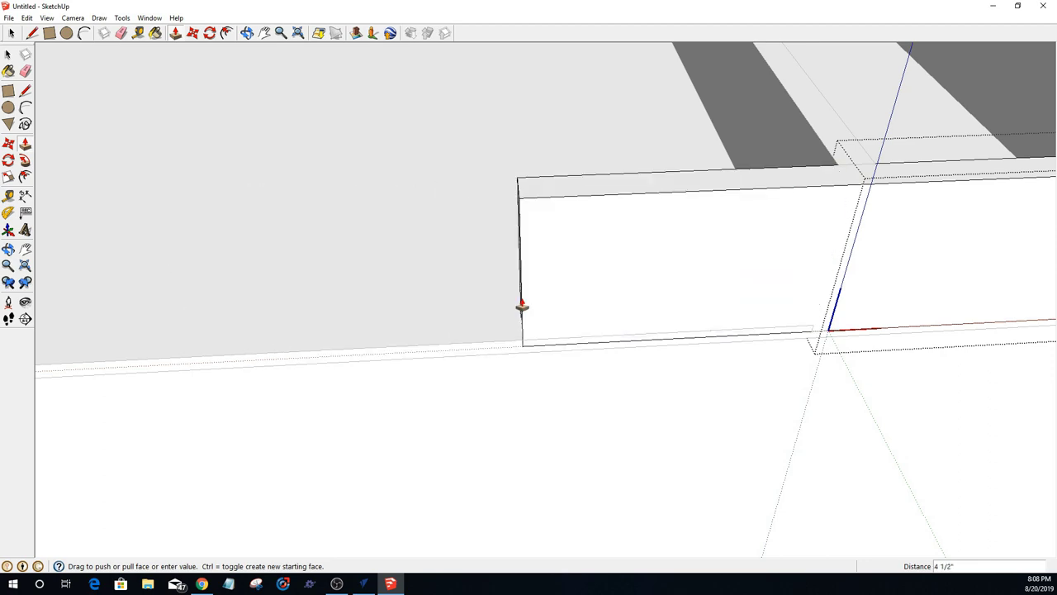
click(524, 306)
middle_drag(912, 252, 496, 365)
scroll(598, 294, down, 2)
scroll(597, 293, down, 3)
scroll(531, 331, up, 5)
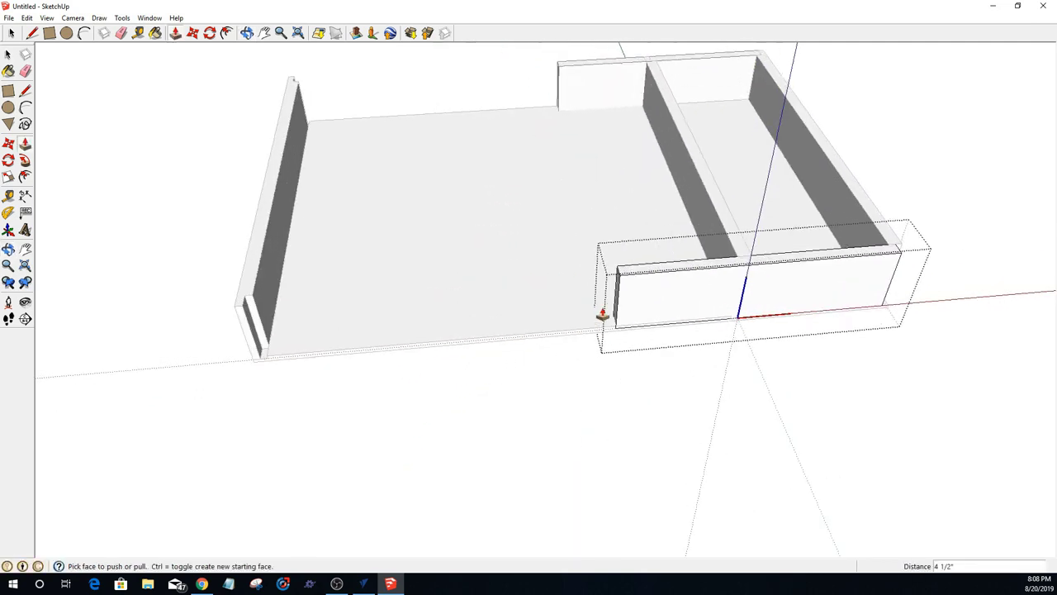
drag(615, 304, 240, 300)
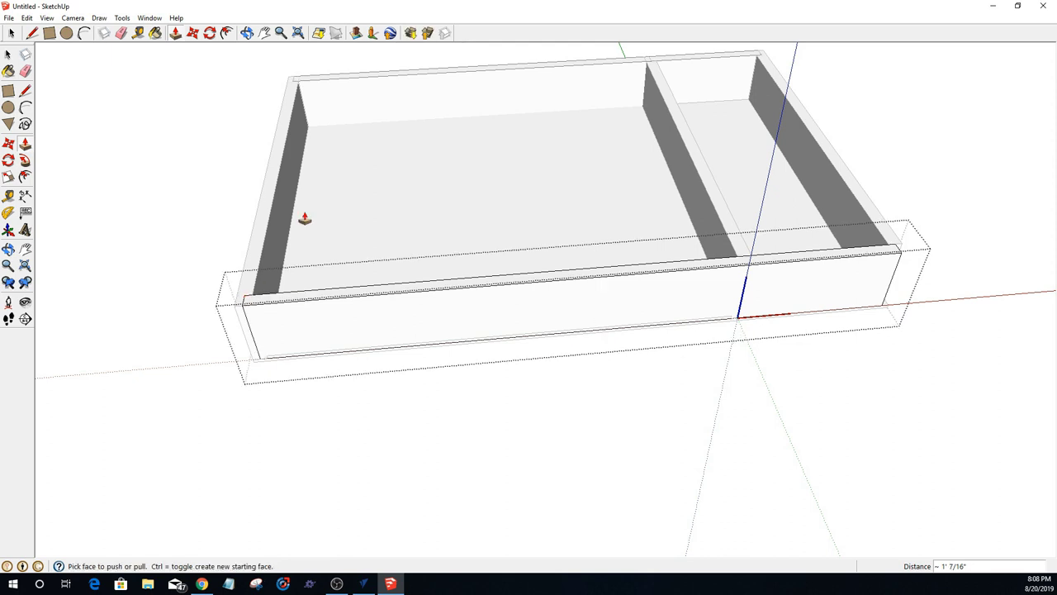
key(space)
click(540, 466)
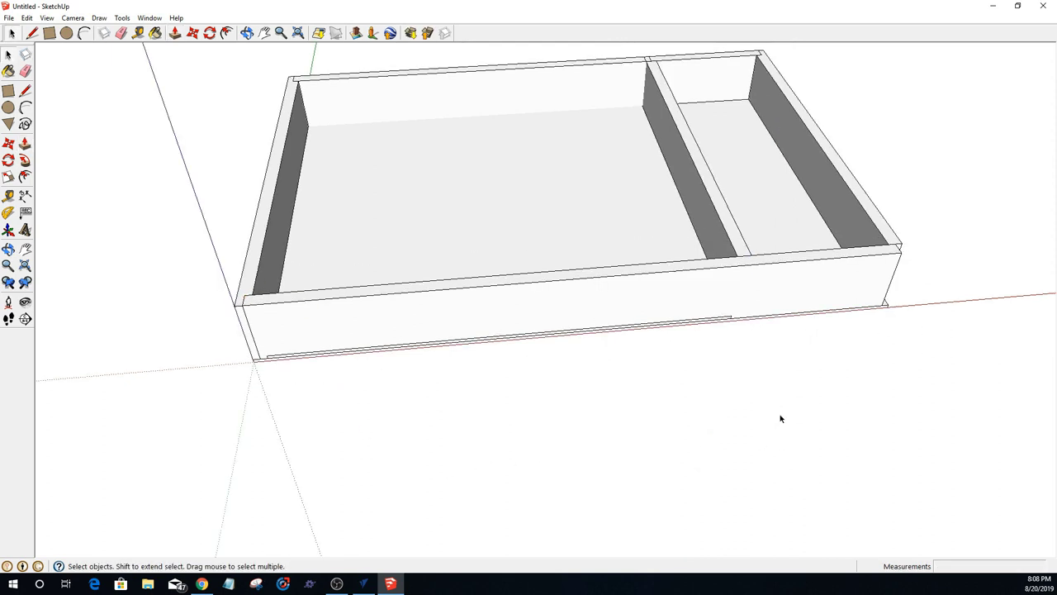
Step: Make the middle divider a unique component
scroll(904, 314, up, 1)
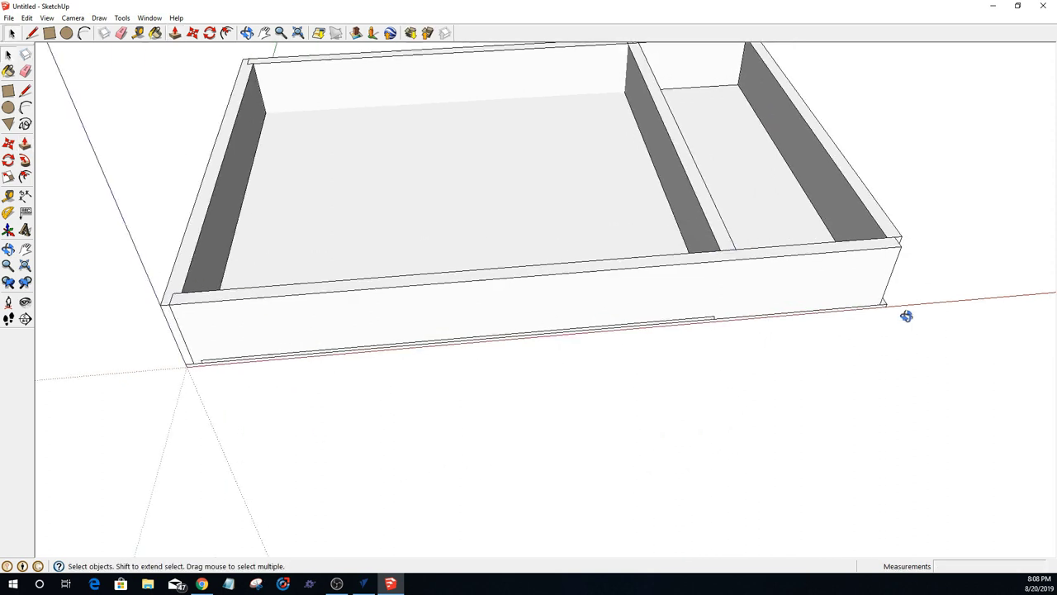
middle_drag(906, 314, 807, 405)
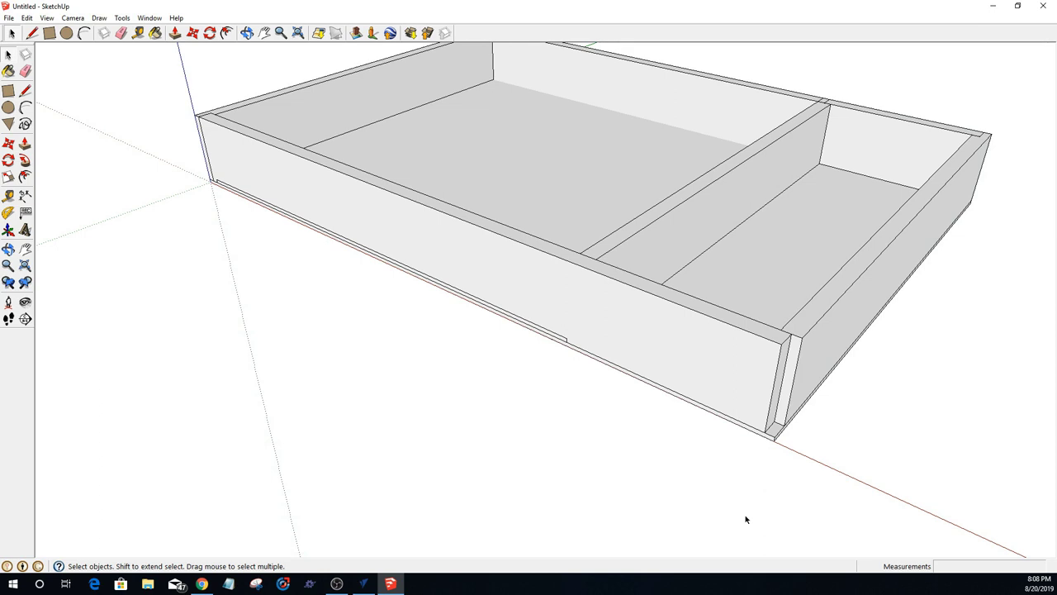
click(592, 253)
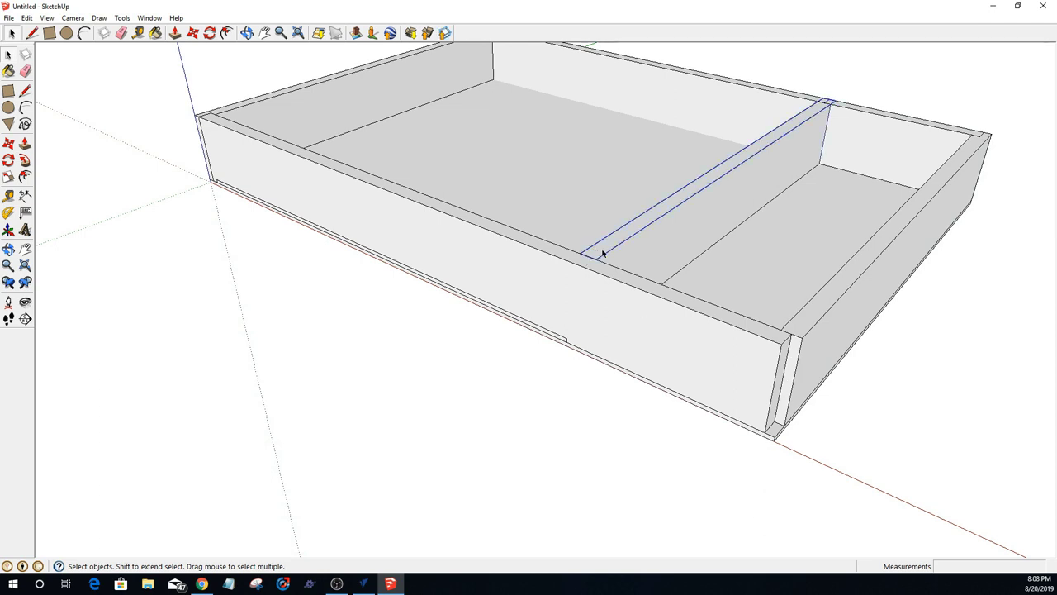
right_click(652, 229)
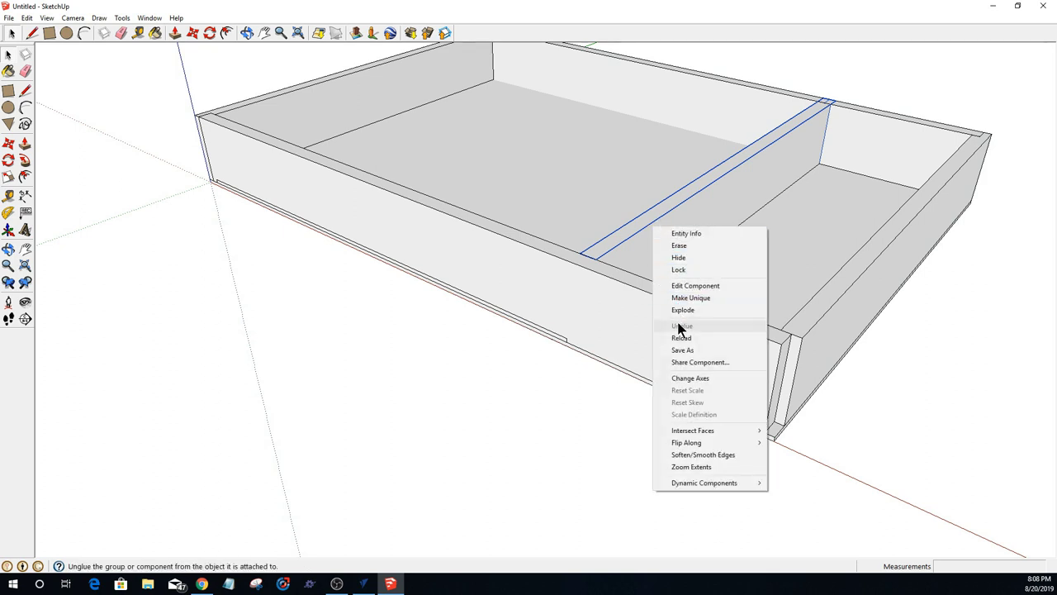
click(682, 298)
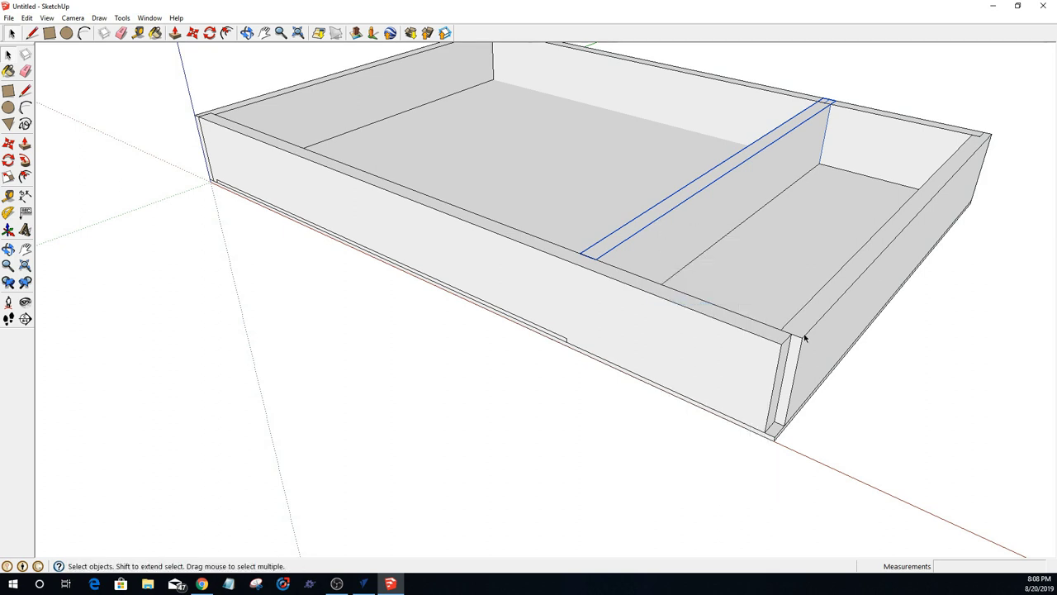
Step: Push the right side panel's end face out 1/2 inch inside its group
double_click(794, 360)
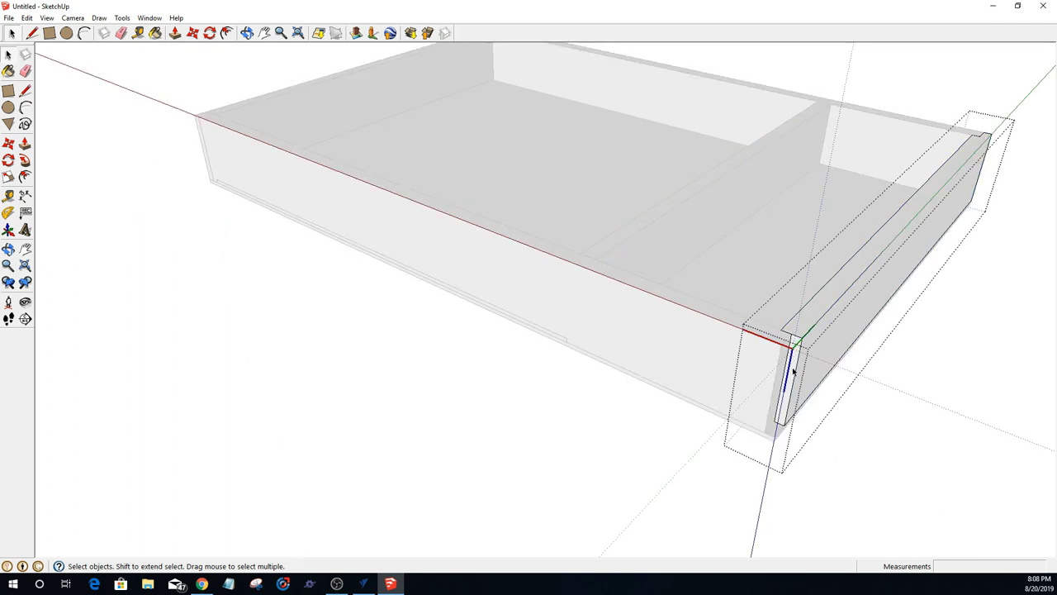
key(p)
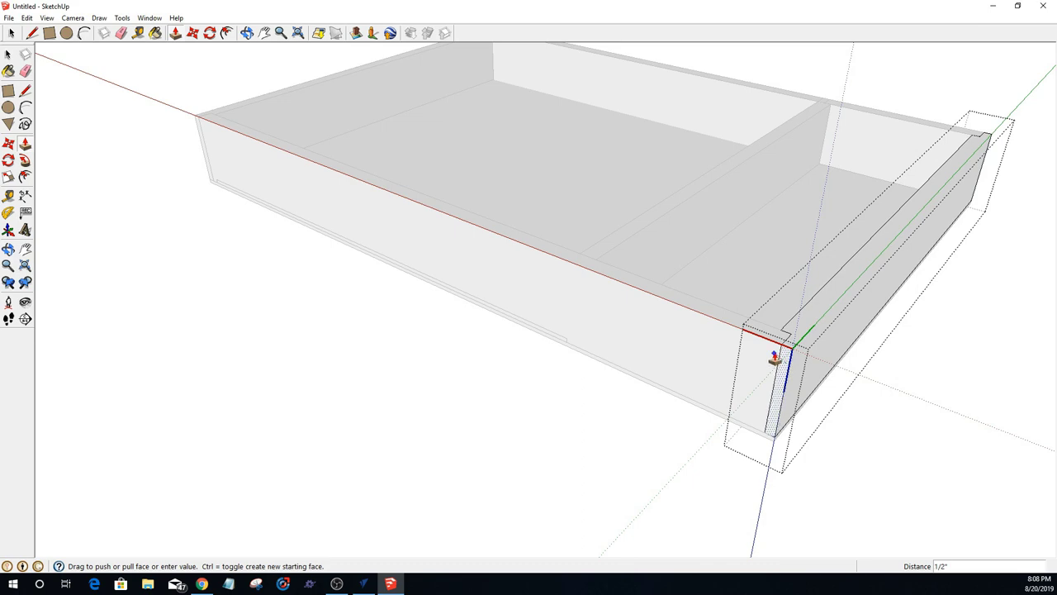
click(772, 361)
key(space)
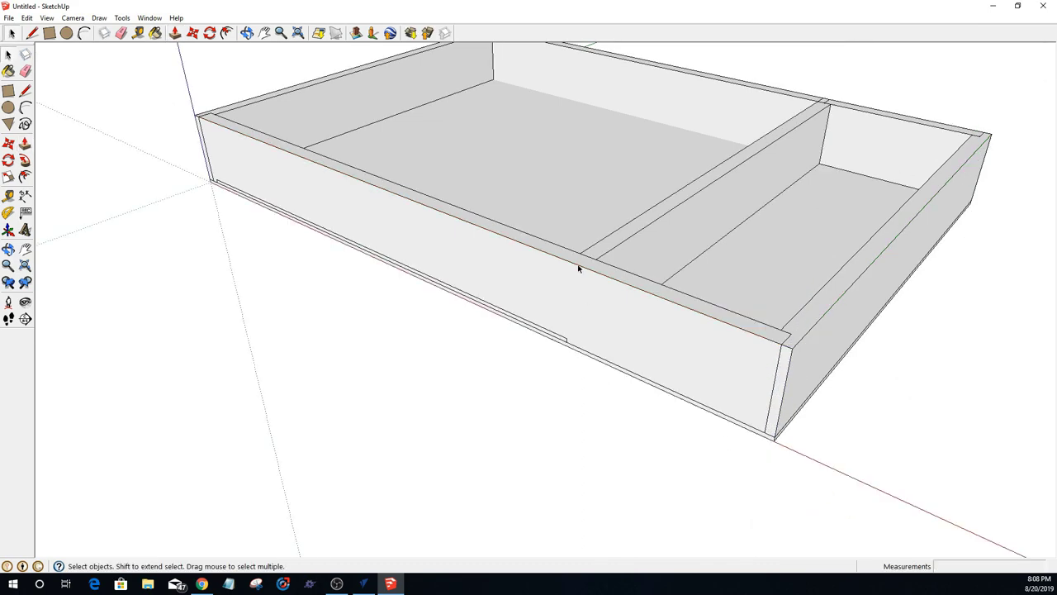
Step: Orbit to a low frontal view and hide the front board
click(594, 253)
key(o)
drag(599, 257, 702, 445)
scroll(636, 334, up, 5)
key(space)
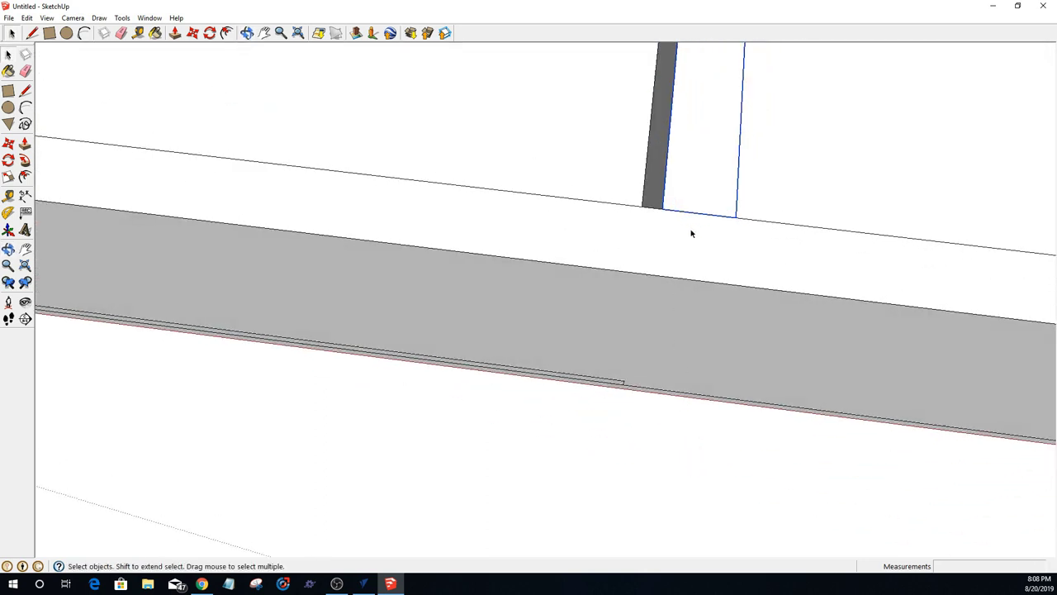
right_click(674, 297)
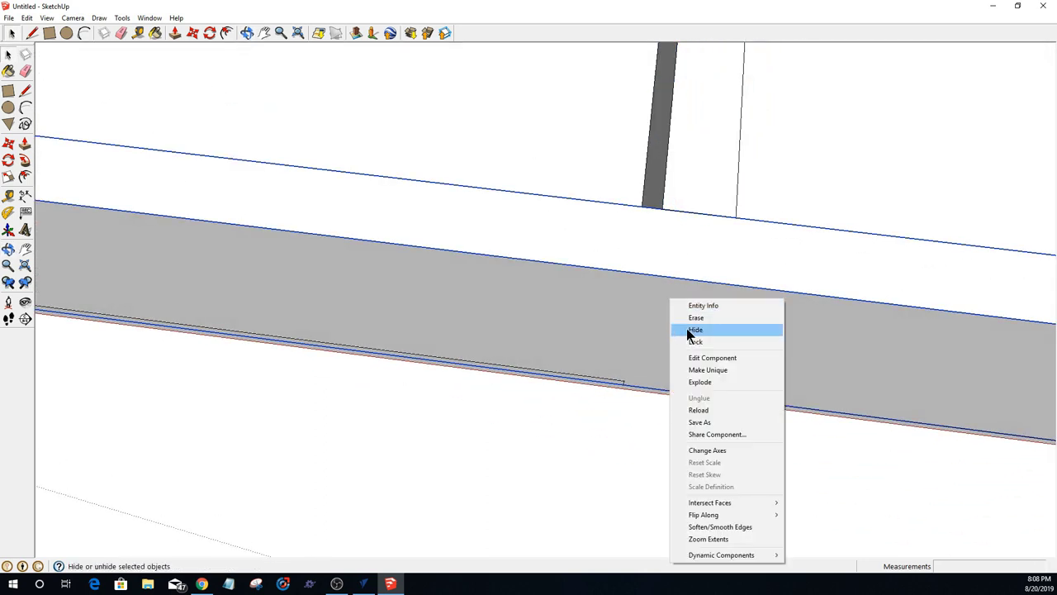
click(692, 332)
Step: Inside the divider group, delete the edge splitting its end into one face
middle_drag(694, 373, 669, 290)
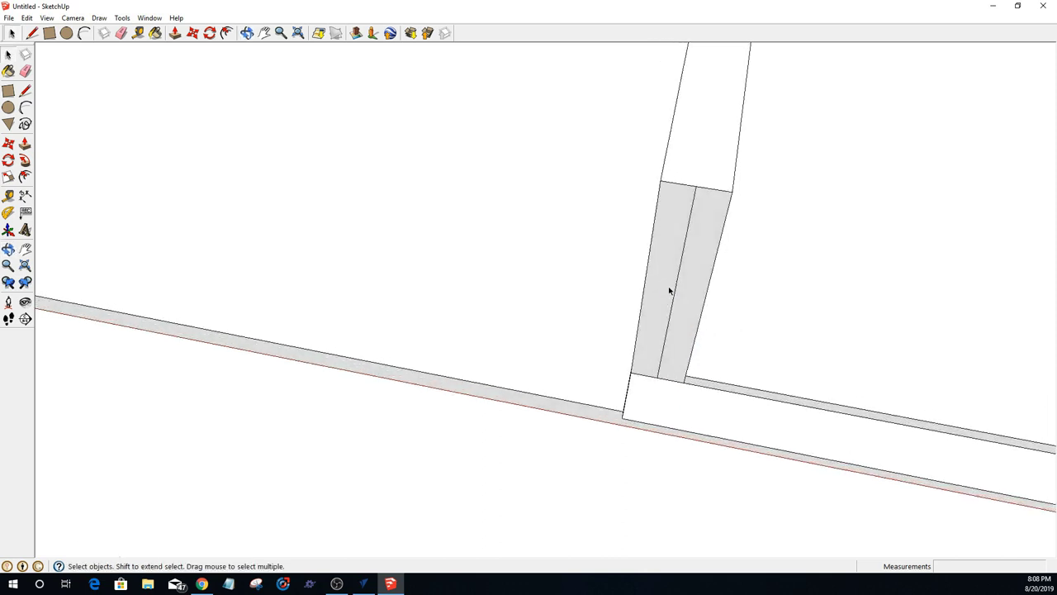
double_click(675, 287)
click(676, 289)
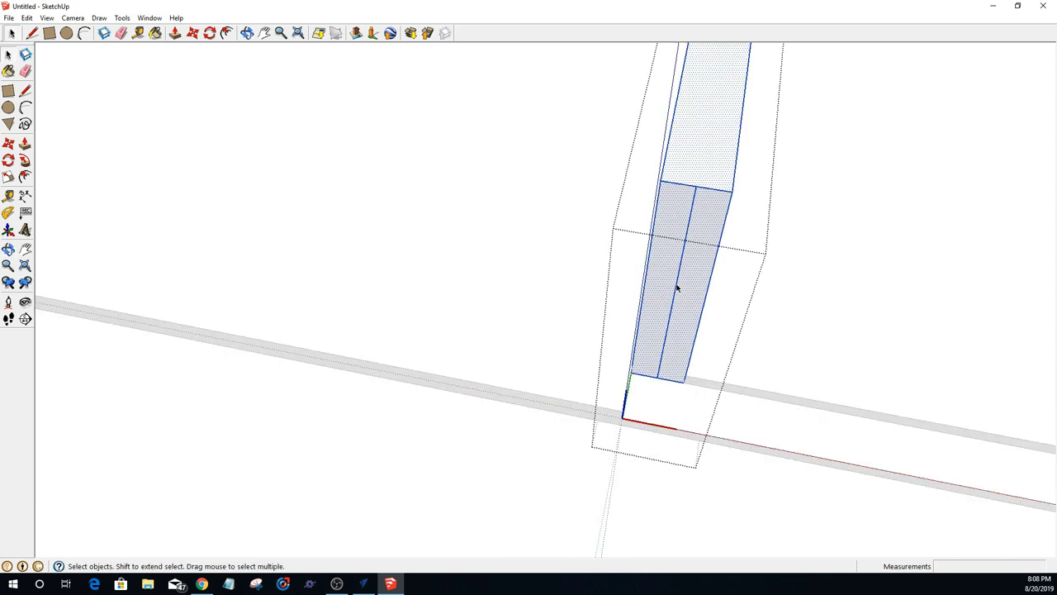
click(677, 293)
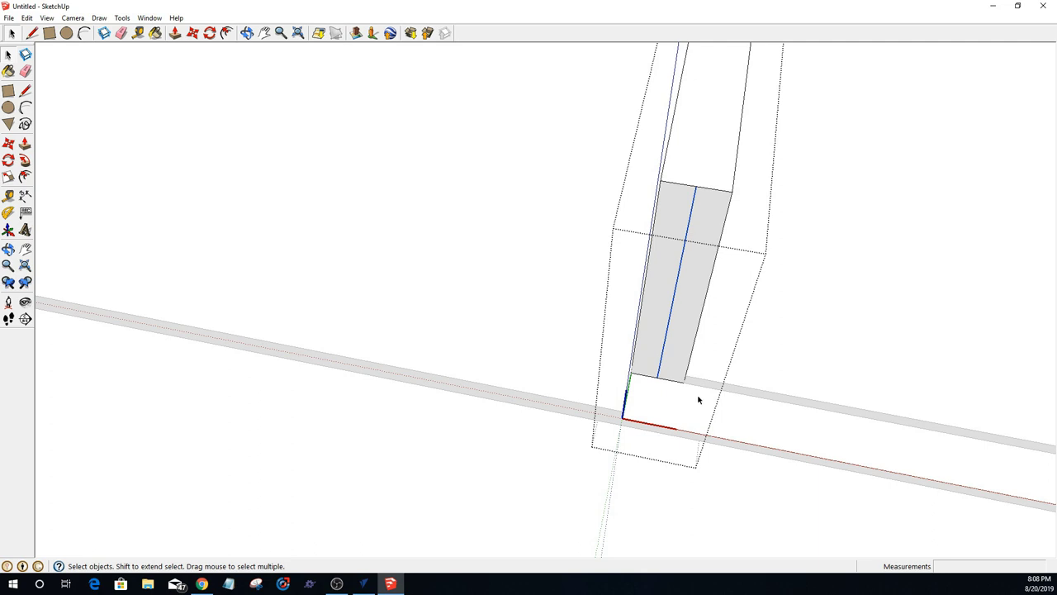
key(Delete)
click(675, 295)
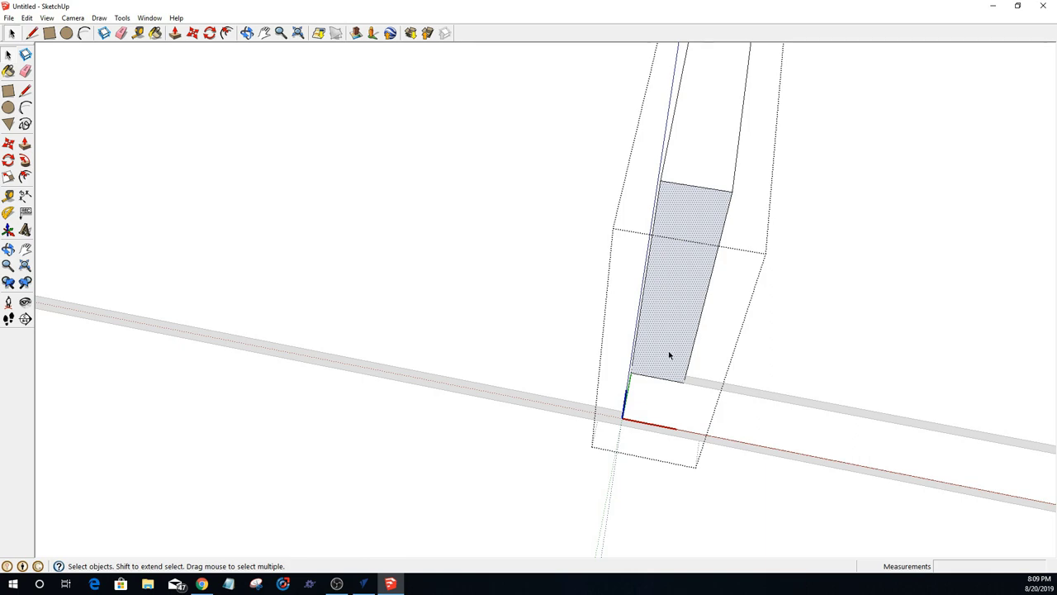
Step: Push the divider's merged end face out 0.25 inch, then orbit back to the whole tray
middle_drag(669, 355, 604, 266)
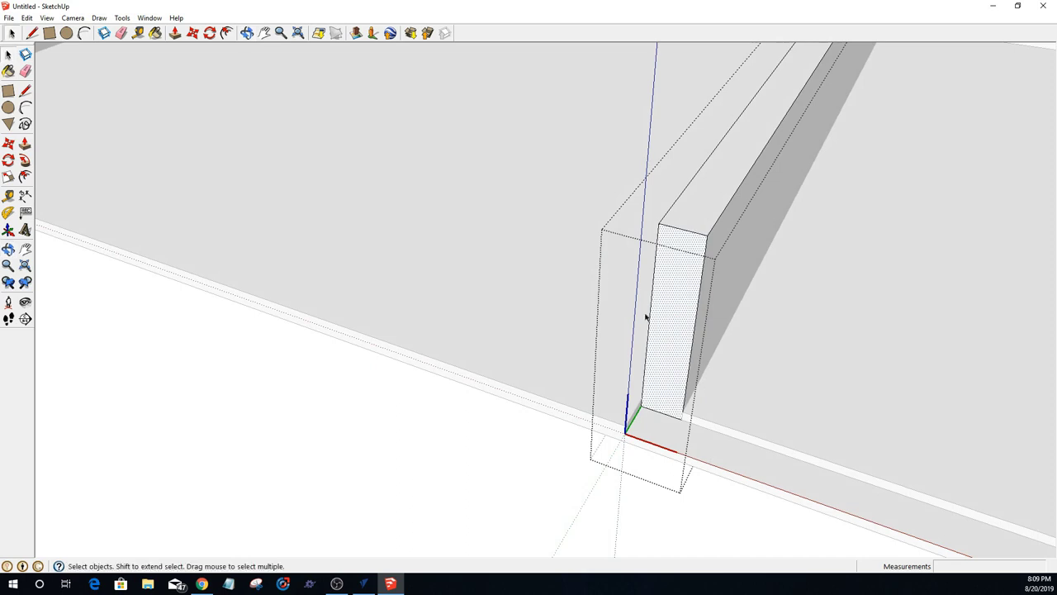
key(p)
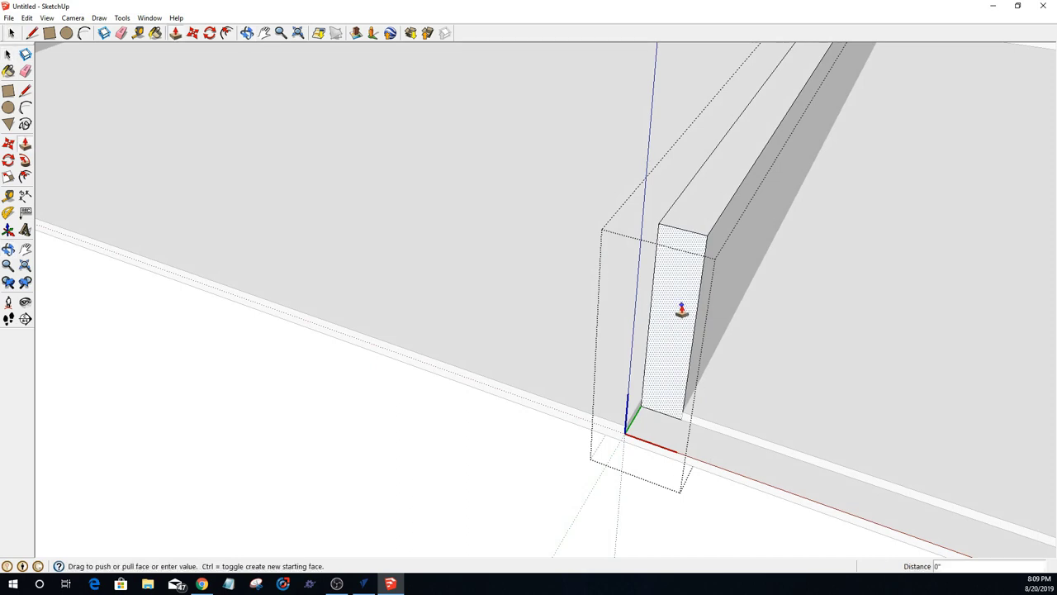
drag(681, 308, 676, 322)
text(.)
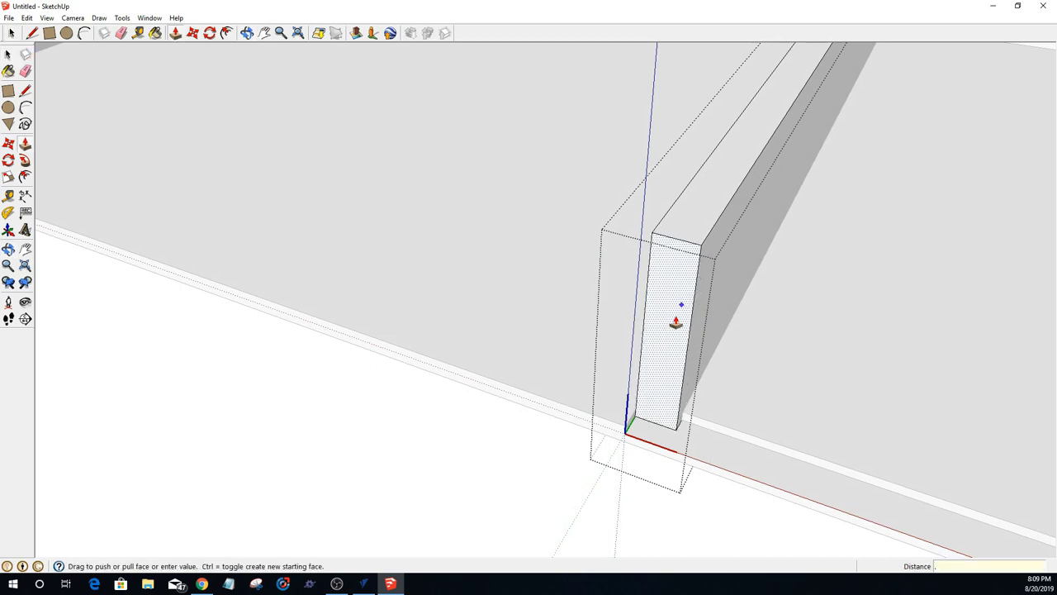
text(25)
key(Return)
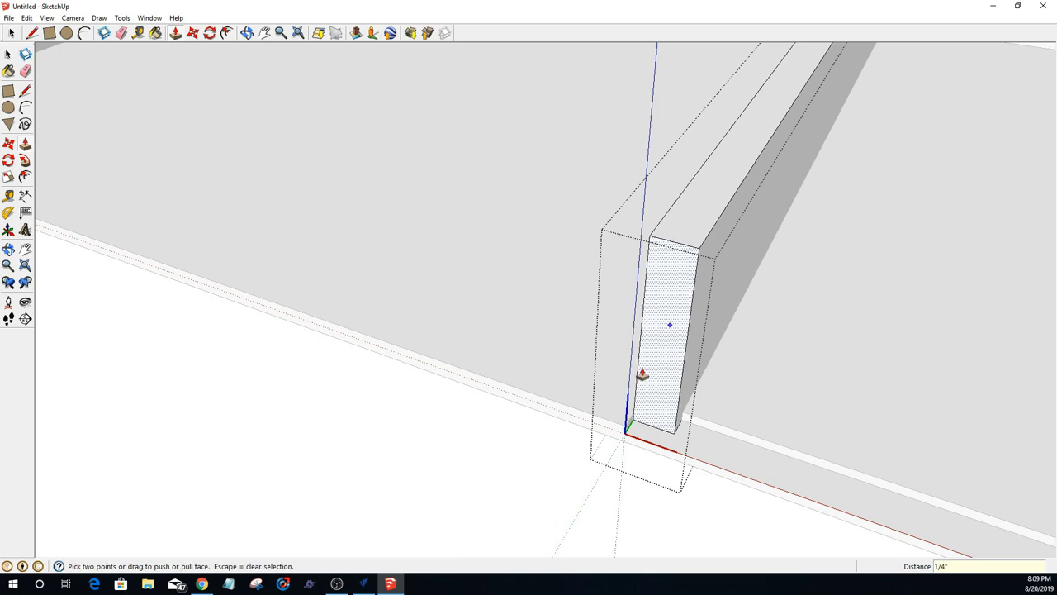
mouse_move(623, 395)
middle_down()
mouse_move(699, 377)
mouse_move(762, 388)
mouse_move(746, 401)
mouse_move(625, 388)
middle_up()
scroll(625, 388, down, 5)
middle_drag(384, 370, 181, 391)
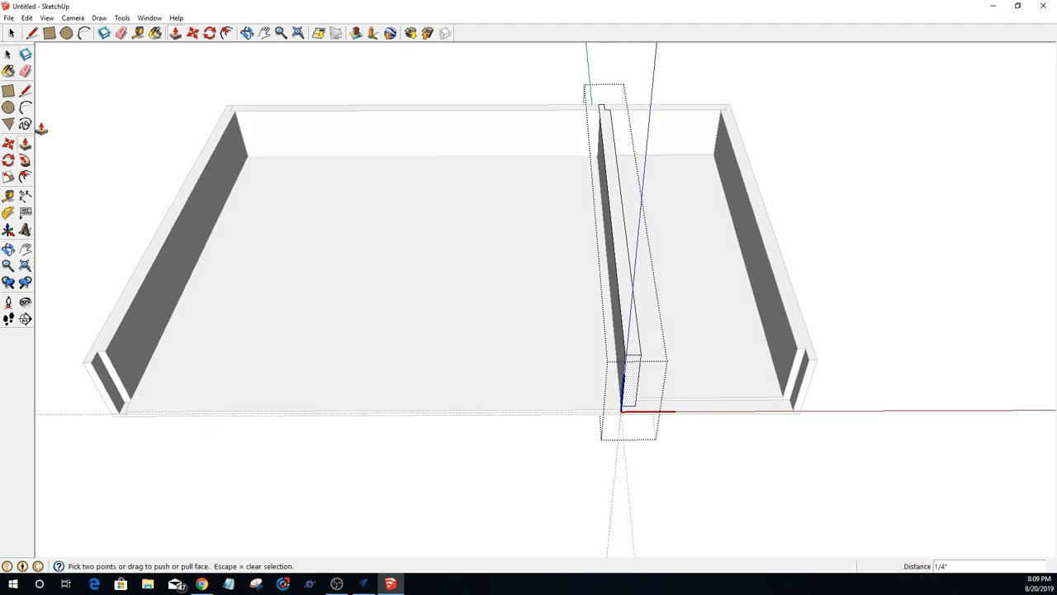
Step: Draw a thin strip rectangle from the left wall's front corner to the divider's front corner
click(8, 93)
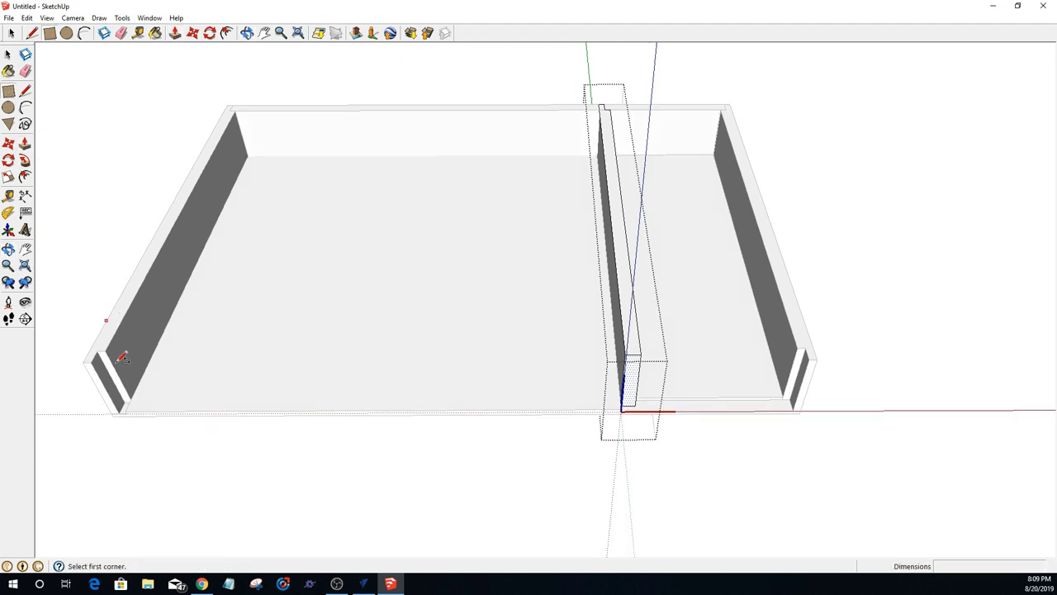
click(132, 401)
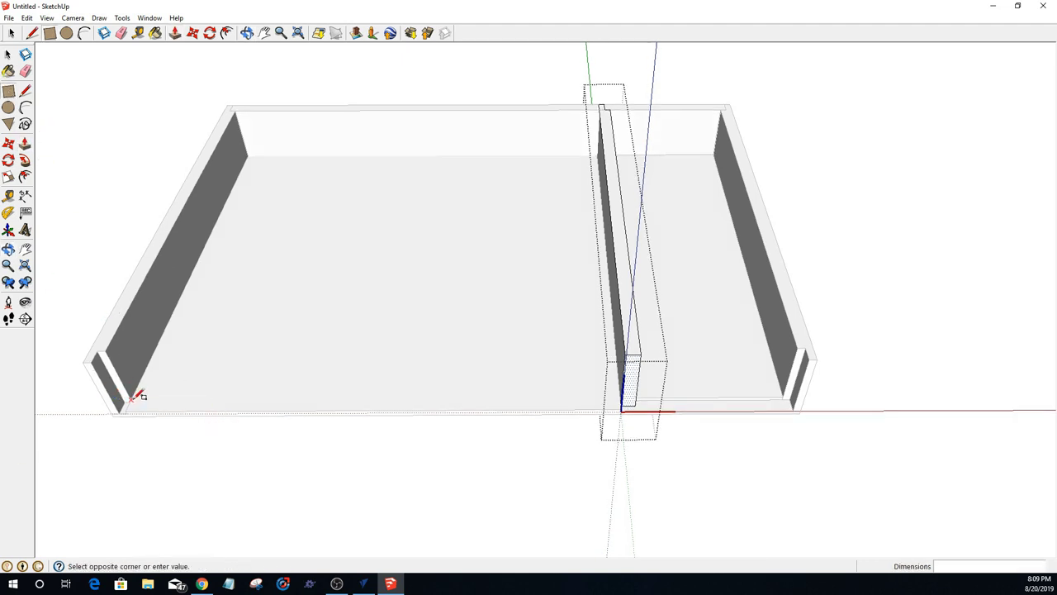
click(624, 405)
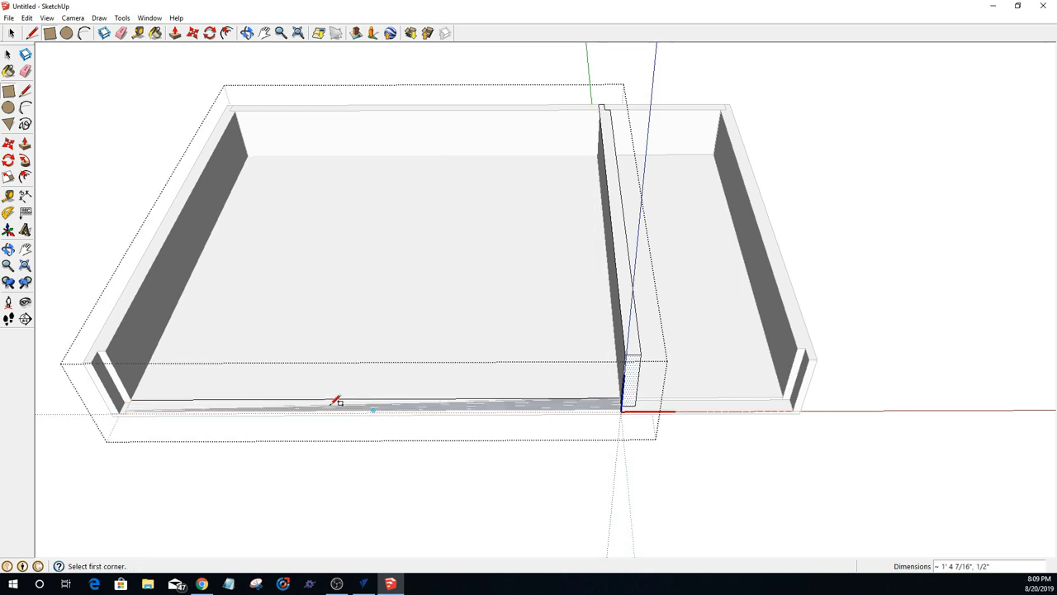
key(space)
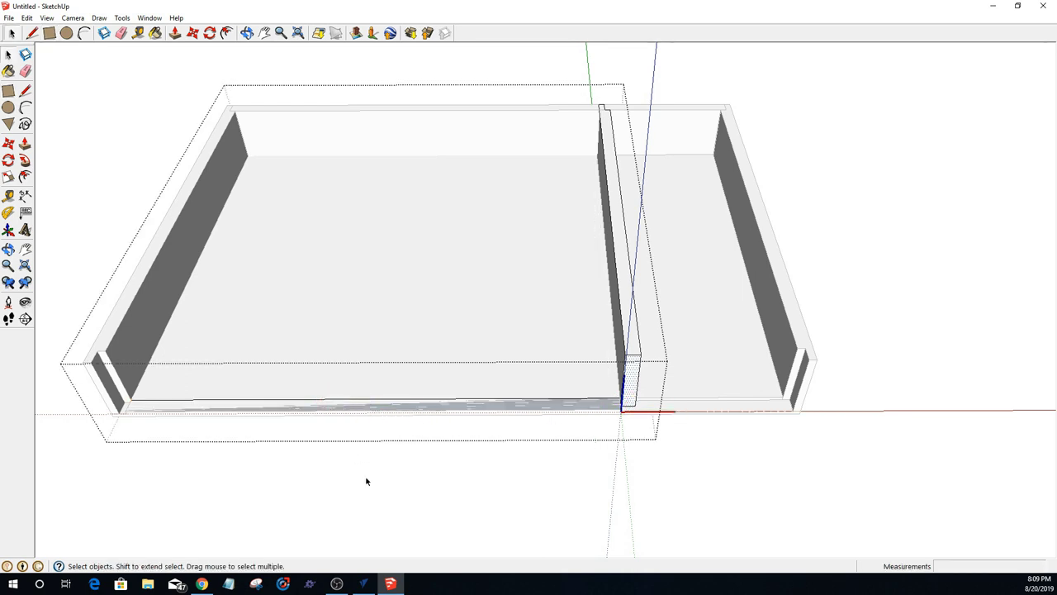
click(375, 495)
Step: Push the strip face 1/8 inch inside the left compartment group, then exit the group
double_click(392, 405)
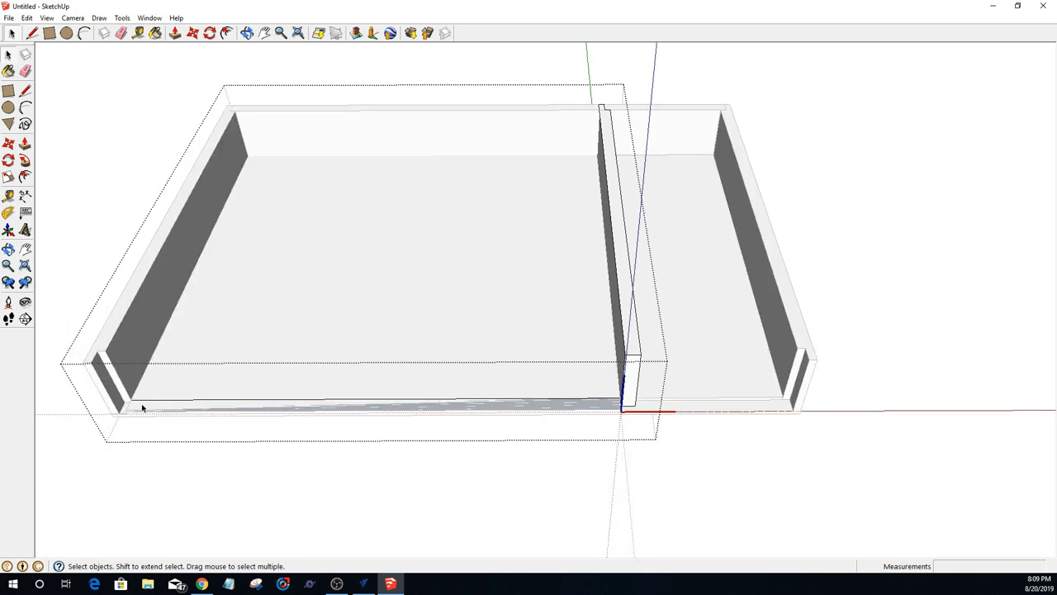
key(p)
click(185, 413)
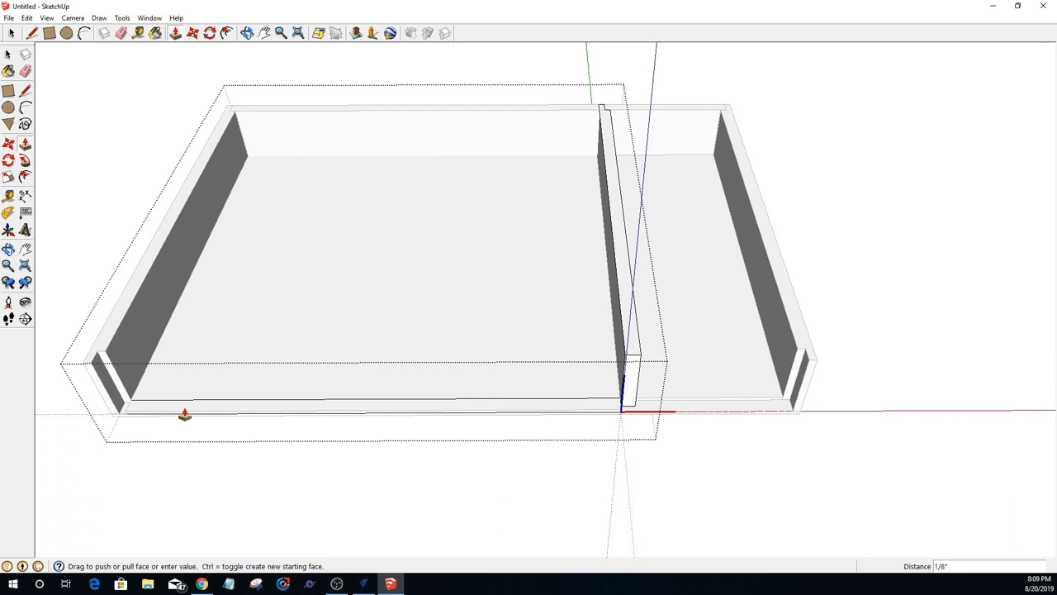
click(185, 413)
ctrl+click(189, 412)
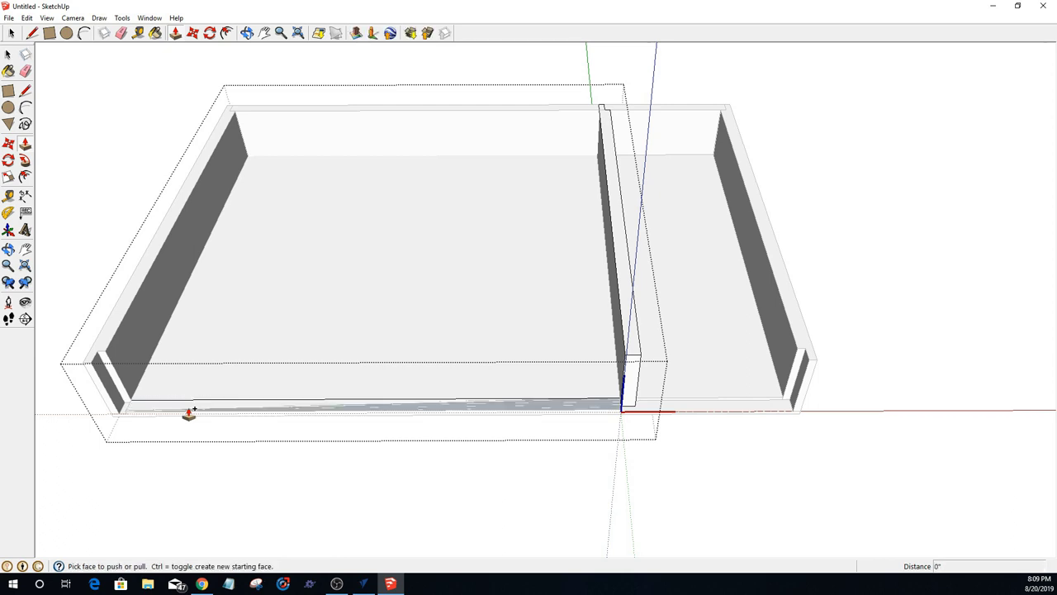
key(space)
click(272, 533)
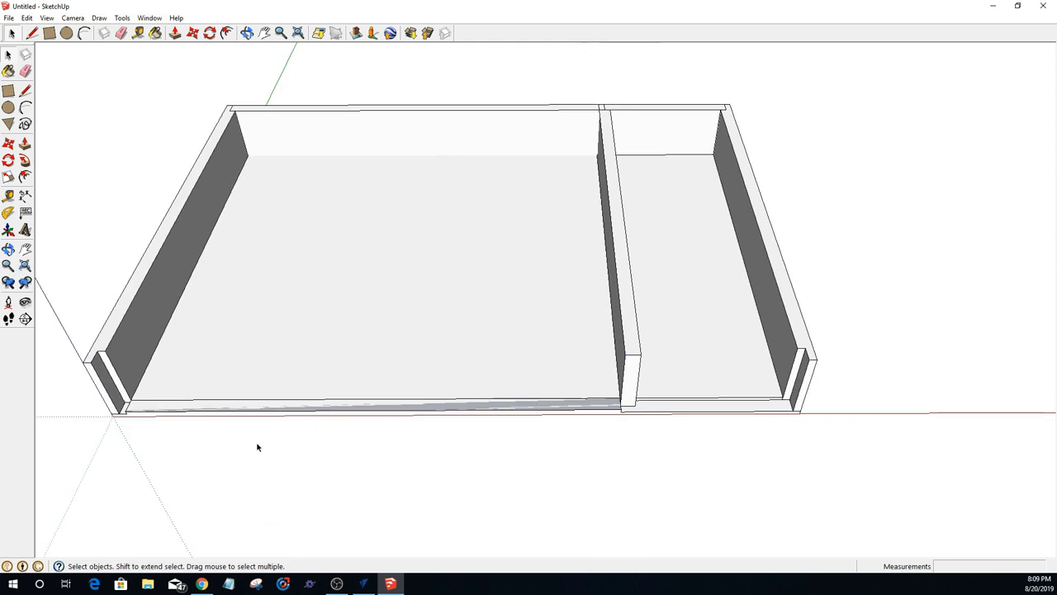
Step: Delete the left compartment group, undo it, then briefly open and close the group
click(255, 403)
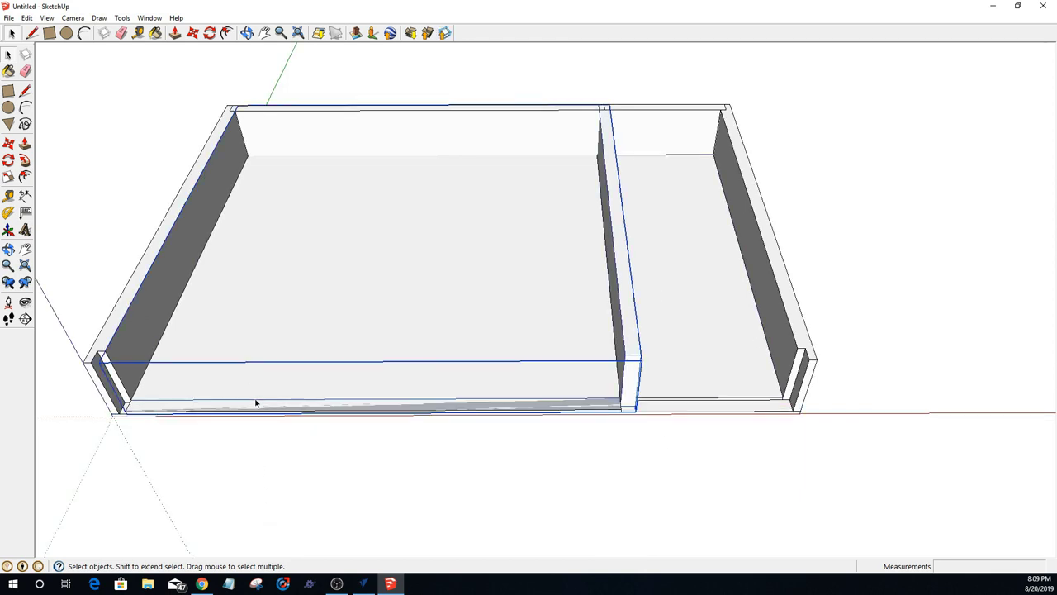
key(Delete)
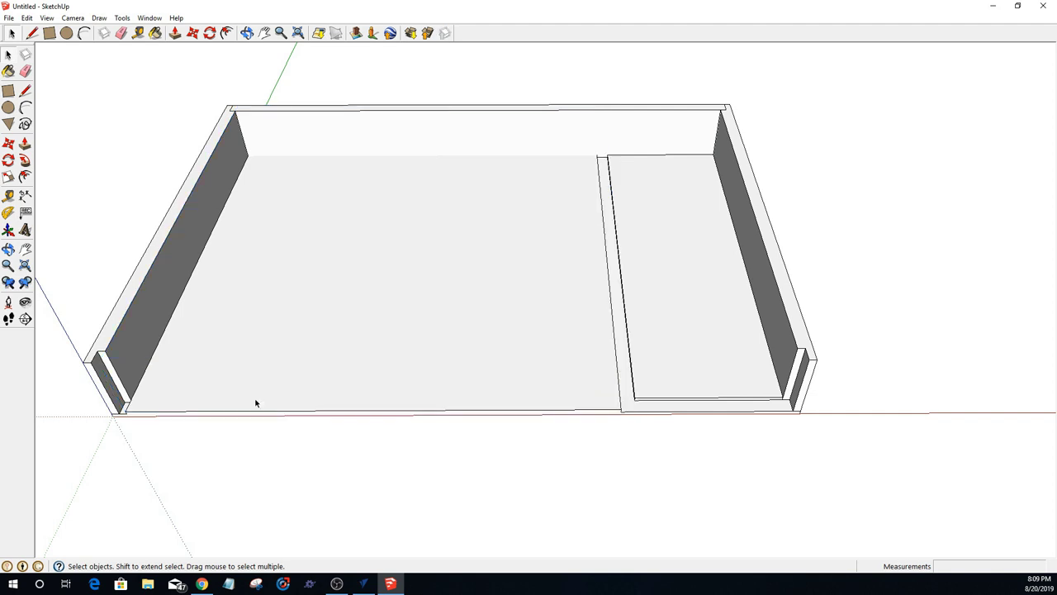
key(ctrl+z)
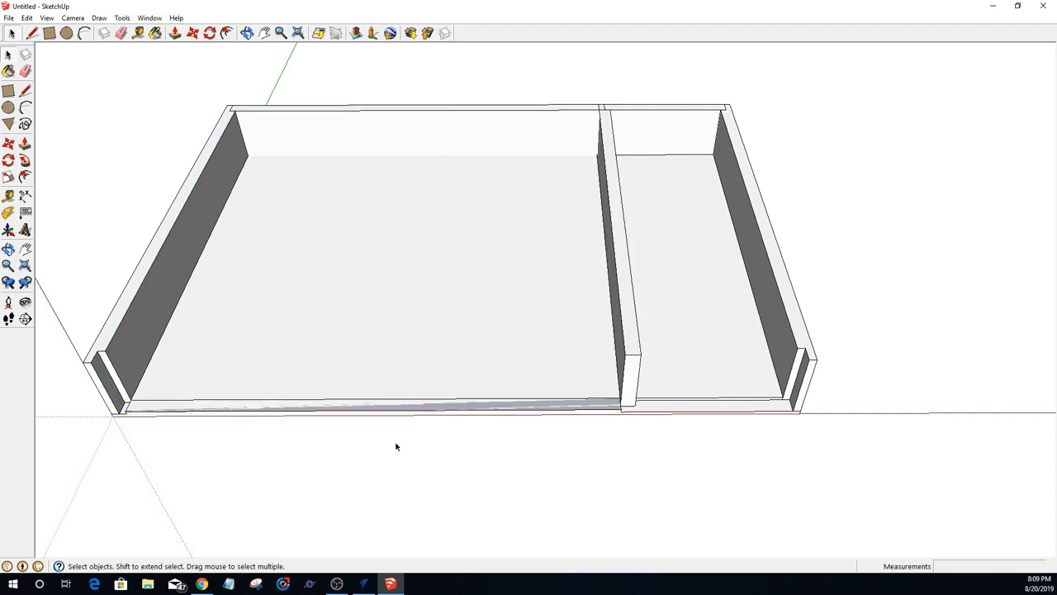
click(633, 370)
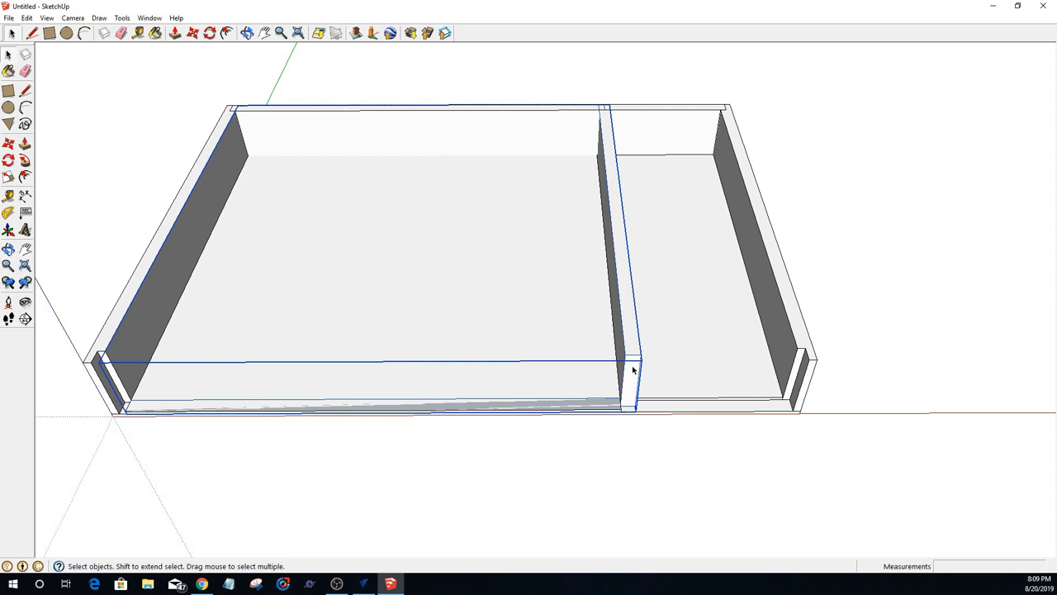
double_click(633, 370)
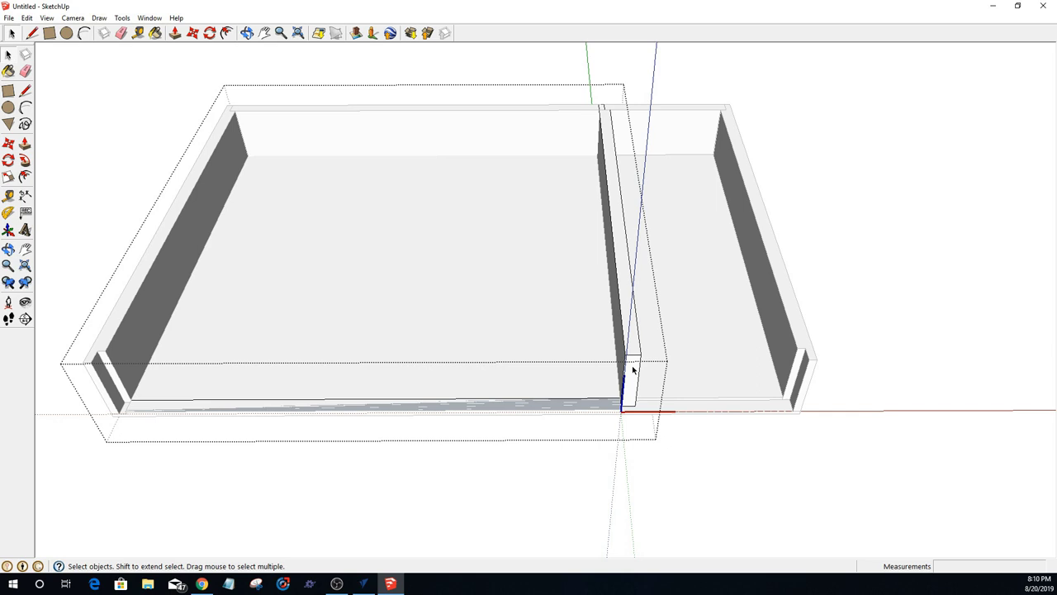
key(Escape)
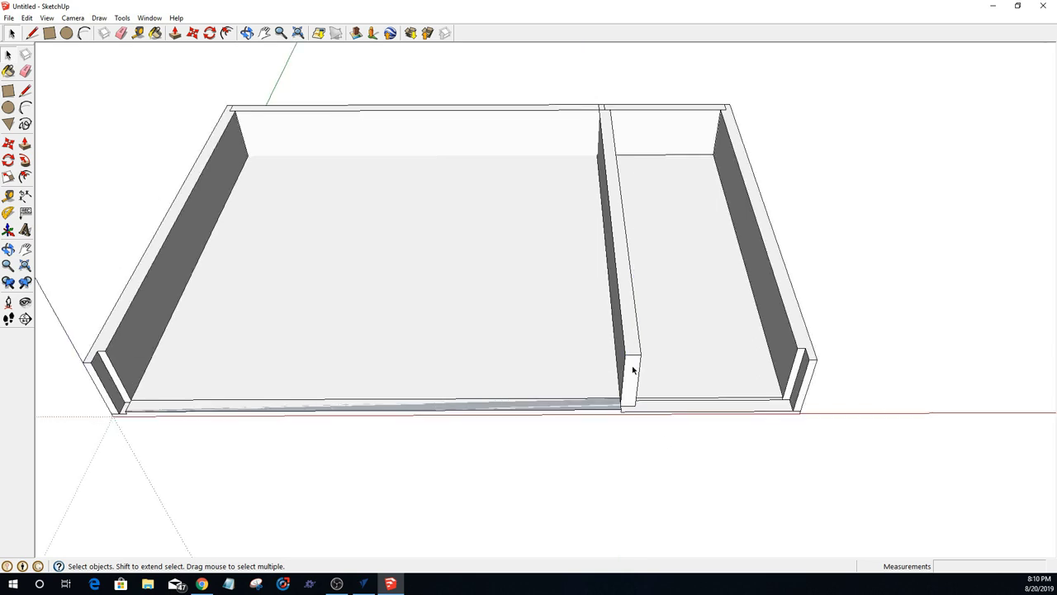
Step: Step out of the divider group and select the tray's base panel
click(543, 400)
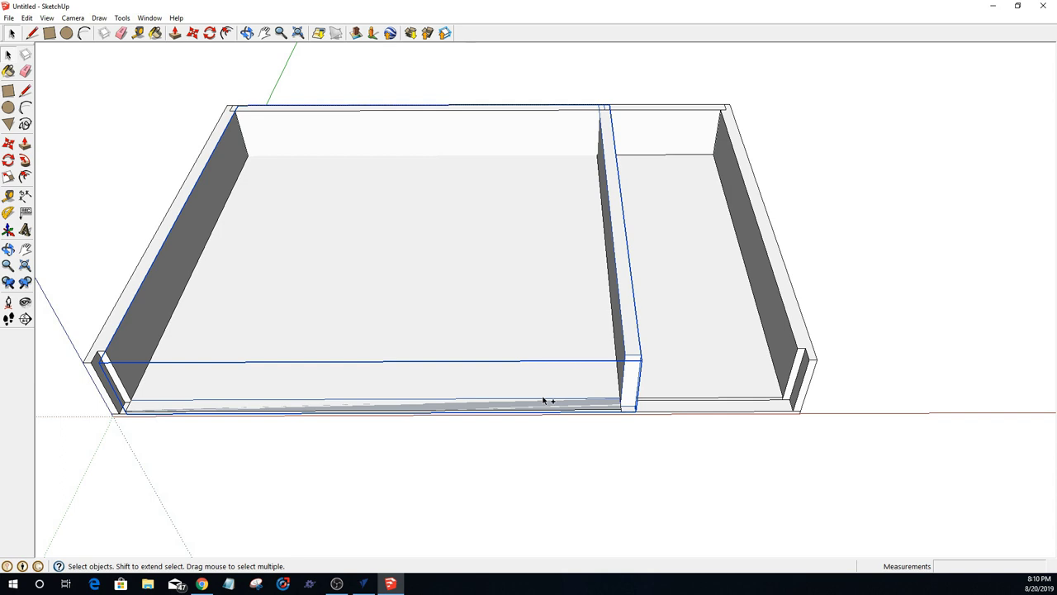
double_click(543, 400)
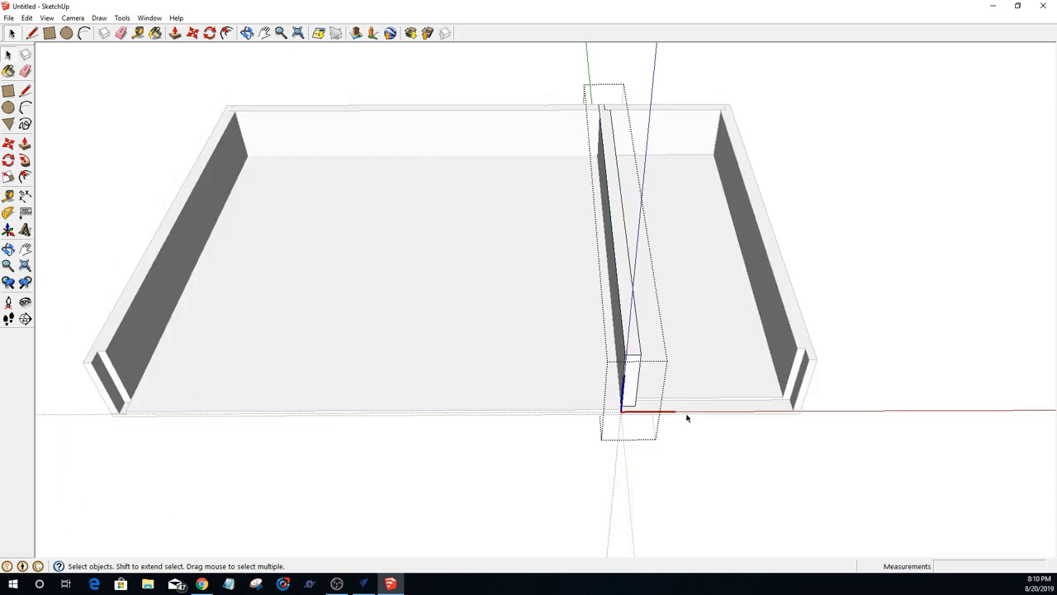
click(602, 463)
click(627, 381)
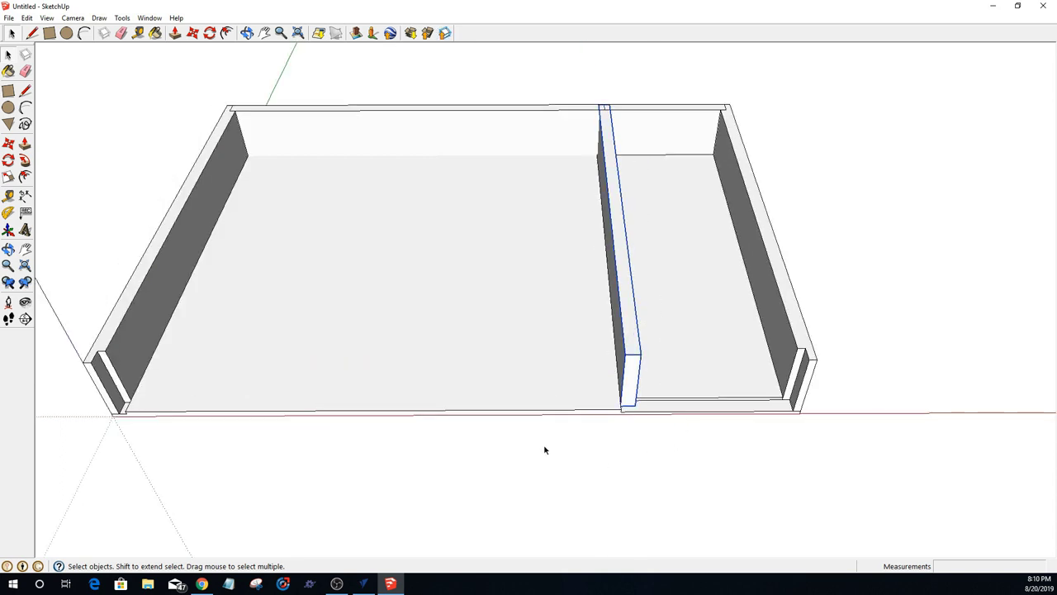
click(598, 405)
double_click(454, 385)
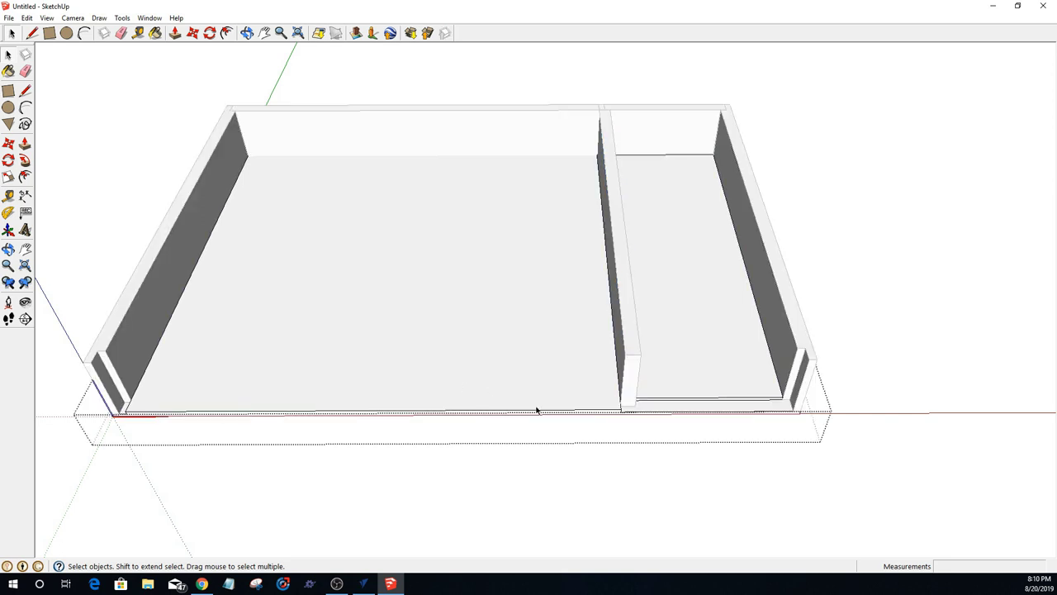
click(49, 33)
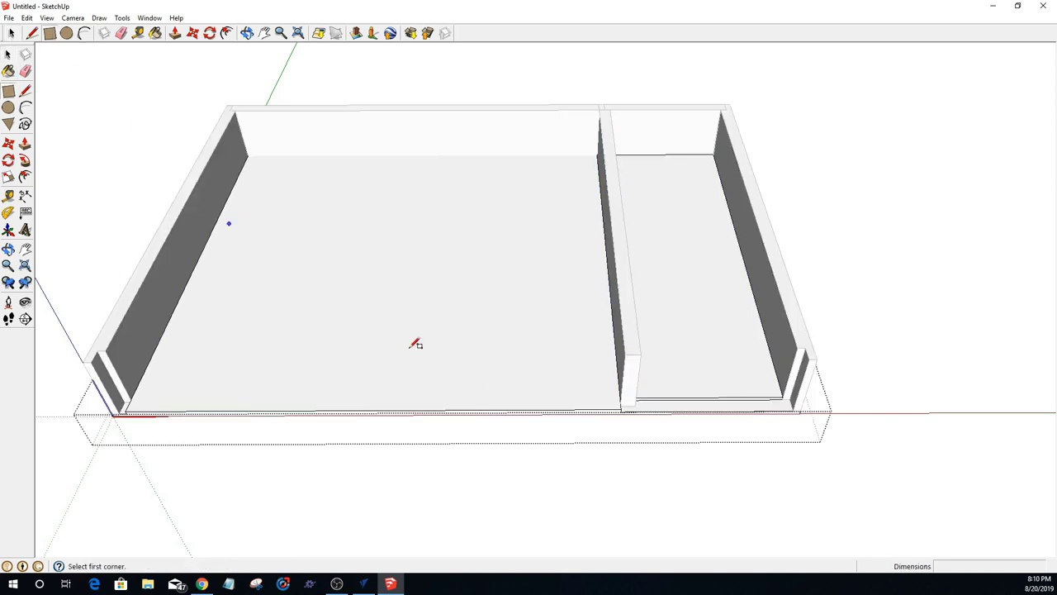
click(623, 397)
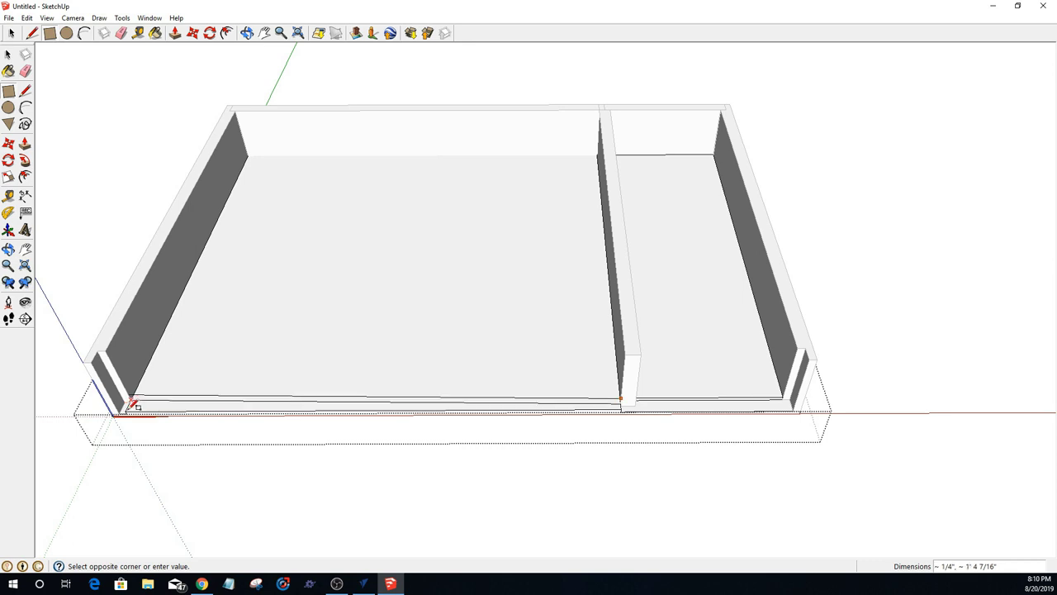
click(131, 407)
scroll(247, 403, up, 3)
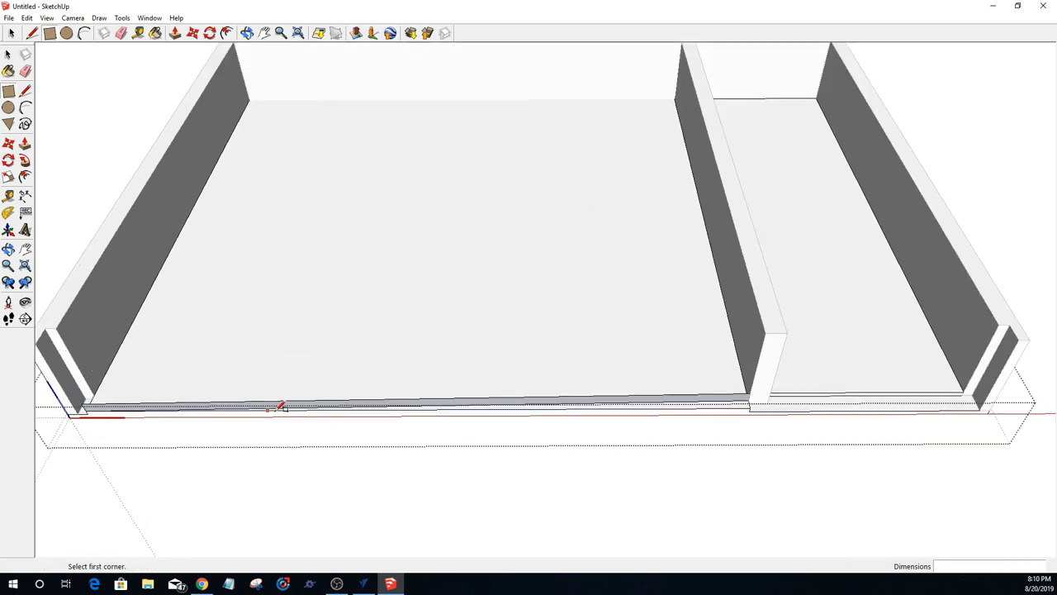
click(27, 17)
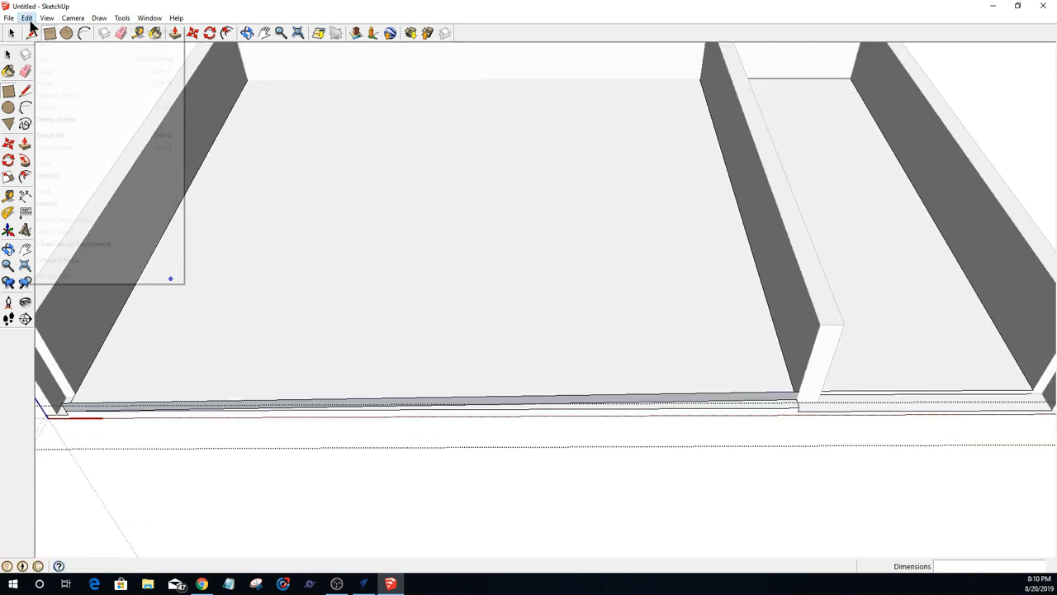
click(50, 31)
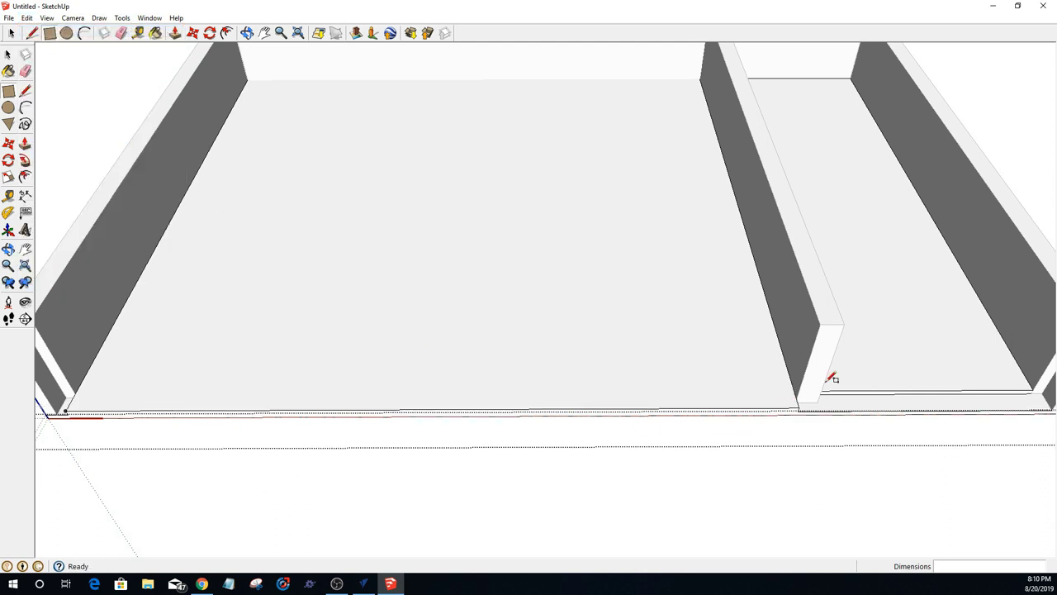
scroll(825, 380, down, 3)
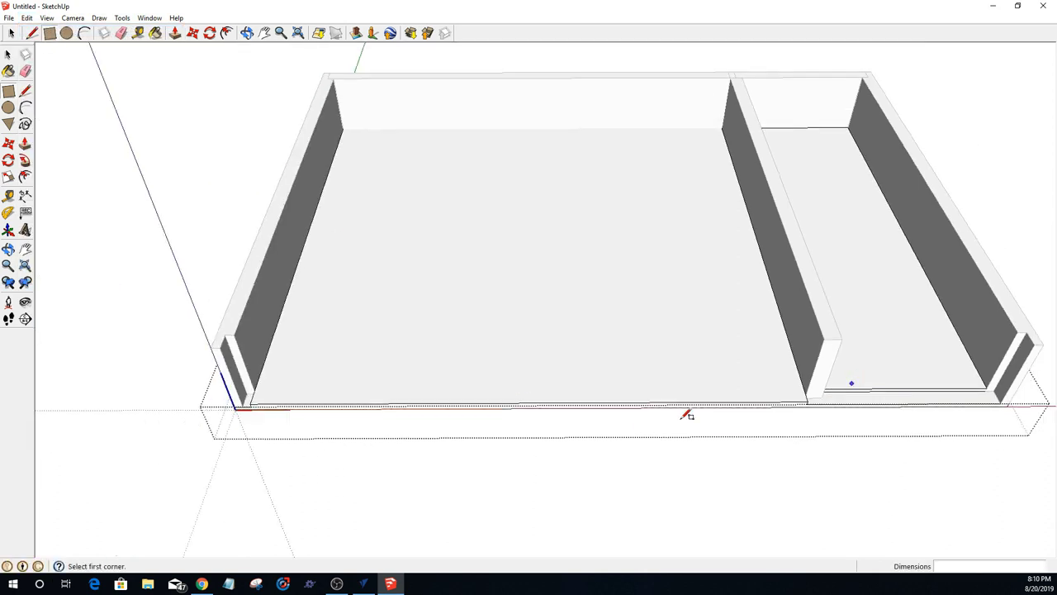
click(255, 392)
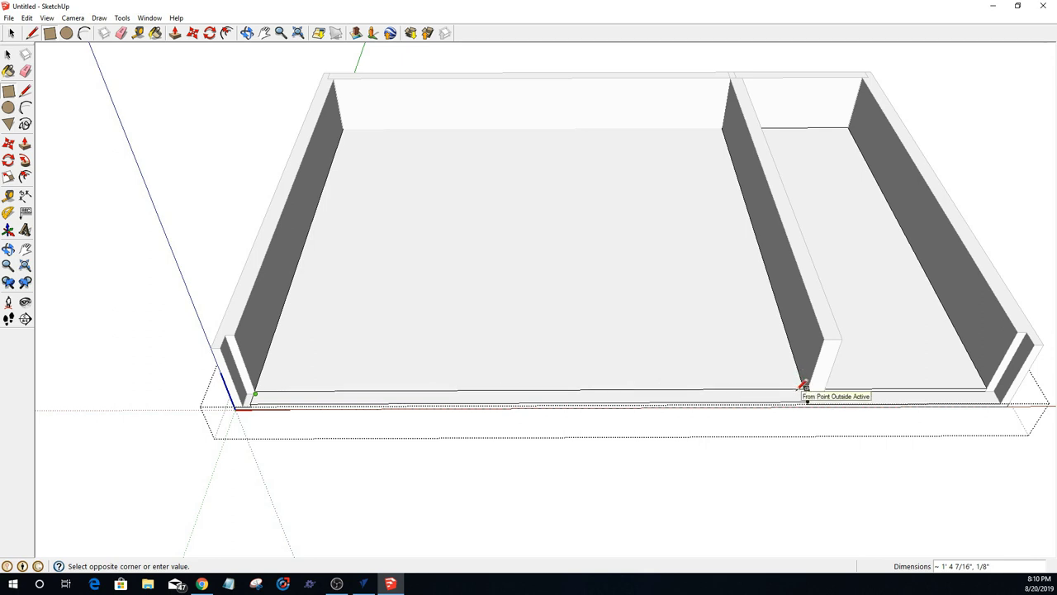
click(805, 391)
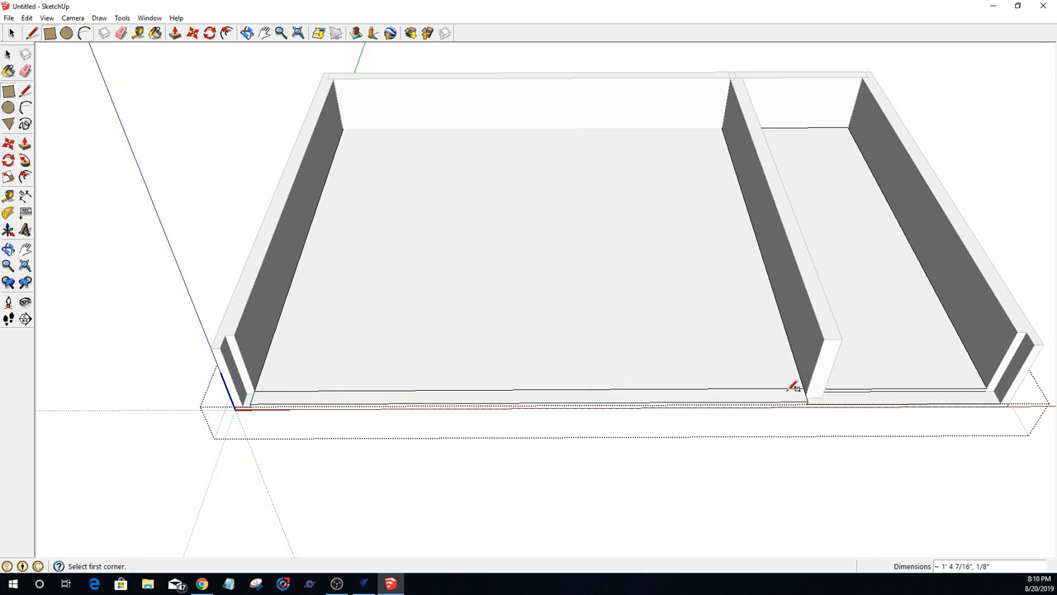
key(ctrl+z)
click(764, 498)
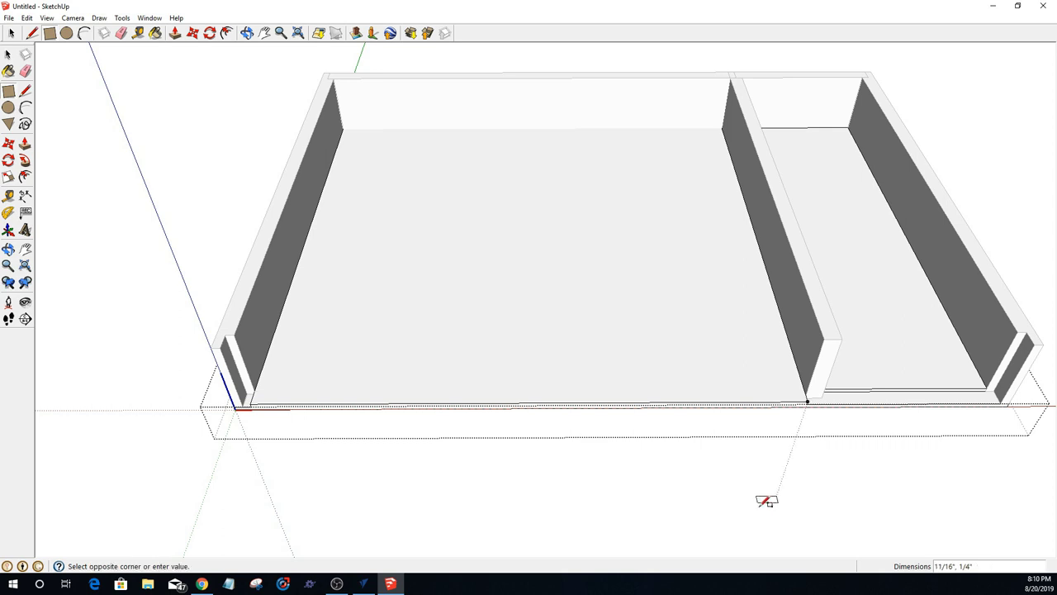
key(space)
Step: Hide the divider wall from its right-click menu
click(813, 347)
right_click(811, 340)
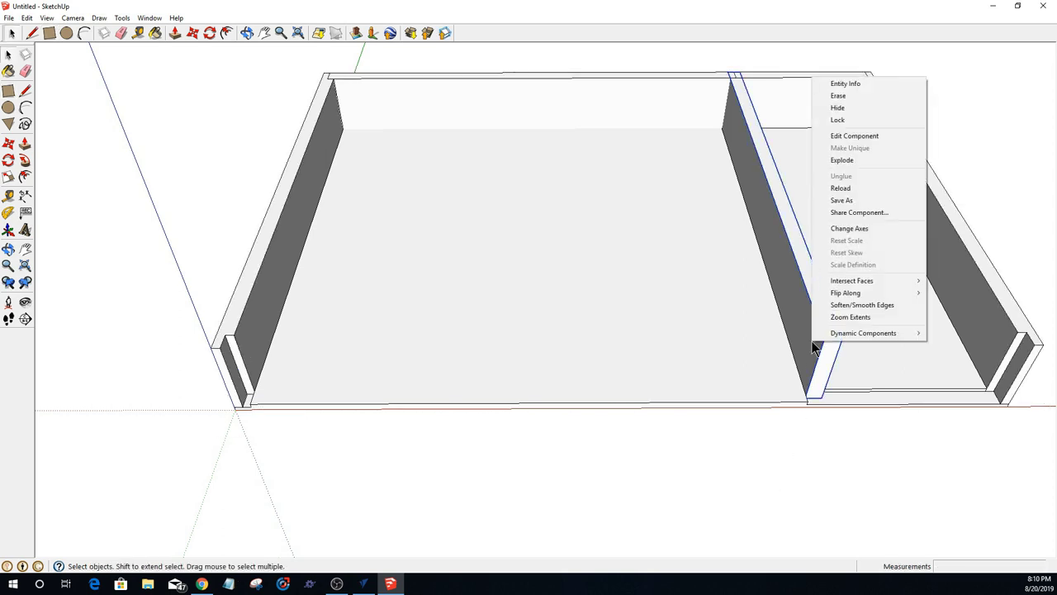
click(838, 108)
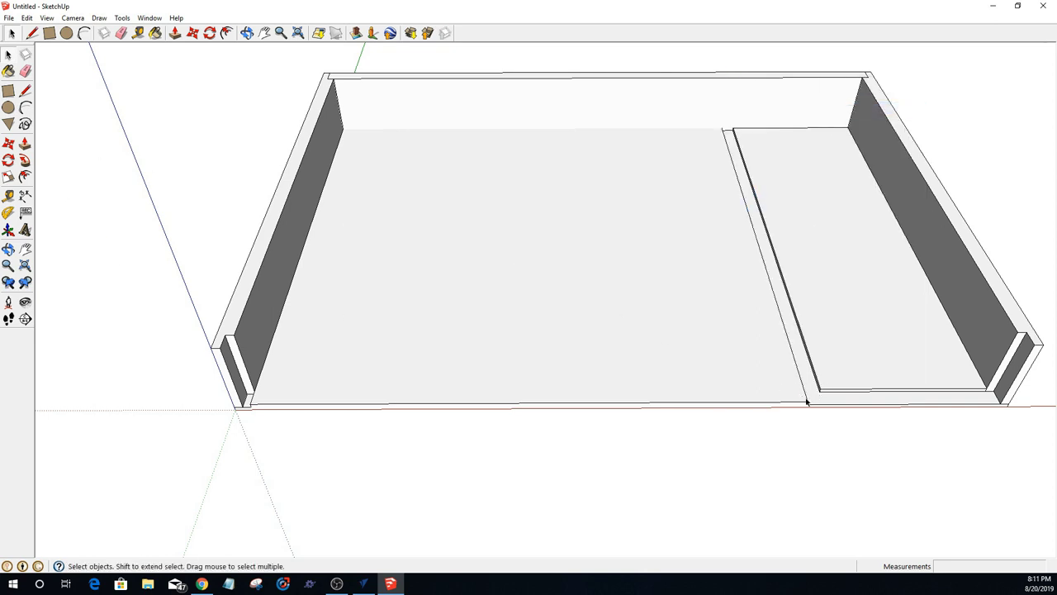
Step: Start a rectangle at the left wall's inner corner, cancel it, and orbit down onto the base
click(48, 34)
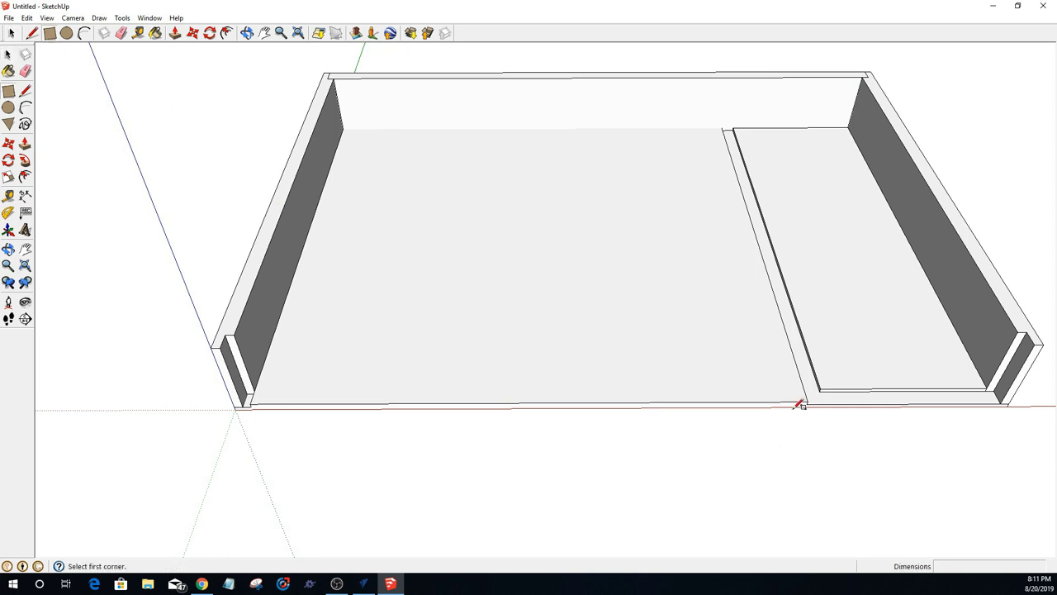
click(256, 391)
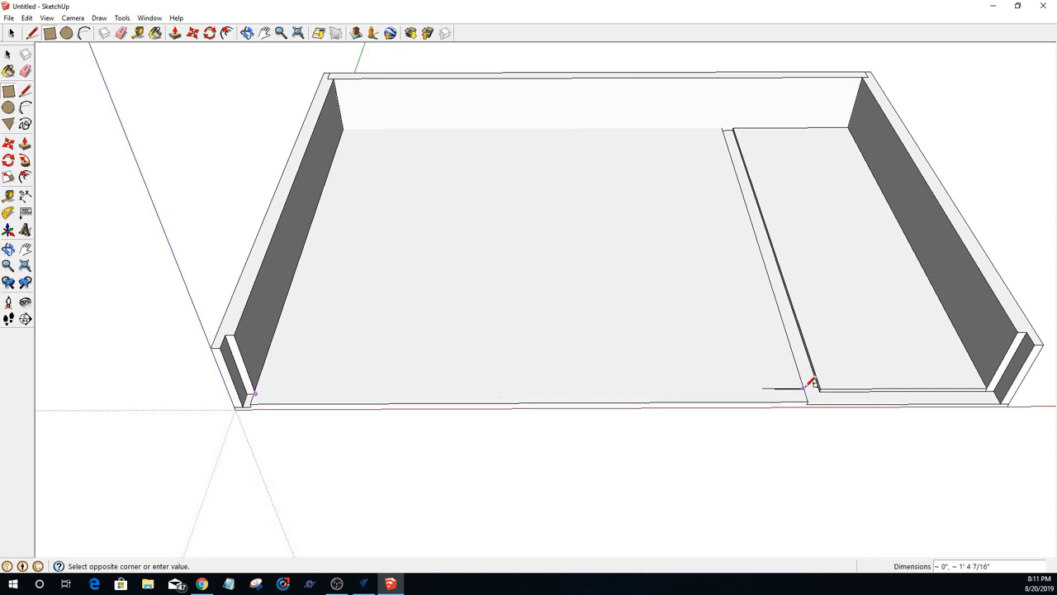
key(Escape)
middle_drag(548, 453, 550, 512)
scroll(553, 503, down, 3)
scroll(553, 509, up, 3)
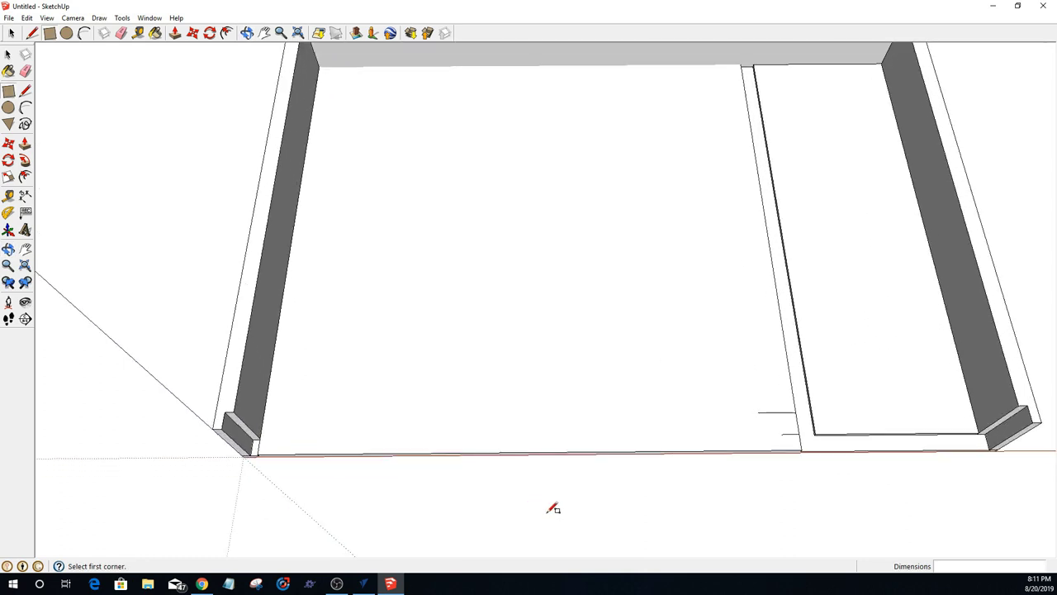
Step: Undo a sloped line, then draw a rectangle from the left wall corner to the divider's edge
click(32, 33)
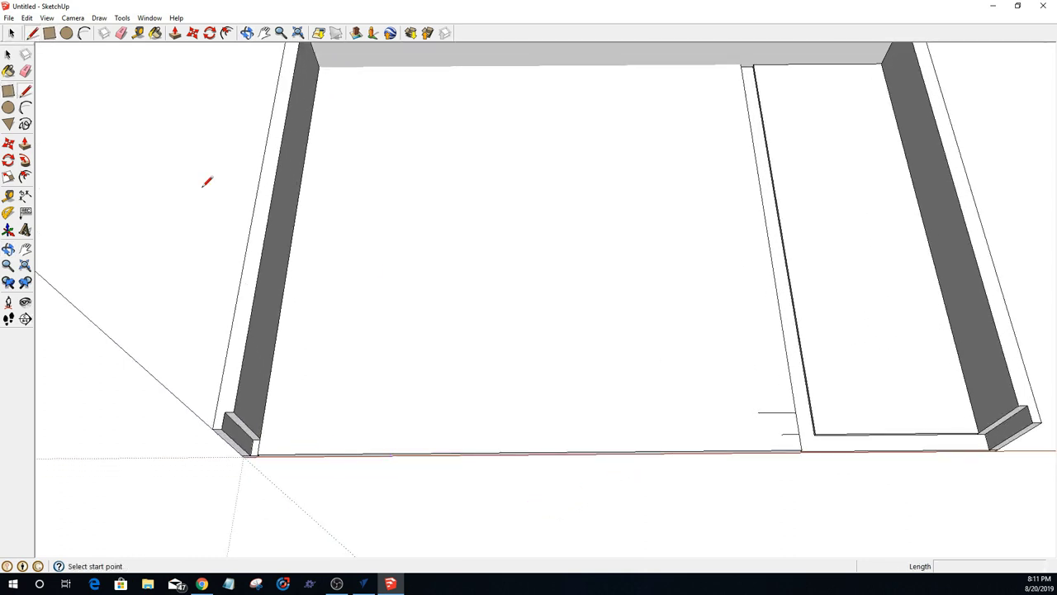
click(257, 453)
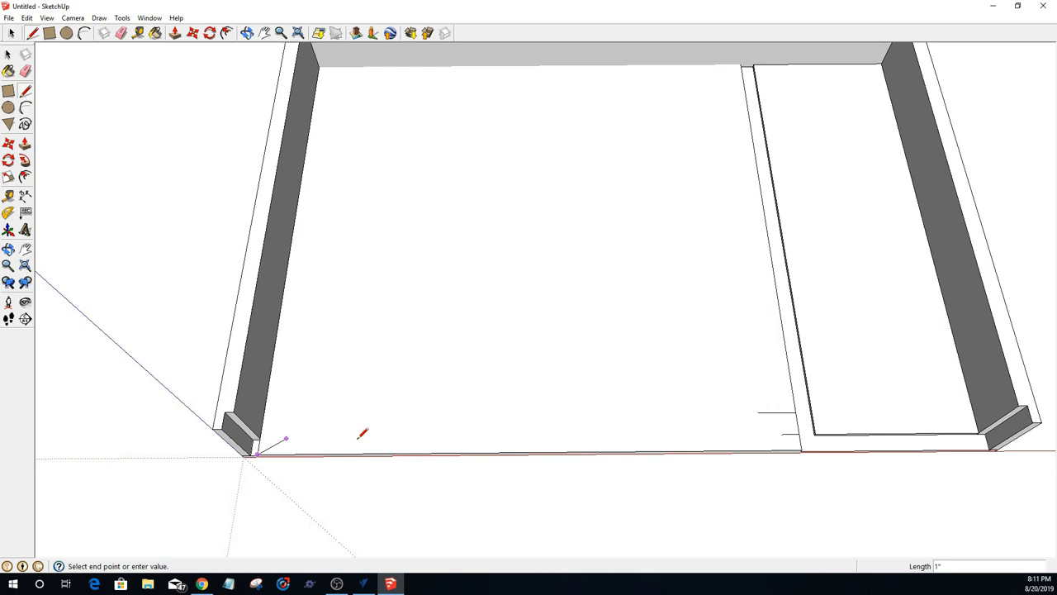
click(796, 422)
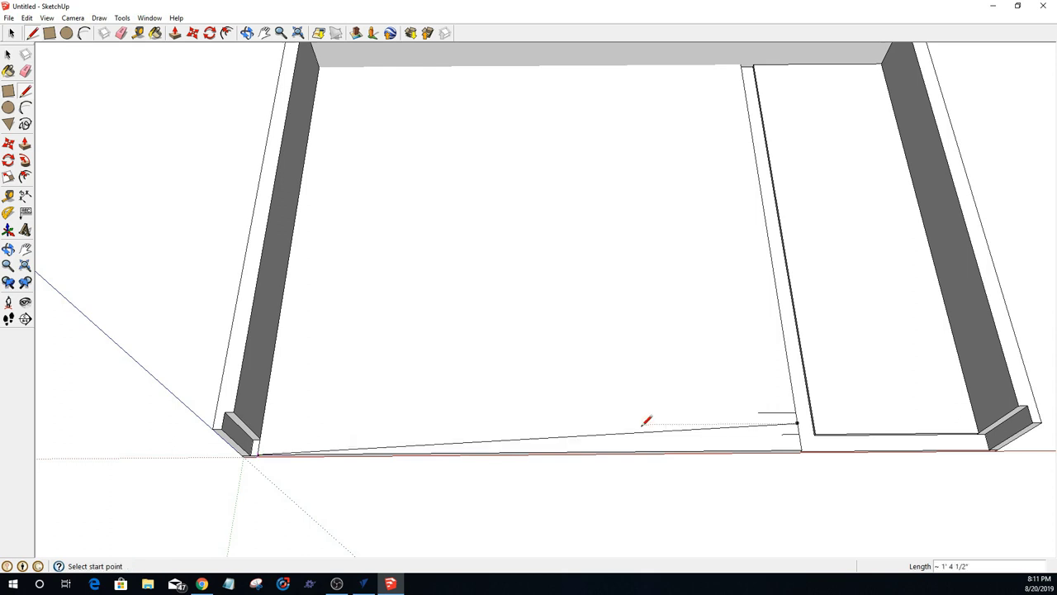
key(ctrl+z)
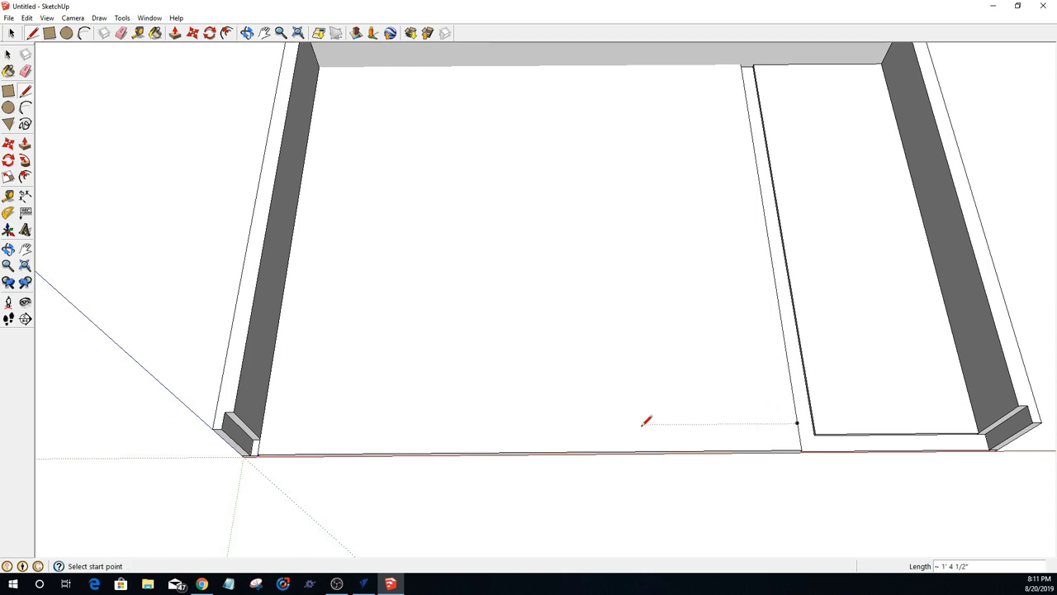
key(r)
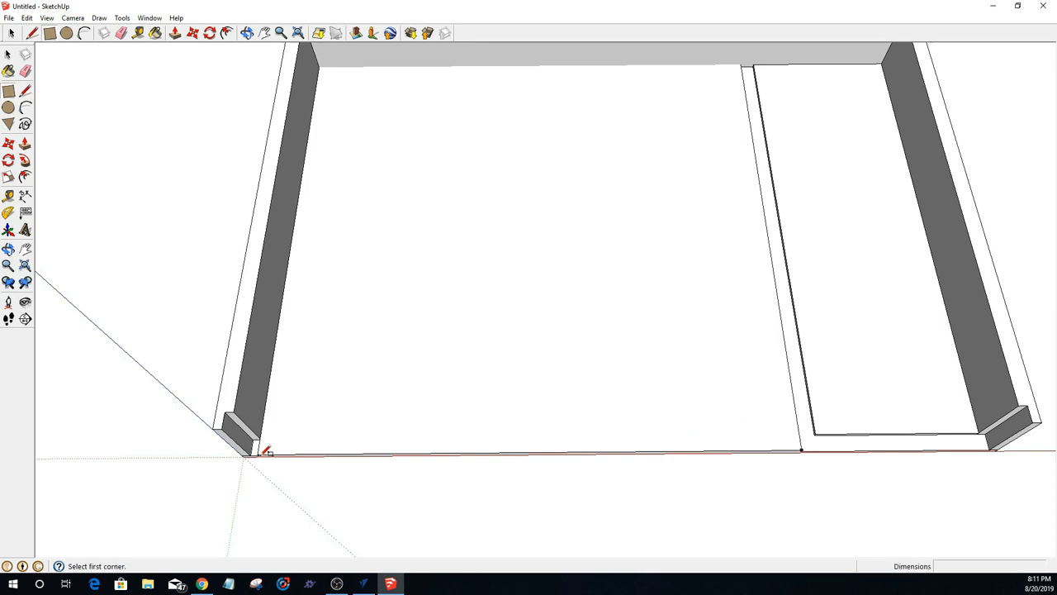
click(263, 453)
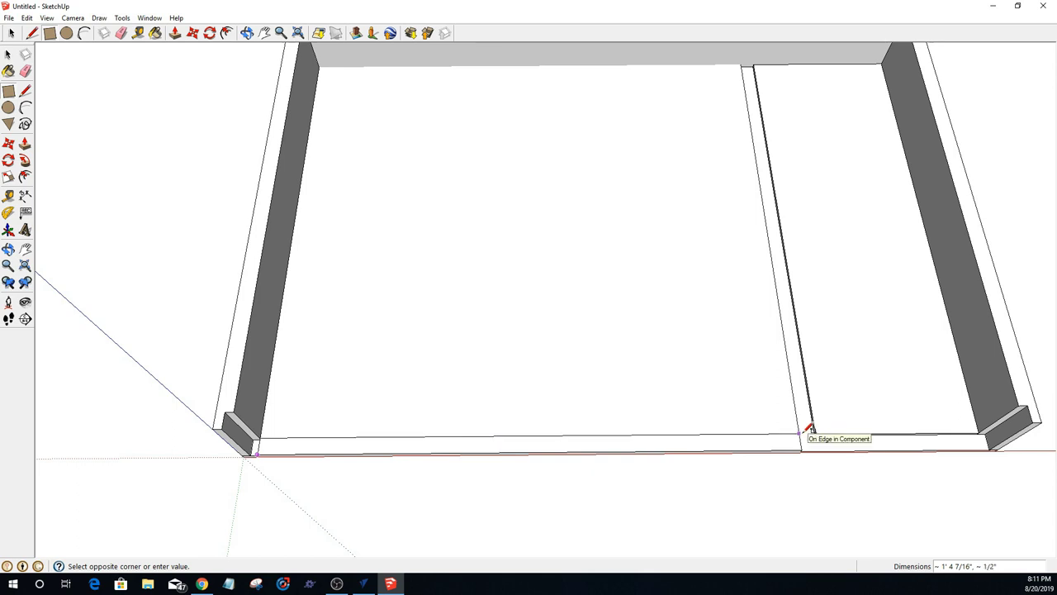
click(807, 431)
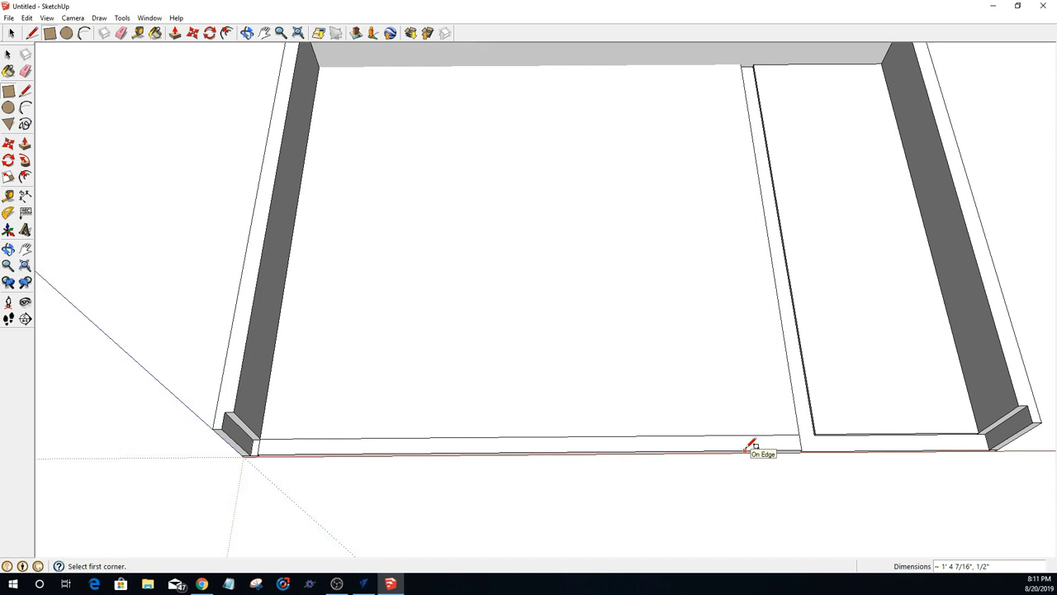
Step: Open the floor slab group and draw a thin strip along its front edge
key(space)
click(667, 407)
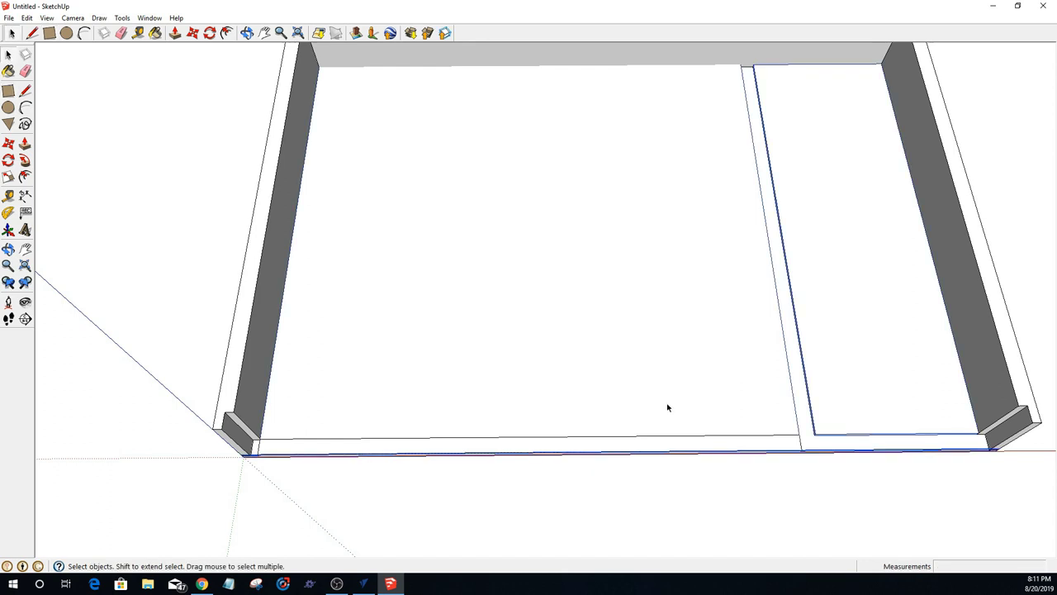
double_click(663, 394)
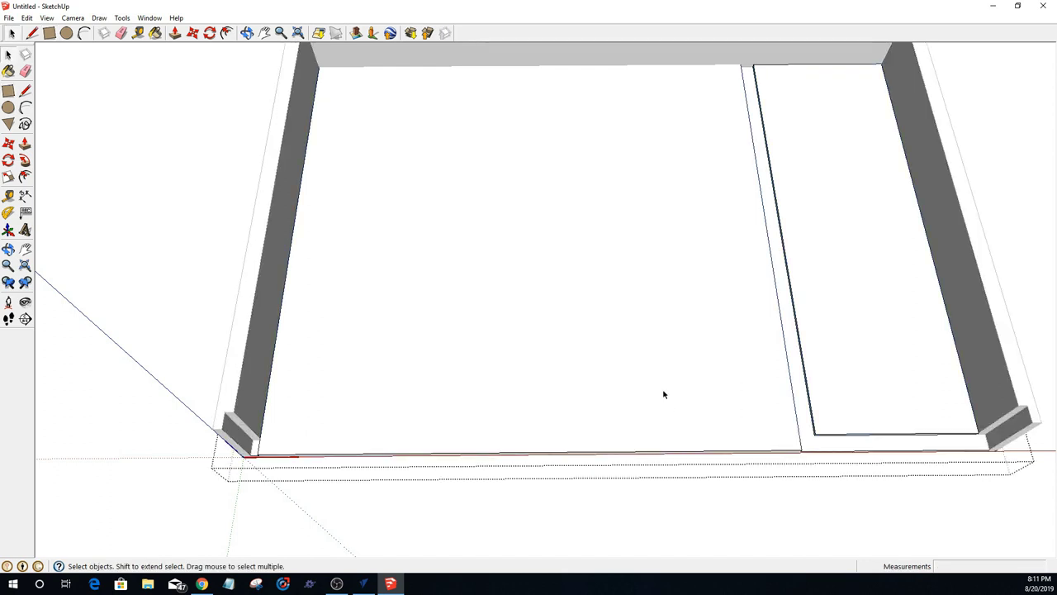
key(r)
click(256, 454)
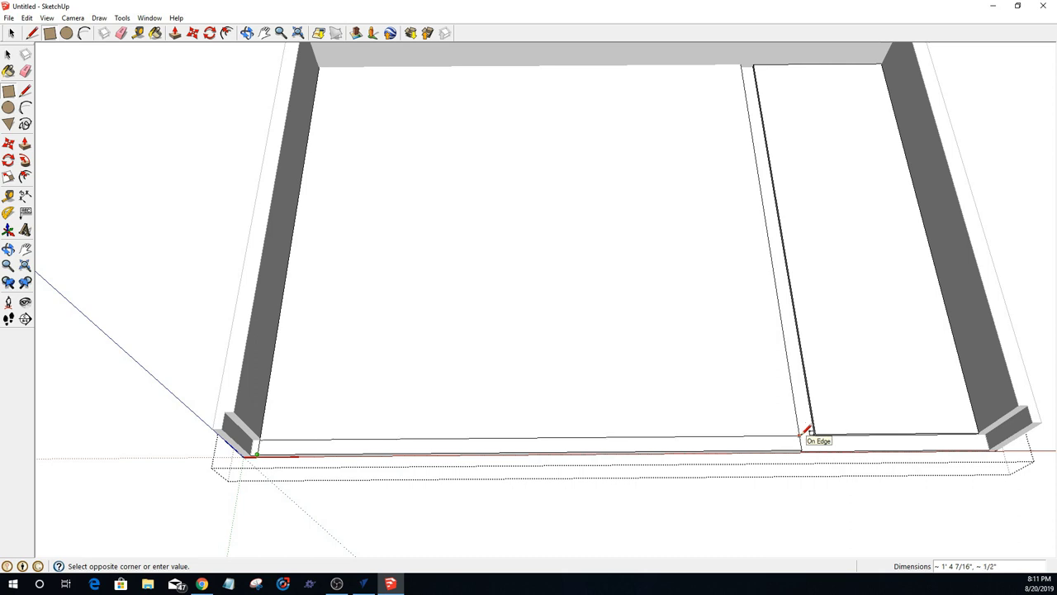
click(803, 434)
Step: Push the thin strip down into the slab and clear the selection
key(p)
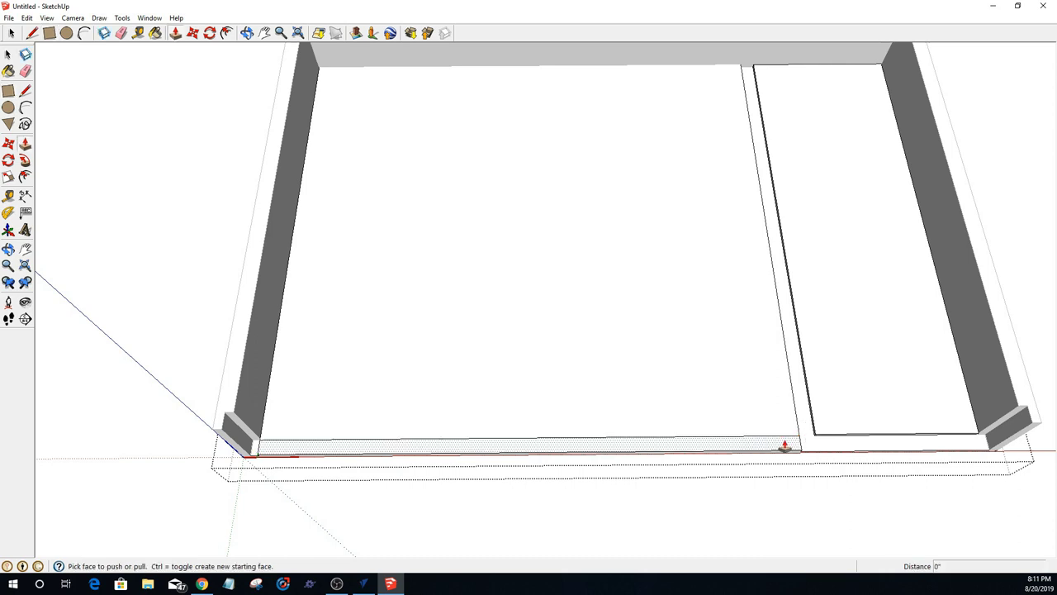
click(784, 447)
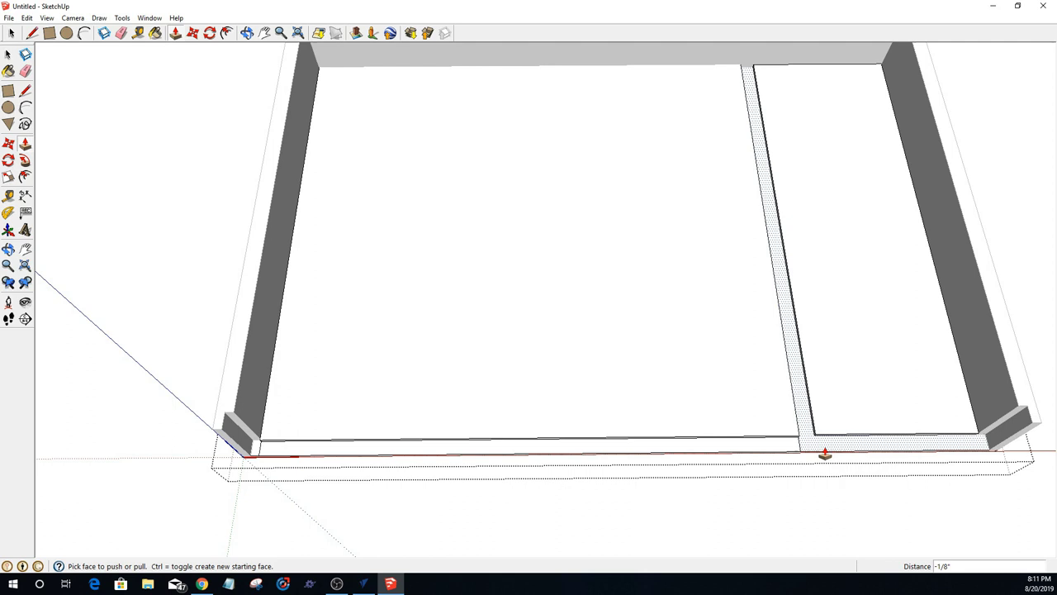
click(824, 453)
key(m)
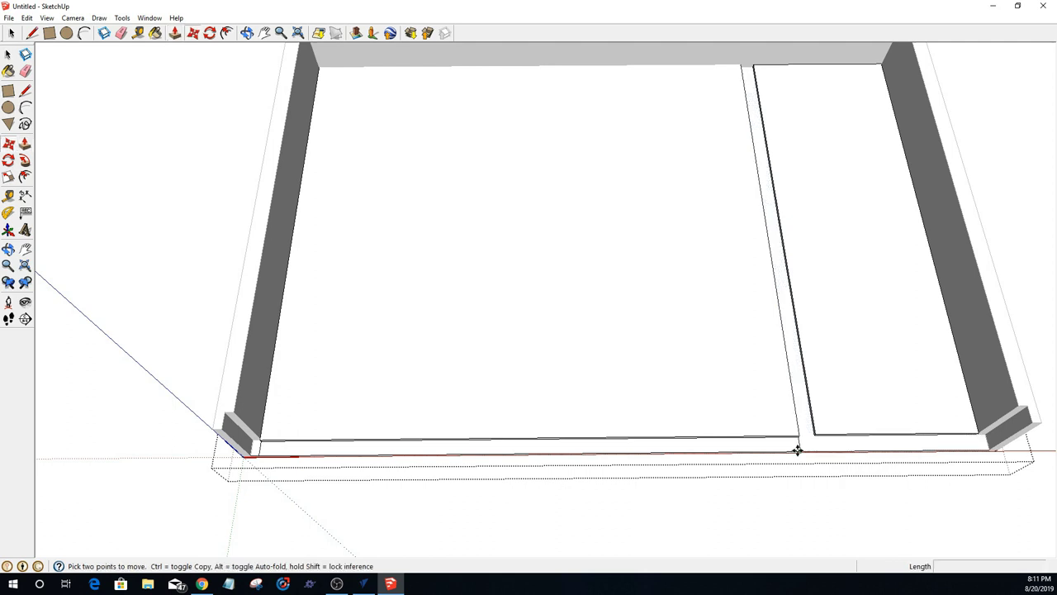
key(space)
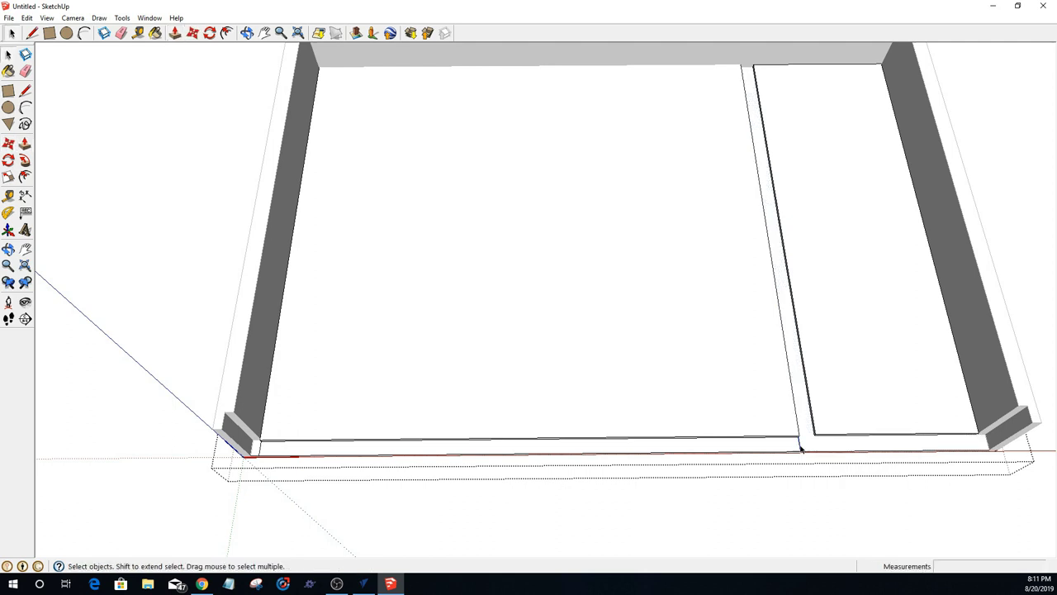
key(Escape)
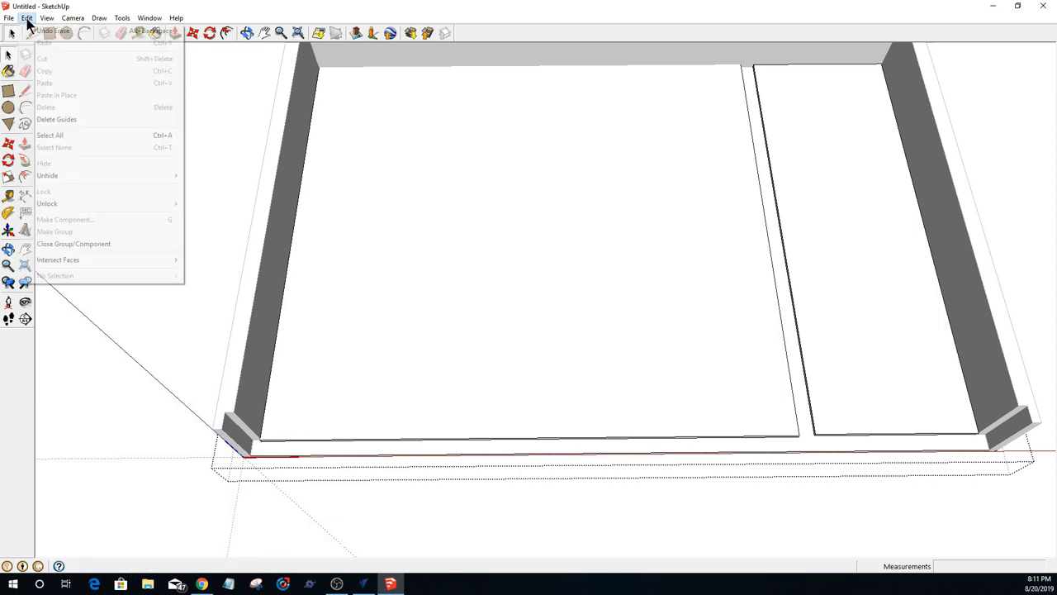
Step: Bring back the most recently hidden divider with Edit > Unhide > Last
mouse_move(169, 175)
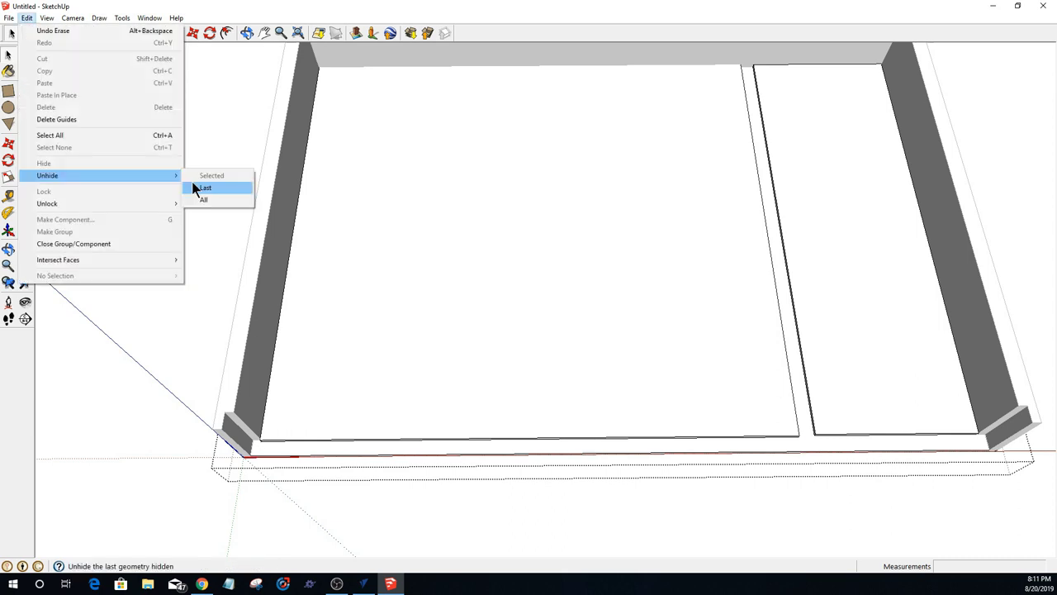
click(204, 187)
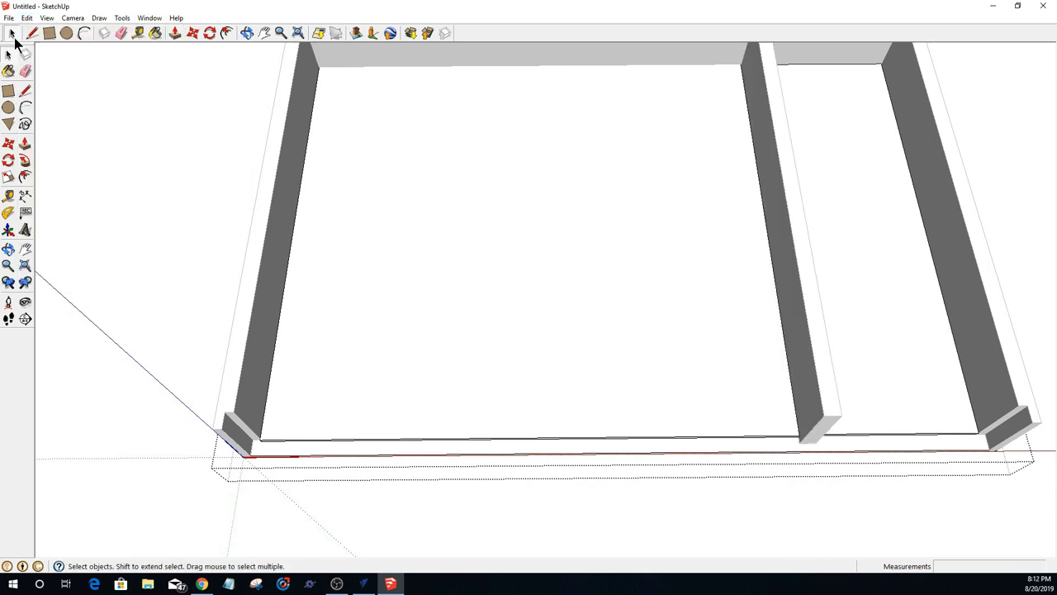
click(27, 18)
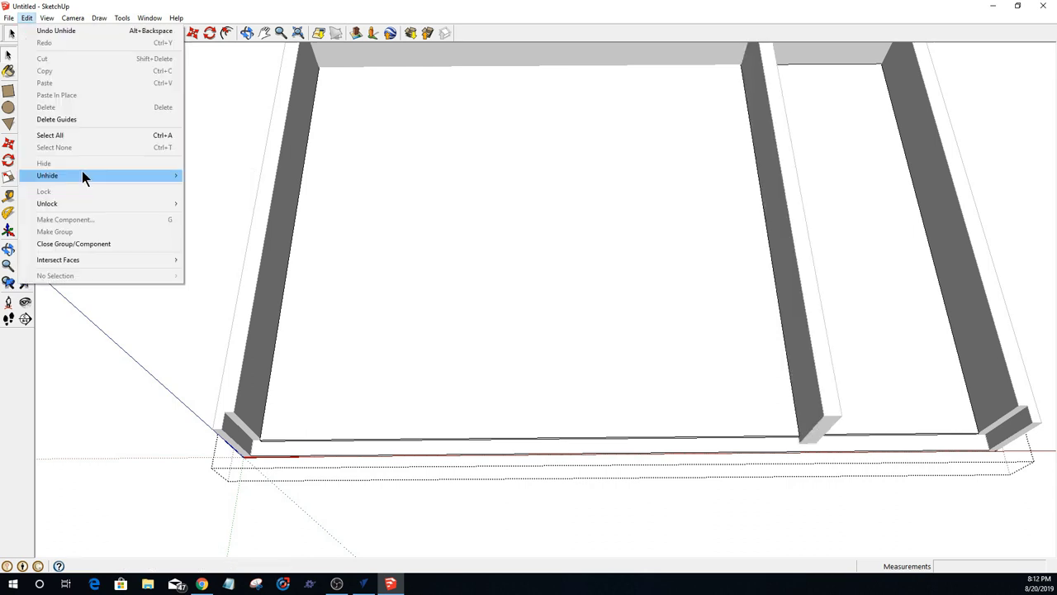
click(229, 263)
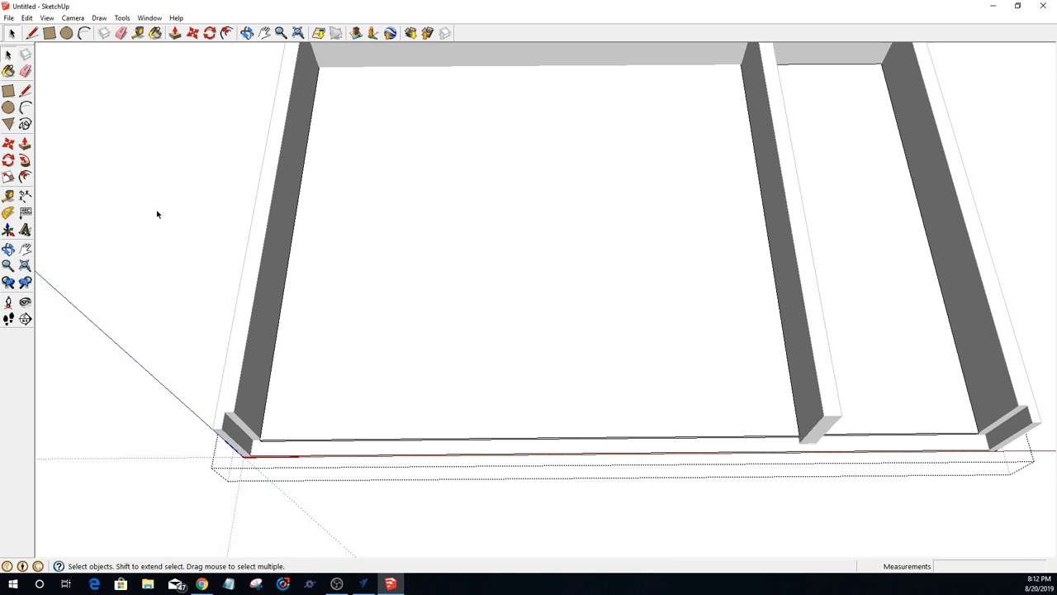
Step: Unhide all remaining parts, including the front panel, and orbit to the tray's front
click(27, 18)
mouse_move(107, 175)
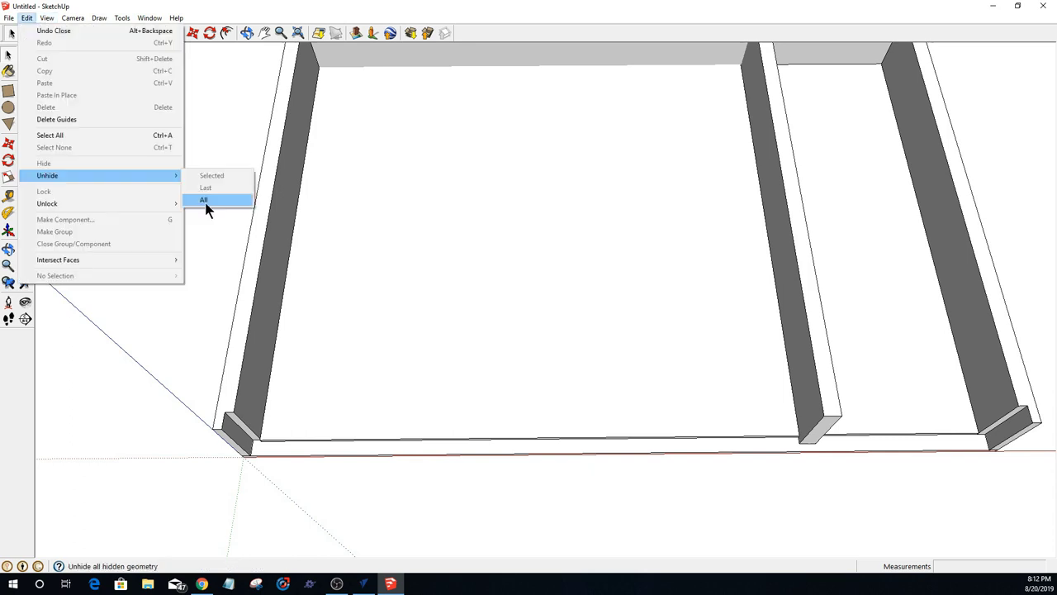
click(204, 200)
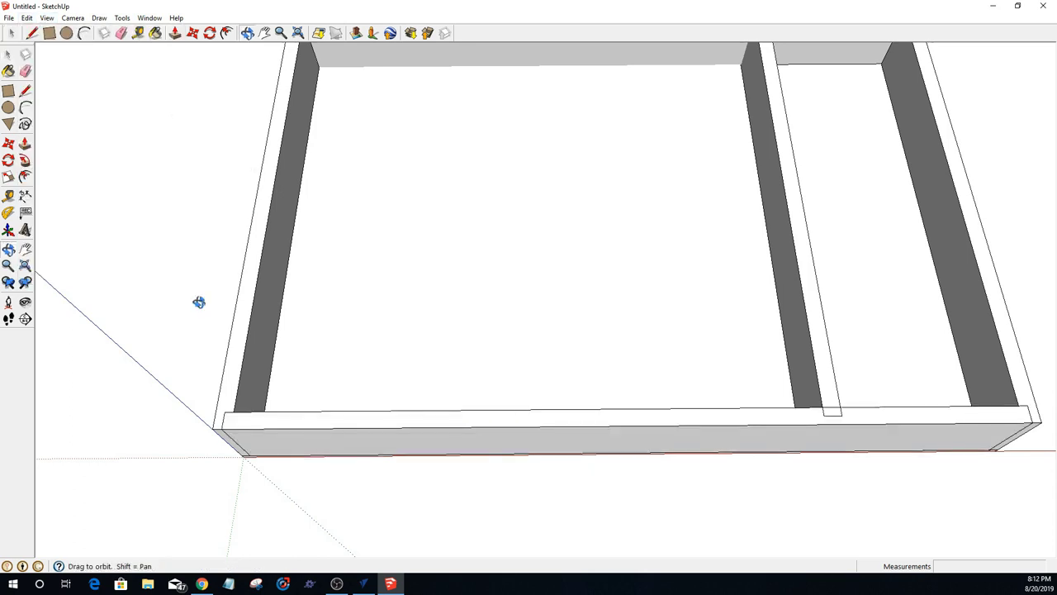
middle_drag(198, 303, 497, 247)
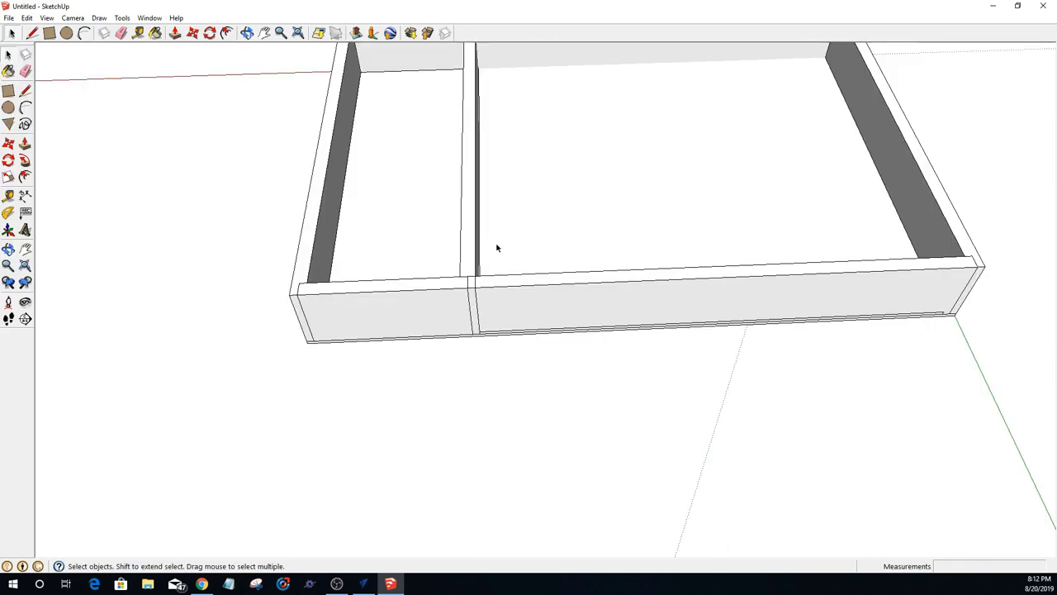
Step: Hide the front panel and orbit closer to the divider's base
click(470, 301)
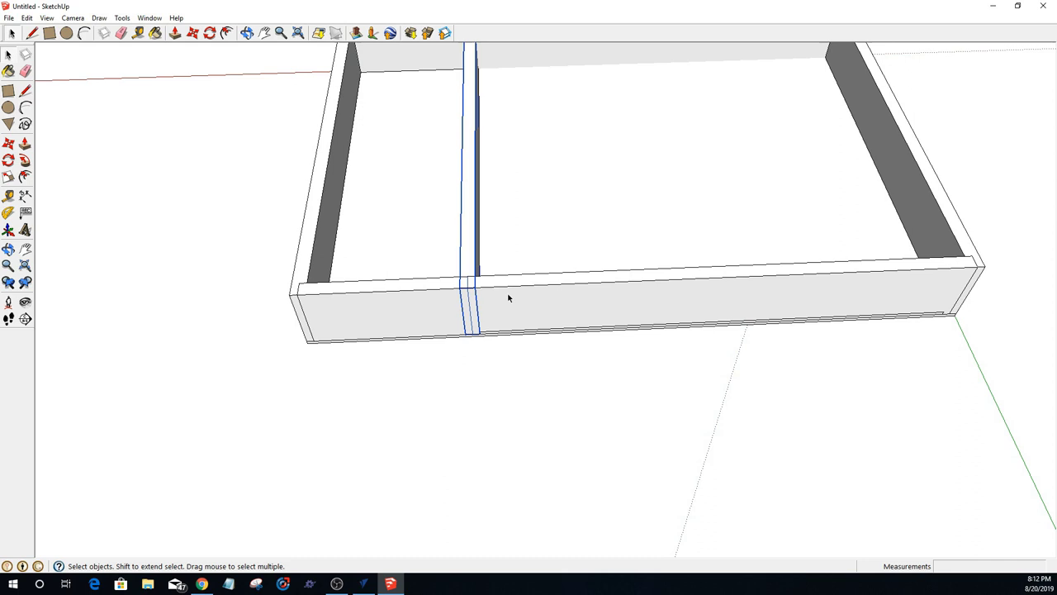
right_click(508, 297)
click(537, 328)
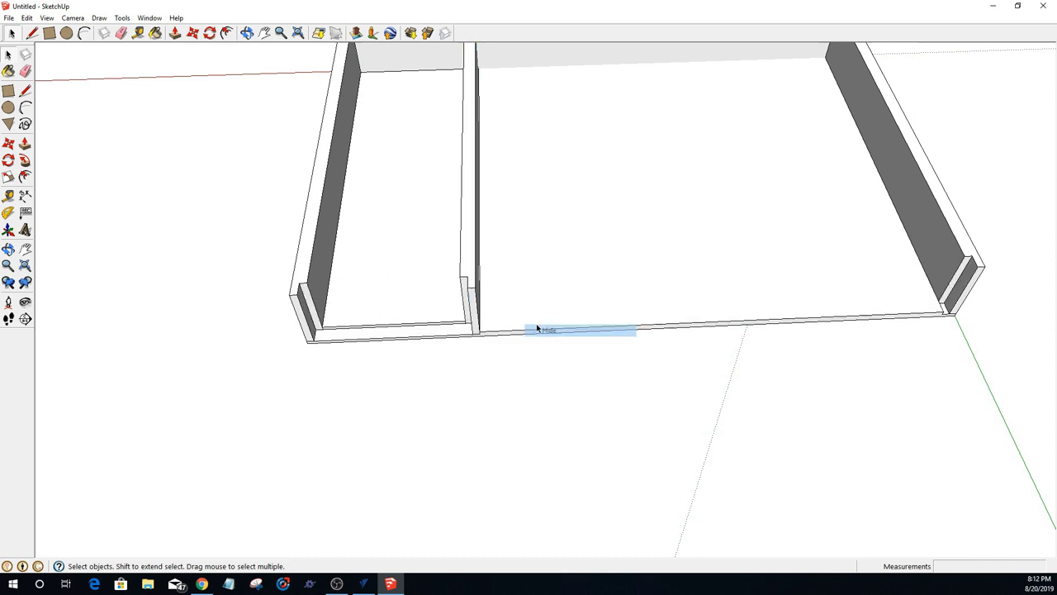
middle_drag(536, 329, 477, 264)
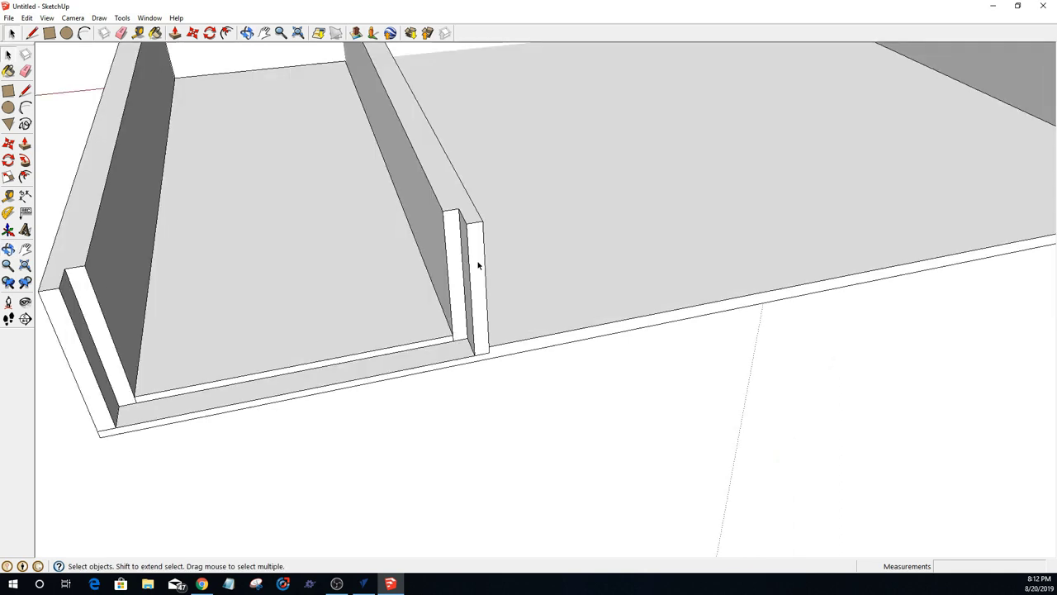
Step: Push the divider's right face in 1/4" and pull its left face to close the gap
key(p)
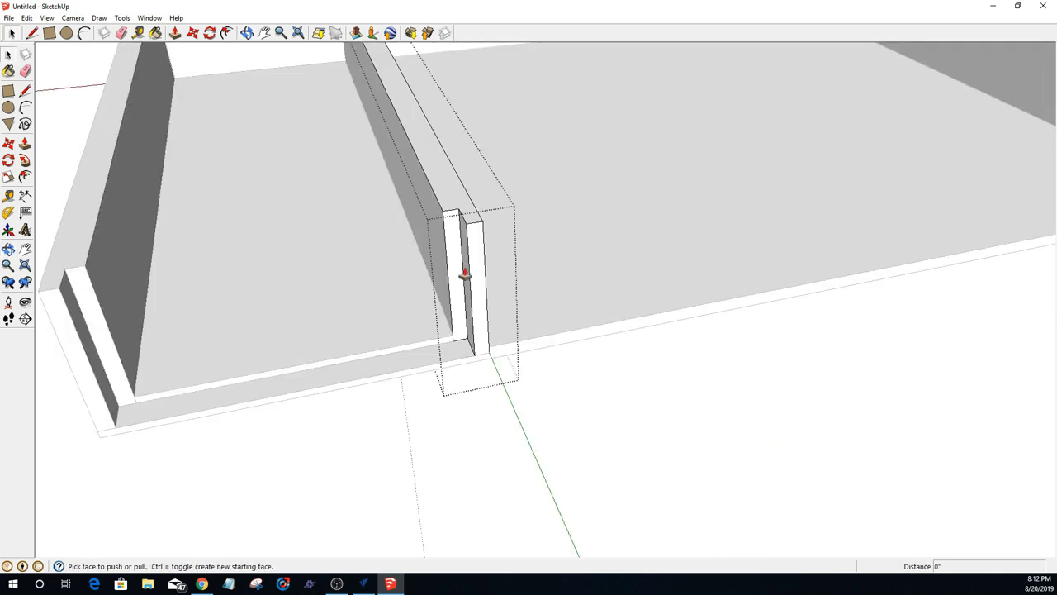
click(465, 272)
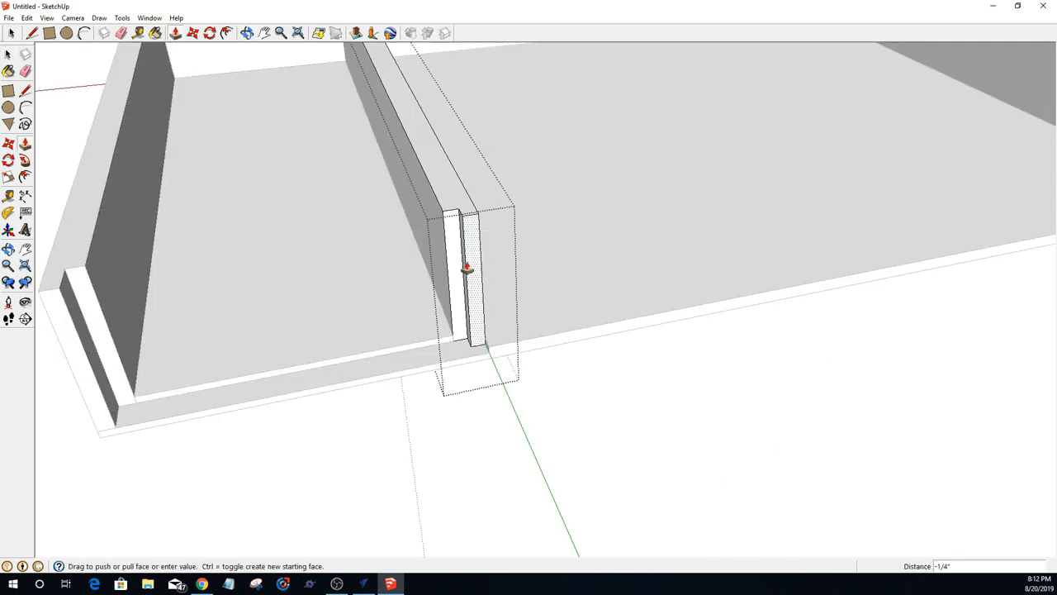
click(466, 269)
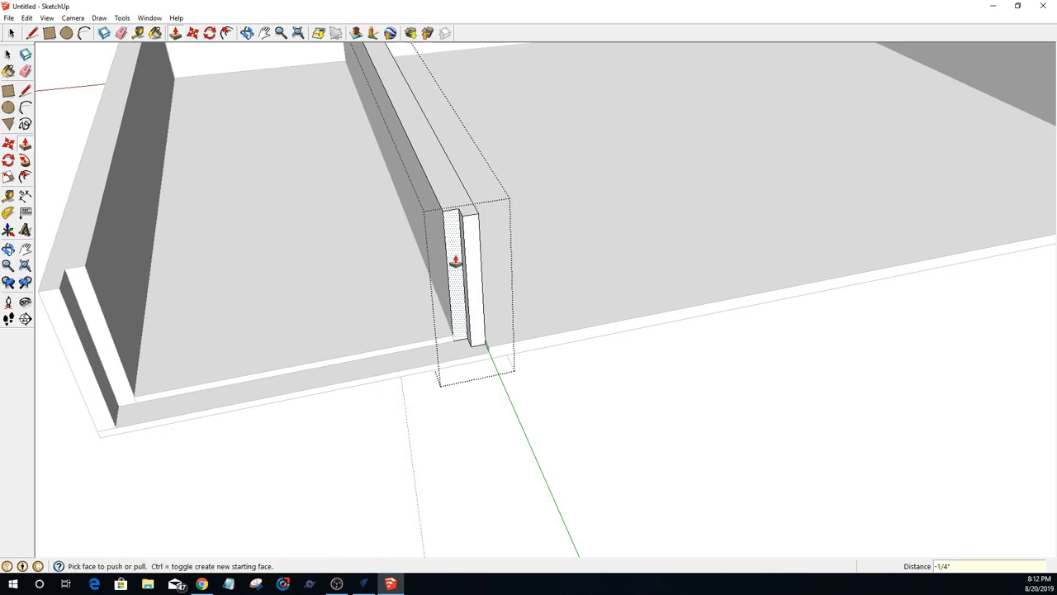
double_click(463, 277)
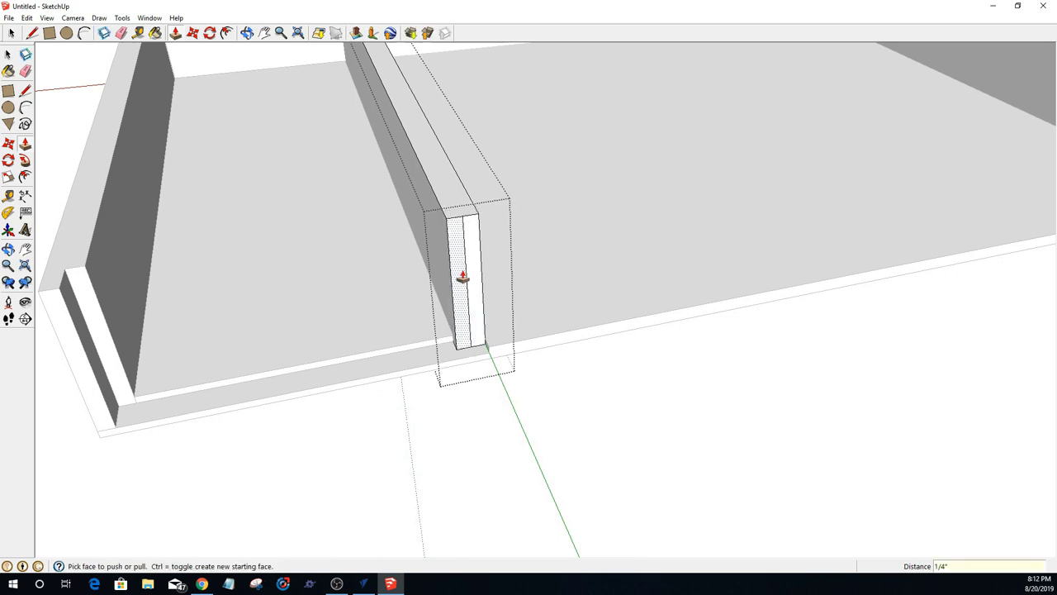
key(space)
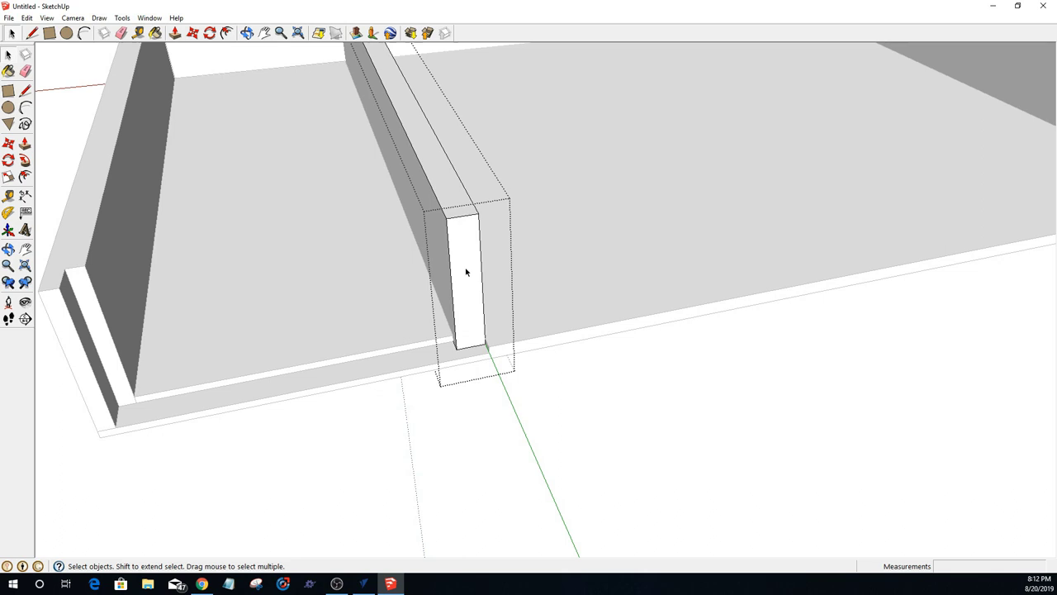
middle_drag(466, 271, 426, 327)
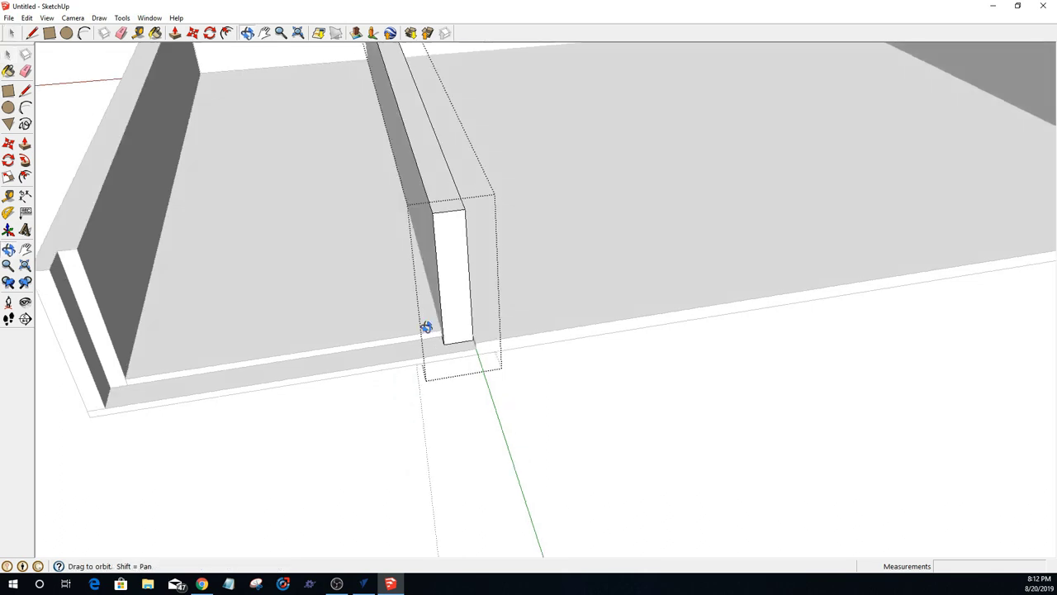
scroll(426, 327, down, 5)
key(r)
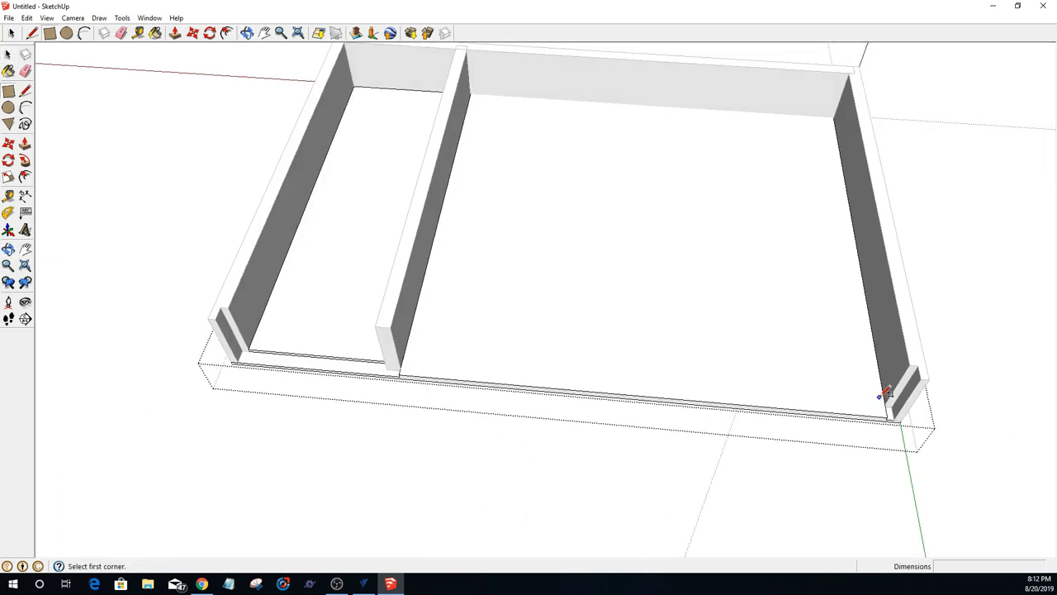
Step: Draw a 16 7/16 by 0.5 inch rectangle from the right wall's base corner
click(884, 406)
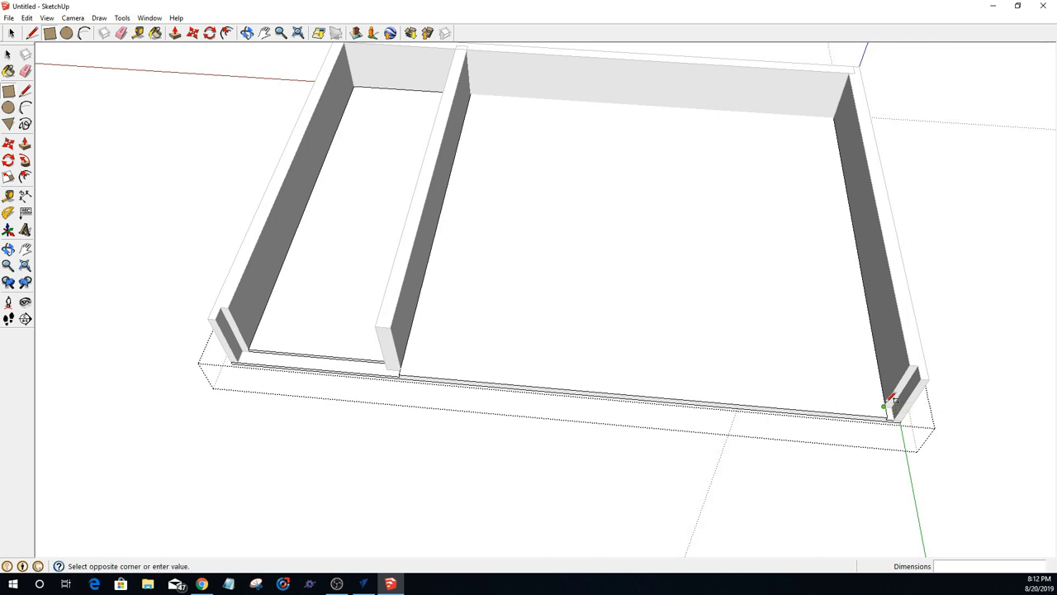
click(406, 351)
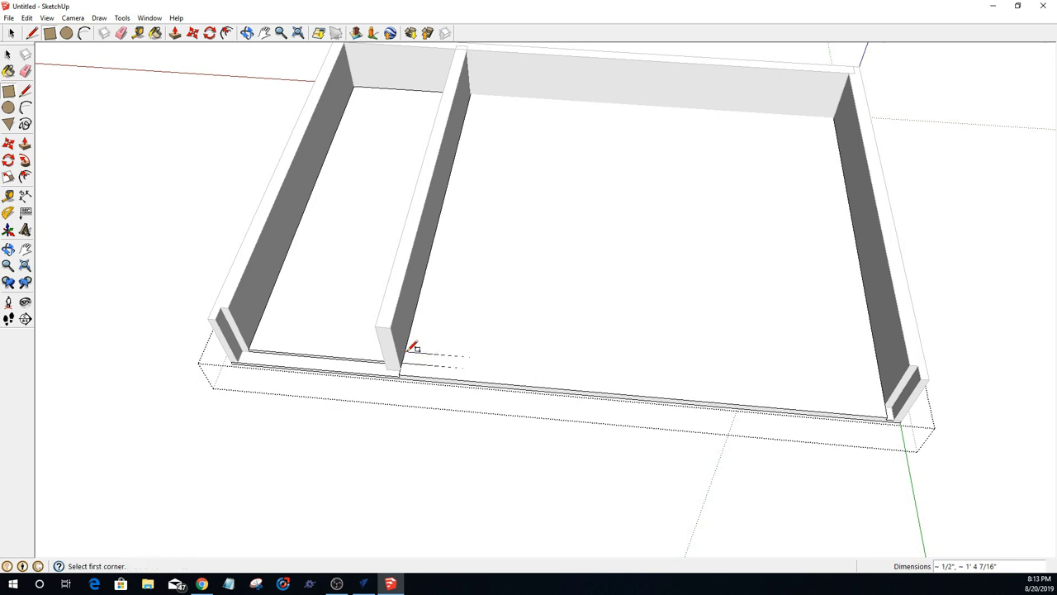
click(888, 415)
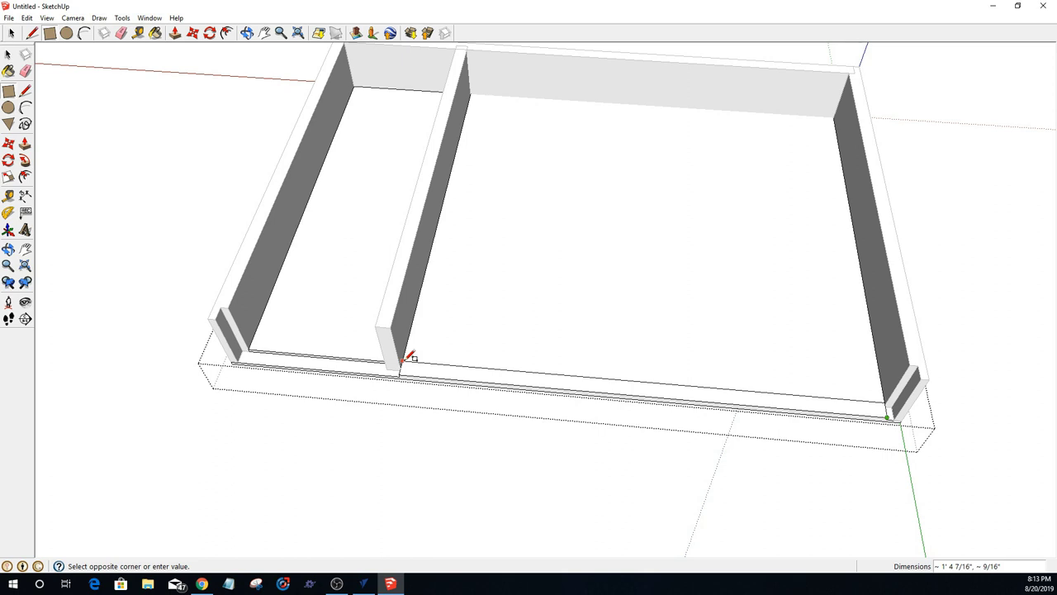
text(16 7/16,.5)
key(Return)
Step: Push the narrow front strip into the base with a typed depth of .251
key(p)
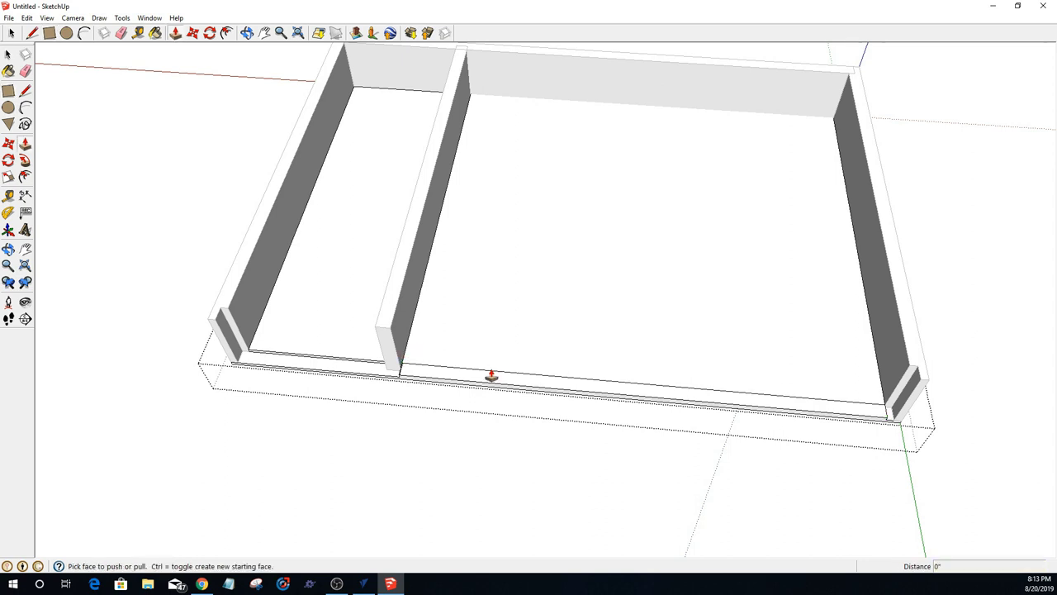
click(491, 376)
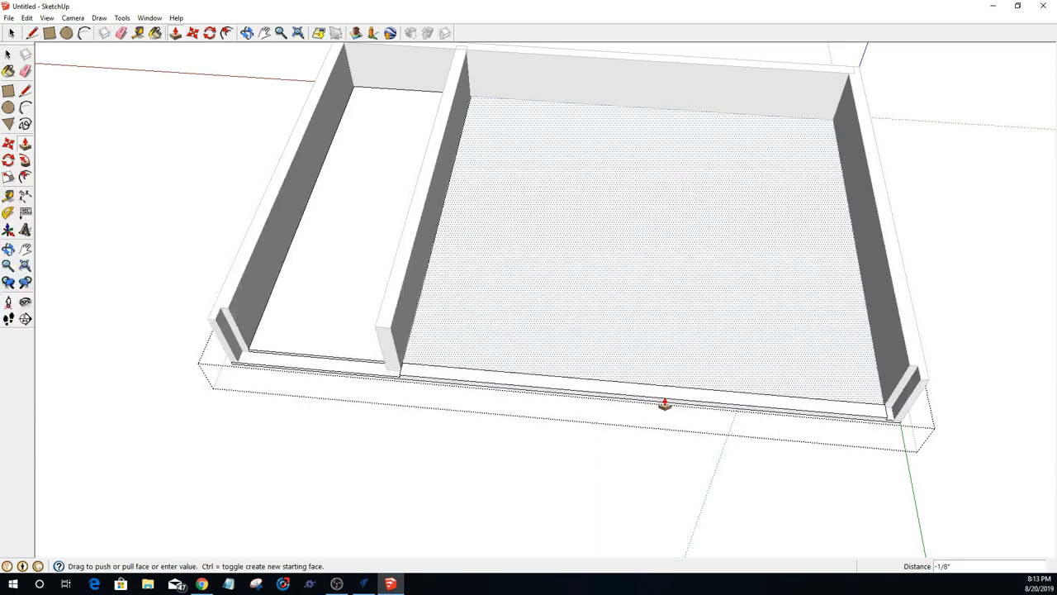
click(805, 409)
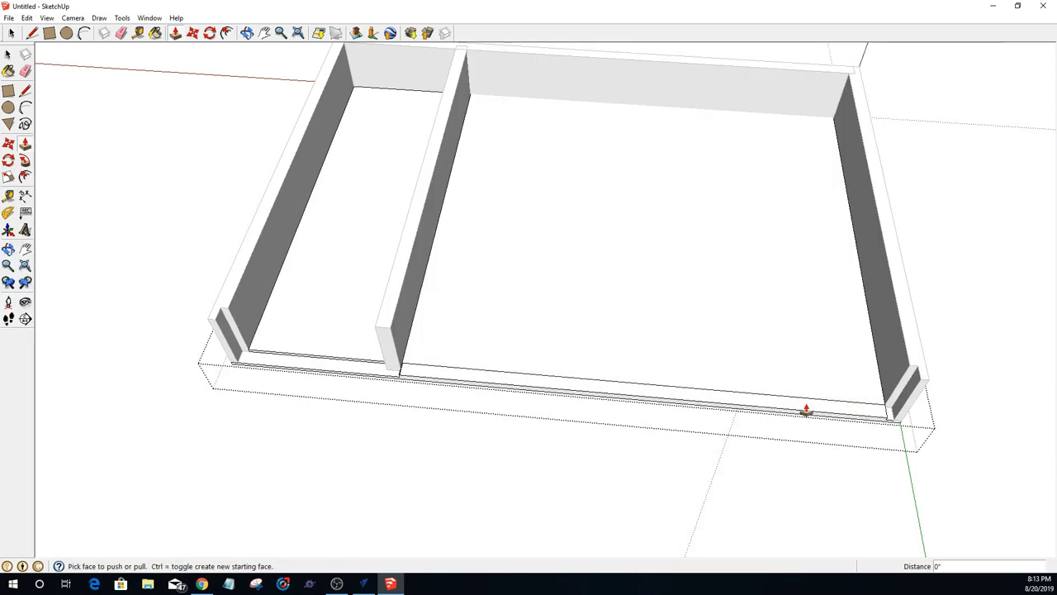
click(791, 412)
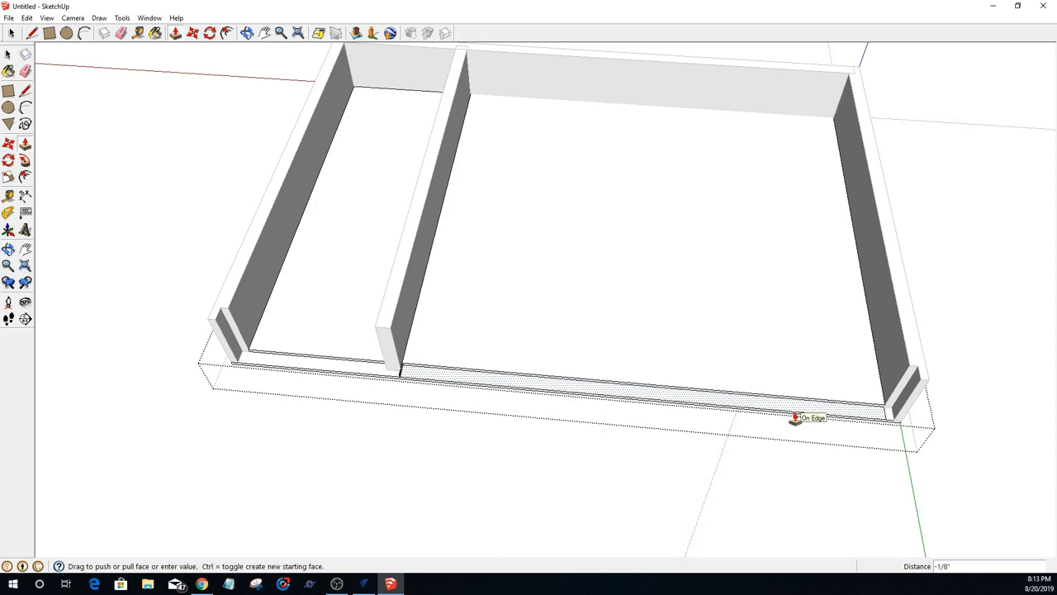
text(.25)
text(1)
key(Return)
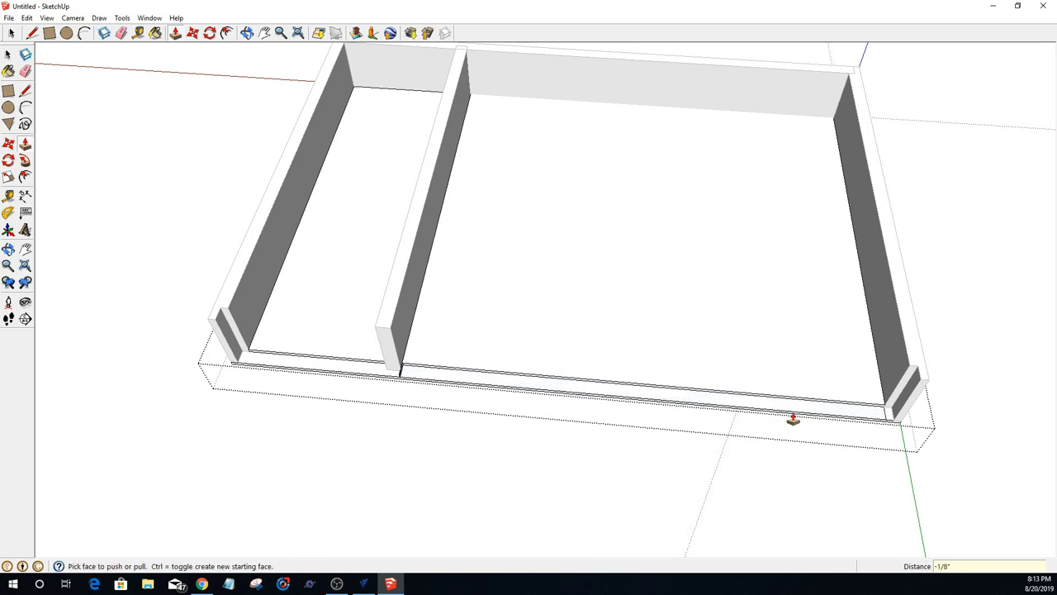
key(space)
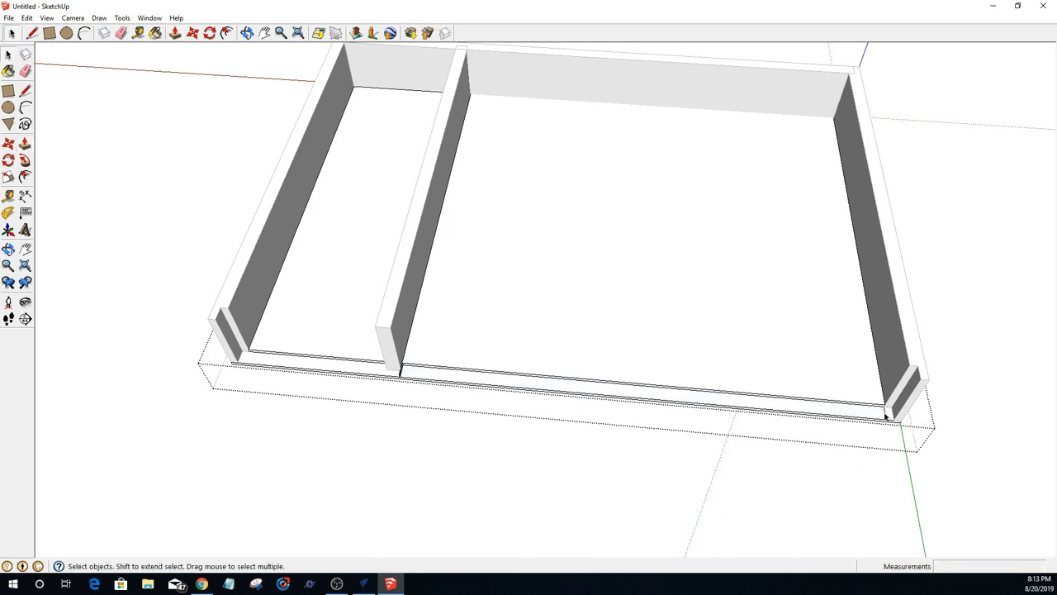
click(885, 417)
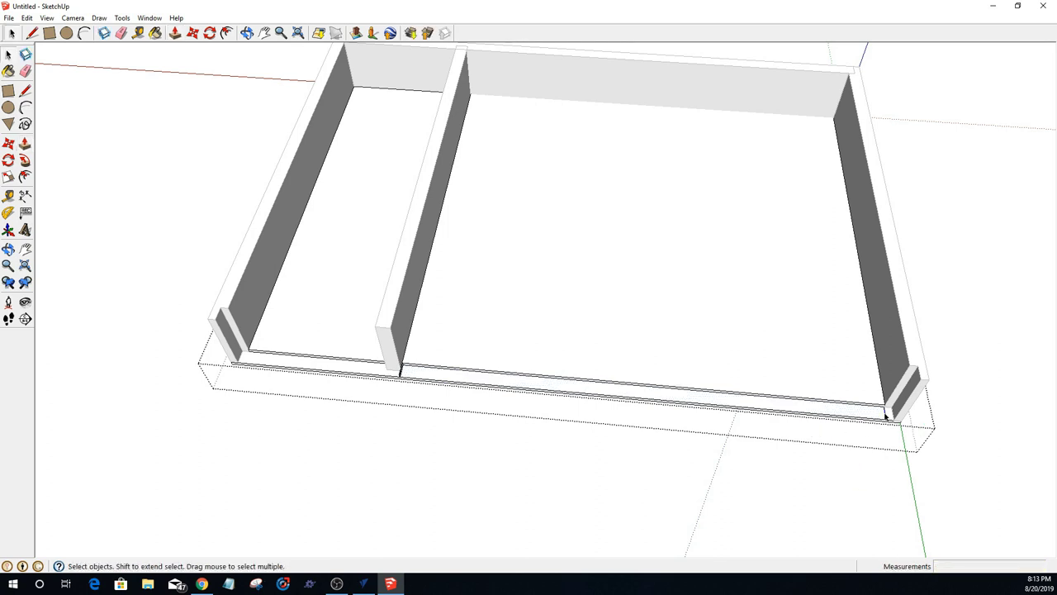
Step: Delete the stray short edge at the divider's base
click(401, 373)
key(Delete)
scroll(401, 376, up, 5)
scroll(404, 351, up, 5)
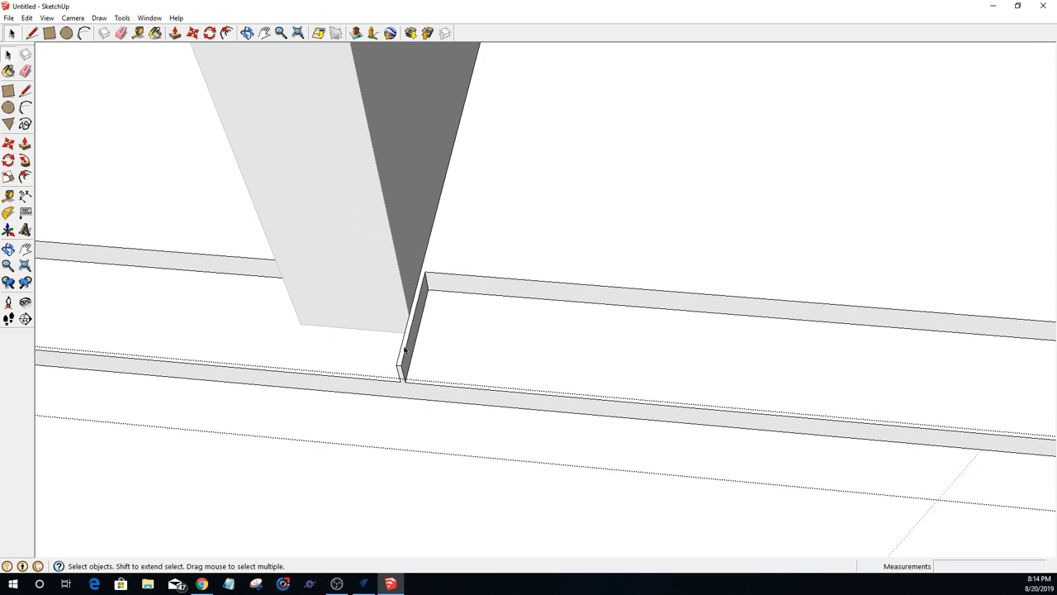
click(404, 351)
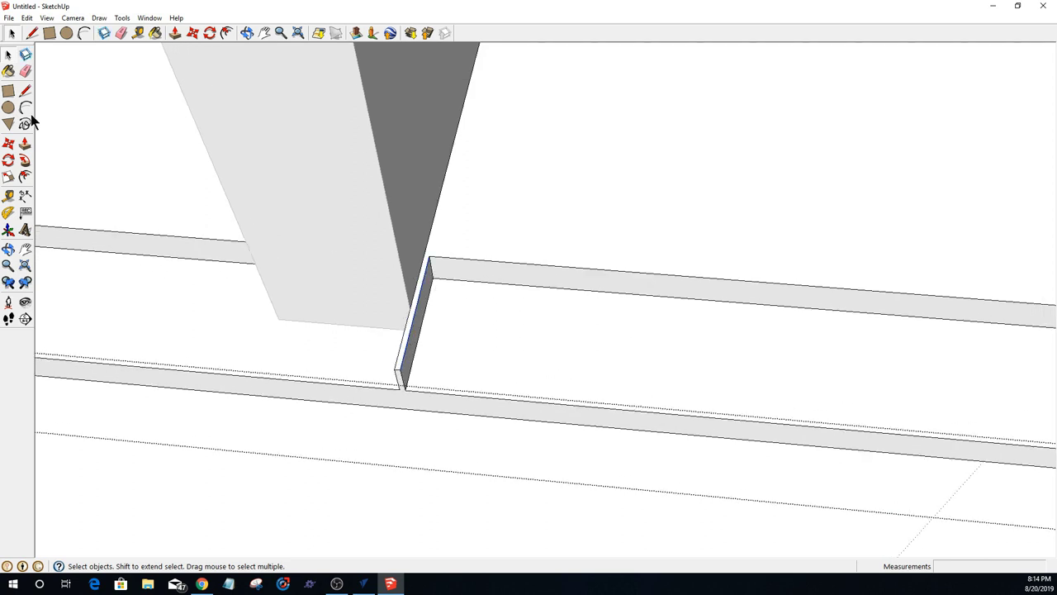
Step: Draw a rectangle on the divider's end and push it in 1/8"
click(49, 33)
scroll(334, 291, up, 2)
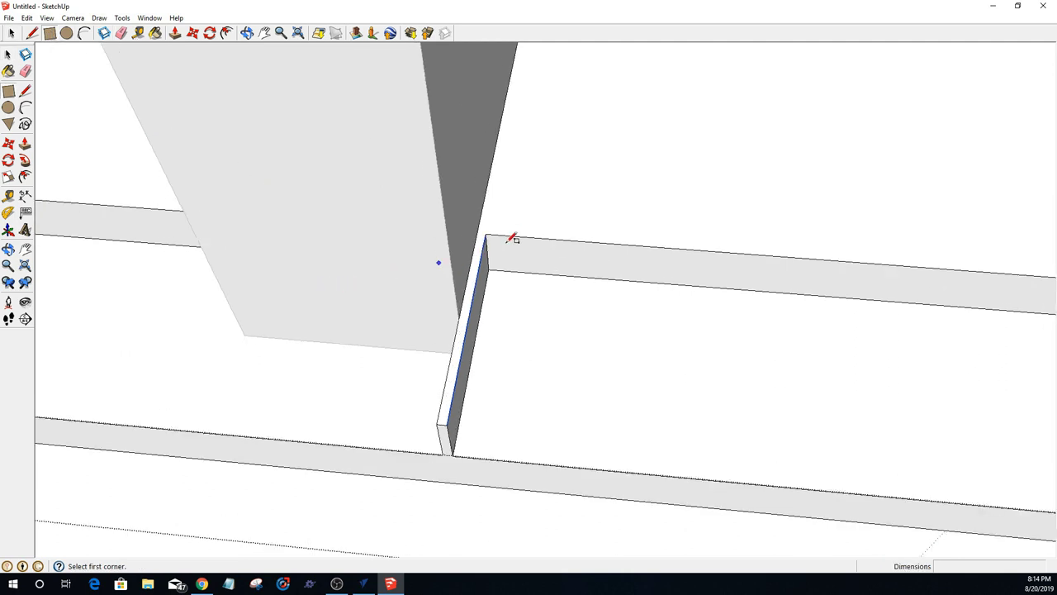
click(479, 235)
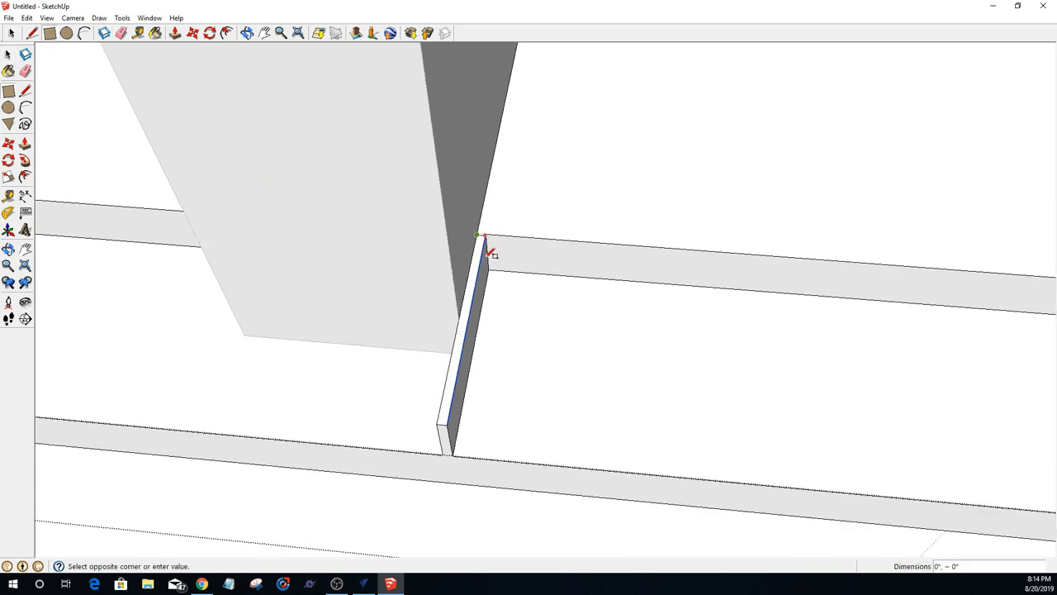
click(450, 423)
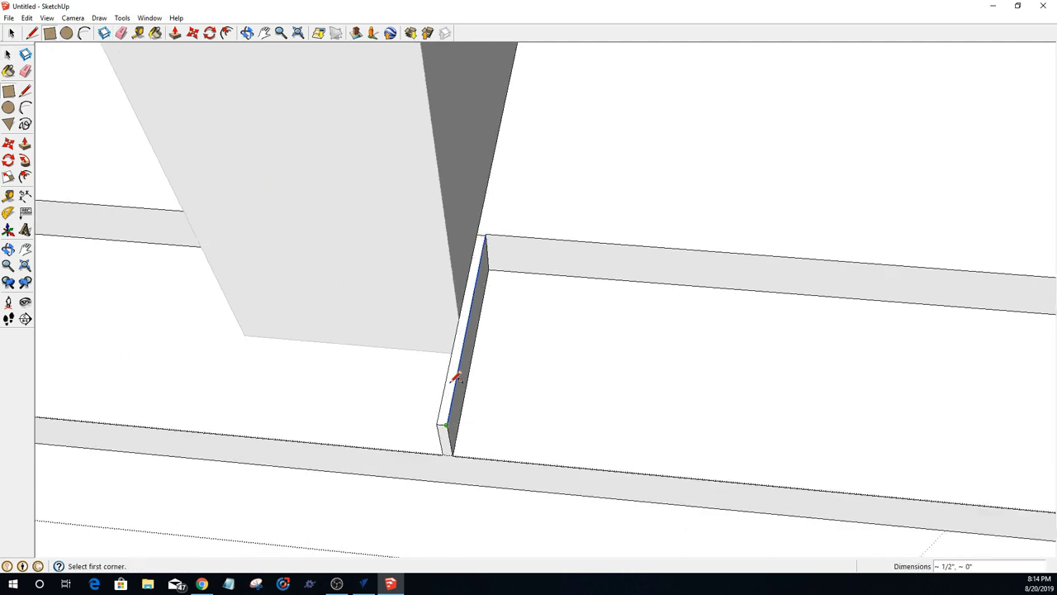
key(p)
drag(456, 339, 516, 413)
key(space)
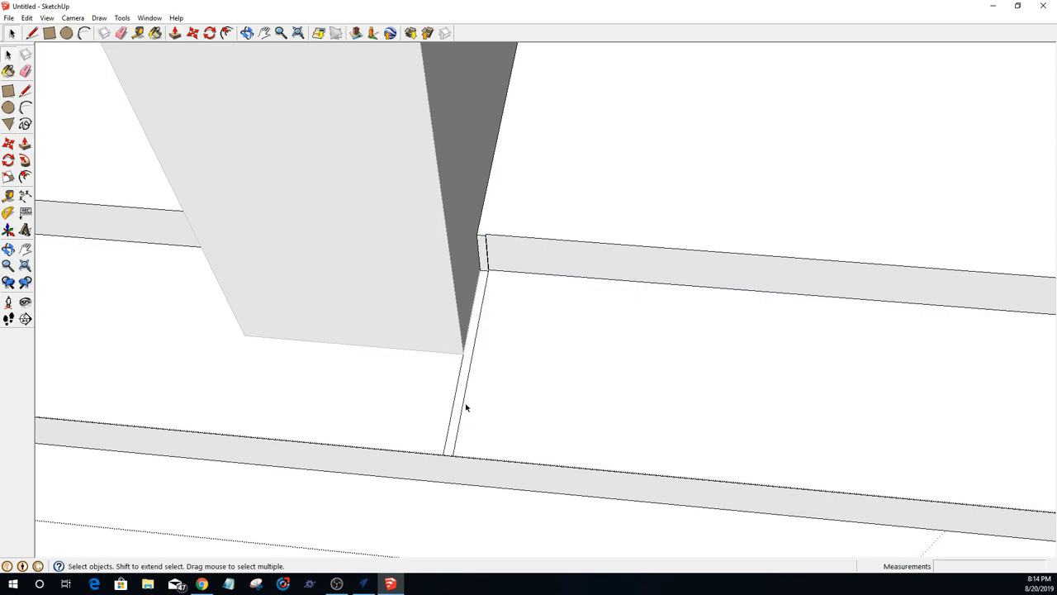
Step: Select and delete the stray edge at the divider's lower left
click(461, 412)
click(448, 414)
click(453, 411)
key(Delete)
Step: Try pushing the divider's small end face, cancel, and select the leftover vertical edge
click(483, 257)
scroll(483, 256, up, 5)
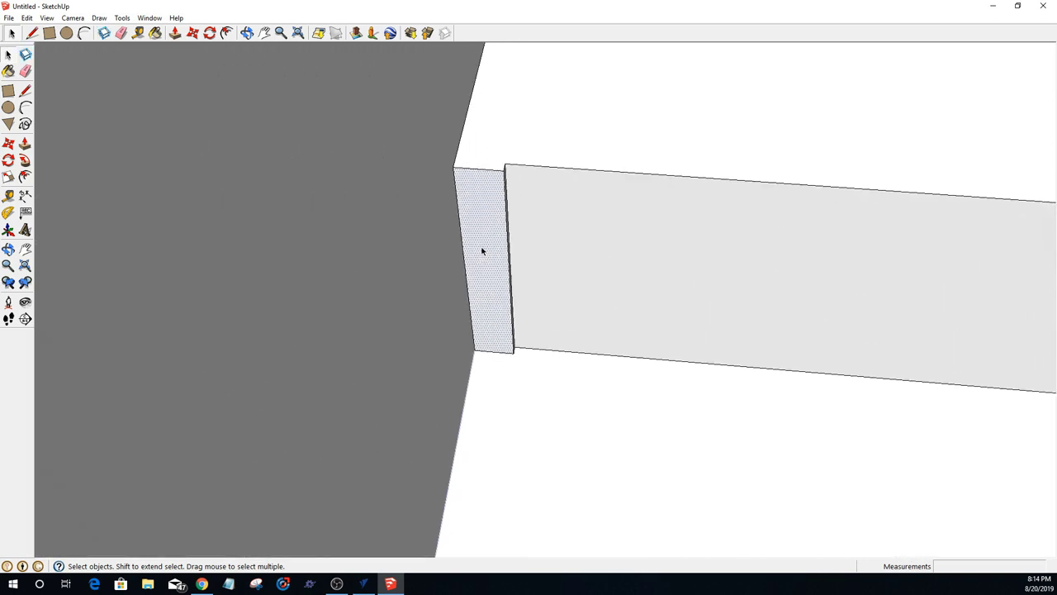
key(p)
click(485, 242)
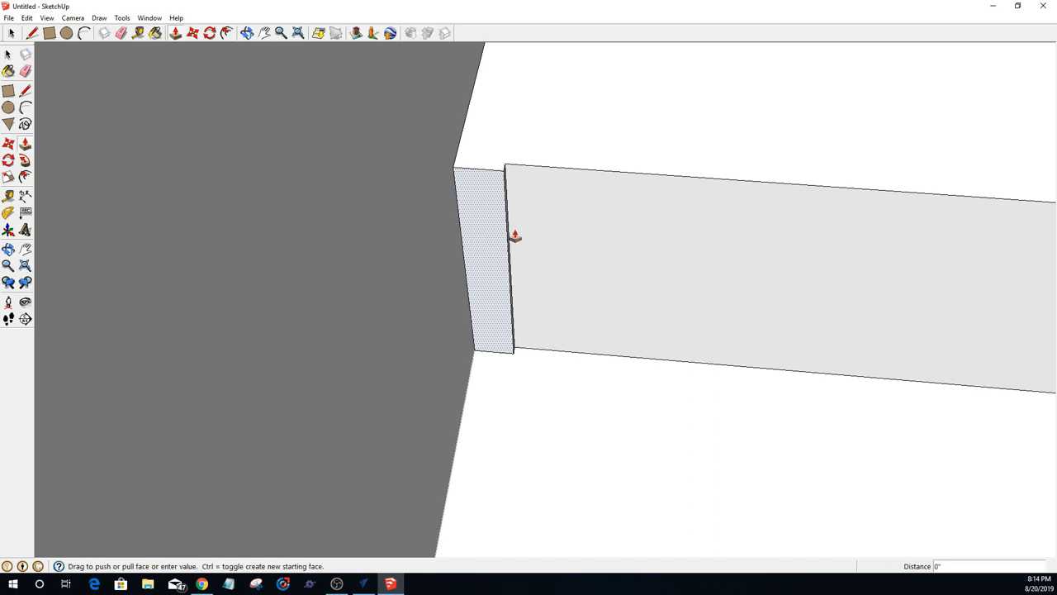
key(Escape)
key(space)
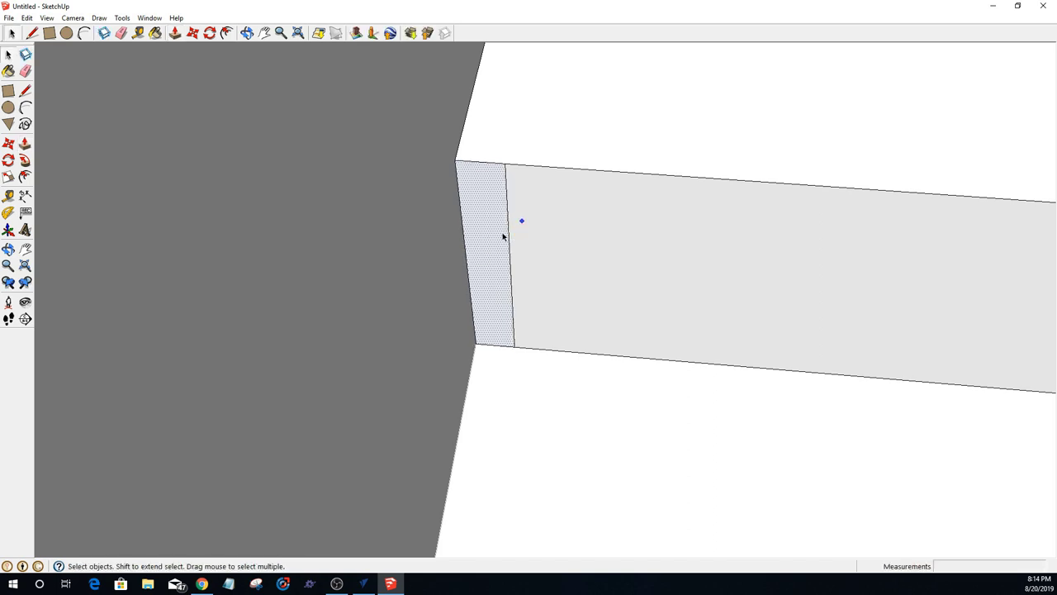
click(509, 235)
Step: Delete the leftover vertical edge beside the divider
key(Delete)
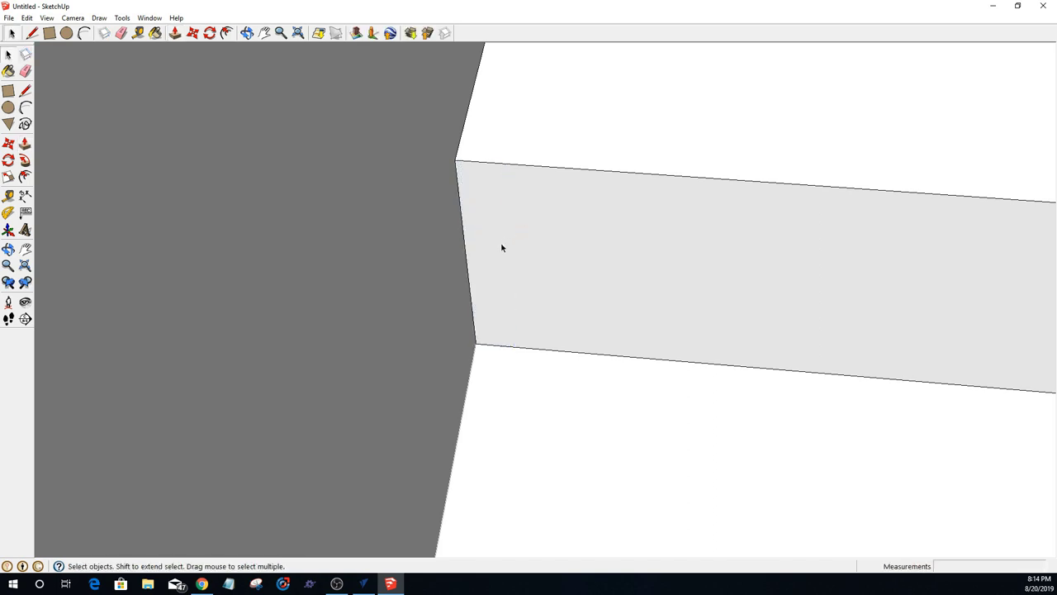
scroll(396, 326, down, 6)
scroll(388, 324, down, 4)
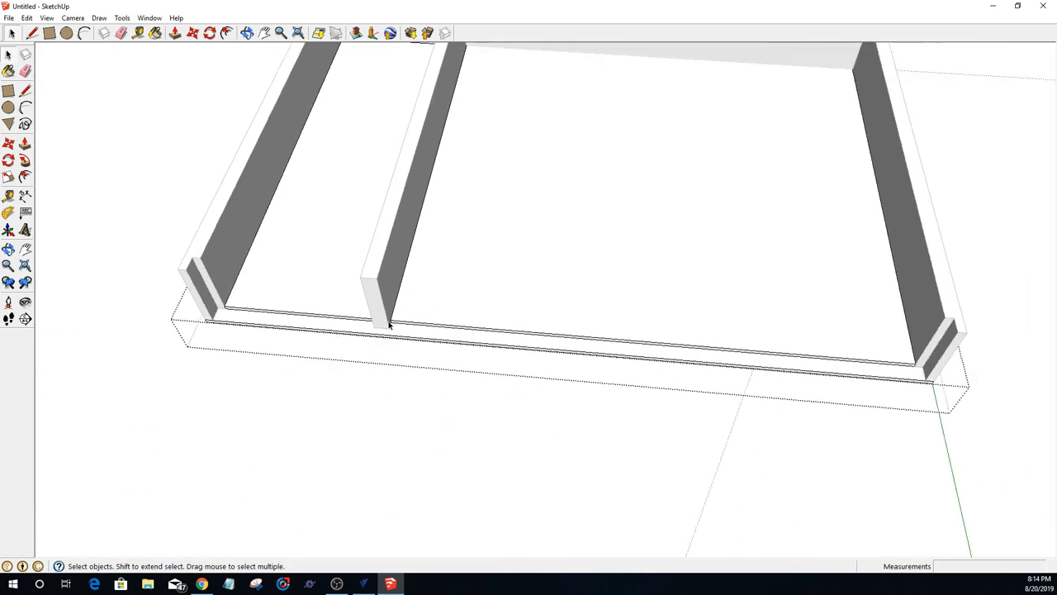
scroll(922, 371, up, 6)
scroll(873, 372, up, 2)
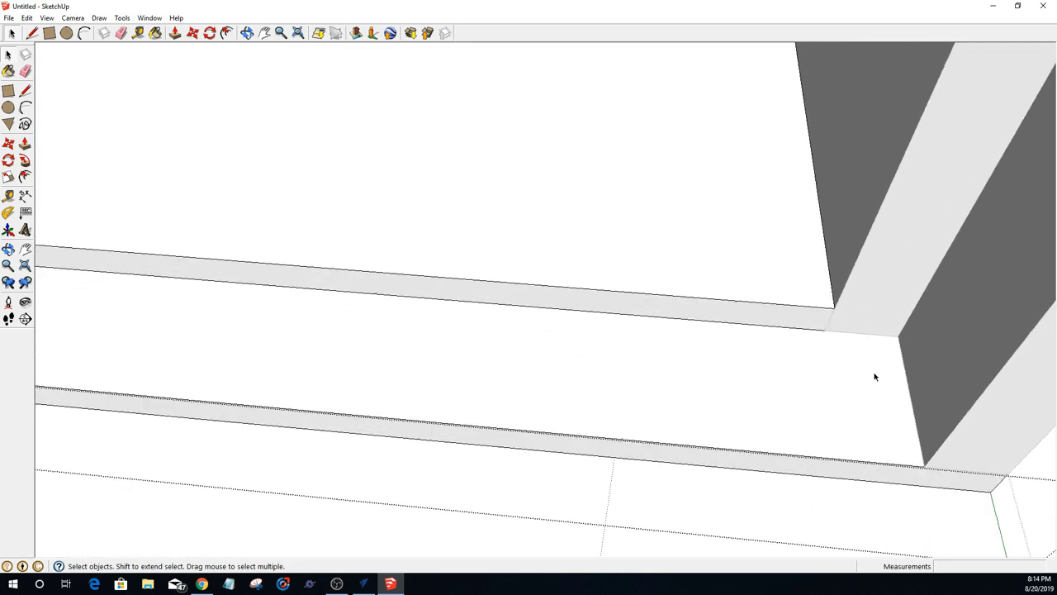
scroll(882, 367, down, 8)
scroll(556, 333, up, 4)
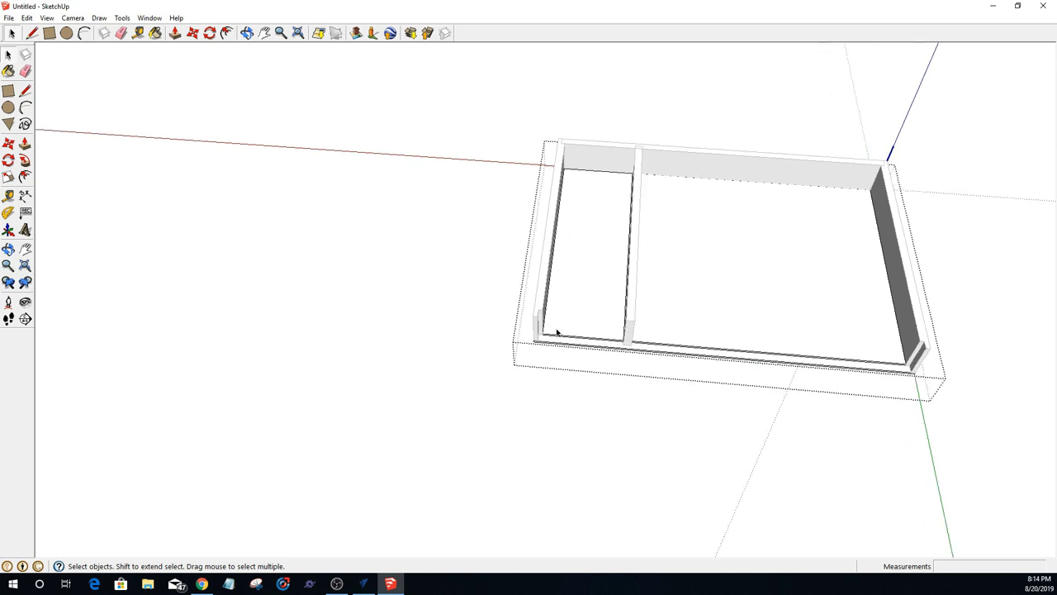
scroll(555, 331, down, 1)
Step: Unhide all hidden geometry and orbit to inspect the divider from above
click(331, 321)
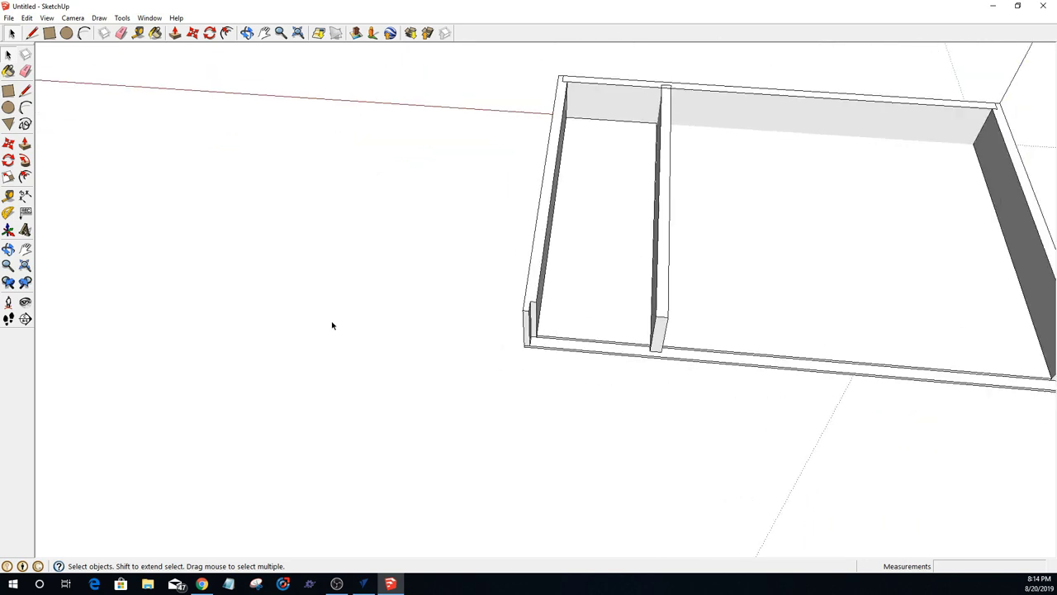
click(30, 23)
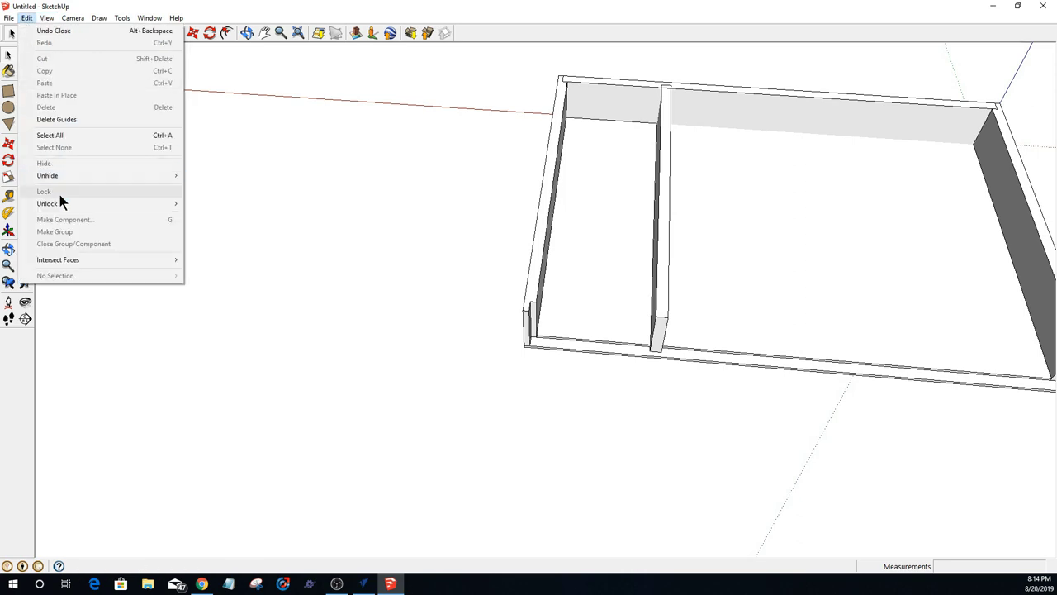
mouse_move(61, 177)
click(212, 205)
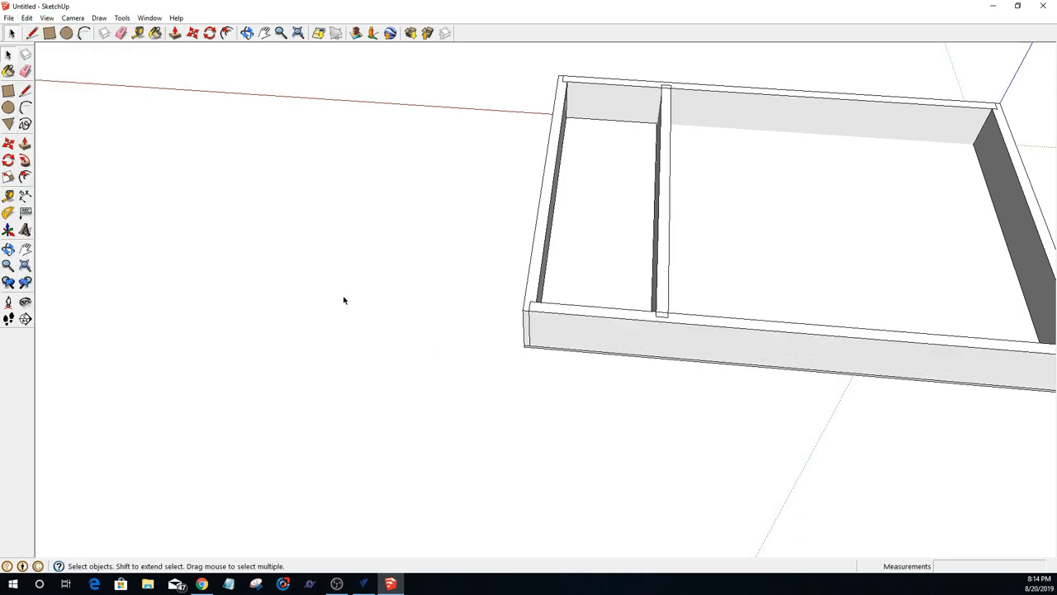
middle_drag(400, 351, 883, 382)
middle_drag(216, 222, 342, 283)
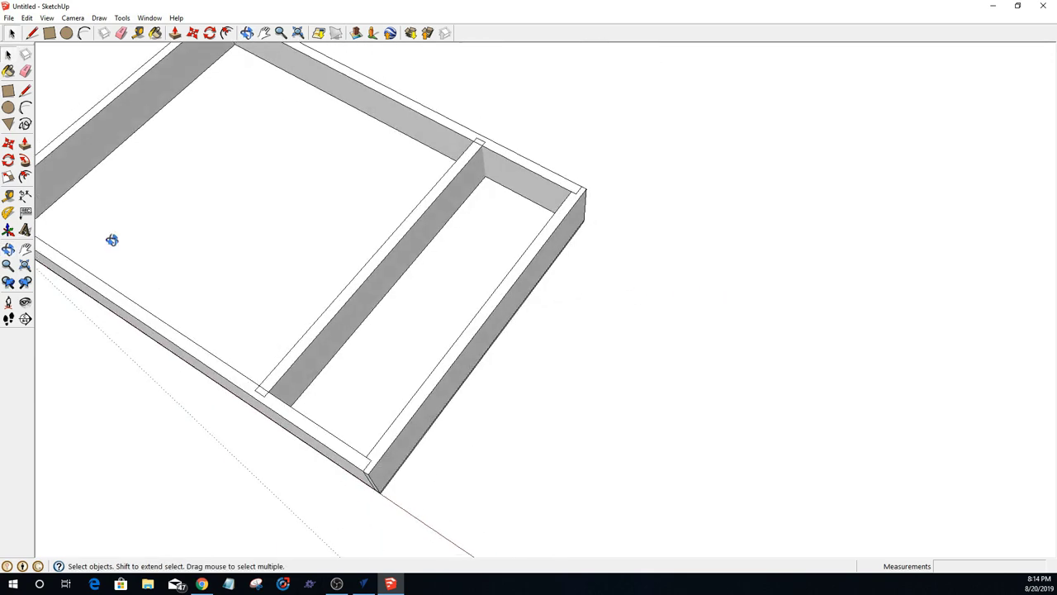
middle_drag(110, 239, 349, 236)
scroll(360, 220, up, 2)
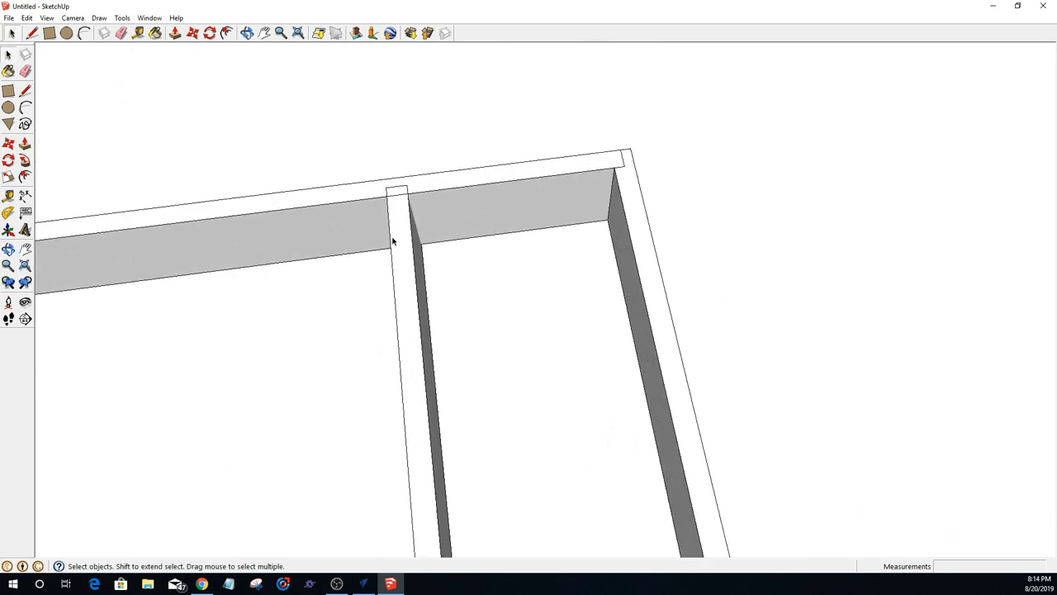
scroll(396, 239, up, 2)
middle_drag(404, 207, 562, 71)
Step: Draw a reference line down the divider's corner from top to bottom
click(33, 33)
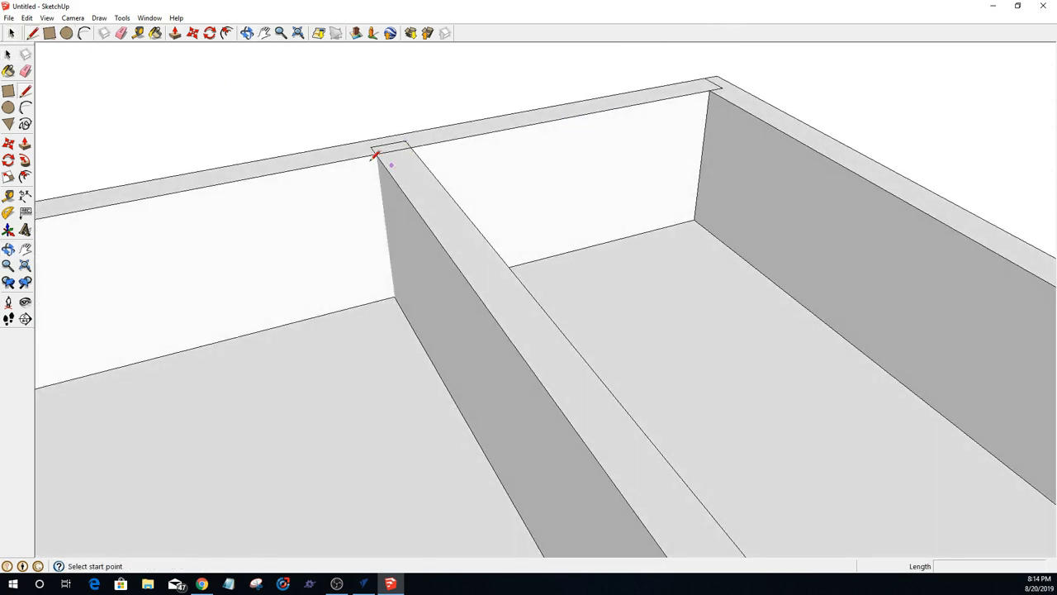
click(376, 152)
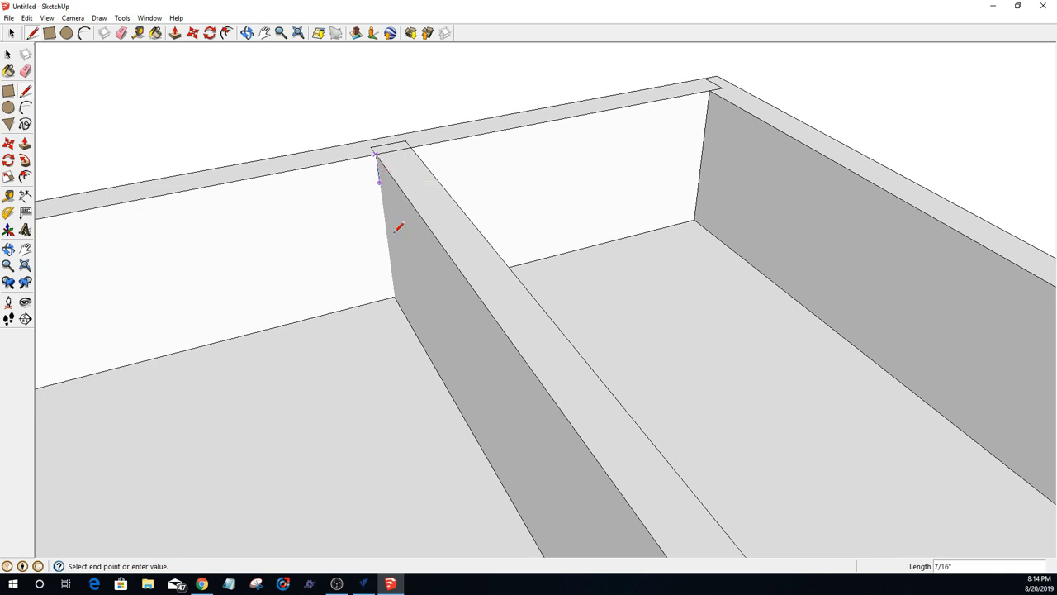
click(394, 296)
key(space)
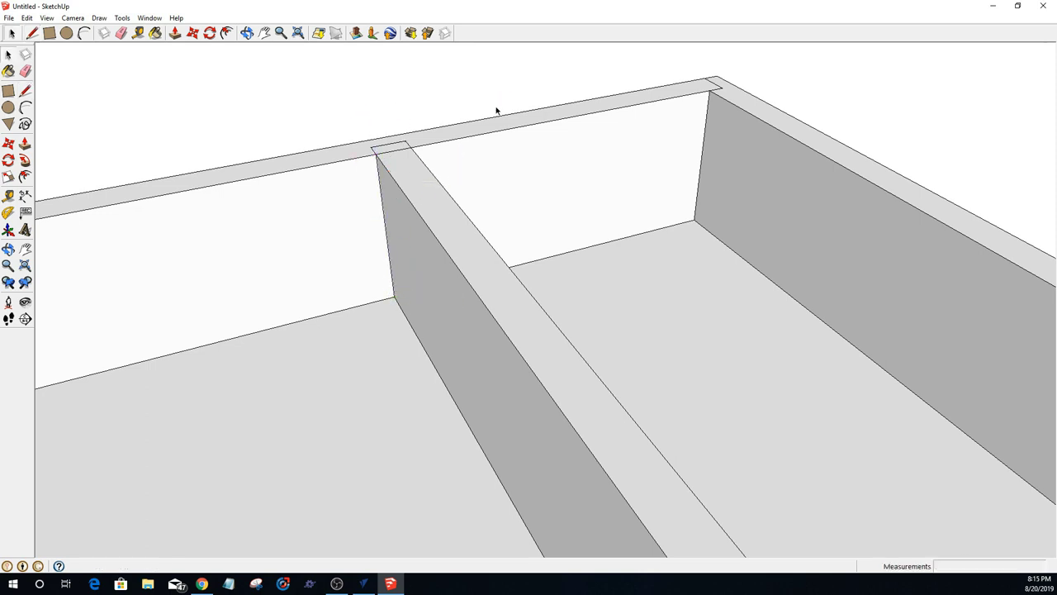
middle_drag(453, 196, 420, 114)
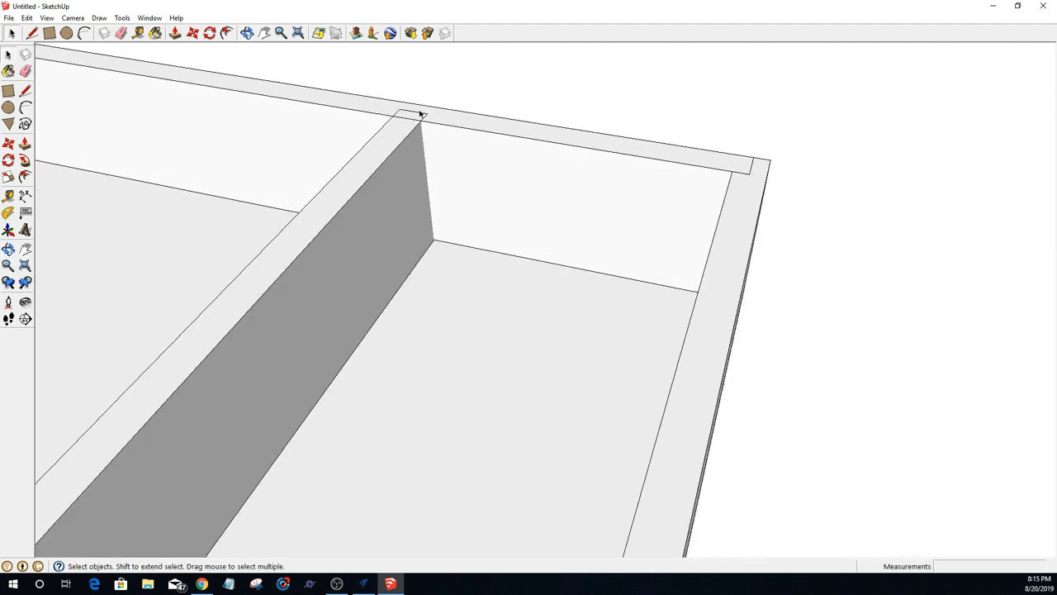
Step: Cancel a second line, then select the divider and bring up its context menu
click(32, 33)
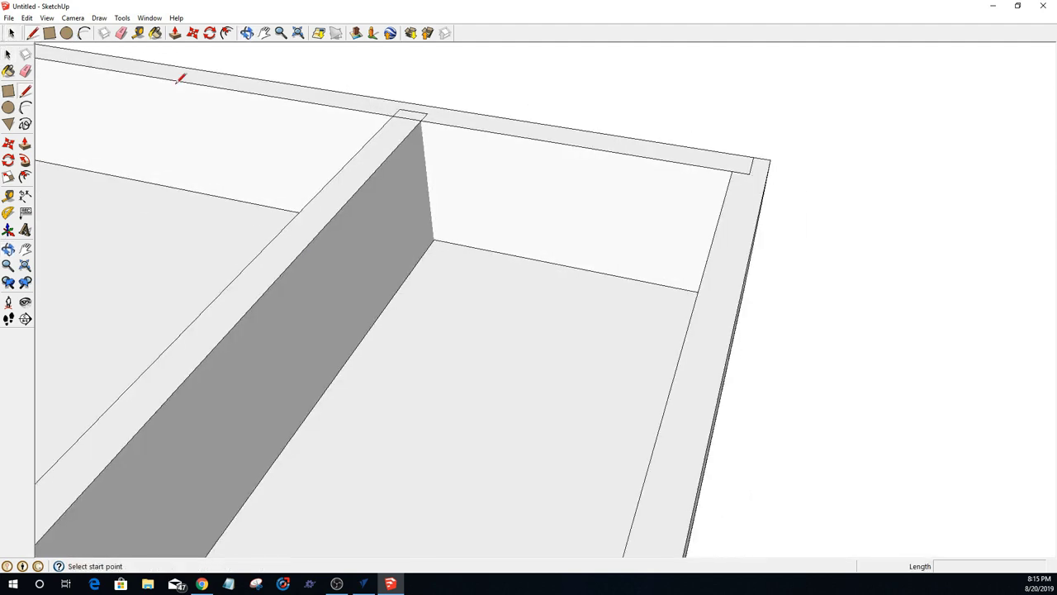
click(420, 121)
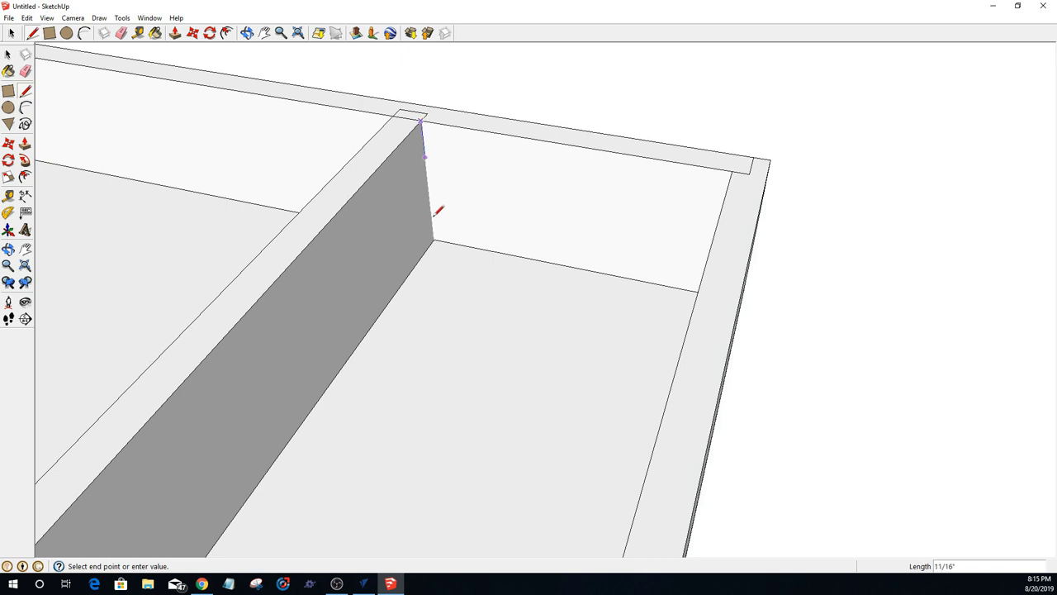
key(space)
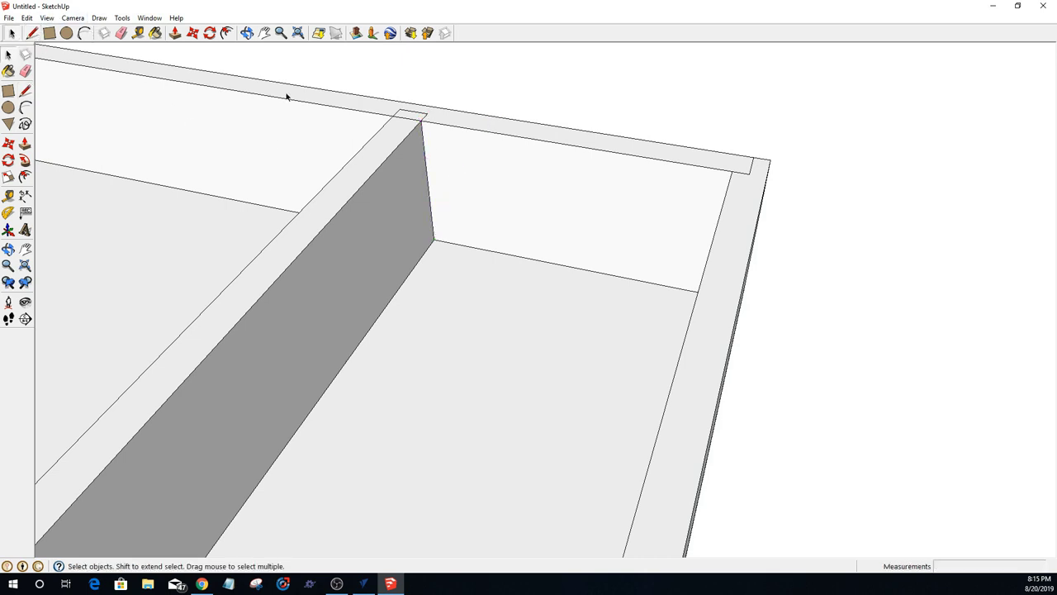
click(362, 183)
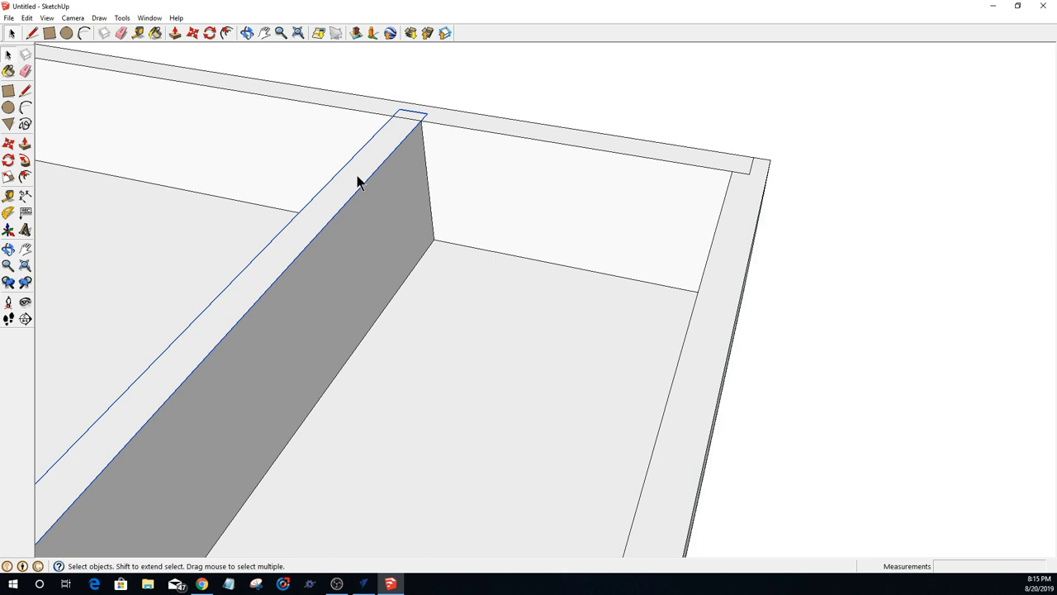
right_click(357, 176)
Step: Hide the divider and orbit to see the grooves behind it
click(383, 207)
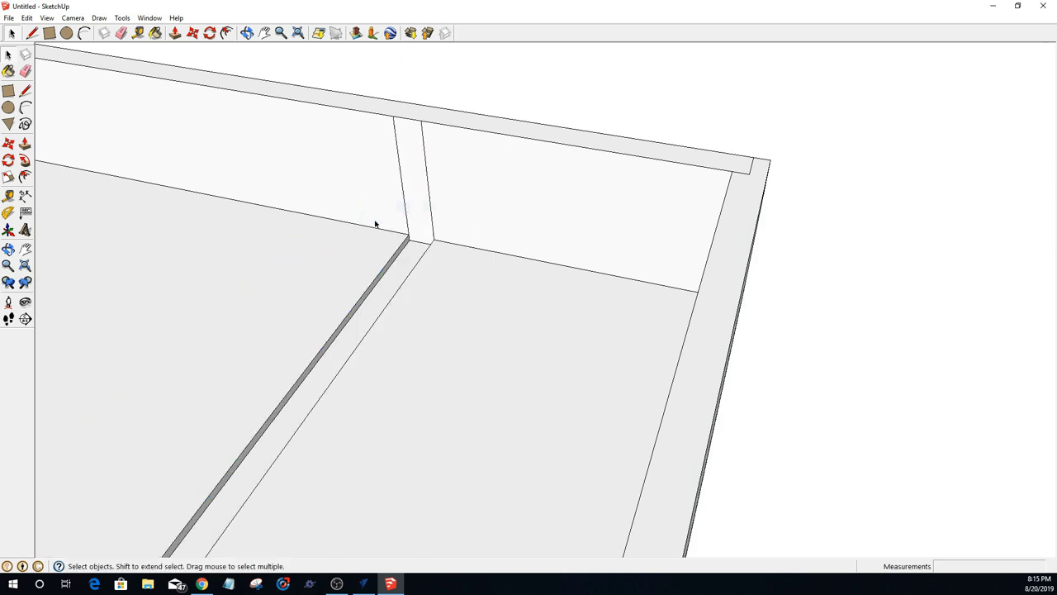
key(o)
drag(391, 238, 486, 165)
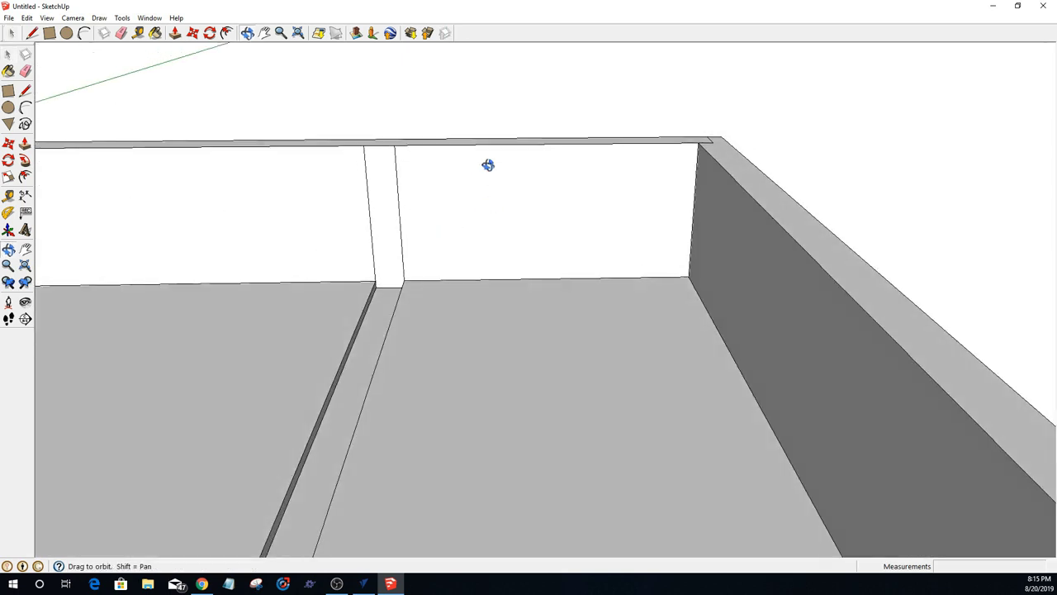
key(space)
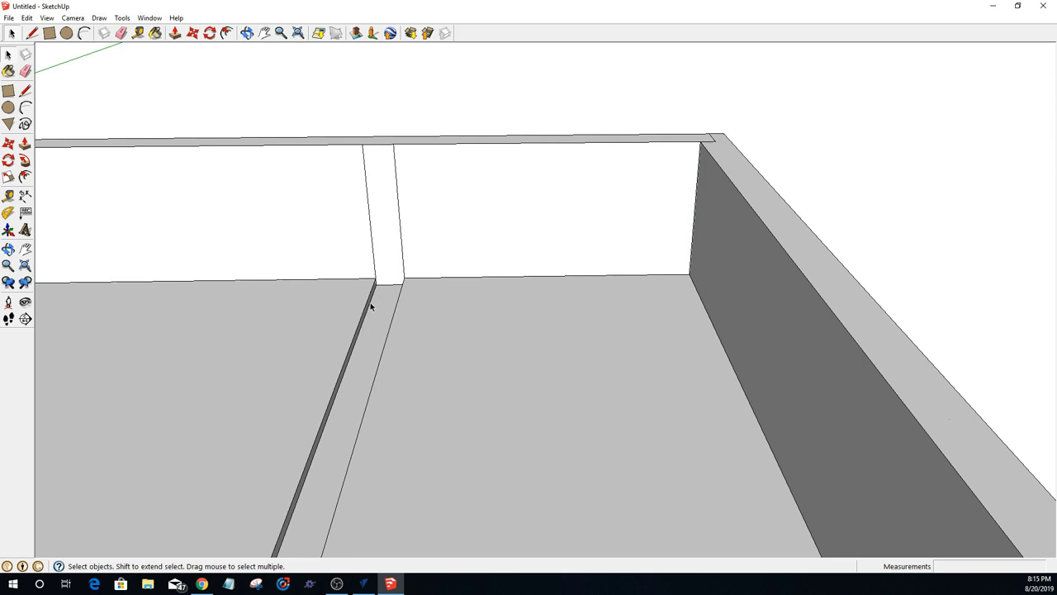
scroll(389, 309, down, 1)
Step: Inside the wall group, draw a 1/2-inch-wide rectangle at the divider position and push it 1/4 inch deep
double_click(369, 215)
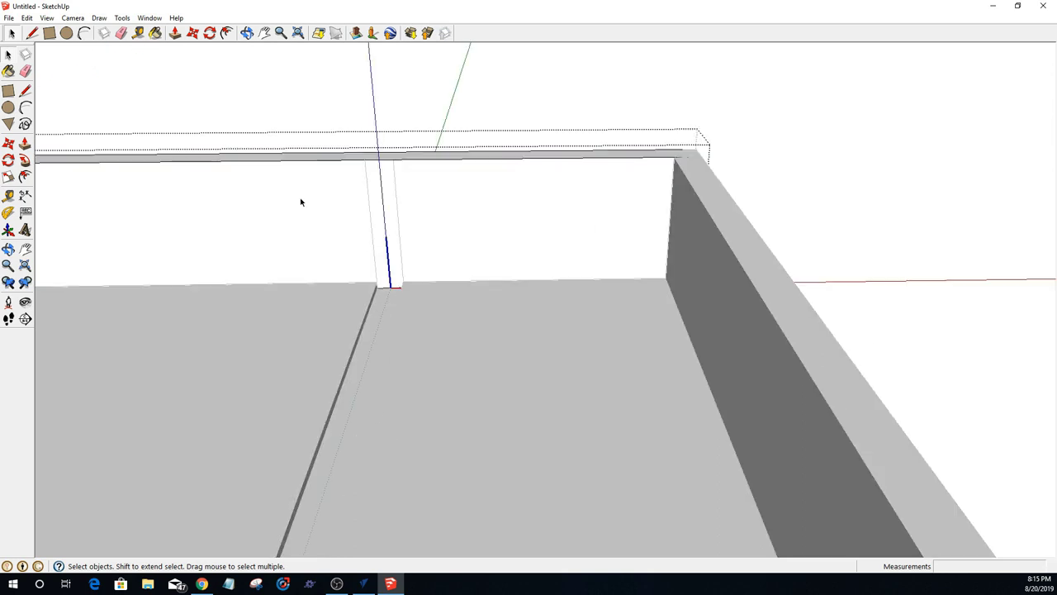
click(49, 33)
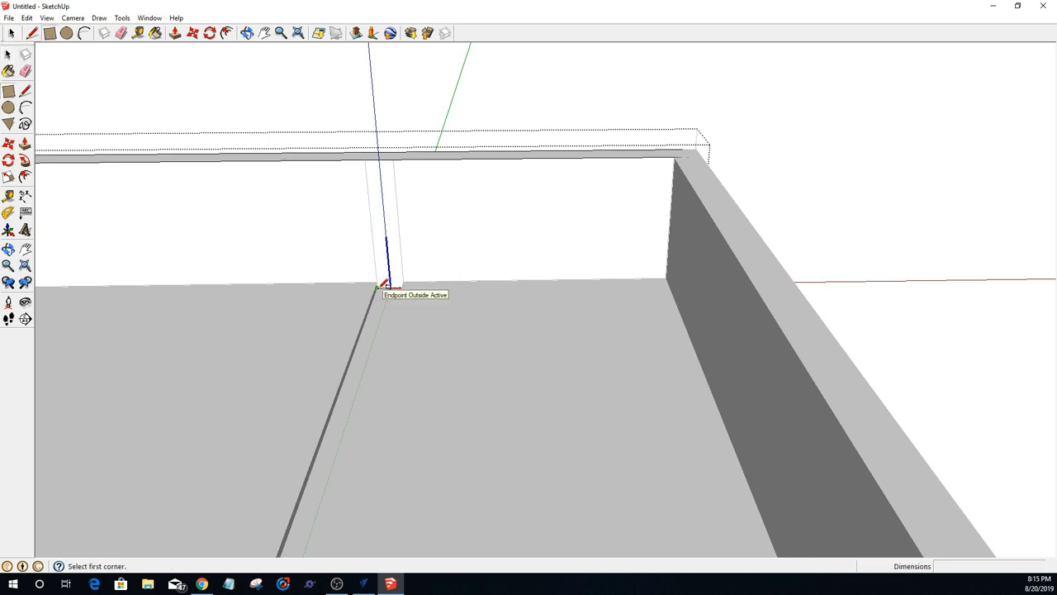
click(384, 286)
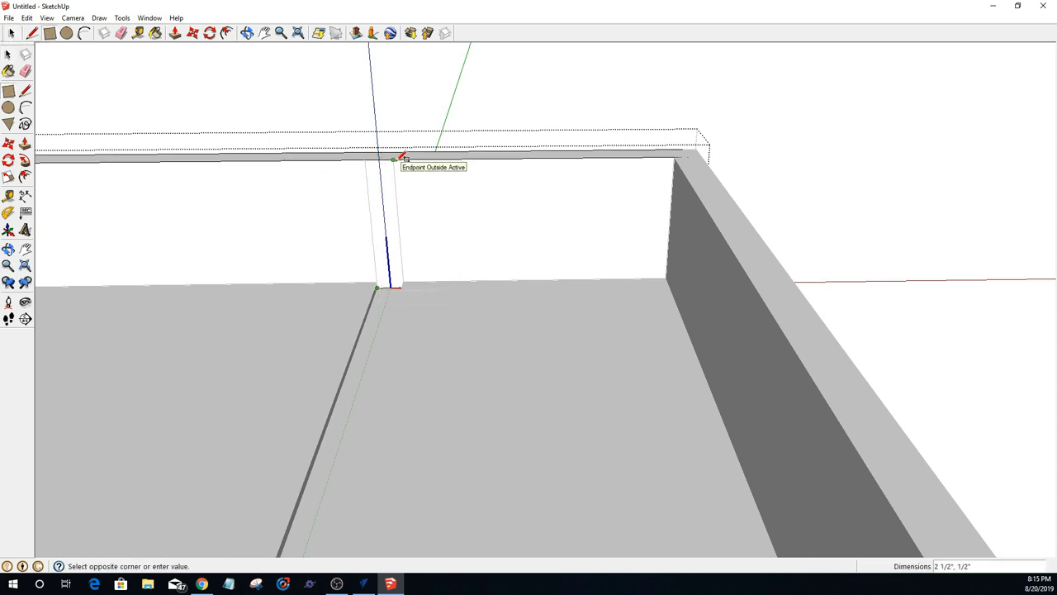
click(395, 158)
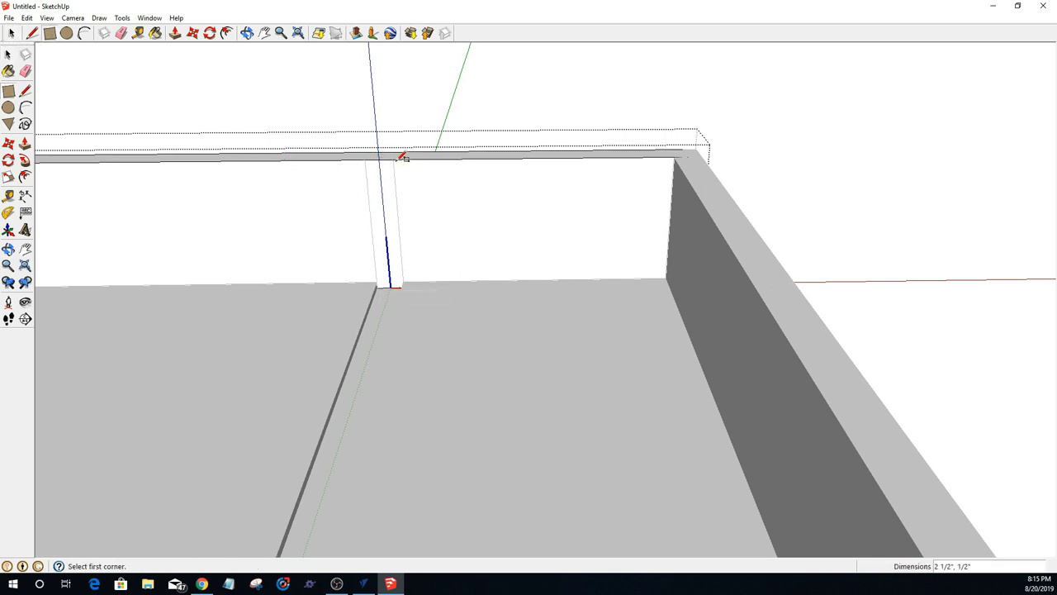
key(p)
click(376, 198)
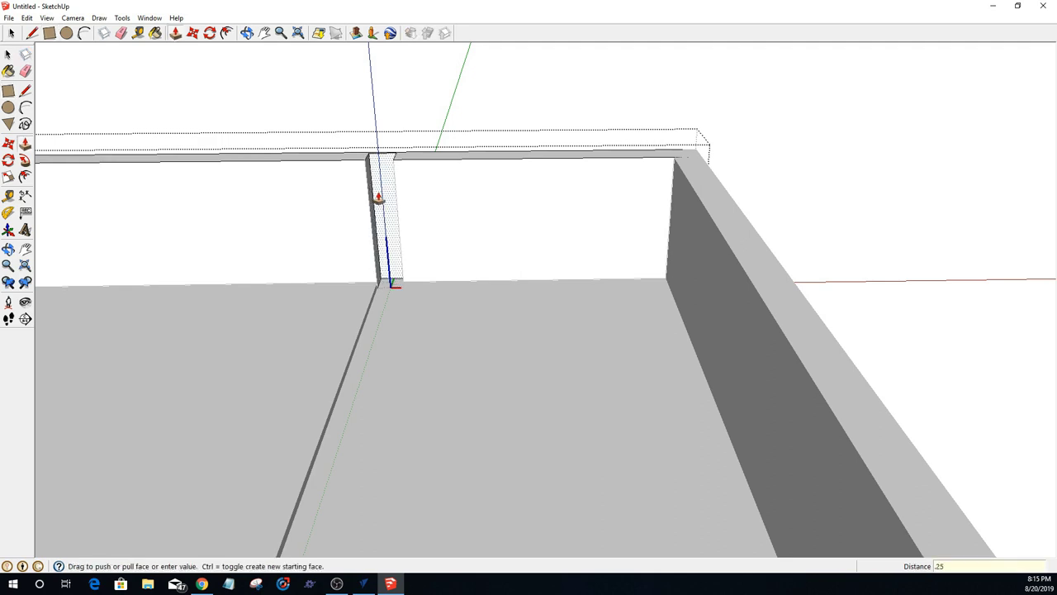
click(375, 199)
middle_drag(413, 281, 265, 295)
scroll(528, 306, down, 6)
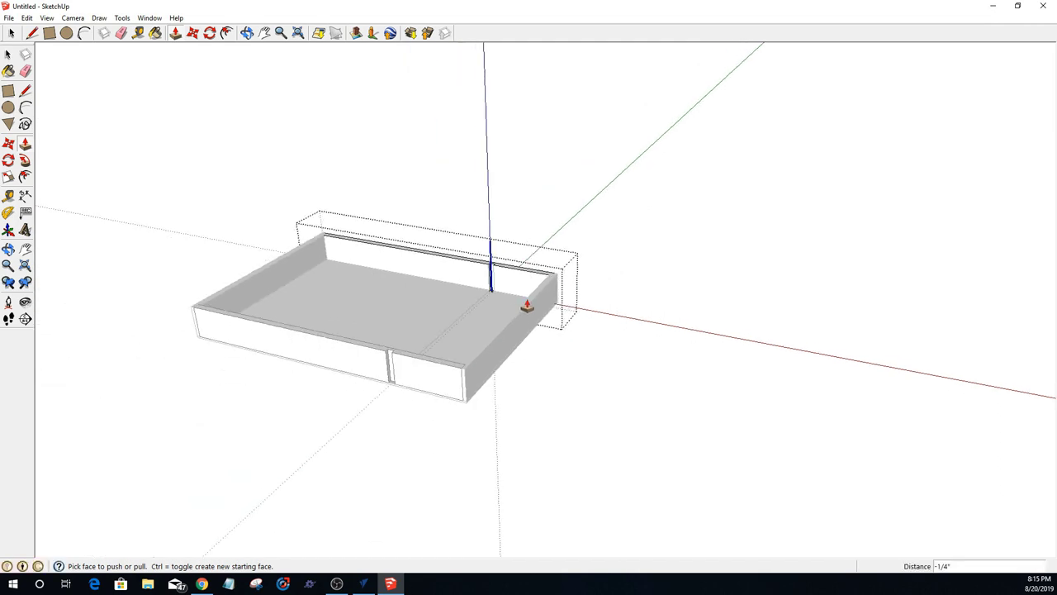
Step: Exit the group and flip the front wall along the component's green axis
key(space)
scroll(385, 374, up, 1)
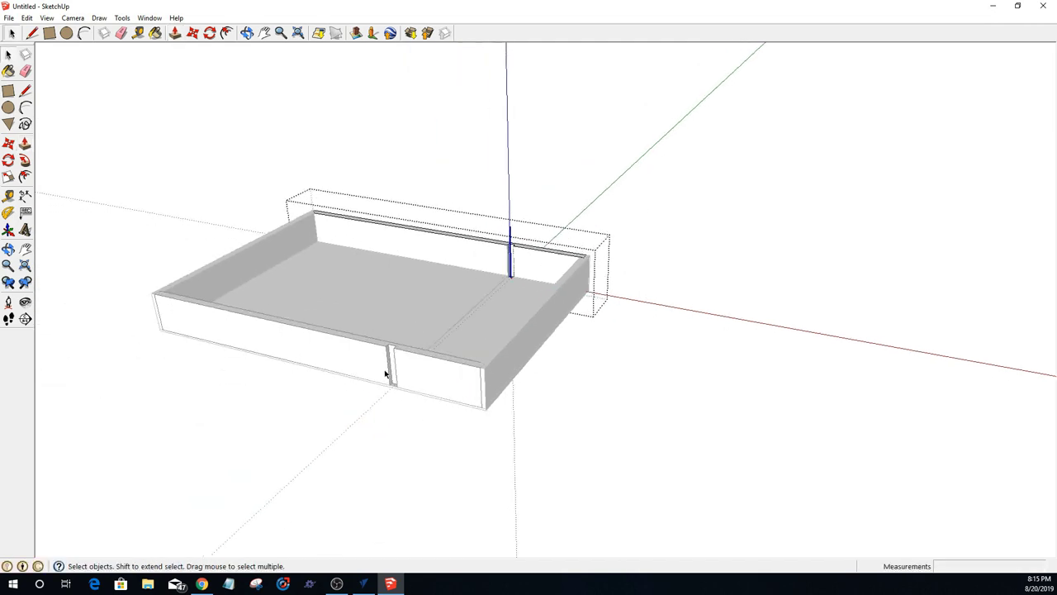
scroll(385, 374, up, 2)
key(Escape)
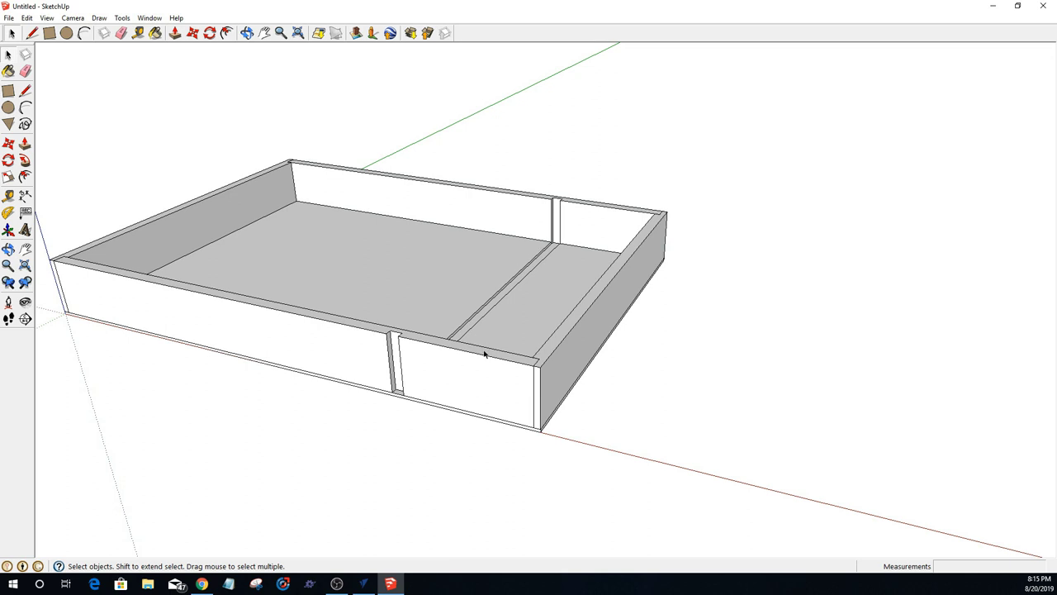
click(446, 368)
right_click(436, 360)
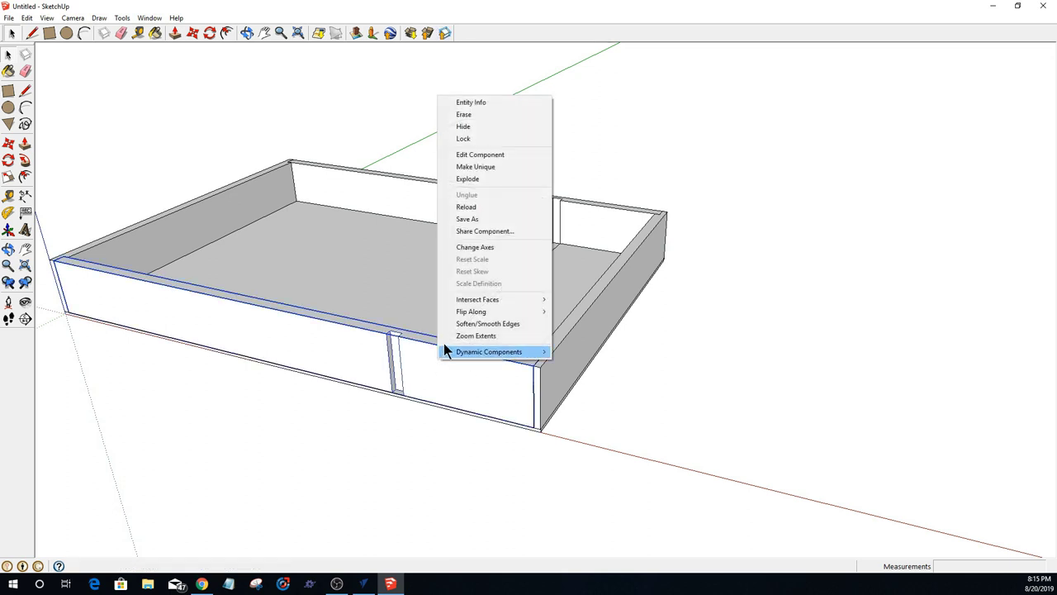
mouse_move(462, 319)
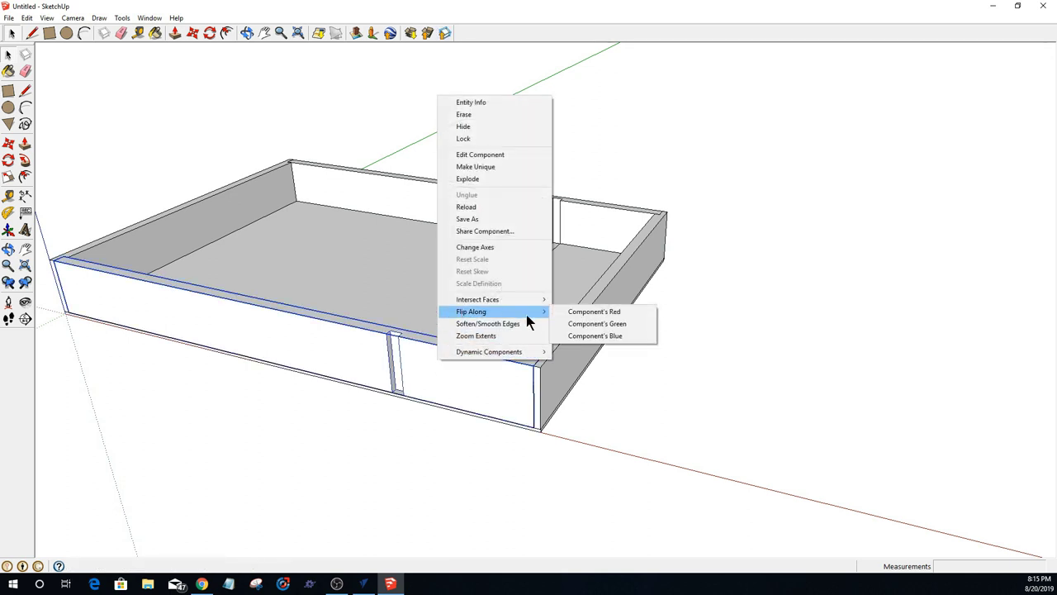
click(558, 322)
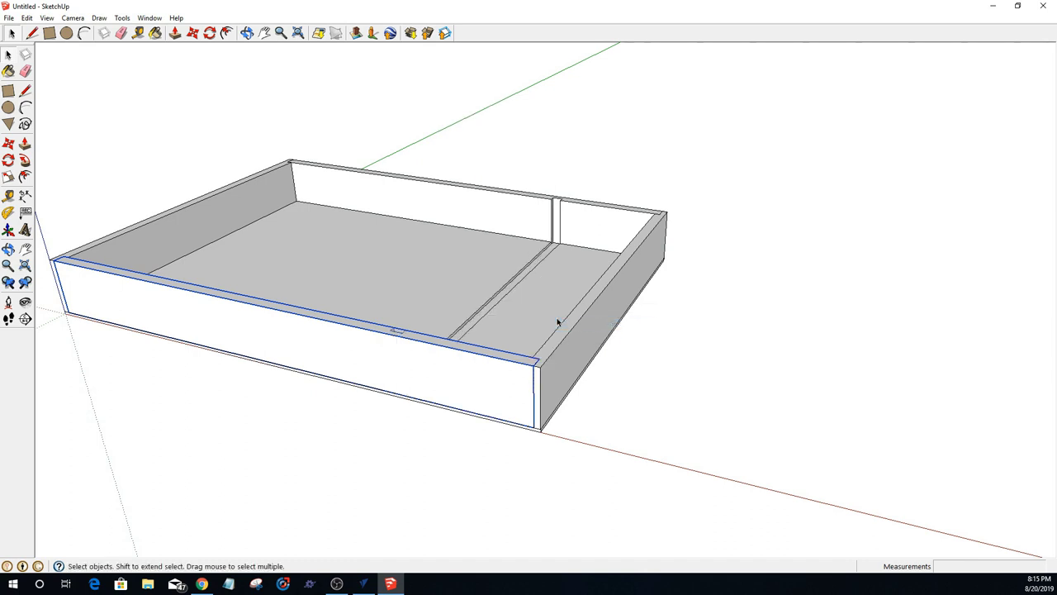
Step: Restore the window to full screen and orbit to view the tray from above
middle_drag(558, 322, 94, 296)
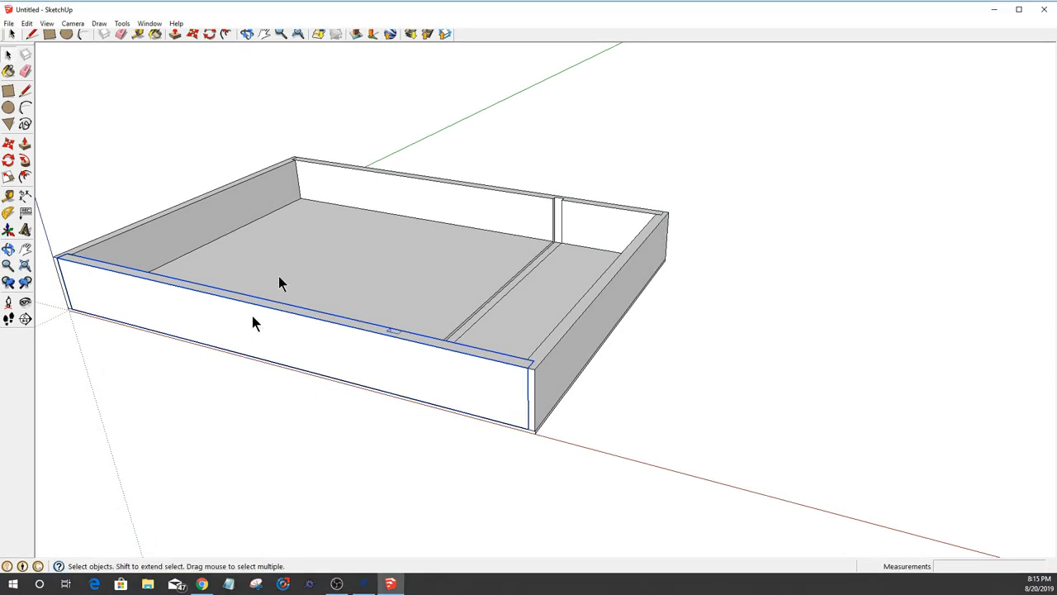
key(super+Down)
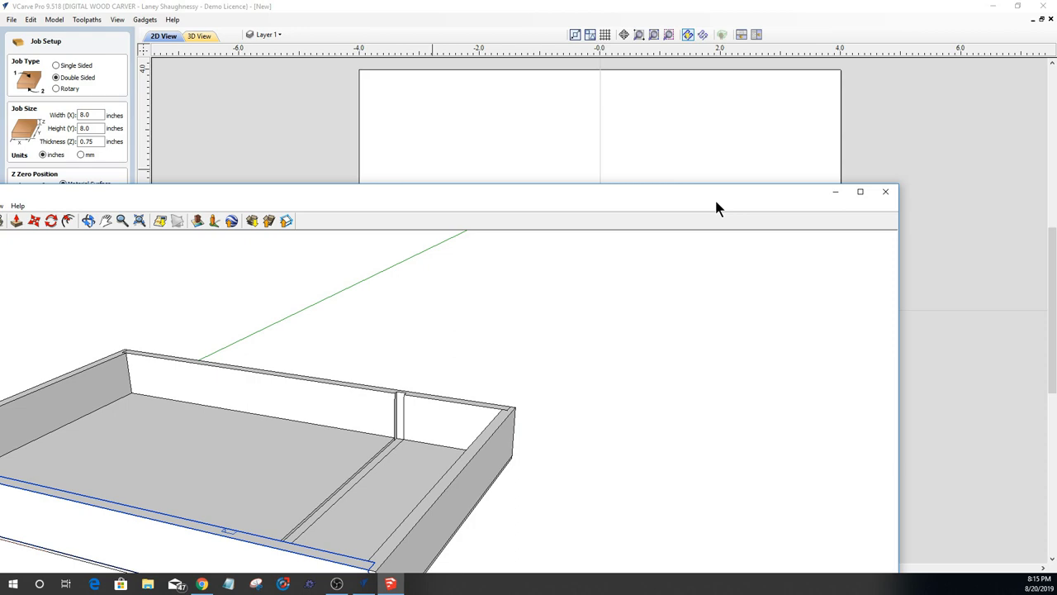
click(857, 193)
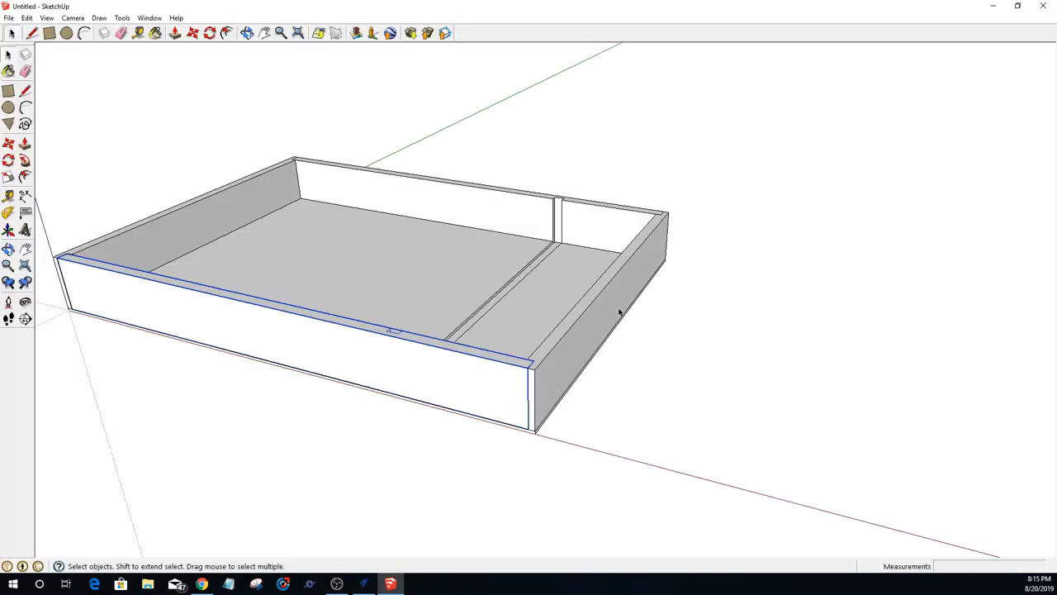
mouse_move(619, 314)
middle_down()
mouse_move(535, 384)
mouse_move(236, 484)
mouse_move(255, 424)
middle_up()
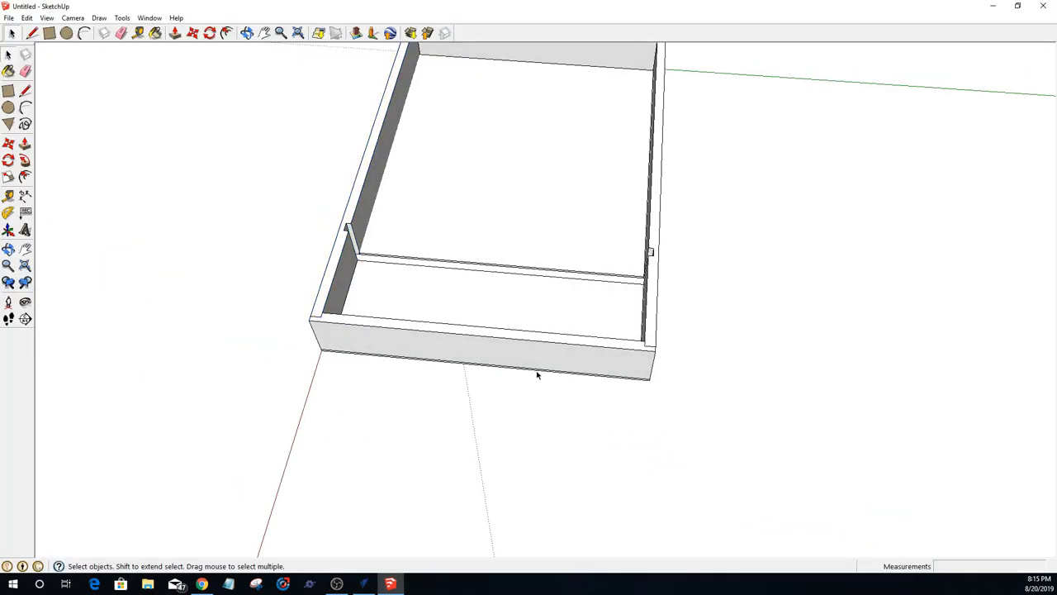
middle_drag(536, 375, 639, 401)
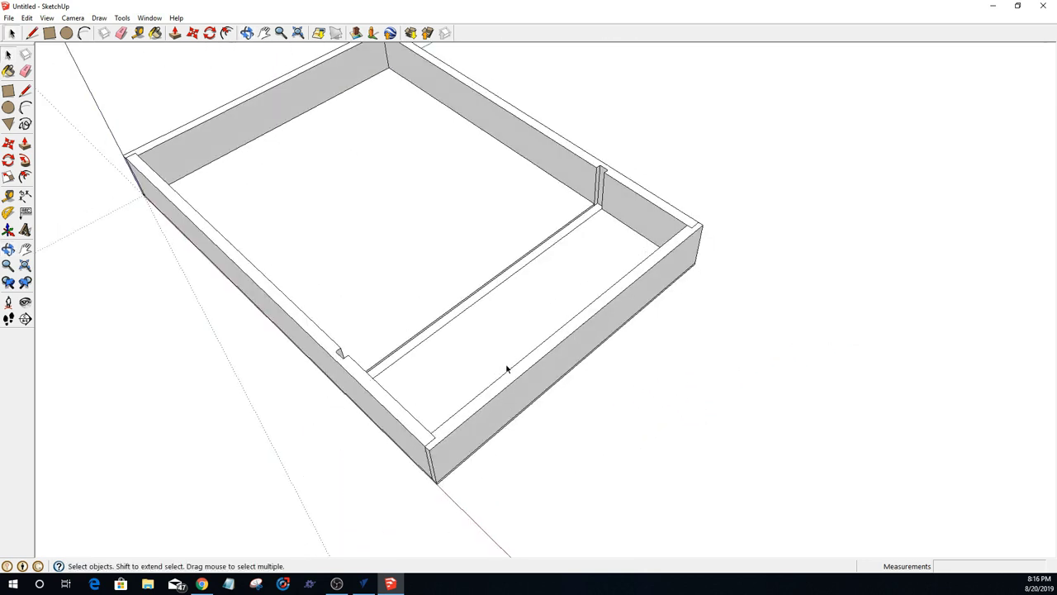
Step: Unhide the last hidden board, the divider, and orbit to a front-on view of the box
click(27, 17)
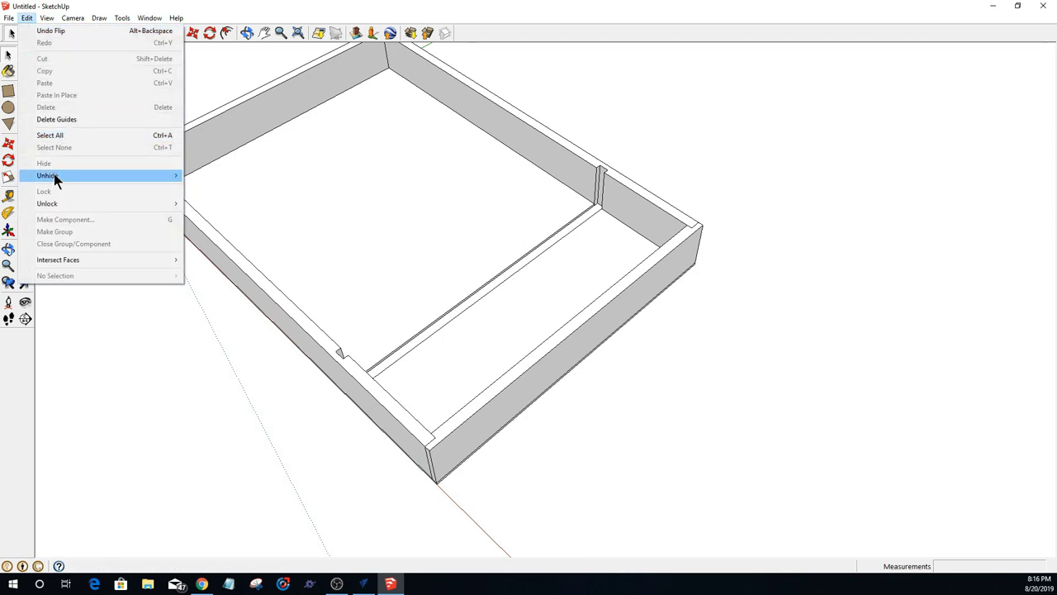
mouse_move(54, 175)
click(203, 193)
middle_drag(441, 354, 531, 452)
scroll(644, 288, down, 6)
middle_drag(677, 378, 624, 380)
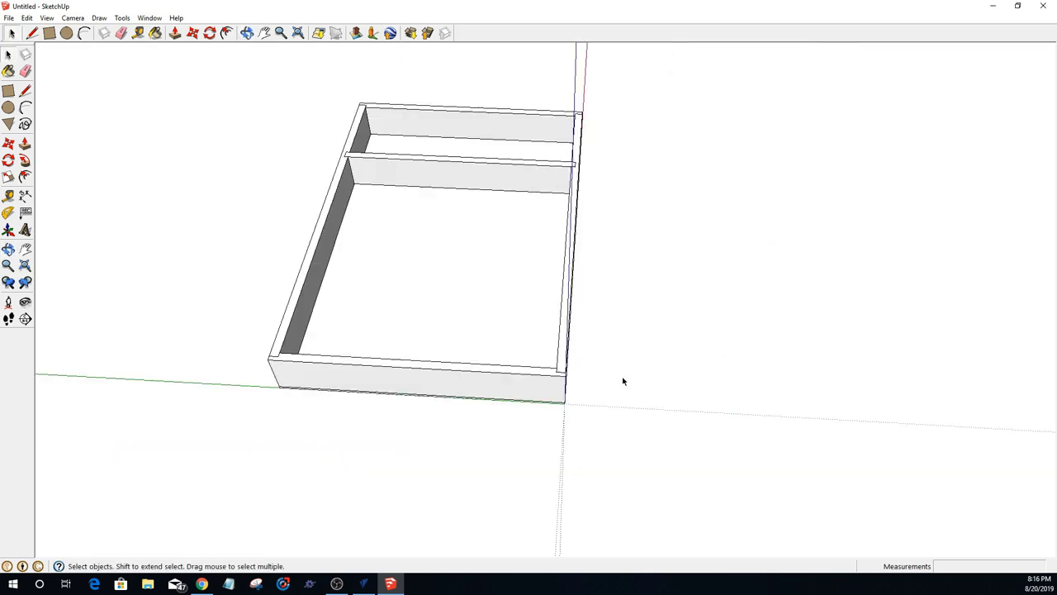
scroll(318, 368, up, 1)
middle_drag(323, 366, 358, 237)
Step: Inside the left wall group, draw a line along the wall's top
click(369, 240)
double_click(369, 240)
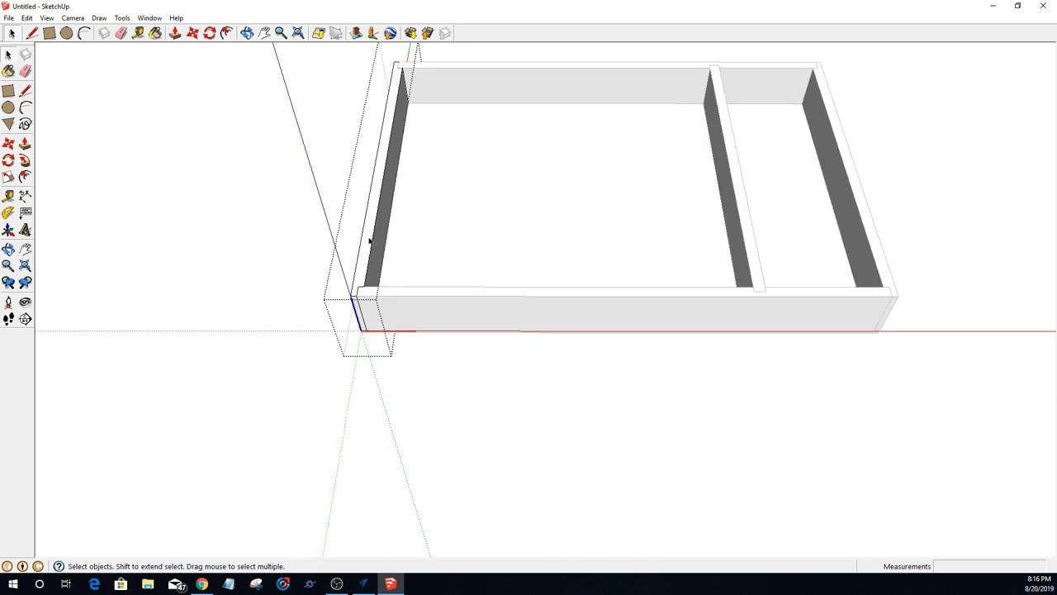
scroll(369, 240, up, 4)
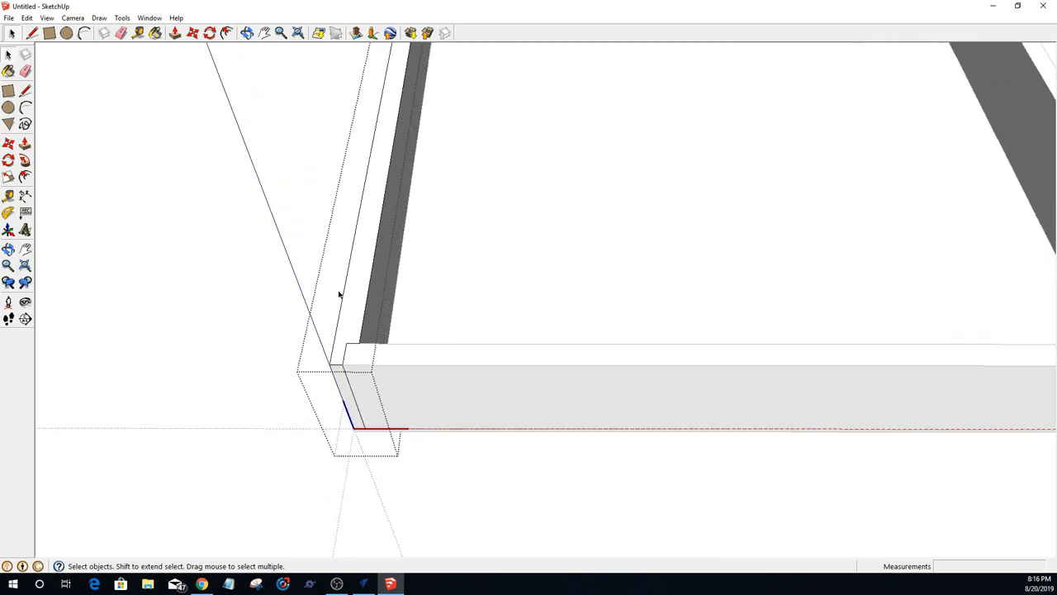
scroll(339, 293, down, 5)
click(32, 35)
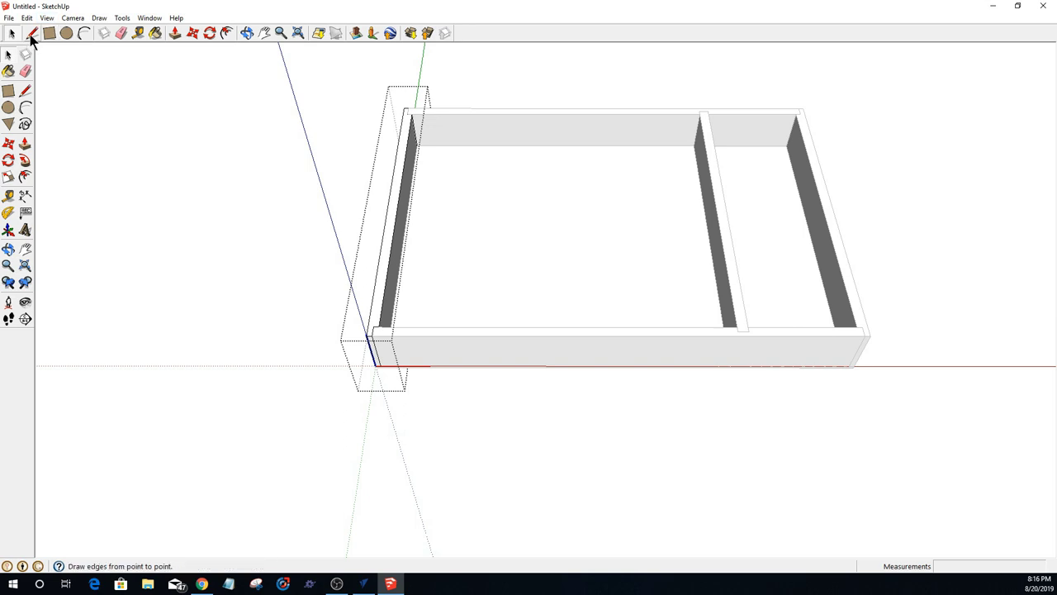
click(31, 35)
click(406, 113)
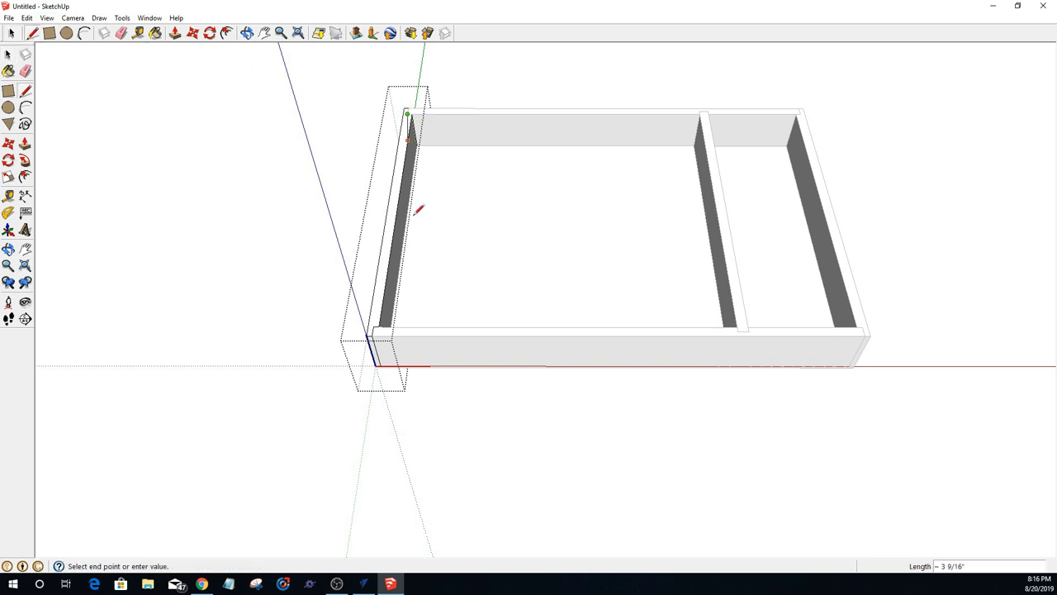
click(373, 327)
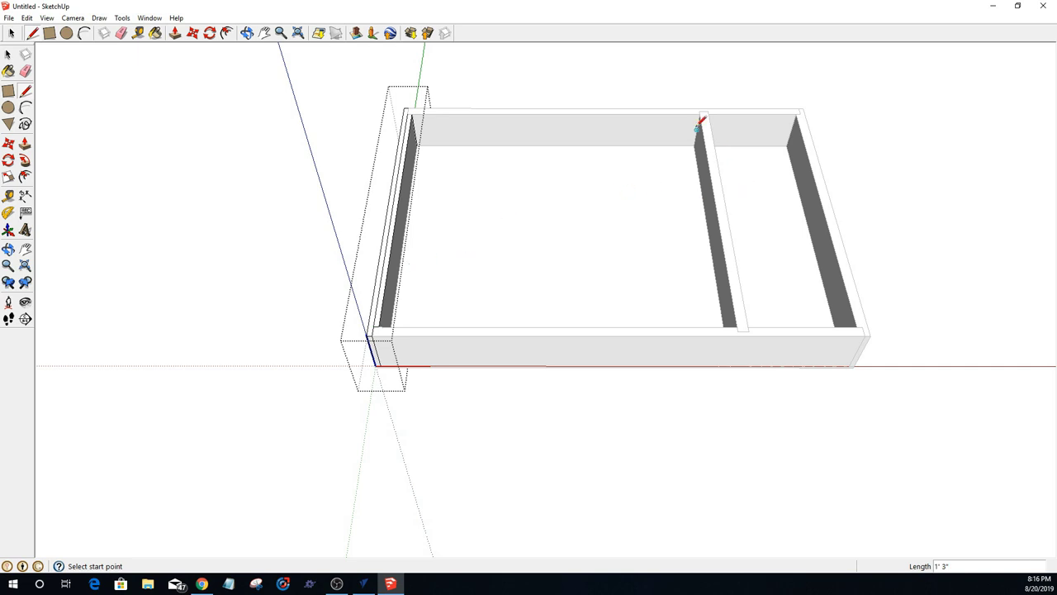
key(space)
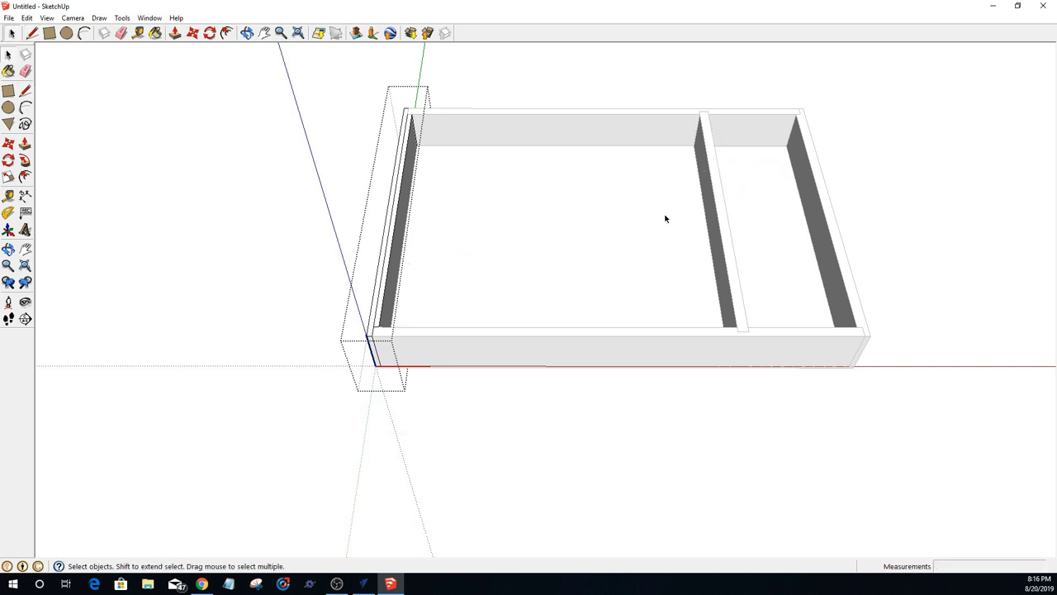
click(665, 217)
Step: Inside the divider group, draw a 1' 3 1/2" line lengthwise along its top
click(703, 195)
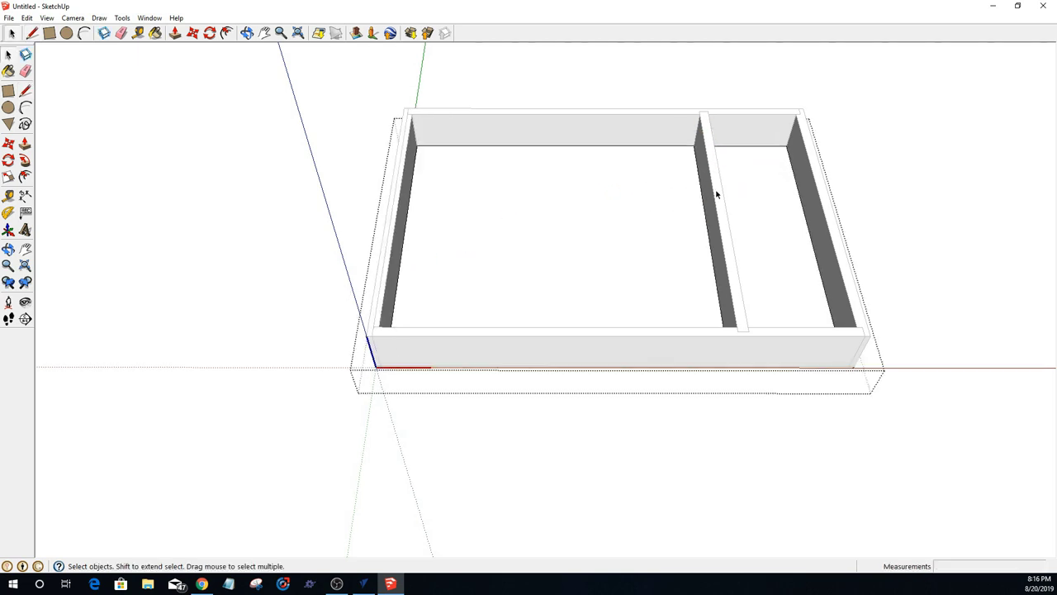
double_click(716, 194)
middle_drag(716, 189, 465, 106)
click(31, 33)
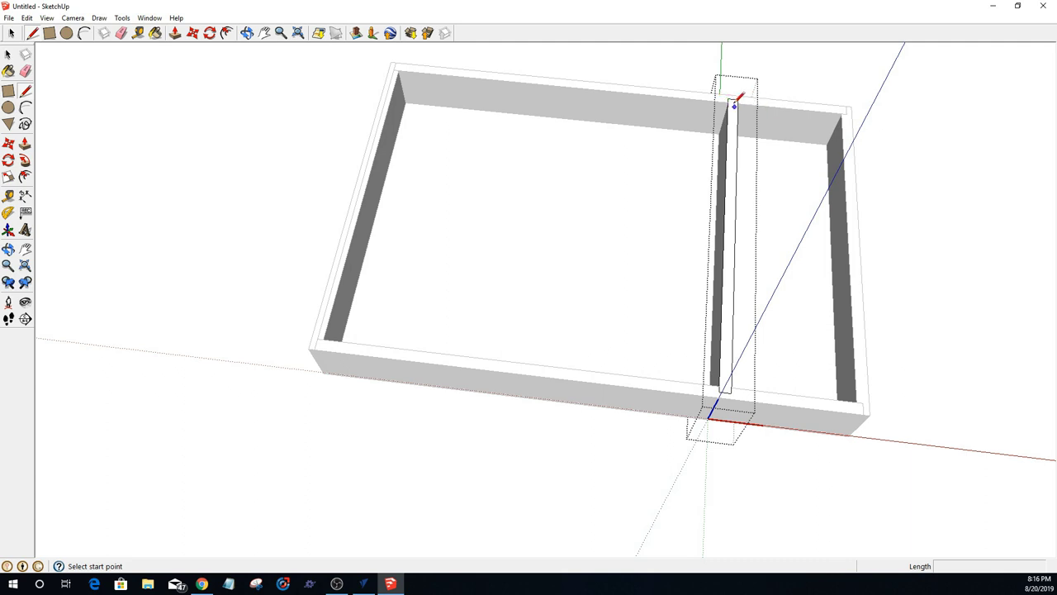
scroll(734, 103, up, 4)
click(732, 95)
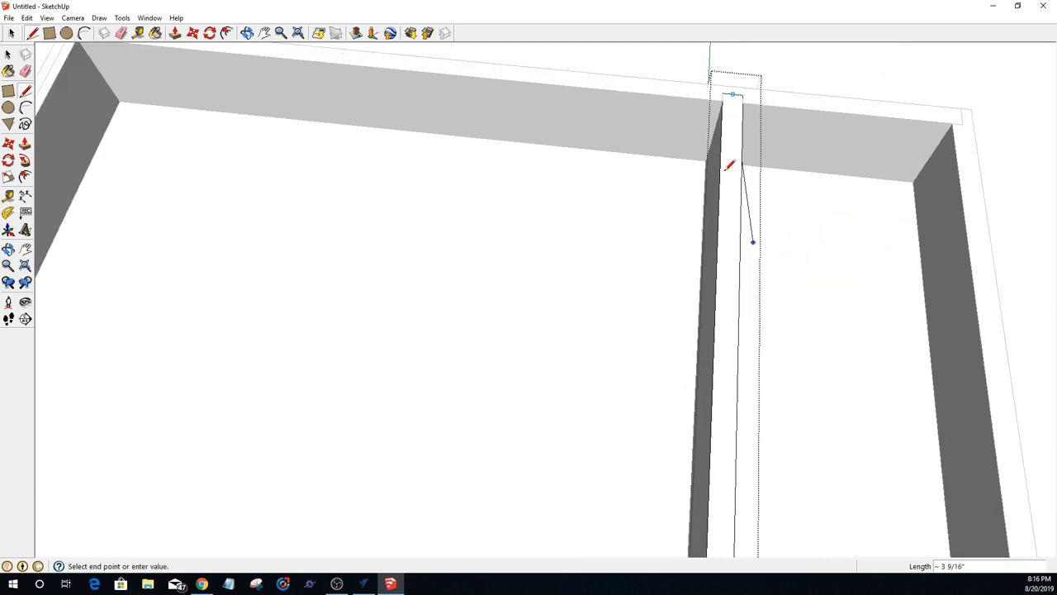
scroll(729, 165, down, 5)
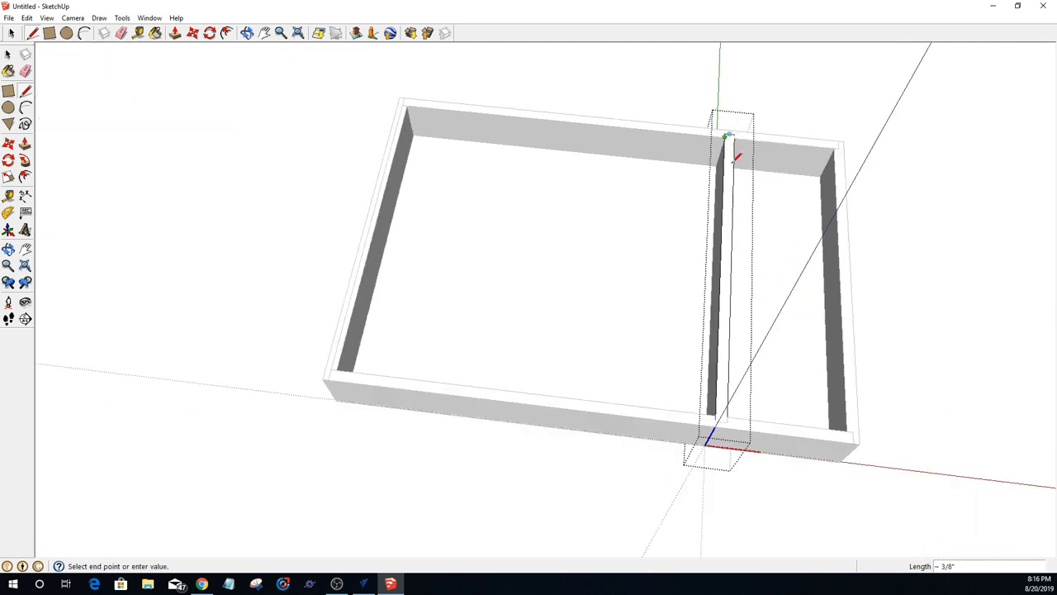
click(723, 417)
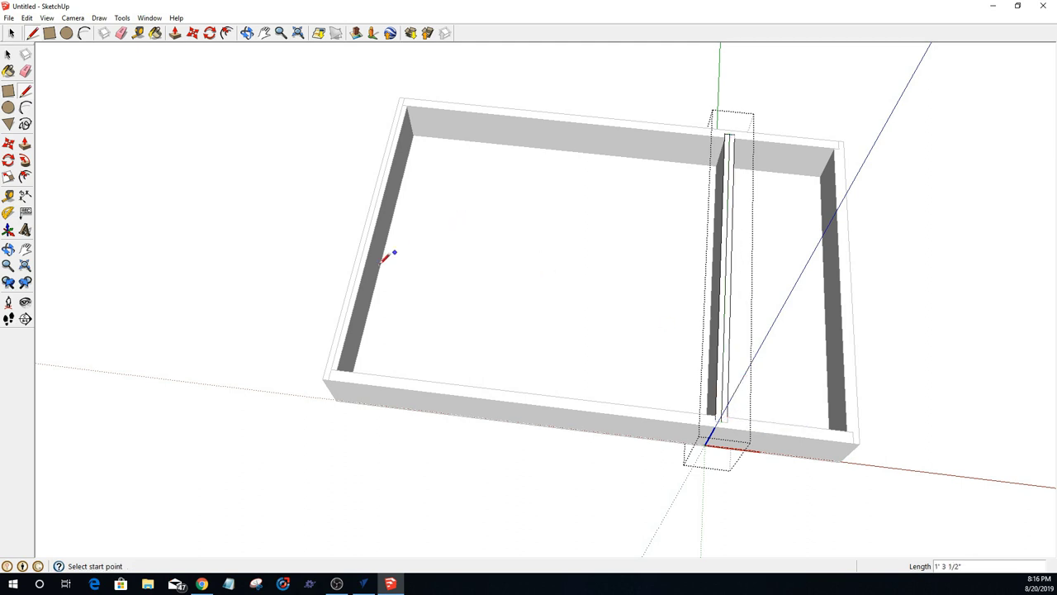
scroll(363, 260, up, 4)
Step: Push the thin strip on the left panel's top down to recess it
click(9, 54)
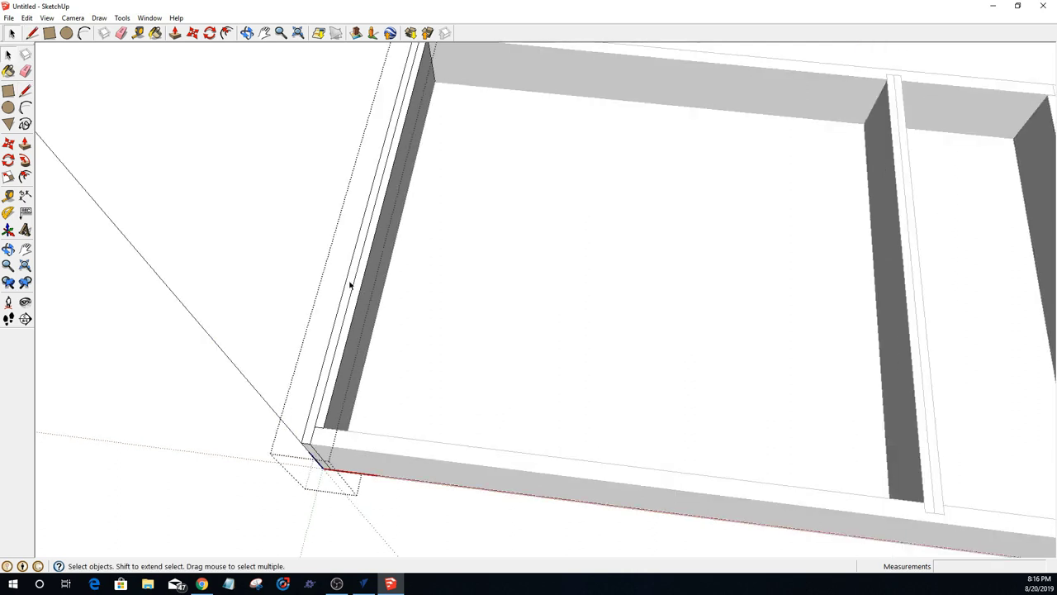
key(p)
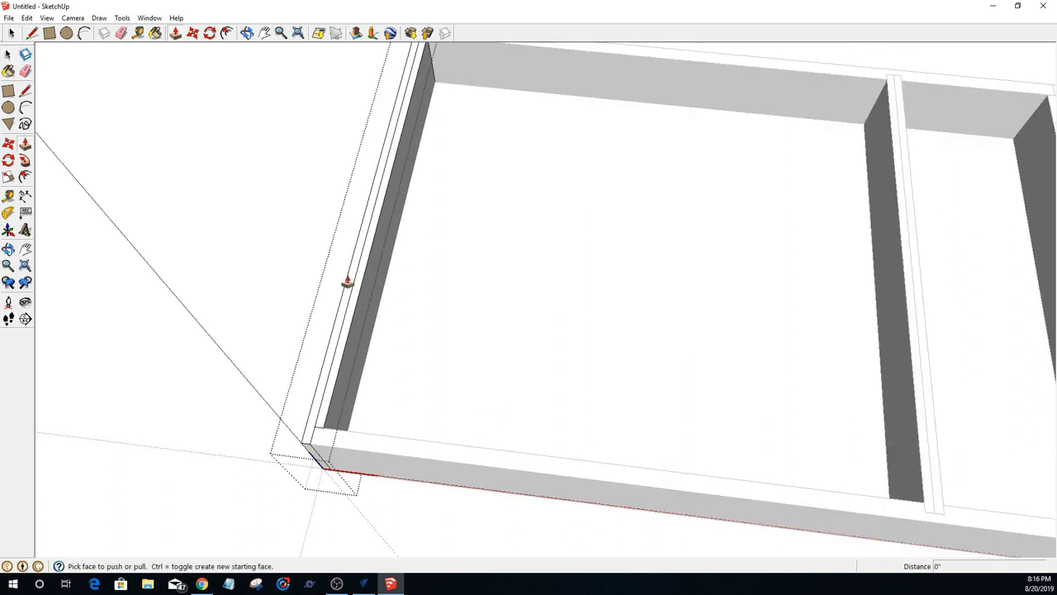
click(348, 280)
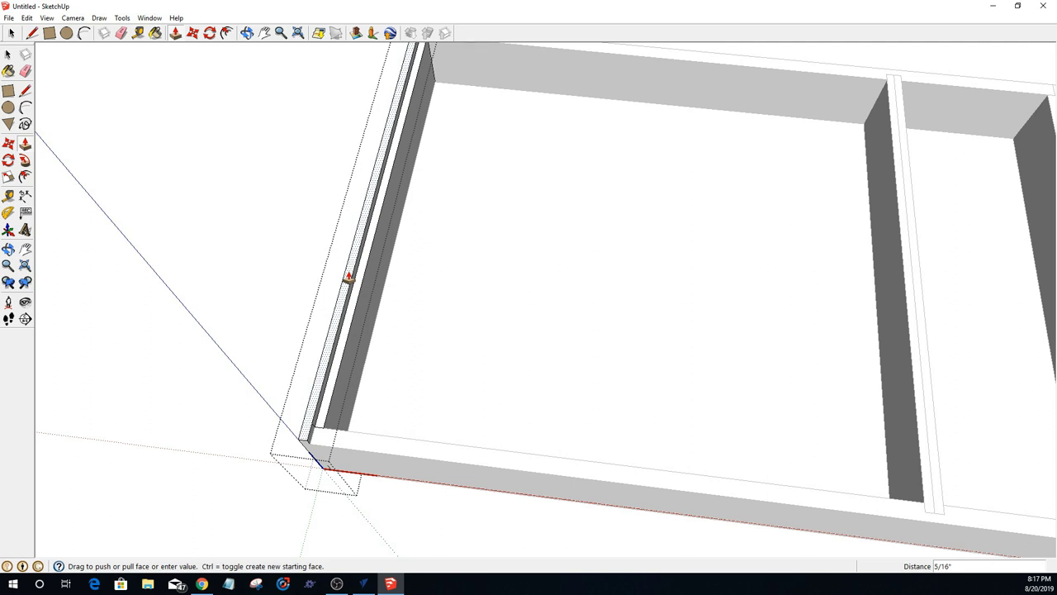
click(349, 299)
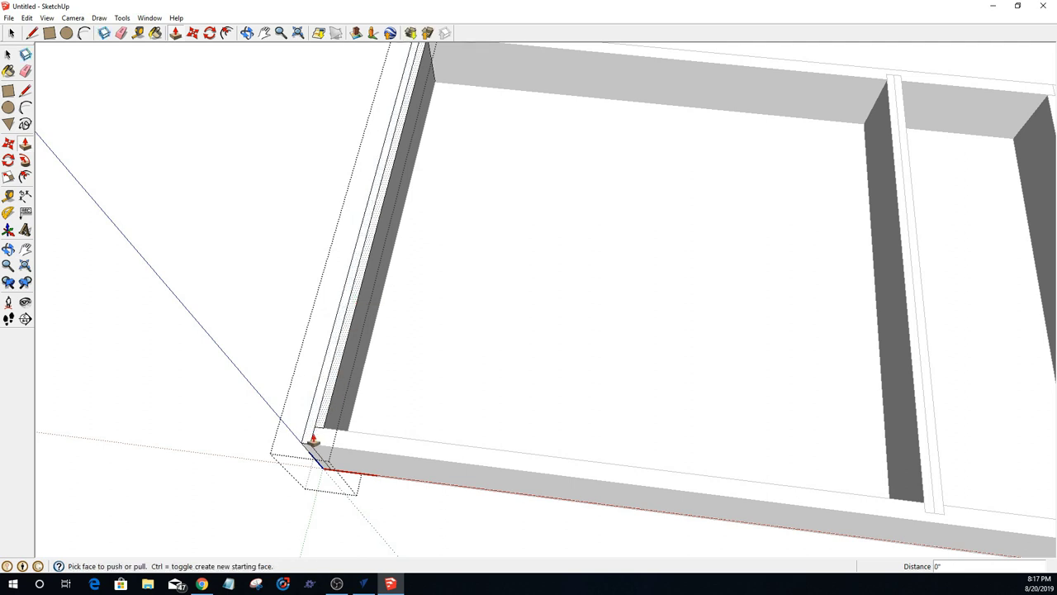
scroll(312, 439, up, 2)
key(space)
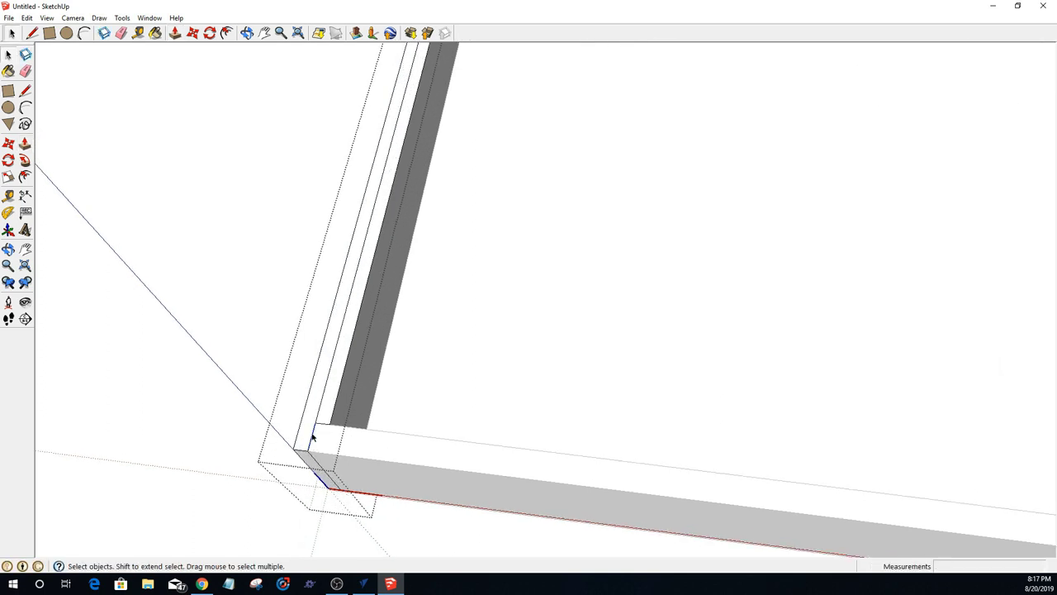
Step: Delete the upright's front face, undo it, and inspect the frame corner
key(Delete)
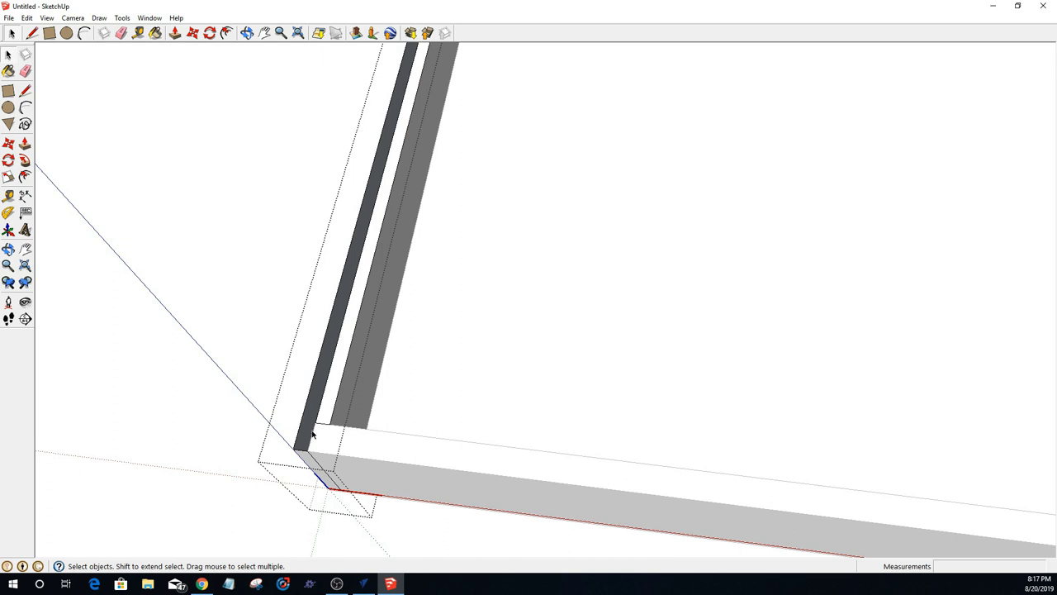
key(ctrl+z)
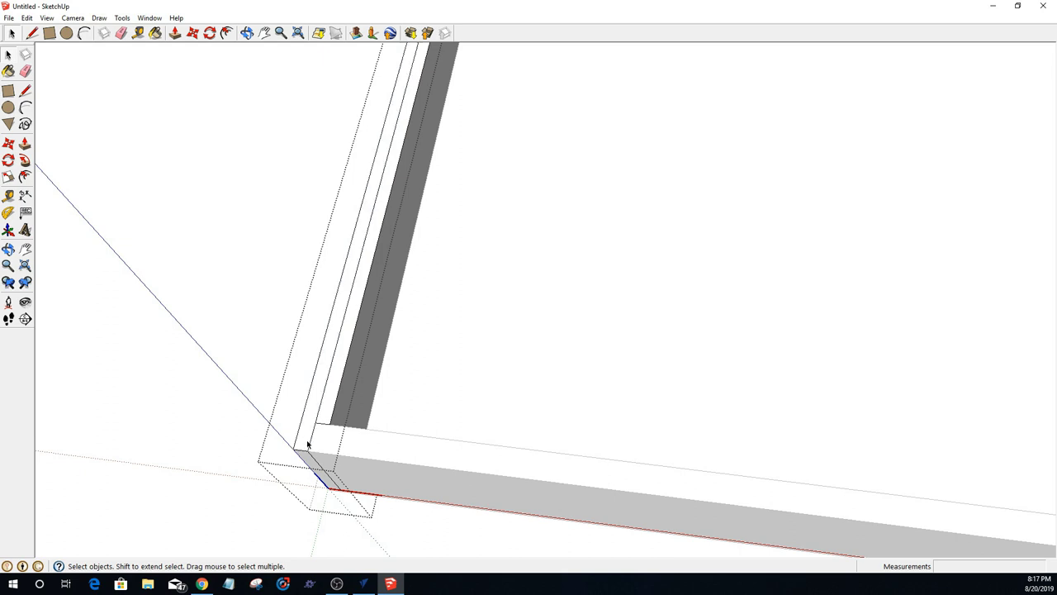
scroll(307, 445, up, 3)
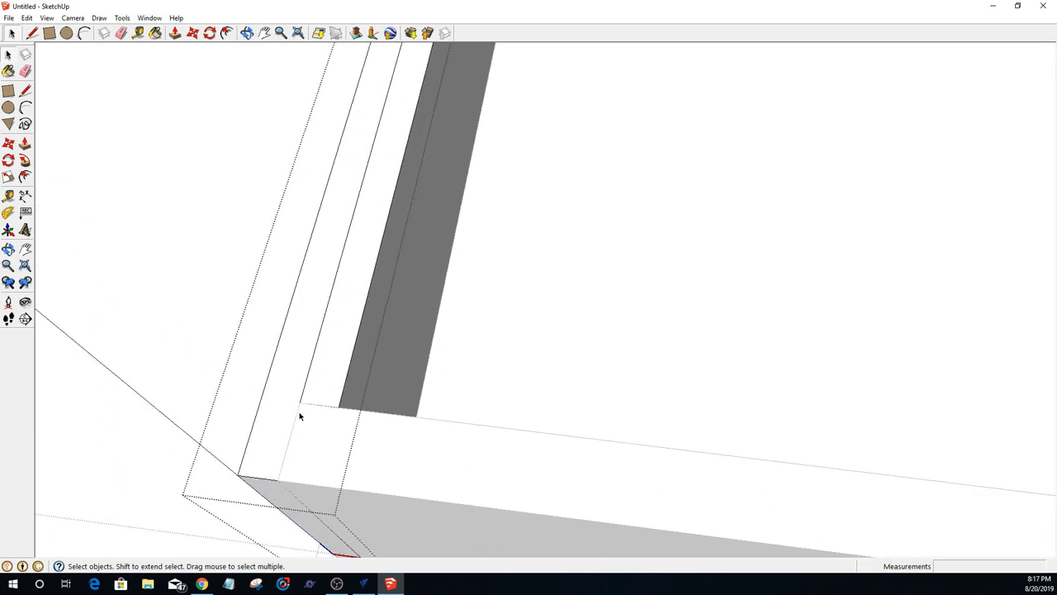
middle_drag(299, 415, 403, 397)
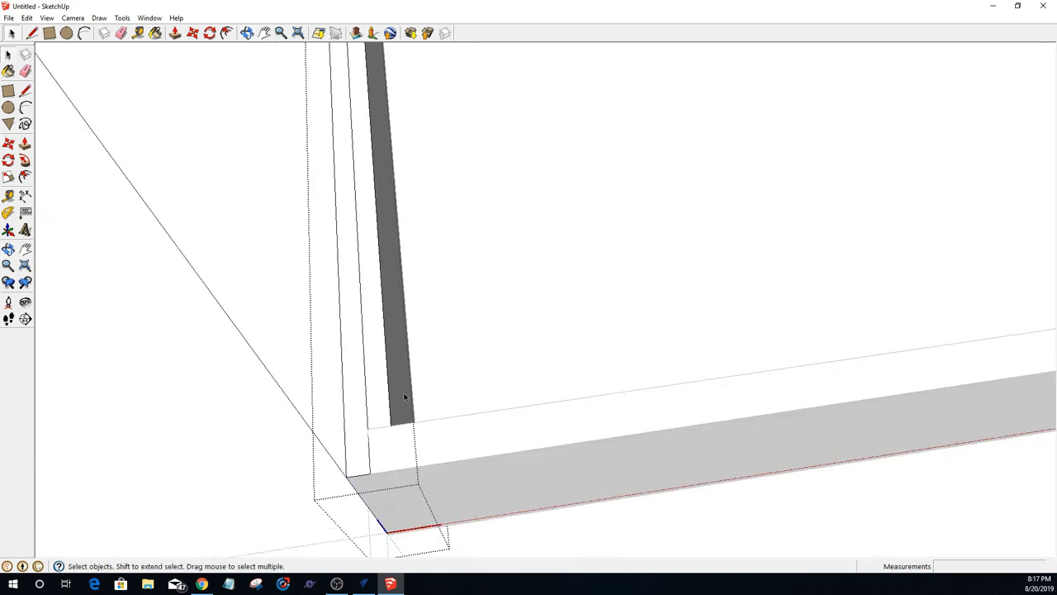
scroll(404, 396, down, 1)
click(379, 444)
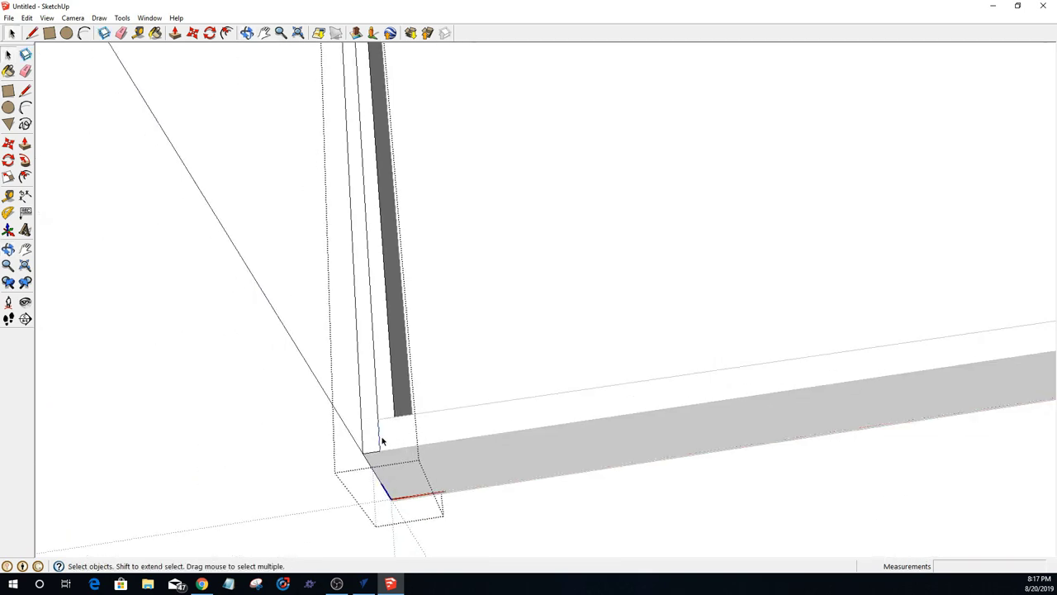
click(384, 440)
scroll(385, 437, down, 5)
middle_drag(393, 436, 402, 487)
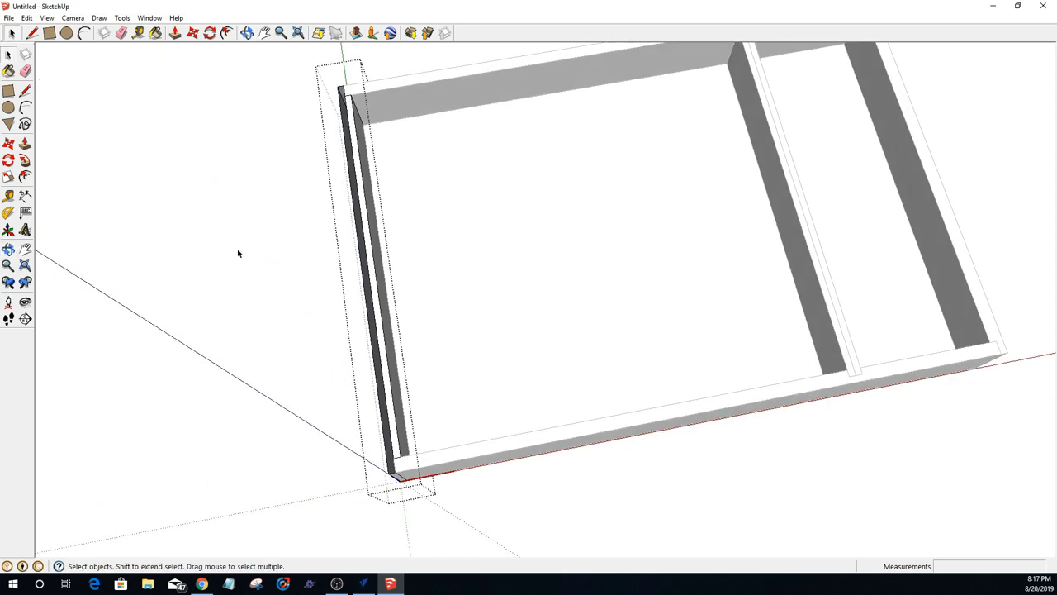
Step: At the corner, draw a 1/4" line and a rectangle over the dark end face
click(49, 33)
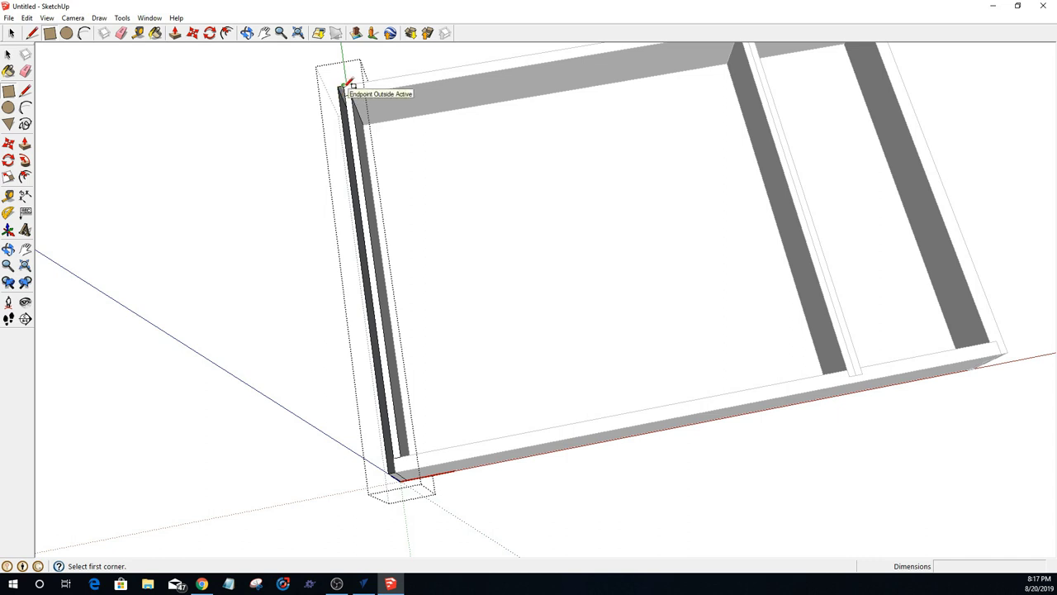
click(33, 33)
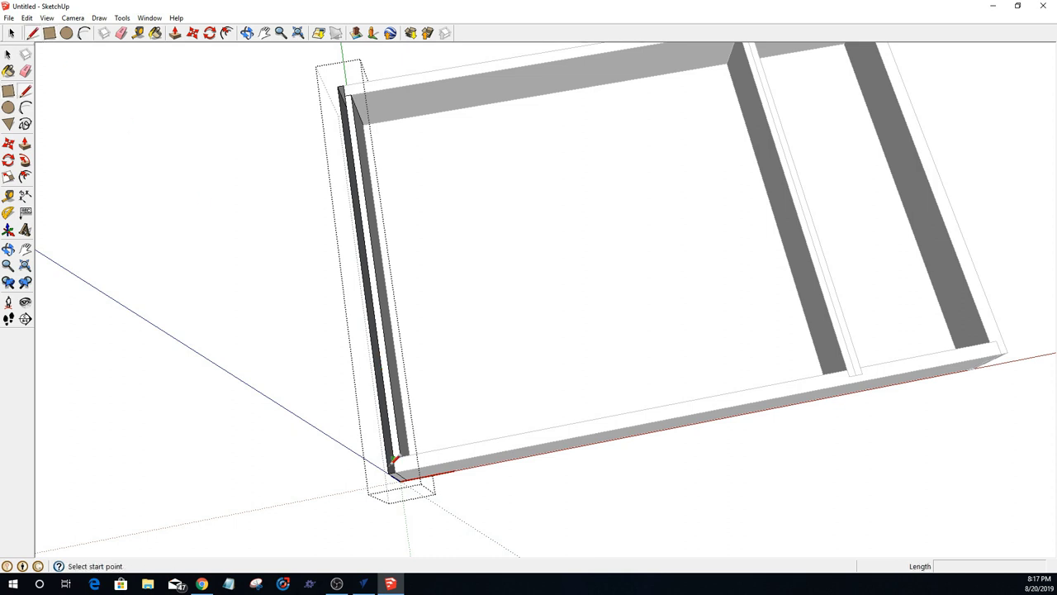
scroll(394, 459, up, 5)
click(409, 423)
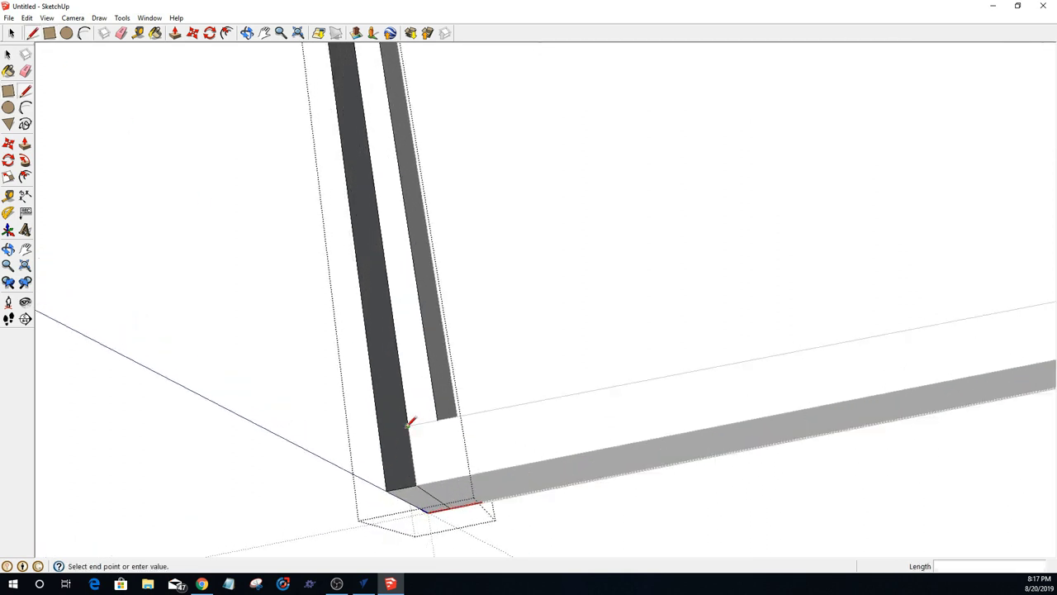
click(380, 429)
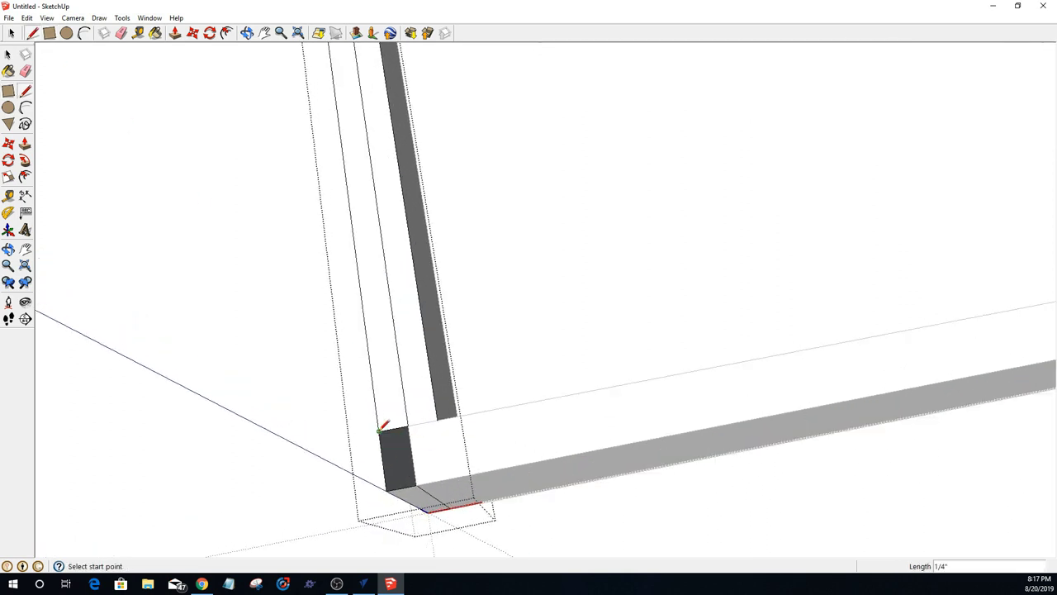
click(49, 35)
click(379, 430)
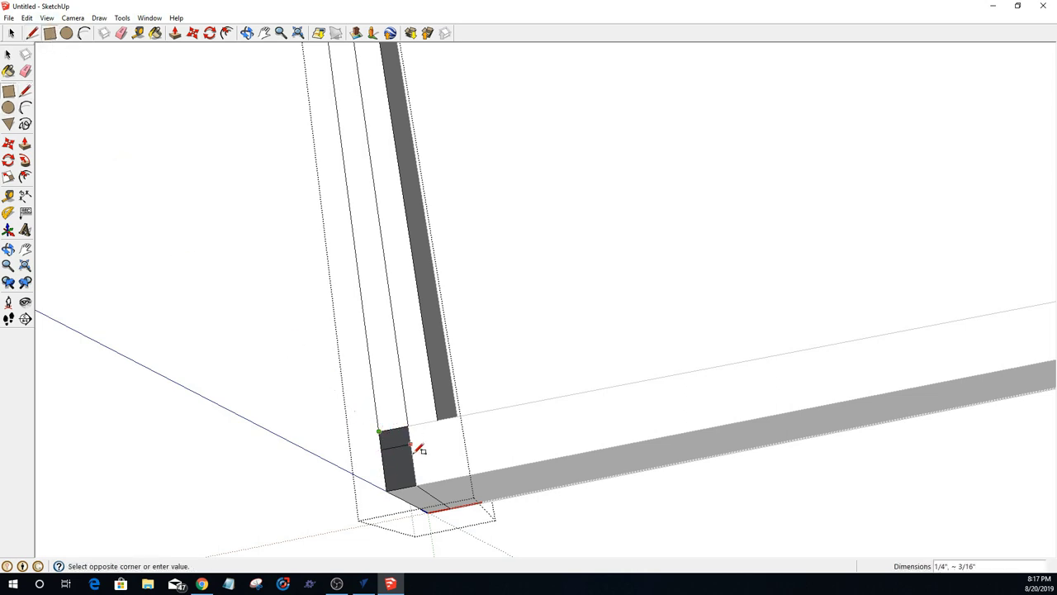
click(417, 488)
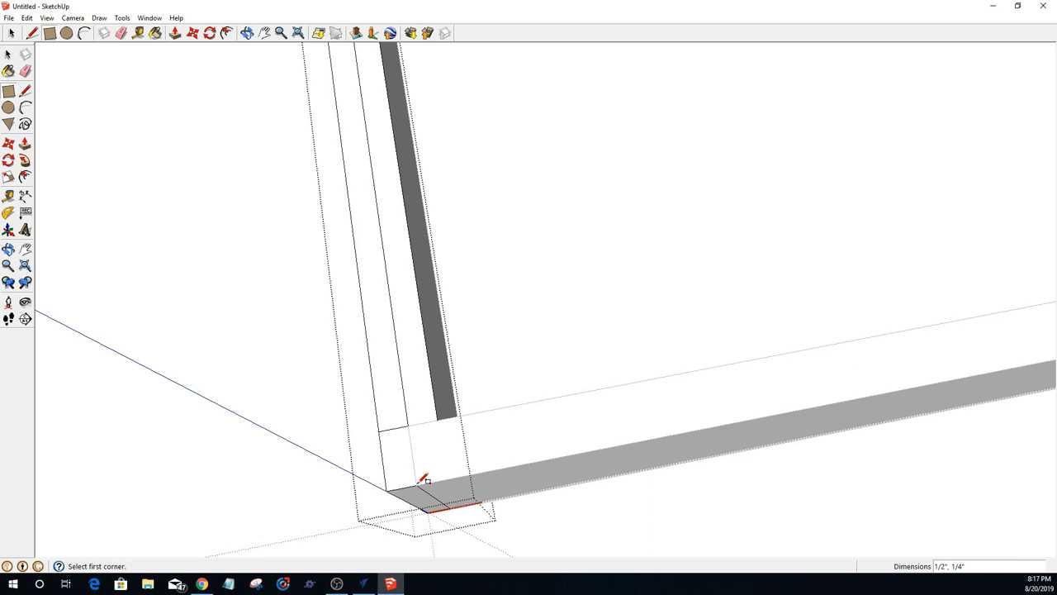
click(10, 33)
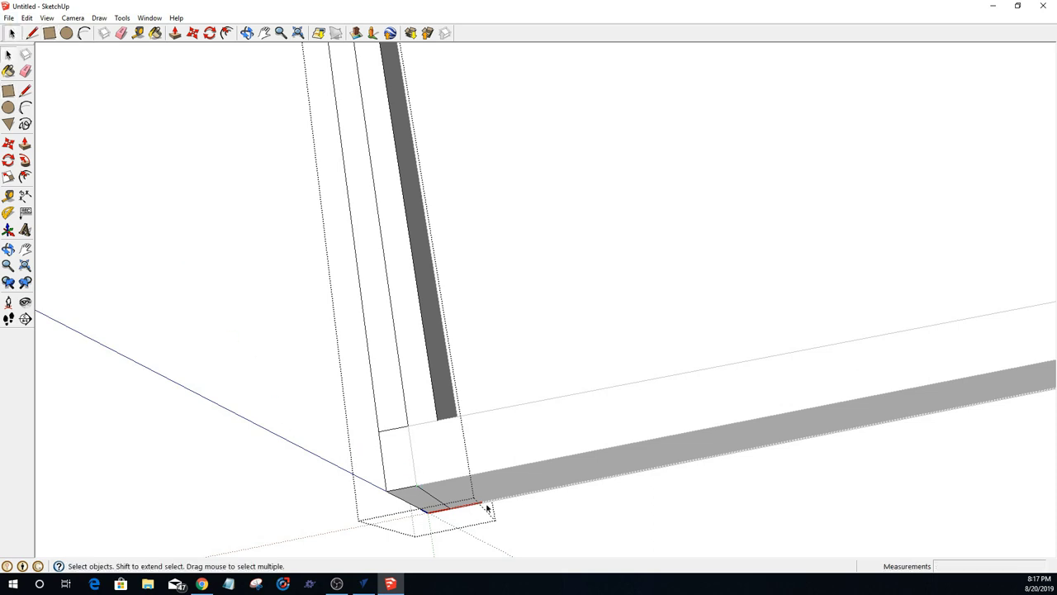
Step: Delete the leftover end-face edge, undo it, and orbit to check the left panel's groove
click(412, 453)
key(Delete)
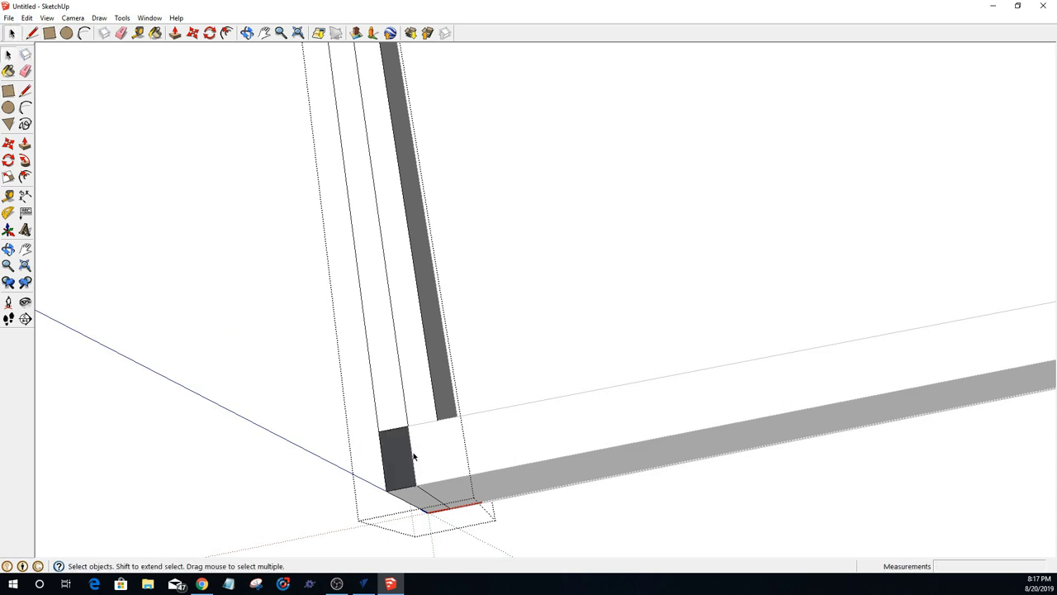
key(ctrl+z)
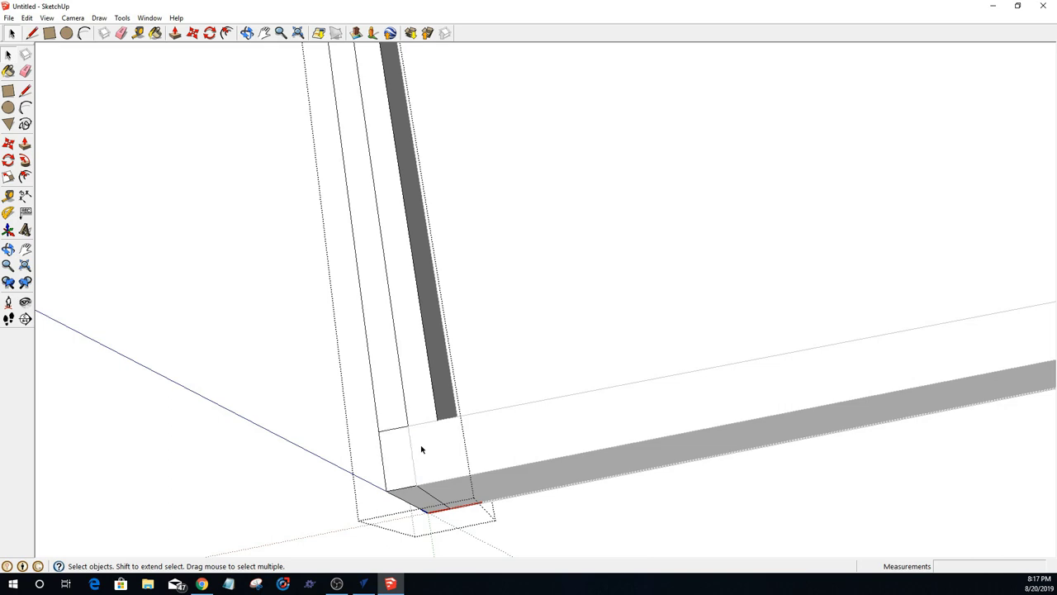
click(388, 408)
middle_drag(384, 405, 174, 377)
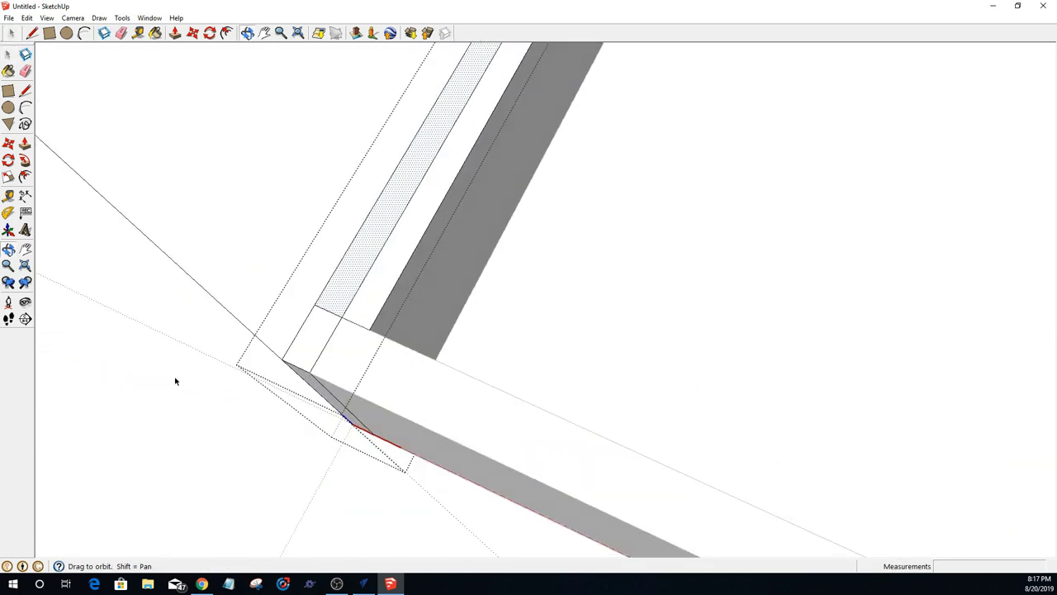
scroll(184, 363, down, 5)
scroll(198, 355, down, 3)
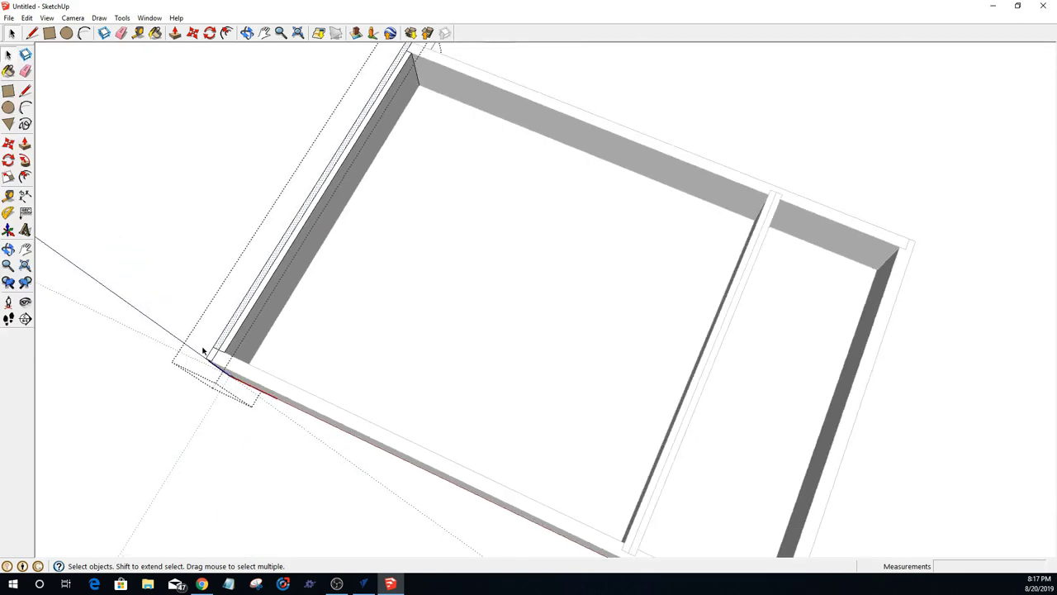
scroll(272, 193, up, 5)
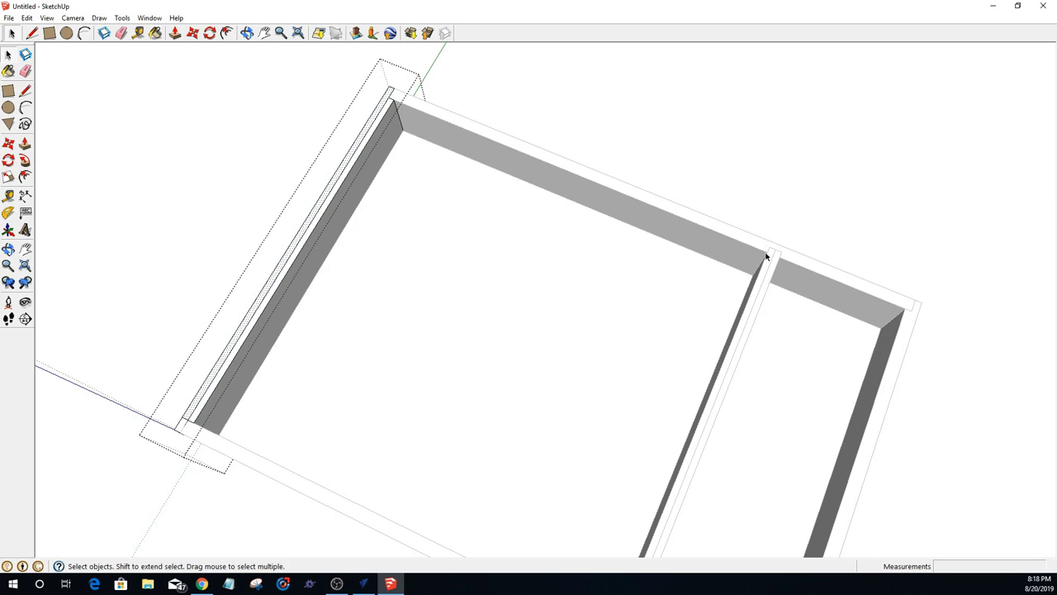
mouse_move(765, 257)
middle_down()
mouse_move(760, 272)
mouse_move(795, 187)
mouse_move(784, 127)
mouse_move(757, 240)
middle_up()
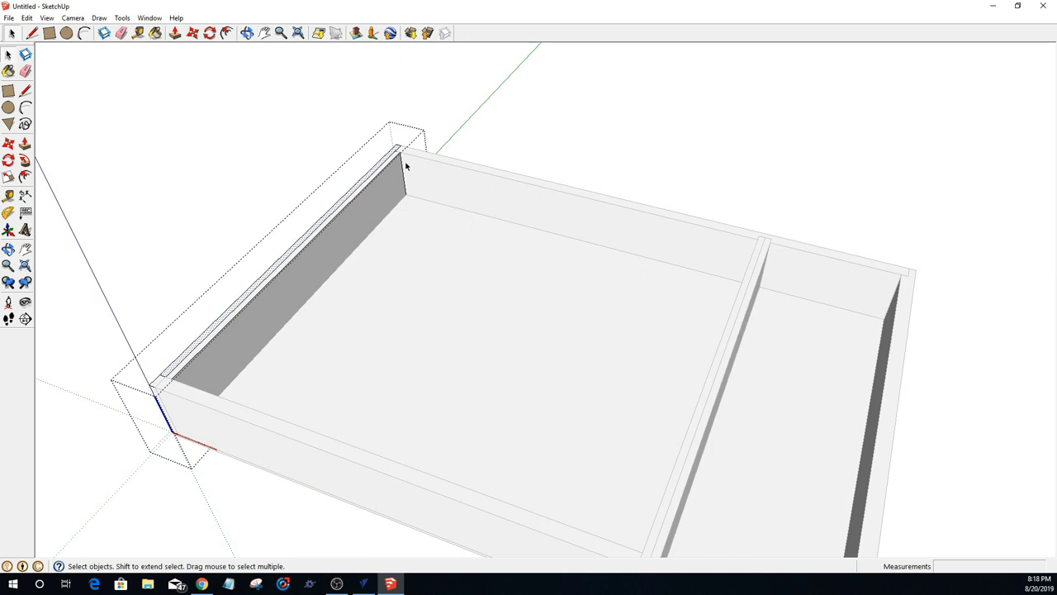
scroll(394, 161, up, 2)
scroll(396, 162, up, 1)
scroll(615, 220, up, 1)
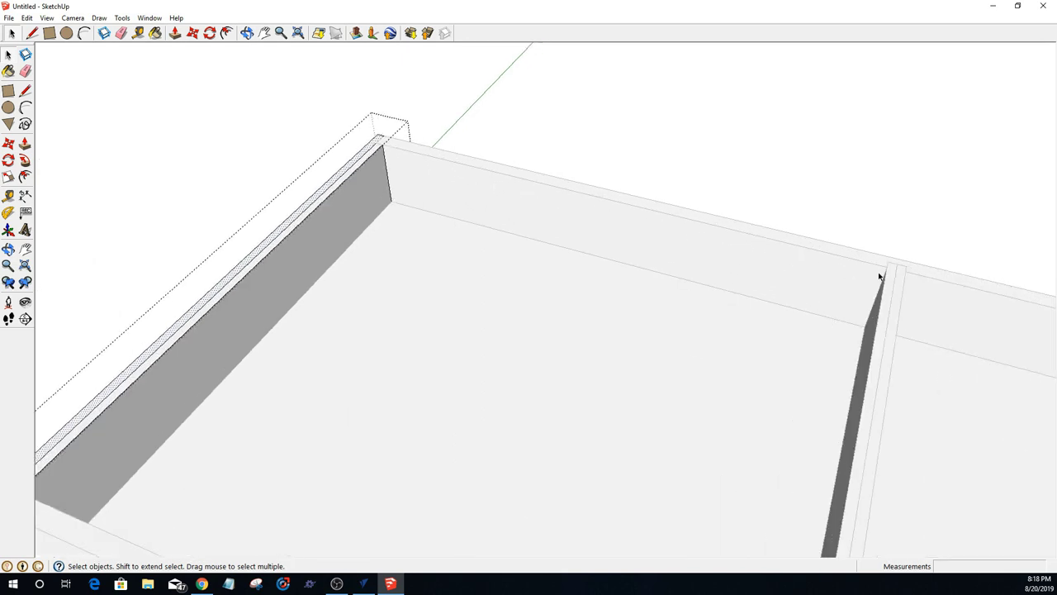
scroll(884, 278, down, 1)
Step: Push the divider's narrow top strip down 1/4 inch
click(891, 298)
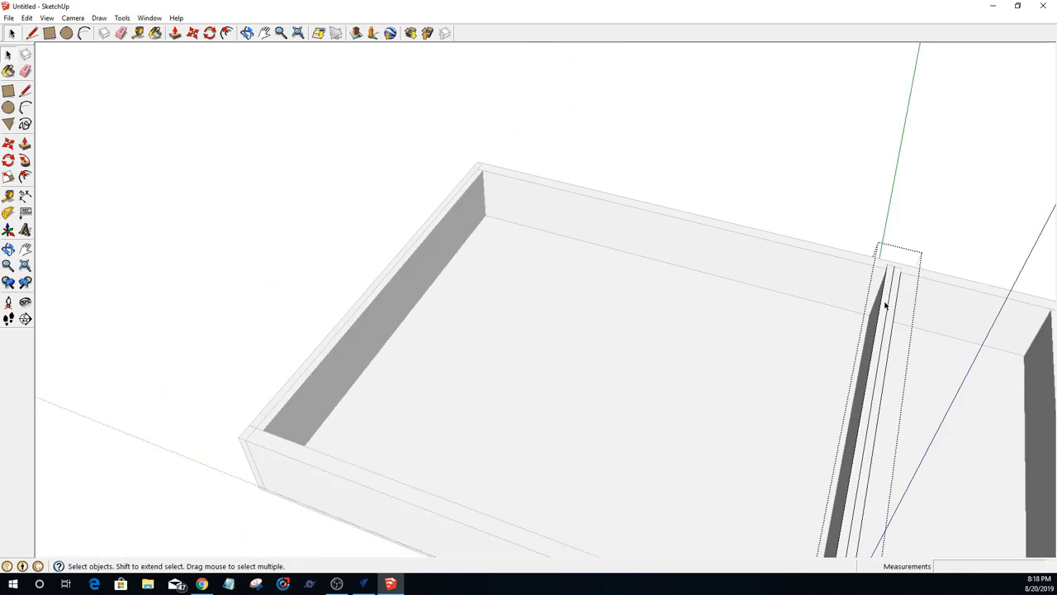
key(p)
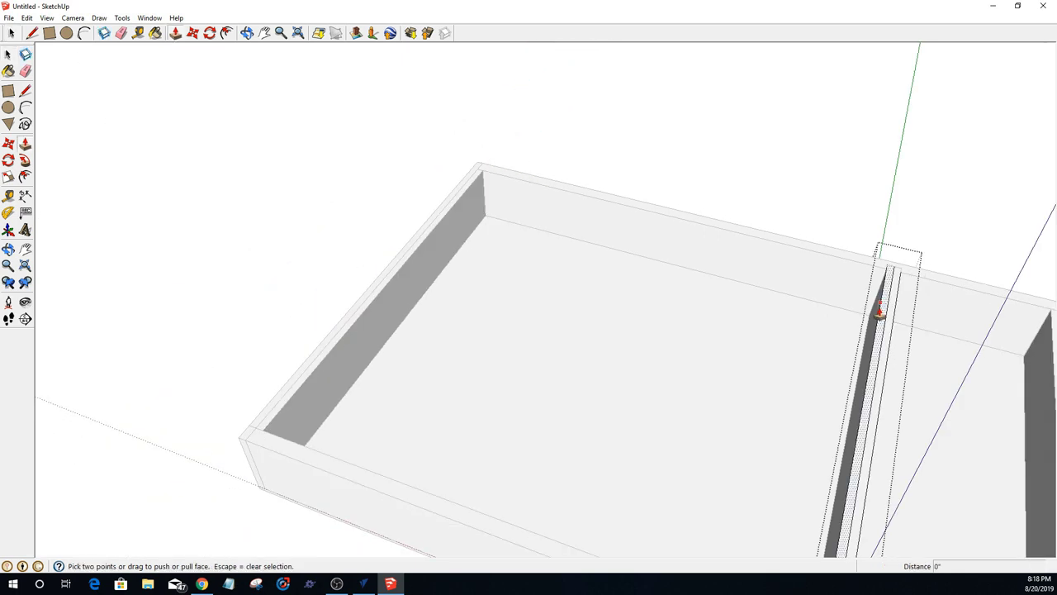
click(882, 312)
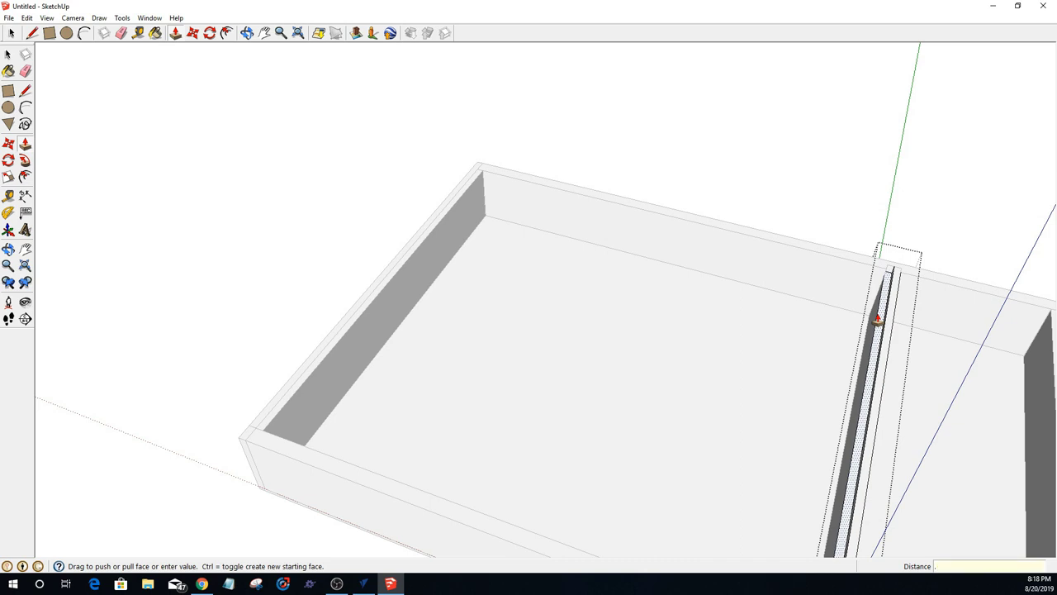
click(878, 300)
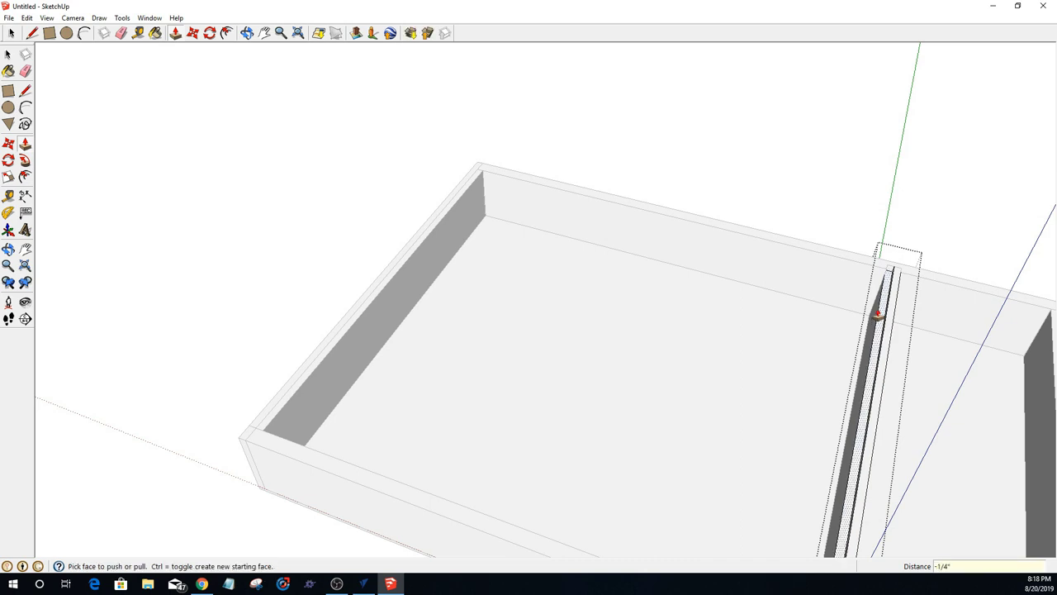
scroll(885, 277, up, 4)
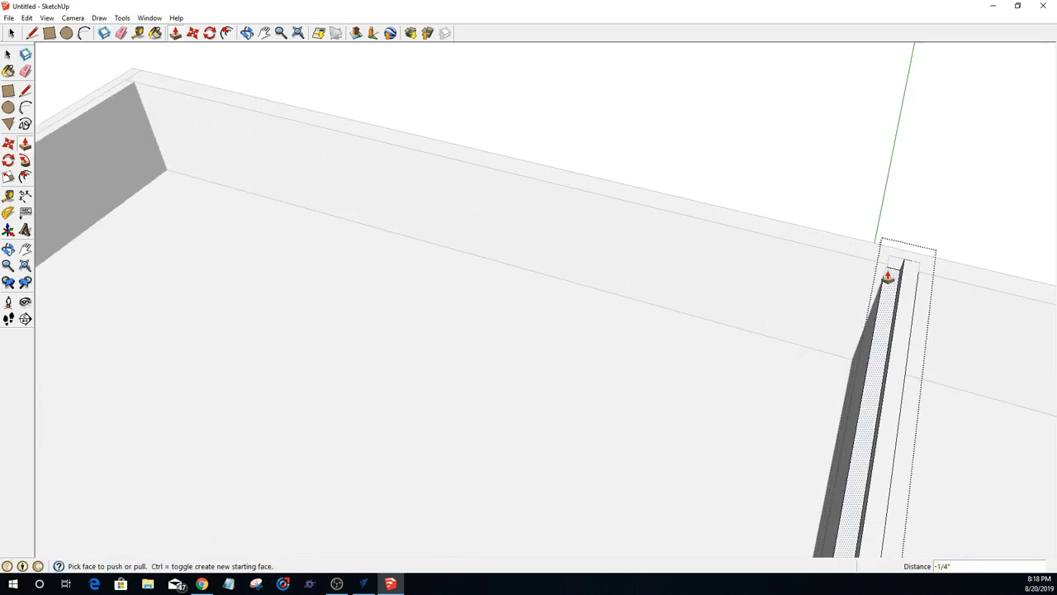
scroll(887, 273, down, 2)
Step: Orbit slightly, then open the back wall group for editing
middle_drag(469, 282, 465, 327)
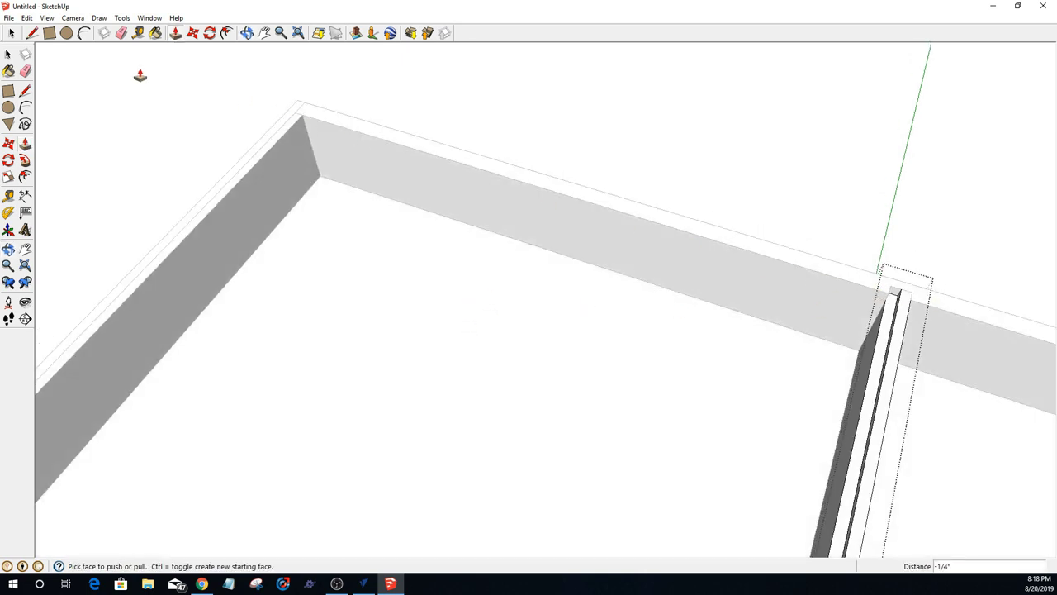
key(space)
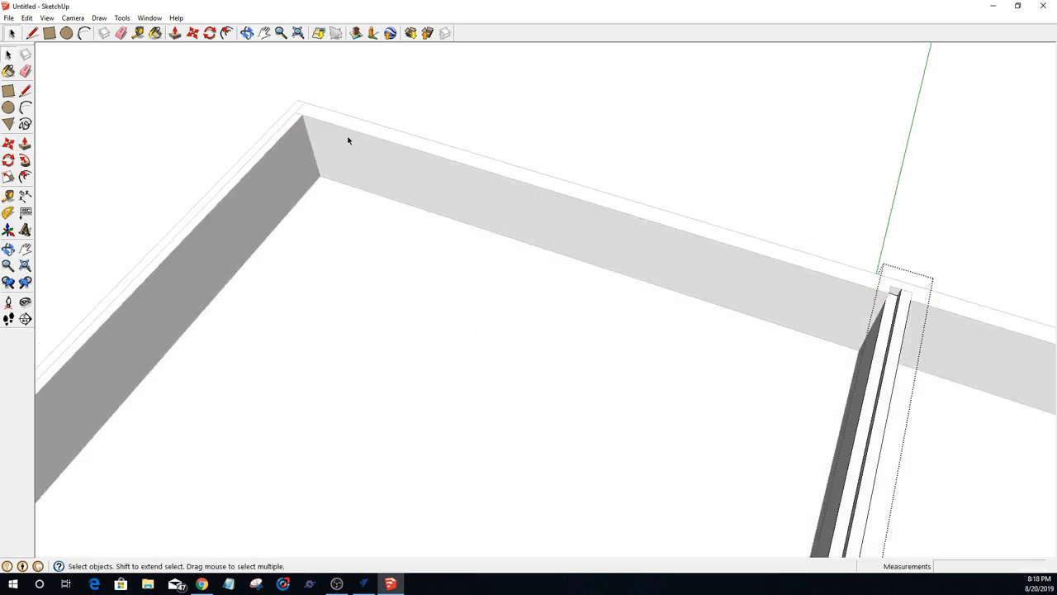
double_click(601, 204)
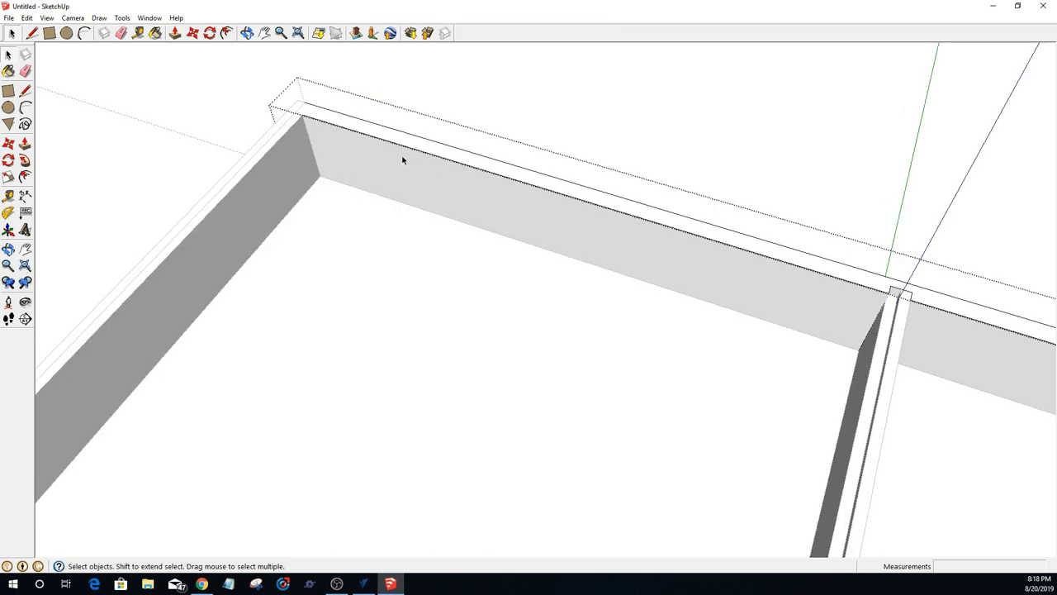
Step: Split off a strip along the back wall's top with a line and push it down 1/4"
middle_drag(402, 159, 438, 248)
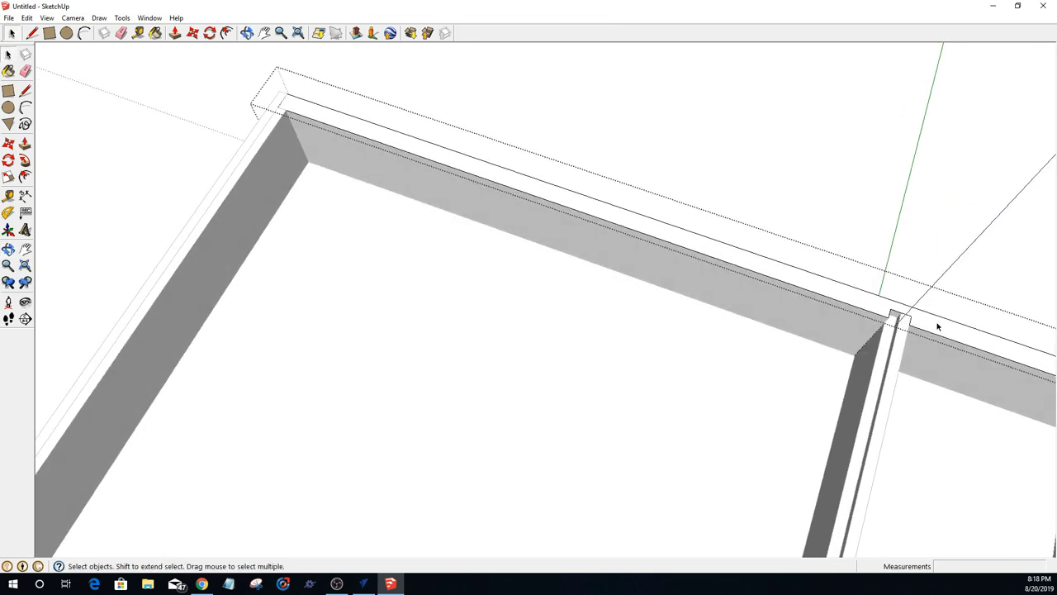
click(33, 33)
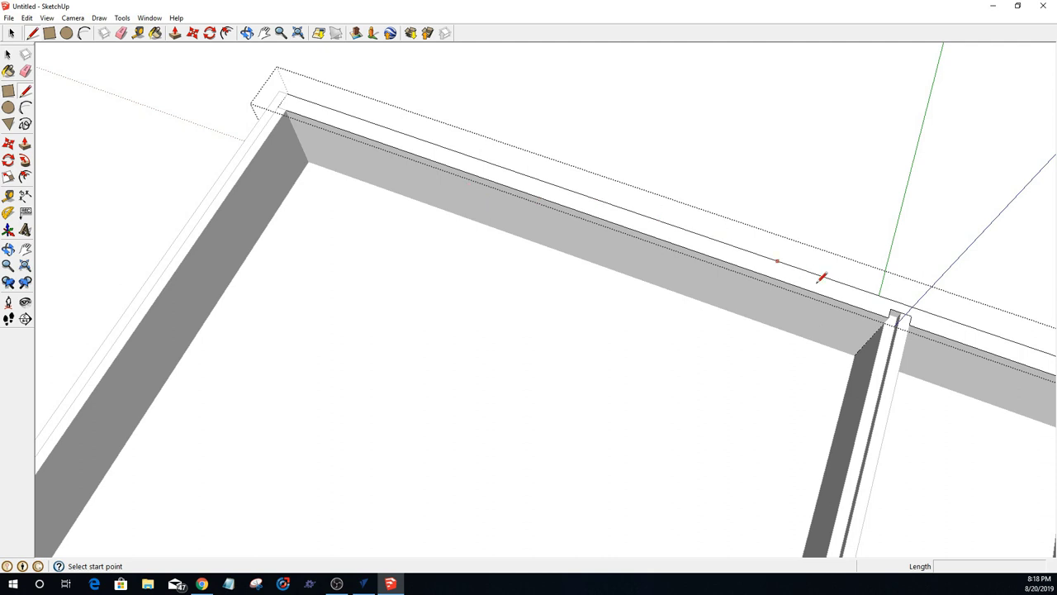
click(891, 310)
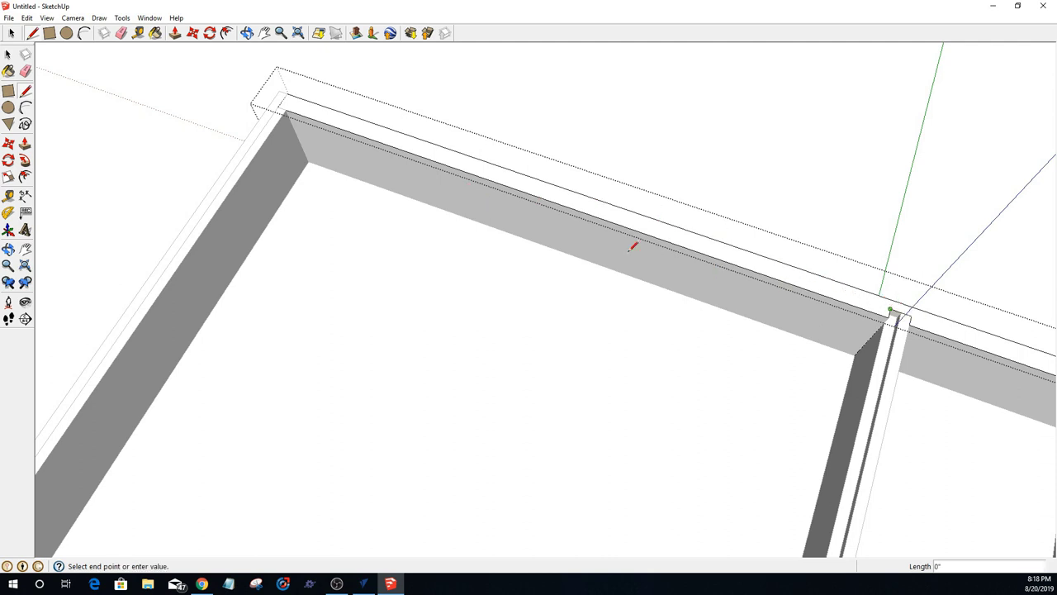
click(284, 100)
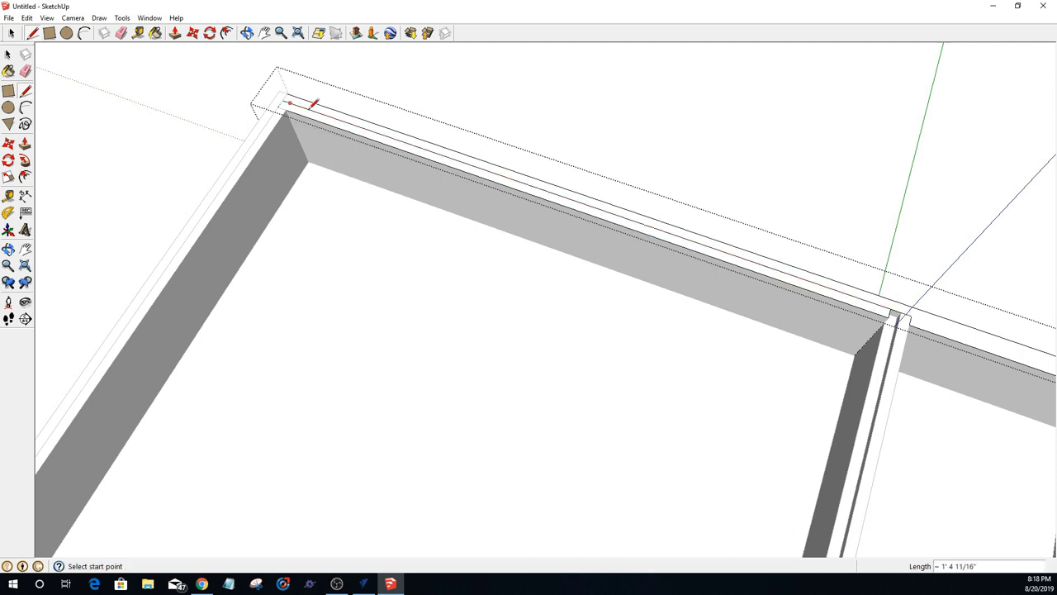
key(p)
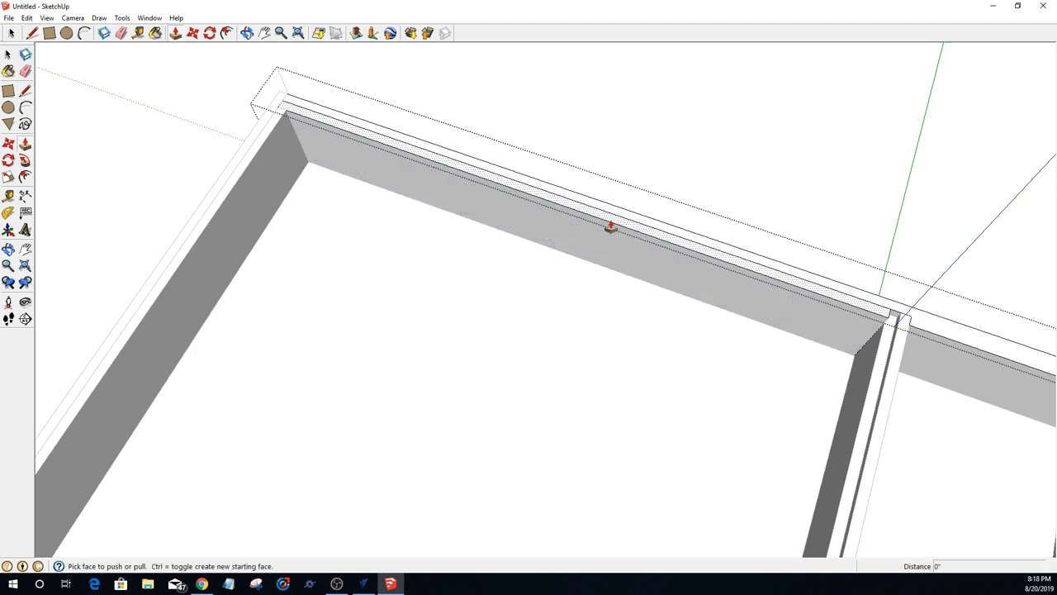
drag(610, 229, 608, 232)
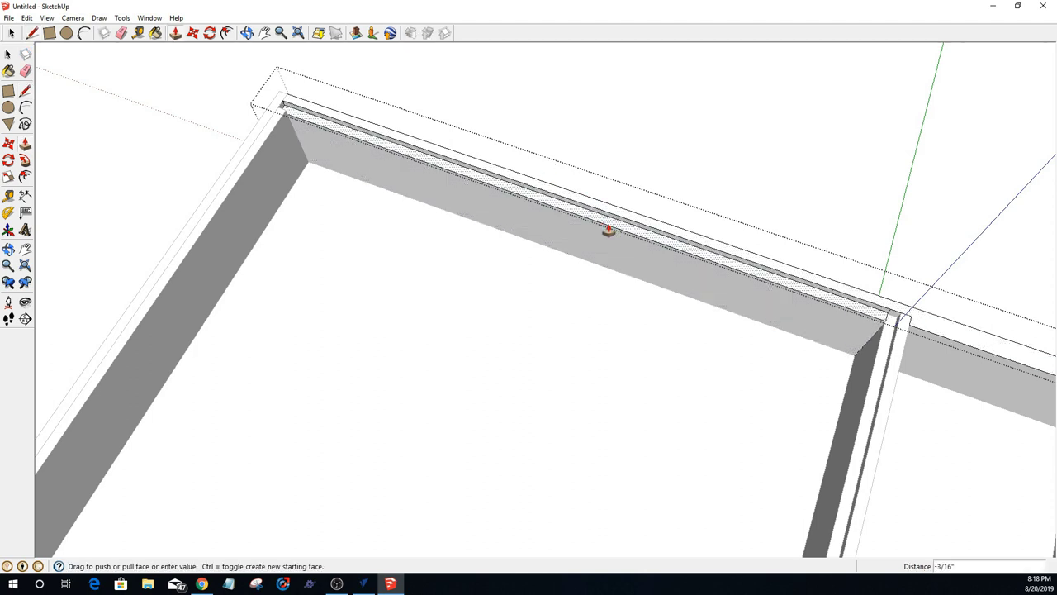
key(Return)
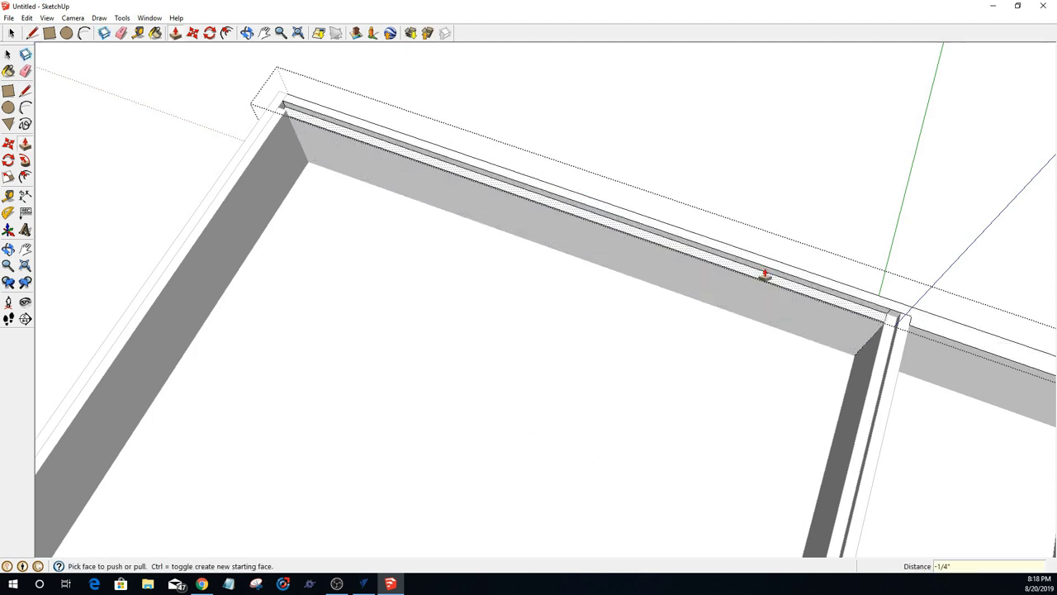
scroll(895, 320, up, 3)
scroll(892, 317, up, 2)
key(space)
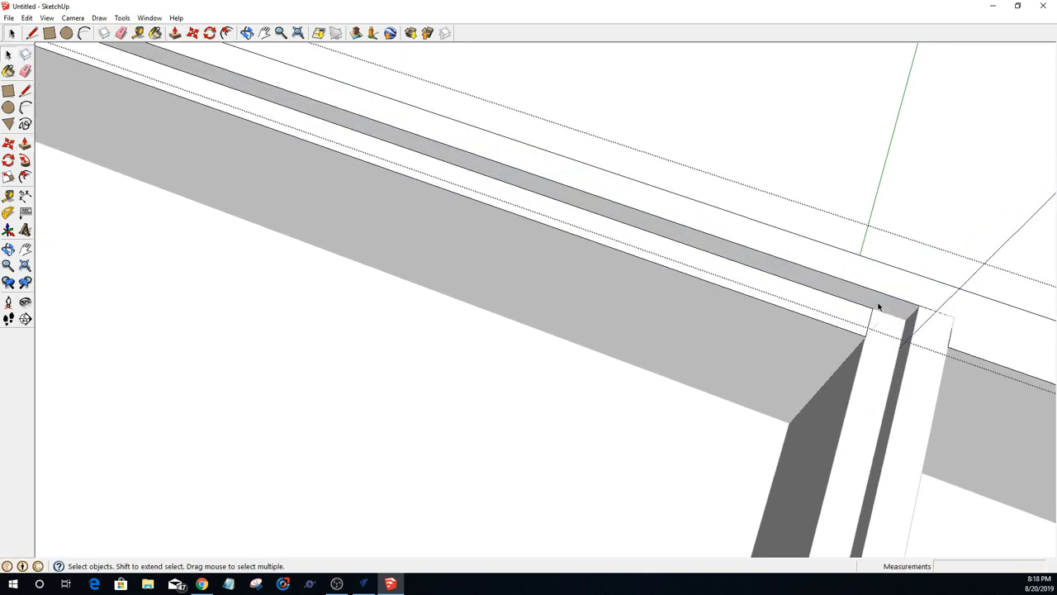
Step: Orbit along the grooved back wall to inspect its left corner
scroll(880, 307, down, 1)
scroll(880, 308, down, 2)
scroll(584, 257, down, 3)
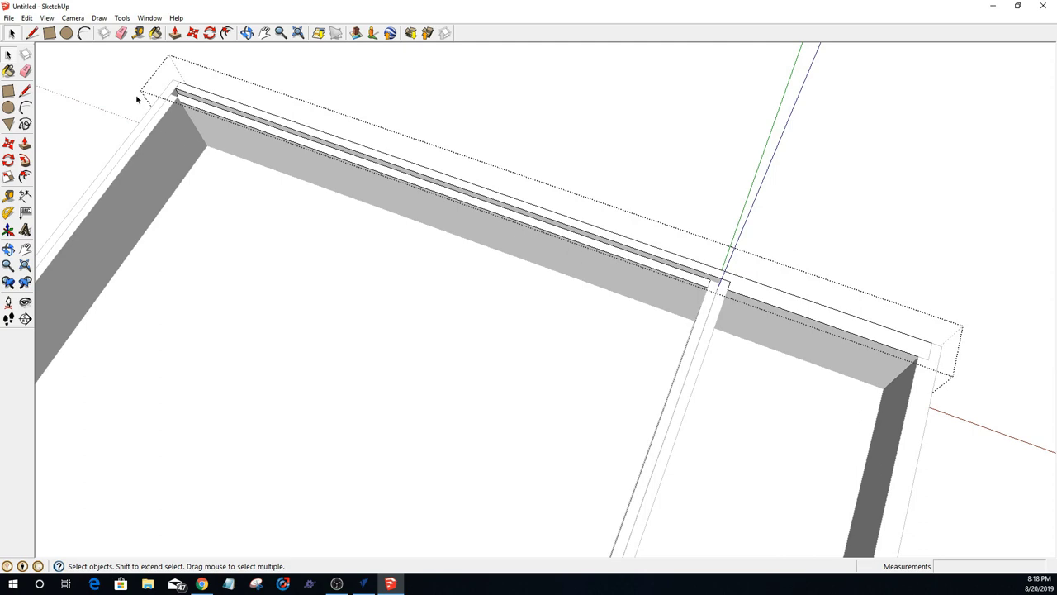
scroll(166, 101, up, 3)
middle_drag(194, 103, 387, 146)
scroll(255, 198, down, 1)
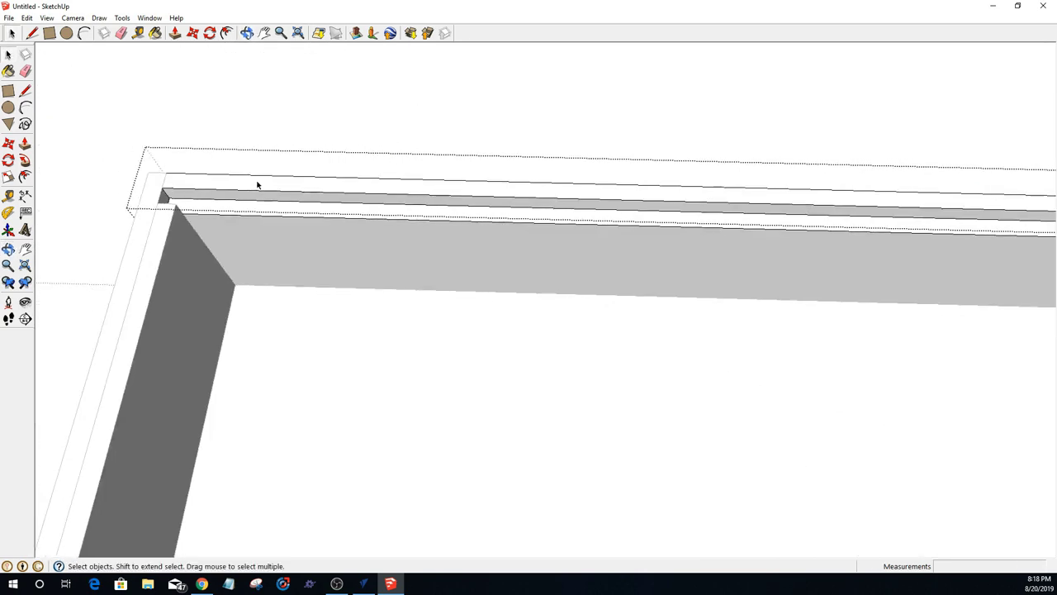
scroll(257, 185, down, 2)
mouse_move(177, 272)
middle_down()
mouse_move(205, 241)
mouse_move(177, 263)
middle_up()
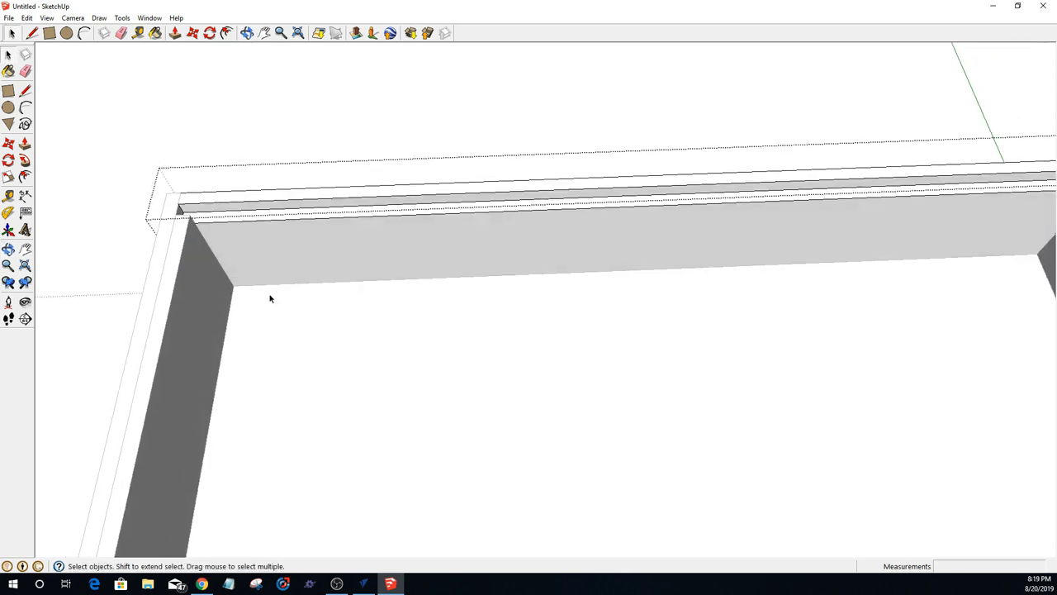
Step: Inside the left side panel group, push its top strip down 1/4" and select the stray corner edge
click(267, 321)
double_click(169, 281)
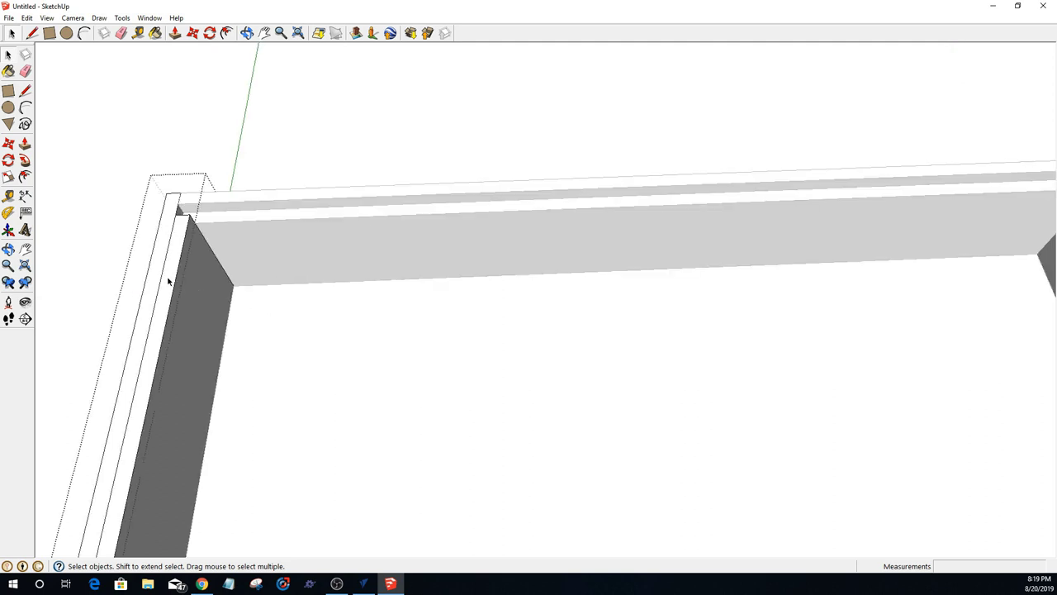
key(p)
click(166, 273)
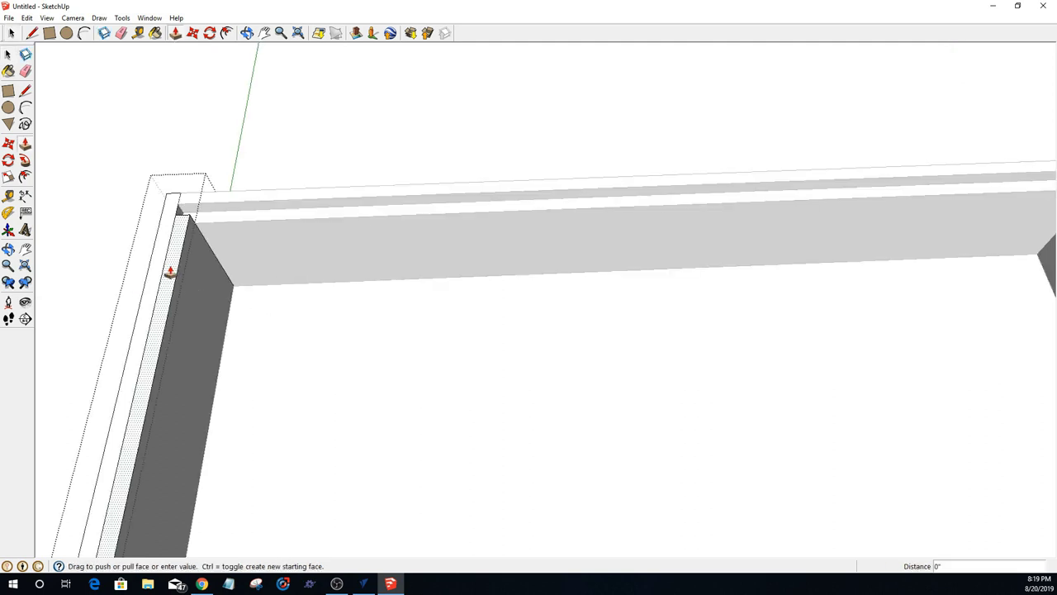
click(208, 219)
scroll(169, 229, up, 3)
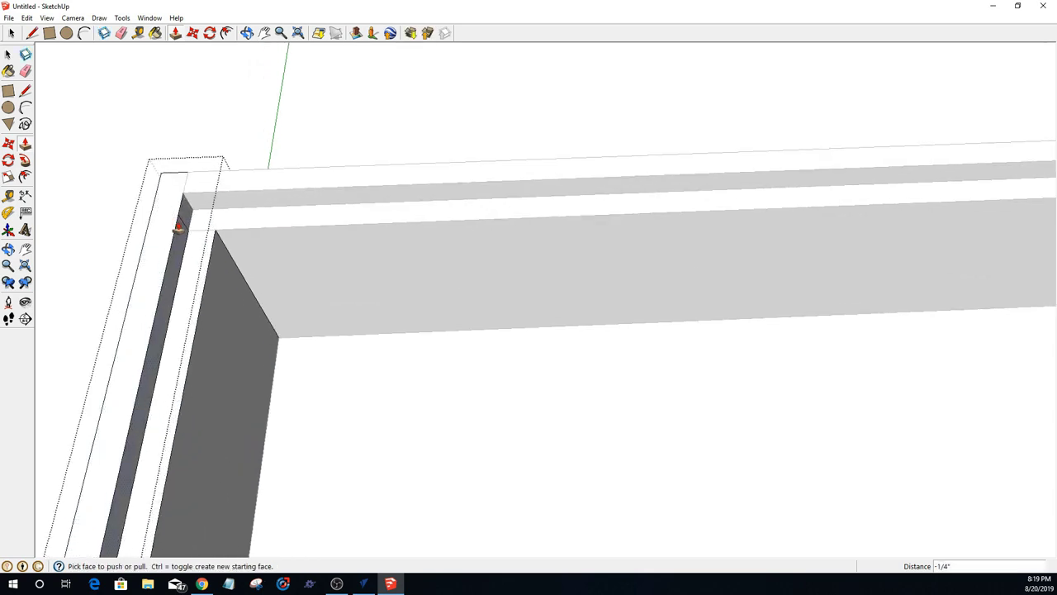
scroll(177, 228, down, 6)
scroll(173, 223, up, 3)
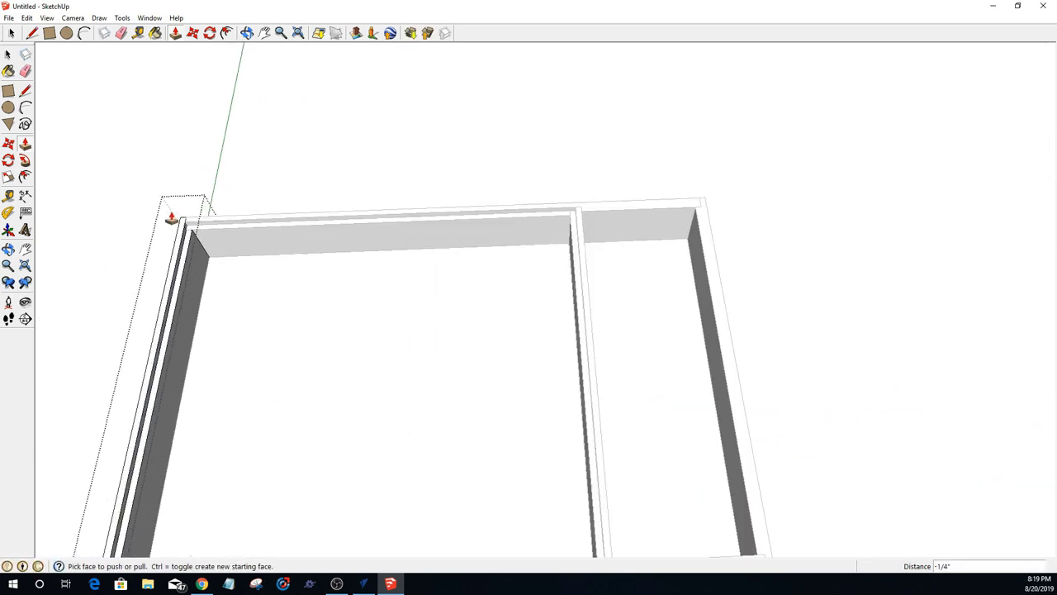
scroll(173, 221, up, 5)
key(space)
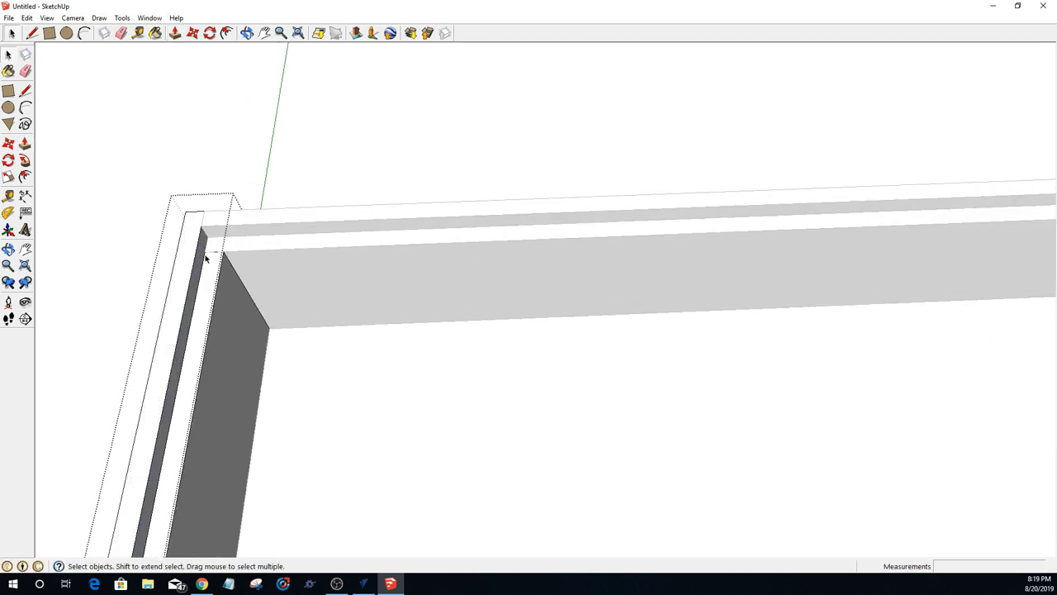
click(208, 257)
Step: Delete the stray edge at the left panel's corner and close the panel's group
scroll(209, 256, down, 10)
scroll(199, 384, up, 4)
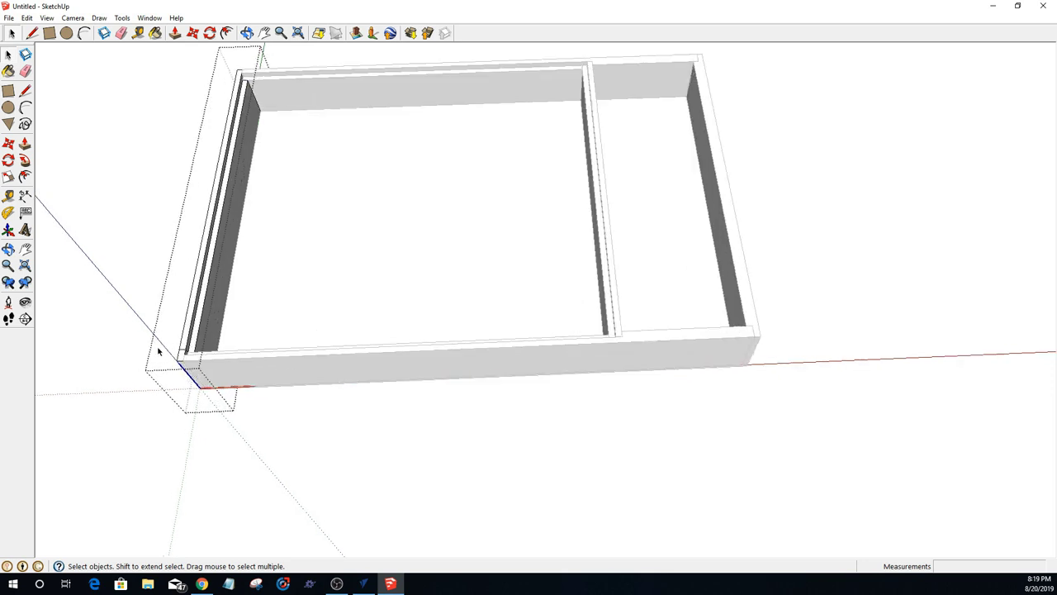
scroll(159, 350, up, 5)
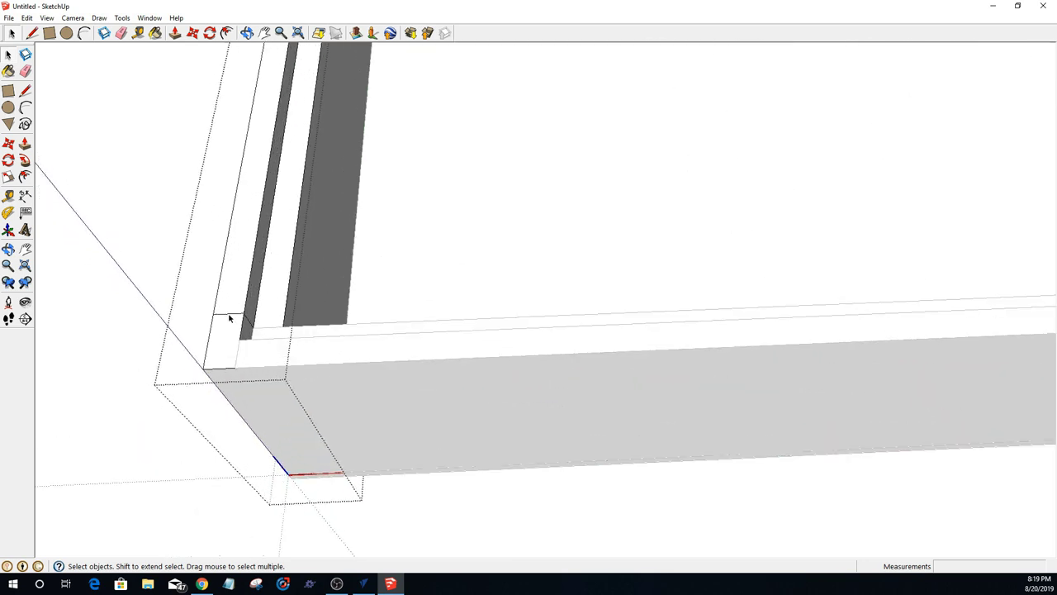
key(Delete)
middle_drag(328, 349, 216, 370)
scroll(218, 356, down, 6)
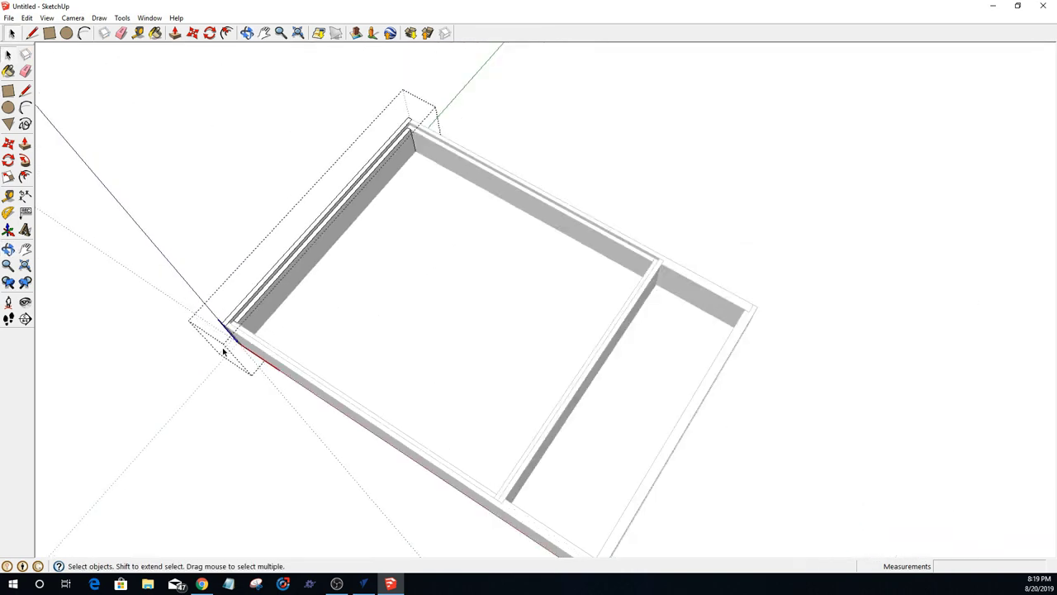
middle_drag(487, 512, 802, 455)
click(693, 437)
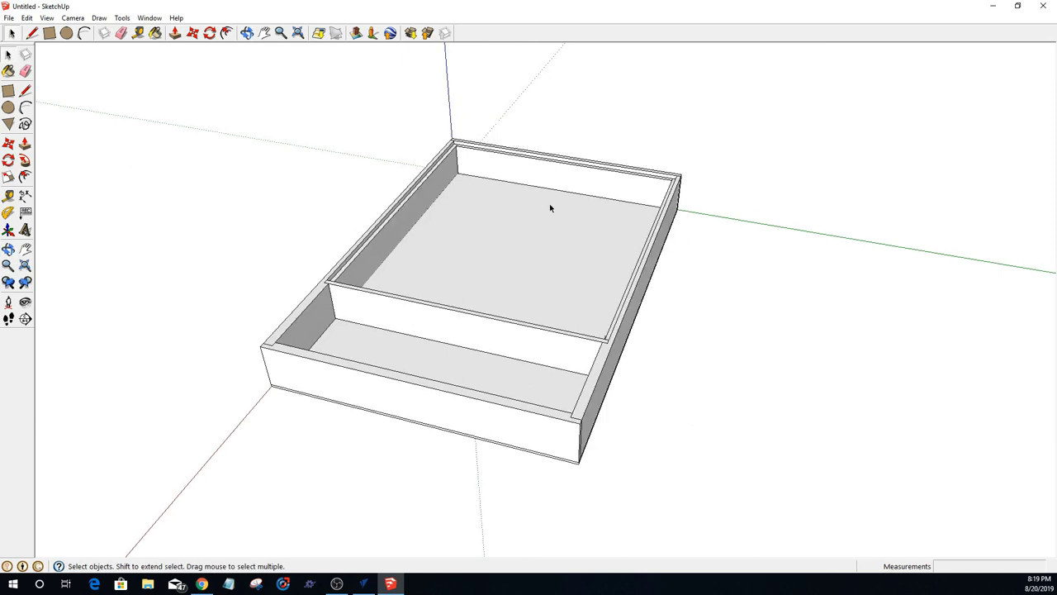
Step: Inspect the divided tray's 1/4" rabbeted tops from several orbit angles
drag(447, 270, 447, 271)
drag(353, 233, 332, 244)
scroll(657, 298, down, 3)
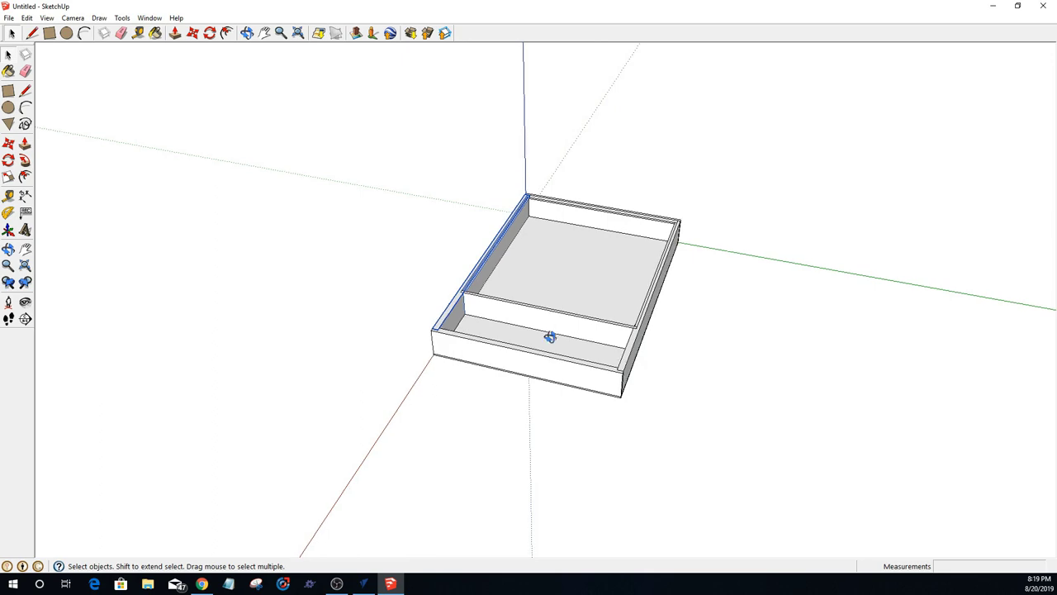
middle_drag(547, 340, 531, 269)
scroll(531, 269, up, 3)
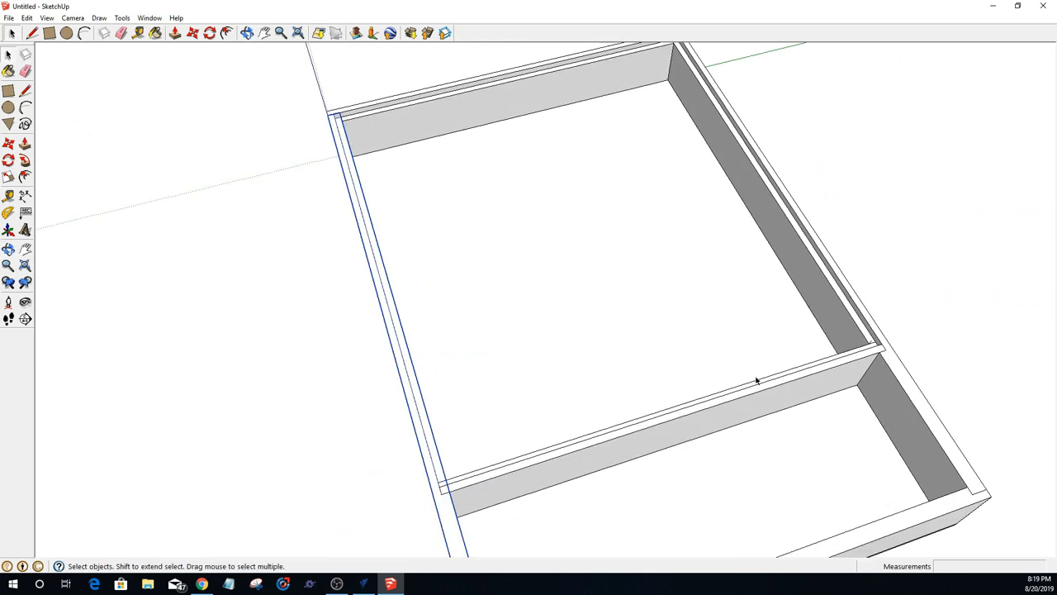
key(Escape)
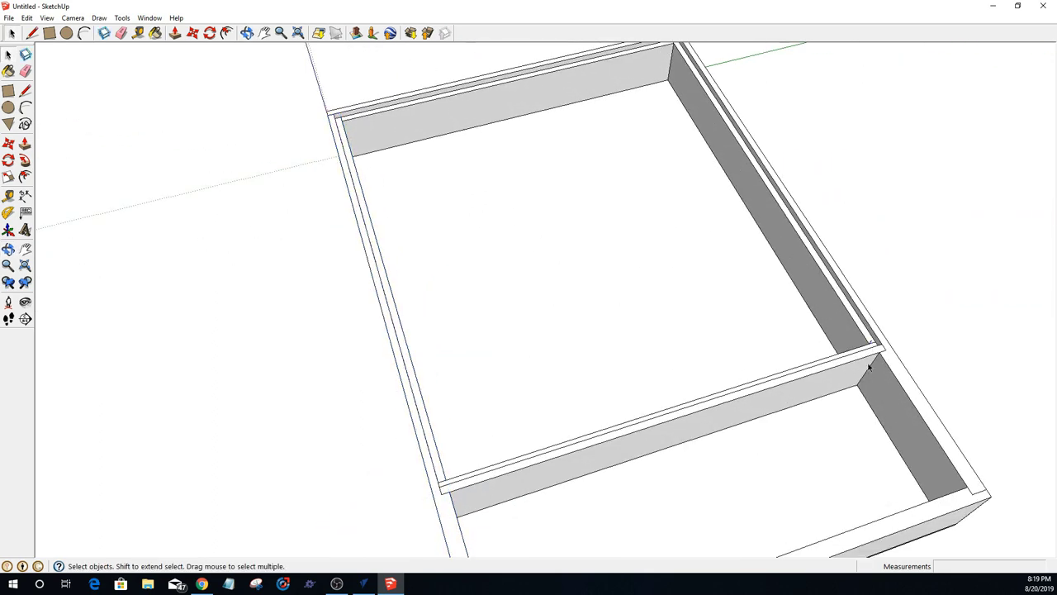
key(o)
drag(490, 389, 1056, 363)
key(space)
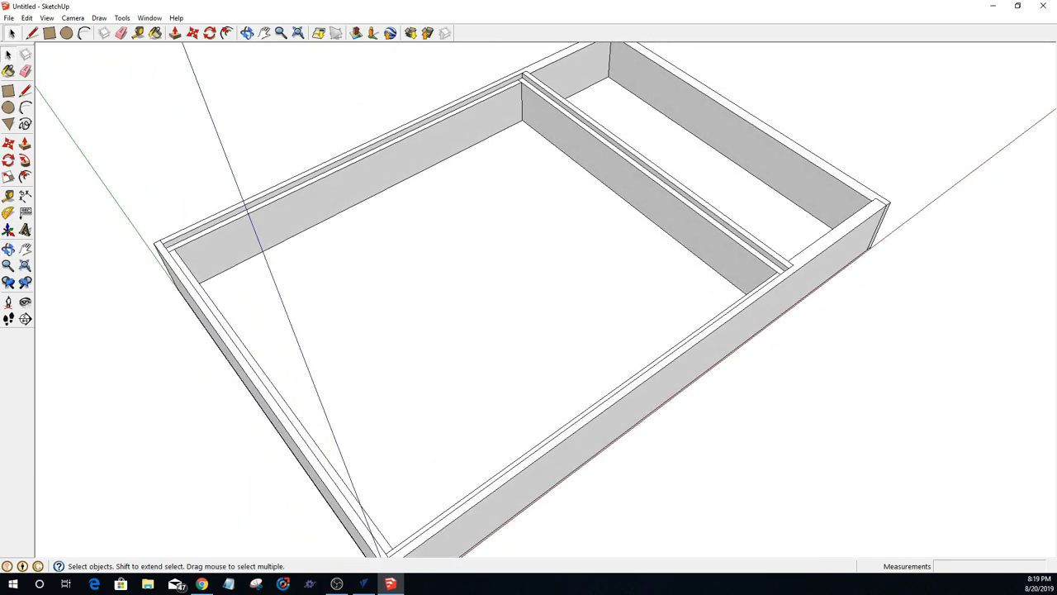
key(alt+Tab)
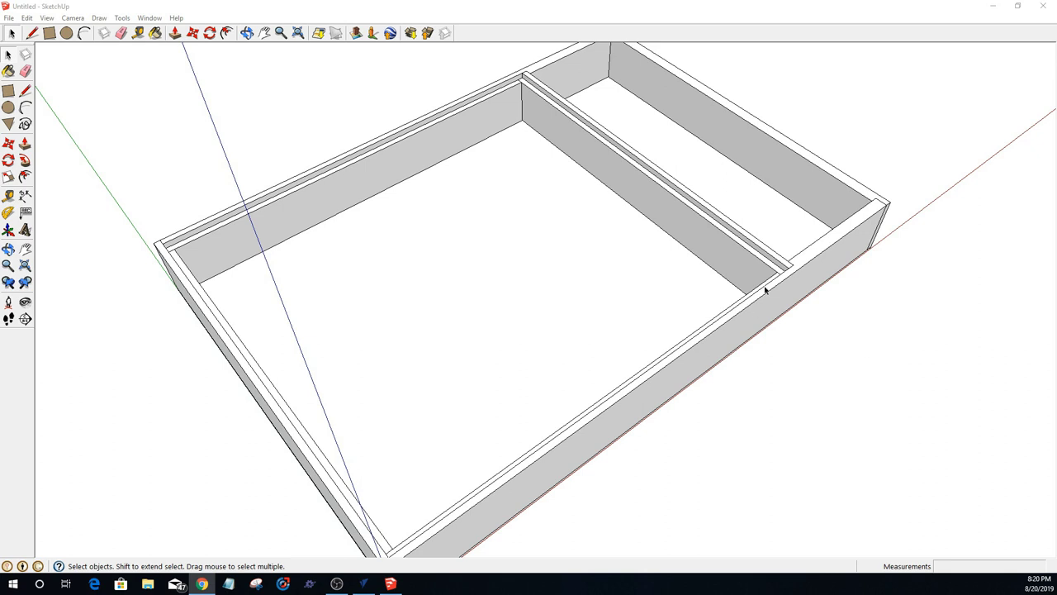
Step: Hide the drawing axes from the View menu
scroll(766, 290, down, 3)
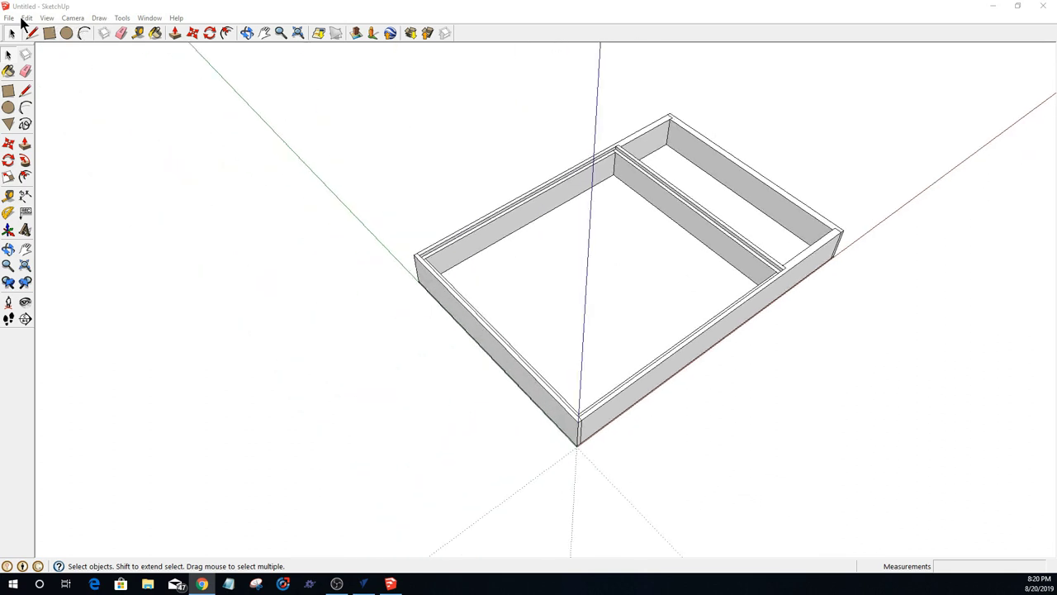
click(47, 19)
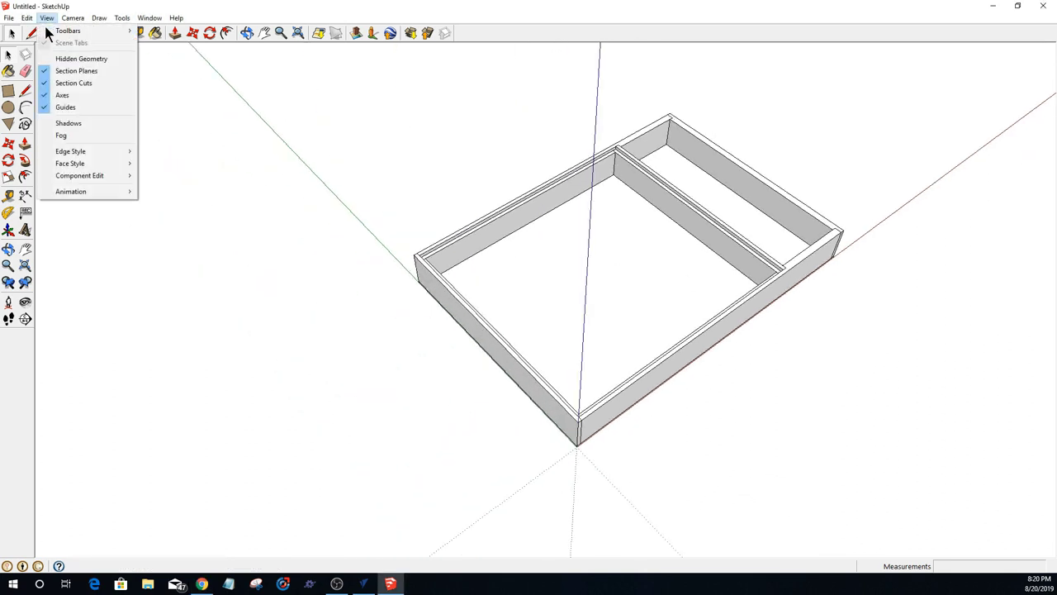
click(62, 95)
Step: Orbit to a near top-down view of the open tray frame and pick the Rectangle tool
middle_drag(886, 410, 658, 489)
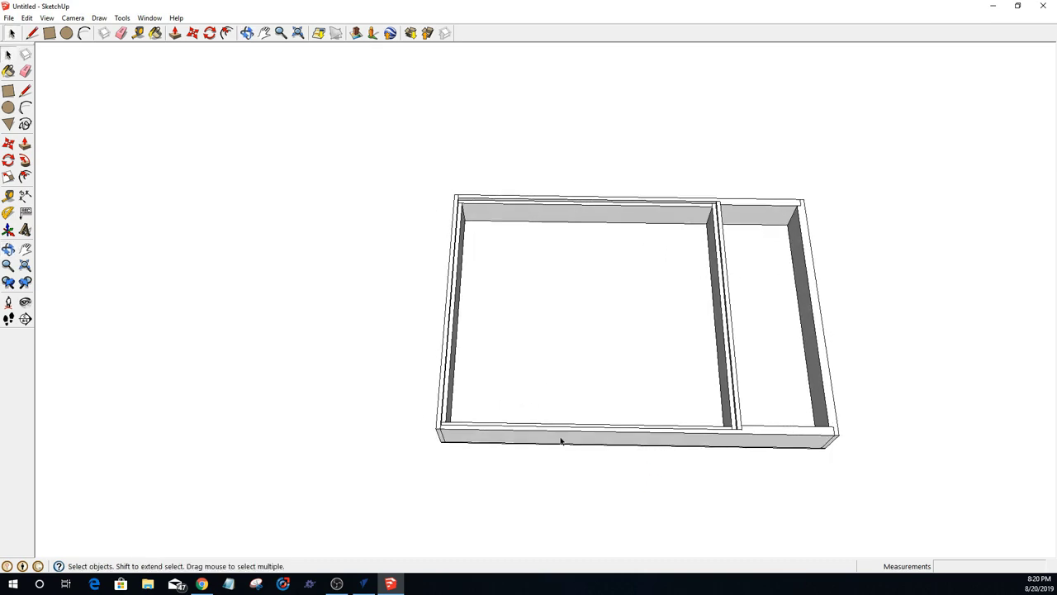
scroll(561, 442, up, 5)
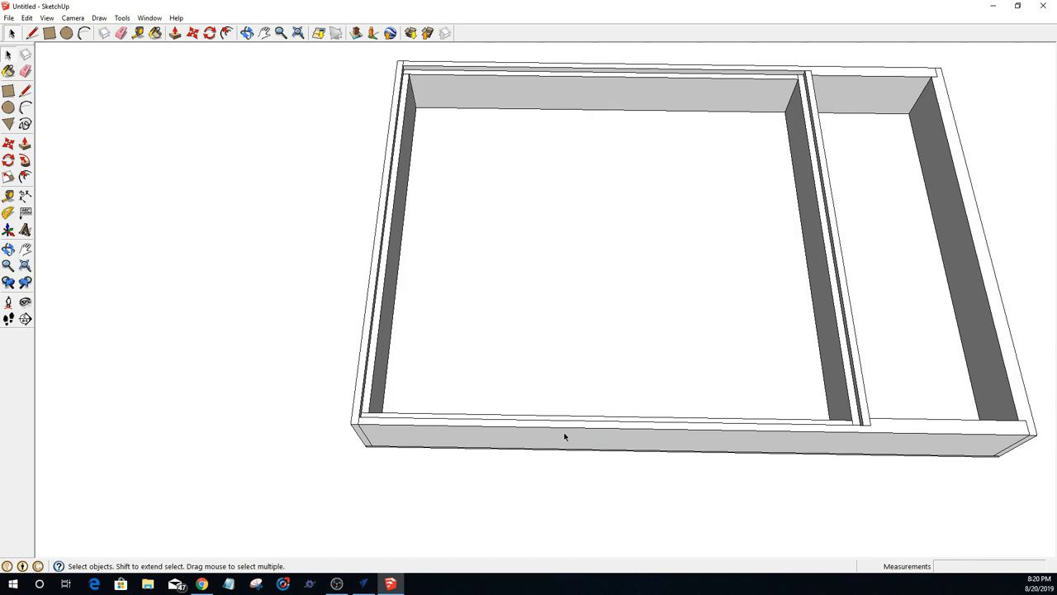
middle_drag(564, 433, 505, 420)
scroll(504, 420, down, 3)
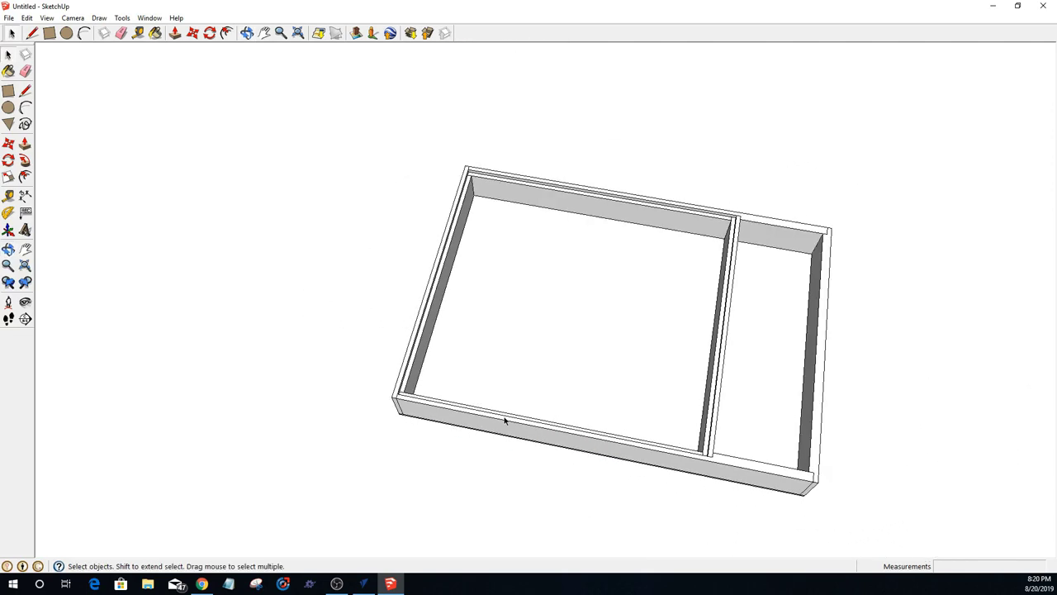
scroll(704, 371, up, 1)
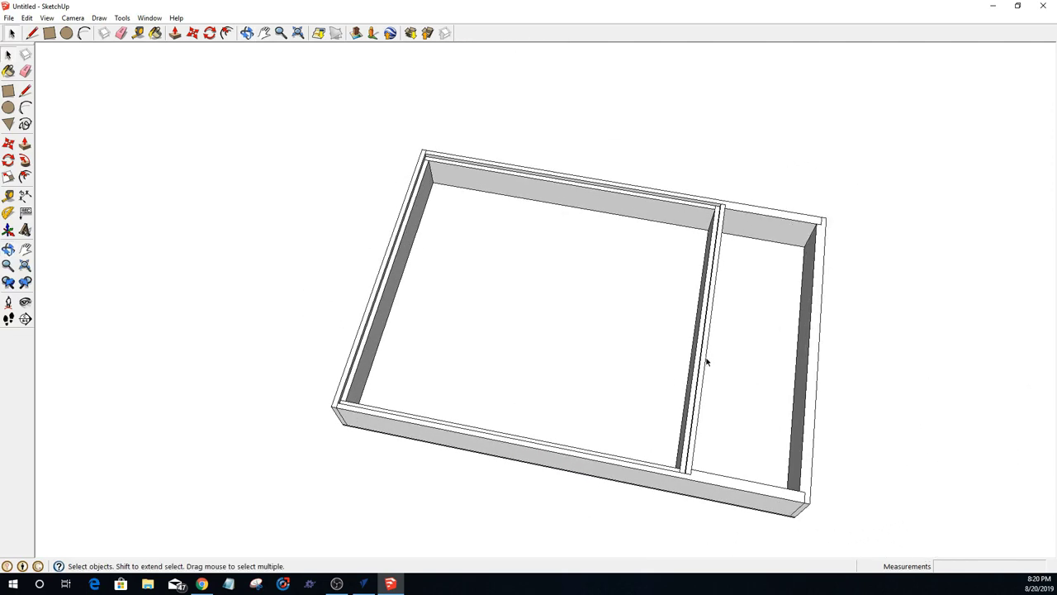
middle_drag(706, 361, 773, 364)
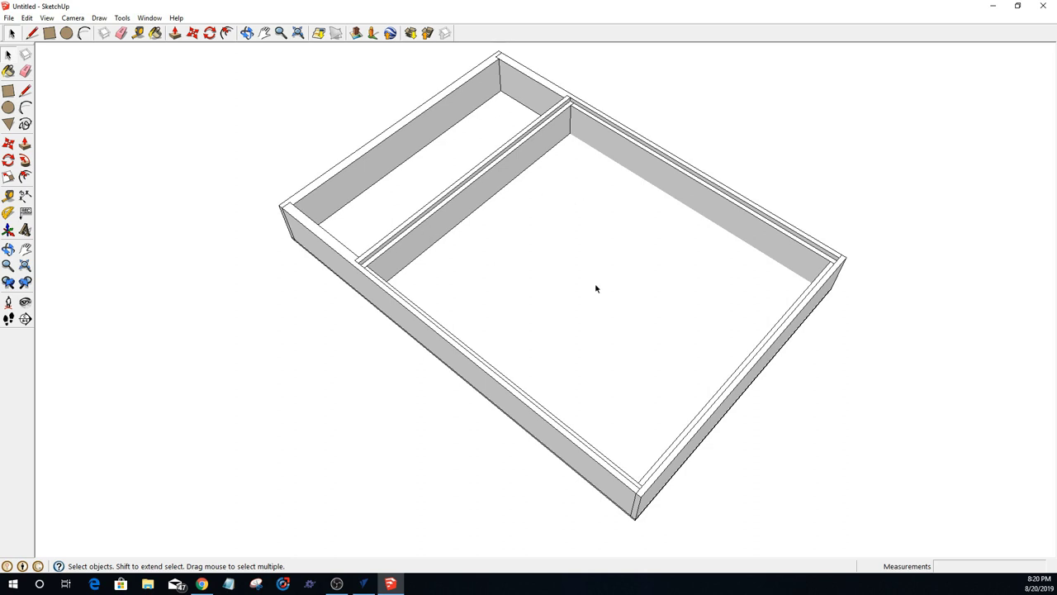
middle_drag(634, 287, 503, 304)
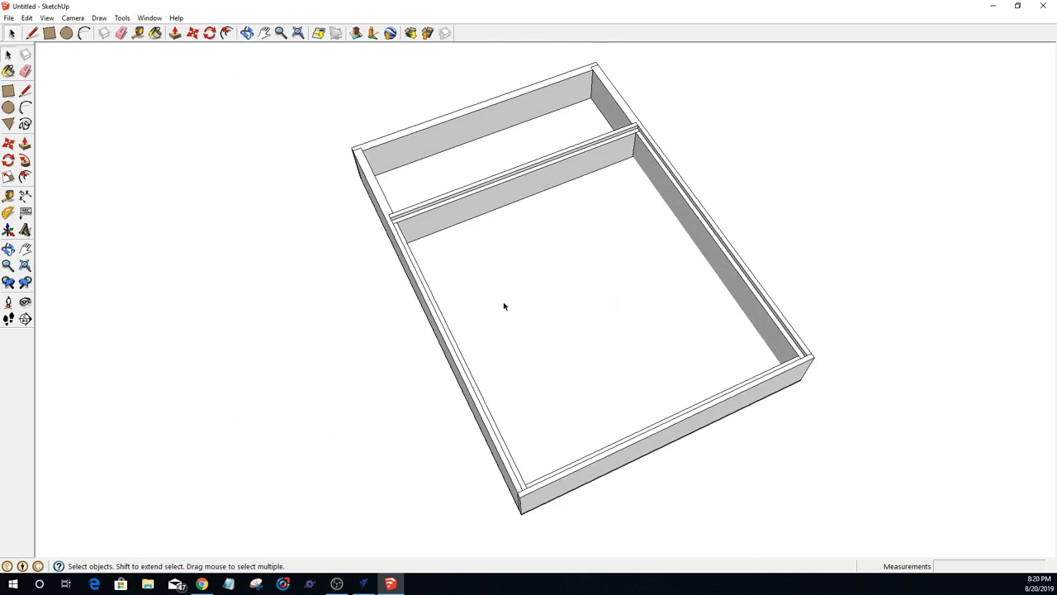
middle_drag(654, 288, 611, 328)
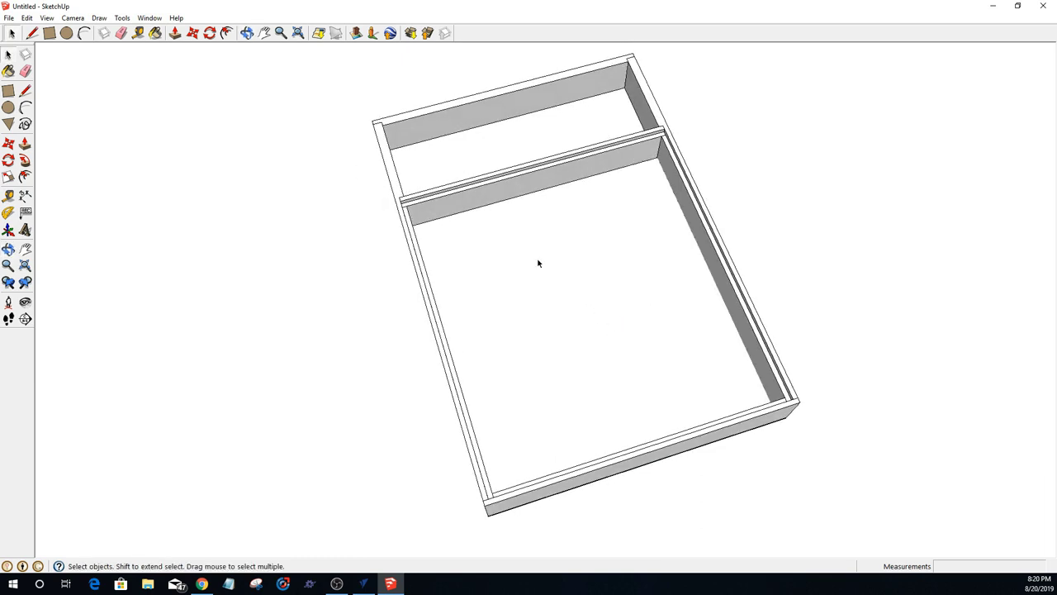
click(49, 33)
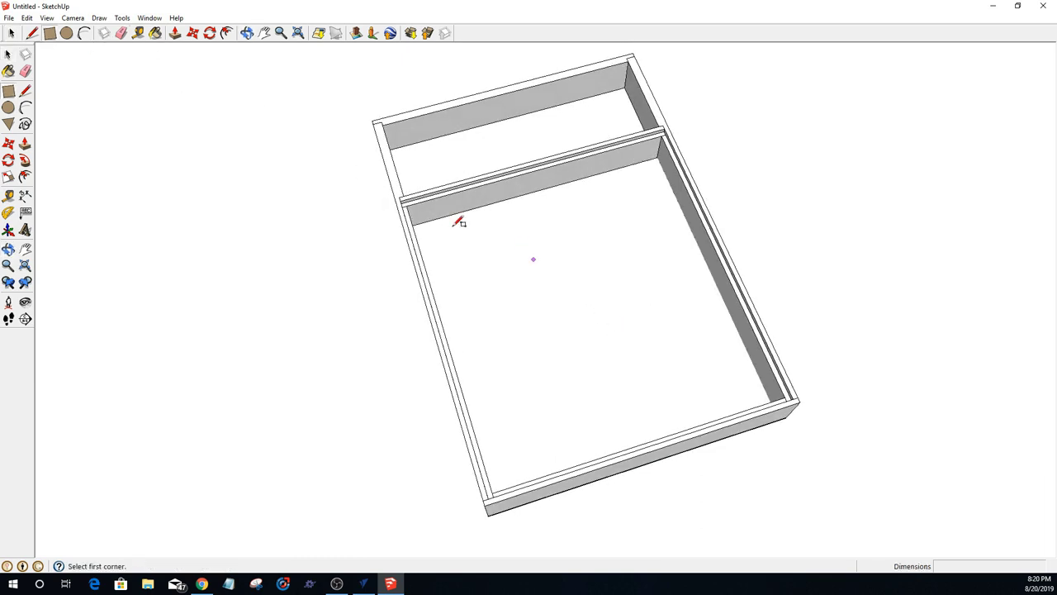
Step: Draw a rectangle across the large compartment, from the divider corner to the far inner corner
scroll(418, 201, up, 2)
click(395, 199)
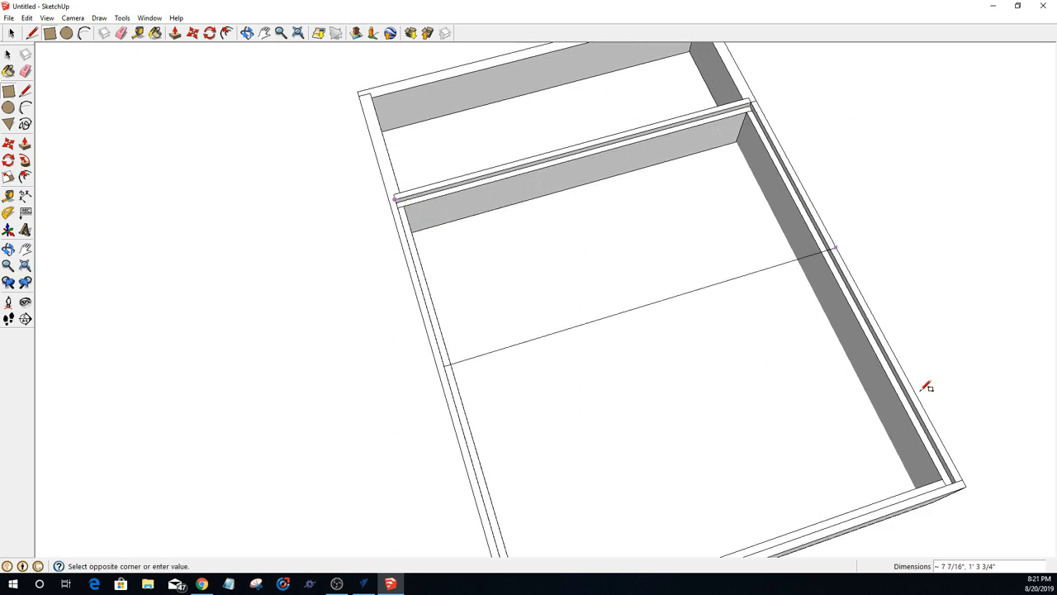
click(956, 476)
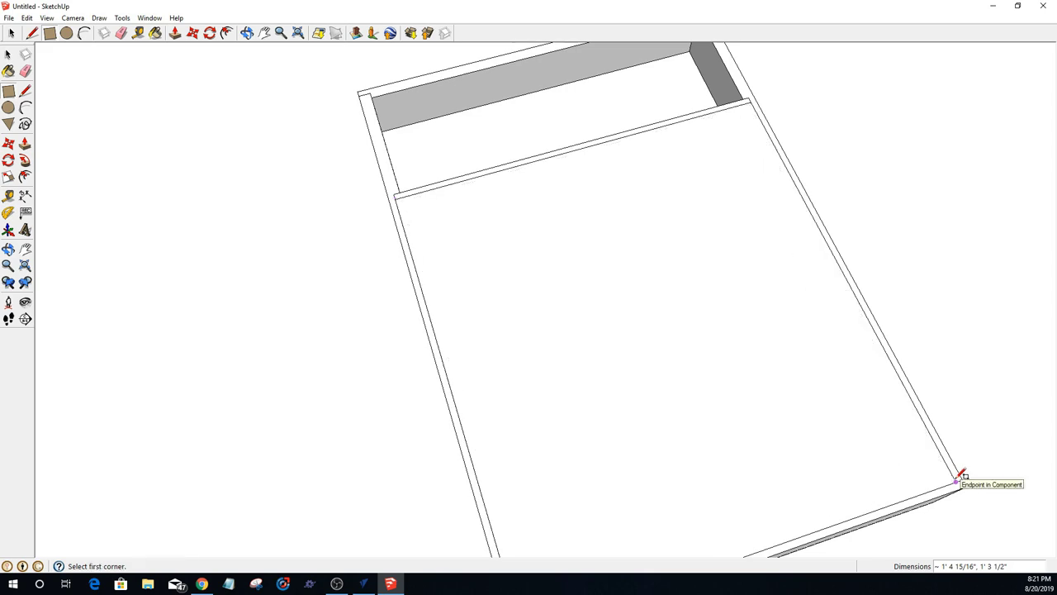
middle_drag(809, 338, 1035, 190)
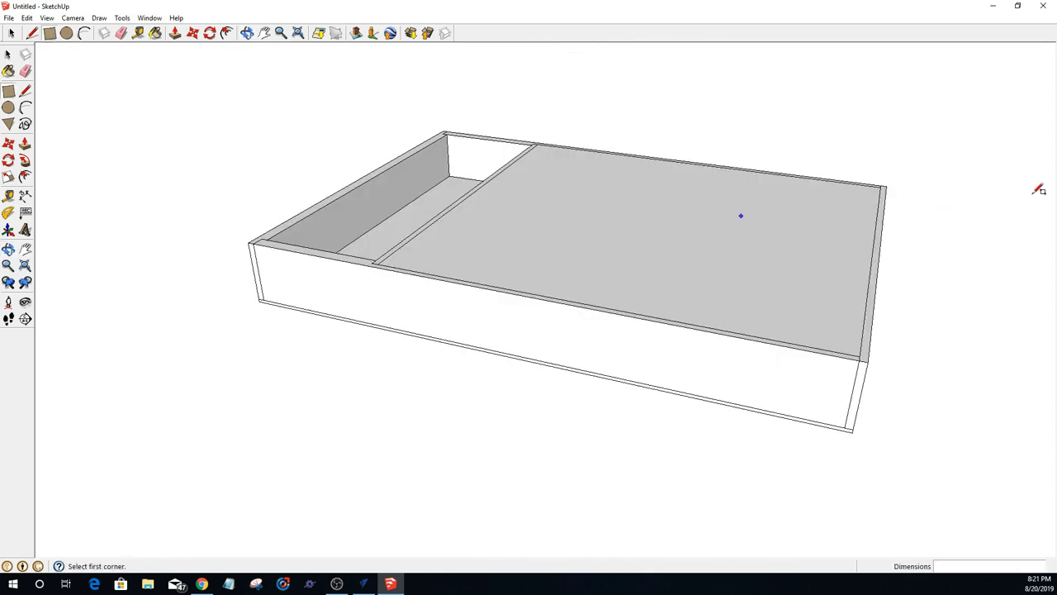
middle_drag(725, 282, 735, 276)
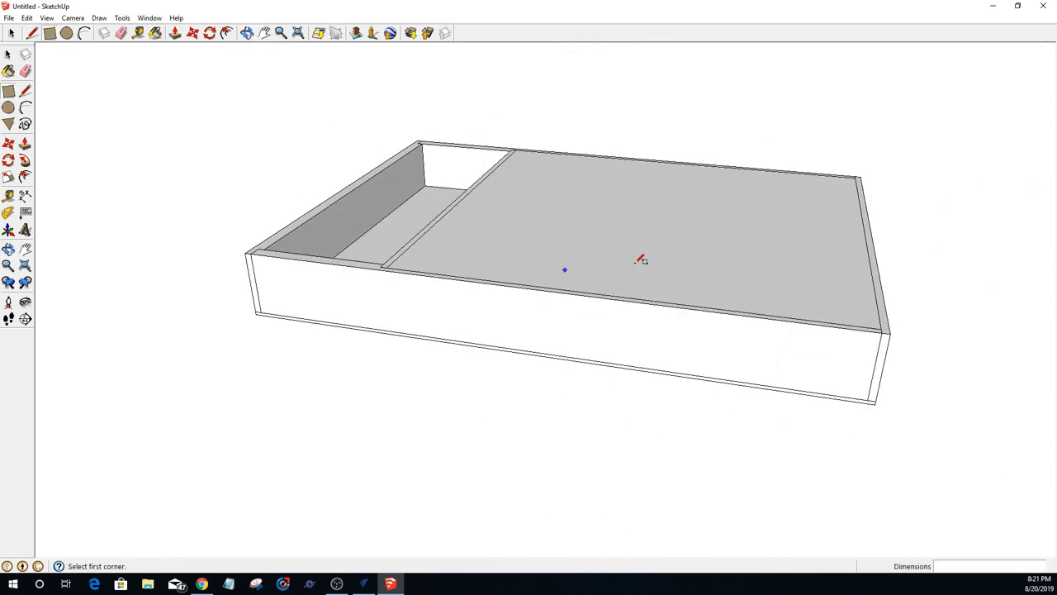
Step: Push/Pull the rectangle up 0.25" into a slab, undoing the accidental extra pull
key(p)
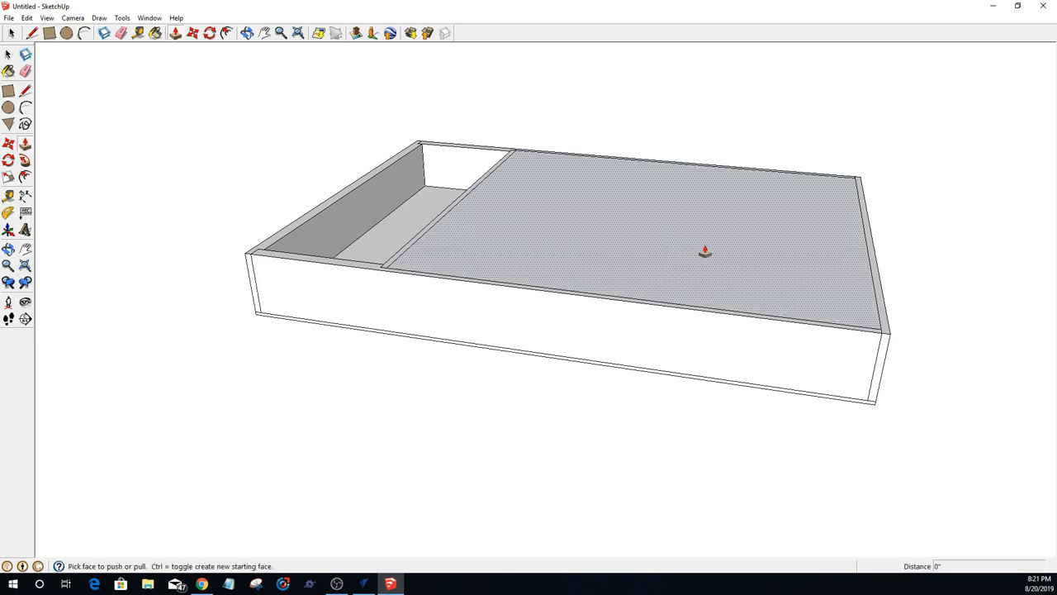
click(704, 252)
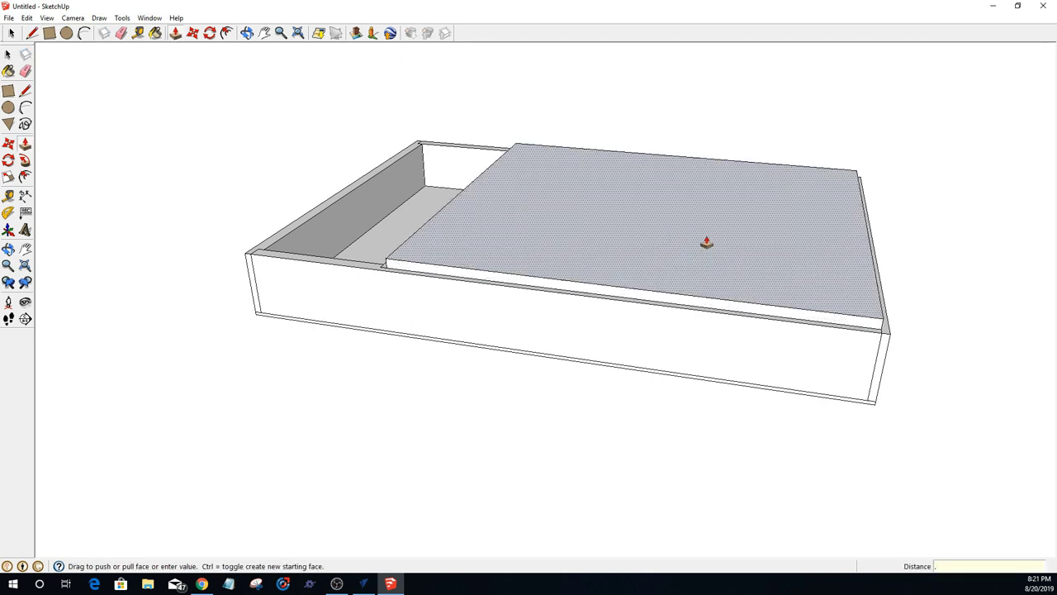
text(.25)
key(Return)
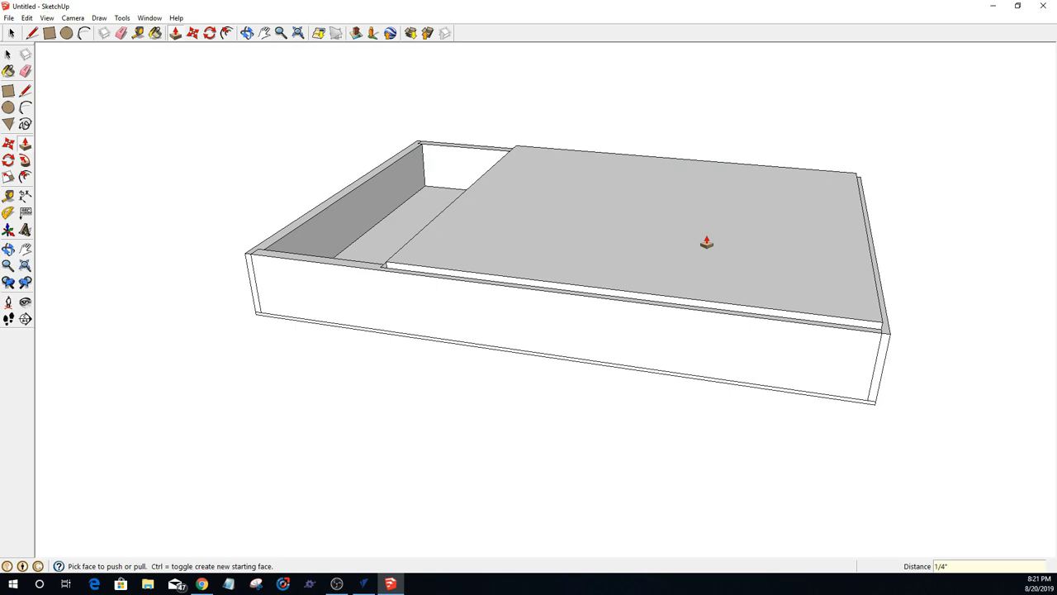
middle_drag(460, 266, 528, 344)
scroll(528, 344, up, 5)
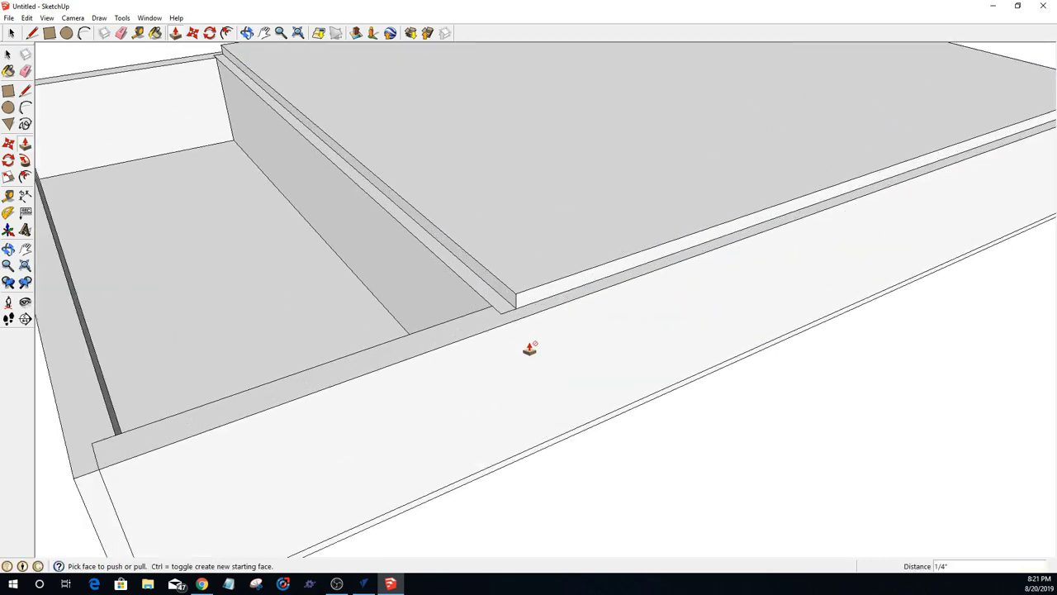
double_click(545, 241)
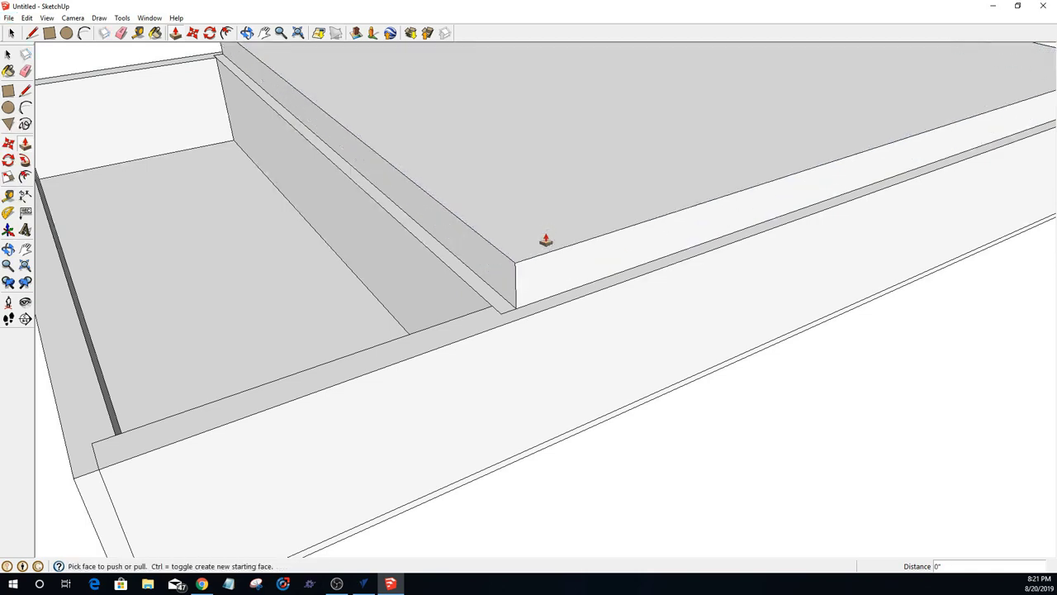
key(ctrl+z)
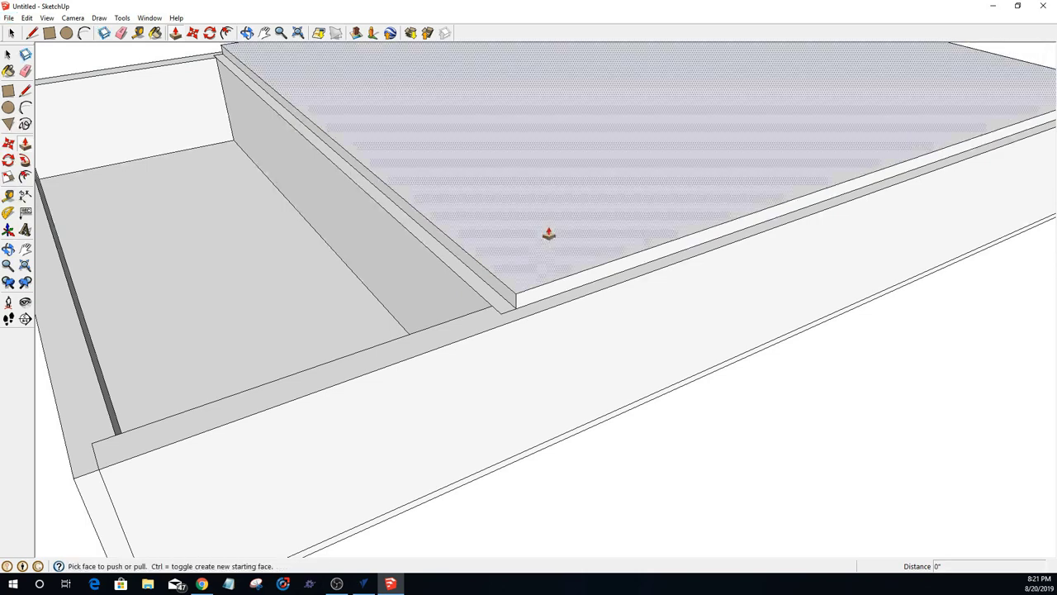
Step: Select the whole slab and make it a component
key(space)
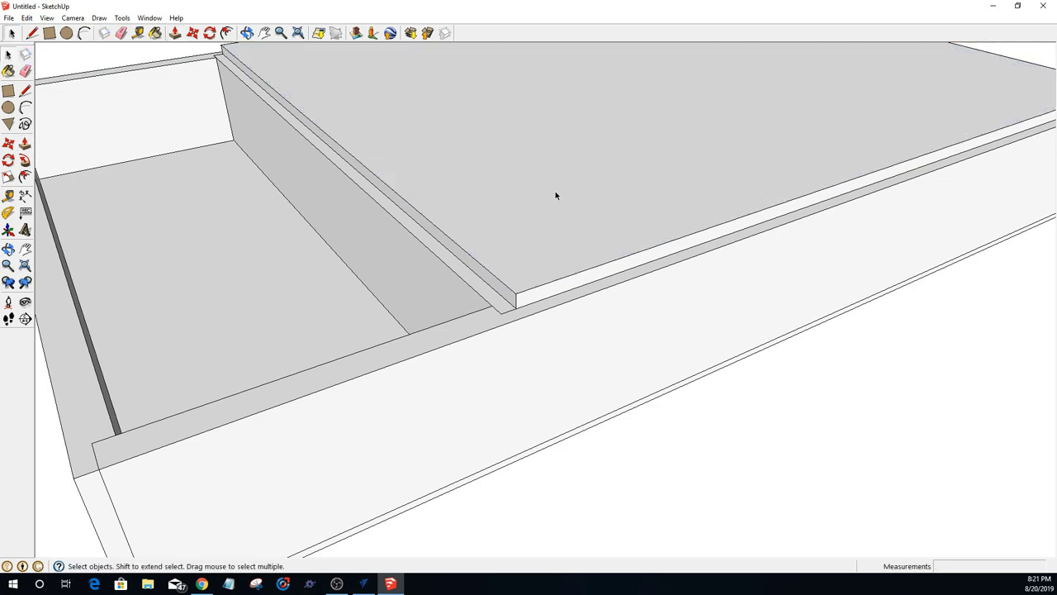
triple_click(555, 196)
key(g)
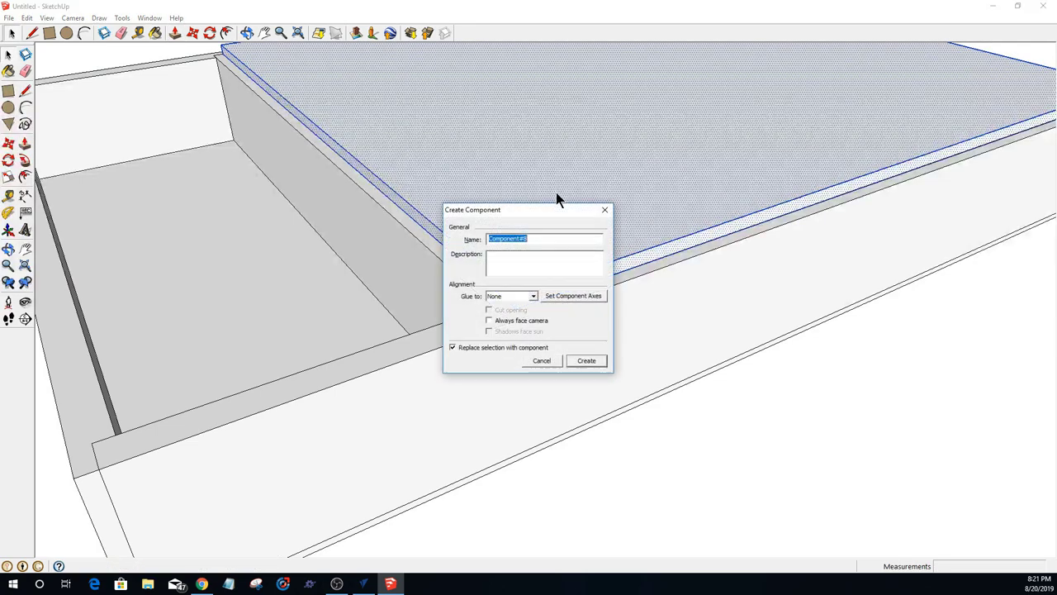
click(586, 361)
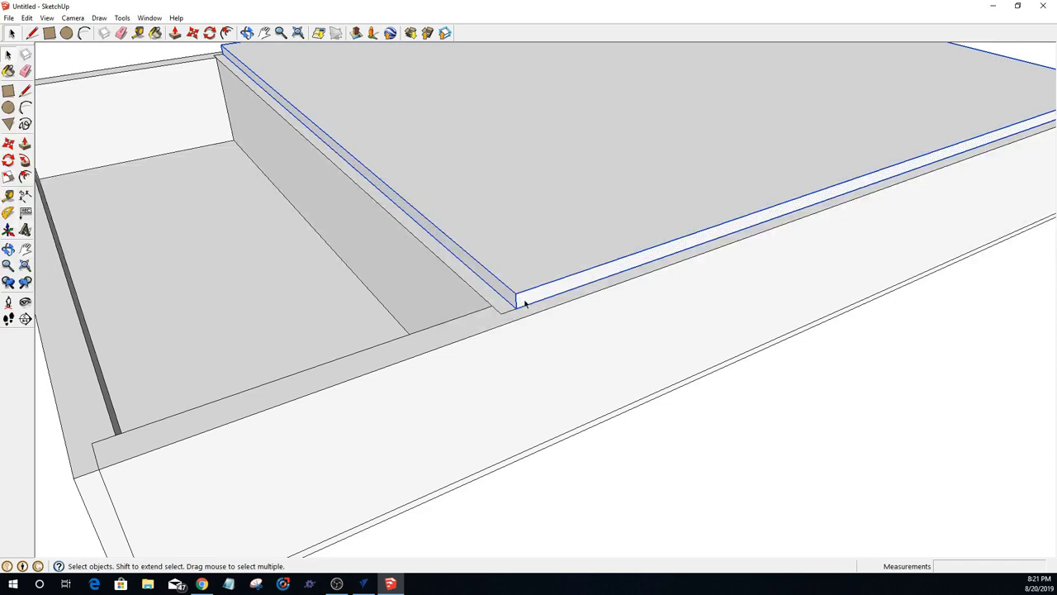
Step: Move the slab component down 1/4" into the frame and clear the selection
key(m)
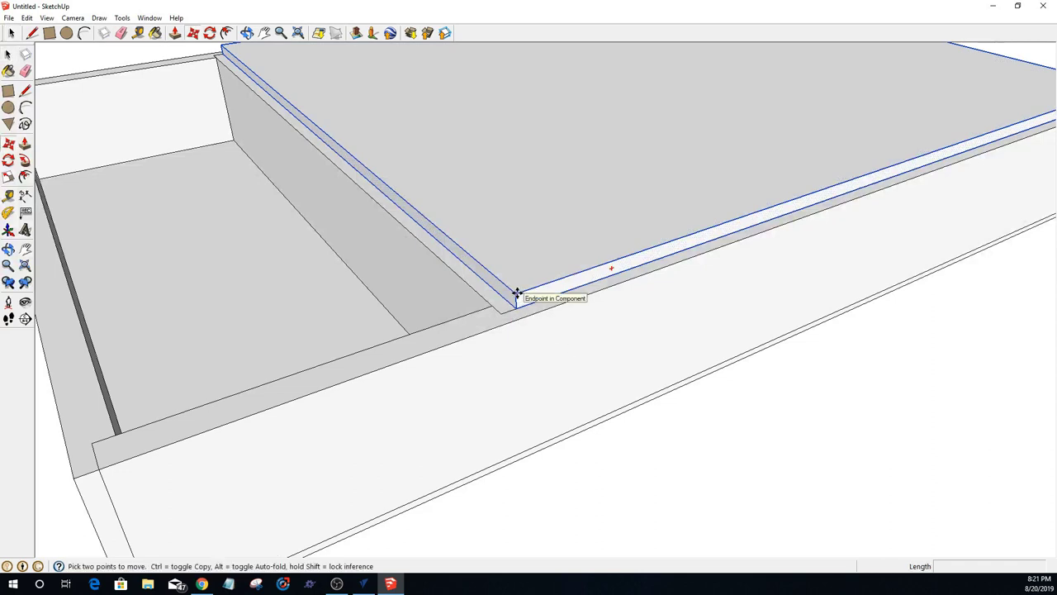
click(519, 294)
click(518, 306)
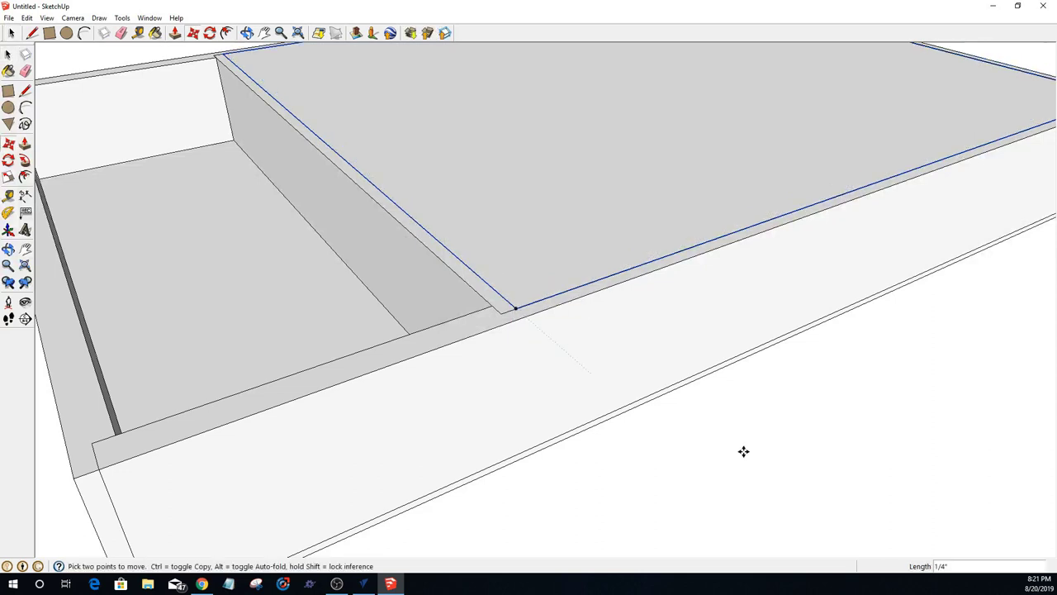
middle_drag(743, 449, 699, 474)
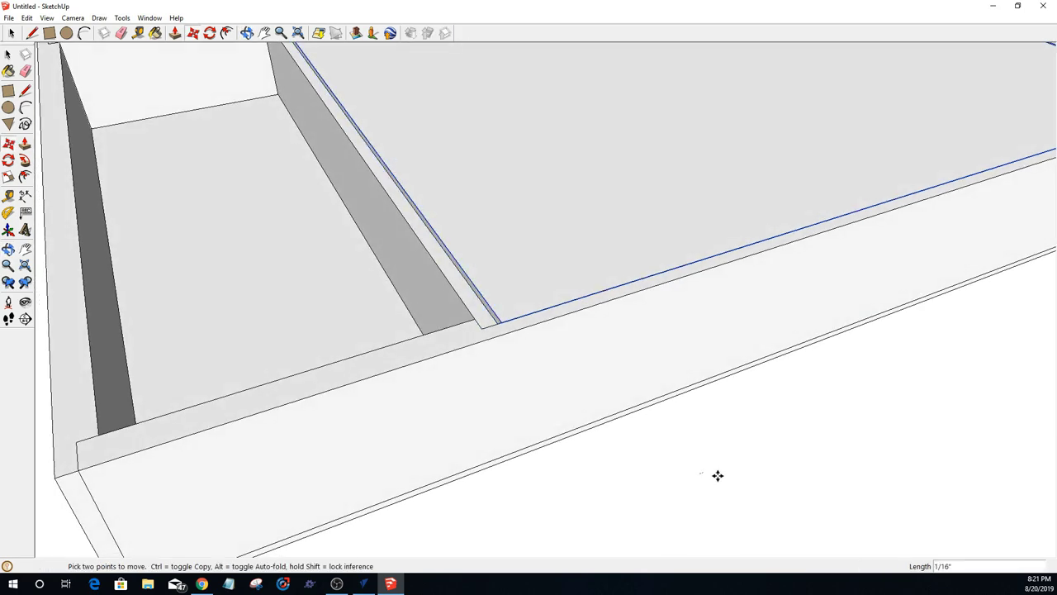
key(space)
click(719, 482)
Step: Orbit around the box to inspect the lowered lid from several angles
scroll(626, 427, down, 3)
scroll(627, 427, down, 3)
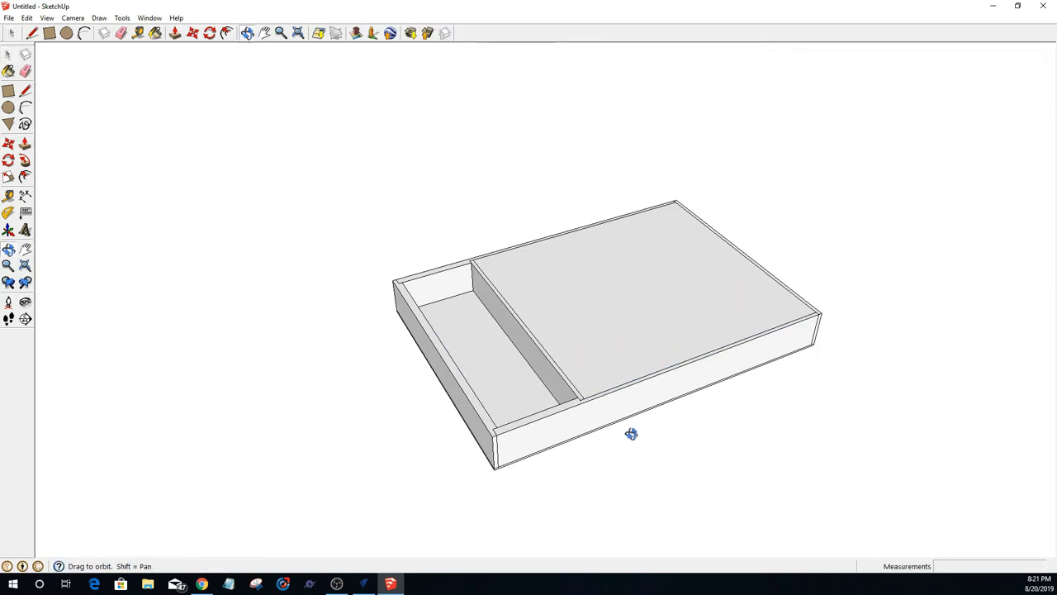
middle_drag(630, 431, 645, 402)
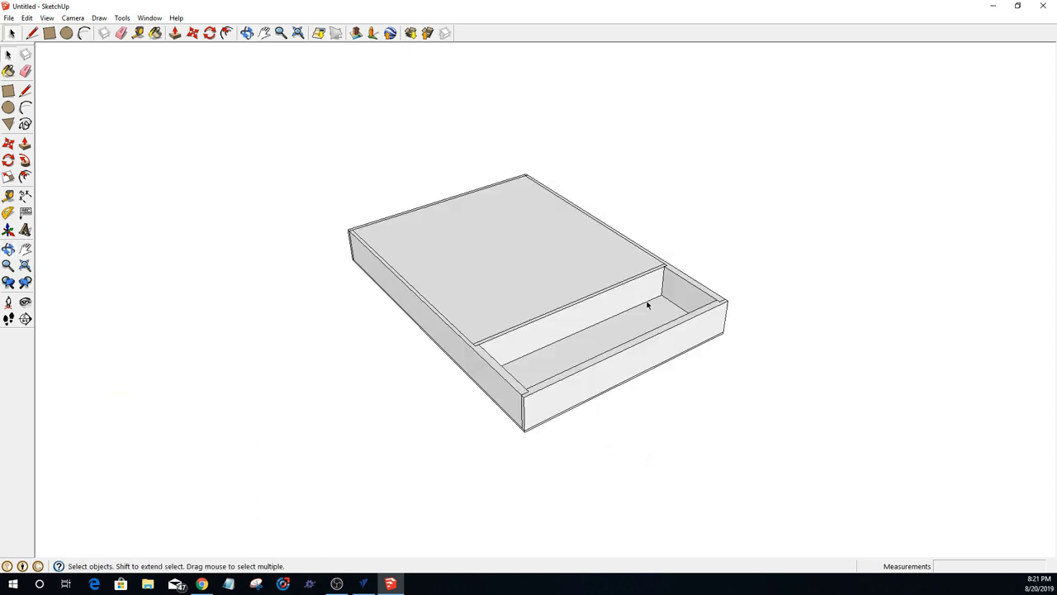
middle_drag(563, 333, 612, 484)
scroll(428, 393, up, 3)
scroll(612, 484, up, 1)
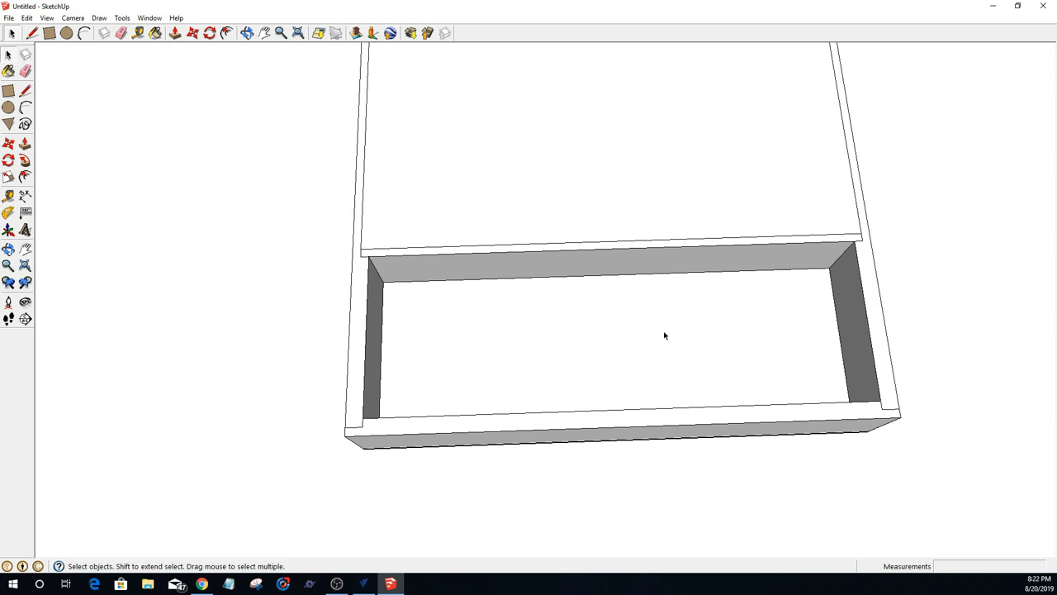
middle_drag(529, 337, 413, 194)
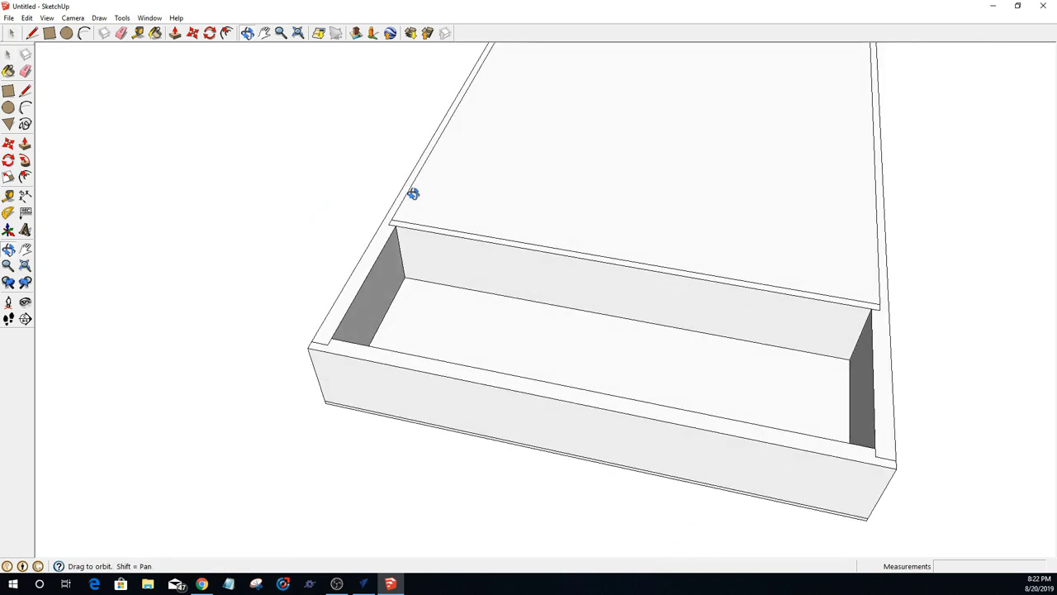
Step: Place Tape Measure guides on the back wall at 2 1/2", 2.5", 2.5" and 4" spacings
click(137, 33)
click(402, 241)
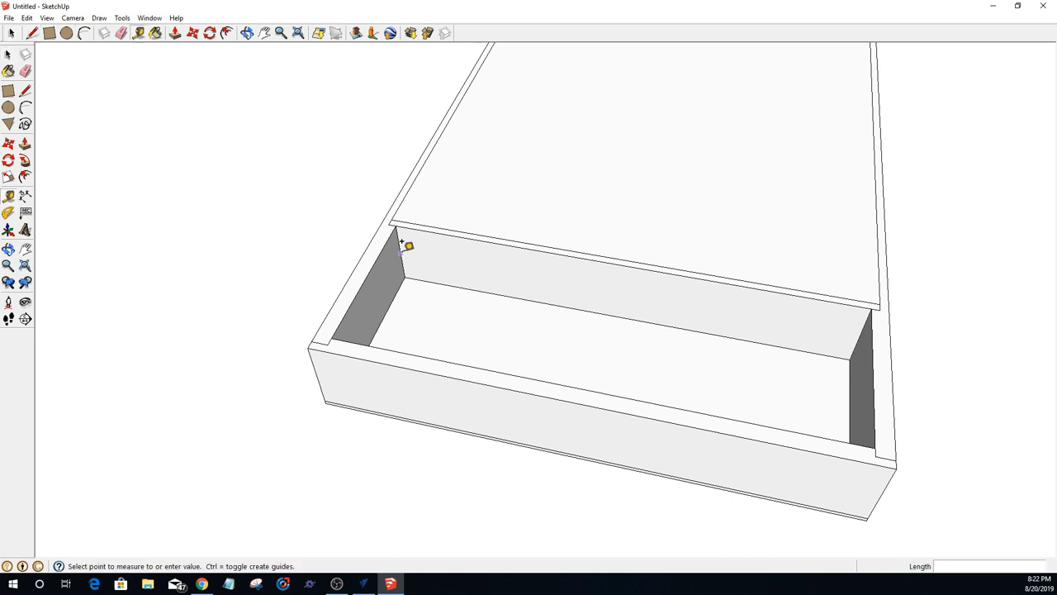
click(471, 257)
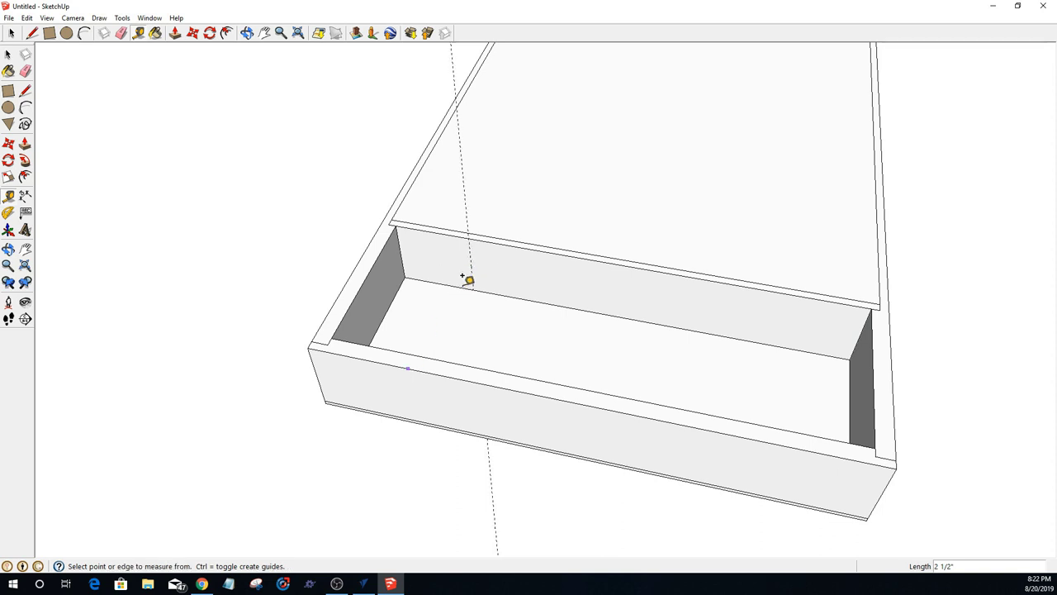
click(470, 254)
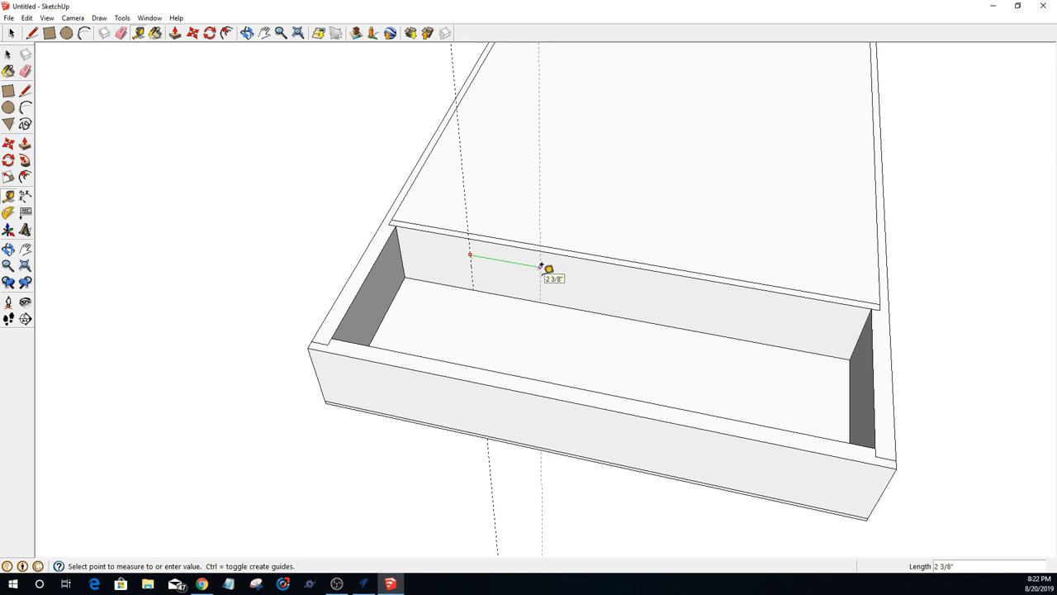
text(2.5)
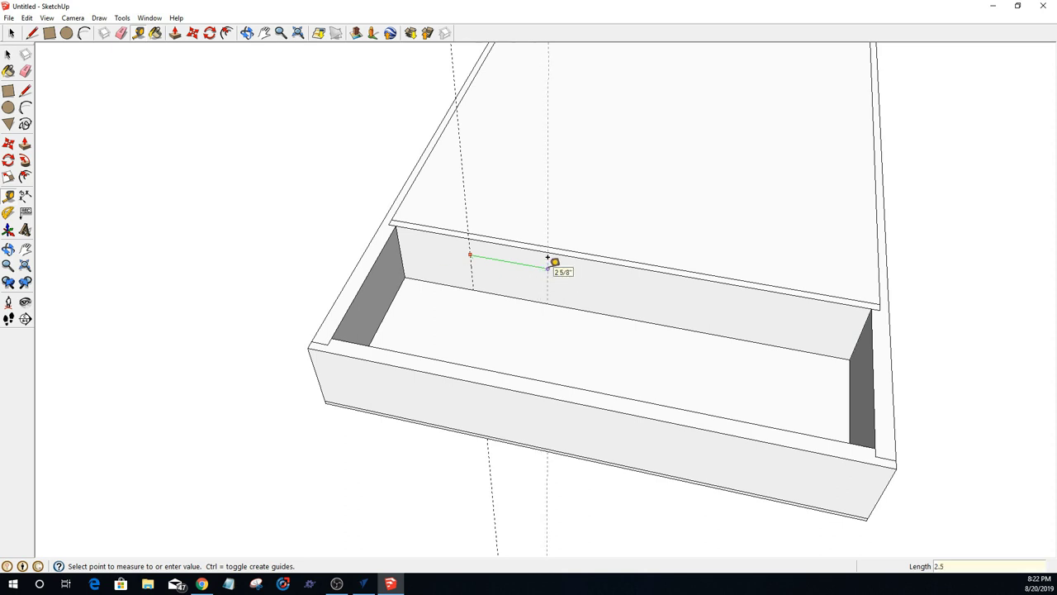
key(Return)
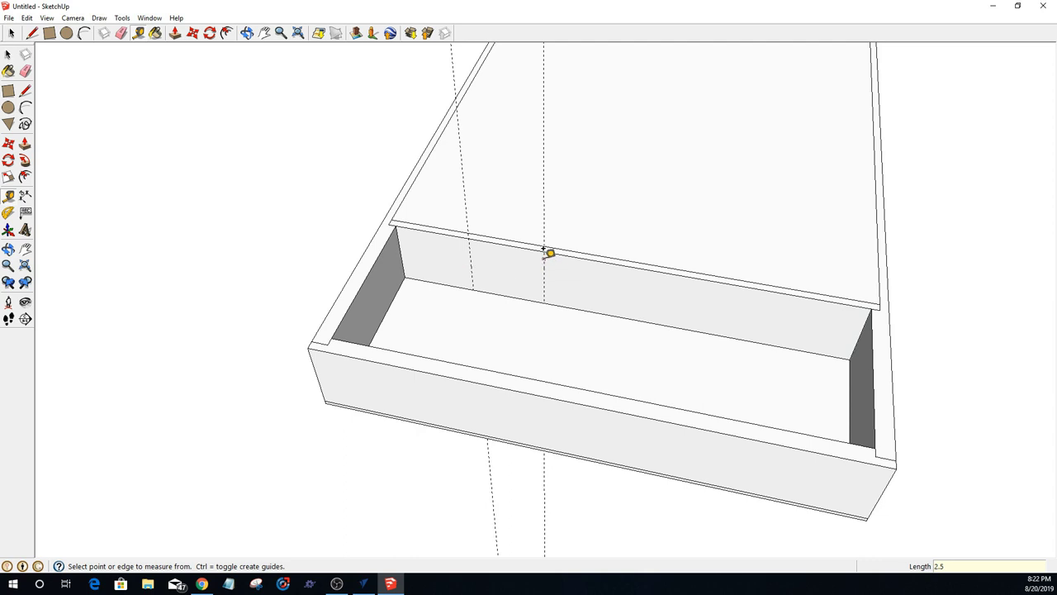
click(544, 260)
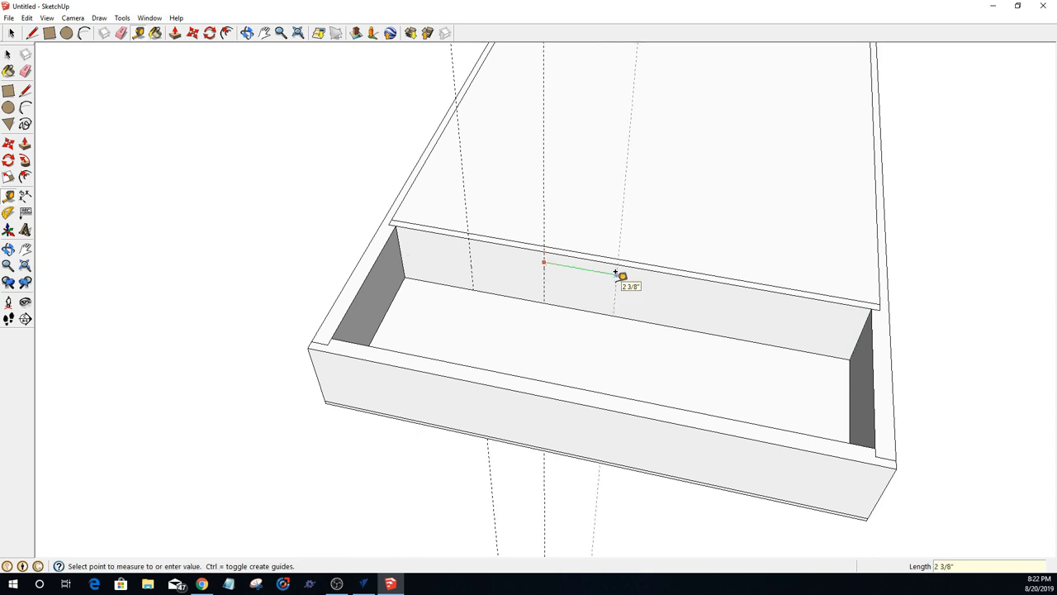
text(2.5)
key(Return)
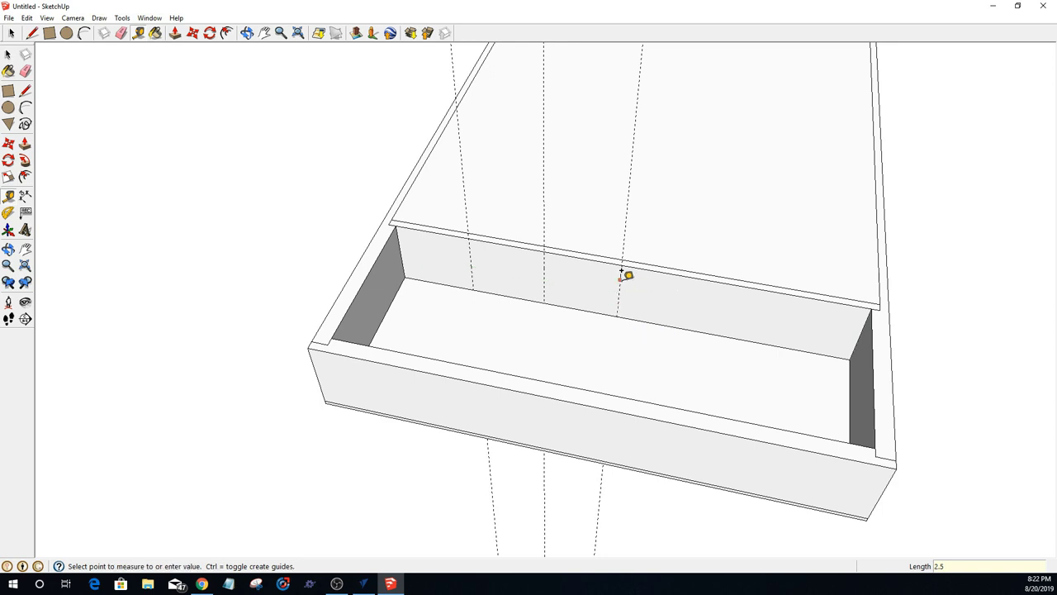
click(619, 280)
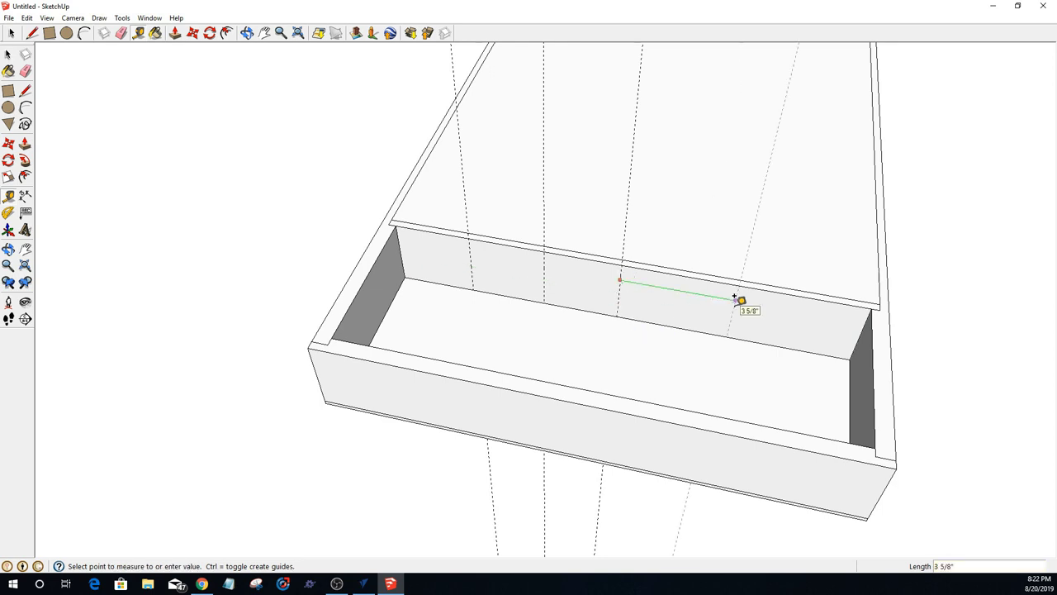
text(4)
key(Return)
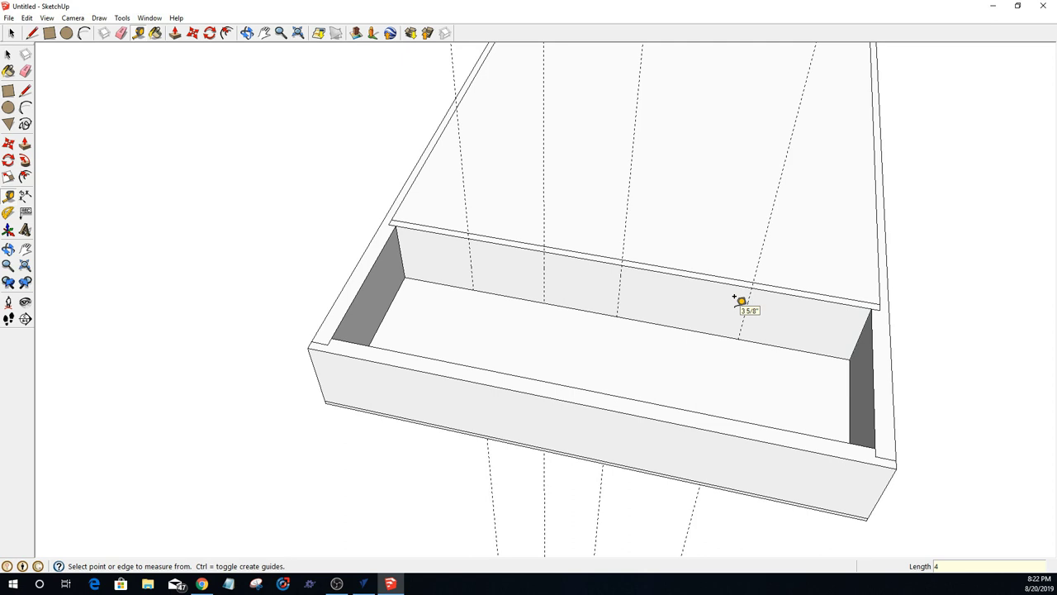
Step: Add a 0.25" offset guide beside the fourth guide, then delete the extra parallel guide
click(745, 307)
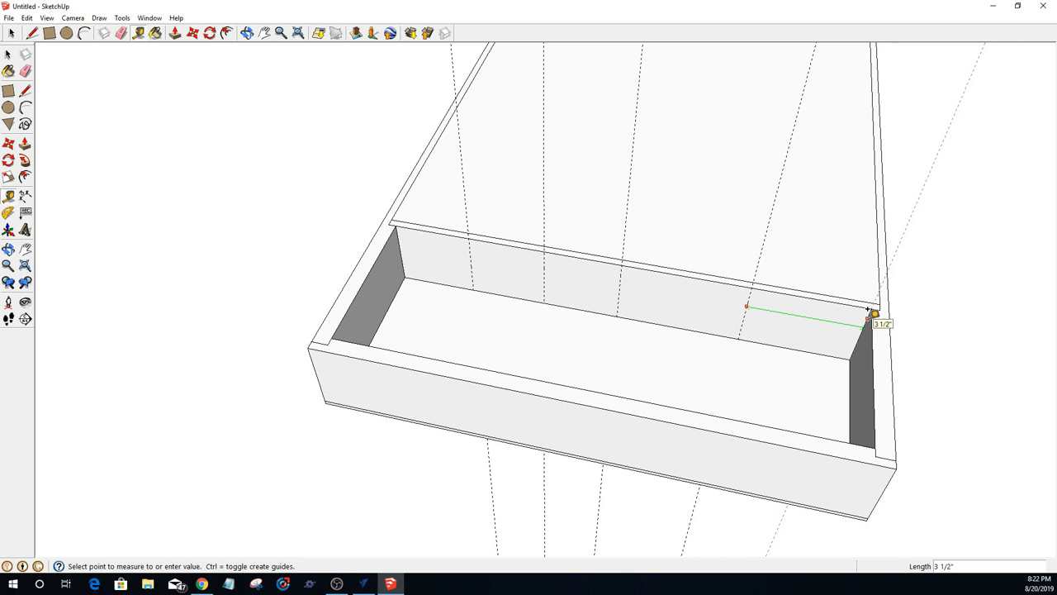
key(Escape)
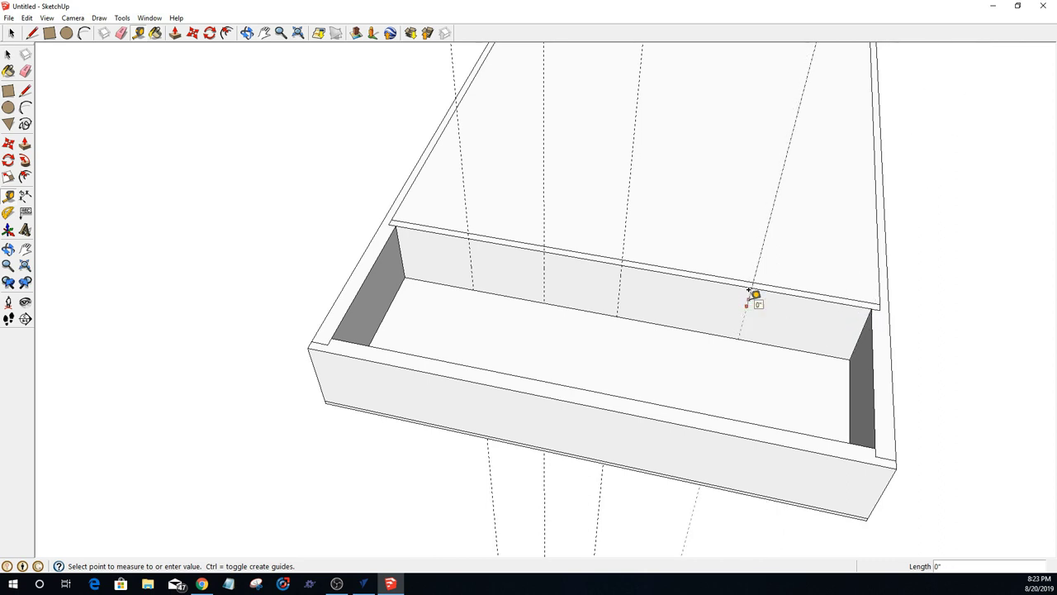
key(Escape)
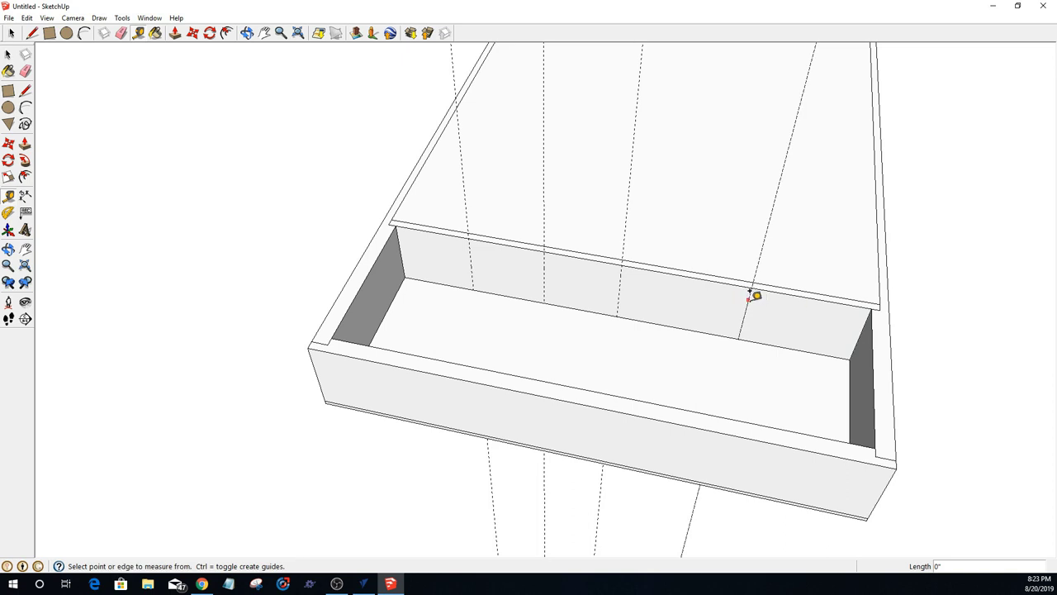
click(750, 293)
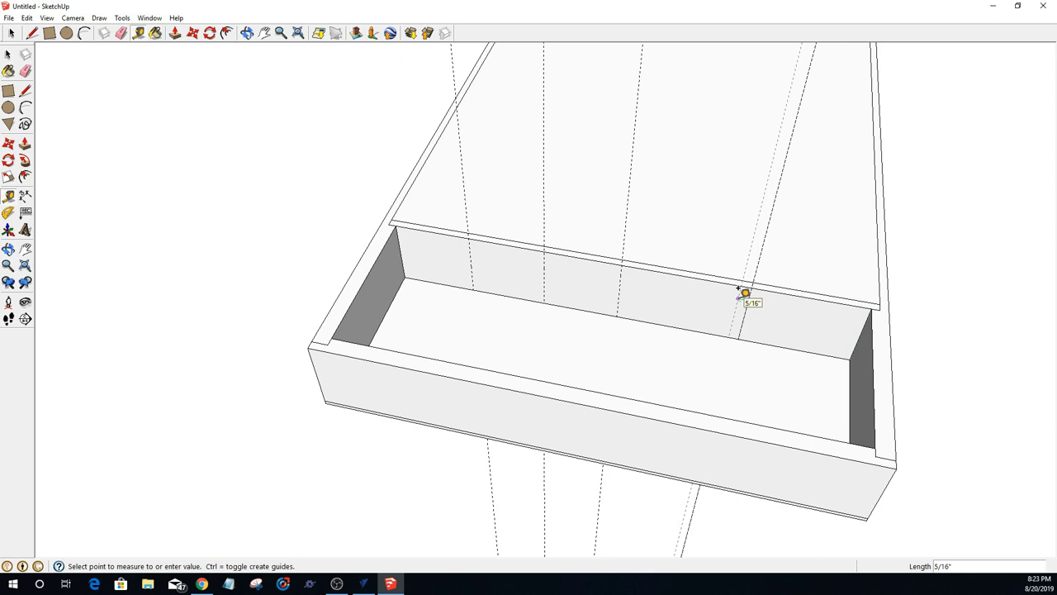
text(.25)
key(Return)
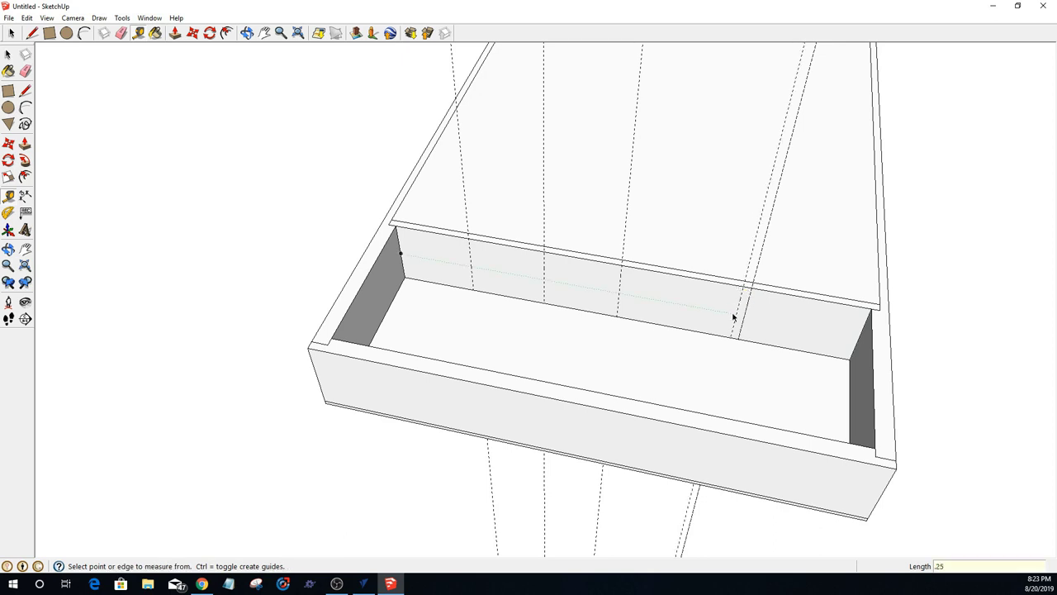
key(space)
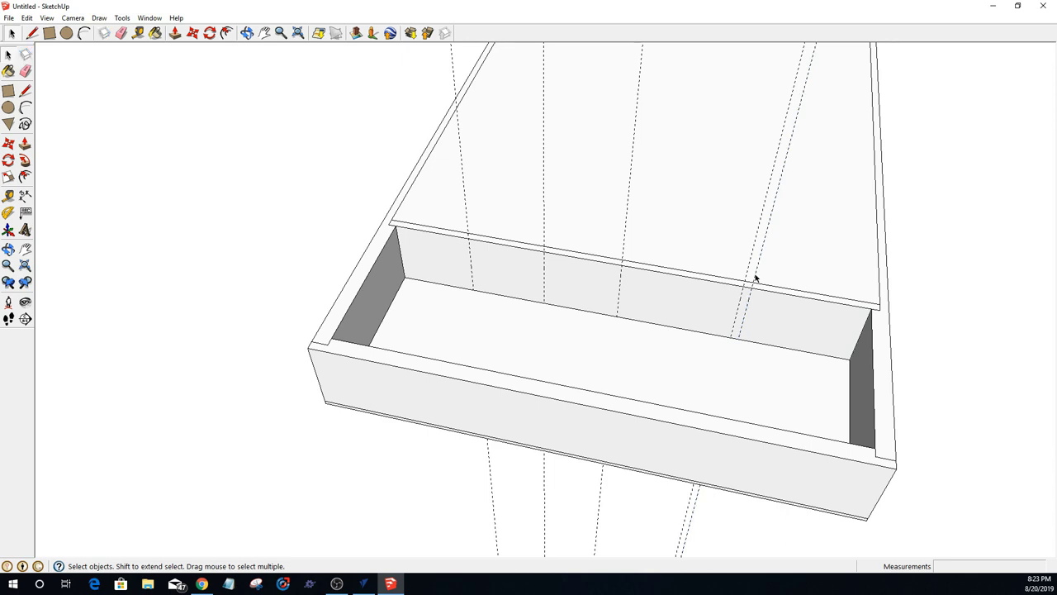
click(755, 278)
key(Delete)
Step: Measure between the existing guides with the Tape Measure to check their spacing
click(138, 33)
click(737, 311)
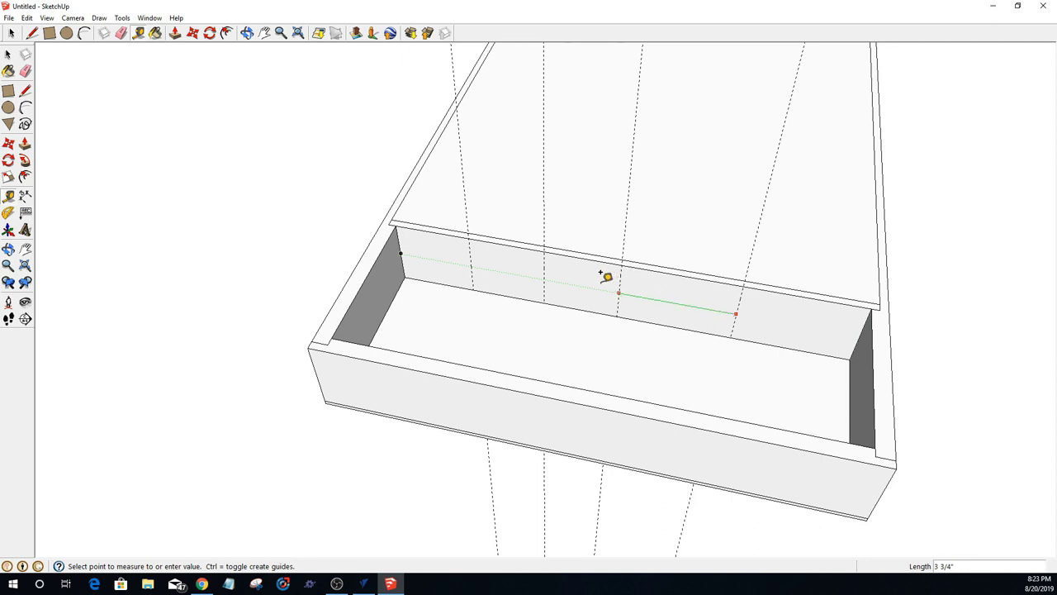
key(space)
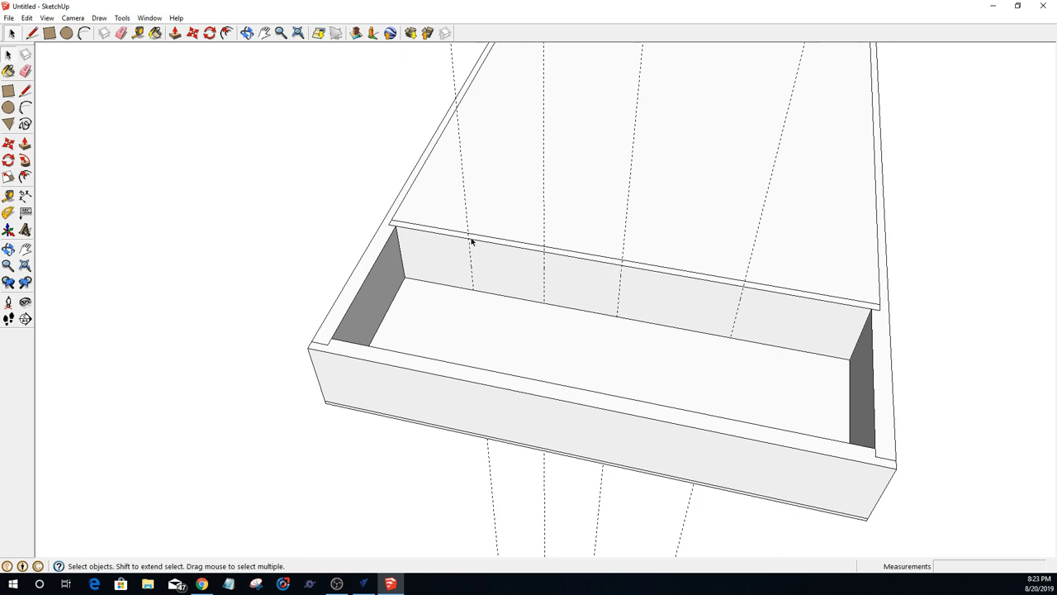
scroll(431, 295, up, 4)
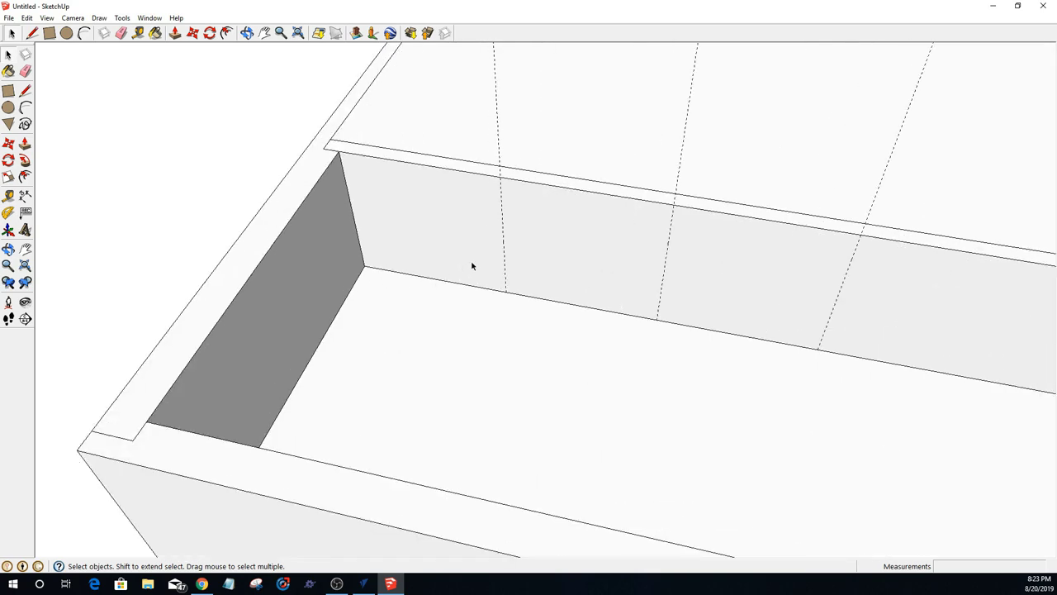
scroll(516, 259, down, 2)
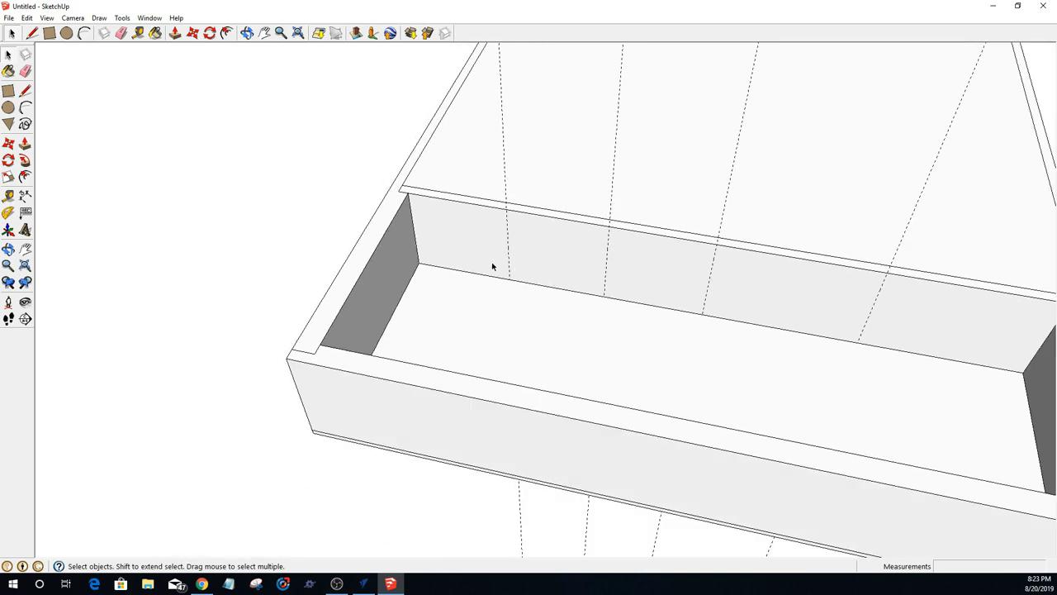
scroll(492, 267, down, 2)
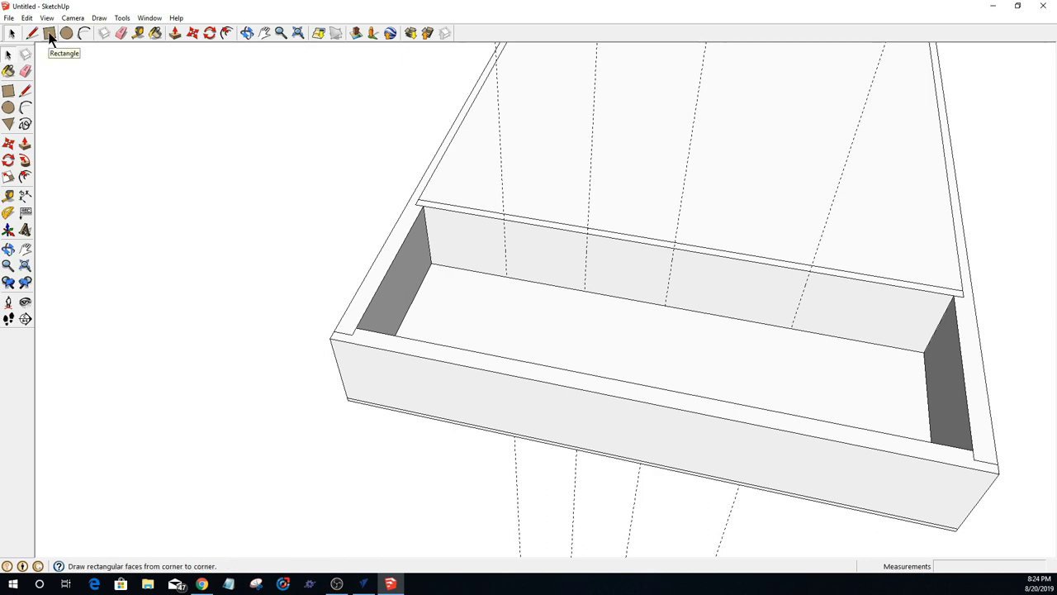
Step: Add 1/8" parallel guides beside the first divider guide
click(138, 34)
scroll(512, 245, up, 5)
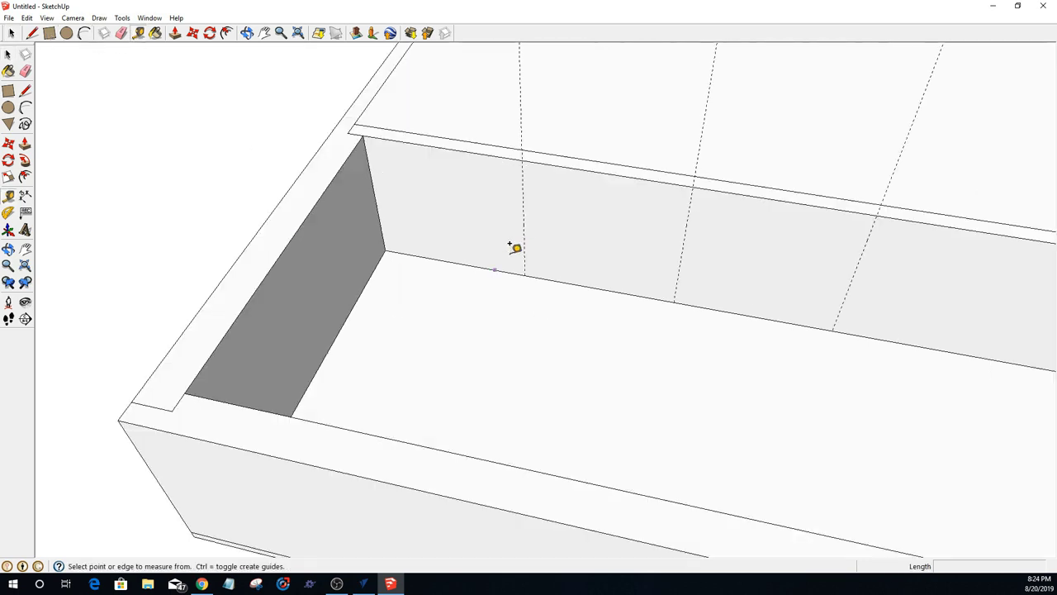
click(524, 240)
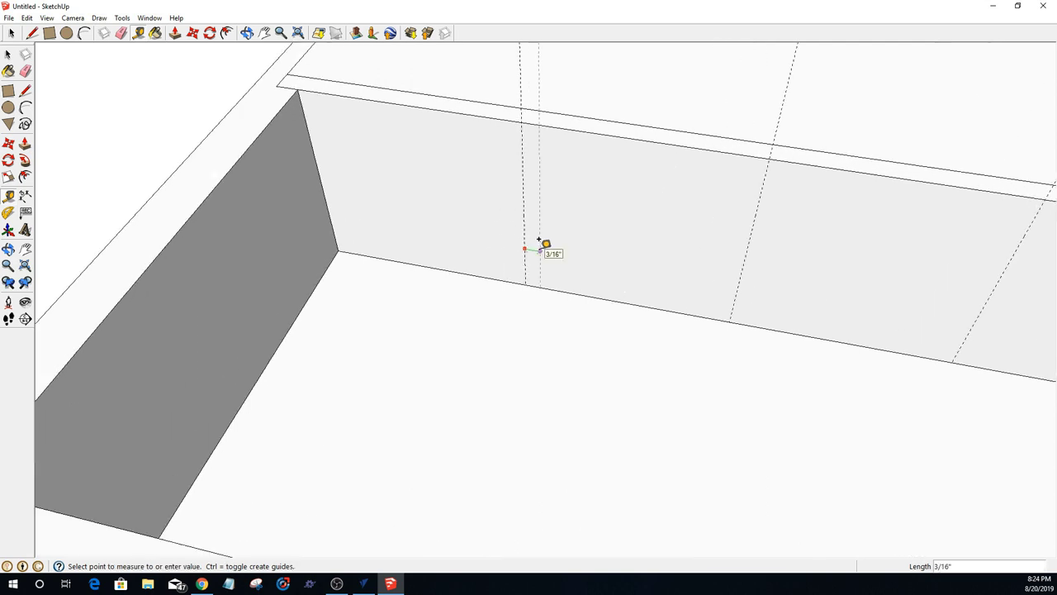
text(.125)
key(Return)
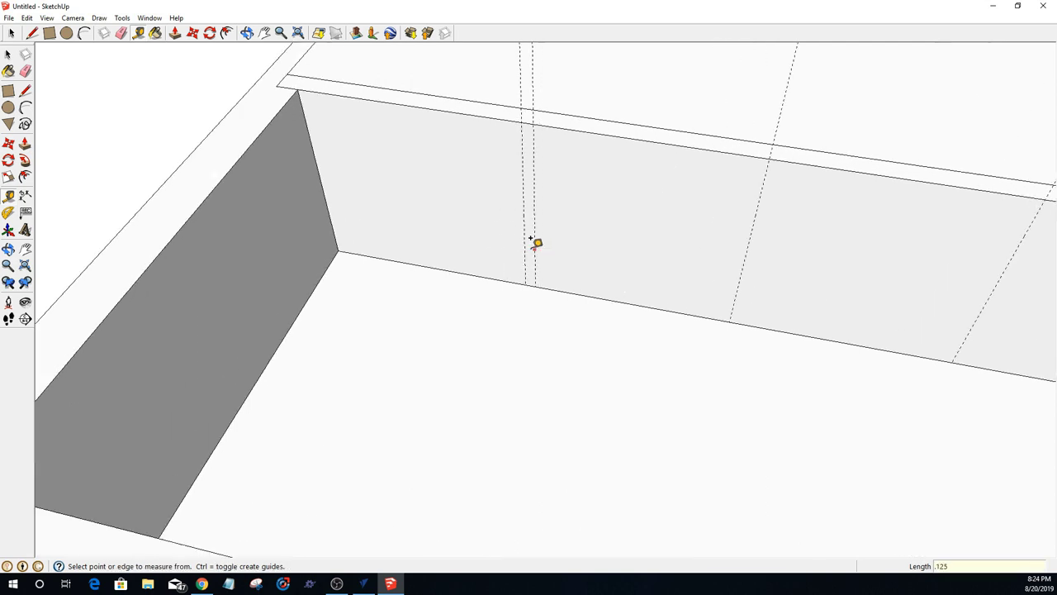
click(522, 215)
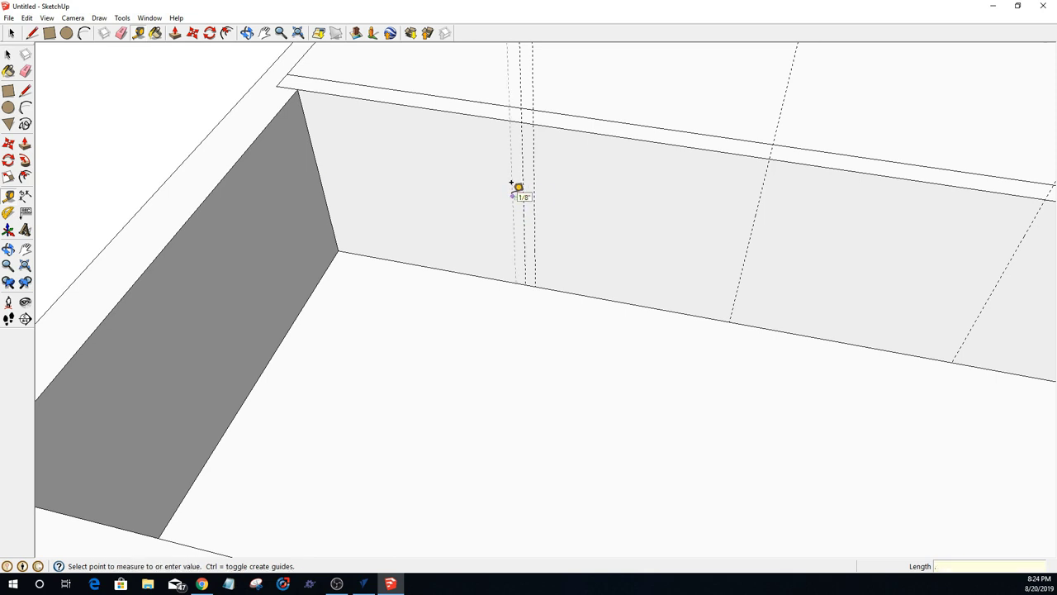
click(511, 182)
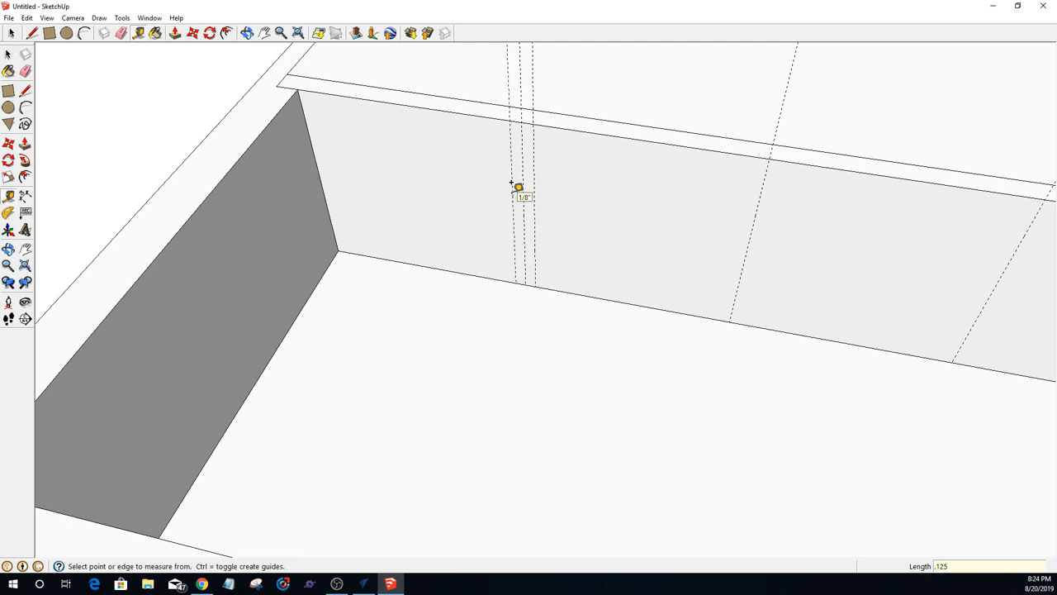
scroll(511, 182, down, 3)
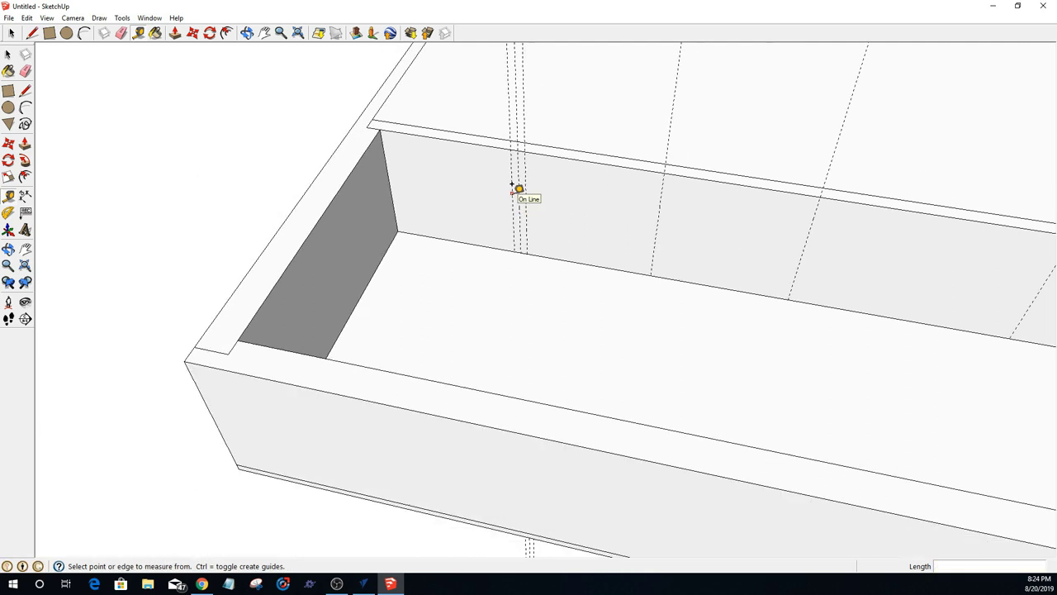
Step: Add guides 1/4" and 0.125" beside the second divider guide
click(659, 209)
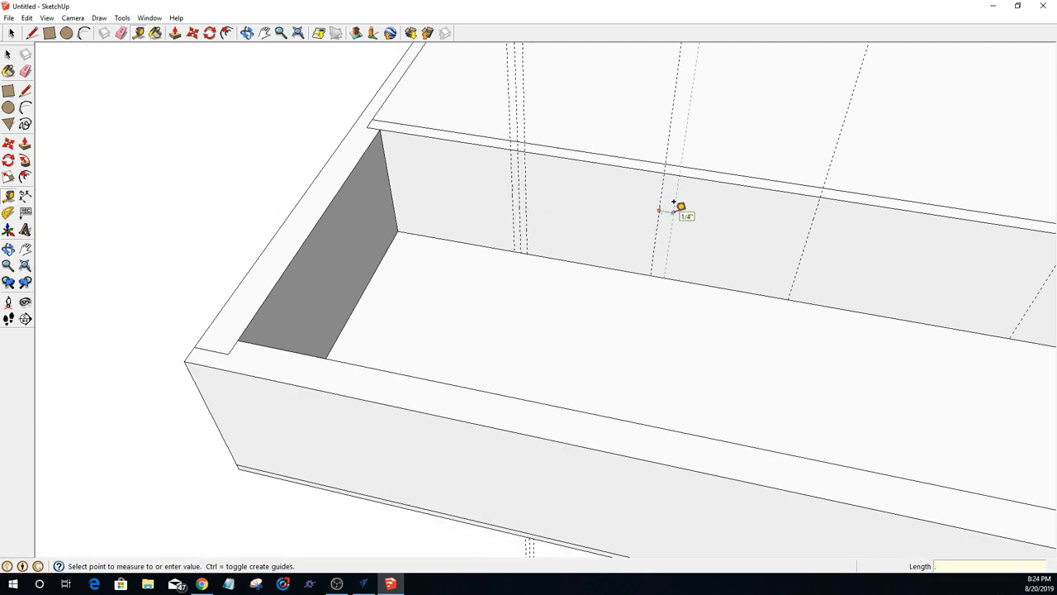
click(674, 202)
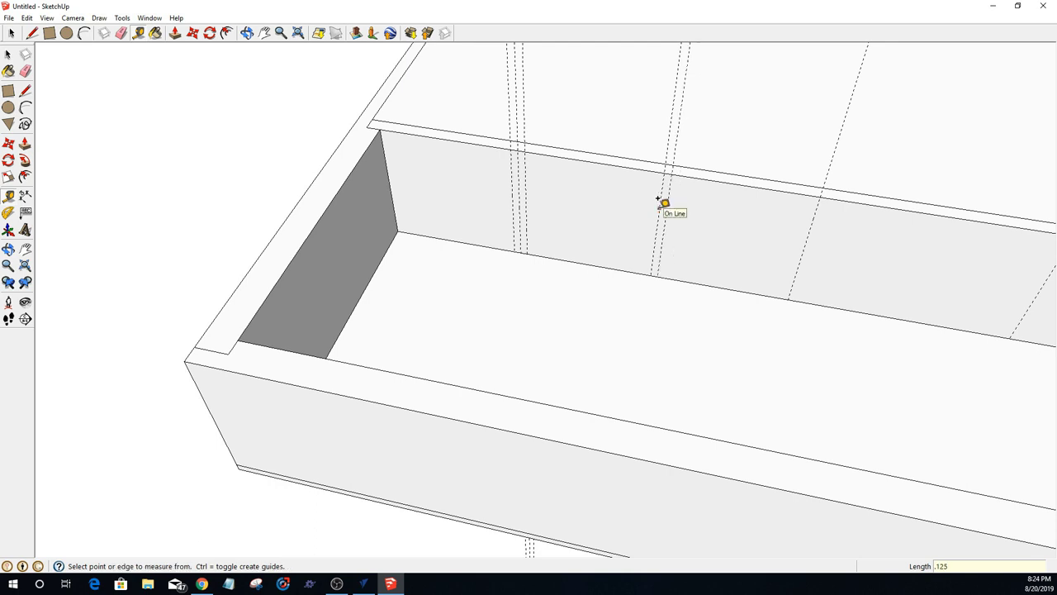
click(659, 200)
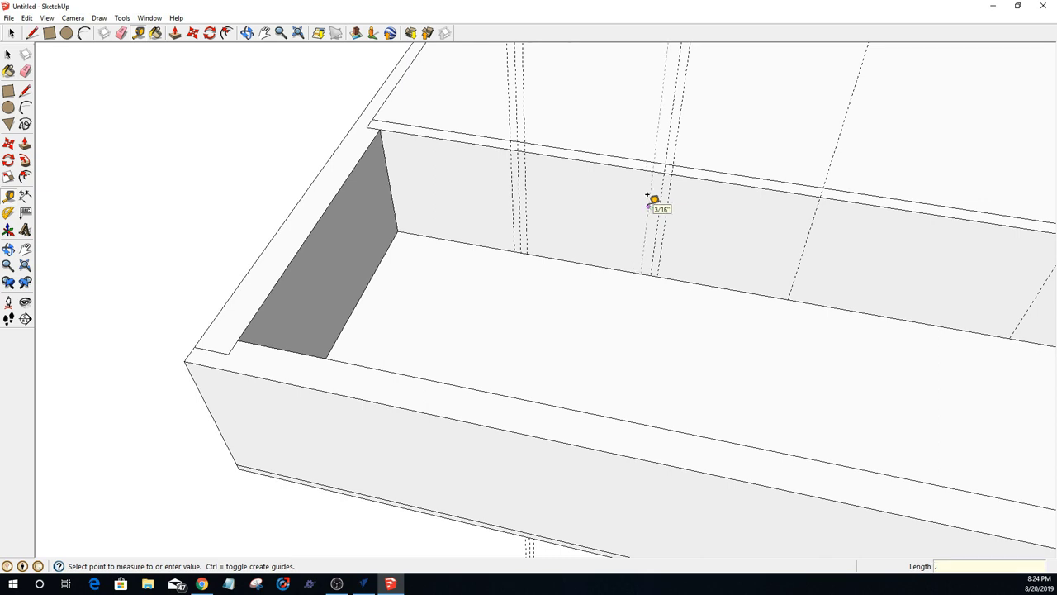
text(.125)
key(Return)
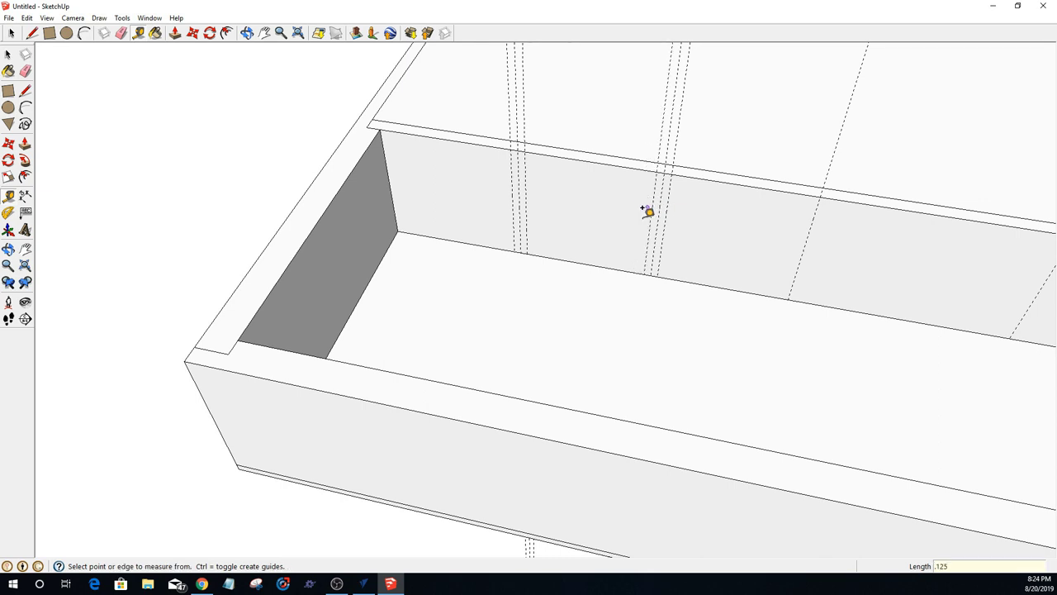
scroll(611, 248, down, 4)
Step: Add a 1/8" offset guide beside the third divider guide
click(731, 239)
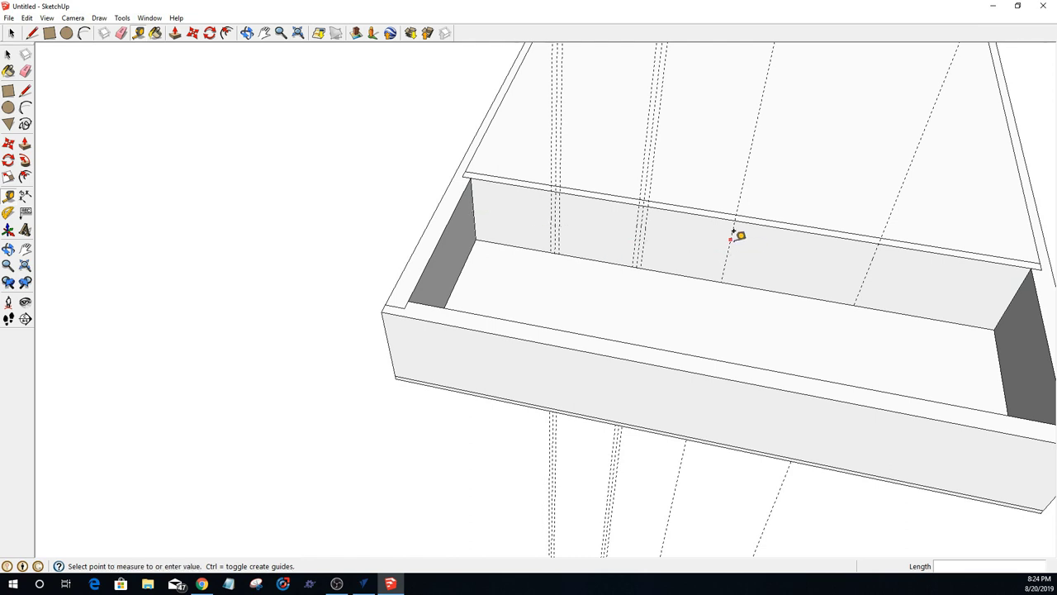
text(125)
click(738, 238)
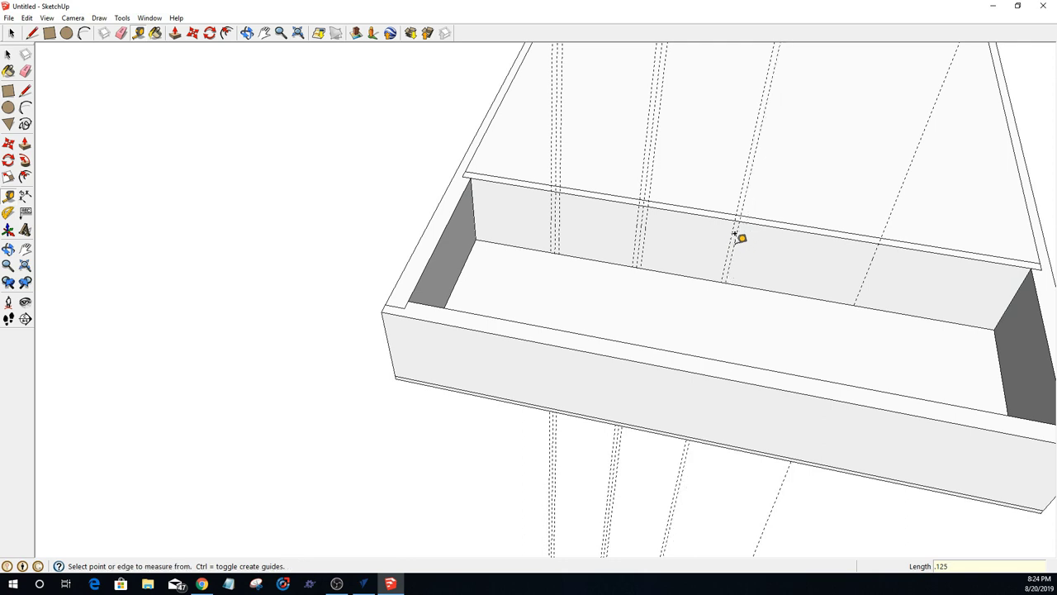
click(727, 237)
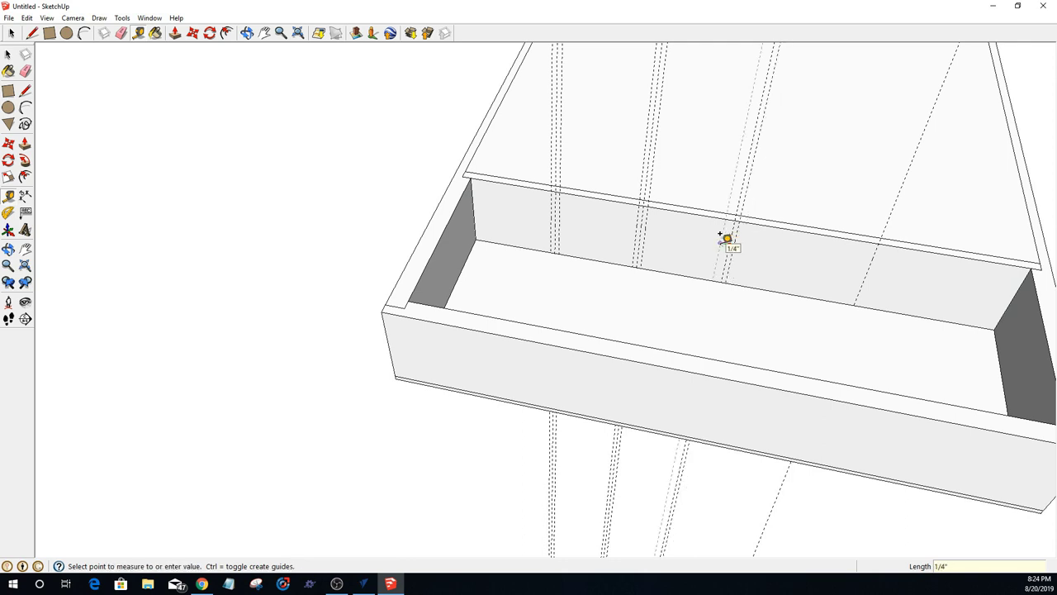
key(Return)
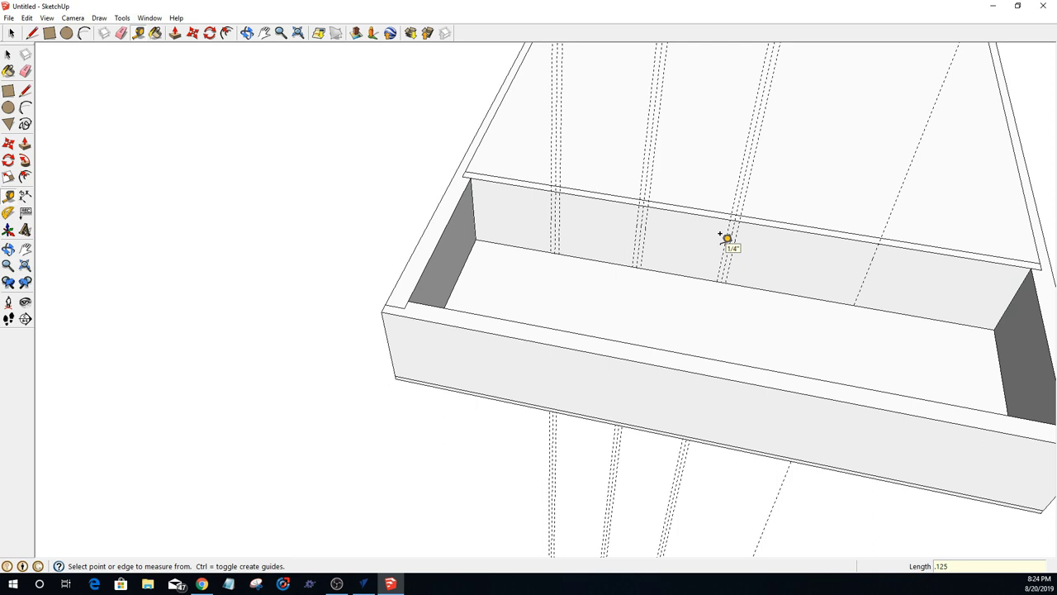
Step: Add guides at 7/16", 3/16" and 0.125" offsets beside the next divider guide
click(868, 265)
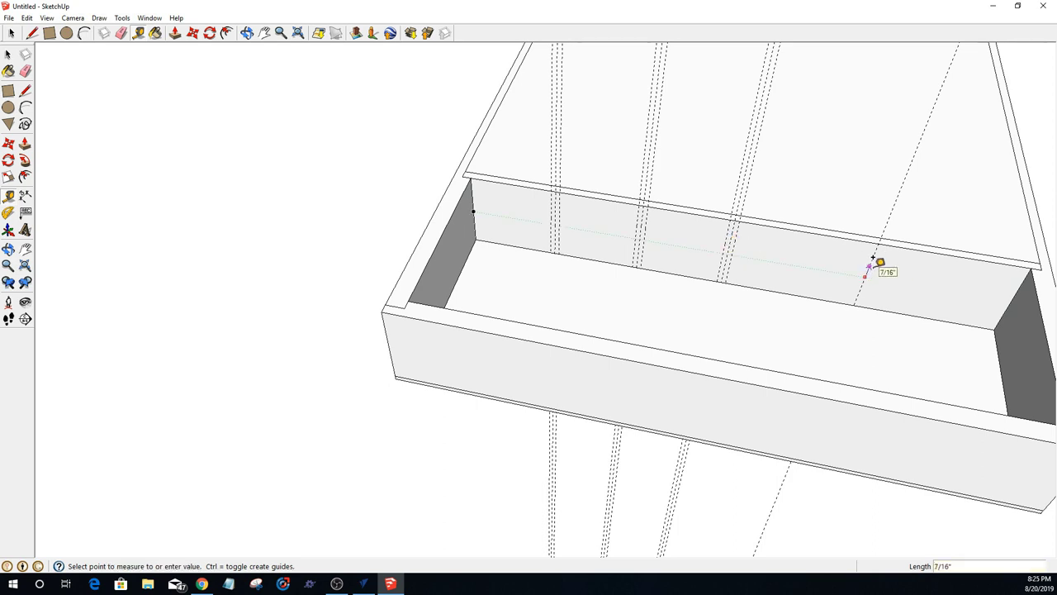
click(873, 256)
click(876, 250)
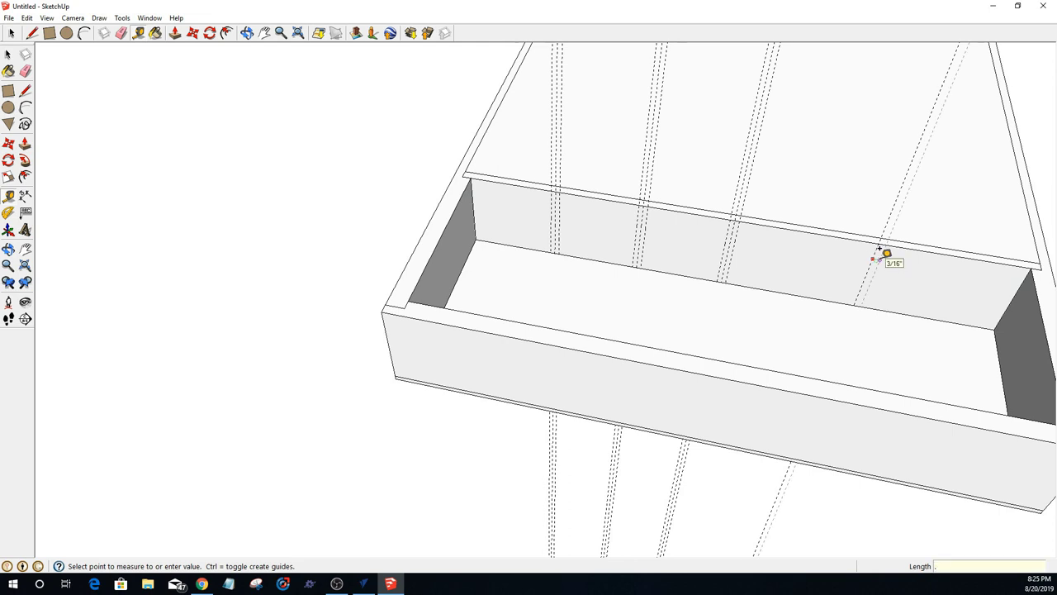
click(879, 250)
click(872, 252)
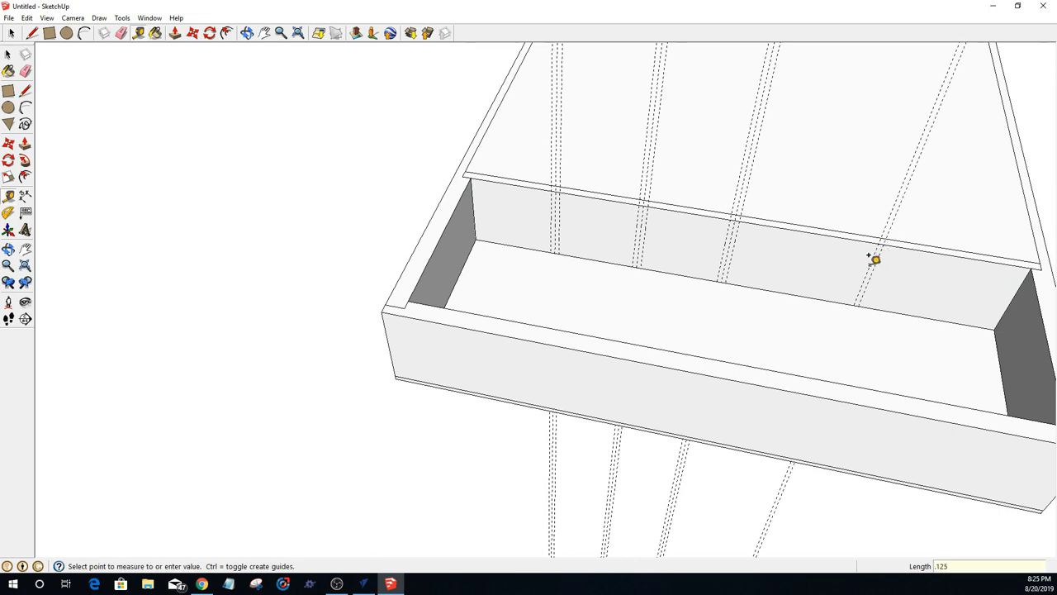
text(.125)
key(Return)
scroll(649, 303, up, 3)
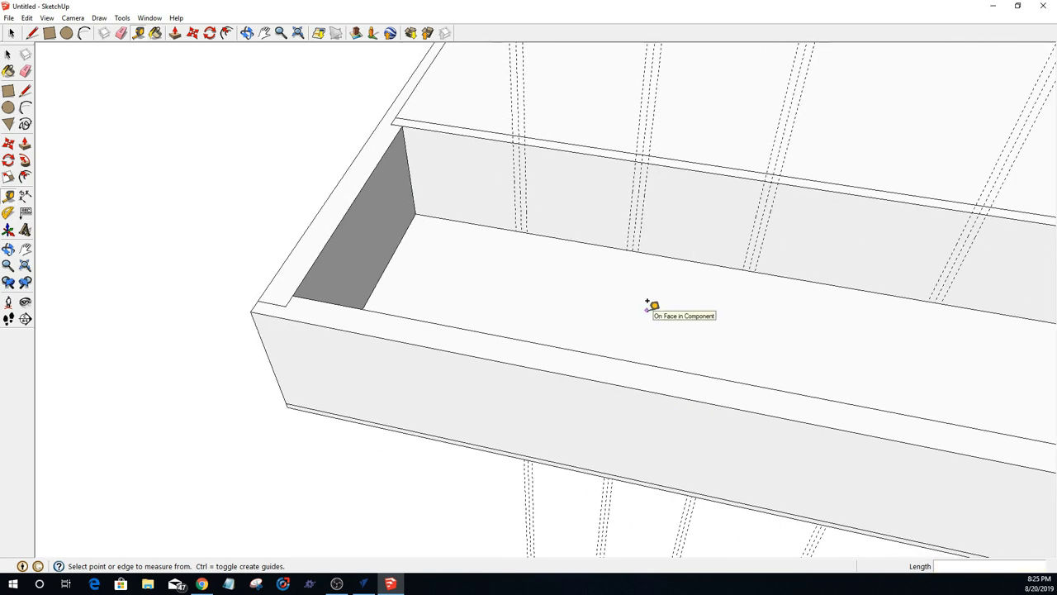
scroll(620, 273, down, 1)
scroll(547, 134, up, 3)
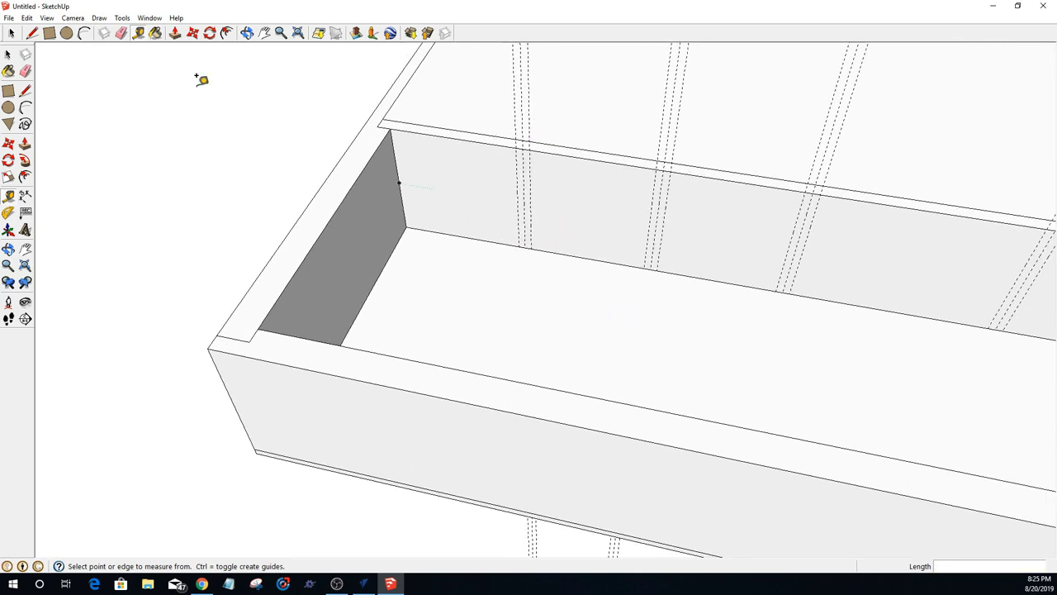
click(49, 33)
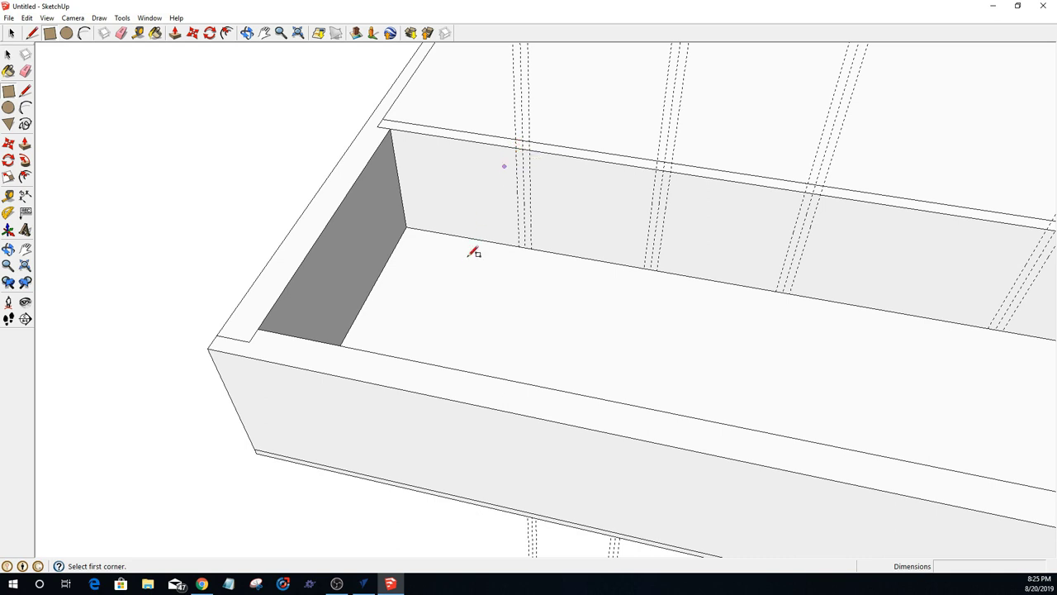
Step: Orbit around the box and hide the side board component, then zoom toward the back wall interior
key(space)
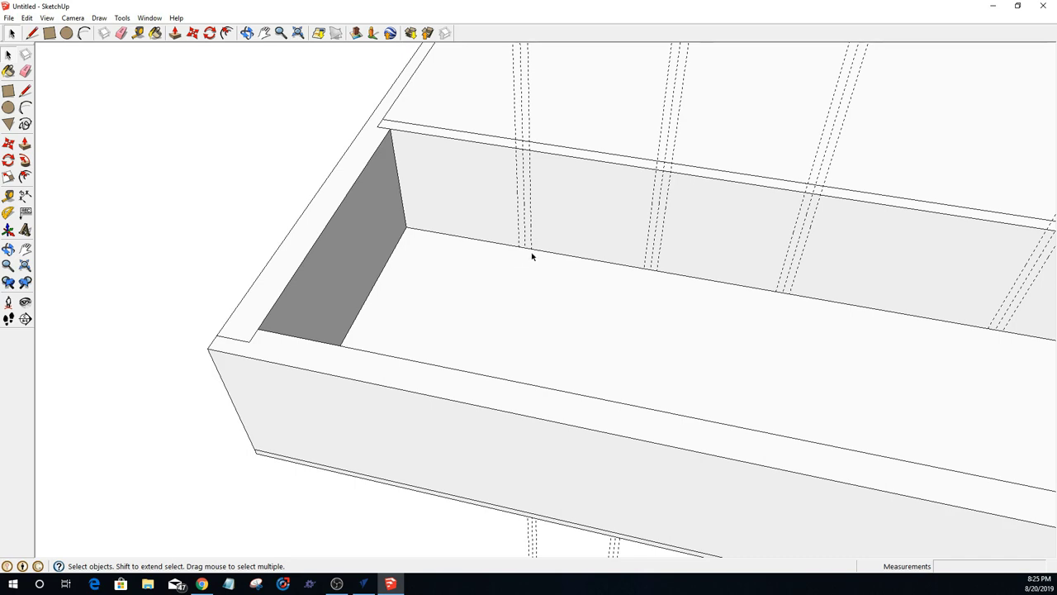
key(o)
drag(531, 279, 515, 319)
middle_drag(420, 308, 752, 361)
scroll(412, 305, up, 5)
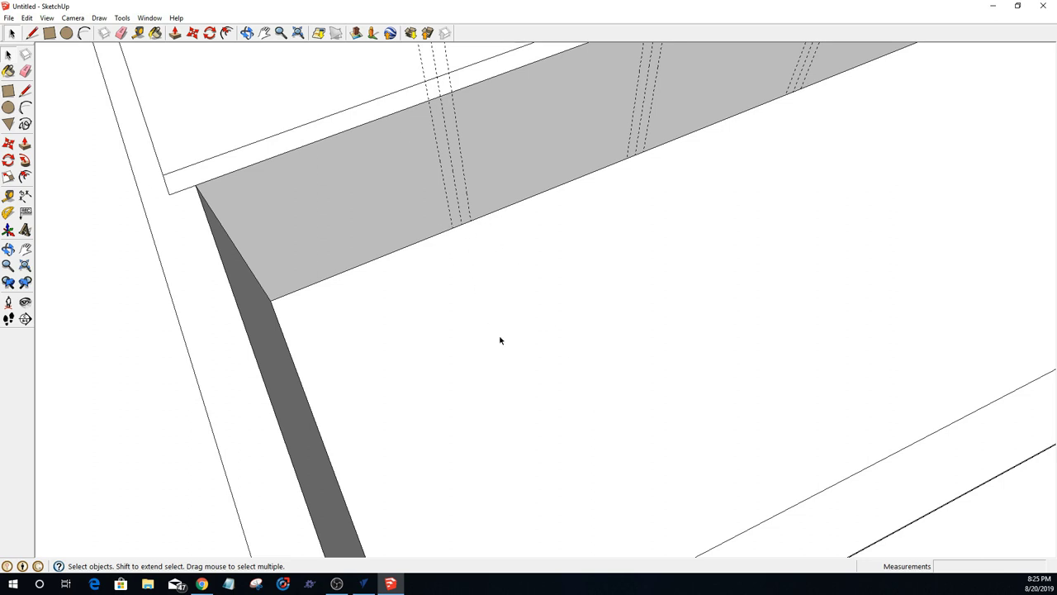
scroll(483, 303, down, 4)
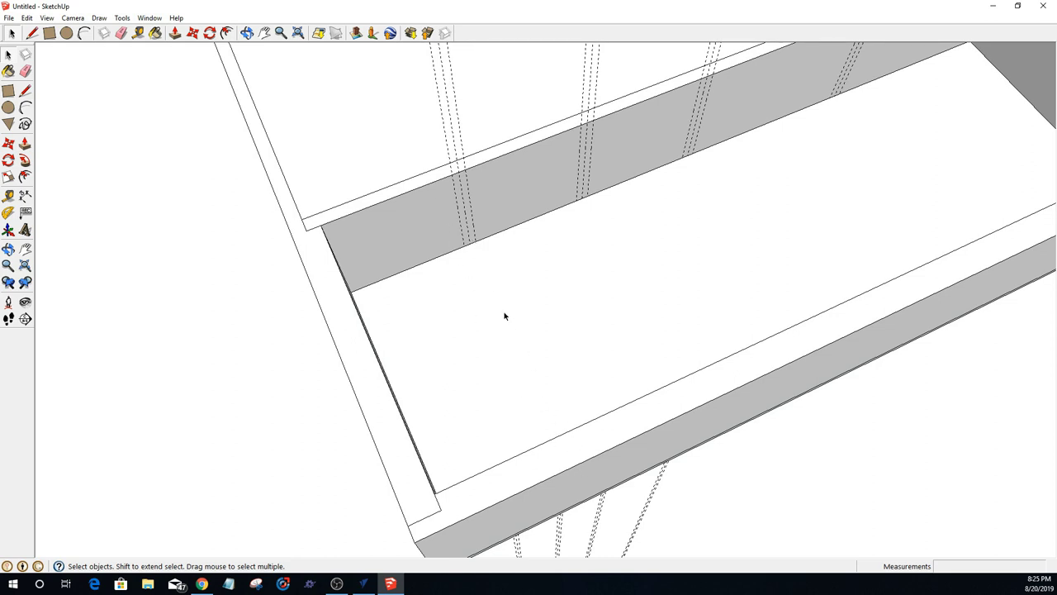
right_click(578, 305)
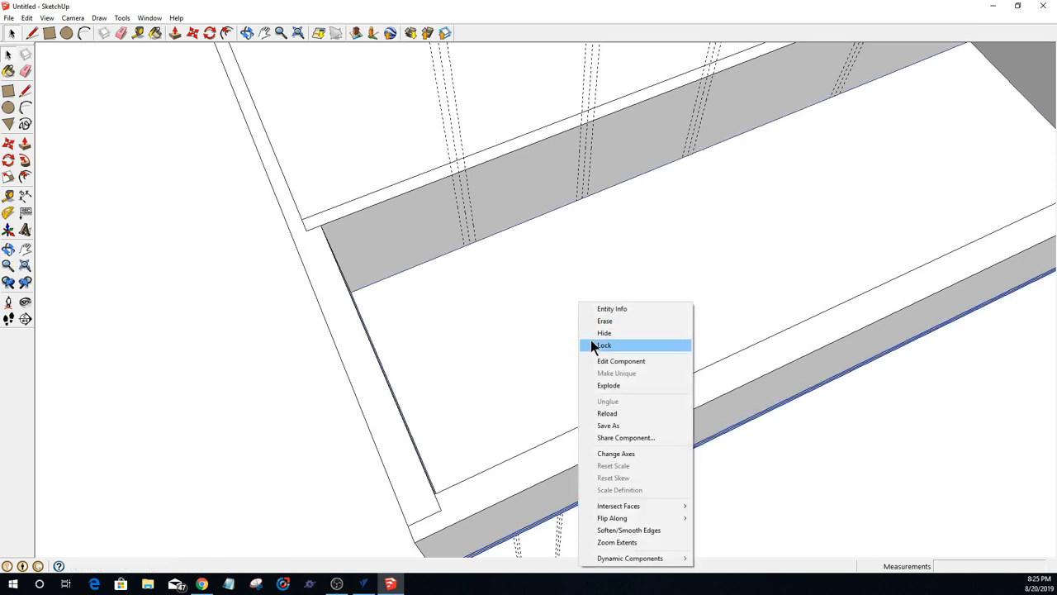
click(604, 332)
middle_drag(550, 292, 436, 295)
scroll(524, 295, up, 2)
scroll(525, 295, up, 1)
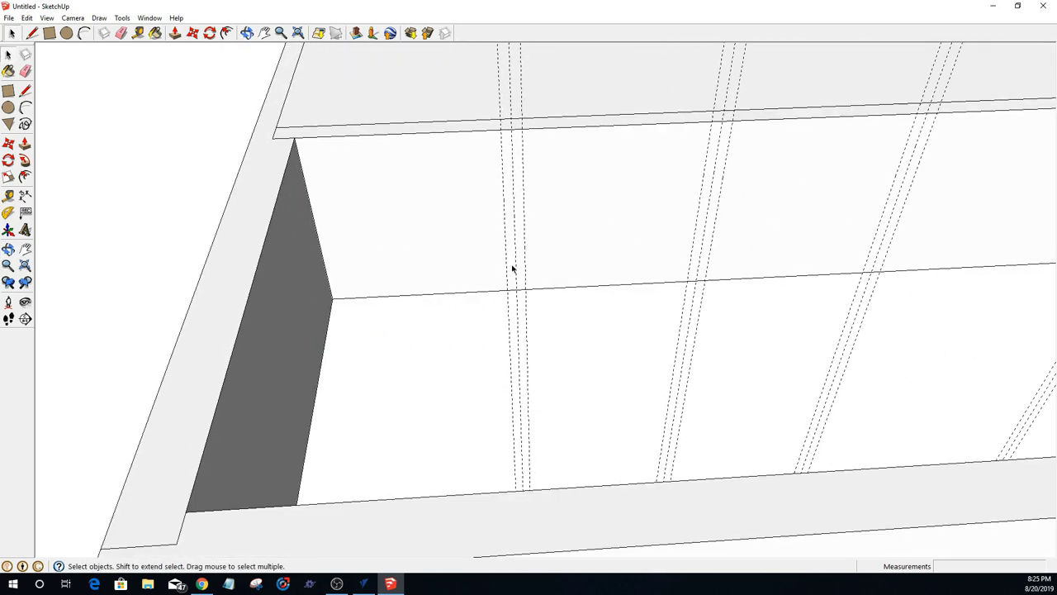
Step: Draw a trial slot rectangle on the back wall, then open the back board group for editing
click(49, 33)
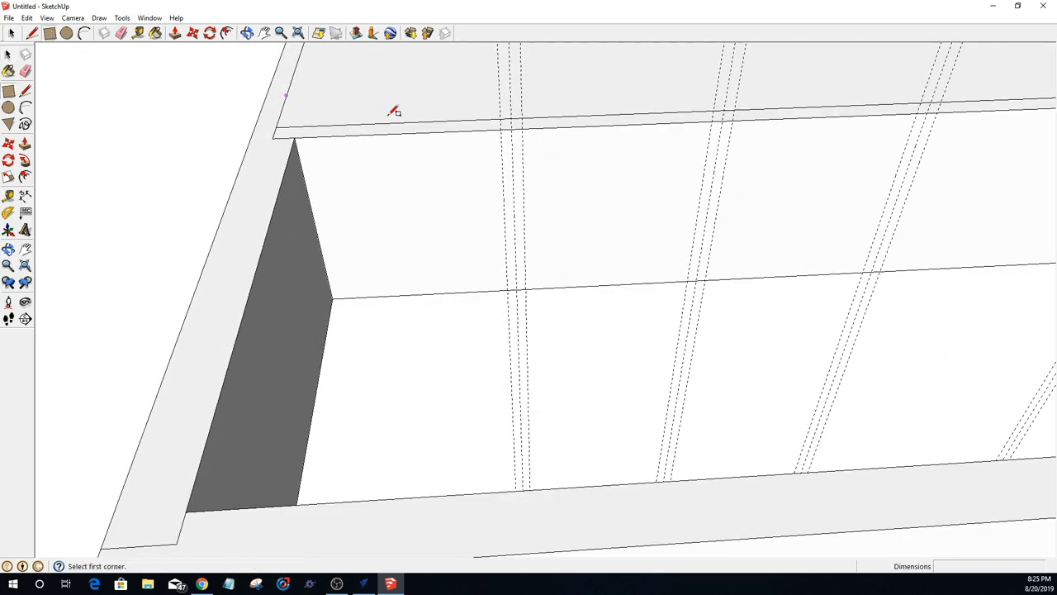
click(506, 126)
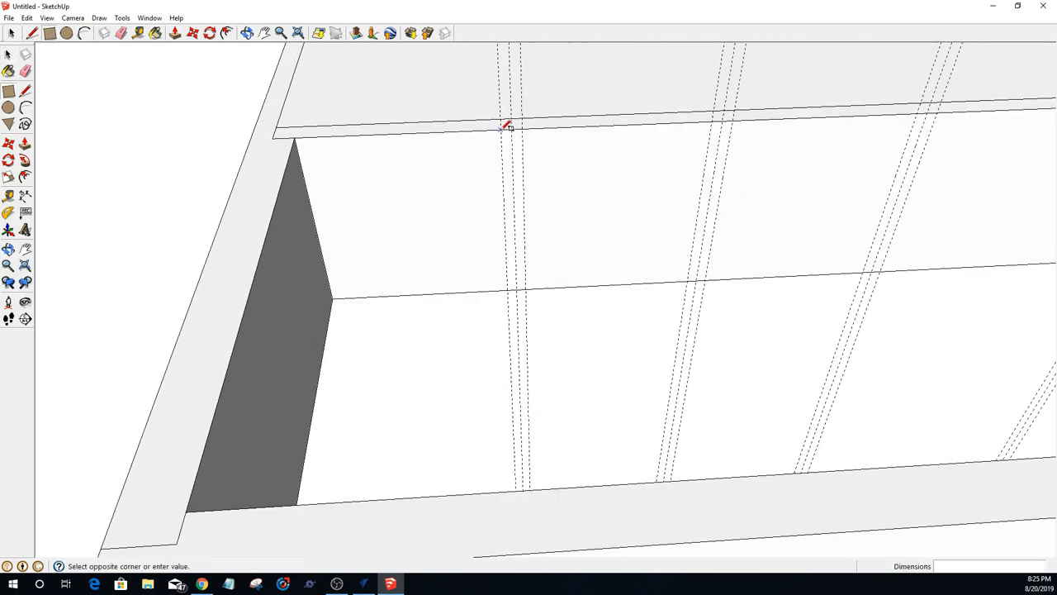
click(526, 289)
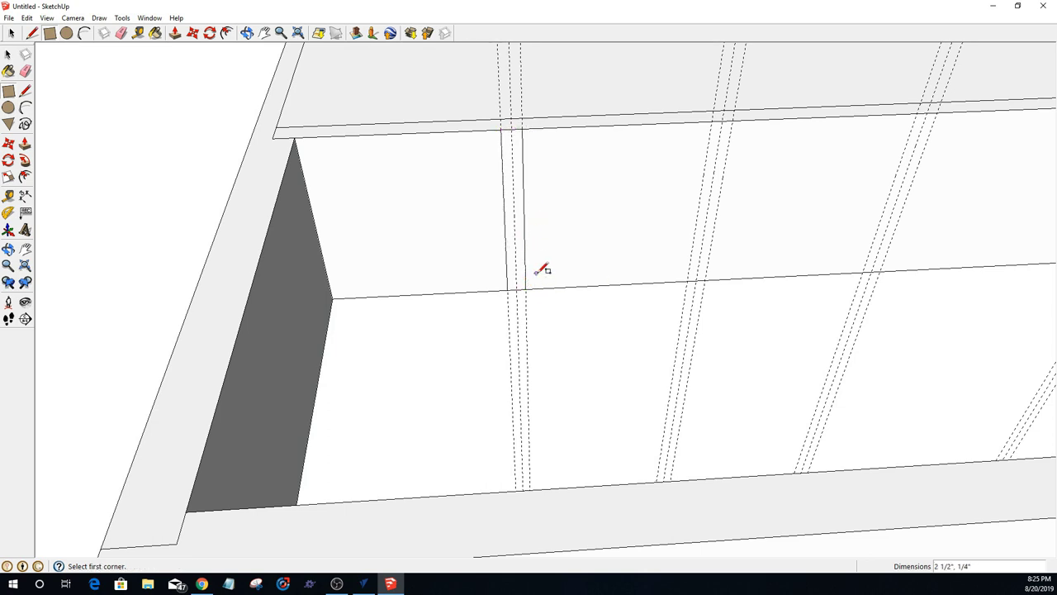
key(space)
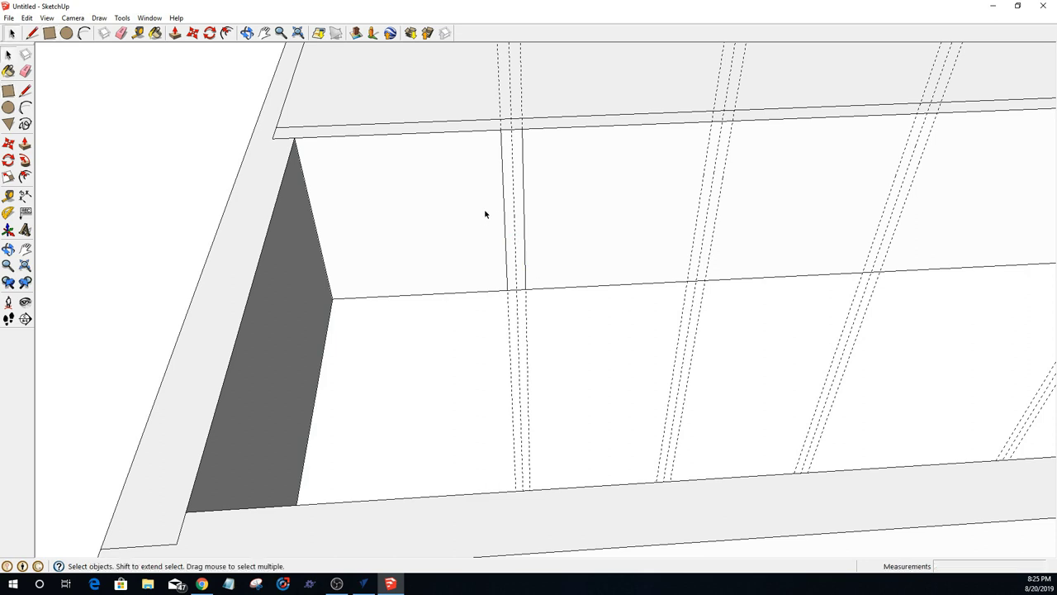
double_click(485, 214)
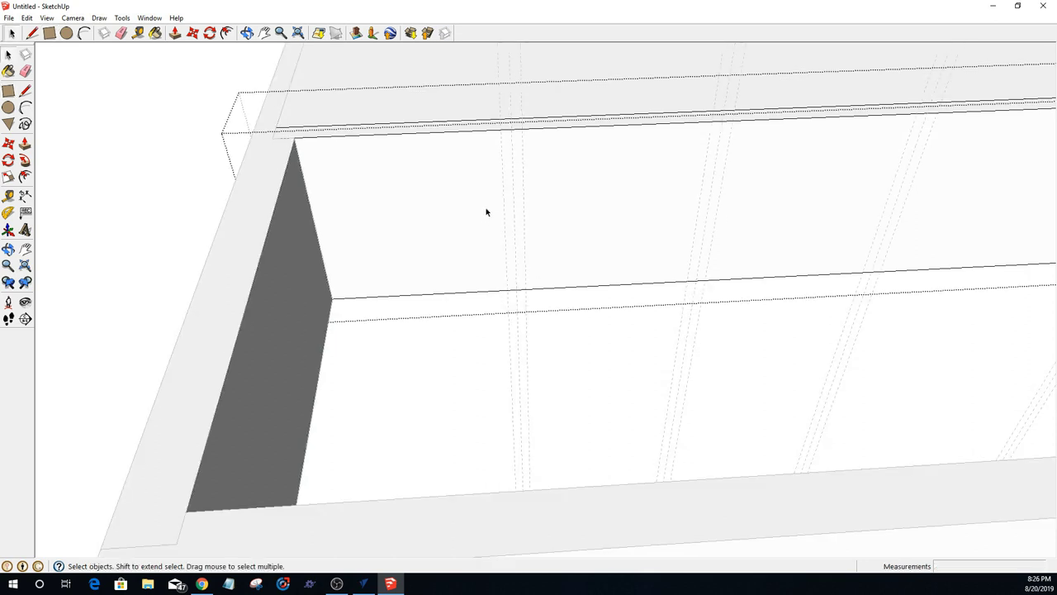
scroll(513, 183, up, 2)
Step: Inside the back board, draw four 1/4 by 2 1/2 inch slot rectangles between the guide pairs
click(49, 33)
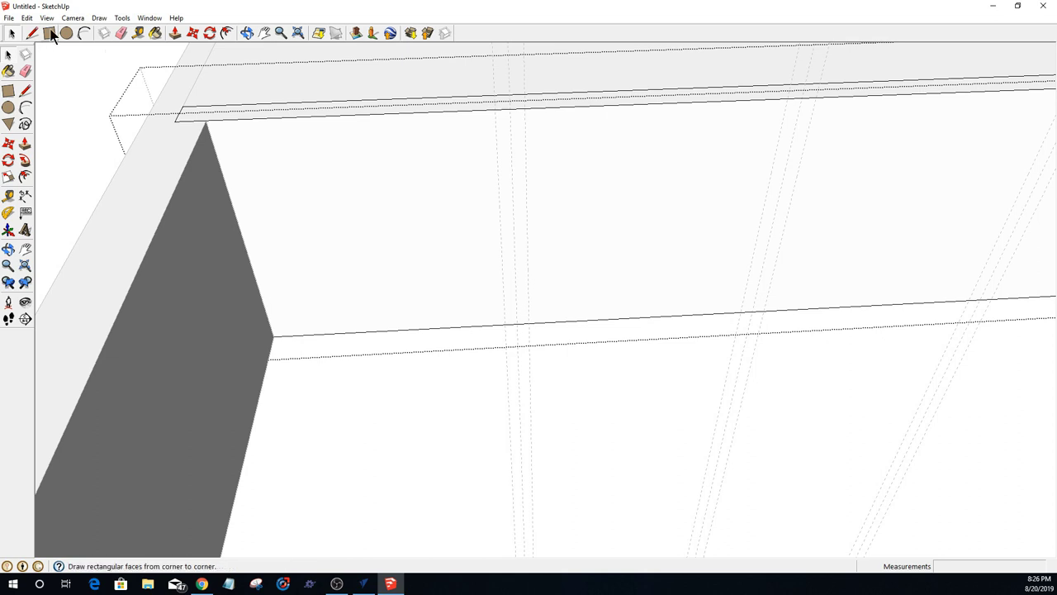
click(495, 109)
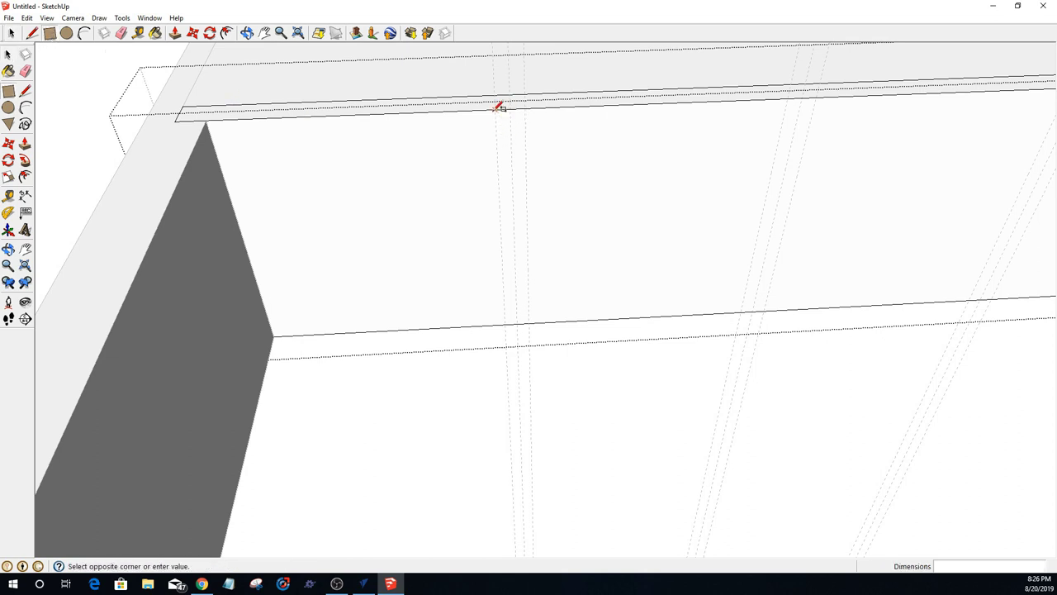
click(530, 323)
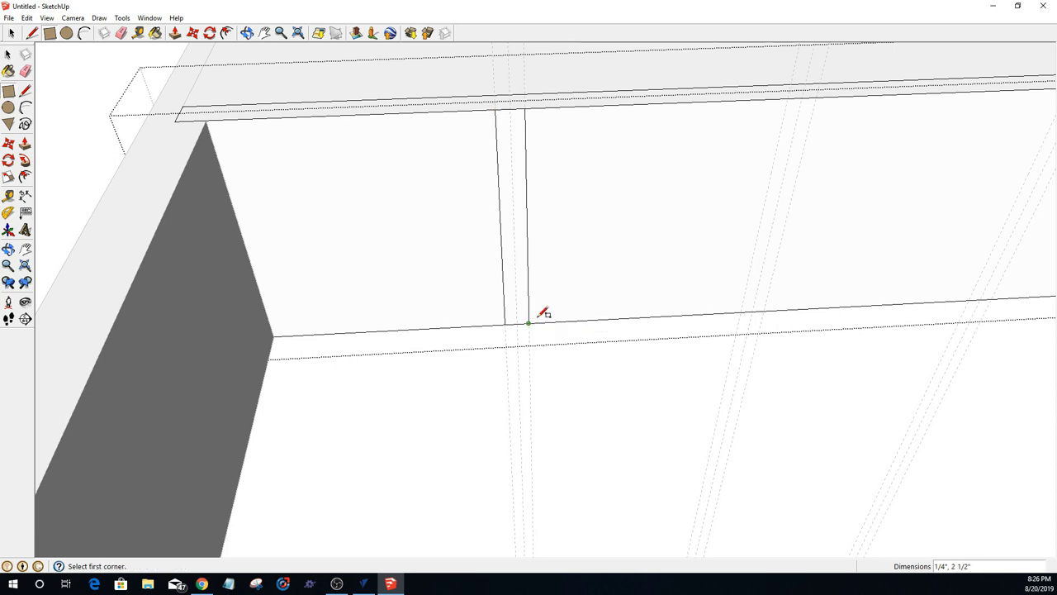
click(787, 99)
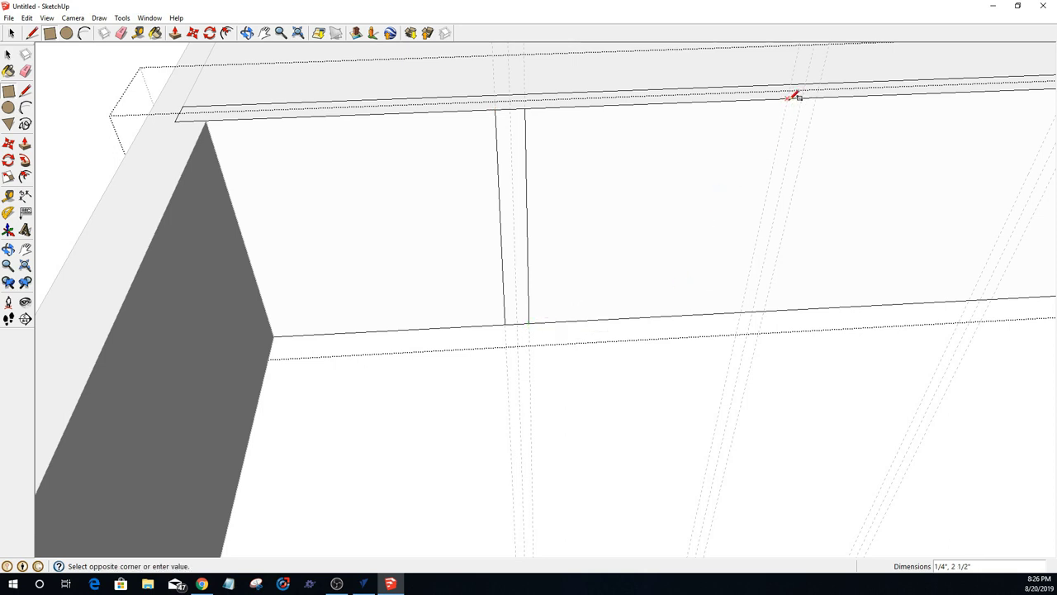
click(766, 307)
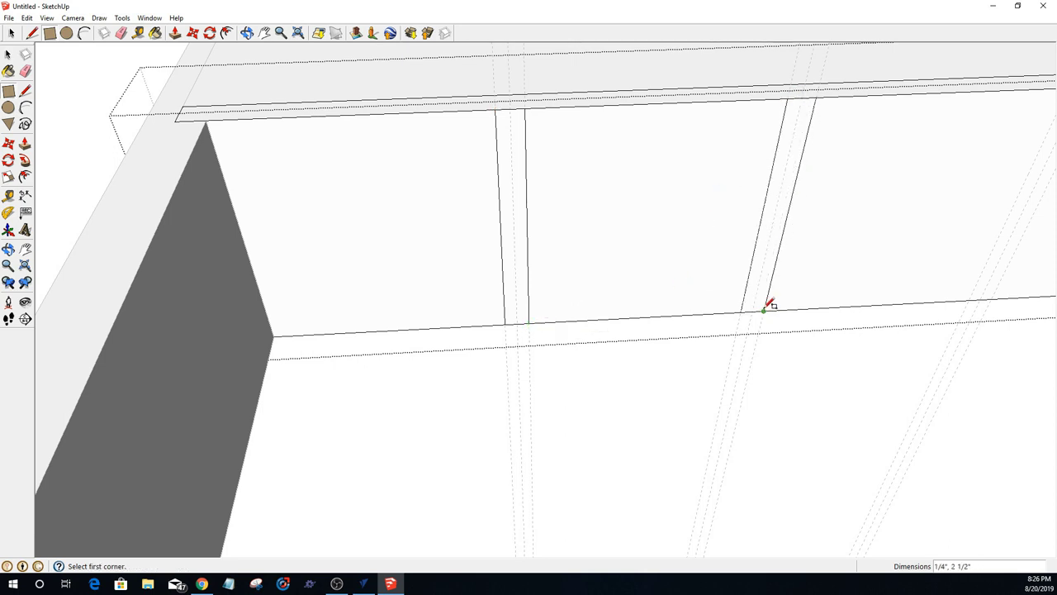
scroll(564, 245, down, 5)
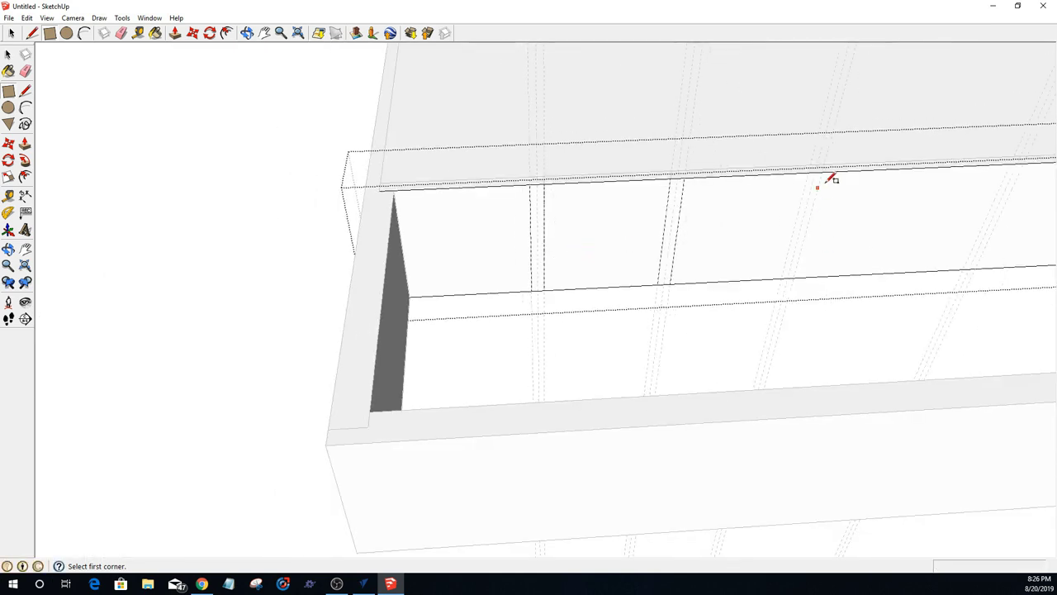
click(810, 171)
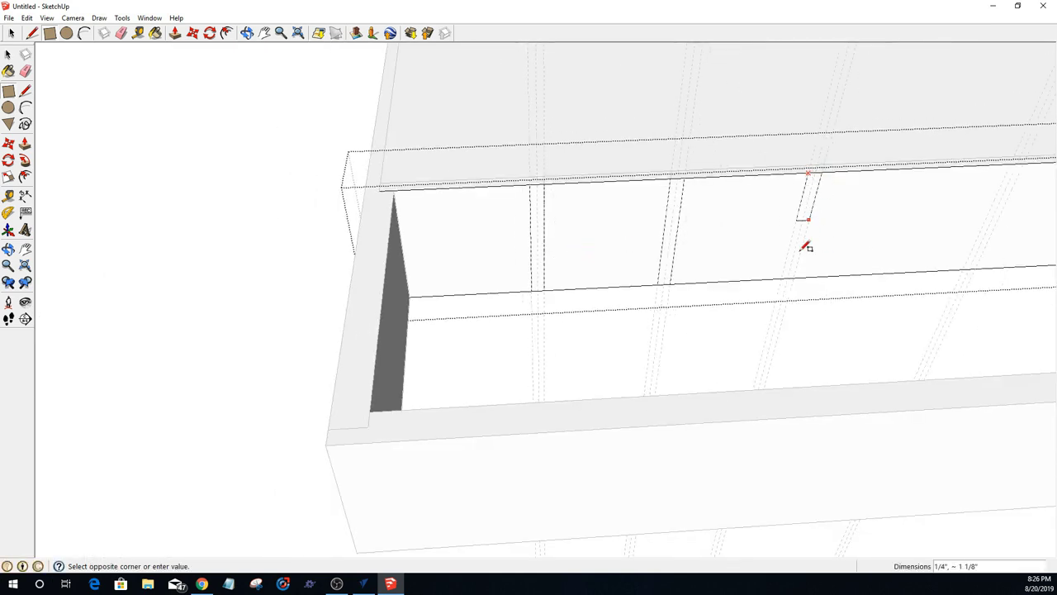
click(795, 275)
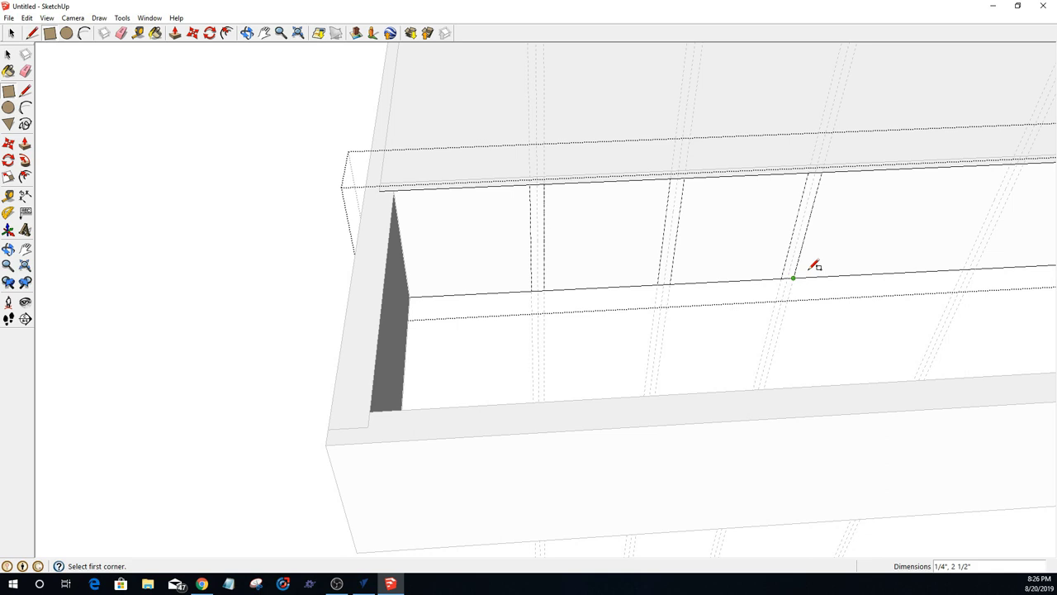
click(1010, 164)
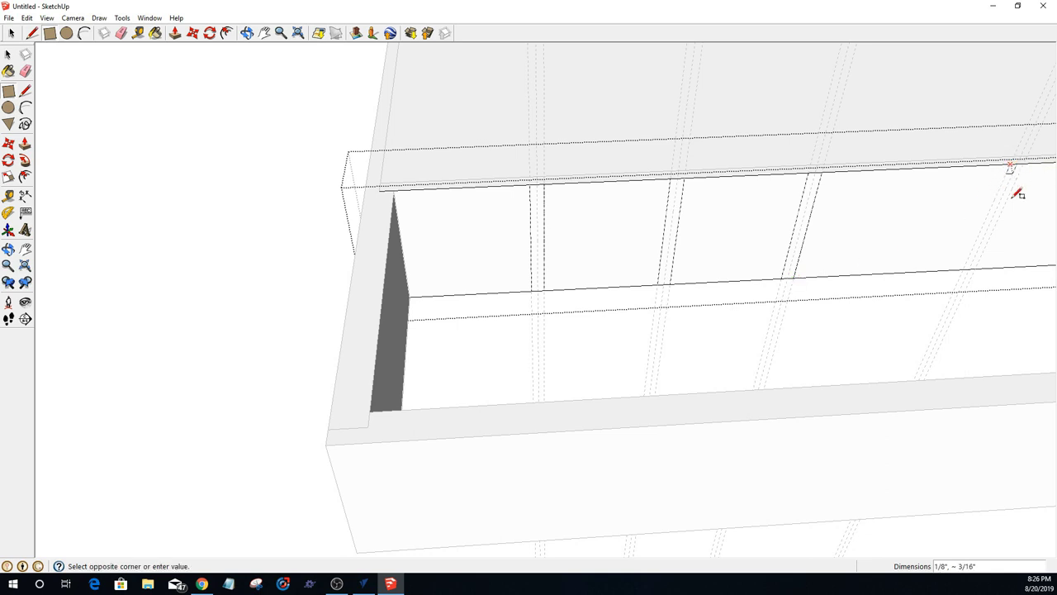
click(978, 268)
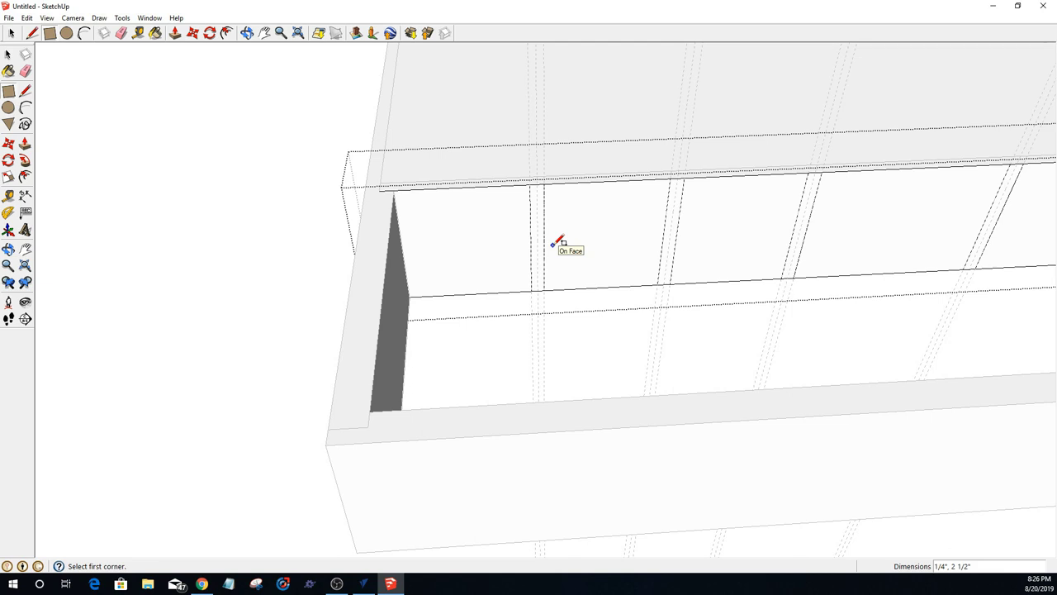
Step: Push the first slot face 1/16 inch into the board with Push/Pull
key(p)
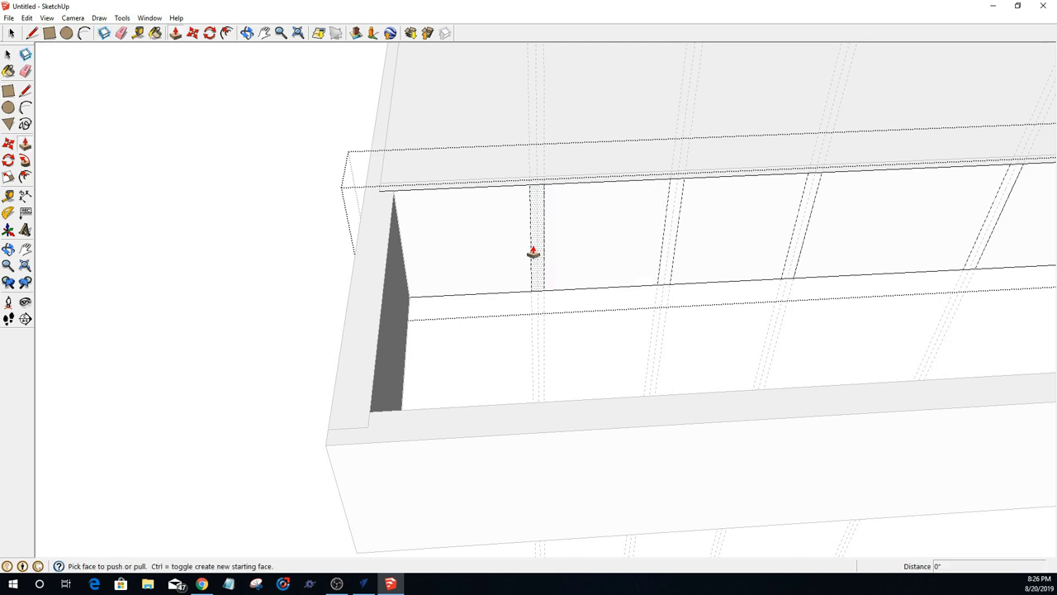
click(532, 253)
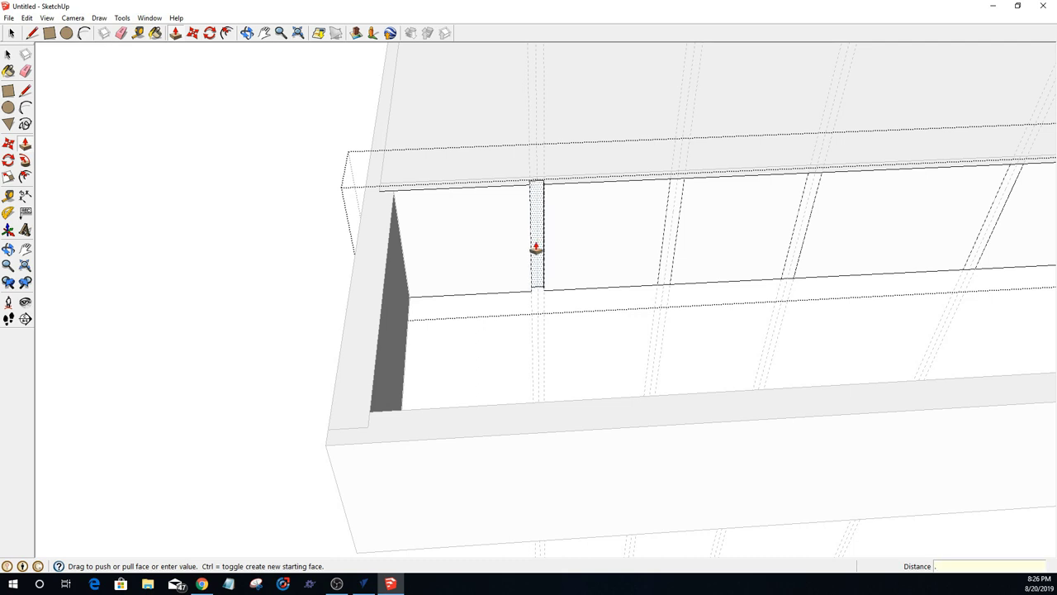
key(Return)
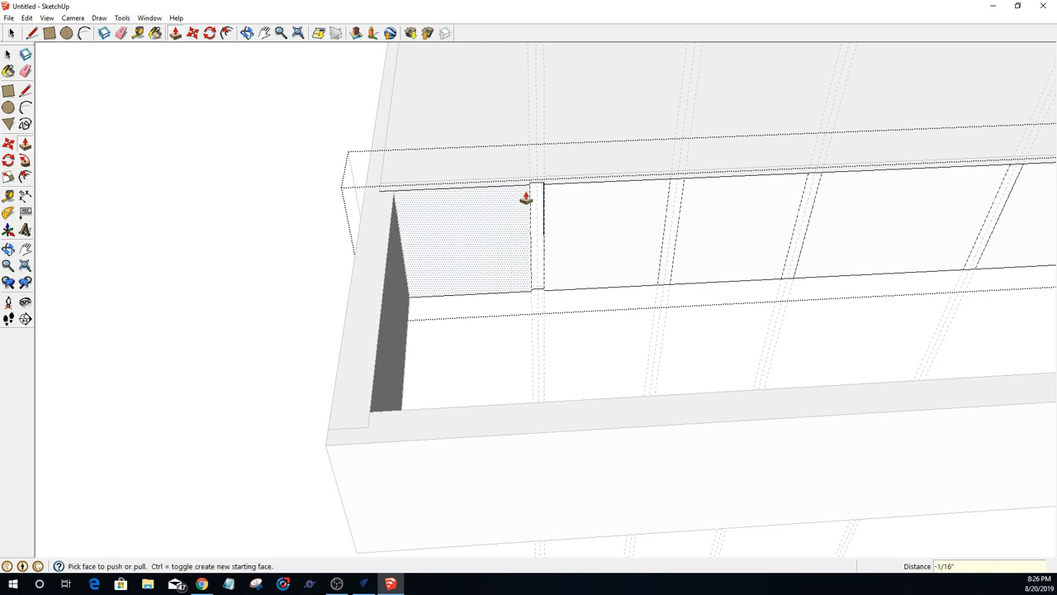
scroll(518, 178, up, 4)
scroll(520, 180, down, 1)
Step: Recess the three narrow strips along the rail 1/16 inch each to form slots
middle_drag(519, 180, 589, 236)
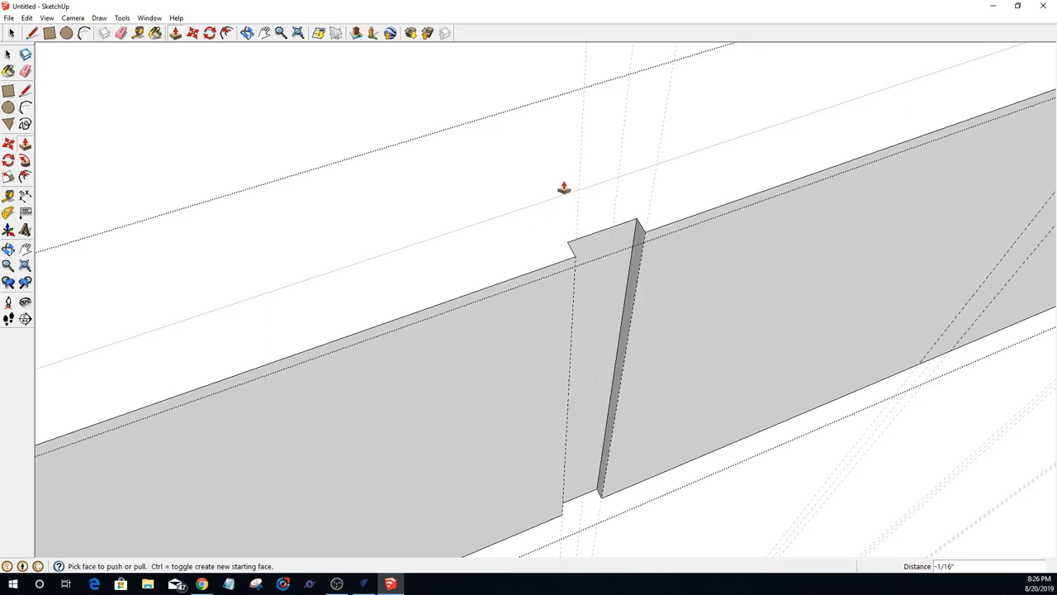
middle_drag(561, 234, 656, 297)
middle_drag(737, 285, 628, 253)
click(730, 281)
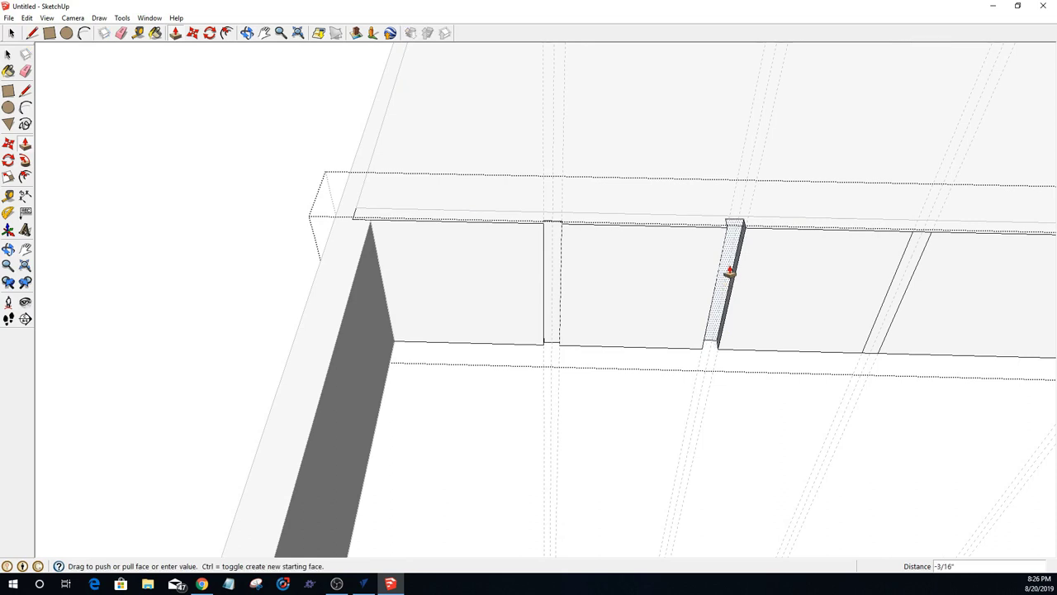
click(728, 273)
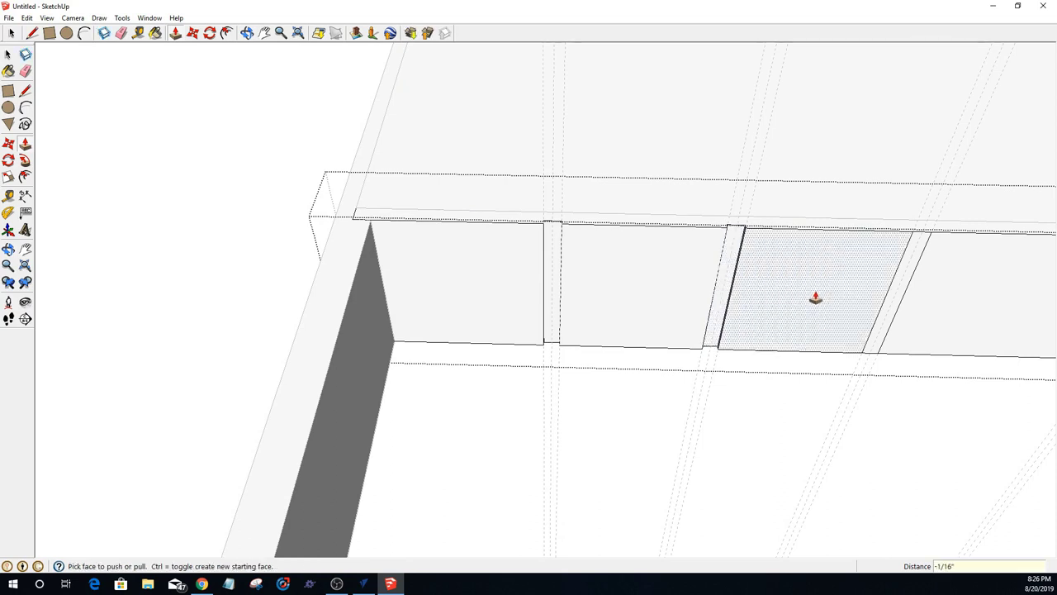
click(896, 285)
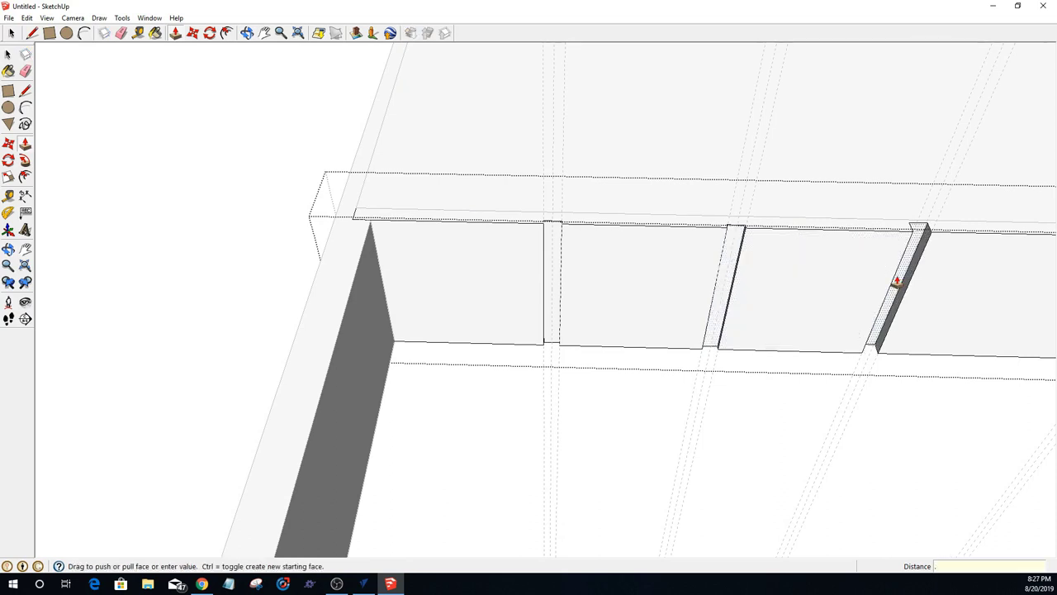
click(896, 282)
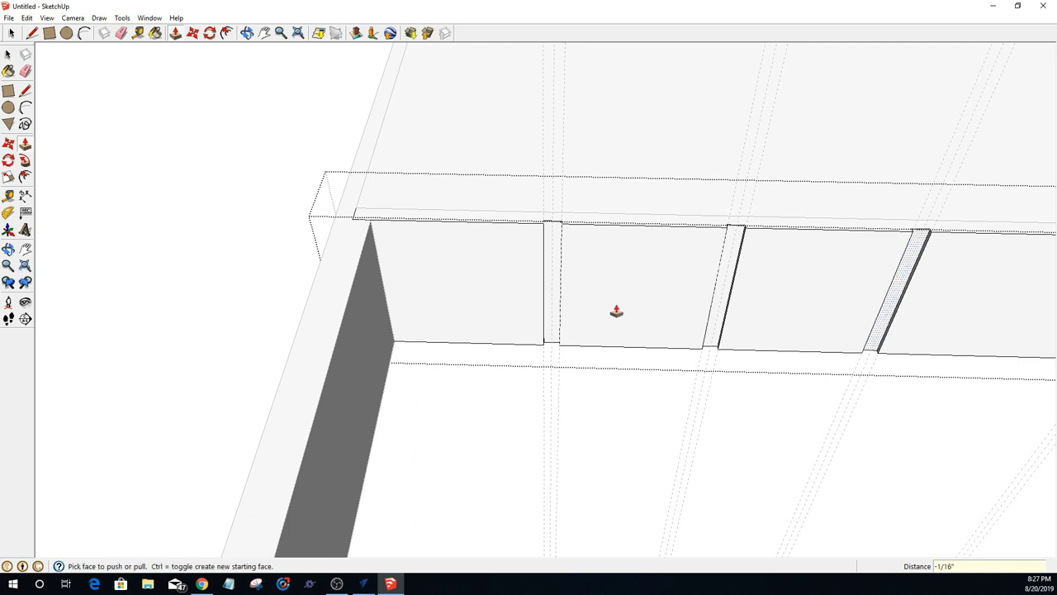
scroll(594, 302, down, 3)
click(908, 297)
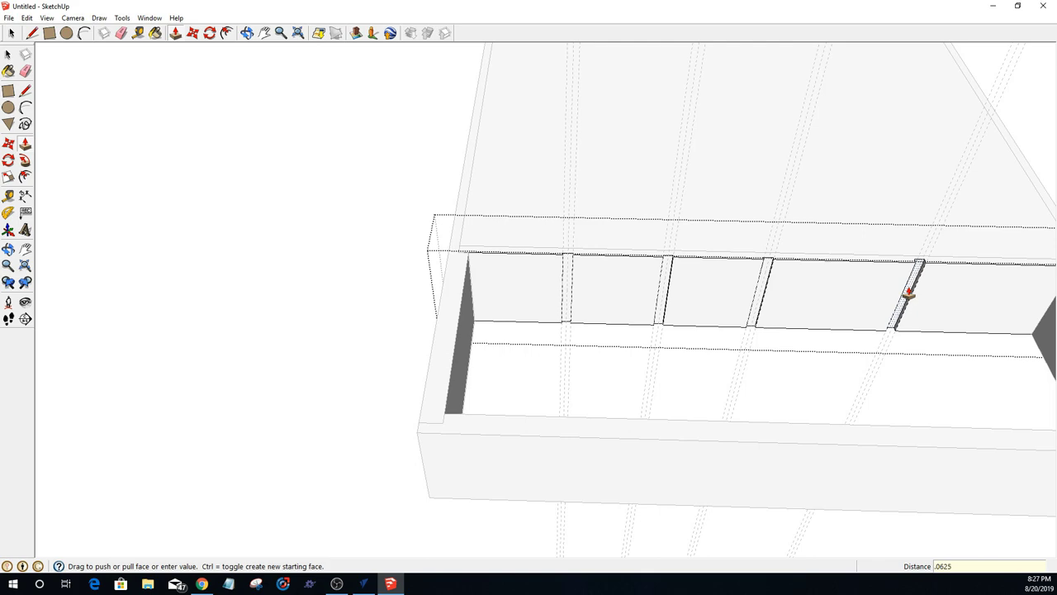
click(908, 290)
middle_drag(515, 371, 636, 371)
Step: Deselect the rail, orbit out to the whole box, and delete its right end board
scroll(420, 316, up, 4)
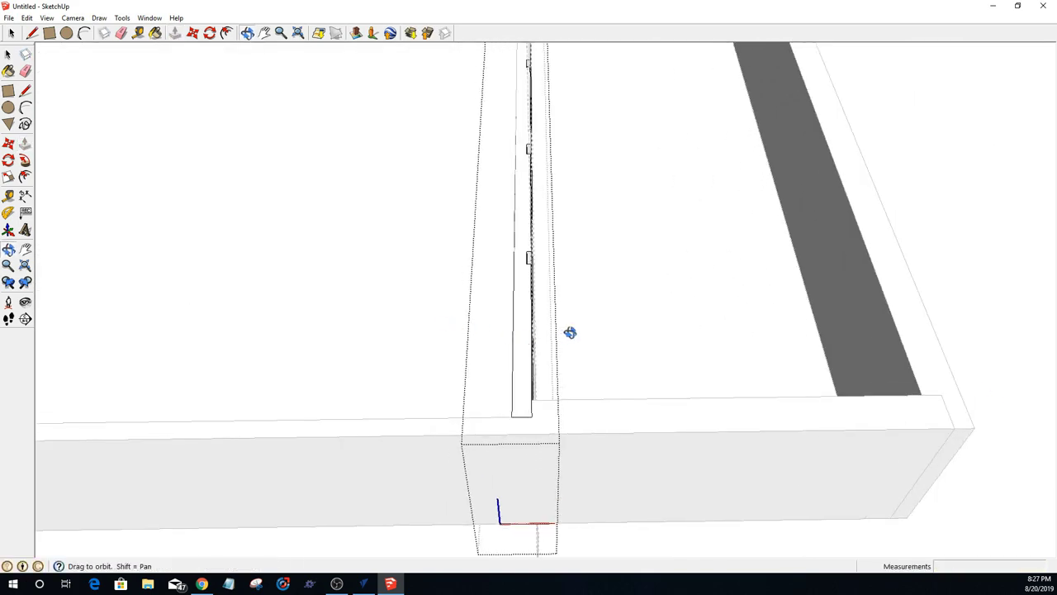
middle_drag(570, 331, 516, 264)
scroll(537, 273, down, 2)
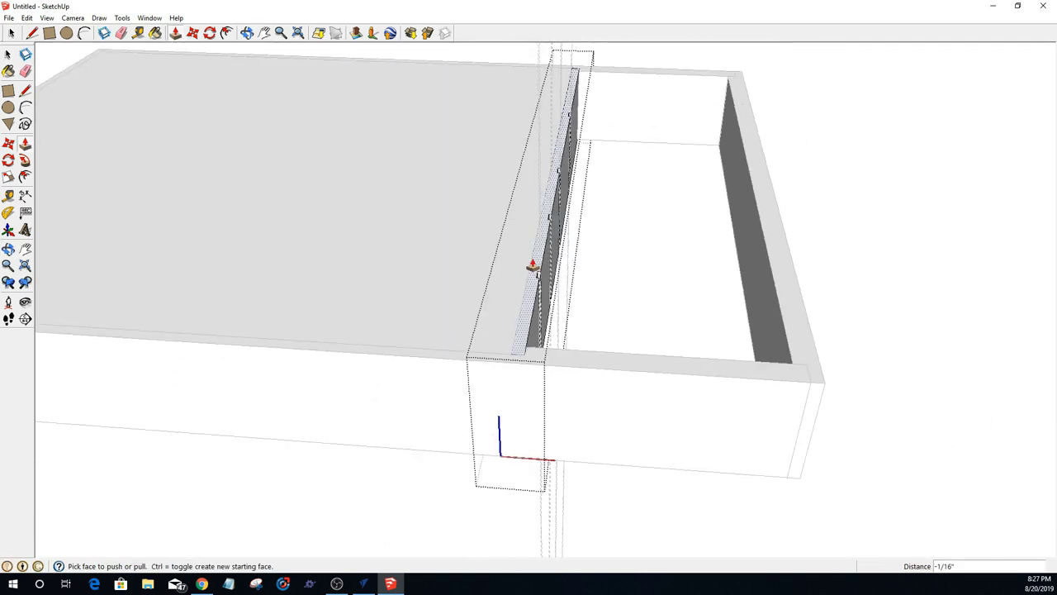
key(space)
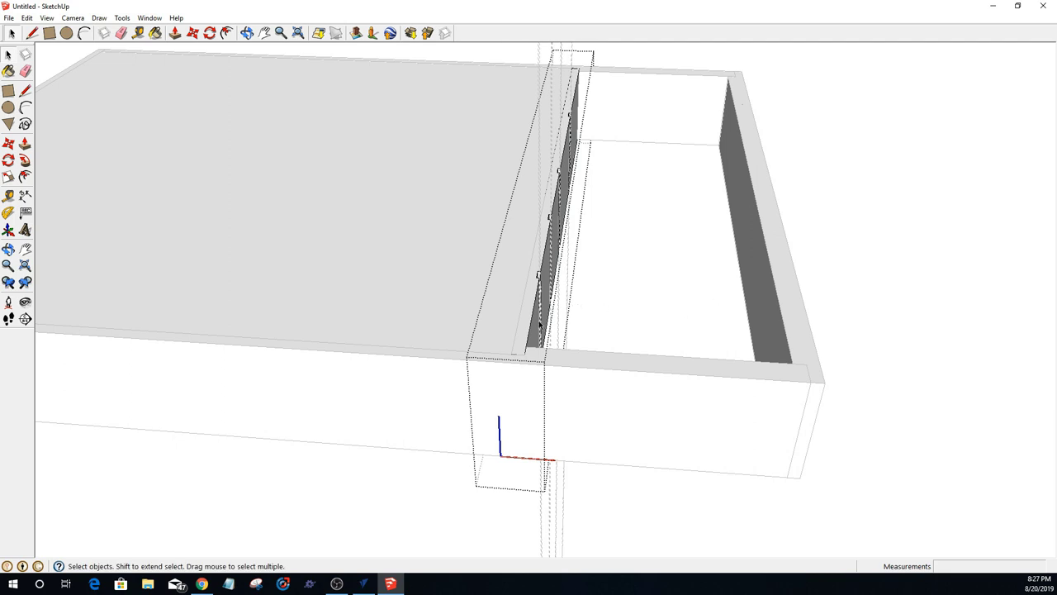
key(Escape)
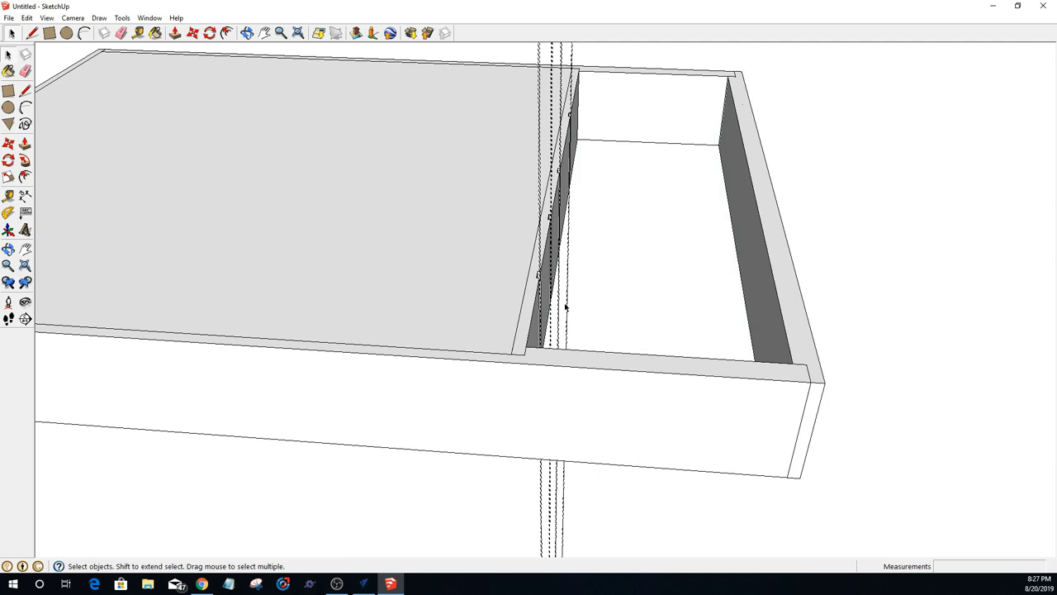
middle_drag(565, 307, 566, 361)
scroll(570, 312, down, 3)
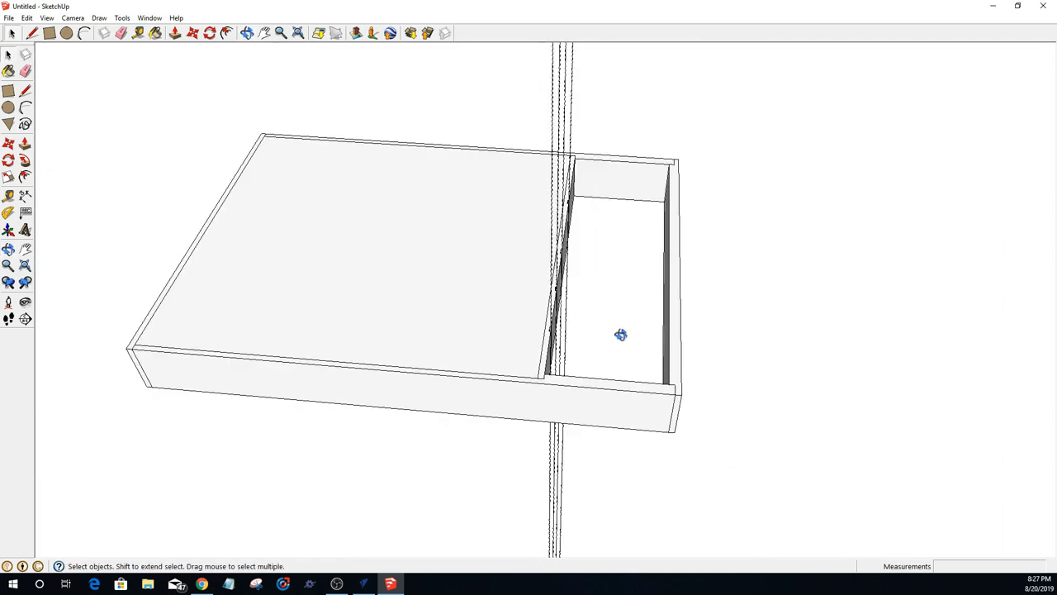
middle_drag(620, 334, 679, 341)
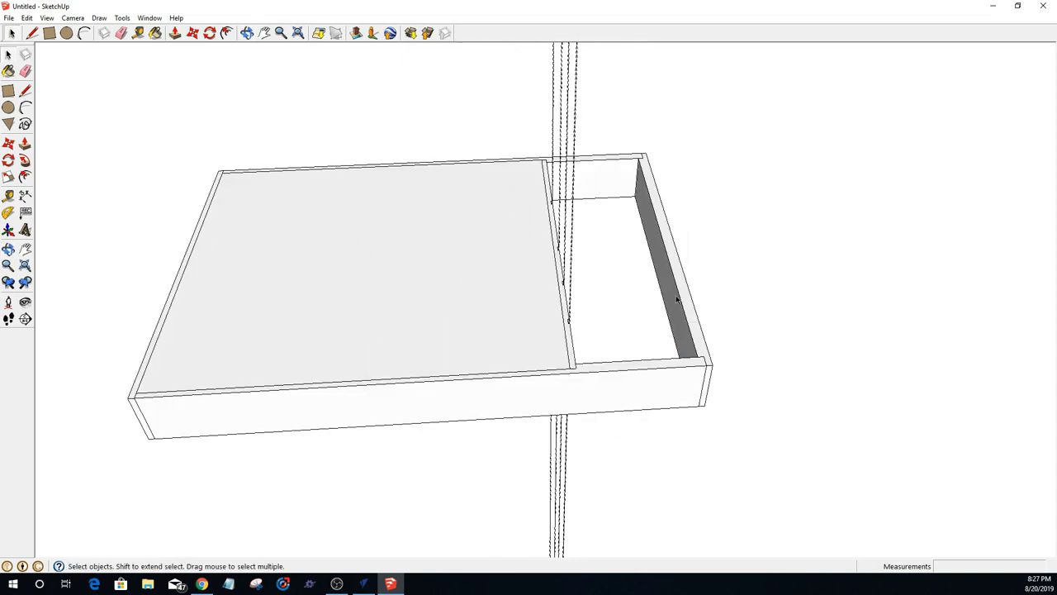
click(677, 298)
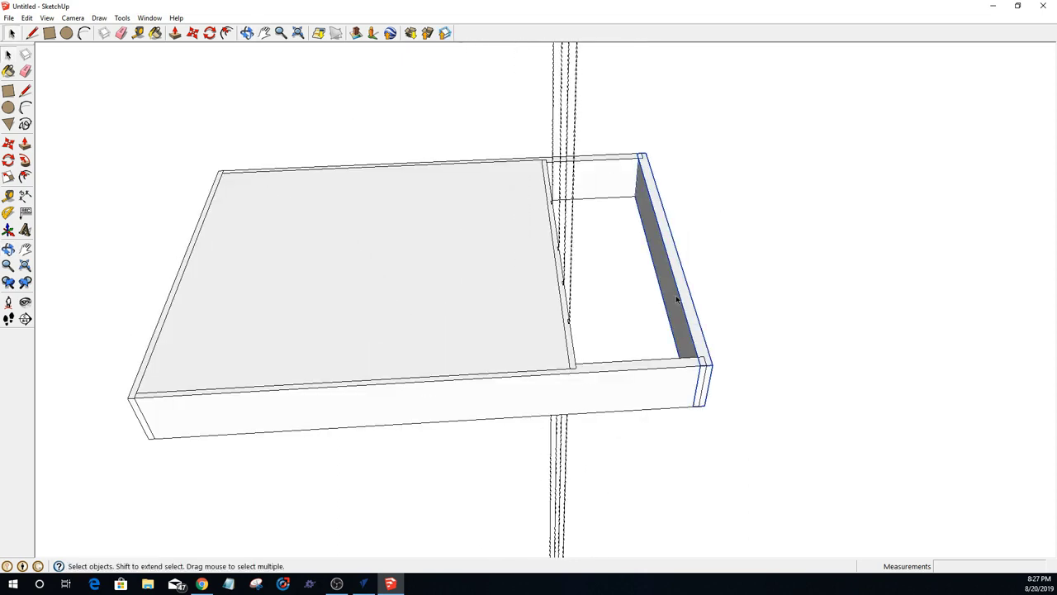
key(Delete)
Step: Copy the remaining end board from its bottom corner to the box's open right end
middle_drag(675, 299, 641, 294)
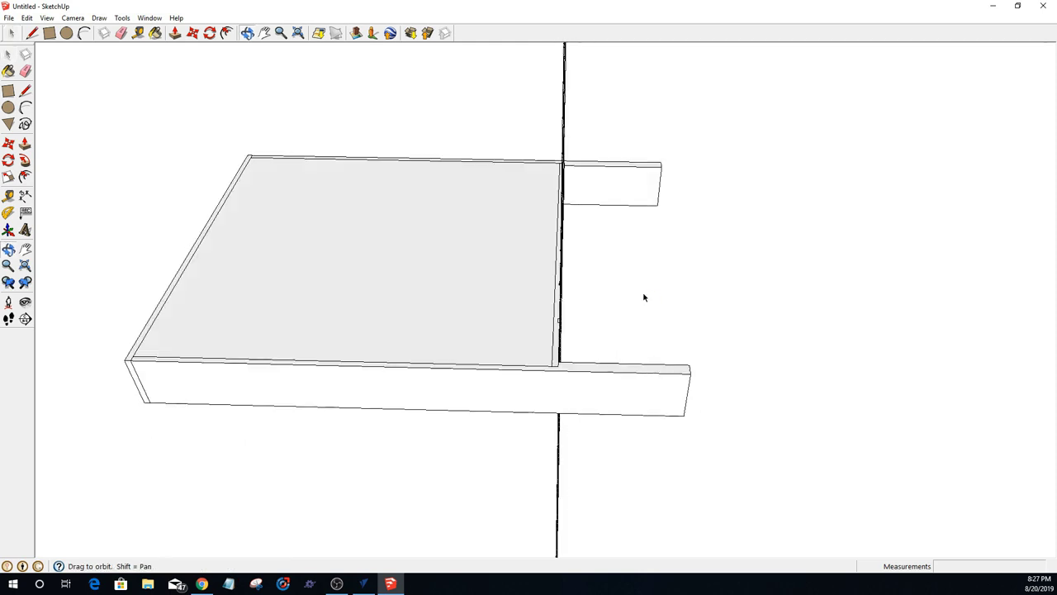
click(554, 361)
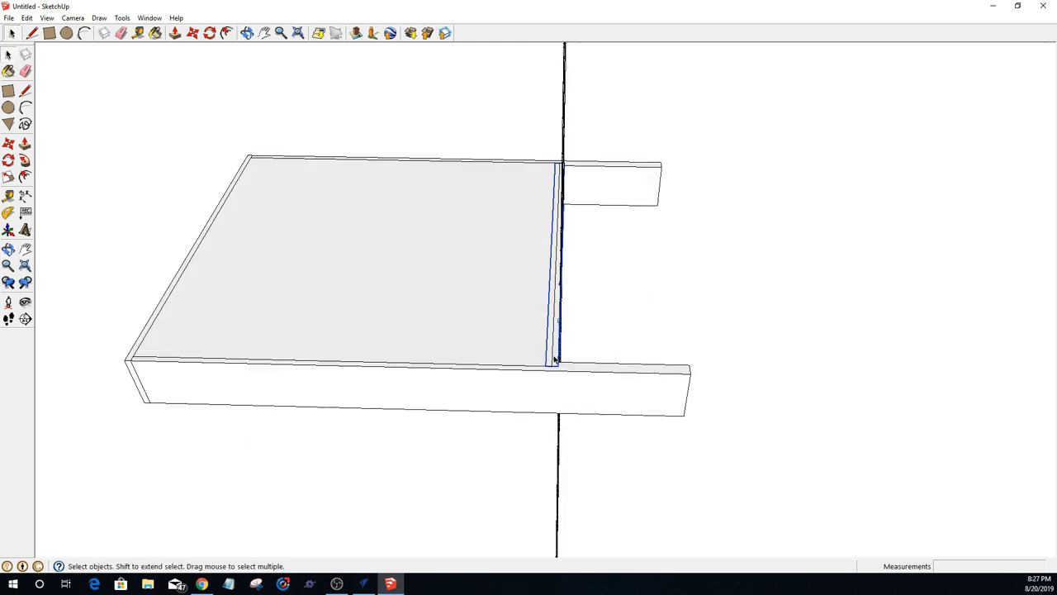
key(m)
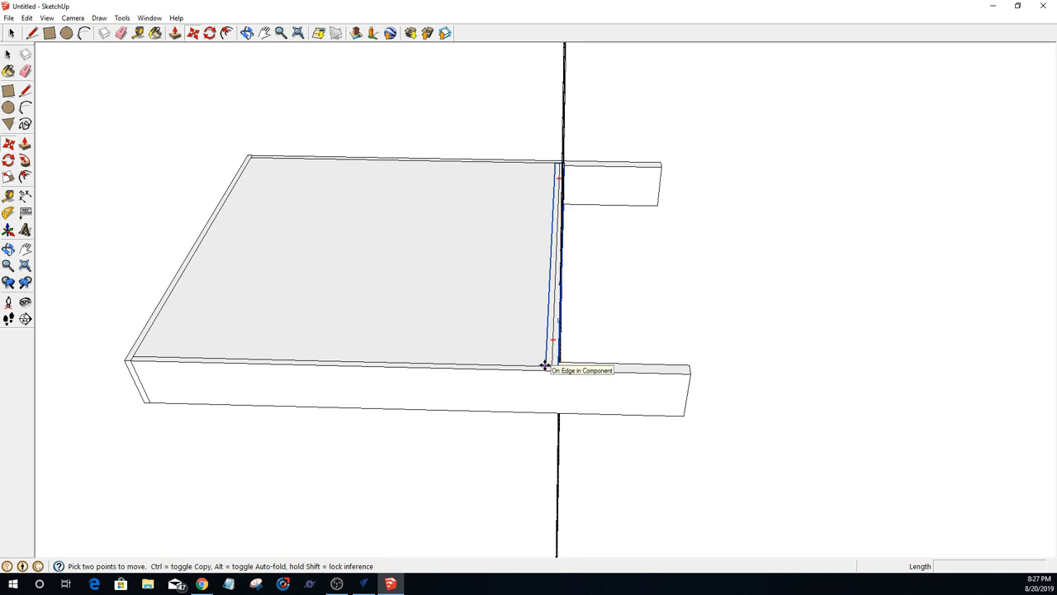
click(545, 364)
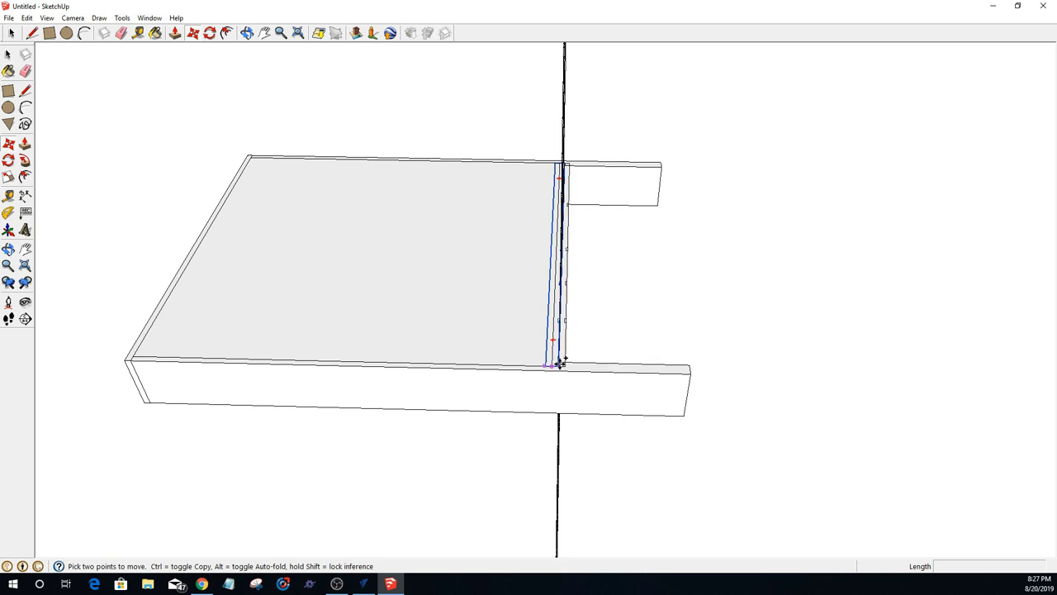
key(ctrl)
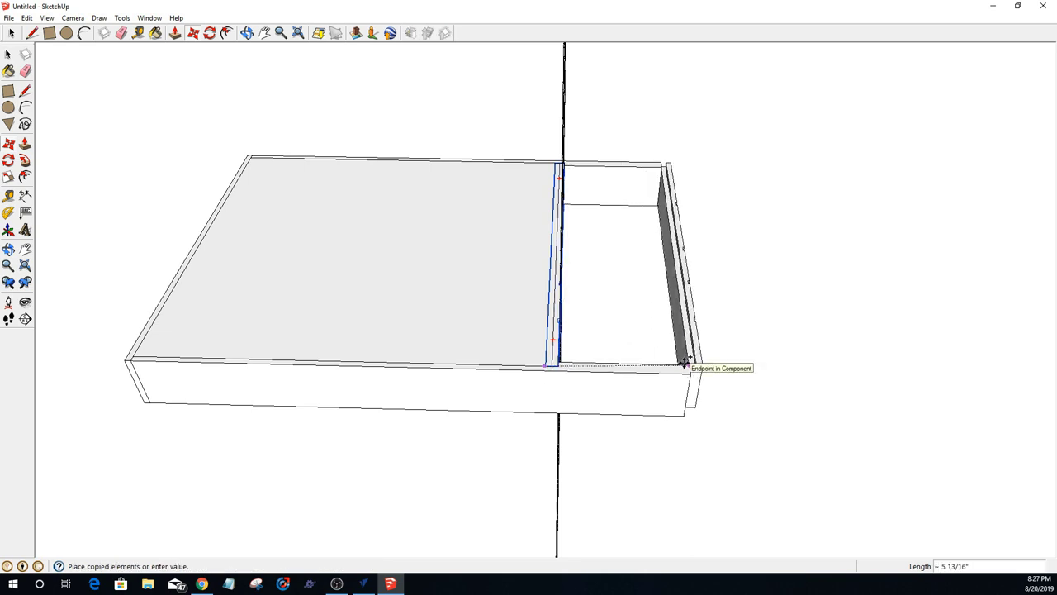
click(680, 361)
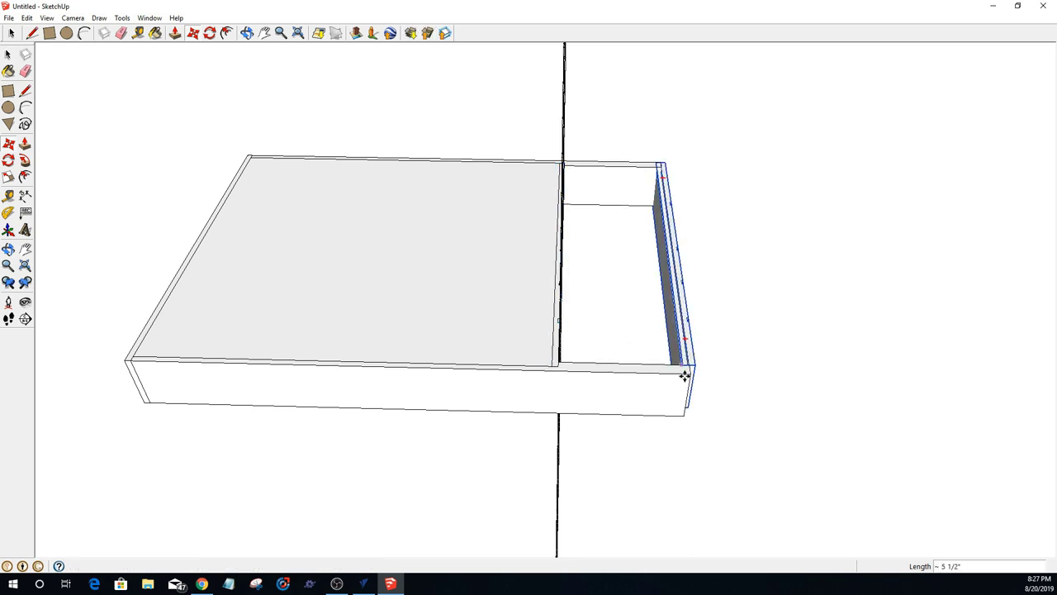
scroll(685, 376, up, 3)
scroll(685, 373, up, 3)
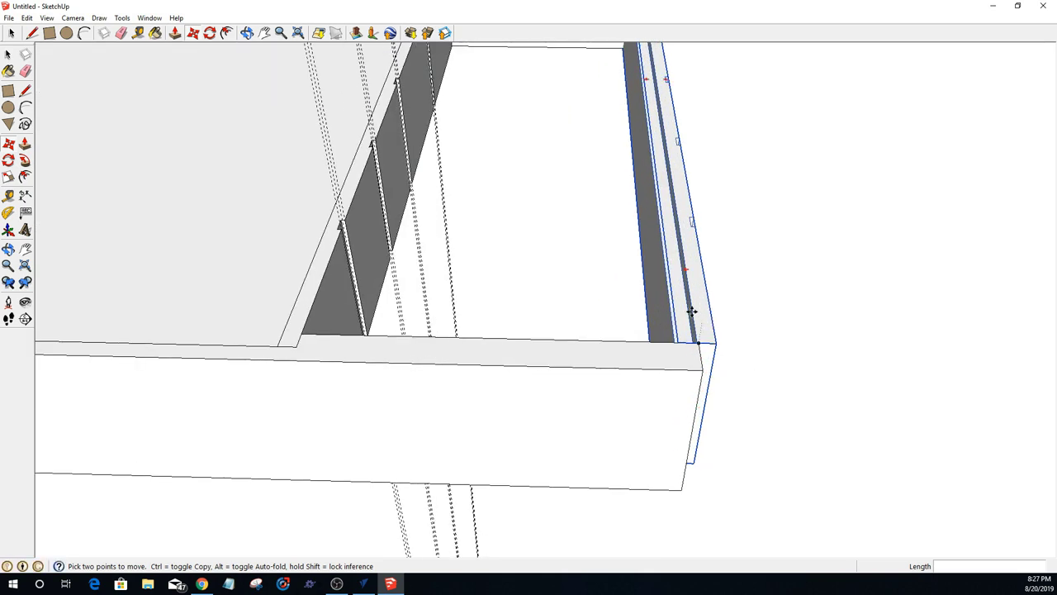
Step: Flip the copied end board along its red axis
right_click(658, 268)
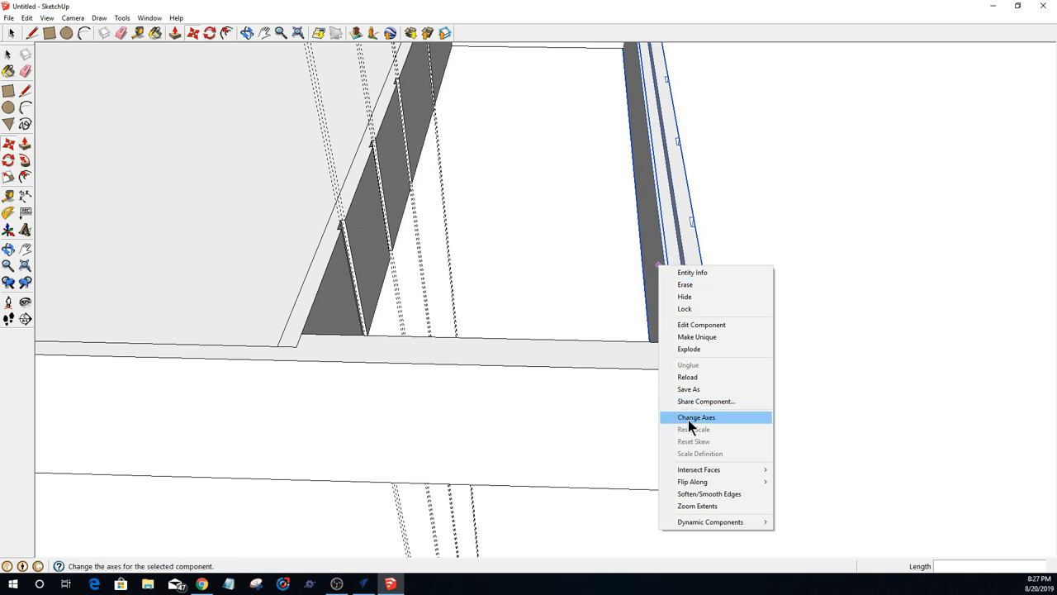
mouse_move(692, 481)
click(802, 481)
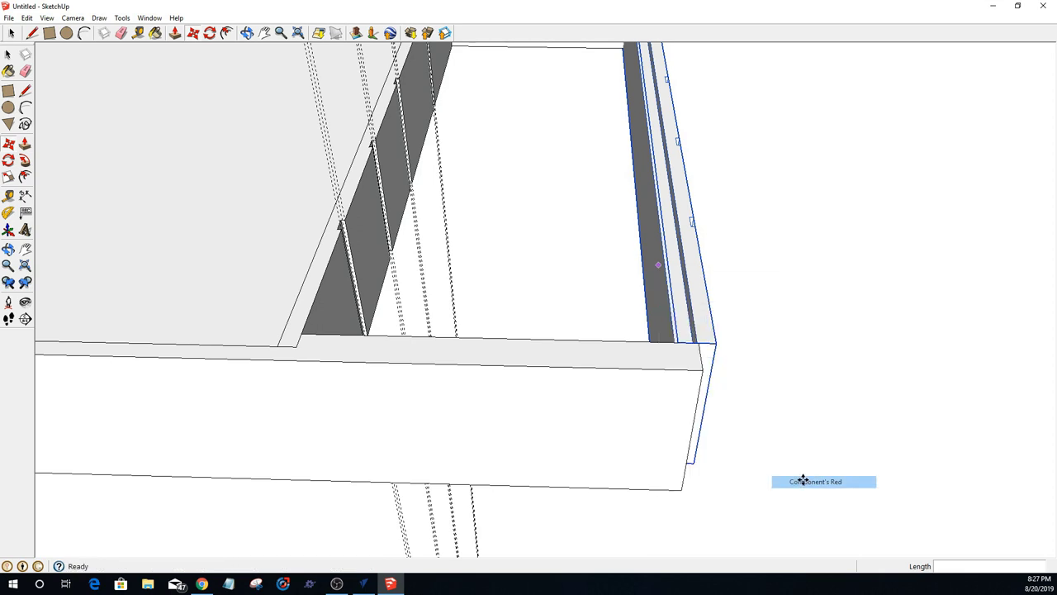
key(m)
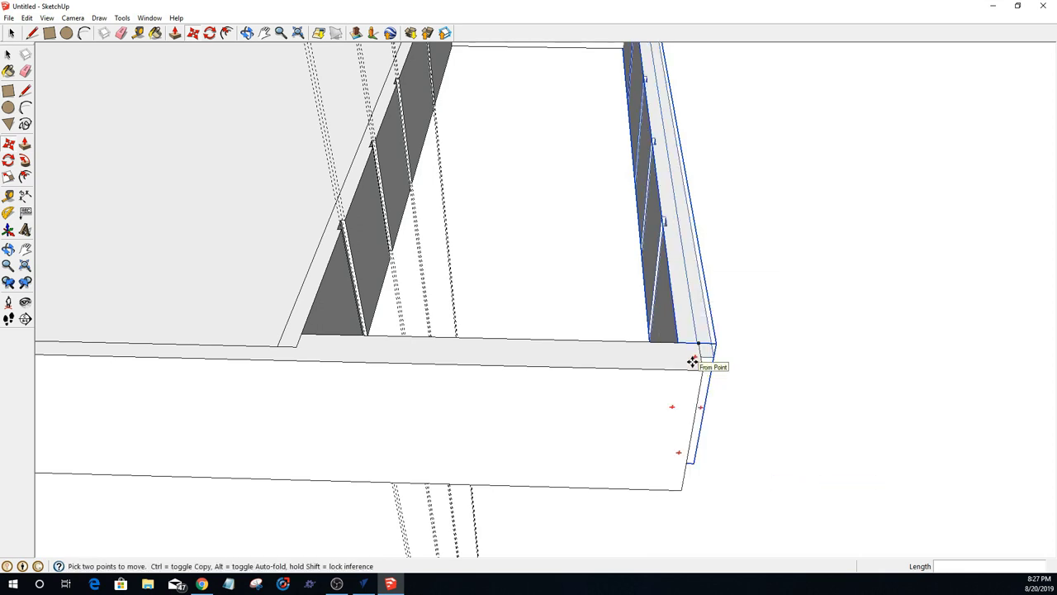
scroll(715, 368, up, 3)
middle_drag(625, 357, 638, 301)
Step: Inside the copied board, push its top face so it sits flush with the side wall
key(space)
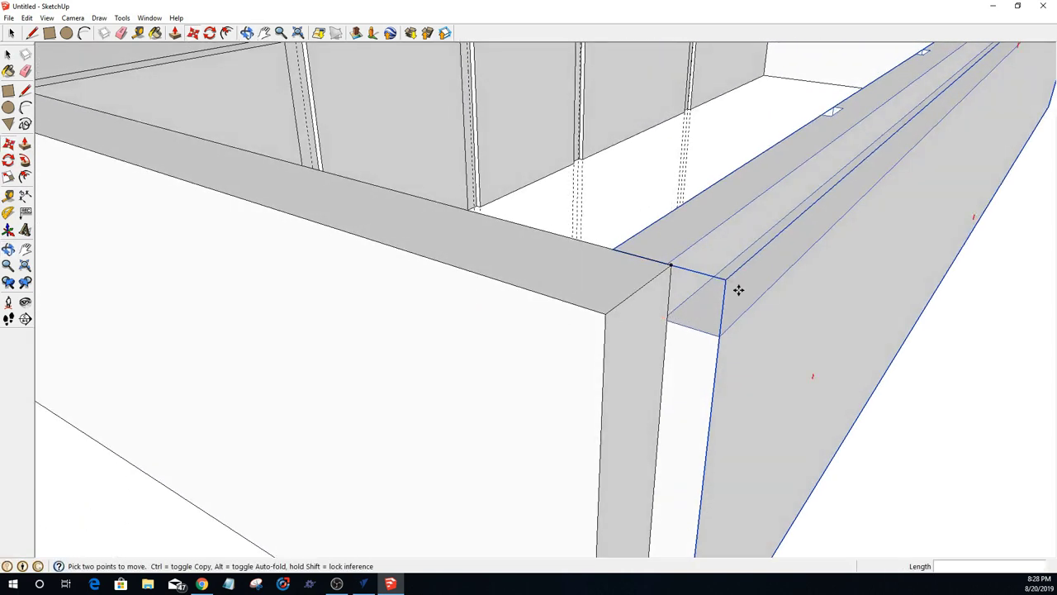
key(ctrl+t)
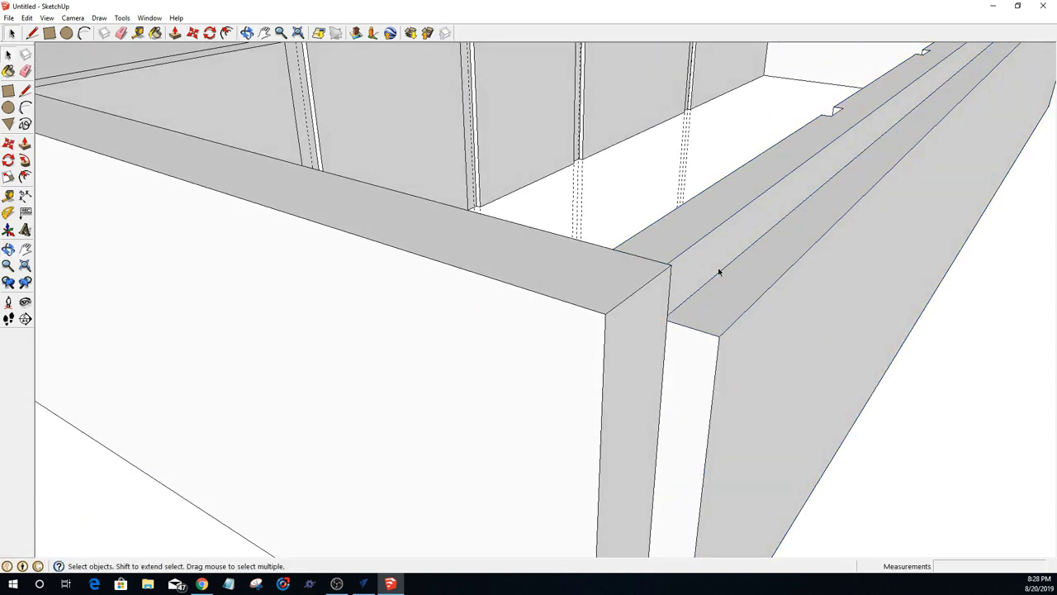
double_click(728, 293)
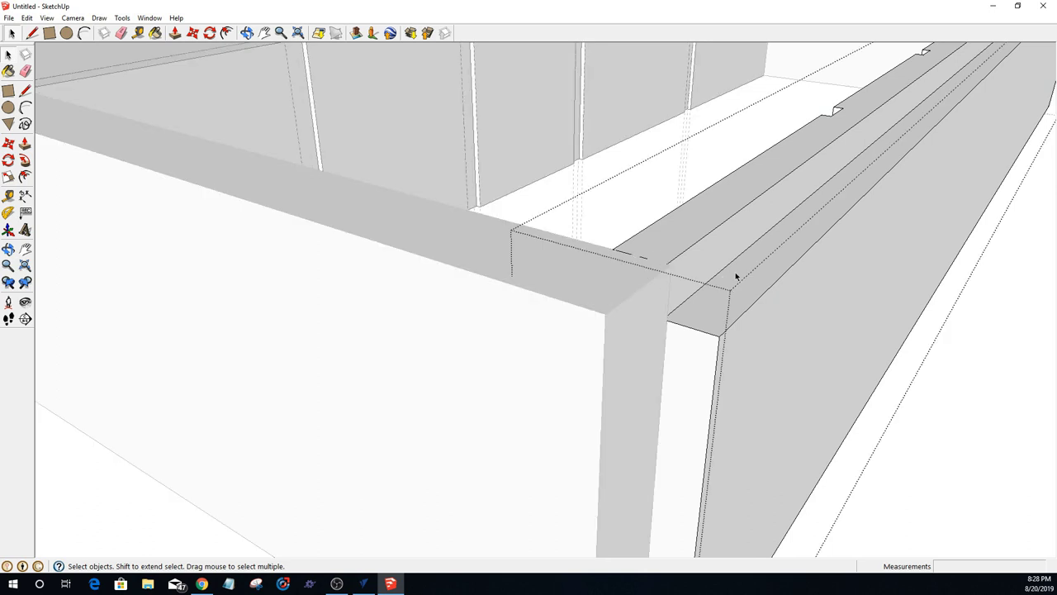
key(p)
click(738, 281)
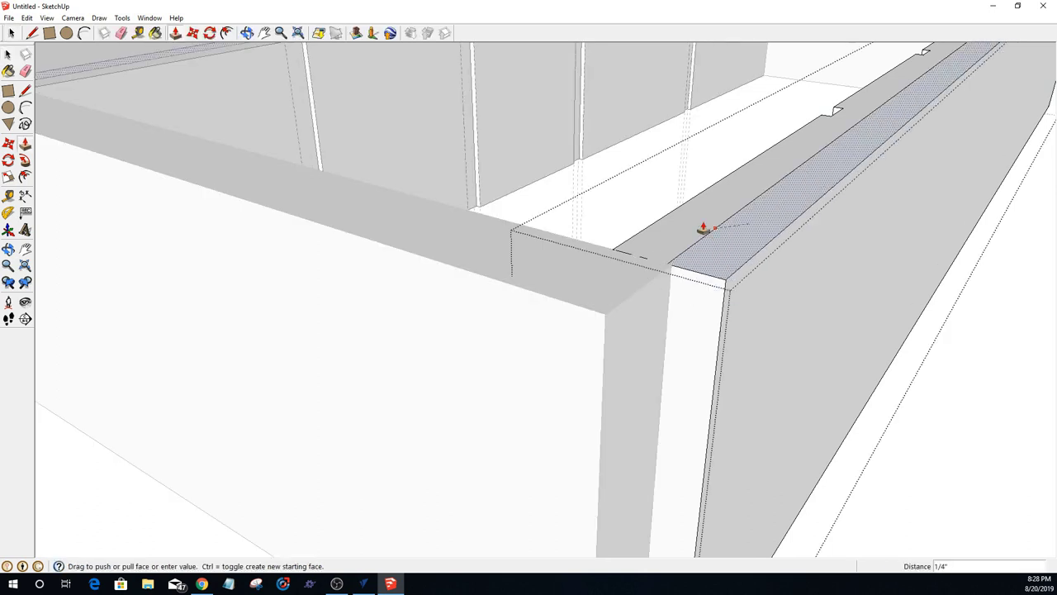
click(701, 227)
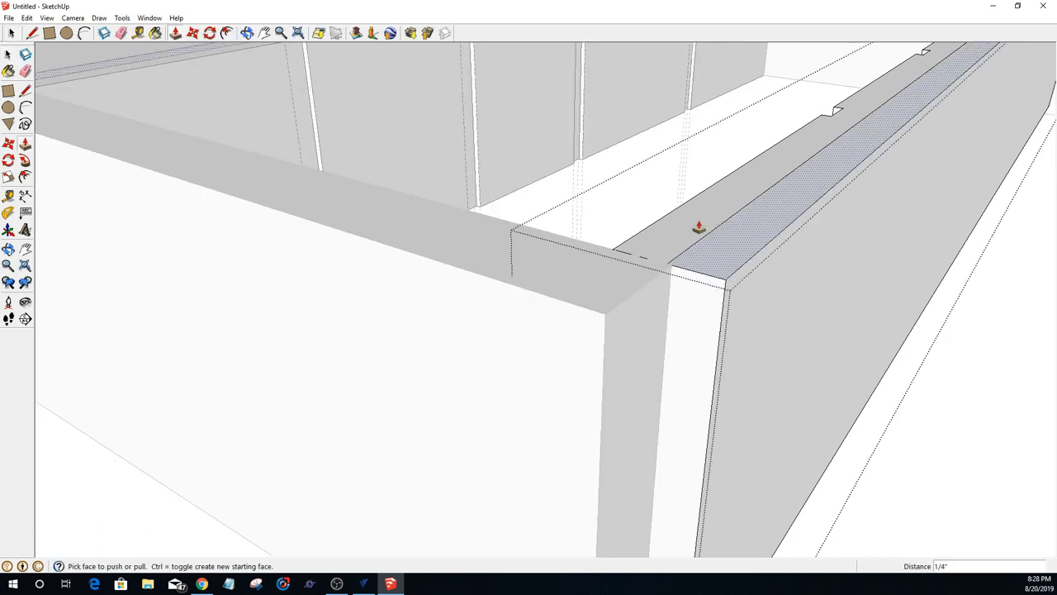
click(692, 323)
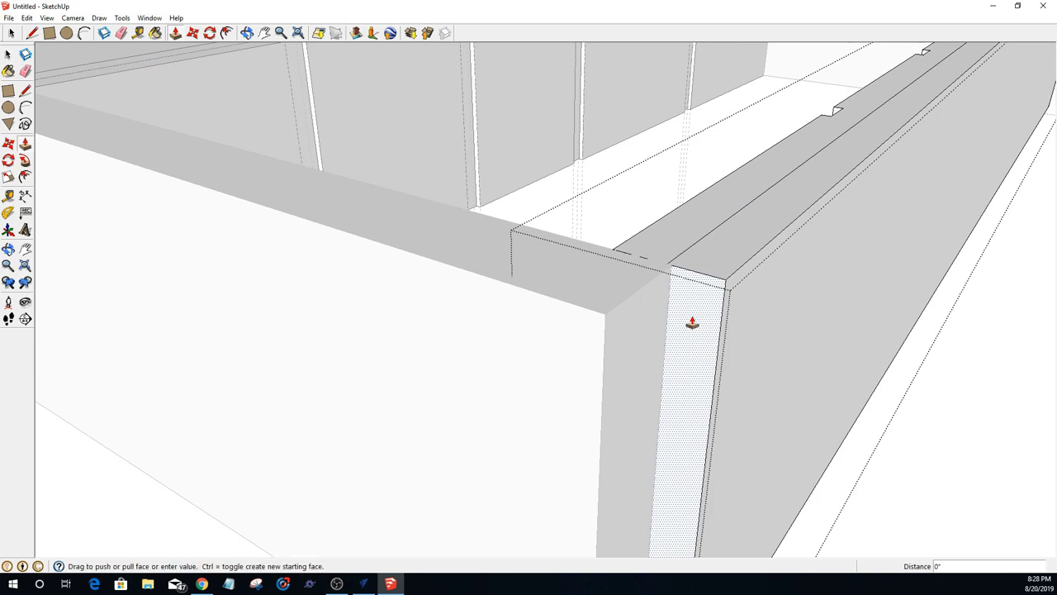
key(Escape)
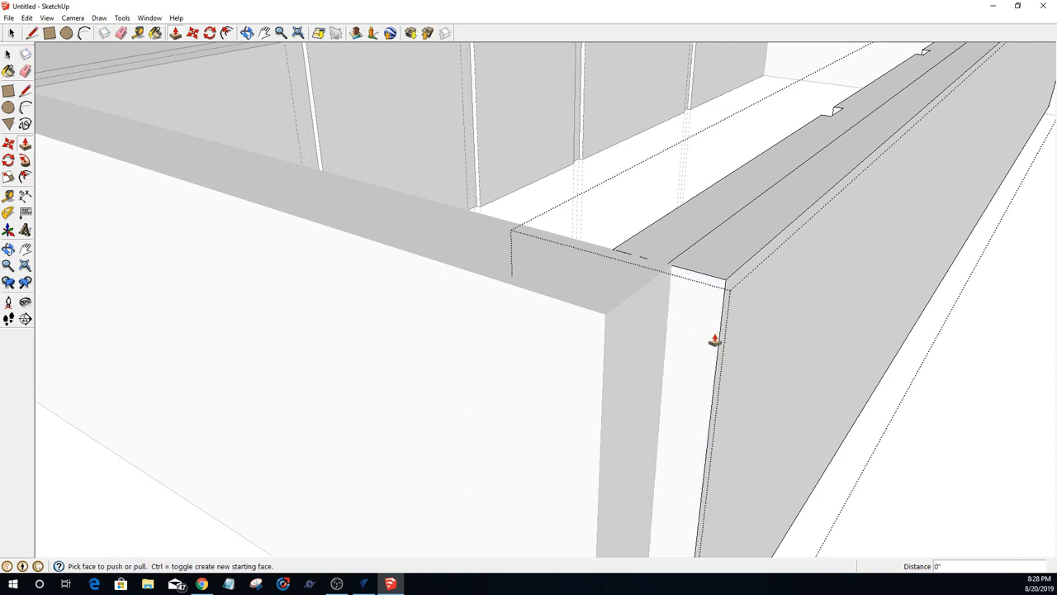
Step: Zoom in on the corner joint and select the right end board
key(space)
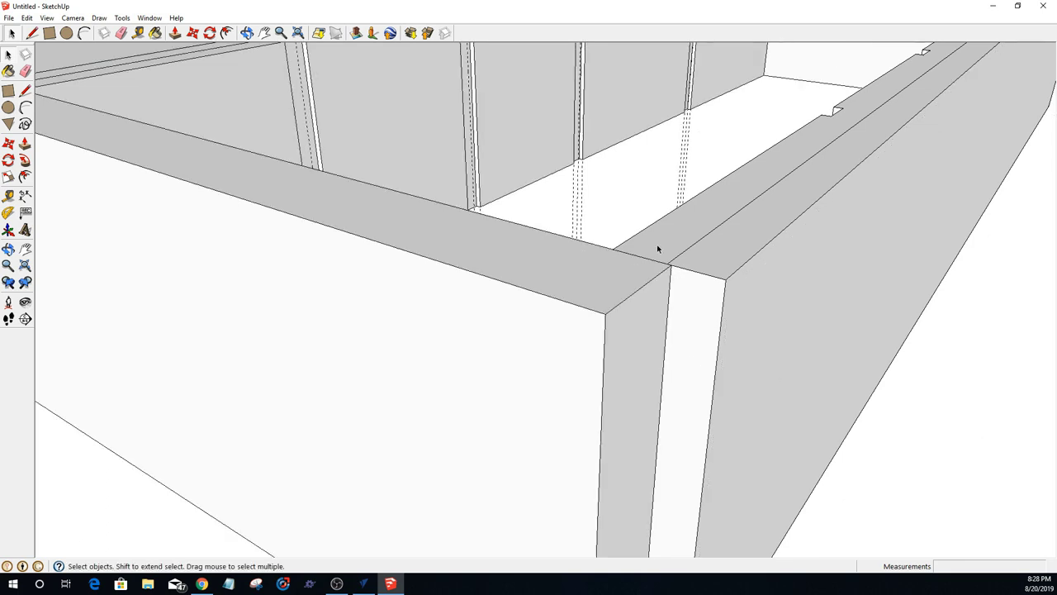
scroll(658, 248, up, 2)
click(657, 264)
scroll(660, 267, up, 3)
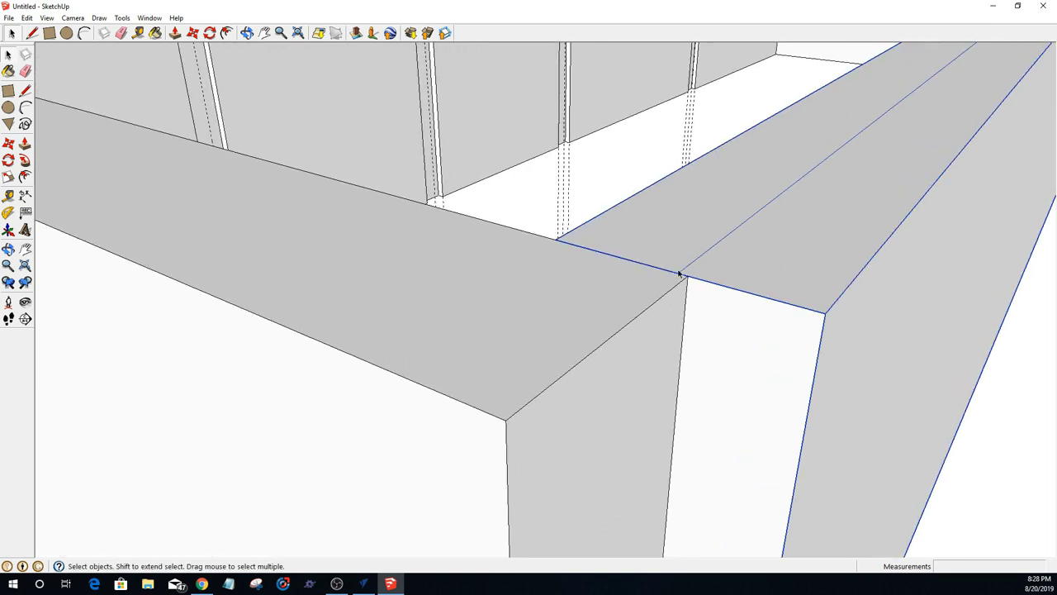
Step: Try moving the end board and pulling its end face, then cancel and exit editing
key(m)
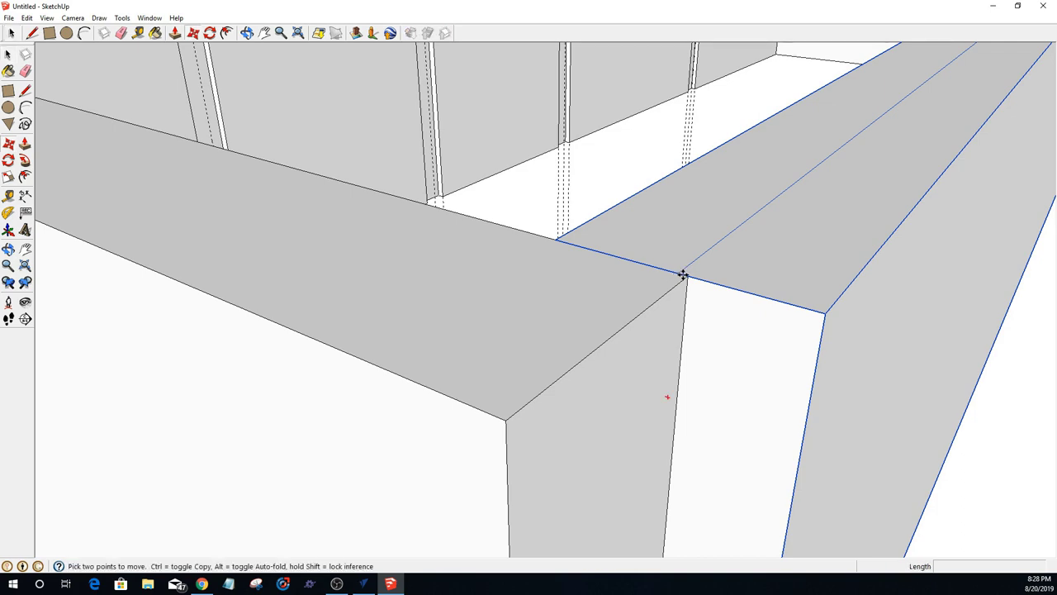
click(683, 275)
scroll(784, 304, down, 5)
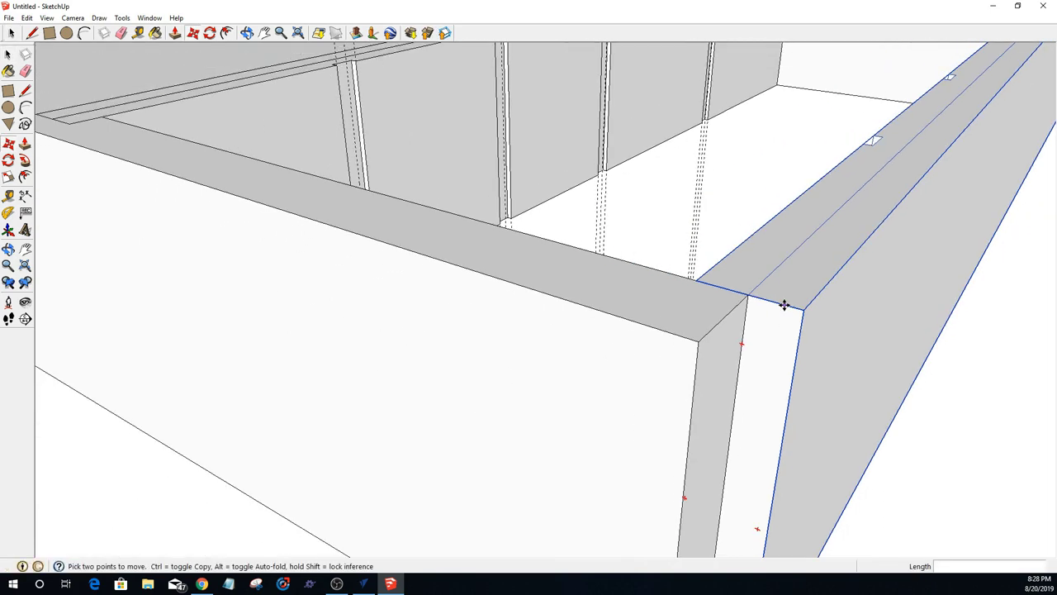
scroll(783, 305, down, 2)
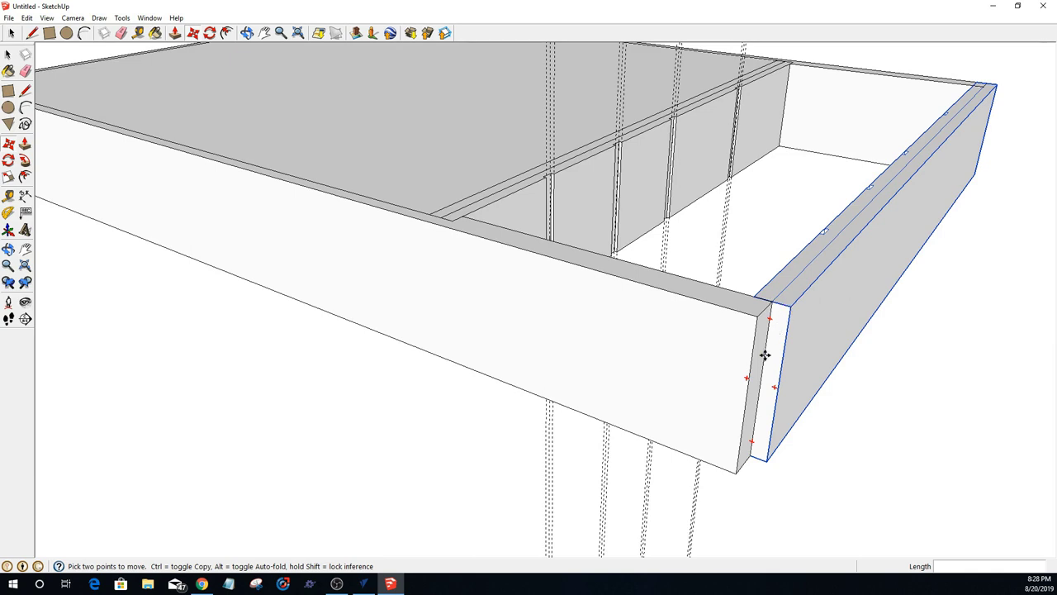
key(space)
double_click(776, 338)
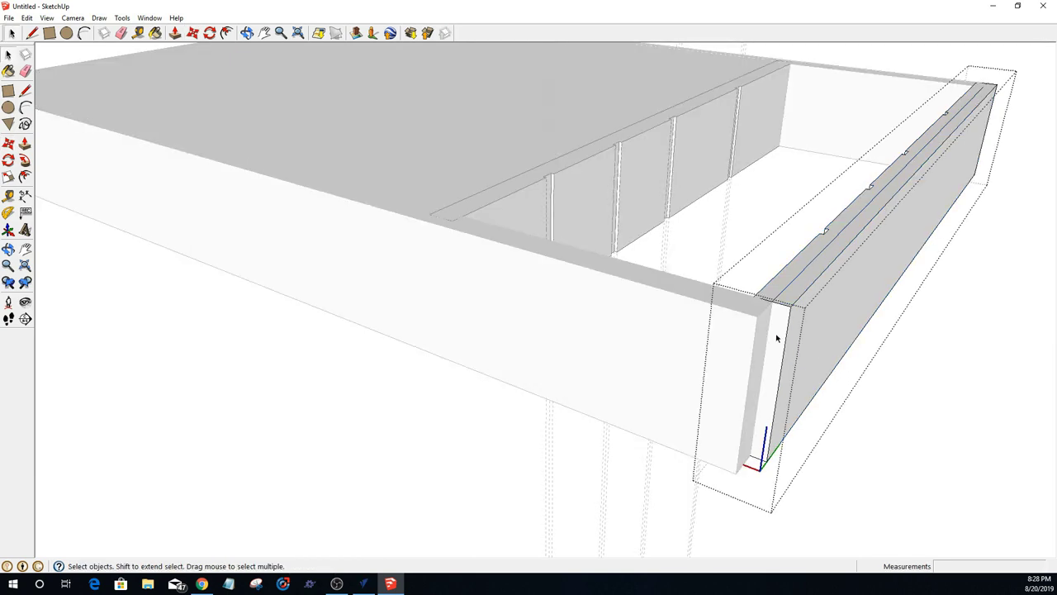
key(p)
click(769, 339)
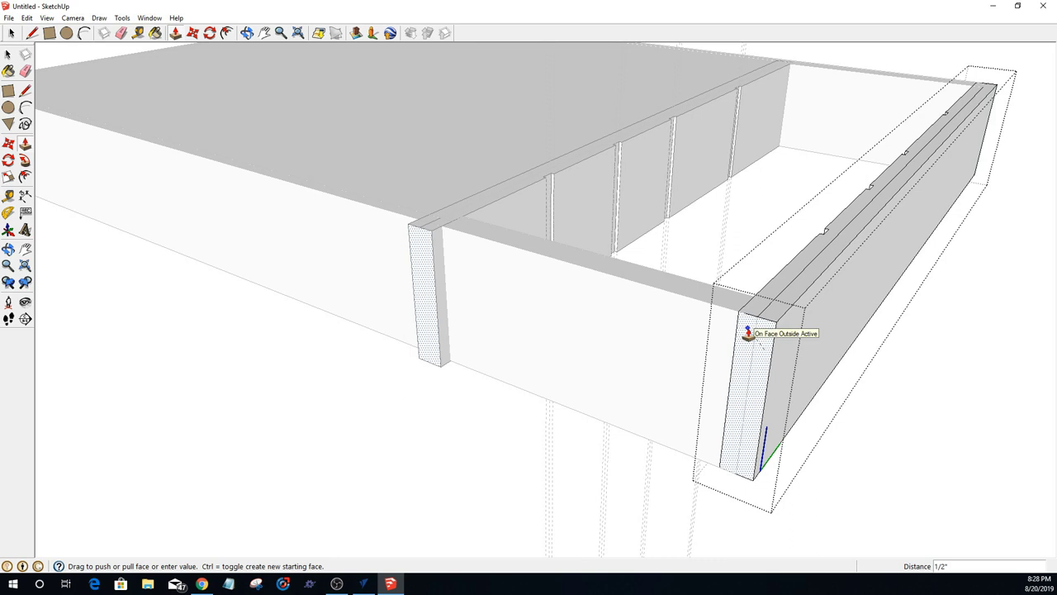
key(Escape)
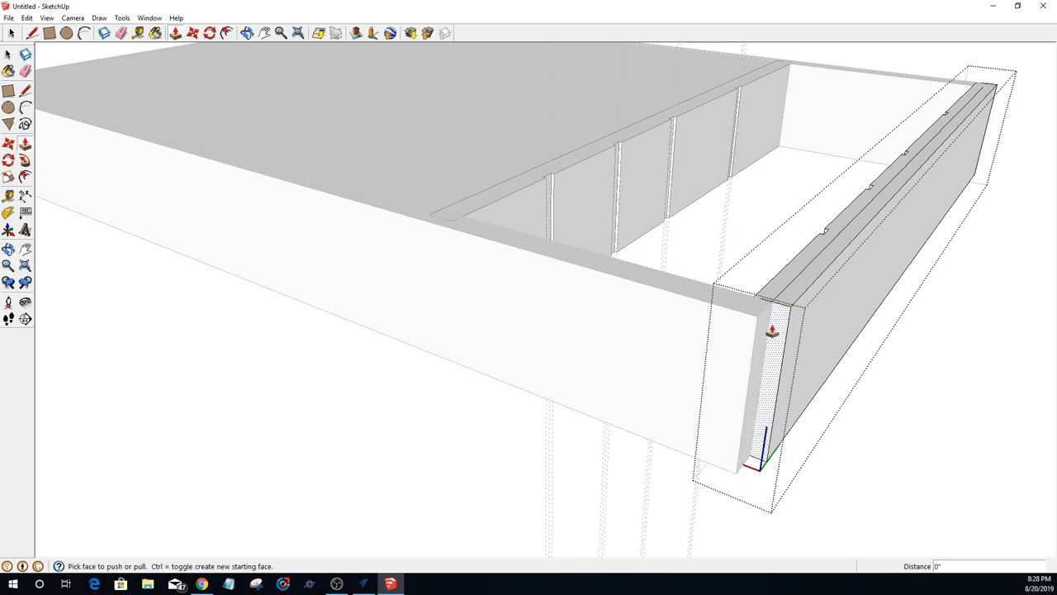
key(space)
click(915, 390)
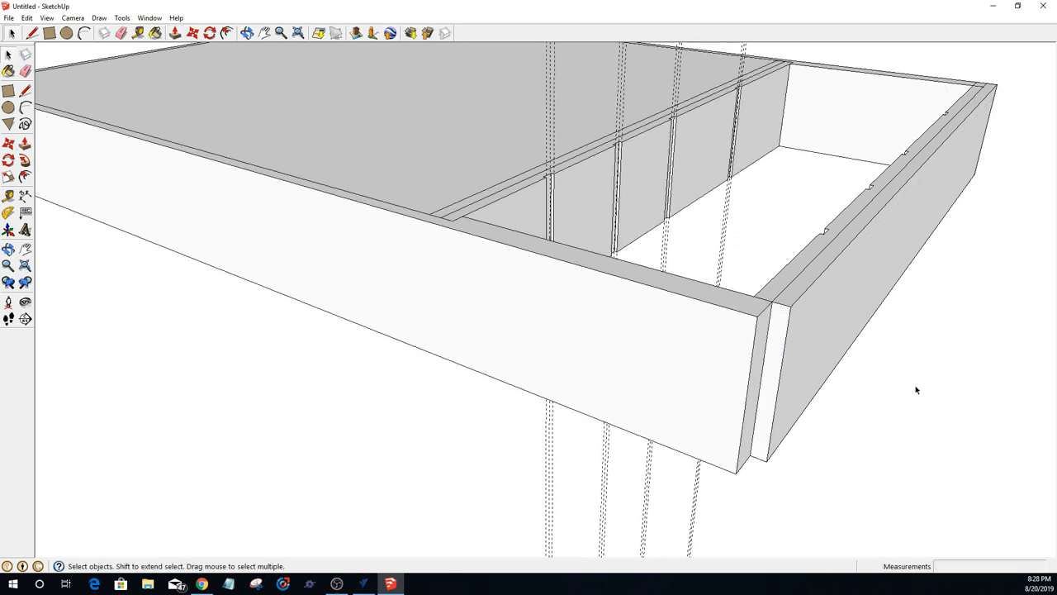
Step: Make the right end board a unique component and pull its thin end face
click(790, 306)
right_click(790, 306)
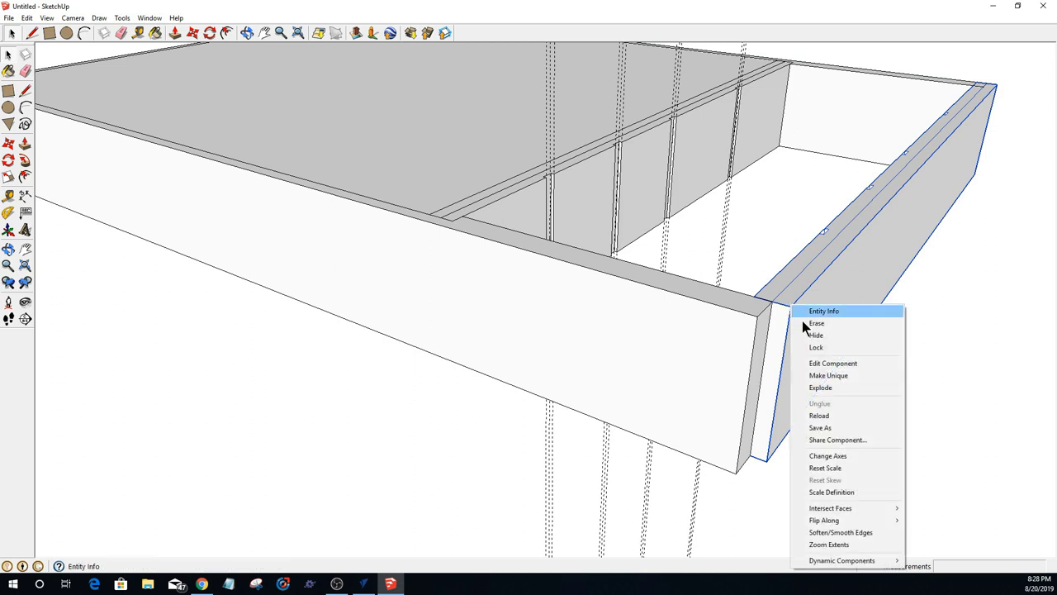
click(818, 375)
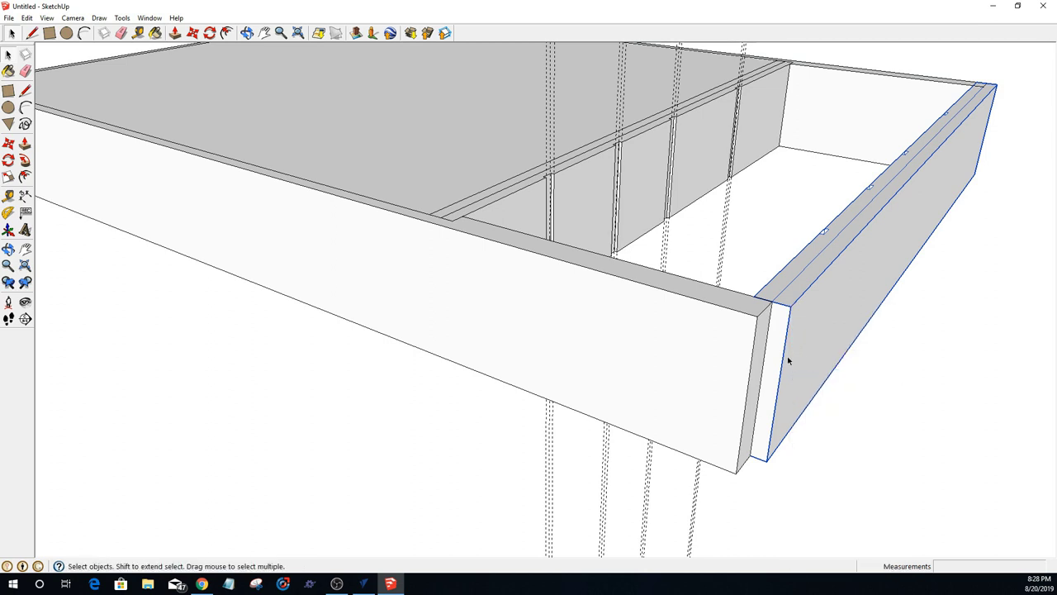
double_click(787, 357)
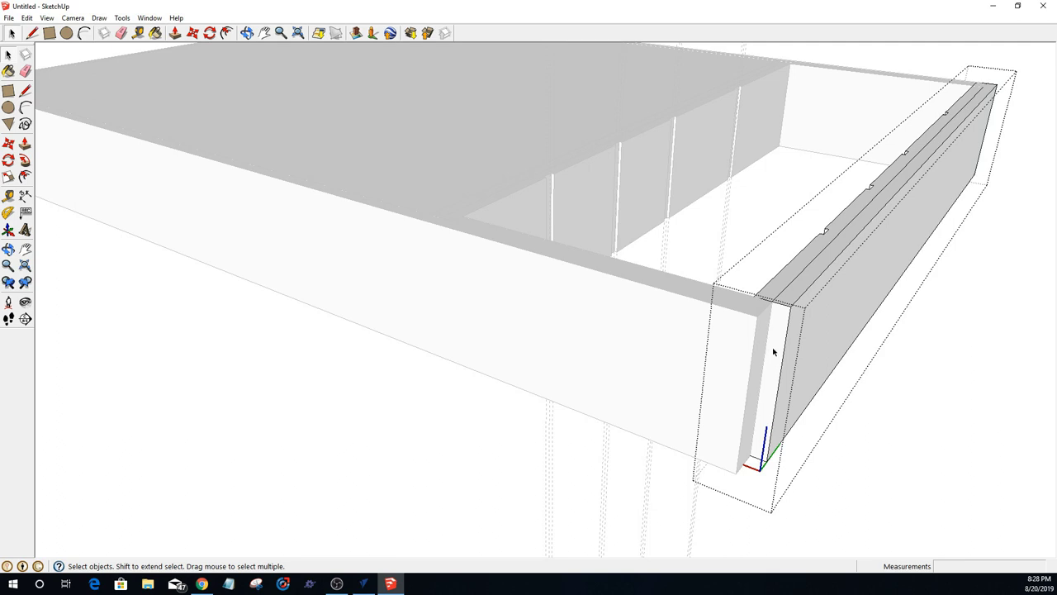
key(p)
click(772, 362)
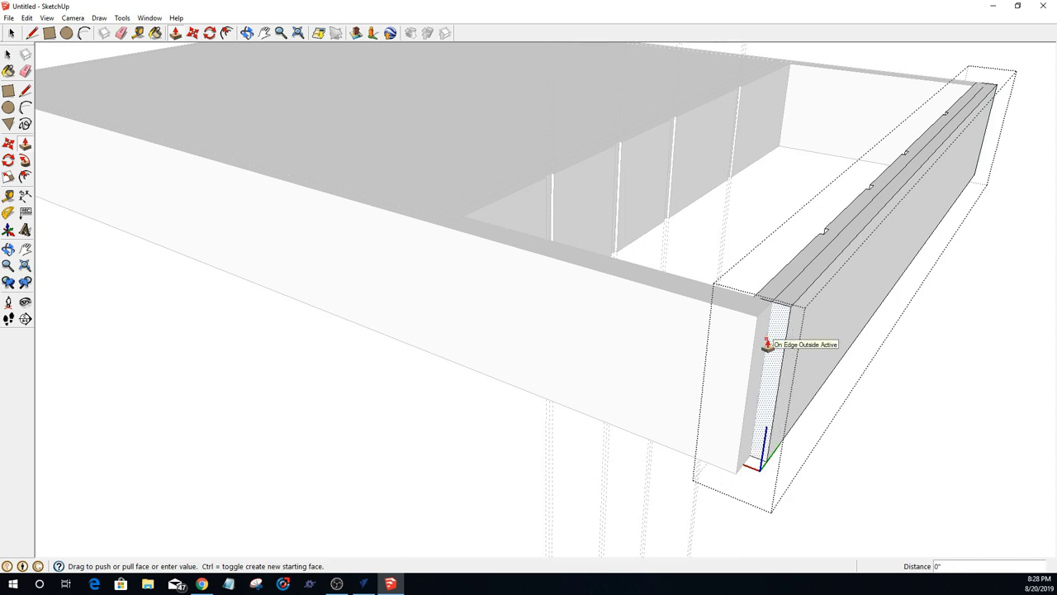
click(767, 345)
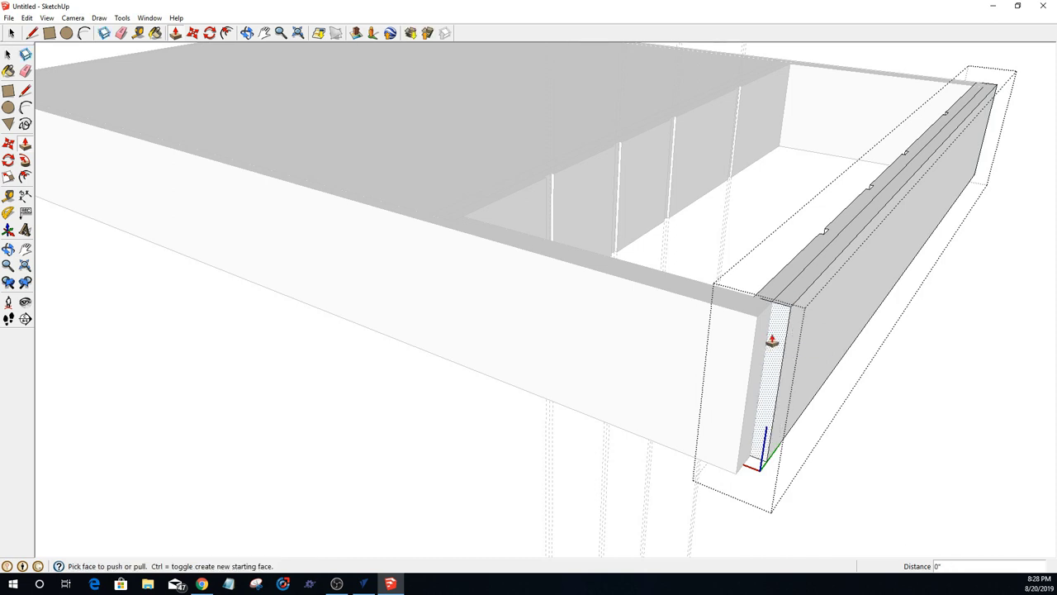
key(ctrl)
click(774, 339)
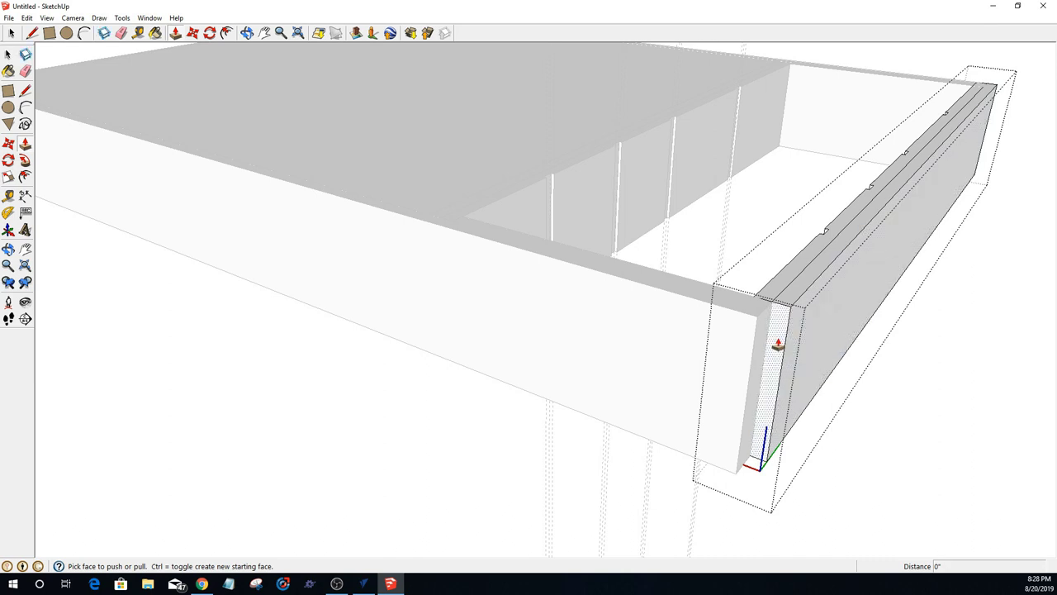
click(774, 330)
key(space)
click(888, 424)
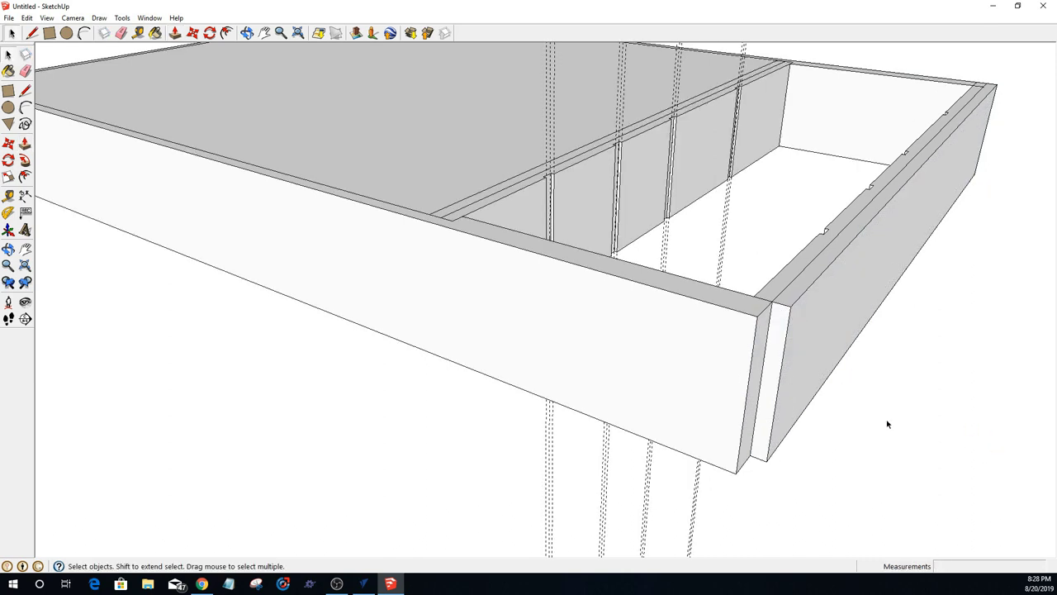
Step: Reselect the end board and start a line at its corner, then cancel it
click(779, 334)
right_click(780, 336)
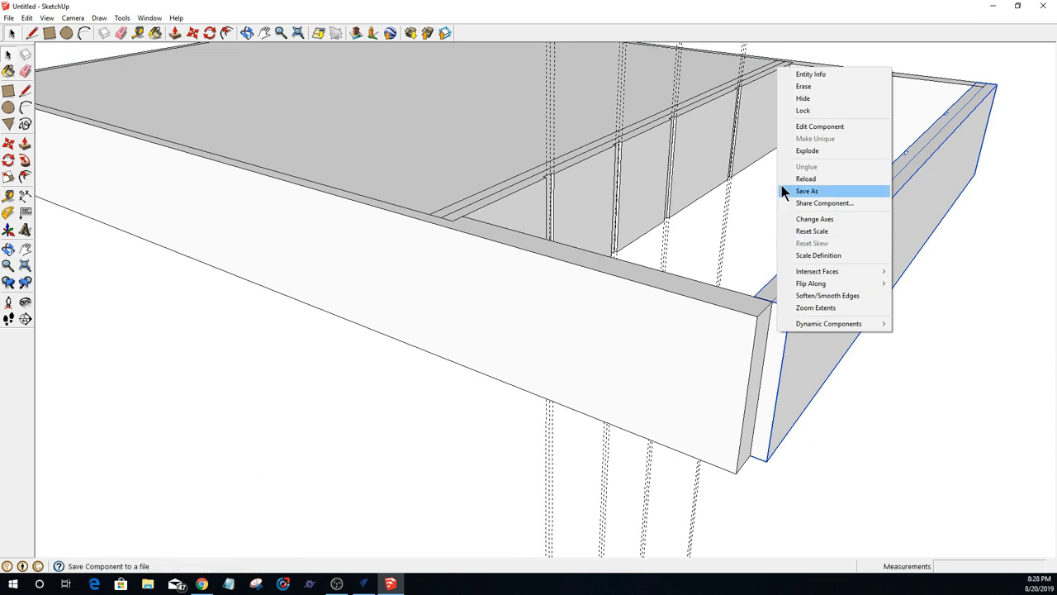
click(781, 343)
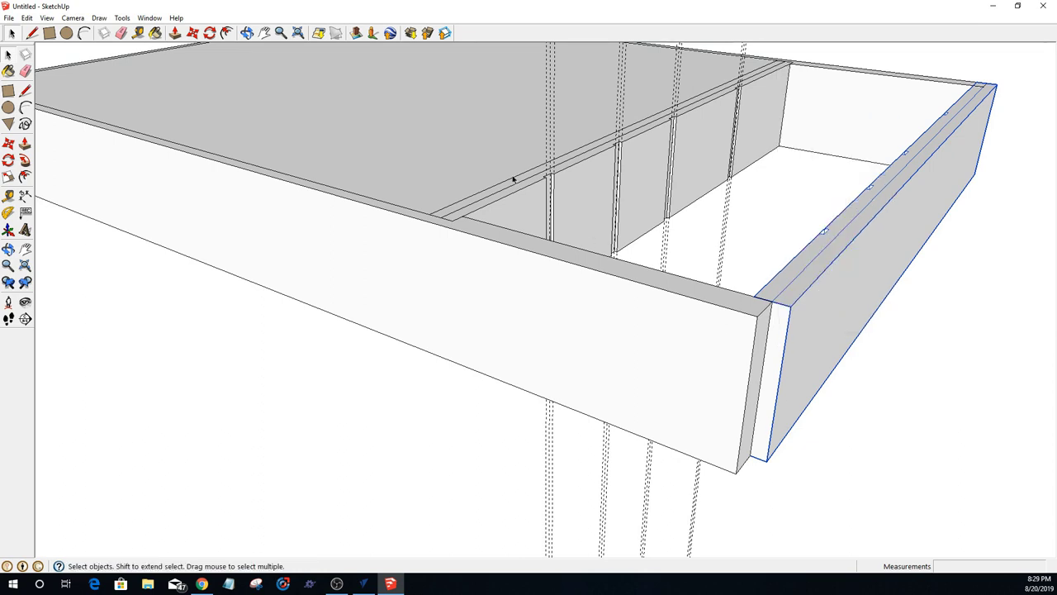
click(32, 34)
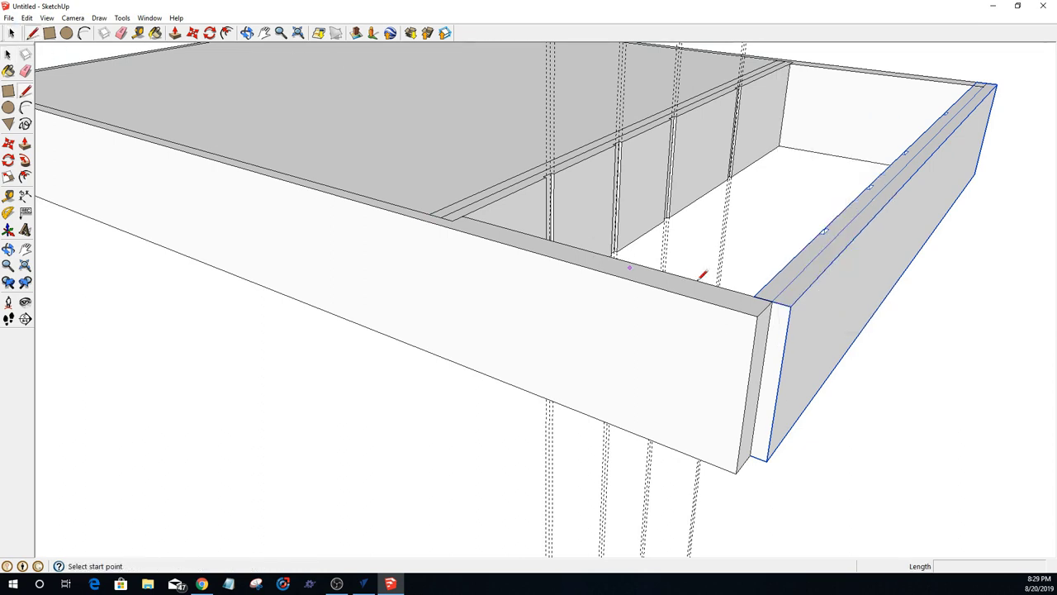
click(773, 302)
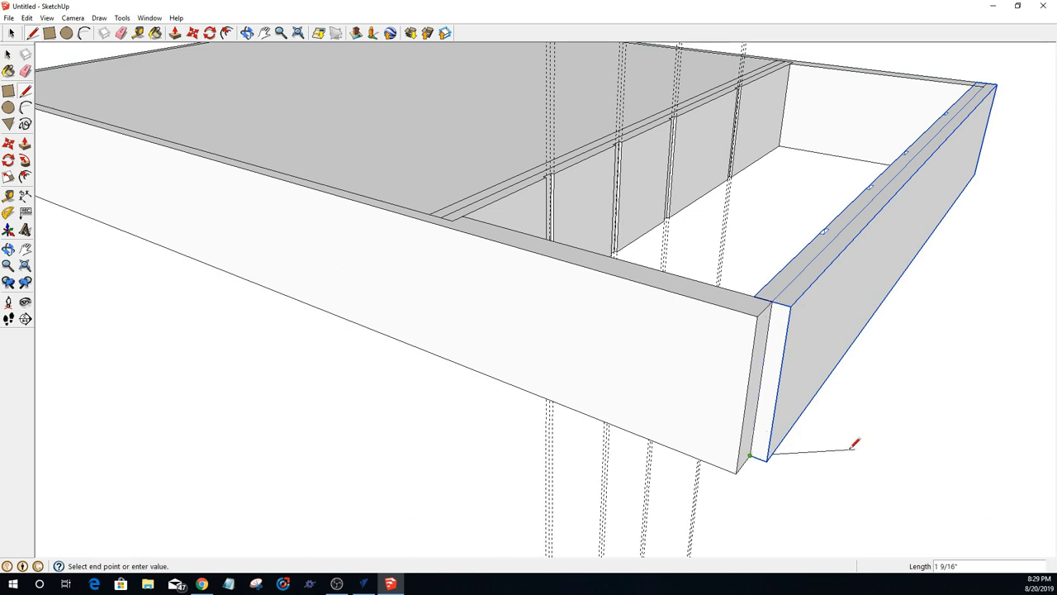
key(Escape)
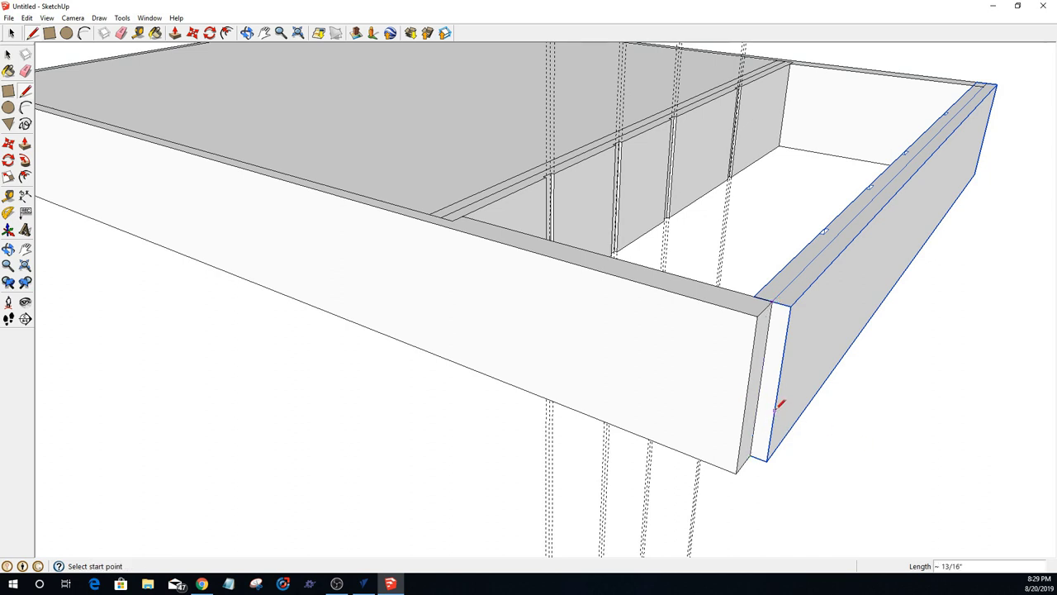
key(space)
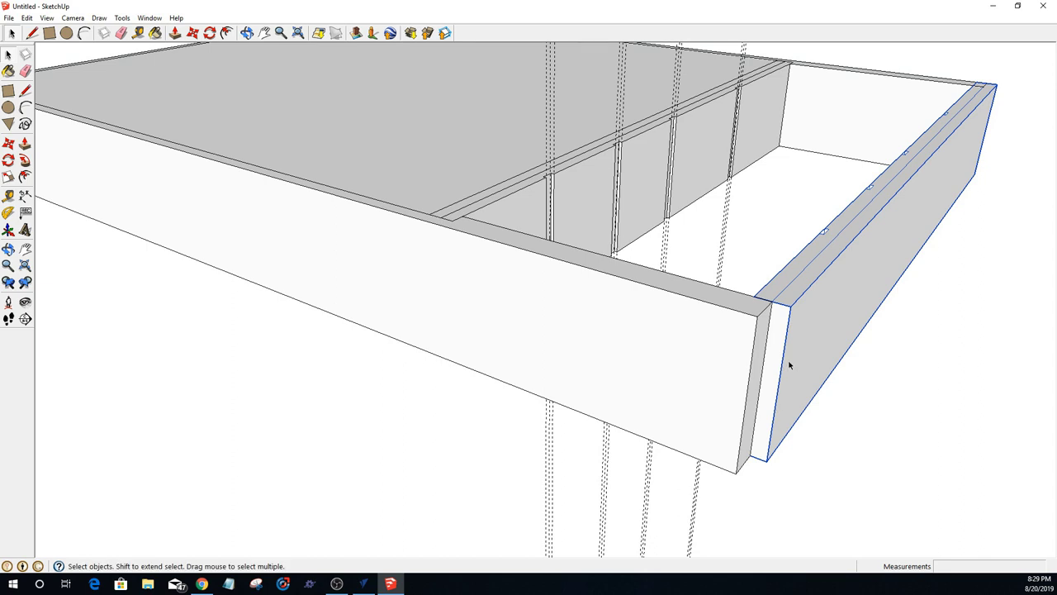
Step: Split the board's end face with a line and extend the new strip 1/2"
double_click(776, 377)
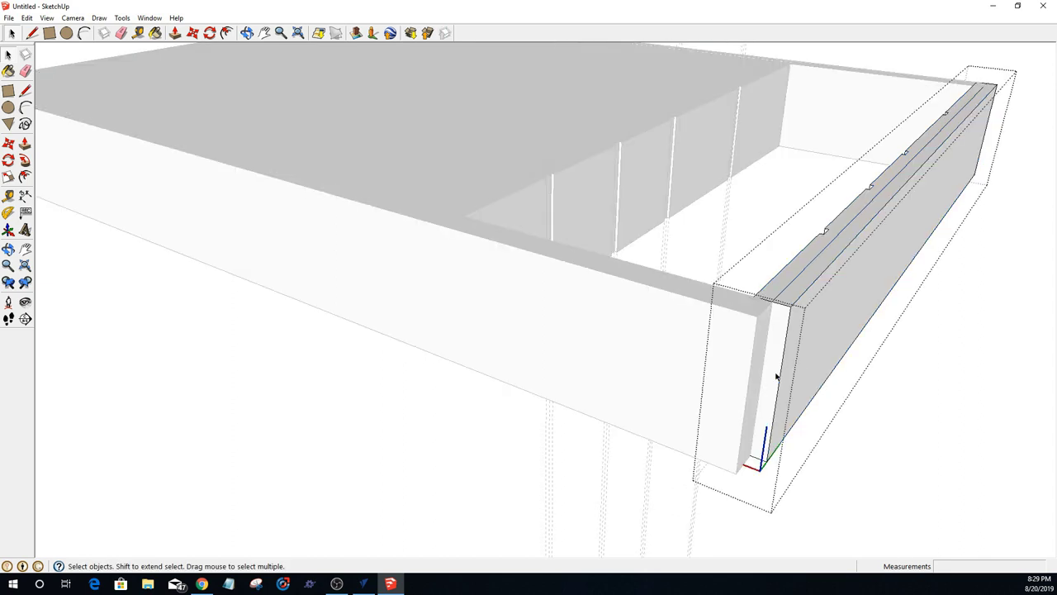
key(l)
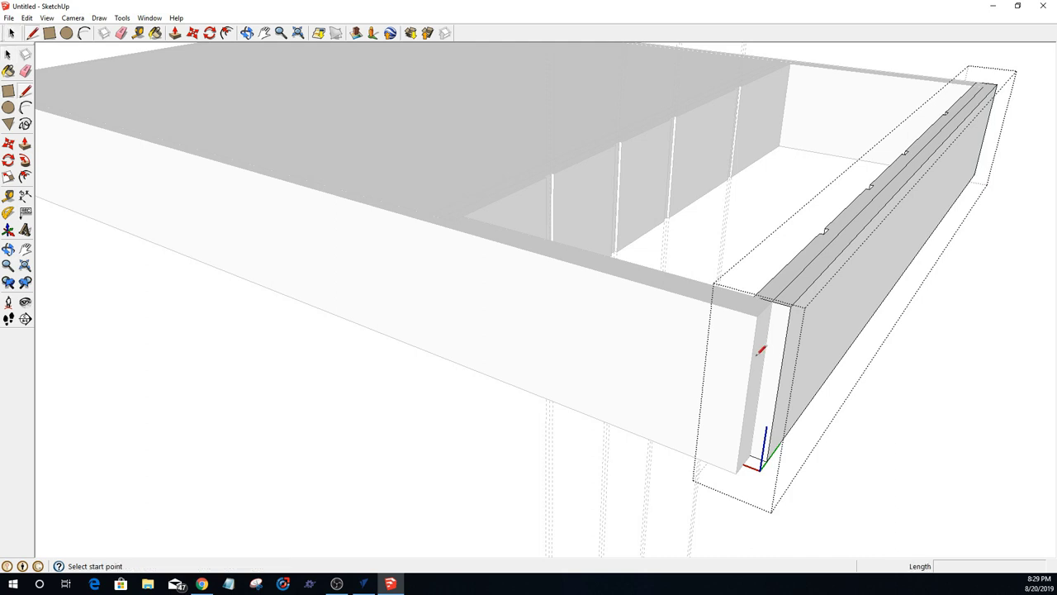
click(772, 300)
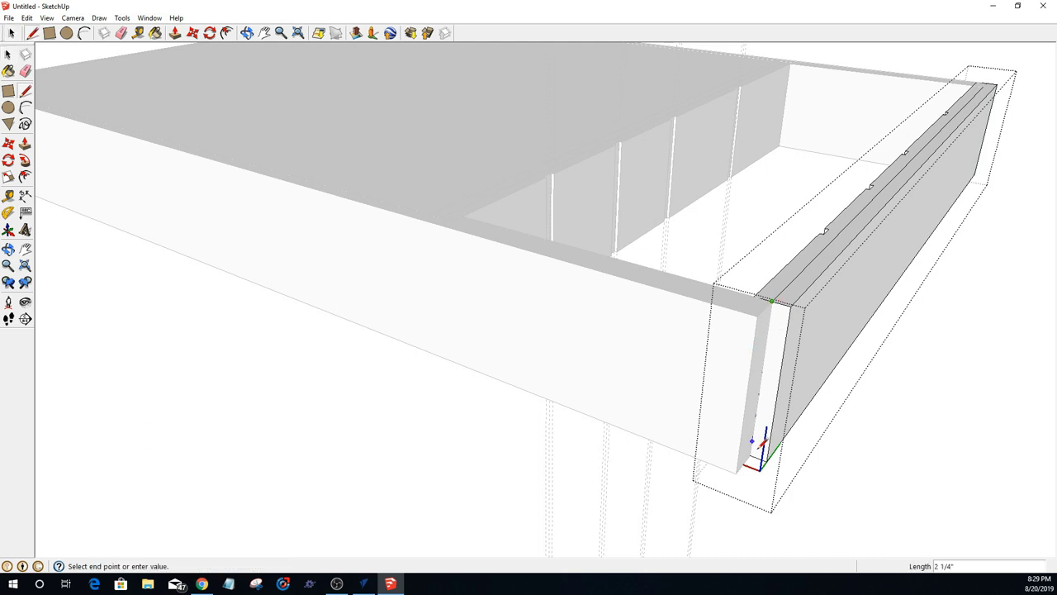
click(756, 453)
key(p)
click(771, 372)
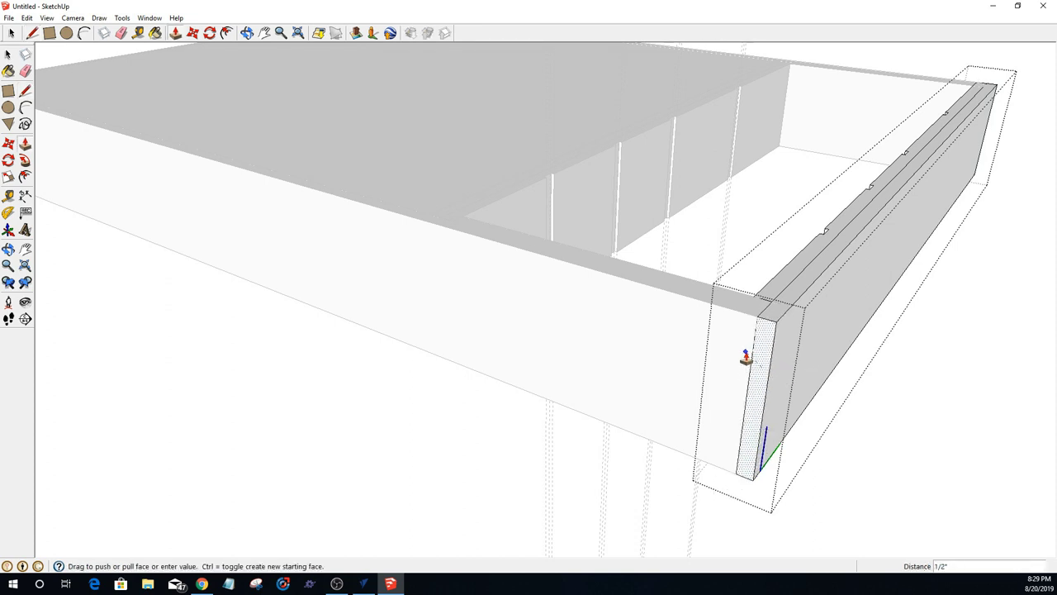
click(744, 363)
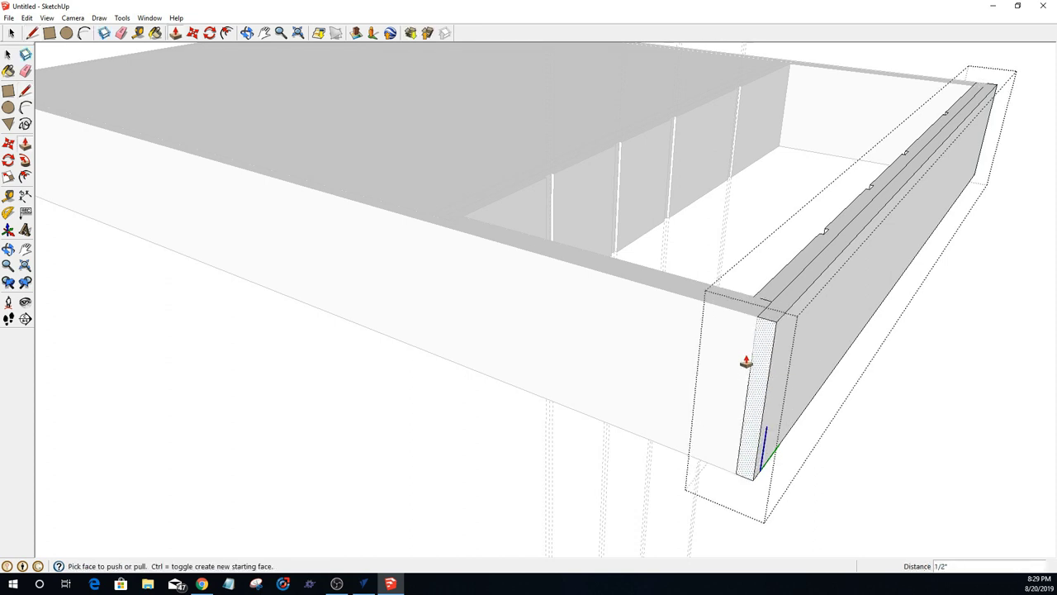
key(space)
click(910, 443)
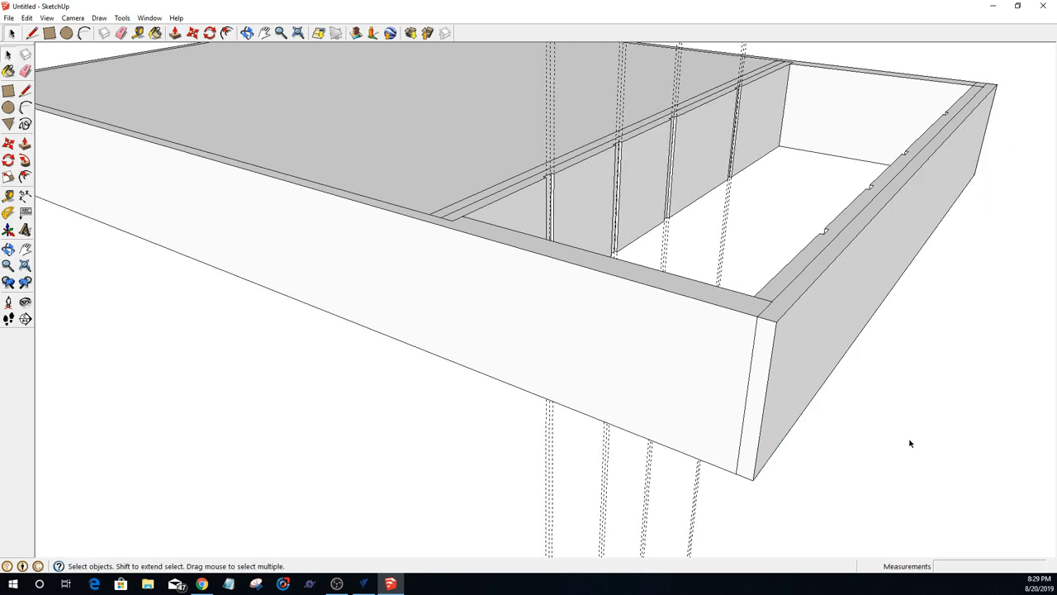
Step: In the box group, draw a line splitting the left wall's end face
middle_drag(910, 444, 537, 525)
scroll(529, 406, up, 3)
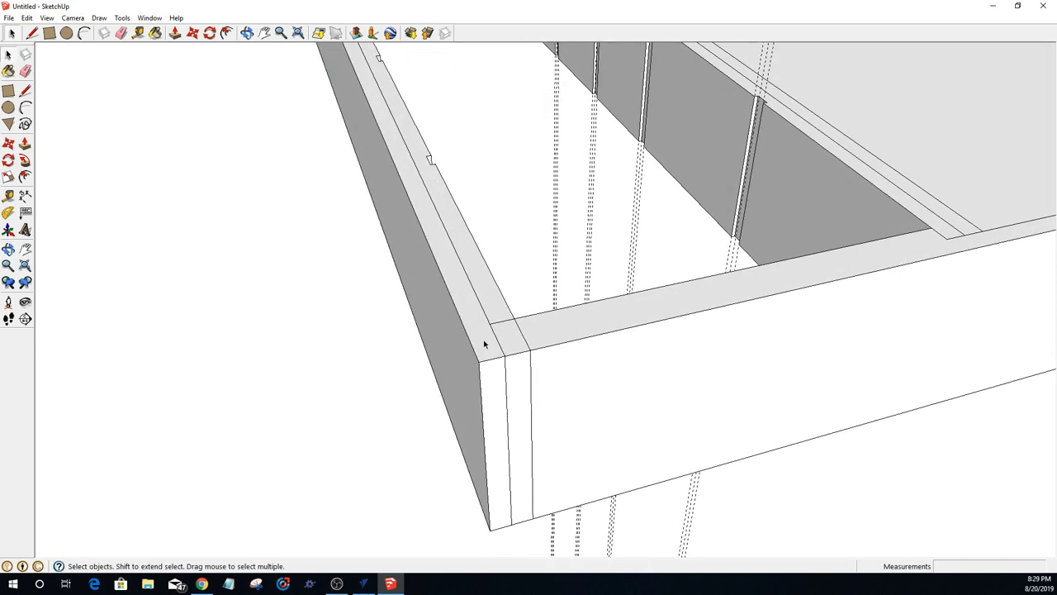
click(507, 335)
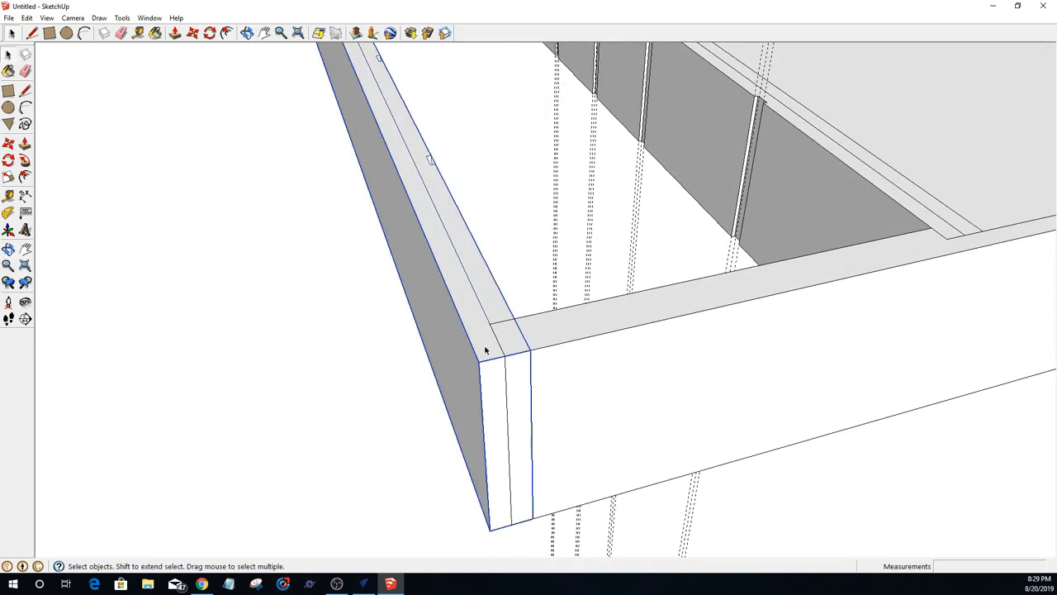
double_click(467, 320)
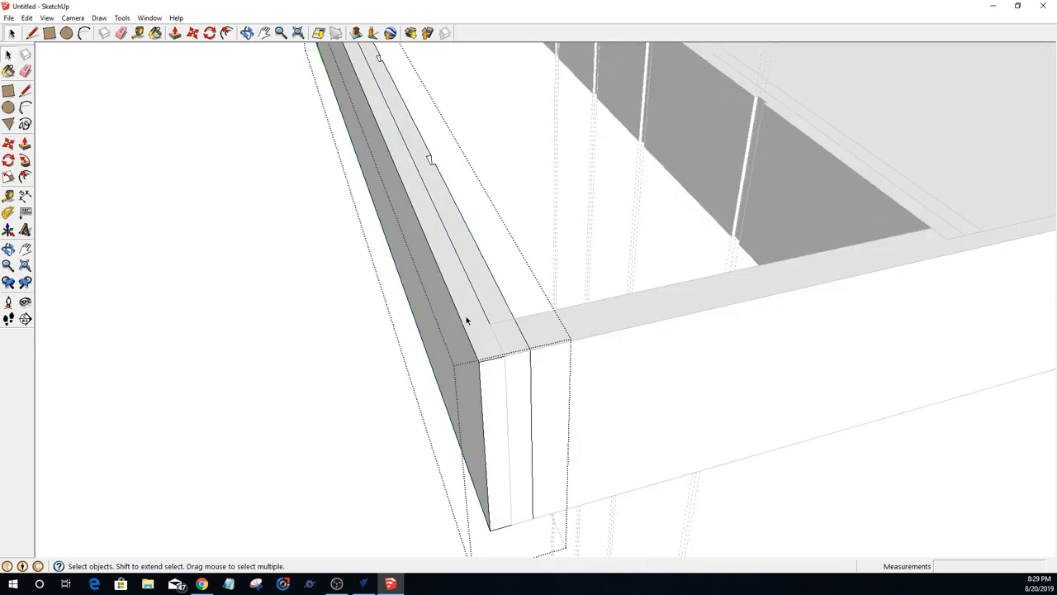
key(p)
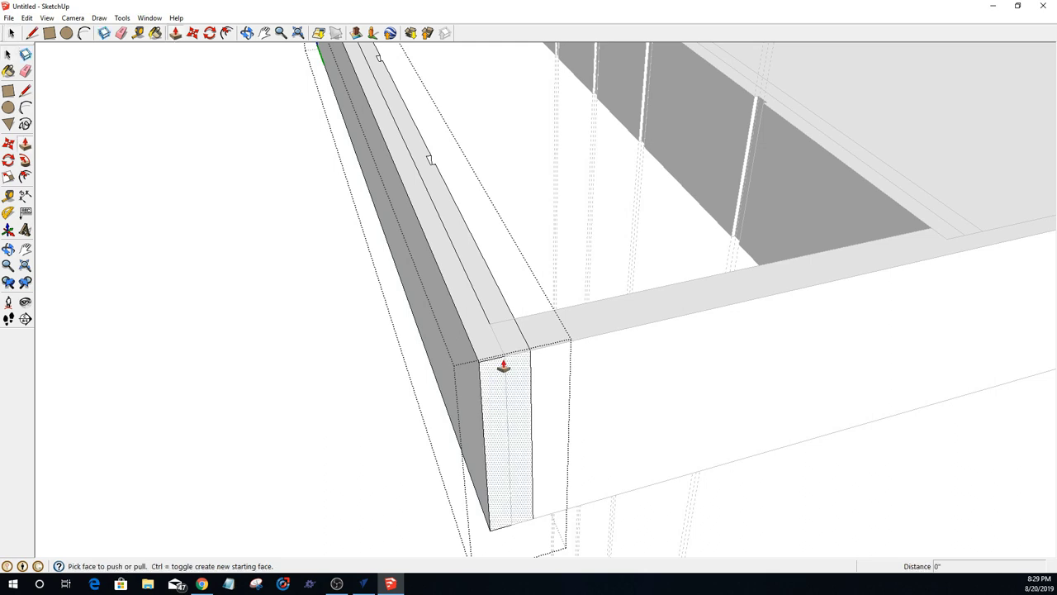
click(32, 34)
click(504, 355)
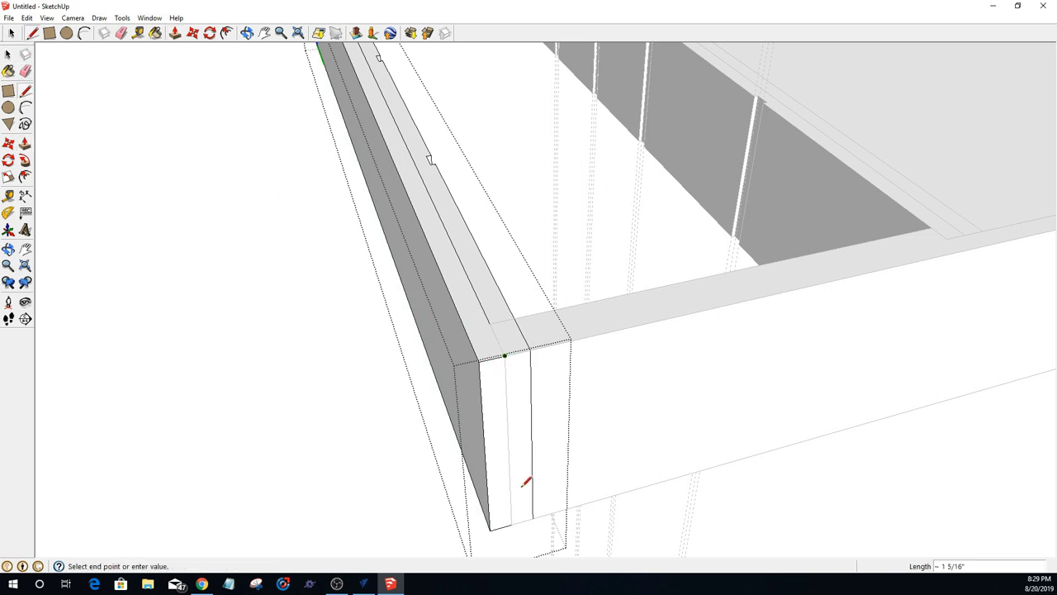
click(511, 523)
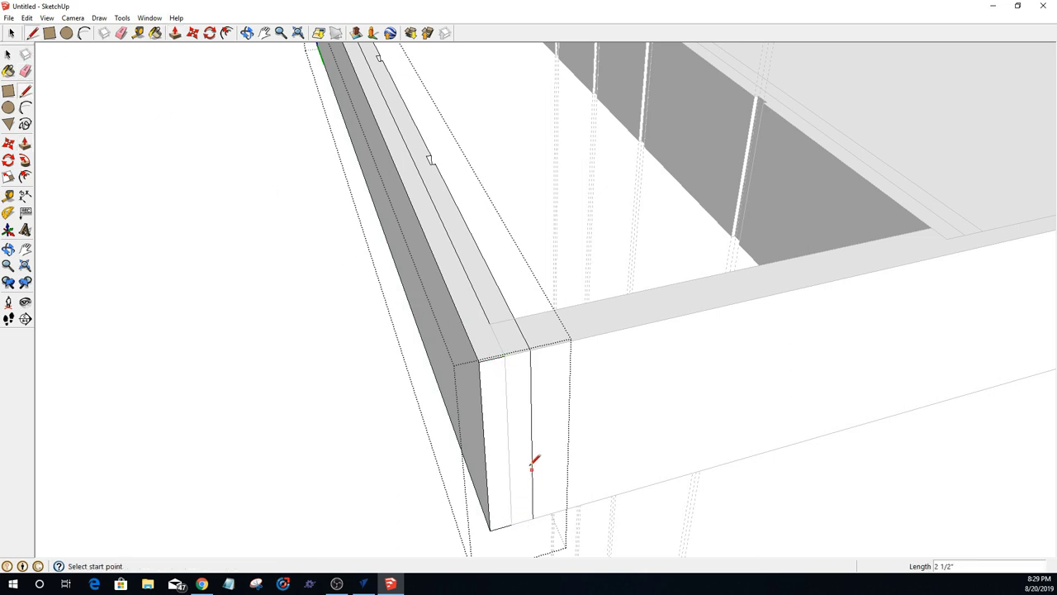
Step: Push the narrow strip in 1/2 inch and orbit out around the whole box
key(p)
click(515, 406)
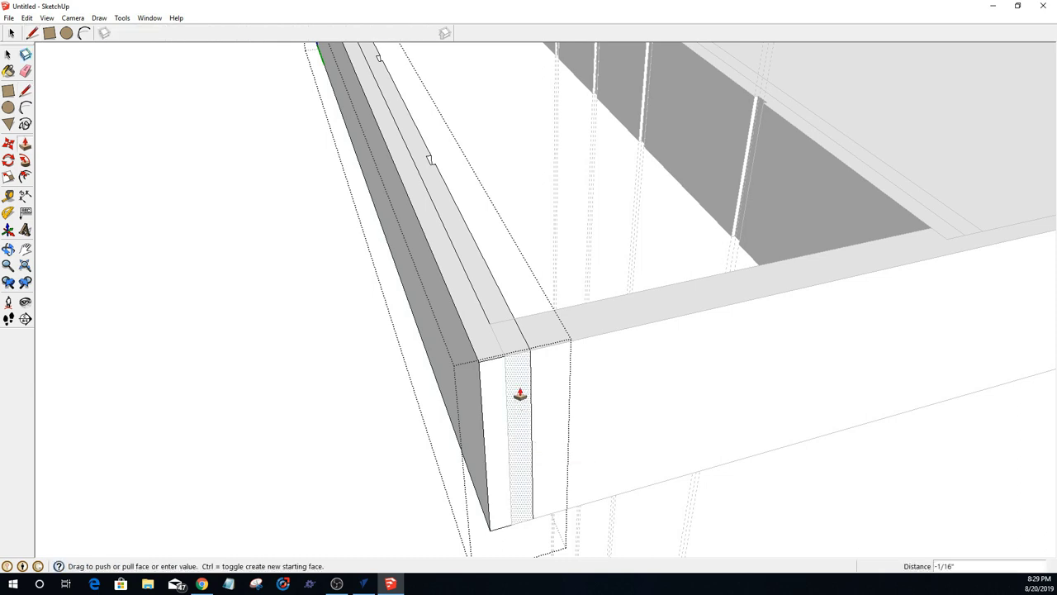
click(488, 332)
scroll(375, 457, down, 2)
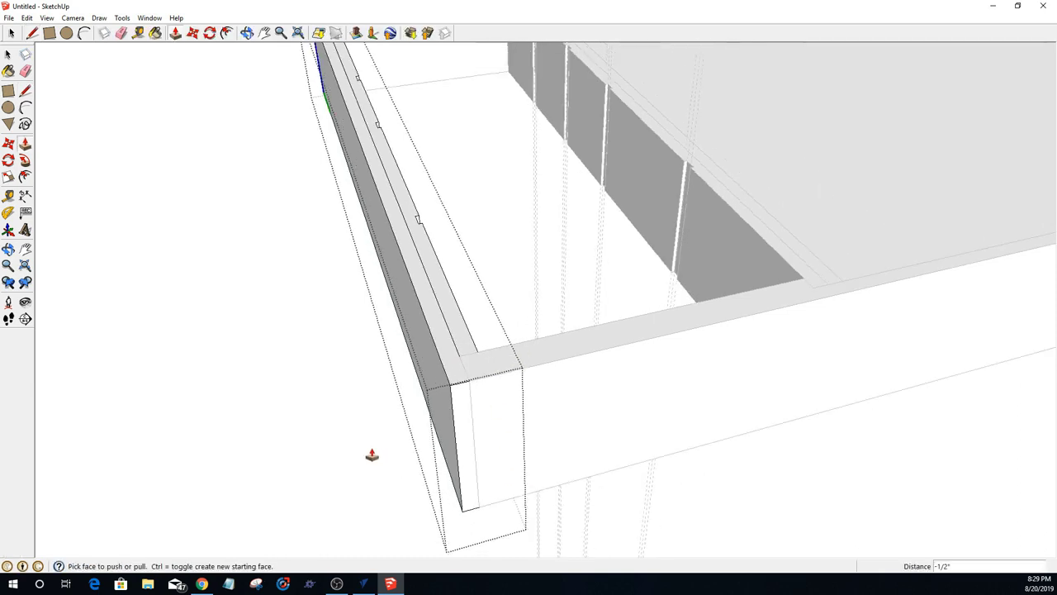
key(space)
middle_drag(323, 446, 468, 464)
scroll(486, 455, down, 5)
middle_drag(158, 385, 630, 524)
middle_drag(481, 498, 358, 325)
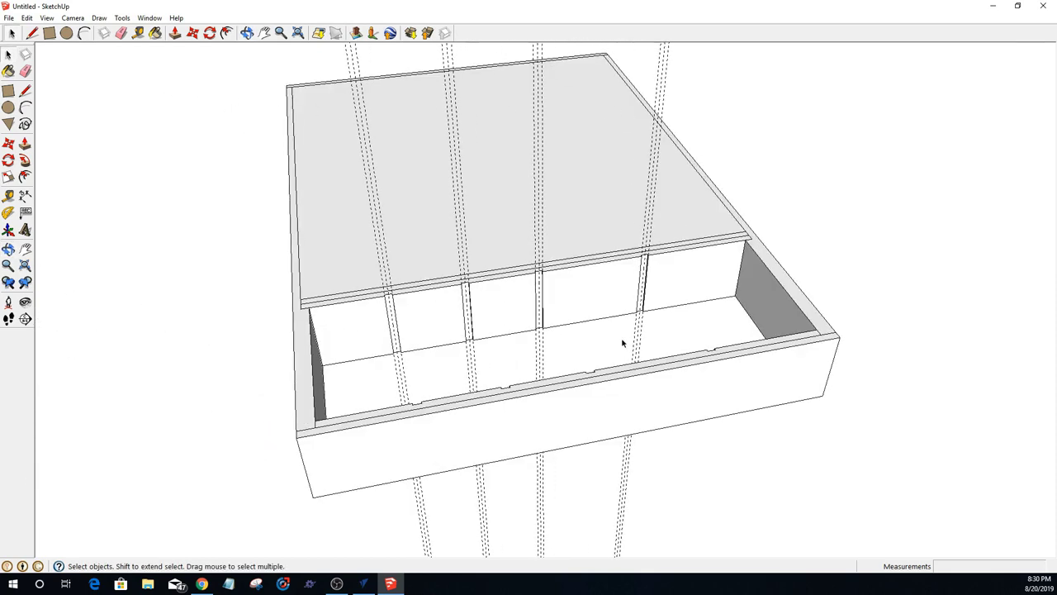
Step: Window-select the stray dashed lines around the box
middle_drag(623, 342, 516, 244)
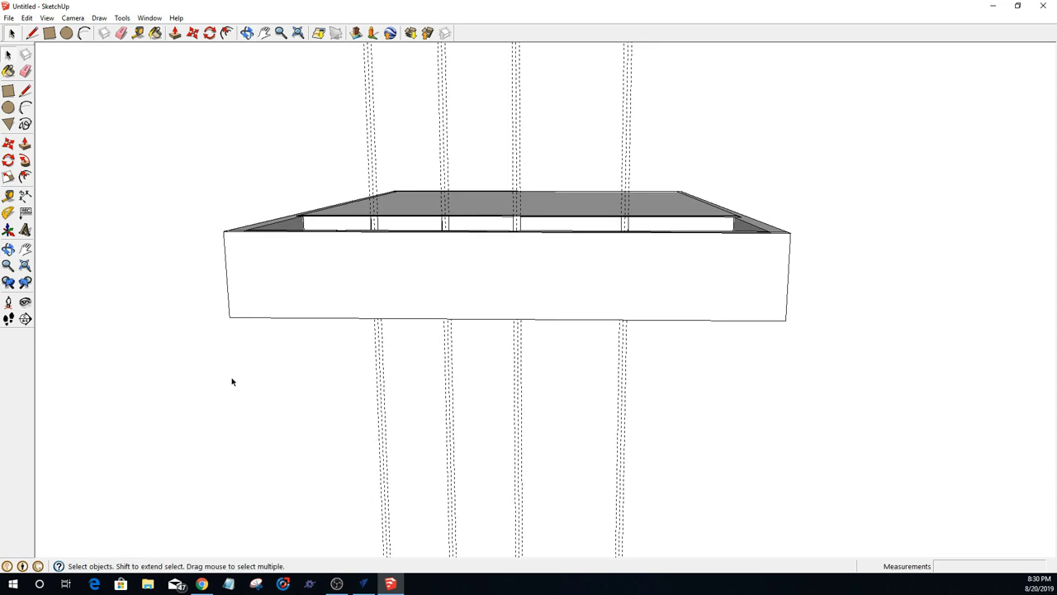
drag(232, 382, 769, 506)
drag(487, 426, 298, 410)
middle_drag(414, 343, 629, 468)
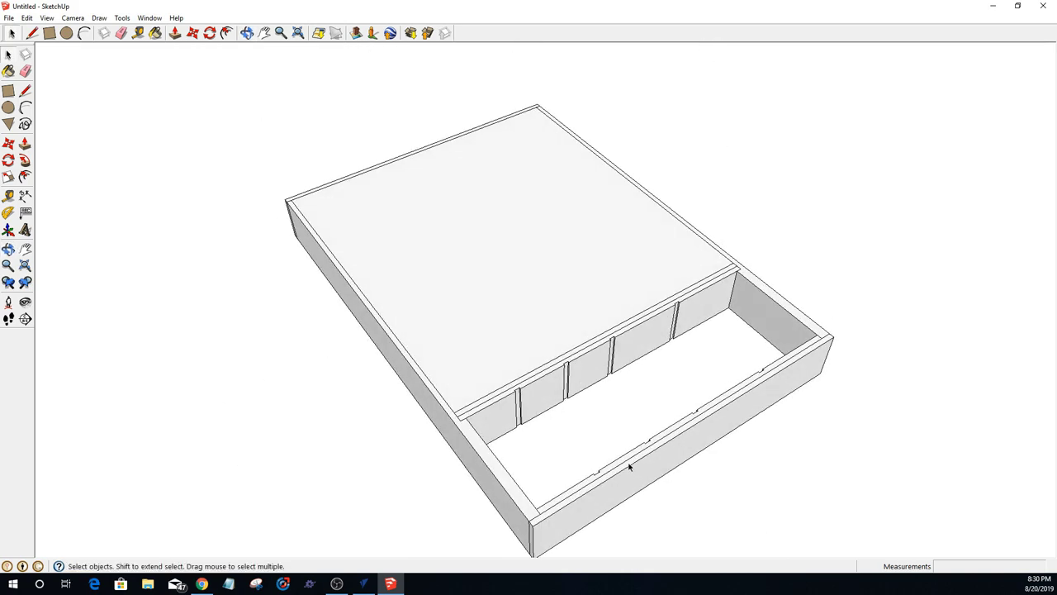
Step: Unhide all hidden geometry via Edit > Unhide > All and view the compartment from above
click(27, 17)
mouse_move(45, 178)
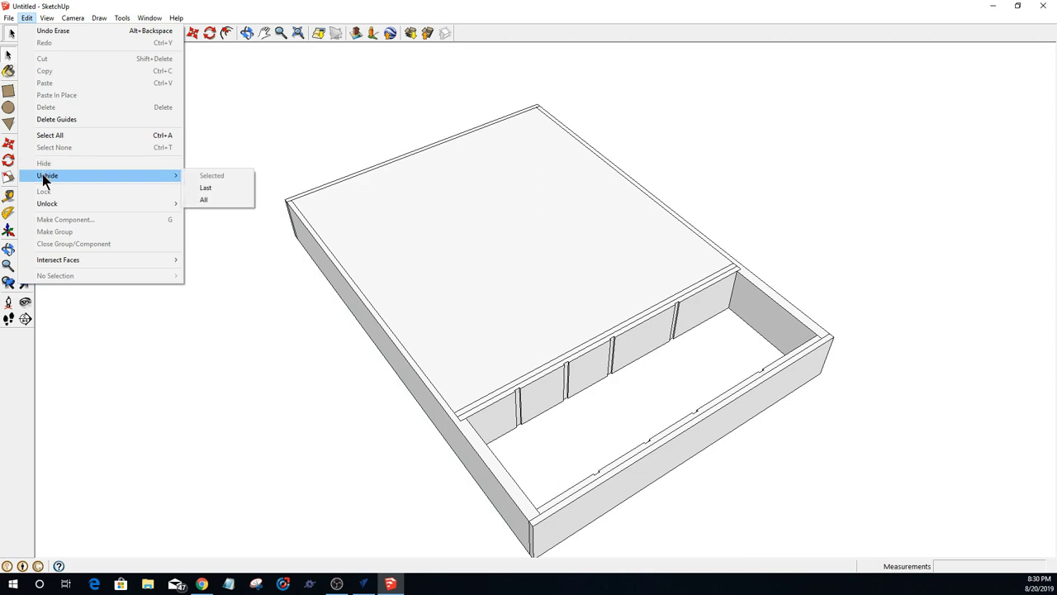
click(233, 199)
middle_drag(582, 297, 726, 509)
scroll(694, 118, up, 4)
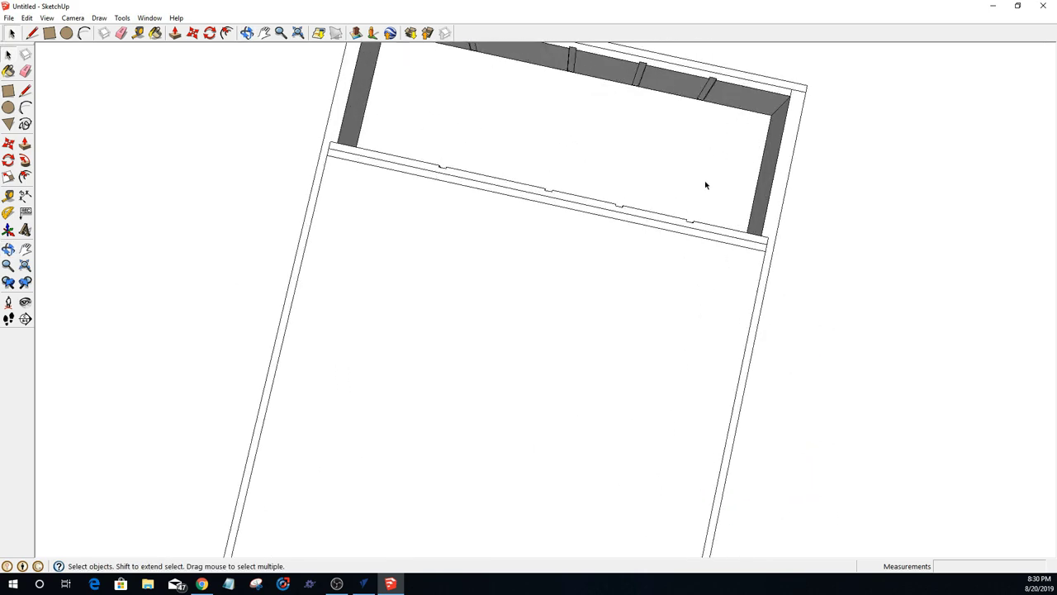
scroll(705, 185, up, 2)
mouse_move(534, 135)
middle_down()
mouse_move(474, 135)
mouse_move(486, 134)
mouse_move(500, 87)
mouse_move(470, 134)
mouse_move(524, 138)
middle_up()
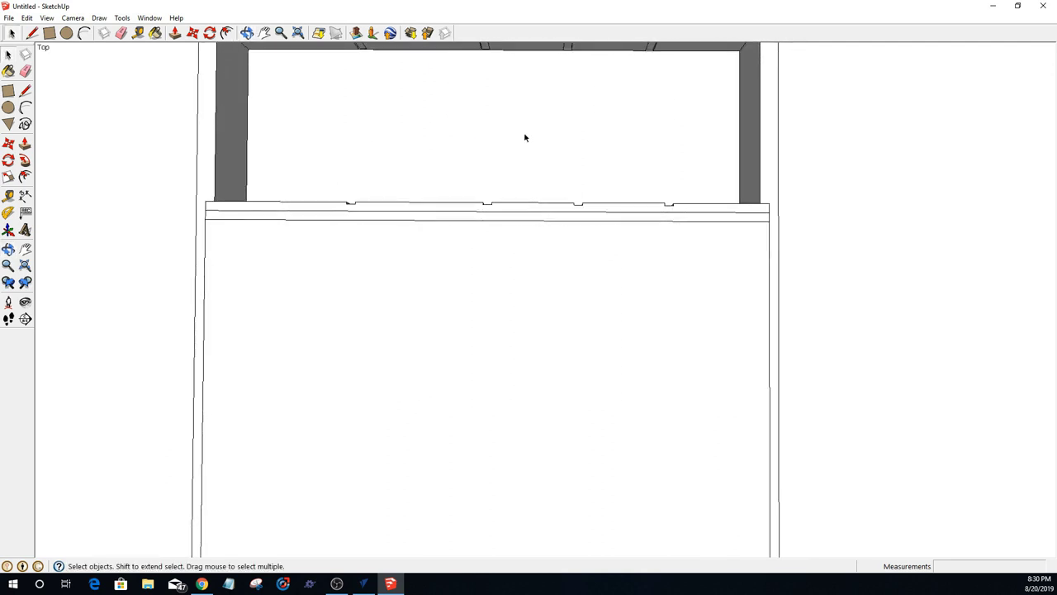
middle_drag(654, 101, 652, 151)
middle_drag(647, 112, 526, 142)
middle_drag(355, 135, 339, 118)
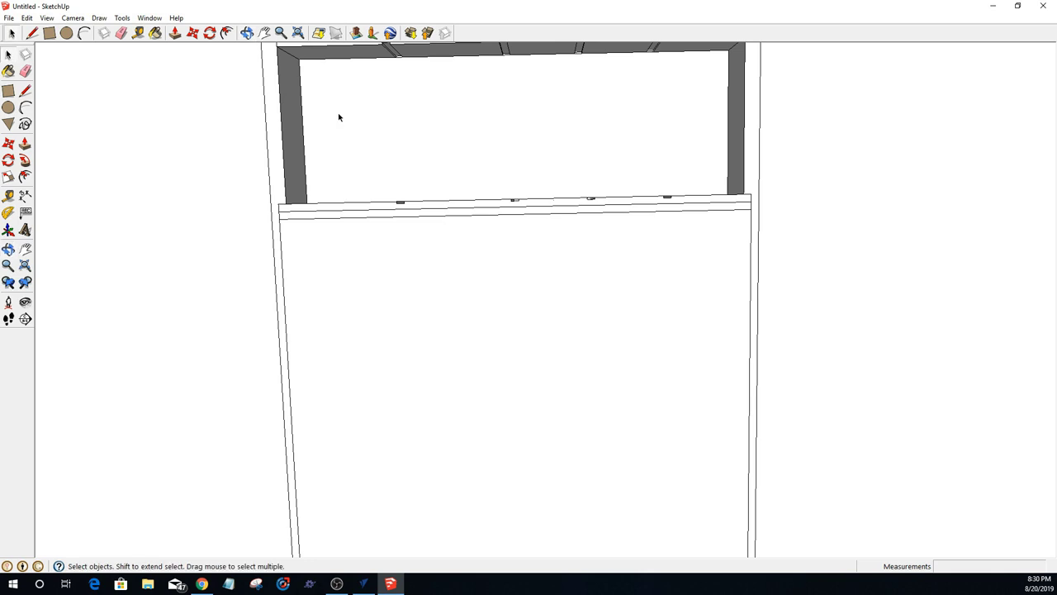
Step: Draw a 1/4" x 1/16" rectangle at a divider slot's corner on the bottom panel
click(387, 118)
click(387, 118)
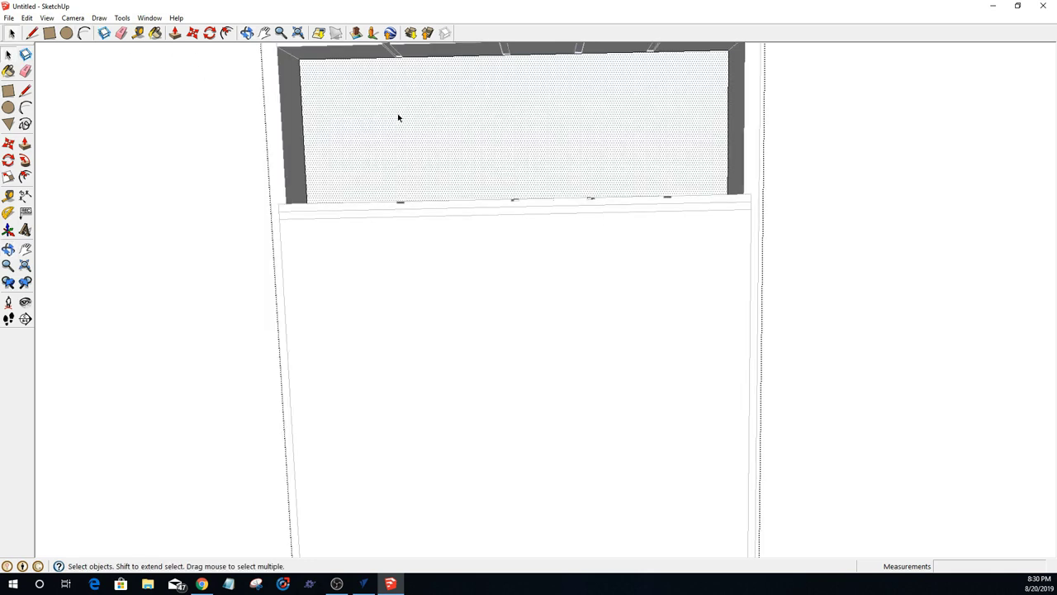
click(48, 33)
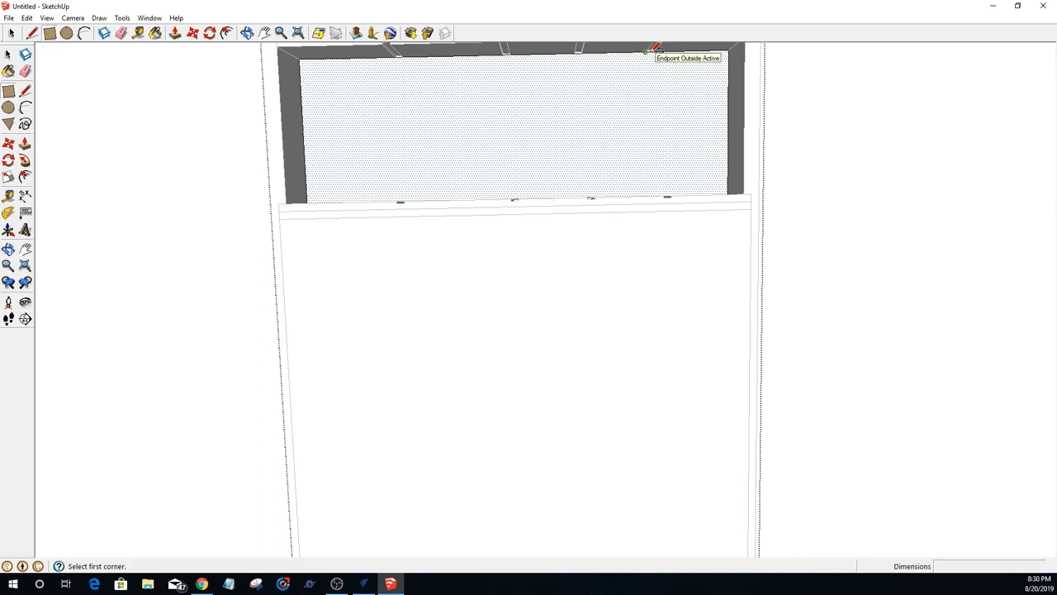
scroll(653, 48, up, 5)
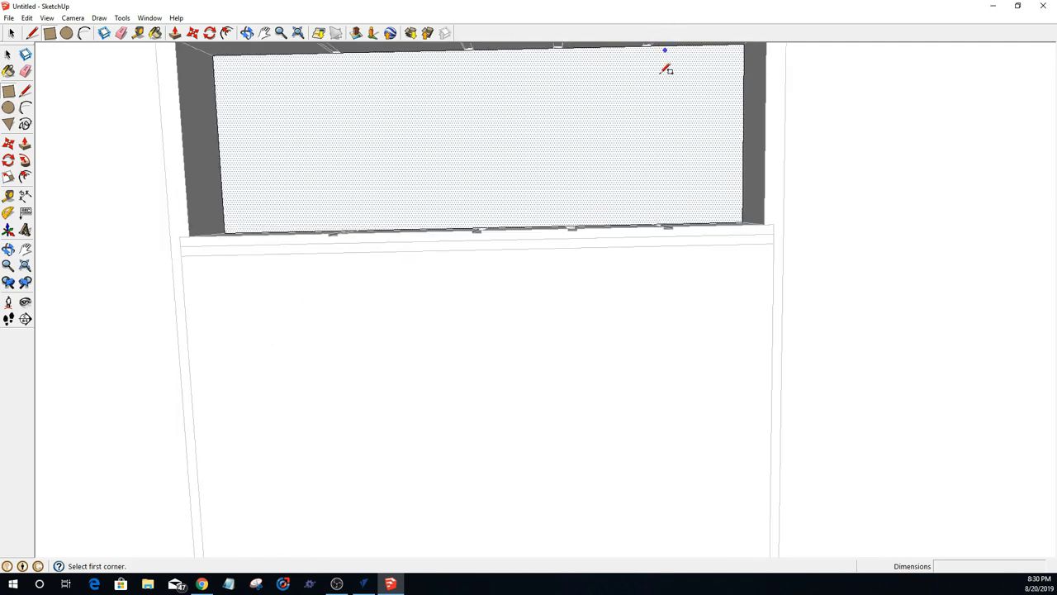
scroll(671, 339, up, 4)
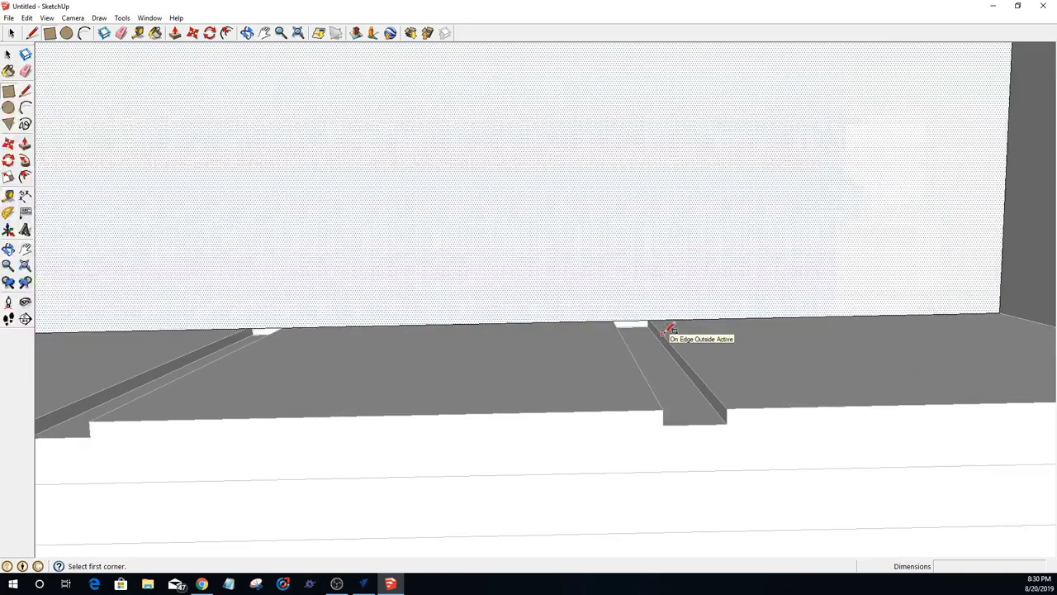
click(647, 324)
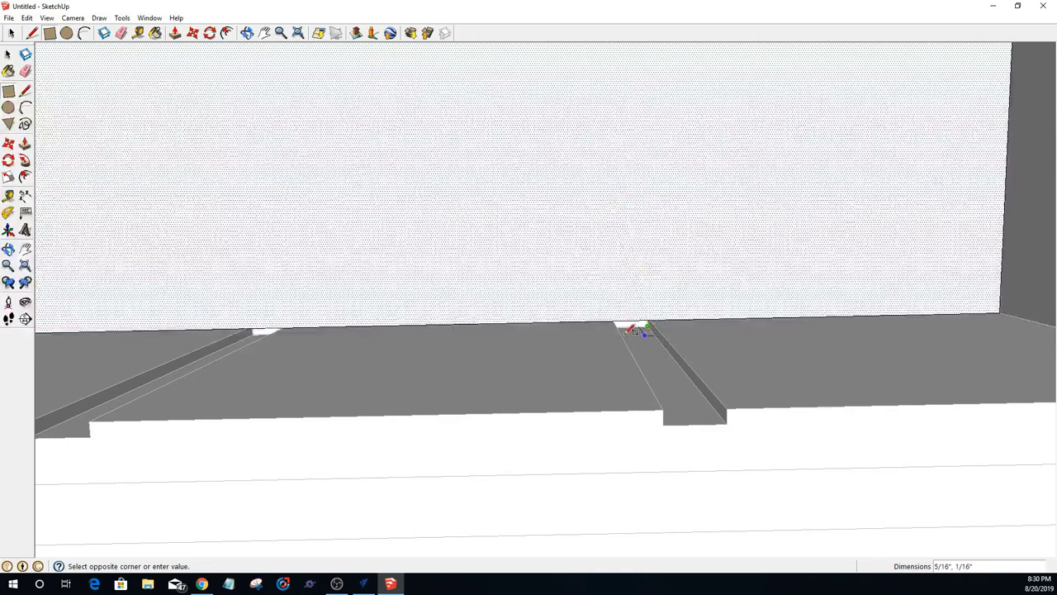
click(617, 320)
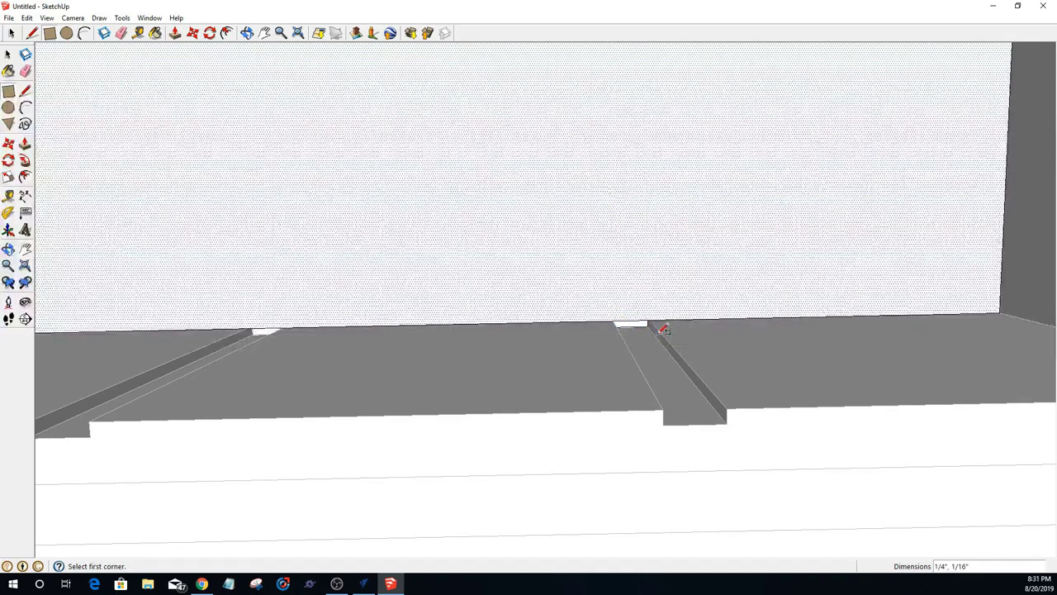
Step: Orbit to a near top-down view into the box's corner
middle_drag(895, 226, 615, 325)
scroll(520, 337, down, 5)
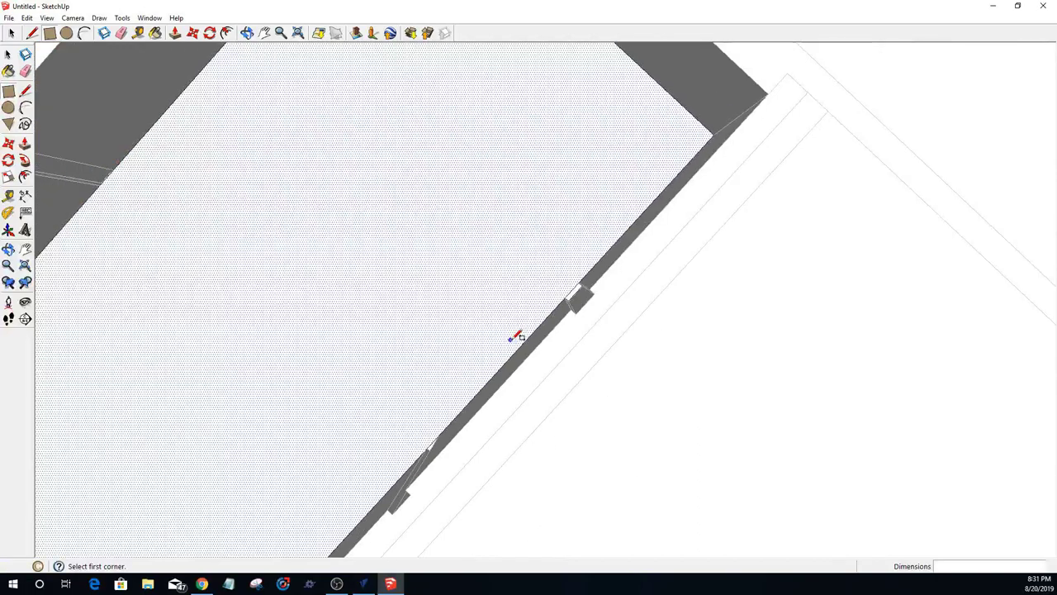
middle_drag(354, 311, 586, 260)
mouse_move(406, 330)
middle_down()
mouse_move(429, 337)
mouse_move(361, 404)
mouse_move(362, 387)
middle_up()
key(l)
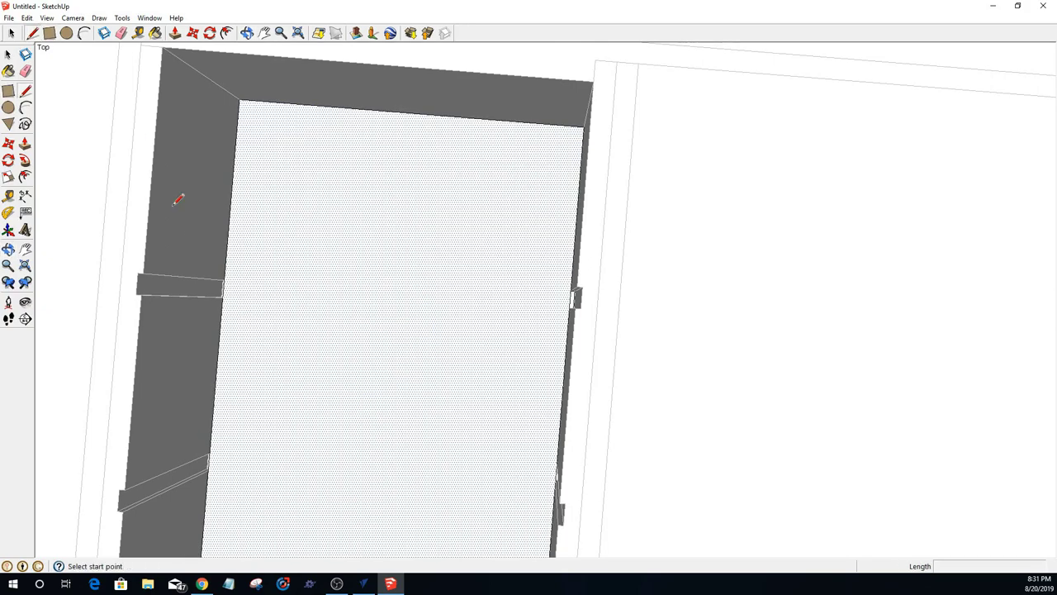
Step: Draw a line across the bottom panel between its left and right edges, splitting the face
click(224, 281)
click(575, 289)
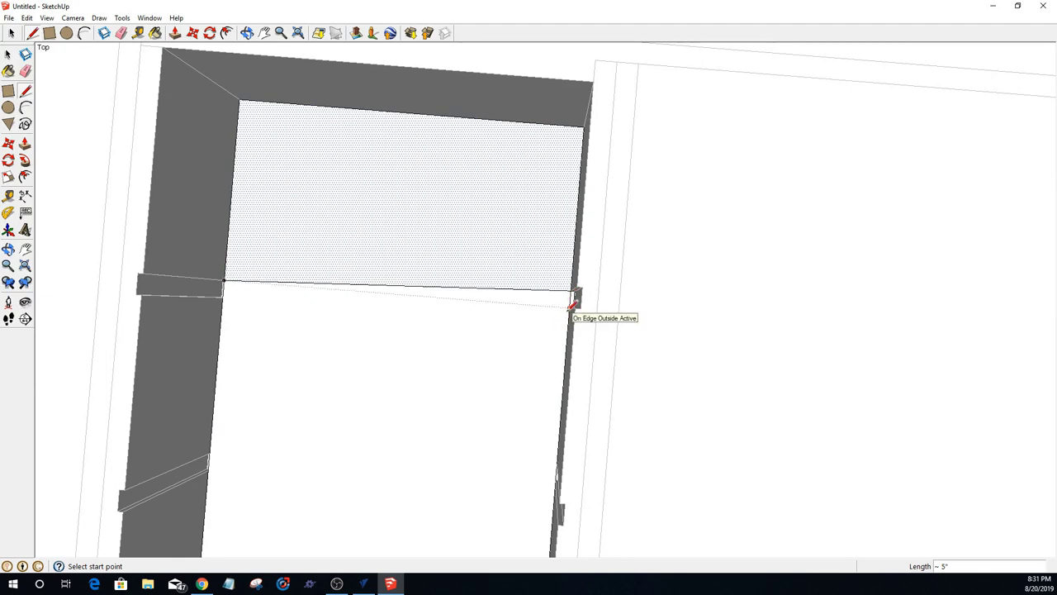
click(570, 307)
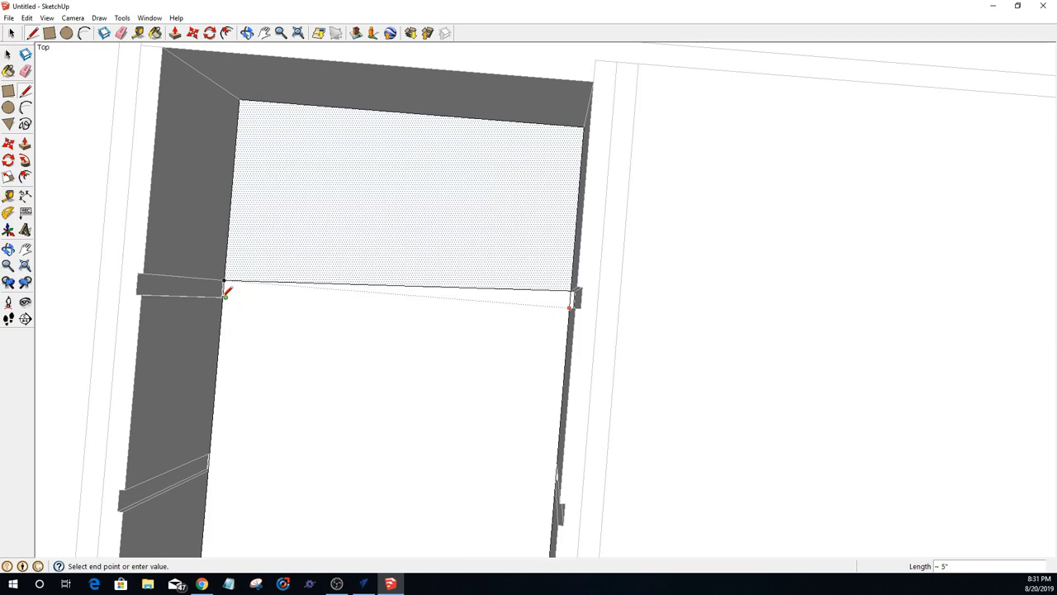
scroll(235, 306, up, 5)
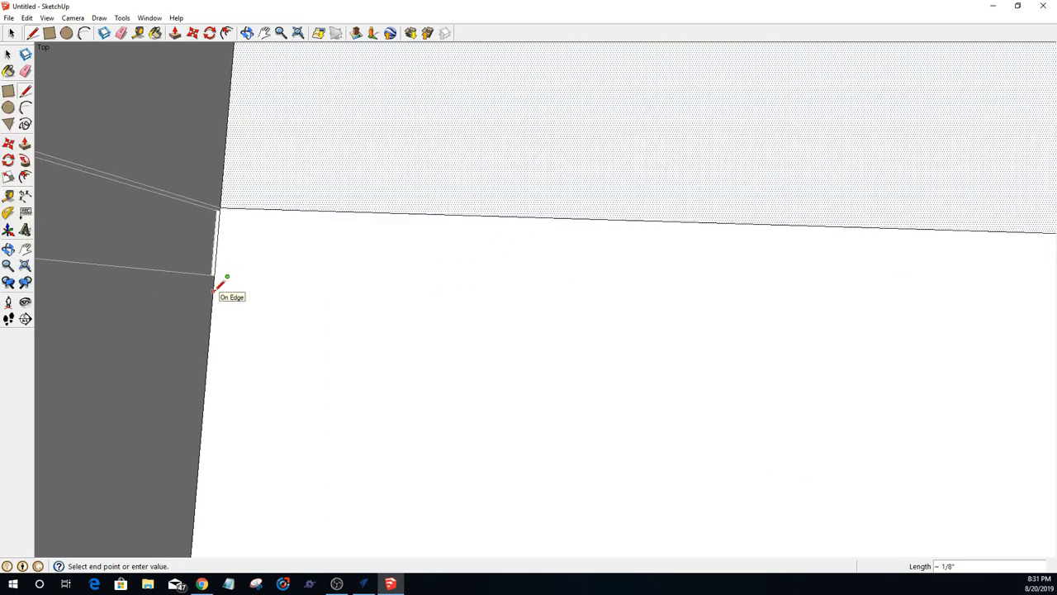
key(Escape)
scroll(193, 260, down, 1)
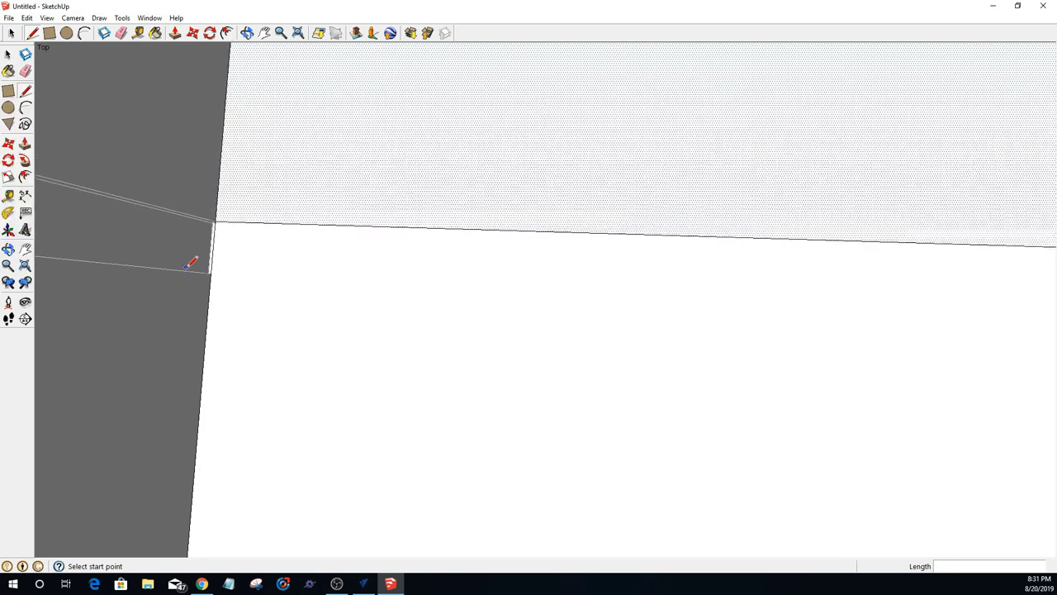
scroll(579, 361, down, 1)
scroll(579, 361, down, 1)
scroll(897, 338, down, 1)
scroll(937, 336, down, 3)
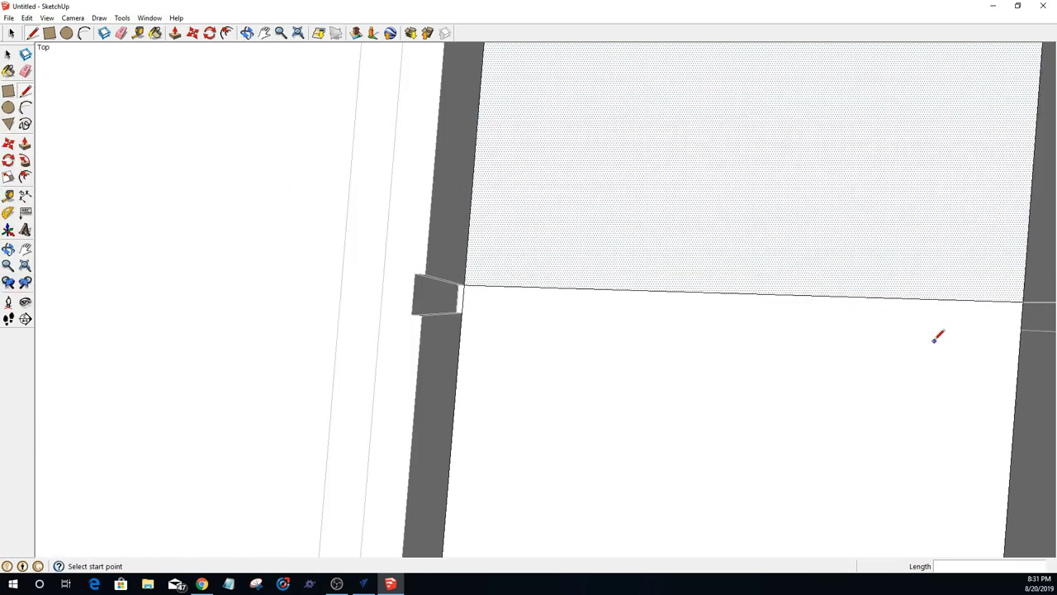
Step: Draw a line from wall to wall that cuts off a thin strip beside the end wall
click(1014, 330)
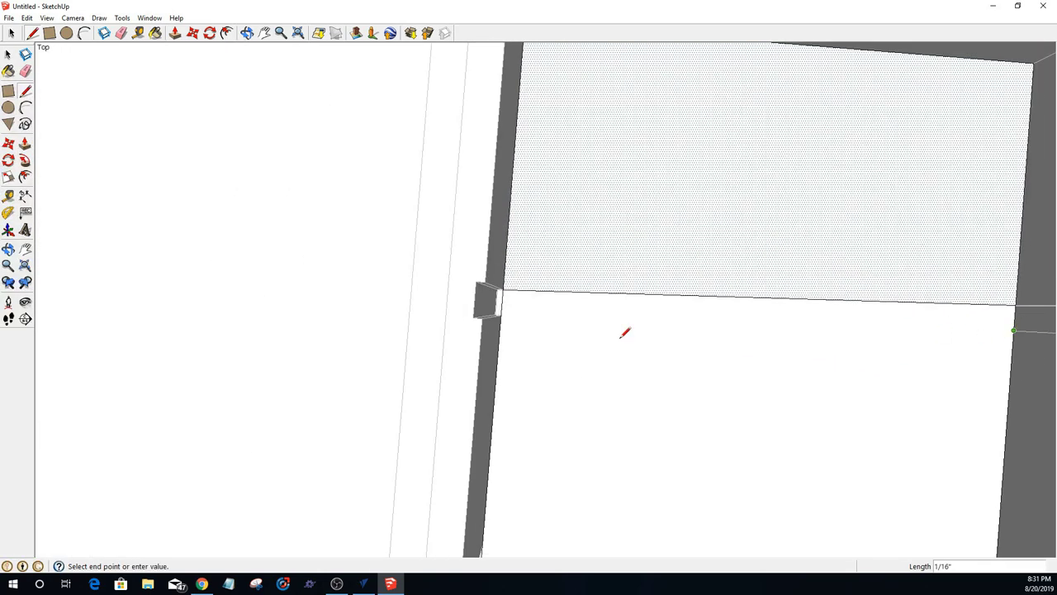
click(500, 315)
scroll(434, 381, down, 1)
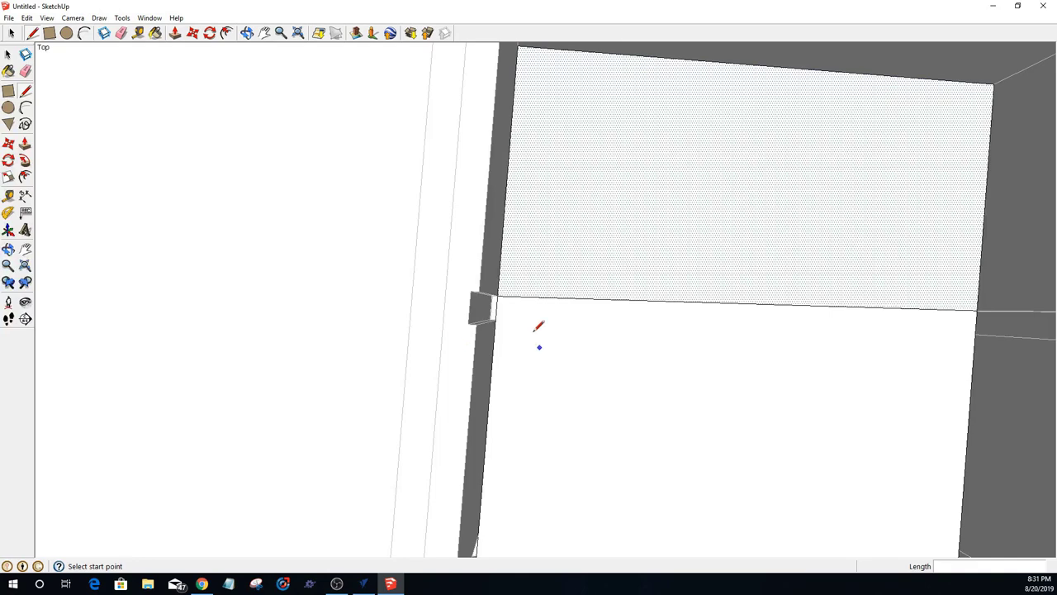
key(space)
click(547, 340)
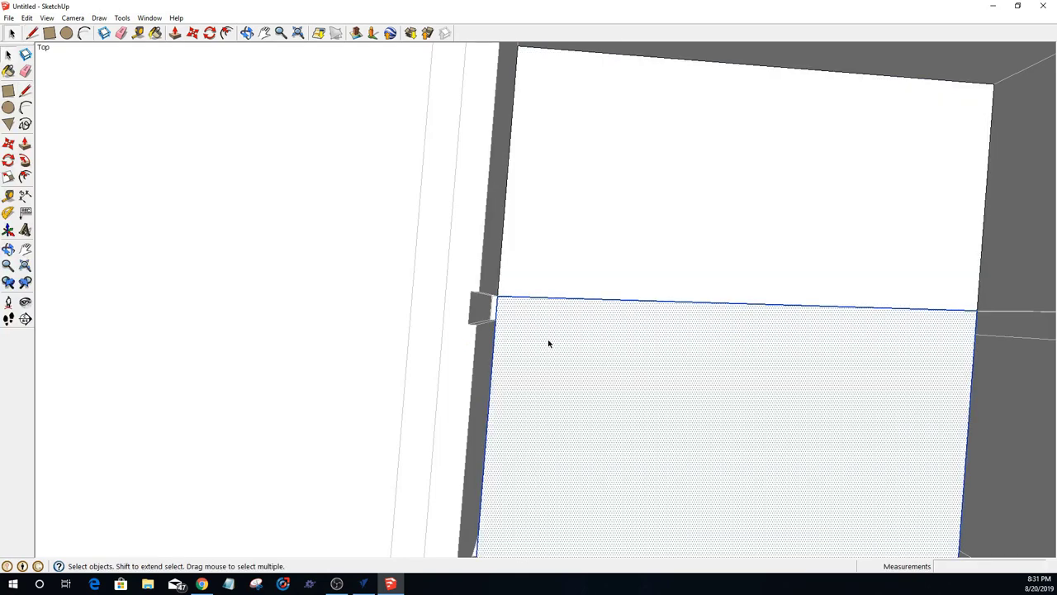
click(31, 33)
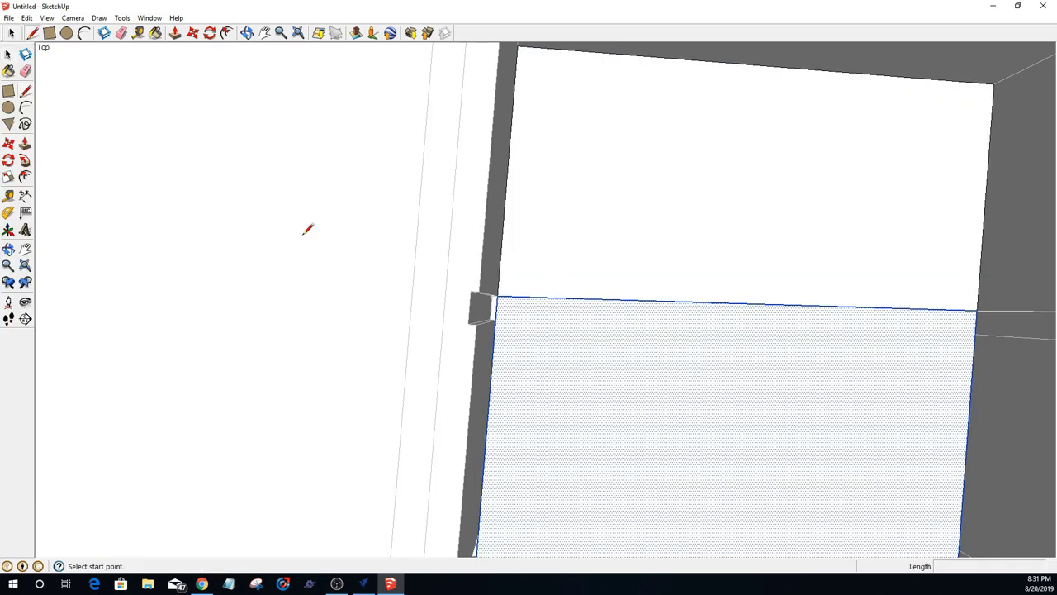
click(495, 321)
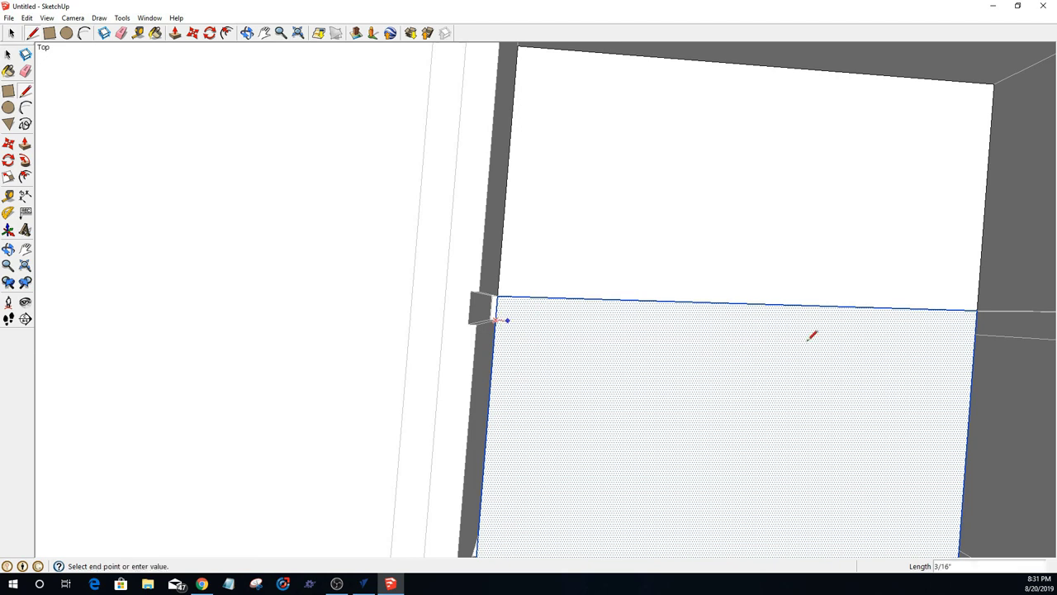
click(976, 333)
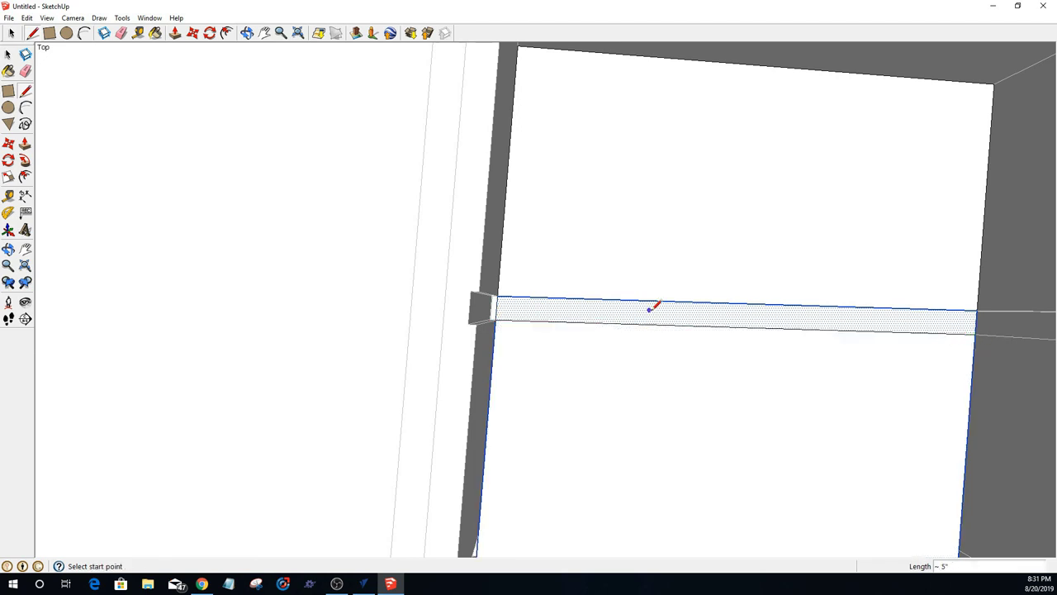
scroll(795, 369, up, 3)
middle_drag(399, 282, 397, 189)
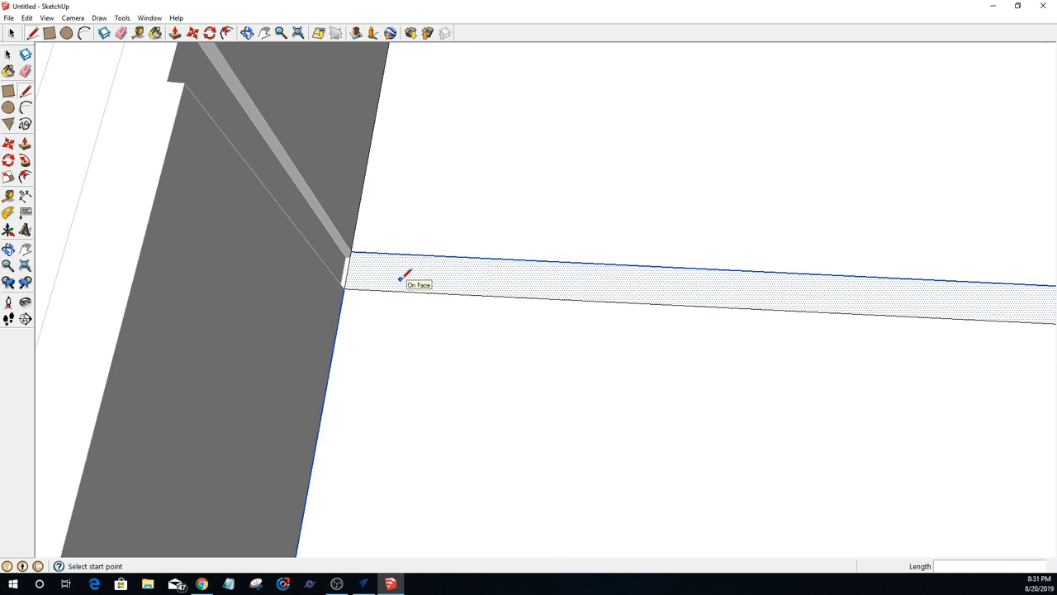
Step: Push/Pull the narrow floor strip up 1/16 inch into a rail
key(p)
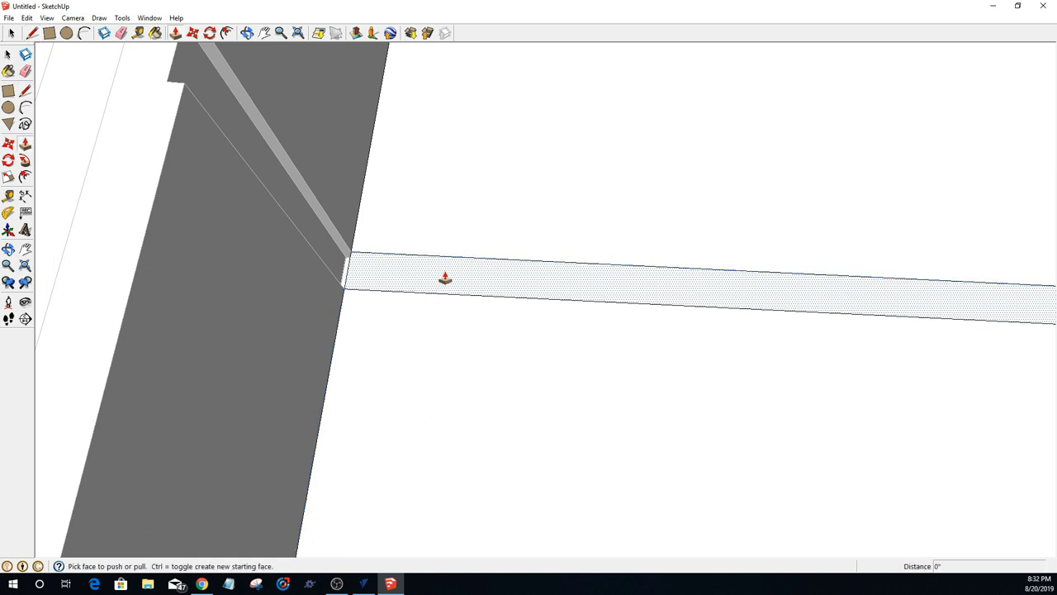
click(445, 285)
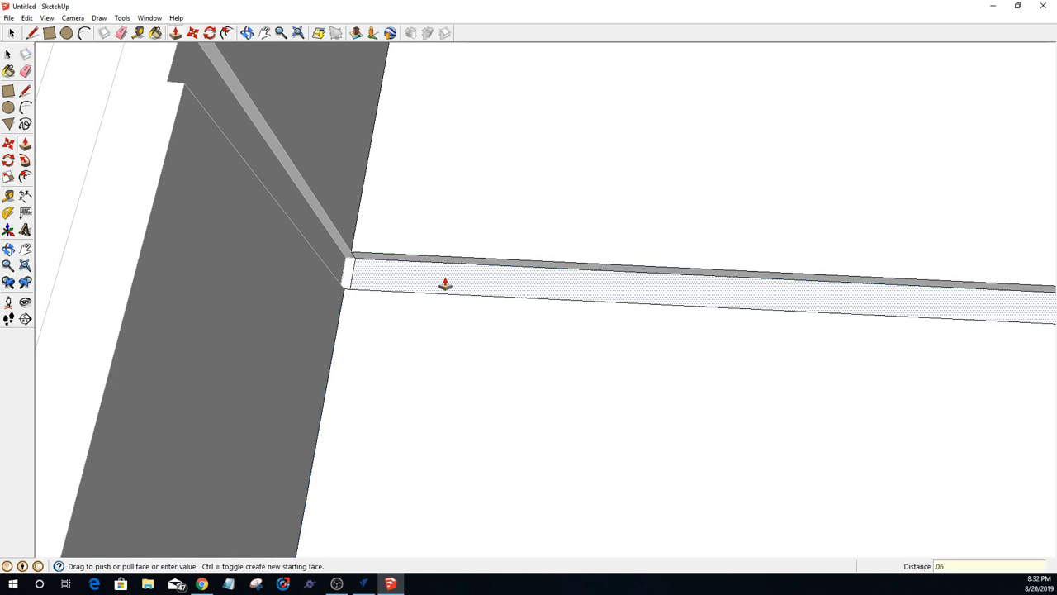
key(Return)
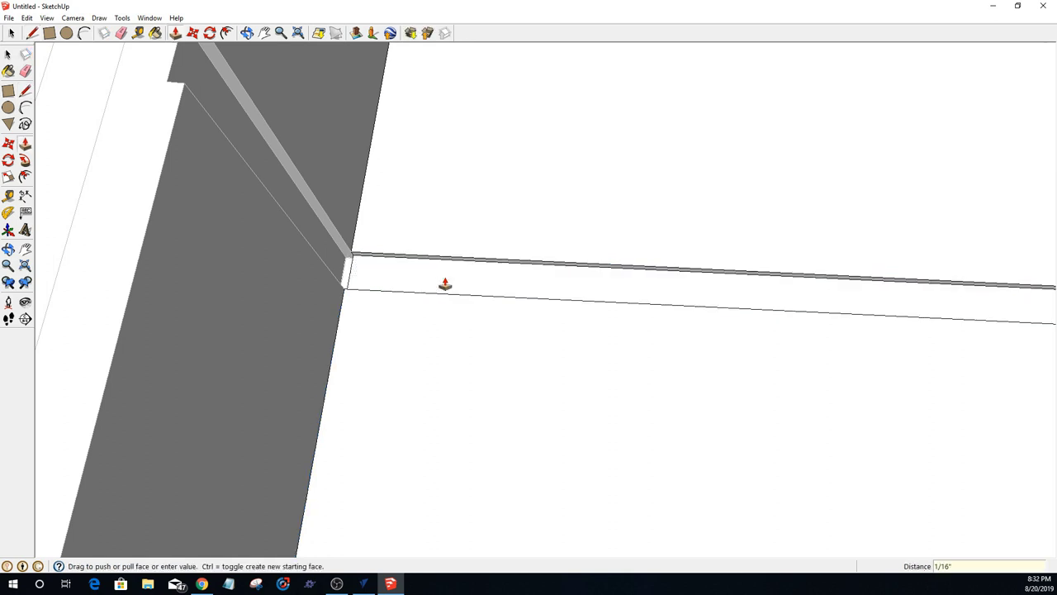
Step: Extend the rail's end face 1/16 inch toward the wall and select the seam edge
middle_drag(354, 265, 423, 271)
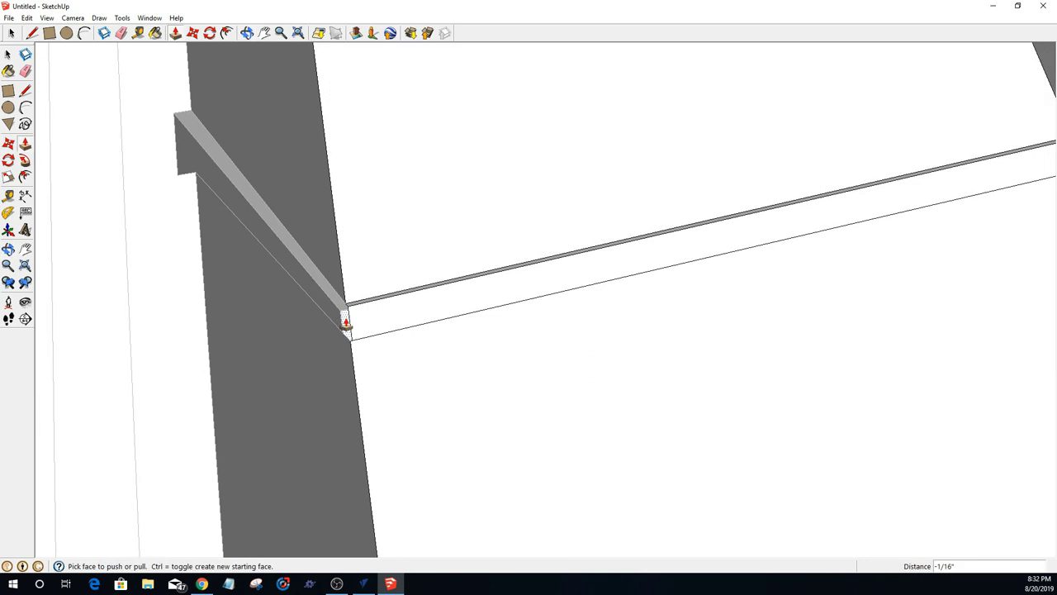
scroll(343, 326, up, 10)
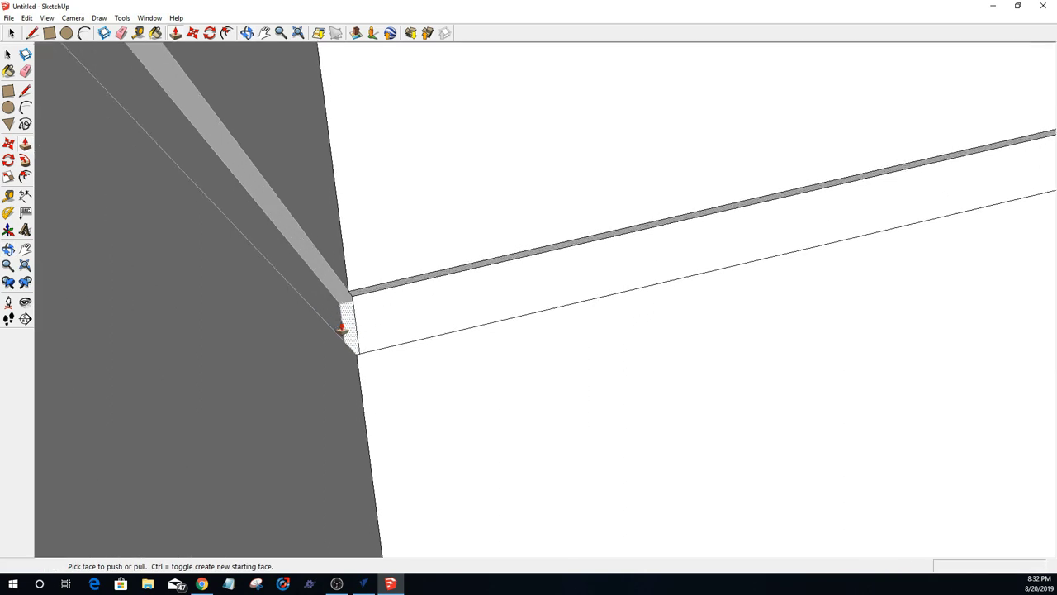
middle_drag(346, 321, 260, 345)
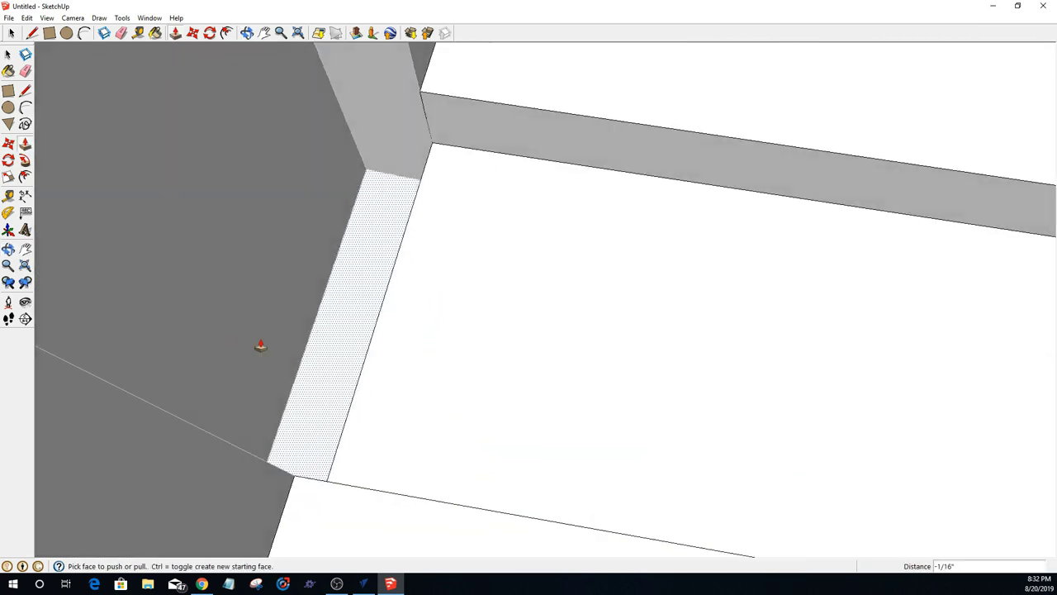
click(337, 324)
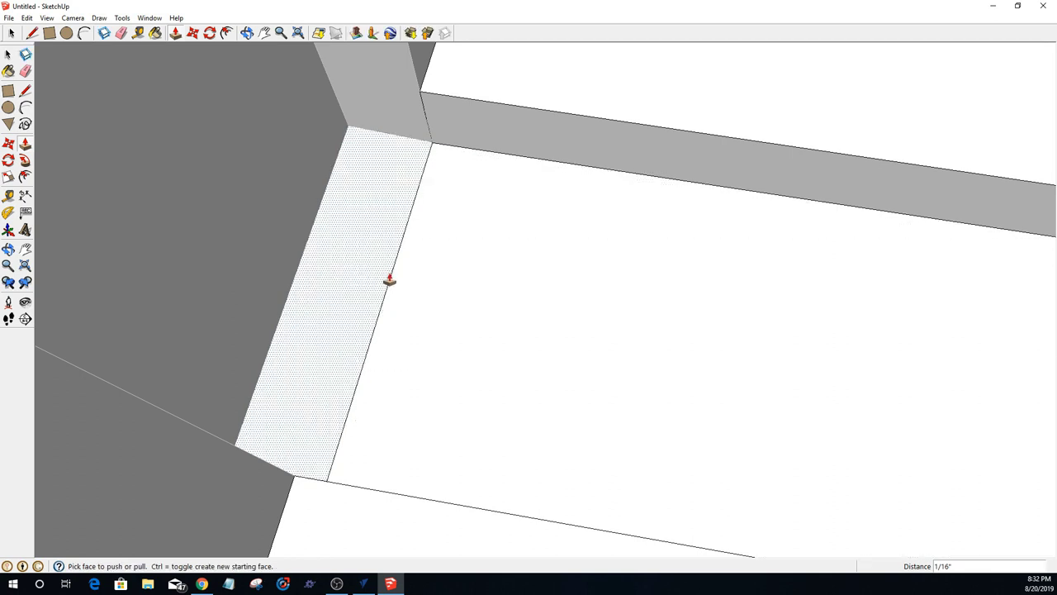
click(389, 276)
key(space)
click(391, 274)
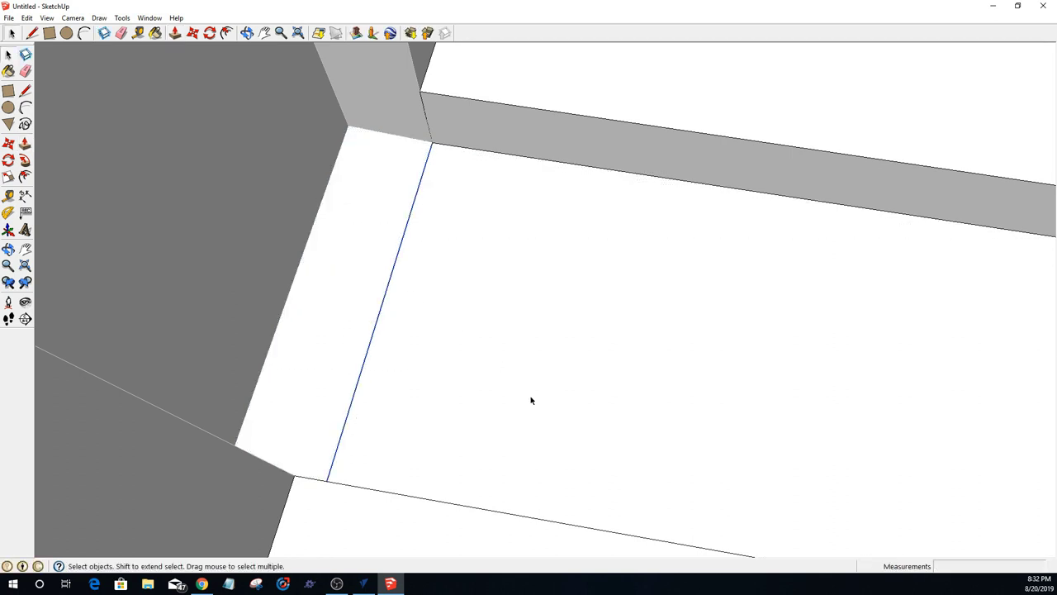
Step: Delete the selected seam edge at the rail's first end
key(Delete)
scroll(528, 392, down, 6)
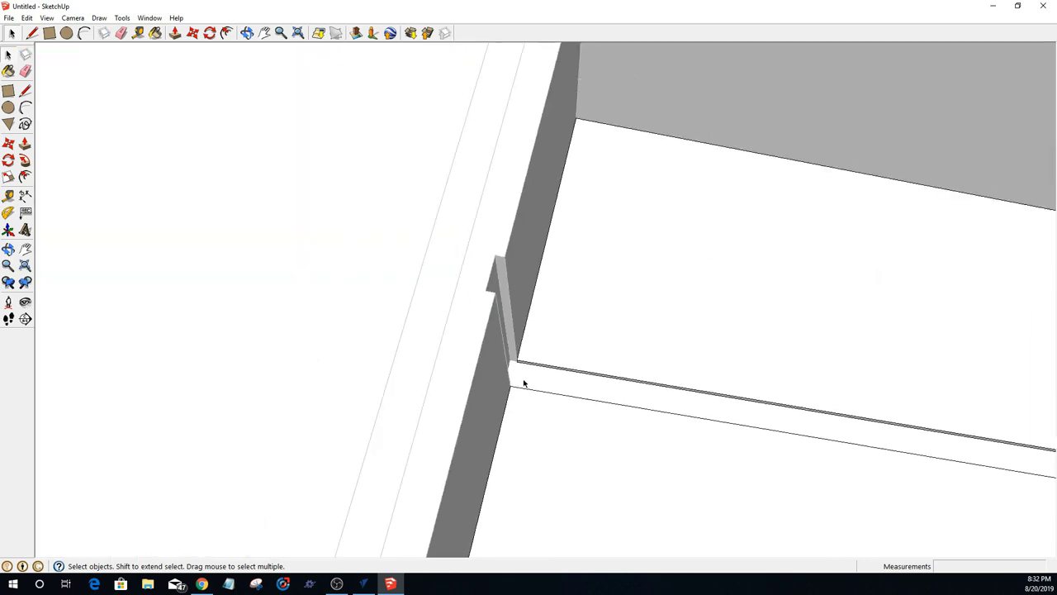
scroll(523, 382, down, 3)
scroll(532, 446, down, 2)
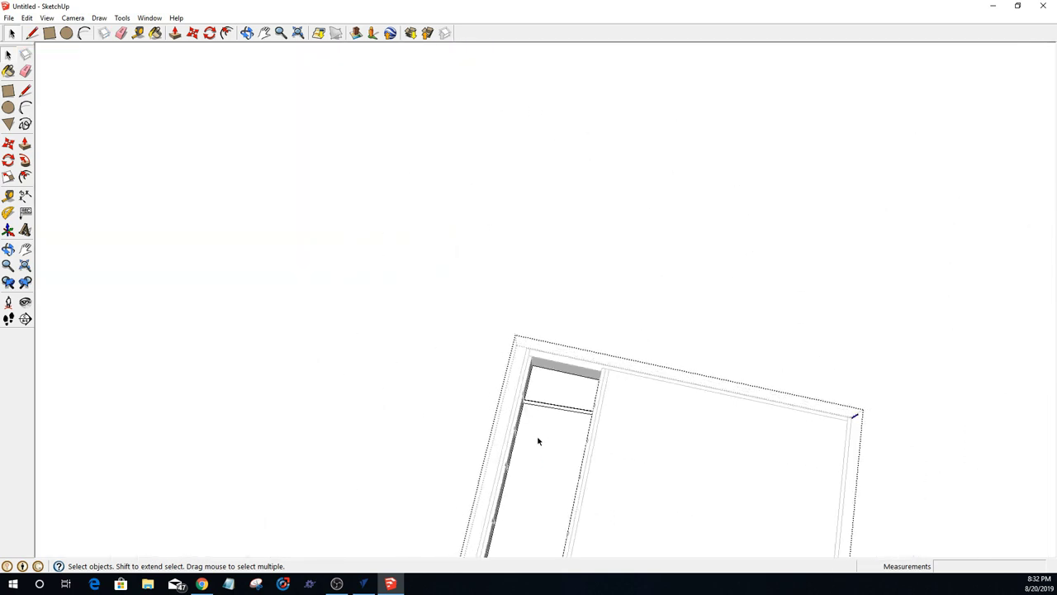
middle_drag(538, 438, 875, 404)
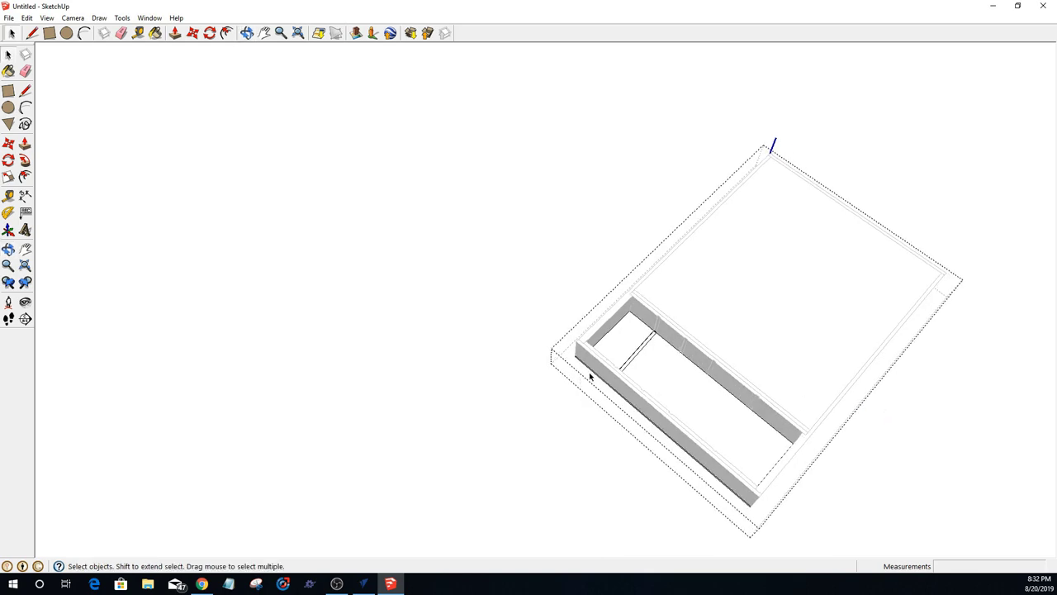
scroll(598, 357, up, 4)
scroll(598, 357, up, 5)
middle_drag(649, 342, 757, 297)
scroll(793, 247, up, 5)
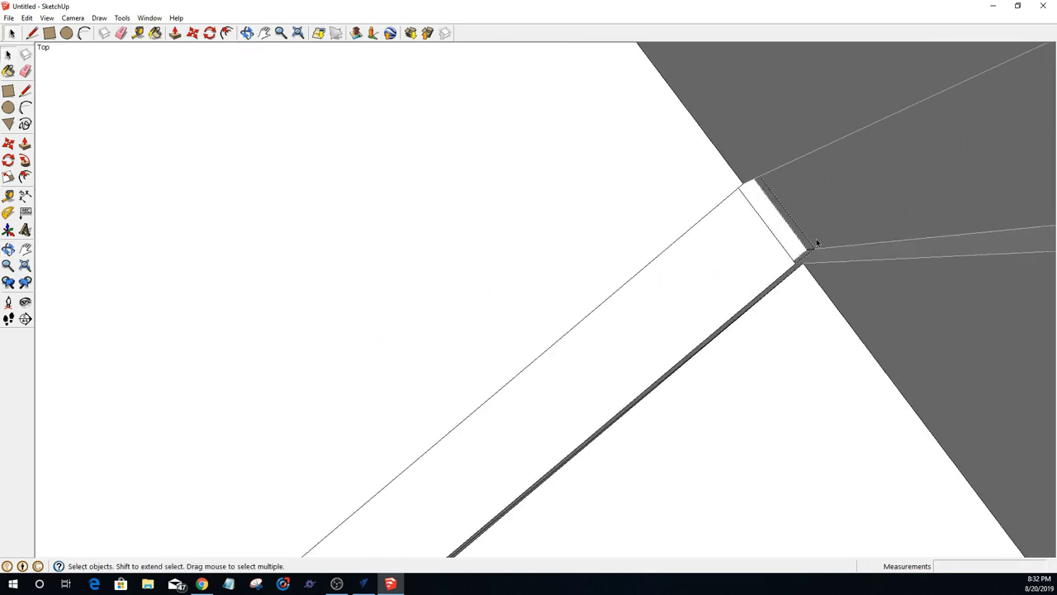
Step: Extend the rail's other end 1/16 inch and delete the diagonal seam edge
key(p)
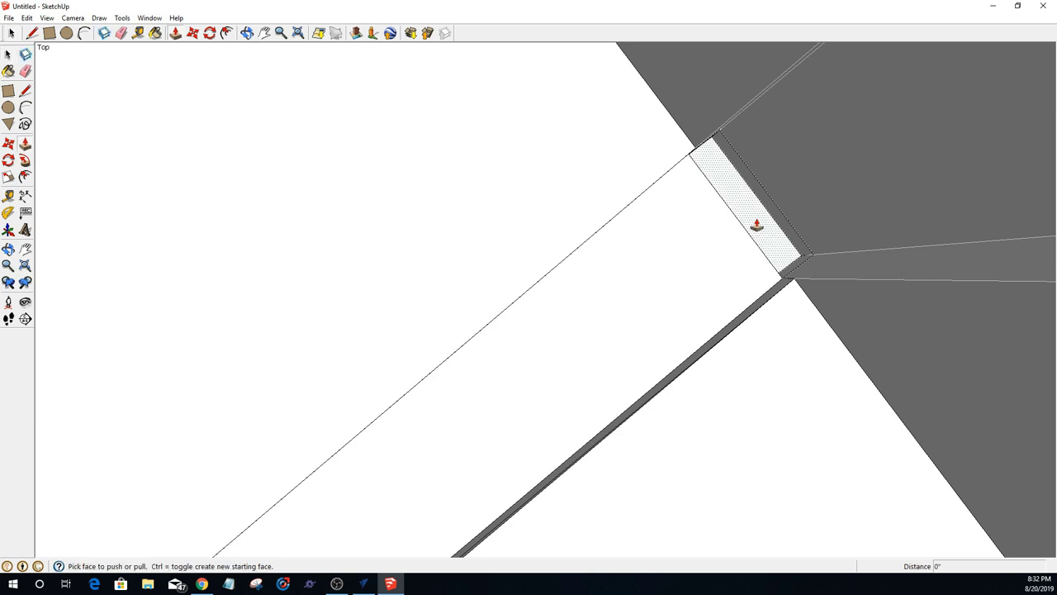
click(754, 223)
click(724, 271)
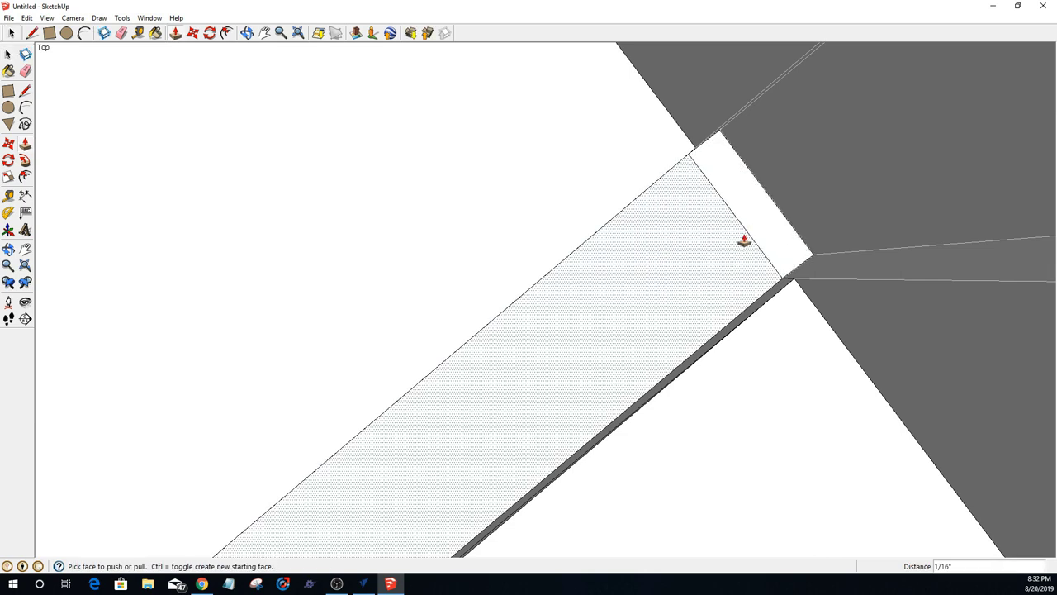
key(space)
click(754, 244)
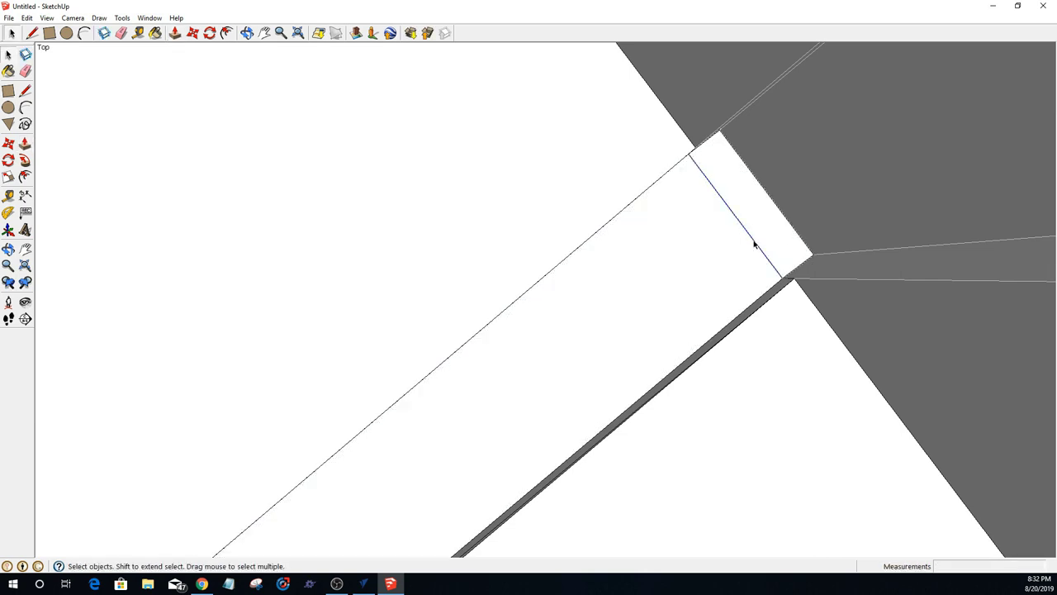
key(Delete)
scroll(778, 229, down, 4)
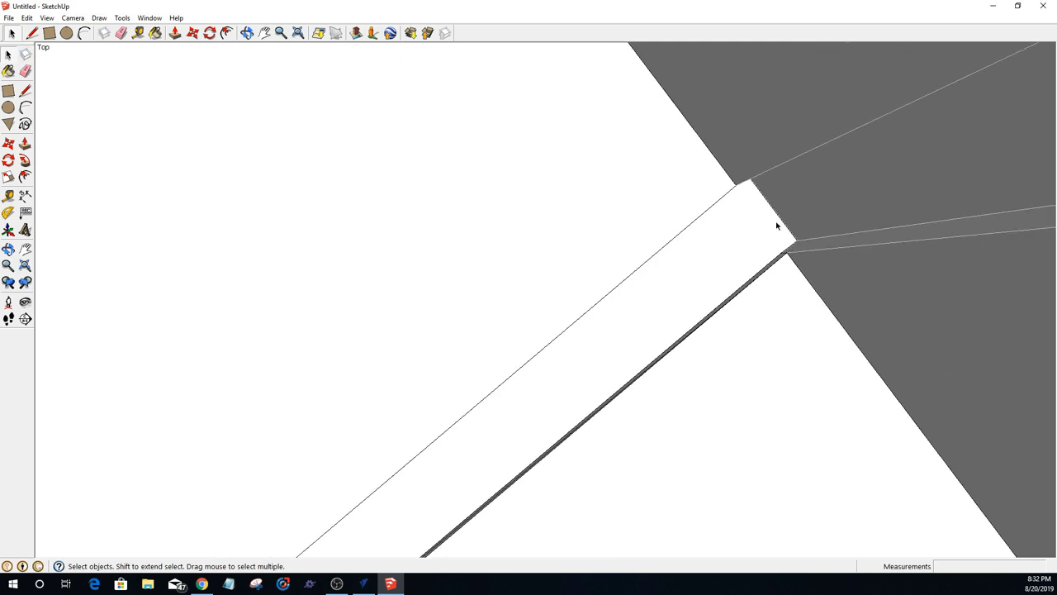
middle_drag(826, 372, 684, 160)
scroll(781, 371, up, 2)
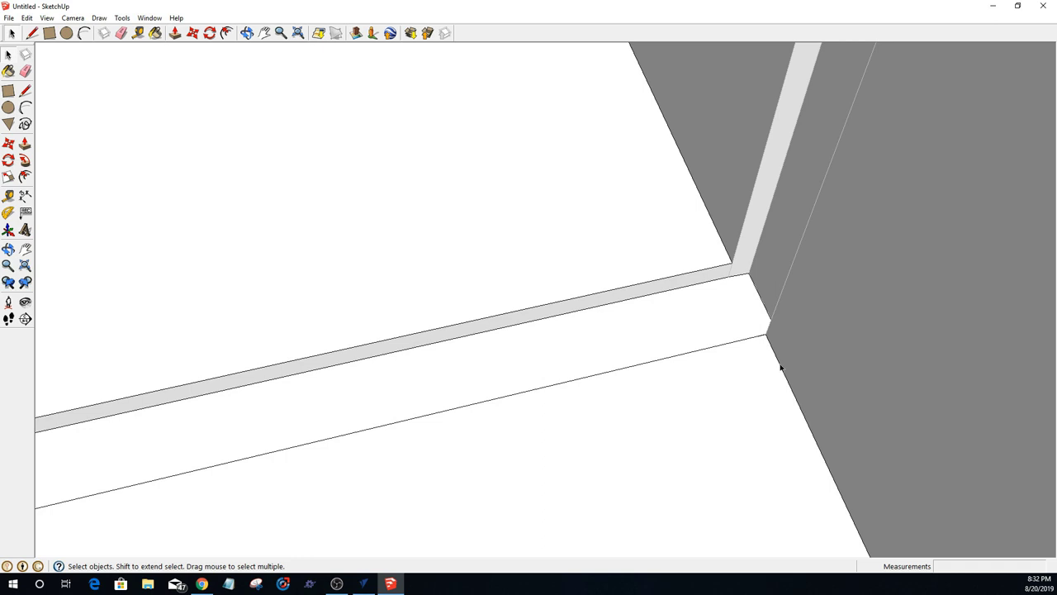
scroll(780, 367, down, 7)
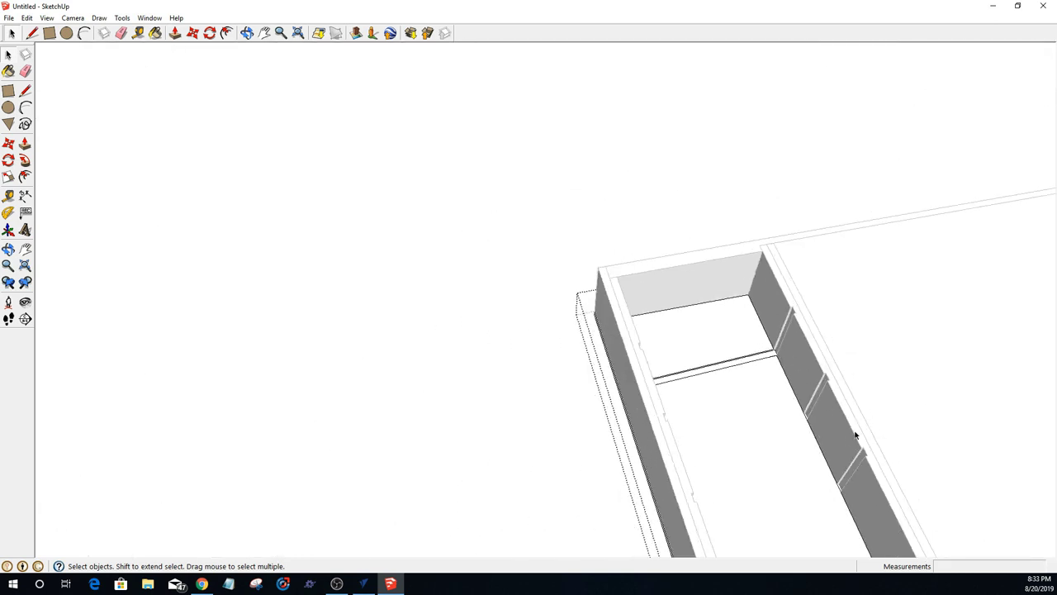
middle_drag(795, 435, 645, 514)
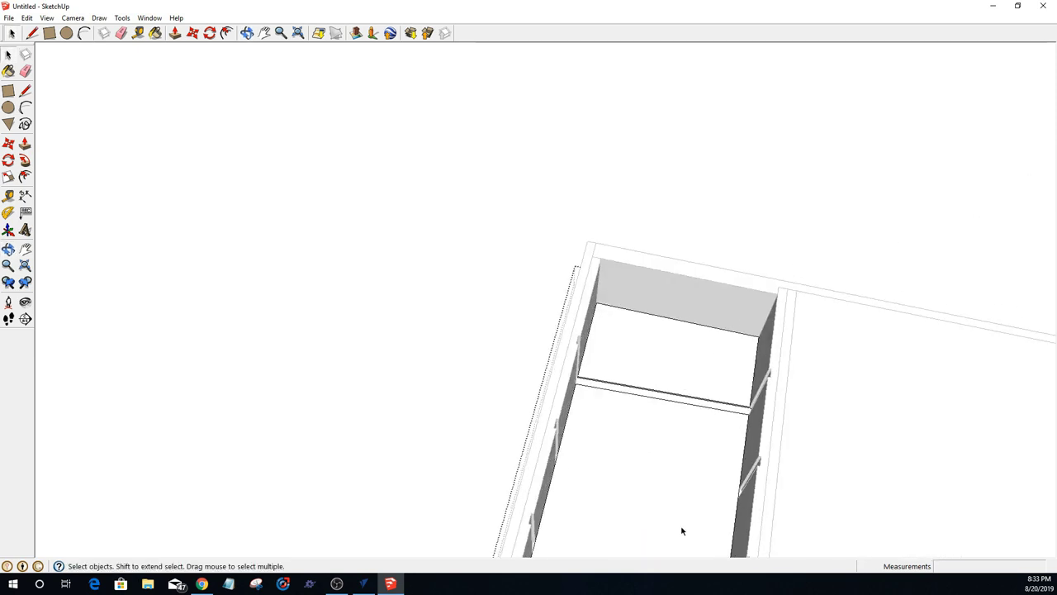
scroll(685, 531, up, 5)
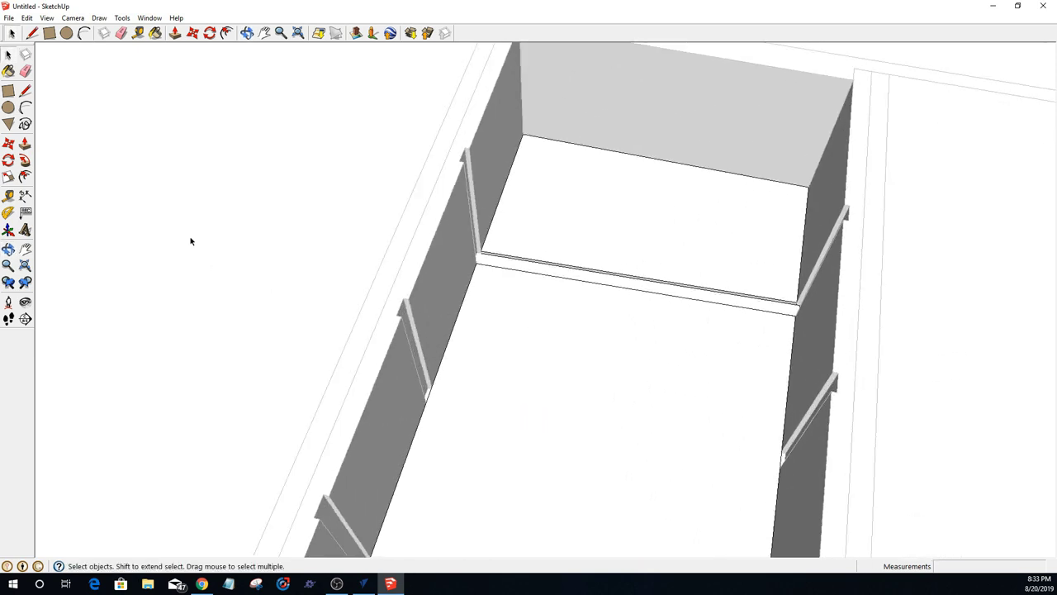
Step: Draw two edges between the next pair of wall slots to enclose a floor strip
click(33, 37)
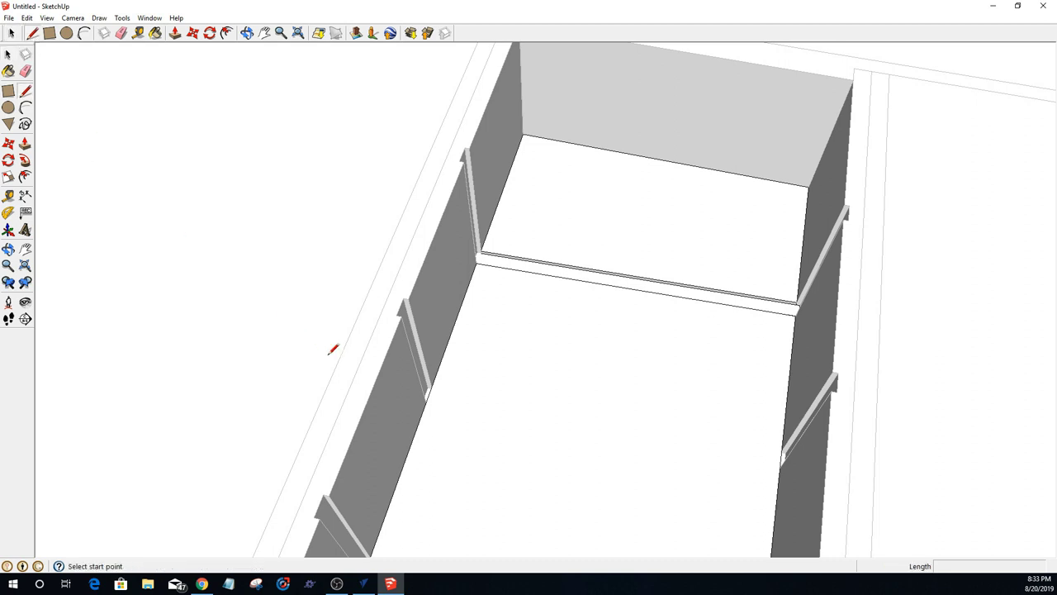
click(429, 386)
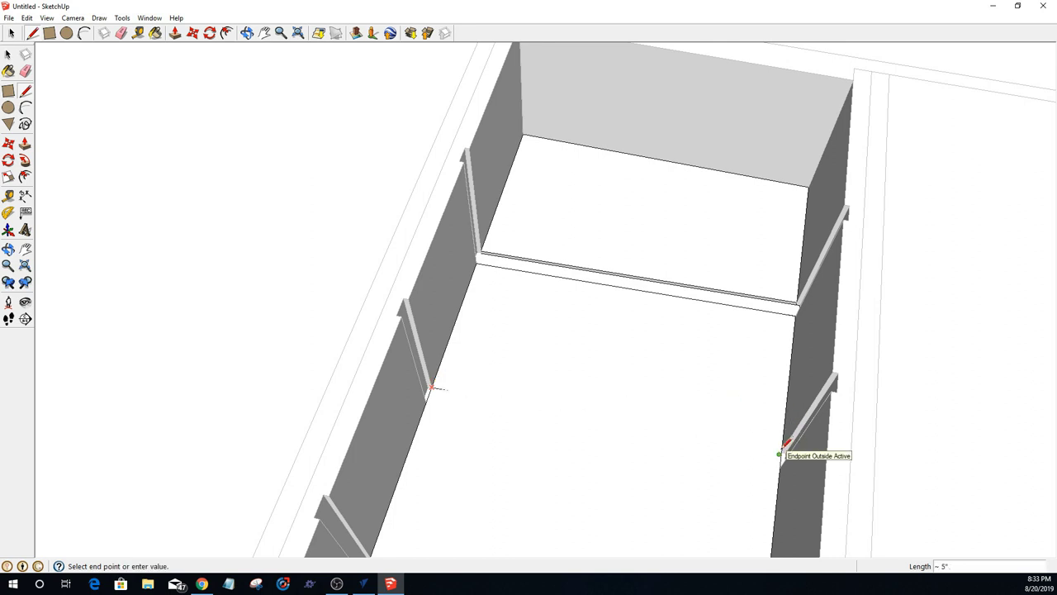
click(782, 449)
scroll(782, 449, up, 3)
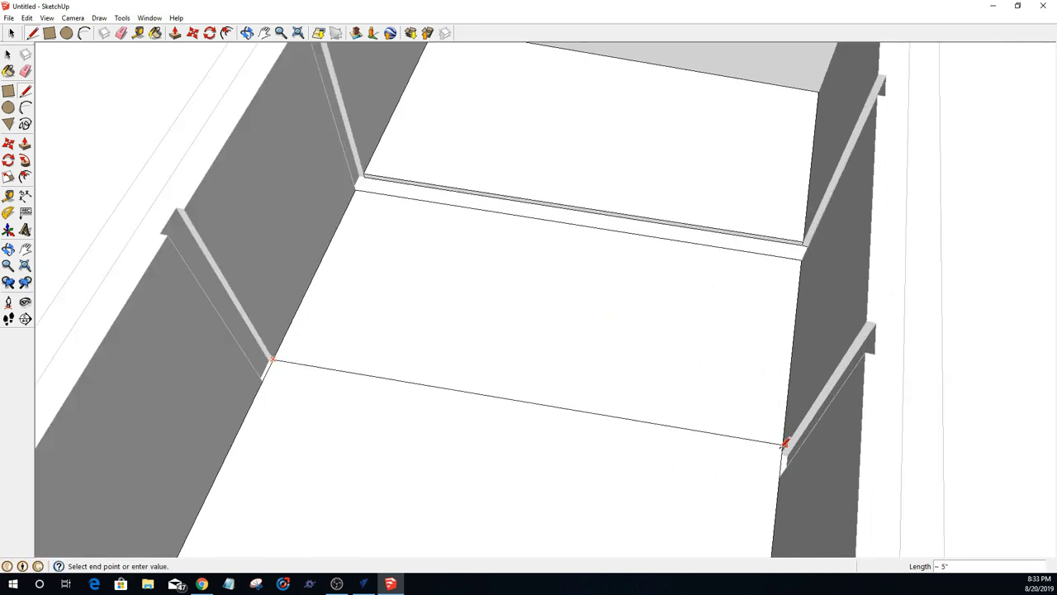
click(783, 450)
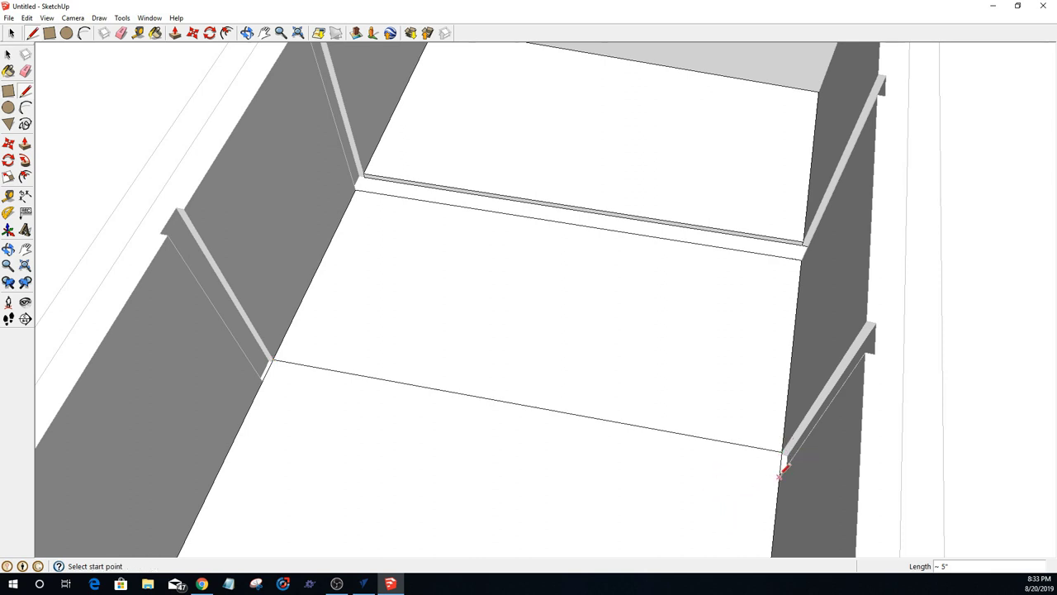
click(780, 476)
click(263, 377)
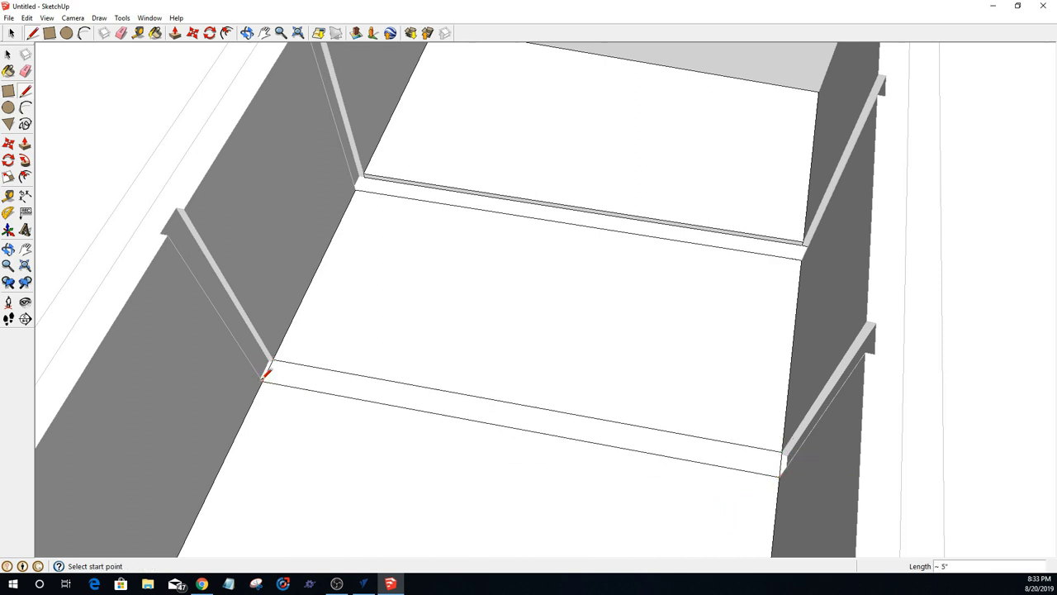
Step: Push/Pull the new strip 1/16 inch into a second rail
key(p)
click(321, 379)
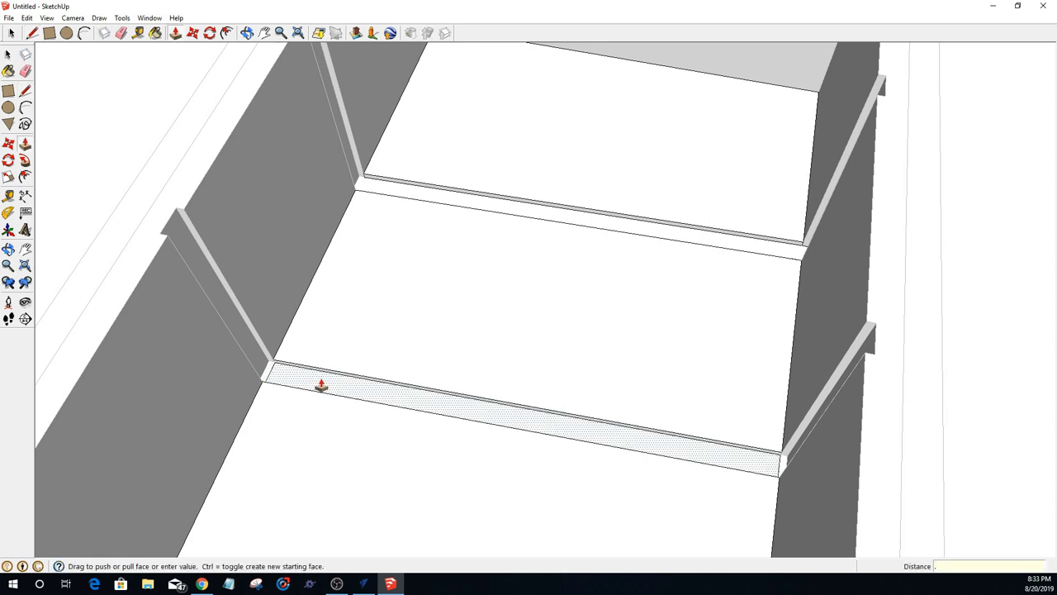
click(319, 382)
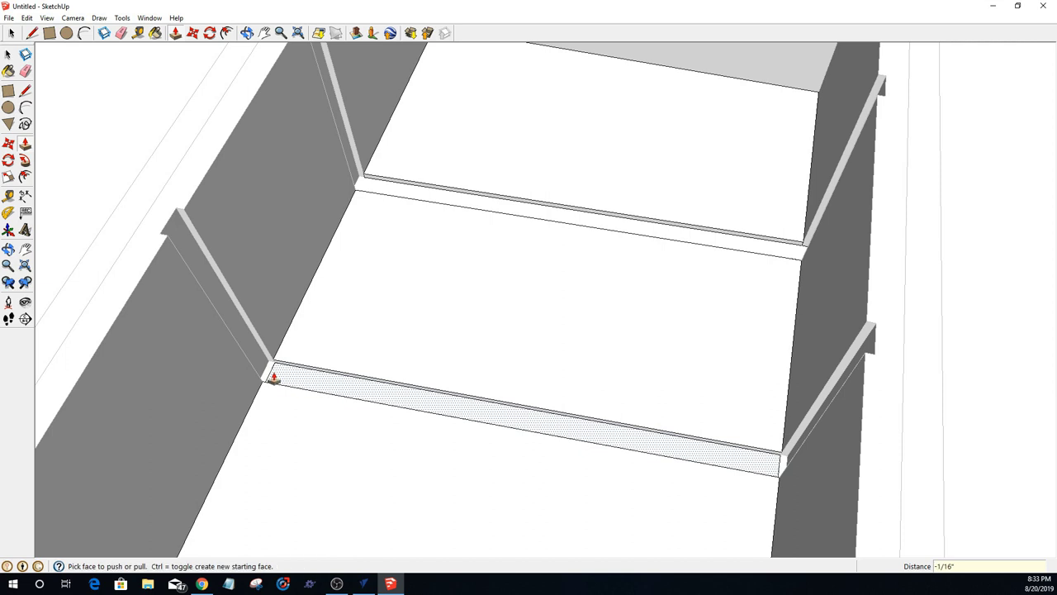
click(266, 373)
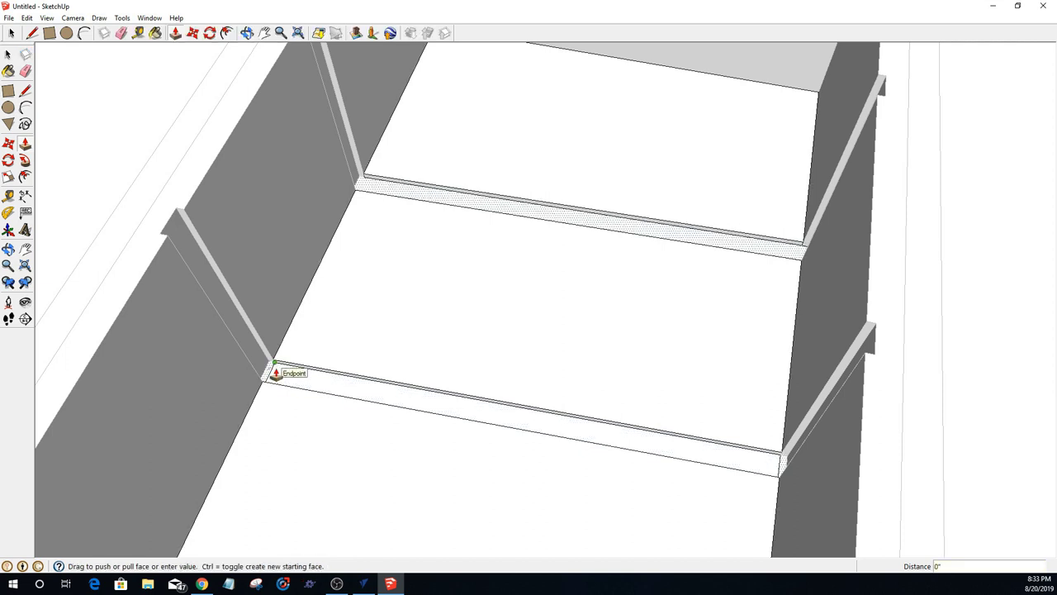
click(275, 372)
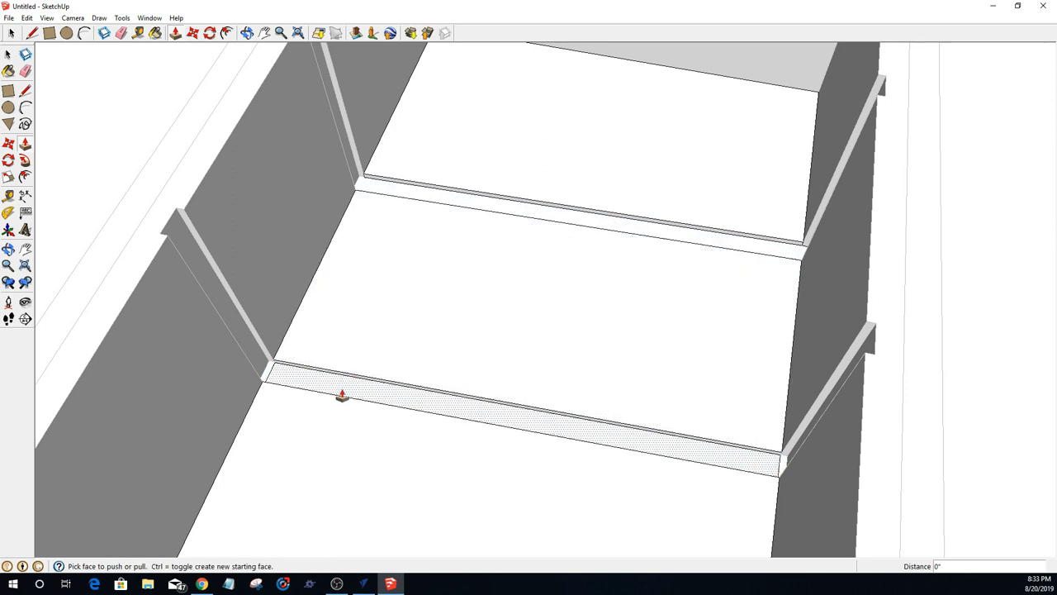
key(space)
click(268, 377)
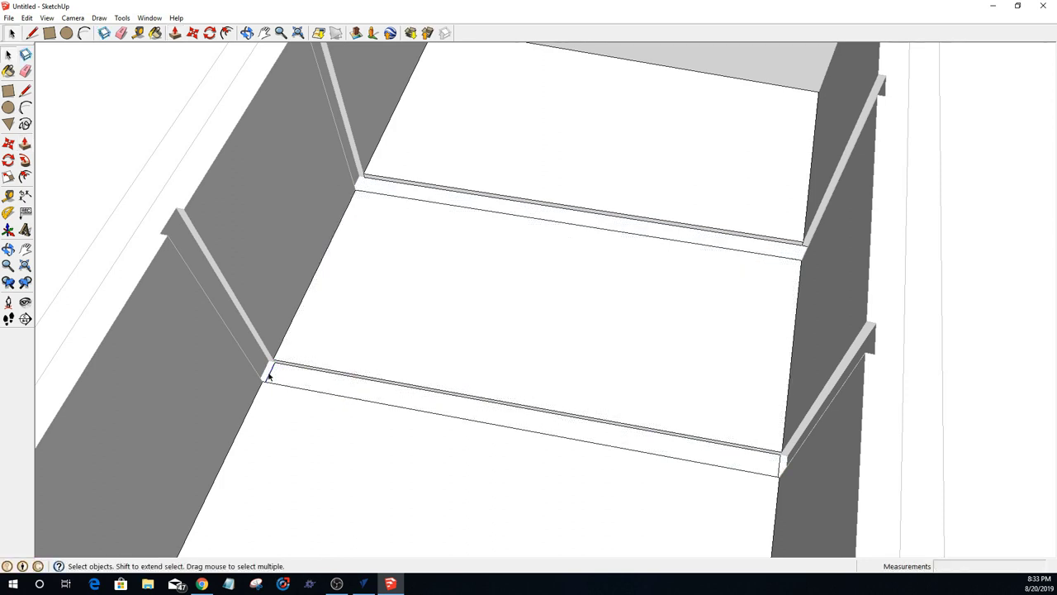
key(Escape)
Step: Draw an edge across the bottom panel beside the divider, closing a thin strip
click(778, 469)
scroll(671, 480, down, 6)
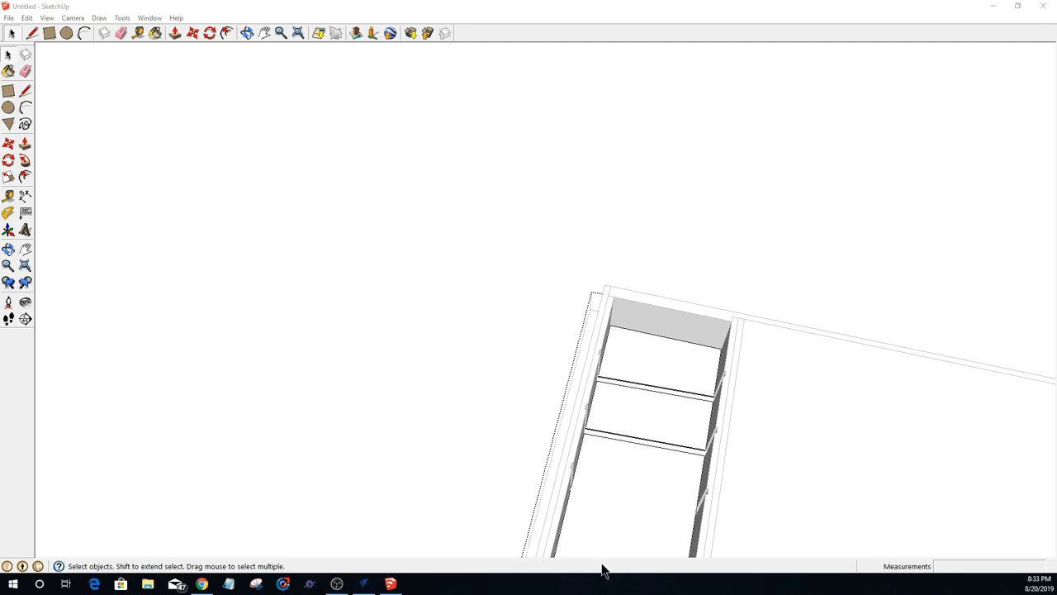
scroll(630, 536, up, 6)
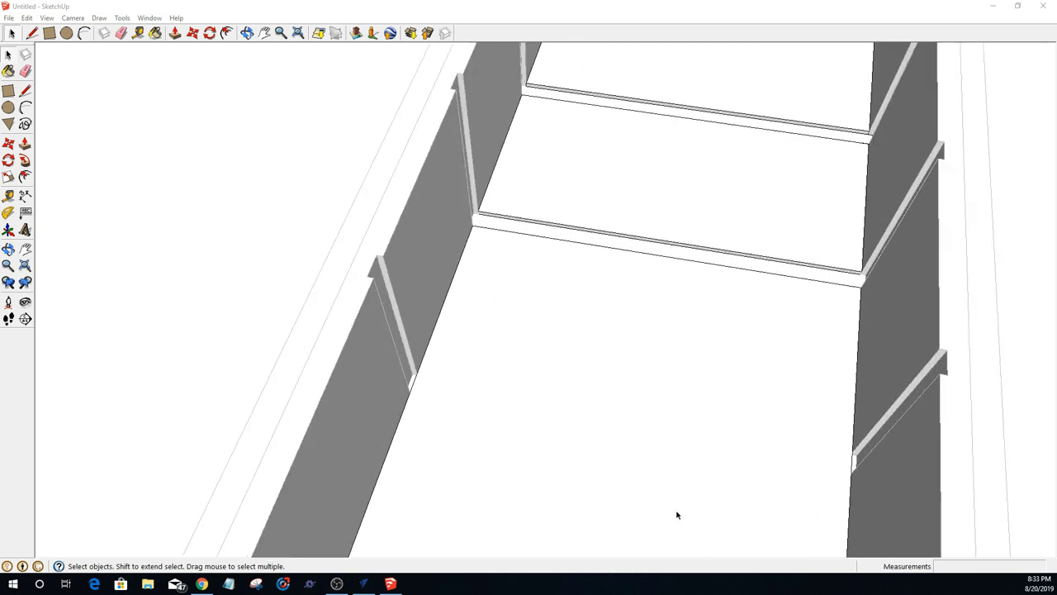
click(25, 90)
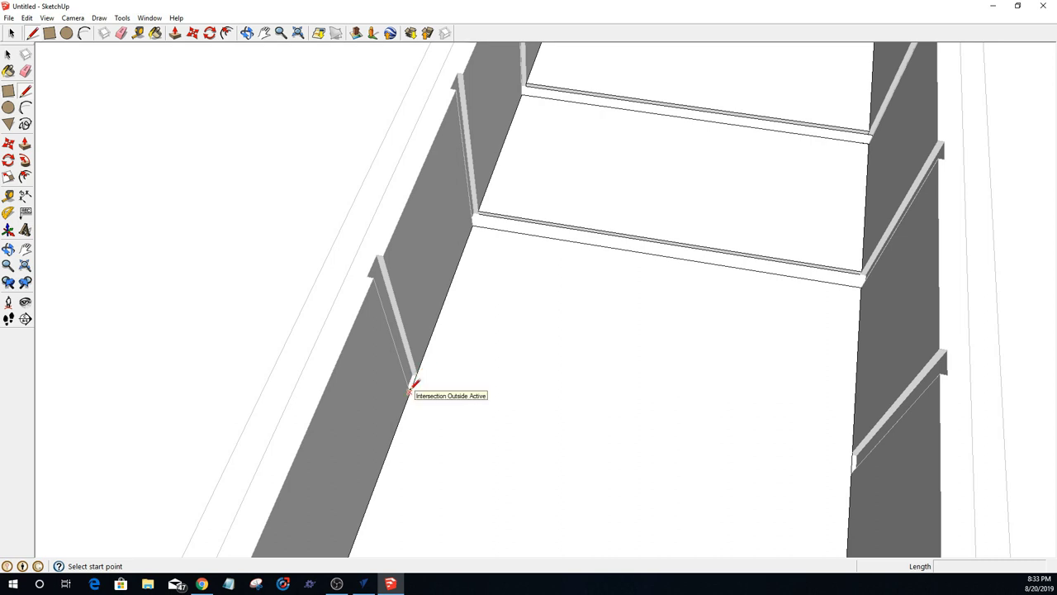
click(410, 394)
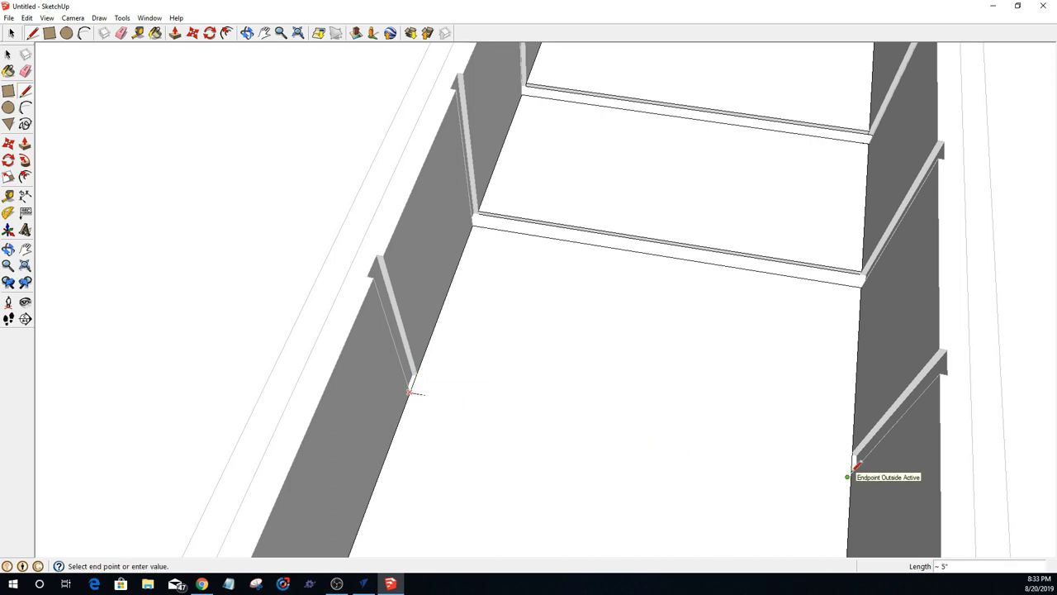
scroll(852, 470, up, 3)
key(Escape)
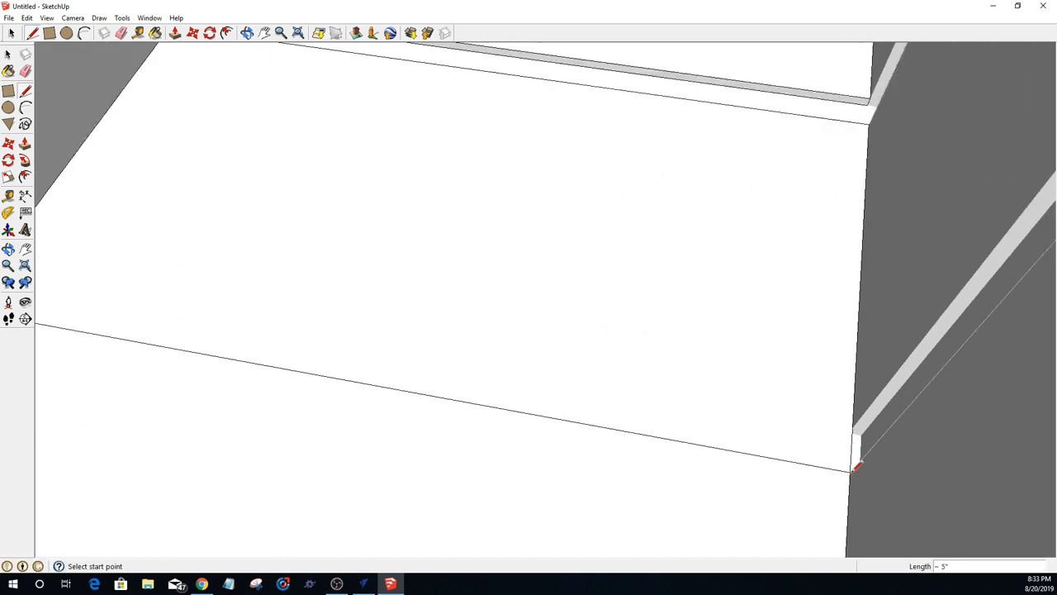
click(855, 425)
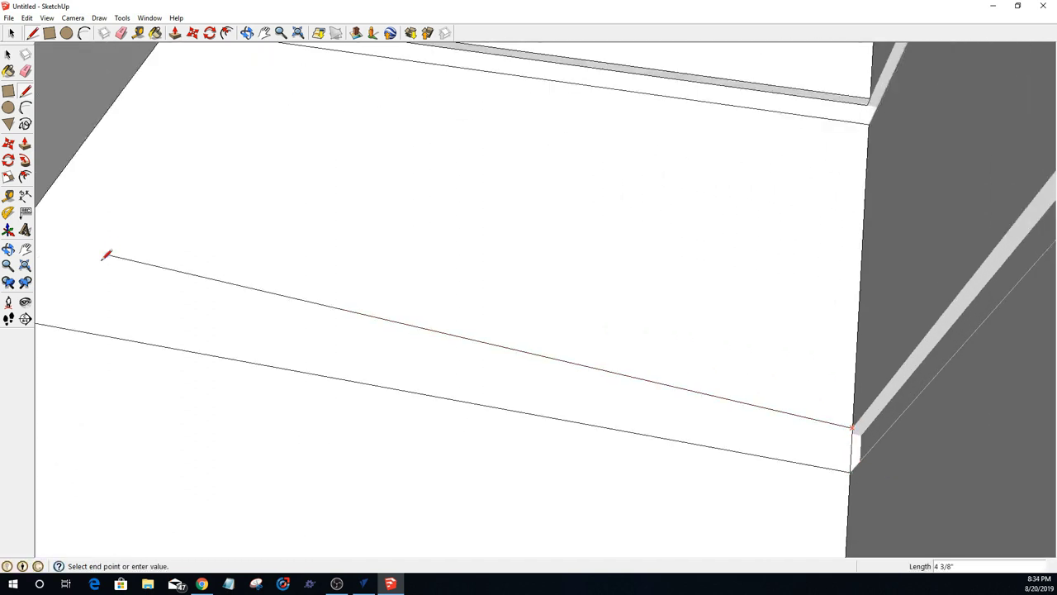
middle_drag(106, 253, 259, 293)
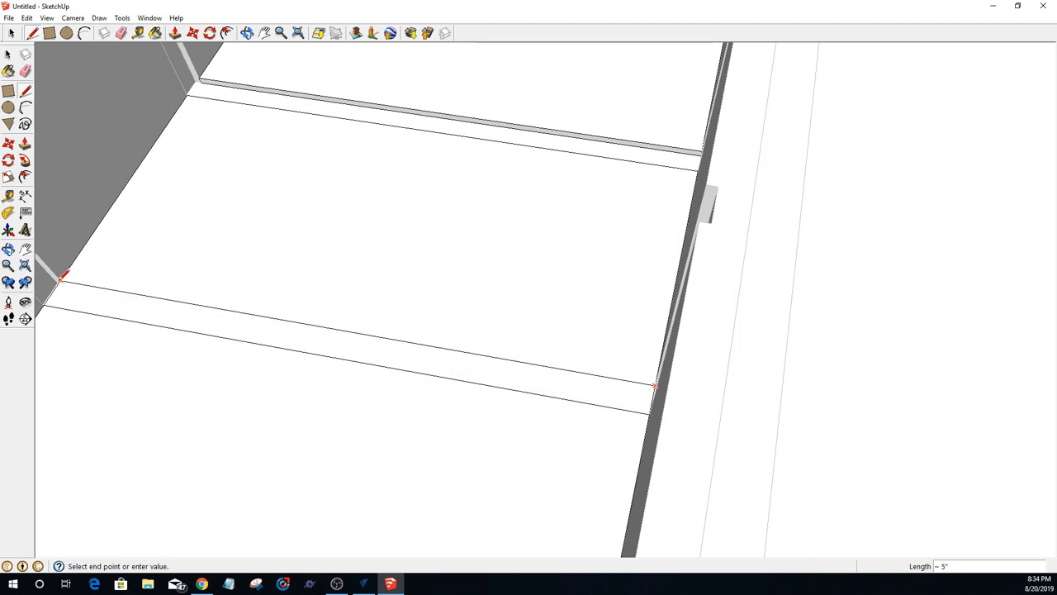
click(61, 280)
Step: Push/Pull the thin strip by -1/16 inch
key(p)
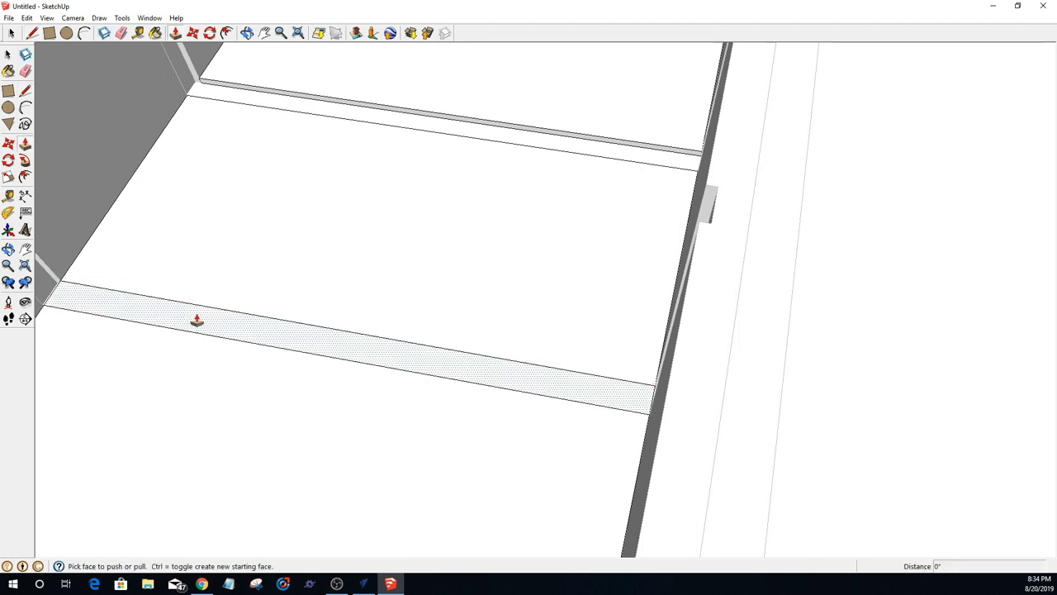
click(187, 315)
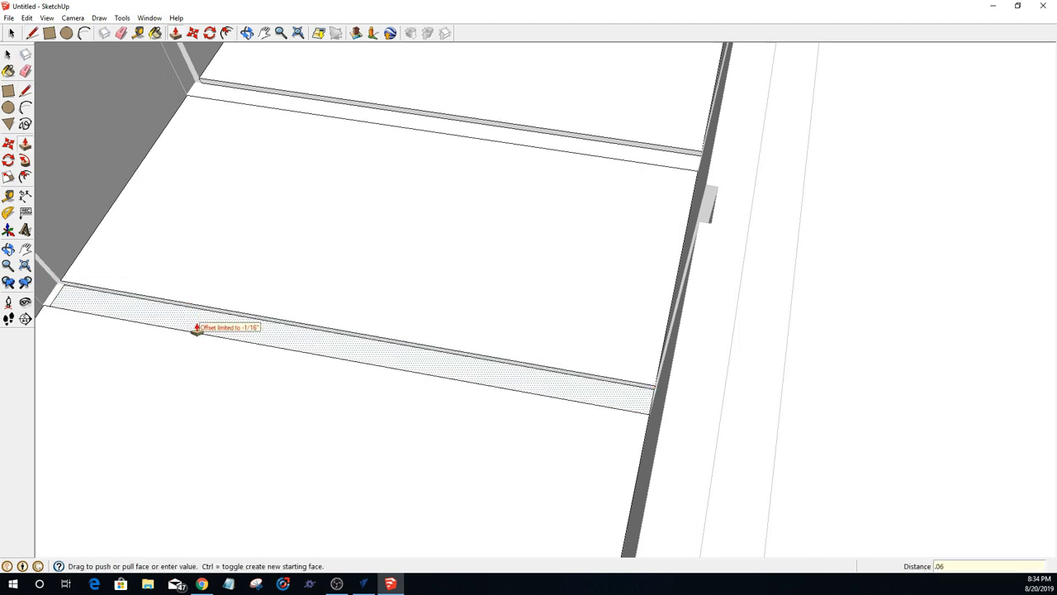
click(195, 327)
middle_drag(434, 331, 488, 351)
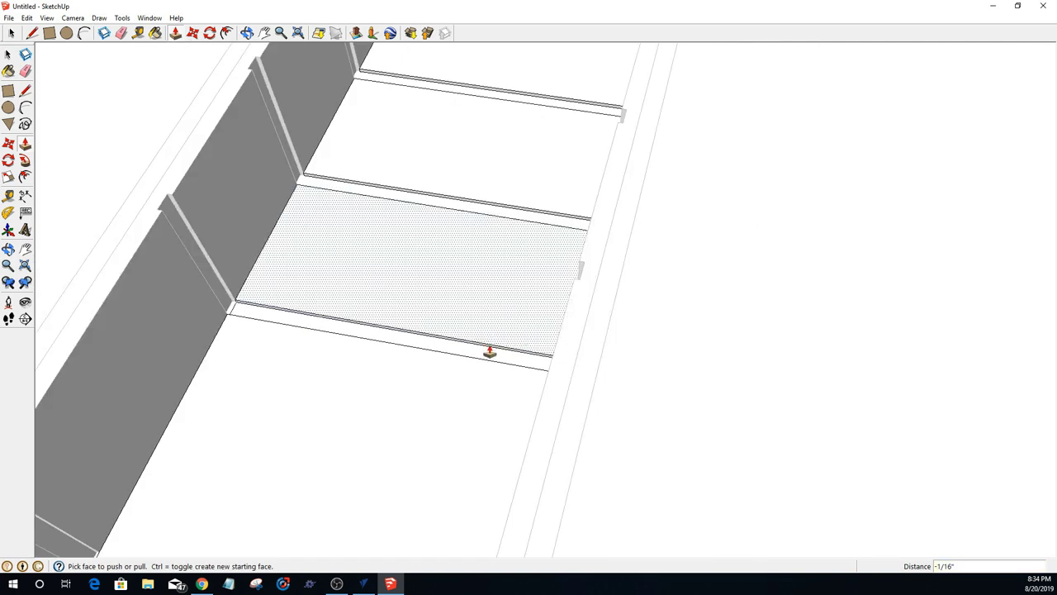
scroll(214, 312, up, 5)
key(space)
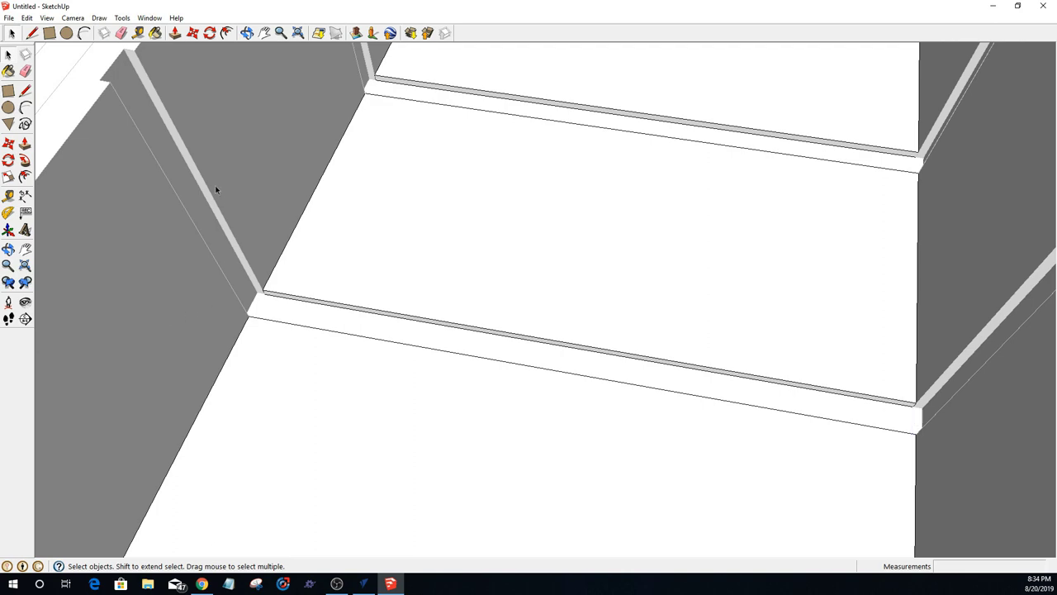
scroll(435, 351, down, 8)
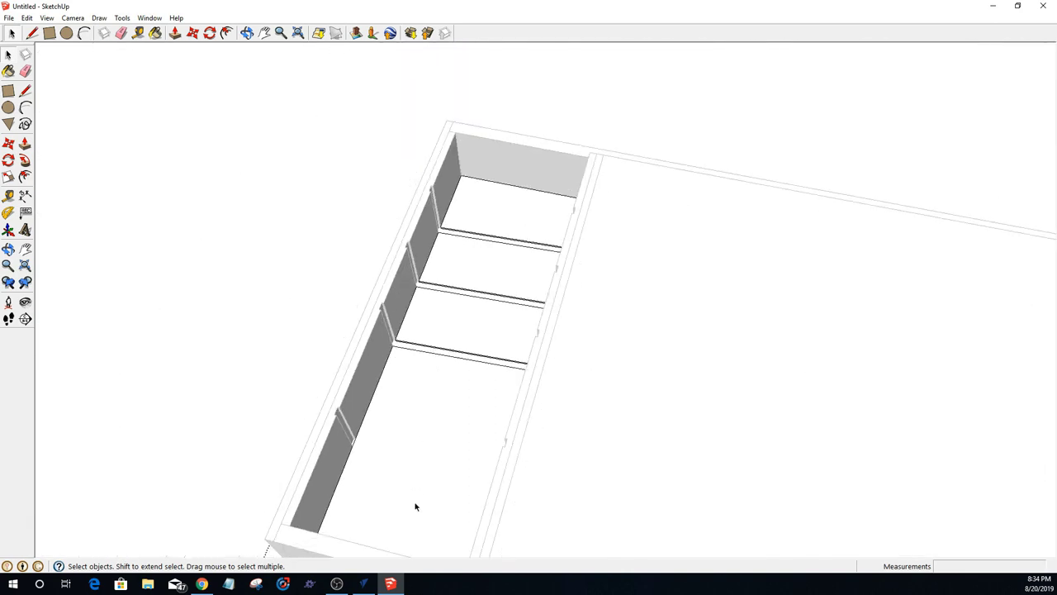
middle_drag(415, 507, 554, 503)
scroll(603, 531, up, 3)
scroll(617, 501, up, 2)
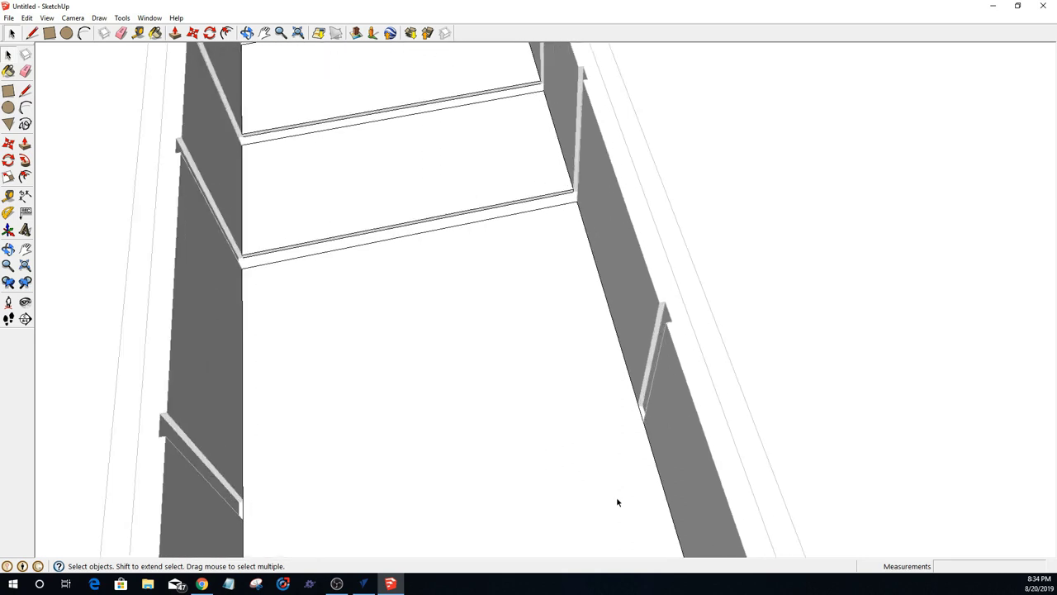
click(640, 416)
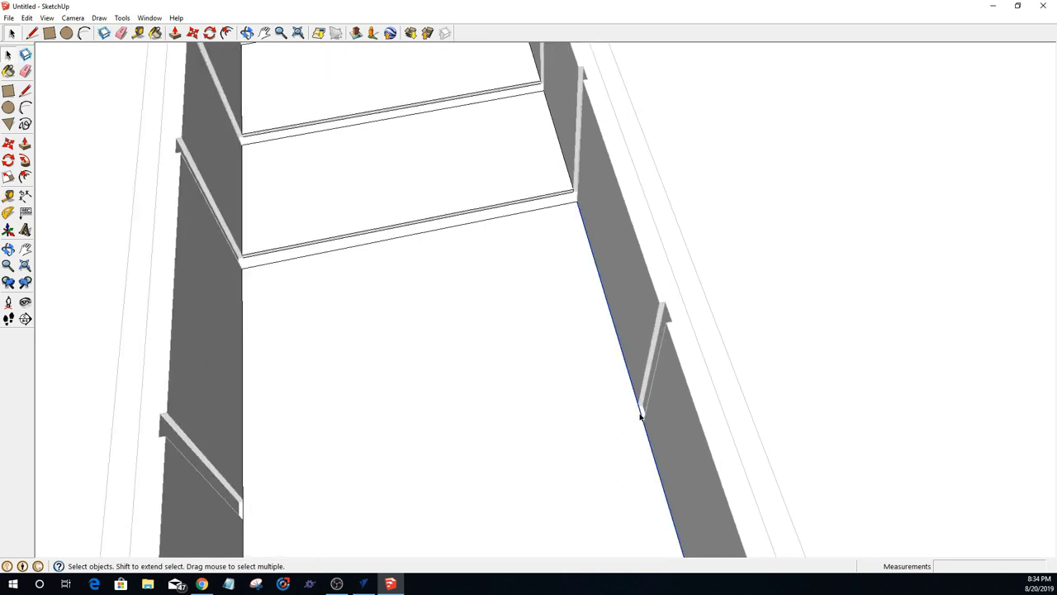
Step: Draw two edges between the next side-wall slots to enclose a thin floor strip
click(32, 33)
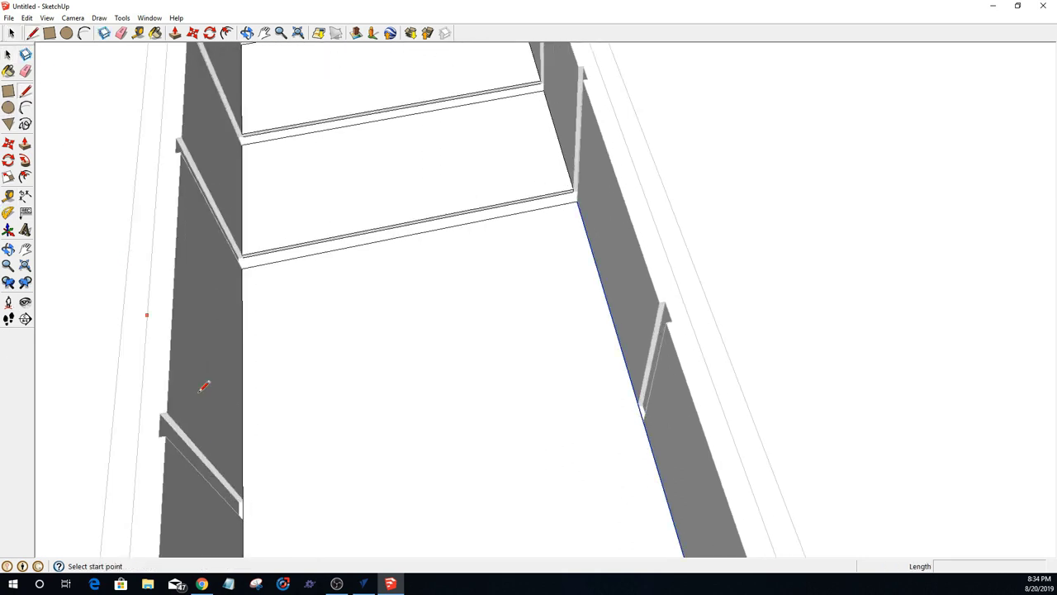
click(243, 496)
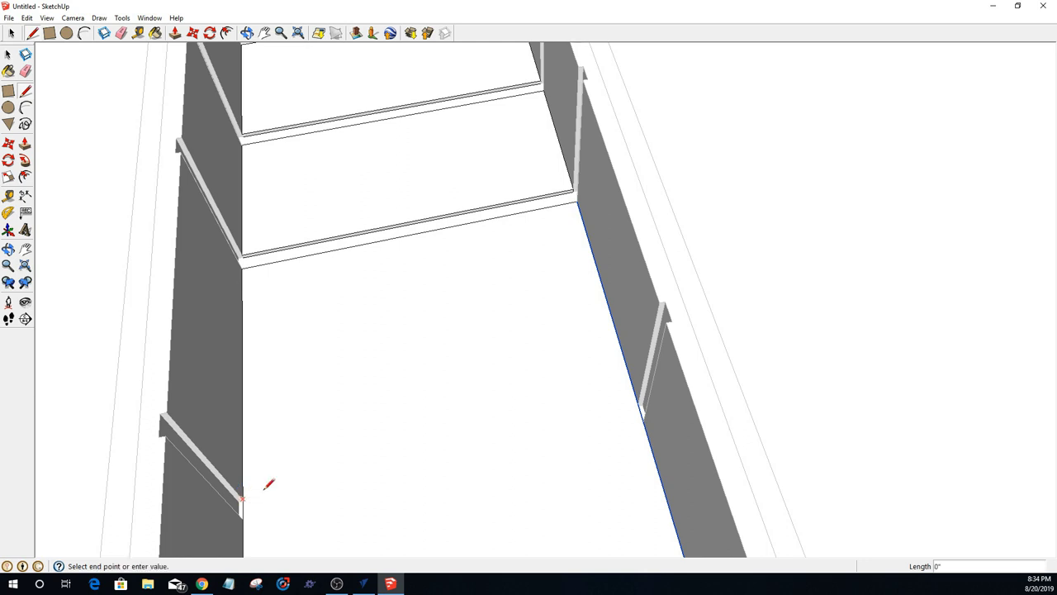
click(640, 403)
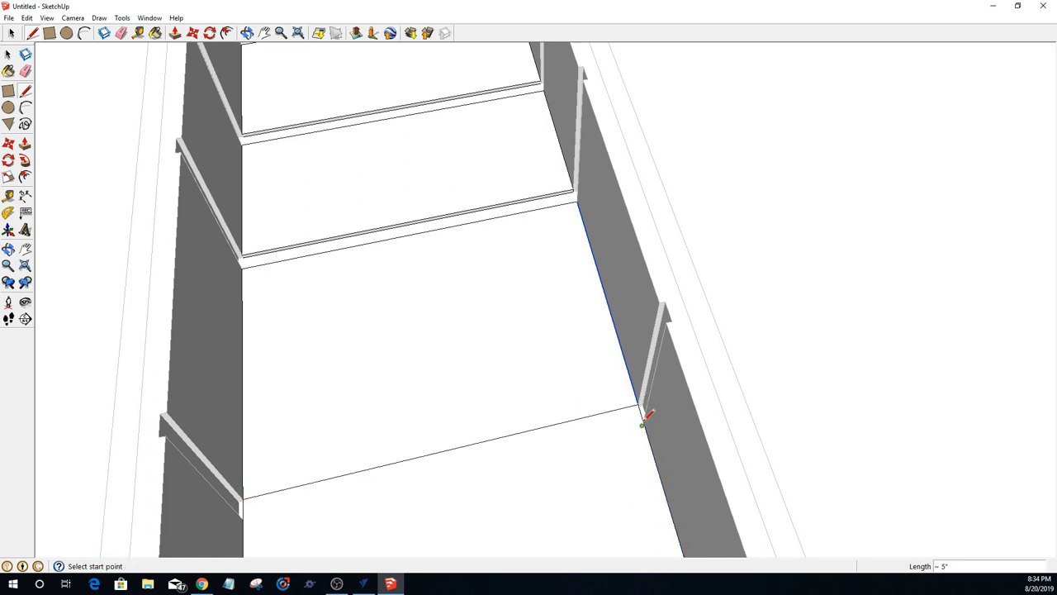
click(643, 420)
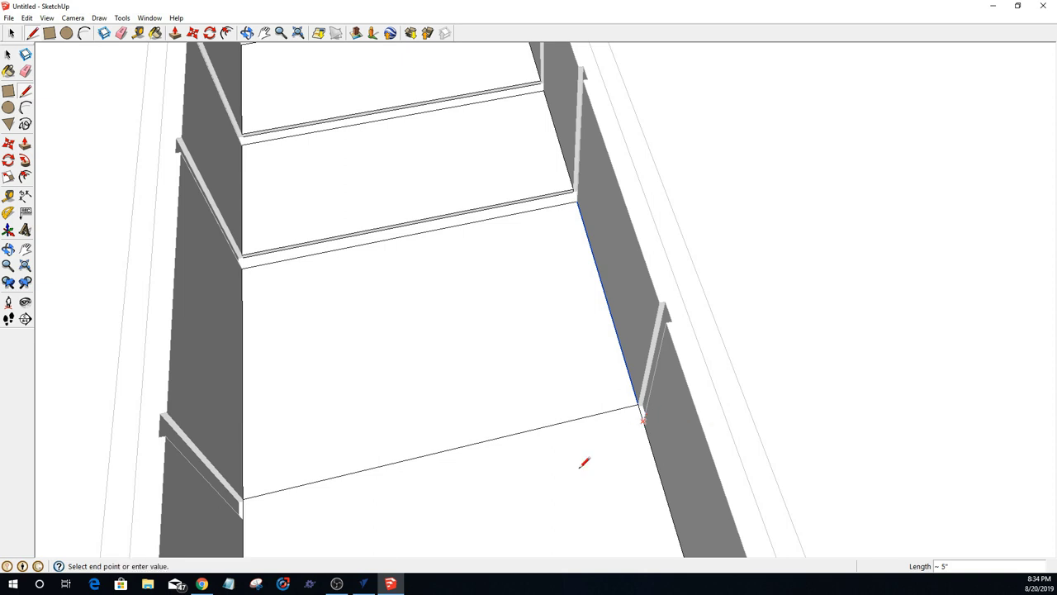
click(244, 516)
Step: Push/Pull the thin strip by 1/16 inch
key(p)
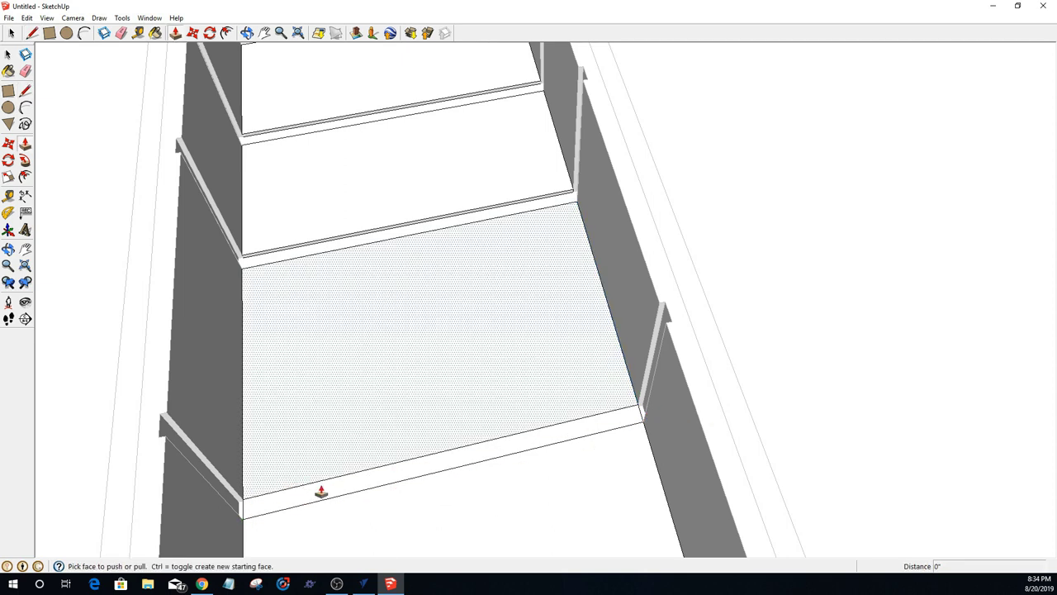
click(325, 494)
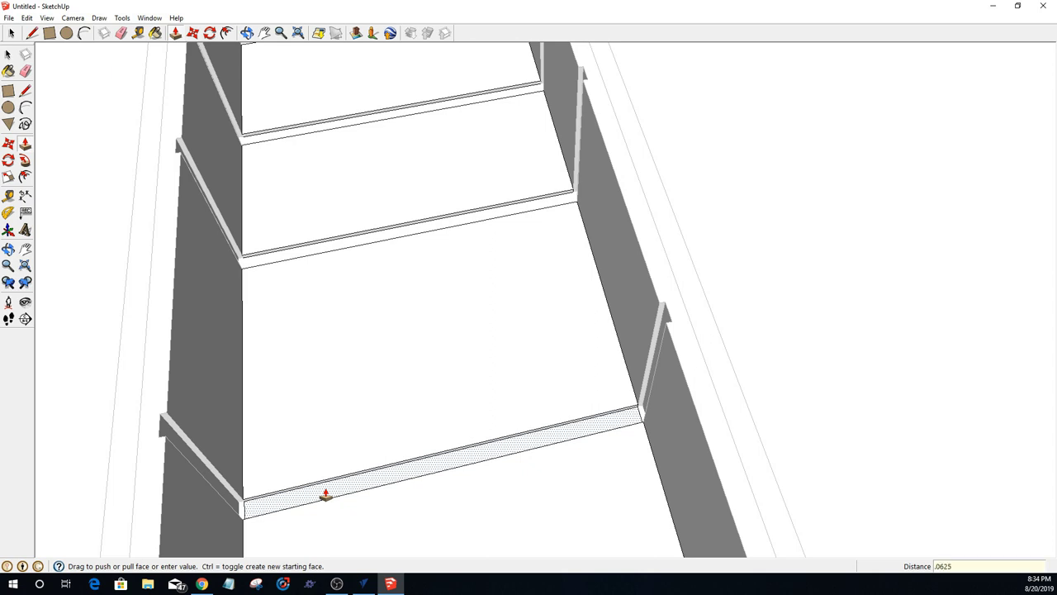
key(Return)
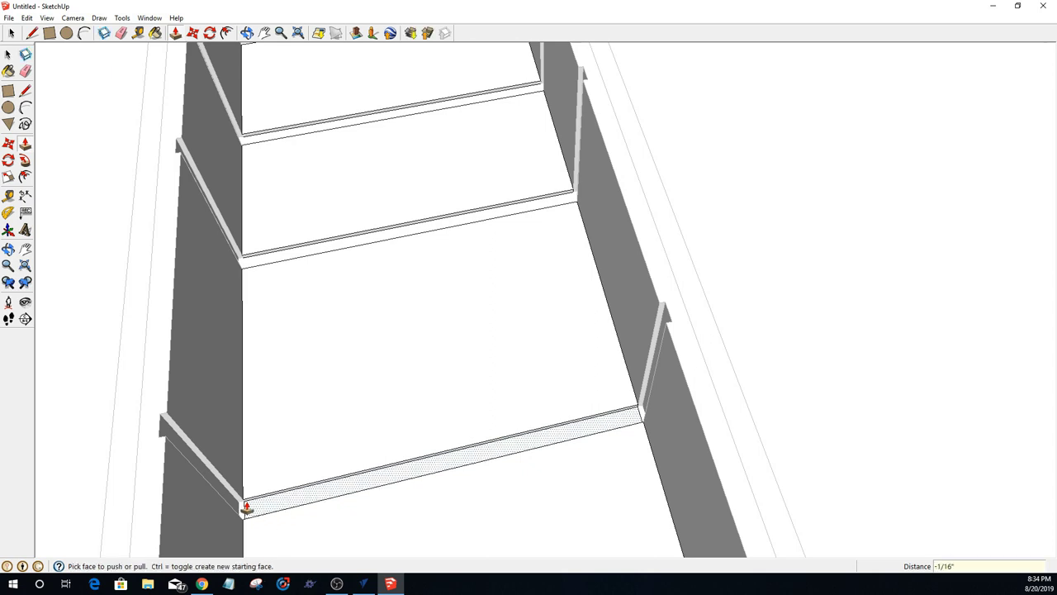
key(space)
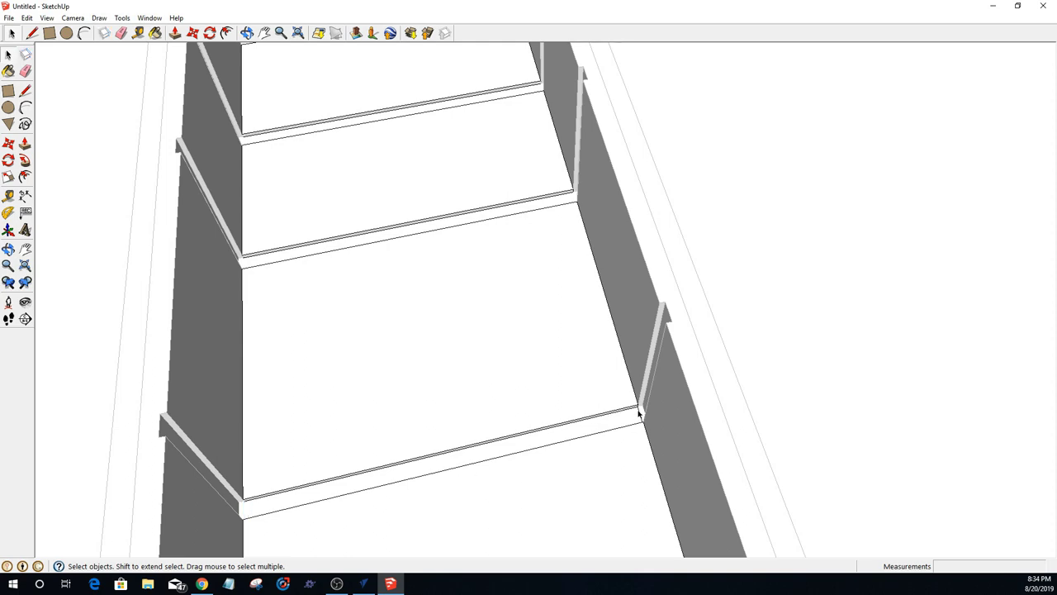
Step: Exit the edited group and hide the large top panel
scroll(545, 238, down, 10)
middle_drag(545, 238, 345, 385)
click(316, 338)
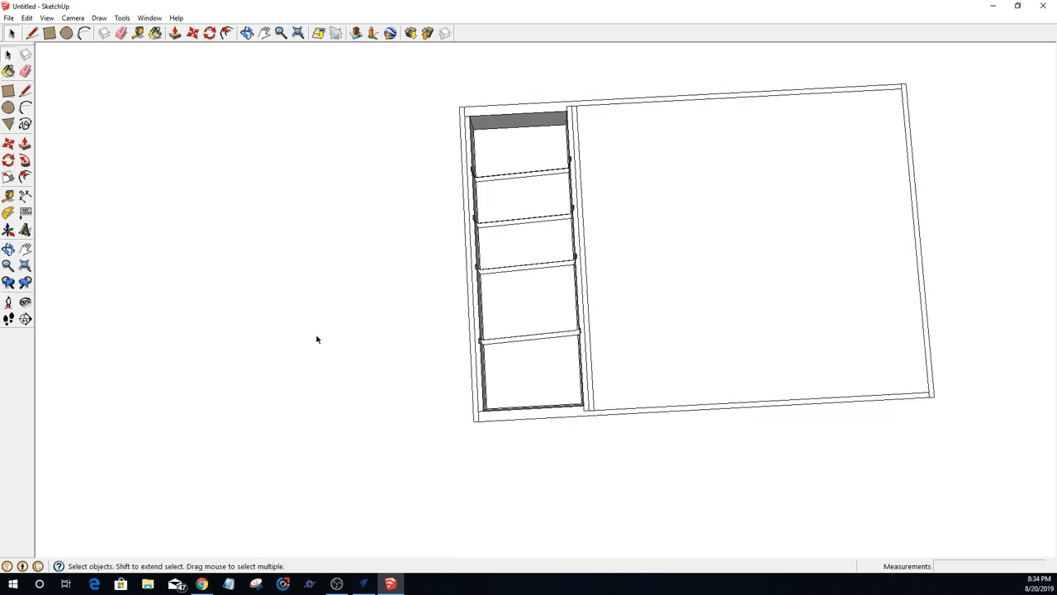
scroll(509, 442, up, 4)
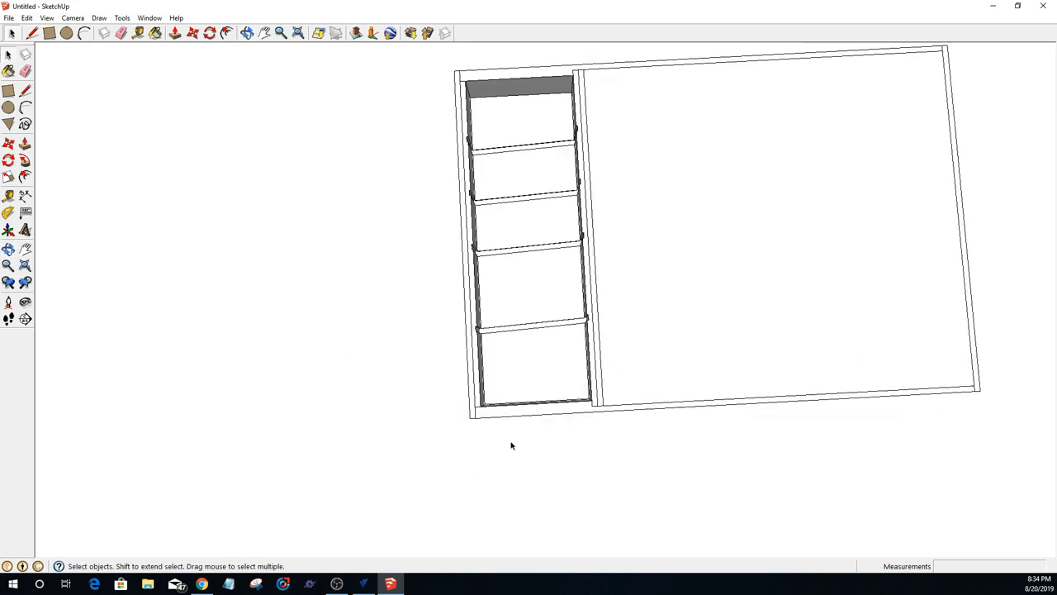
click(471, 366)
scroll(488, 373, up, 3)
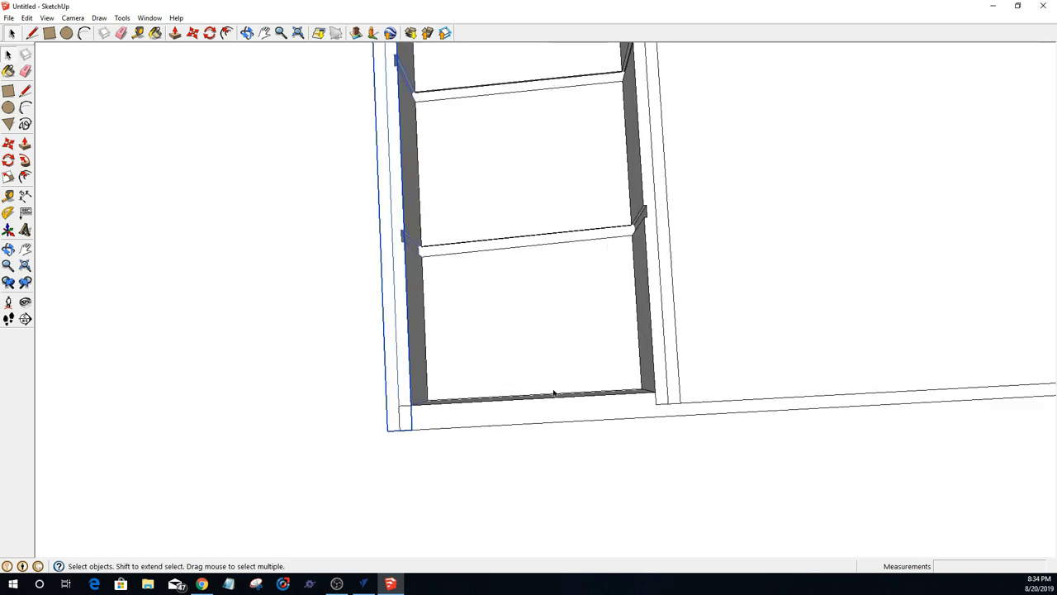
scroll(682, 361, down, 2)
click(719, 299)
right_click(726, 300)
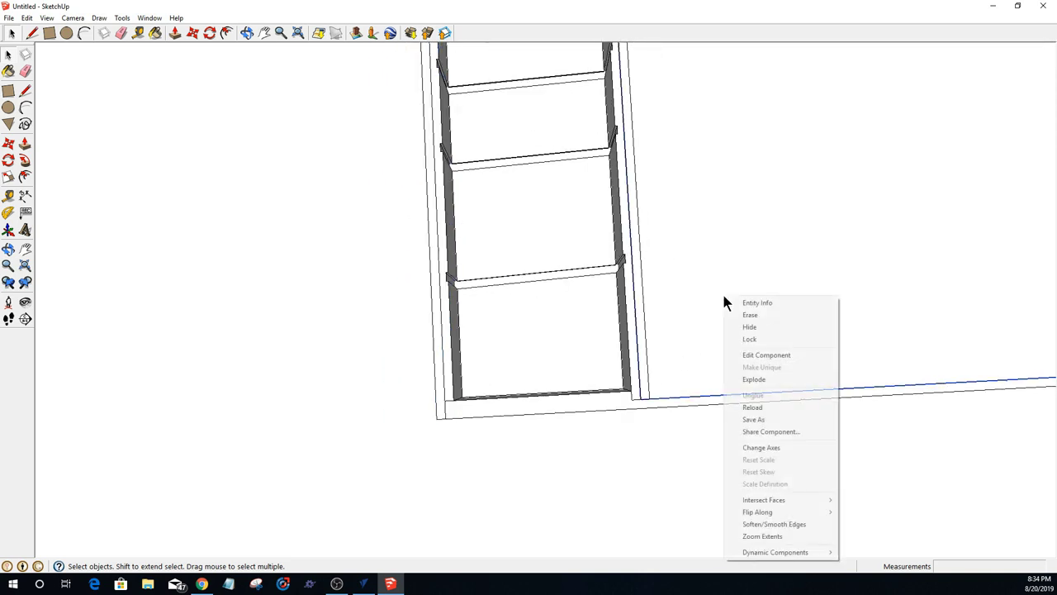
click(751, 326)
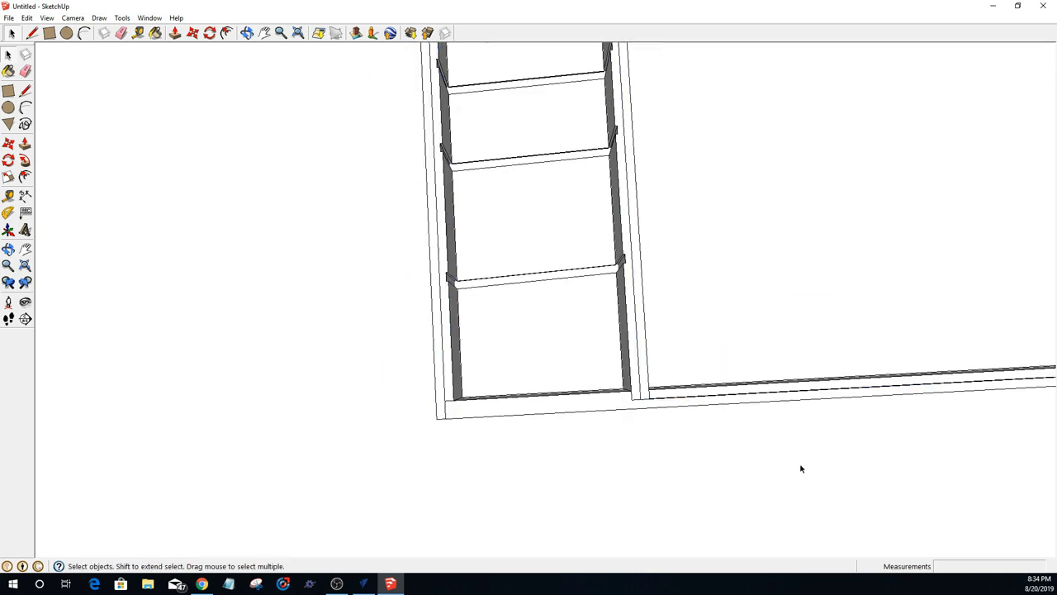
Step: Select the front, left side and long divider boards and bring up their context menu
middle_drag(800, 468, 649, 232)
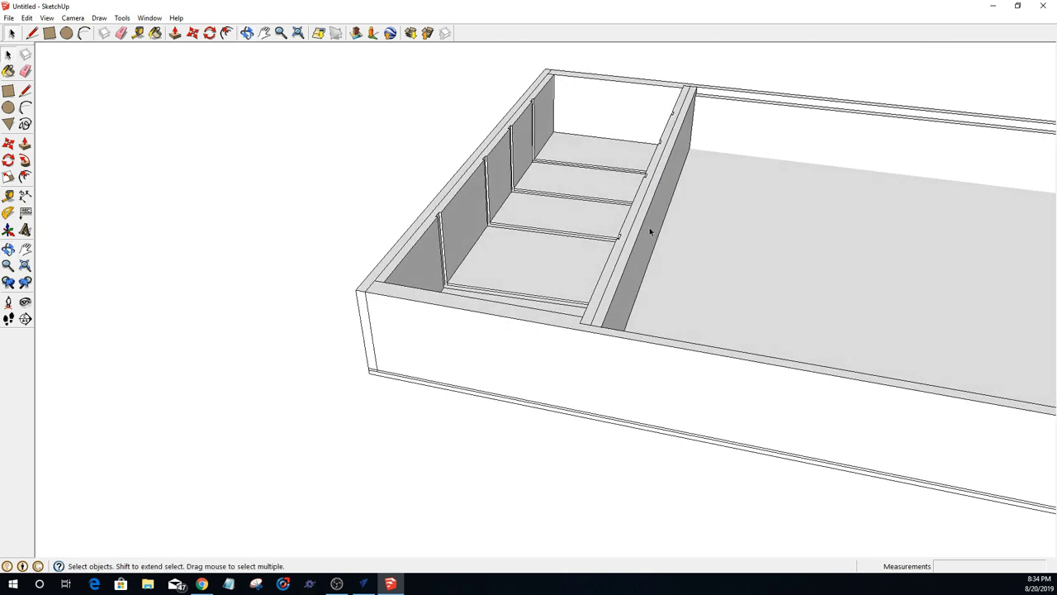
click(544, 351)
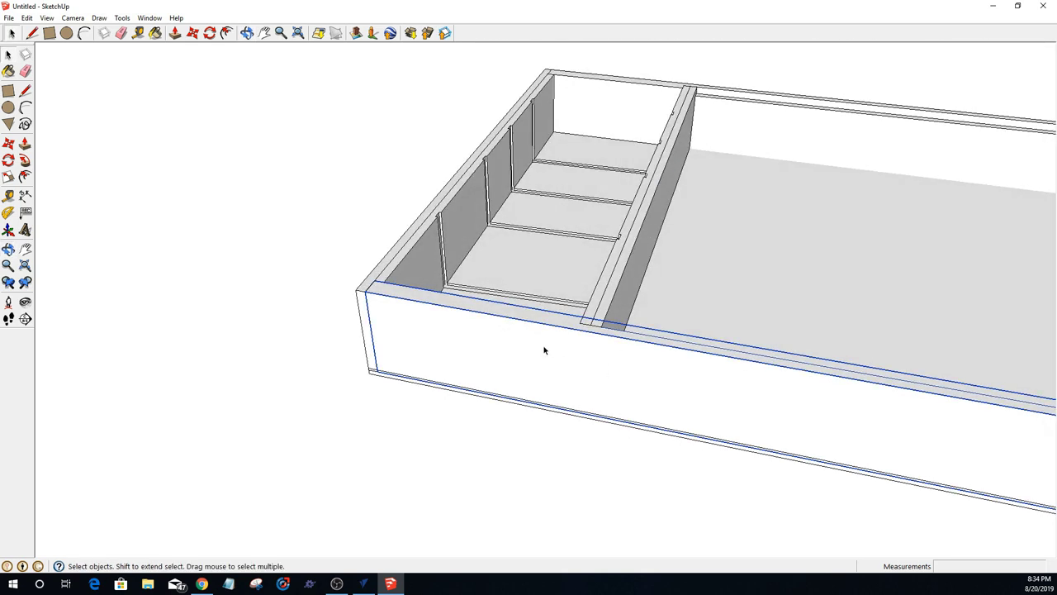
shift+click(418, 237)
shift+click(610, 275)
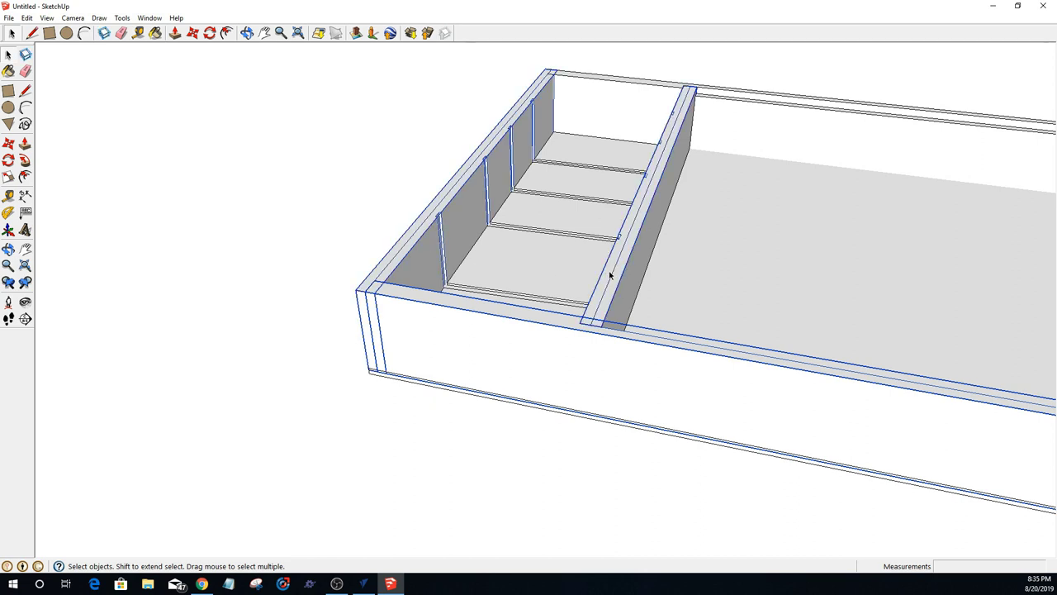
right_click(583, 357)
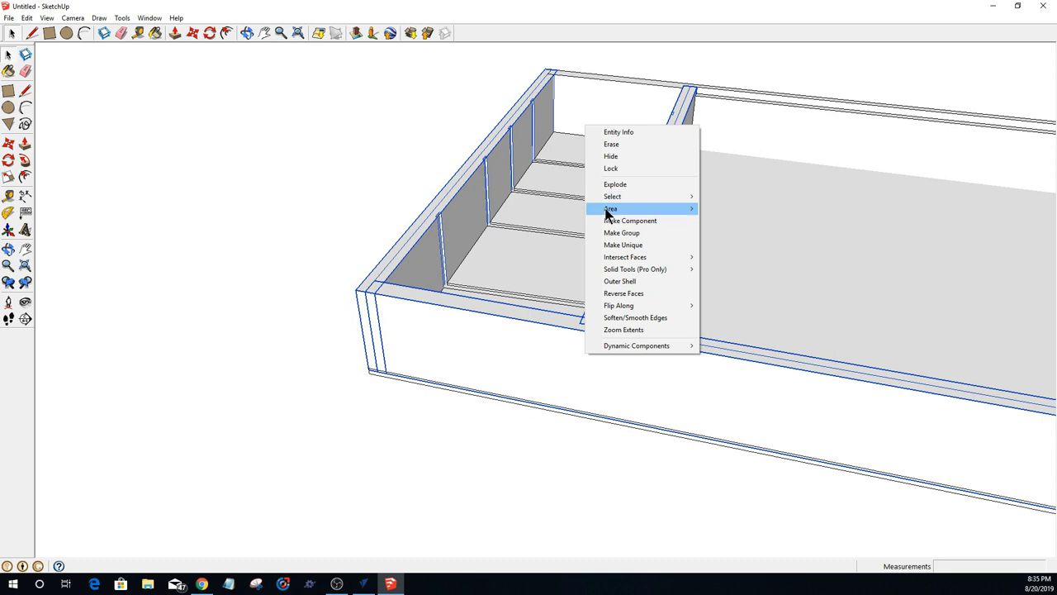
Step: Hide the selected front, side and long divider boards
click(611, 157)
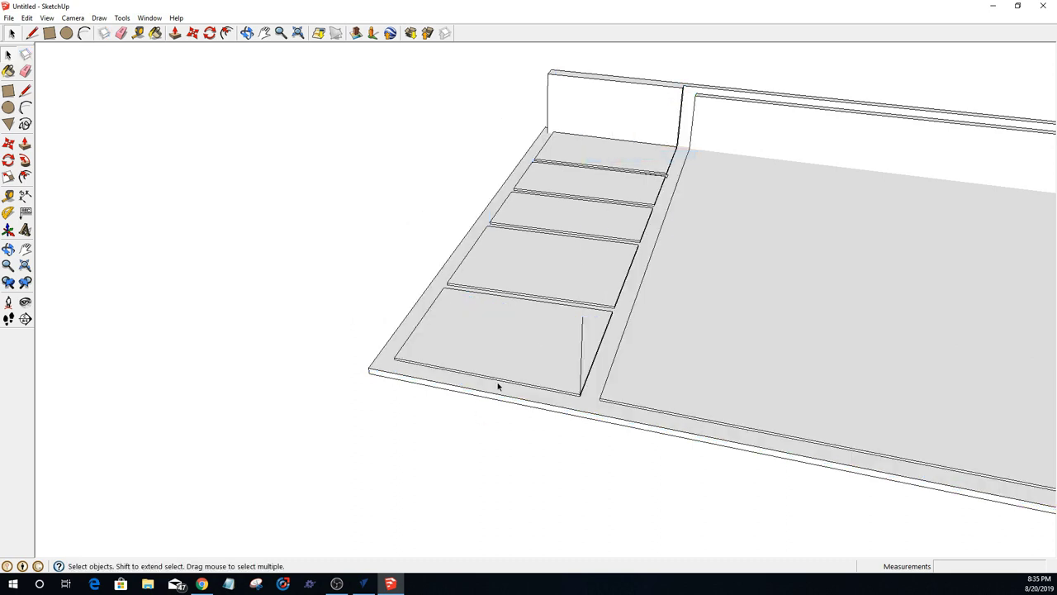
click(581, 349)
middle_drag(583, 350, 718, 227)
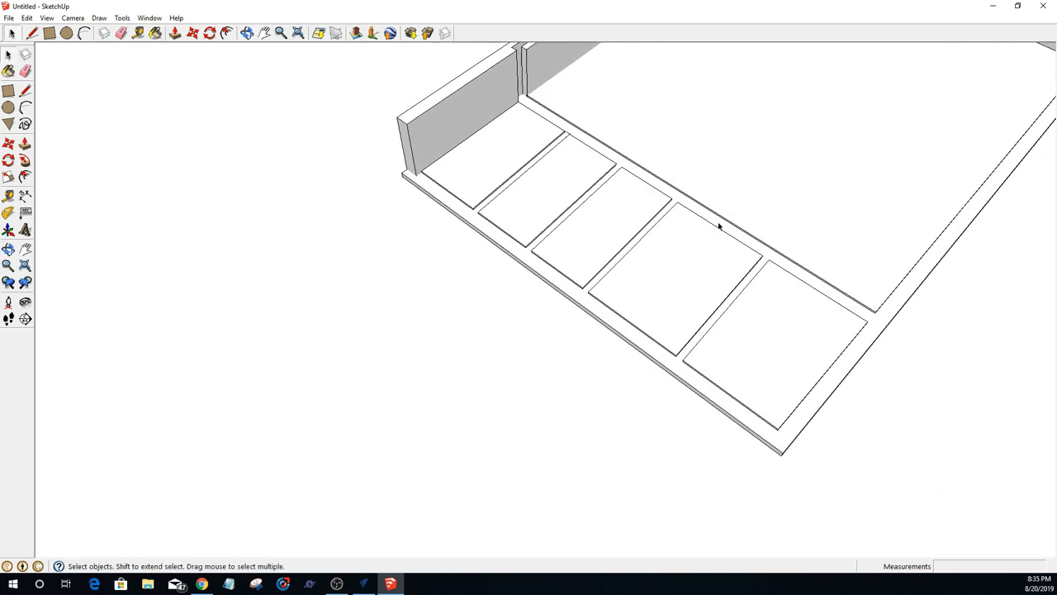
Step: Hide the end wall board
click(478, 103)
right_click(468, 94)
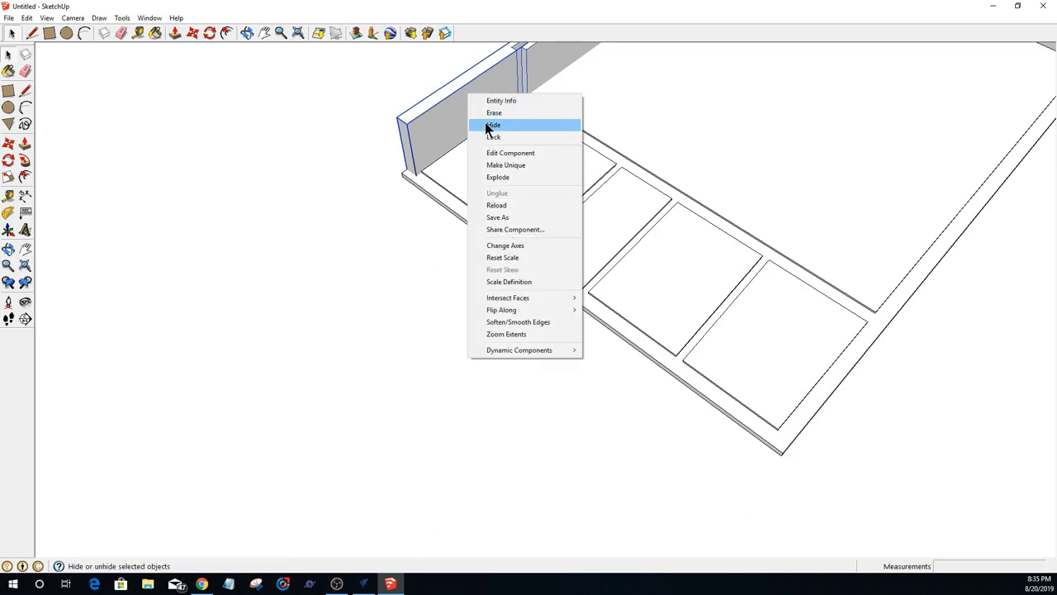
click(487, 125)
scroll(438, 182, down, 2)
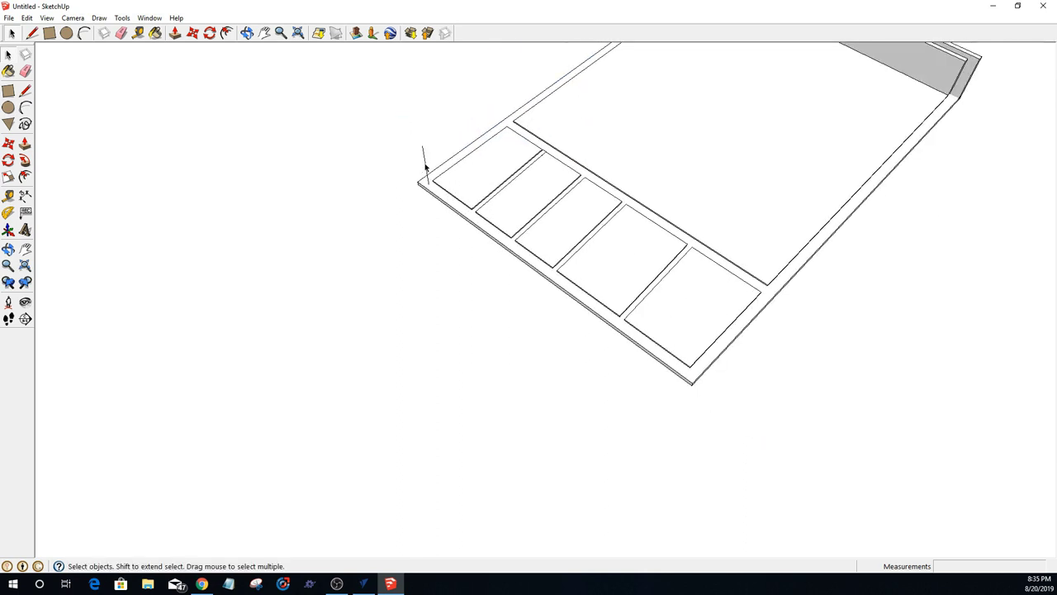
click(426, 167)
scroll(434, 206, down, 5)
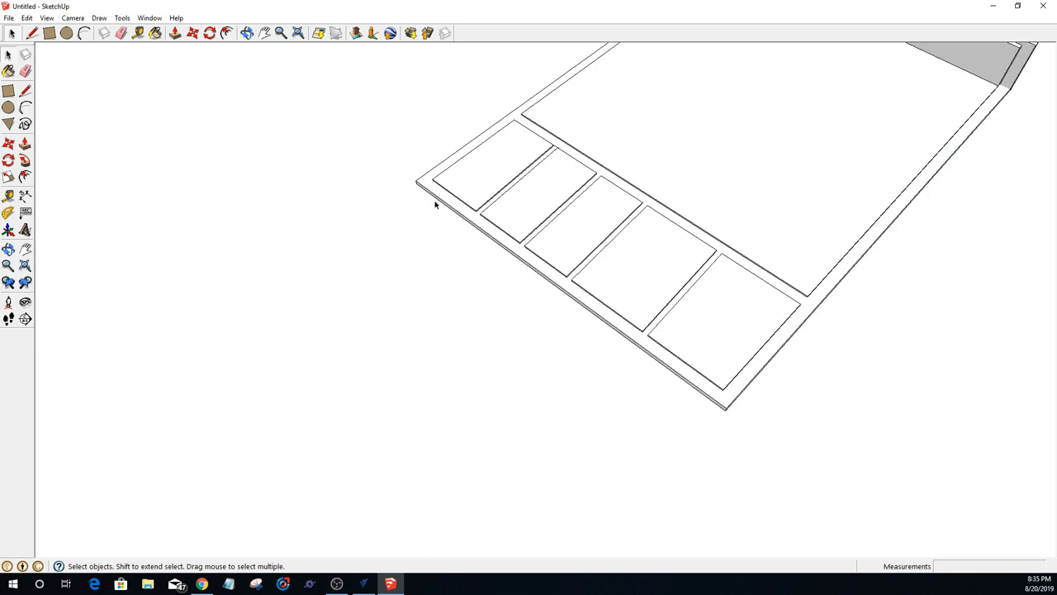
scroll(538, 239, down, 3)
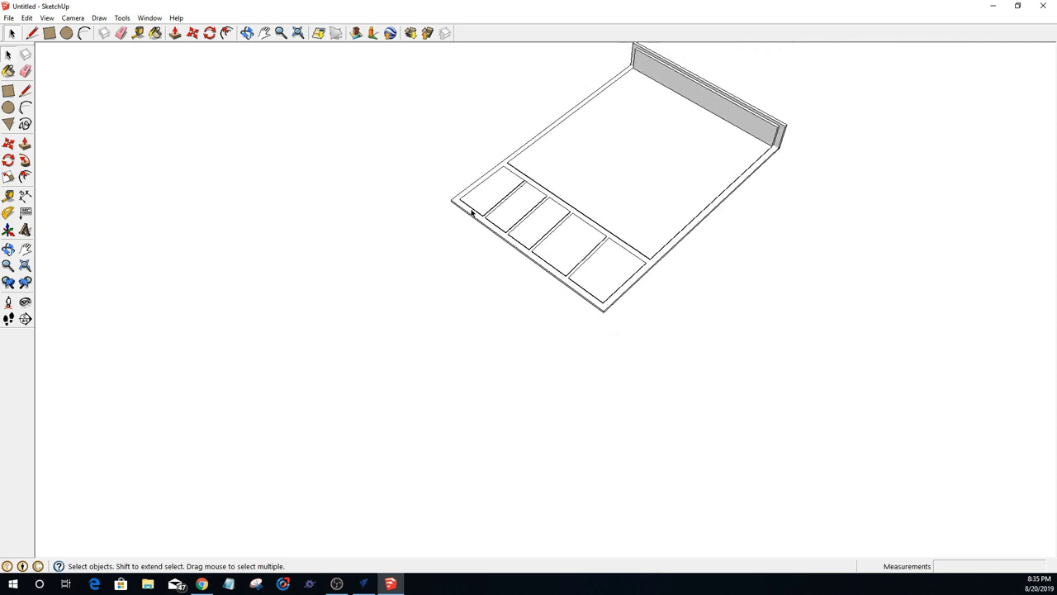
middle_drag(472, 213, 570, 203)
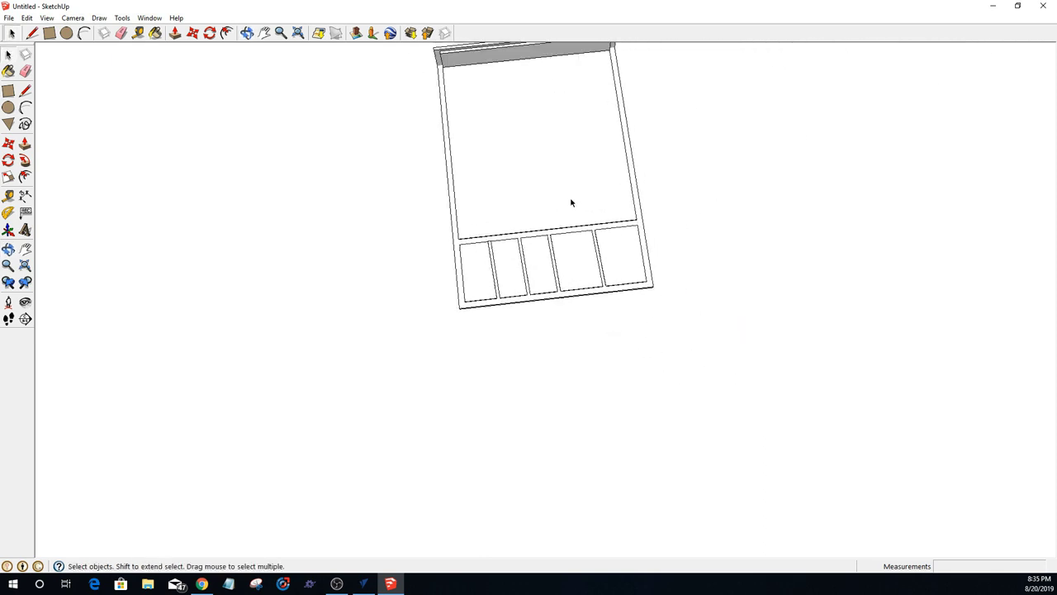
mouse_move(551, 286)
middle_down()
mouse_move(411, 33)
mouse_move(534, 282)
middle_up()
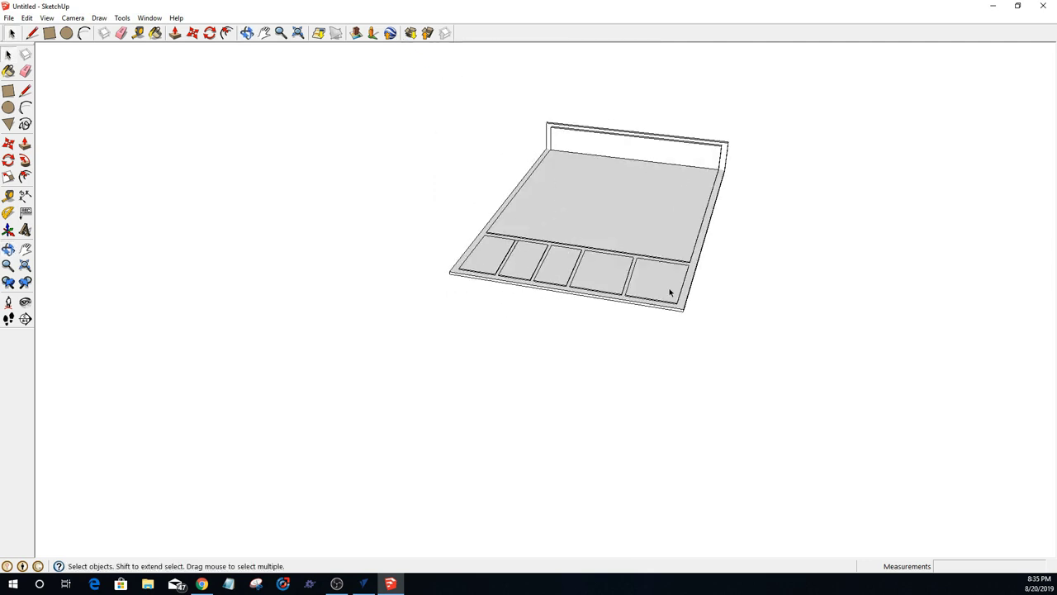
scroll(483, 284, up, 2)
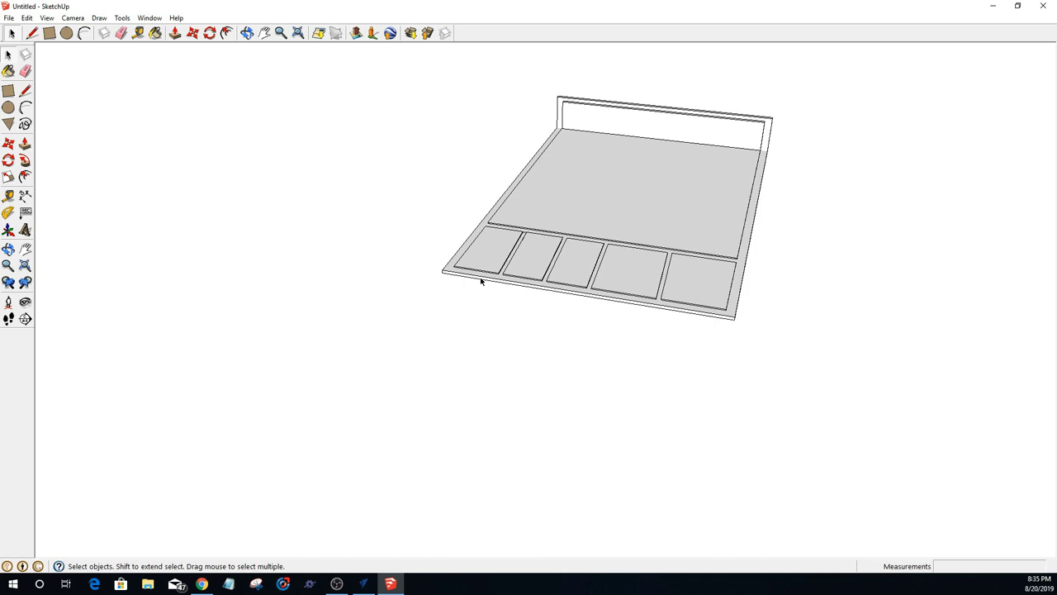
middle_drag(730, 303, 312, 294)
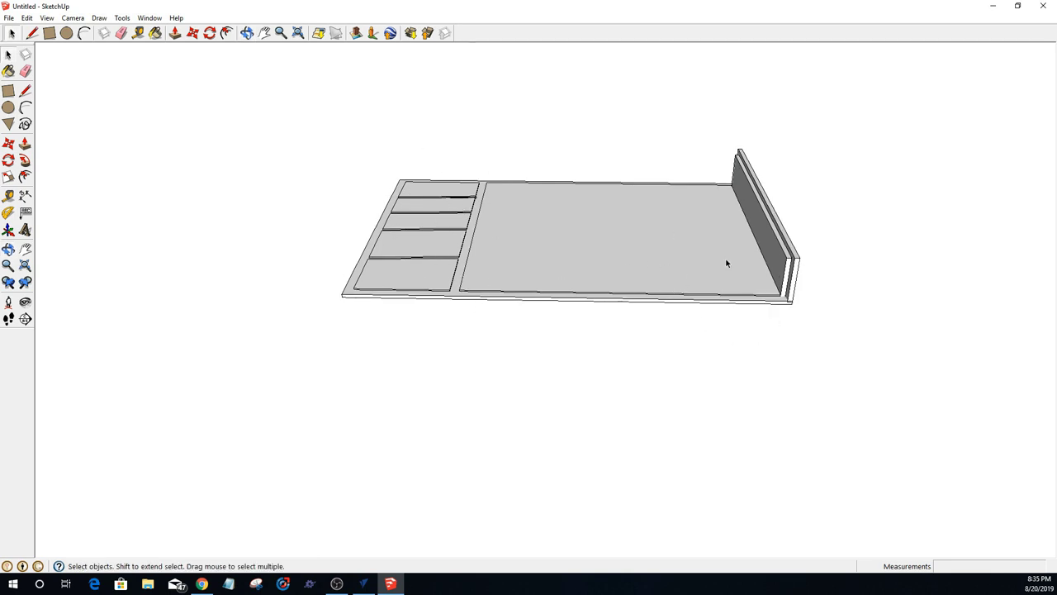
Step: Hide the back wall, leaving only the bottom panel
click(775, 241)
right_click(776, 239)
click(801, 270)
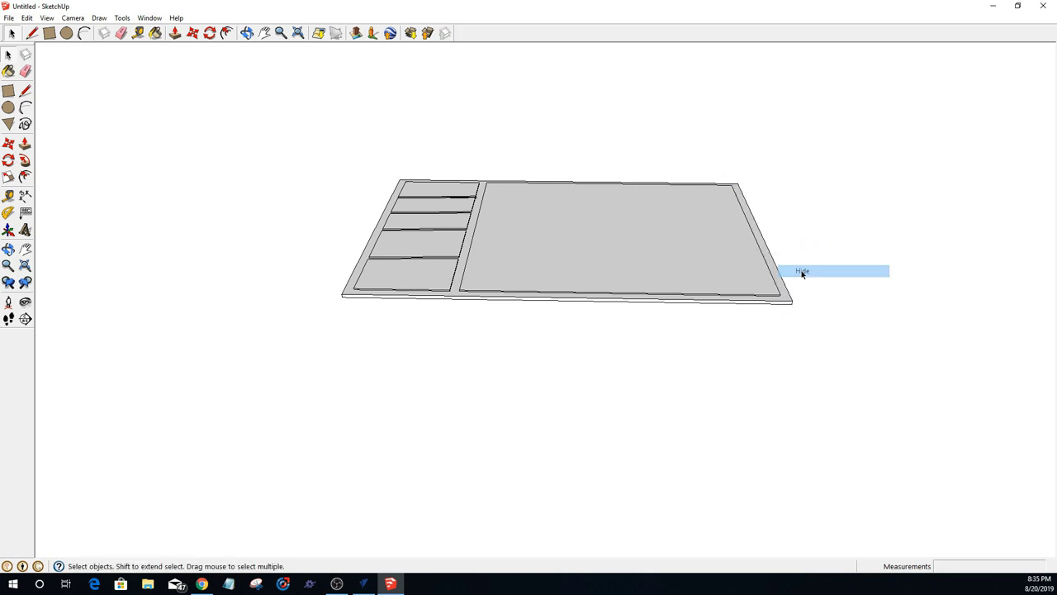
scroll(611, 258, up, 1)
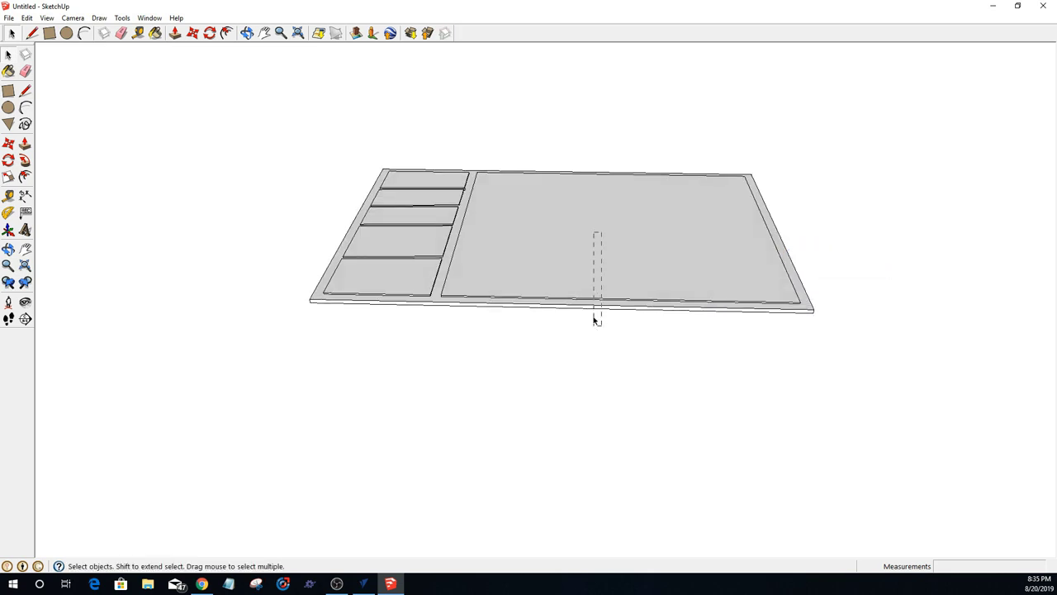
drag(595, 320, 596, 322)
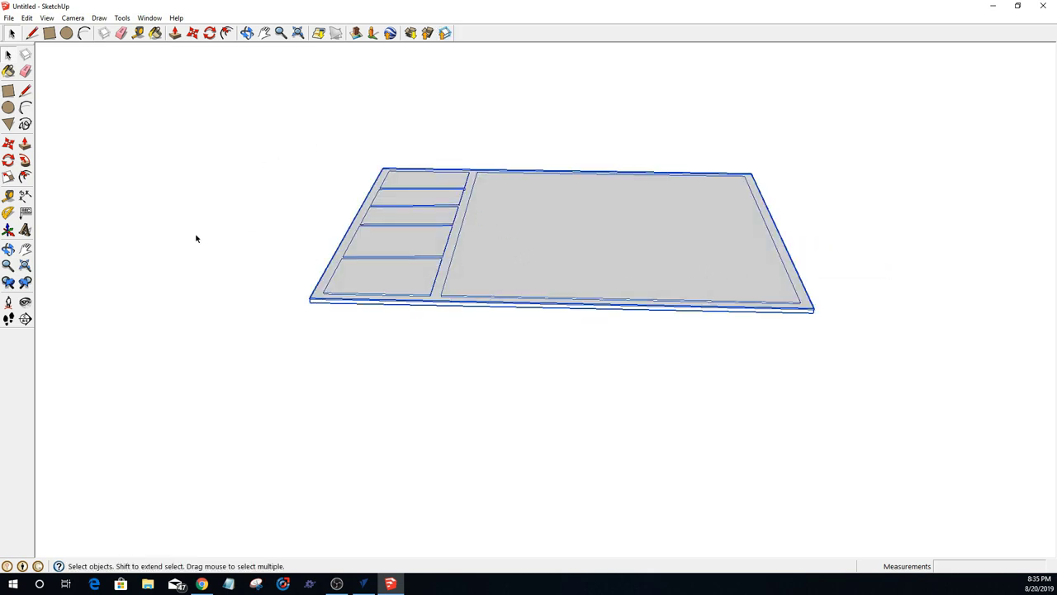
click(248, 252)
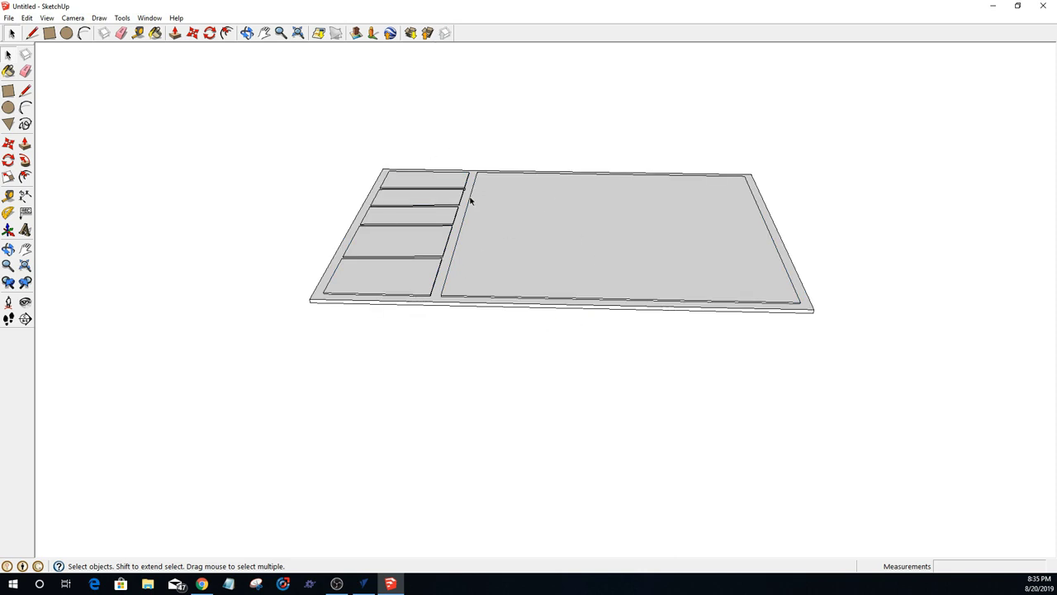
scroll(464, 191, up, 4)
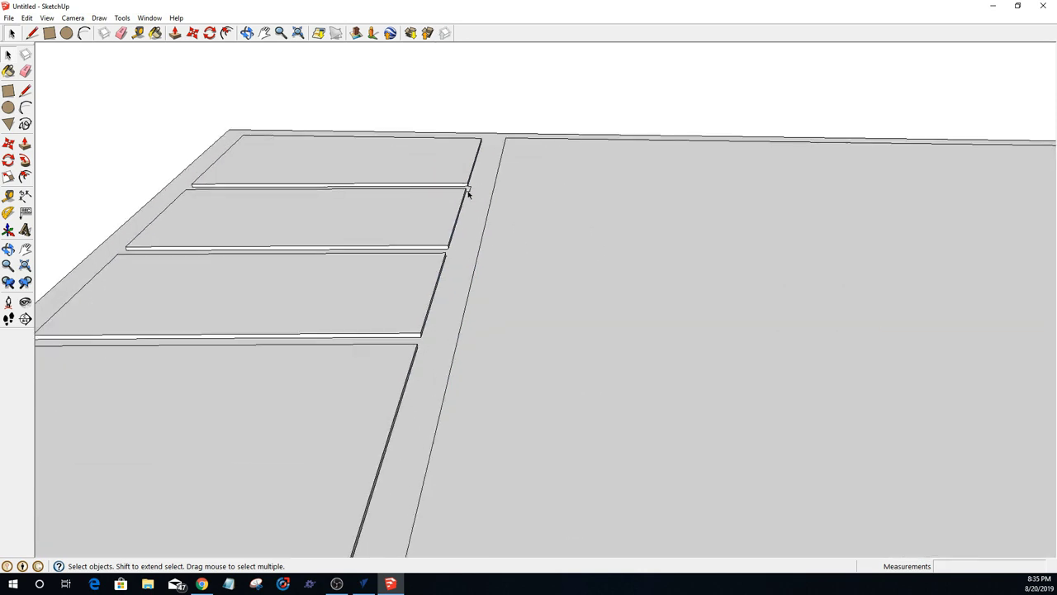
Step: Enter the bottom panel group and inspect its rails from above
click(467, 191)
double_click(468, 192)
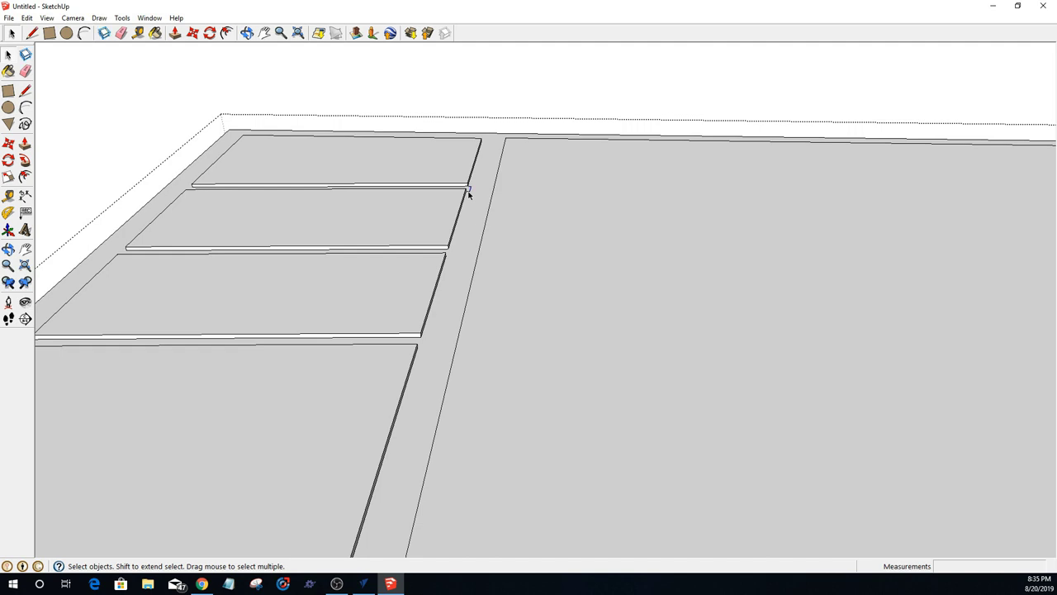
click(470, 195)
click(470, 190)
scroll(474, 202, down, 10)
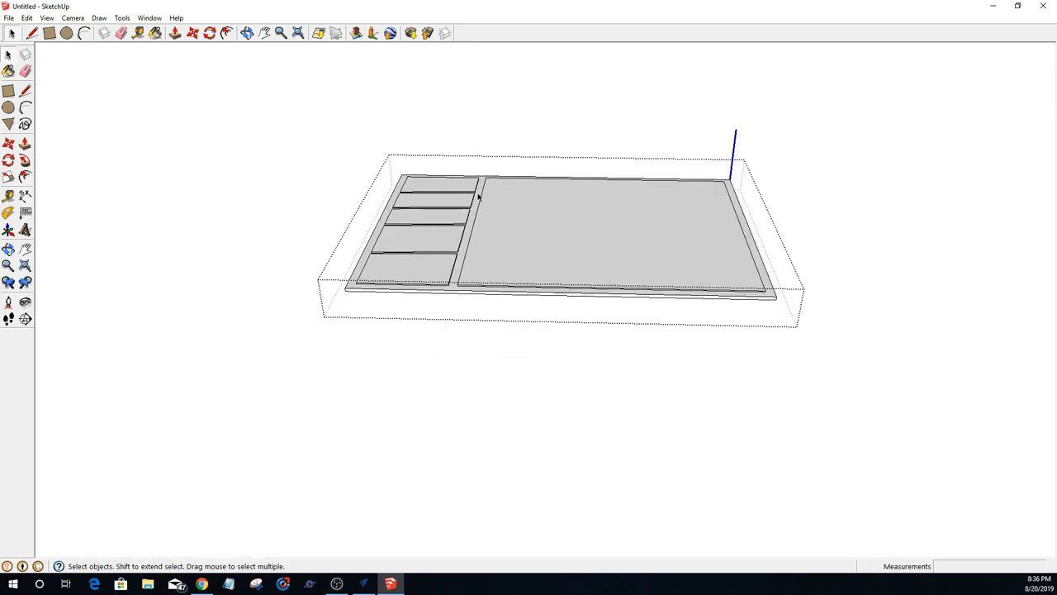
middle_drag(481, 250, 498, 277)
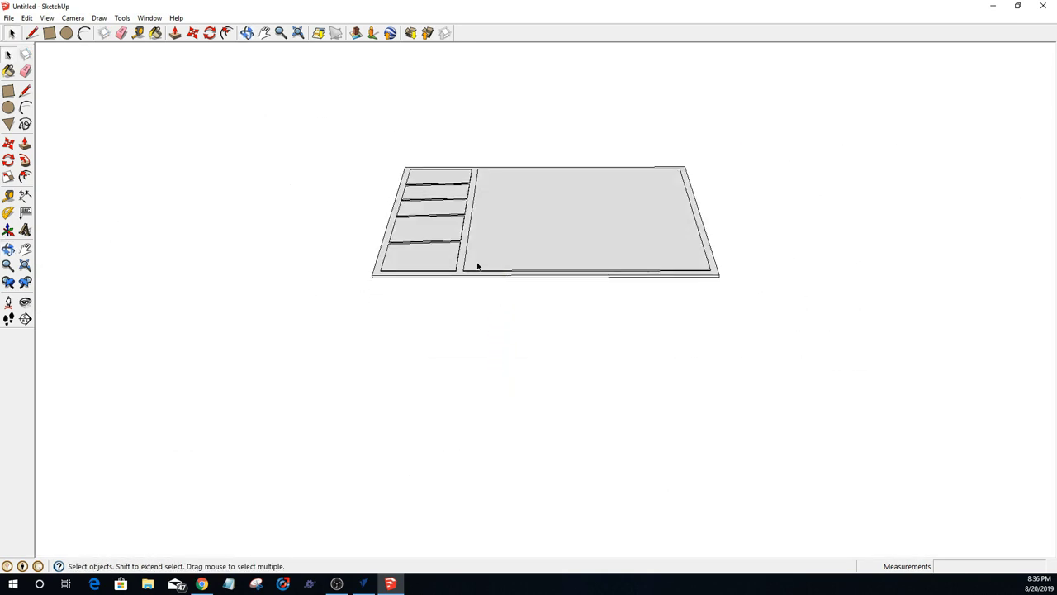
scroll(477, 262, up, 3)
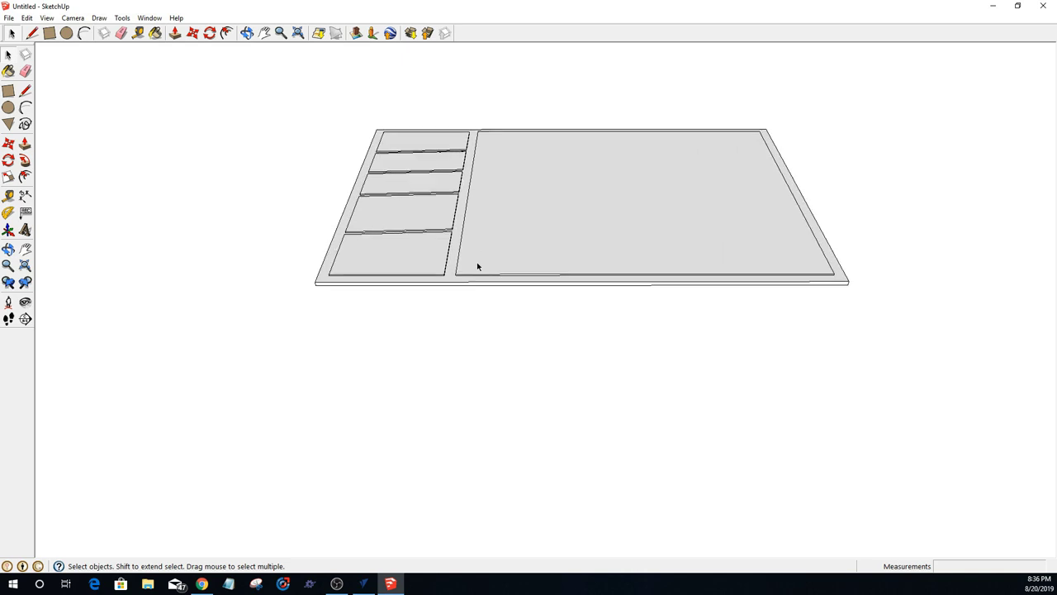
Step: Unhide all hidden walls and orbit to a top-down view into the compartments
click(27, 17)
mouse_move(46, 22)
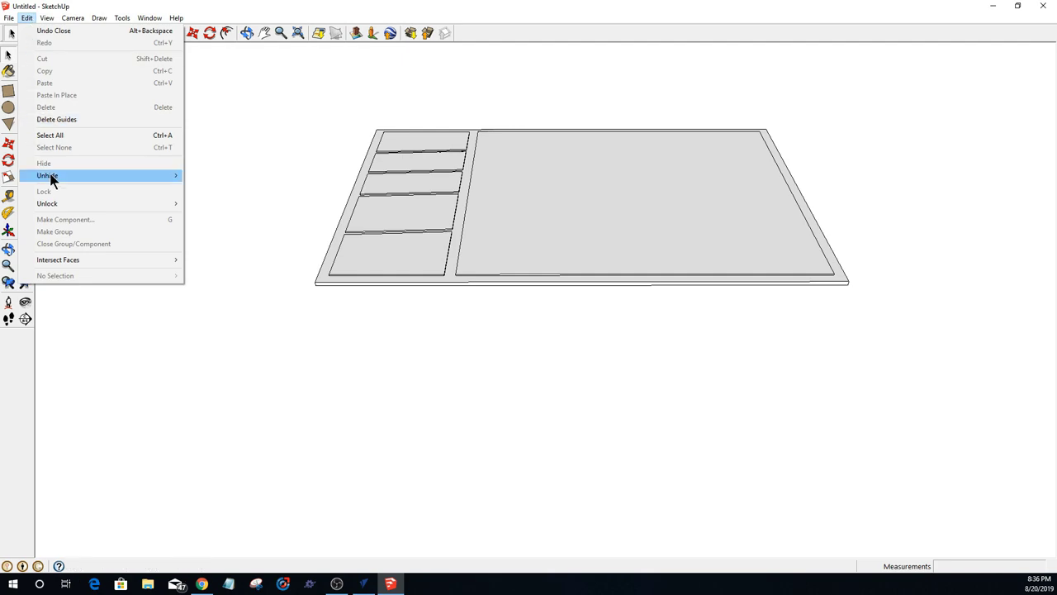
mouse_move(116, 171)
click(204, 201)
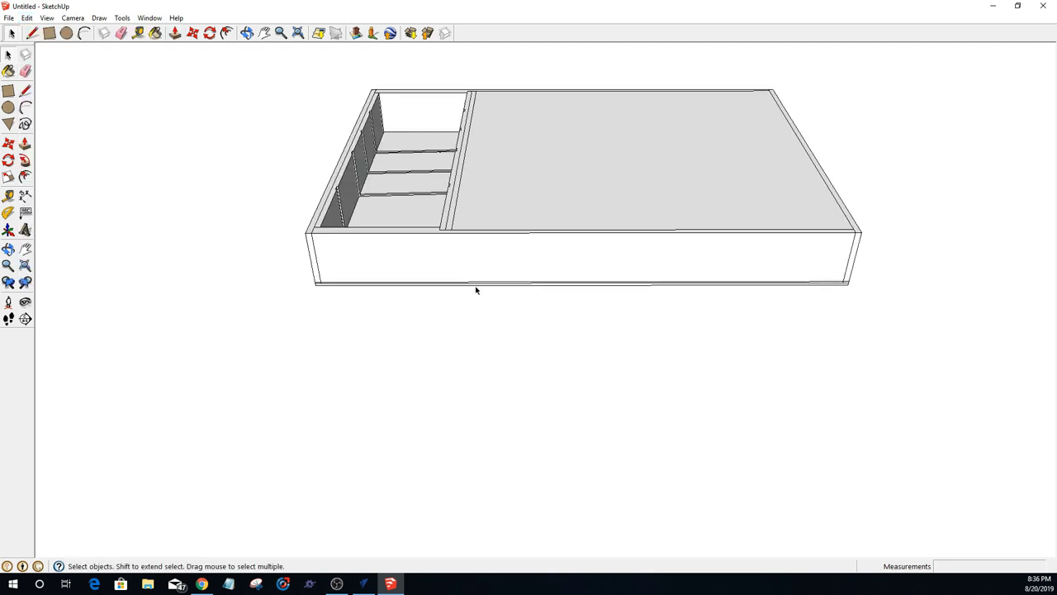
middle_drag(470, 290, 593, 479)
scroll(448, 461, up, 5)
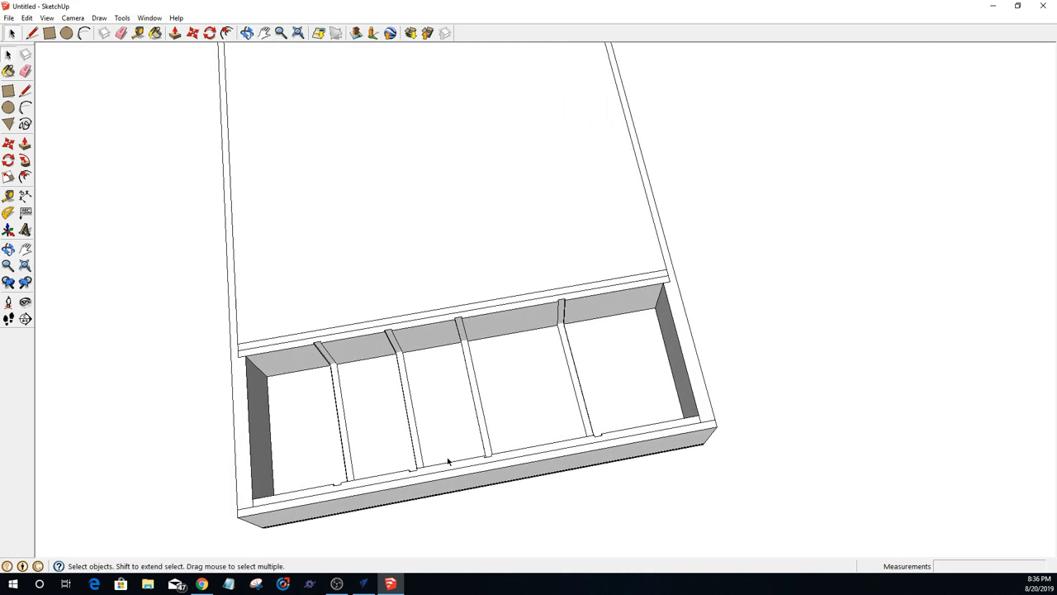
mouse_move(492, 412)
middle_down()
mouse_move(448, 304)
mouse_move(443, 236)
mouse_move(569, 212)
mouse_move(457, 220)
mouse_move(431, 209)
mouse_move(432, 184)
mouse_move(471, 356)
mouse_move(443, 448)
mouse_move(405, 455)
mouse_move(427, 454)
middle_up()
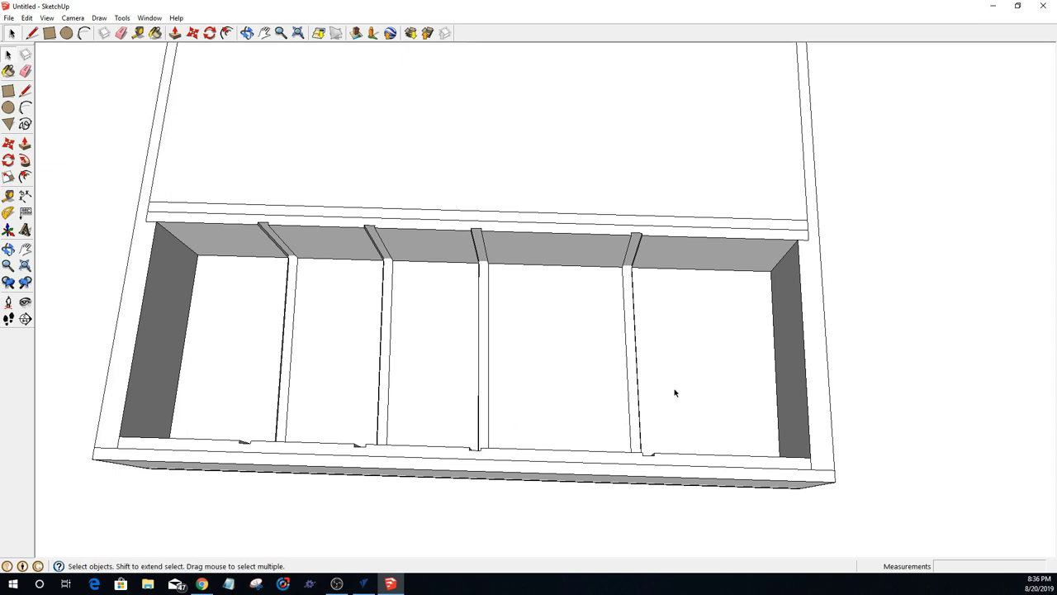
middle_drag(621, 424, 611, 486)
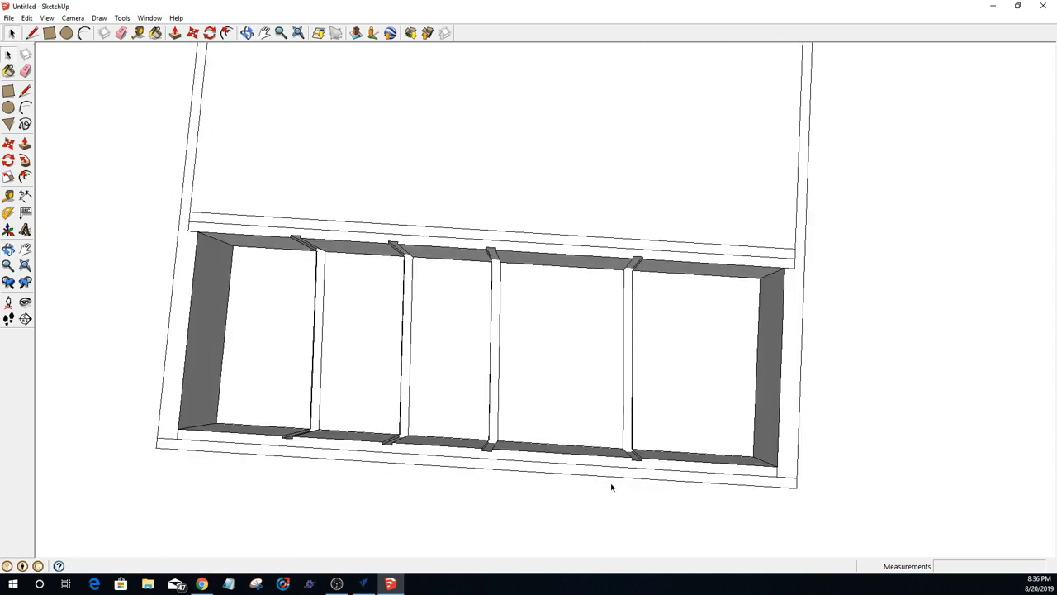
Step: Measure the end compartment from the end wall to the nearest divider, about 3 3/8 inches
click(138, 33)
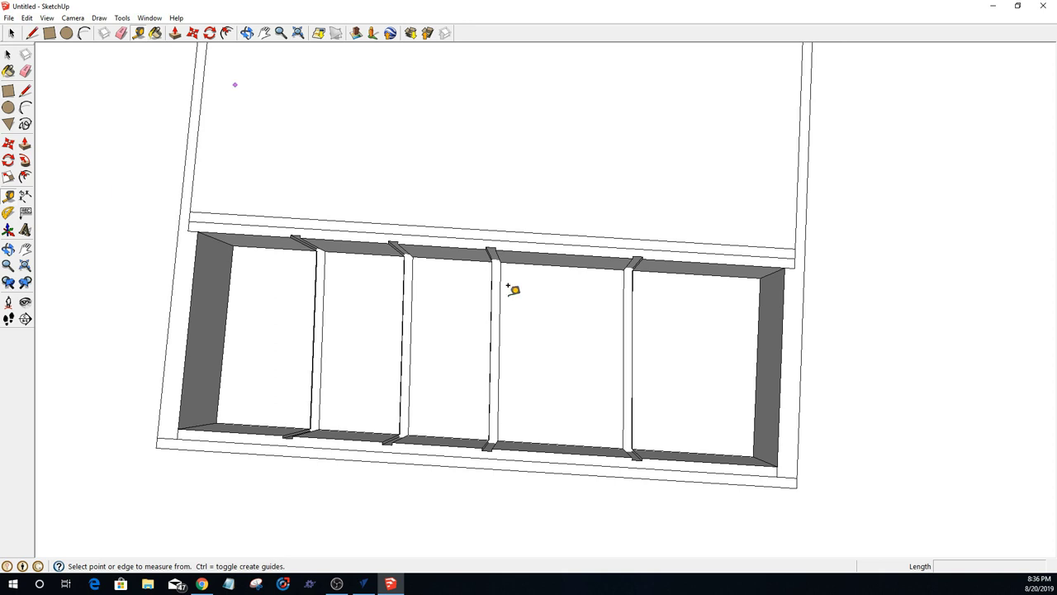
click(752, 455)
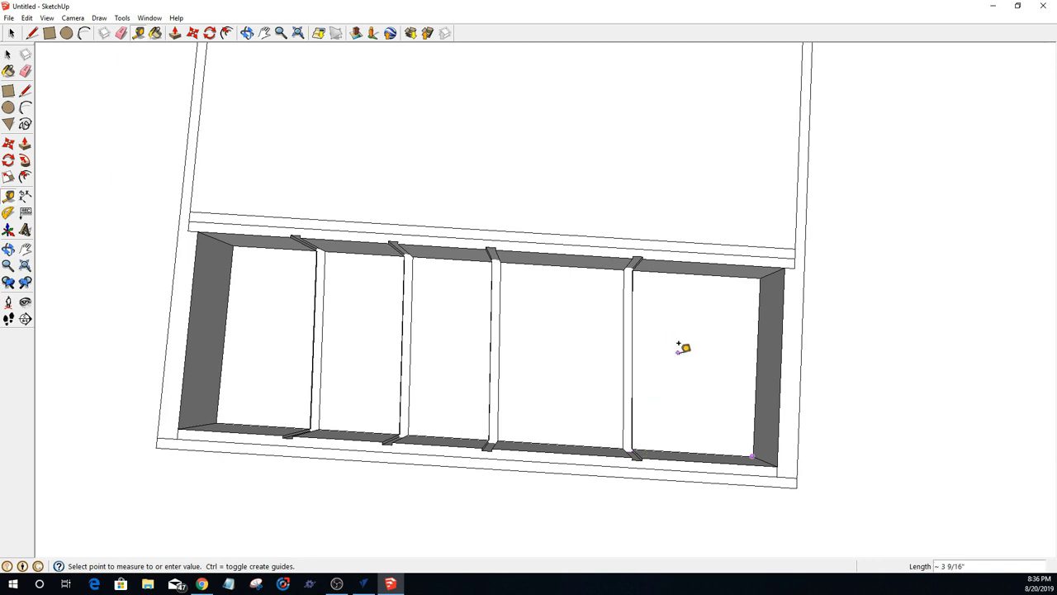
key(Escape)
click(760, 278)
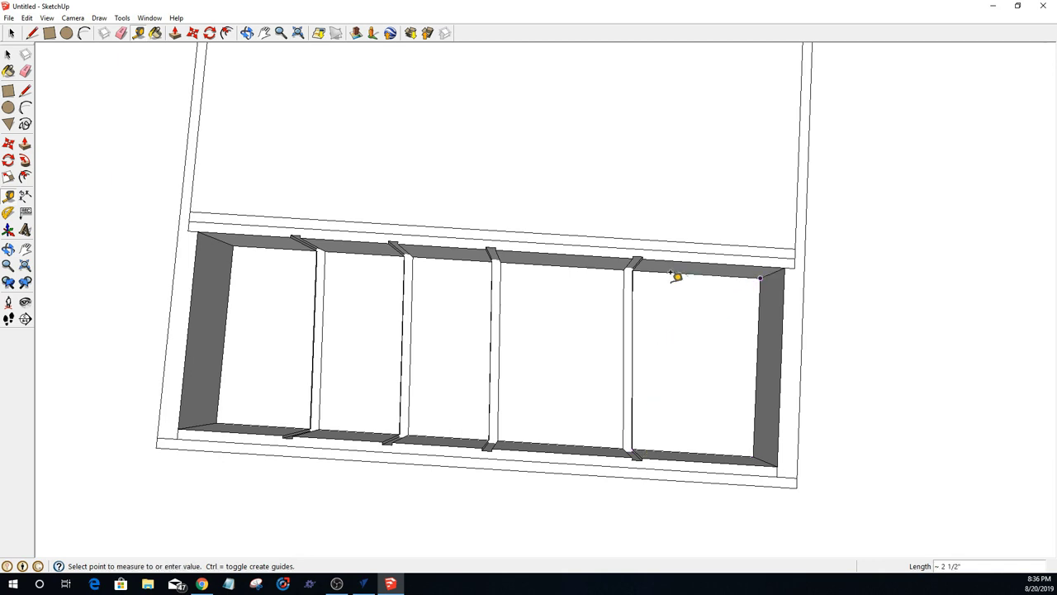
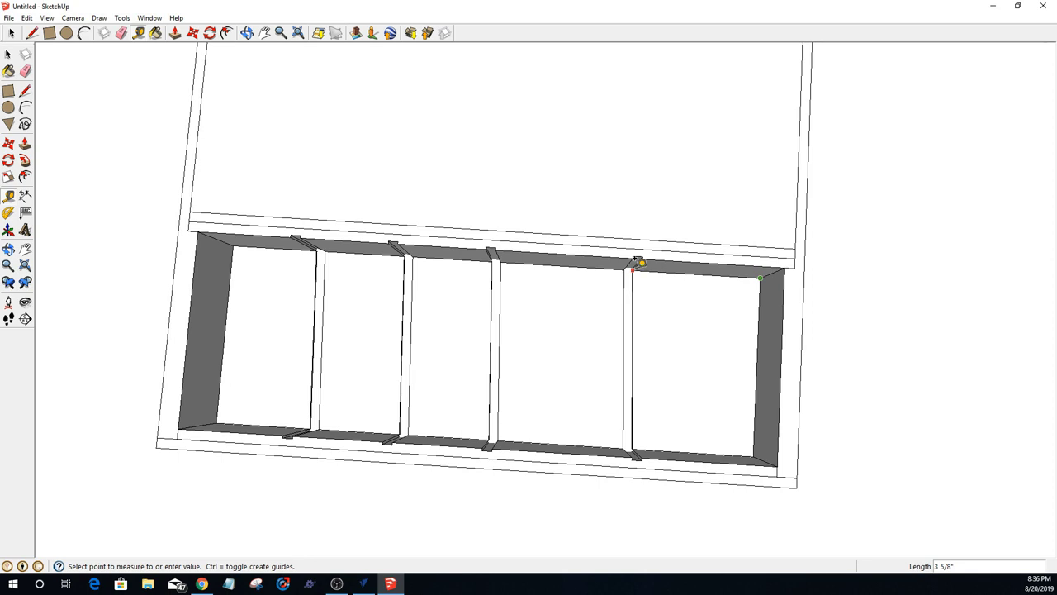
Step: Undo the Unhide of the side walls and the Close of the group
click(649, 397)
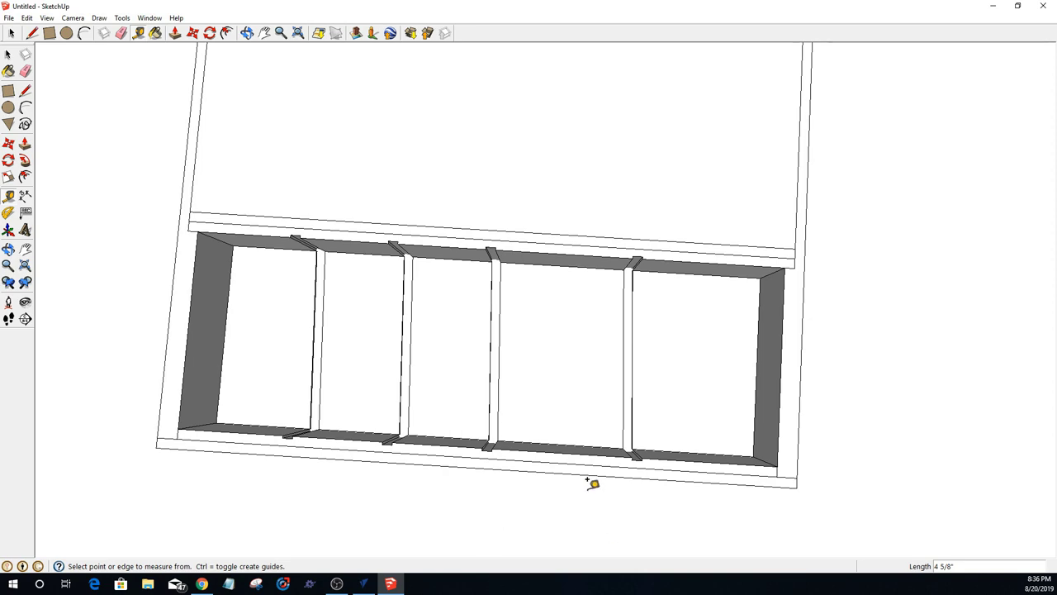
middle_drag(708, 476, 245, 378)
key(t)
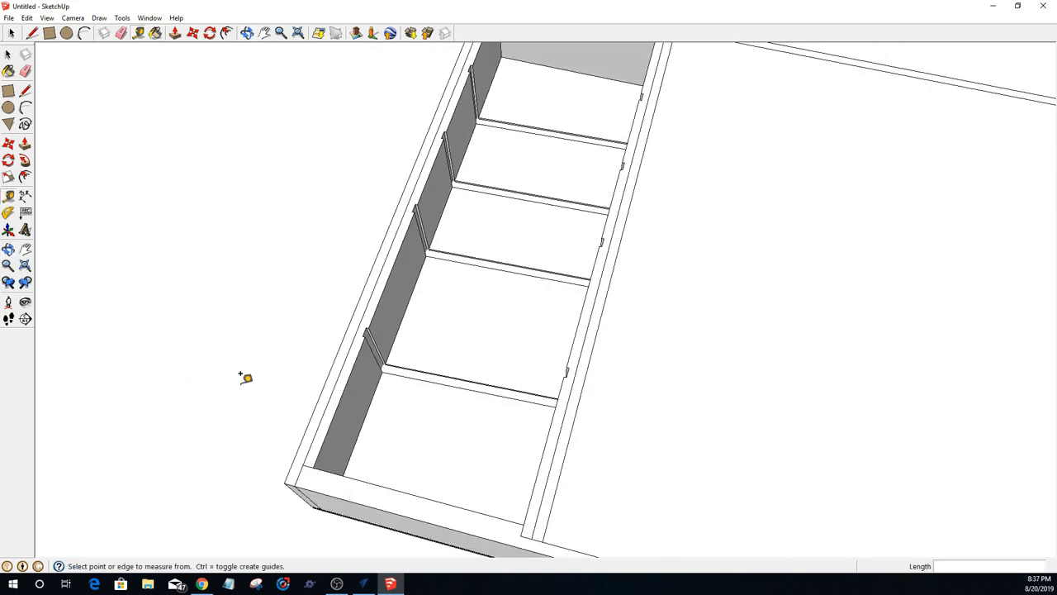
click(27, 17)
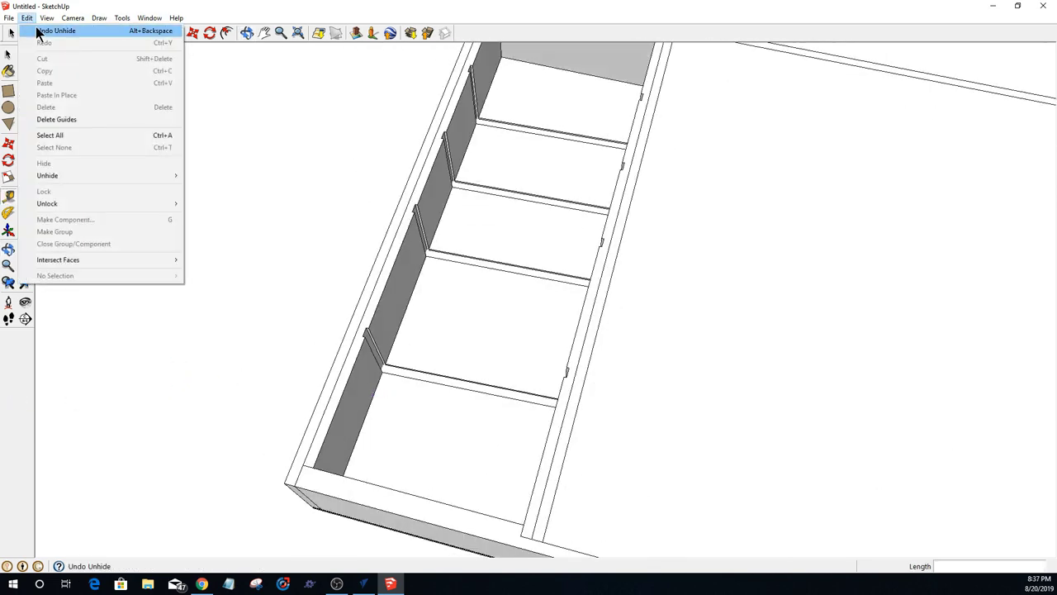
click(55, 30)
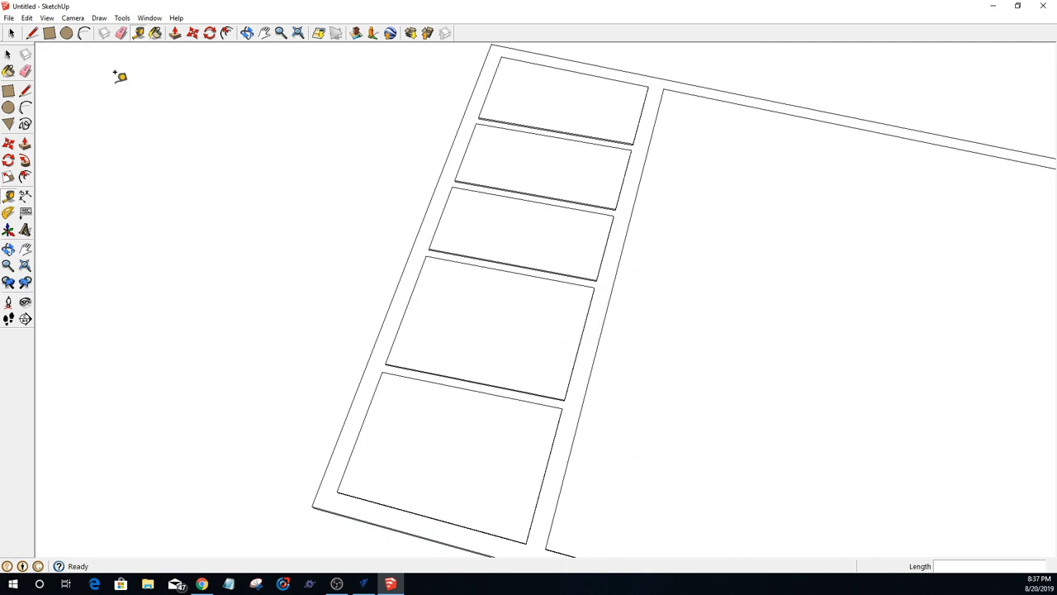
click(27, 17)
click(66, 30)
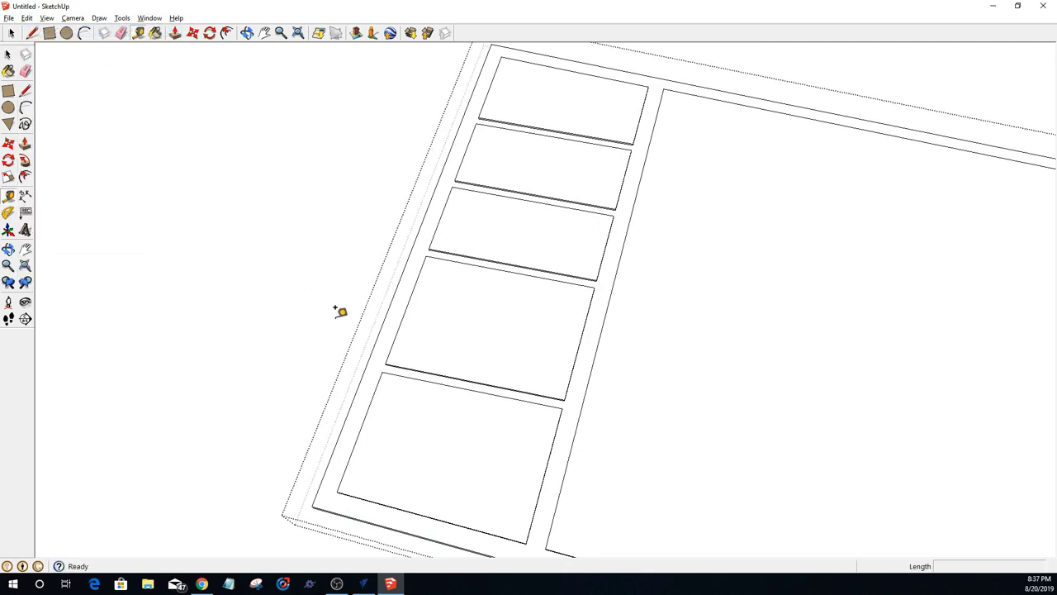
Step: Undo further edits until the interior divider panels are removed
key(ctrl+z)
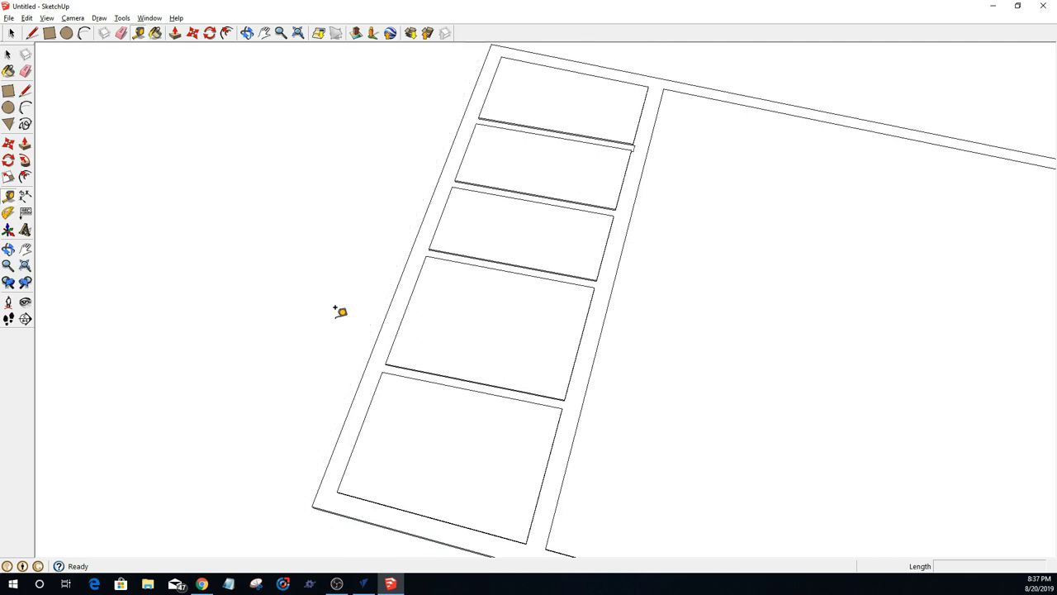
key(ctrl+z)
key(ctrl+z)
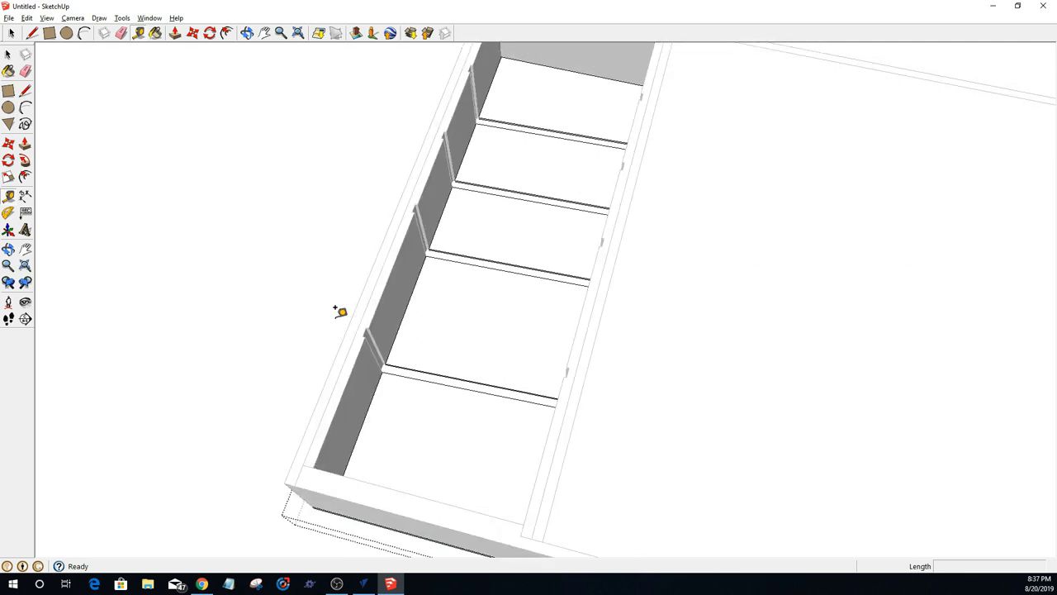
key(ctrl+z)
key(ctrl+z)
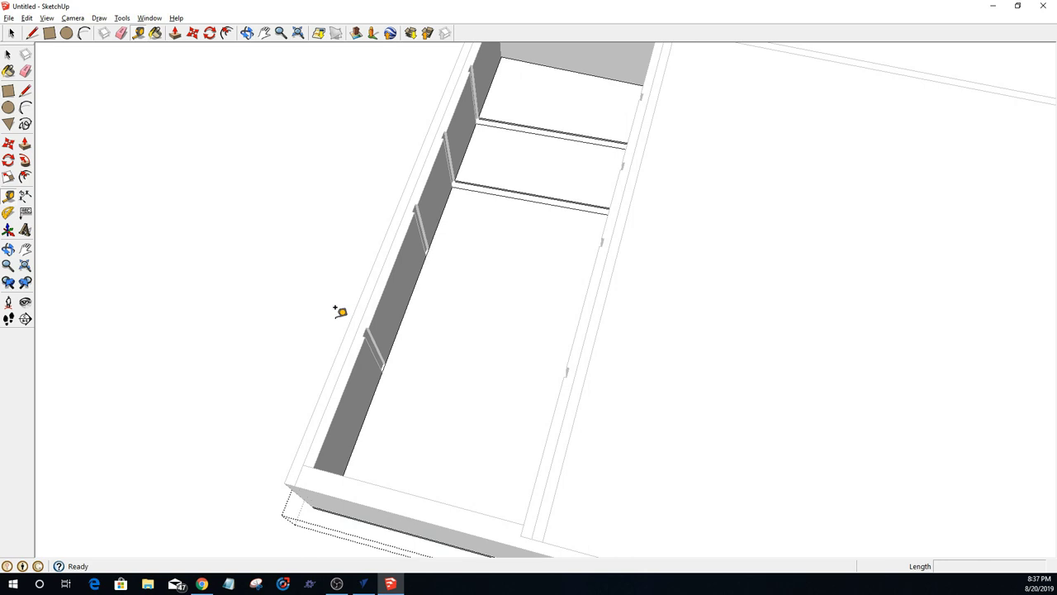
key(ctrl+z)
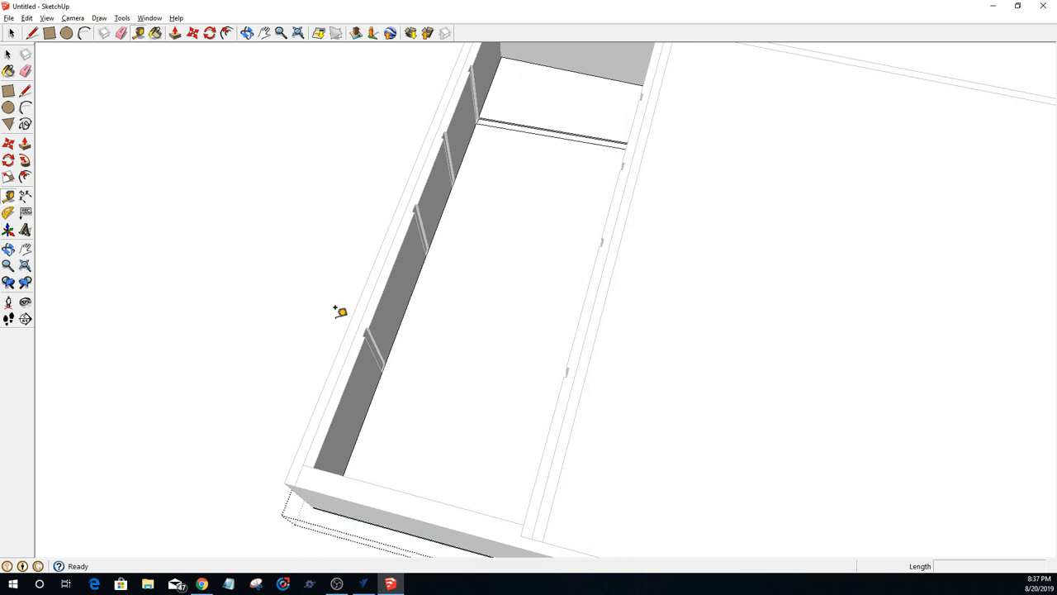
key(ctrl+z)
key(ctrl+z)
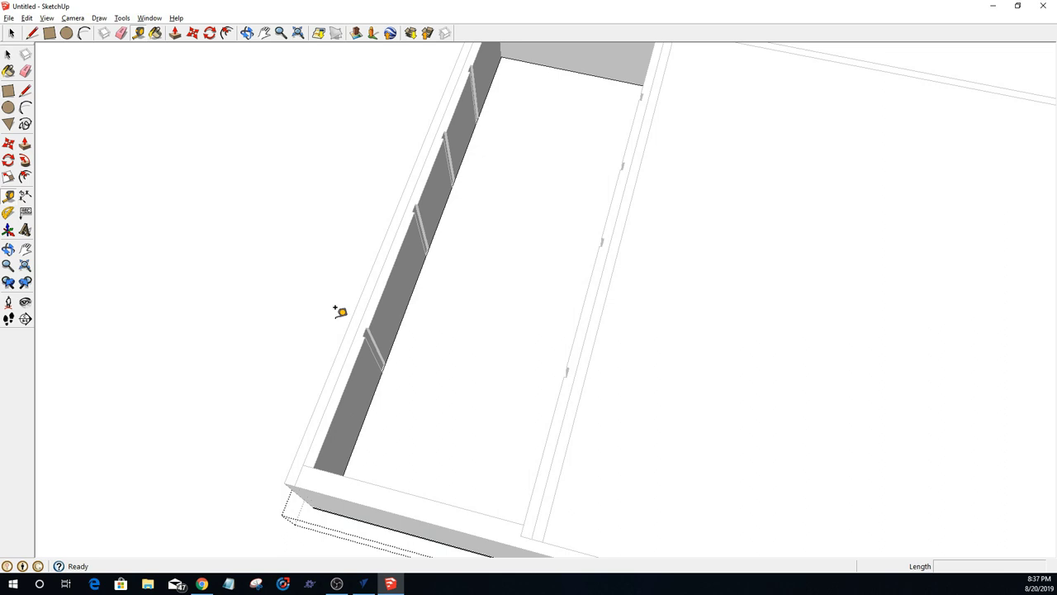
Step: Look straight down into the box and place a guide 2 3/8" from the inner end corner
middle_drag(384, 382, 331, 371)
key(t)
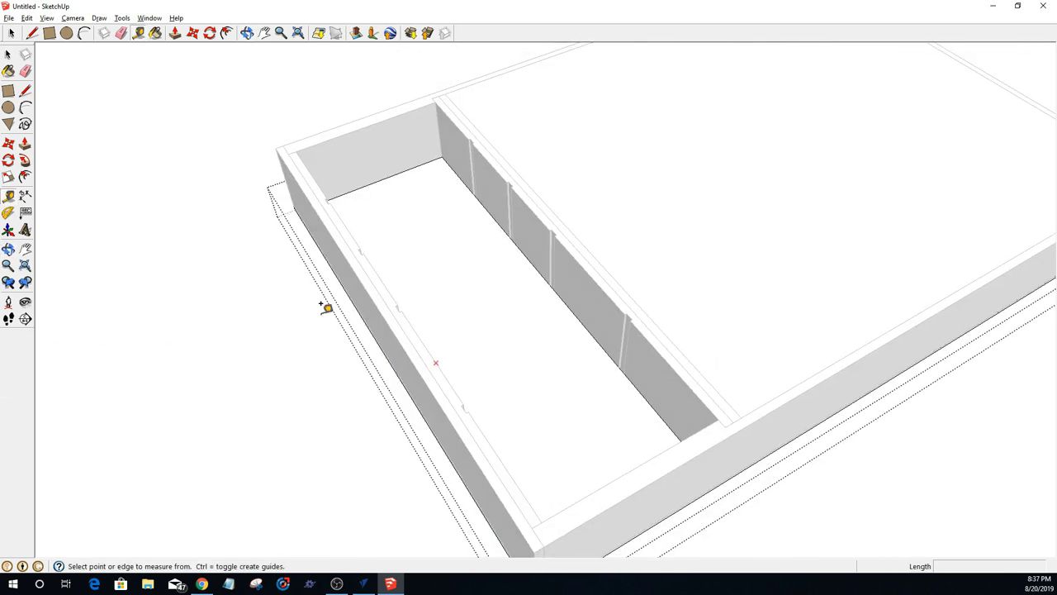
scroll(110, 151, up, 1)
click(33, 33)
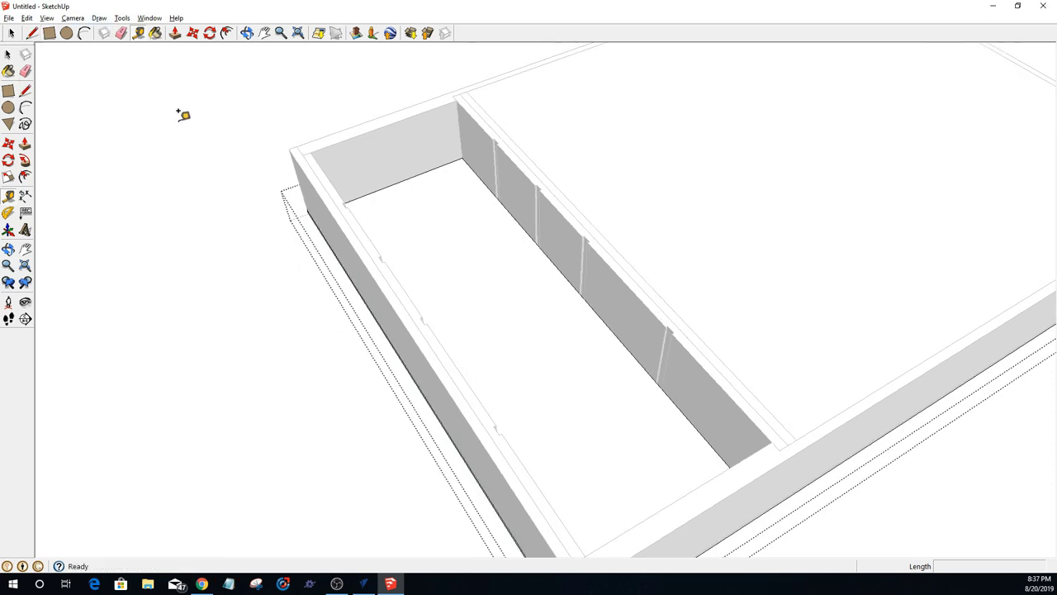
middle_drag(182, 111, 552, 237)
middle_drag(455, 267, 424, 373)
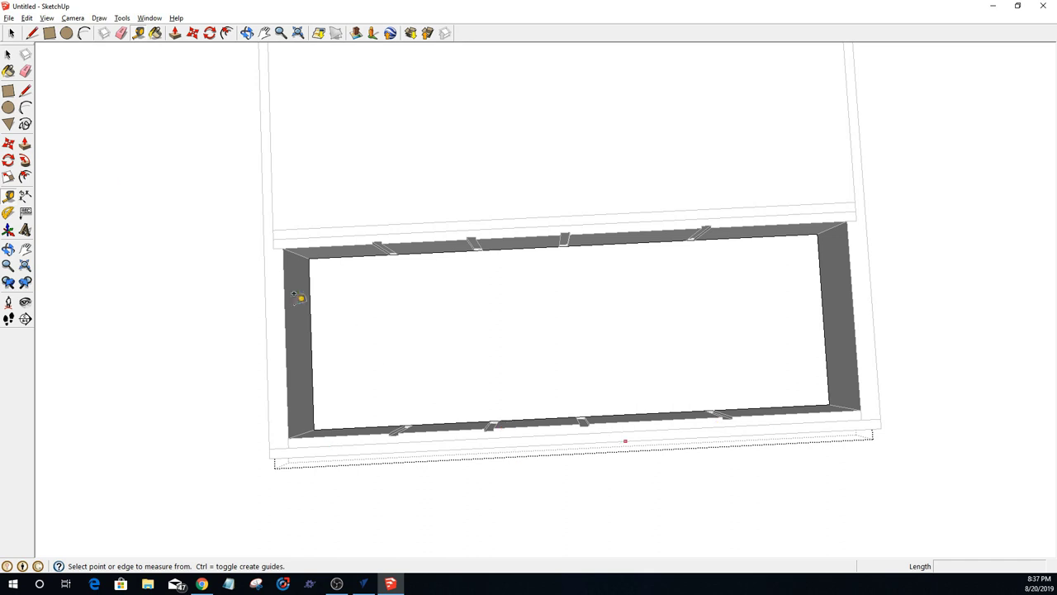
click(10, 33)
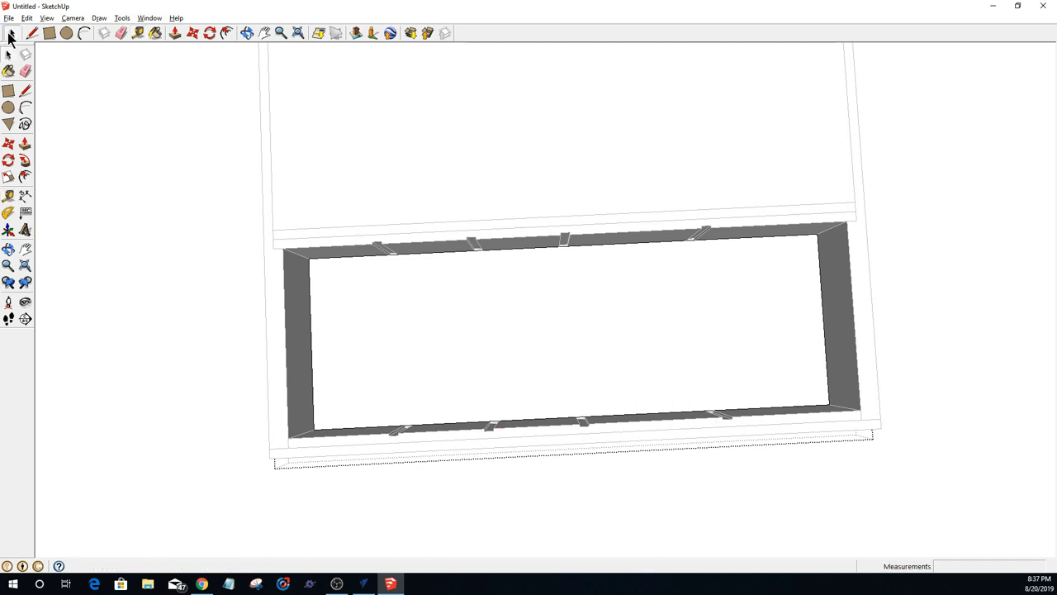
click(137, 35)
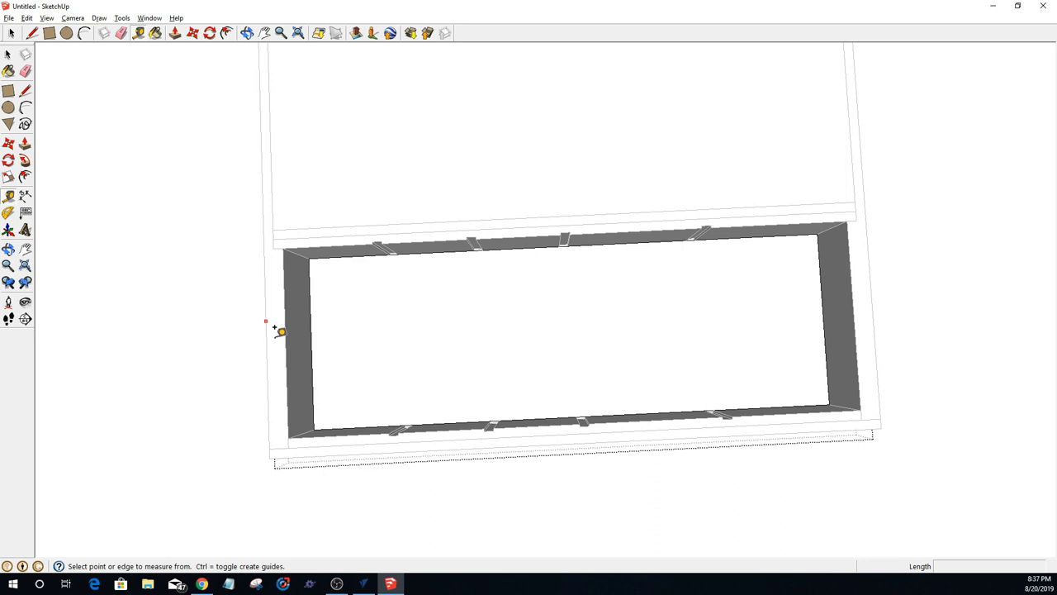
click(283, 256)
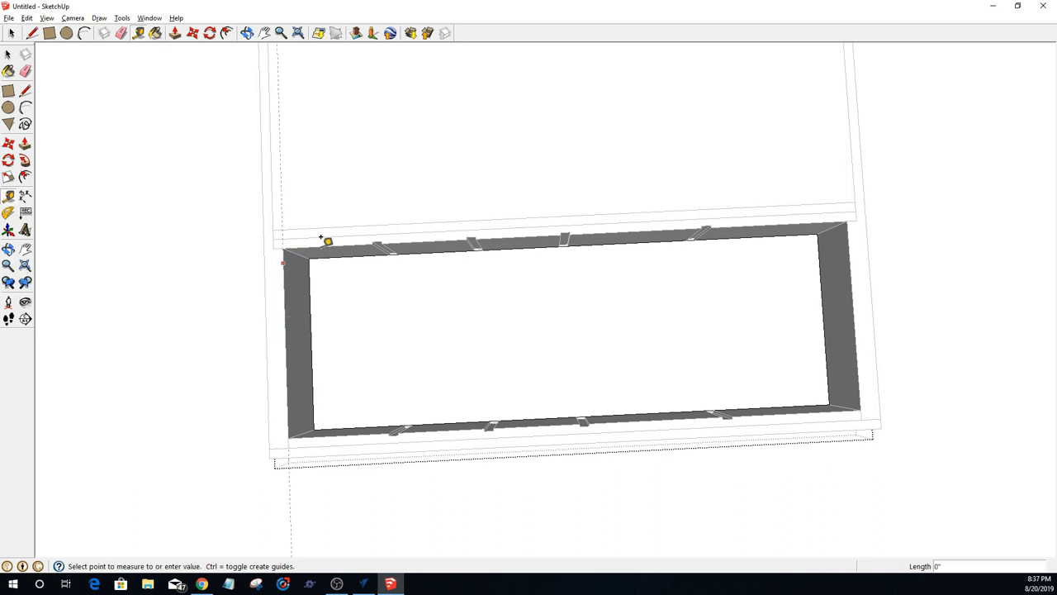
click(371, 242)
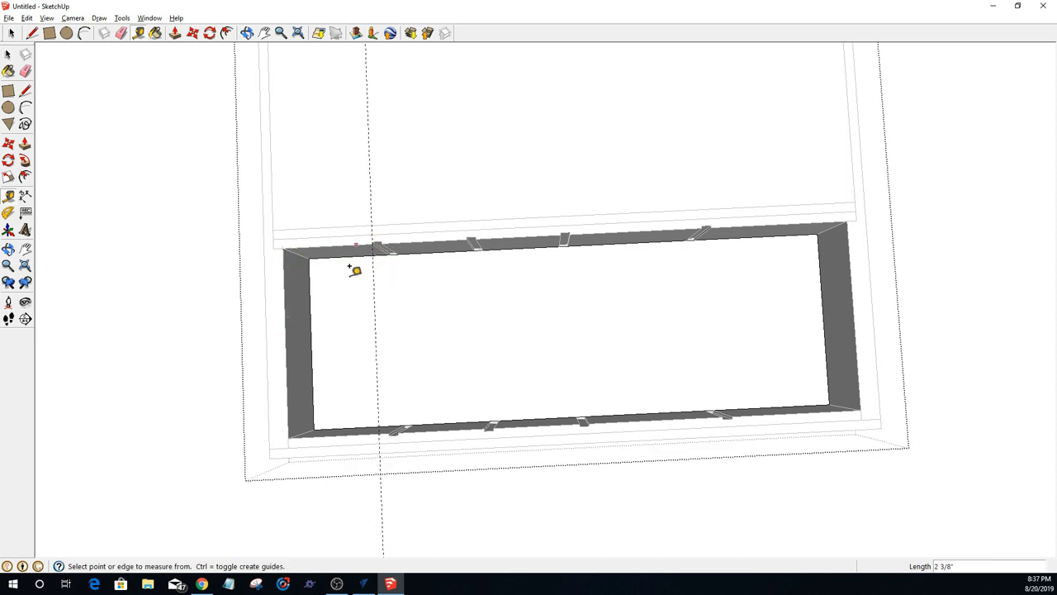
Step: Orbit and zoom into a close-up of the front board's near edge
middle_drag(354, 271, 499, 321)
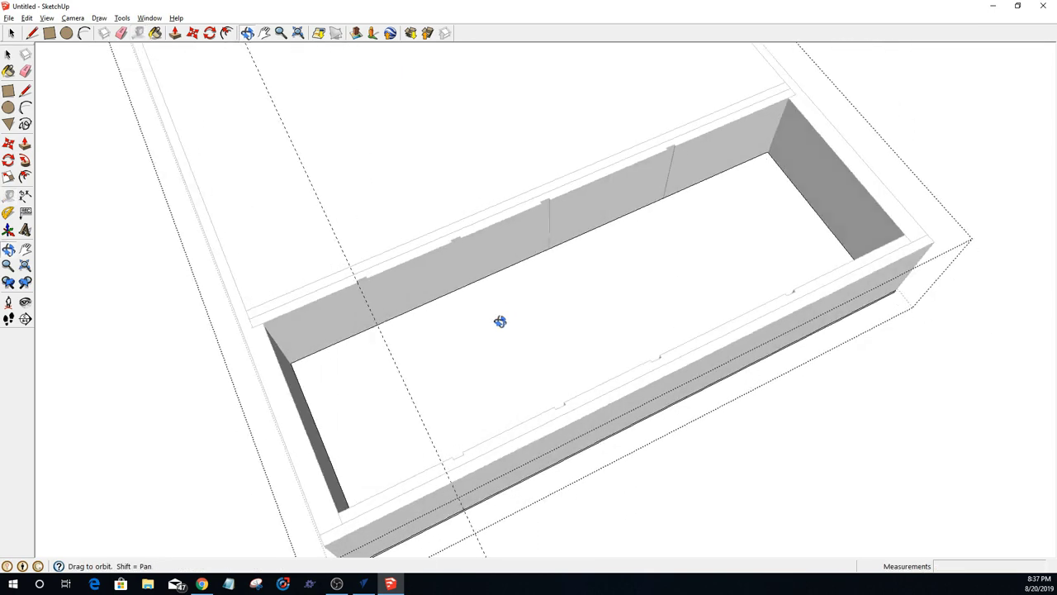
scroll(314, 372, down, 3)
scroll(330, 524, up, 4)
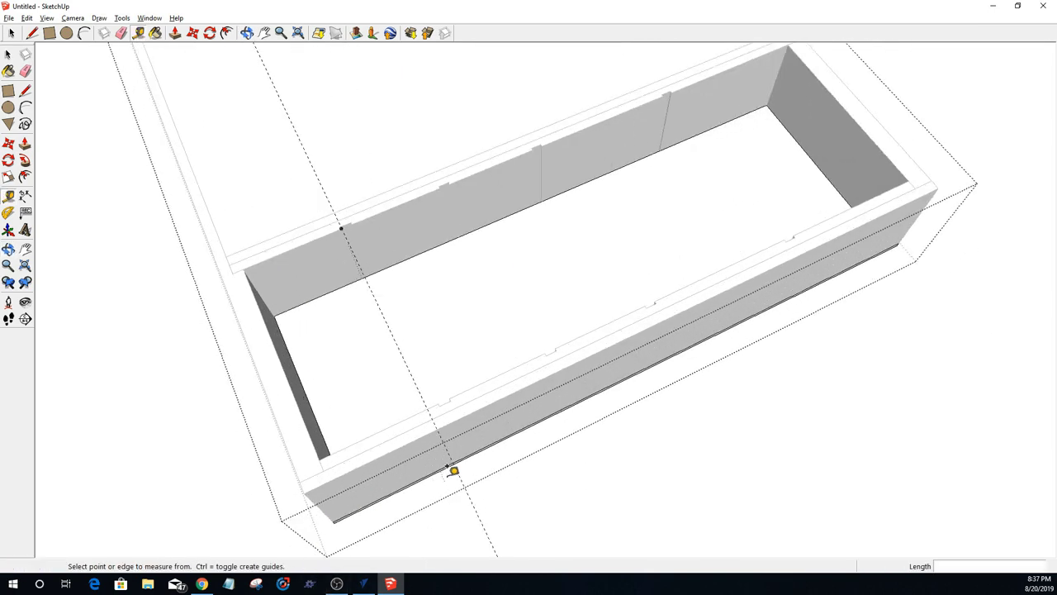
scroll(448, 467, up, 2)
middle_drag(456, 456, 229, 574)
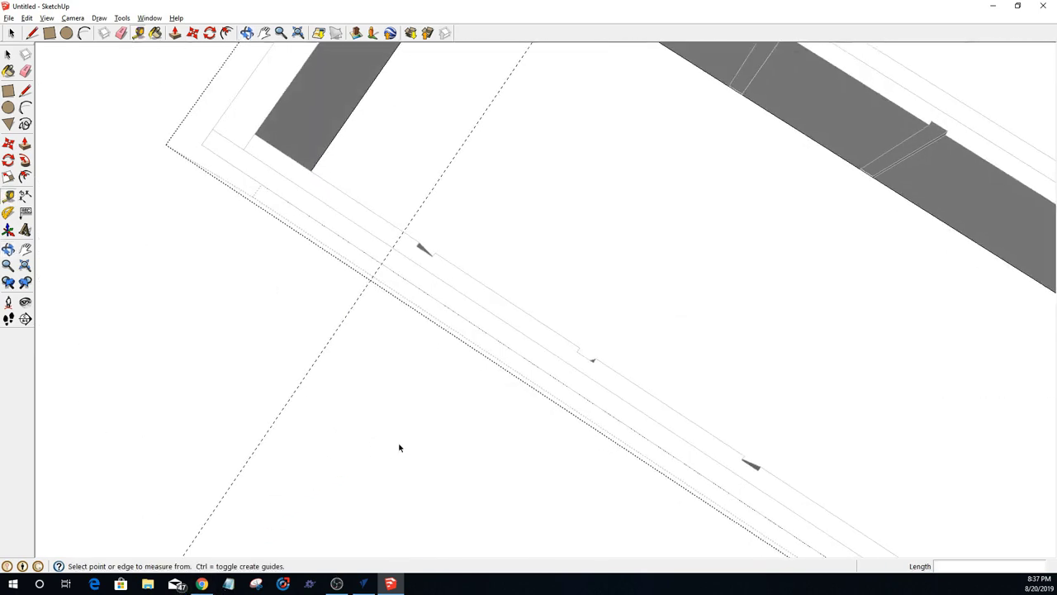
Step: Move the long side board 1/4" outward
key(space)
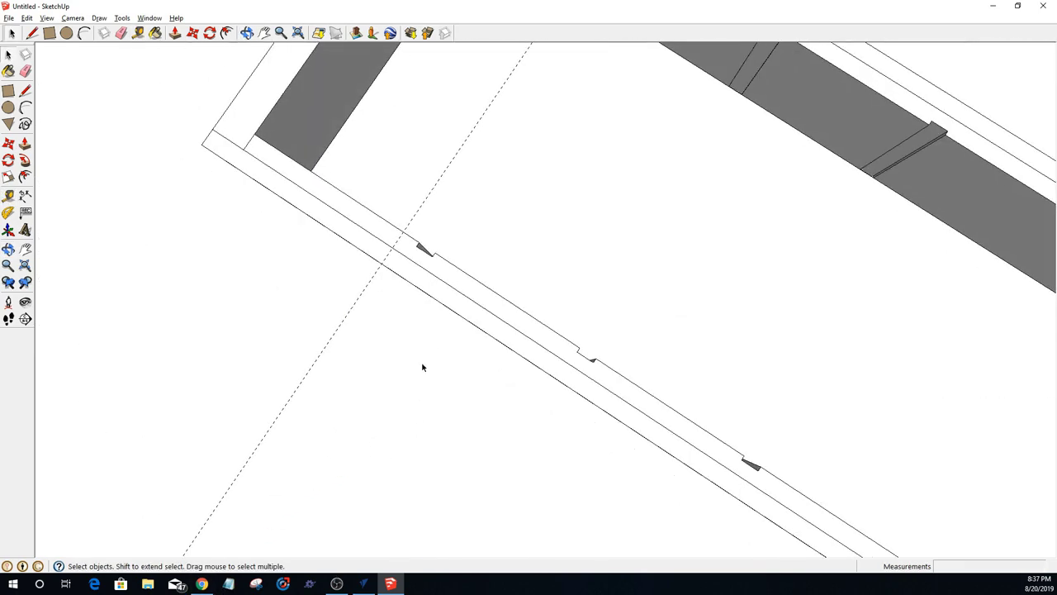
click(422, 282)
key(m)
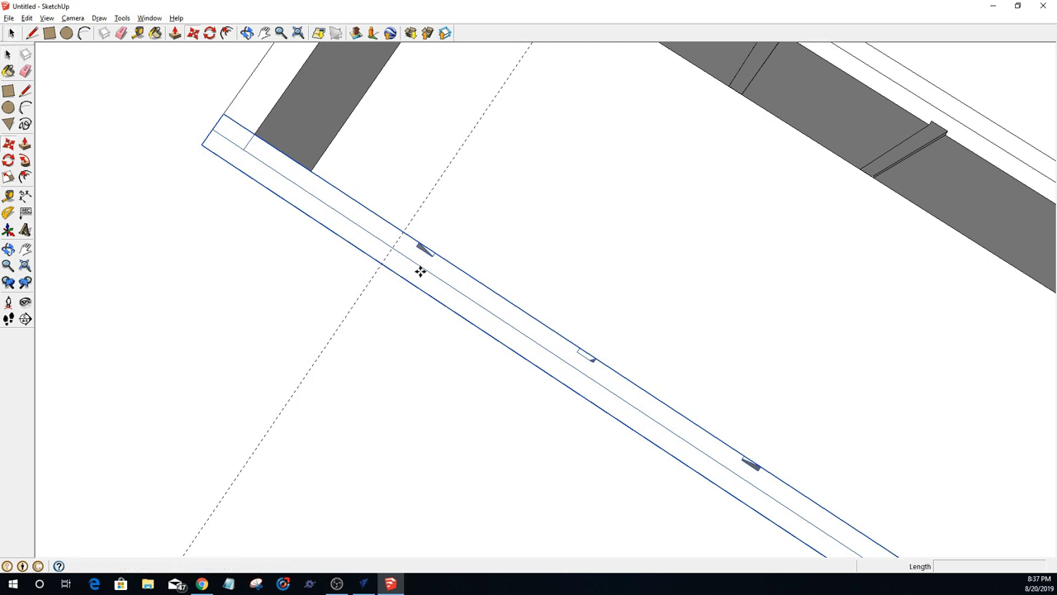
click(414, 246)
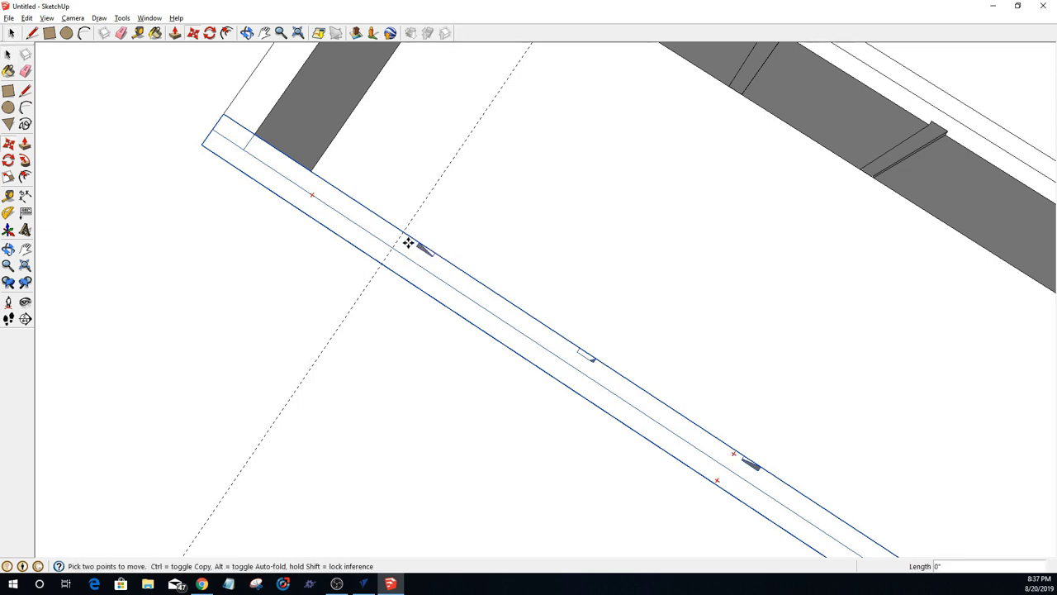
click(404, 234)
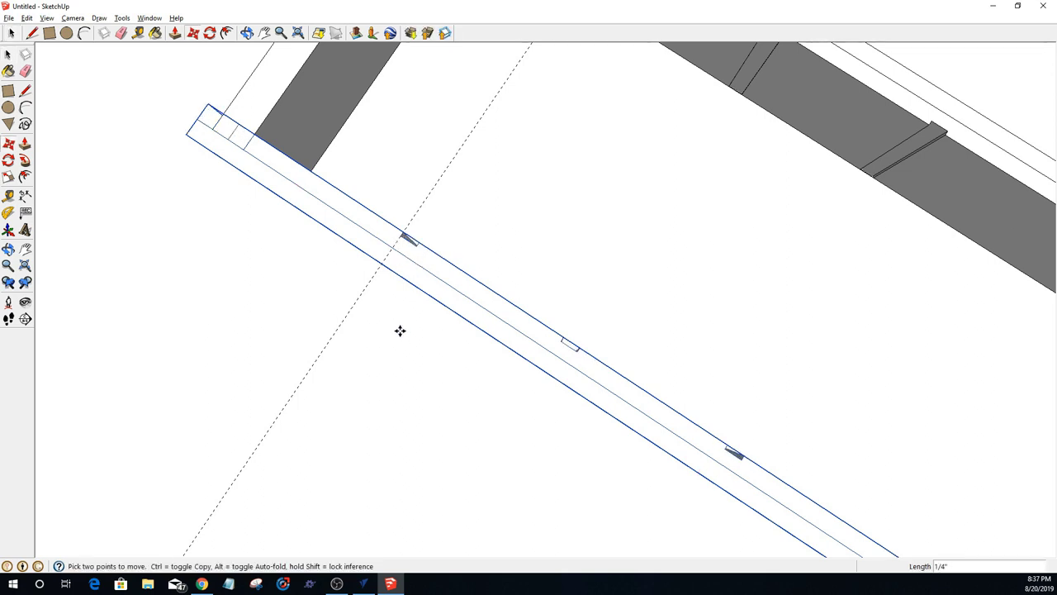
Step: Orbit to a raised view of the corner where the end and front boards meet
middle_drag(187, 103, 391, 200)
scroll(391, 201, down, 3)
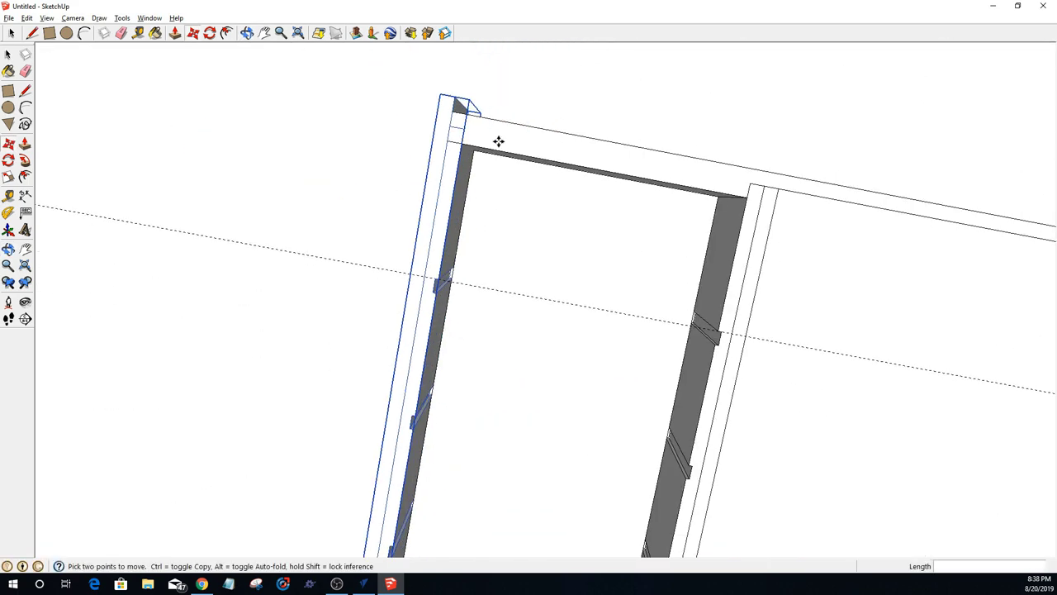
middle_drag(499, 141, 464, 137)
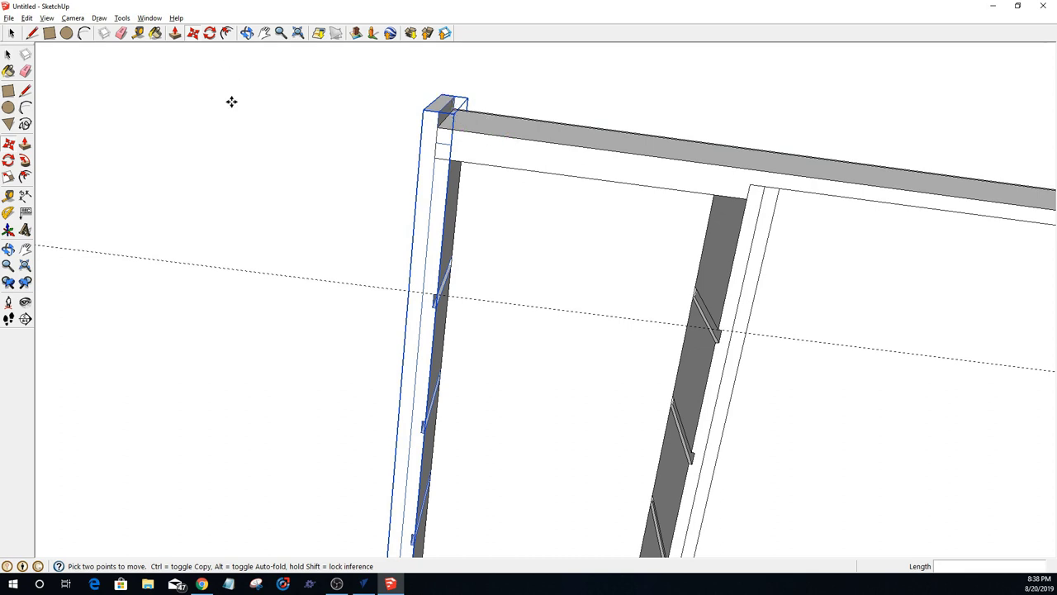
click(247, 35)
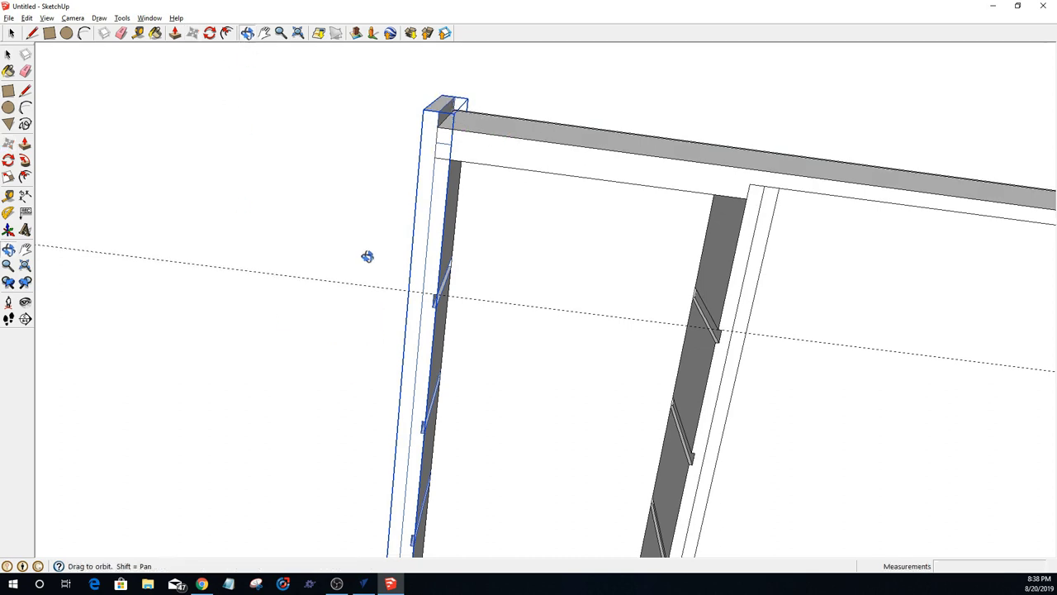
drag(366, 255, 576, 418)
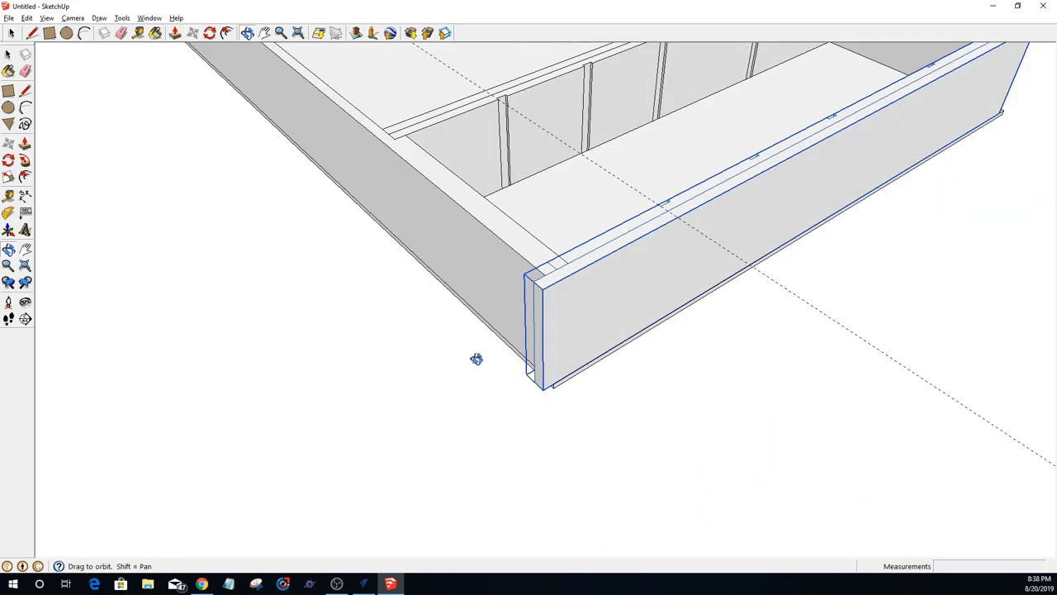
drag(476, 358, 729, 397)
scroll(644, 242, up, 2)
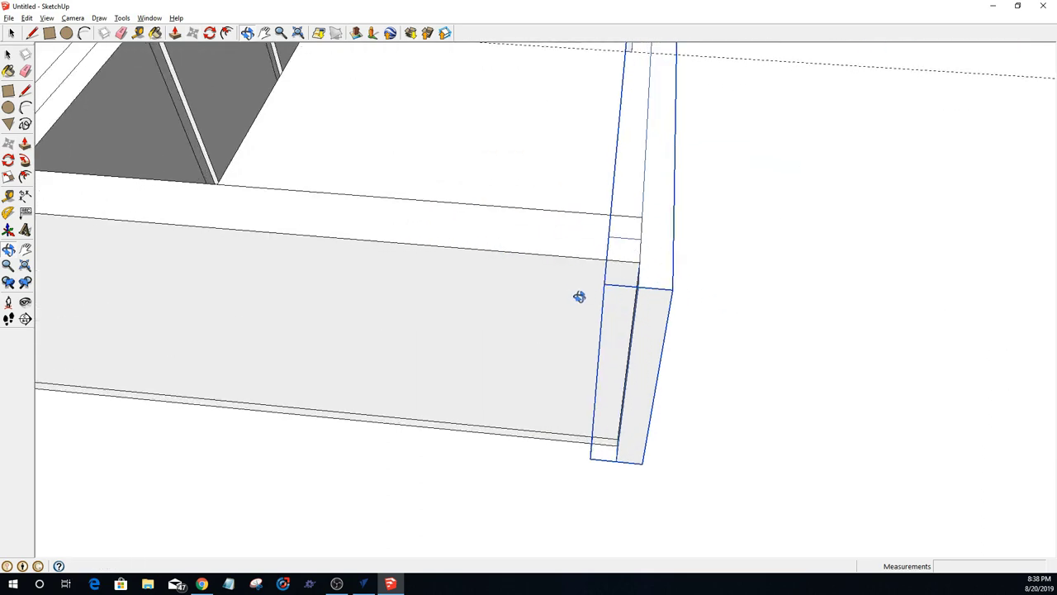
key(p)
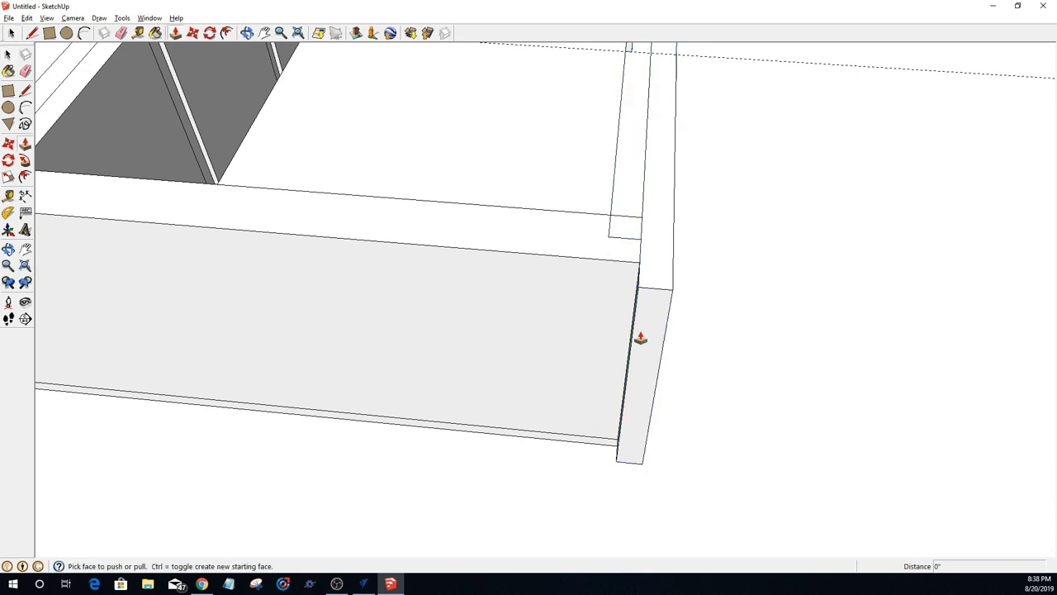
Step: Hide the front beam to expose the corner post
key(space)
double_click(563, 318)
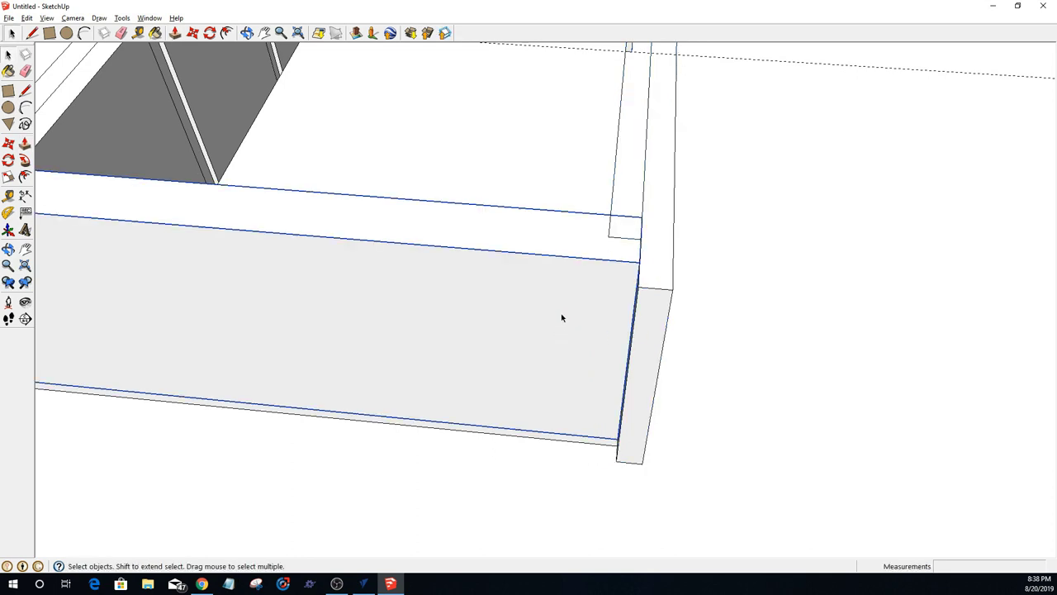
right_click(561, 318)
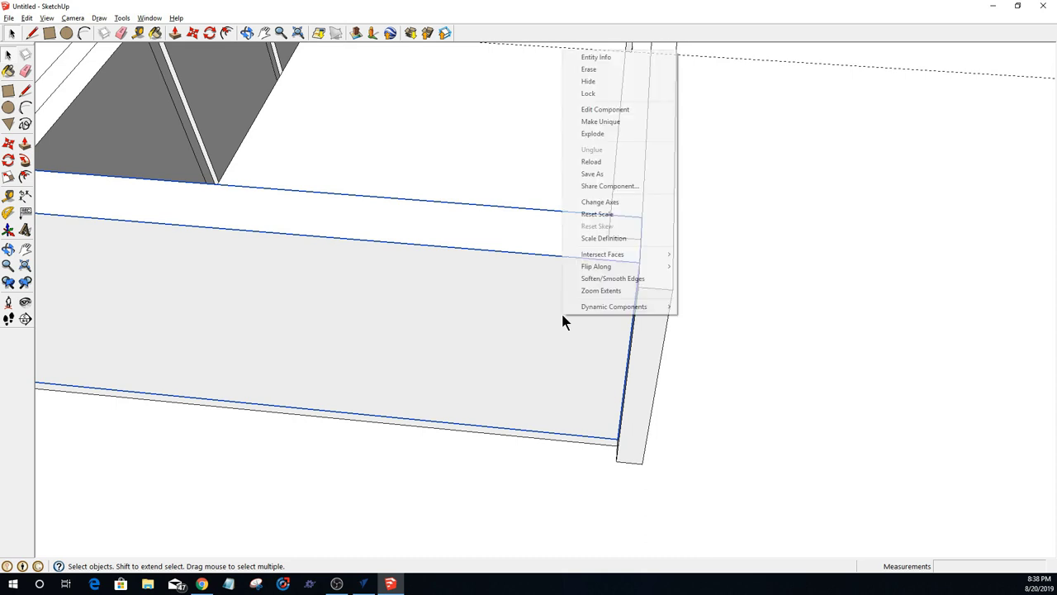
click(586, 81)
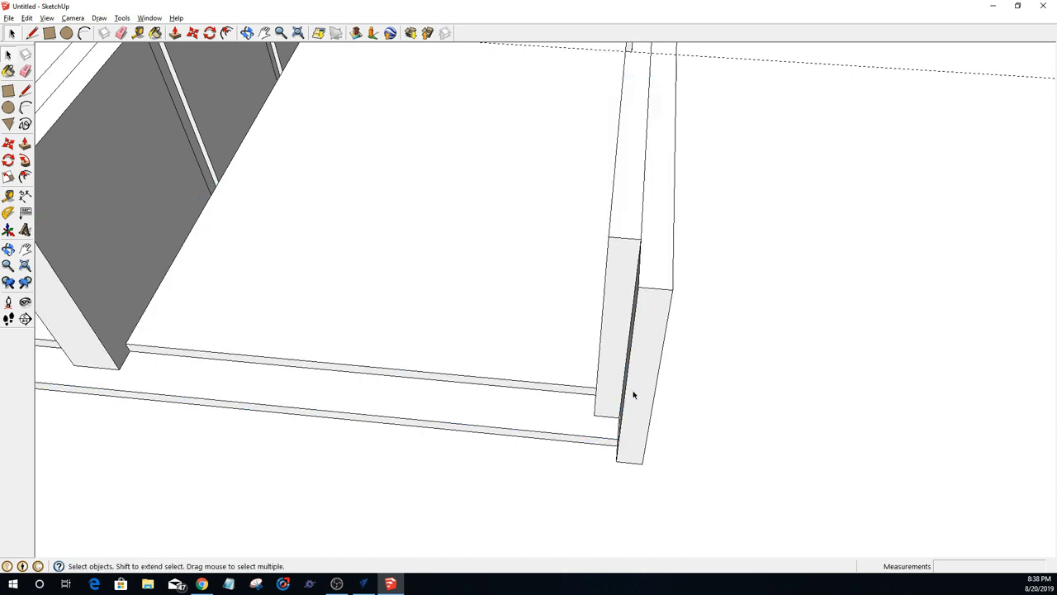
Step: Inside the corner post group, push its two faces in by 1/4"
click(634, 406)
double_click(634, 406)
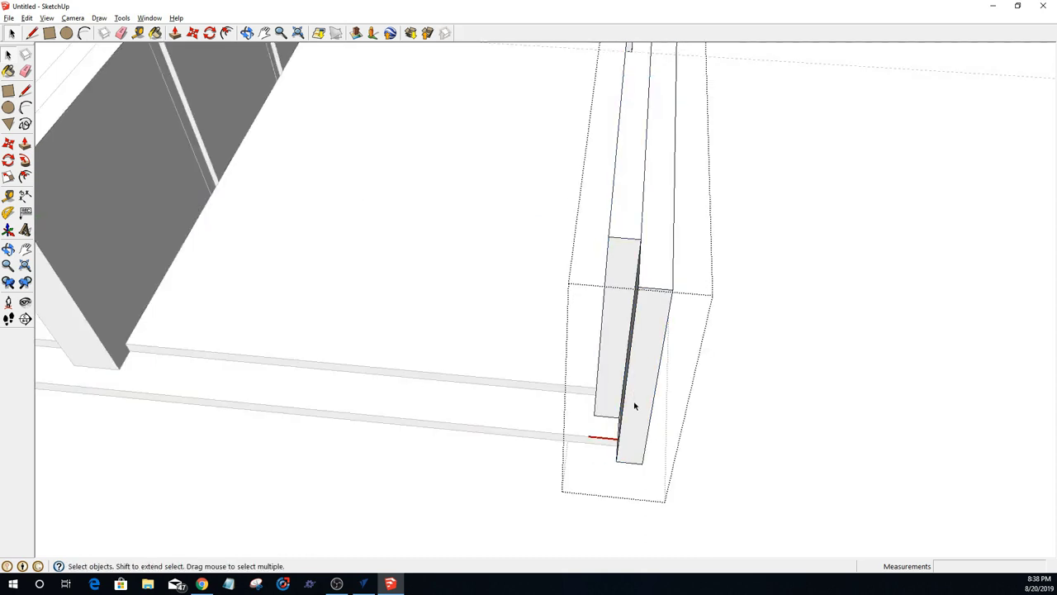
key(p)
click(620, 419)
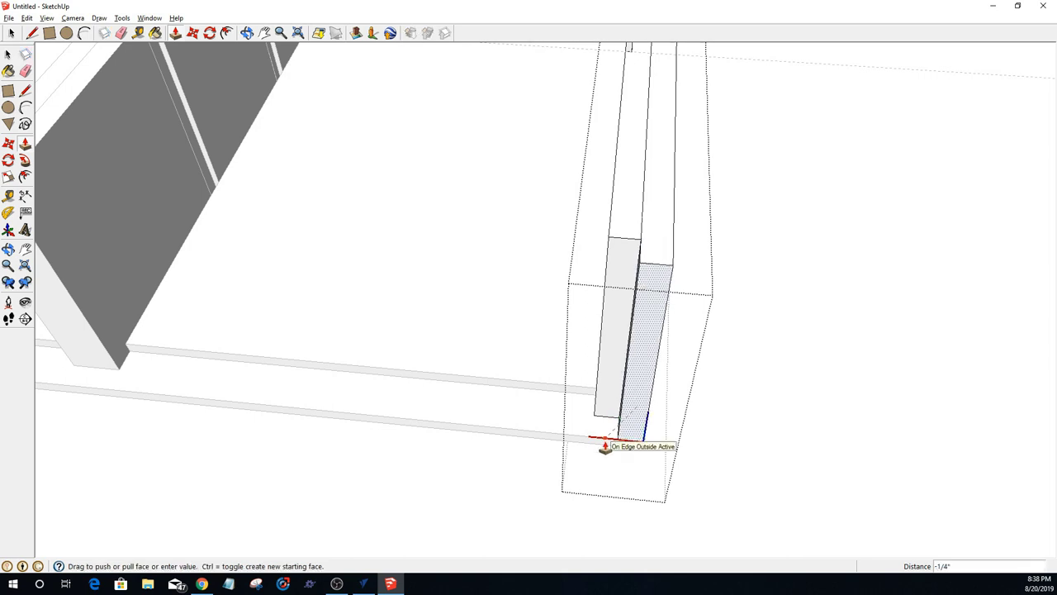
click(605, 446)
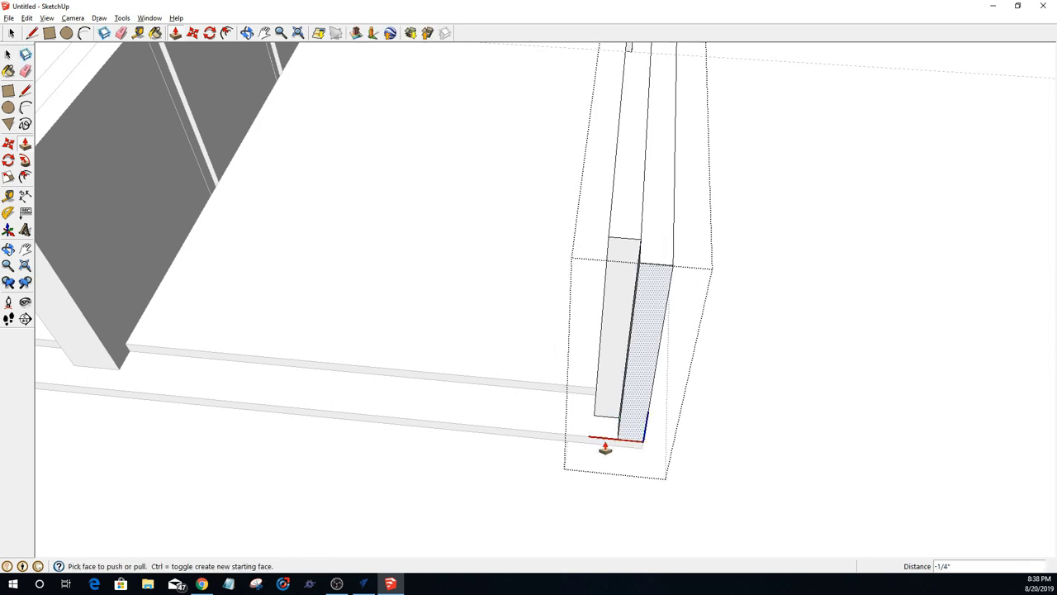
click(607, 369)
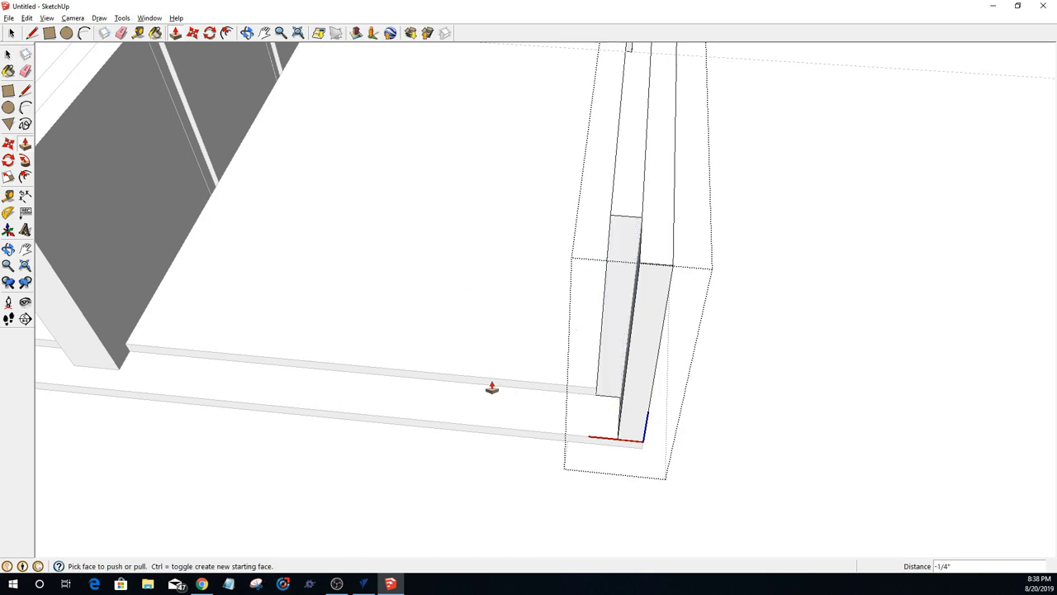
key(space)
click(515, 481)
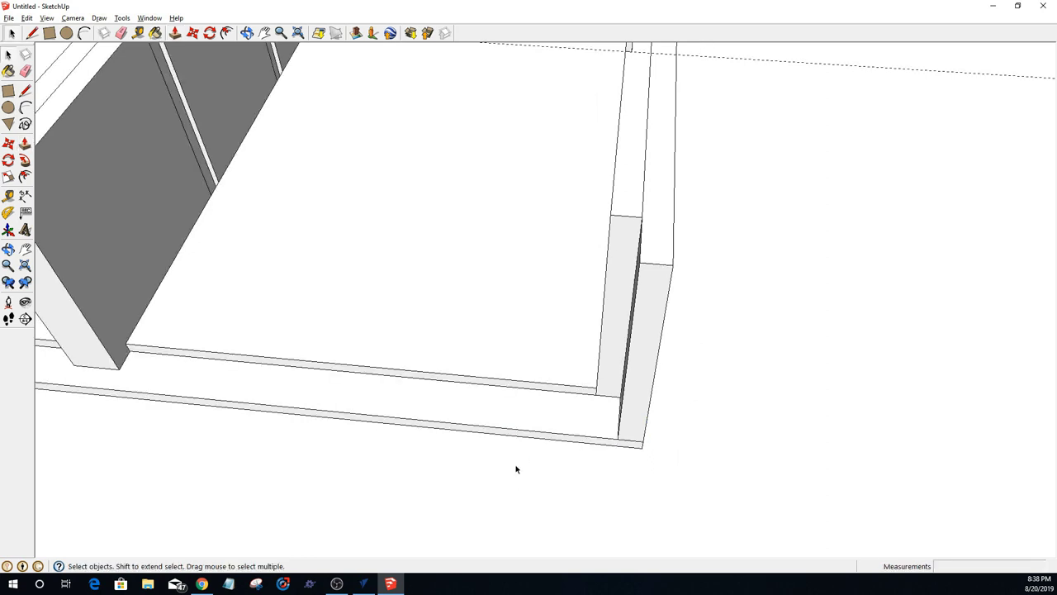
Step: Unhide all geometry and orbit to the box end with back edges shown
click(27, 17)
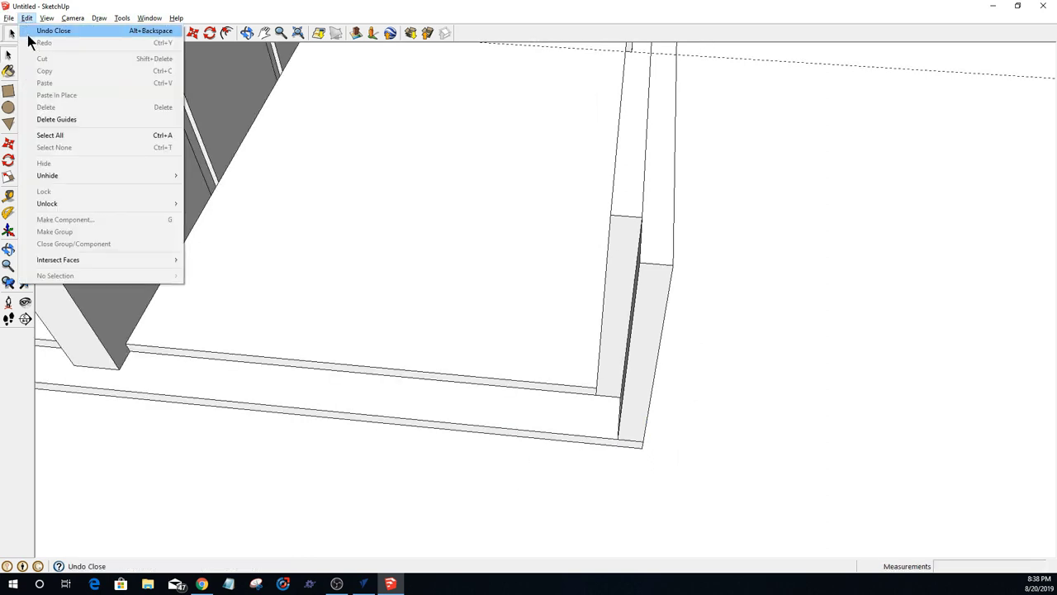
mouse_move(52, 175)
click(190, 185)
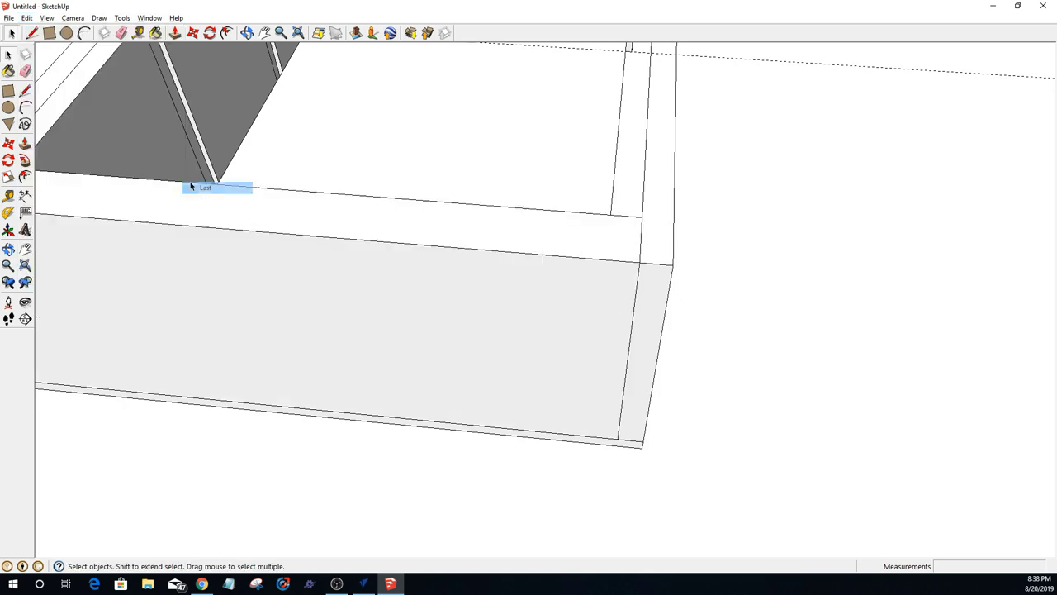
middle_drag(641, 239, 68, 305)
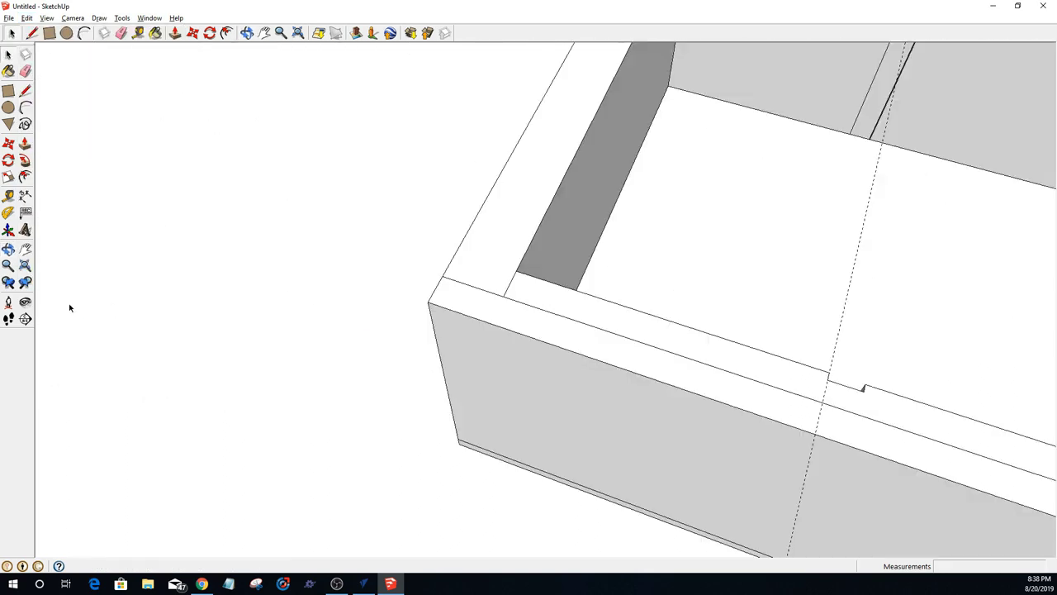
middle_drag(963, 401, 820, 313)
scroll(807, 297, down, 6)
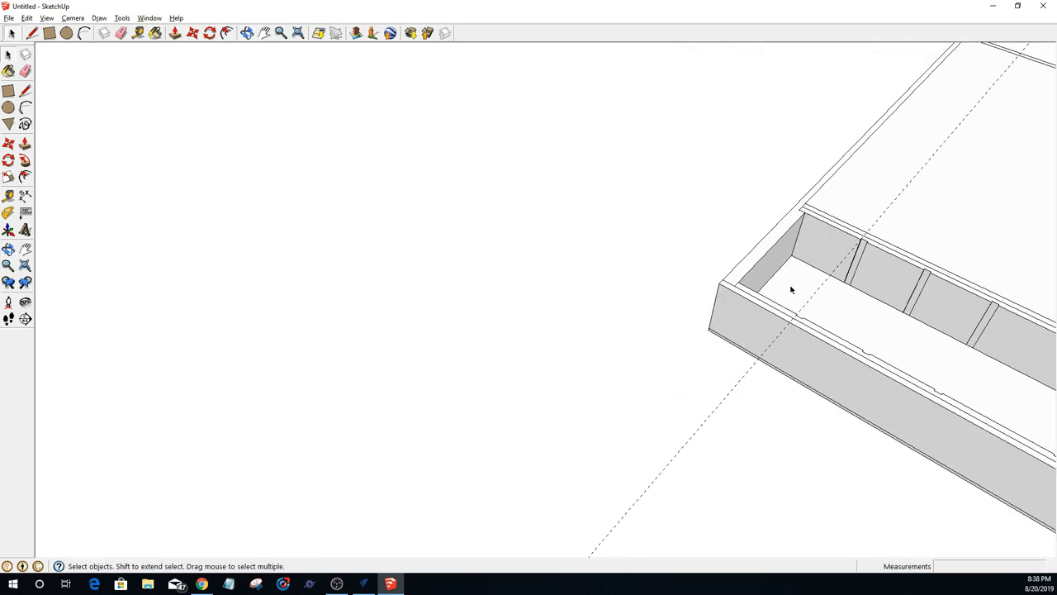
key(alt+Tab)
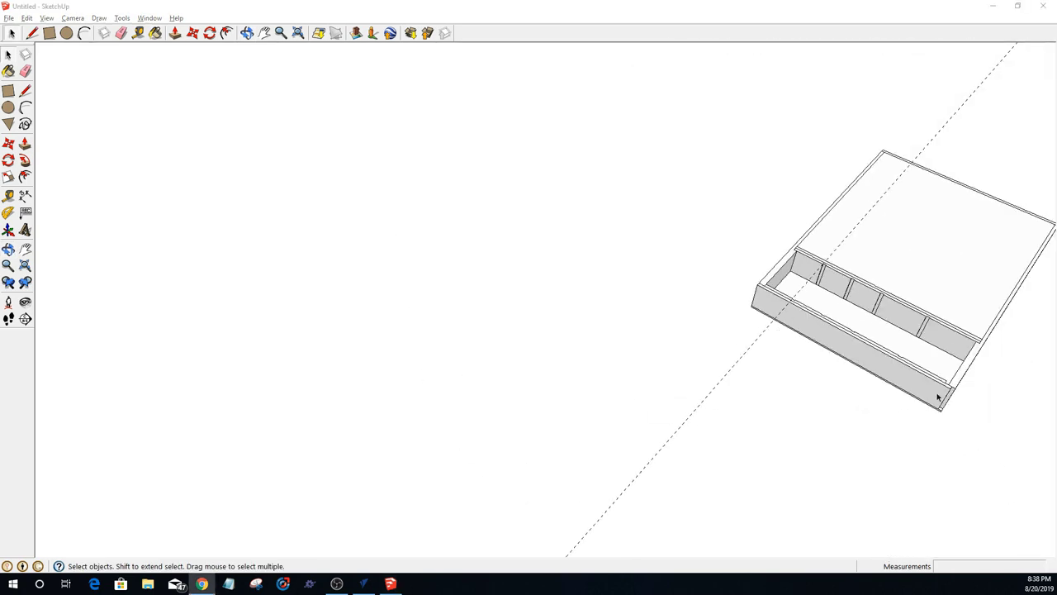
mouse_move(938, 398)
middle_down()
mouse_move(892, 354)
mouse_move(956, 401)
middle_up()
scroll(949, 413, down, 2)
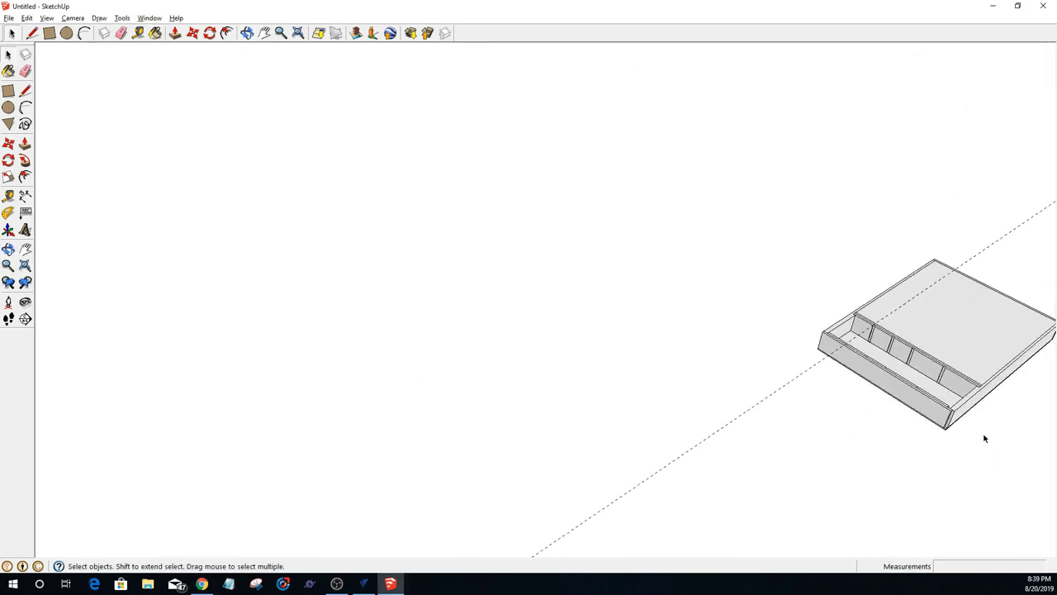
scroll(906, 401, up, 10)
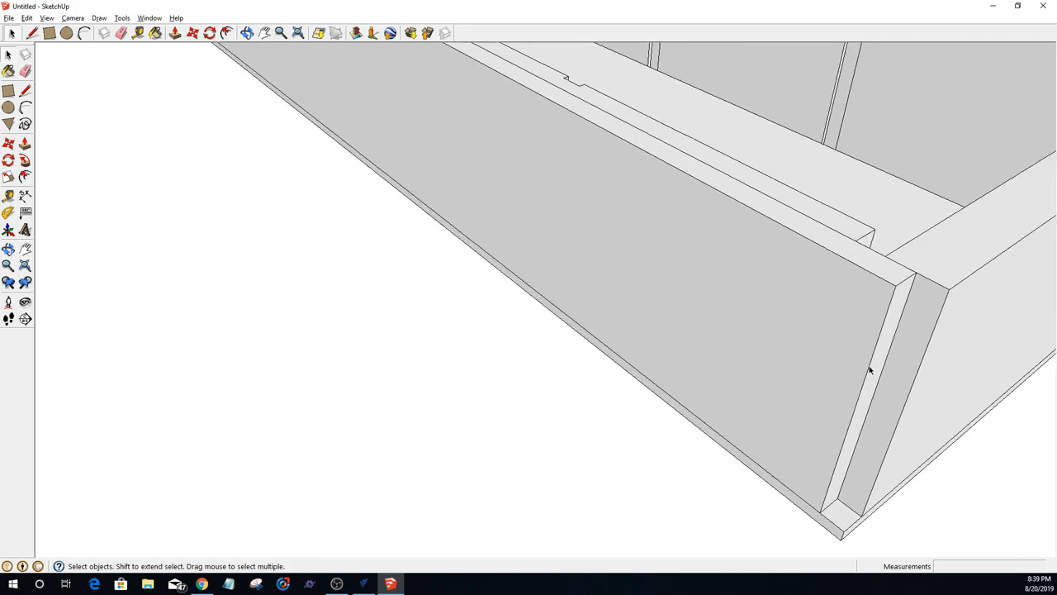
key(k)
Step: Push the side panel's end face and small top face out 1/4" to the corner
key(p)
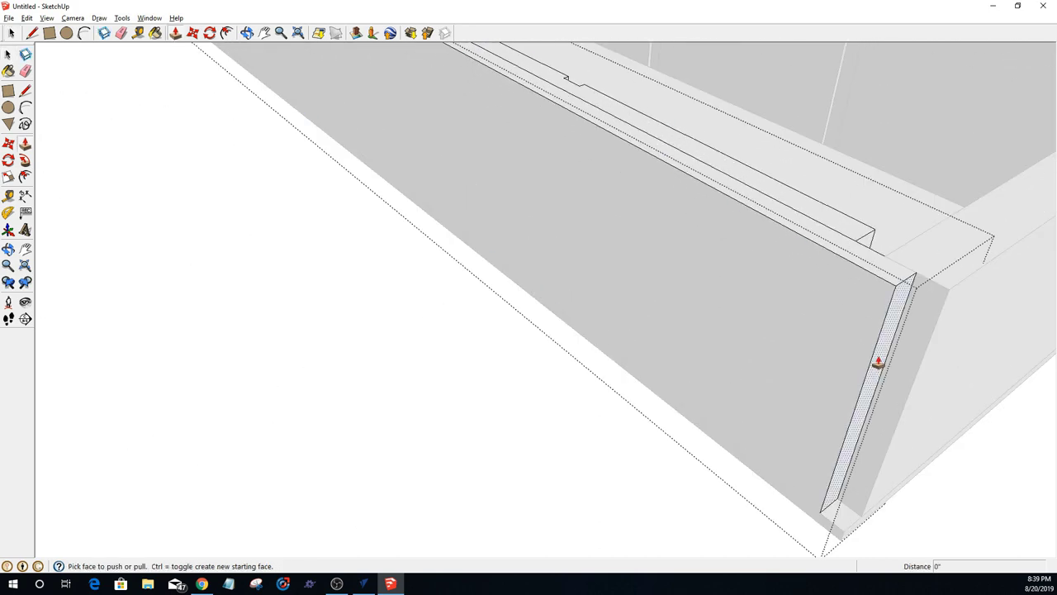
click(892, 367)
click(931, 368)
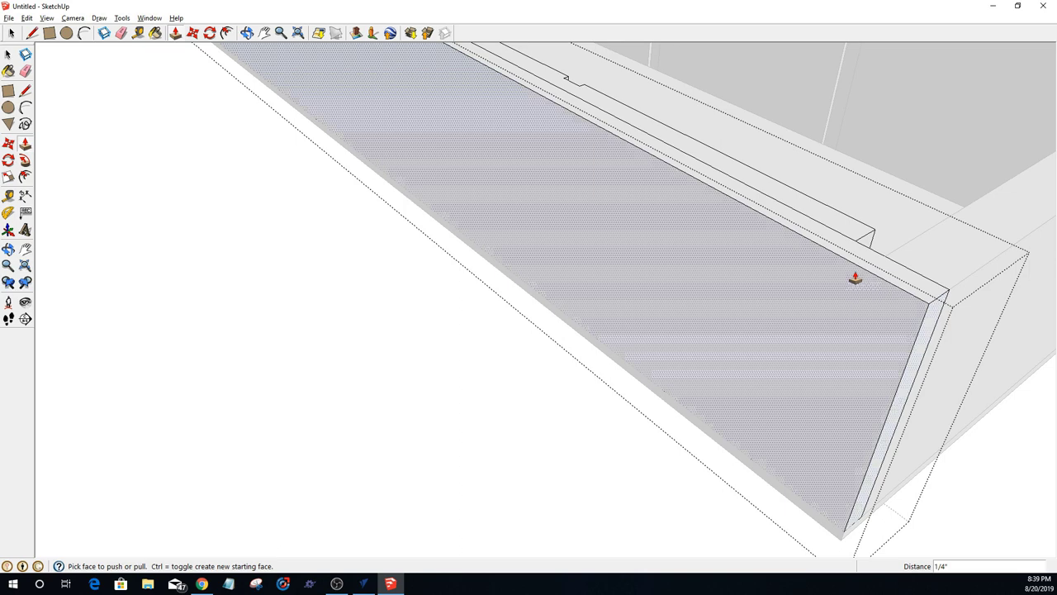
click(869, 242)
click(895, 253)
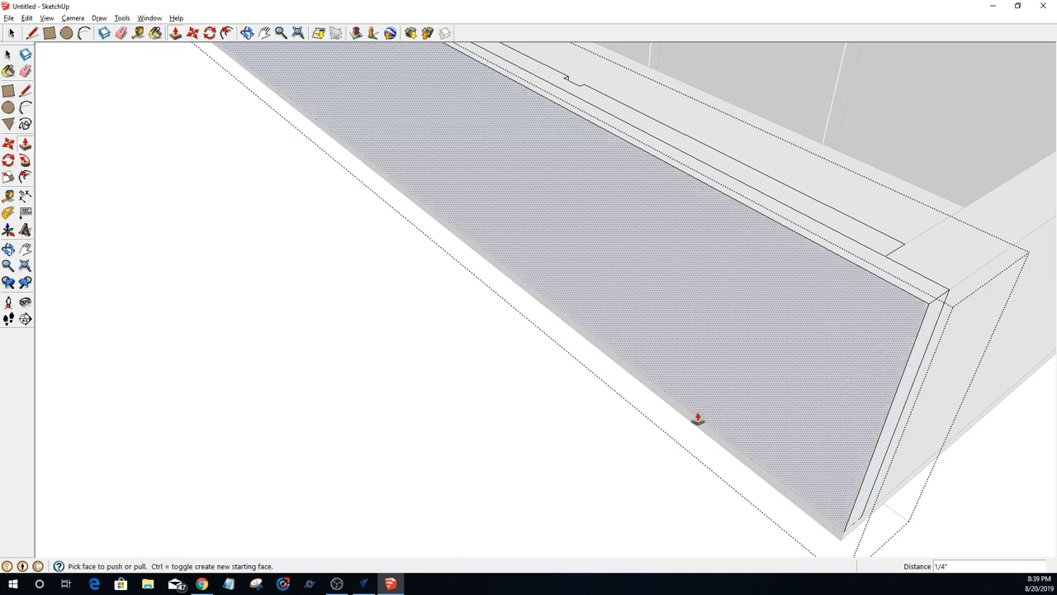
key(space)
key(k)
scroll(411, 426, down, 5)
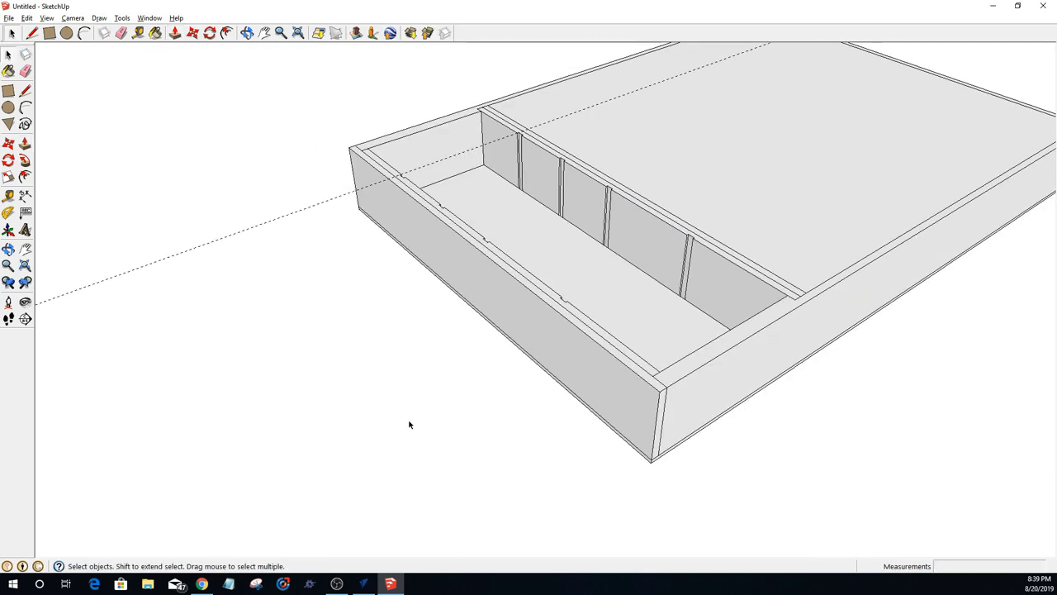
Step: Open the box group, then the nested long compartment, selecting its floor face
middle_drag(585, 328, 355, 478)
key(ctrl+a)
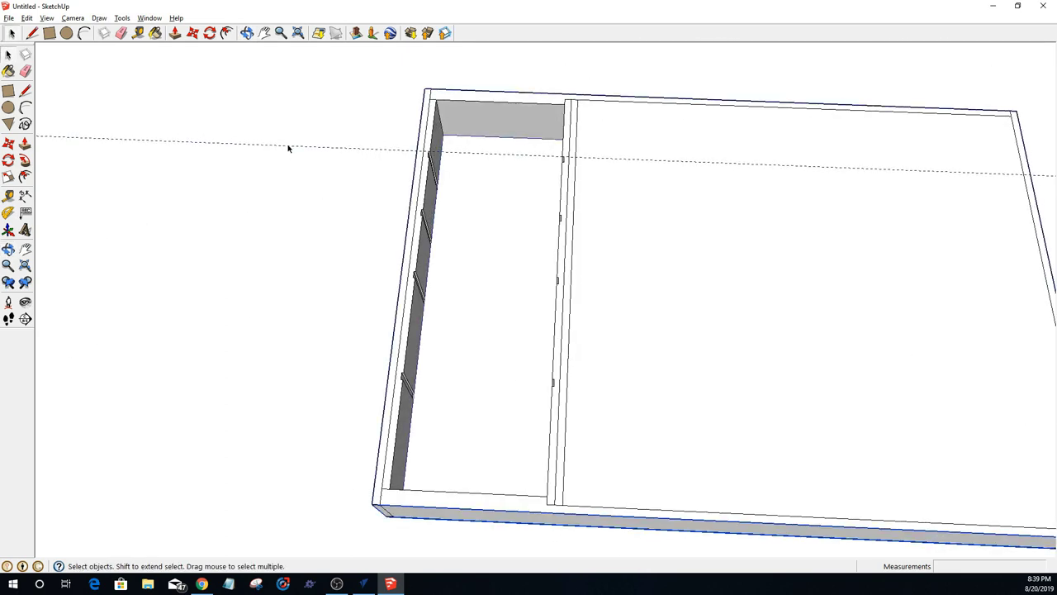
click(288, 149)
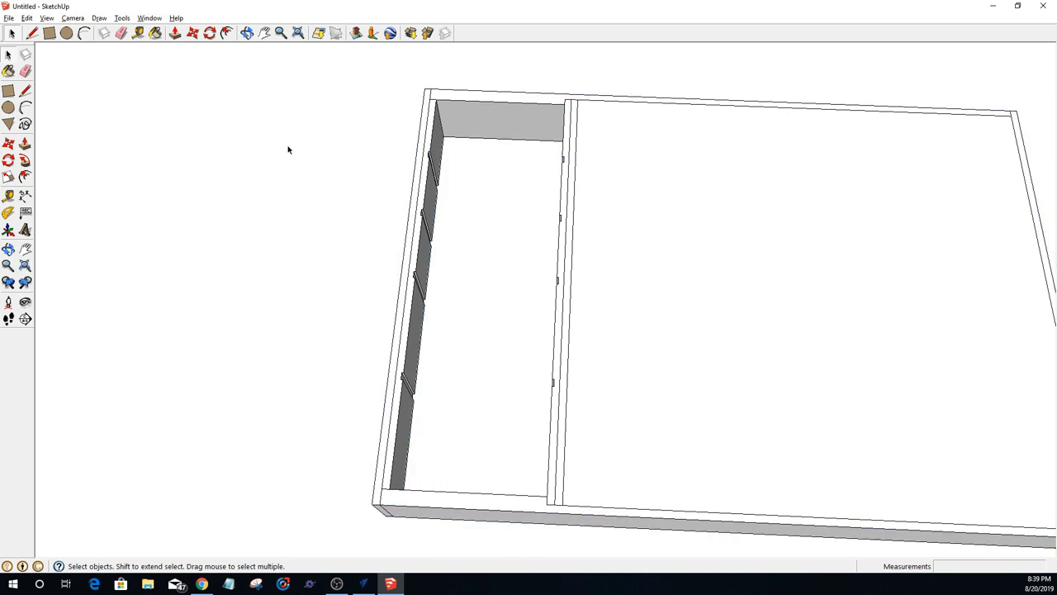
ctrl+click(288, 150)
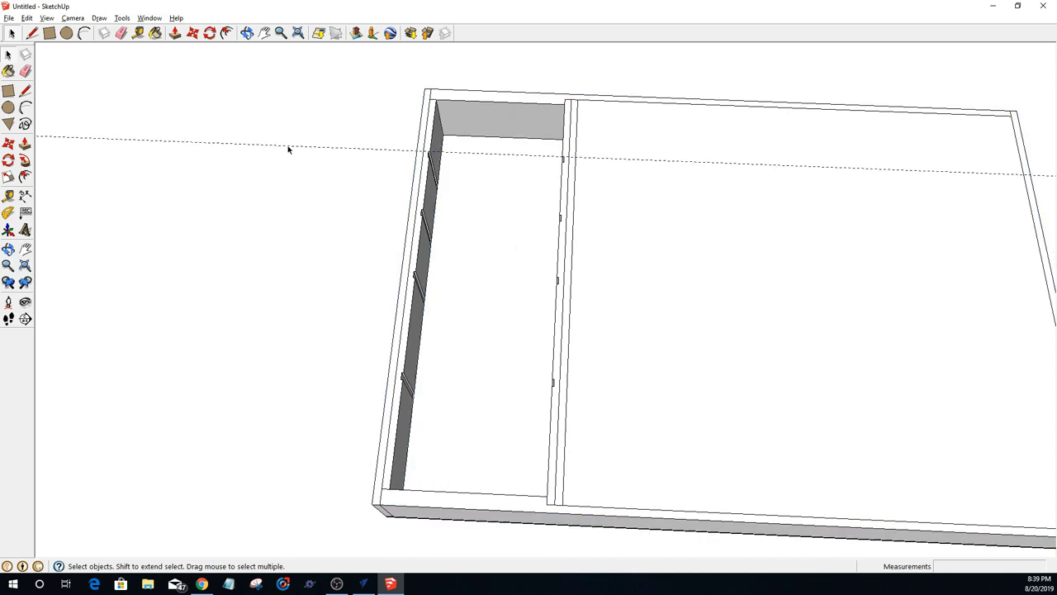
double_click(285, 147)
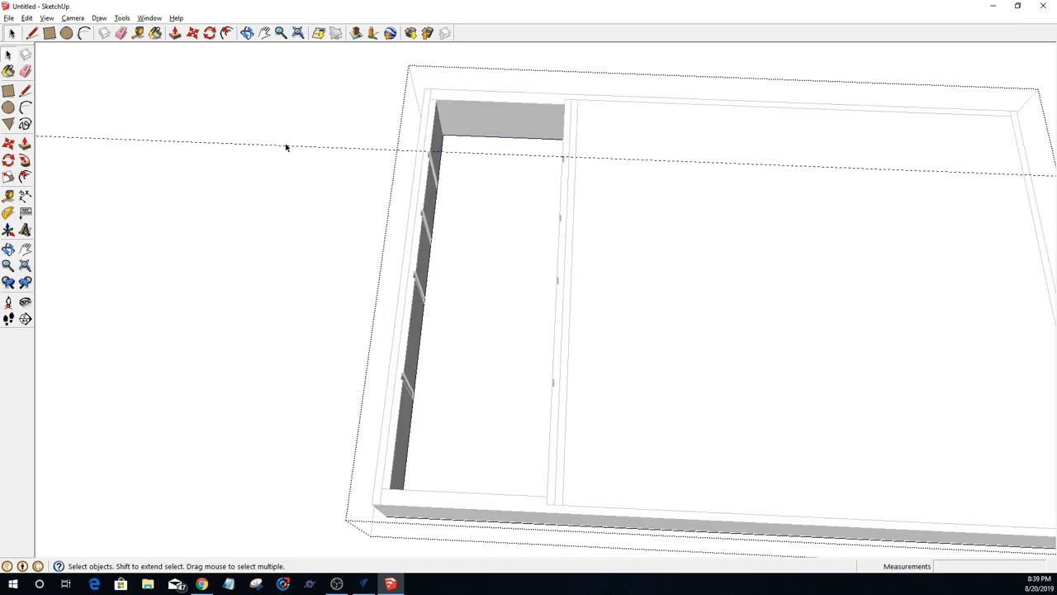
click(286, 146)
double_click(286, 147)
click(300, 149)
double_click(449, 215)
middle_drag(451, 230, 449, 257)
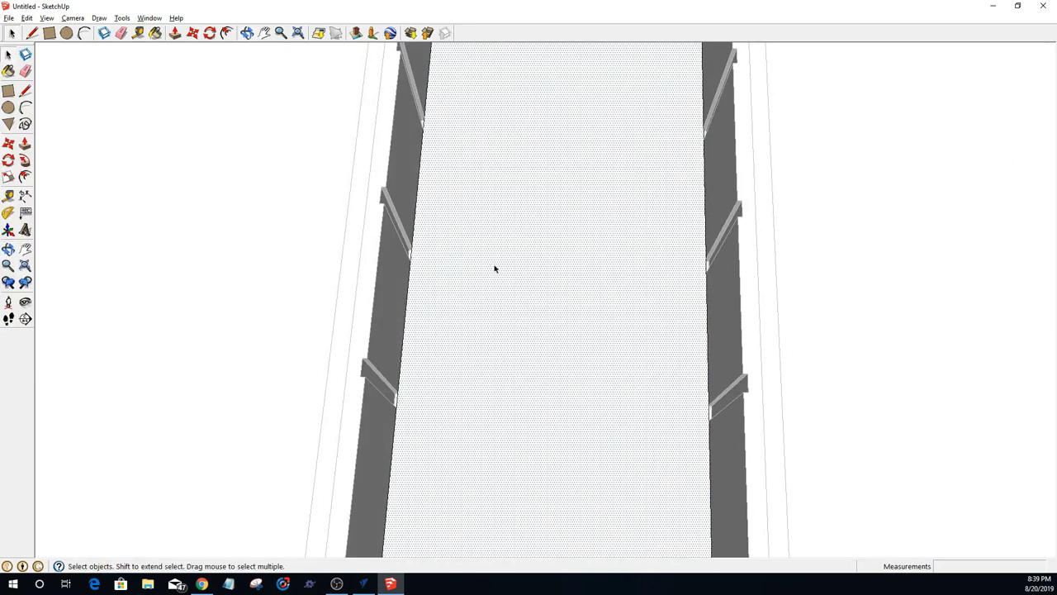
scroll(495, 262, down, 3)
middle_drag(528, 186, 537, 229)
Step: Draw two lines across the panel between the walls, splitting off a narrow top strip
click(33, 36)
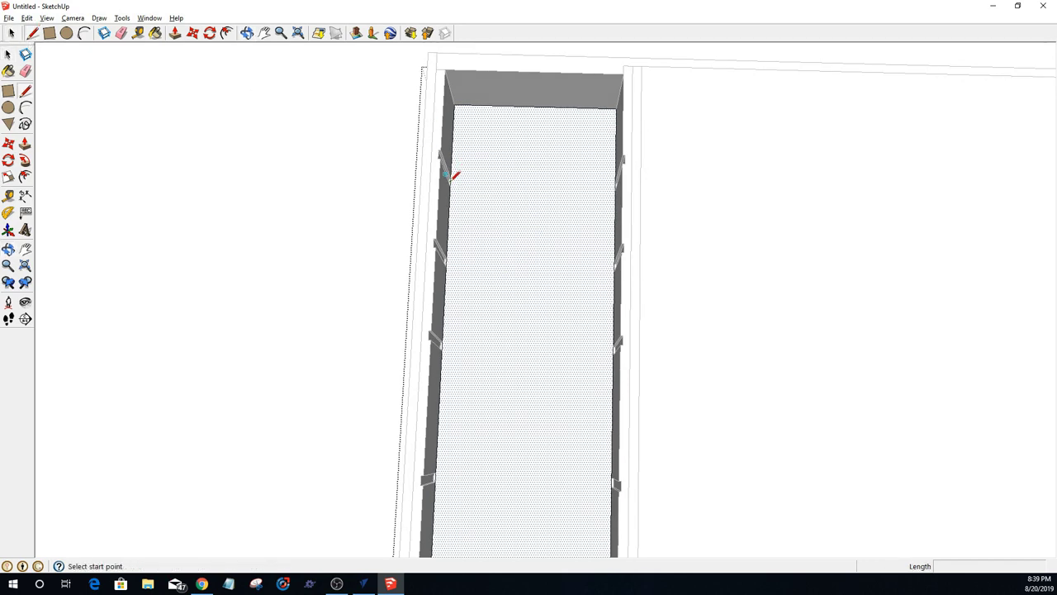
scroll(452, 182, up, 3)
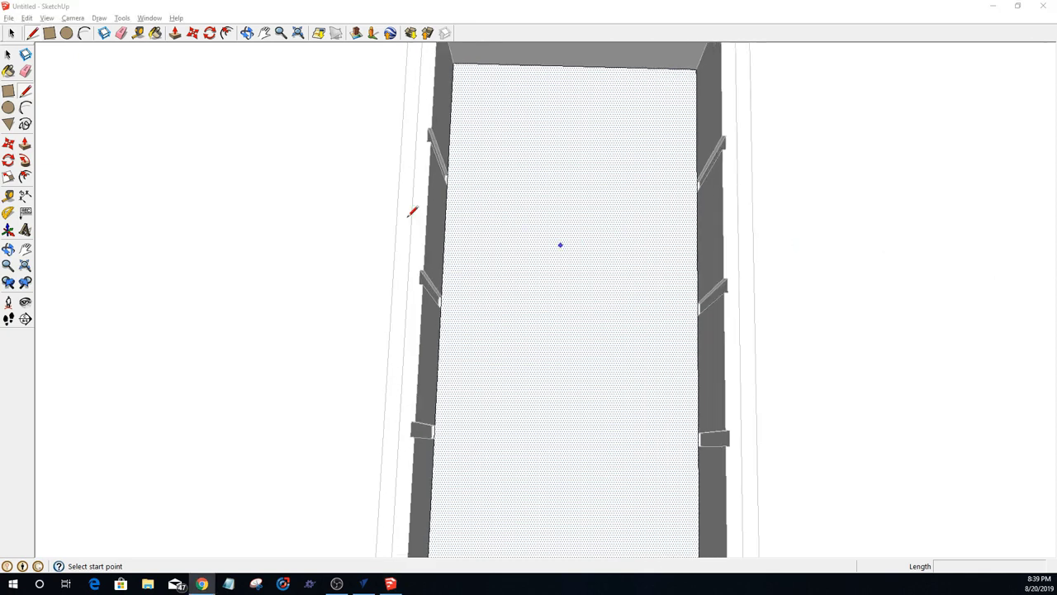
scroll(464, 158, down, 1)
scroll(451, 168, up, 2)
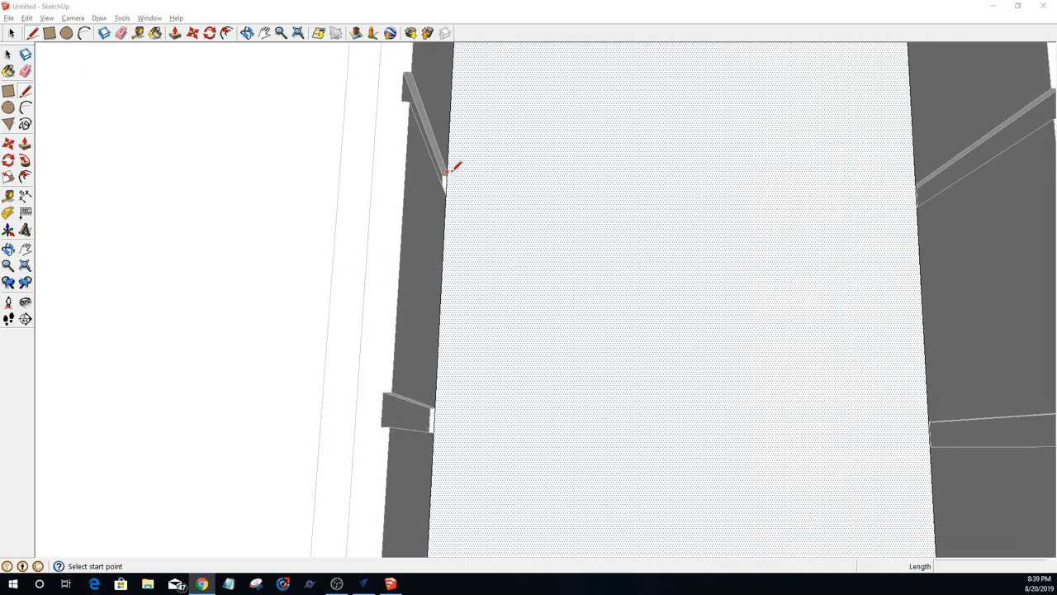
click(446, 170)
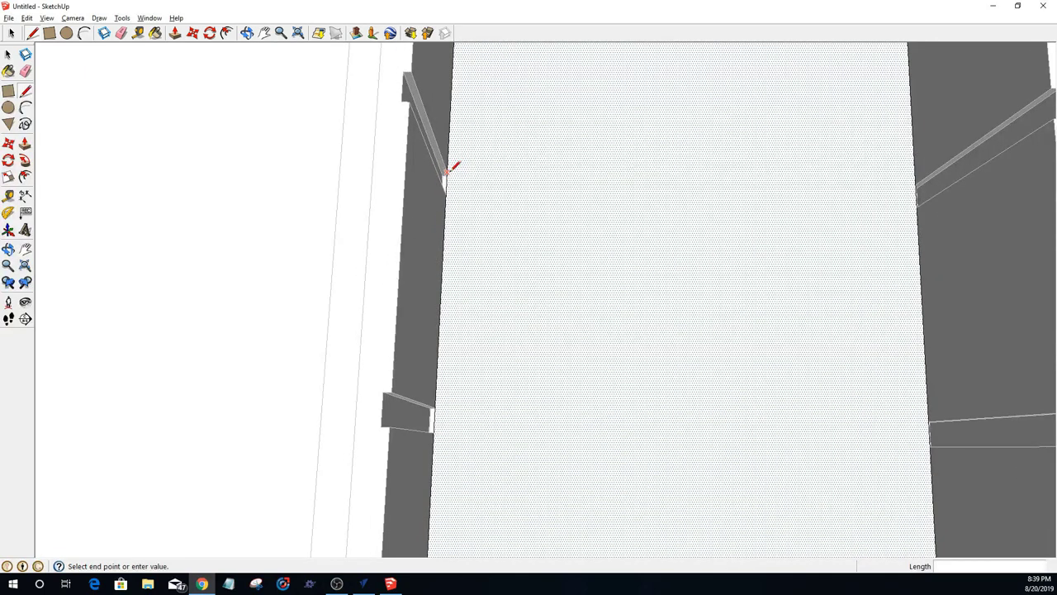
click(915, 181)
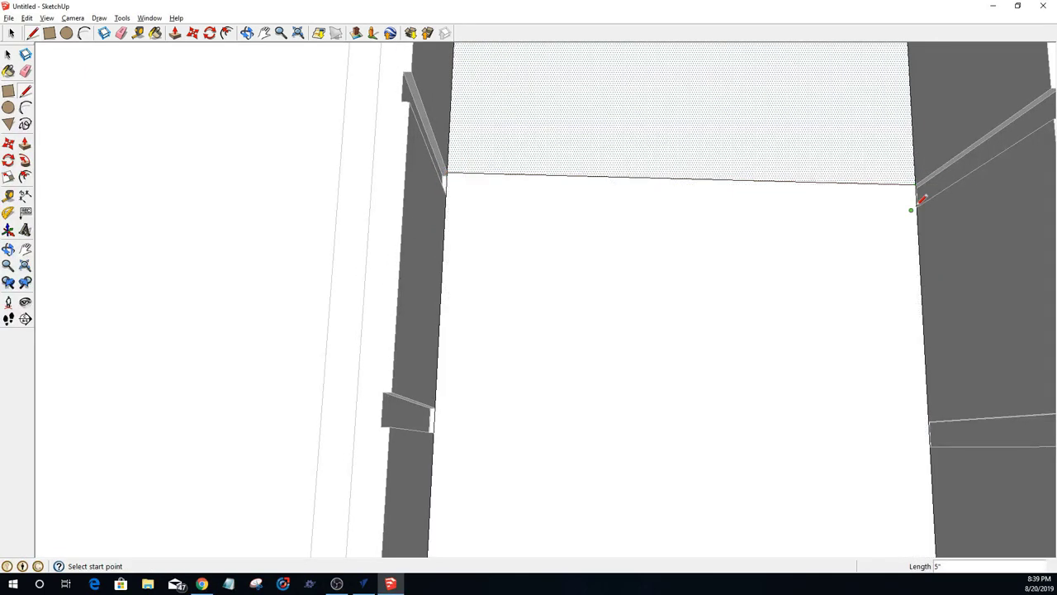
click(917, 205)
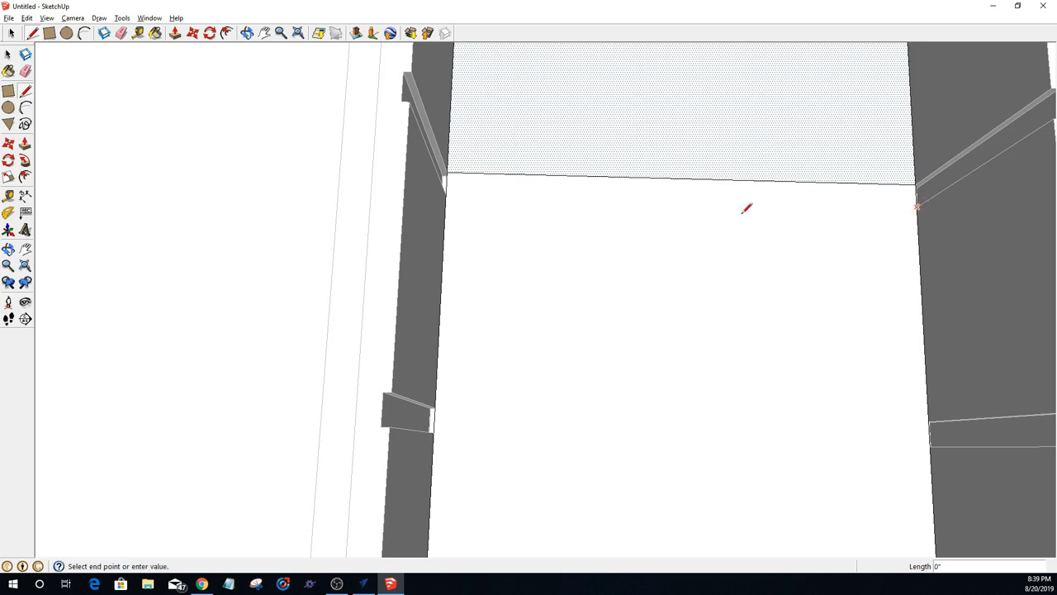
click(446, 195)
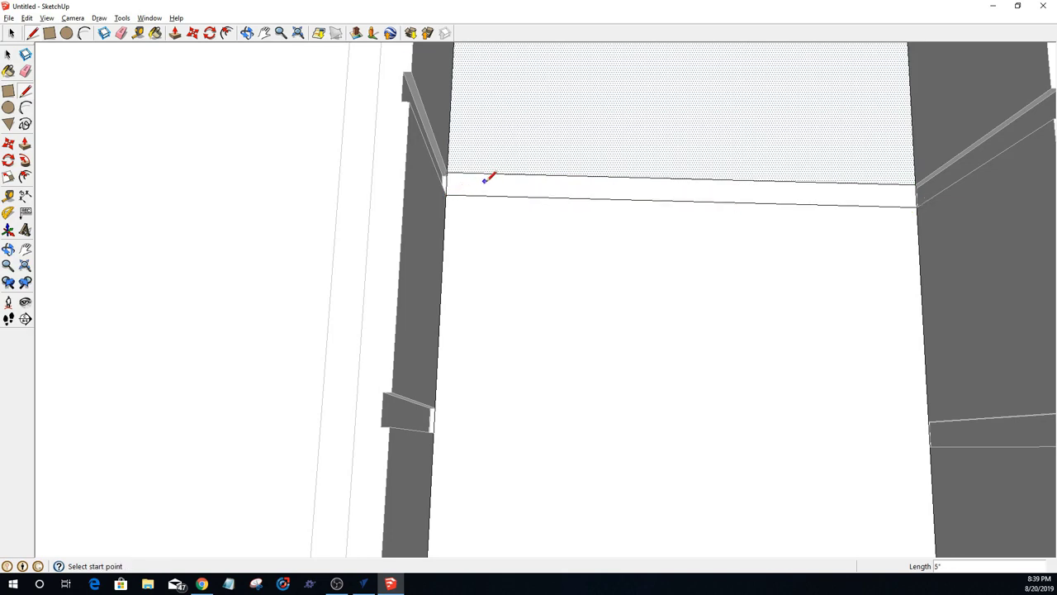
Step: Push the narrow strip 1/16" into the panel face
key(p)
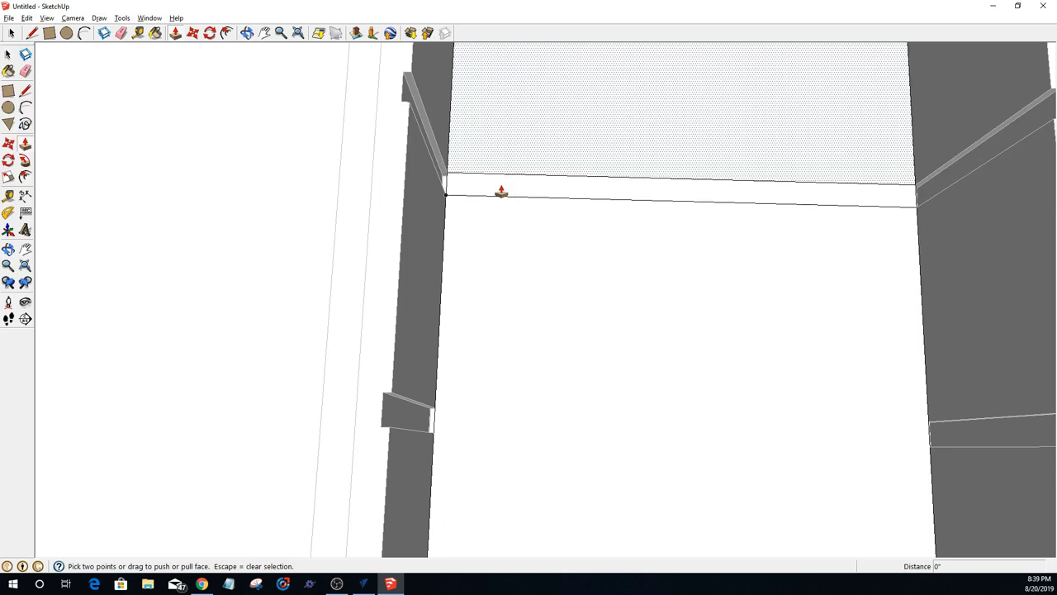
scroll(561, 186, up, 2)
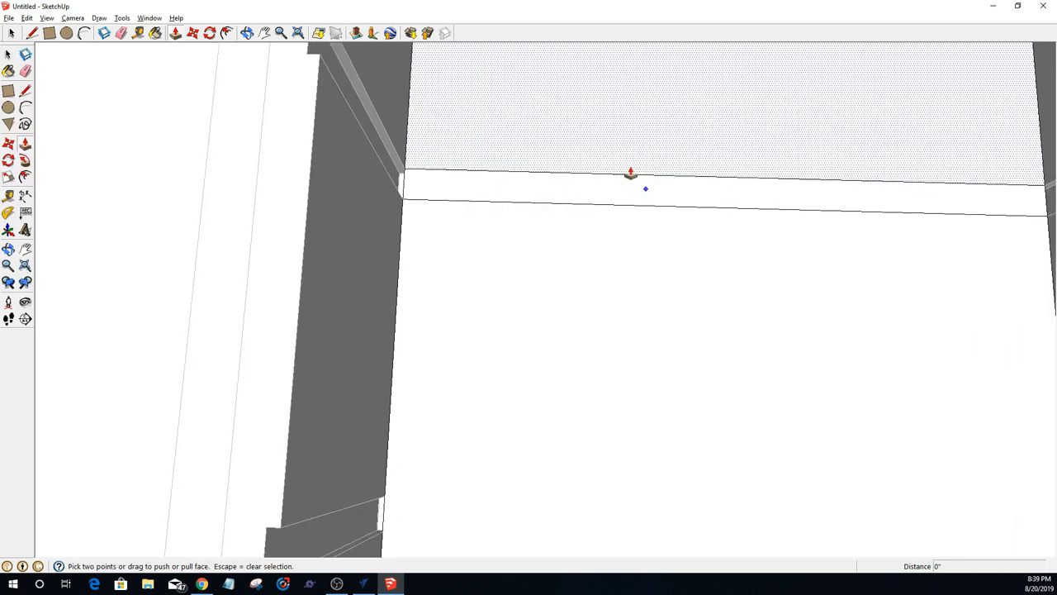
key(alt)
click(609, 191)
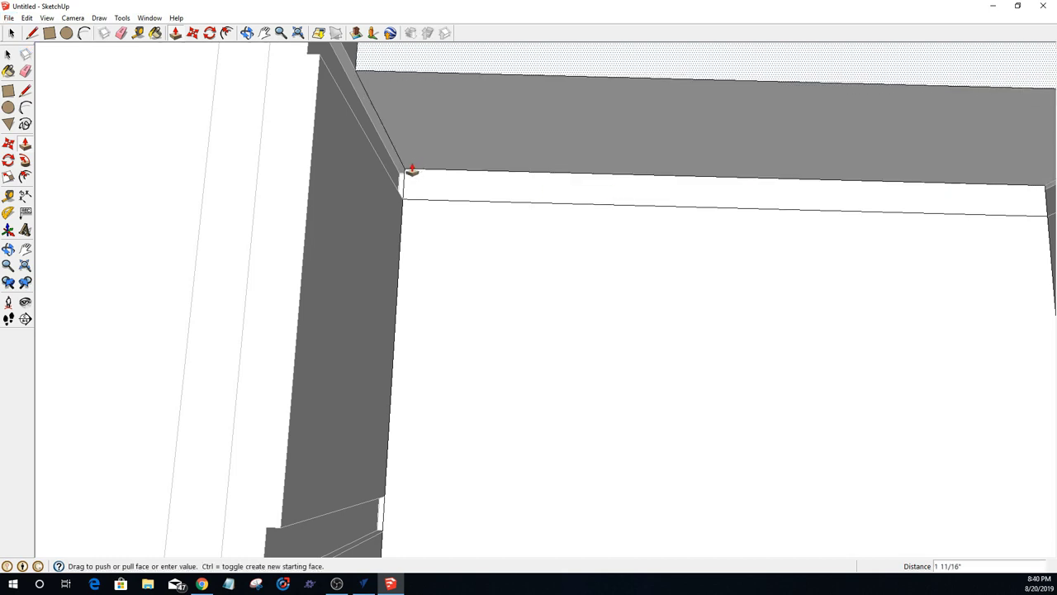
key(Escape)
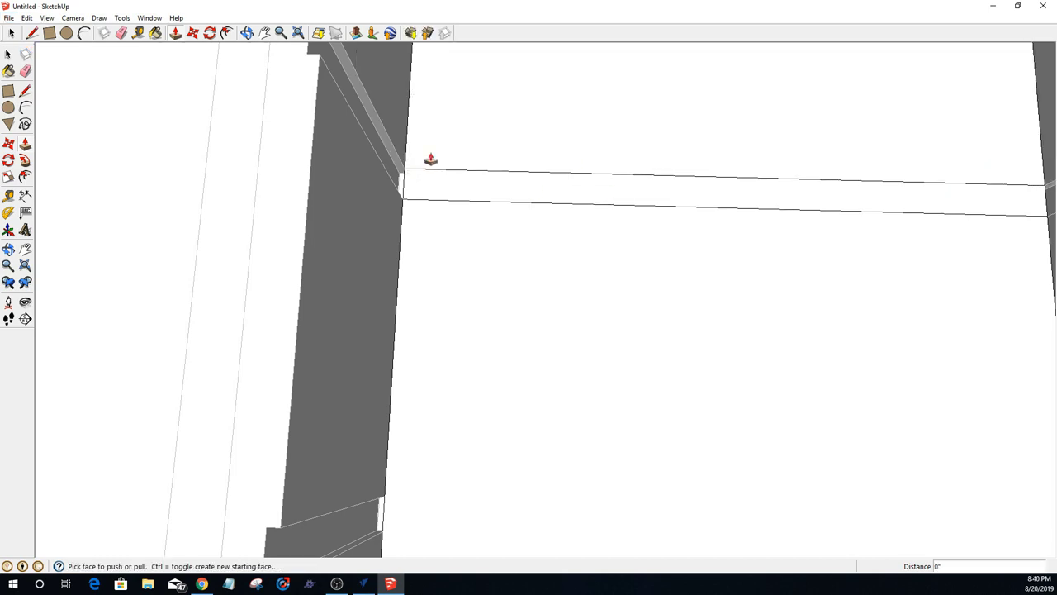
click(497, 195)
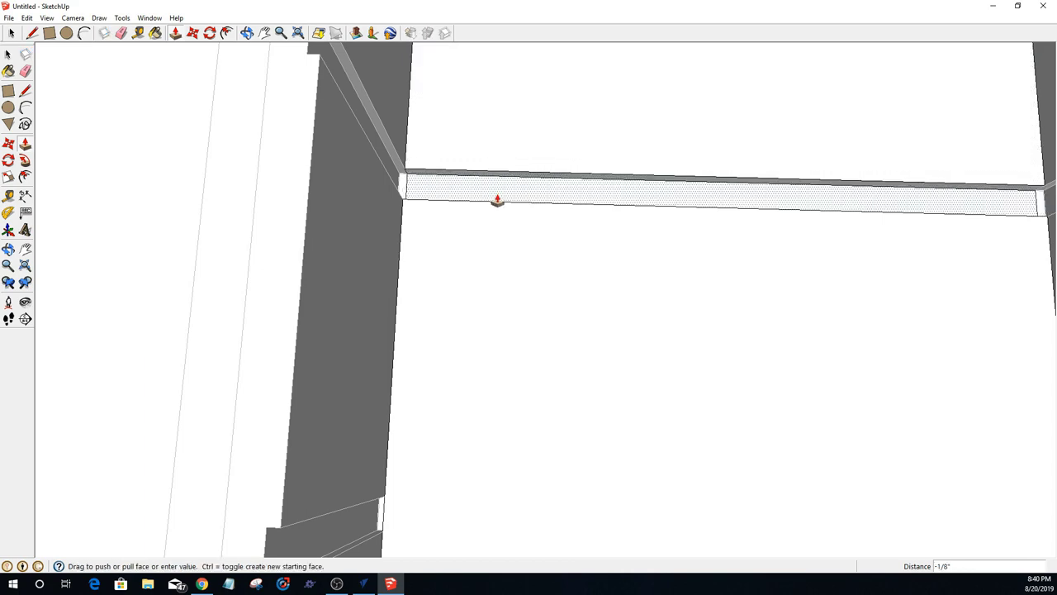
click(496, 200)
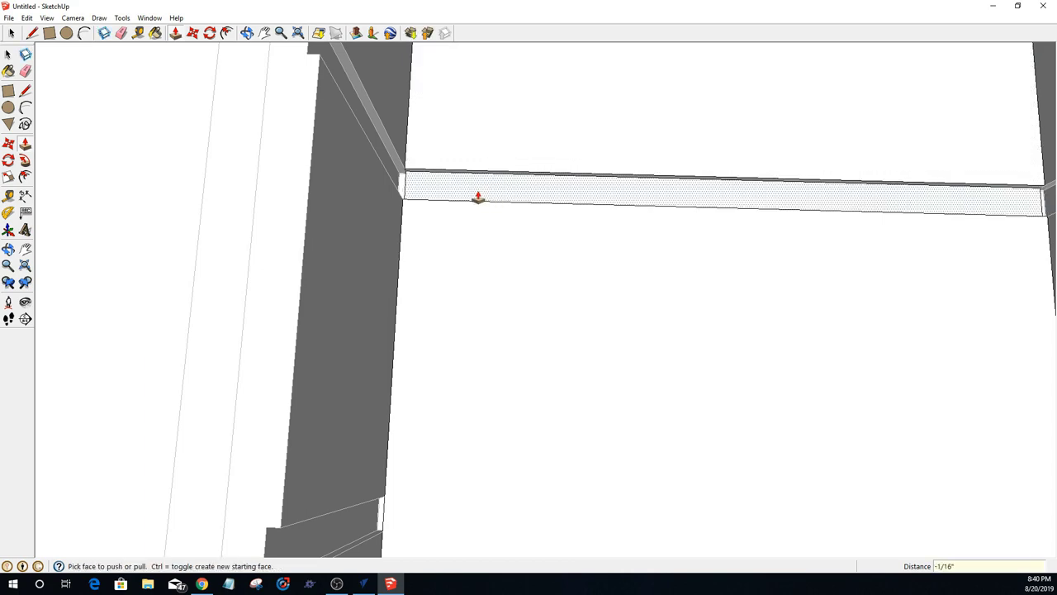
key(space)
click(405, 187)
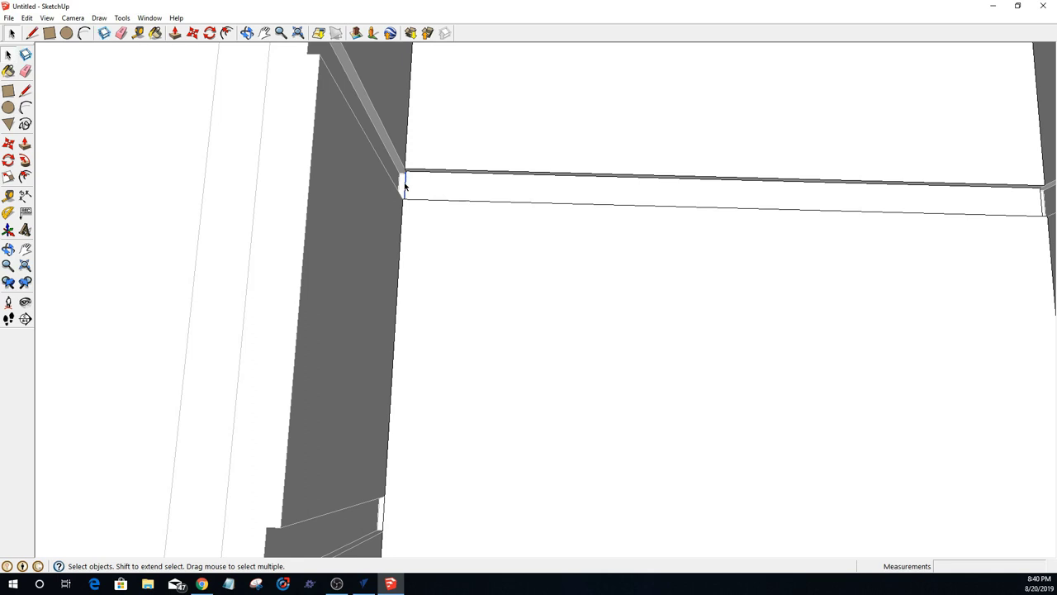
Step: Pull the strip's small end face out 1/16" to meet the left wall corner
click(486, 196)
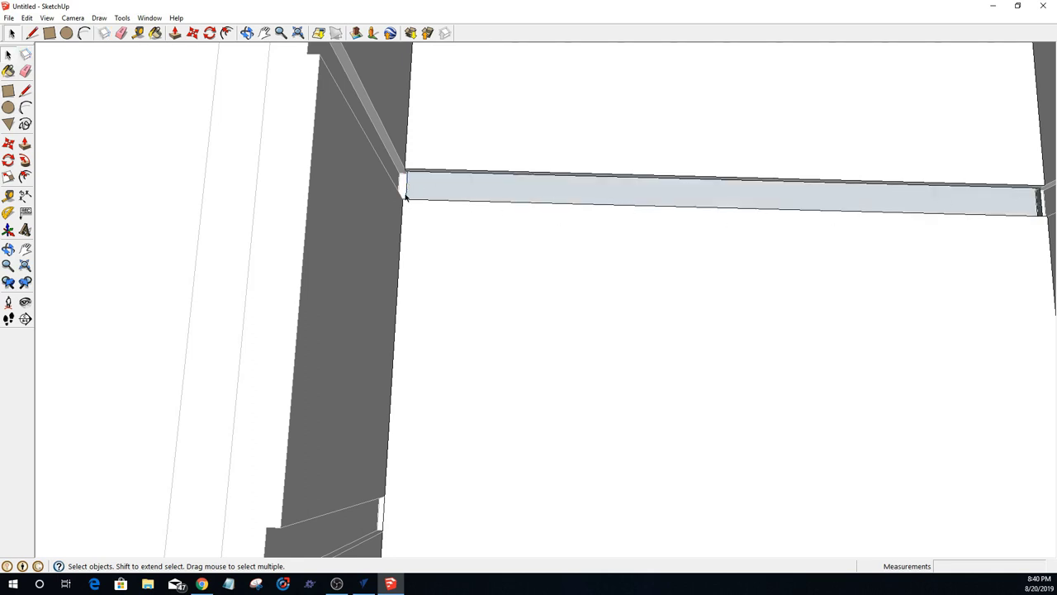
scroll(421, 186, up, 3)
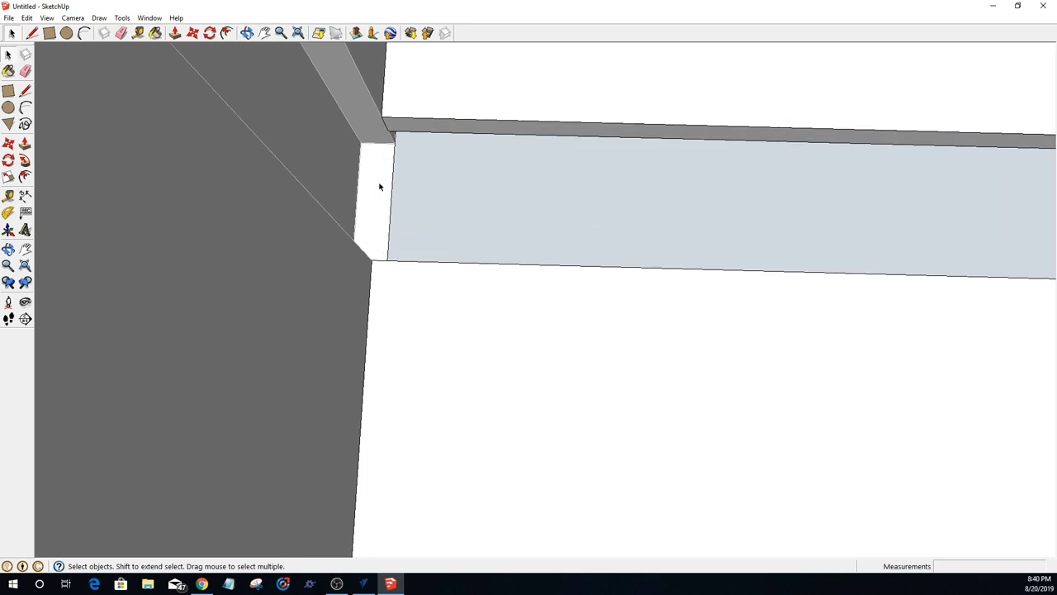
middle_drag(427, 206, 360, 87)
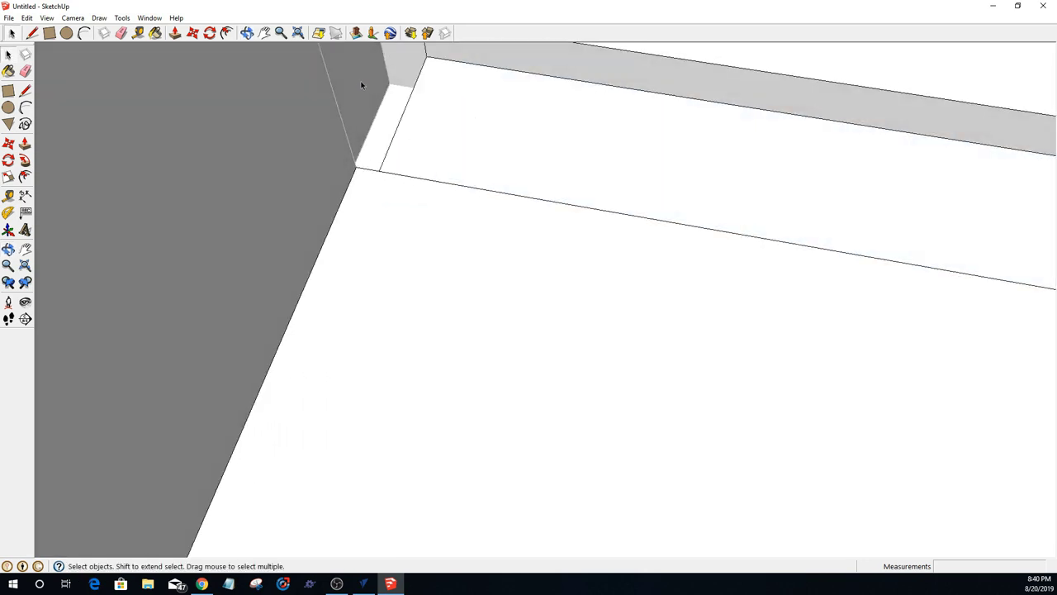
click(388, 120)
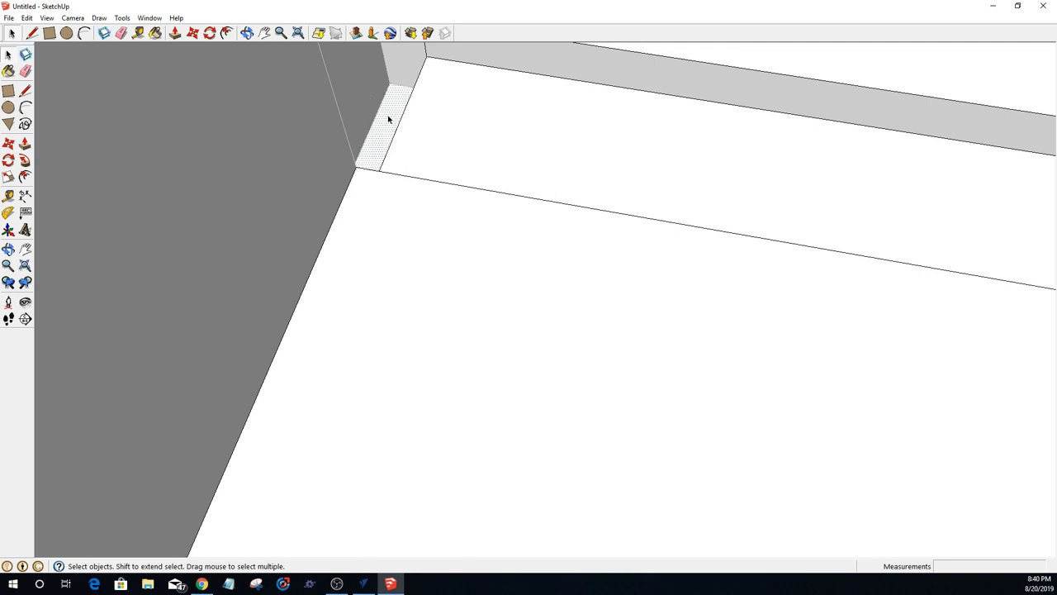
key(p)
drag(388, 120, 408, 108)
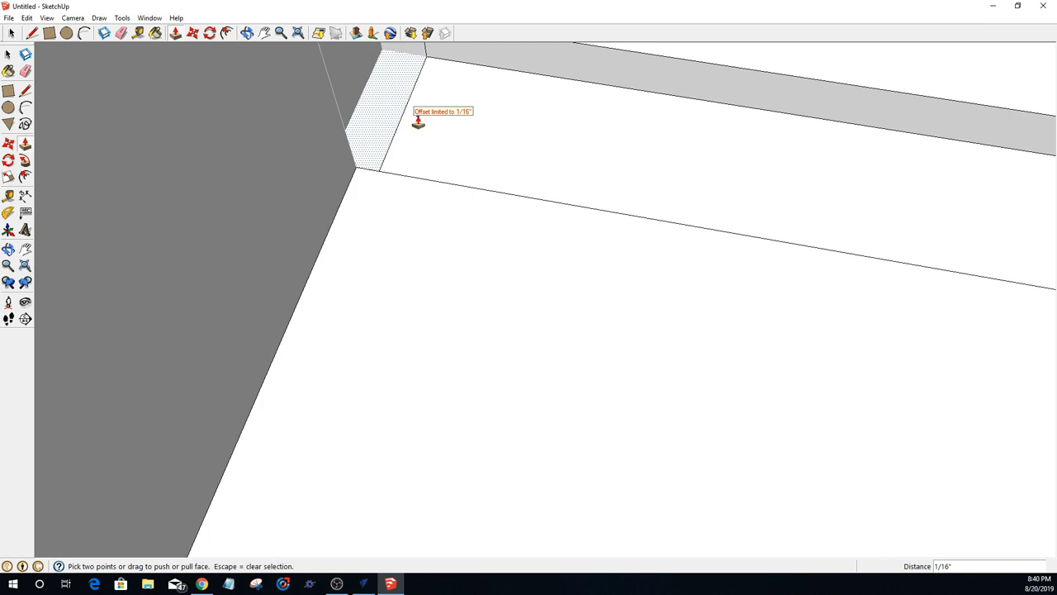
middle_drag(429, 153, 444, 175)
scroll(474, 179, down, 4)
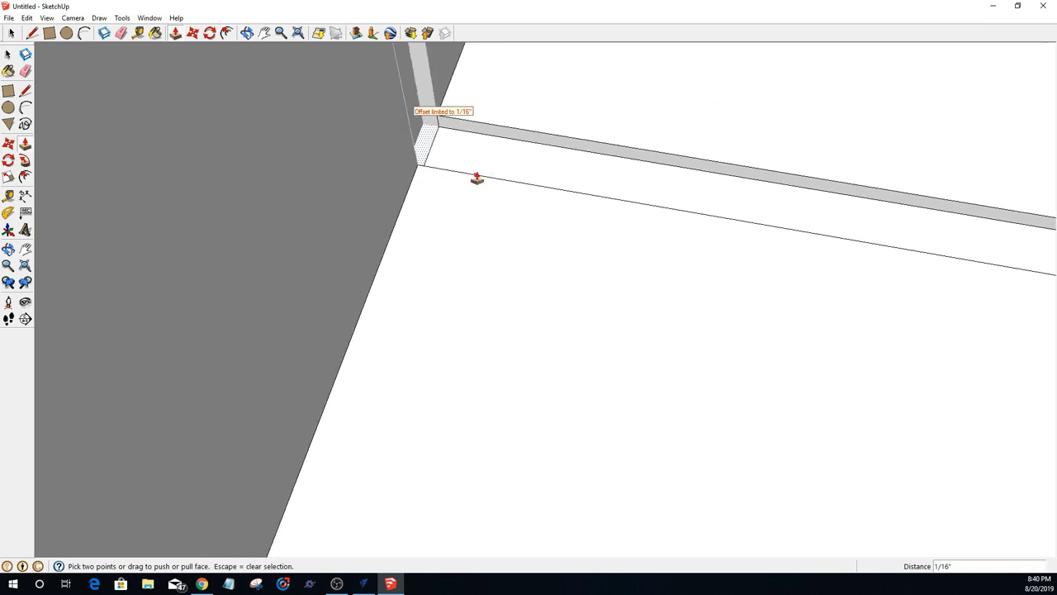
scroll(1001, 253, down, 1)
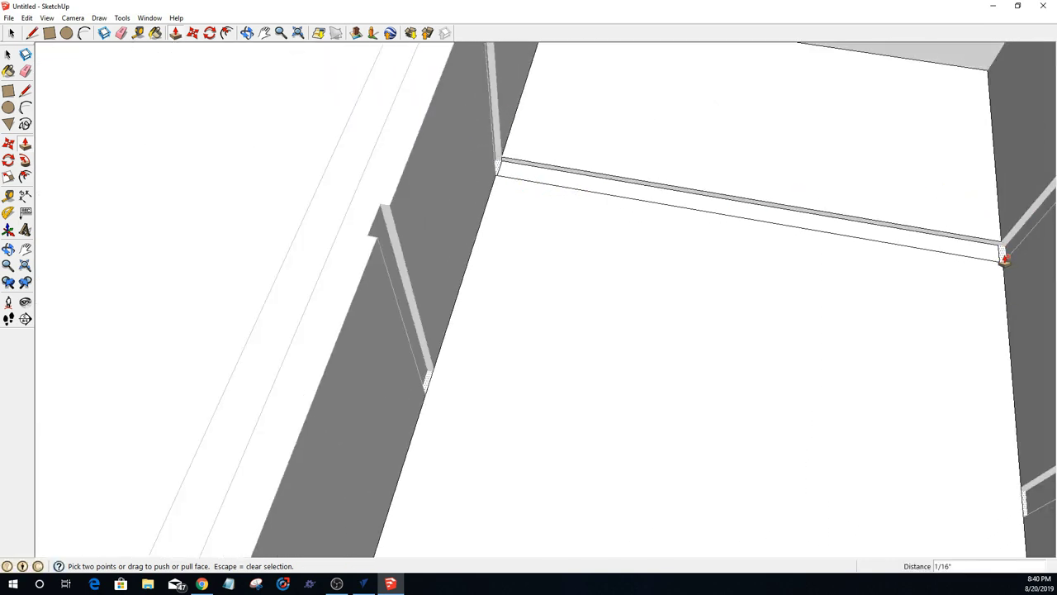
scroll(1002, 255, up, 4)
key(space)
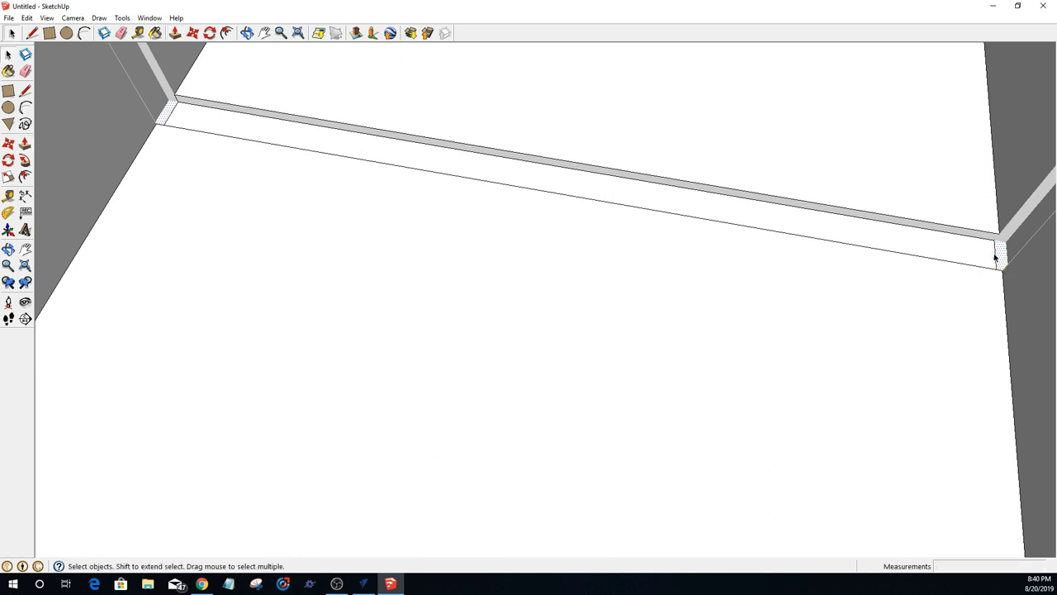
Step: From a top-down view, start a line at the left column's inner corner
click(997, 258)
middle_drag(264, 141, 280, 425)
scroll(488, 202, down, 2)
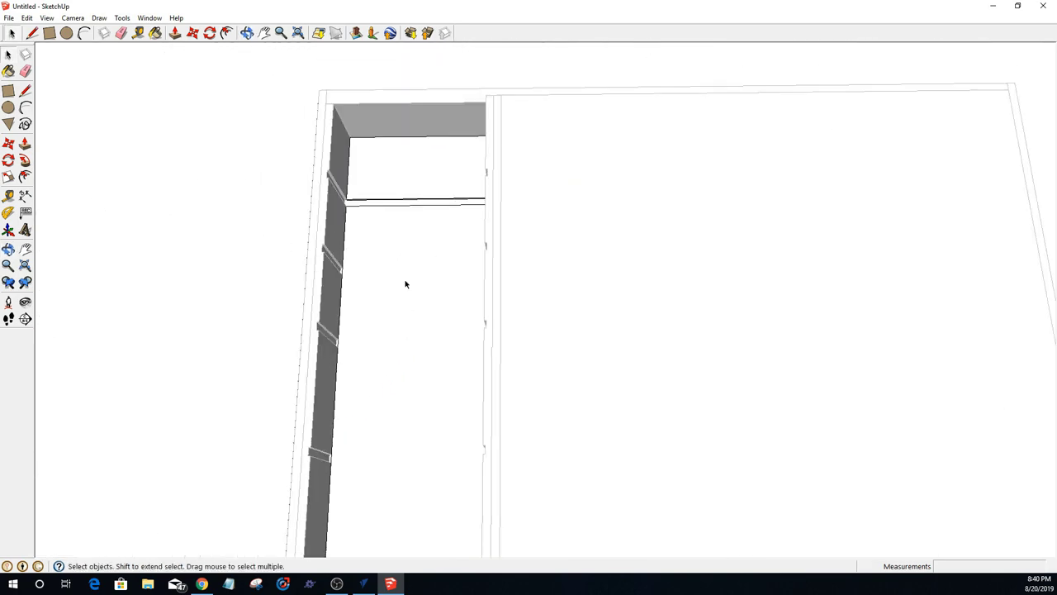
scroll(404, 283, up, 4)
scroll(451, 97, up, 2)
scroll(452, 97, up, 1)
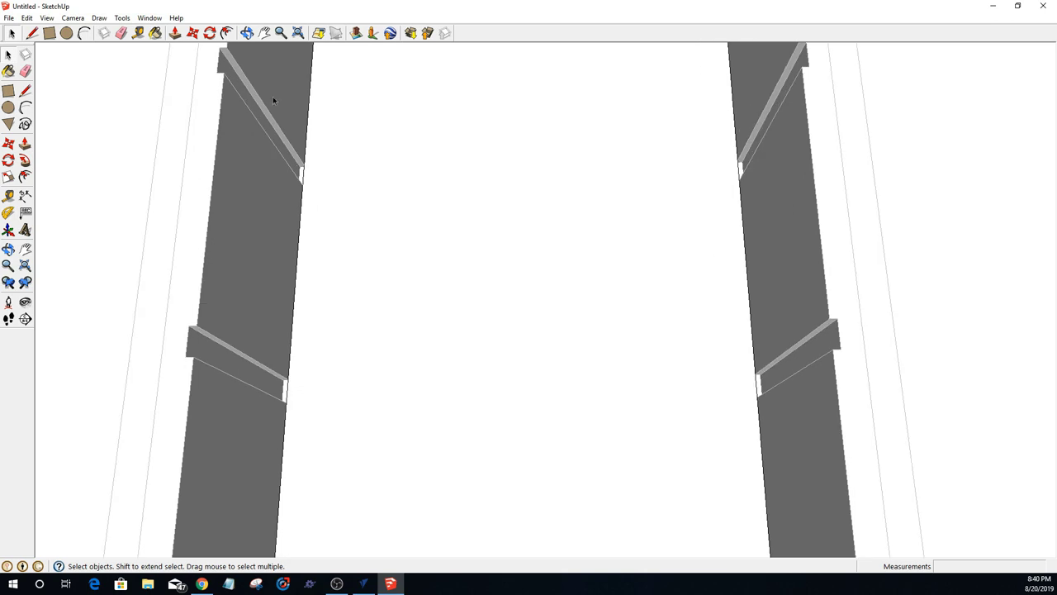
click(32, 33)
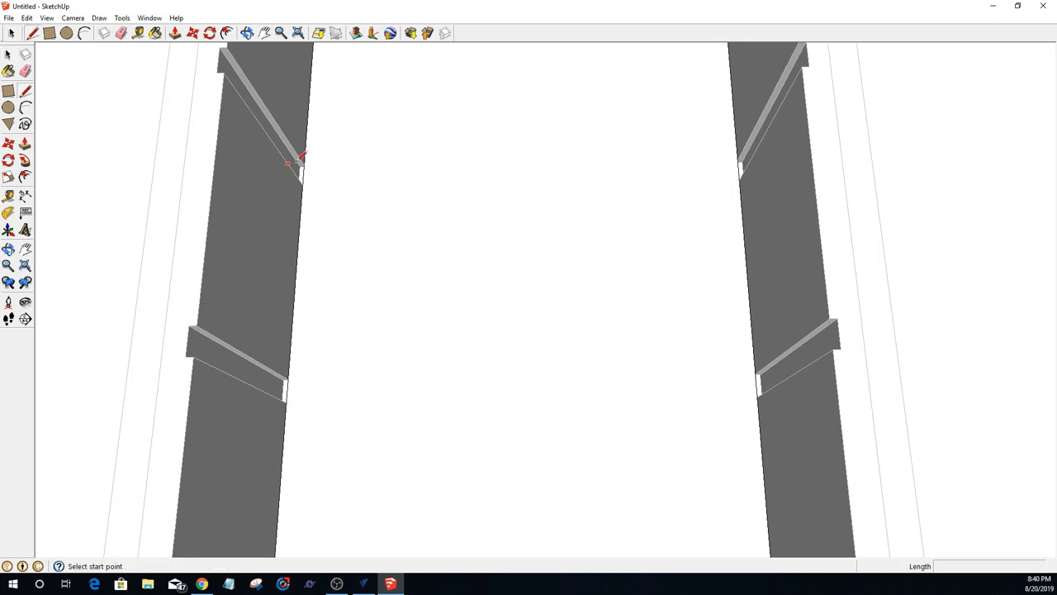
click(302, 164)
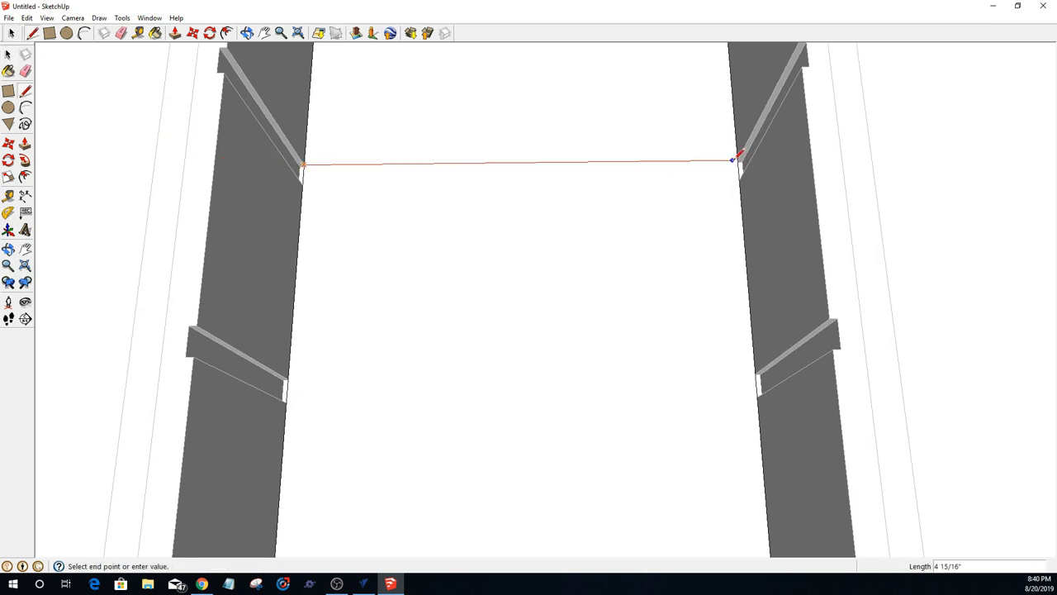
Step: Draw two parallel lines between the columns to form a thin strip
click(738, 160)
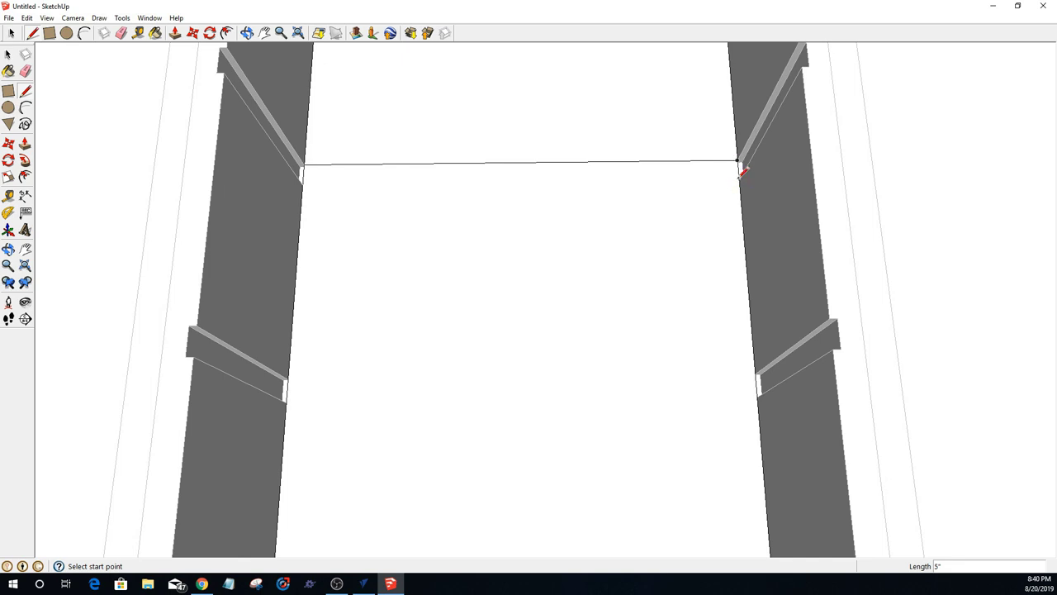
click(741, 178)
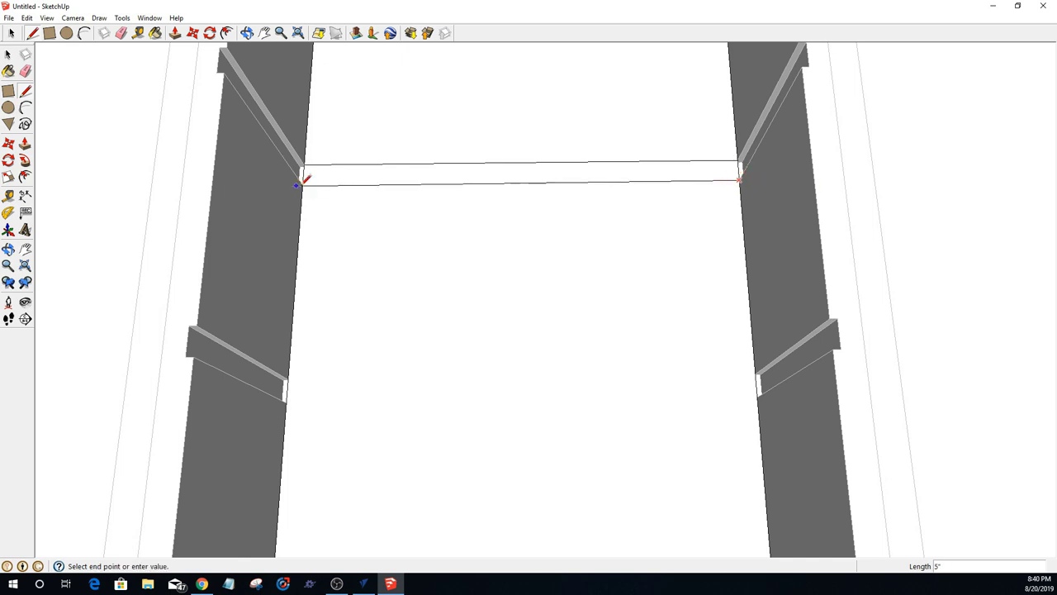
click(303, 183)
key(alt)
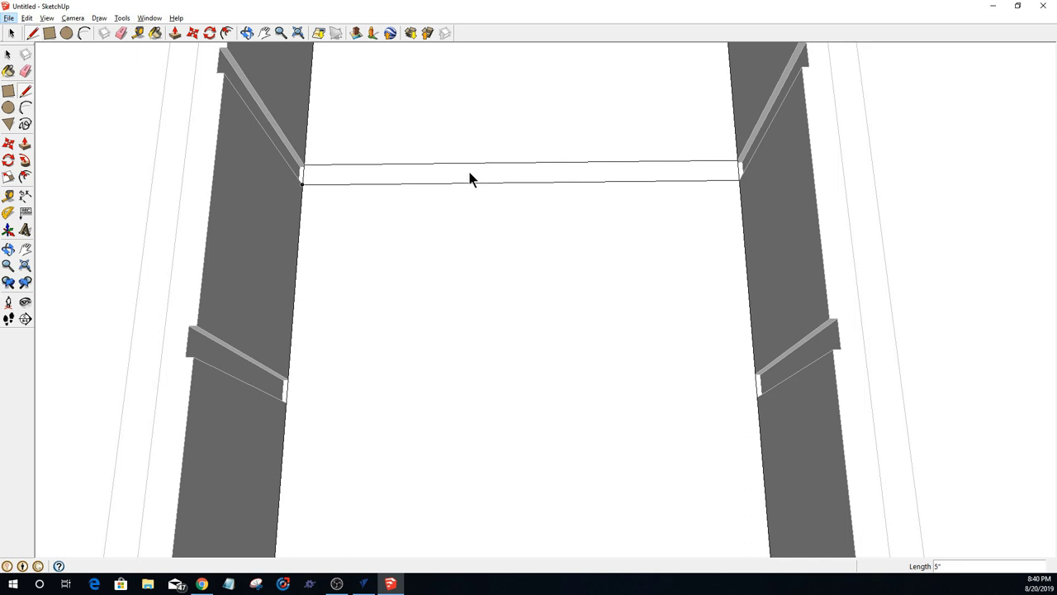
key(alt)
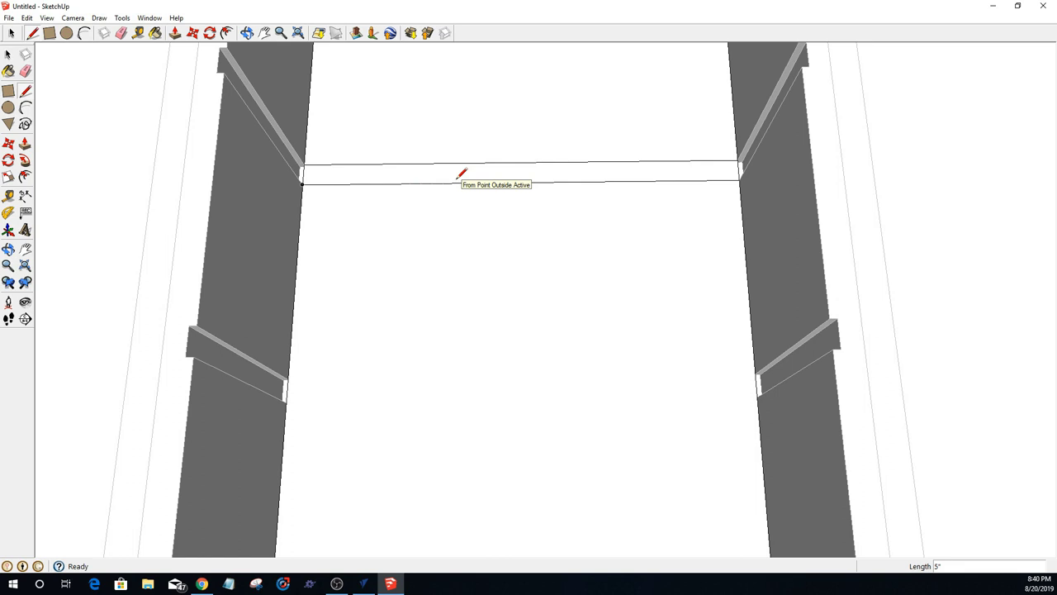
Step: Recess the new strip 0.0625" into the panel with Push/Pull
key(p)
click(456, 181)
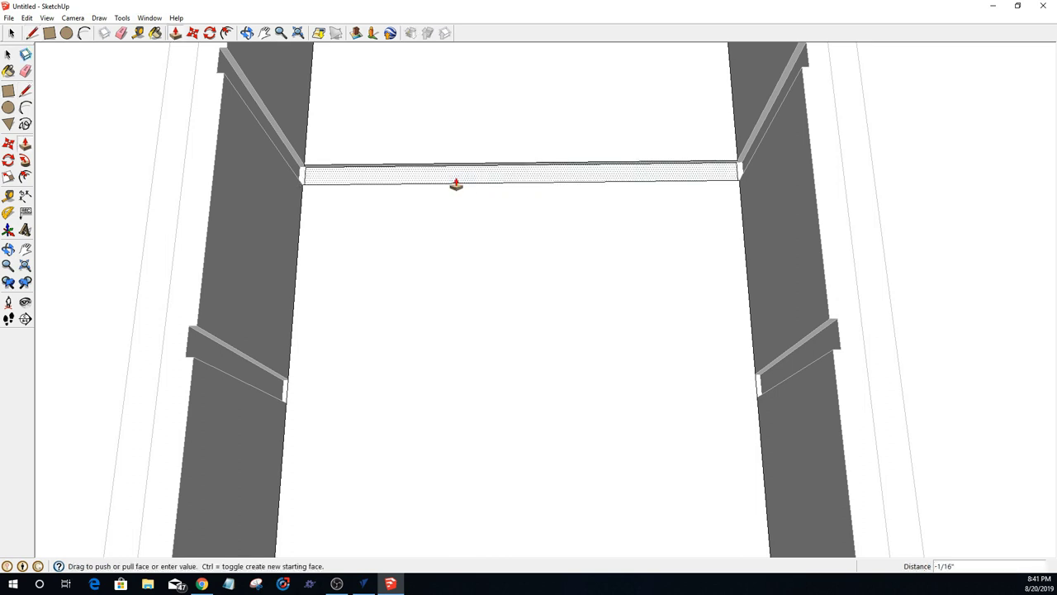
text(.0625)
key(Return)
key(space)
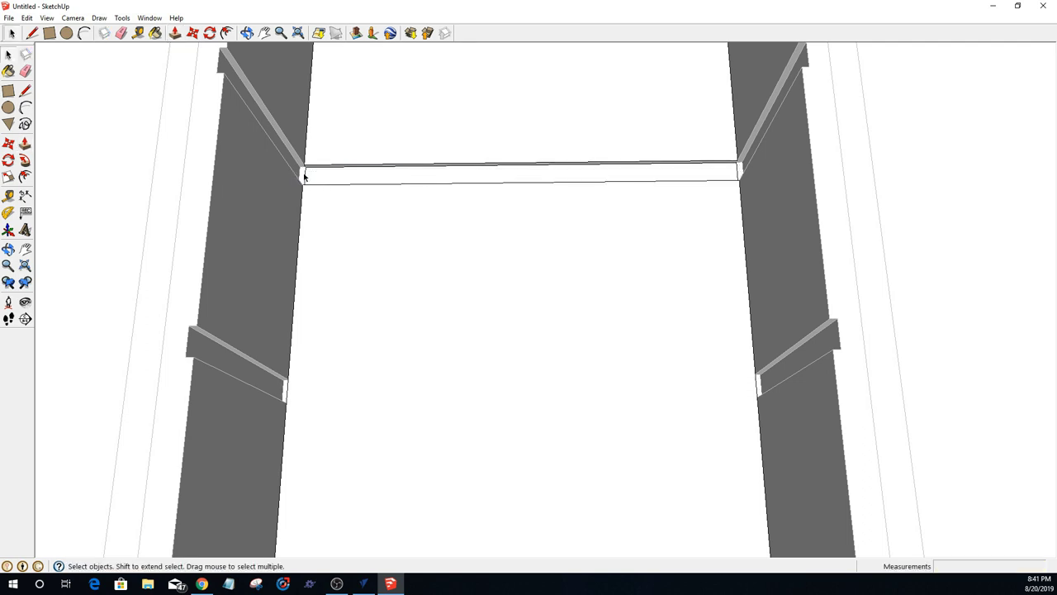
click(304, 177)
click(504, 220)
Step: Outline a narrow strip face across the box between the next pair of side-wall slot corners
scroll(663, 222, down, 3)
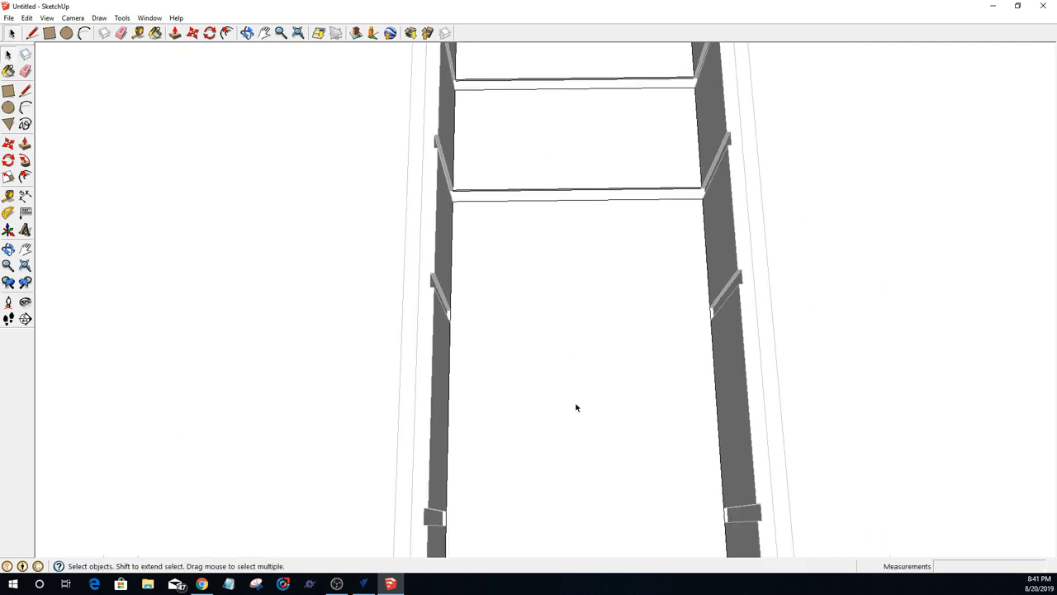
scroll(575, 407, up, 2)
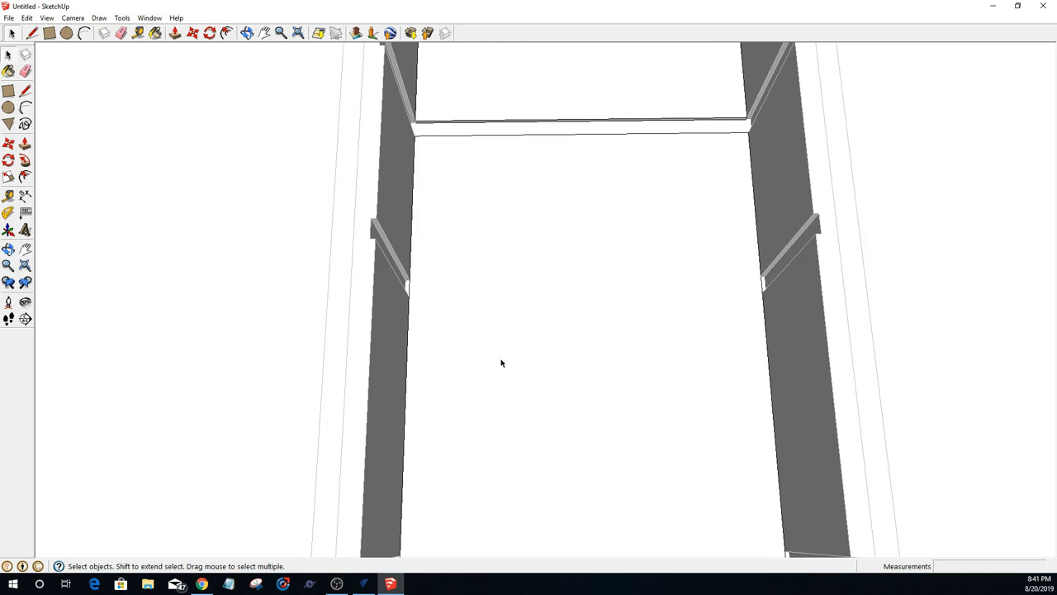
click(32, 34)
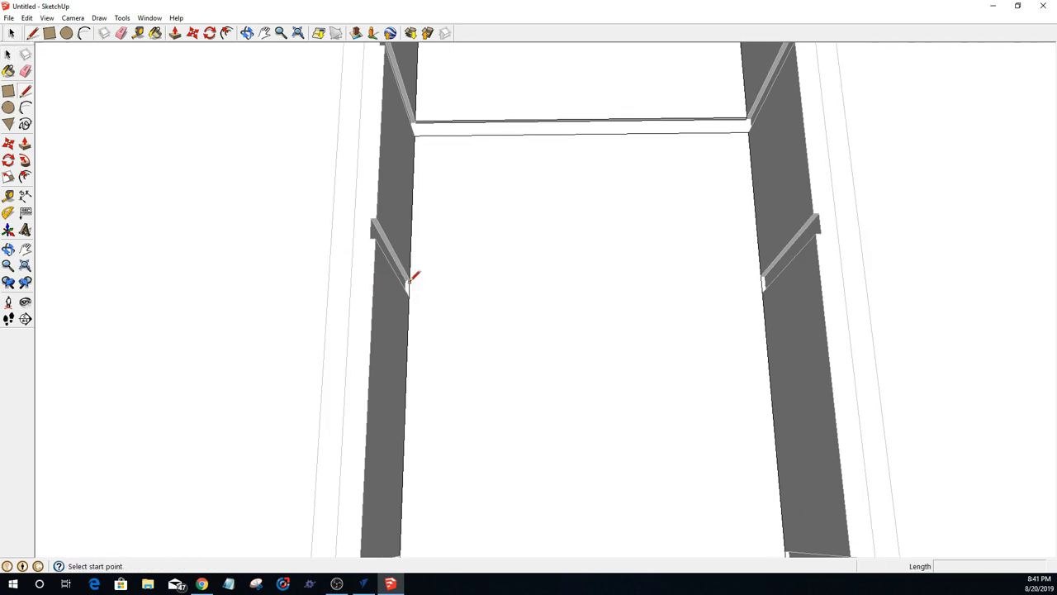
click(407, 280)
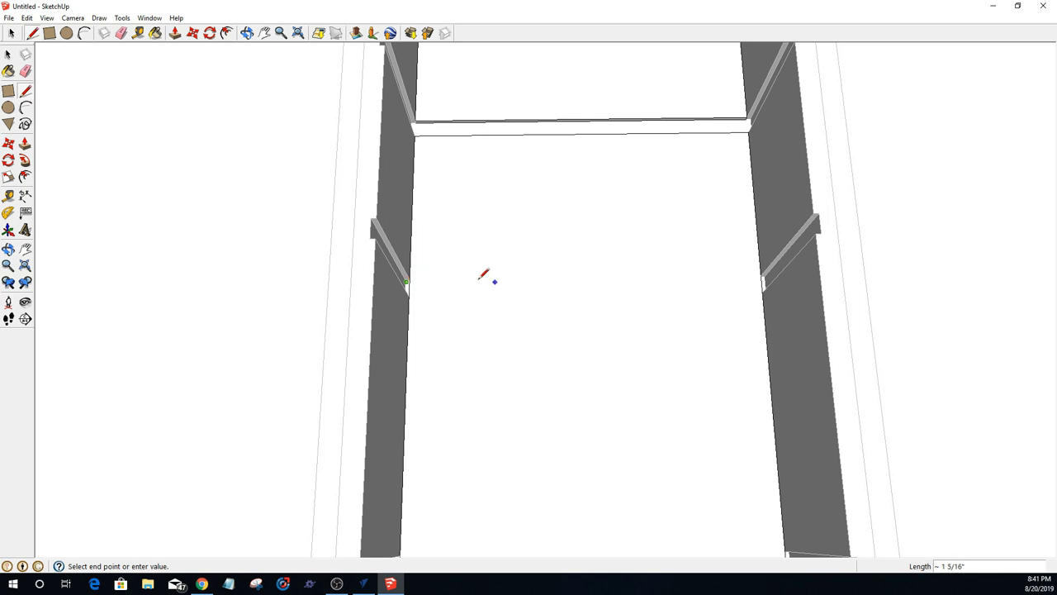
key(Escape)
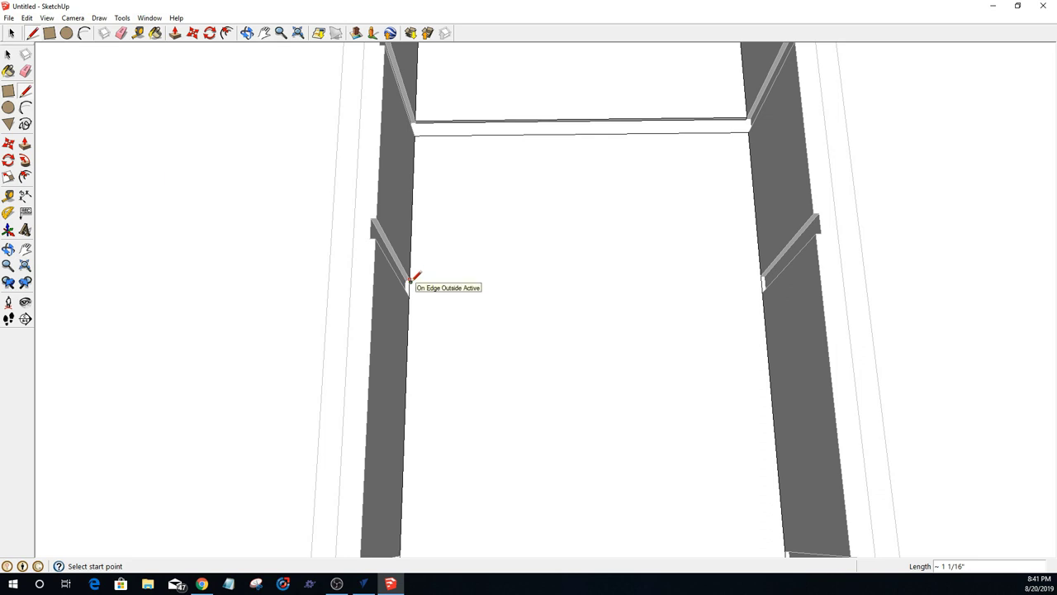
click(409, 280)
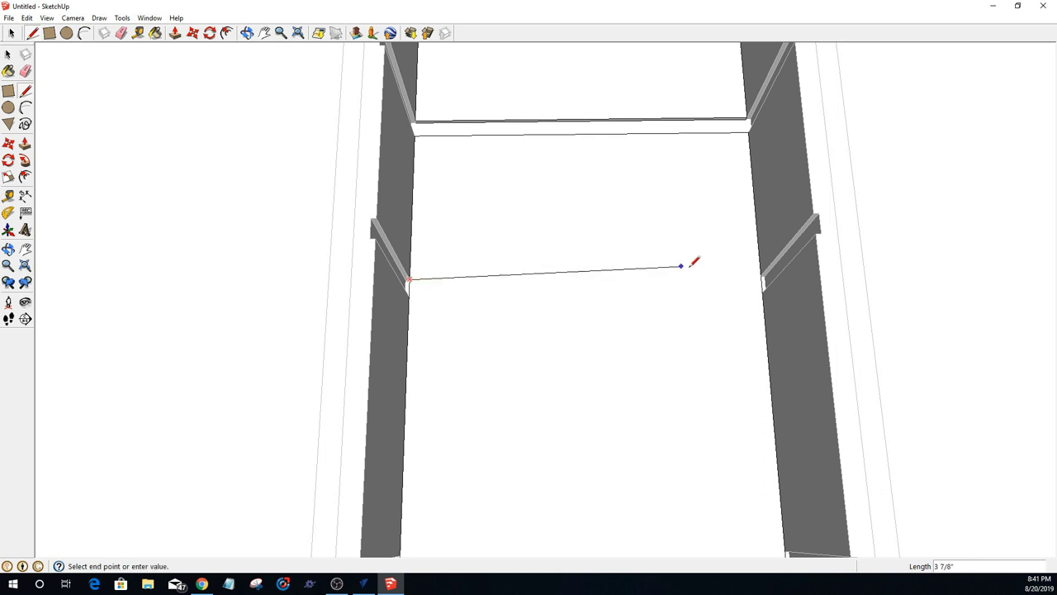
click(761, 276)
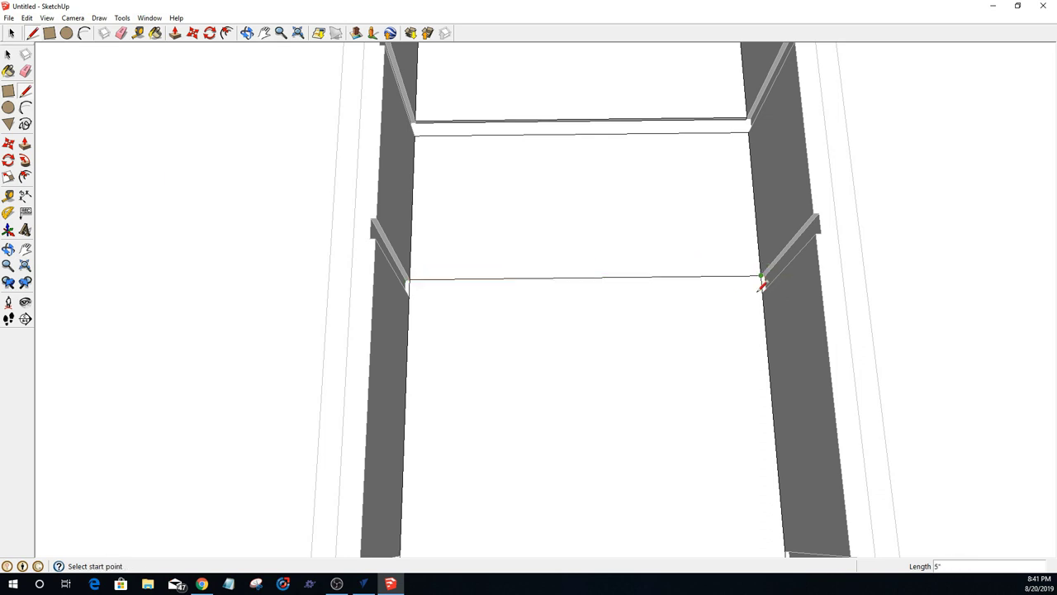
click(761, 292)
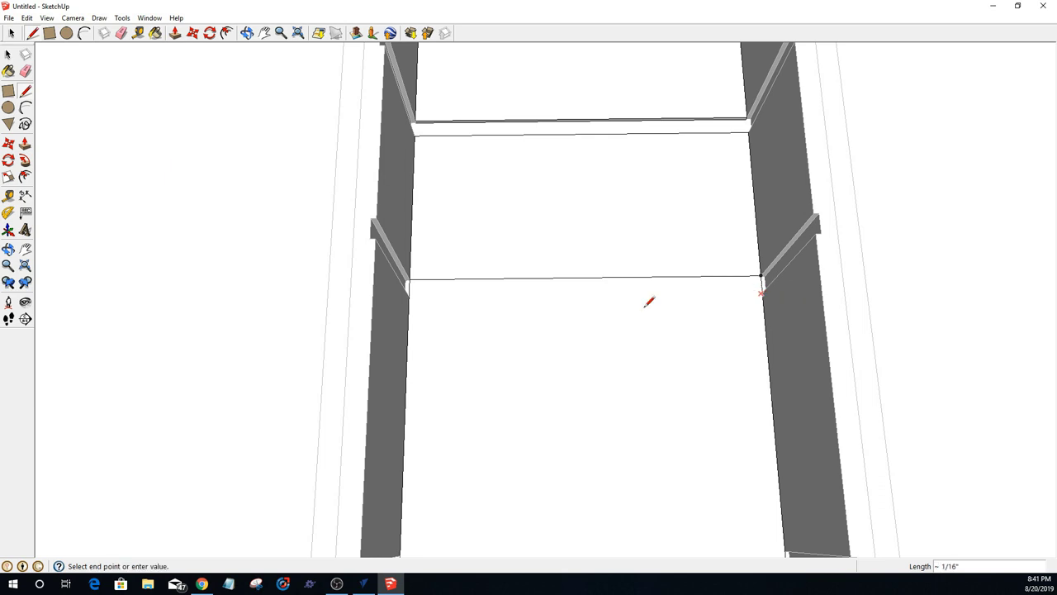
click(408, 295)
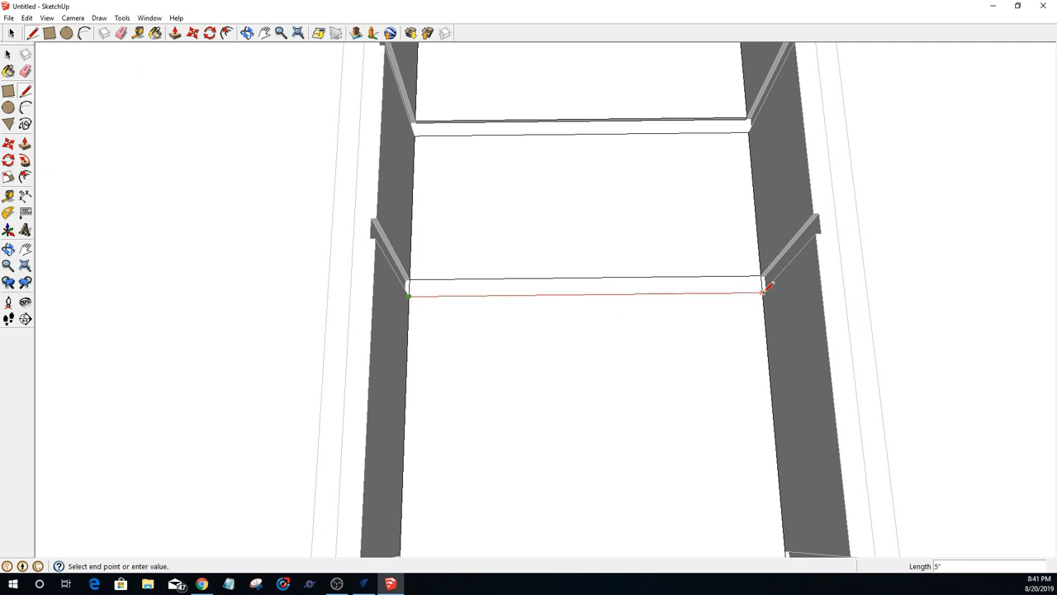
click(762, 292)
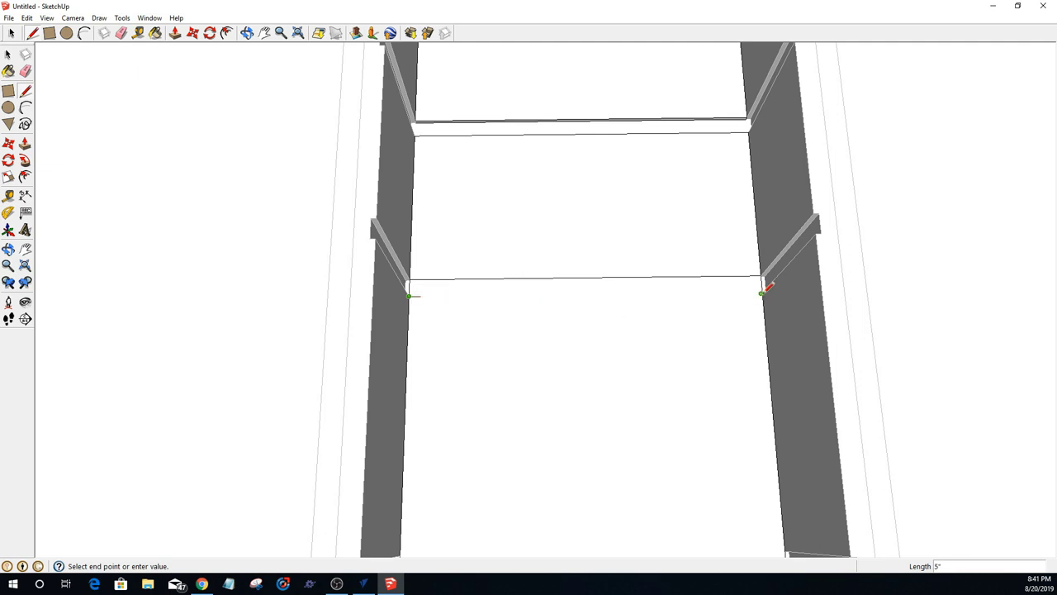
click(762, 293)
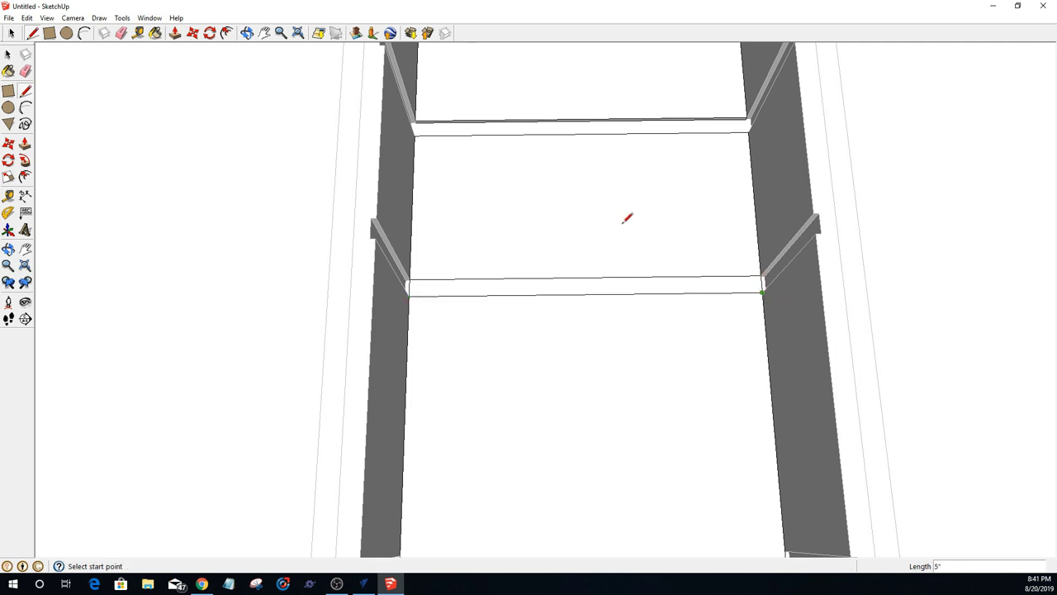
Step: Push/Pull the strip face 1/16 inch (.0625") and check its end edges
key(p)
click(610, 287)
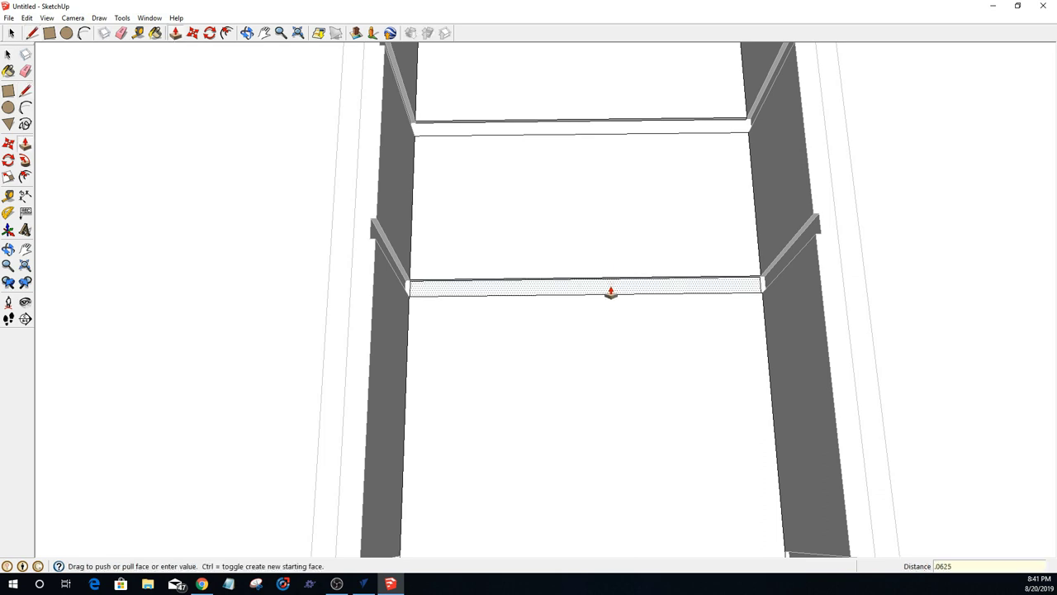
key(Escape)
key(space)
scroll(761, 290, up, 2)
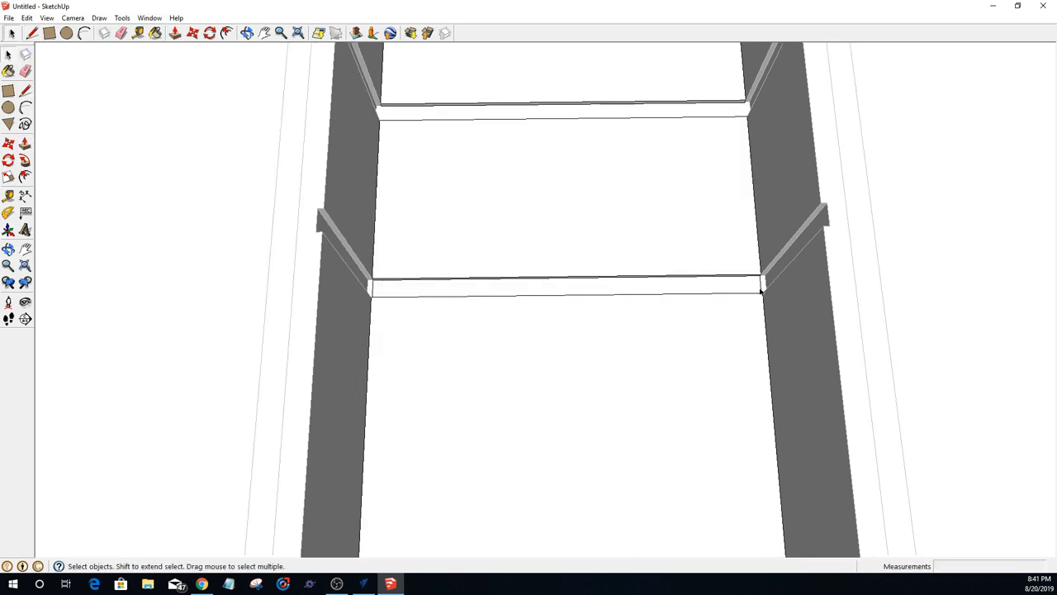
click(761, 291)
click(454, 300)
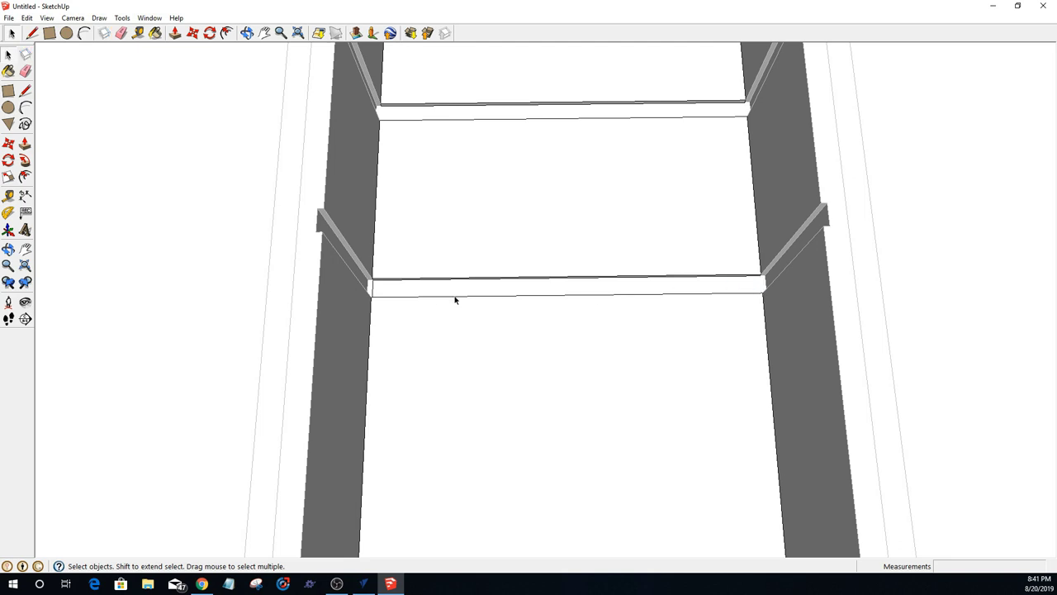
click(372, 289)
click(369, 290)
Step: Orbit along the side walls and draw edges between the next pair of slot corners
scroll(726, 330, down, 4)
scroll(710, 502, up, 4)
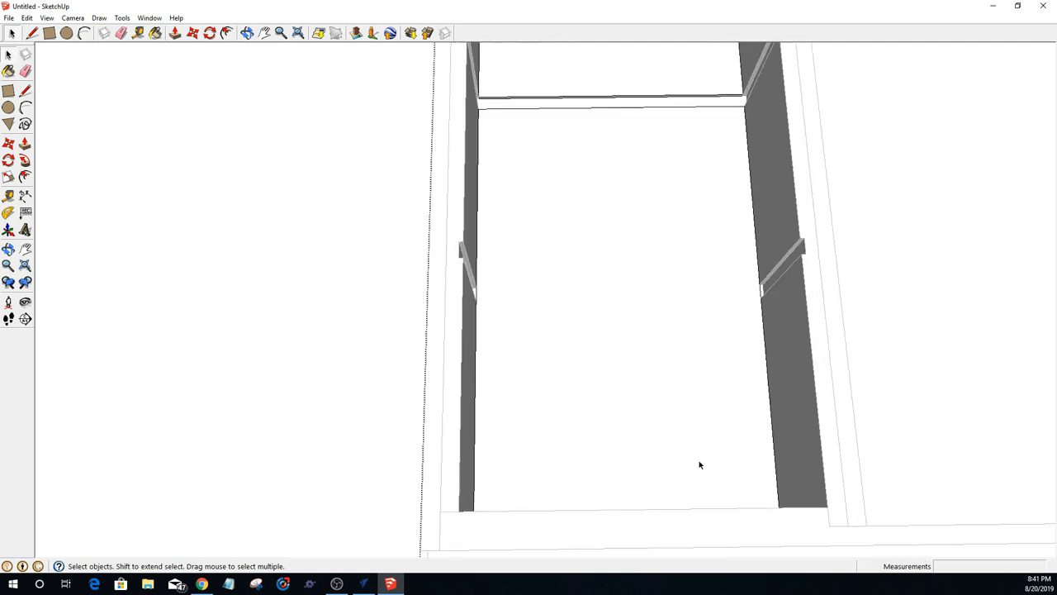
middle_drag(747, 397, 710, 396)
scroll(710, 396, up, 2)
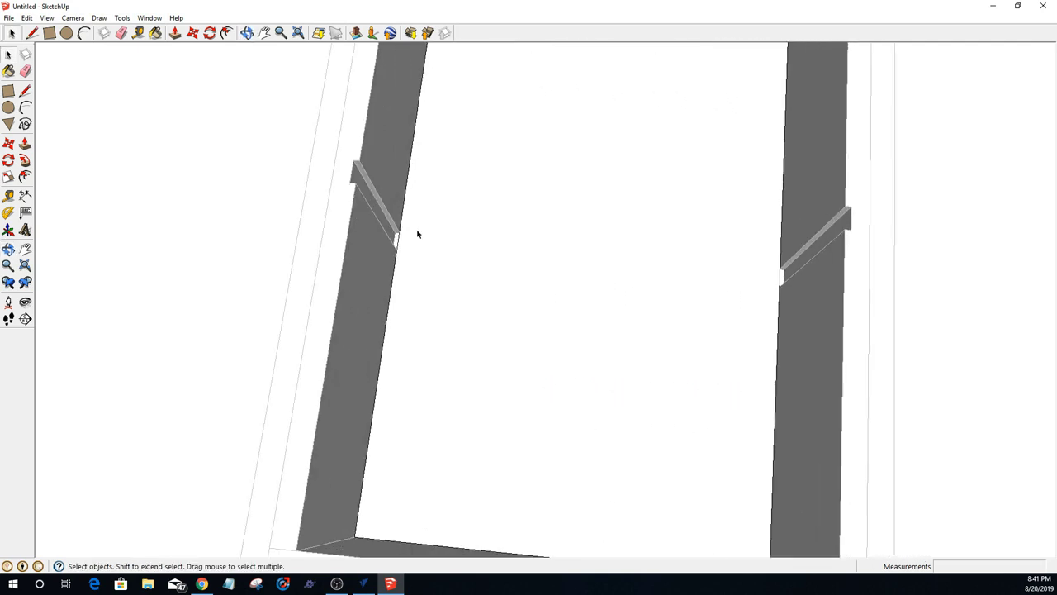
click(32, 33)
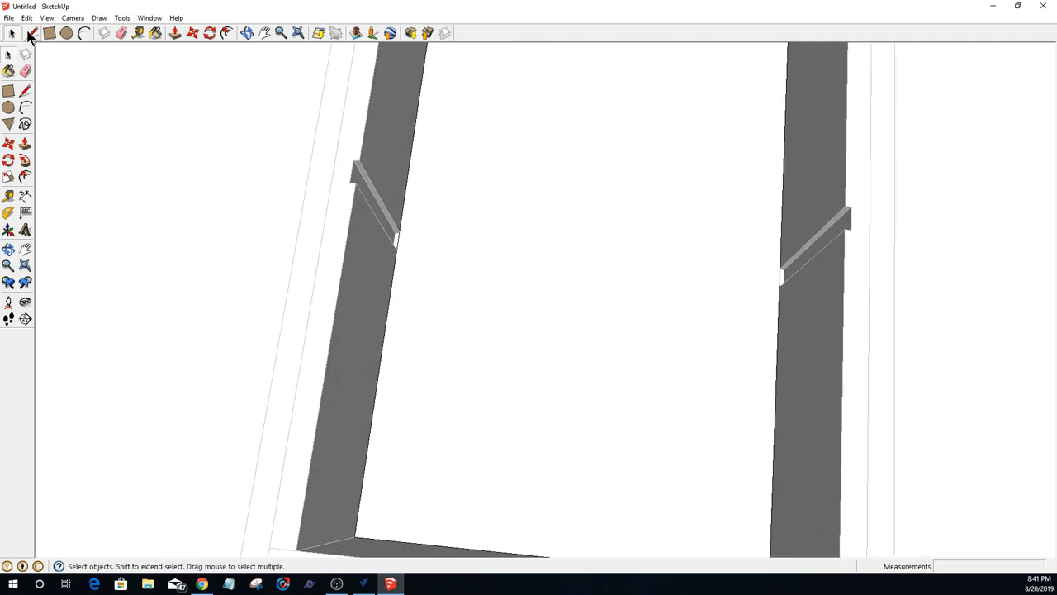
click(397, 234)
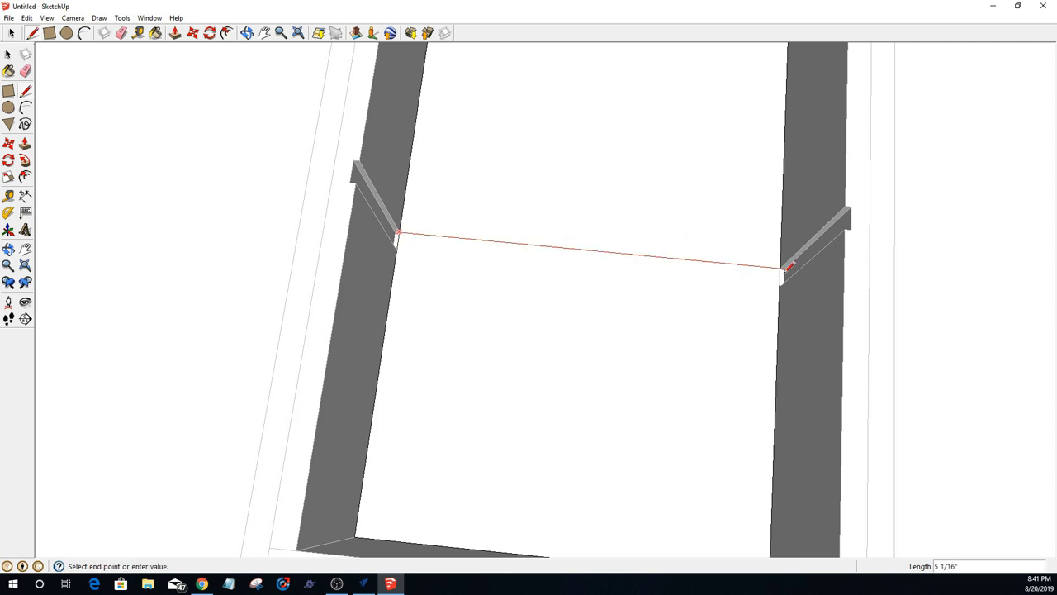
key(Escape)
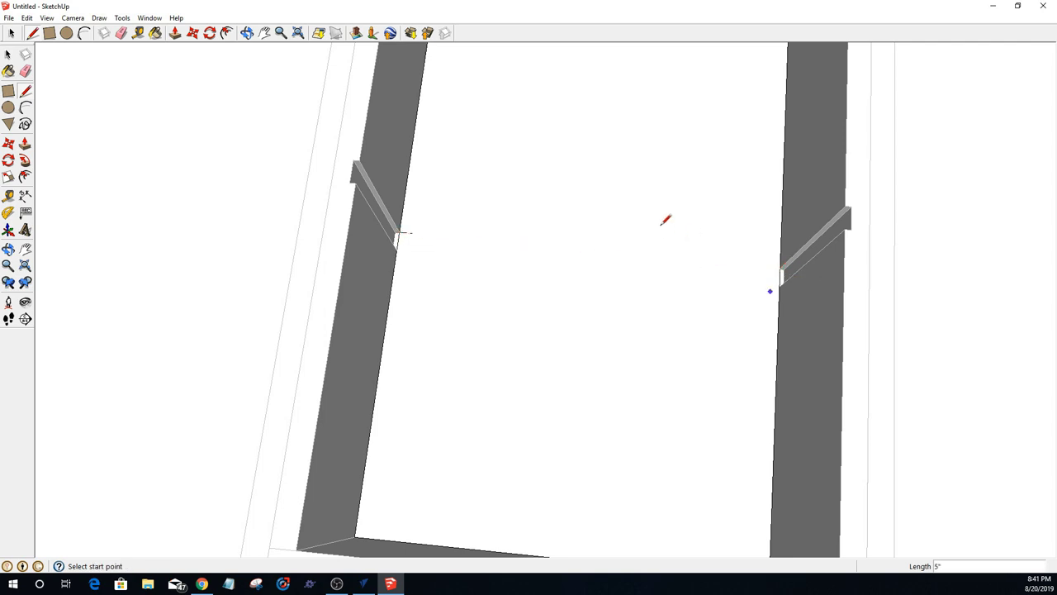
click(777, 287)
click(782, 270)
click(778, 286)
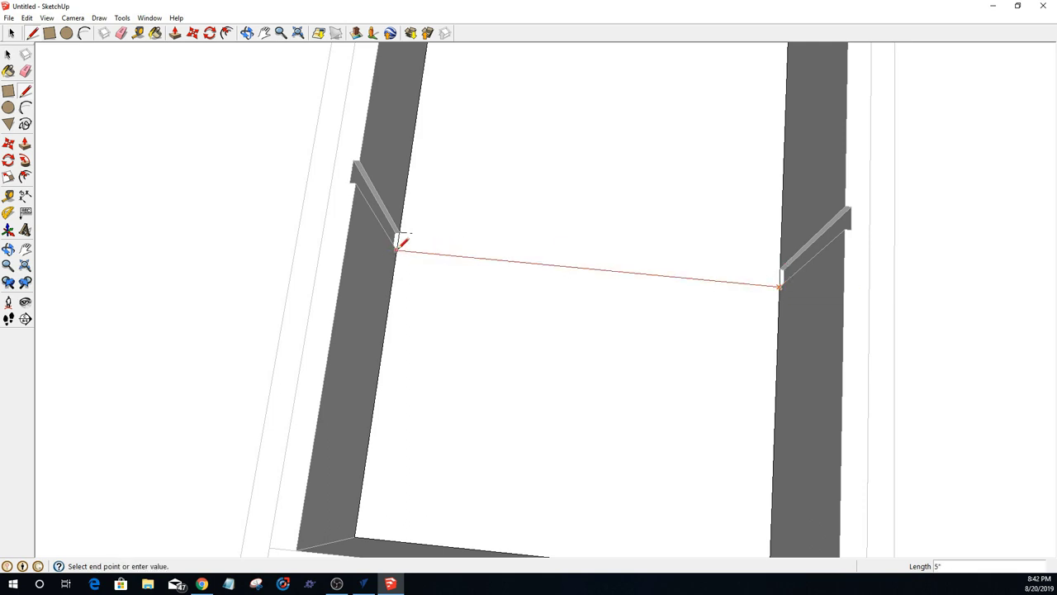
click(398, 247)
Step: Delete the unwanted upper face and redraw the upper edge to close the strip face
key(space)
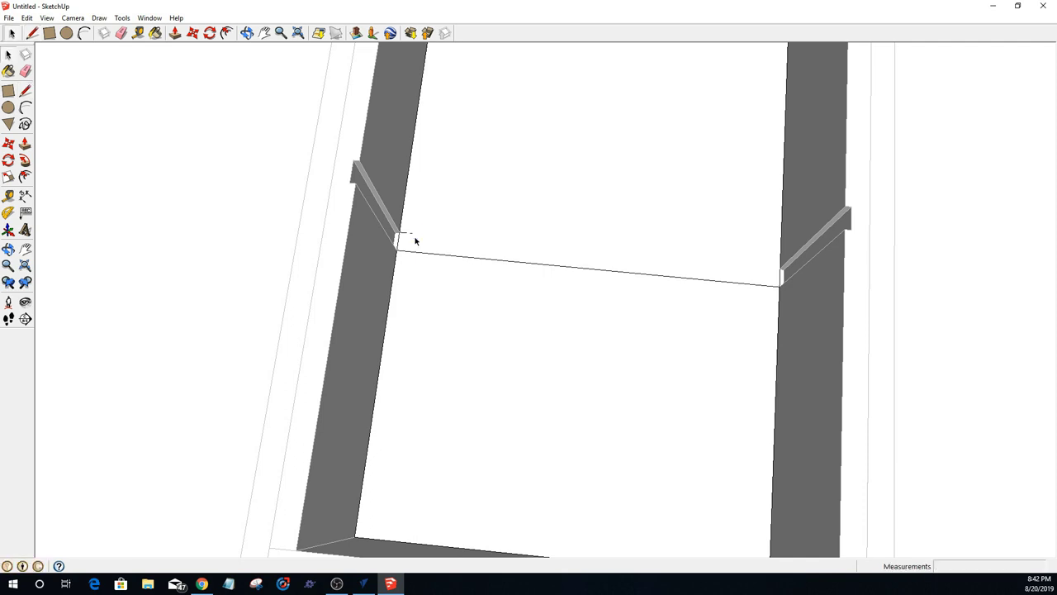
click(407, 239)
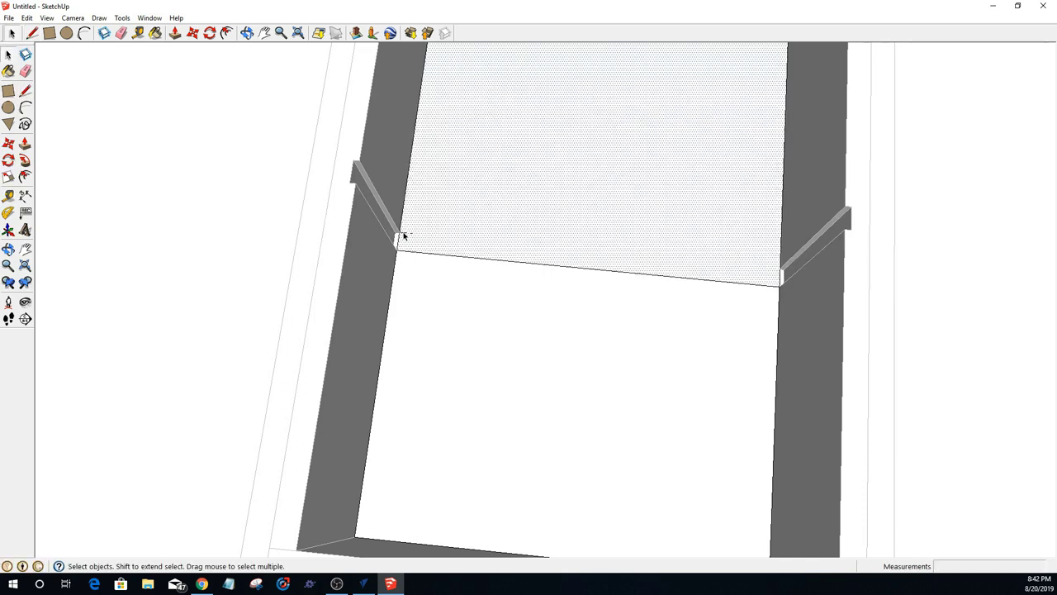
key(Delete)
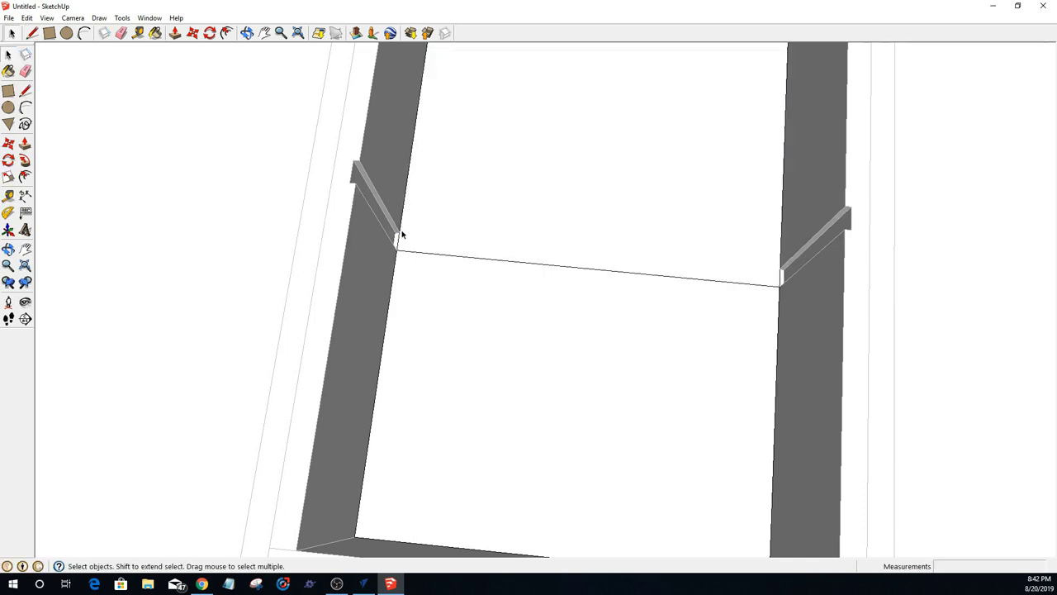
key(l)
click(397, 234)
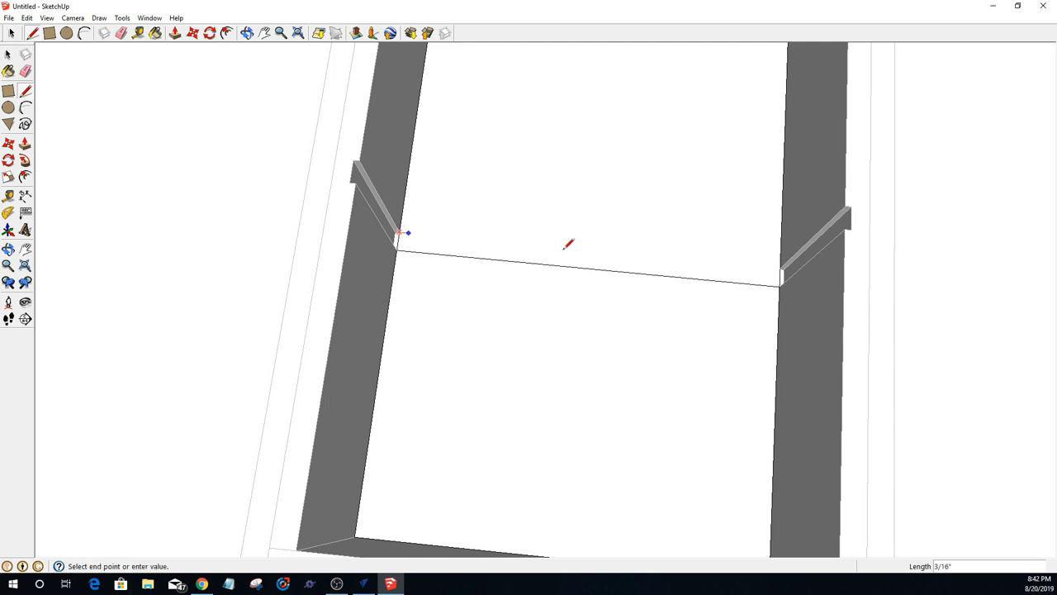
click(779, 267)
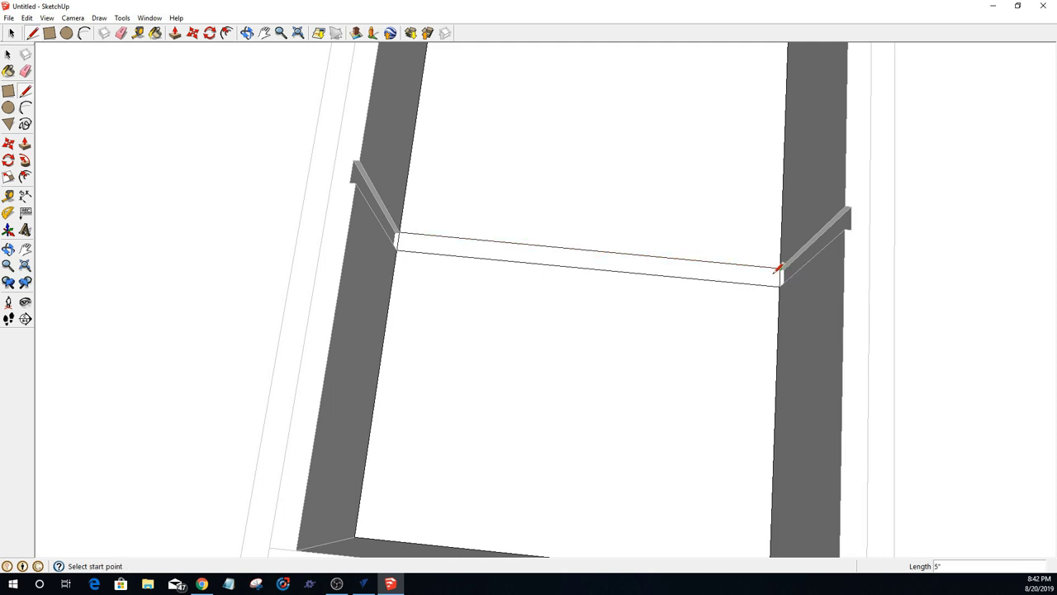
Step: Push/Pull the new strip face .0625" and check its corner piece
key(p)
click(702, 278)
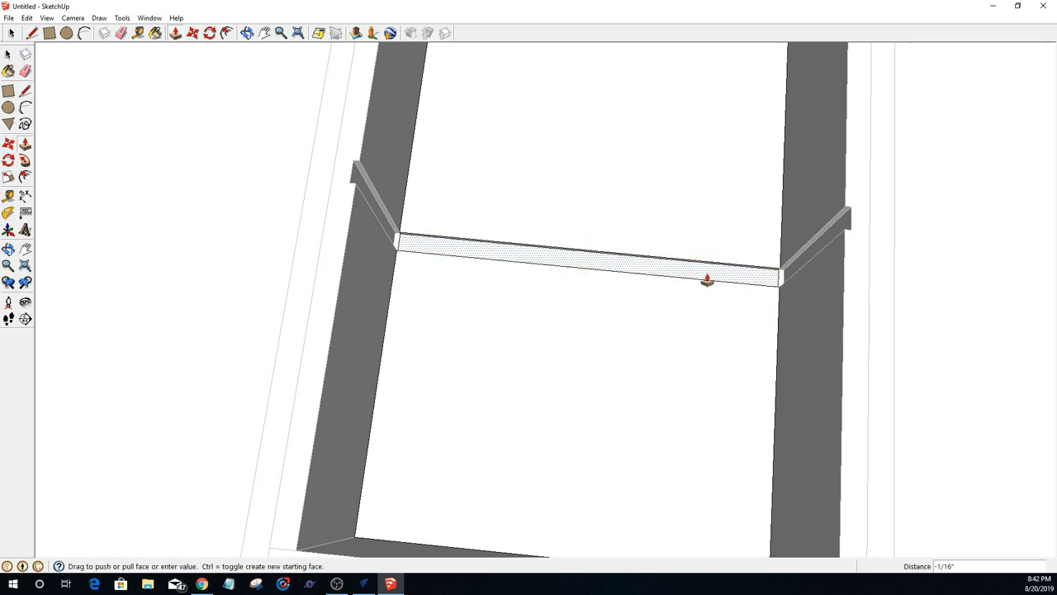
text(.0625)
key(Return)
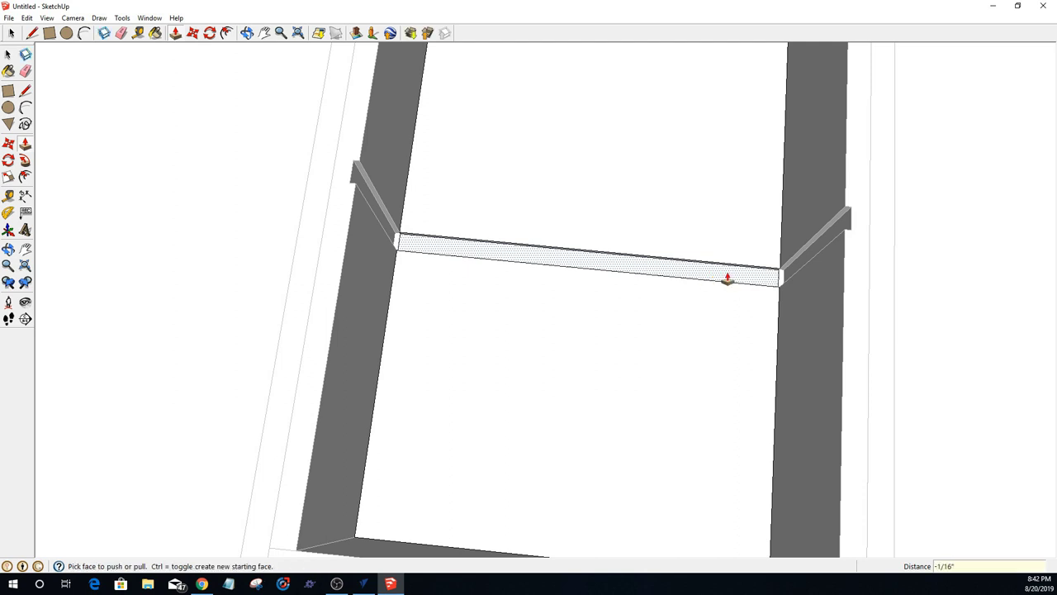
key(space)
click(777, 279)
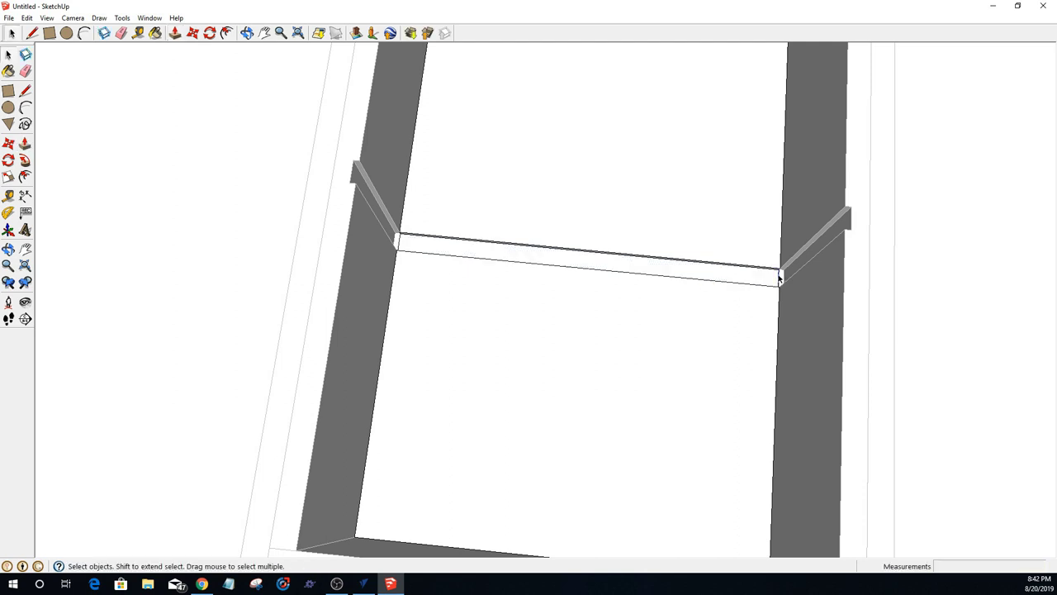
click(445, 231)
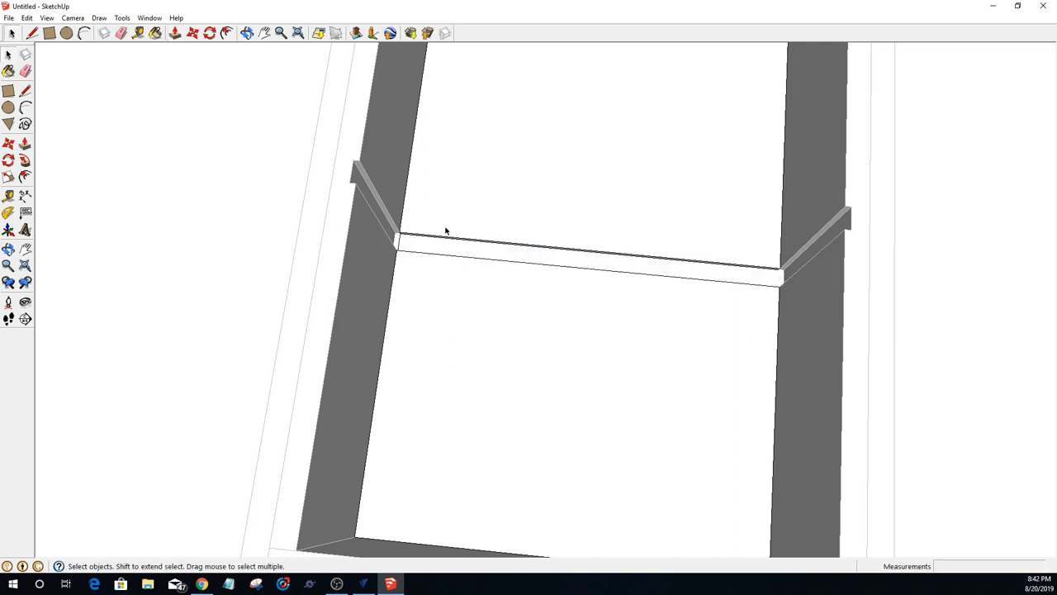
click(398, 240)
click(398, 241)
scroll(578, 322, down, 5)
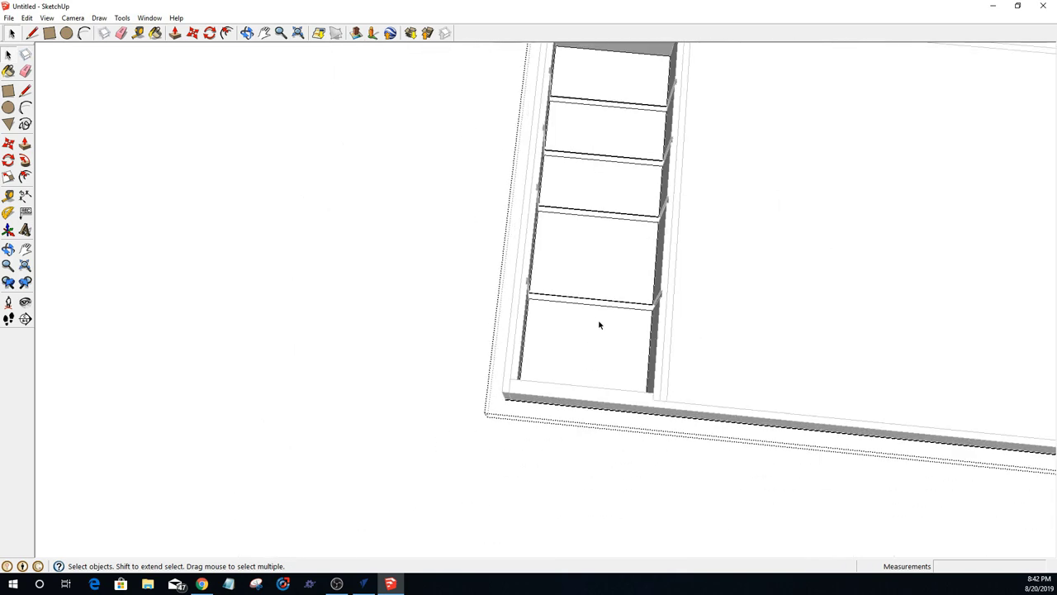
scroll(599, 324, down, 3)
scroll(598, 320, up, 5)
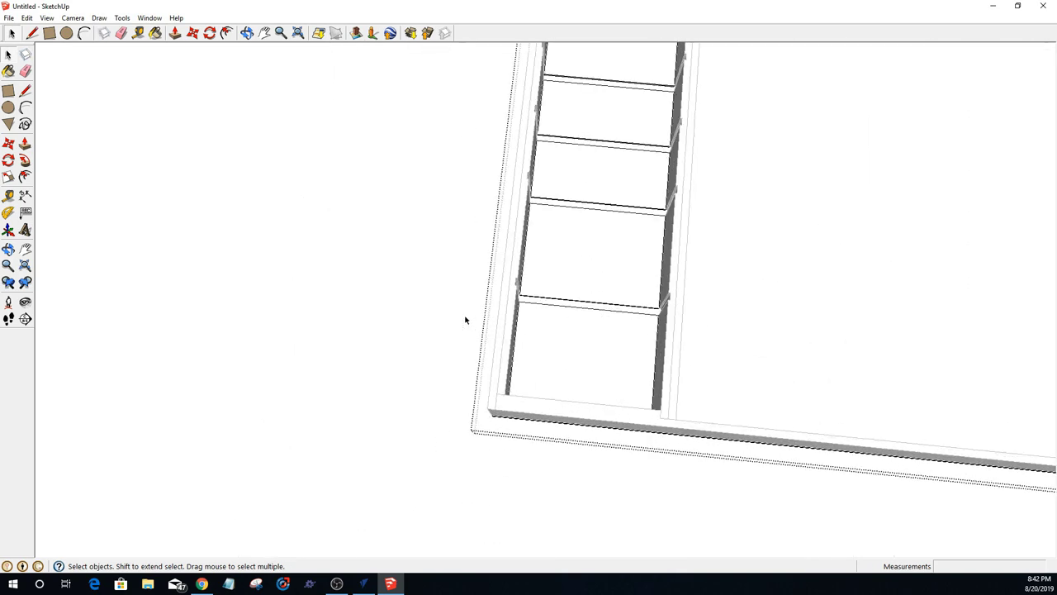
mouse_move(465, 319)
middle_down()
mouse_move(540, 355)
mouse_move(722, 354)
middle_up()
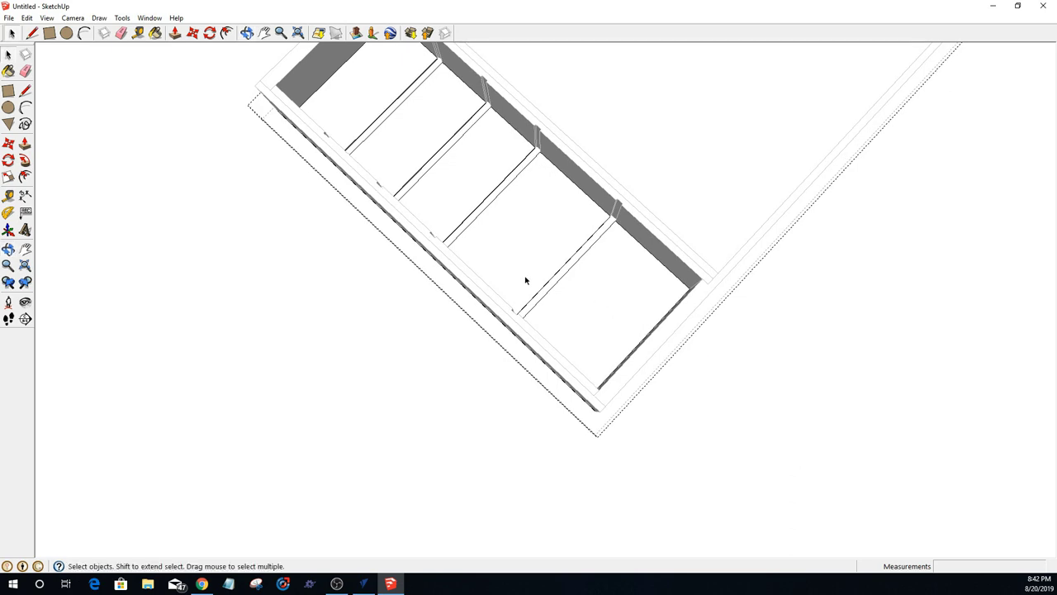
scroll(617, 261, up, 6)
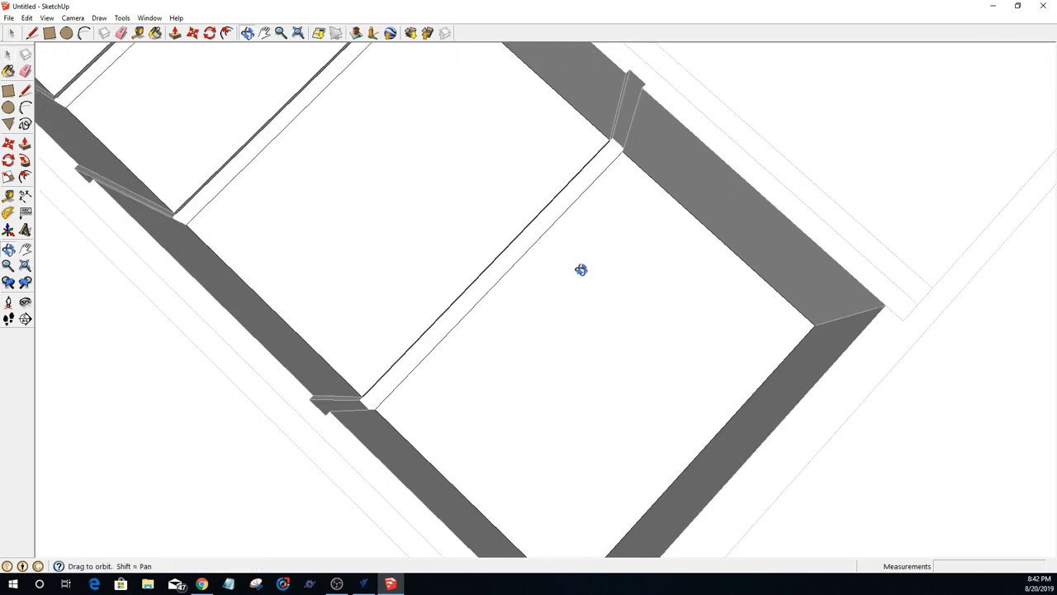
mouse_move(581, 269)
middle_down()
mouse_move(592, 278)
mouse_move(593, 237)
mouse_move(738, 243)
middle_up()
mouse_move(493, 238)
middle_down()
mouse_move(486, 160)
mouse_move(447, 80)
middle_up()
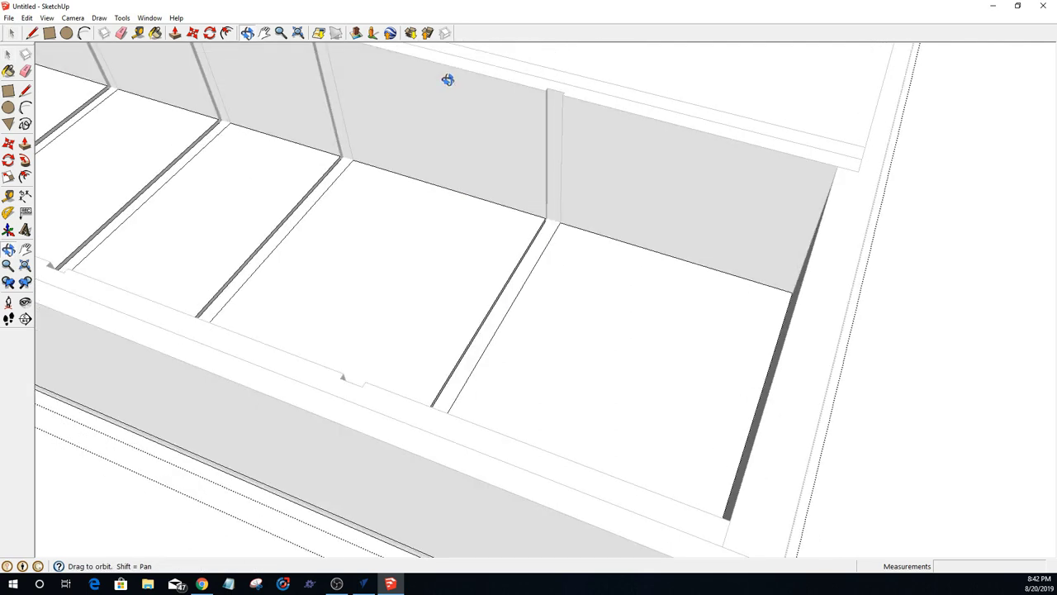
click(137, 32)
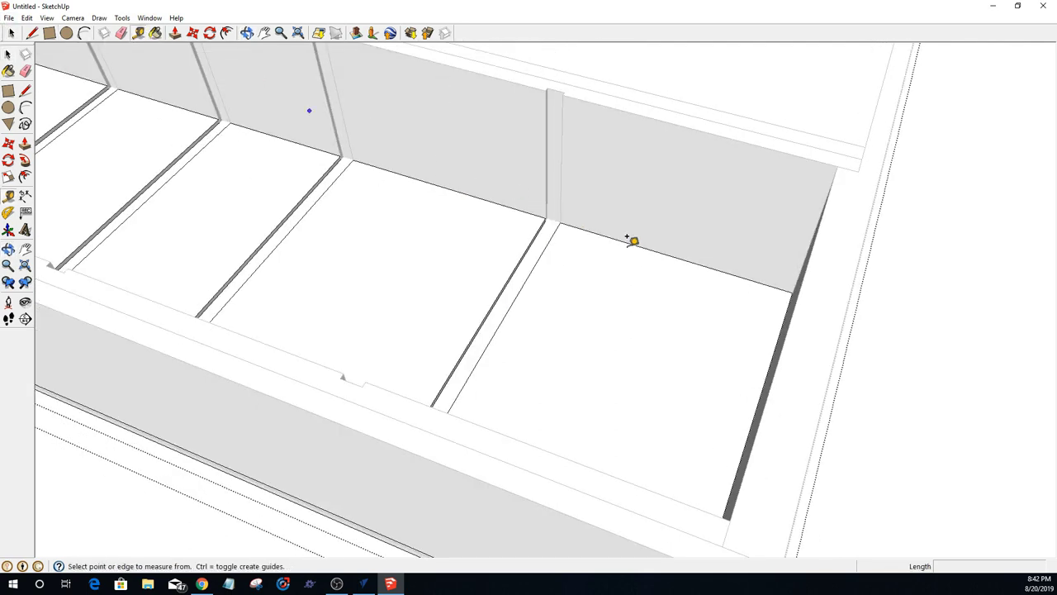
scroll(548, 207, up, 3)
click(548, 215)
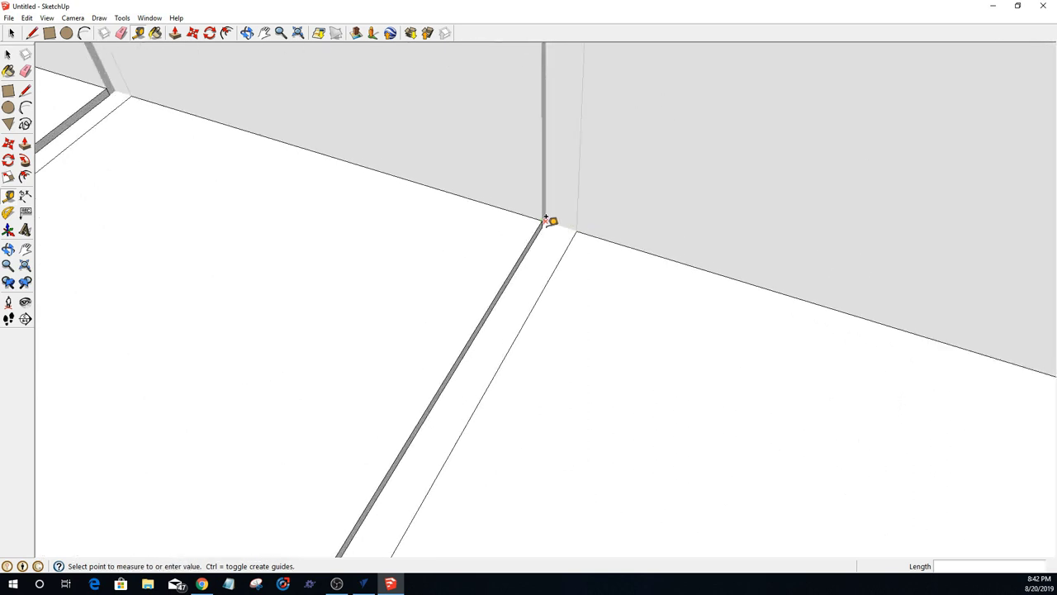
scroll(540, 234, down, 1)
scroll(540, 234, down, 3)
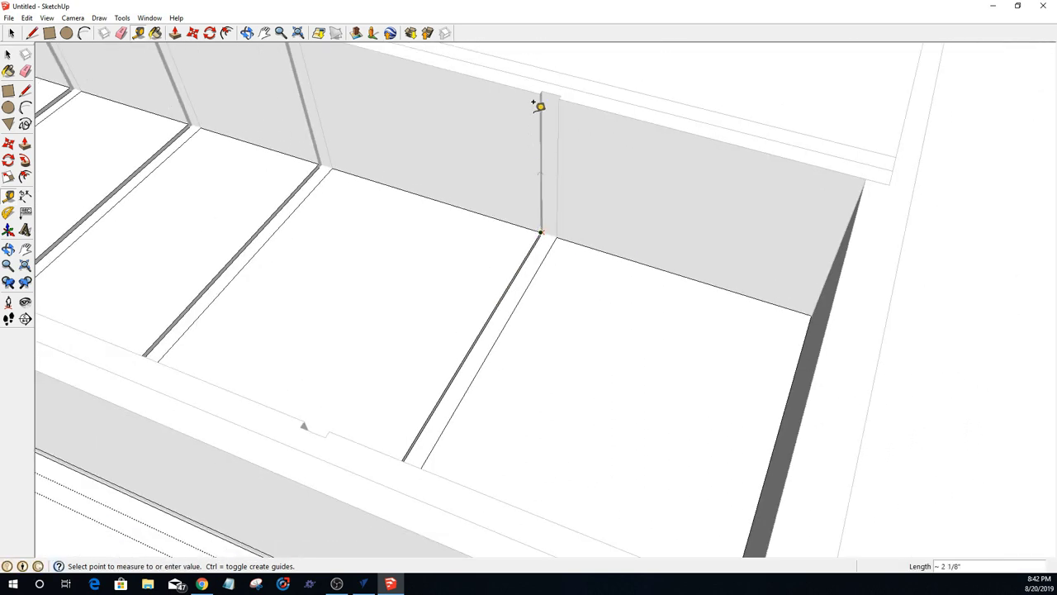
scroll(544, 83, up, 3)
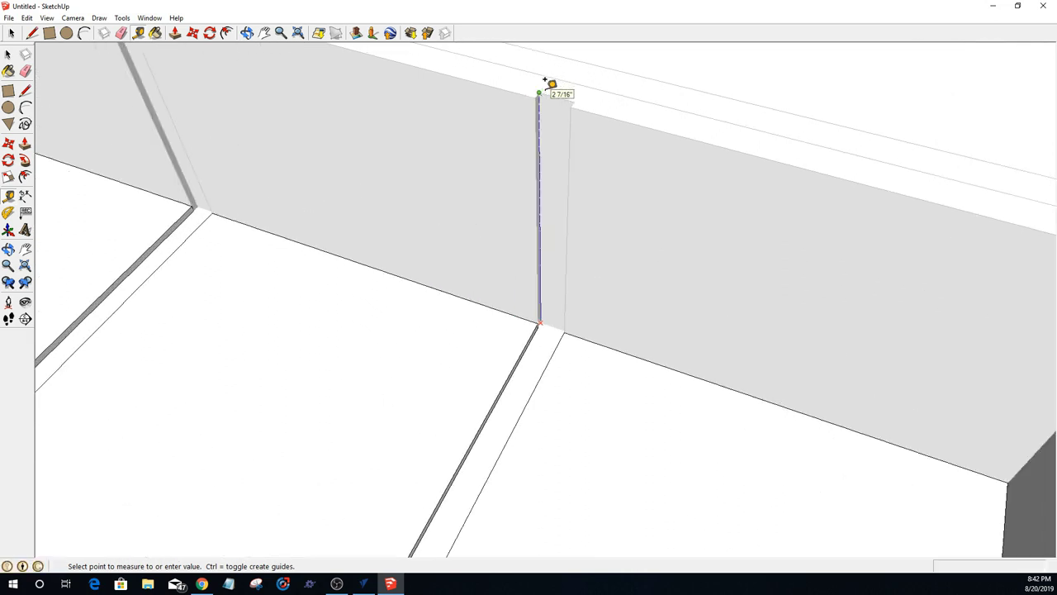
click(539, 86)
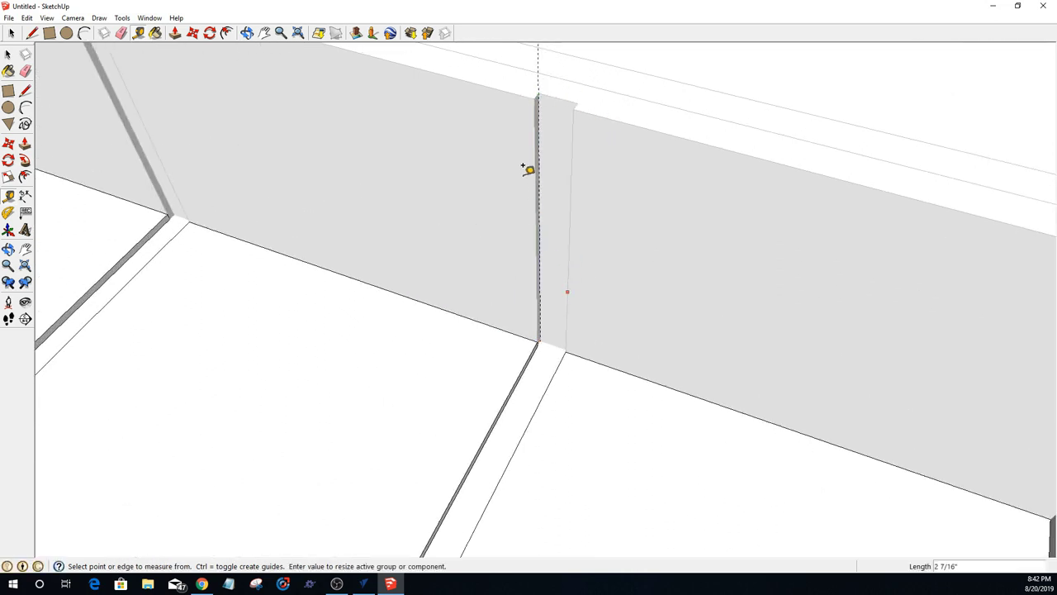
click(30, 20)
Step: Remove the guide line and draw a thin 2 7/16" x 1/4" rectangle at the back-wall slot
click(37, 31)
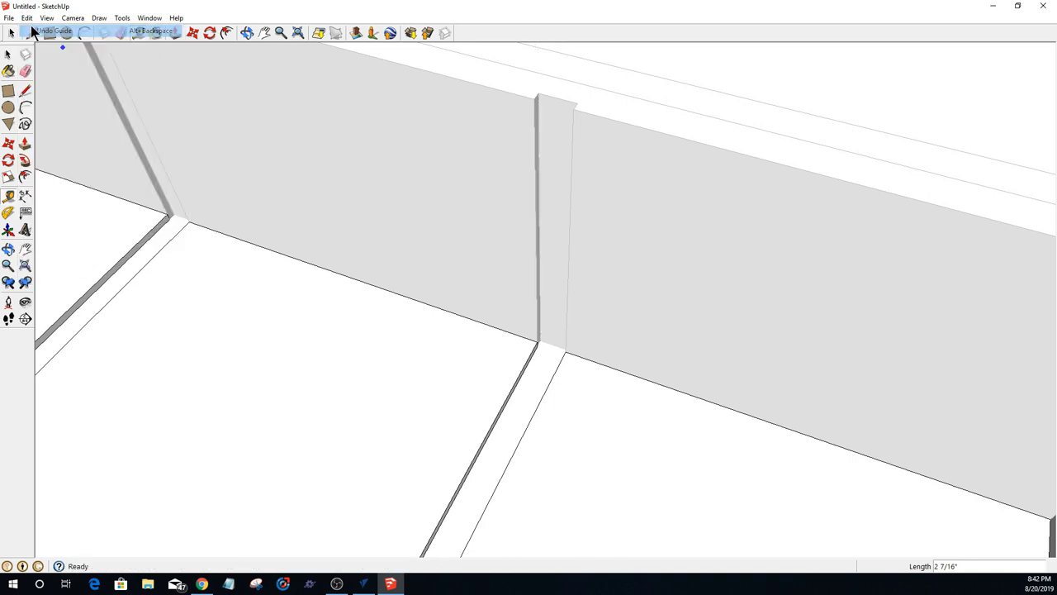
click(49, 34)
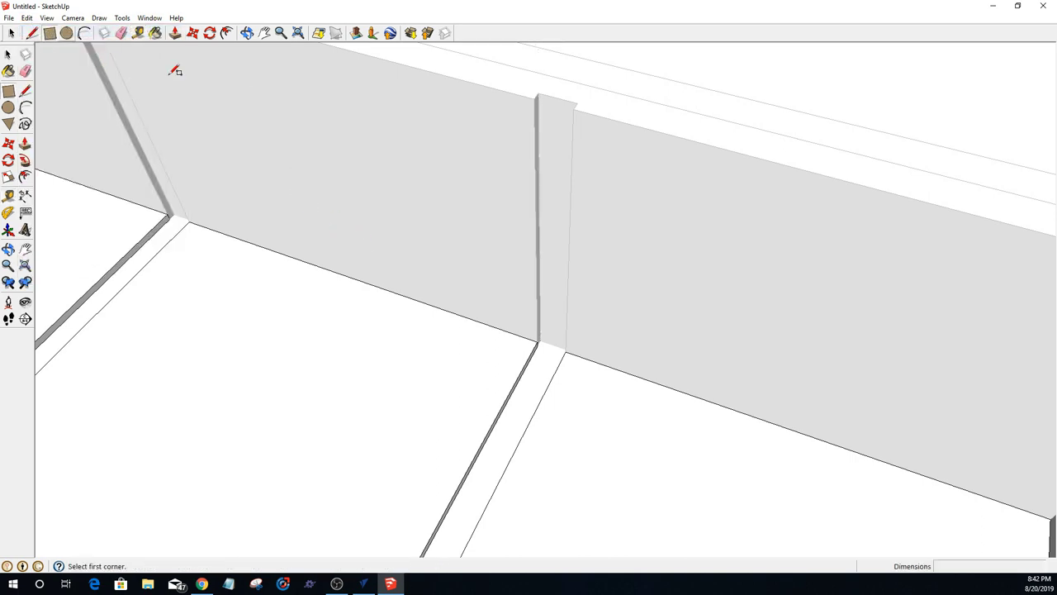
click(540, 340)
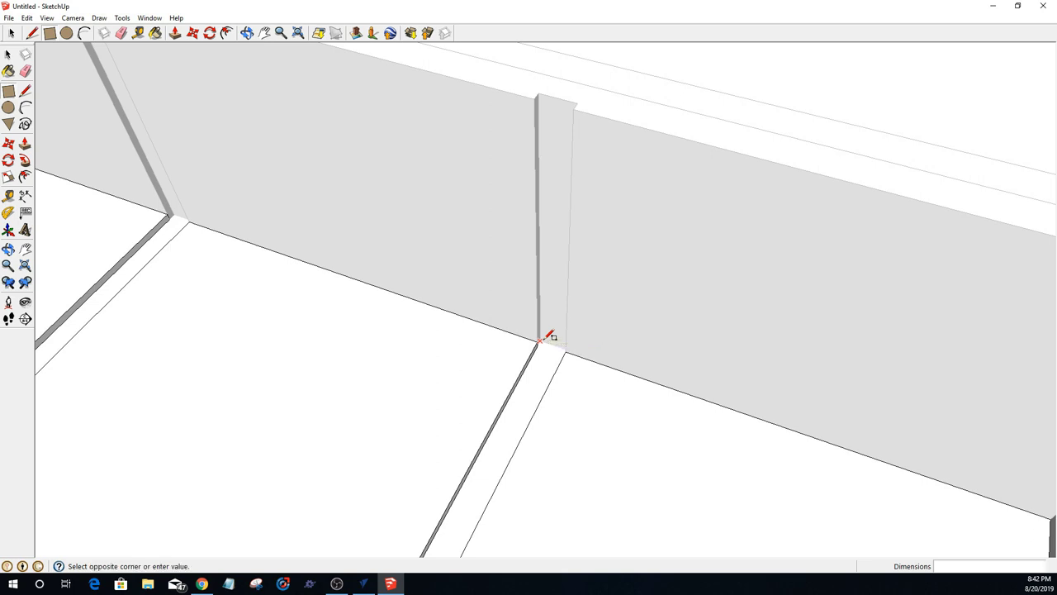
click(578, 100)
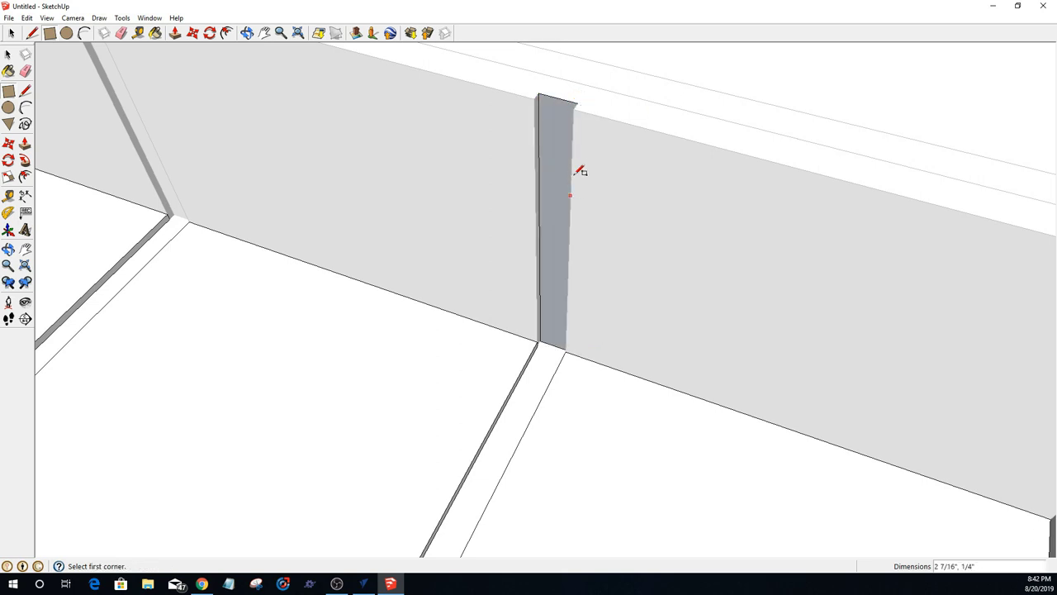
scroll(581, 170, down, 1)
scroll(598, 189, down, 1)
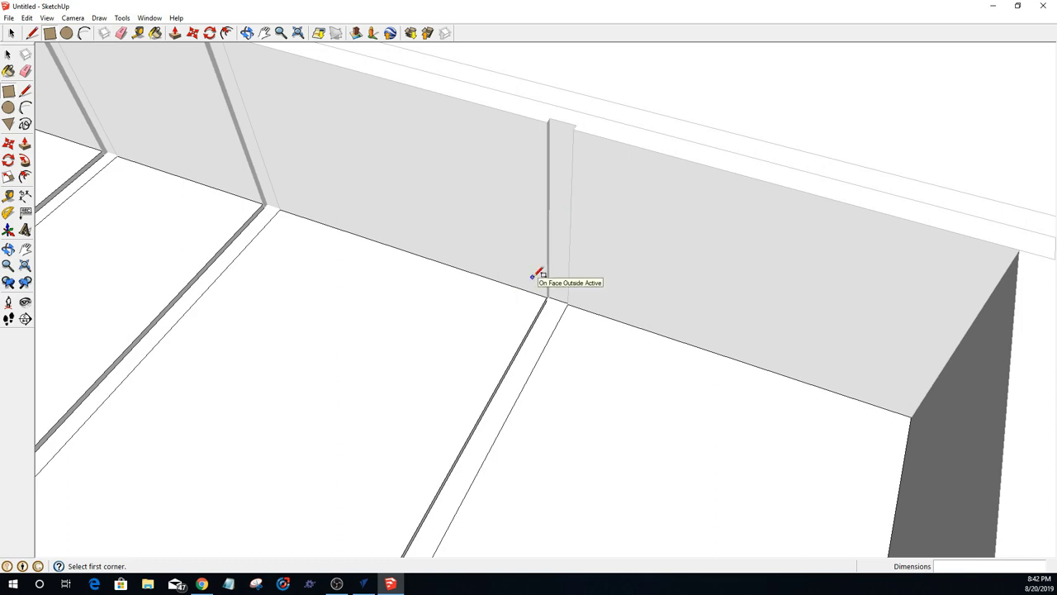
Step: Push/Pull the rectangle forward across the bay into a divider and select it
key(p)
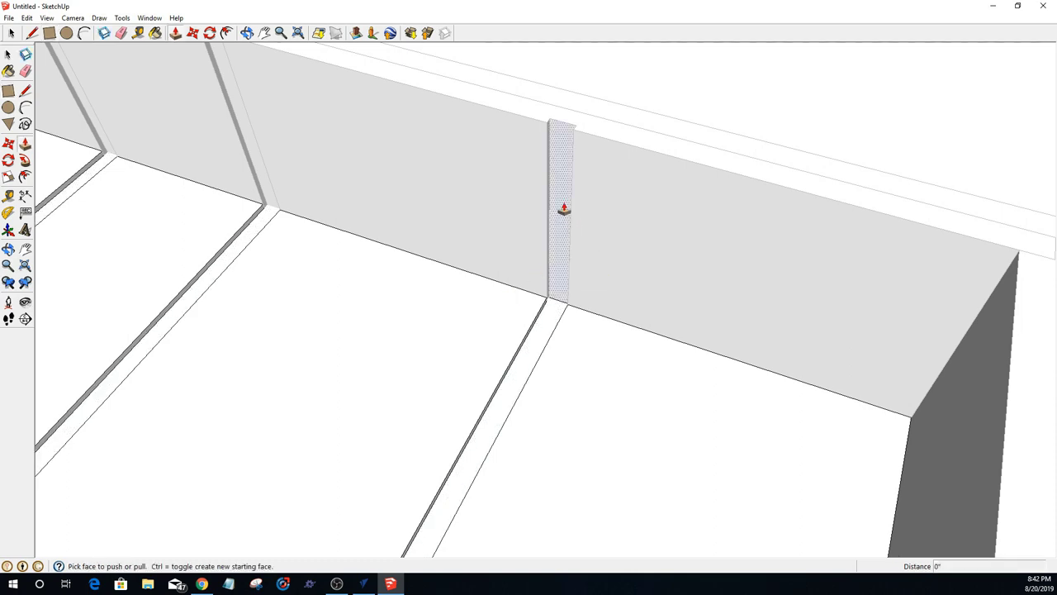
scroll(564, 209, down, 5)
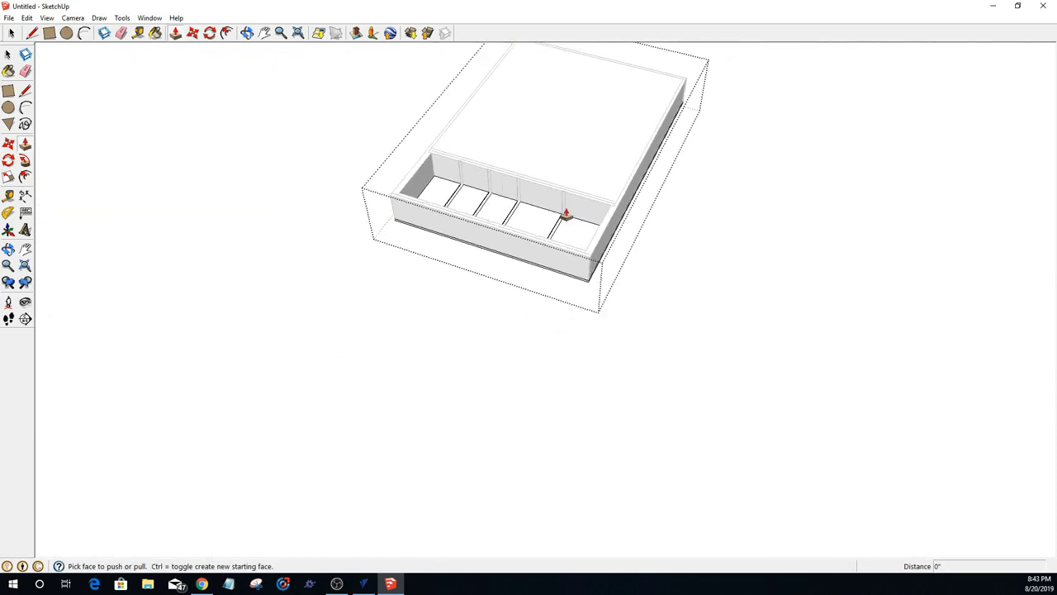
scroll(566, 213, up, 5)
scroll(569, 196, up, 2)
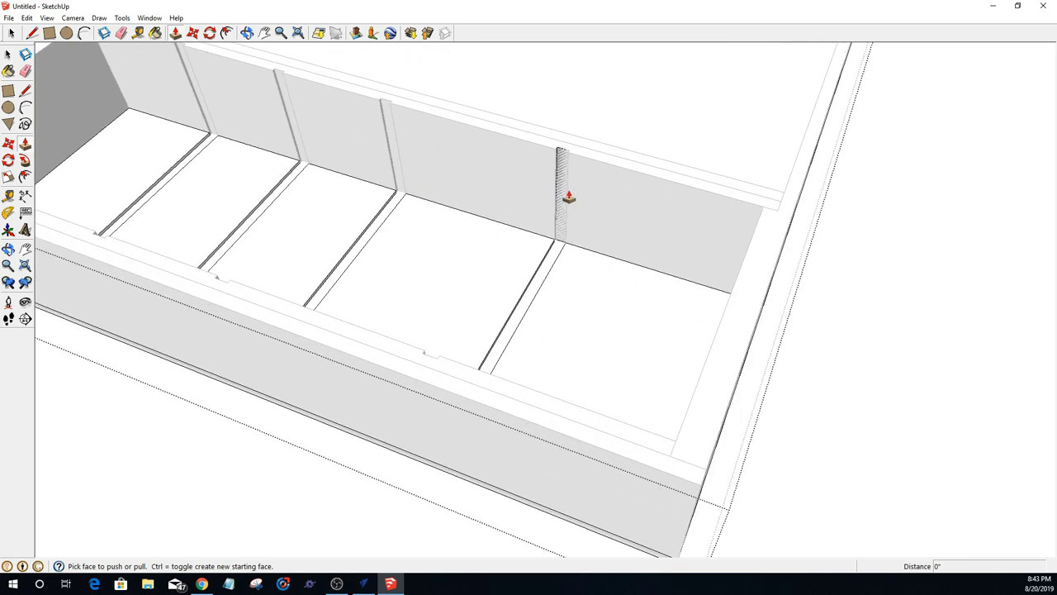
drag(562, 180, 427, 366)
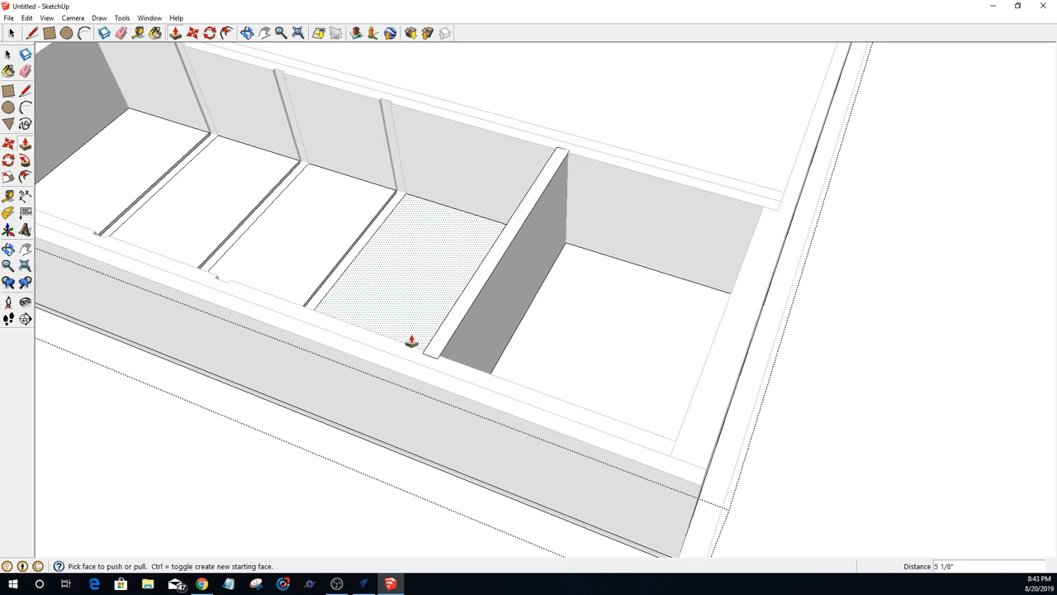
key(space)
triple_click(459, 350)
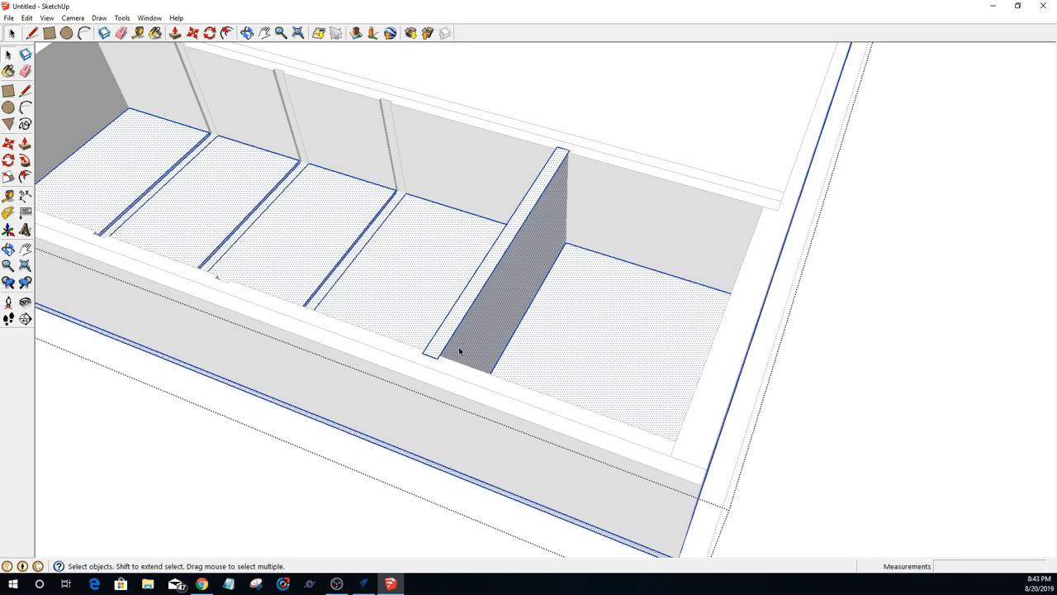
Step: Undo the previous divider extrusion and its preceding step
click(356, 501)
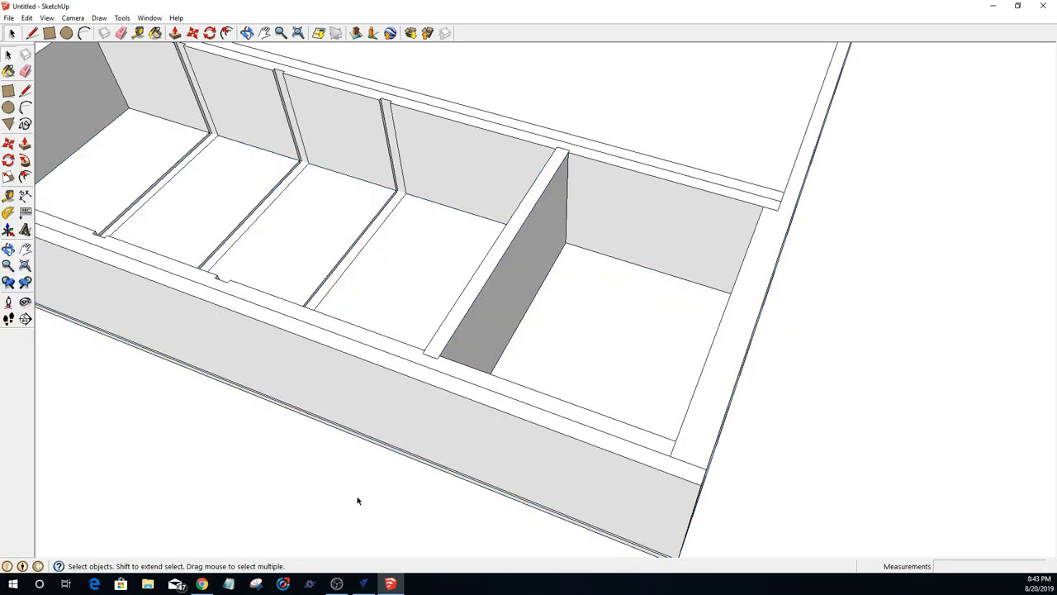
key(ctrl+z)
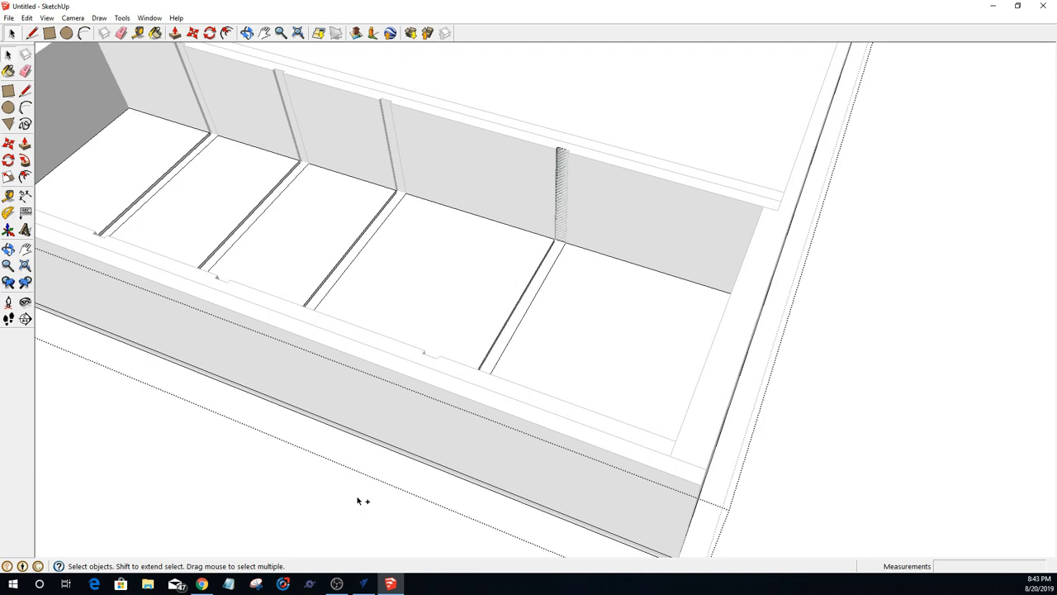
key(ctrl+z)
key(ctrl+z)
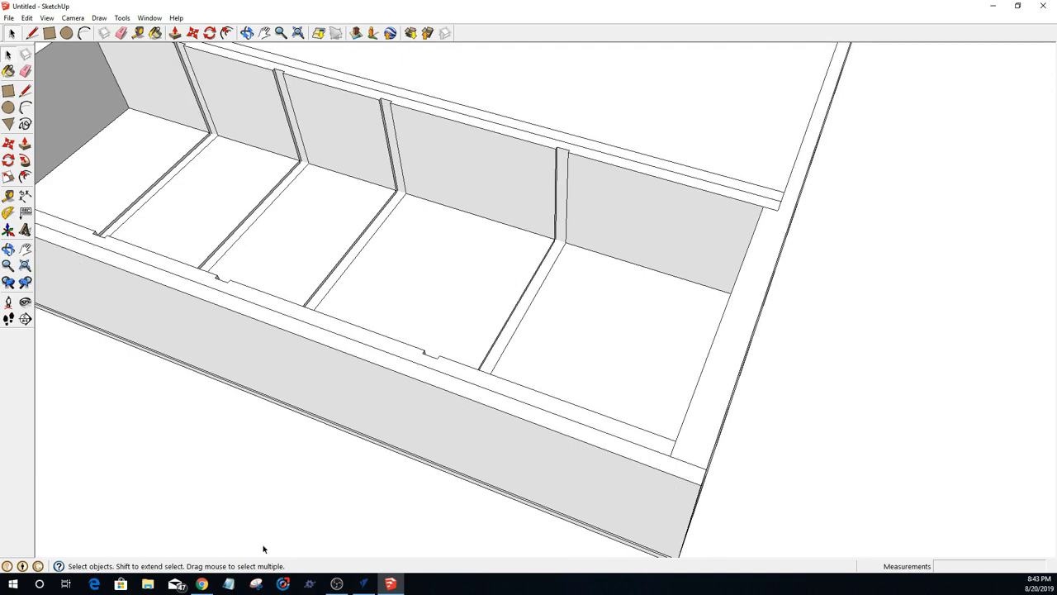
scroll(517, 252, up, 3)
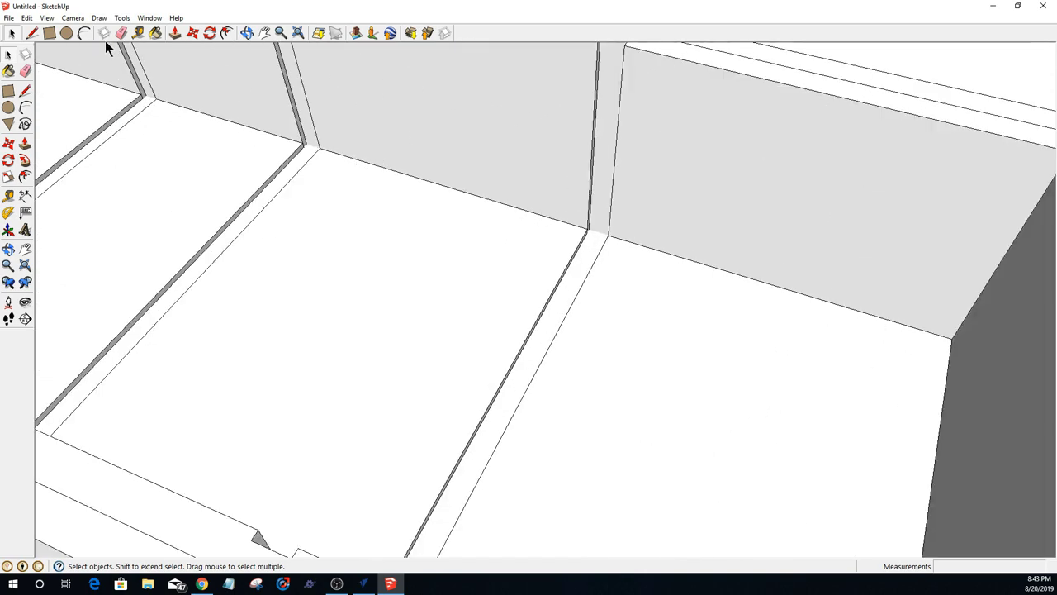
Step: Redraw the thin divider rectangle from the slot junction up to the slot's top corner
click(55, 35)
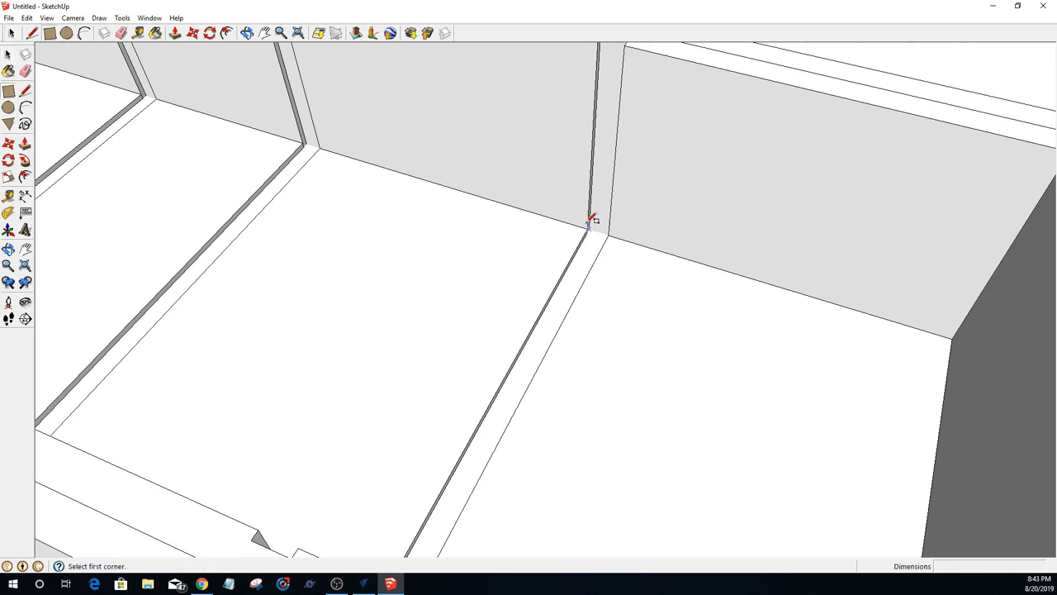
scroll(592, 217, down, 2)
scroll(591, 225, up, 2)
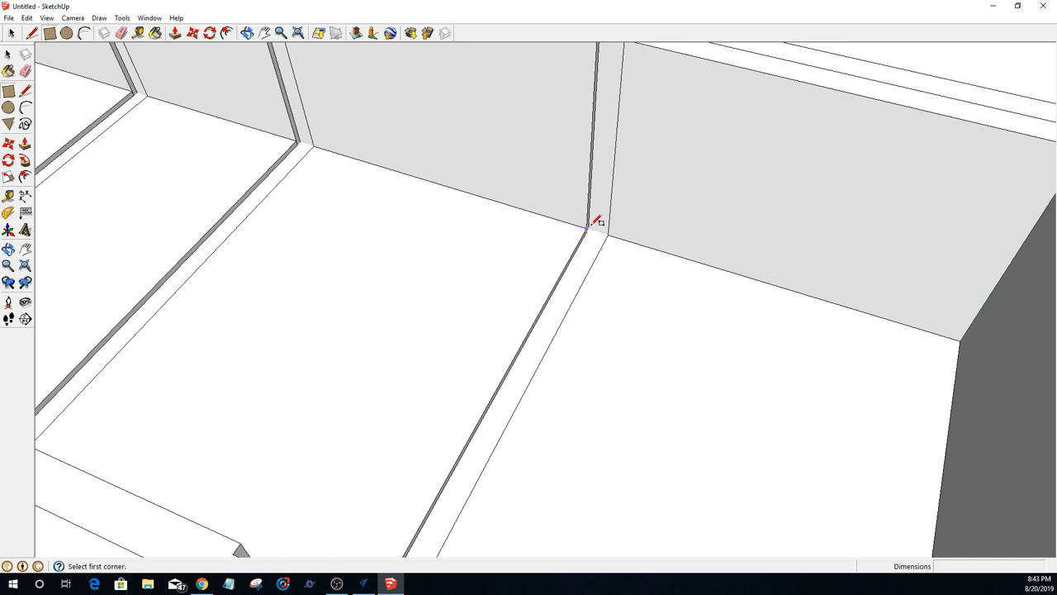
scroll(597, 221, up, 2)
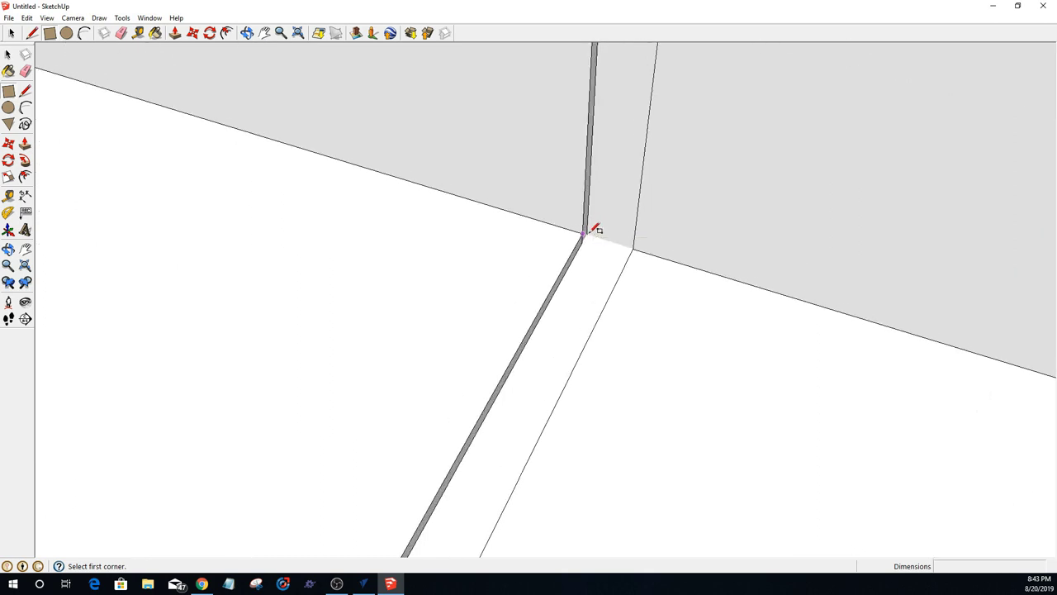
scroll(592, 231, up, 1)
click(595, 232)
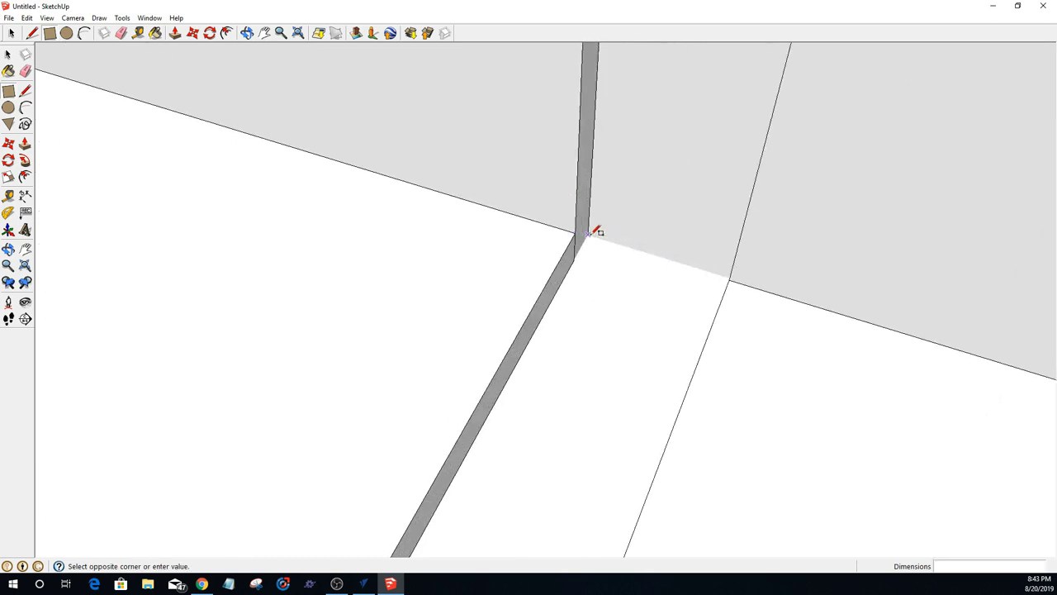
scroll(596, 207, down, 3)
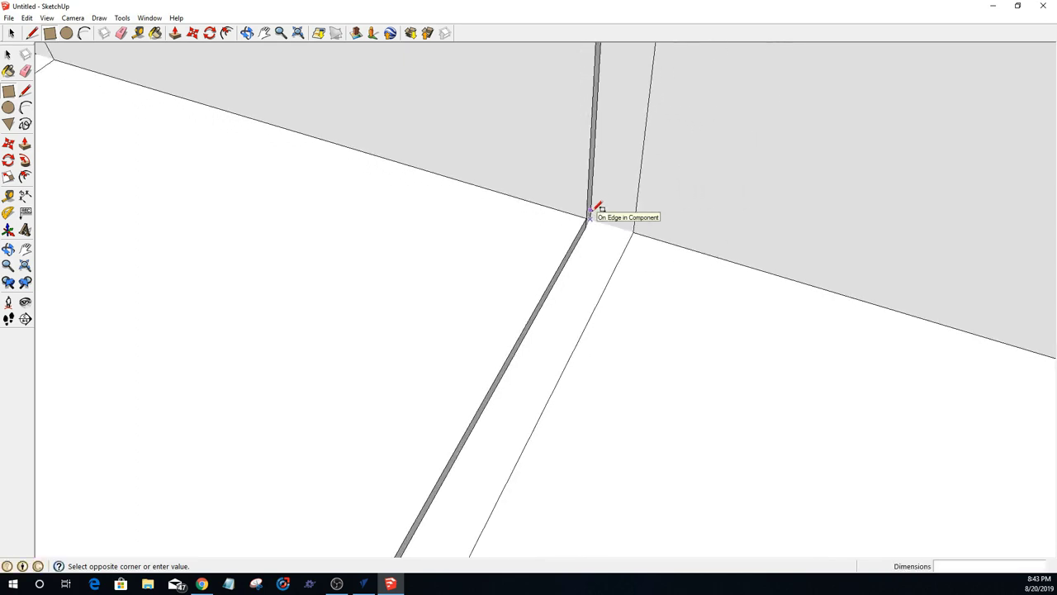
scroll(624, 134, down, 4)
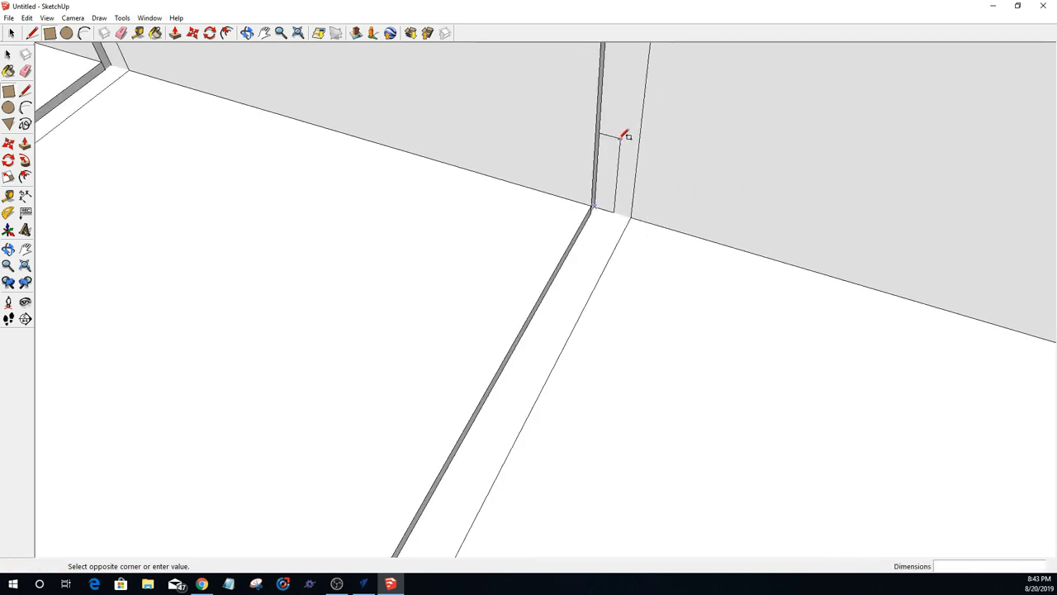
scroll(623, 134, down, 3)
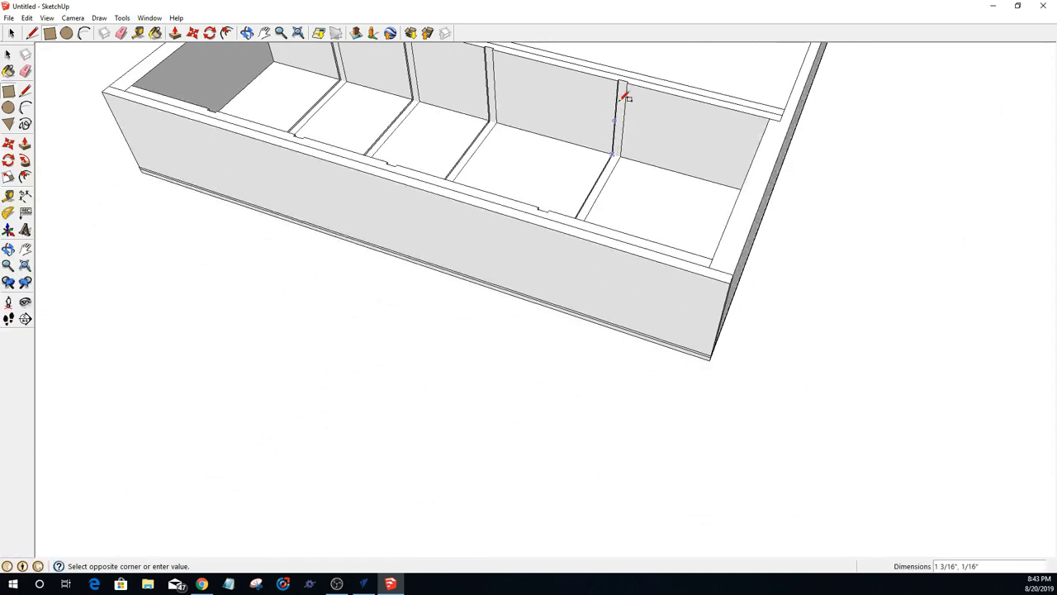
scroll(630, 85, up, 5)
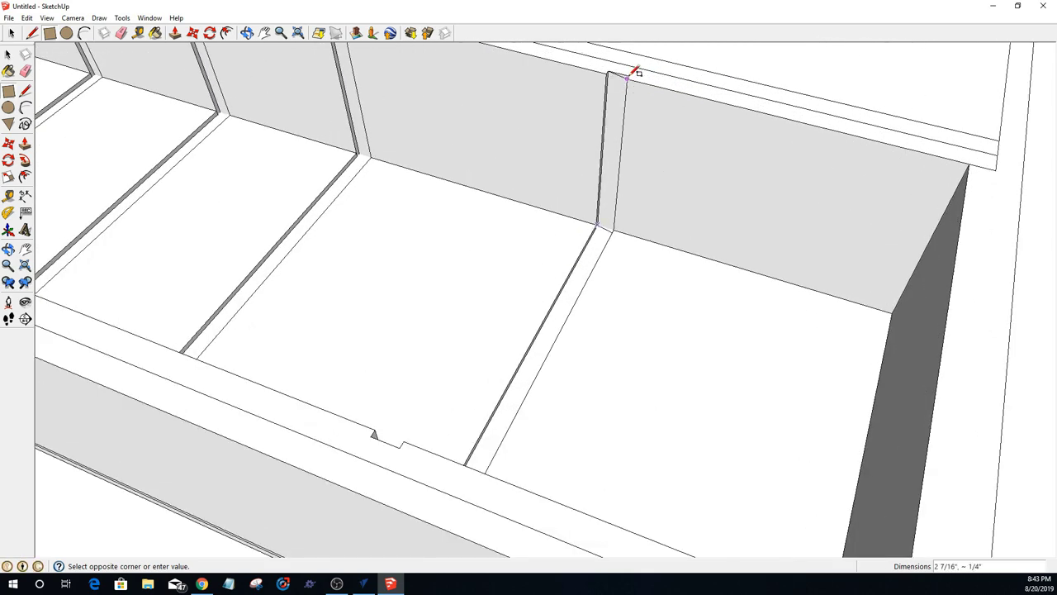
scroll(634, 73, up, 2)
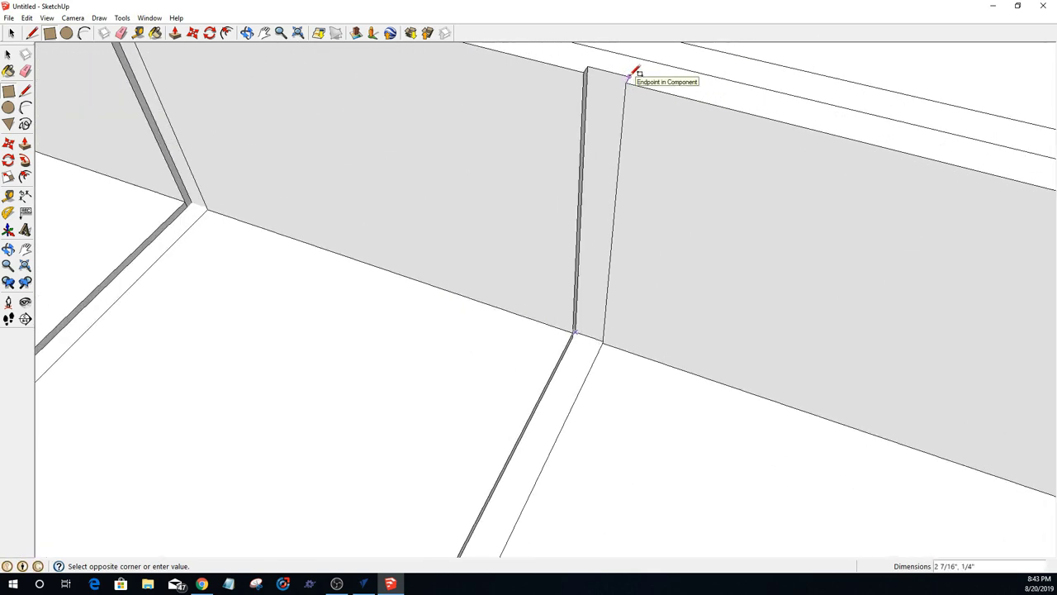
click(630, 75)
Step: Push/Pull the divider face 5 1/8" out to the front wall
scroll(590, 162, down, 5)
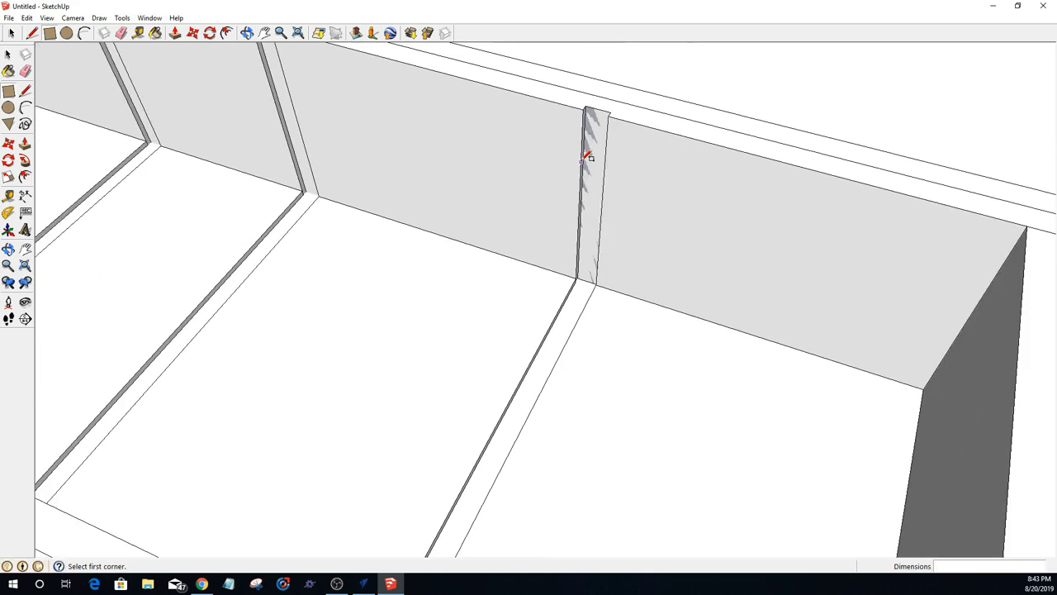
key(p)
drag(588, 156, 444, 362)
key(space)
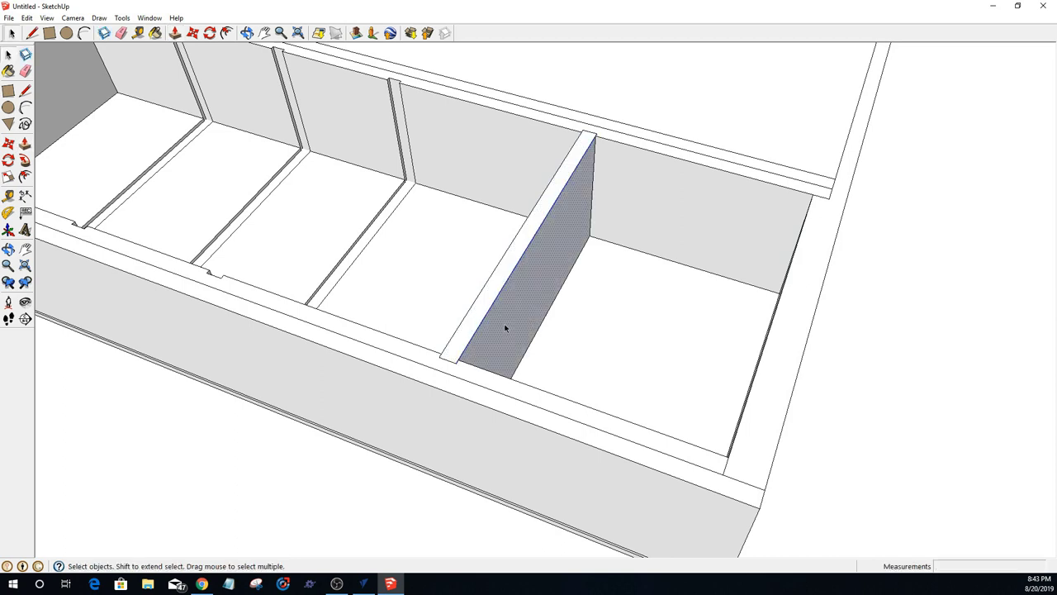
Step: Make the new divider panel into a component
click(506, 329)
key(g)
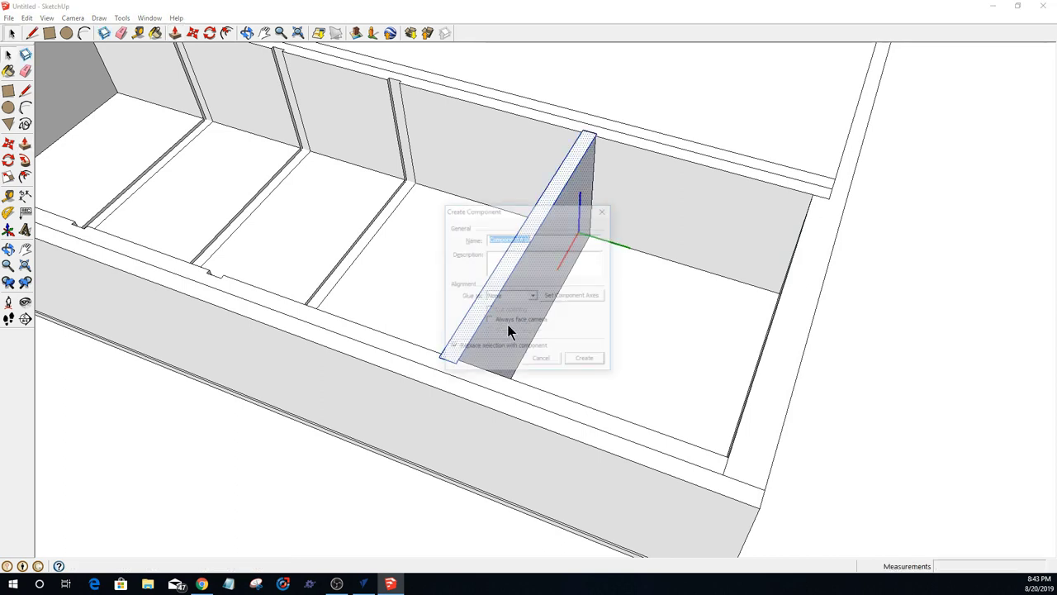
key(Return)
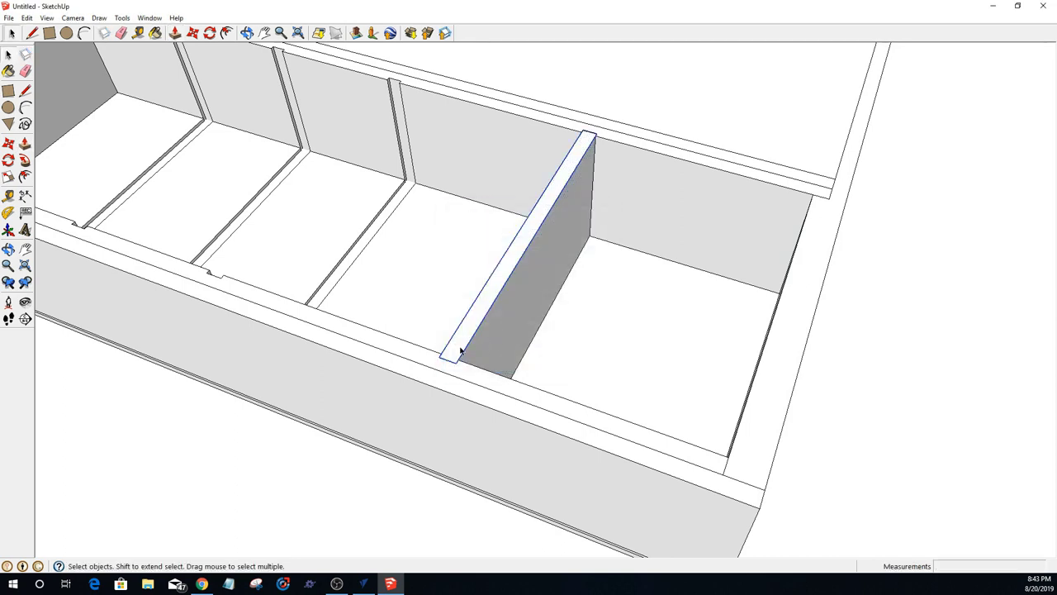
Step: Ctrl-copy the divider from its bottom corner into the next two side-wall slots
key(m)
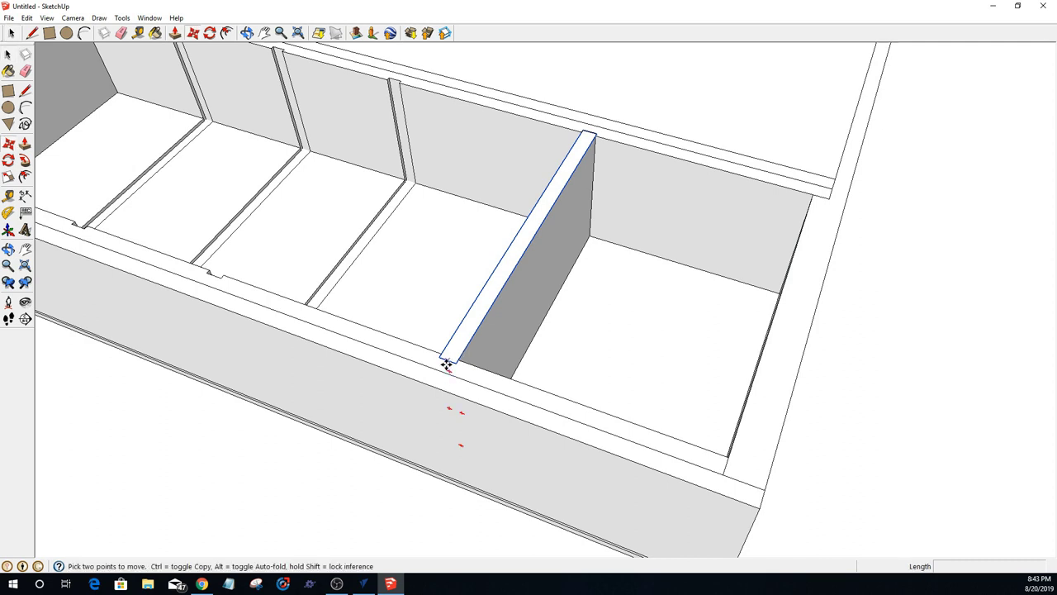
click(447, 363)
key(ctrl)
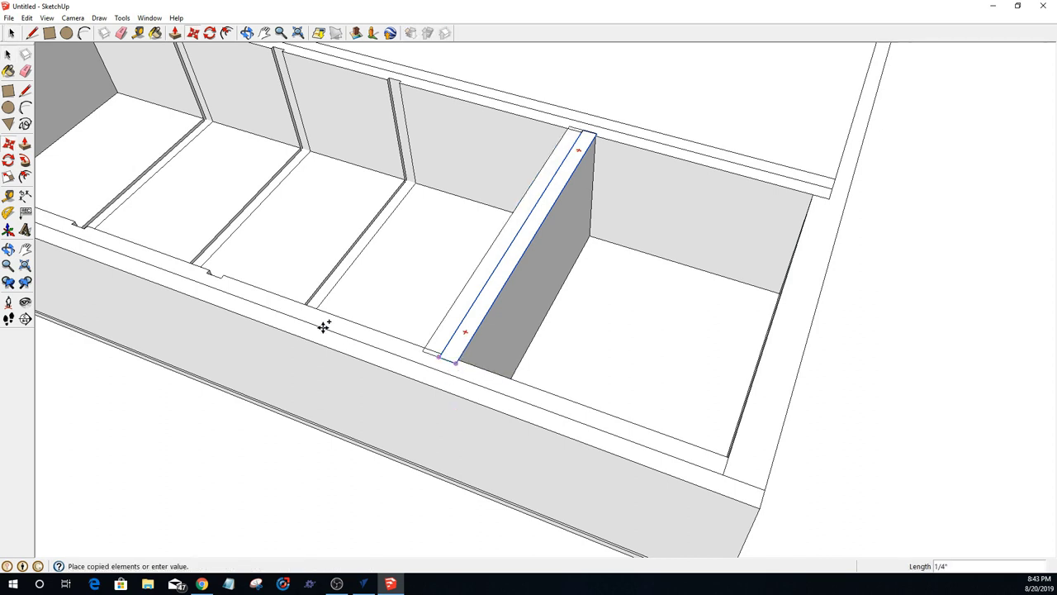
click(214, 272)
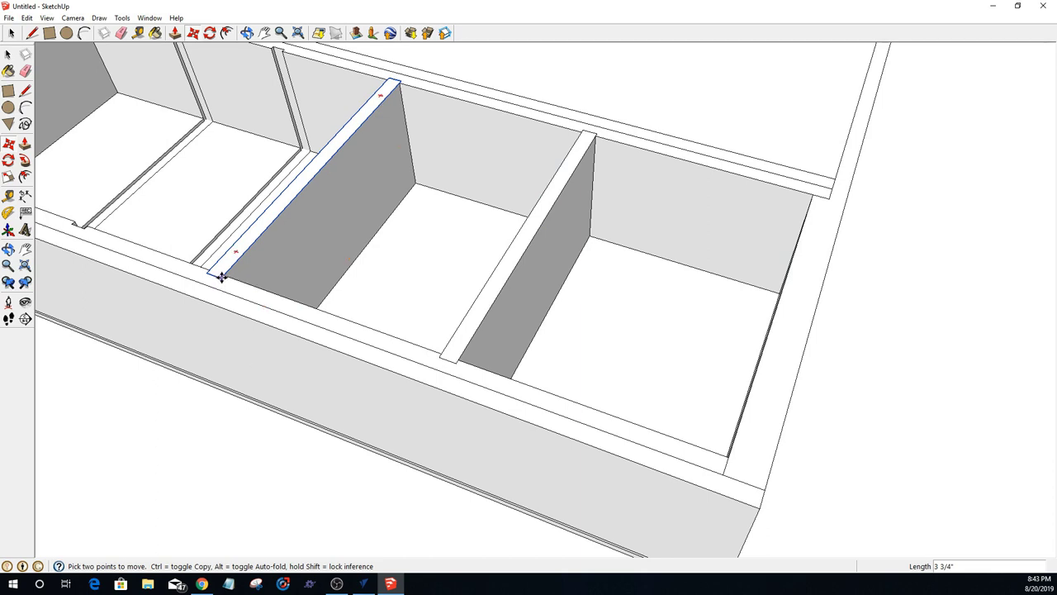
click(218, 276)
scroll(83, 222, down, 3)
click(115, 247)
Step: Copy one more divider into the leftmost slot, completing five compartments
scroll(474, 278, down, 3)
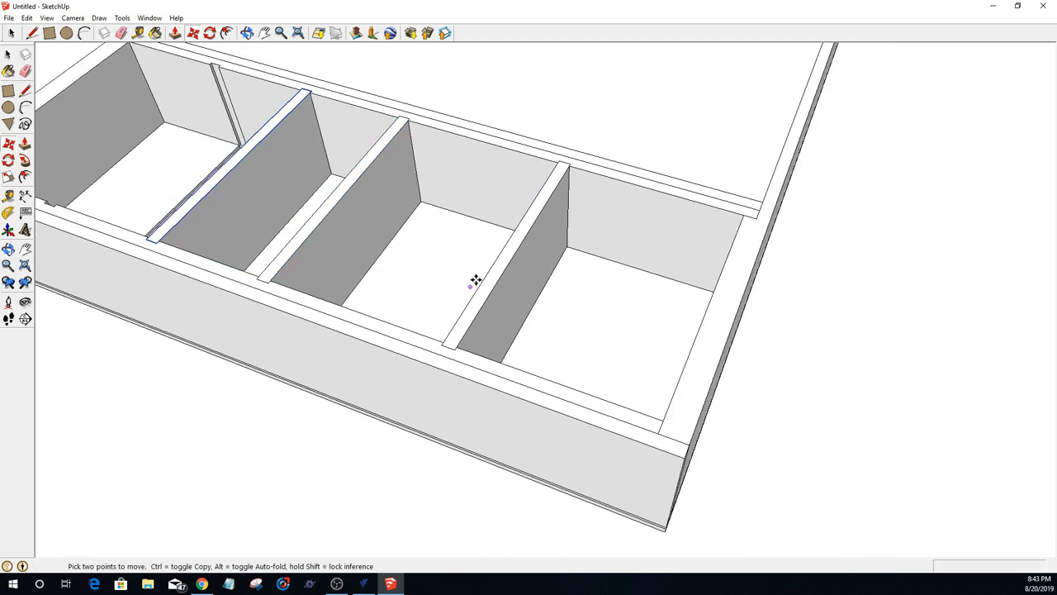
scroll(143, 194, up, 5)
scroll(401, 349, up, 5)
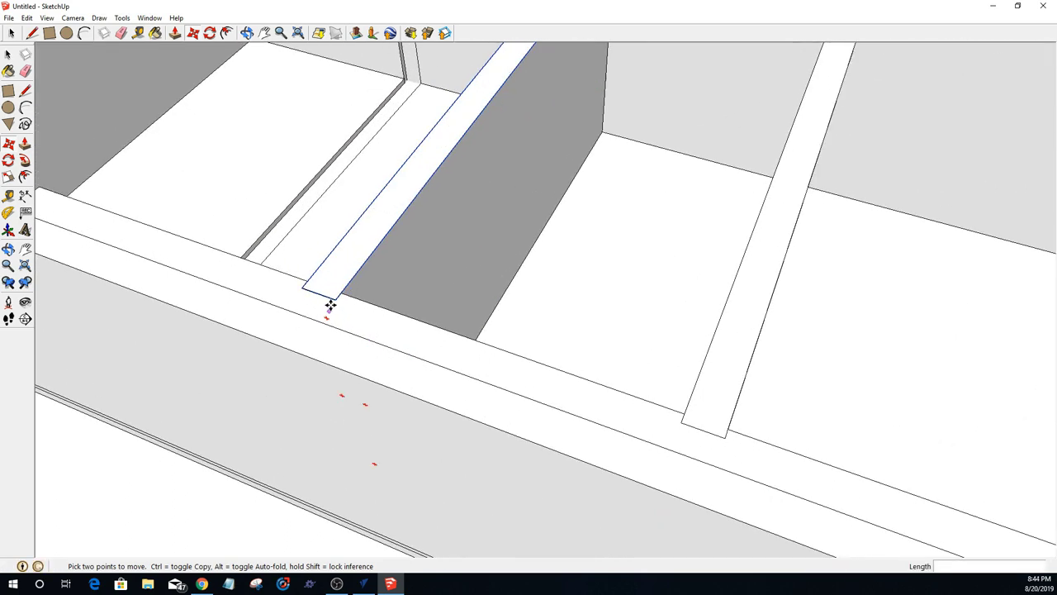
click(336, 299)
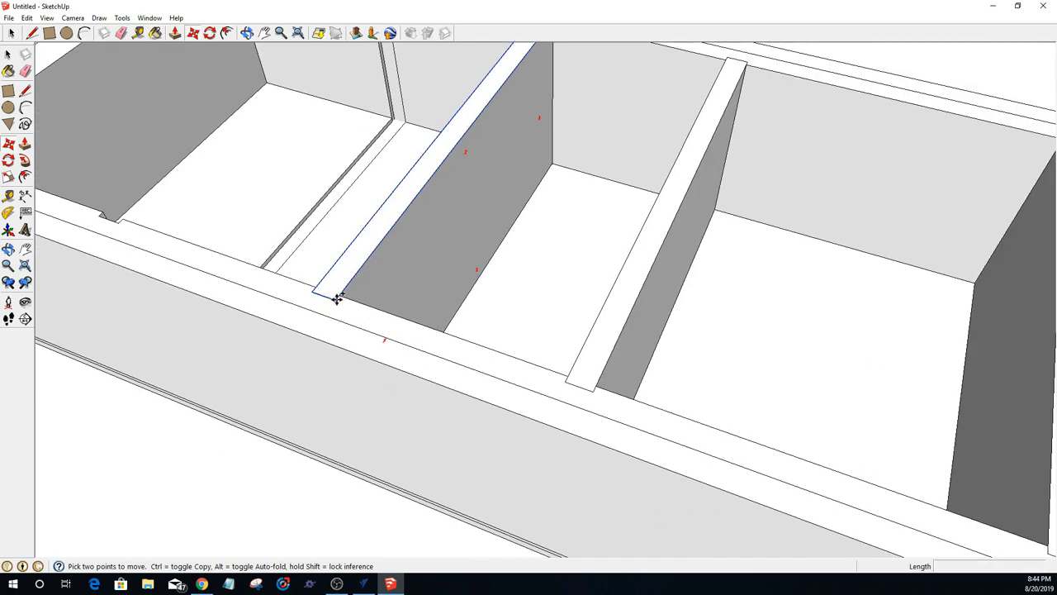
key(ctrl)
click(120, 218)
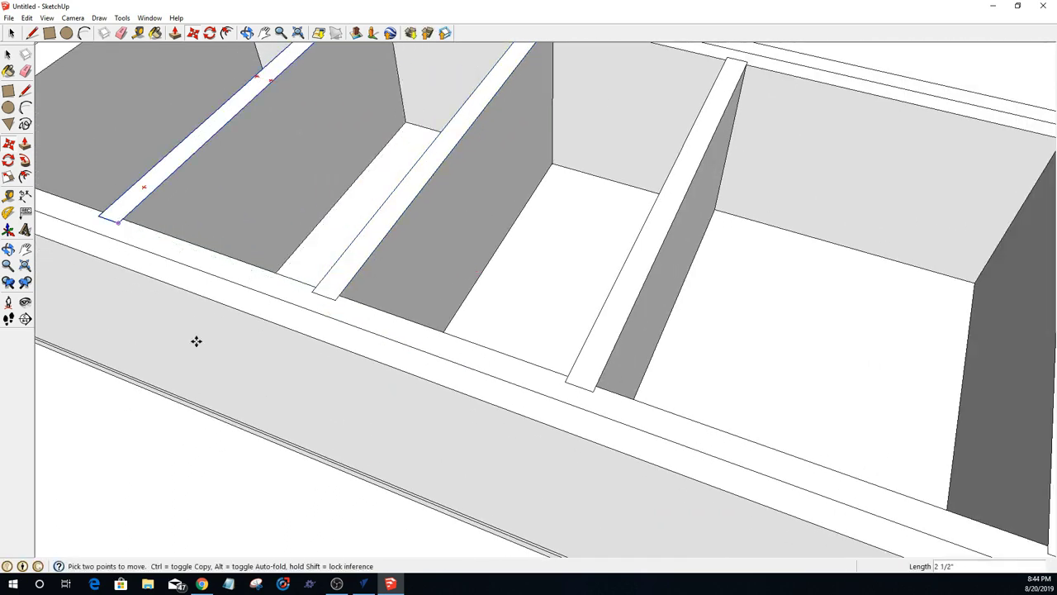
scroll(385, 397, down, 6)
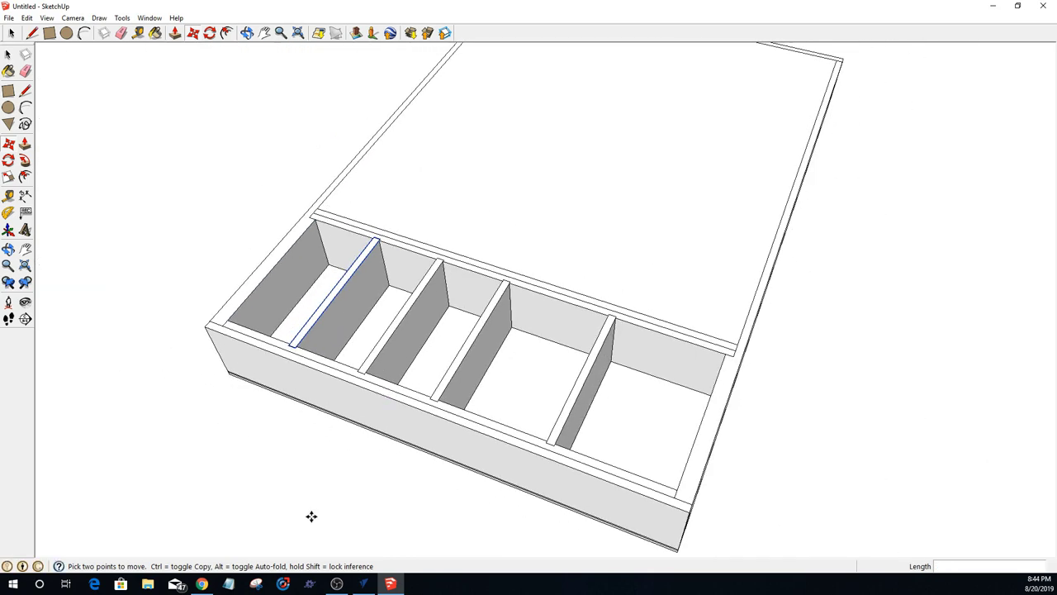
key(space)
click(193, 524)
middle_drag(279, 396, 474, 438)
scroll(624, 404, down, 1)
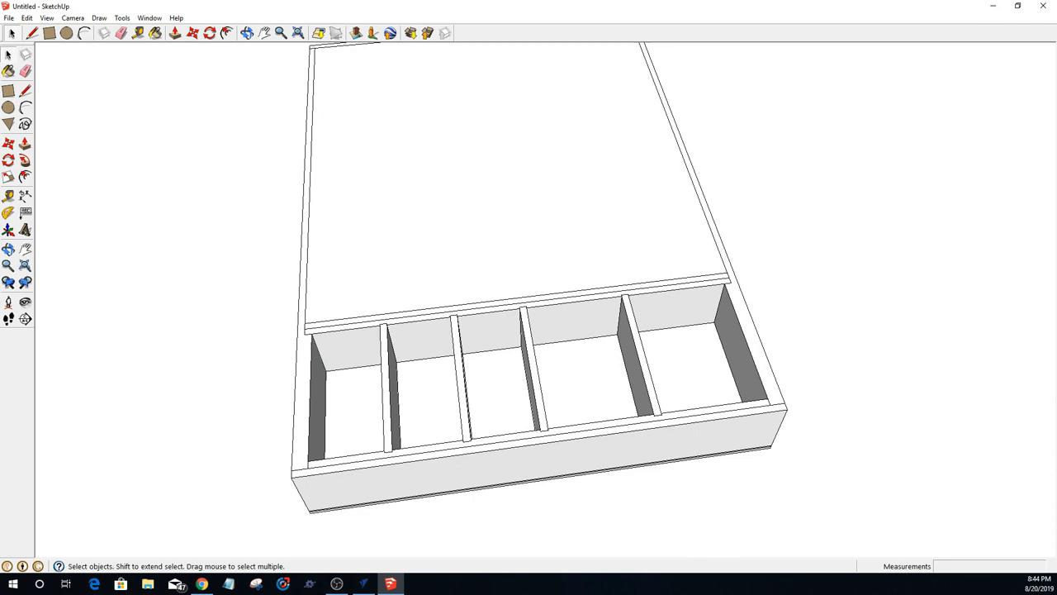
scroll(909, 311, down, 2)
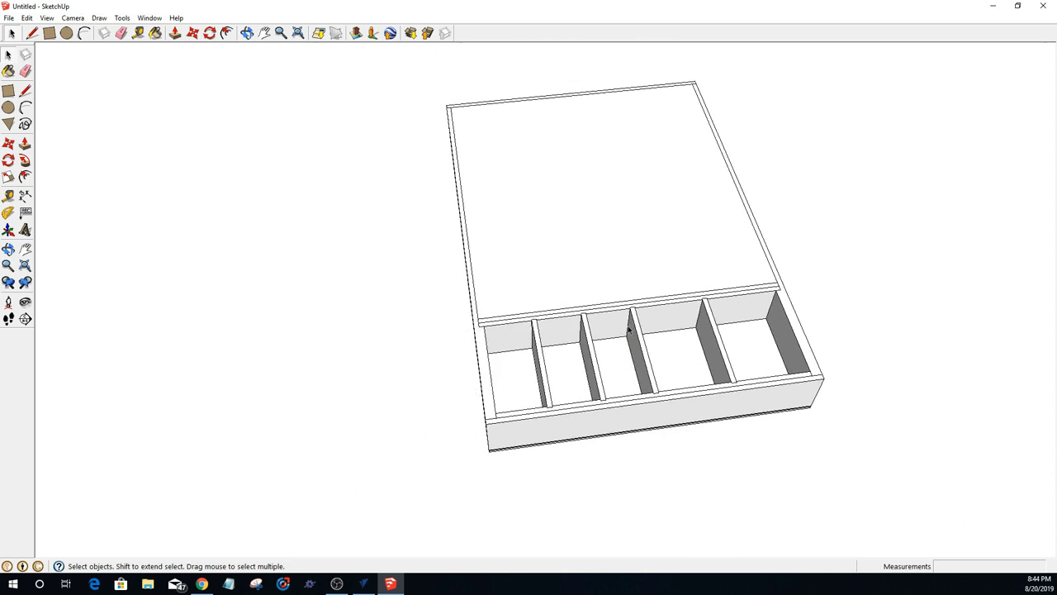
middle_drag(903, 309, 576, 433)
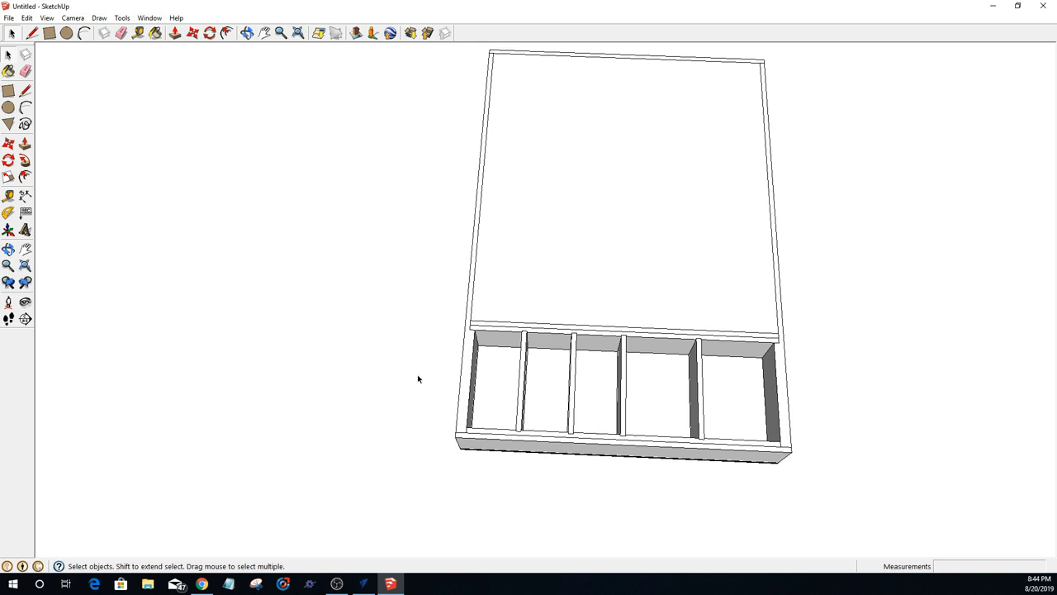
middle_drag(412, 369, 430, 430)
scroll(830, 444, up, 5)
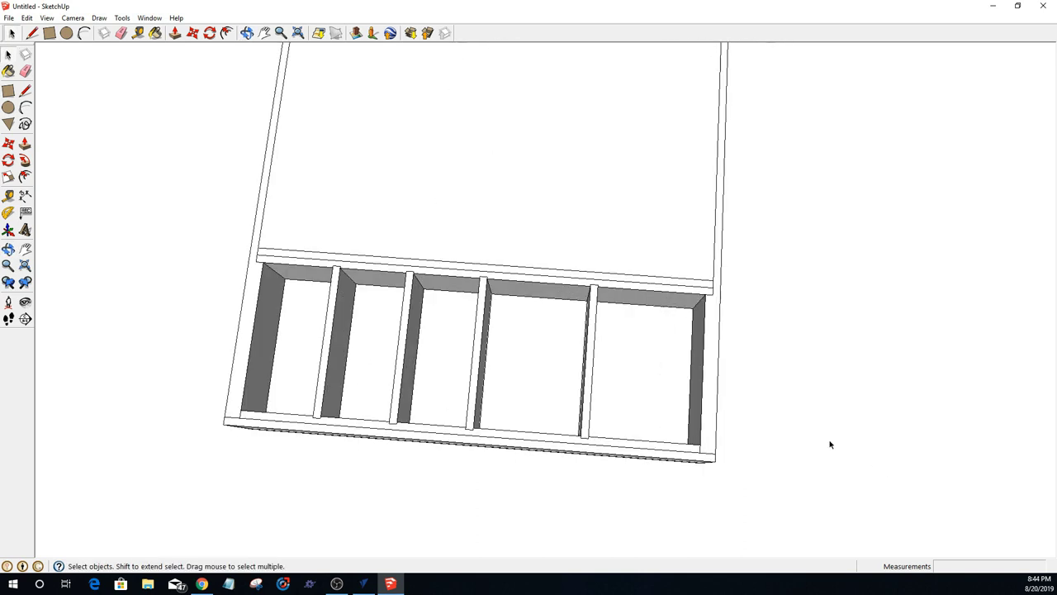
scroll(646, 421, down, 2)
scroll(250, 384, up, 2)
scroll(363, 396, down, 2)
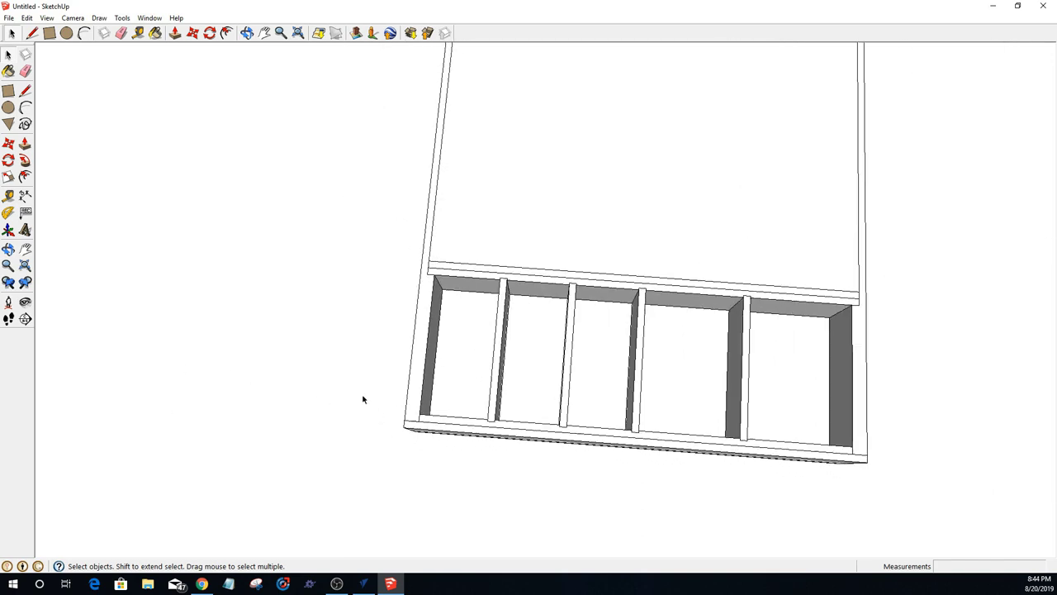
scroll(578, 380, up, 2)
scroll(886, 469, down, 2)
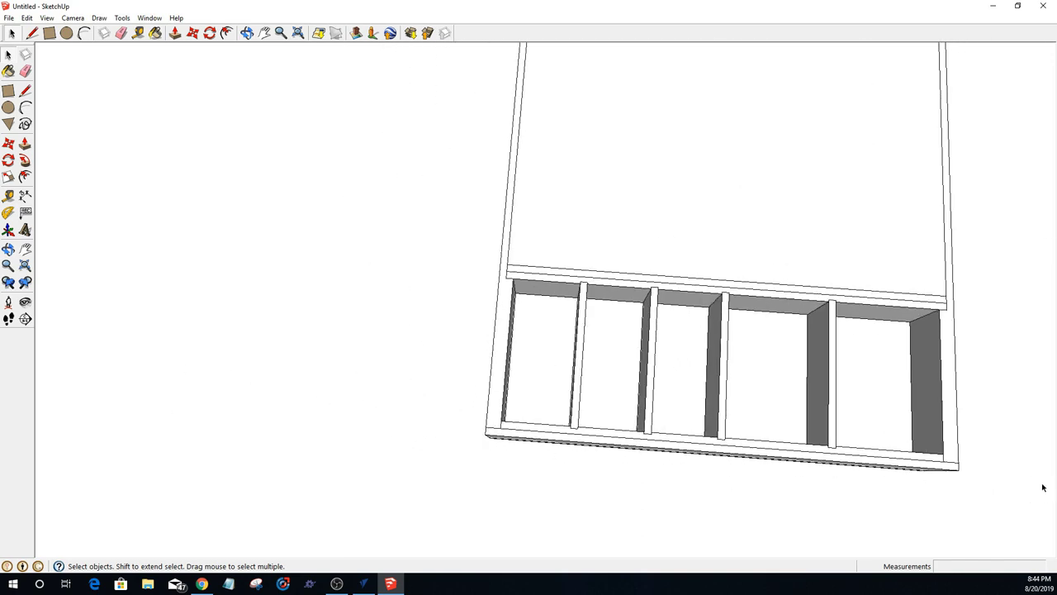
scroll(1043, 487, up, 2)
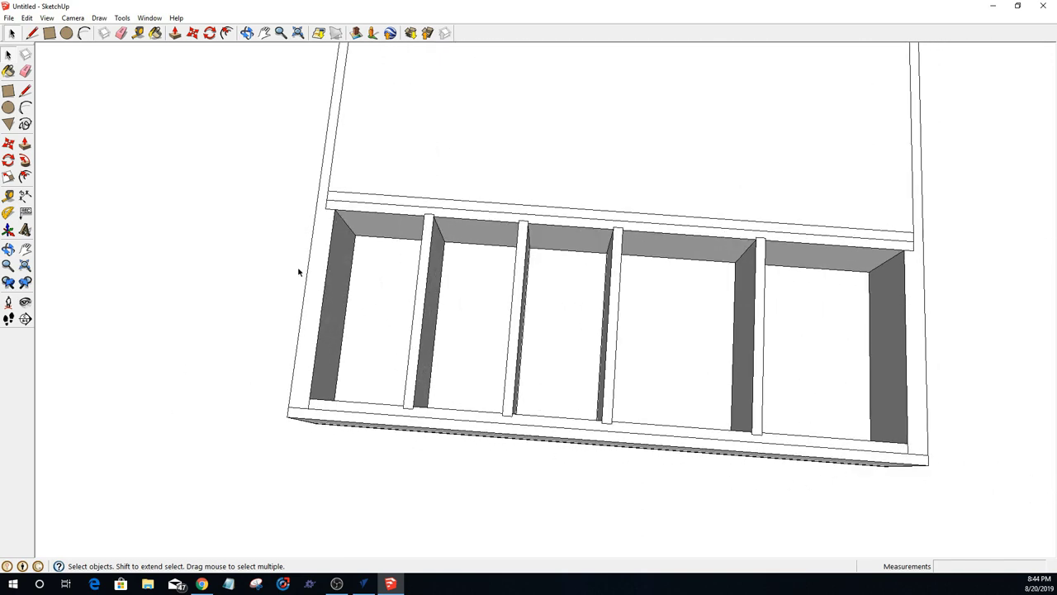
click(365, 206)
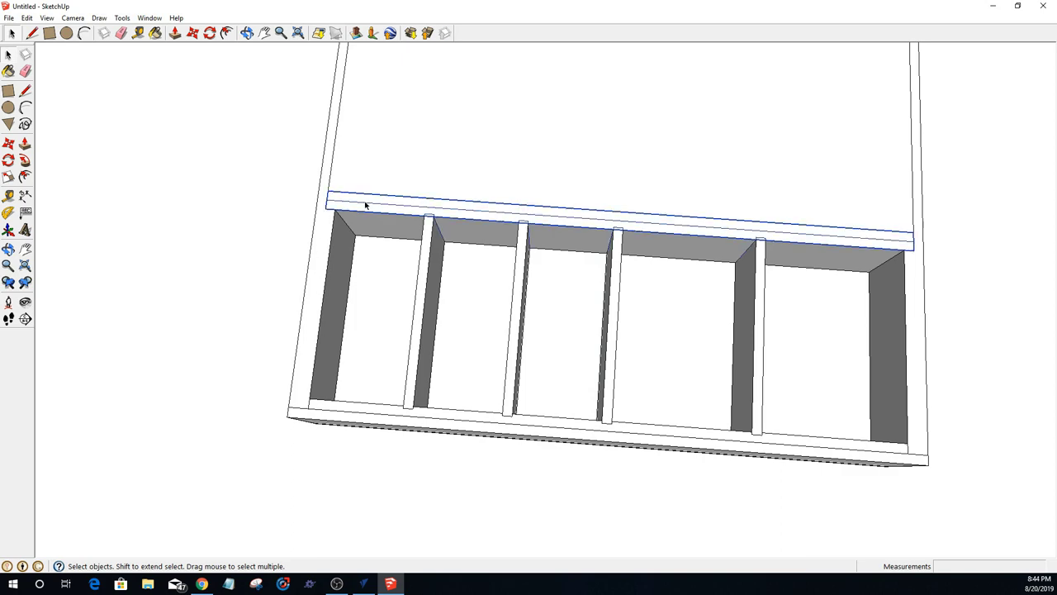
scroll(365, 206, up, 3)
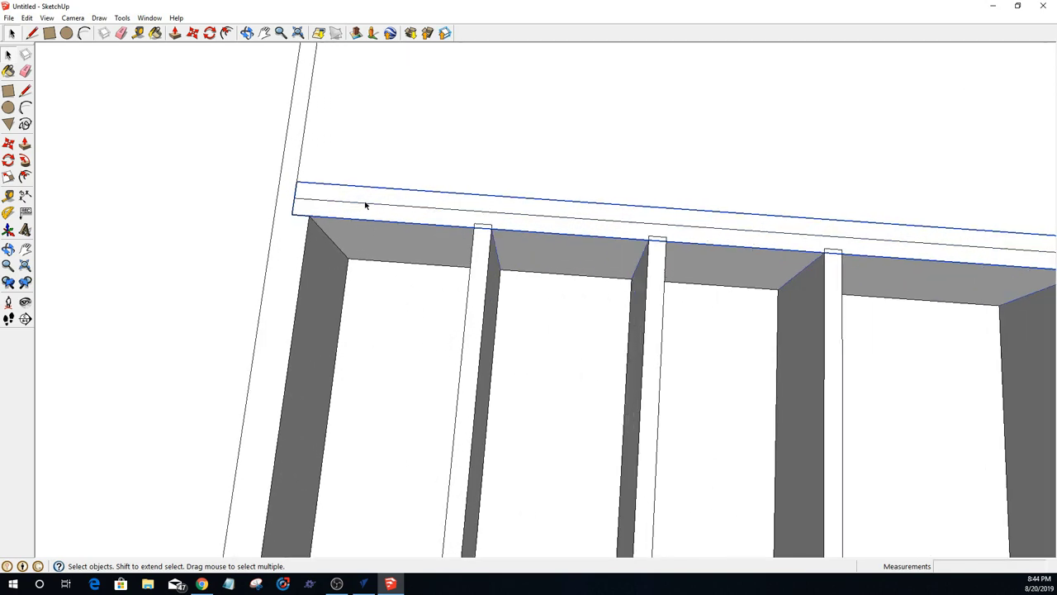
scroll(365, 206, down, 4)
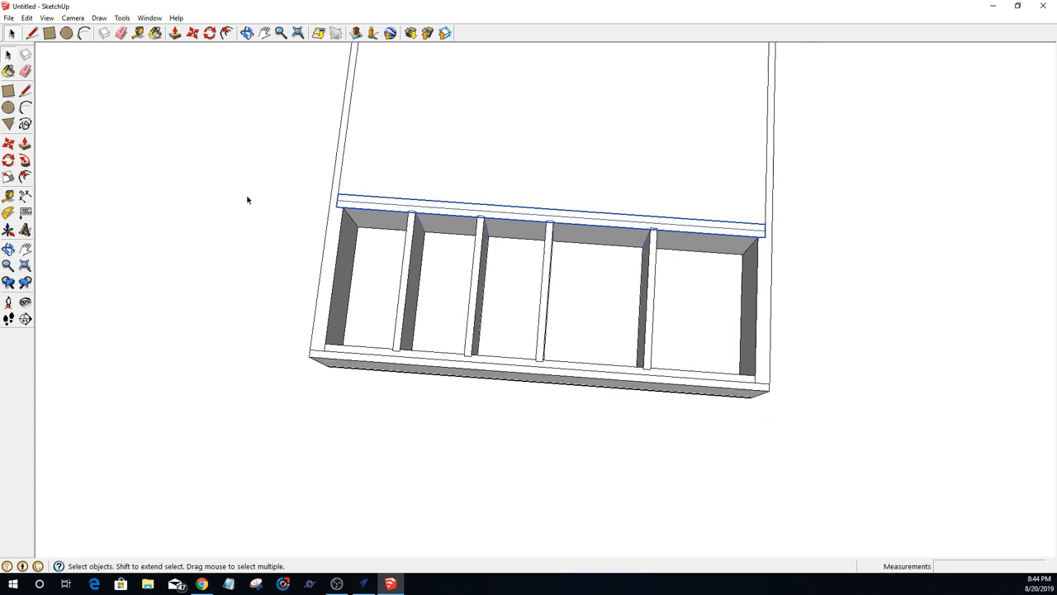
click(246, 194)
scroll(257, 246, down, 2)
scroll(251, 273, down, 2)
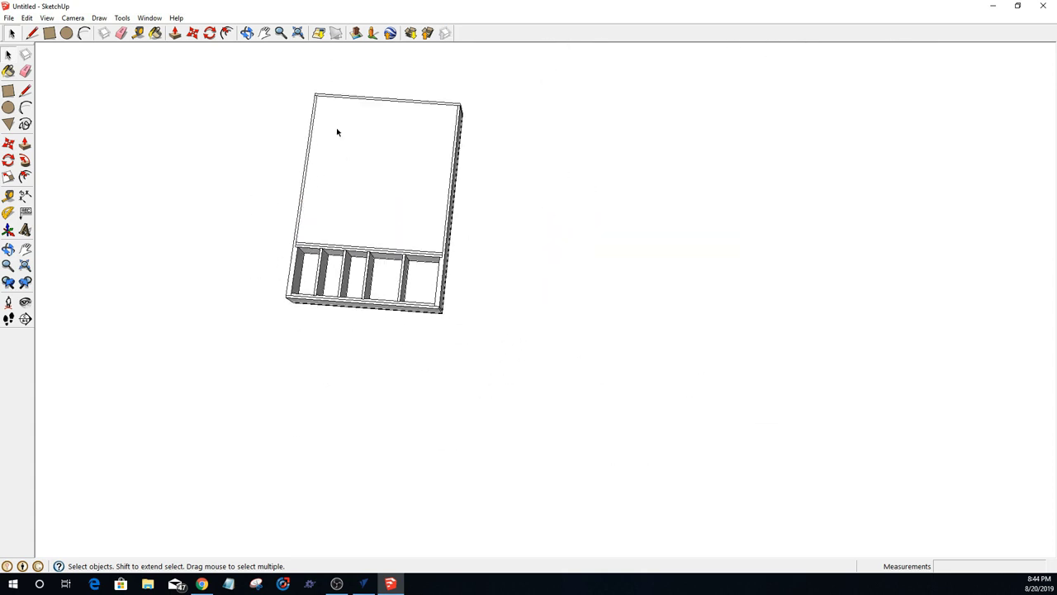
scroll(336, 127, up, 4)
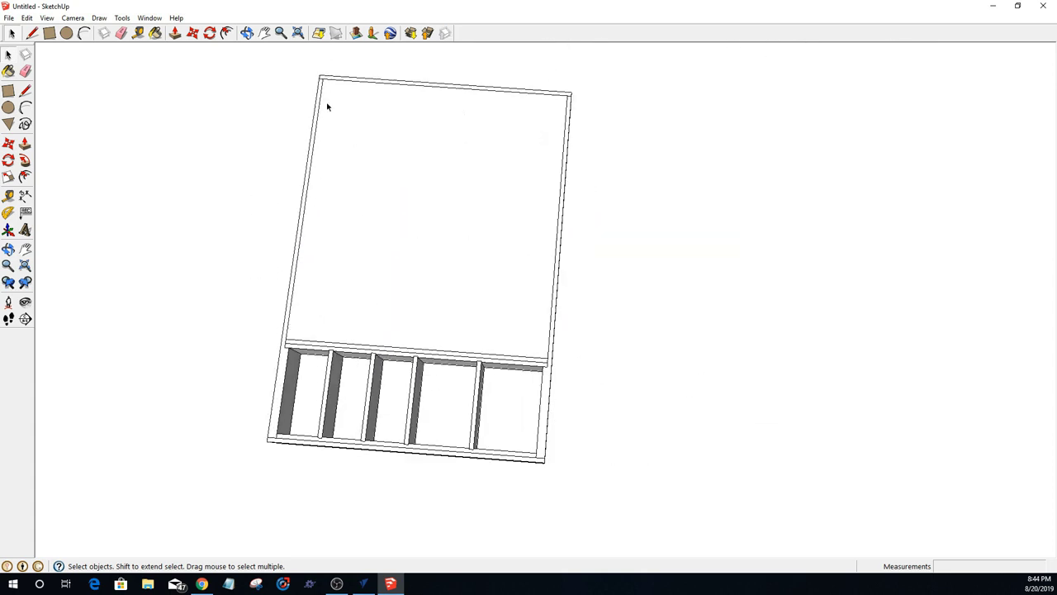
Step: Draw a .875-radius circle centred near the lid panel's top-left corner
click(67, 34)
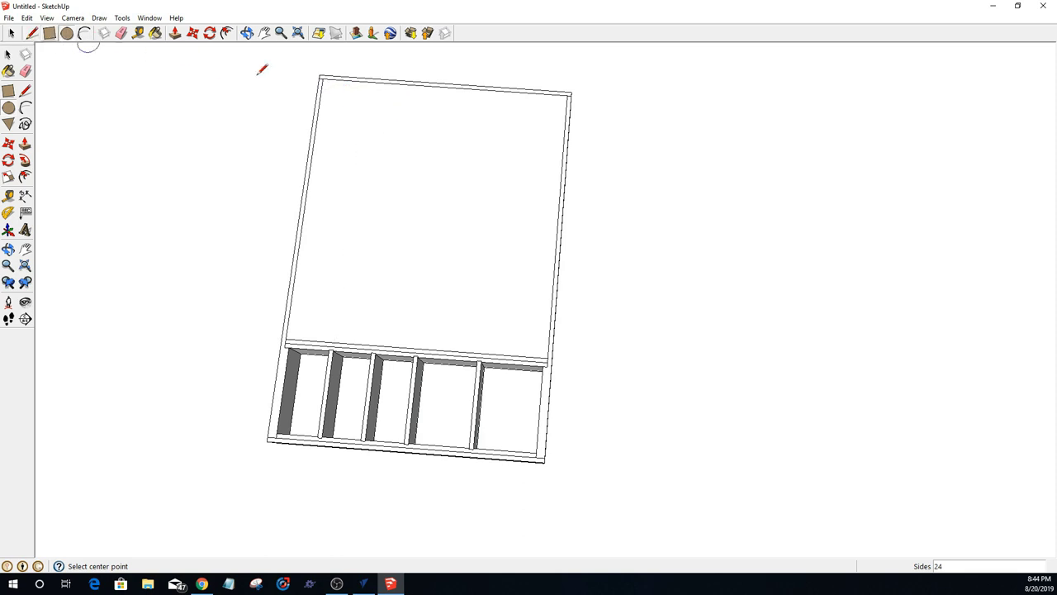
click(350, 102)
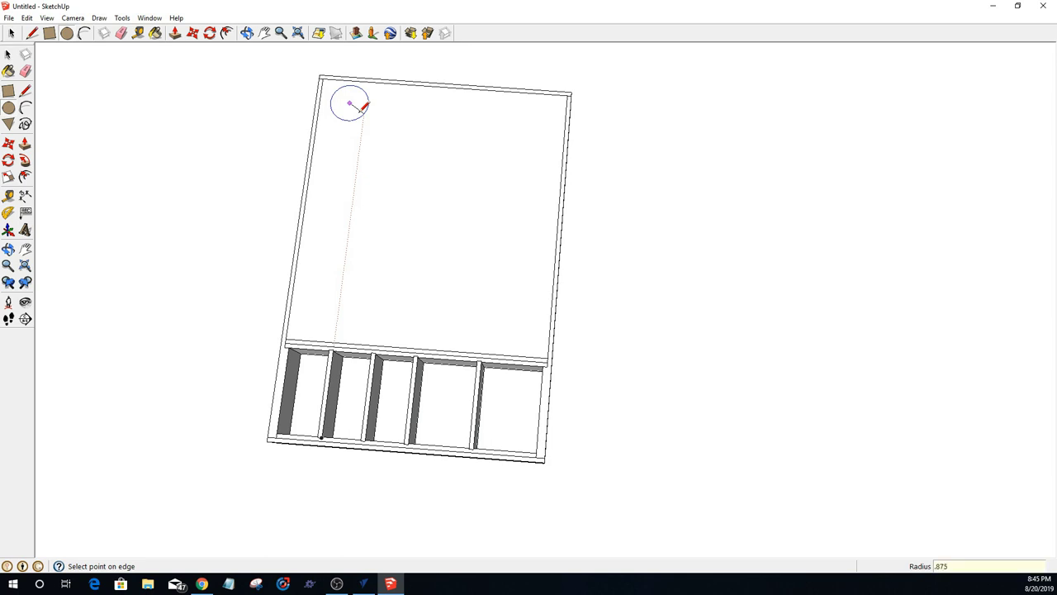
key(Return)
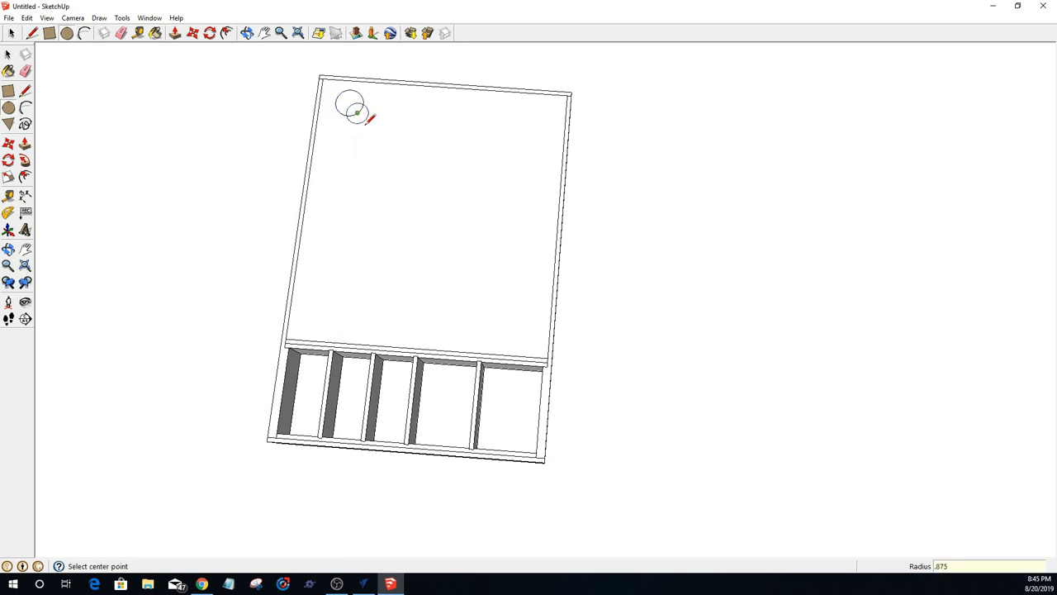
key(space)
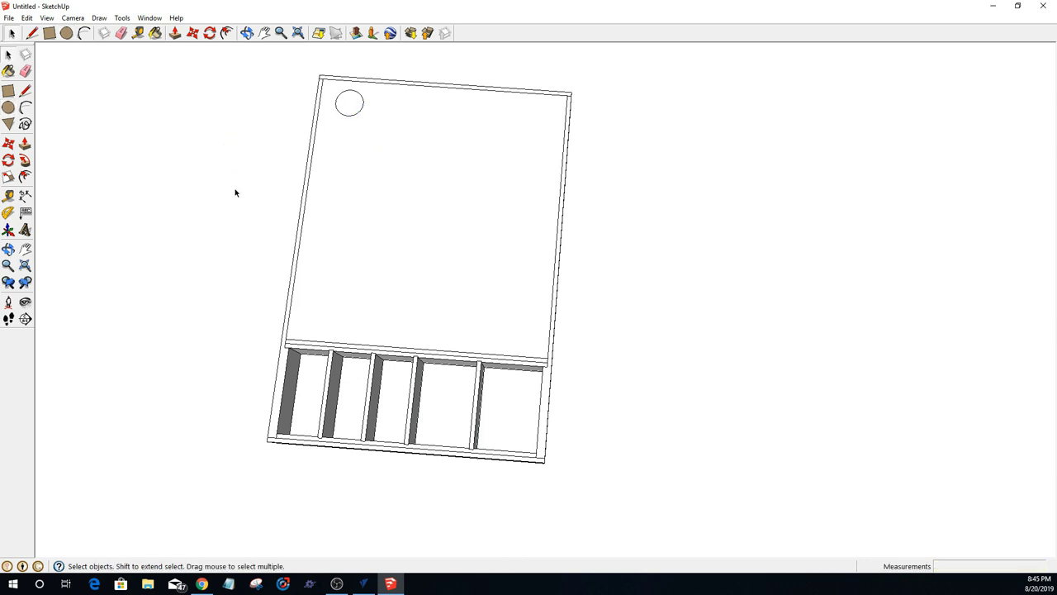
Step: Push the circle face into the lid panel
mouse_move(197, 590)
scroll(322, 83, up, 5)
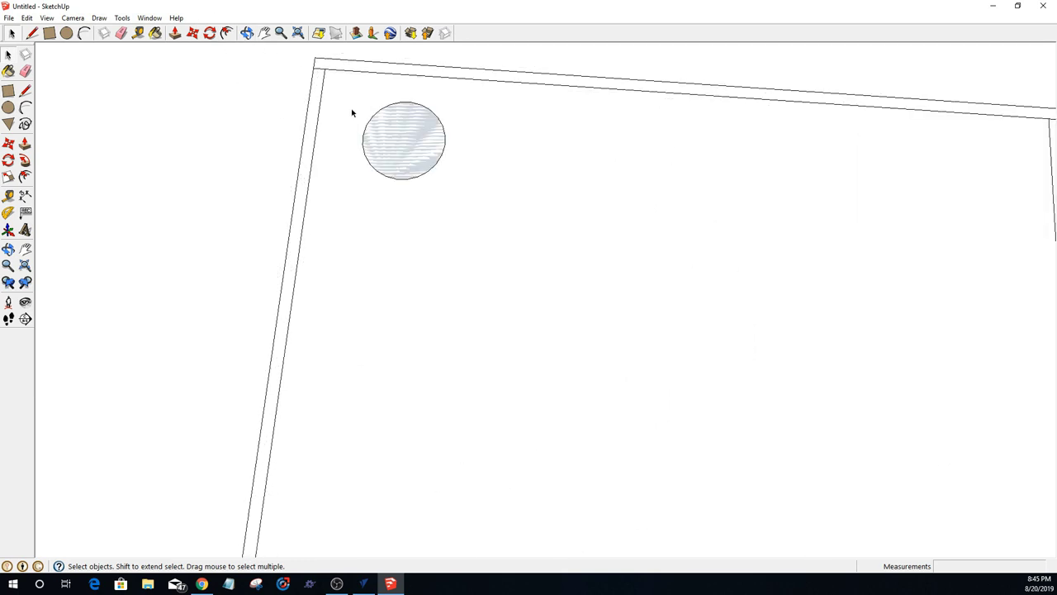
key(p)
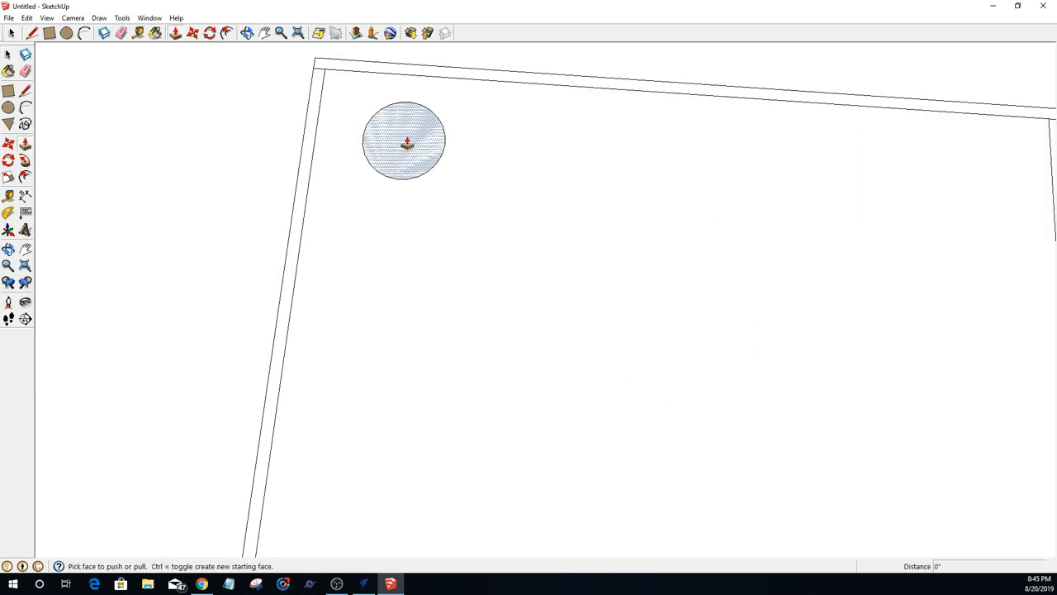
click(405, 150)
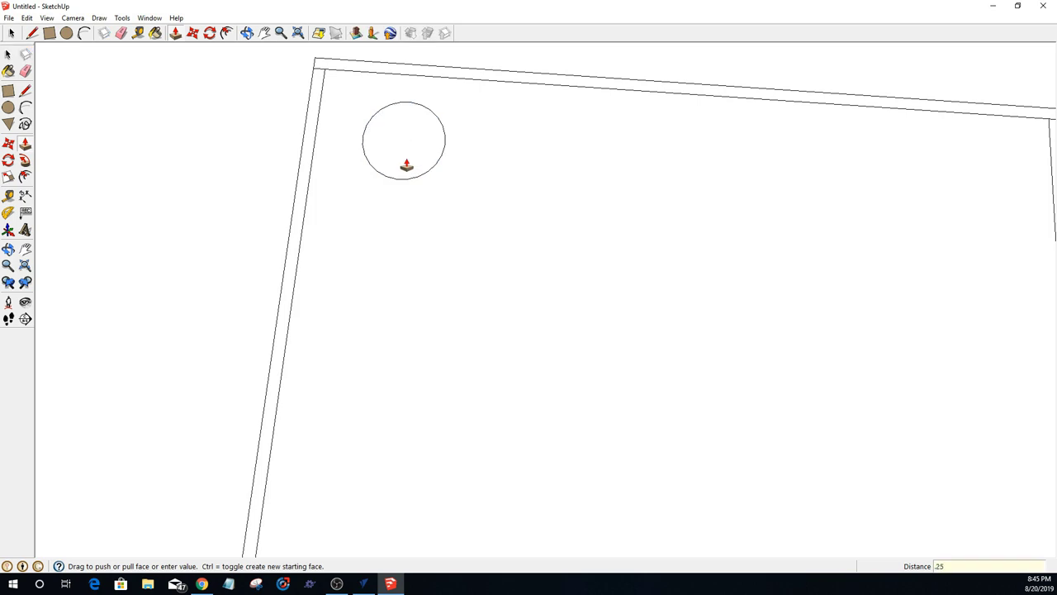
click(405, 165)
scroll(384, 136, up, 2)
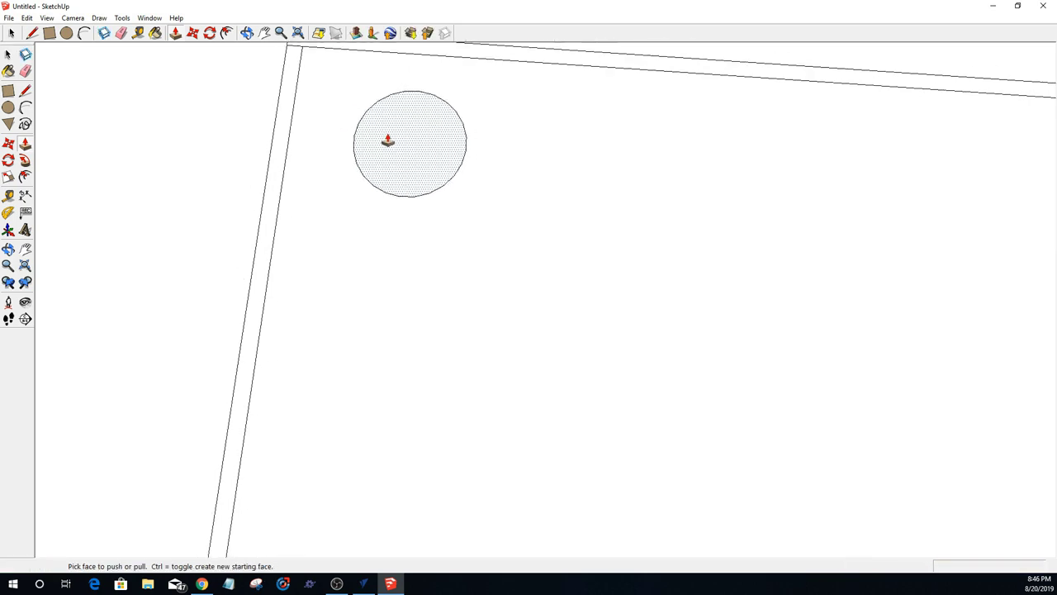
scroll(388, 141, down, 2)
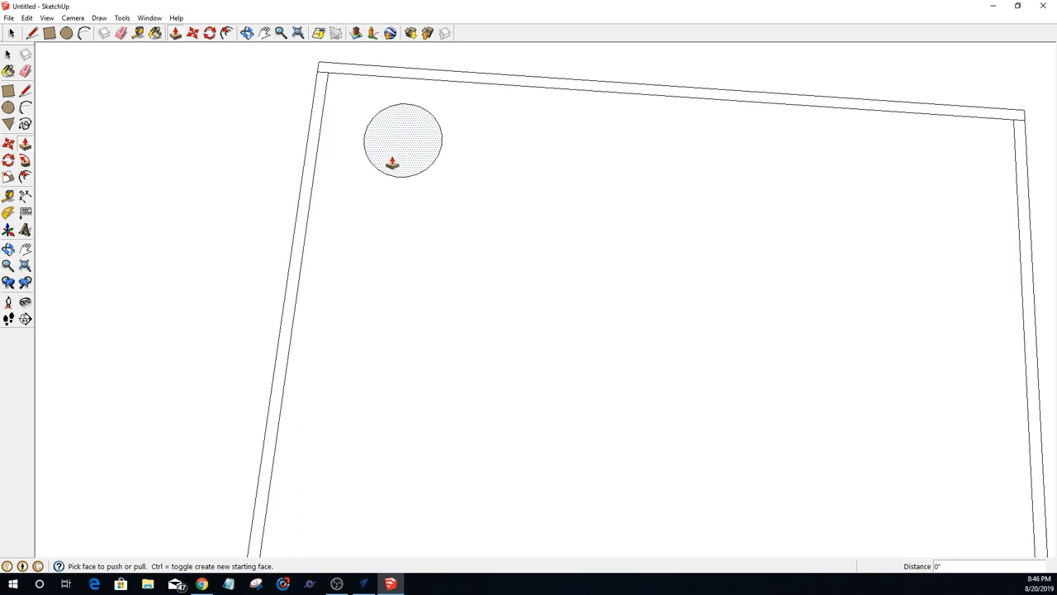
Step: Undo the circle's Push/Pull and the circle itself, then open the board for editing
click(27, 18)
click(33, 33)
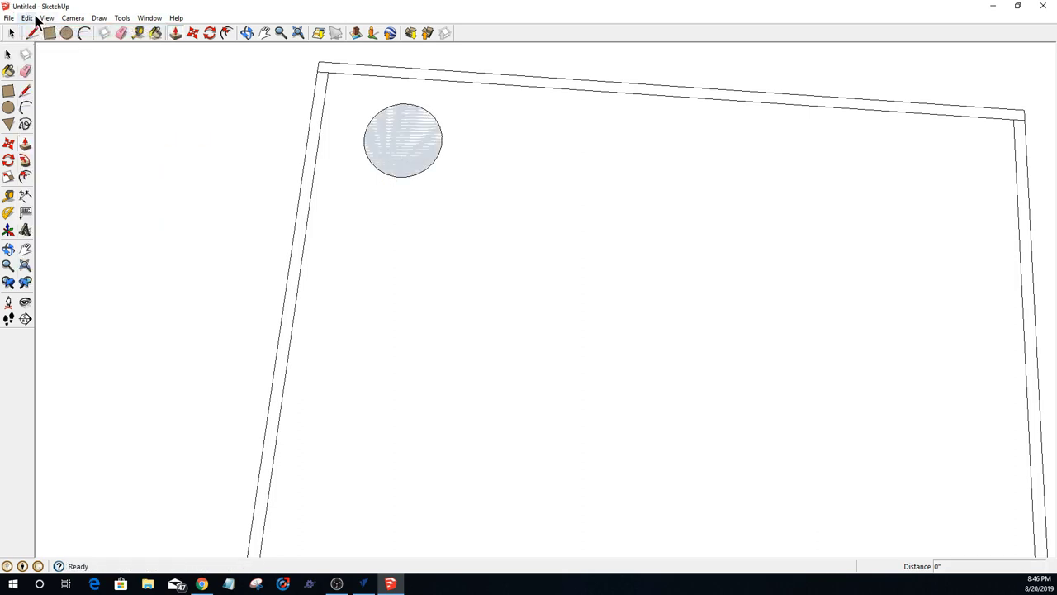
click(30, 18)
click(36, 31)
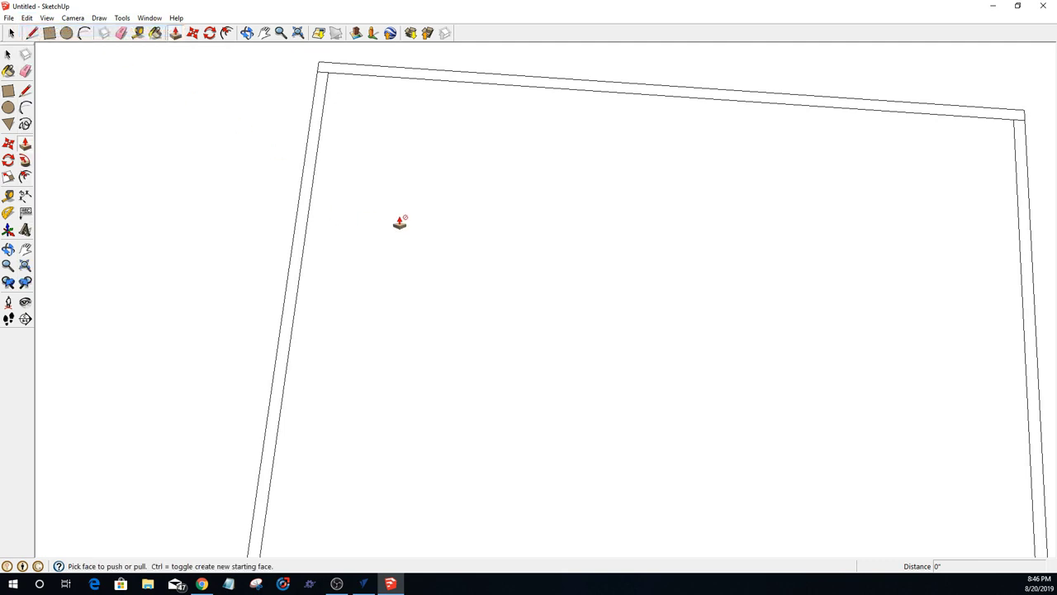
key(space)
key(ctrl+z)
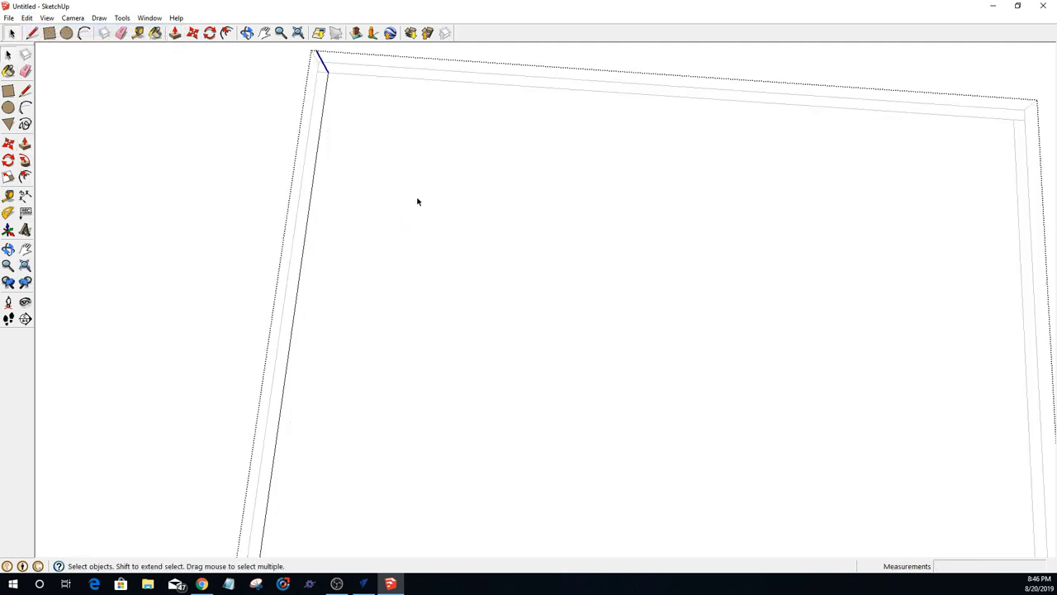
click(67, 33)
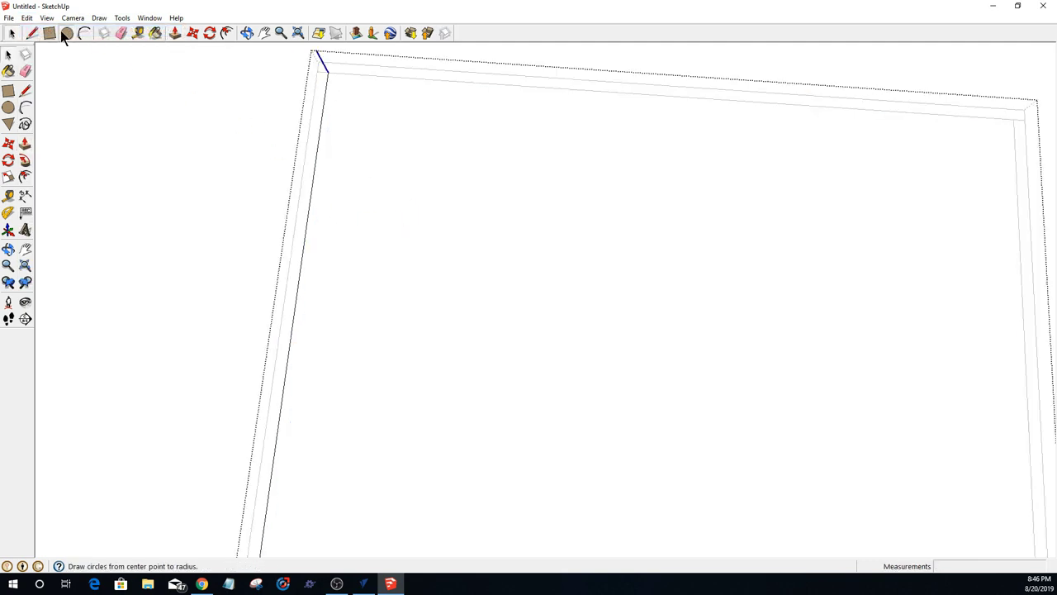
click(380, 120)
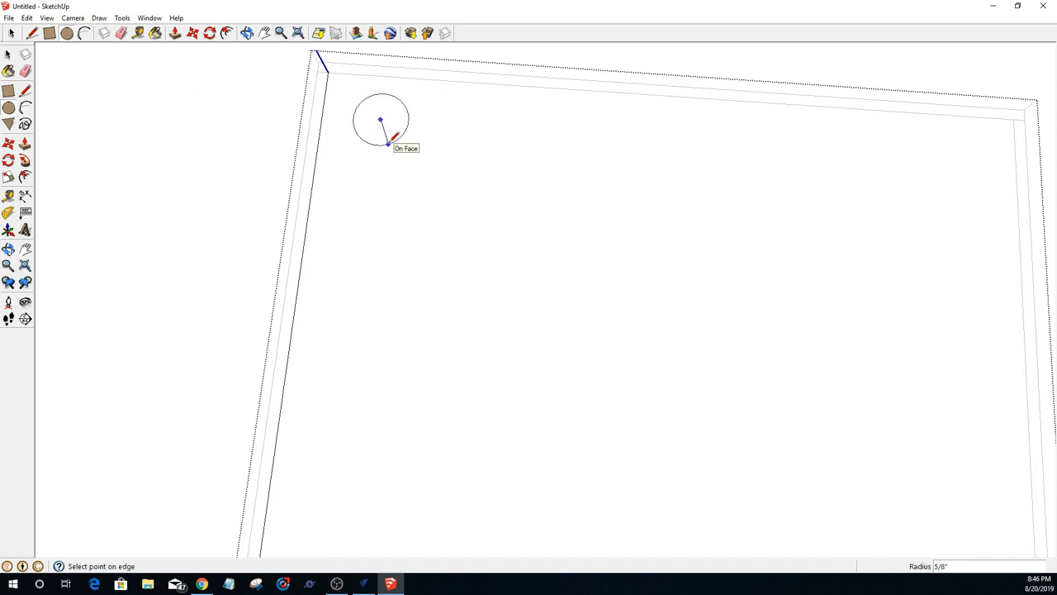
text(.875)
key(Return)
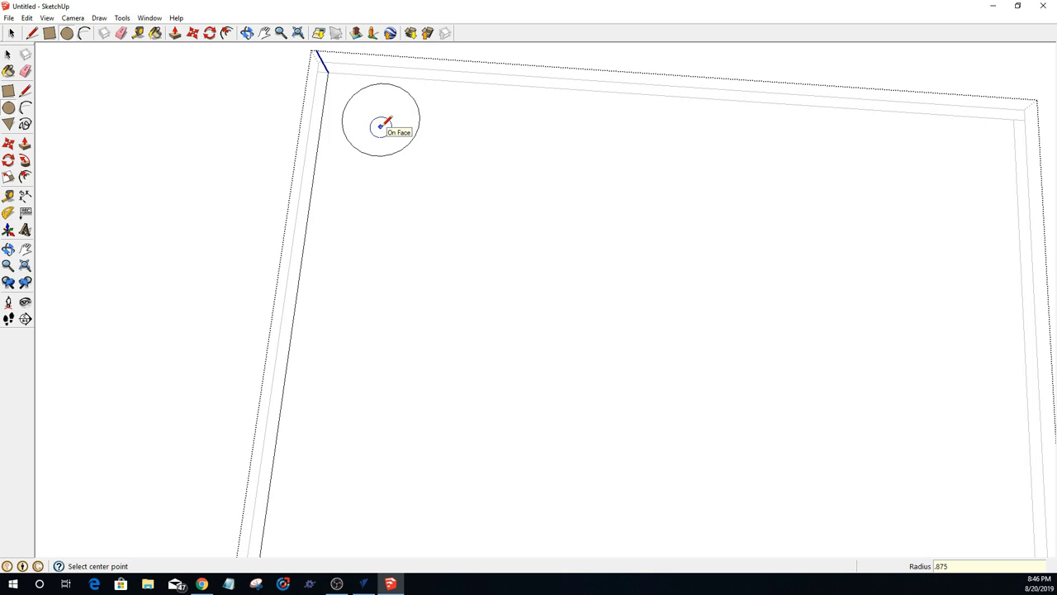
scroll(392, 188, down, 2)
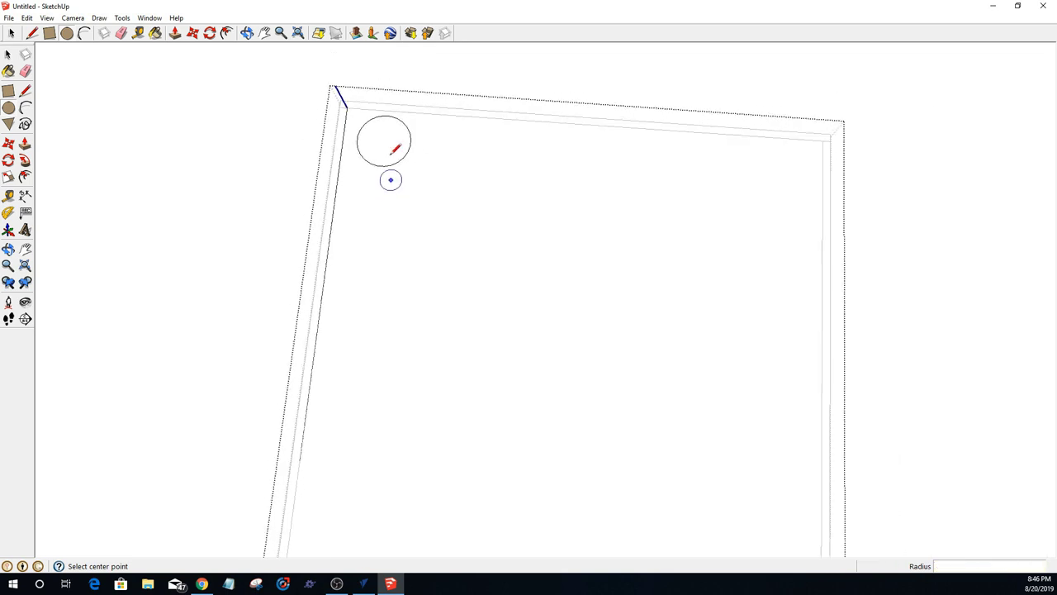
key(p)
click(388, 150)
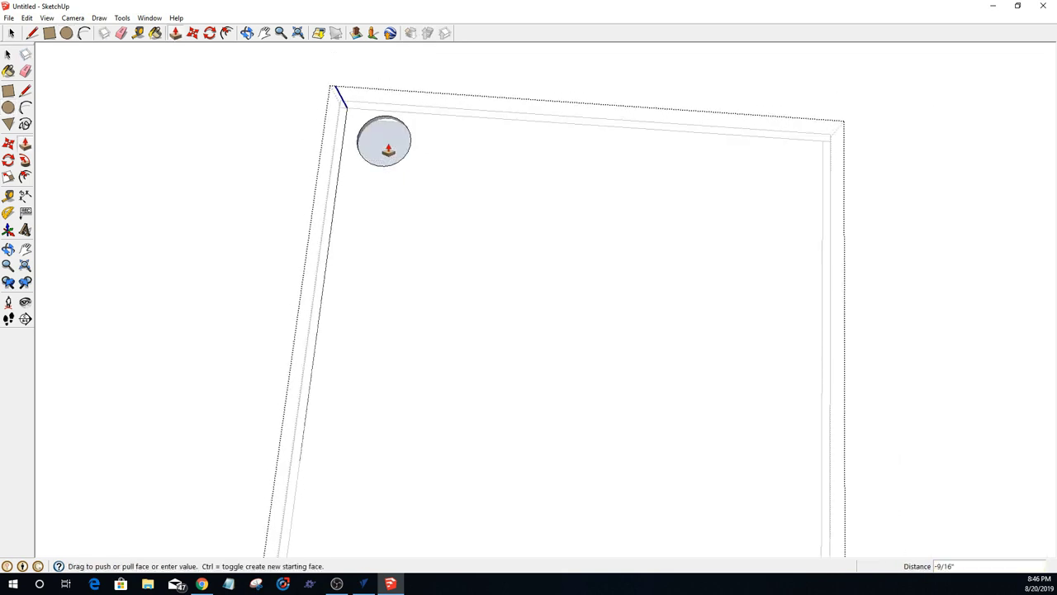
text(.25)
key(Return)
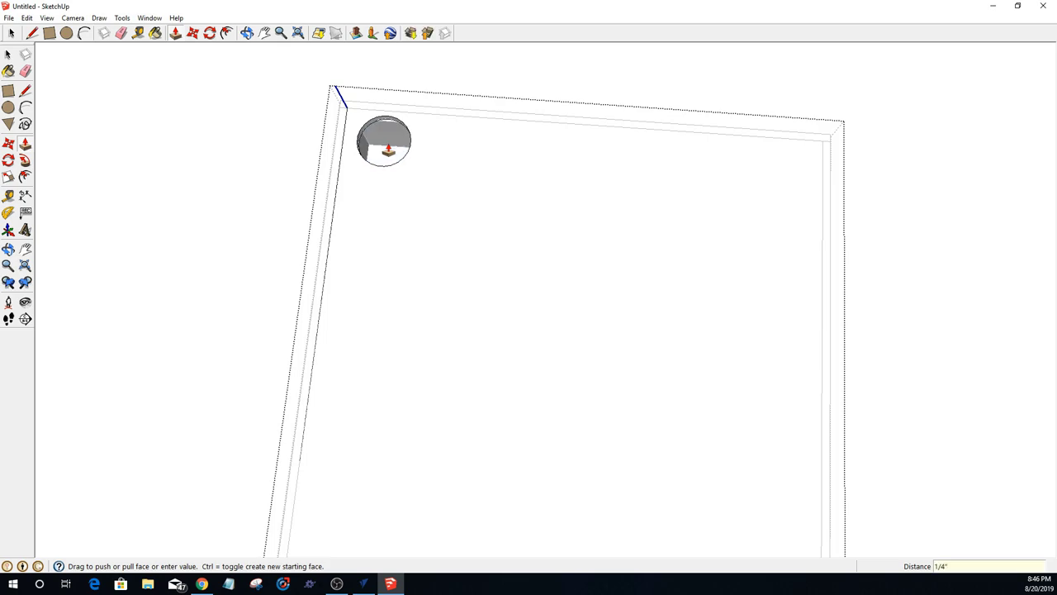
scroll(388, 149, down, 3)
scroll(387, 145, up, 4)
scroll(389, 140, up, 5)
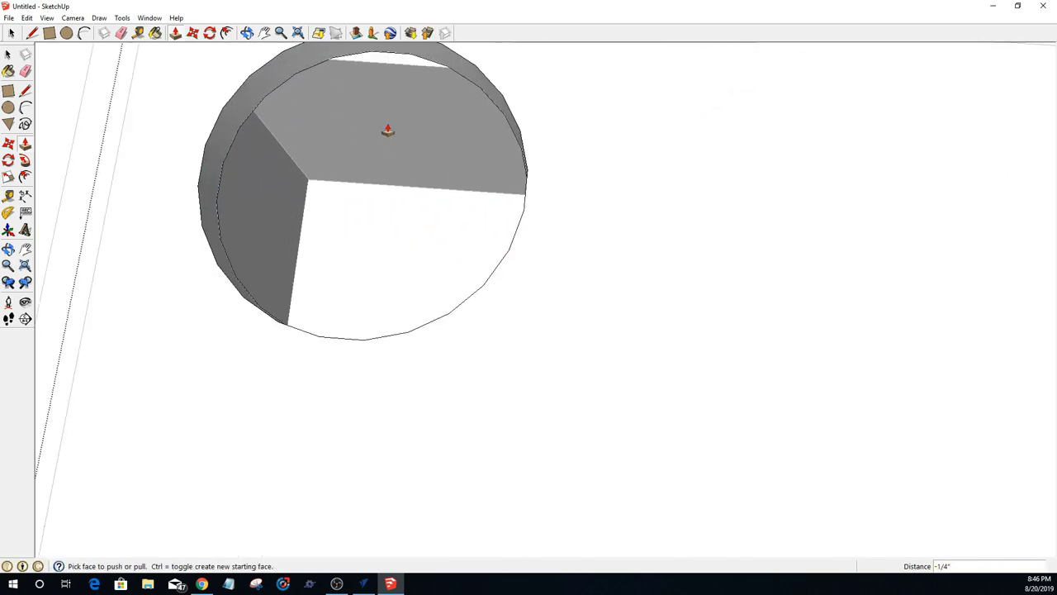
scroll(389, 130, down, 4)
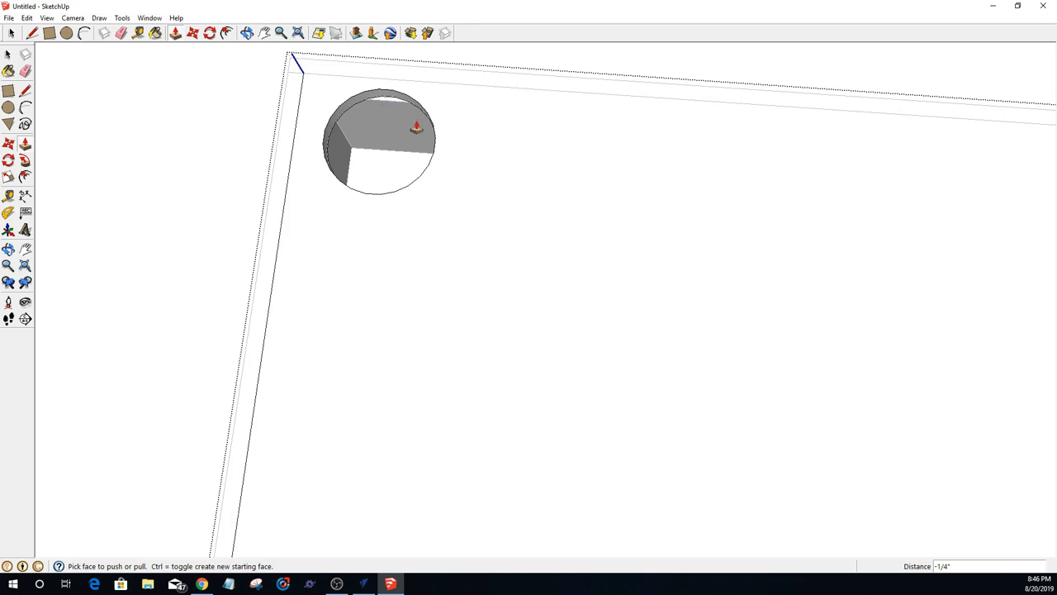
key(ctrl+z)
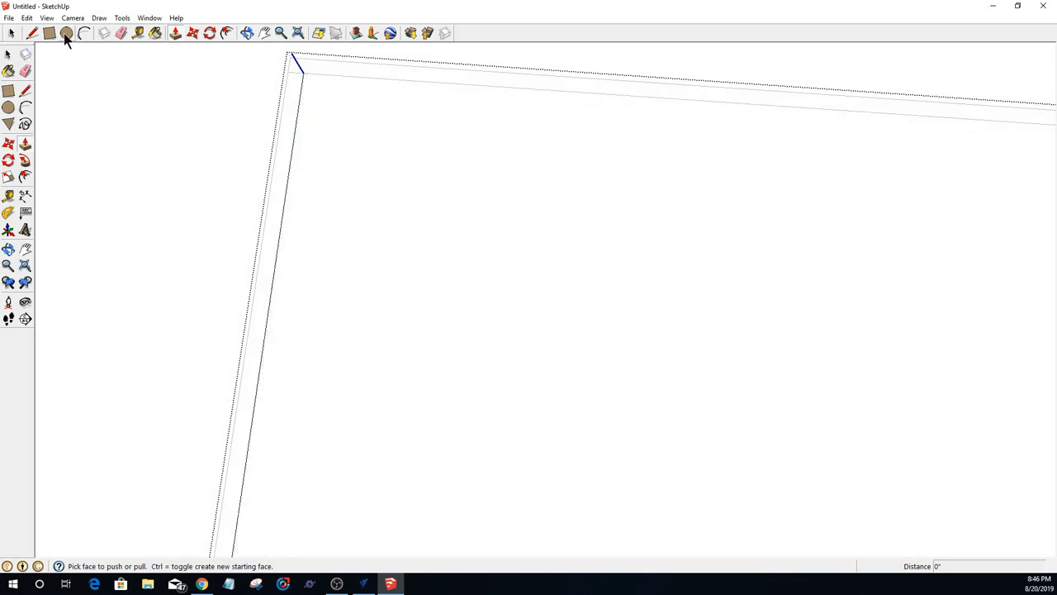
Step: Draw a .875-radius circle near the board's top-left corner and push it 1/4" deep
click(66, 33)
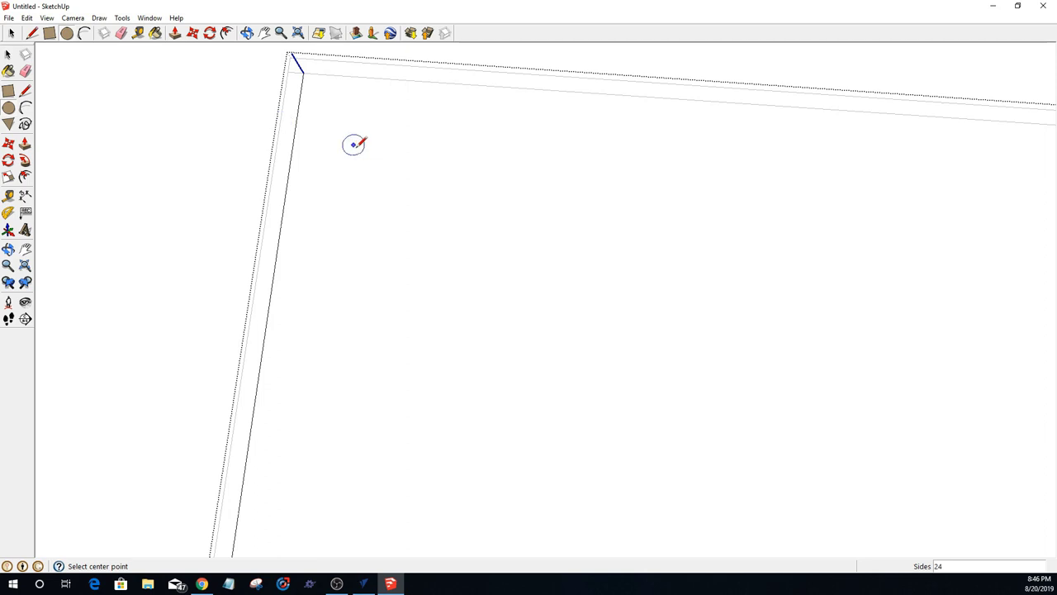
click(361, 152)
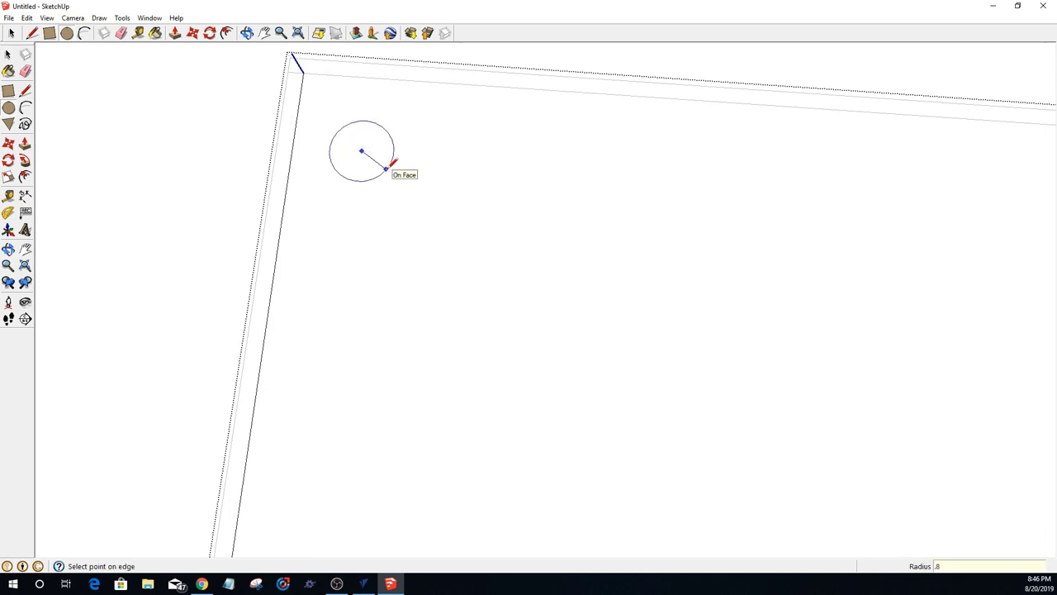
key(Return)
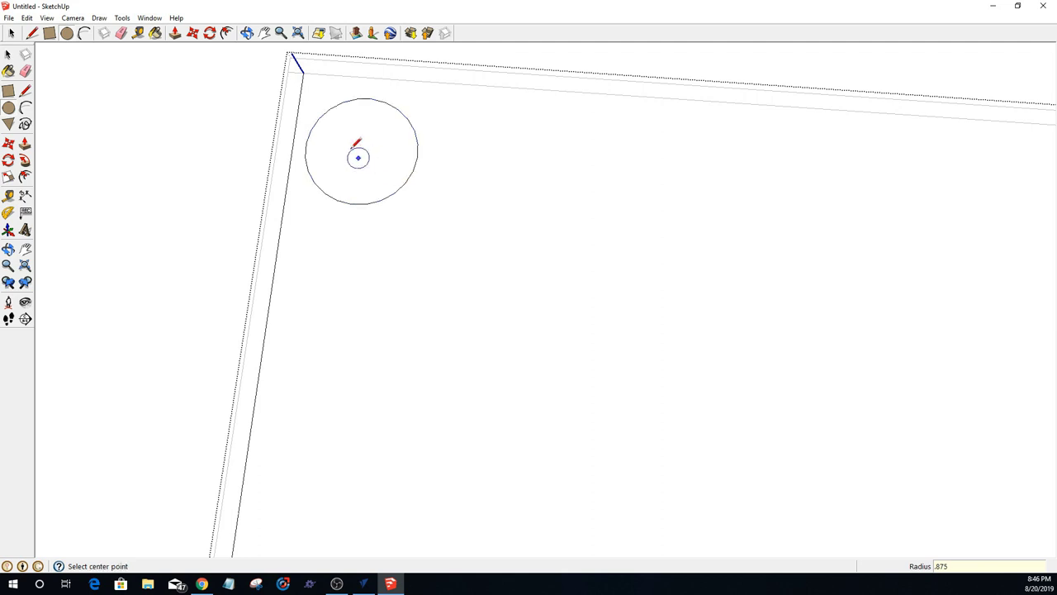
key(p)
drag(354, 160, 355, 174)
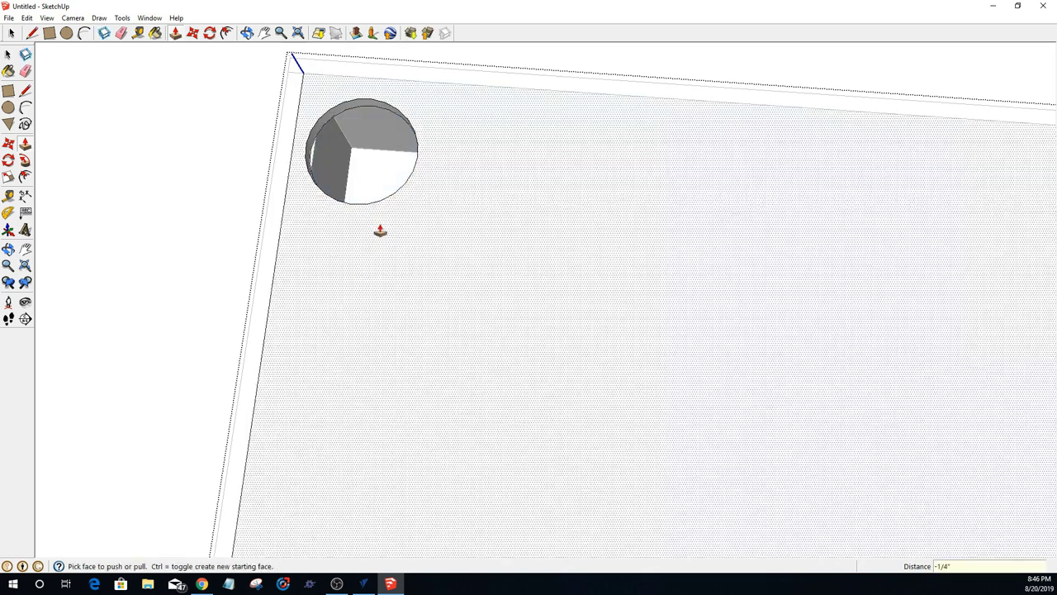
Step: Orbit and zoom to inspect the new finger hole from a three-quarter perspective
middle_drag(309, 160, 246, 290)
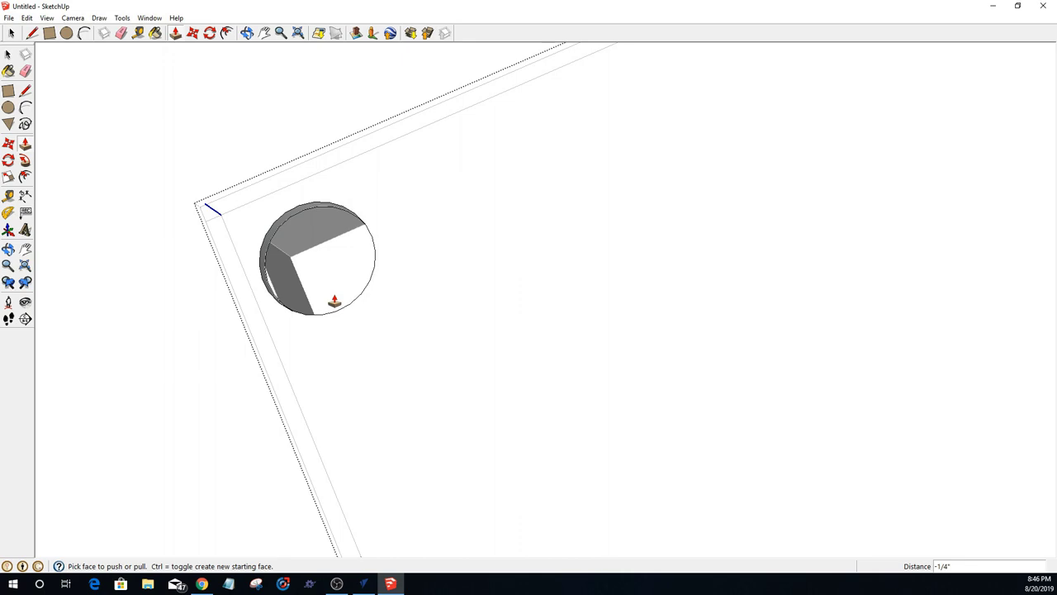
scroll(314, 296, down, 2)
scroll(267, 284, down, 4)
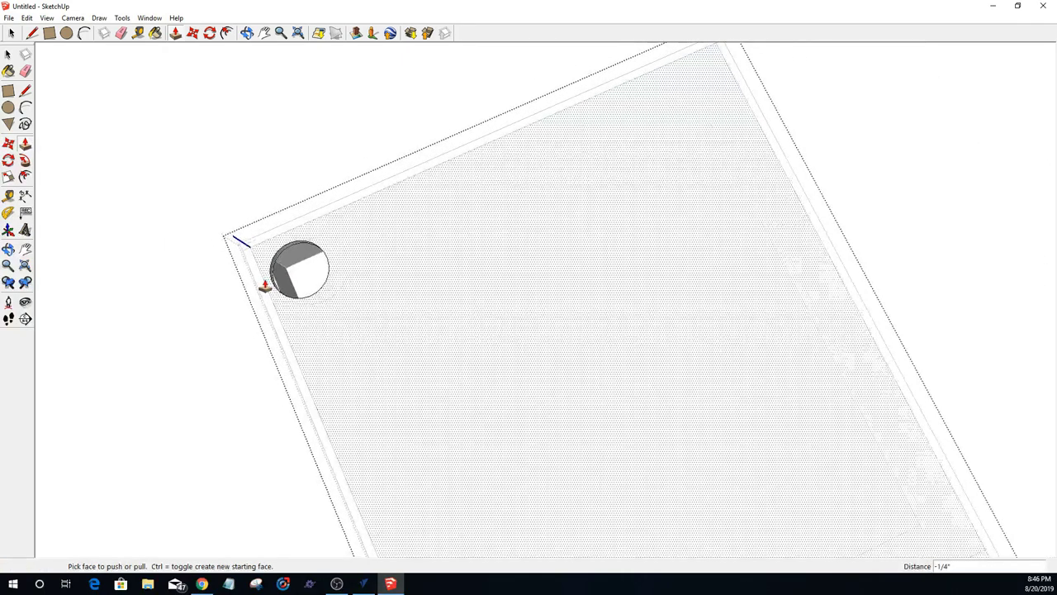
scroll(264, 286, down, 4)
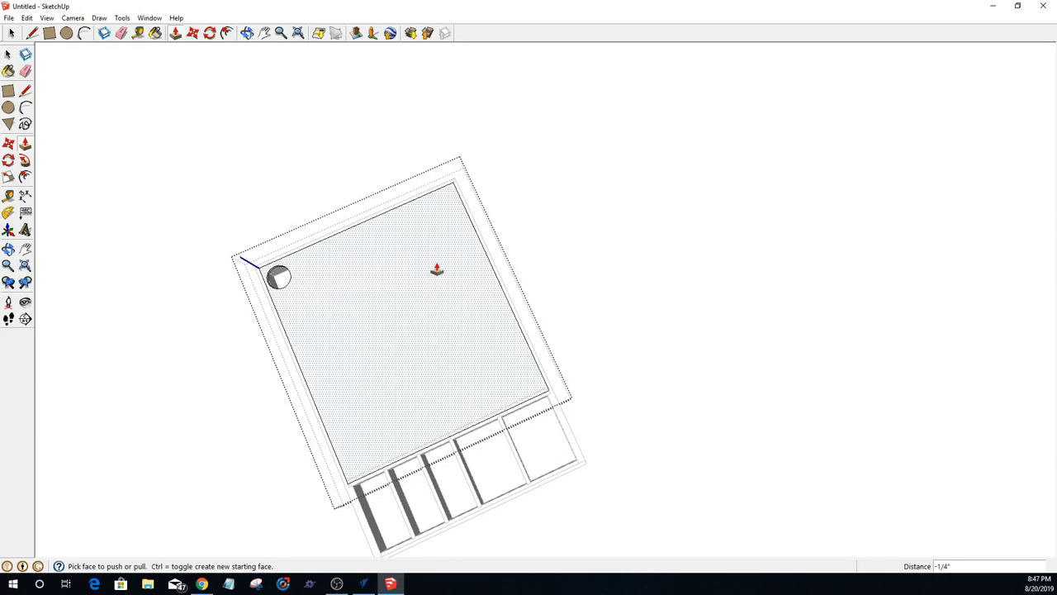
scroll(399, 391, up, 1)
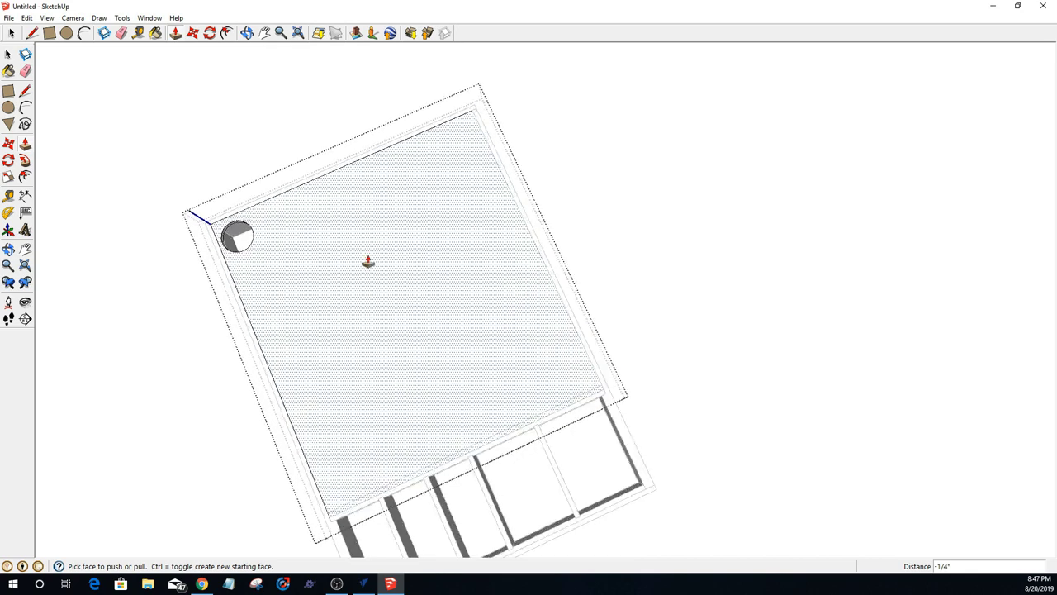
scroll(375, 266, up, 1)
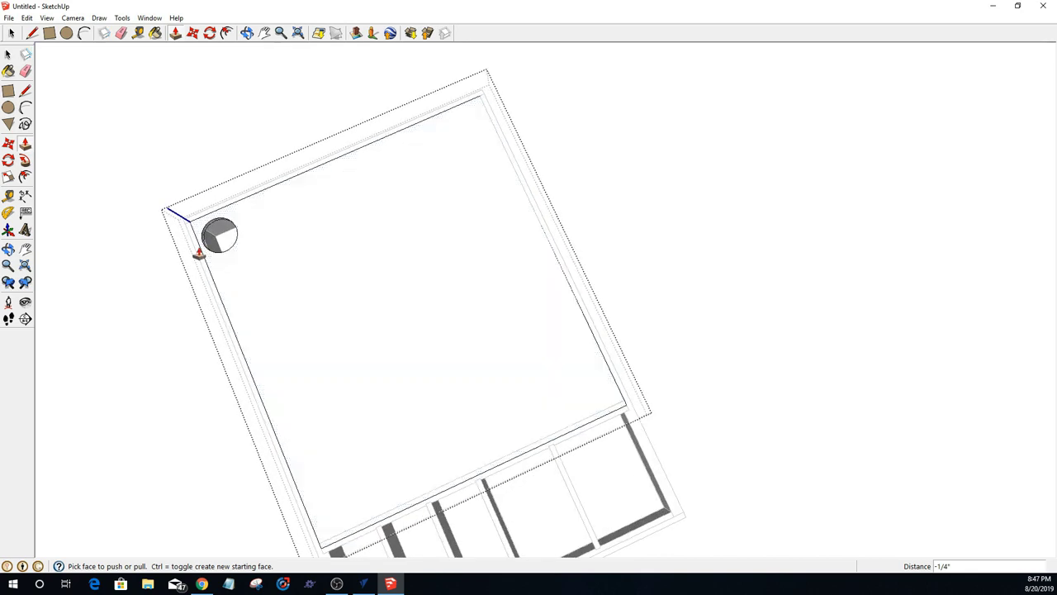
scroll(198, 221, up, 1)
scroll(198, 222, up, 1)
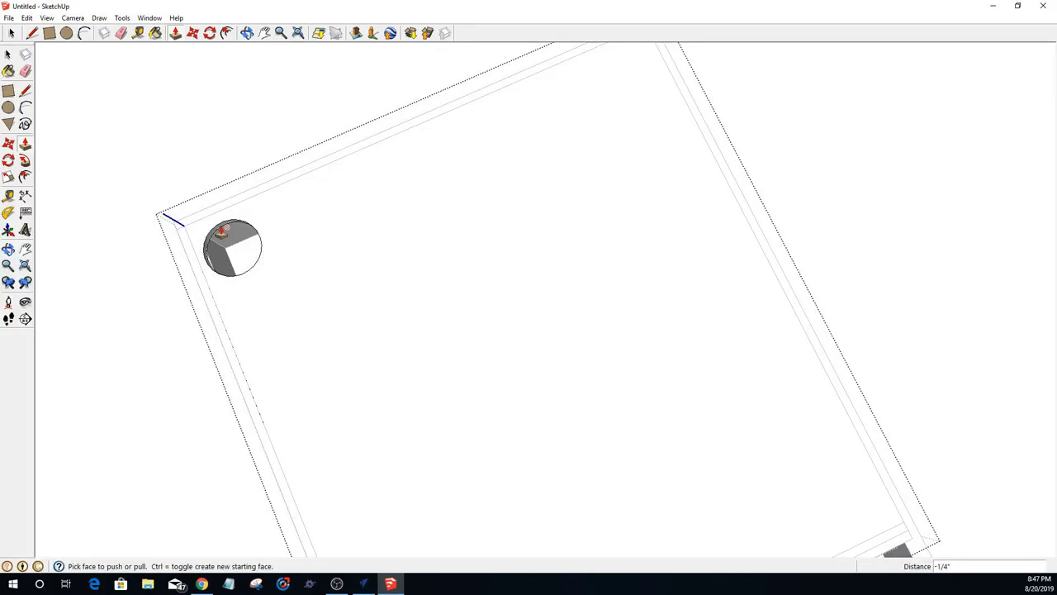
scroll(206, 262, up, 5)
scroll(205, 263, up, 5)
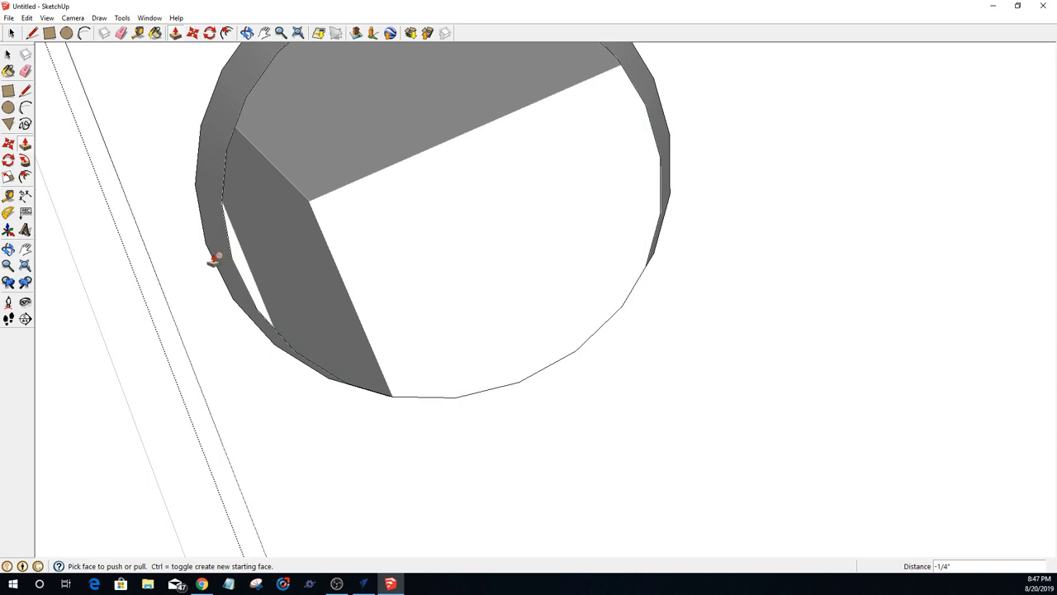
scroll(236, 272, down, 6)
scroll(237, 273, down, 4)
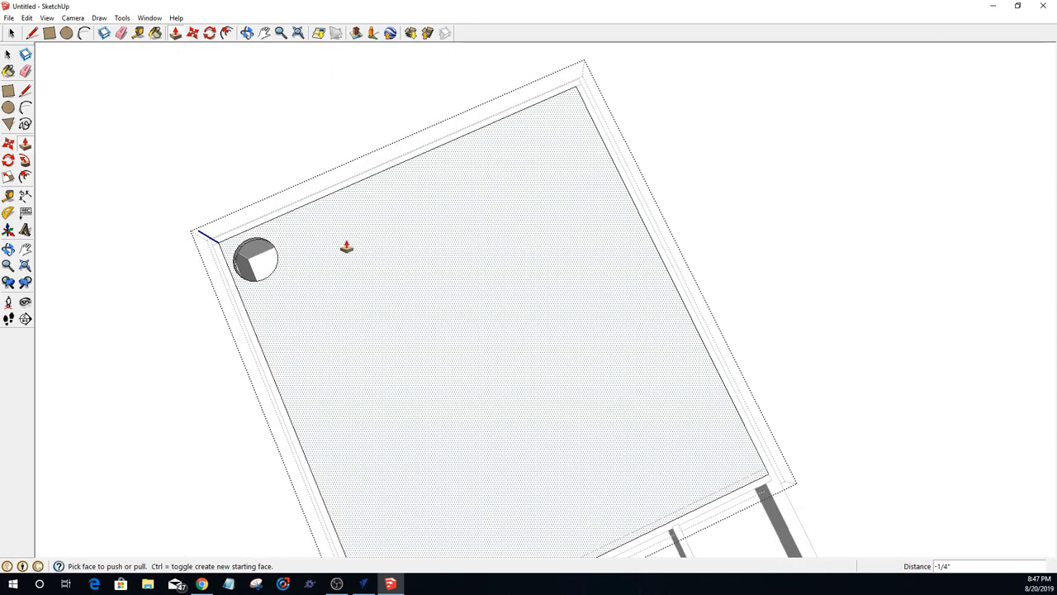
scroll(347, 252, down, 5)
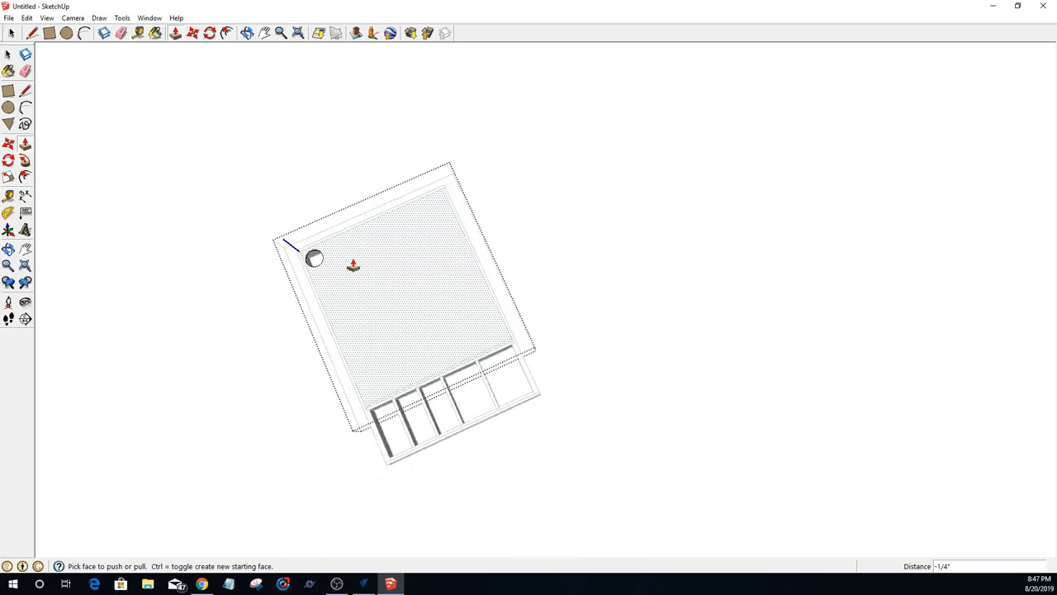
middle_drag(348, 382, 372, 174)
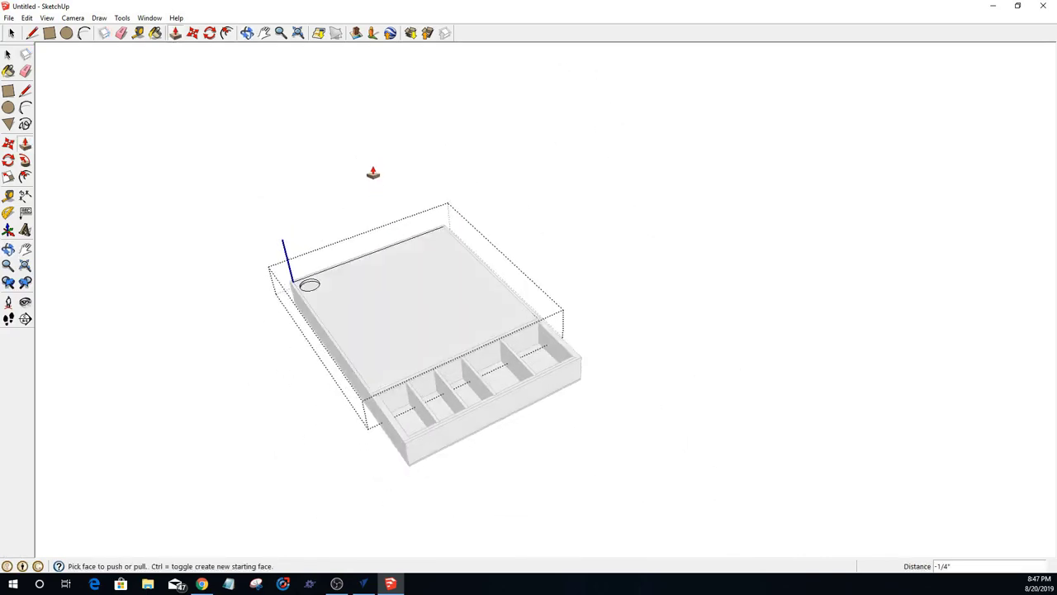
click(442, 314)
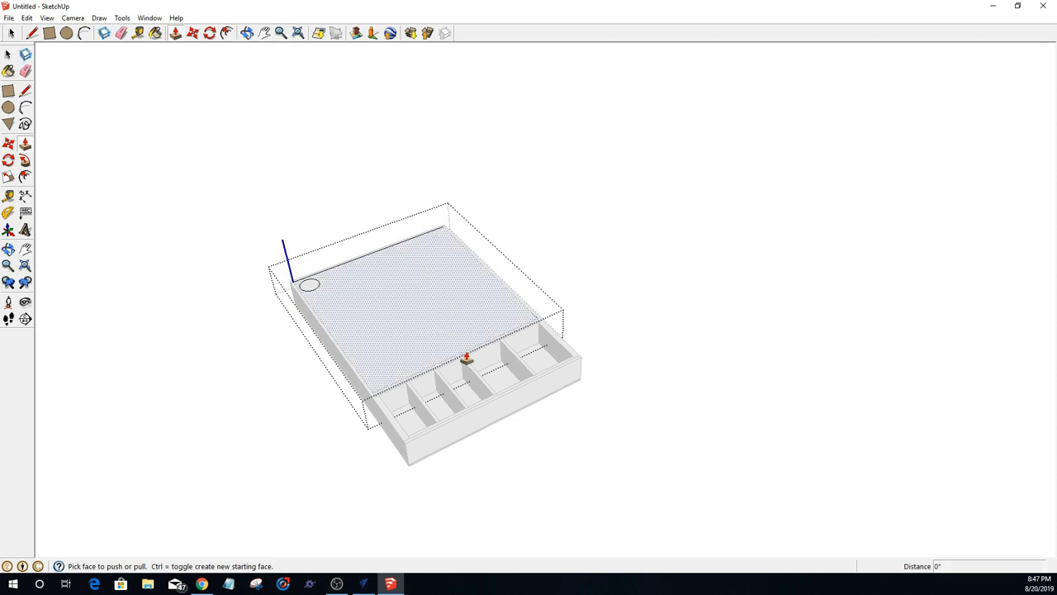
key(space)
click(312, 293)
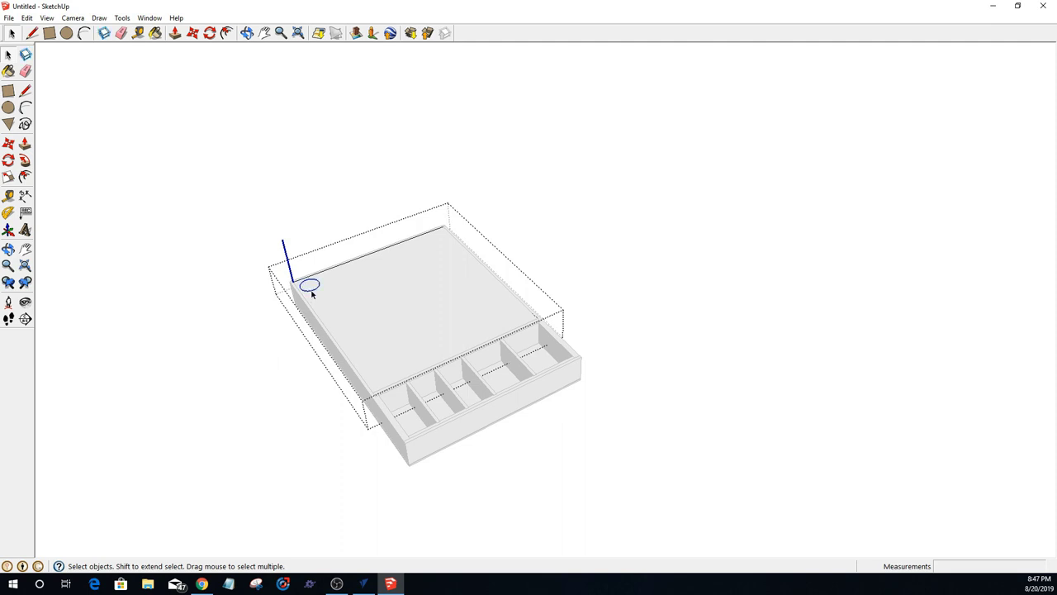
key(Delete)
click(206, 364)
middle_drag(471, 397, 546, 225)
middle_drag(541, 288, 566, 455)
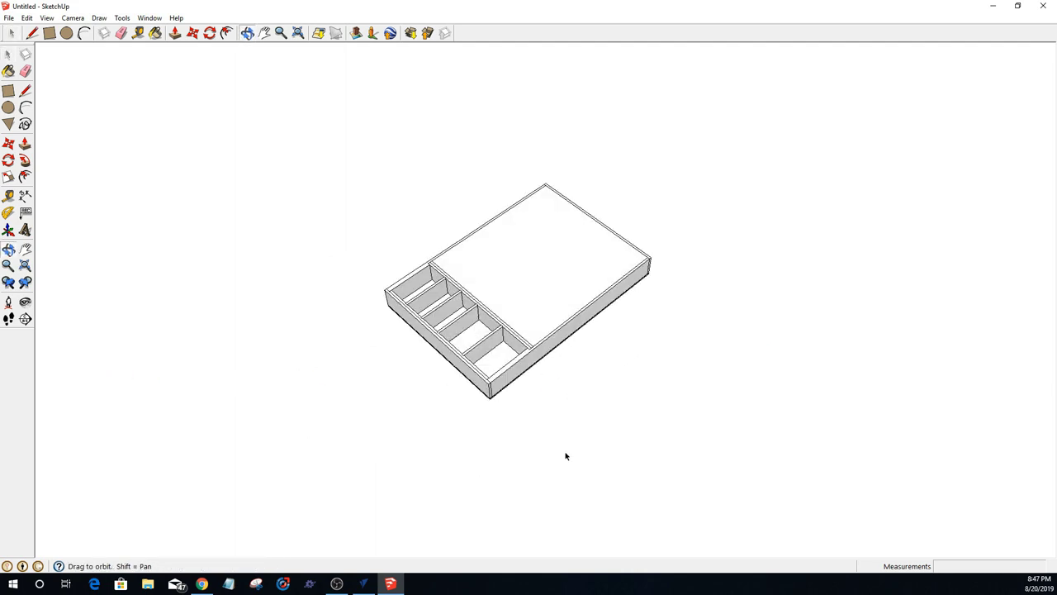
scroll(526, 276, up, 5)
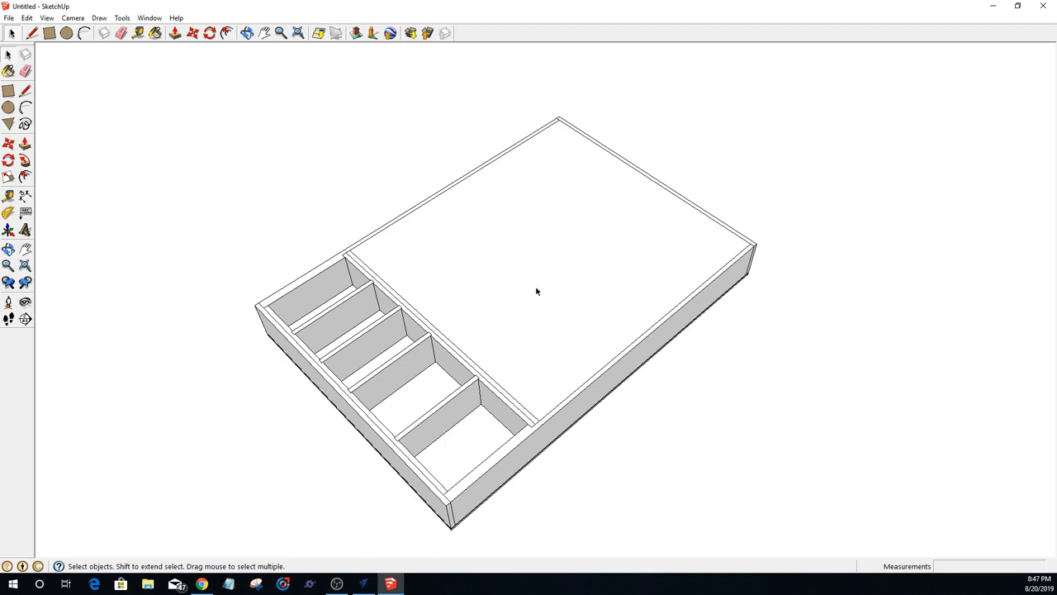
middle_drag(535, 291, 541, 235)
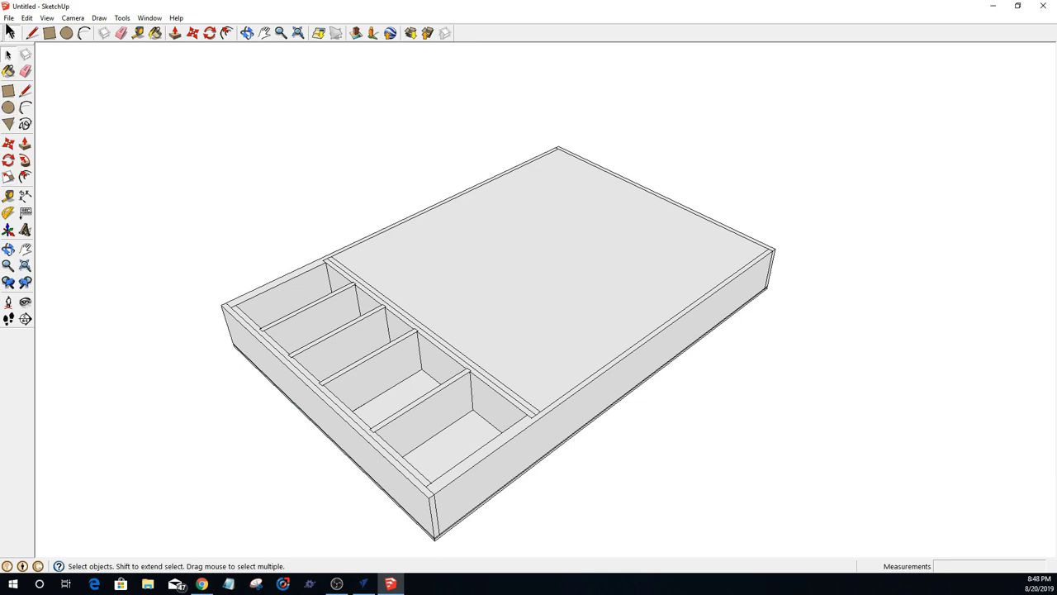
scroll(514, 460, down, 1)
scroll(517, 443, up, 3)
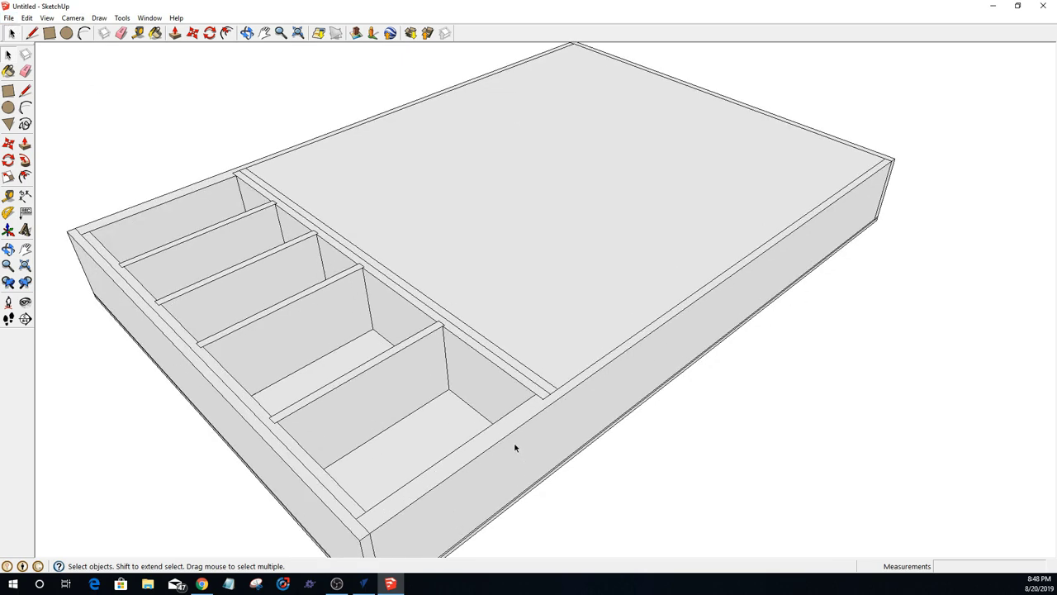
scroll(514, 447, down, 3)
middle_drag(449, 528, 956, 460)
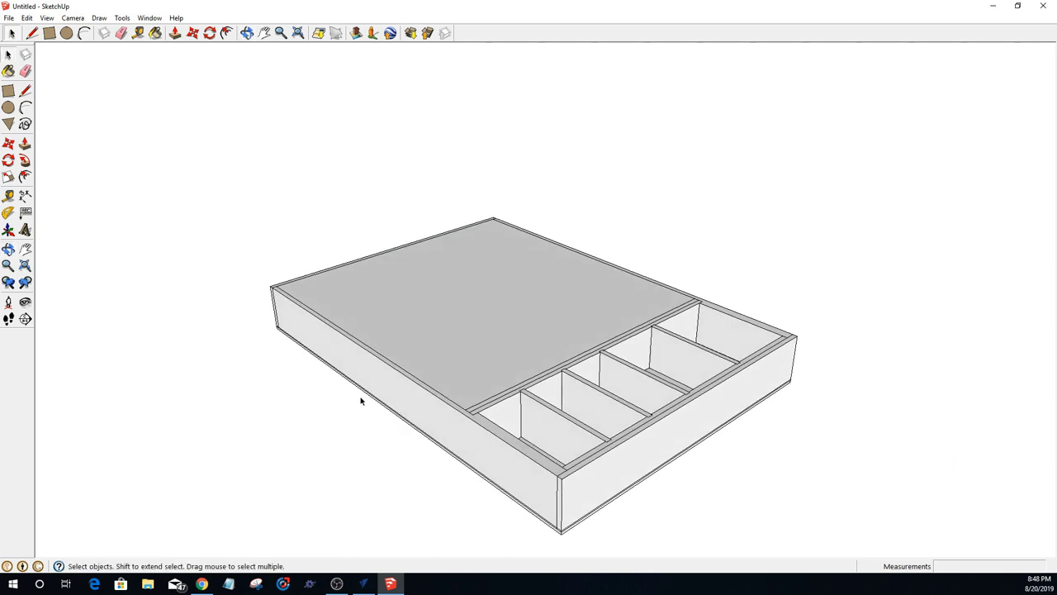
middle_drag(541, 522, 586, 450)
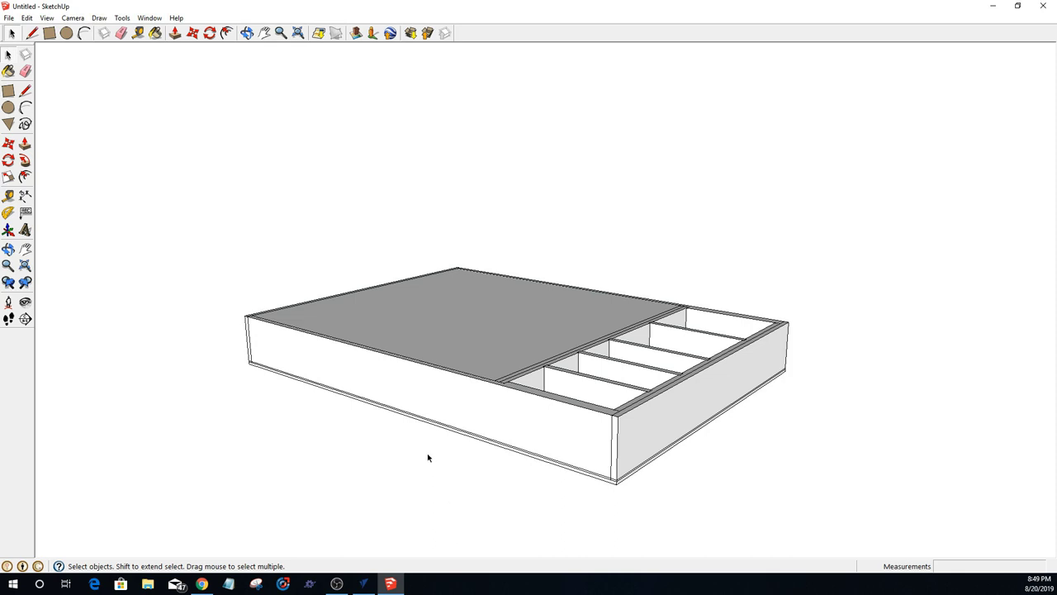
middle_drag(437, 437, 471, 556)
scroll(457, 529, down, 3)
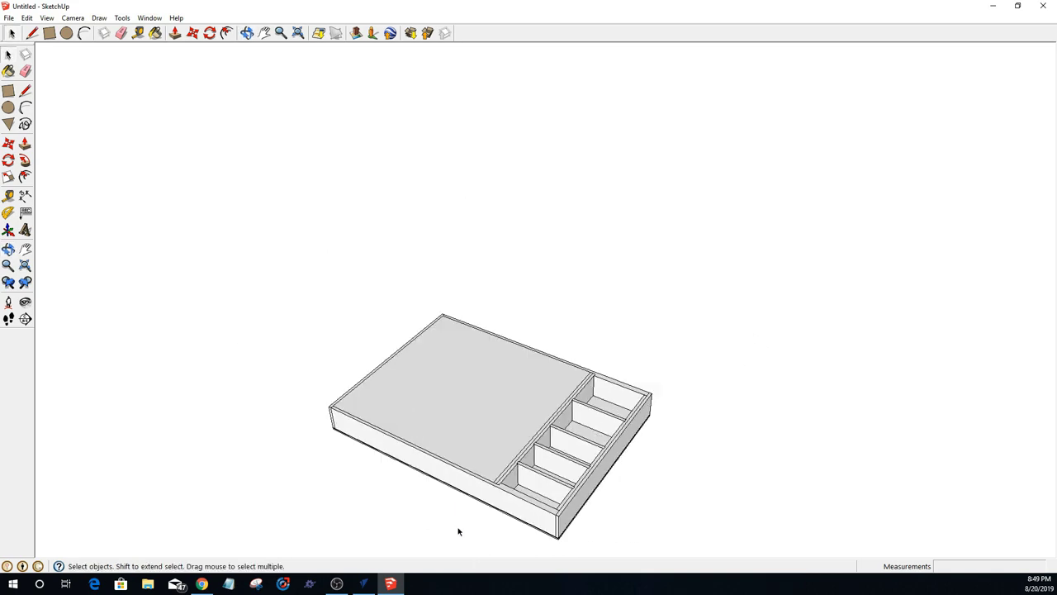
scroll(457, 528, up, 4)
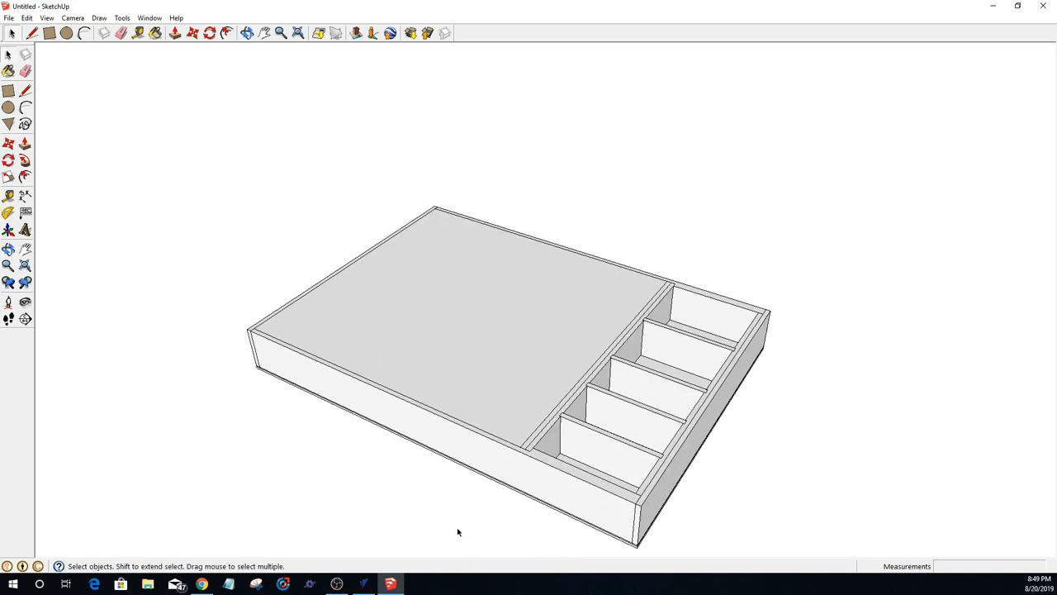
Step: Save the model as 'Keurig Organizer' and minimize SketchUp to reveal VCarve Pro
click(9, 17)
mouse_move(9, 17)
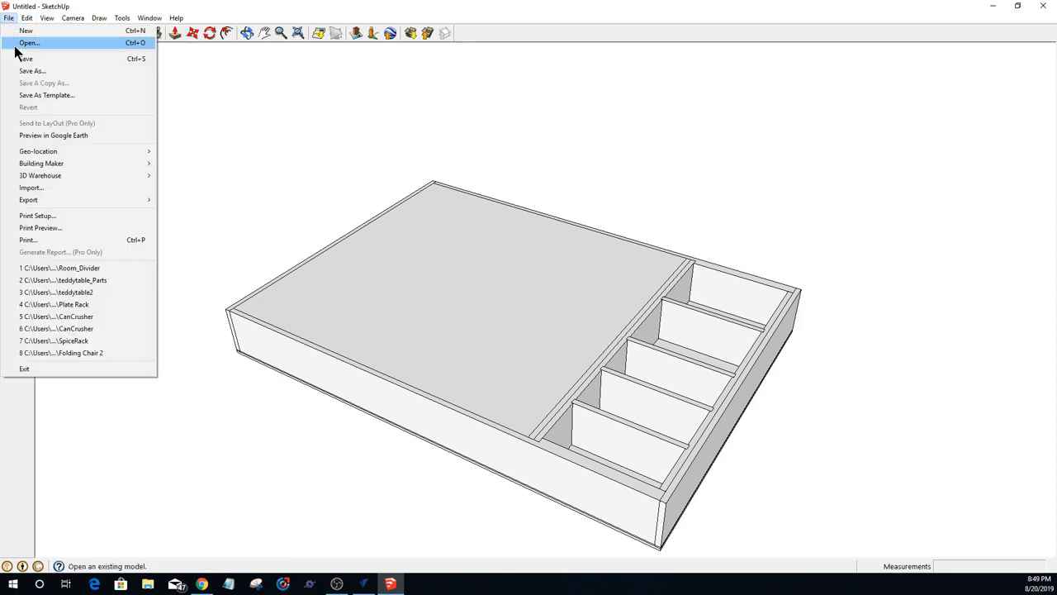
click(24, 71)
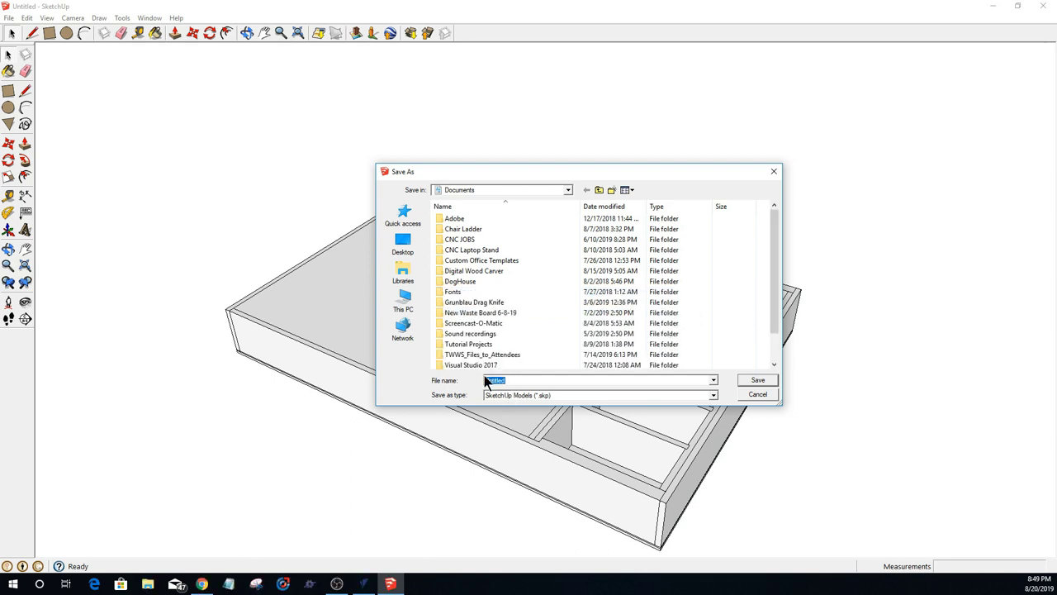
text(Keurig Organizer)
click(759, 381)
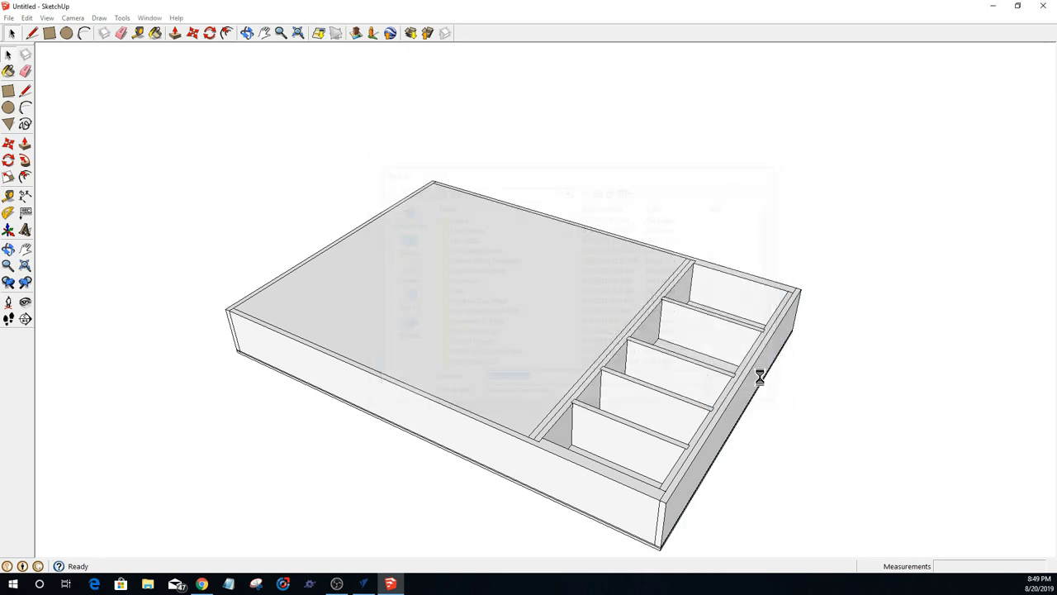
click(993, 7)
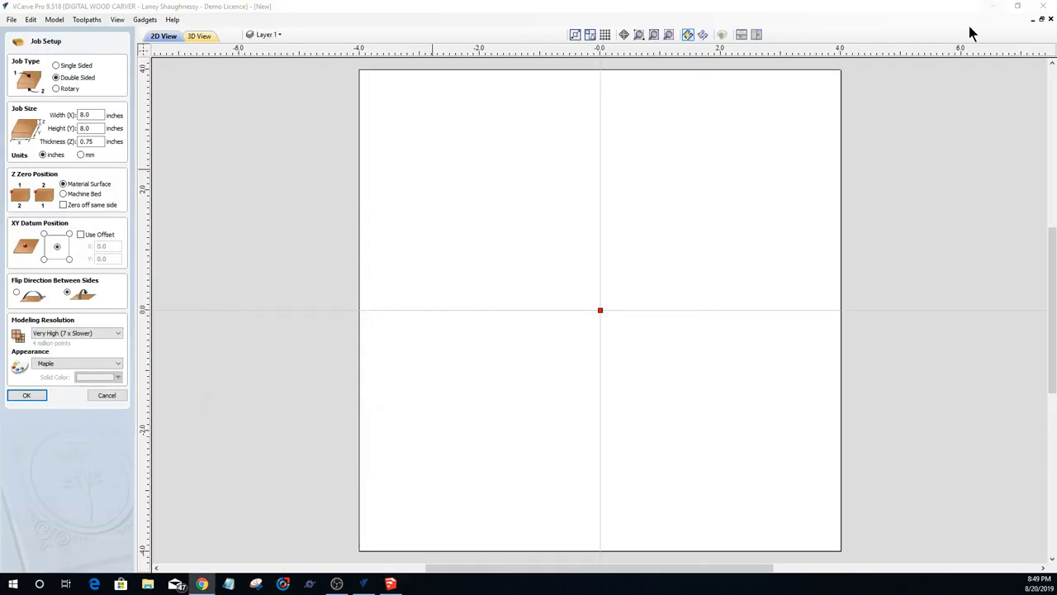
Step: Close SketchUp and set the VCarve Pro job type to Single Sided
click(390, 583)
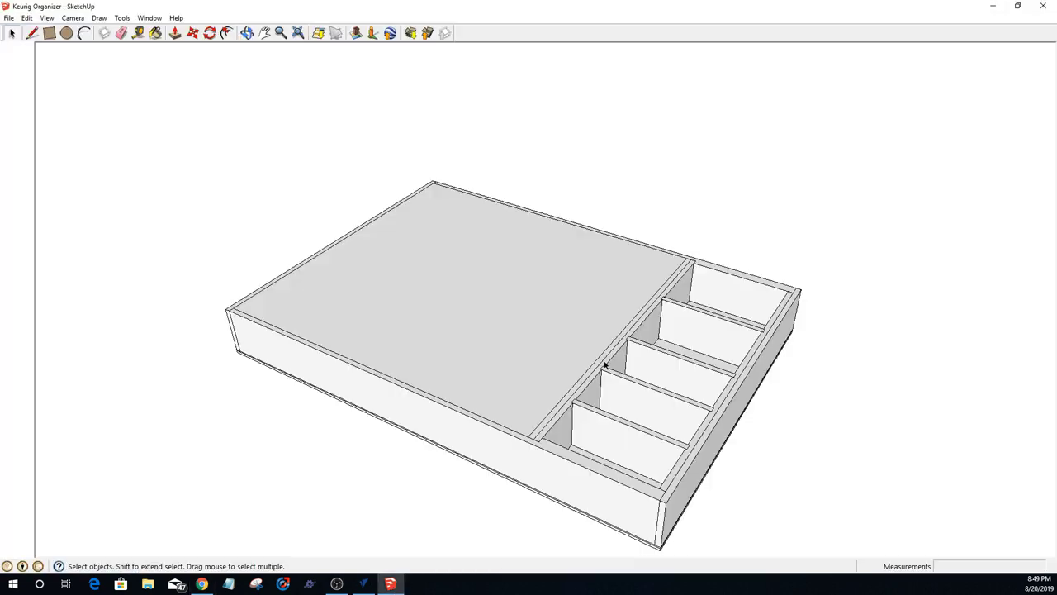
click(1044, 7)
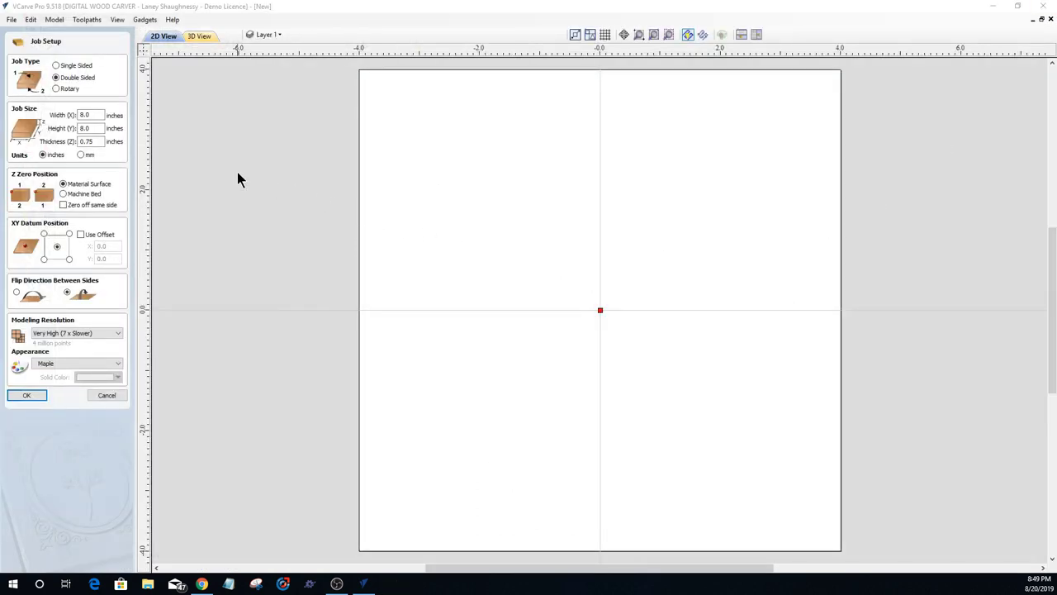
click(55, 65)
scroll(636, 359, down, 2)
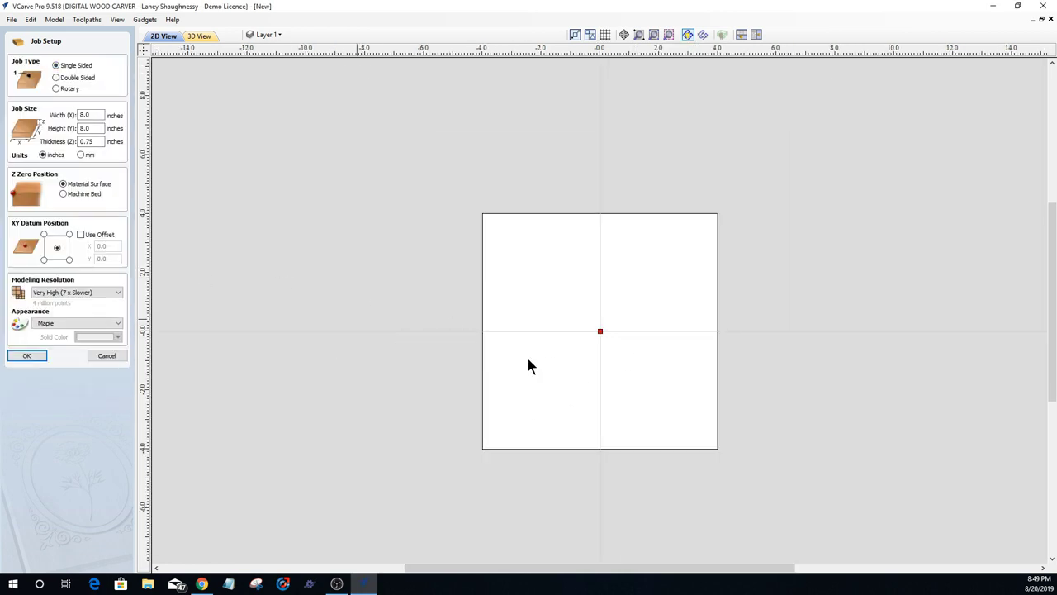
scroll(605, 375, up, 3)
scroll(603, 372, down, 2)
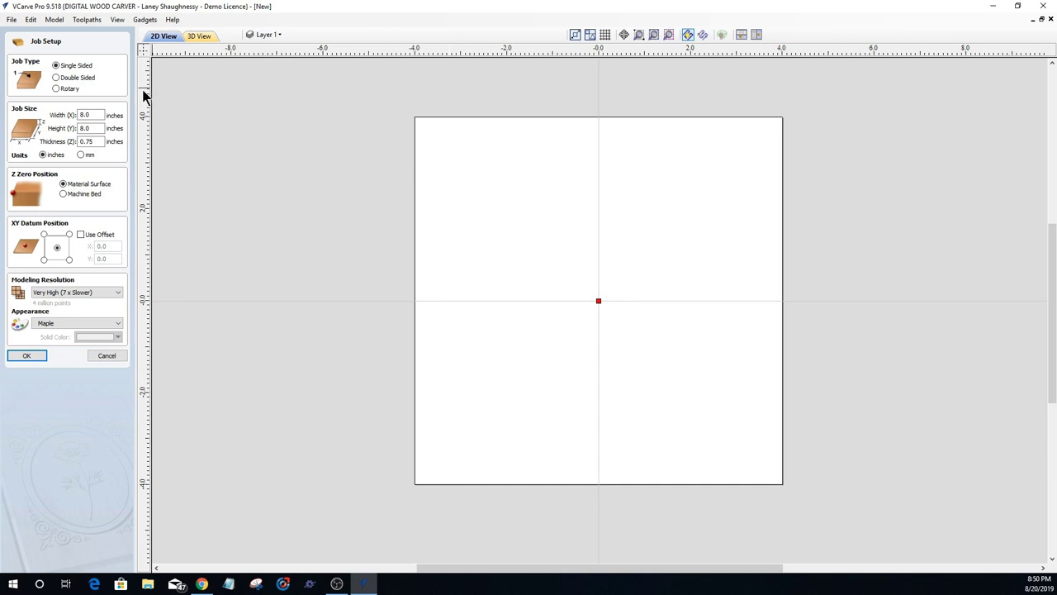
Step: Set the job width to 23 inches and height to 16 inches
click(91, 112)
drag(92, 114, 74, 114)
text(23)
key(Tab)
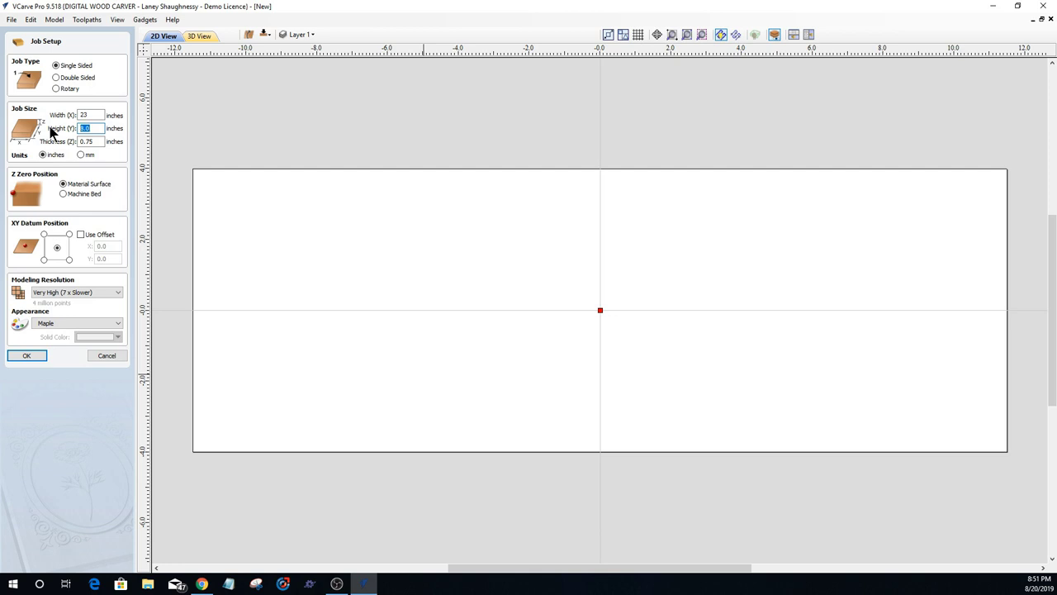
text(16)
key(Tab)
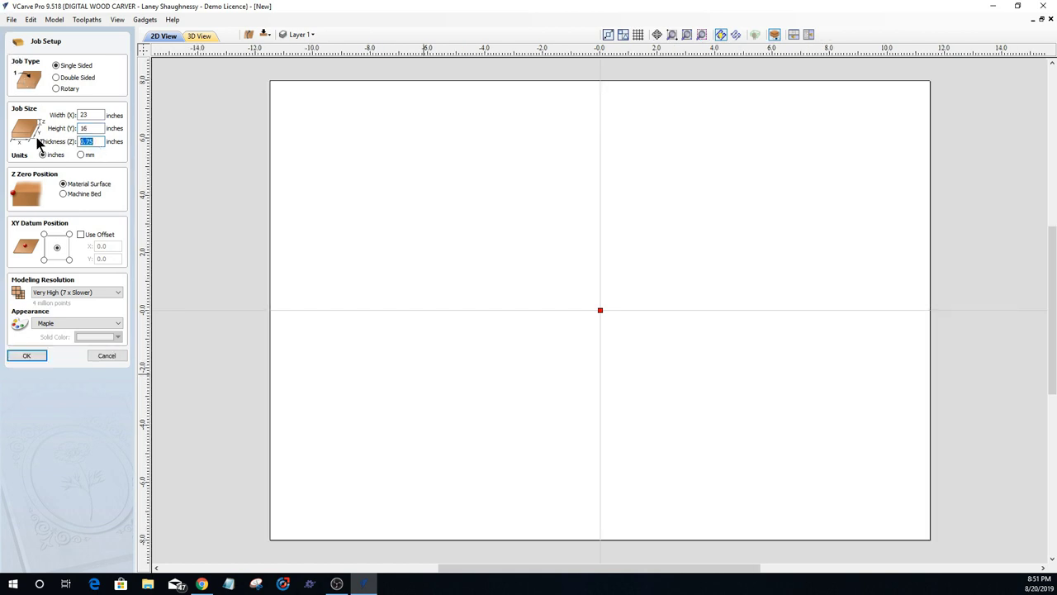
Step: Set the material thickness to 0.25 inch with Z zero on the machine bed
text(.5)
scroll(482, 279, down, 3)
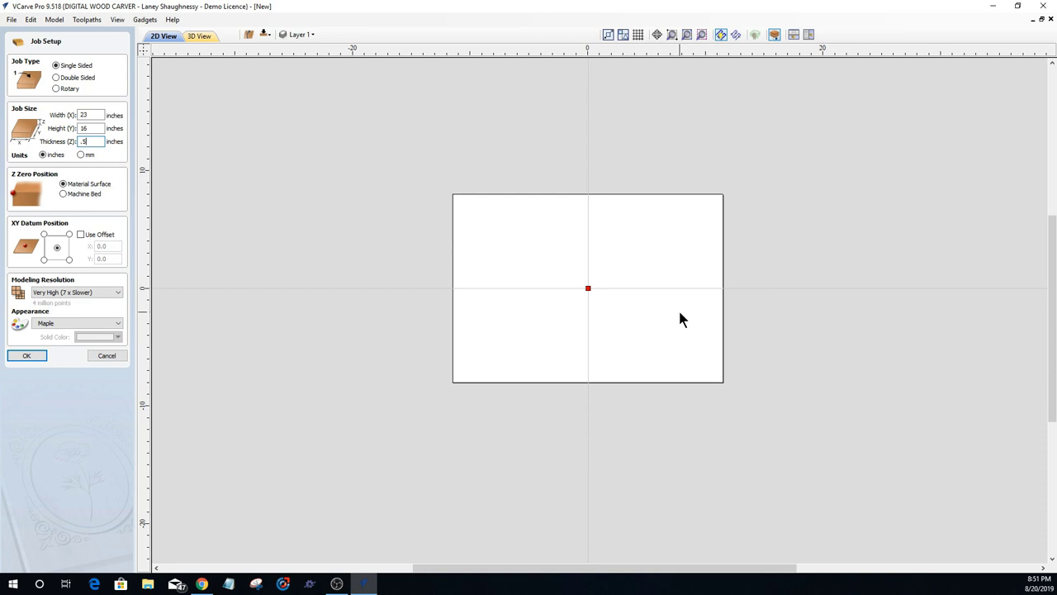
double_click(83, 141)
text(.5)
key(BackSpace)
text(25)
double_click(83, 140)
key(BackSpace)
text(.25)
click(62, 194)
Step: Place the XY datum at the bottom-left corner and confirm the 23 × 16 job setup
click(44, 259)
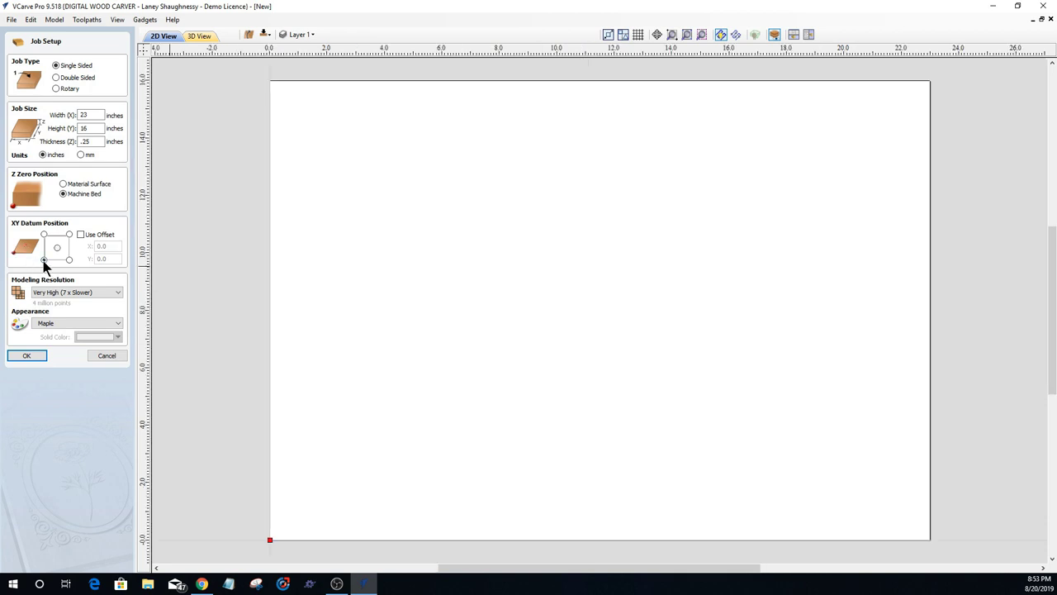
scroll(439, 410, up, 3)
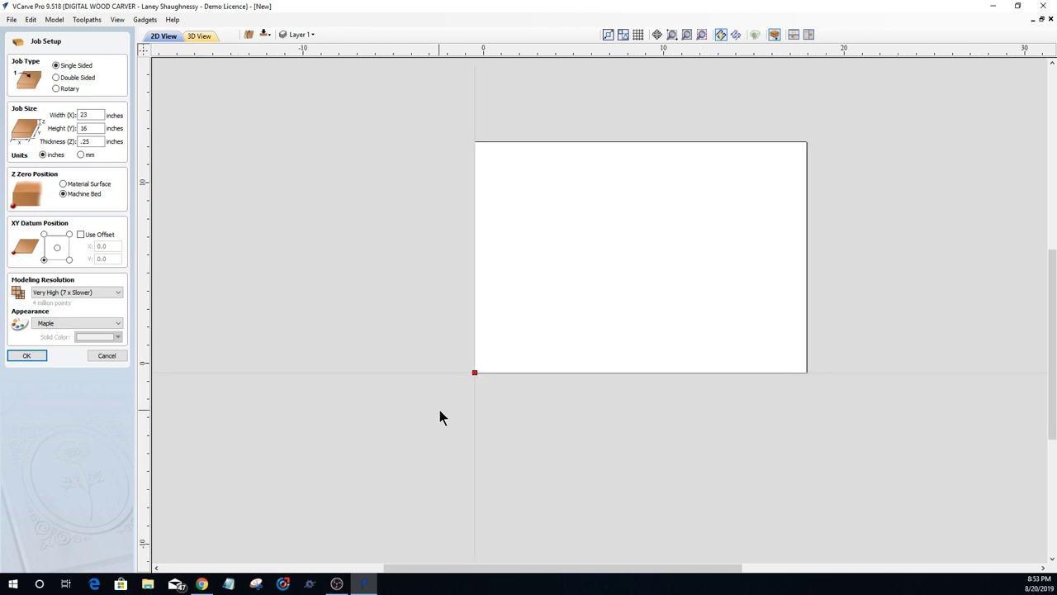
scroll(476, 388, down, 2)
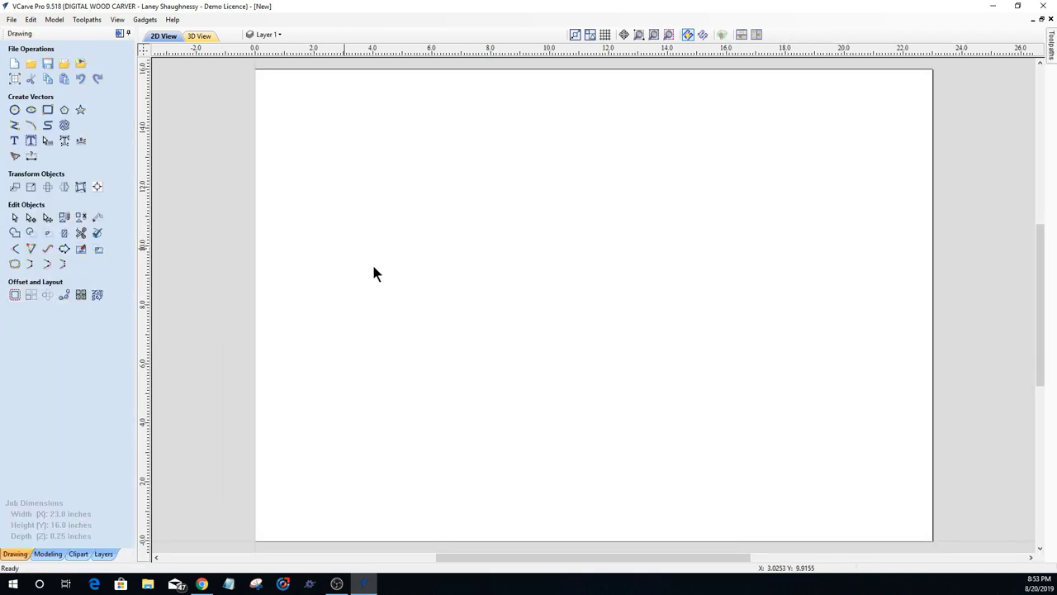
Step: Import the Keurig Organizer SketchUp file from the Documents folder
click(65, 66)
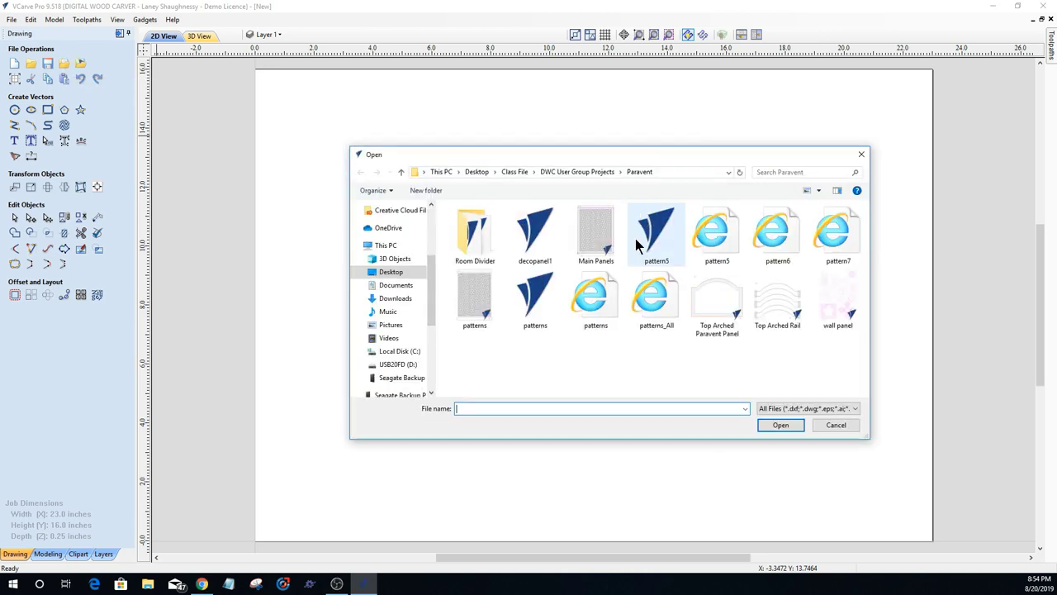
click(389, 273)
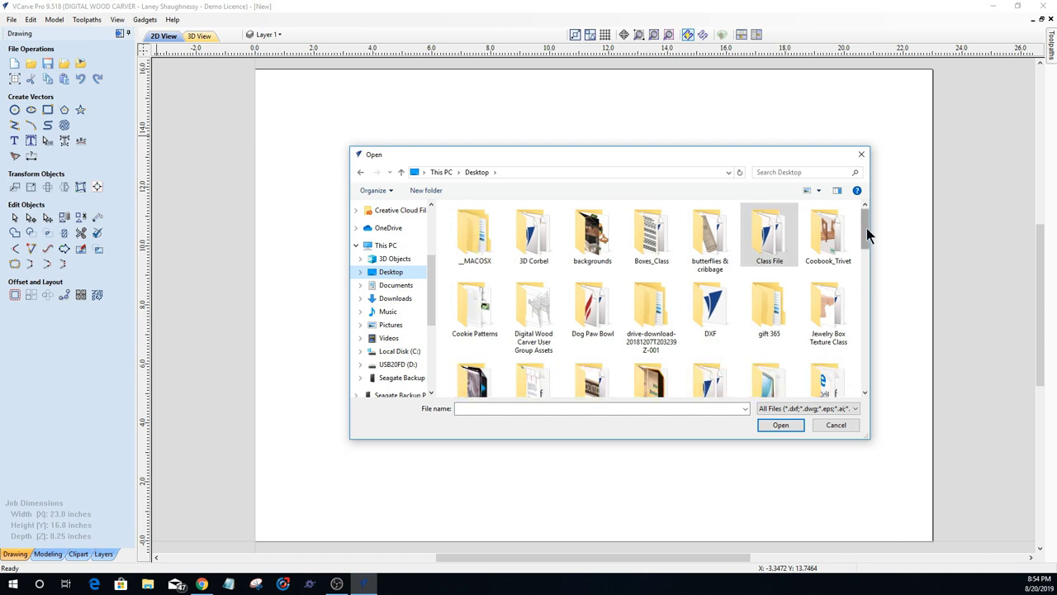
drag(866, 228, 865, 322)
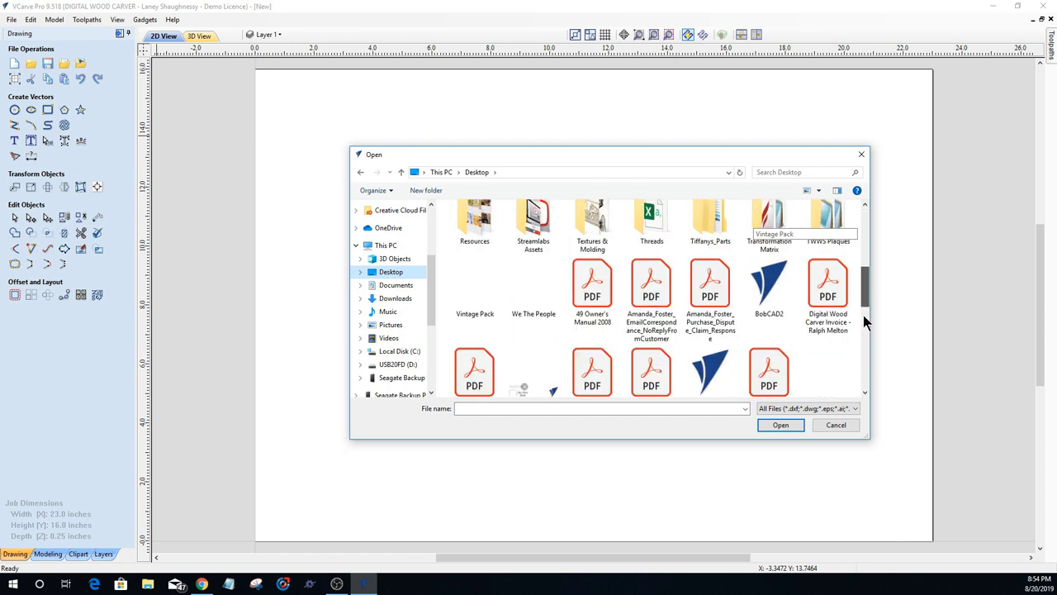
scroll(866, 299, down, 6)
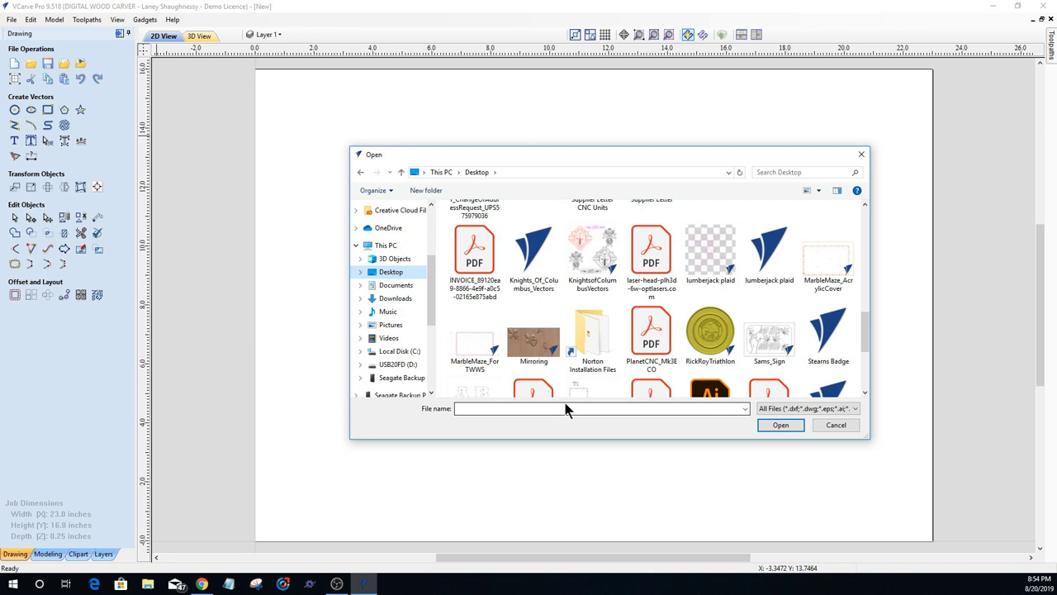
scroll(728, 318, up, 1)
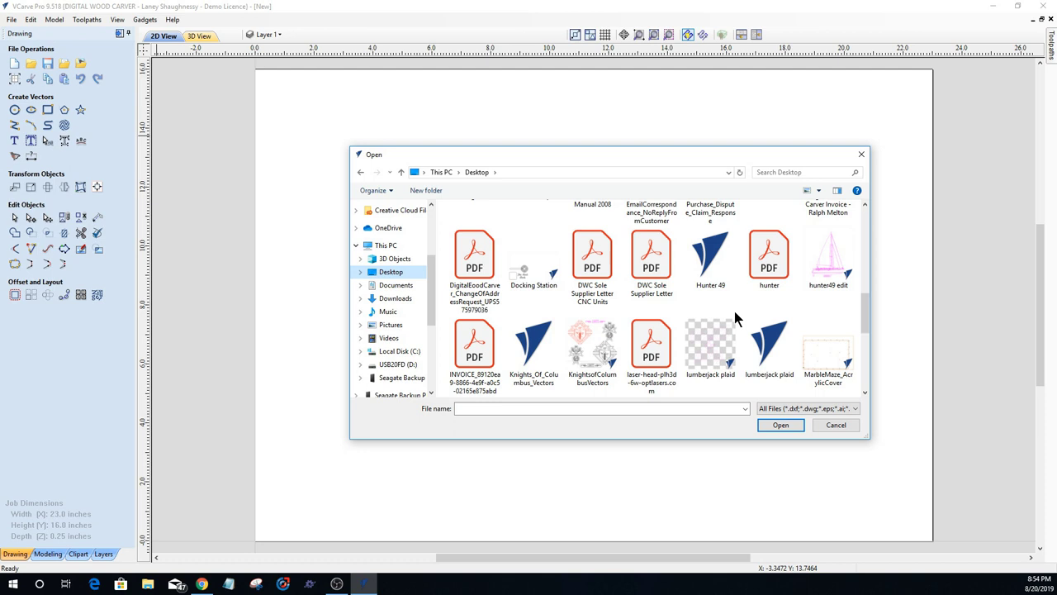
click(401, 285)
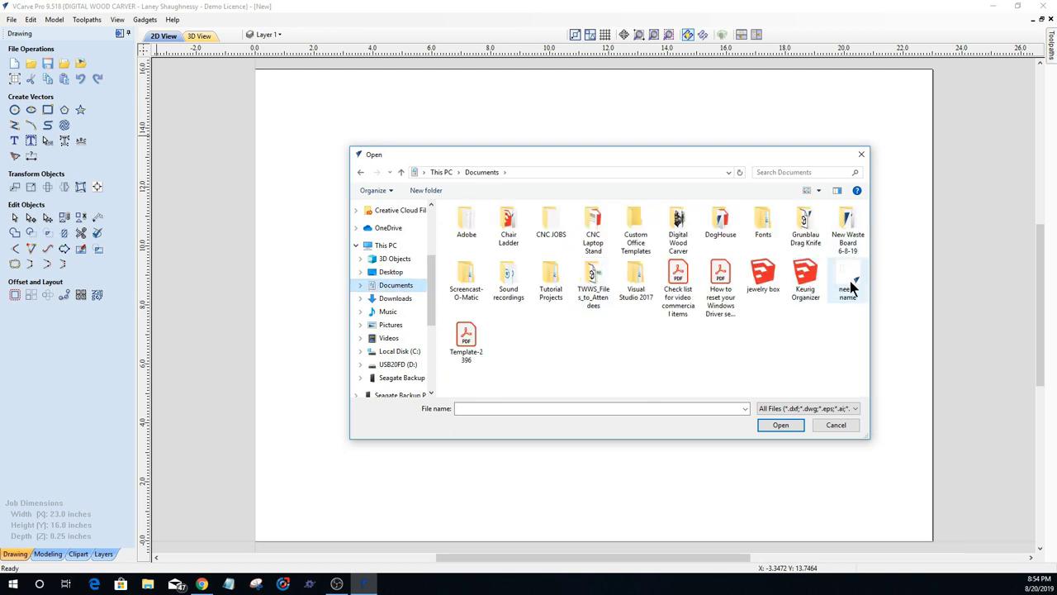
click(801, 281)
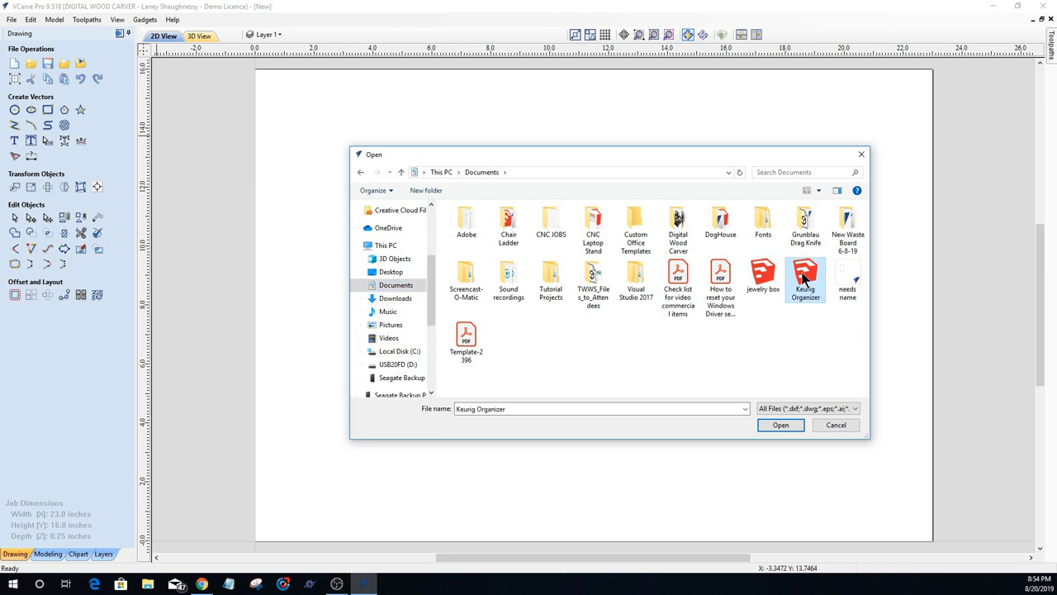
click(770, 428)
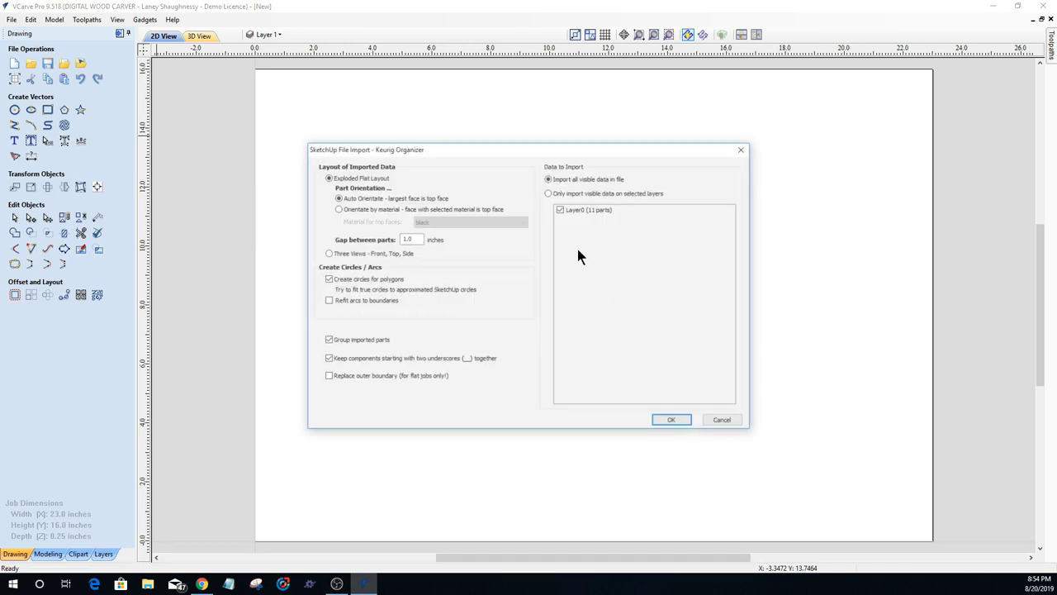
mouse_move(397, 151)
mouse_down()
mouse_move(523, 132)
mouse_move(553, 109)
mouse_move(561, 118)
mouse_up()
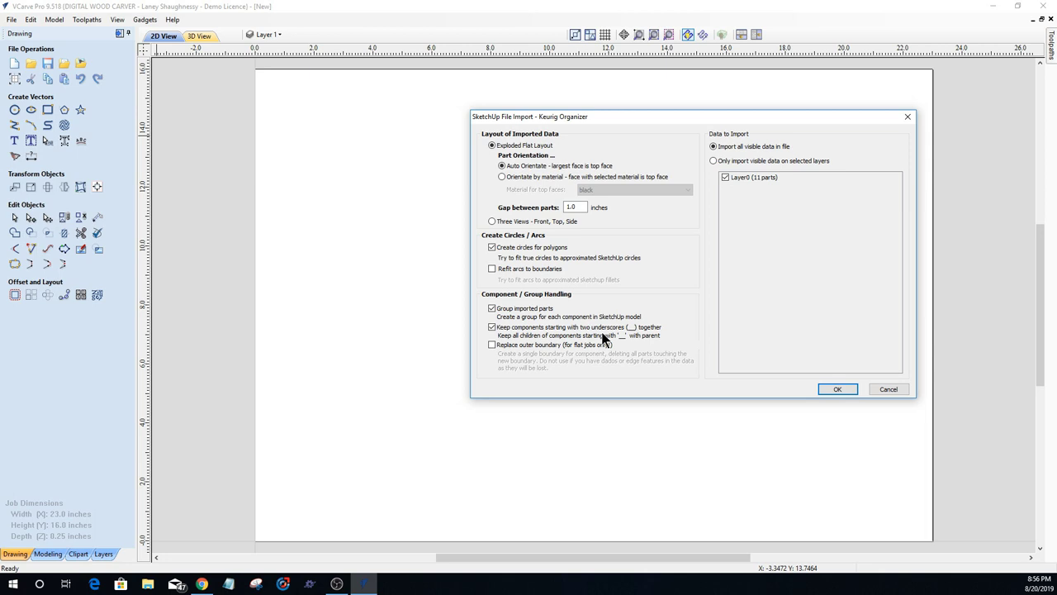
Step: Accept the SketchUp import as an exploded flat layout of separate Keurig Organizer parts
click(837, 390)
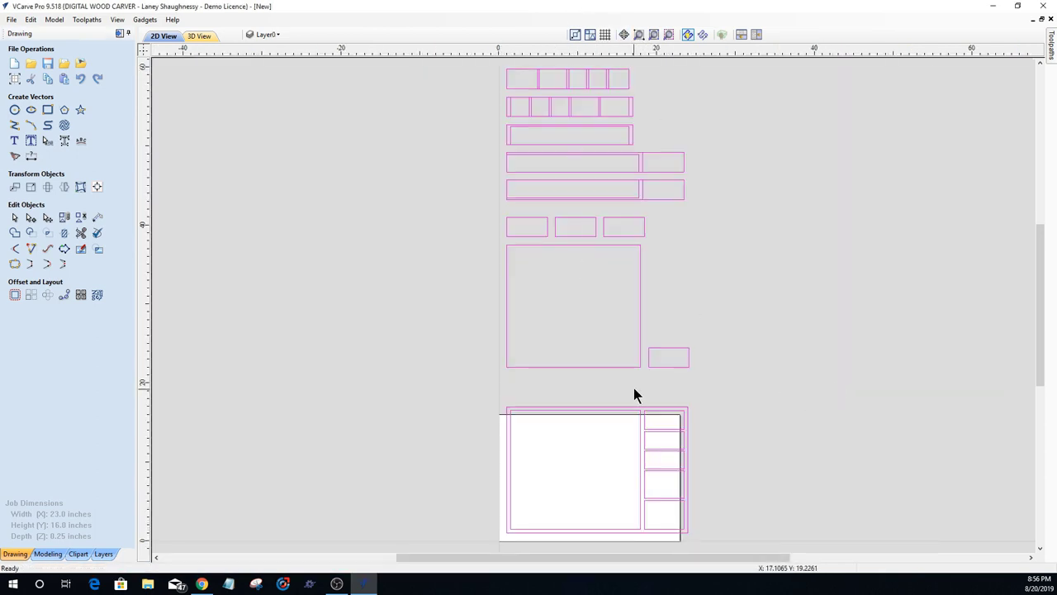
scroll(633, 387, down, 4)
scroll(631, 433, up, 1)
scroll(576, 419, up, 4)
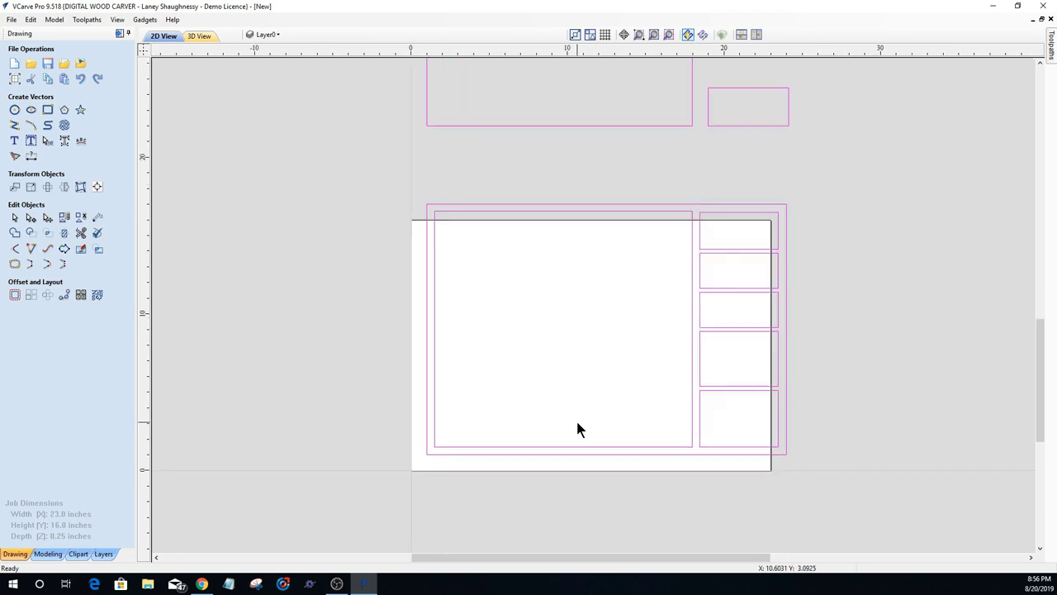
scroll(576, 418, down, 5)
scroll(575, 418, up, 1)
Step: Select the bottom assembly, large rectangle and small rectangles to inspect the imported parts, then deselect
drag(488, 340, 700, 465)
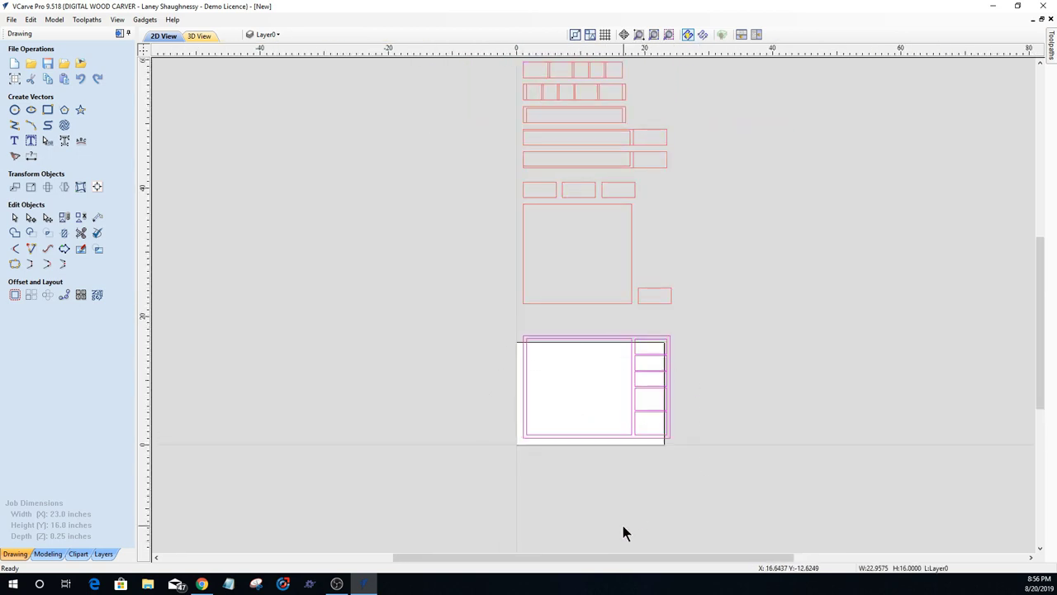
click(523, 247)
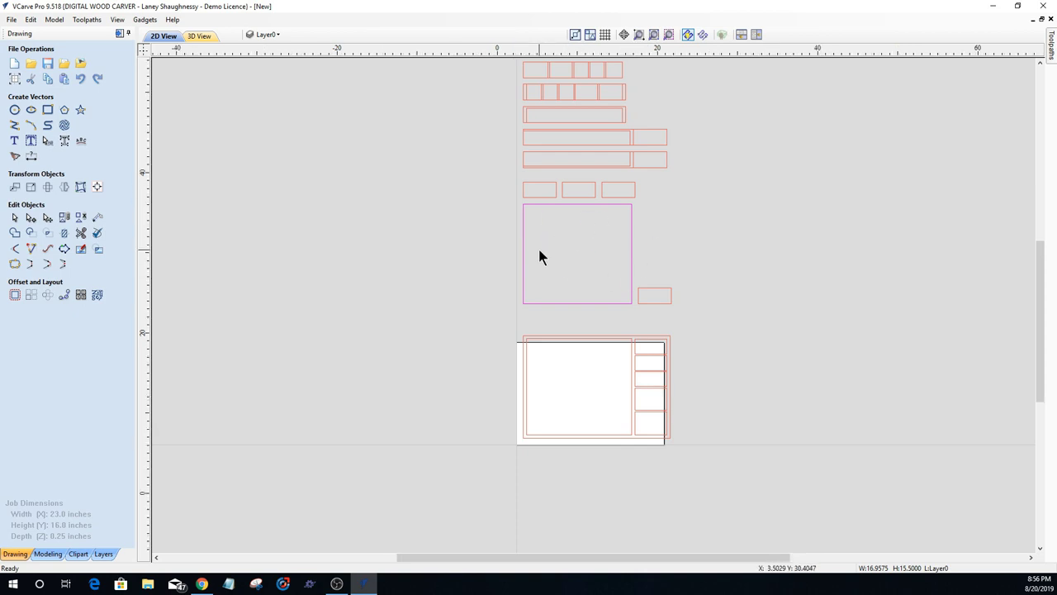
scroll(538, 248, up, 2)
scroll(545, 268, down, 2)
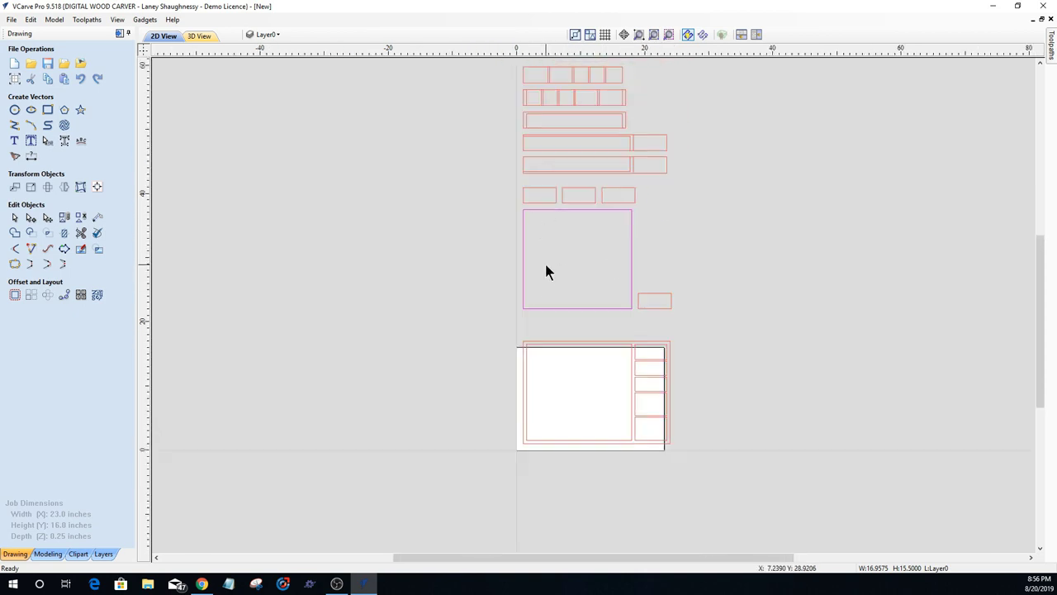
click(603, 195)
click(540, 194)
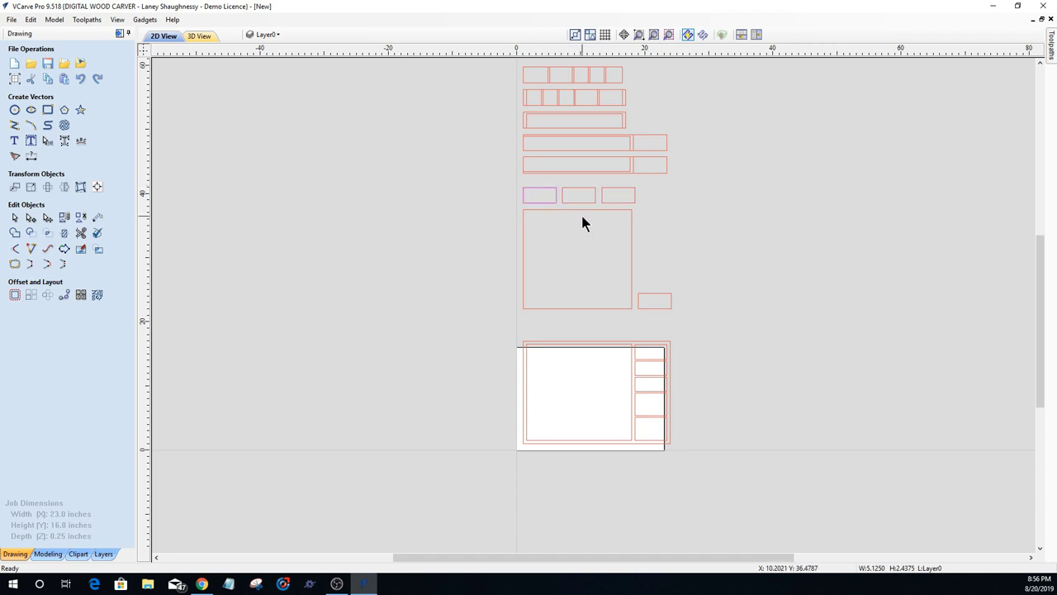
click(648, 142)
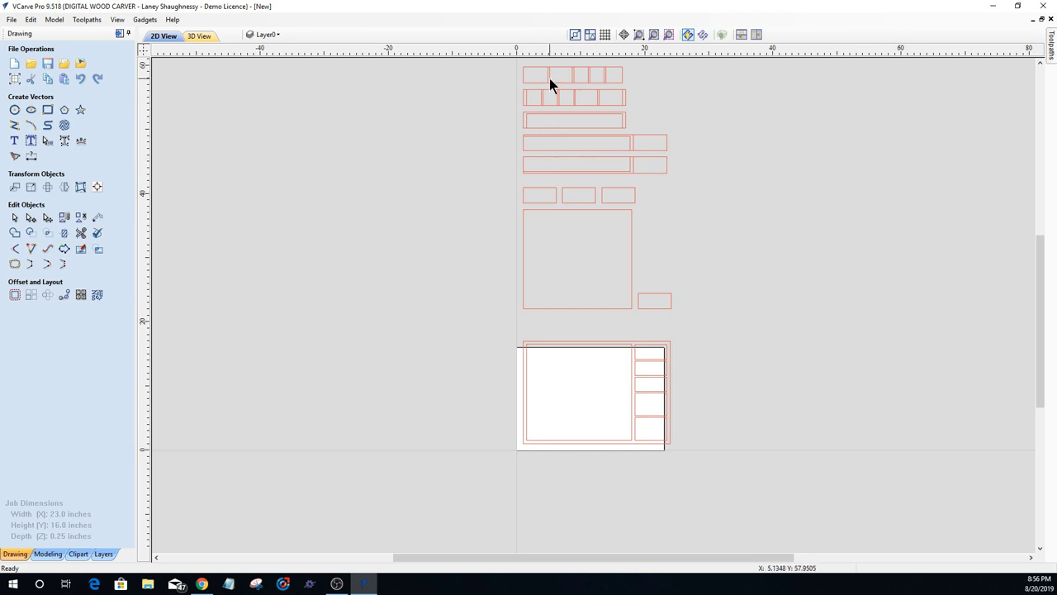
scroll(546, 127, up, 3)
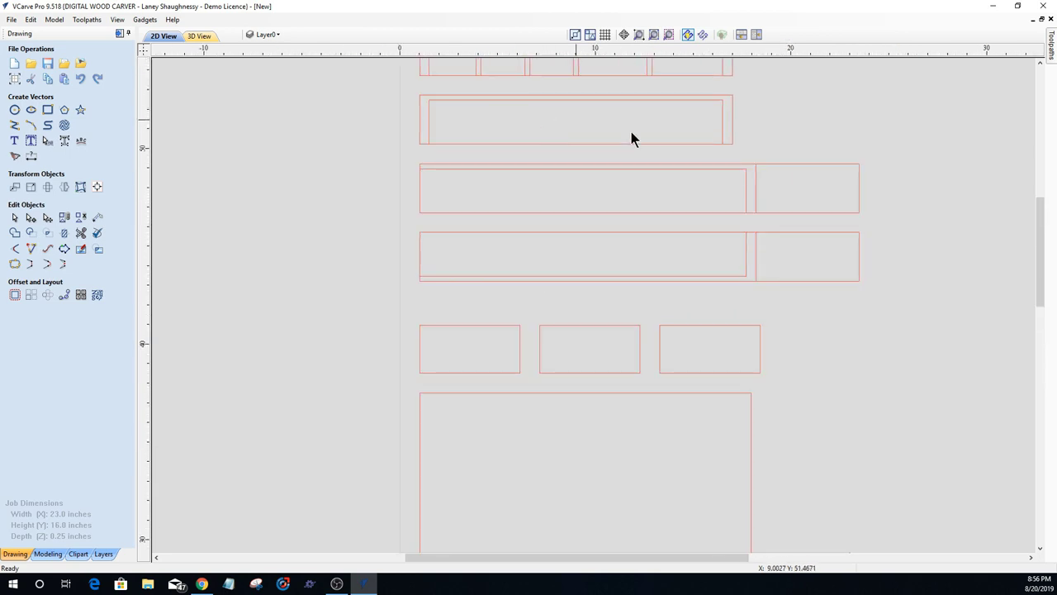
scroll(625, 136, down, 5)
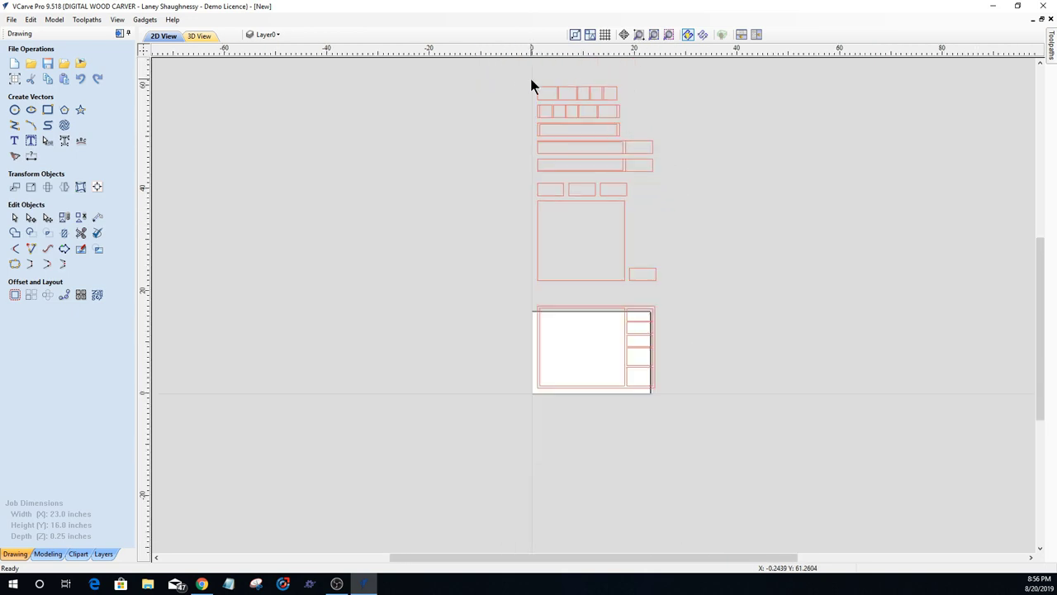
scroll(524, 89, up, 5)
scroll(495, 112, up, 4)
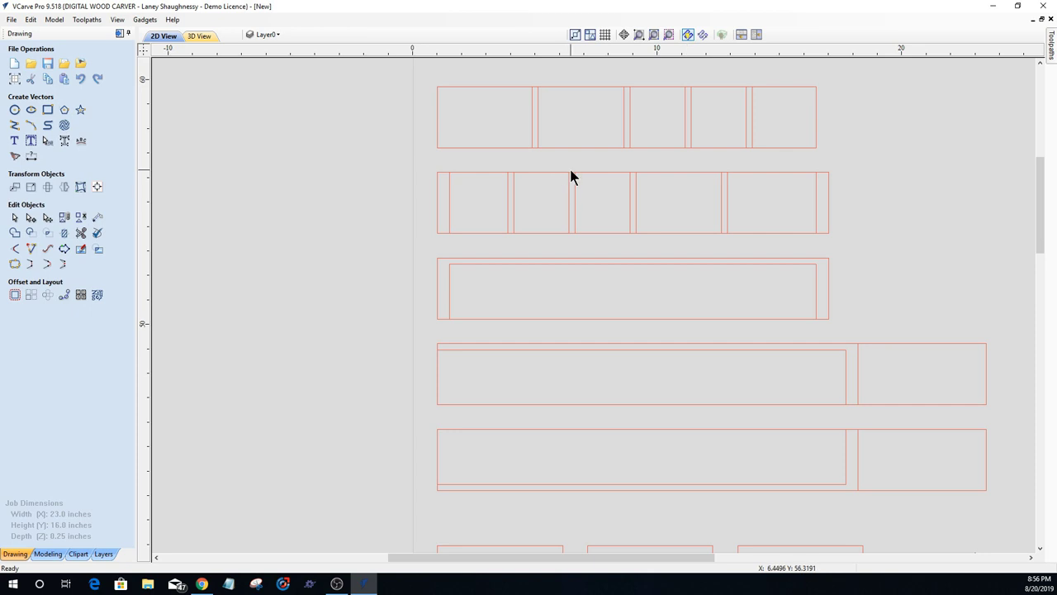
Step: Launch SketchUp from the SketchUp 8 folder in the Start menu
click(13, 584)
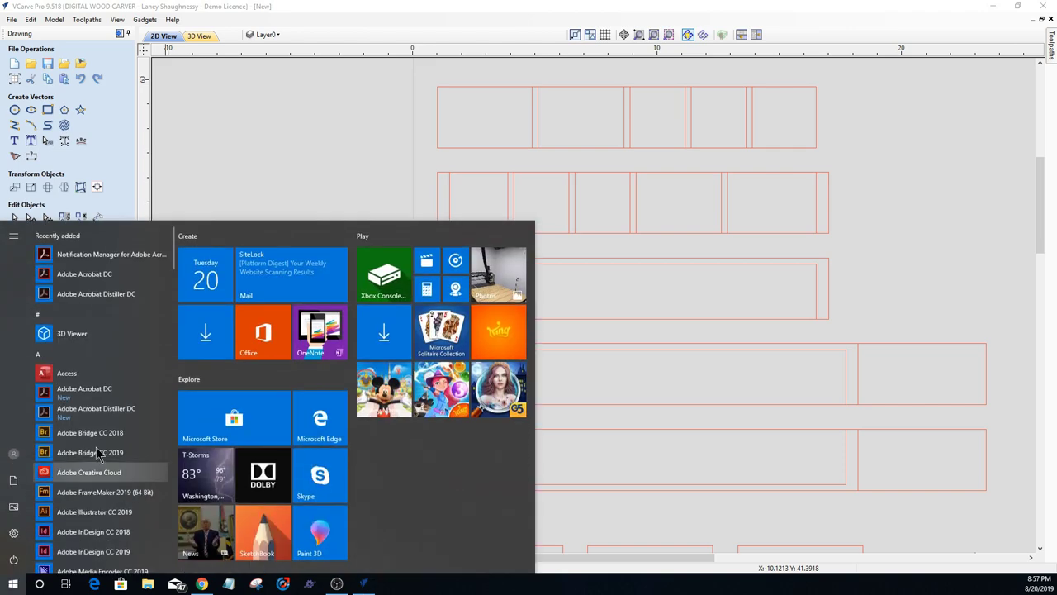
scroll(96, 453, down, 10)
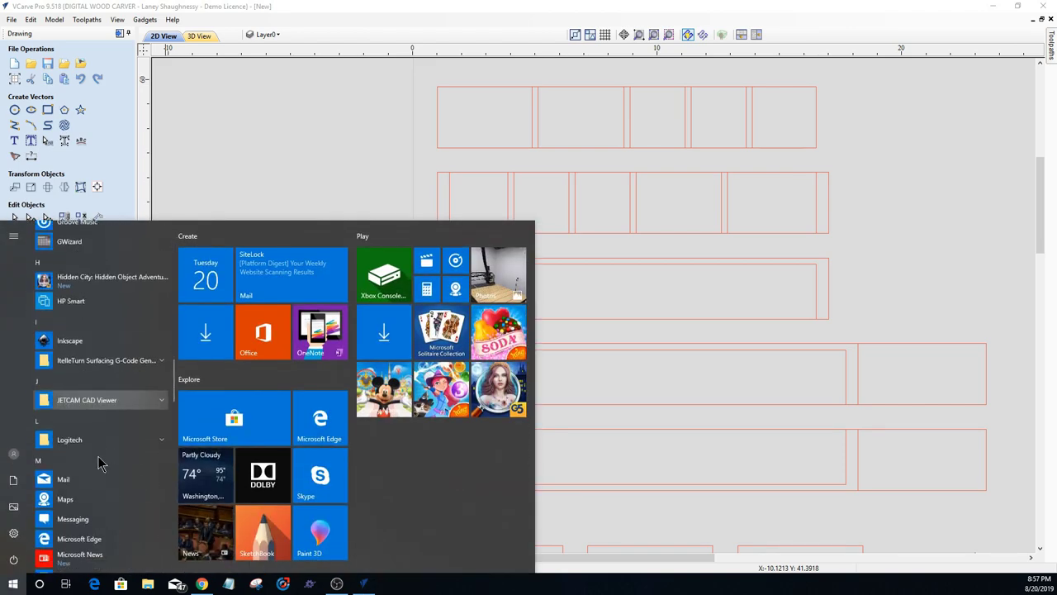
scroll(97, 465, down, 15)
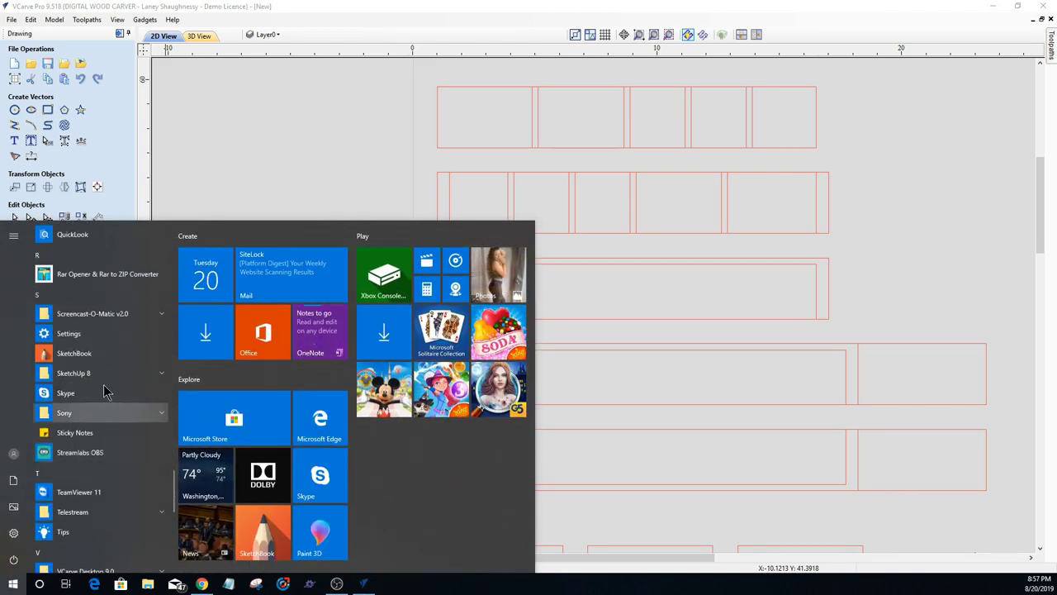
click(101, 372)
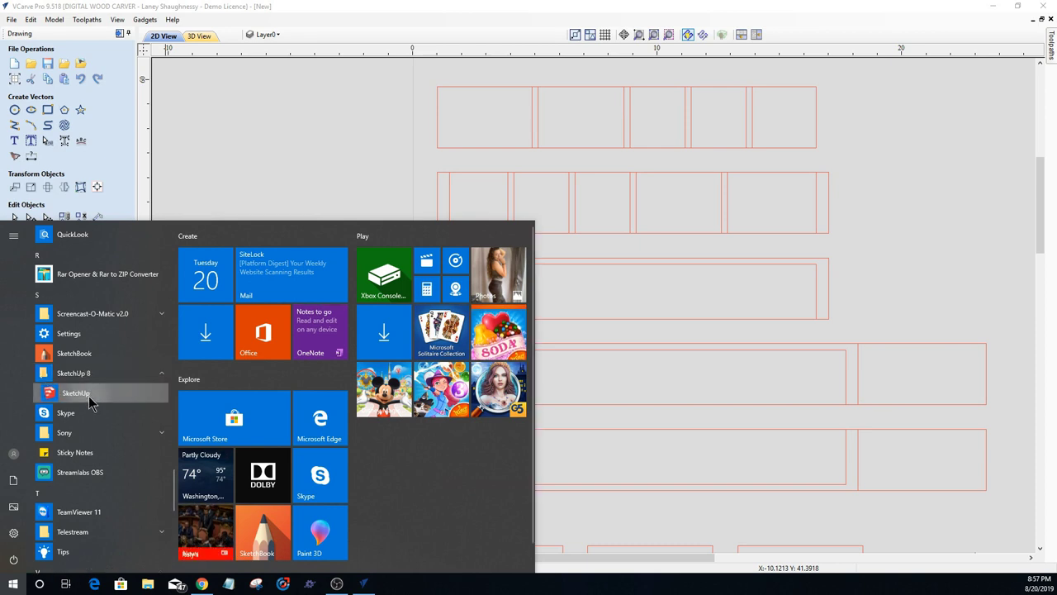
click(89, 396)
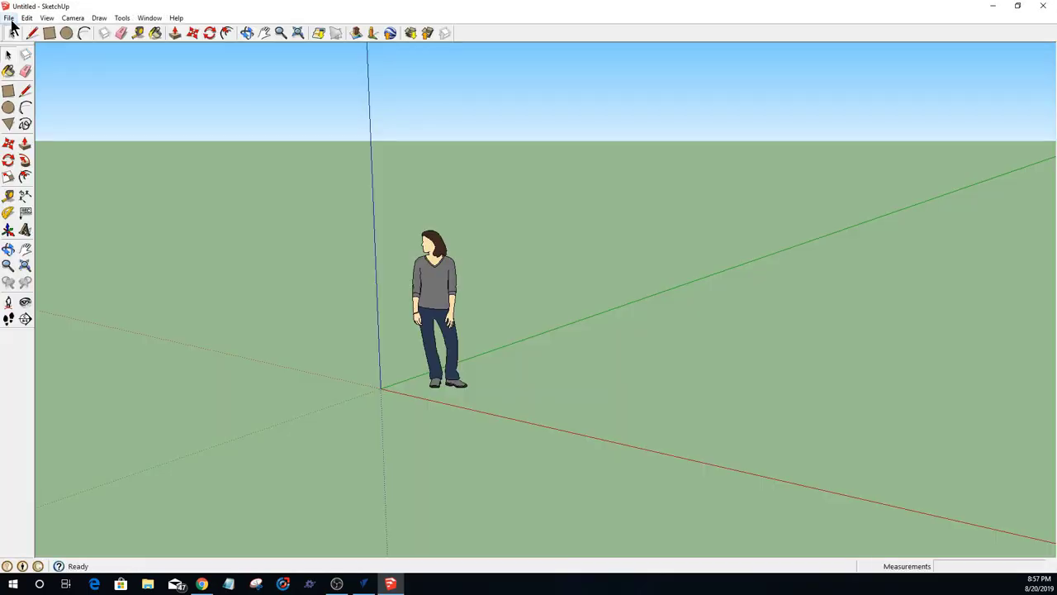
Step: Open the Keurig Organizer model from SketchUp's recent files list
click(9, 17)
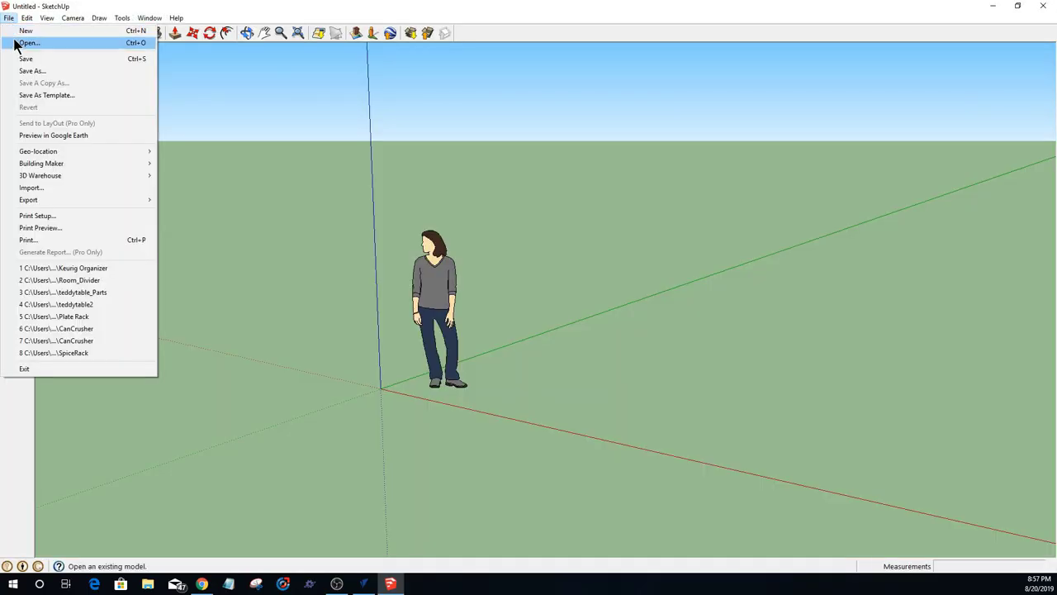
click(94, 267)
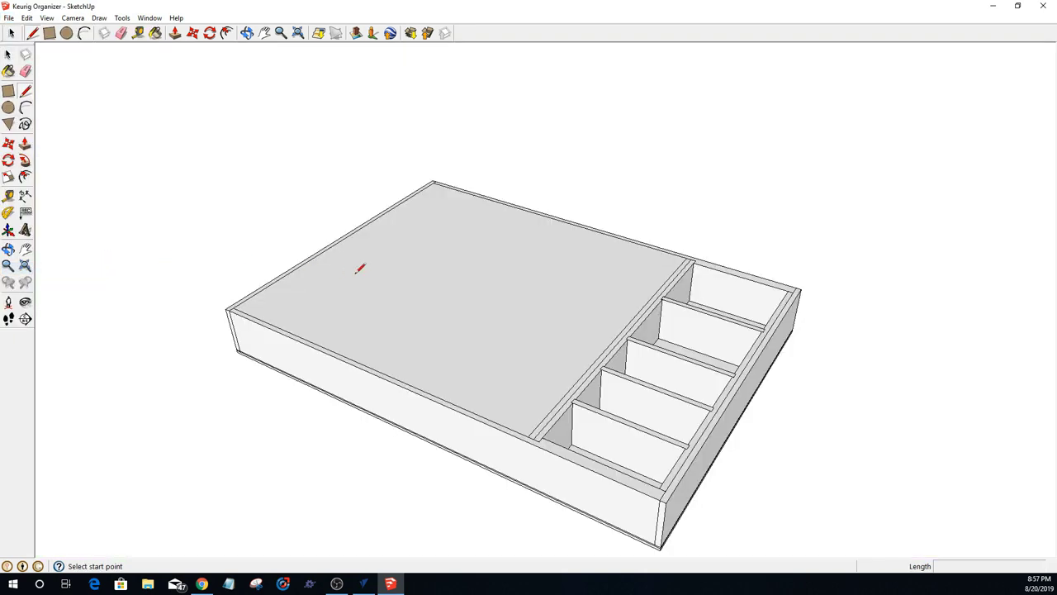
key(space)
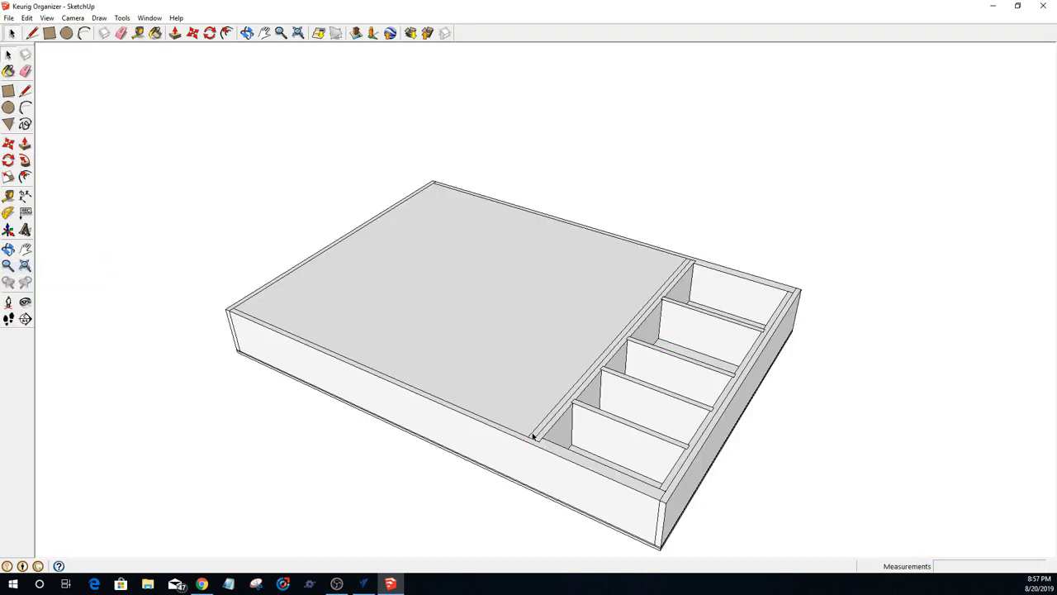
Step: Hide the top panel, outer box, back wall and four dividers
click(509, 411)
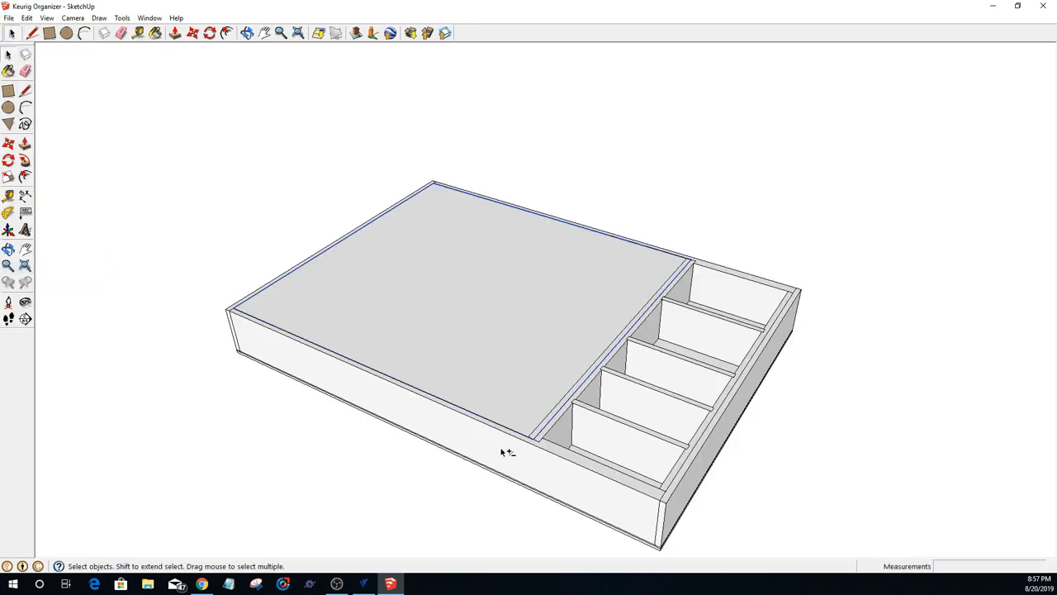
shift+click(509, 451)
shift+click(709, 268)
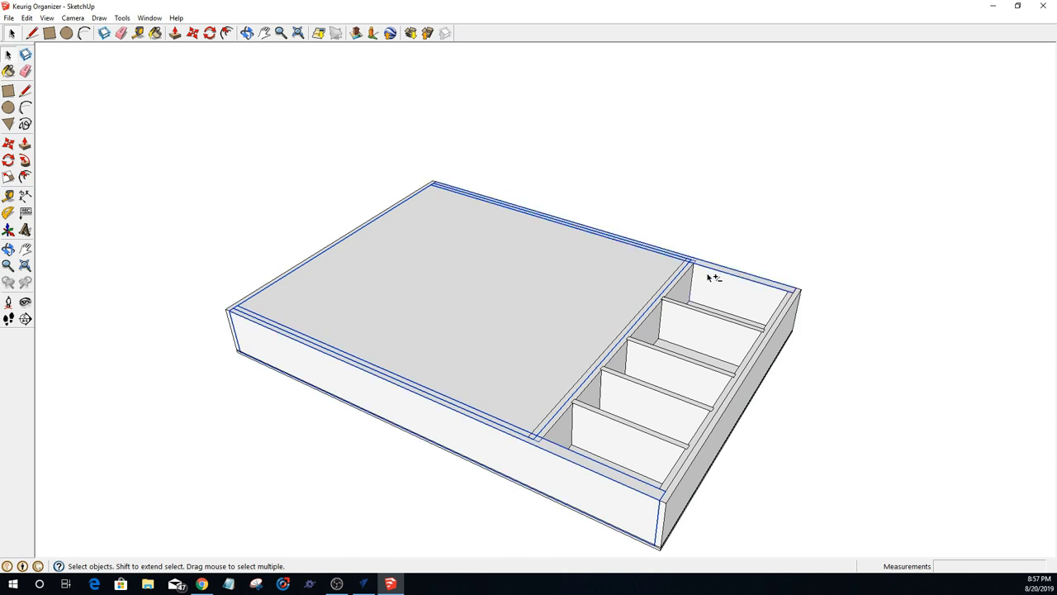
shift+click(688, 328)
shift+click(653, 370)
shift+click(625, 408)
shift+click(609, 427)
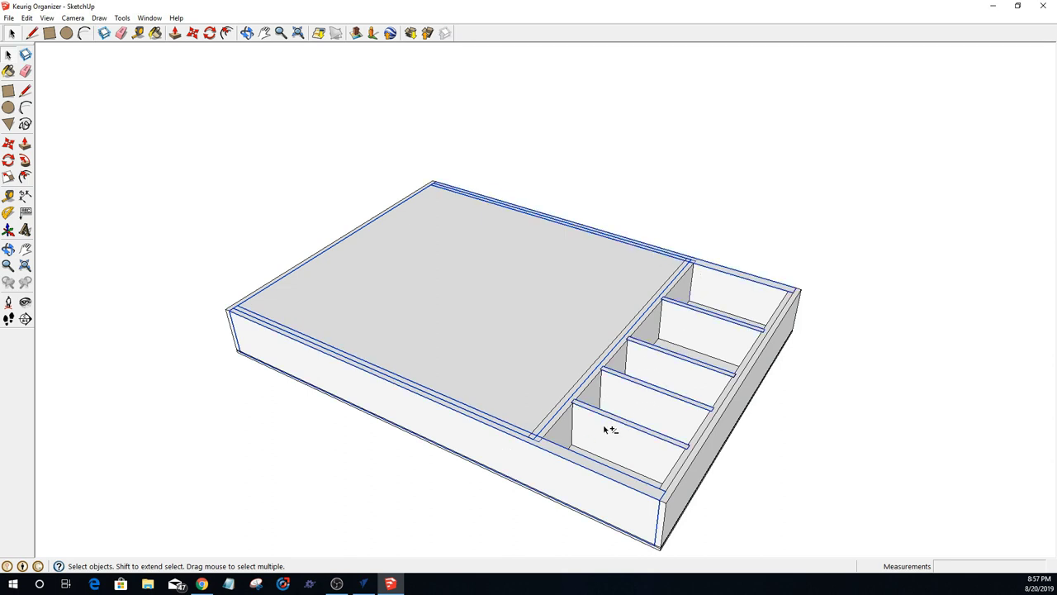
right_click(594, 421)
click(602, 235)
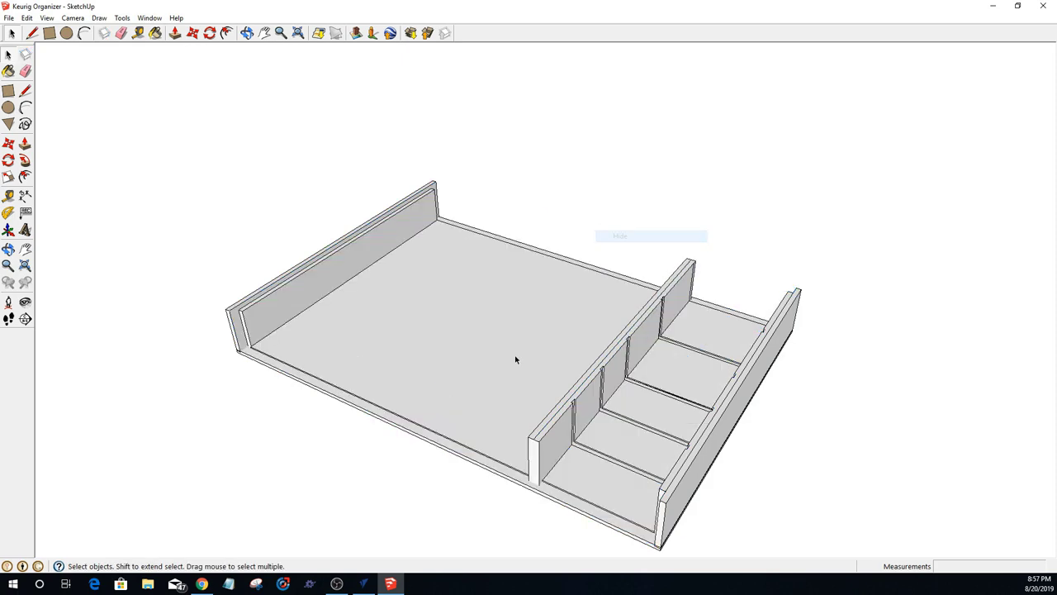
Step: Orbit and zoom in to view the long divider wall and its left face
scroll(517, 358, up, 4)
middle_drag(517, 358, 744, 336)
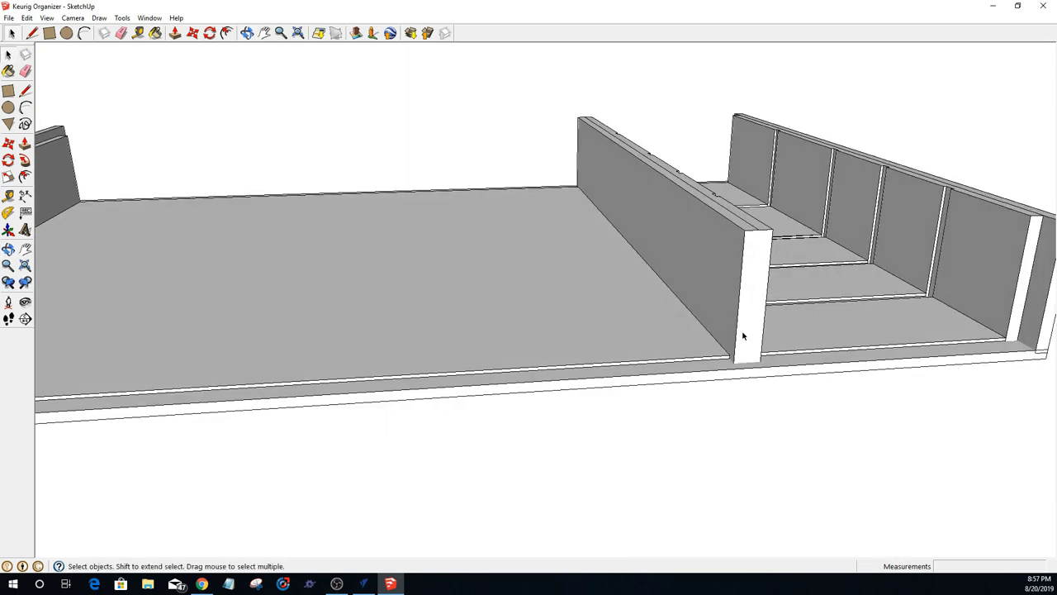
scroll(740, 215, up, 5)
middle_drag(741, 234, 710, 220)
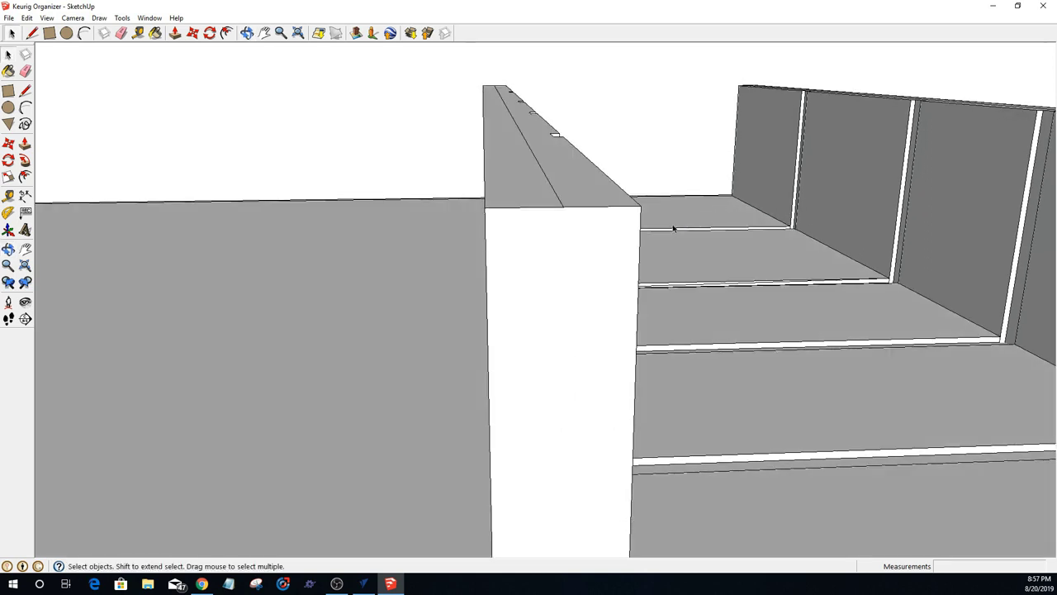
middle_drag(539, 213, 641, 229)
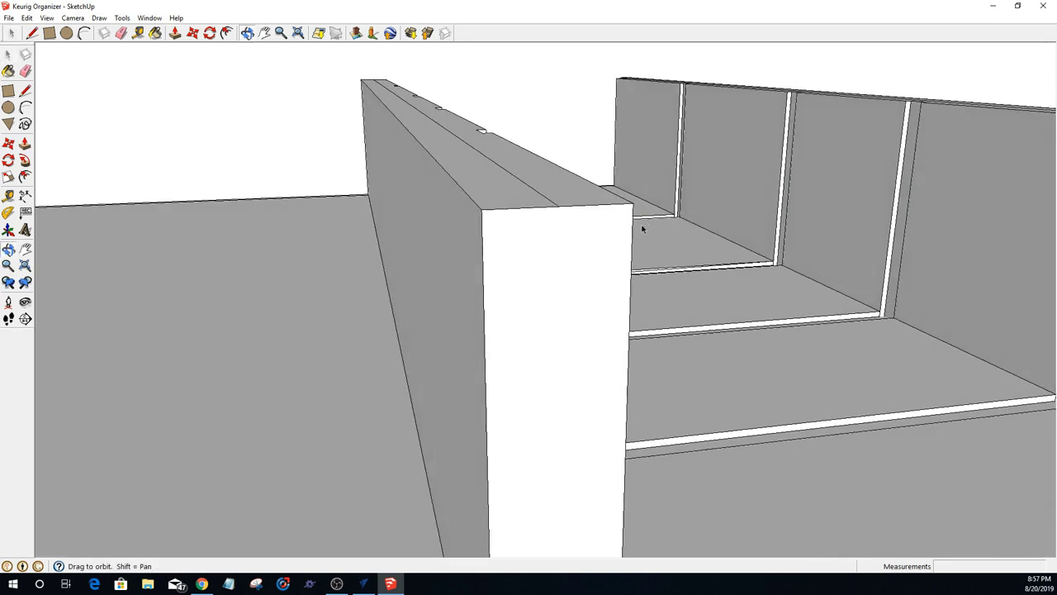
double_click(507, 185)
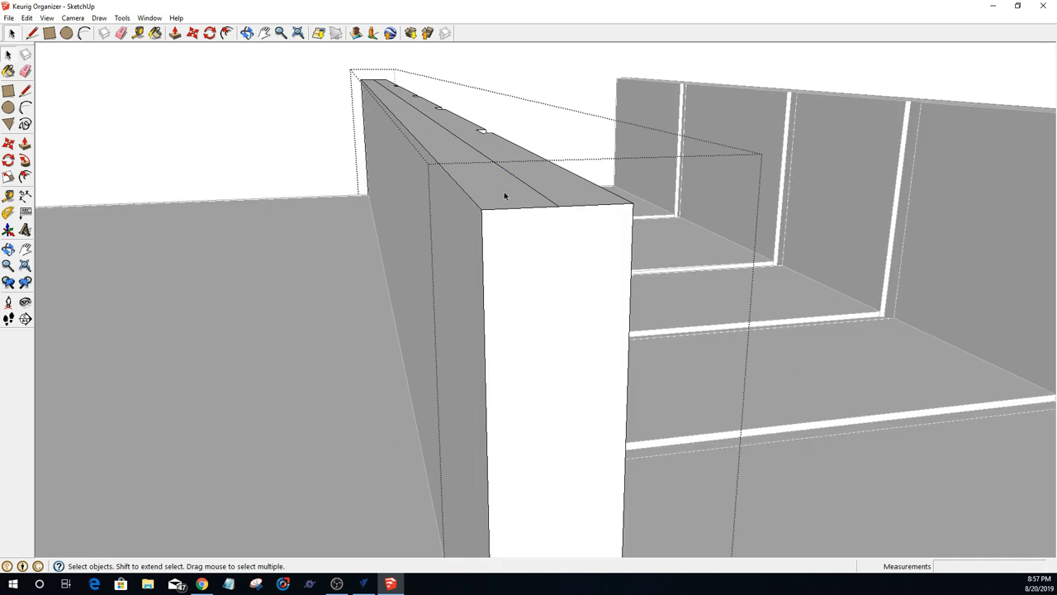
key(p)
click(490, 199)
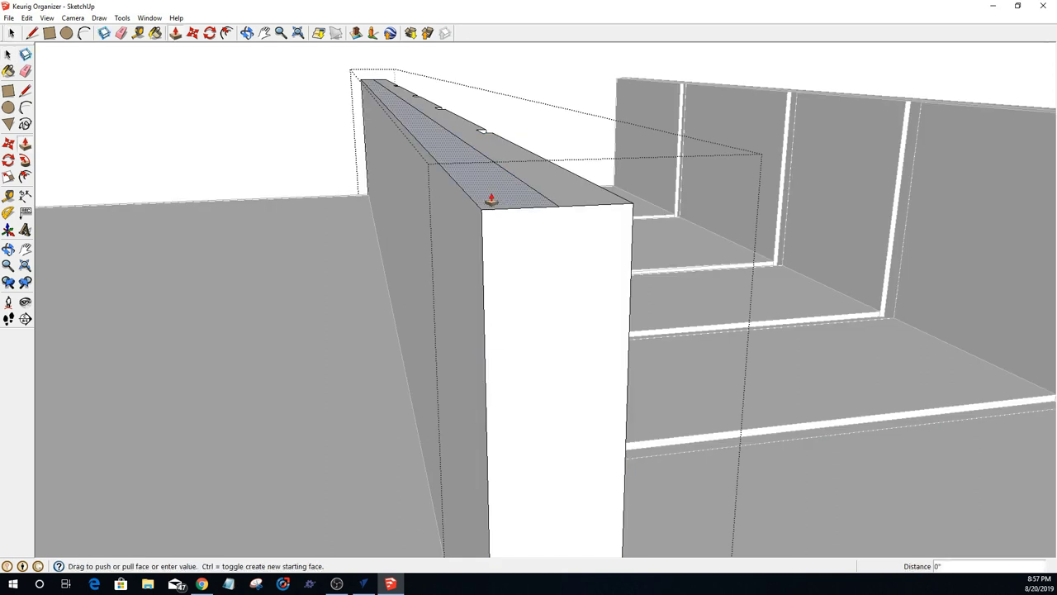
text(.)
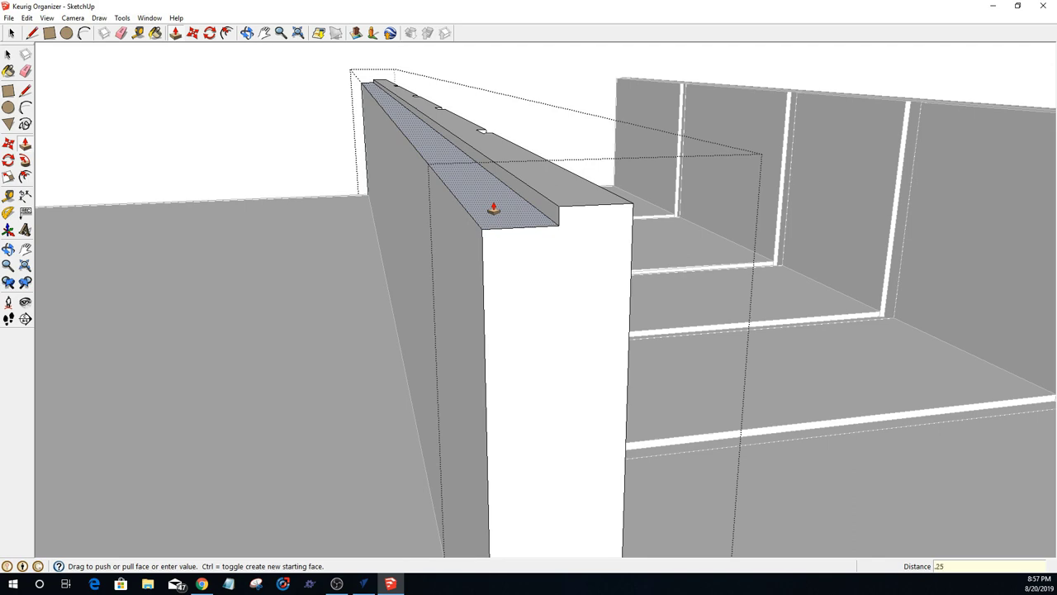
text(25)
key(Return)
middle_drag(509, 239, 528, 338)
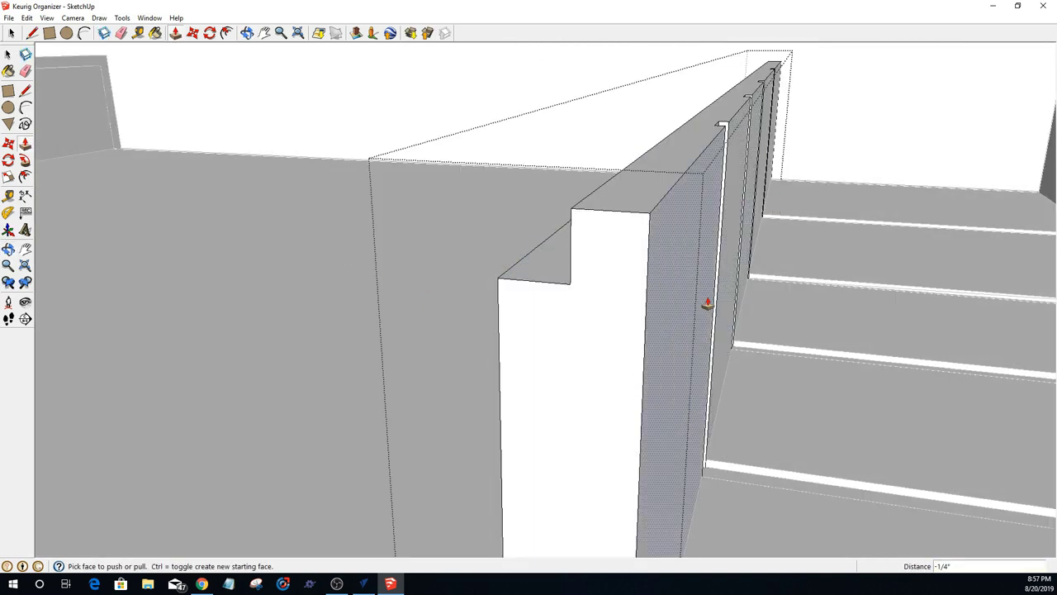
key(space)
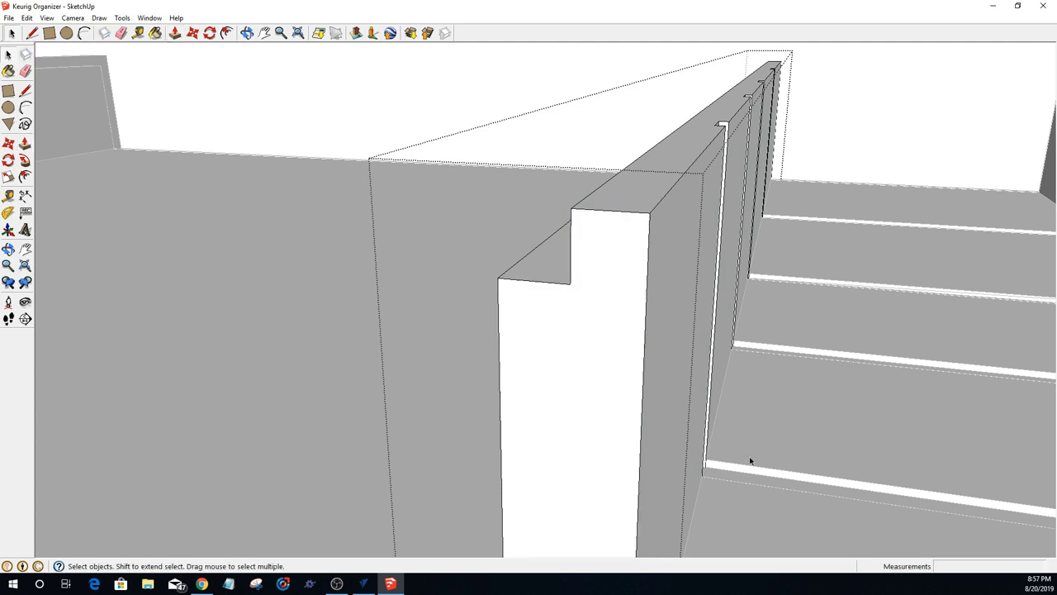
click(794, 433)
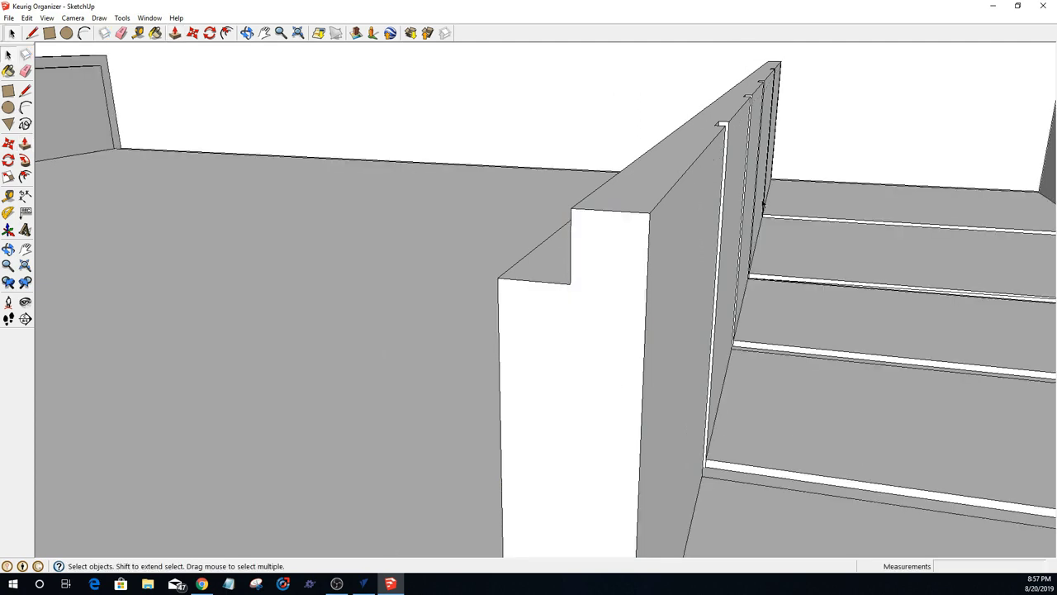
scroll(619, 314, down, 1)
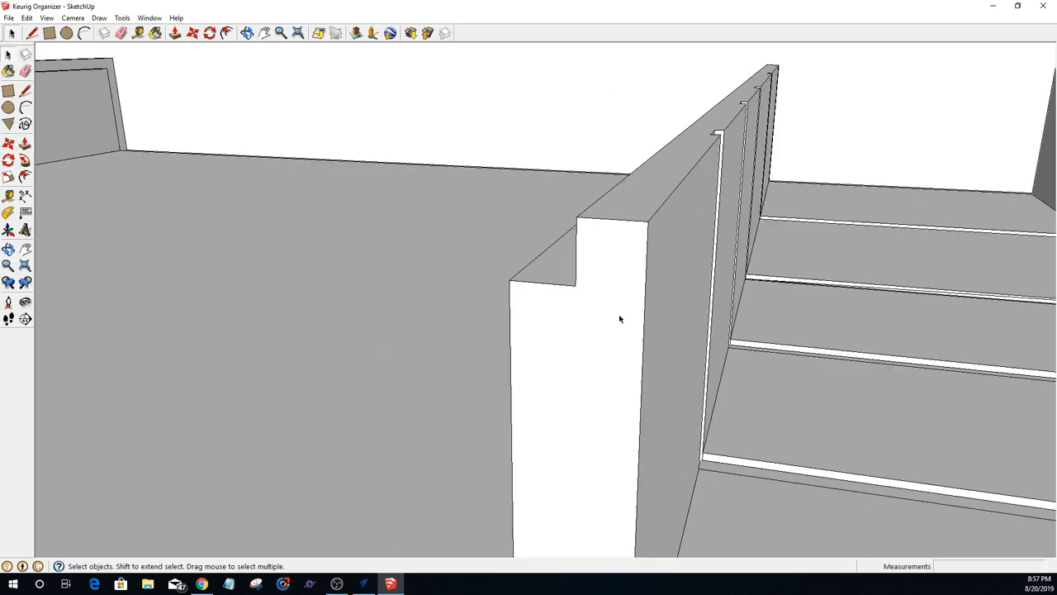
middle_drag(619, 314, 788, 304)
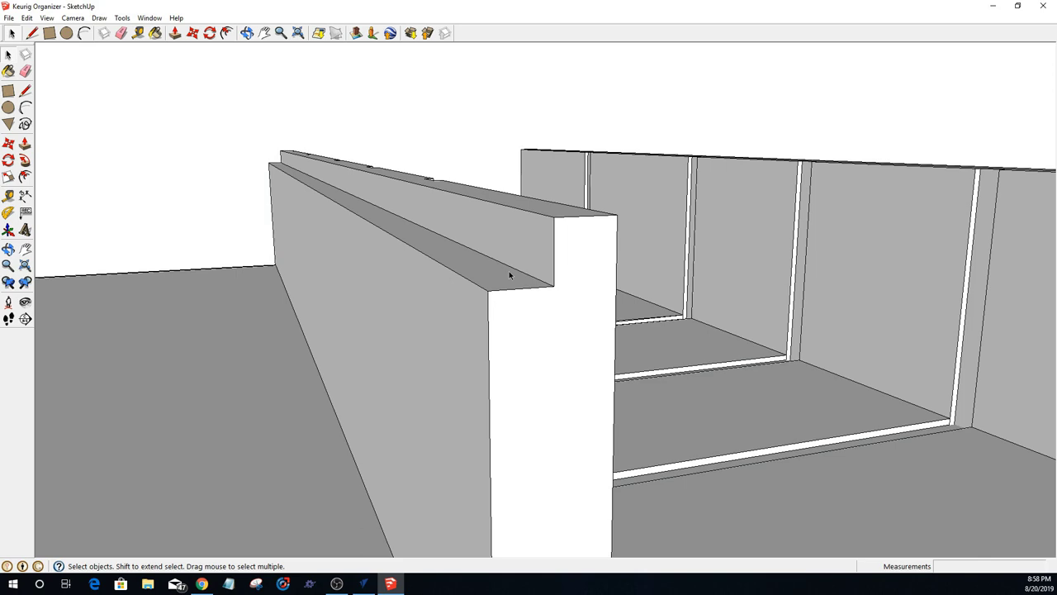
middle_drag(524, 216, 547, 245)
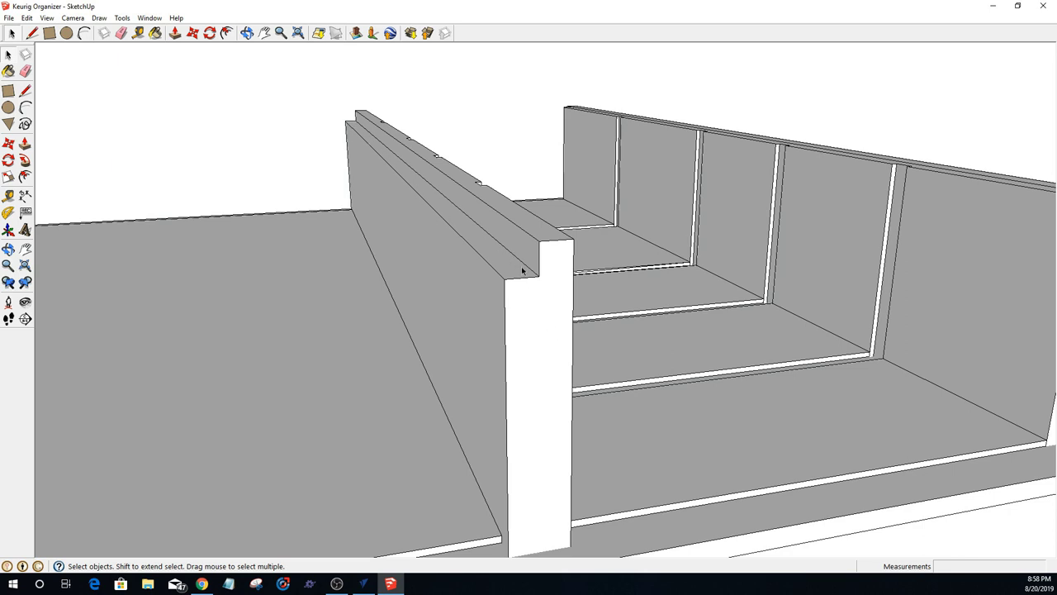
middle_drag(521, 272, 427, 371)
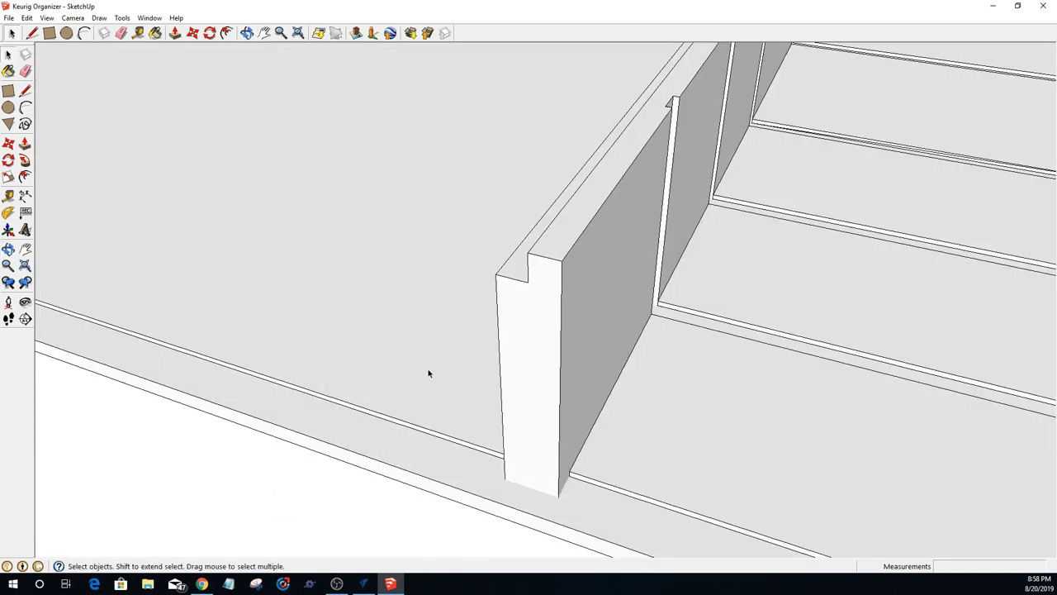
scroll(438, 360, down, 5)
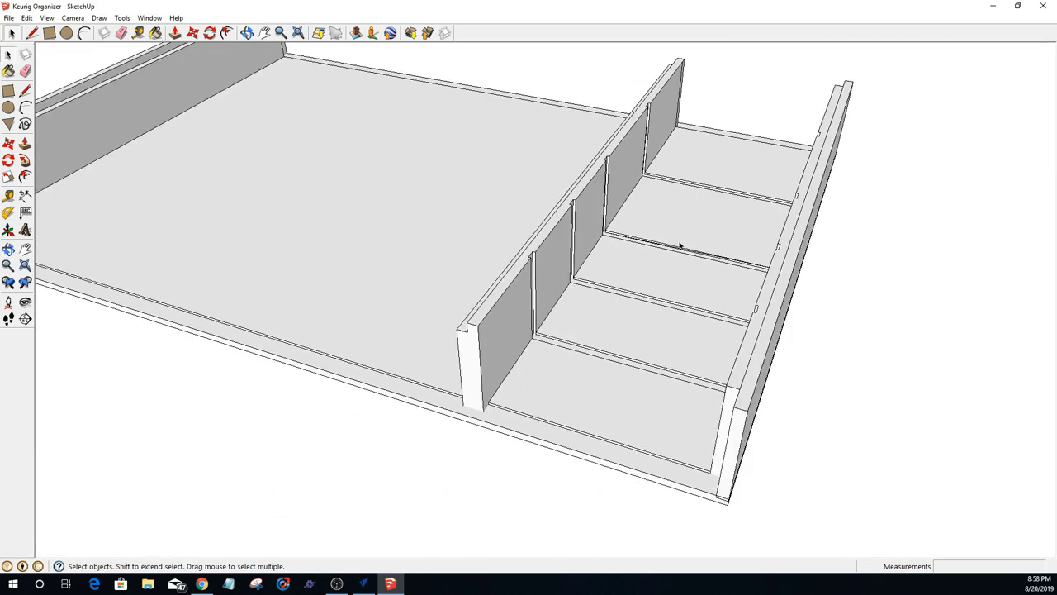
scroll(565, 330, down, 4)
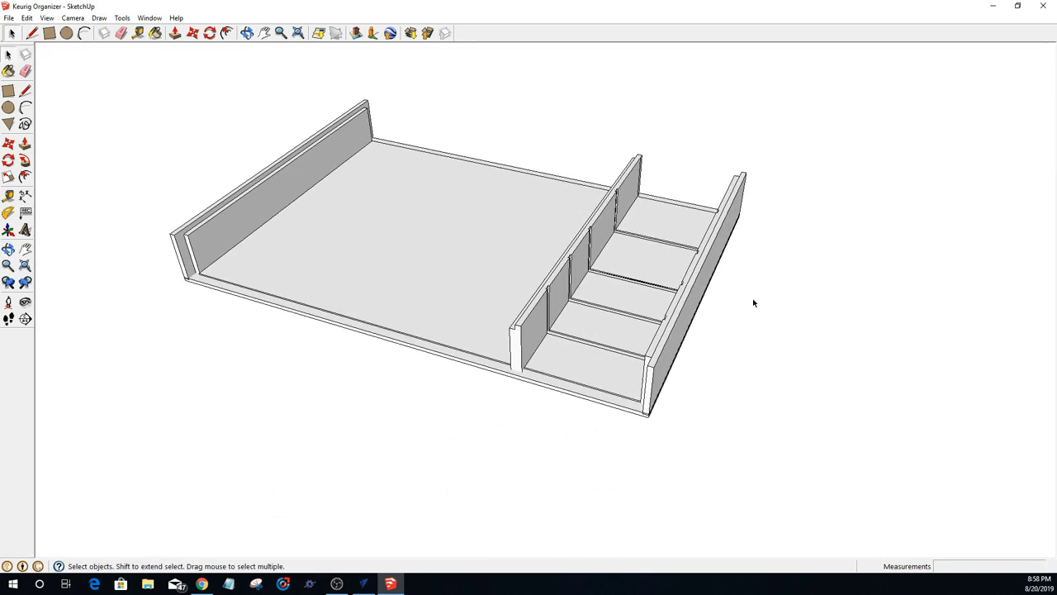
Step: Back in VCarve Pro, delete the top rows of loose part outlines
click(992, 6)
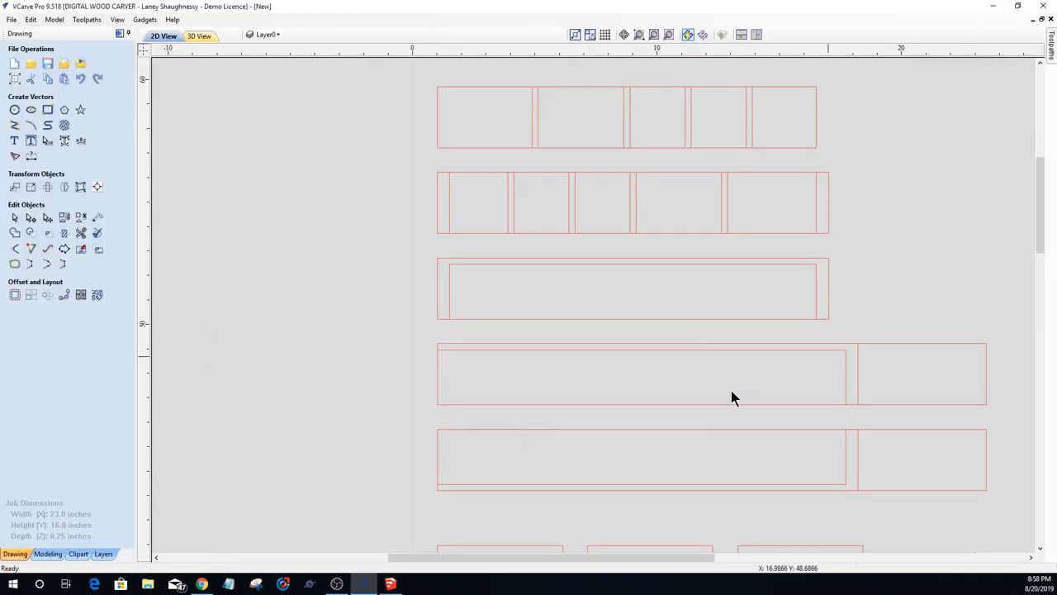
scroll(600, 305, down, 2)
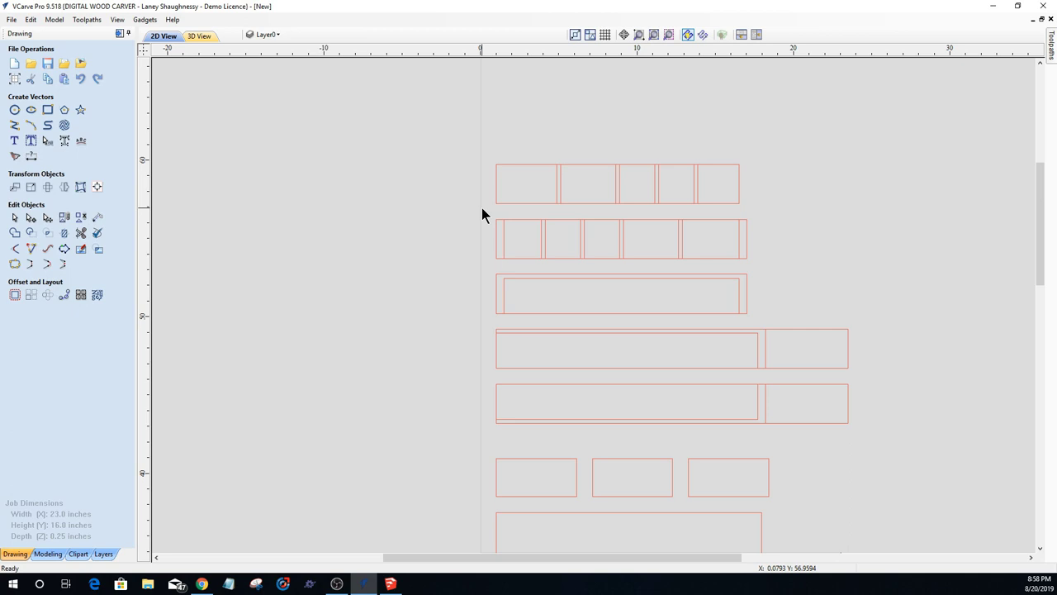
scroll(481, 208, up, 2)
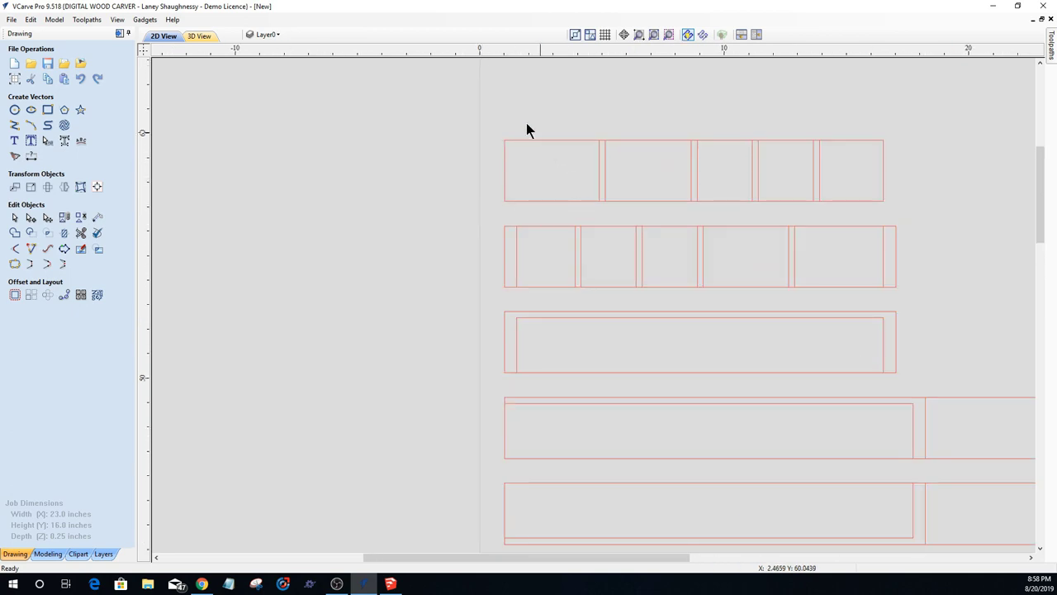
drag(485, 113, 899, 215)
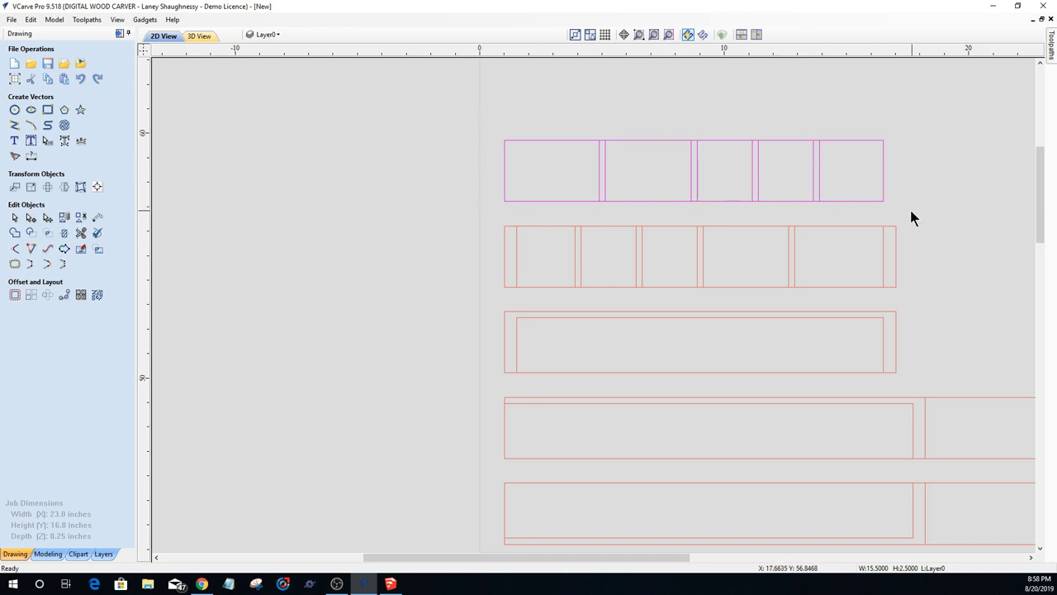
click(832, 226)
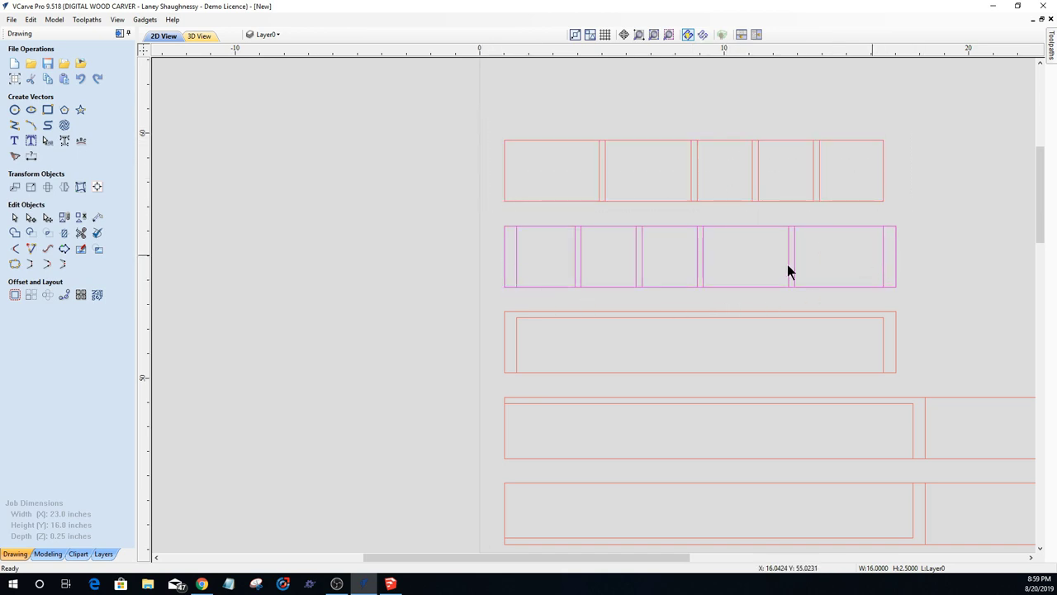
scroll(510, 264, down, 6)
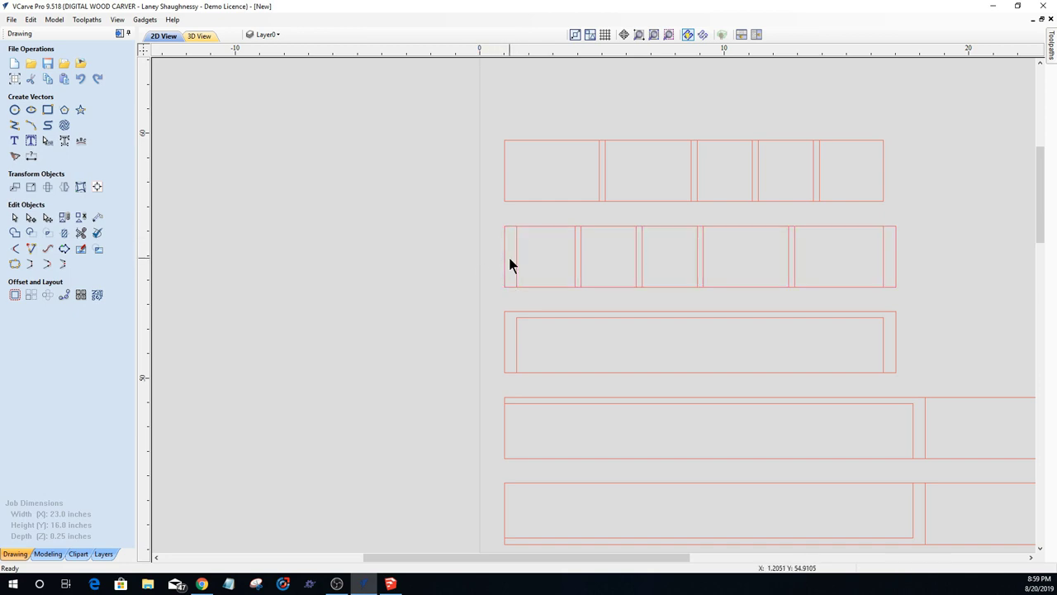
scroll(553, 300, up, 3)
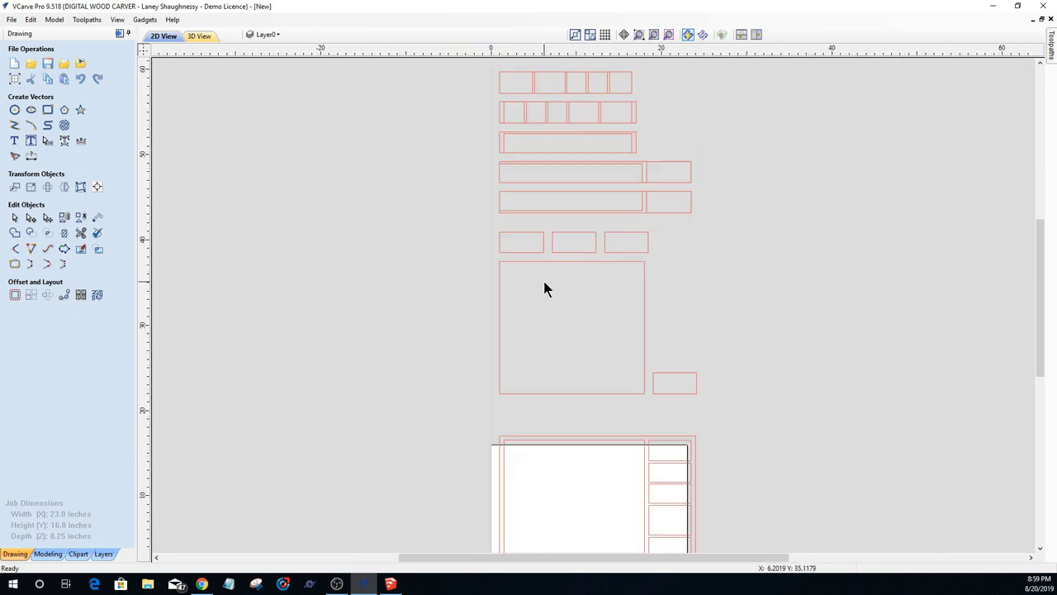
scroll(545, 285, down, 2)
drag(645, 266, 653, 268)
scroll(557, 273, up, 2)
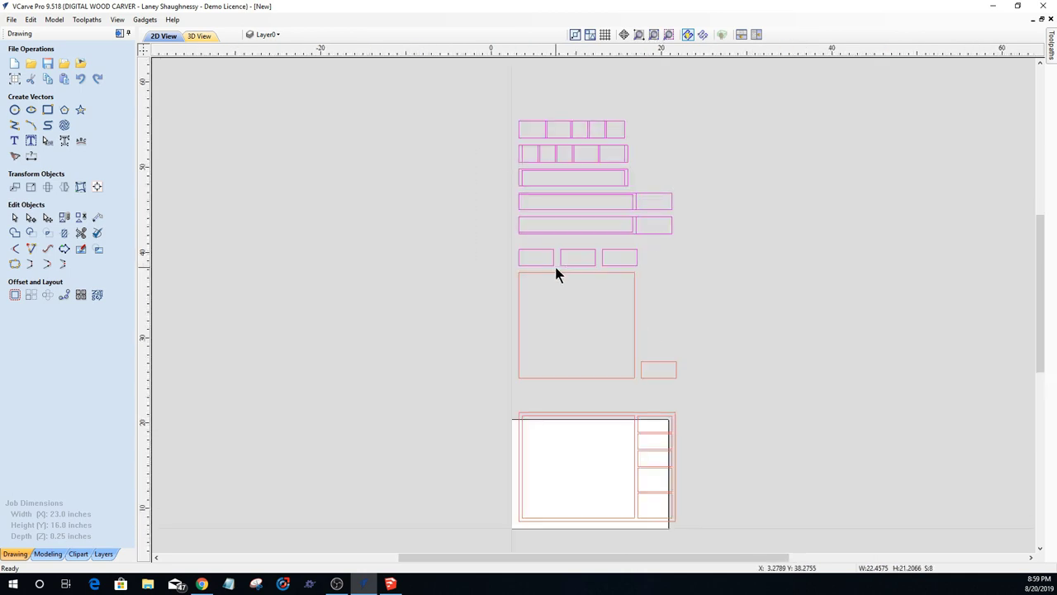
key(Delete)
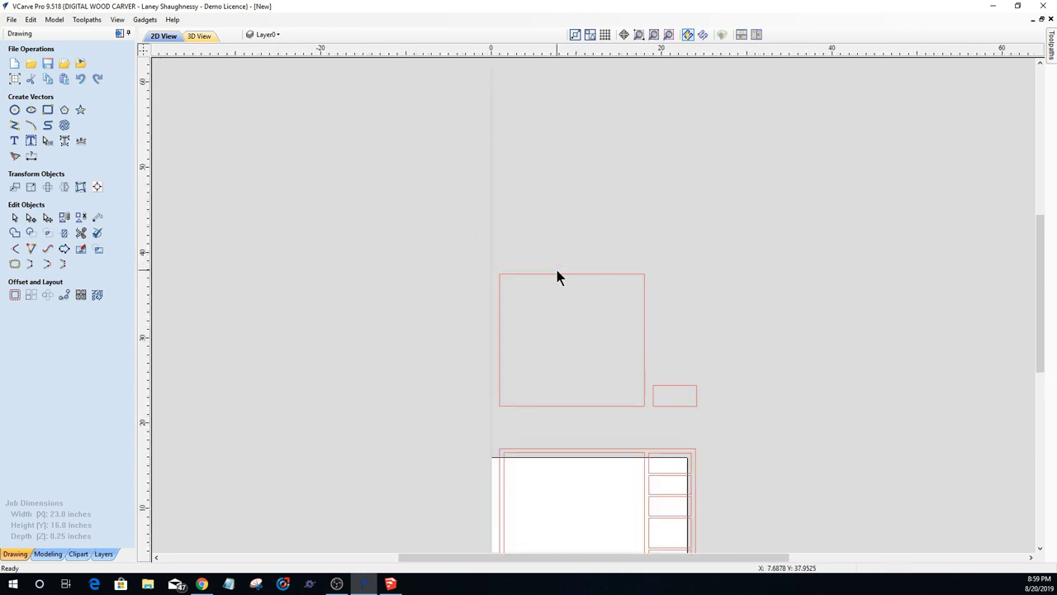
Step: Delete the small rectangle beside the big square and select the lower organizer layout
drag(651, 378, 705, 416)
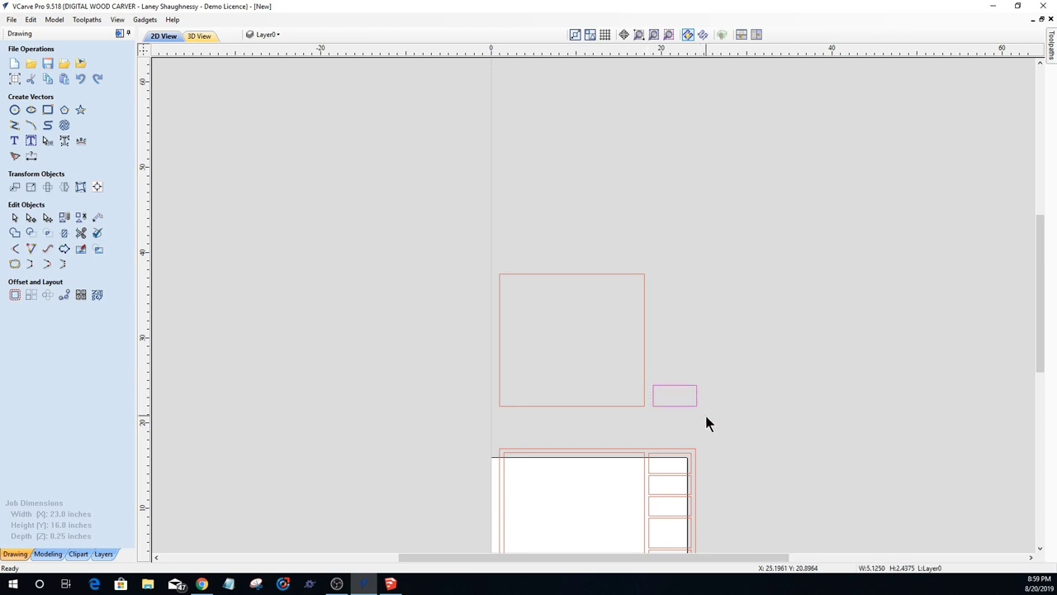
key(Delete)
scroll(570, 417, up, 2)
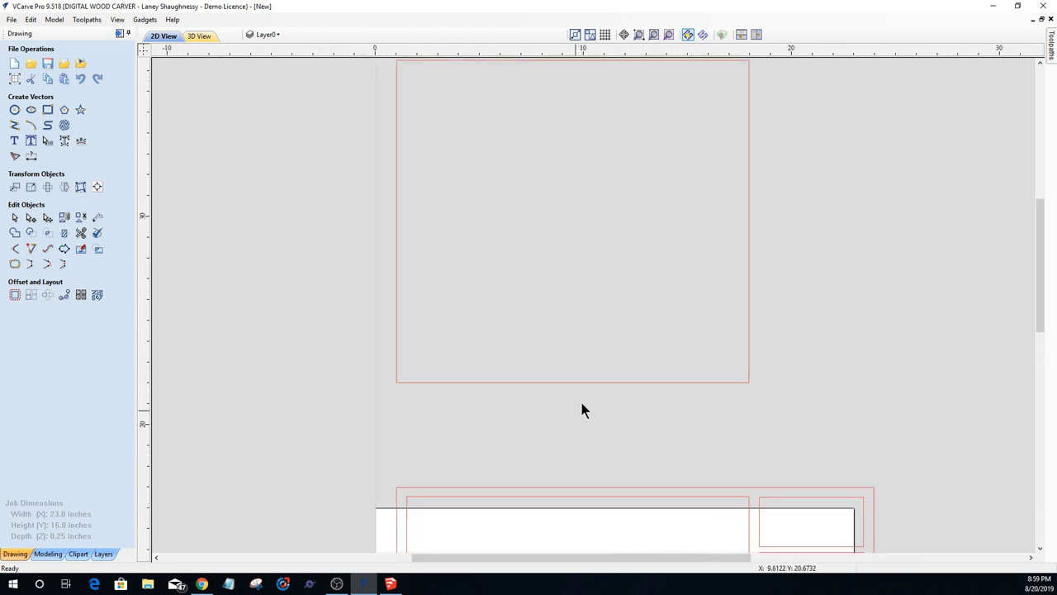
scroll(595, 388, down, 4)
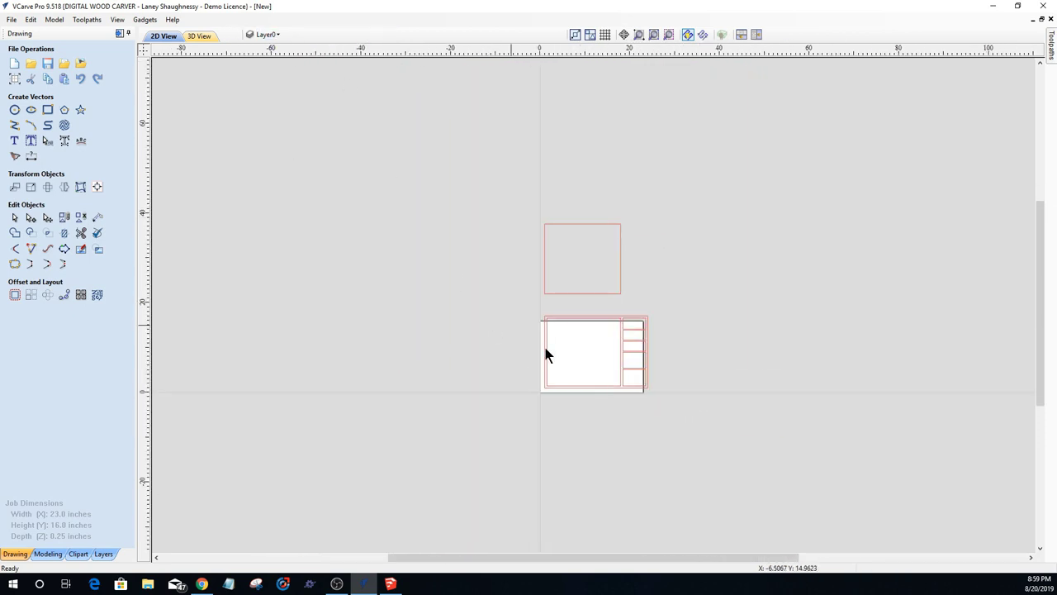
scroll(552, 367, up, 3)
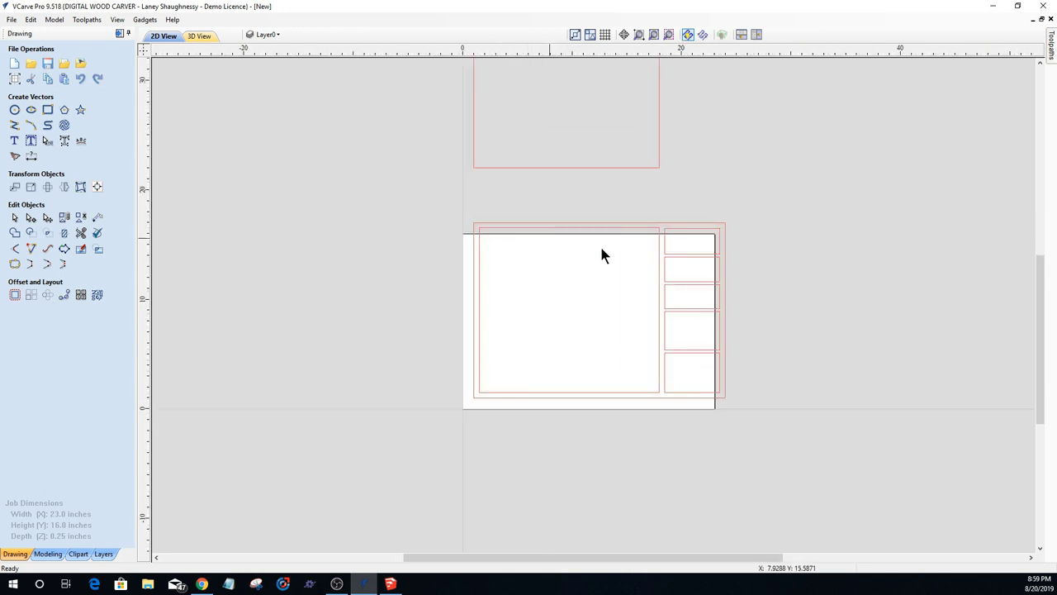
drag(413, 190, 772, 437)
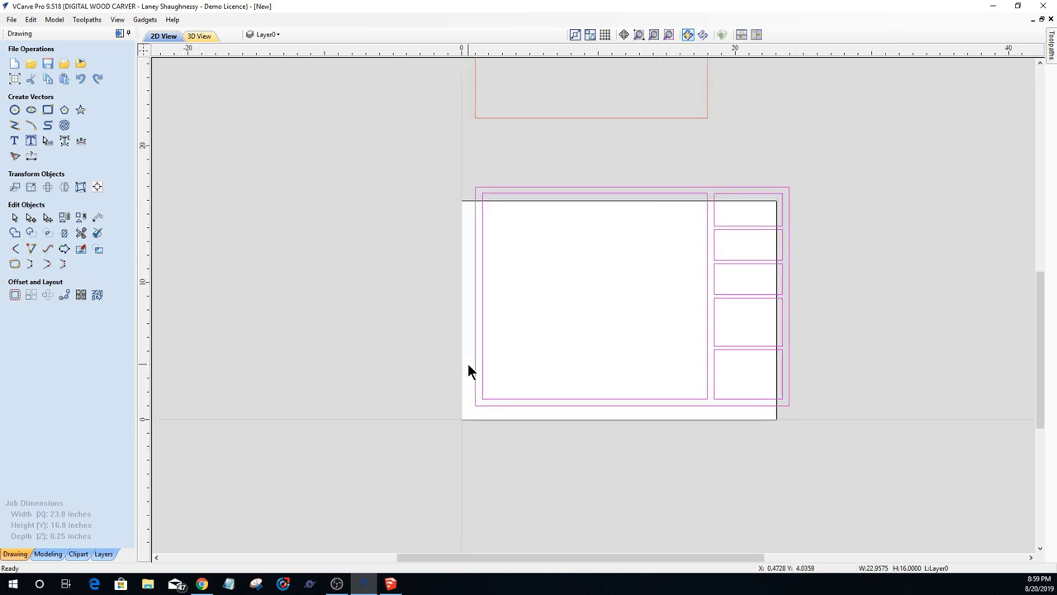
scroll(465, 369, up, 1)
scroll(461, 304, down, 2)
Step: Rename the layers to Top and Base, making Base the active layer
click(267, 33)
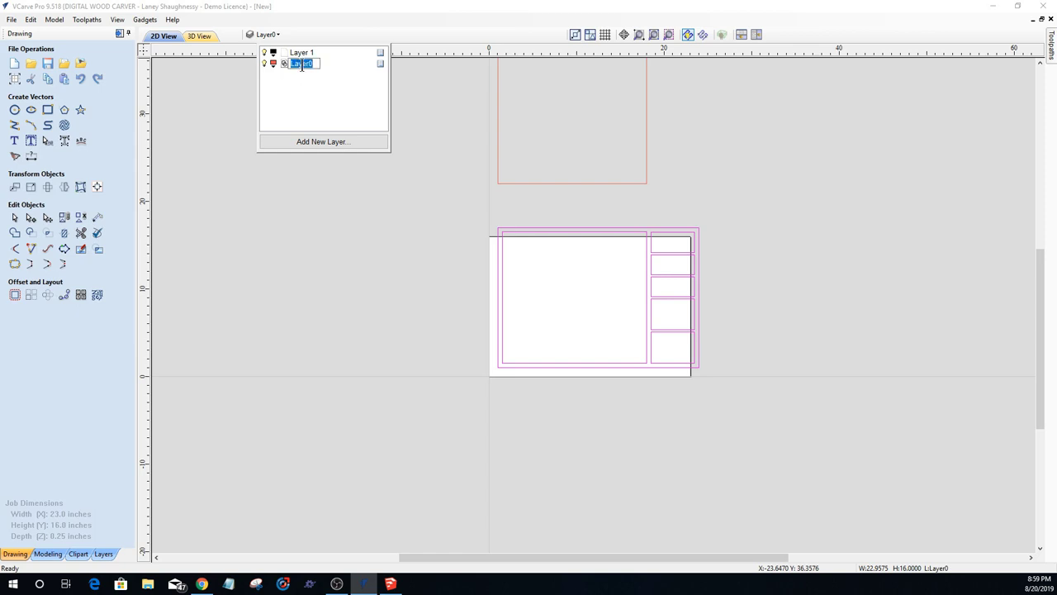
right_click(304, 66)
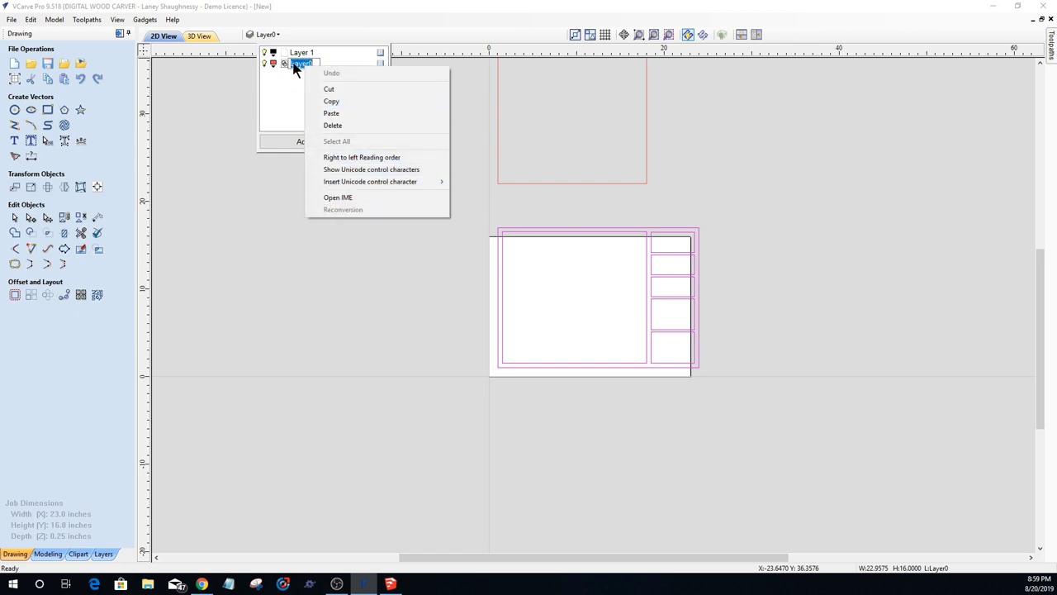
key(Escape)
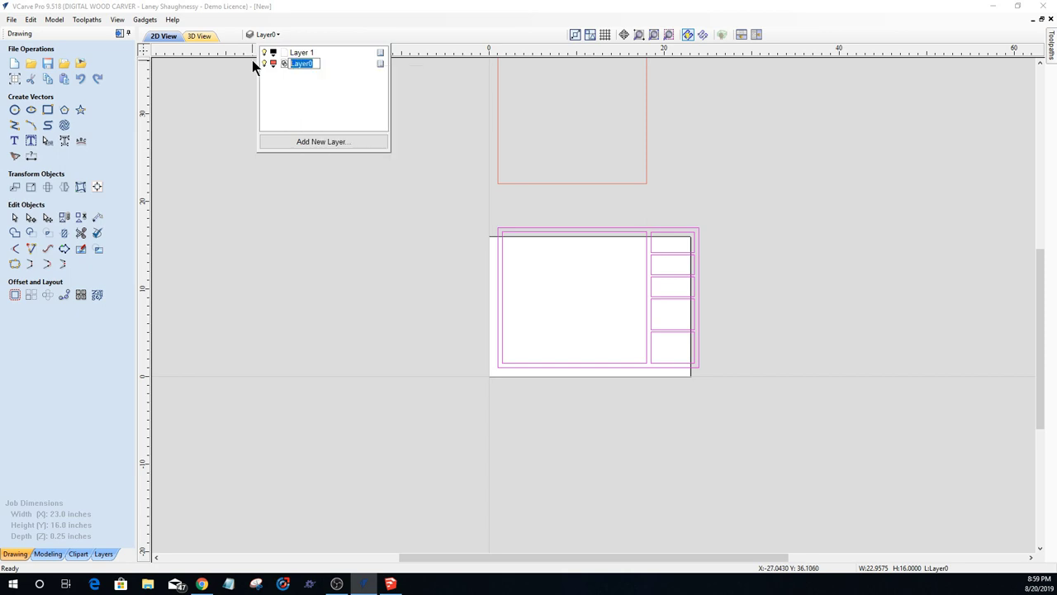
text(Top)
click(295, 52)
right_click(297, 55)
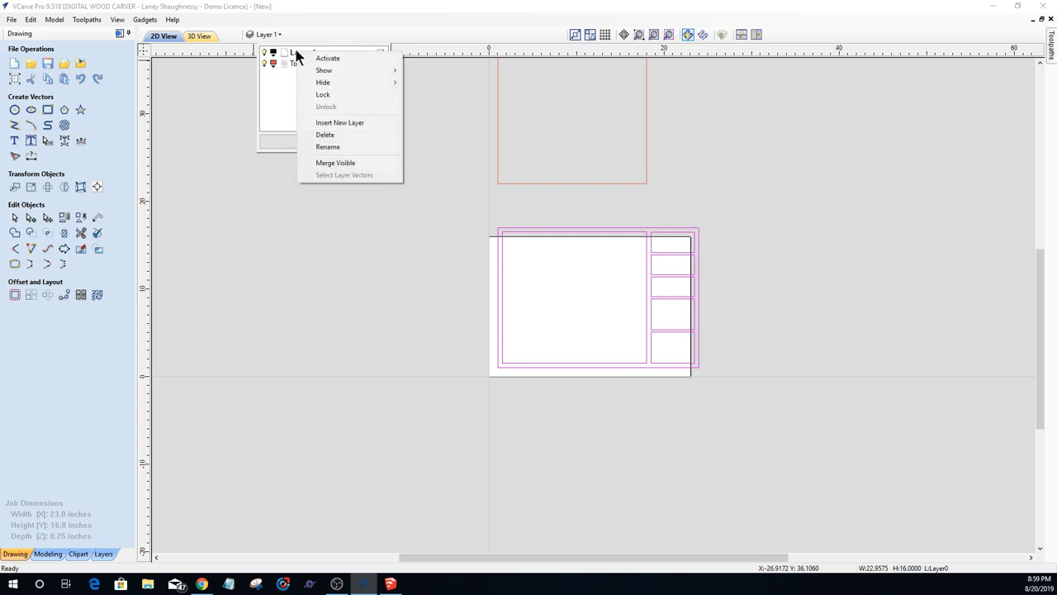
click(323, 147)
text(Base)
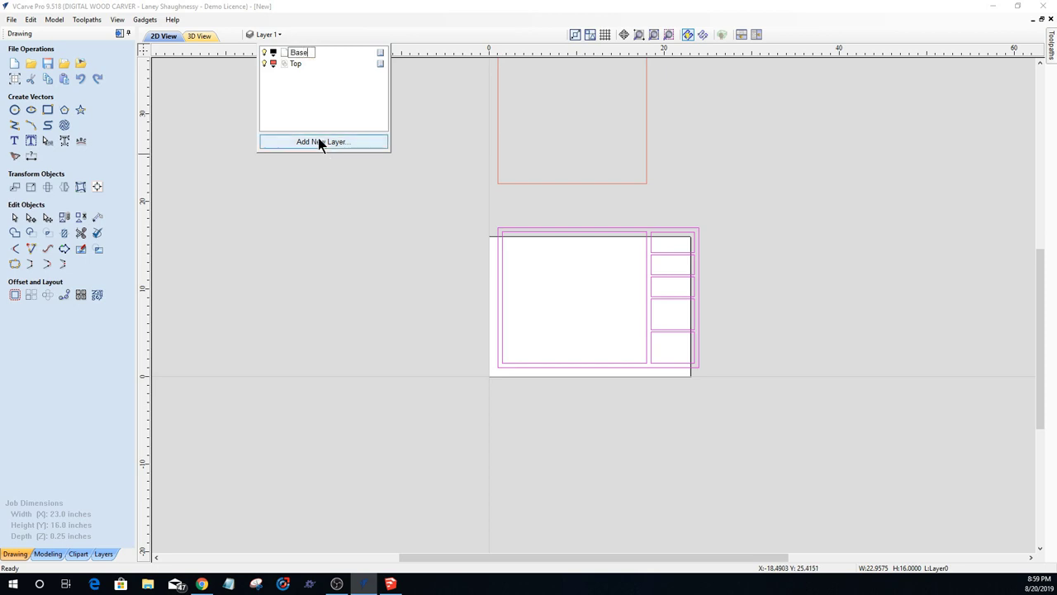
click(328, 211)
click(266, 35)
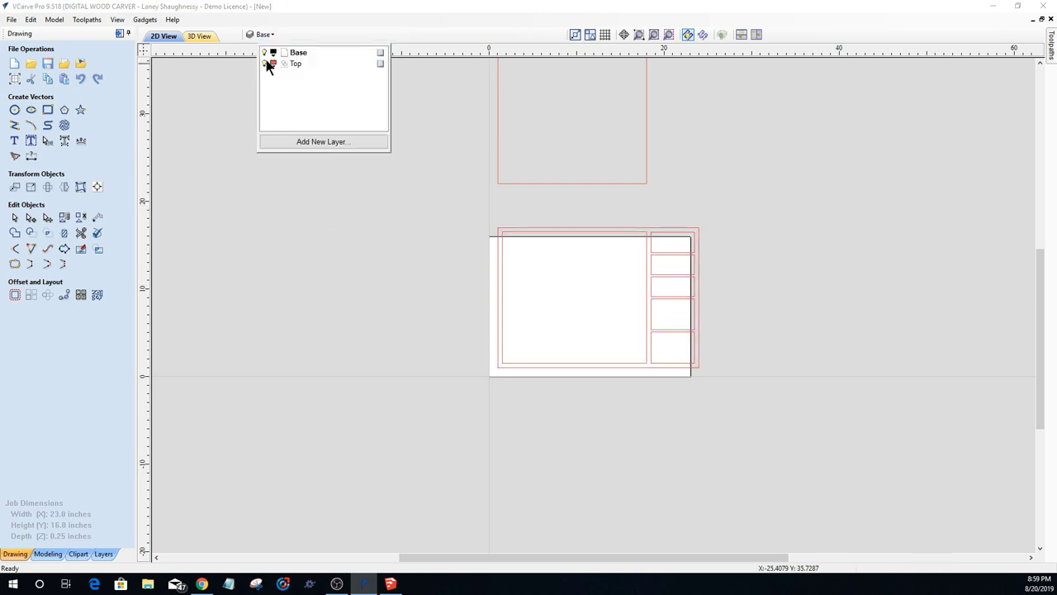
Step: Move the large square outline onto the Top layer
click(497, 109)
scroll(609, 206, up, 2)
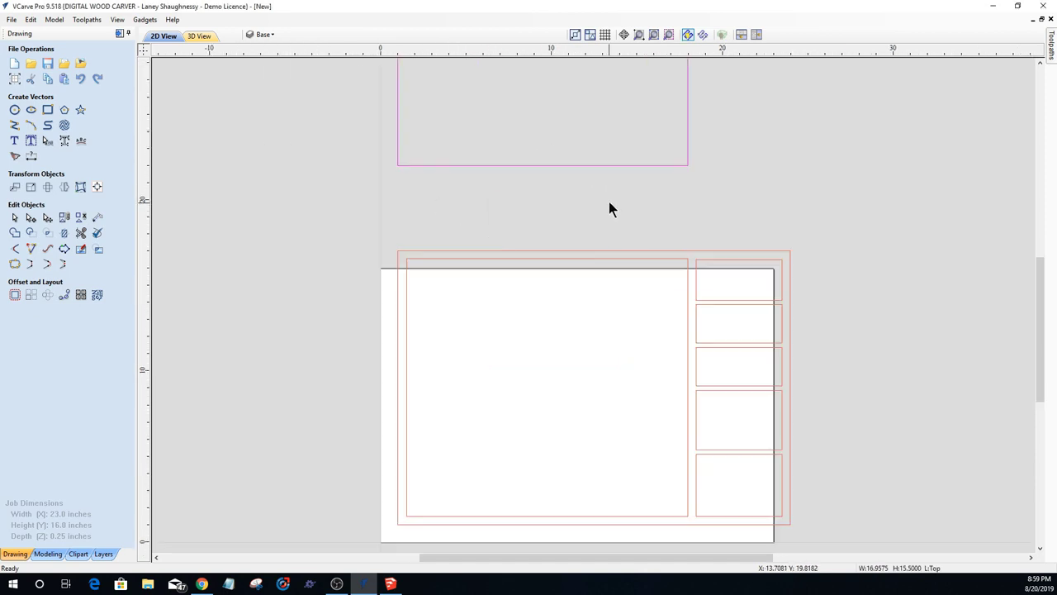
scroll(608, 206, down, 4)
right_click(600, 190)
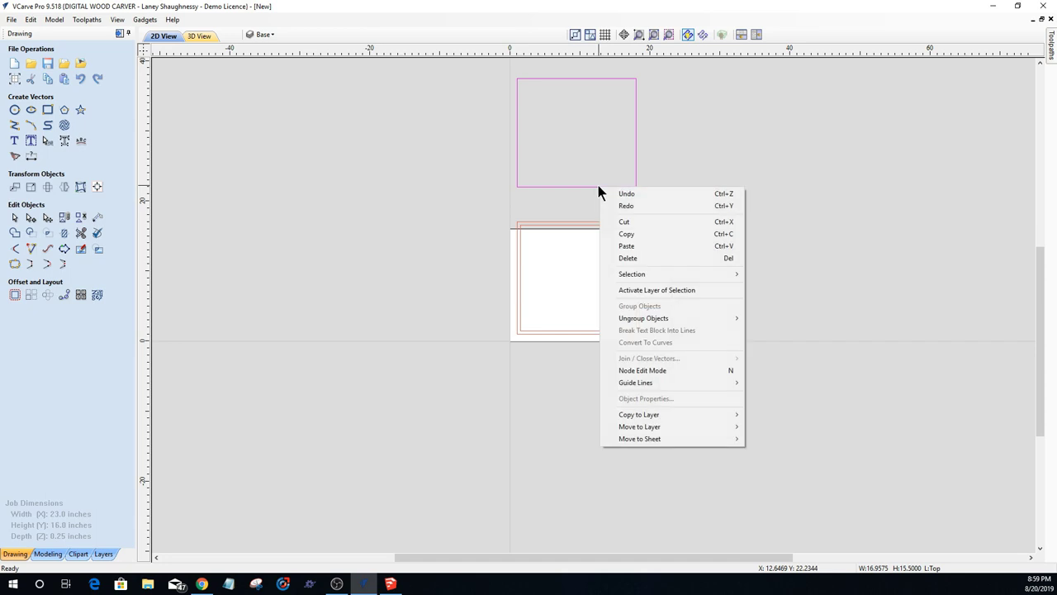
mouse_move(649, 428)
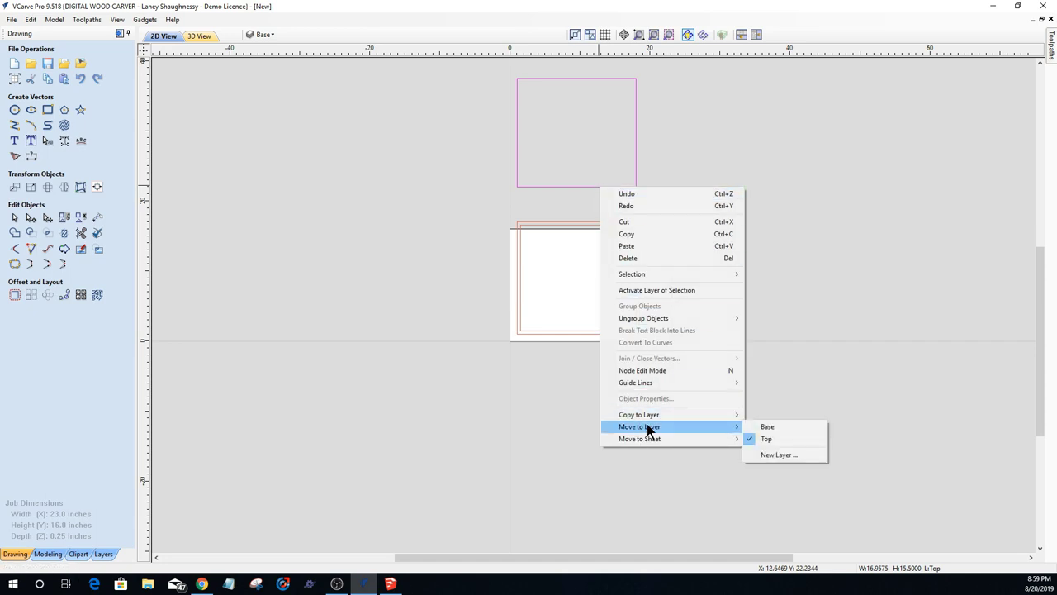
click(769, 439)
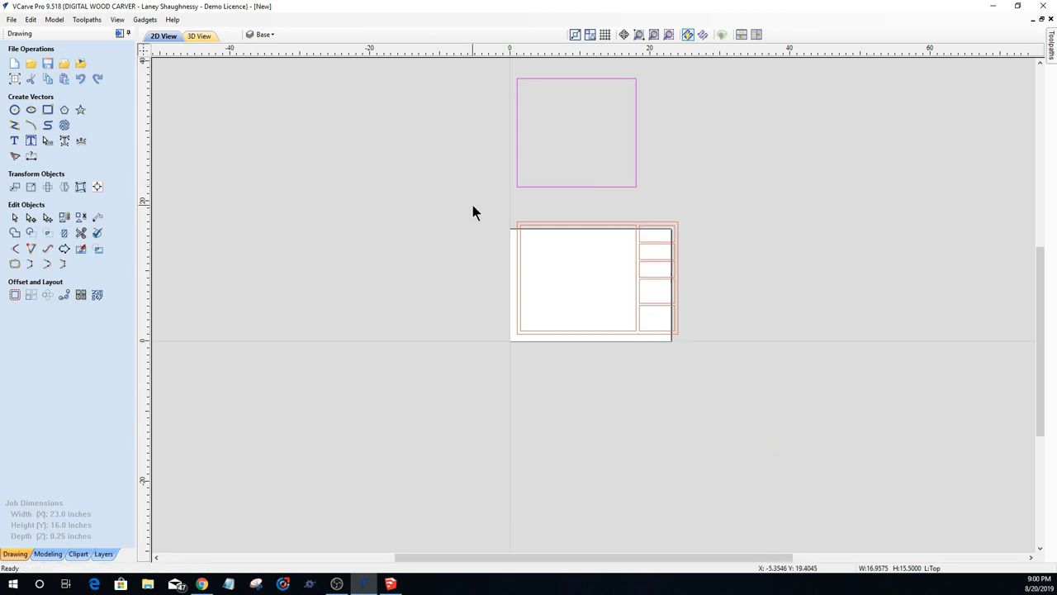
Step: Move the lower organizer layout onto the Base sheet and deselect it
click(674, 280)
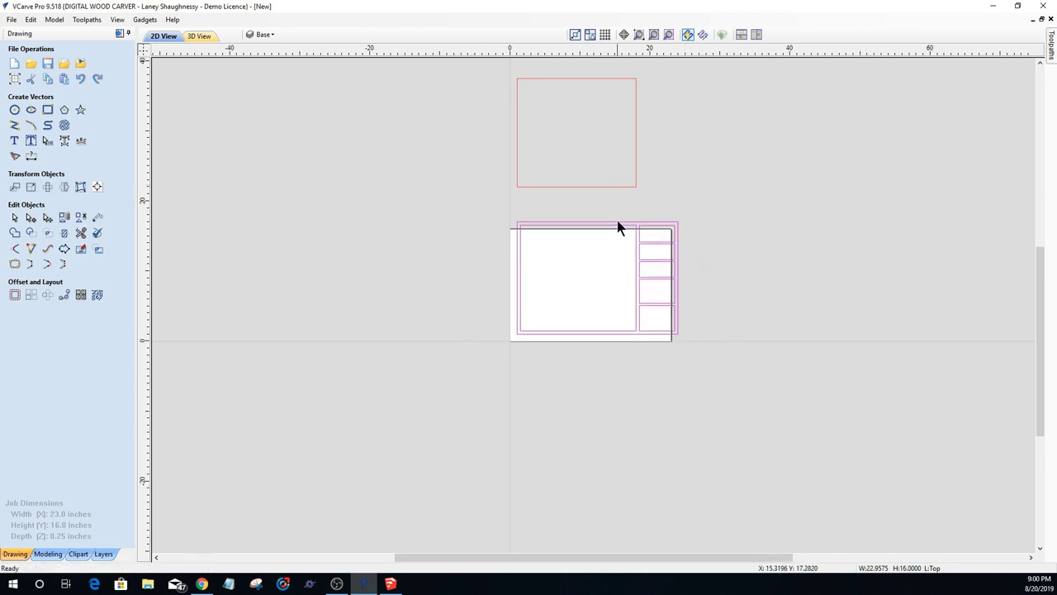
right_click(617, 222)
mouse_move(670, 465)
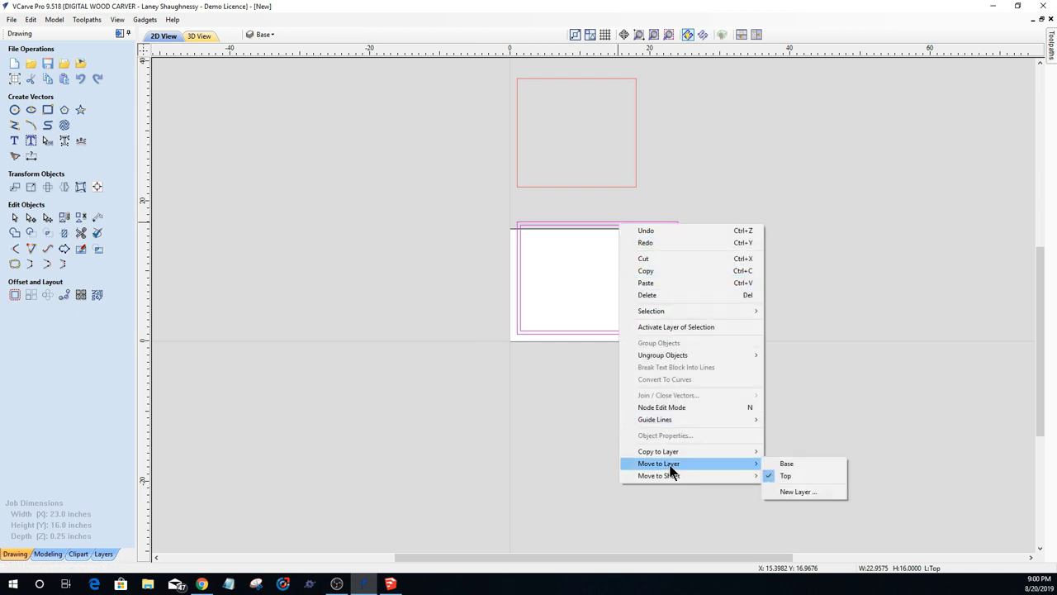
click(783, 464)
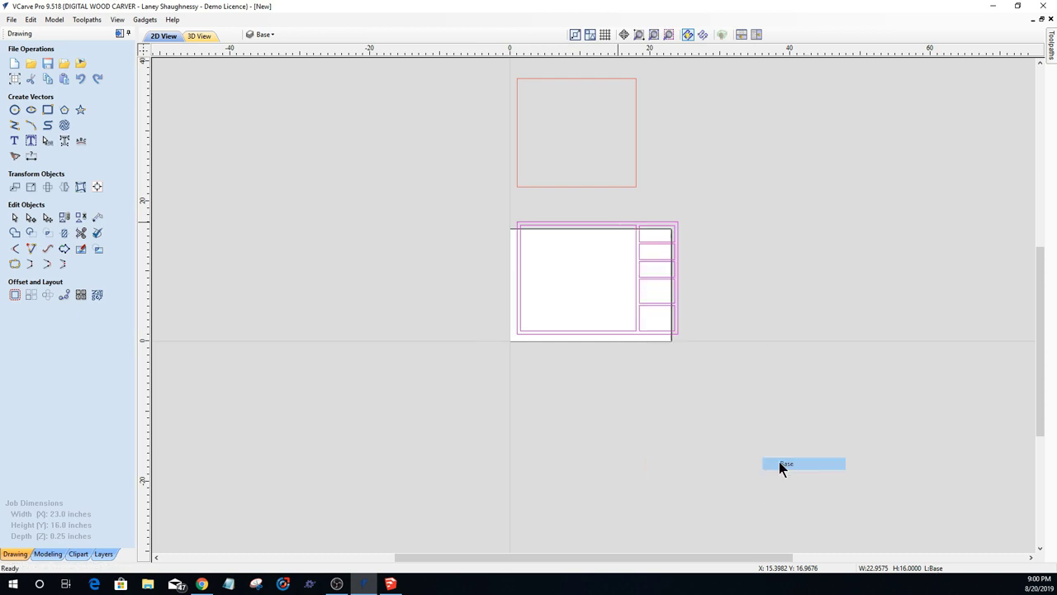
click(425, 332)
click(267, 34)
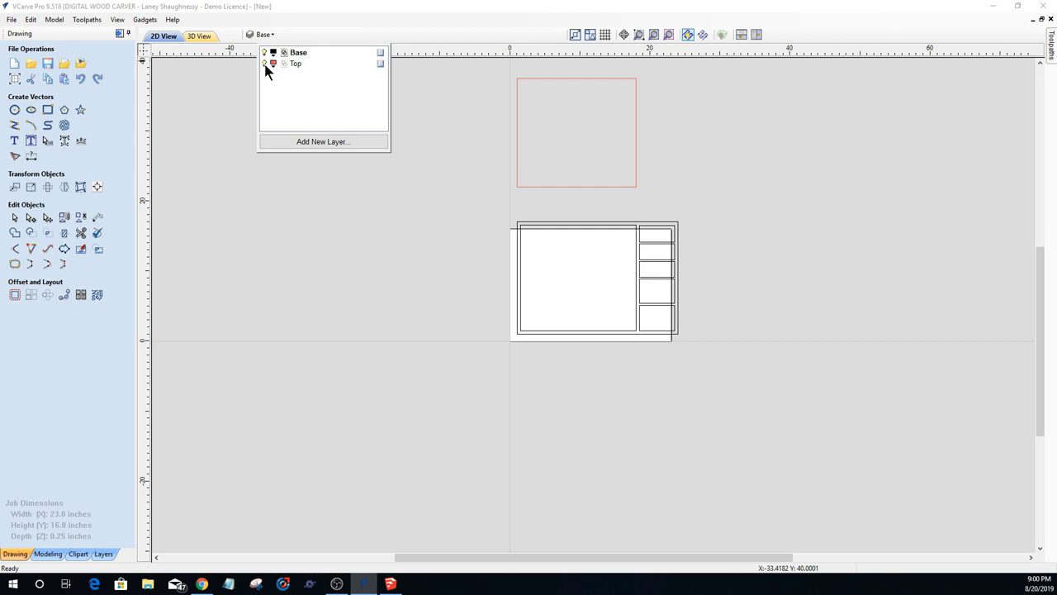
Step: Hide the Top layer, then select all vectors and align them to the material centre
click(264, 63)
scroll(594, 262, up, 1)
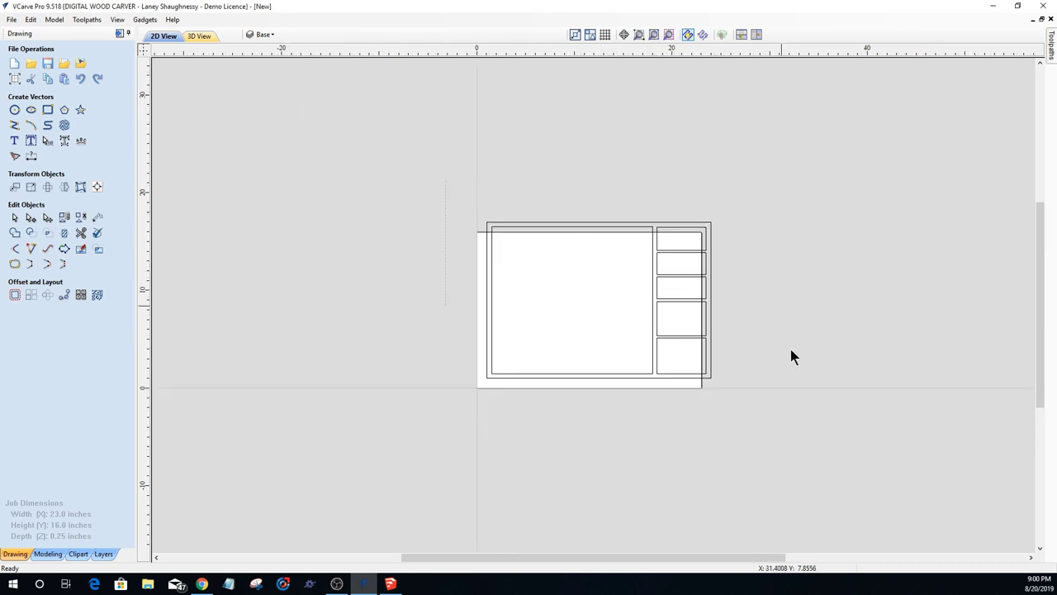
key(ctrl+a)
scroll(584, 370, up, 1)
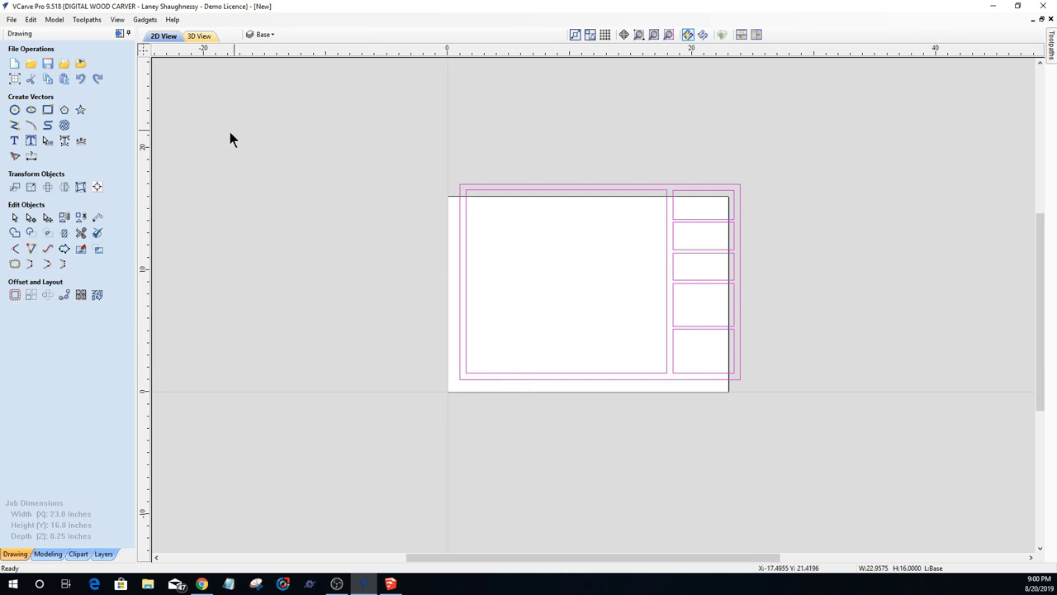
click(96, 186)
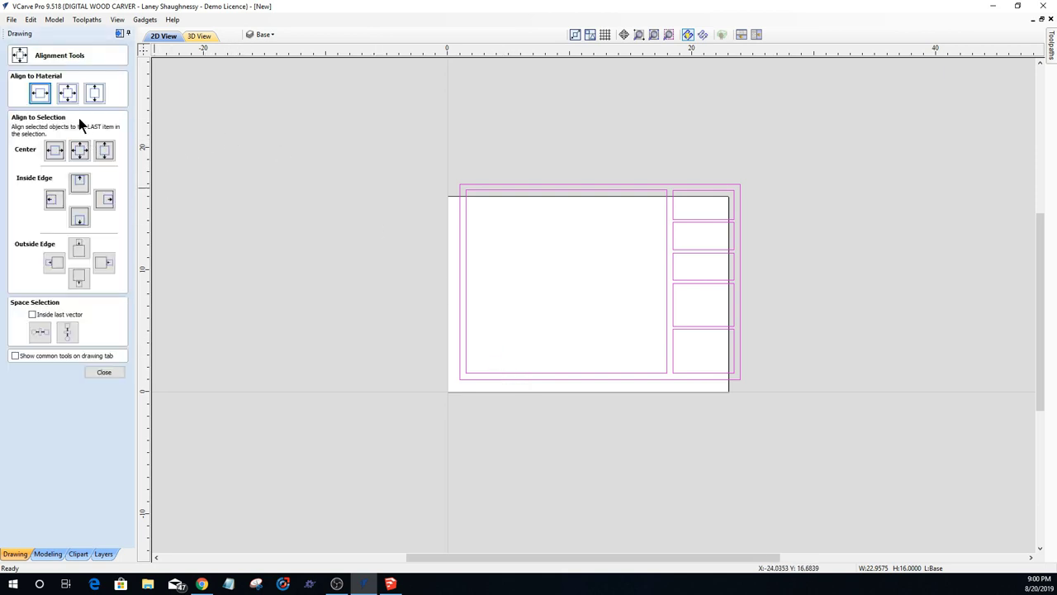
click(69, 94)
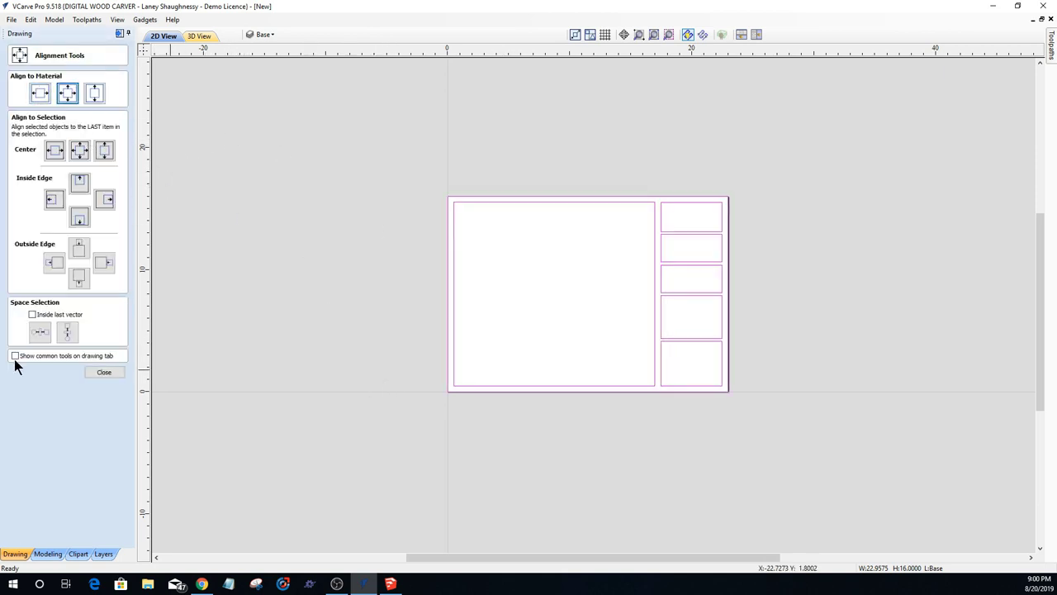
click(103, 373)
scroll(700, 384, up, 3)
scroll(700, 382, down, 2)
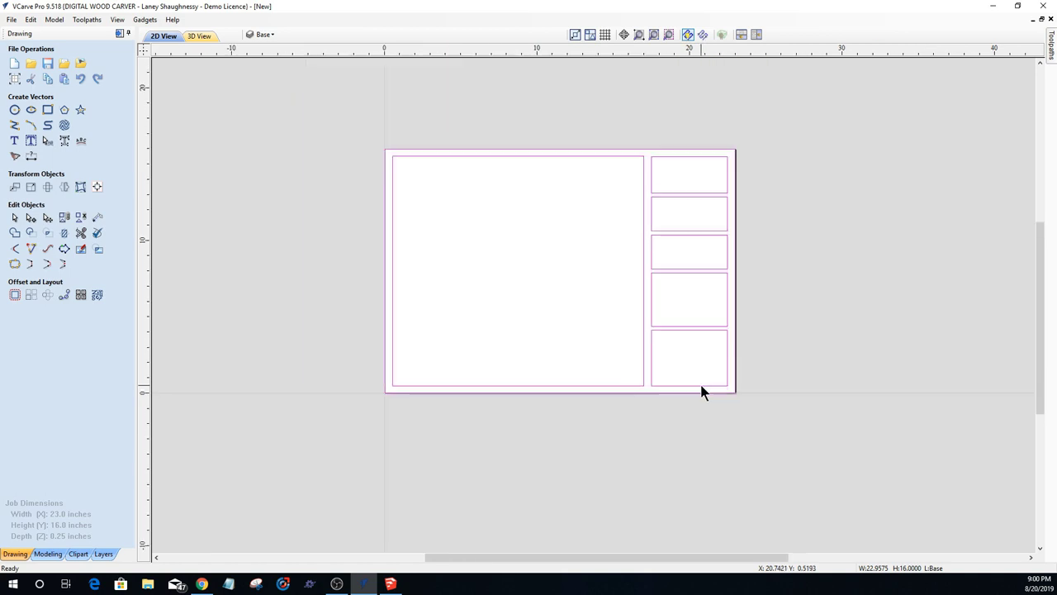
scroll(367, 145, up, 2)
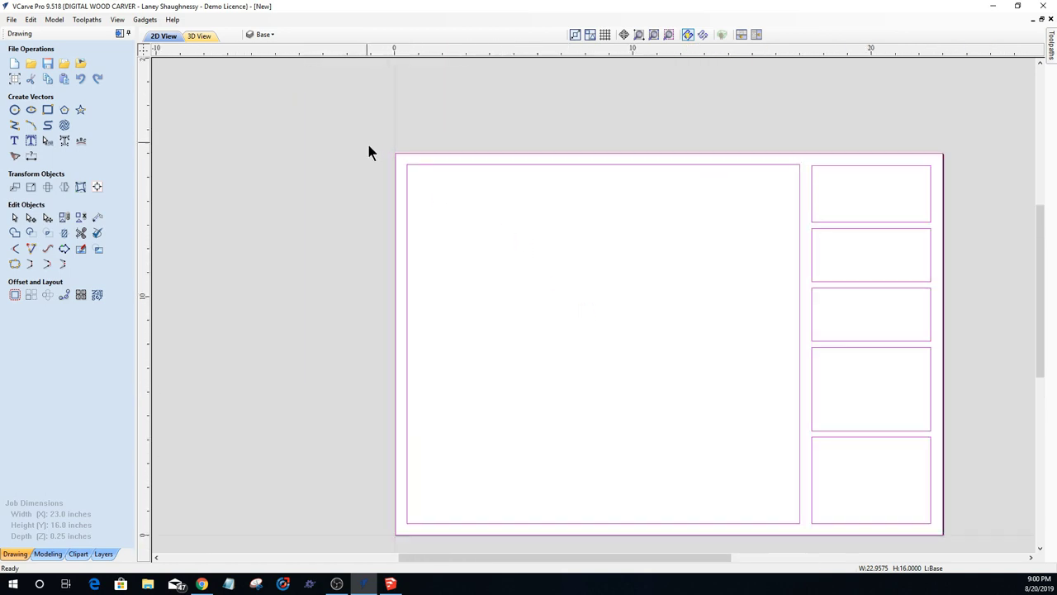
scroll(368, 153, down, 1)
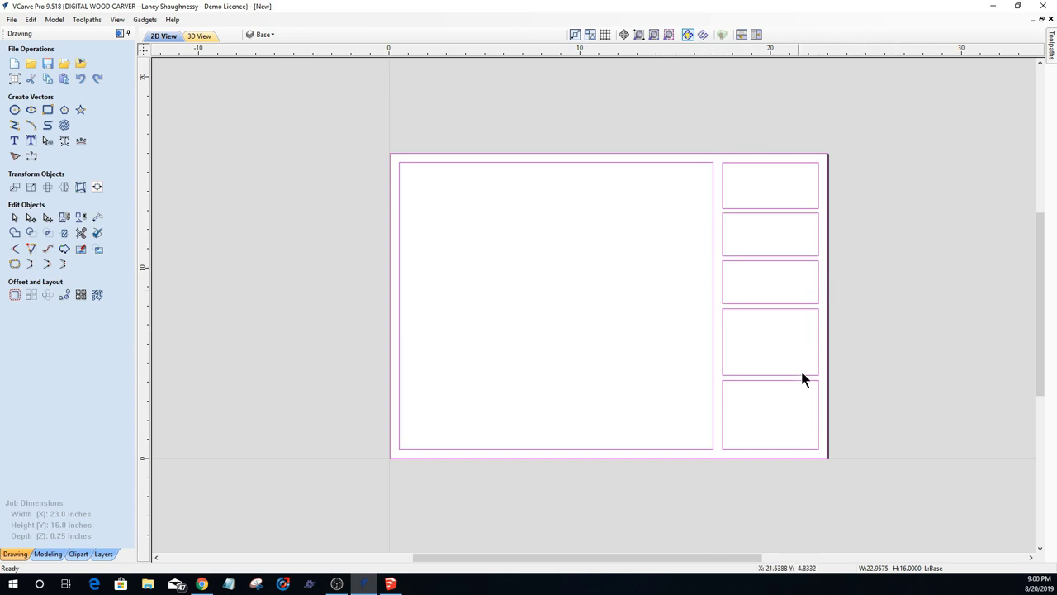
scroll(813, 396, up, 3)
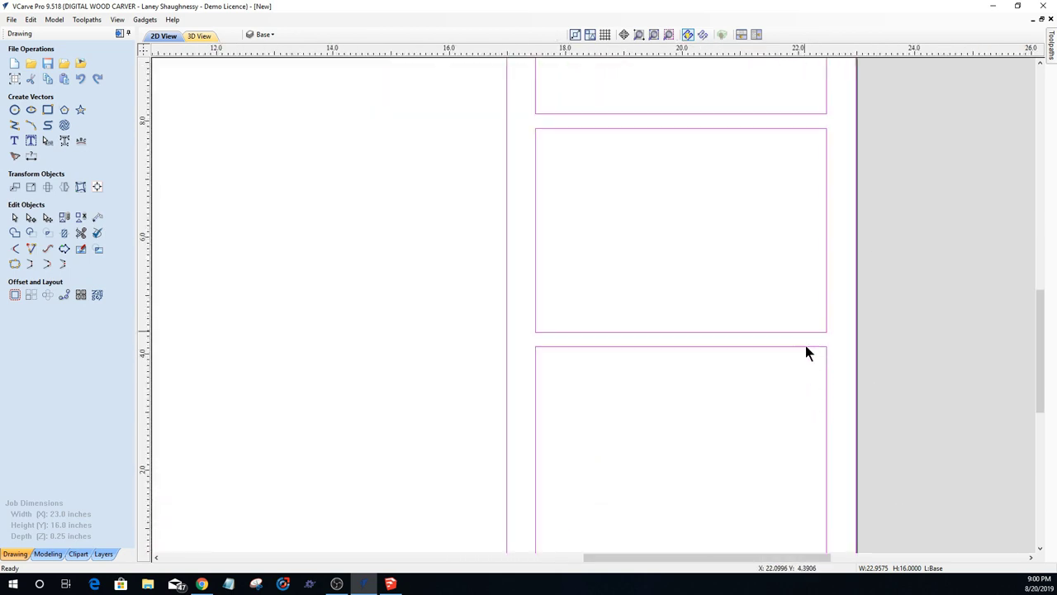
scroll(812, 343, down, 2)
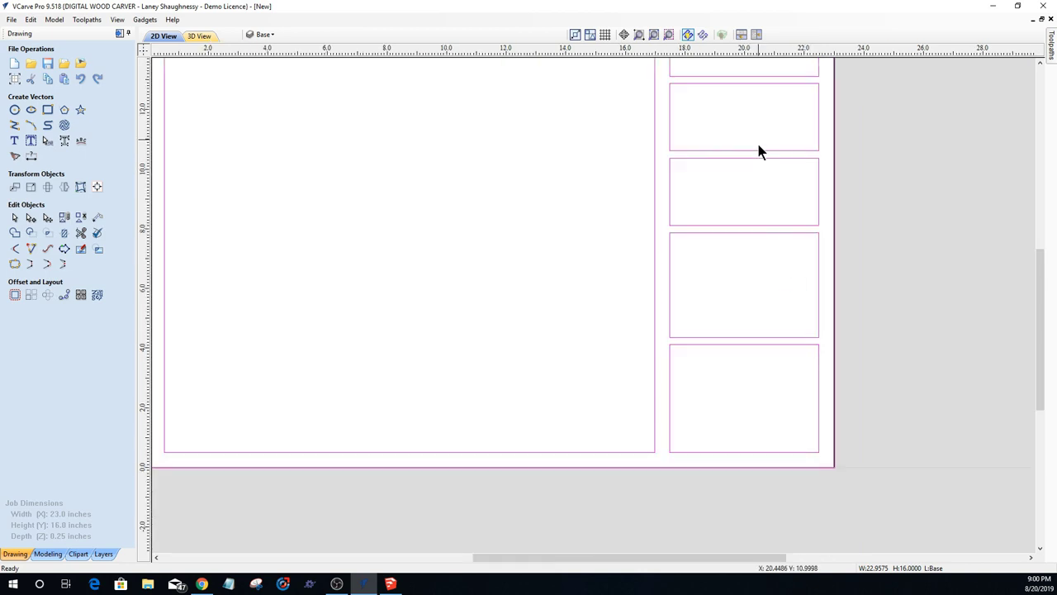
scroll(757, 154, down, 2)
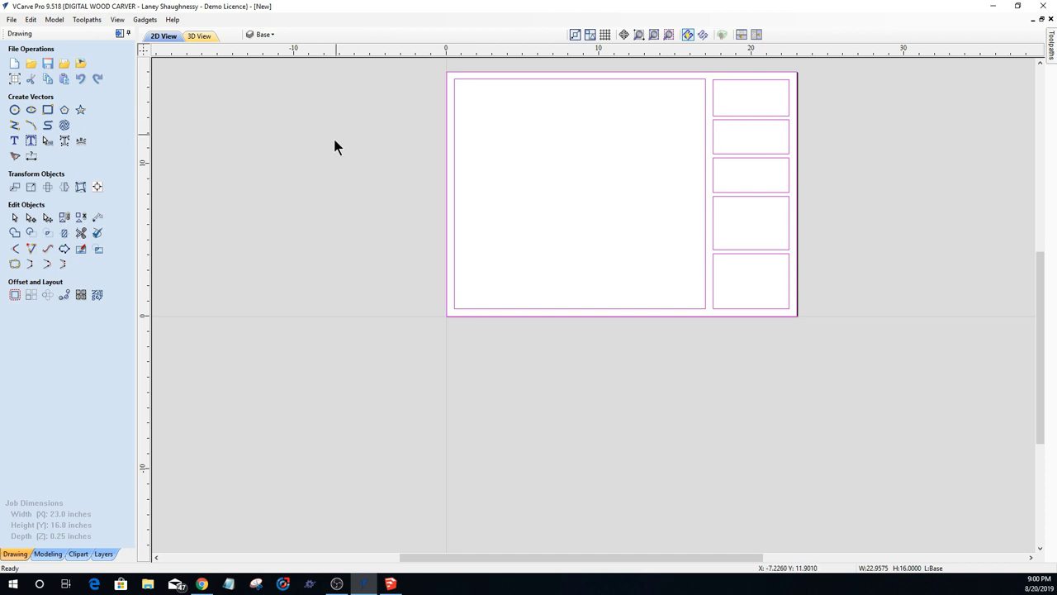
scroll(330, 153, up, 2)
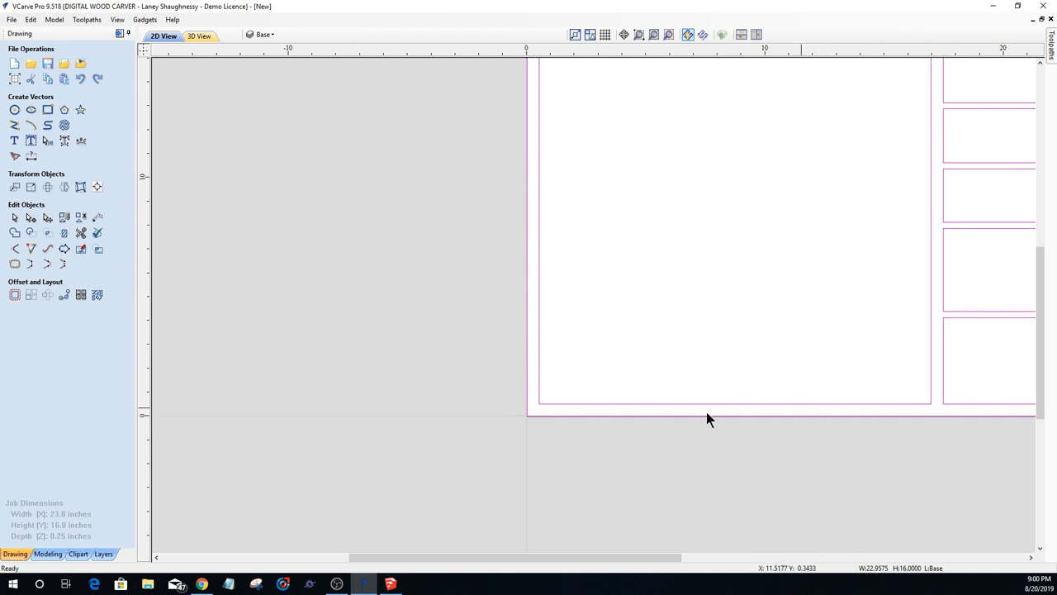
scroll(589, 426, down, 1)
scroll(533, 428, up, 3)
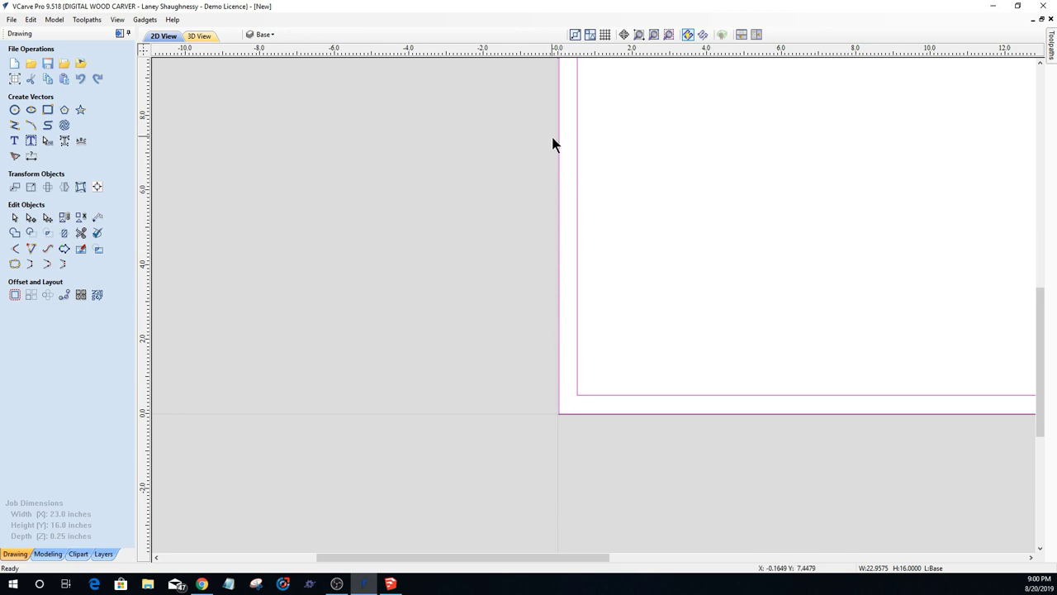
scroll(522, 385, down, 2)
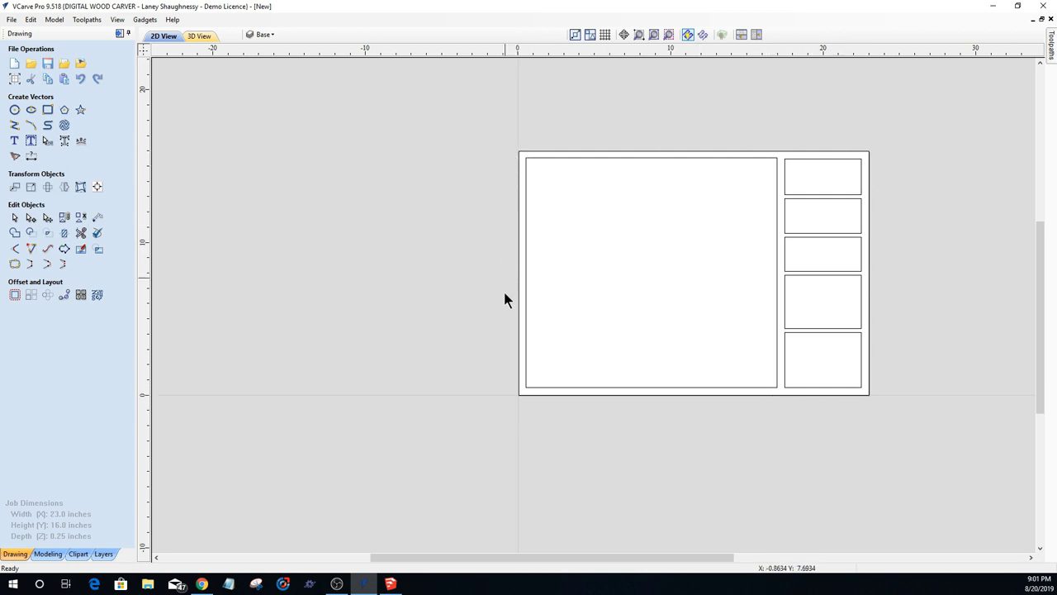
Step: Select the board outlines, ungroup them, and select the outer 22.96 x 16 in rectangle
click(519, 375)
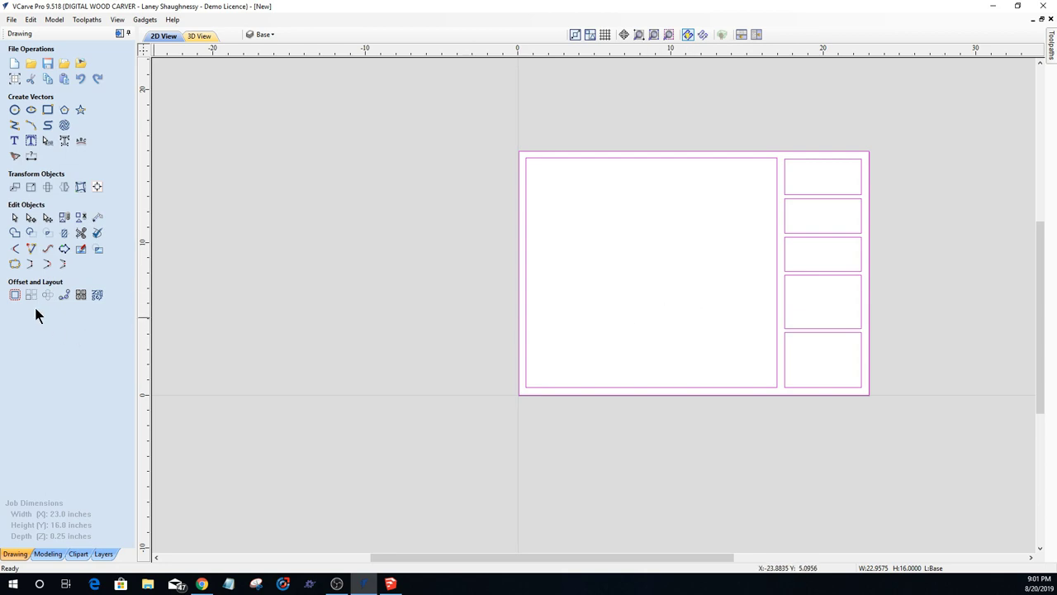
click(80, 217)
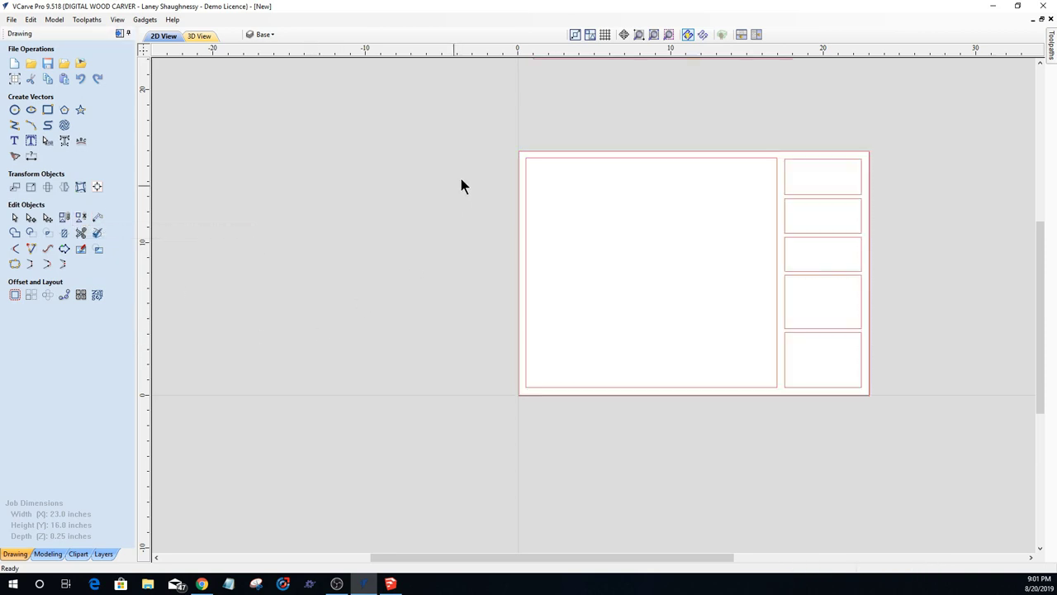
click(546, 152)
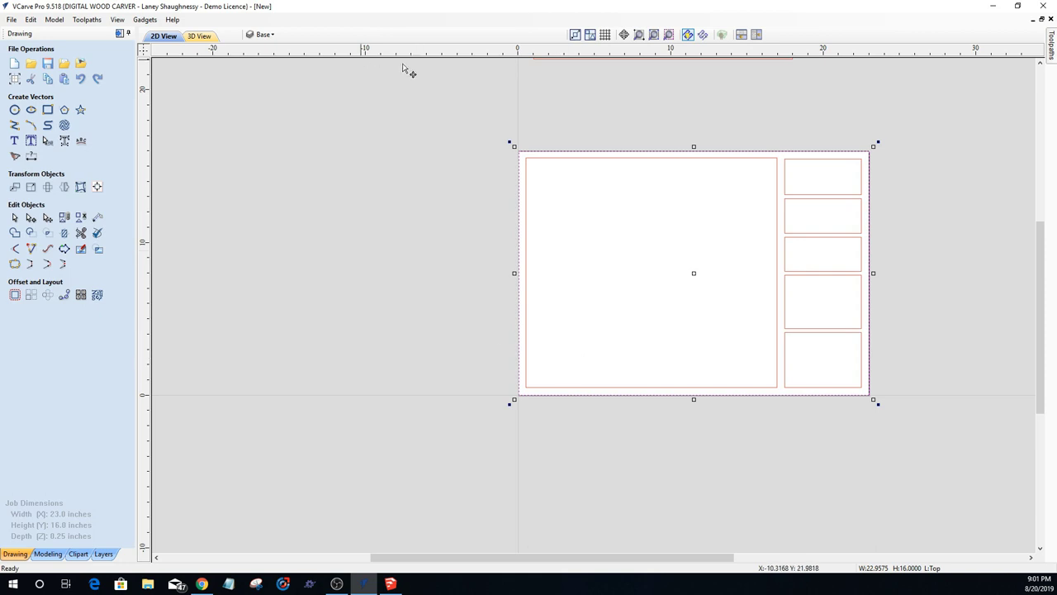
scroll(476, 126, up, 1)
scroll(478, 128, up, 1)
scroll(471, 140, down, 3)
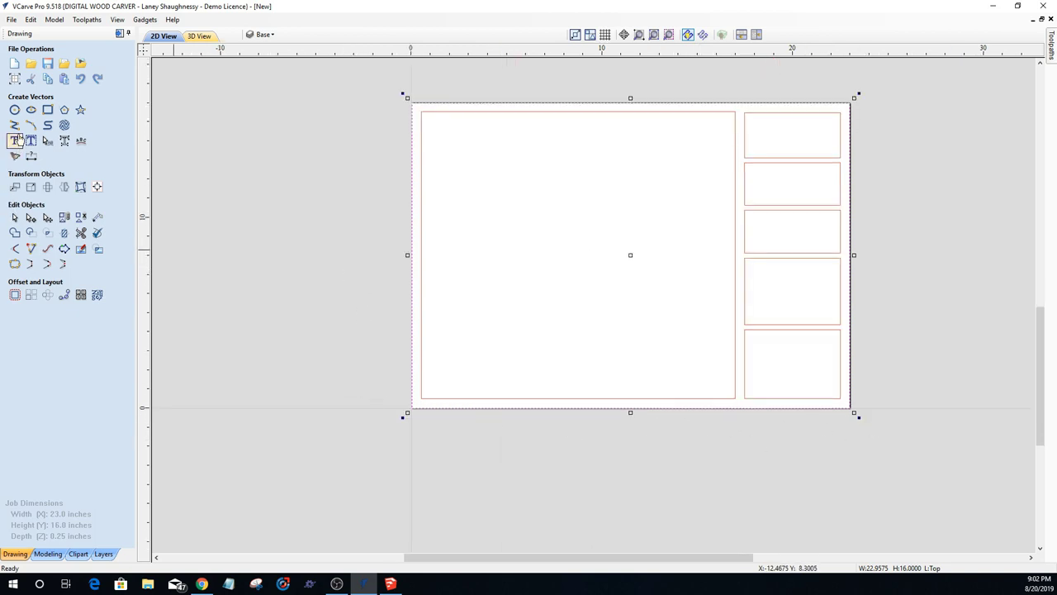
Step: Draw a 3.25 x 7.25 in rectangle left of the board and a 13.5 x 2.75 in one below
click(47, 109)
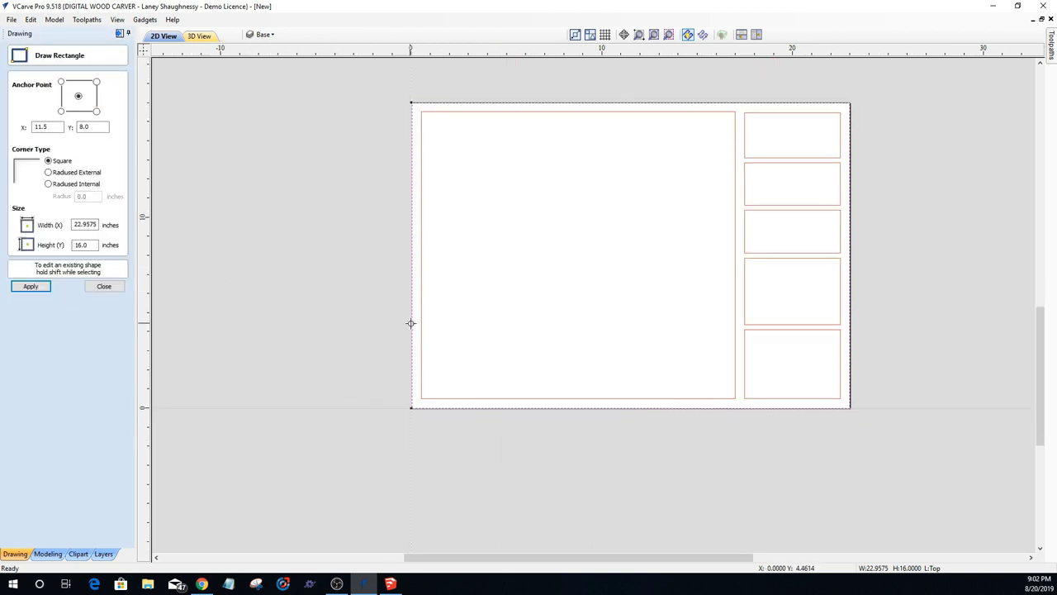
drag(410, 323, 351, 461)
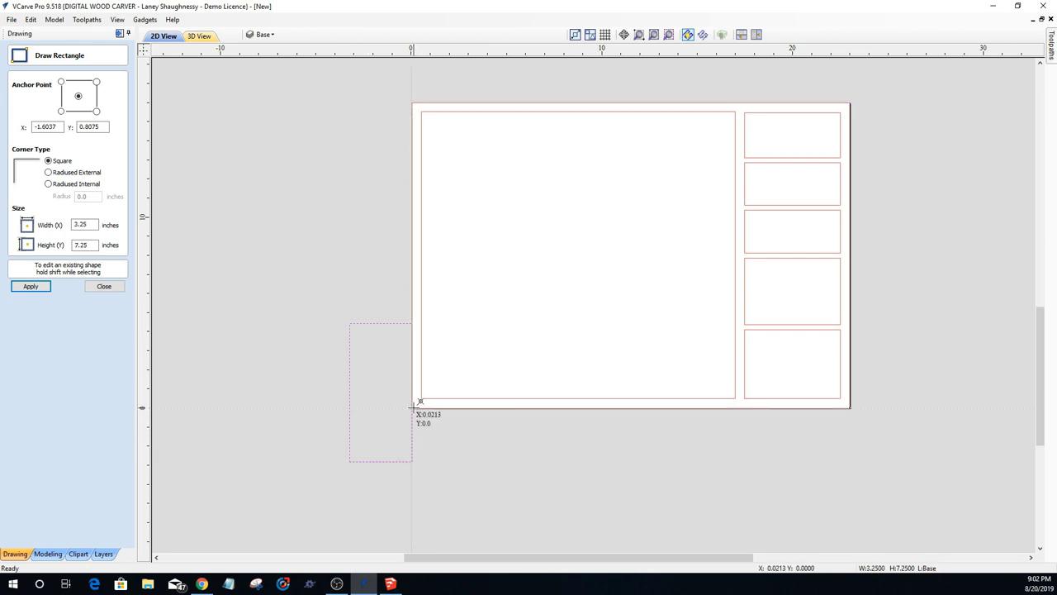
drag(412, 405, 668, 460)
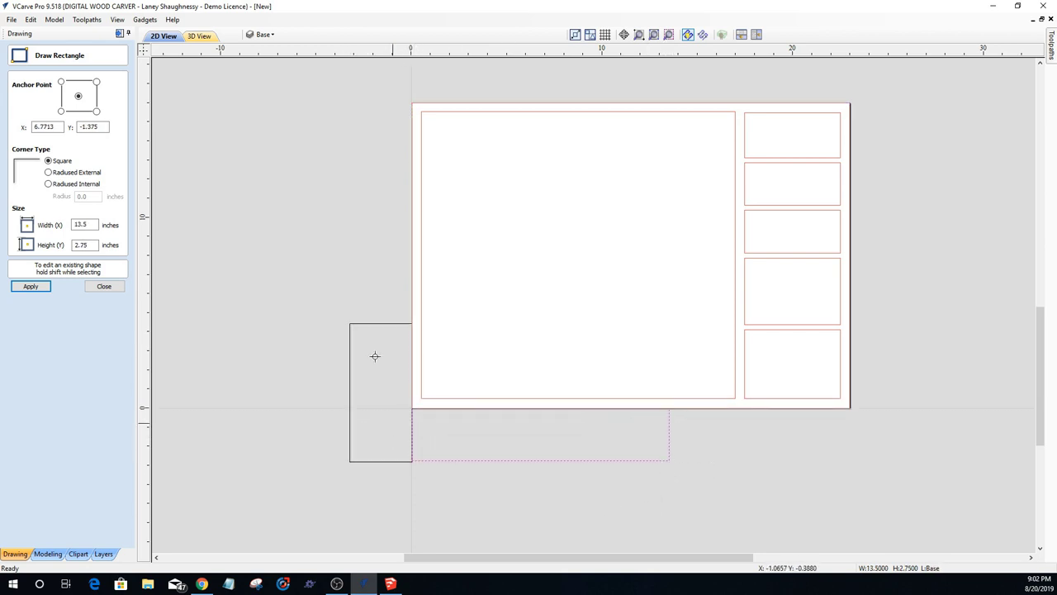
scroll(355, 390, up, 2)
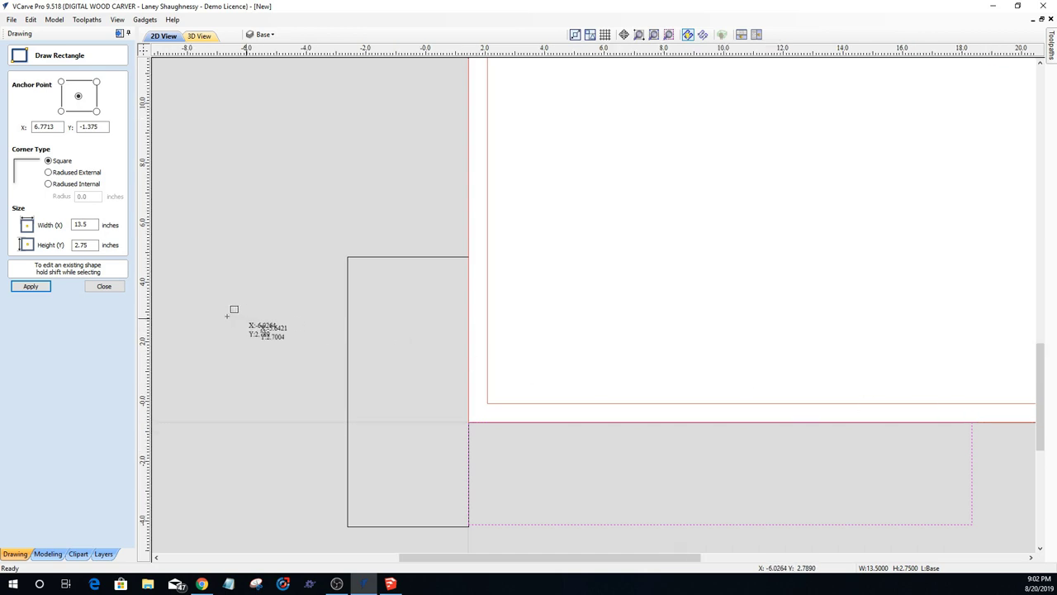
scroll(275, 353, down, 3)
scroll(276, 353, up, 4)
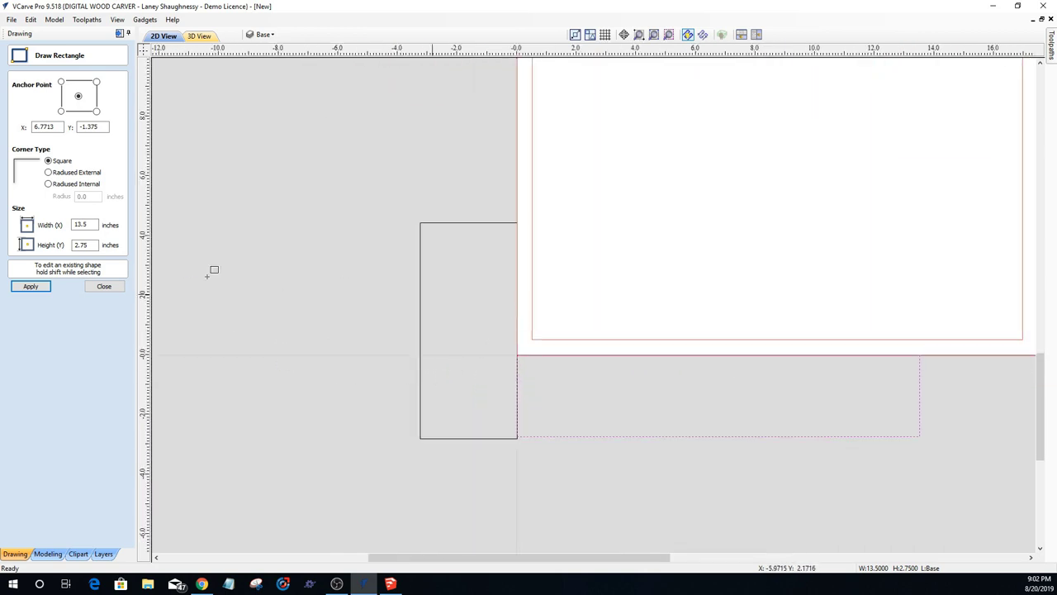
click(104, 287)
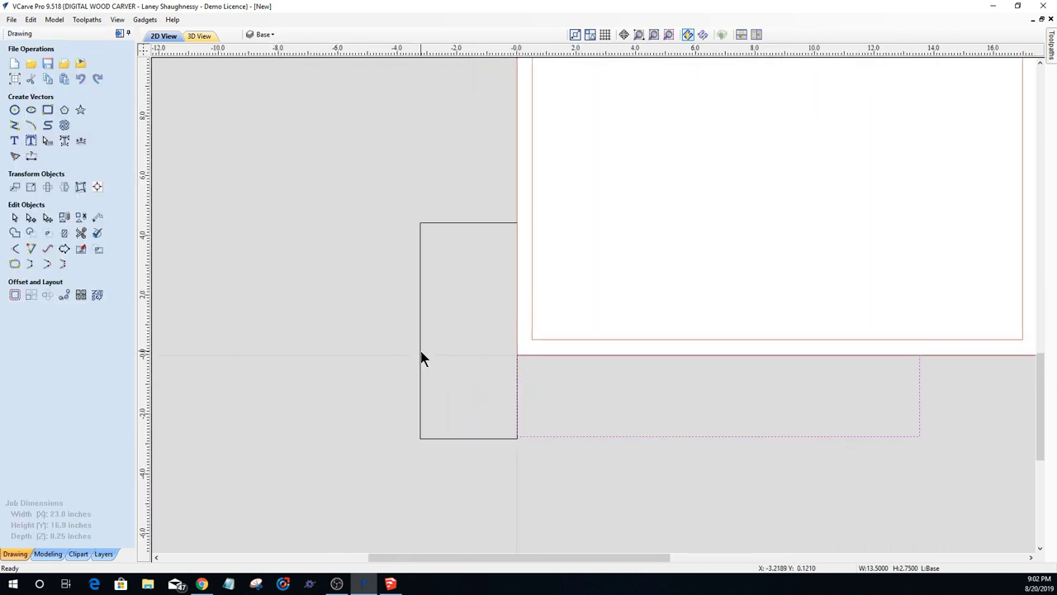
Step: Nudge the left rectangle leftward and the bottom one downward, then select both
click(421, 358)
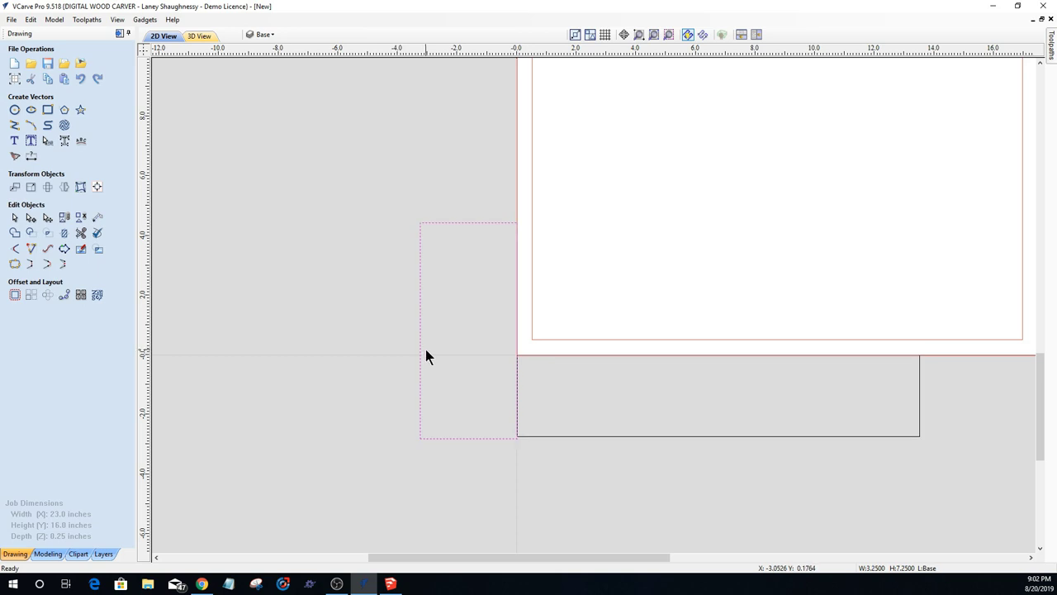
key(Left)
key(Left)
key(Left)
key(Left)
key(Left)
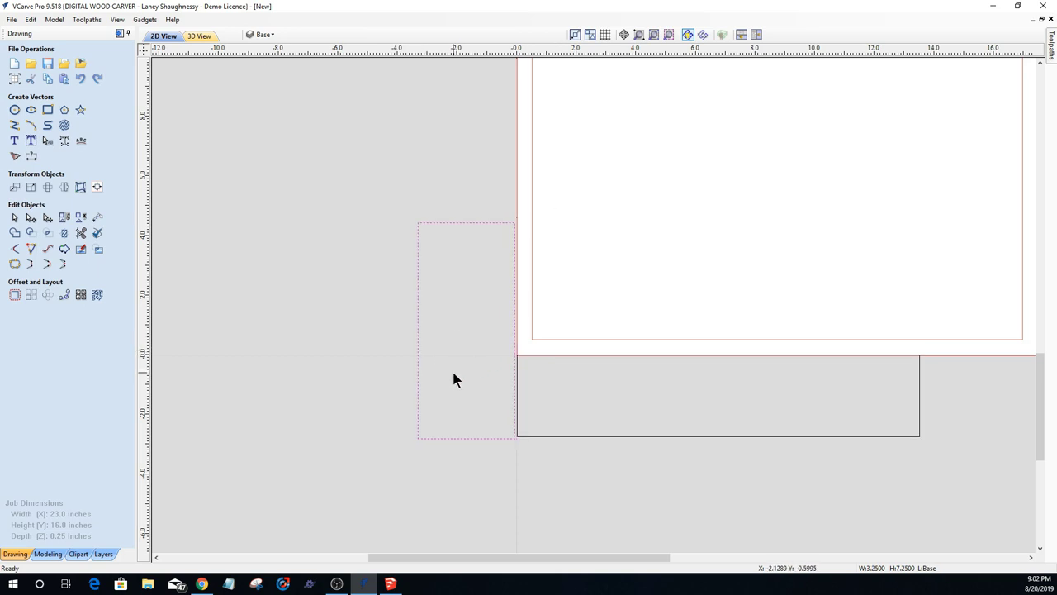
click(514, 377)
click(517, 377)
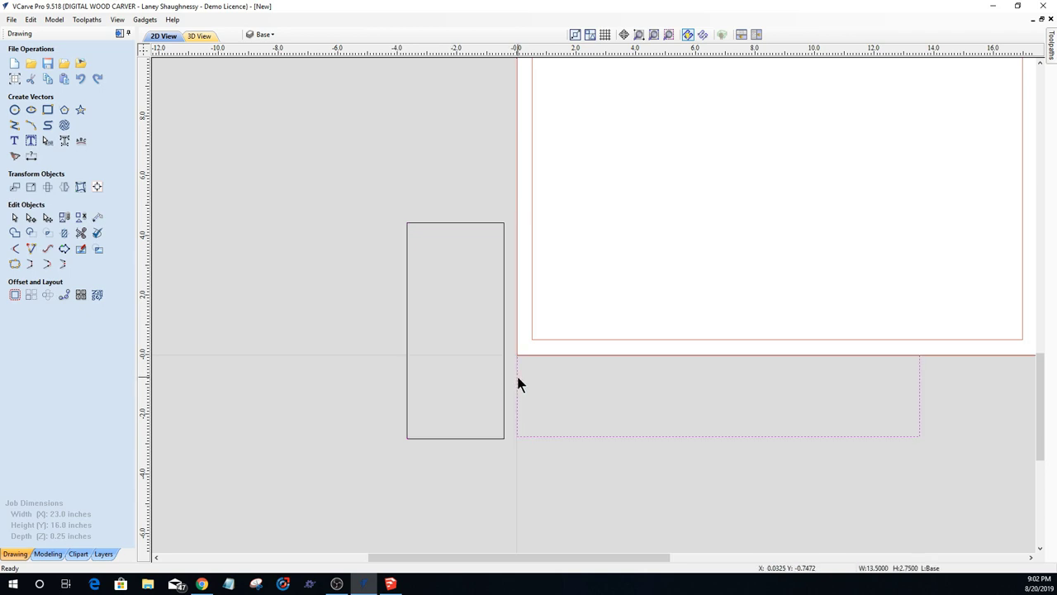
key(Down)
key(Down)
key(Down)
key(Down)
key(Down)
key(Down)
shift+click(464, 403)
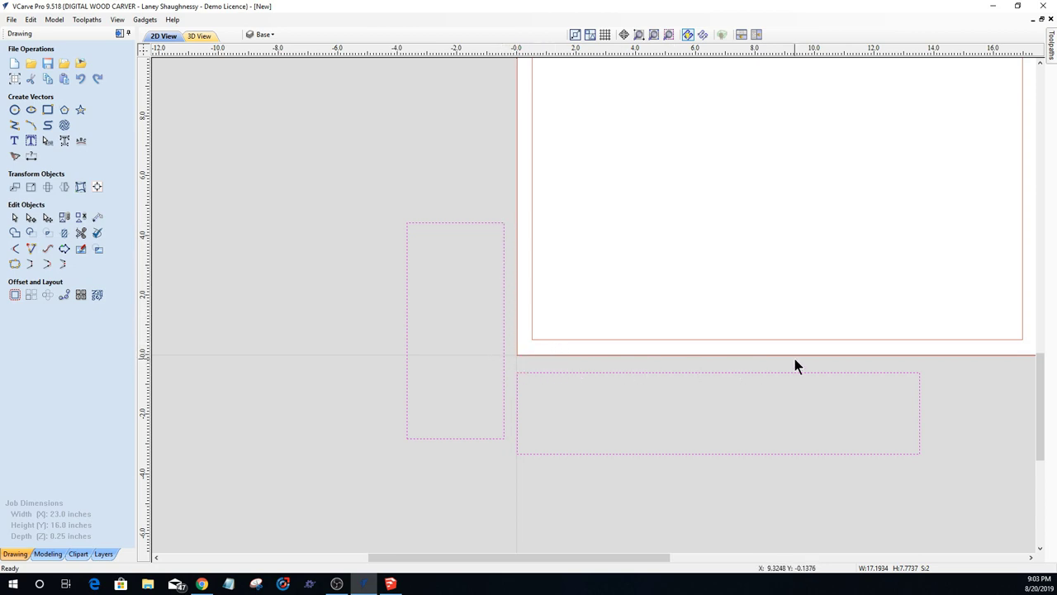
Step: Select the board rectangle and drag its corner to scale the layout to about 23.2994 x 16.2383 in
click(61, 212)
scroll(393, 314, down, 6)
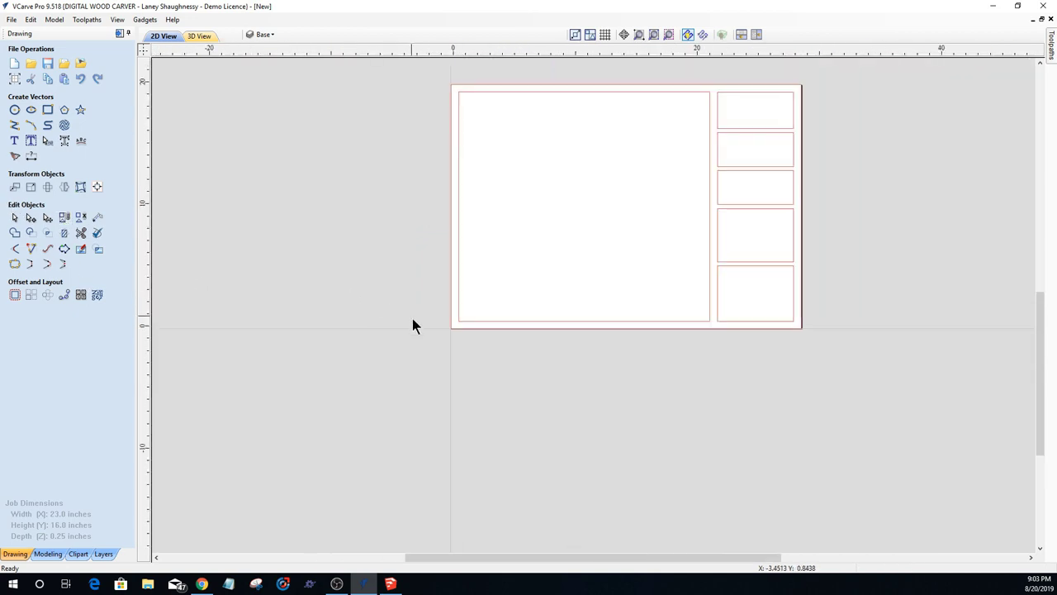
scroll(473, 137, up, 1)
scroll(447, 219, up, 1)
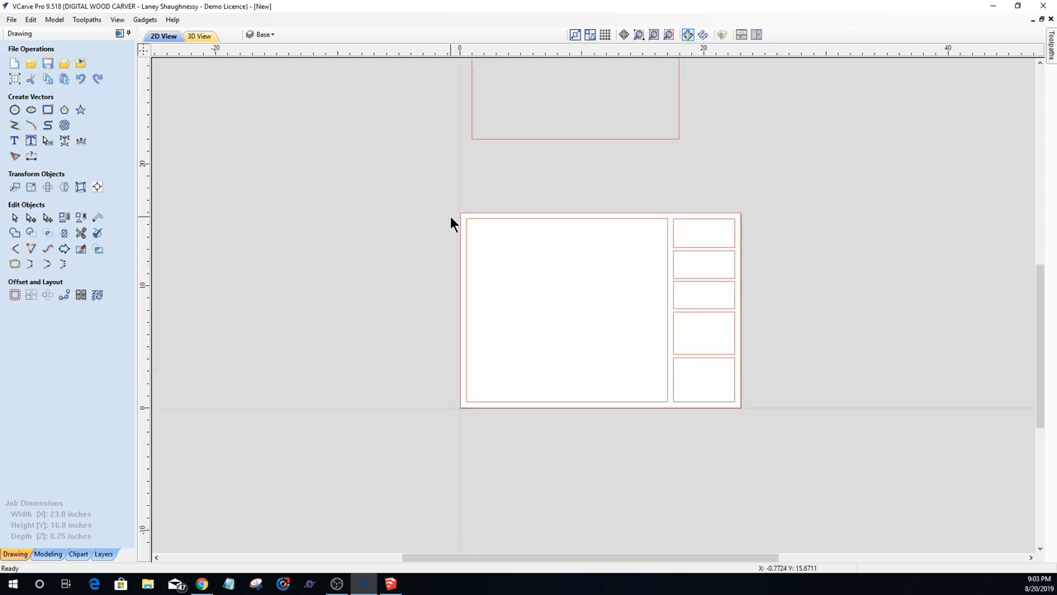
click(484, 214)
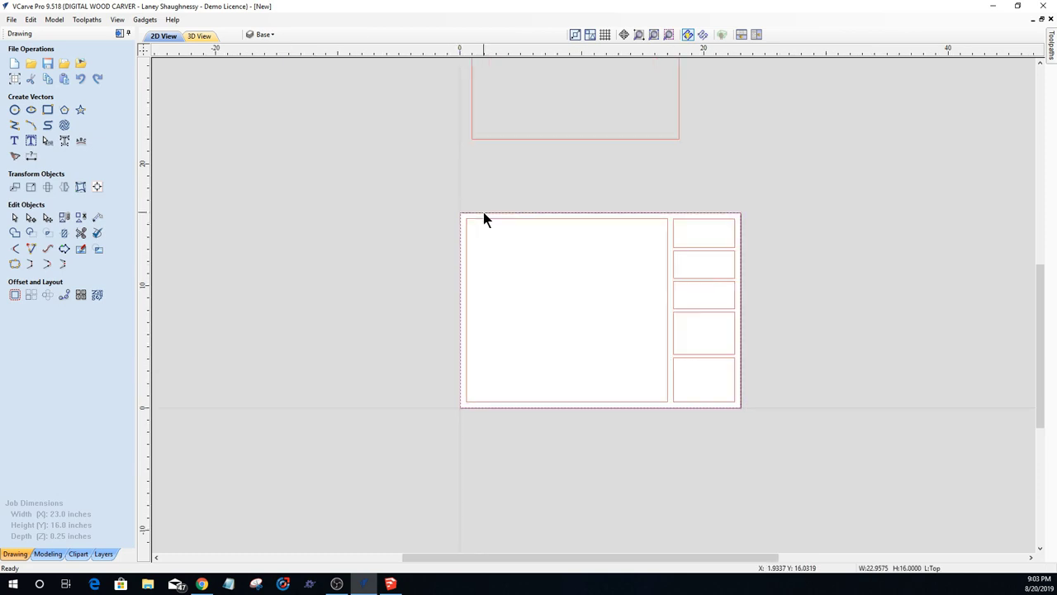
click(484, 212)
drag(452, 205, 465, 209)
scroll(501, 182, up, 3)
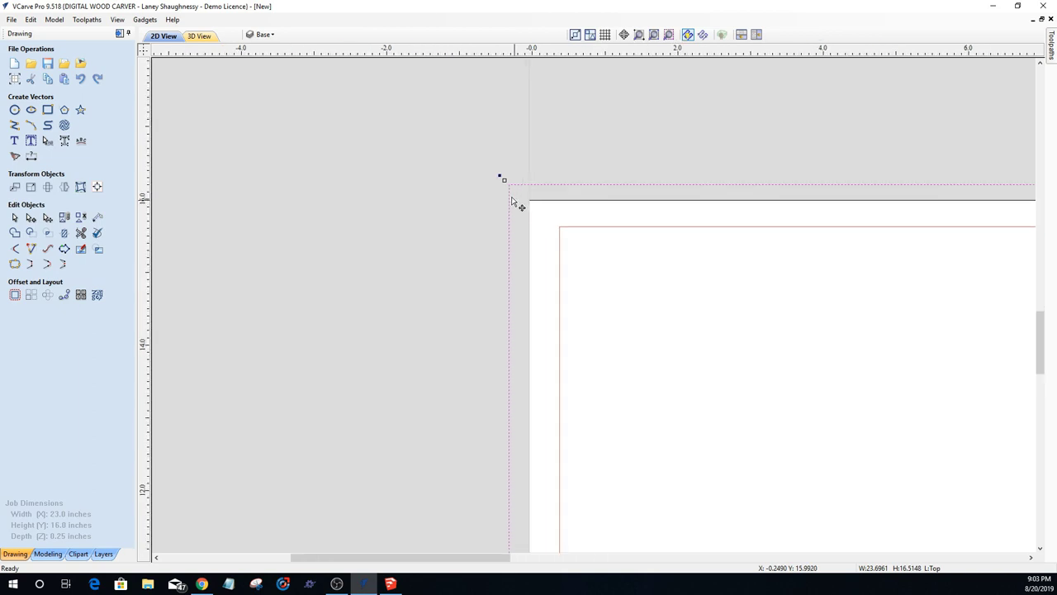
drag(498, 168, 524, 185)
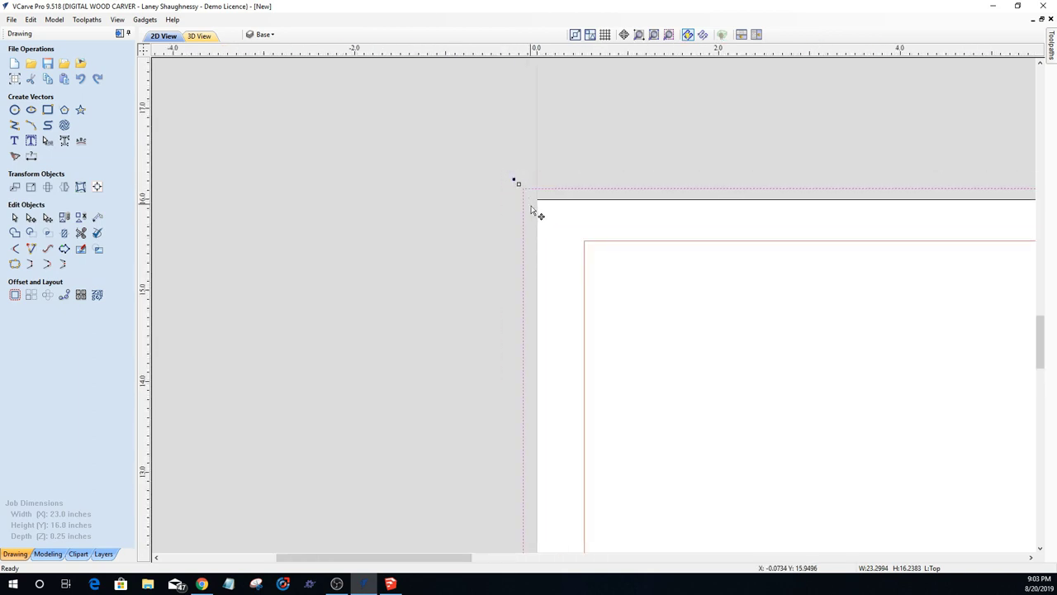
scroll(455, 198, down, 3)
scroll(455, 202, down, 3)
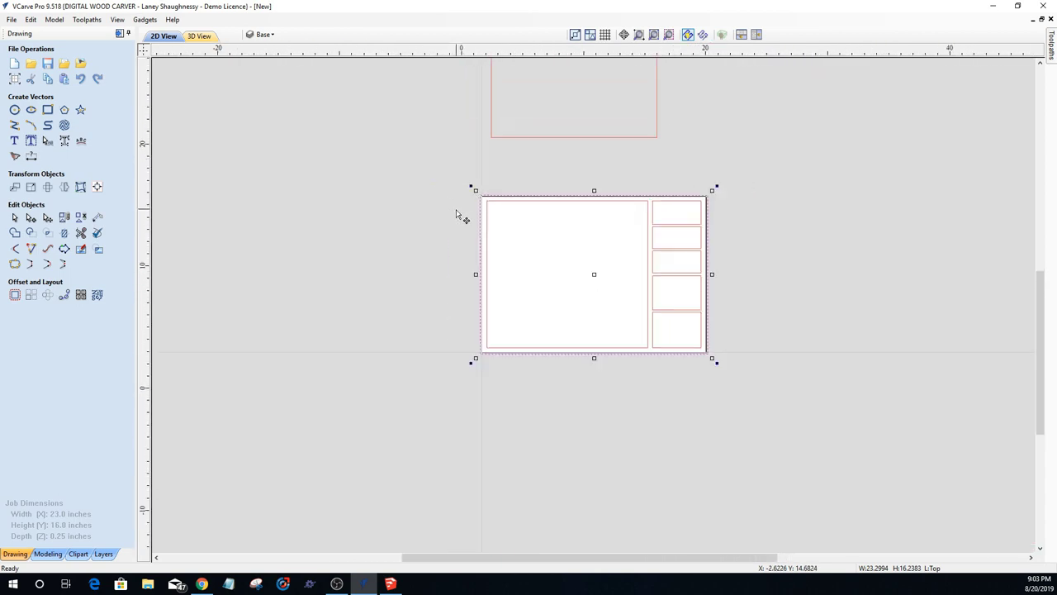
scroll(460, 217, up, 1)
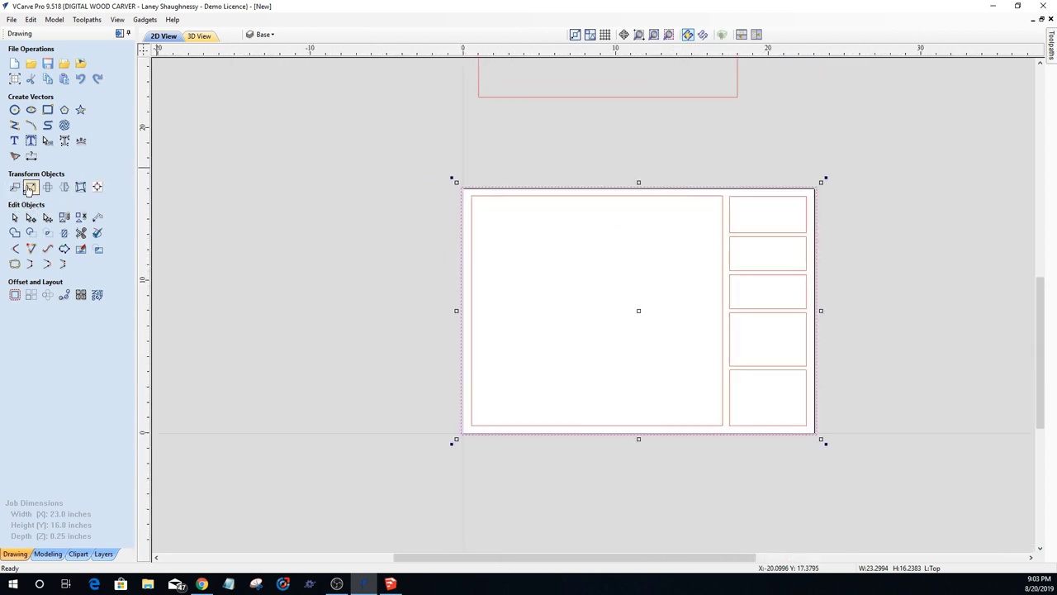
click(31, 188)
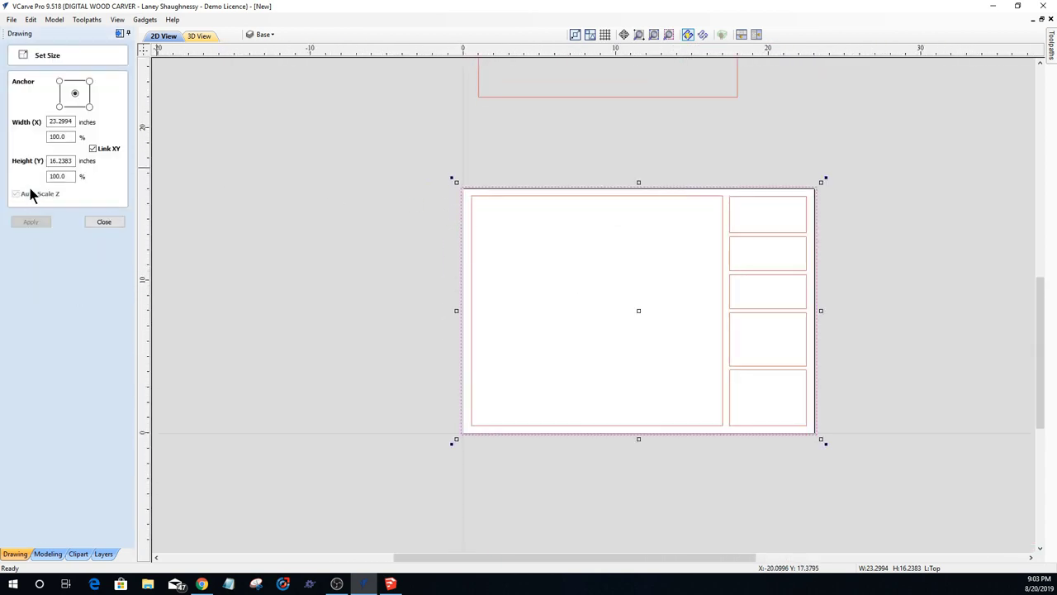
key(Escape)
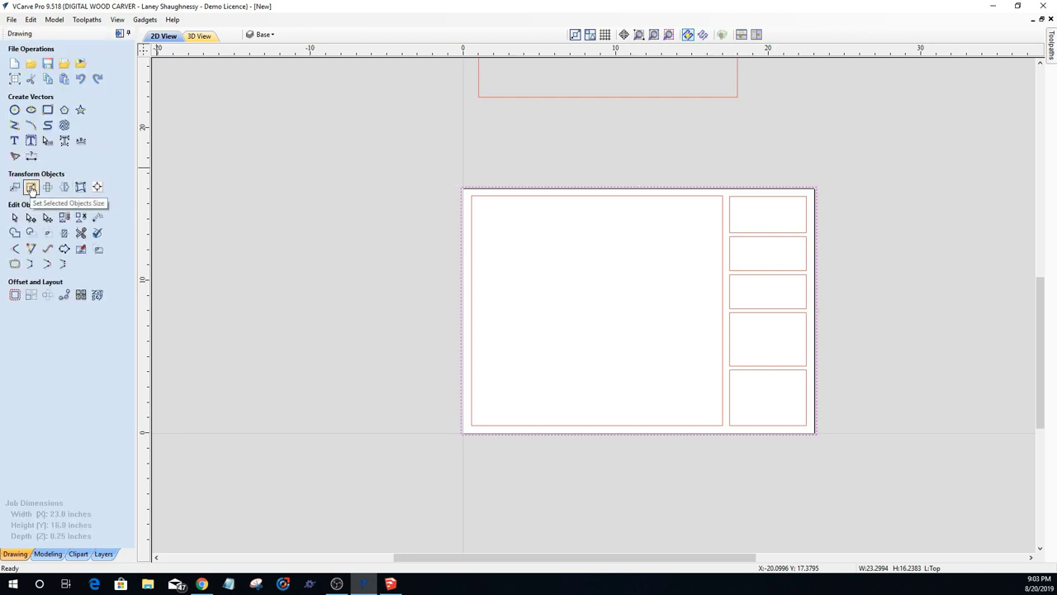
click(31, 189)
click(63, 123)
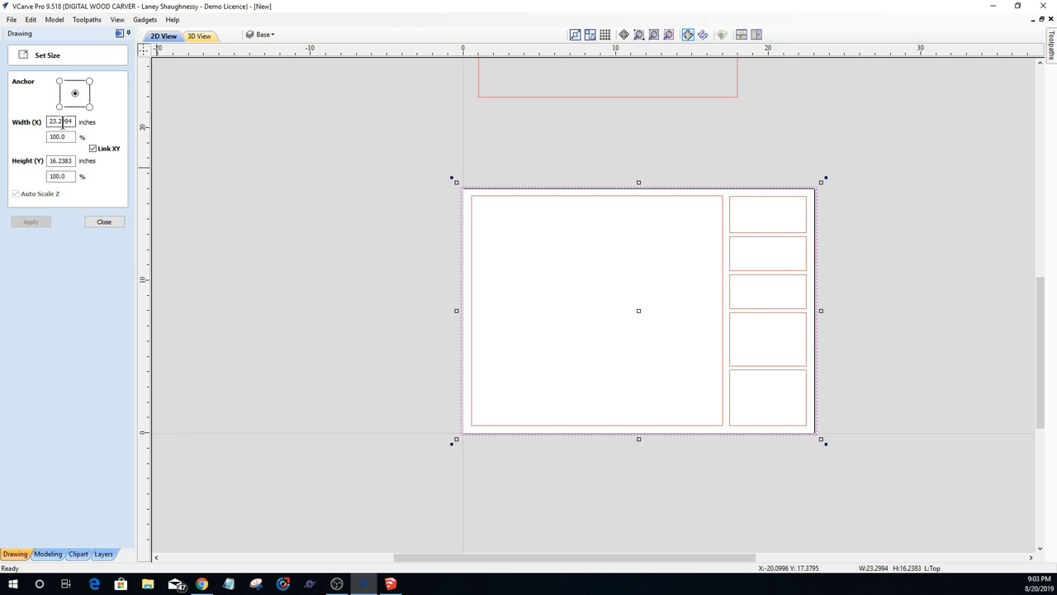
drag(61, 123, 77, 124)
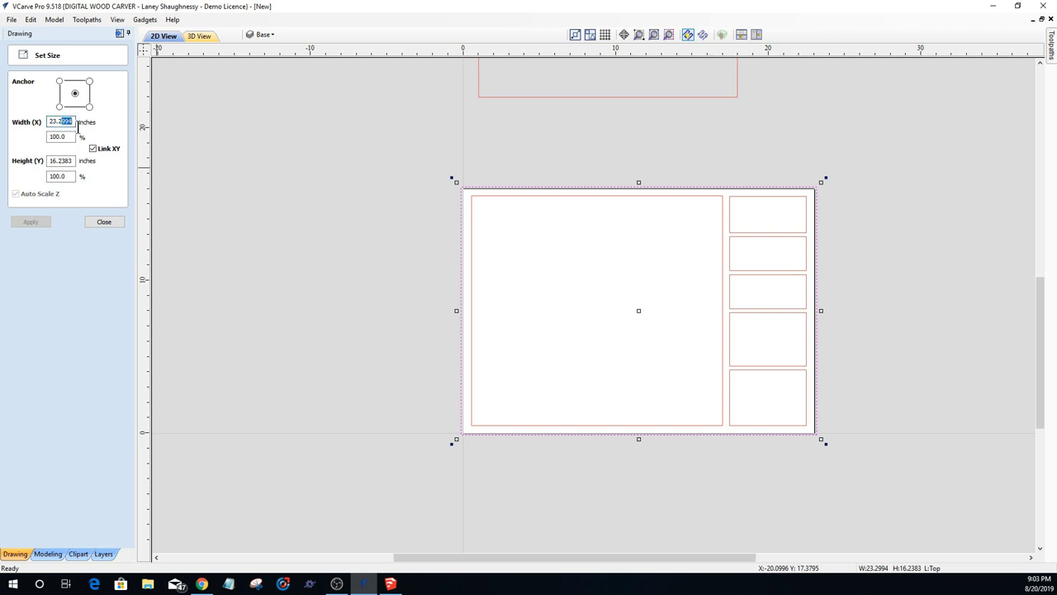
click(110, 223)
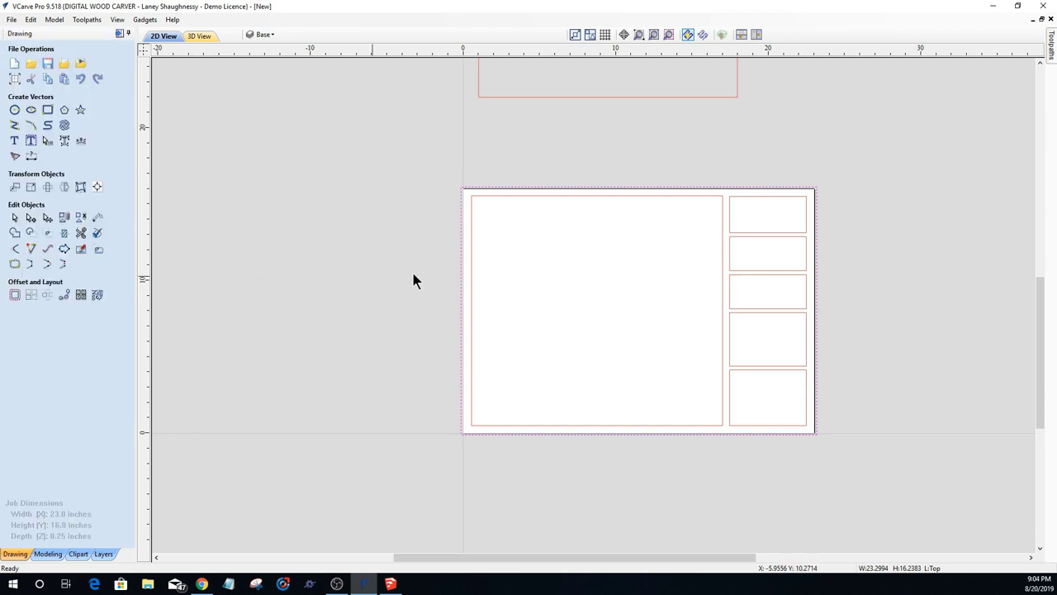
scroll(450, 181, up, 3)
scroll(459, 198, up, 2)
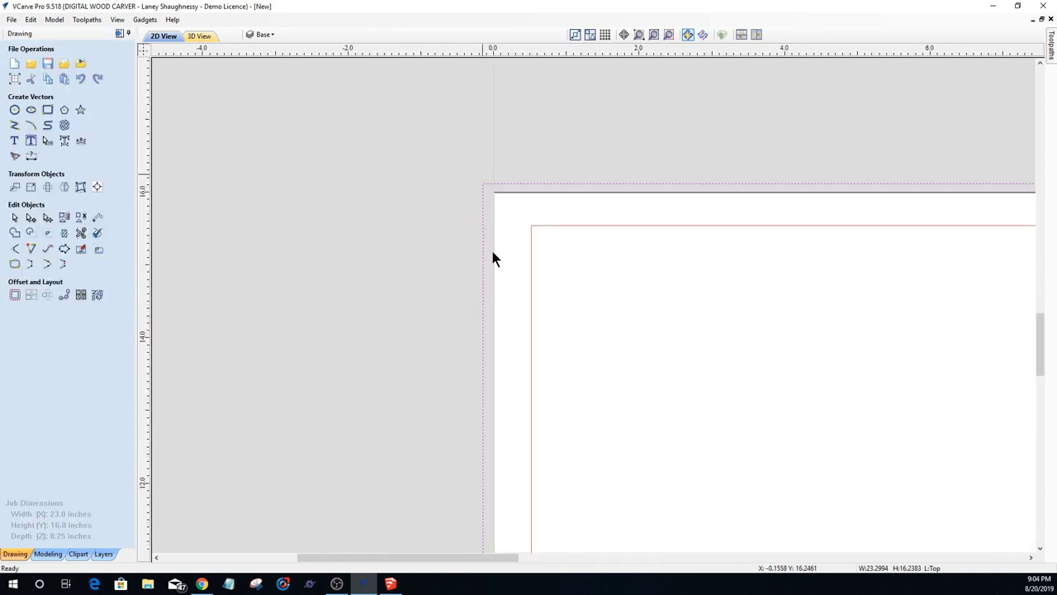
scroll(492, 289, down, 4)
scroll(473, 273, down, 3)
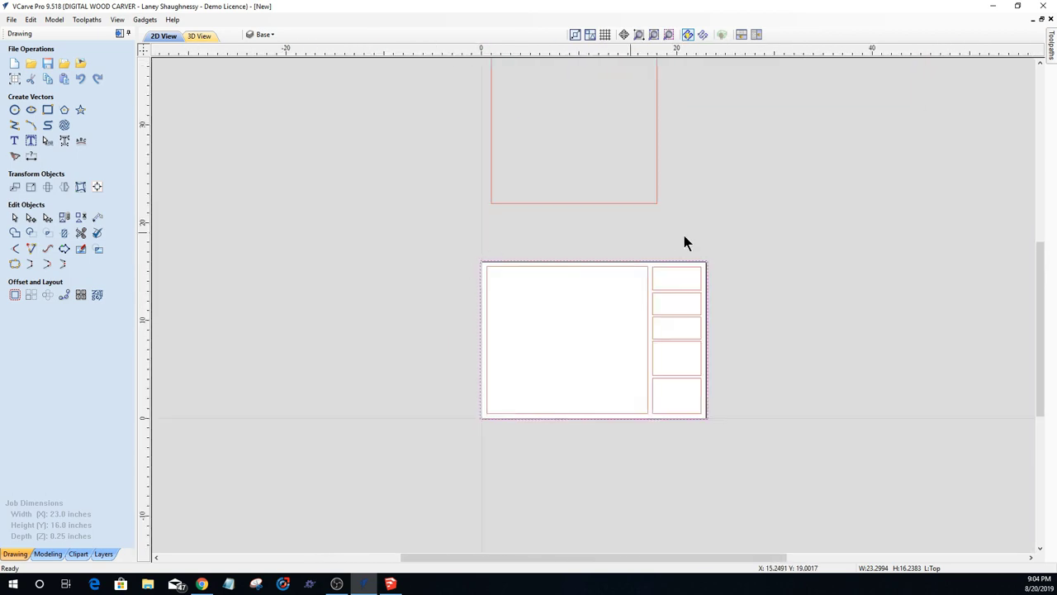
scroll(470, 370, up, 2)
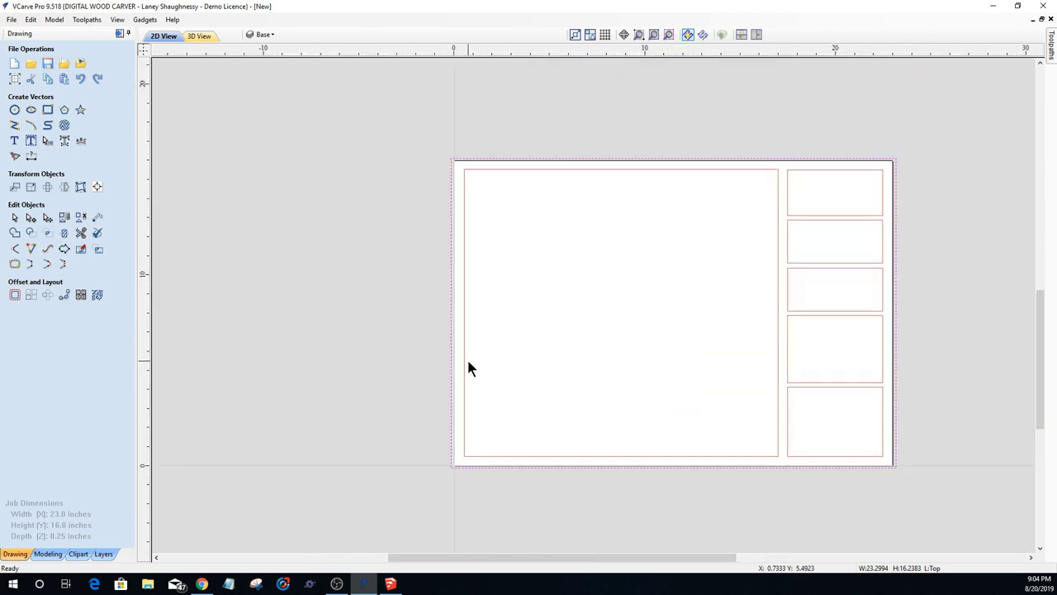
scroll(465, 346, down, 2)
scroll(450, 342, down, 1)
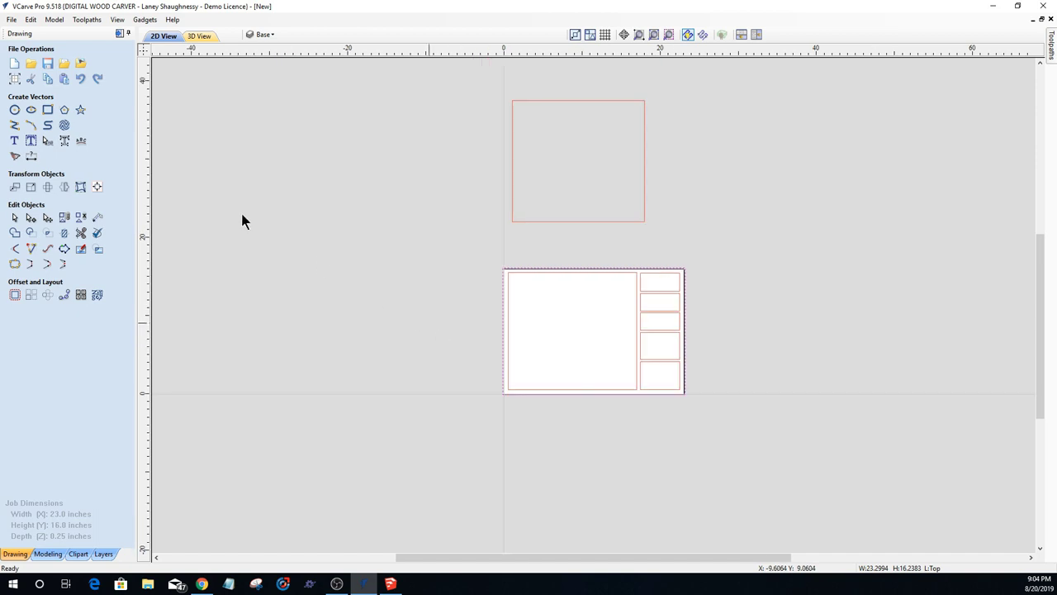
Step: Select the compartment rectangles and start a pocket toolpath with a 0.0625 in cut depth
click(122, 37)
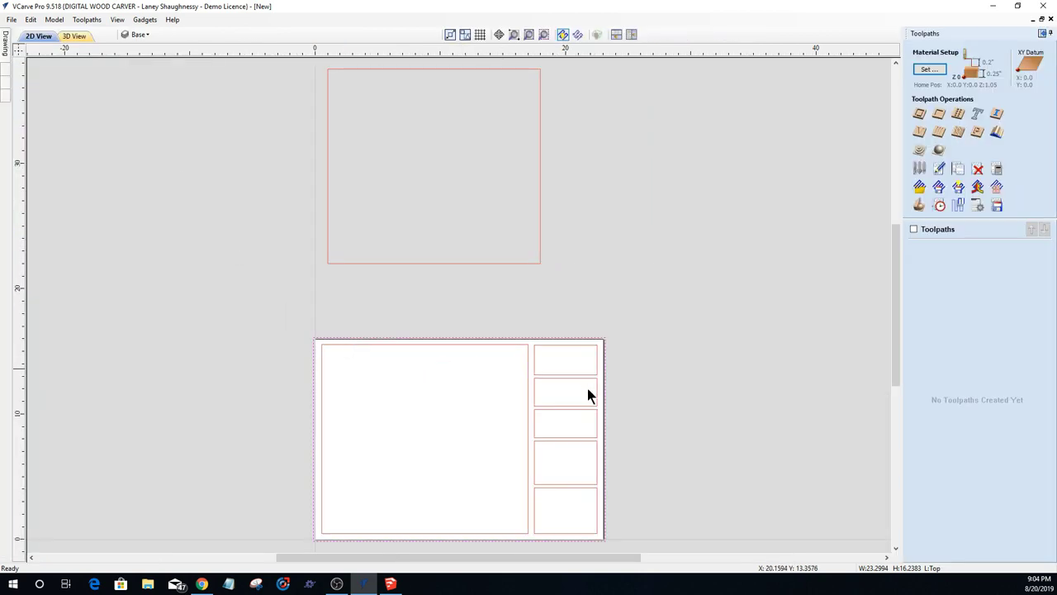
drag(285, 325, 627, 519)
scroll(670, 491, up, 4)
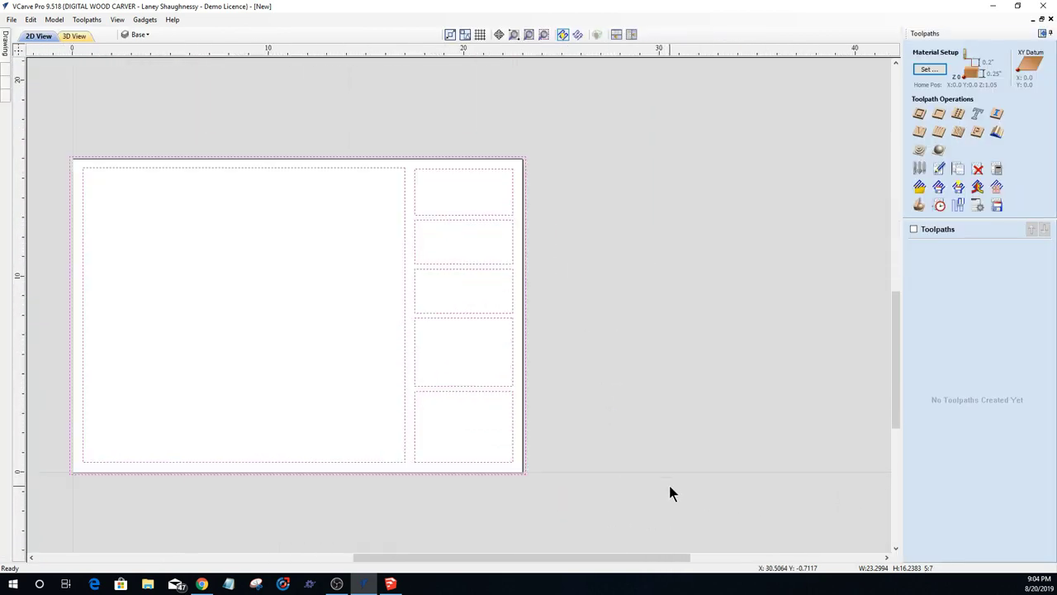
click(939, 113)
double_click(1010, 97)
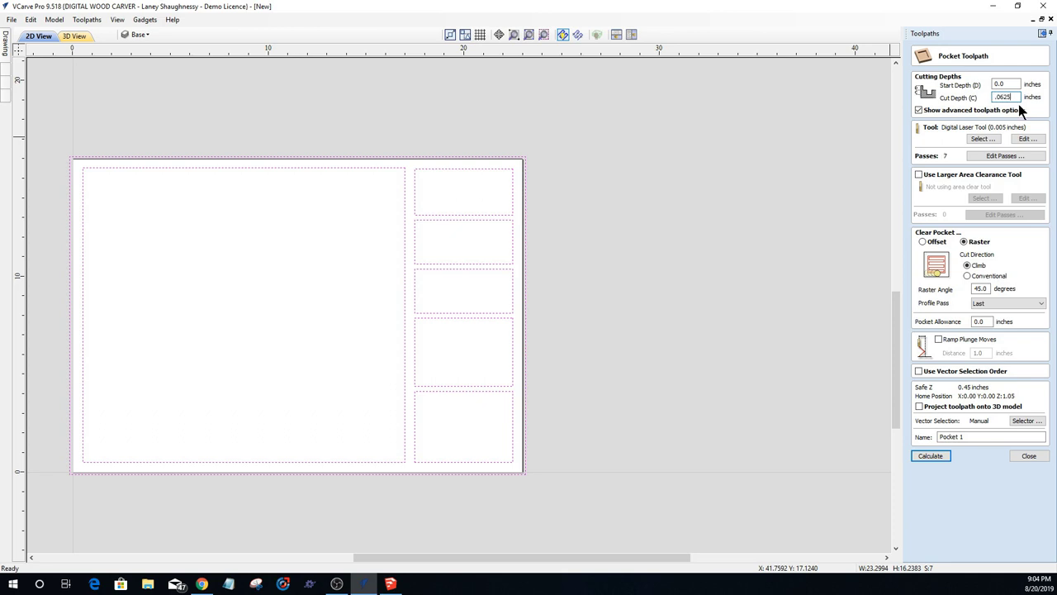
Step: Set the pocket cut depth to 0.0625 in and switch its tool to the 0.25 in End Mill
text(.0625)
click(983, 139)
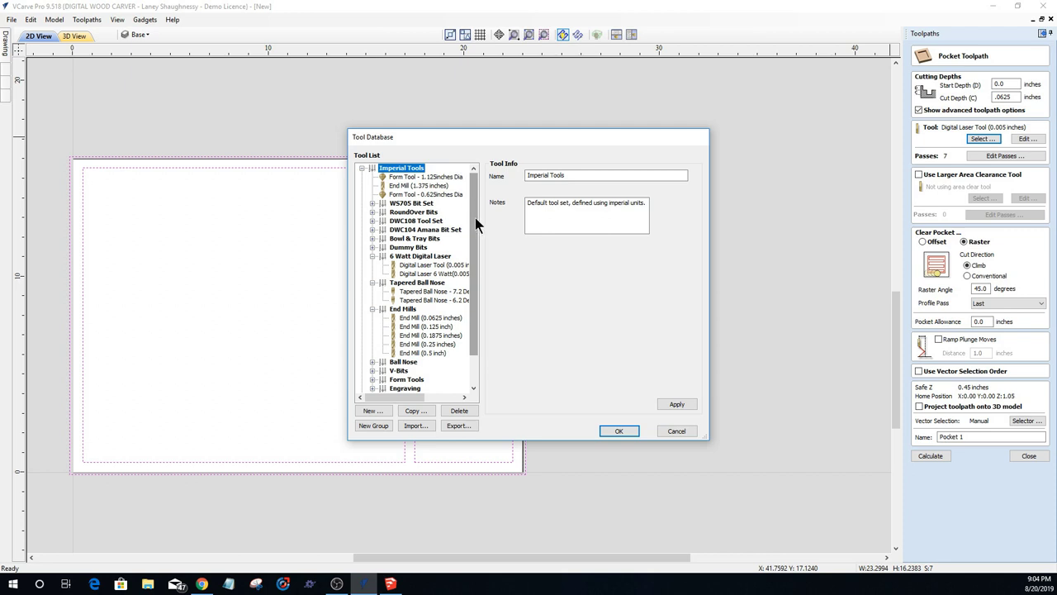
click(412, 344)
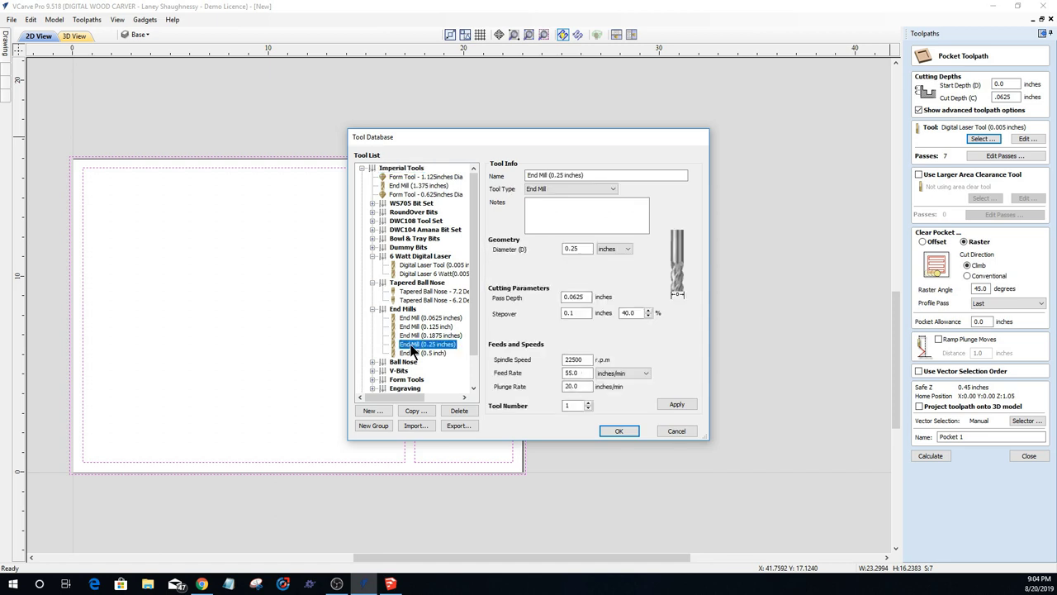
click(620, 431)
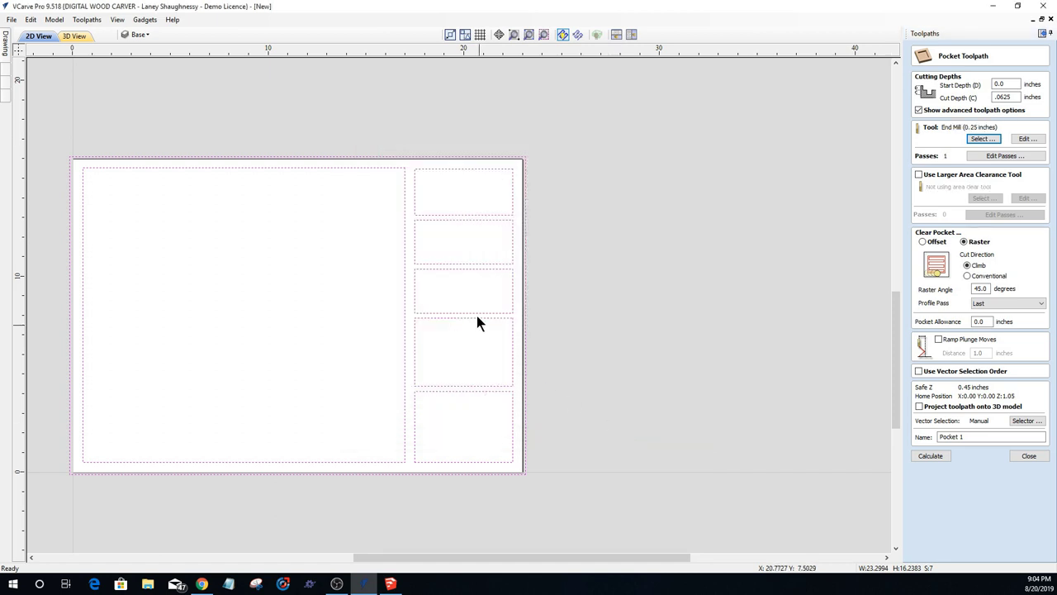
scroll(451, 322, up, 8)
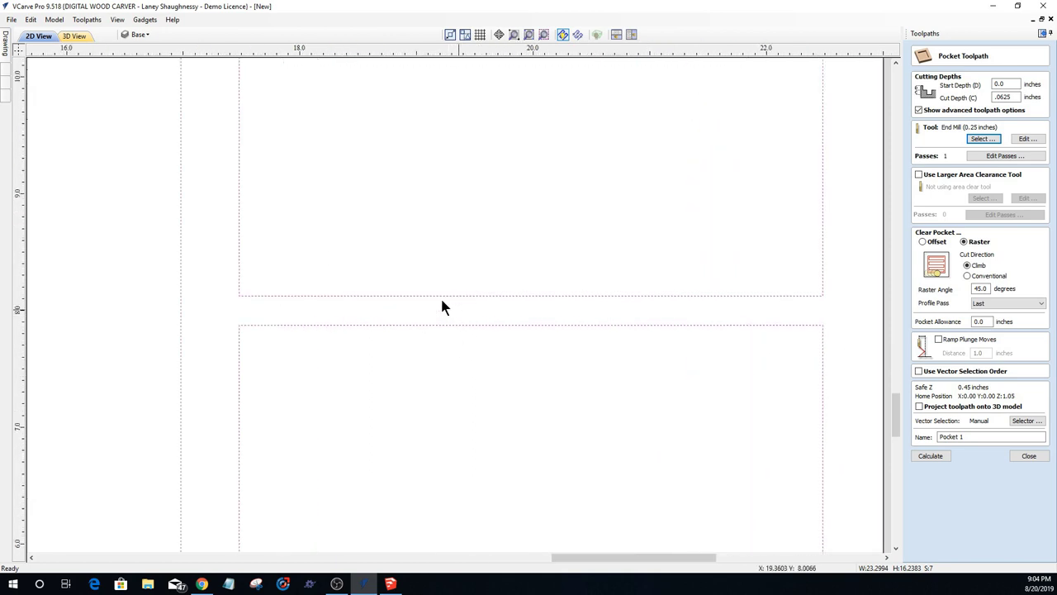
Step: Add a 0.25 in vertical dimension between two adjacent compartment edges, label above the gap
click(7, 43)
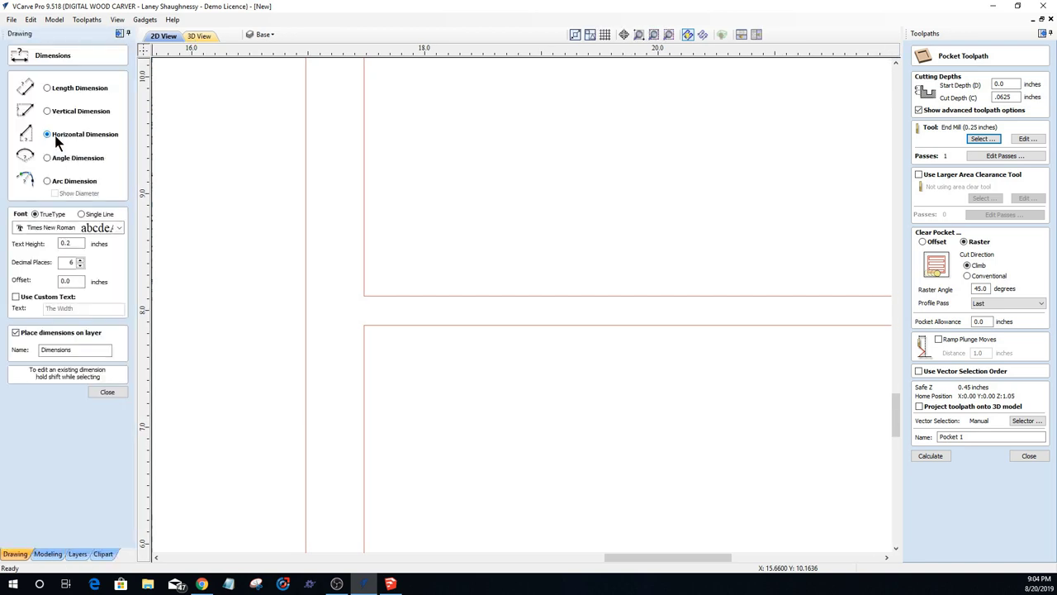
click(48, 111)
click(481, 295)
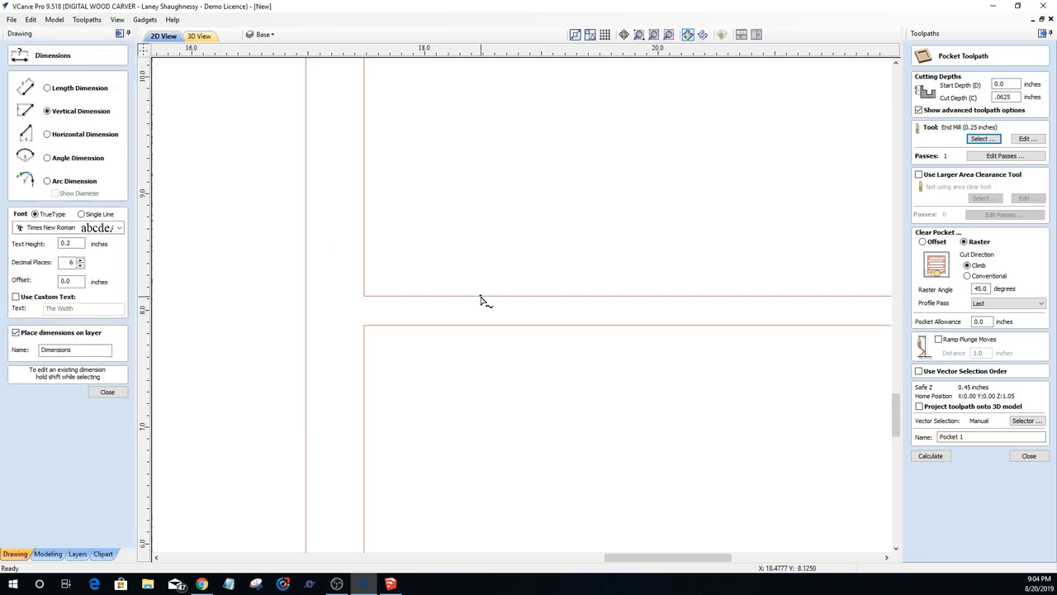
click(484, 326)
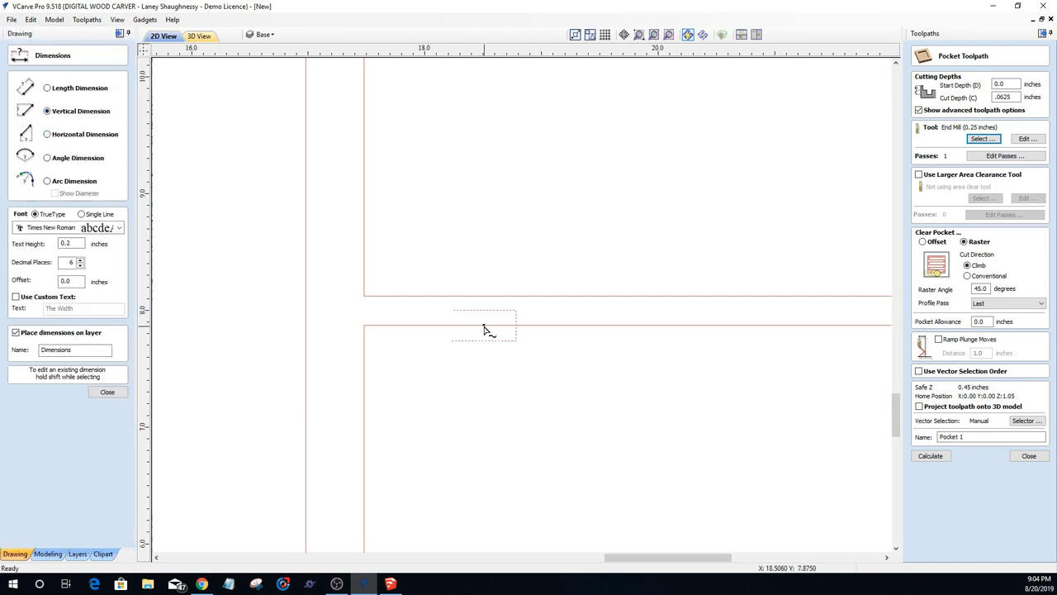
click(435, 252)
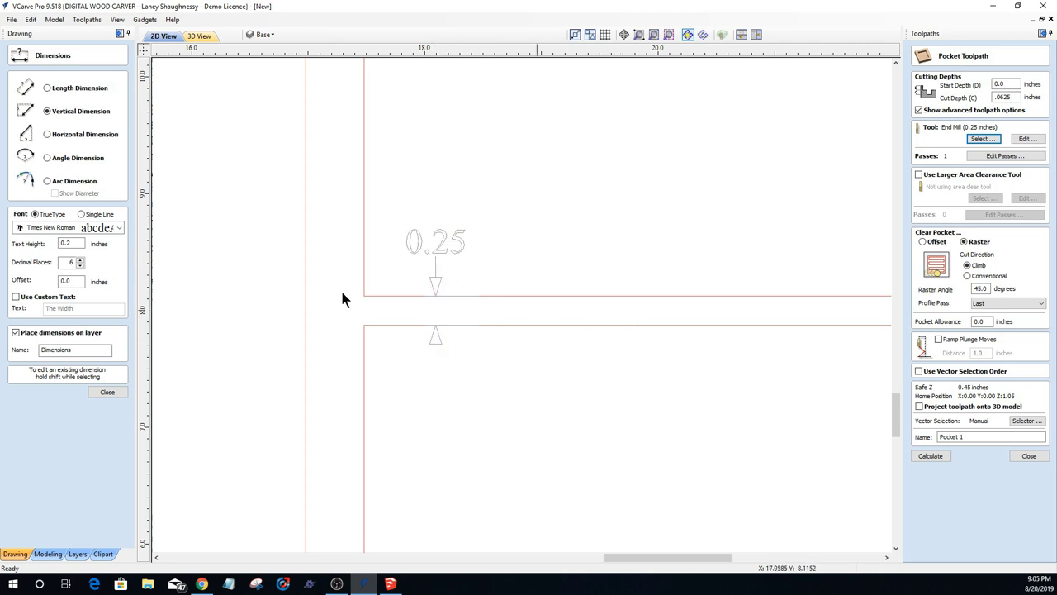
click(108, 392)
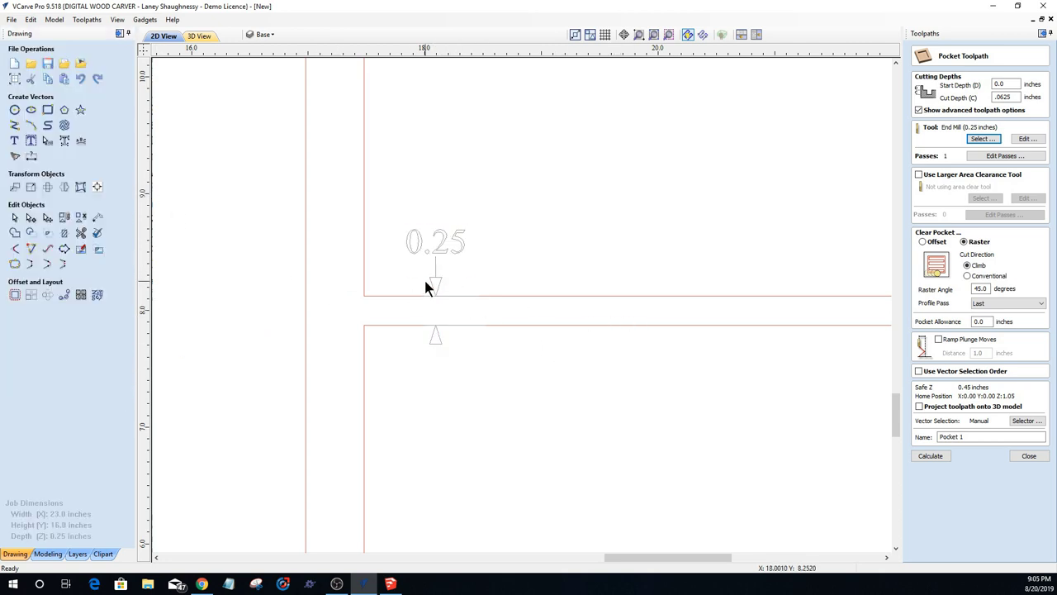
Step: Zoom around the layout and select the new 0.25 dimension
scroll(425, 281, down, 4)
scroll(432, 297, up, 2)
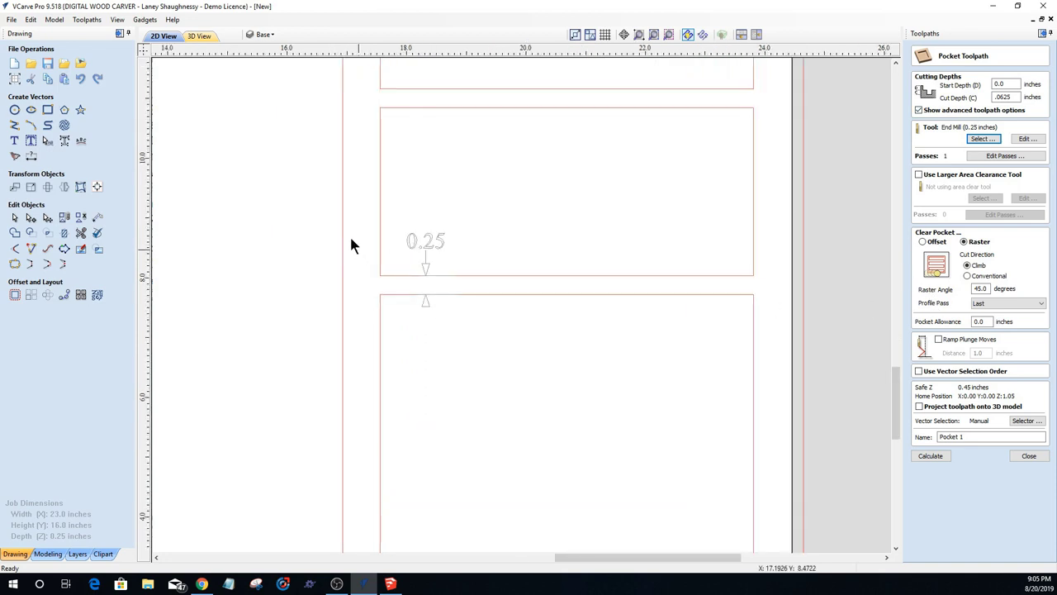
scroll(350, 235, down, 2)
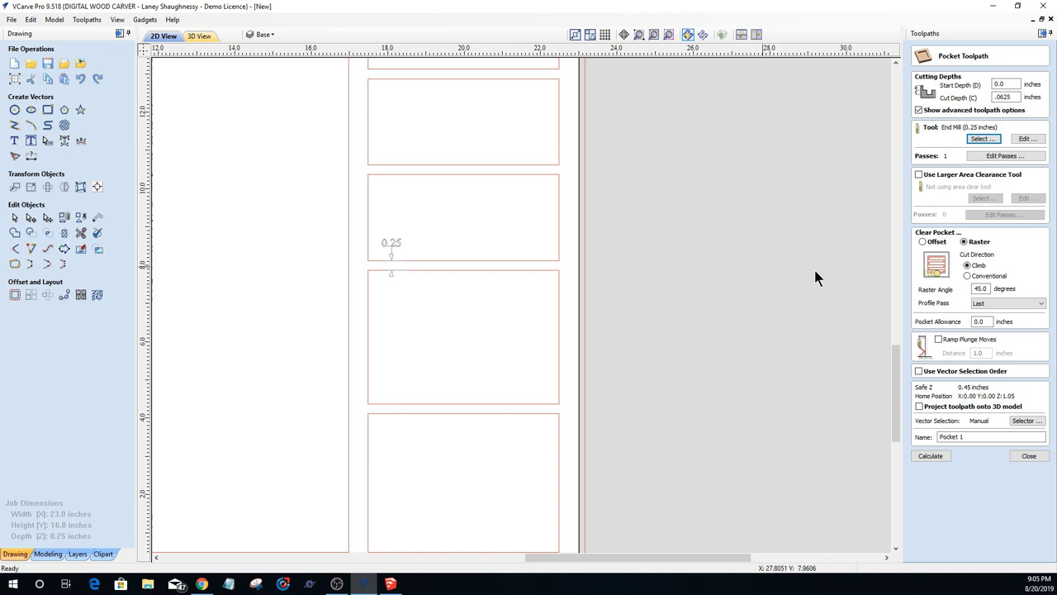
scroll(814, 278, down, 2)
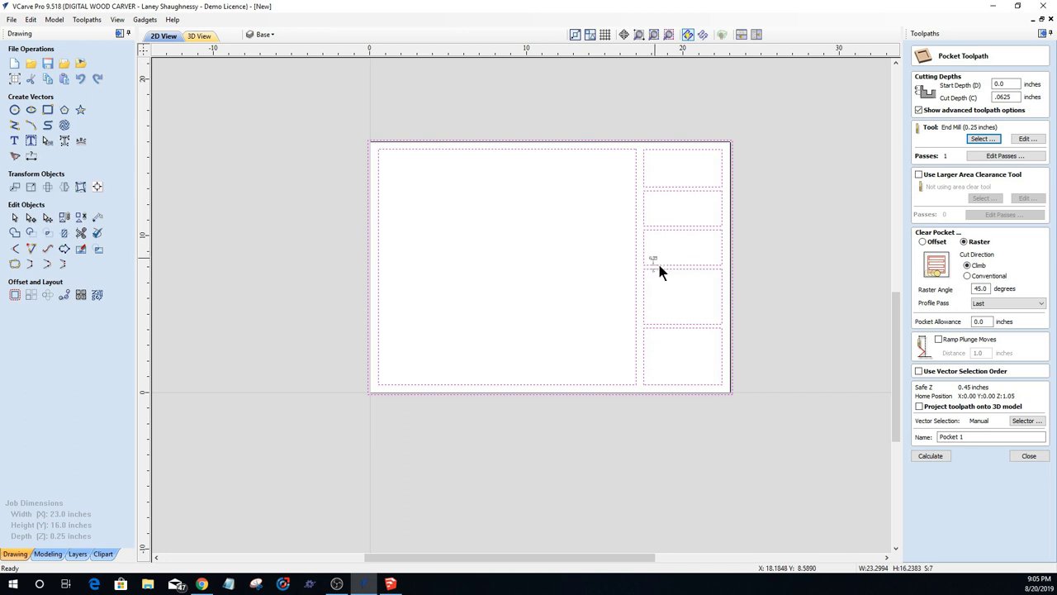
scroll(746, 322, up, 1)
scroll(710, 326, down, 1)
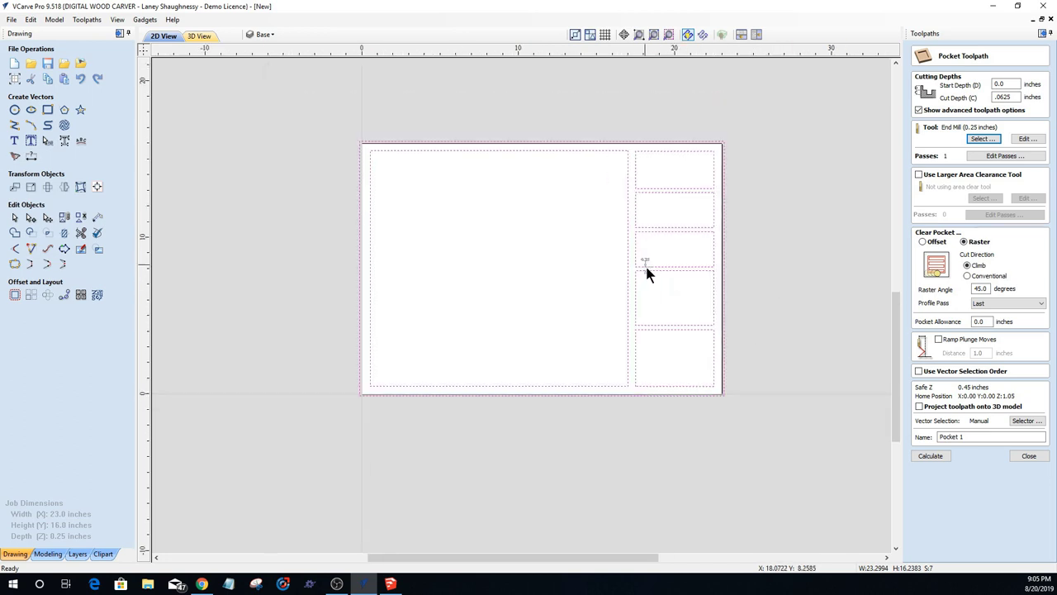
scroll(646, 271, up, 3)
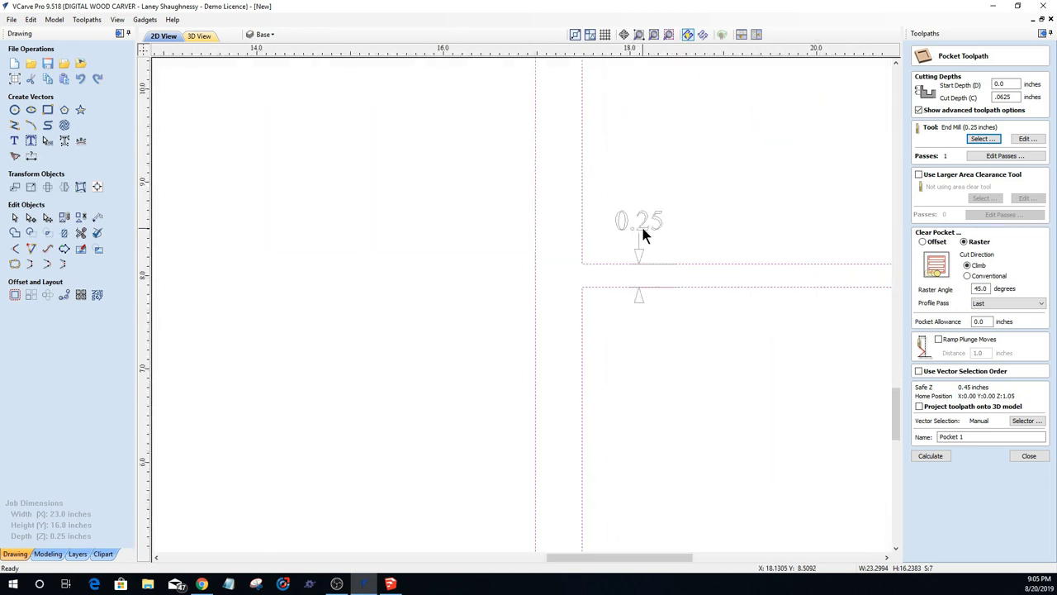
click(655, 217)
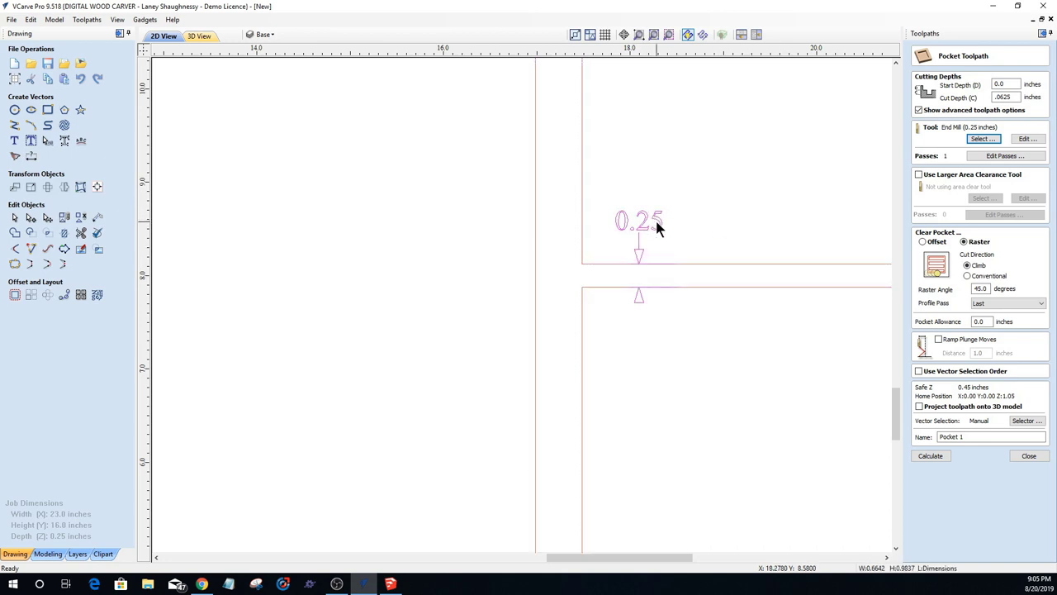
Step: Calculate the Pocket 1 raster toolpath at 0.0625 in depth after dismissing the no-vectors warning
click(929, 455)
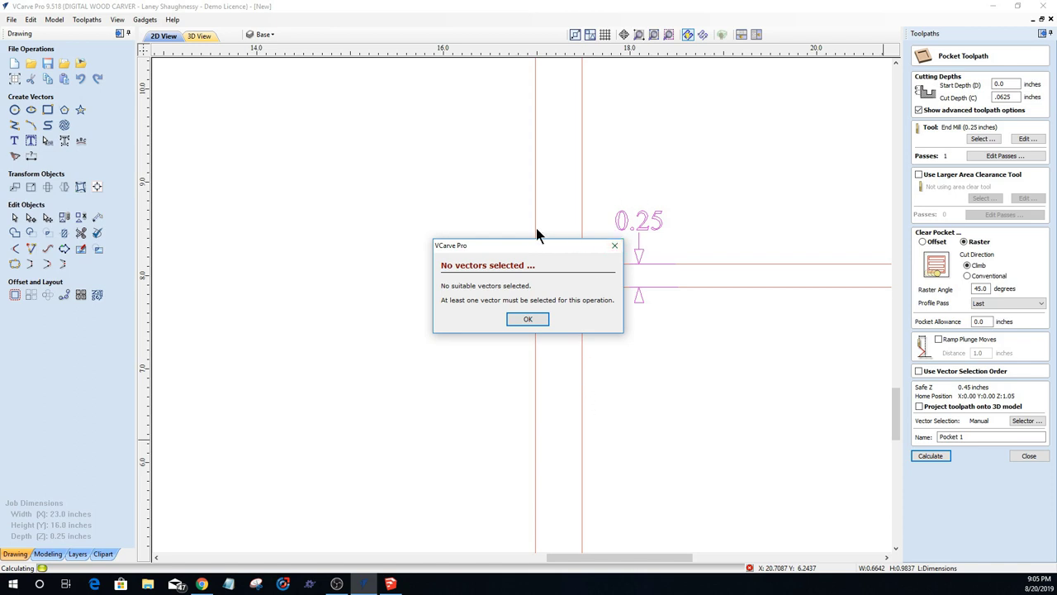
click(516, 320)
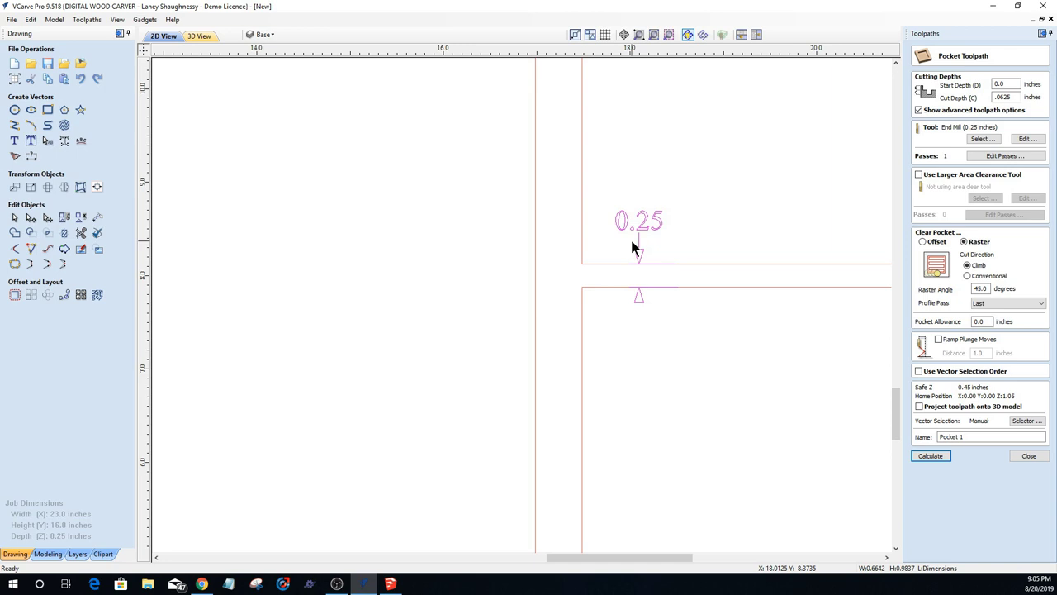
scroll(573, 242, down, 5)
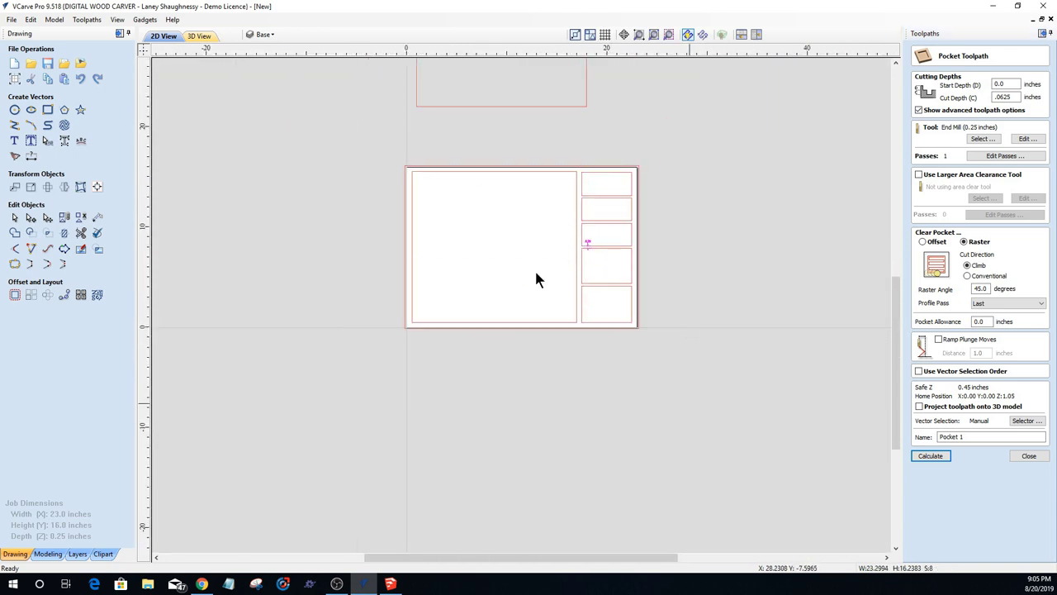
scroll(587, 245, up, 5)
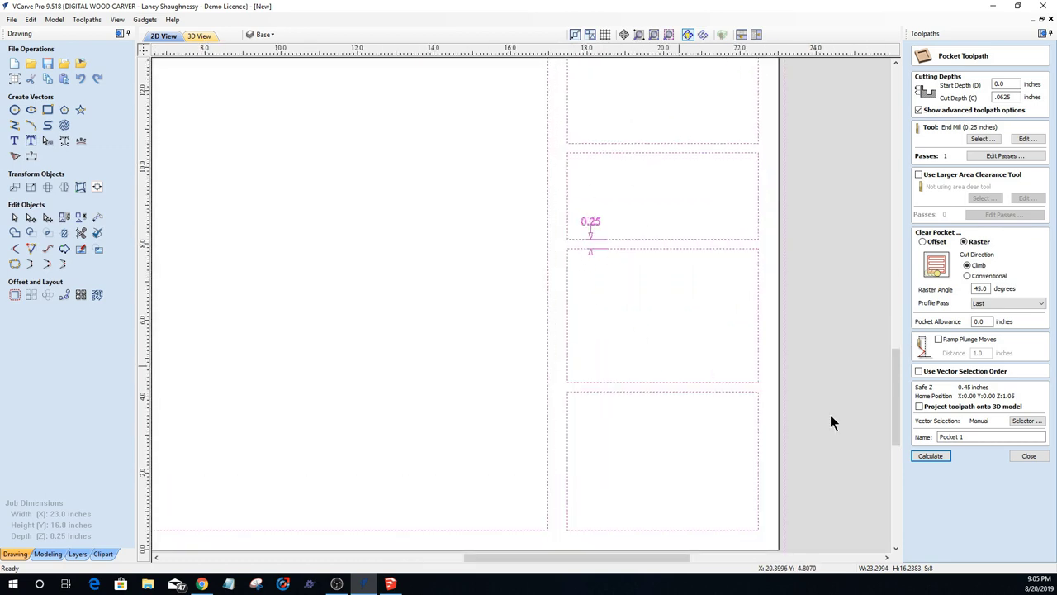
click(933, 457)
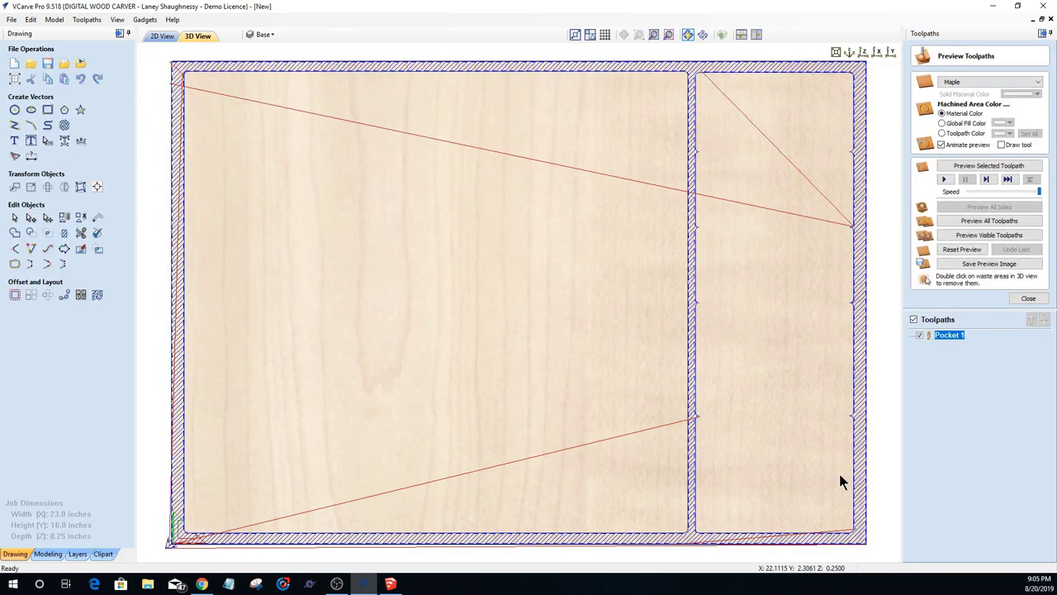
Step: Switch Pocket 1 to Offset clearing and recalculate it
scroll(839, 482, up, 5)
scroll(540, 387, down, 8)
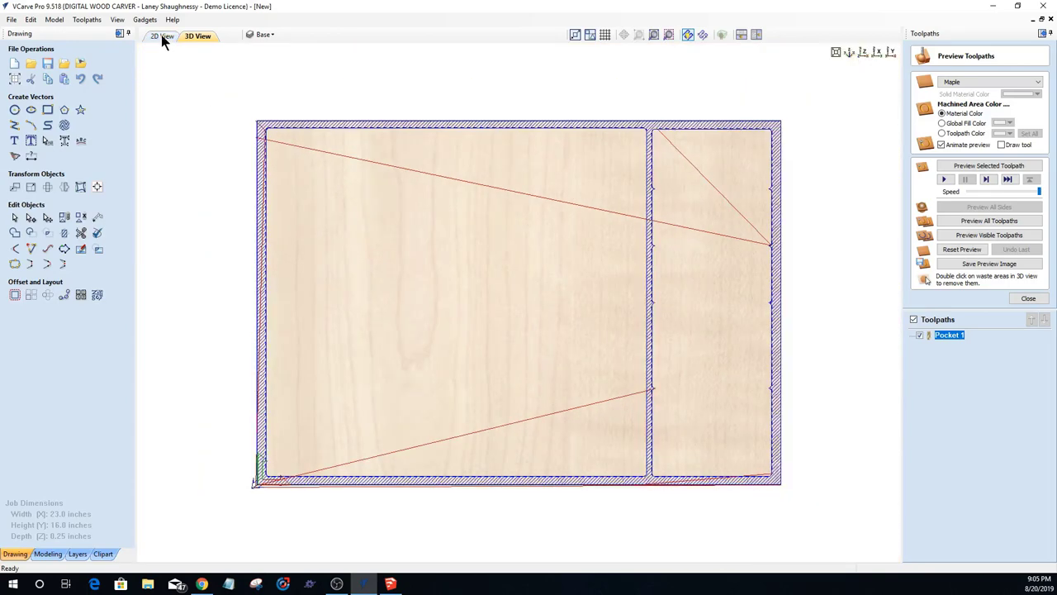
double_click(942, 336)
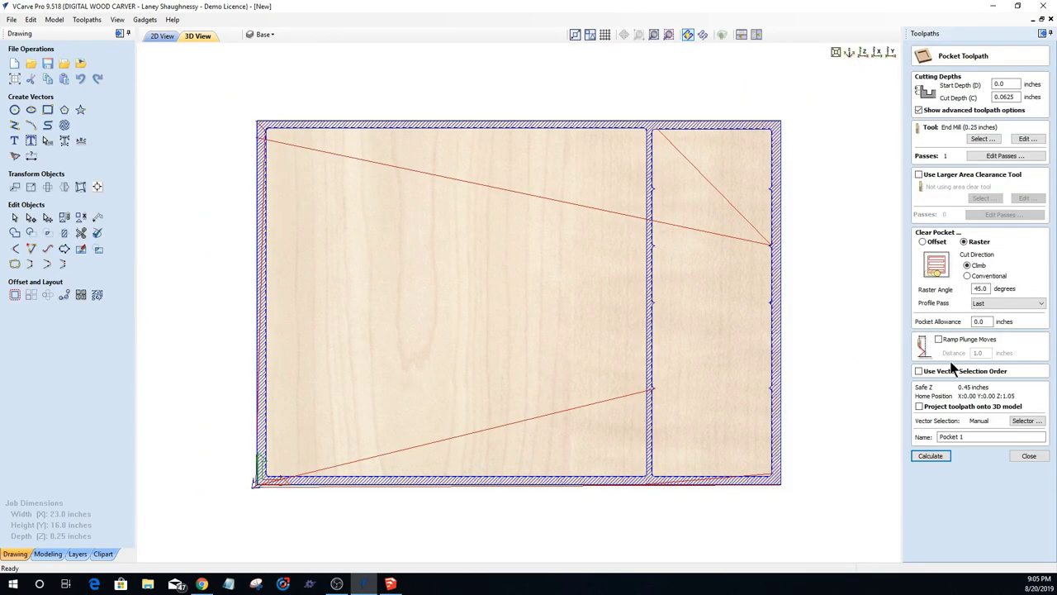
click(923, 242)
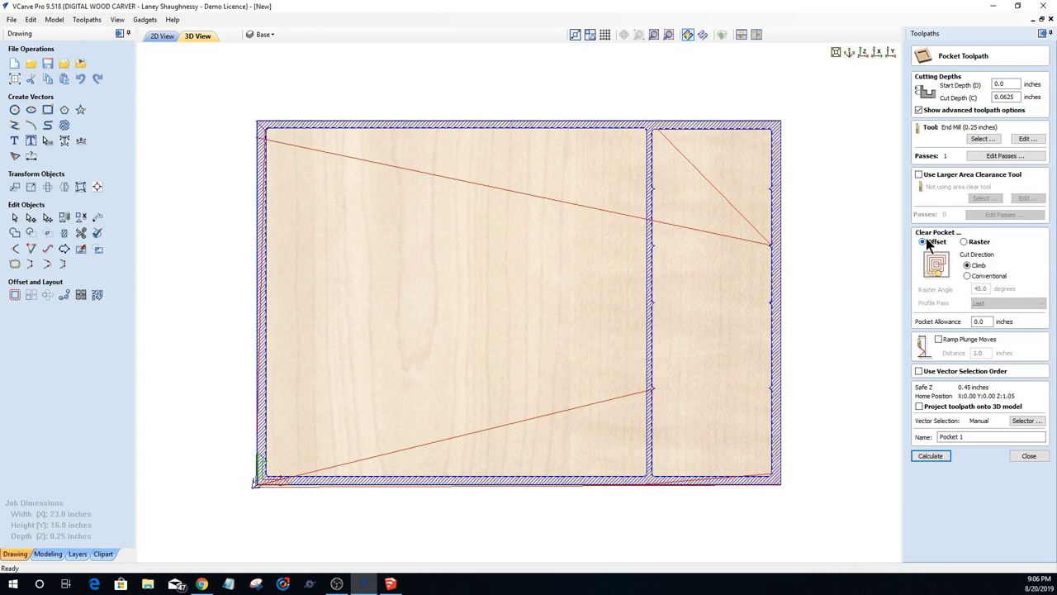
click(928, 456)
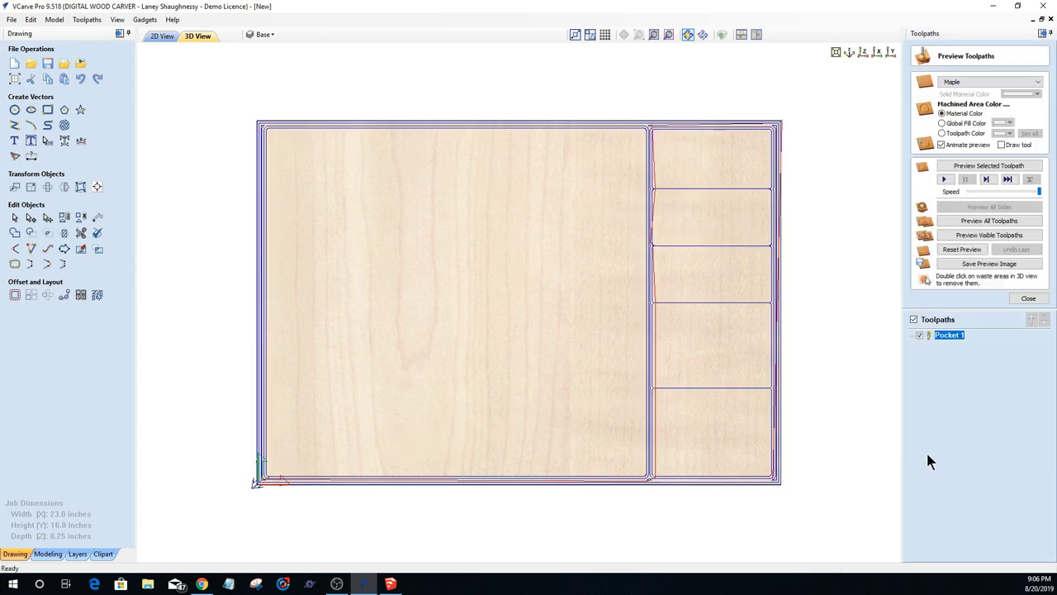
Step: Fit the job in the 3D view, then recalculate Pocket 1 with Raster clearing
scroll(716, 361, up, 2)
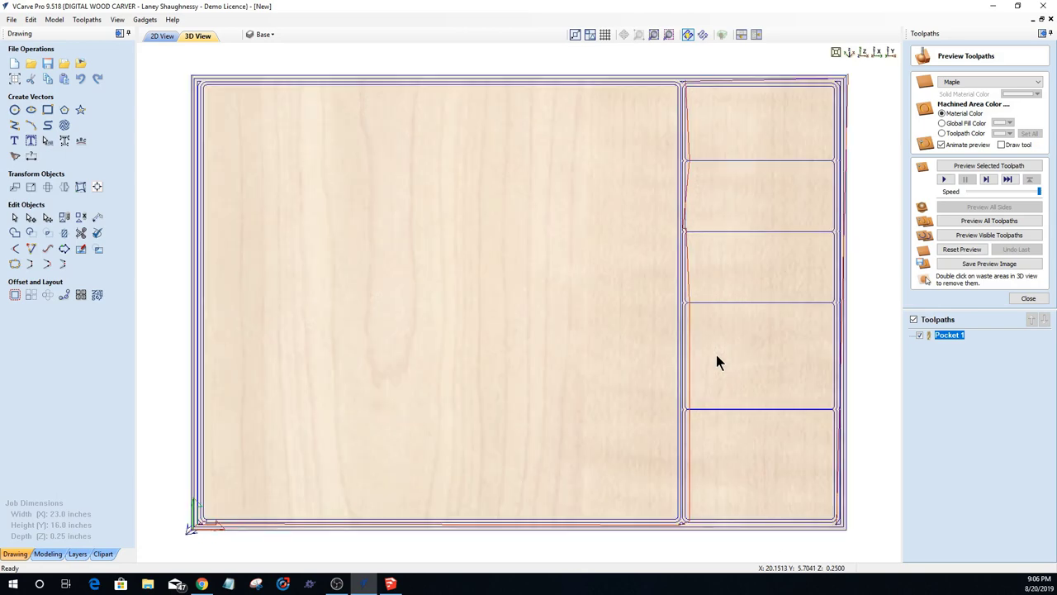
scroll(628, 157, up, 3)
key(F6)
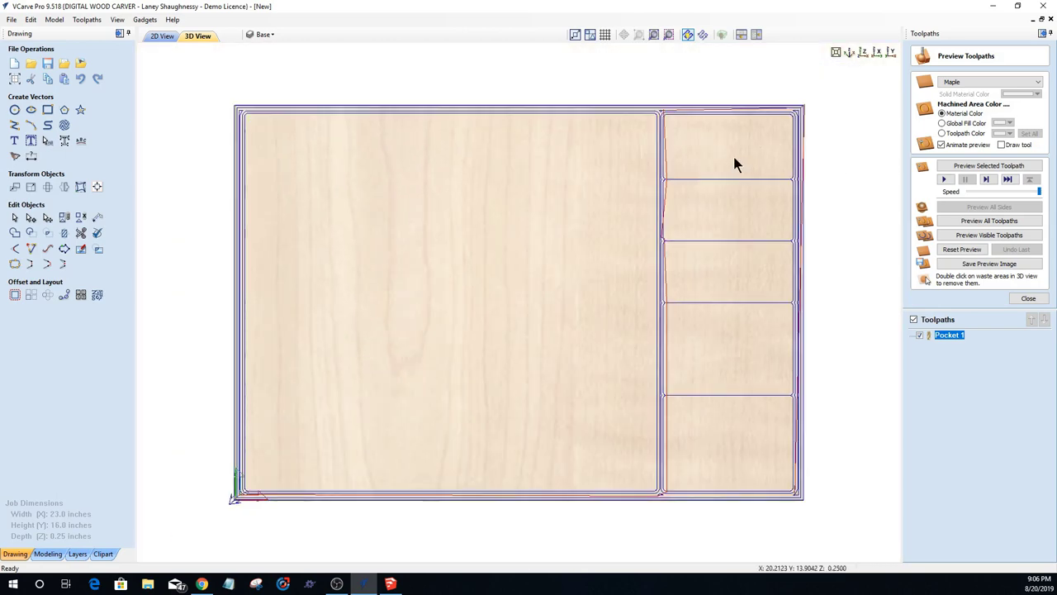
double_click(951, 335)
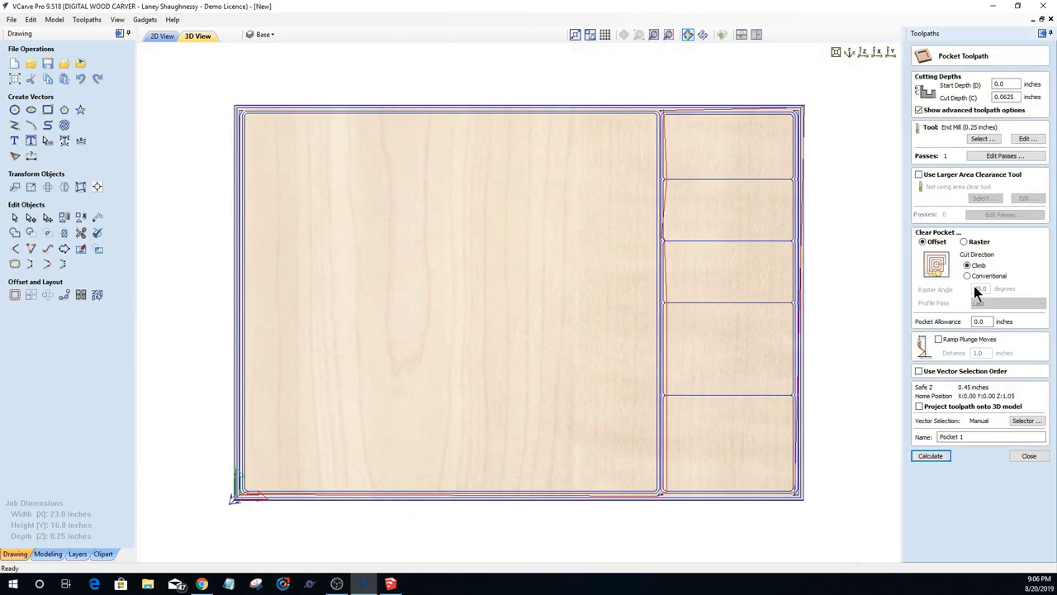
click(963, 242)
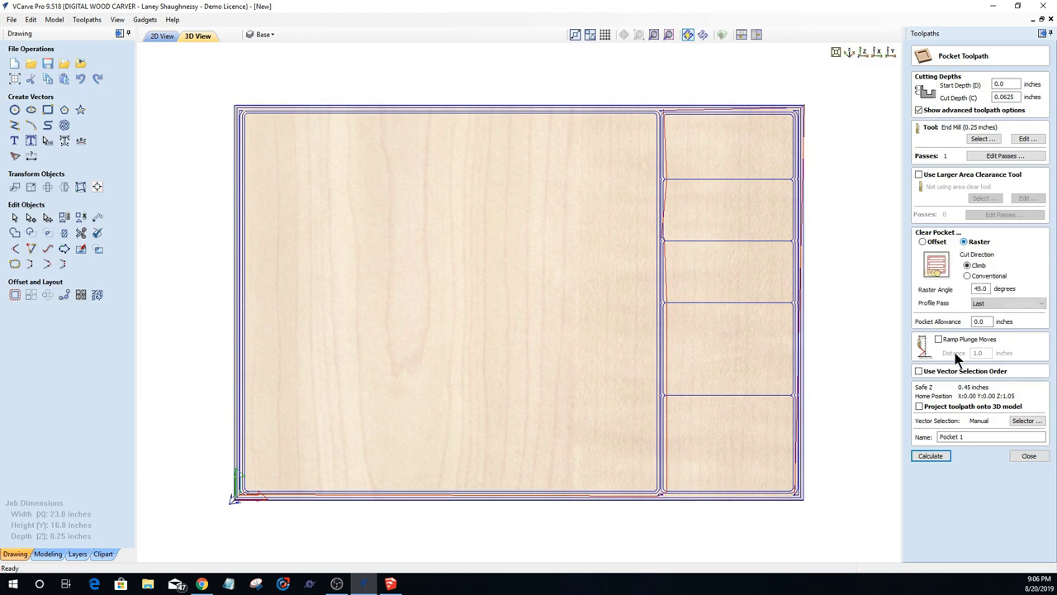
click(931, 456)
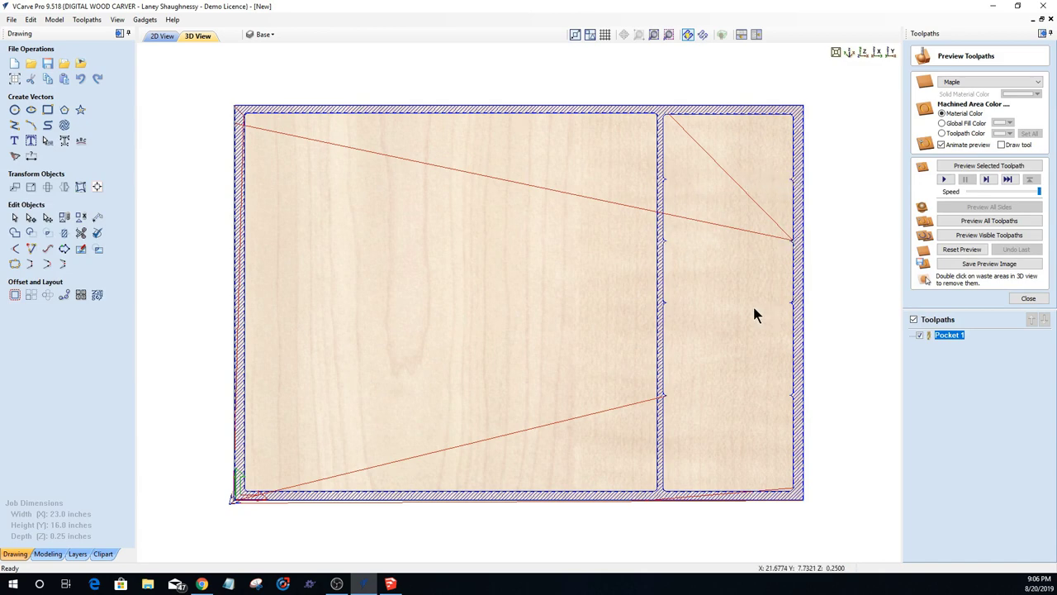
Step: Recalculate Pocket 1 with Offset clearing and enable ramped plunge moves
double_click(945, 335)
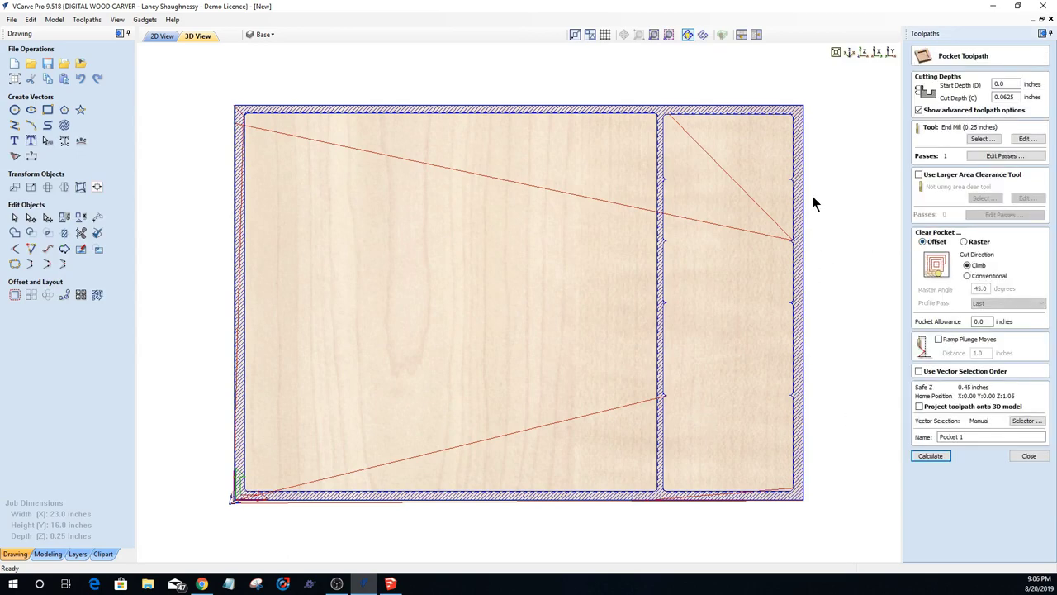
click(931, 456)
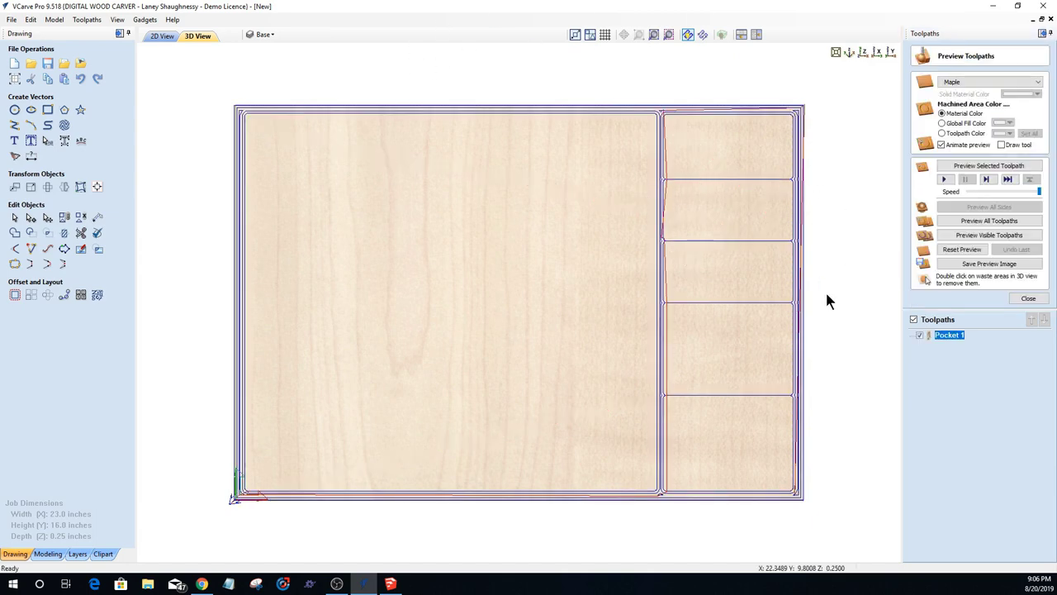
double_click(953, 334)
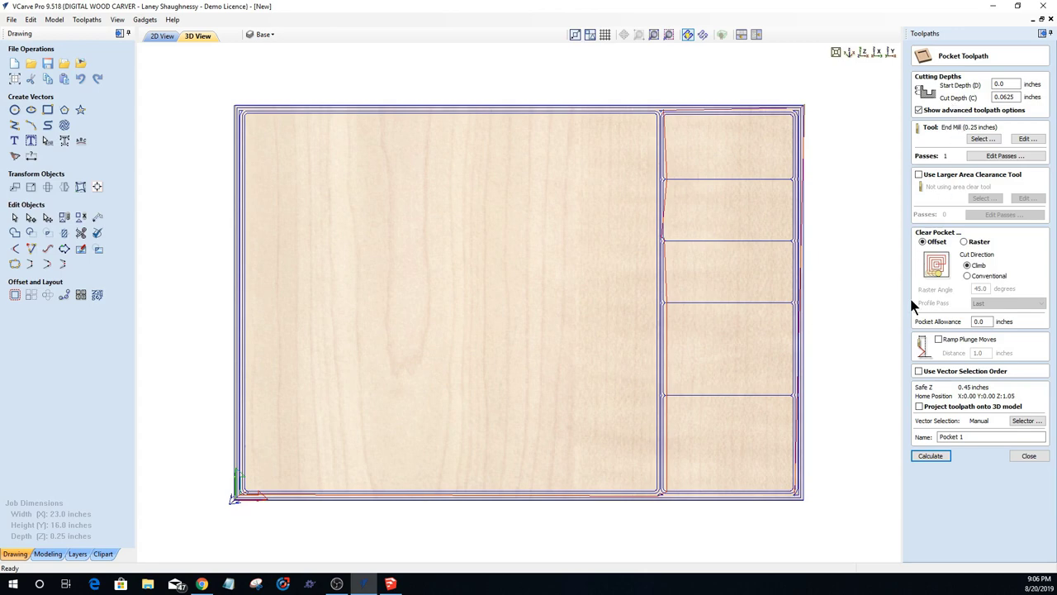
click(938, 339)
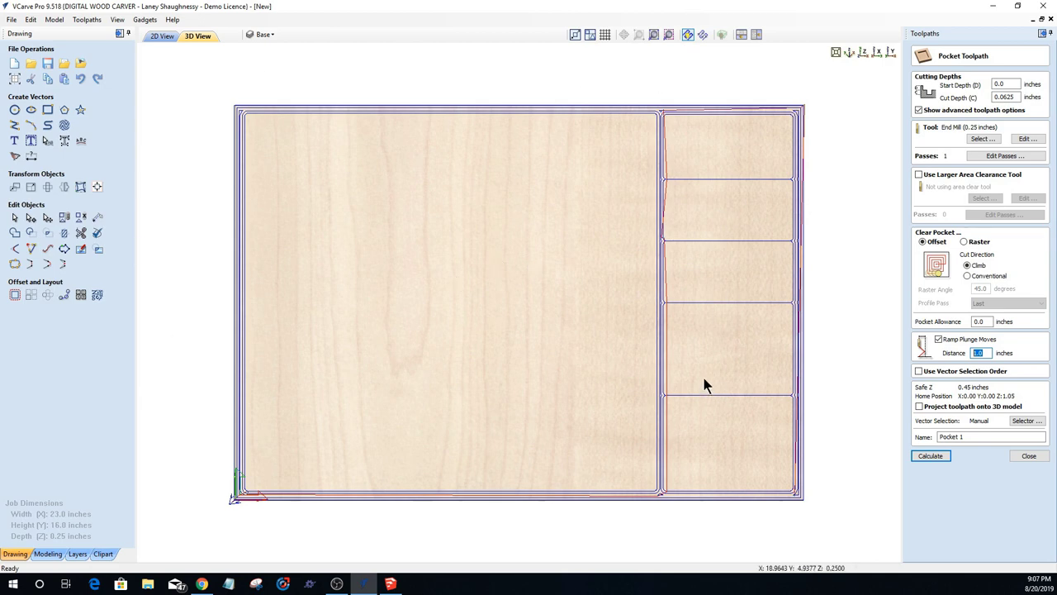
Step: Recalculate Pocket 1 with 1.0 in ramped plunges and tilt the board into perspective
click(929, 458)
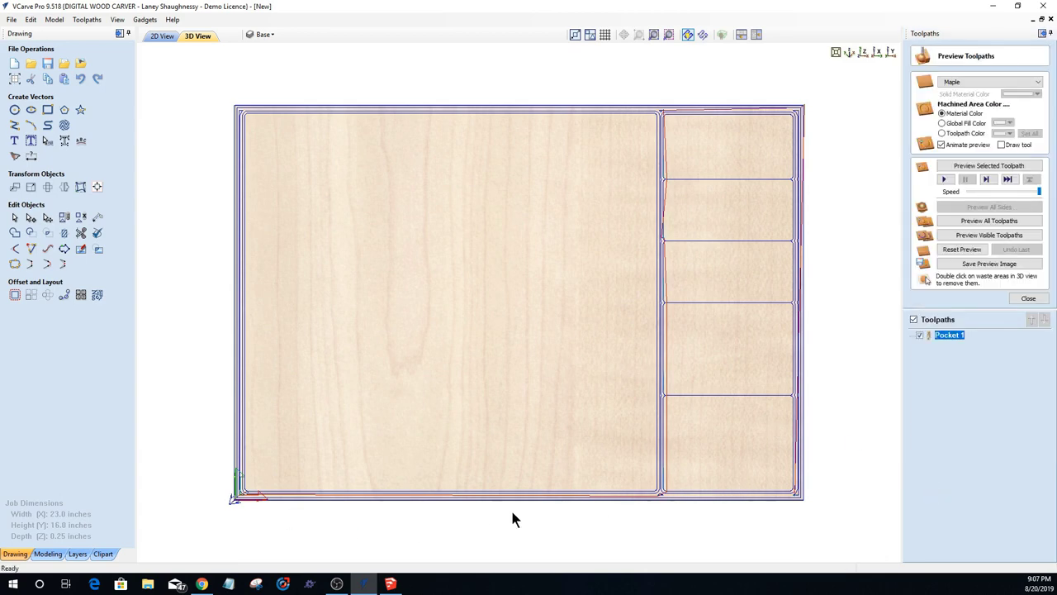
drag(680, 514, 653, 184)
scroll(654, 184, up, 3)
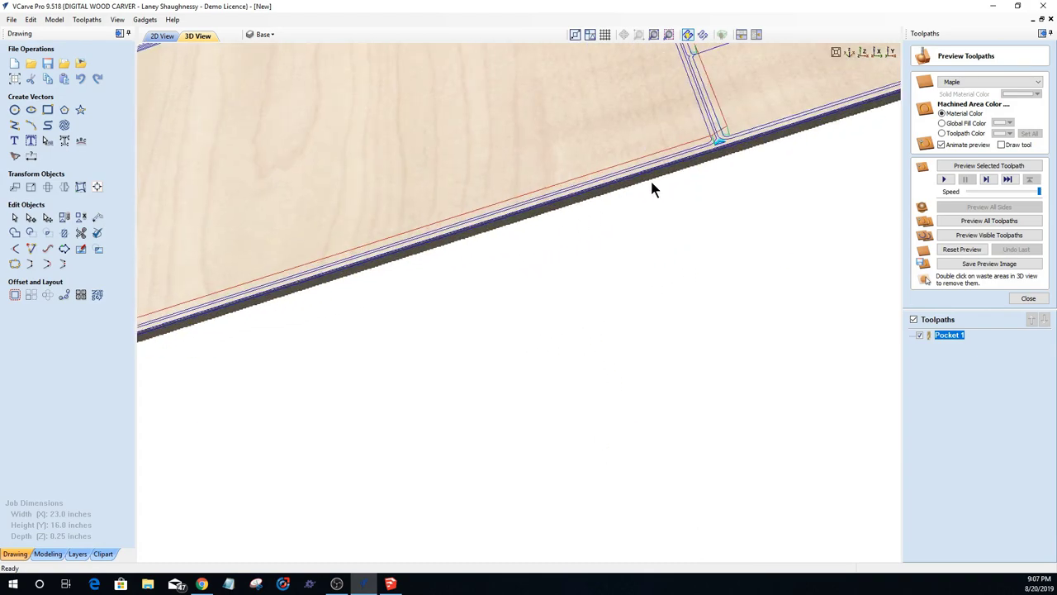
drag(602, 230, 509, 260)
scroll(510, 260, down, 2)
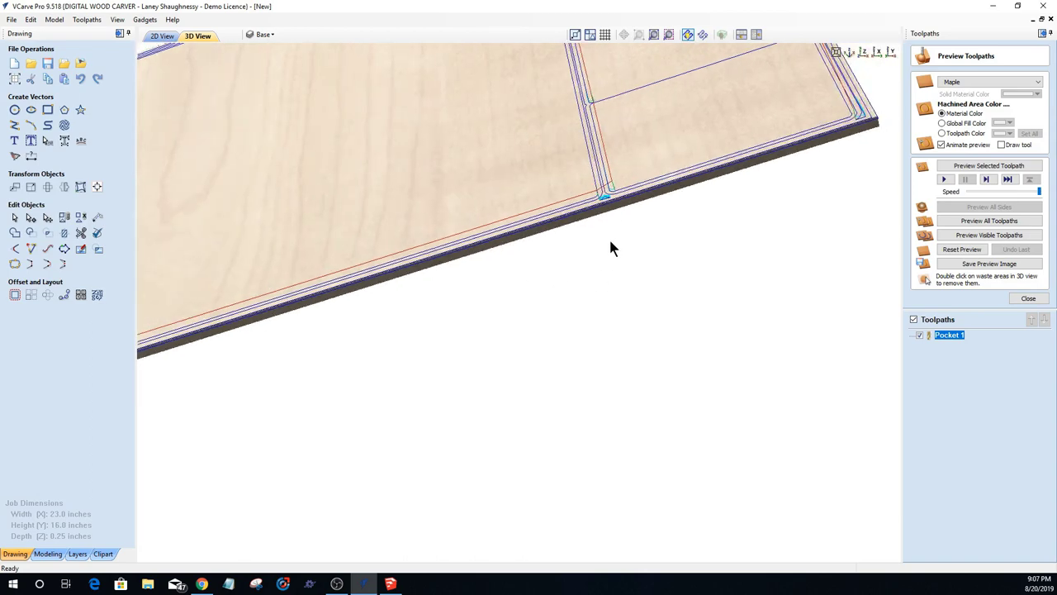
scroll(608, 243, down, 2)
scroll(606, 253, down, 4)
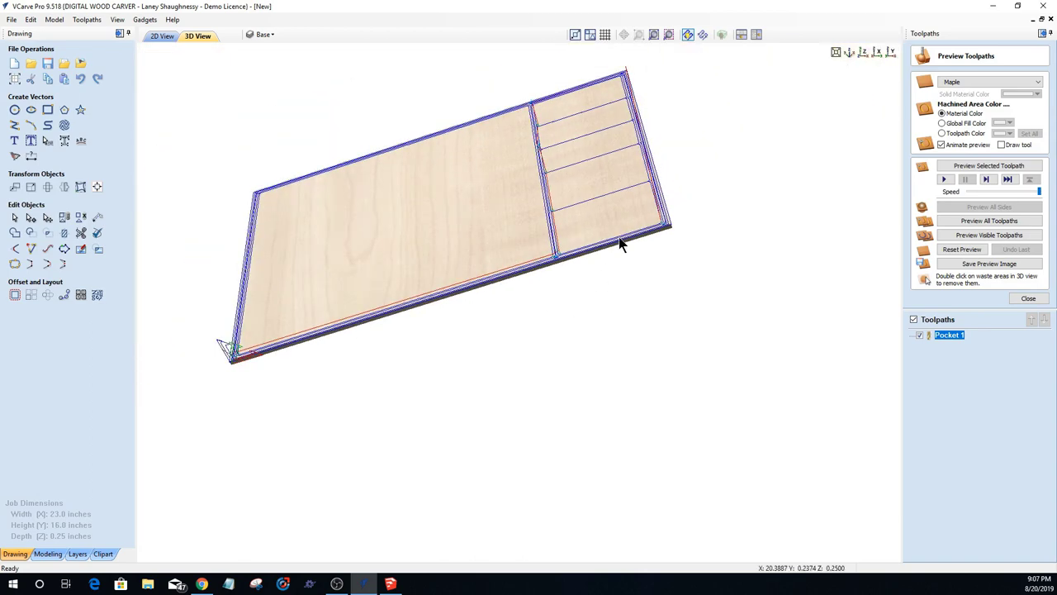
Step: Simulate the Pocket 1 cut on the maple board and inspect it up close
click(969, 168)
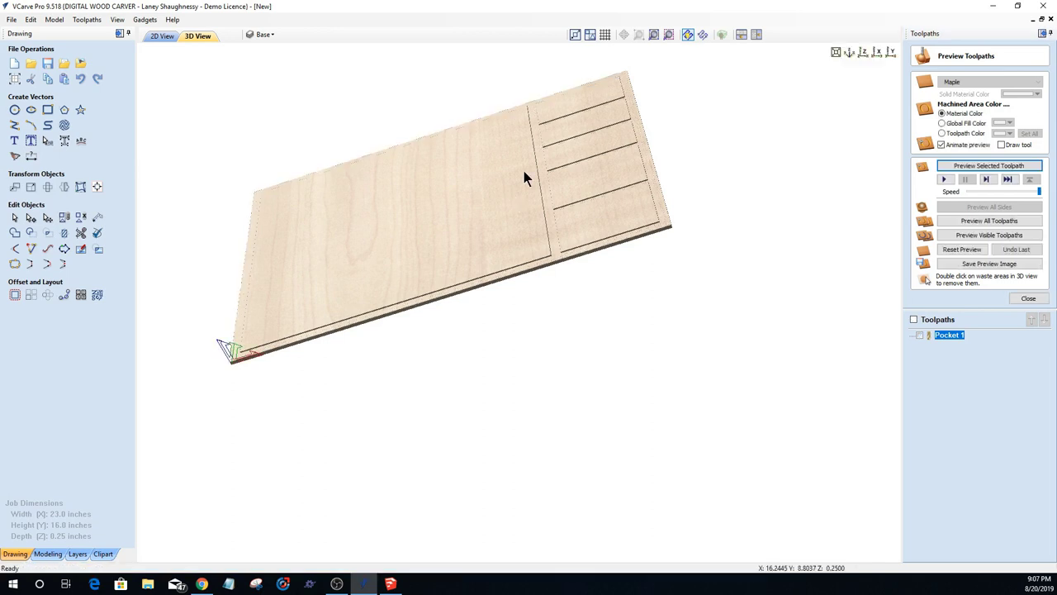
drag(531, 186, 718, 357)
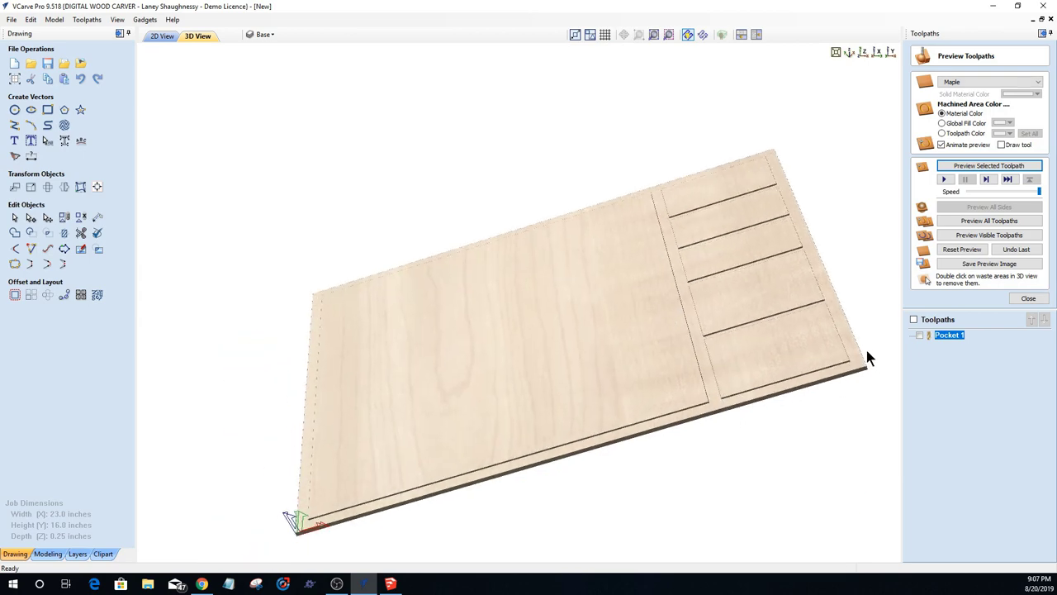
scroll(859, 335, up, 3)
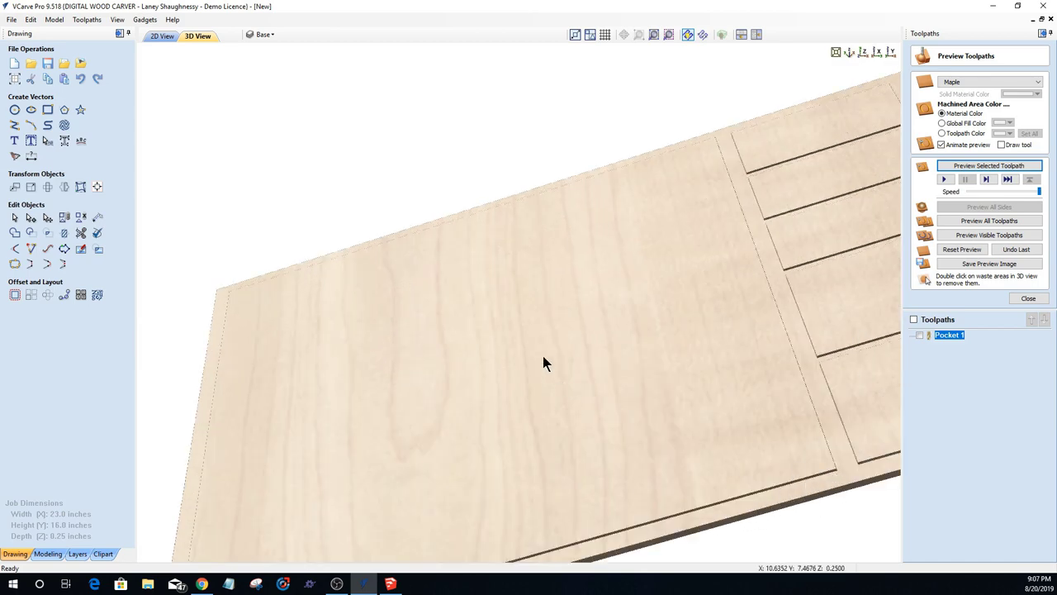
scroll(496, 332, down, 5)
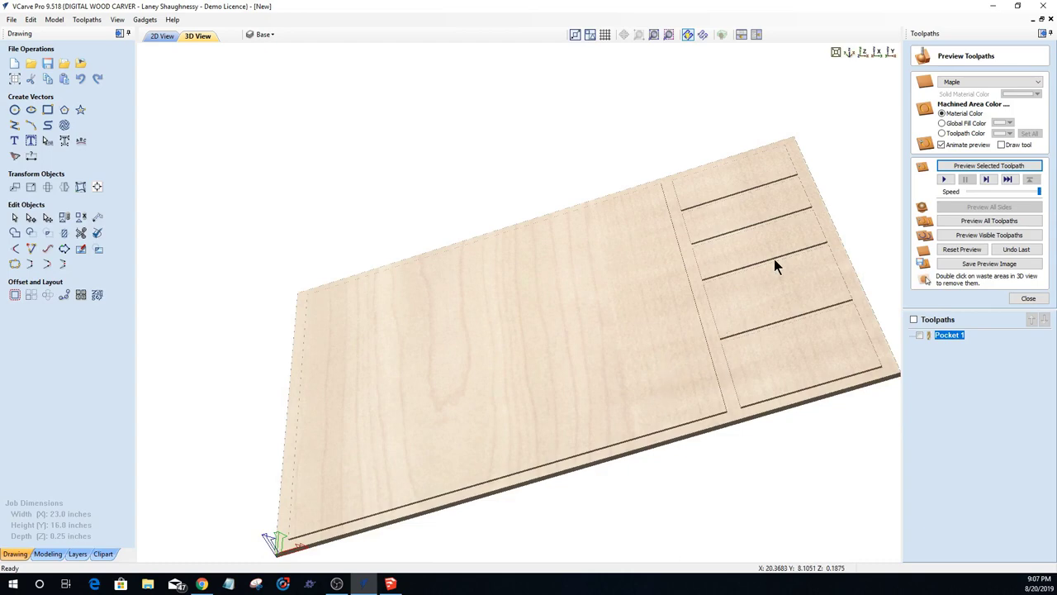
scroll(768, 318, up, 4)
scroll(668, 235, down, 2)
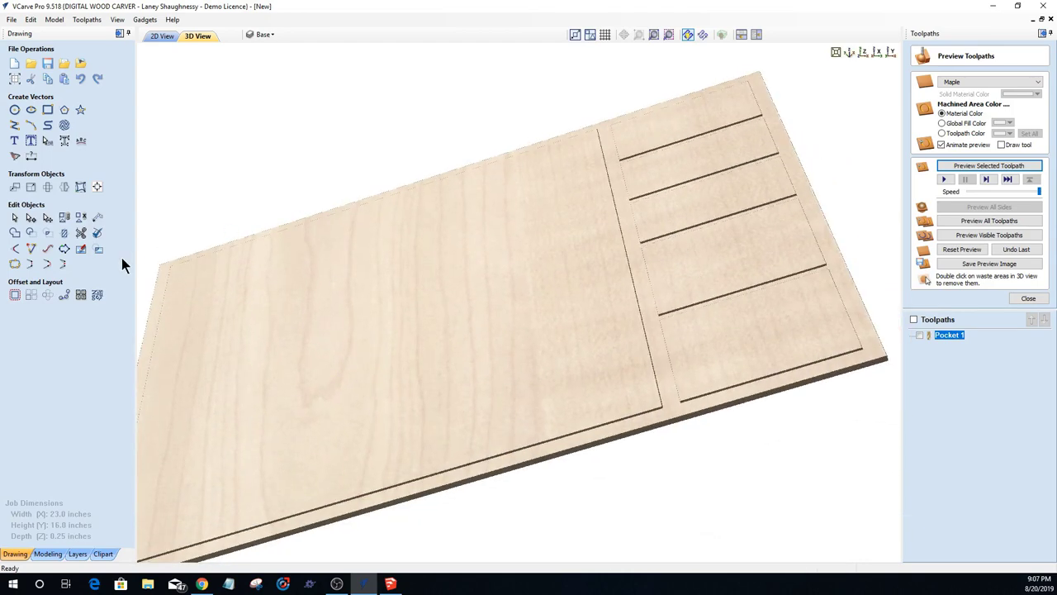
Step: Return to 2D and read the 00:13:02 machining time in the toolpath summary
click(161, 36)
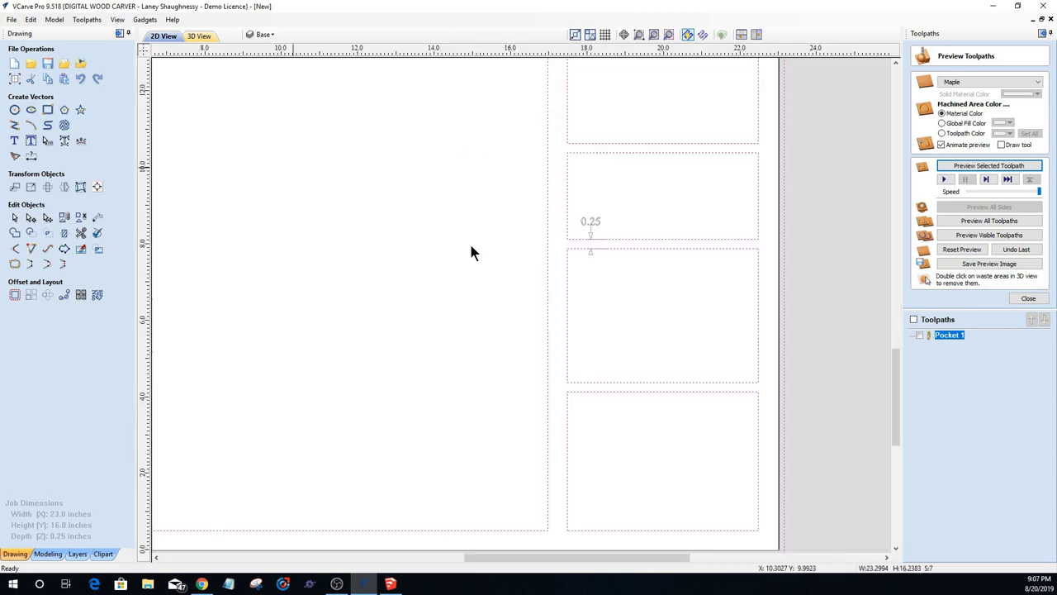
click(782, 248)
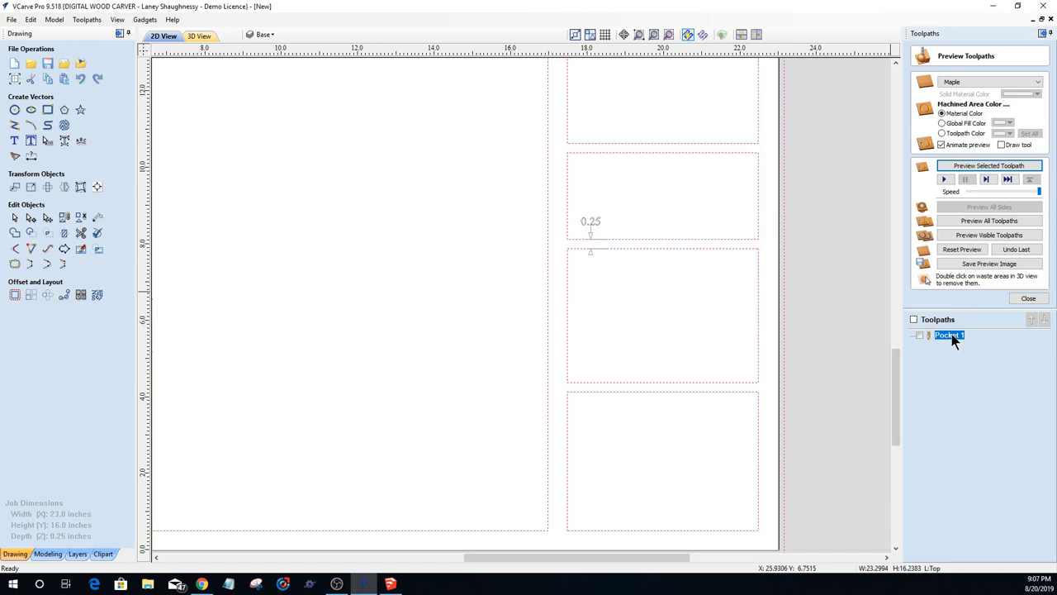
click(1029, 298)
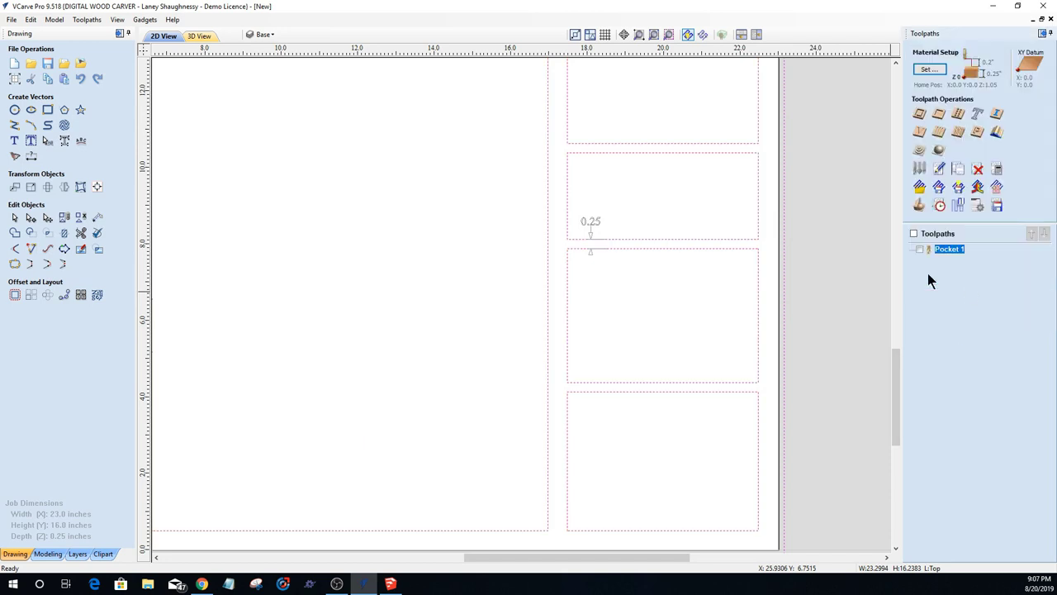
click(939, 206)
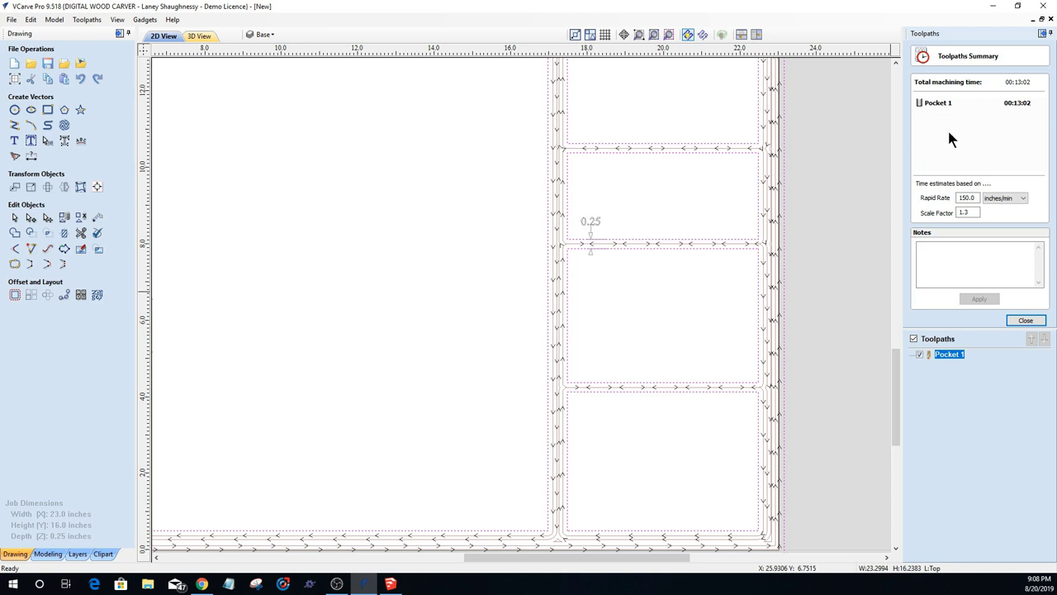
click(1026, 320)
Step: Zoom the 2D layout and reopen the Pocket 1 toolpath settings
scroll(827, 384, up, 2)
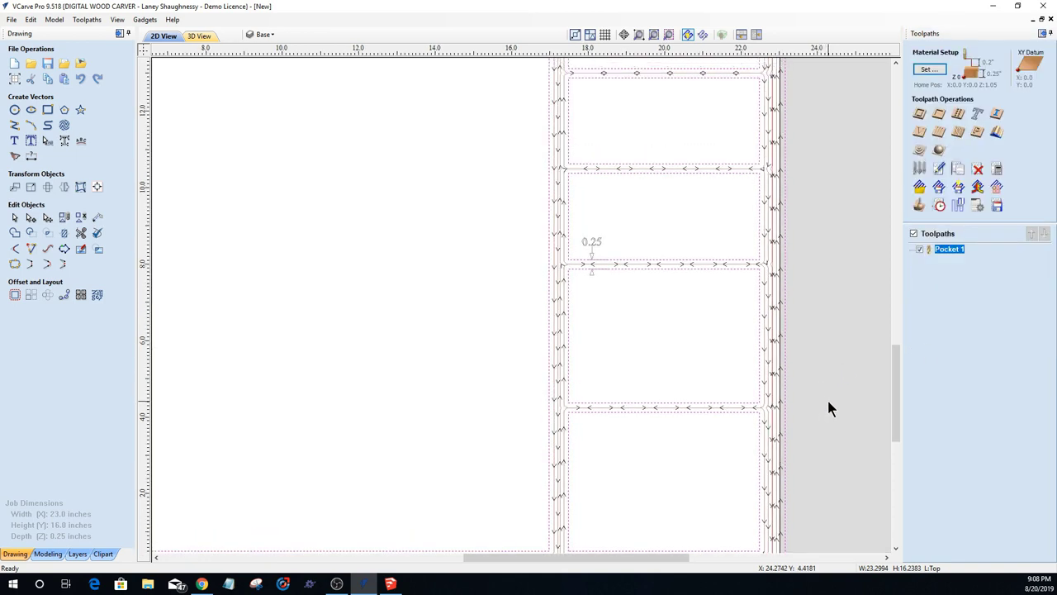
scroll(830, 409, down, 4)
scroll(493, 310, up, 5)
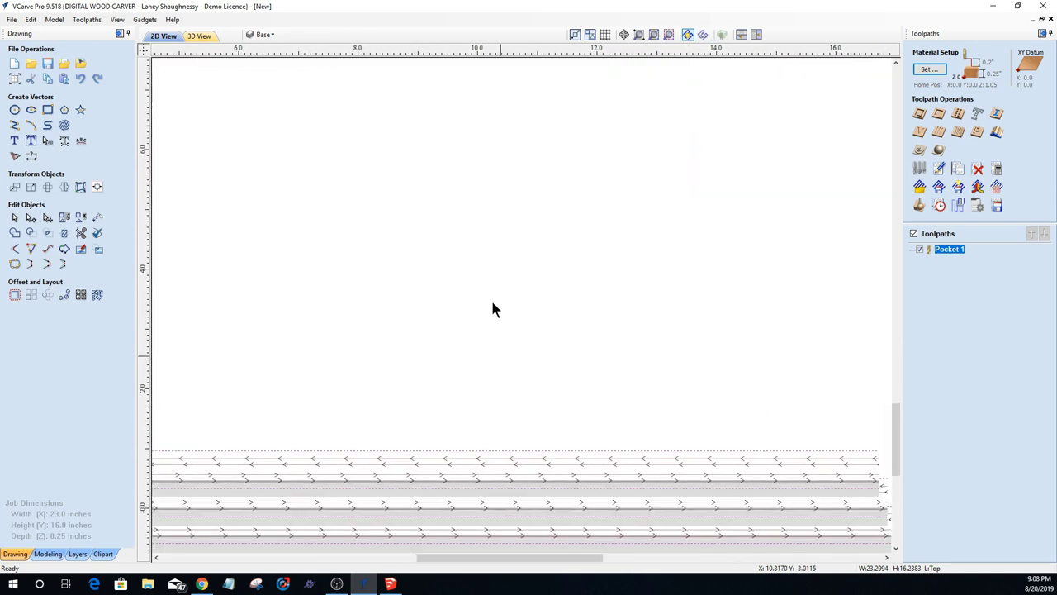
scroll(492, 310, down, 5)
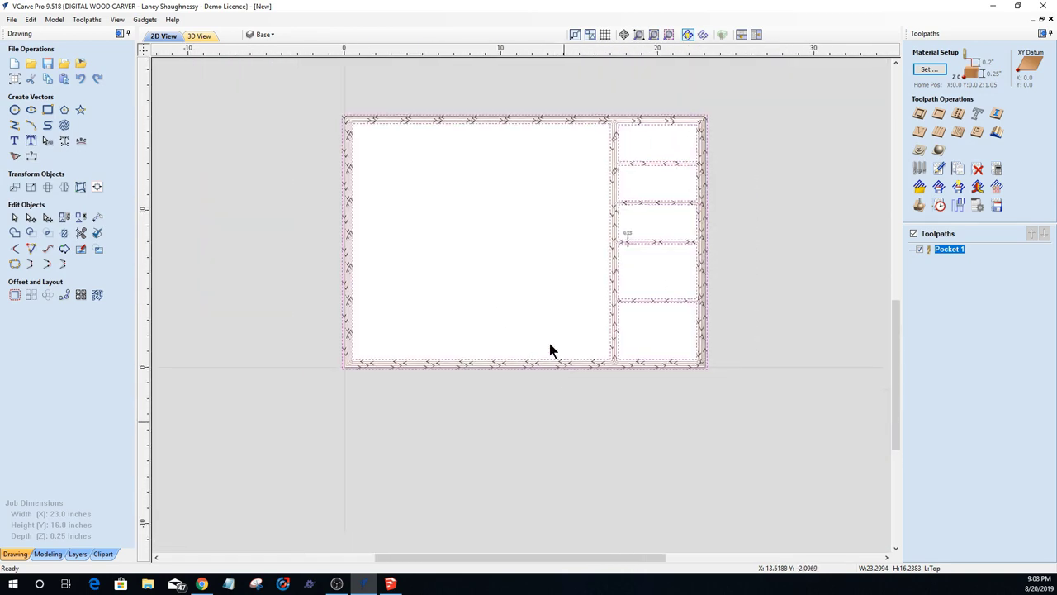
scroll(550, 348, up, 1)
scroll(561, 413, down, 1)
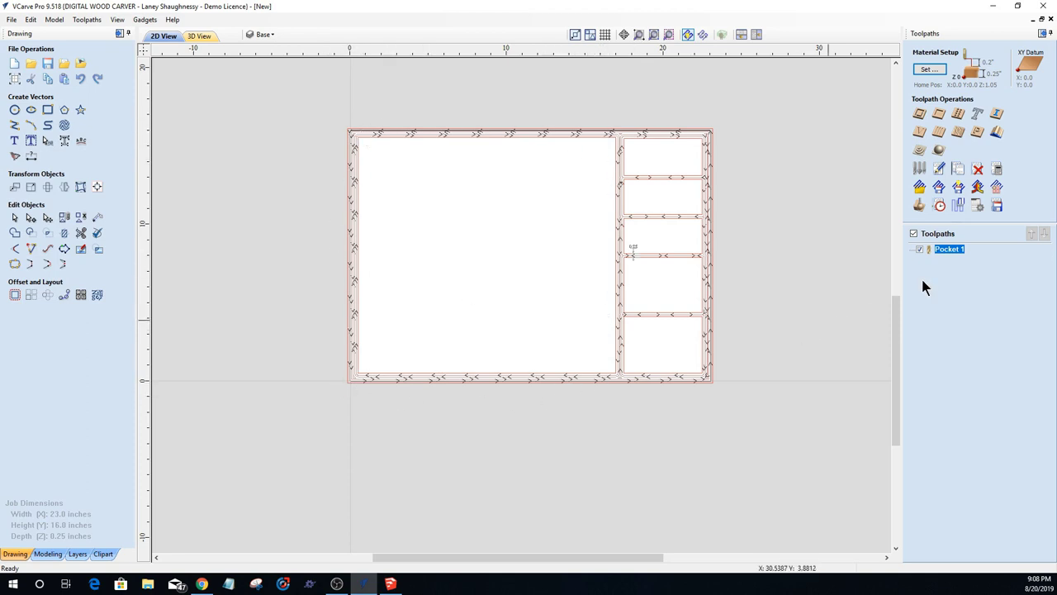
double_click(949, 249)
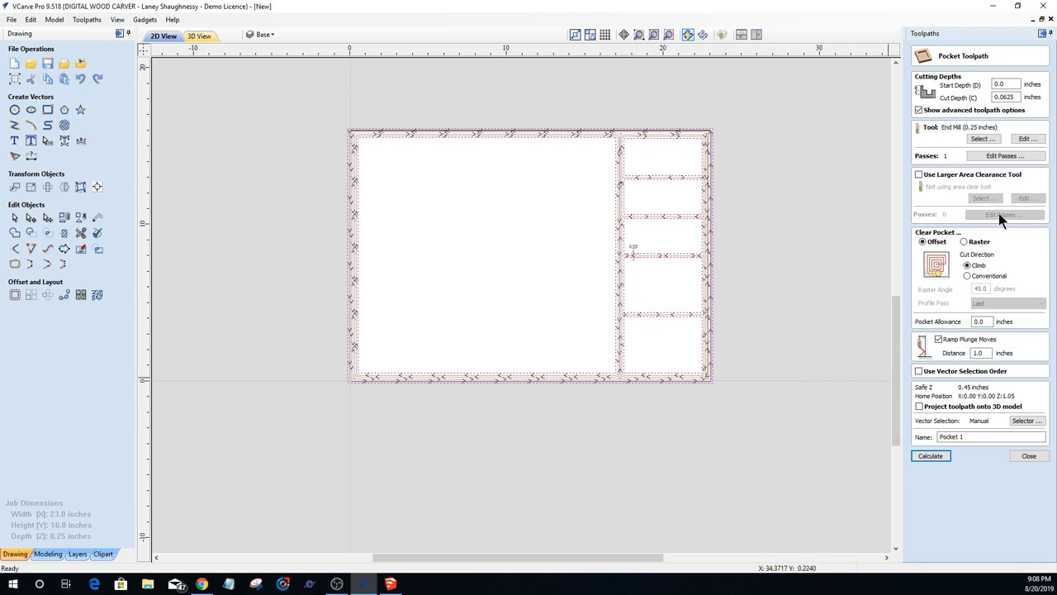
Step: Edit the end mill to a 60 in/min feed rate and 25 in/min plunge rate
click(1026, 138)
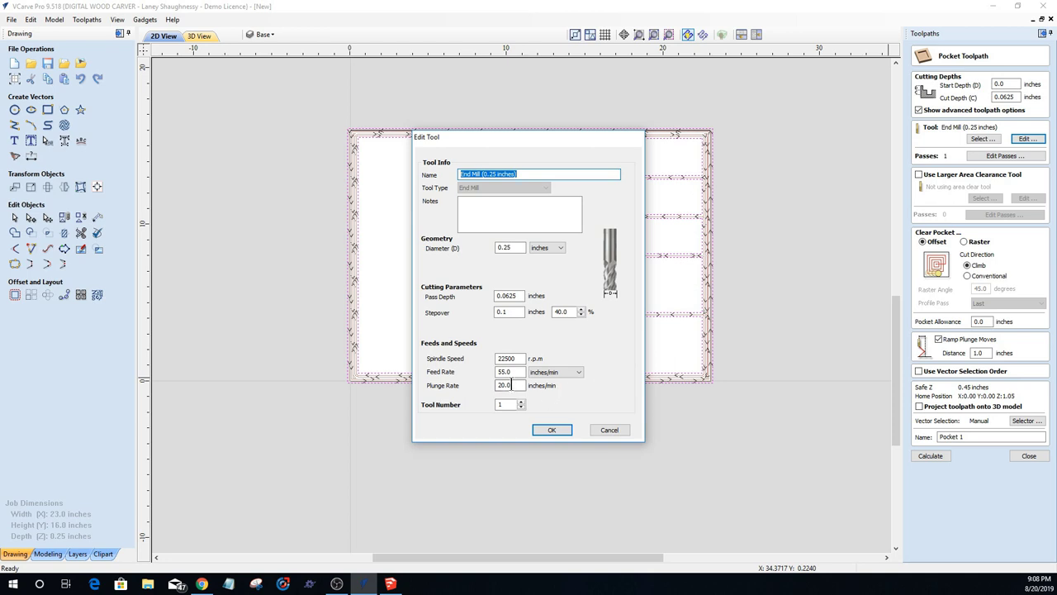
double_click(519, 296)
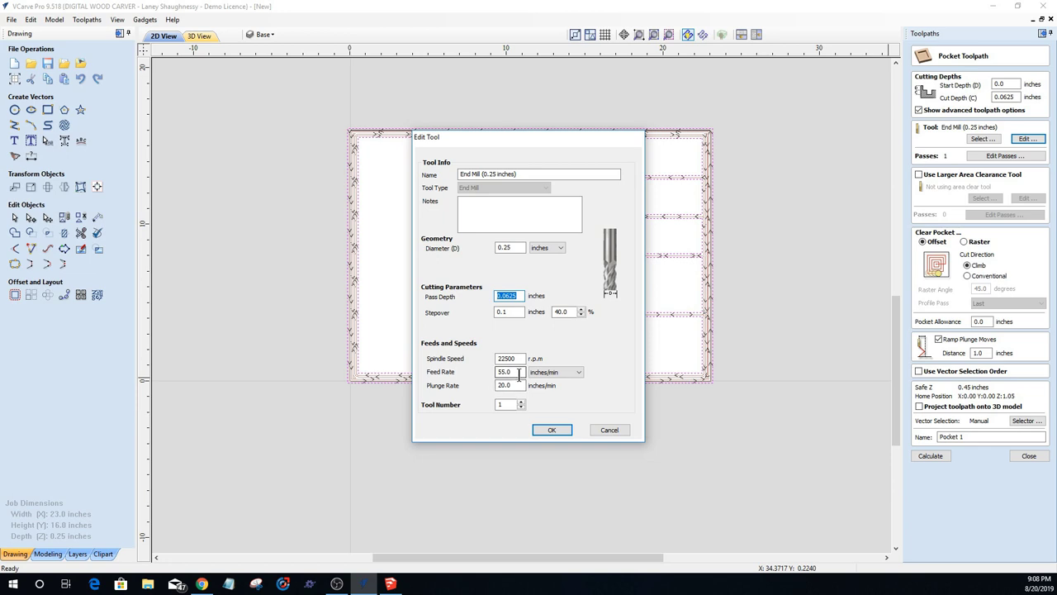
double_click(519, 373)
text(60)
double_click(507, 384)
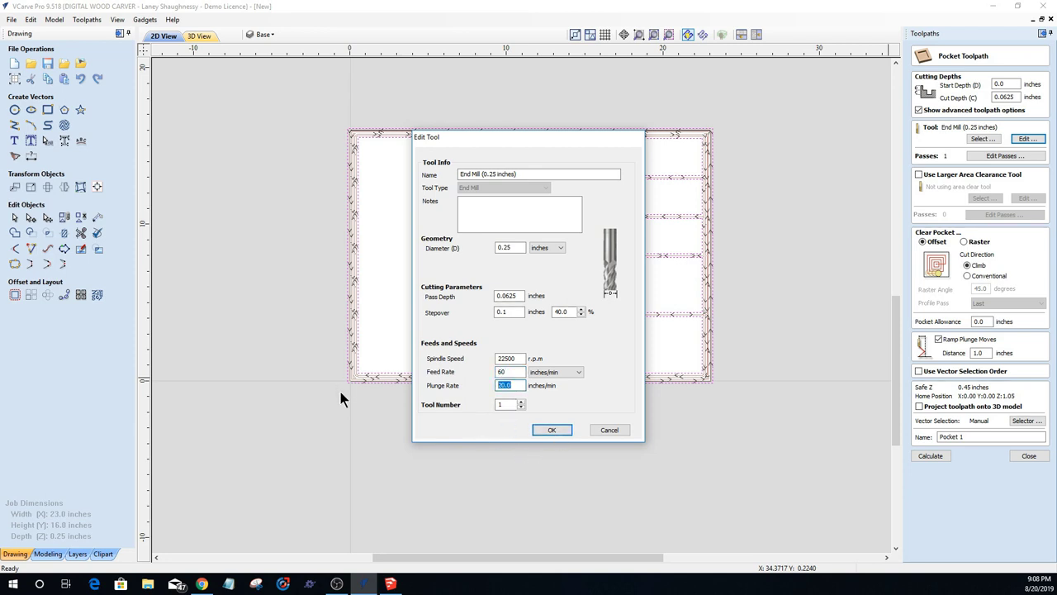
text(25)
click(550, 431)
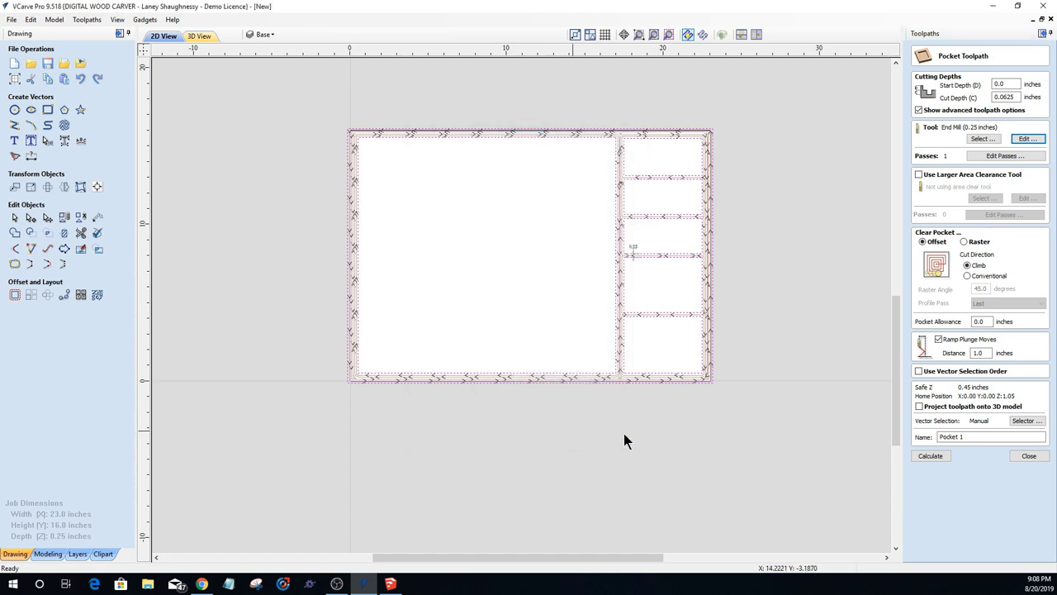
Step: Calculate Pocket 1, confirm the 11:49 machining time, hide the toolpath and return to 2D
click(933, 458)
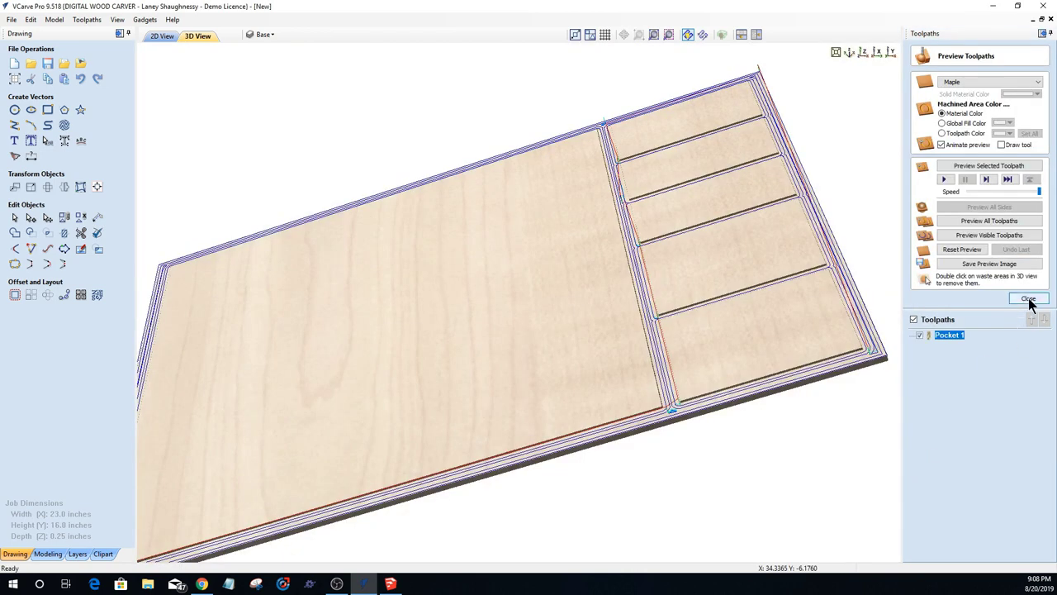
click(1030, 298)
click(939, 207)
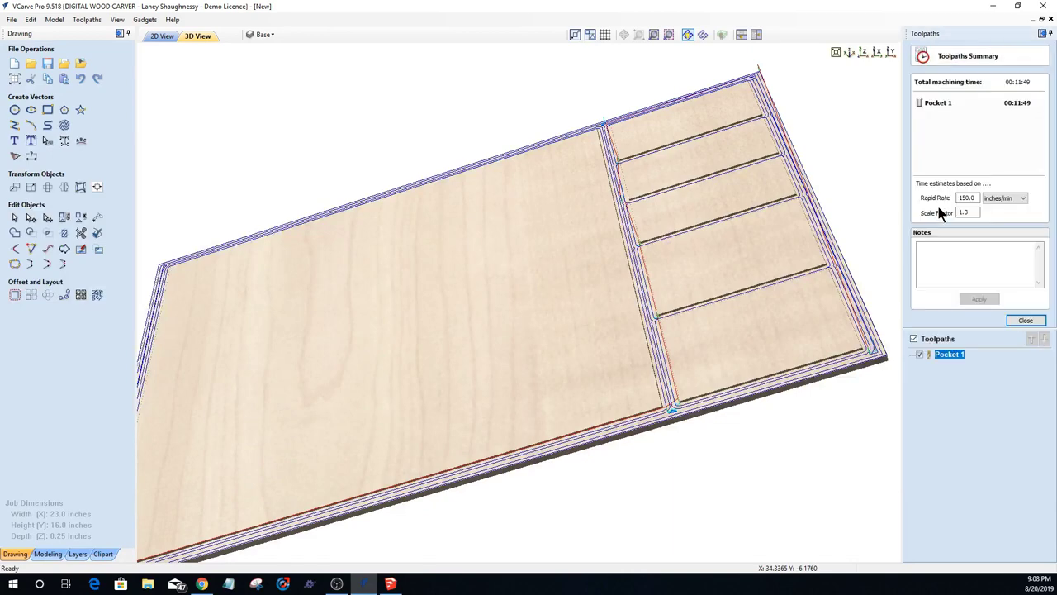
click(1025, 321)
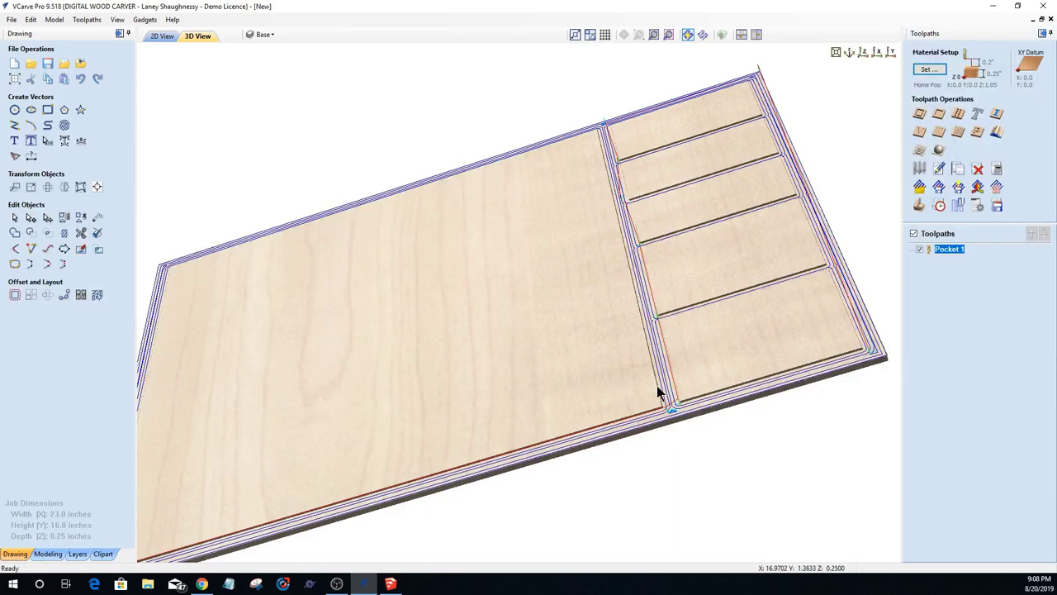
drag(639, 390, 797, 366)
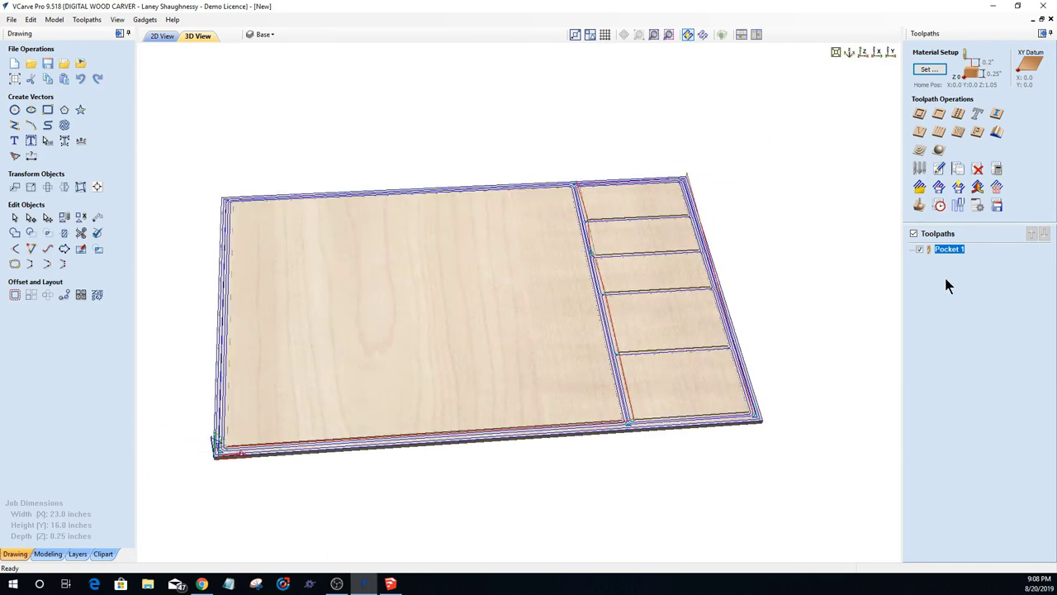
click(920, 249)
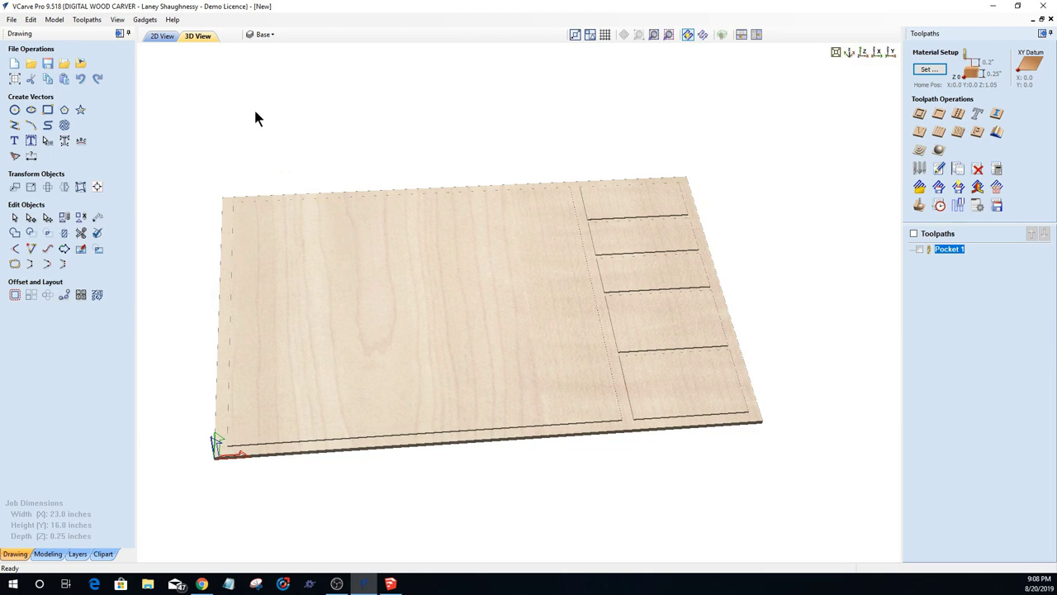
click(162, 36)
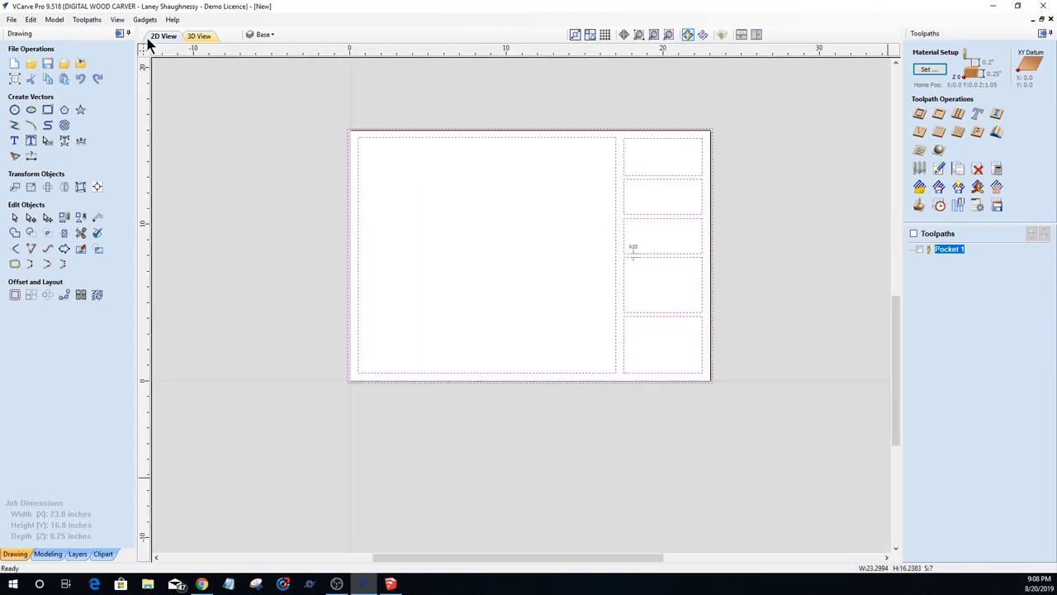
Step: Show only the Base layer, hiding the Dimensions and Top layers
click(266, 34)
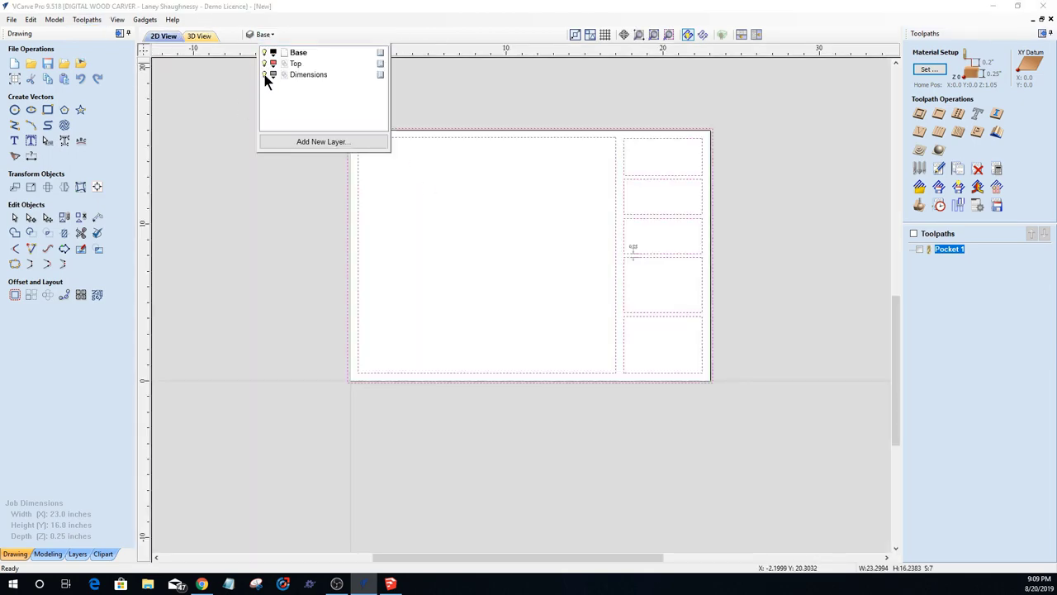
click(266, 52)
click(265, 74)
click(266, 63)
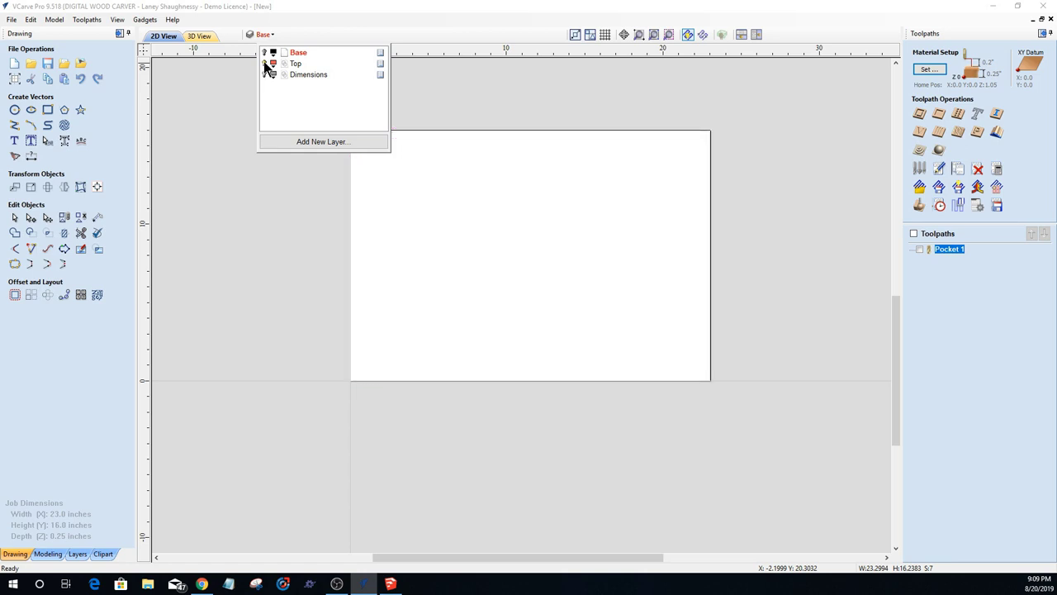
click(266, 64)
click(266, 64)
click(265, 52)
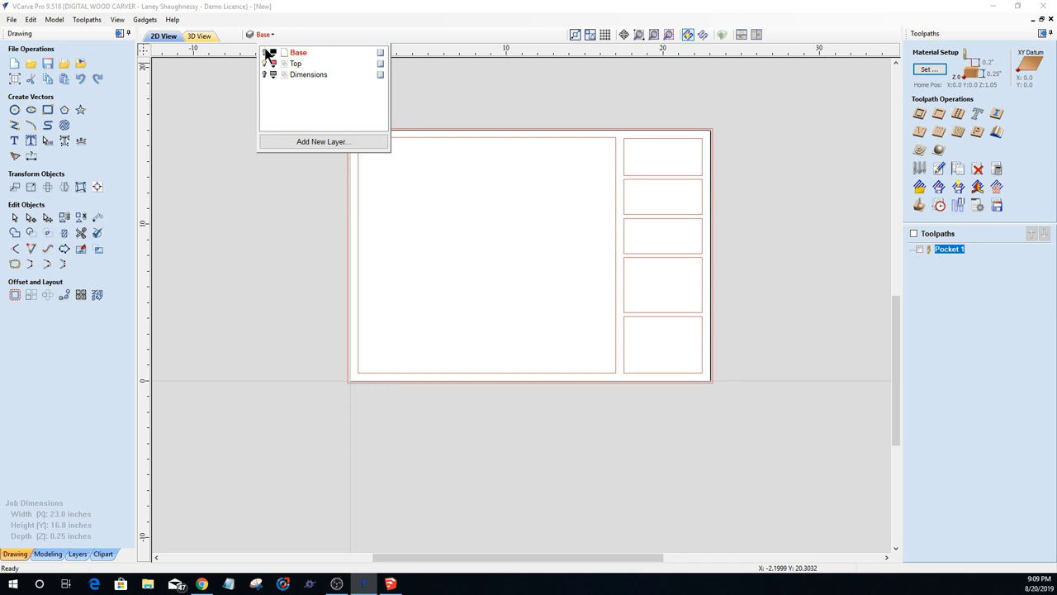
scroll(499, 258, down, 3)
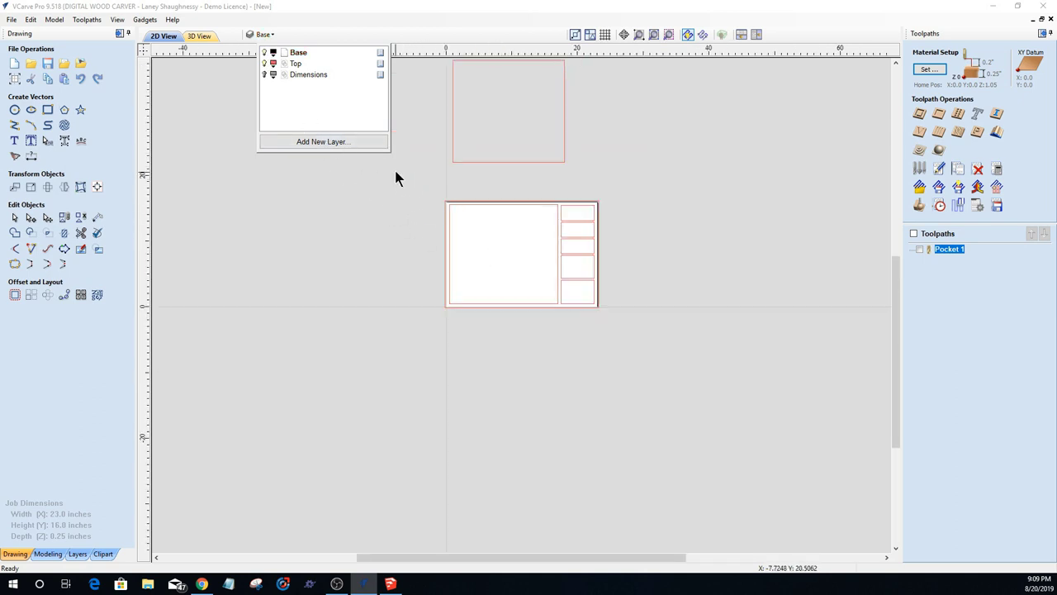
Step: Move the rectangle and five boxes onto the Base layer and make Base the active layer
drag(395, 171, 662, 360)
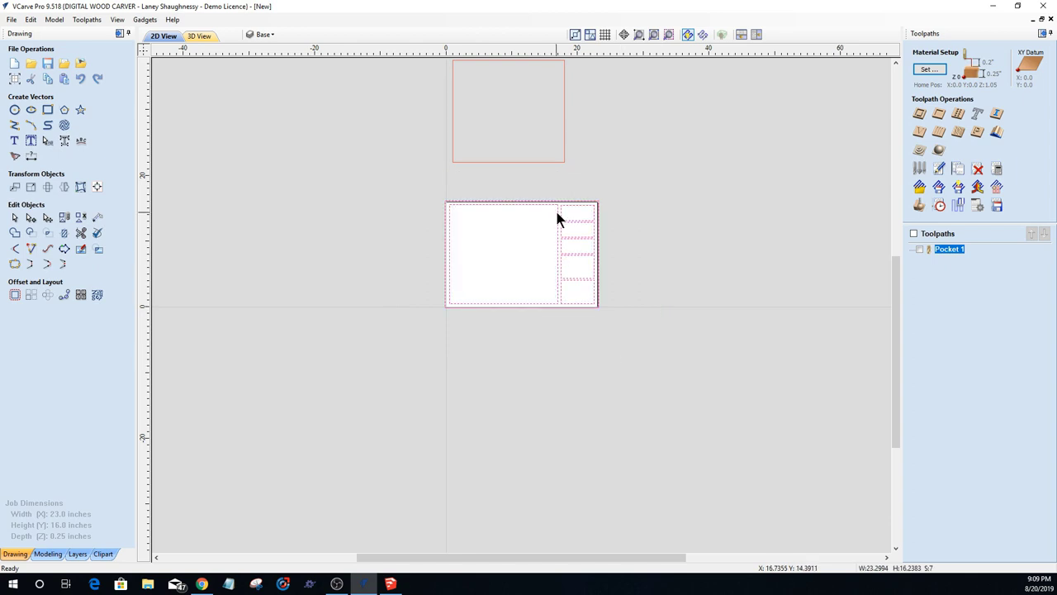
right_click(559, 220)
mouse_move(610, 443)
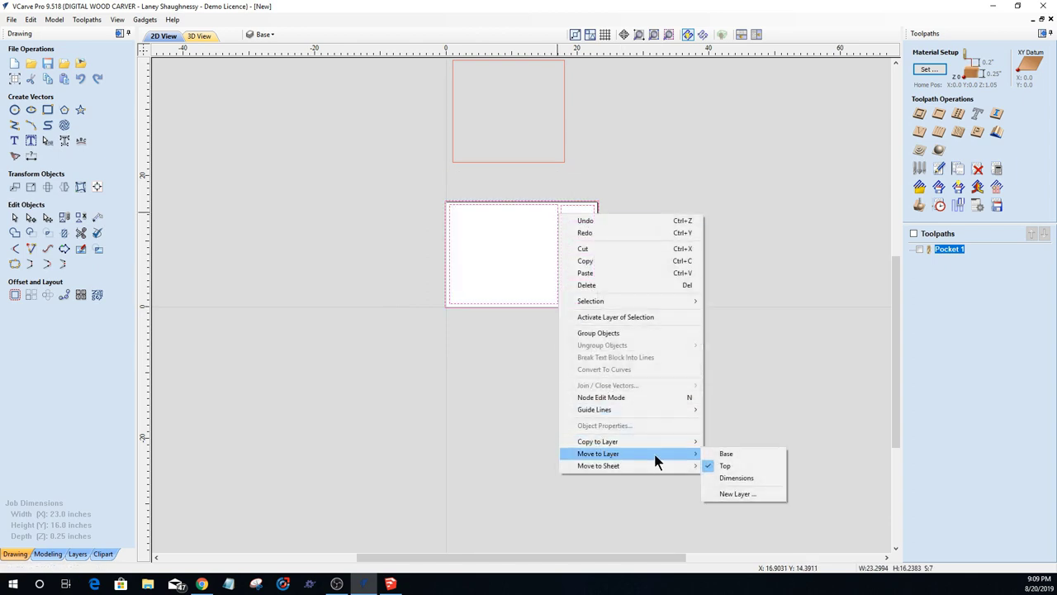
click(725, 454)
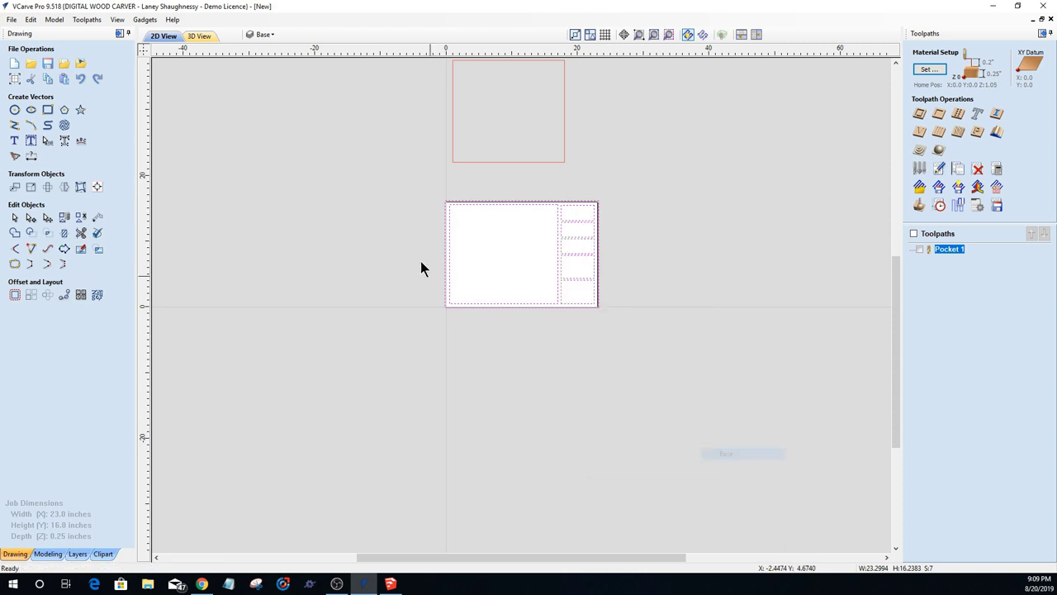
click(266, 35)
click(292, 64)
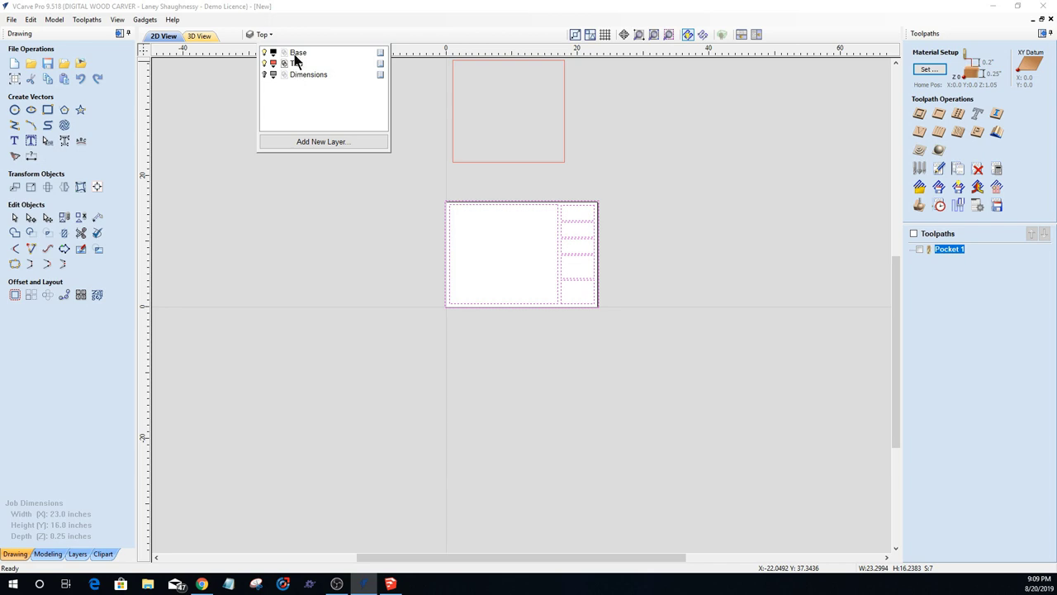
click(295, 54)
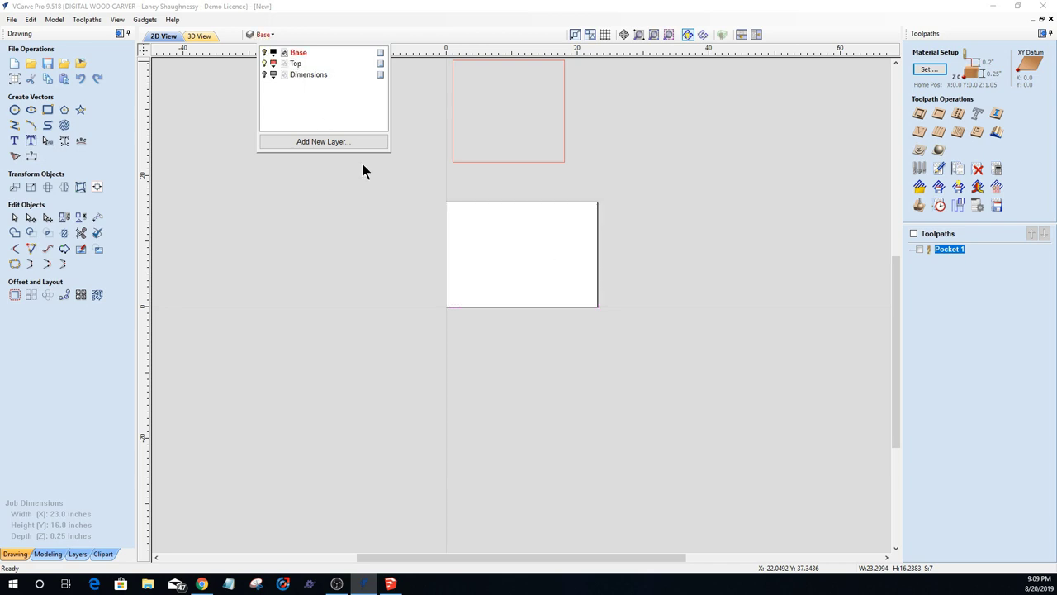
scroll(504, 225, down, 2)
Step: Align the Top rectangle to the material and snap its lower-left corner to the origin
click(466, 200)
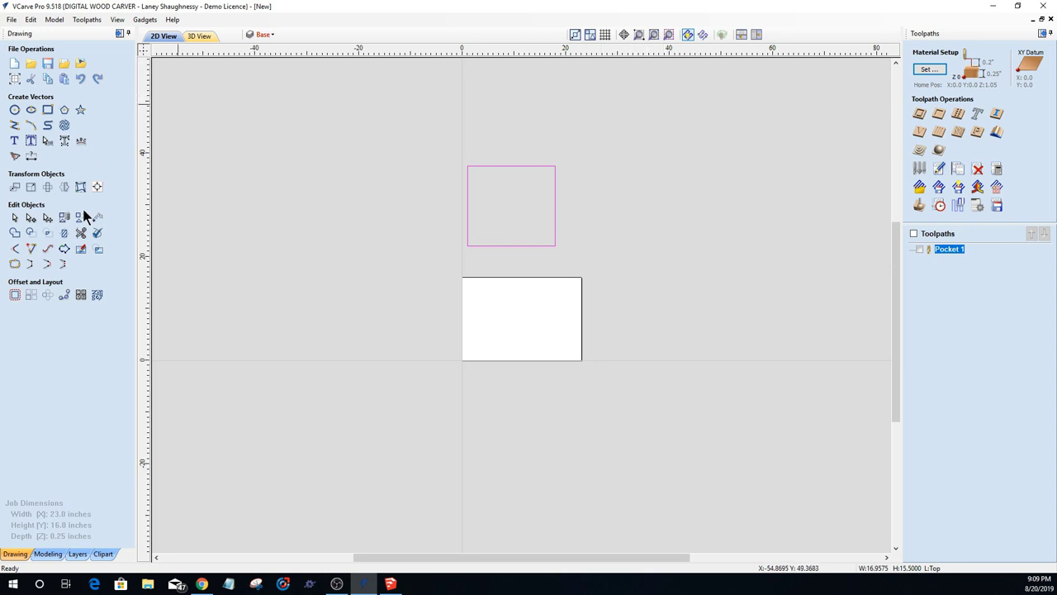
click(97, 187)
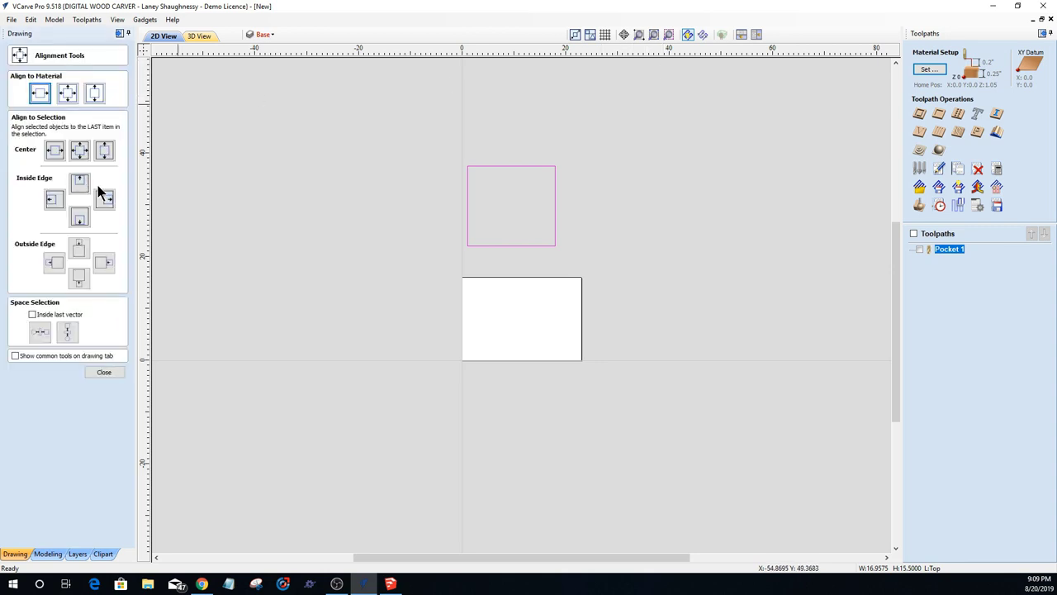
click(94, 92)
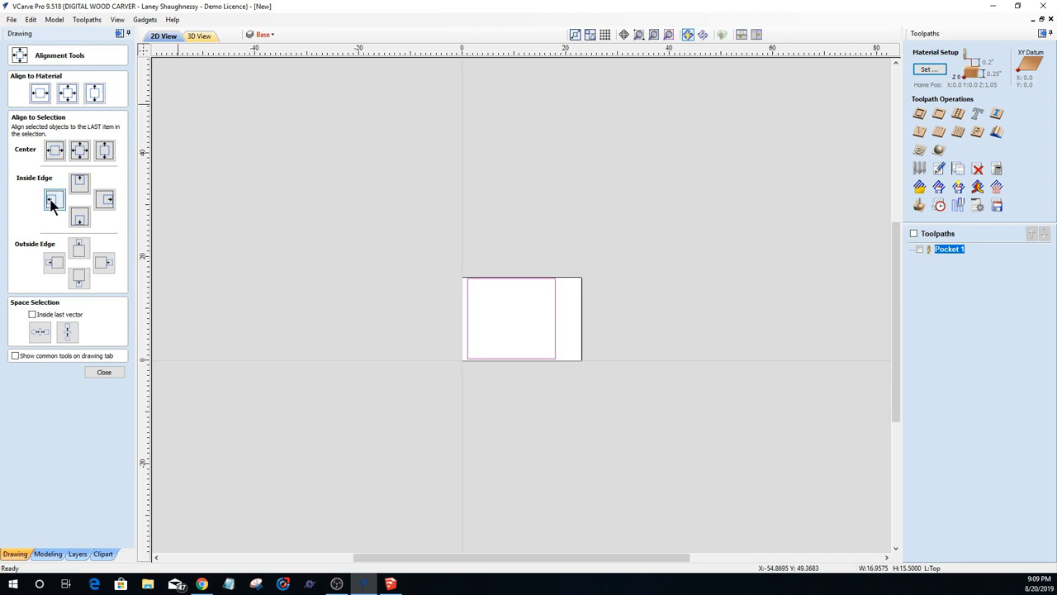
click(103, 373)
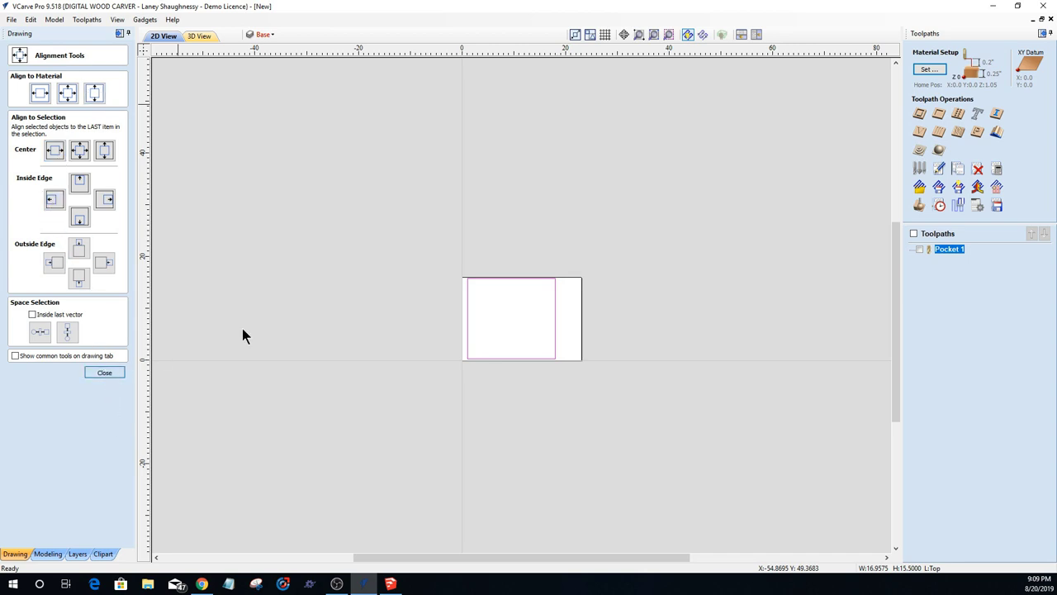
key(F4)
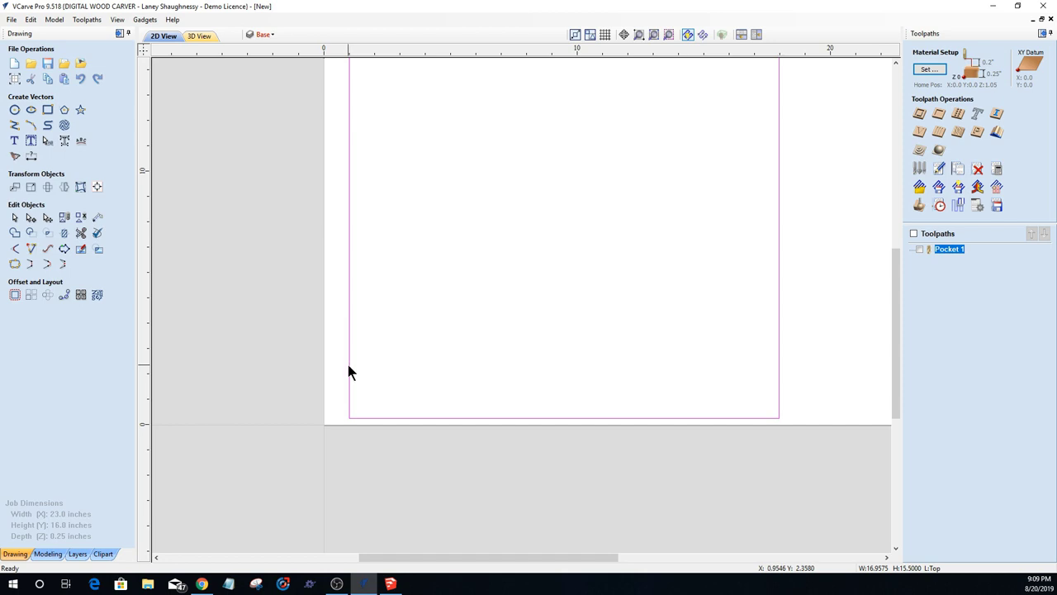
scroll(388, 345, down, 2)
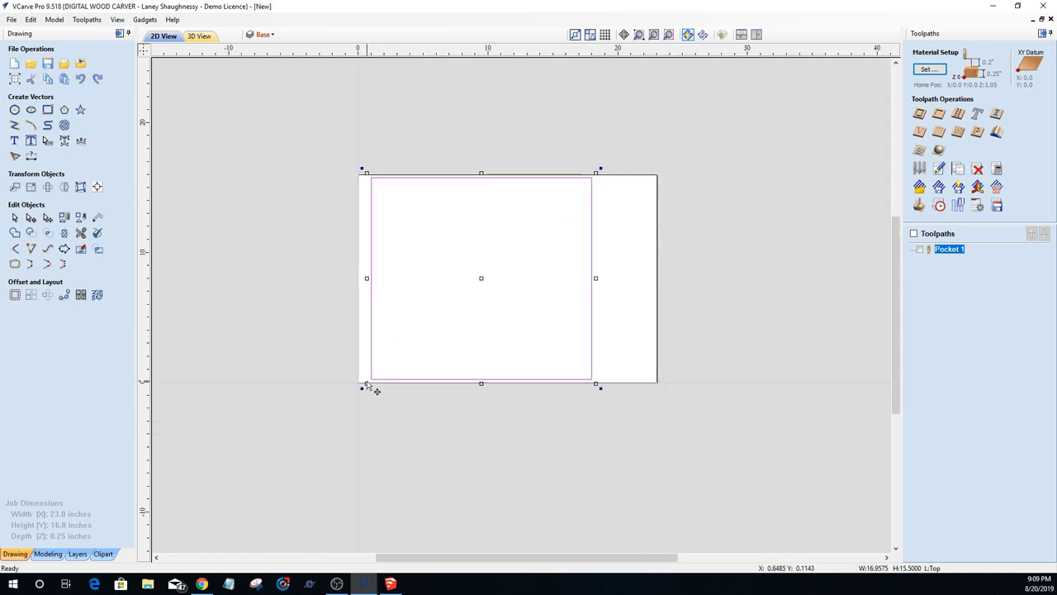
drag(373, 375, 364, 379)
scroll(307, 379, up, 2)
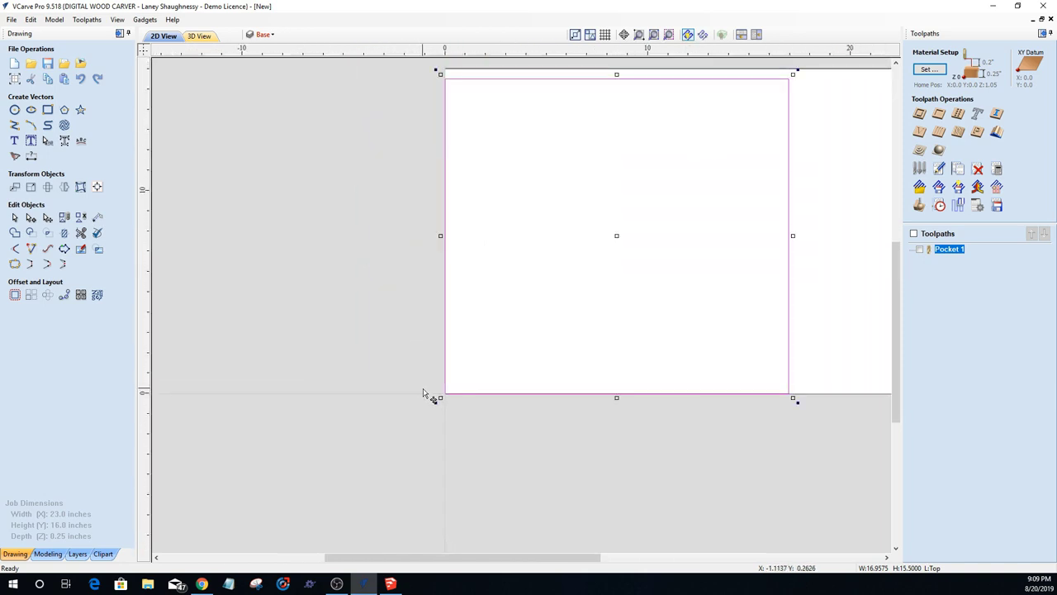
scroll(405, 380, down, 3)
scroll(404, 382, up, 2)
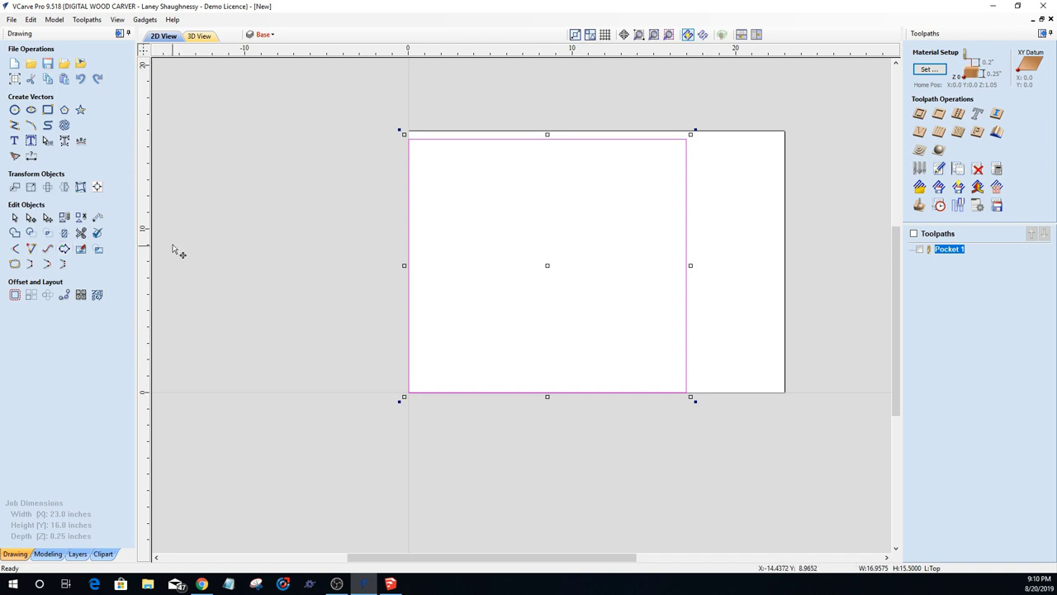
Step: Add guides at x = 0 and near y = 15.5, plus a guide 0.25 in below the top one
click(232, 289)
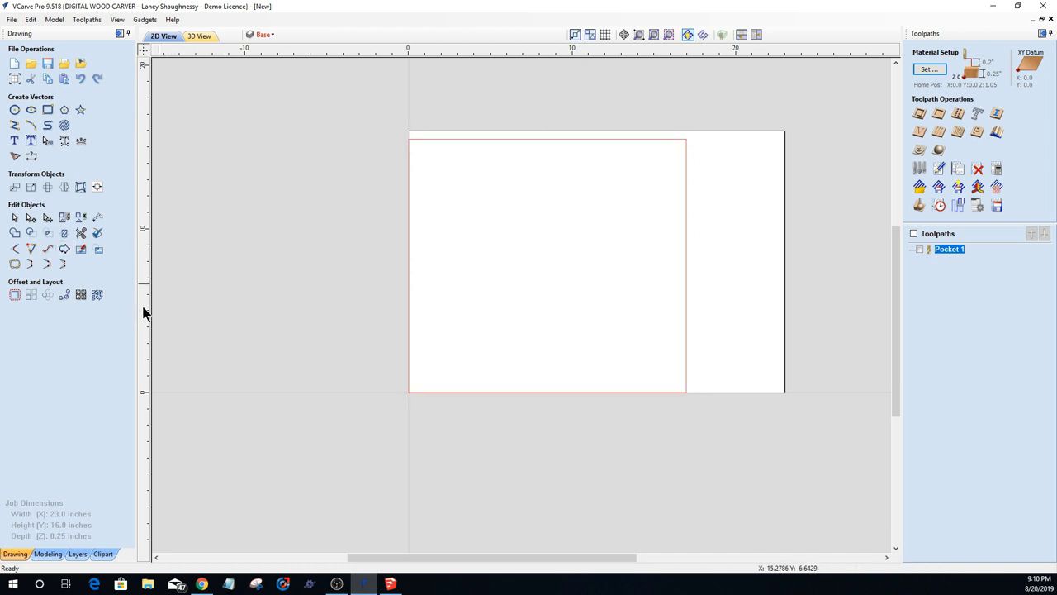
drag(143, 302, 410, 392)
drag(471, 52, 338, 137)
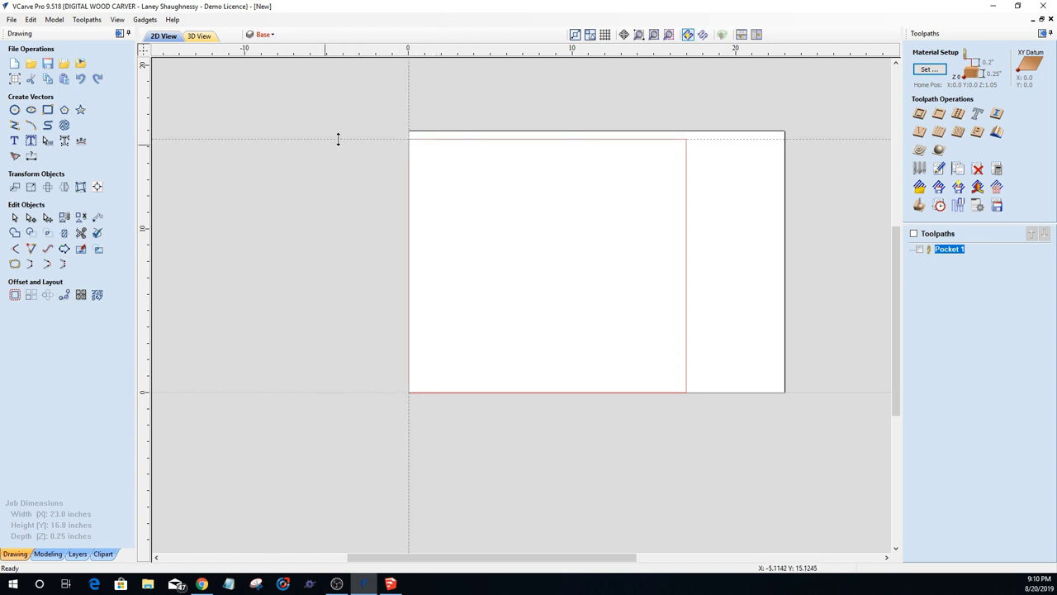
double_click(380, 136)
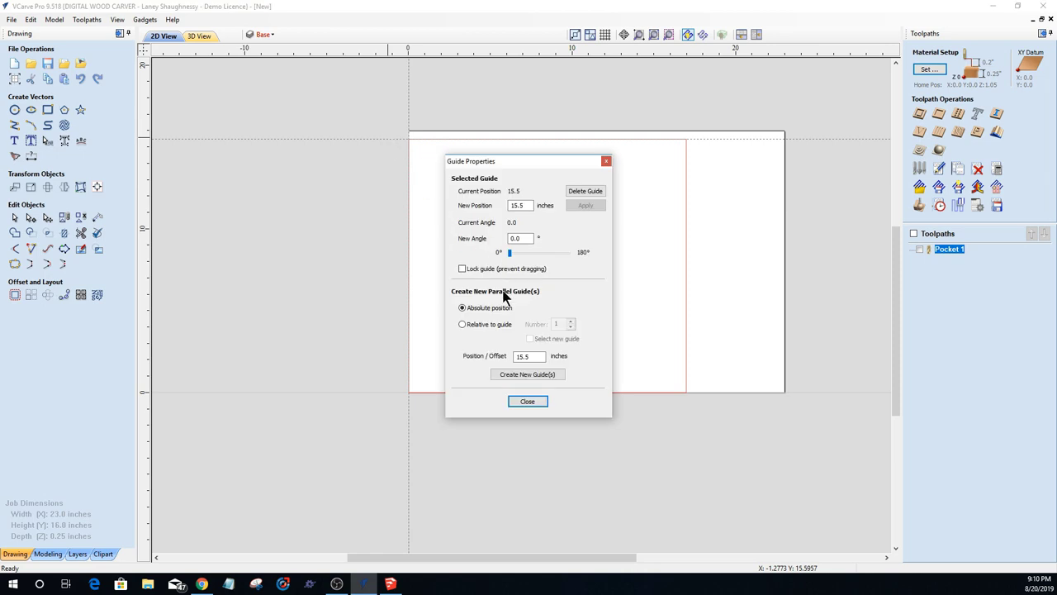
click(462, 324)
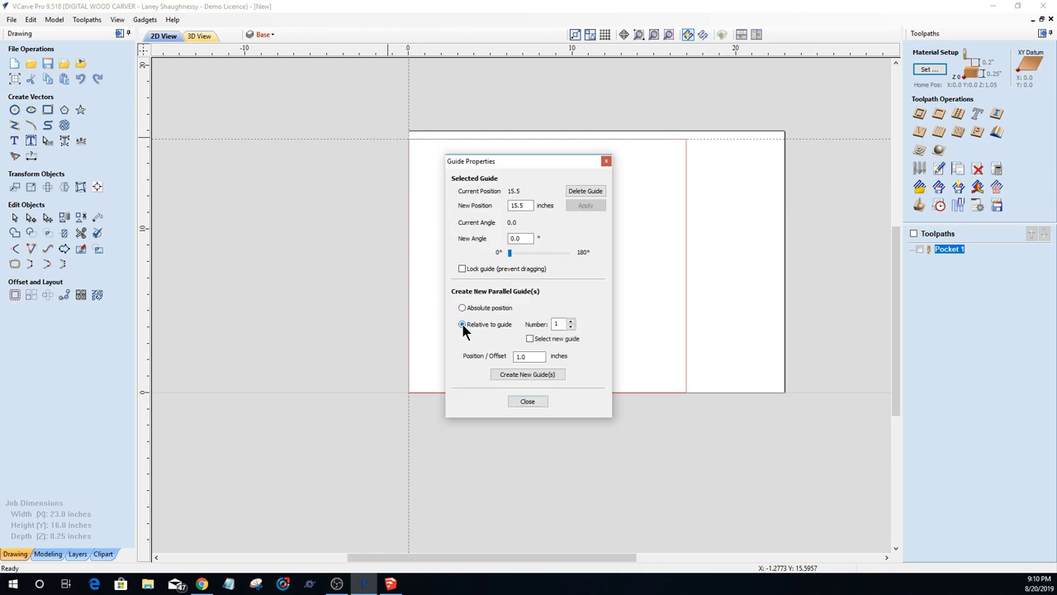
double_click(525, 356)
text(1.0)
drag(525, 355, 438, 369)
text(-.25)
click(510, 374)
click(526, 401)
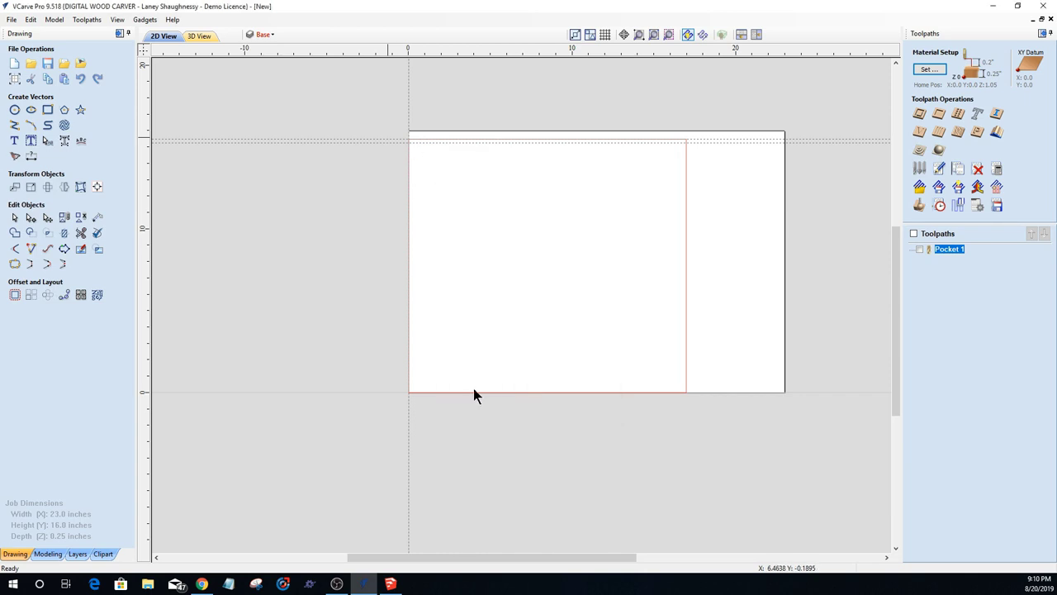
Step: Add a guide 0.25 in inside the left edge guide at x = 0
double_click(408, 417)
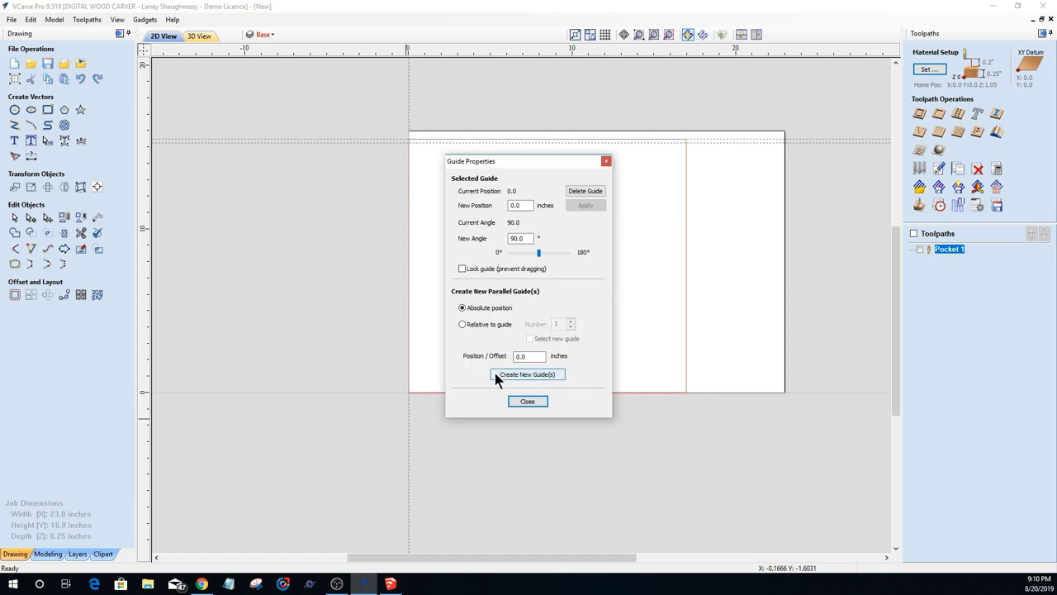
click(462, 324)
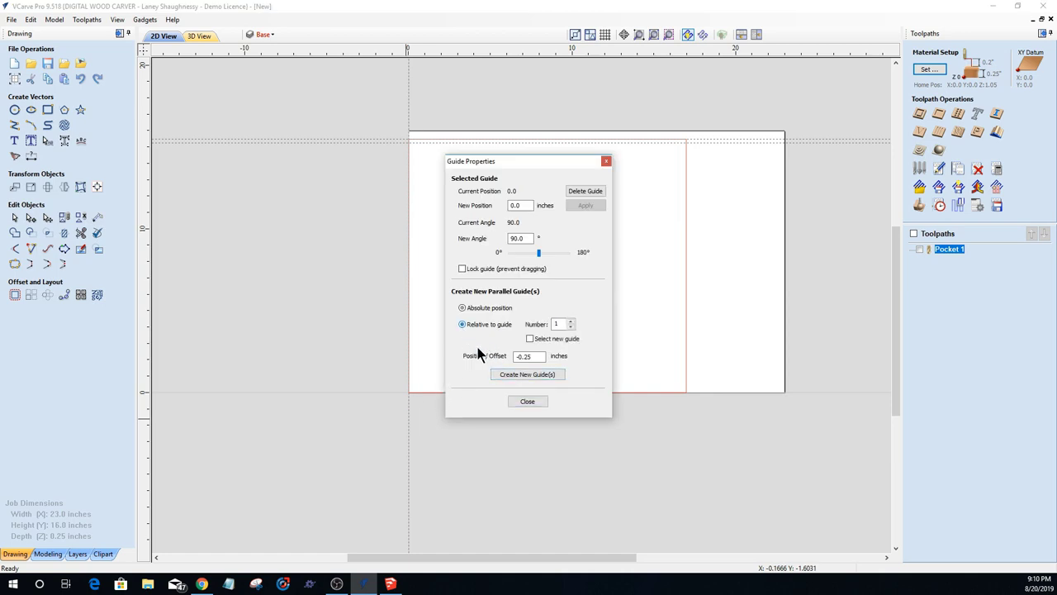
click(515, 356)
key(Delete)
click(516, 376)
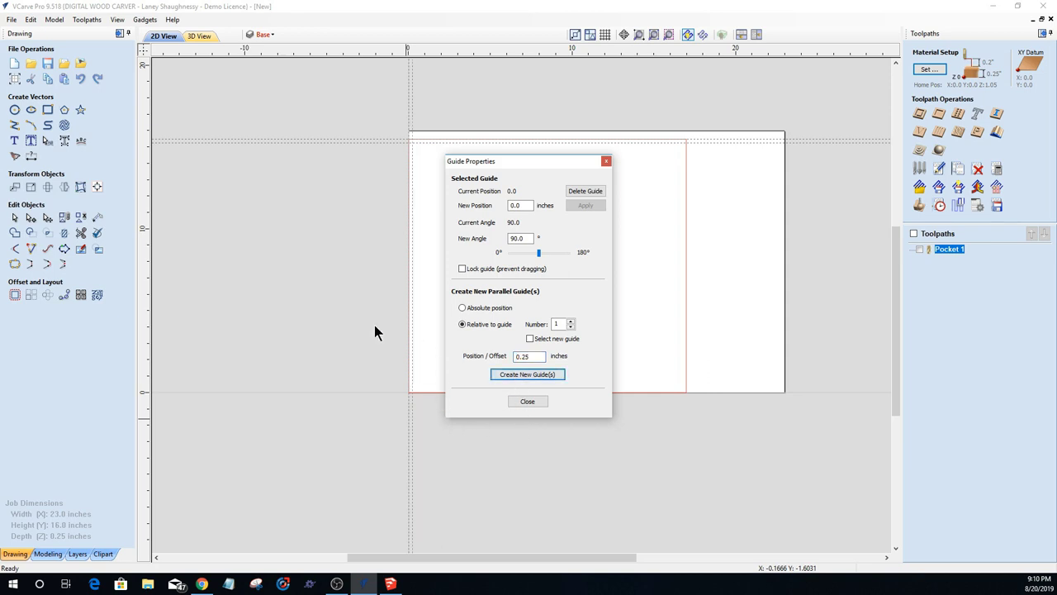
click(529, 401)
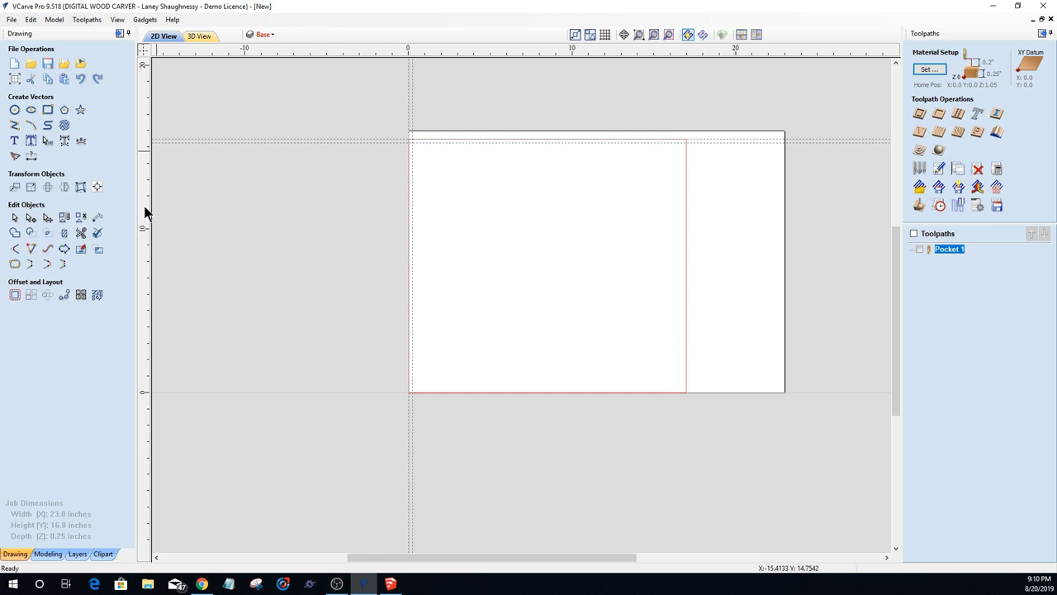
Step: Add a vertical guide near x = 16.96 and a guide 0.25 in to its left
drag(144, 213, 684, 398)
scroll(686, 397, up, 3)
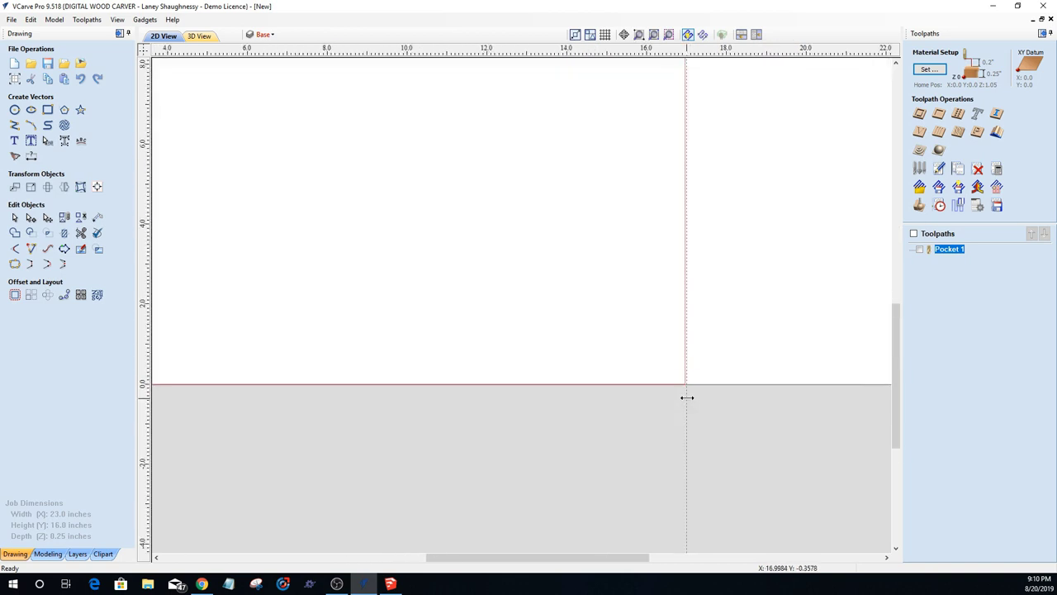
scroll(687, 397, up, 2)
double_click(684, 417)
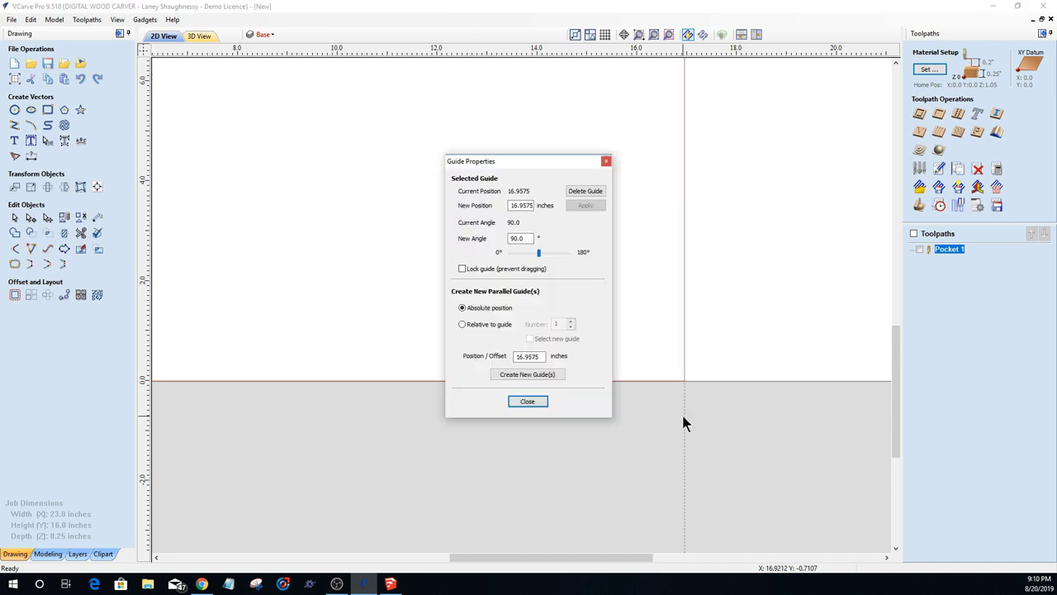
click(462, 323)
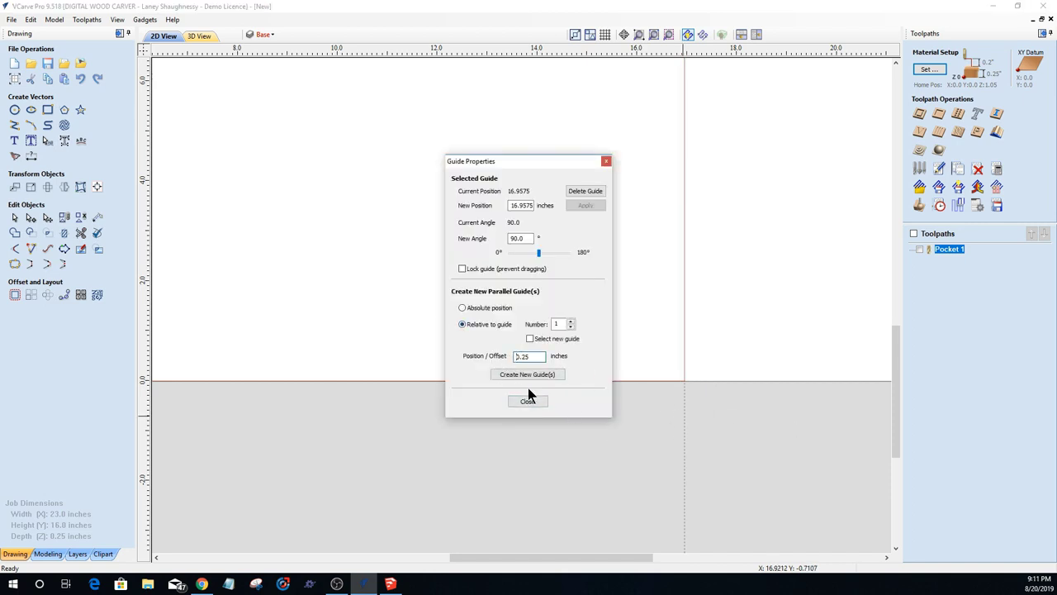
text(-)
click(525, 377)
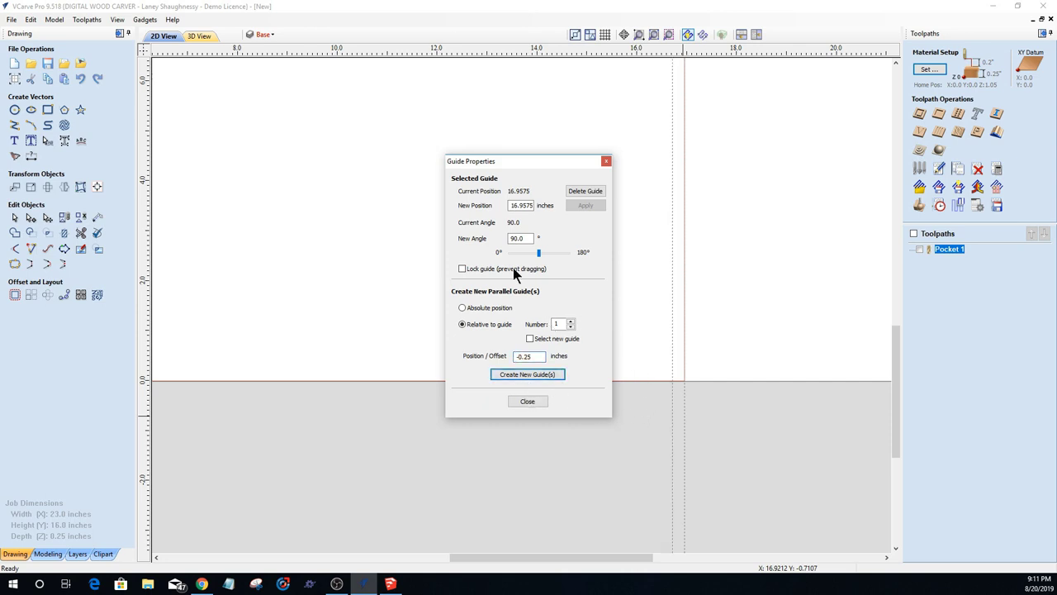
click(606, 161)
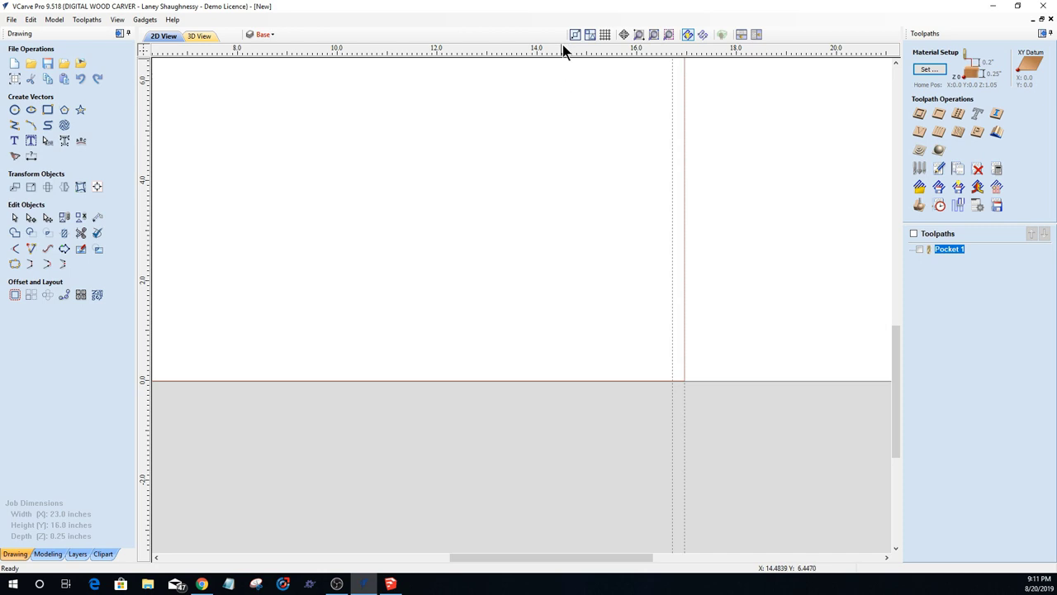
Step: Add a guide on the bottom edge and another 0.25 in above it
drag(563, 45, 682, 381)
double_click(745, 382)
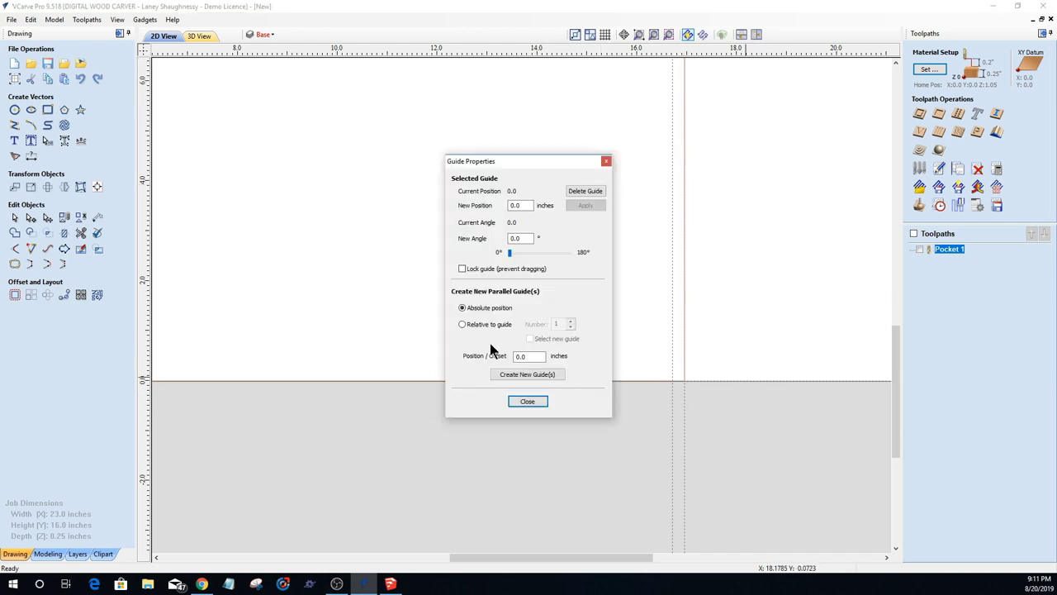
click(460, 324)
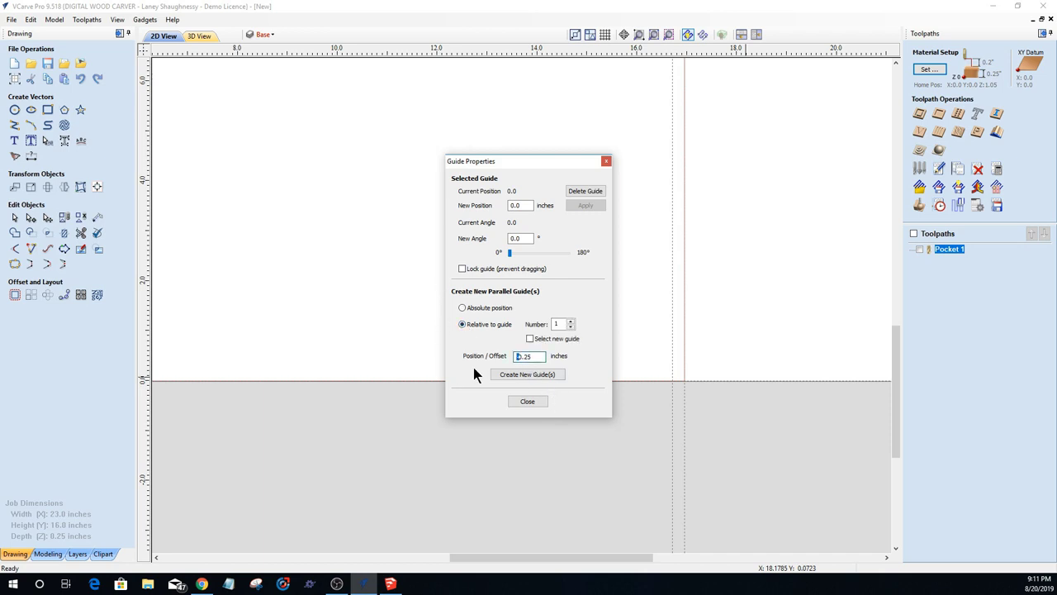
click(530, 374)
click(533, 400)
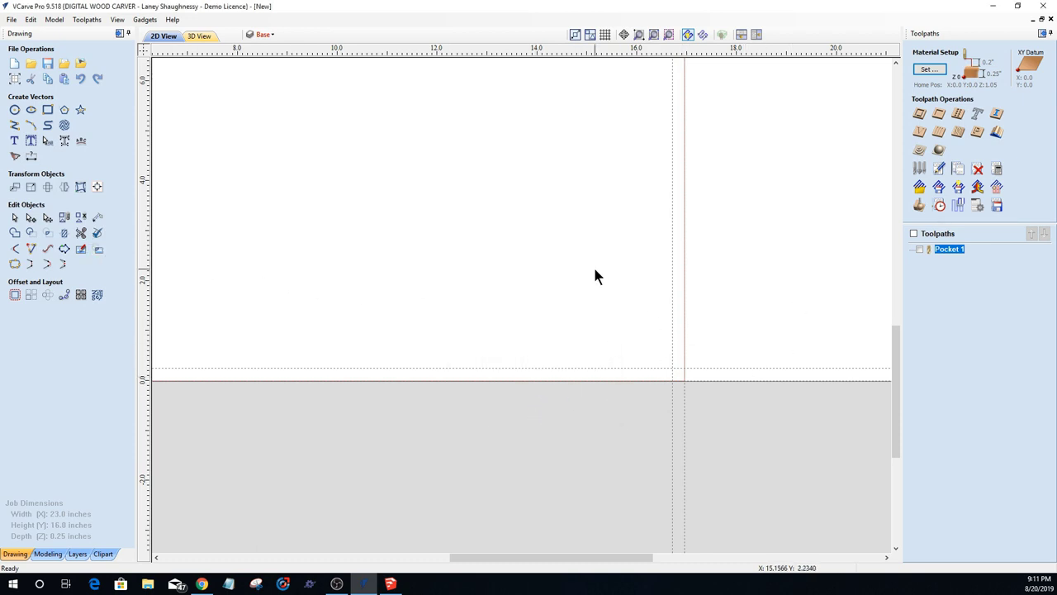
scroll(646, 399, down, 4)
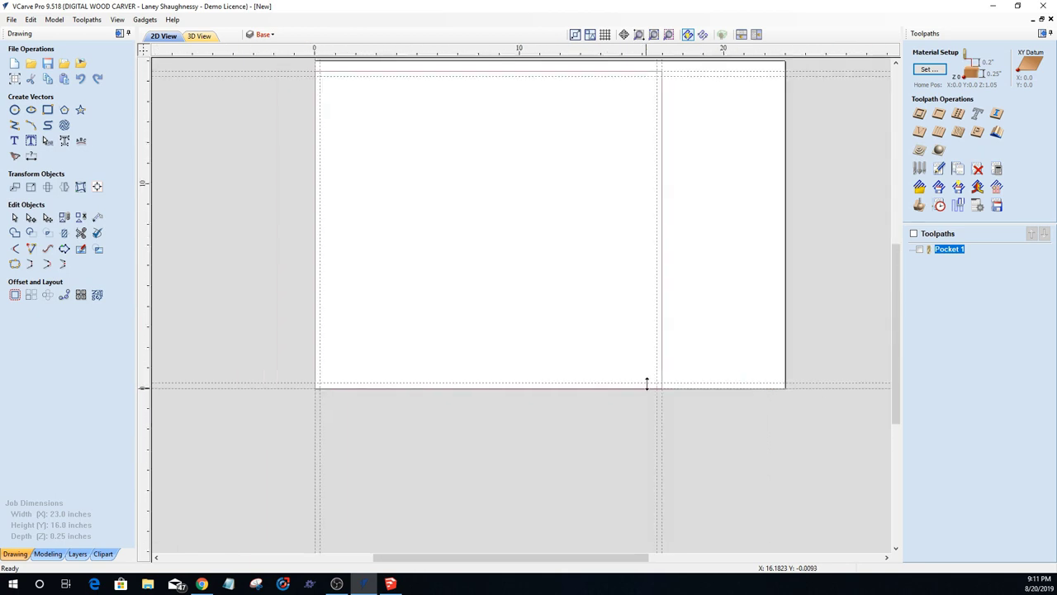
scroll(339, 286, up, 3)
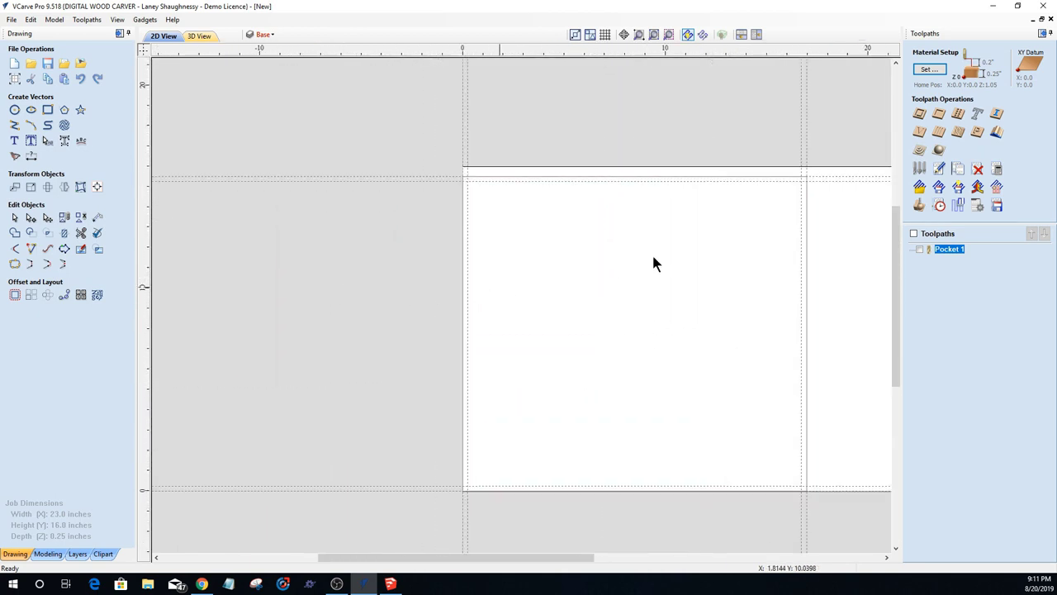
scroll(459, 330, up, 1)
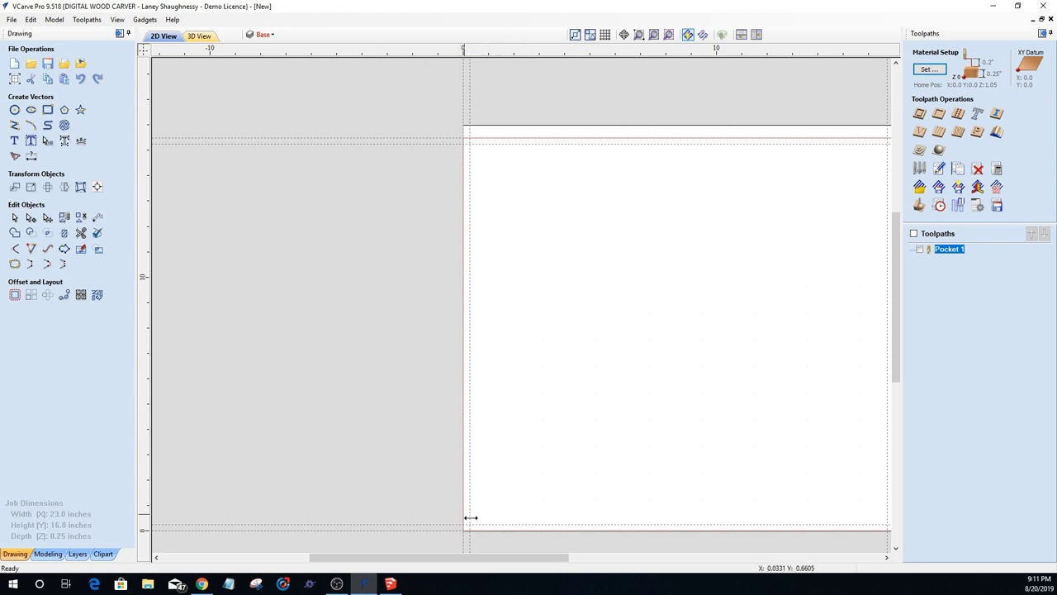
scroll(465, 308, down, 1)
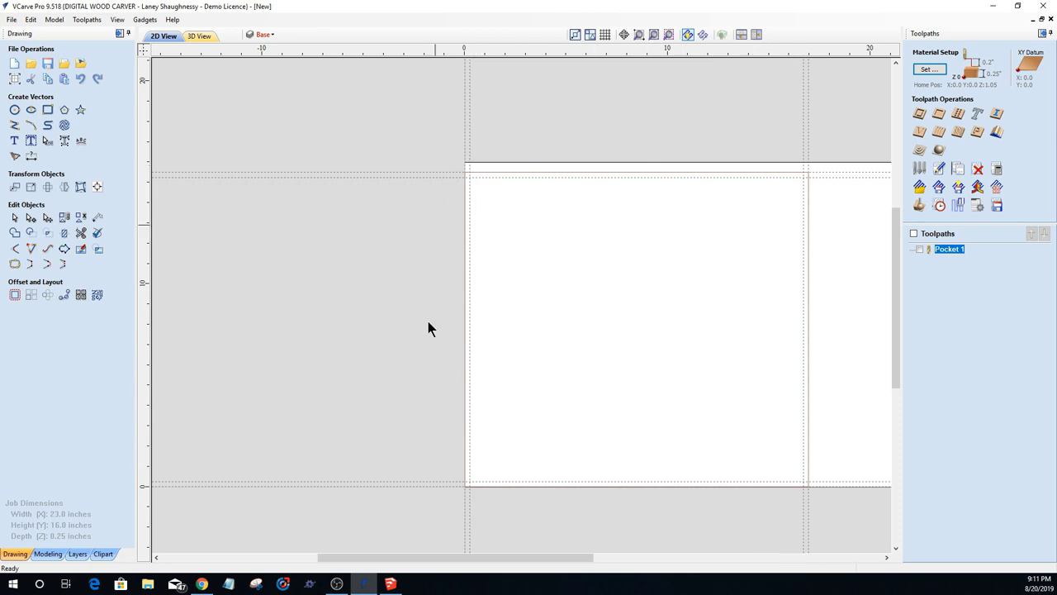
Step: Draw a 1.75 in diameter circle on the Top layer with the Base layer hidden
click(14, 109)
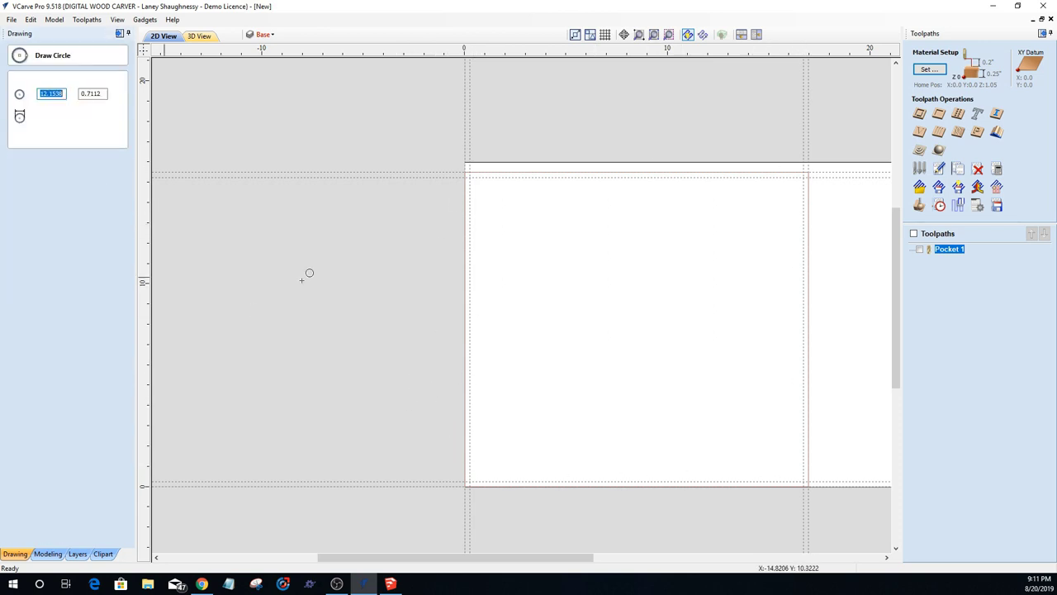
click(34, 136)
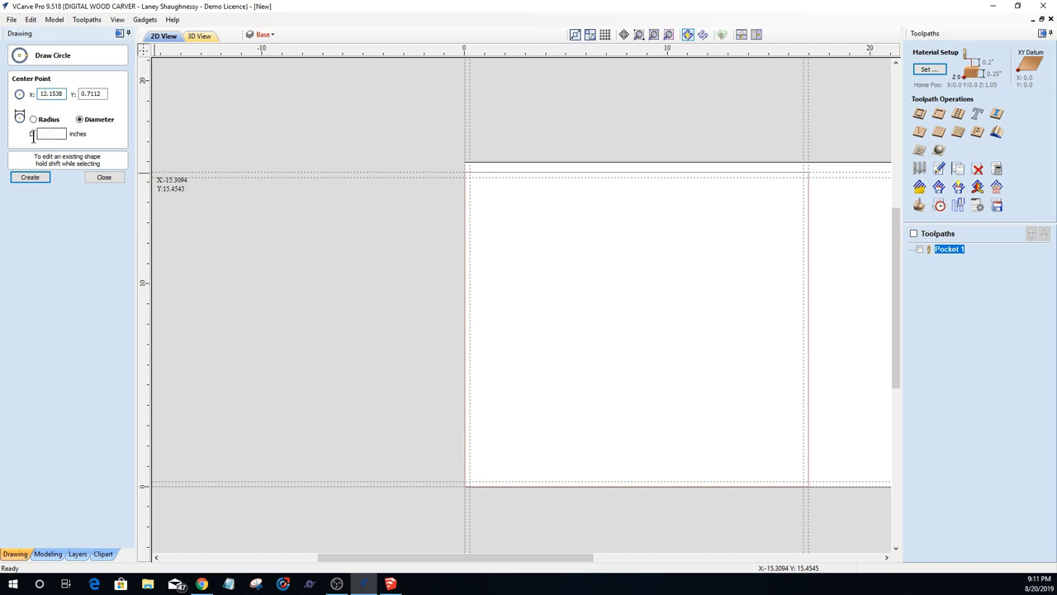
text(1.75)
click(510, 449)
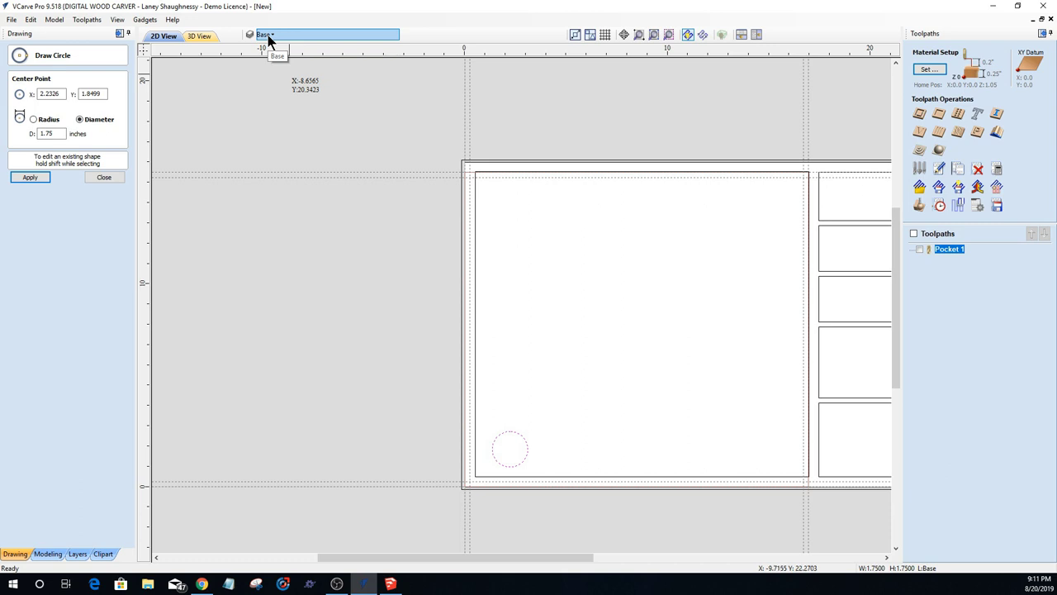
key(ctrl+z)
click(264, 34)
click(264, 53)
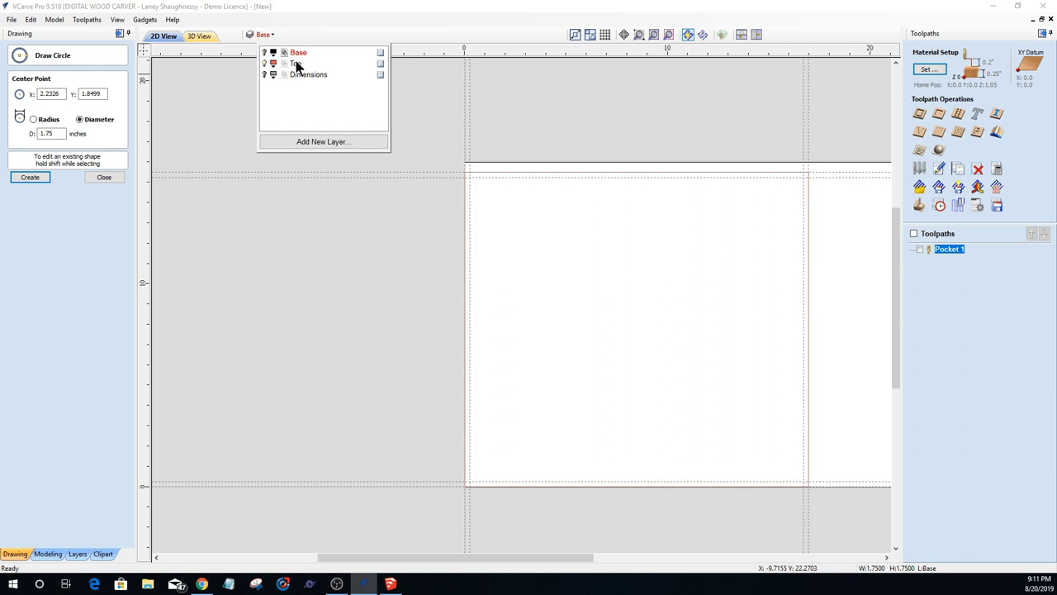
click(296, 63)
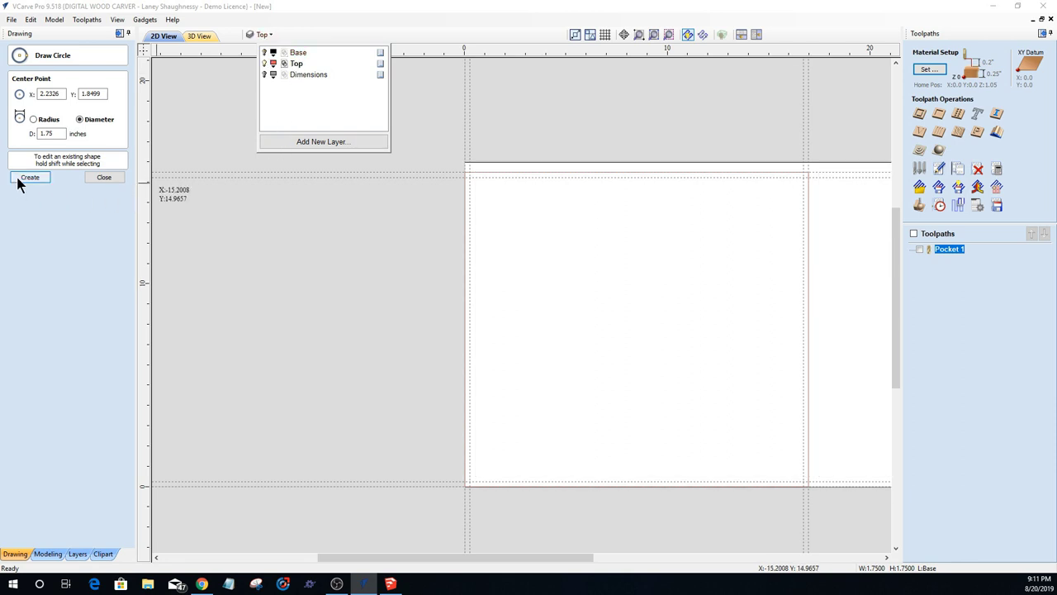
click(512, 459)
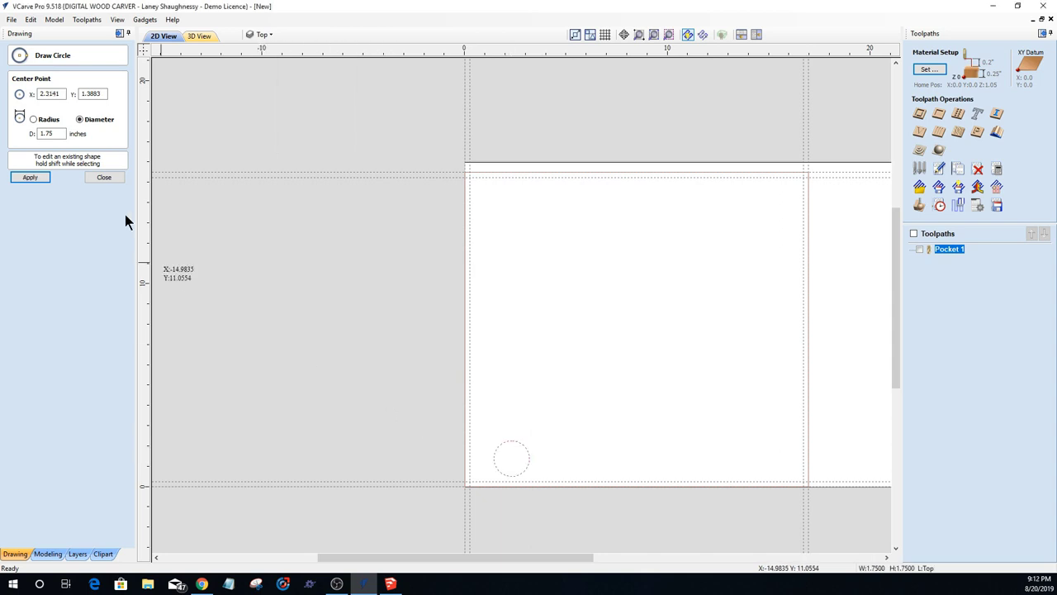
Step: Move the new circle into place near the material's bottom-left corner
scroll(377, 297, down, 3)
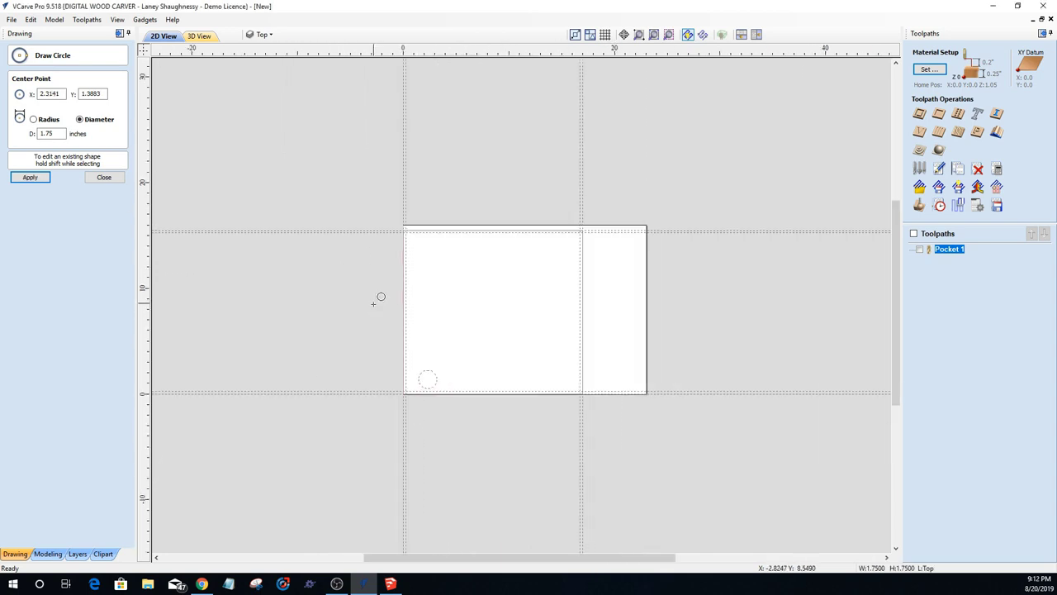
scroll(432, 330, up, 1)
scroll(408, 446, up, 3)
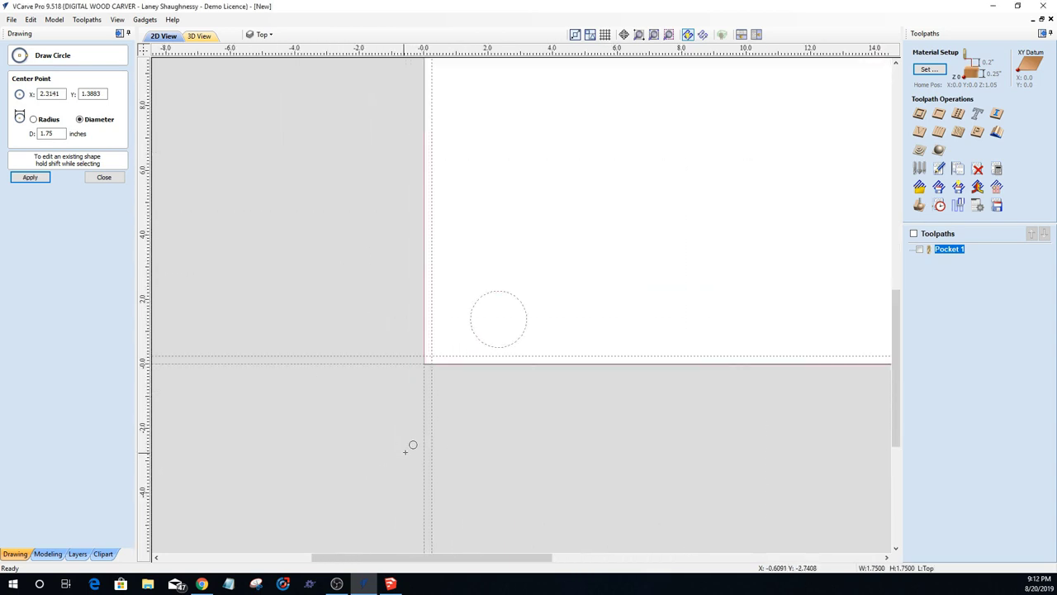
key(Escape)
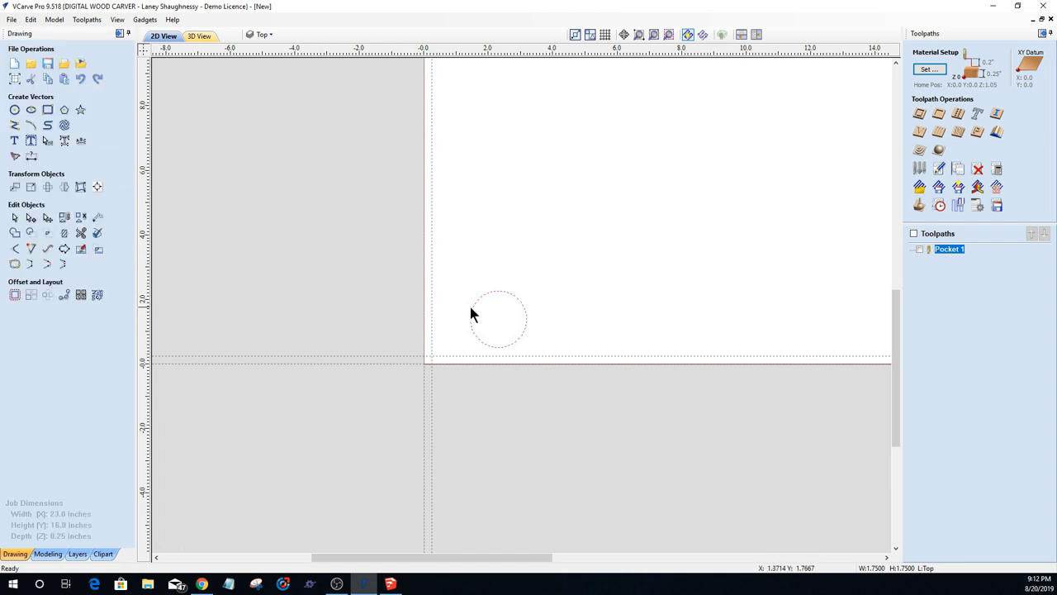
click(471, 305)
mouse_move(492, 319)
mouse_down()
mouse_move(466, 317)
mouse_move(458, 328)
mouse_move(472, 319)
mouse_up()
drag(451, 333, 453, 333)
key(Up)
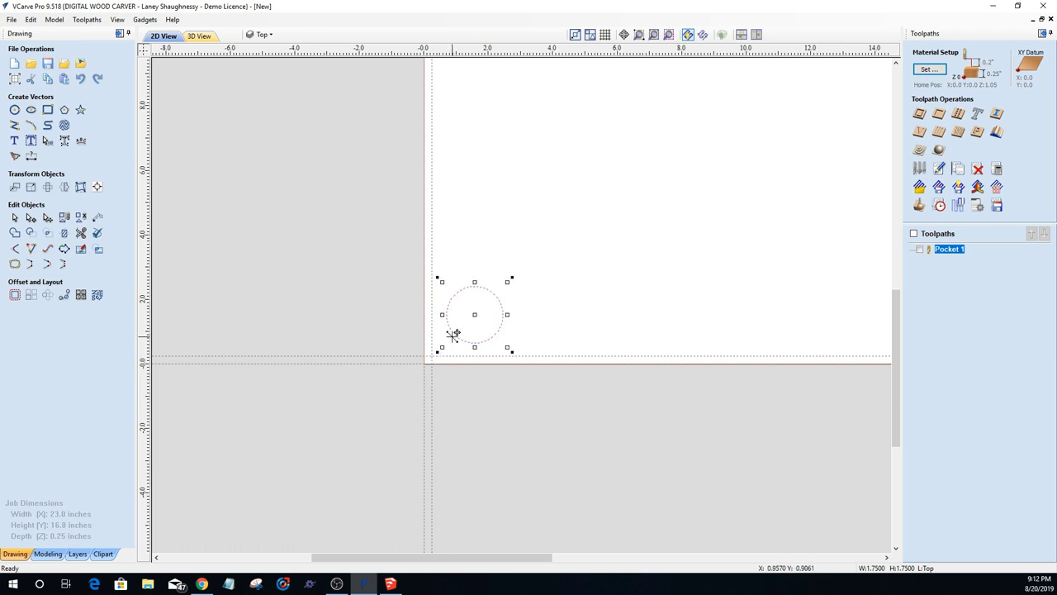
key(Right)
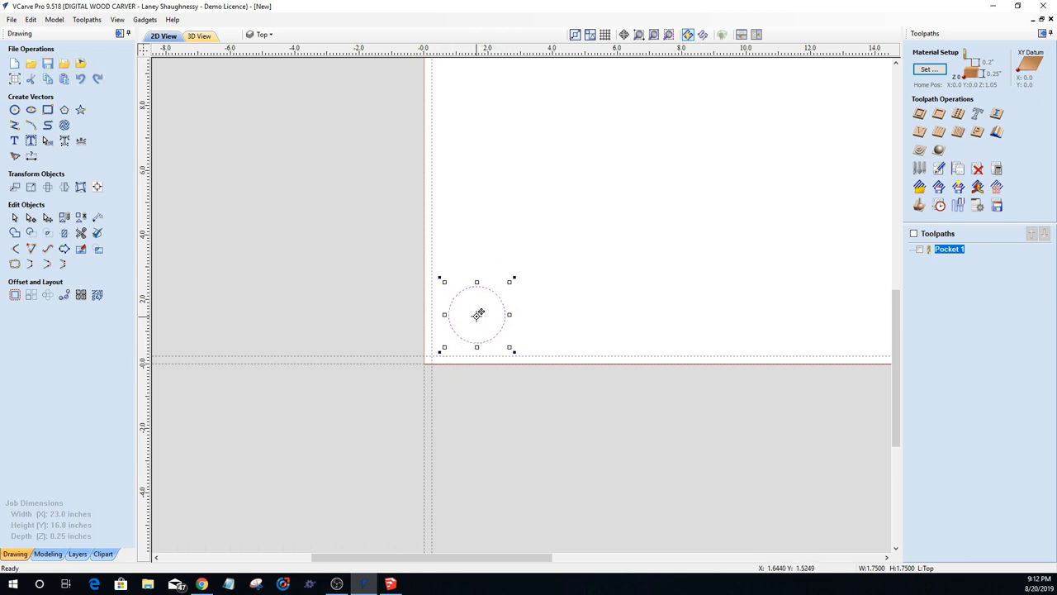
drag(479, 314, 477, 312)
Step: Draw a 45° diagonal line from the job origin past the circle
click(14, 127)
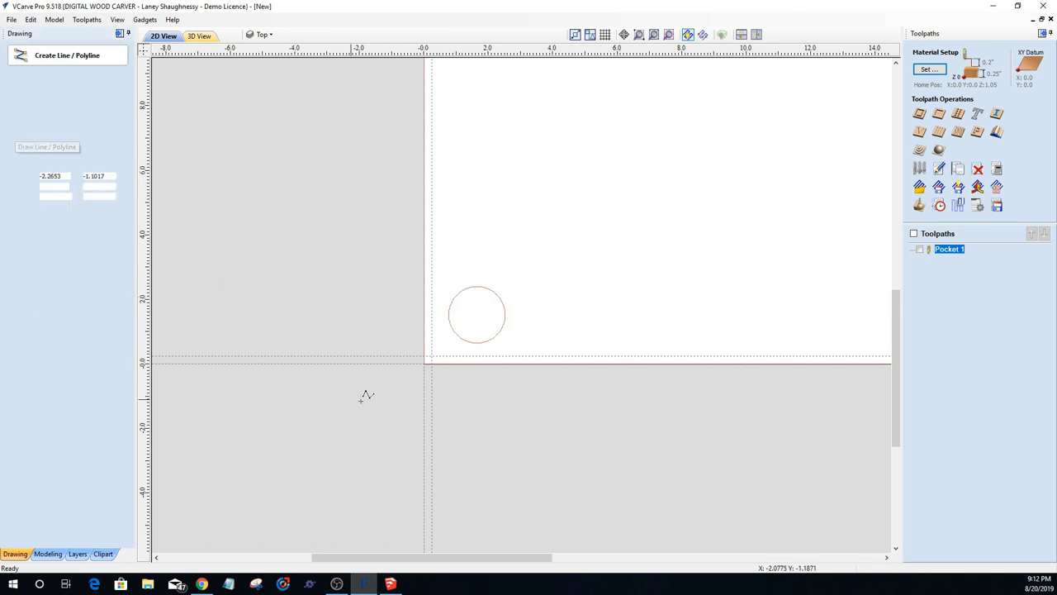
click(431, 358)
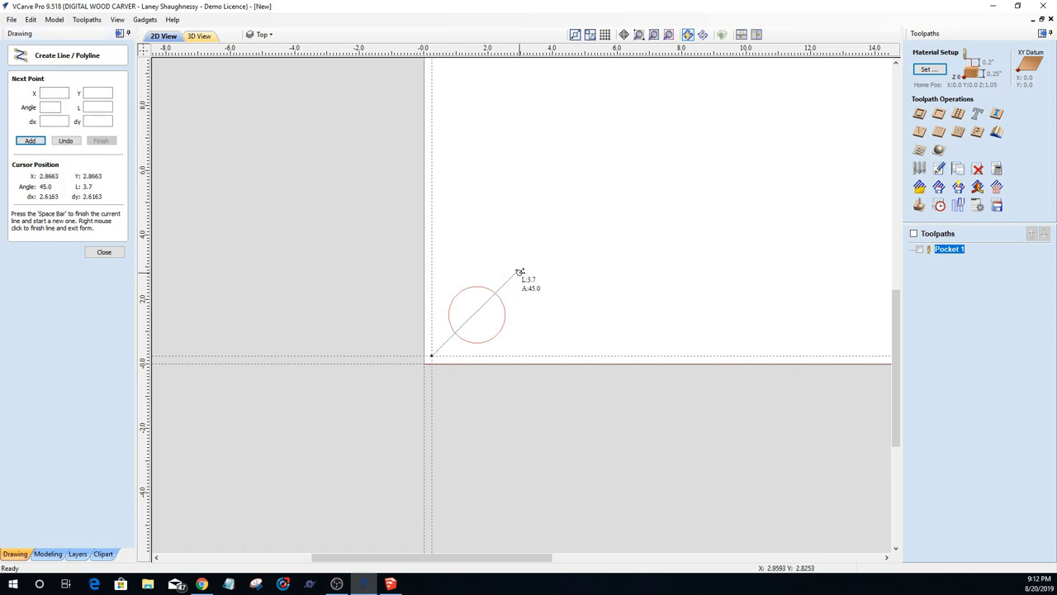
click(520, 271)
key(space)
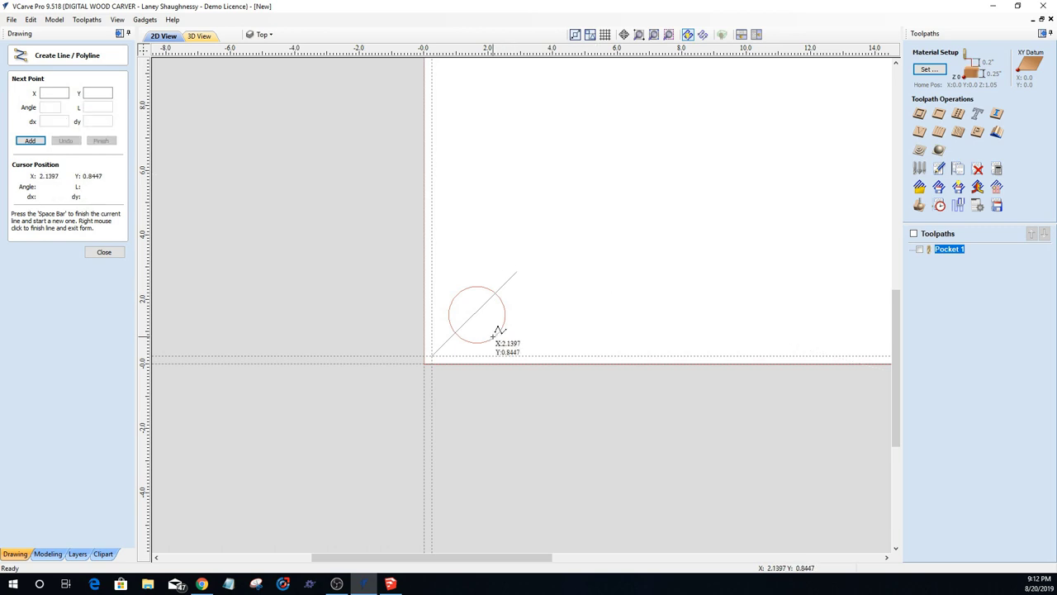
click(104, 251)
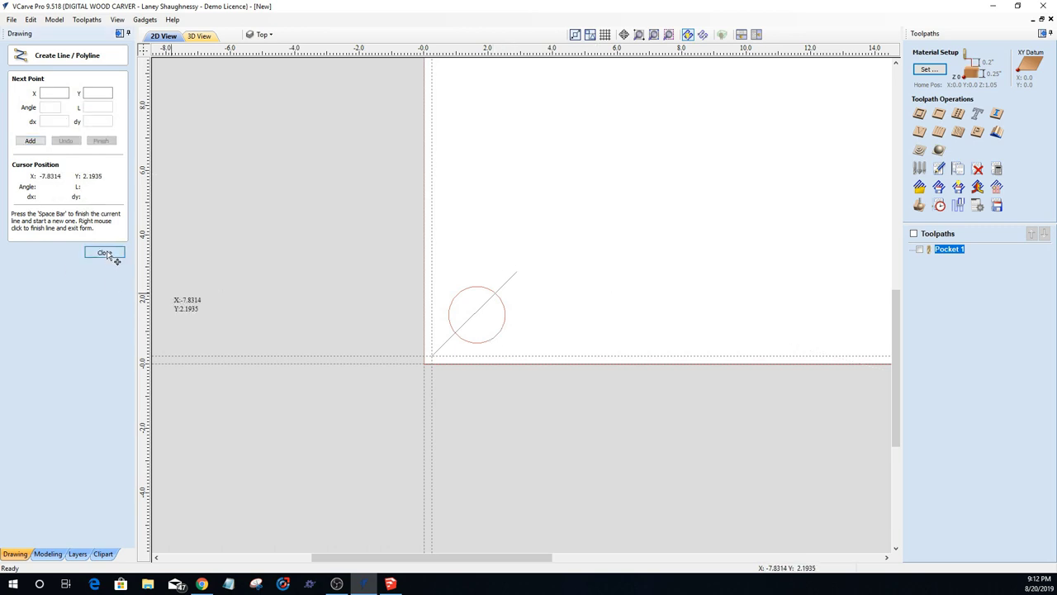
Step: Select the diagonal line on its own and delete it, keeping the circle
click(490, 343)
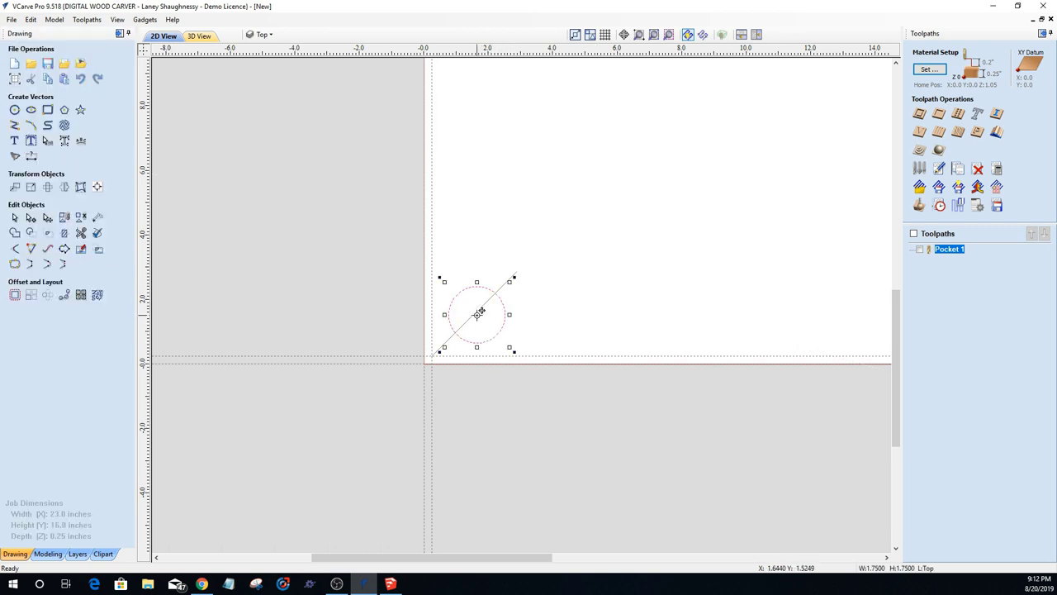
key(Escape)
click(476, 315)
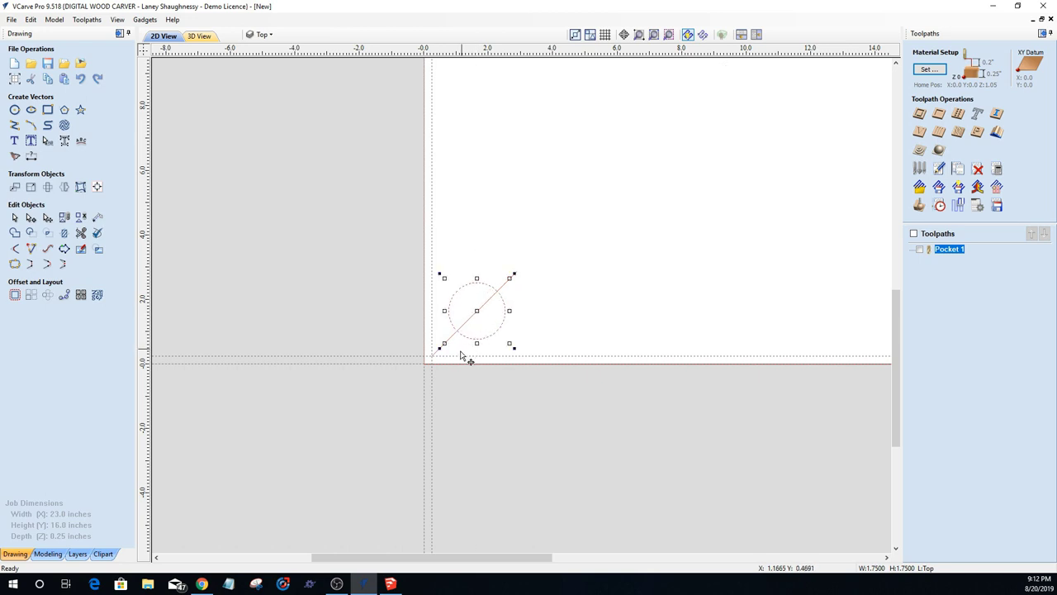
scroll(478, 308, up, 3)
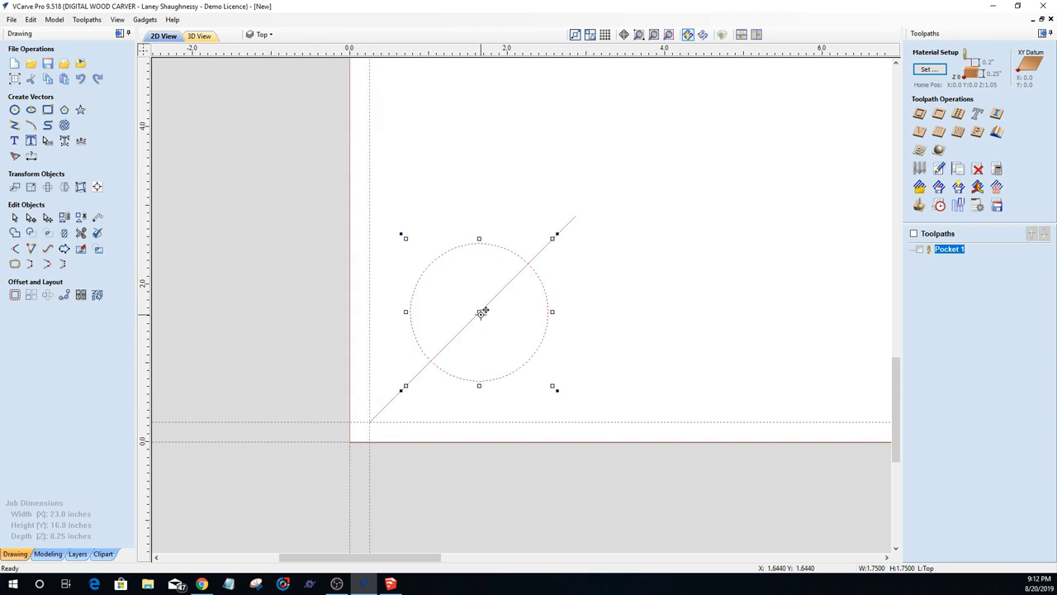
key(Escape)
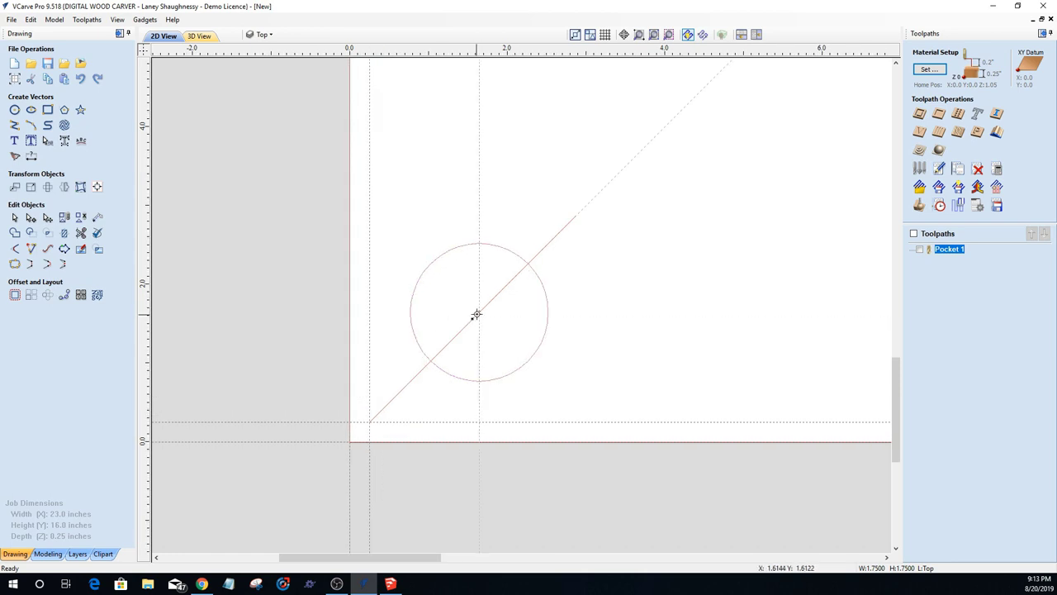
click(477, 314)
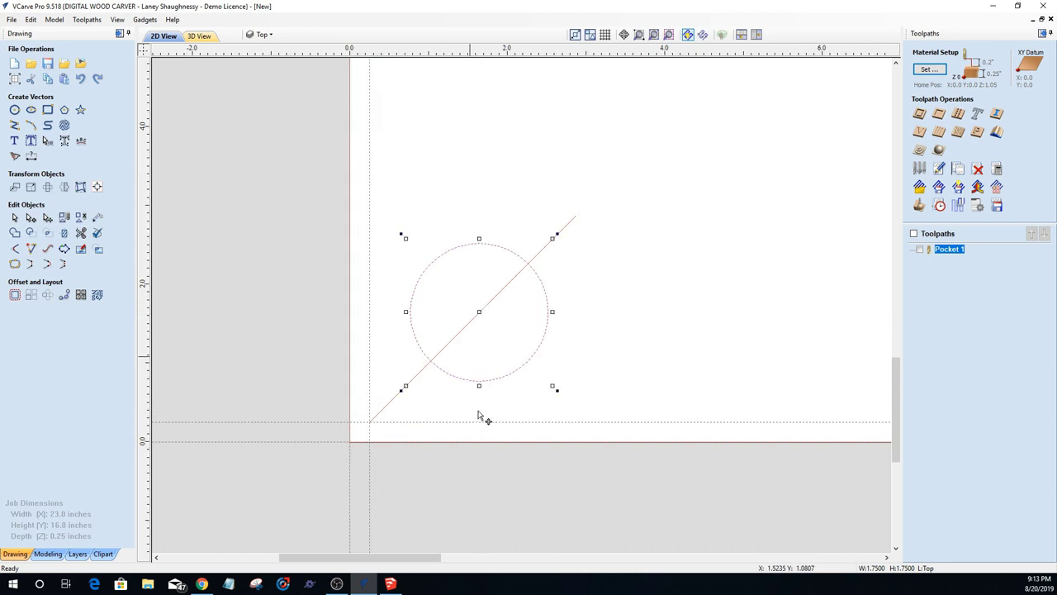
click(401, 401)
key(l)
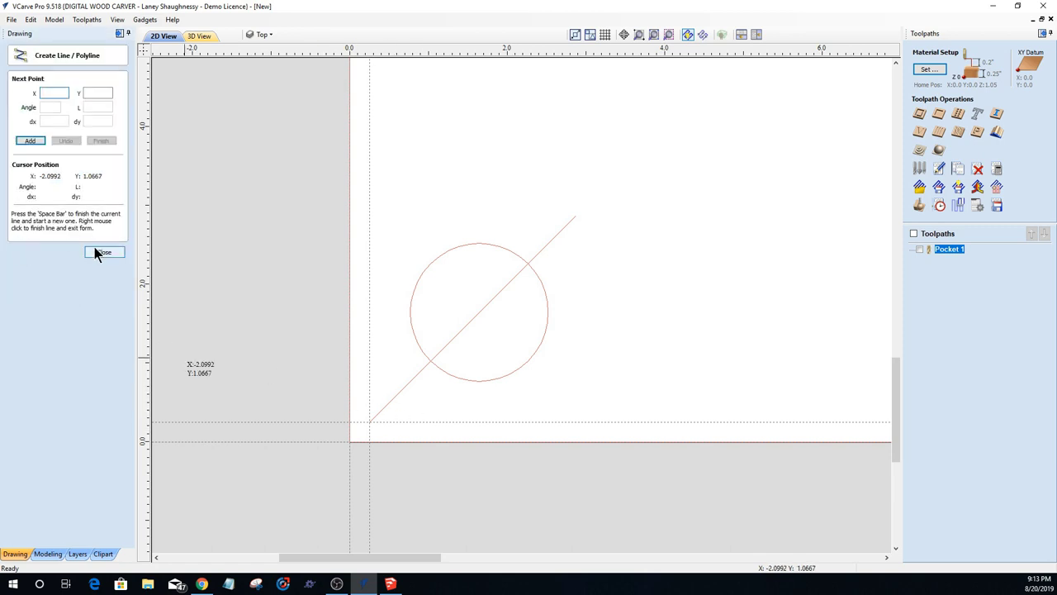
key(Escape)
click(413, 381)
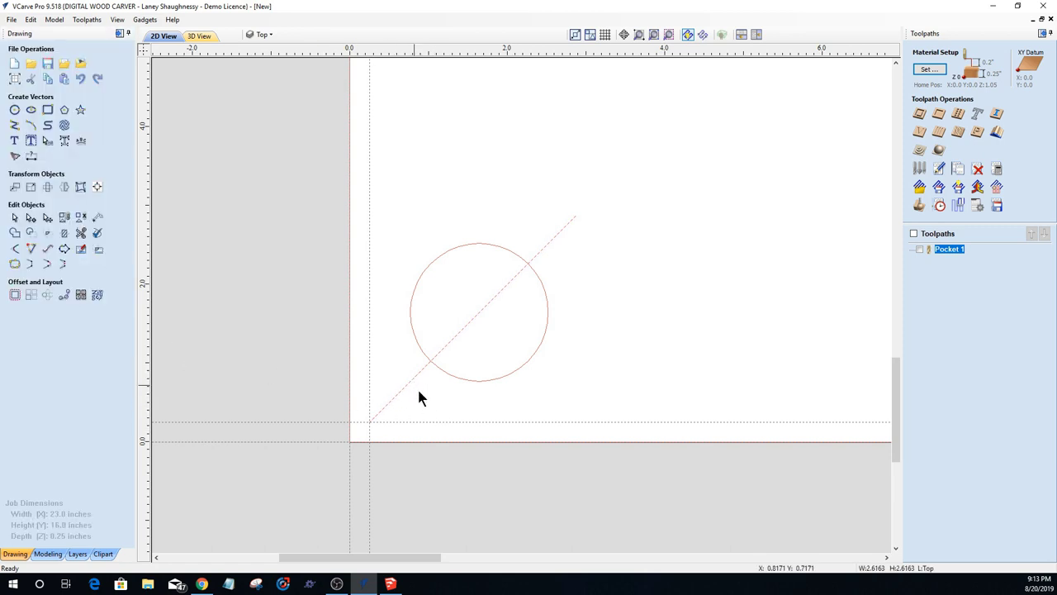
key(Delete)
Step: Dimension the circle's gap to the left guide (0.524895) and bottom guide (0.518971)
scroll(472, 330, down, 4)
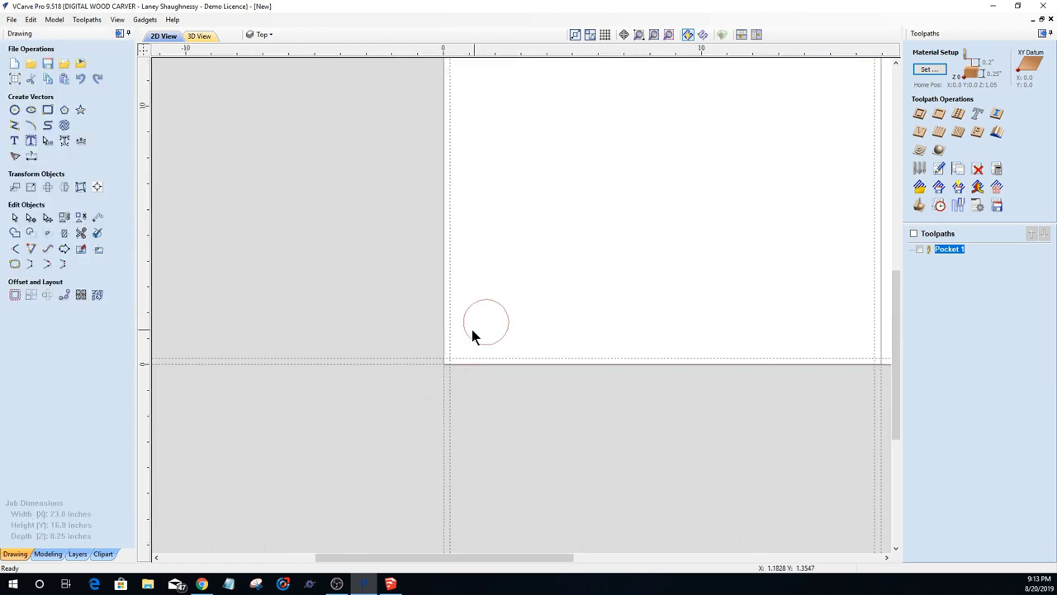
scroll(482, 356, up, 5)
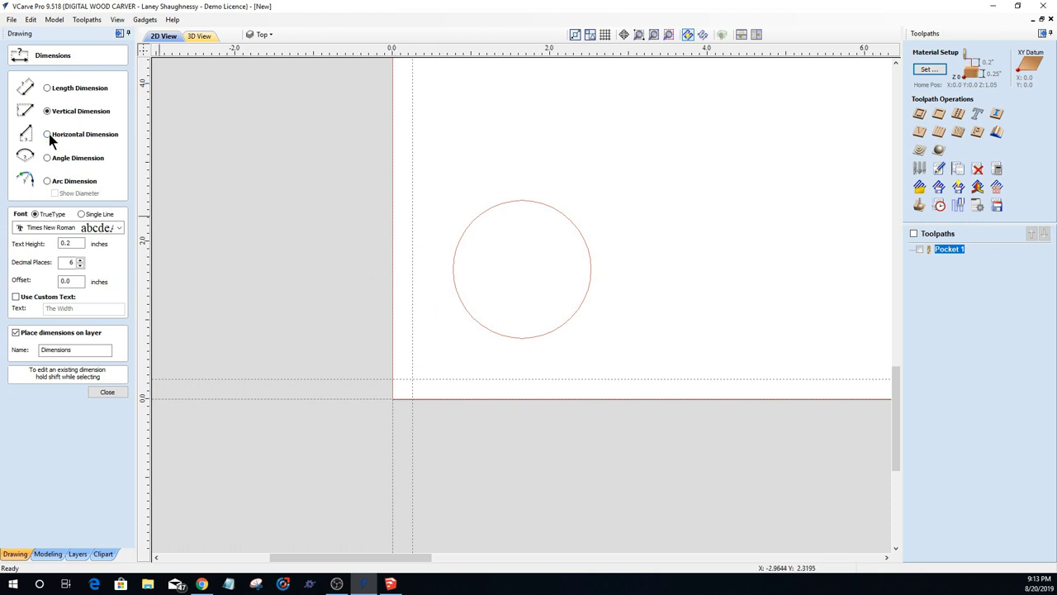
click(413, 261)
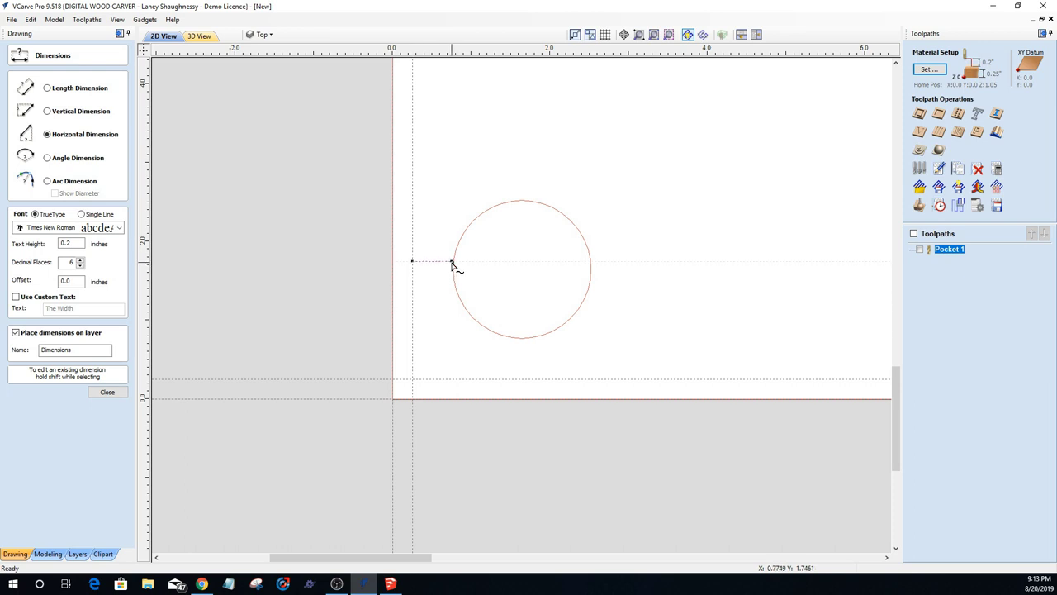
click(453, 269)
click(326, 255)
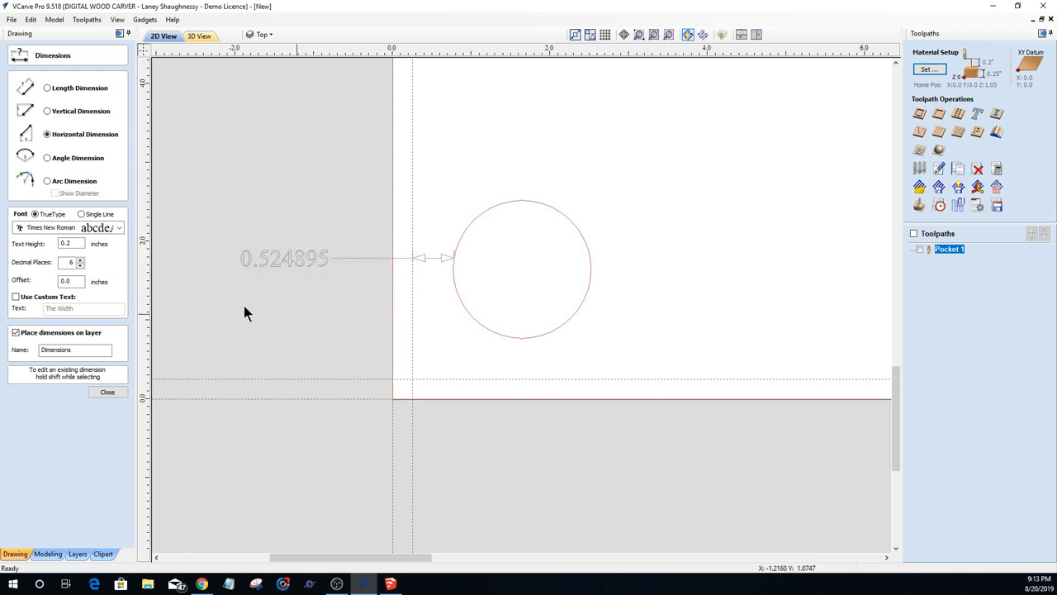
click(47, 111)
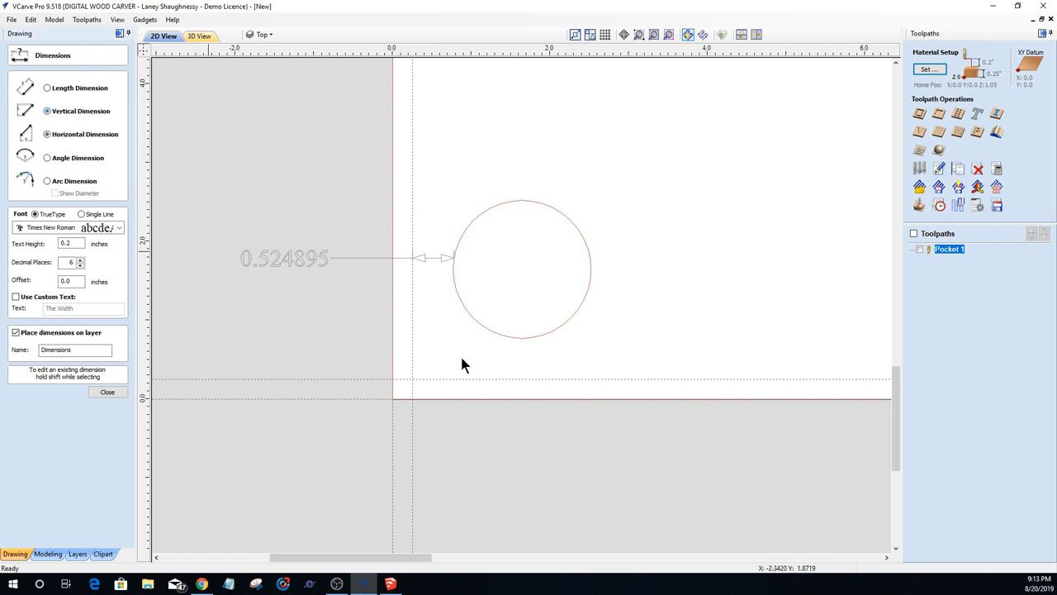
click(519, 338)
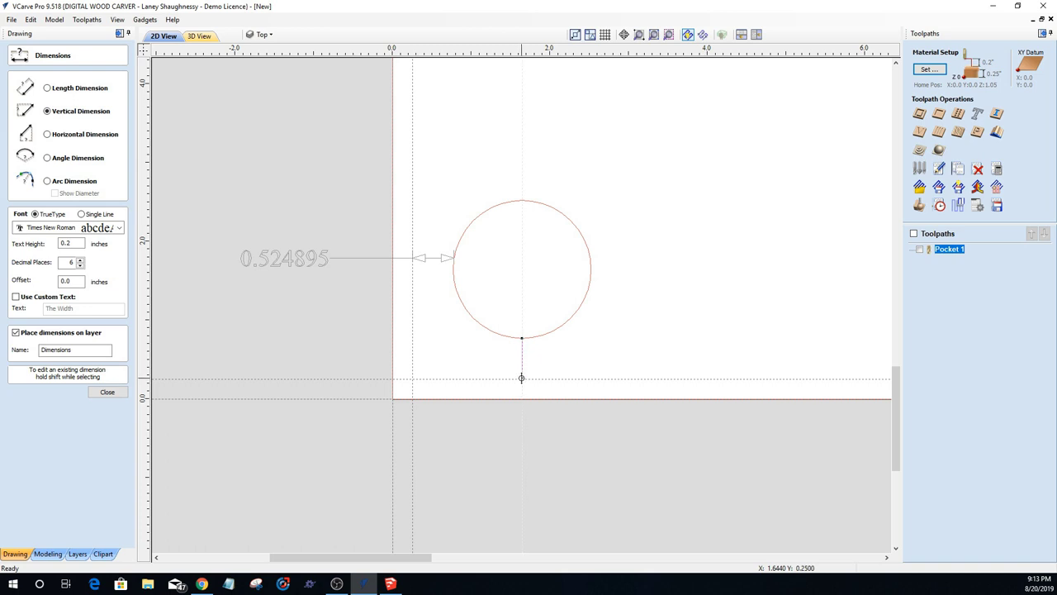
click(453, 358)
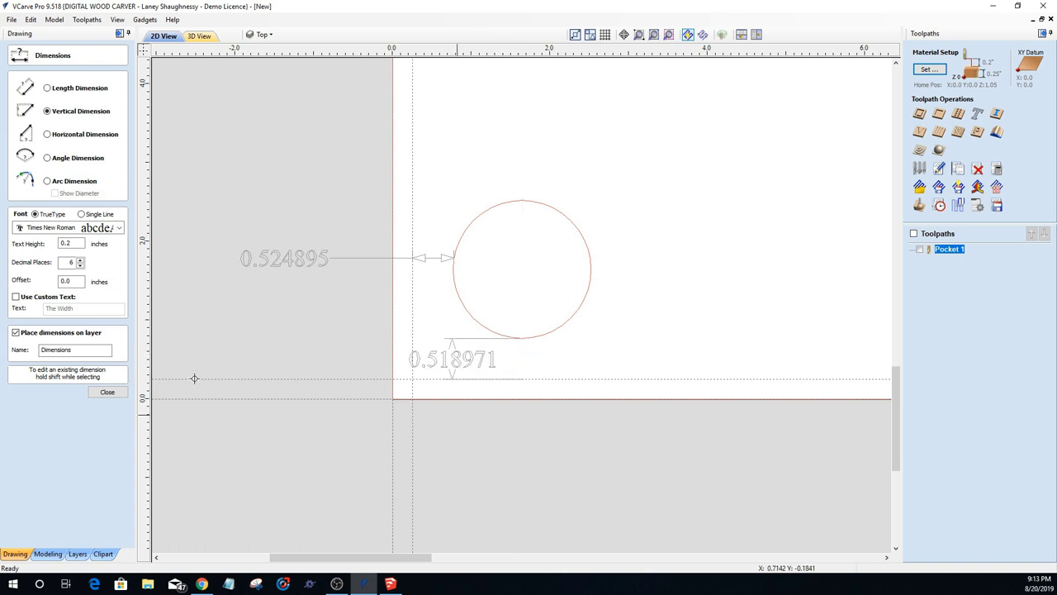
click(116, 391)
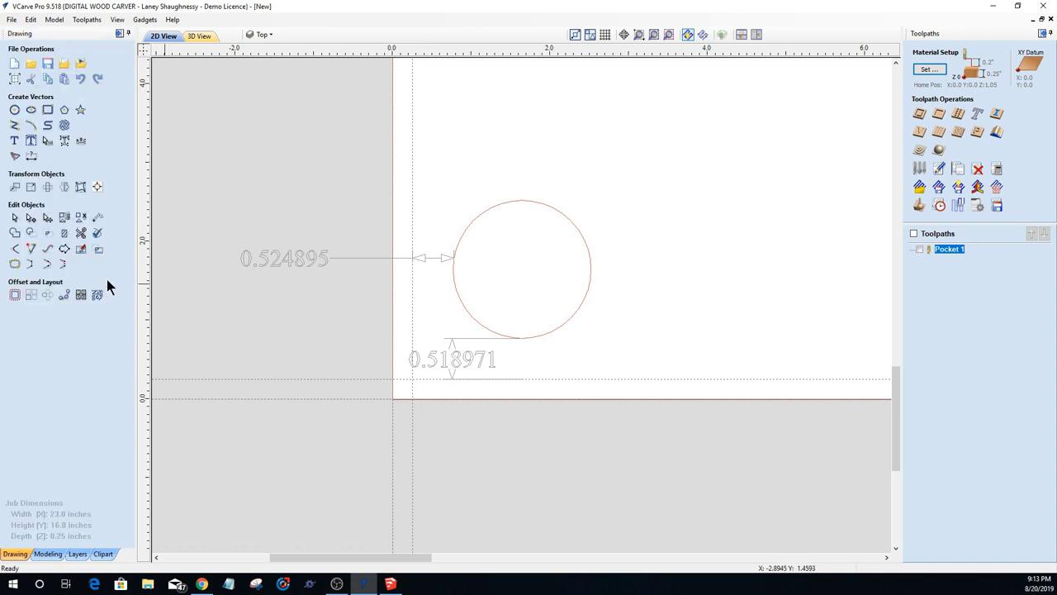
Step: Open Move Selection for the circle and start editing its X position
click(14, 188)
click(460, 306)
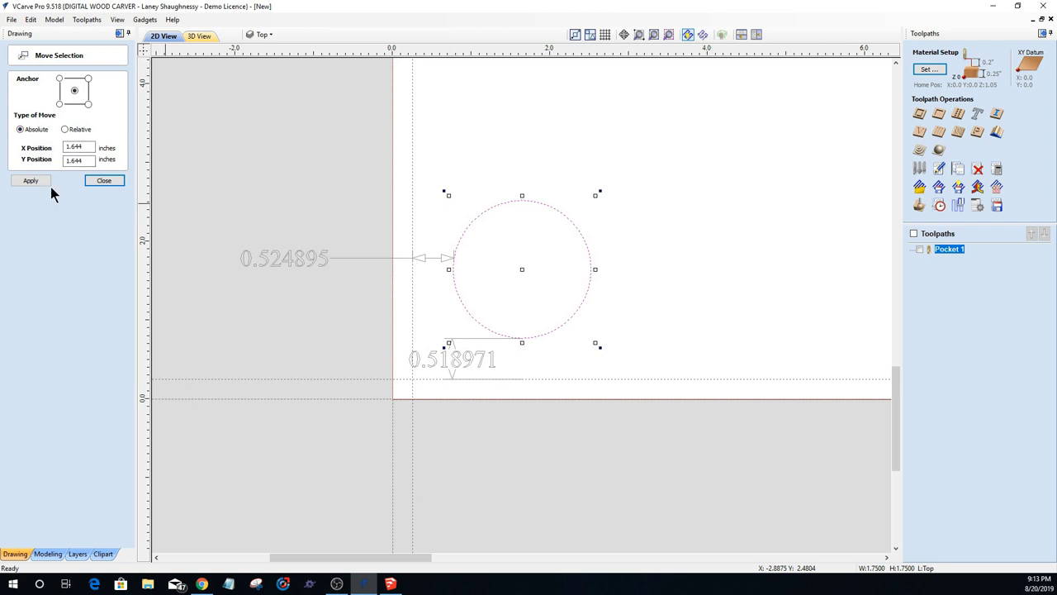
click(69, 146)
scroll(504, 382, up, 6)
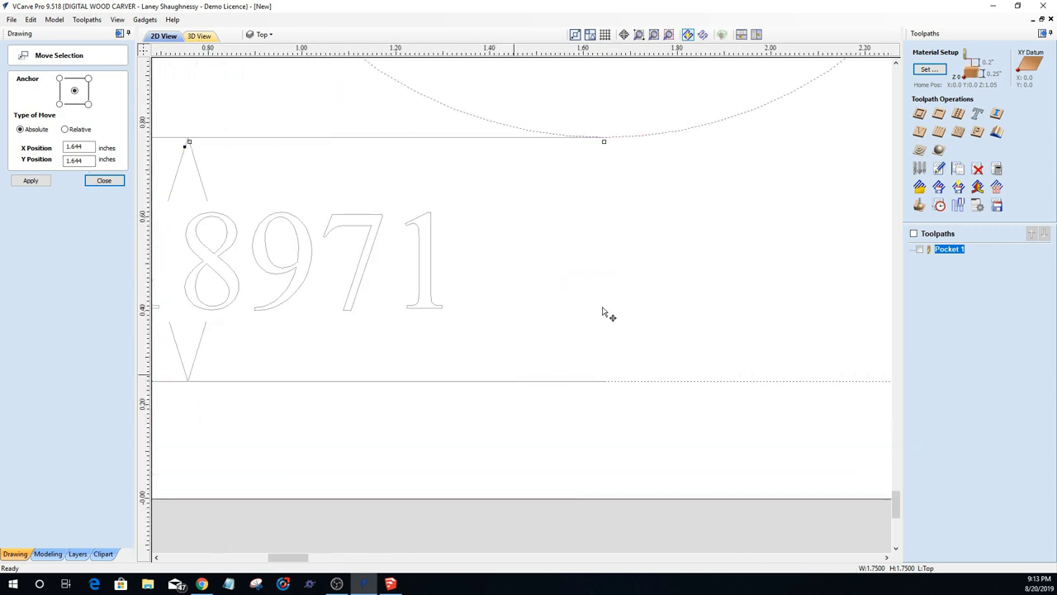
scroll(602, 141, up, 2)
scroll(606, 165, down, 5)
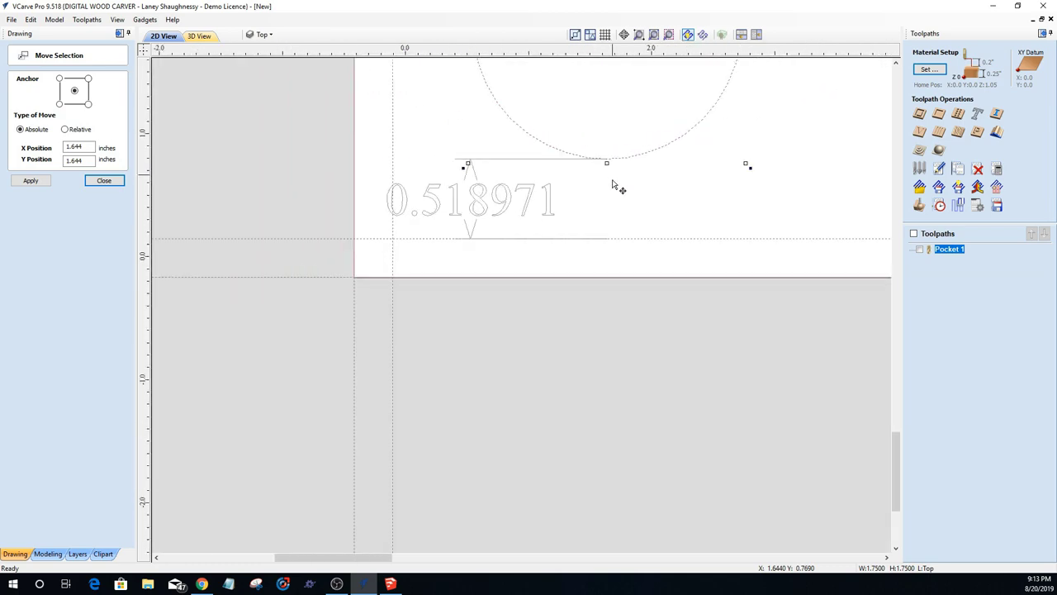
scroll(613, 185, down, 3)
scroll(566, 246, up, 7)
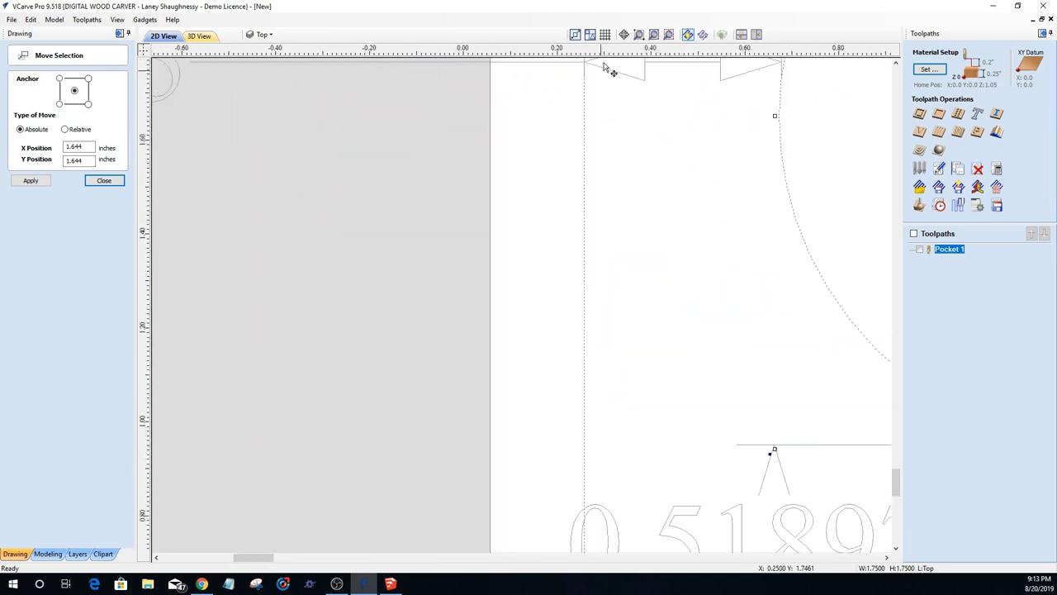
scroll(607, 70, up, 3)
scroll(573, 278, down, 1)
scroll(679, 246, down, 3)
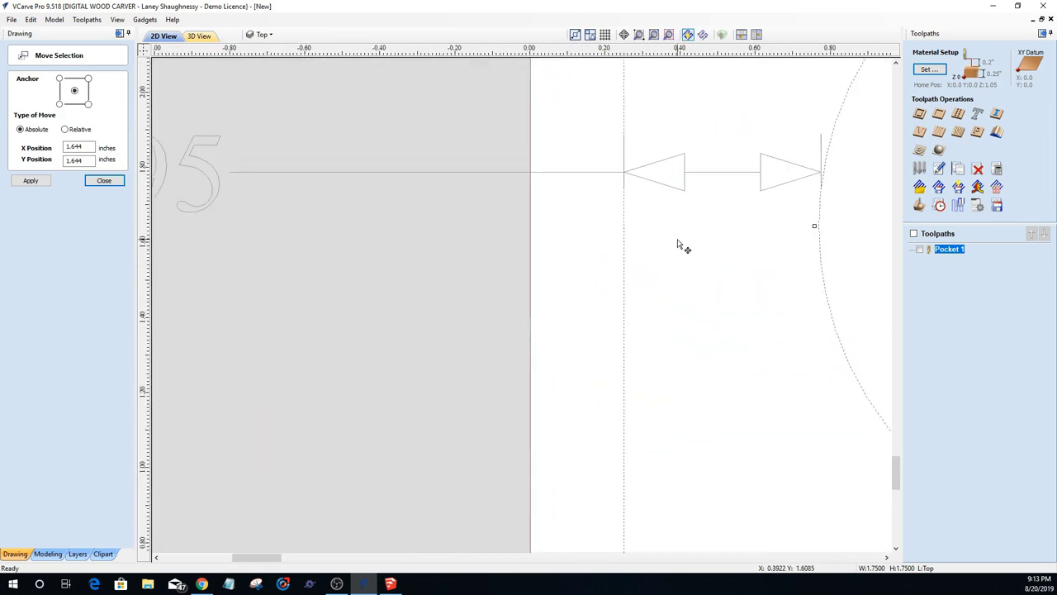
scroll(679, 245, up, 1)
scroll(809, 149, up, 2)
scroll(767, 220, up, 1)
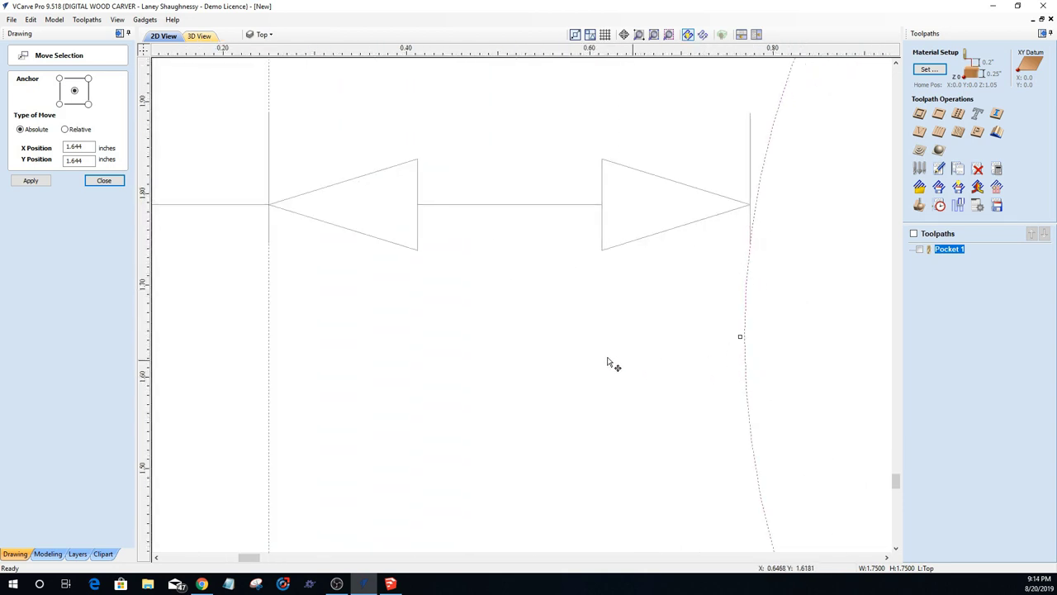
scroll(607, 351, down, 10)
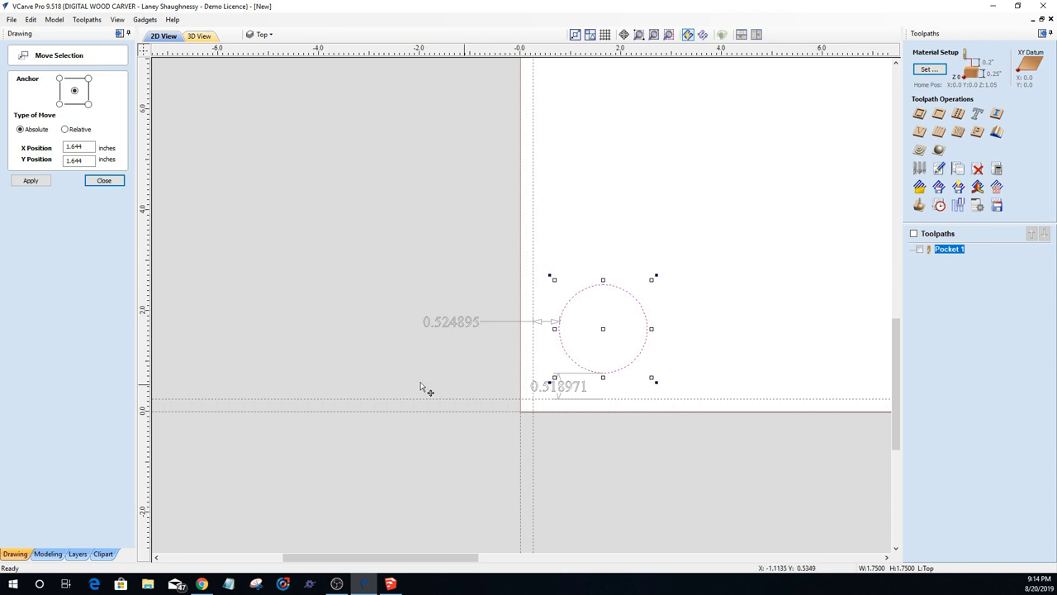
Step: Set the circle's centre X and Y to 1.6875, apply the move, and close
click(75, 146)
drag(78, 146, 117, 153)
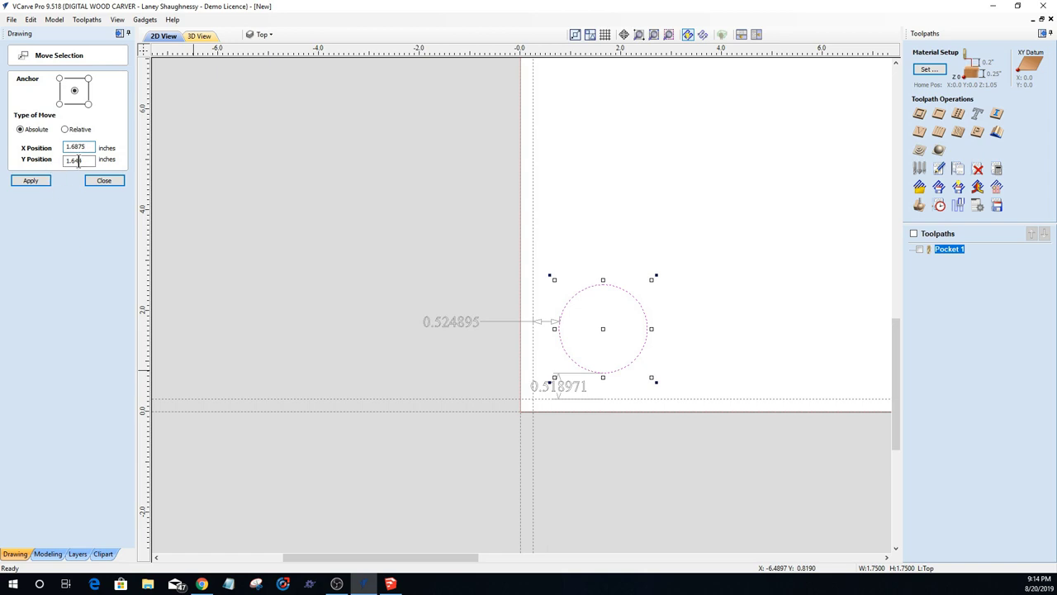
drag(74, 160, 87, 162)
click(32, 182)
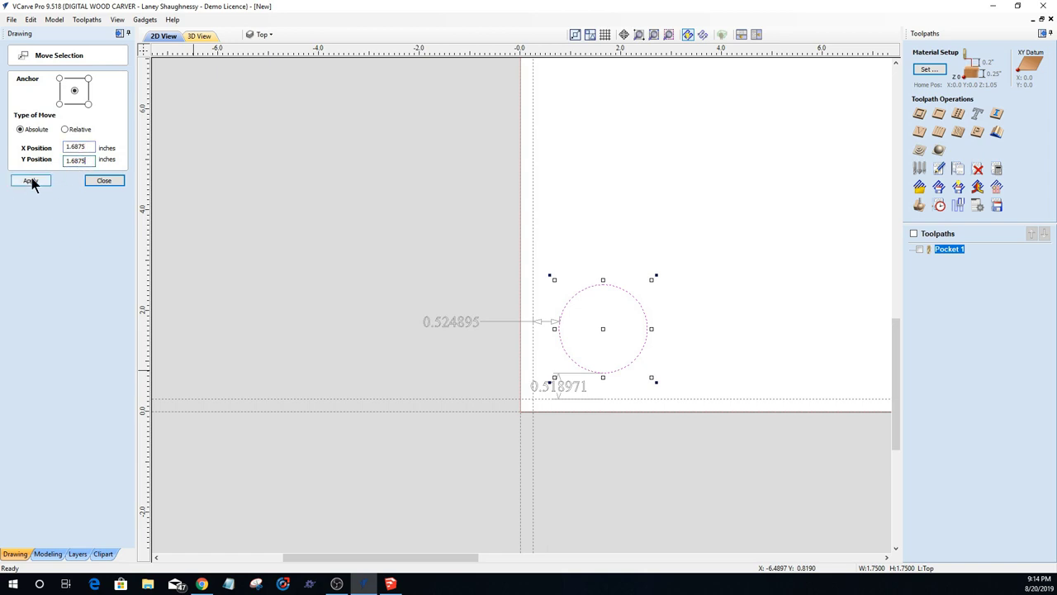
click(32, 183)
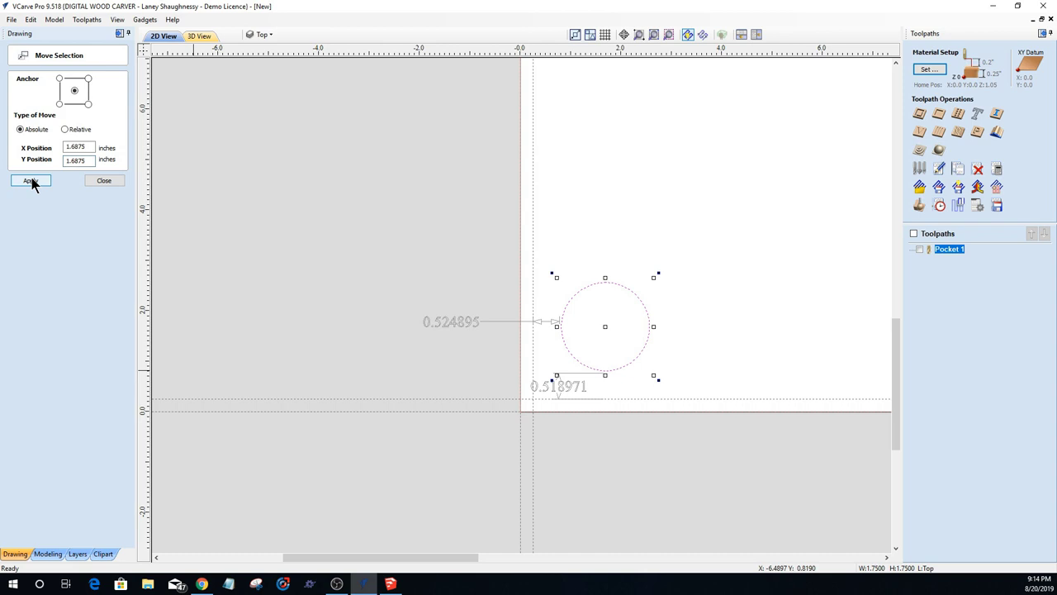
click(110, 183)
click(449, 323)
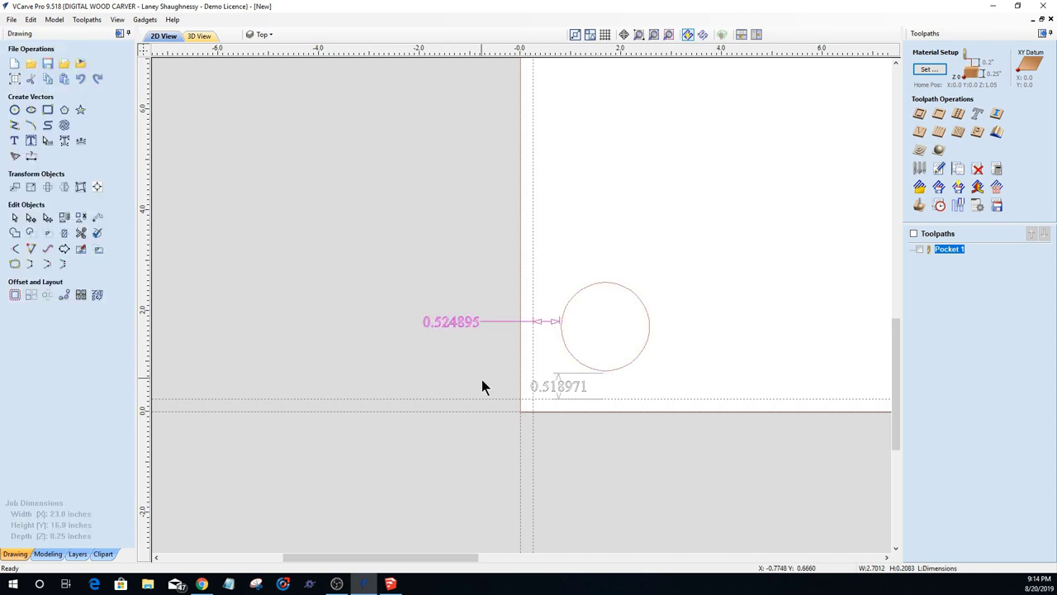
Step: Delete the 0.524895 and 0.518971 dimensions and open Array Copy for the circle
key(Delete)
click(555, 385)
key(Delete)
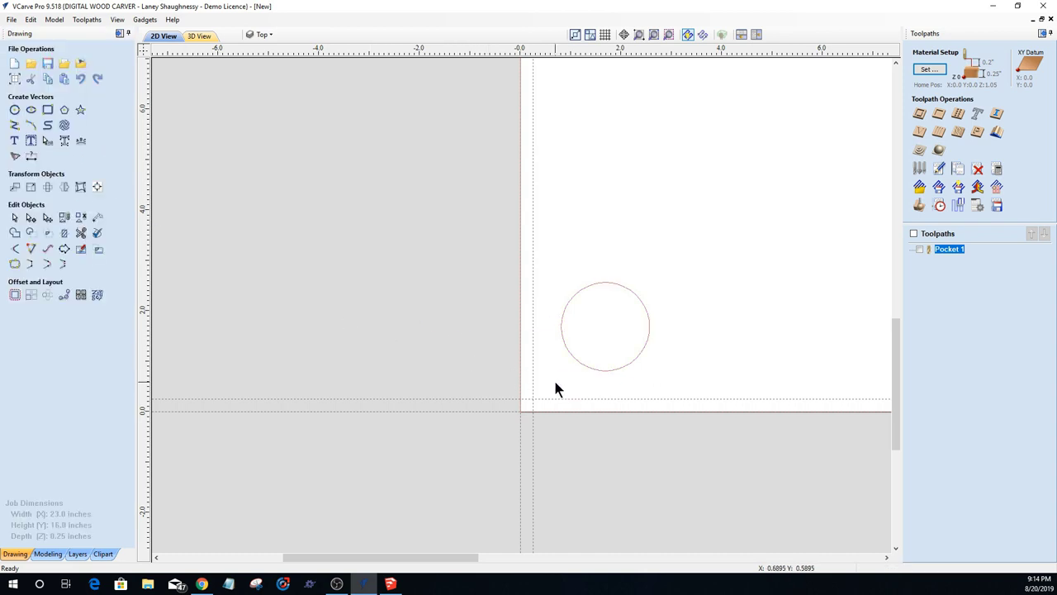
click(561, 325)
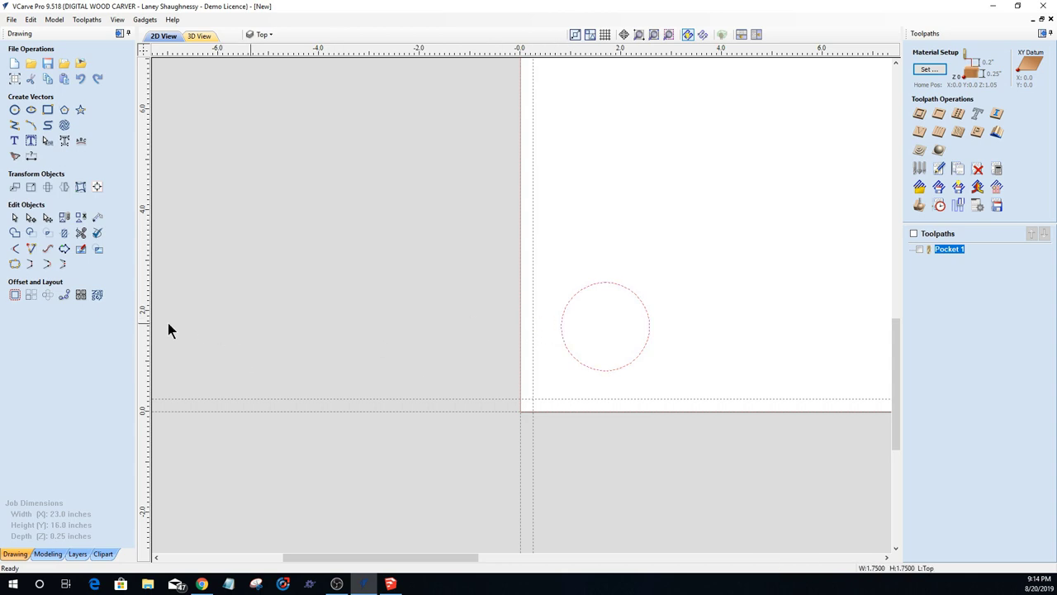
click(30, 296)
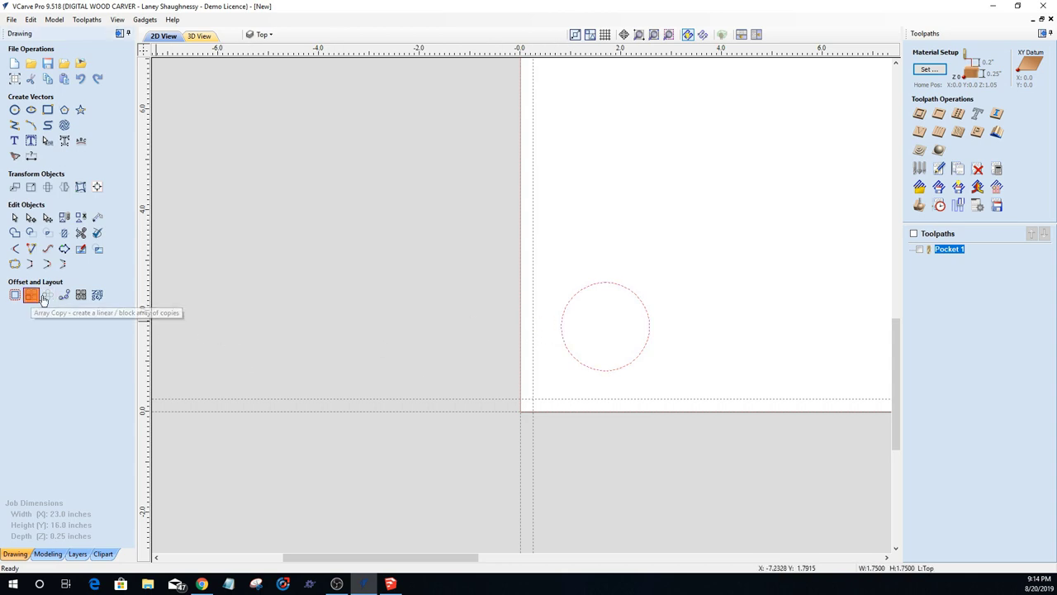
scroll(306, 330, up, 3)
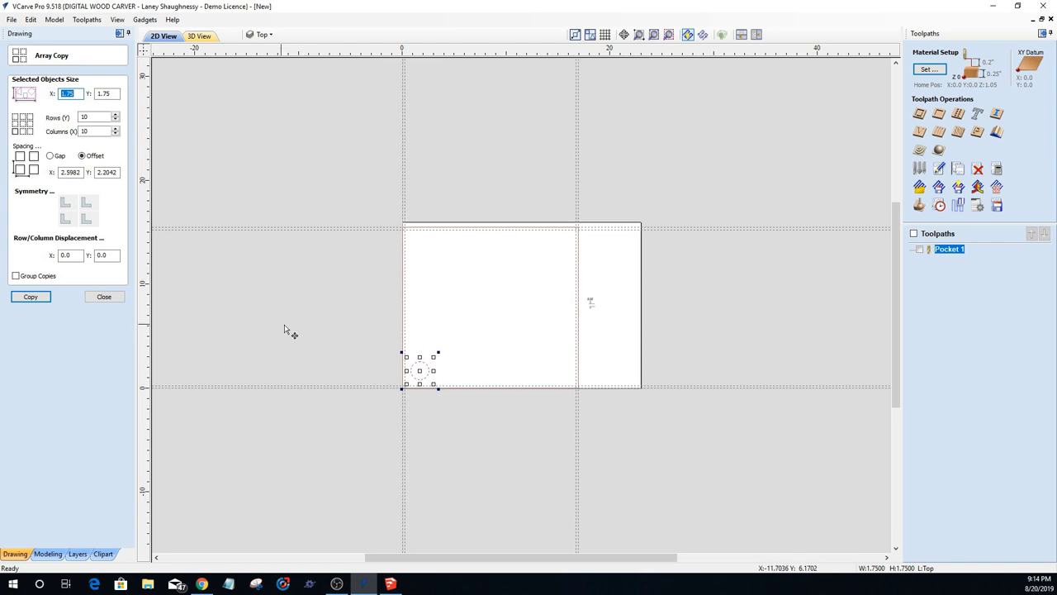
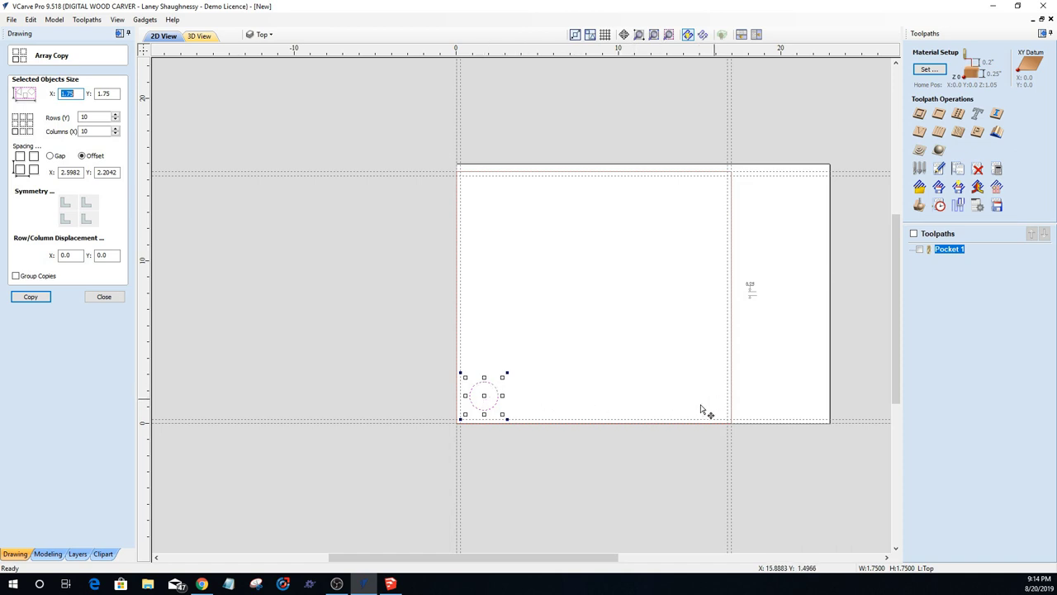
Step: Set the array's Rows and Columns to 6
double_click(89, 117)
text(6)
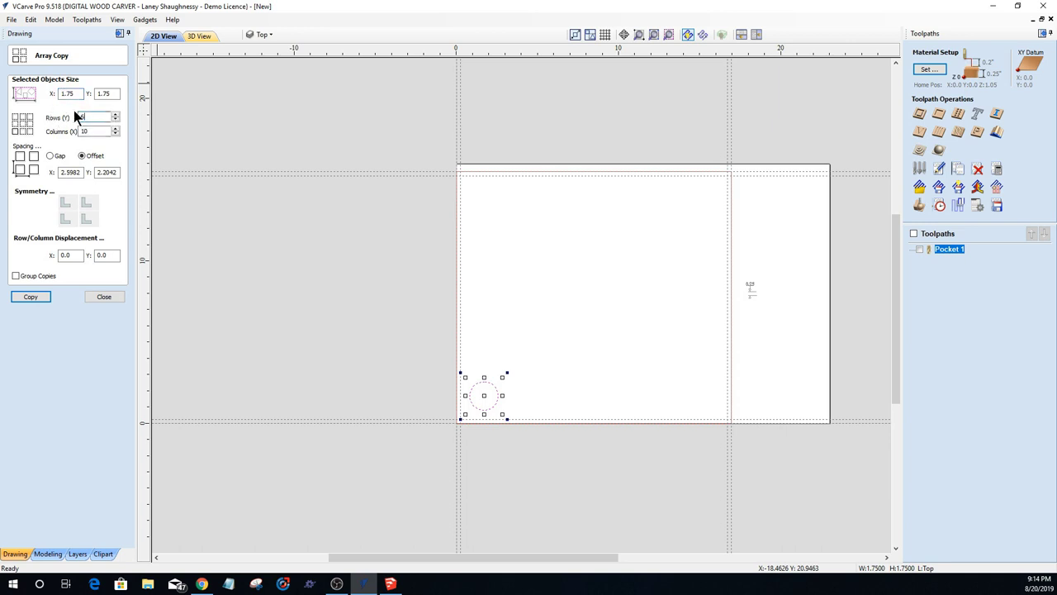
double_click(91, 131)
Step: Enter 1.75+.5 (2.25) as the X offset and 2.25 as the Y offset
double_click(82, 171)
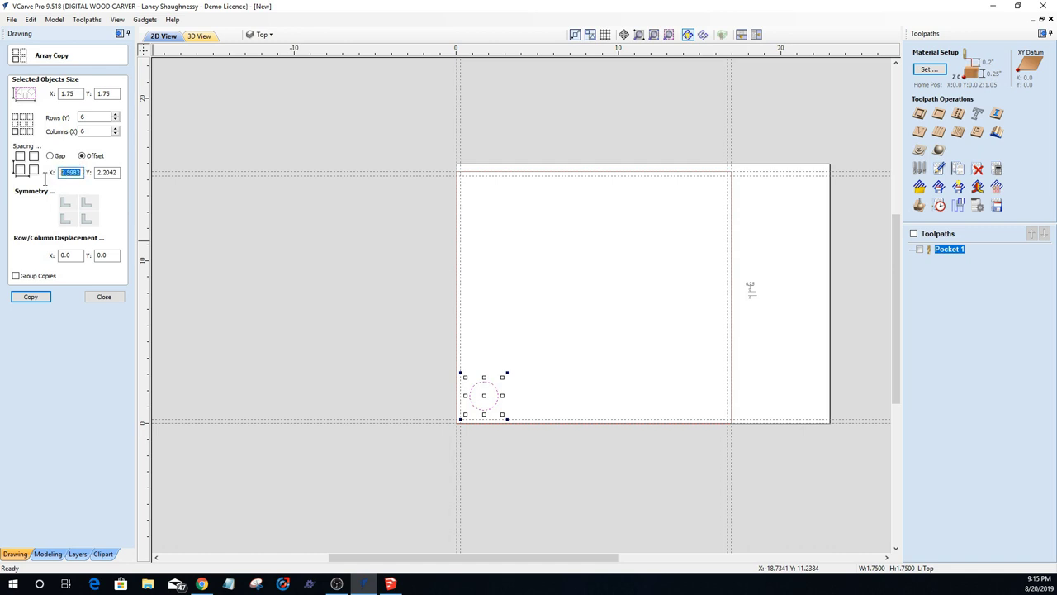
double_click(117, 171)
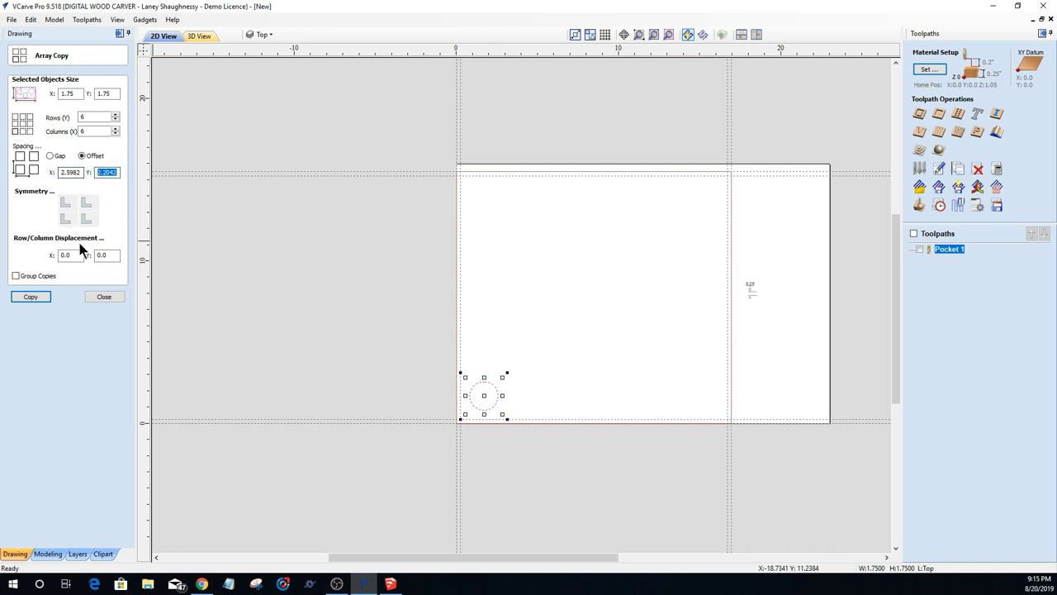
drag(80, 172, 58, 173)
text(1)
text(1)
text(5)
click(65, 174)
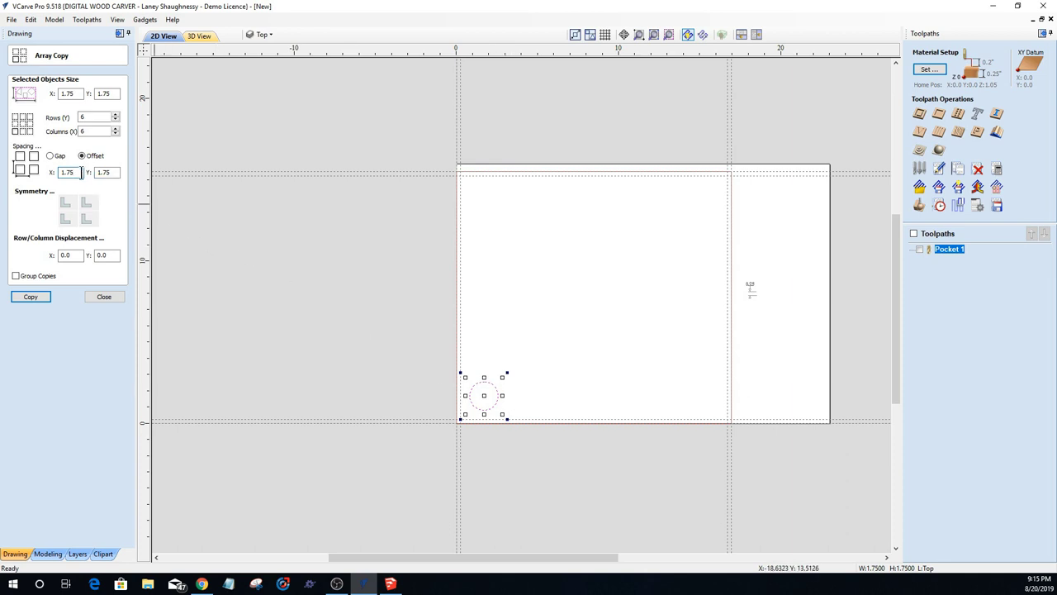
text(.5)
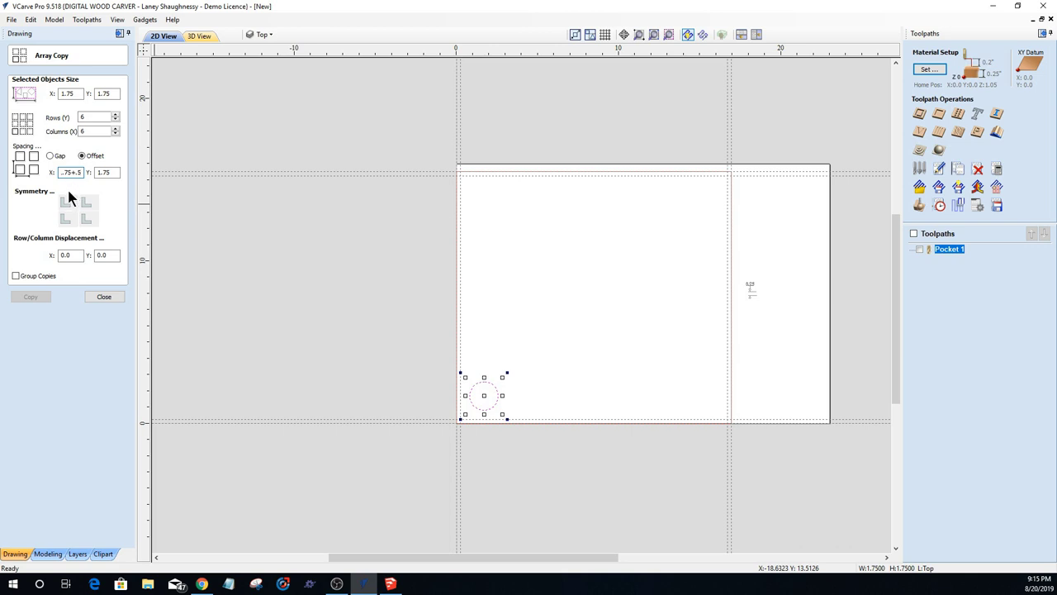
key(Return)
key(Tab)
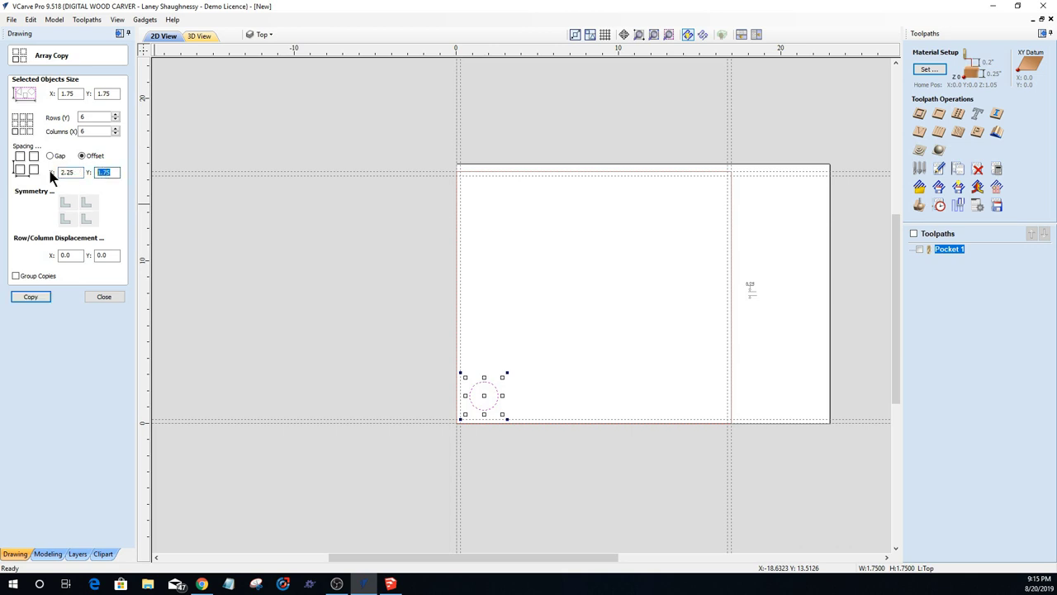
text(2.25)
Step: Copy the circle into the 6 × 6 array and zoom to inspect the grid
click(20, 298)
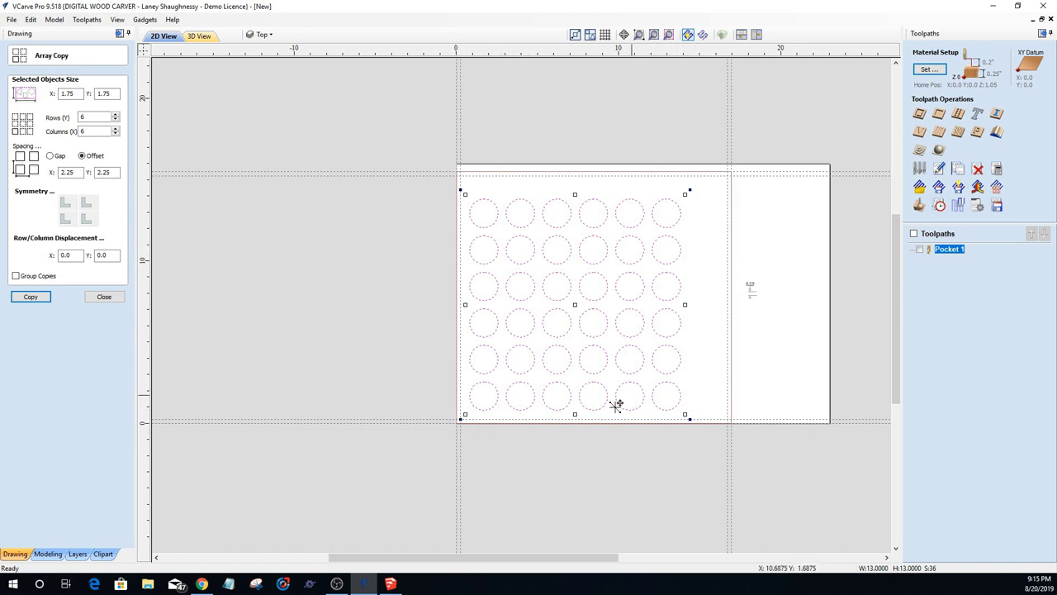
scroll(486, 408, up, 5)
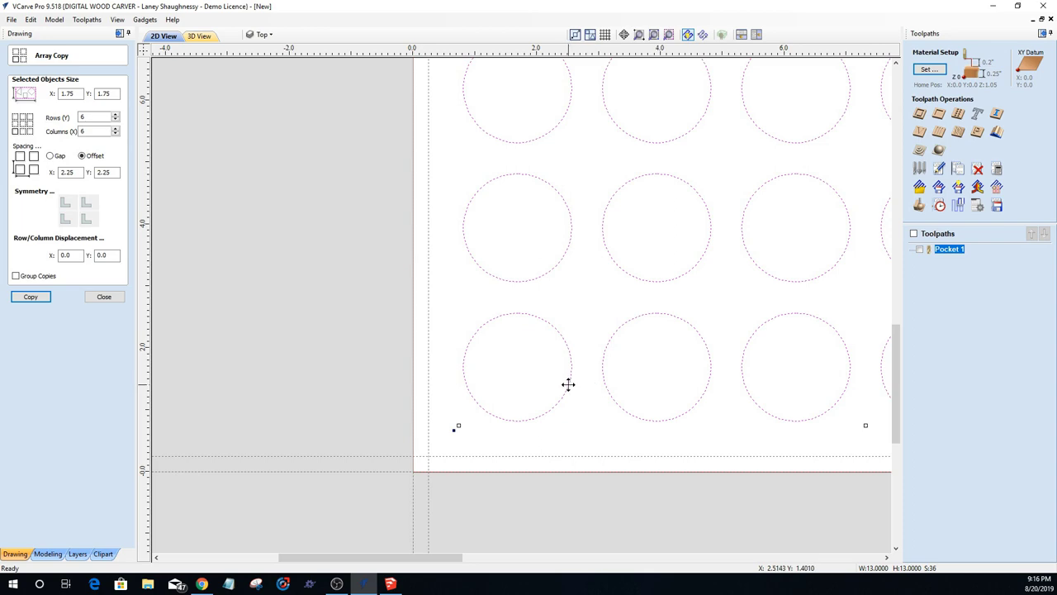
scroll(565, 387, down, 5)
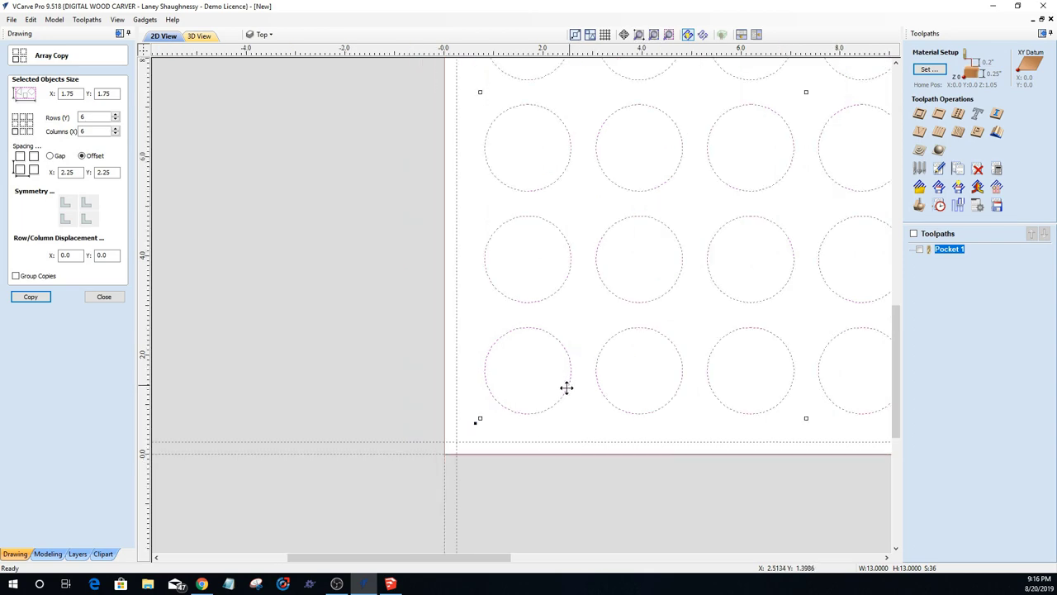
scroll(577, 415, up, 2)
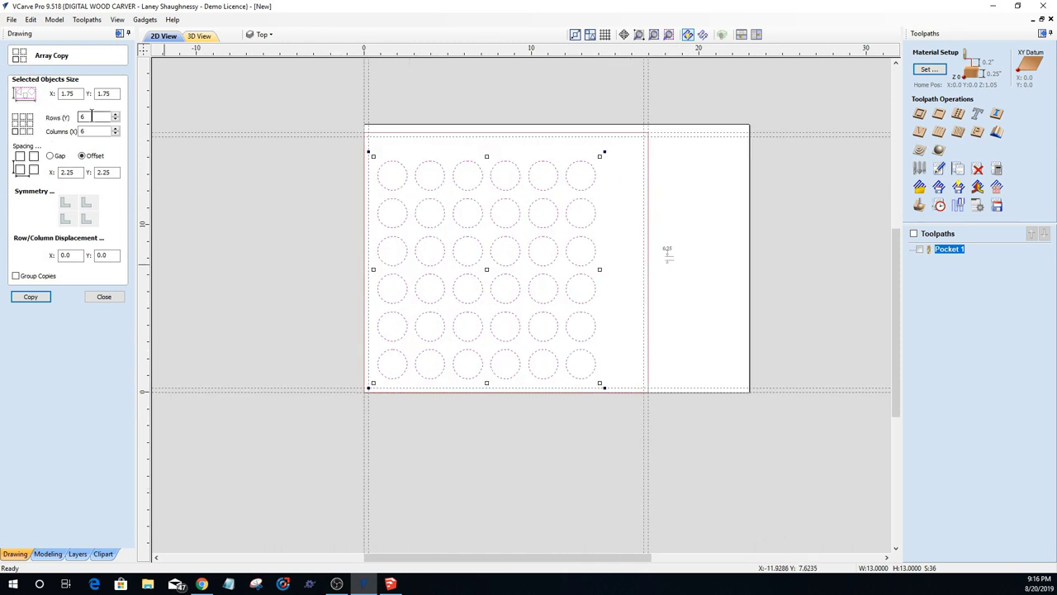
Step: Undo the 6 × 6 array, copy a 7 × 7 grid instead, and zoom to check the fit
key(ctrl+z)
drag(99, 116, 61, 122)
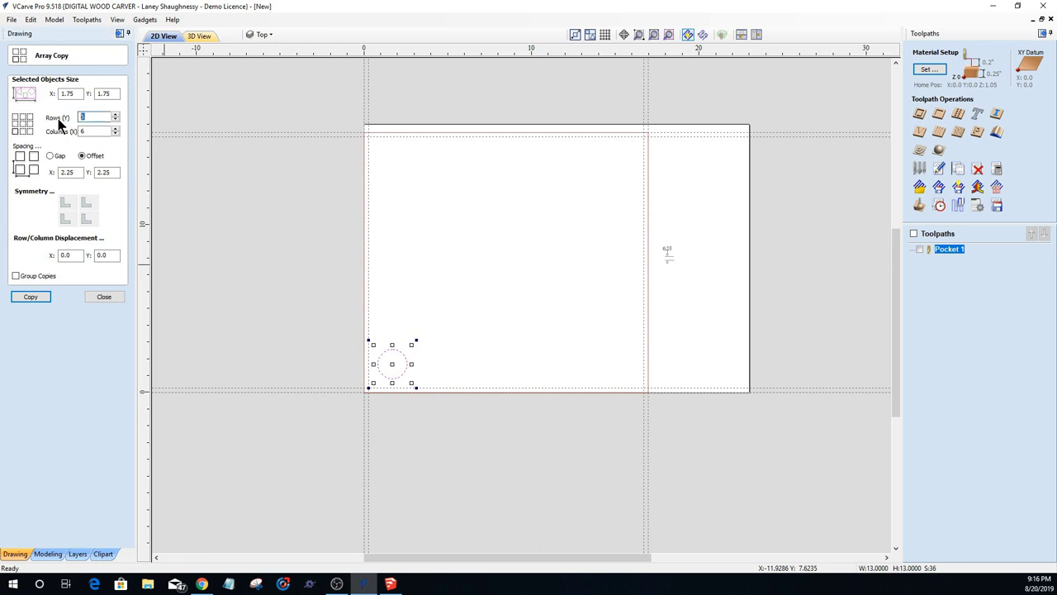
text(7)
double_click(87, 131)
text(7)
click(30, 299)
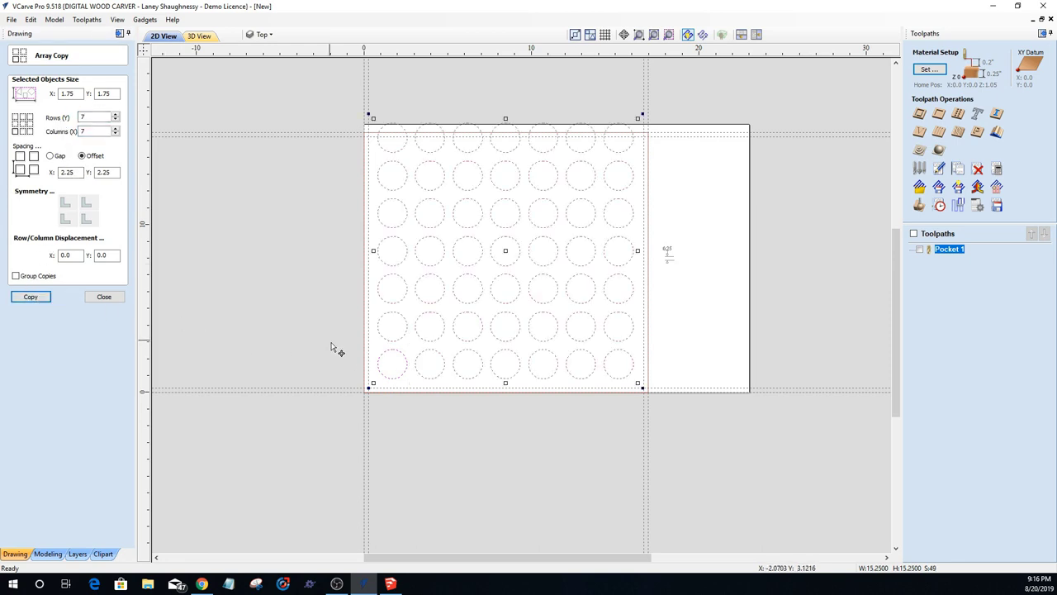
scroll(398, 364, up, 3)
scroll(396, 364, down, 3)
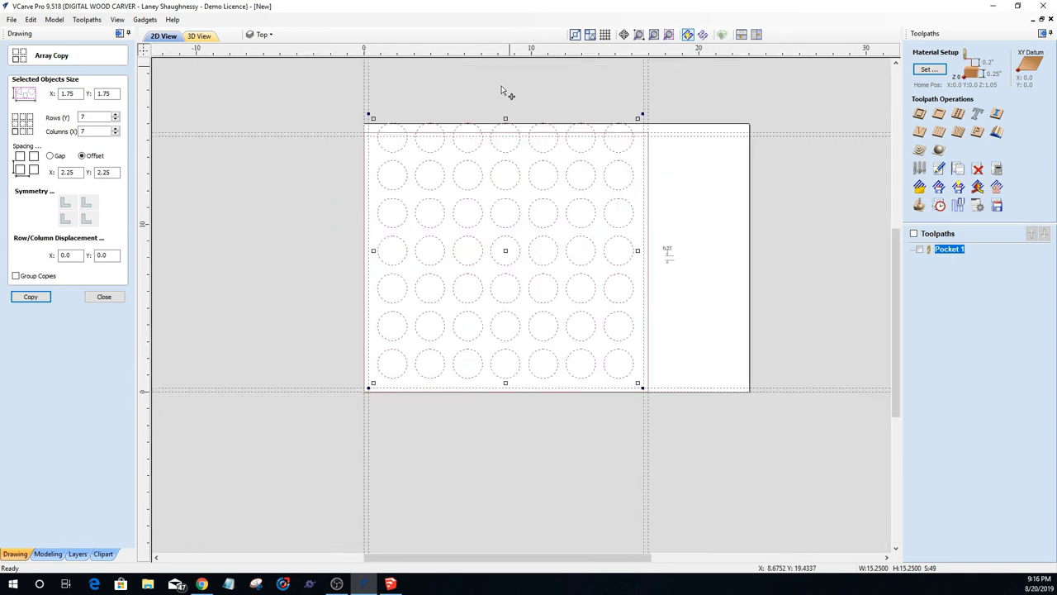
scroll(503, 92, up, 2)
scroll(495, 101, down, 1)
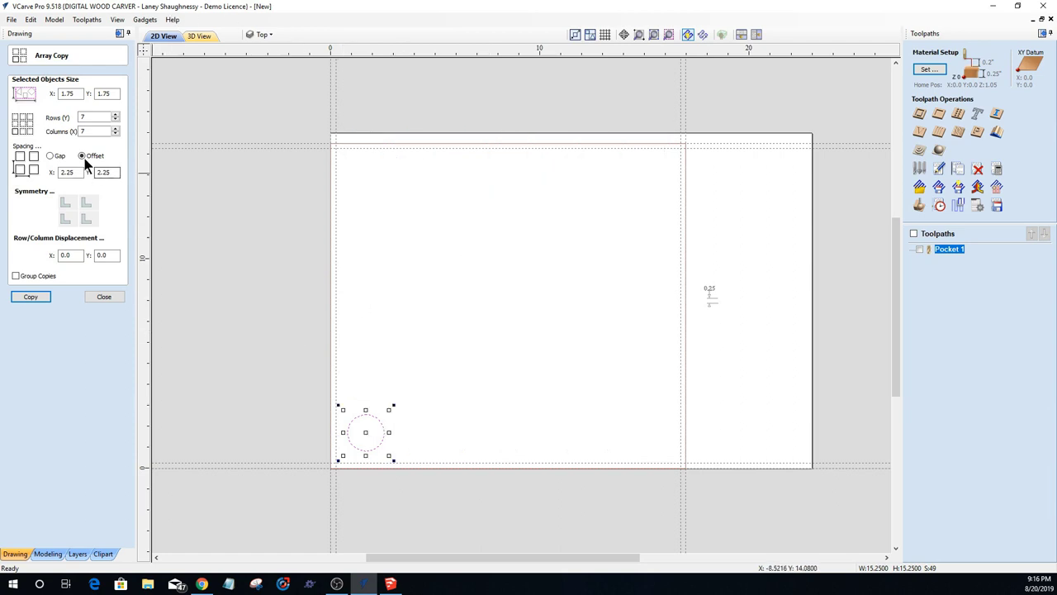
Step: Undo the 7 × 7 array and copy a 6 × 6 grid with 2.5 X and Y offsets
key(BackSpace)
text(6)
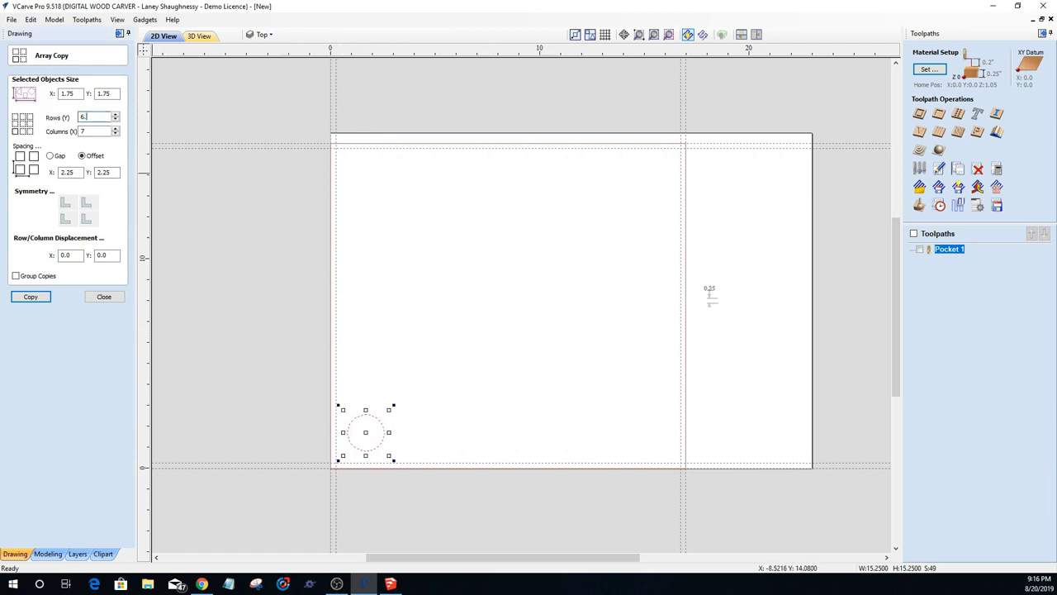
key(Tab)
click(76, 171)
text(5)
double_click(115, 171)
text(5)
click(108, 94)
drag(116, 93, 94, 91)
drag(109, 176, 96, 178)
click(36, 299)
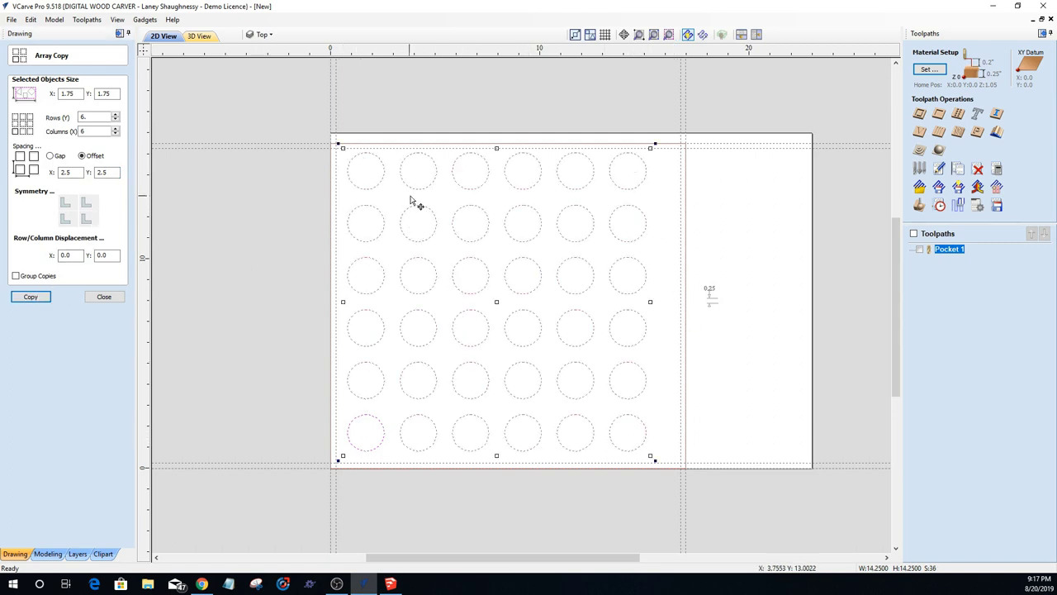
Step: Hide the guide lines and close the Array Copy panel
click(116, 20)
mouse_move(250, 58)
click(291, 57)
click(101, 296)
Step: Delete the 0.25 dimension note and marquee-select the whole circle grid
click(204, 266)
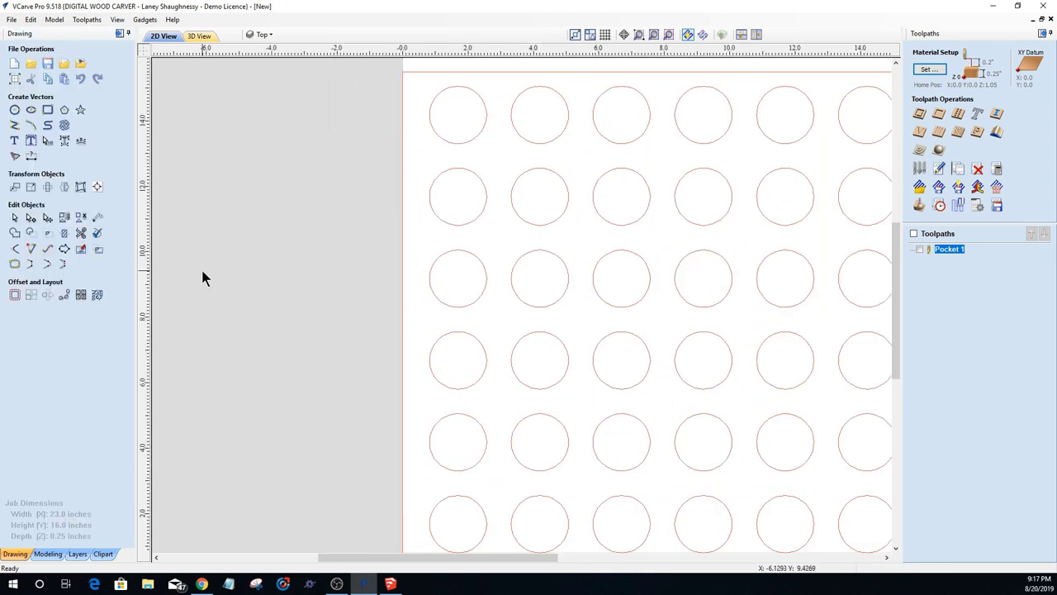
scroll(202, 262, down, 1)
scroll(215, 260, up, 1)
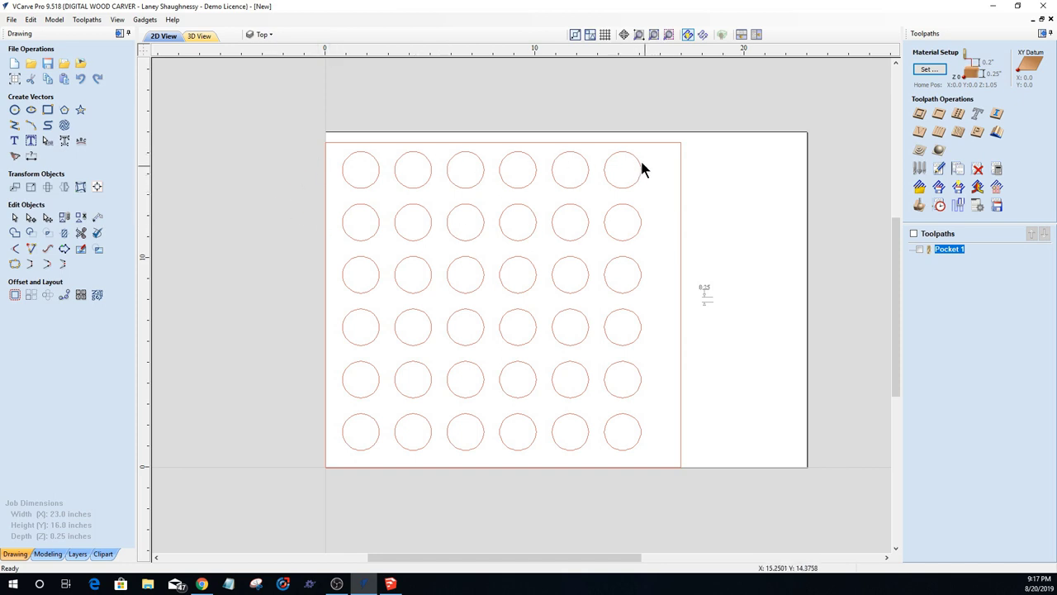
drag(633, 148, 355, 248)
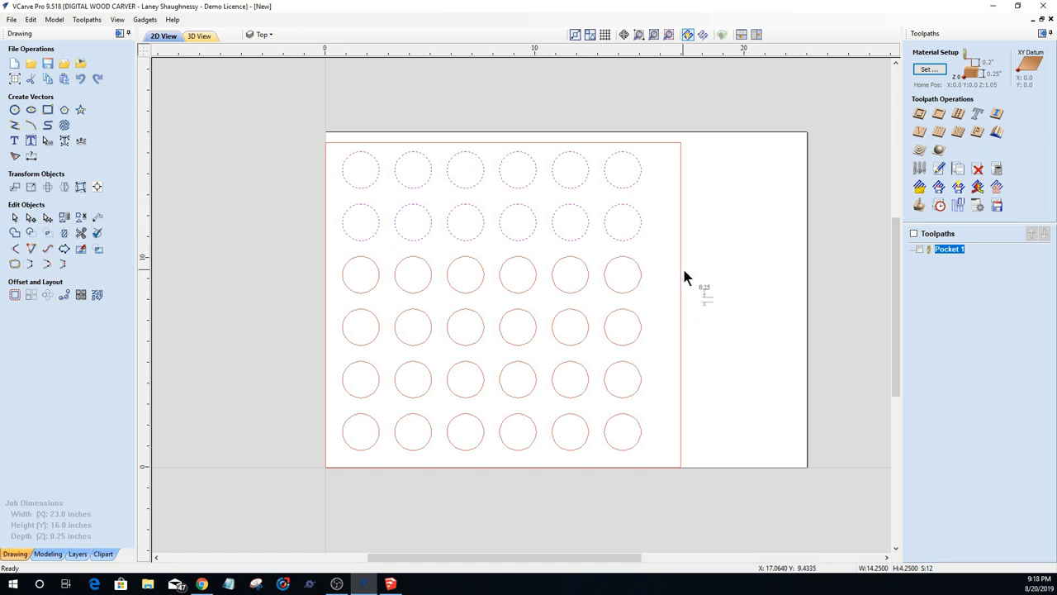
drag(685, 279, 732, 329)
key(Delete)
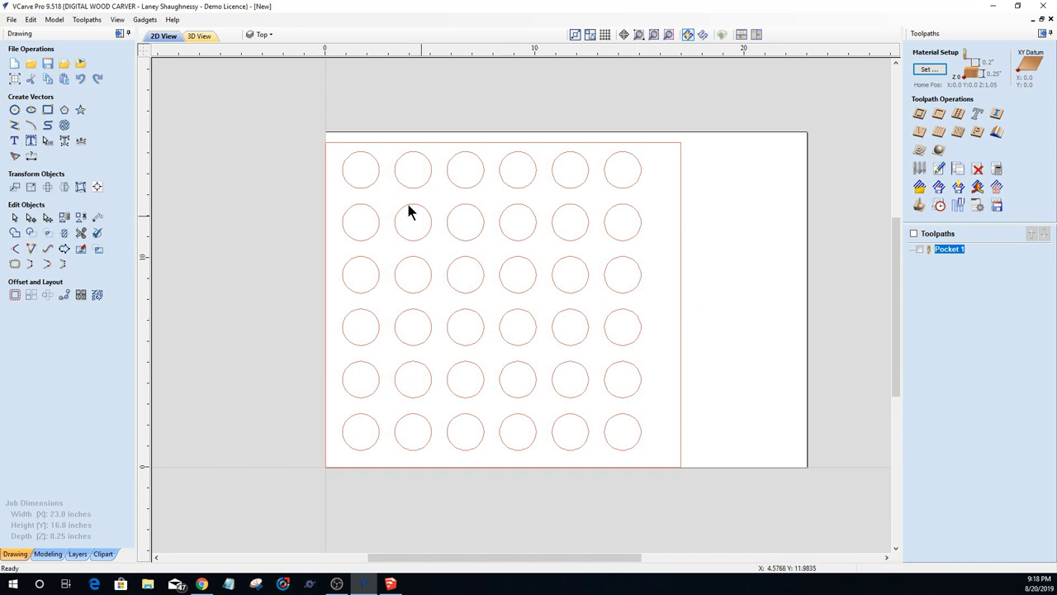
drag(317, 146, 660, 464)
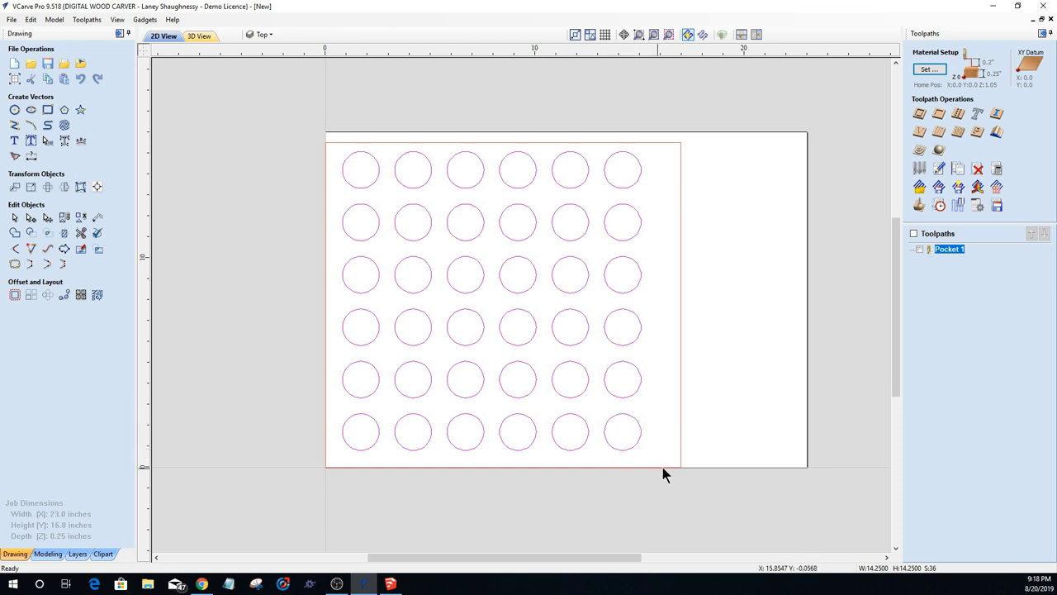
Step: Align Centre the circle grid on the boundary rectangle, then nudge it left
click(681, 355)
click(98, 188)
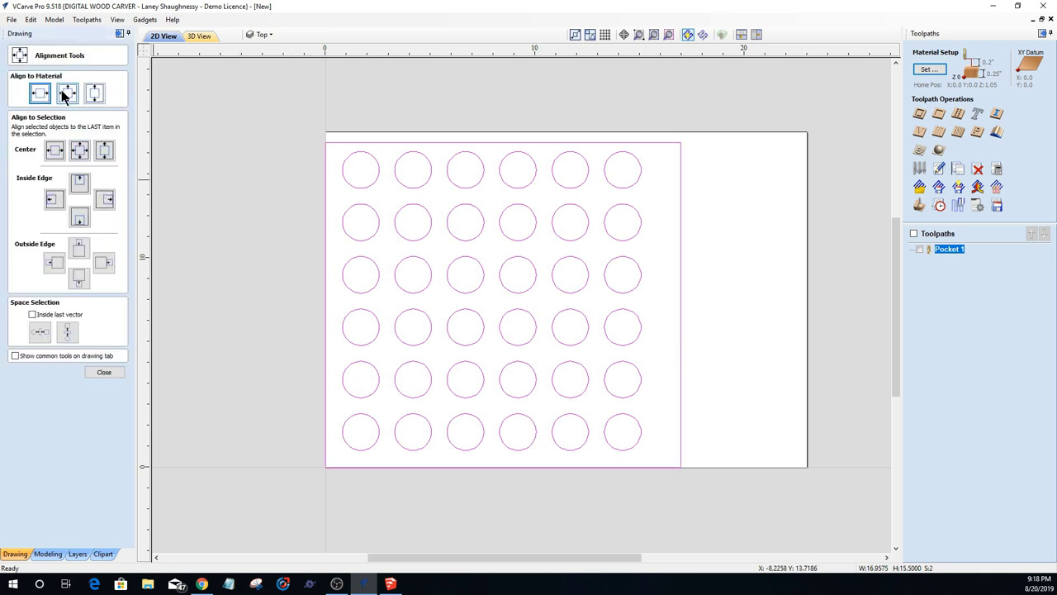
click(78, 149)
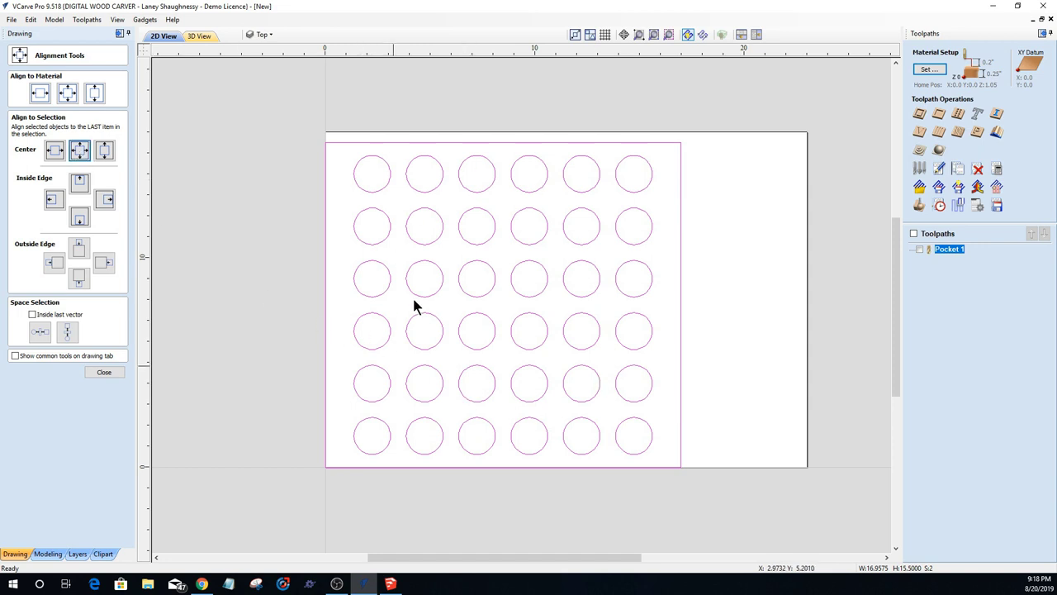
click(104, 372)
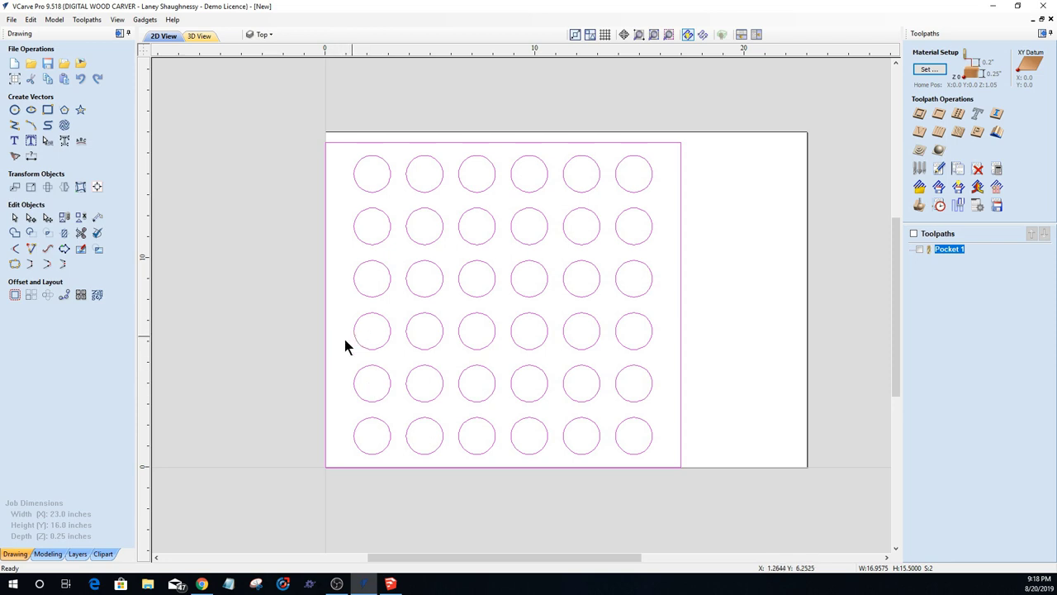
key(ctrl+z)
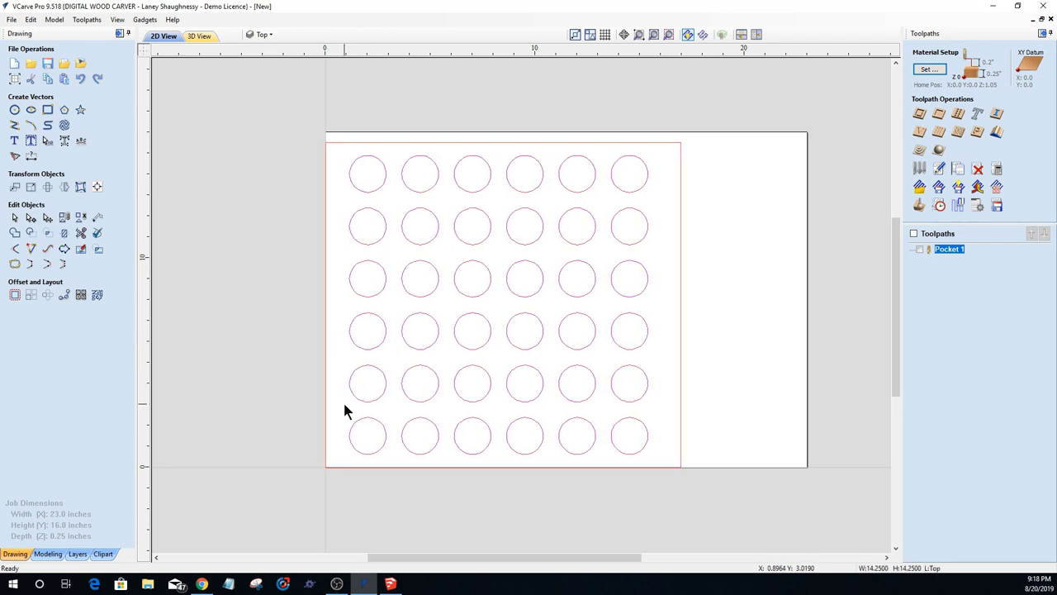
key(ctrl+z)
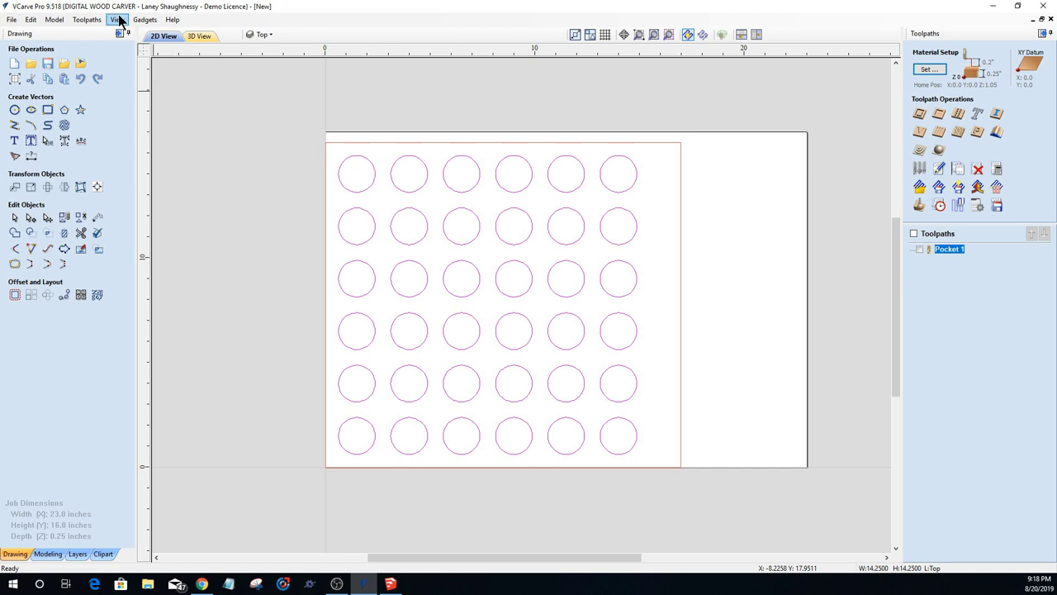
Step: Turn Guides Visible back on and zoom to check the grid inside the boundary
click(118, 20)
mouse_move(240, 55)
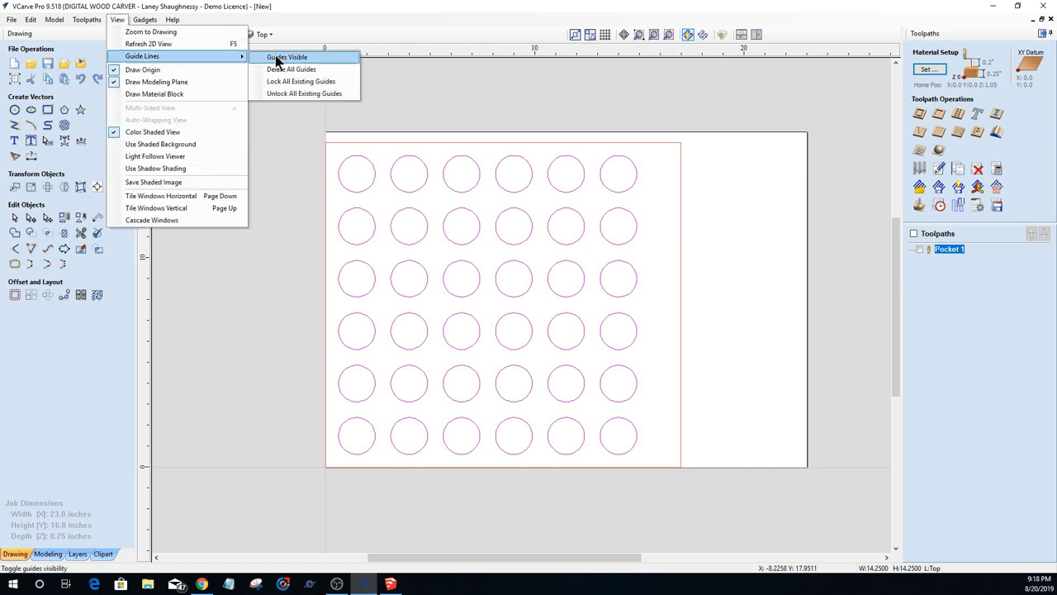
click(276, 58)
scroll(309, 244, up, 3)
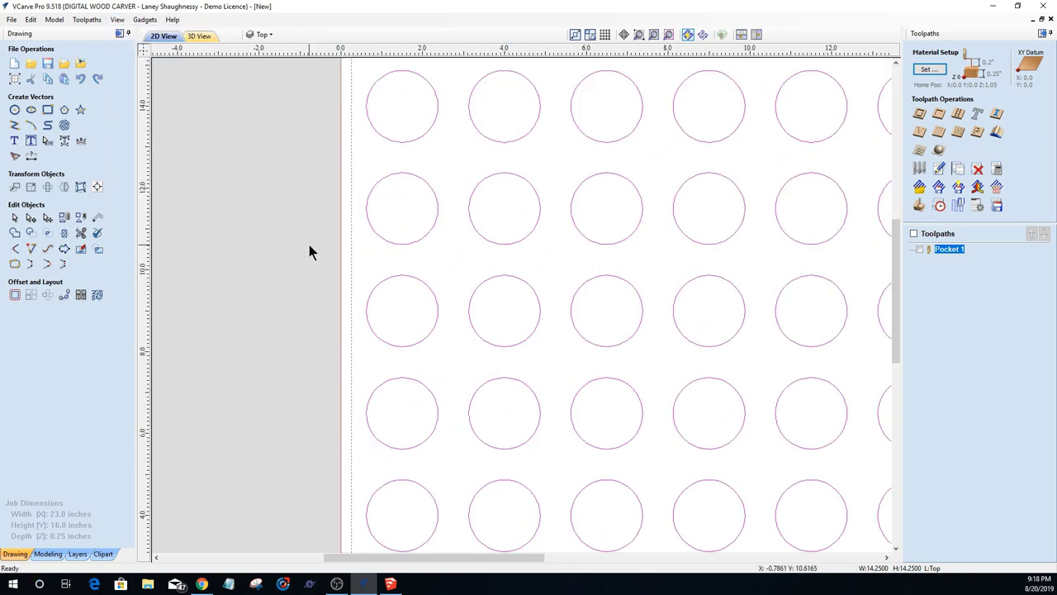
scroll(309, 245, up, 2)
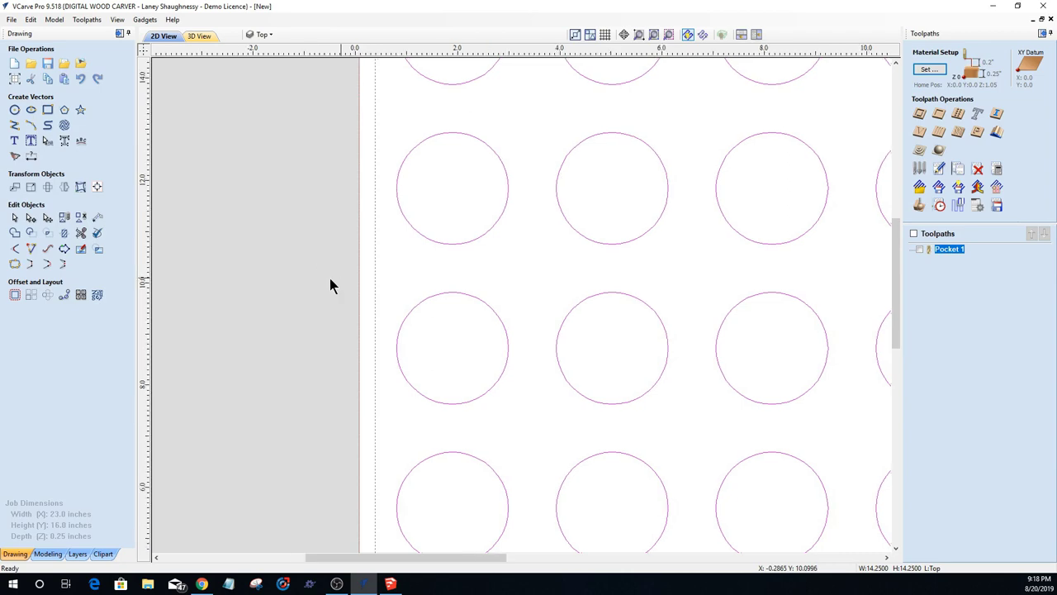
scroll(325, 281, down, 5)
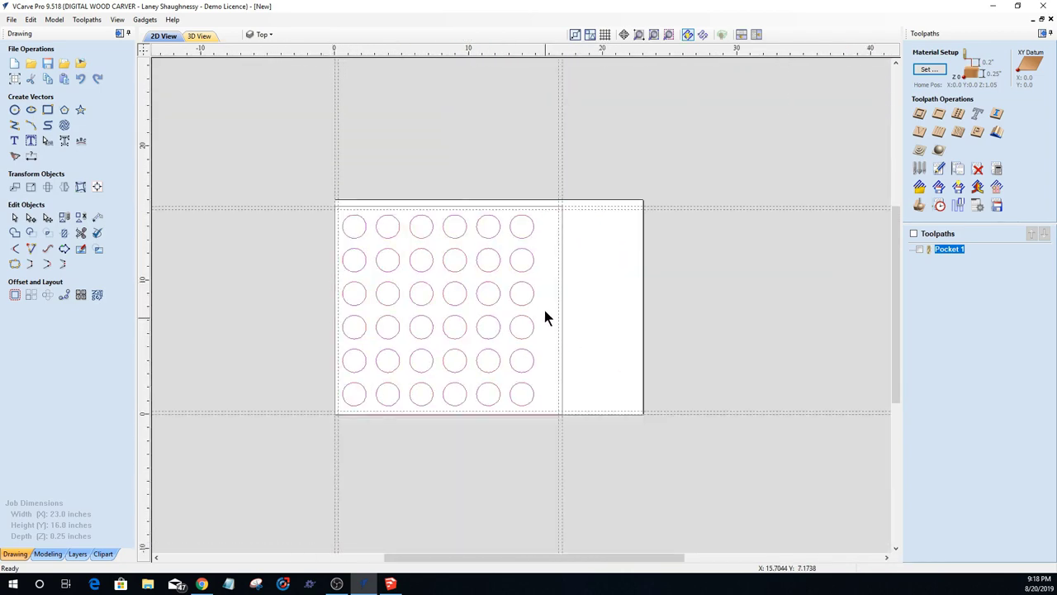
scroll(545, 314, up, 4)
scroll(543, 240, down, 2)
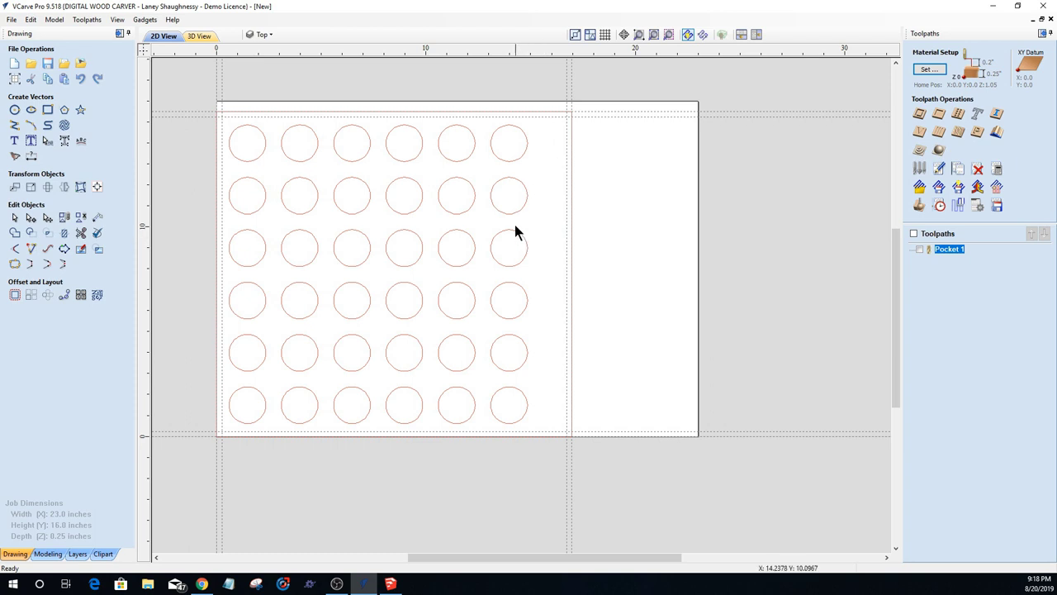
Step: Close the Draw Circle form and delete the stray circle beside the sheet
click(14, 109)
mouse_move(754, 218)
mouse_down()
mouse_move(742, 290)
mouse_move(796, 271)
mouse_move(791, 258)
mouse_up()
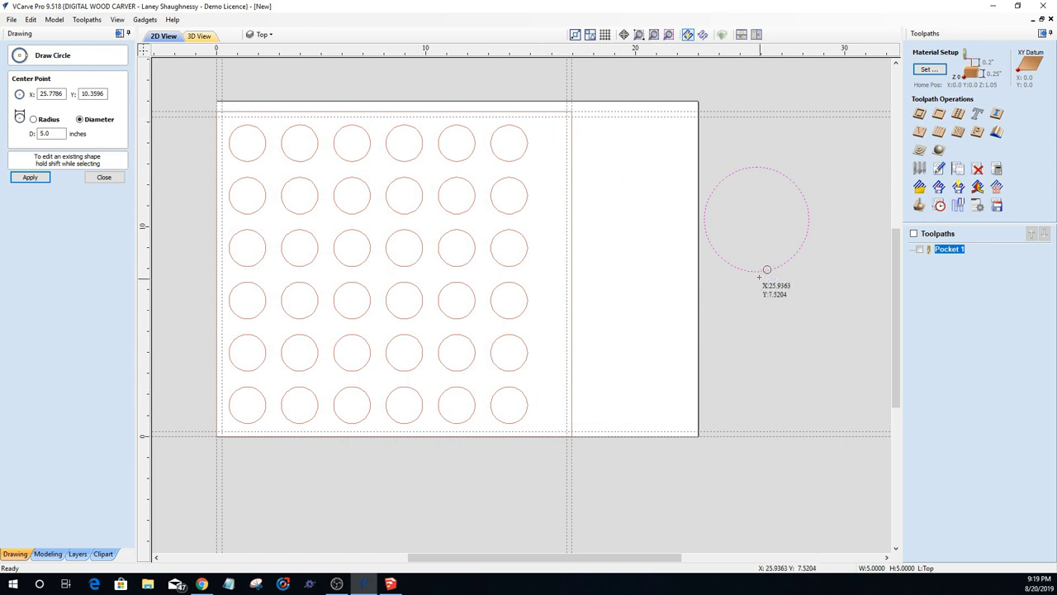
click(101, 176)
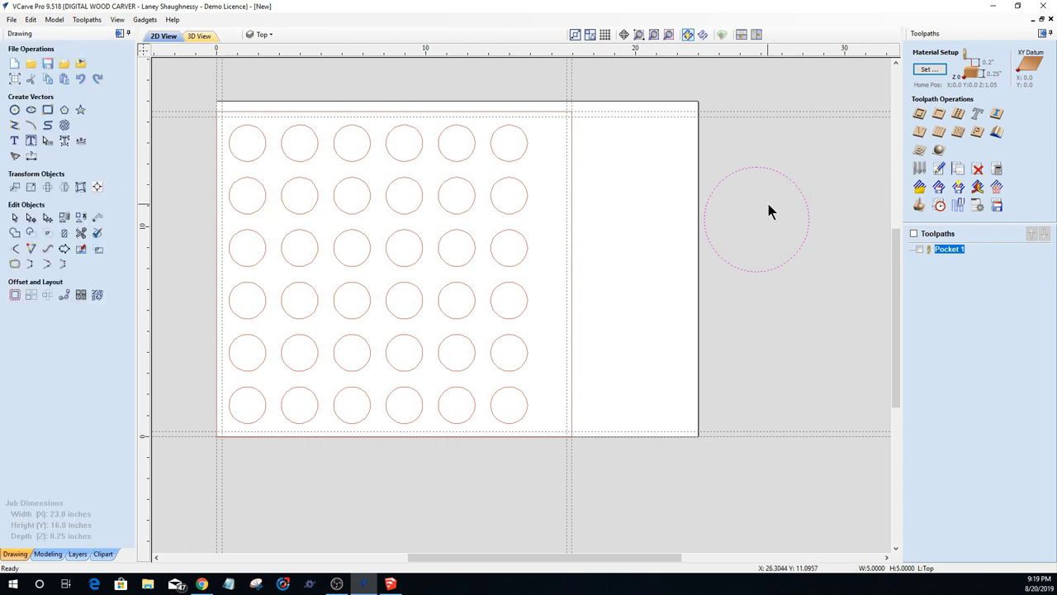
click(728, 266)
key(Delete)
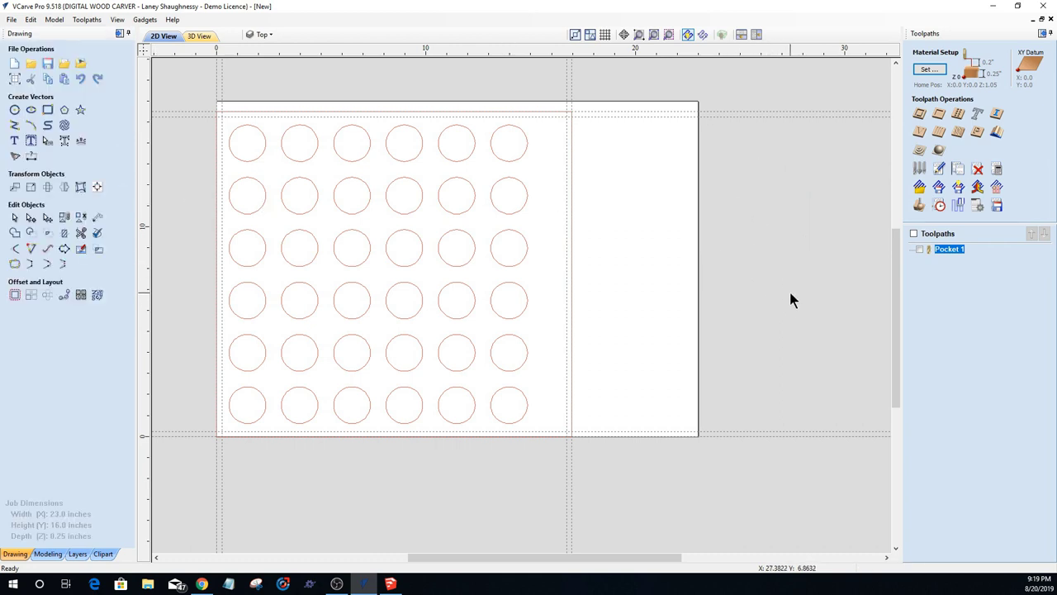
Step: Hide the guide lines again and marquee-select the circle grid
scroll(788, 289, down, 2)
scroll(775, 291, up, 1)
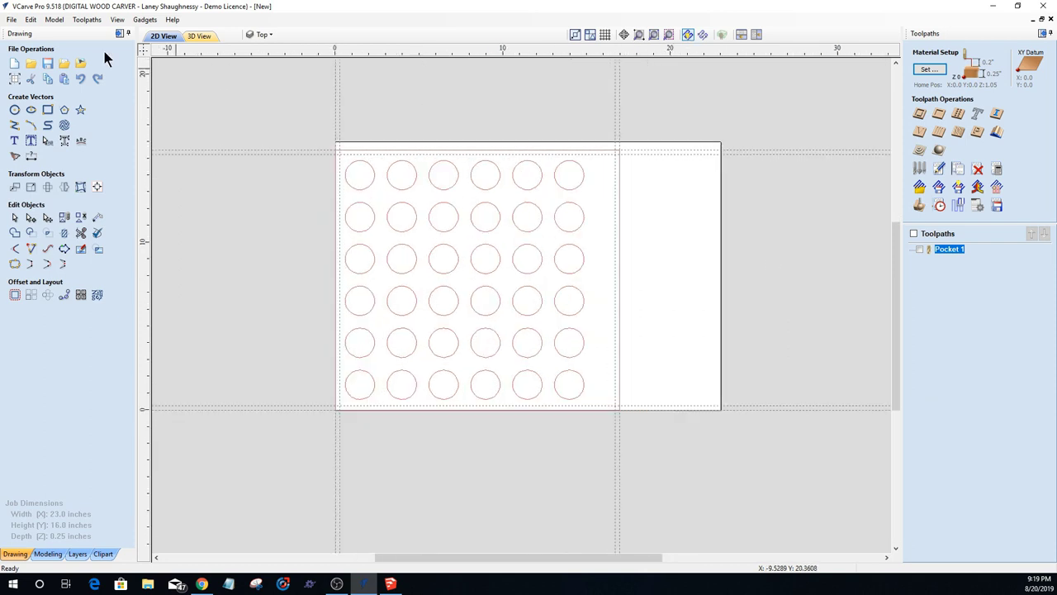
click(117, 19)
mouse_move(137, 56)
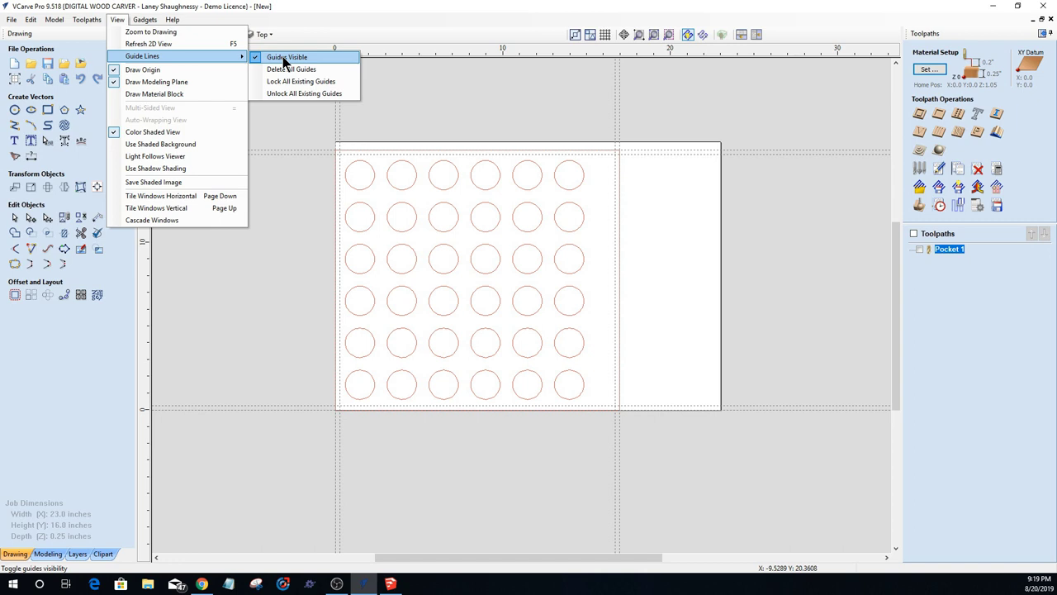
click(285, 57)
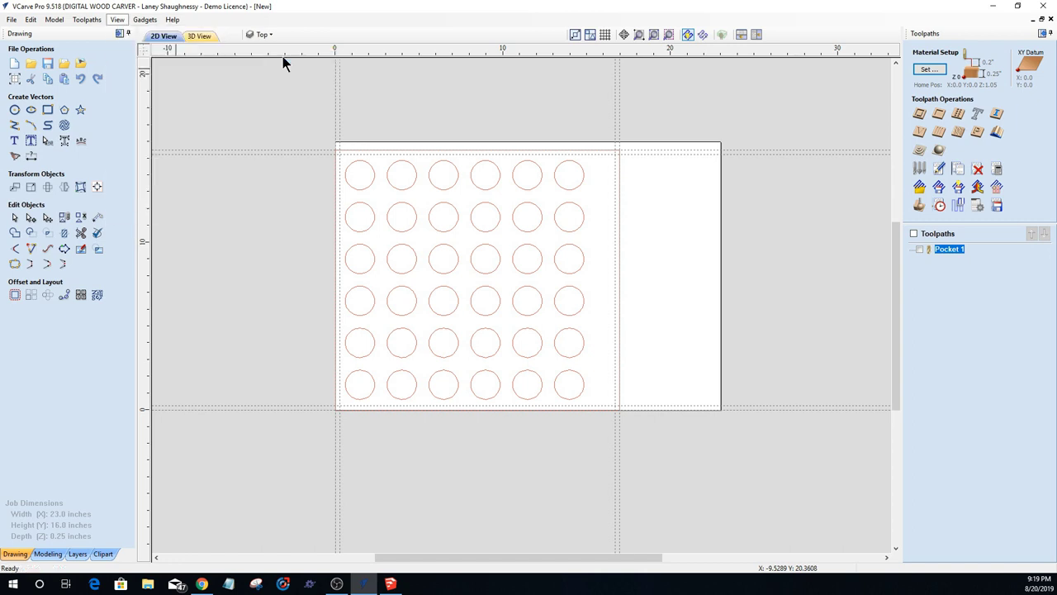
drag(335, 152, 612, 408)
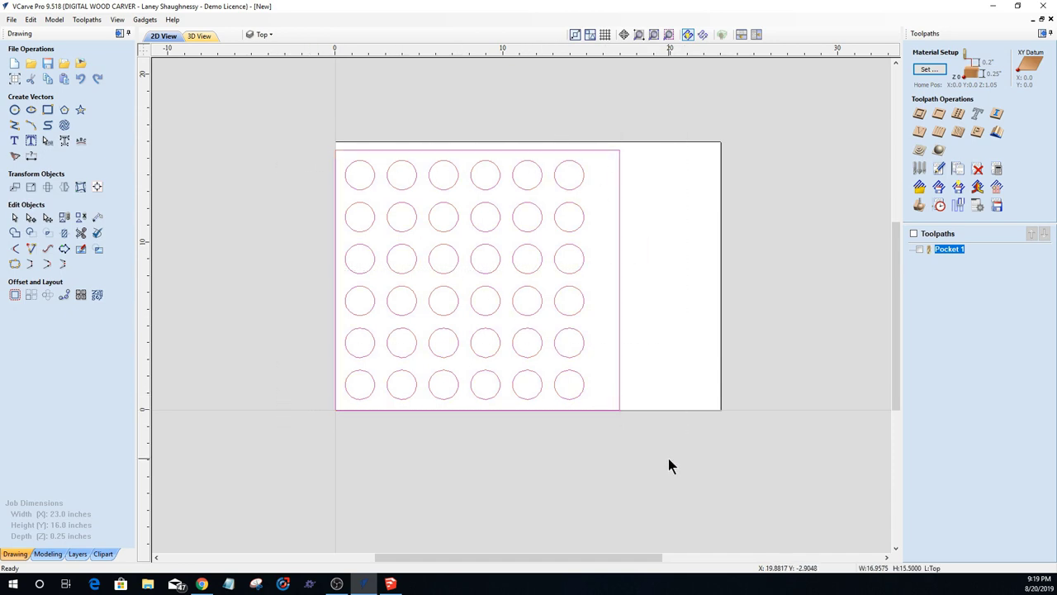
Step: Select all 36 circles together with the border rectangle
click(621, 398)
drag(286, 144, 636, 440)
Step: Set the profile cut depth to 0.25 and cut in Vector Selection Order only
click(919, 113)
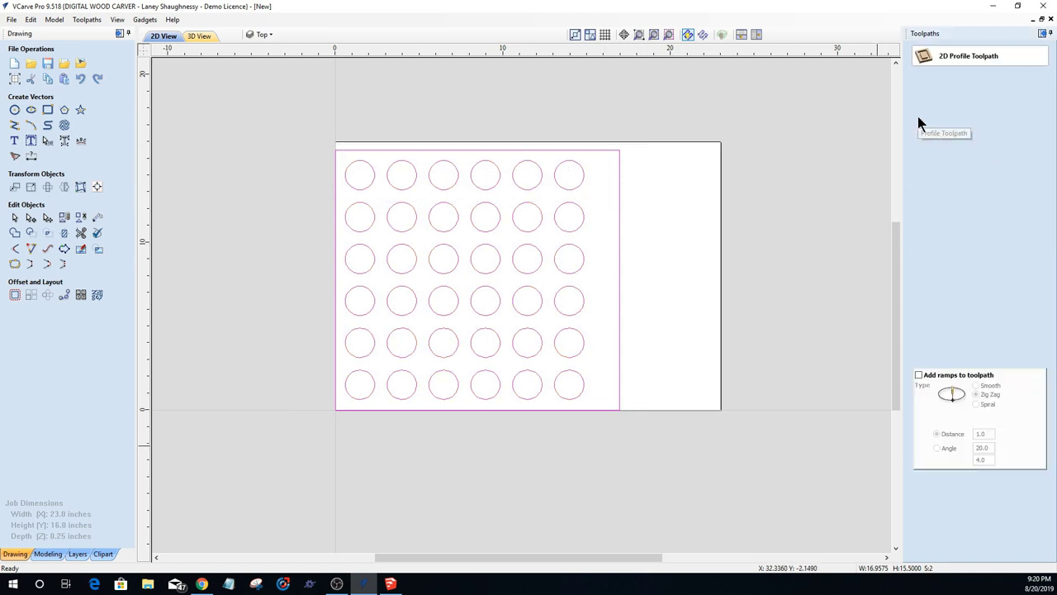
key(Tab)
text(.2)
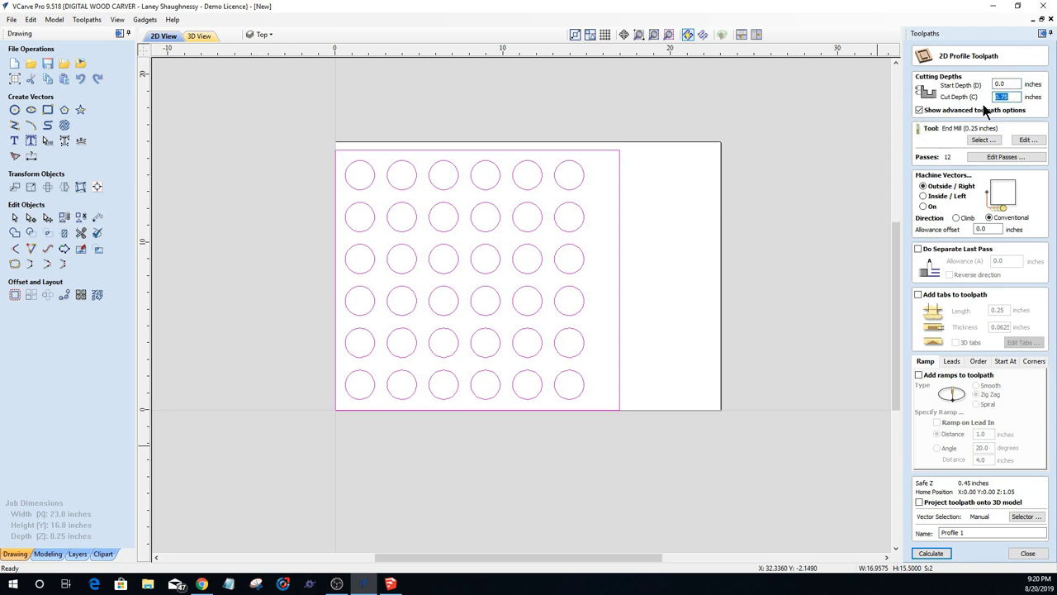
text(5)
click(618, 344)
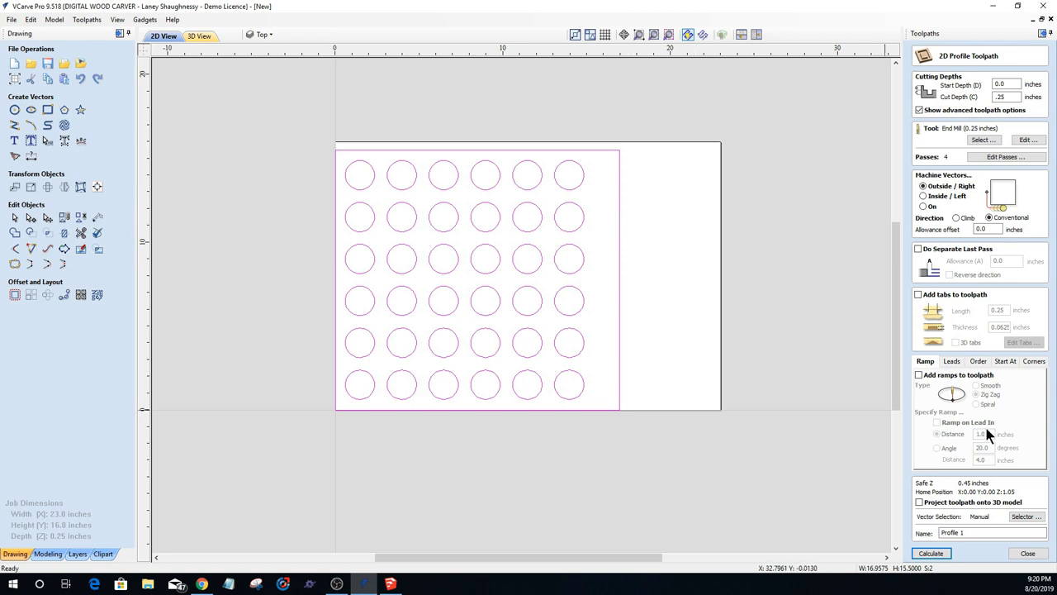
click(977, 361)
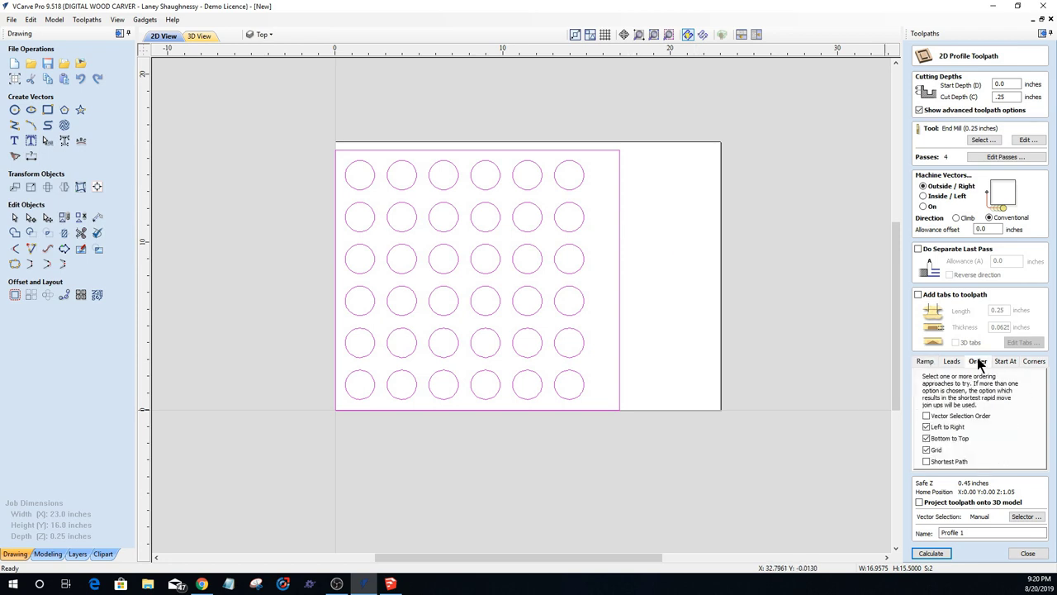
click(926, 416)
click(925, 450)
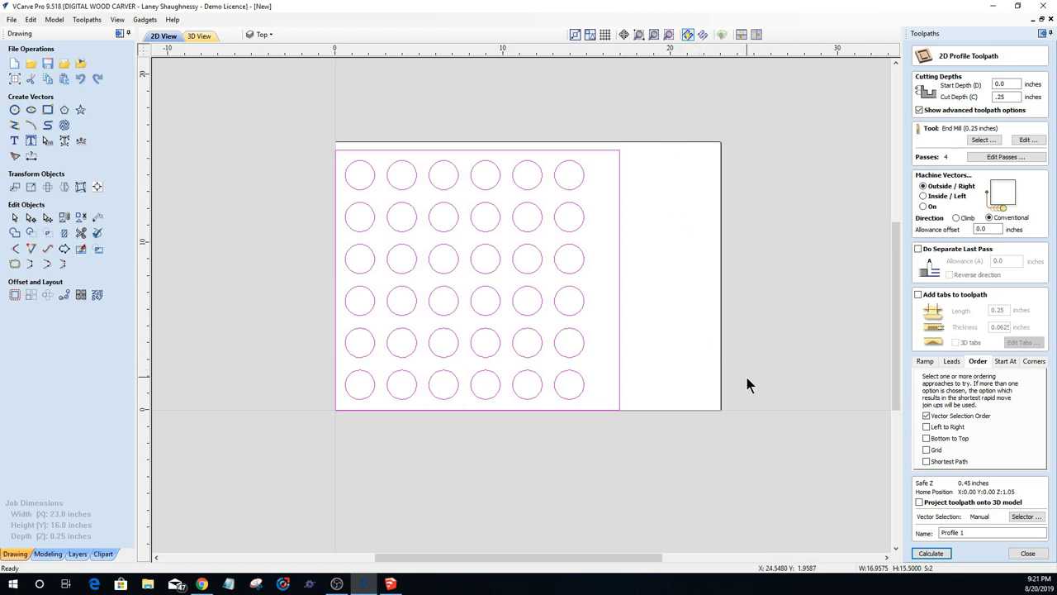
Step: Name the toolpath Keurig_Top_ProfileCut_.25EM and calculate it
click(949, 534)
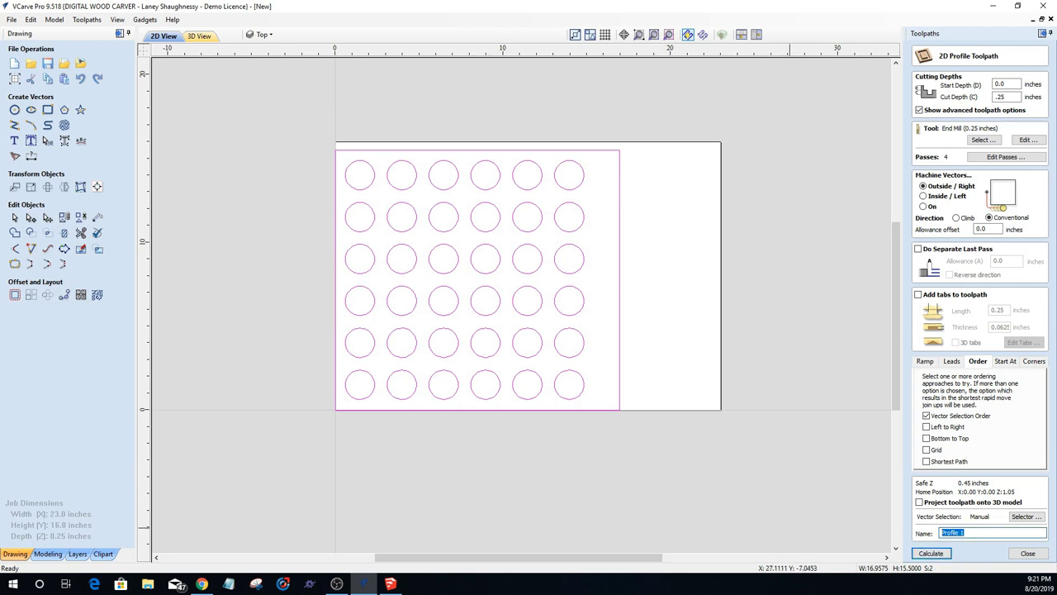
text(Top)
text(_Pro)
text(Keurig)
text(_Top_Profile)
text(Cut_)
text(.25EM)
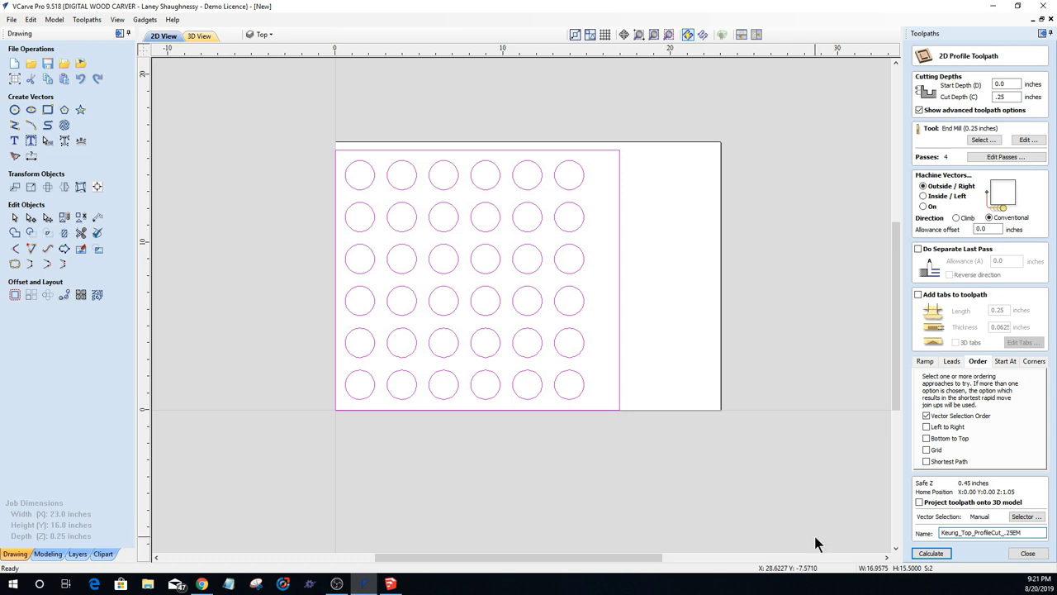
click(931, 553)
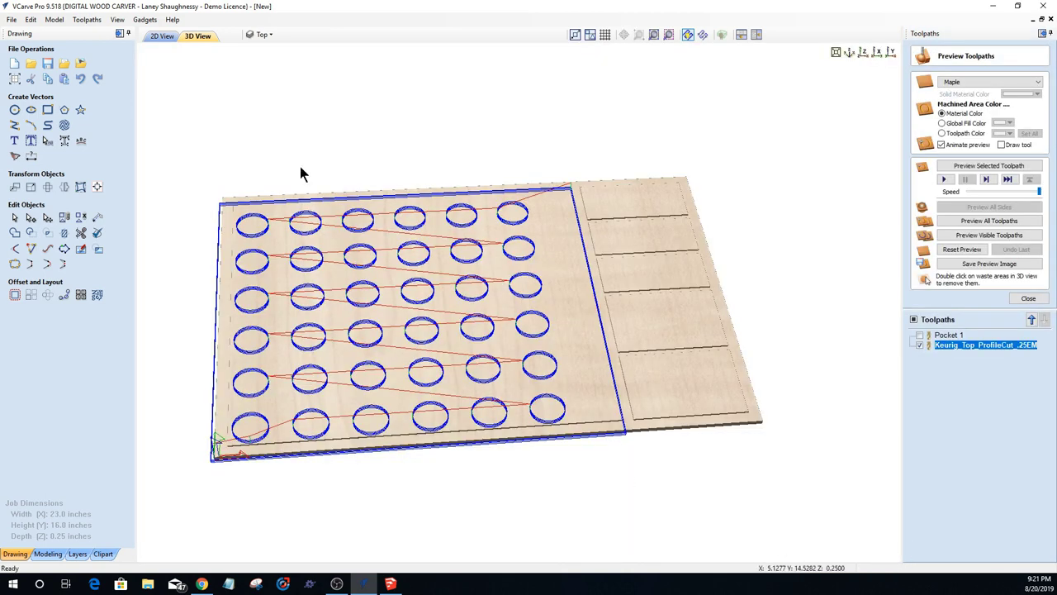
Step: Back in 2D, reopen the Keurig_Top_ProfileCut_.25EM toolpath and zoom in on its circle paths
click(165, 36)
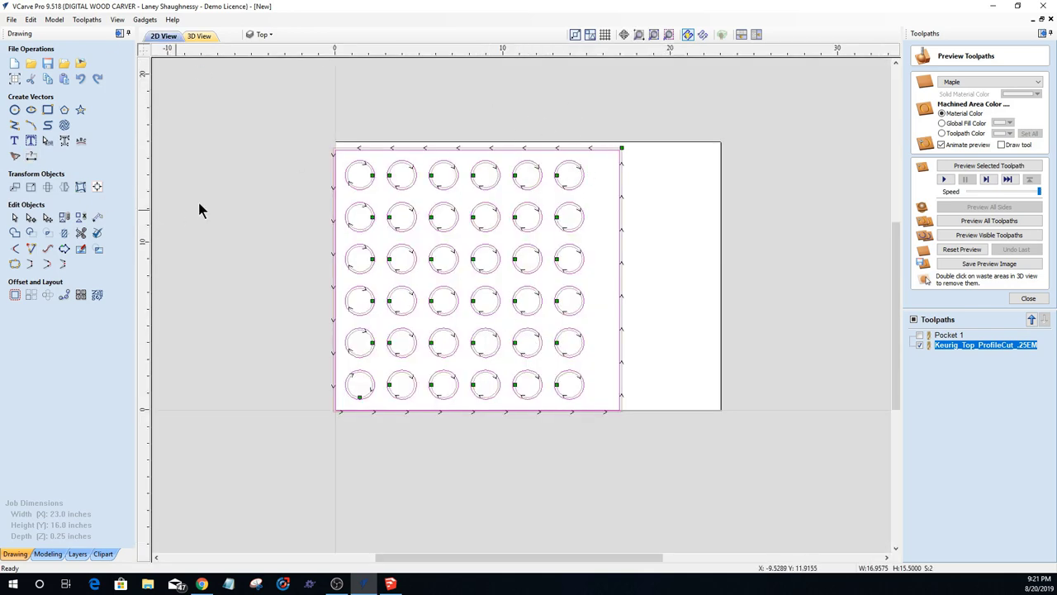
scroll(246, 213, up, 1)
double_click(967, 345)
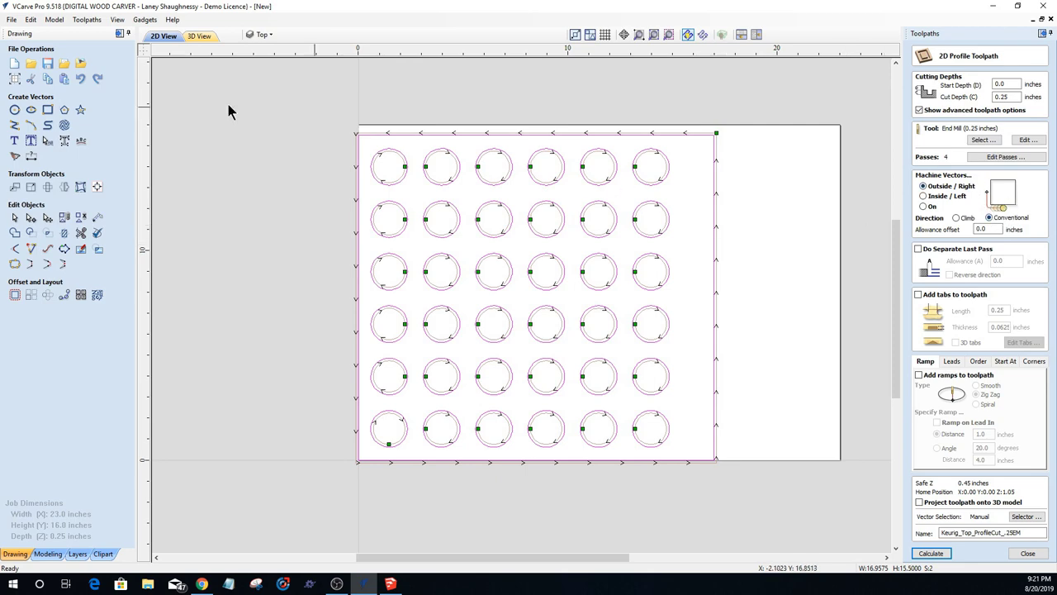
scroll(327, 162, up, 1)
scroll(327, 163, up, 3)
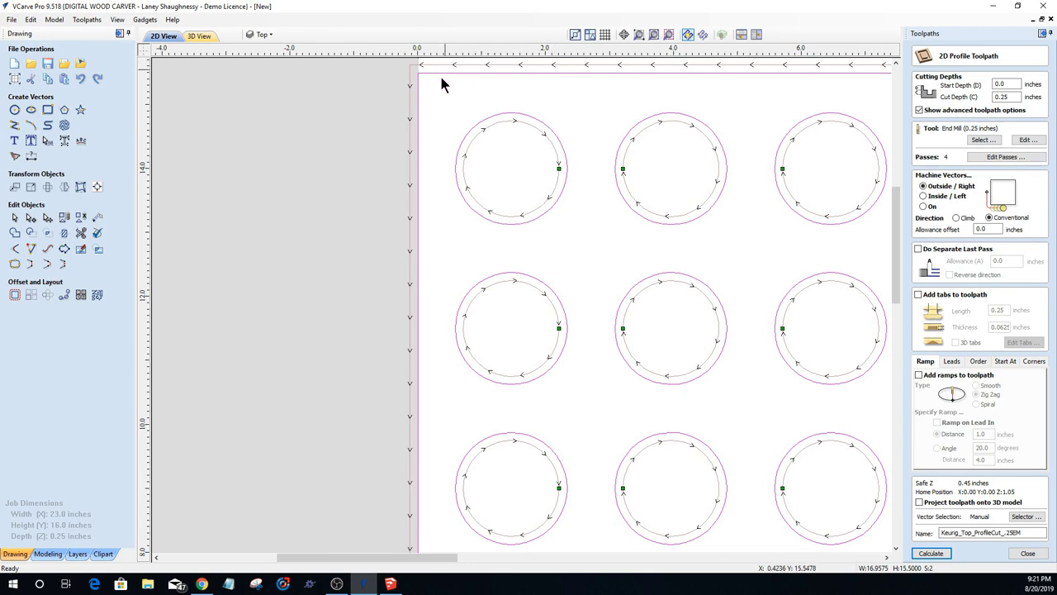
scroll(322, 367, down, 2)
scroll(285, 248, down, 3)
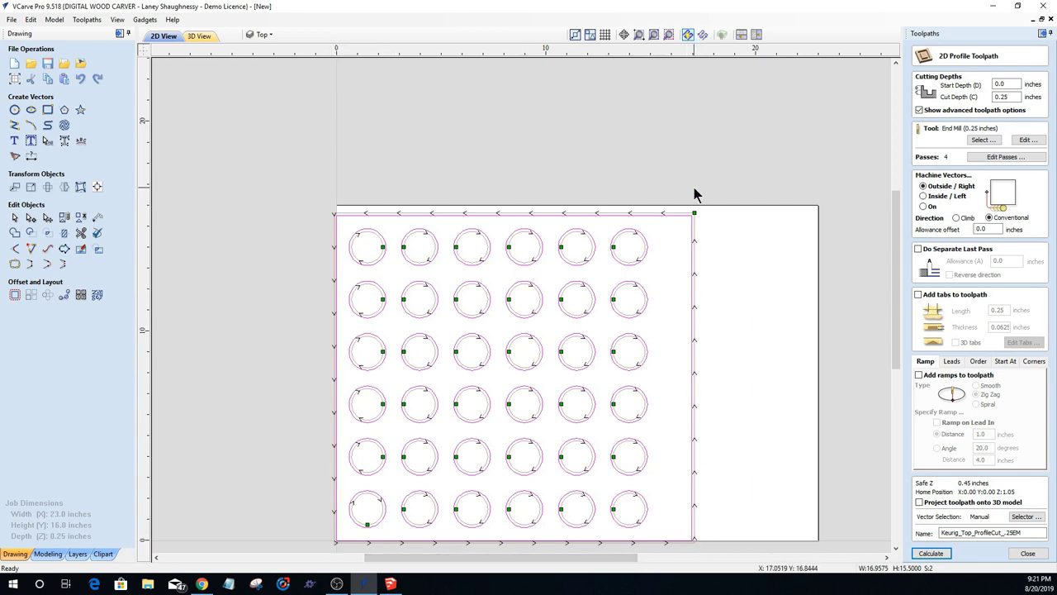
scroll(605, 264, up, 2)
scroll(607, 264, up, 2)
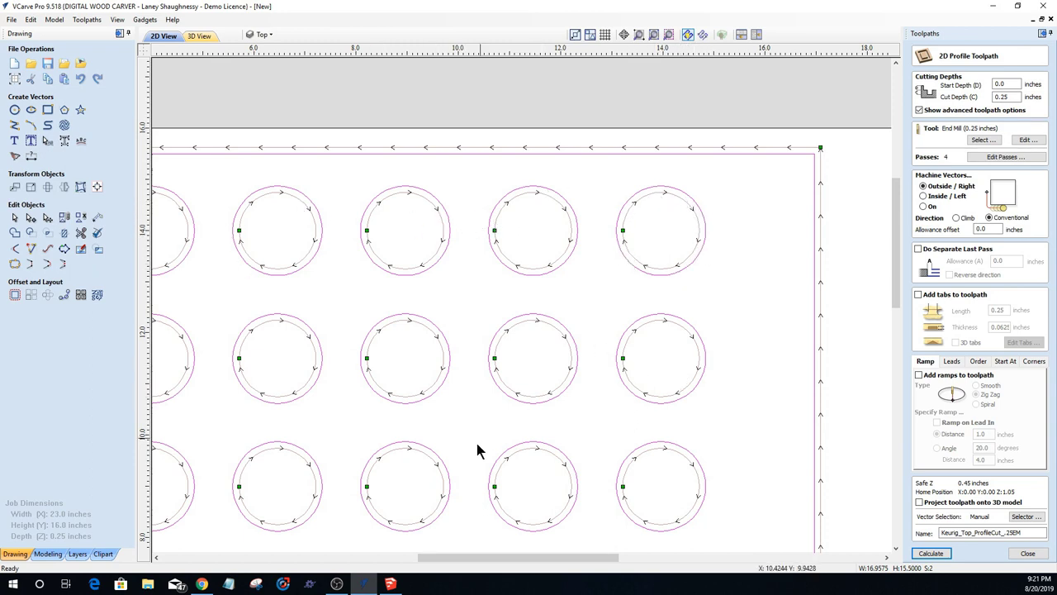
Step: Turn shaded toolpath display on to check the cut widths, then back off
click(703, 34)
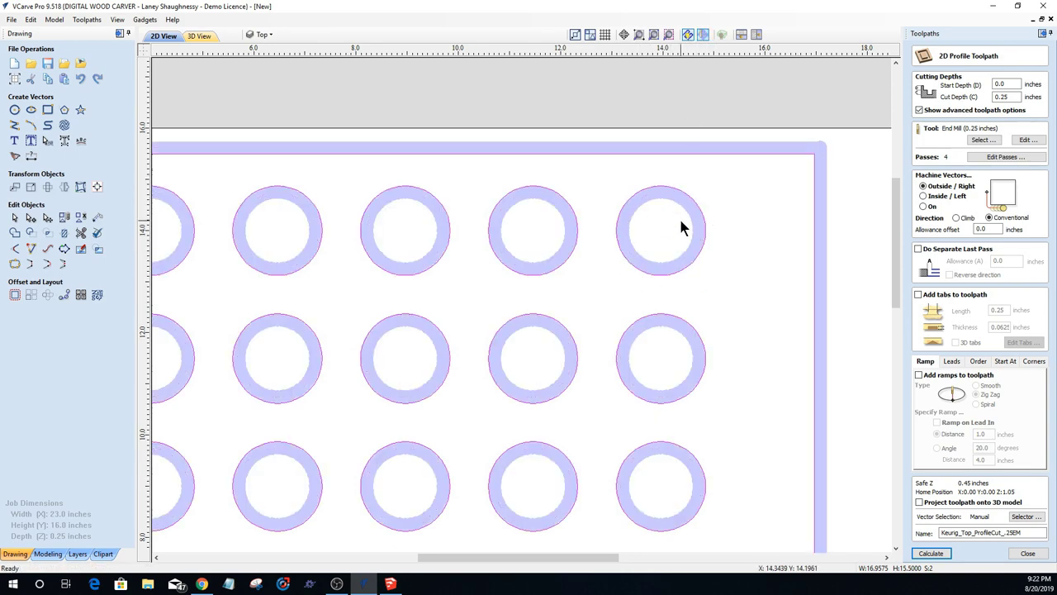
scroll(681, 202, down, 4)
scroll(694, 215, up, 2)
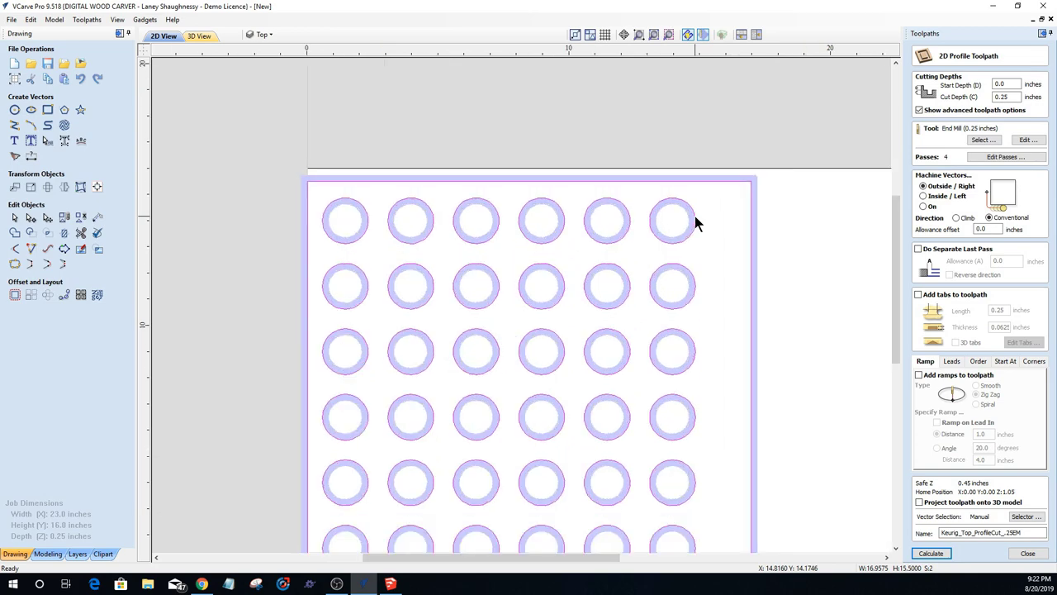
click(703, 34)
scroll(597, 244, down, 2)
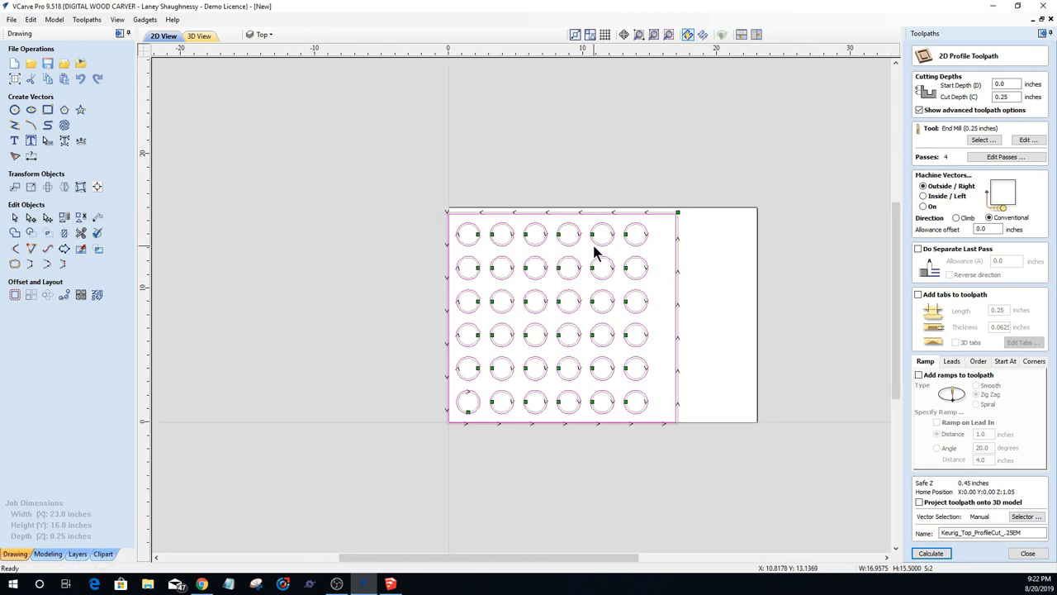
Step: In 3D, recalculate the profile toolpath and run its simulation, resetting and previewing again
click(207, 38)
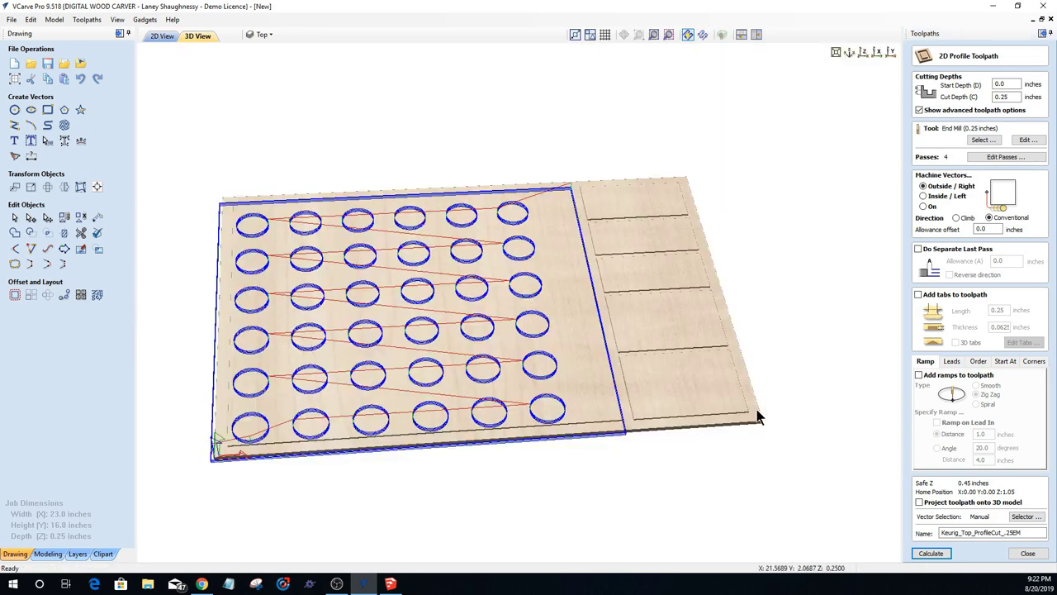
click(931, 553)
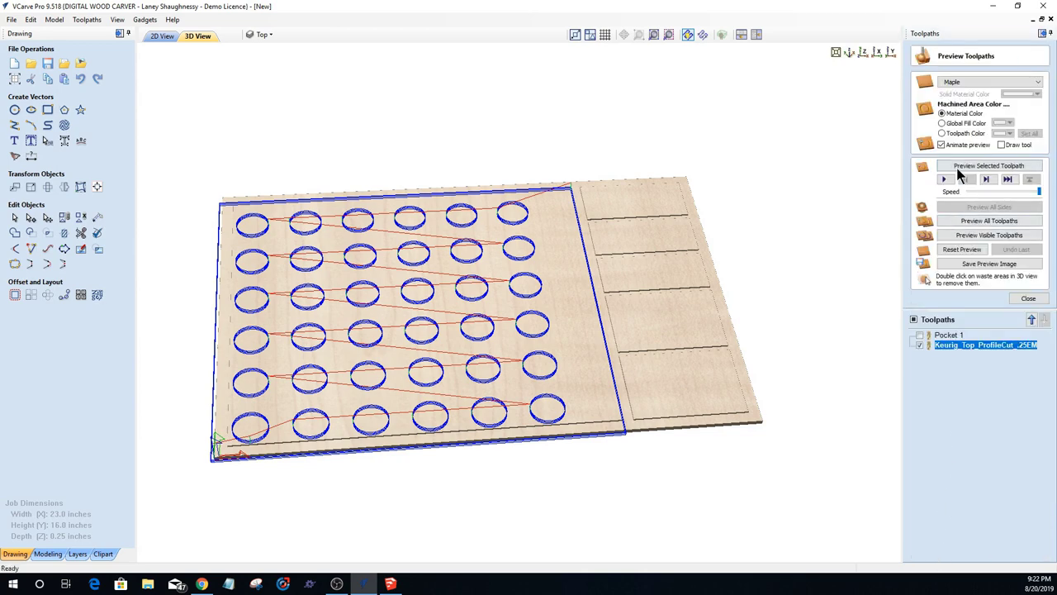
click(959, 169)
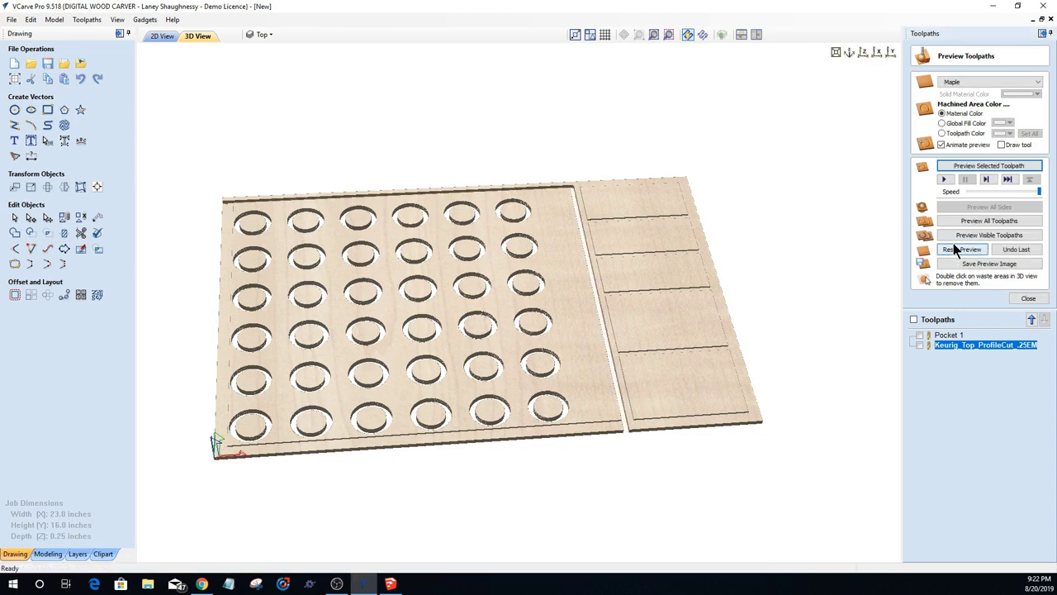
click(953, 246)
click(970, 166)
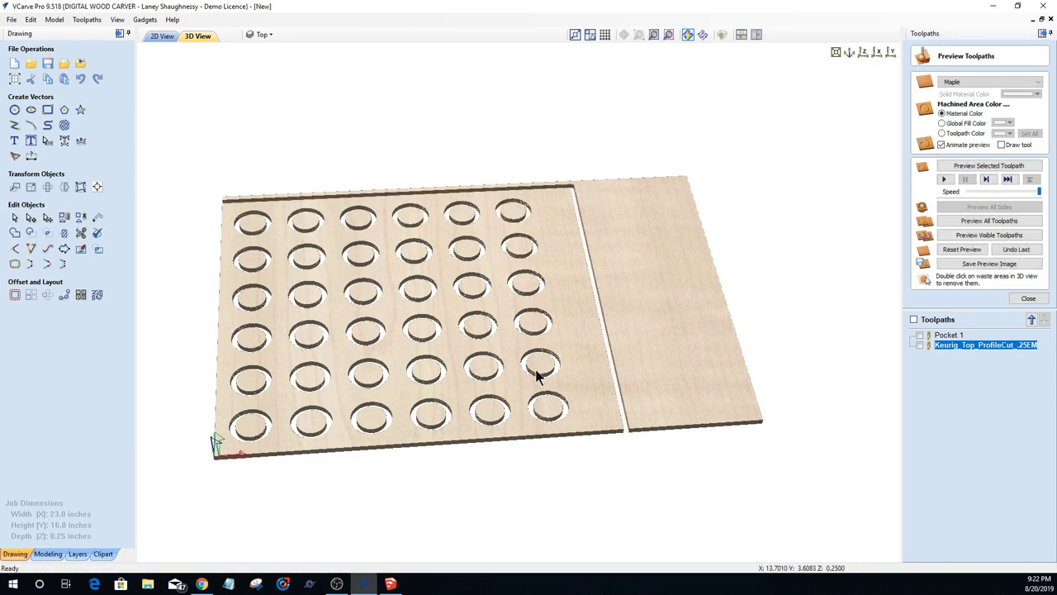
Step: Remove four cut-out discs and the right offcut strip from the preview
double_click(535, 370)
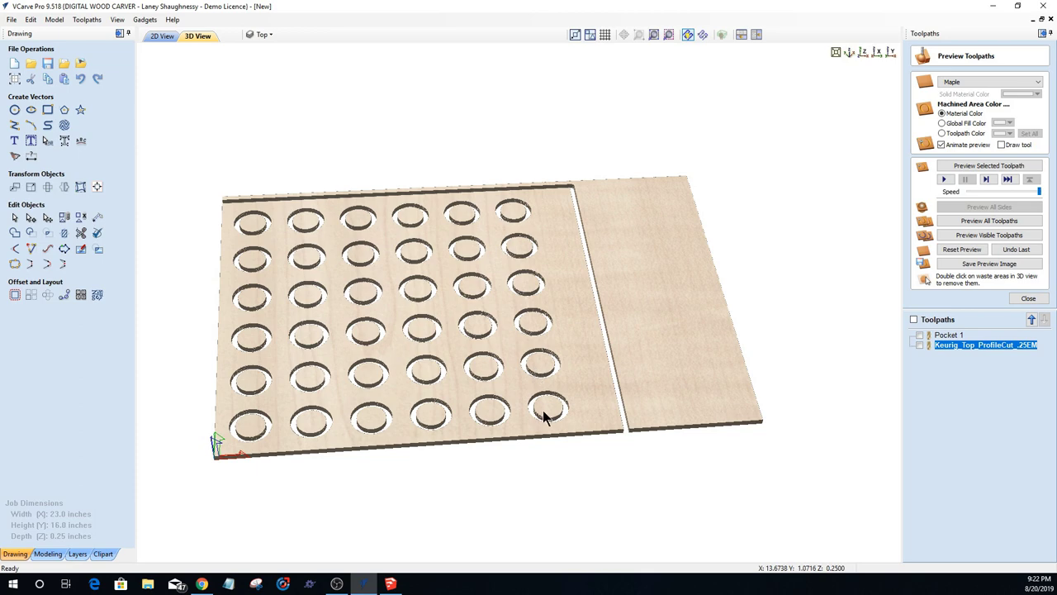
double_click(544, 414)
double_click(485, 382)
double_click(489, 413)
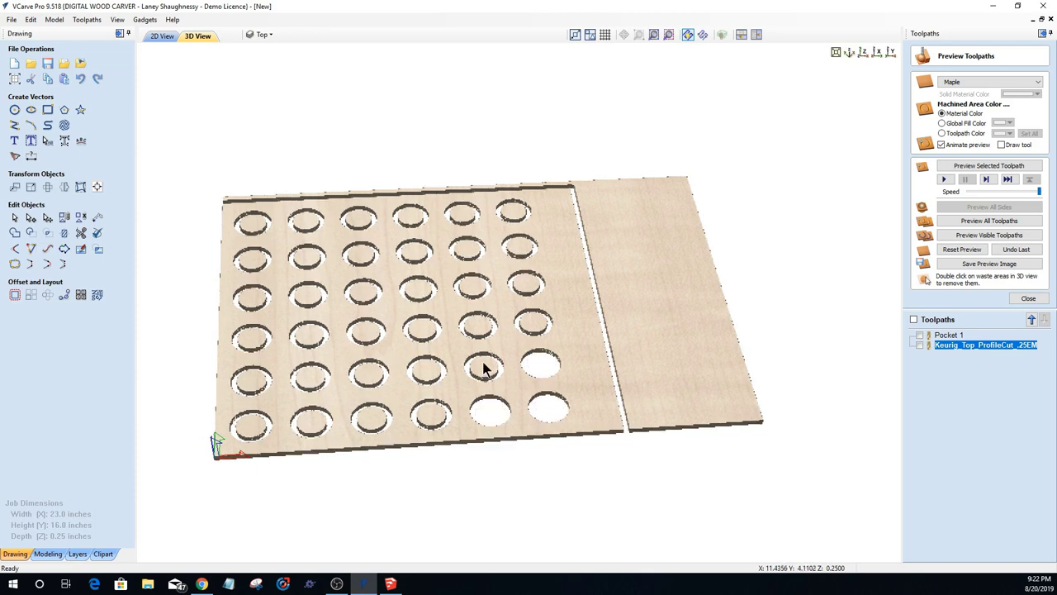
double_click(639, 373)
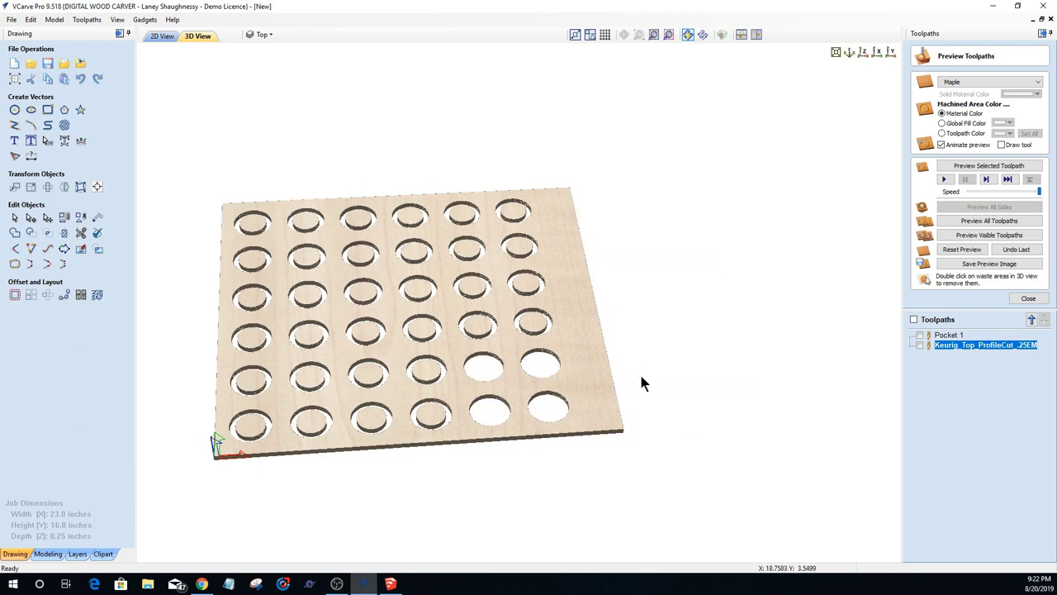
drag(585, 401, 507, 462)
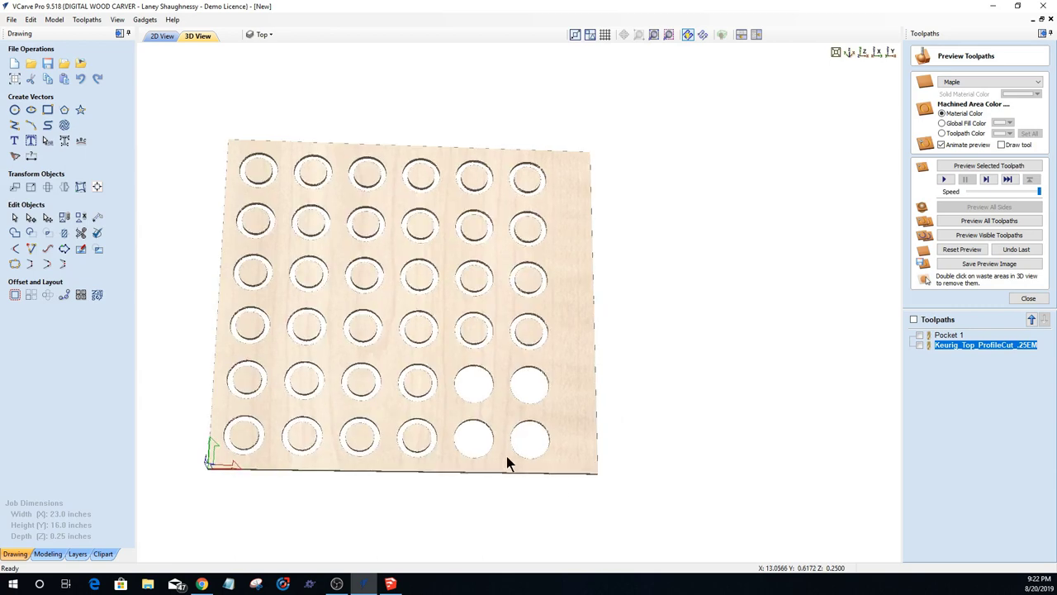
Step: Remove five more cut-out discs from the preview and return to the 2D view
double_click(413, 443)
double_click(417, 393)
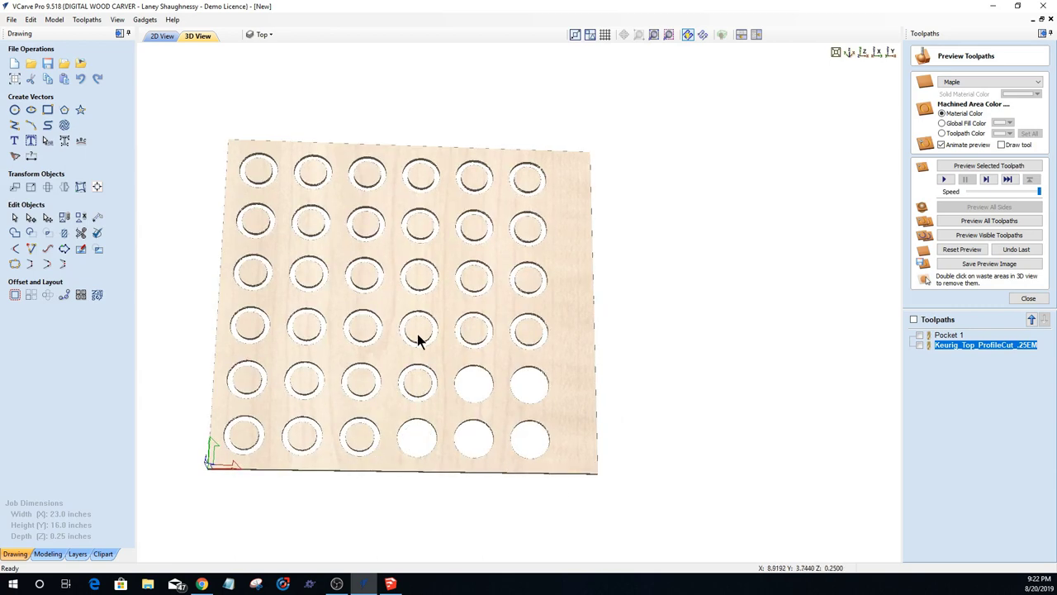
double_click(417, 334)
double_click(534, 334)
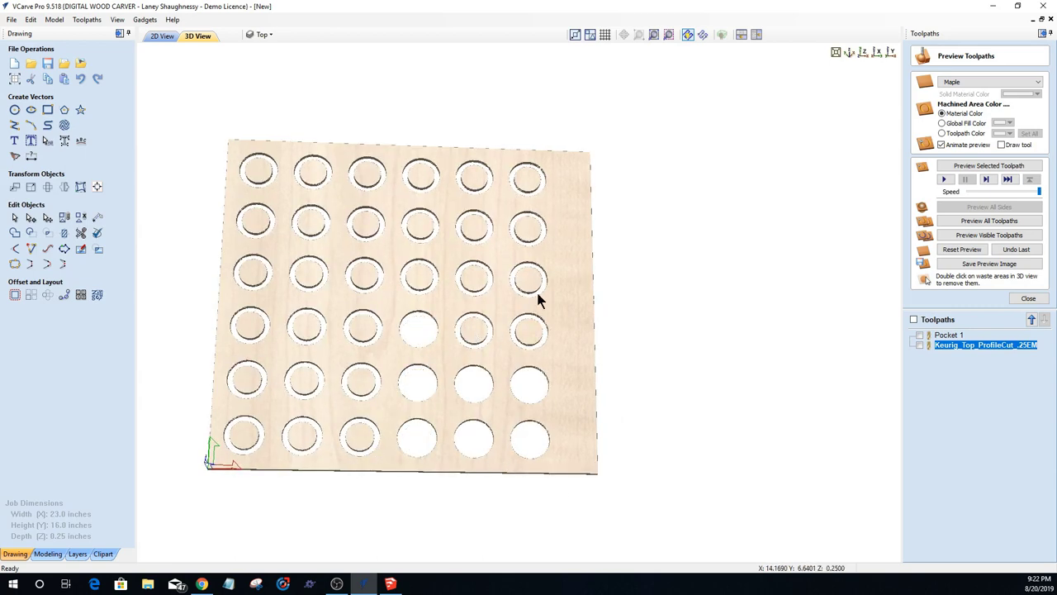
double_click(476, 282)
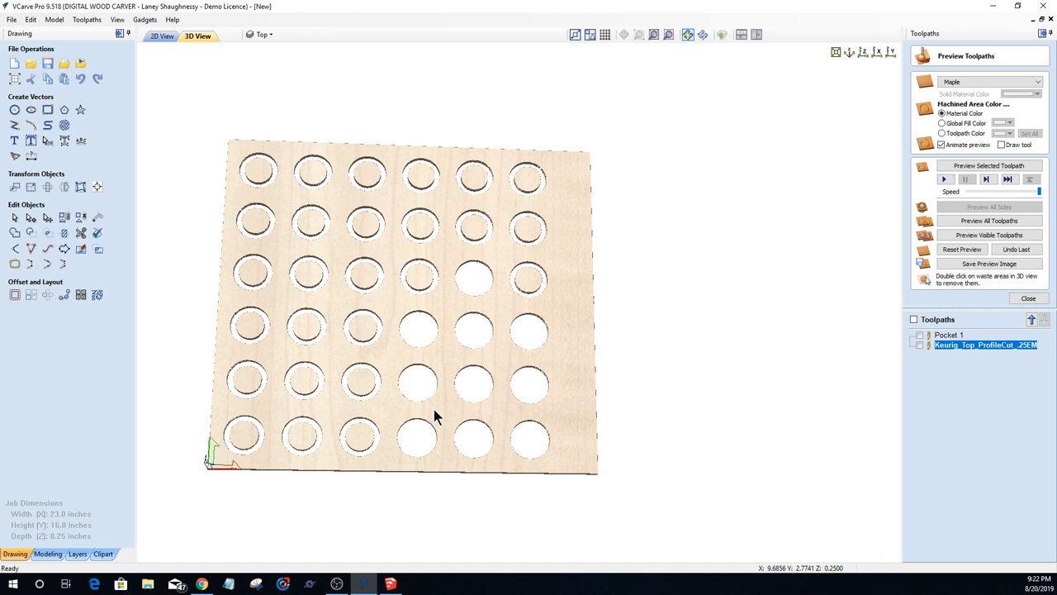
click(160, 37)
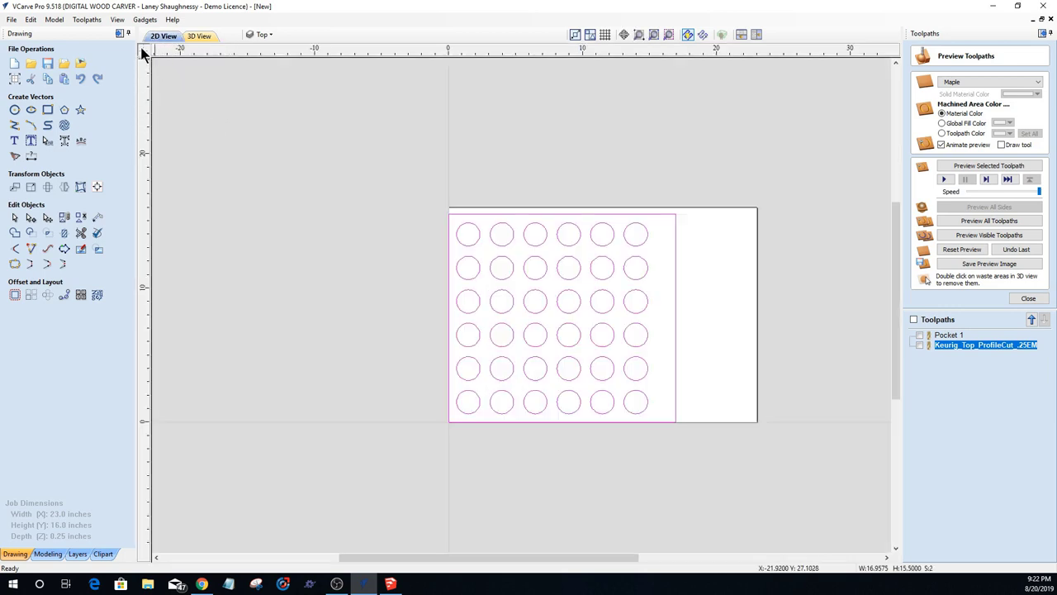
Step: Toggle Guides Visible under View > Guide Lines and zoom out slightly
click(118, 20)
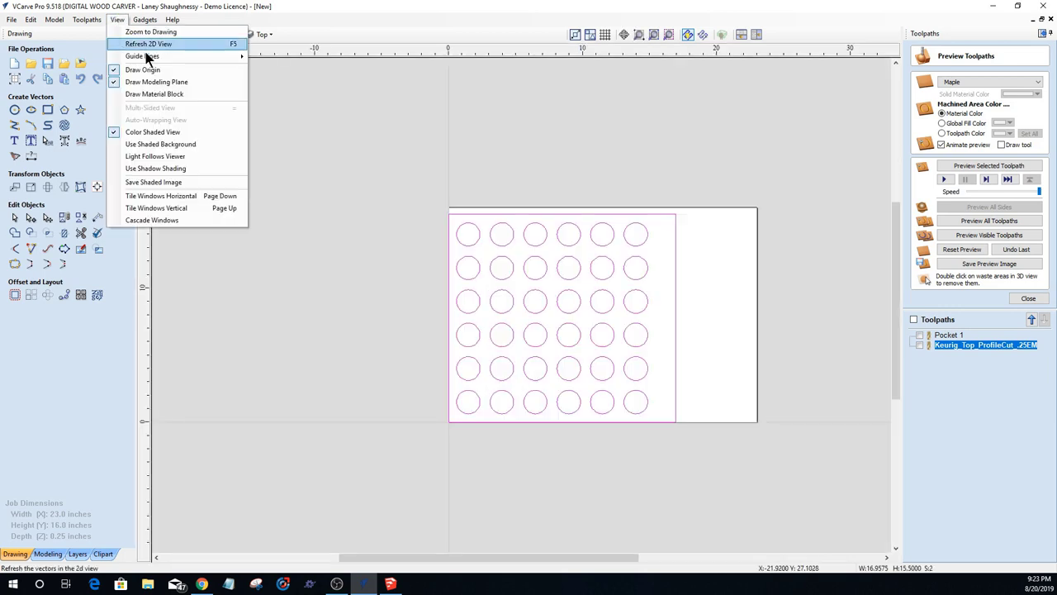
mouse_move(134, 58)
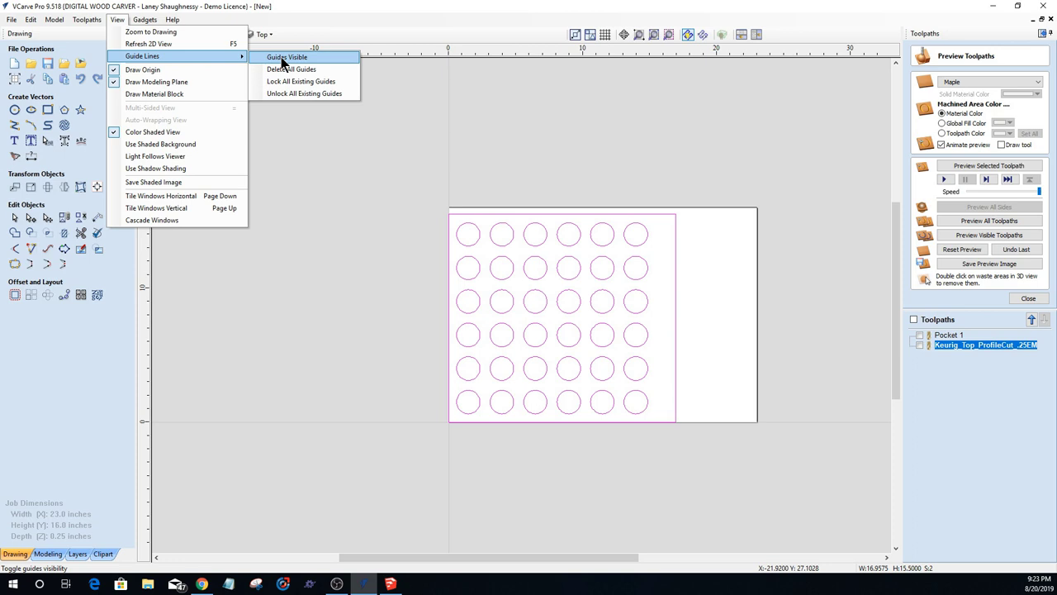
click(281, 59)
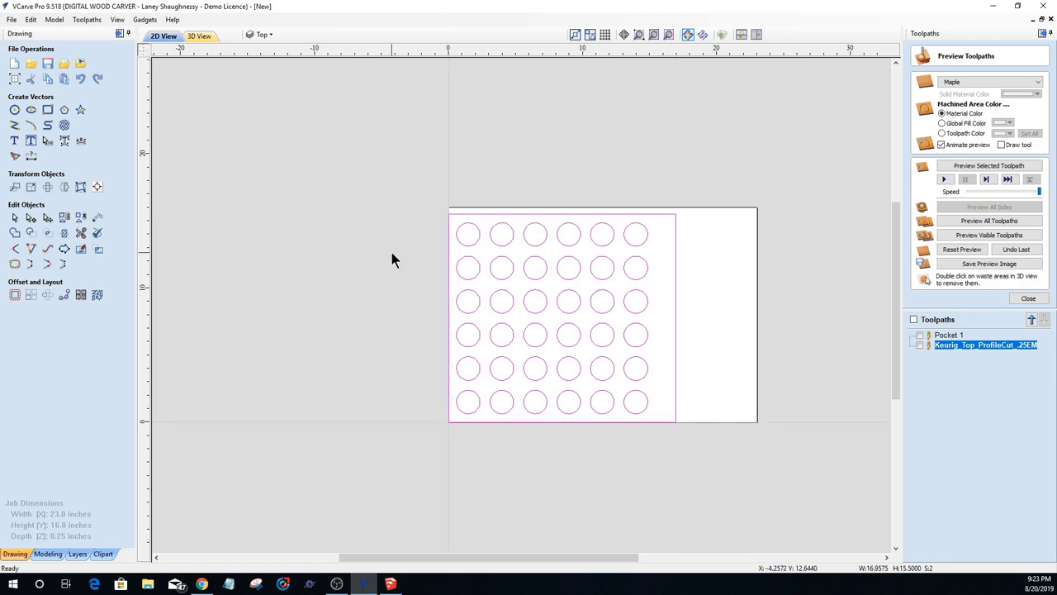
scroll(392, 252, down, 1)
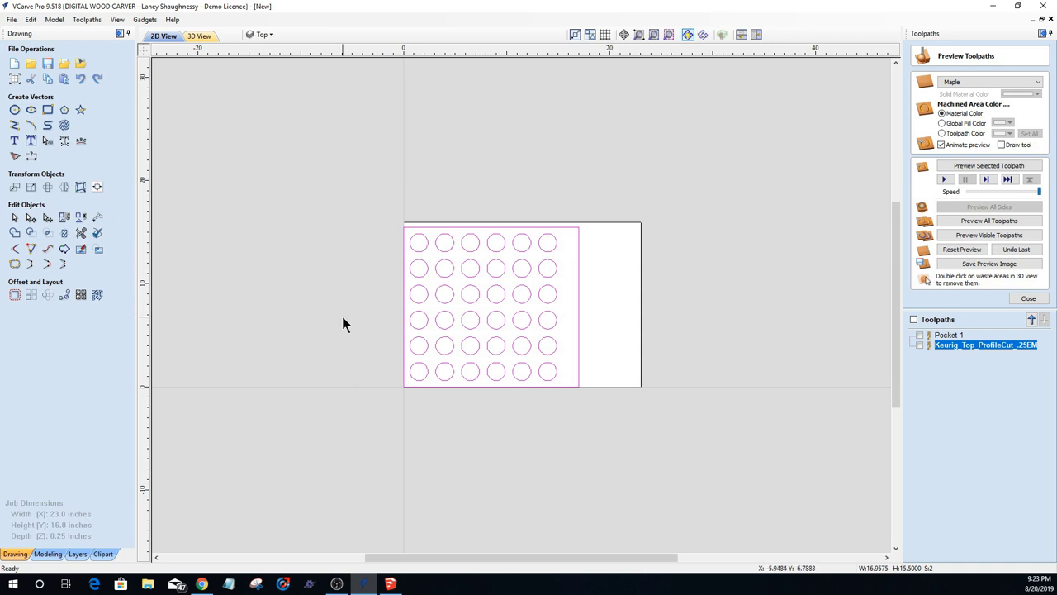
Step: From Save As, create a KEURIG Organizer folder in Documents and open it
click(13, 20)
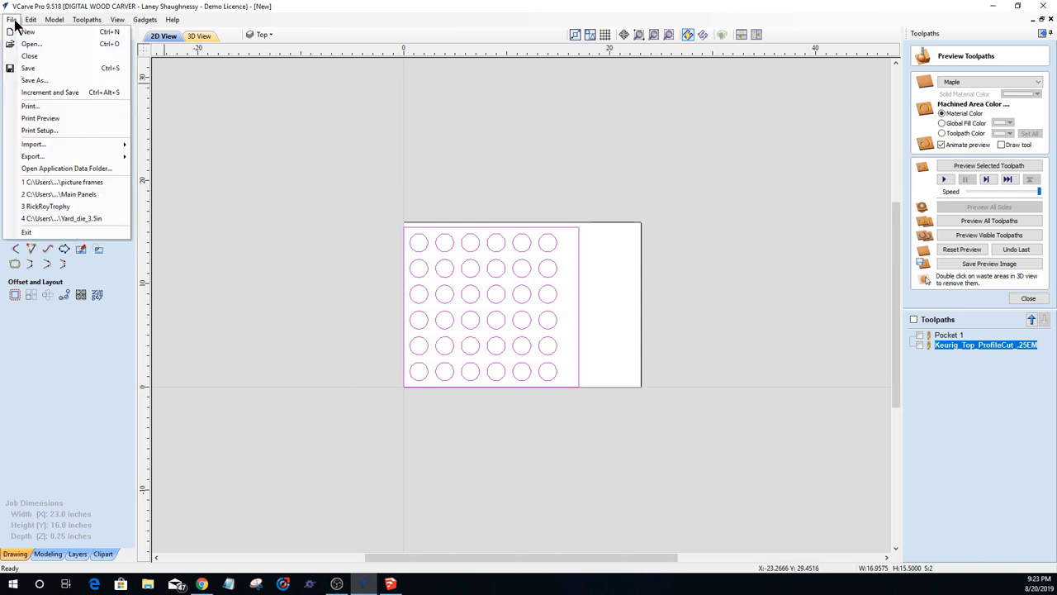
click(33, 80)
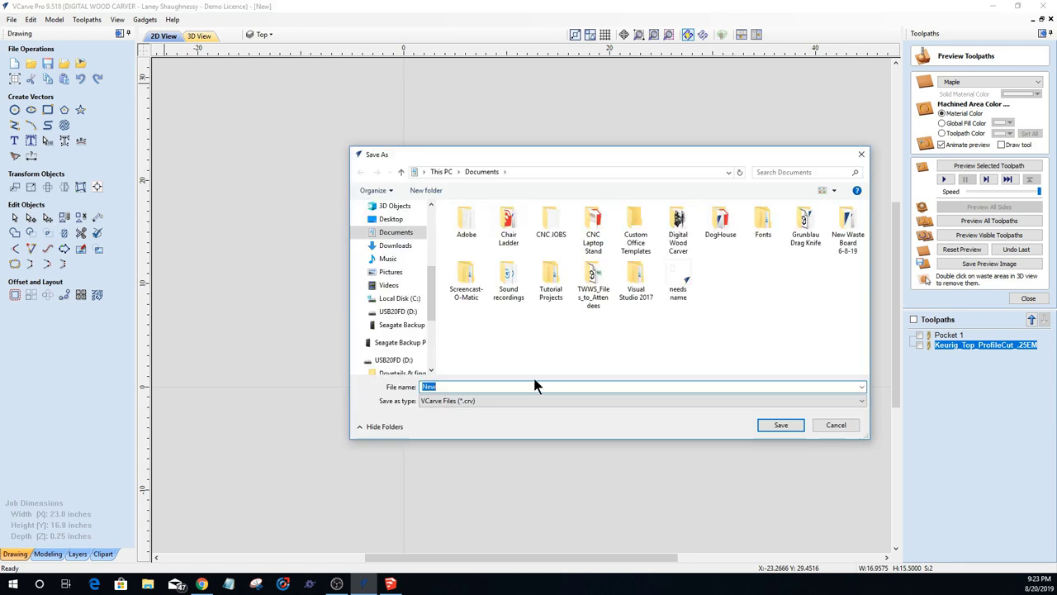
click(424, 190)
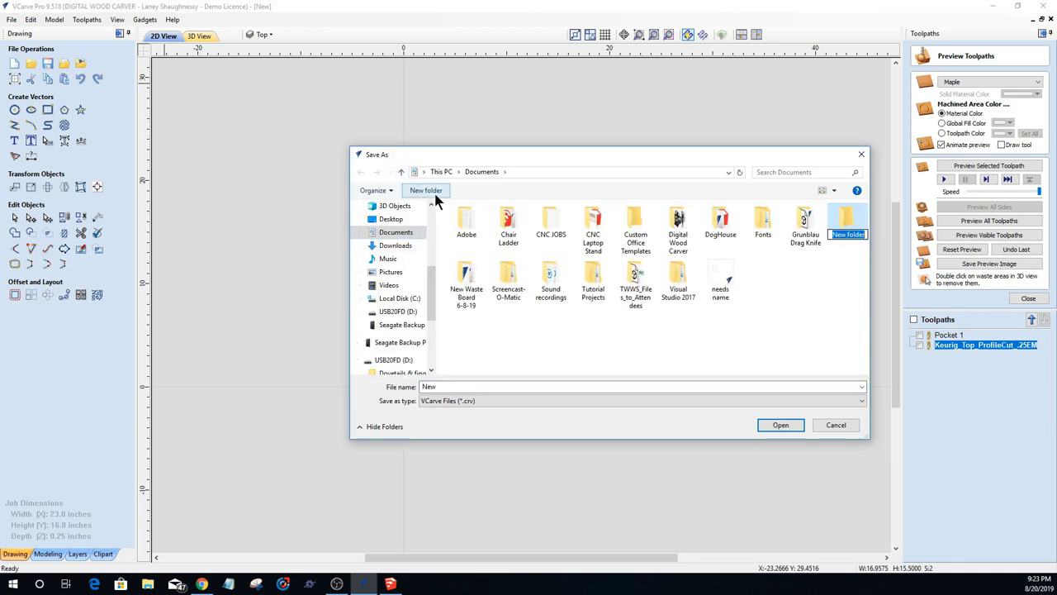
text(K)
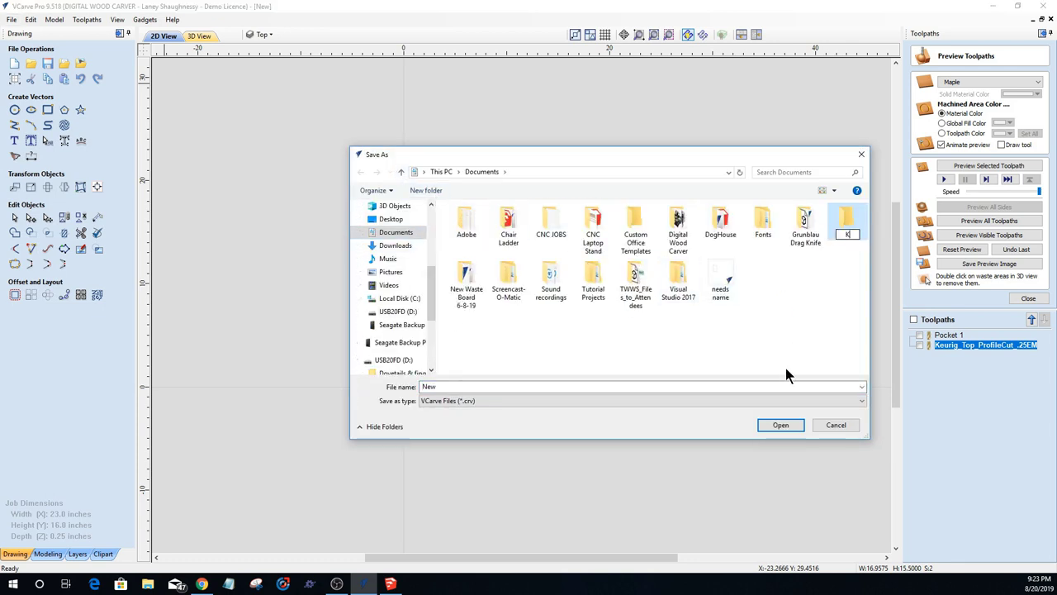
text(EURIG Organizer)
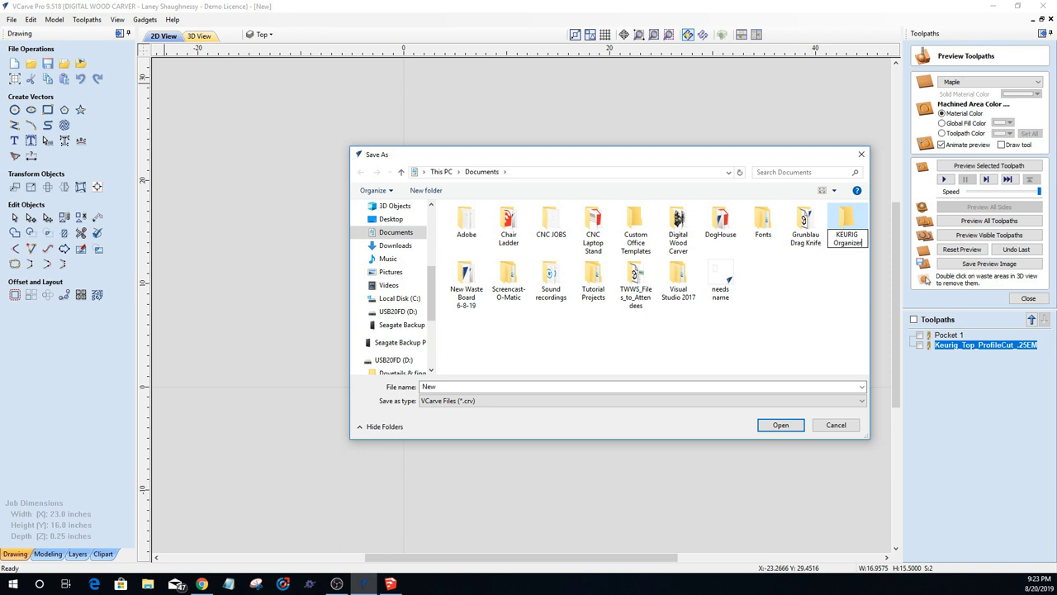
key(Return)
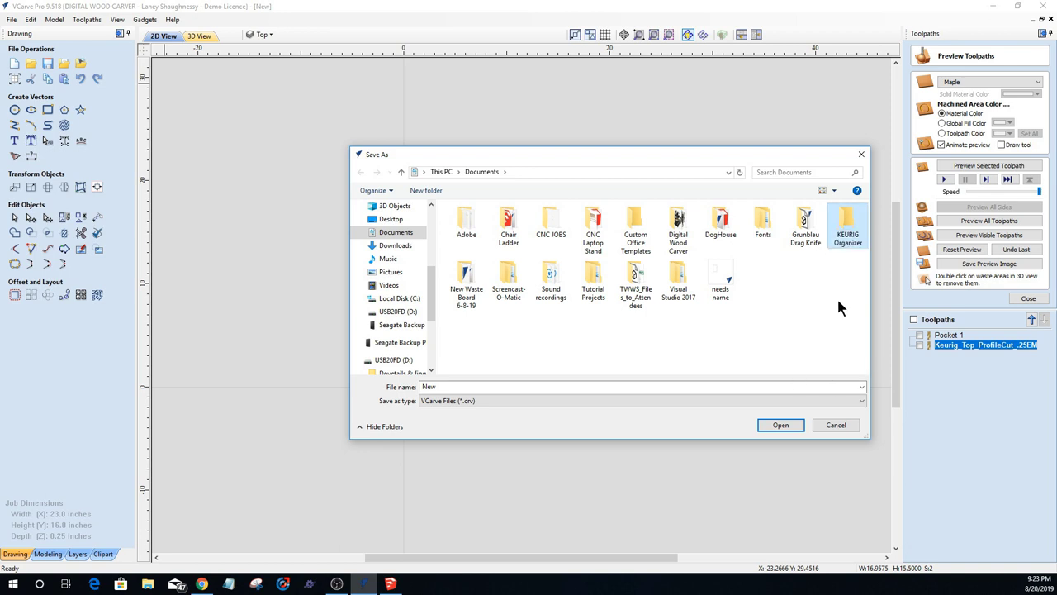
double_click(828, 236)
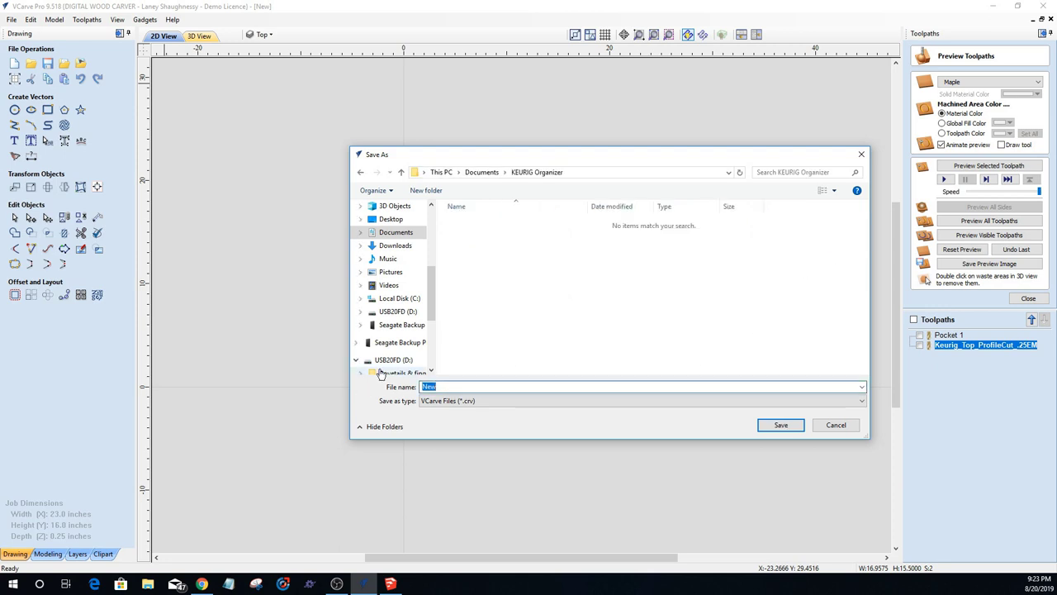
Step: Save the job there as Keurig_Top&Base
text(Keurig_Top&Base)
click(784, 427)
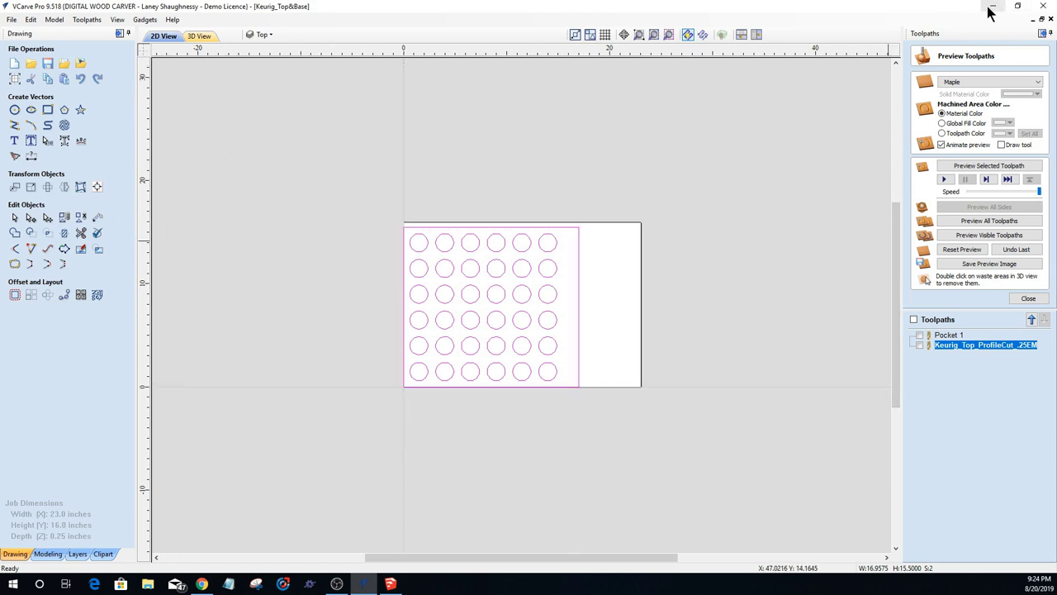
click(11, 19)
Step: Close the job, abandon a new job, and reopen Keurig_Top&Base.crv from recent files
click(14, 58)
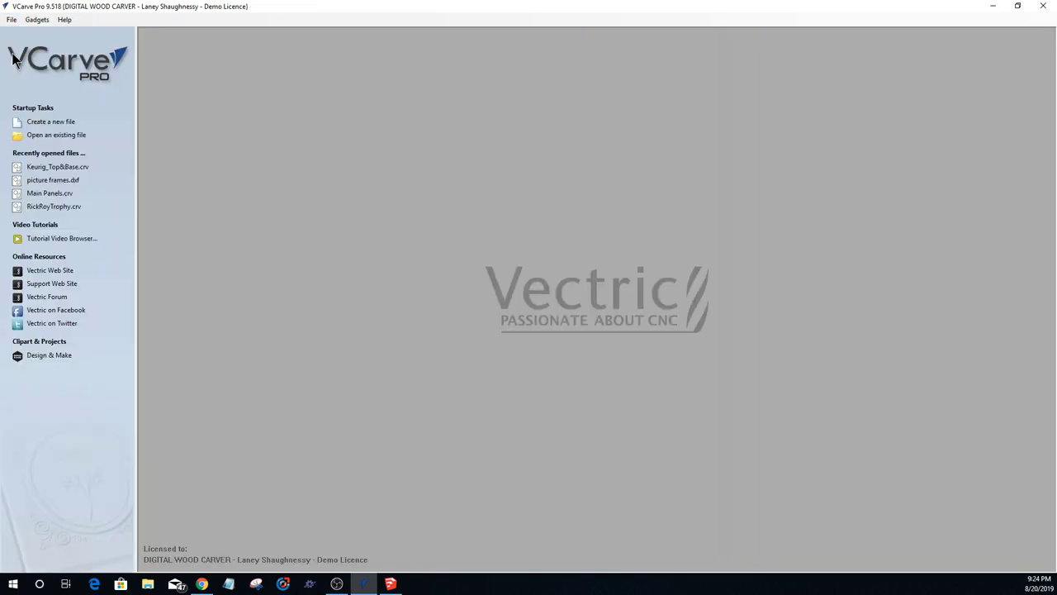
click(39, 123)
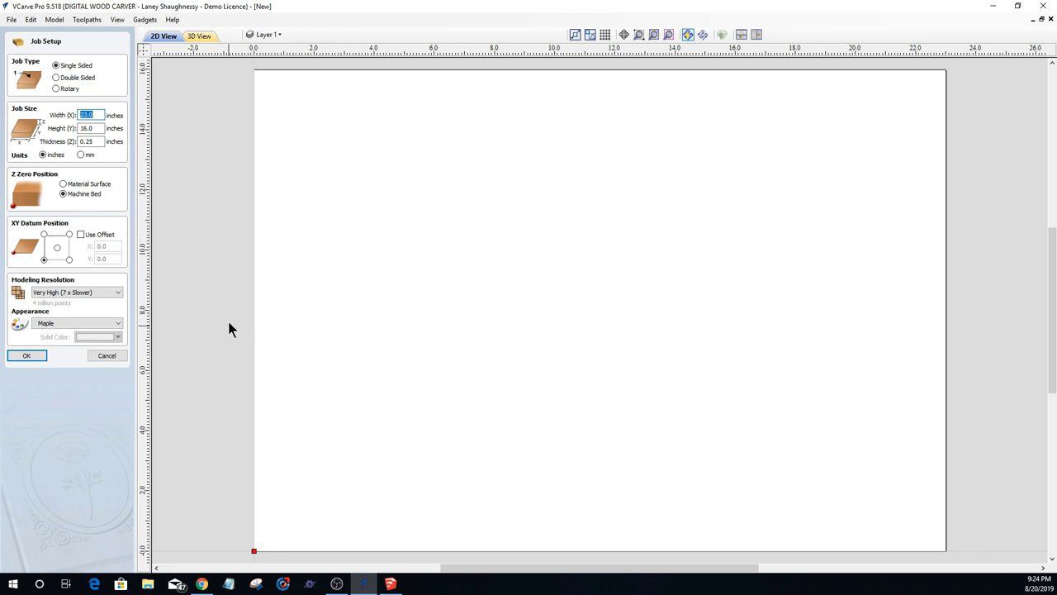
click(10, 19)
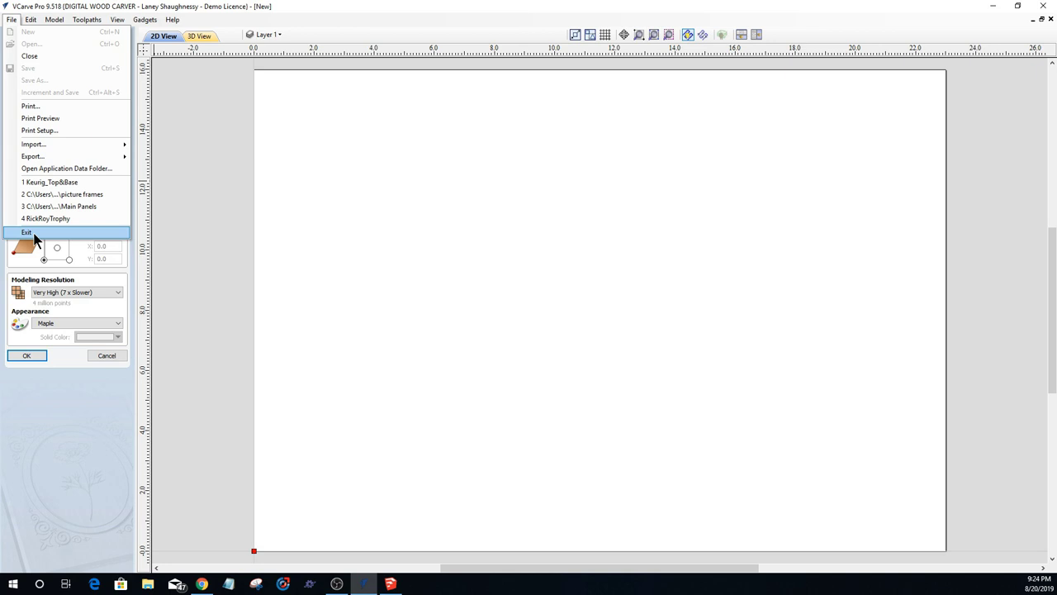
click(11, 18)
click(31, 19)
mouse_move(12, 19)
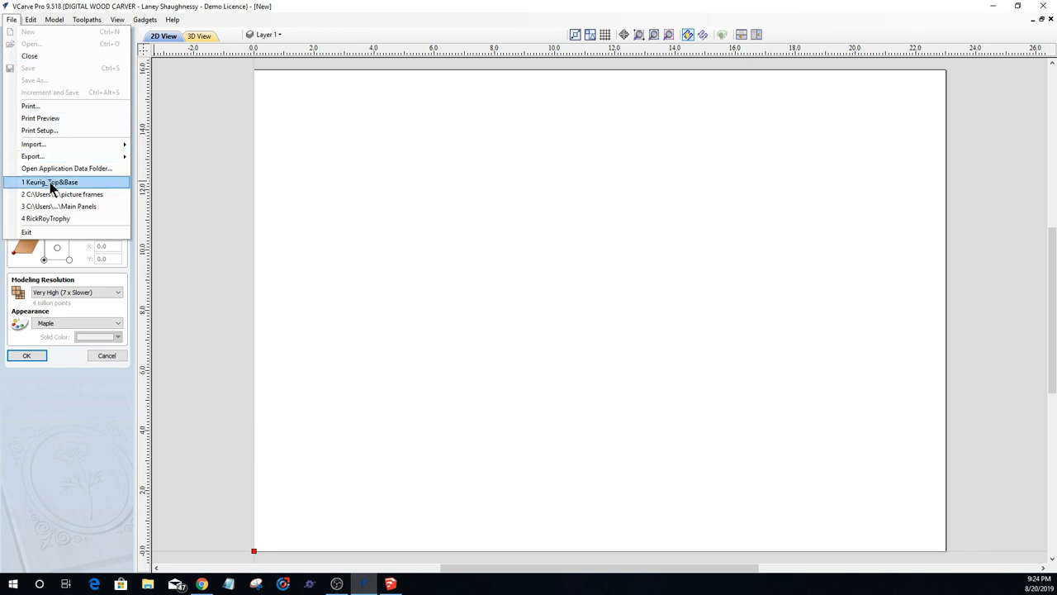
click(26, 58)
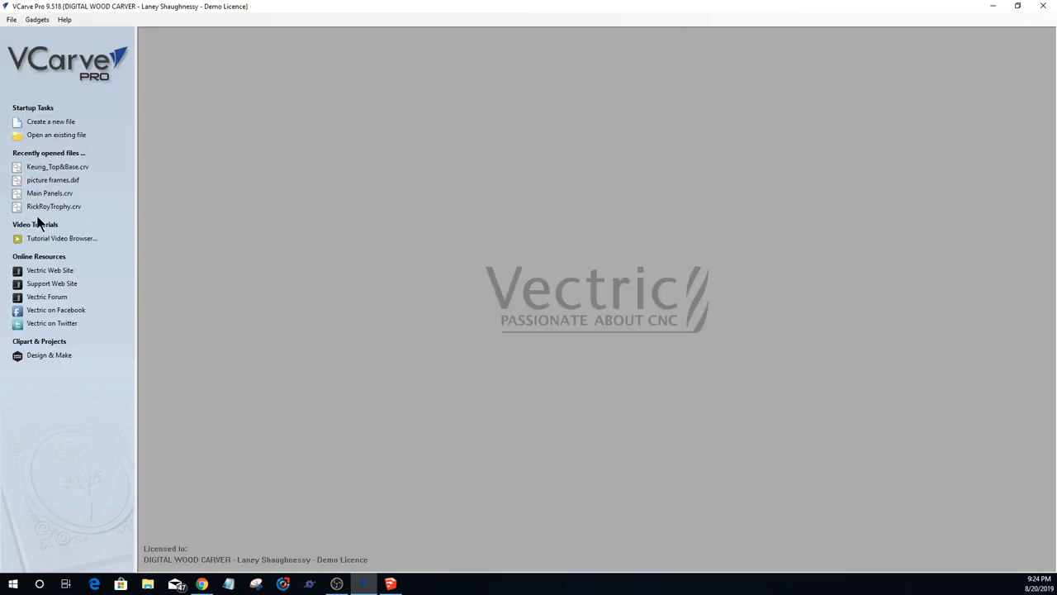
click(42, 167)
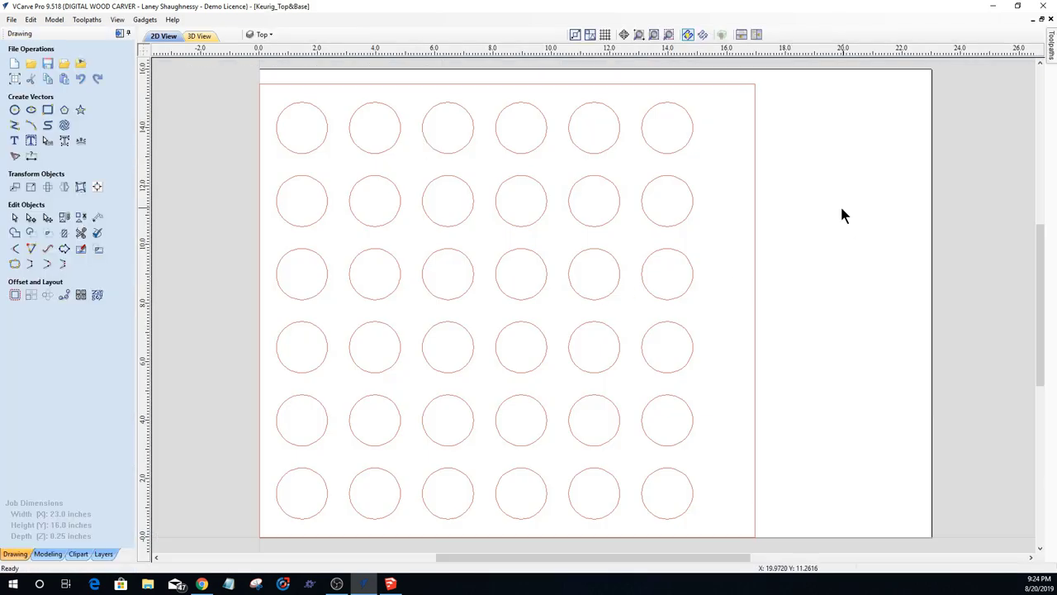
Step: Open the Import Vectors dialog and cancel it
scroll(826, 211, down, 3)
scroll(661, 256, up, 3)
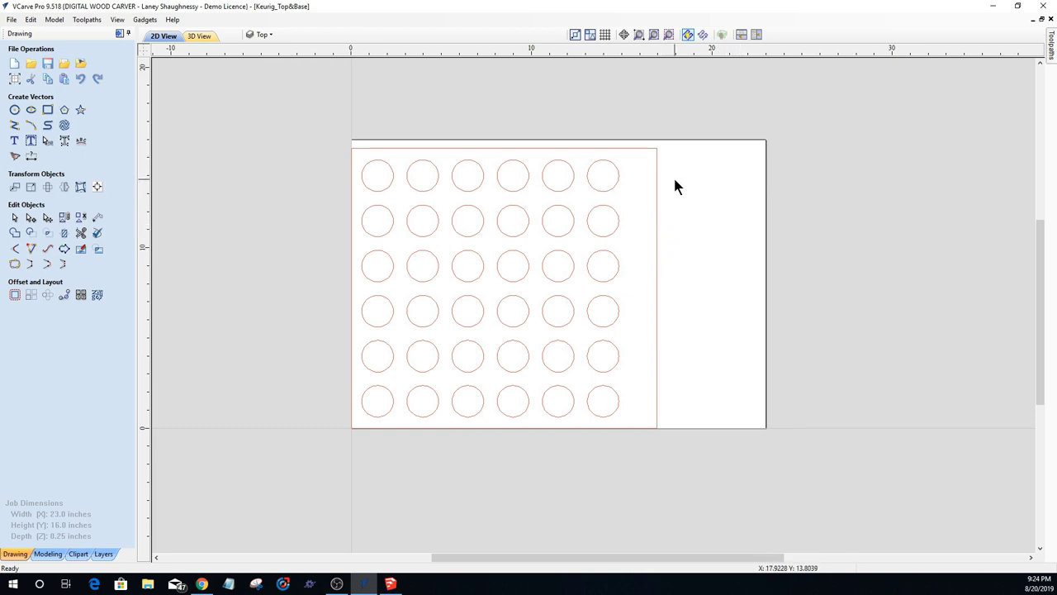
click(65, 69)
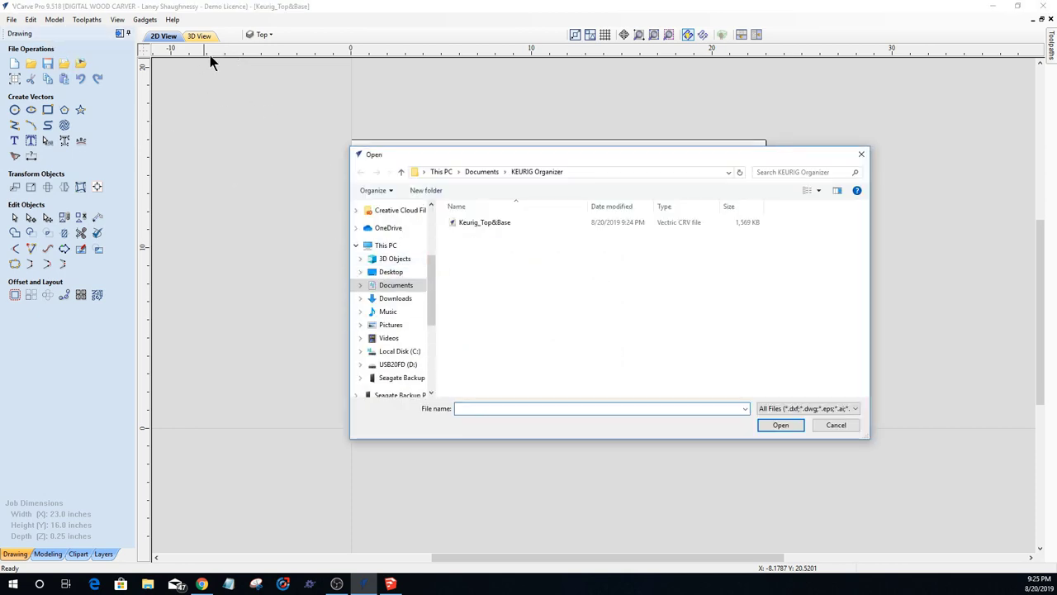
click(826, 425)
Step: Hide the Top layer, add an active Layer 1, and browse the import dialog to Documents
click(261, 34)
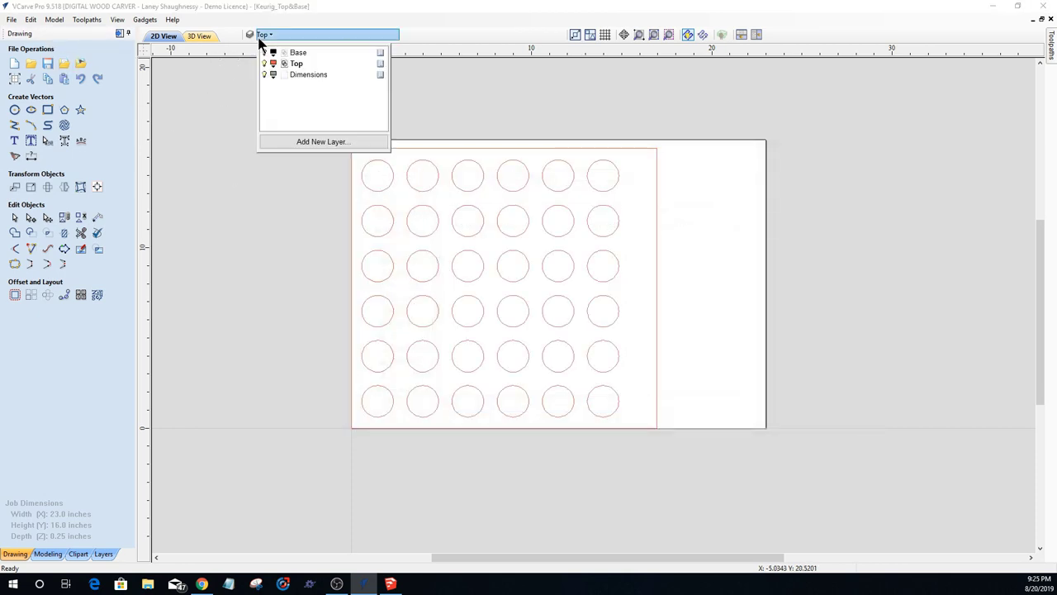
click(264, 64)
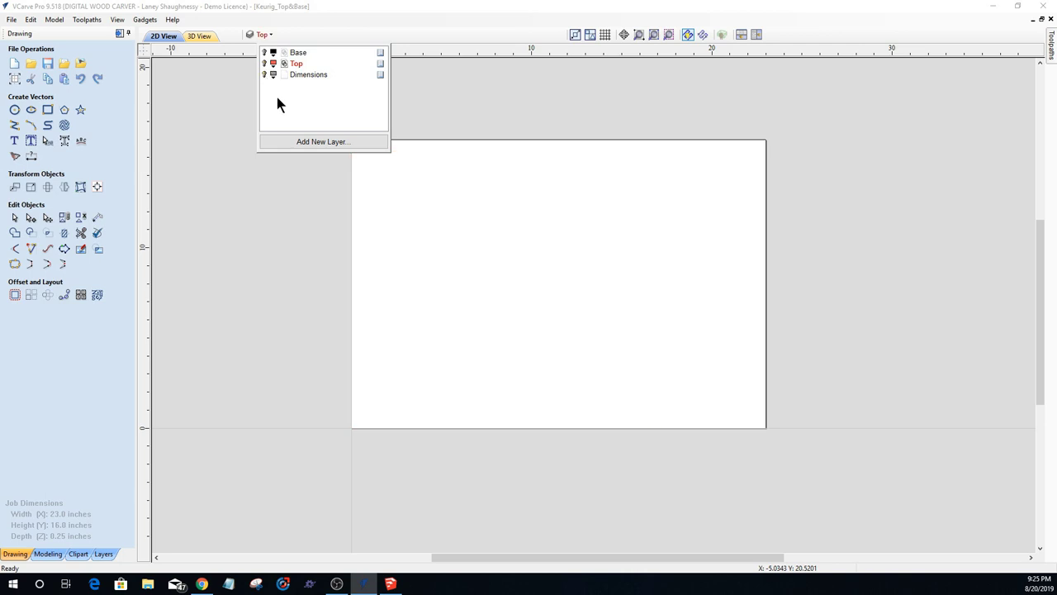
click(293, 144)
click(279, 105)
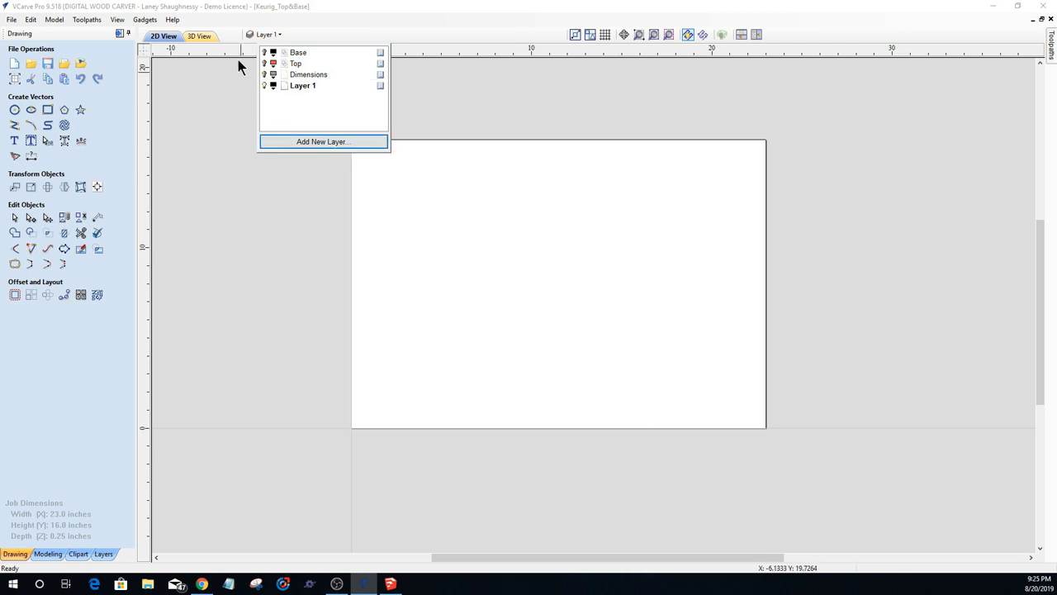
click(64, 63)
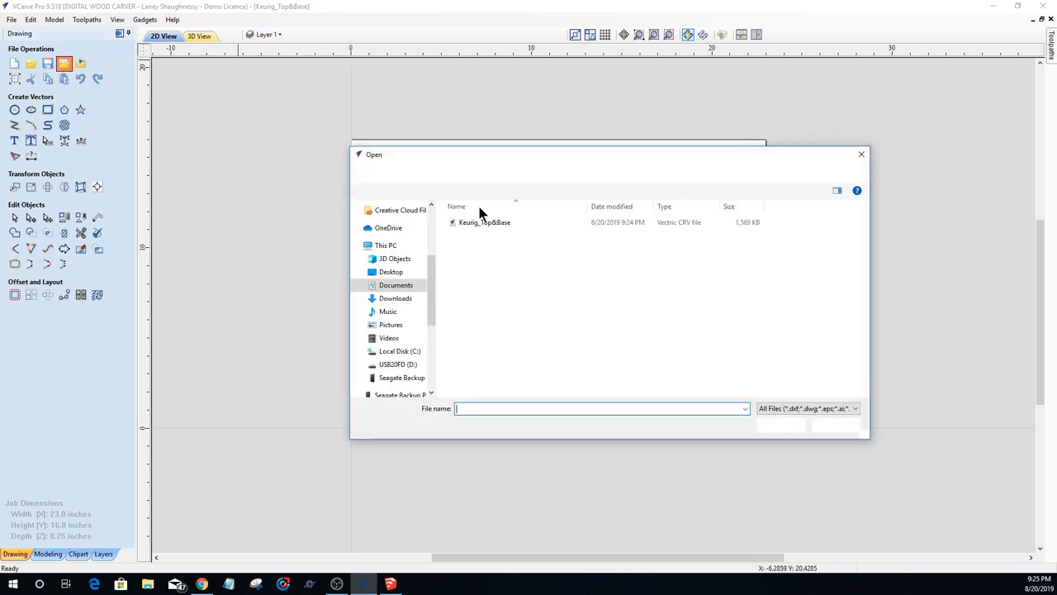
click(481, 172)
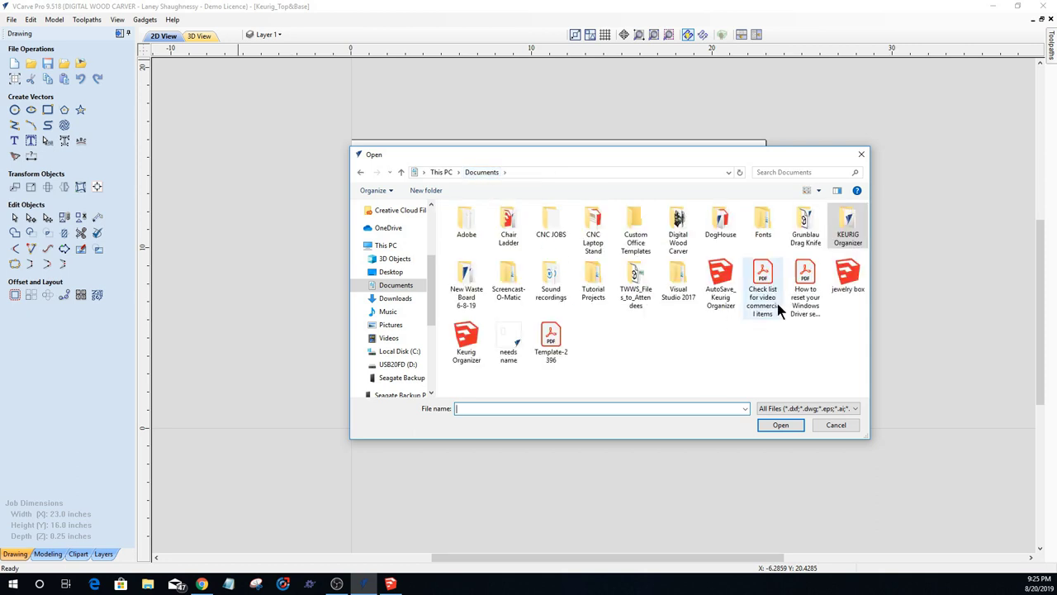
Step: Import the Keurig Organizer SketchUp model and move three small rectangles clear of other parts
double_click(478, 324)
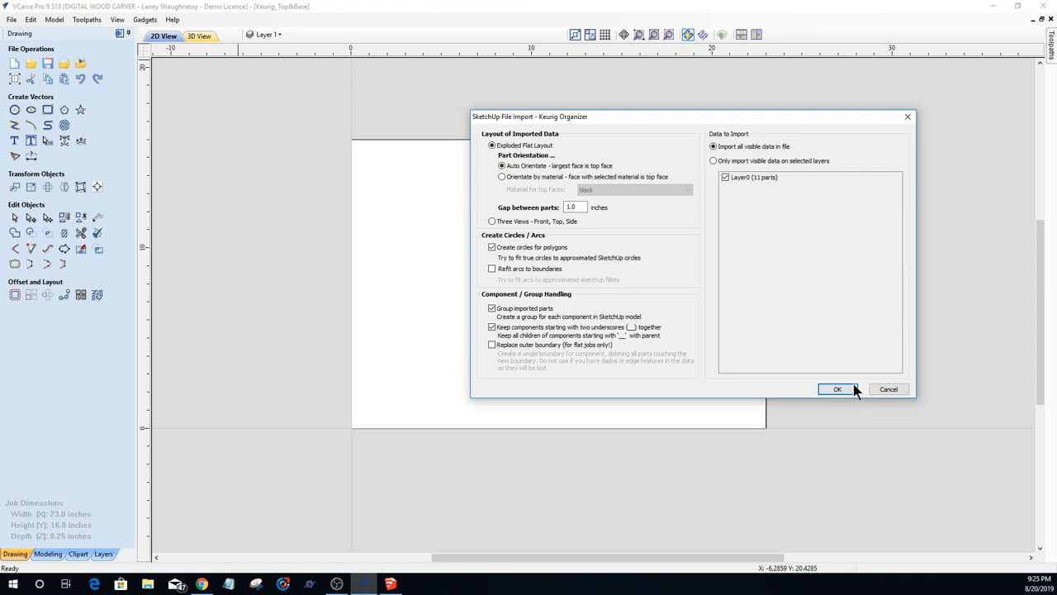
click(837, 389)
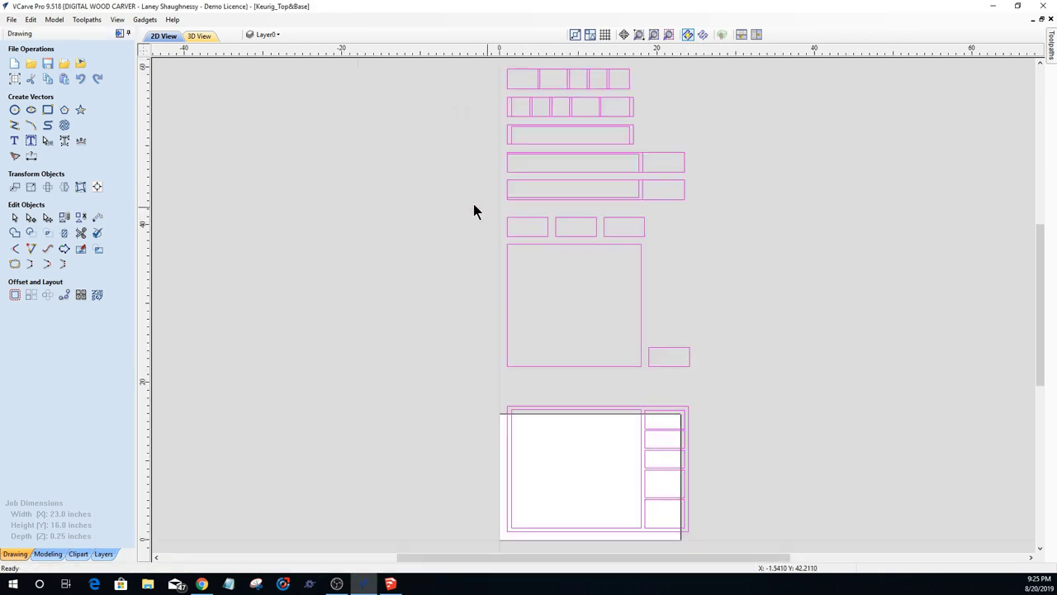
drag(644, 237, 649, 242)
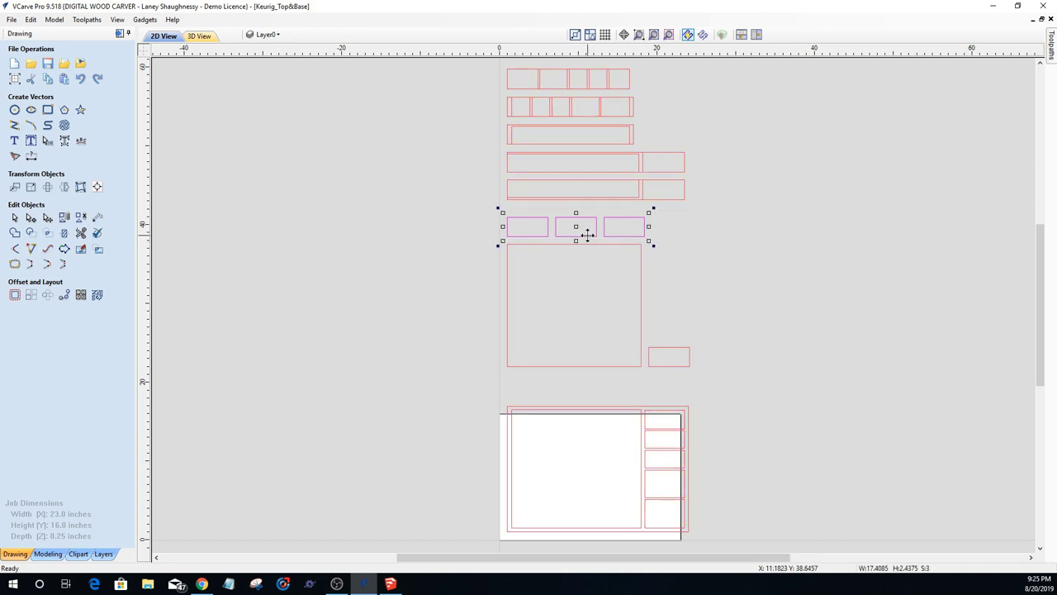
drag(586, 235, 815, 413)
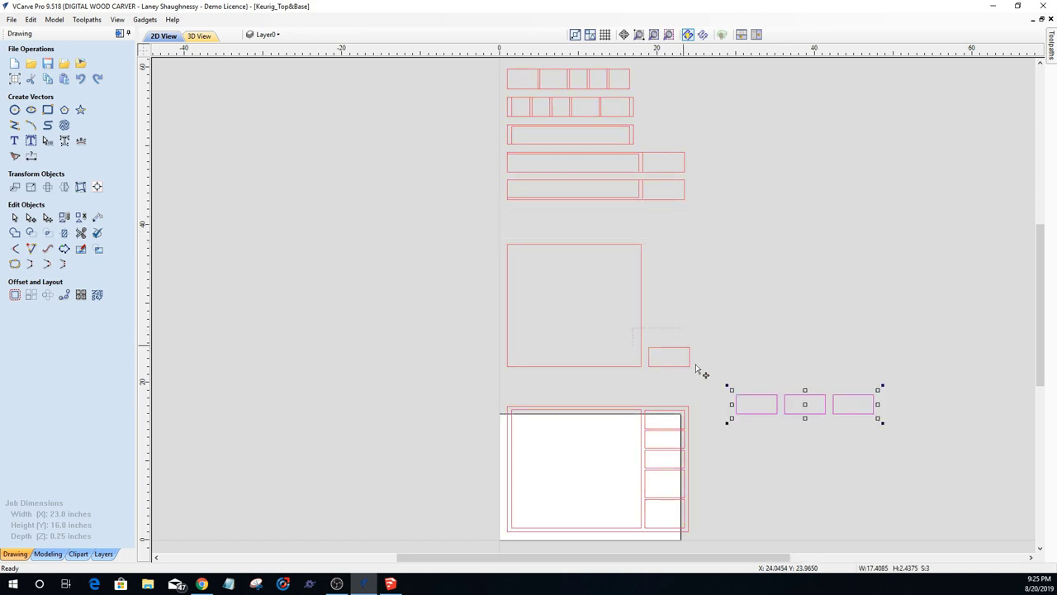
Step: Place the lone small rectangle beside them and delete the six leftover upper outlines
click(669, 368)
drag(667, 363, 851, 393)
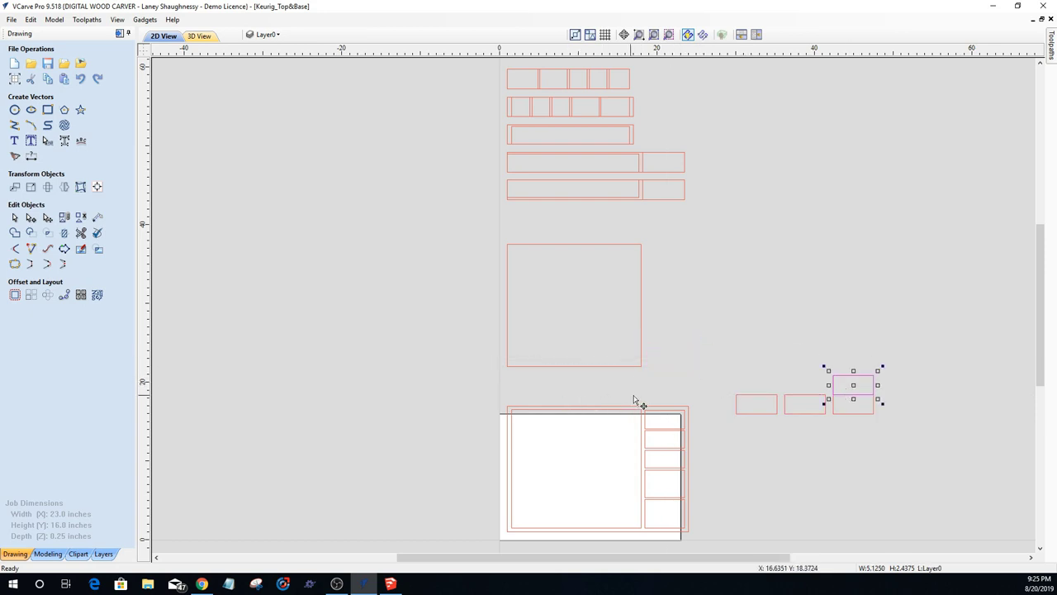
drag(620, 378, 476, 70)
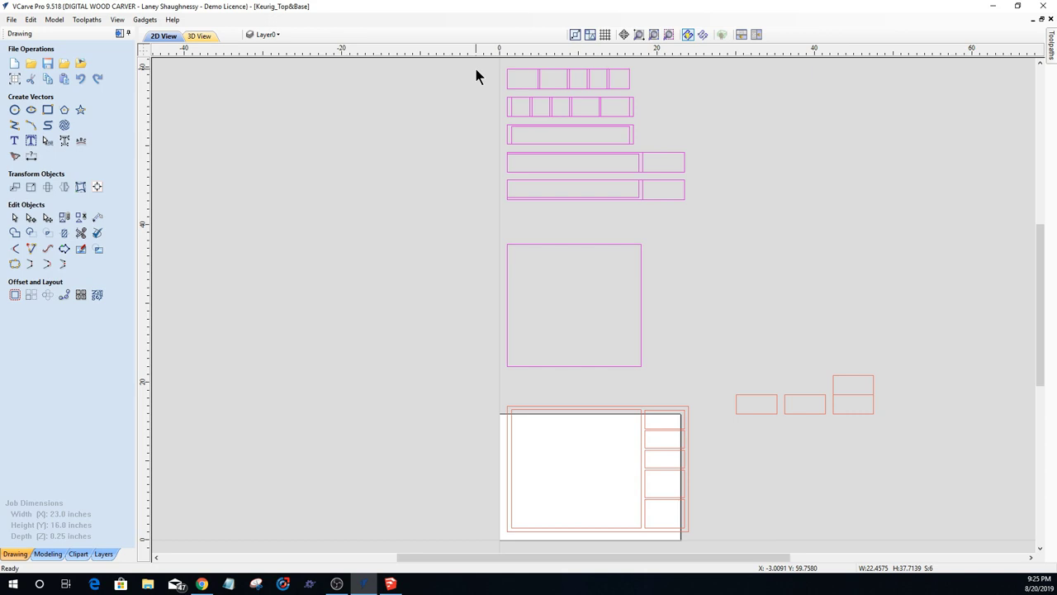
key(Delete)
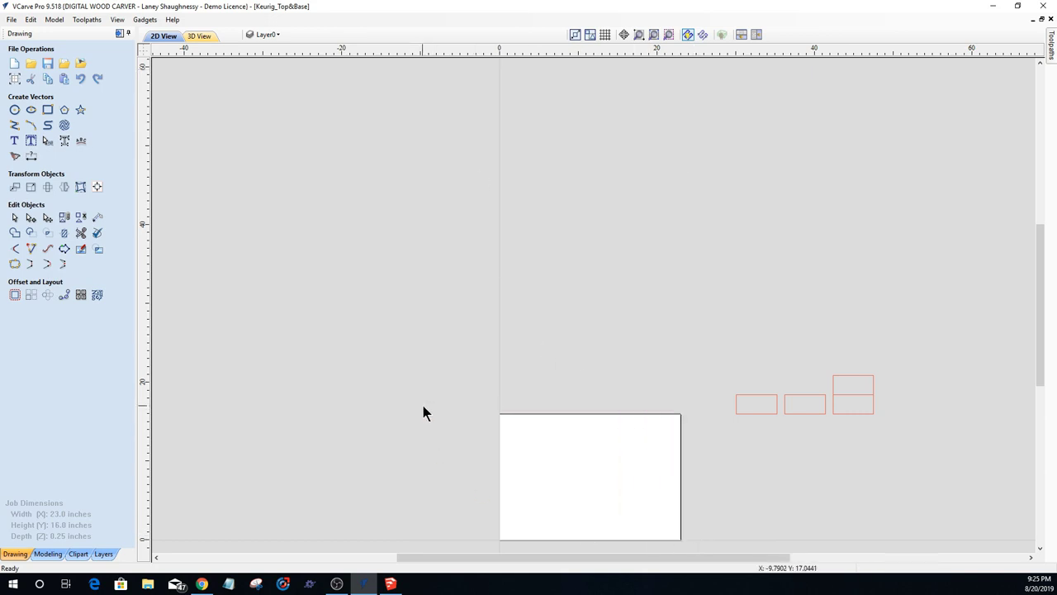
Step: Turn the Top layer's visibility back on to show the circle grid
scroll(714, 331, down, 1)
scroll(650, 307, up, 2)
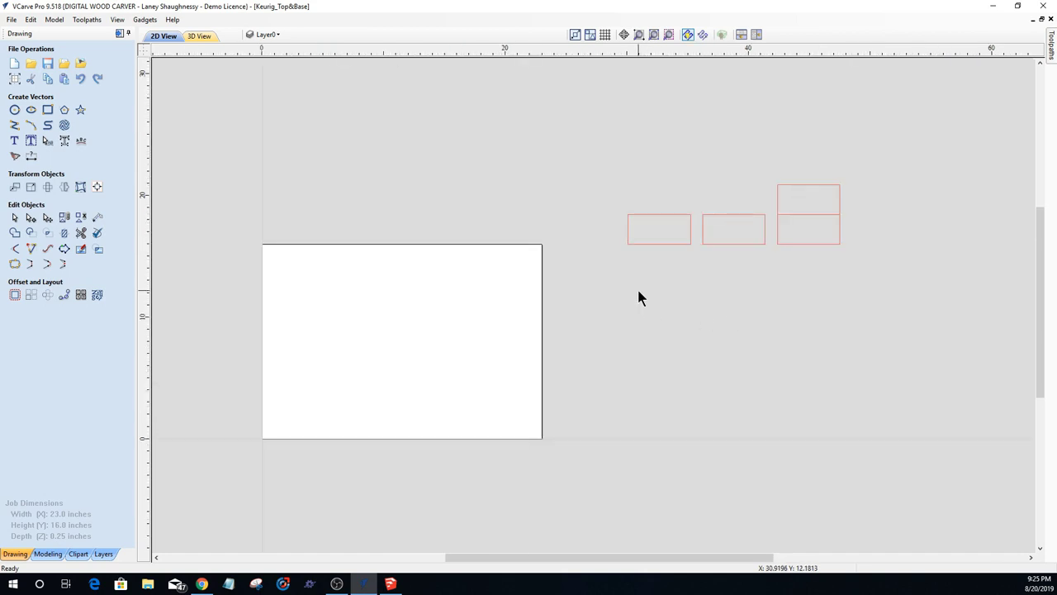
click(269, 35)
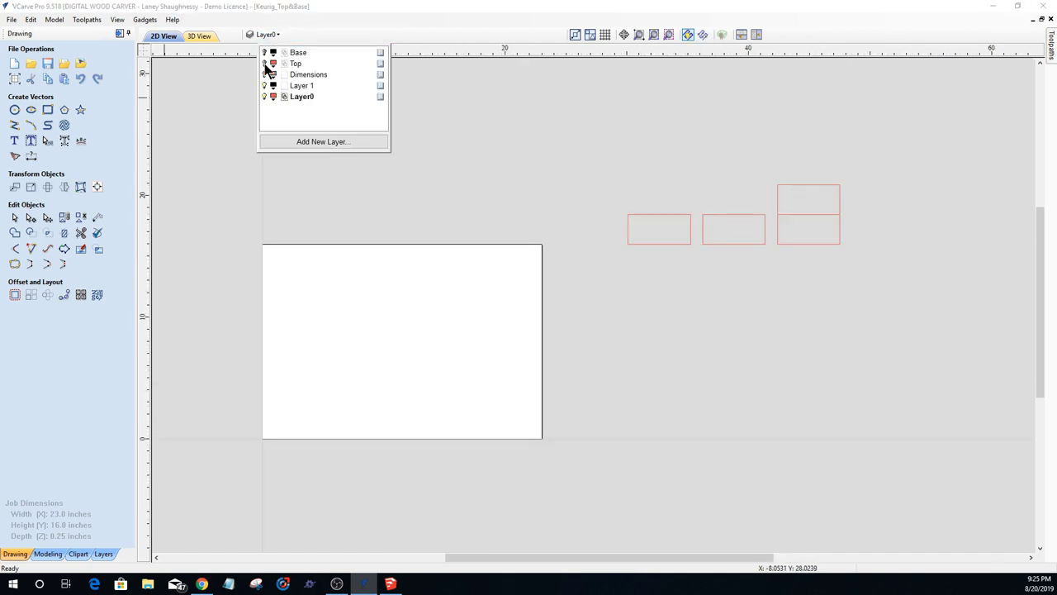
click(264, 64)
click(264, 64)
key(ctrl+a)
click(265, 63)
Step: Drag the four small rectangles one by one into the board's right-hand strip, stacked vertically
click(657, 241)
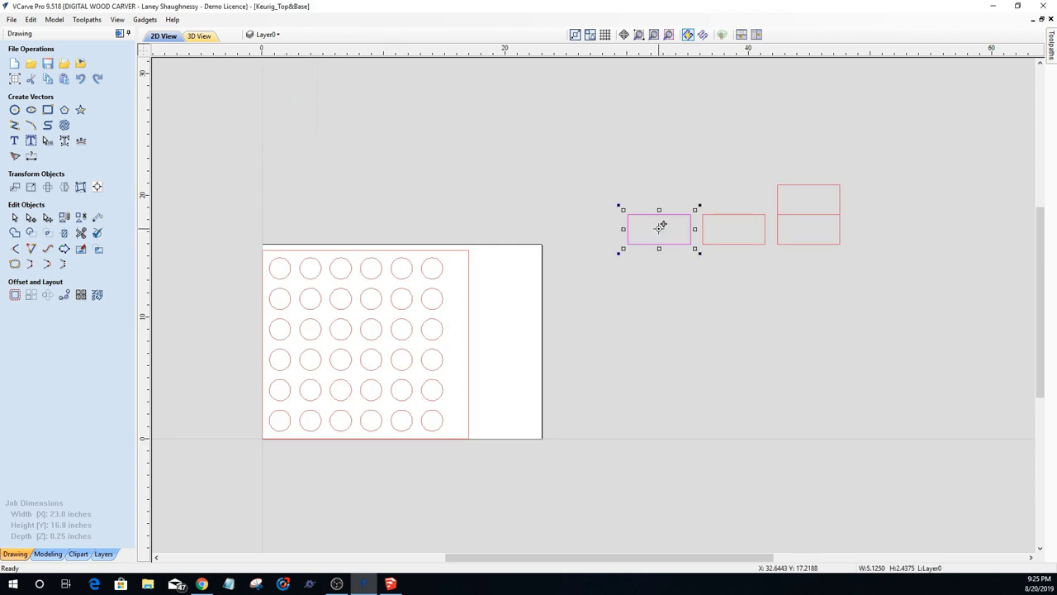
drag(661, 226, 507, 267)
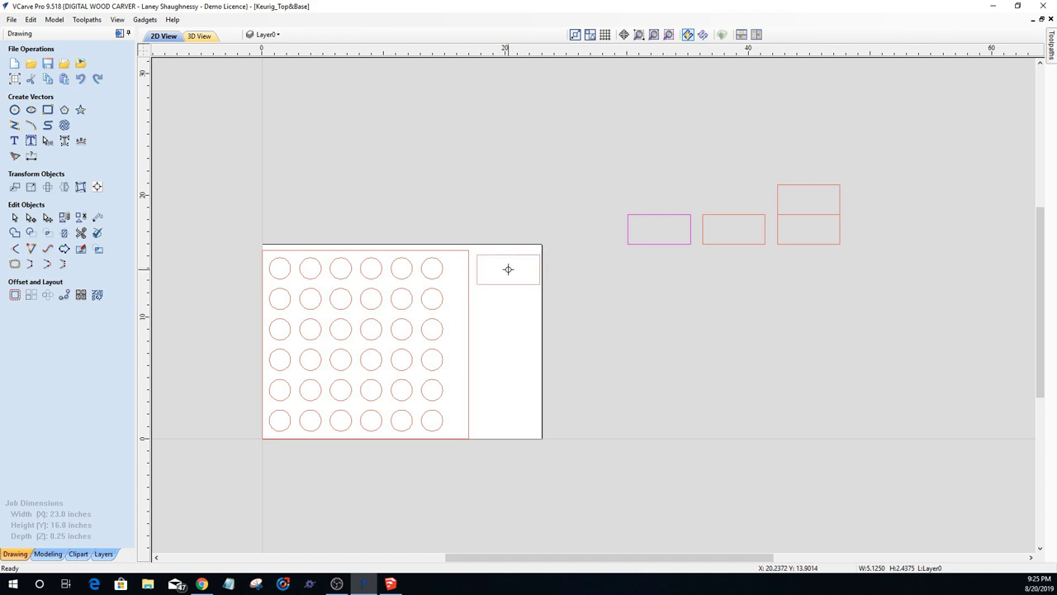
click(747, 245)
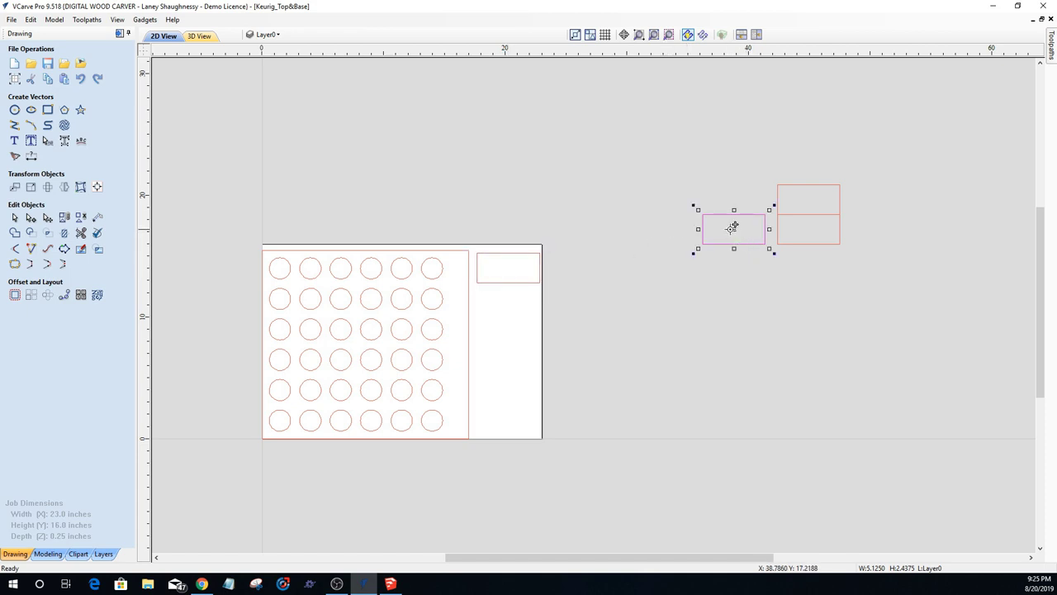
drag(732, 226, 512, 305)
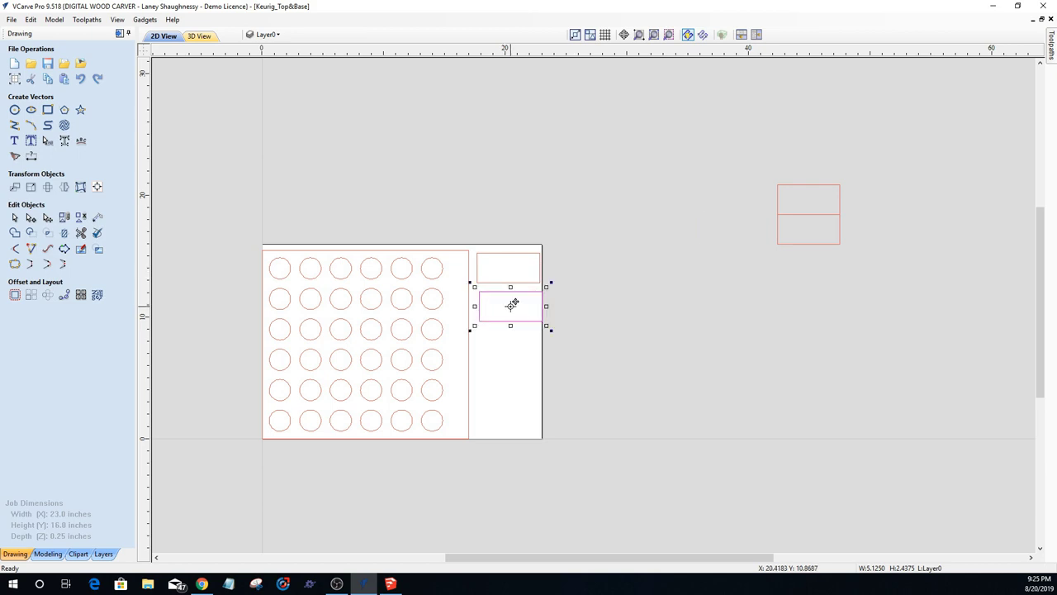
click(795, 212)
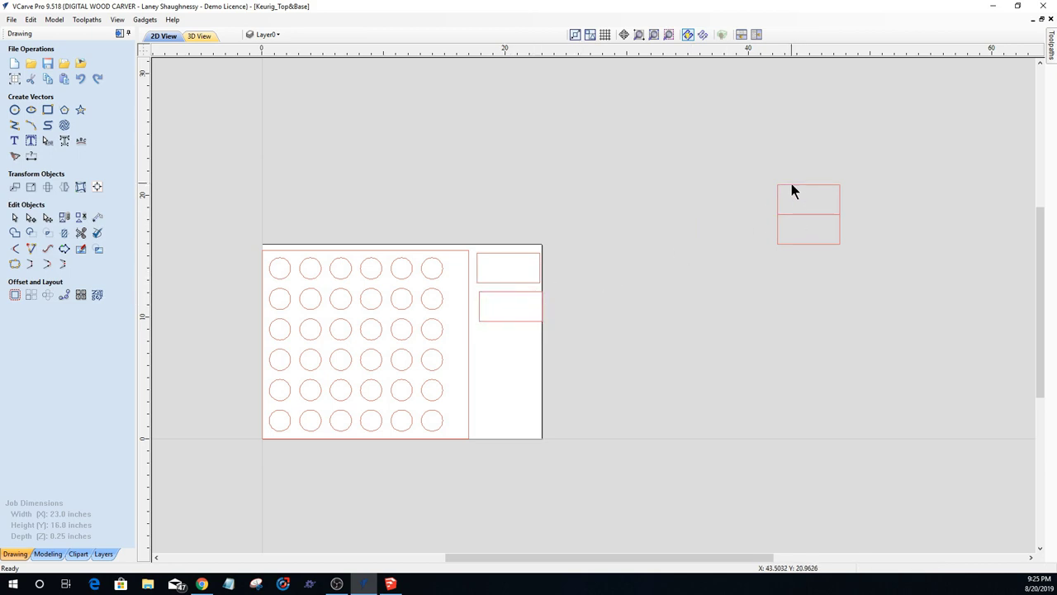
click(791, 192)
drag(806, 204, 508, 361)
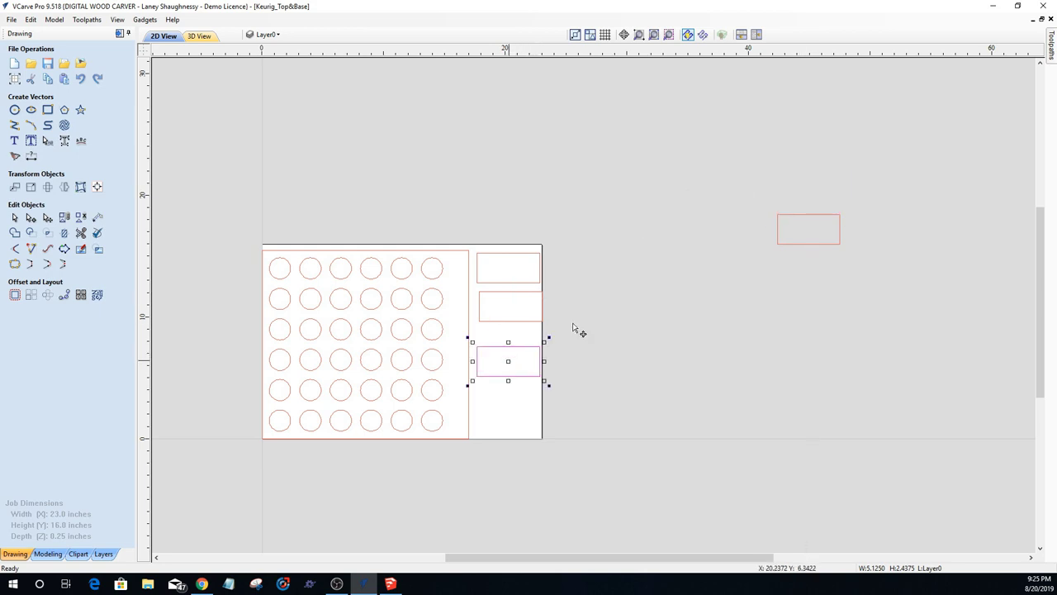
click(776, 240)
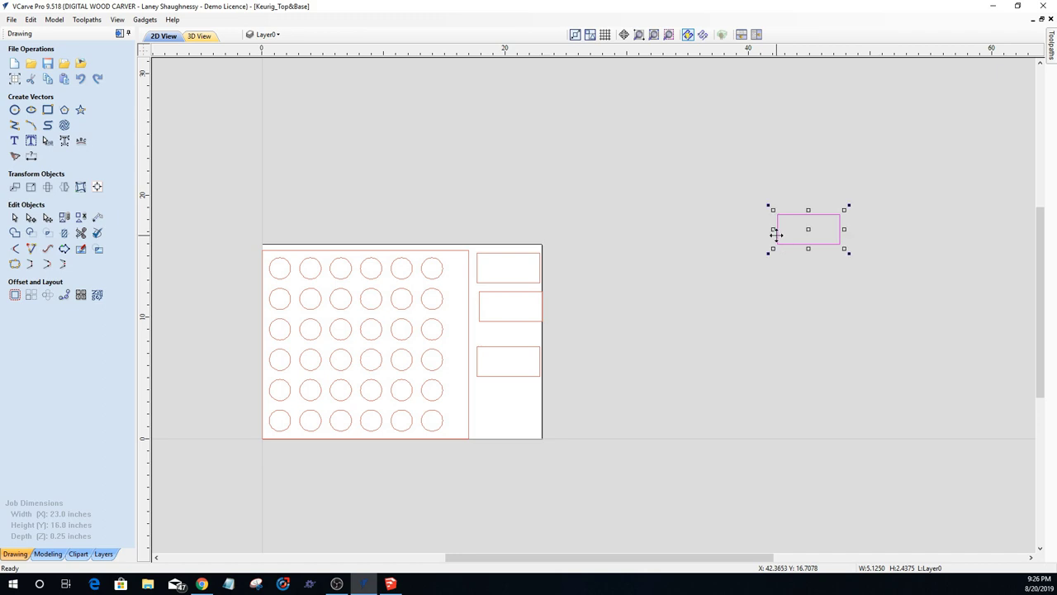
drag(809, 229, 494, 422)
Step: Select the four rectangles in the strip, then pick out the bottom and top ones
scroll(490, 453, up, 2)
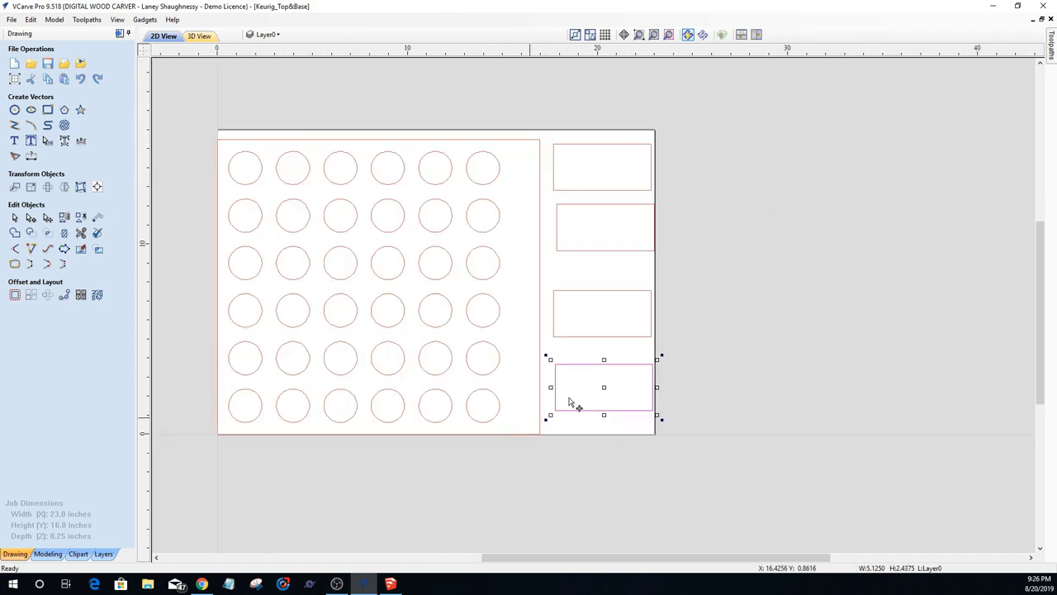
drag(628, 384, 598, 186)
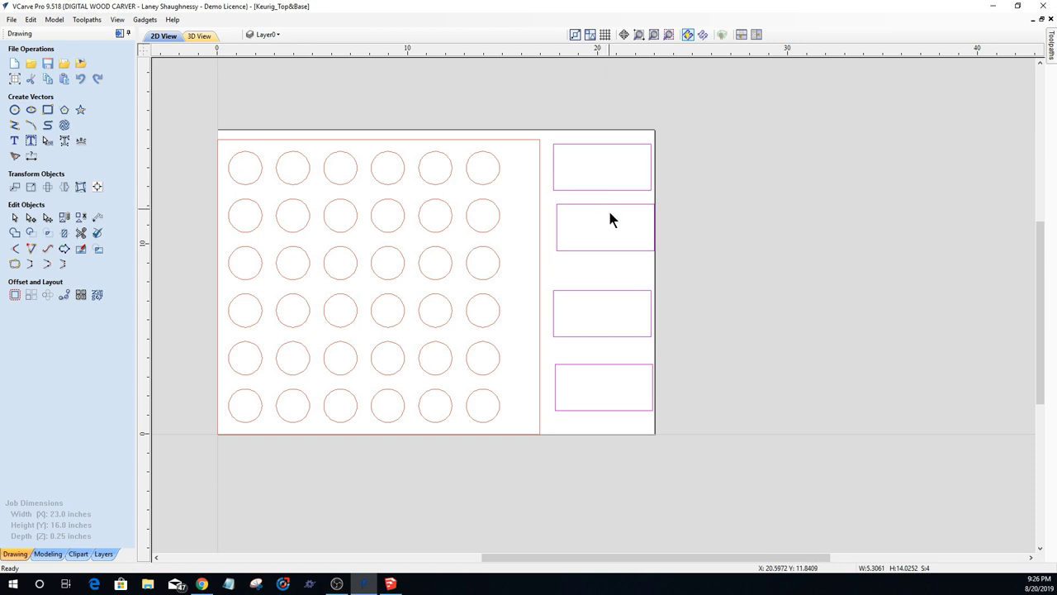
click(627, 373)
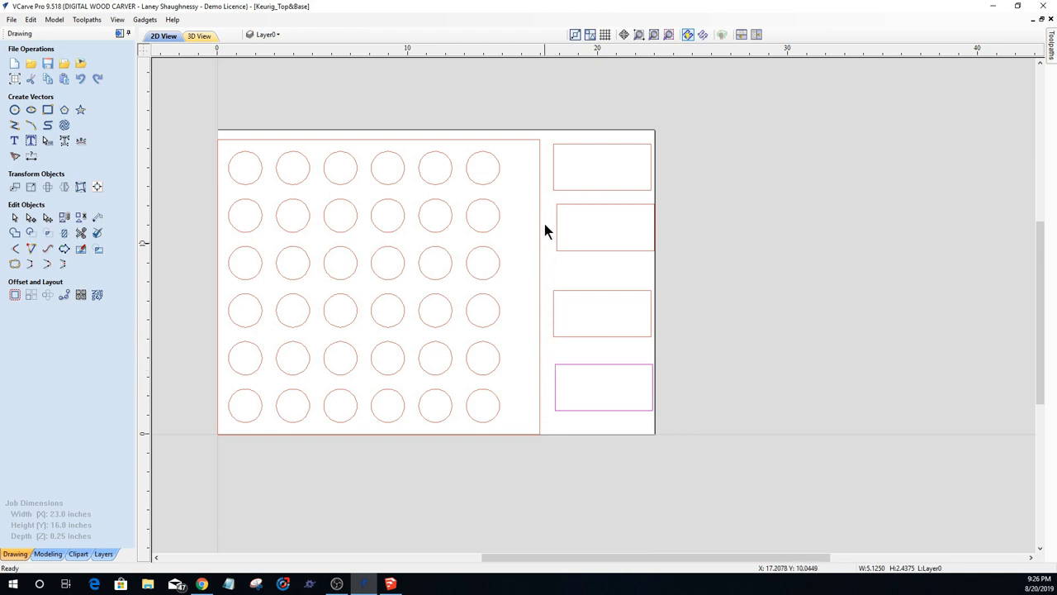
click(553, 169)
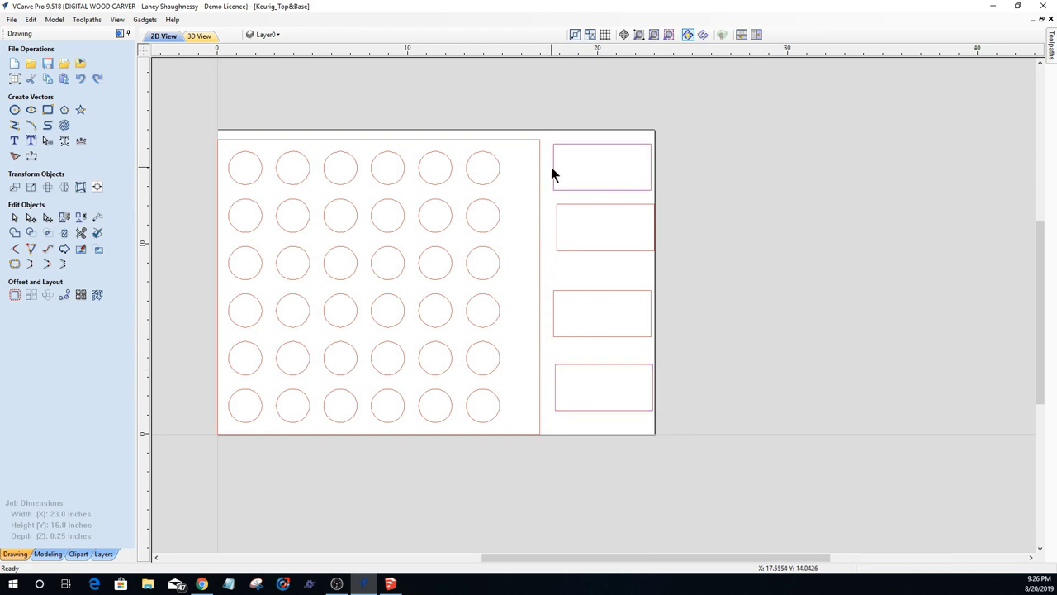
Step: Draw a 0.25-inch diameter circle beside the board's divider line
click(14, 109)
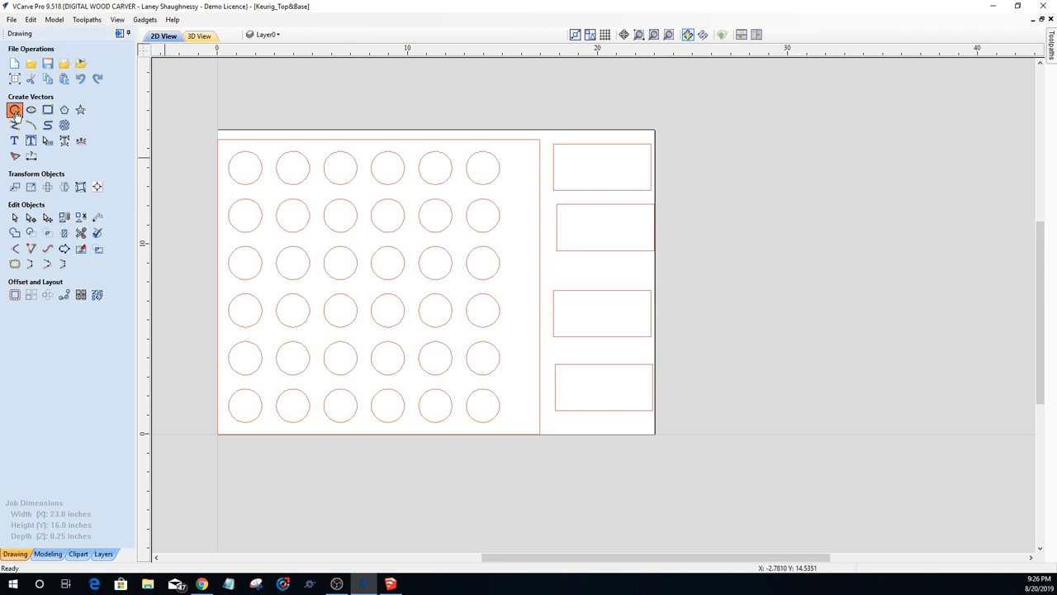
double_click(43, 134)
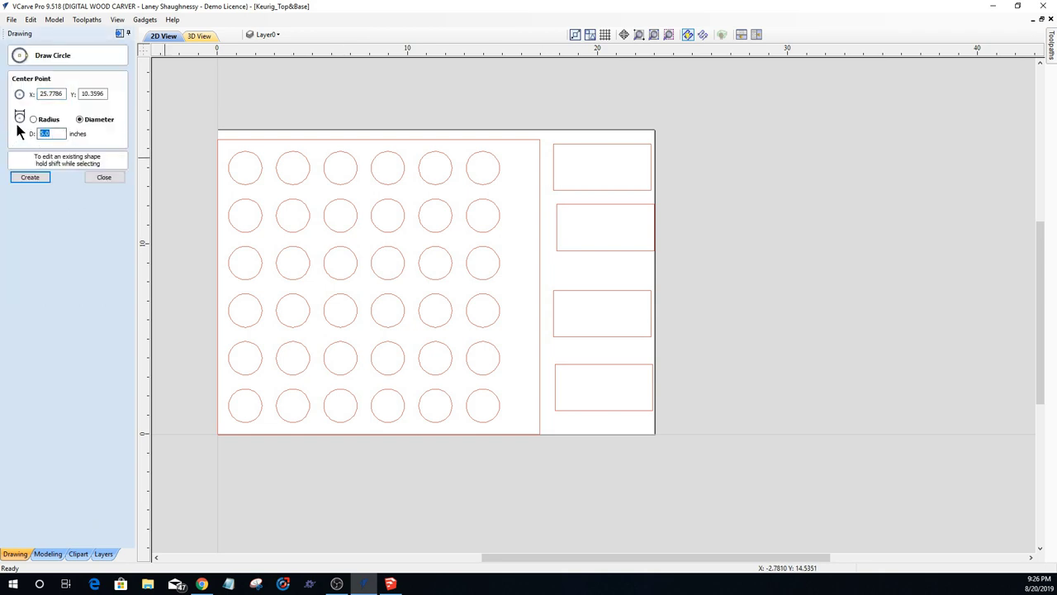
text(.25)
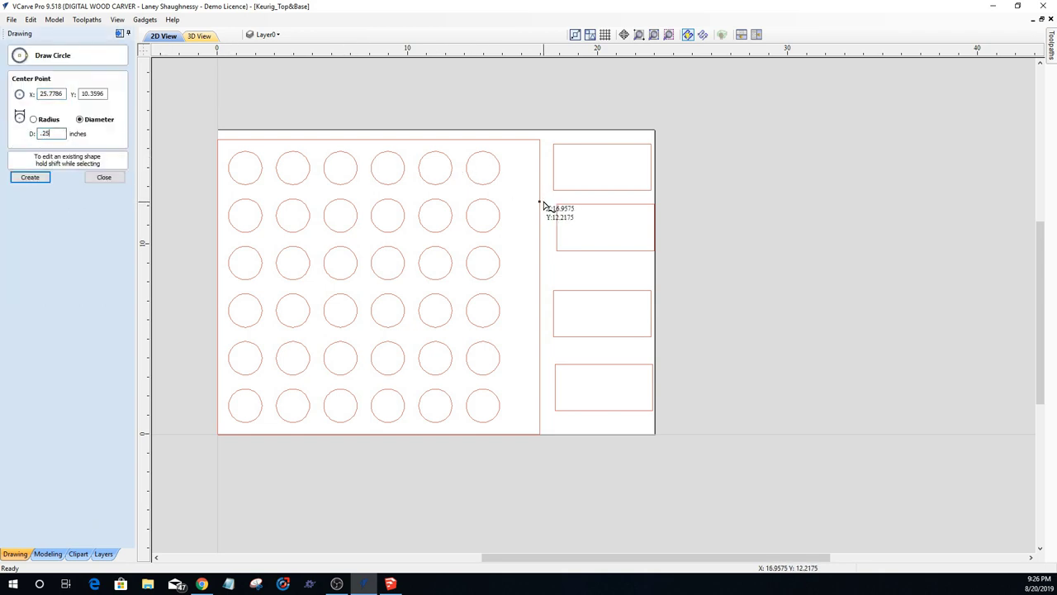
click(540, 201)
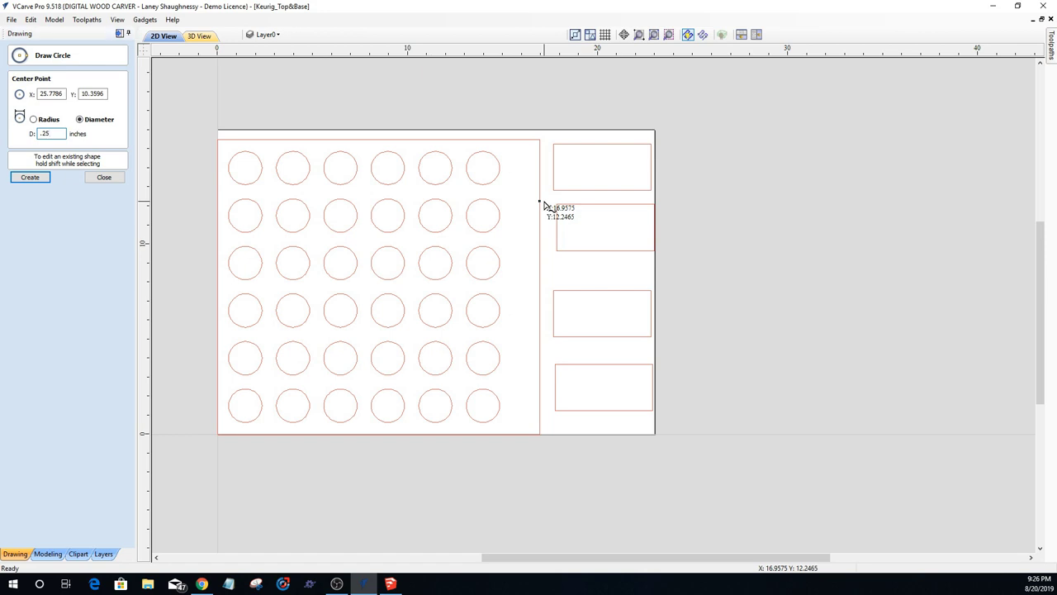
click(95, 178)
Step: Shift the second rectangle left toward the small reference circle
scroll(543, 192, up, 3)
click(535, 211)
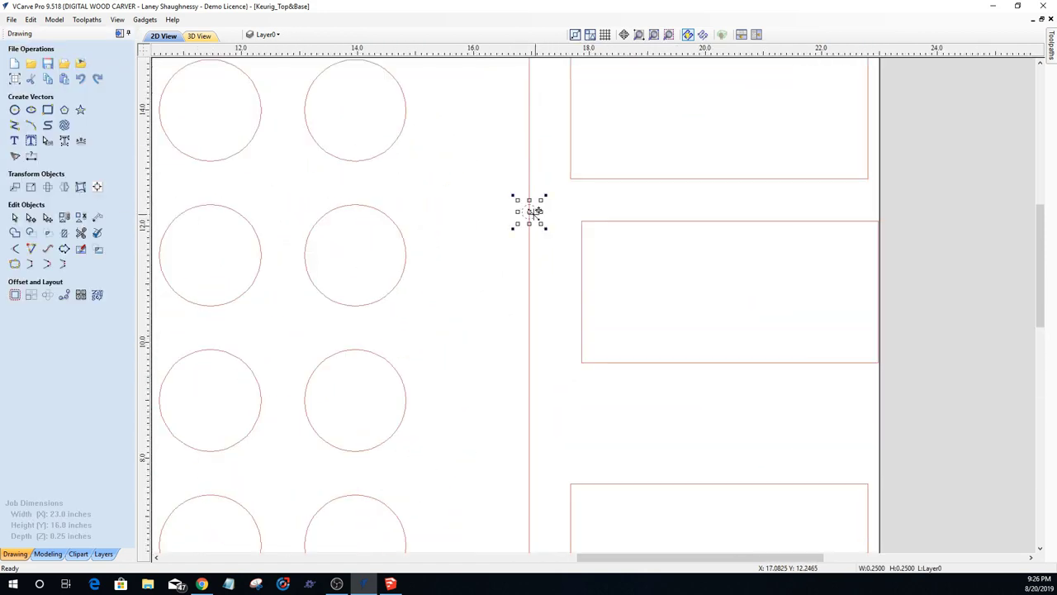
click(528, 209)
click(528, 212)
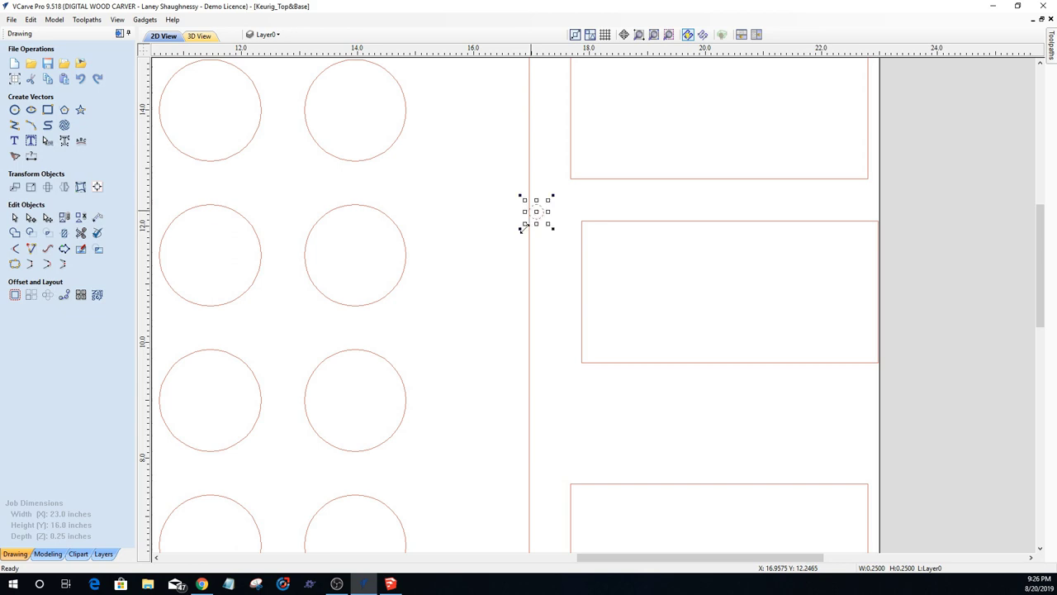
scroll(528, 241, up, 2)
scroll(597, 172, down, 1)
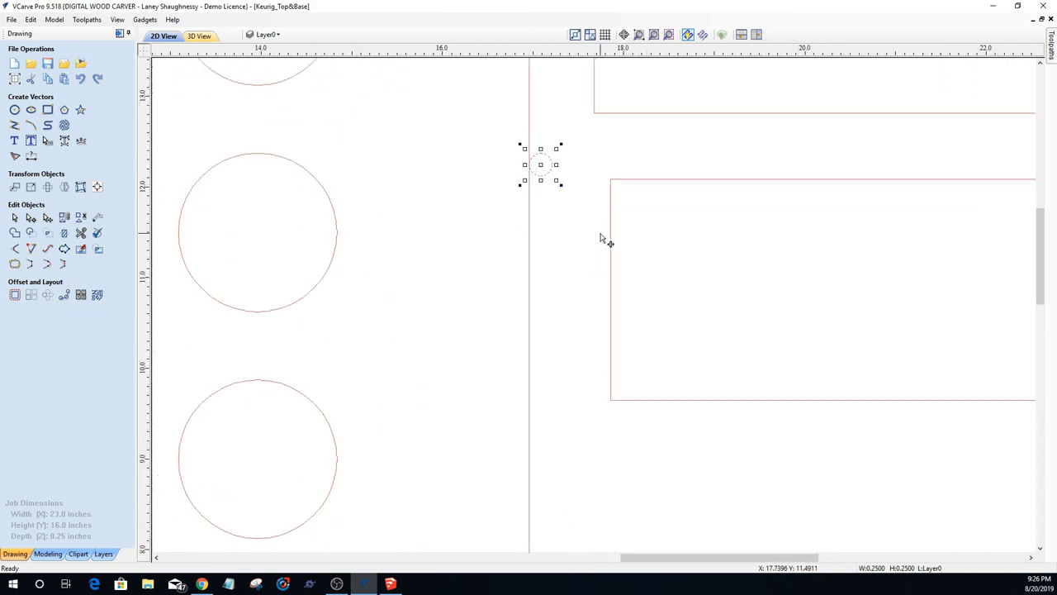
click(612, 226)
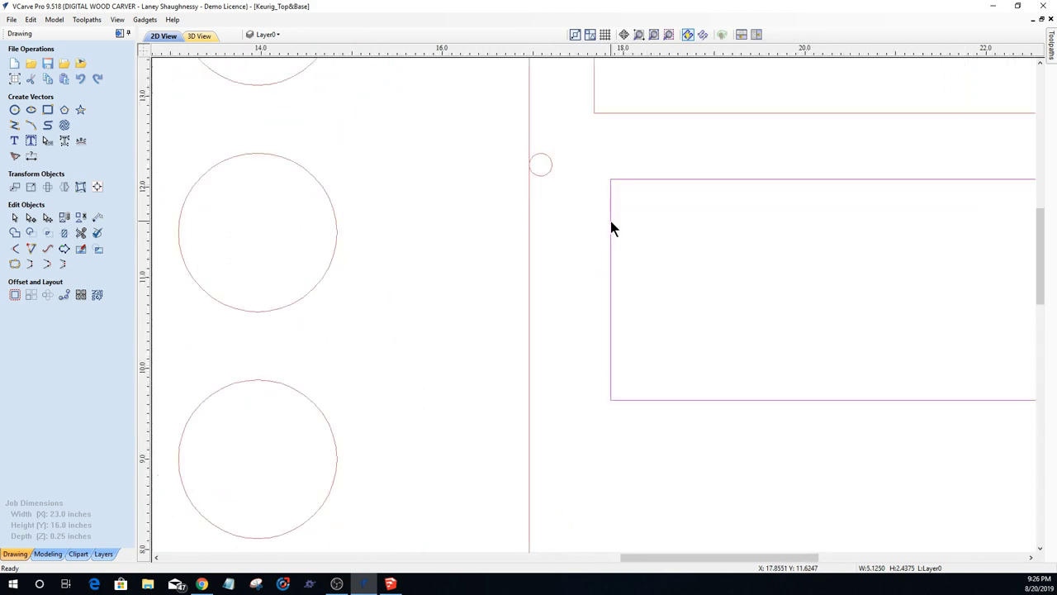
click(610, 220)
drag(610, 221, 583, 218)
Step: Zoom out and select the top, bottom and third rectangles together
scroll(563, 255, down, 2)
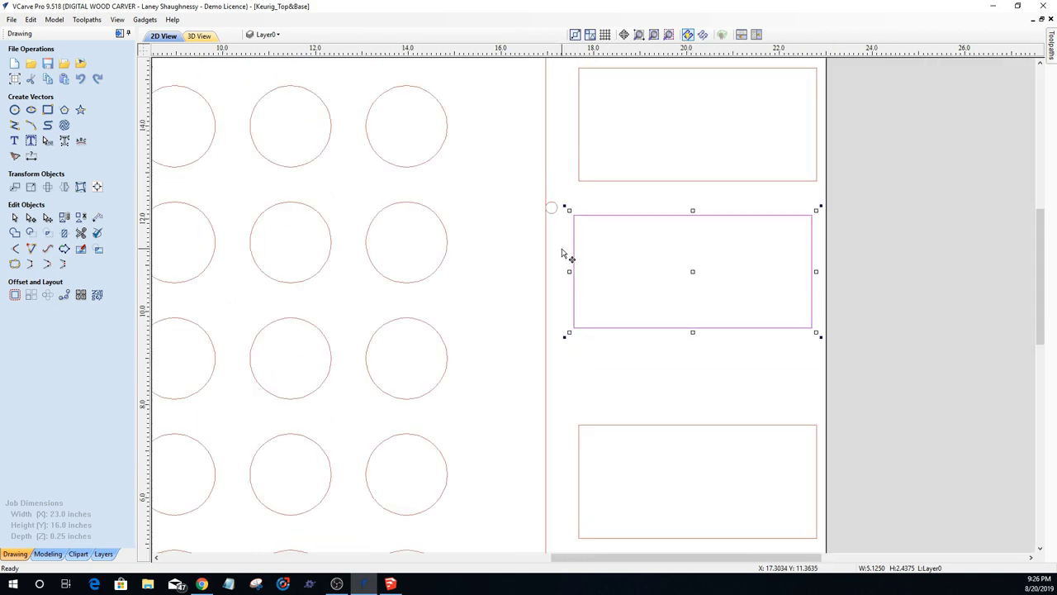
scroll(564, 254, down, 1)
scroll(567, 252, down, 2)
scroll(663, 256, down, 1)
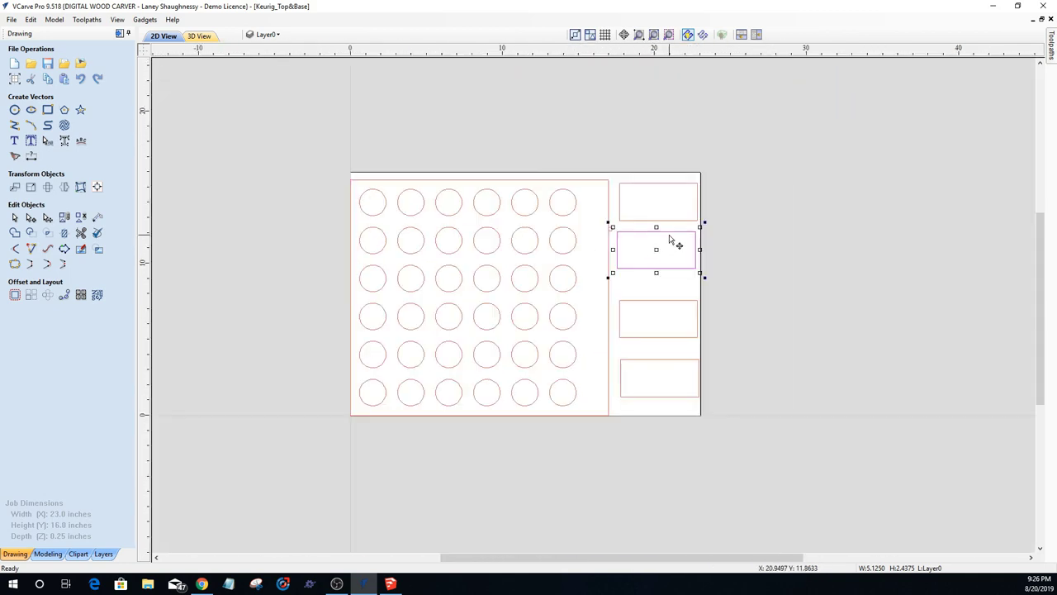
click(755, 272)
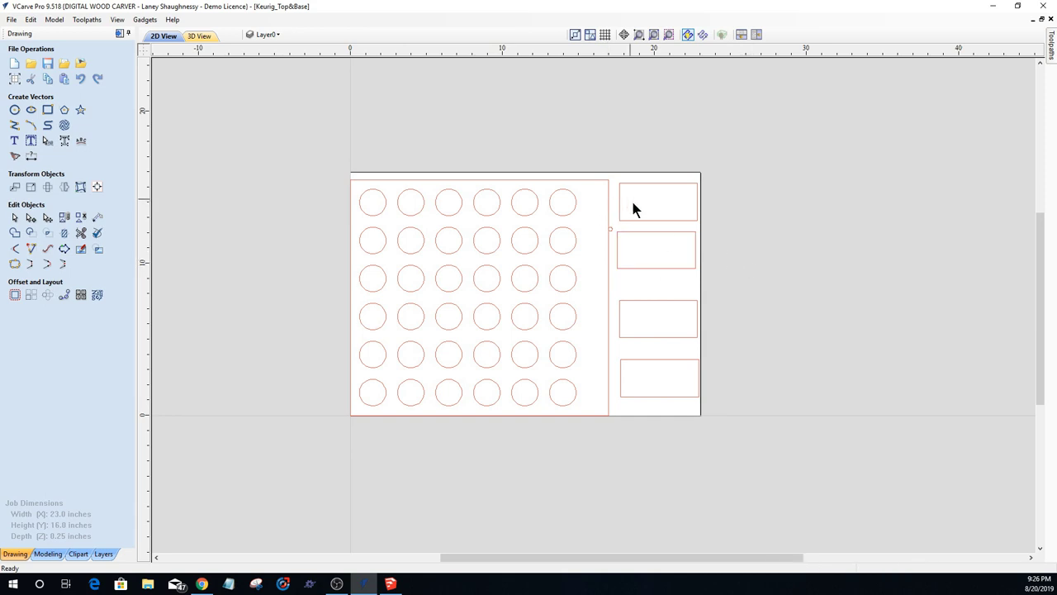
click(640, 219)
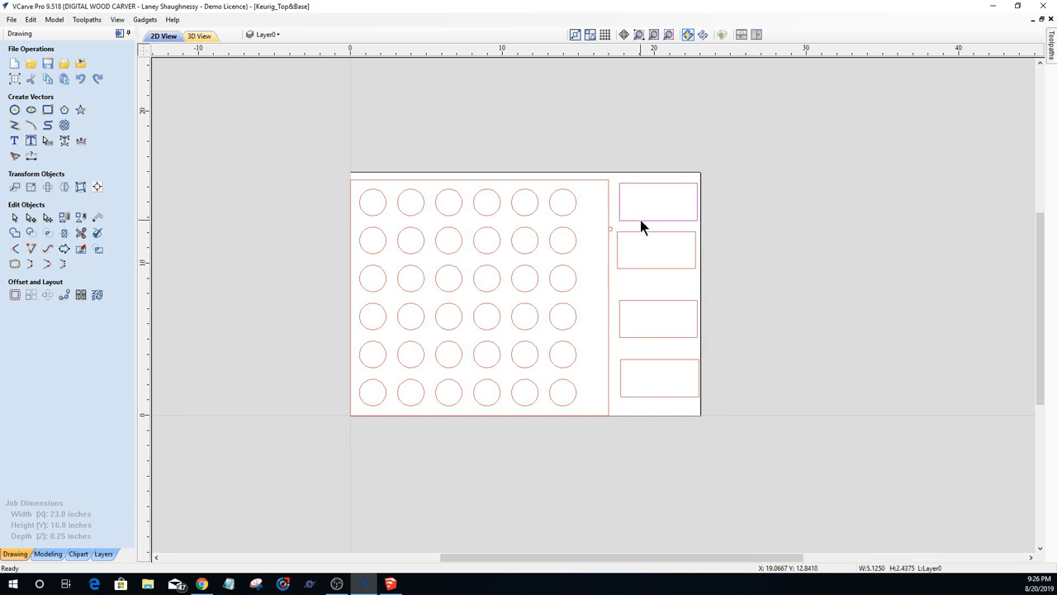
shift+click(681, 381)
shift+click(641, 308)
Step: Add the second rectangle and align all four rectangles' centres with Alignment Tools
shift+click(631, 273)
click(97, 187)
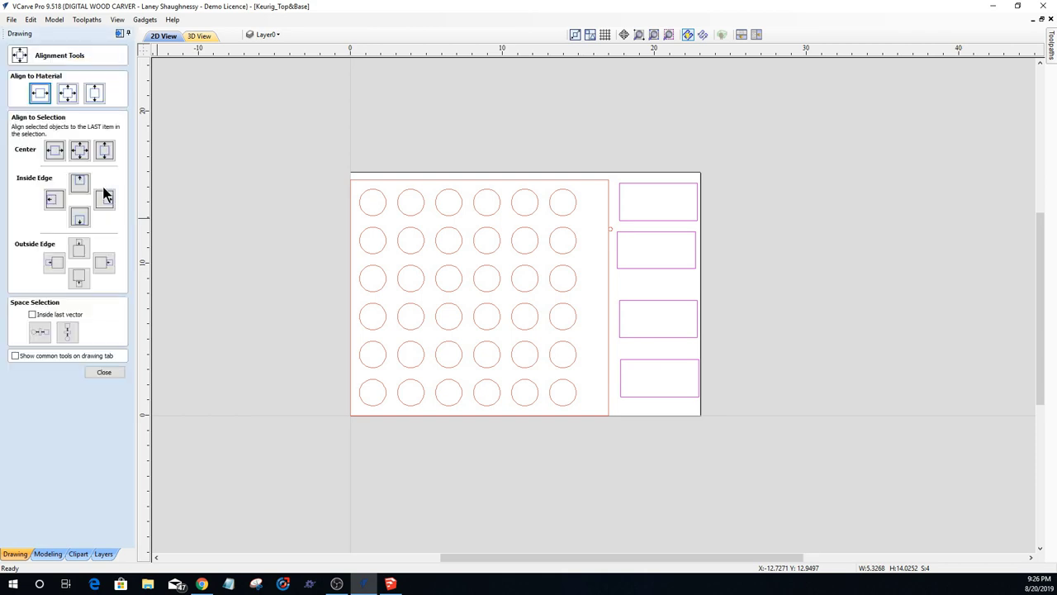
click(53, 151)
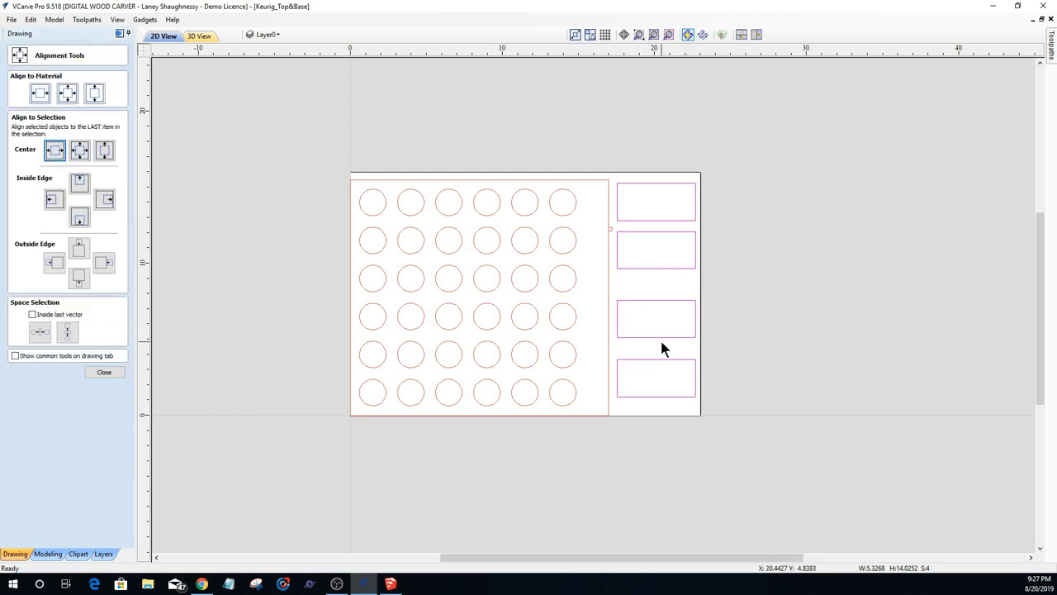
Step: Nudge the second rectangle down and delete the small reference circle
click(659, 266)
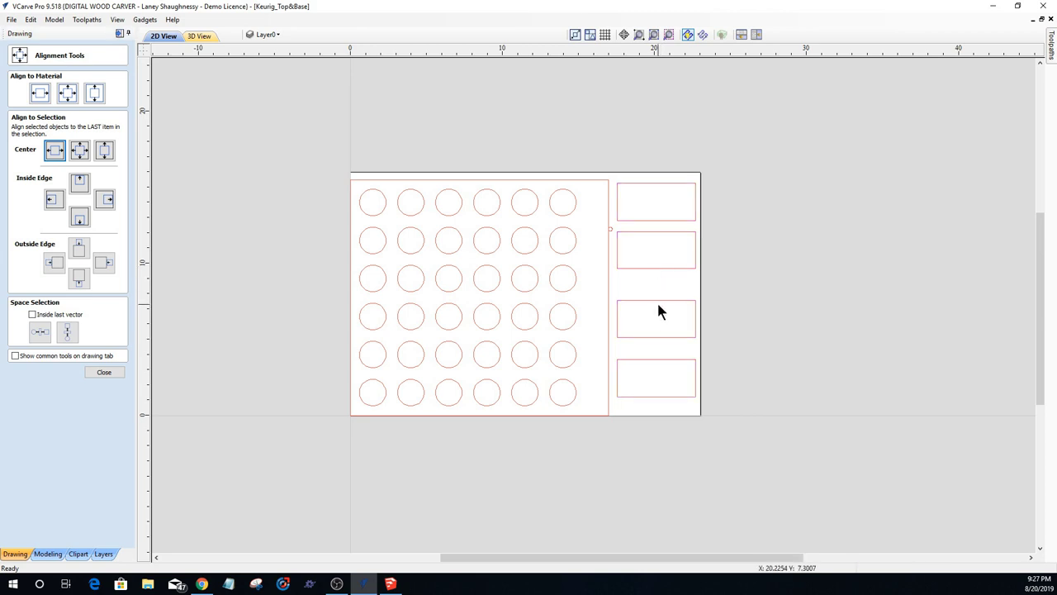
click(641, 268)
key(Down)
key(Down)
key(Down)
key(Down)
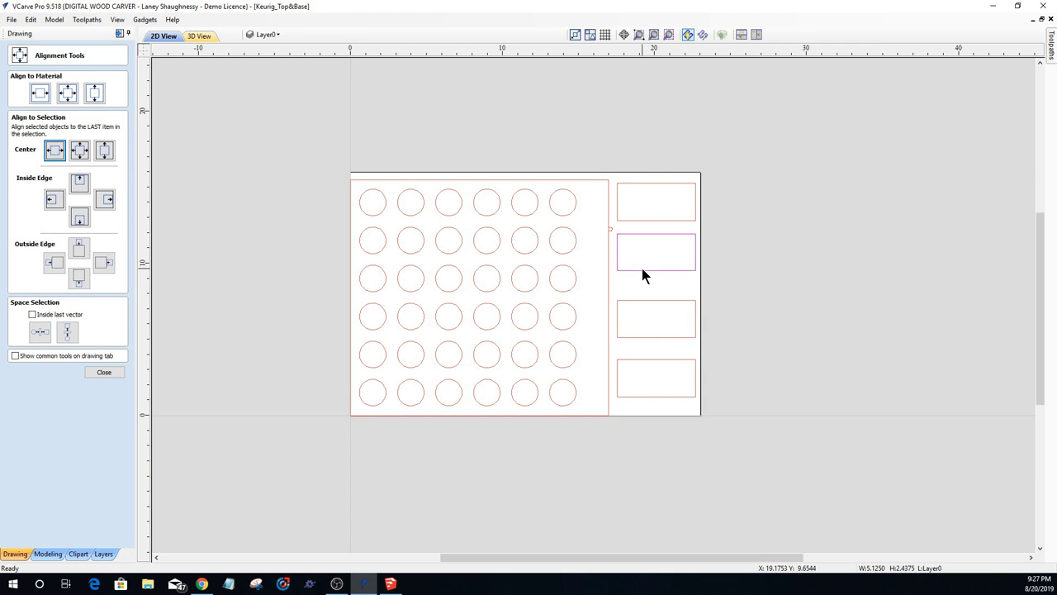
click(610, 228)
key(Delete)
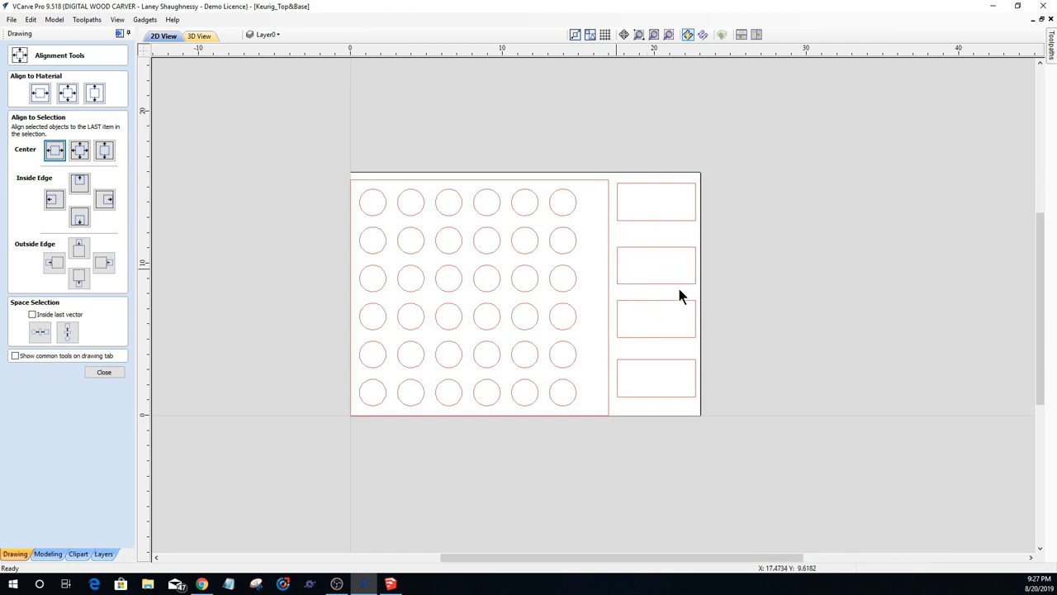
Step: Reopen Keurig_Top_ProfileCut_.25EM, enable 0.25-long, 0.0625-thick tabs, and open Edit Tabs
mouse_move(1047, 55)
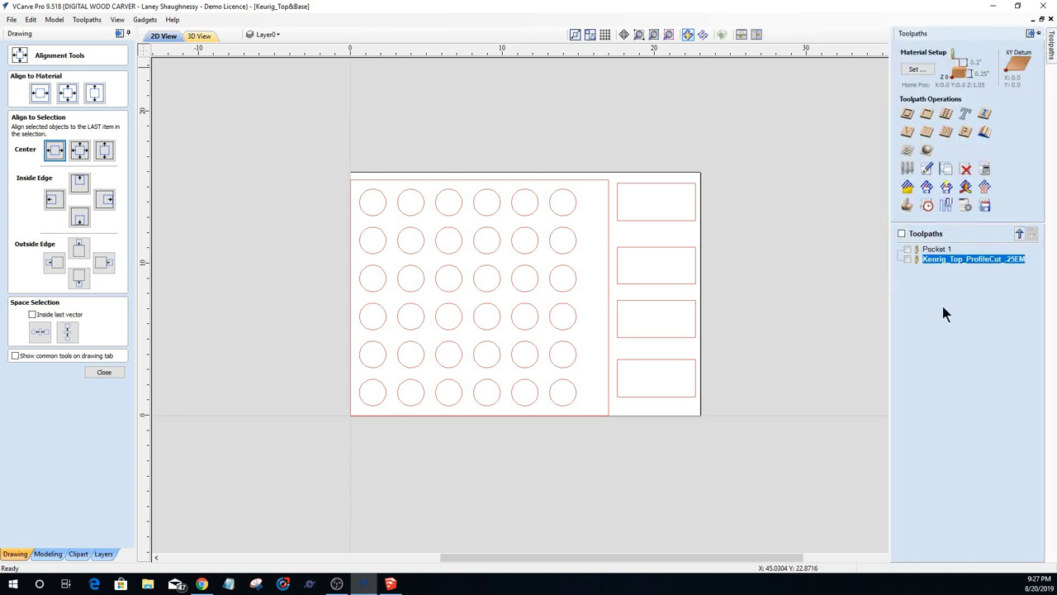
double_click(929, 259)
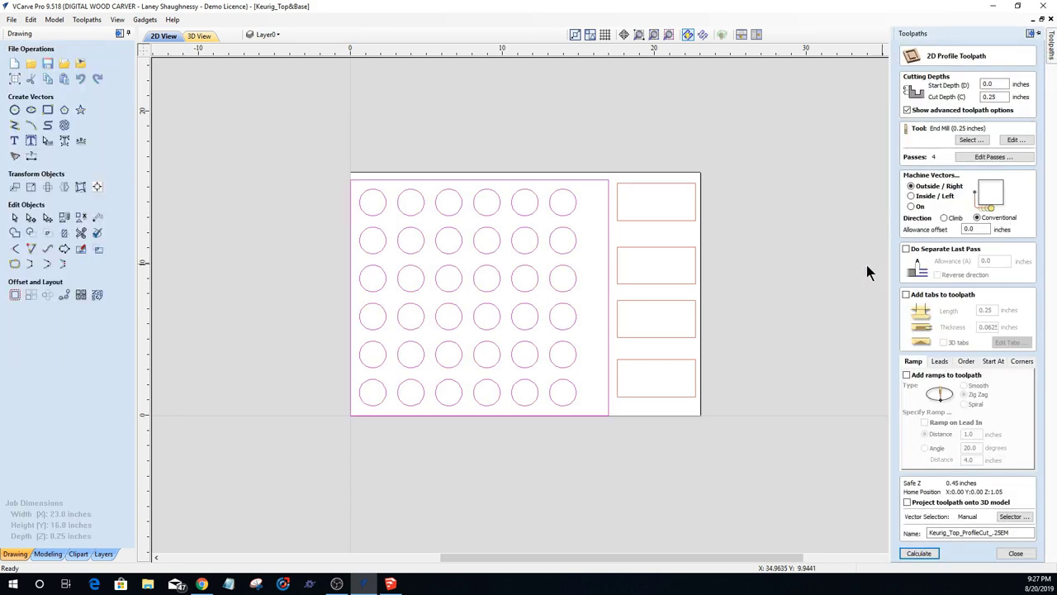
click(820, 487)
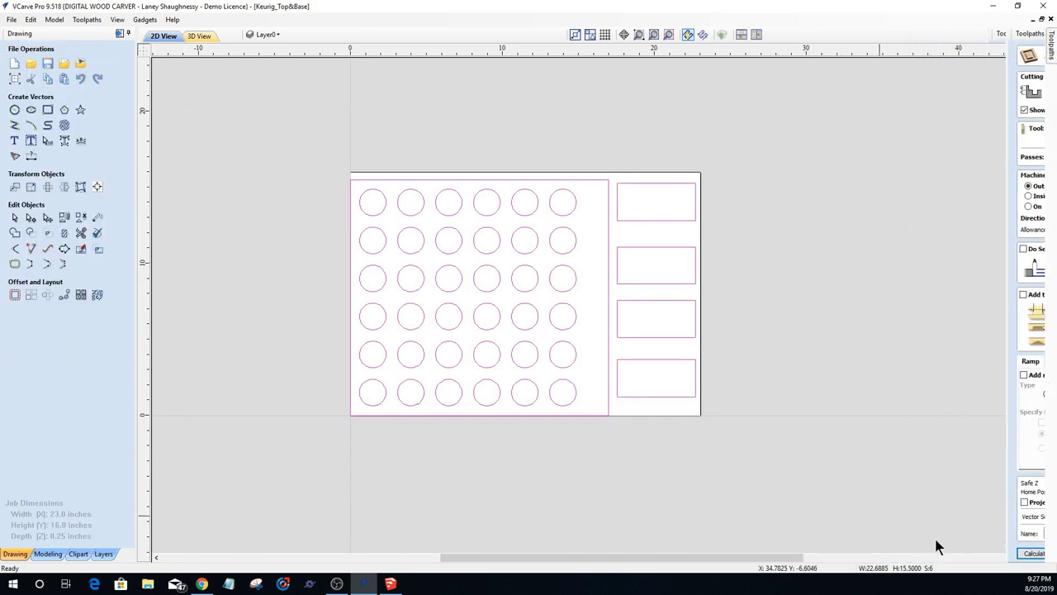
mouse_move(1051, 51)
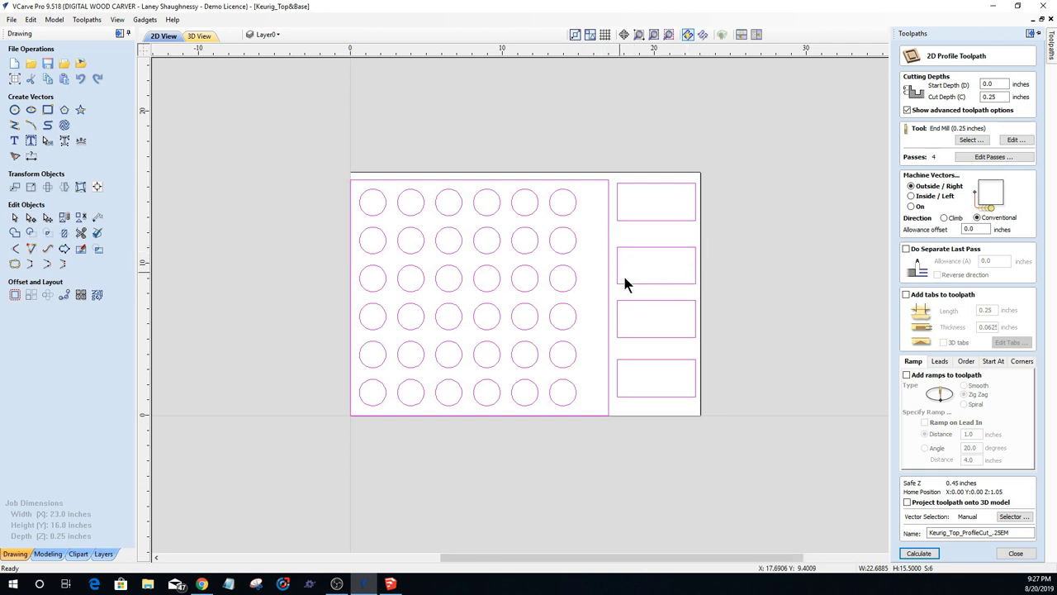
click(906, 294)
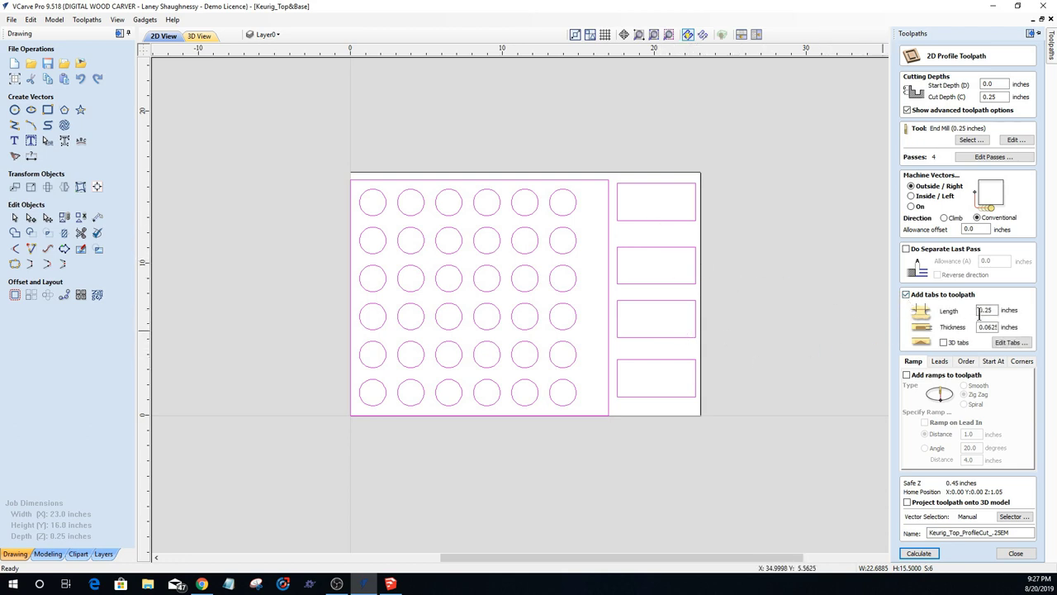
click(1011, 342)
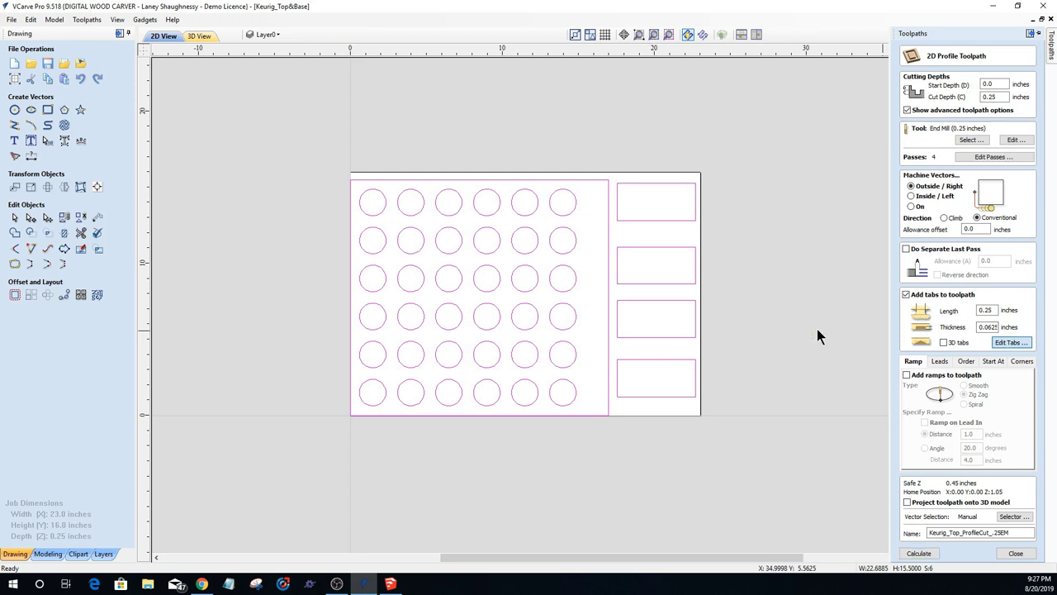
Step: Add holding tabs on the rectangles' left and bottom edges, then collapse the Drawing panel
click(657, 337)
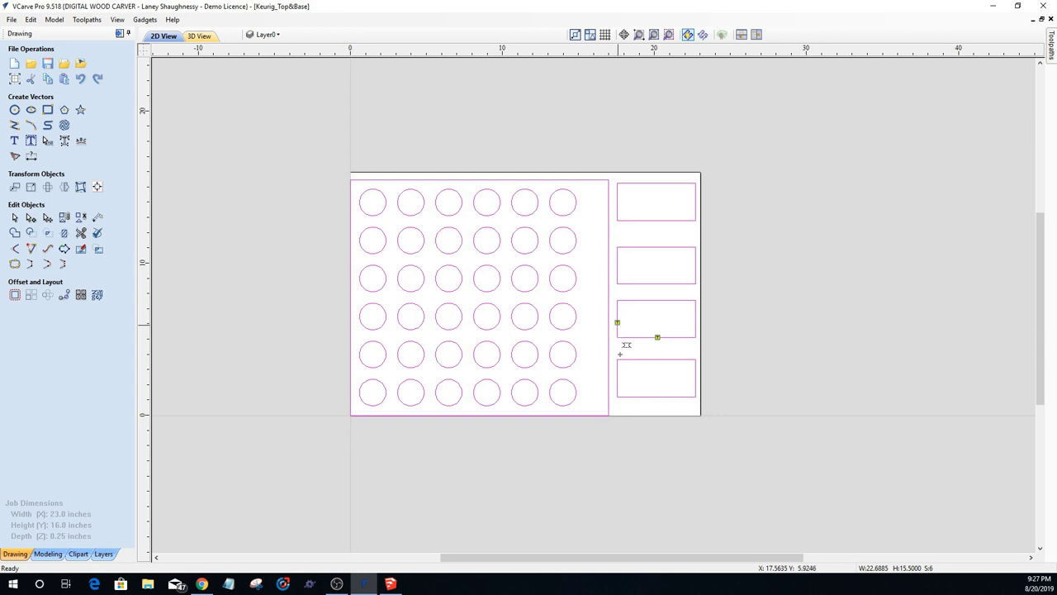
click(661, 396)
click(617, 381)
click(659, 283)
click(617, 265)
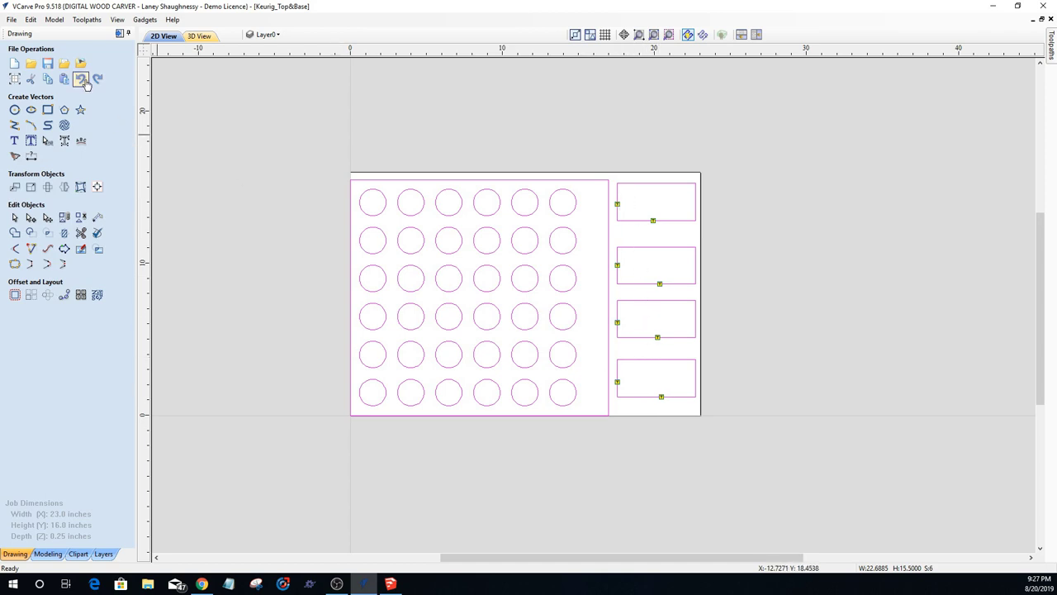
click(121, 34)
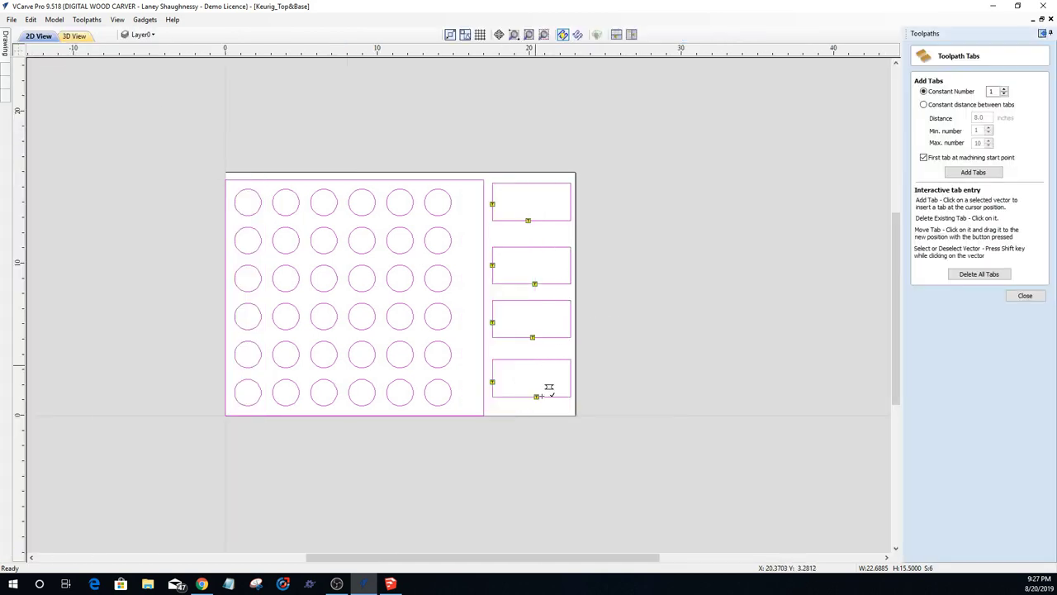
mouse_move(5, 40)
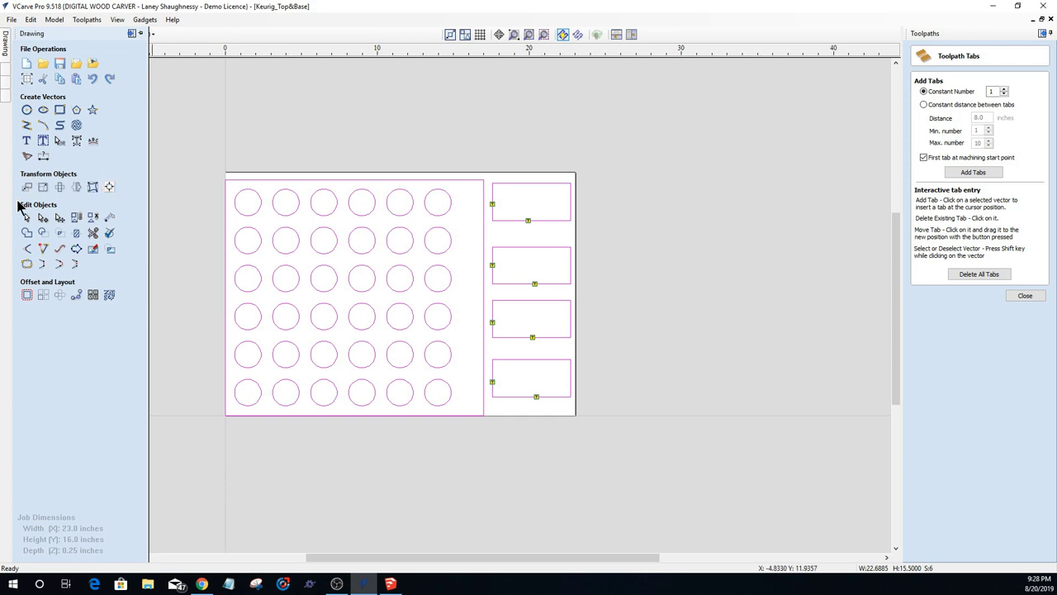
Step: Finish tab placement, select the four tabbed rectangles, and calculate the profile toolpath
click(1025, 295)
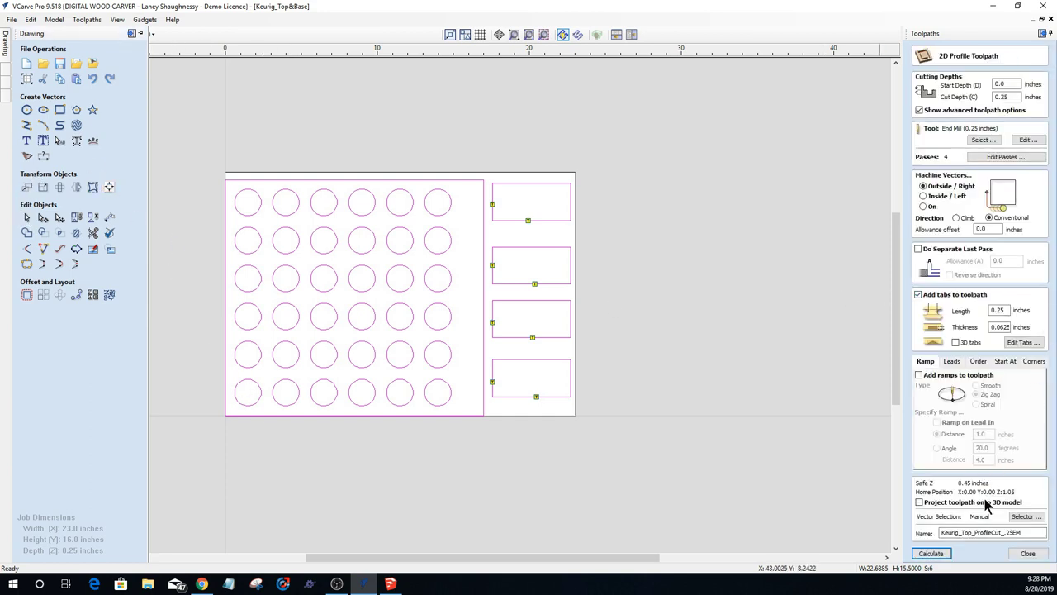
mouse_move(545, 385)
mouse_down()
mouse_move(512, 307)
mouse_move(509, 224)
mouse_up()
key(Right)
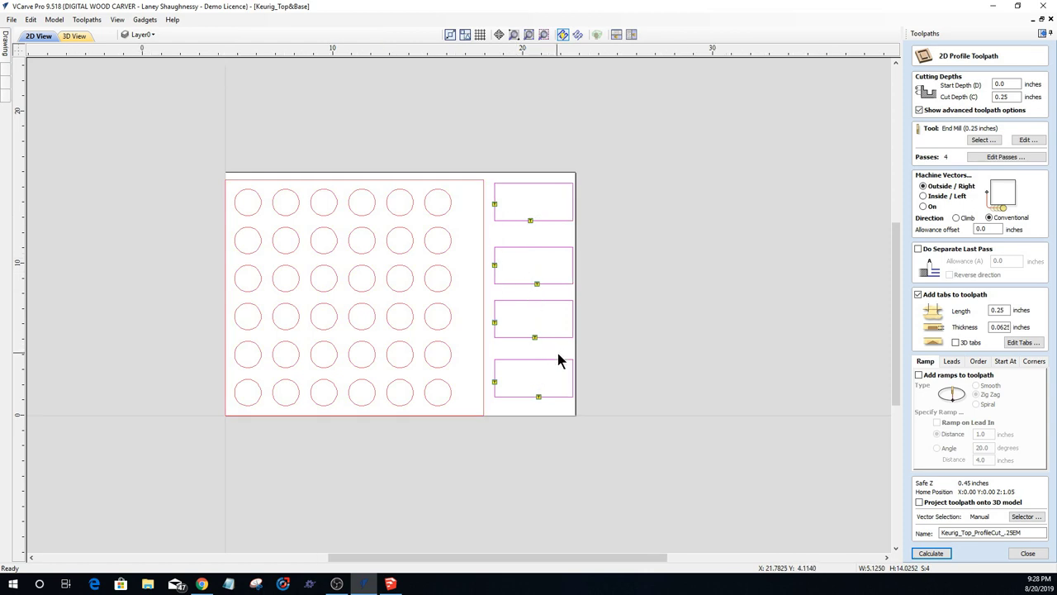
scroll(560, 360, up, 3)
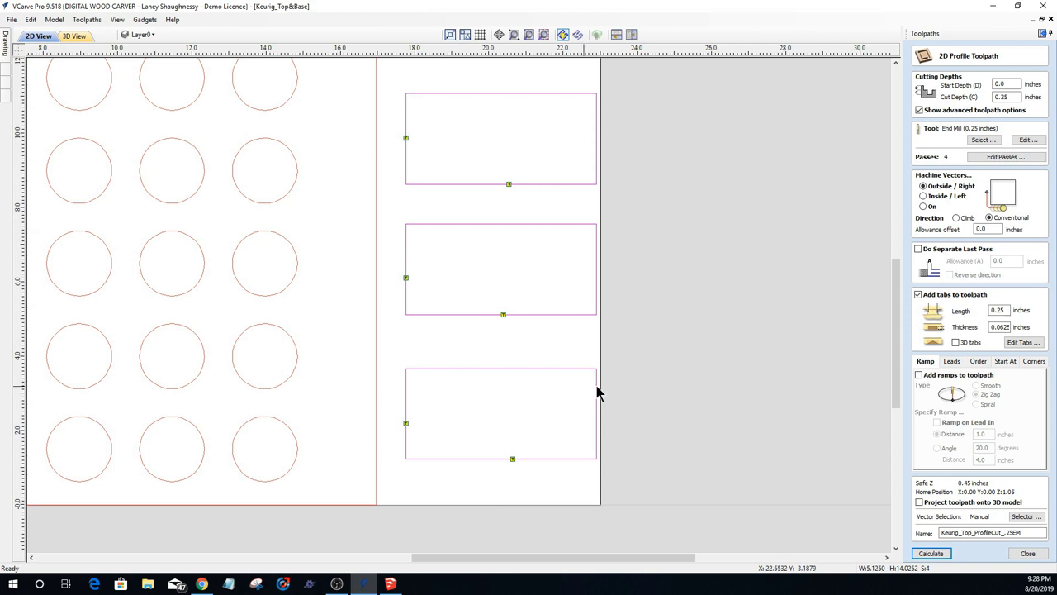
scroll(625, 382, down, 3)
scroll(866, 405, down, 2)
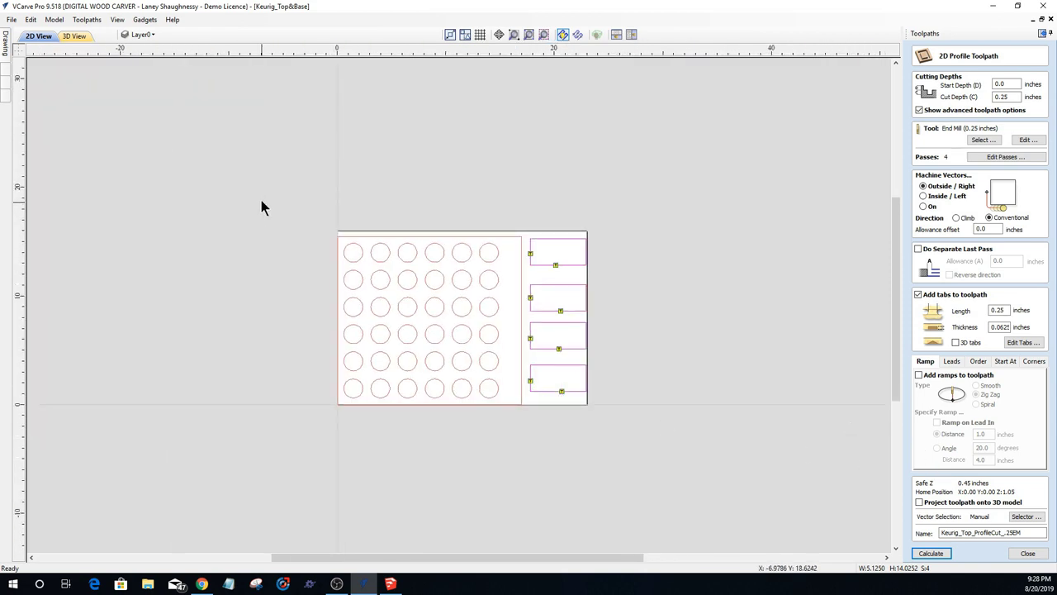
click(743, 442)
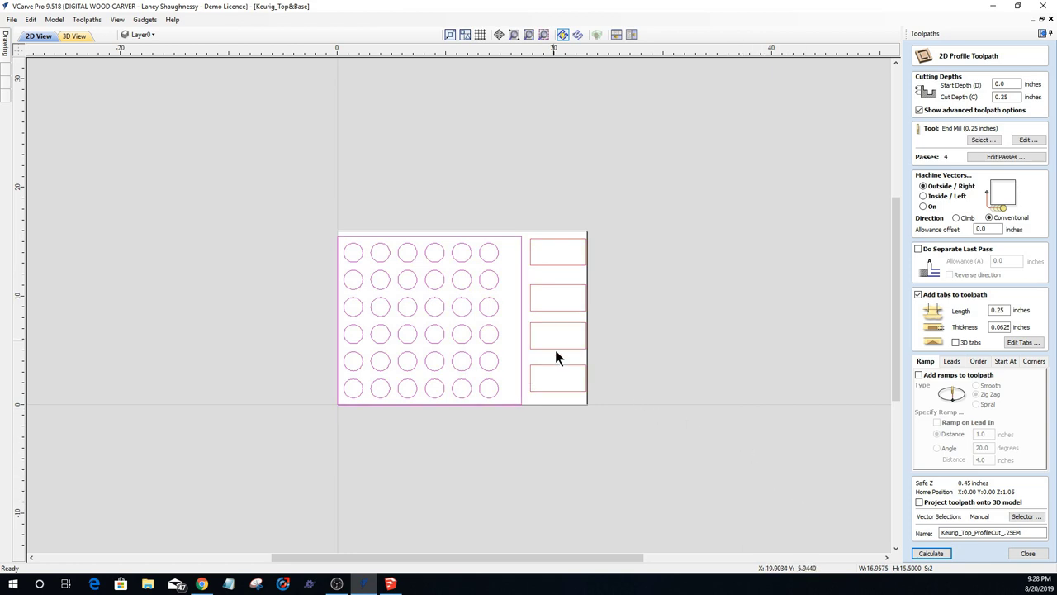
click(537, 250)
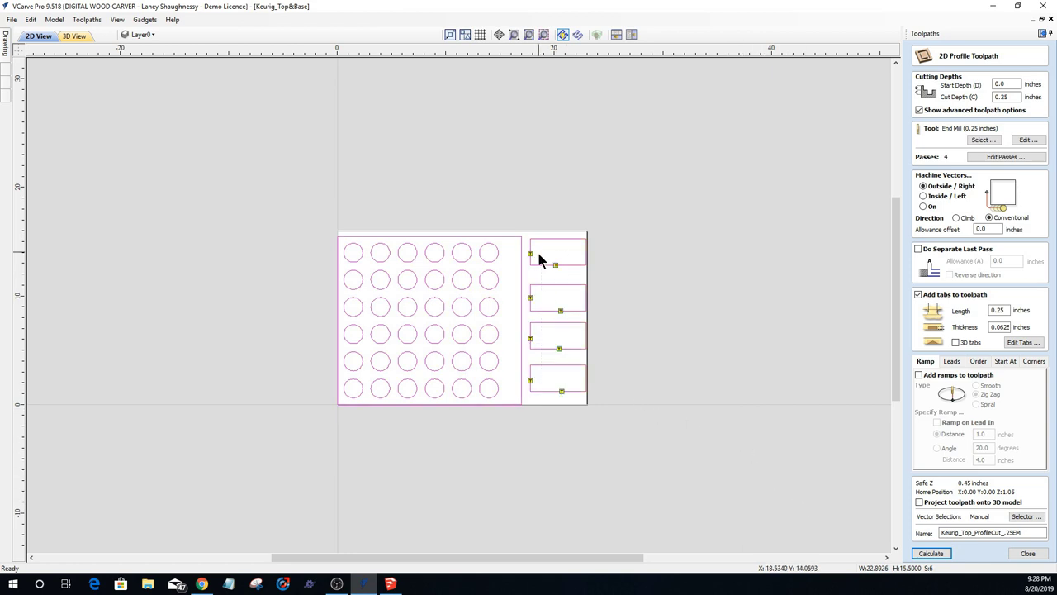
click(941, 553)
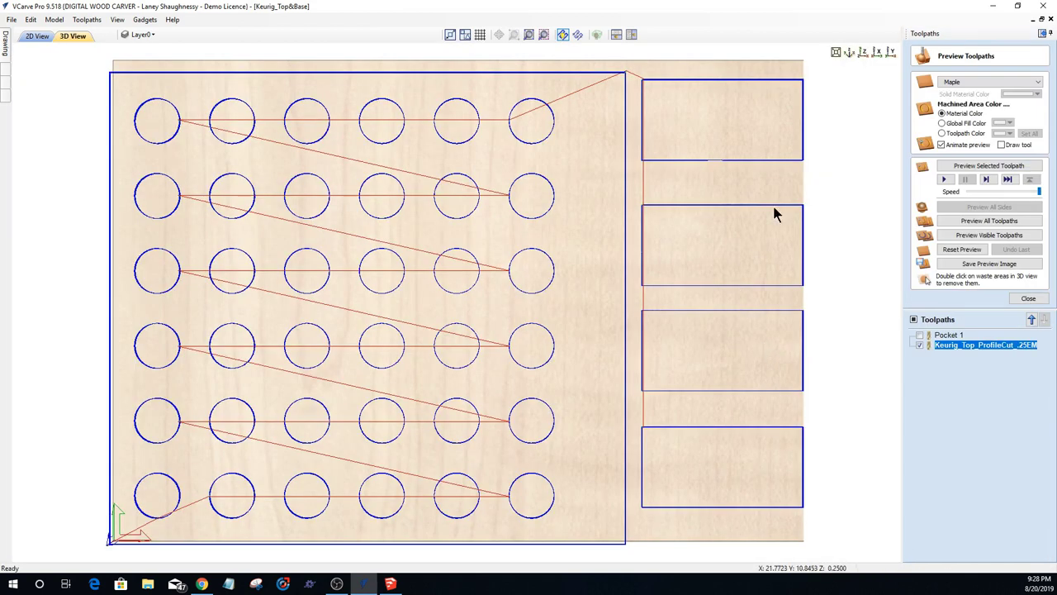
Step: Preview the profile cut on the maple board, then reopen Keurig_Top_ProfileCut_.25EM for editing
click(991, 166)
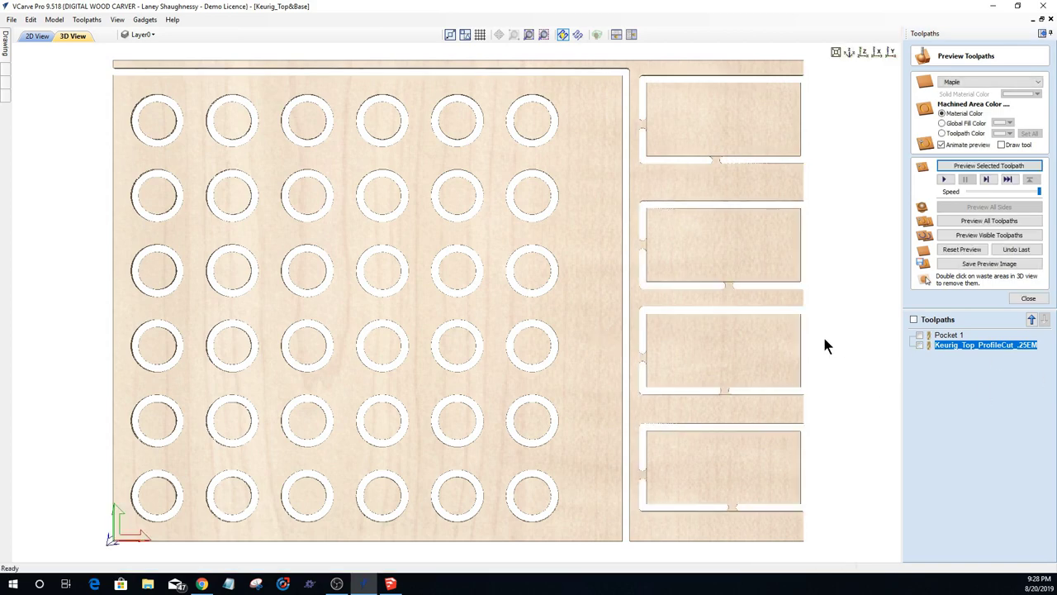
double_click(981, 346)
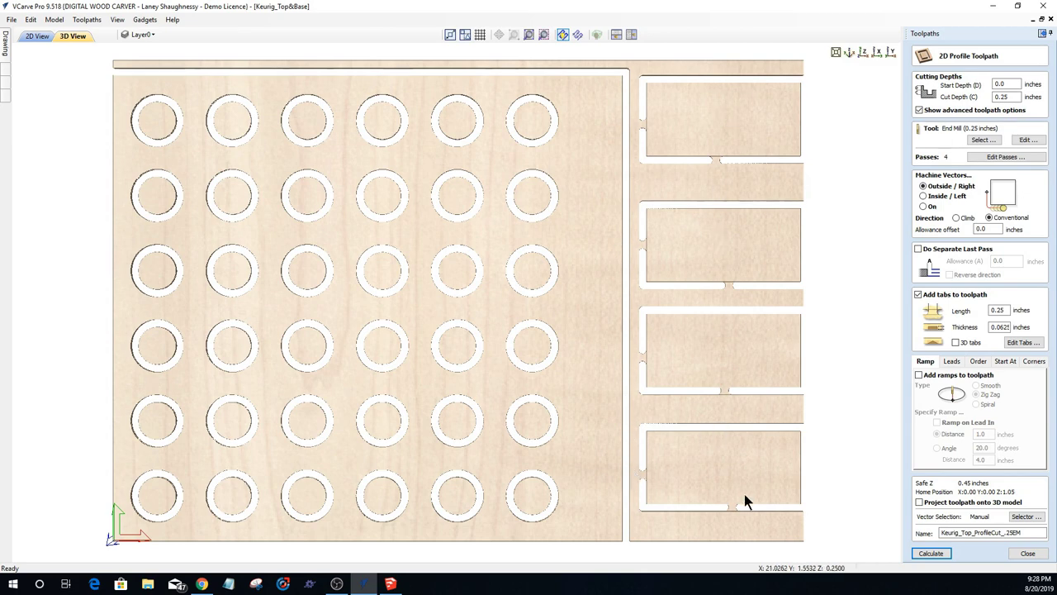
Step: In 2D view, select the 36 circles, four rectangles and outer frame, then recalculate
click(36, 35)
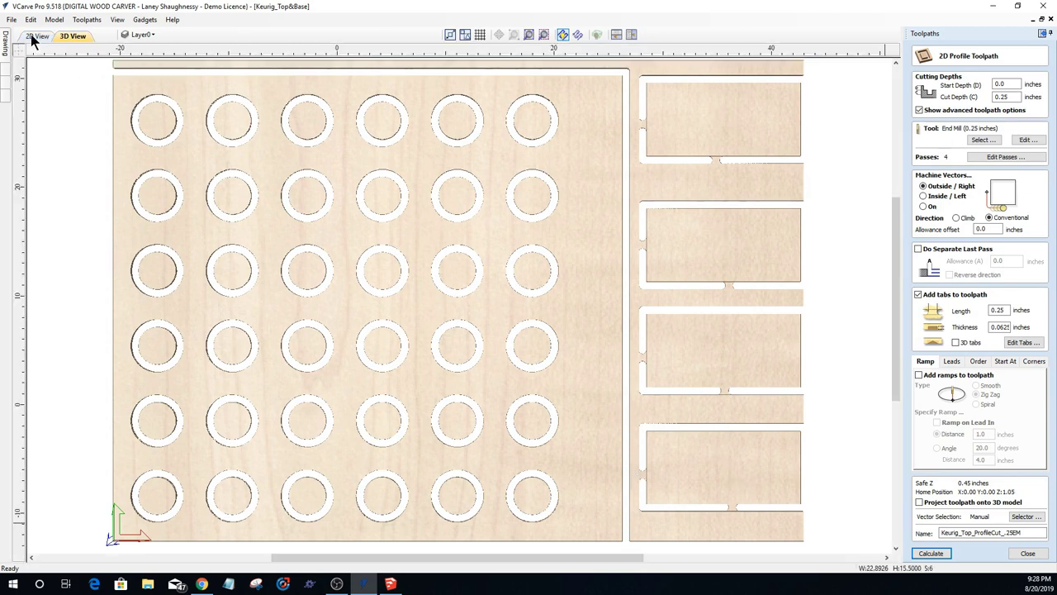
scroll(496, 304, up, 2)
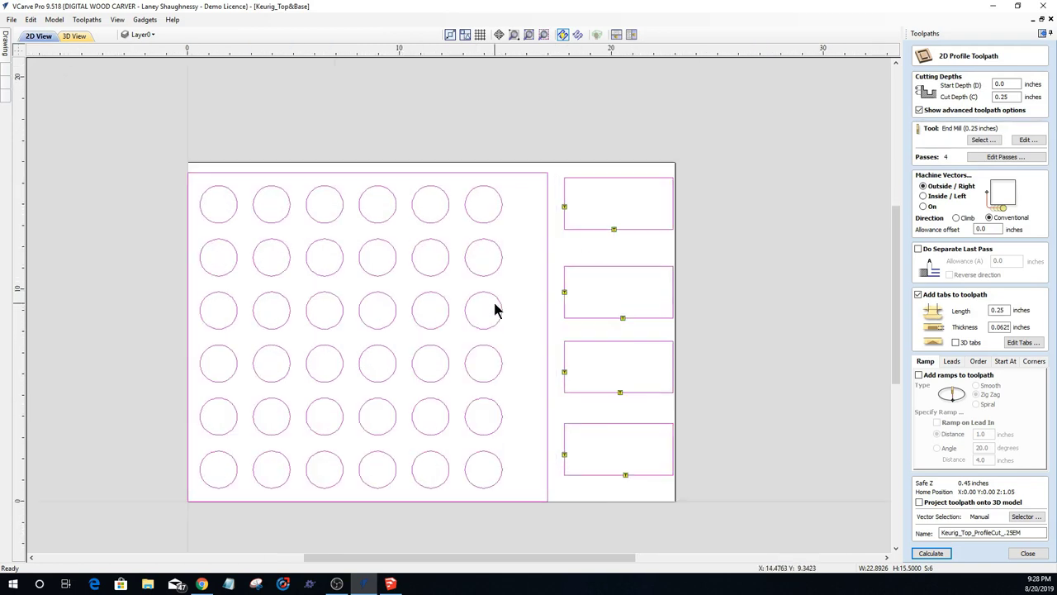
click(444, 138)
drag(328, 205, 521, 494)
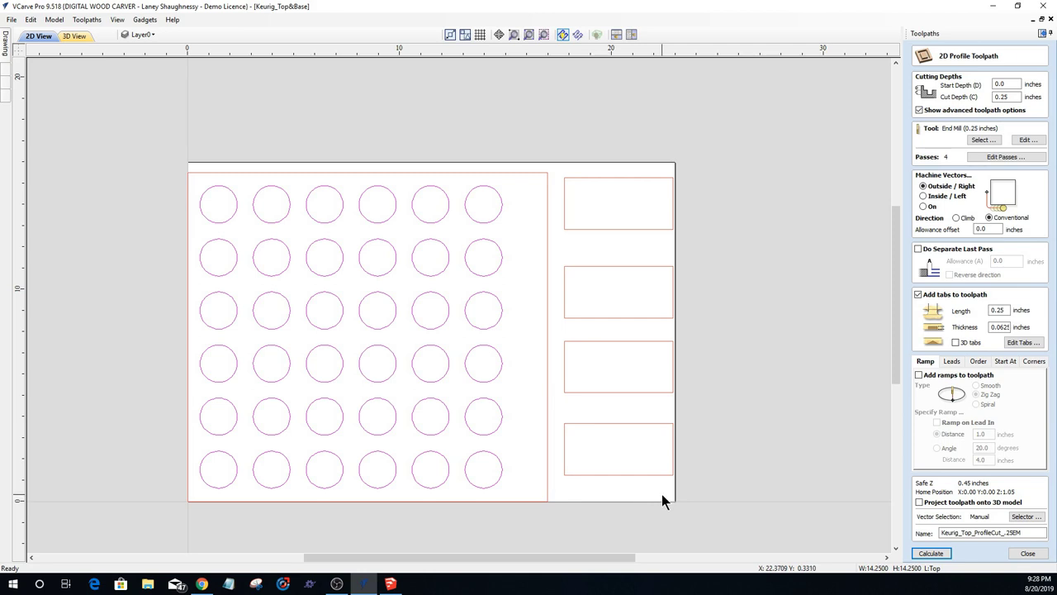
shift+drag(661, 494, 594, 212)
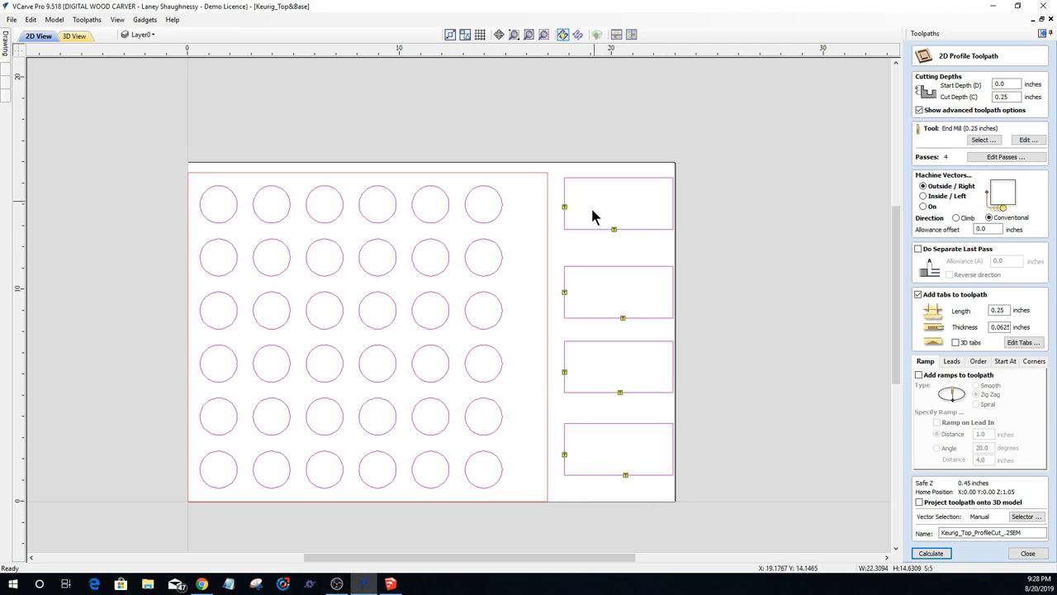
shift+click(547, 187)
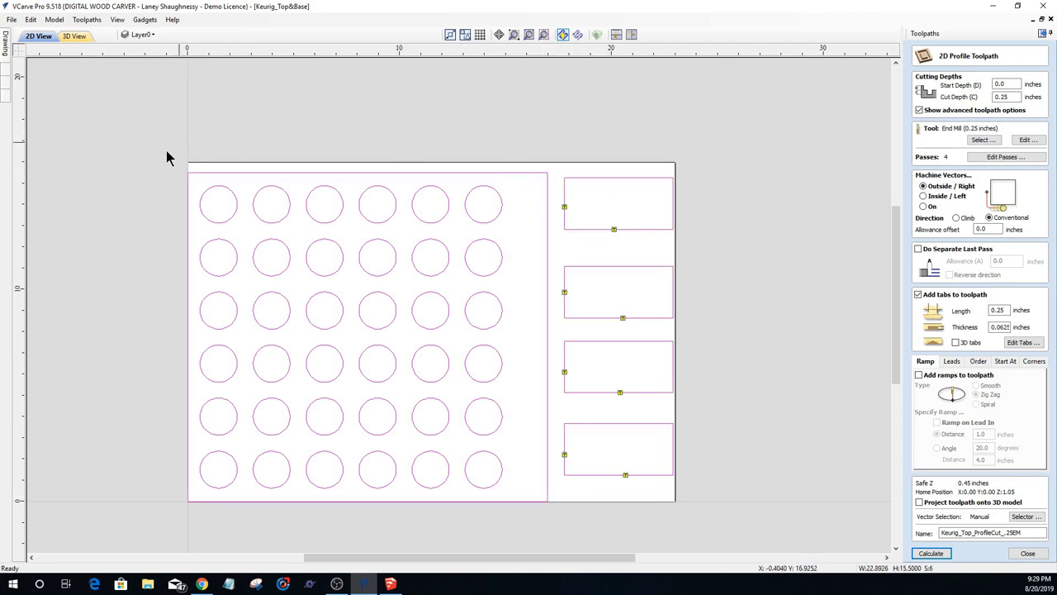
click(930, 554)
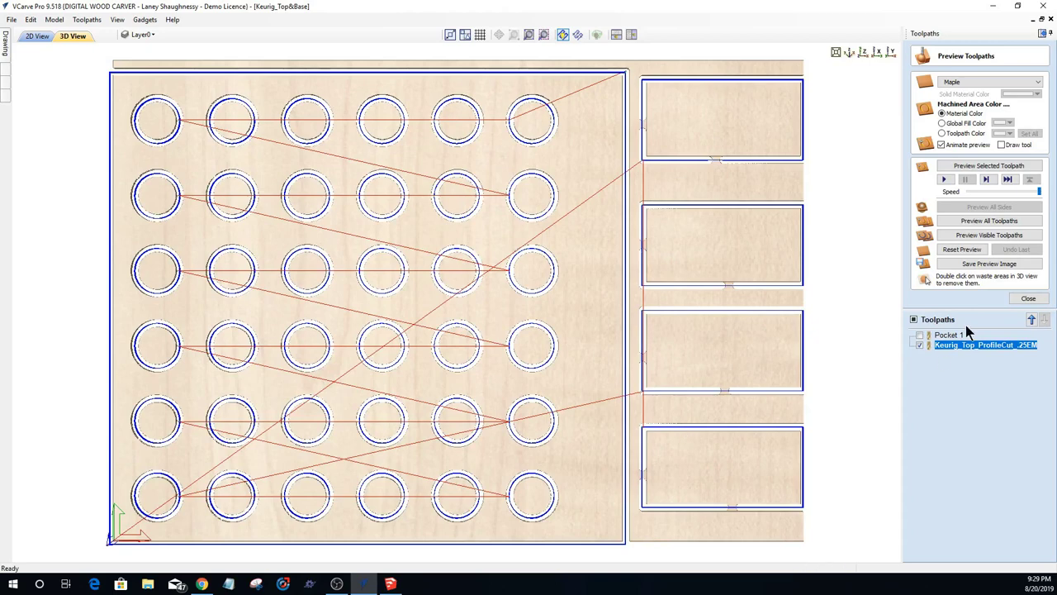
Step: Close the preview and display only the Pocket 1 toolpath instead of the profile cut
click(1027, 299)
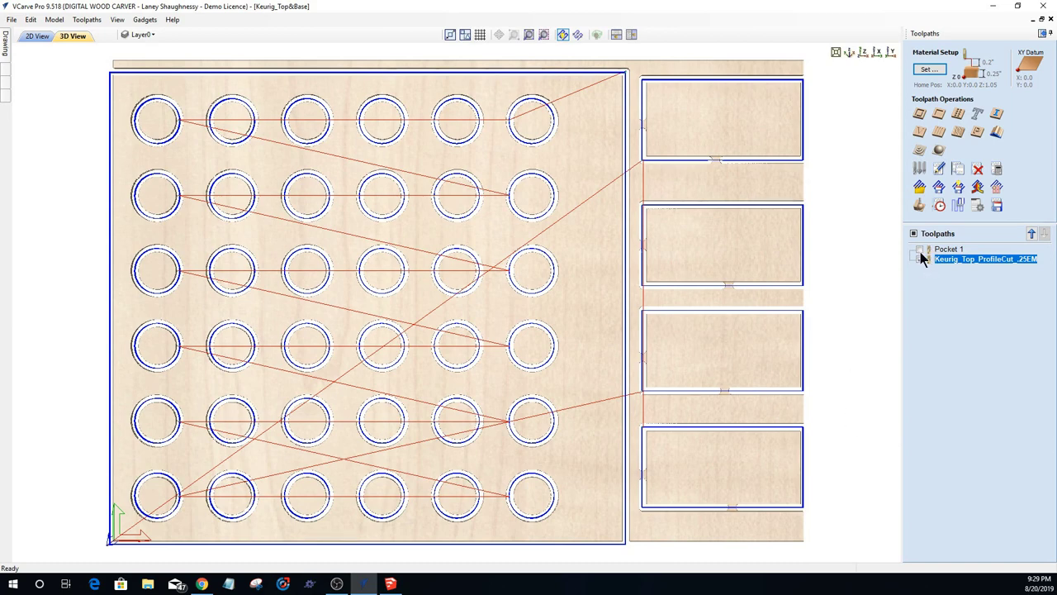
click(919, 250)
click(920, 259)
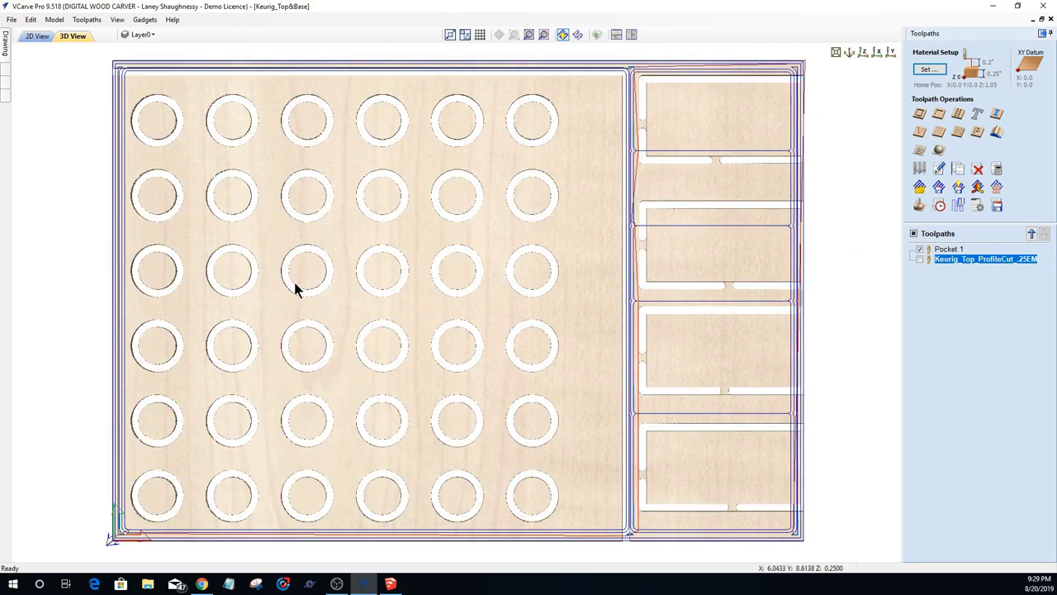
Step: Save the Keurig_Top&Base job from the File menu
click(11, 21)
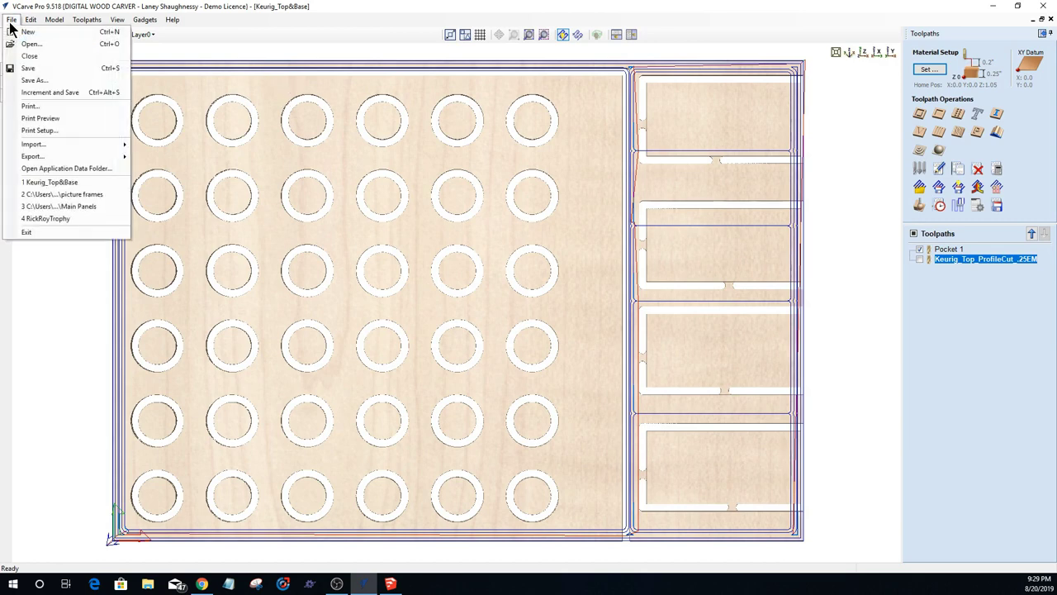
click(28, 69)
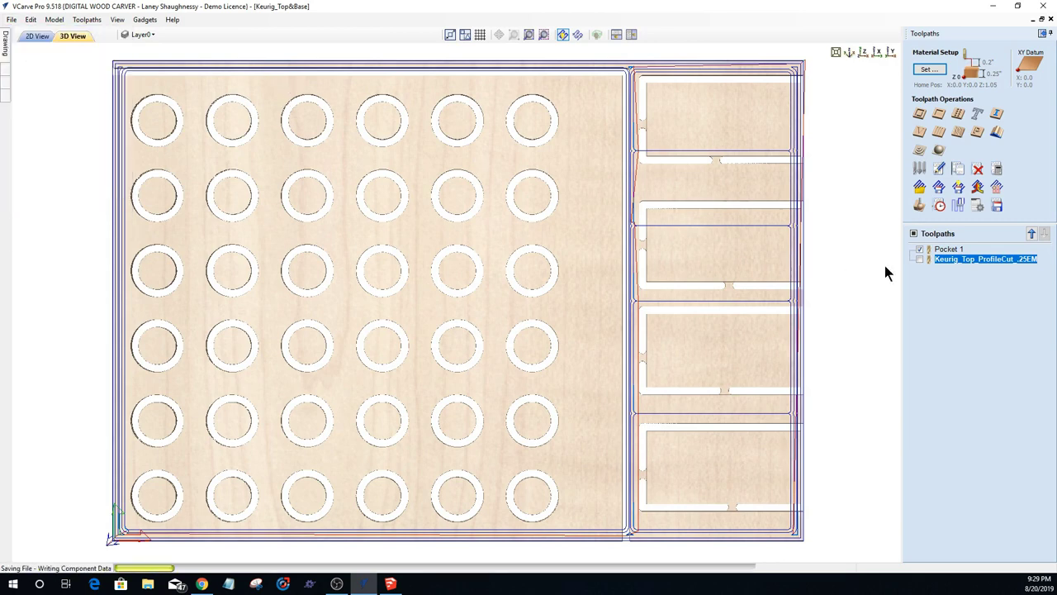
Step: In Save Toolpaths, queue Keurig_Top_ProfileCut_.25EM for output and exclude Pocket 1
click(998, 207)
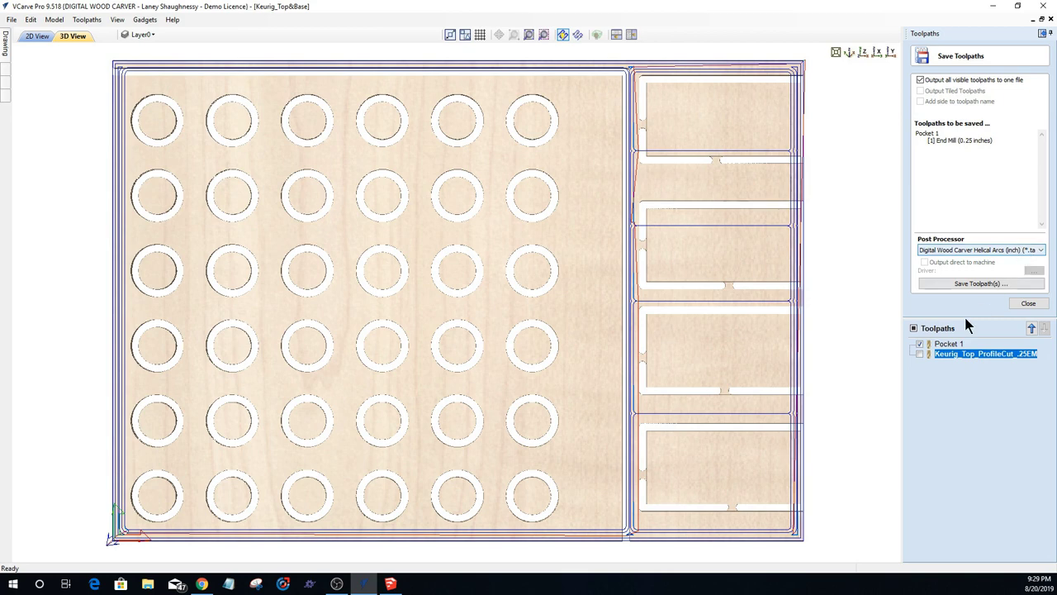
click(928, 343)
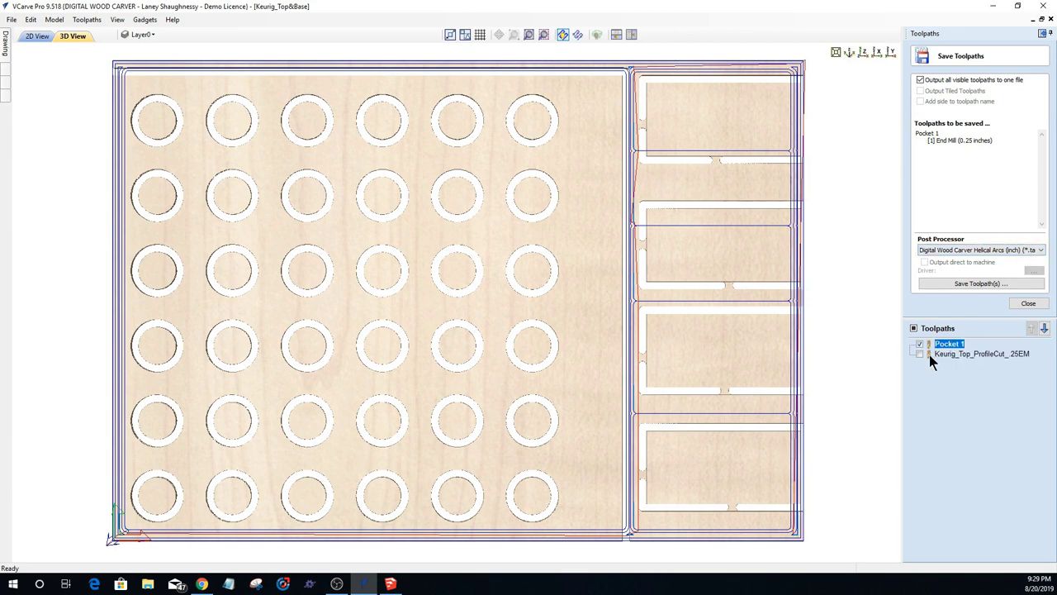
click(929, 353)
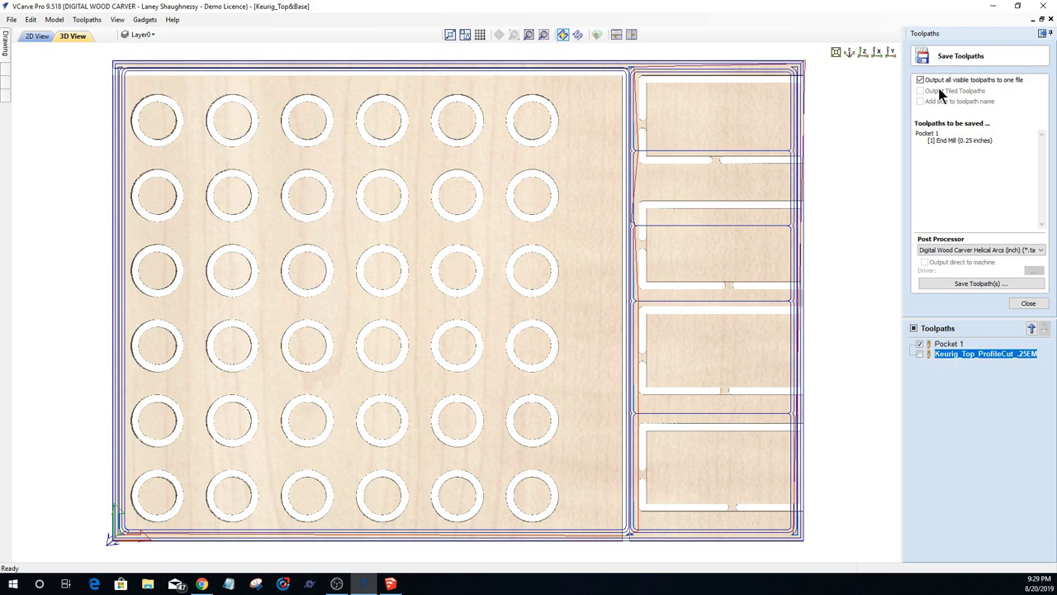
click(918, 353)
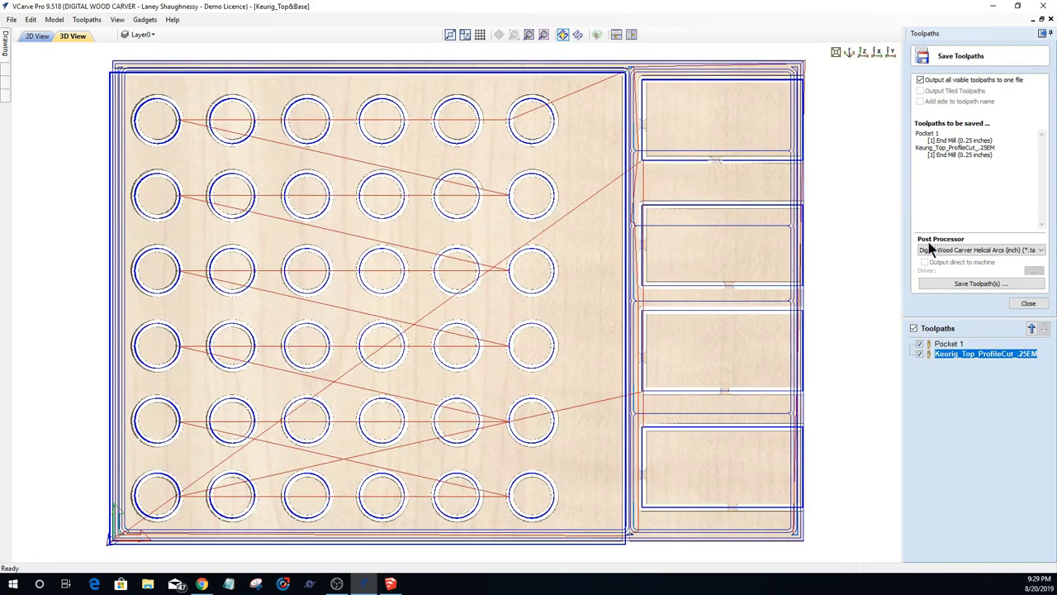
click(918, 344)
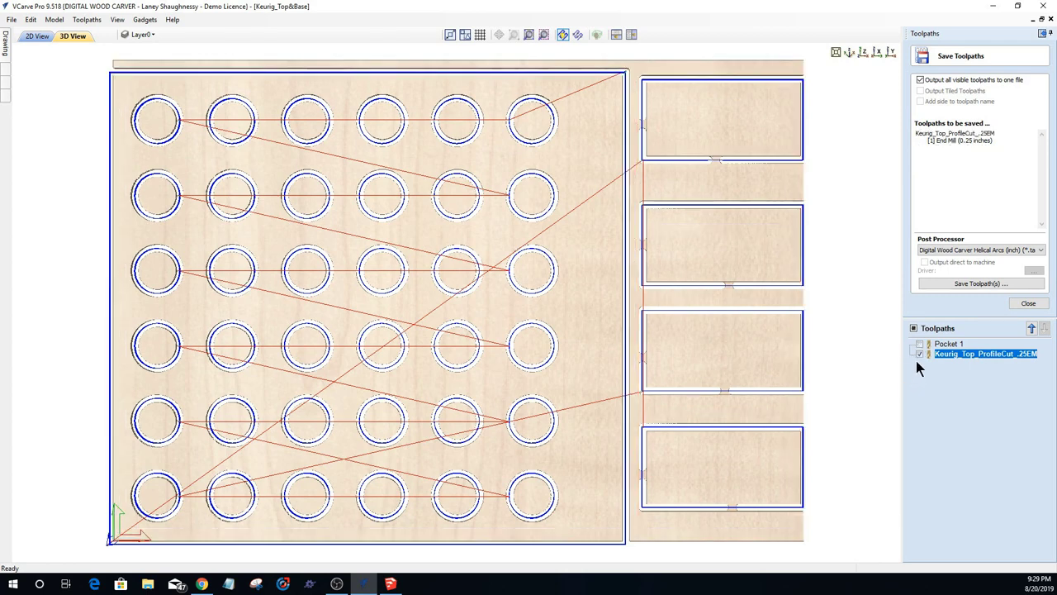
click(950, 344)
Step: Rename the Pocket 1 toolpath to Base_PocketCut_.25EM
right_click(950, 348)
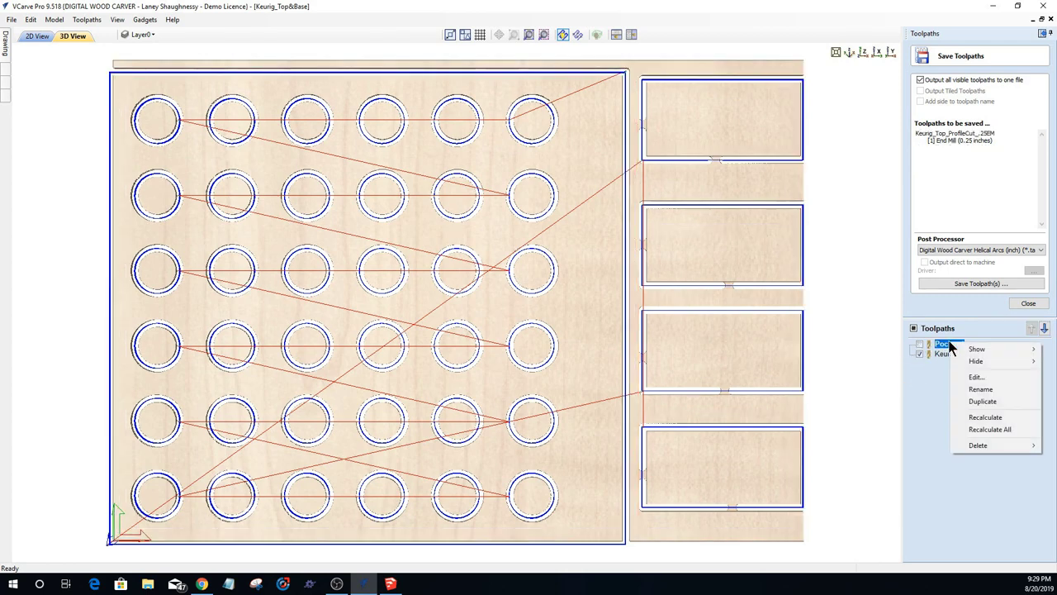
click(973, 391)
text(B)
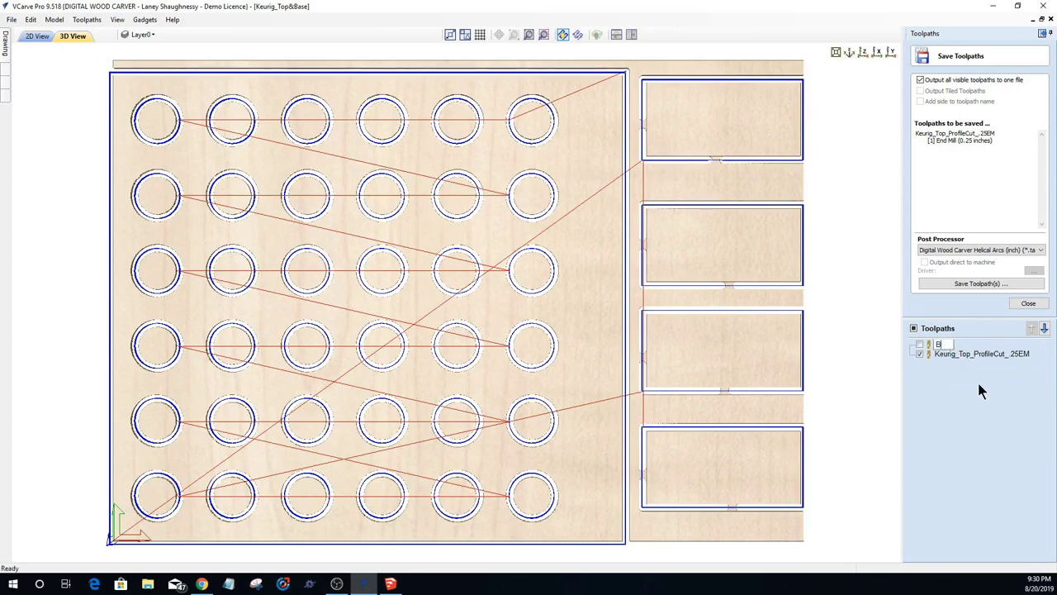
text(ase_PocketCut_.)
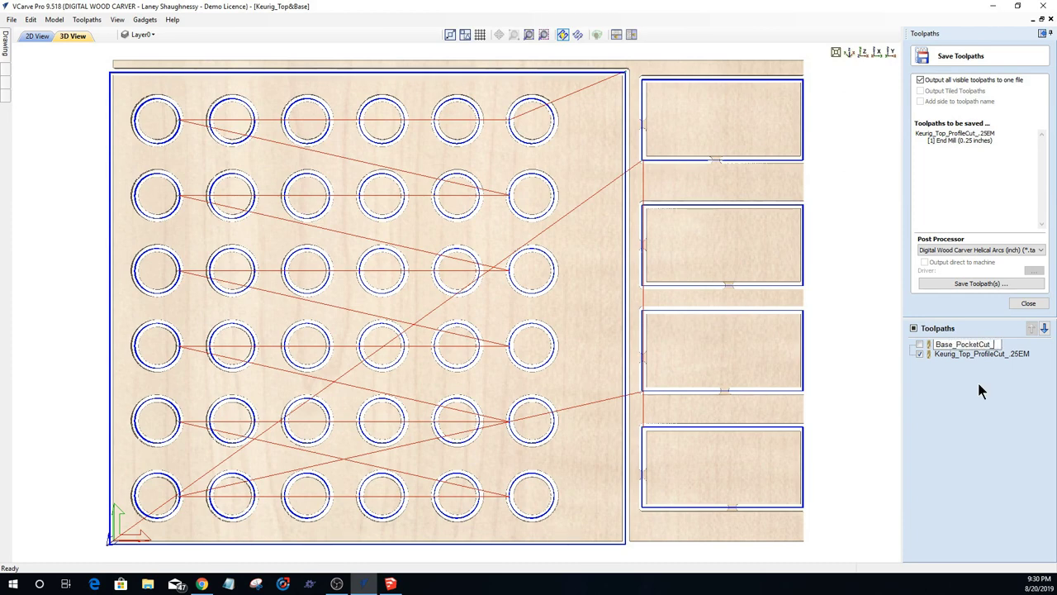
text(25EM)
key(Return)
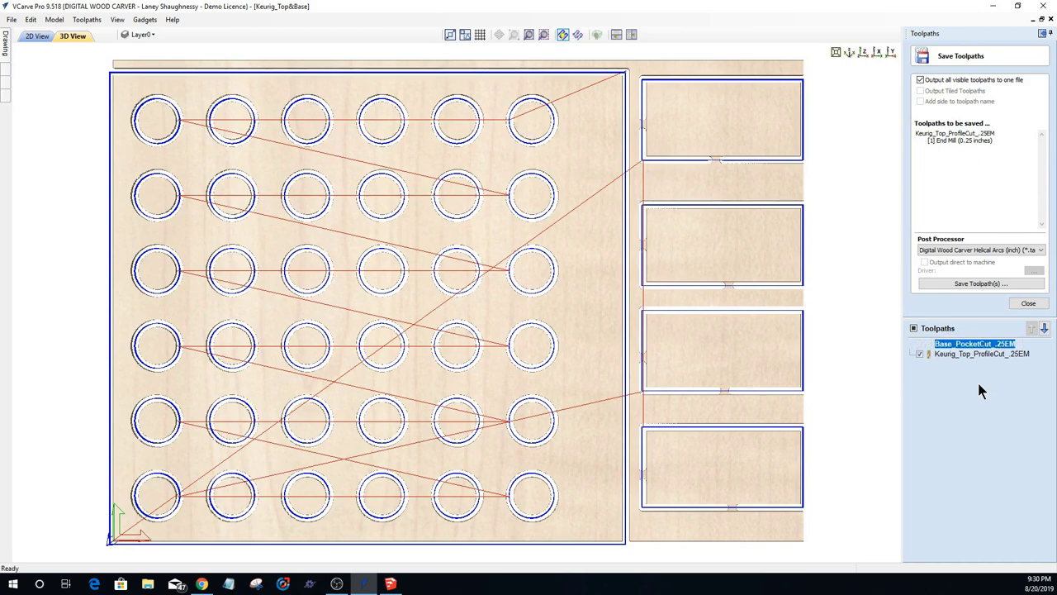
Step: Save Keurig_Top_ProfileCut_.25EM as a .tap file in the KEURIG Organizer folder
click(919, 344)
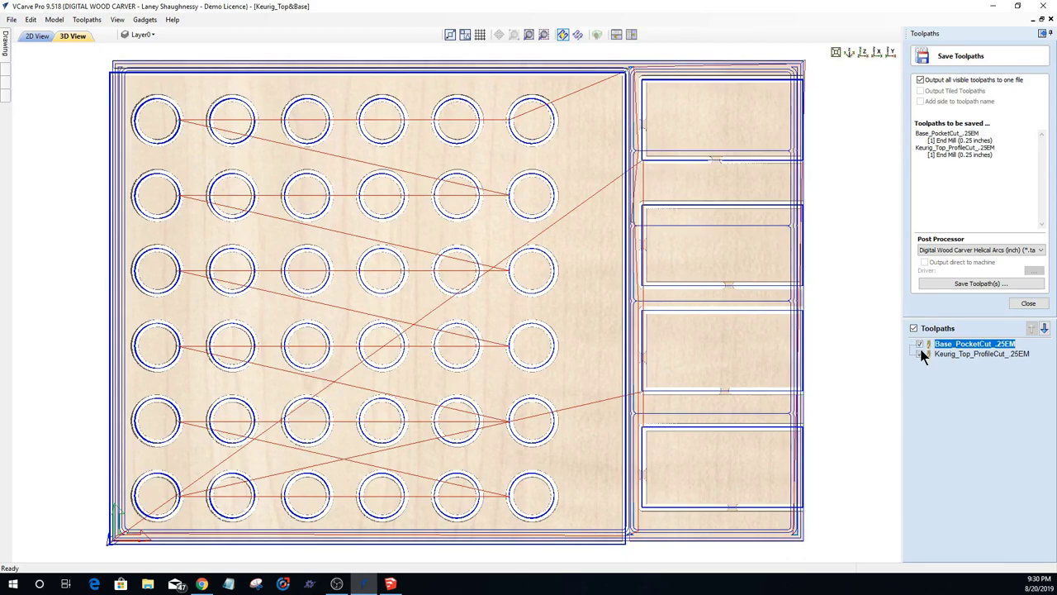
click(919, 343)
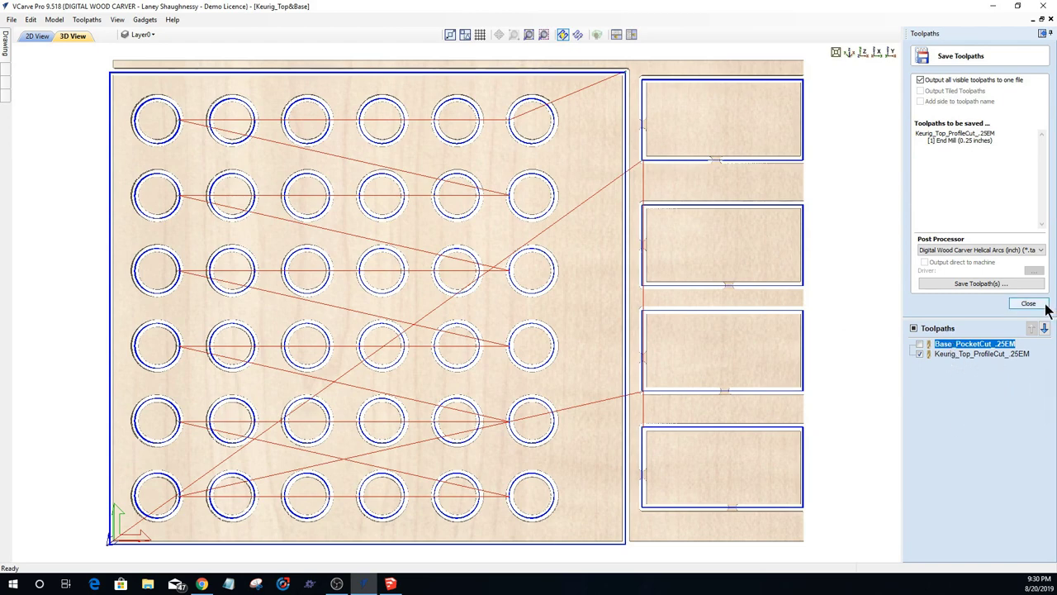
click(962, 285)
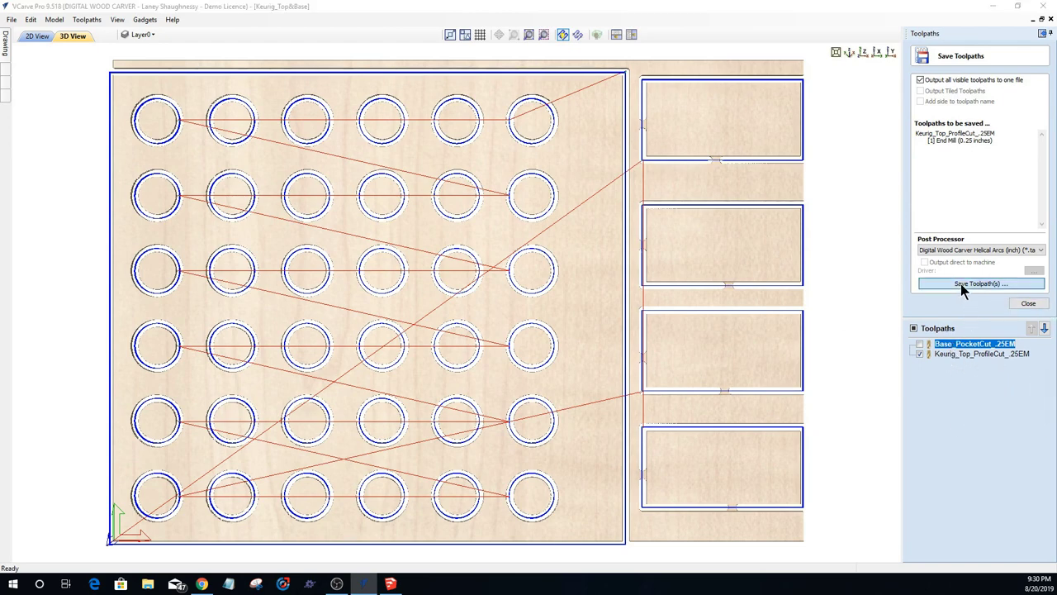
double_click(848, 223)
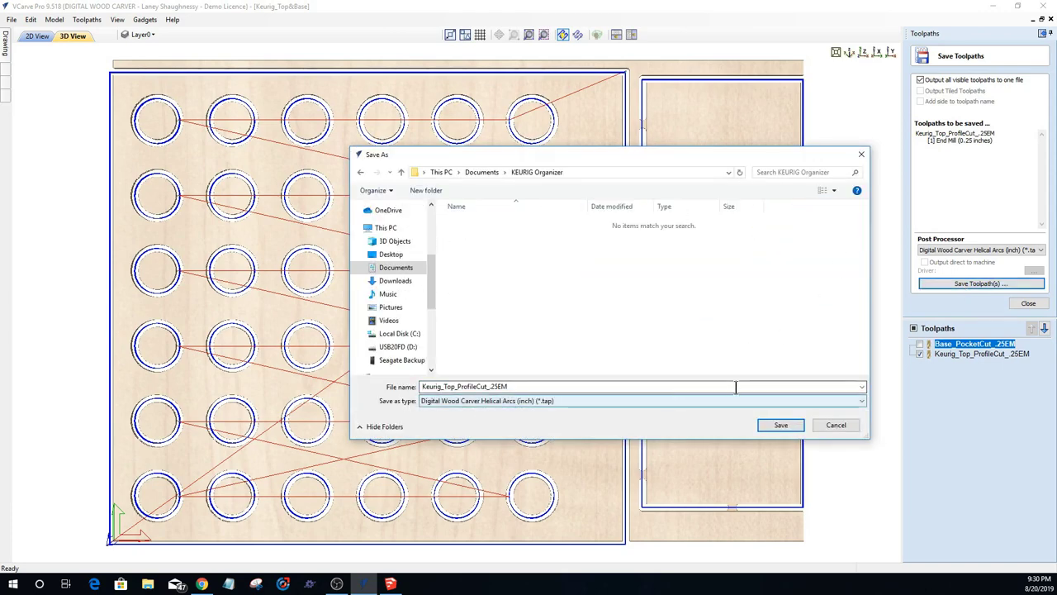
click(776, 426)
Step: Show only Base_PocketCut_.25EM and save it as its own .tap file
click(919, 353)
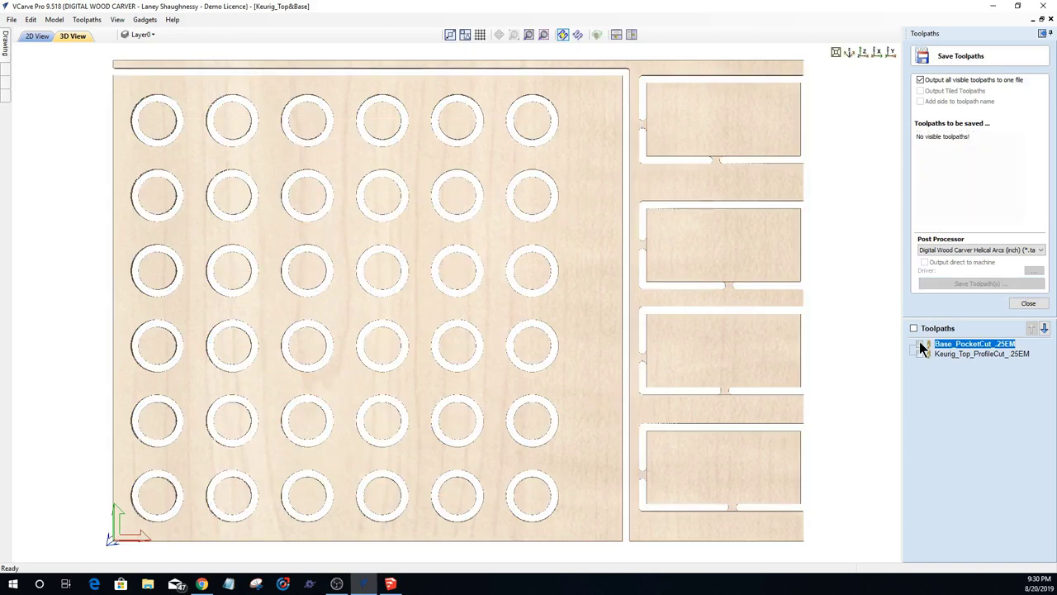
click(919, 344)
click(964, 284)
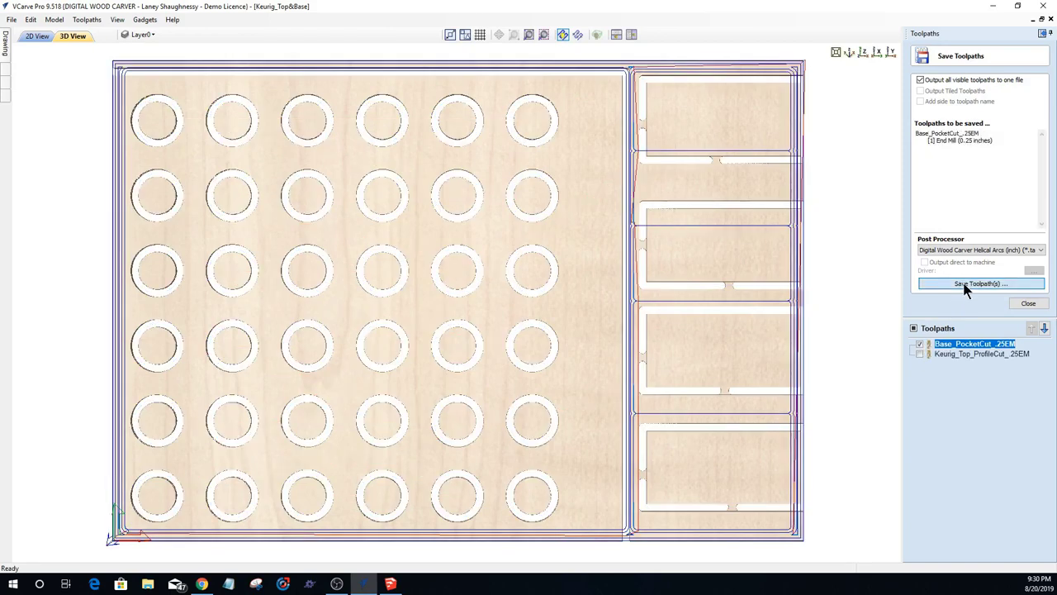
click(769, 423)
Step: Turn off one-file output and toggle toolpath selections, ending with Keurig_Top_ProfileCut shown
click(920, 354)
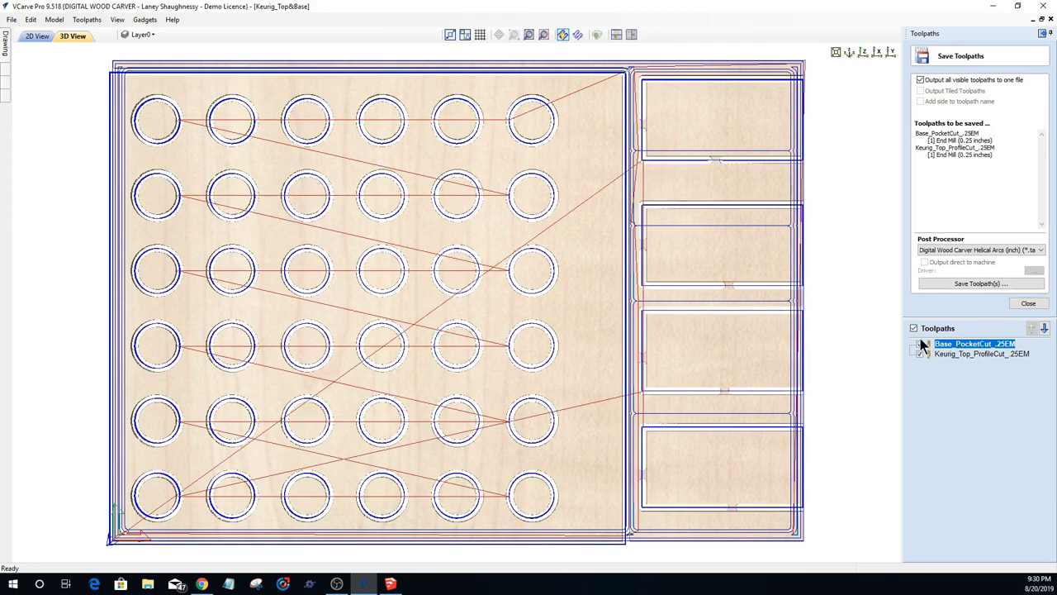
key(space)
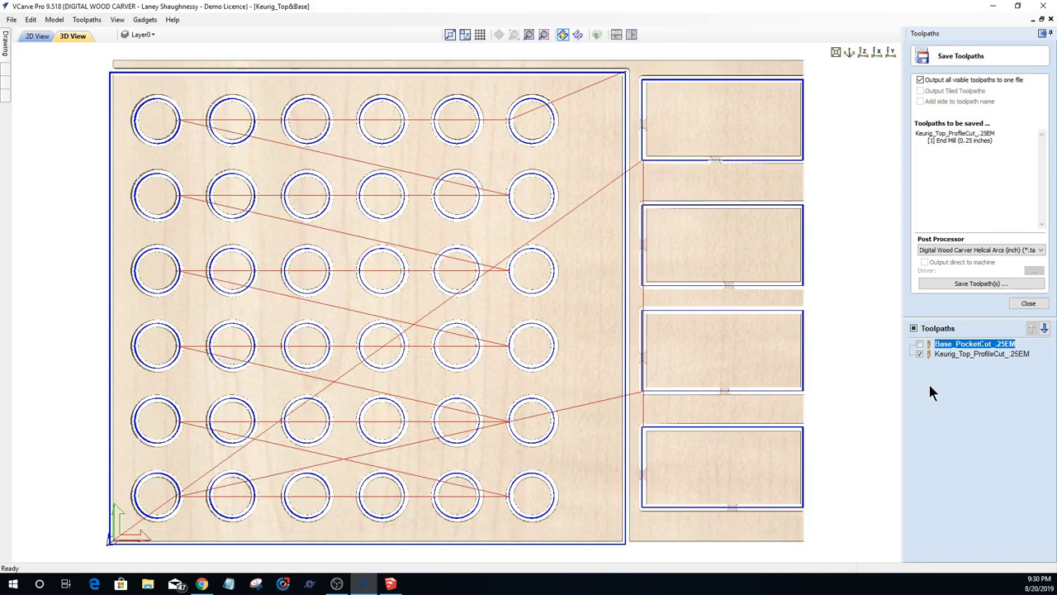
click(919, 81)
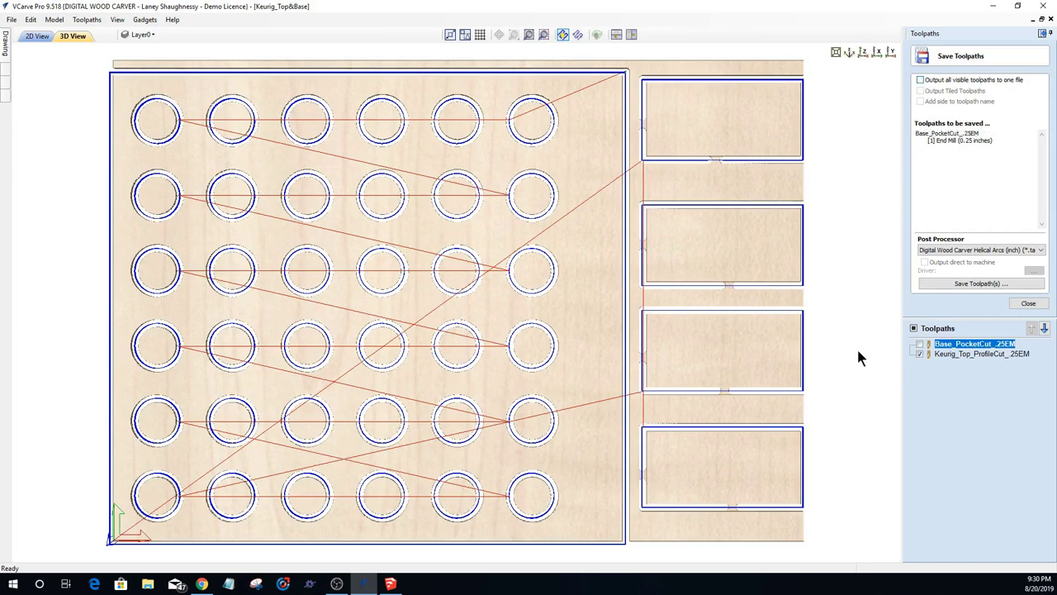
click(971, 354)
click(974, 346)
click(973, 354)
click(972, 344)
click(974, 354)
click(974, 345)
click(977, 354)
click(973, 343)
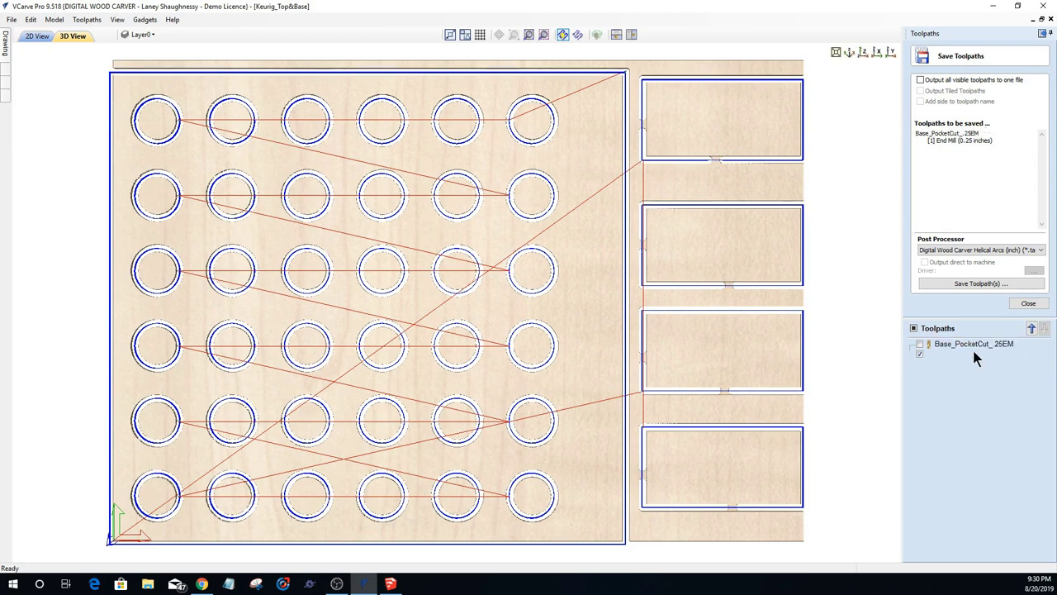
click(973, 354)
click(922, 354)
click(920, 354)
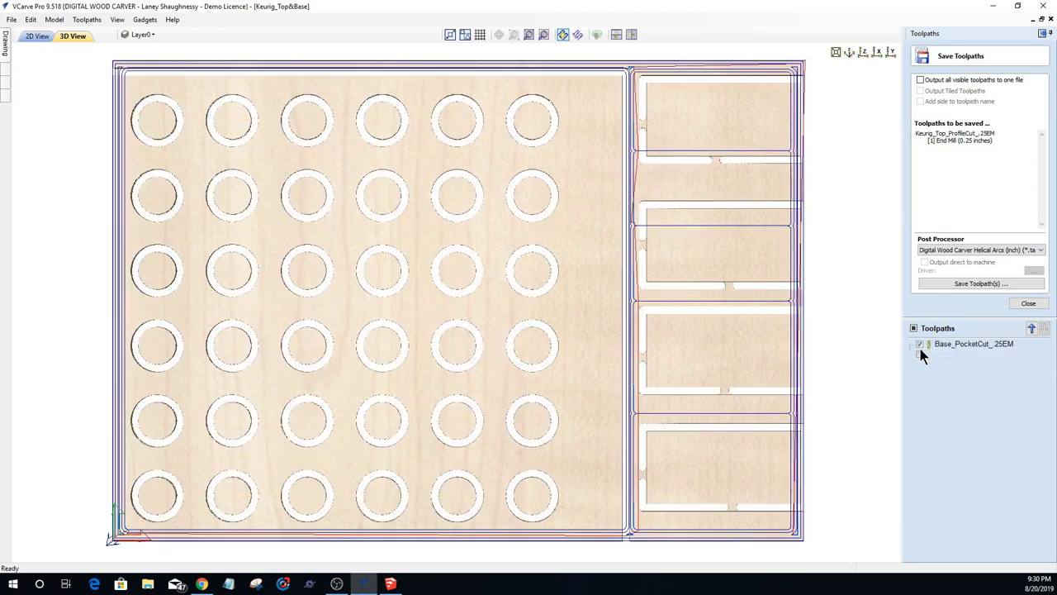
click(974, 353)
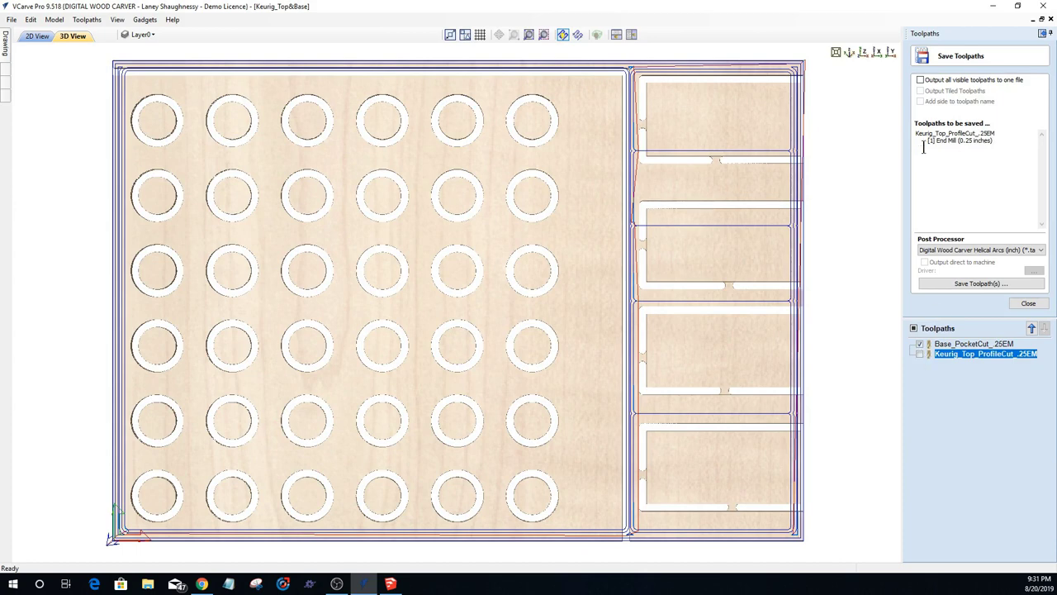
click(919, 353)
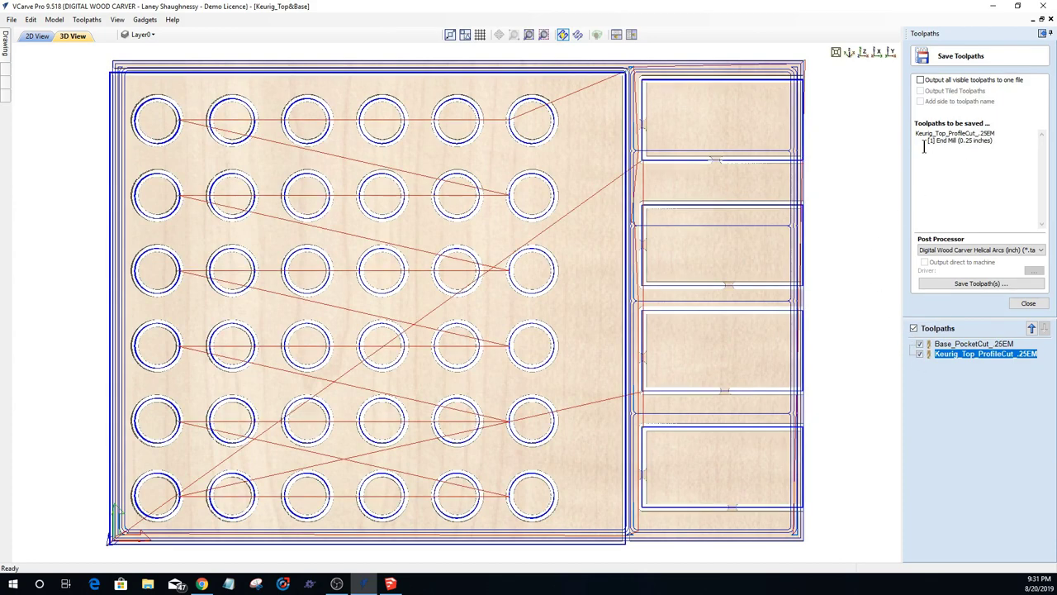
Step: Hide all toolpaths and re-enable output of all visible toolpaths to one file
click(915, 329)
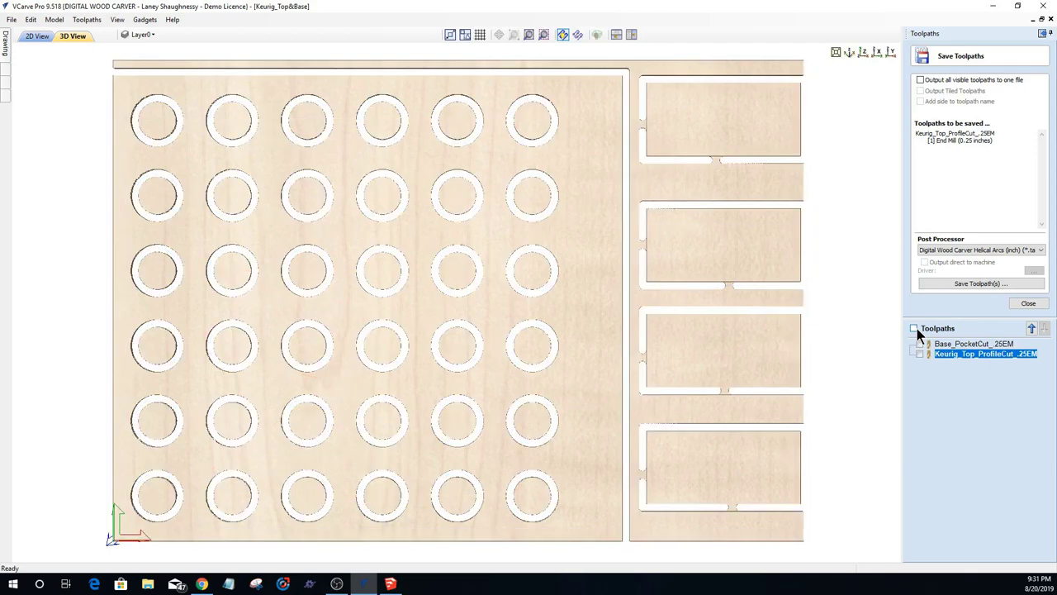
click(920, 80)
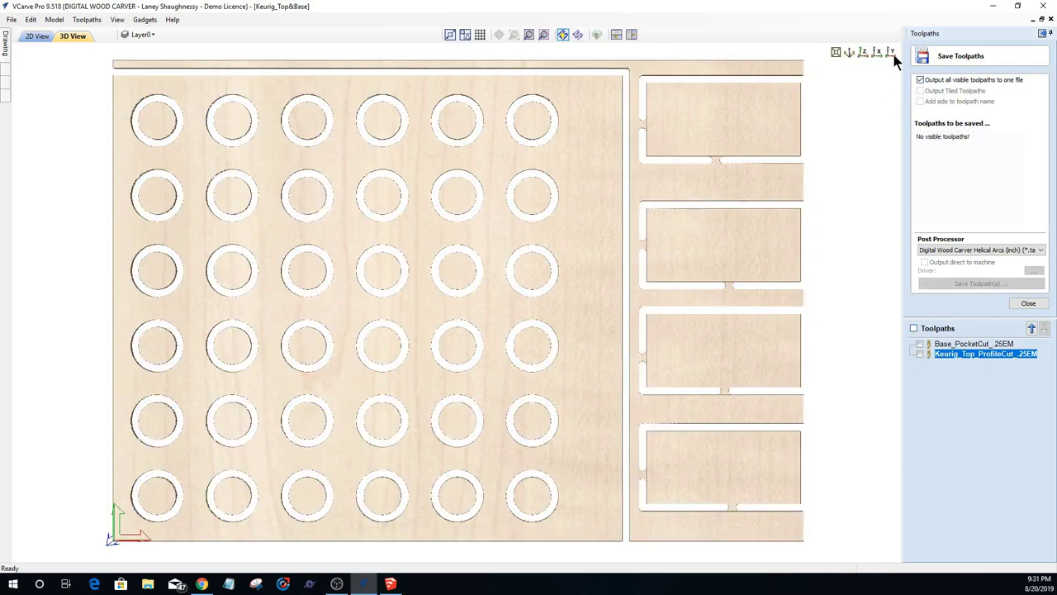
click(975, 345)
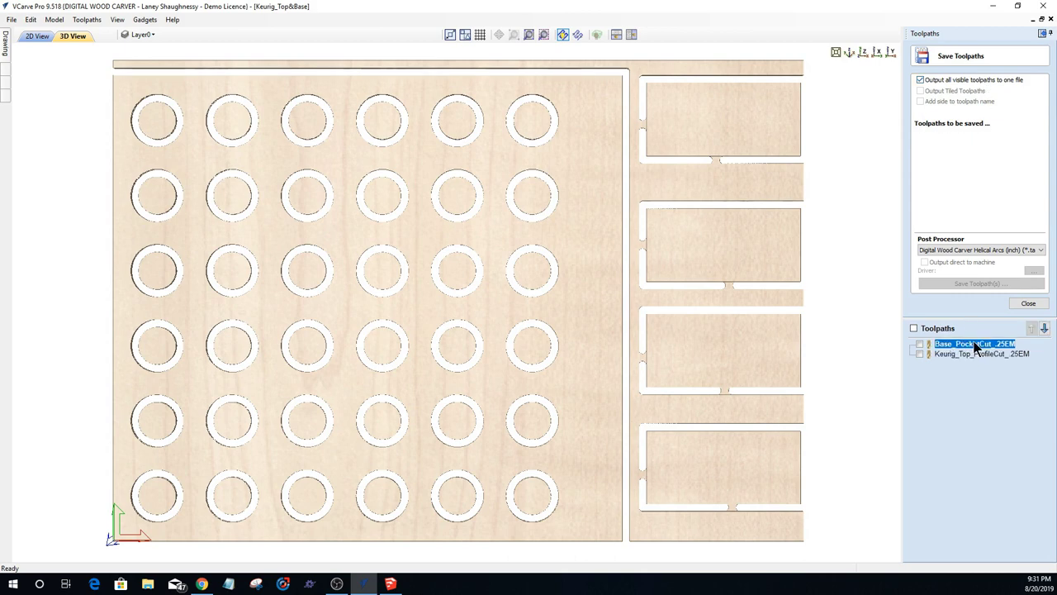
click(976, 356)
click(979, 344)
Step: Save the Keurig_Top&Base job, then close it to return to the startup screen
click(12, 20)
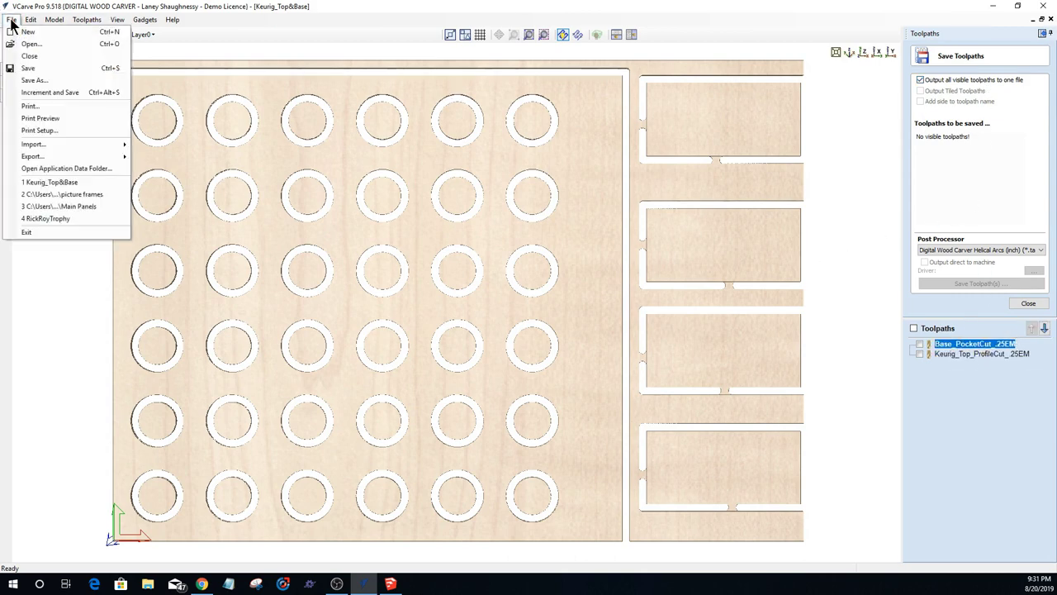
click(28, 68)
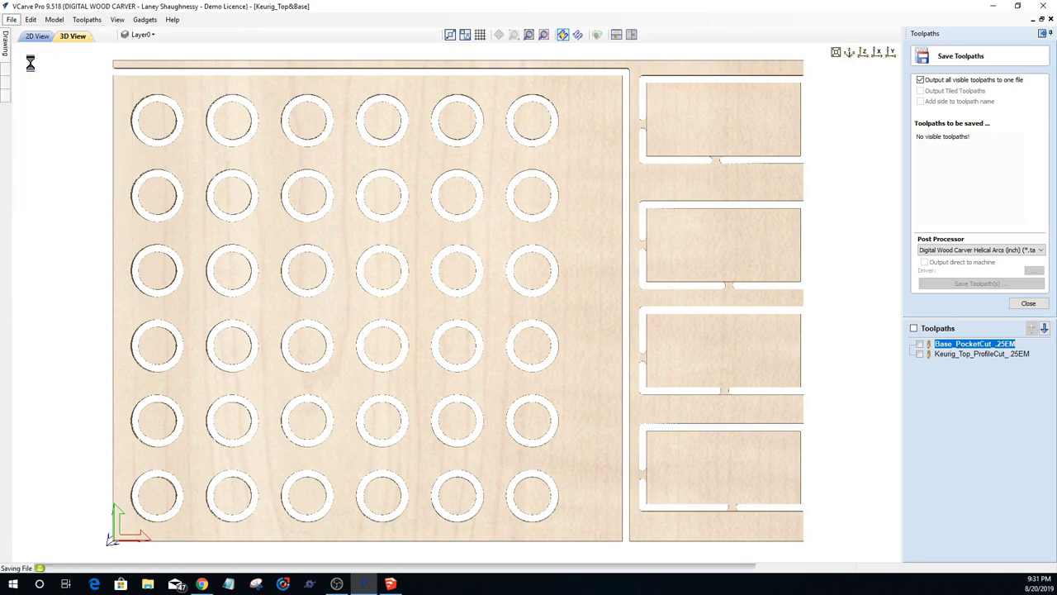
click(11, 20)
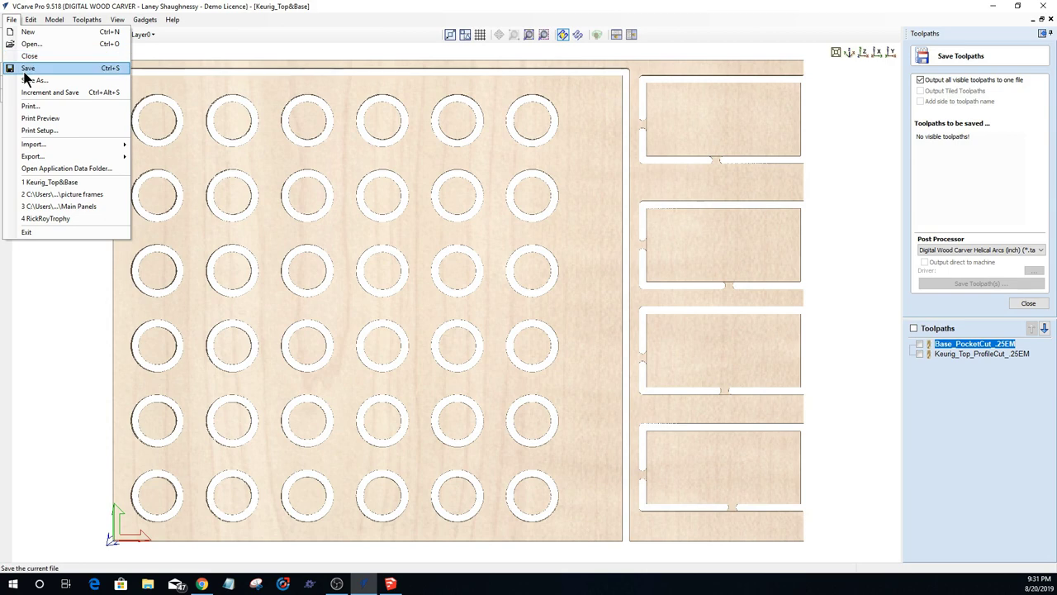
click(23, 56)
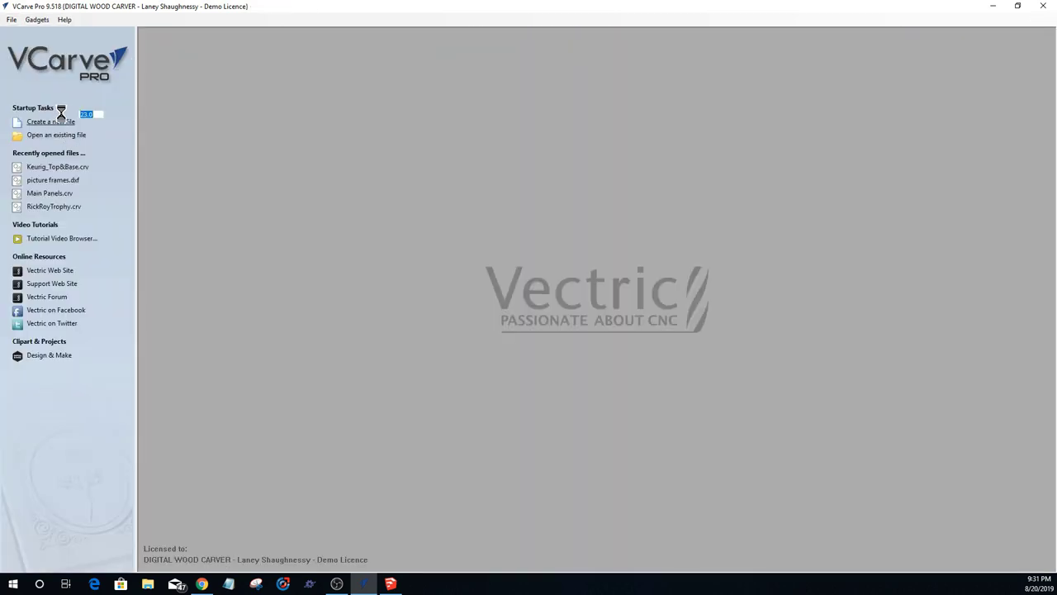
Step: Create a new blank file from the start screen to bring up Job Setup
click(67, 122)
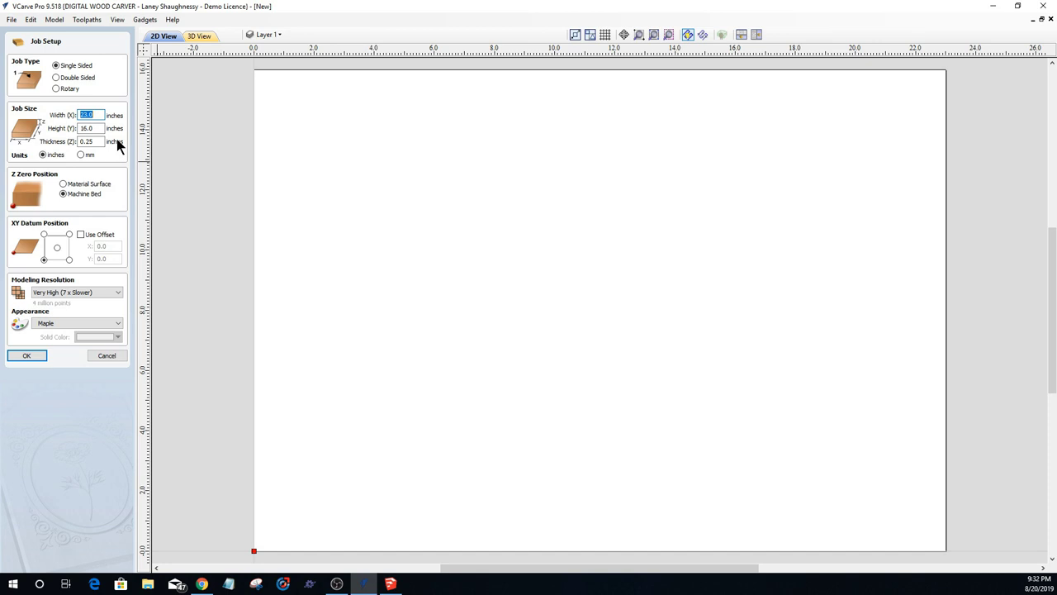
Step: Enter a material height of 5.5 in and thickness of 0.5 in, keeping 23.0 in width
double_click(89, 128)
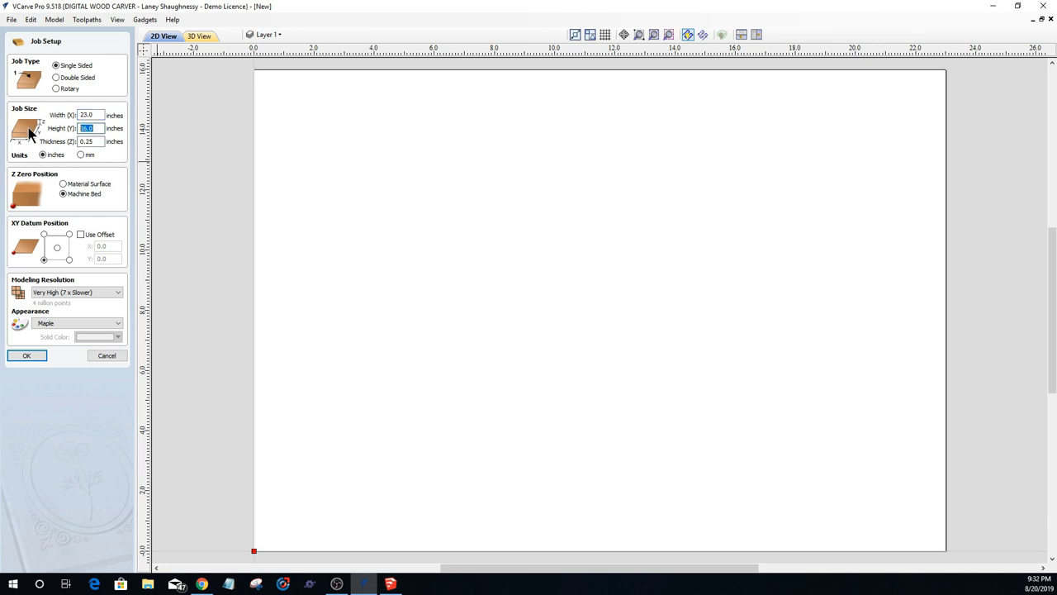
text(5.5)
click(94, 139)
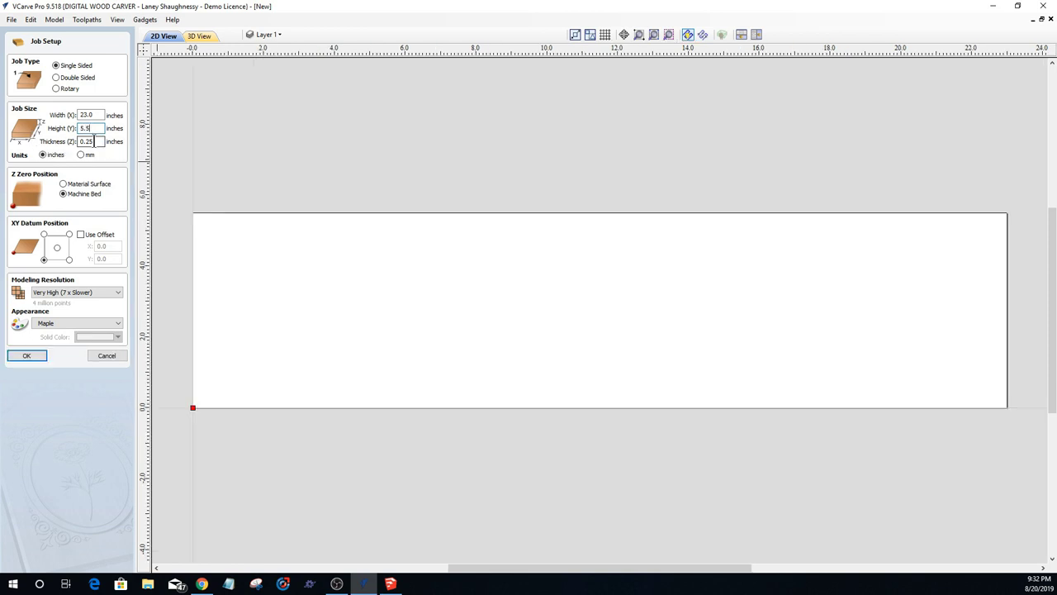
double_click(95, 141)
text(.5)
double_click(88, 115)
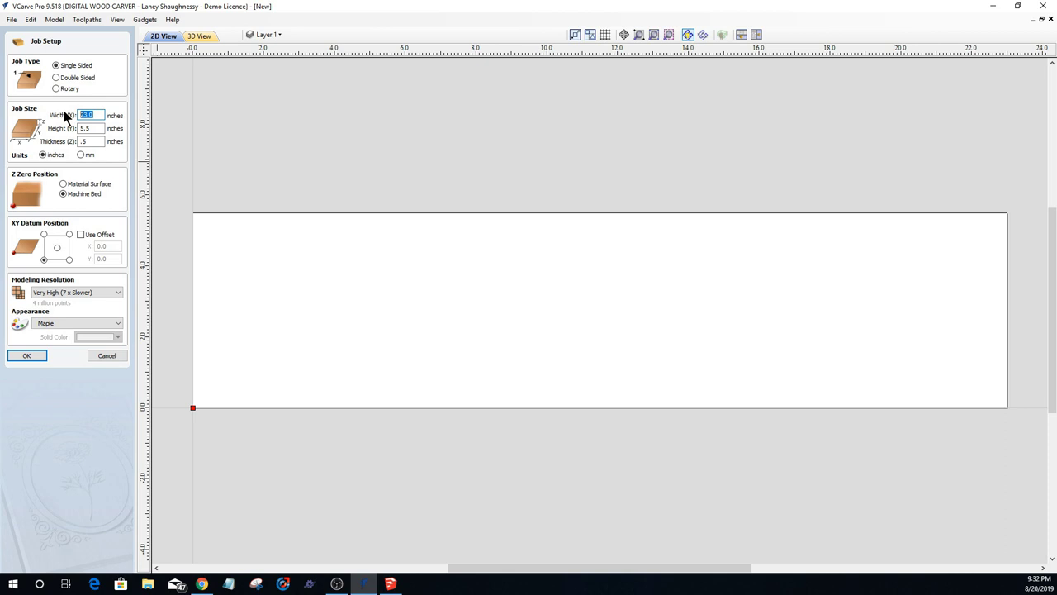
Step: Change the job material width to 24 inches, keeping 5.5 x 0.5, and close Job Setup
click(86, 115)
drag(96, 115, 83, 116)
text(4)
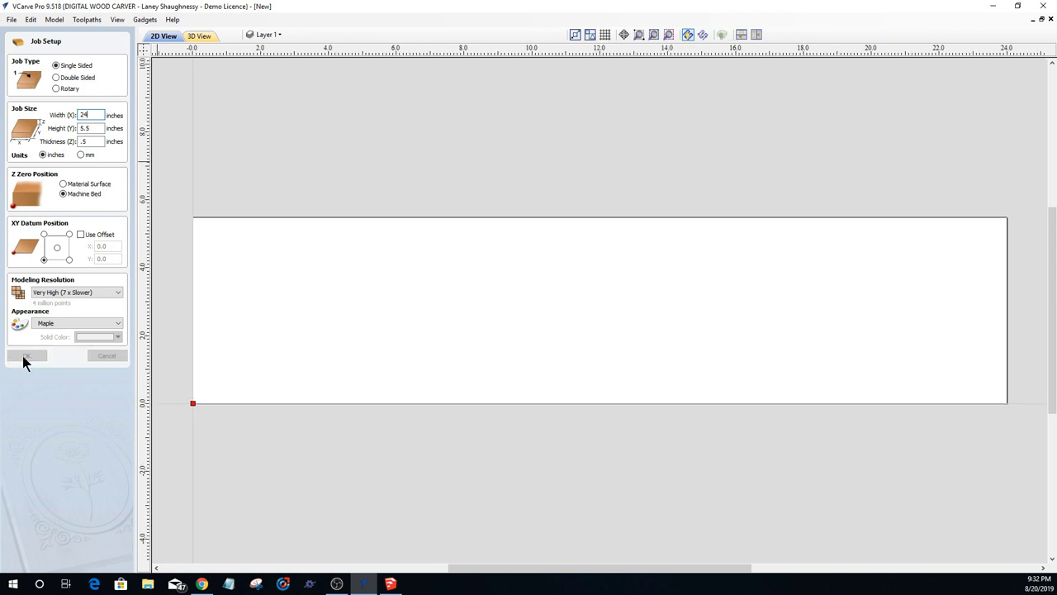
click(27, 356)
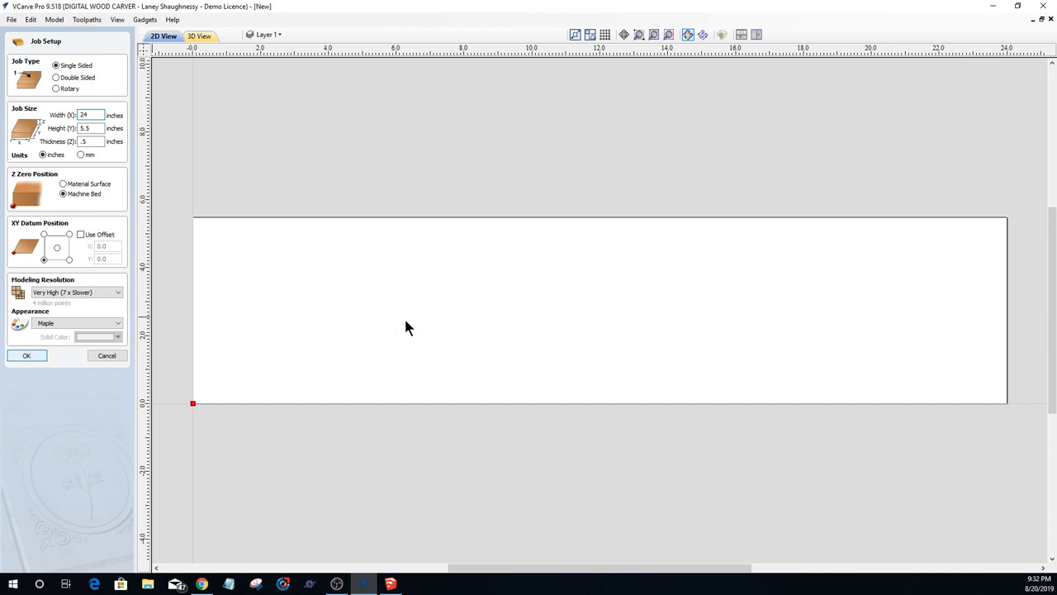
key(Return)
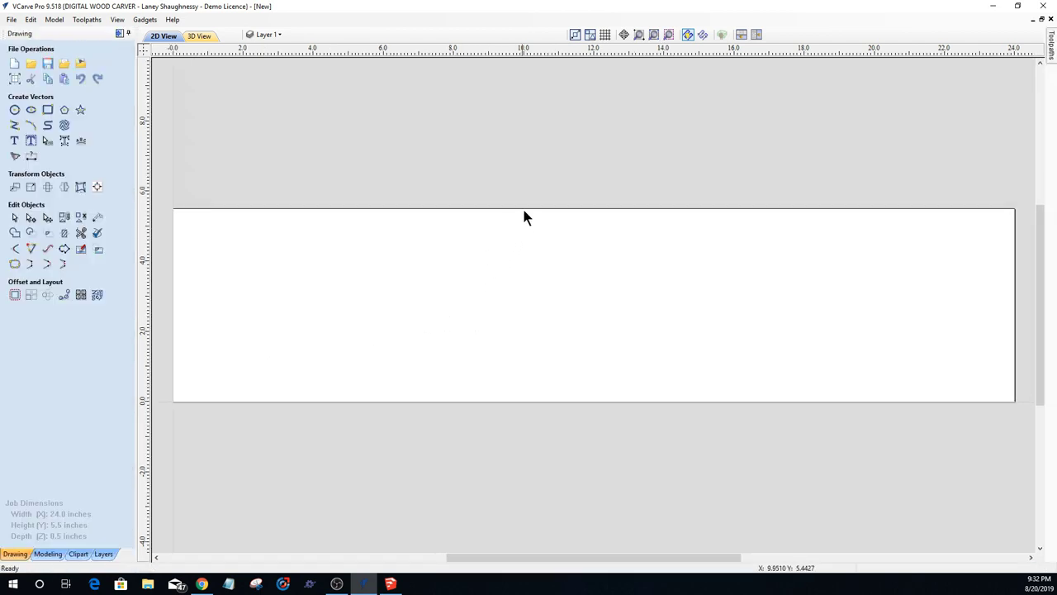
Step: Import the Keurig Organizer SketchUp file from Documents as vectors with the default import settings
scroll(548, 237, down, 2)
scroll(548, 237, down, 1)
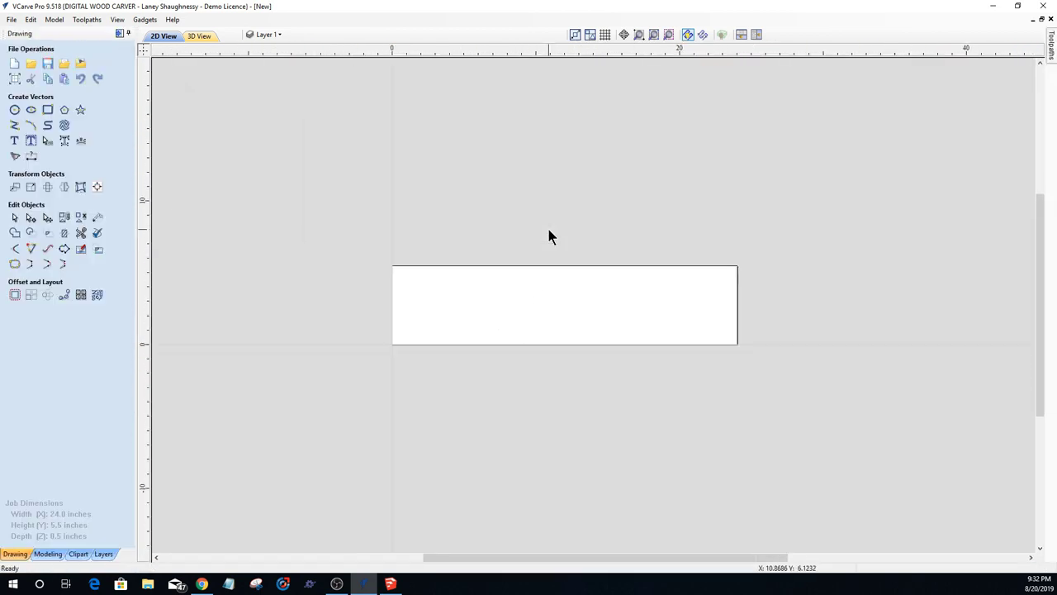
click(66, 64)
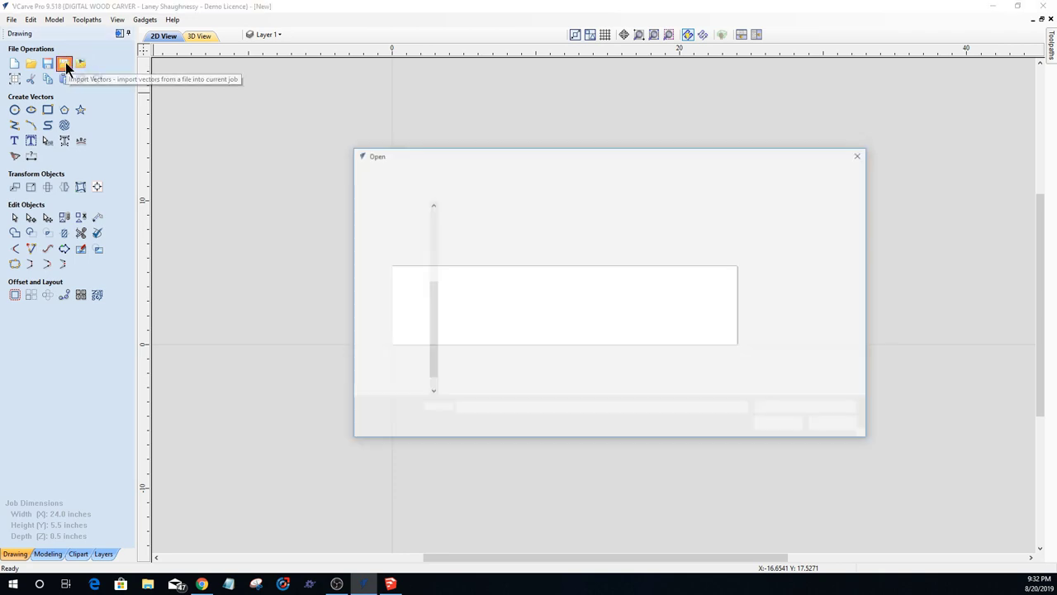
click(482, 172)
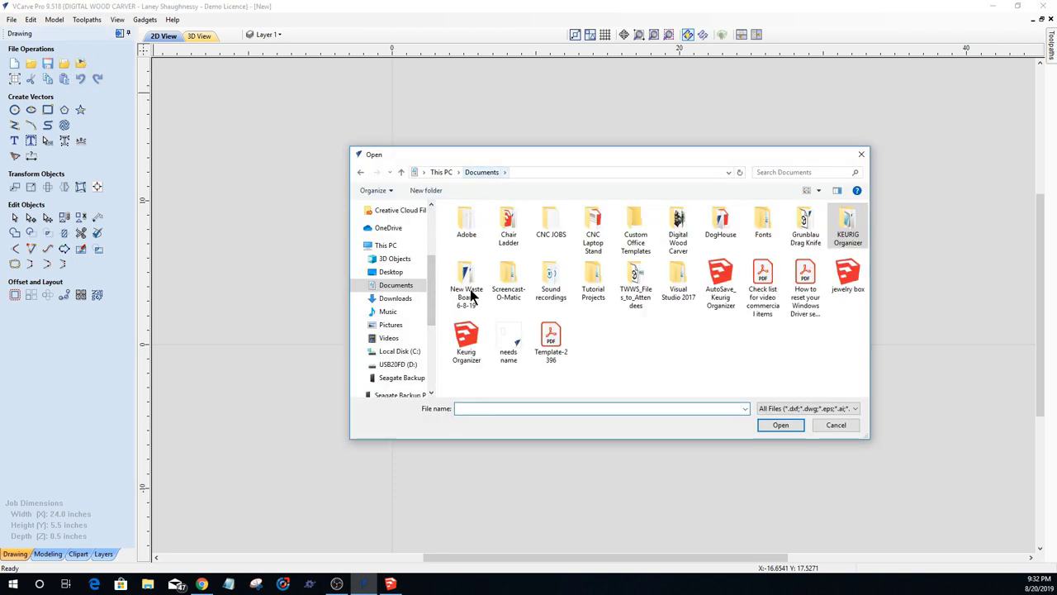
click(470, 345)
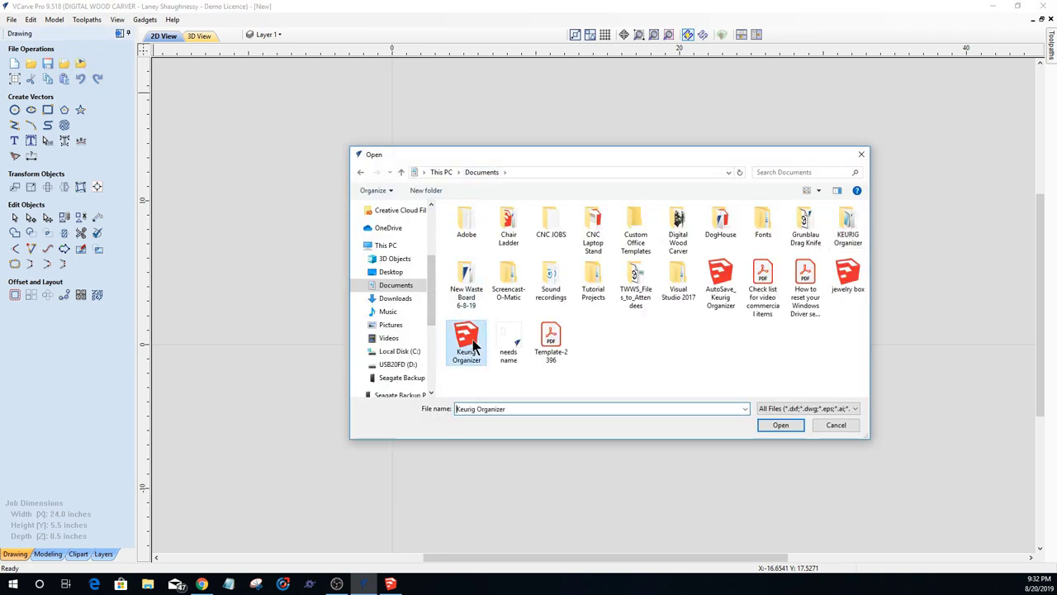
click(774, 426)
click(835, 387)
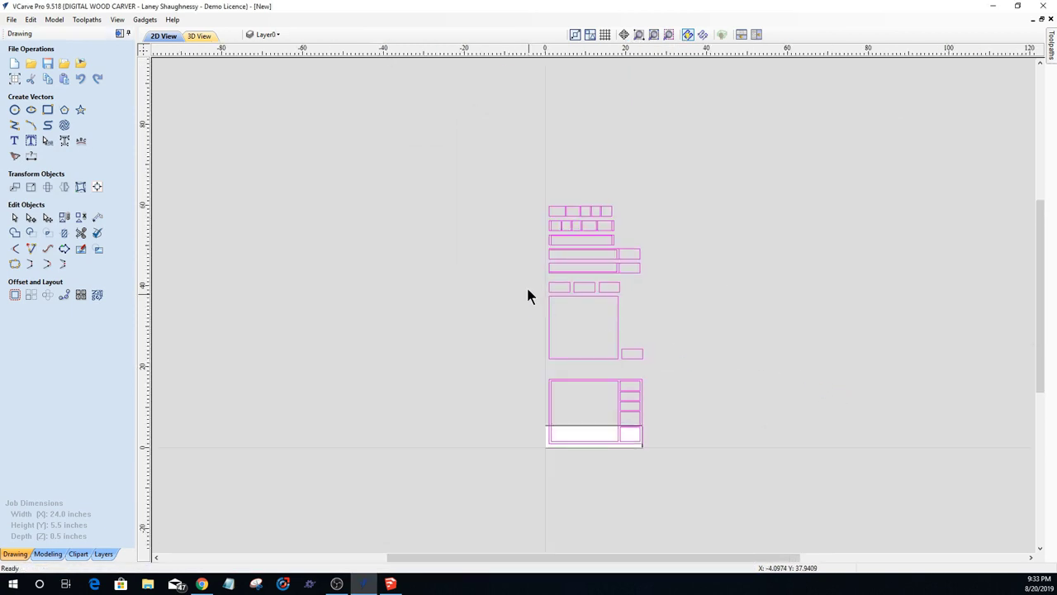
Step: Delete the middle group and the bottom cabinet parts from the imported vectors
drag(529, 274, 645, 314)
drag(659, 356, 660, 361)
key(Delete)
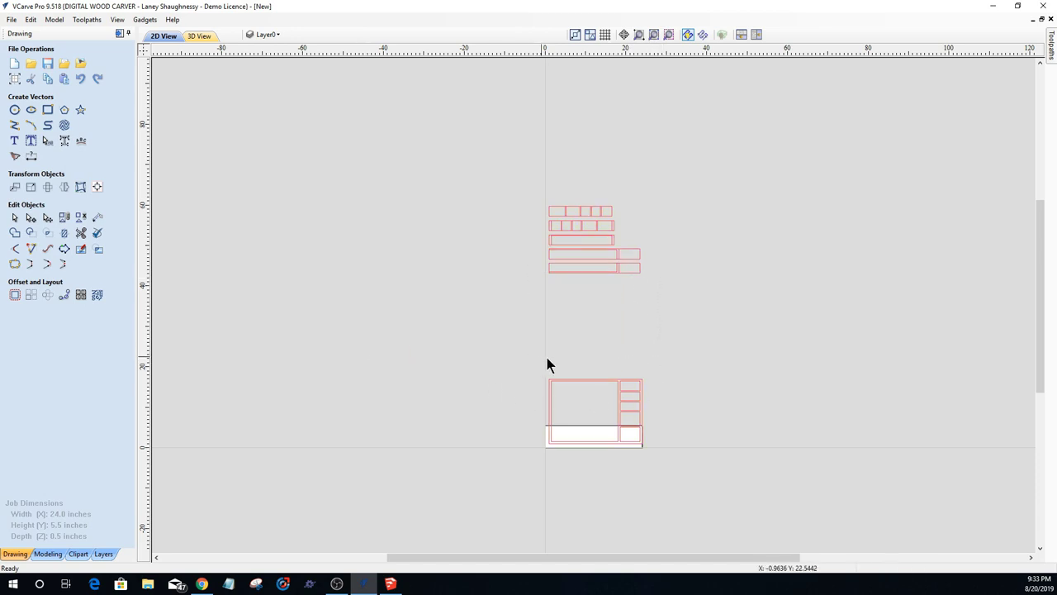
drag(525, 354, 661, 464)
key(Delete)
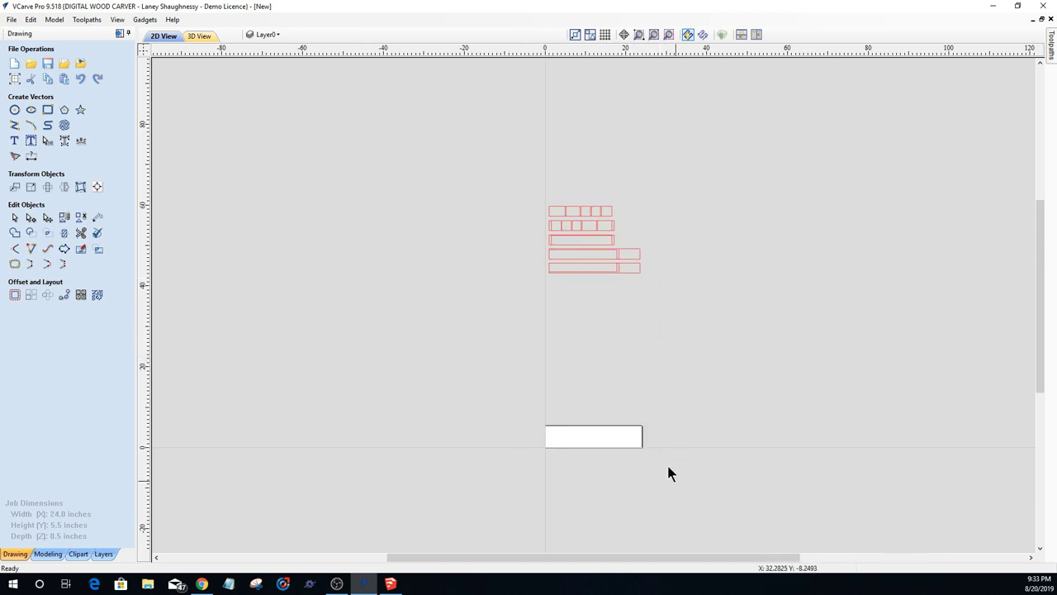
Step: Select the top, second, third and bottom rows of remaining side parts in turn
scroll(571, 221, up, 5)
drag(429, 144, 715, 291)
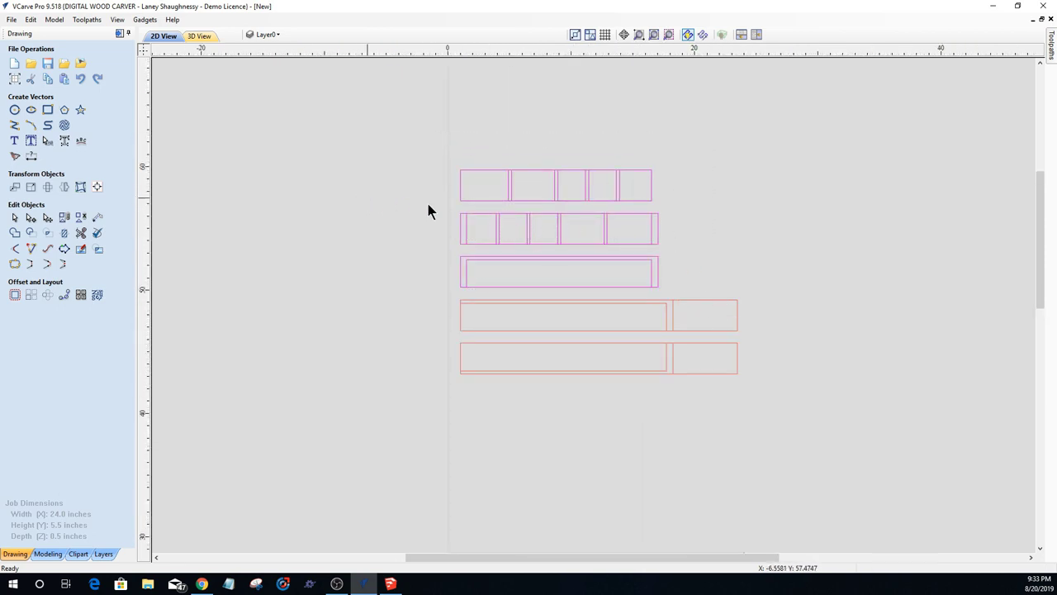
click(509, 198)
click(510, 200)
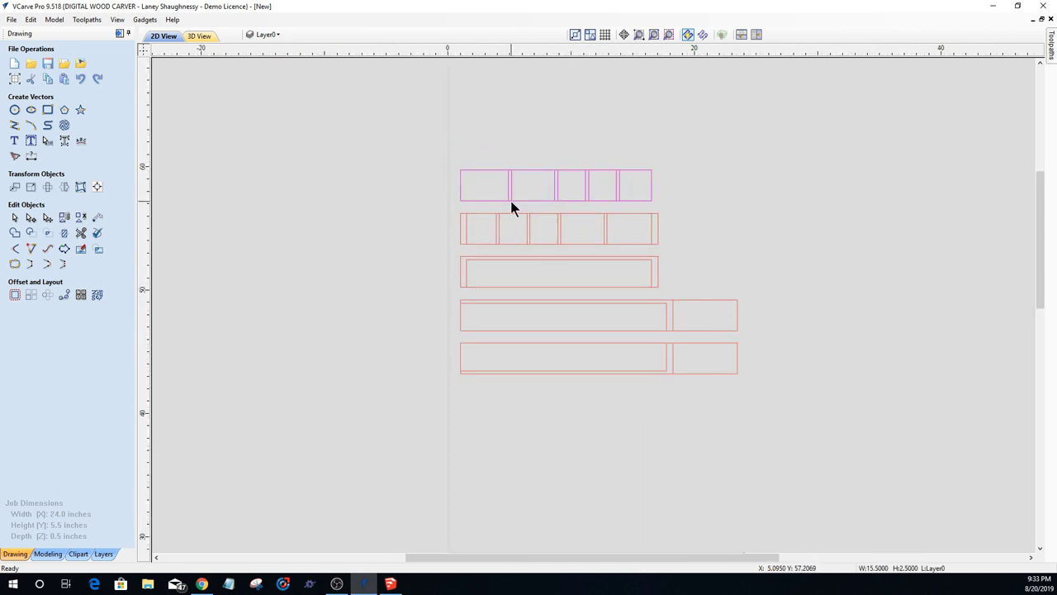
click(625, 229)
click(624, 272)
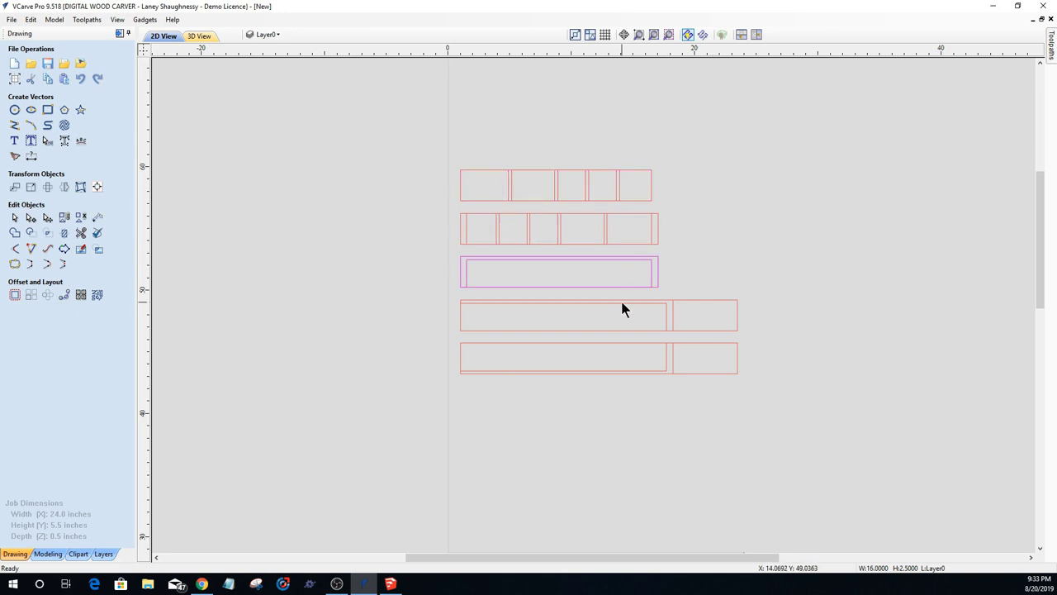
click(623, 346)
scroll(391, 276, down, 3)
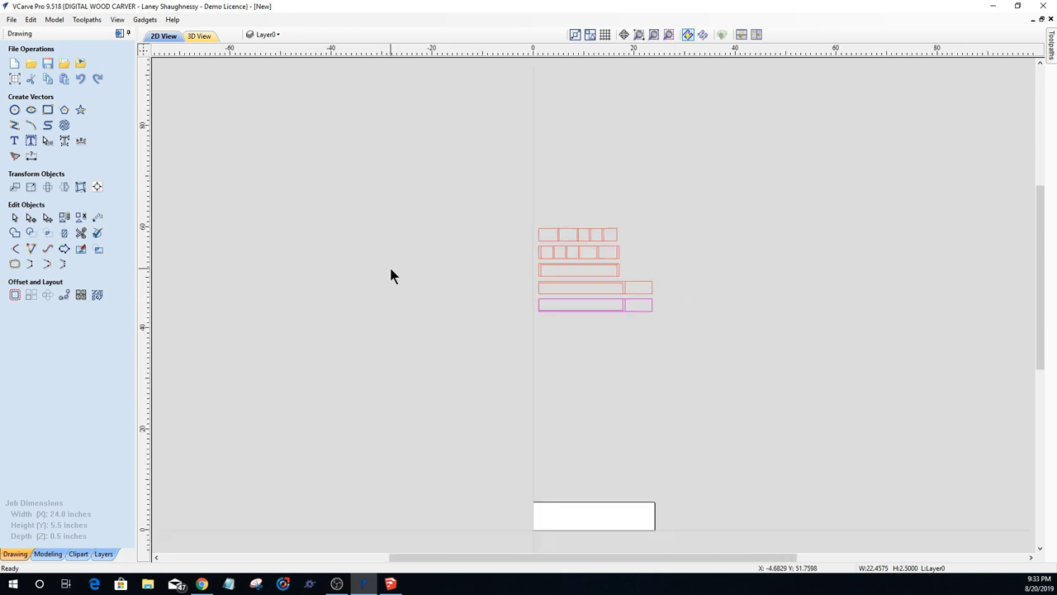
scroll(391, 276, down, 2)
scroll(627, 299, up, 5)
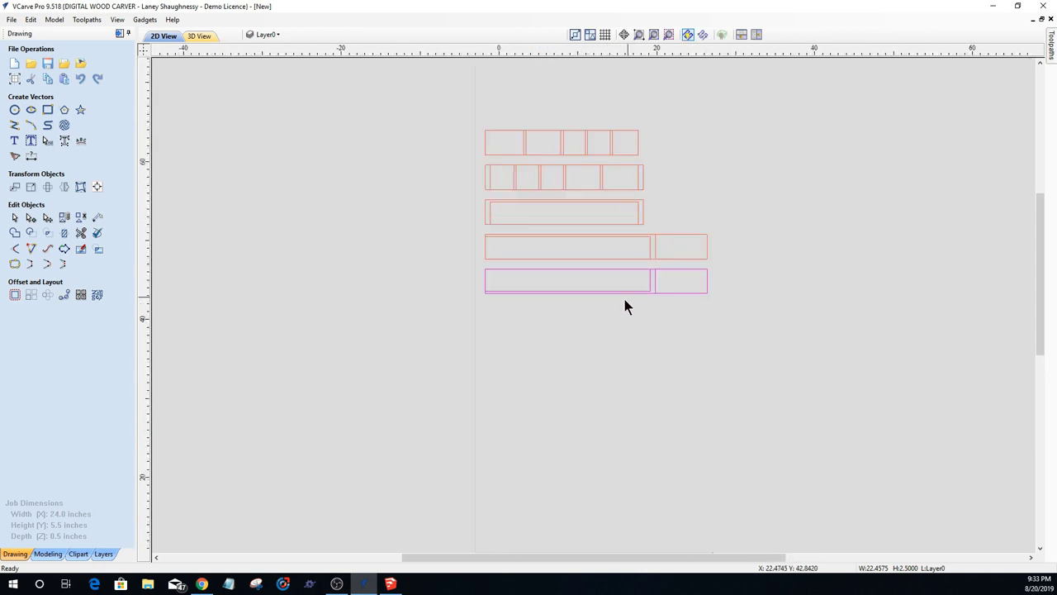
scroll(624, 299, up, 2)
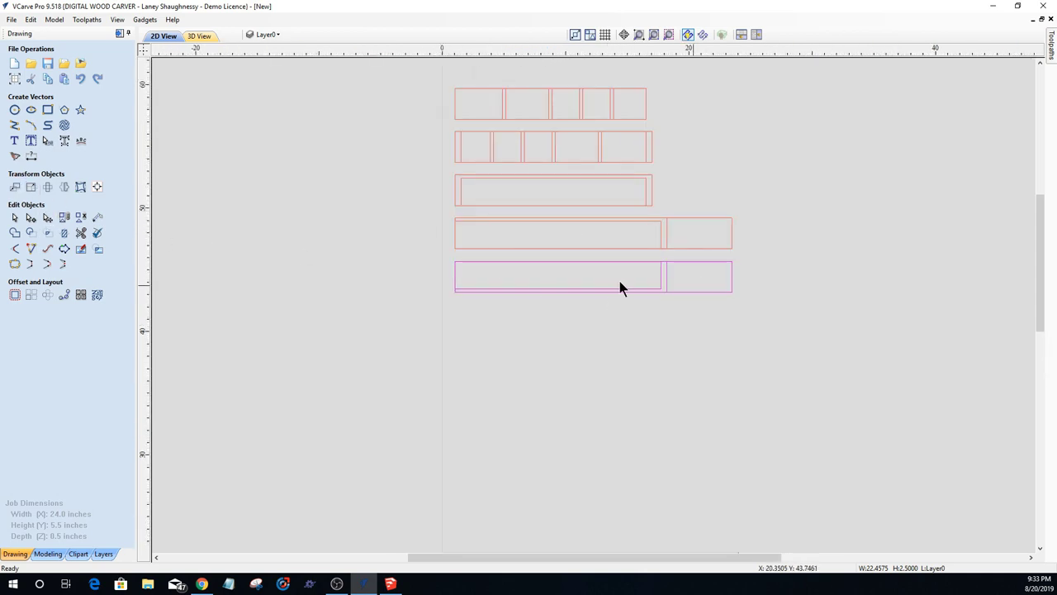
scroll(522, 453, down, 3)
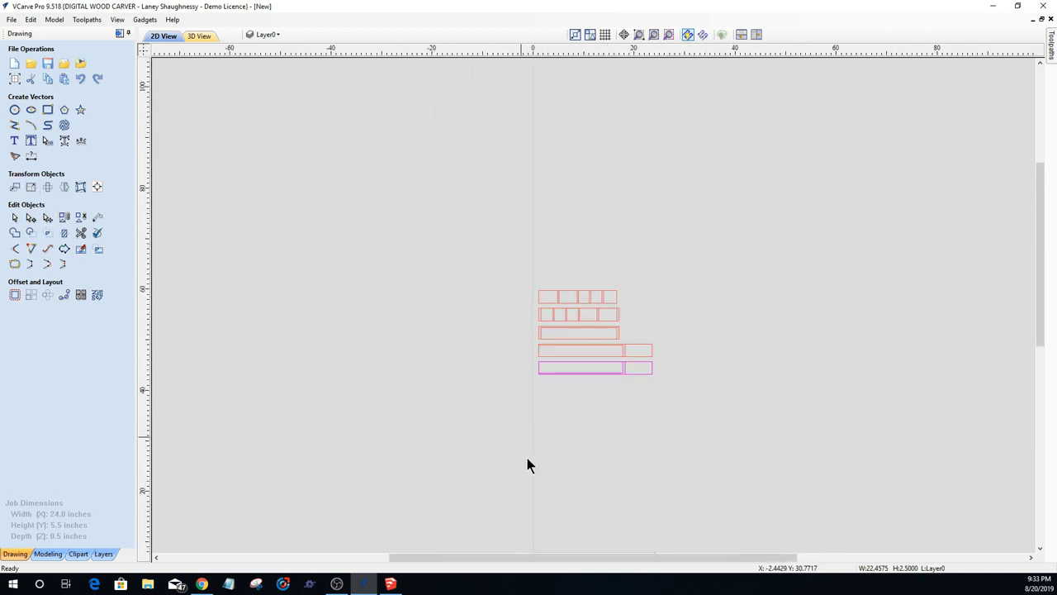
Step: Read the bottom row's size, 22.4575 by 2.5 inches, in Set Size without changing it
click(31, 188)
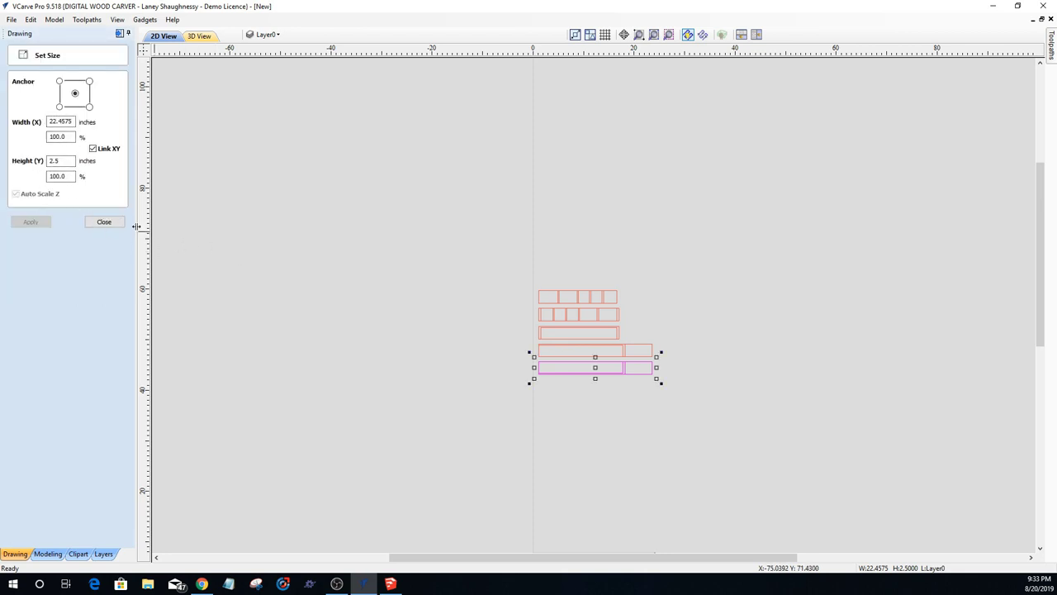
click(103, 223)
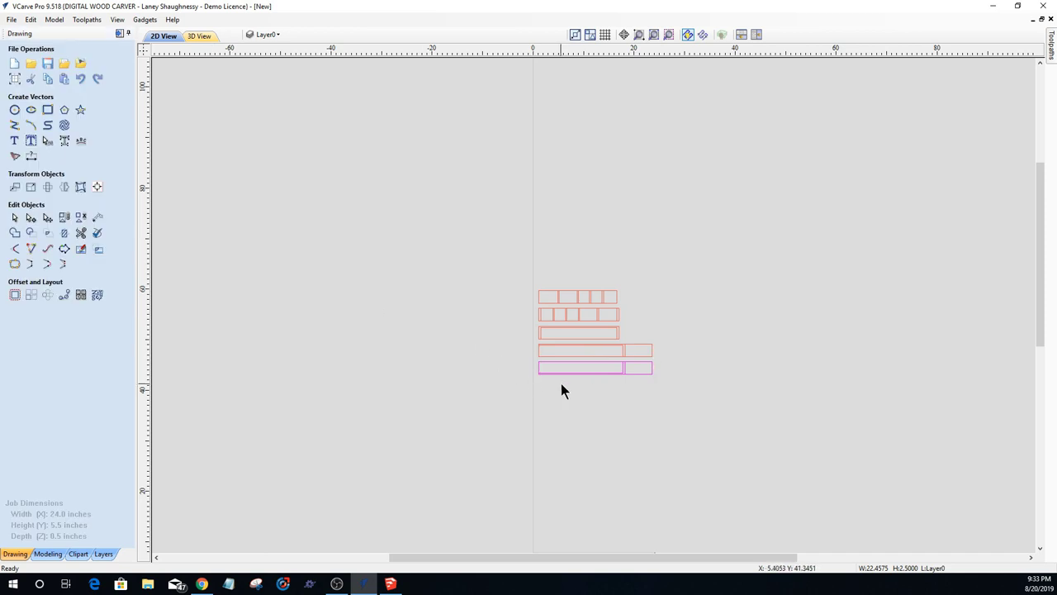
scroll(561, 383, up, 3)
scroll(561, 385, down, 2)
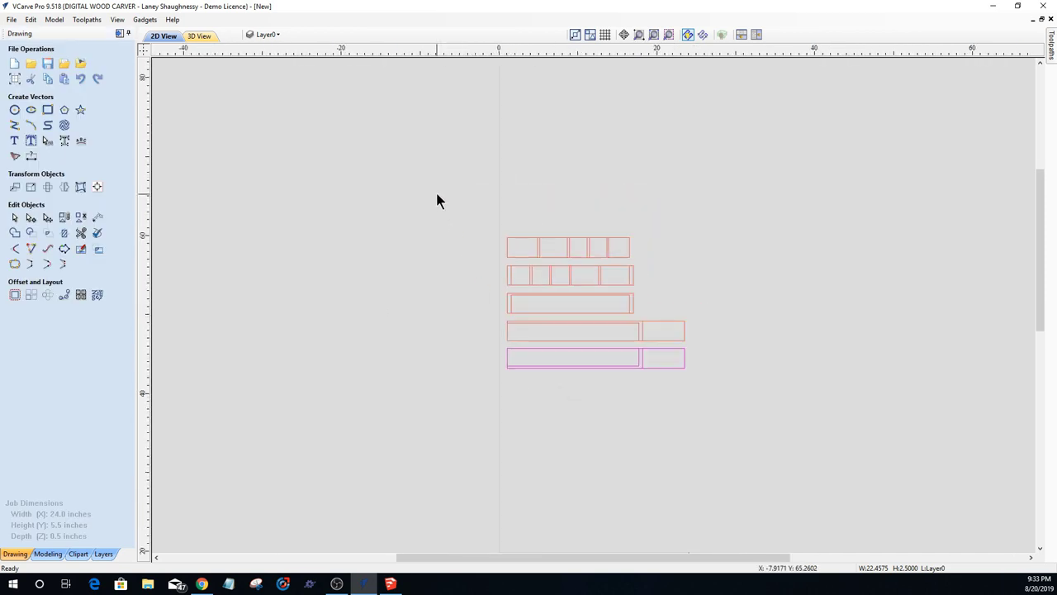
Step: Box-select all five rows of part outlines
drag(436, 194, 722, 423)
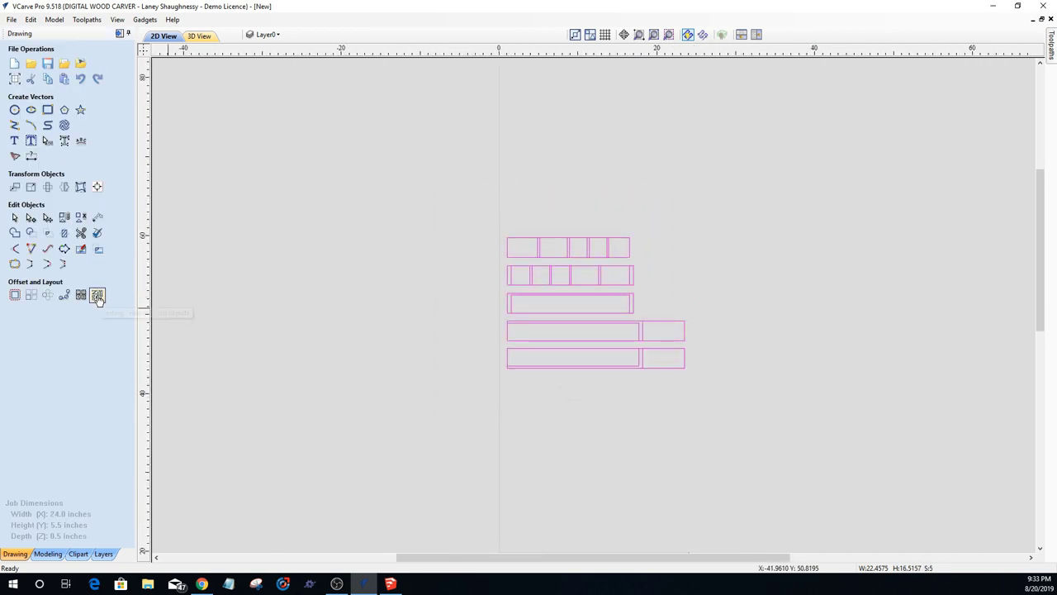
scroll(556, 386, down, 2)
scroll(553, 387, down, 1)
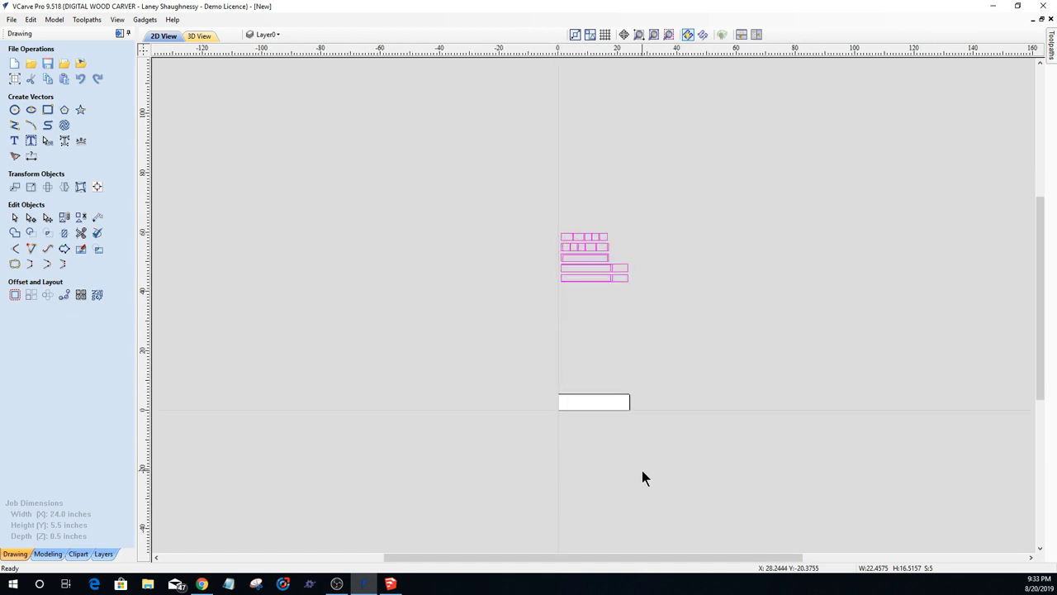
scroll(642, 468, up, 4)
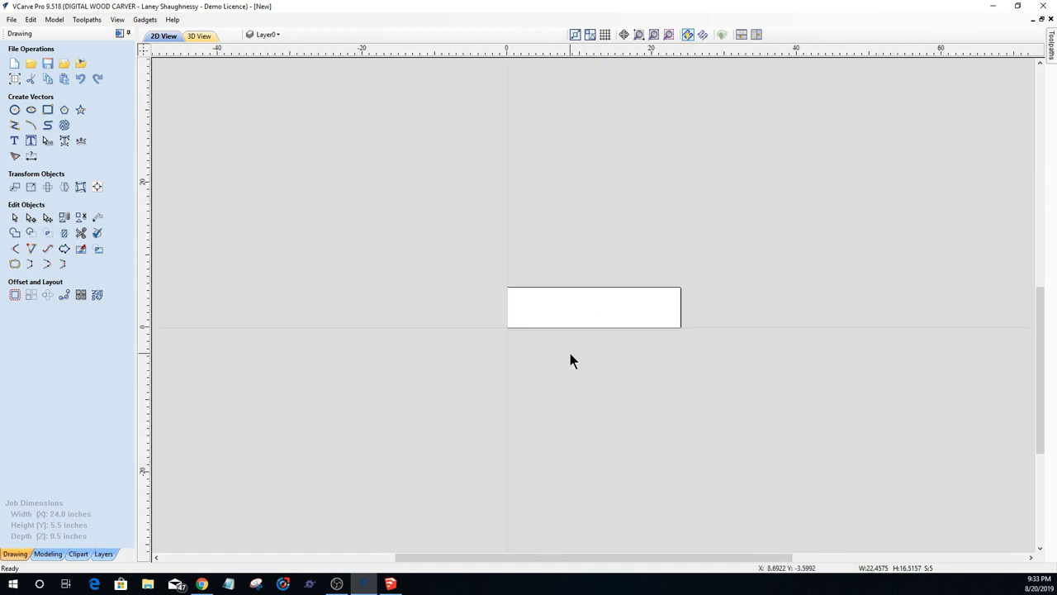
scroll(582, 354, down, 3)
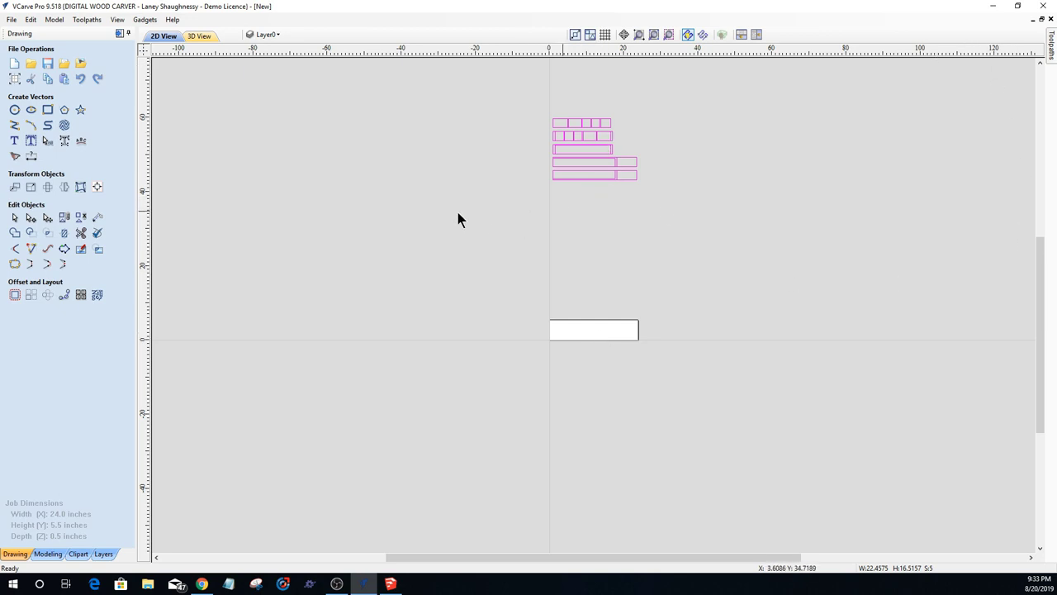
Step: Open Nest Parts with a 0.25-inch tool and set clearance to 0.0625
click(98, 296)
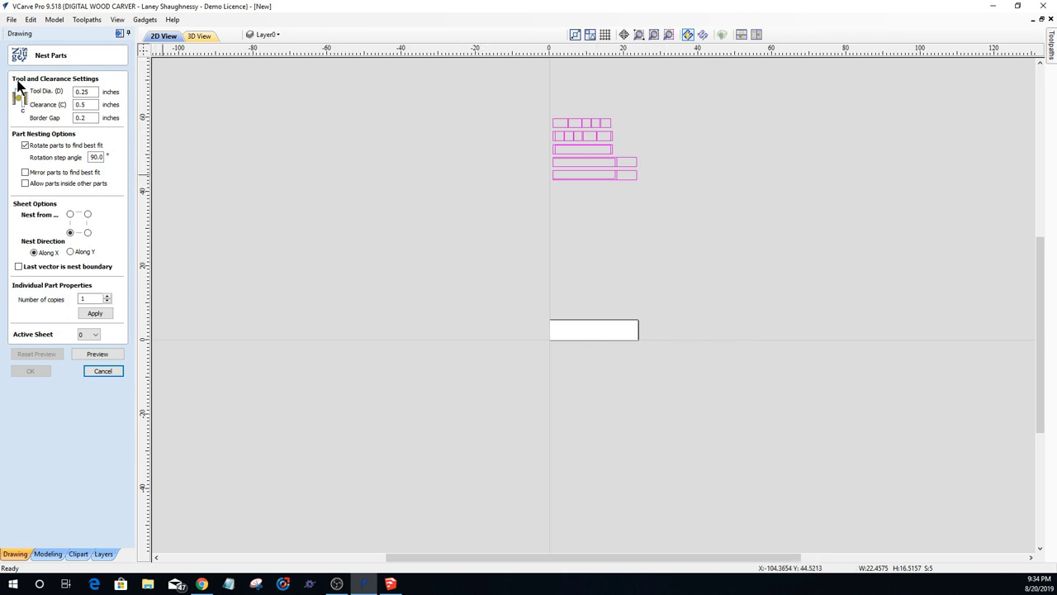
drag(97, 91, 37, 92)
drag(92, 105, 52, 107)
click(85, 104)
drag(85, 104, 64, 109)
text(.062)
Step: Set the border gap to 0.0625 and keep Rotate parts to find best fit enabled
double_click(90, 117)
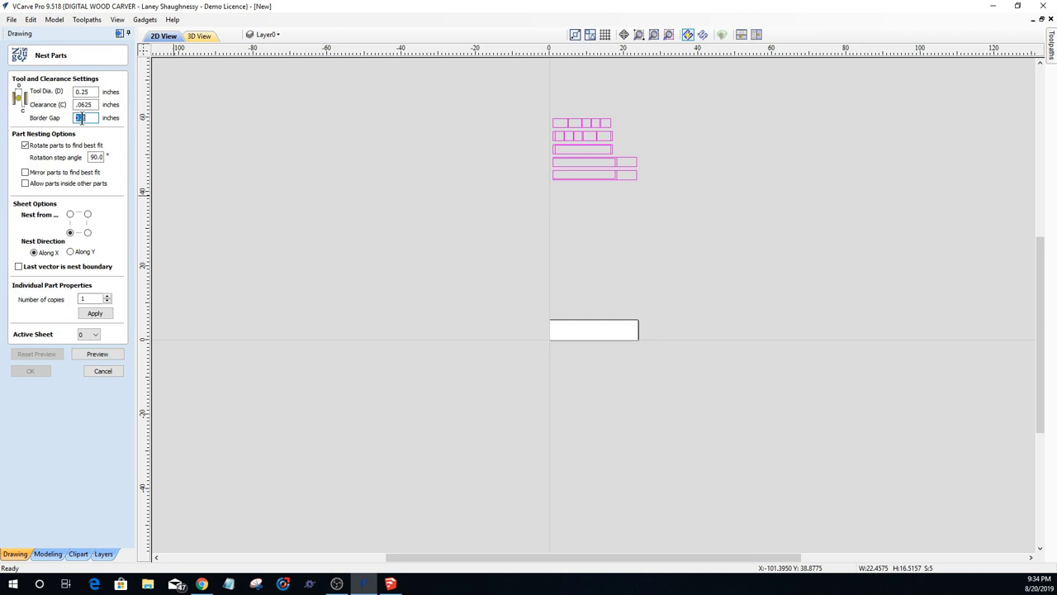
text(0.5)
key(BackSpace)
text(0625)
click(26, 146)
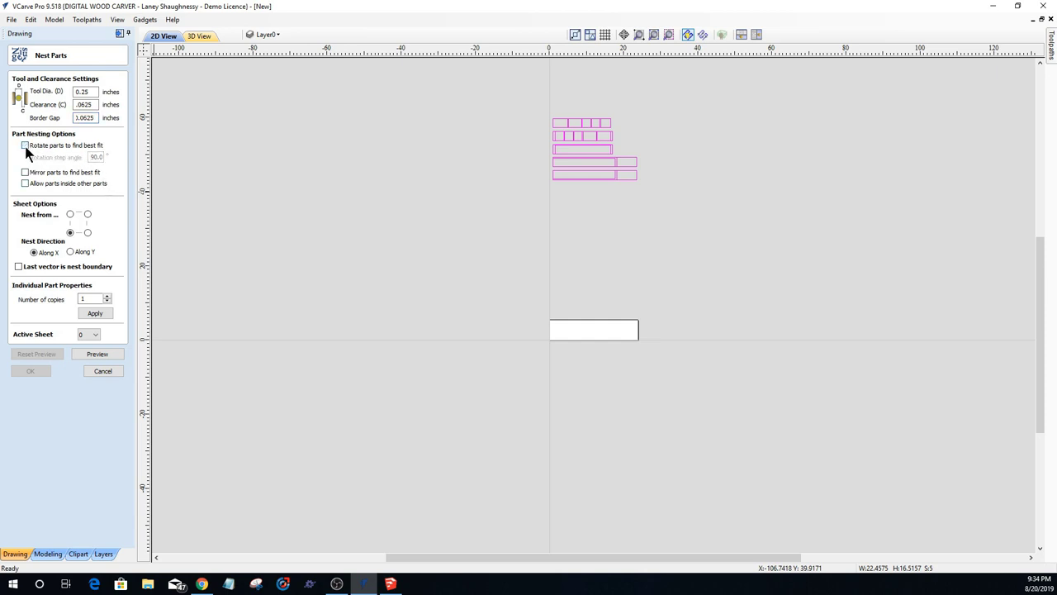
click(26, 146)
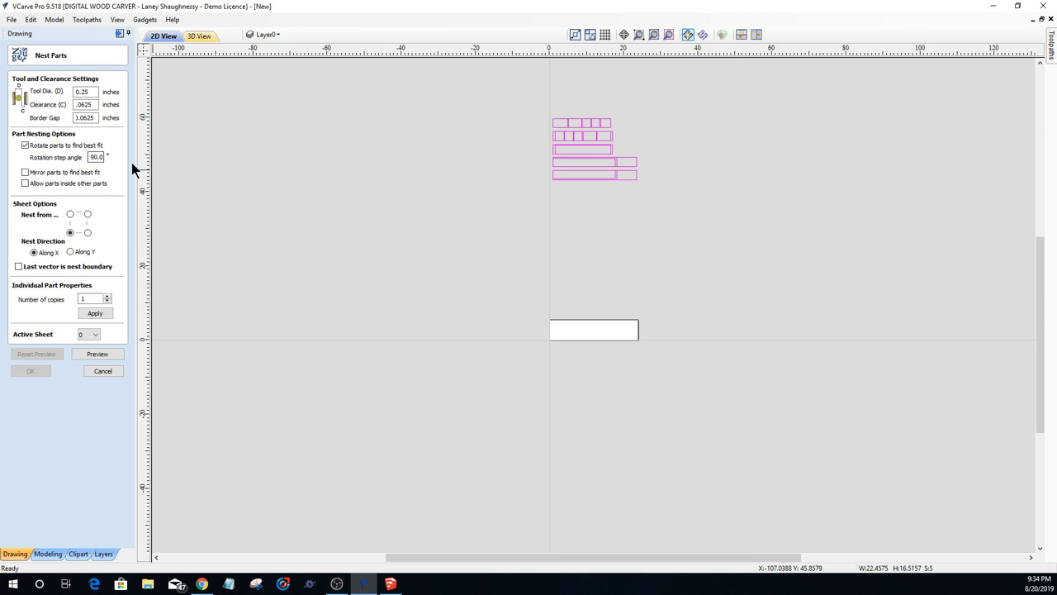
Step: Preview the nesting, which spreads the parts across Sheets 1–5 with two outlines on Sheet 1
click(98, 356)
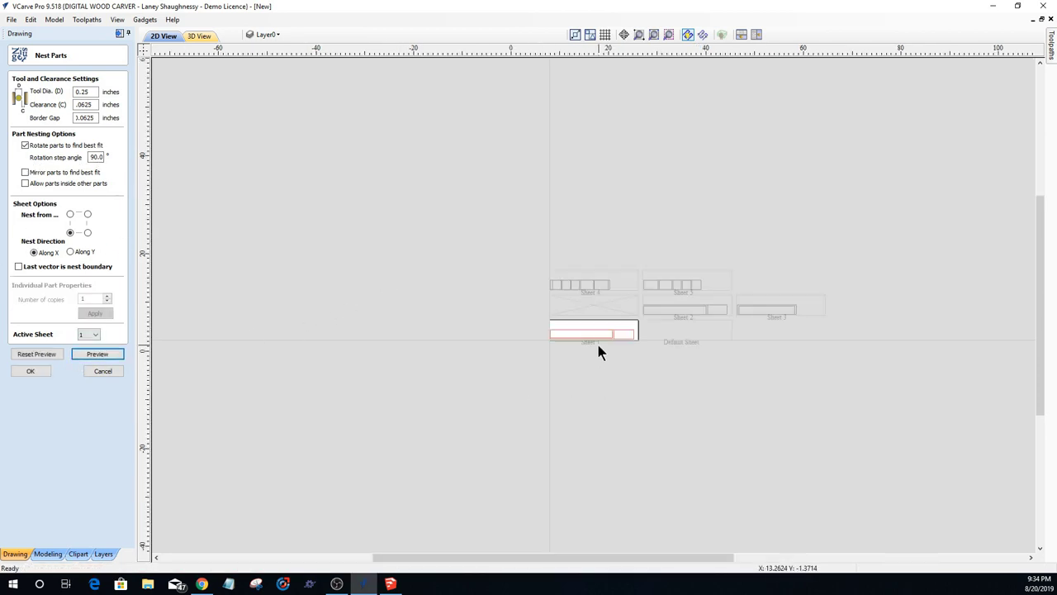
scroll(596, 340, up, 4)
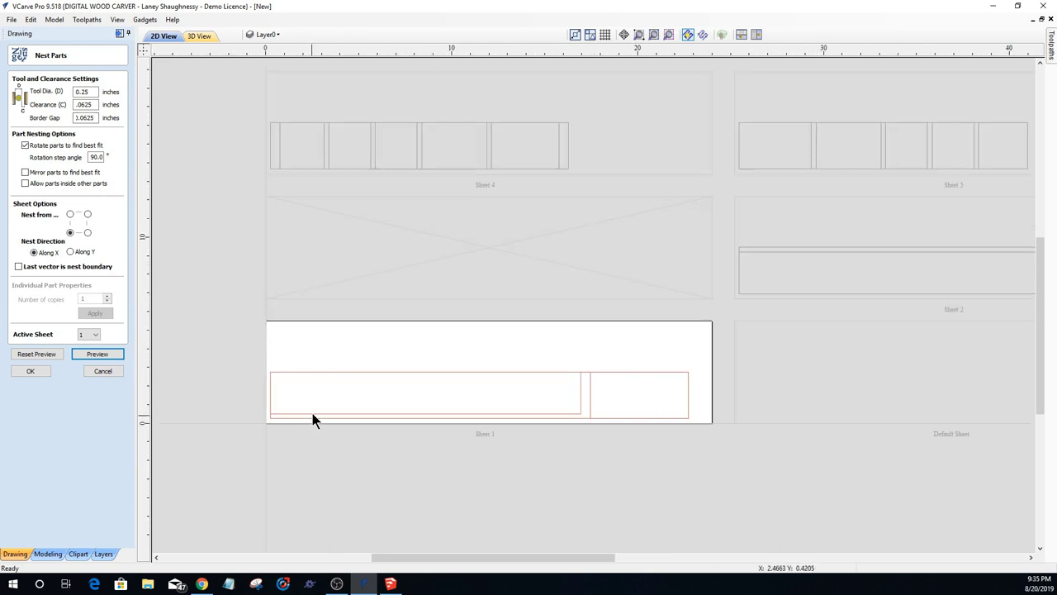
scroll(366, 325, down, 3)
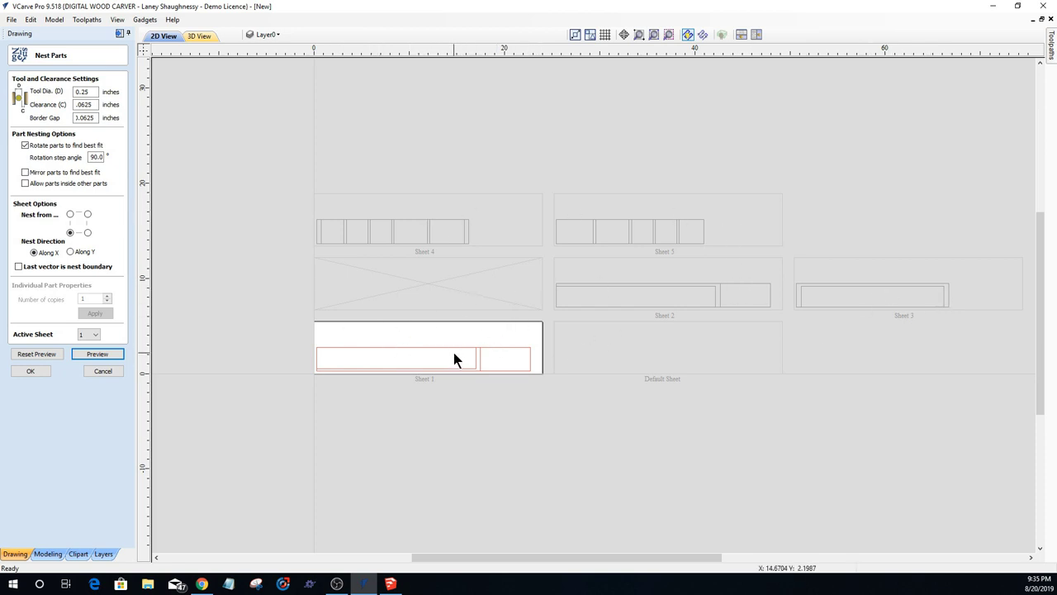
Step: Reset the preview, set the border gap to 0 and preview the nesting again
click(37, 355)
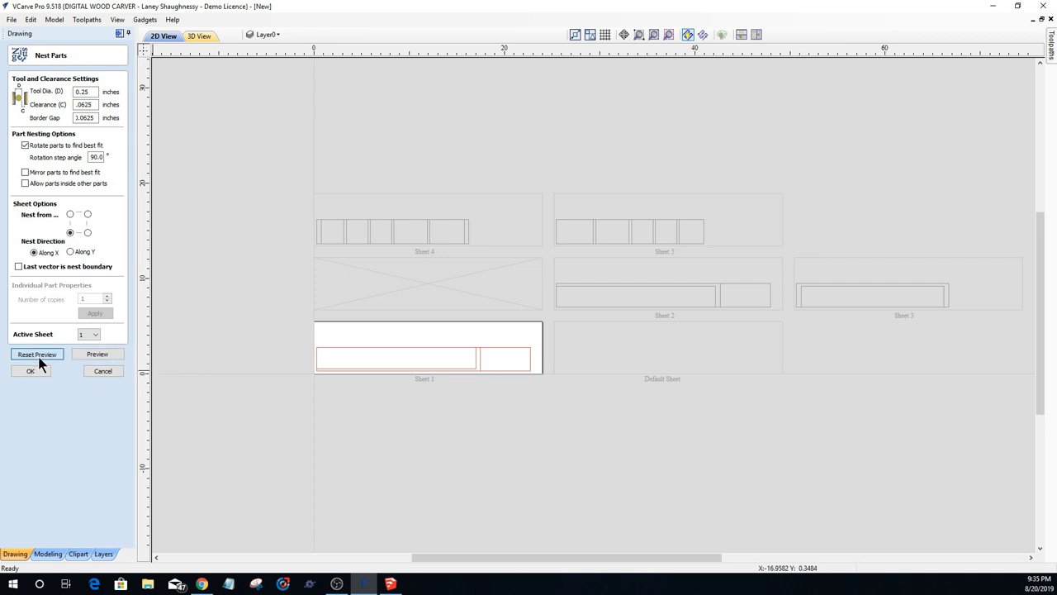
click(96, 353)
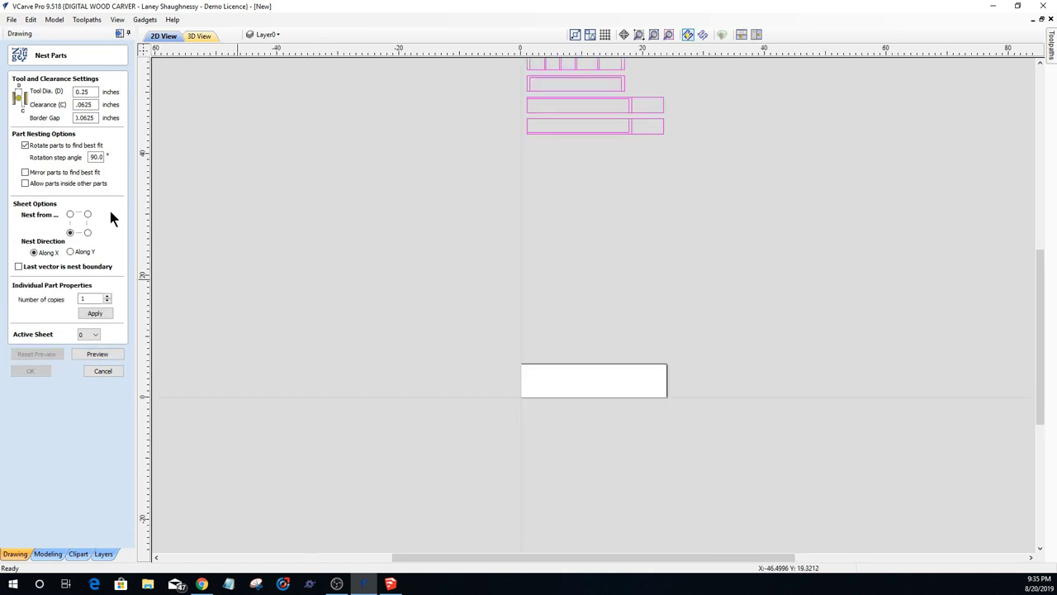
double_click(86, 117)
text(0.0625)
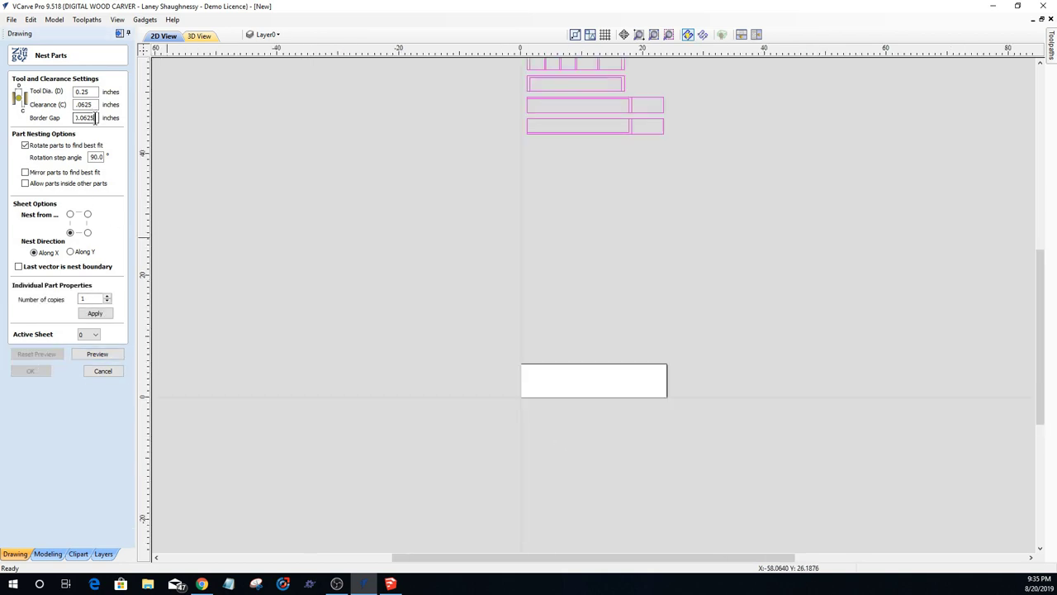
key(Return)
text(.)
key(BackSpace)
key(BackSpace)
click(96, 355)
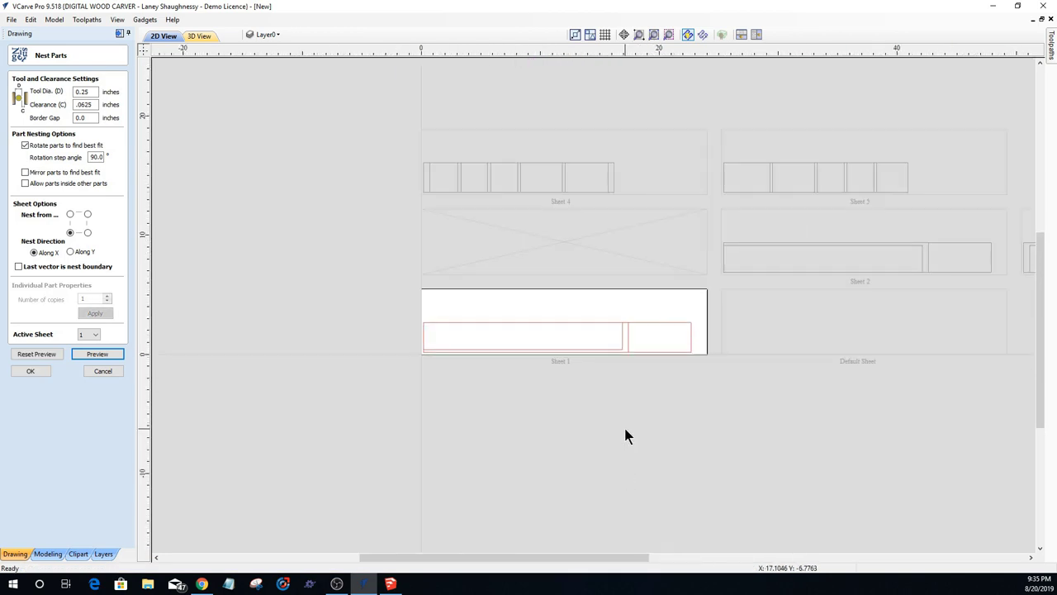
scroll(597, 303, up, 4)
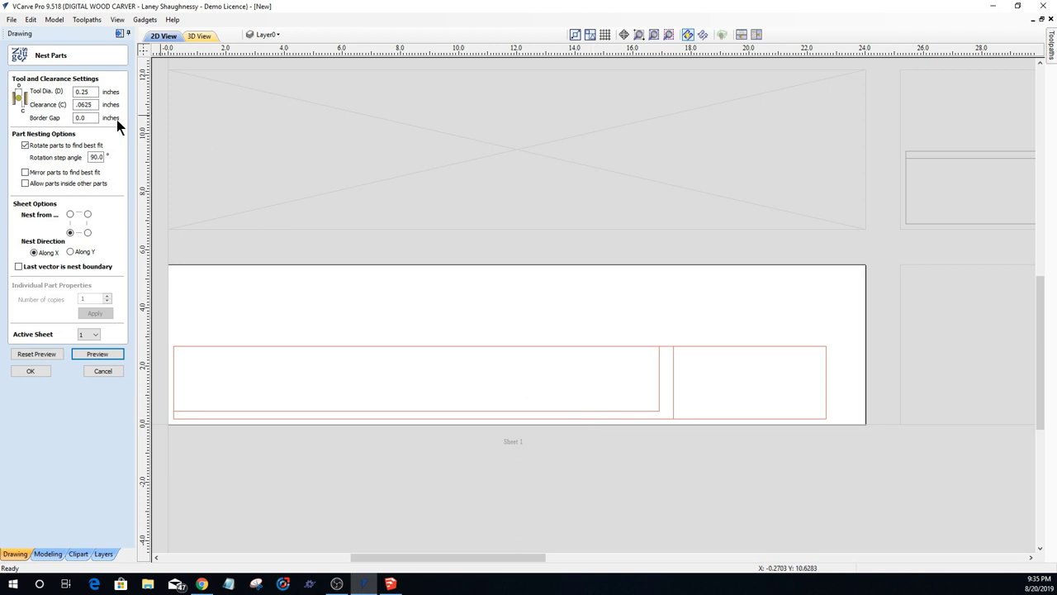
Step: Set clearance to 0, reset and re-run the nesting preview, then inspect the sheets
drag(93, 104, 46, 101)
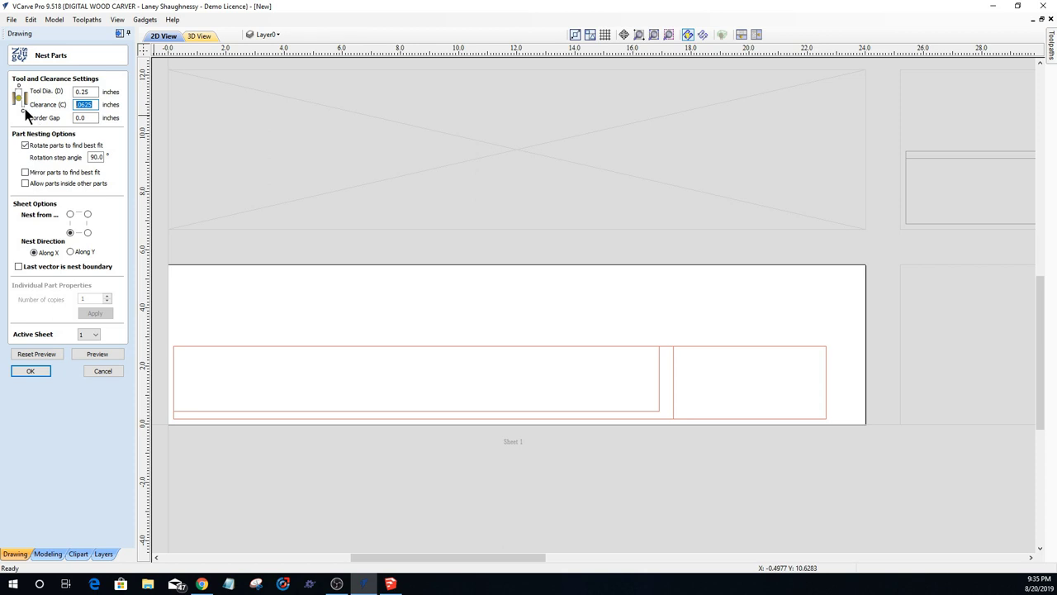
scroll(204, 365, down, 3)
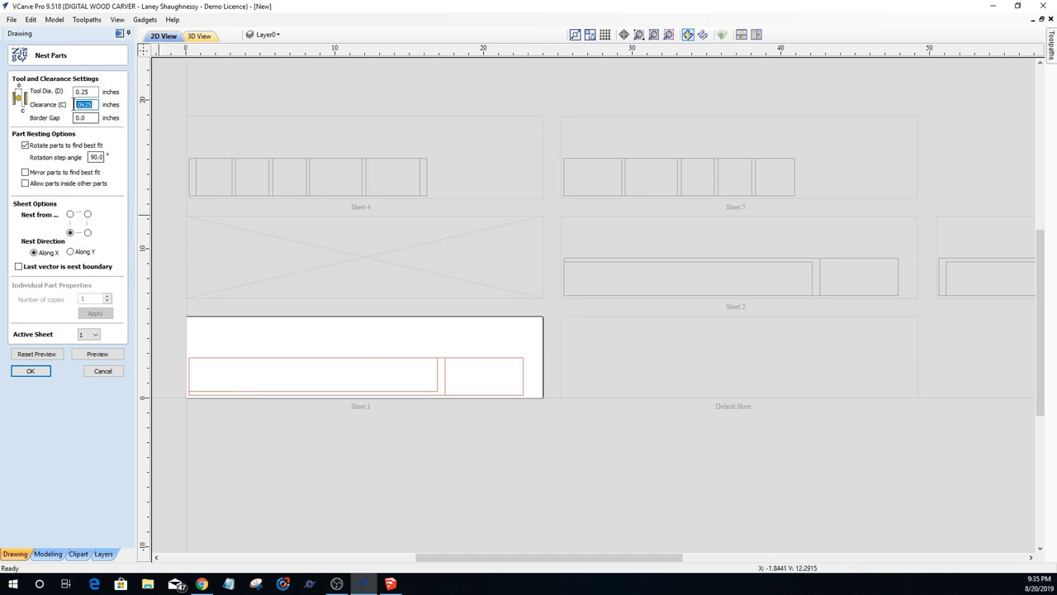
text(0)
click(25, 354)
click(81, 352)
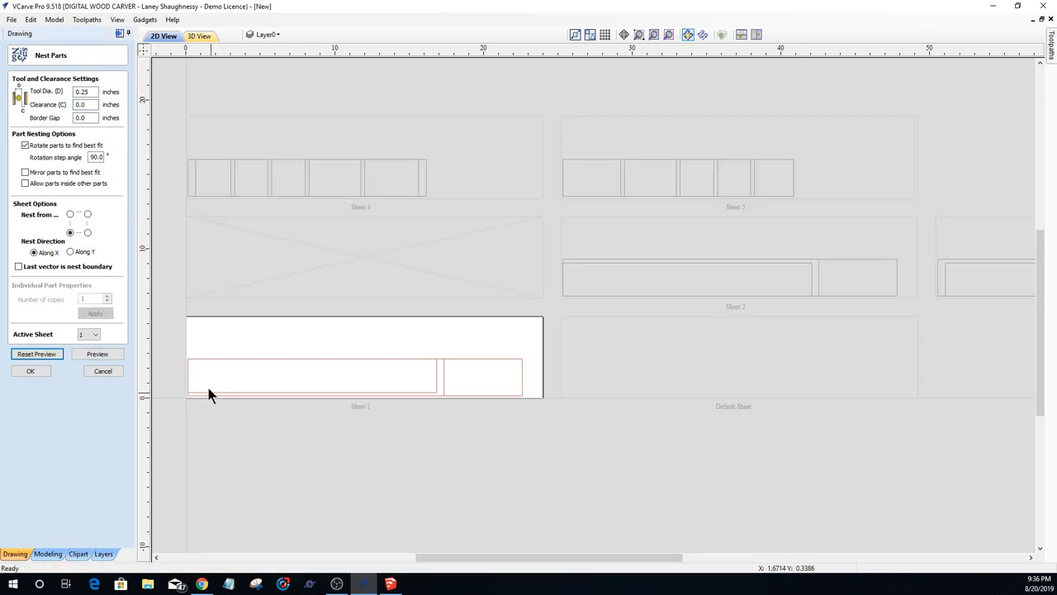
scroll(176, 367, up, 3)
scroll(176, 367, down, 3)
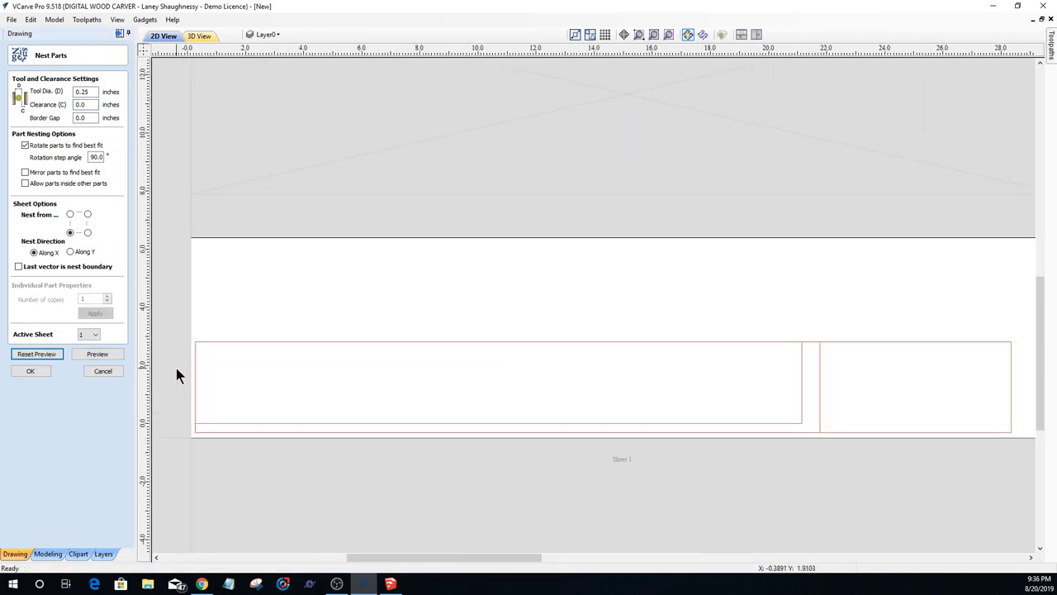
scroll(176, 368, down, 1)
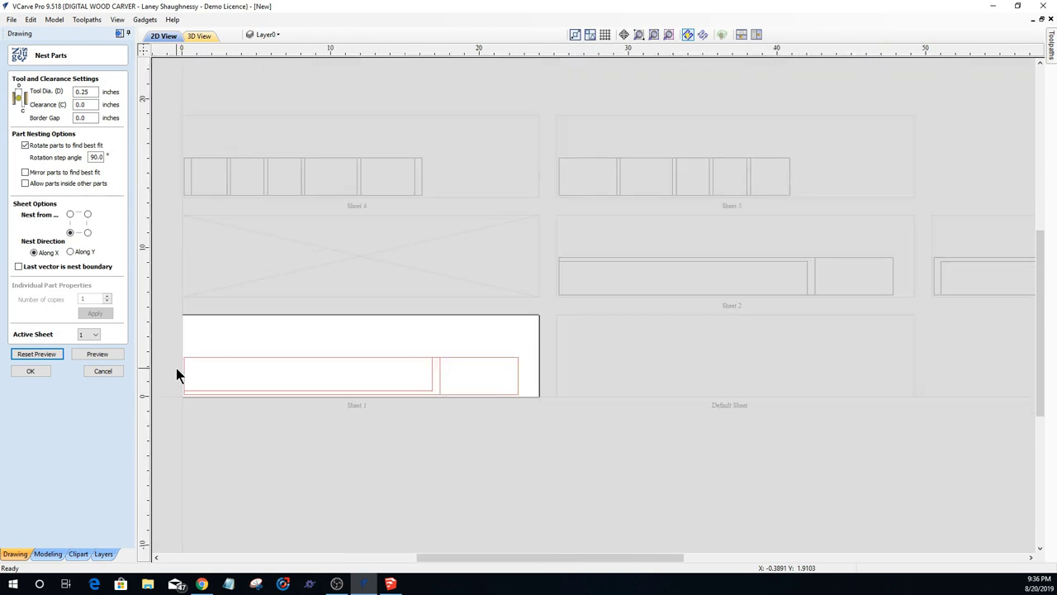
scroll(176, 368, down, 1)
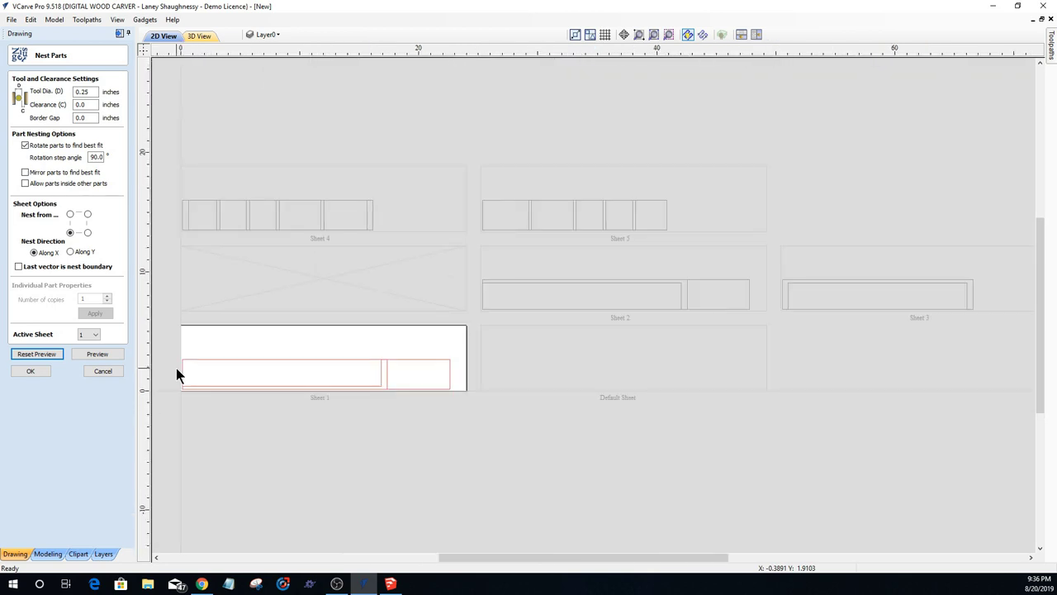
scroll(176, 368, down, 1)
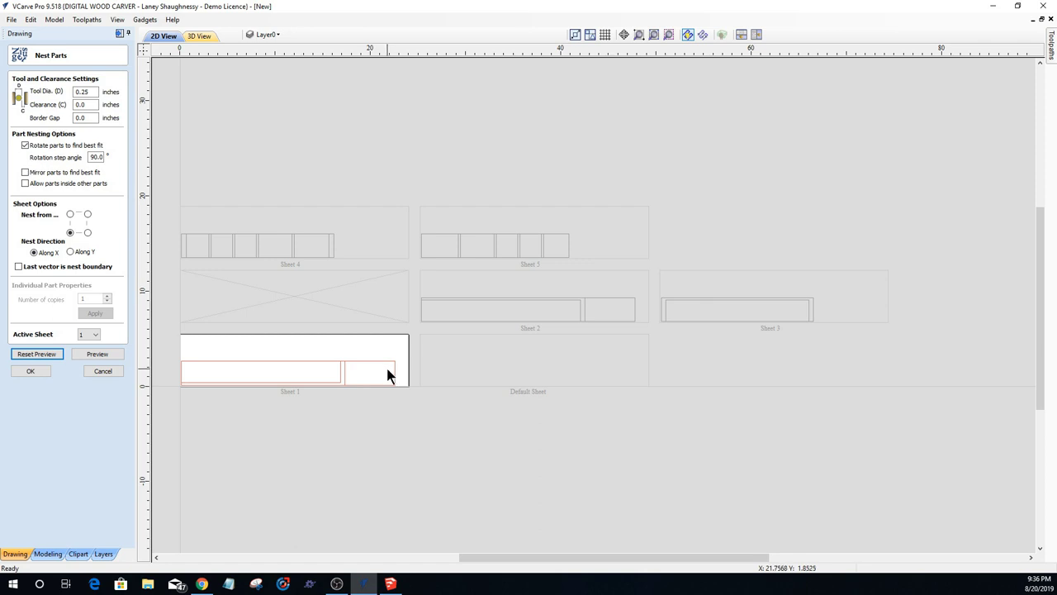
Step: Cancel nesting and change the material height to 7.5 inches in Job Setup
click(98, 373)
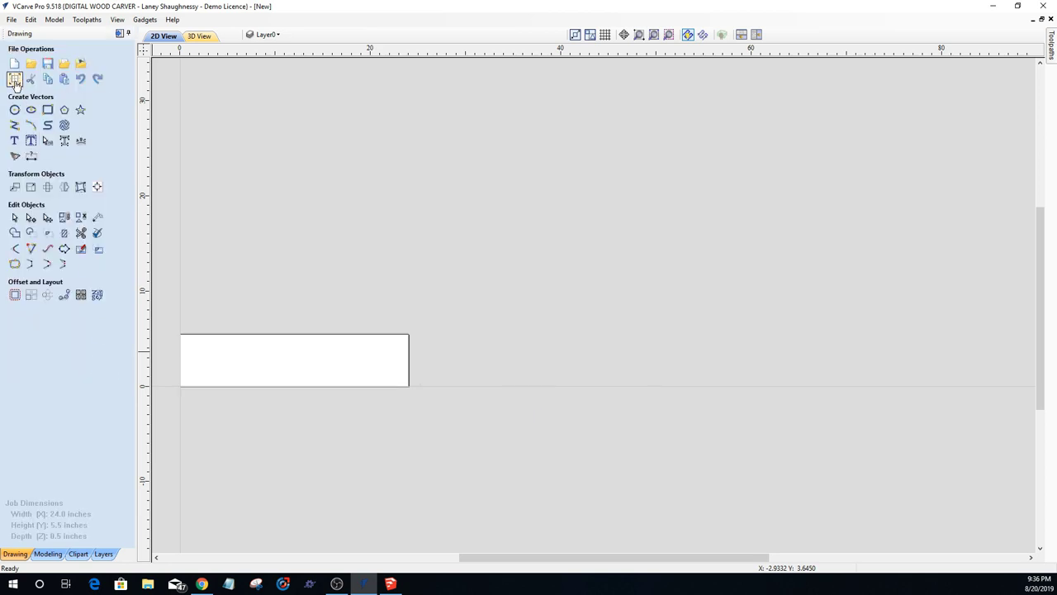
click(14, 79)
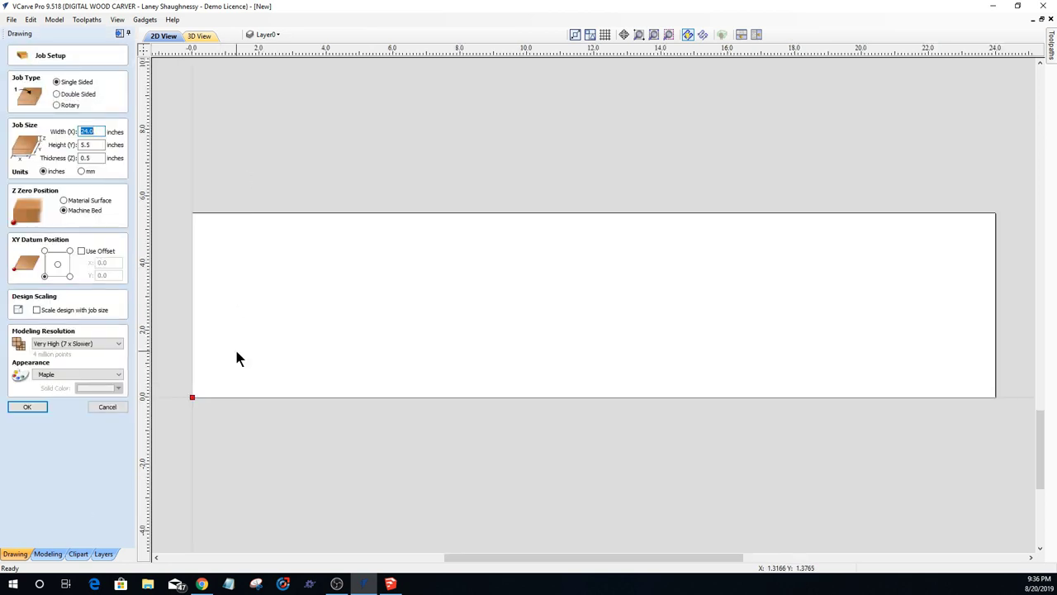
click(97, 145)
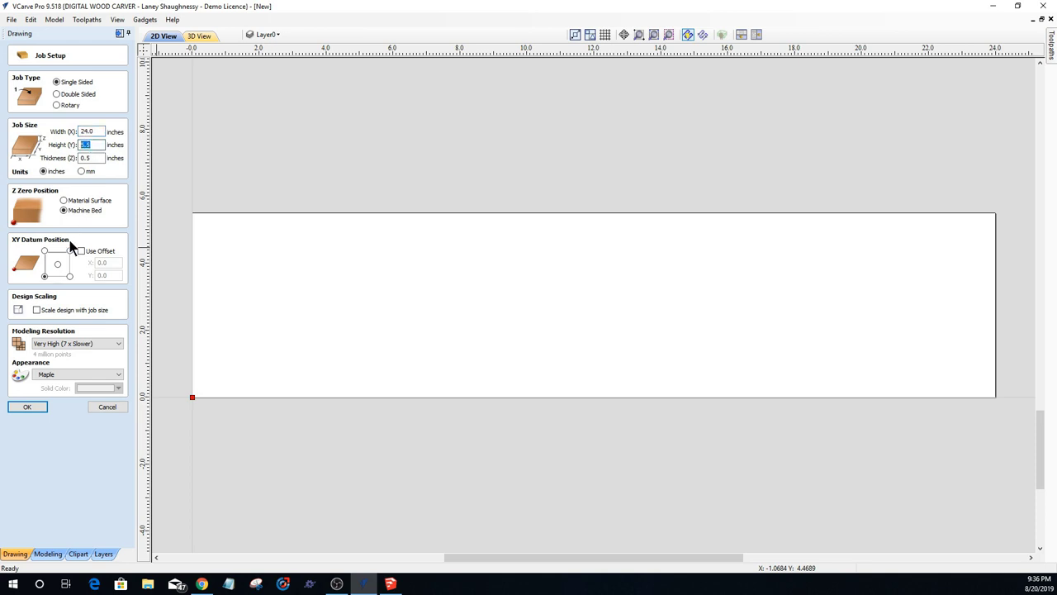
text(7.5)
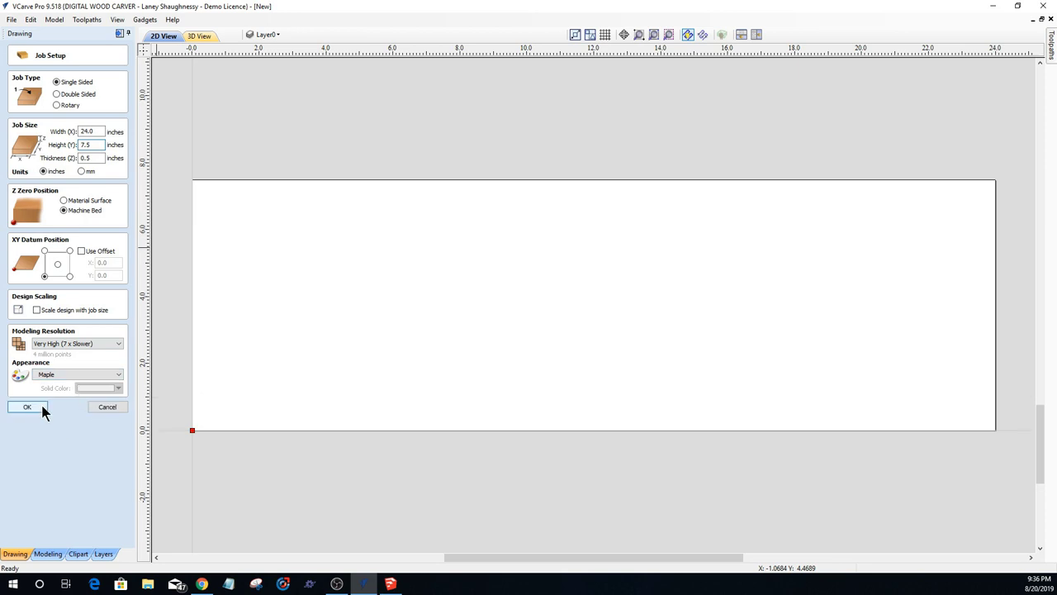
click(33, 405)
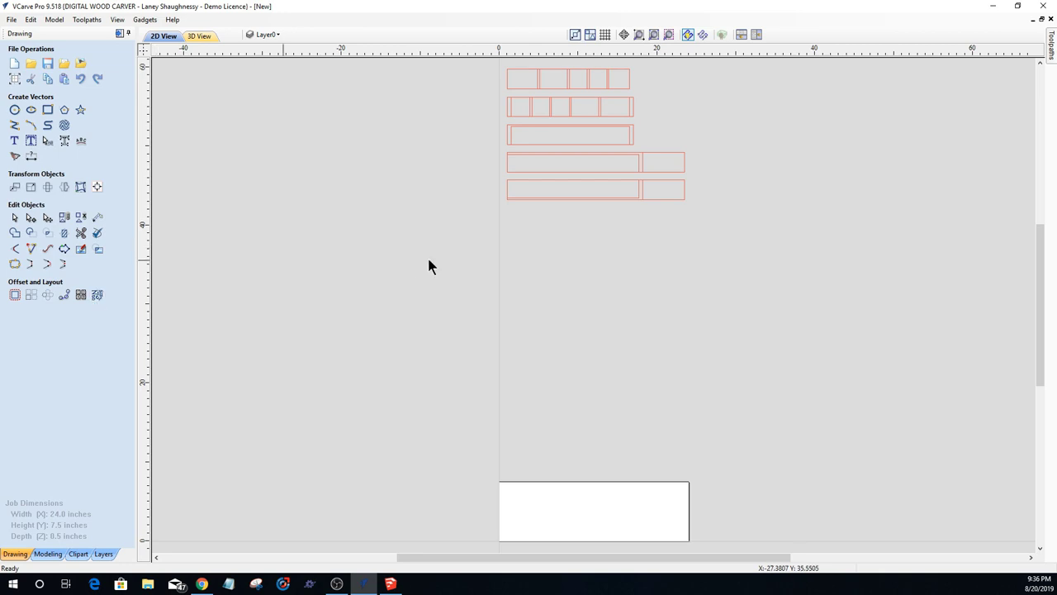
Step: Select all part outlines and set Nest Parts clearance and border gap to 0.0625
drag(581, 220, 523, 83)
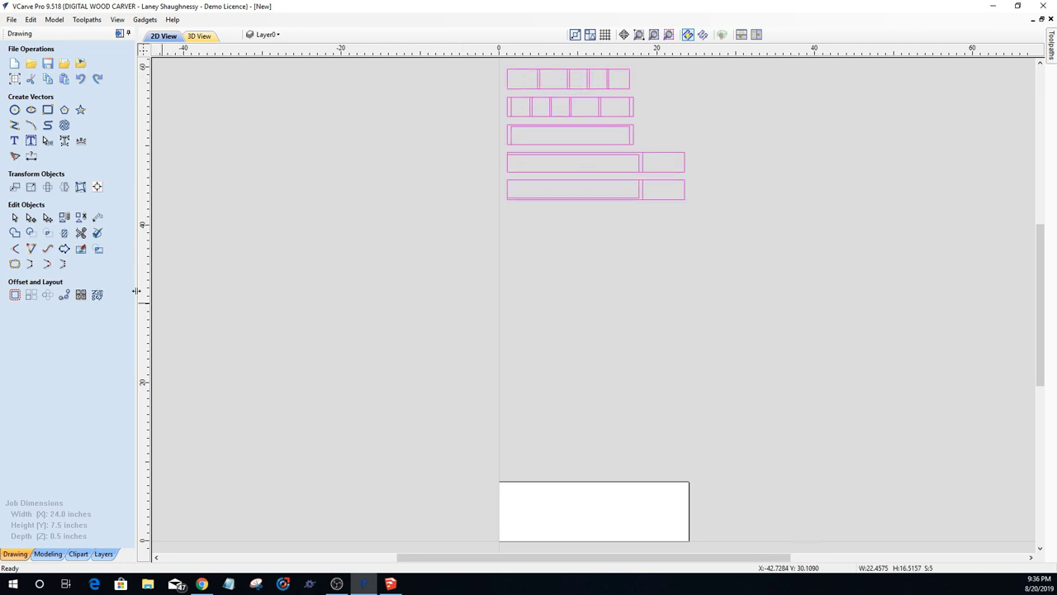
click(98, 297)
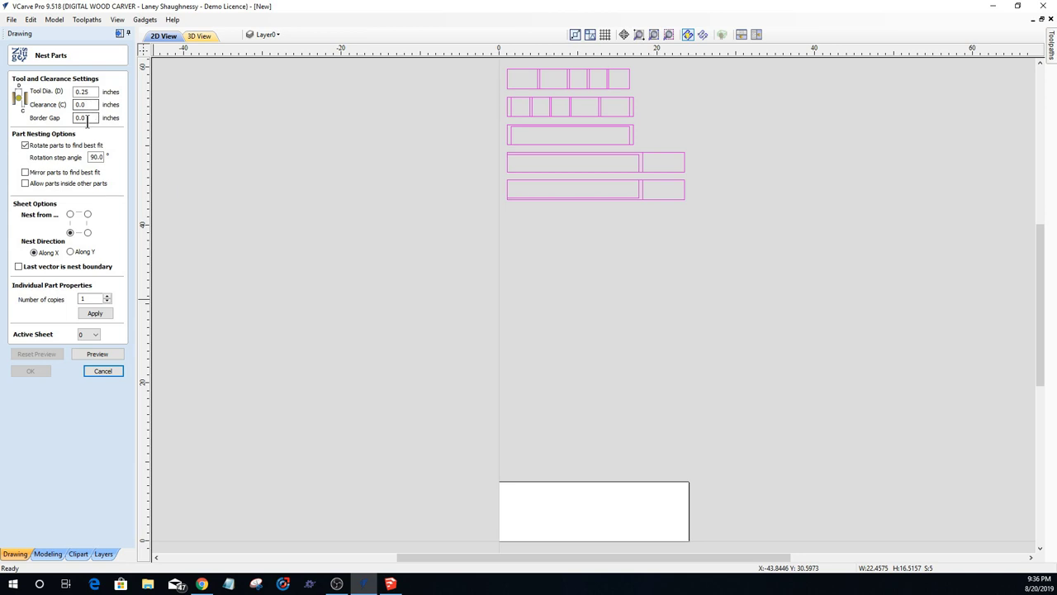
drag(87, 105, 28, 117)
text(.0625)
drag(87, 118, 45, 131)
text(.0625)
Step: Preview the nesting to confirm Sheet 1 holds two sets, then clear the preview
click(92, 353)
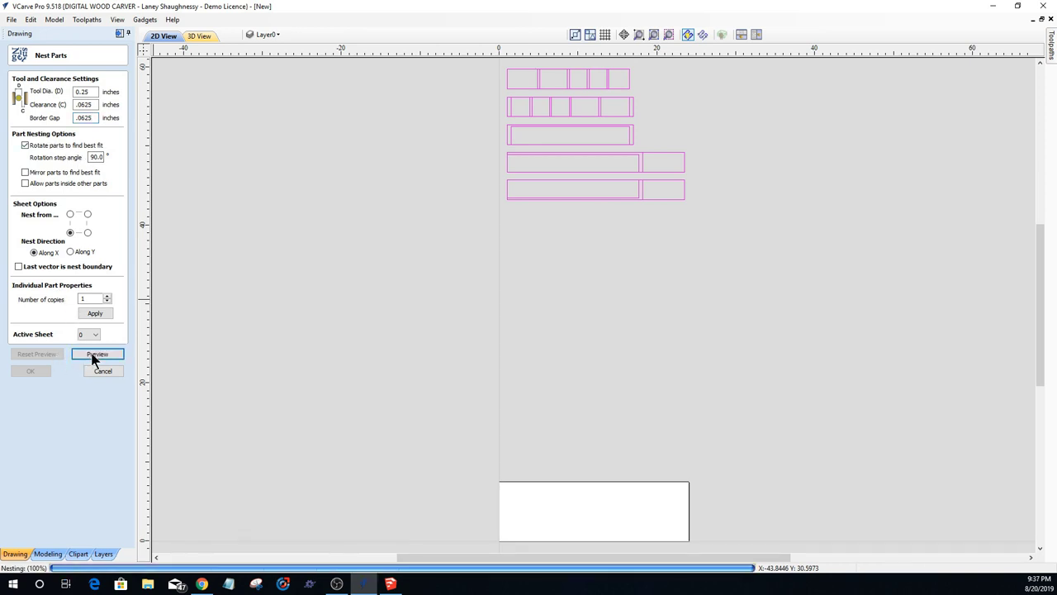
scroll(513, 422, up, 3)
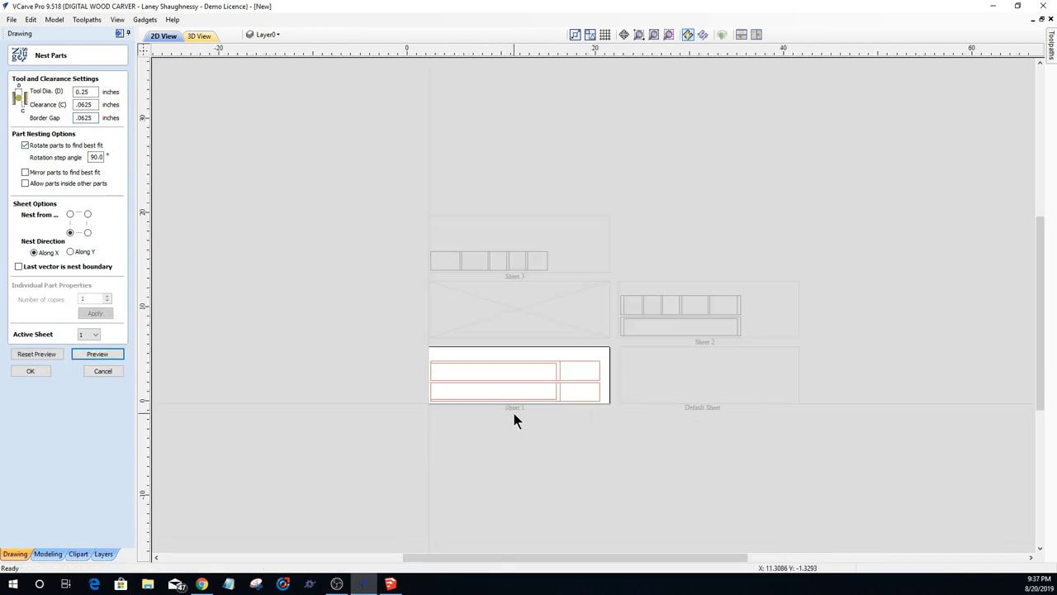
scroll(514, 417, down, 1)
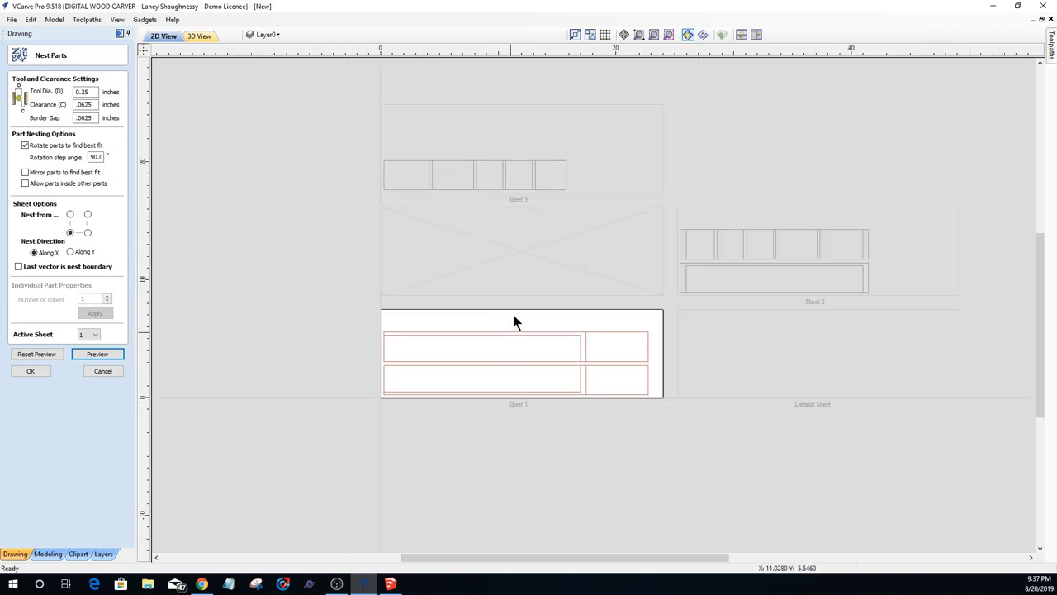
scroll(512, 330, up, 1)
click(91, 104)
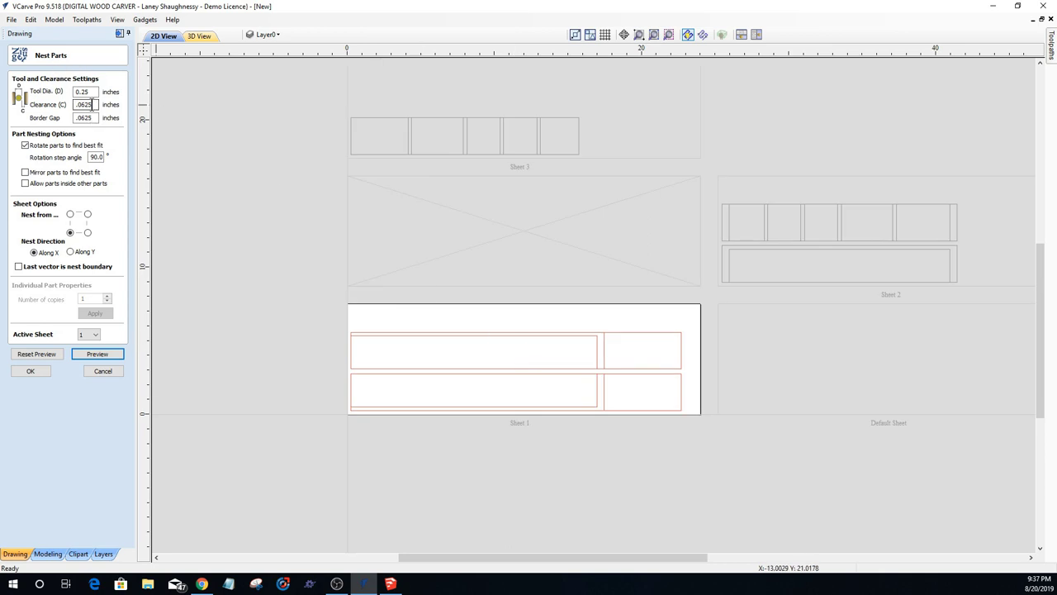
key(Tab)
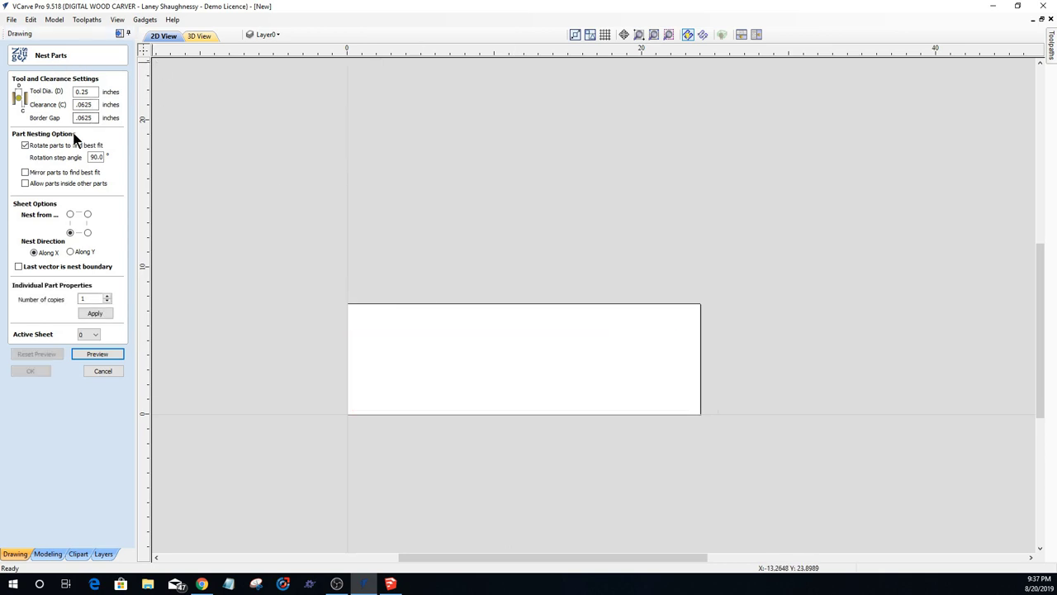
double_click(96, 104)
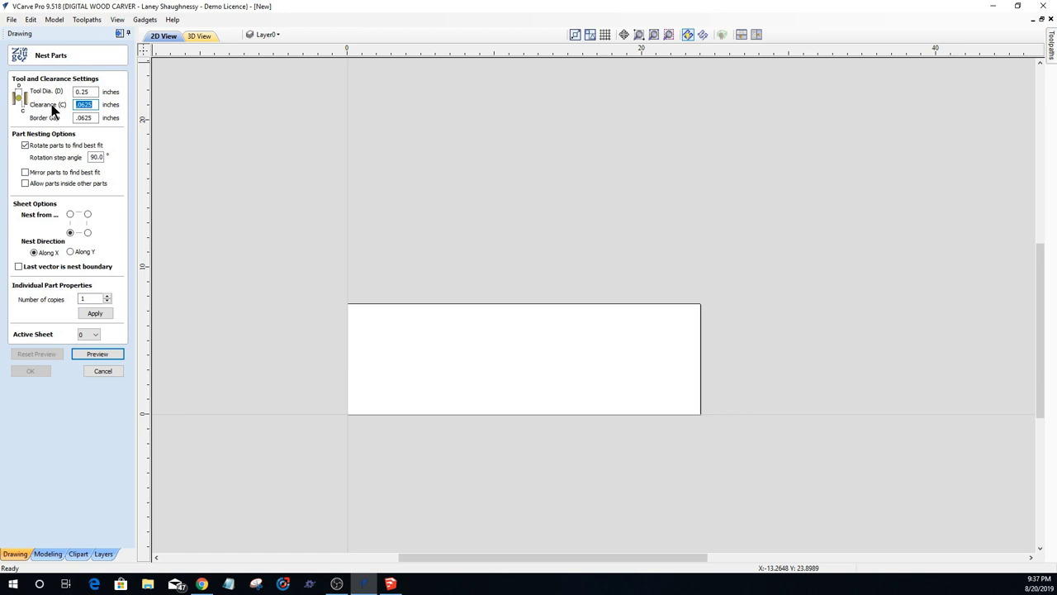
text(.375)
click(97, 353)
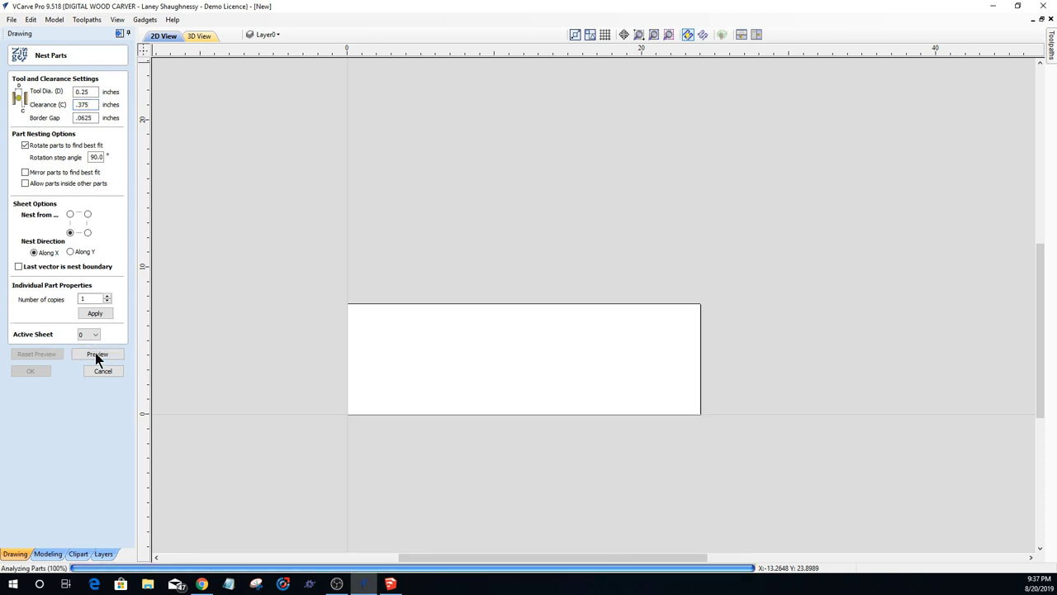
scroll(475, 403, up, 1)
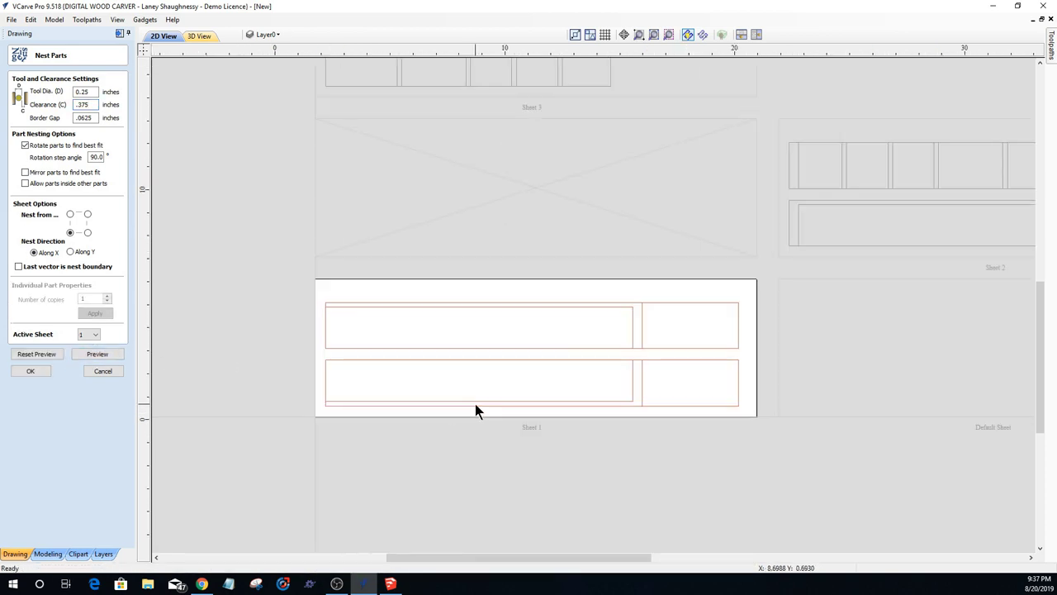
scroll(475, 402, down, 1)
scroll(475, 403, down, 1)
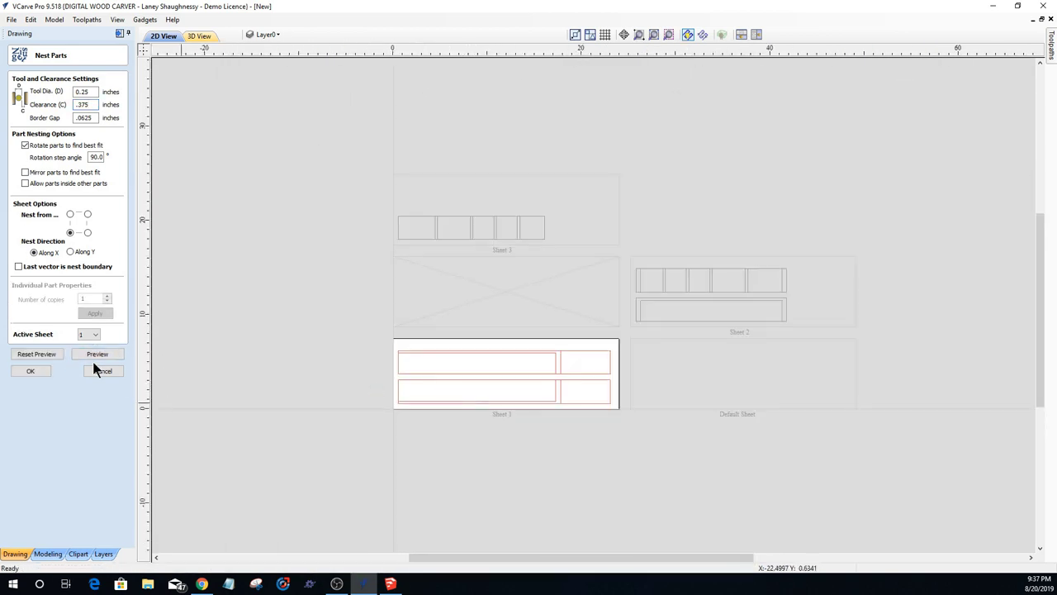
click(94, 333)
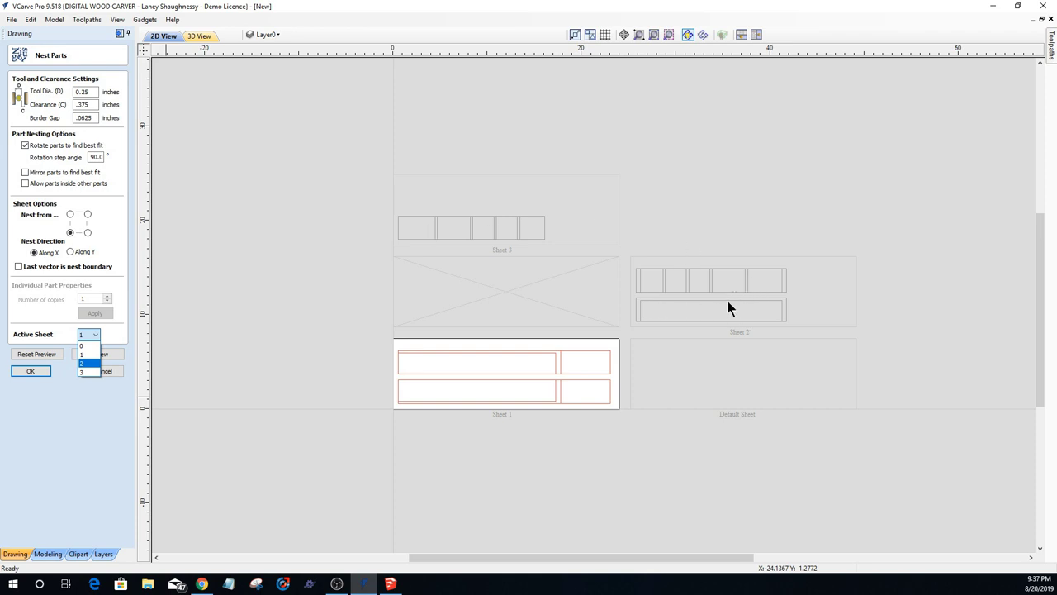
click(83, 355)
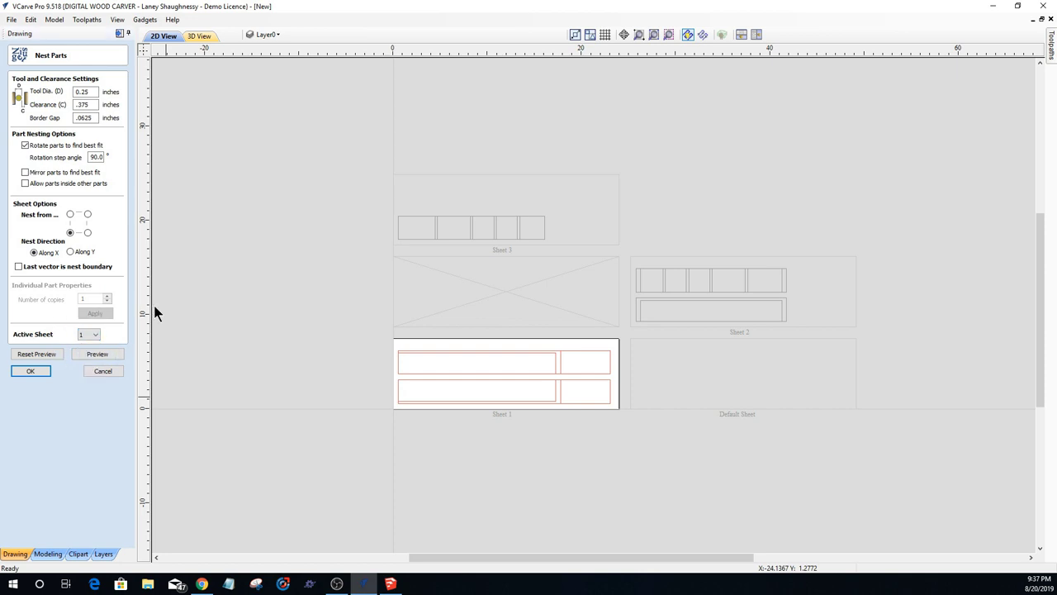
scroll(482, 382, up, 5)
scroll(784, 323, down, 3)
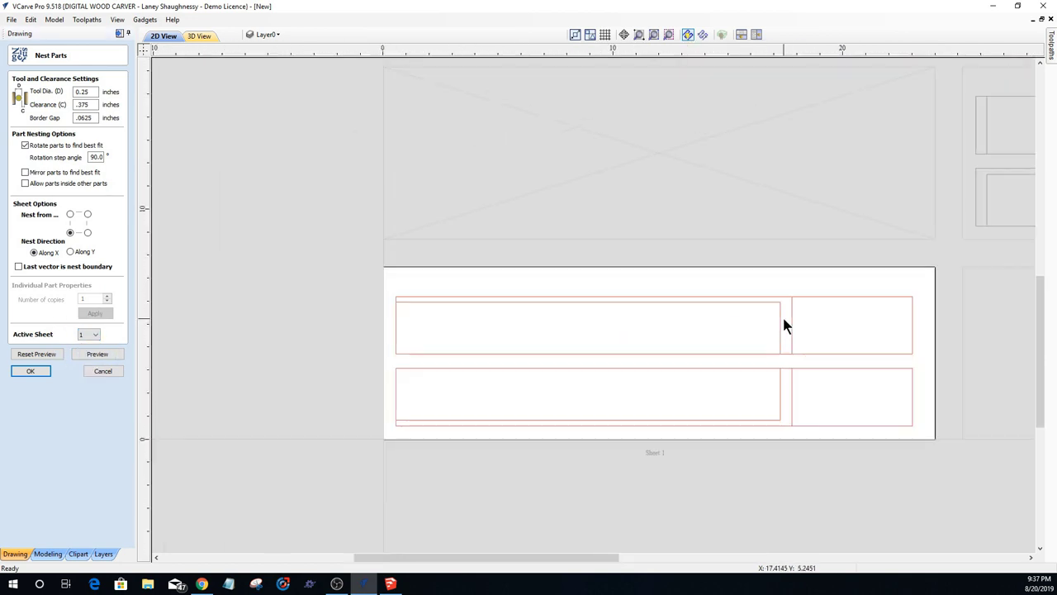
click(586, 354)
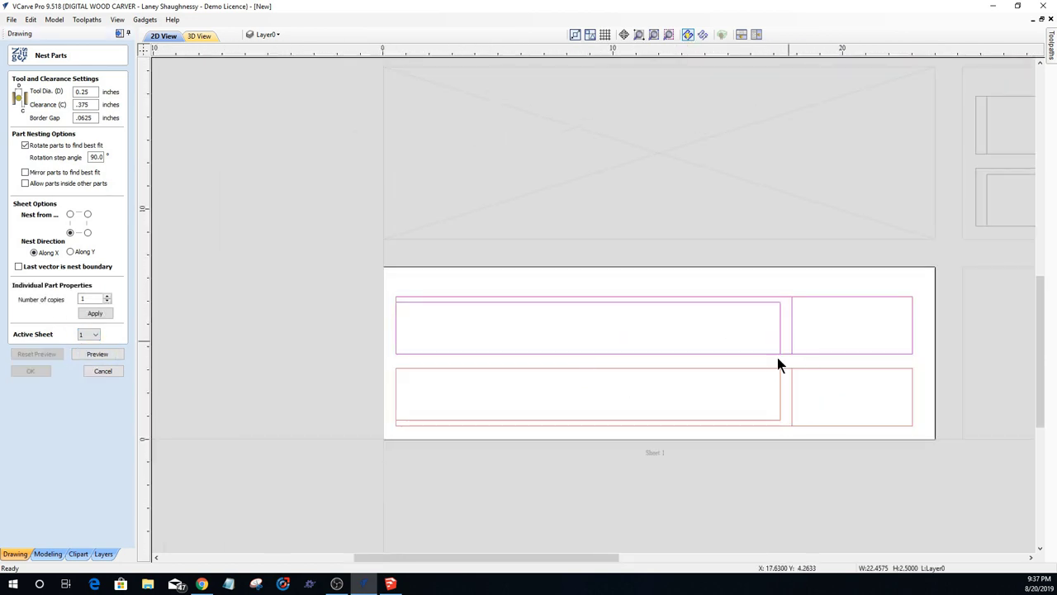
scroll(779, 361, up, 3)
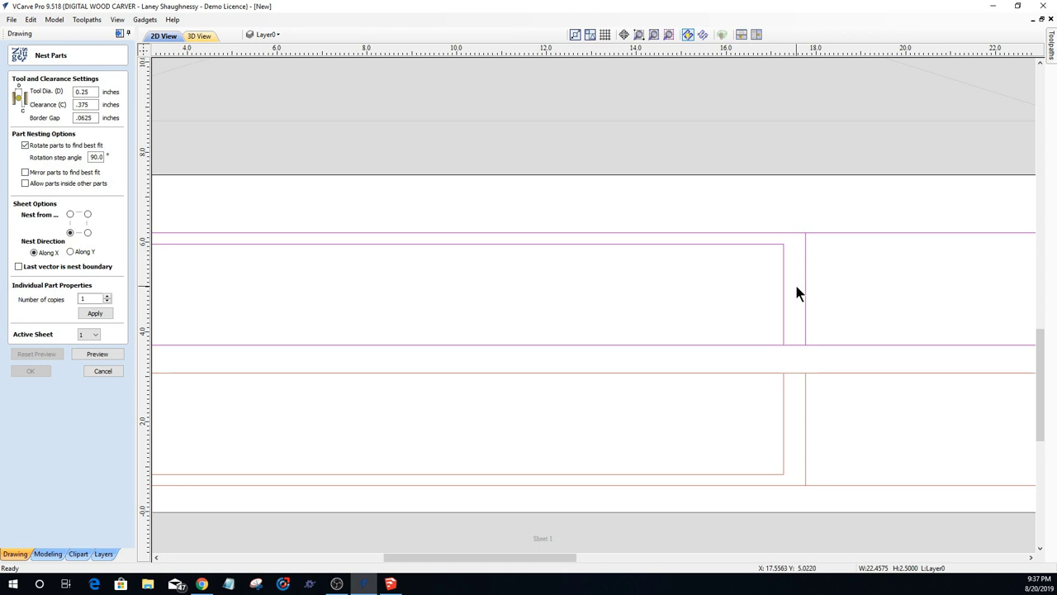
click(504, 237)
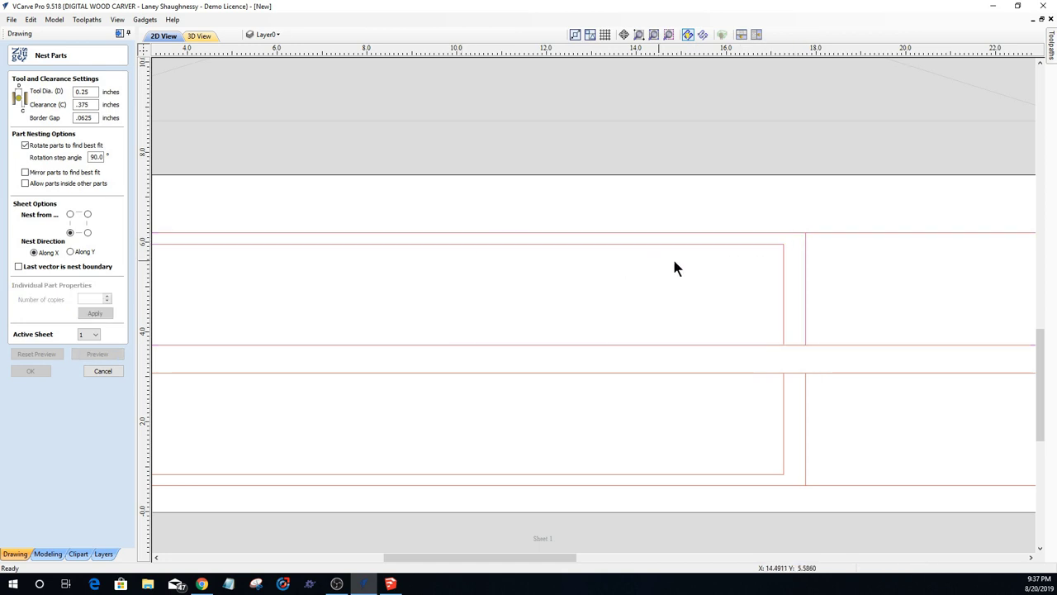
scroll(743, 260, down, 3)
scroll(760, 259, up, 2)
scroll(770, 305, down, 1)
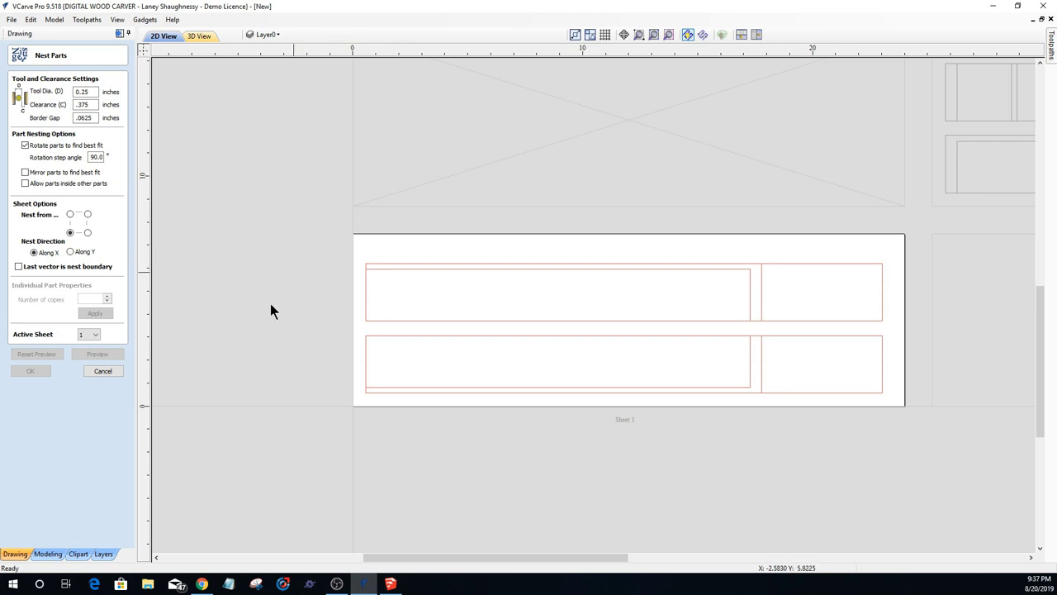
click(497, 265)
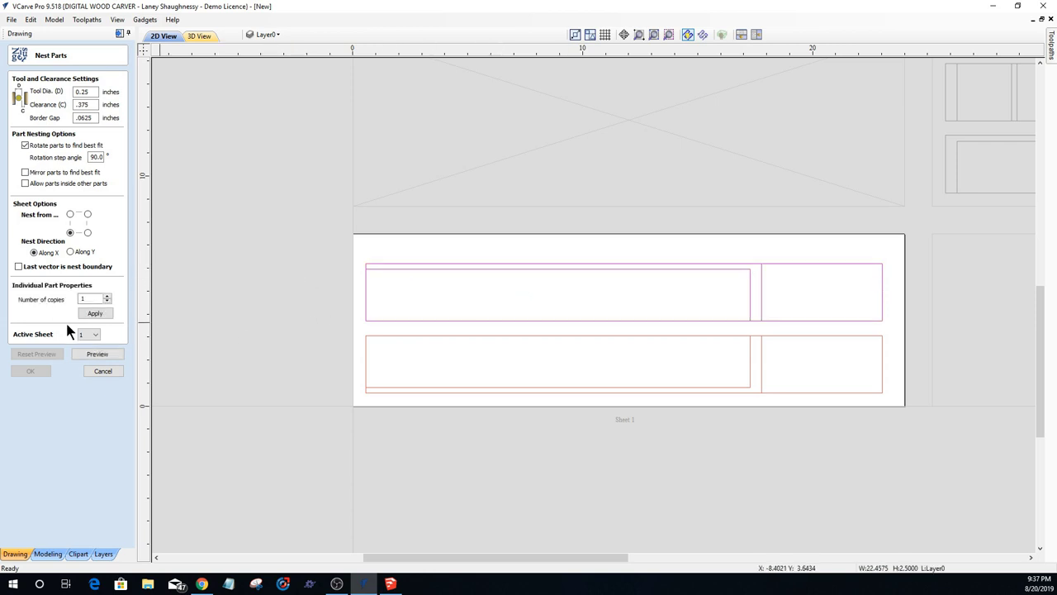
Step: Cancel Nest Parts, deselect everything, and select the upper-left rectangle on Sheet 1
click(102, 373)
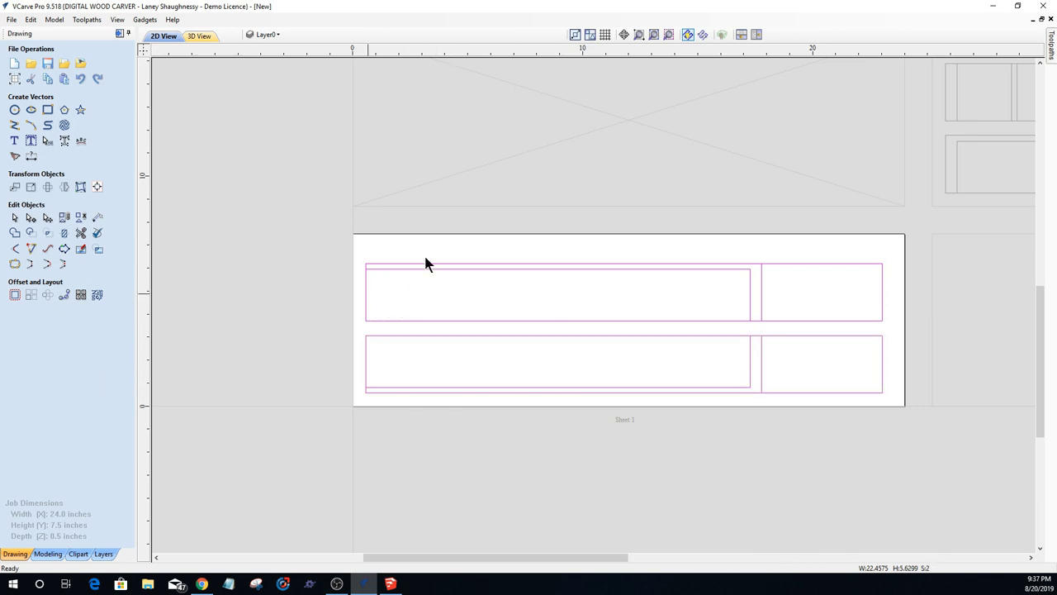
click(189, 292)
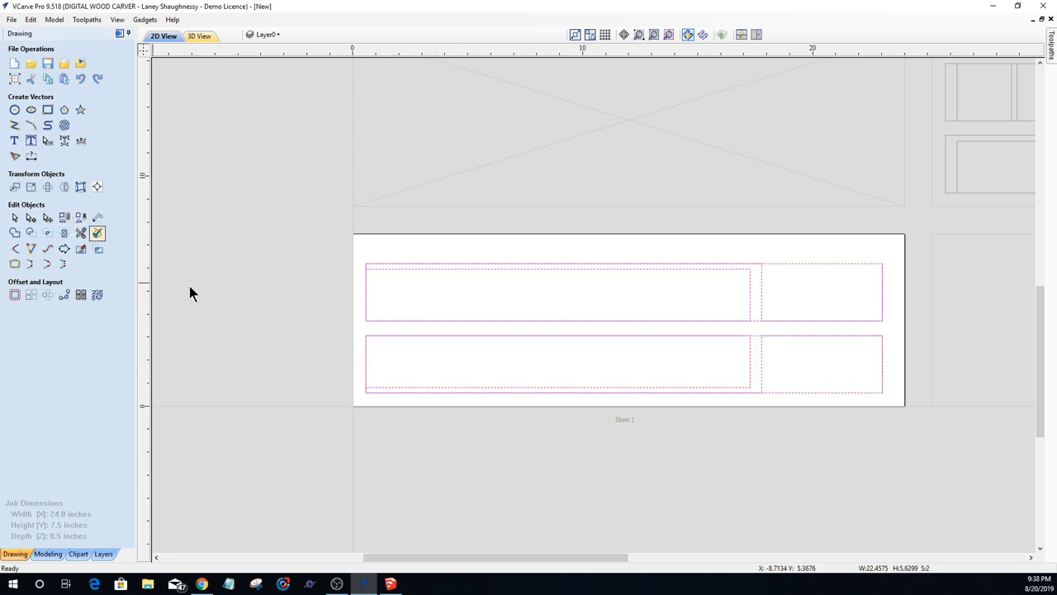
scroll(671, 258, up, 3)
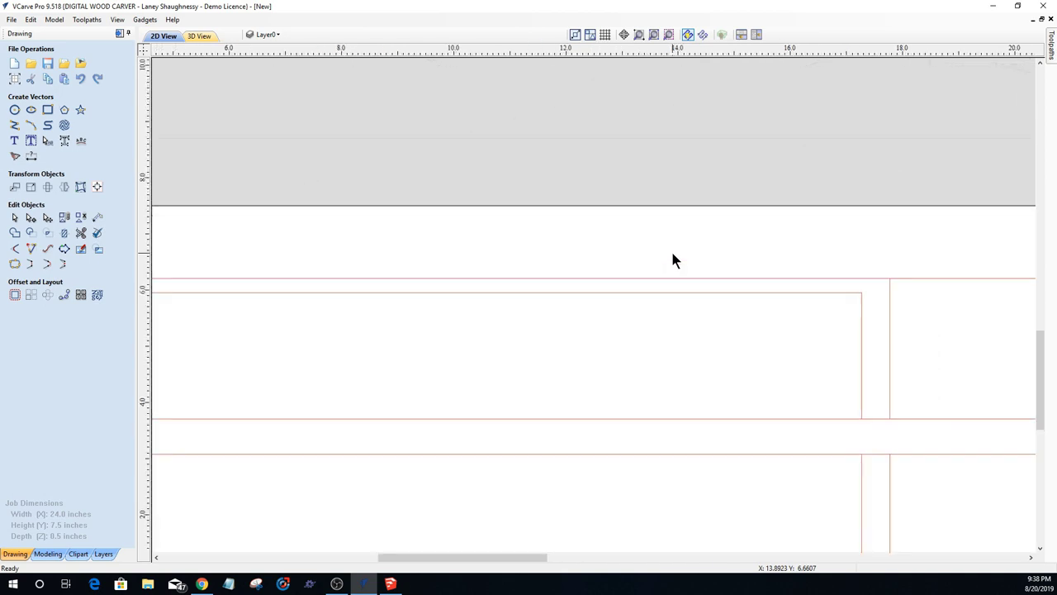
scroll(695, 274, down, 2)
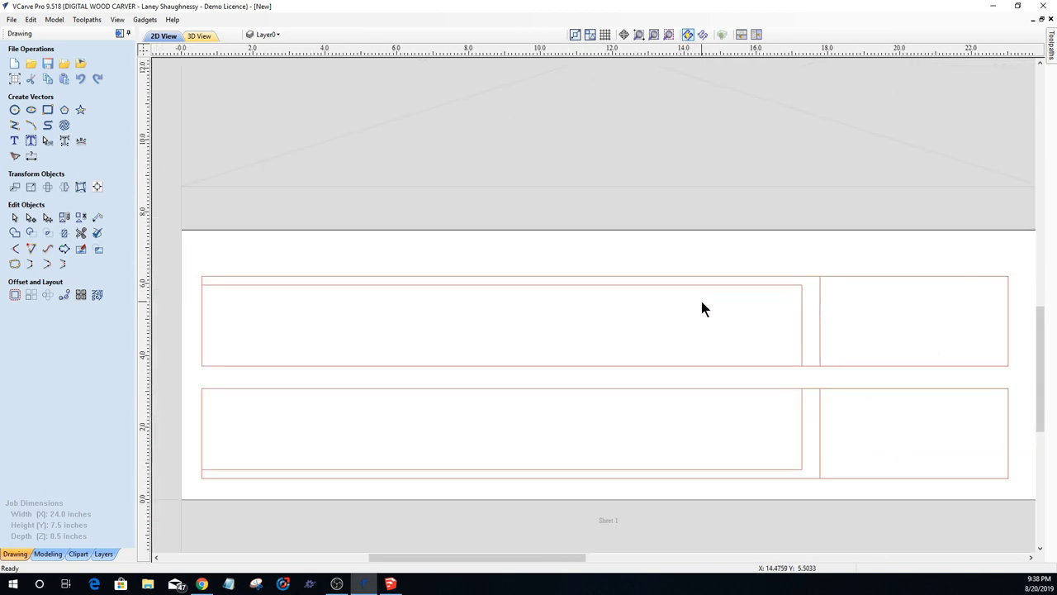
scroll(701, 321, down, 2)
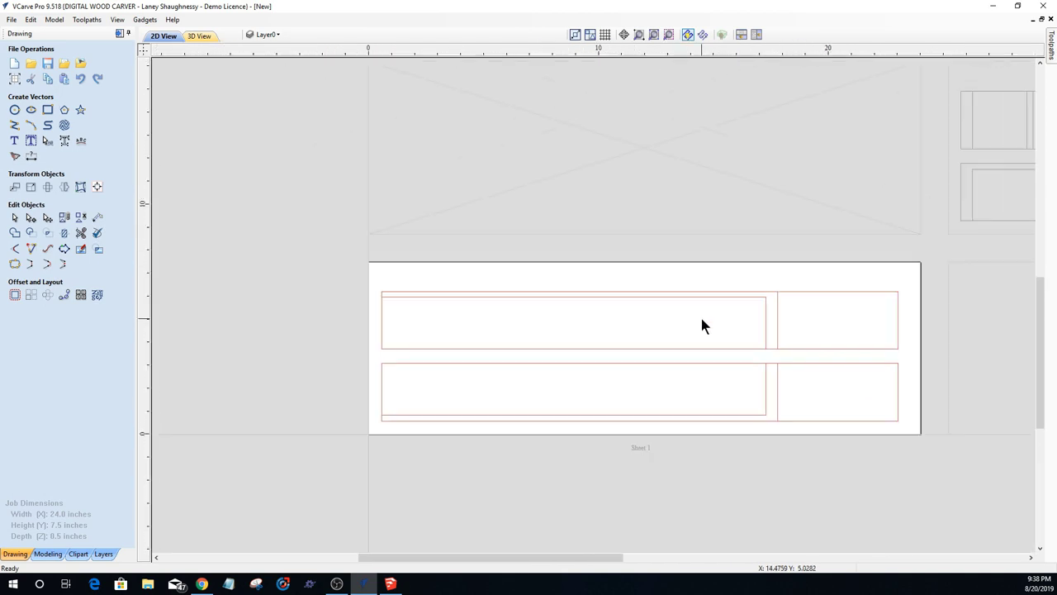
scroll(764, 363, up, 2)
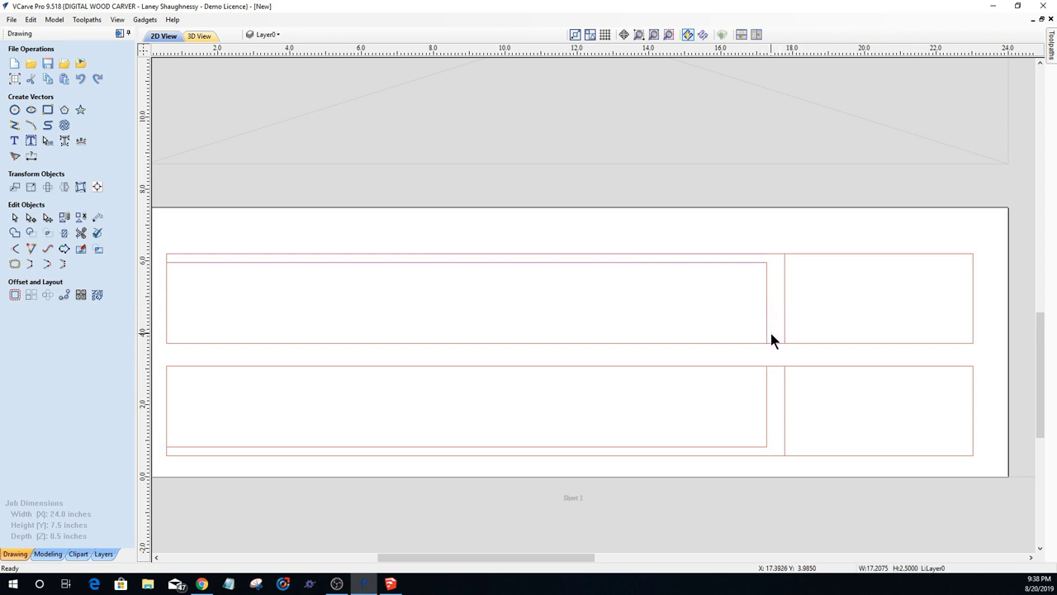
scroll(770, 331, down, 2)
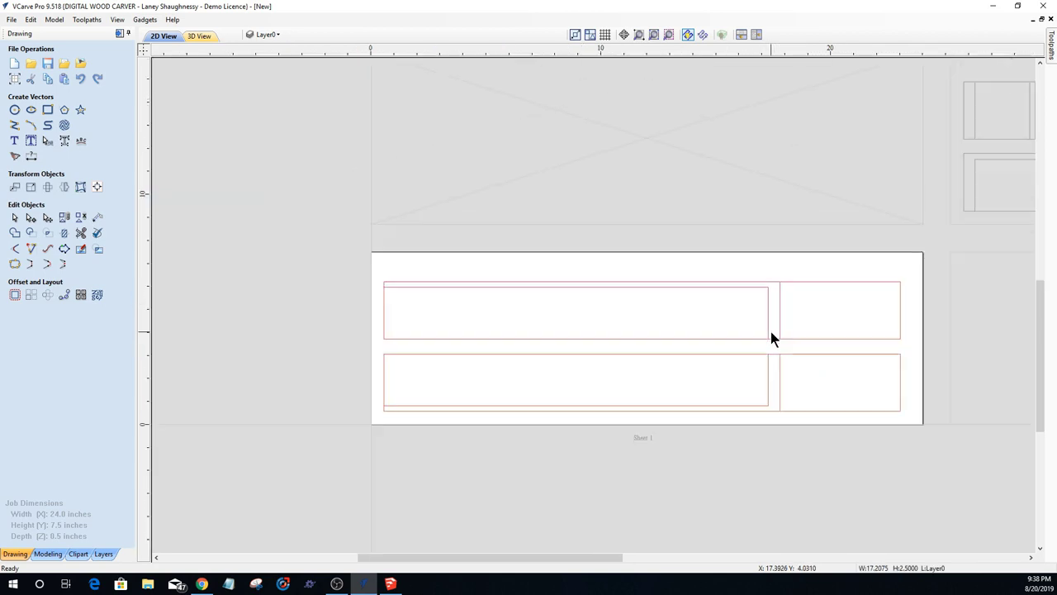
click(701, 281)
Step: Test-move the upper-left rectangle and the right-hand 5.25 x 2.5 part around Sheet 1
drag(767, 311, 768, 172)
scroll(778, 236, up, 1)
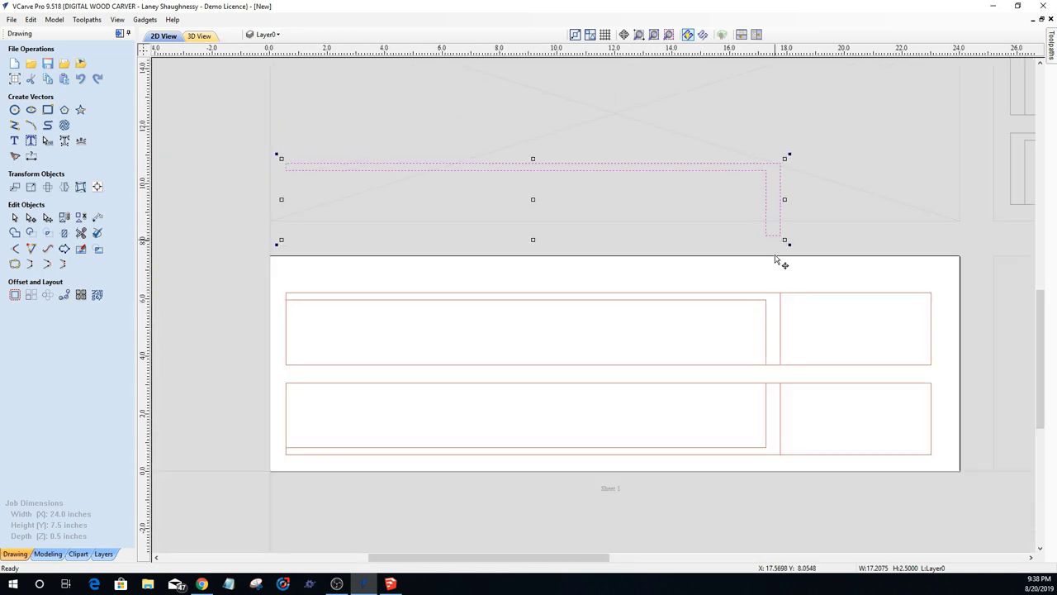
click(767, 334)
click(389, 298)
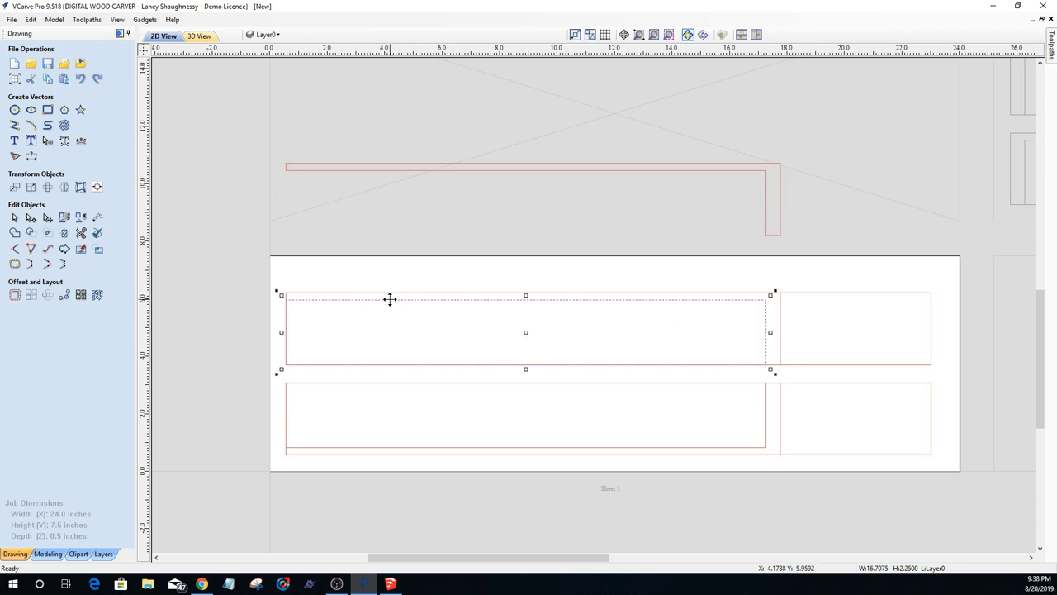
drag(389, 299, 360, 396)
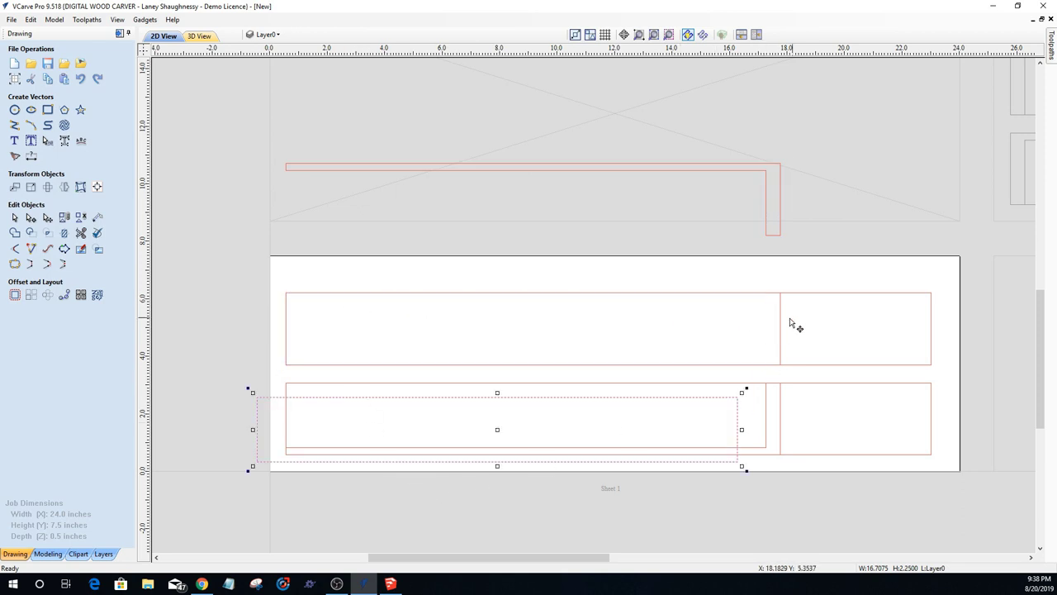
click(782, 342)
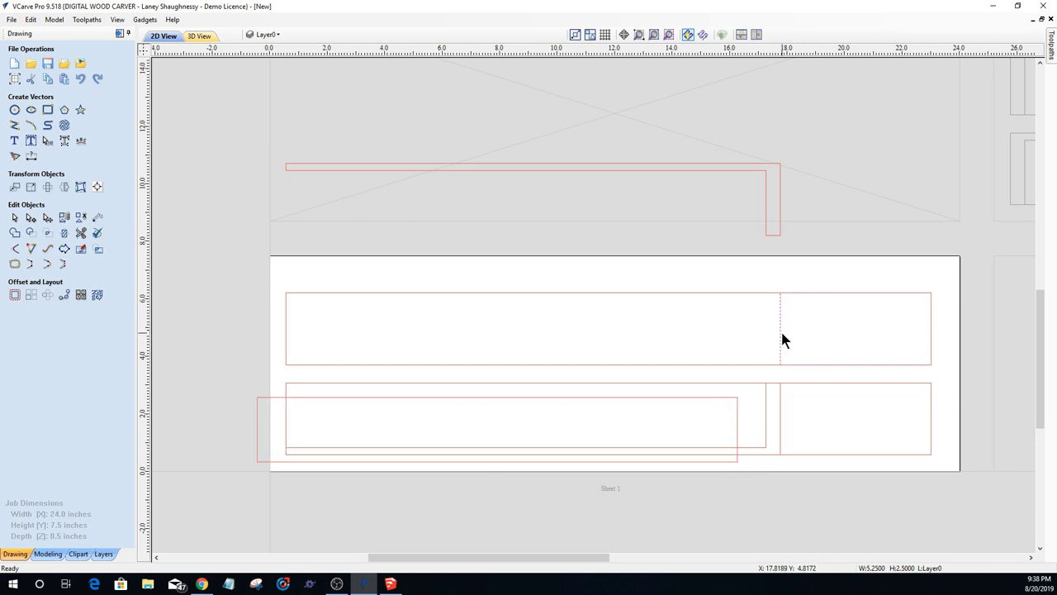
drag(779, 325, 925, 328)
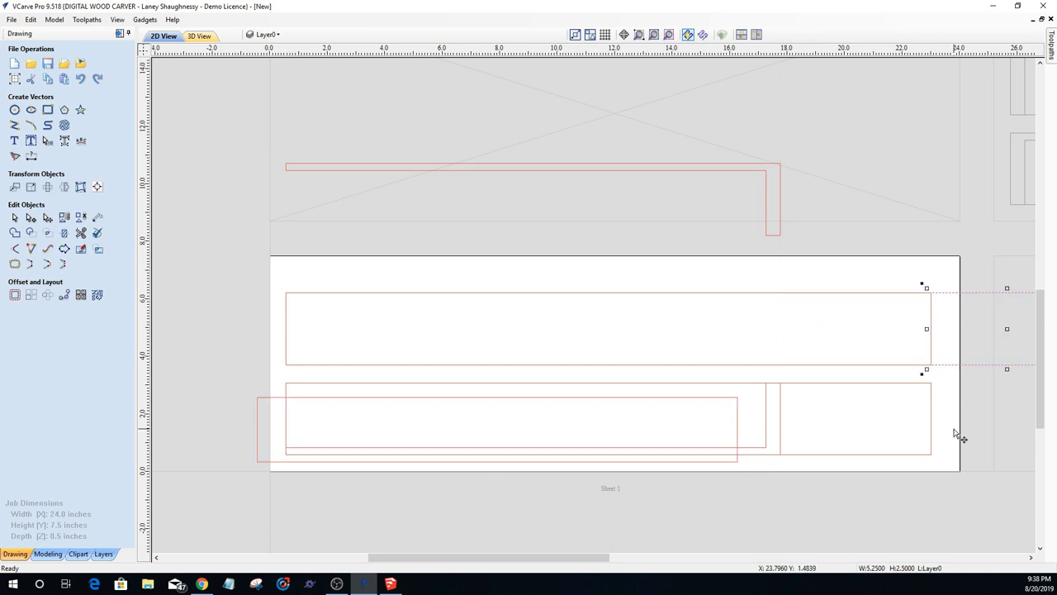
click(748, 293)
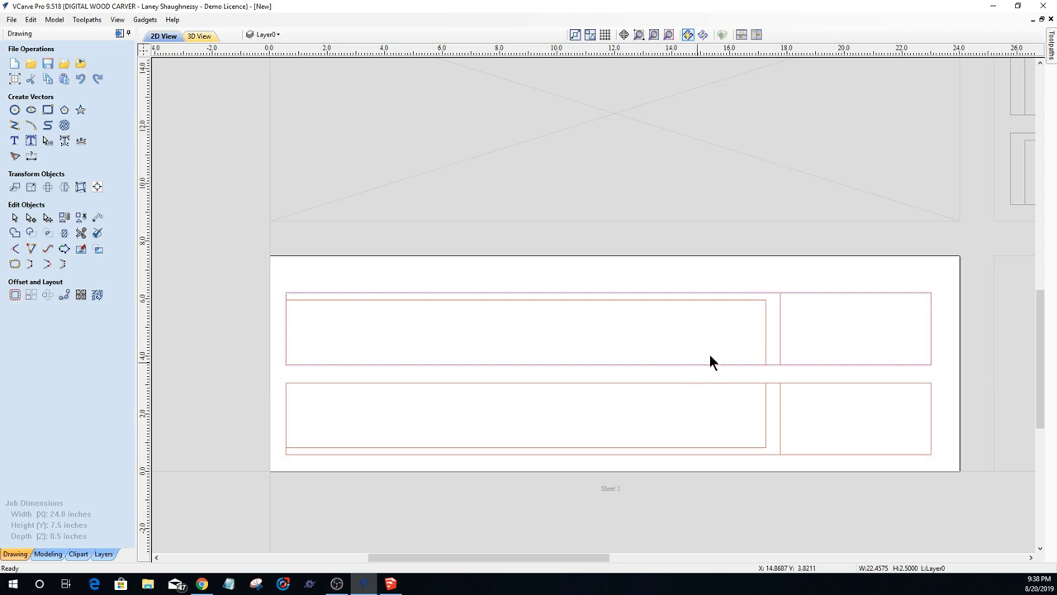
Step: Select the whole upper row of parts and stretch it upward to about 3.27 inches tall
click(756, 296)
scroll(756, 297, up, 2)
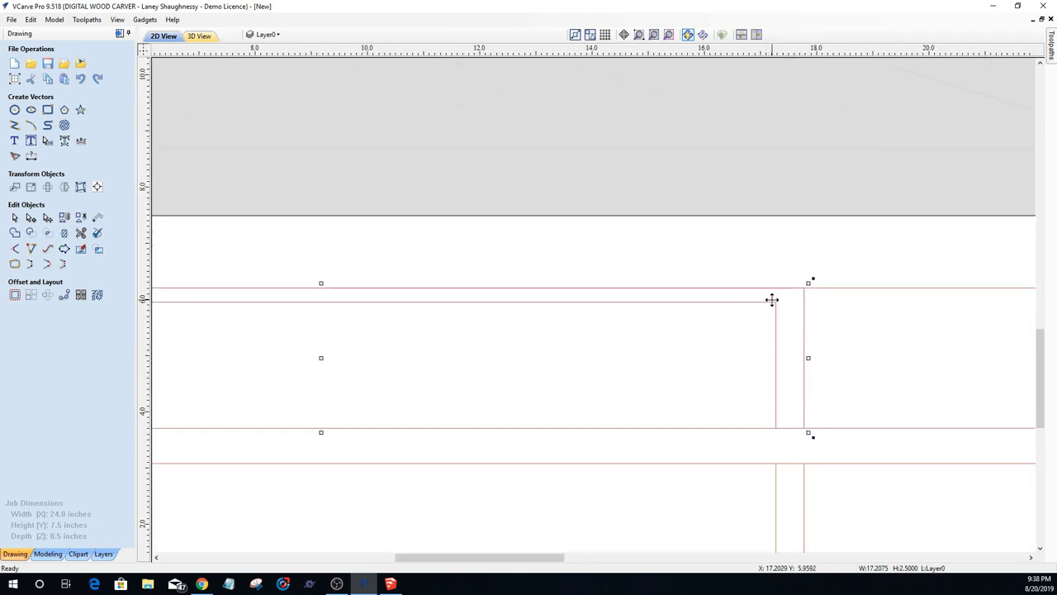
scroll(561, 325, down, 2)
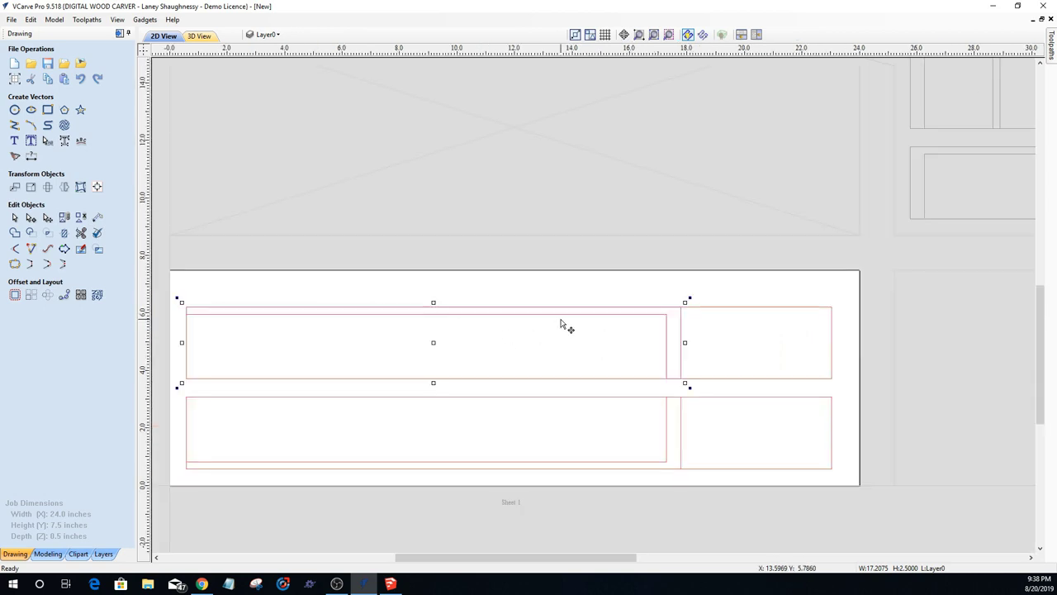
scroll(642, 314, up, 2)
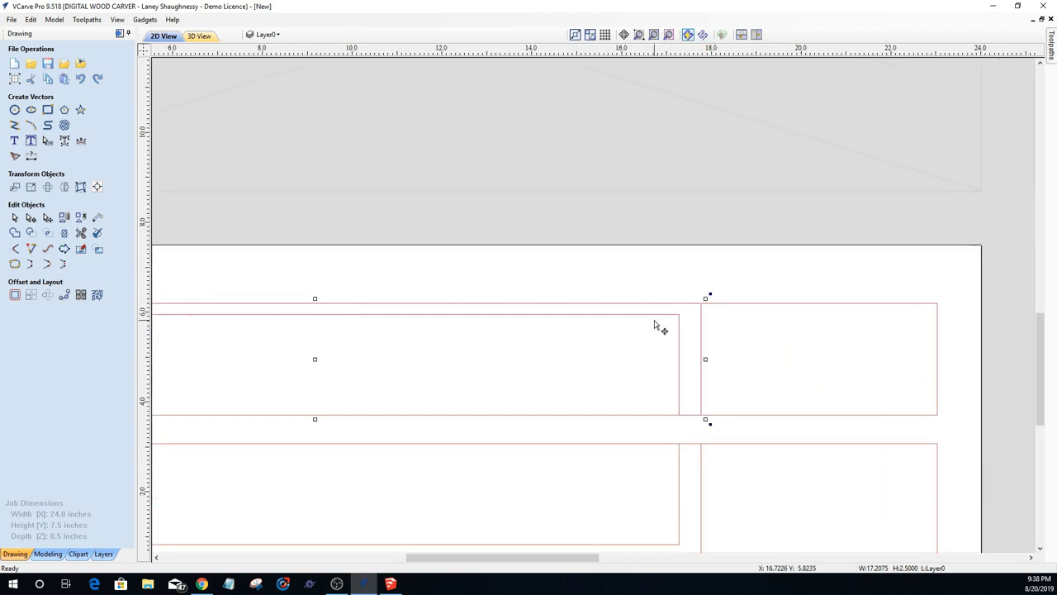
scroll(654, 314, down, 2)
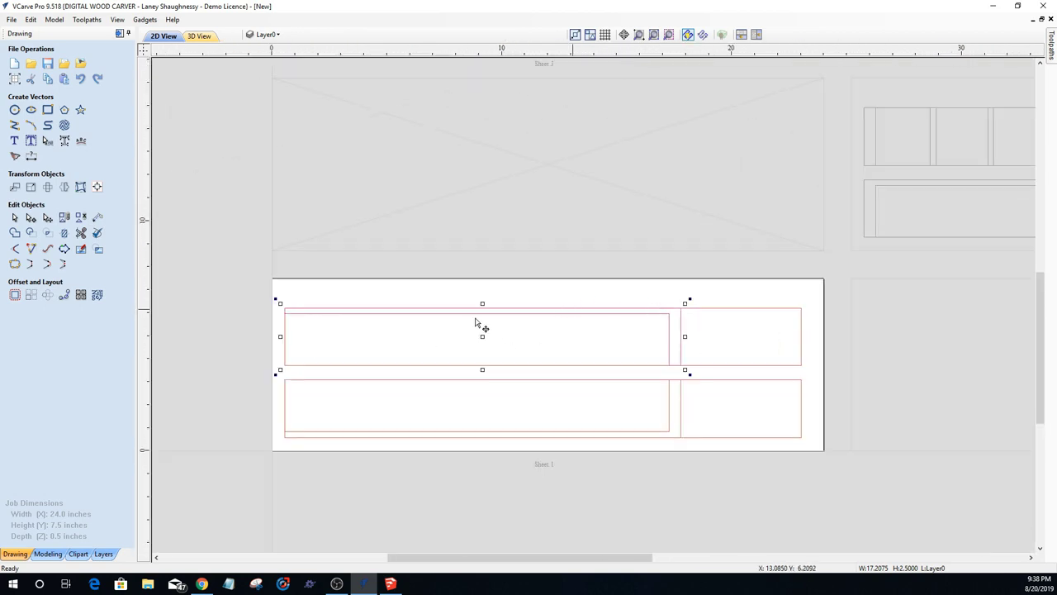
scroll(288, 311, up, 2)
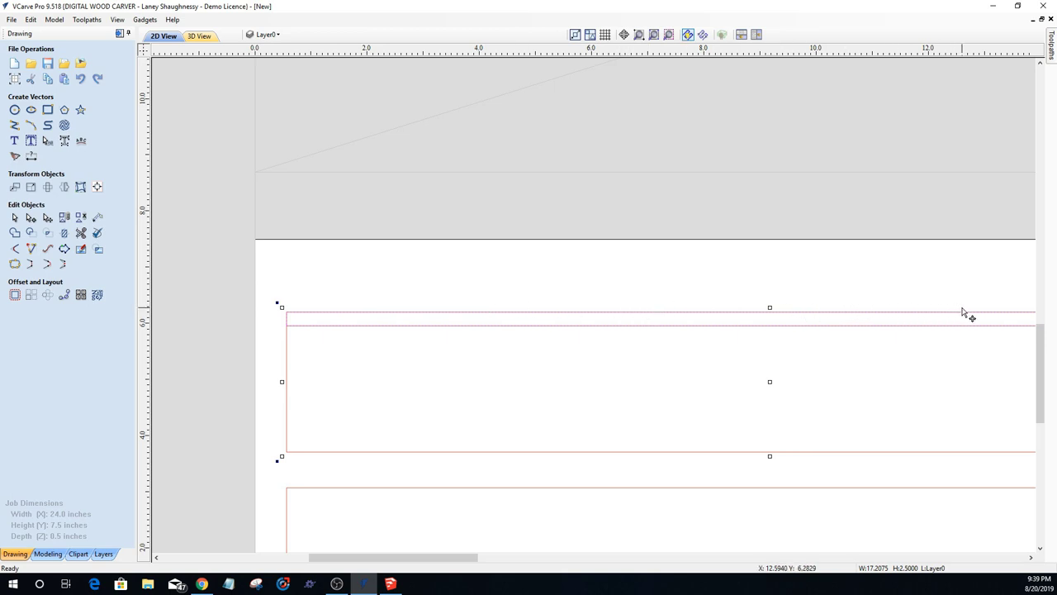
scroll(682, 343, down, 3)
scroll(682, 344, down, 1)
scroll(859, 353, up, 2)
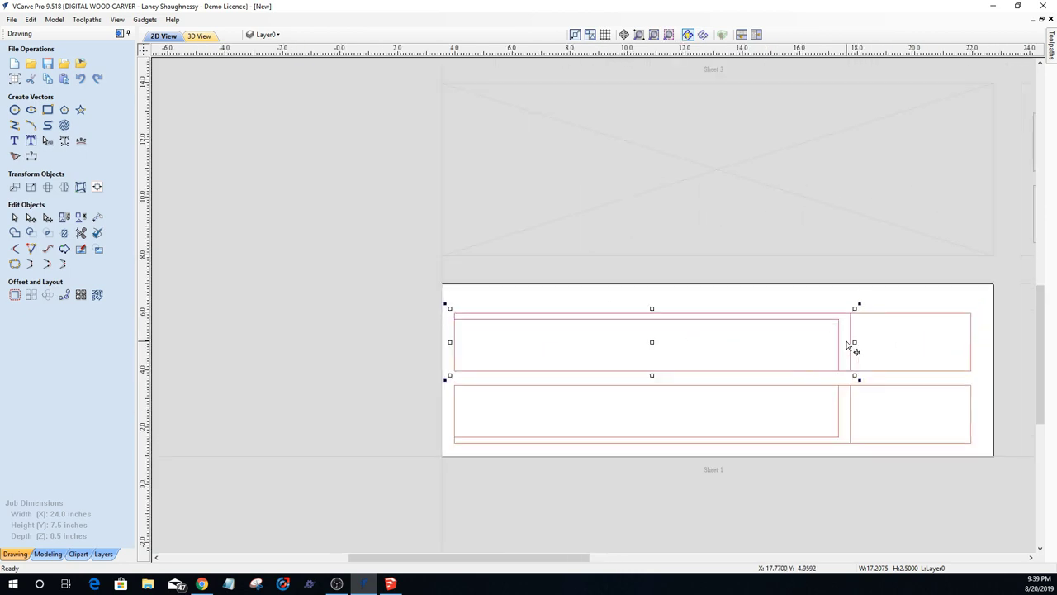
scroll(601, 340, up, 1)
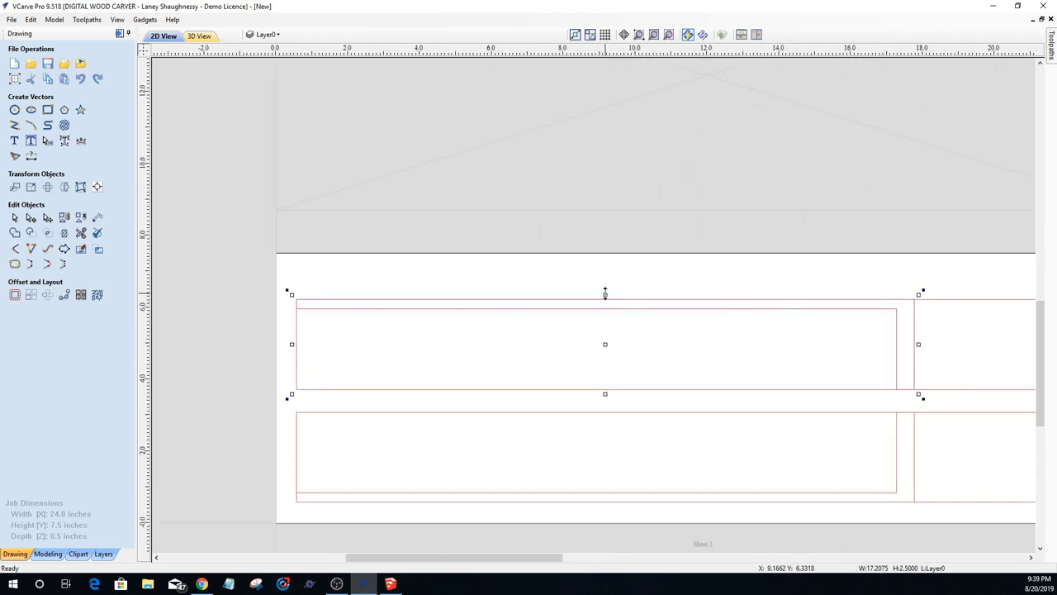
drag(605, 295, 605, 266)
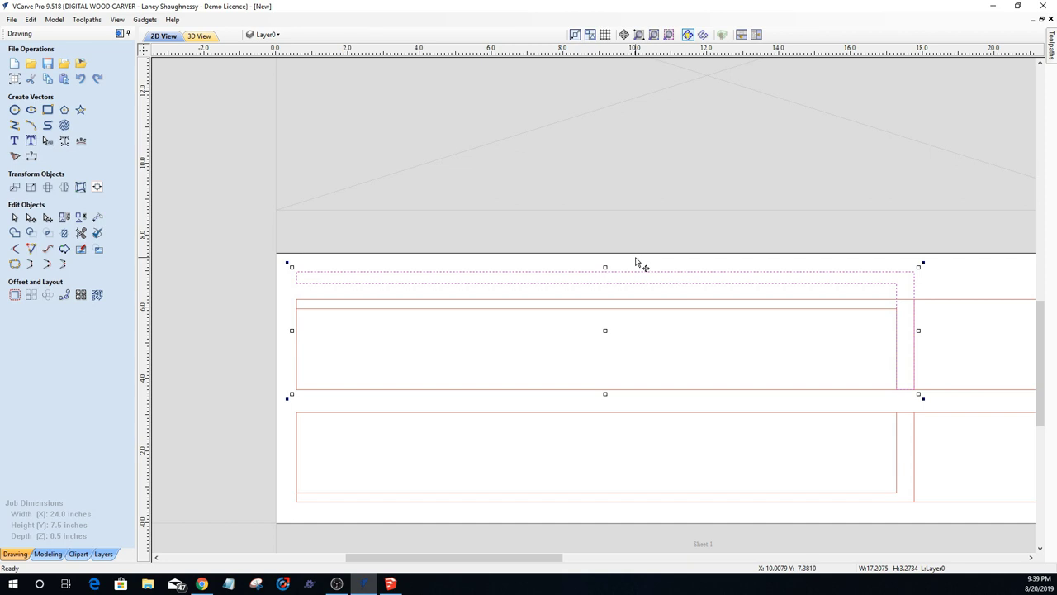
Step: Cut the upper part's outline at its top-right and top-left corner nodes
key(Delete)
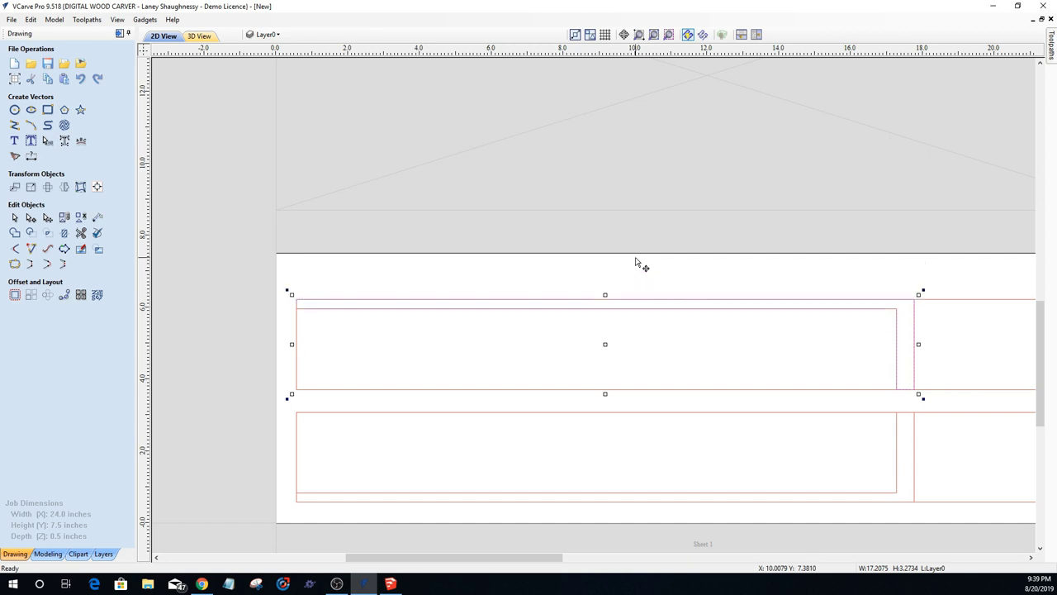
click(31, 217)
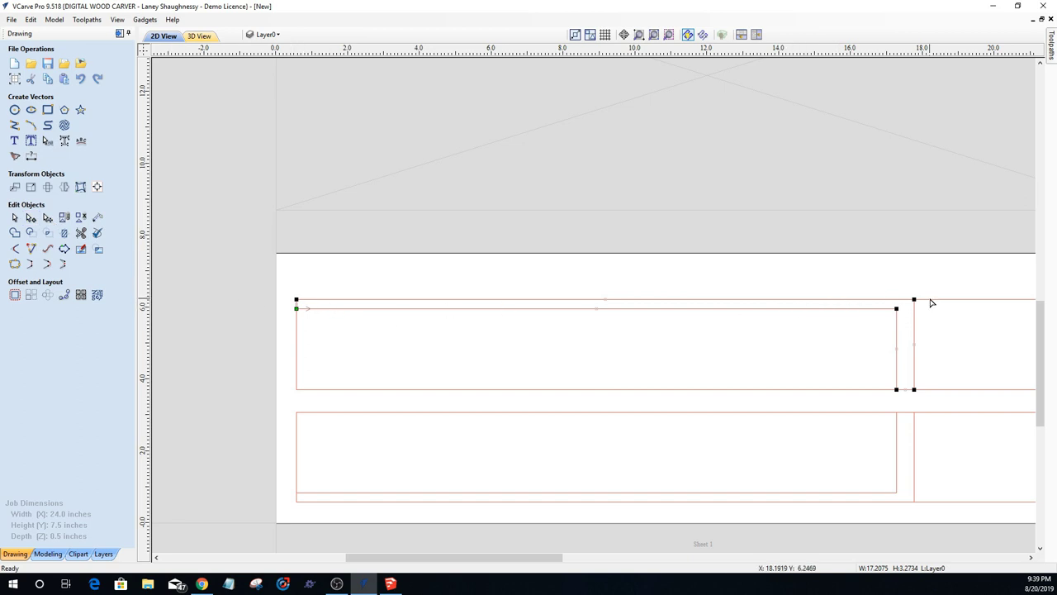
scroll(930, 304, up, 2)
scroll(909, 306, up, 3)
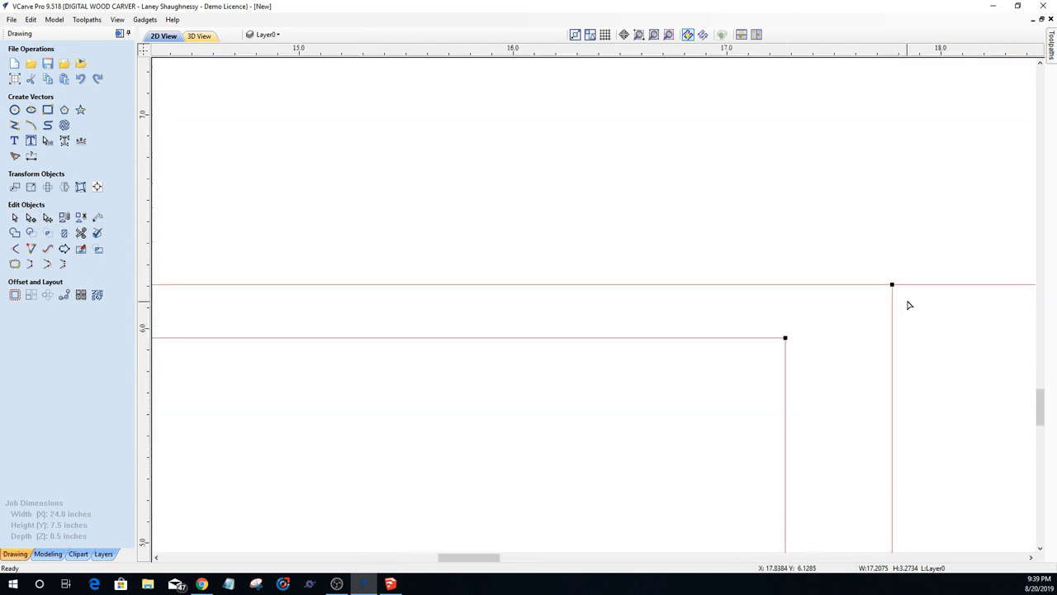
right_click(892, 284)
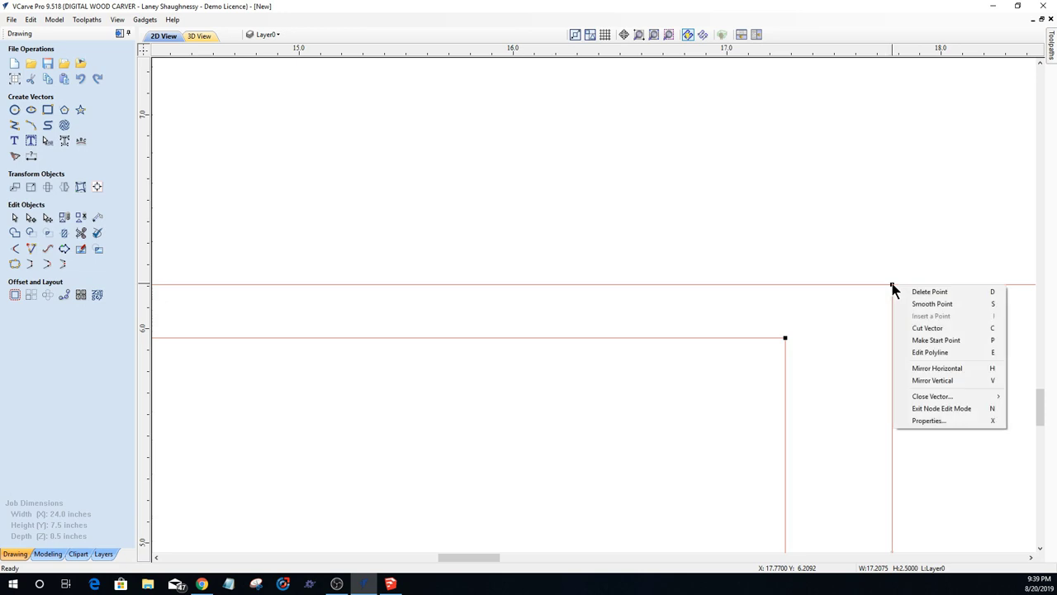
click(922, 327)
scroll(917, 330, down, 3)
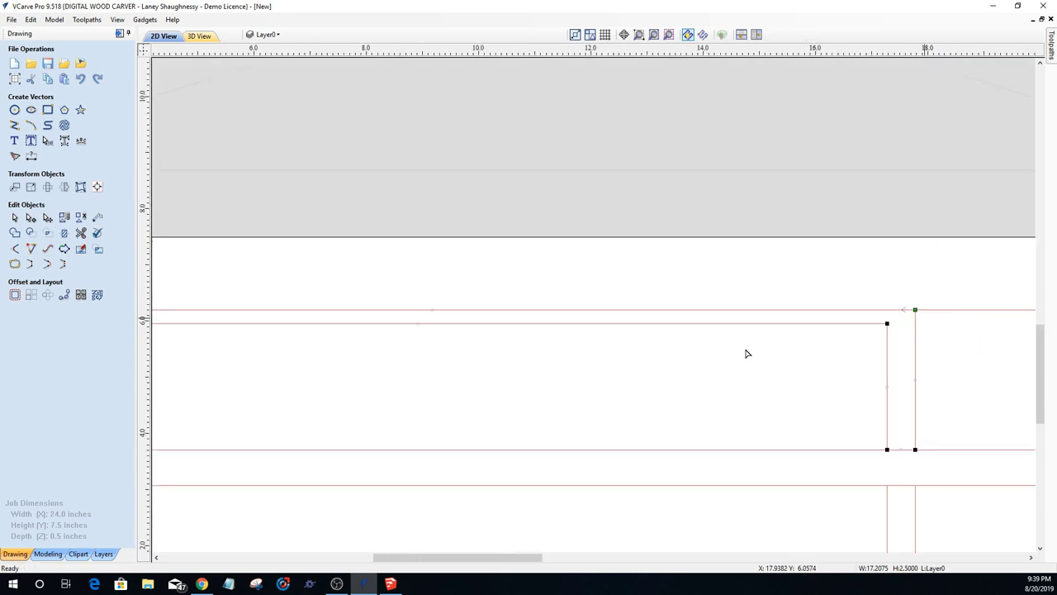
right_click(269, 322)
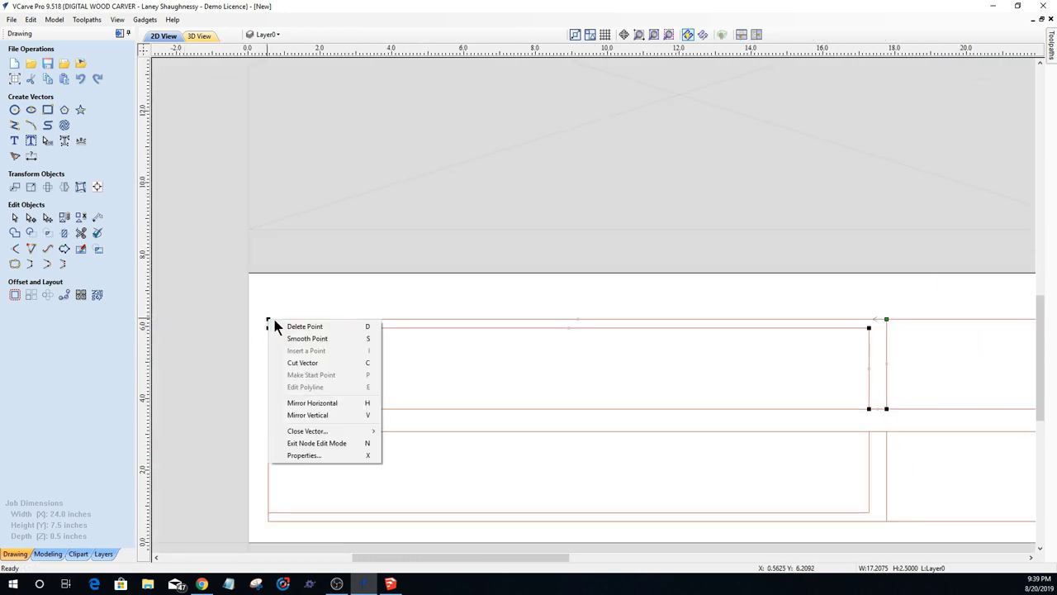
click(280, 361)
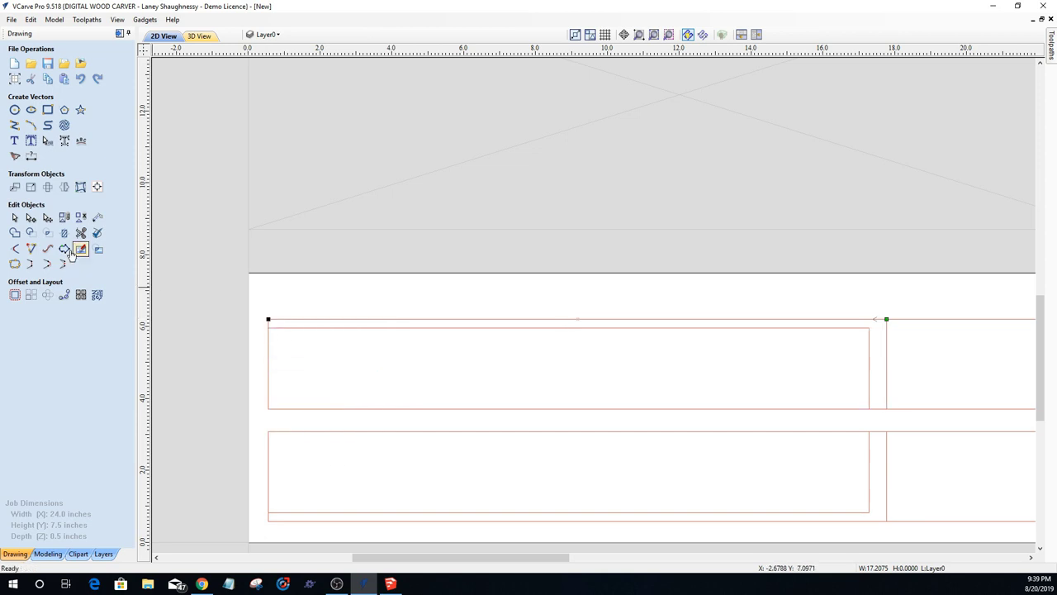
click(14, 217)
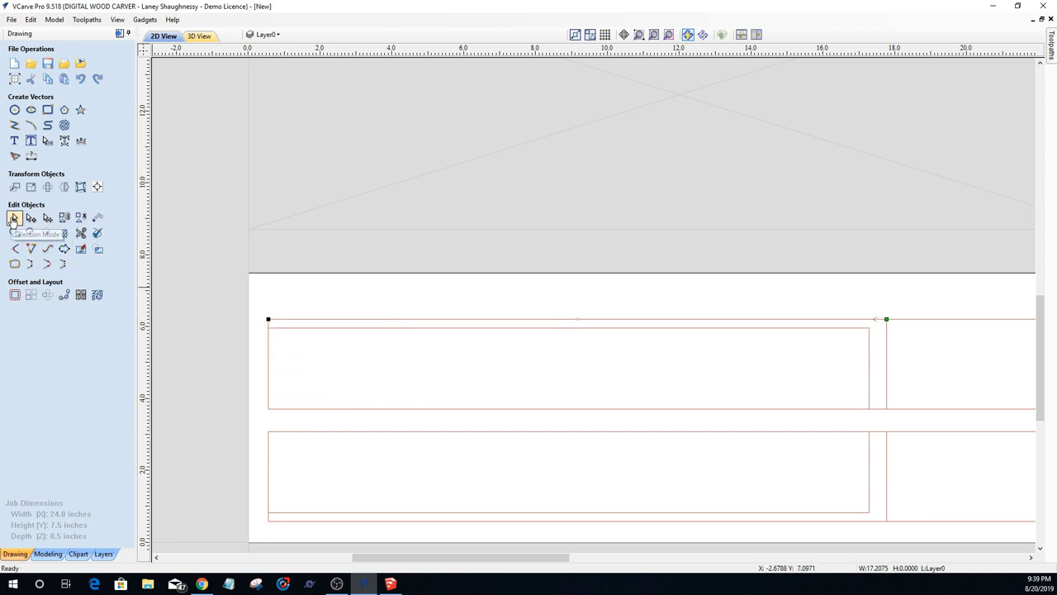
Step: Raise the cut-off top edge slightly above the rectangle
click(372, 321)
scroll(581, 317, up, 2)
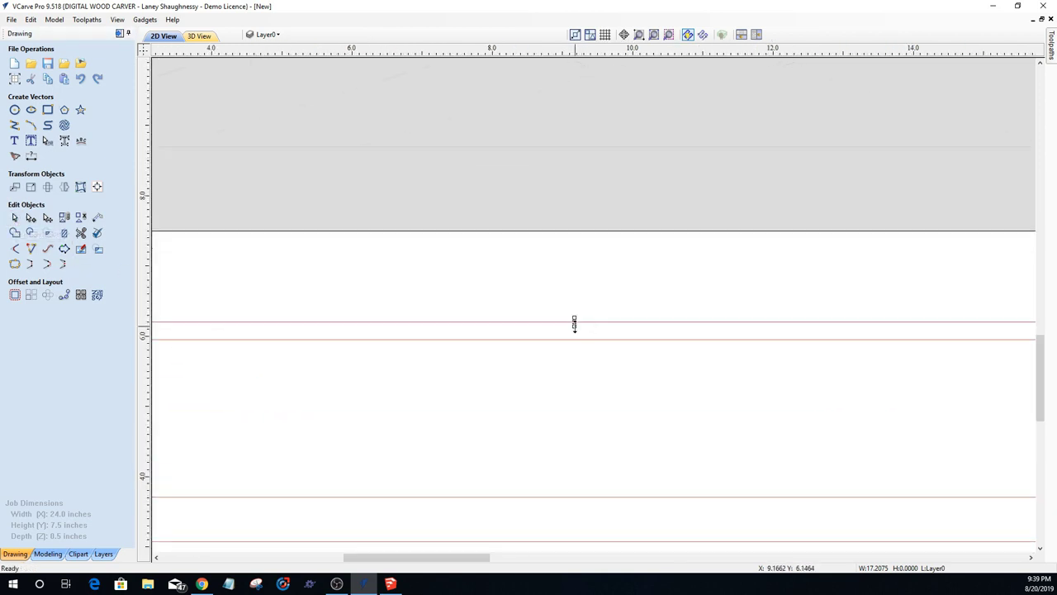
drag(574, 320, 574, 318)
scroll(574, 320, down, 2)
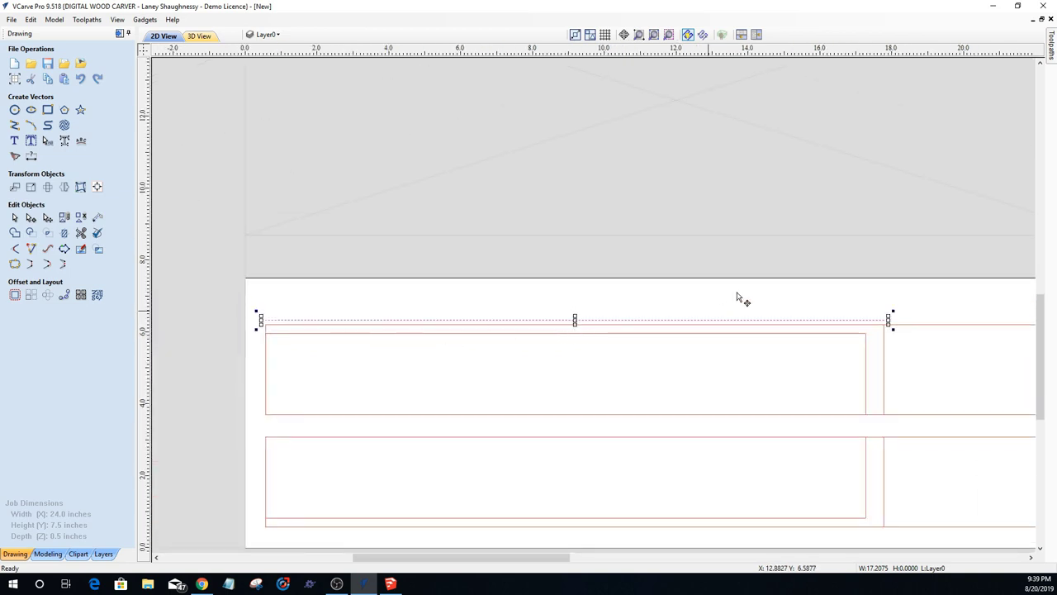
scroll(203, 343, up, 3)
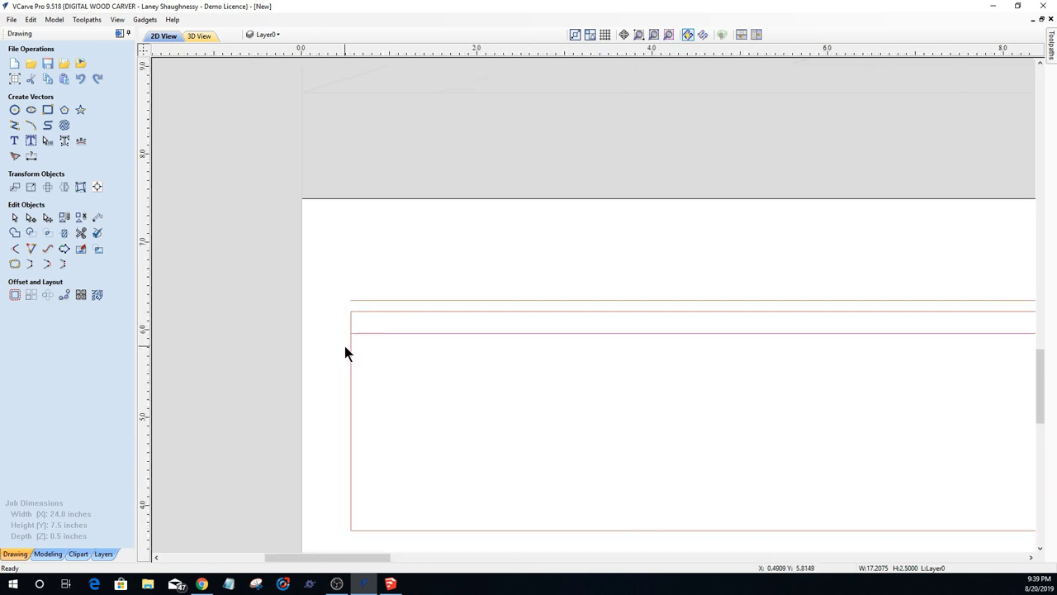
scroll(344, 337, up, 3)
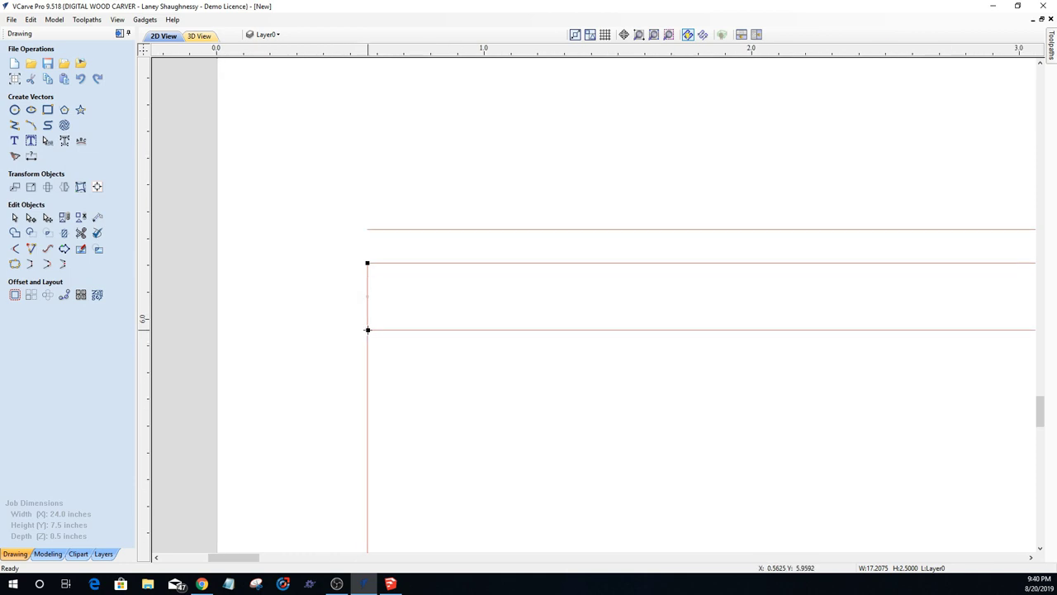
Step: Cut the left side at its corner node, shift the short left piece outward, and select the open outline
right_click(368, 329)
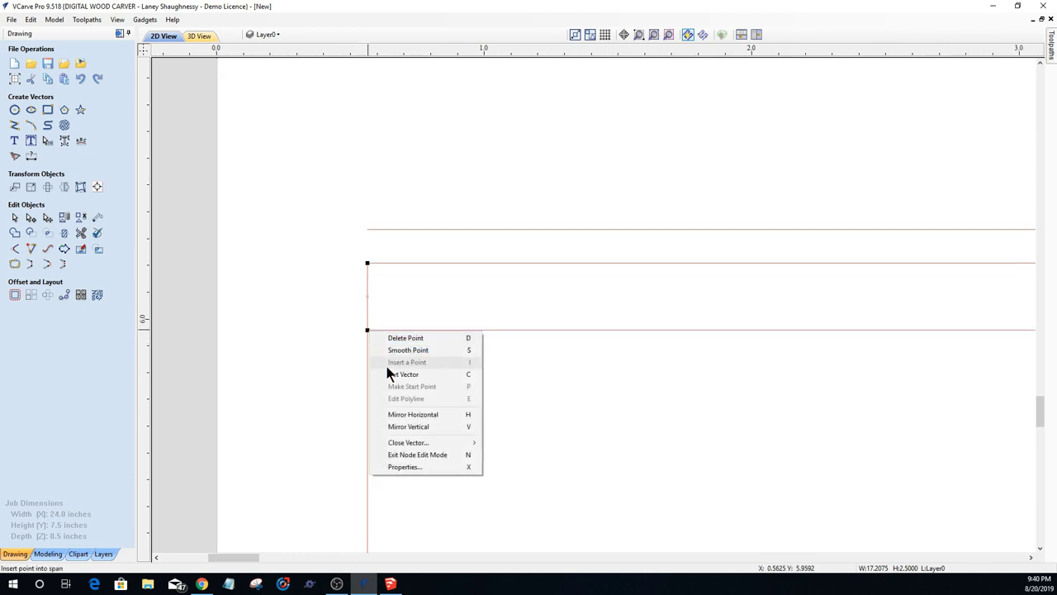
click(388, 372)
click(369, 317)
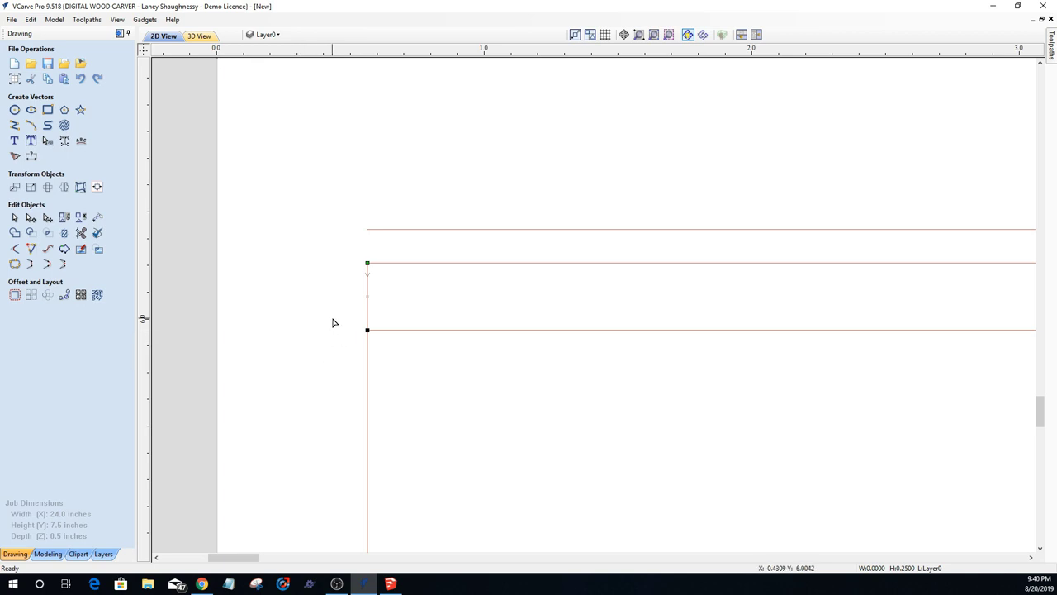
click(15, 218)
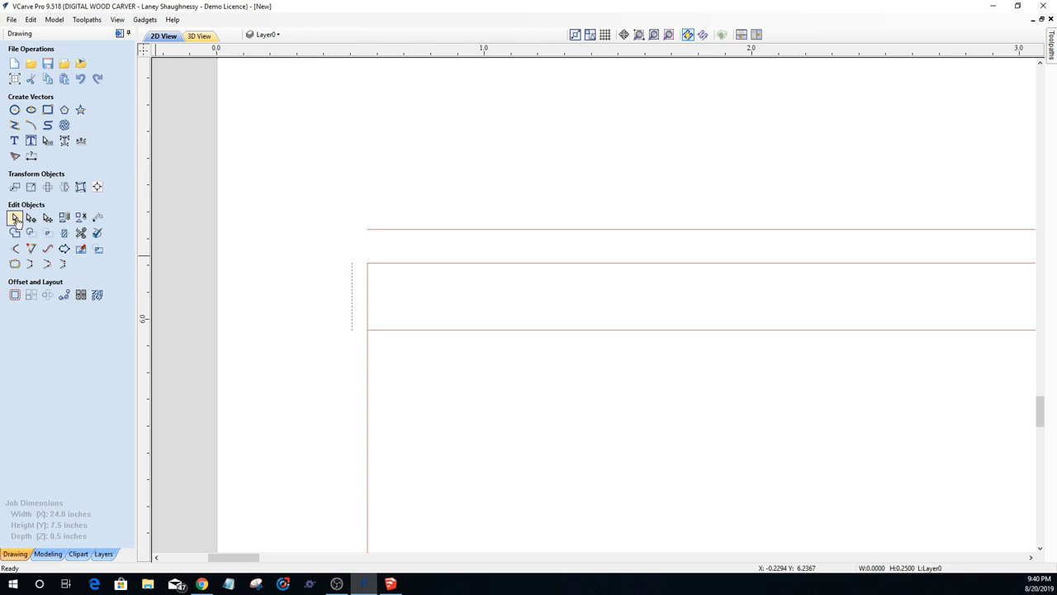
click(16, 220)
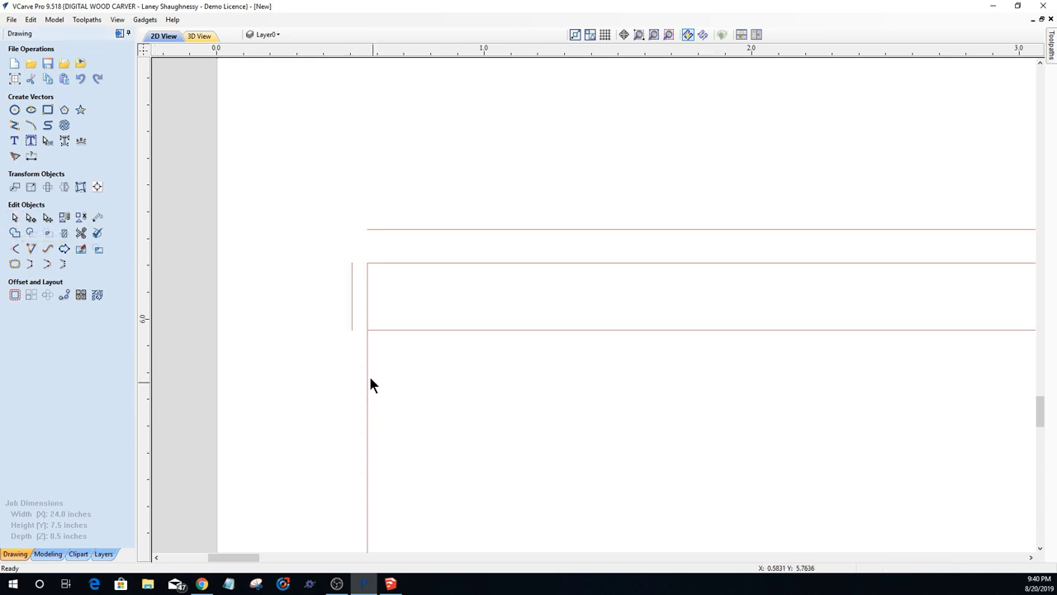
scroll(368, 384, down, 3)
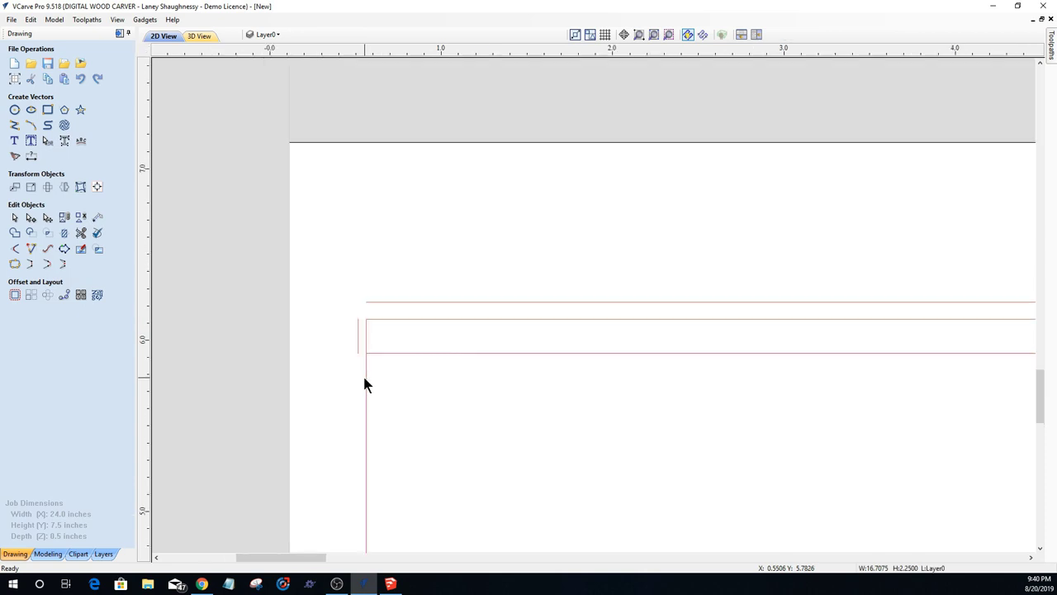
scroll(366, 381, up, 2)
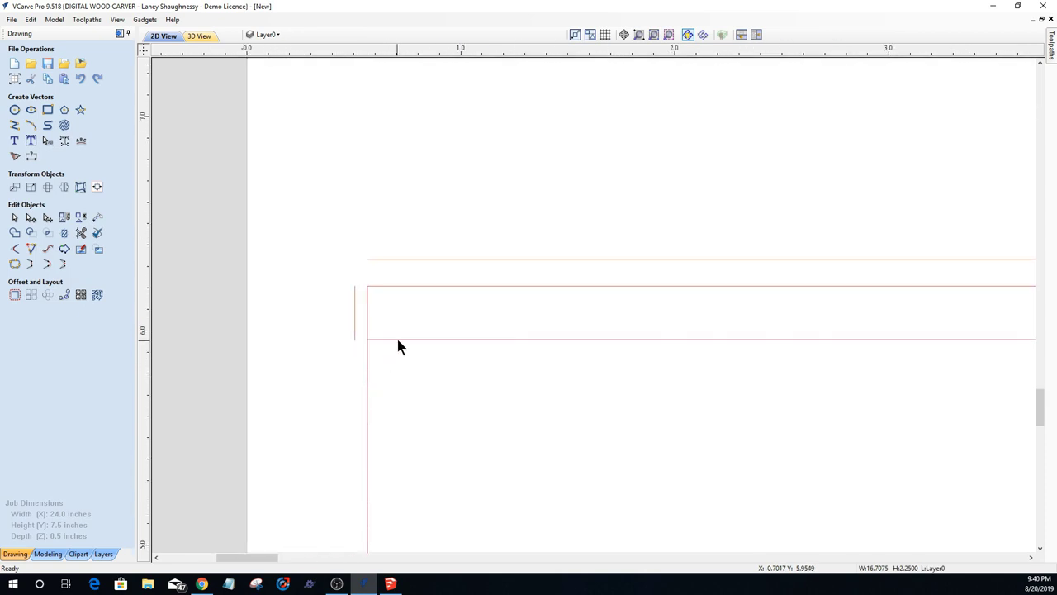
click(395, 286)
Step: Extend the lower line and the top line so both meet the short left side
click(31, 248)
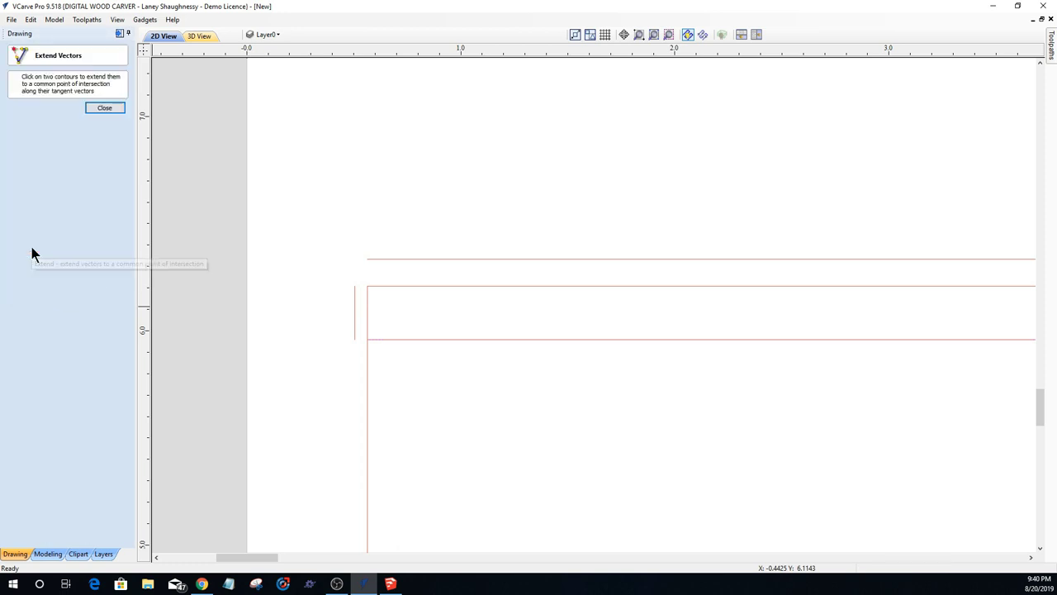
click(370, 339)
click(355, 335)
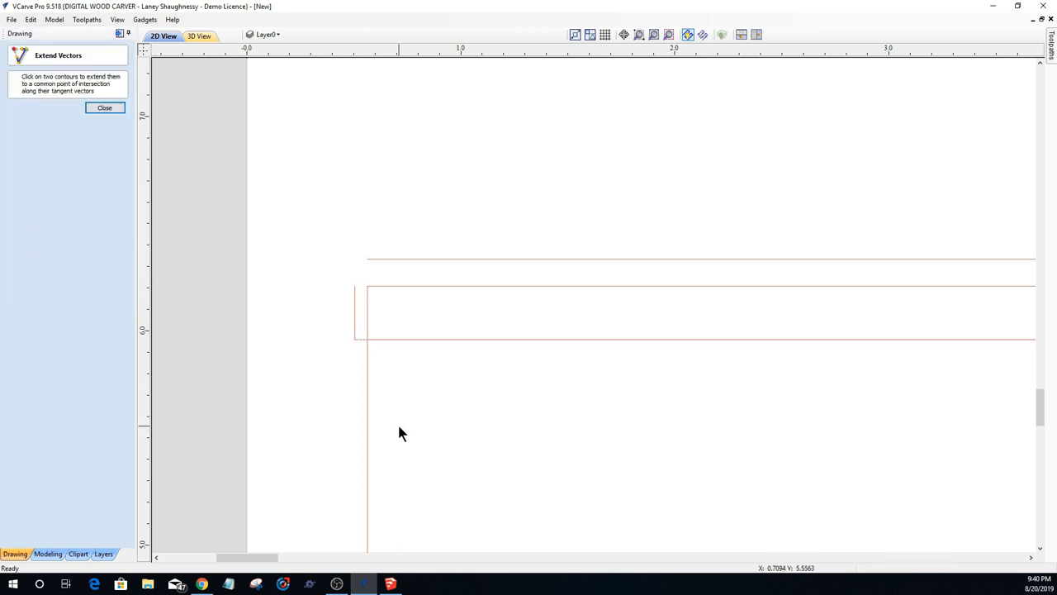
click(354, 294)
click(369, 259)
scroll(322, 464, down, 6)
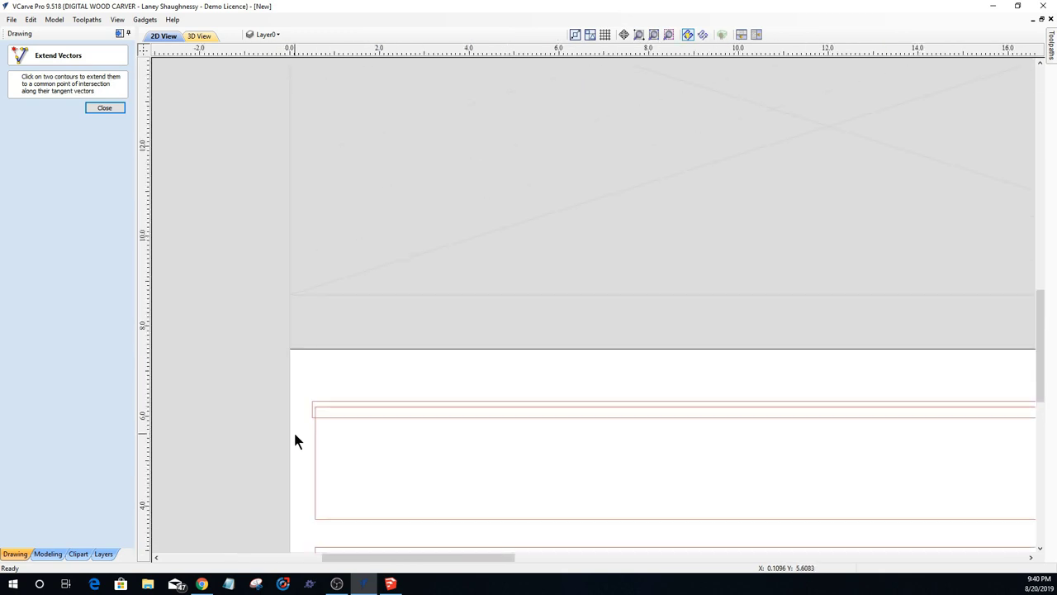
scroll(676, 493, up, 2)
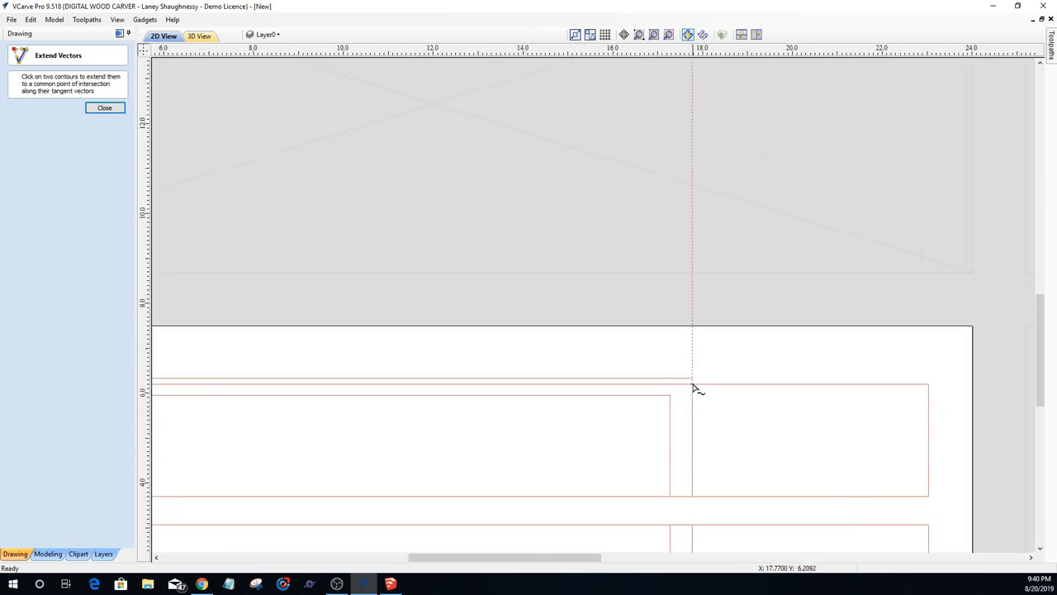
click(104, 108)
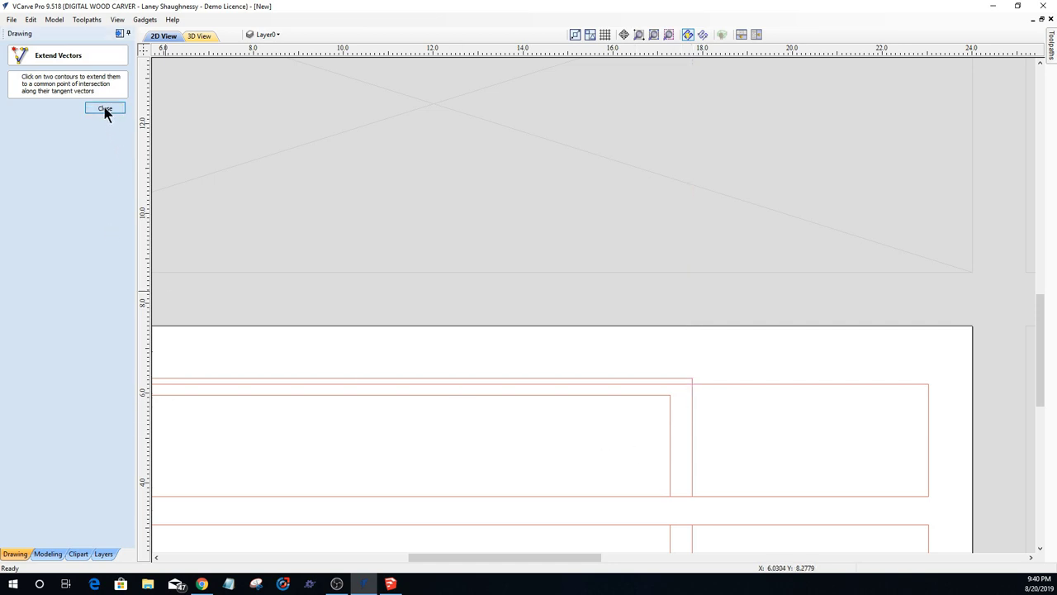
Step: Select the left vertical piece together with the top horizontal line
scroll(677, 487, up, 2)
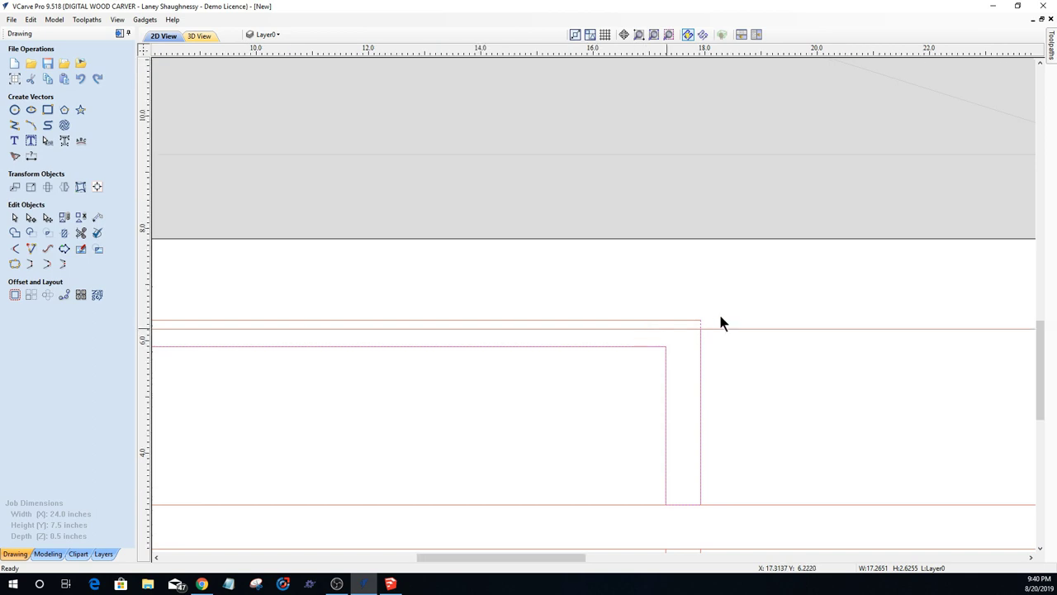
scroll(719, 321, down, 5)
scroll(175, 330, up, 3)
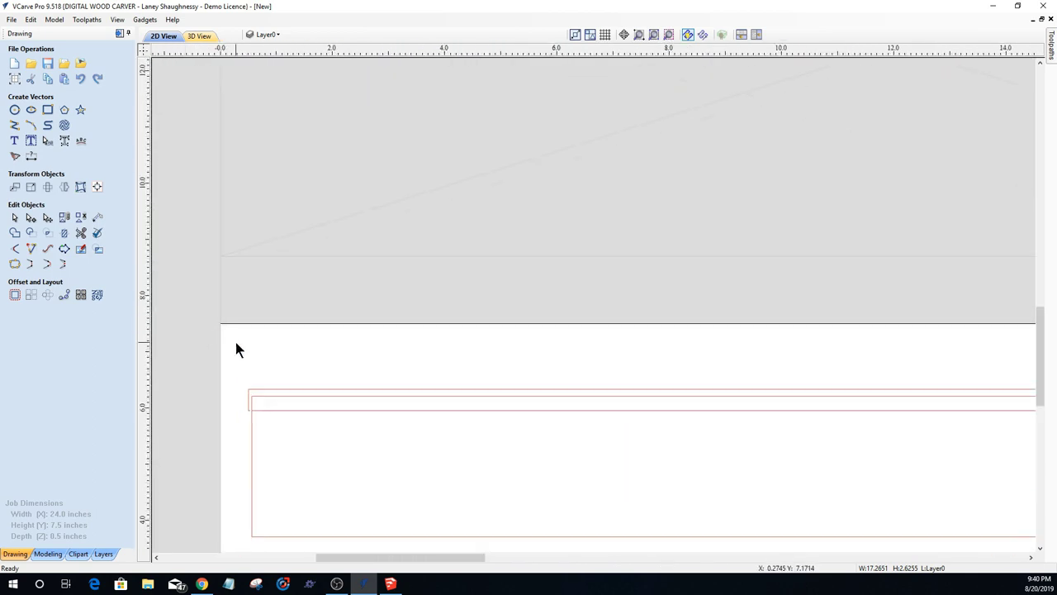
scroll(239, 409, up, 3)
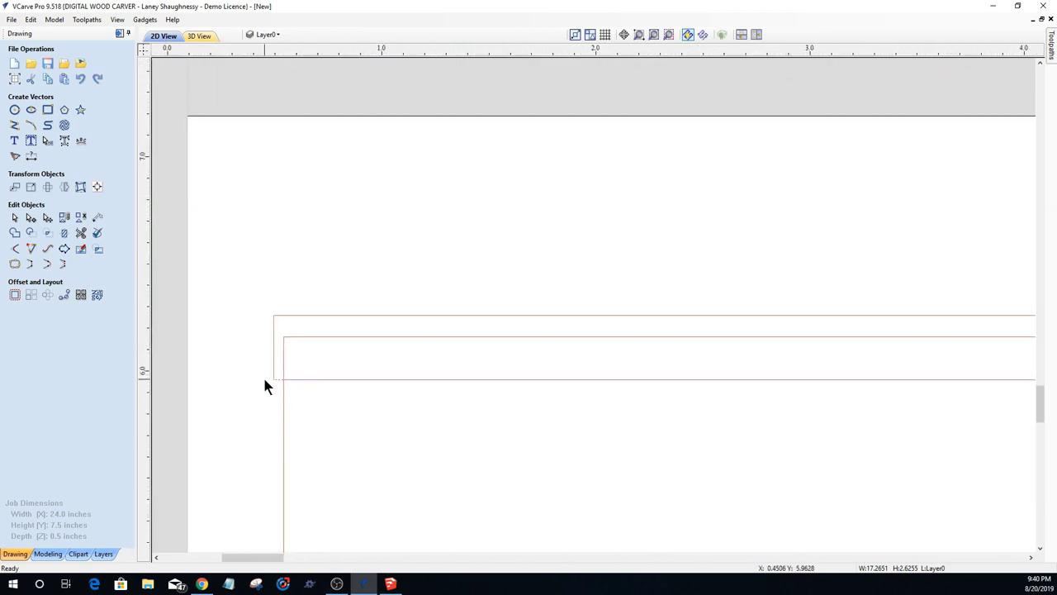
scroll(264, 380, up, 4)
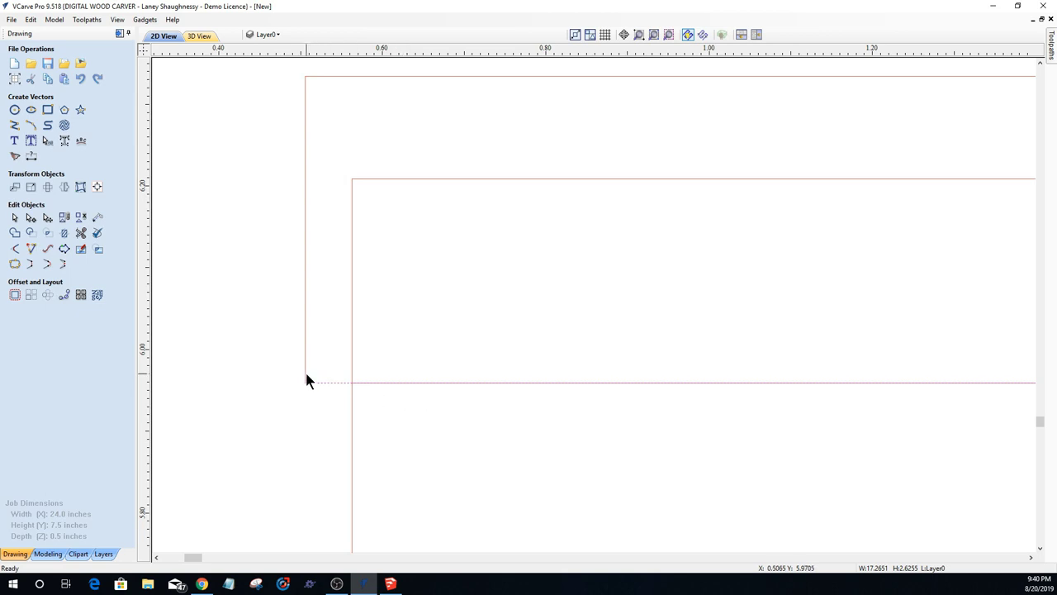
click(305, 308)
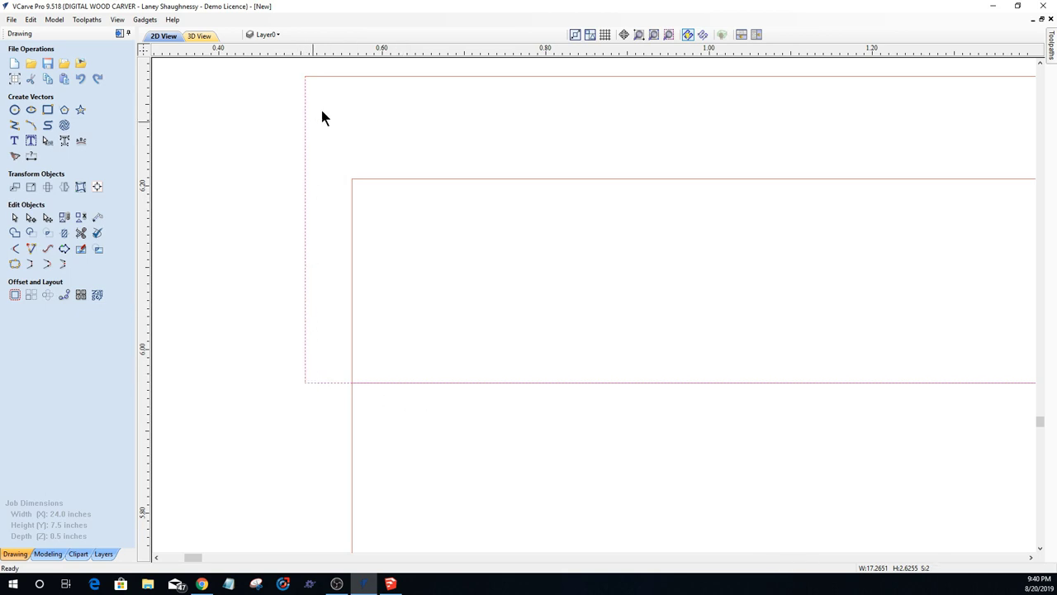
shift+click(370, 77)
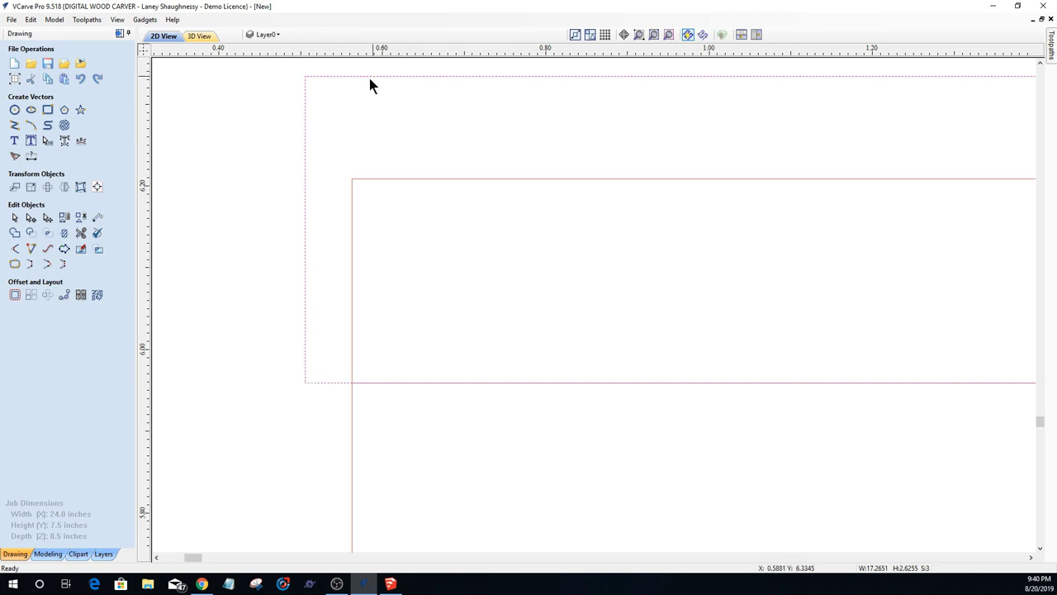
Step: Join the three selected pieces into one closed outline
click(14, 265)
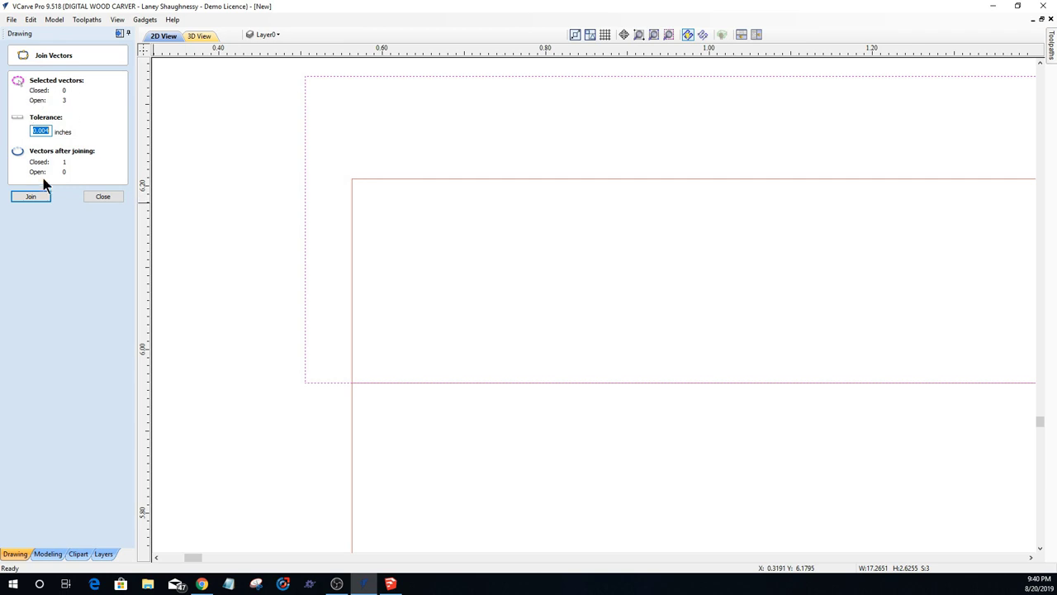
click(31, 198)
scroll(198, 386, down, 8)
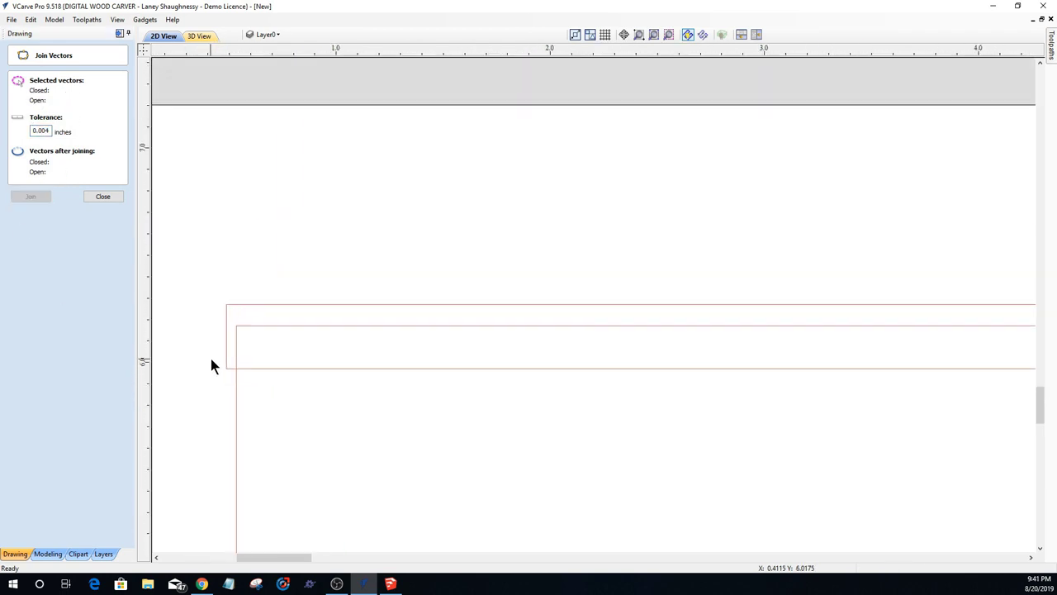
scroll(496, 508, up, 4)
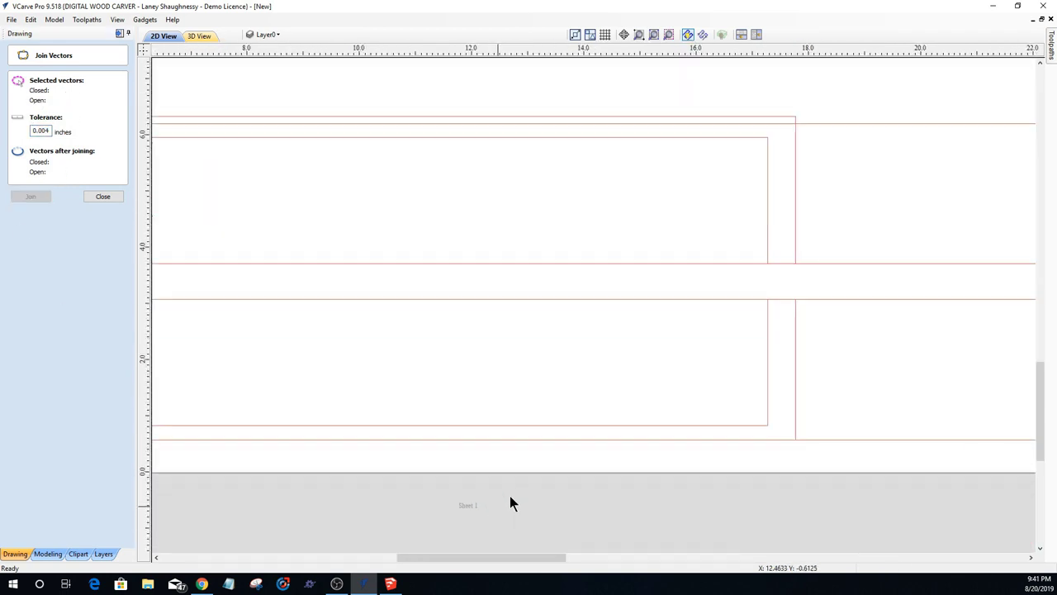
scroll(679, 323, down, 2)
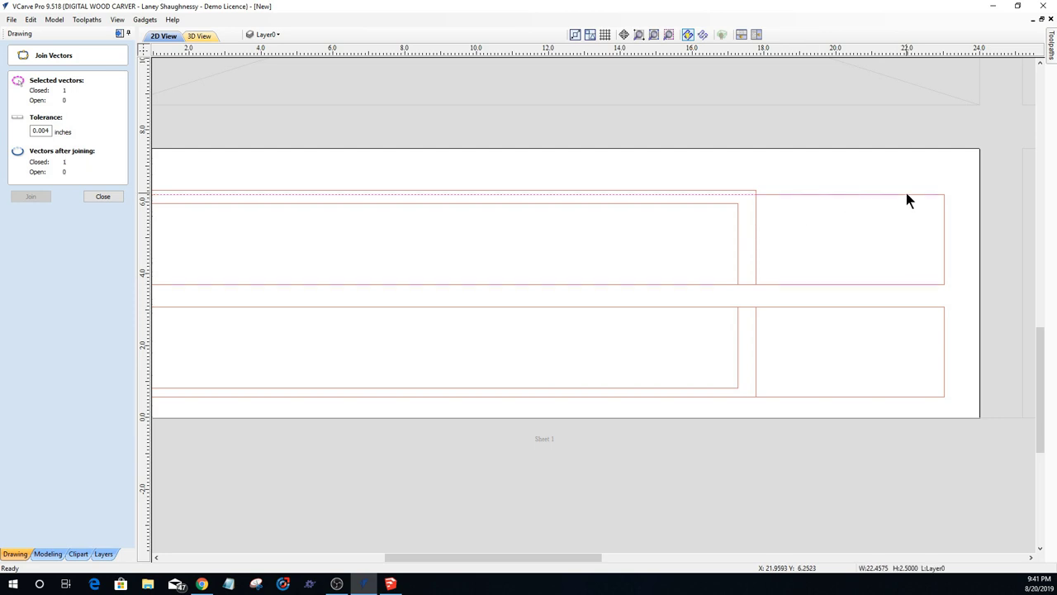
Step: Inspect the top-row outlines by selecting and deselecting each rectangle in turn
click(758, 261)
scroll(746, 283, down, 2)
scroll(420, 277, up, 2)
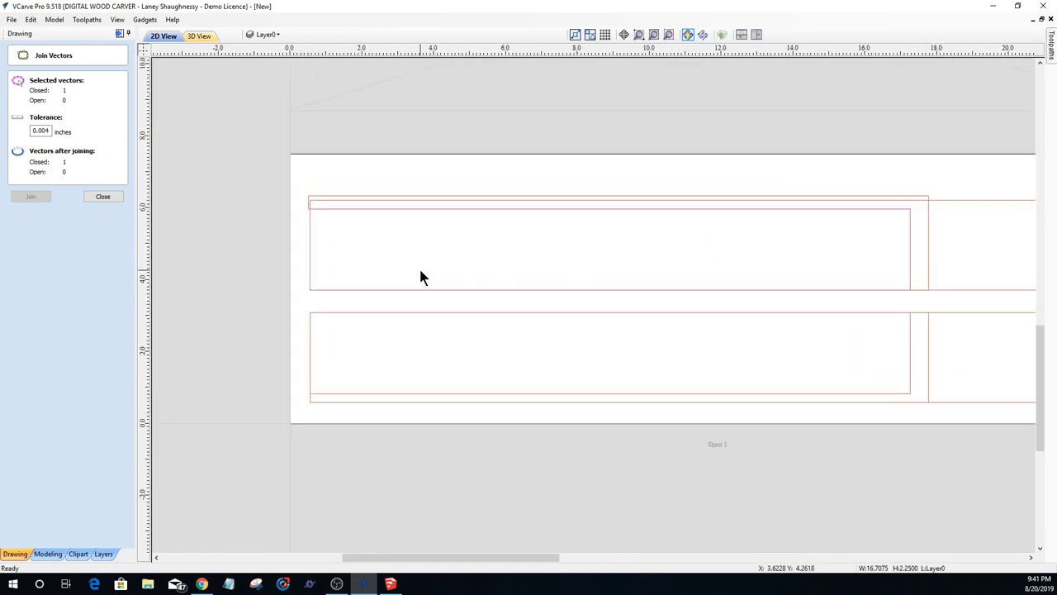
key(Escape)
scroll(582, 303, down, 2)
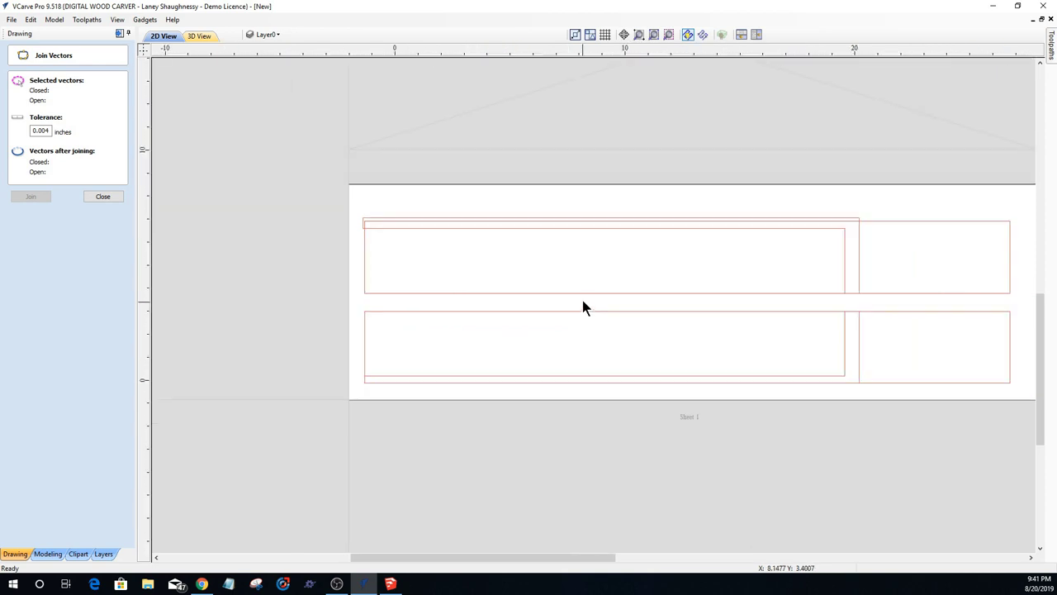
drag(934, 306, 884, 271)
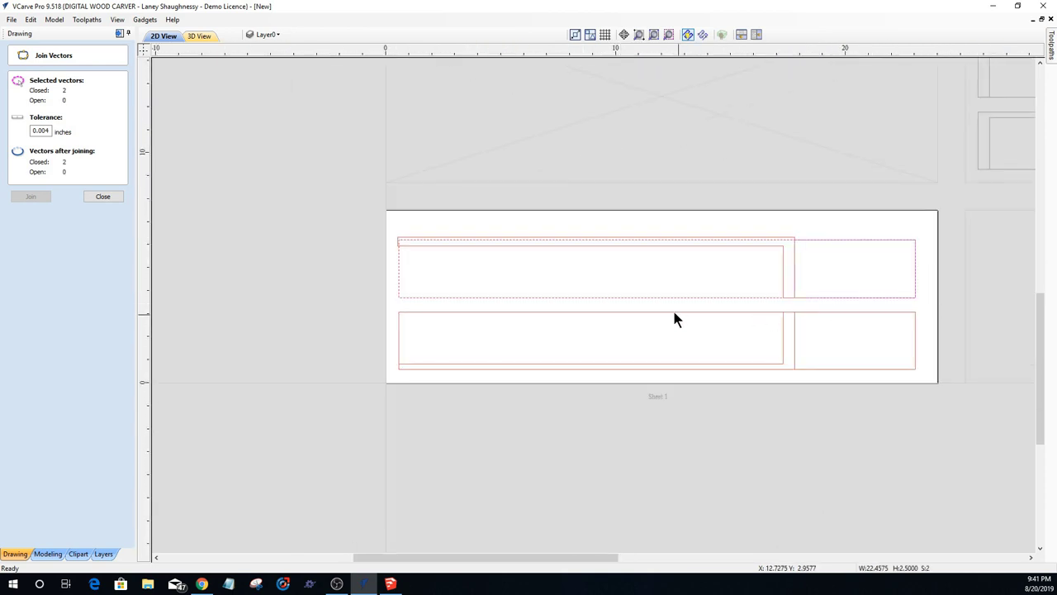
click(842, 288)
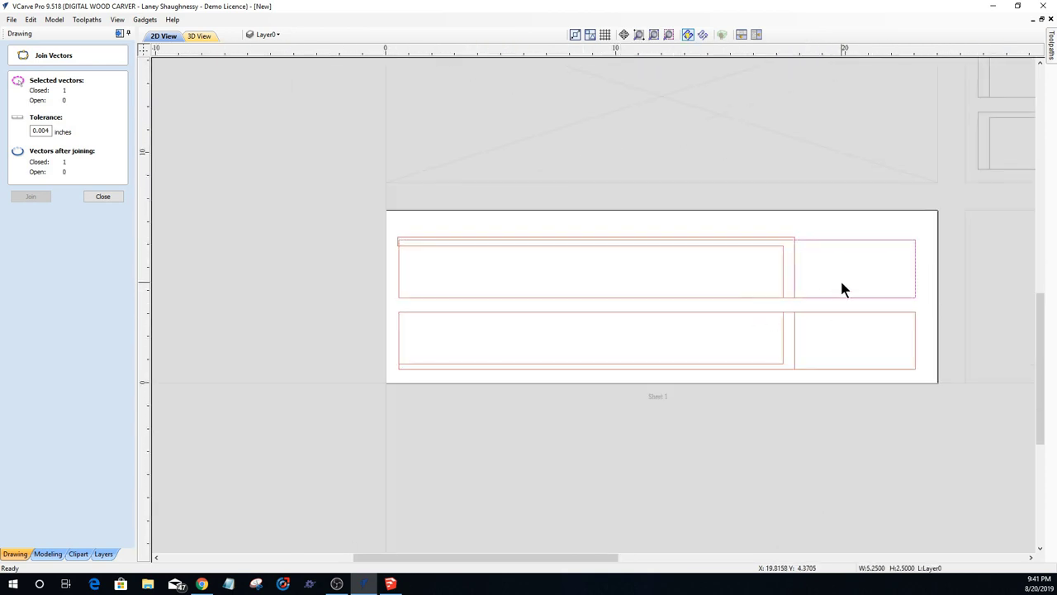
click(863, 270)
click(794, 269)
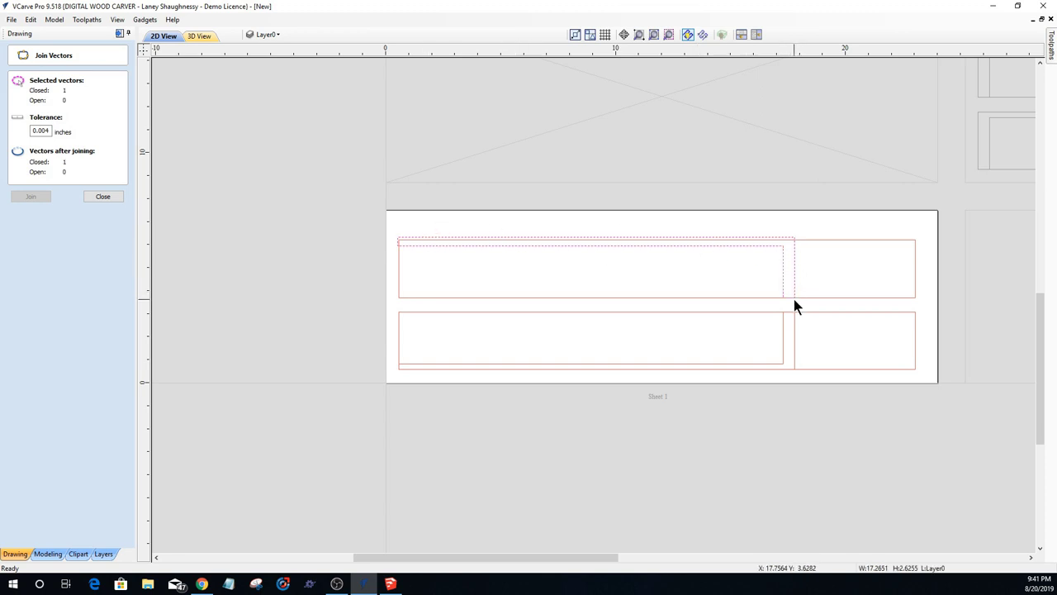
click(869, 300)
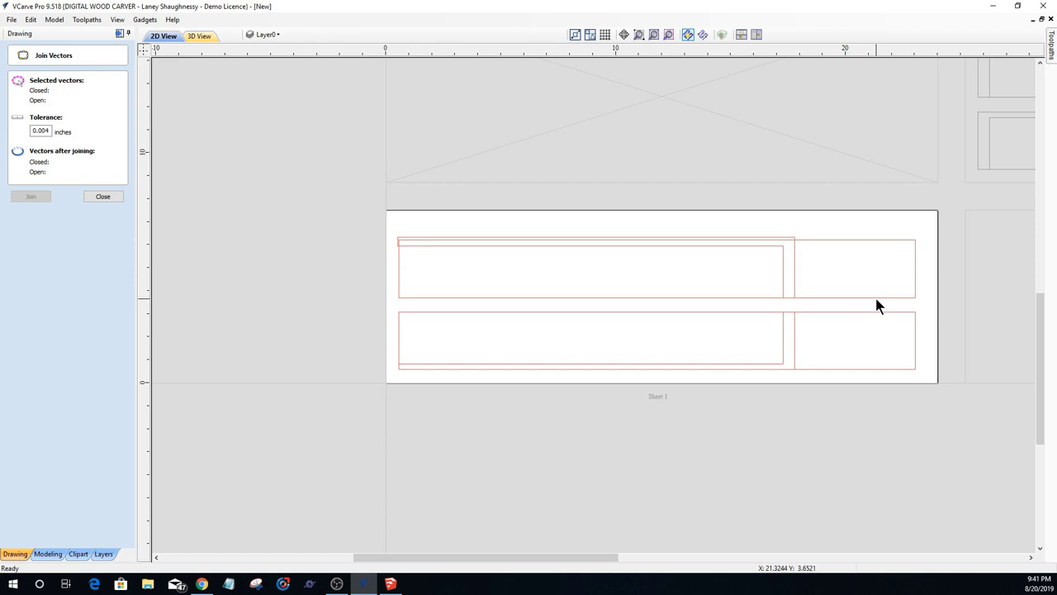
click(876, 298)
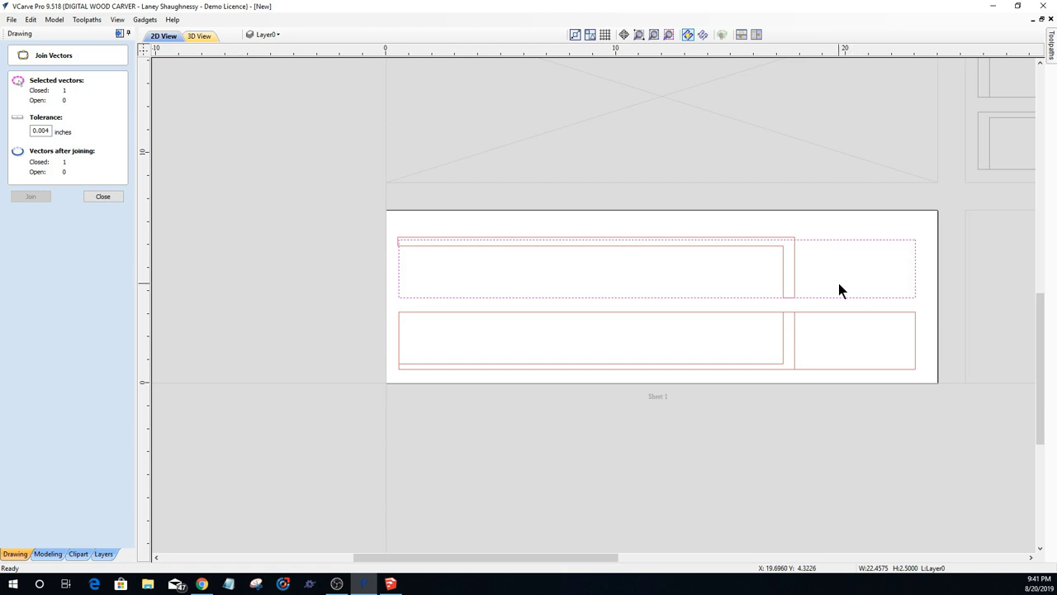
Step: Select the lower outer rectangle outline and close the Join Vectors panel
scroll(446, 227, down, 2)
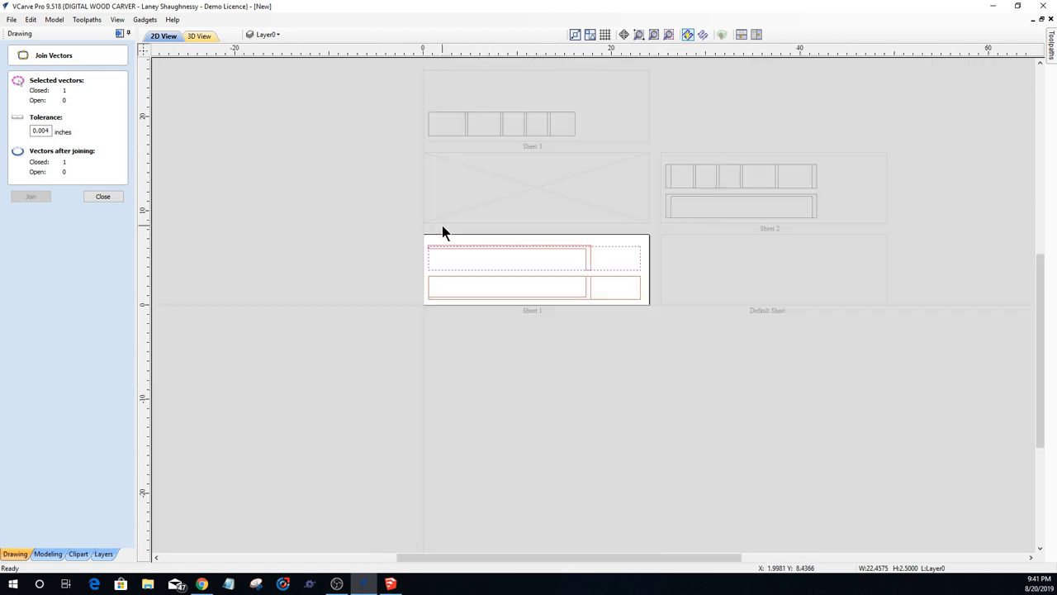
scroll(451, 269, down, 2)
scroll(491, 366, up, 3)
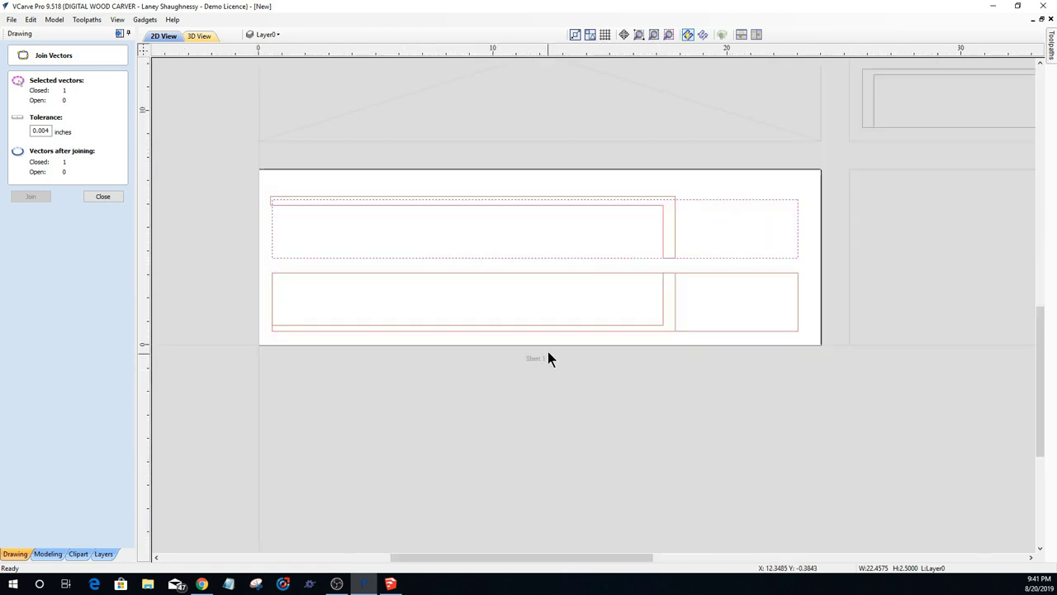
scroll(246, 283, up, 1)
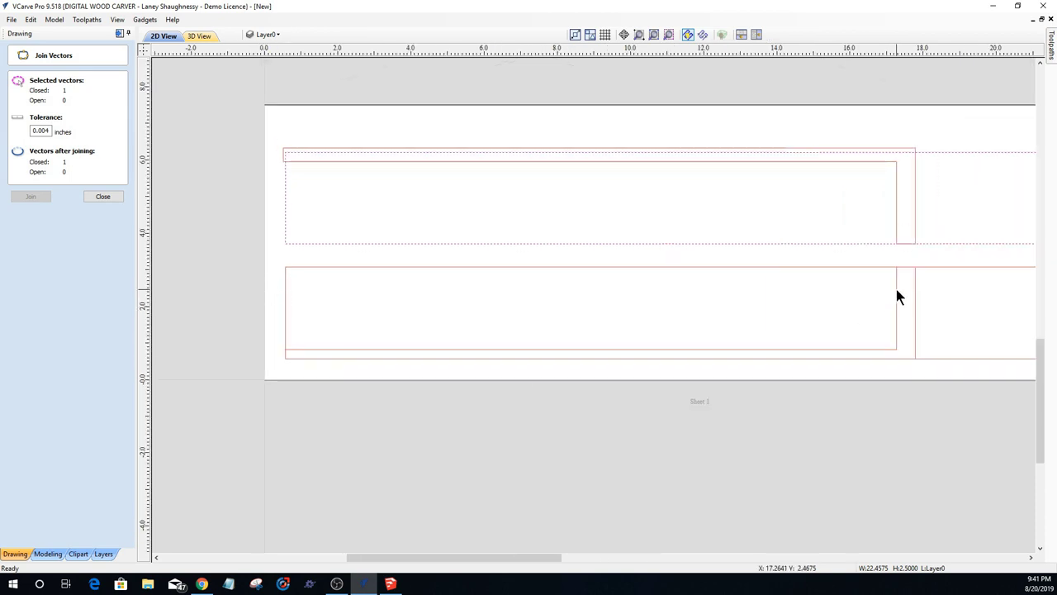
scroll(765, 297, down, 1)
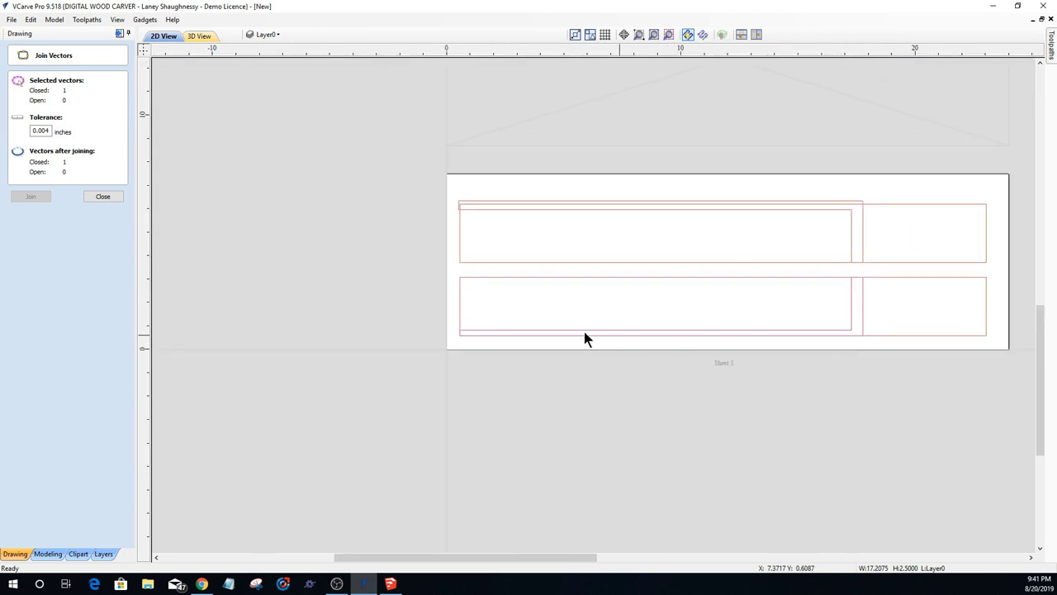
click(637, 333)
scroll(840, 340, up, 2)
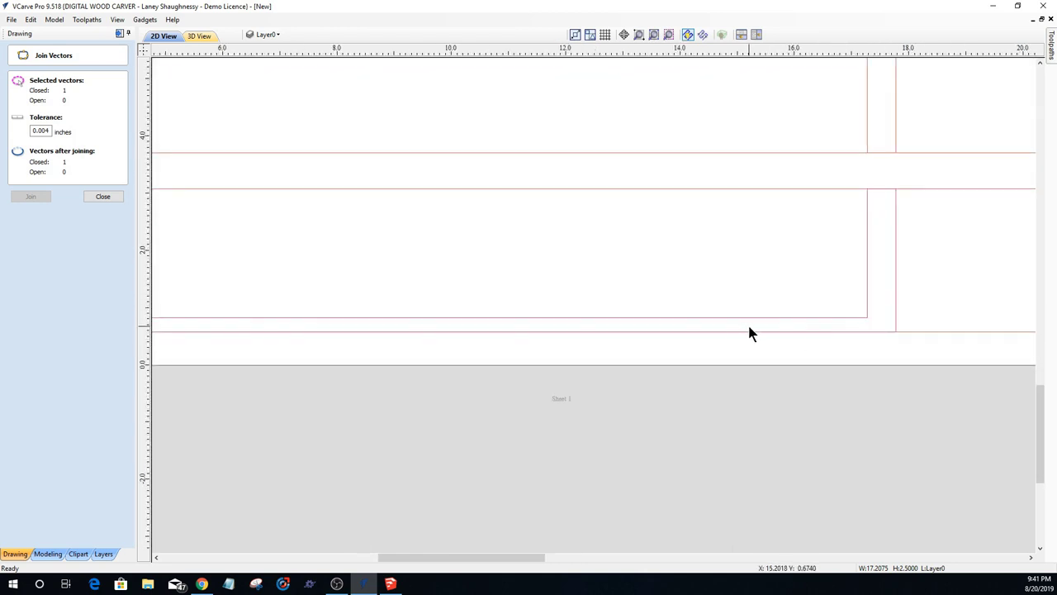
click(92, 198)
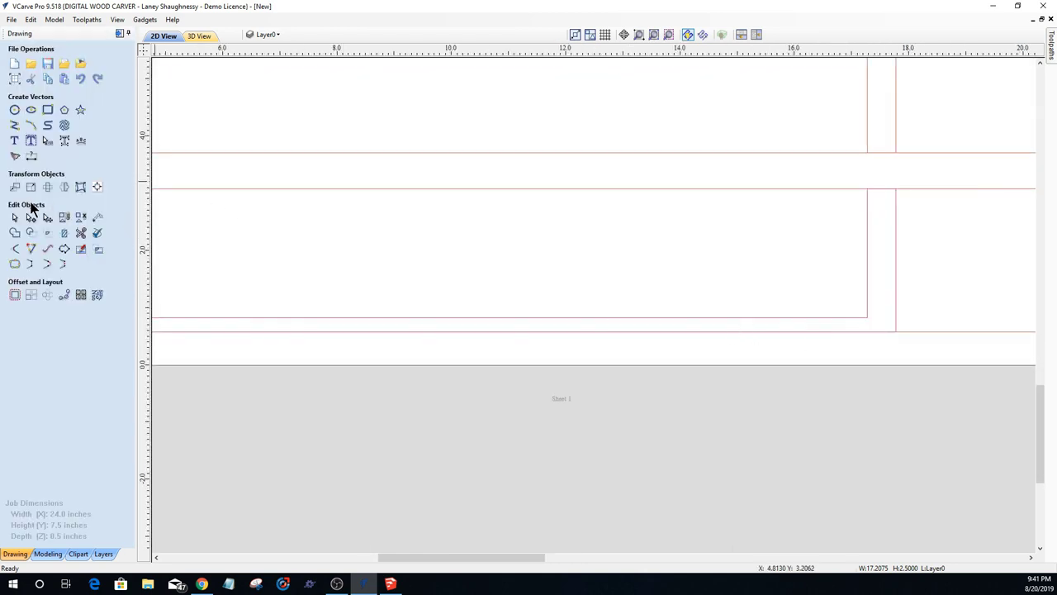
Step: Cut the lower outline at its bottom-right and bottom-left corner nodes
click(31, 219)
right_click(897, 330)
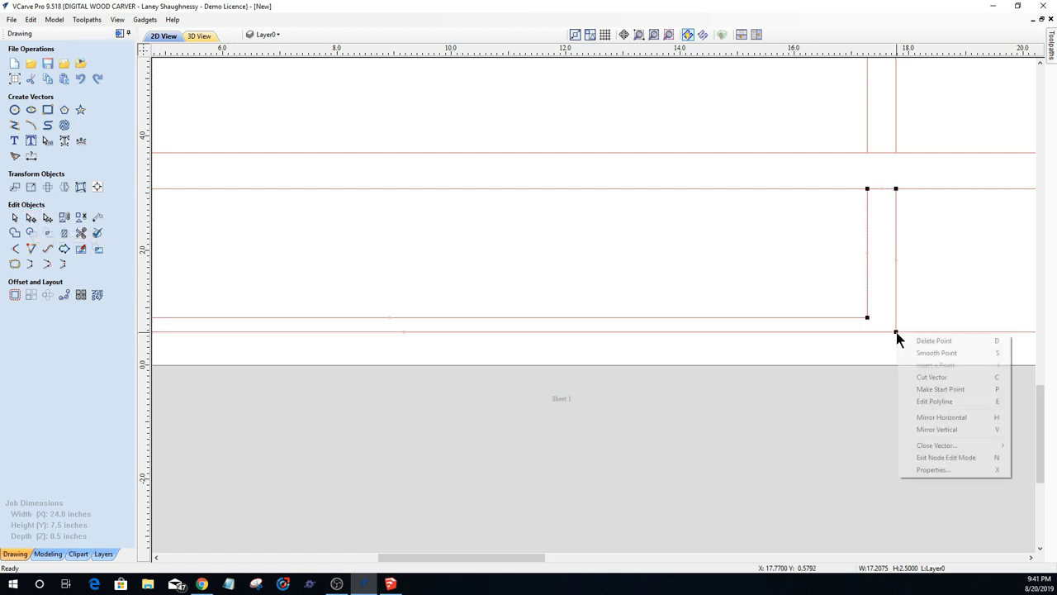
click(912, 375)
scroll(908, 351, down, 4)
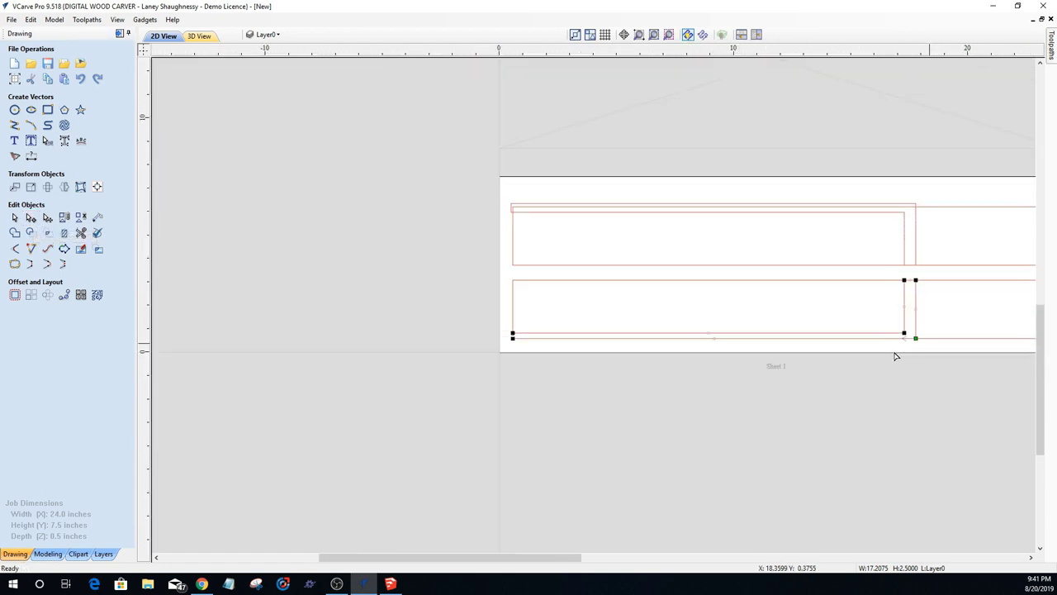
scroll(495, 342, up, 3)
right_click(495, 332)
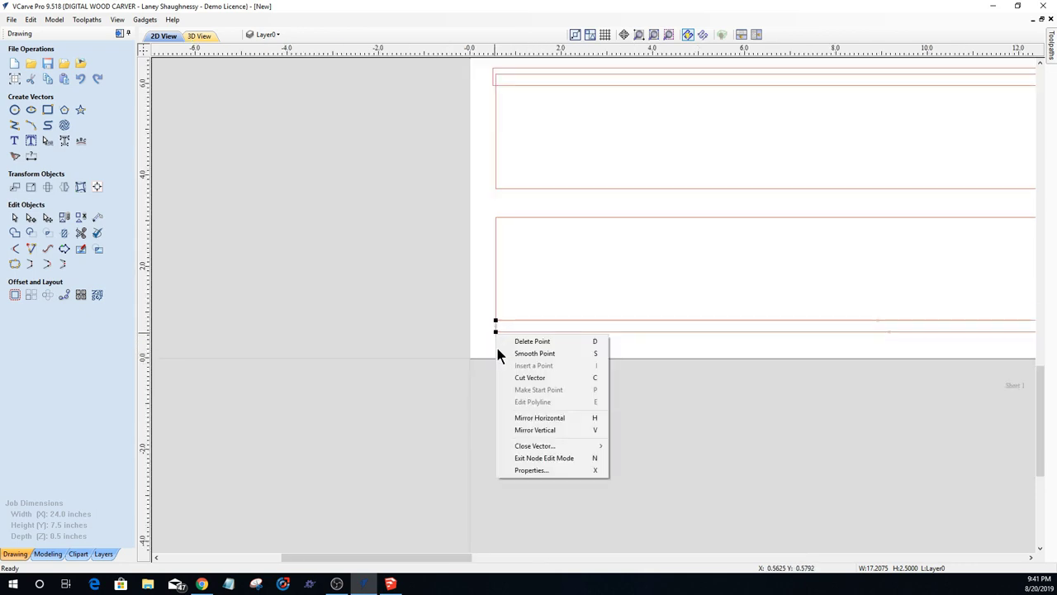
click(509, 375)
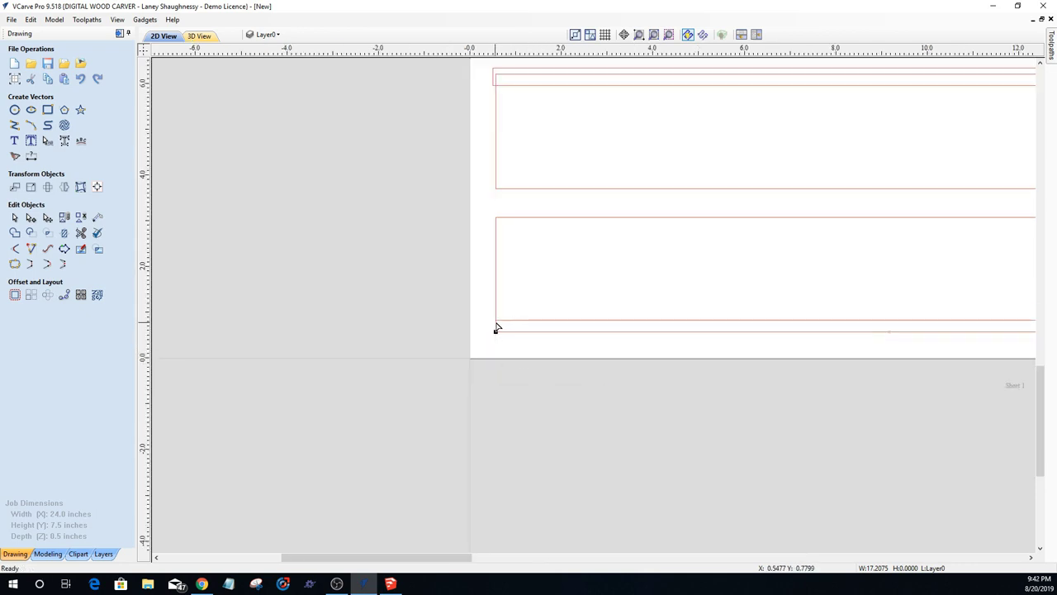
right_click(496, 320)
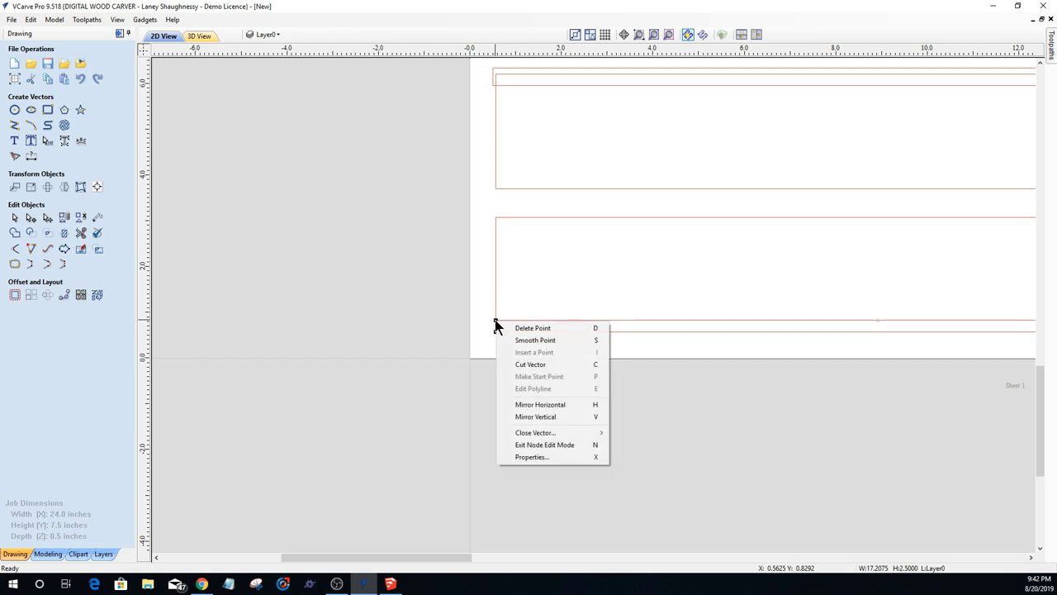
click(513, 364)
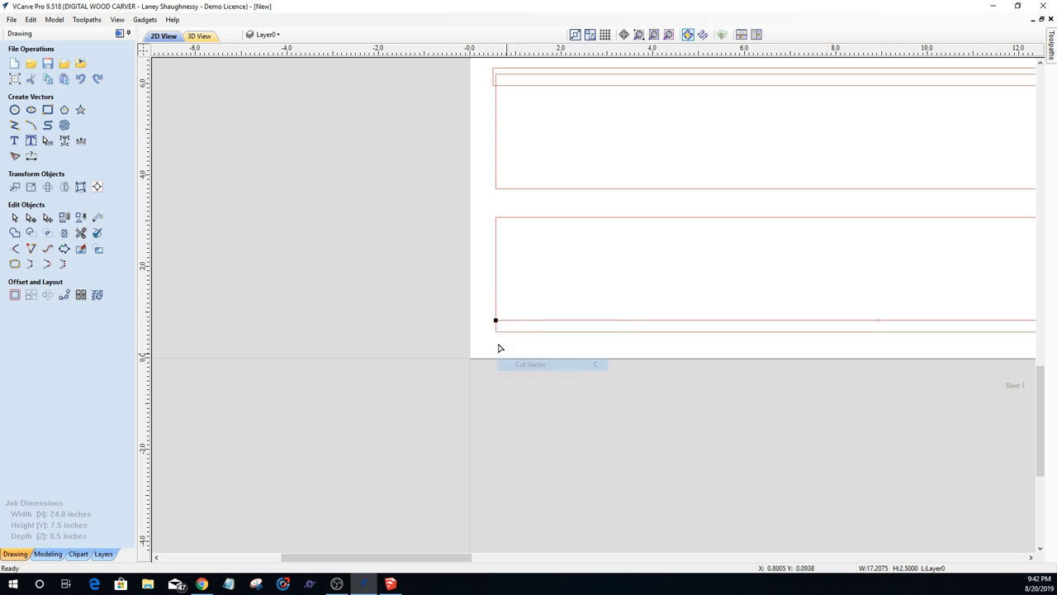
scroll(492, 336, up, 2)
scroll(492, 337, up, 1)
scroll(281, 276, up, 1)
Step: Nudge the short left end segment slightly to the left
click(14, 217)
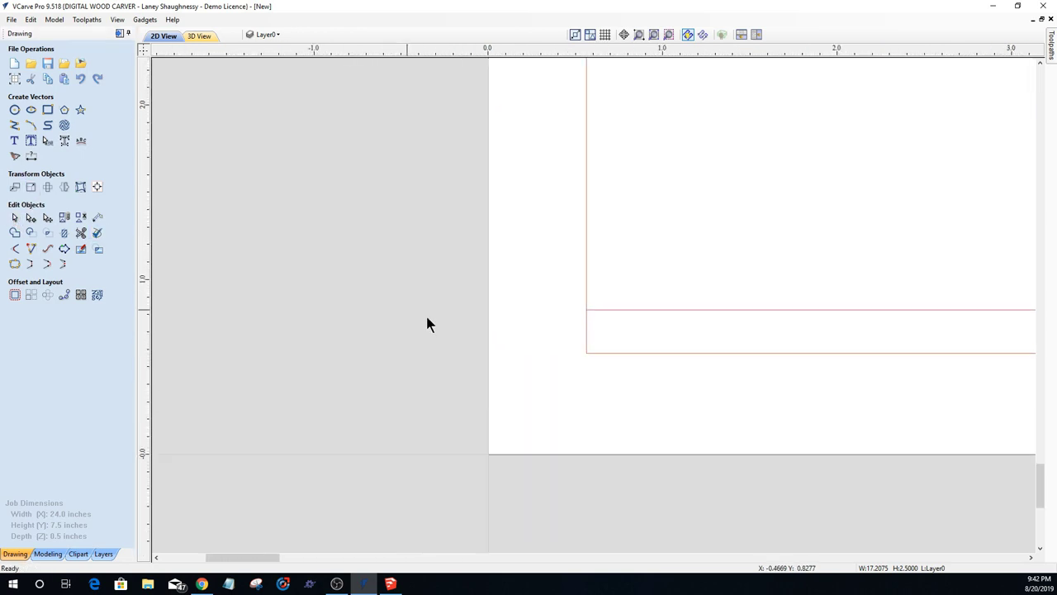
click(586, 330)
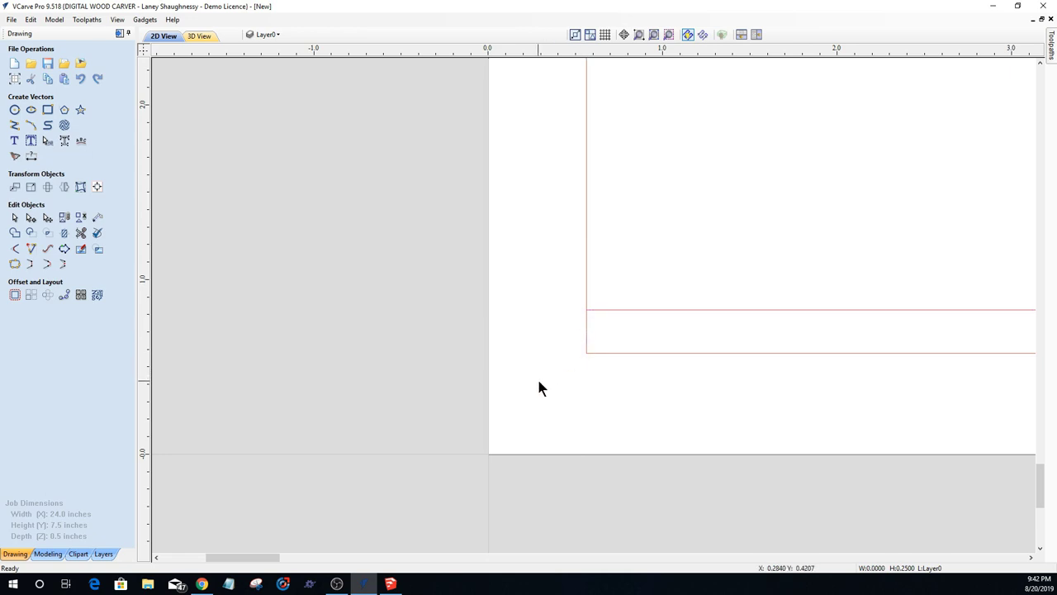
key(Left)
scroll(530, 350, down, 2)
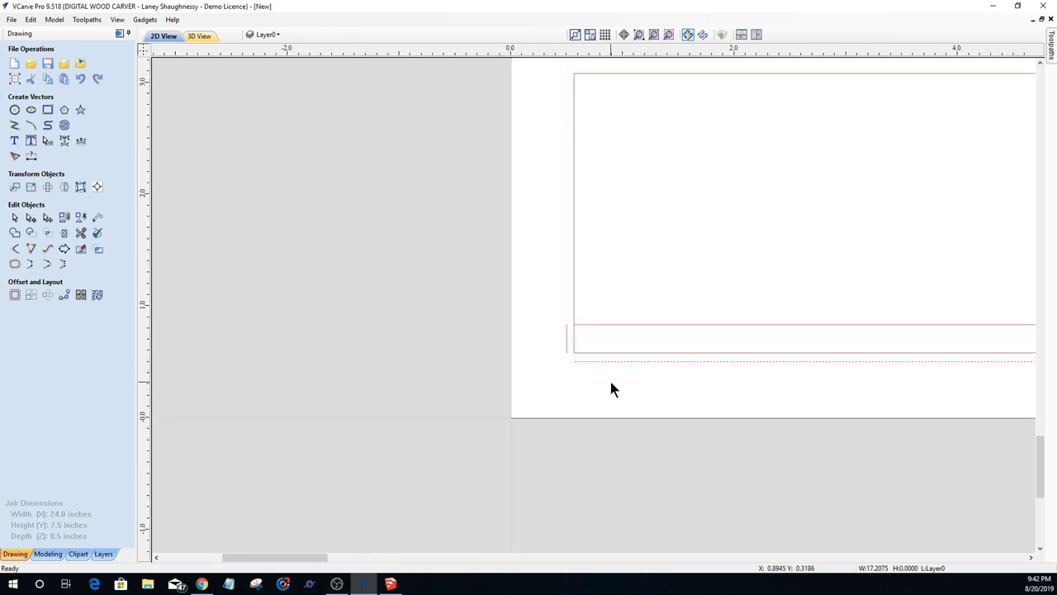
Step: Extend the short left side and the bottom line until they meet in a corner
click(30, 249)
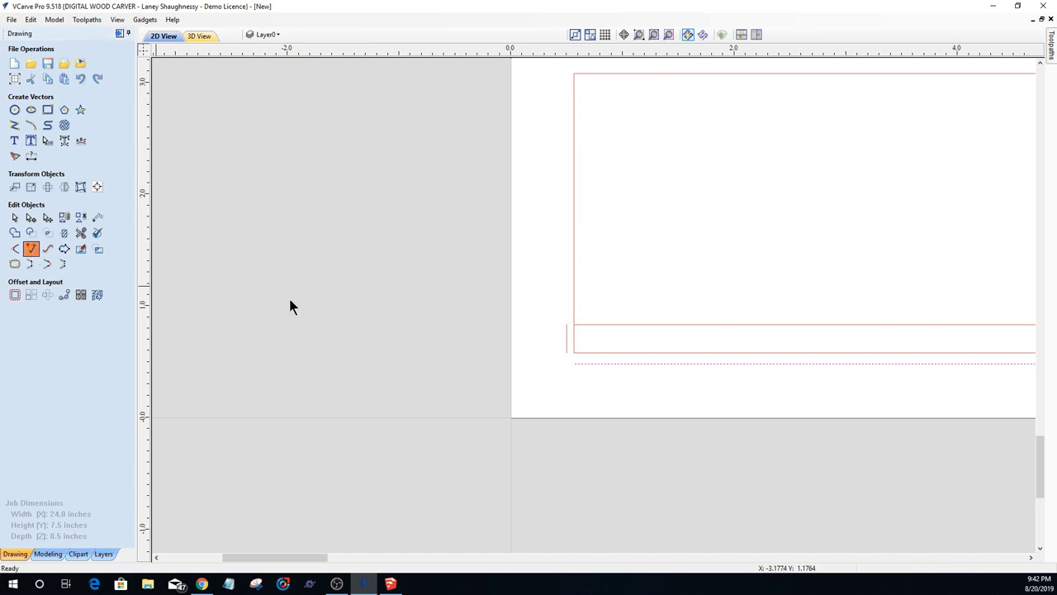
click(566, 354)
click(586, 363)
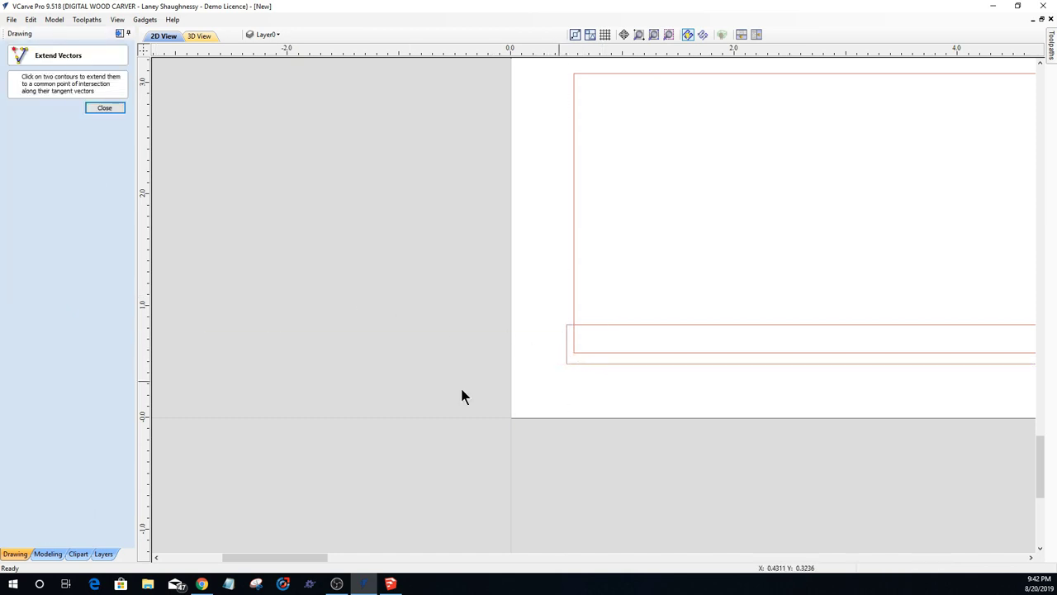
scroll(418, 340, down, 6)
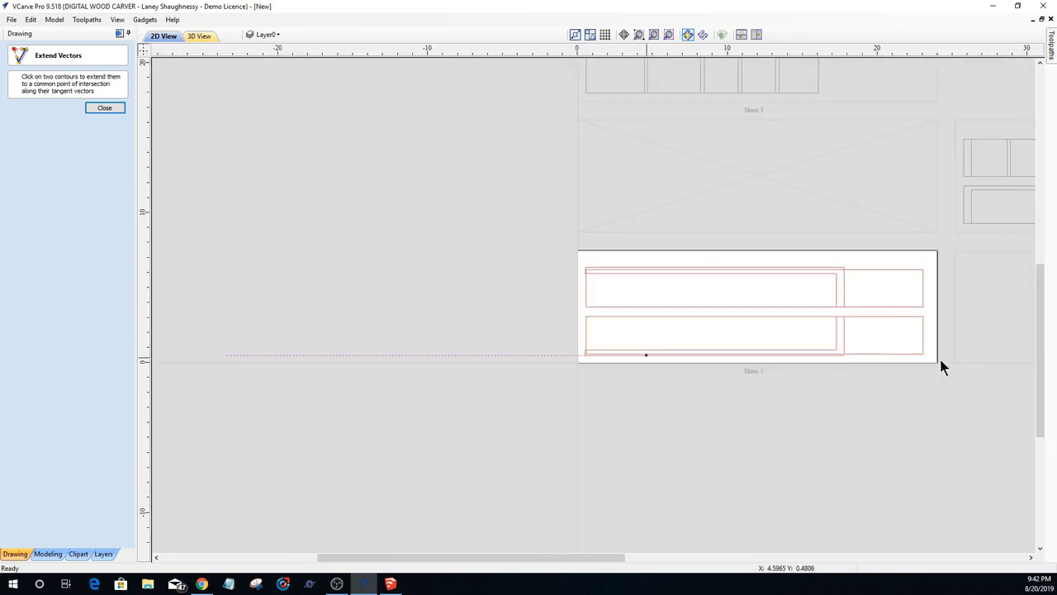
scroll(789, 372, up, 4)
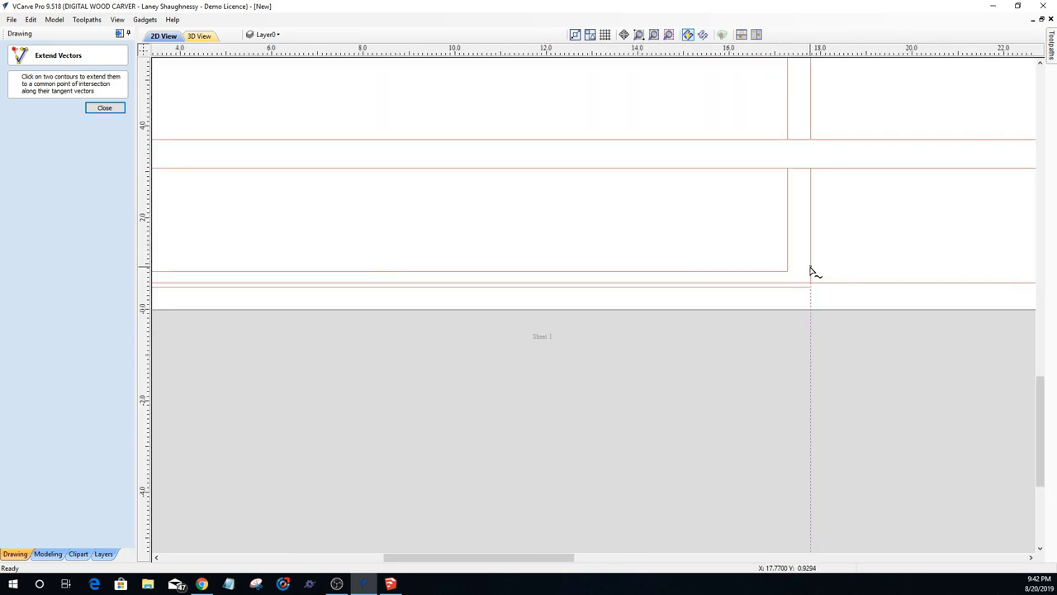
click(104, 109)
Step: Select the bottom horizontal line together with the right vertical line
click(788, 286)
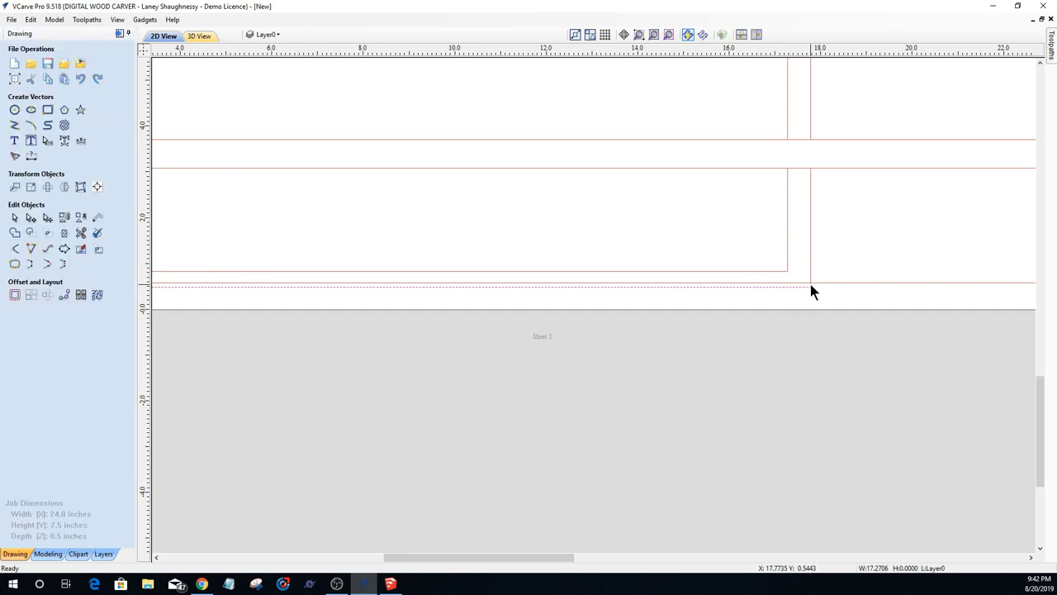
shift+click(810, 284)
scroll(829, 297, down, 4)
scroll(581, 316, up, 3)
scroll(595, 318, up, 4)
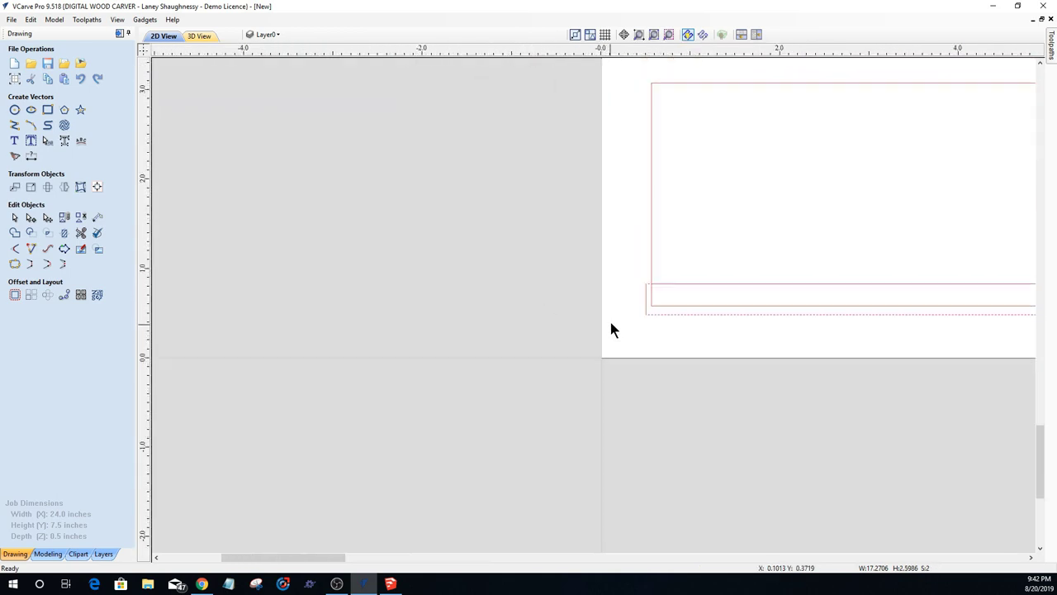
Step: Join the lower outline's pieces into one closed 22.4575 x 2.5-inch vector and check the selection
click(14, 263)
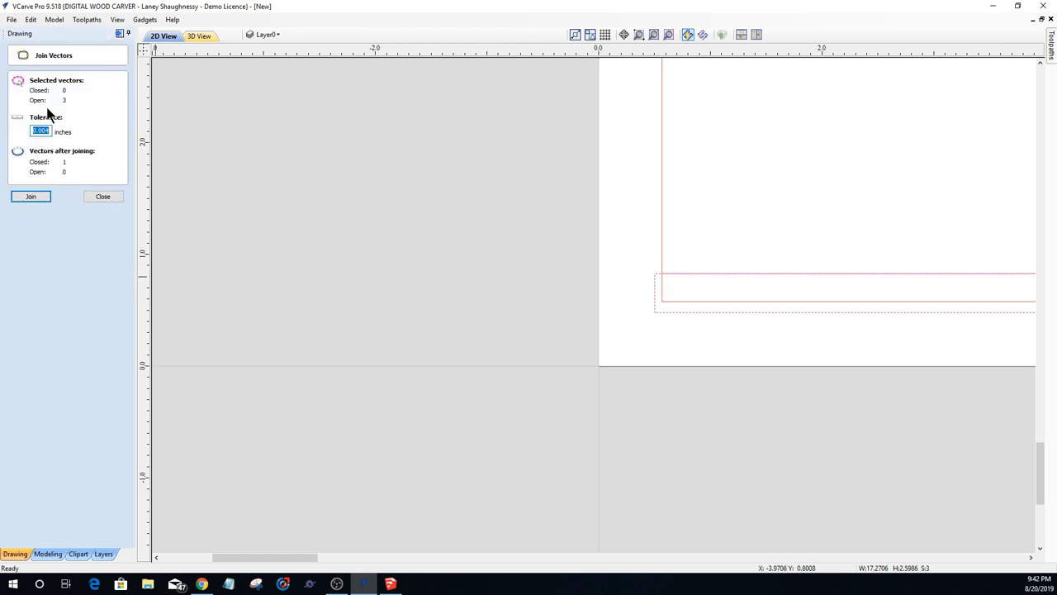
click(44, 197)
scroll(262, 262, down, 3)
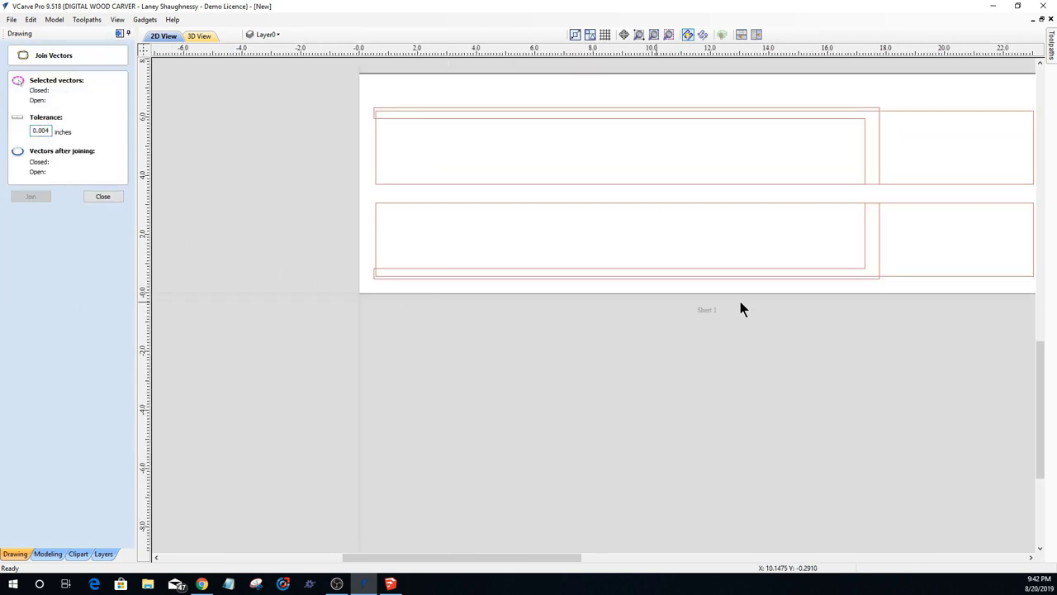
scroll(808, 197, up, 1)
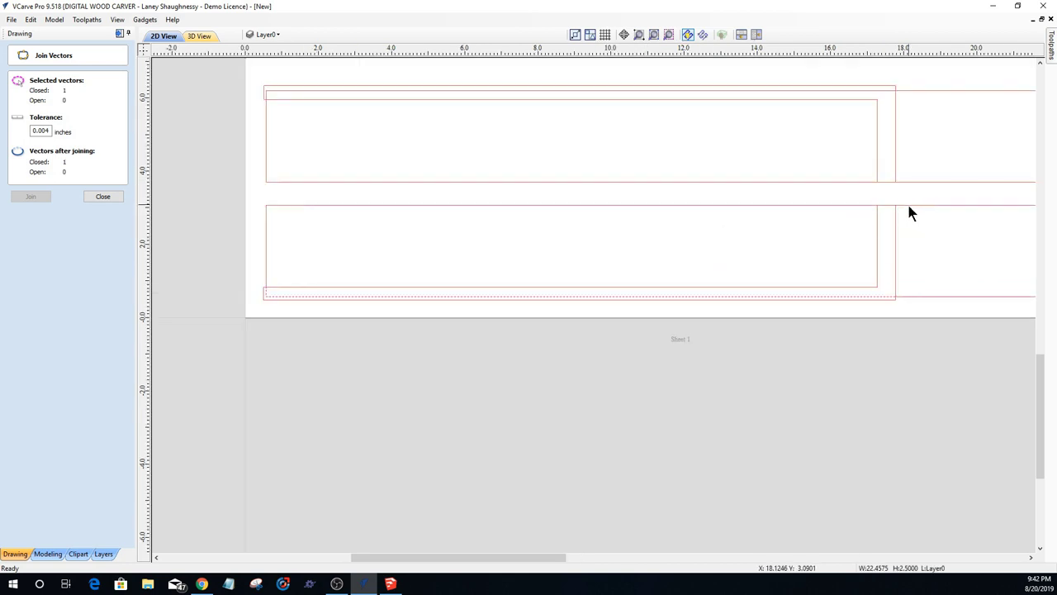
scroll(593, 241, down, 2)
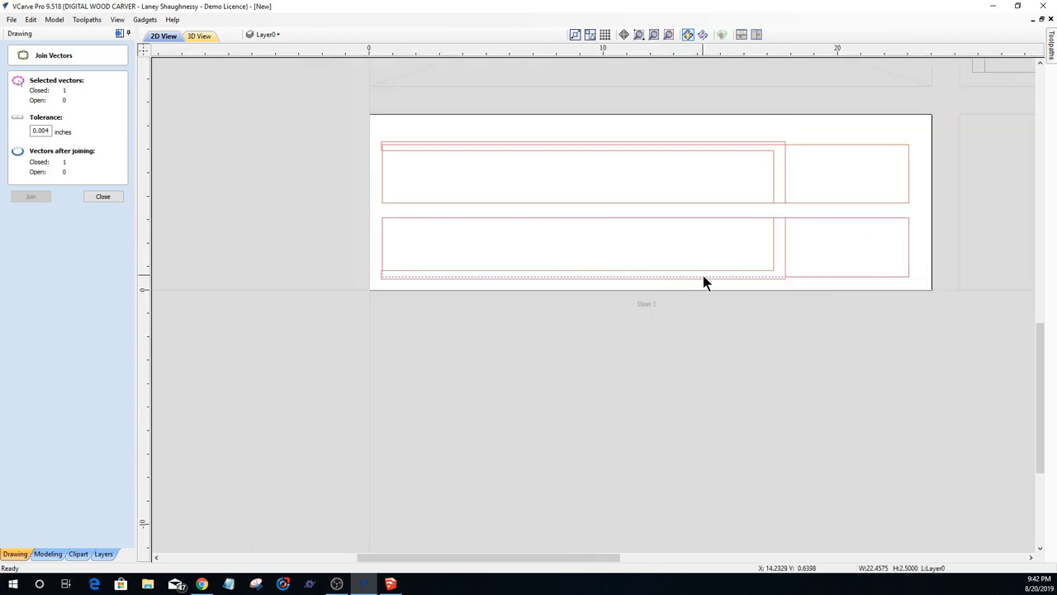
shift+click(621, 217)
shift+click(626, 279)
click(388, 214)
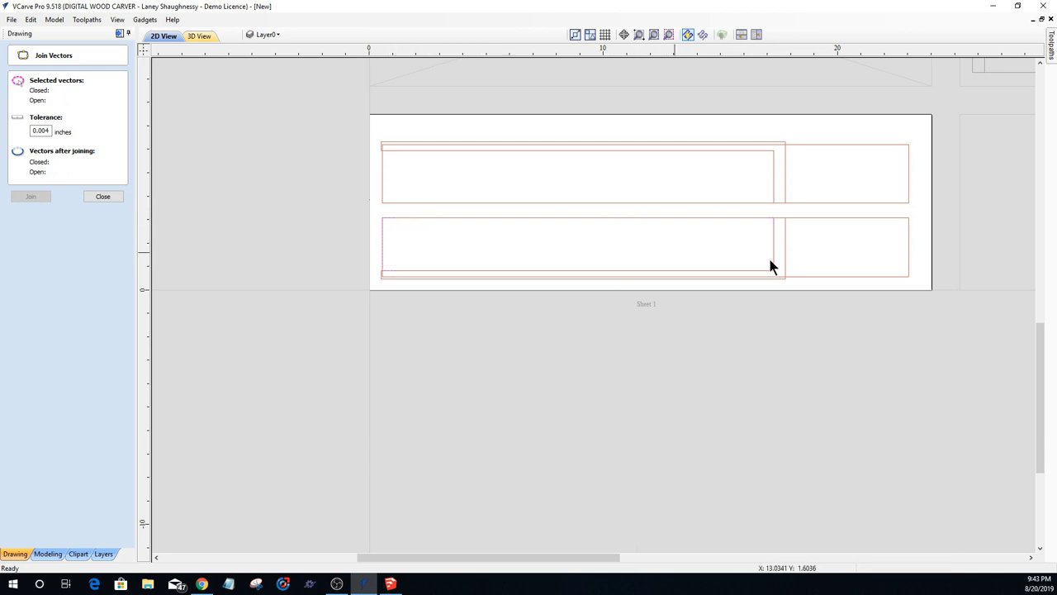
drag(900, 285, 838, 208)
drag(900, 282, 829, 235)
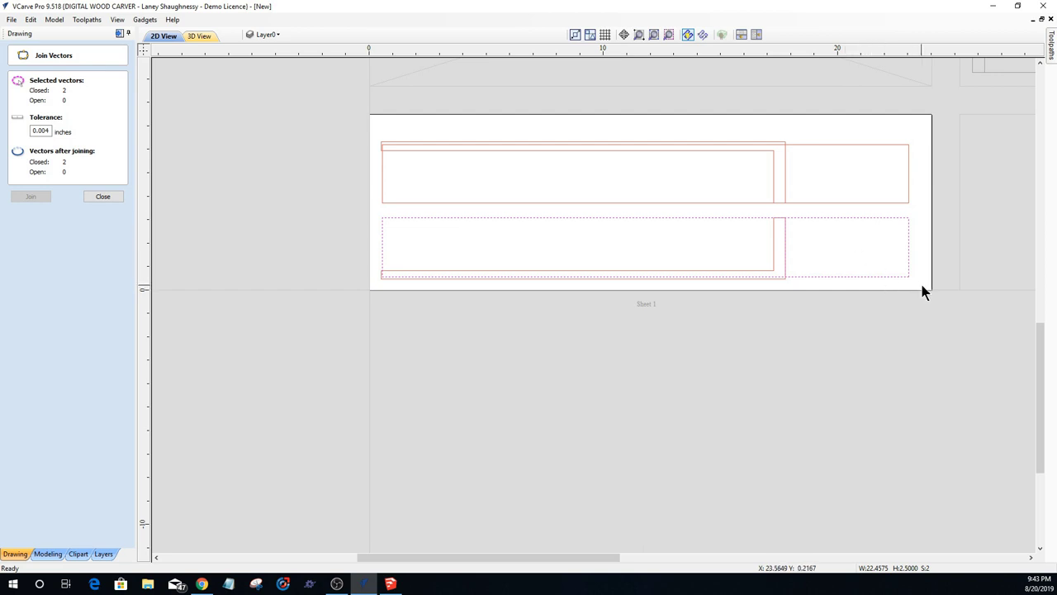
drag(918, 286, 865, 213)
ctrl+click(465, 218)
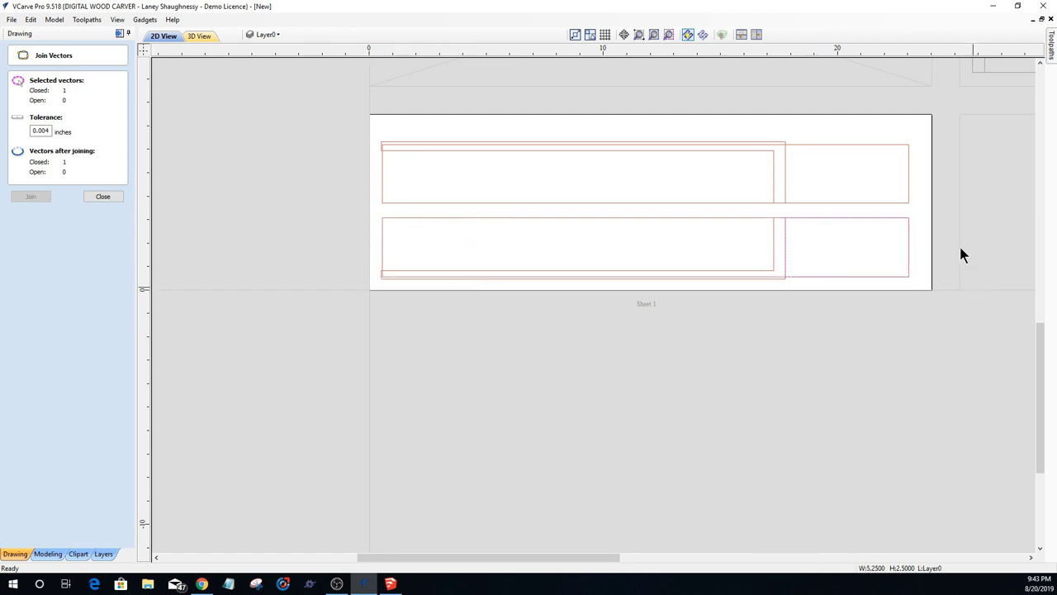
scroll(890, 247, up, 4)
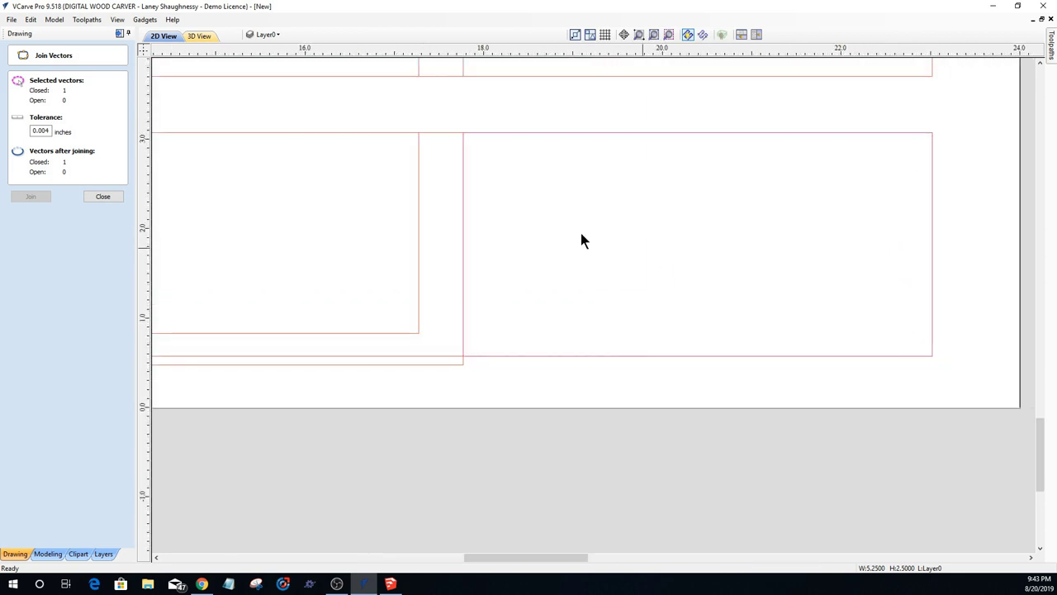
click(914, 158)
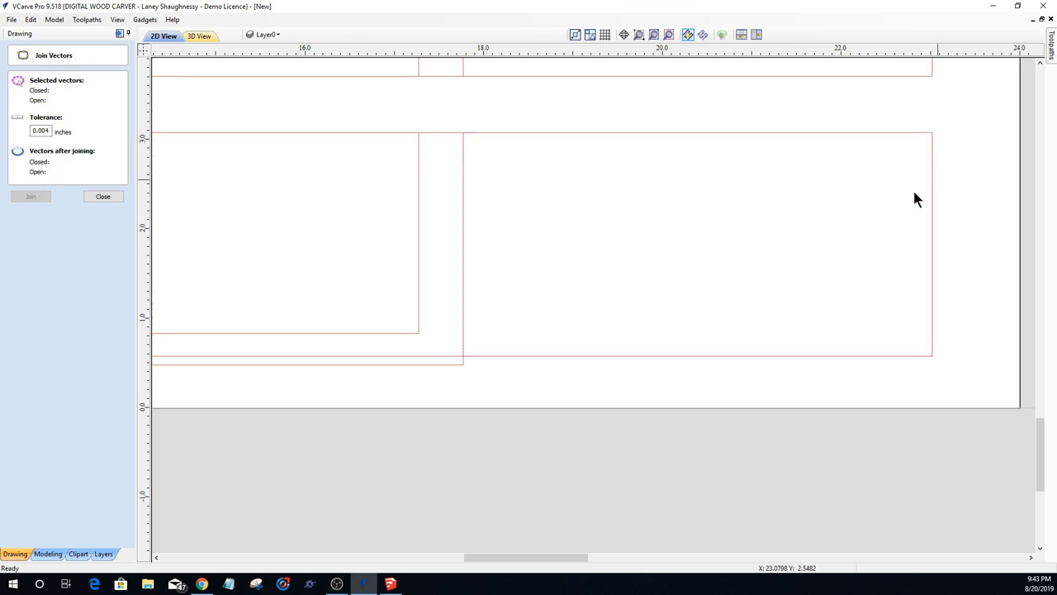
scroll(918, 196, down, 2)
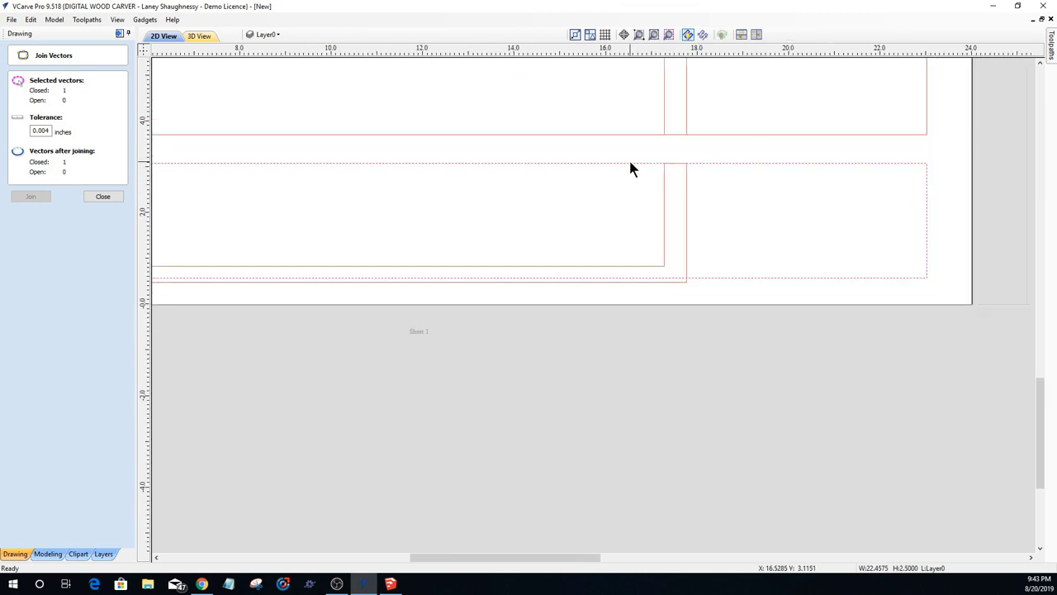
click(665, 198)
click(566, 163)
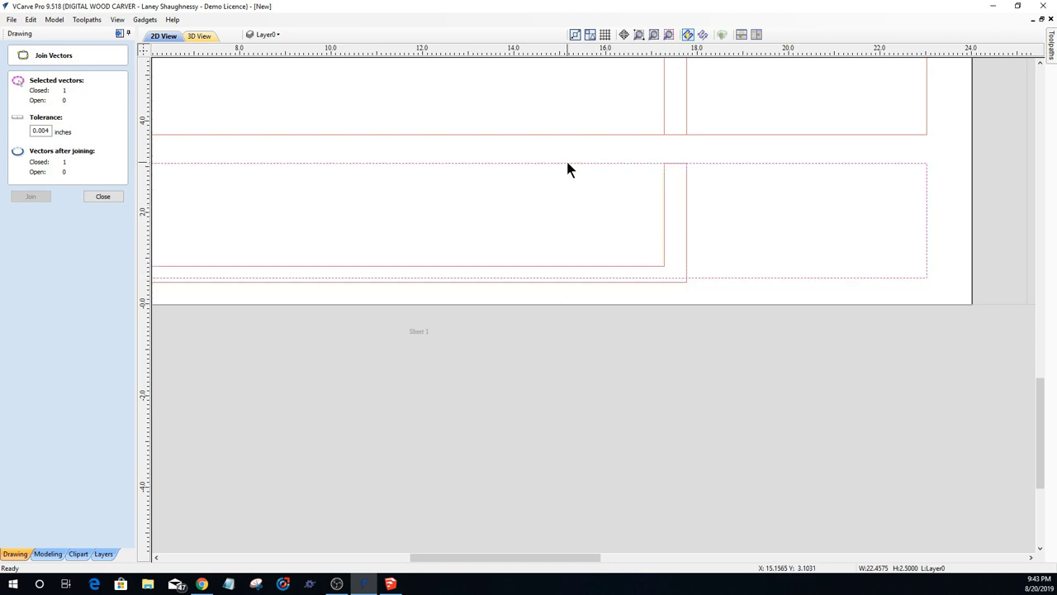
click(665, 217)
scroll(662, 209, down, 3)
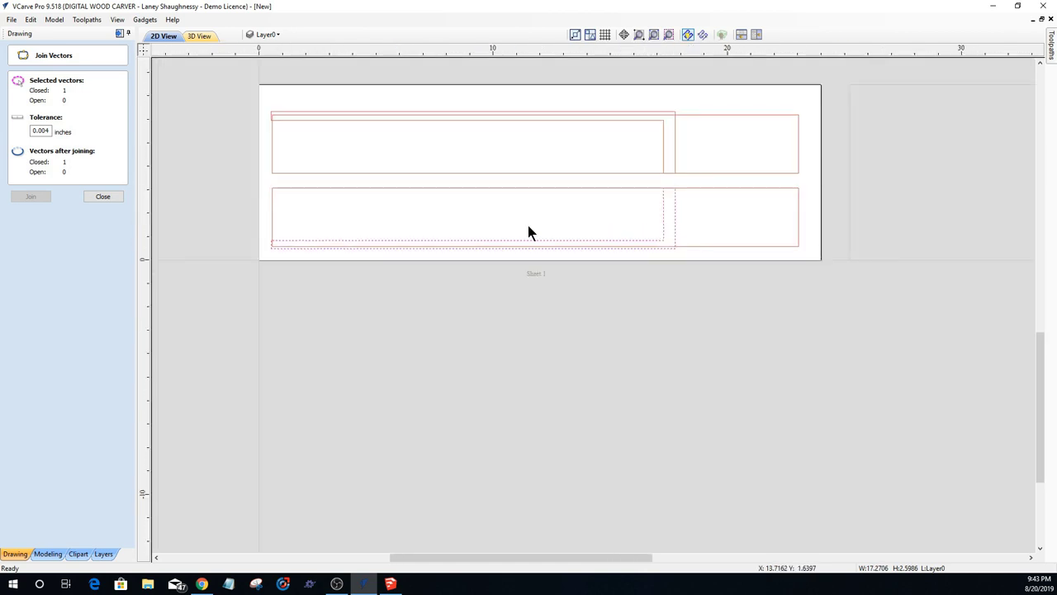
scroll(270, 246, up, 3)
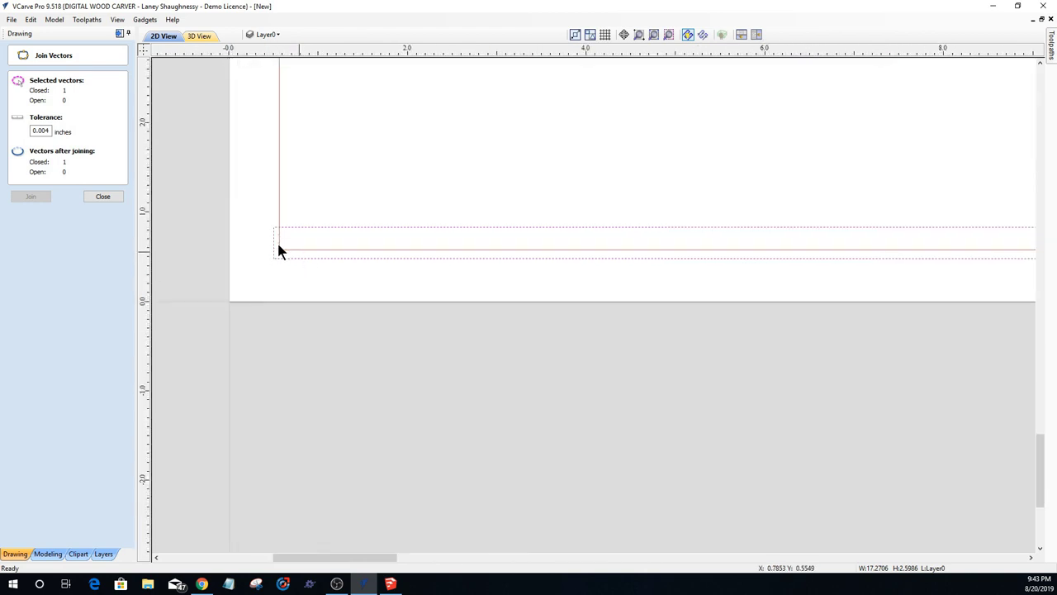
scroll(537, 260, down, 5)
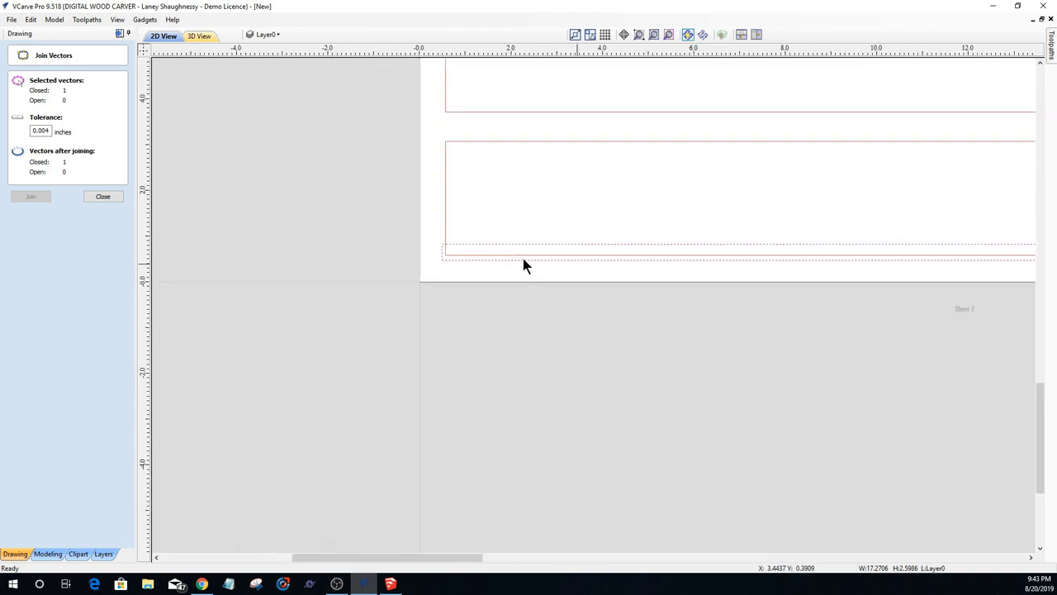
scroll(929, 276, up, 4)
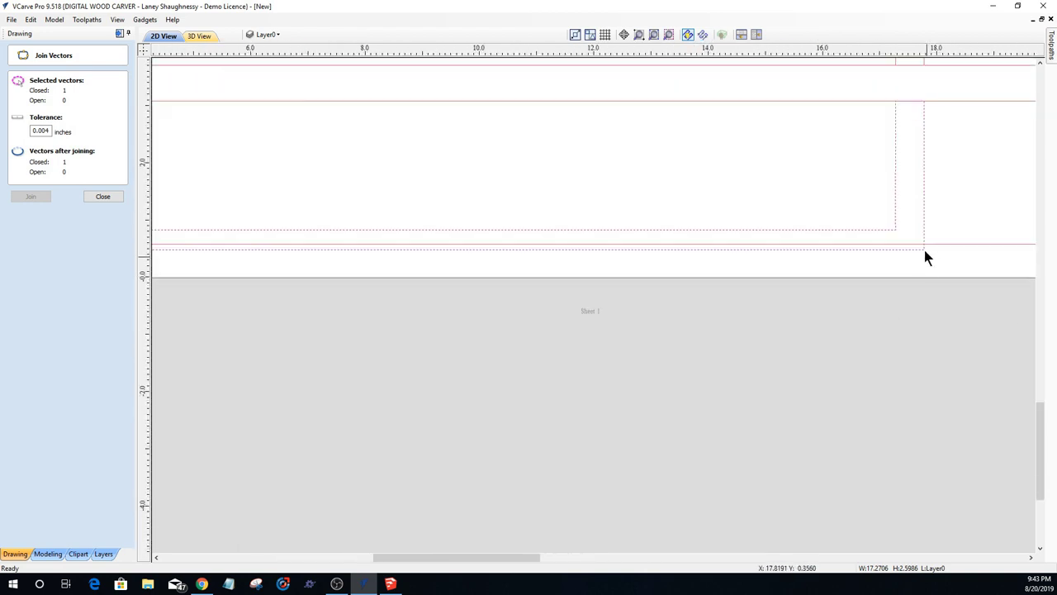
scroll(925, 247, down, 2)
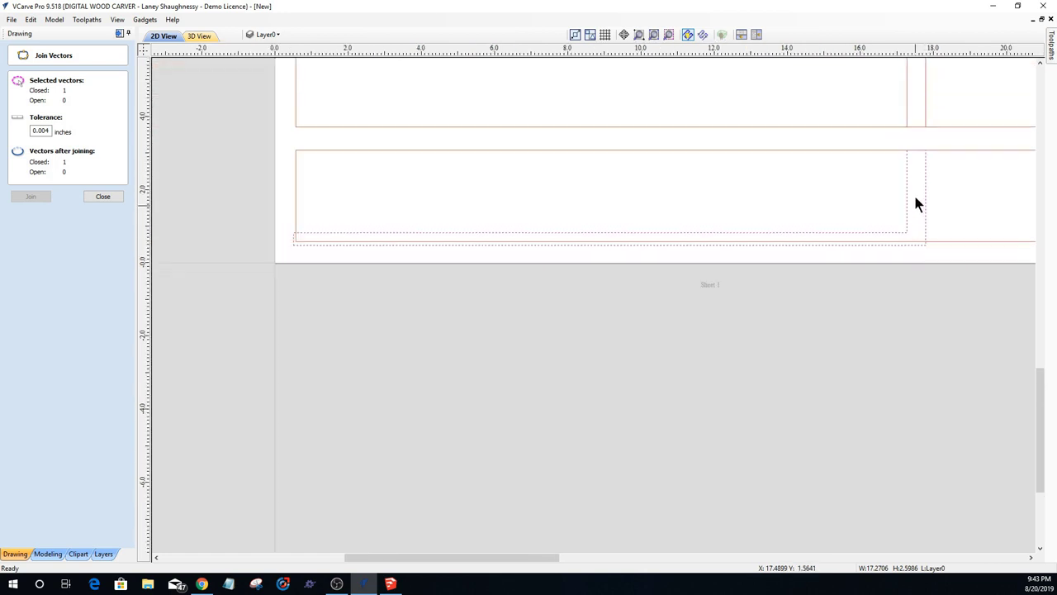
scroll(921, 142, up, 3)
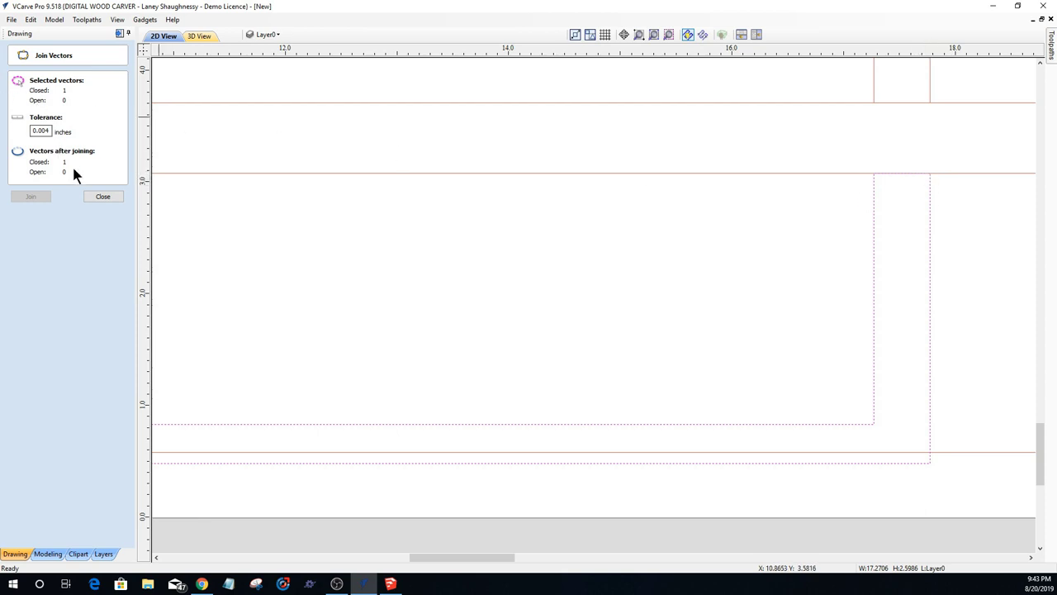
Step: Close Join Vectors and draw a 0.25-inch circle at the strip's corner
click(101, 199)
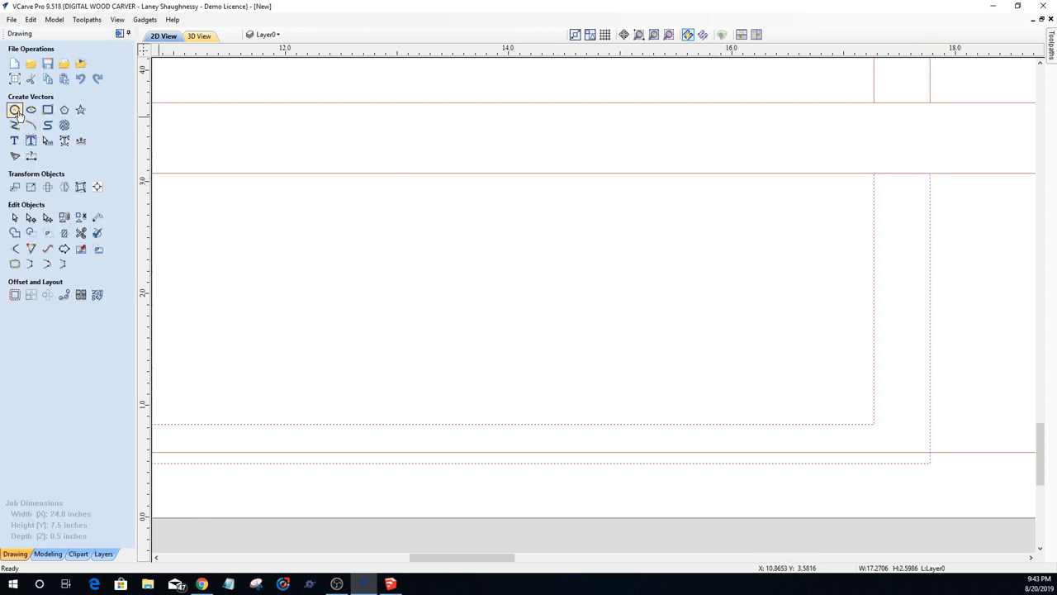
click(17, 110)
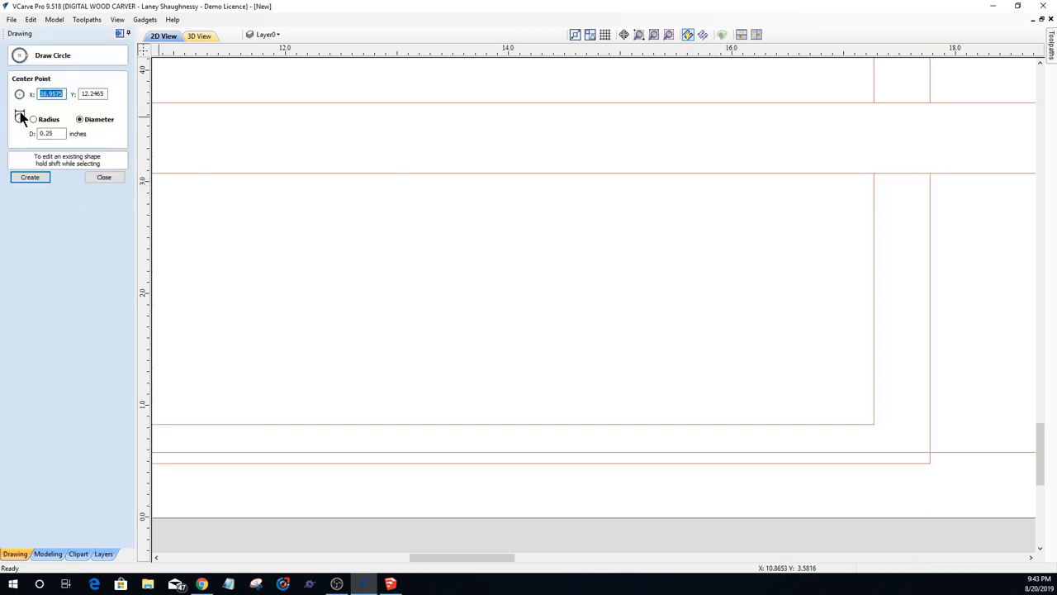
click(915, 203)
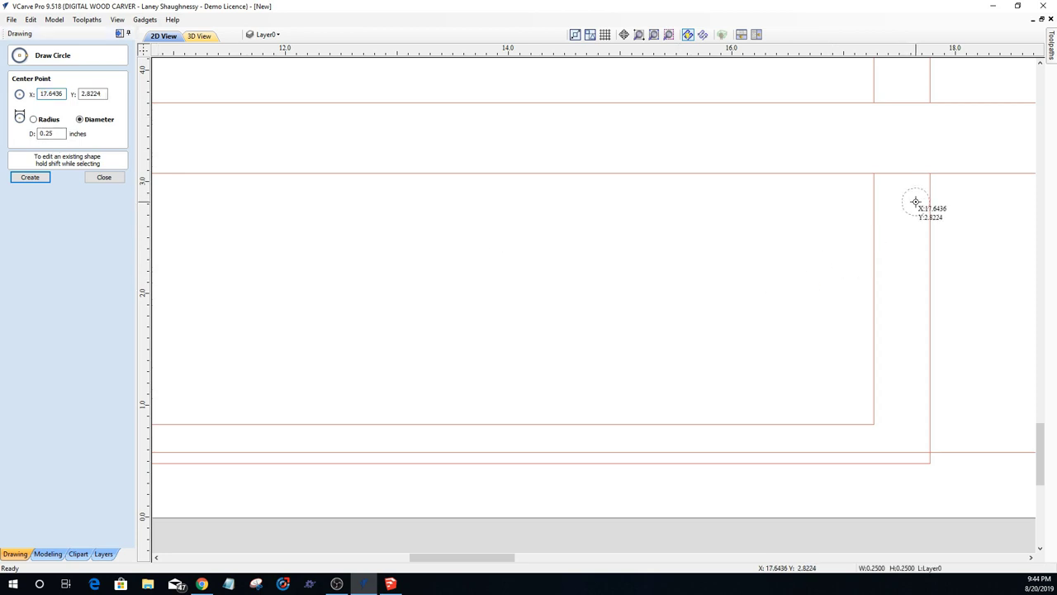
click(111, 177)
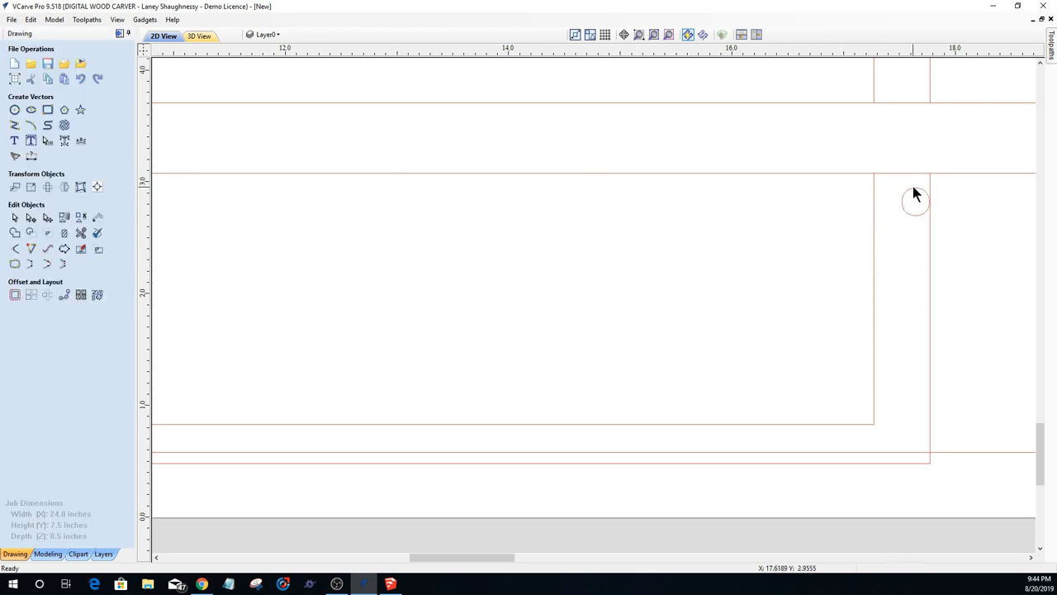
Step: Nudge the small circle with the arrow keys, then delete it and select the lower outline
click(913, 190)
scroll(937, 205, up, 3)
key(Up)
key(Up)
key(Up)
key(Up)
key(Up)
key(Up)
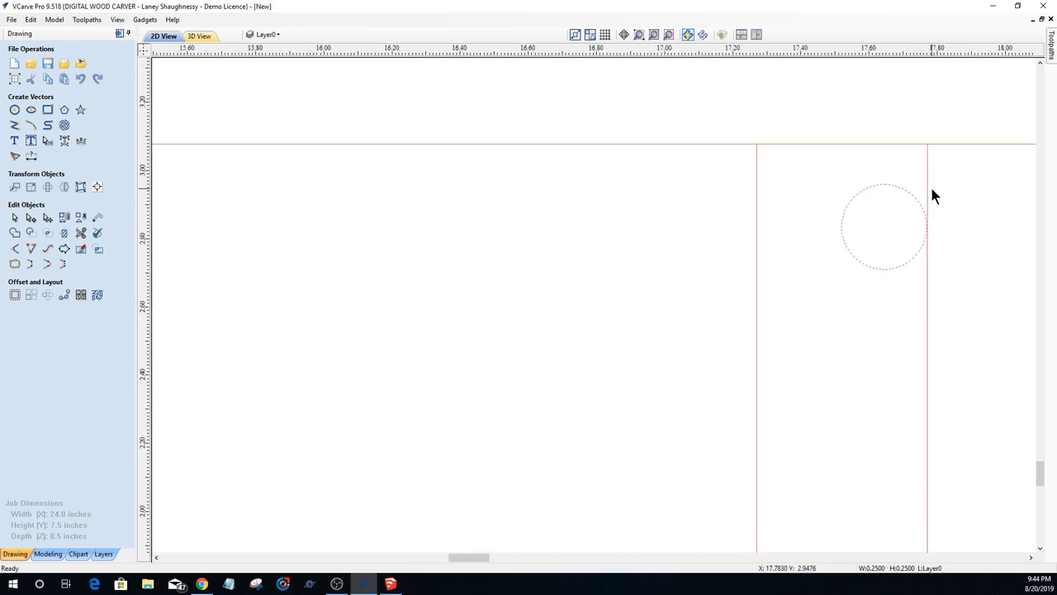
key(Up)
key(Up)
key(Up)
key(Up)
key(Up)
key(Left)
key(Left)
key(Left)
key(Left)
key(Left)
key(Right)
key(Right)
key(Right)
key(Right)
key(Right)
key(Right)
click(866, 225)
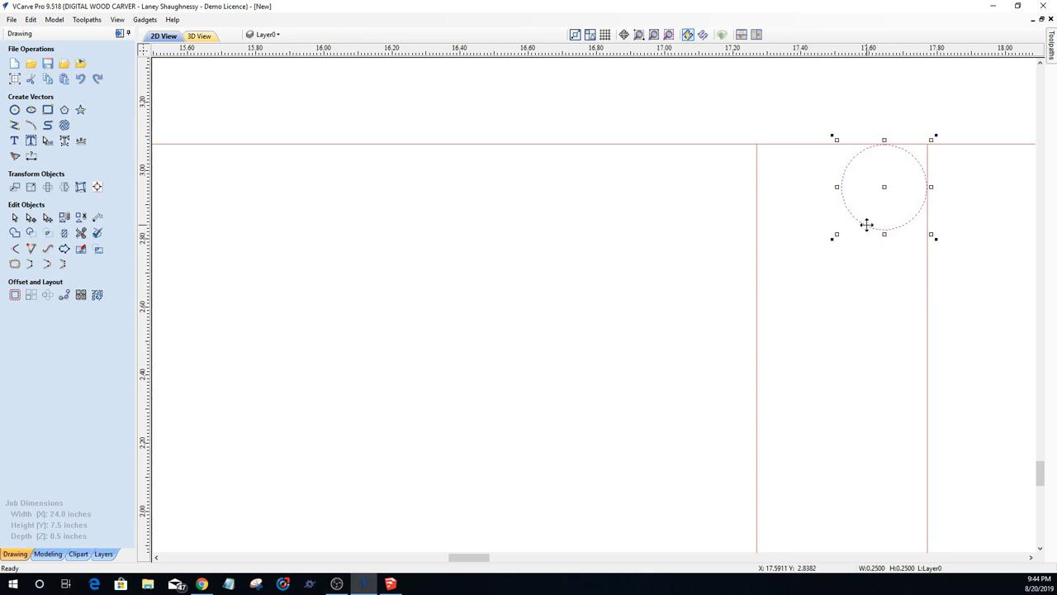
key(Delete)
click(805, 145)
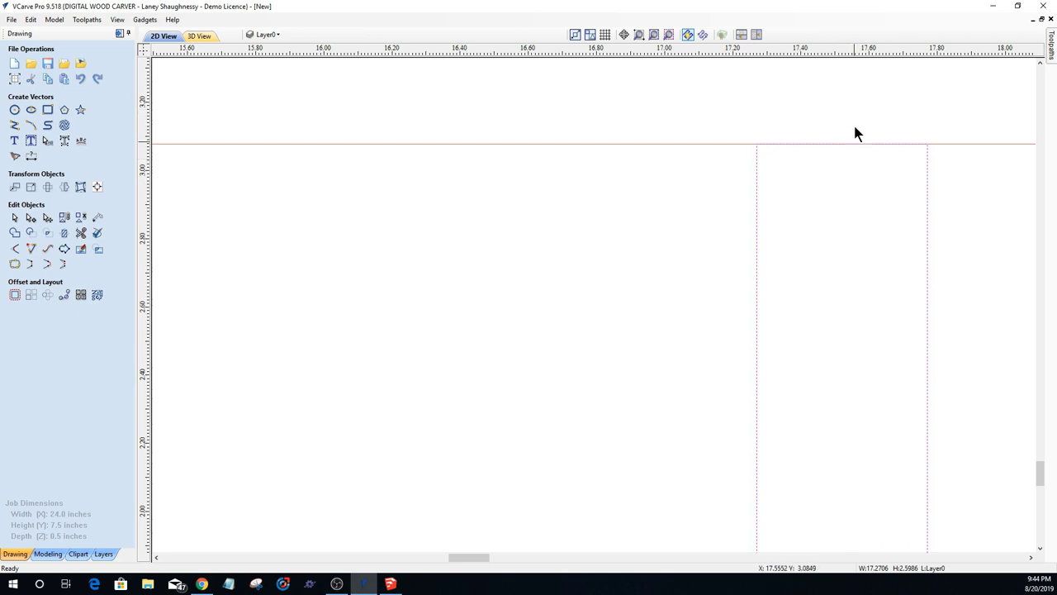
Step: In node edit, raise the lower strip's top edge nodes two nudges into the gap
scroll(820, 355, down, 2)
scroll(820, 364, down, 2)
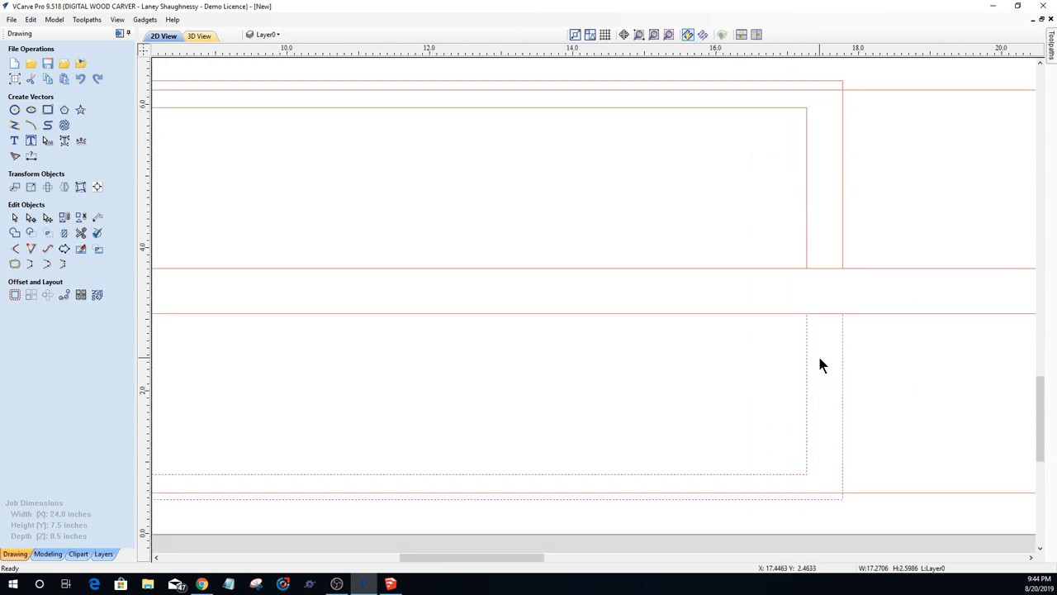
scroll(830, 312, up, 3)
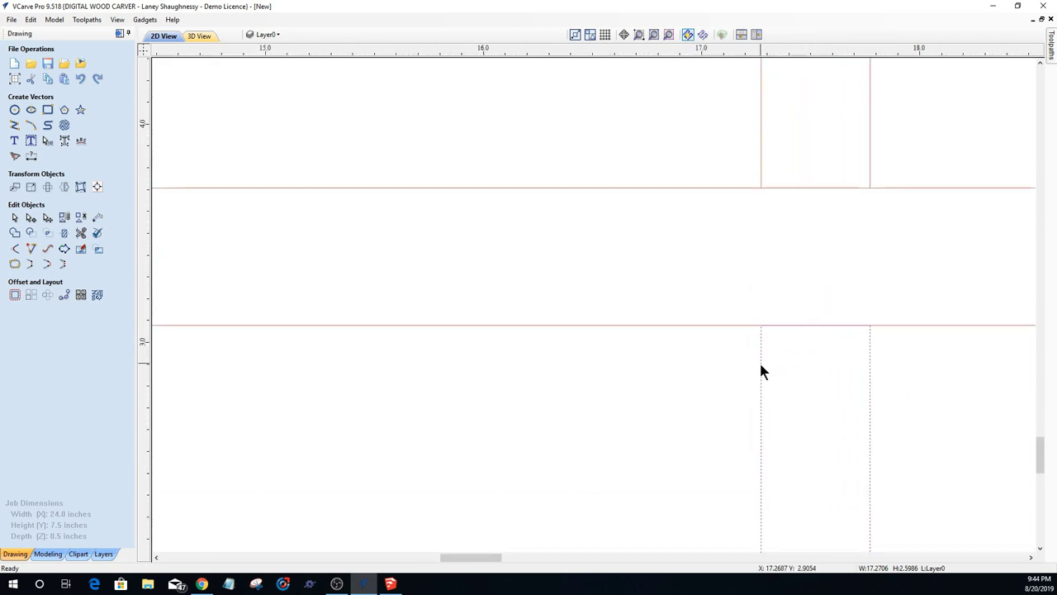
key(n)
right_click(760, 325)
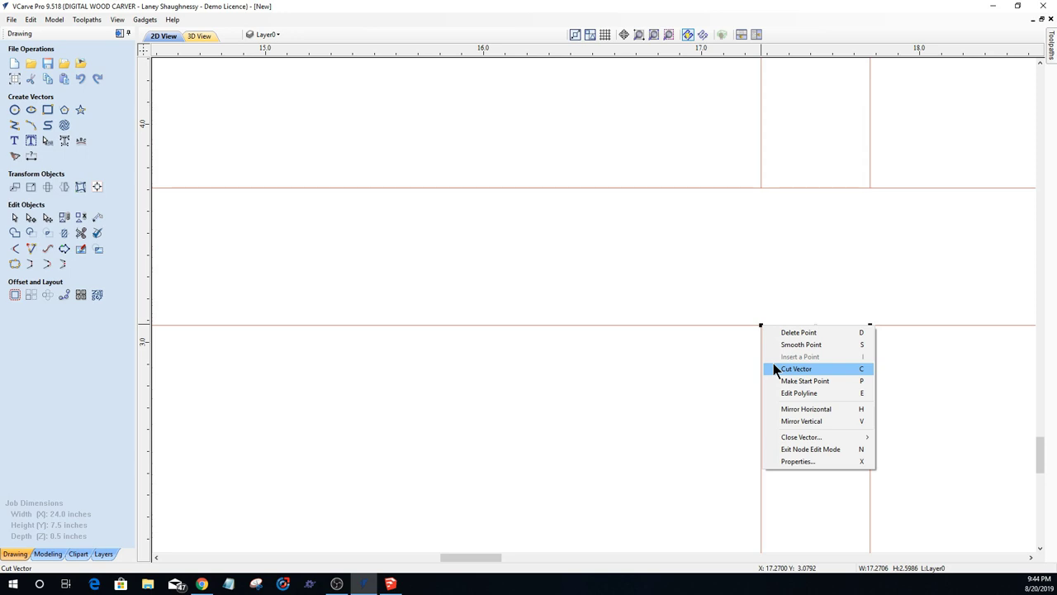
click(758, 307)
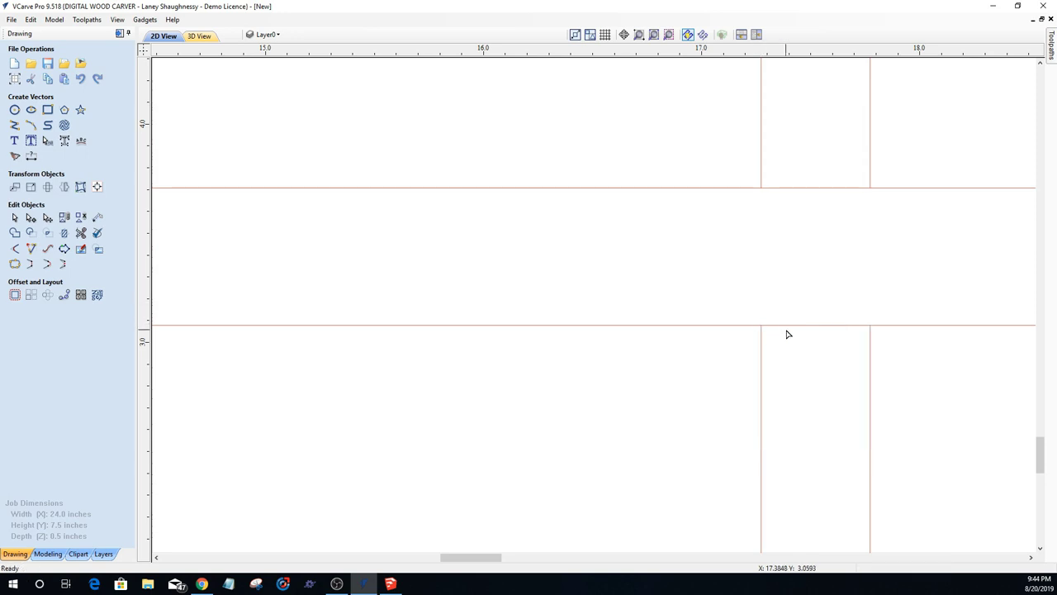
drag(734, 310, 893, 341)
key(Up)
key(Up)
key(Up)
key(Up)
key(Up)
key(Up)
key(Up)
key(Up)
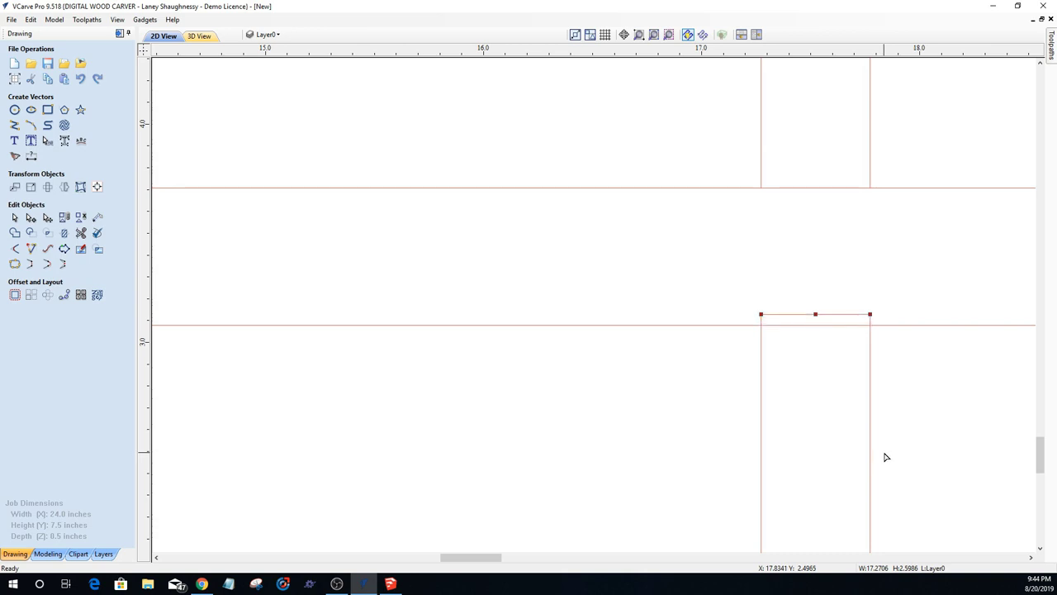
key(Up)
key(Up)
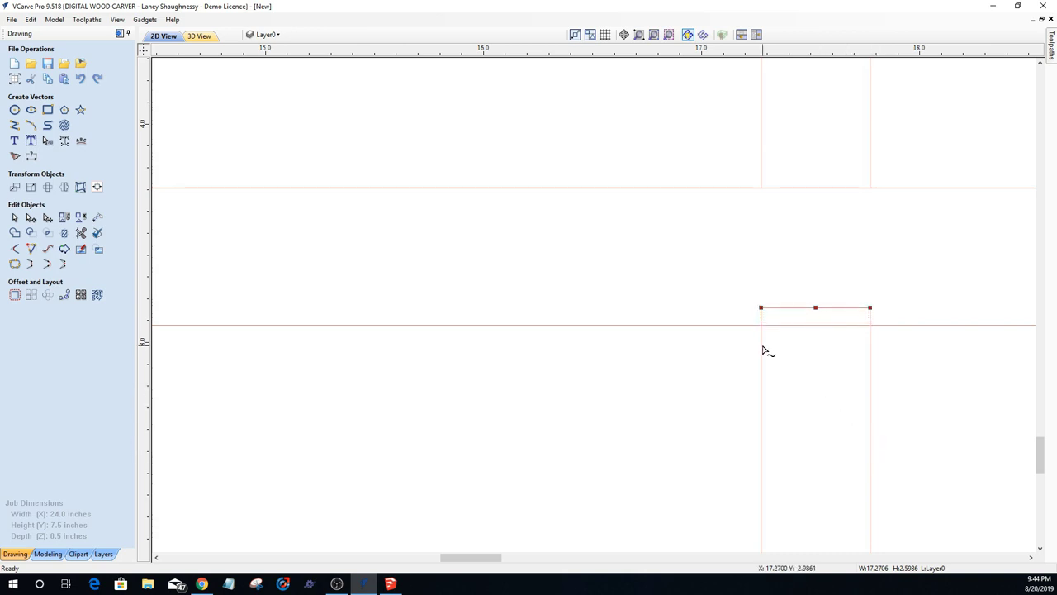
click(705, 337)
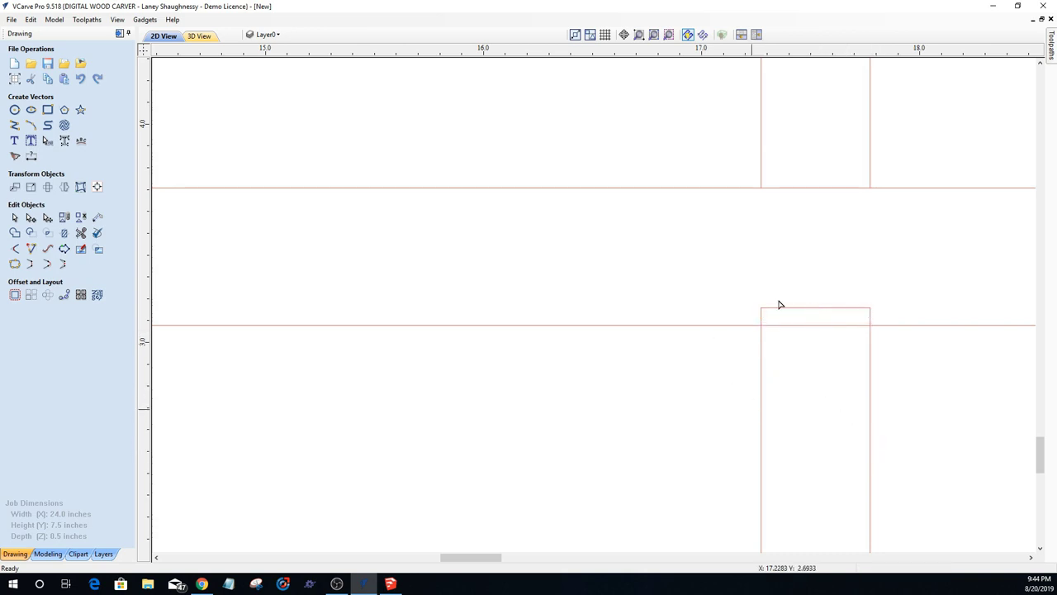
Step: Lower the upper strip's bottom edge nodes one nudge into the gap
click(762, 152)
drag(746, 178, 894, 206)
key(Down)
key(Down)
key(Down)
key(Down)
key(Down)
key(Down)
key(Down)
key(Down)
key(Down)
key(Down)
key(Down)
key(Down)
key(Down)
key(Down)
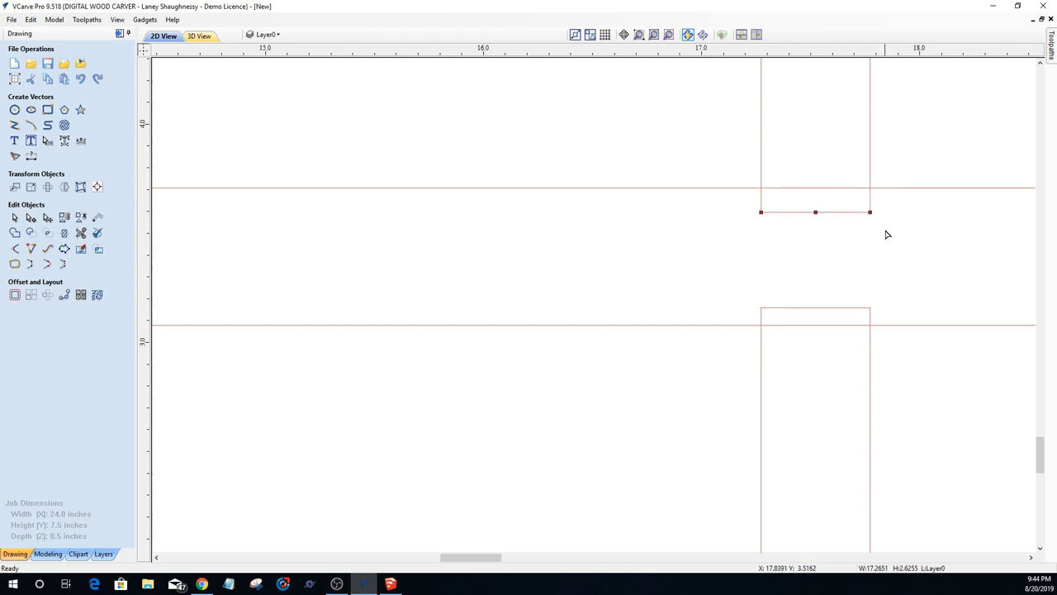
click(742, 278)
scroll(741, 279, down, 5)
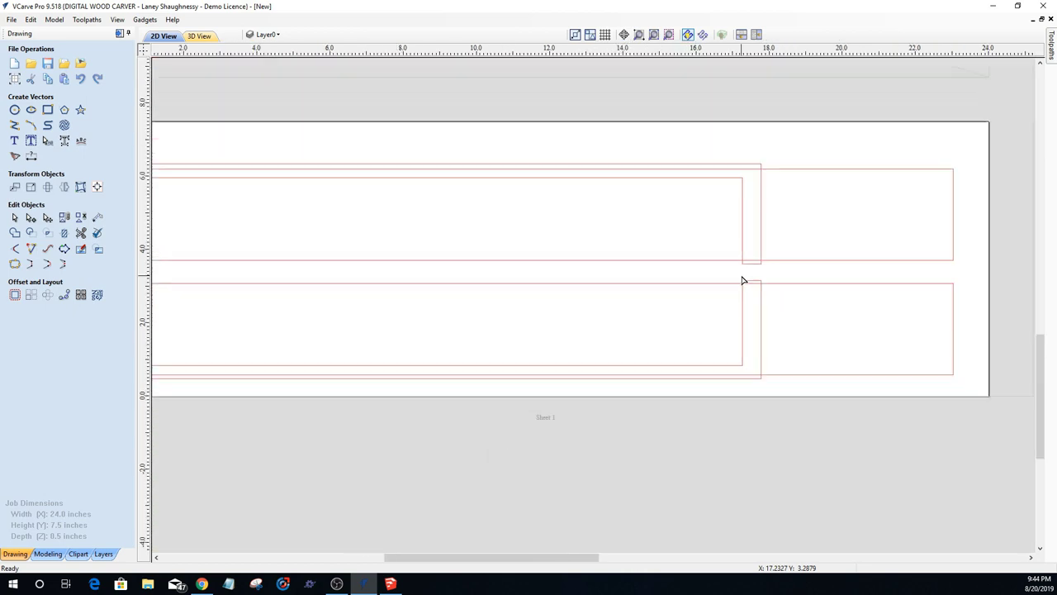
Step: Test-pull the lower rectangle's top edge at the gap, undo it, and box-select that edge
scroll(743, 278, down, 1)
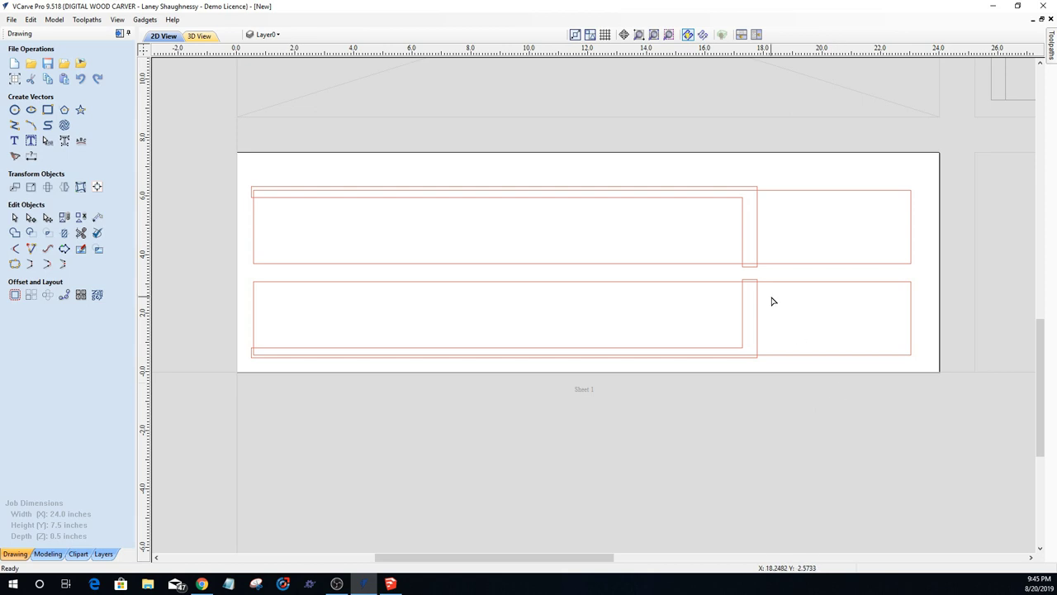
scroll(750, 279, up, 3)
scroll(753, 280, up, 3)
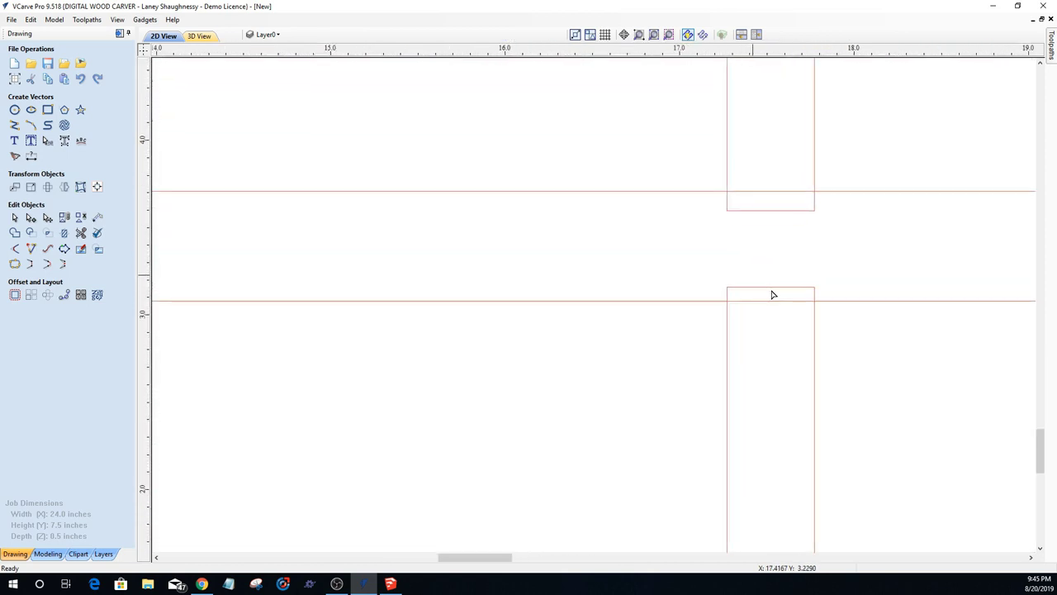
click(773, 286)
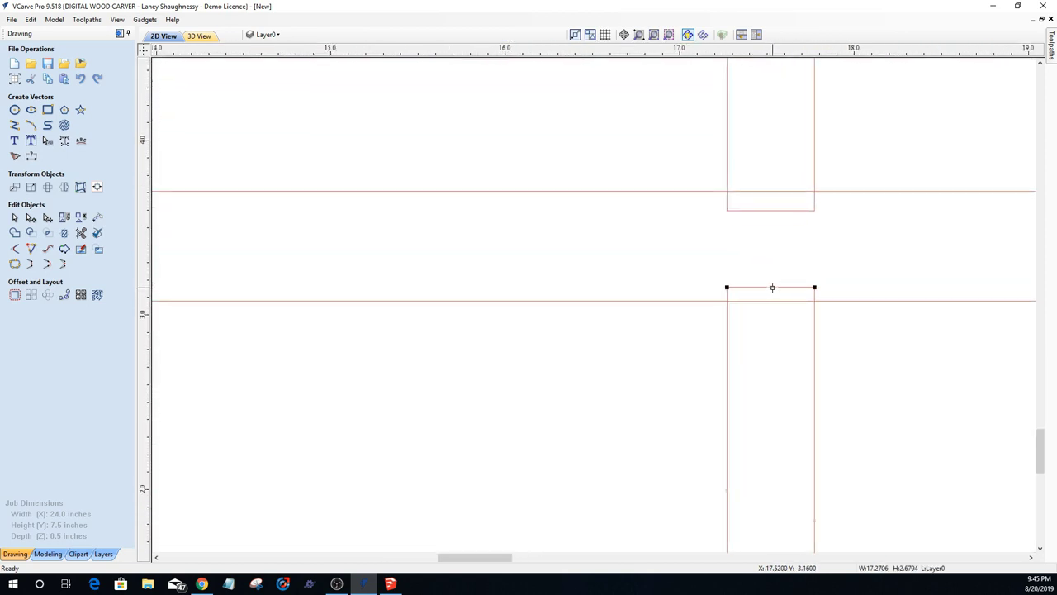
drag(769, 291, 770, 301)
key(ctrl+z)
drag(715, 275, 772, 303)
Step: Zoom back out, deselect the lower shape, and show the Toolpaths panel
scroll(715, 296, down, 4)
scroll(715, 296, down, 2)
scroll(718, 292, up, 1)
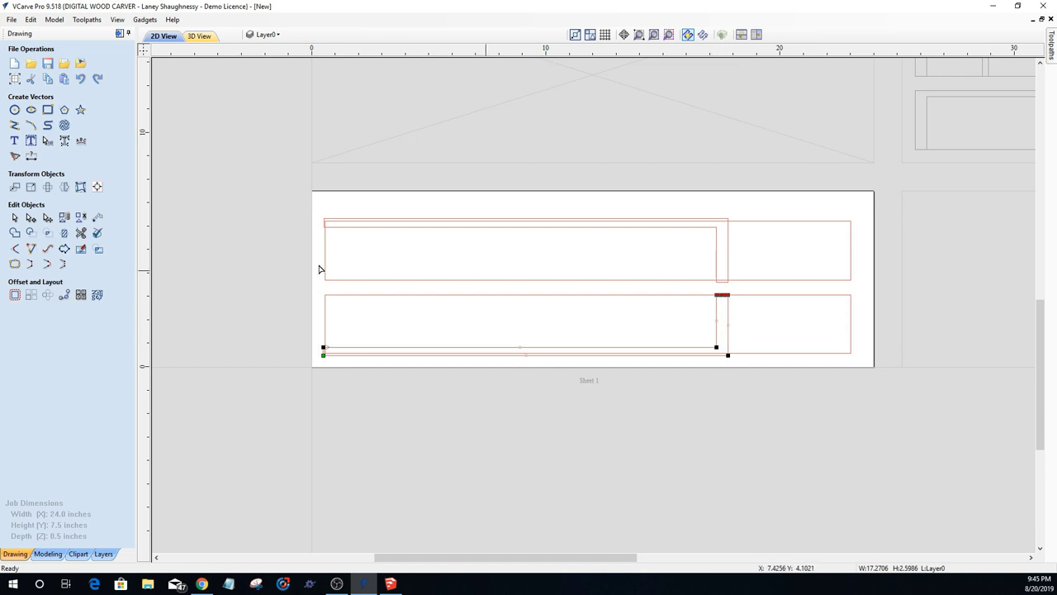
click(287, 301)
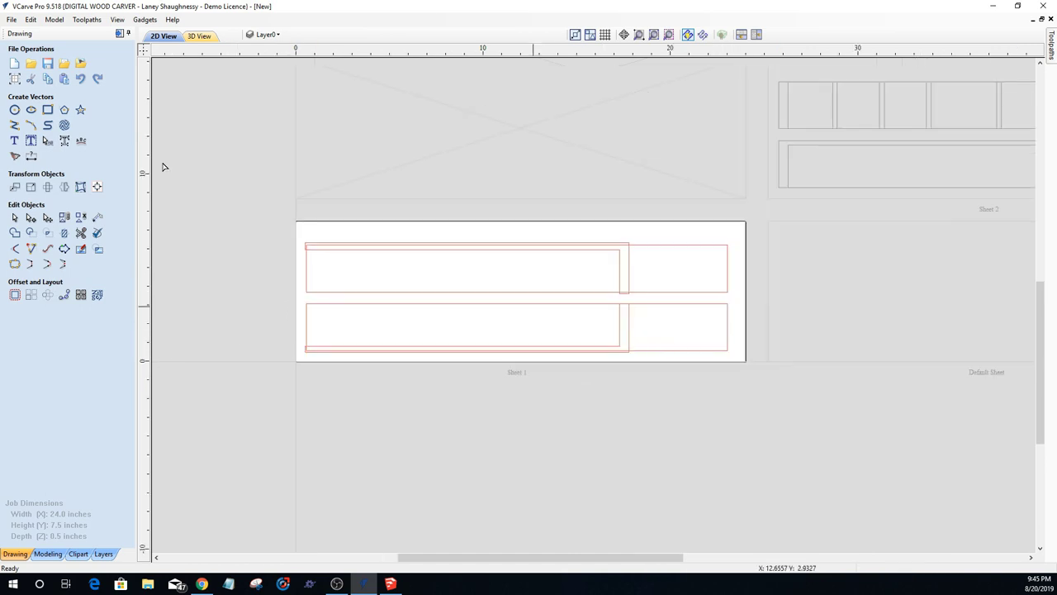
click(119, 36)
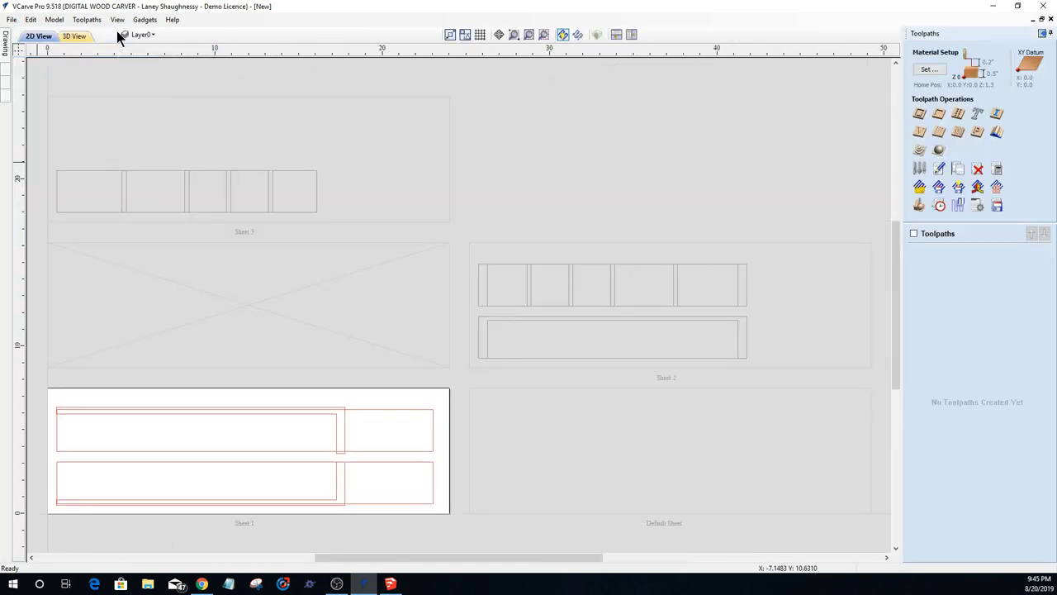
Step: Calculate Pocket 2, a 0.25-inch-deep pocket on both left-hand side-part outlines
click(938, 115)
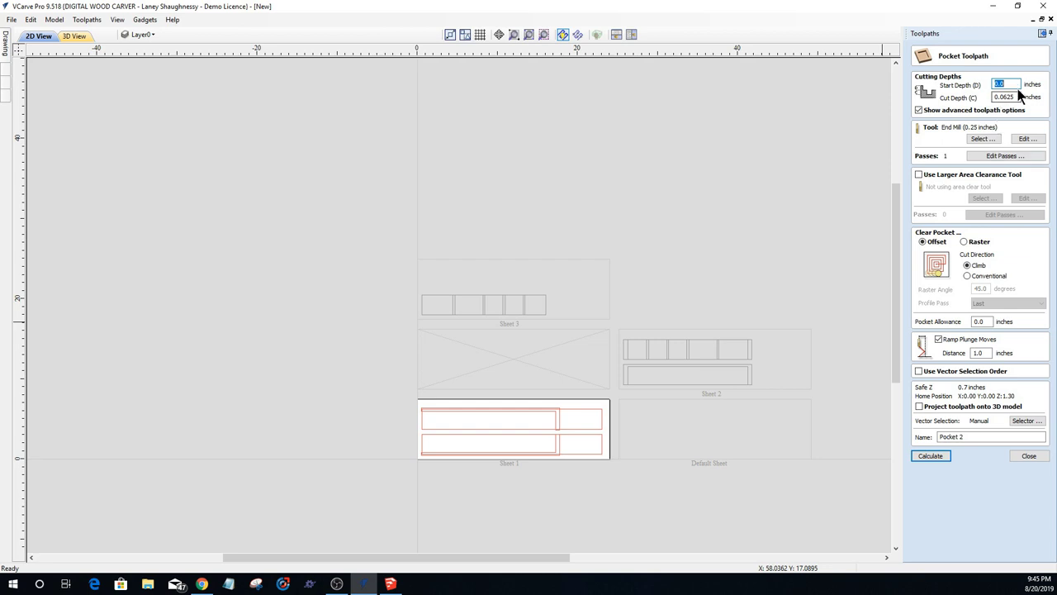
key(Tab)
text(.2)
scroll(543, 458, up, 3)
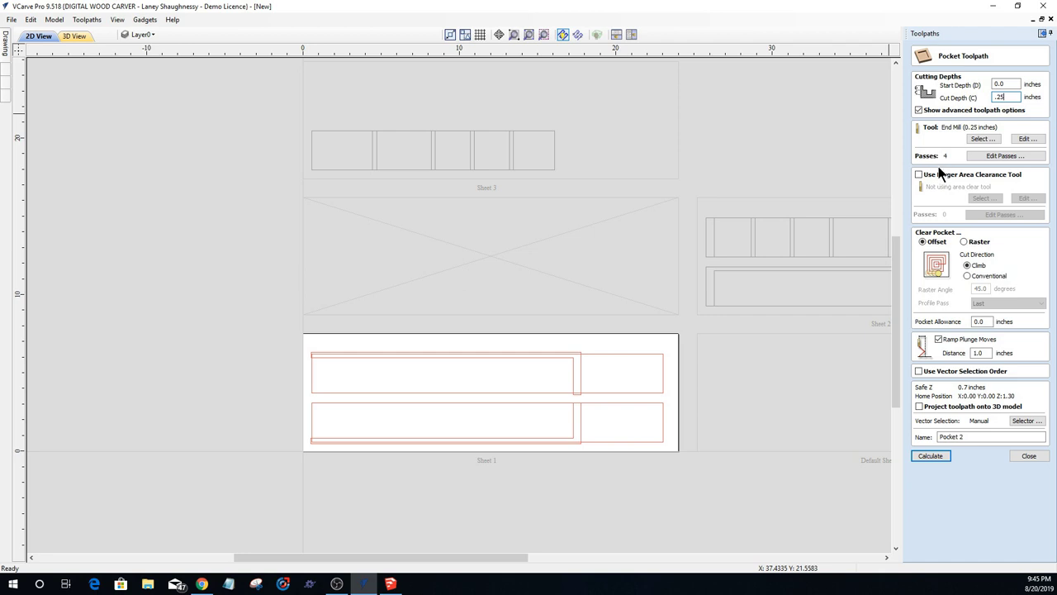
click(592, 385)
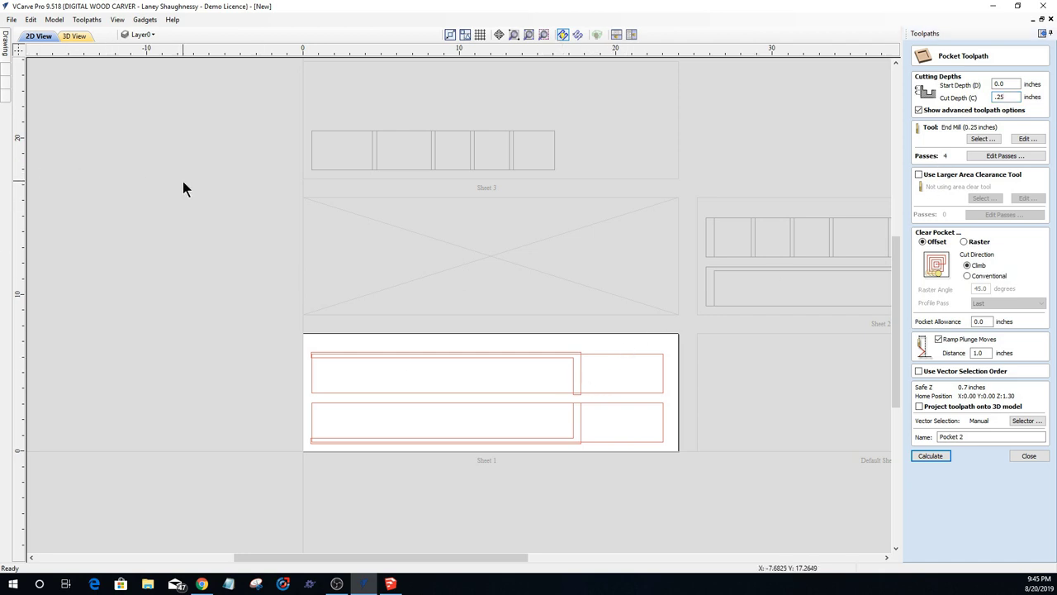
click(573, 384)
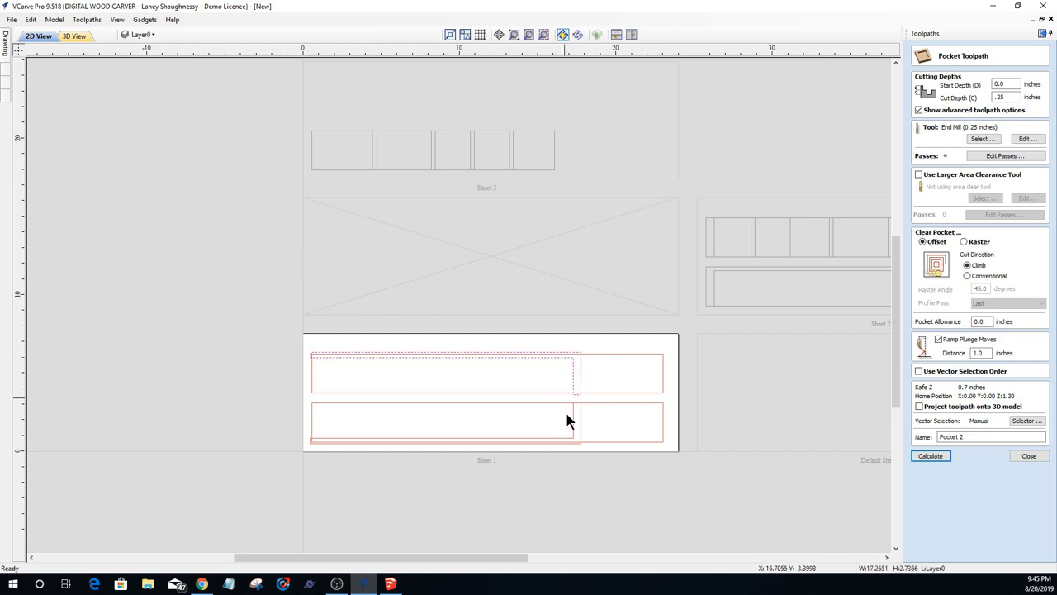
shift+click(563, 426)
click(930, 457)
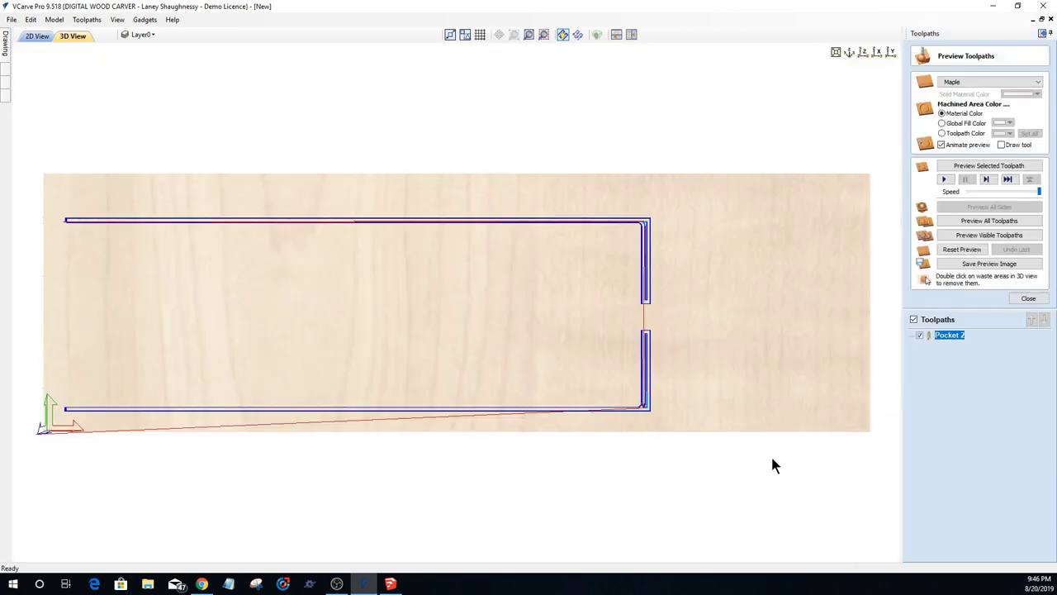
Step: Return to the 2D sheet view and select both right-hand rectangles
click(35, 38)
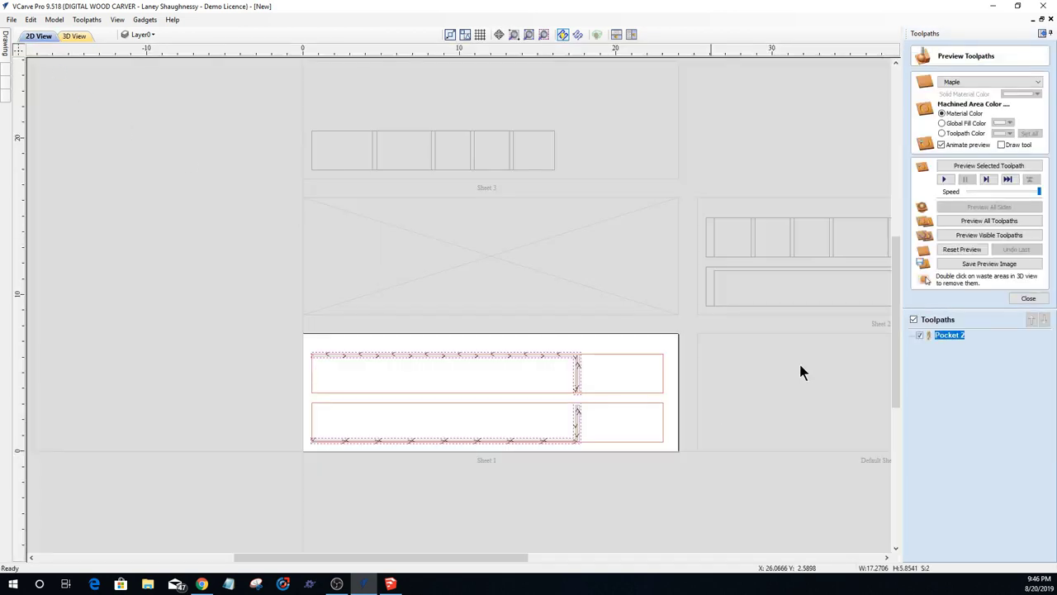
click(1028, 298)
drag(649, 420, 609, 375)
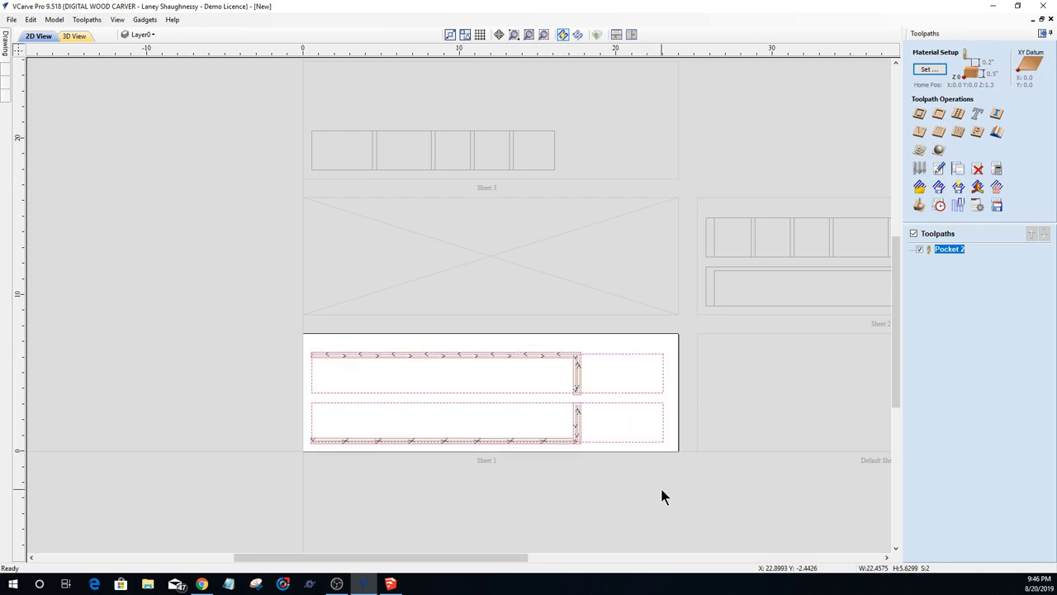
Step: Set up a 0.5-inch-deep 2D profile toolpath with holding tabs enabled, then edit the tabs
click(919, 113)
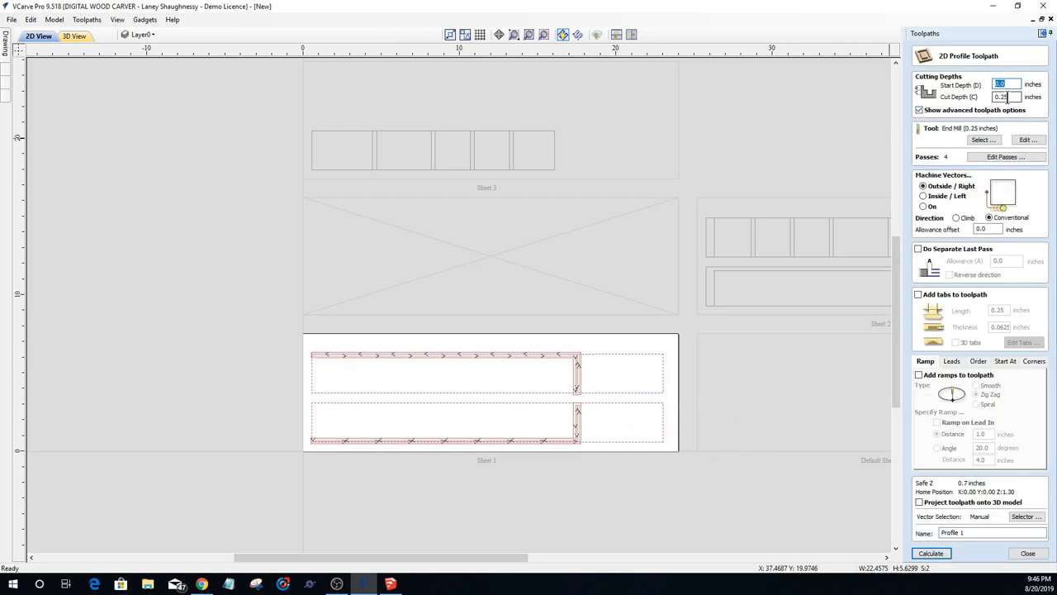
key(Tab)
text(.)
click(917, 295)
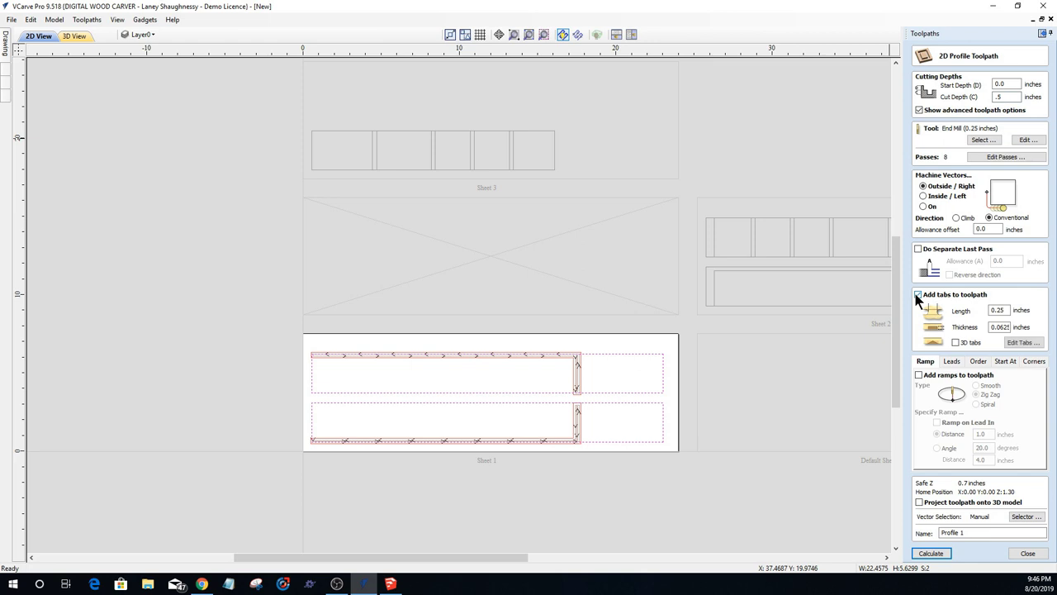
click(1023, 343)
Step: Add tabs on the right, top, bottom and left edges of both part outlines, then reposition two tabs
click(663, 373)
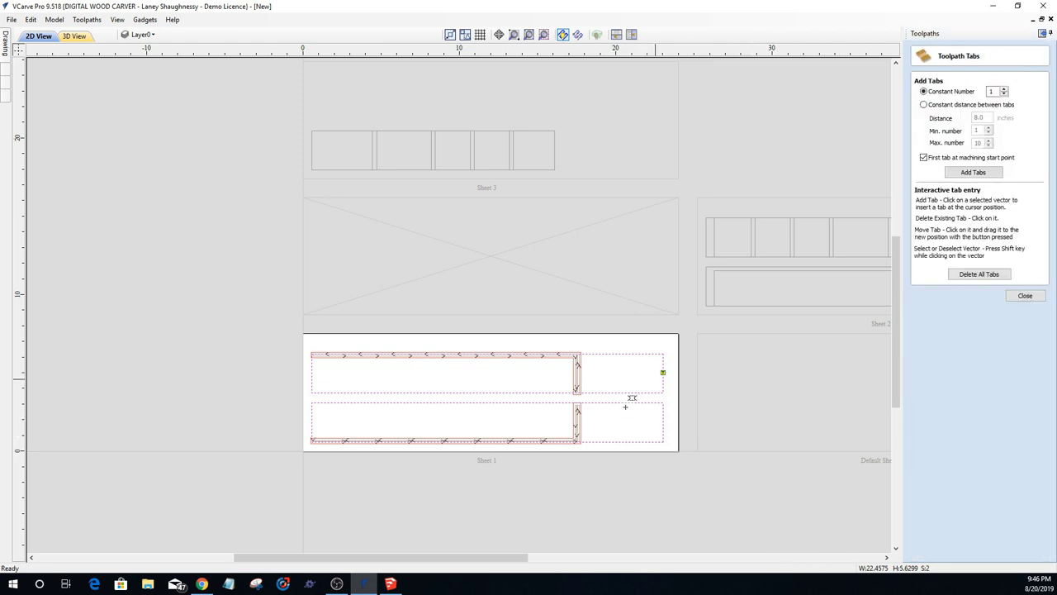
click(615, 354)
click(382, 392)
click(311, 374)
click(662, 425)
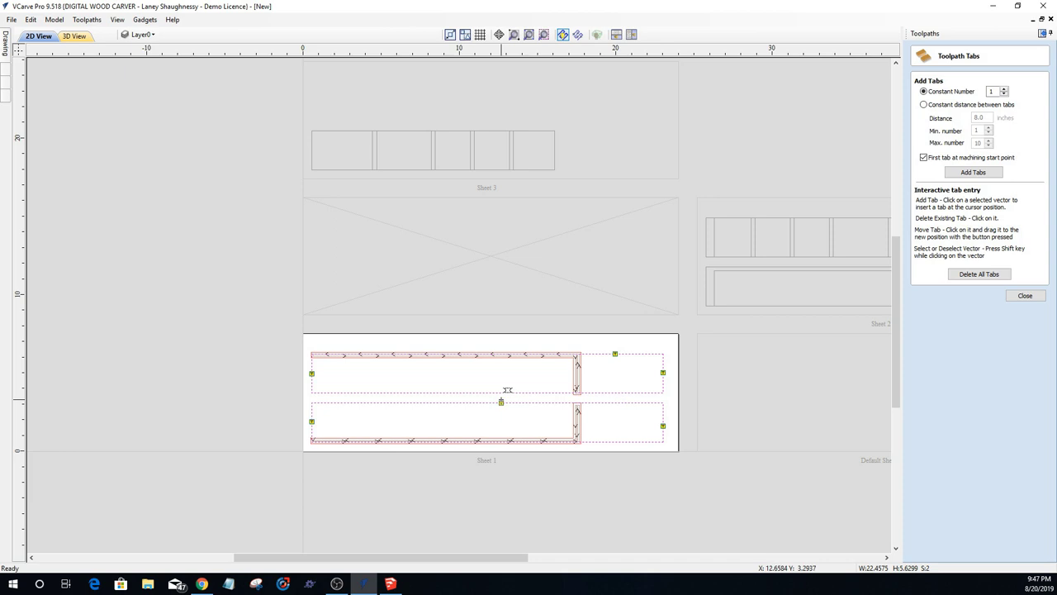
drag(617, 402, 498, 386)
click(501, 392)
click(1025, 297)
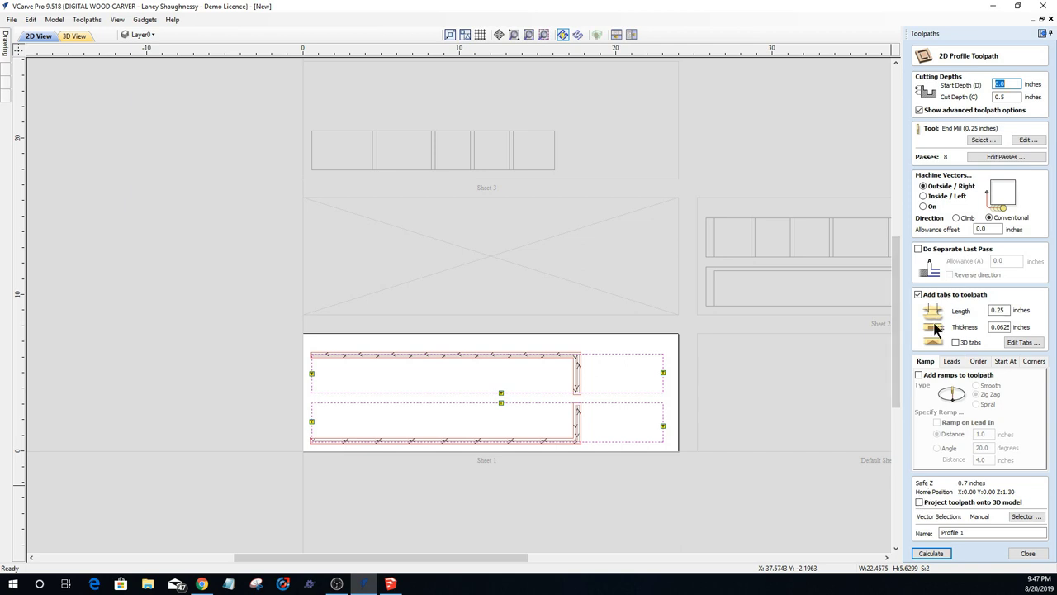
Step: Enable 1.0-inch zig-zag ramps and name the profile toolpath Sheet1_SideParts_.25EM
click(918, 375)
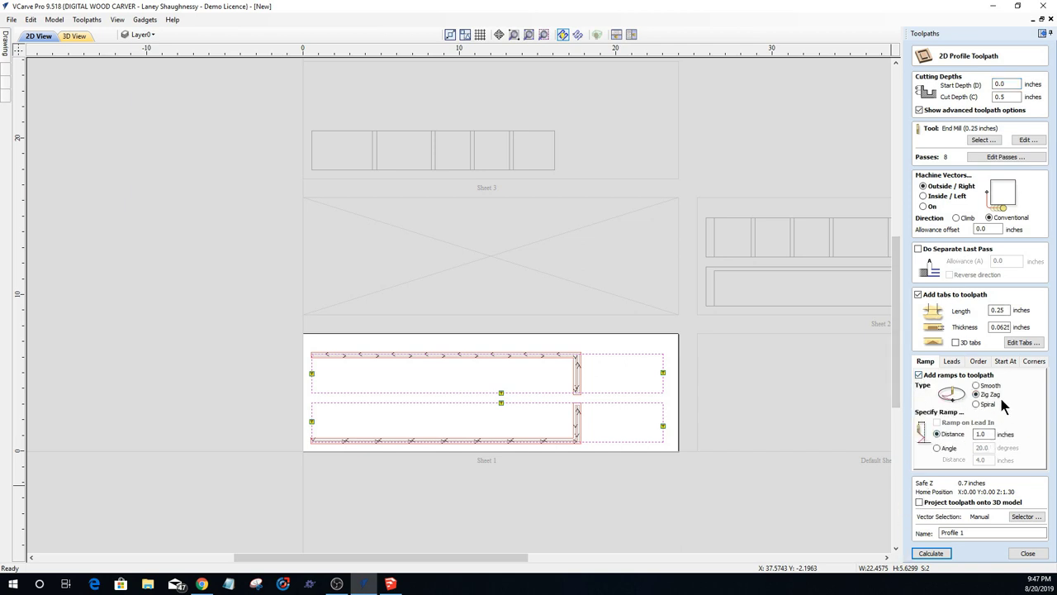
double_click(958, 533)
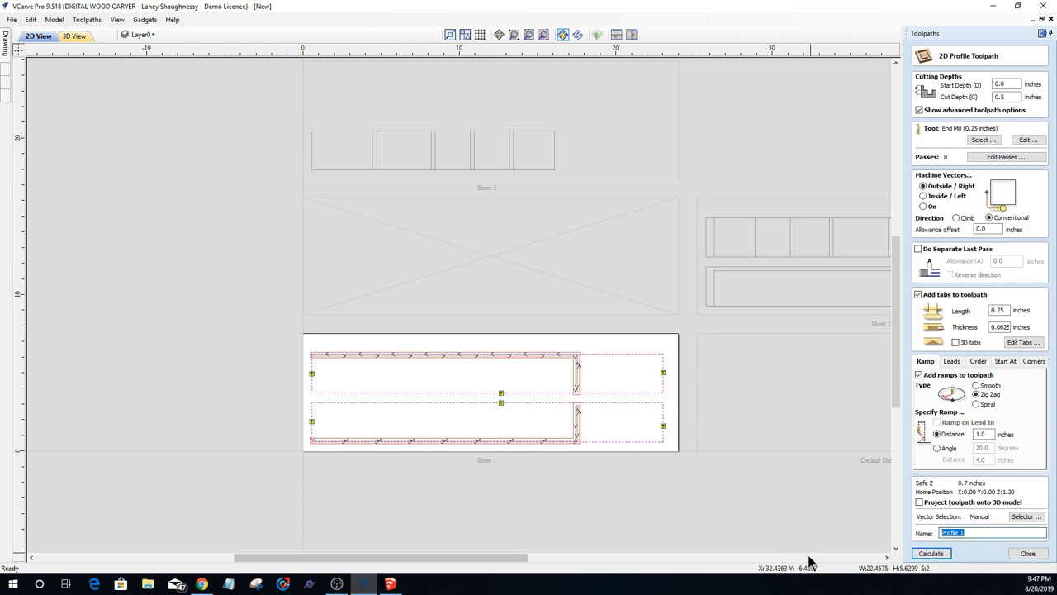
text(Sheet1_SideParts_.25EM)
Step: Calculate Sheet1_SideParts_.25EM and preview both toolpaths on the maple sheet
click(931, 552)
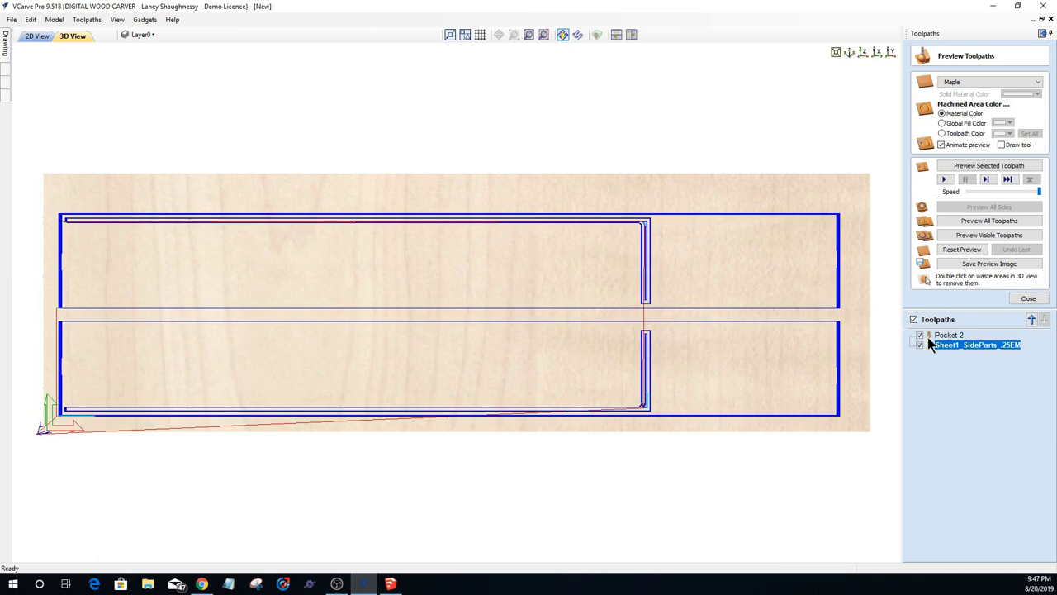
click(966, 221)
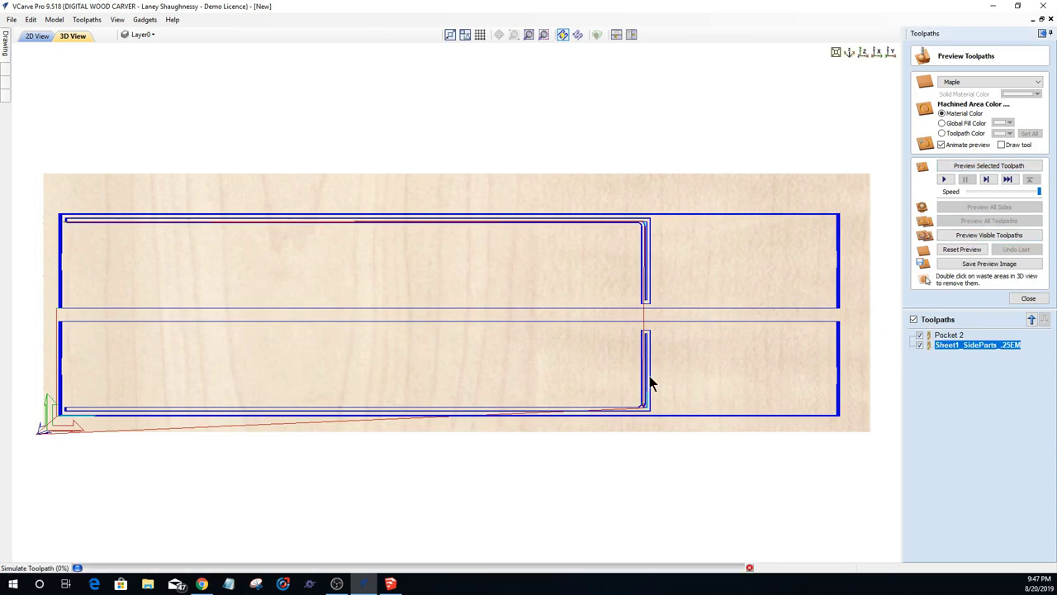
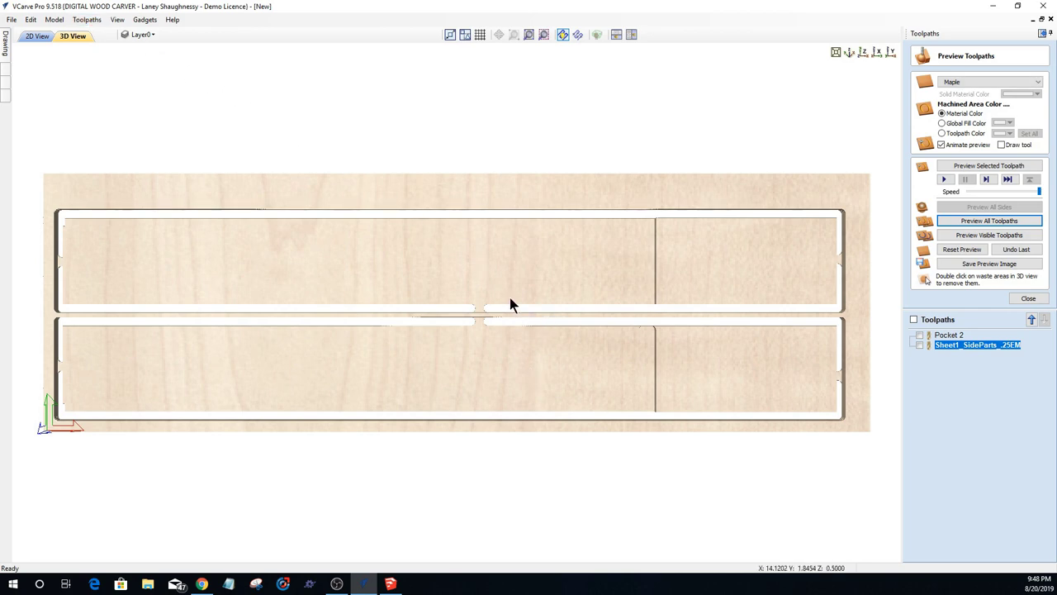
Step: Orbit and zoom the 3D preview to inspect the grooves at the board's right end
drag(509, 303, 592, 267)
scroll(679, 265, up, 4)
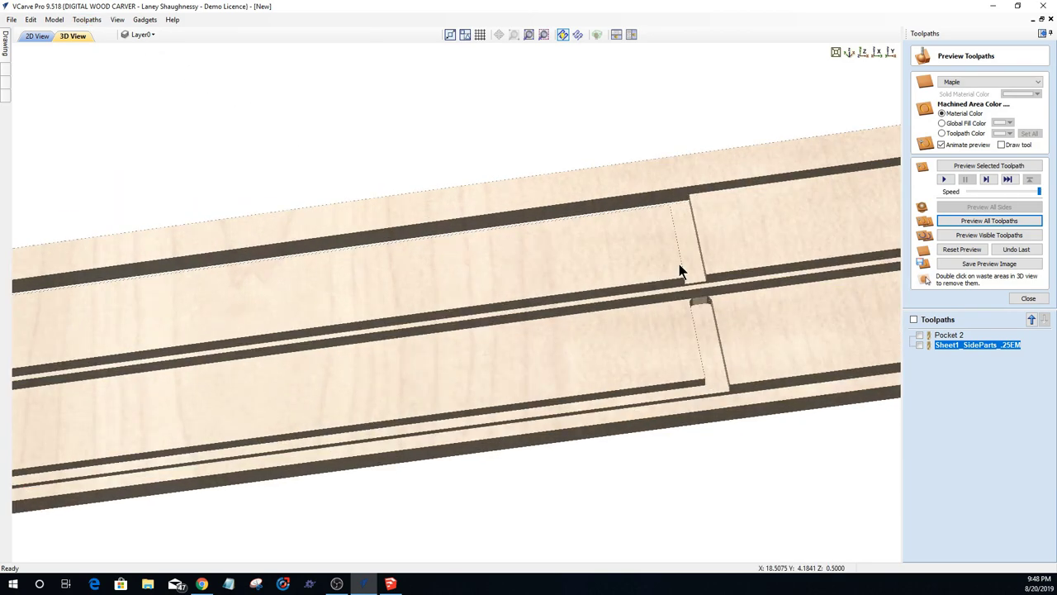
drag(728, 286, 500, 395)
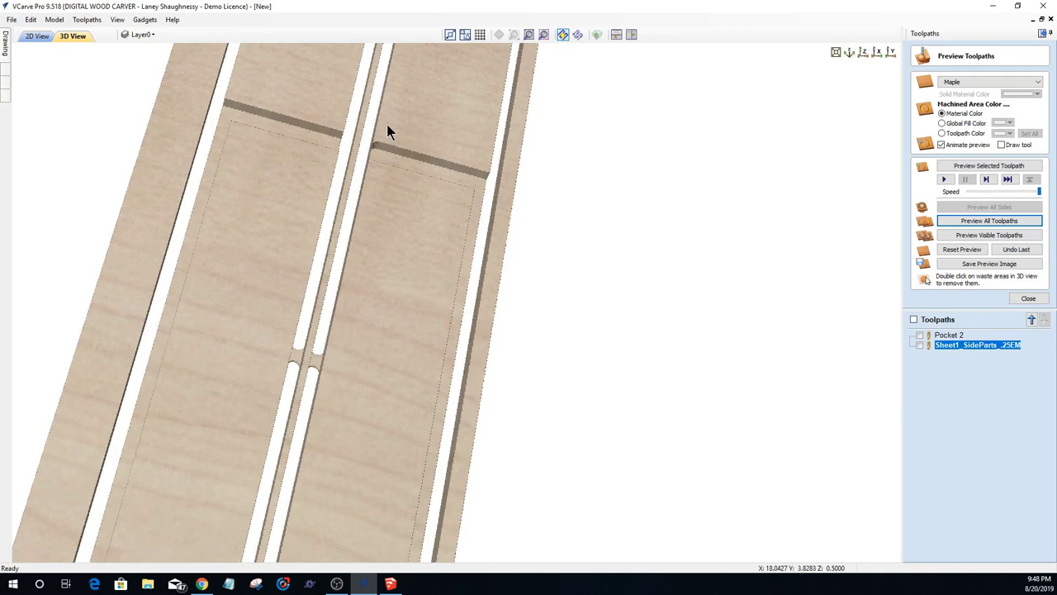
scroll(387, 126, up, 5)
scroll(392, 207, down, 3)
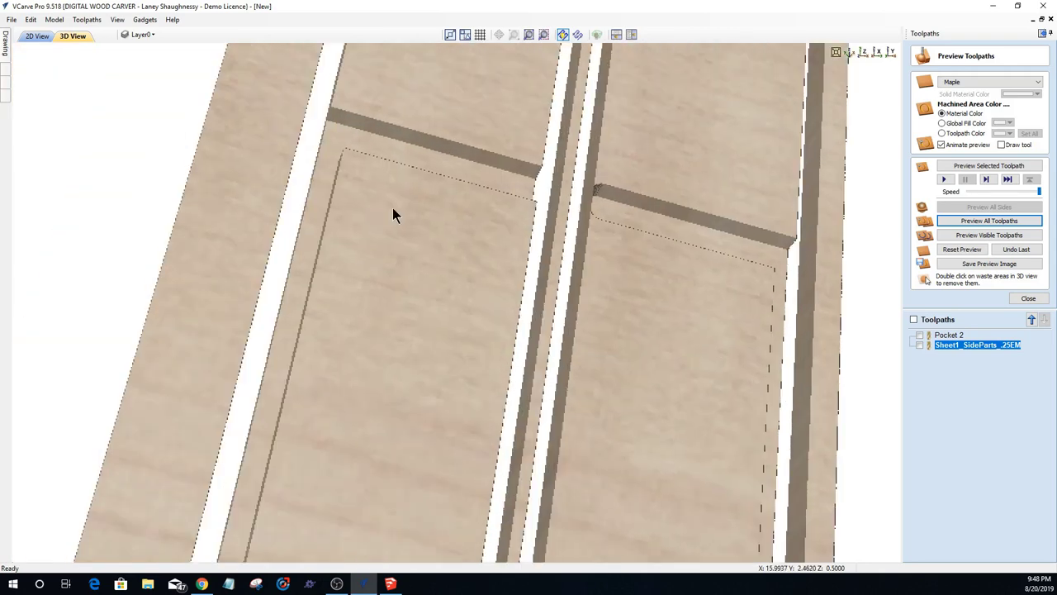
scroll(298, 199, up, 4)
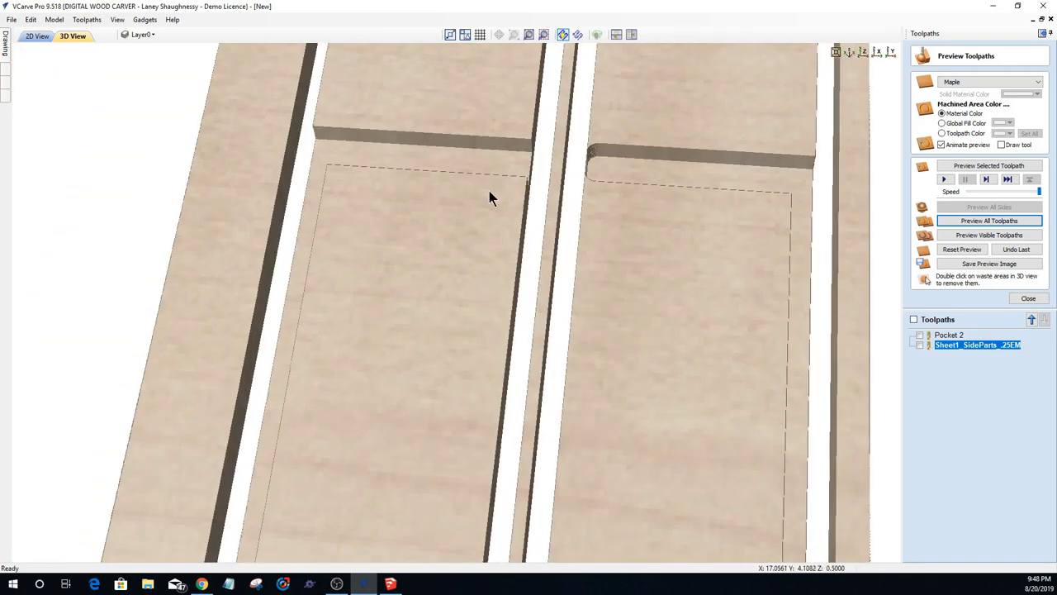
drag(512, 202, 517, 154)
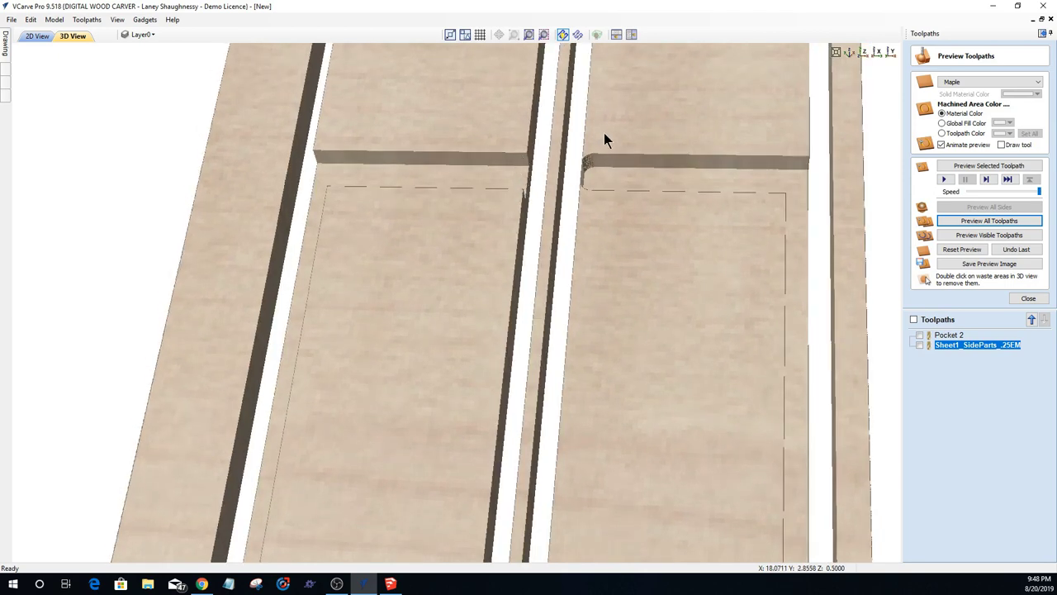
scroll(602, 158, up, 4)
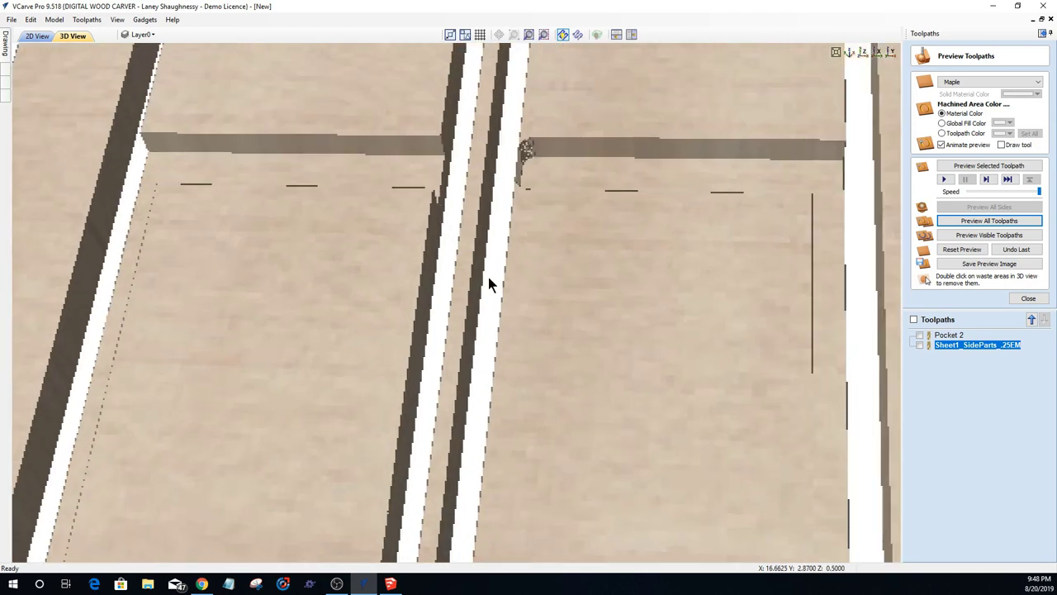
scroll(566, 291, down, 3)
scroll(496, 295, up, 3)
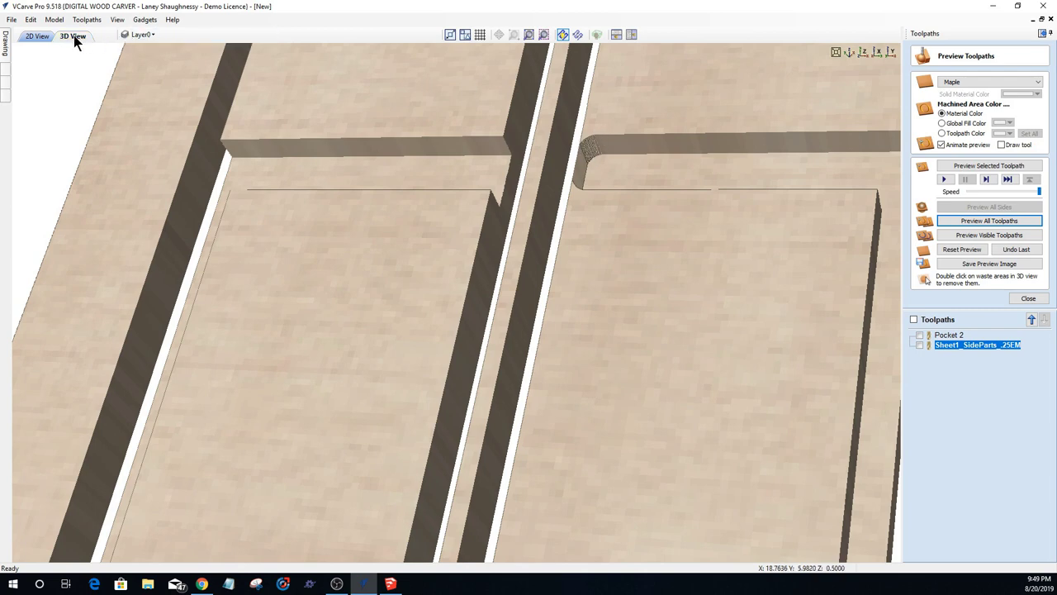
Step: In the 2D view, nudge the lower pocket outline's top-edge nodes slightly upward
click(38, 34)
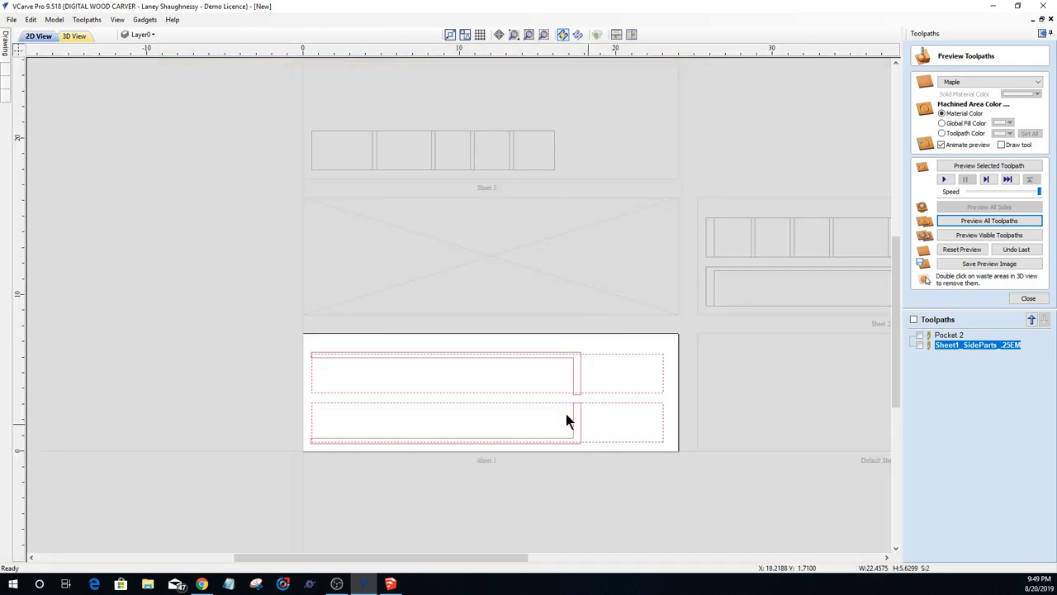
scroll(578, 405, up, 5)
click(607, 370)
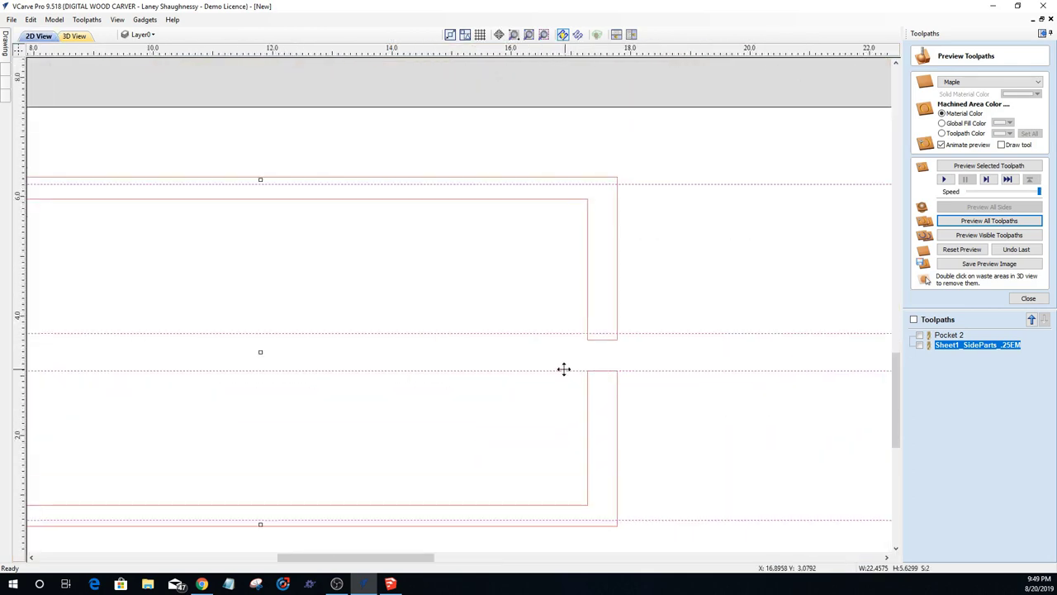
click(561, 404)
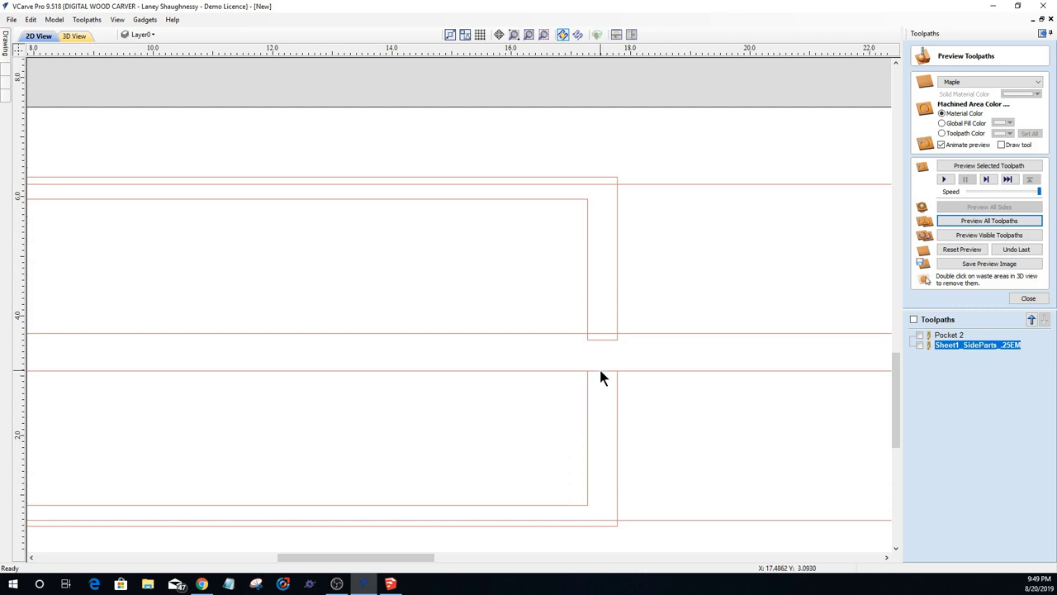
click(597, 384)
double_click(588, 371)
key(Up)
key(Up)
key(Up)
key(Up)
key(Up)
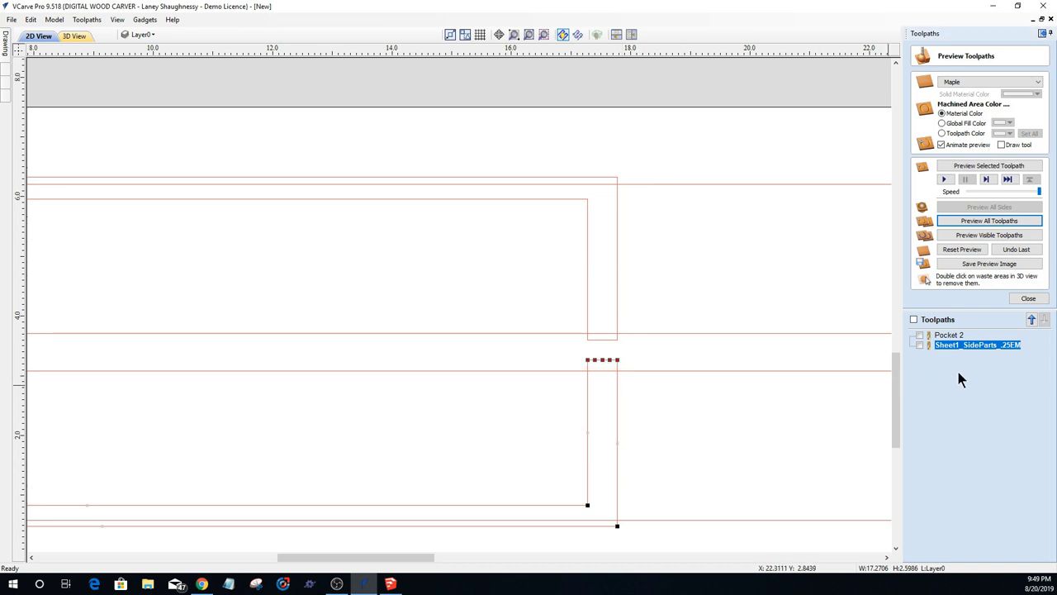
Step: Recalculate the Pocket 2 toolpath with the edited outline
click(938, 336)
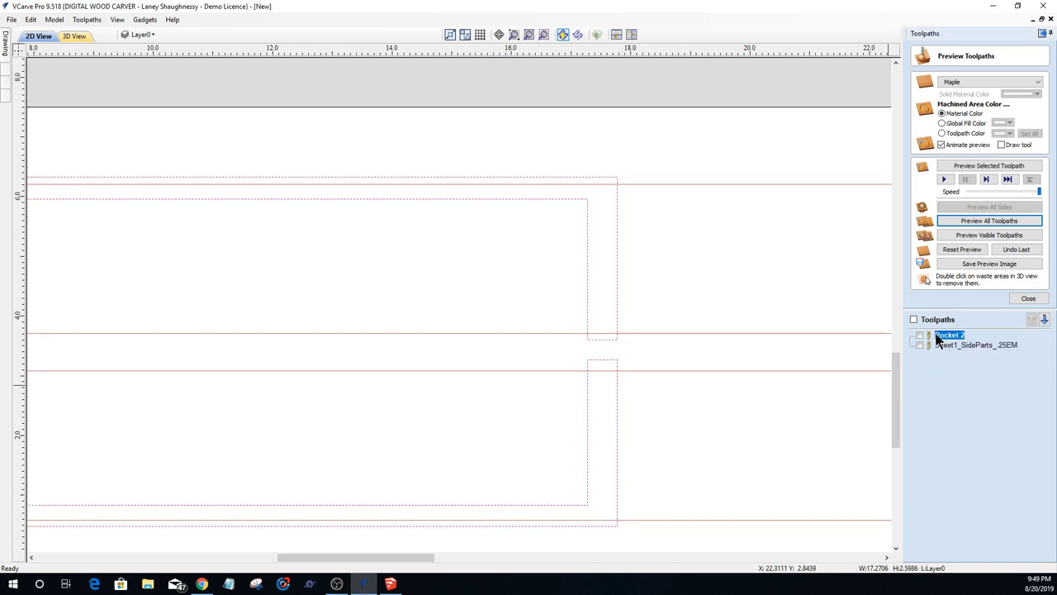
double_click(937, 336)
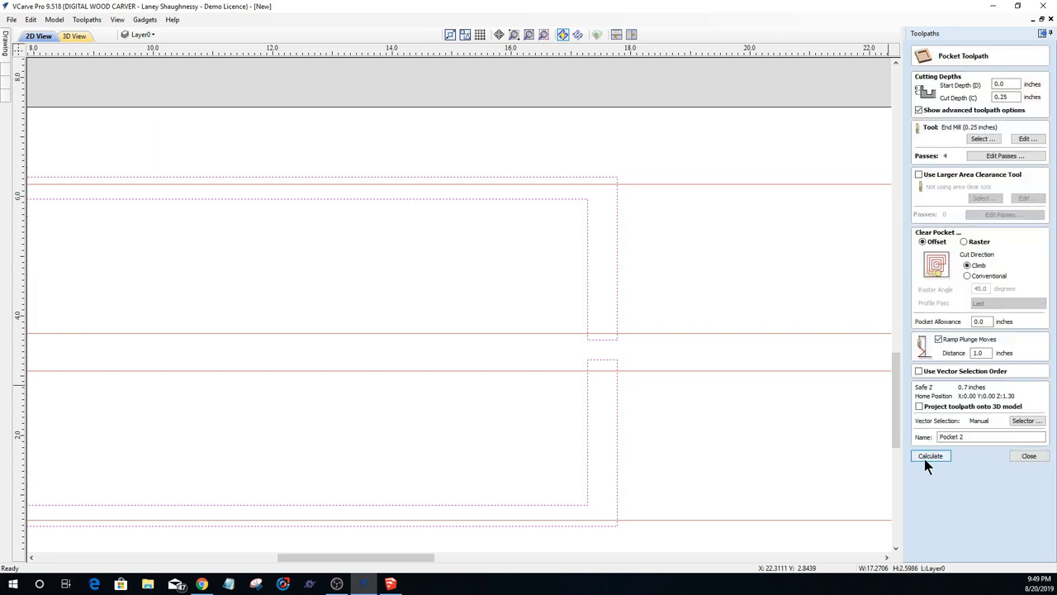
click(930, 457)
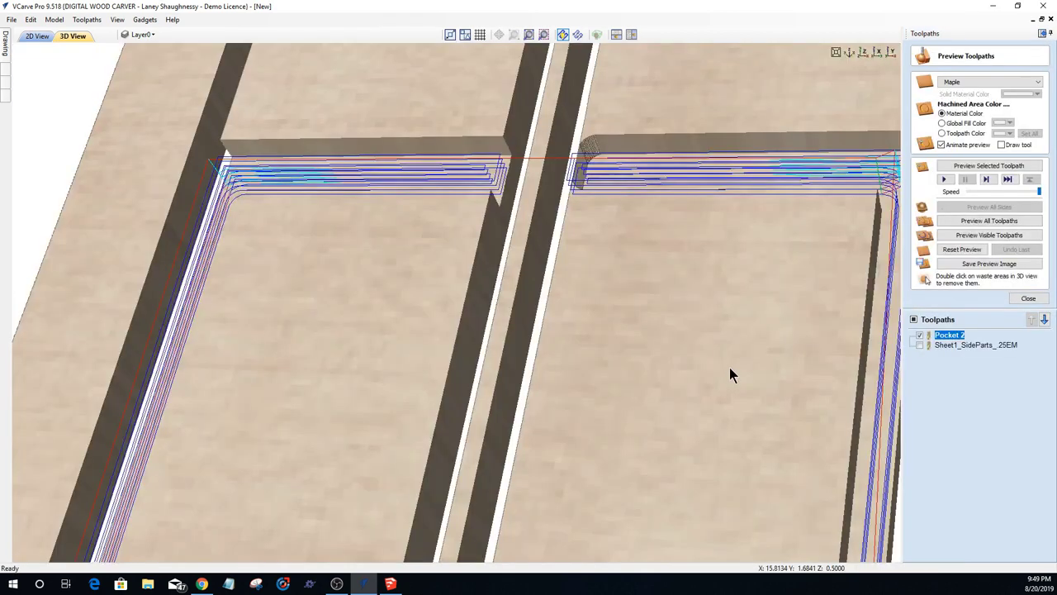
Step: Simulate the Pocket 2 cut and orbit the 3D view to check the dado ends
click(957, 165)
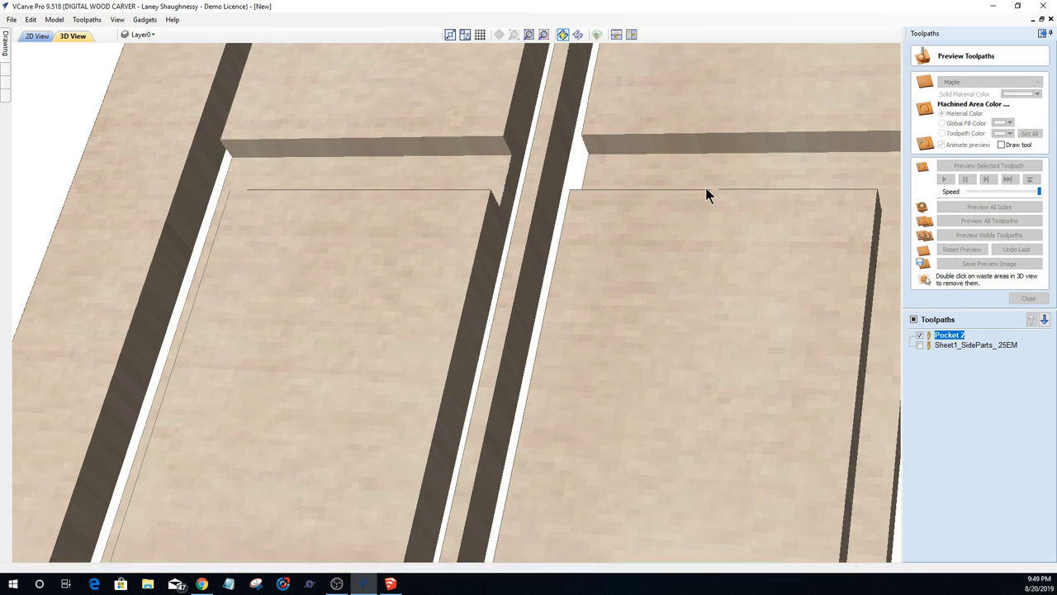
drag(614, 240, 798, 194)
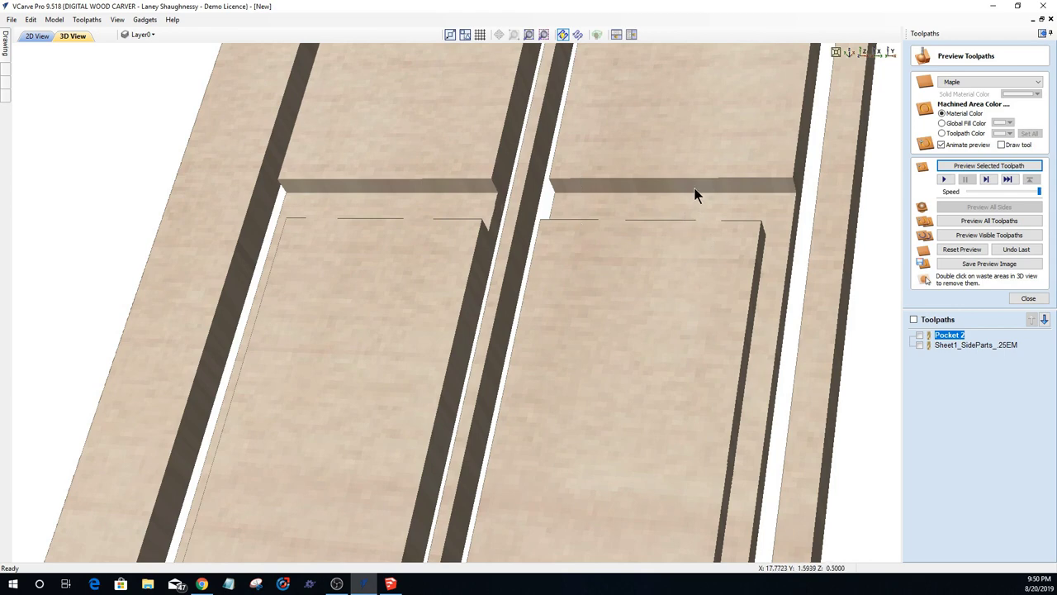
drag(701, 198, 664, 216)
scroll(655, 221, down, 6)
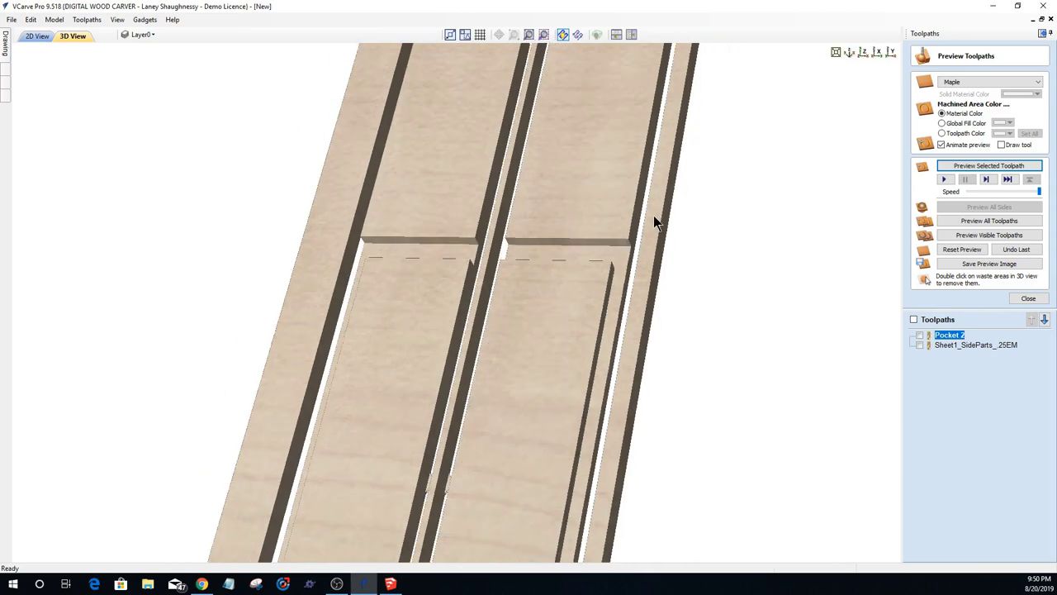
scroll(652, 222, down, 2)
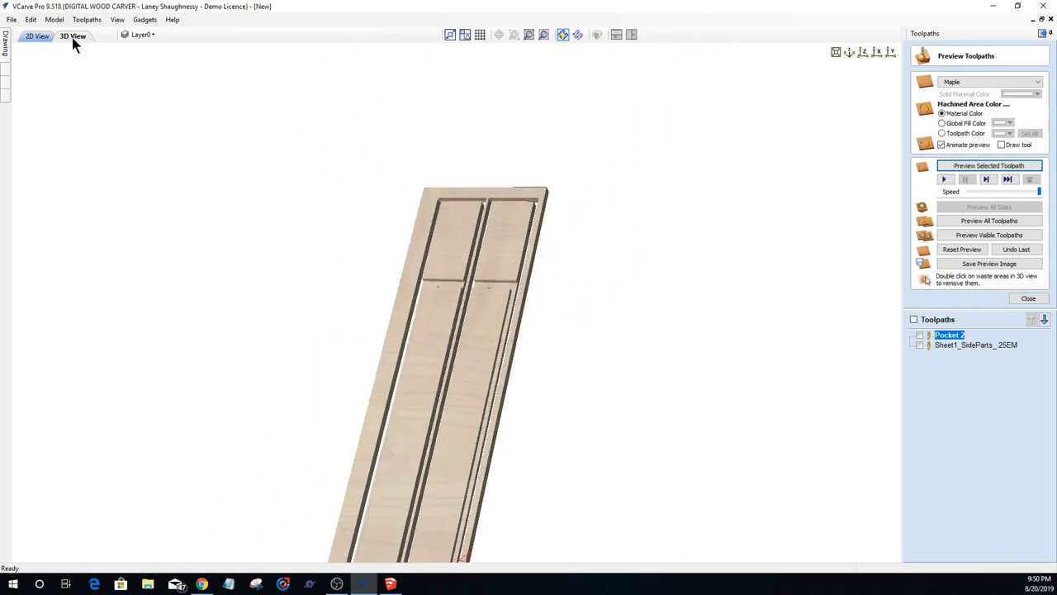
Step: Return to the 2D layout zoomed out to show every sheet
click(36, 37)
scroll(532, 285, down, 3)
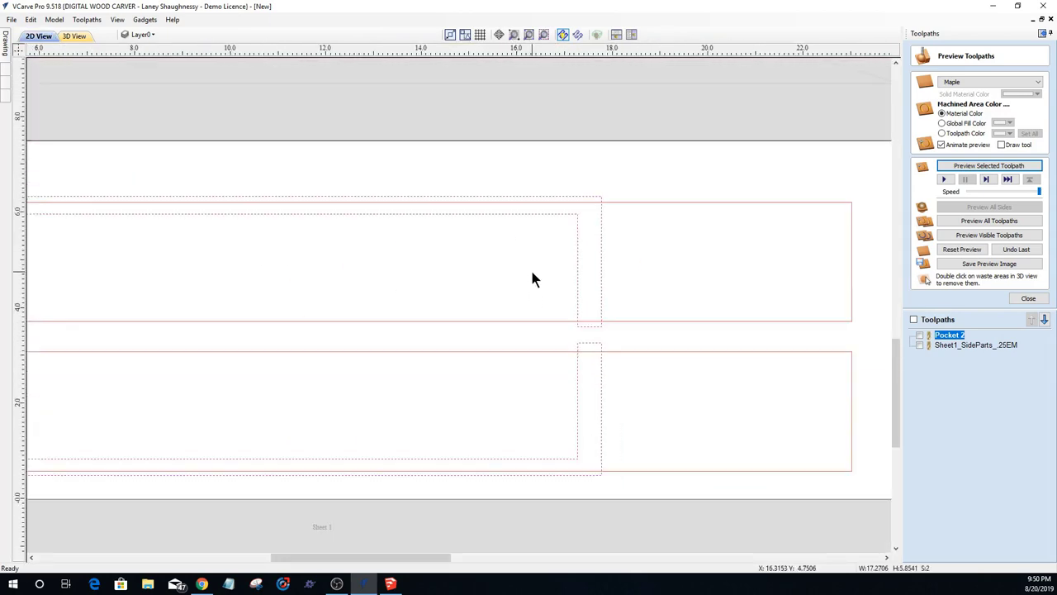
scroll(623, 345, down, 8)
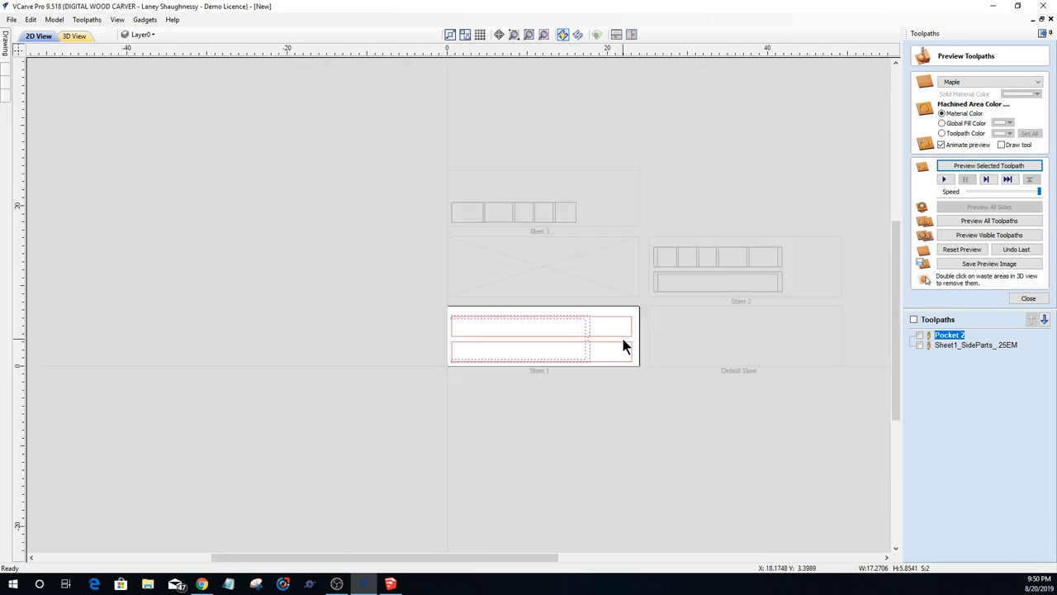
Step: Open the part nesting settings and make sheet 2 the active sheet
mouse_move(7, 51)
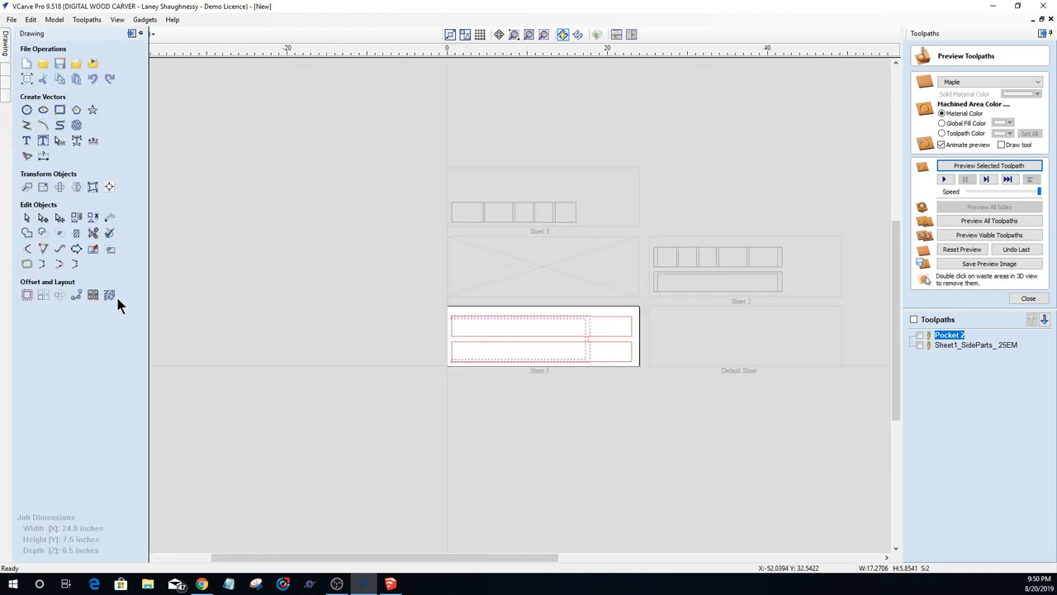
click(108, 298)
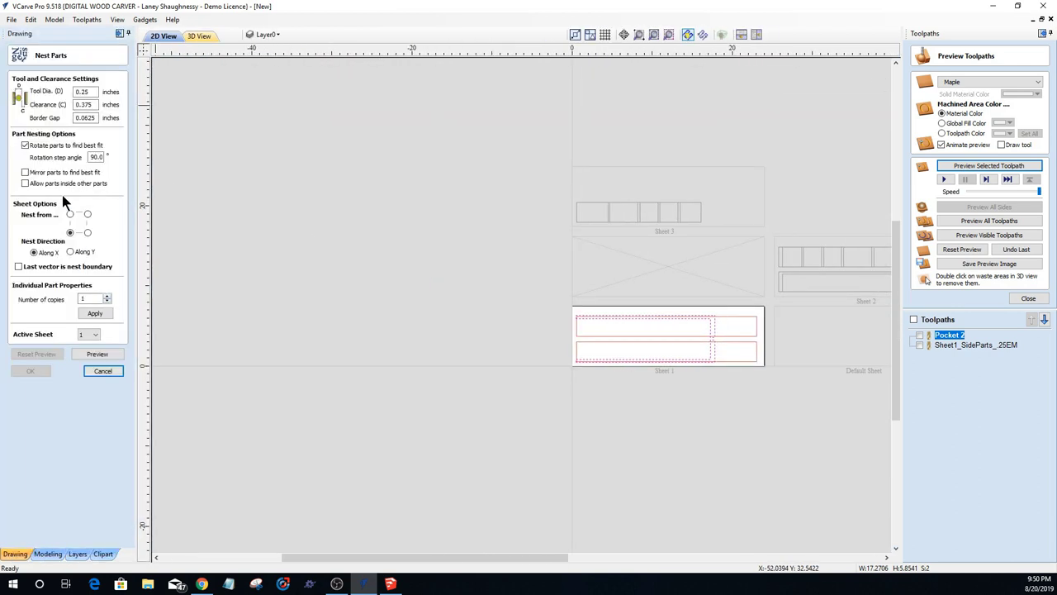
click(90, 334)
click(87, 354)
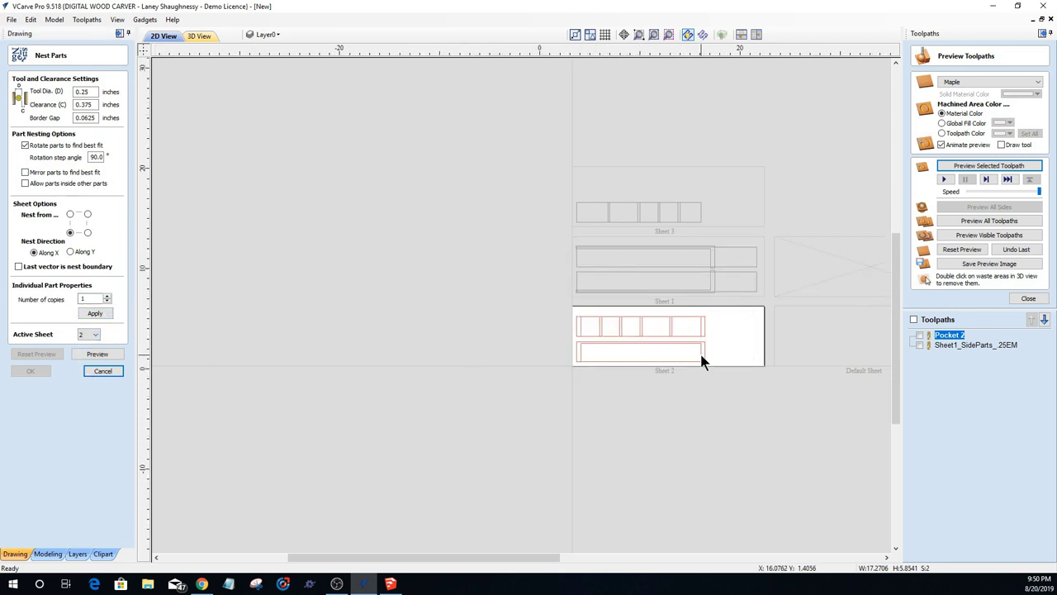
scroll(699, 351, up, 4)
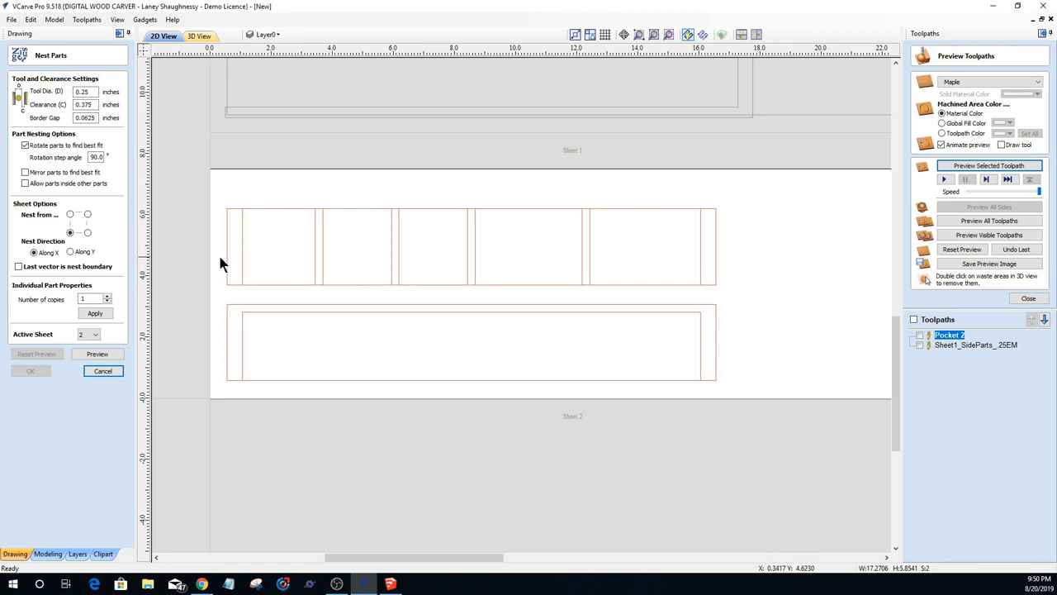
scroll(217, 258, up, 2)
Step: Select the top row of parts, then all parts on sheet 2
click(328, 236)
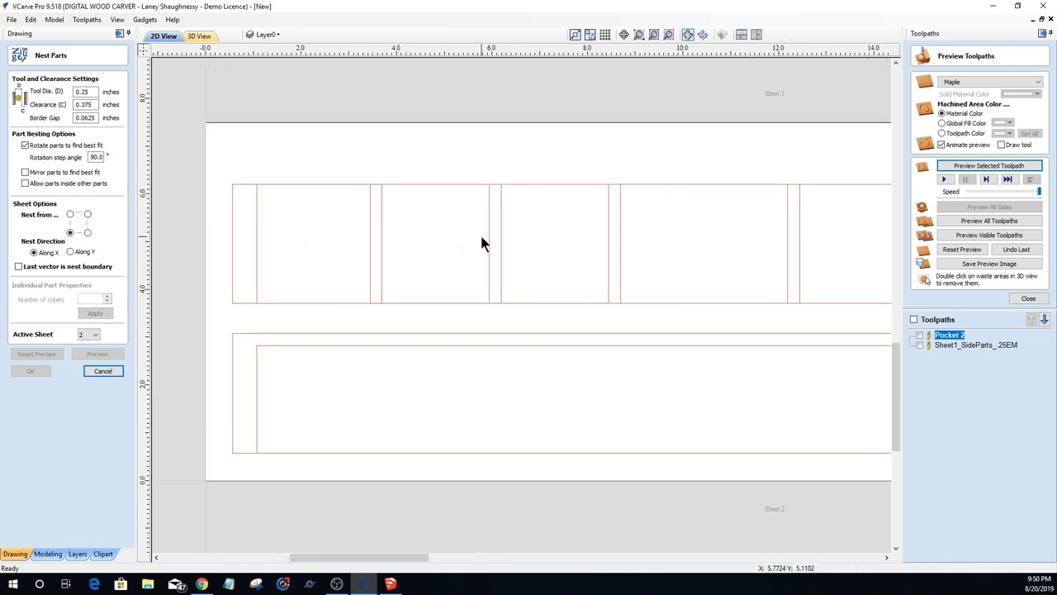
scroll(482, 240, down, 2)
drag(720, 245, 382, 239)
scroll(404, 252, up, 2)
scroll(404, 252, up, 1)
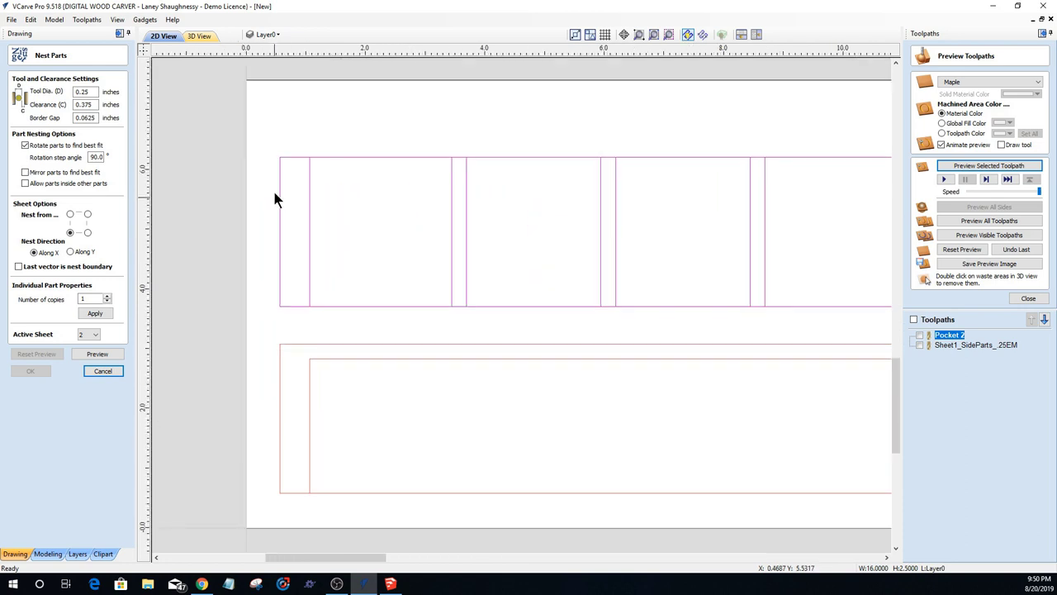
scroll(242, 182, down, 1)
scroll(231, 157, up, 2)
scroll(225, 142, down, 2)
drag(218, 131, 881, 373)
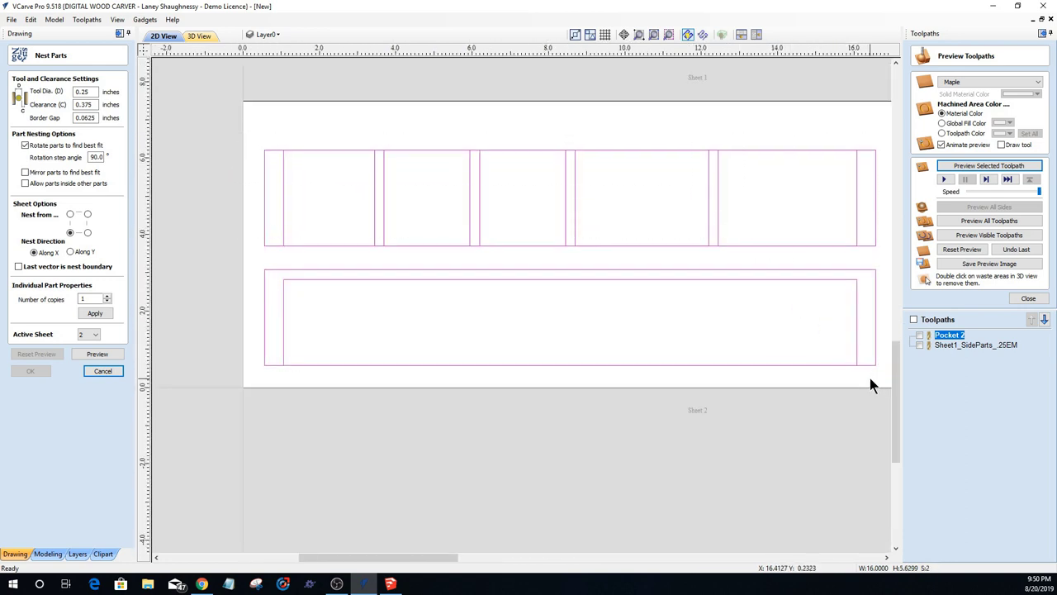
Step: Select individual parts in turn, ending on the part containing the divider line
click(681, 259)
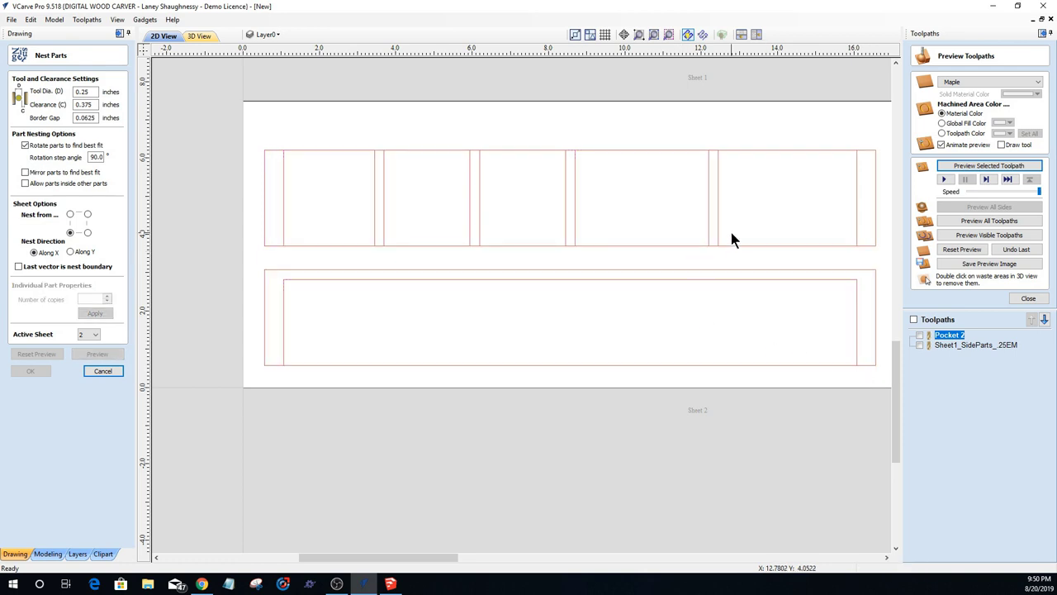
click(318, 188)
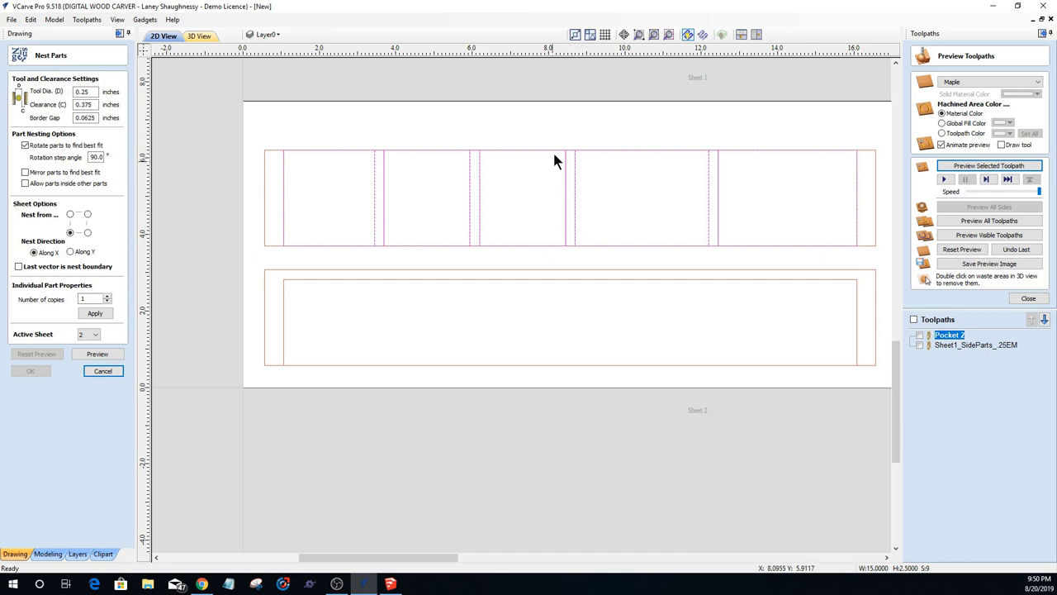
click(590, 262)
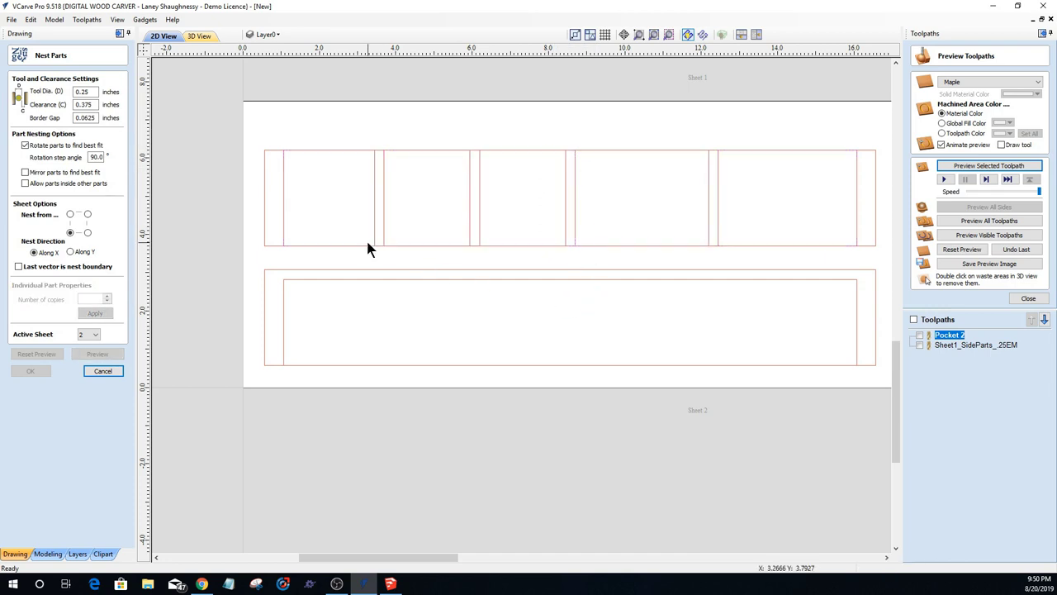
click(376, 204)
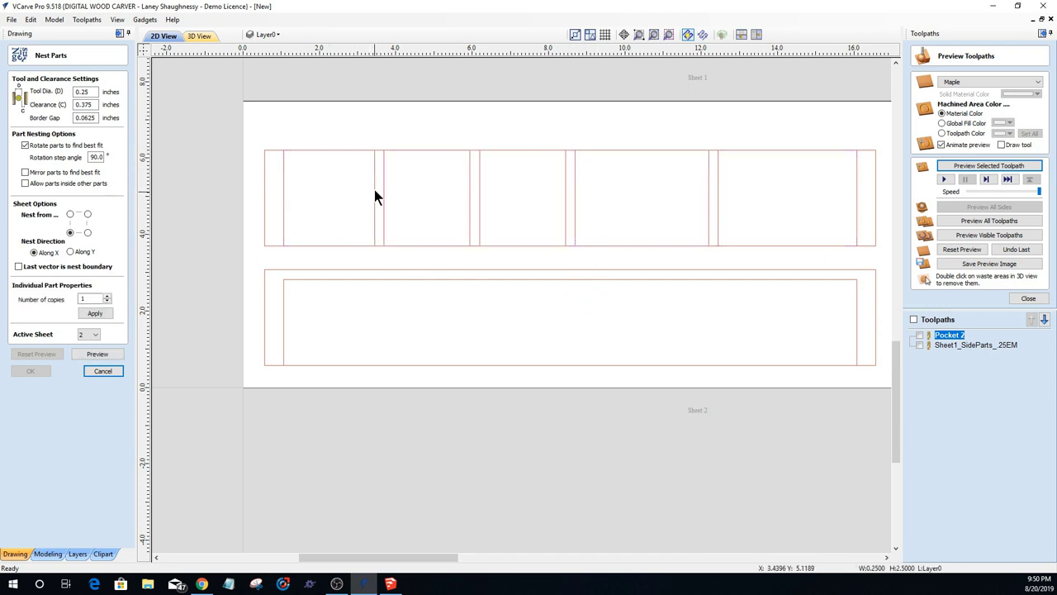
click(372, 239)
Step: Cancel nesting, then extend the first thin dado rectangle's bottom past the part edge
click(102, 371)
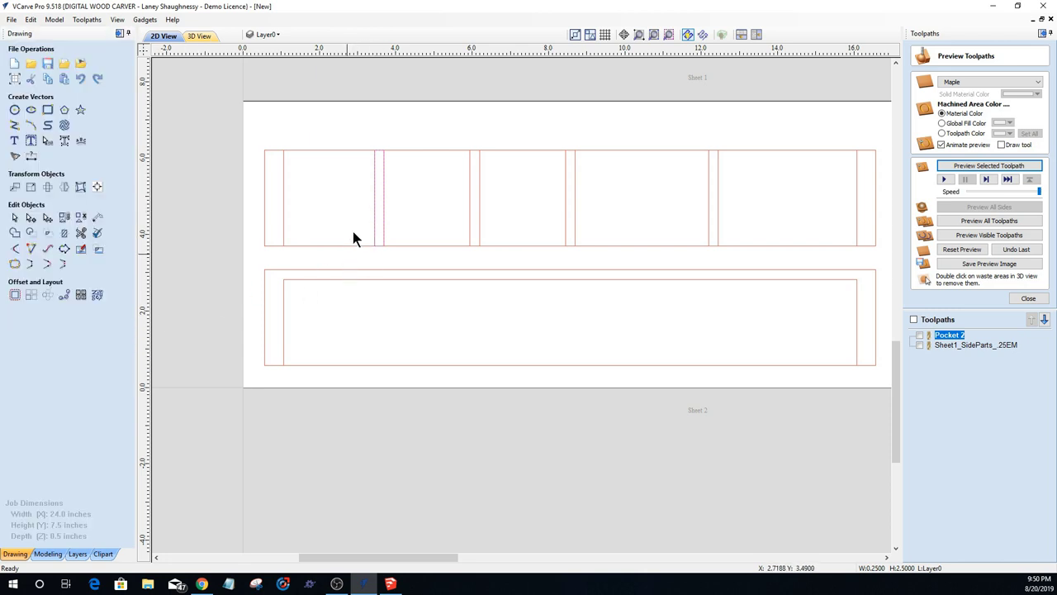
click(374, 228)
scroll(378, 246, up, 3)
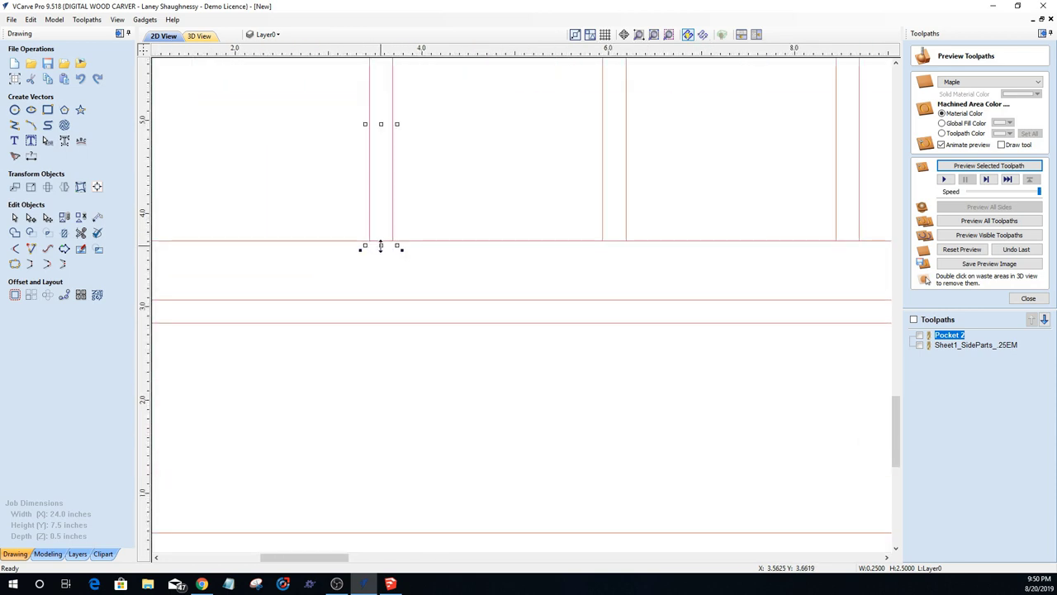
scroll(380, 246, down, 3)
scroll(381, 246, up, 2)
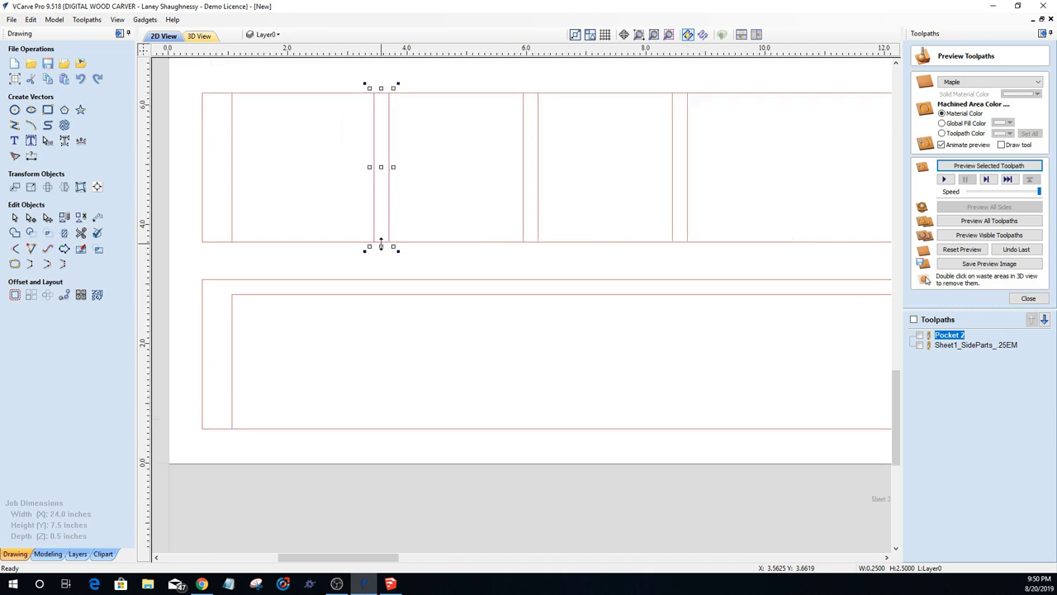
drag(380, 245, 380, 254)
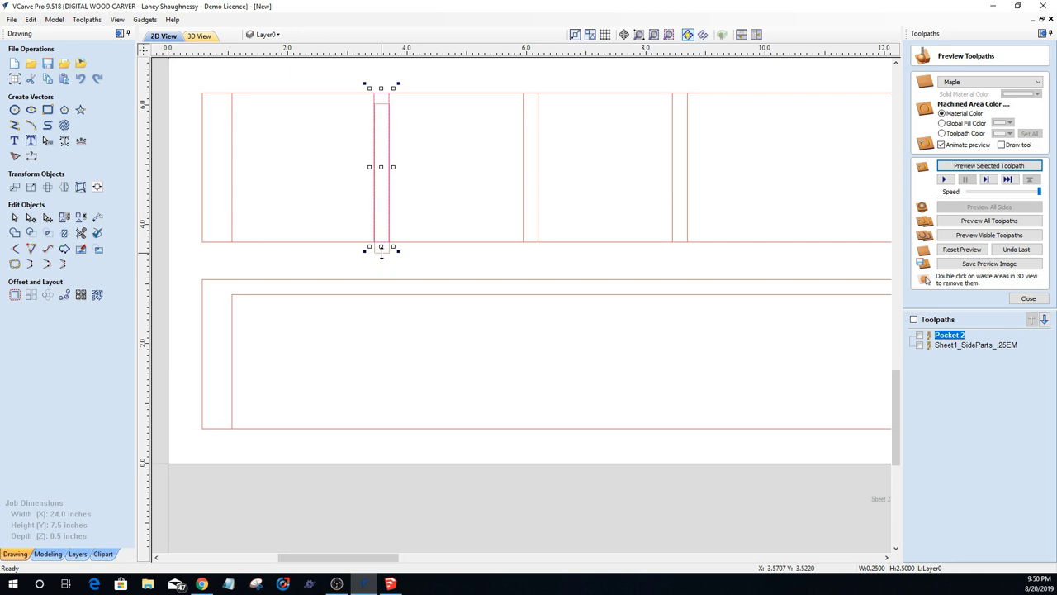
drag(381, 255, 402, 224)
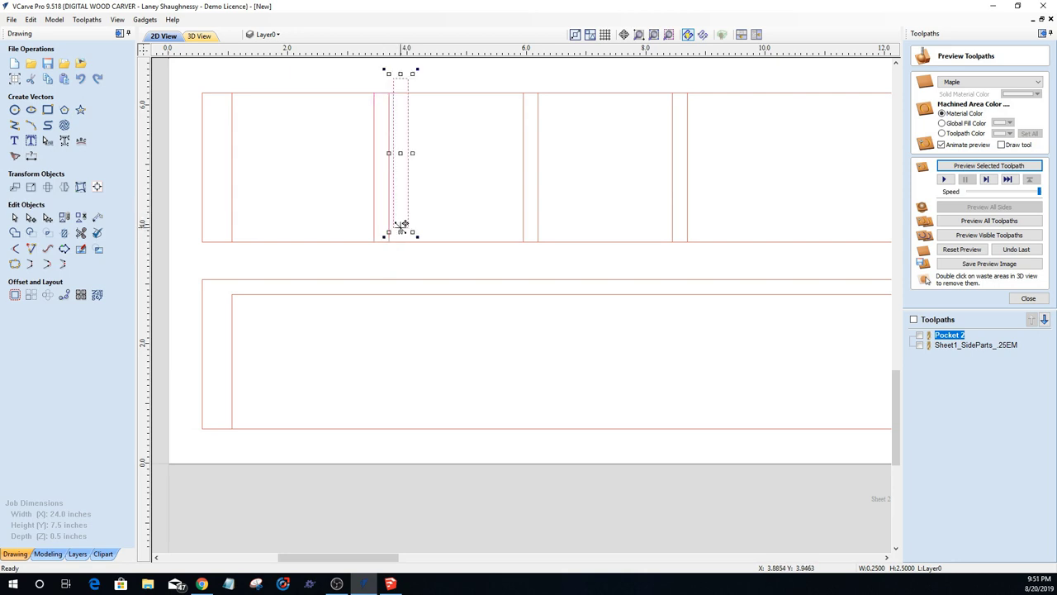
key(ctrl+z)
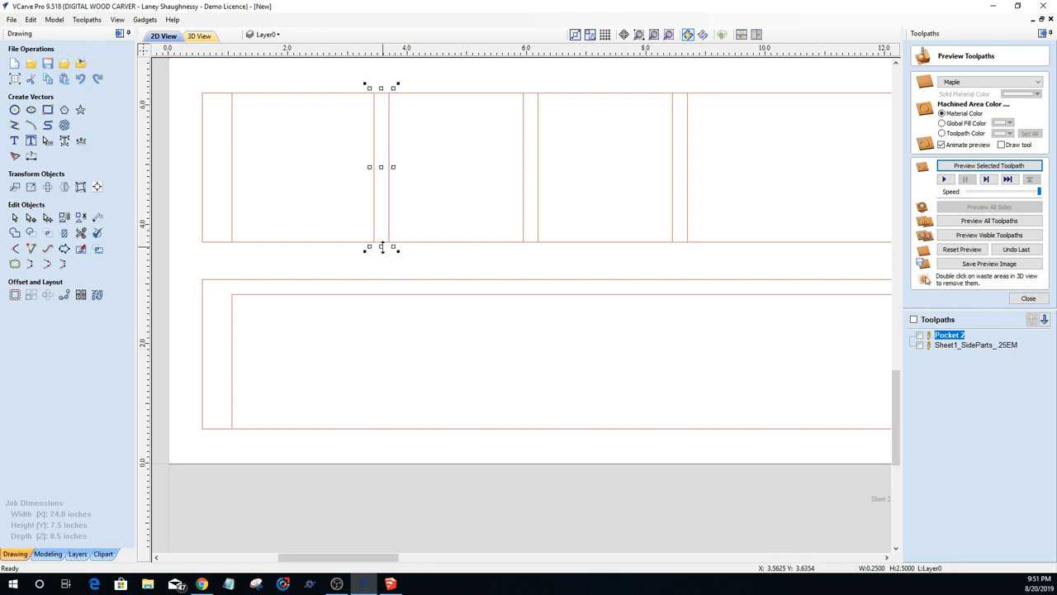
mouse_move(381, 247)
mouse_down()
mouse_move(377, 289)
mouse_move(380, 249)
mouse_up()
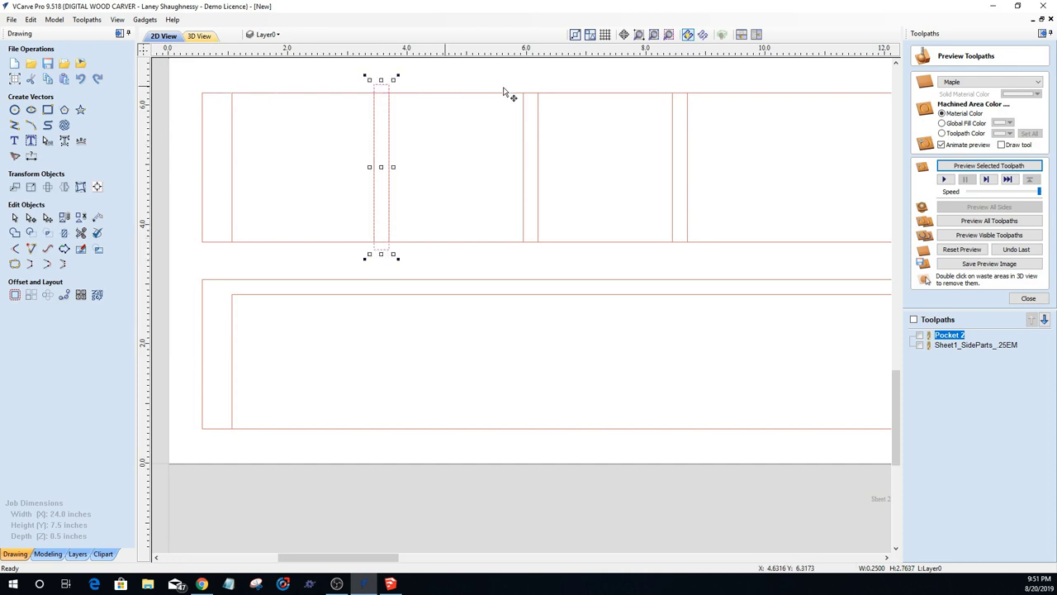
key(Escape)
Step: Stretch the second and third narrow dado rectangles above the part's top edge
click(526, 153)
drag(533, 88, 529, 80)
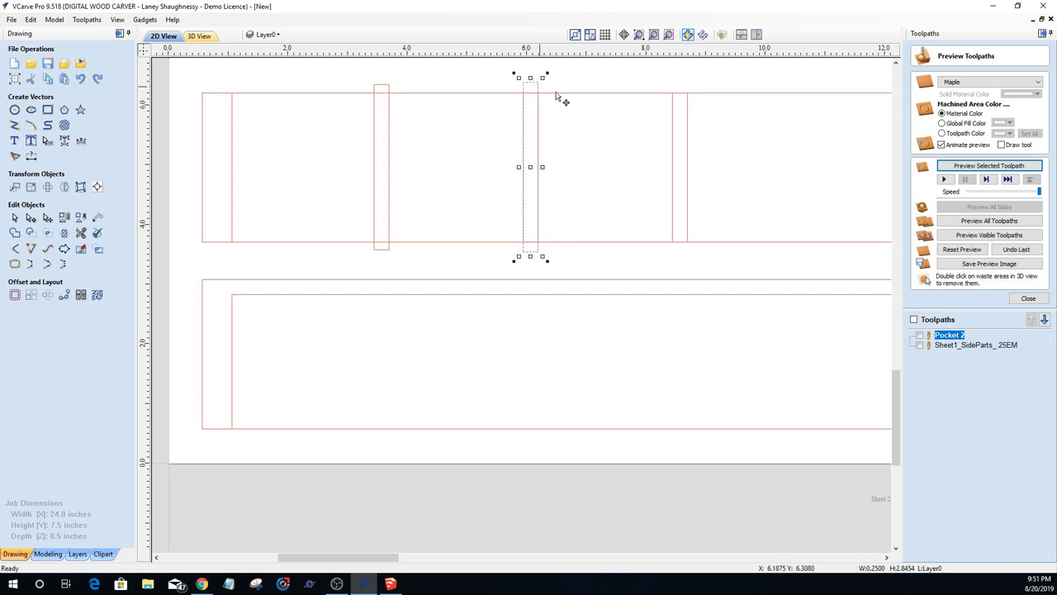
click(675, 118)
click(673, 118)
drag(679, 88, 680, 80)
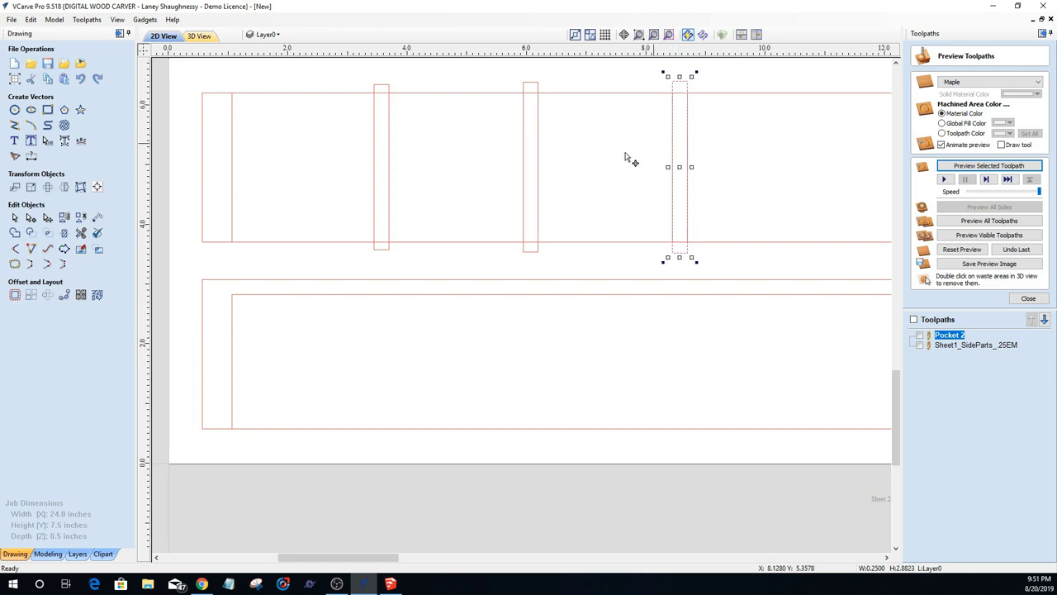
scroll(550, 180, down, 4)
key(Escape)
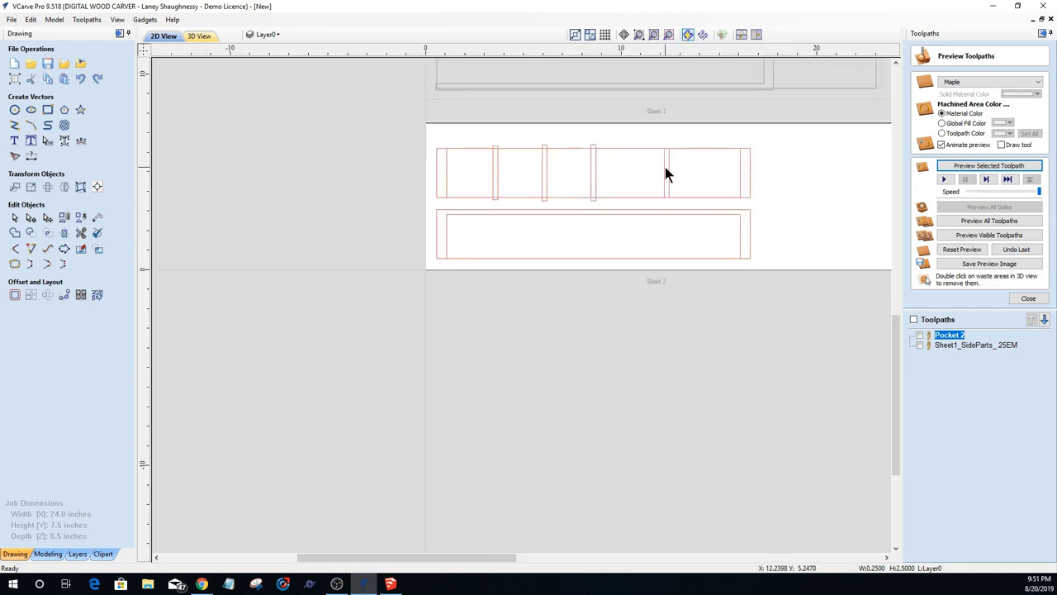
Step: Stretch the fourth narrow dado rectangle's top just past the part's edge
click(668, 175)
drag(666, 141, 667, 145)
scroll(668, 172, up, 3)
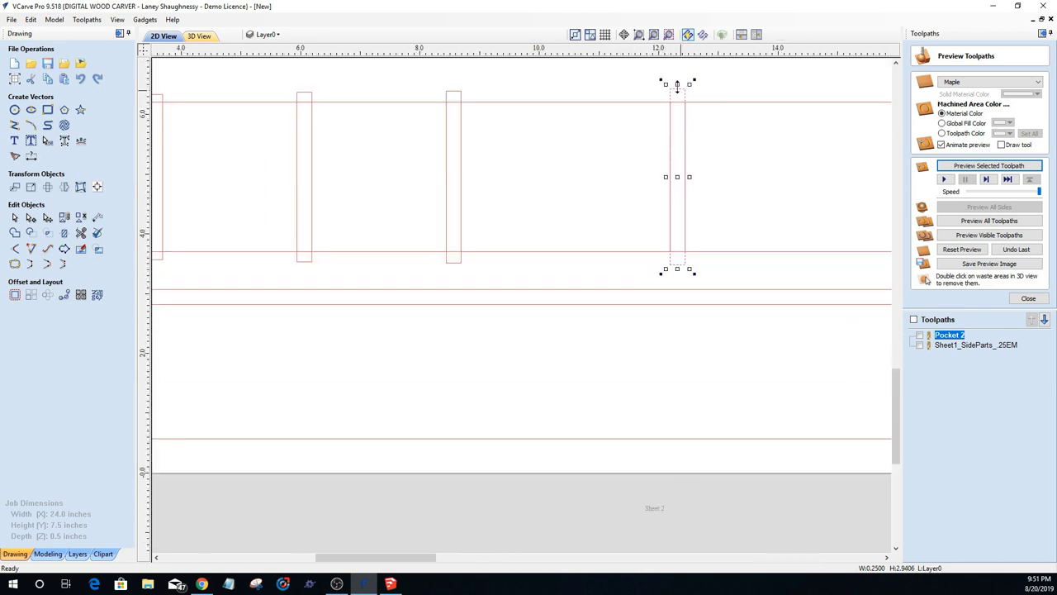
drag(676, 86, 677, 88)
scroll(595, 254, down, 3)
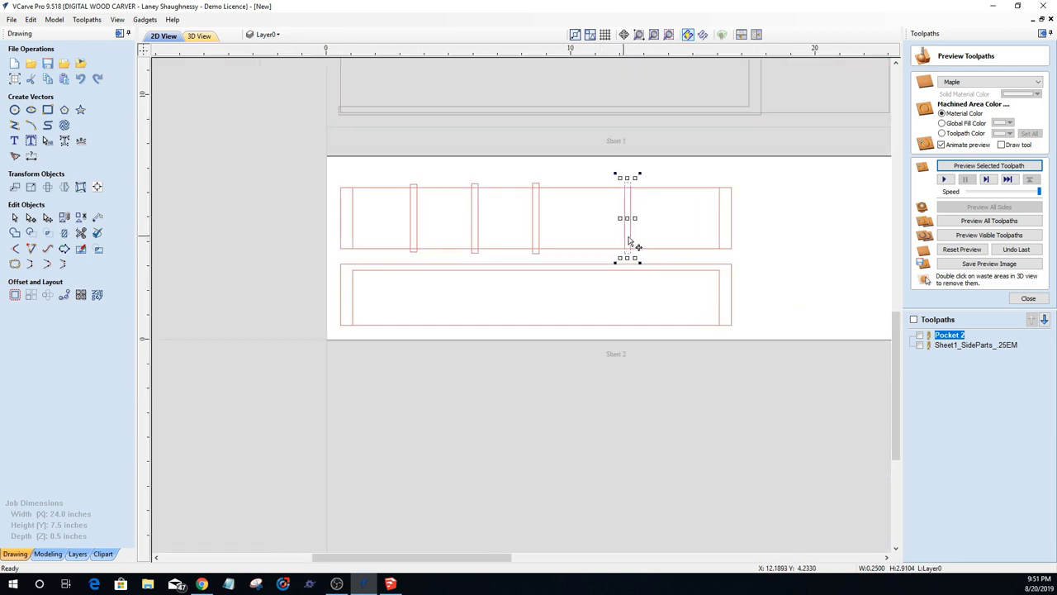
click(717, 211)
scroll(717, 228, up, 3)
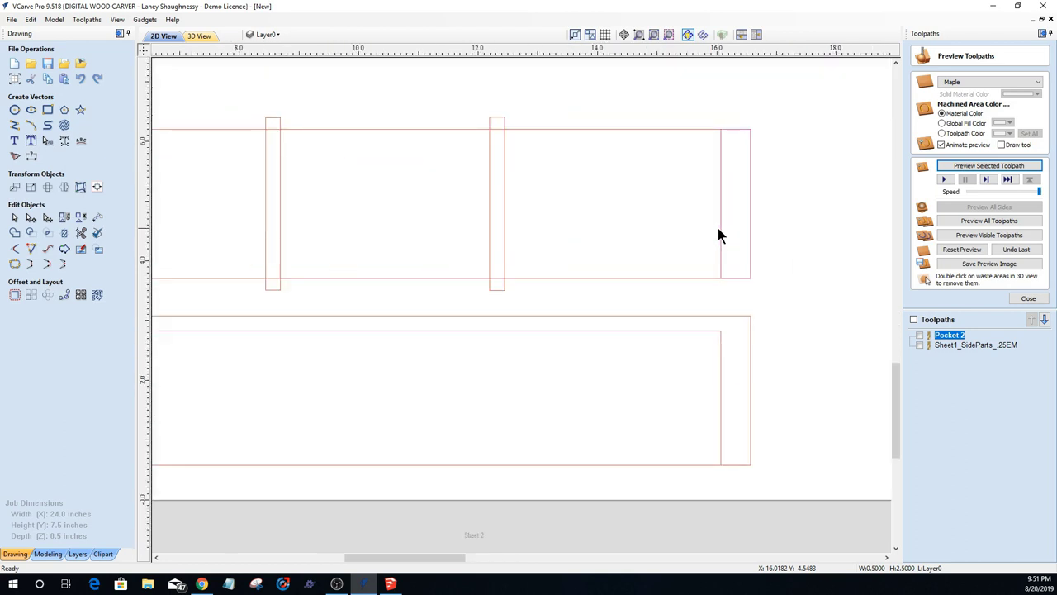
scroll(717, 235, down, 1)
scroll(718, 234, up, 1)
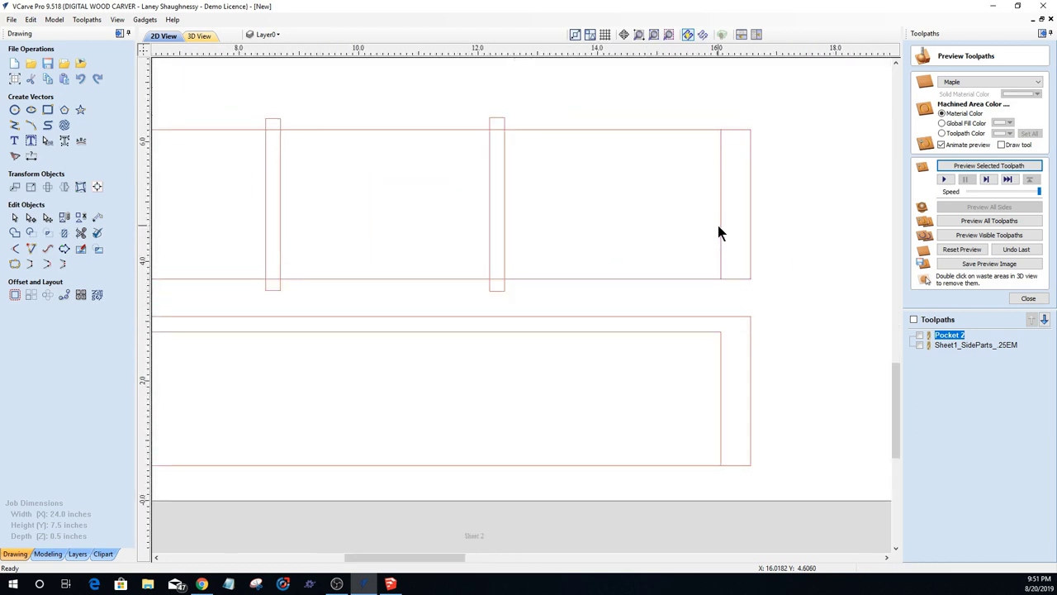
Step: Extend the right-end rectangle below and beyond the part's right edge, to about 0.62 × 2.83 in
click(718, 225)
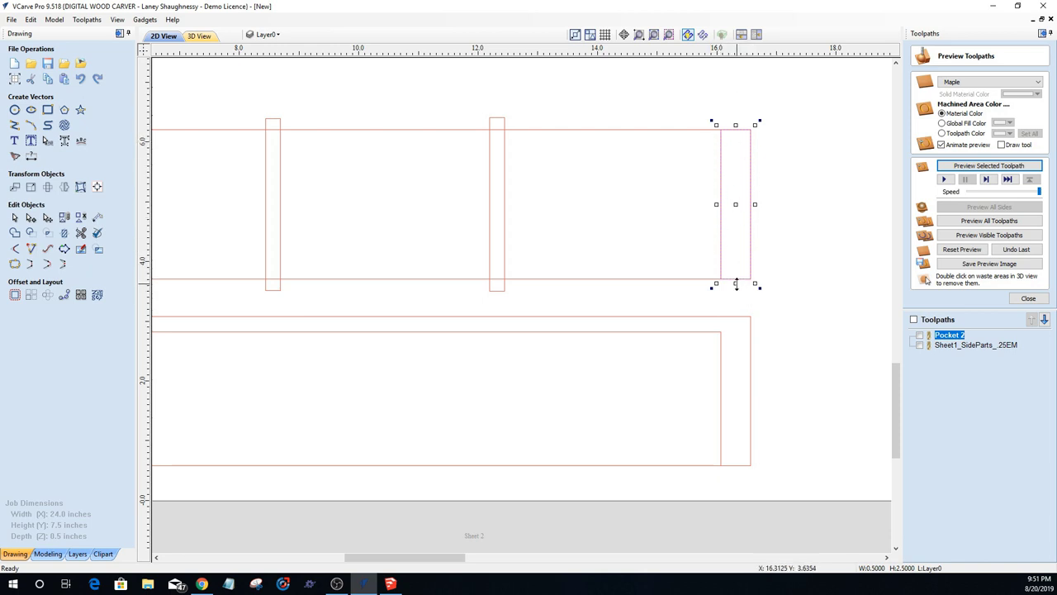
drag(735, 284, 736, 289)
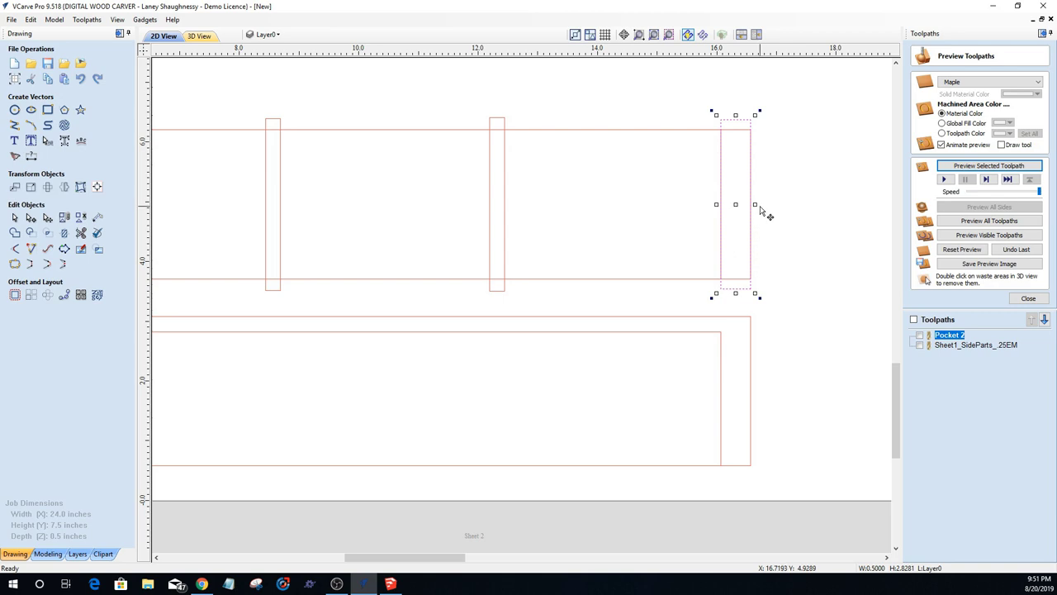
drag(755, 203, 758, 204)
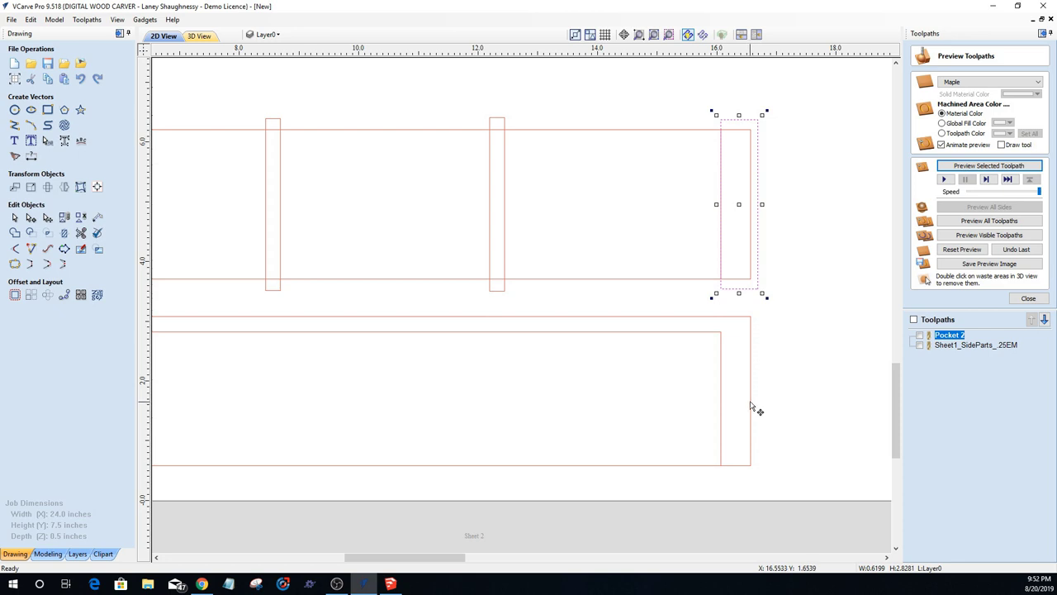
key(Escape)
scroll(762, 390, down, 4)
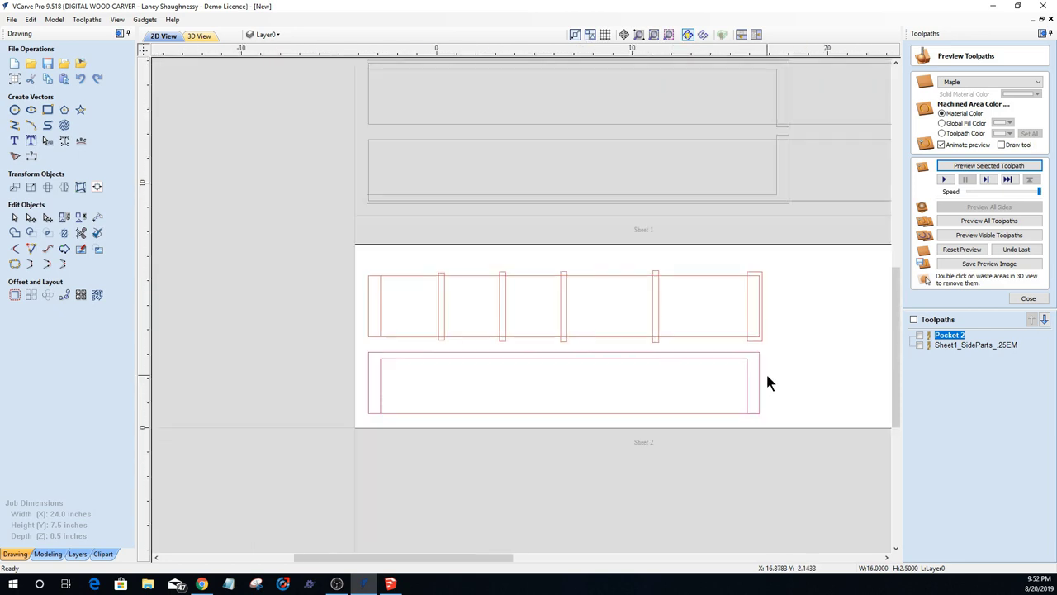
scroll(466, 327, up, 4)
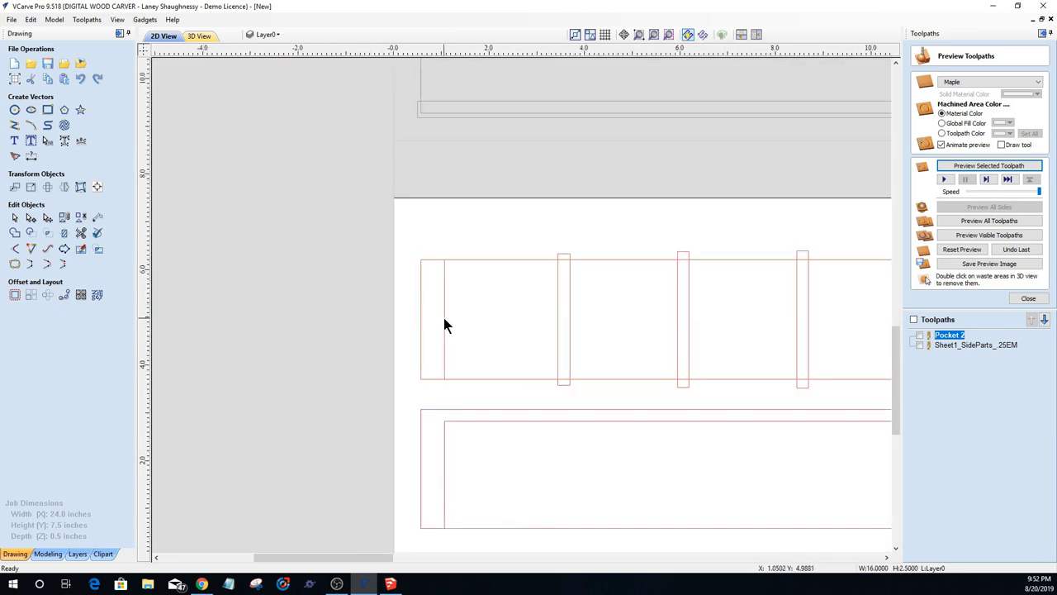
scroll(396, 338, down, 3)
scroll(396, 332, up, 6)
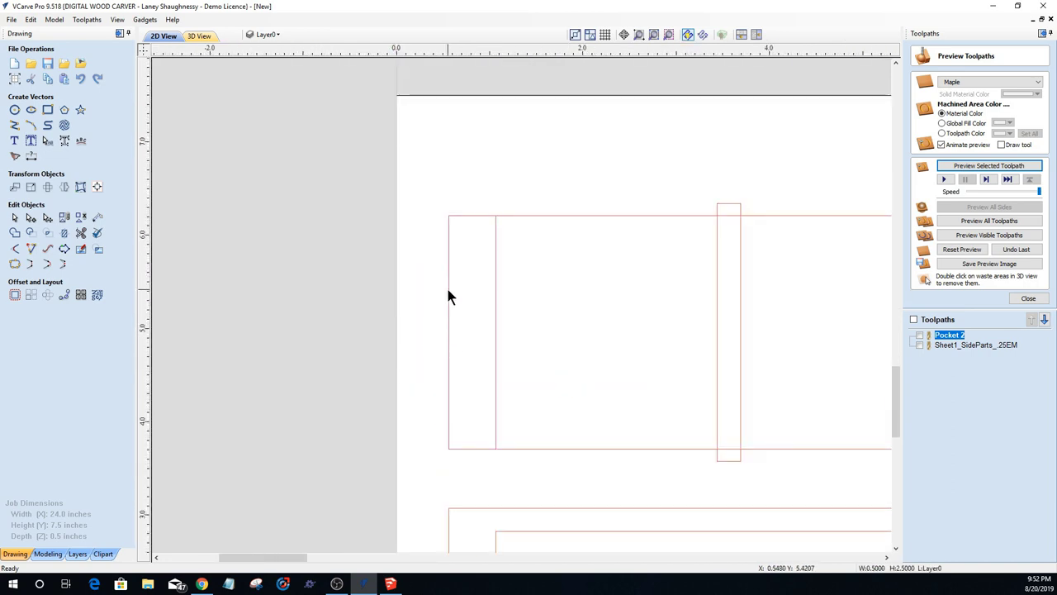
click(495, 285)
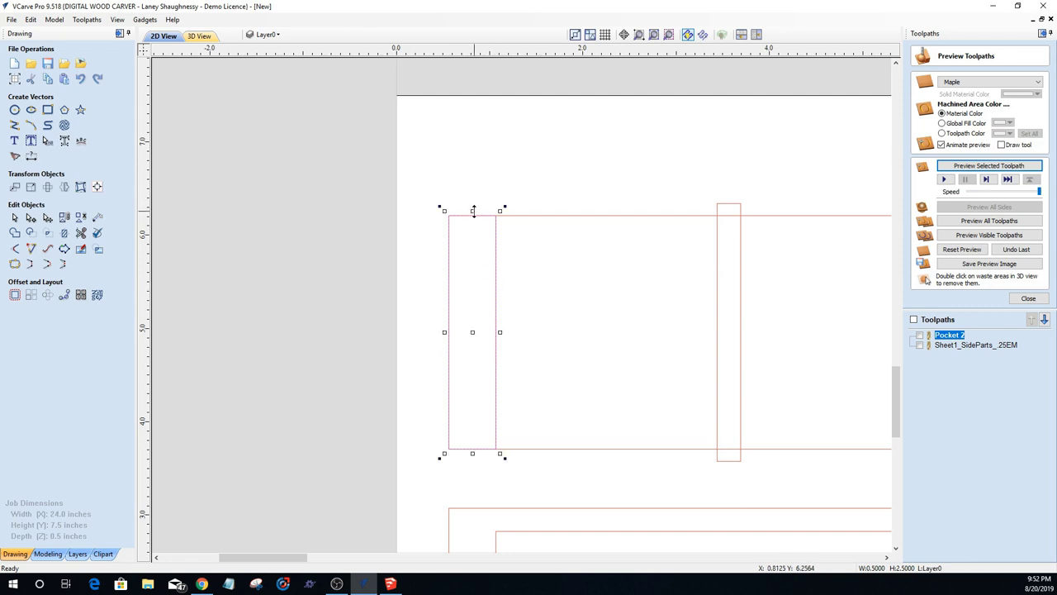
drag(473, 211, 474, 198)
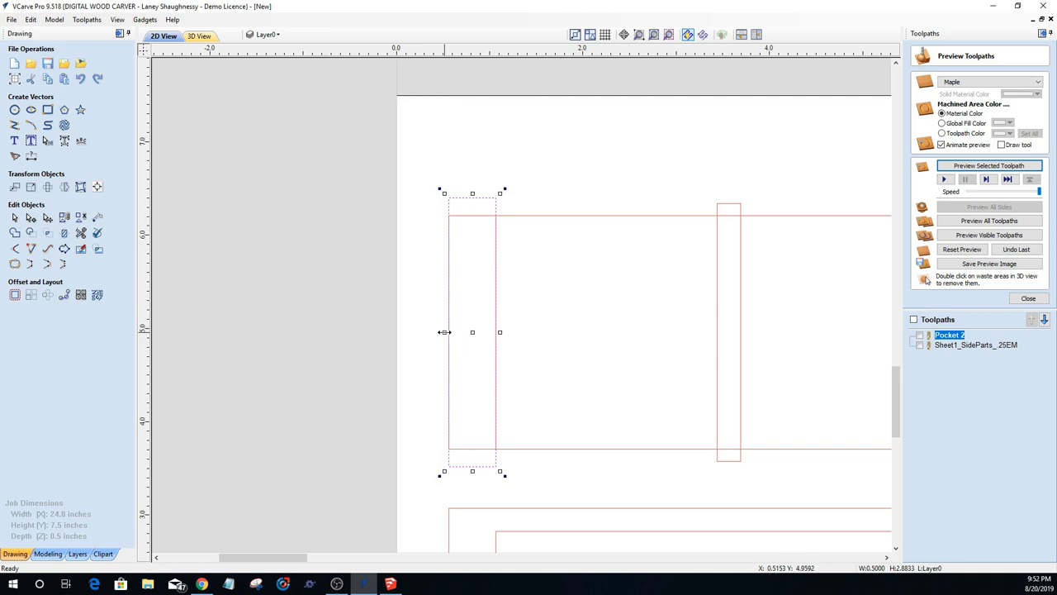
drag(444, 332, 437, 331)
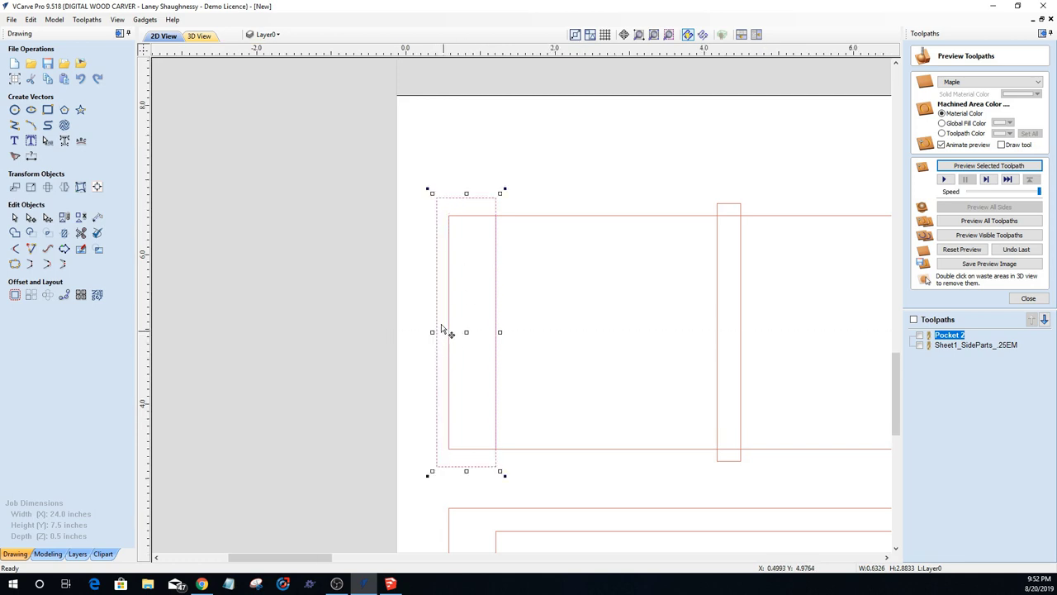
scroll(445, 331, down, 2)
scroll(478, 365, down, 2)
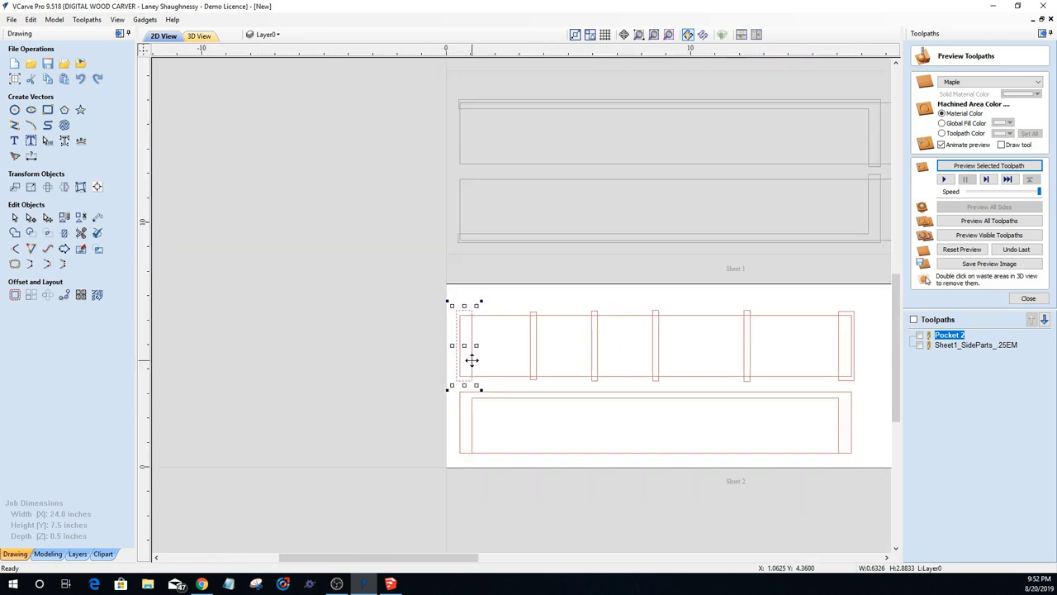
scroll(534, 397, up, 2)
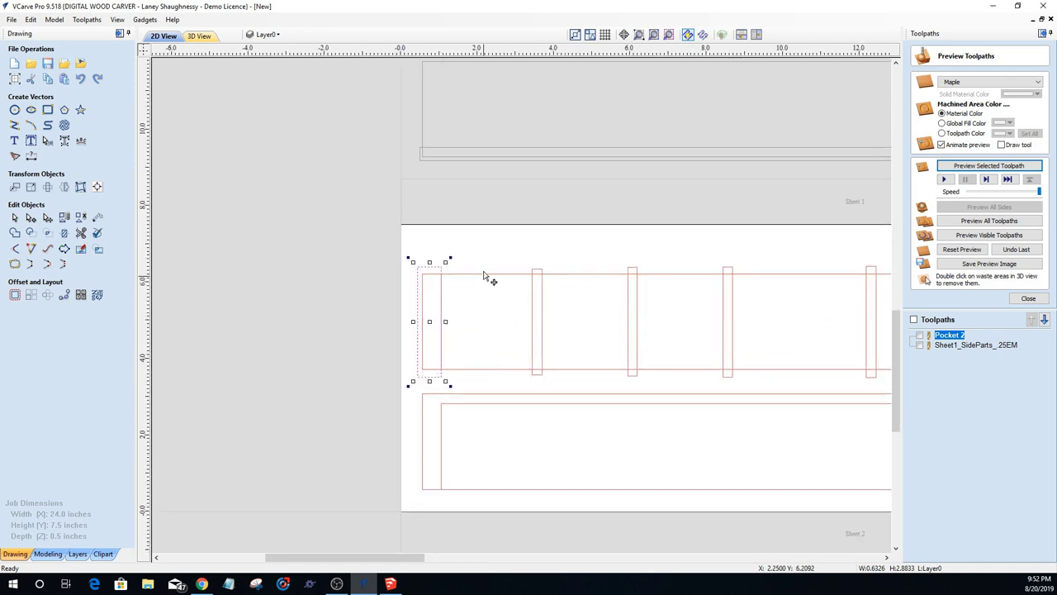
click(484, 278)
scroll(484, 280, up, 2)
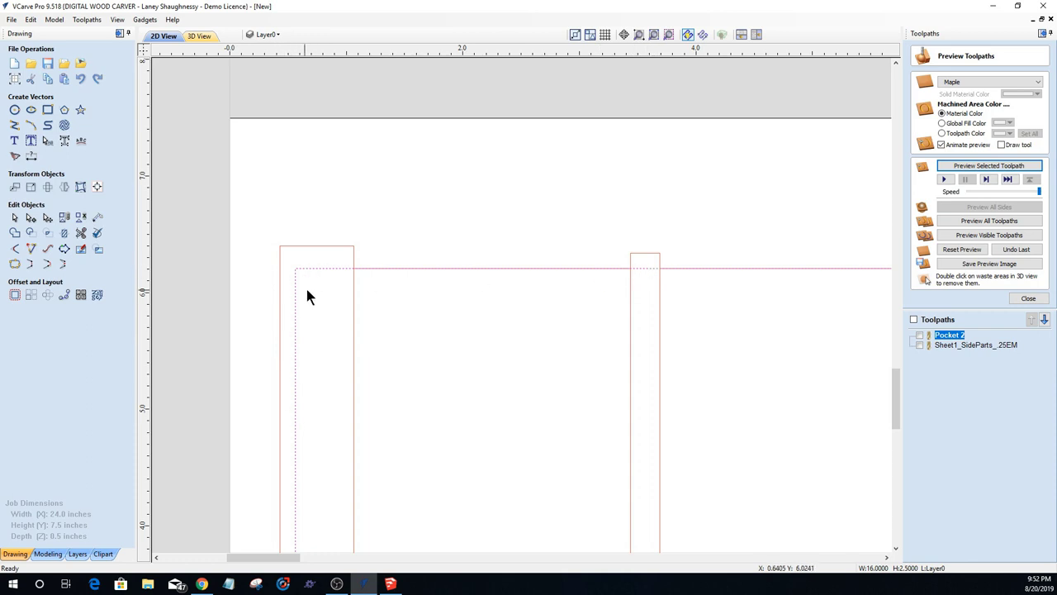
scroll(458, 278, down, 2)
scroll(505, 262, down, 1)
click(480, 262)
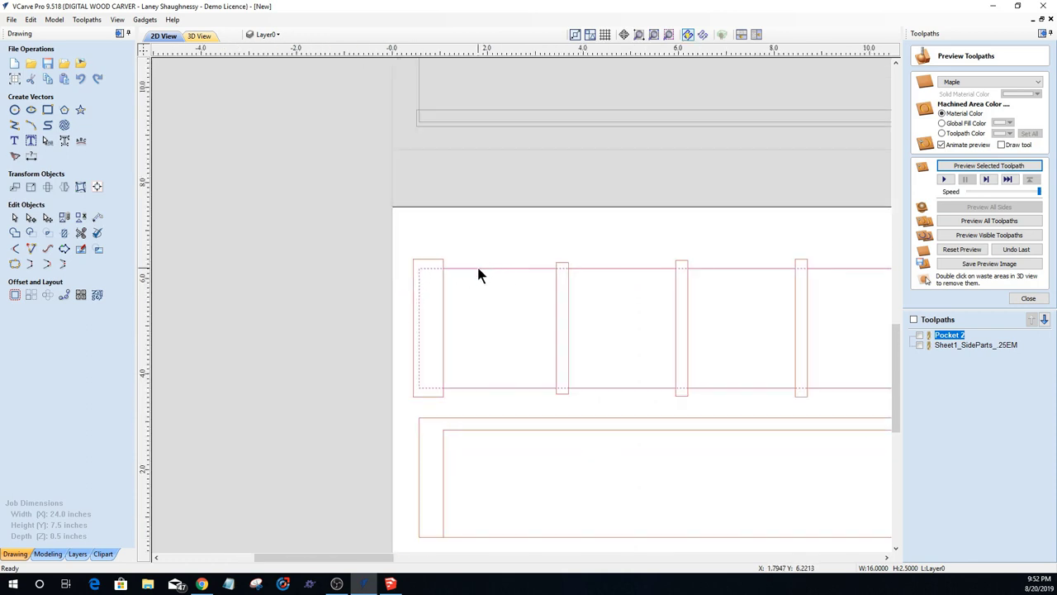
click(460, 286)
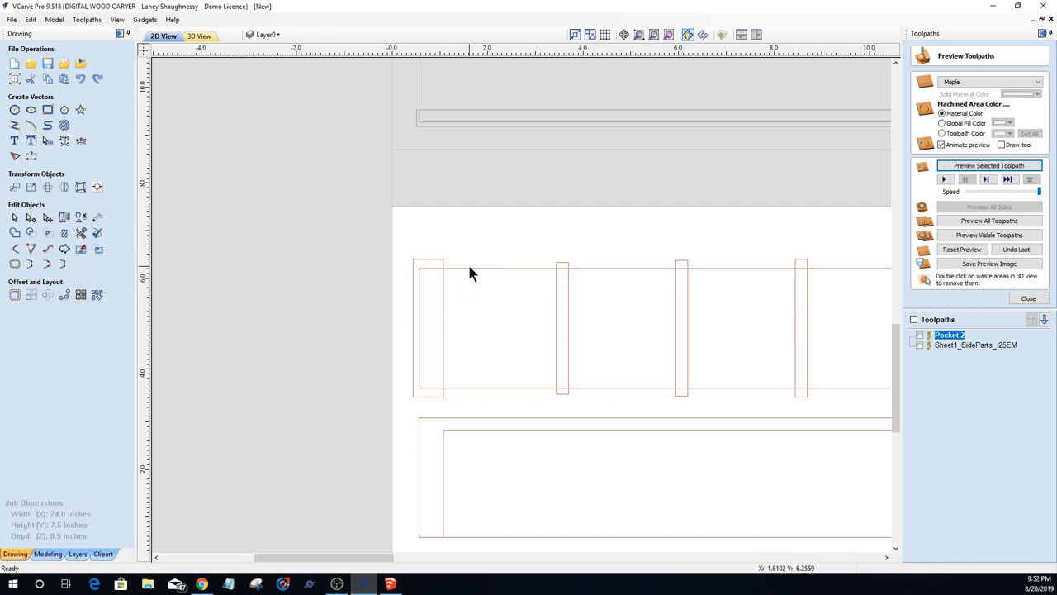
click(470, 267)
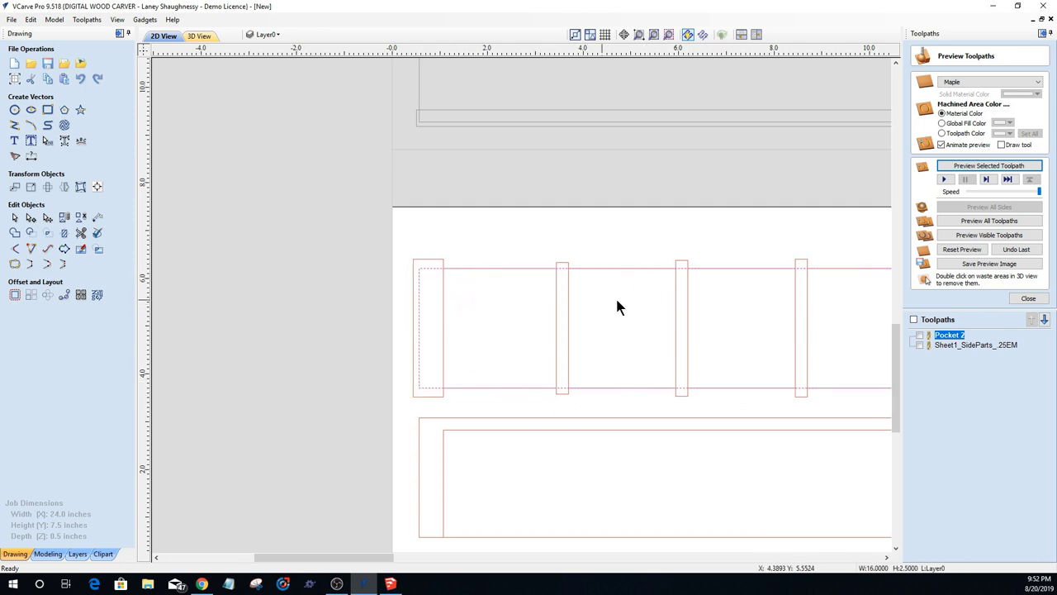
scroll(393, 238, up, 3)
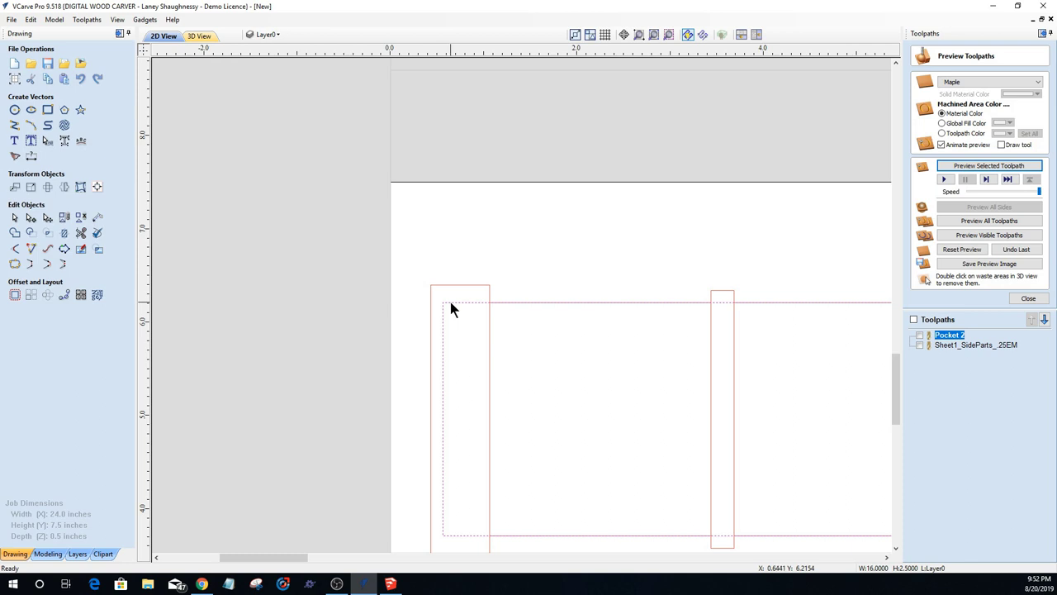
key(Escape)
click(522, 302)
drag(645, 543, 567, 522)
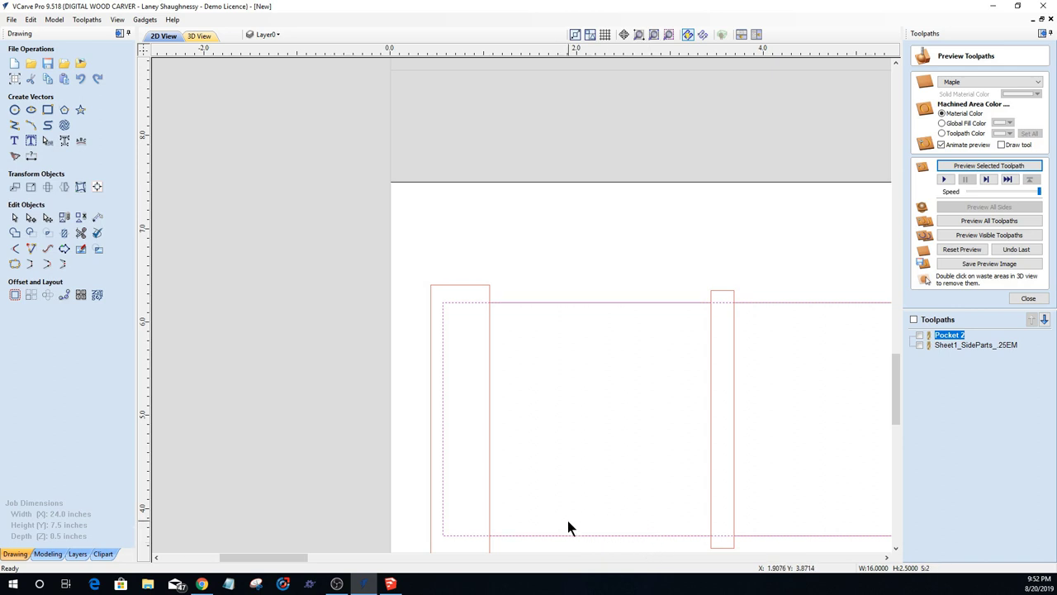
click(440, 421)
scroll(467, 522, up, 6)
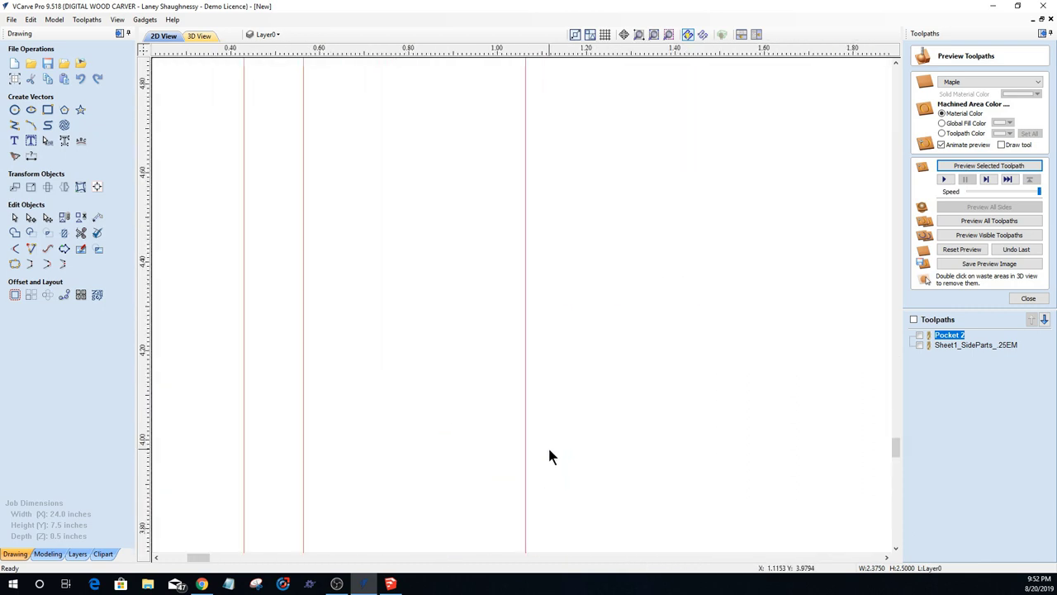
Step: Change Layer0's colour to Automatic Color so its outlines display black
click(265, 37)
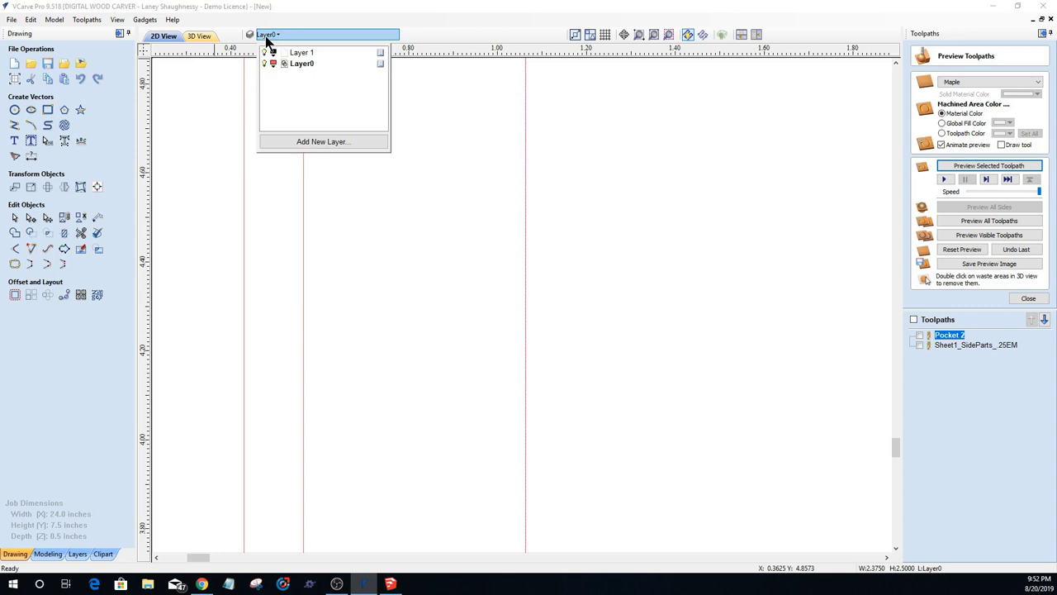
click(273, 64)
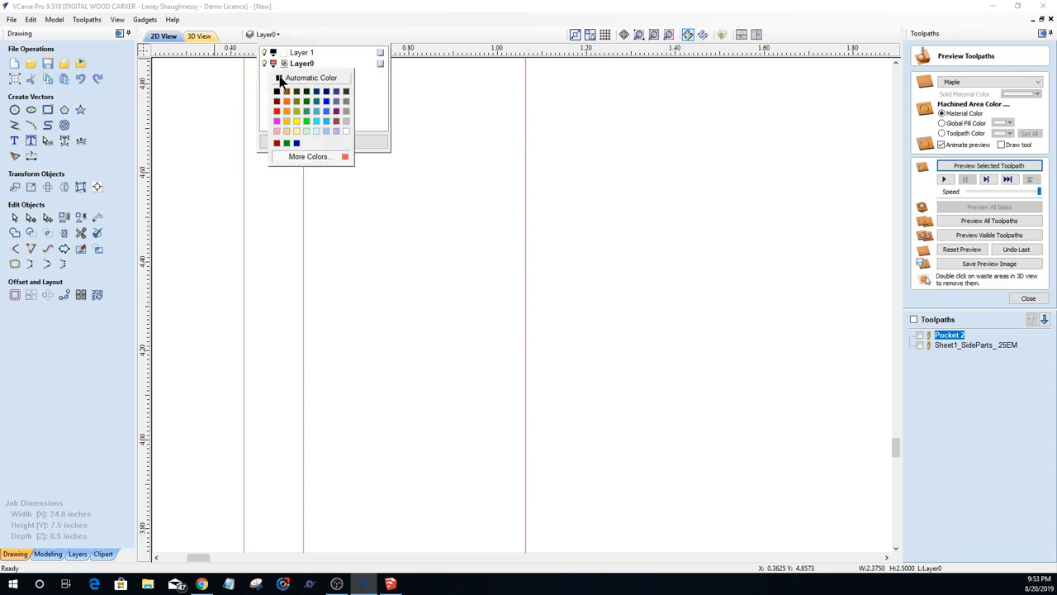
click(279, 77)
scroll(438, 337, down, 2)
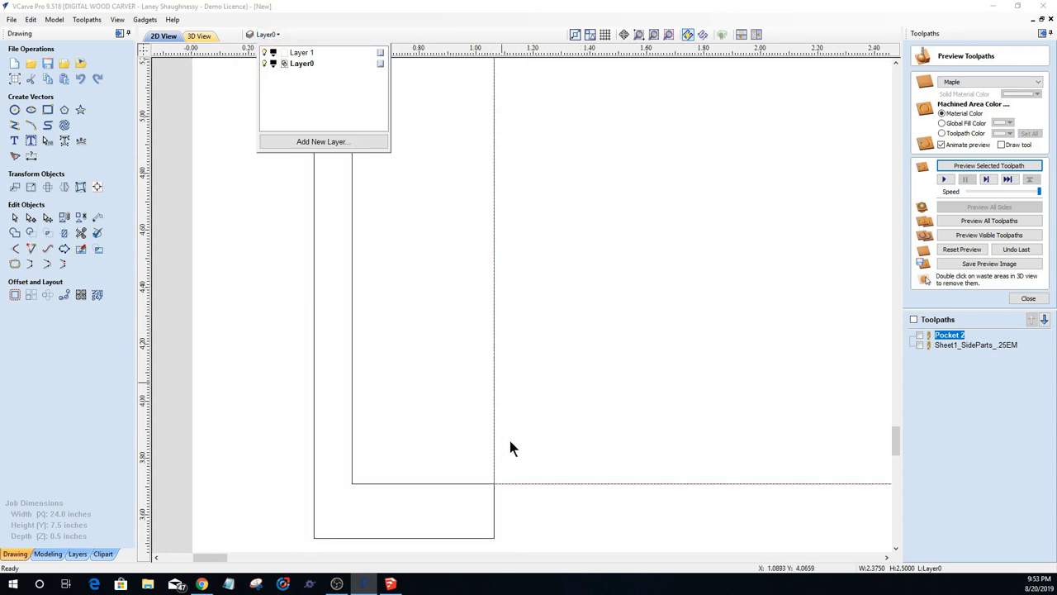
scroll(486, 359, up, 3)
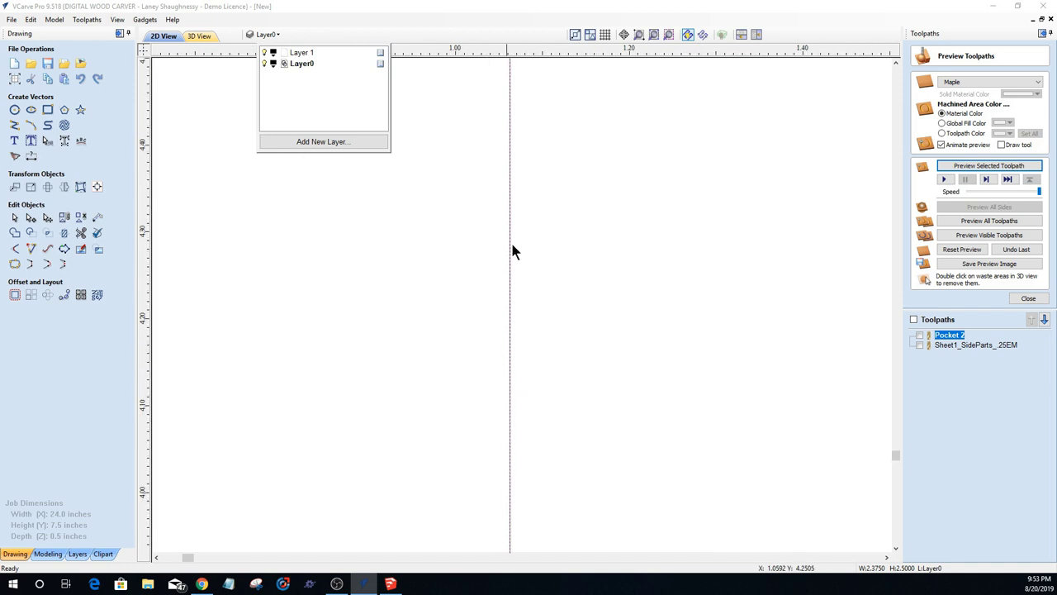
scroll(456, 454, down, 4)
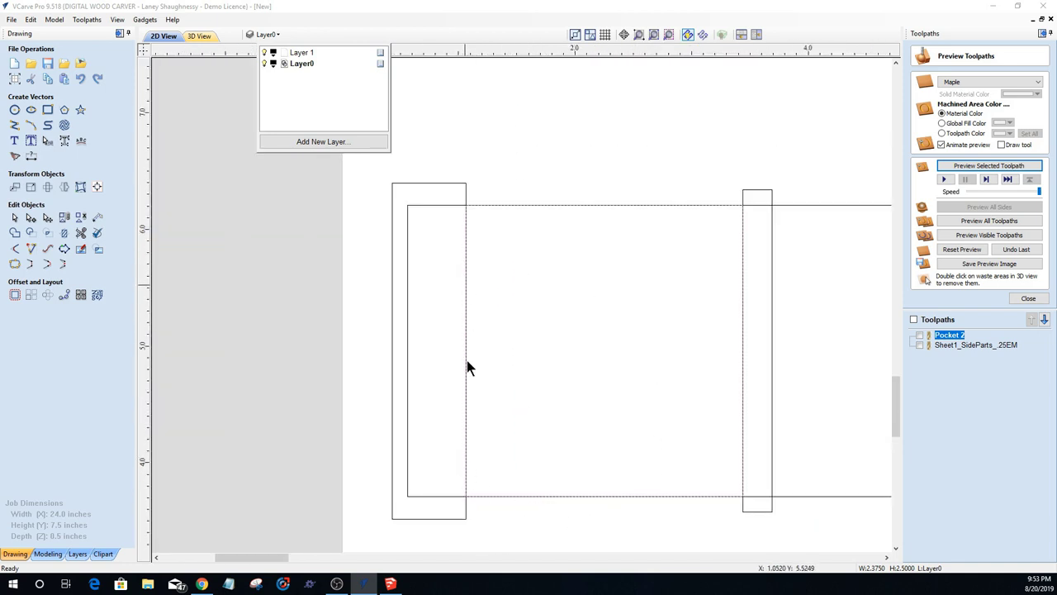
scroll(661, 157, down, 2)
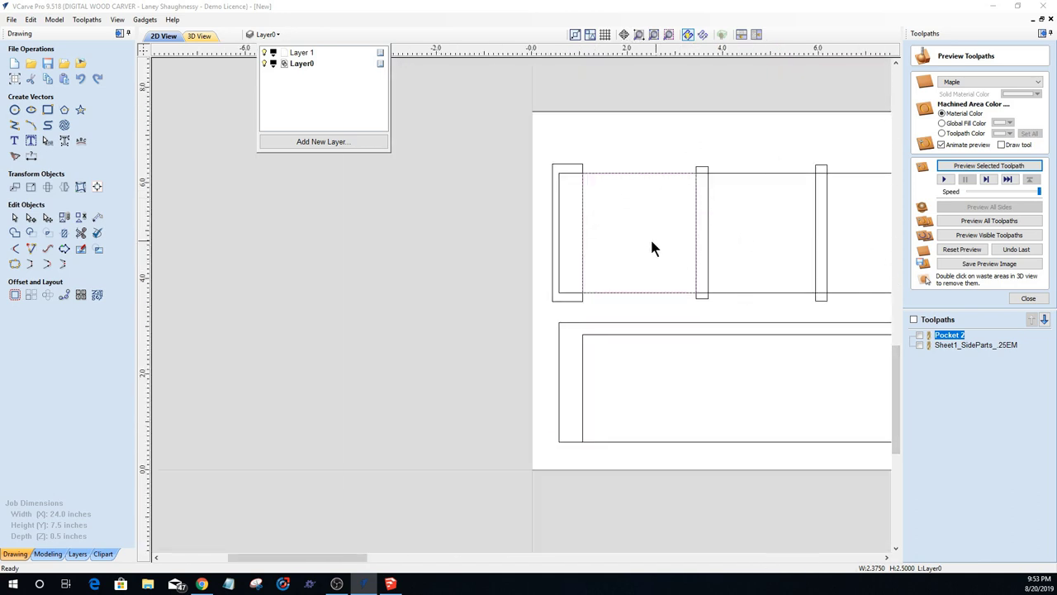
click(659, 292)
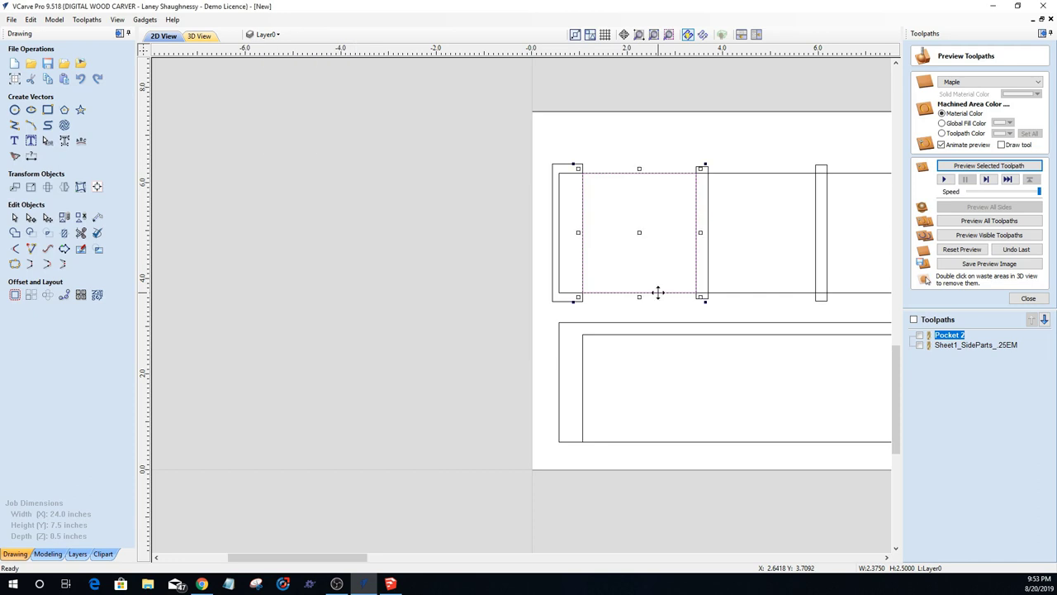
click(671, 289)
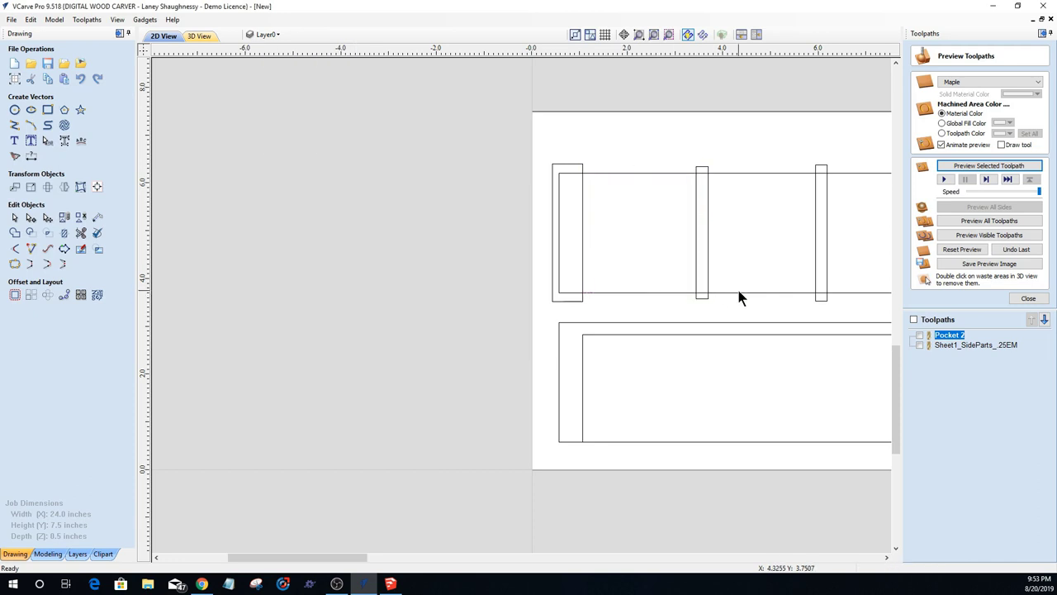
Step: Select the rack's four divider slots, both end caps and the long outer rectangle
scroll(555, 201, down, 2)
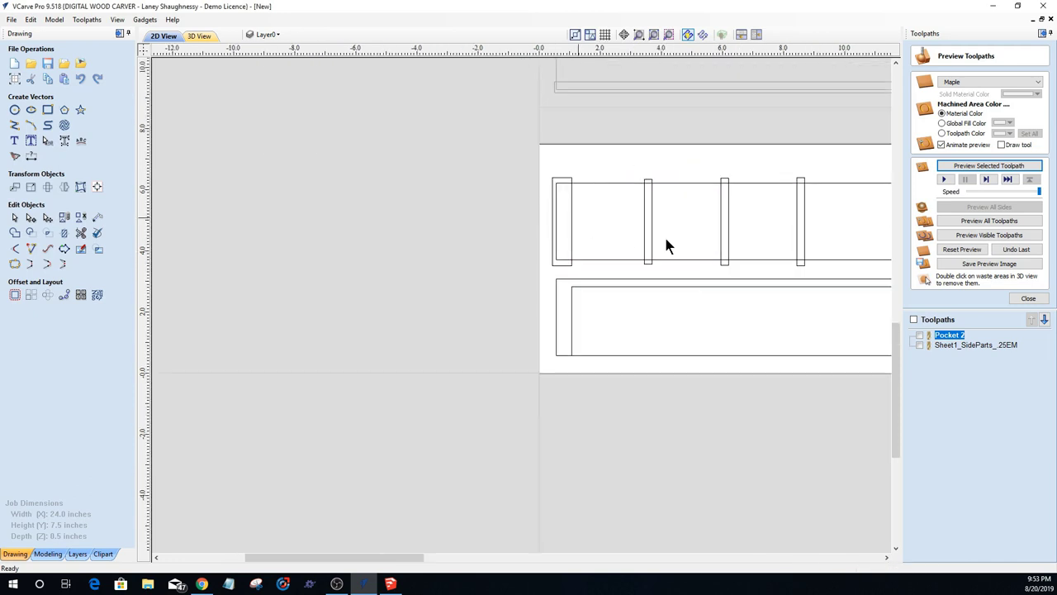
scroll(628, 202, down, 2)
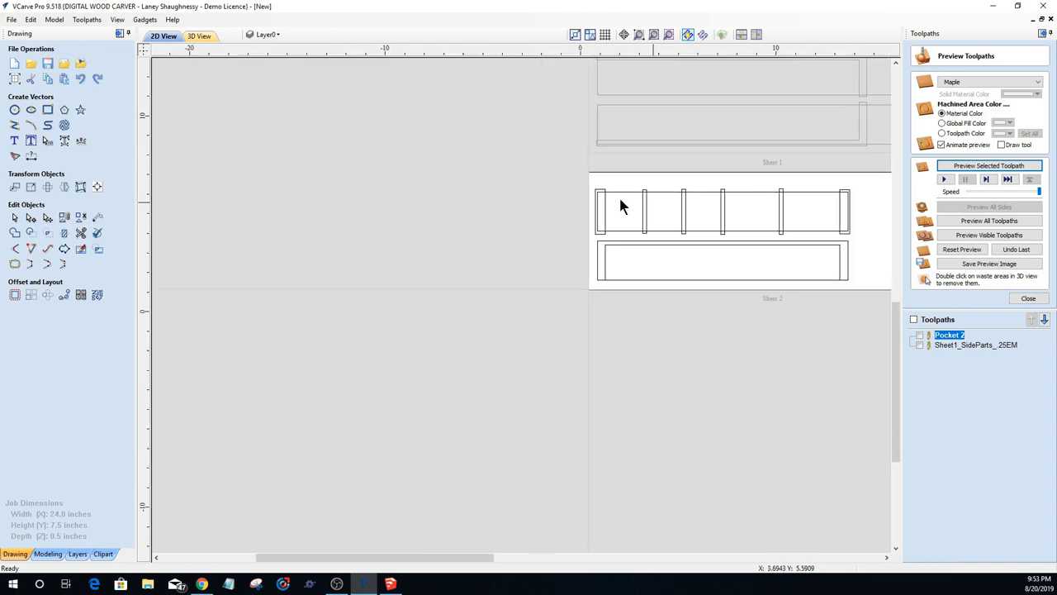
scroll(767, 234, up, 2)
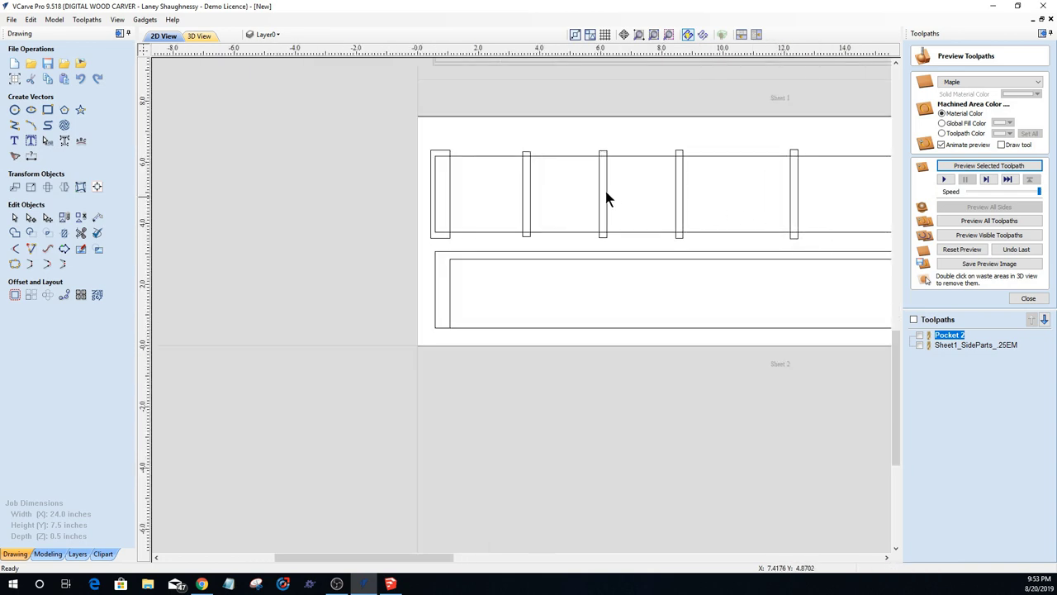
scroll(606, 190, down, 2)
scroll(607, 200, up, 2)
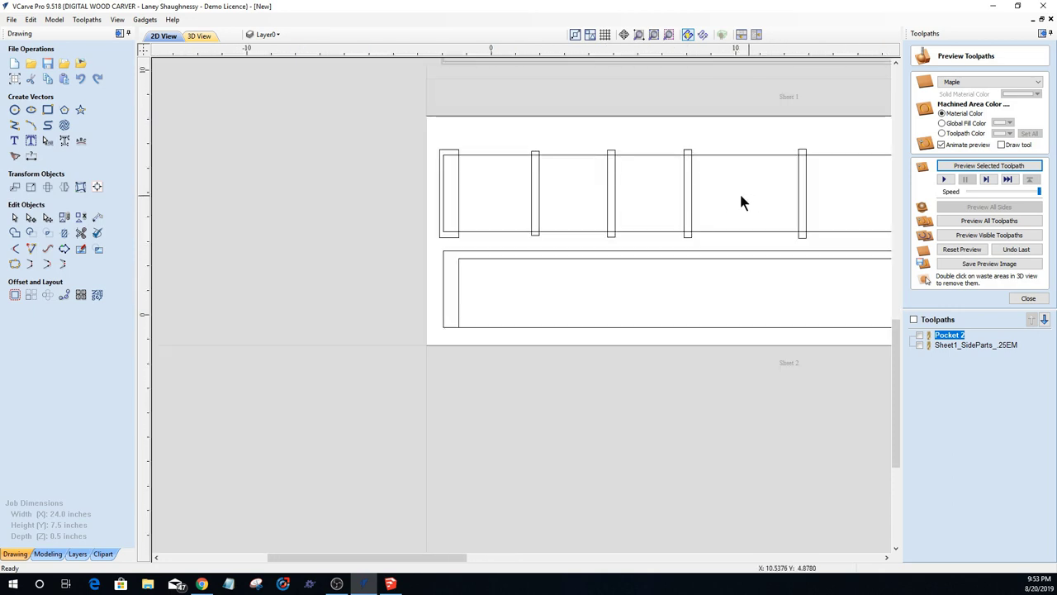
scroll(749, 202, down, 2)
drag(783, 204, 633, 191)
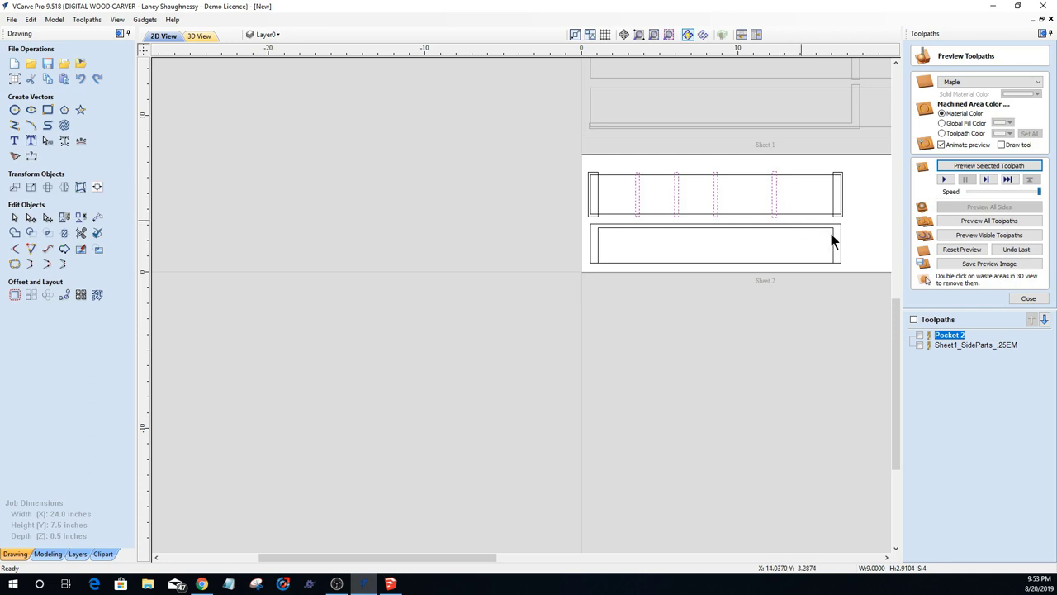
click(837, 178)
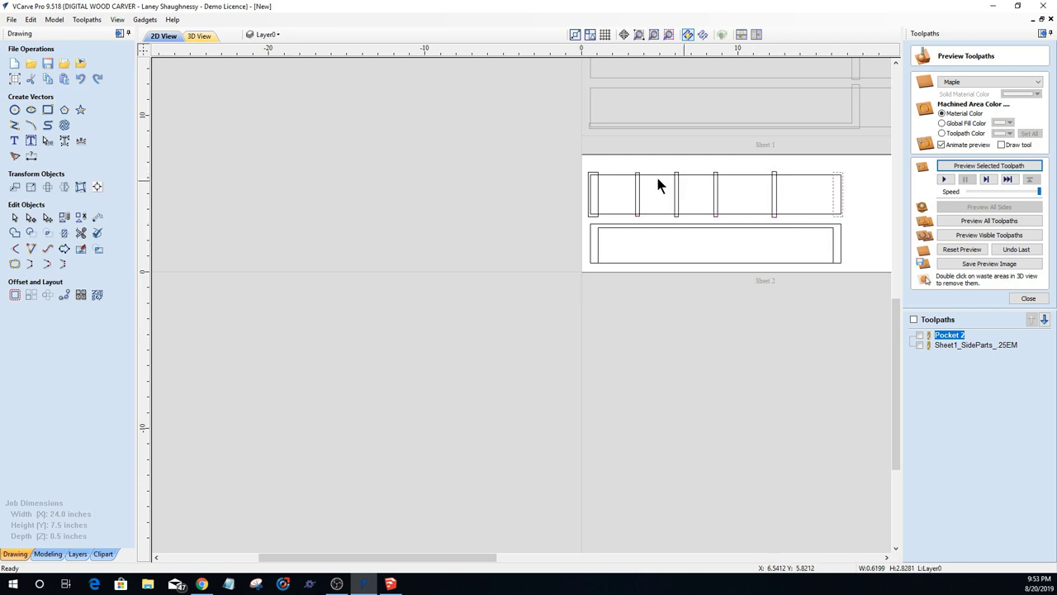
click(595, 177)
click(604, 174)
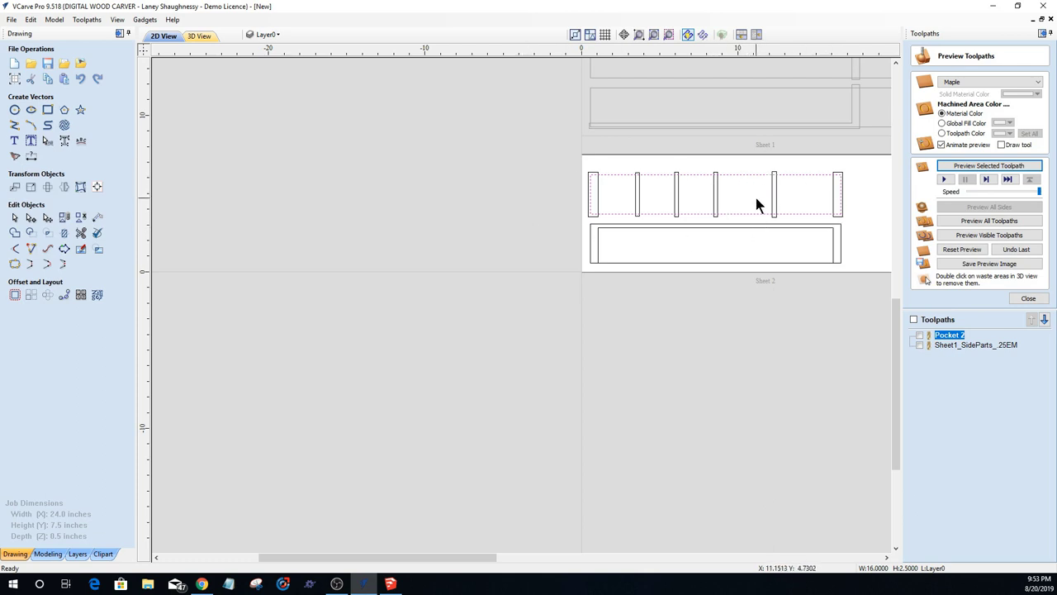
Step: Cycle through the lower rectangles, finishing with the inner lower rectangle selected
click(706, 231)
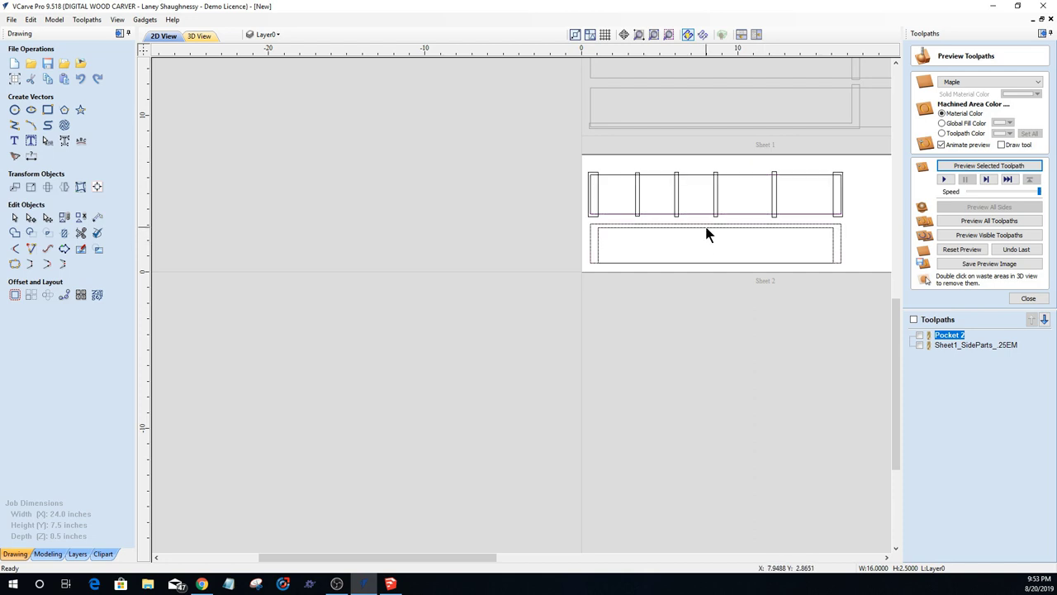
scroll(706, 232, up, 1)
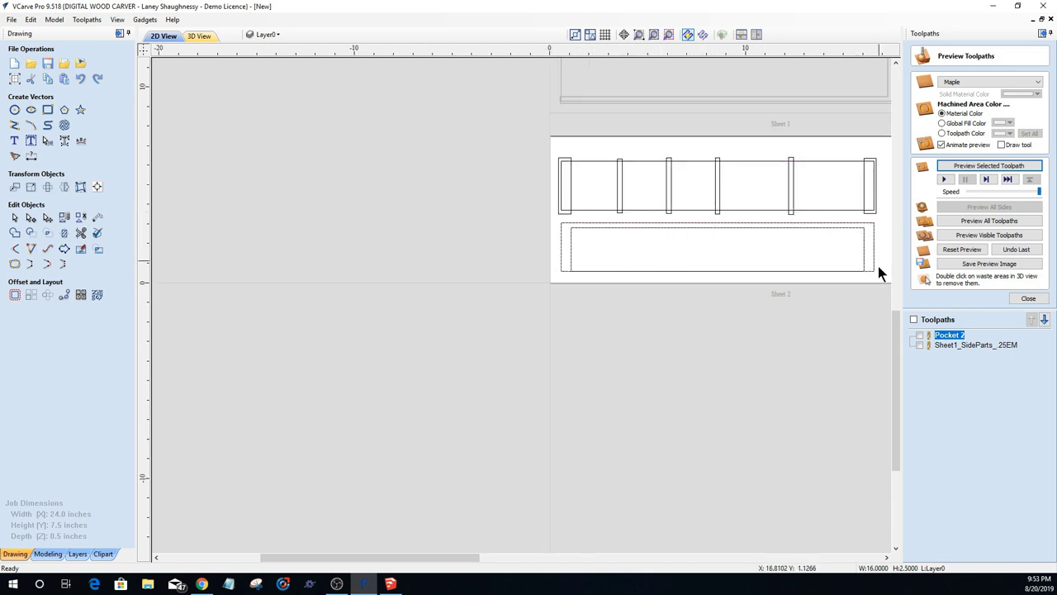
click(830, 270)
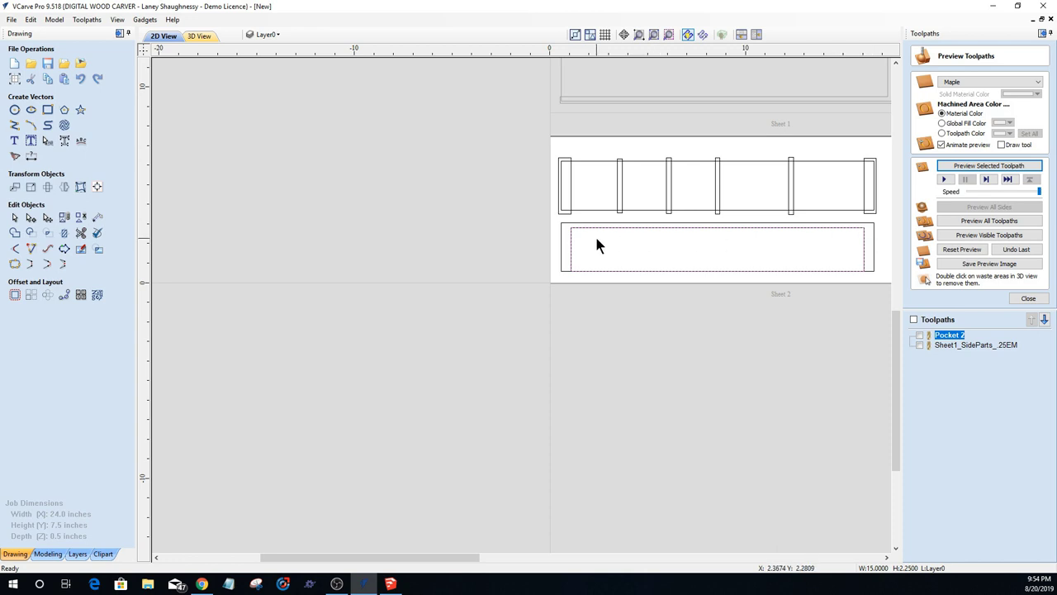
click(605, 273)
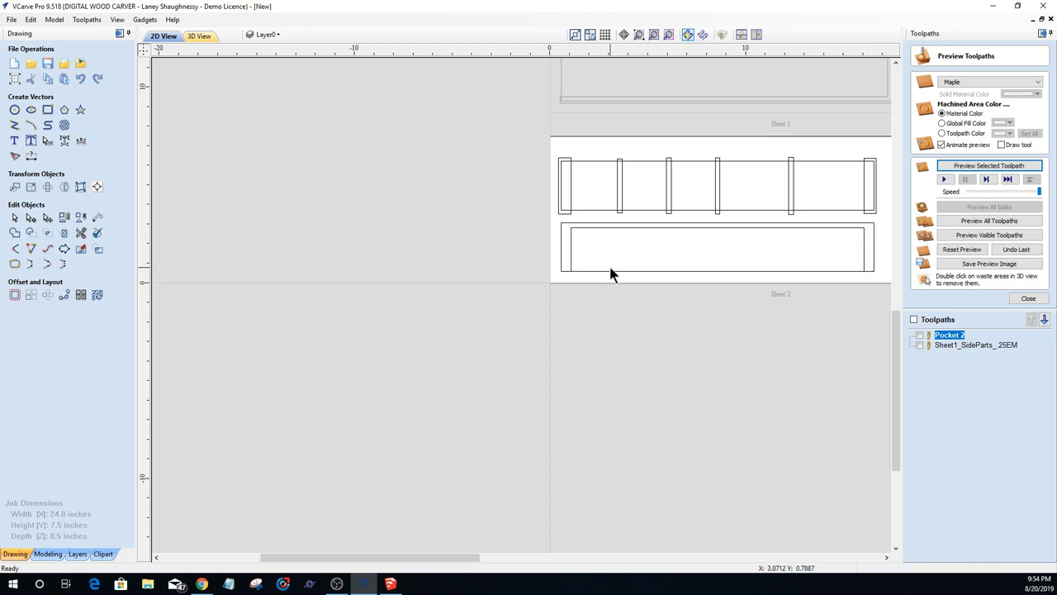
click(611, 272)
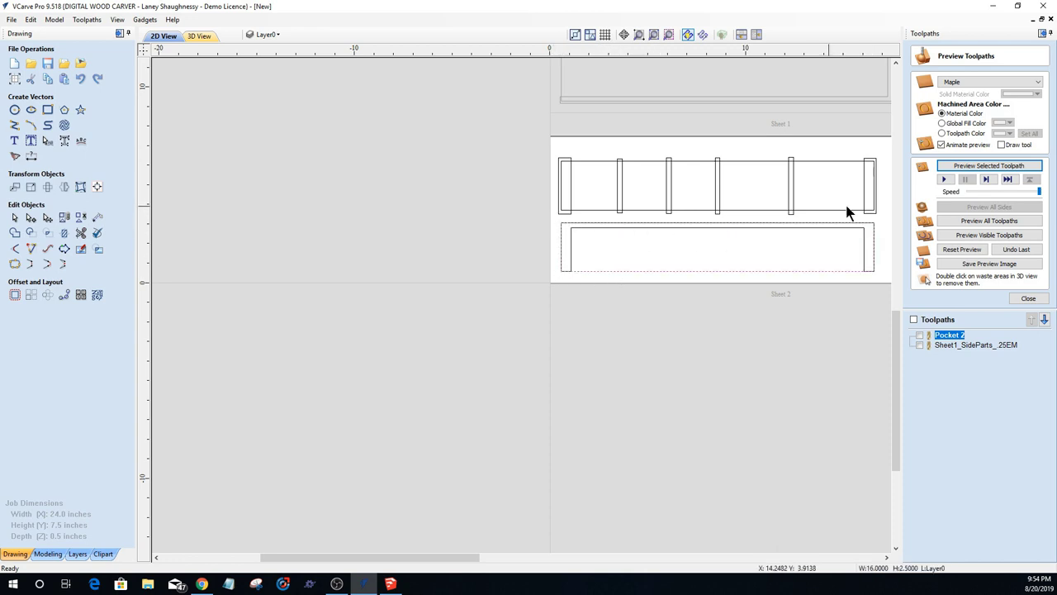
click(571, 251)
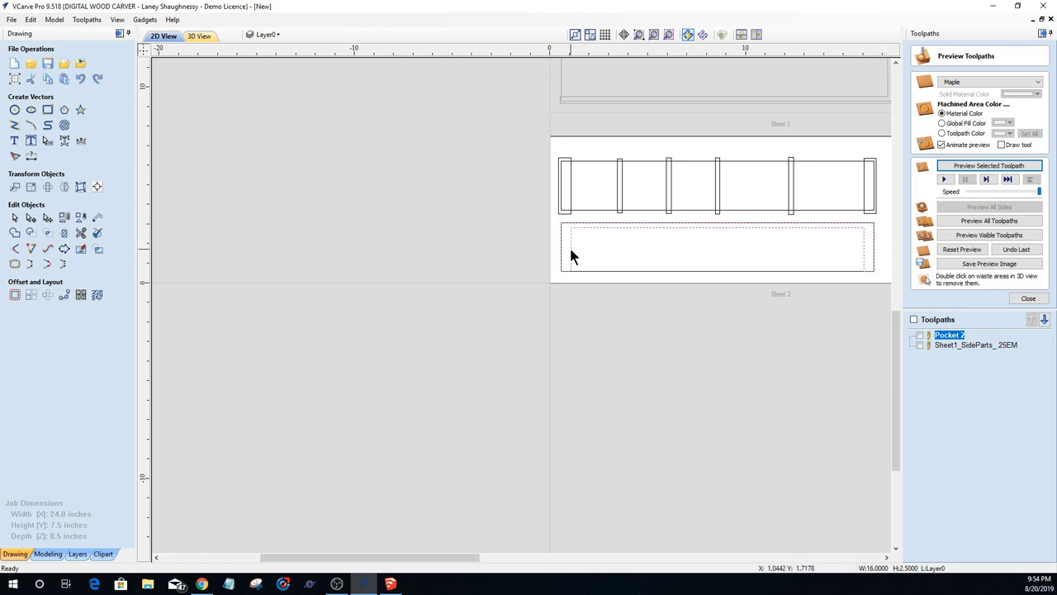
scroll(558, 229, up, 4)
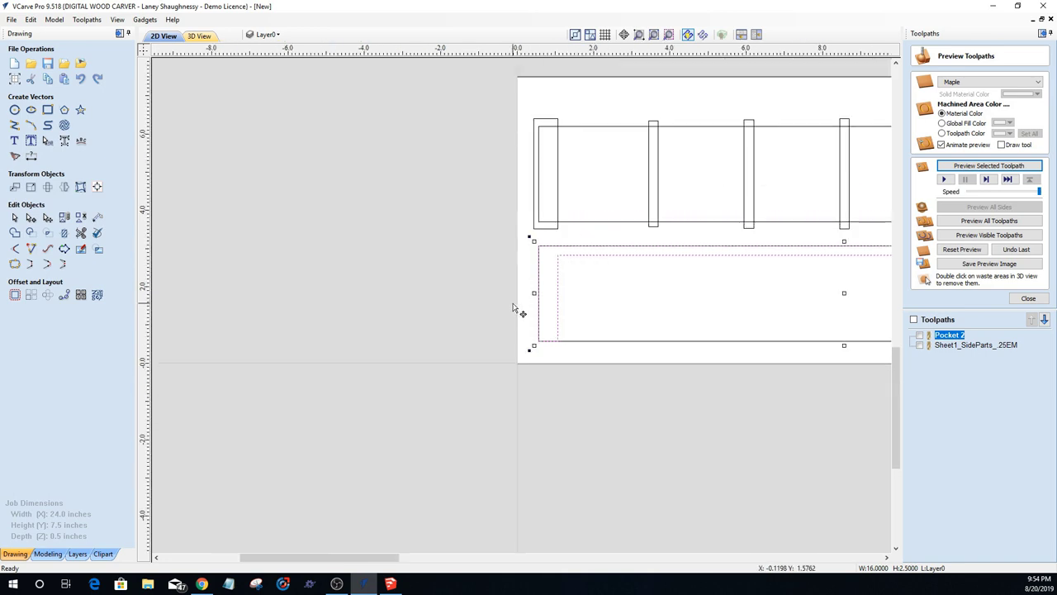
Step: Lower the bottom nodes of the lower outline by two nudges, after undoing a stray move
scroll(519, 310, down, 6)
scroll(647, 335, up, 1)
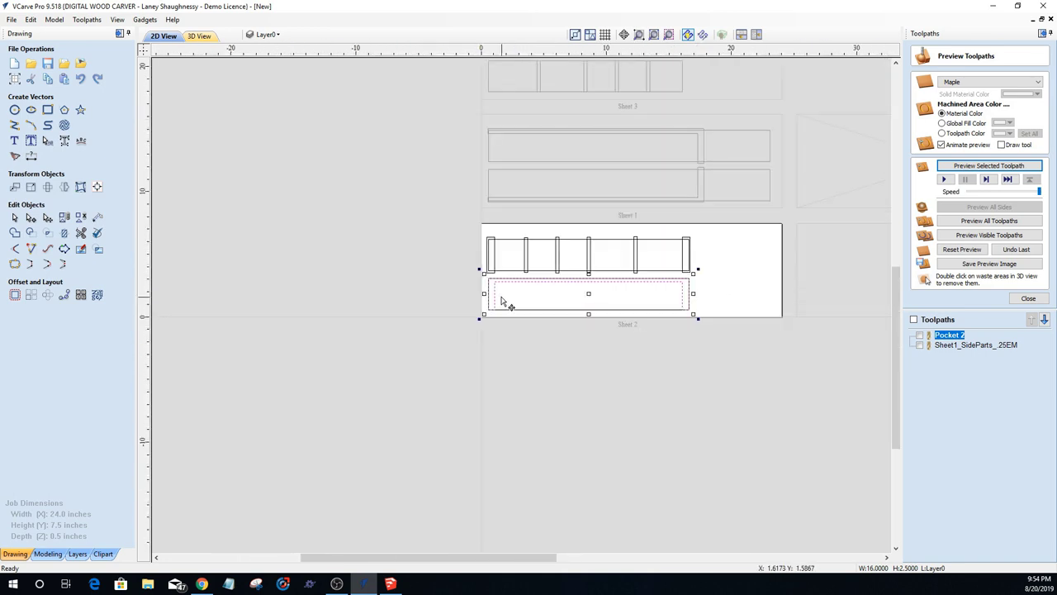
scroll(491, 302, up, 3)
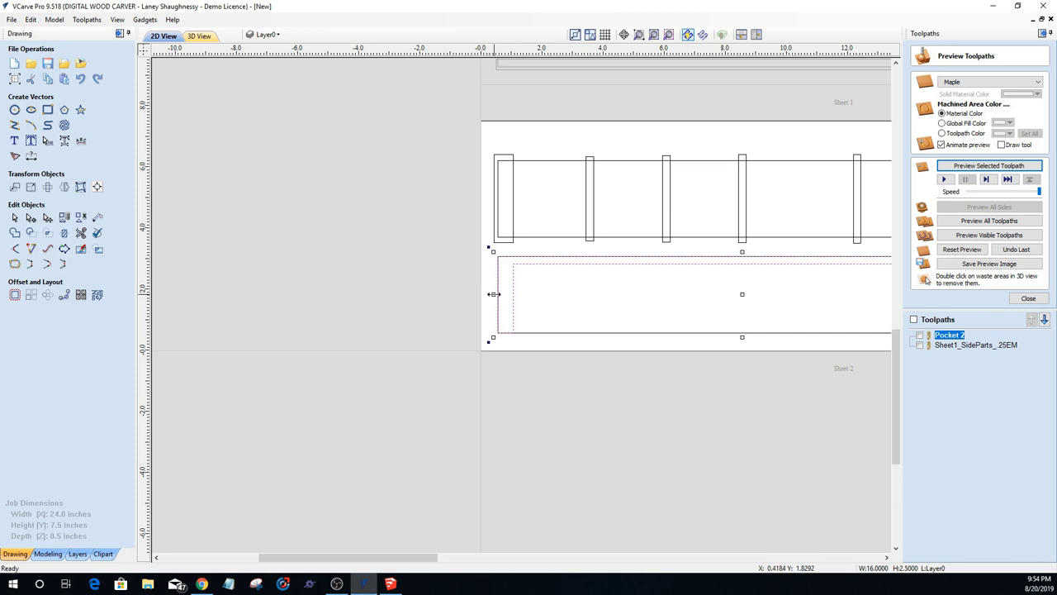
drag(484, 298, 379, 292)
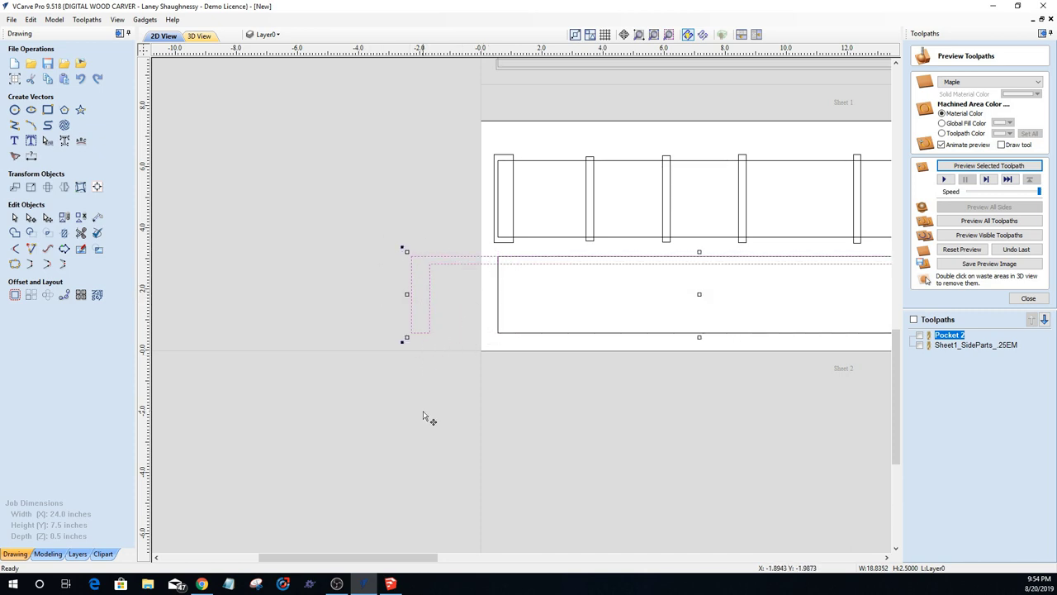
key(ctrl+z)
scroll(388, 322, down, 3)
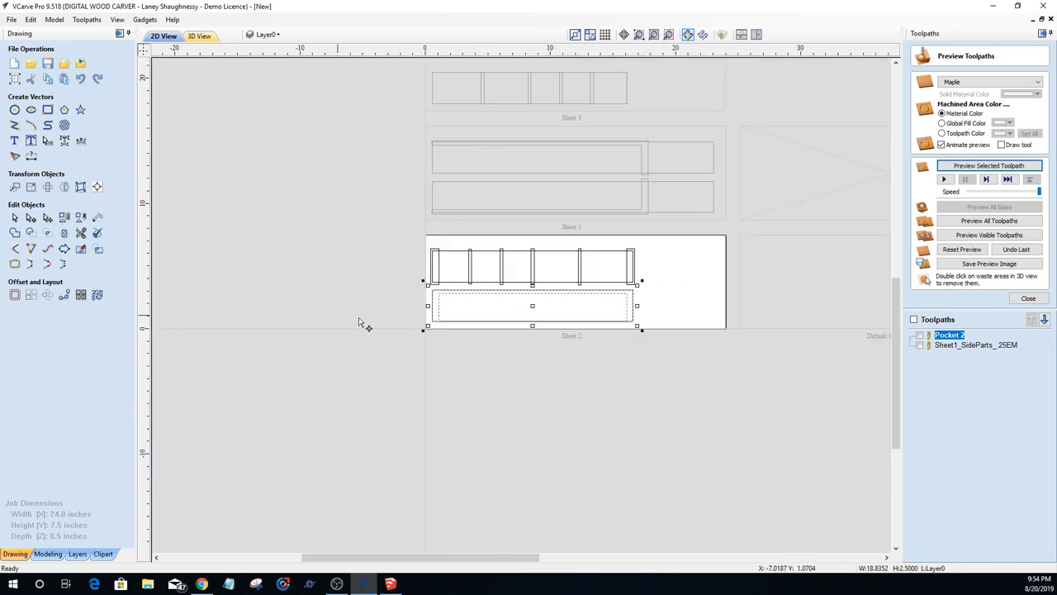
scroll(806, 306, up, 3)
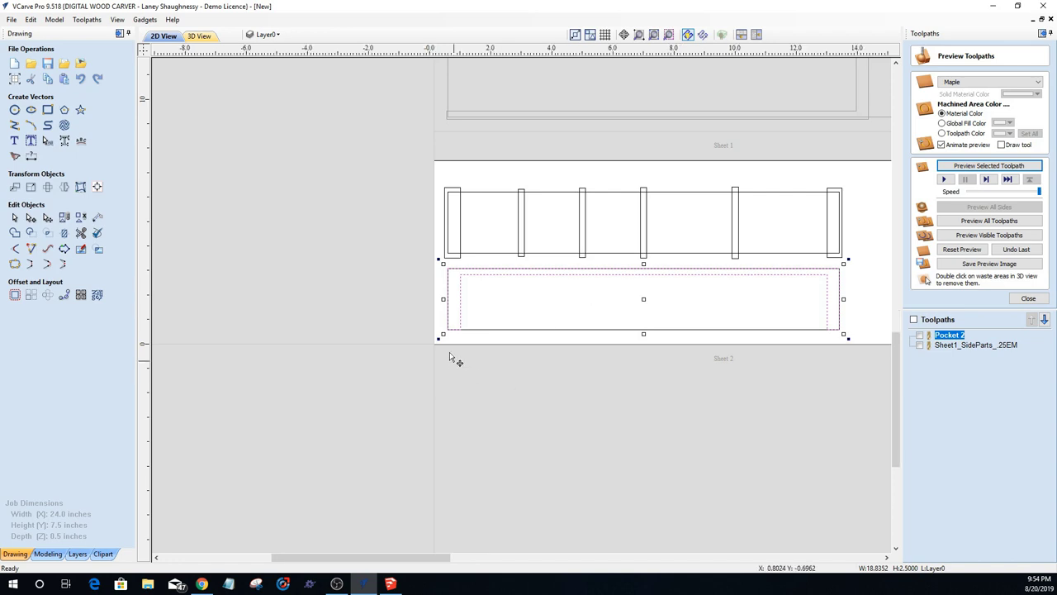
scroll(429, 338, up, 2)
double_click(450, 306)
scroll(448, 293, up, 2)
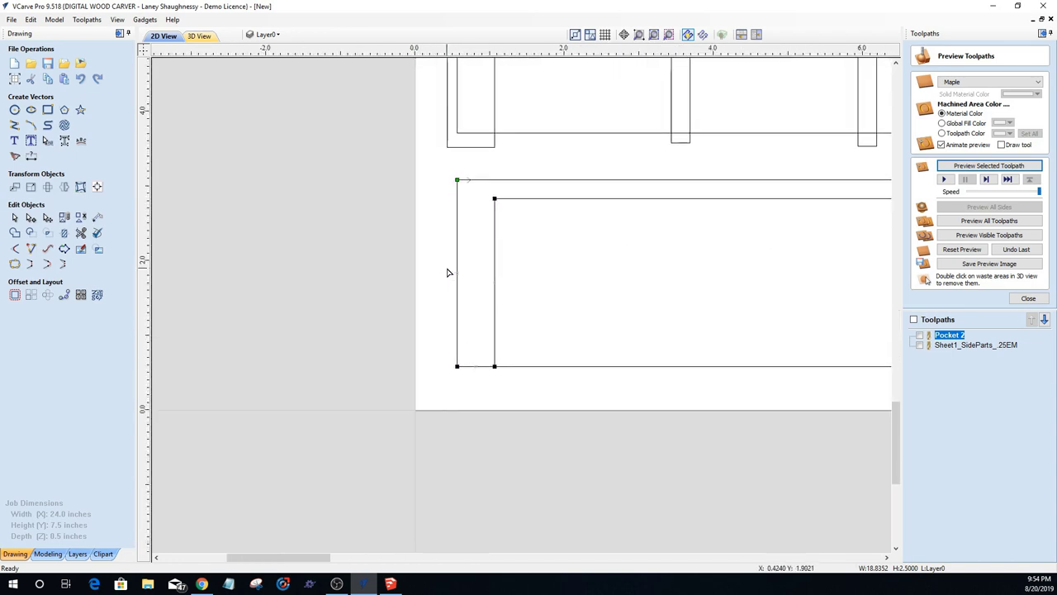
key(m)
drag(444, 361, 505, 393)
key(Down)
key(Down)
key(Down)
key(Down)
key(Down)
key(Down)
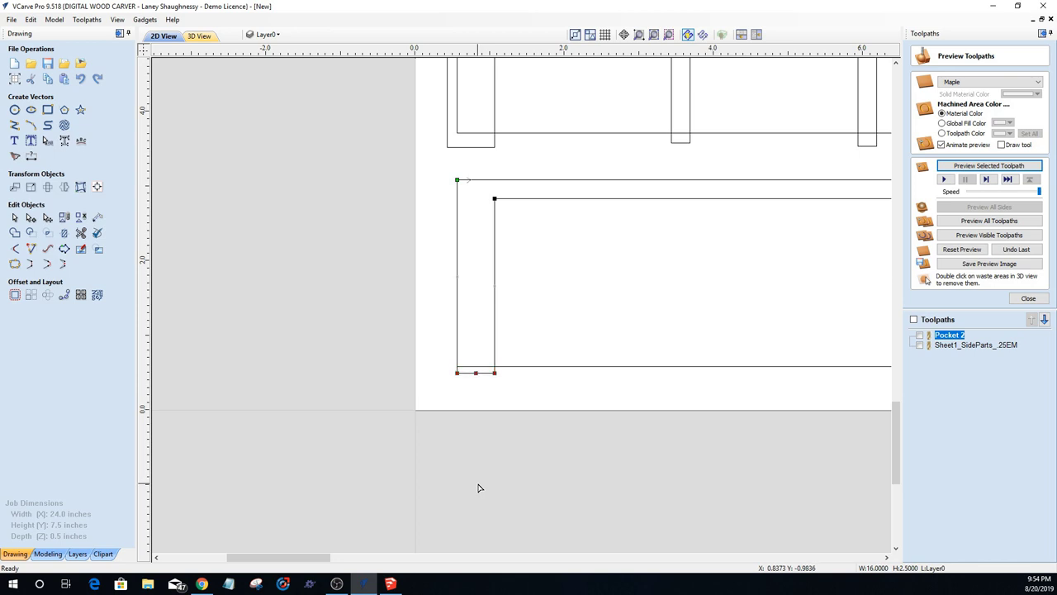
key(Down)
key(Down)
key(Down)
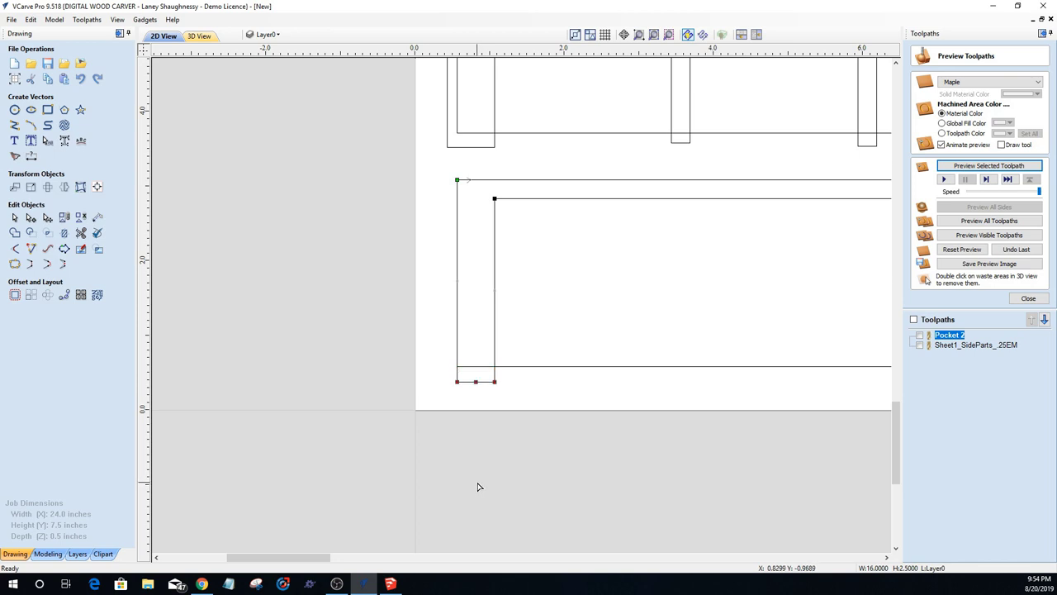
click(425, 352)
Step: Nudge the other rectangle around the lower part slightly left
click(457, 202)
key(Left)
key(Left)
key(Left)
key(Left)
key(Left)
key(Left)
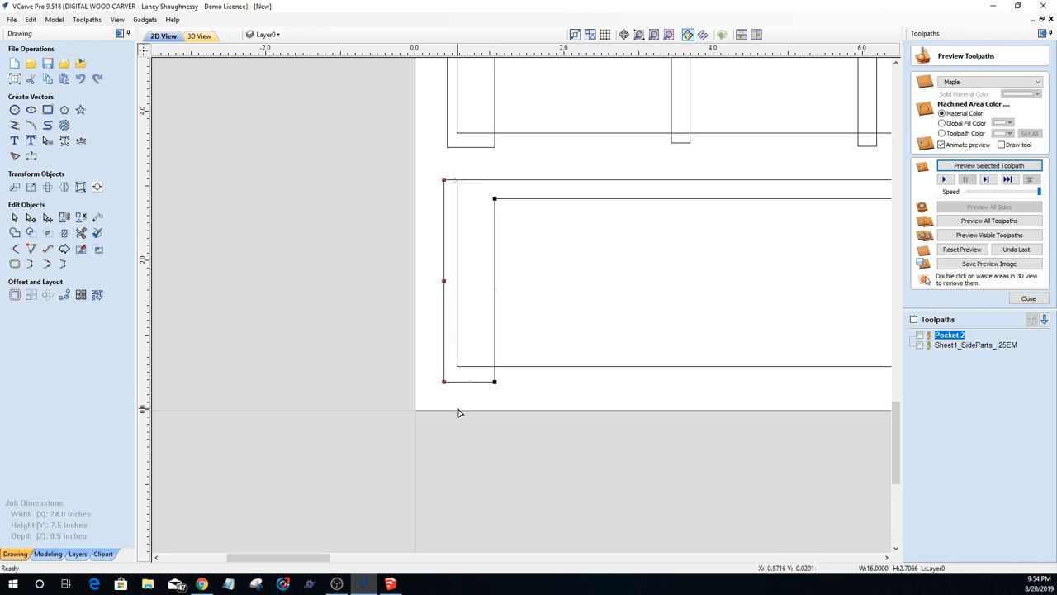
scroll(387, 281, down, 5)
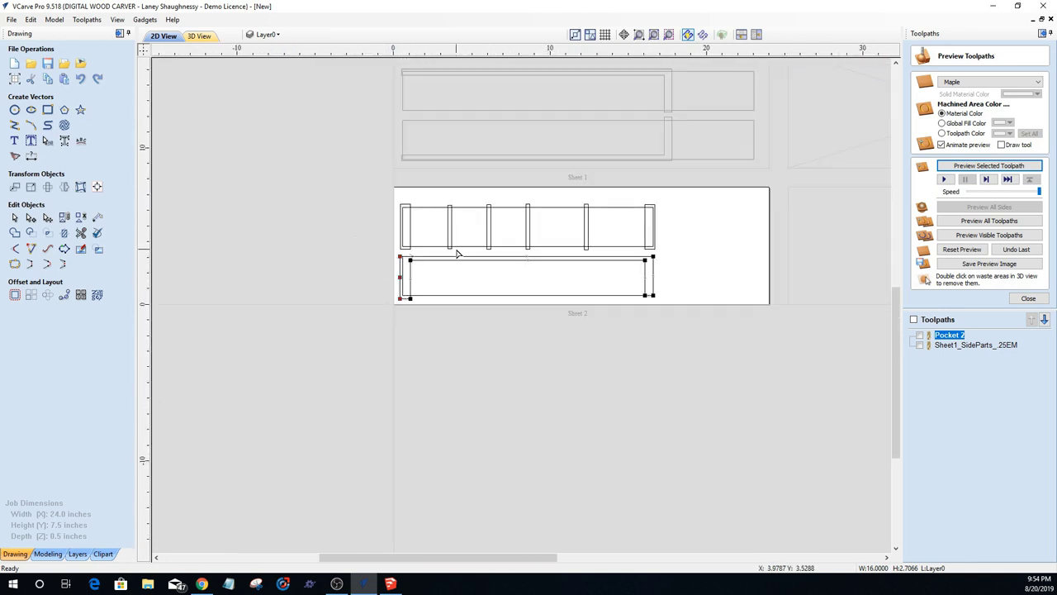
Step: Push the lower rectangle's right-edge nodes right and its bottom-right nodes down
click(400, 257)
click(401, 257)
scroll(654, 256, up, 3)
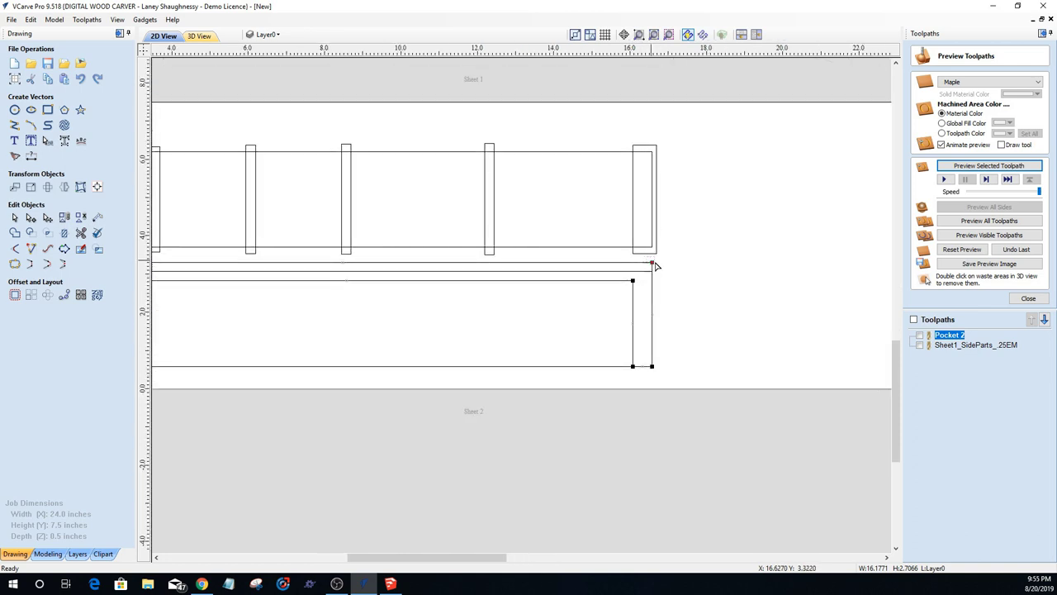
drag(653, 262, 674, 376)
key(Right)
key(Right)
key(Right)
key(Right)
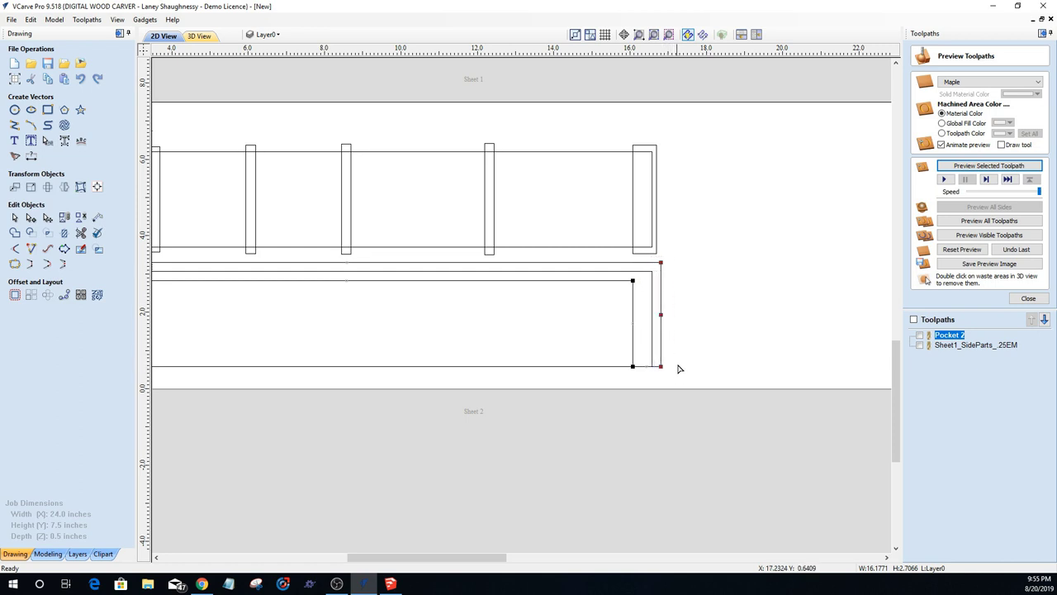
drag(618, 361, 674, 378)
key(Down)
key(Down)
click(706, 347)
Step: Select the lower part's outer outline, then its inner rectangle
scroll(712, 339, down, 3)
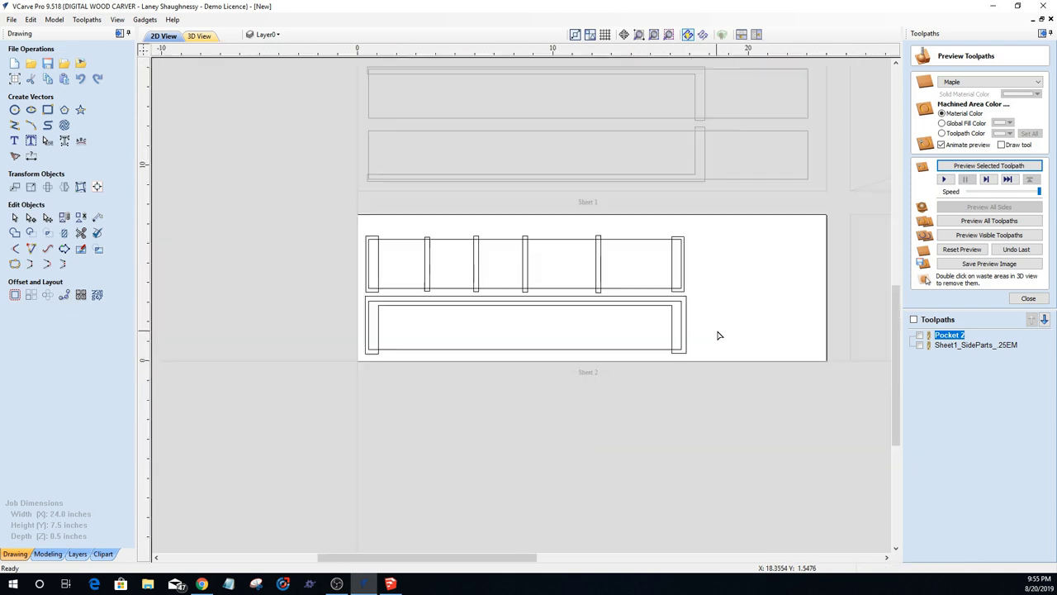
click(372, 295)
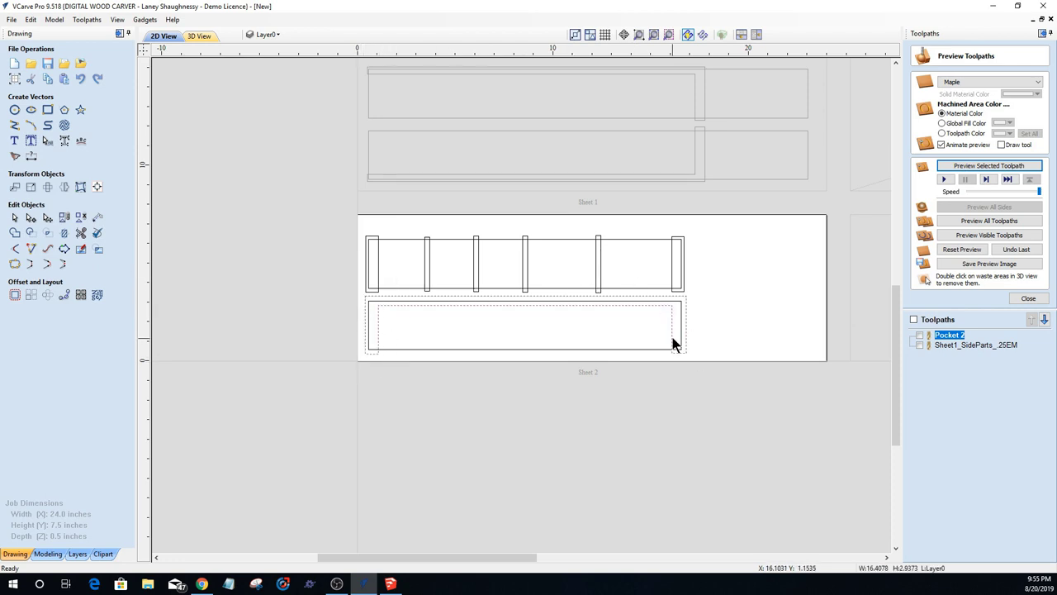
scroll(672, 338, up, 2)
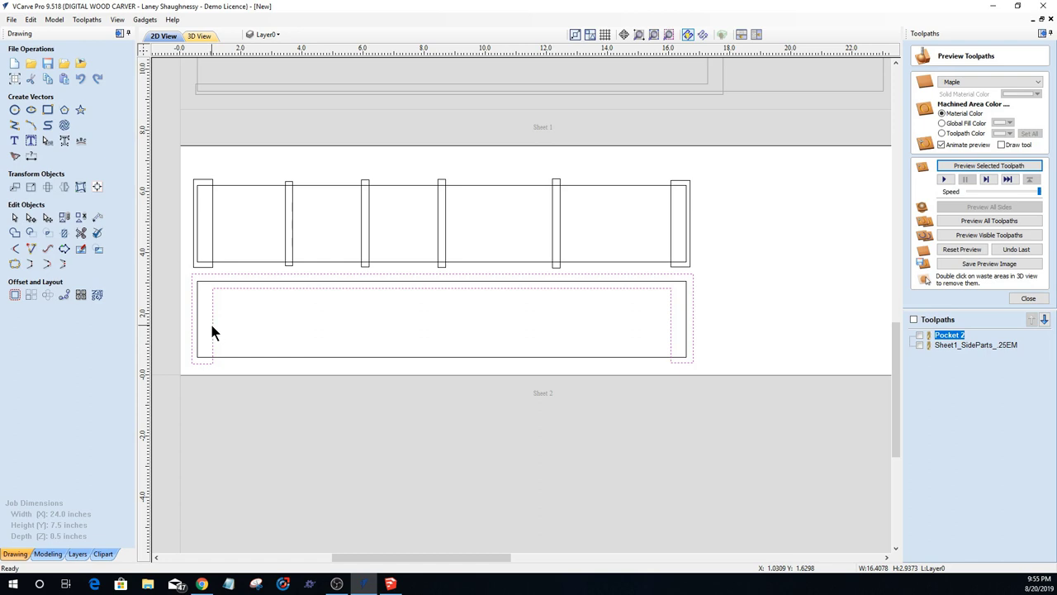
click(272, 358)
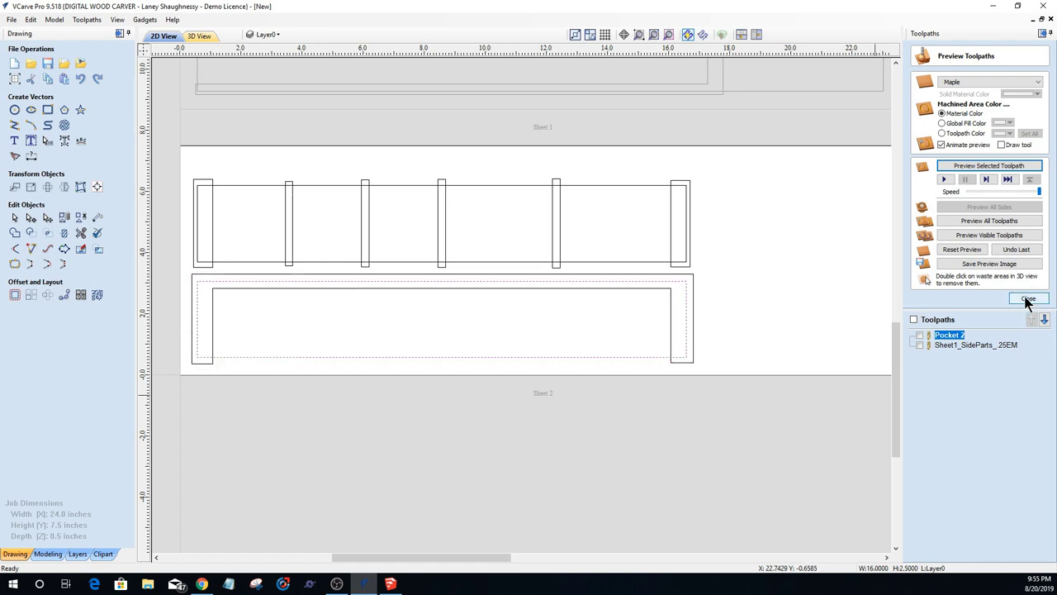
Step: Make the Pocket 2 toolpath visible on the sheets
right_click(952, 338)
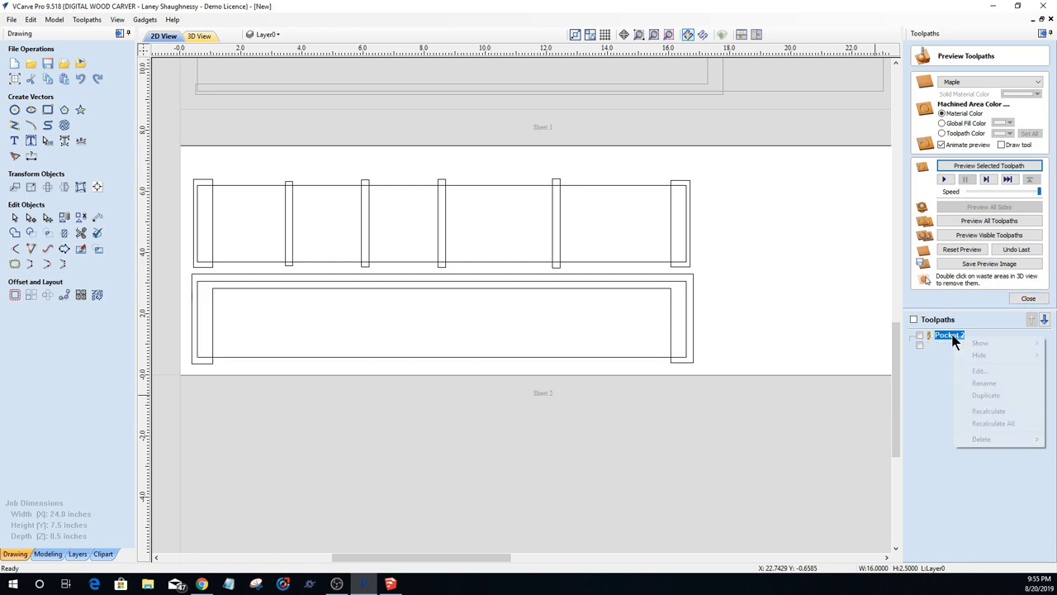
click(915, 341)
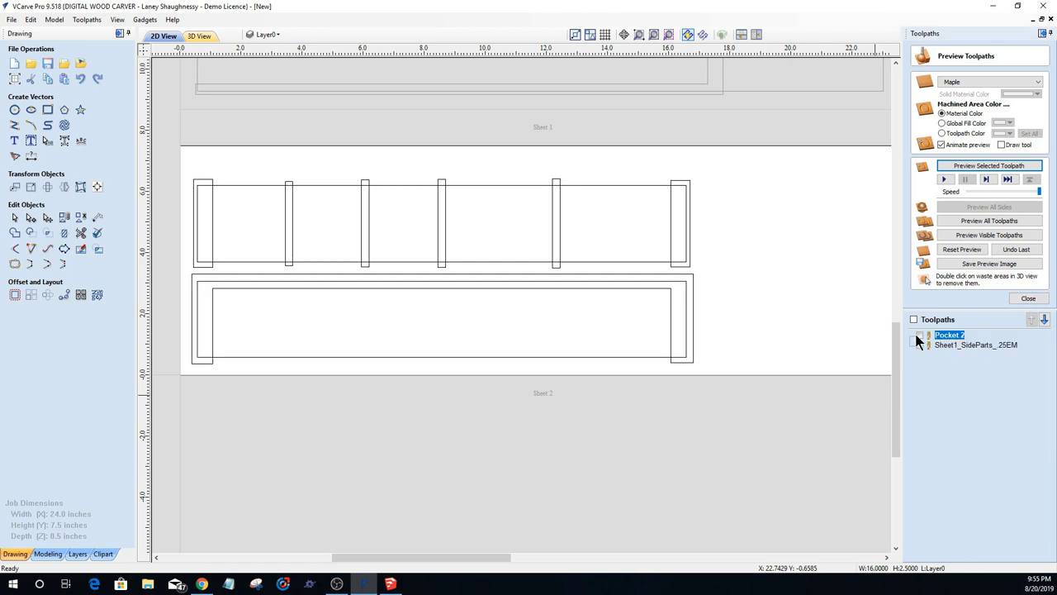
click(920, 339)
scroll(815, 362, down, 2)
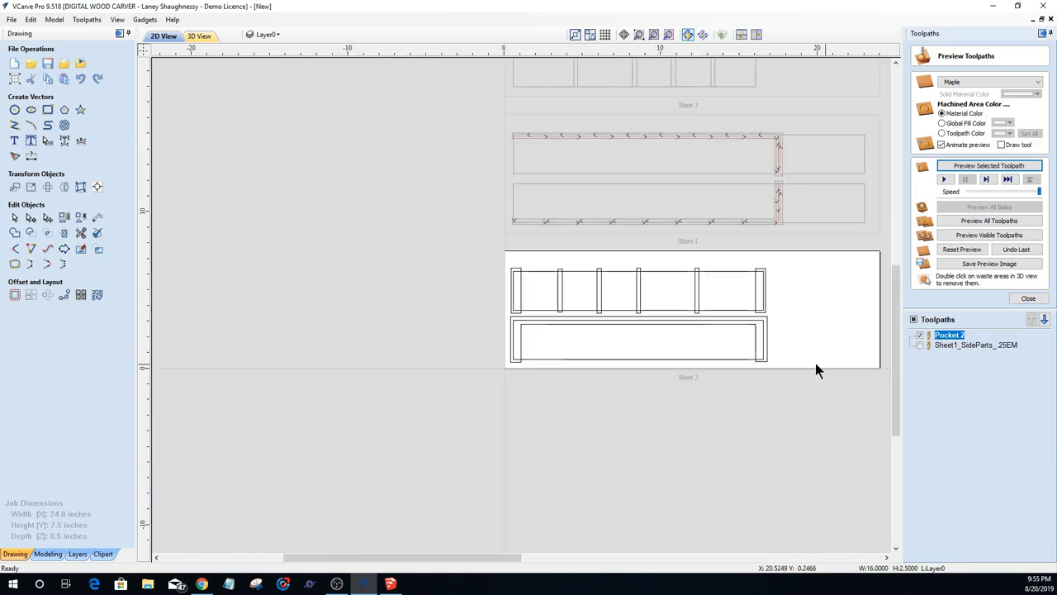
Step: Rename the Pocket 2 toolpath to Sheet_2_Pocket_.25EM
right_click(942, 338)
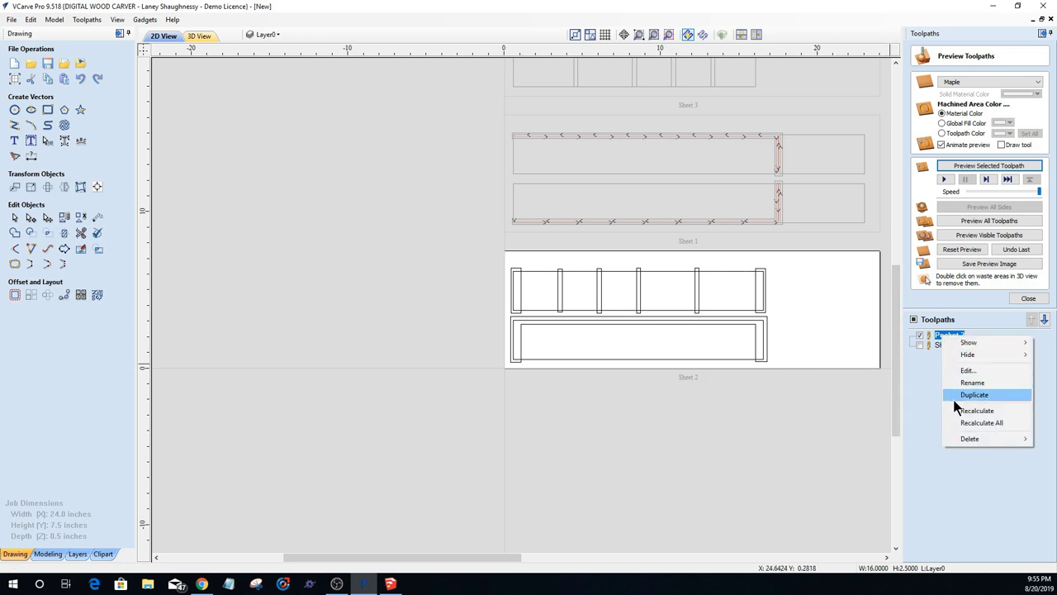
click(972, 382)
click(933, 336)
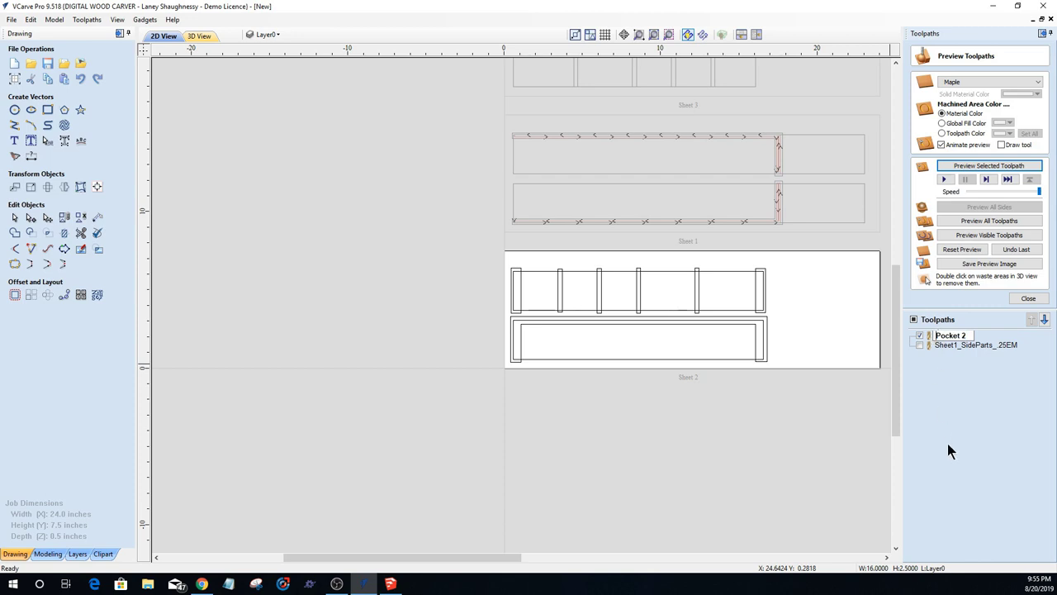
text(Sheet )
text(2_)
key(Right)
key(Right)
key(Right)
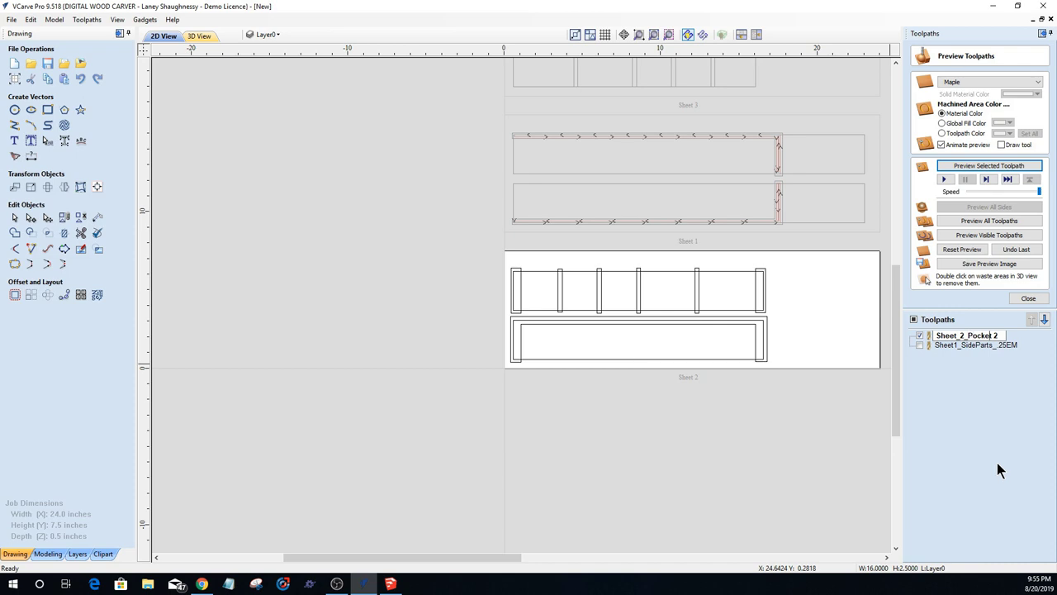
key(Delete)
key(Delete)
text(_.25EM)
key(Return)
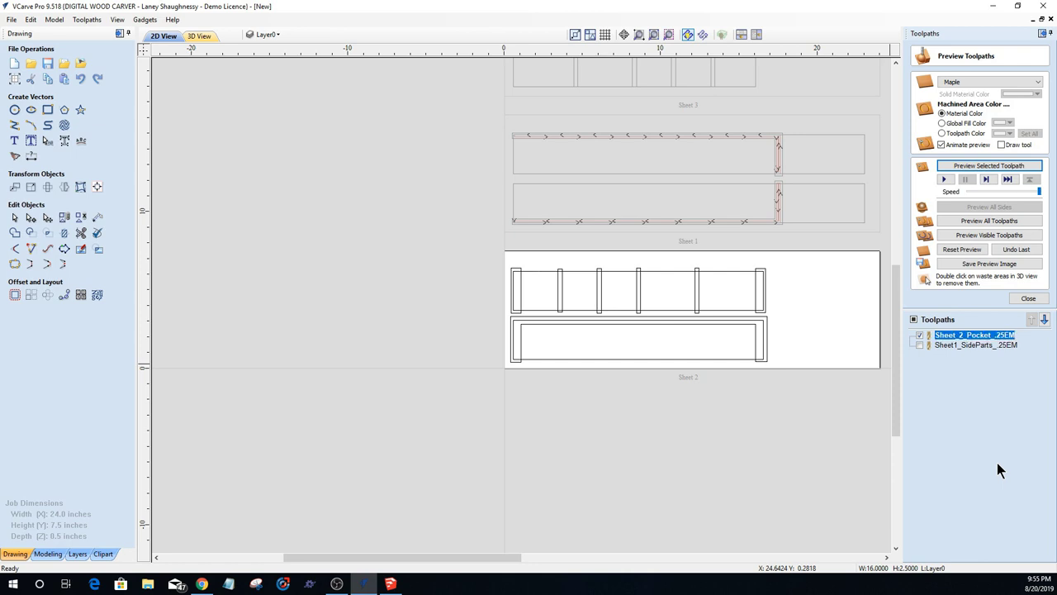
Step: Hide Sheet1_SideParts and select the slot rectangles of both Sheet 2 parts
click(919, 344)
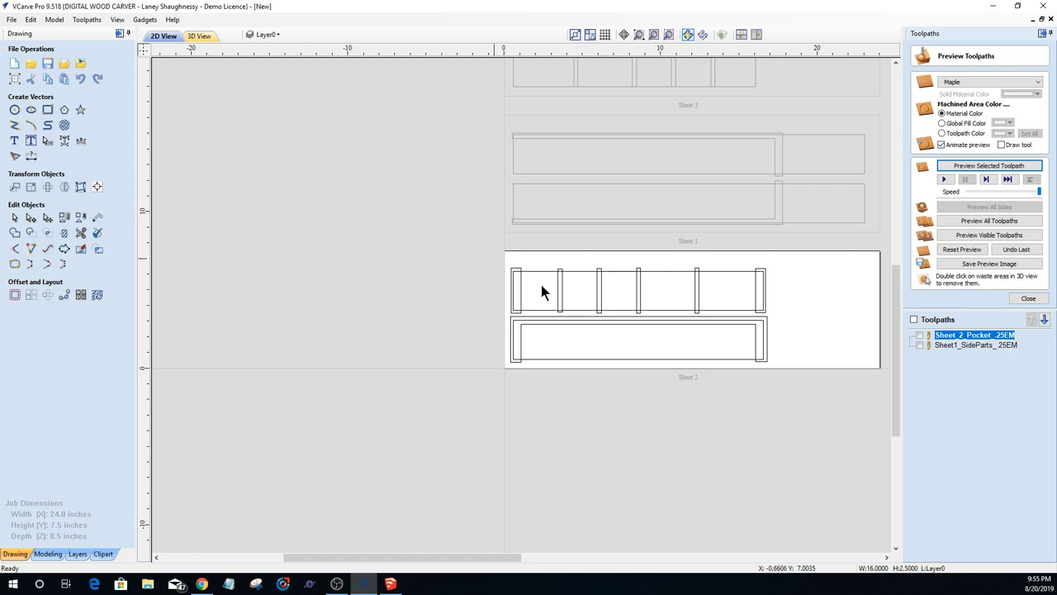
drag(772, 295, 509, 287)
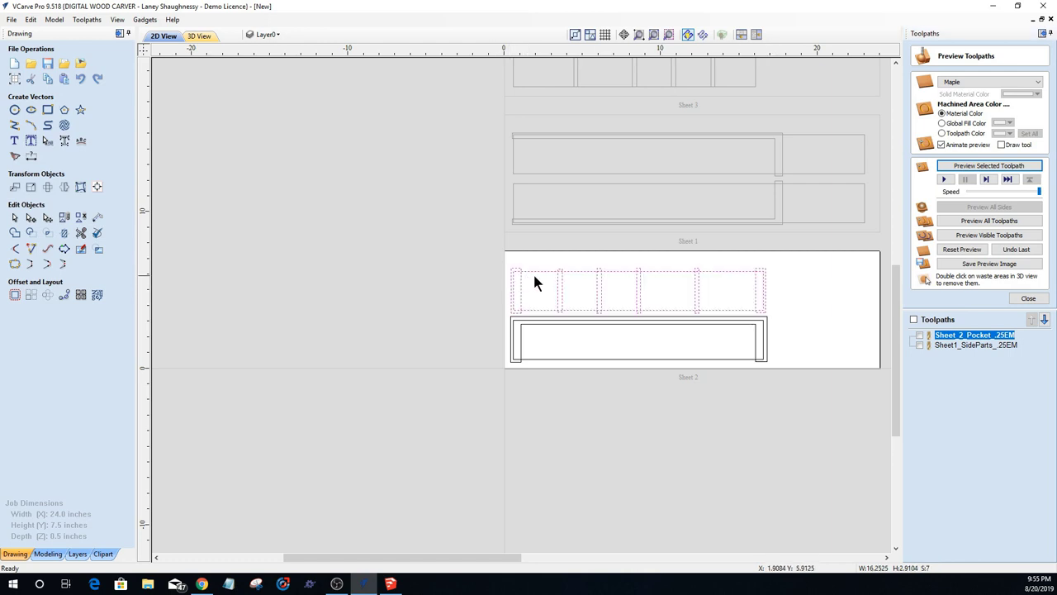
ctrl+click(535, 271)
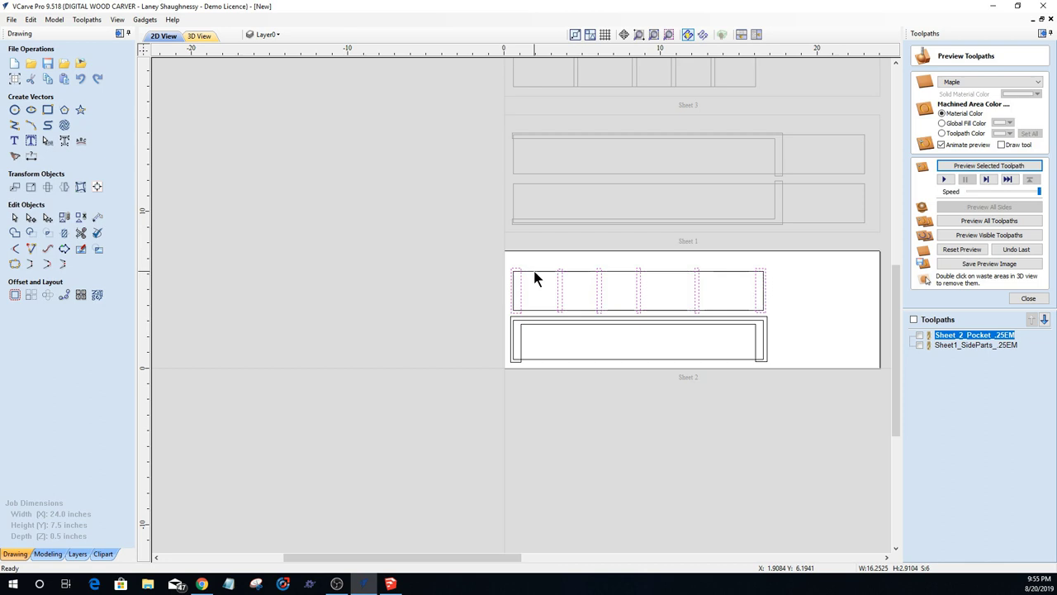
shift+click(510, 332)
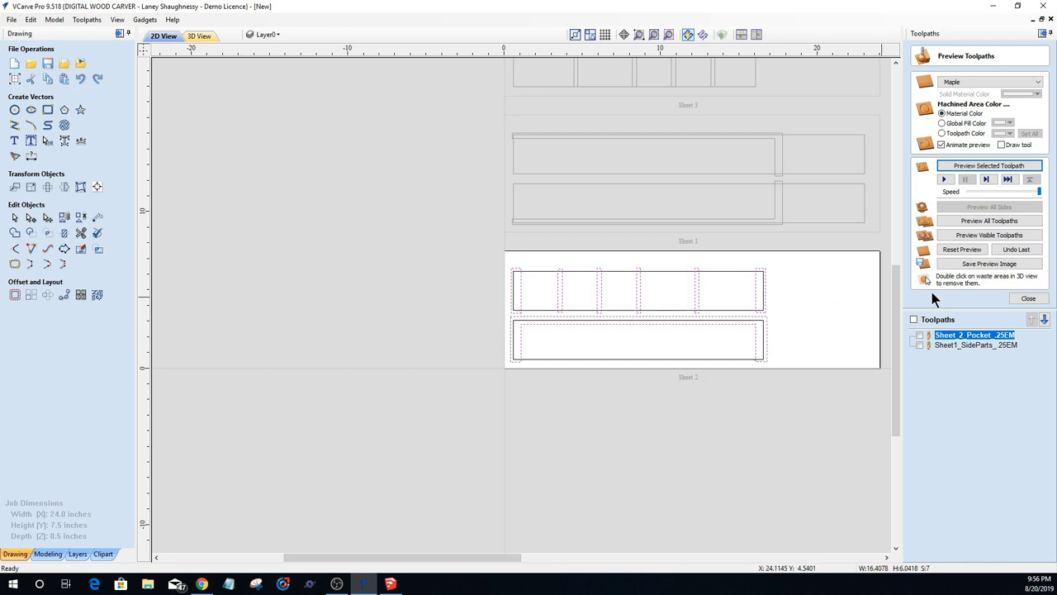
click(1028, 298)
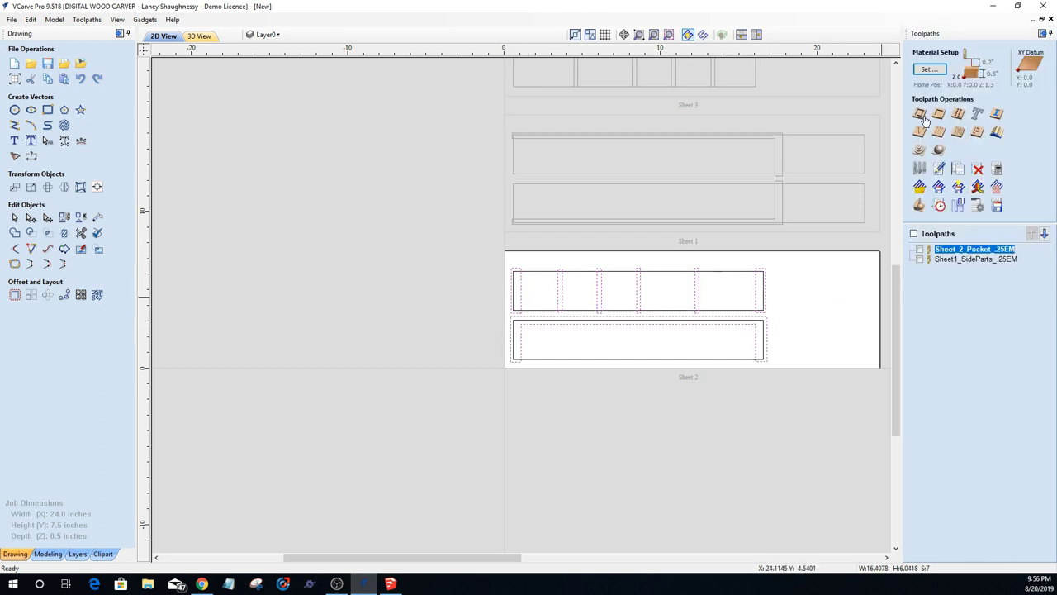
Step: Create and calculate the Sheet2_Pocket_.25EM pocket toolpath, then reset the preview
click(937, 115)
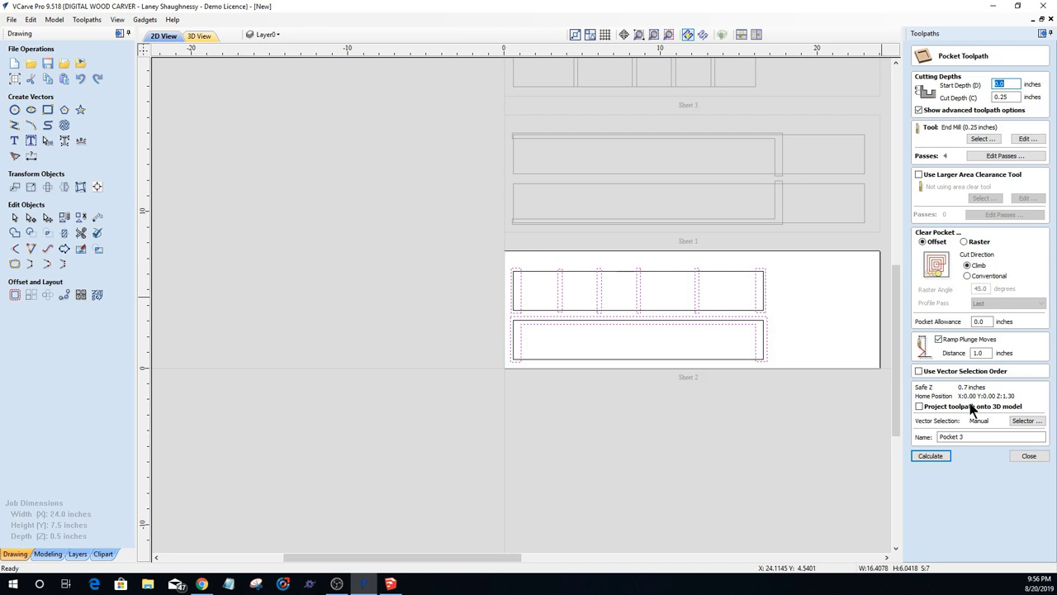
triple_click(950, 436)
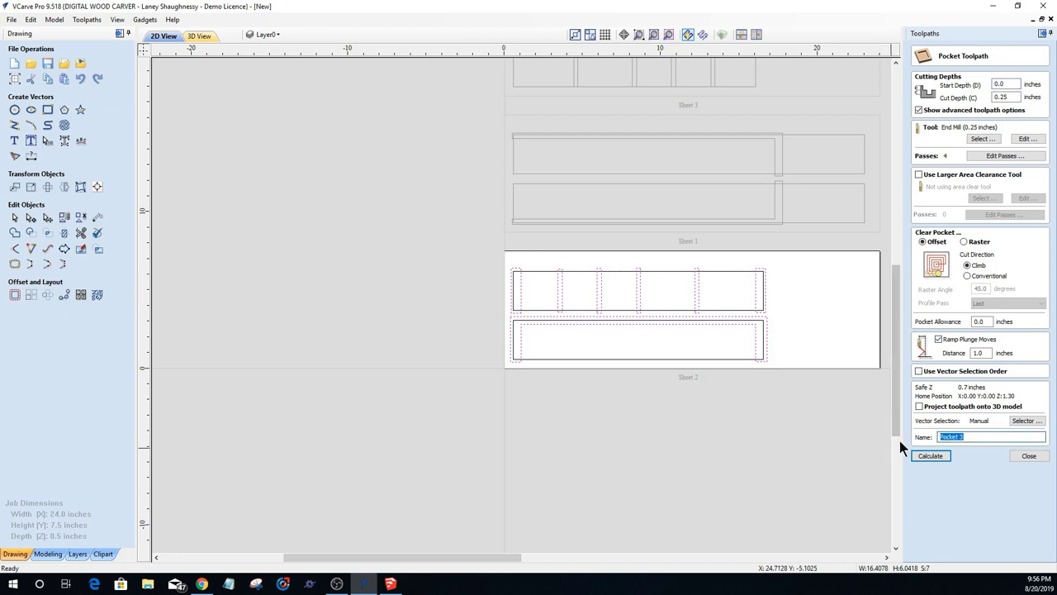
text(Sheet2)
text(_Pocket_)
text(25EM)
click(913, 456)
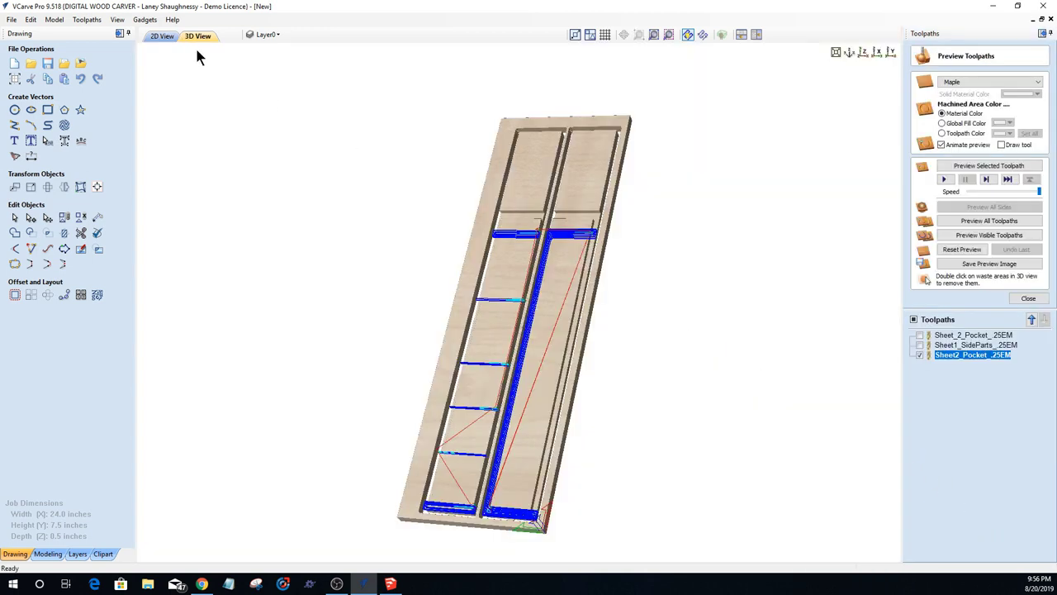
click(958, 249)
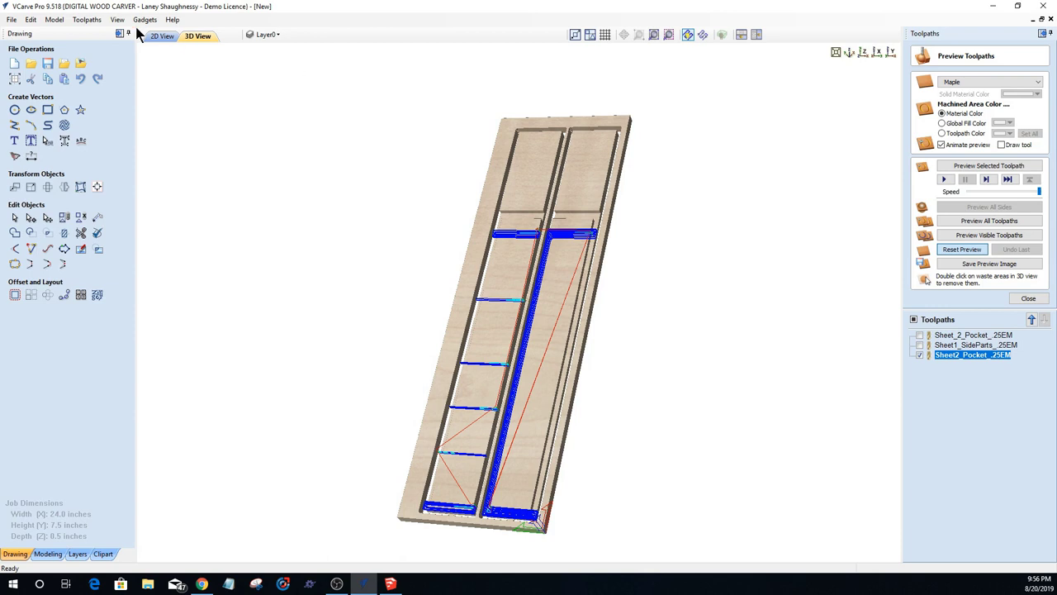
Step: In 2D view, select both Sheet 2 part outlines for the cut-out
click(162, 37)
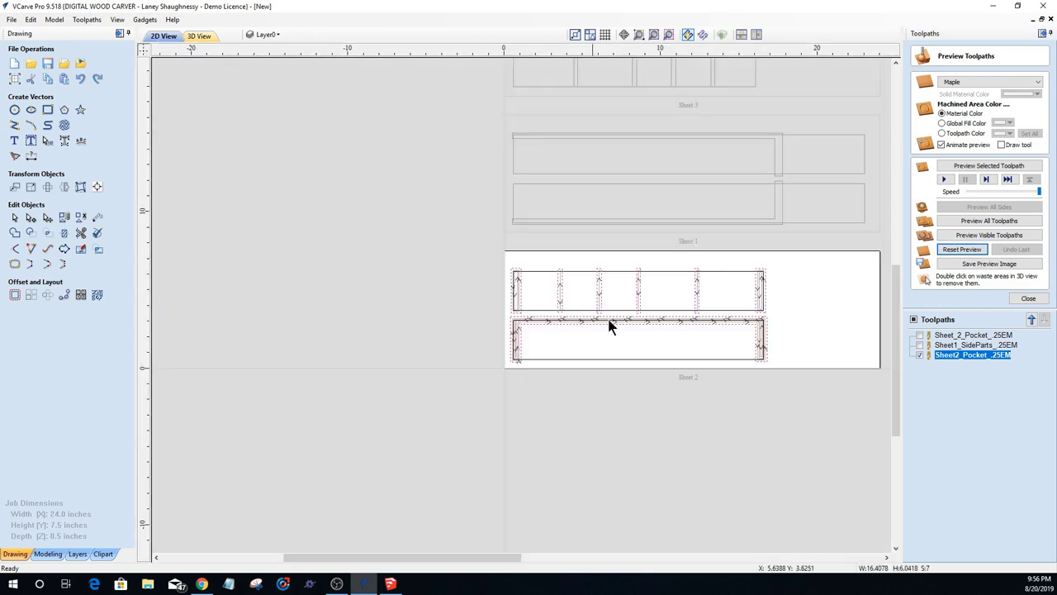
click(720, 360)
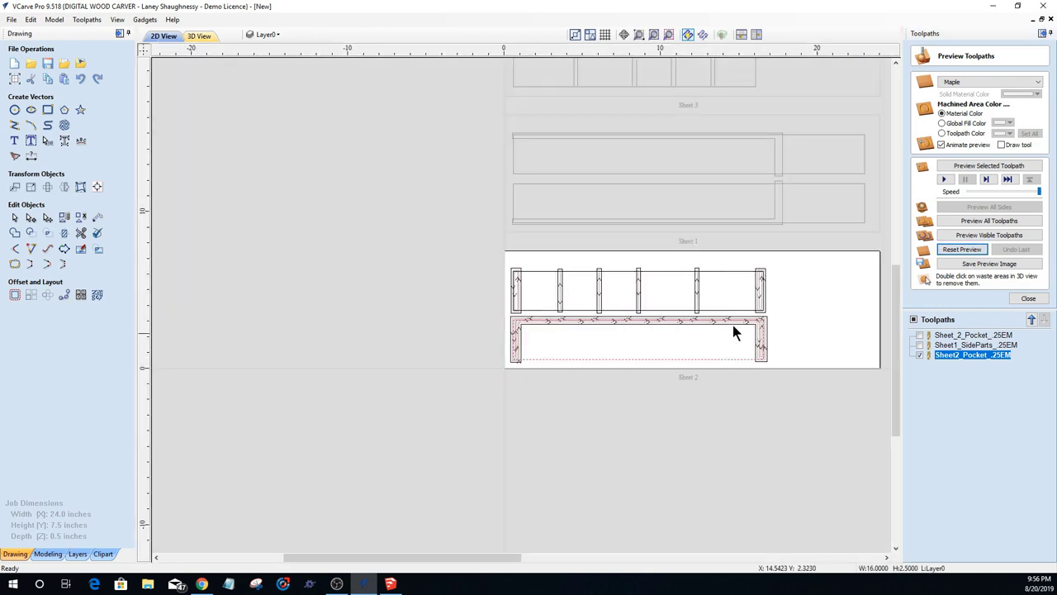
shift+click(730, 276)
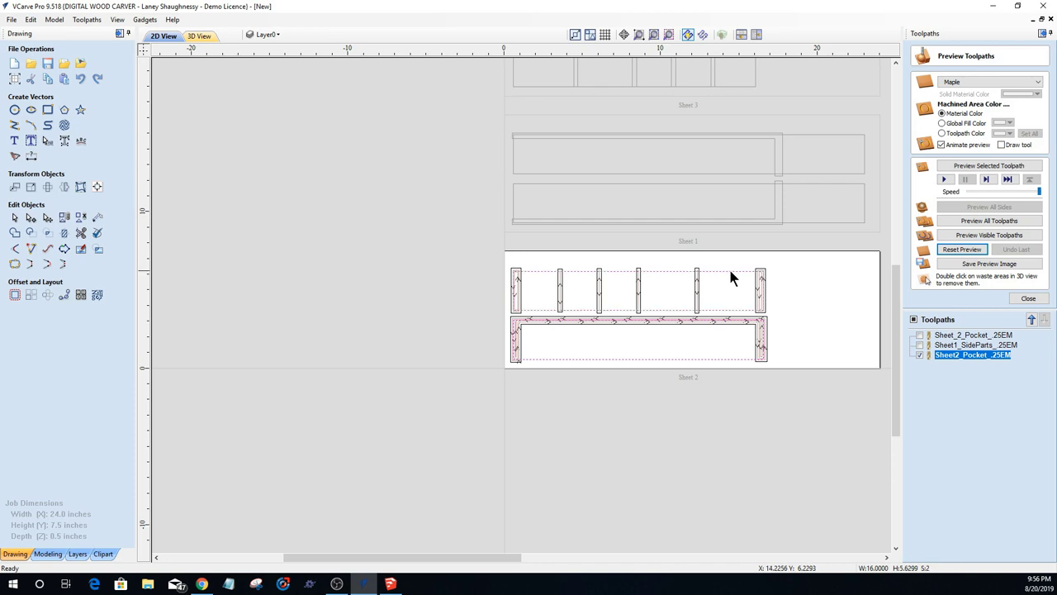
click(1028, 298)
Step: Name the new profile cut Sheet_2_Profile_.25EM, enable Add tabs and start editing tabs
click(925, 122)
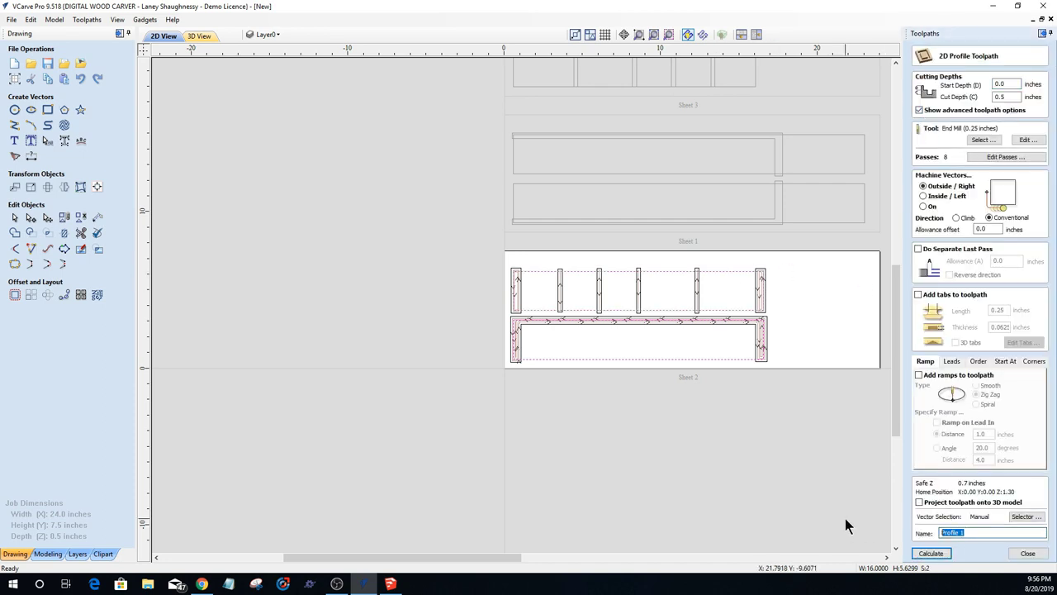
text(Sheet_2_)
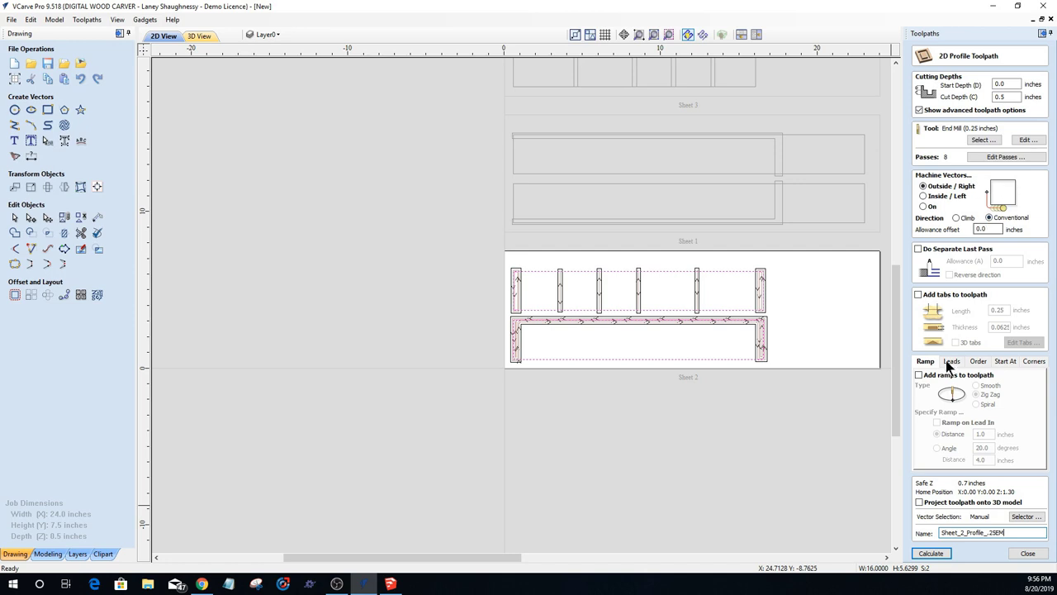
click(919, 294)
click(1024, 342)
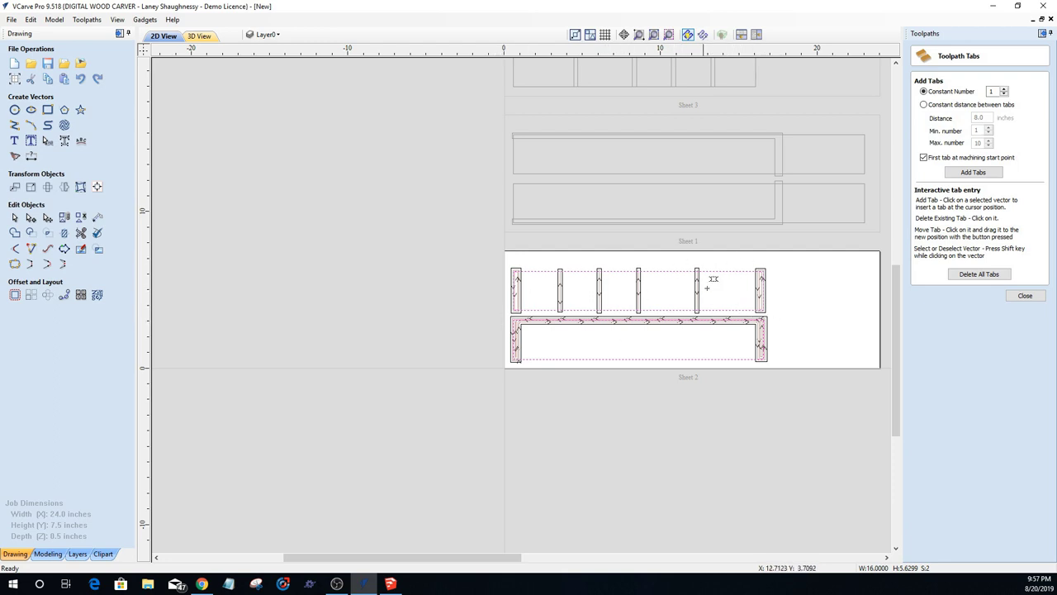
Step: Place three tabs on the top part, moving them to its right end, upper edge and left end
click(732, 271)
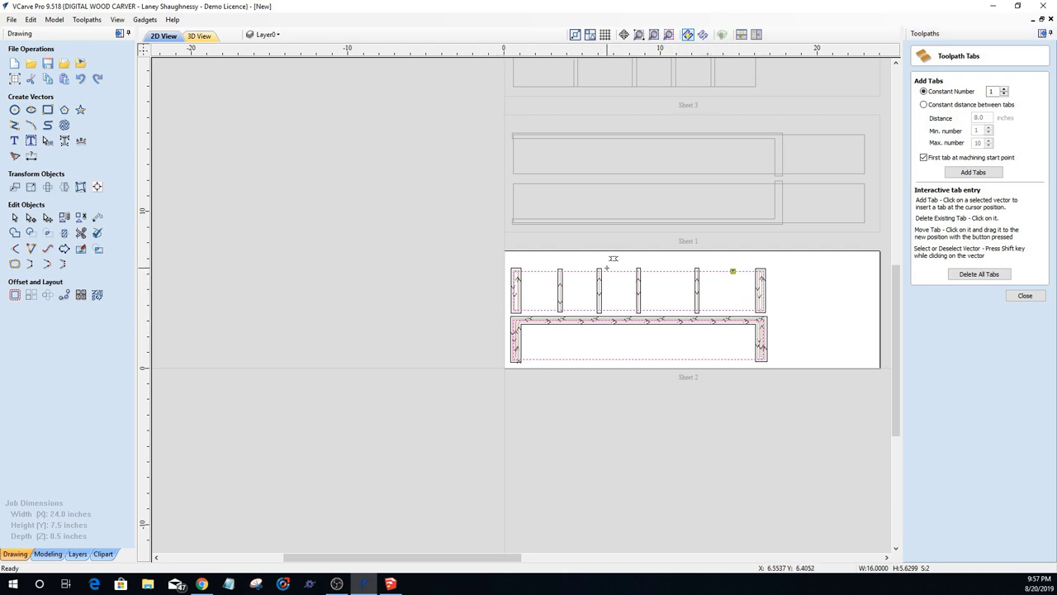
click(541, 270)
scroll(594, 252, down, 1)
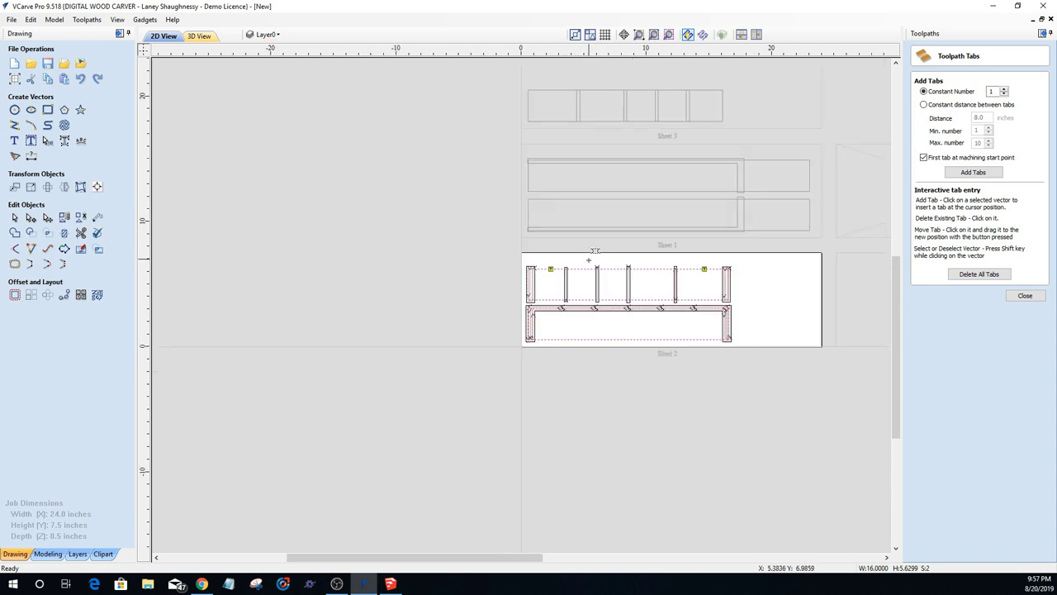
click(651, 299)
scroll(525, 335, up, 3)
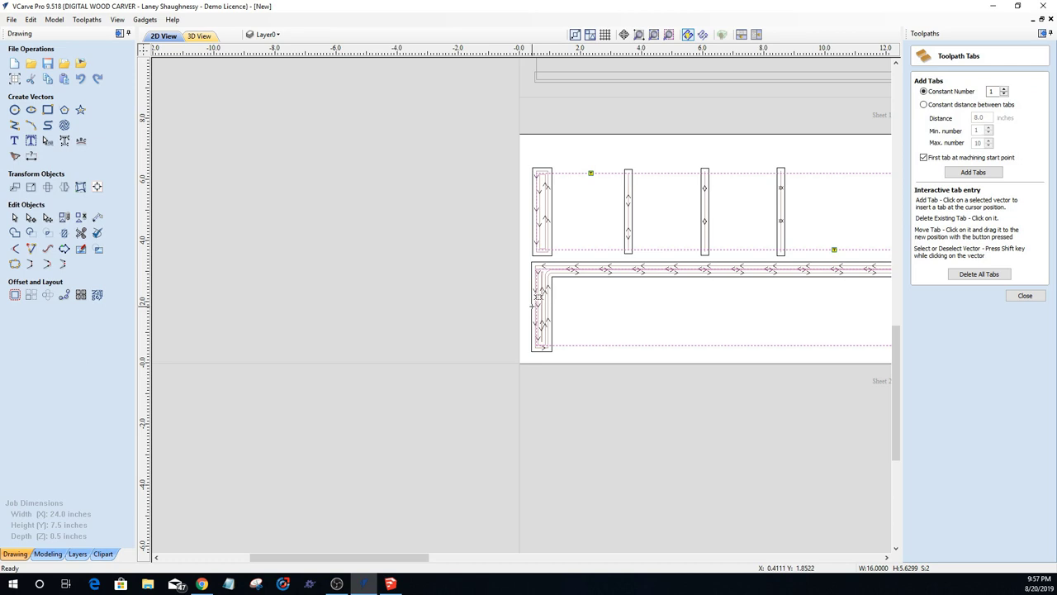
scroll(549, 181, down, 2)
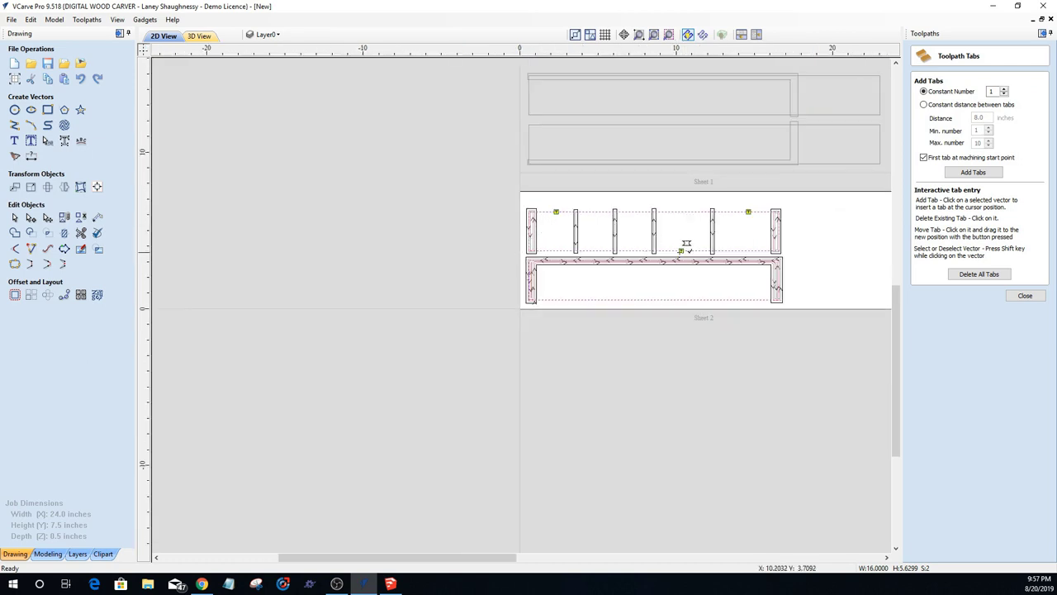
drag(686, 245, 786, 223)
drag(754, 206, 646, 207)
drag(557, 209, 529, 230)
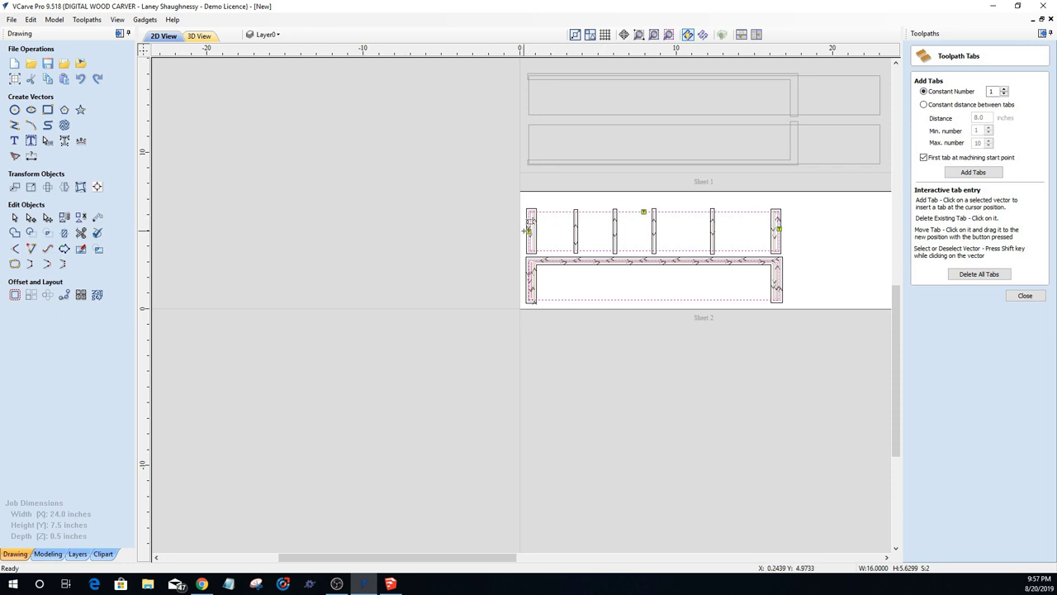
Step: Add tabs on the lower part's bottom edge and right end
scroll(518, 302, up, 2)
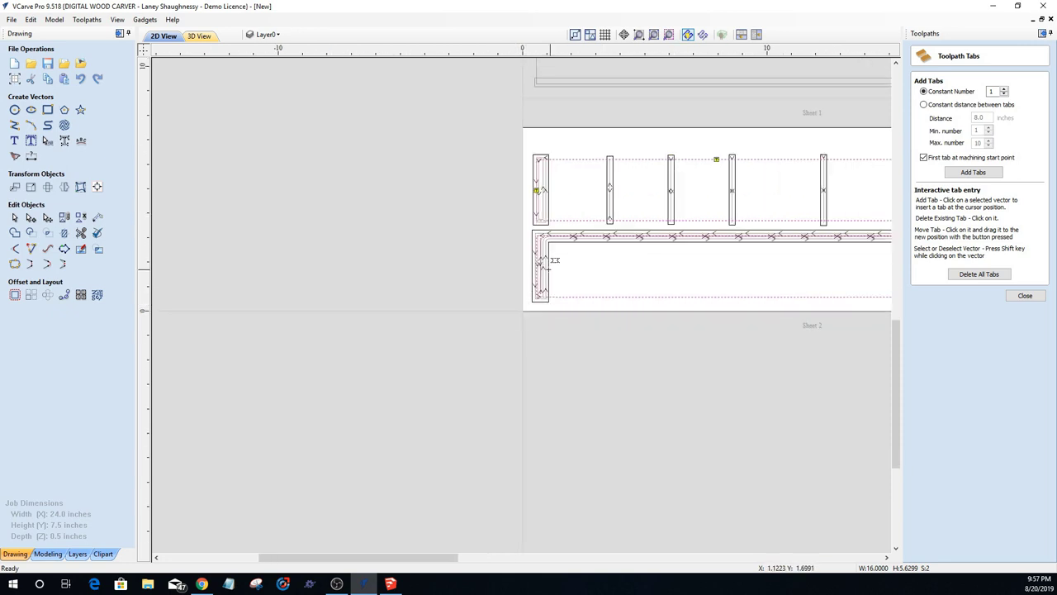
scroll(541, 266, down, 2)
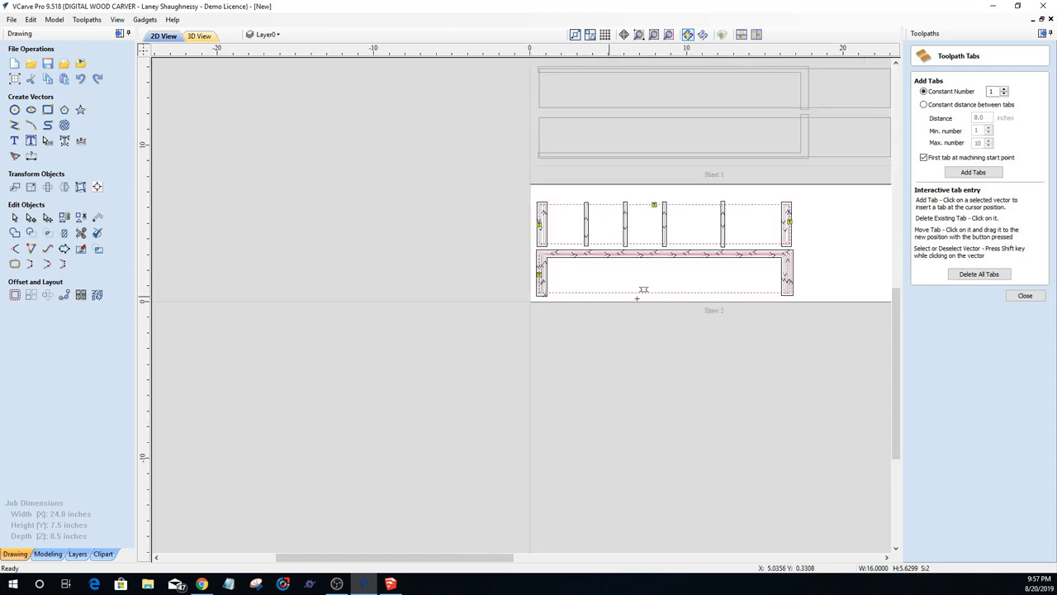
click(666, 293)
click(789, 270)
Step: Calculate Sheet_2_Profile, then add ramped plunges and recalculate it
click(1019, 297)
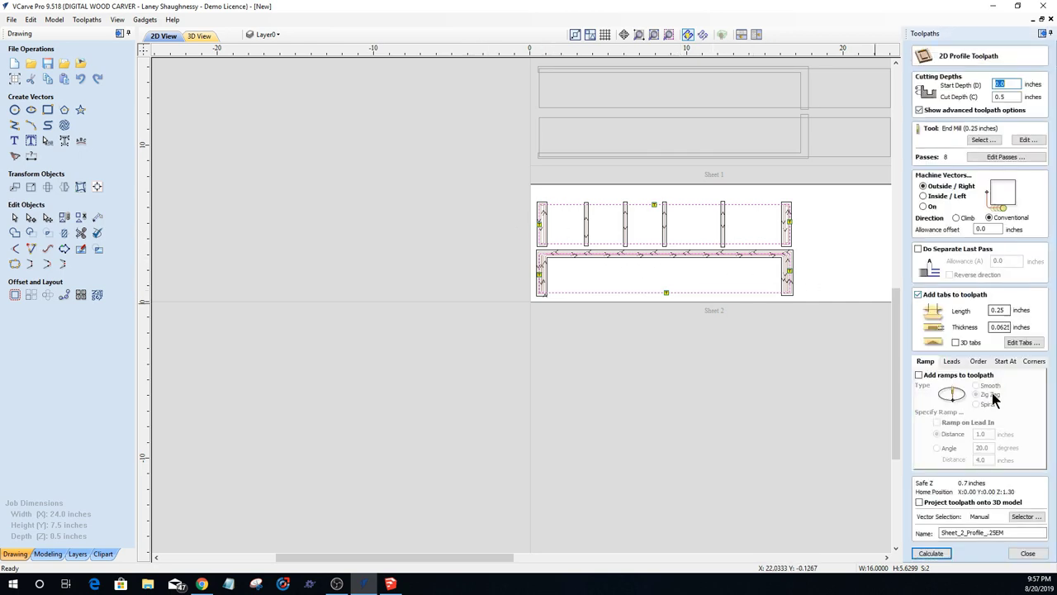
click(936, 554)
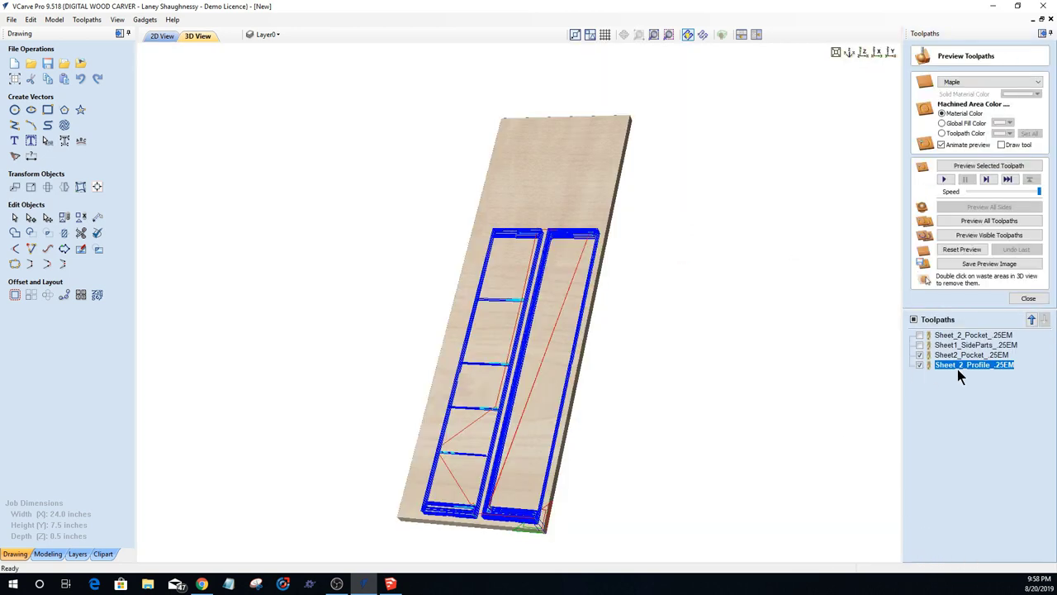
double_click(962, 366)
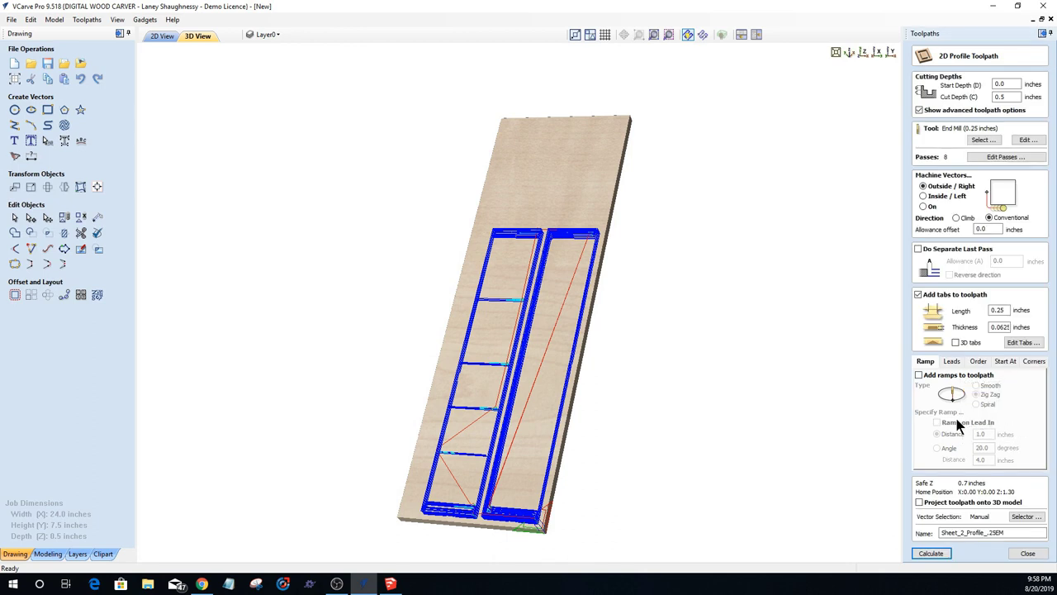
click(923, 375)
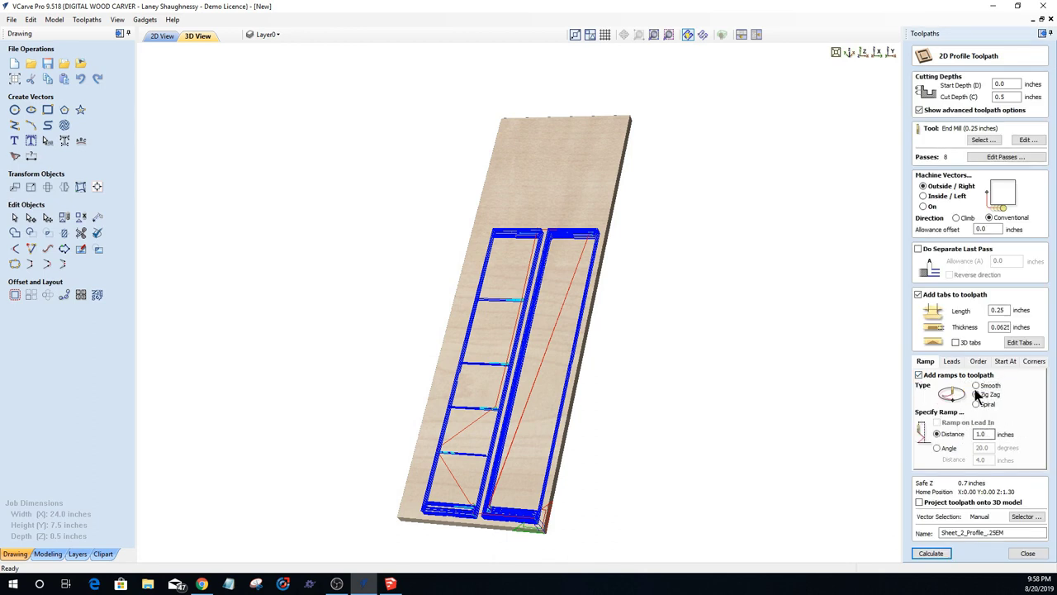
click(930, 553)
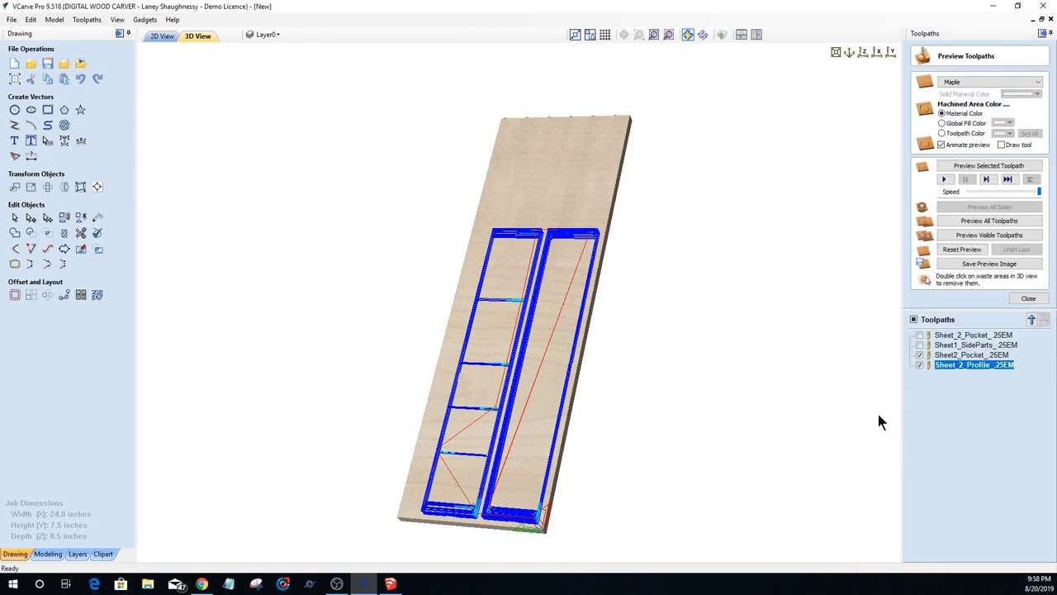
Step: Set simulation quality to Standard and preview the visible toolpaths cutting the board in 3D
scroll(446, 489, up, 5)
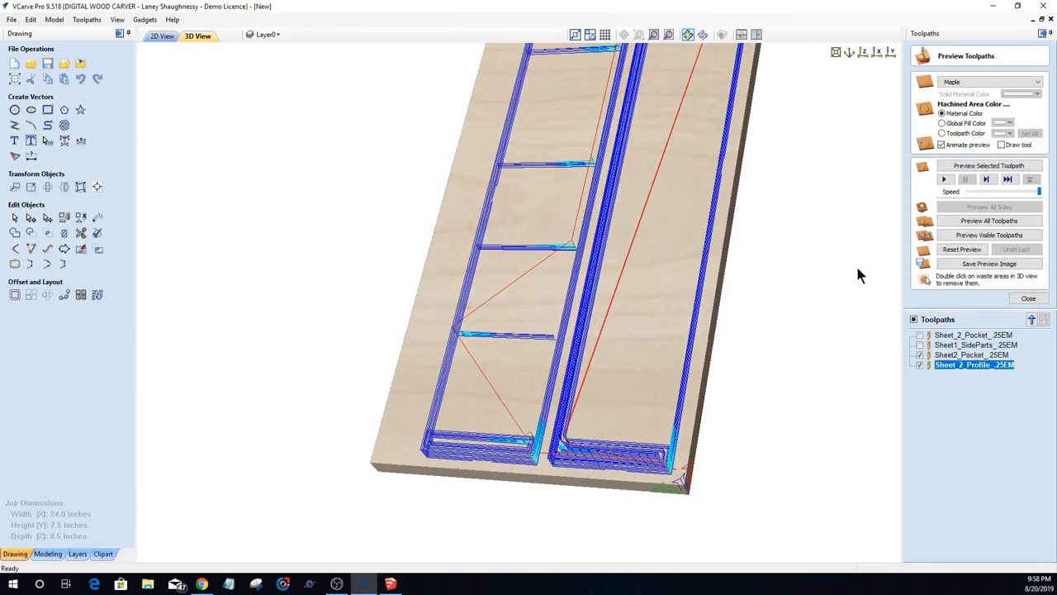
click(87, 20)
mouse_move(123, 78)
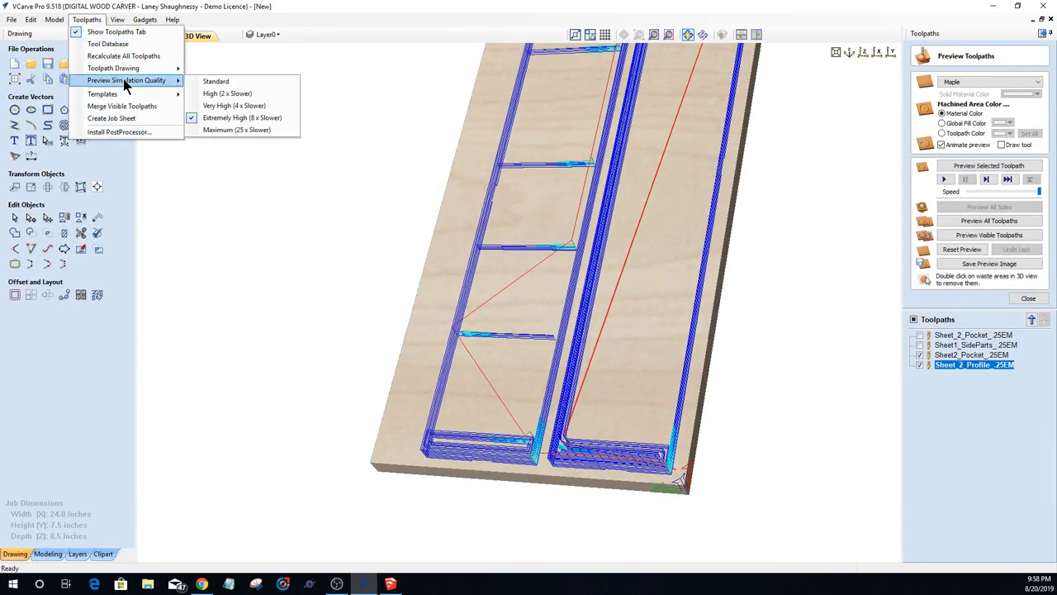
click(212, 82)
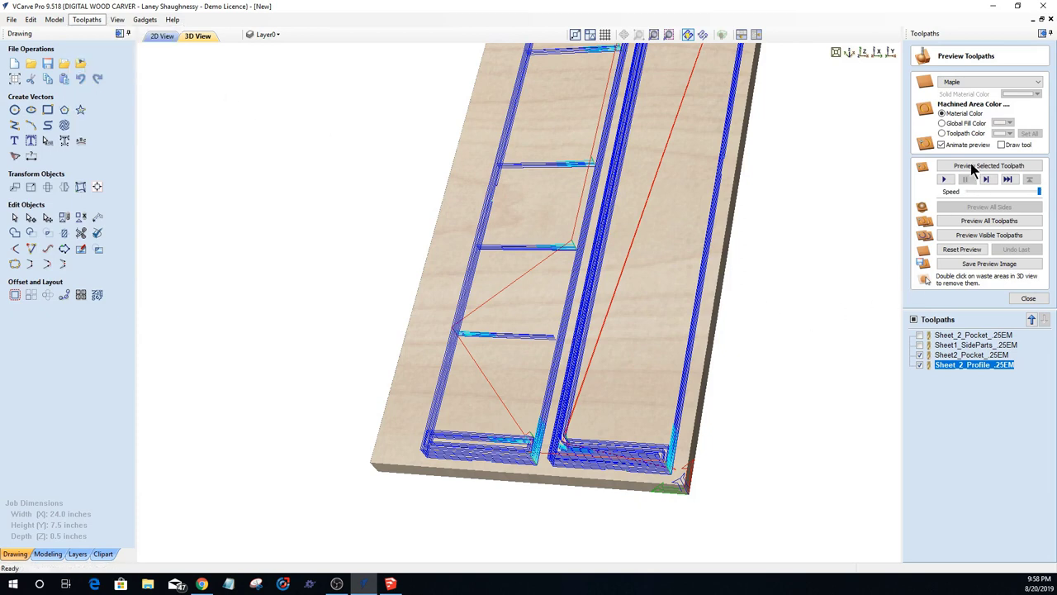
click(984, 235)
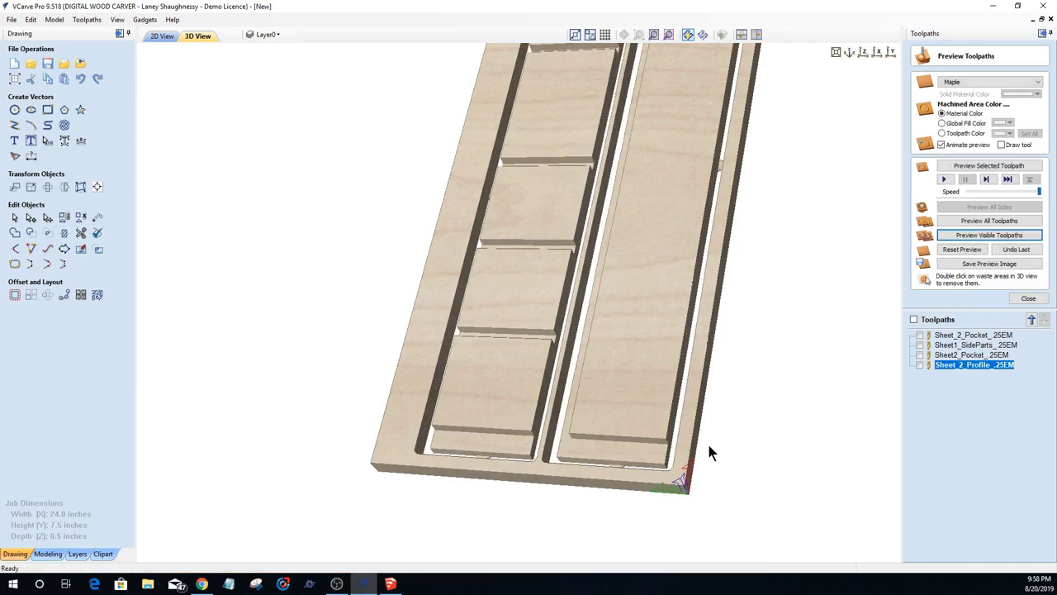
drag(559, 422, 597, 567)
scroll(658, 218, up, 4)
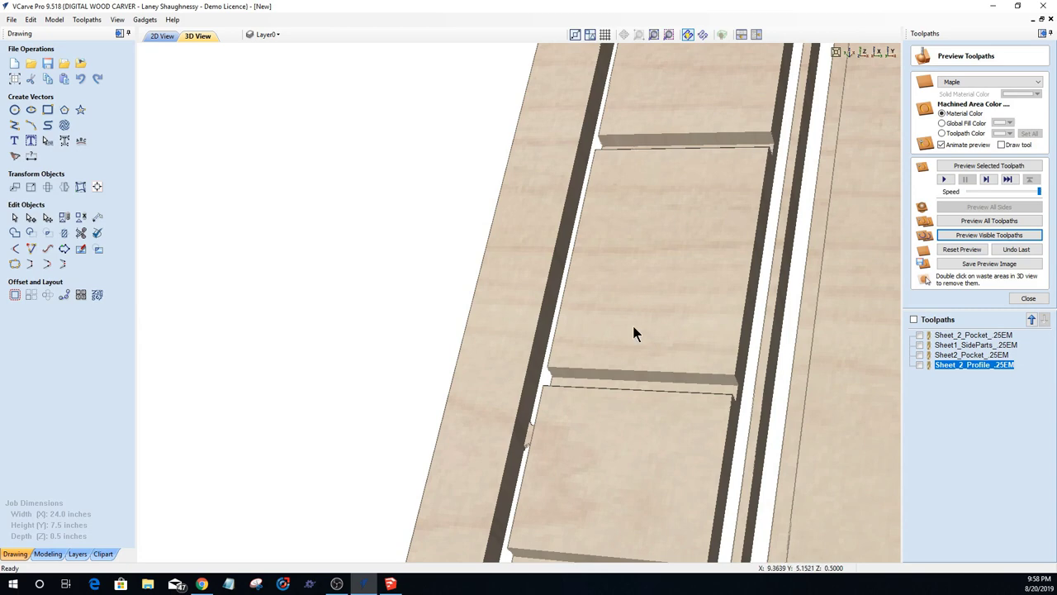
scroll(630, 325, down, 4)
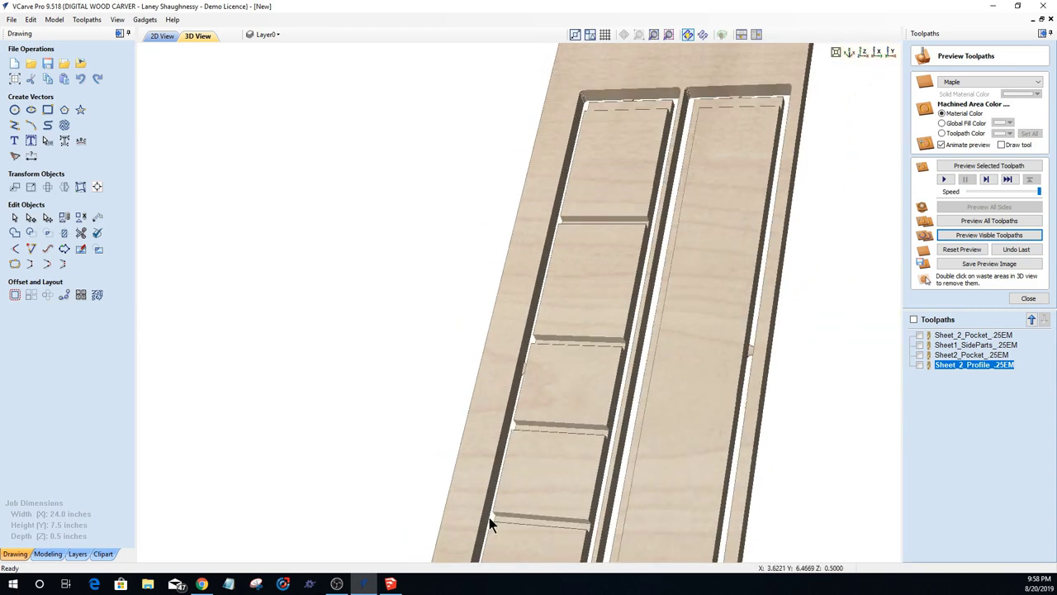
scroll(502, 482, down, 3)
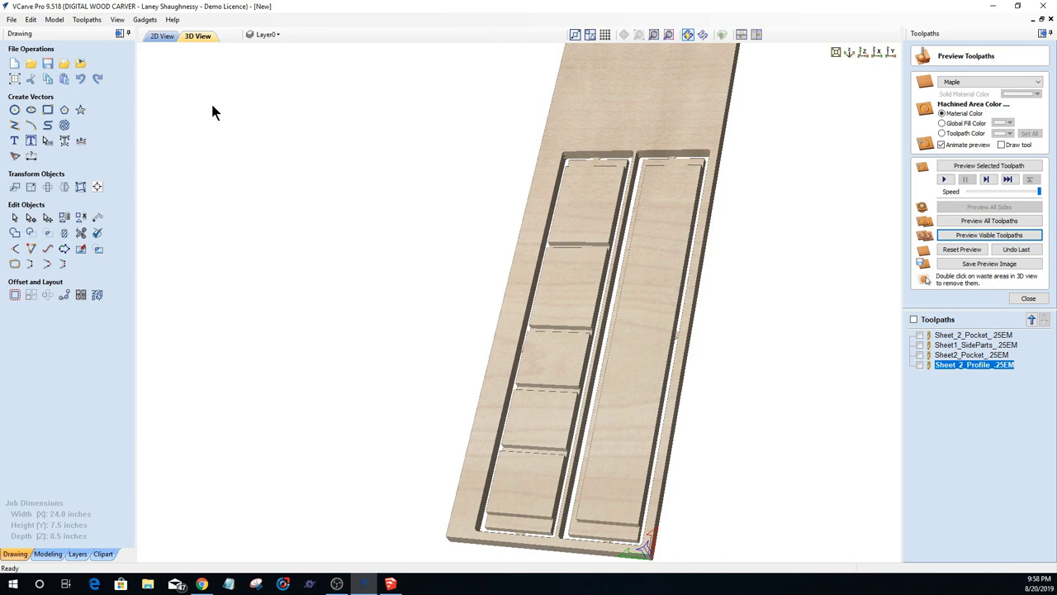
Step: In 2D view, make Sheet 3 the active sheet without re-nesting
click(161, 37)
scroll(361, 331, down, 3)
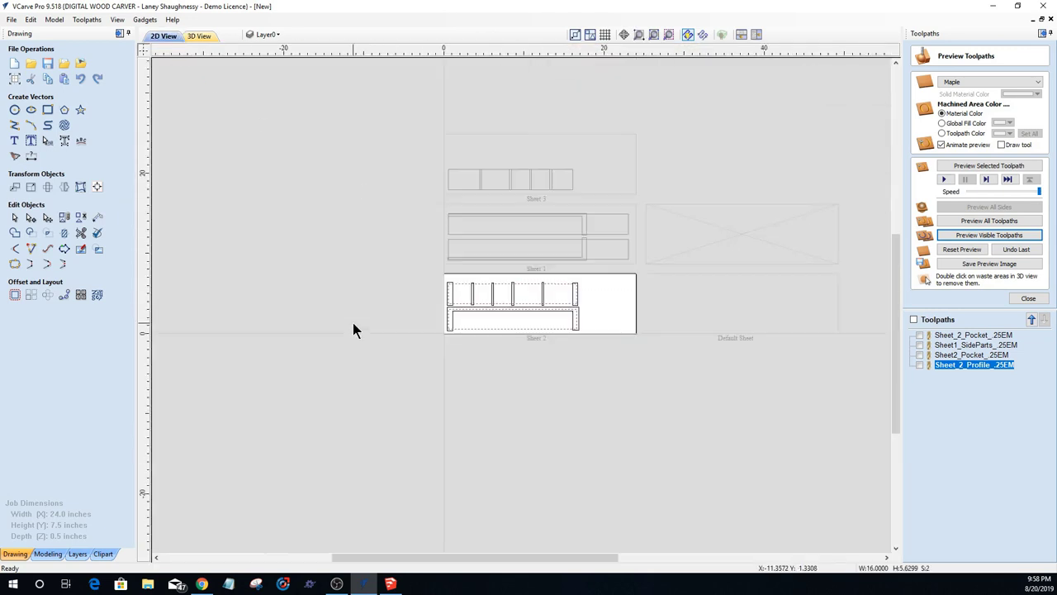
click(98, 296)
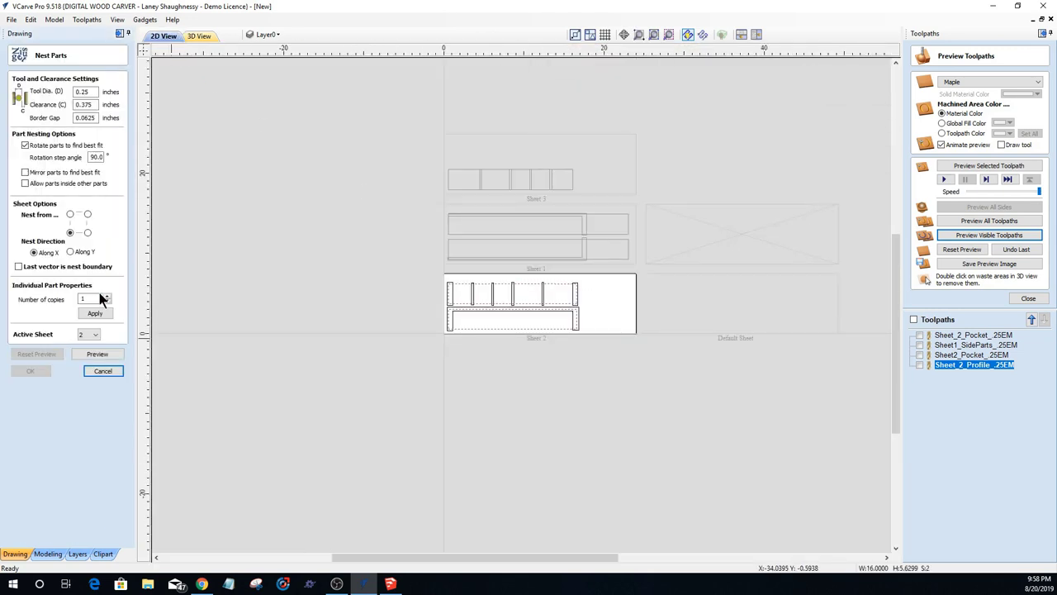
click(95, 334)
click(87, 369)
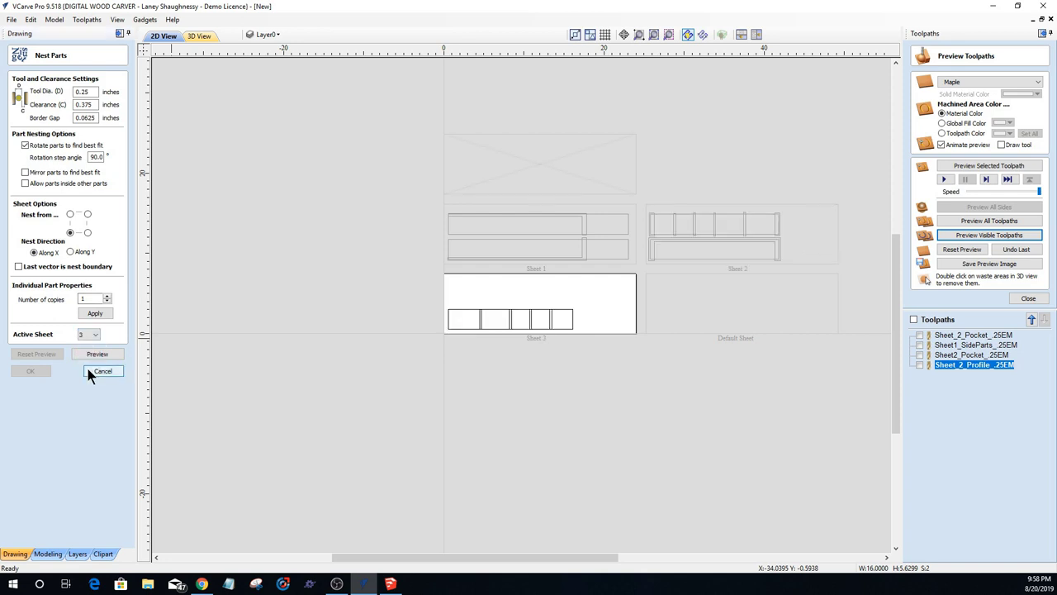
click(103, 371)
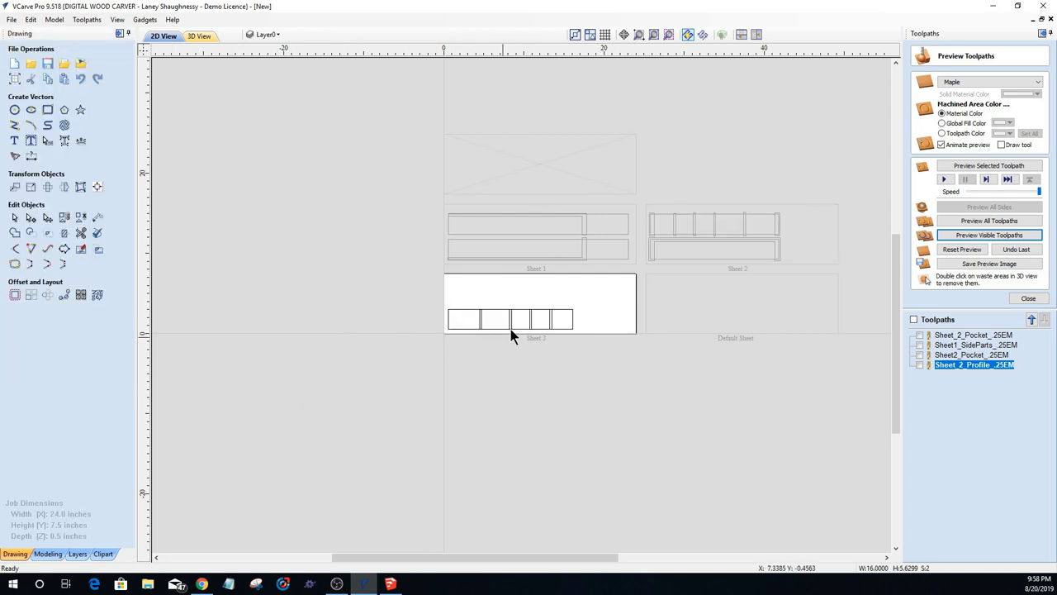
Step: Ungroup the Sheet 3 parts and select the divider slots individually
scroll(509, 330, up, 4)
drag(674, 332, 411, 308)
click(381, 337)
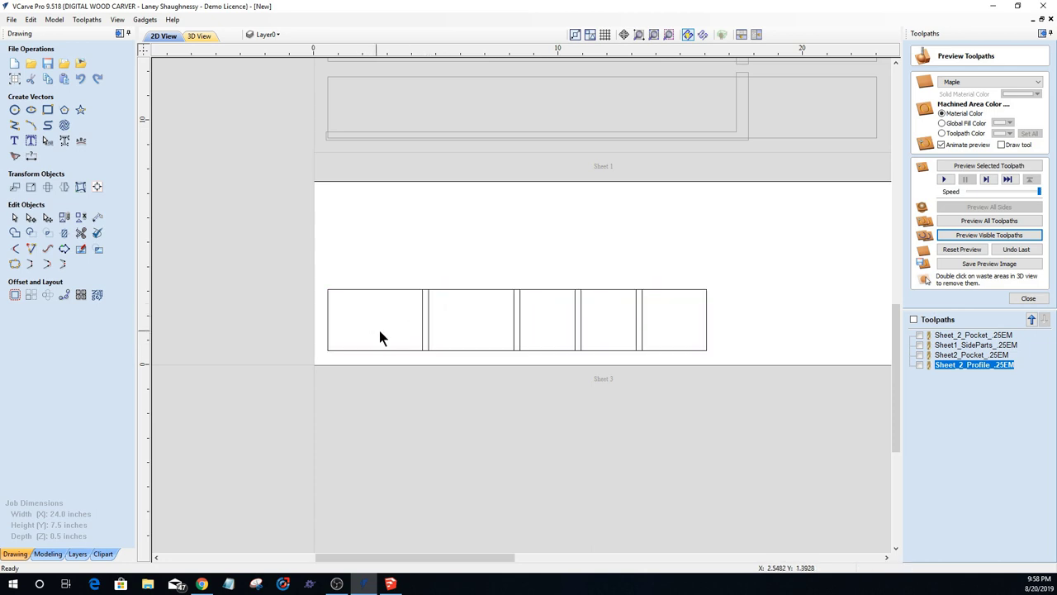
drag(252, 263, 766, 411)
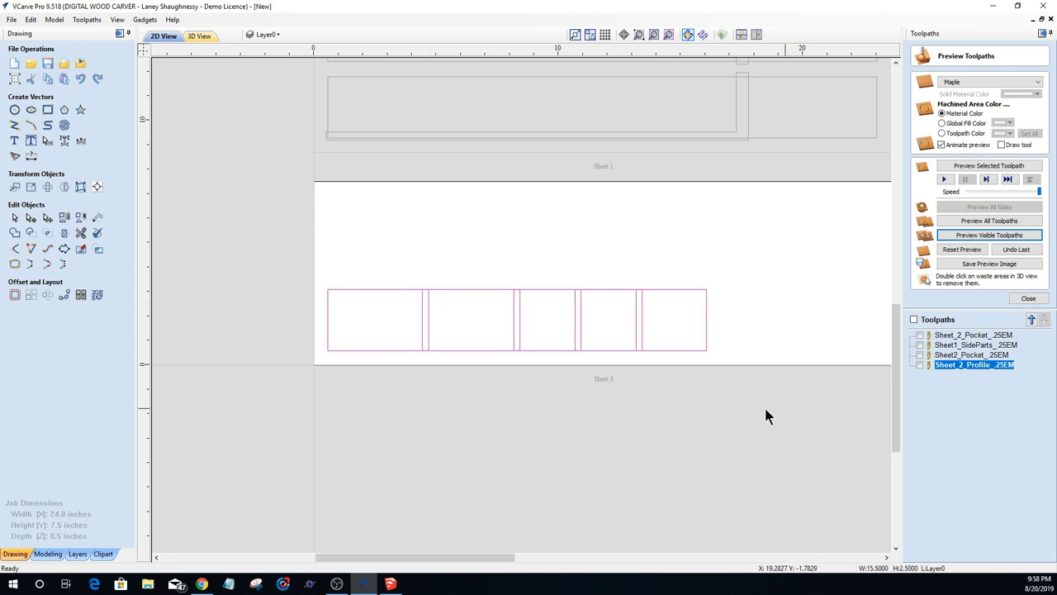
click(80, 218)
click(403, 323)
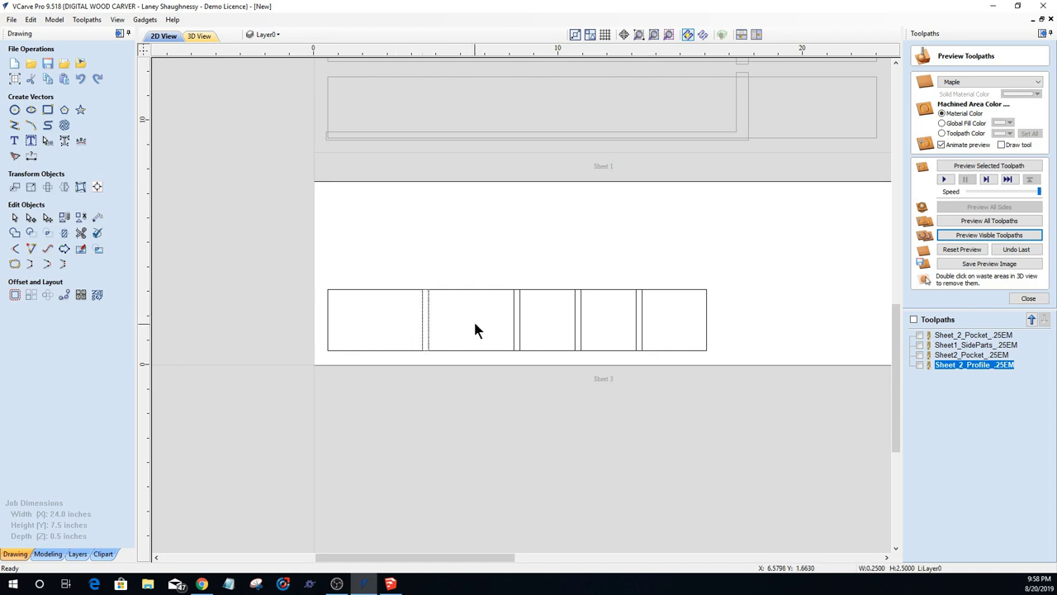
shift+click(514, 324)
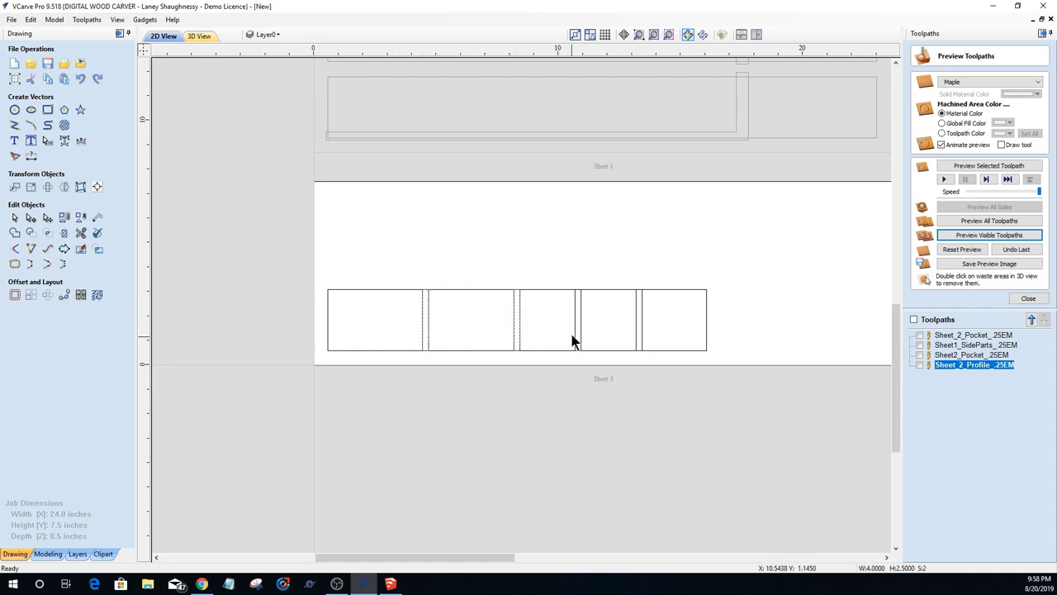
shift+click(575, 337)
shift+click(637, 328)
Step: Toggle the four slots' selection and select the outline's left end to check they're separate
click(533, 283)
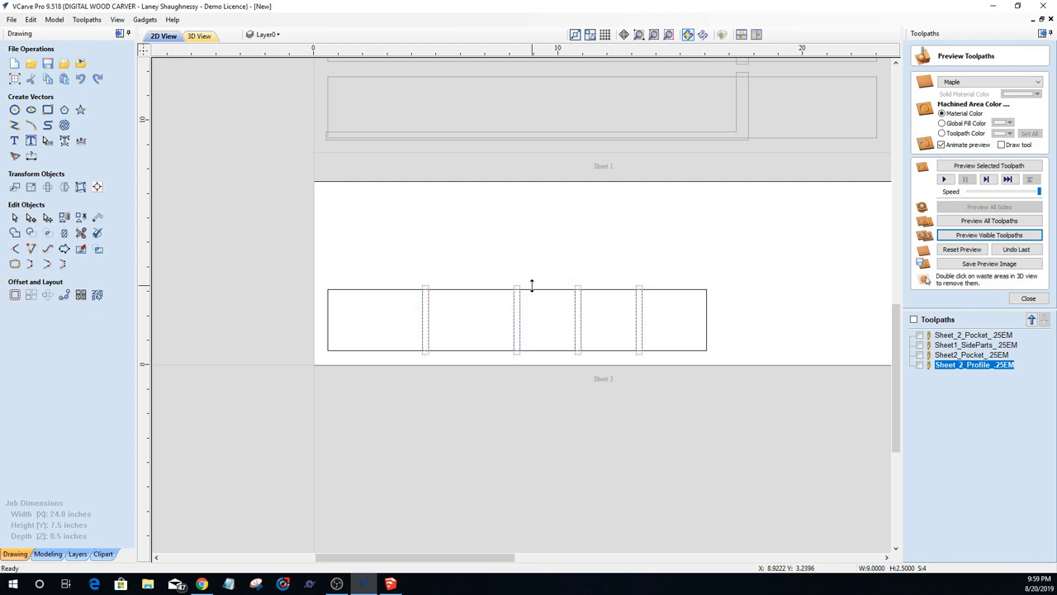
click(531, 285)
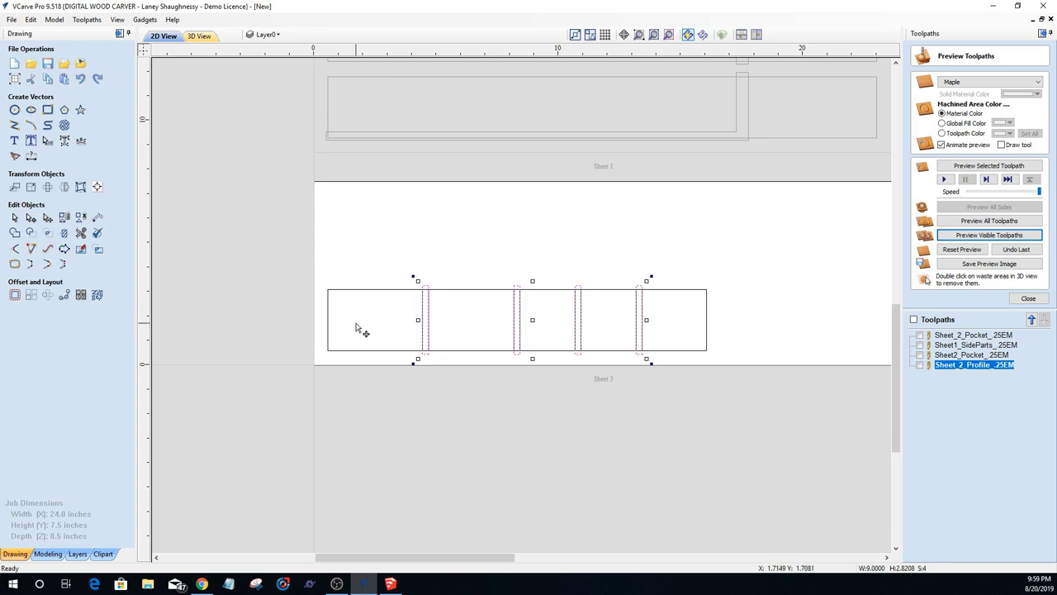
click(369, 364)
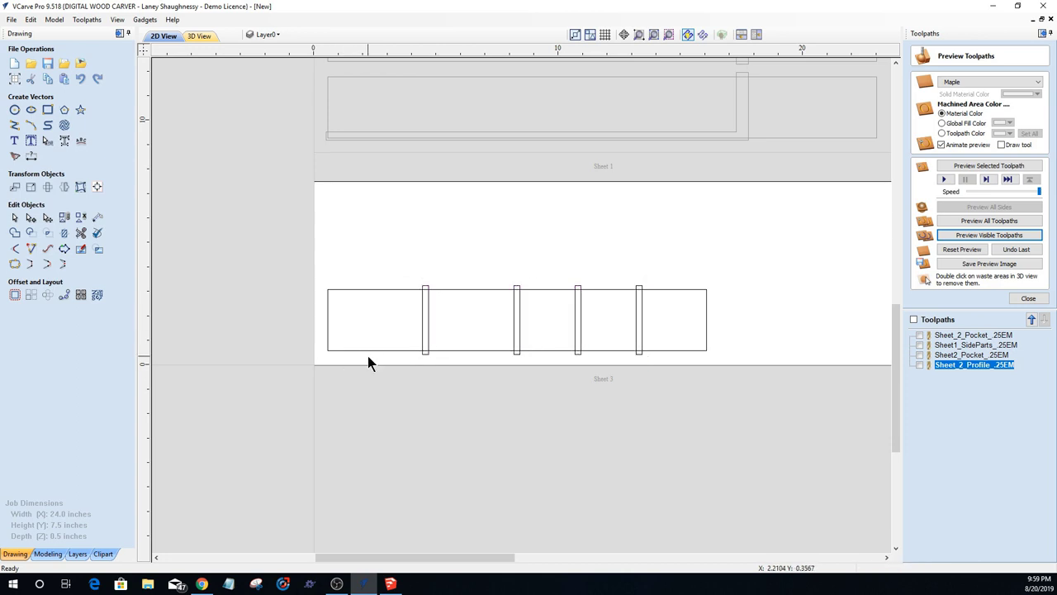
drag(369, 363, 335, 301)
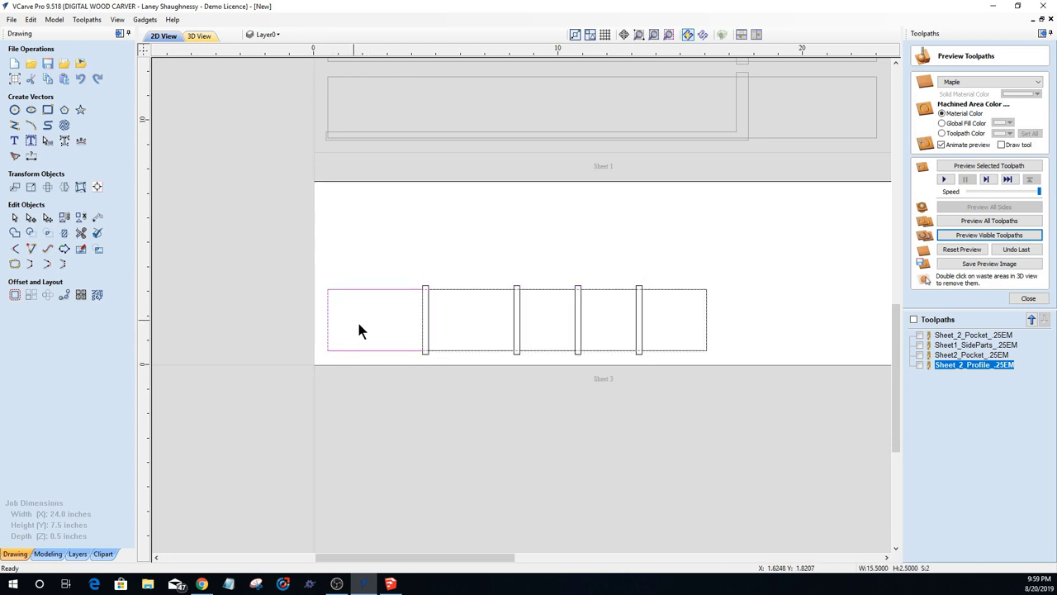
scroll(437, 361, up, 3)
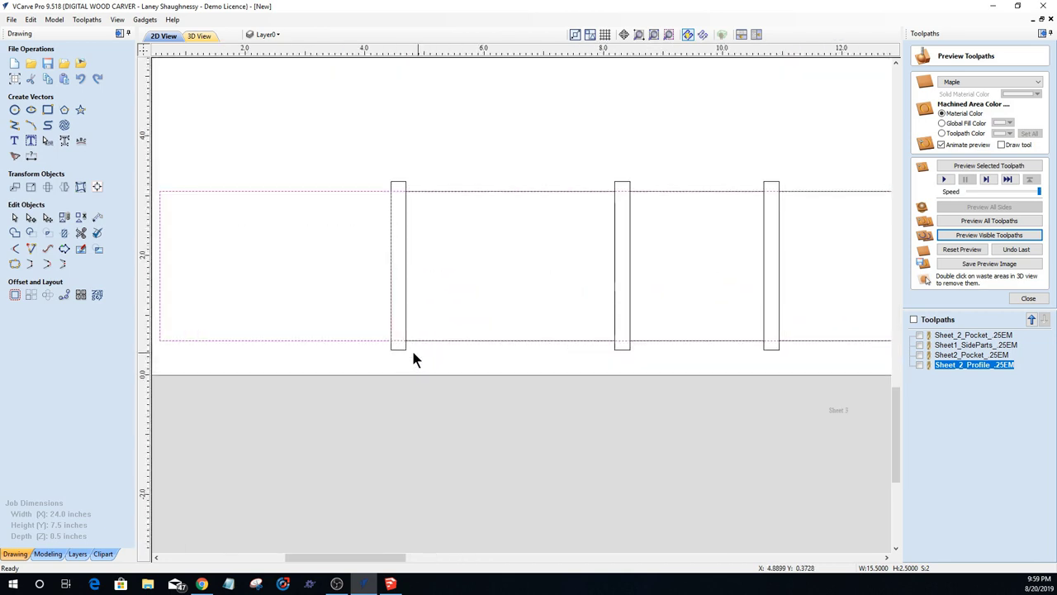
scroll(368, 345, up, 1)
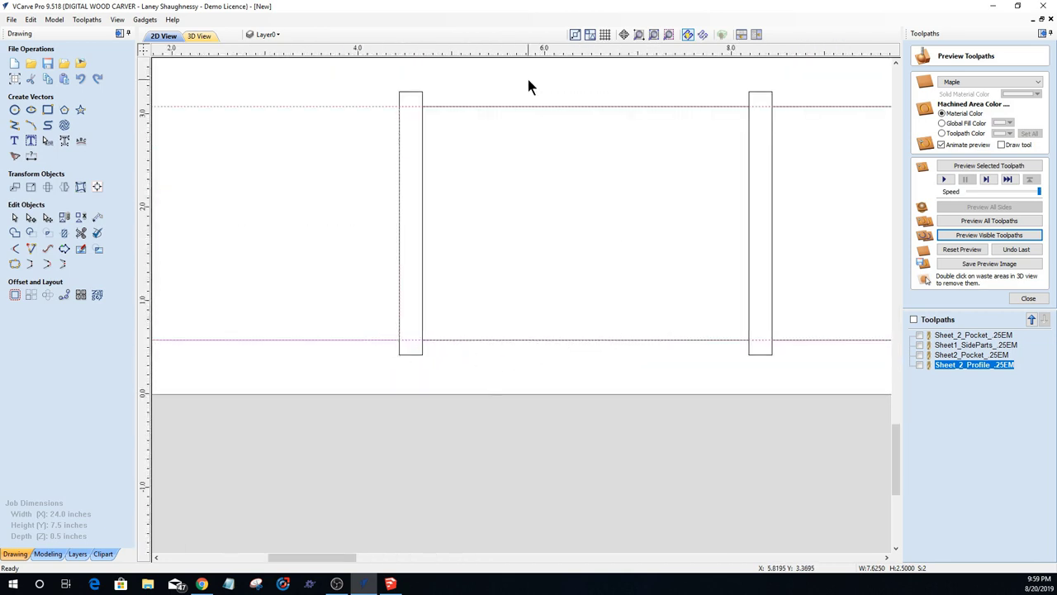
scroll(437, 233, down, 5)
scroll(361, 248, down, 3)
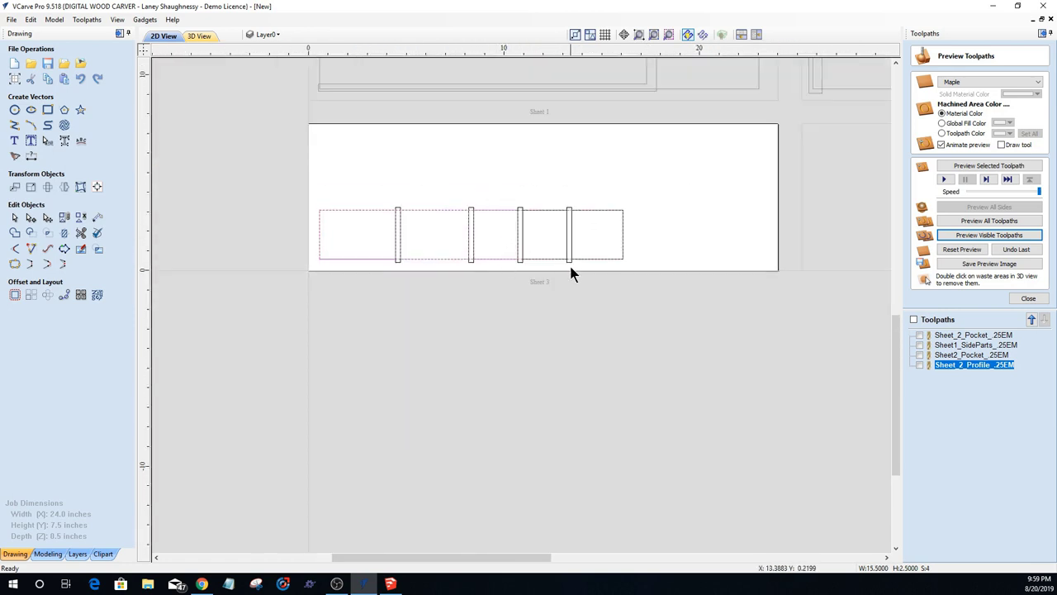
Step: Select the whole outline, then the four slots, then only the outer rectangle
click(569, 234)
shift+drag(602, 261, 568, 182)
scroll(455, 244, up, 6)
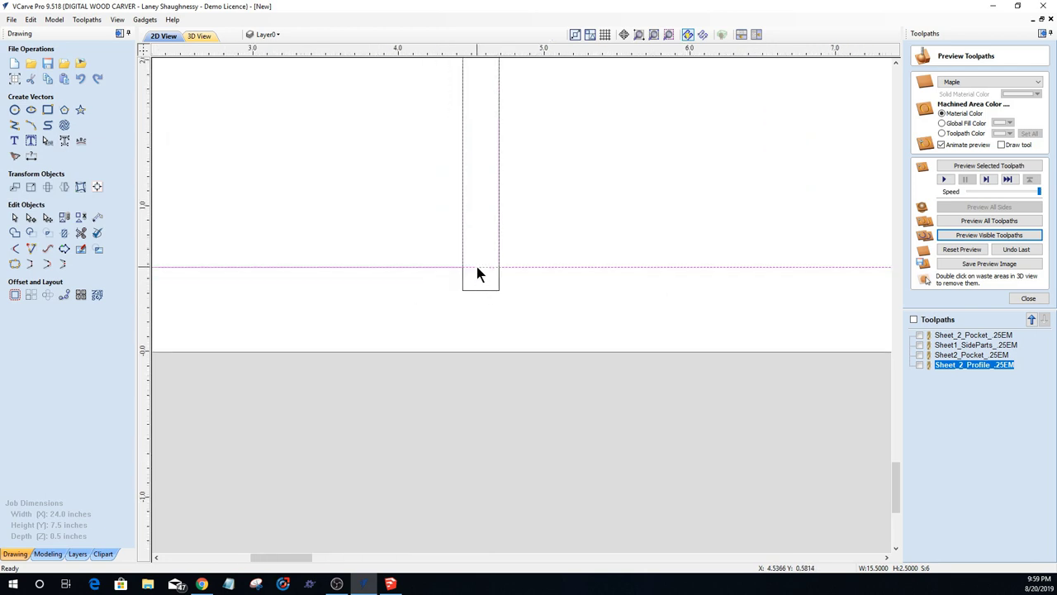
shift+click(476, 268)
scroll(469, 264, down, 4)
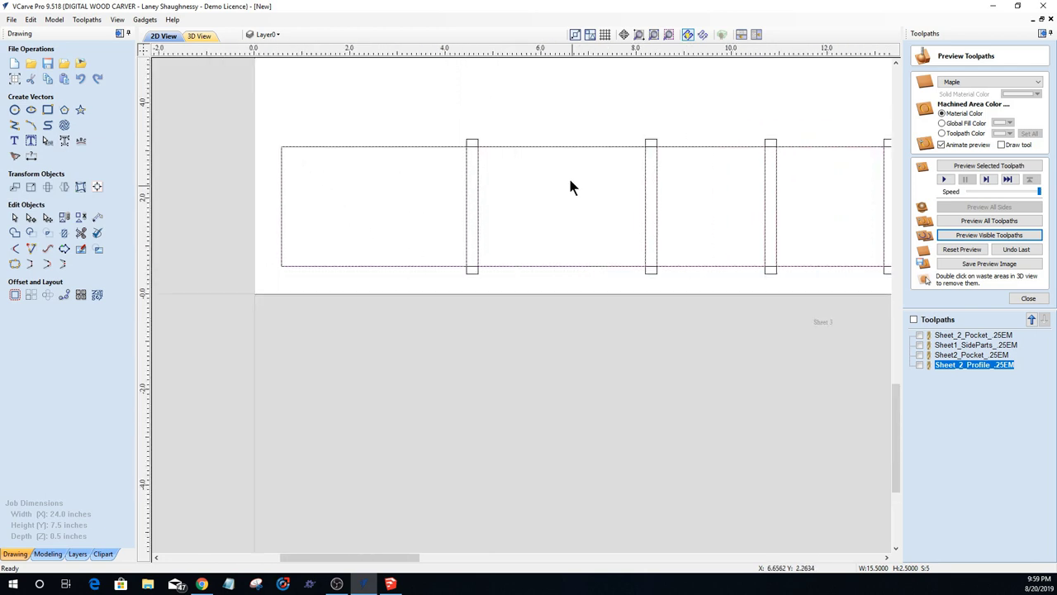
scroll(503, 225, down, 2)
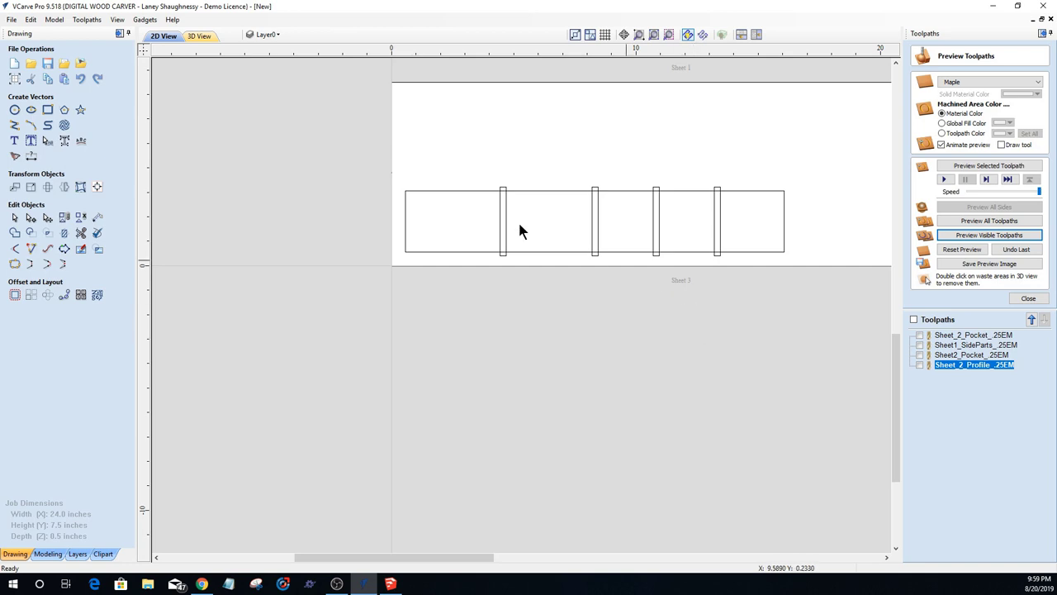
drag(727, 240, 469, 207)
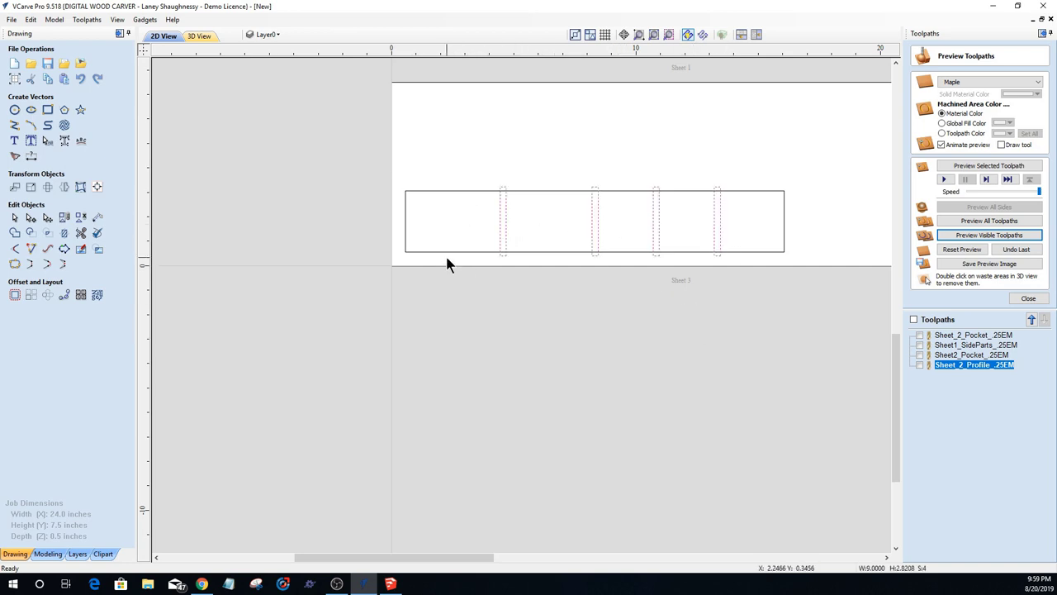
click(448, 251)
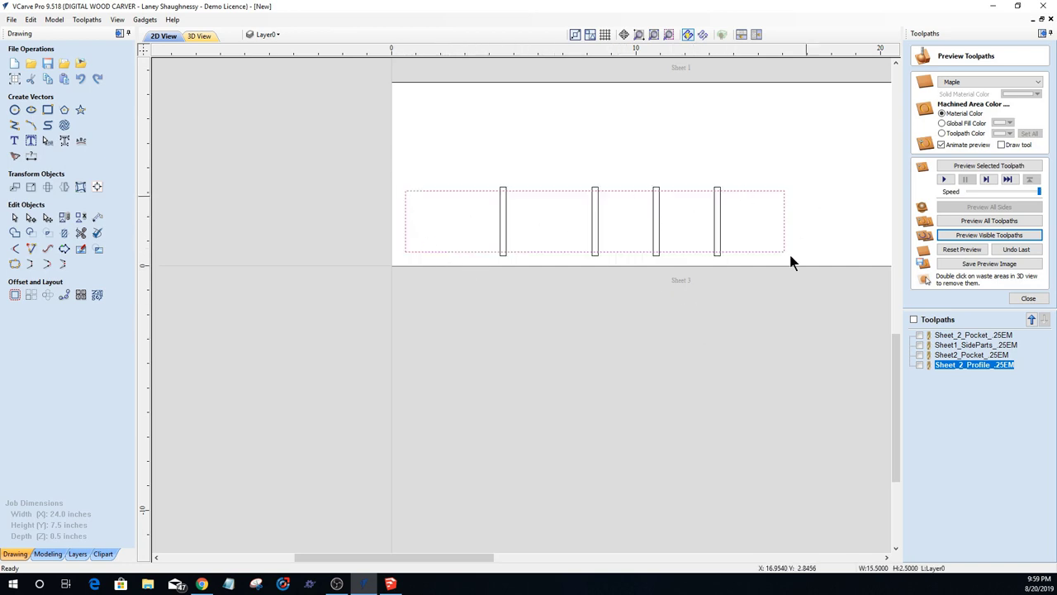
Step: Start a pocket toolpath on the four Sheet 3 slots with cut depth 0.0625 inch
click(1028, 299)
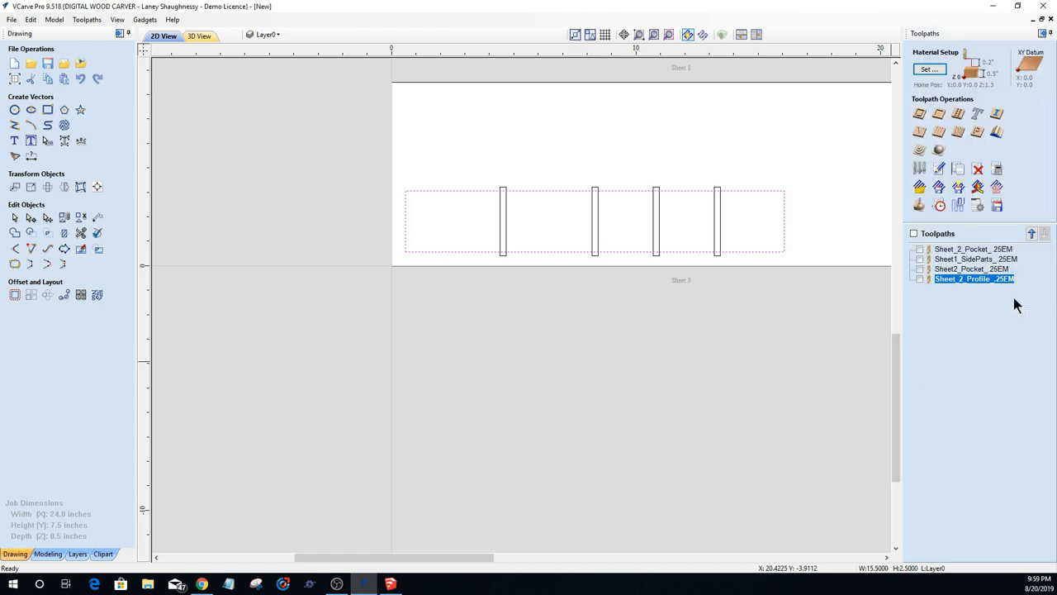
click(922, 135)
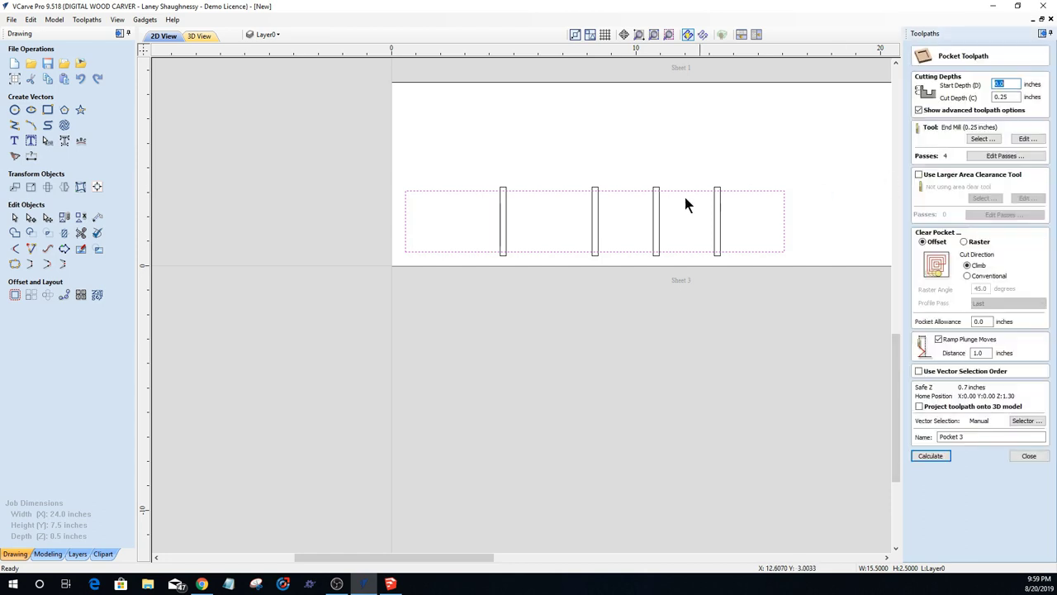
drag(727, 216, 481, 205)
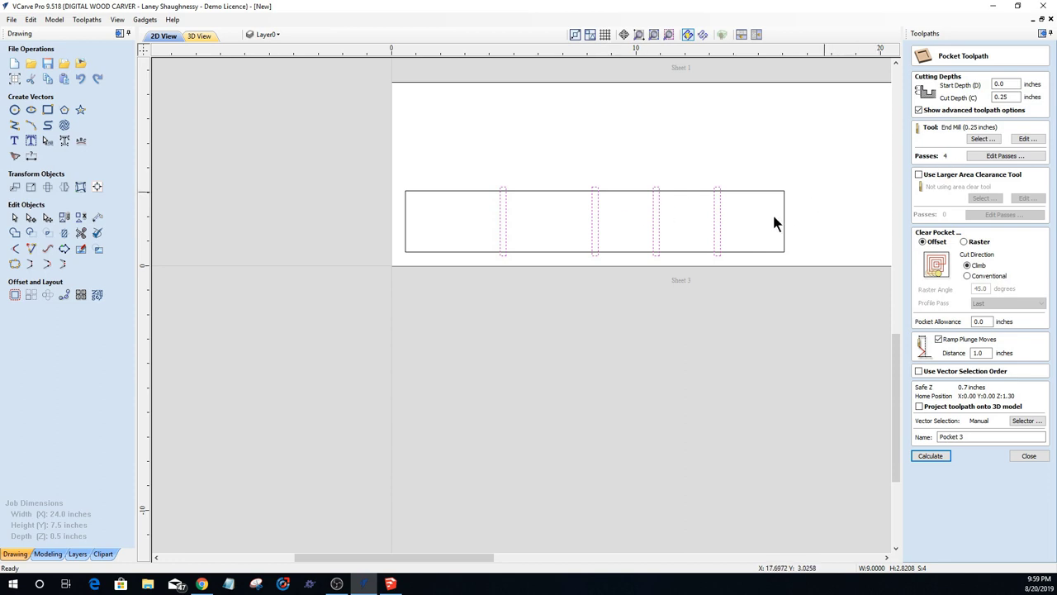
double_click(1001, 97)
text(0.)
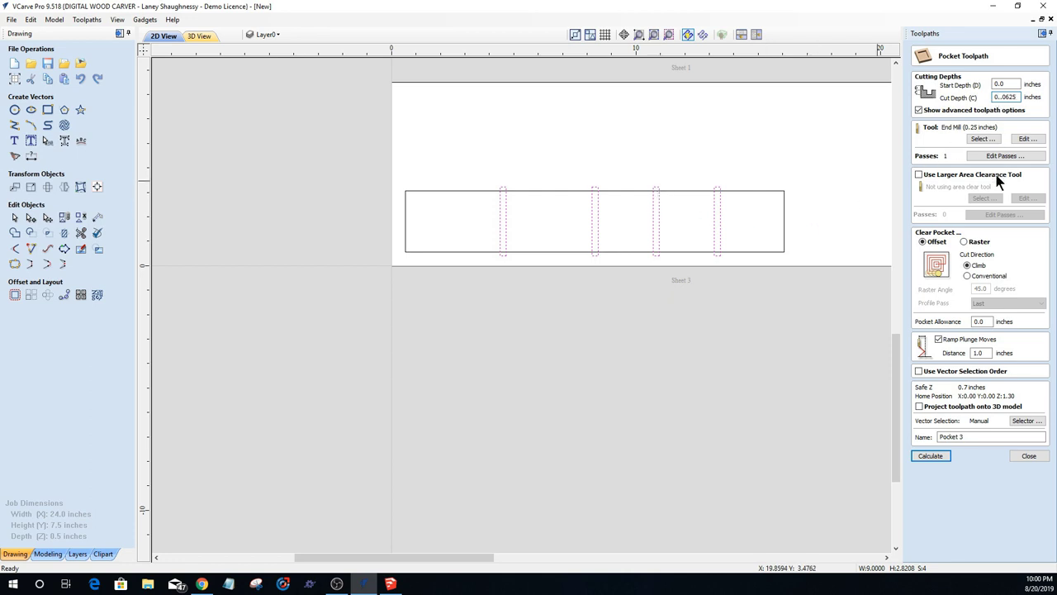
key(BackSpace)
Step: Name the pocket Sheet3_Pocket_.25EM, calculate it and return to the 2D layout
click(931, 456)
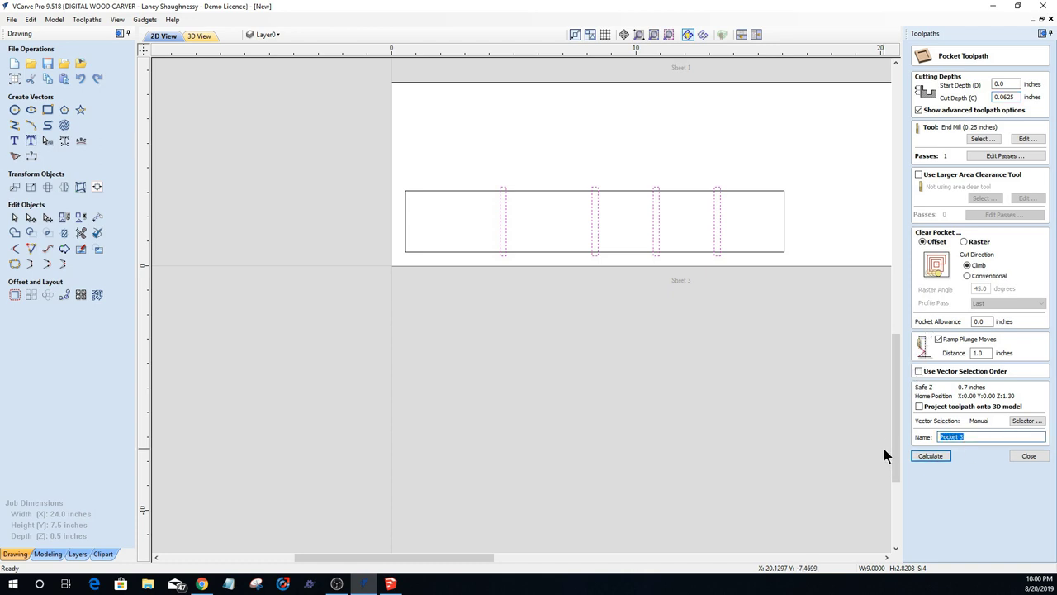
text(Sheet3_)
click(930, 456)
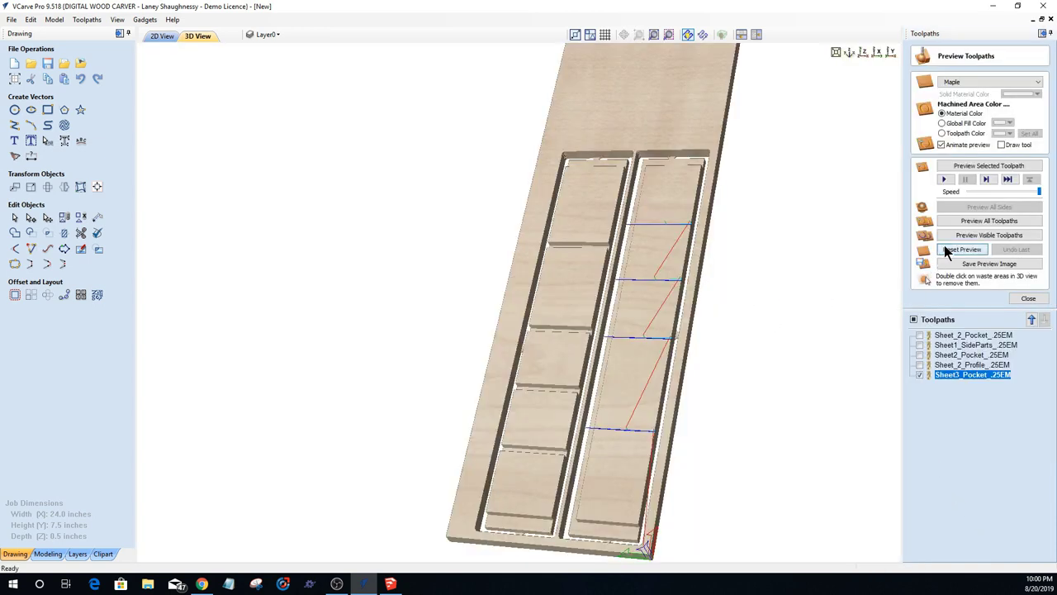
click(944, 248)
click(161, 36)
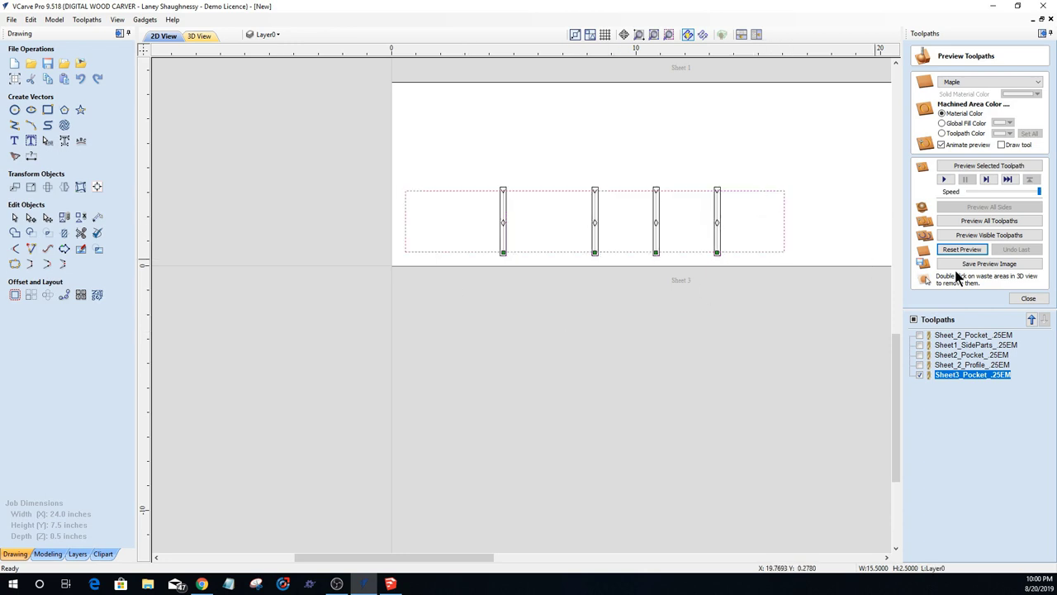
click(1028, 298)
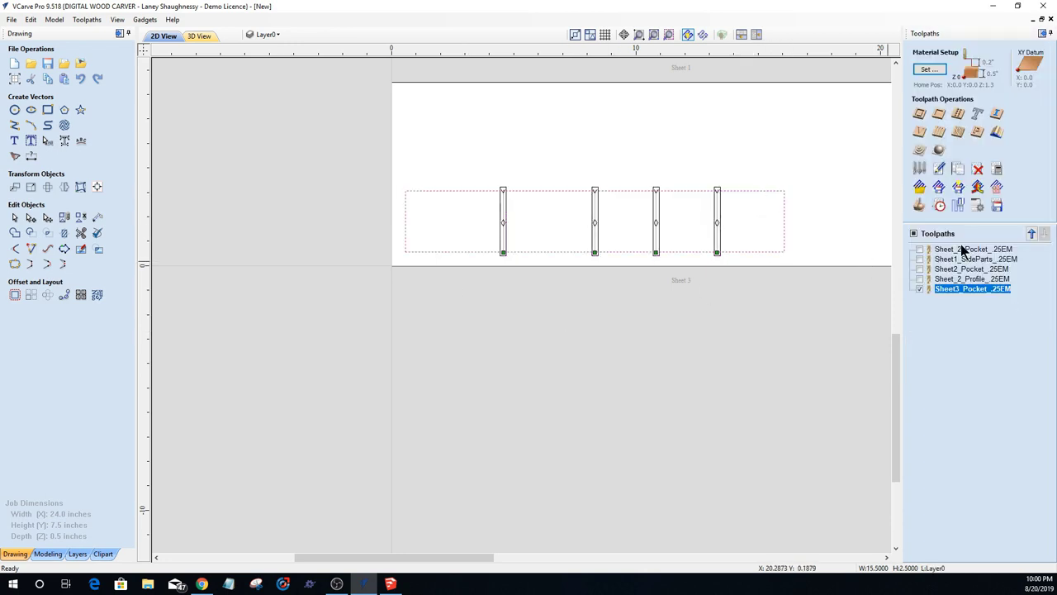
Step: Set up a Sheet 3 outline profile with ramps and three holding tabs on its sides and bottom
click(920, 114)
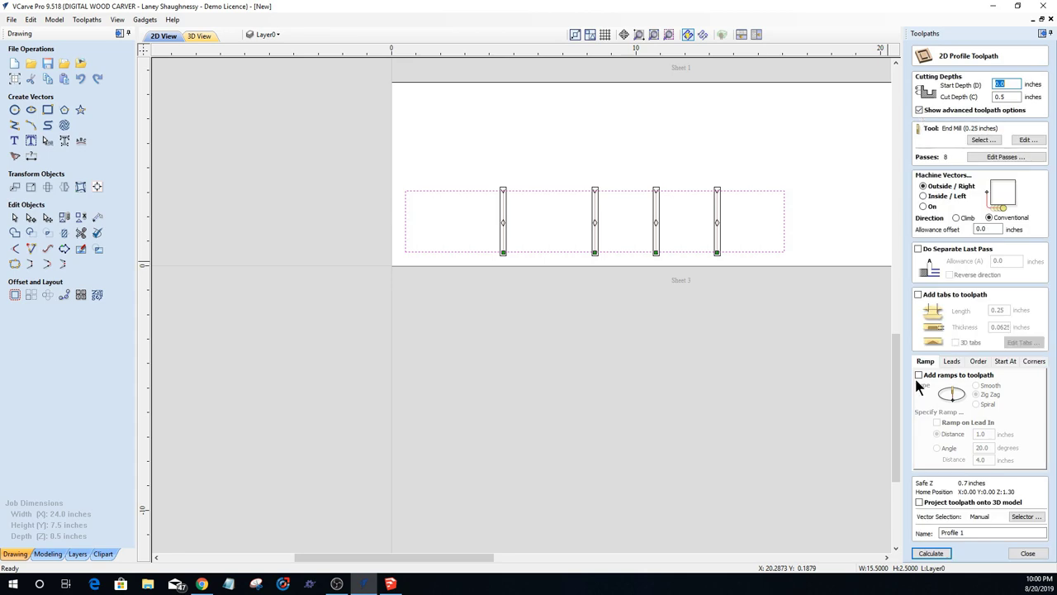
click(999, 97)
click(918, 376)
click(918, 295)
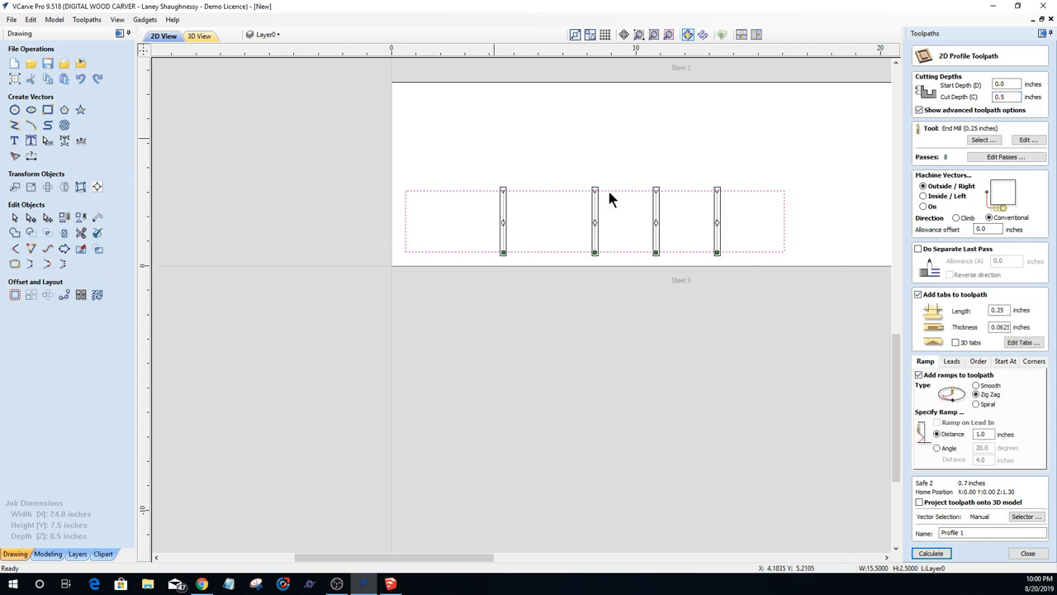
click(1022, 341)
click(786, 221)
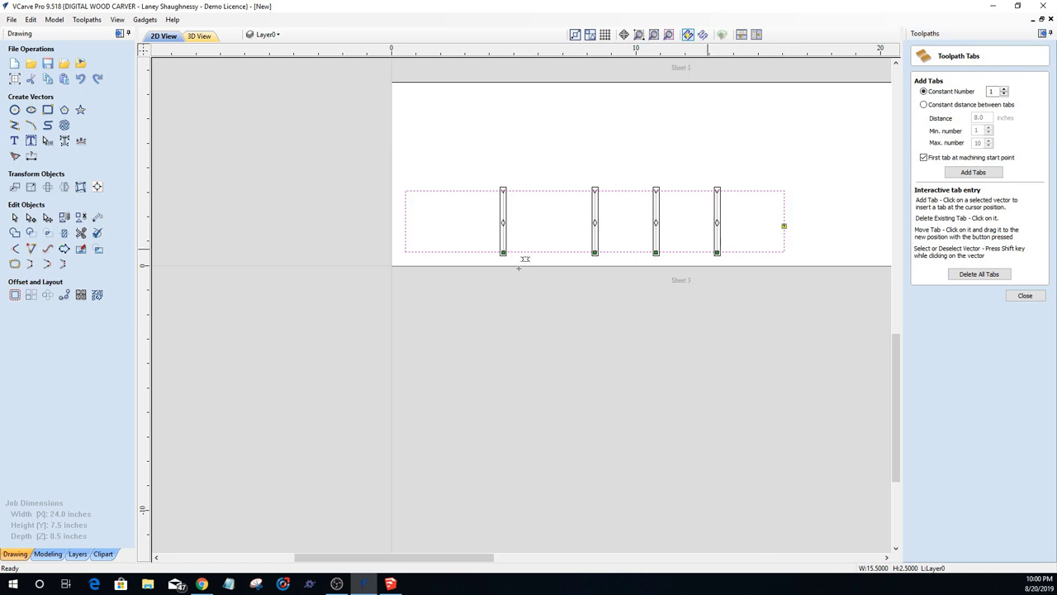
click(407, 223)
click(569, 251)
click(1024, 295)
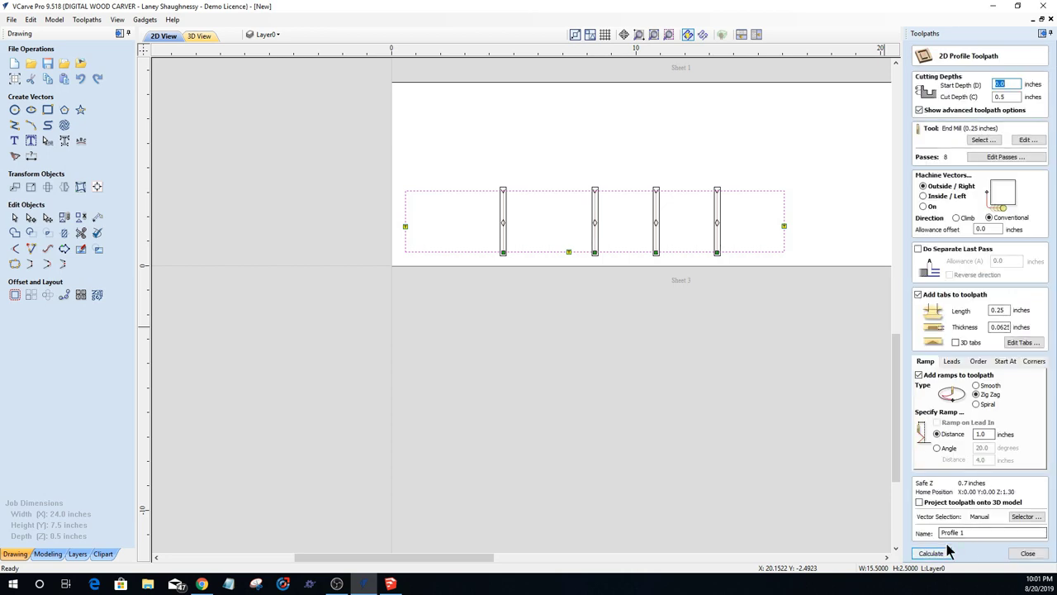
Step: Name the profile Sheet3_Profile_.25EM, calculate it and simulate the cut board in 3D
click(950, 533)
text(Sh)
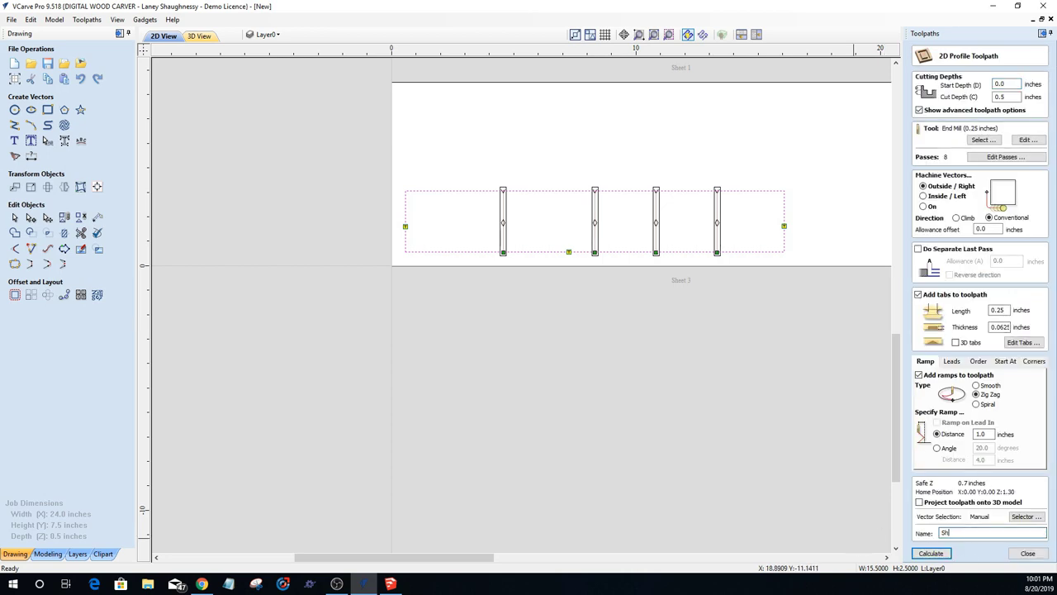
text(eet3_Profile_.25EM)
click(930, 552)
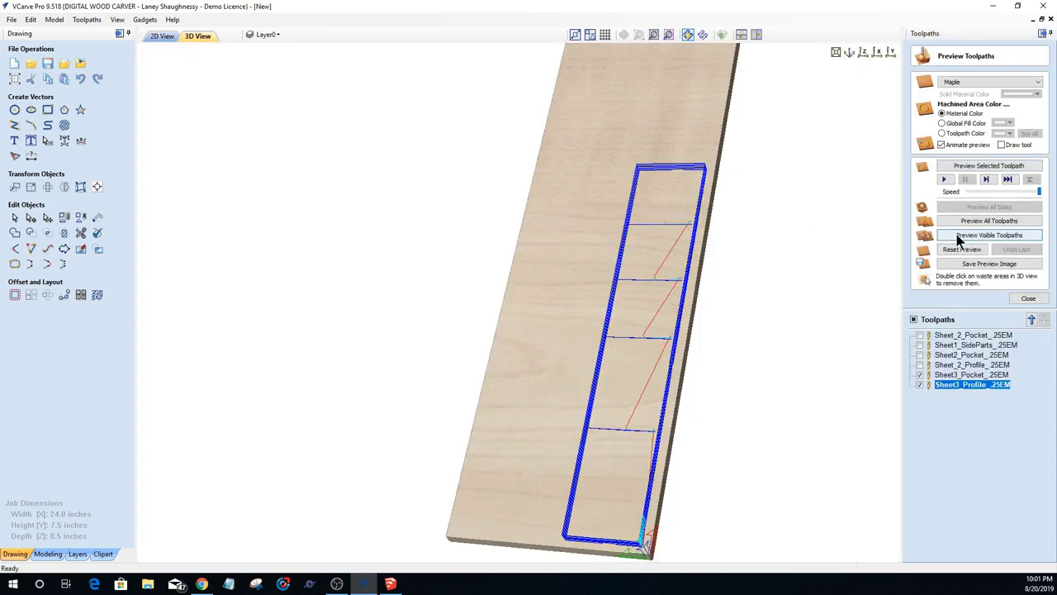
click(960, 237)
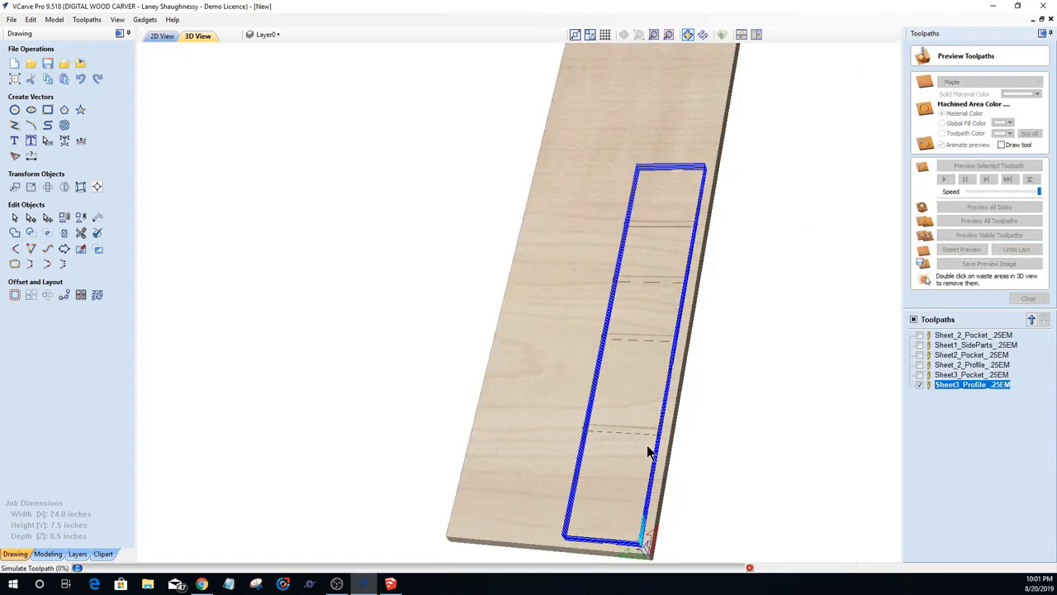
drag(615, 465, 618, 408)
scroll(653, 409, up, 3)
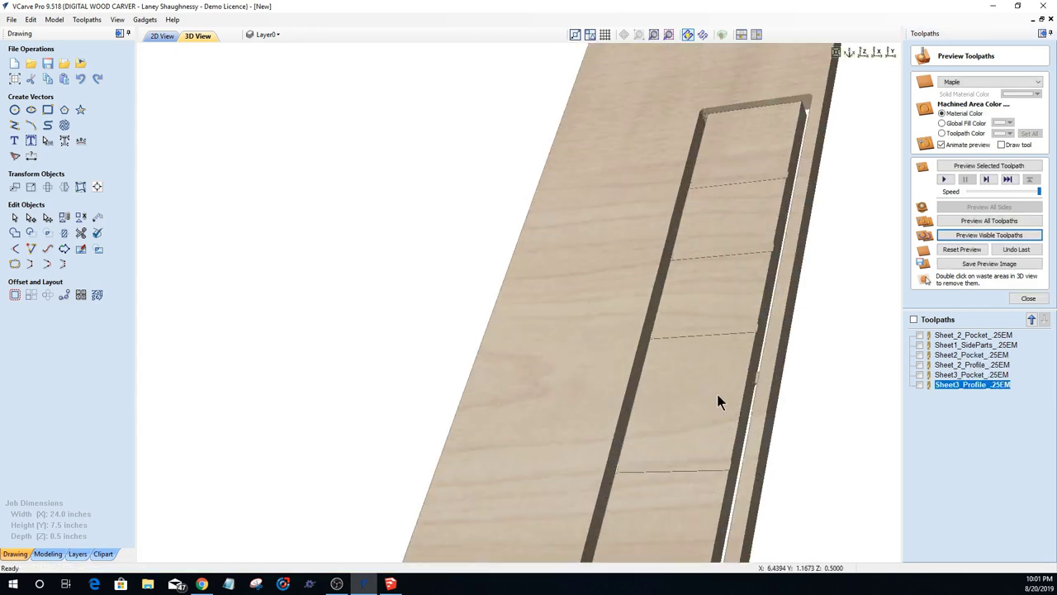
drag(717, 394, 767, 240)
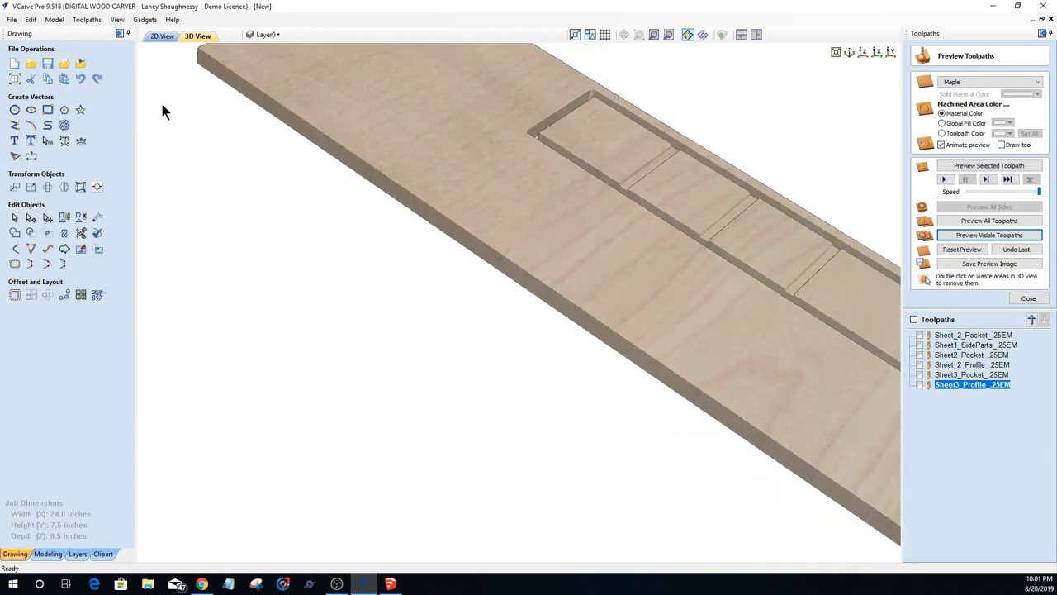
click(146, 20)
click(294, 33)
Step: Dismiss the gadget file picker without installing anything
click(145, 20)
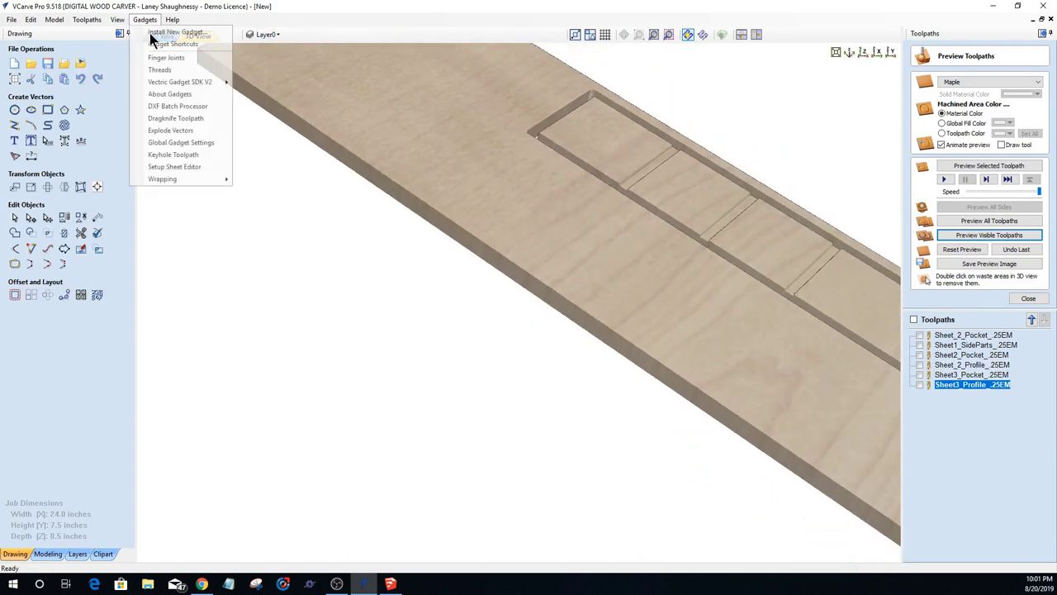
click(146, 20)
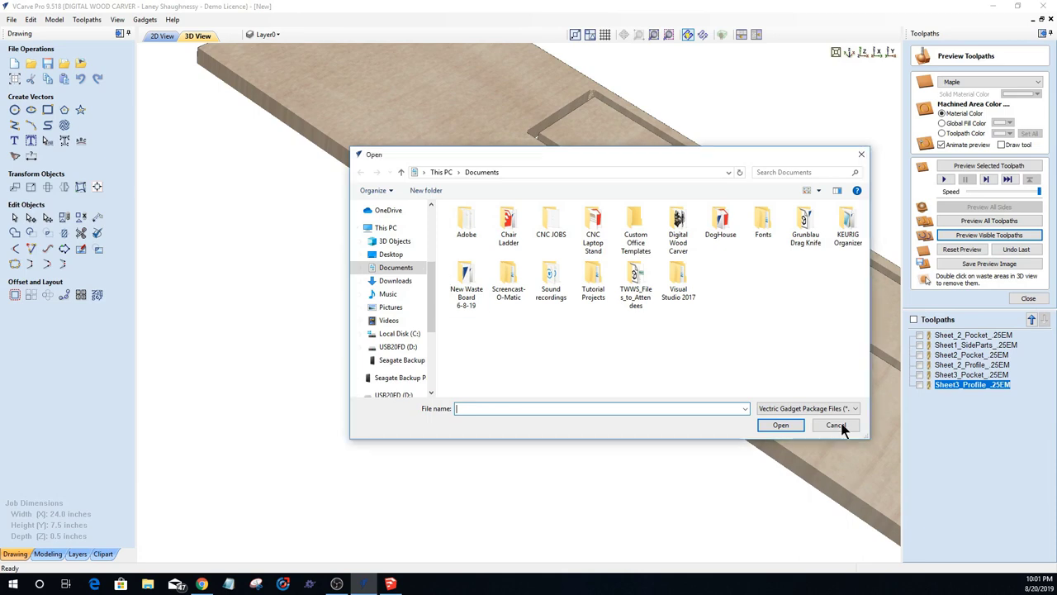
click(836, 422)
Step: Make sheet 2 active in 2D view, box-select its four divider slots and pick Sheet2_Pocket
click(99, 292)
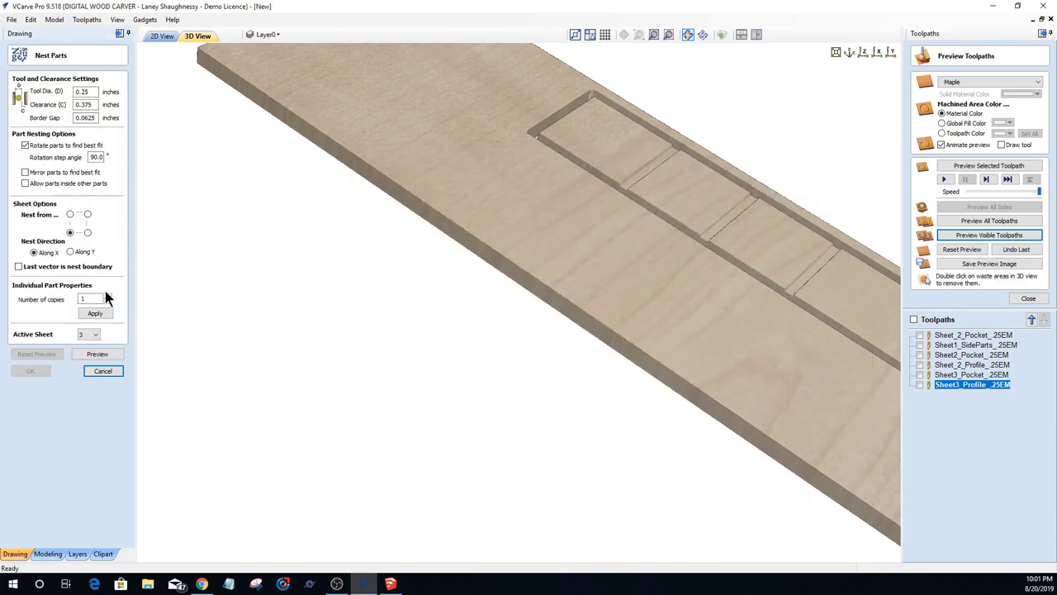
click(157, 35)
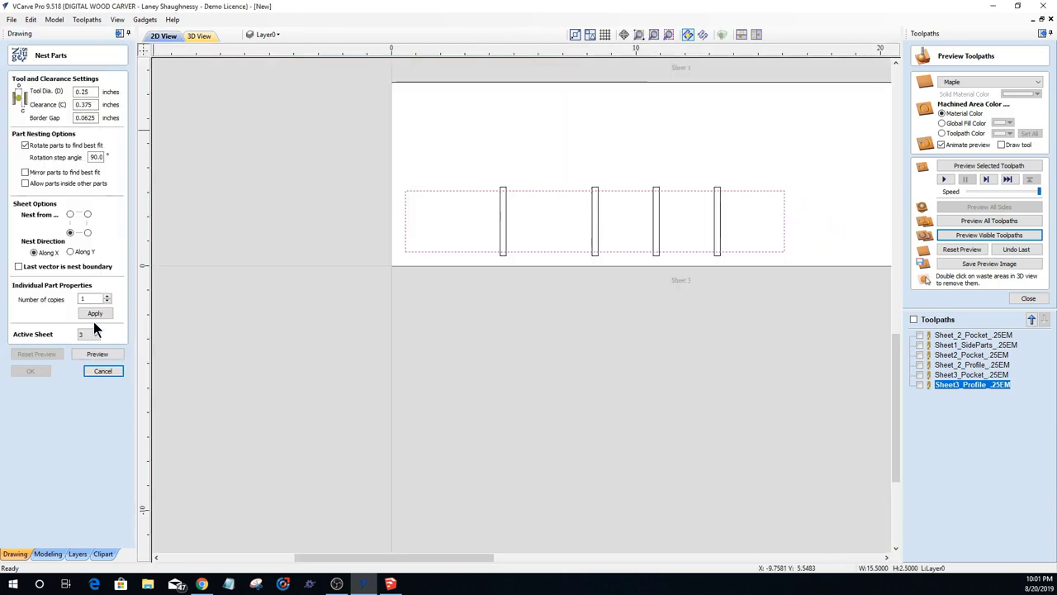
click(94, 334)
click(91, 348)
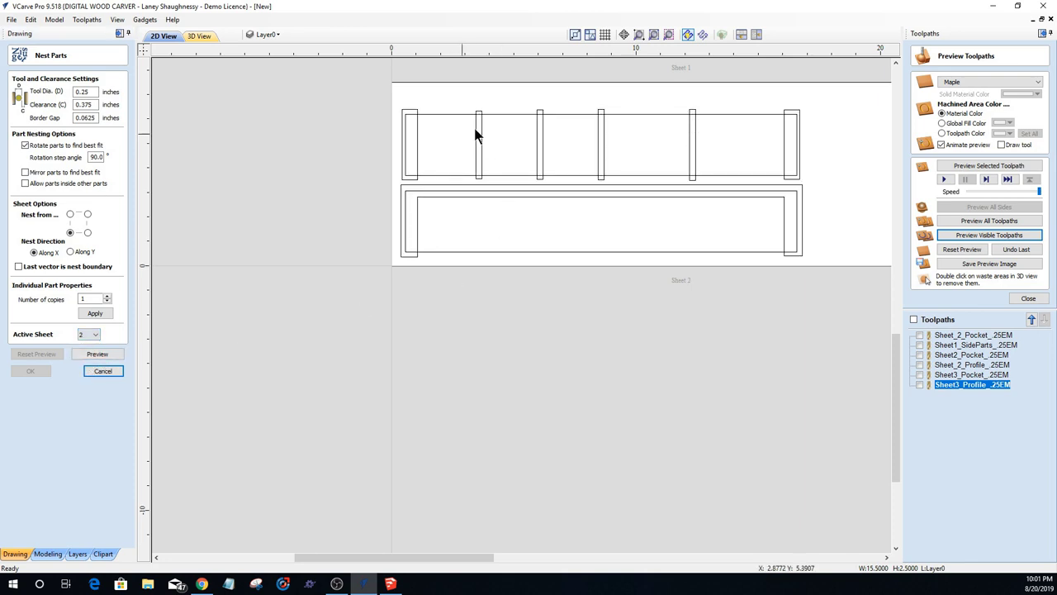
drag(465, 96, 709, 183)
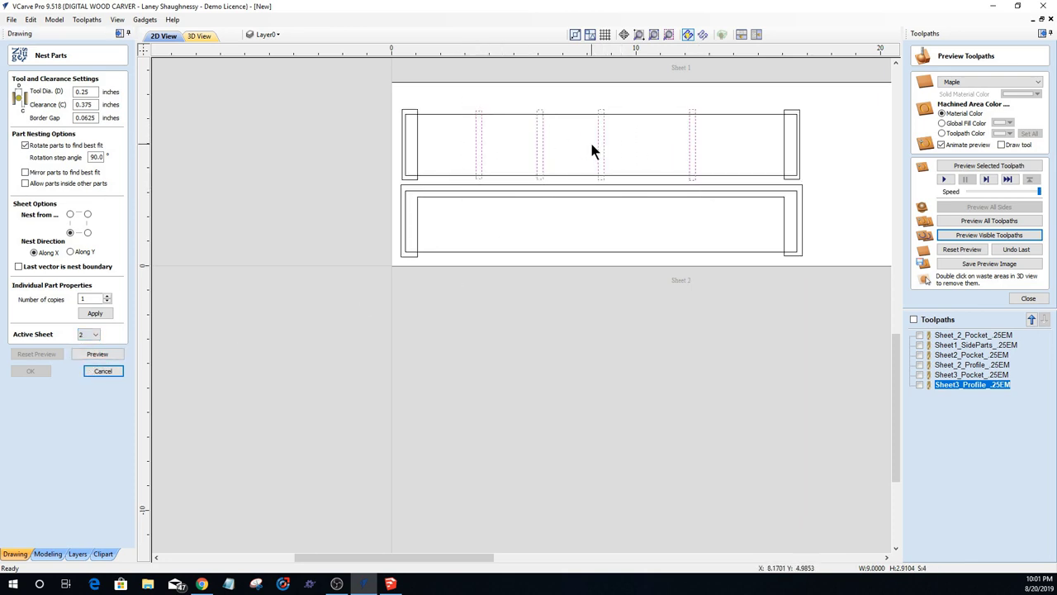
click(953, 355)
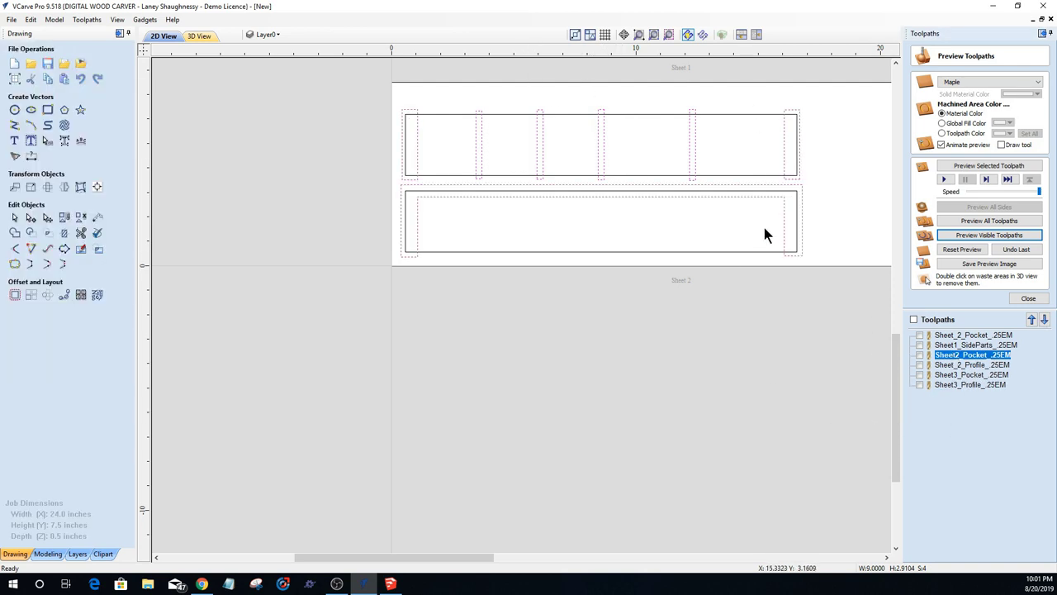
Step: Recalculate the existing Sheet2_Pocket toolpath with the four slot rectangles deselected, then close the preview
double_click(937, 354)
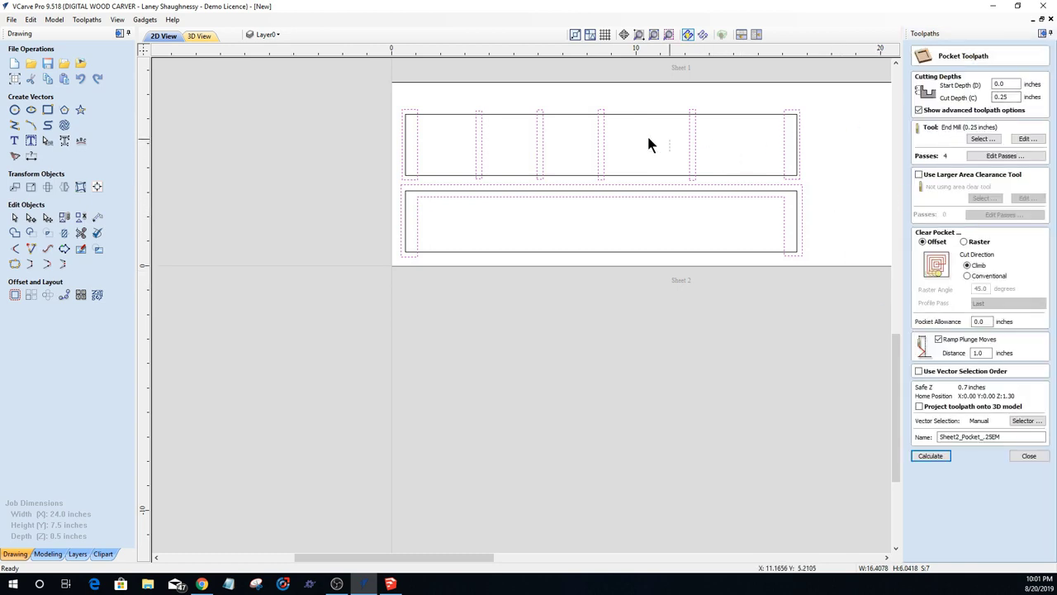
ctrl+drag(648, 145, 473, 133)
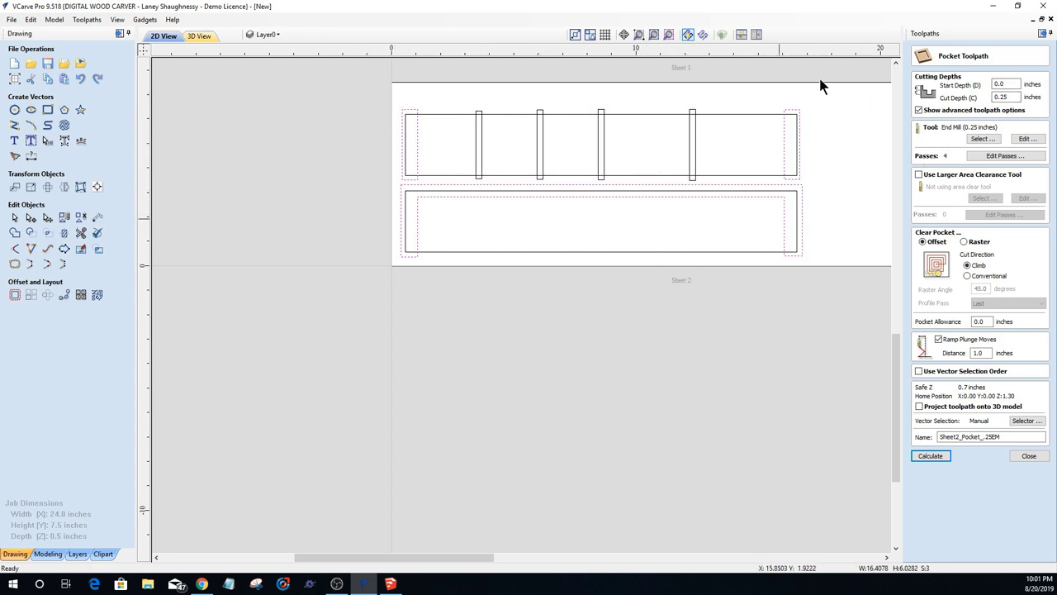
click(928, 457)
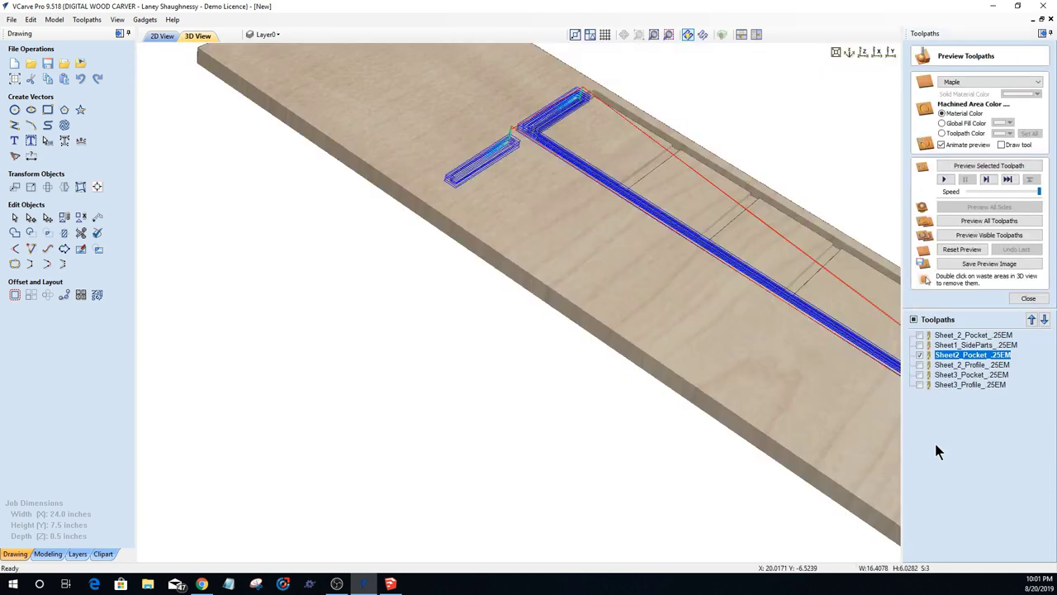
click(158, 37)
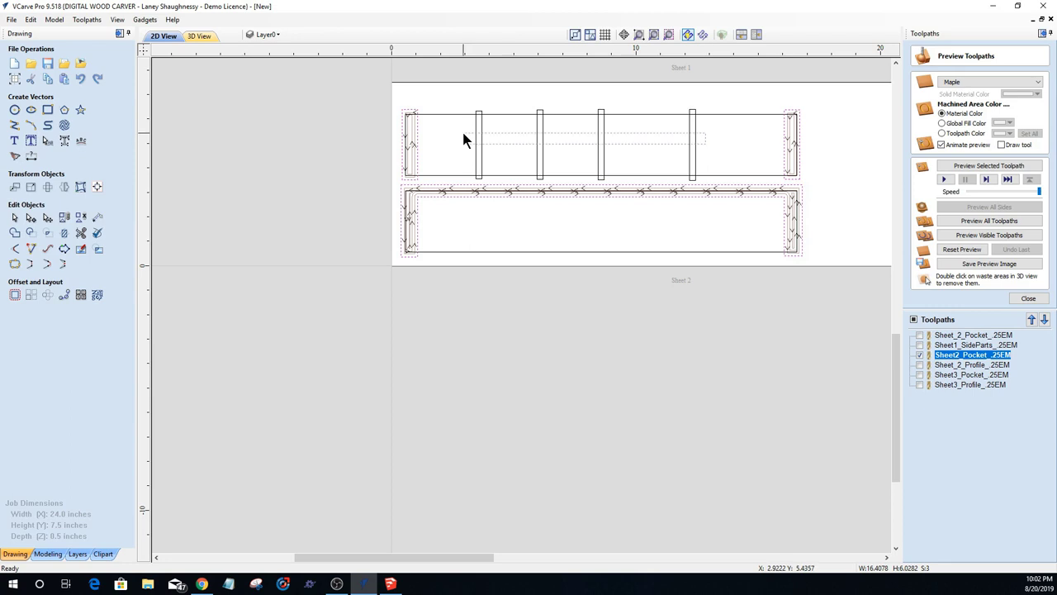
click(1027, 299)
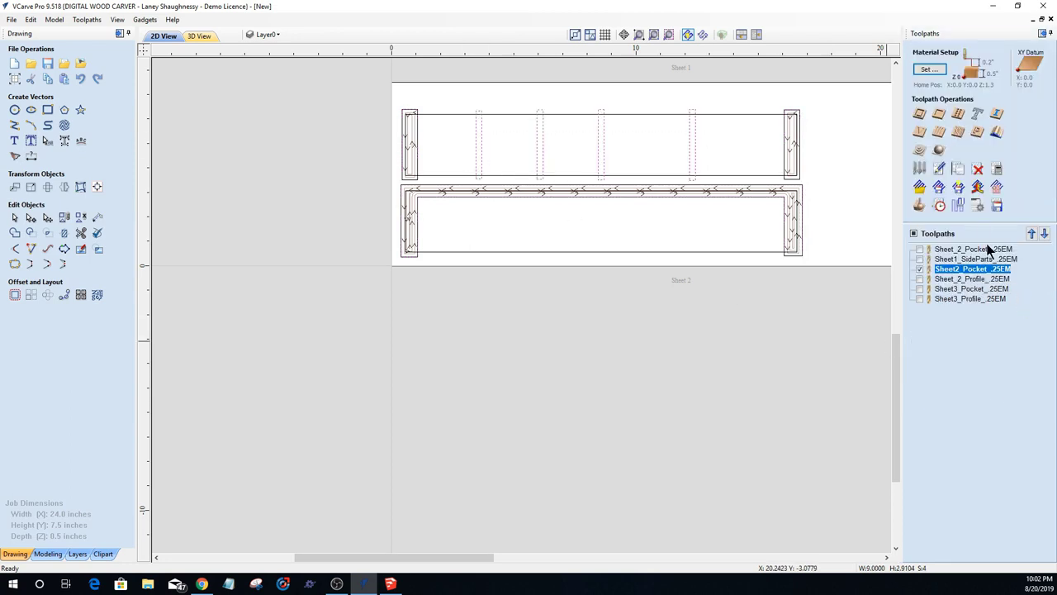
Step: Start a new pocket toolpath with a 0.0625-inch cut depth, named Sheet2_Pocket
click(939, 115)
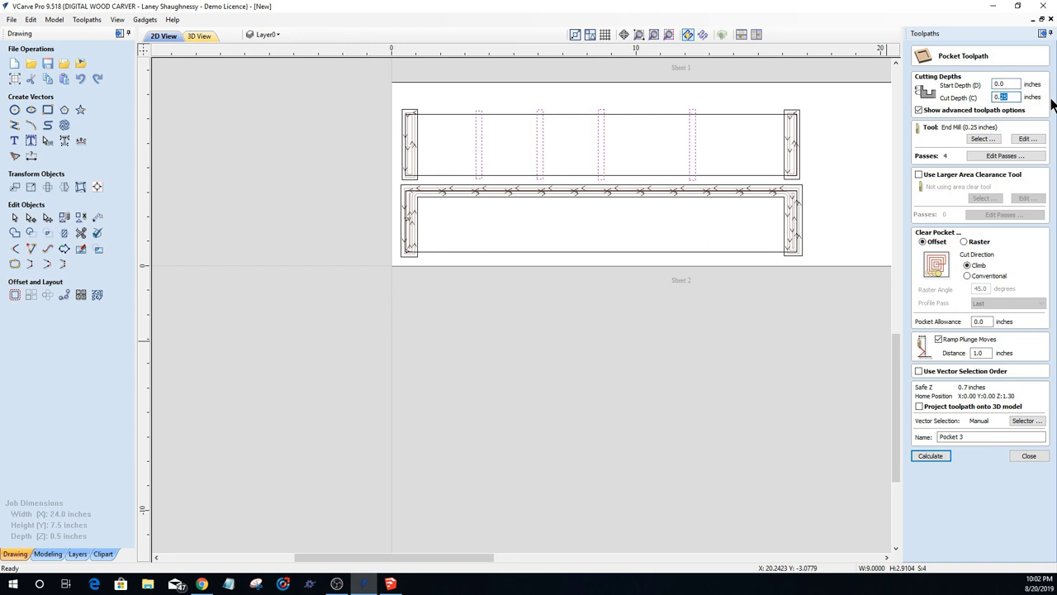
text(0.)
drag(940, 436, 966, 436)
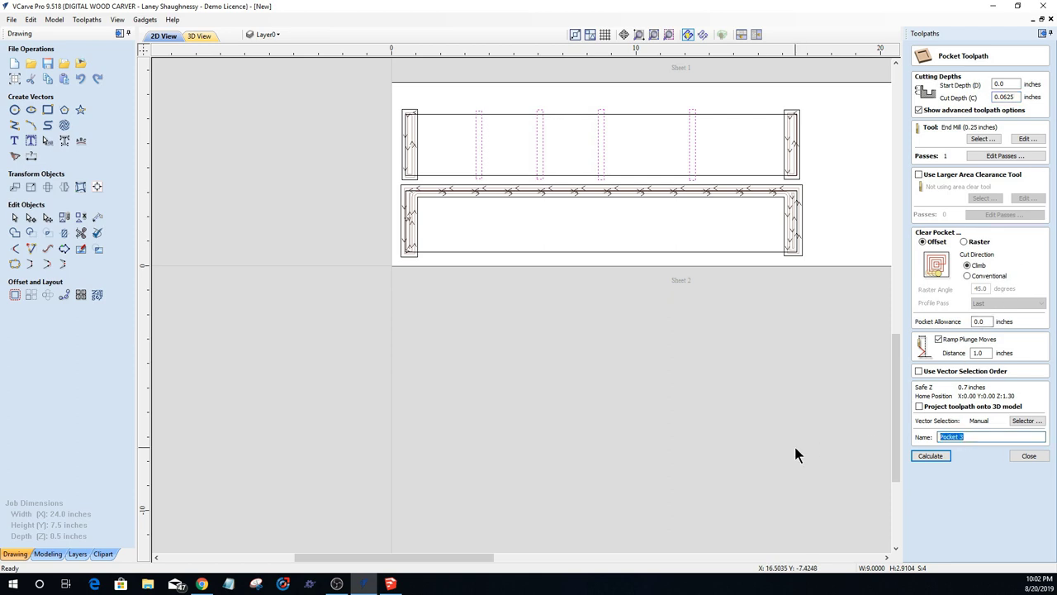
text(Sheet2_)
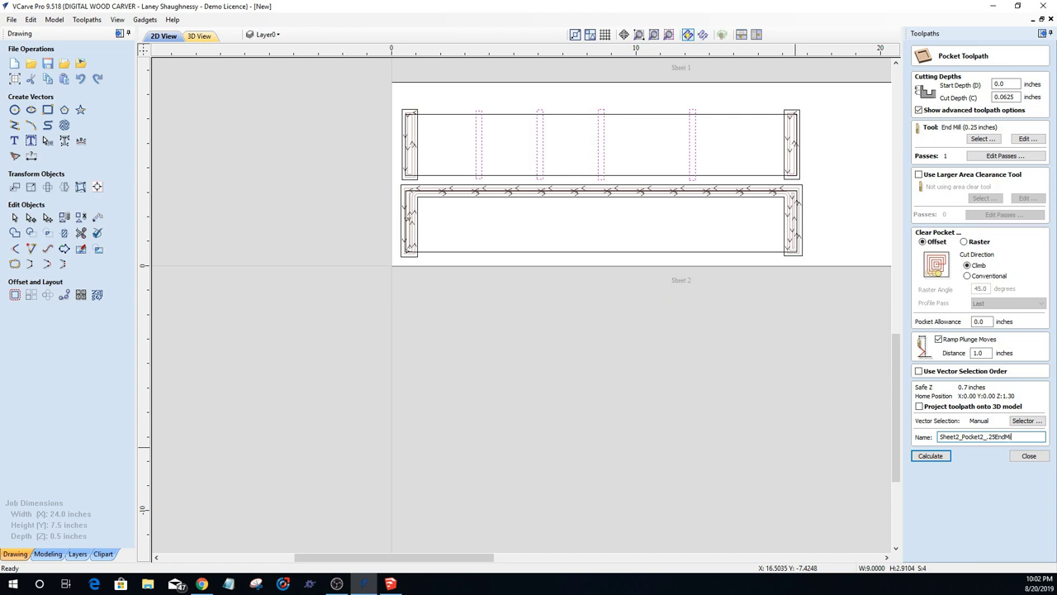
Step: Calculate the new Sheet2_Pocket2_.25EndMill toolpath and toggle the Sheet 2 pocket toolpaths' visibility
click(928, 456)
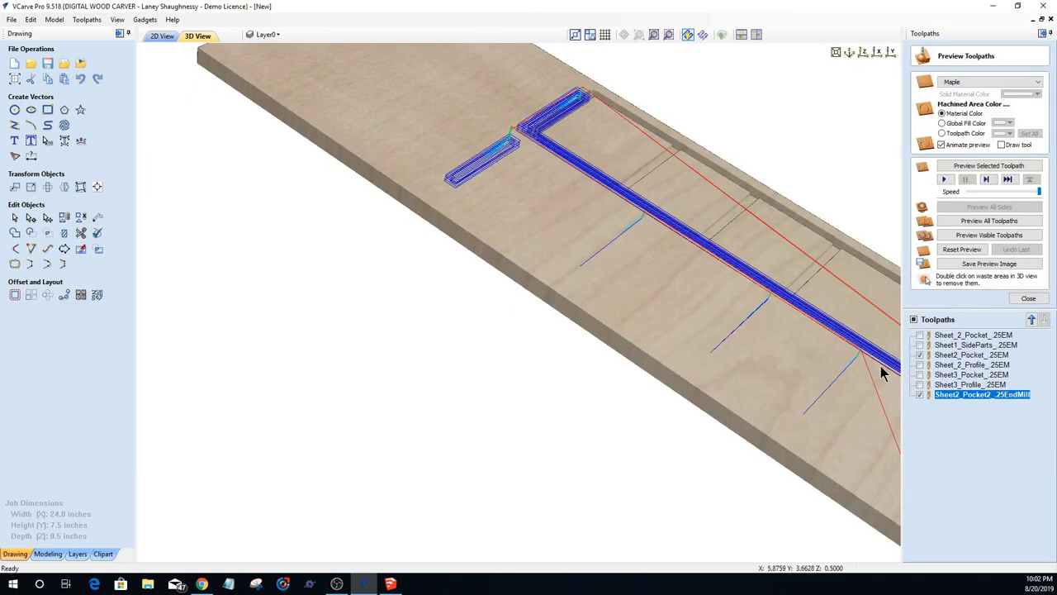
click(919, 354)
click(919, 394)
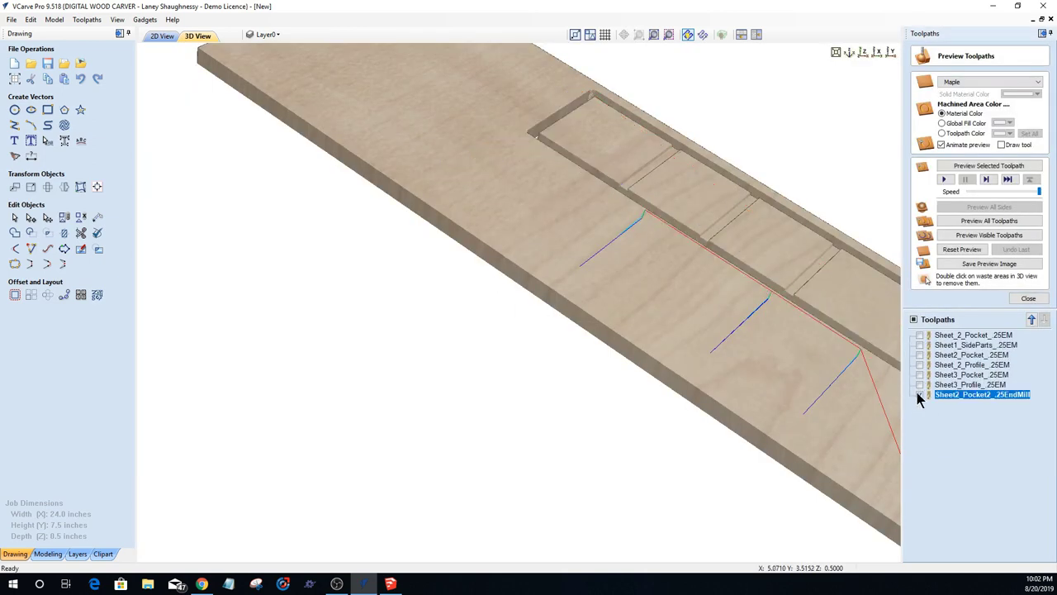
click(919, 355)
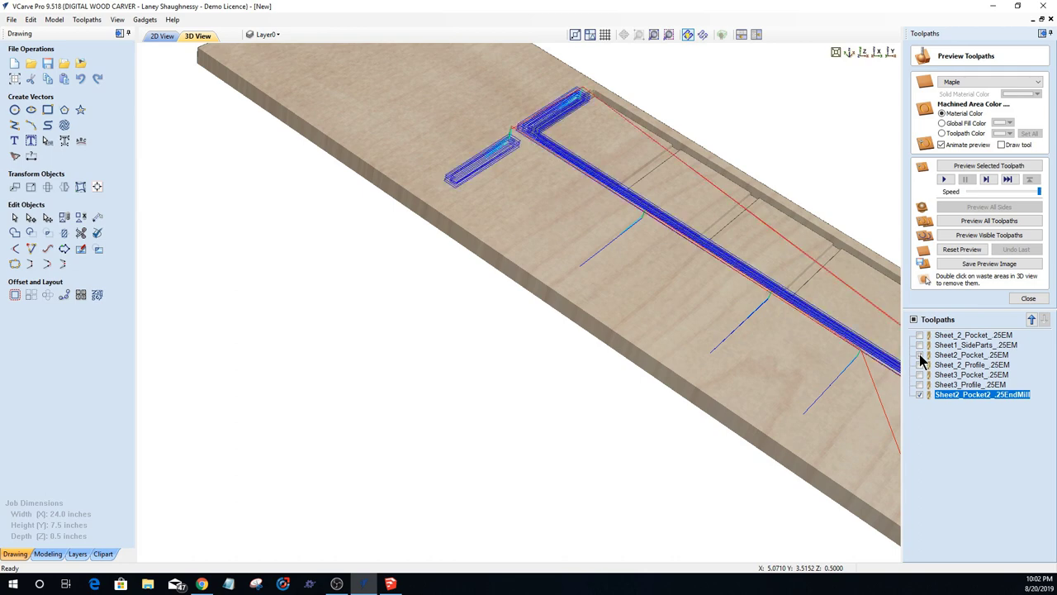
click(919, 393)
click(919, 394)
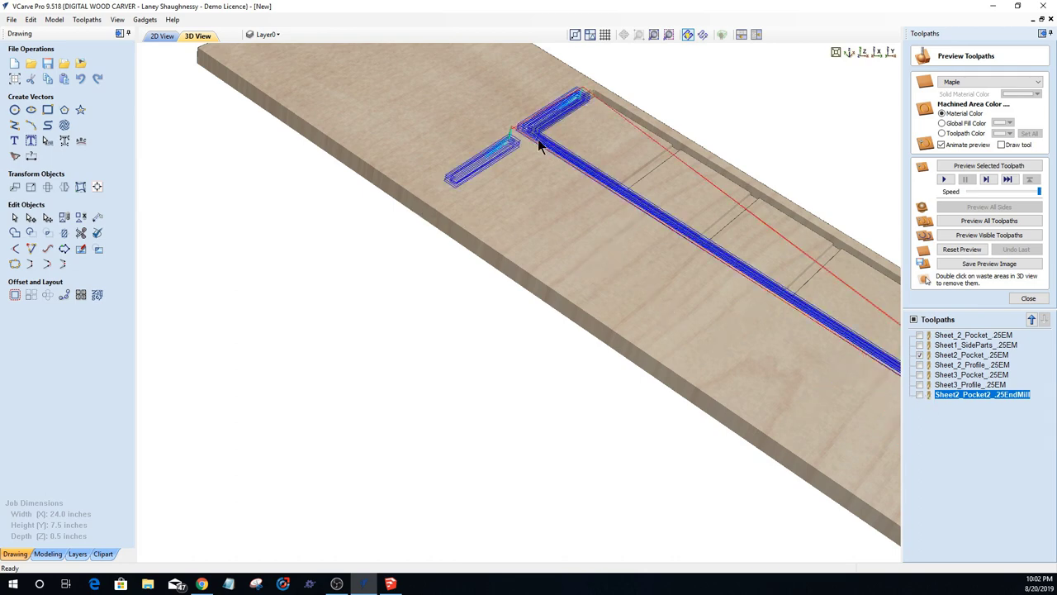
Step: Move Sheet2_Pocket2_.25EndMill under Sheet2_Pocket_.25EM and preview the visible Sheet 2 toolpaths
click(920, 365)
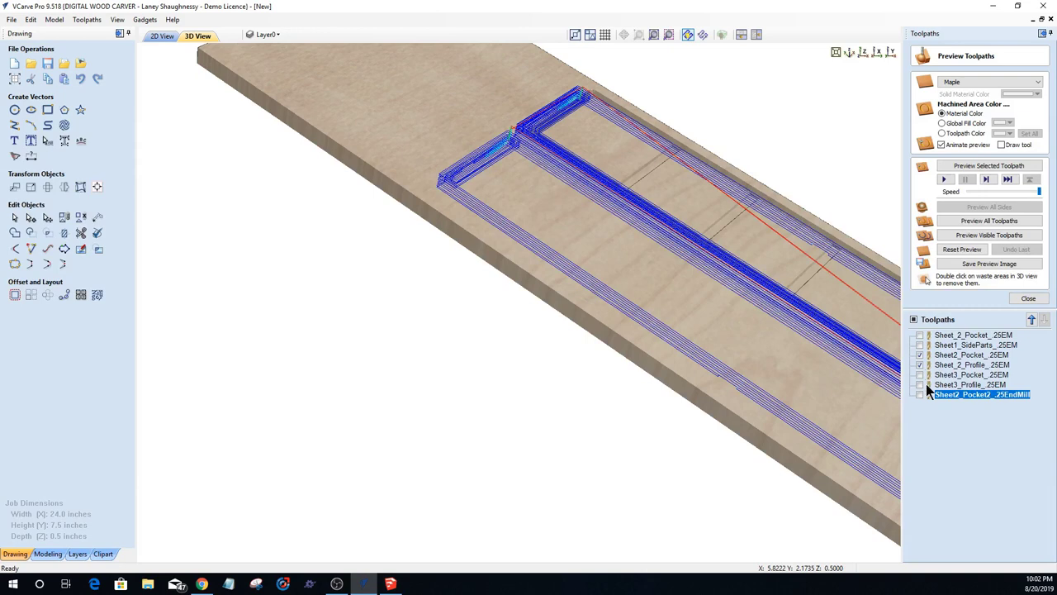
drag(942, 394, 940, 362)
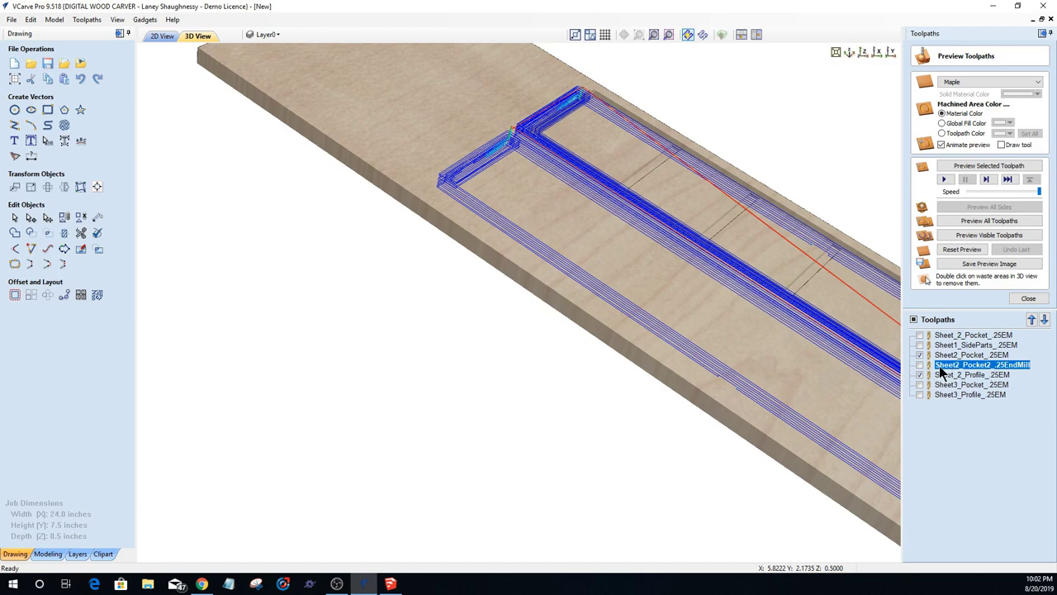
click(920, 365)
click(974, 235)
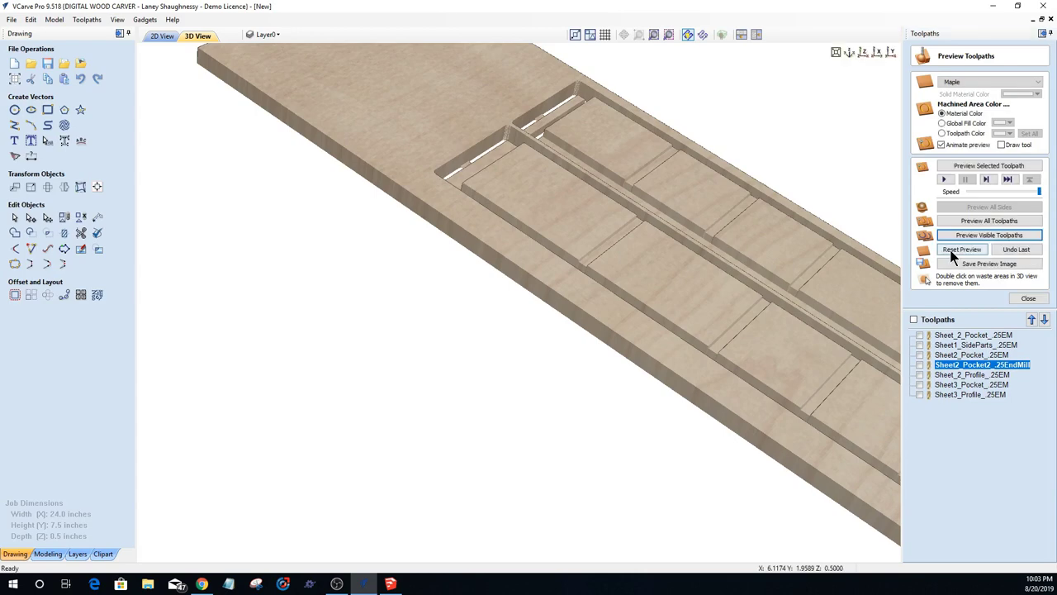
Step: Reset the preview and re-simulate both Sheet 2 pockets and the Sheet_2_Profile_.25EM toolpath
click(954, 249)
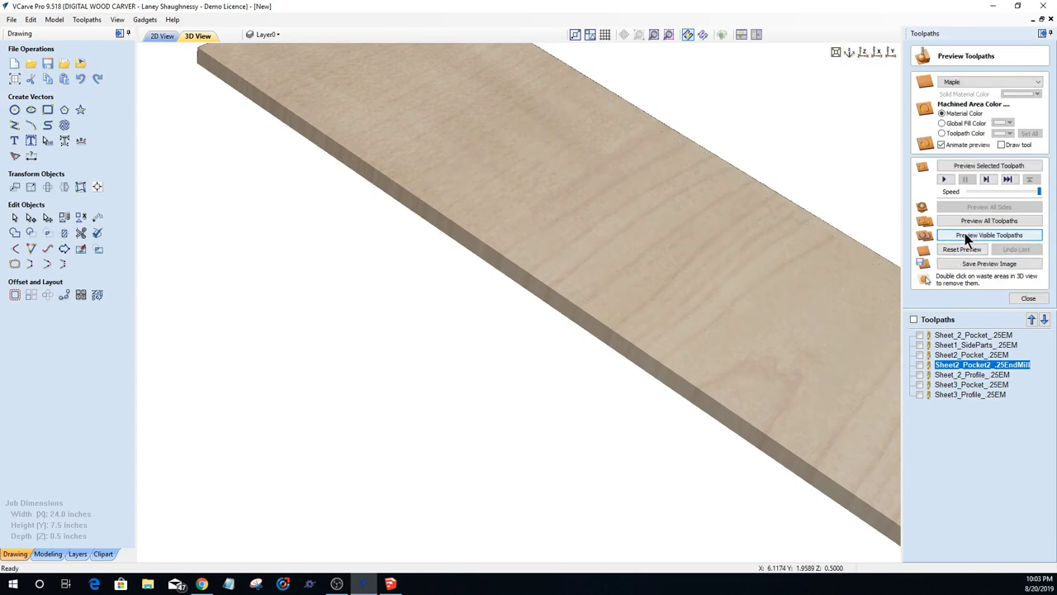
click(920, 355)
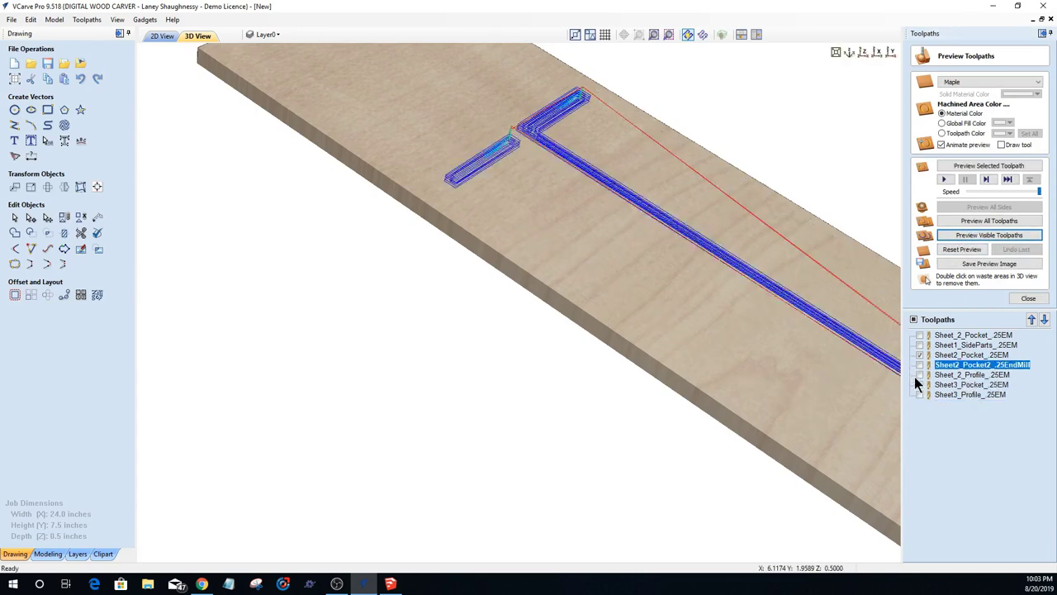
click(920, 364)
click(920, 374)
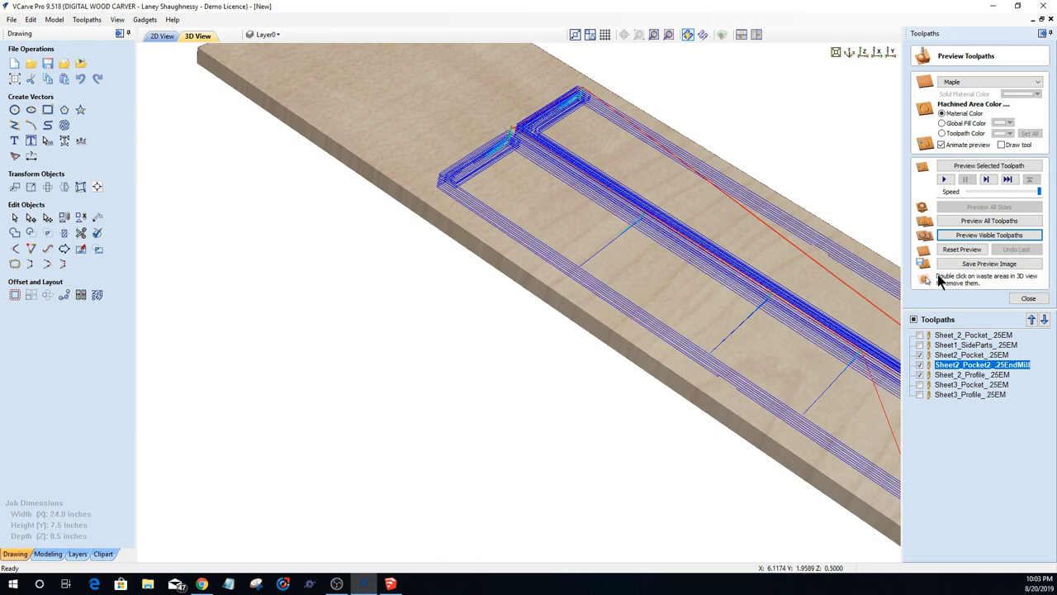
click(964, 234)
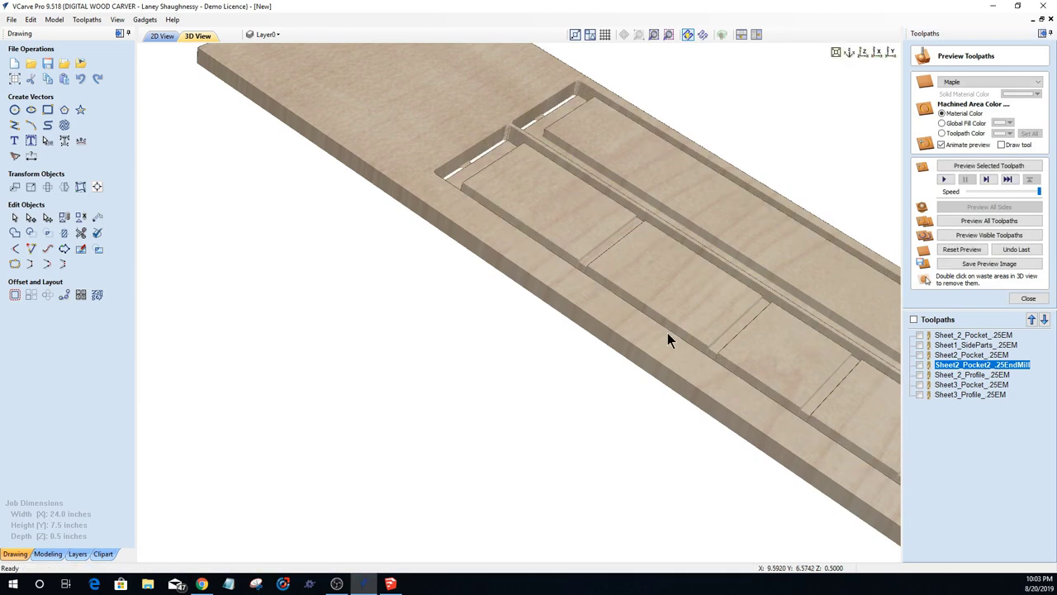
Step: Zoom and orbit the 3D view to inspect the carved Sheet 2 board
scroll(562, 285, down, 5)
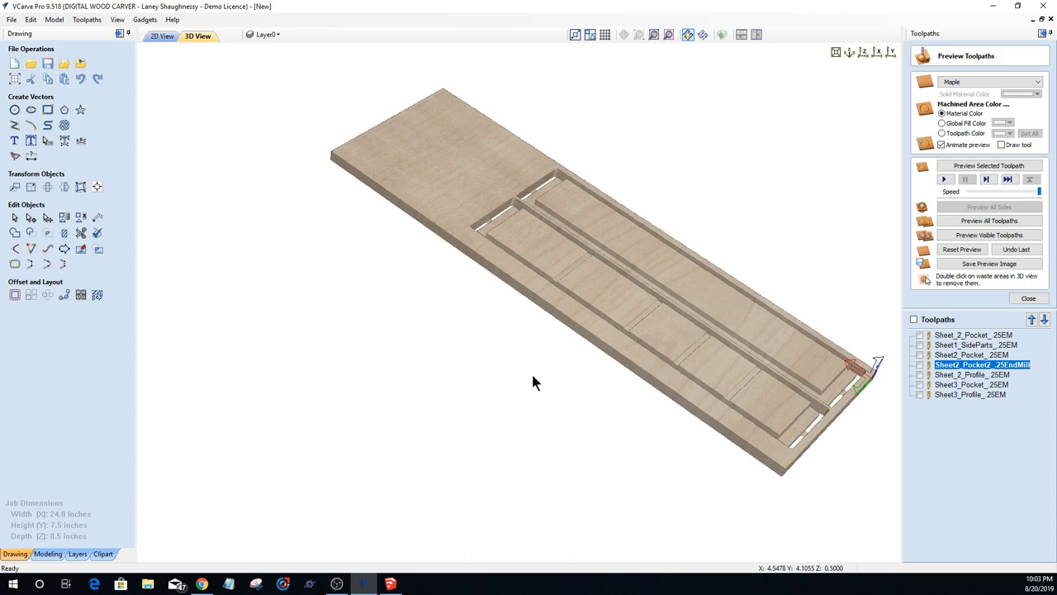
drag(532, 382, 619, 213)
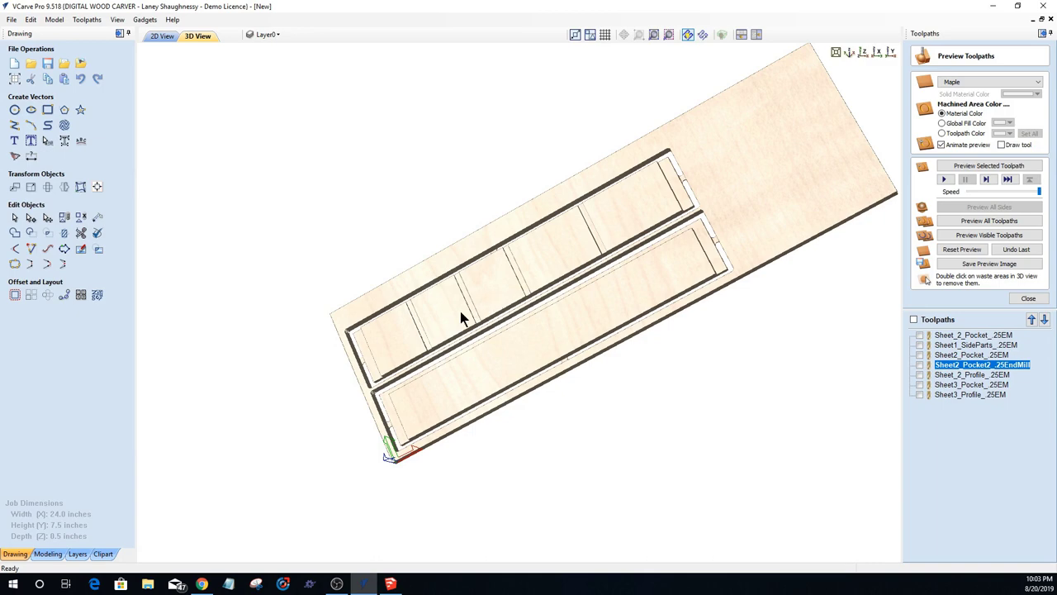
drag(474, 245, 440, 301)
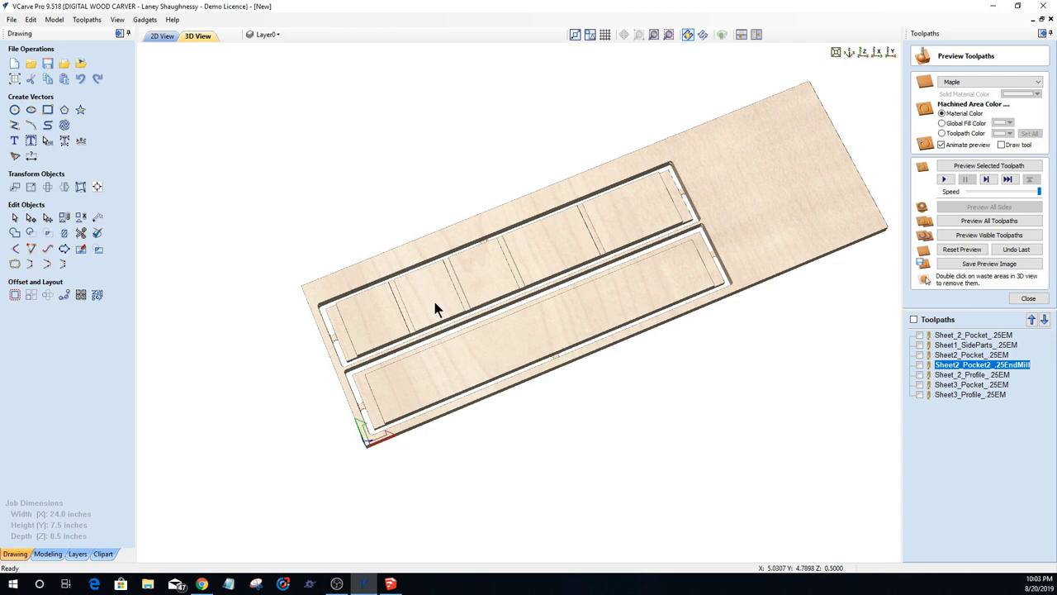
mouse_move(368, 306)
mouse_down()
mouse_move(484, 281)
mouse_move(392, 281)
mouse_move(374, 298)
mouse_up()
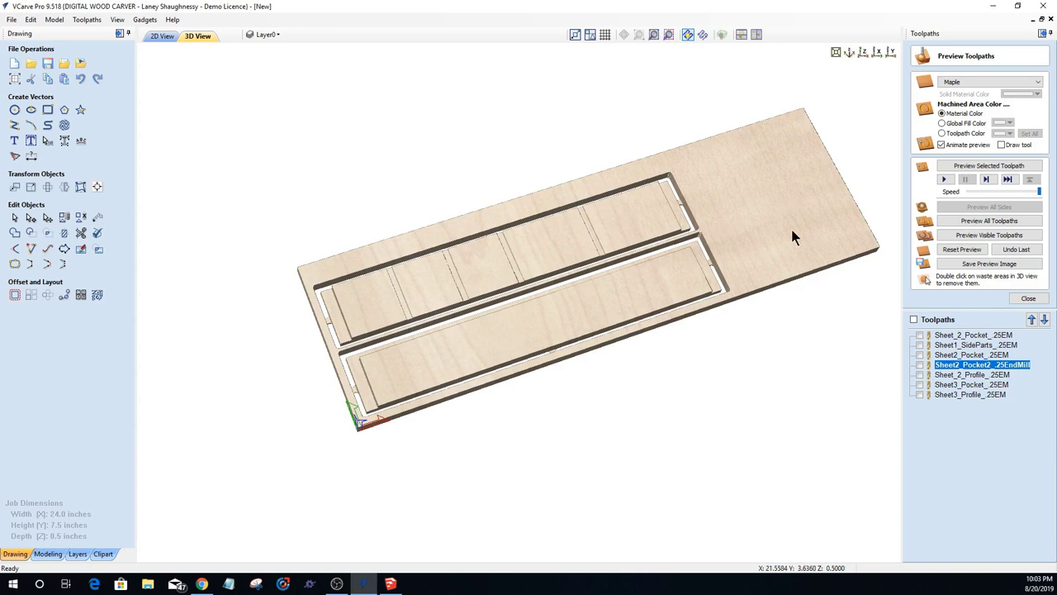
drag(791, 229, 484, 324)
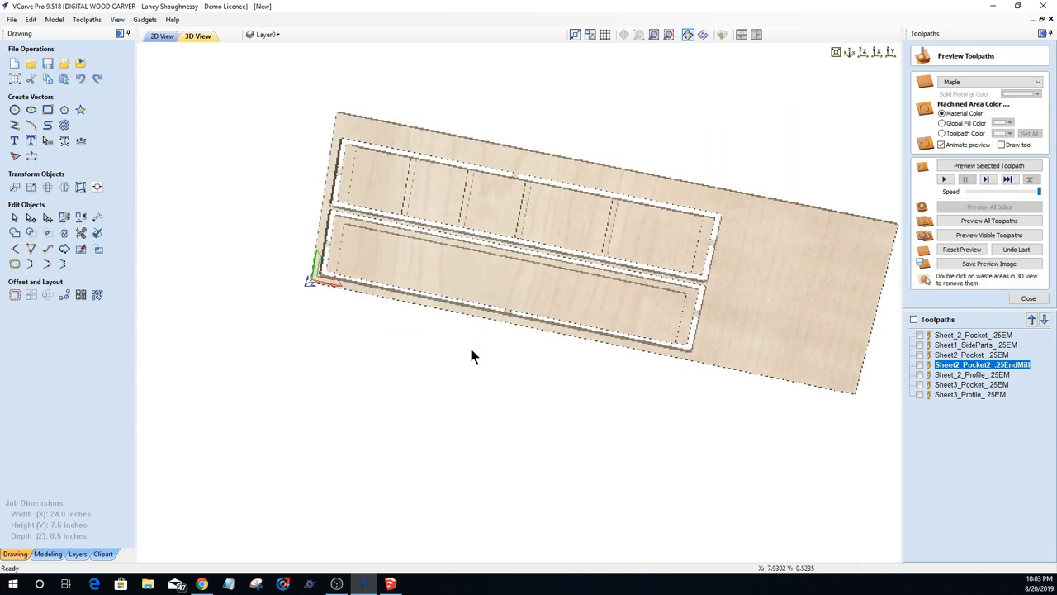
Step: Unhide all panels of the SketchUp Keurig Organizer model, then return to the VCarve Pro board view
click(391, 582)
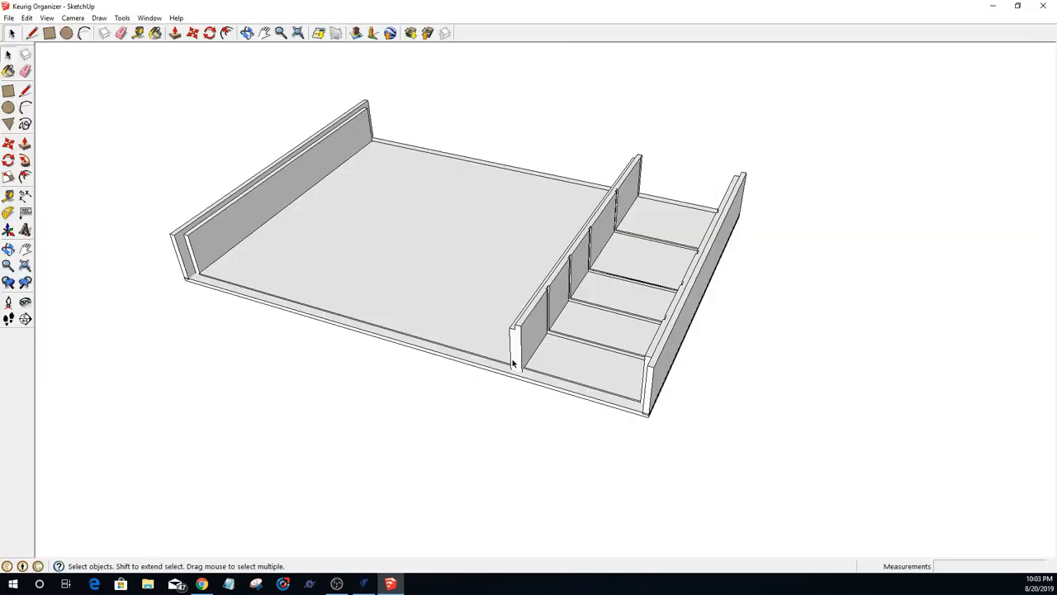
click(26, 17)
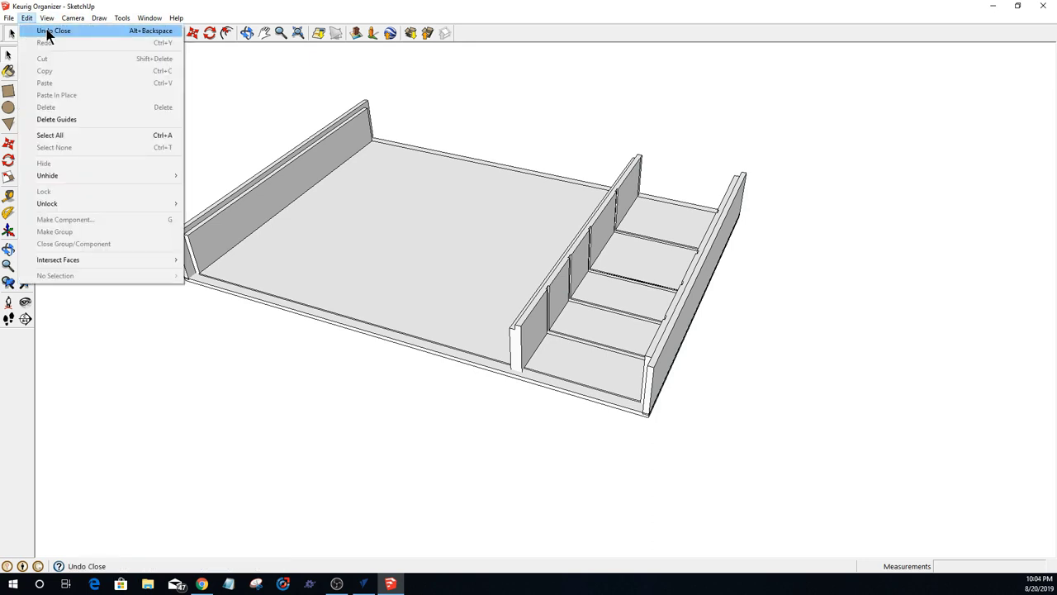
mouse_move(83, 175)
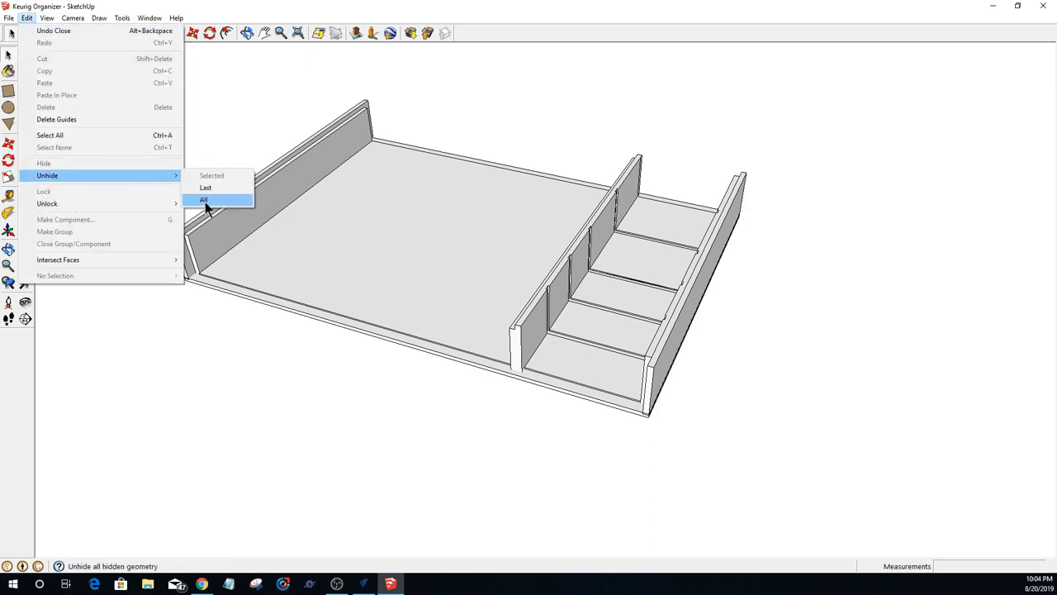
click(204, 201)
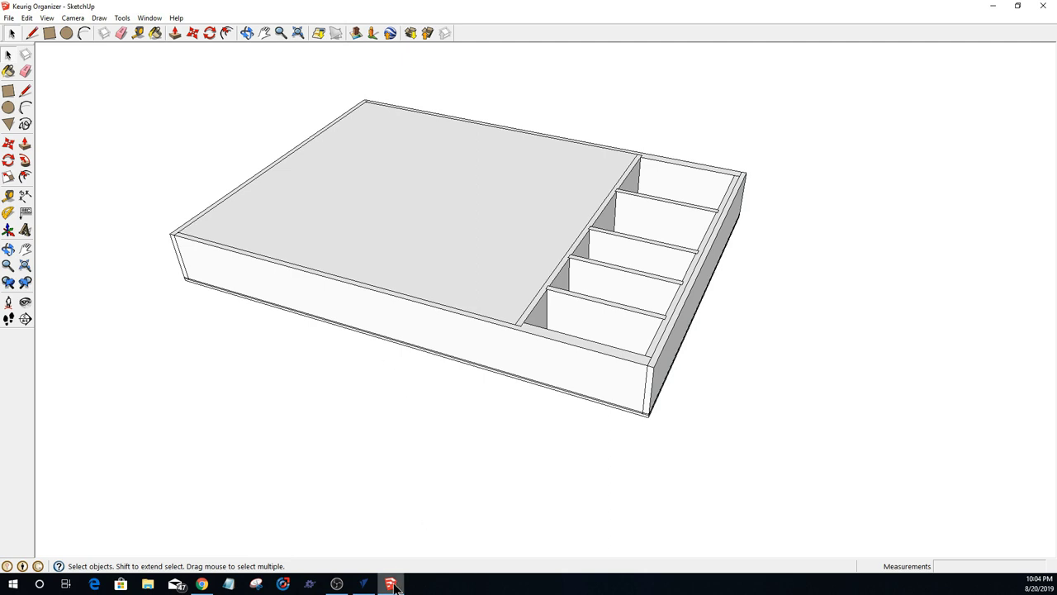
click(363, 584)
drag(582, 387, 632, 237)
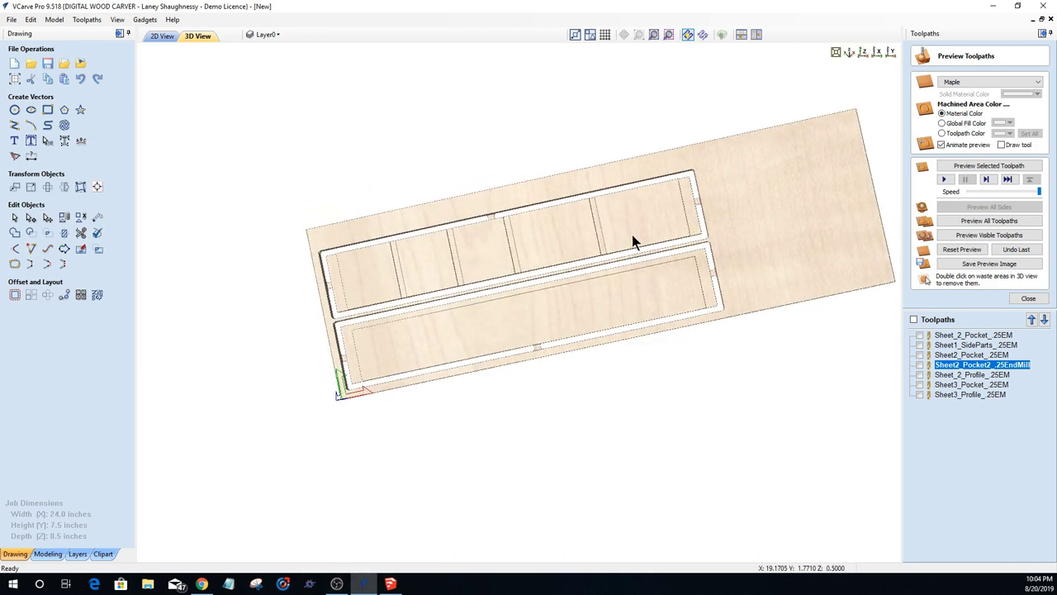
Step: Rename the top toolpath Sheet_2_Pocket_.25EM to Sheet_1_Pocket_.25EM and recalculate it
click(927, 334)
click(927, 345)
click(927, 354)
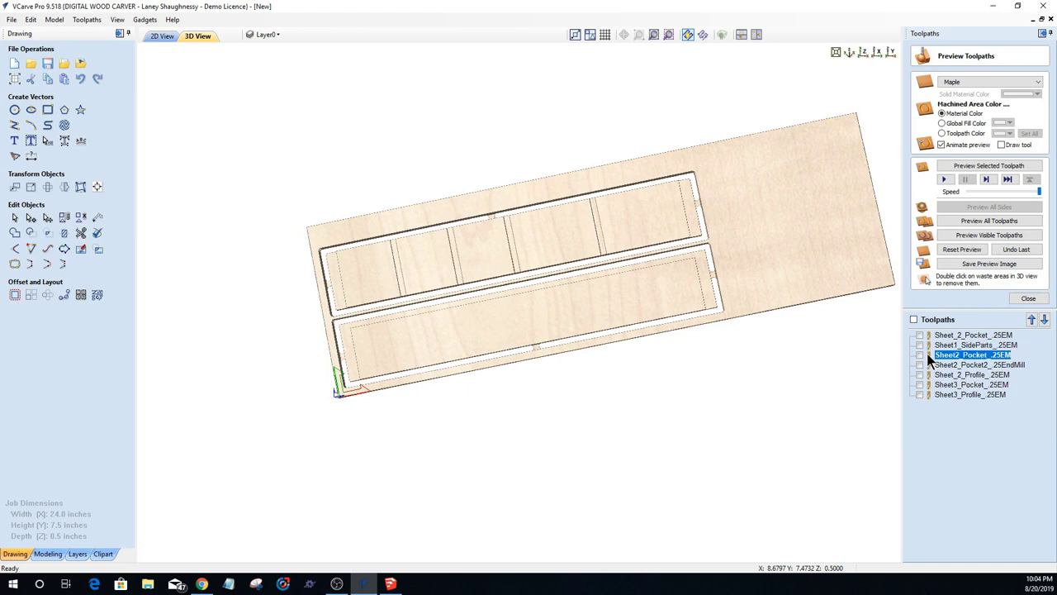
click(926, 333)
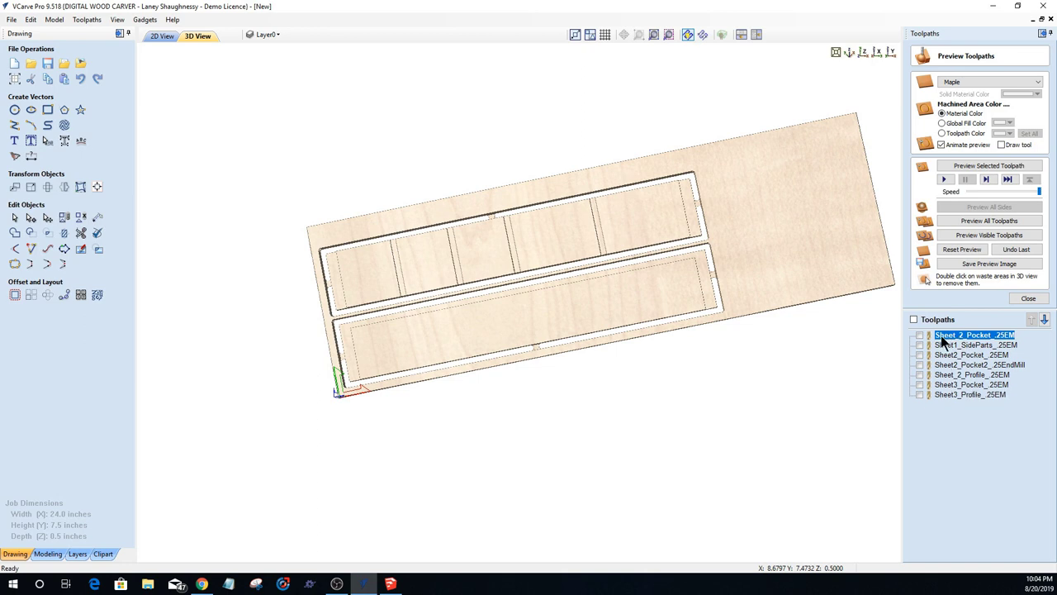
click(919, 334)
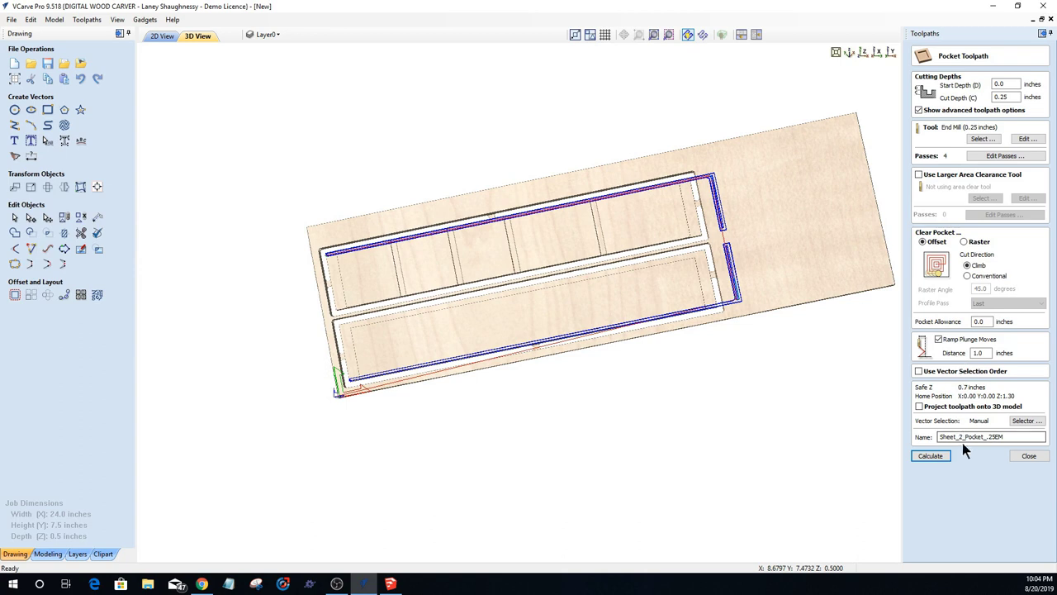
click(962, 438)
key(BackSpace)
text(8)
click(934, 455)
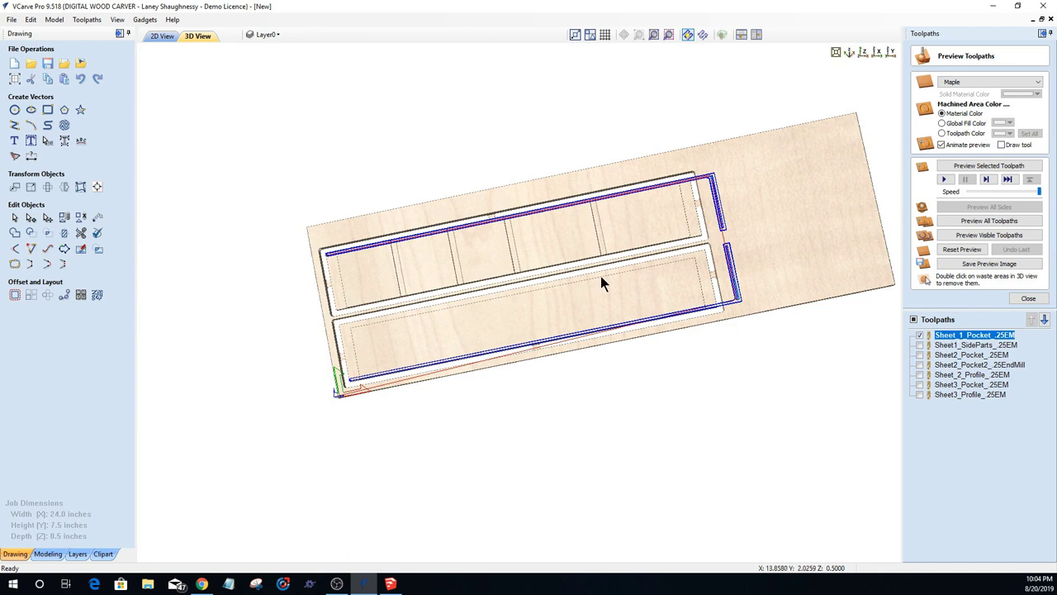
Step: In the 2D view, rename Sheet1_SideParts_.25EM to Sheet1_Profile_.25EM
click(162, 37)
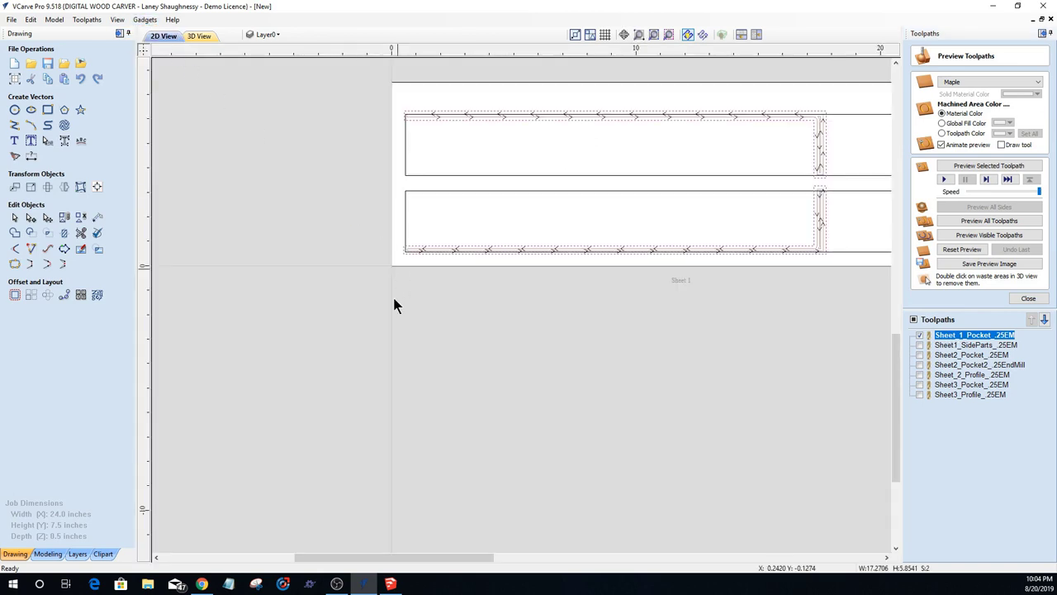
scroll(361, 323, down, 2)
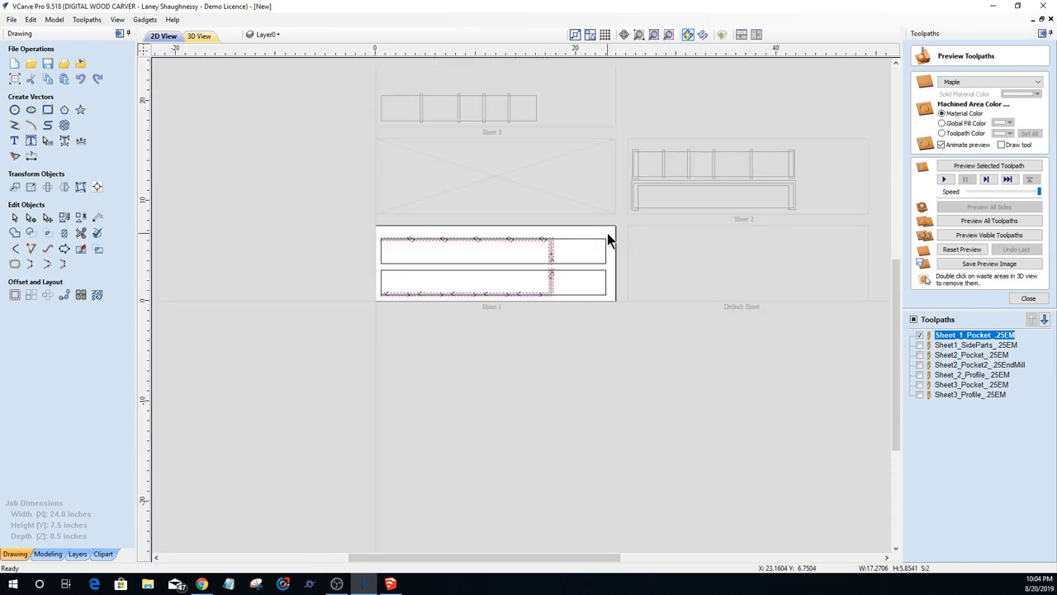
click(958, 344)
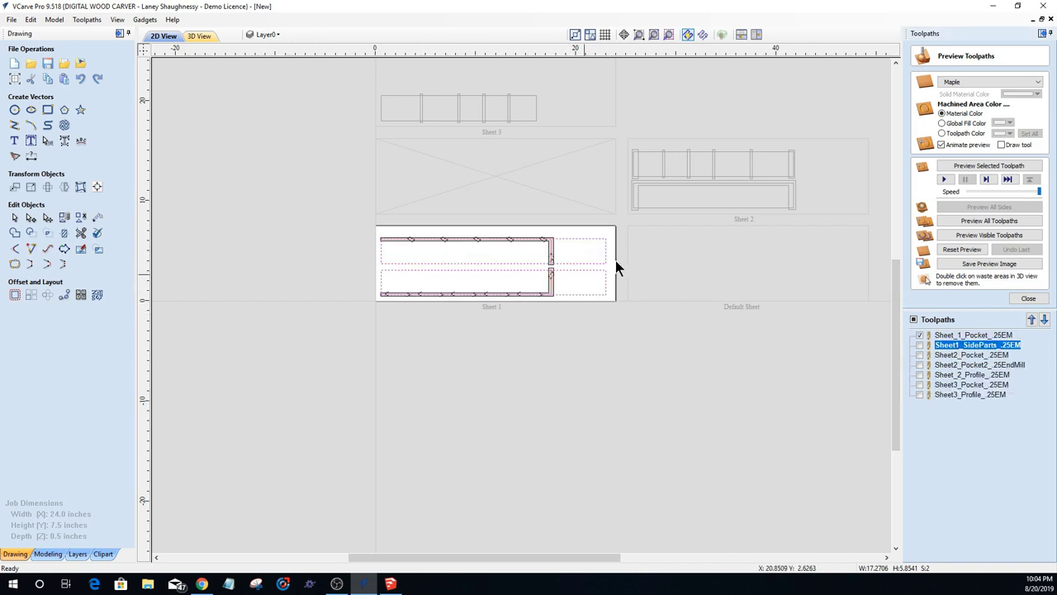
right_click(973, 351)
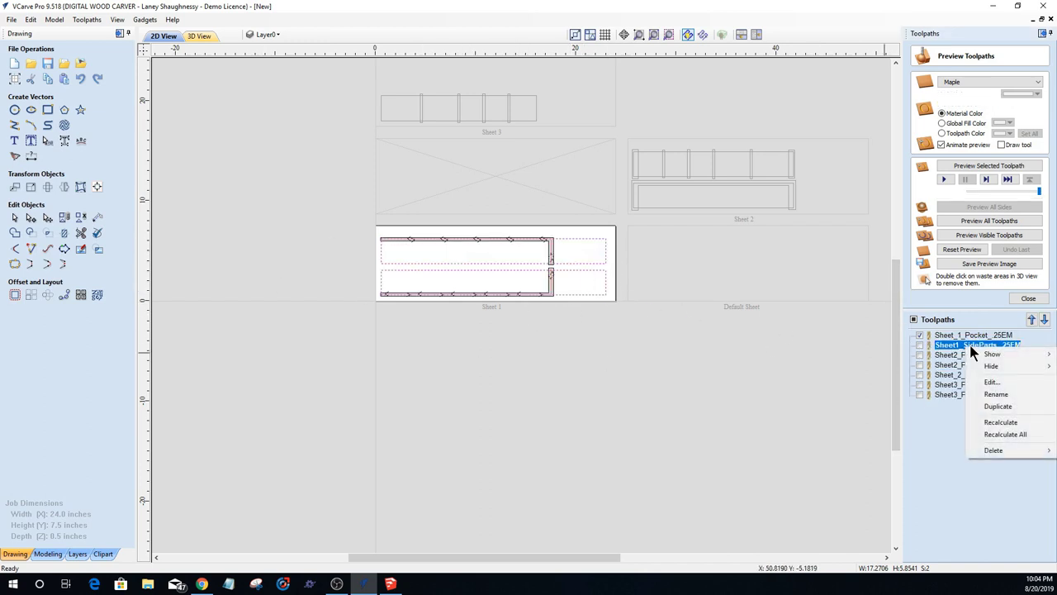
click(995, 393)
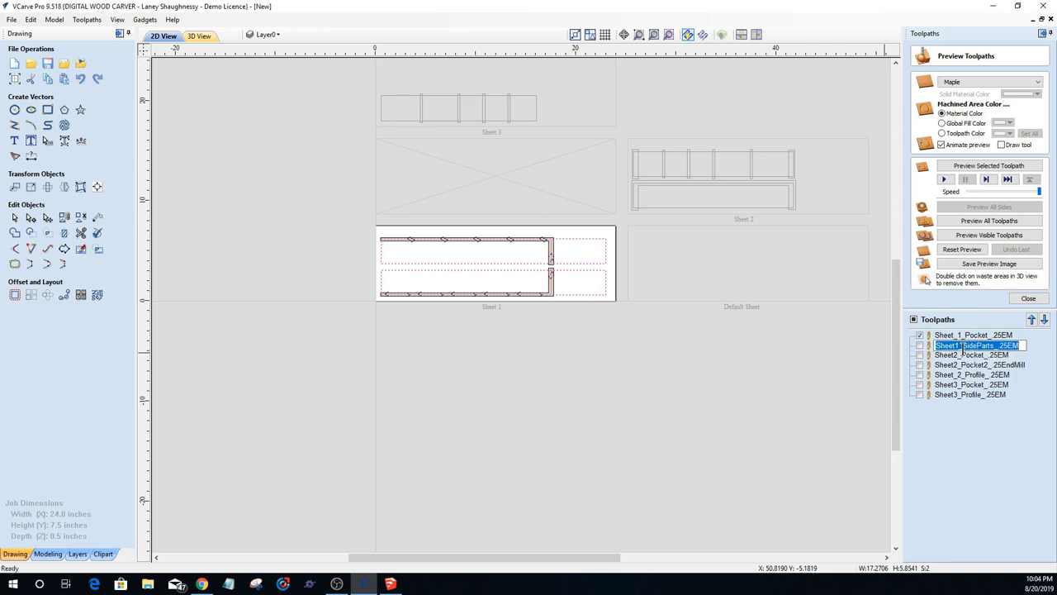
drag(962, 345, 995, 347)
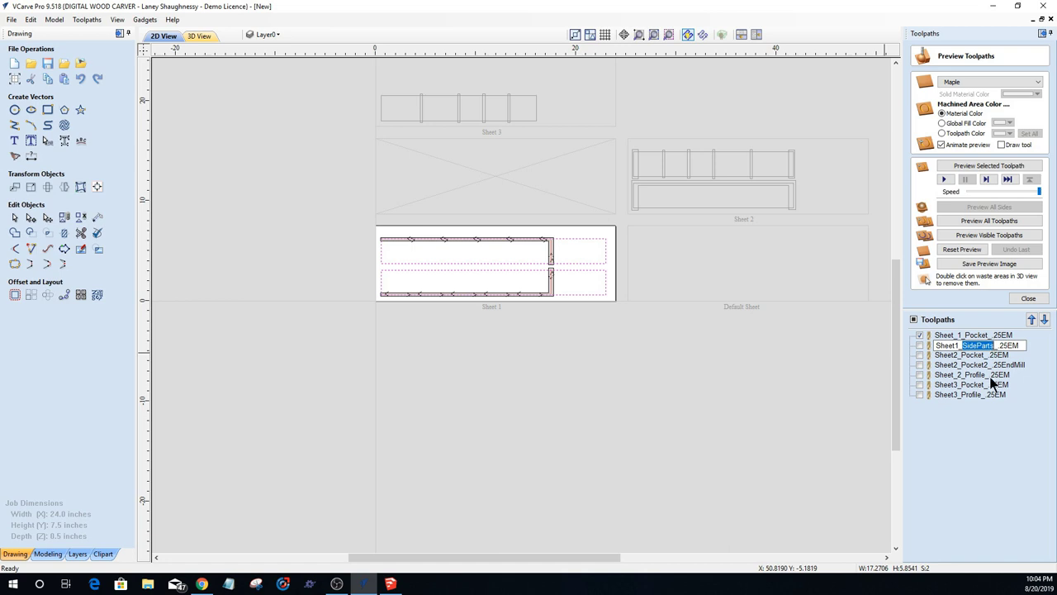
text(Profile)
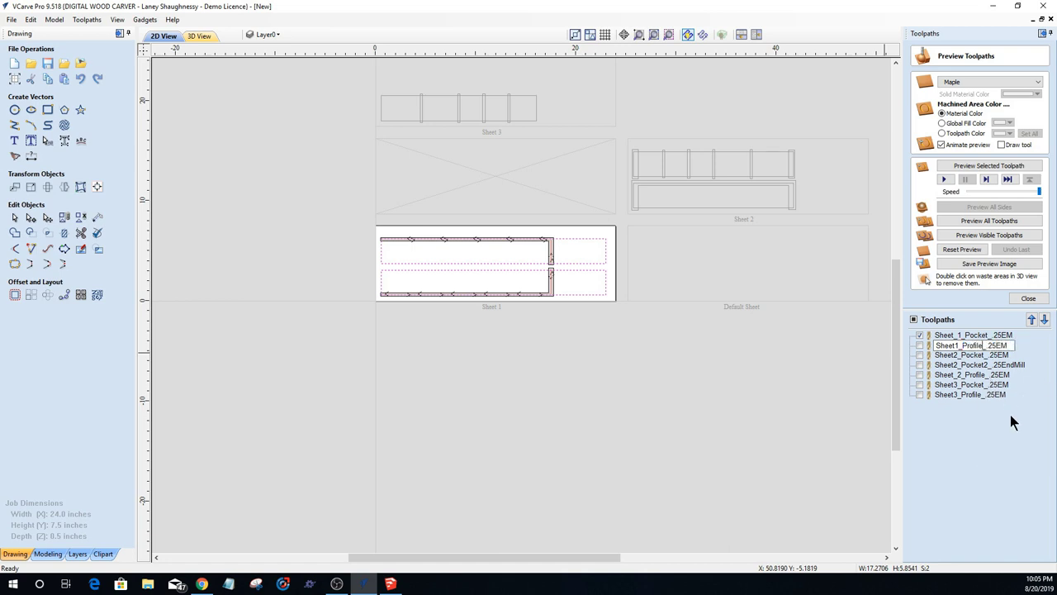
key(Return)
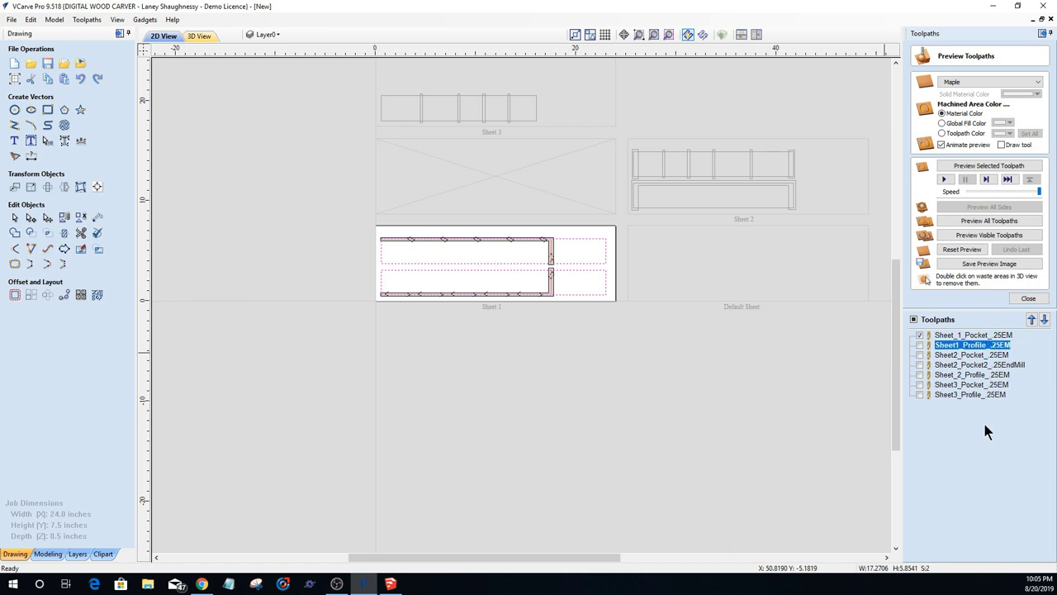
Step: Review the Sheet2_Pocket and Sheet3_Profile toolpaths, then select all of Sheet 1's vectors
click(959, 356)
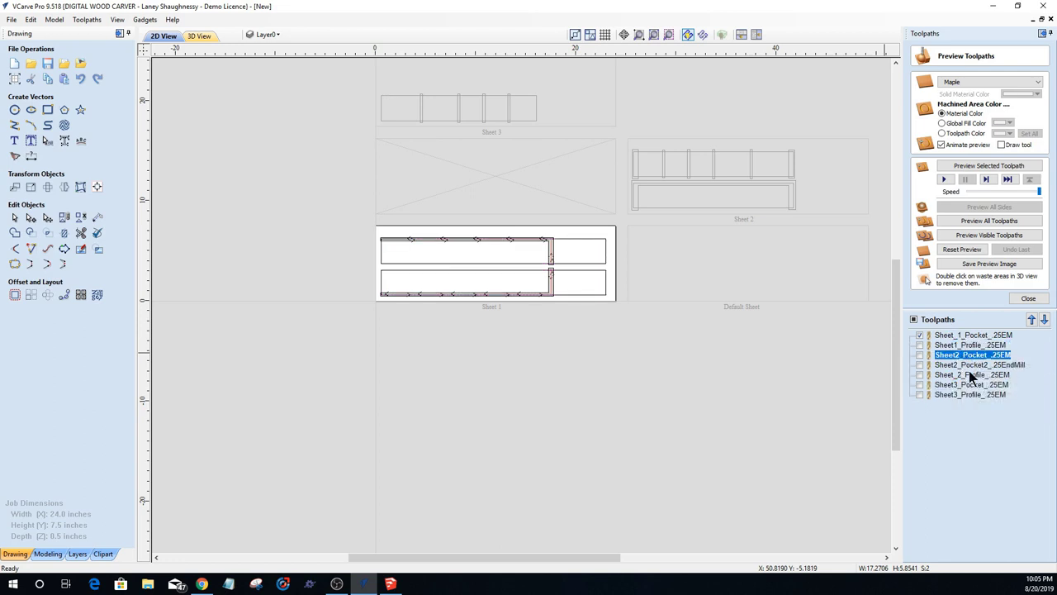
mouse_move(972, 368)
click(966, 385)
click(965, 395)
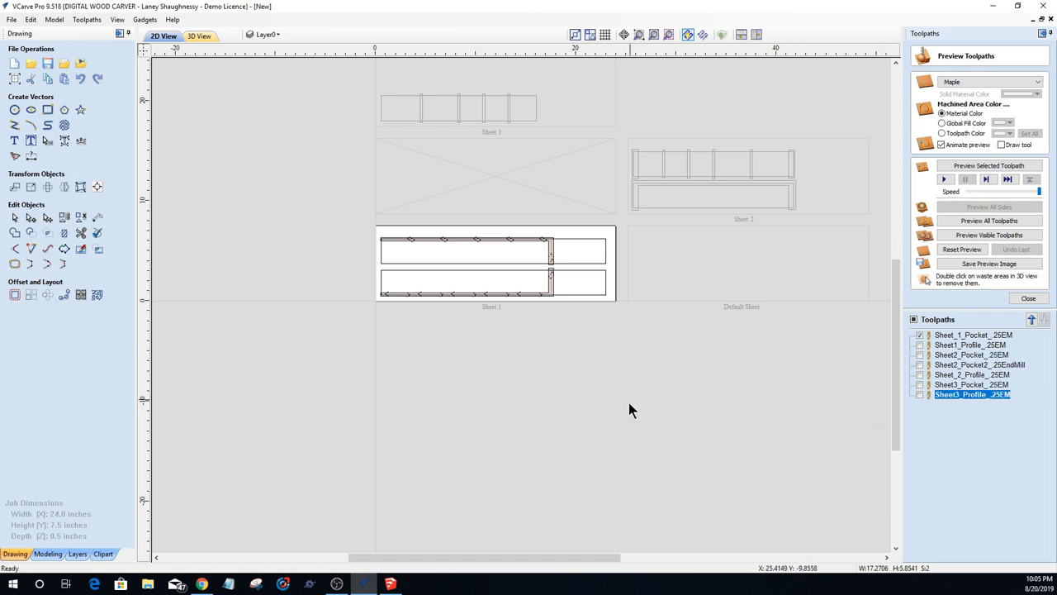
scroll(628, 403, down, 2)
drag(388, 188, 797, 434)
scroll(661, 420, up, 4)
scroll(657, 414, down, 3)
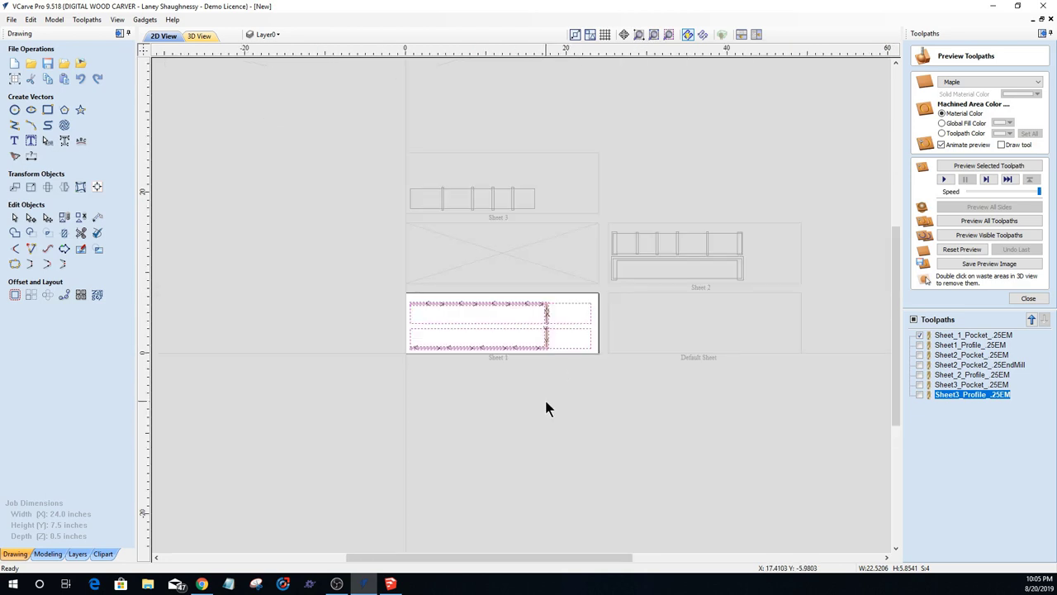
Step: Save the job as 'Keurig Organizer Framework' in the KEURIG Organizer folder, then close it
click(13, 20)
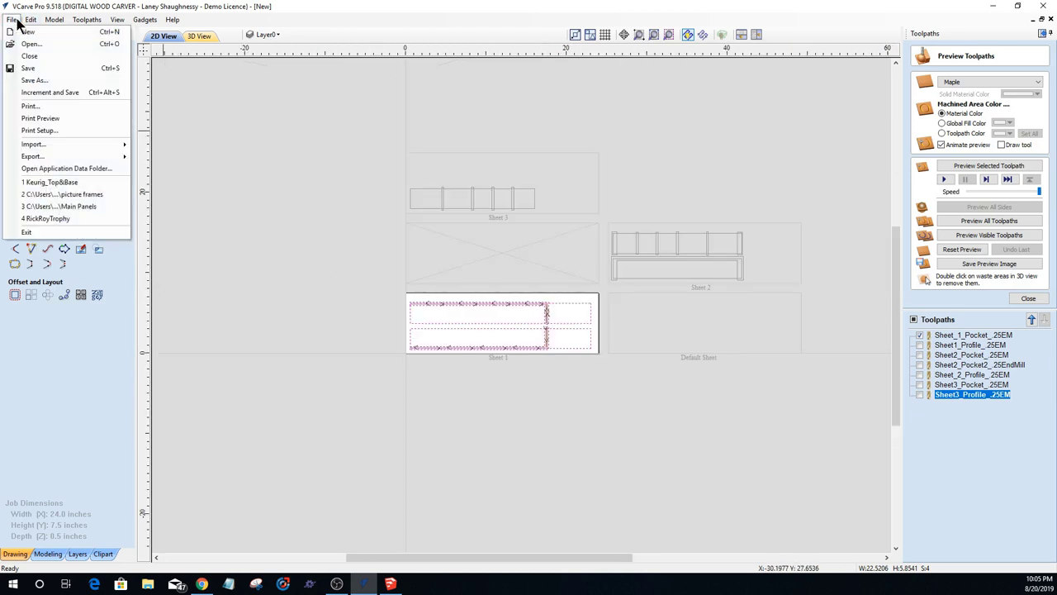
click(25, 81)
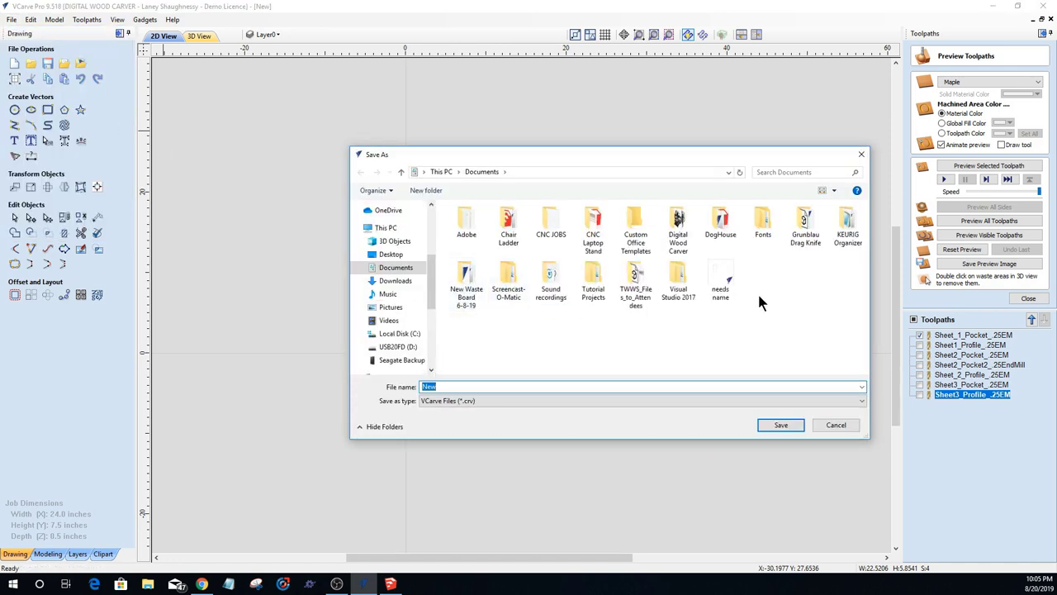
double_click(844, 239)
double_click(453, 385)
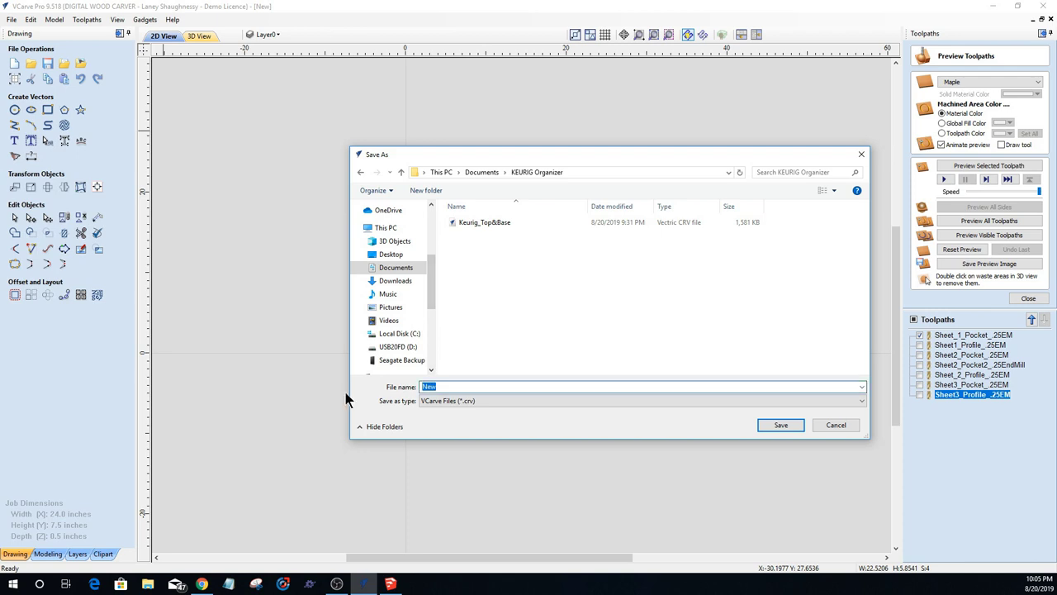
text(Ke)
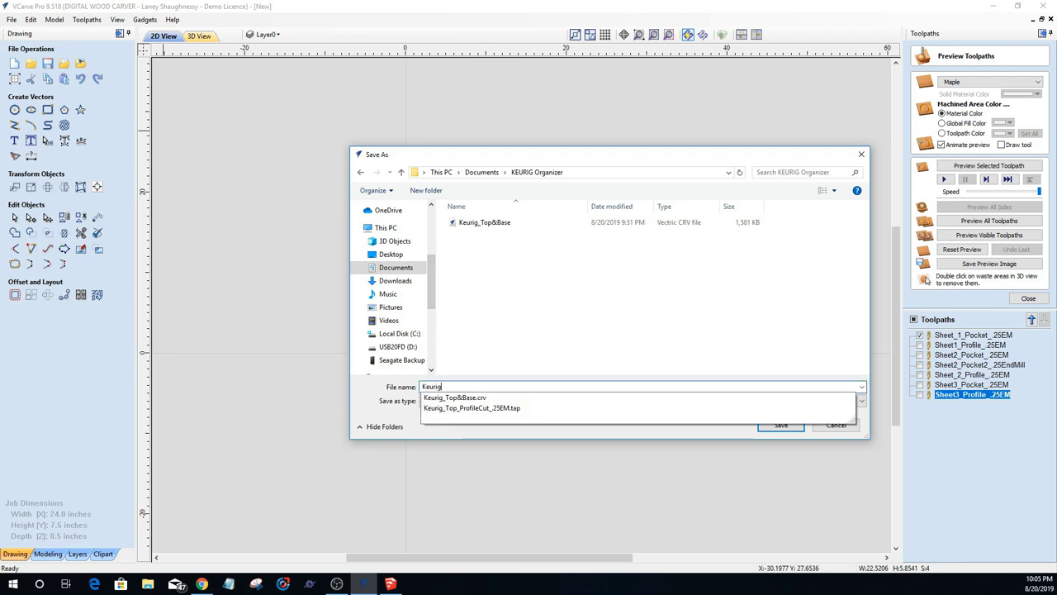
text(urig Organizer Frame)
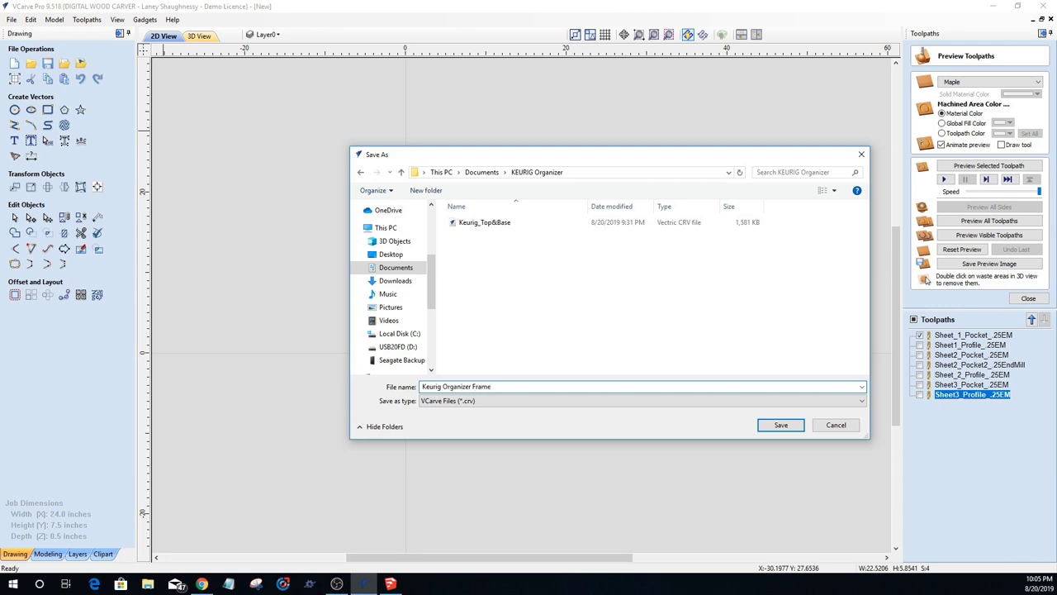
text(work)
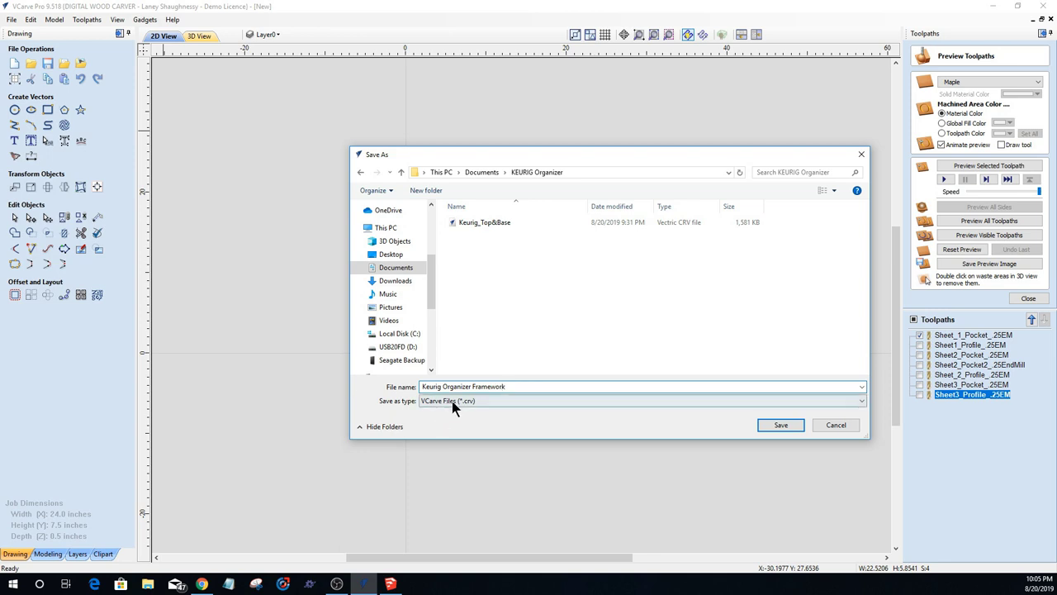
click(780, 425)
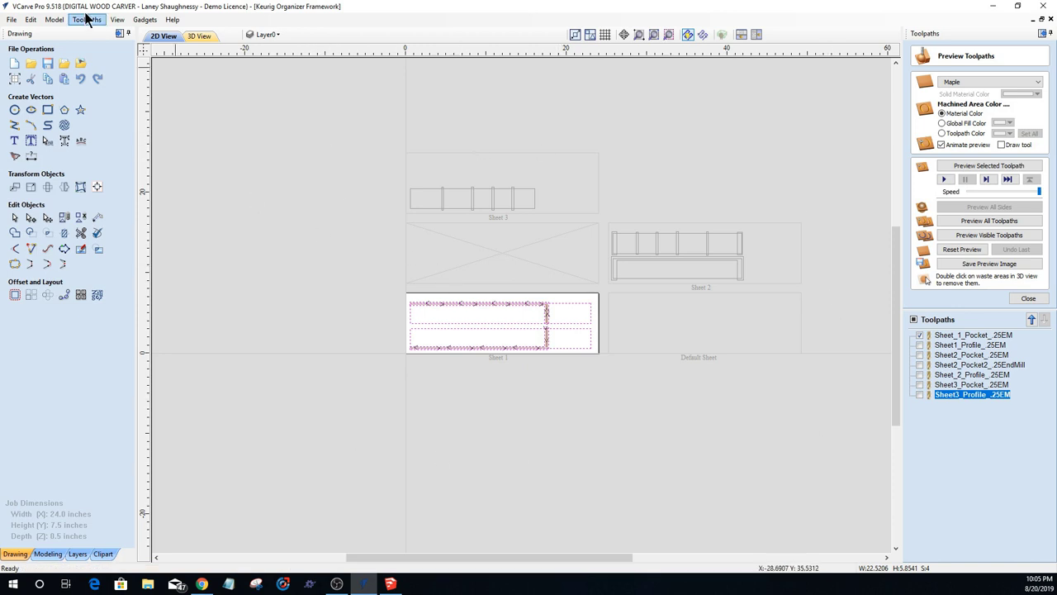
click(11, 19)
click(21, 51)
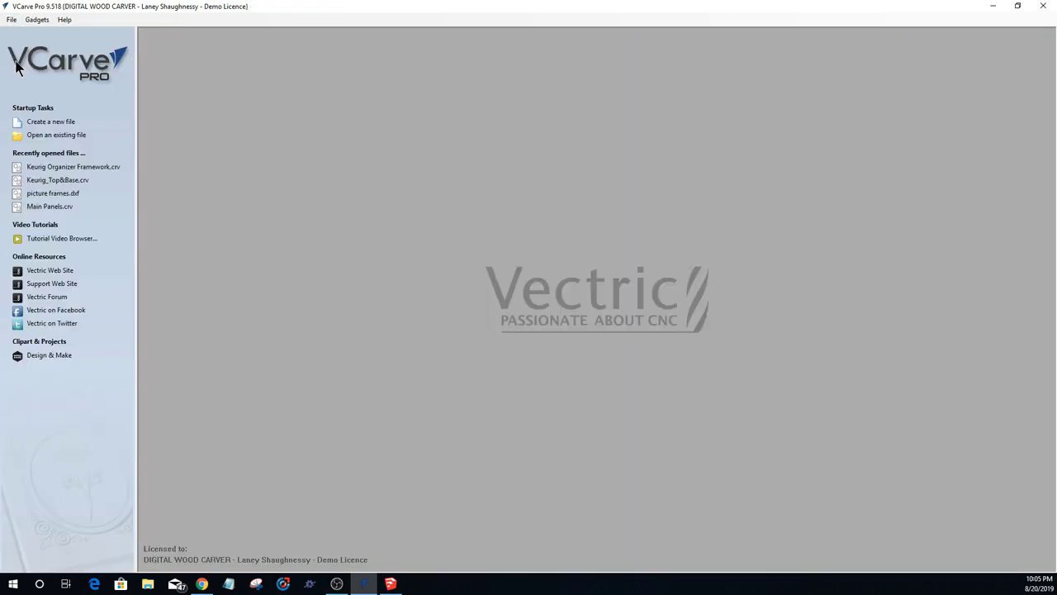
Step: Open Keurig_Top&Base.crv and hide the Top layer's circles, leaving the Base layer outlines visible
click(57, 179)
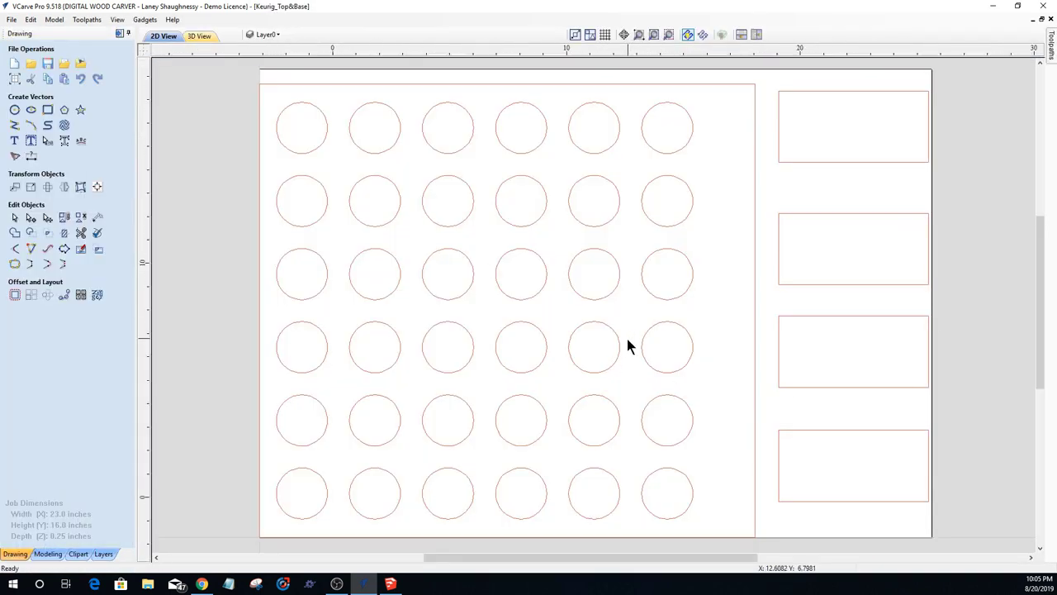
scroll(627, 345, down, 2)
click(265, 34)
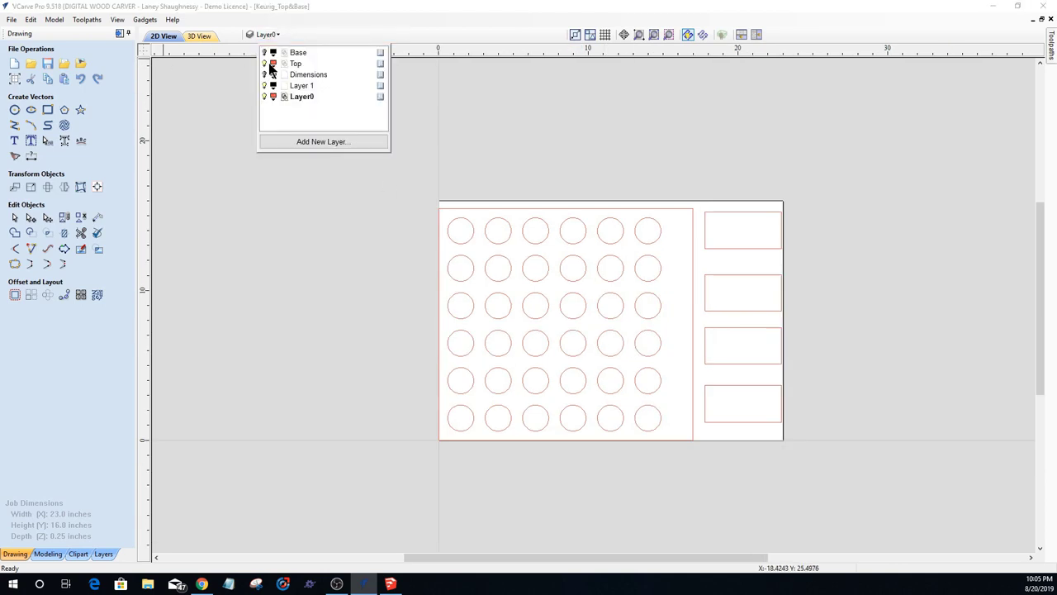
click(264, 63)
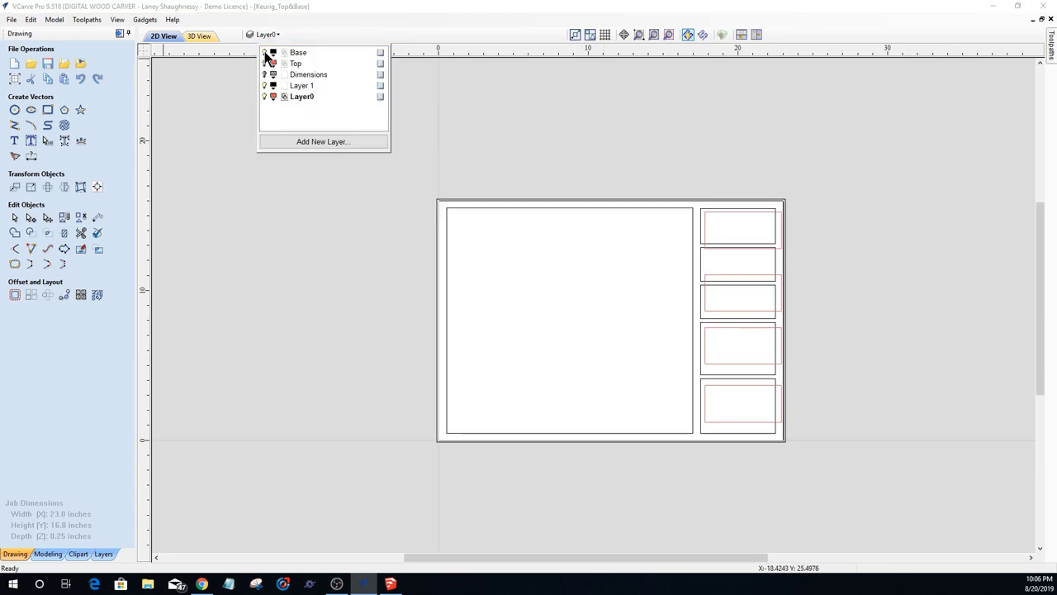
click(264, 52)
click(265, 53)
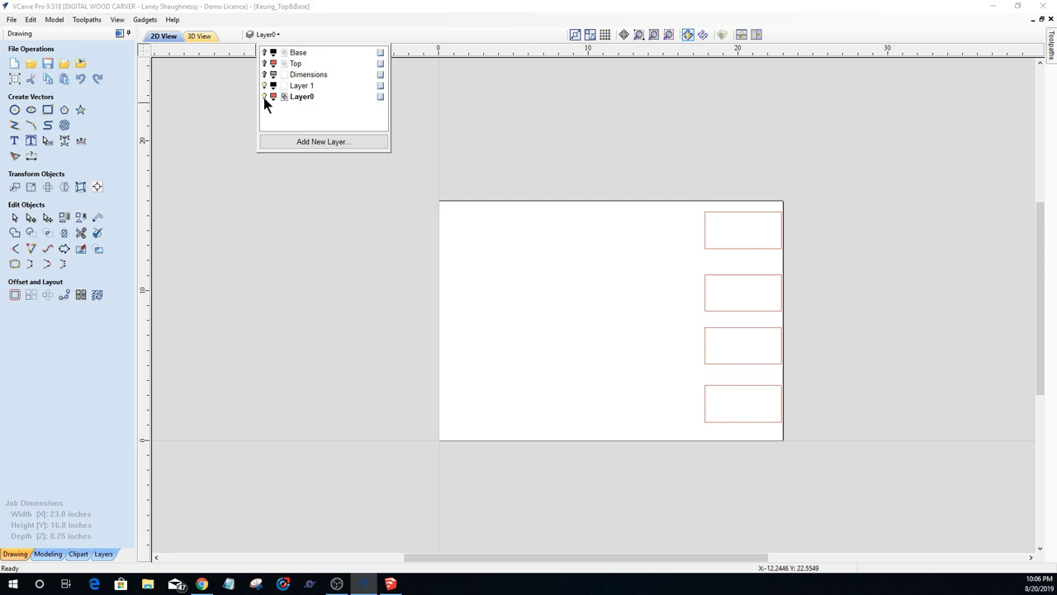
click(265, 96)
click(264, 52)
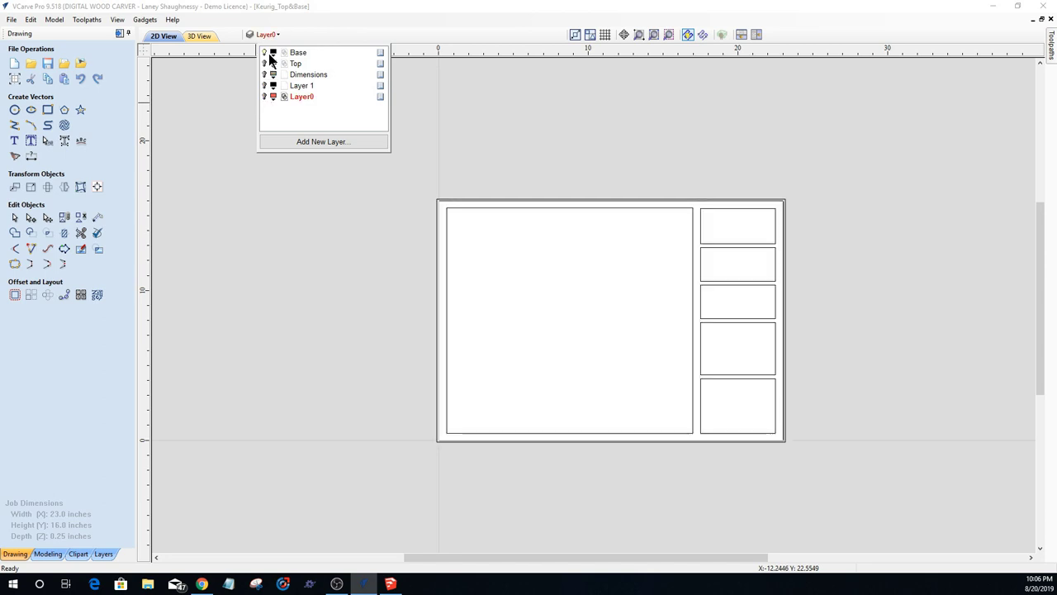
click(120, 33)
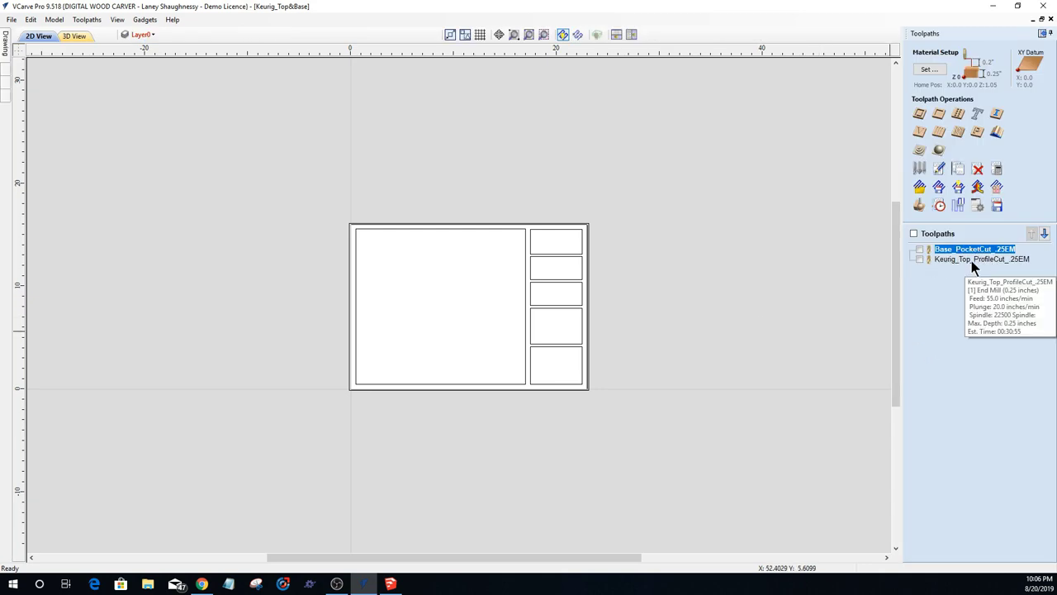
Step: Set Keurig_Top_ProfileCut_.25EM's tool pass depth to 0.125 inches for 2 passes and recalculate
click(972, 259)
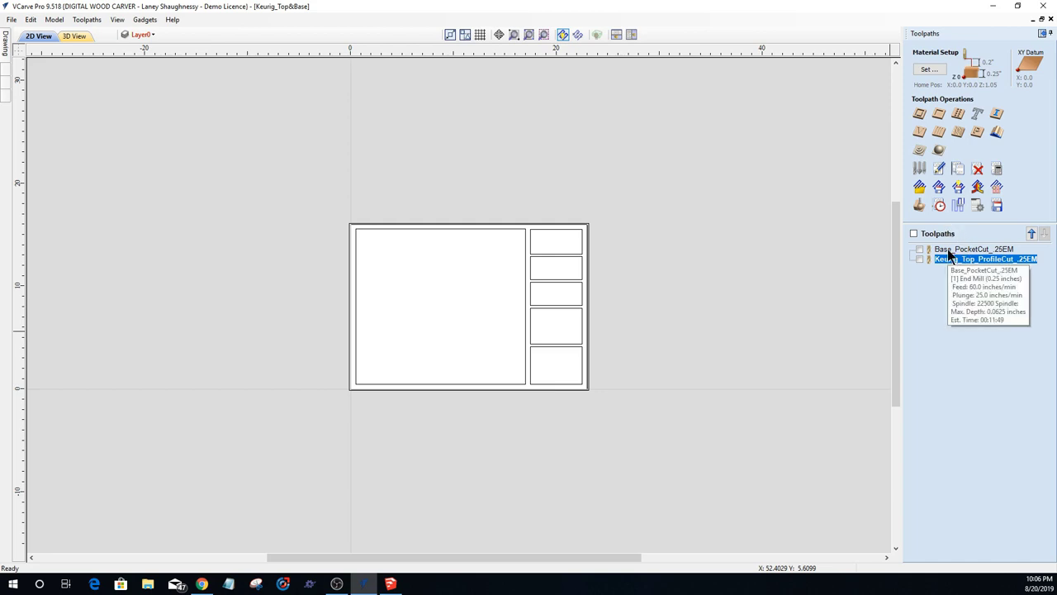
click(937, 220)
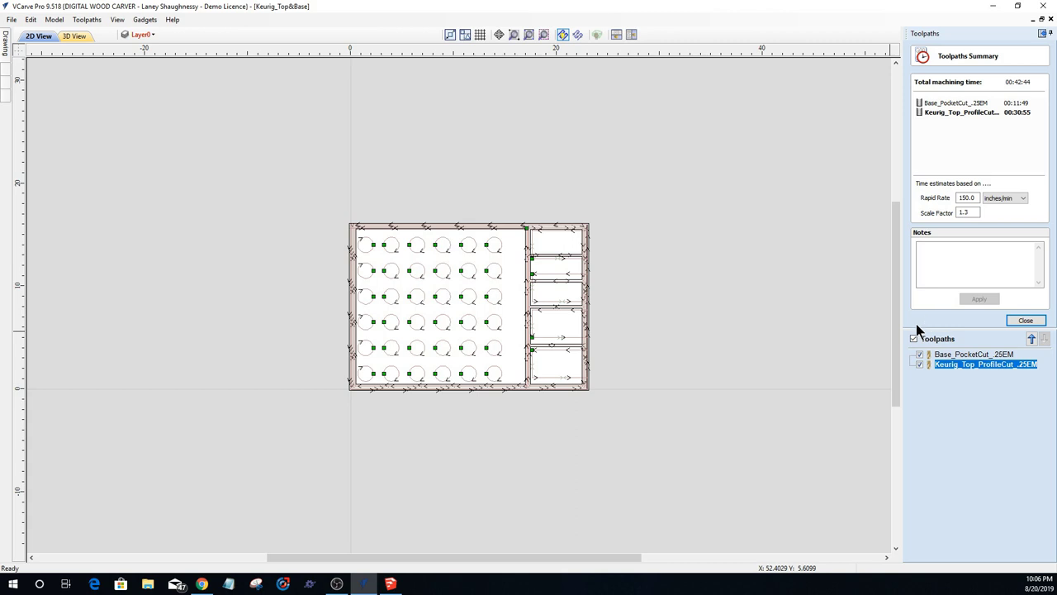
double_click(945, 367)
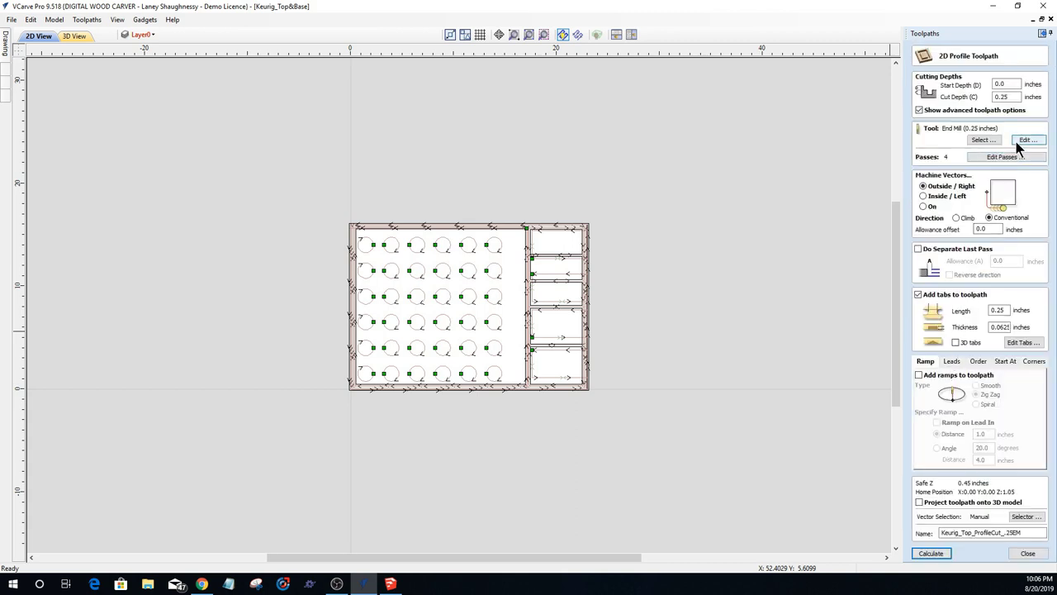
click(1024, 140)
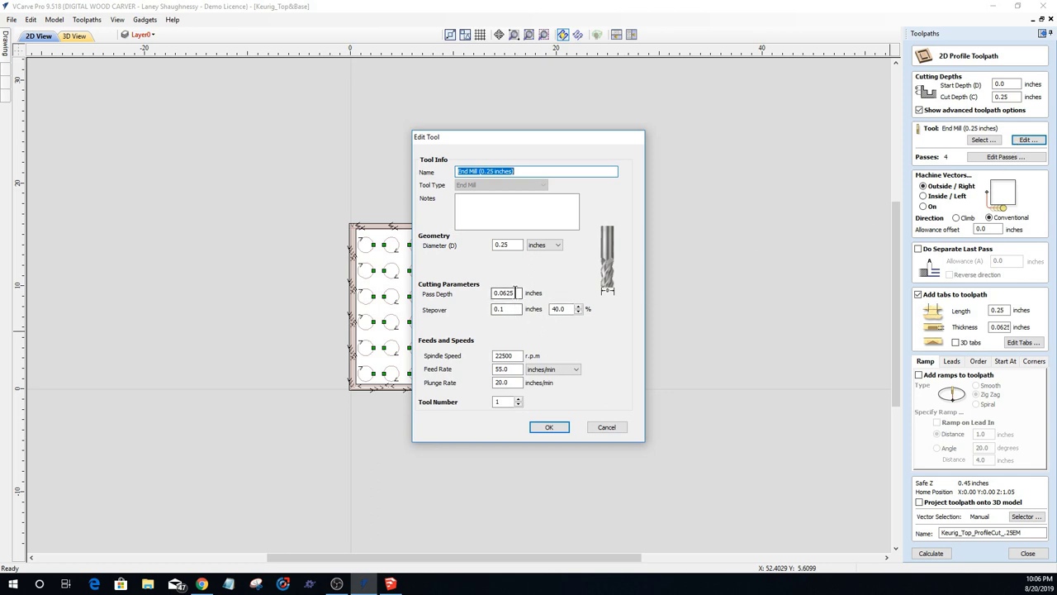
double_click(515, 293)
text(.)
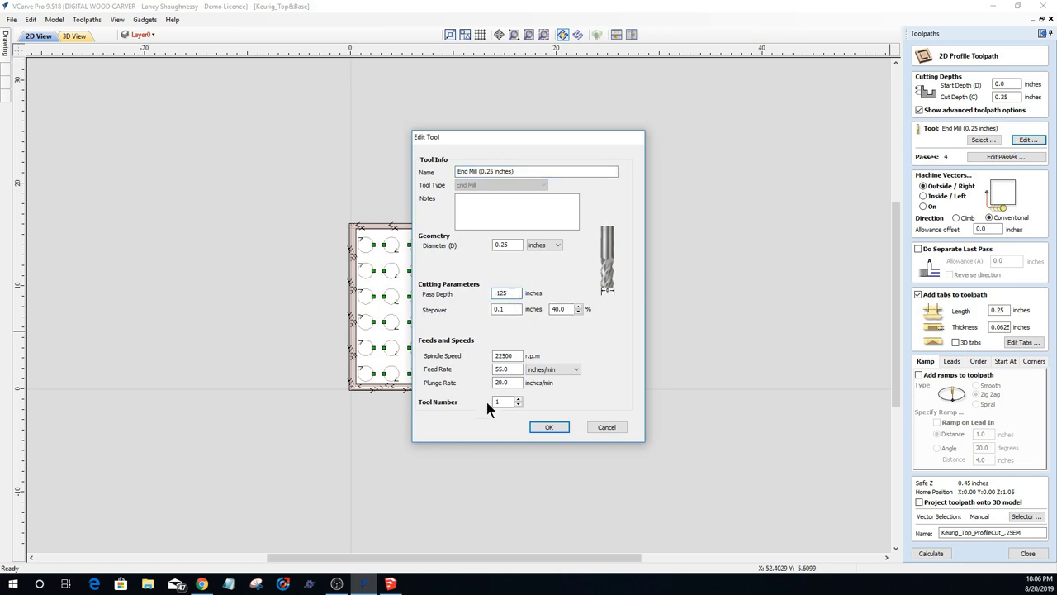
click(555, 427)
click(930, 553)
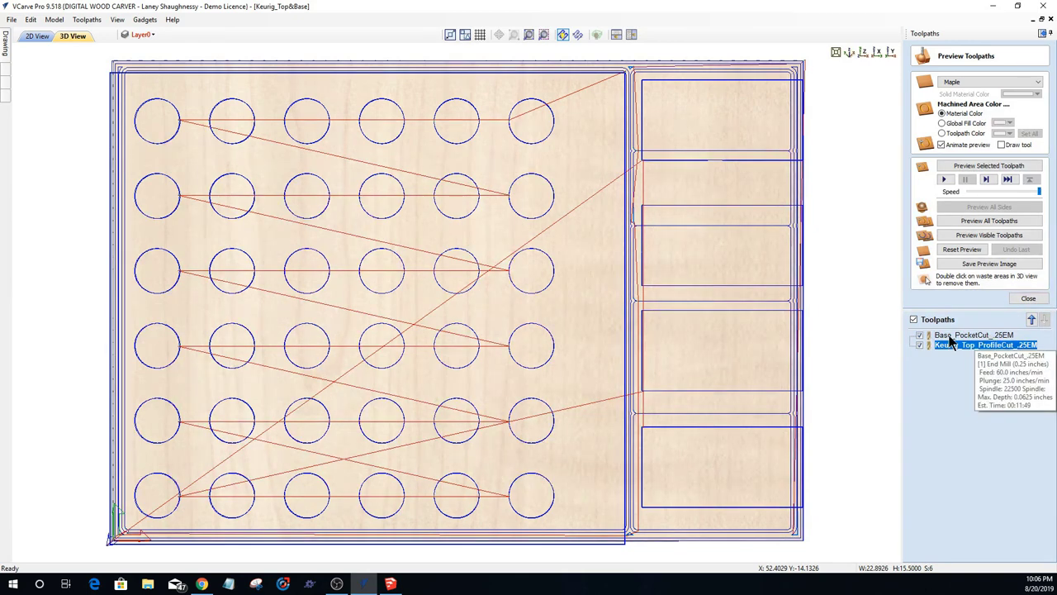
Step: Check Base_PocketCut's settings, then review the toolpaths summary showing 00:28:33 total machining time
click(949, 337)
double_click(949, 337)
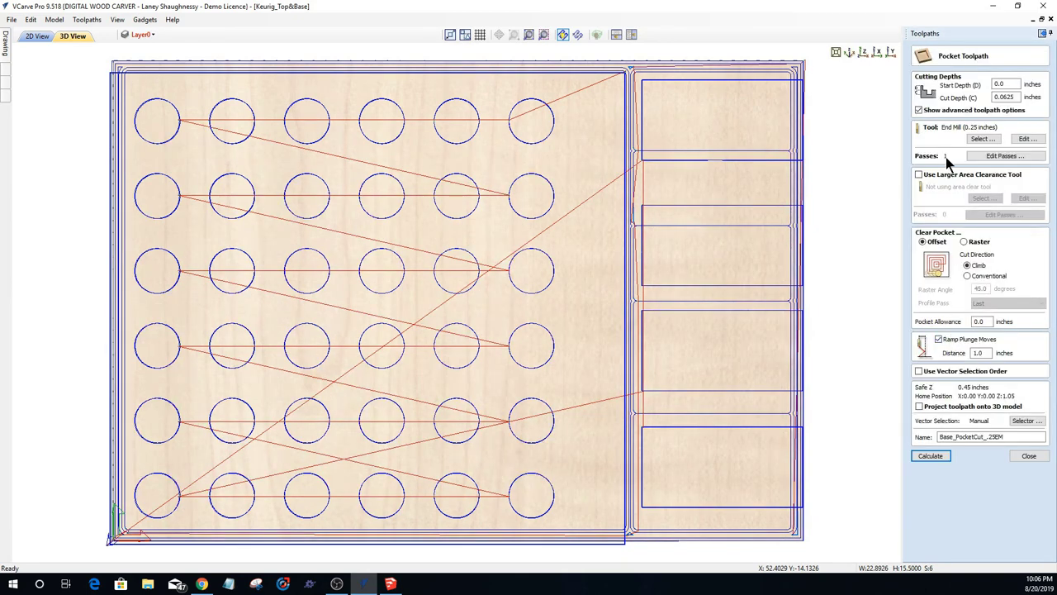
click(1028, 455)
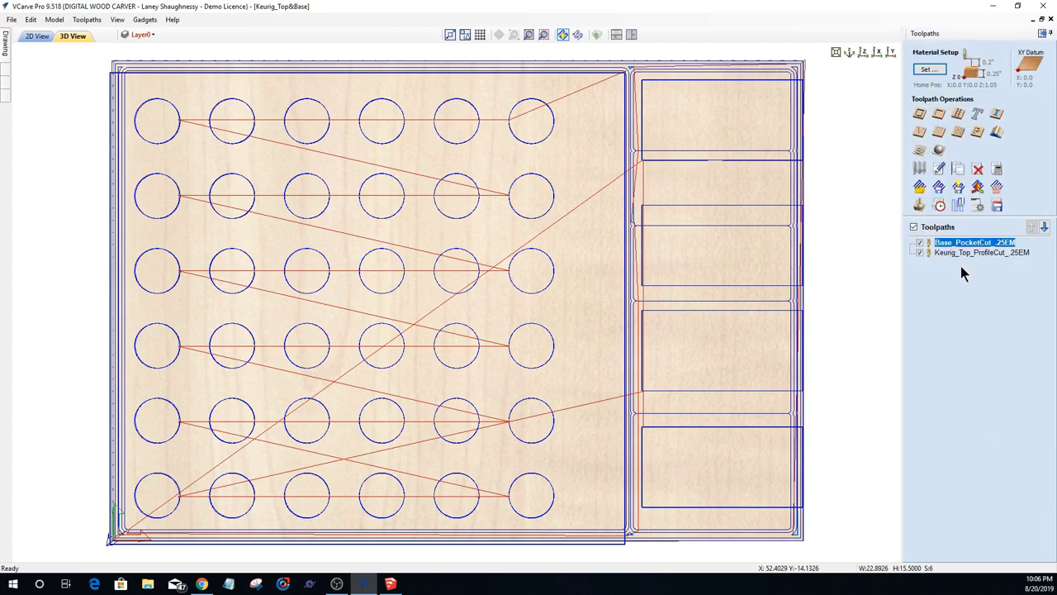
click(939, 205)
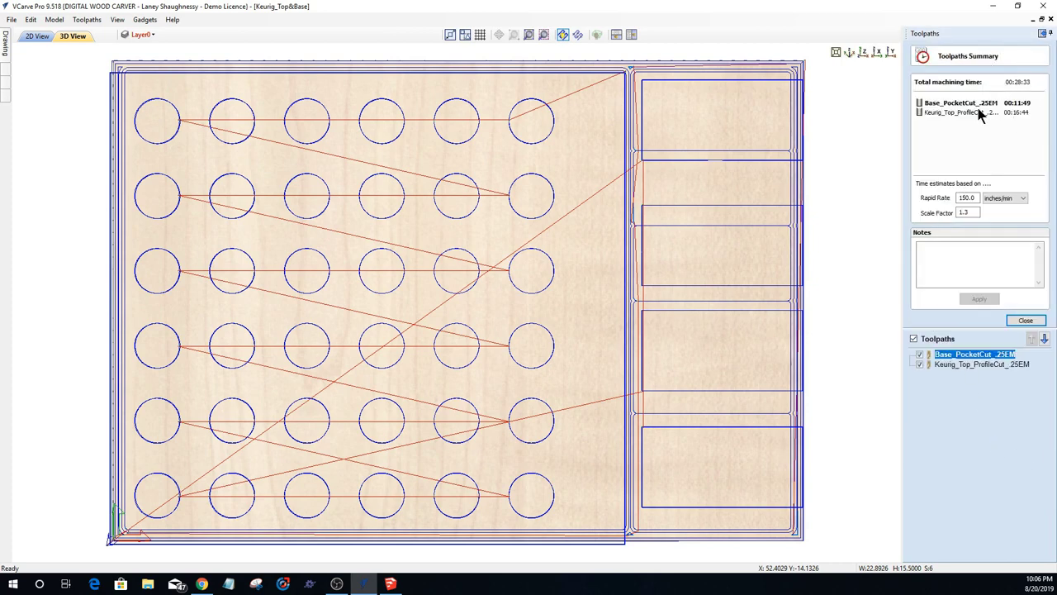
scroll(565, 330, down, 2)
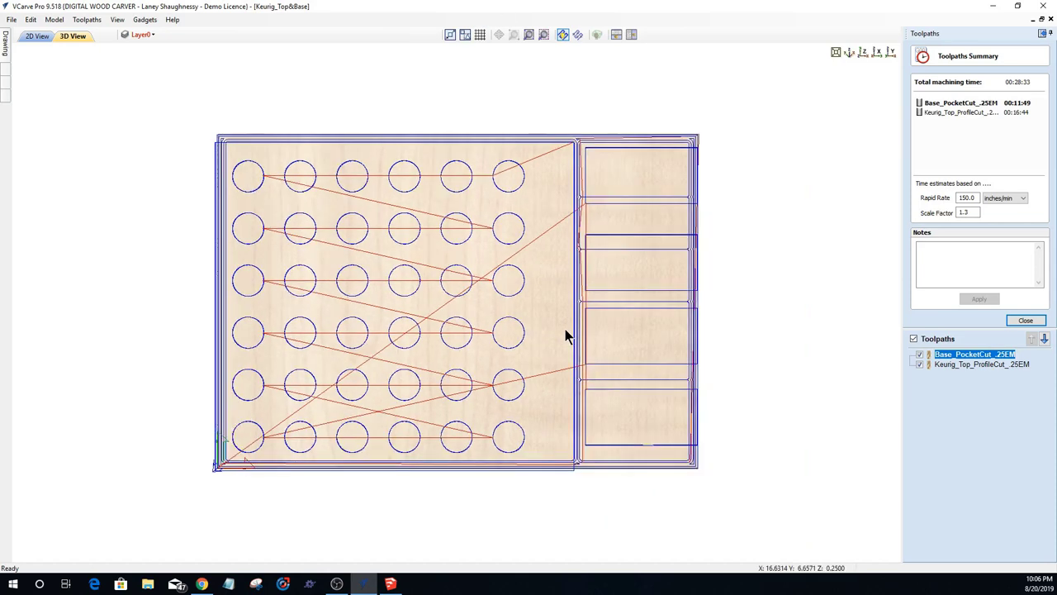
scroll(565, 329, up, 2)
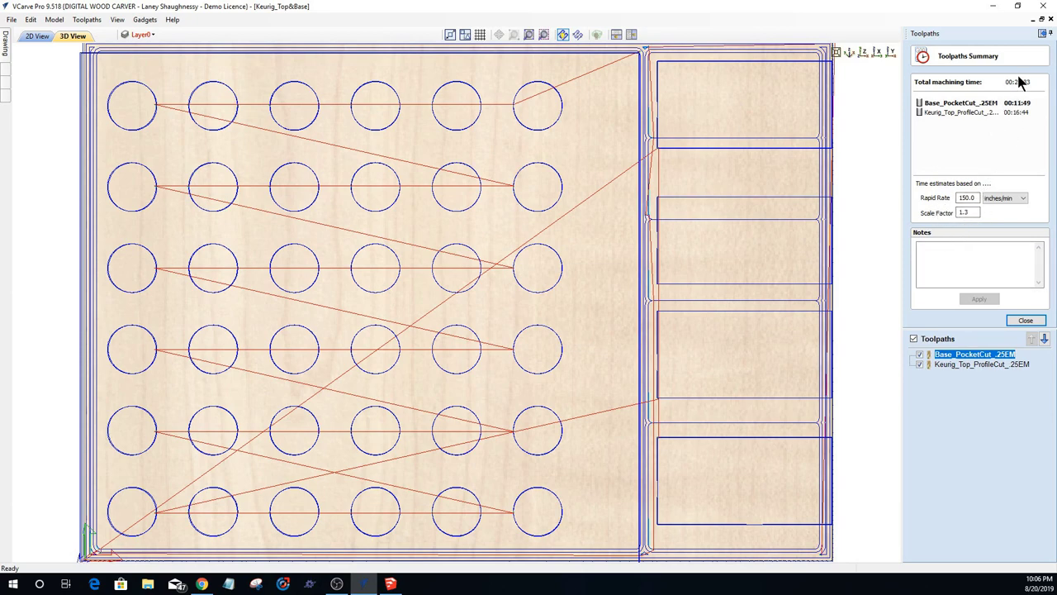
click(1025, 320)
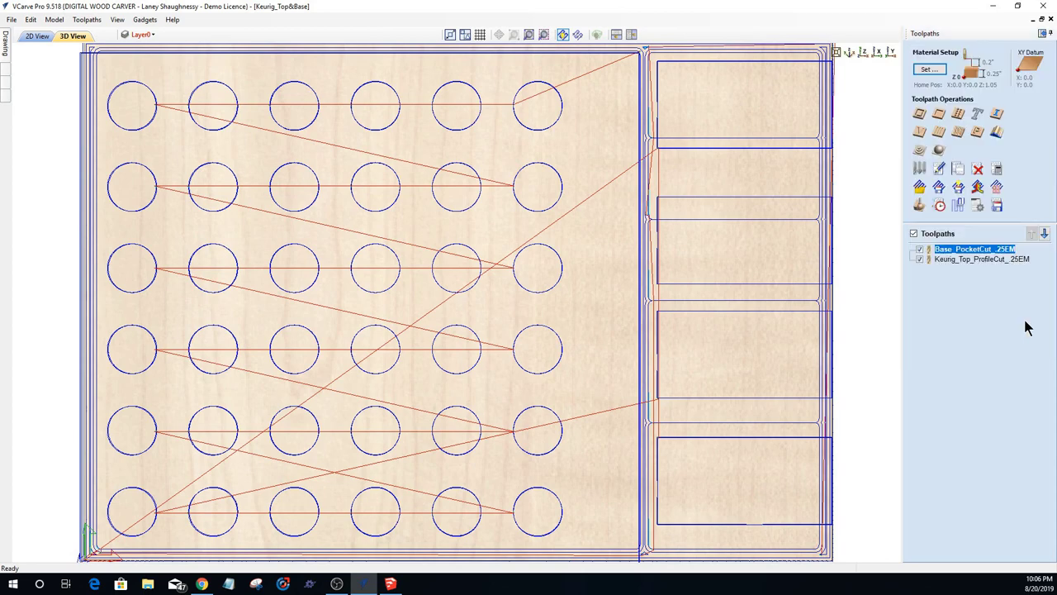
click(11, 19)
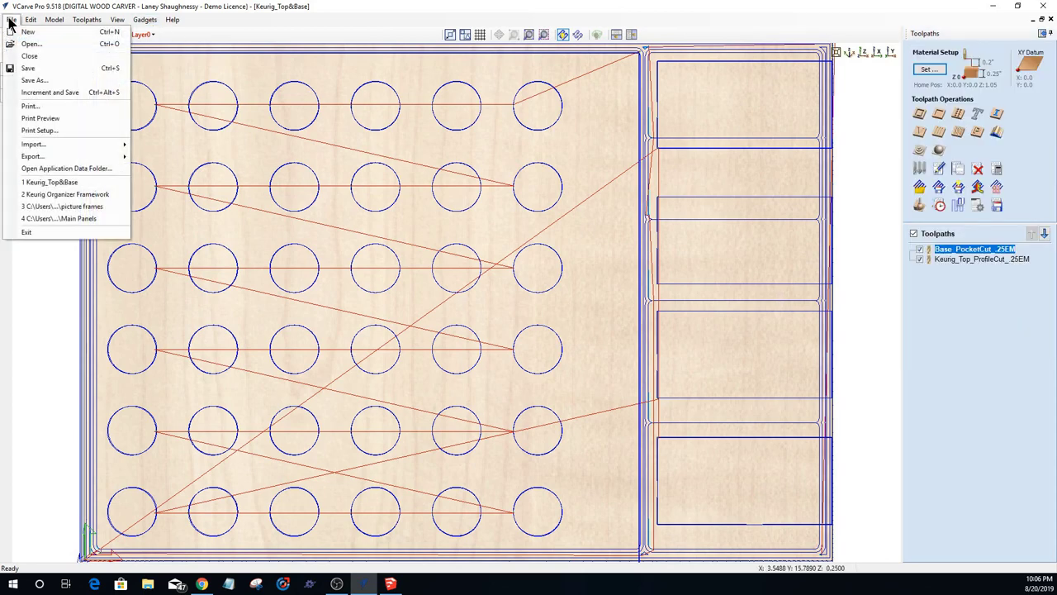
Step: Close Keurig_Top&Base without saving and reopen Keurig Organizer Framework.crv from recent files
click(31, 61)
click(510, 321)
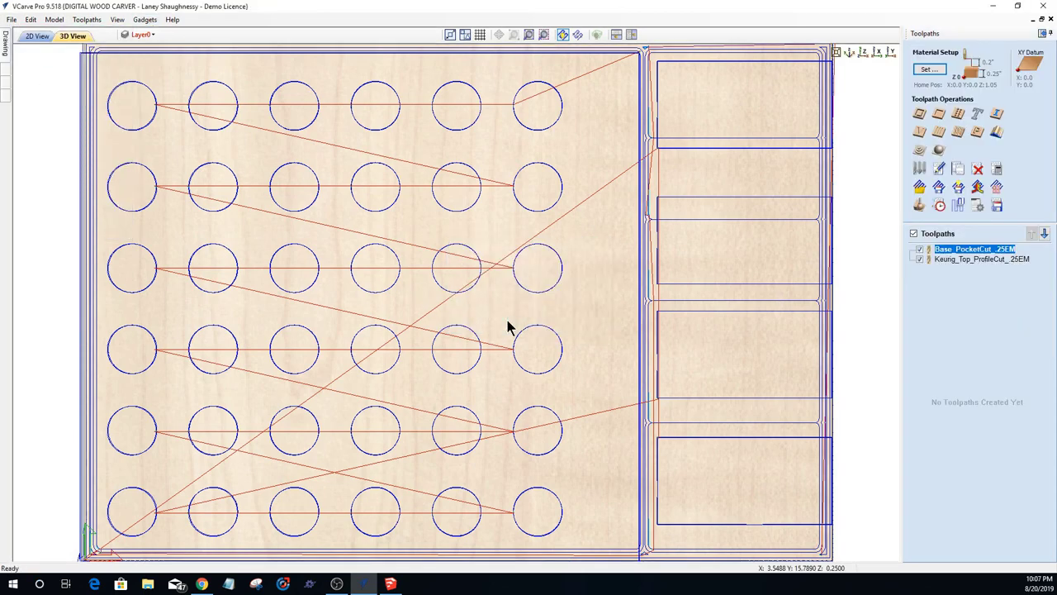
click(11, 19)
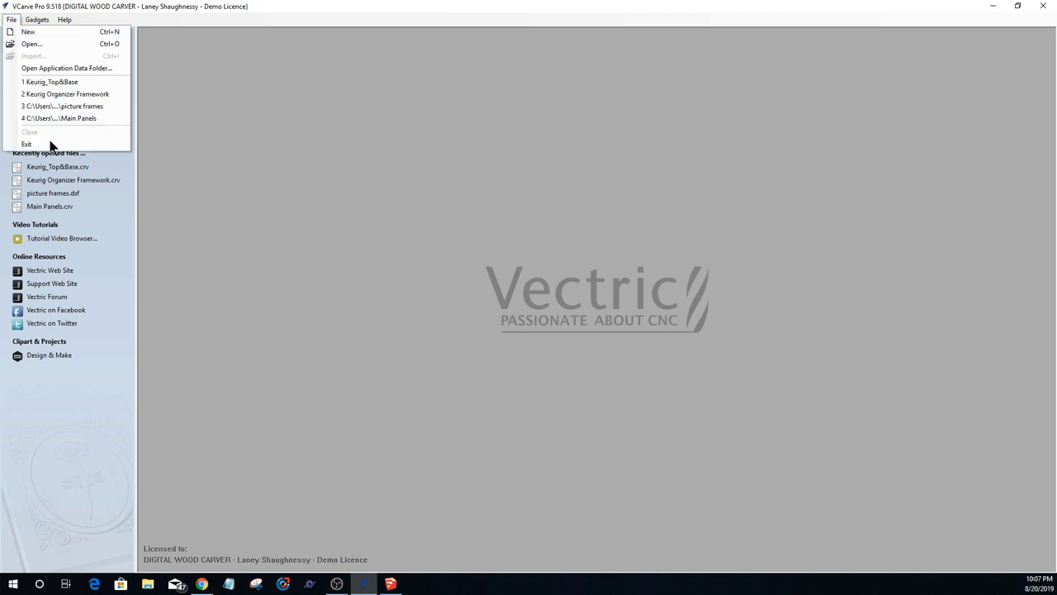
click(202, 215)
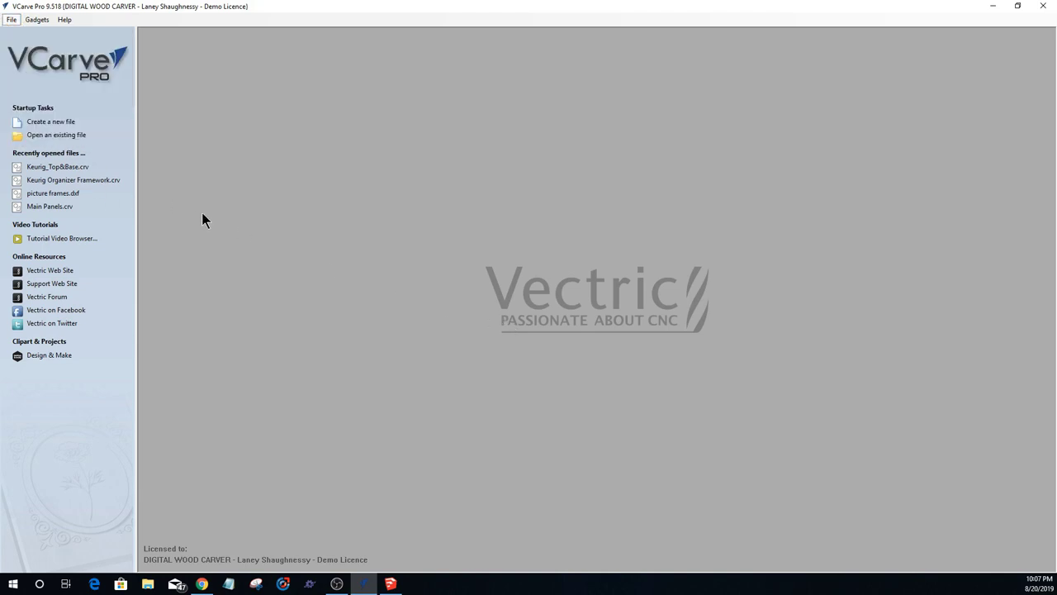
click(48, 180)
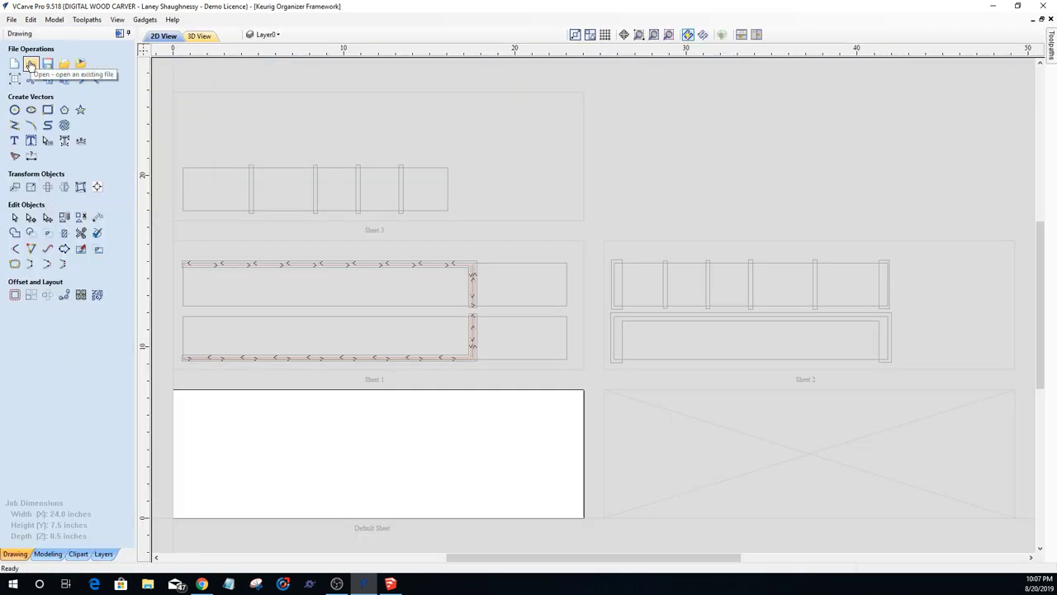
Step: In the Toolpaths Summary, show the Sheet 1, 2 and 3 toolpaths one by one to compare machining times
click(118, 34)
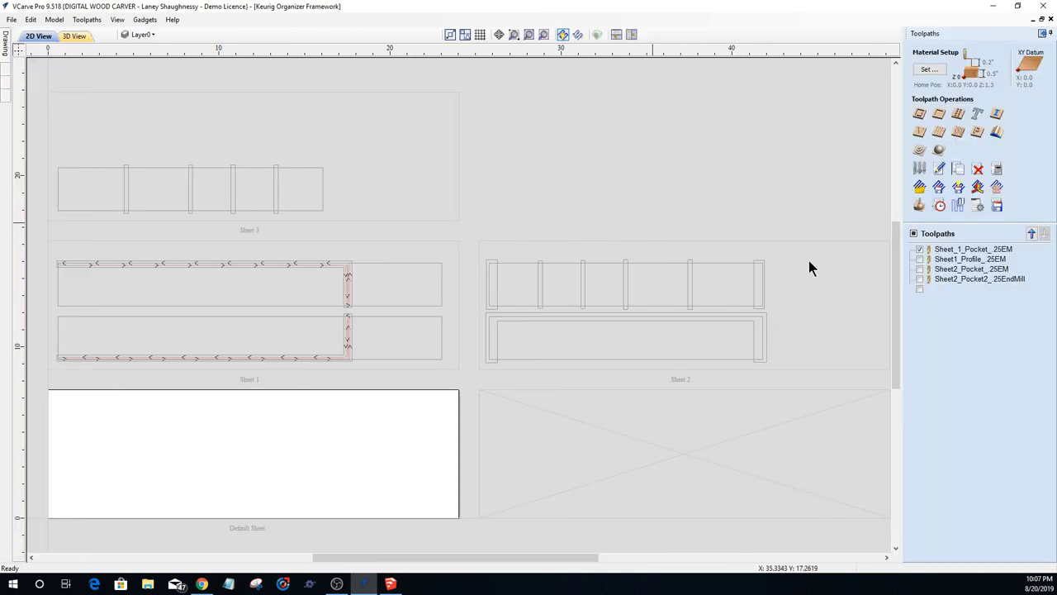
click(947, 220)
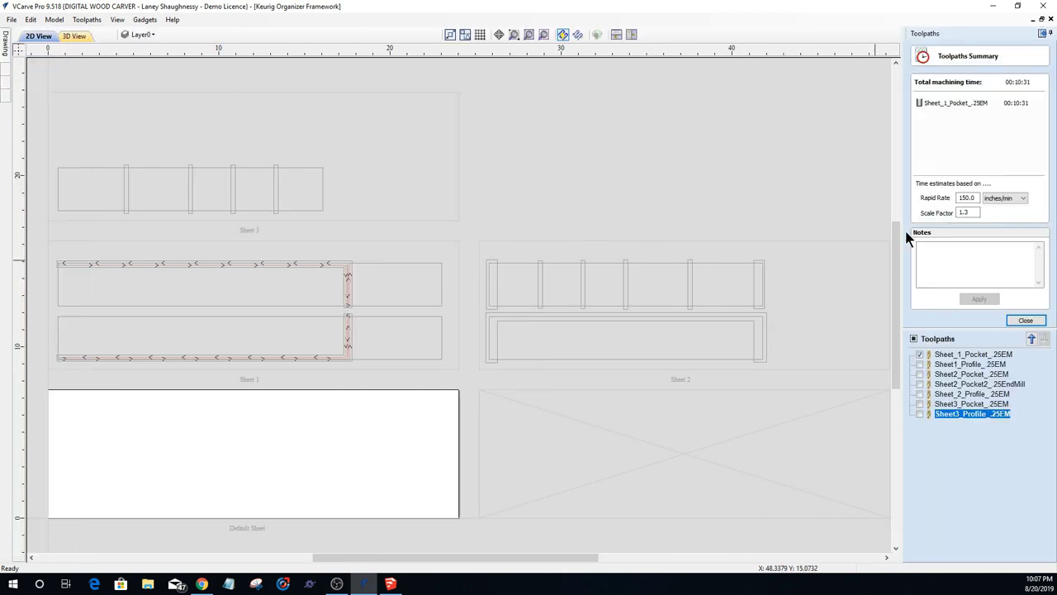
click(919, 364)
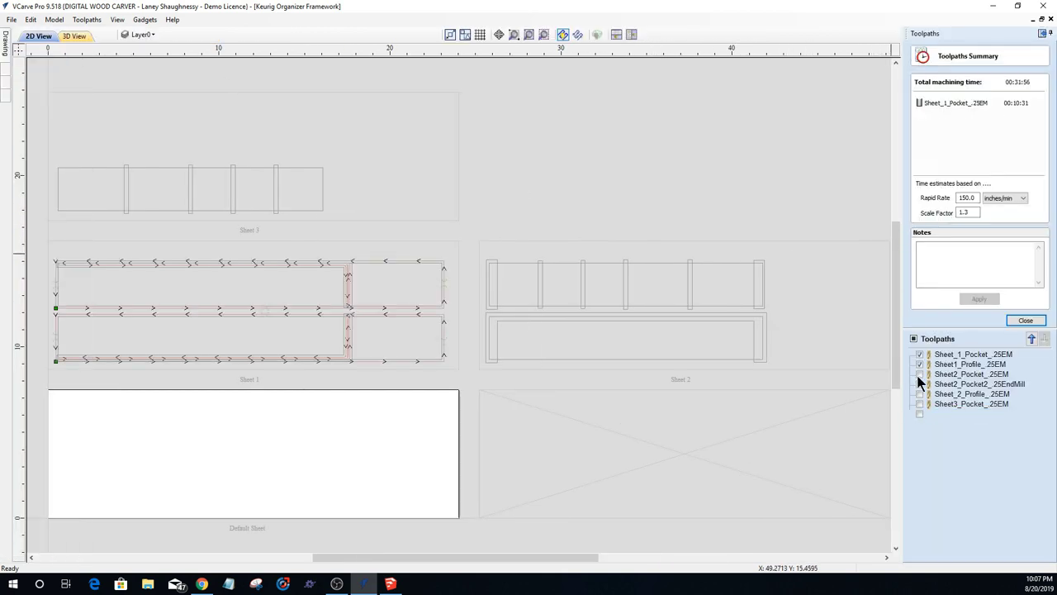
click(920, 374)
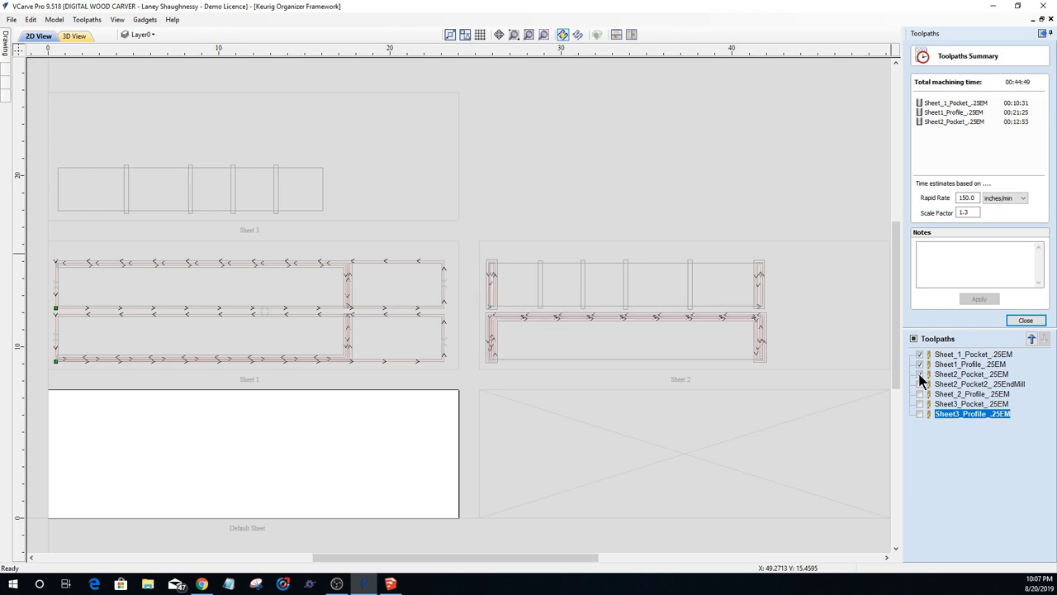
click(920, 375)
click(919, 375)
click(919, 384)
click(919, 404)
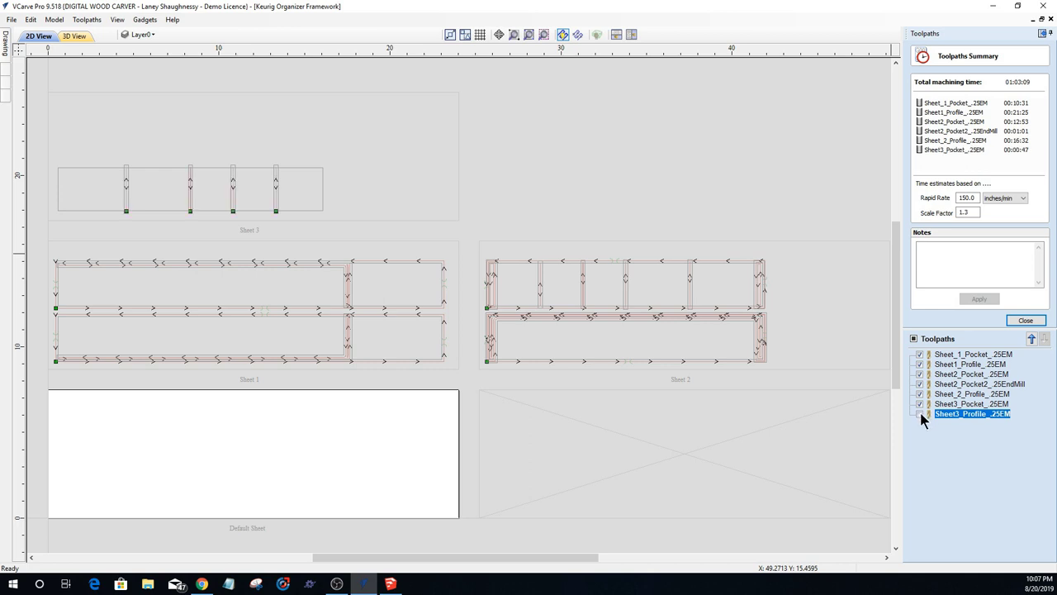
click(919, 413)
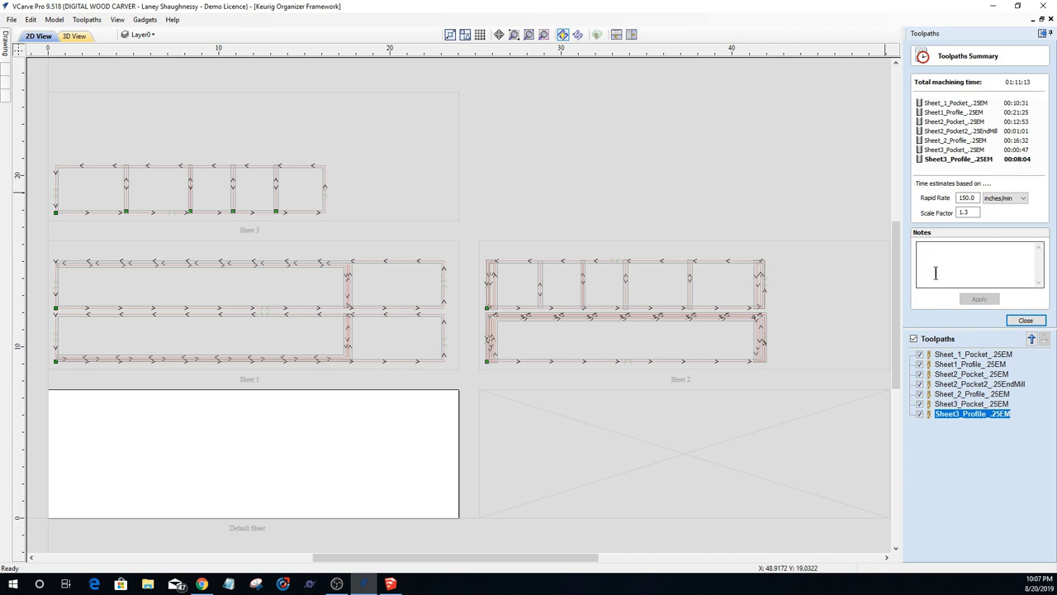
Step: Hide all toolpath previews, briefly recheck the Sheet 1 pocket and profile, then select Sheet1_Profile_.25EM
click(914, 339)
click(919, 354)
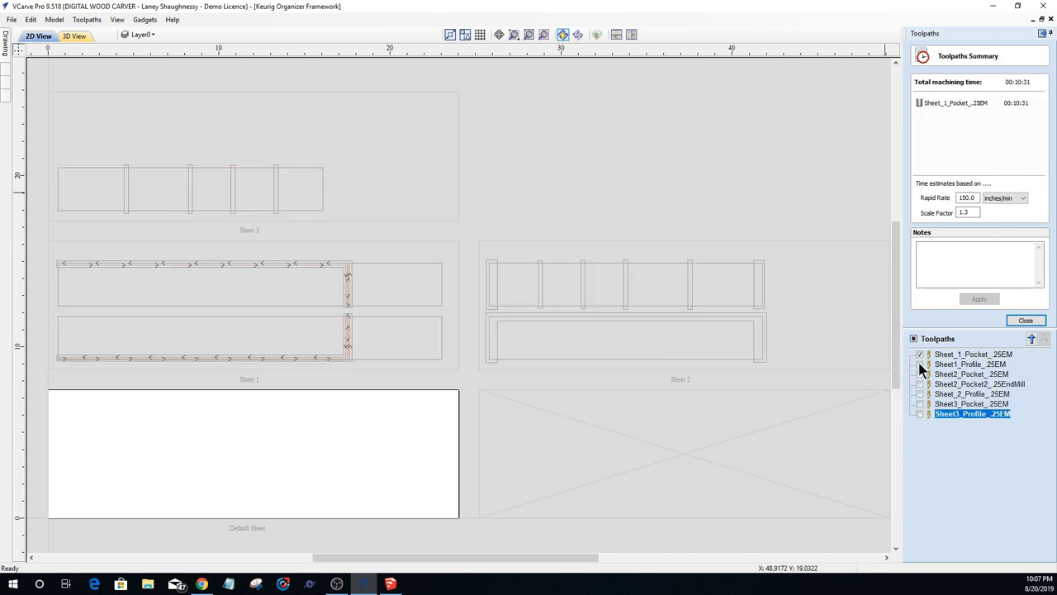
click(919, 365)
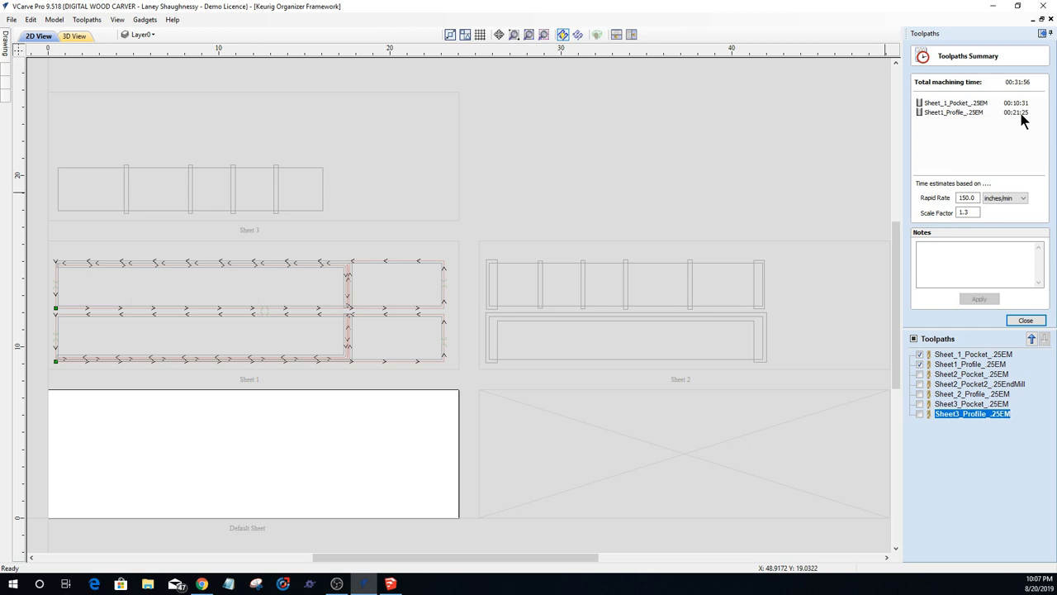
click(919, 354)
click(919, 364)
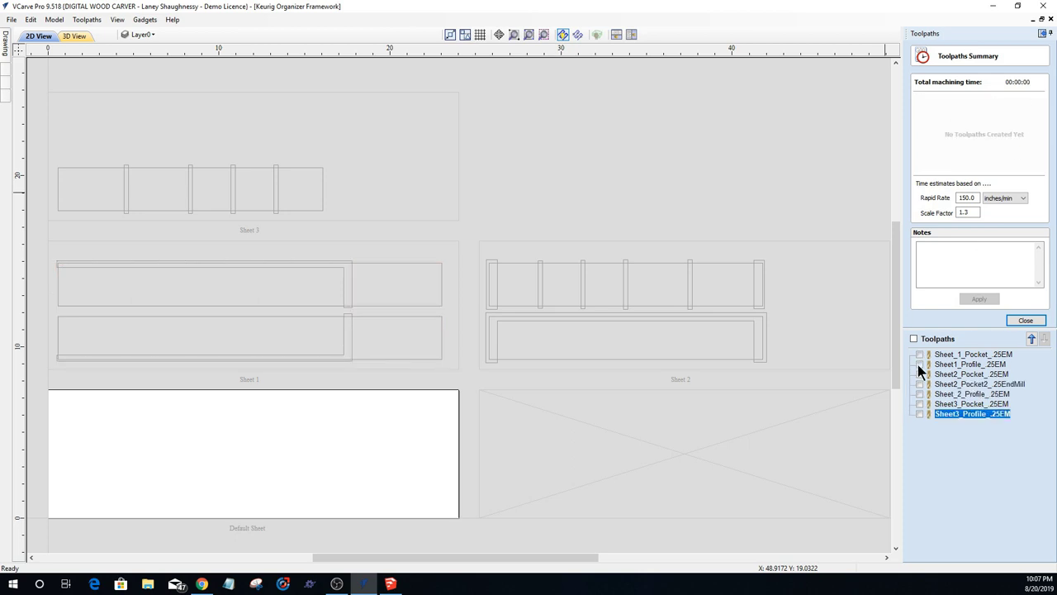
click(964, 365)
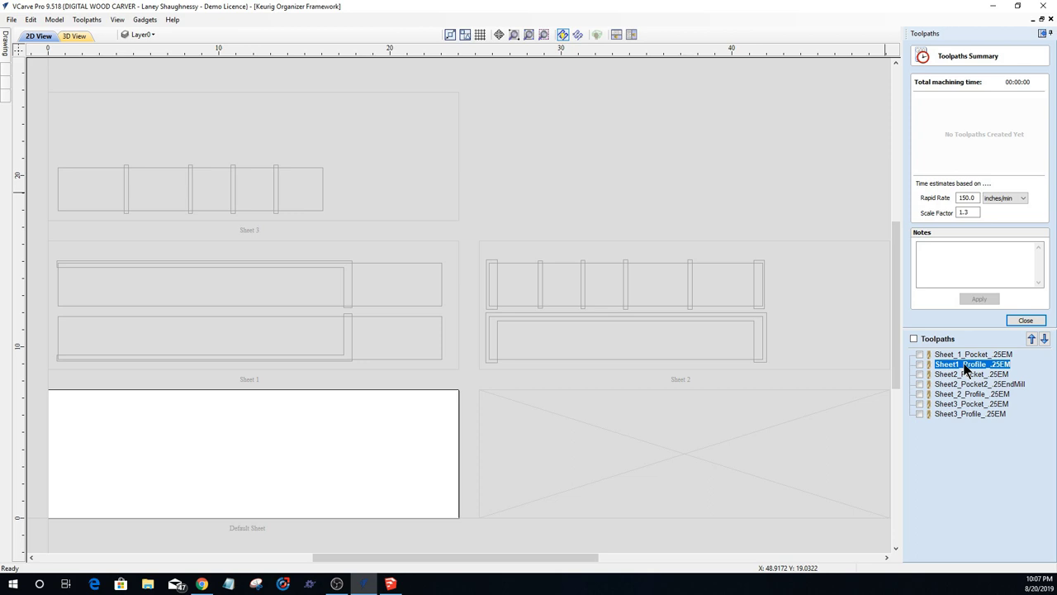
Step: Change Sheet1_Profile_.25EM's tool pass depth to 0.125 inch and recalculate it
double_click(965, 365)
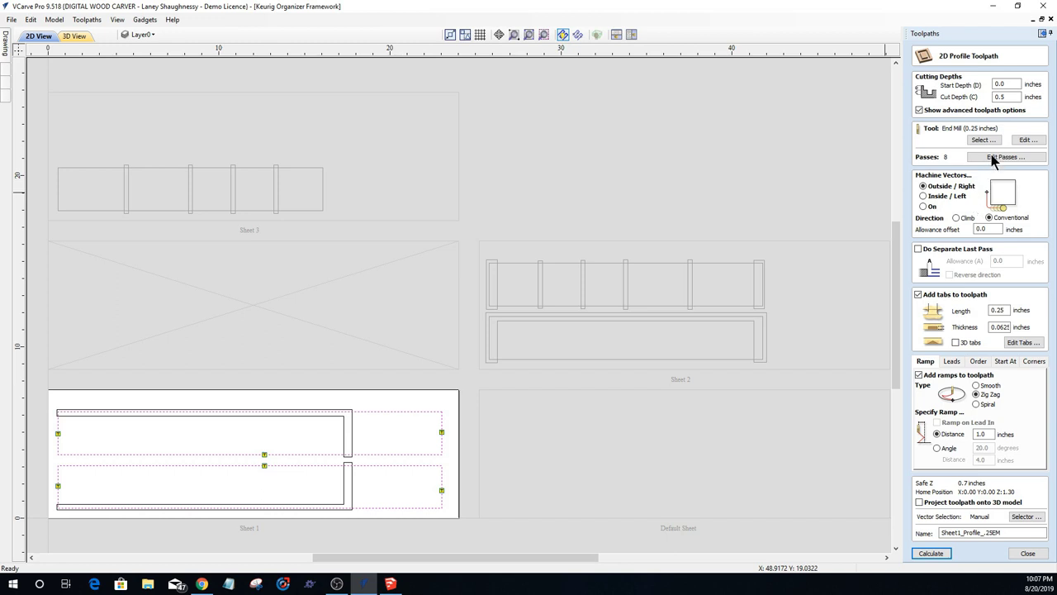
click(1026, 140)
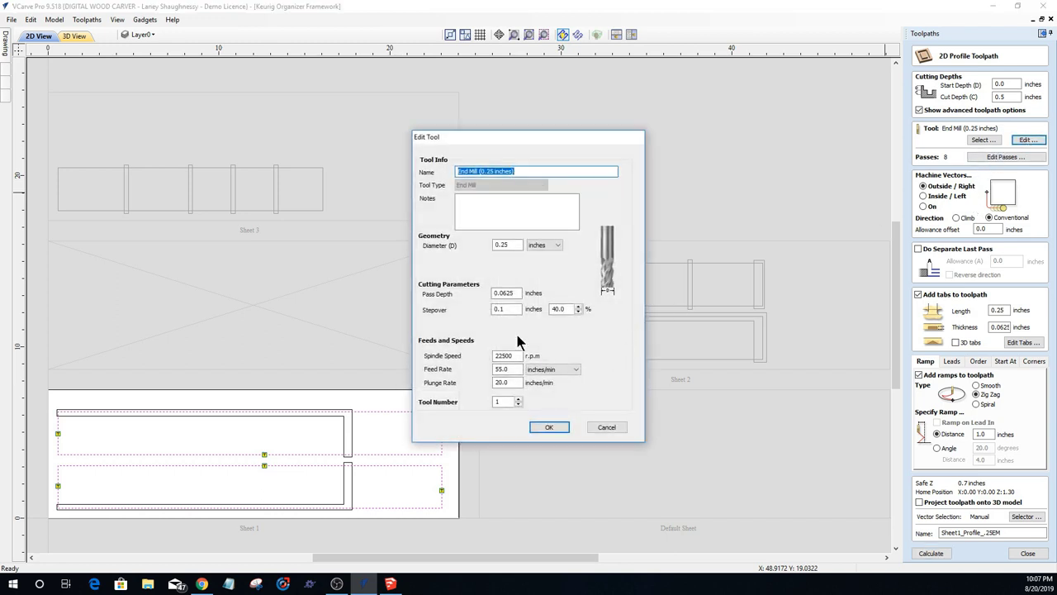
double_click(514, 293)
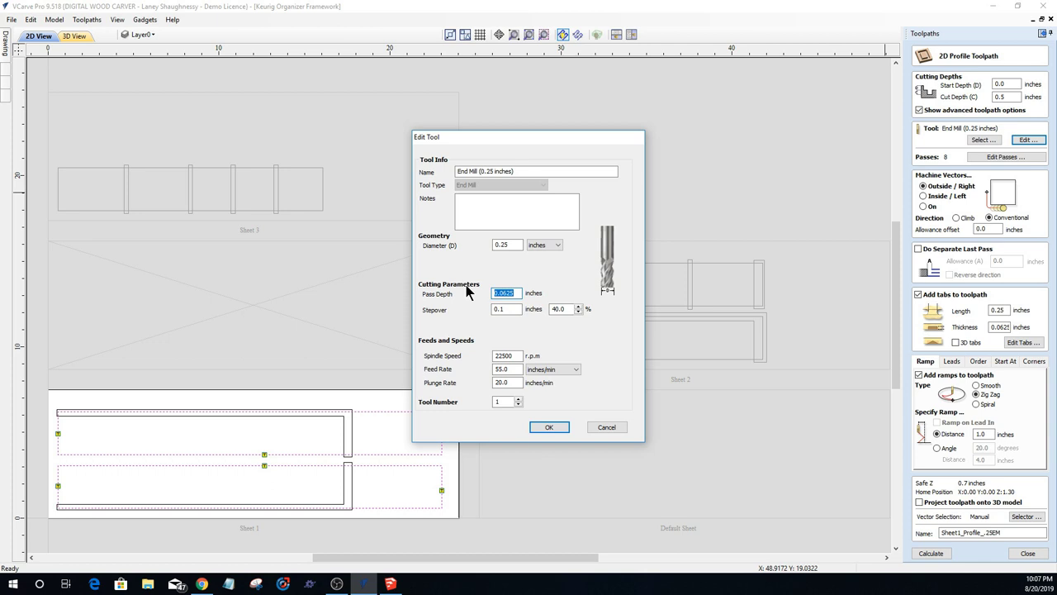
text(125)
drag(519, 293, 456, 292)
text(.125)
click(555, 427)
click(931, 552)
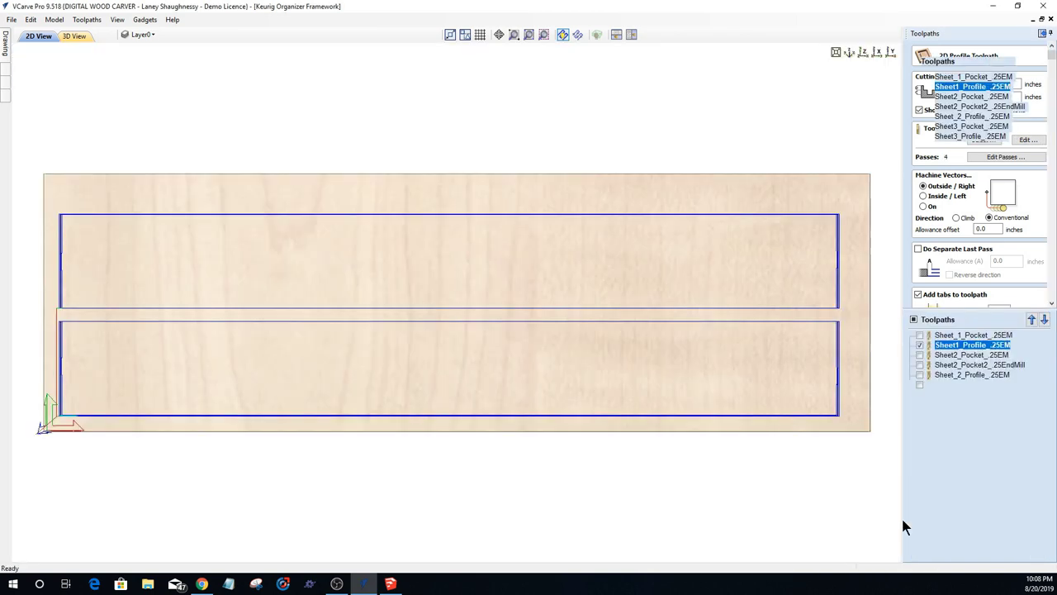
Step: Change Sheet_2_Profile_.25EM's tool pass depth to 0.125 inch and recalculate it
click(961, 375)
double_click(961, 375)
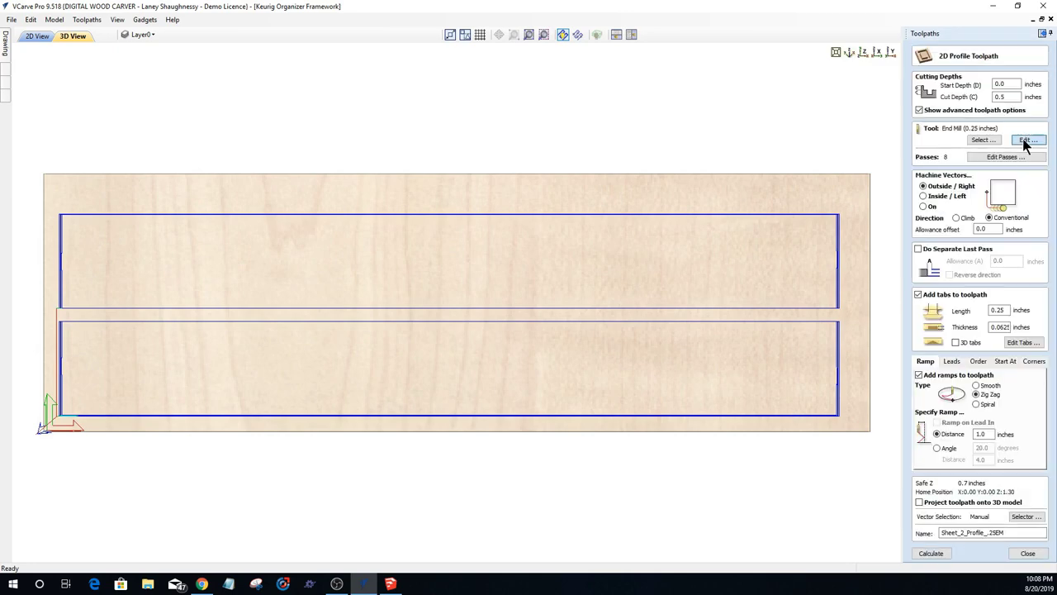
click(1027, 140)
double_click(508, 293)
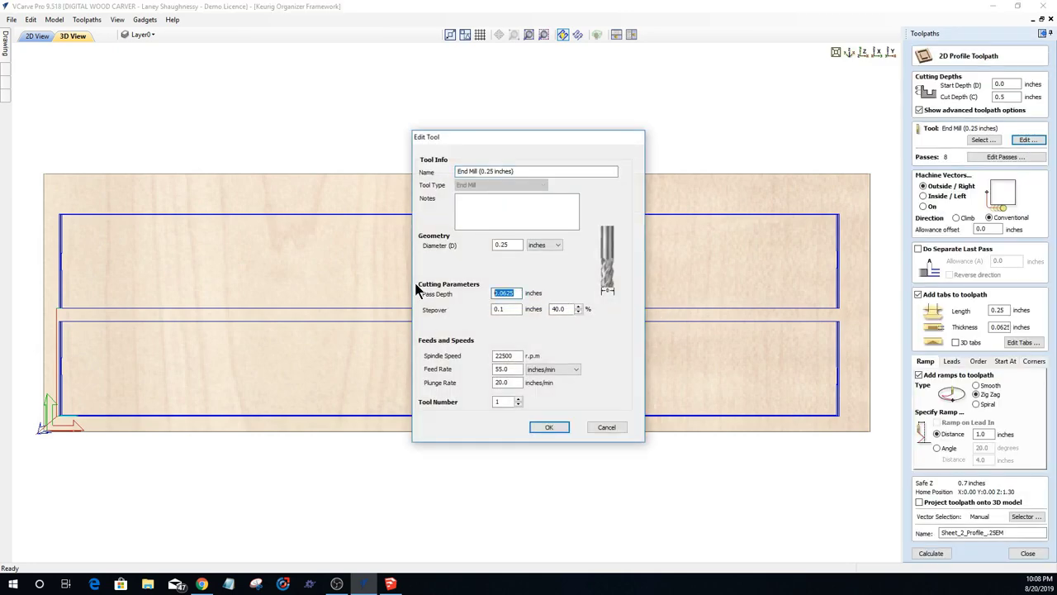
text(.125)
click(549, 427)
click(930, 553)
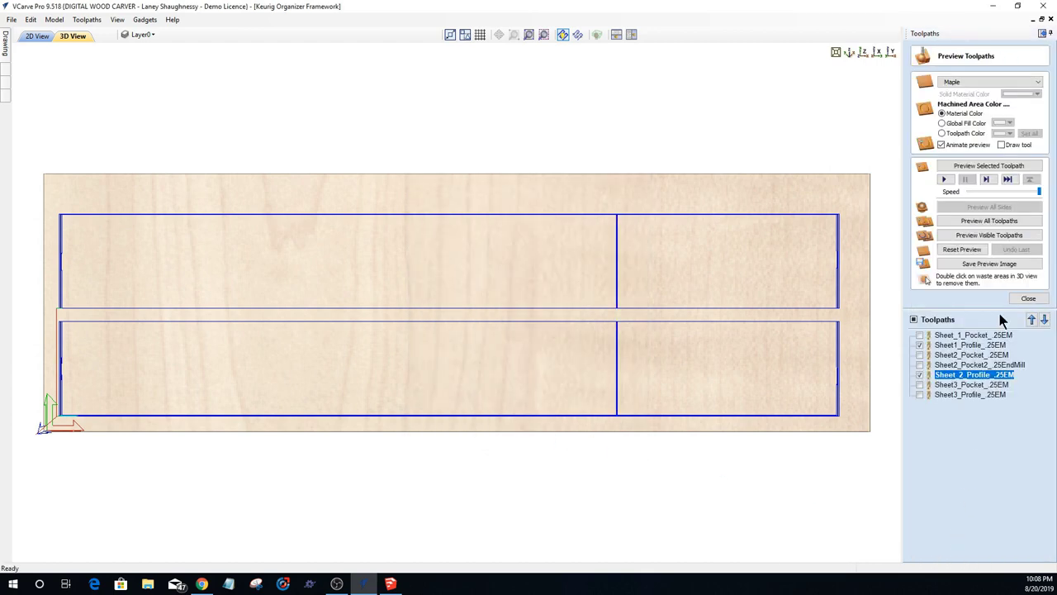
Step: Reduce Sheet3_Profile_.25EM's pass depth so it cuts in 4 passes, then recalculate it
double_click(968, 394)
drag(1042, 533, 918, 539)
click(1028, 140)
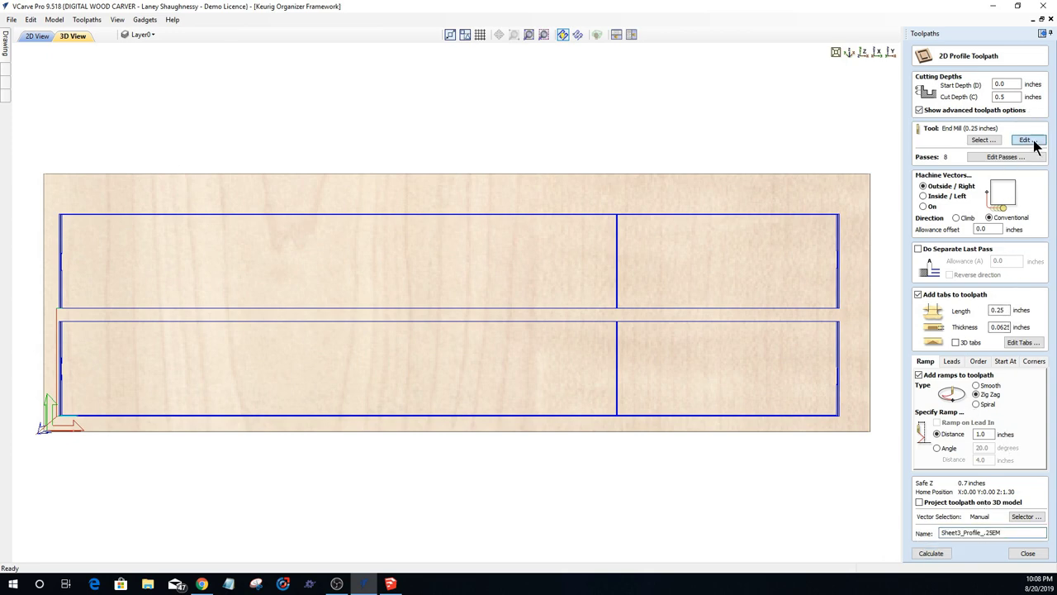
drag(518, 294, 412, 289)
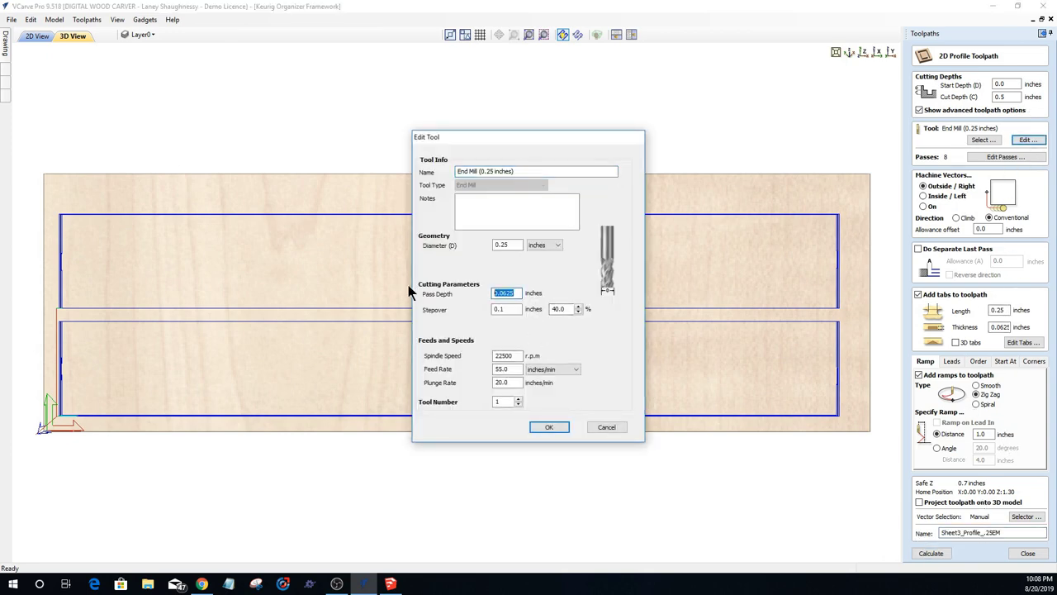
text(.0)
text(125)
click(549, 428)
click(931, 552)
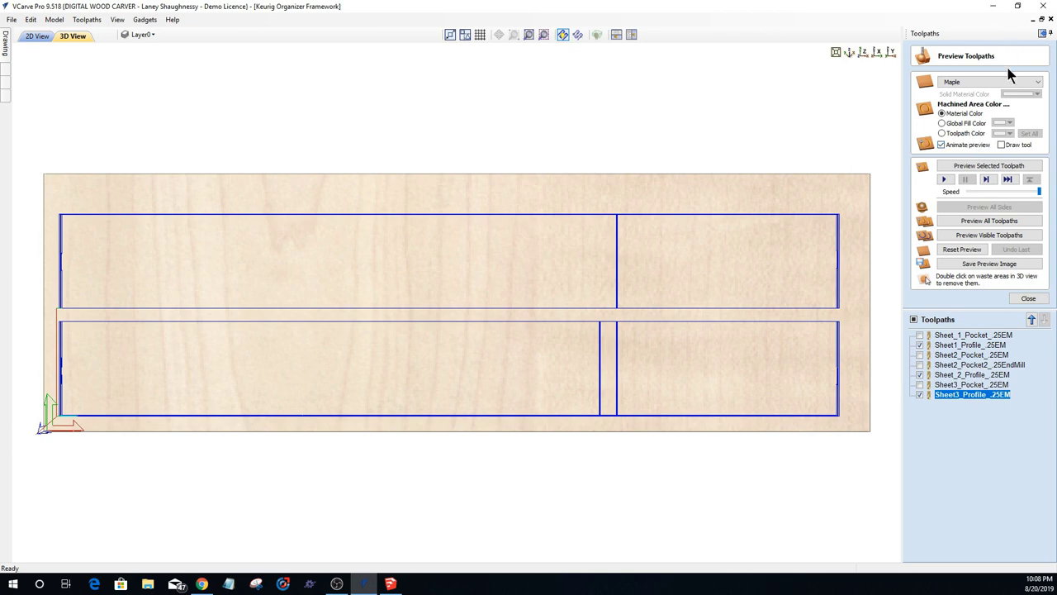
Step: Close the preview settings, hide the Sheet 2 and 3 profiles, and show the Sheet 1 pocket and profile
click(1028, 298)
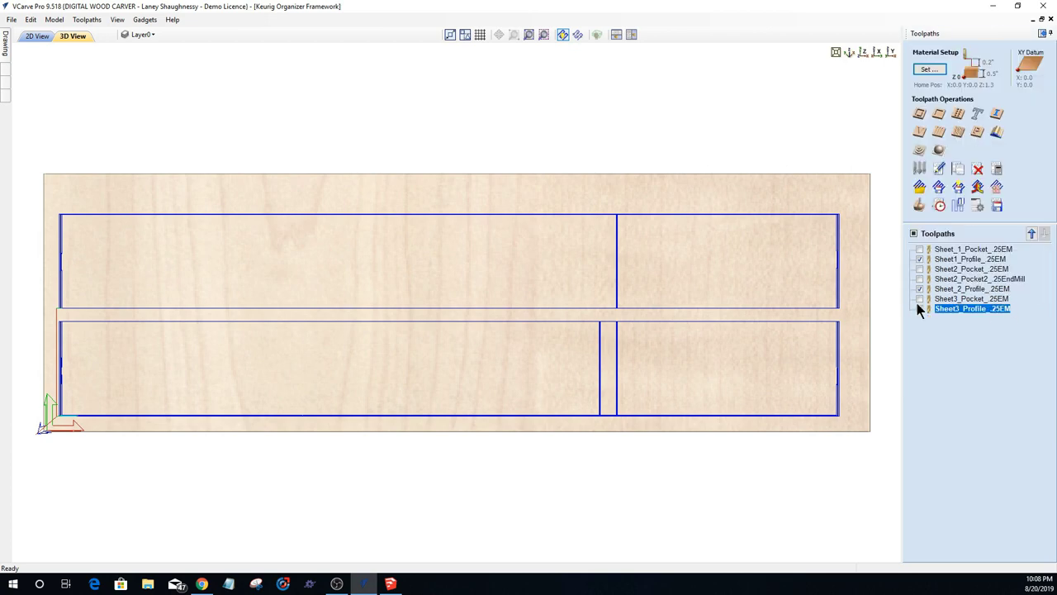
click(919, 309)
click(919, 289)
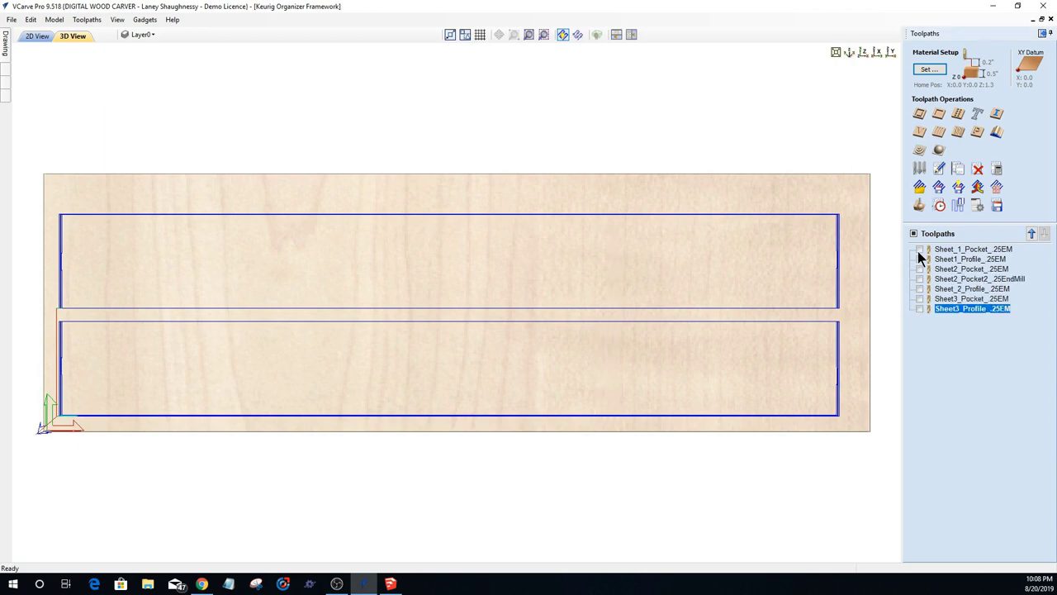
click(919, 250)
click(919, 259)
Step: In the machining time summary, hide Sheet 1 and show the Sheet 2 pocket, pocket2 and profile toolpaths
click(939, 205)
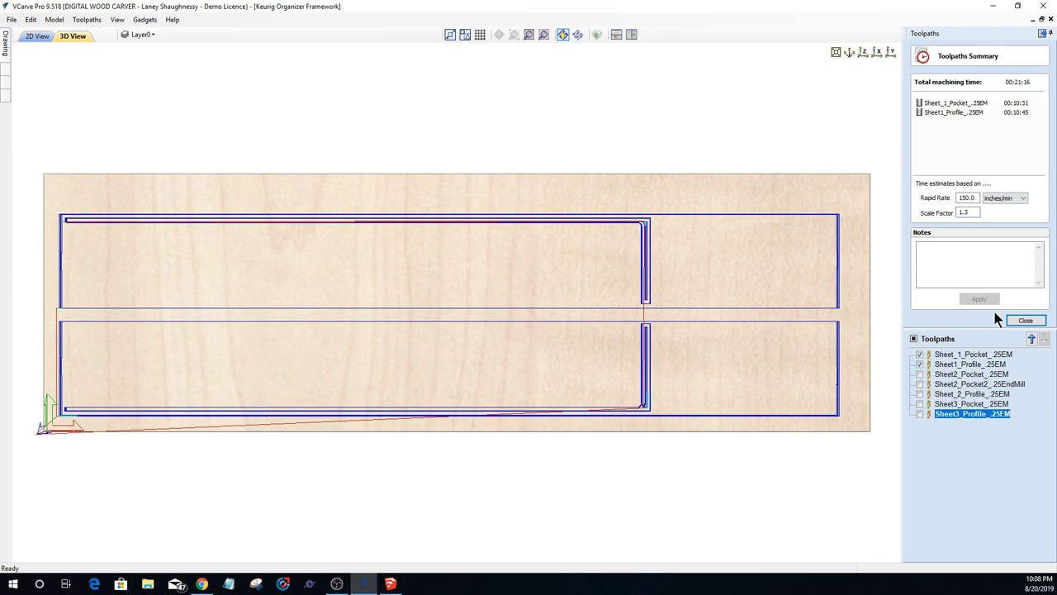
click(919, 355)
click(919, 364)
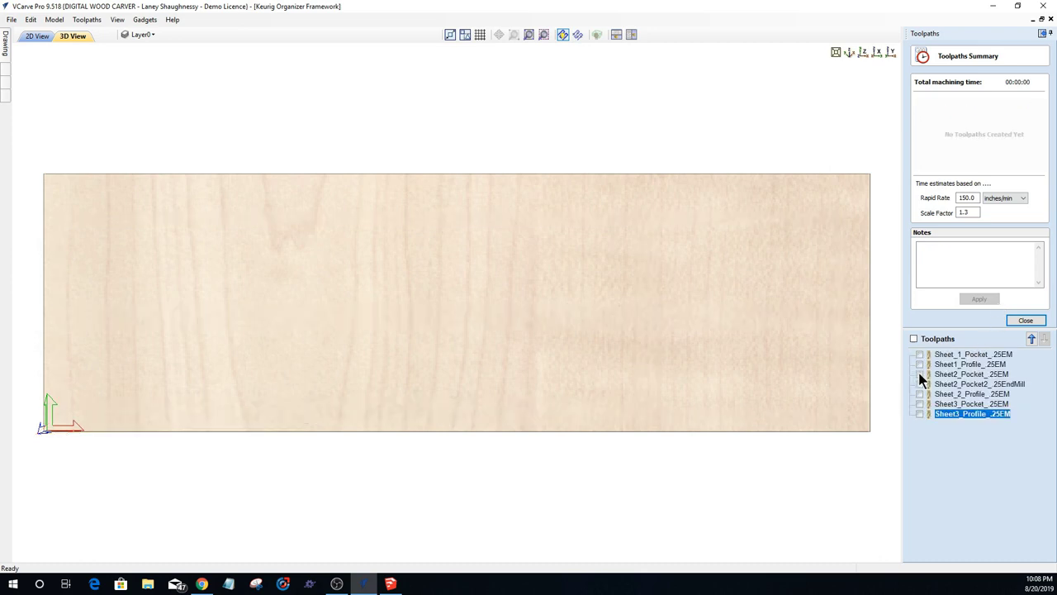
click(919, 374)
click(919, 384)
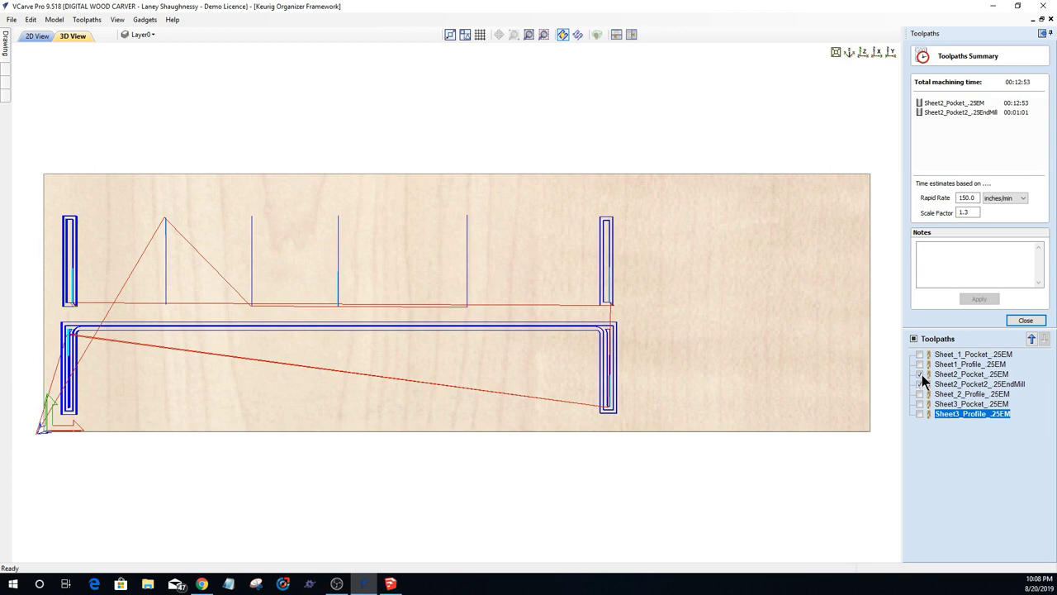
click(919, 374)
click(919, 384)
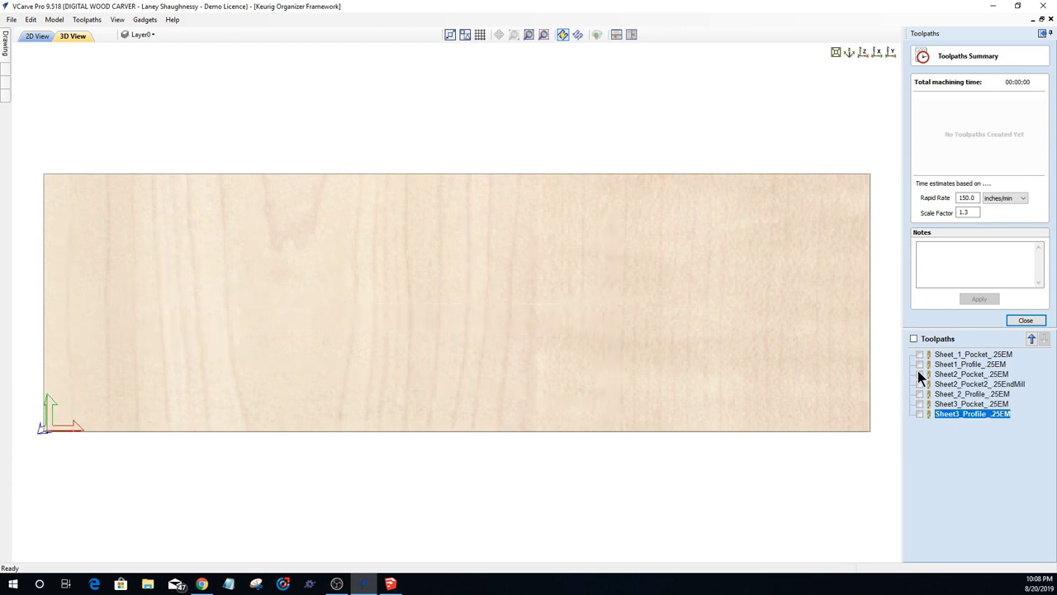
click(919, 374)
click(919, 384)
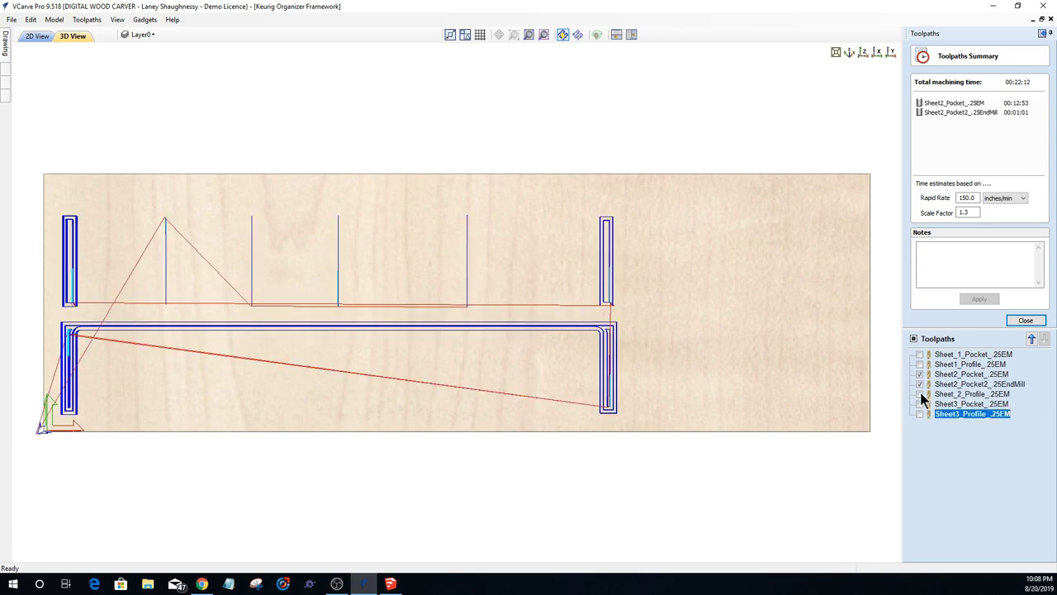
click(919, 394)
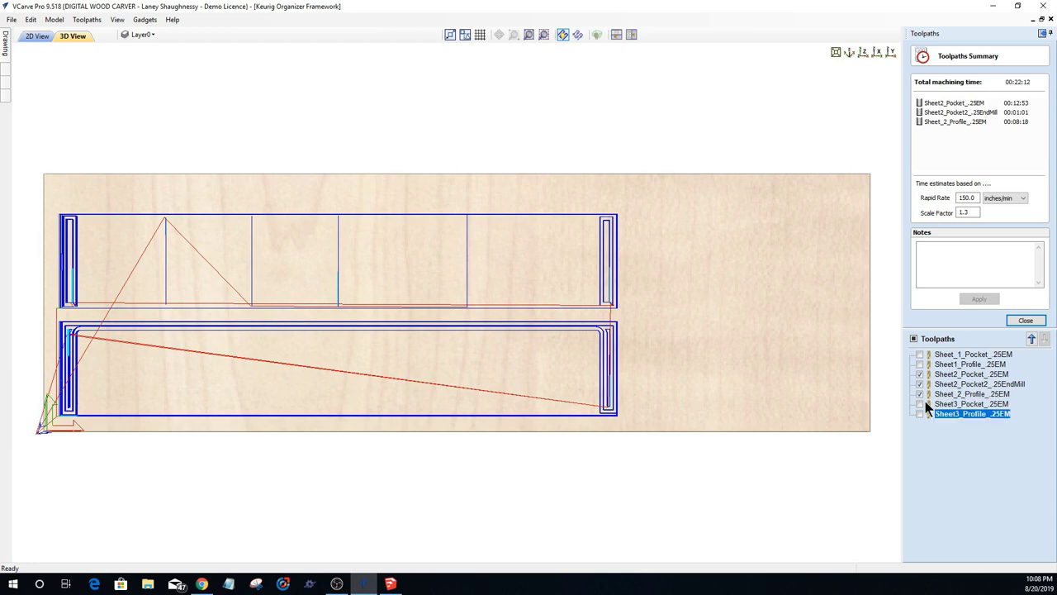
Step: Hide the Sheet 2 toolpaths, show the Sheet 3 pocket and profile, and close the summary
click(920, 394)
click(919, 384)
click(919, 374)
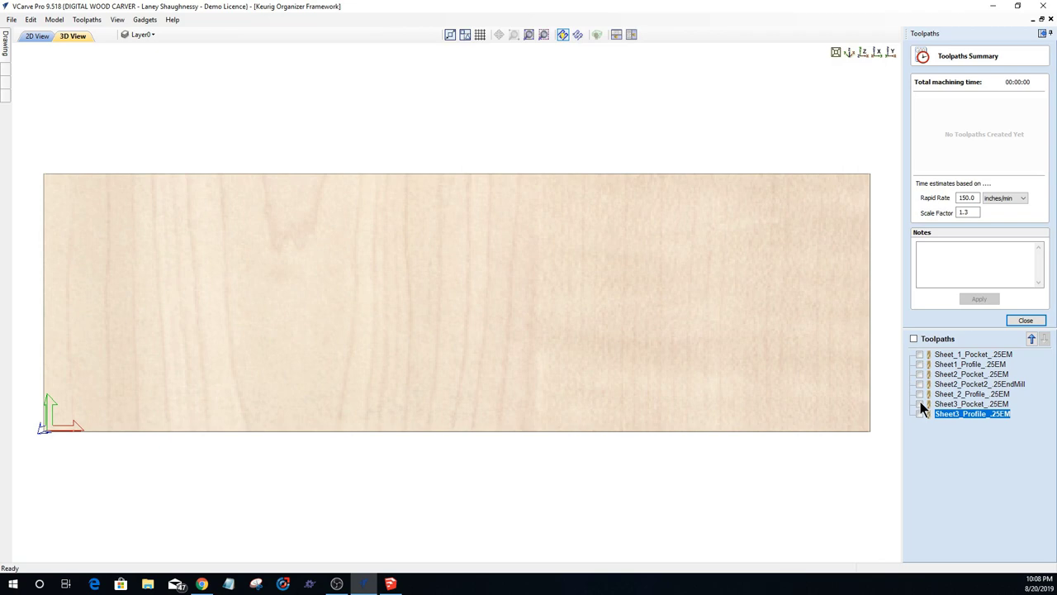
click(920, 403)
click(920, 413)
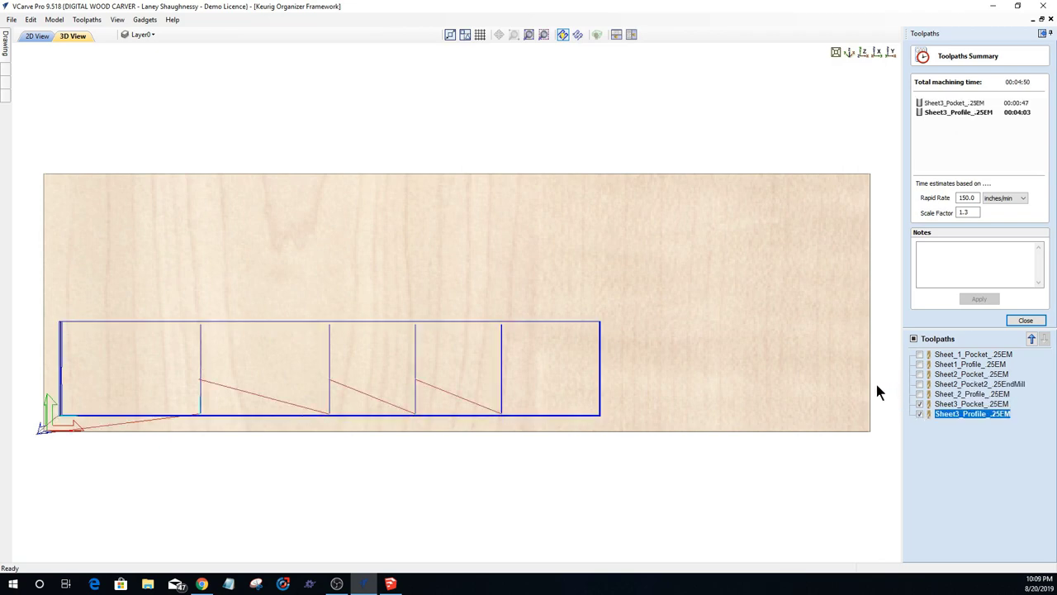
click(1024, 320)
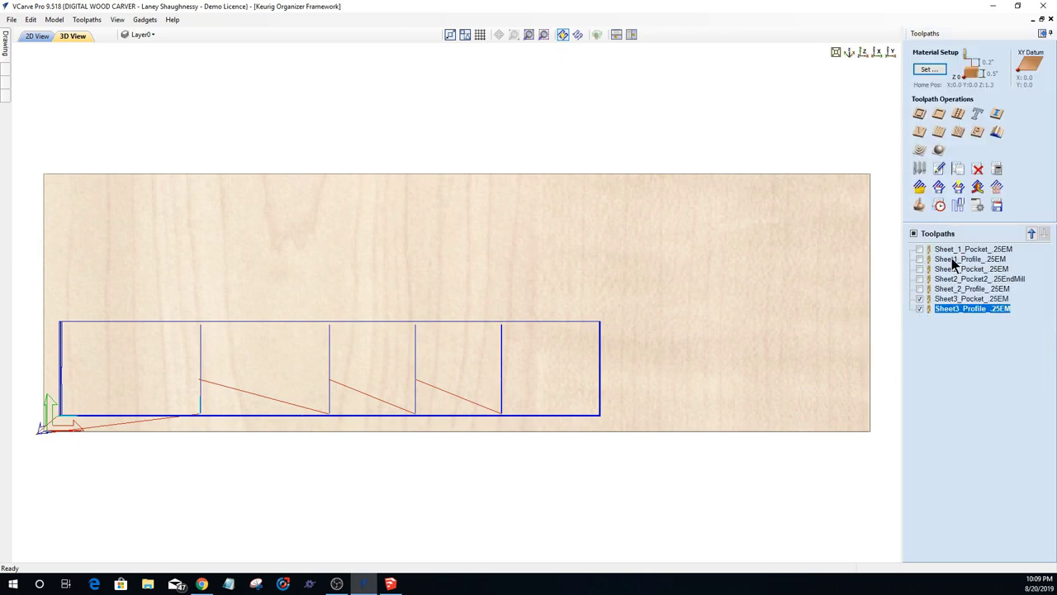
mouse_move(952, 258)
scroll(710, 399, down, 3)
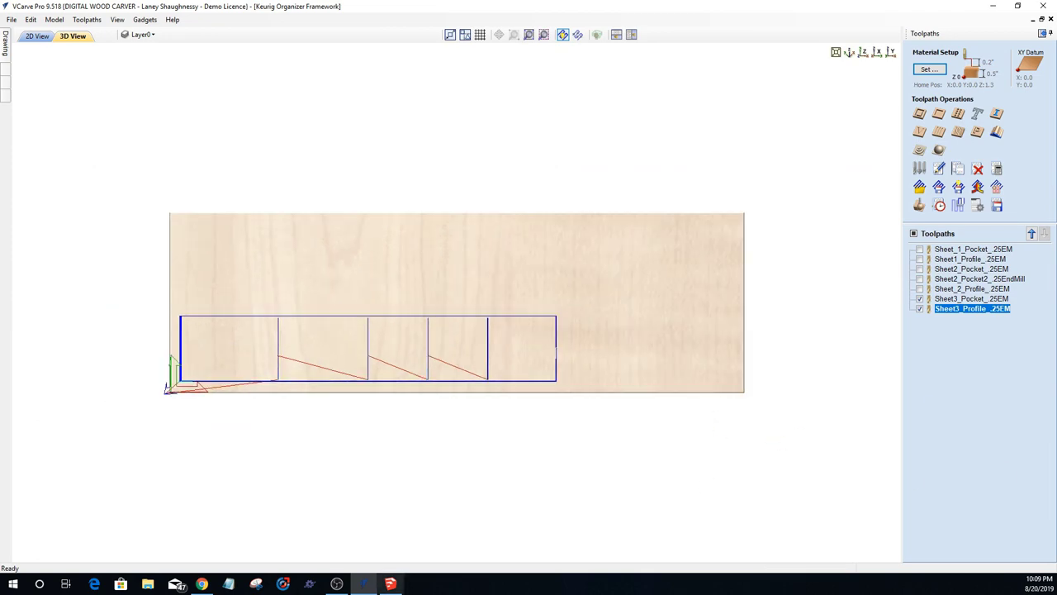
click(389, 583)
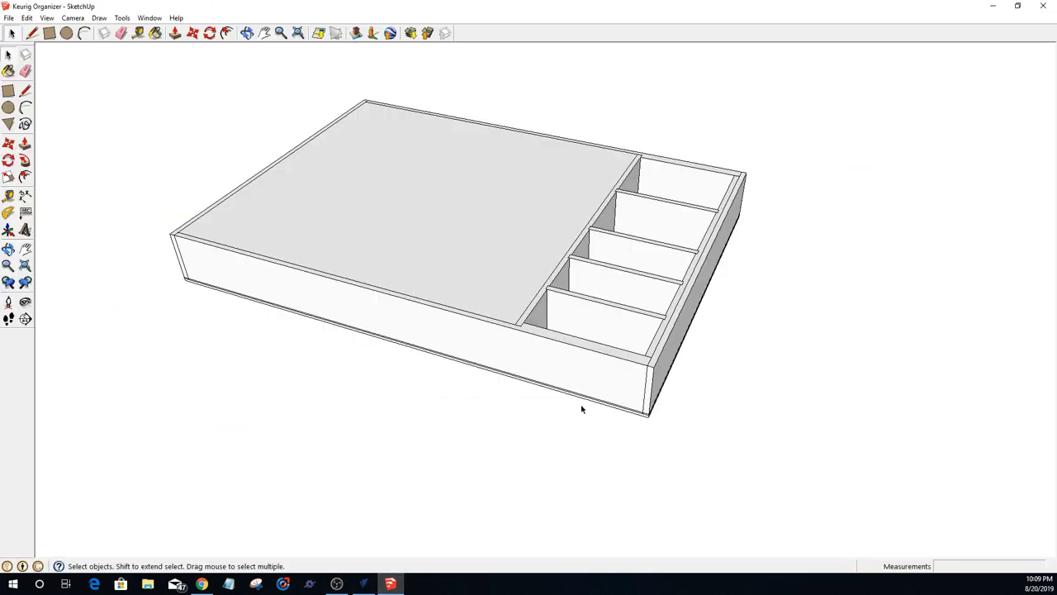
drag(582, 403, 489, 517)
key(alt+Tab)
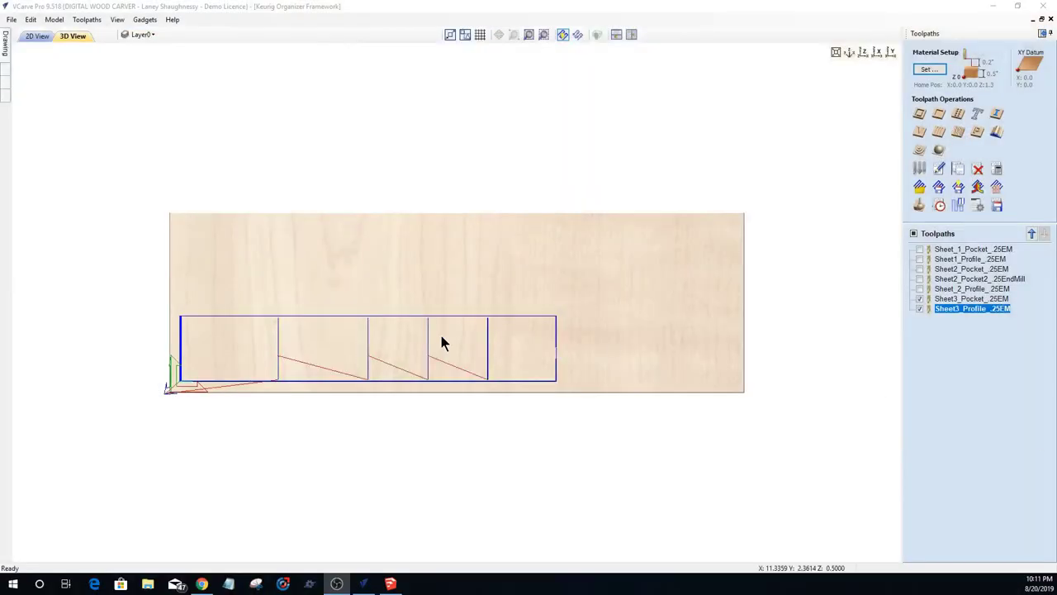
Step: Start a new 2D Profile toolpath with Add tabs enabled and set to 3D tabs
click(919, 113)
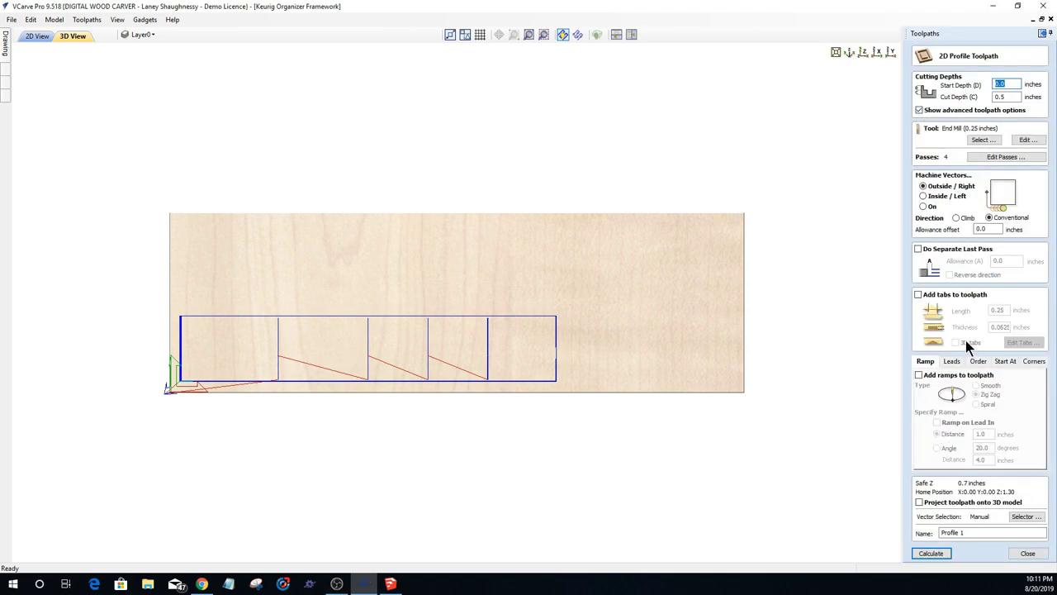
click(917, 295)
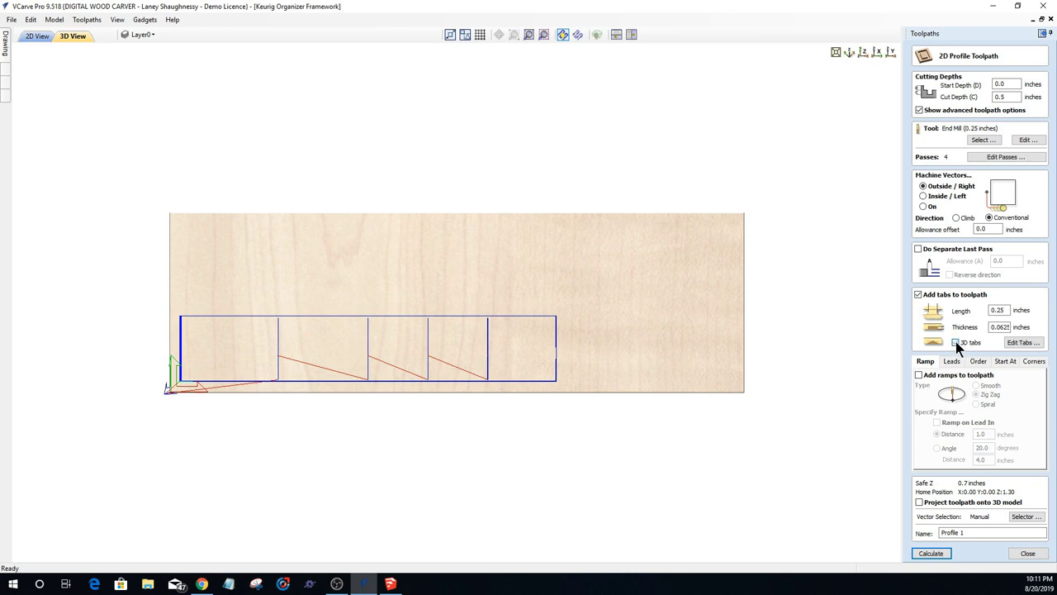
click(956, 343)
Step: Expand the clipart library's Clipart folder and show the 3D Tabs shapes
click(7, 77)
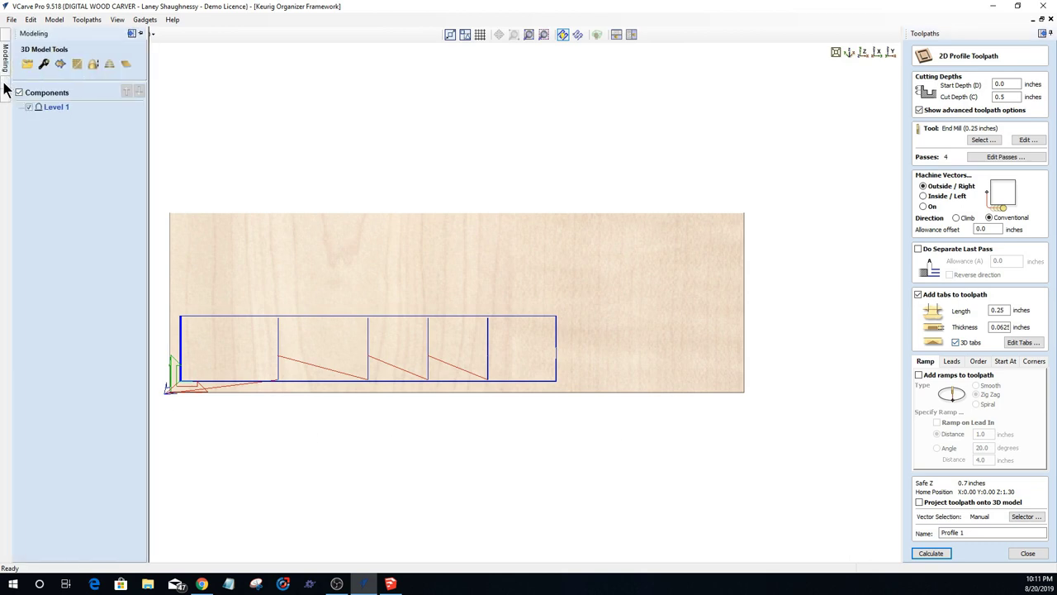
click(8, 87)
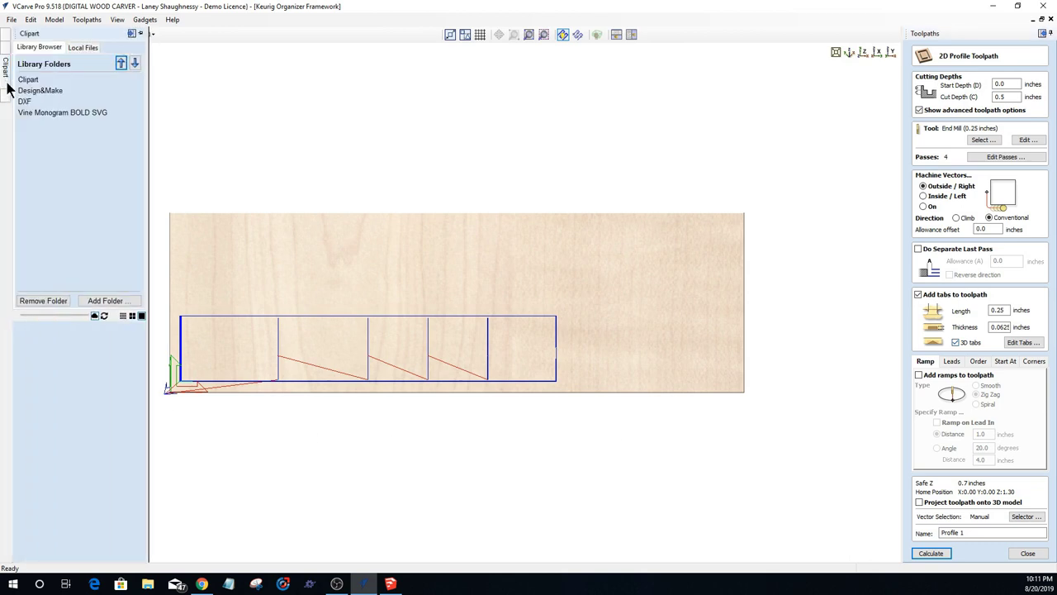
click(29, 80)
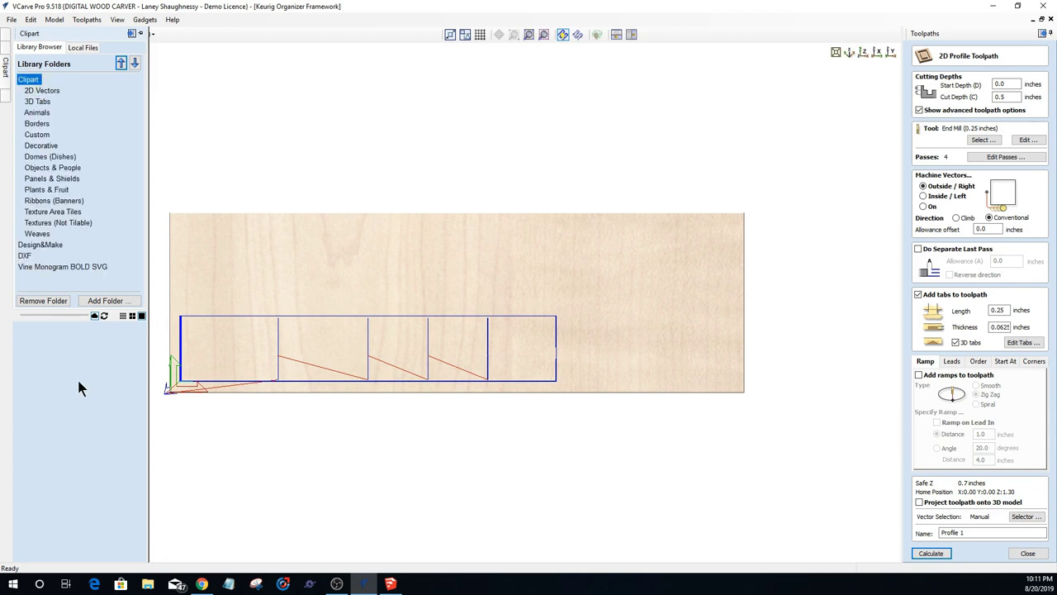
click(37, 101)
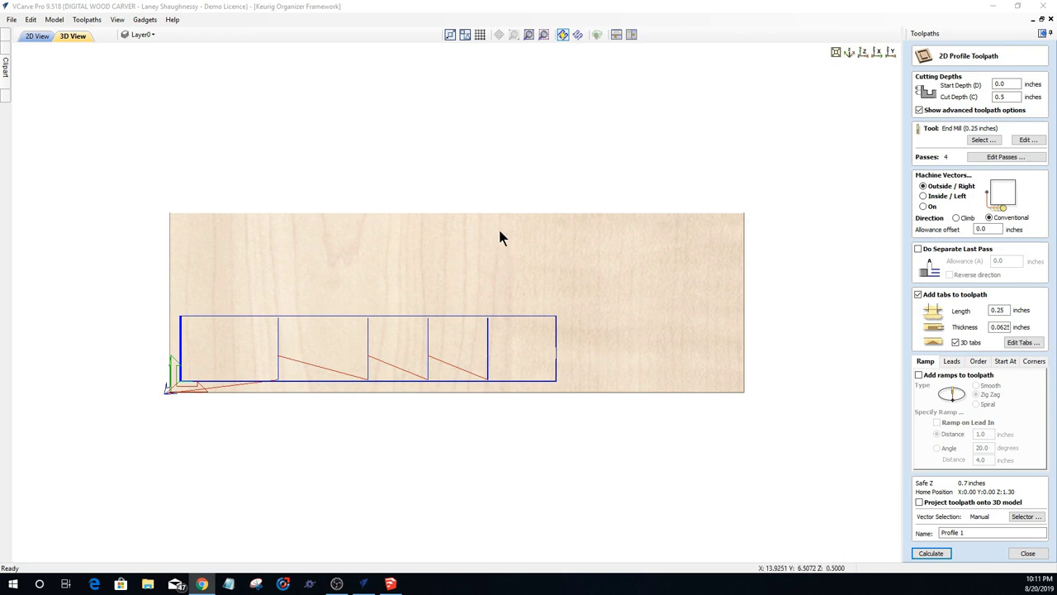
Step: Unpin the Toolpaths panel and browse the Panels & Shields clipart in the library
click(1043, 35)
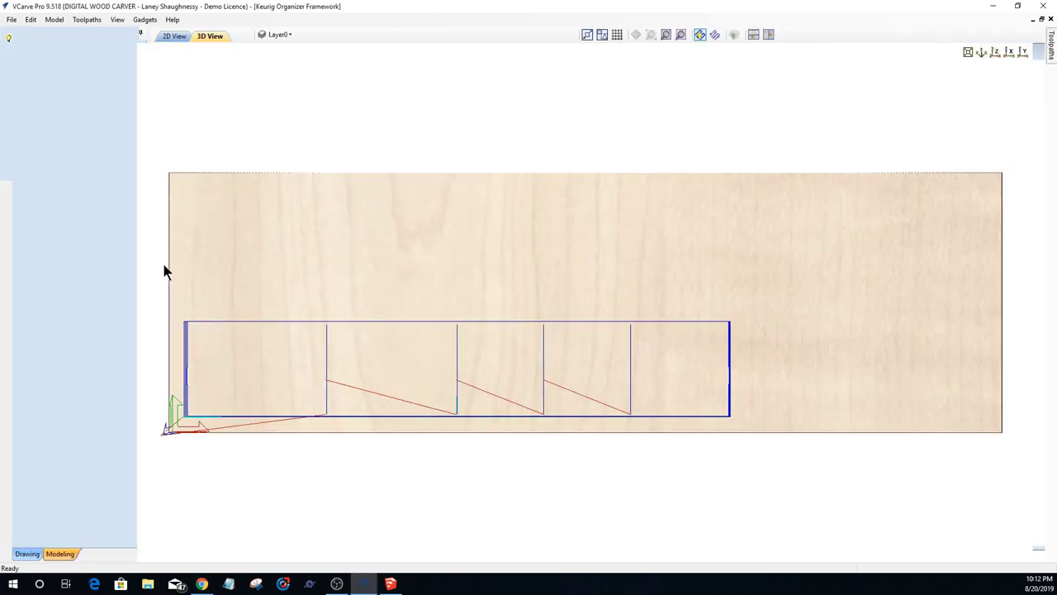
click(47, 554)
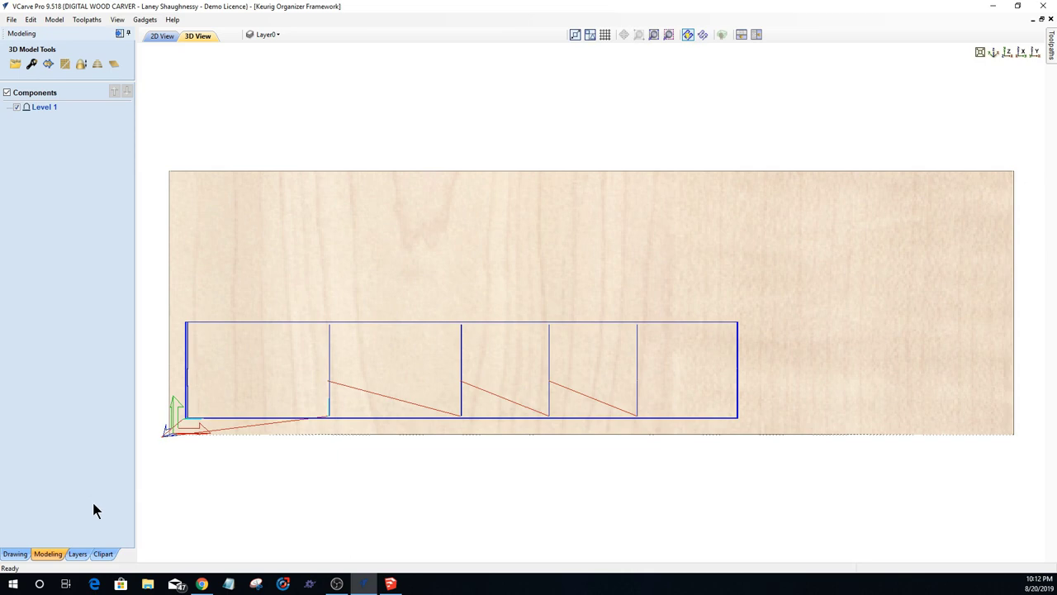
click(103, 554)
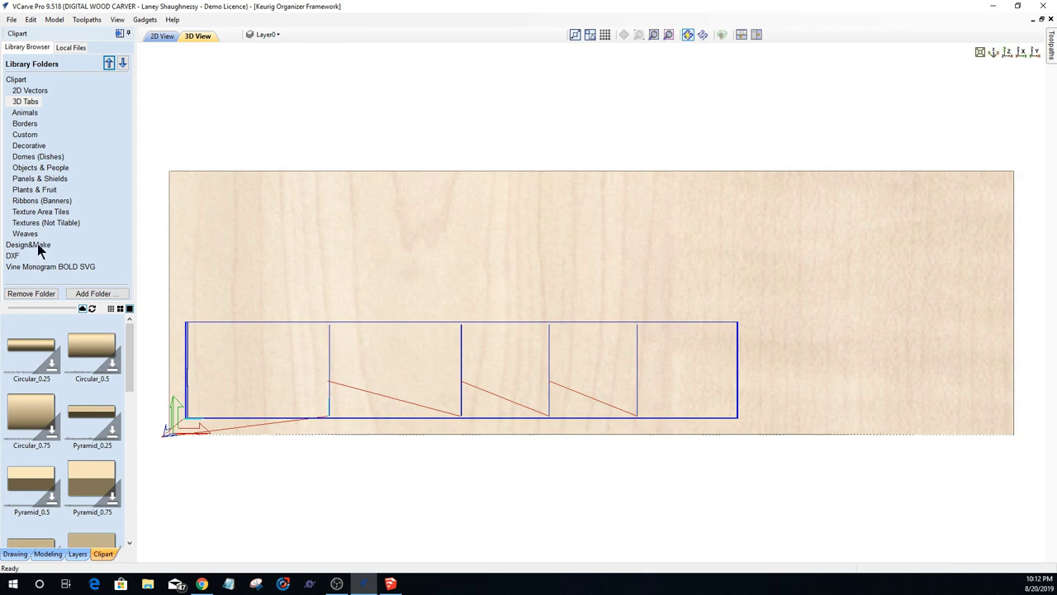
click(30, 180)
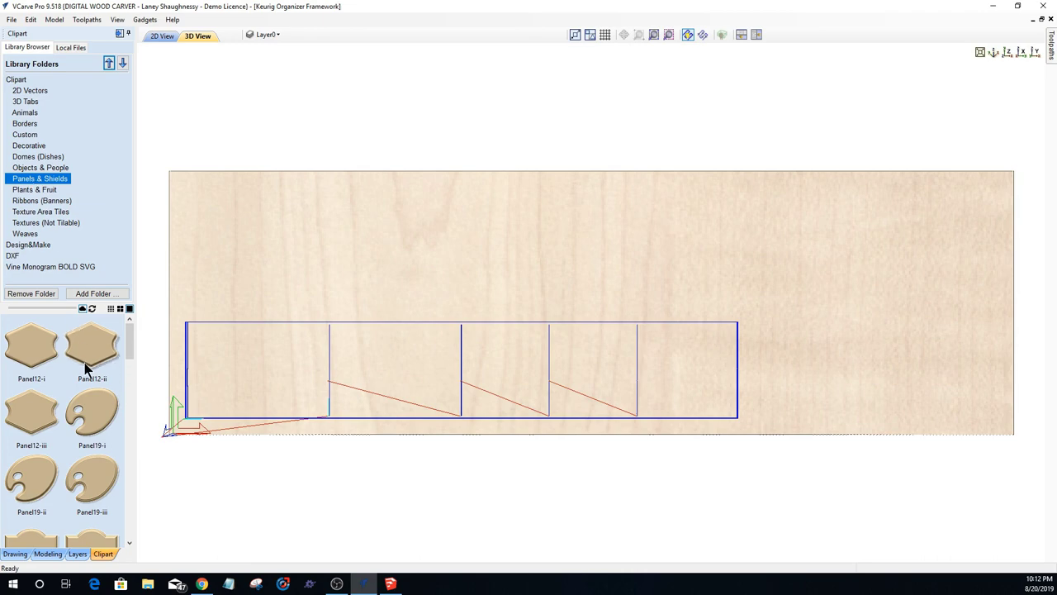
scroll(84, 363, down, 5)
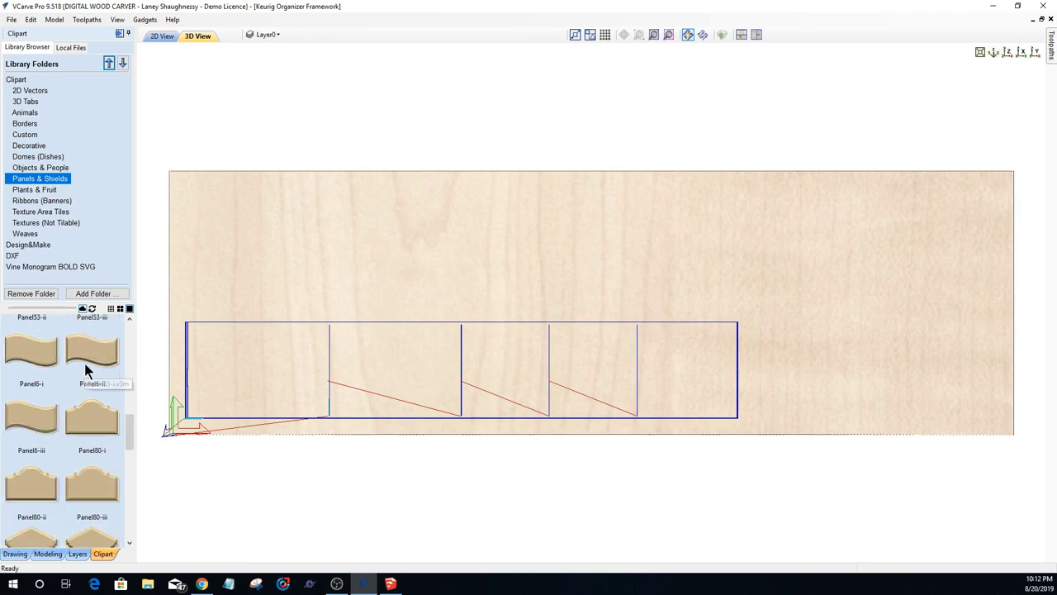
scroll(86, 366, down, 8)
scroll(87, 368, down, 6)
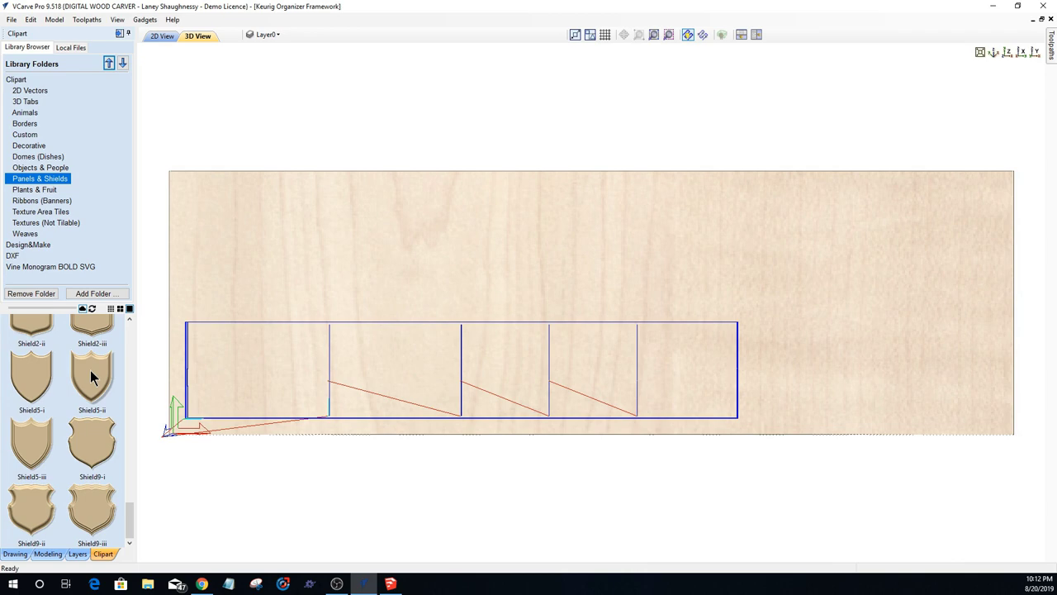
scroll(85, 350, up, 1)
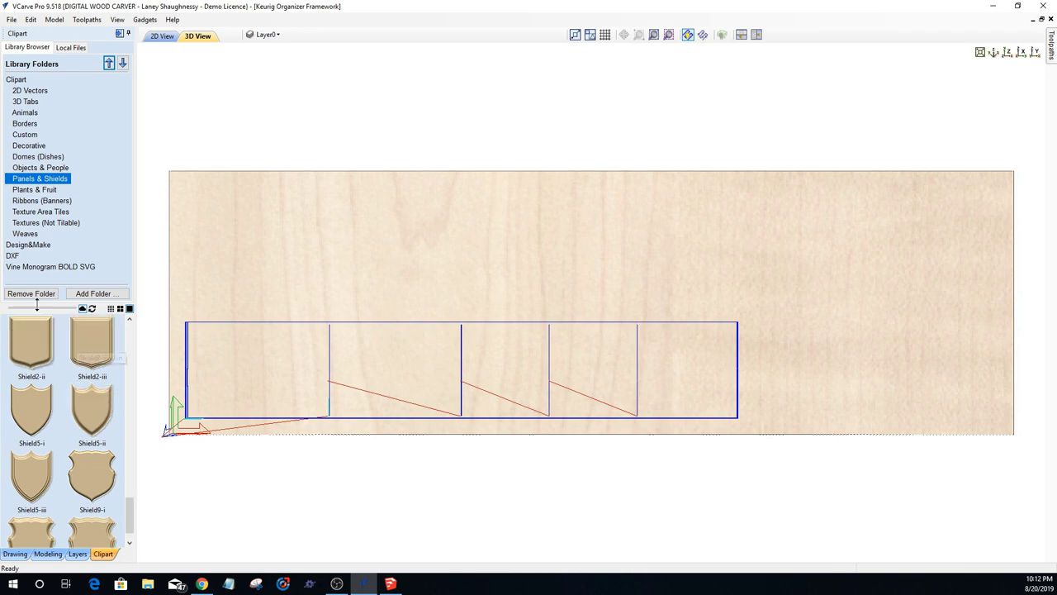
Step: Switch to the 2D Vectors clipart and scroll down to the shield outlines
click(27, 91)
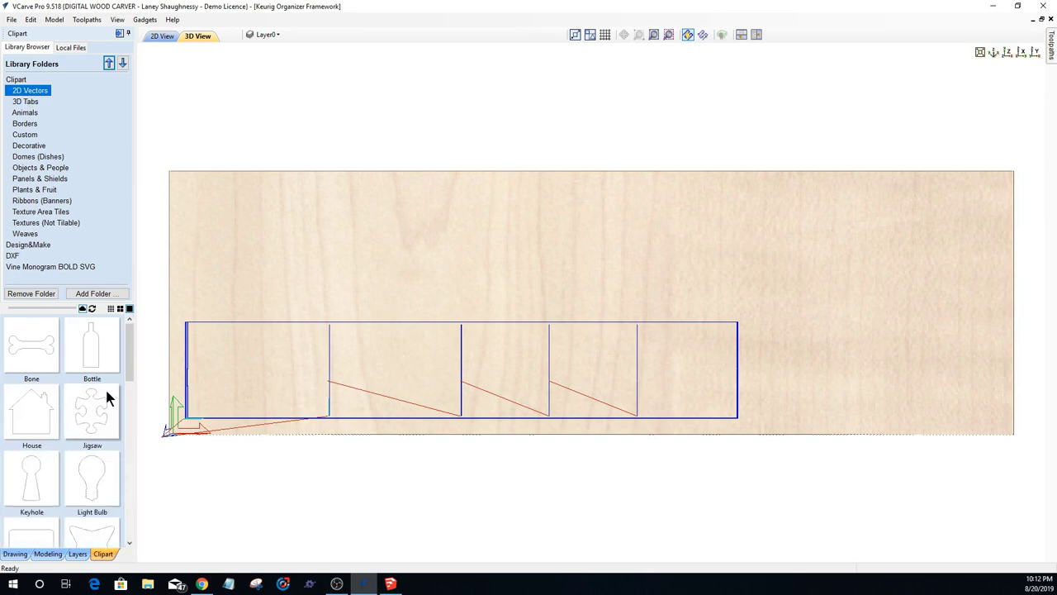
drag(128, 344, 130, 440)
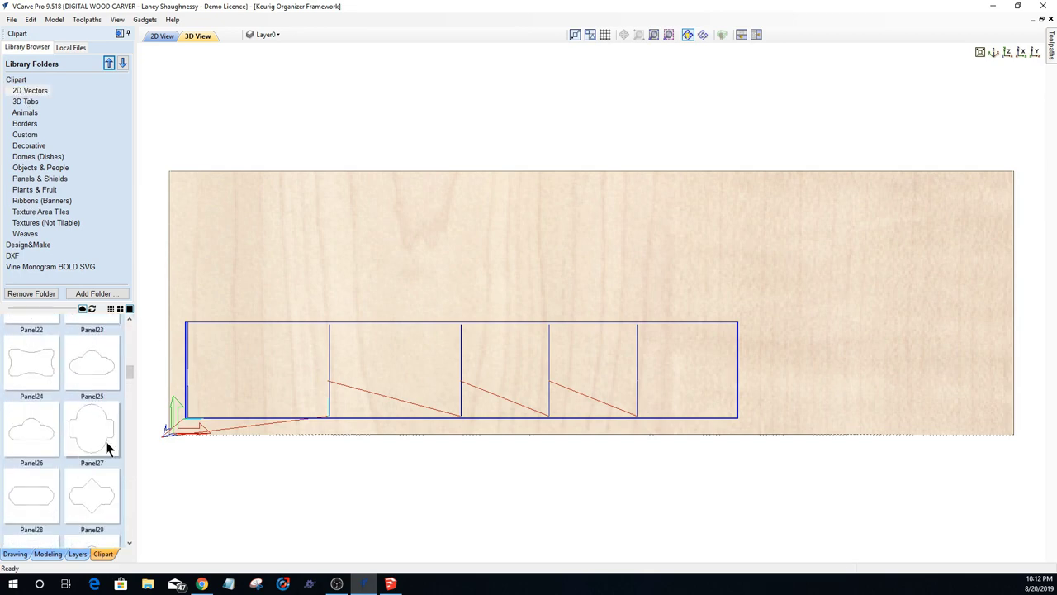
scroll(100, 431, down, 5)
scroll(101, 435, down, 8)
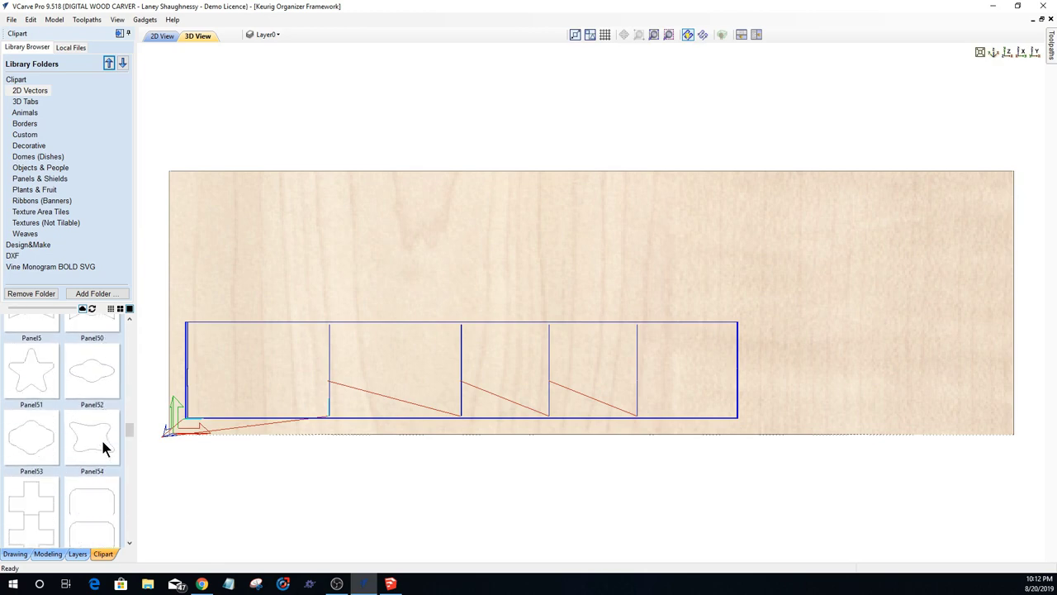
scroll(101, 437, down, 6)
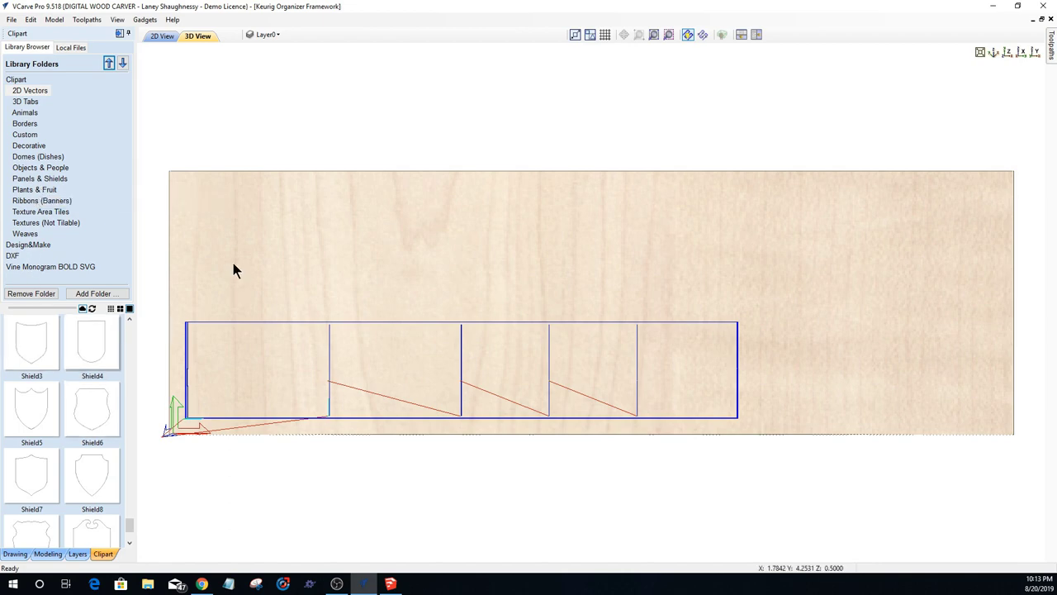
Step: Switch VCarve Pro to the flat 2D sheet view and bring up its taskbar window options
click(162, 36)
scroll(583, 437, down, 3)
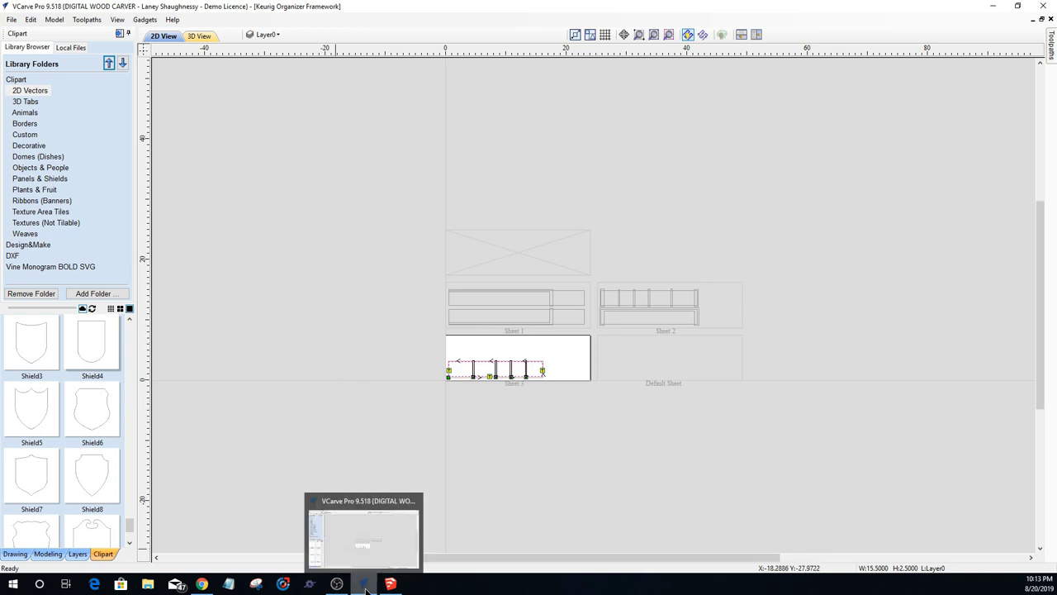
click(366, 587)
right_click(365, 586)
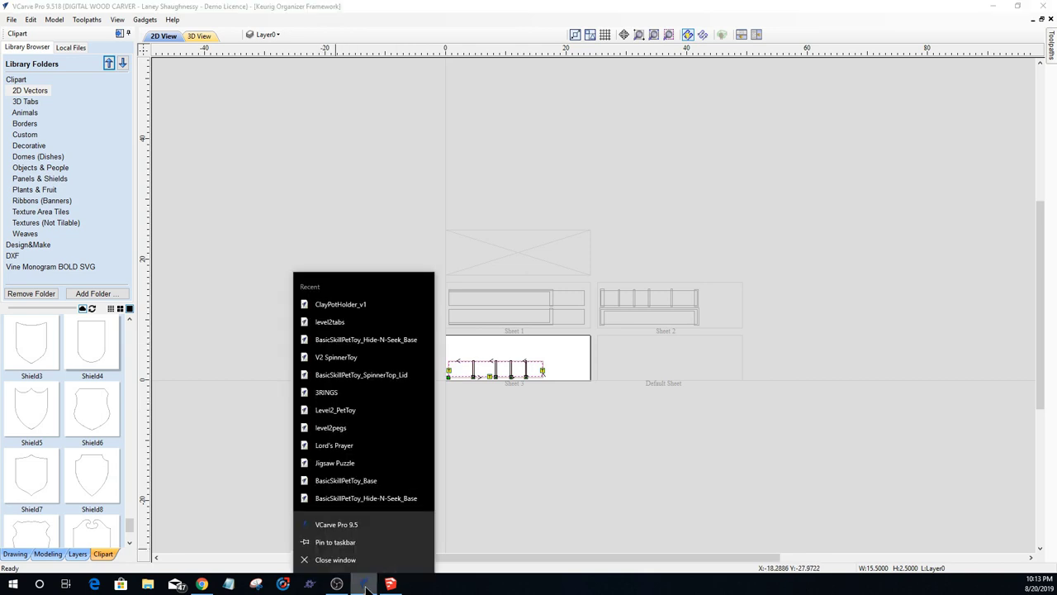
Step: Launch Aspire 9.5, maximize it, and create a new 24 x 14 x 0.75 inch job
click(11, 584)
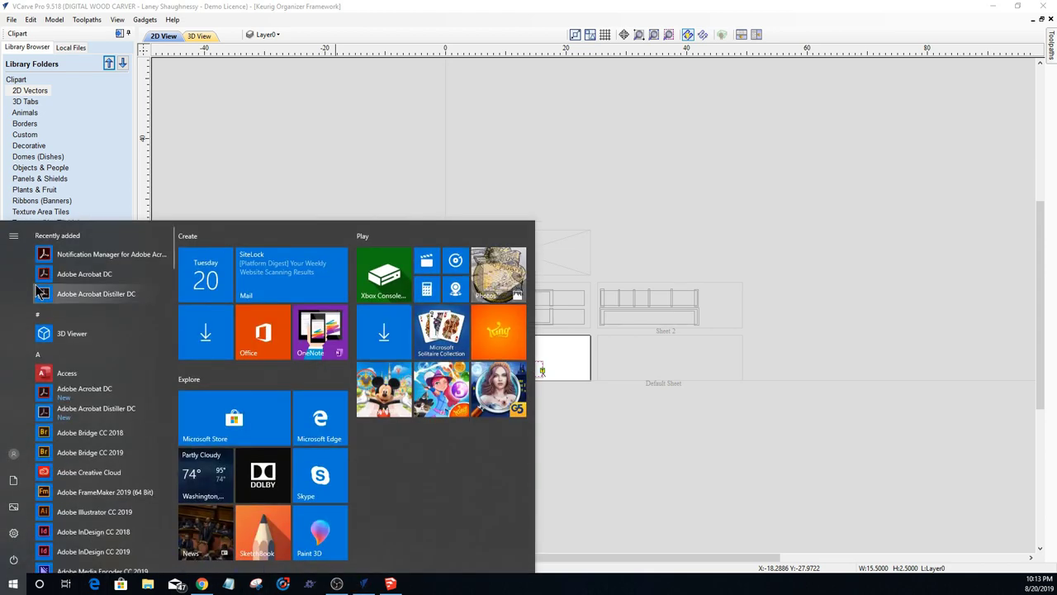
scroll(113, 498, down, 5)
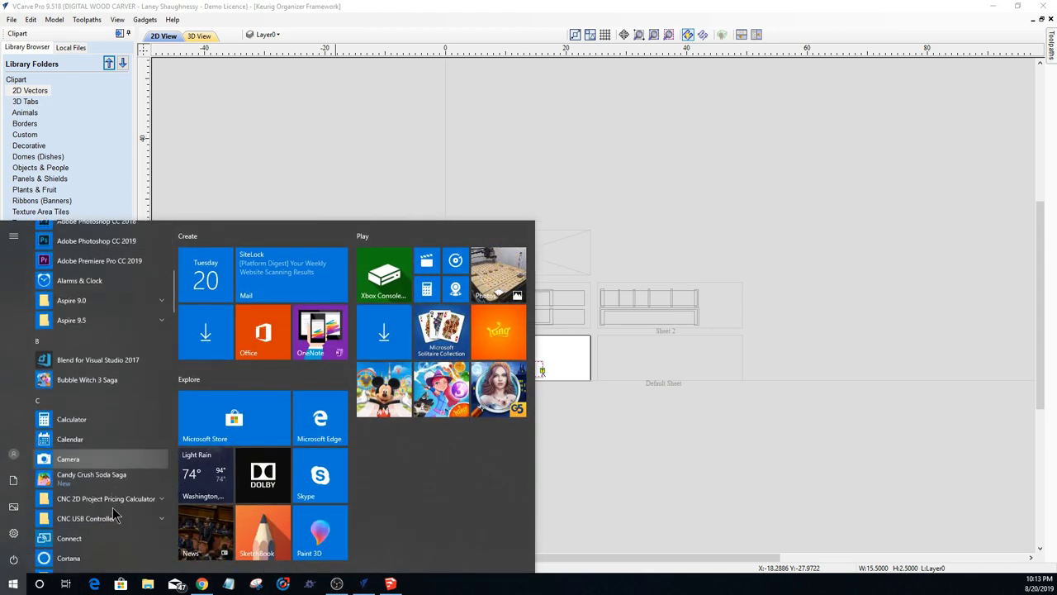
click(95, 372)
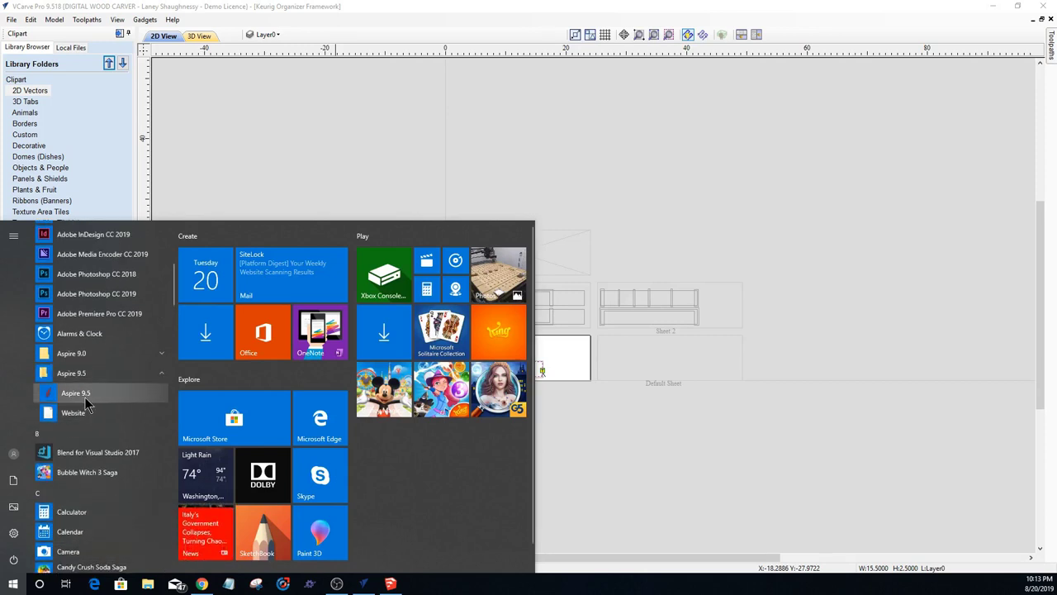
click(87, 394)
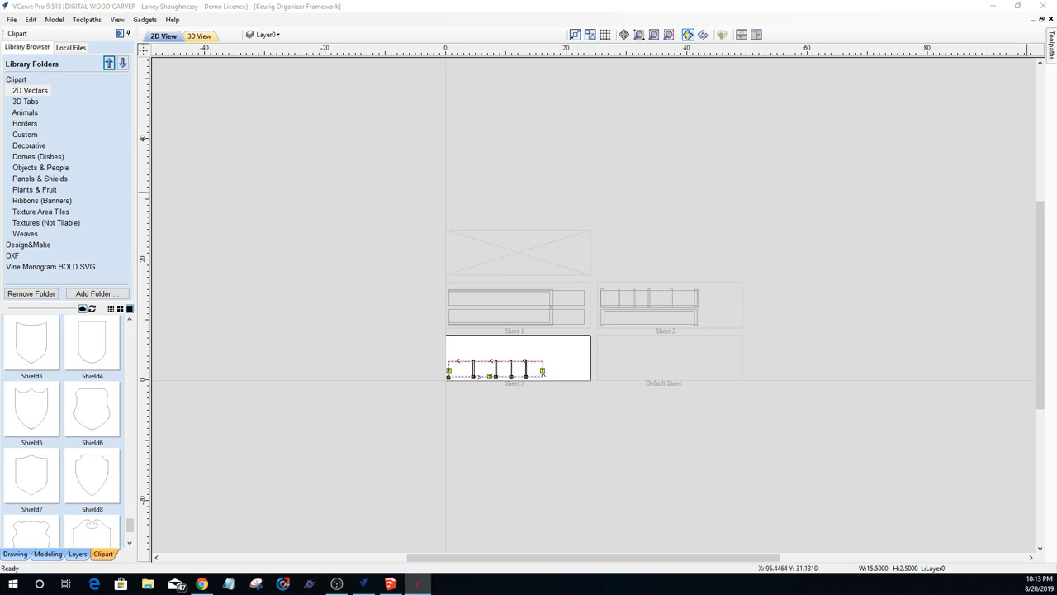
drag(950, 72, 422, 2)
click(58, 123)
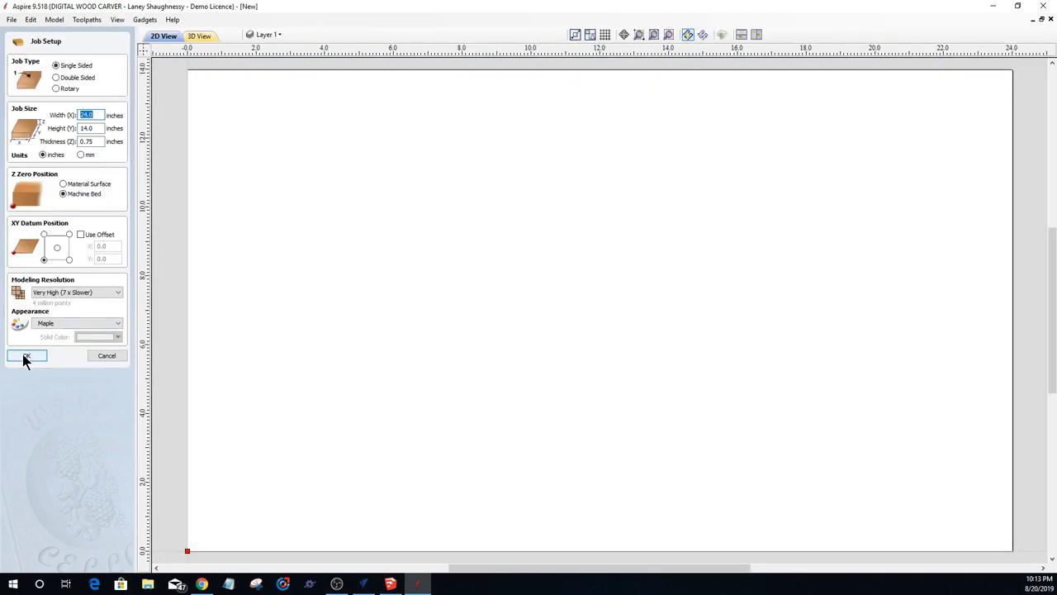
click(26, 358)
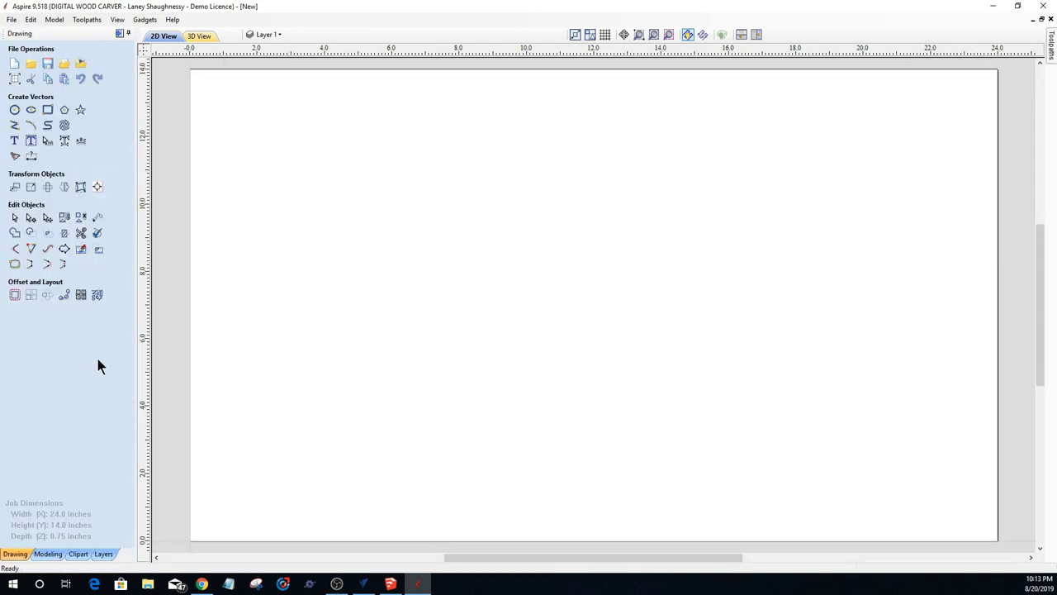
Step: Expand Aspire's Clipart library to 2D Vectors > Panels & Shields and scroll its thumbnails
click(79, 553)
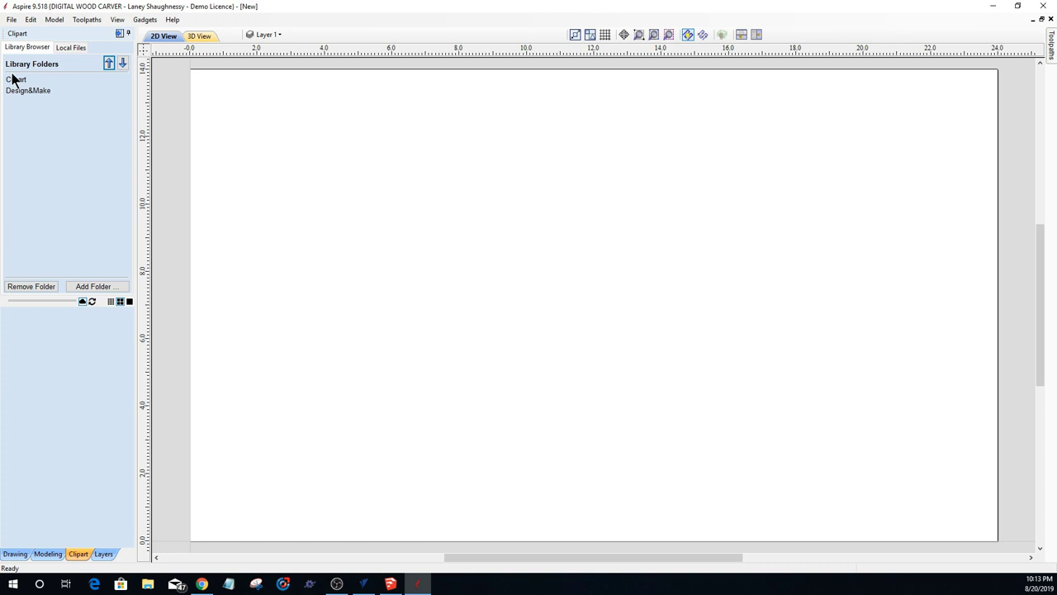
double_click(14, 79)
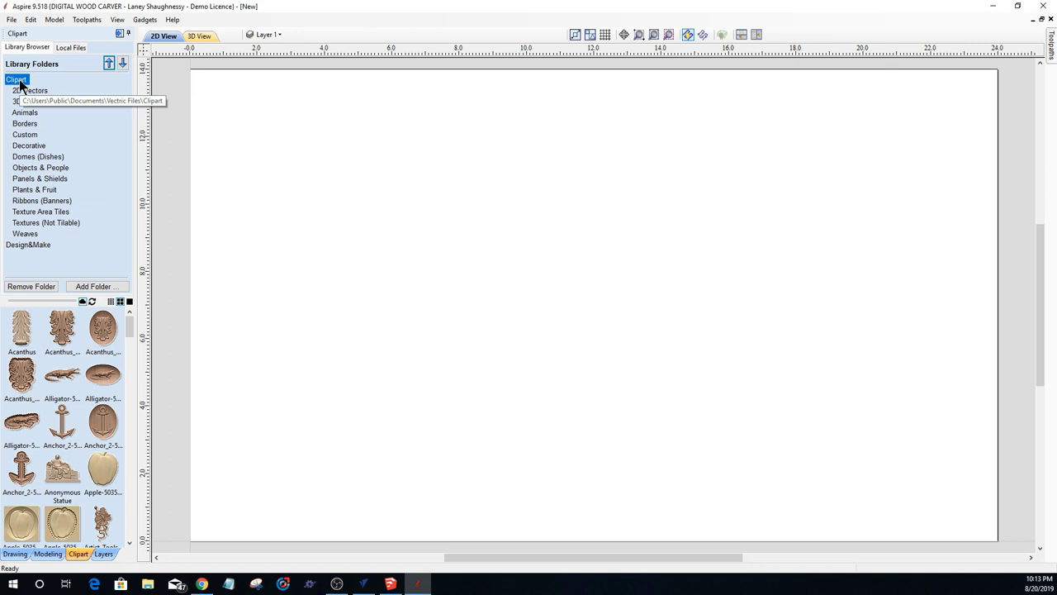
click(24, 92)
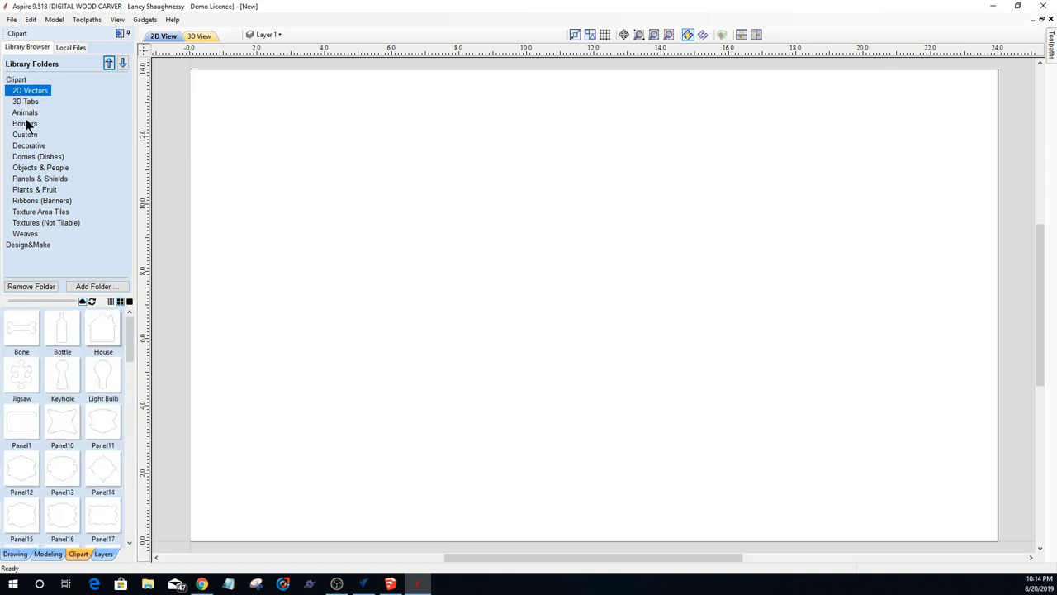
click(33, 179)
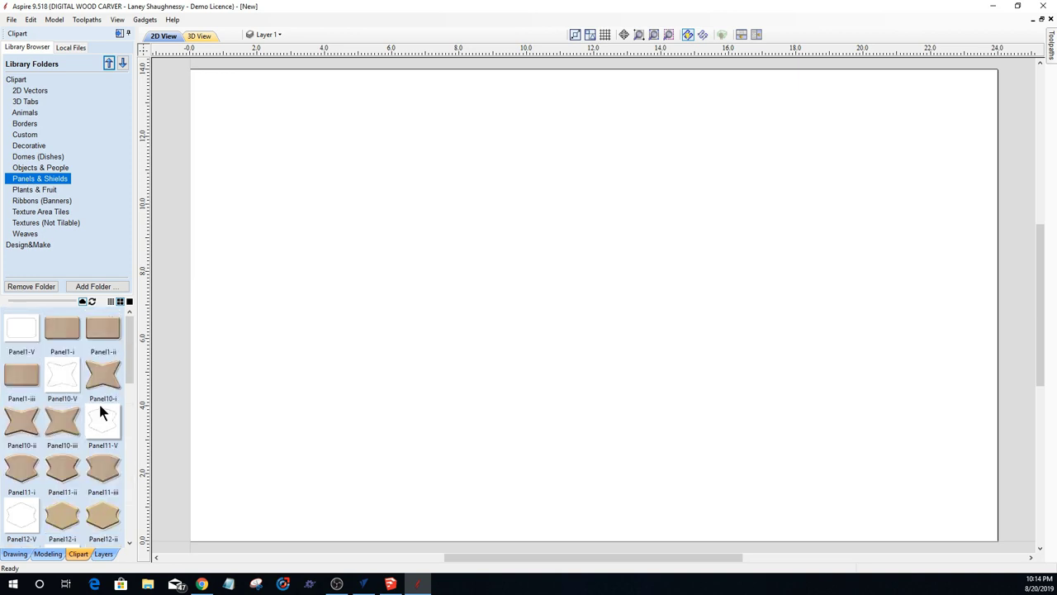
drag(129, 340, 134, 378)
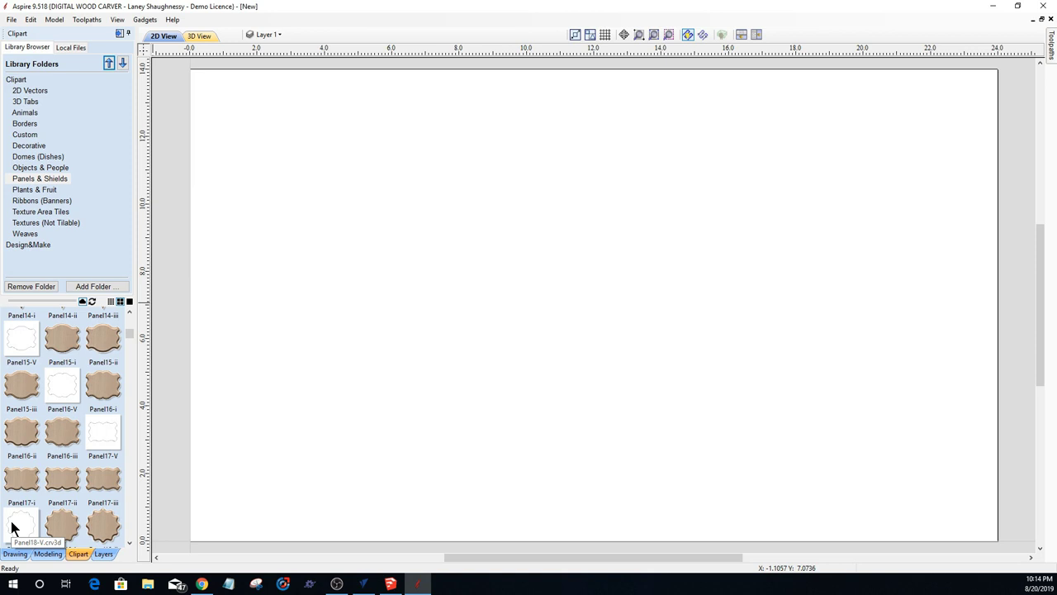
Step: Drop the Panel18-V panel on the sheet, show its hidden layers, and select its outlines and profile vectors
drag(11, 524, 540, 335)
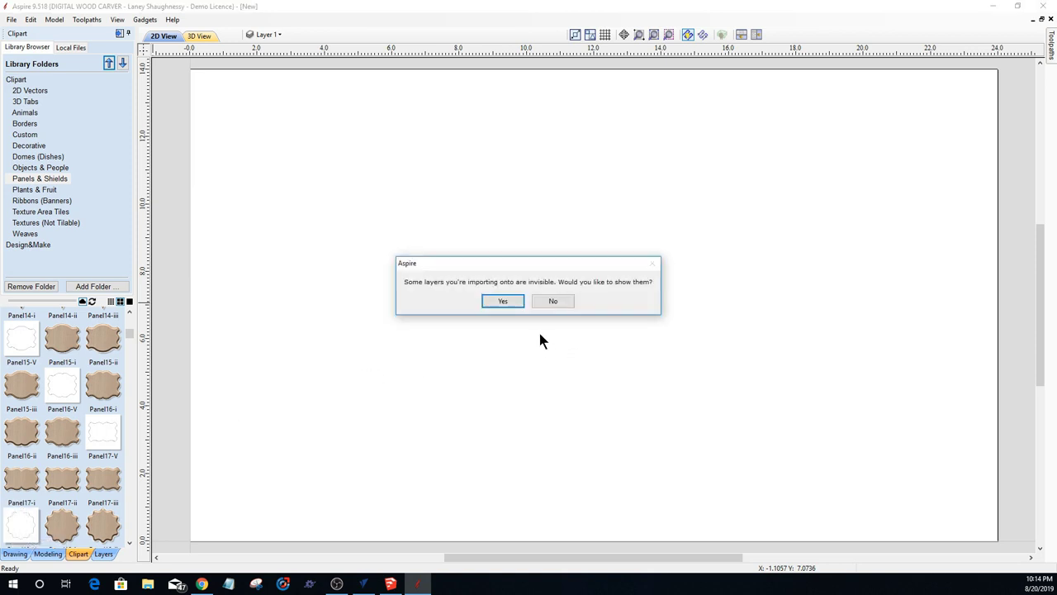
click(501, 304)
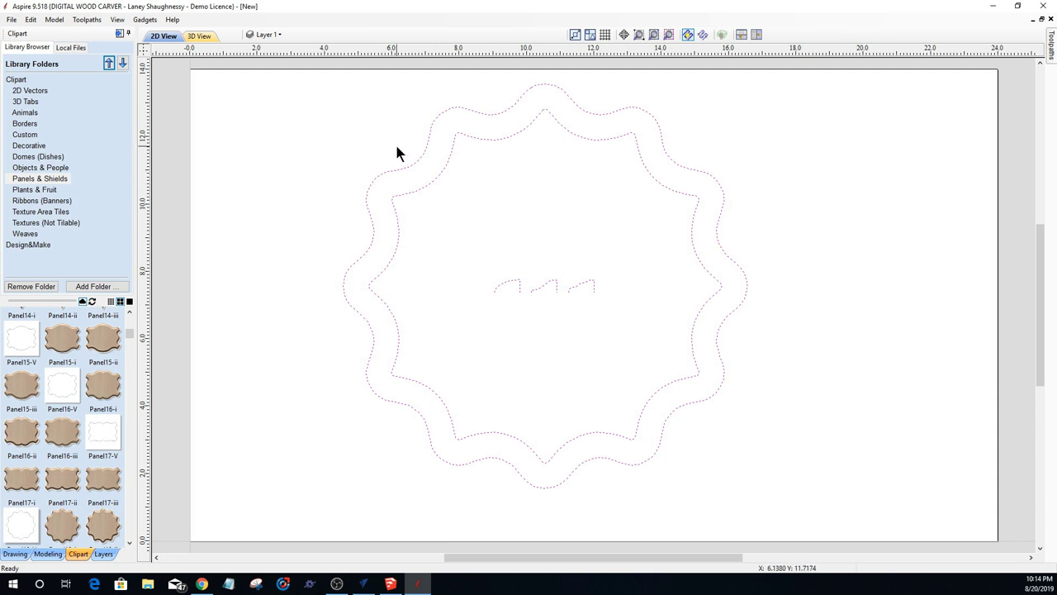
drag(477, 200, 385, 132)
scroll(422, 192, up, 1)
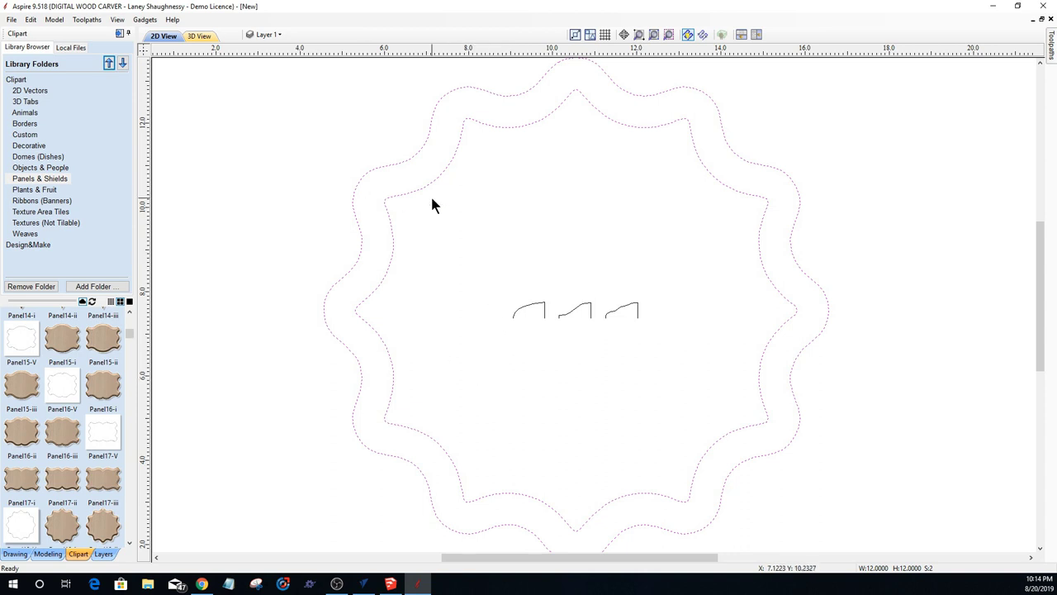
mouse_move(448, 283)
mouse_down()
mouse_move(631, 283)
mouse_move(687, 378)
mouse_up()
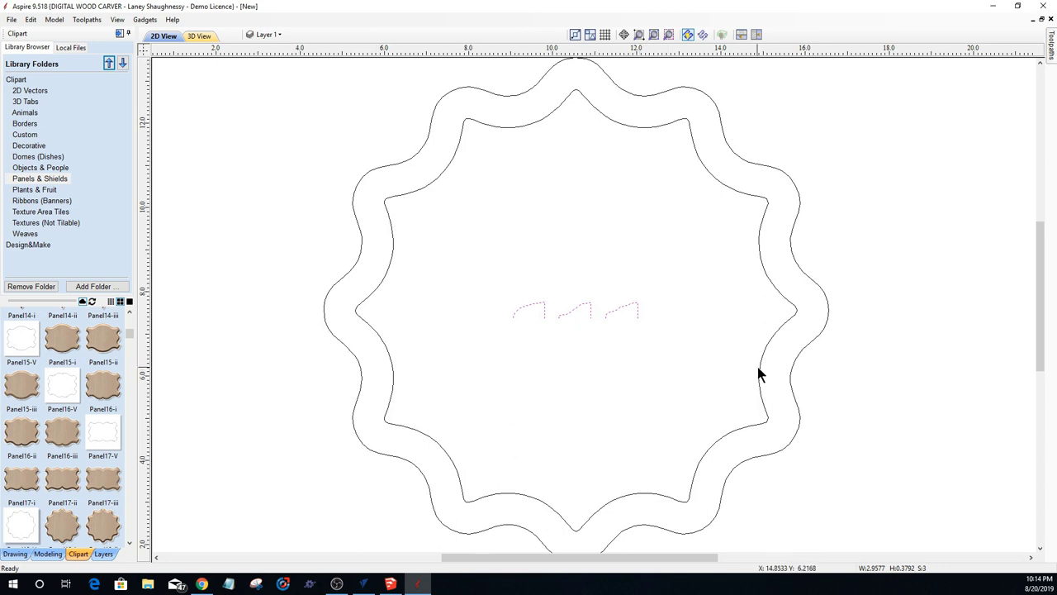
mouse_move(842, 466)
mouse_down()
mouse_move(302, 83)
mouse_move(158, 113)
mouse_move(213, 149)
mouse_up()
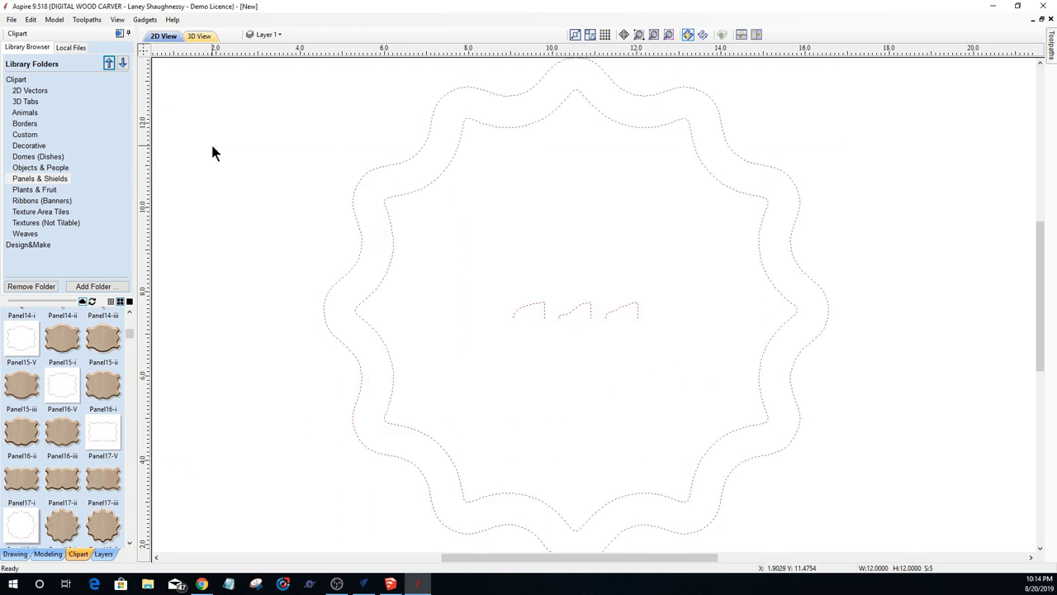
Step: Delete the Panel18-V vectors and scroll the clipart list down to the Shield thumbnails
key(Delete)
scroll(83, 404, up, 5)
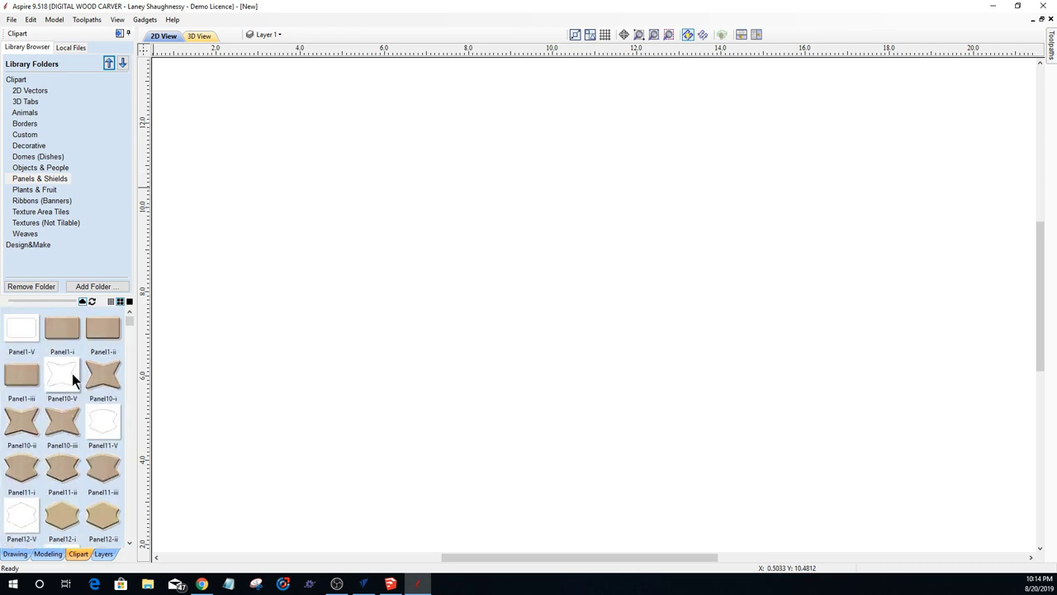
scroll(70, 362, down, 15)
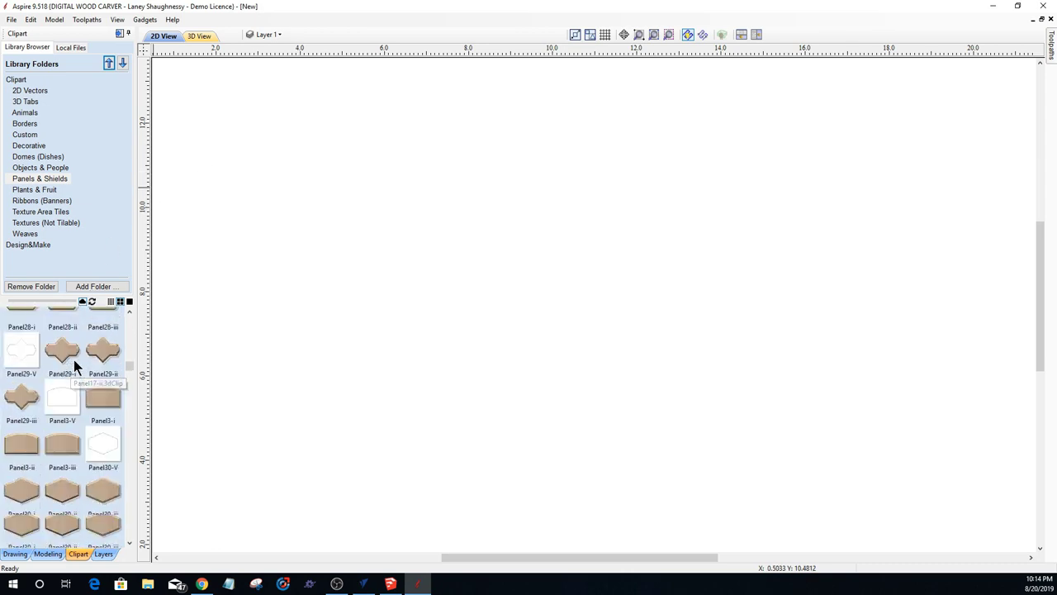
scroll(74, 366, down, 15)
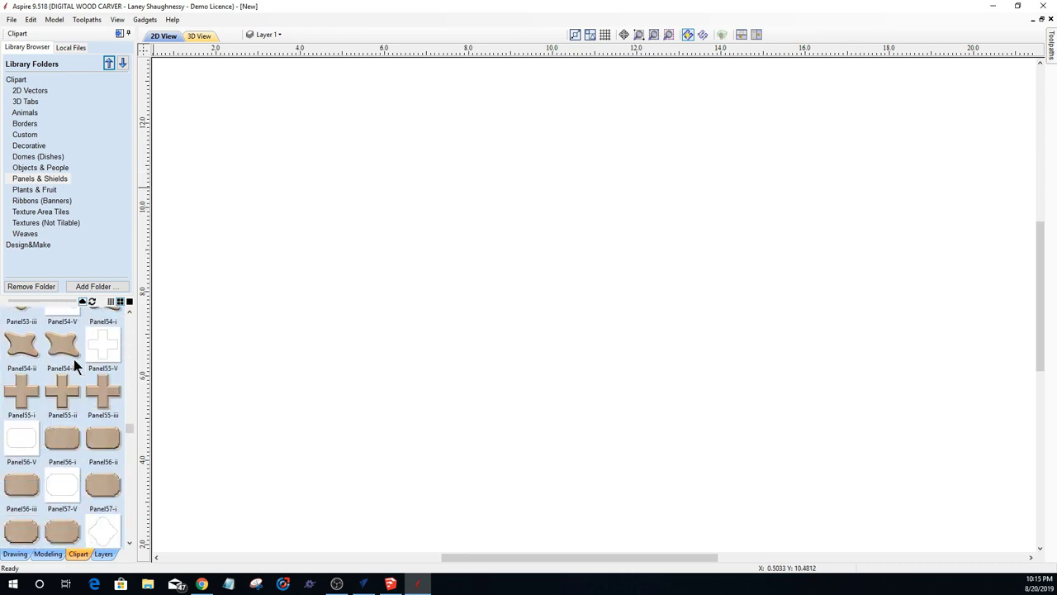
scroll(74, 366, down, 10)
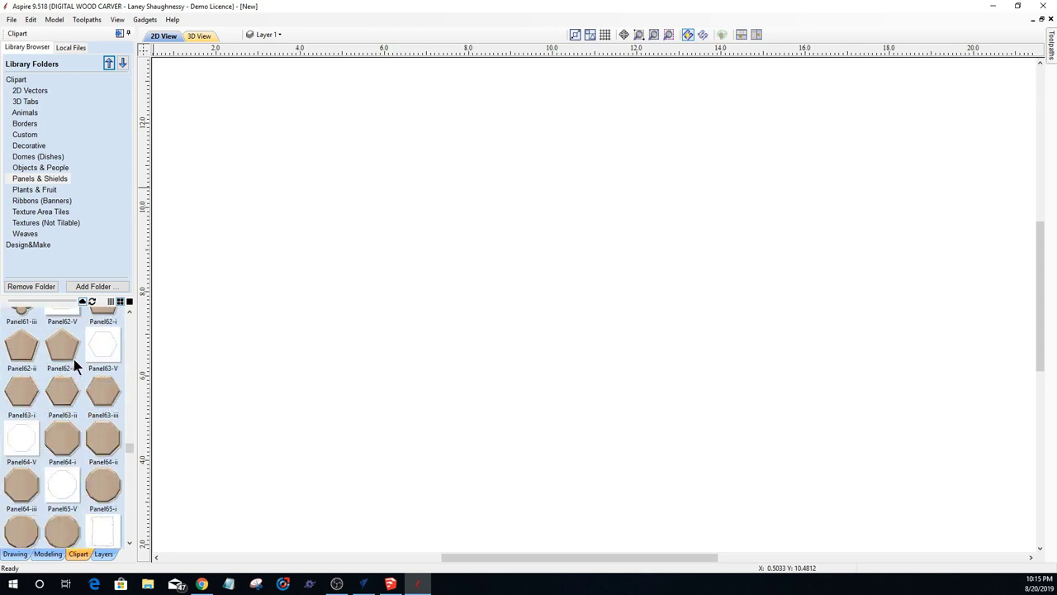
scroll(73, 366, down, 8)
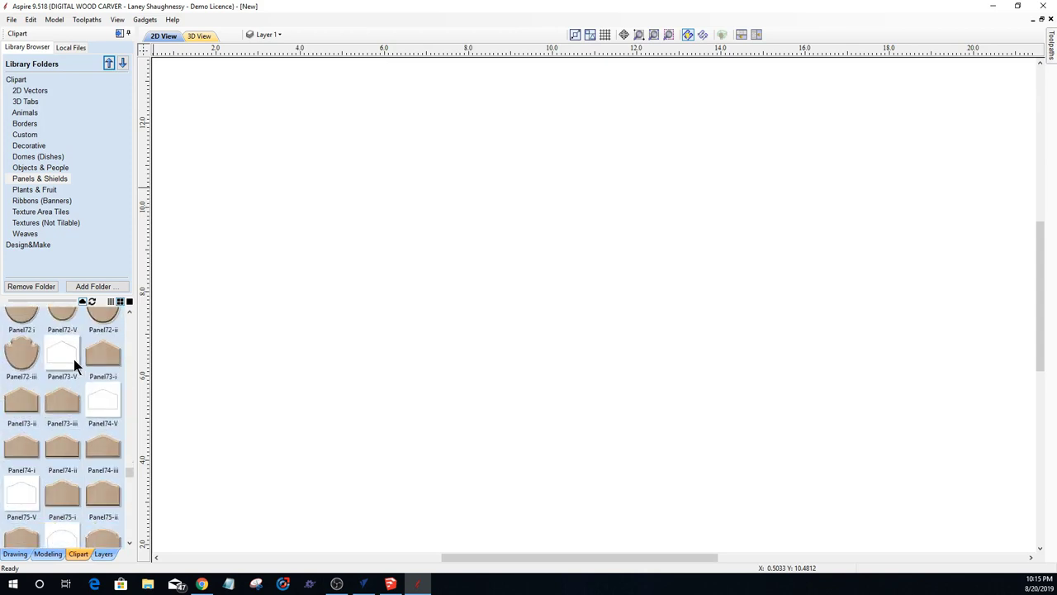
scroll(104, 434, down, 4)
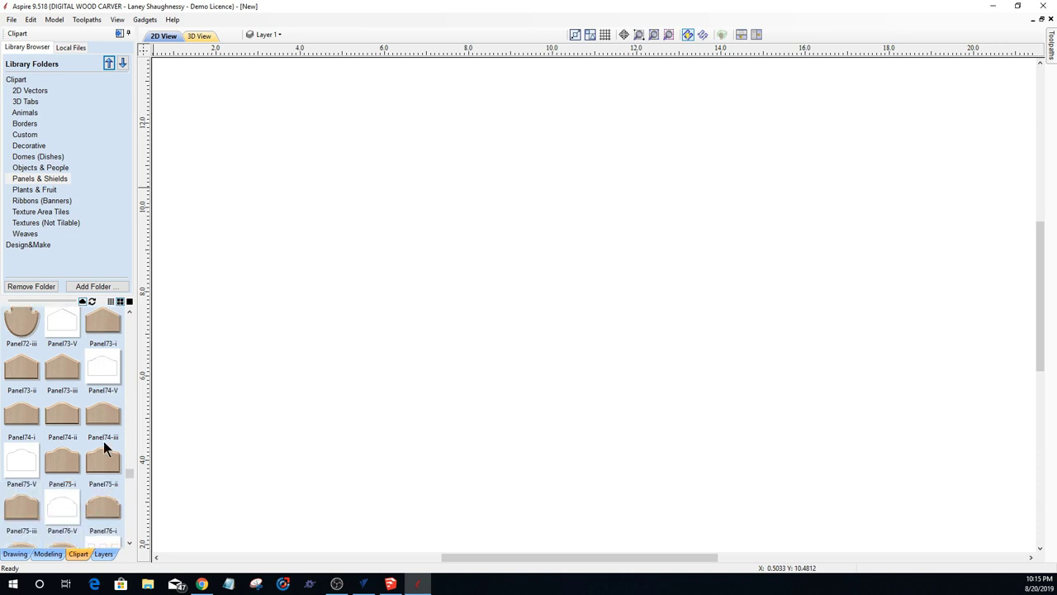
scroll(103, 441, down, 12)
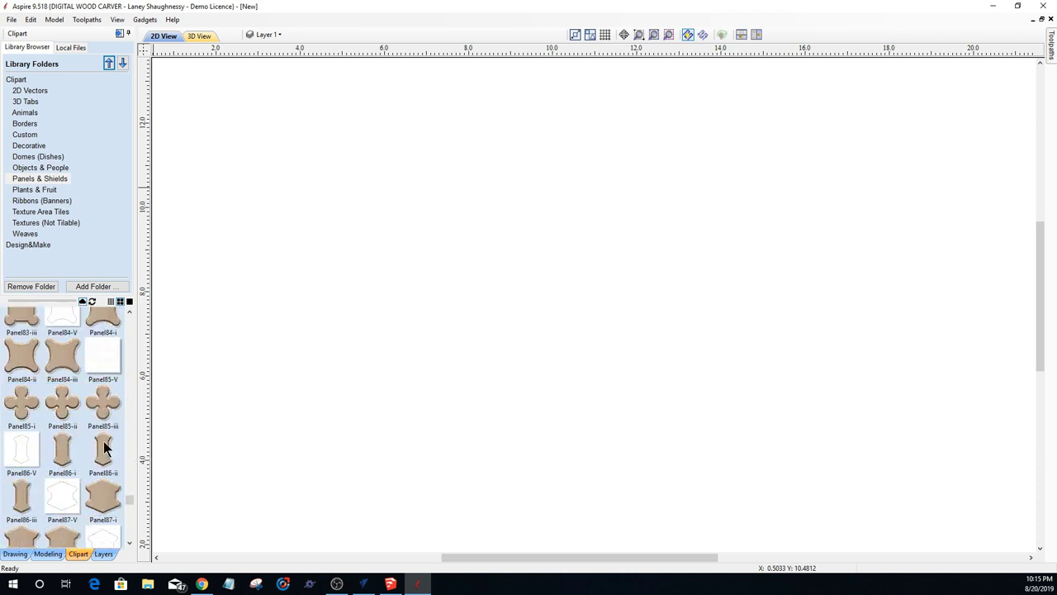
scroll(103, 446, down, 8)
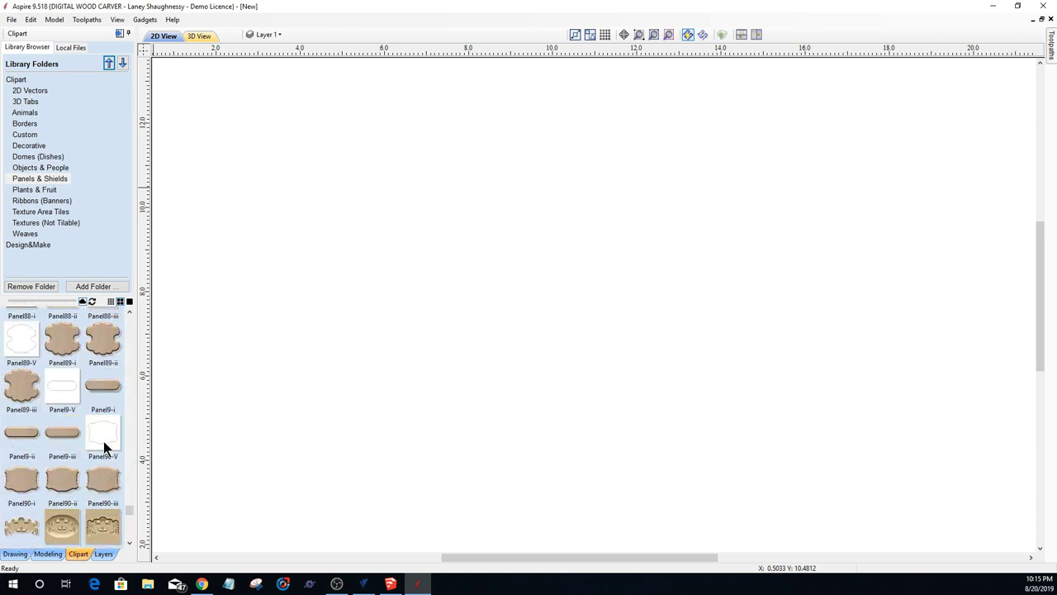
scroll(103, 446, down, 2)
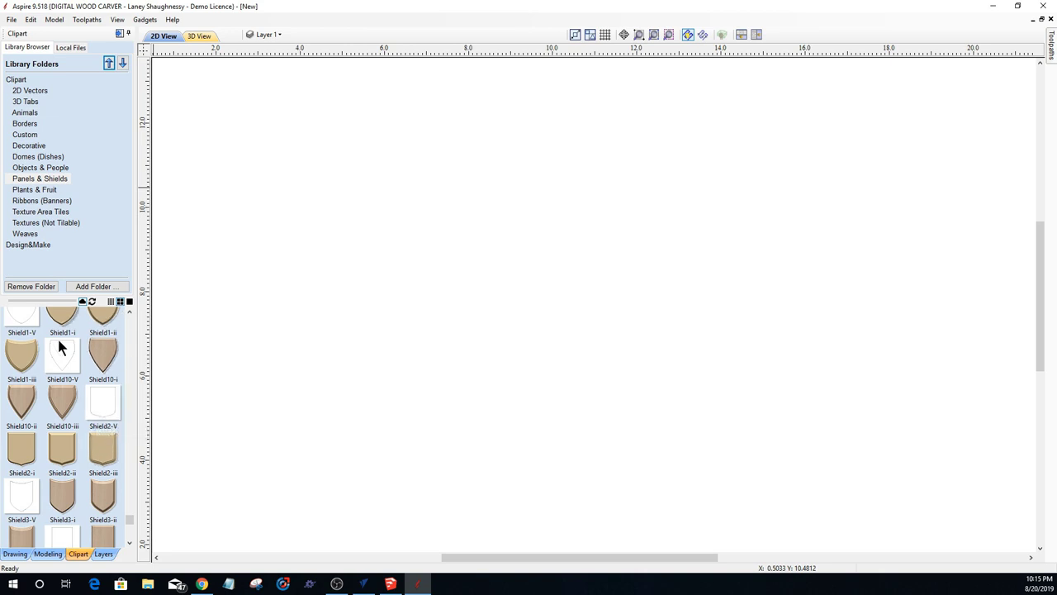
Step: Drop the Shield1-V design on the sheet, show its hidden layers, and inspect its three profile vectors
drag(17, 325, 500, 446)
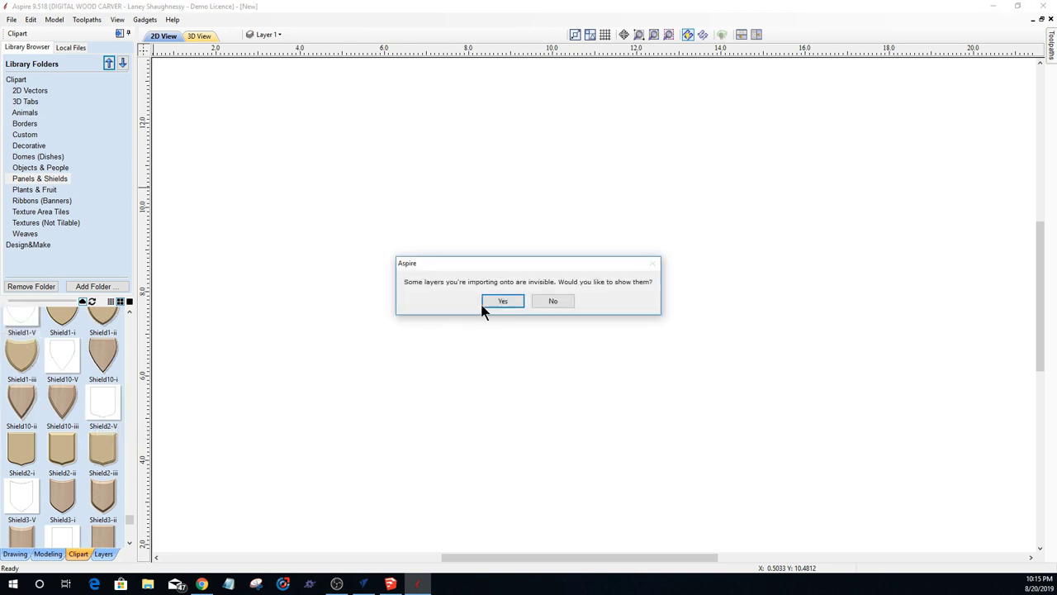
click(502, 301)
scroll(8, 337, up, 2)
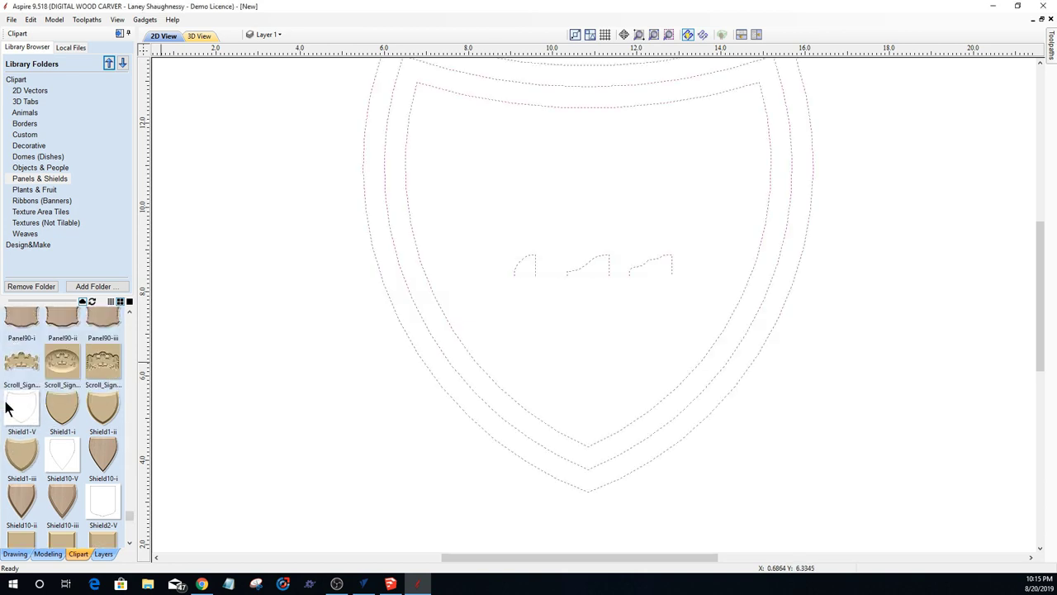
scroll(430, 227, down, 2)
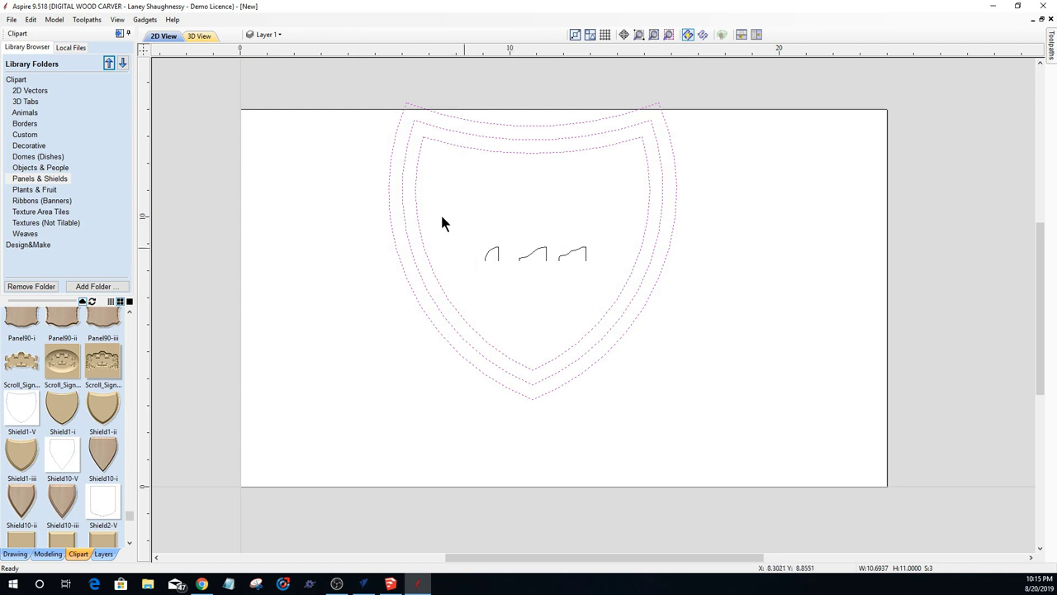
drag(614, 214, 441, 284)
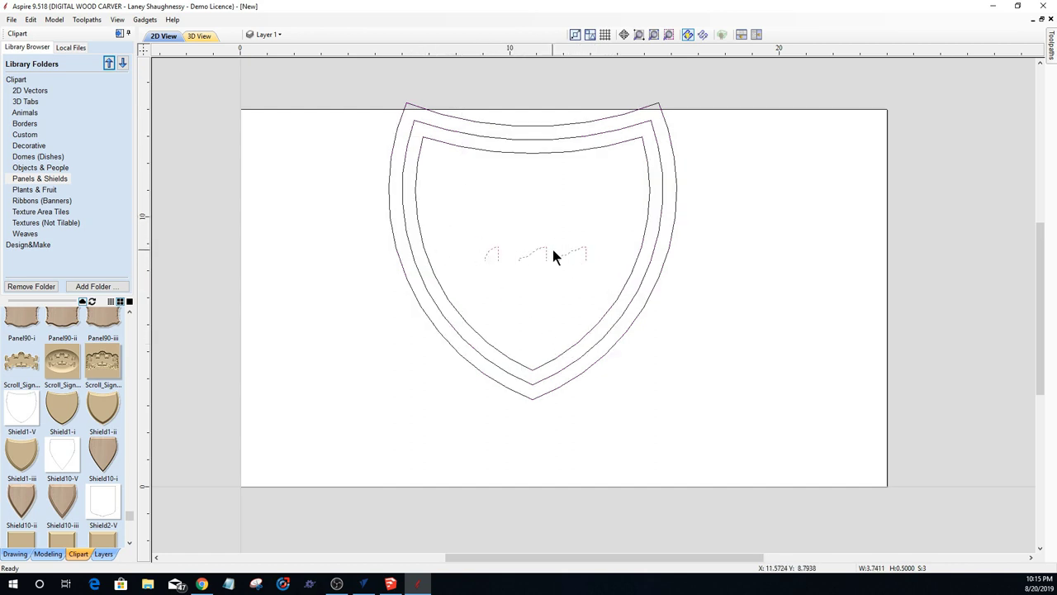
scroll(553, 252, up, 8)
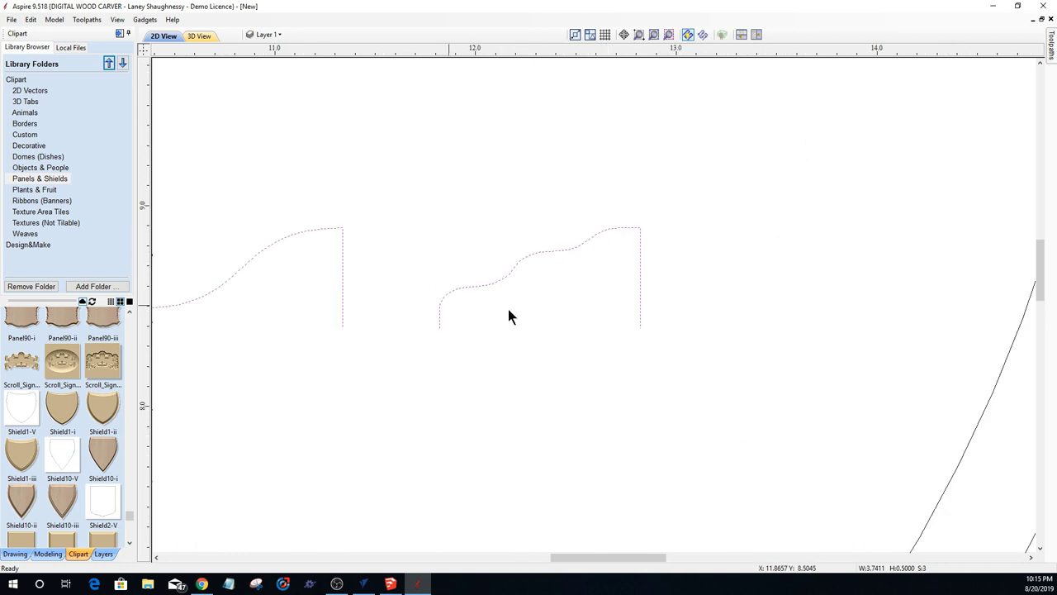
scroll(536, 306, down, 3)
scroll(500, 286, up, 3)
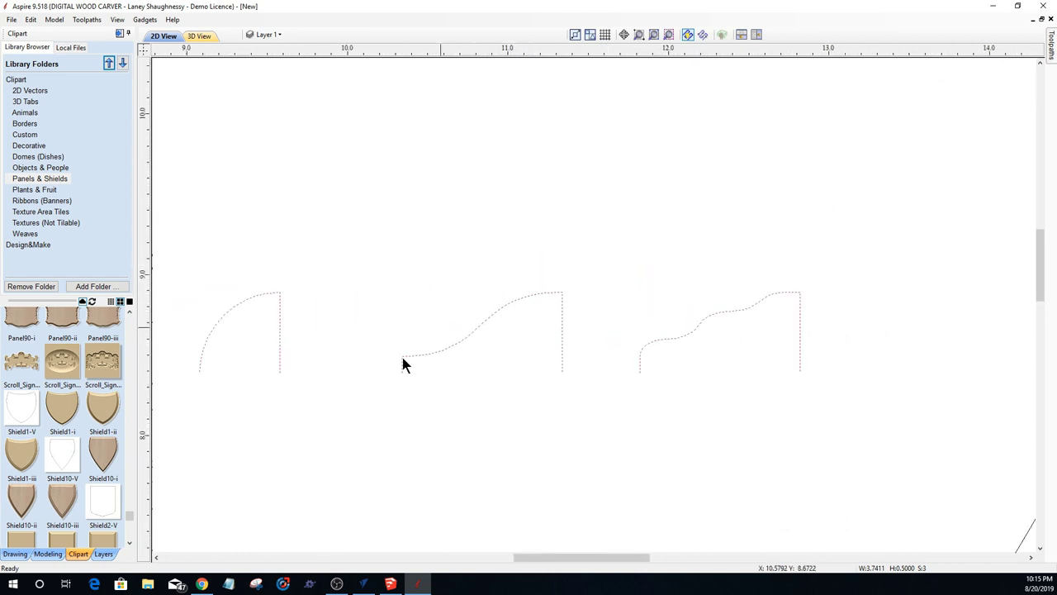
click(273, 286)
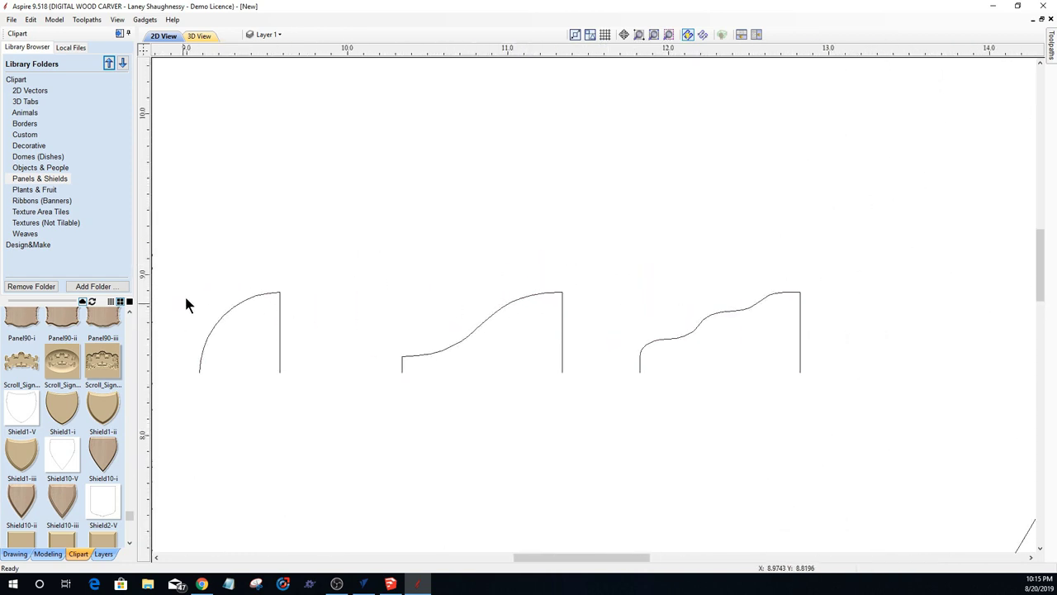
Step: Undo the accidental shield move, select the middle and innermost shield outlines, and bring up the Modeling tab
scroll(679, 366, down, 5)
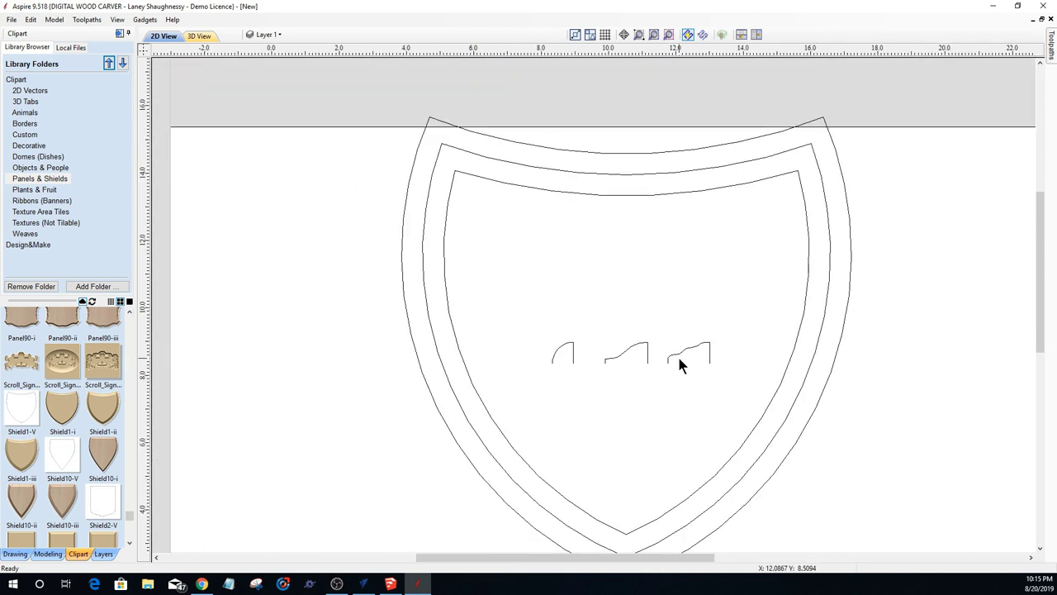
scroll(679, 366, down, 3)
drag(438, 200, 886, 482)
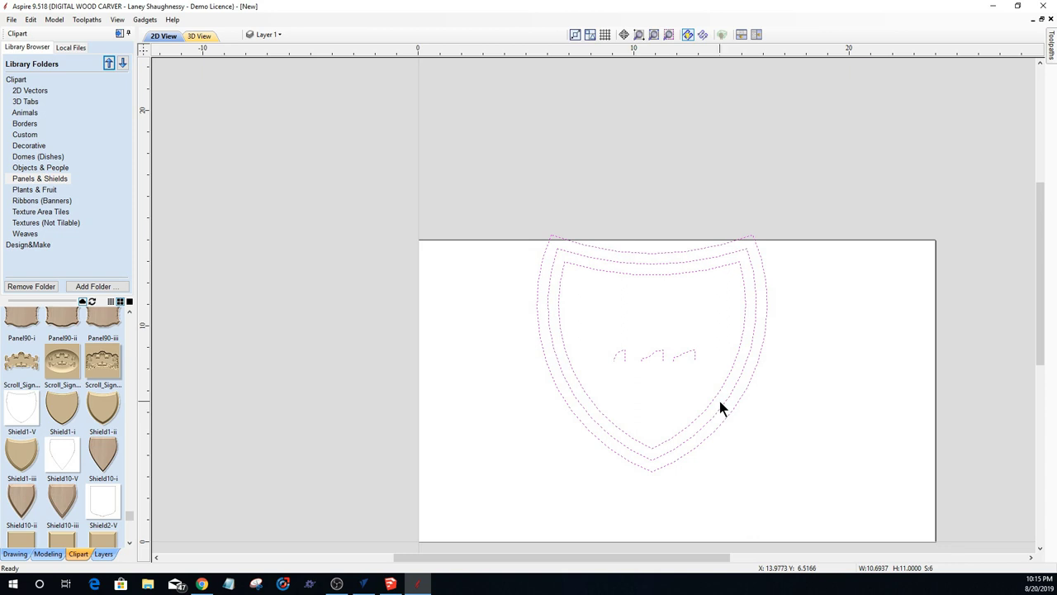
key(ctrl+z)
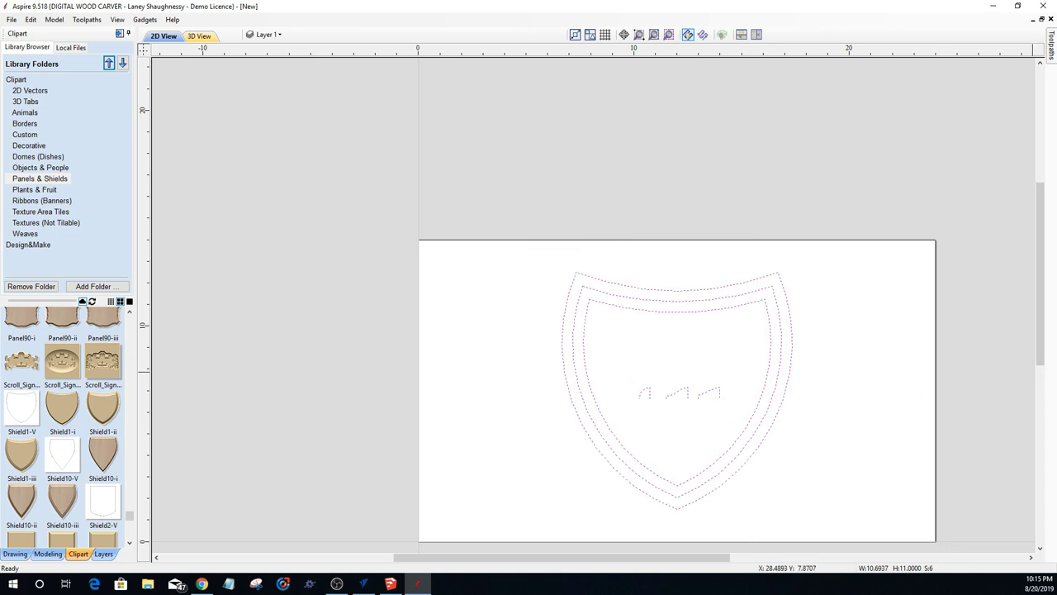
click(513, 423)
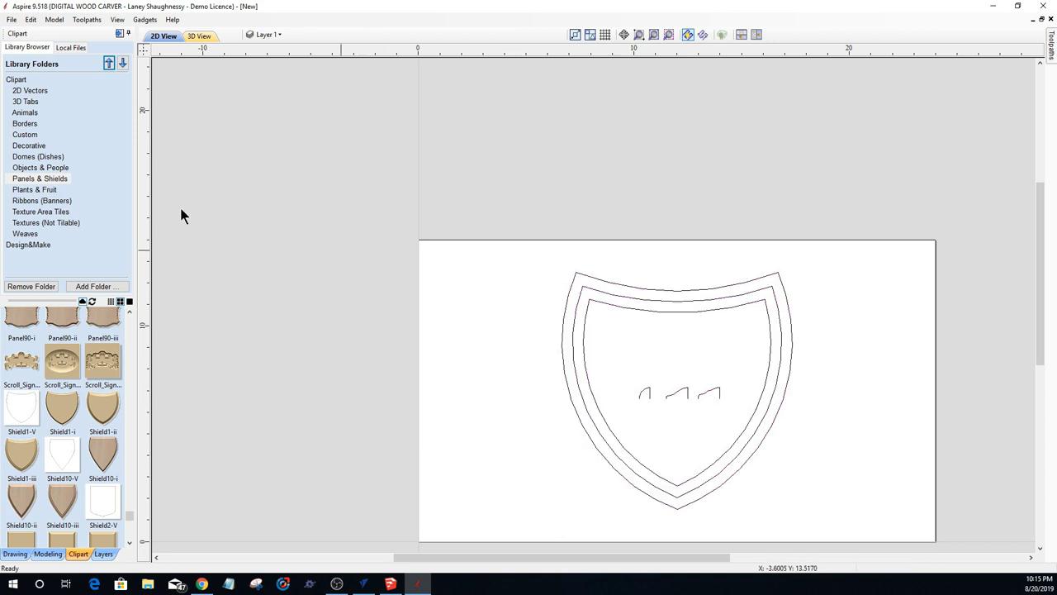
click(576, 330)
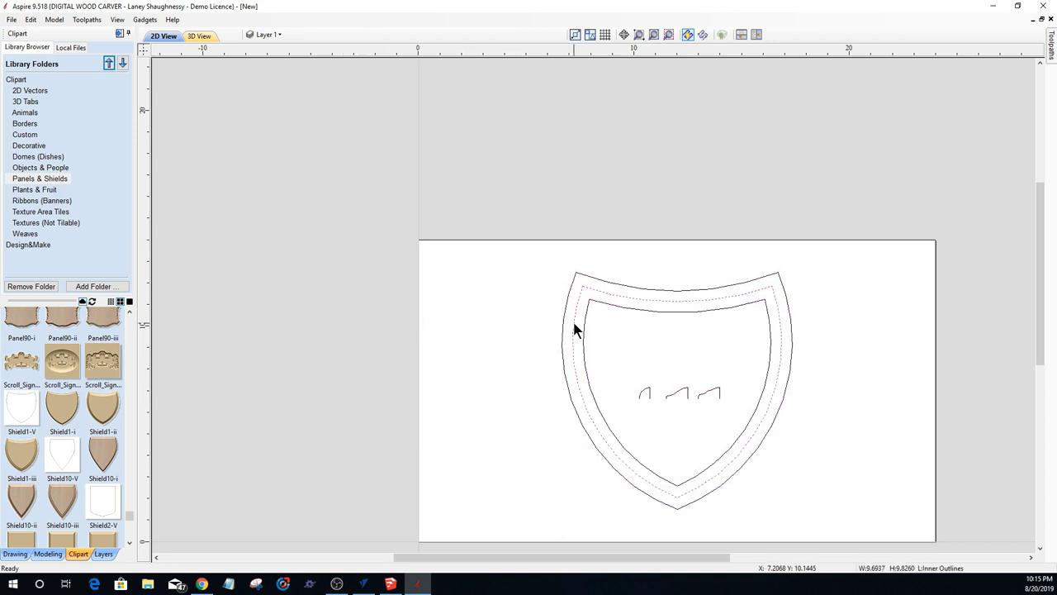
click(584, 339)
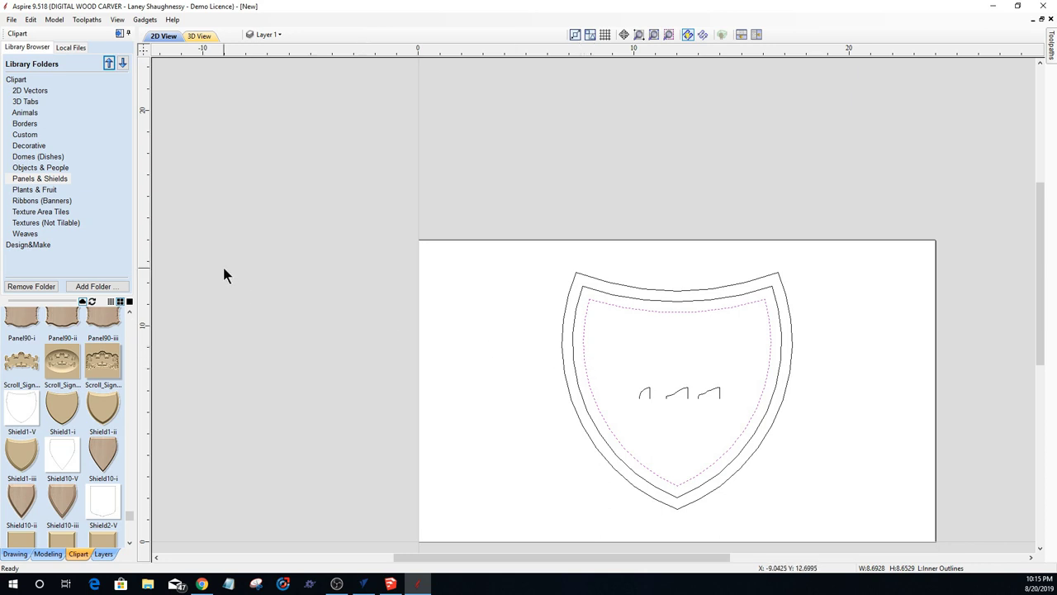
click(48, 554)
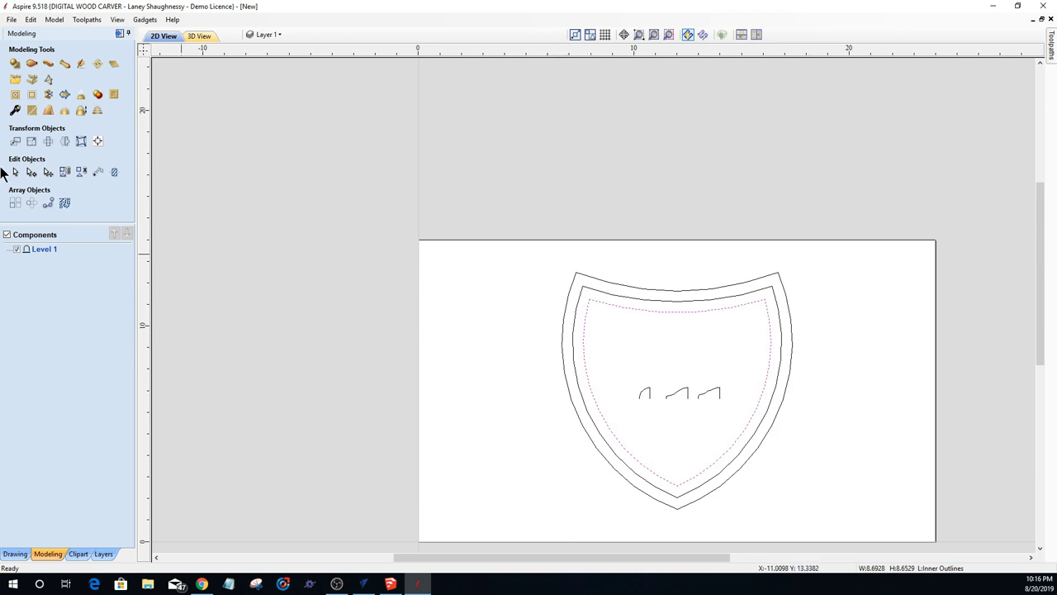
Step: Two-rail sweep the first profile between the inner and middle shield outlines, scaled to their width
click(32, 64)
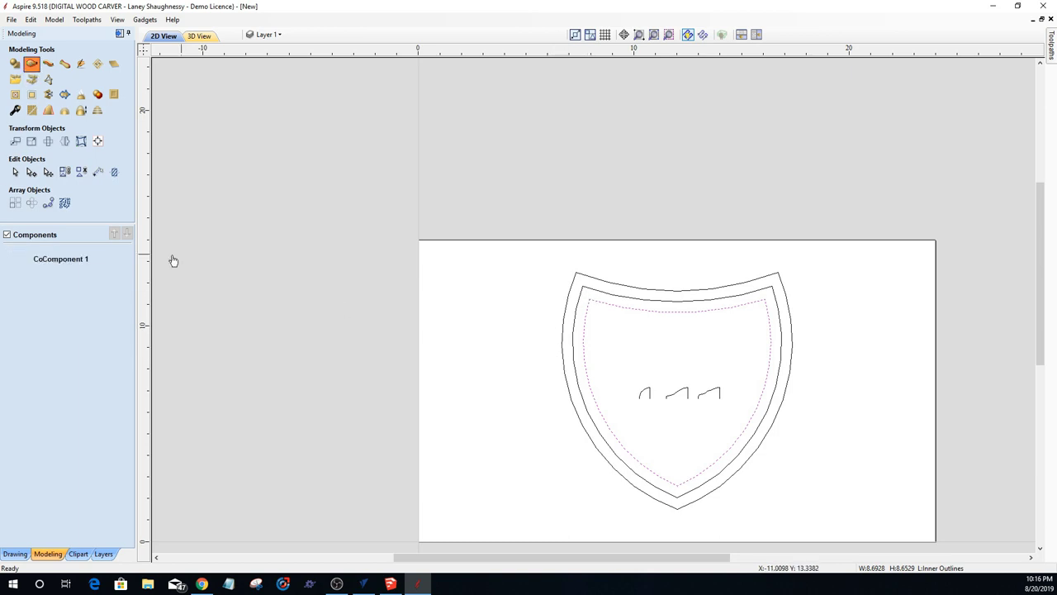
shift+click(591, 423)
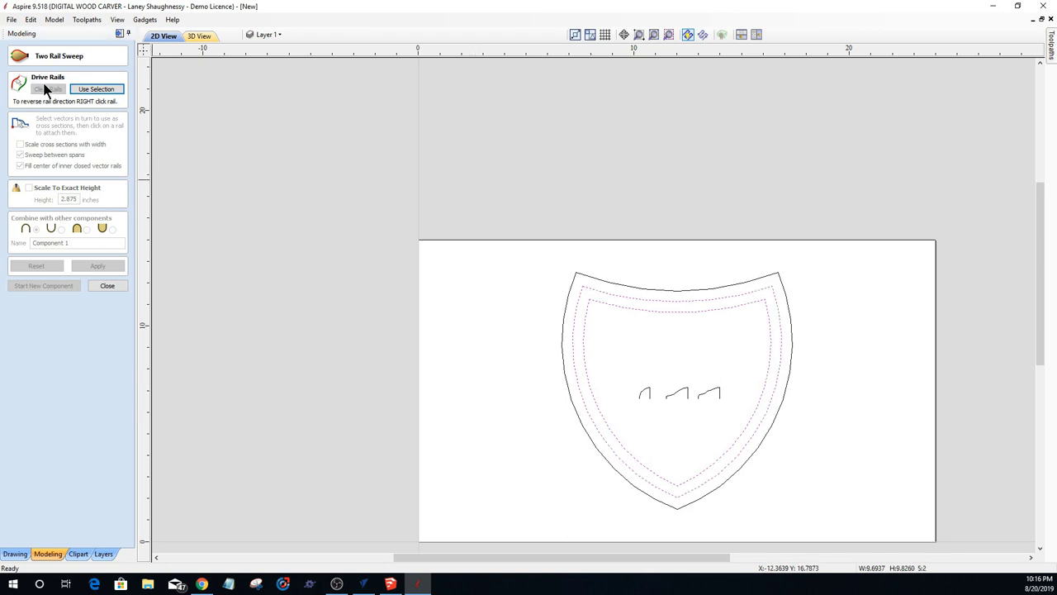
click(96, 89)
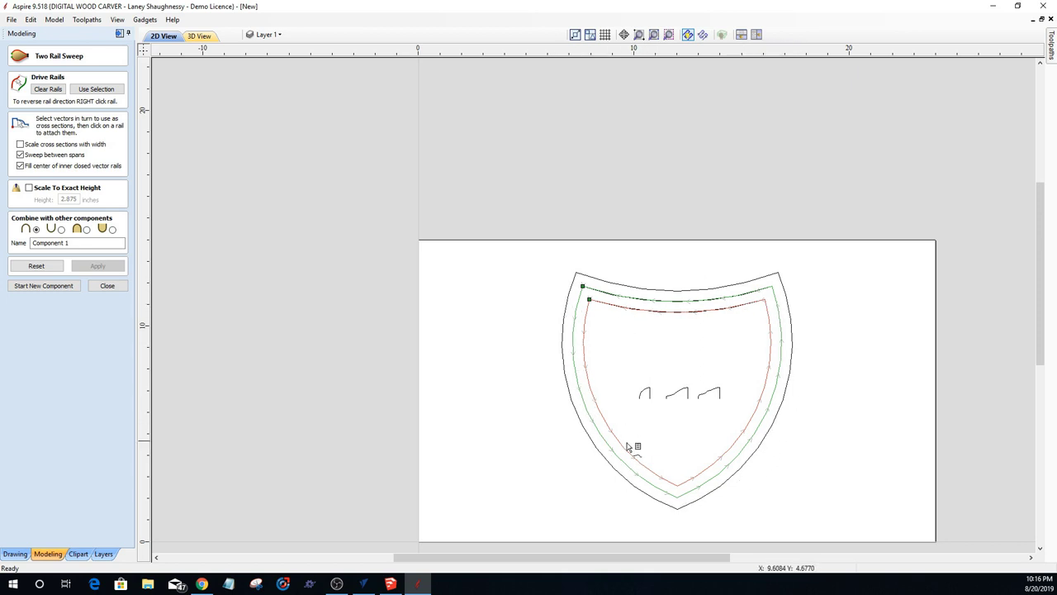
scroll(641, 399, up, 2)
scroll(641, 399, up, 1)
click(644, 393)
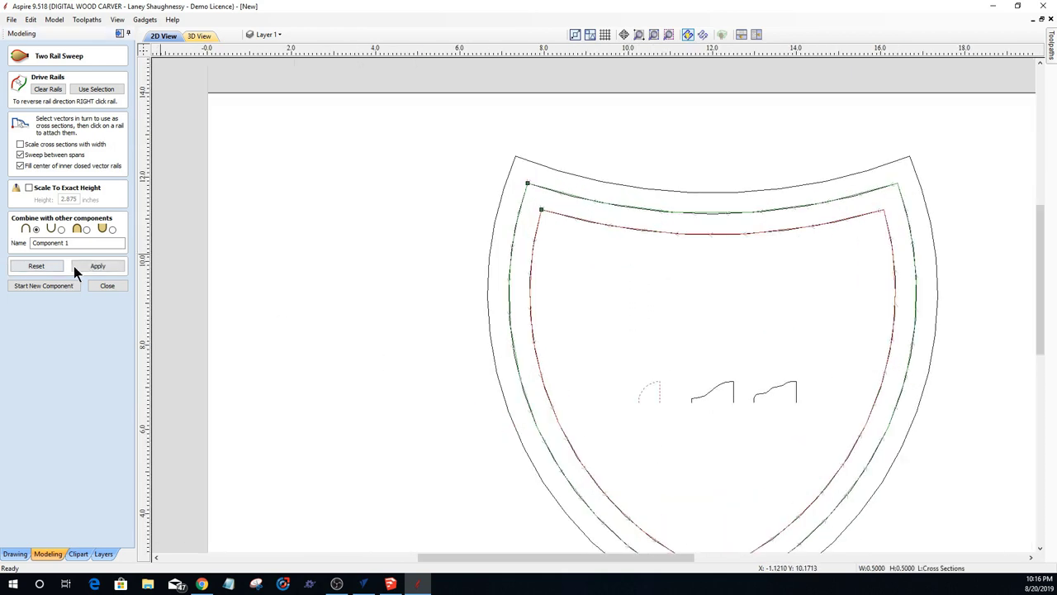
click(19, 146)
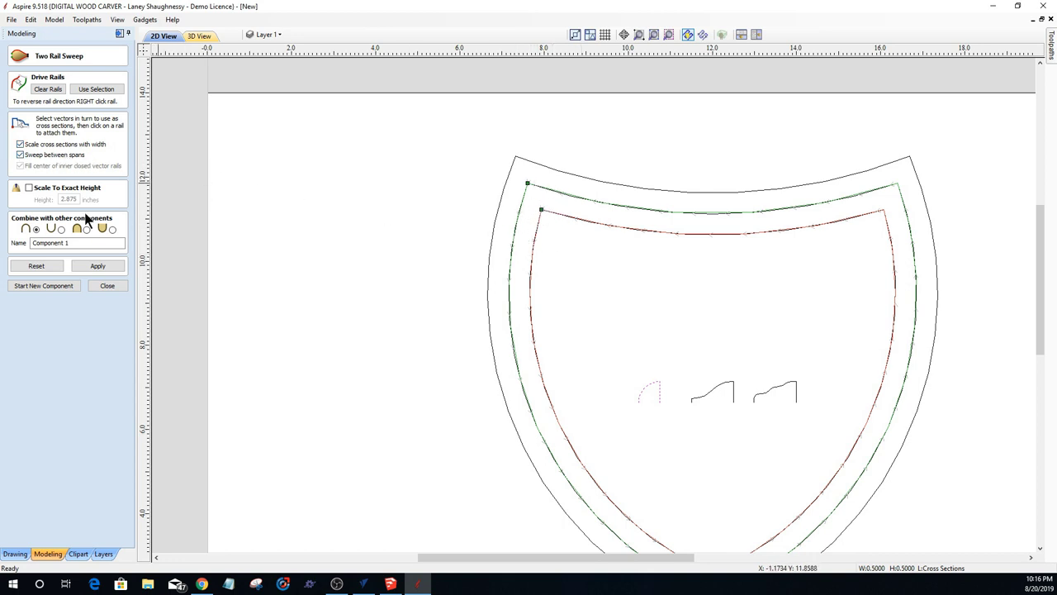
click(100, 265)
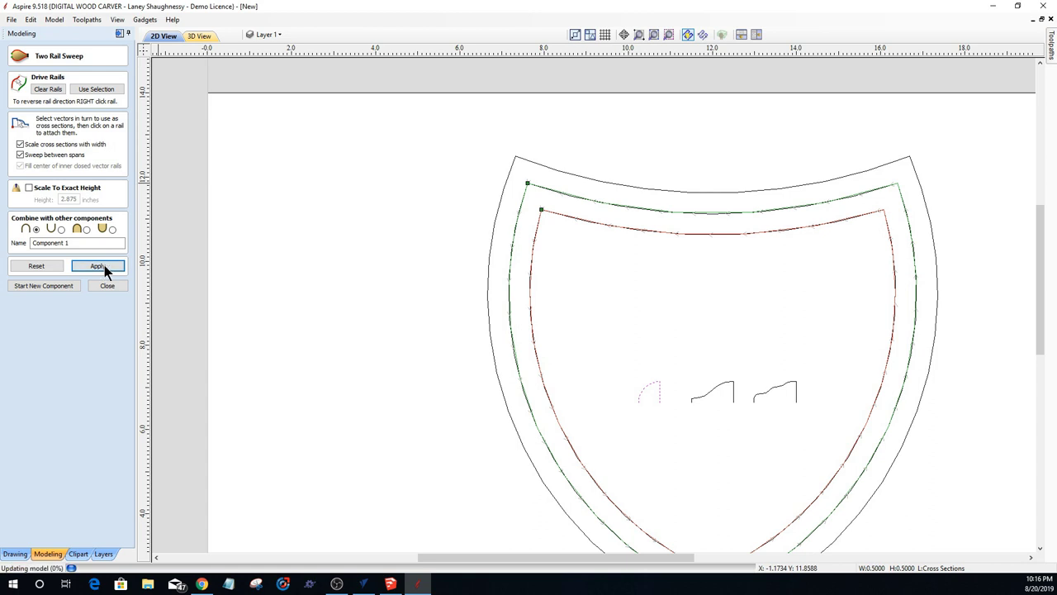
Step: Arrange the 2D and 3D views side by side and tilt the 3D preview of the rim
click(756, 34)
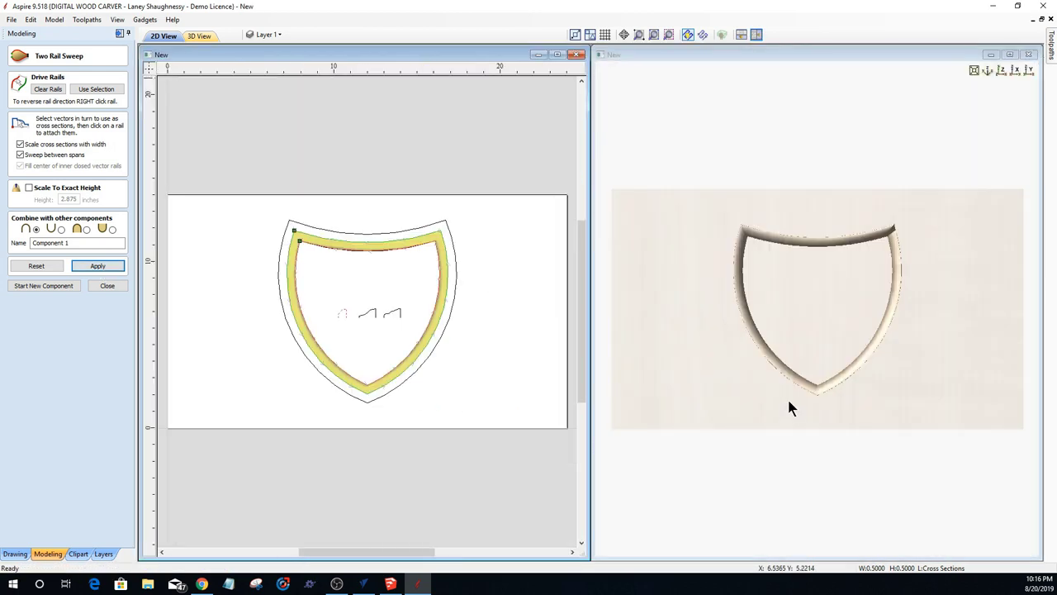
click(878, 319)
drag(878, 320, 576, 259)
drag(909, 225, 931, 255)
drag(901, 289, 927, 276)
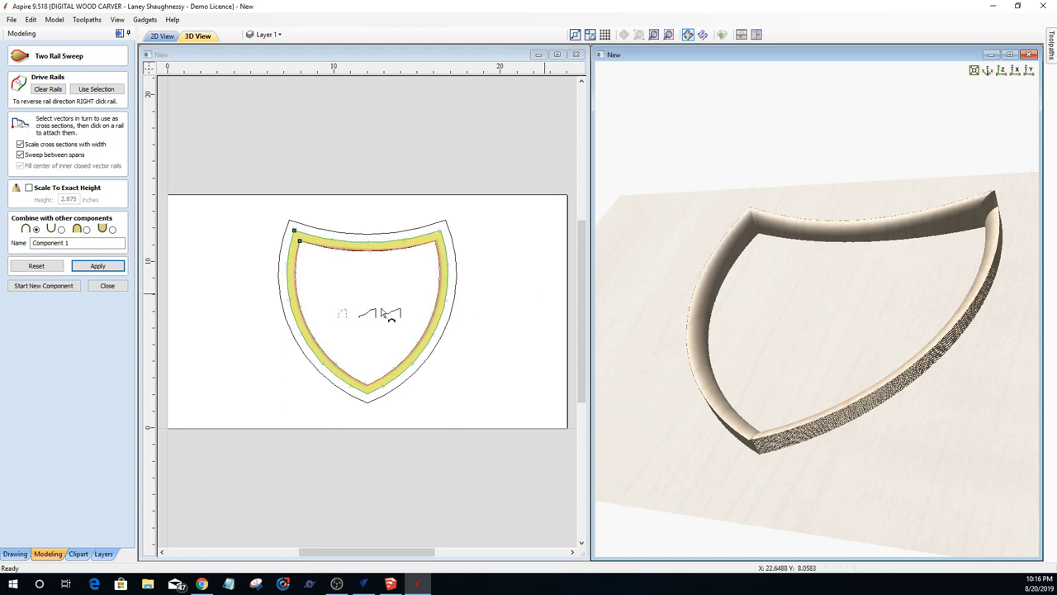
Step: Rebuild the sweep with Merge combine mode and fill the centre of the inner rail
click(80, 230)
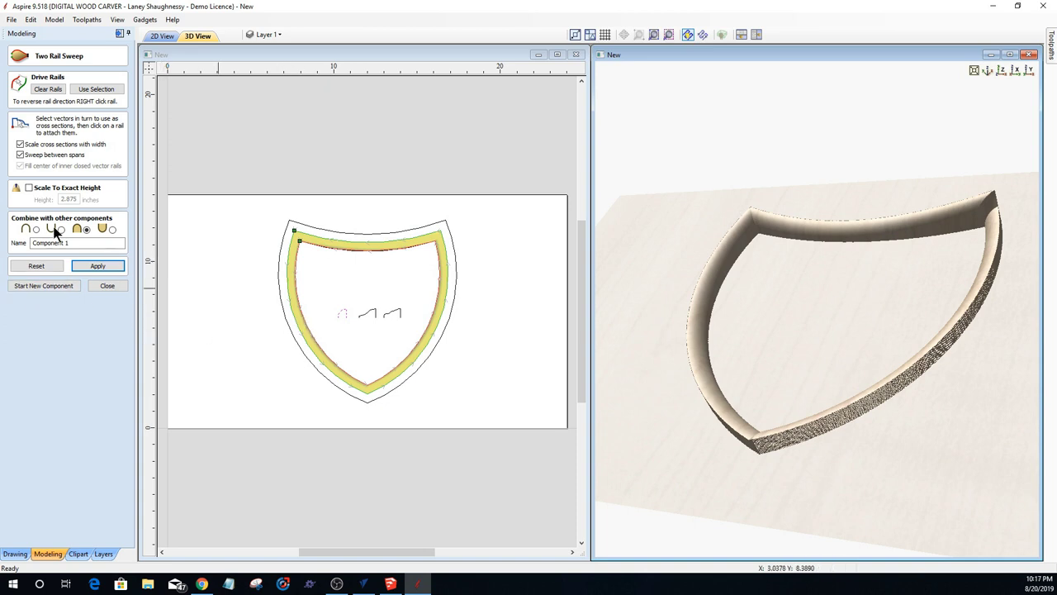
click(85, 269)
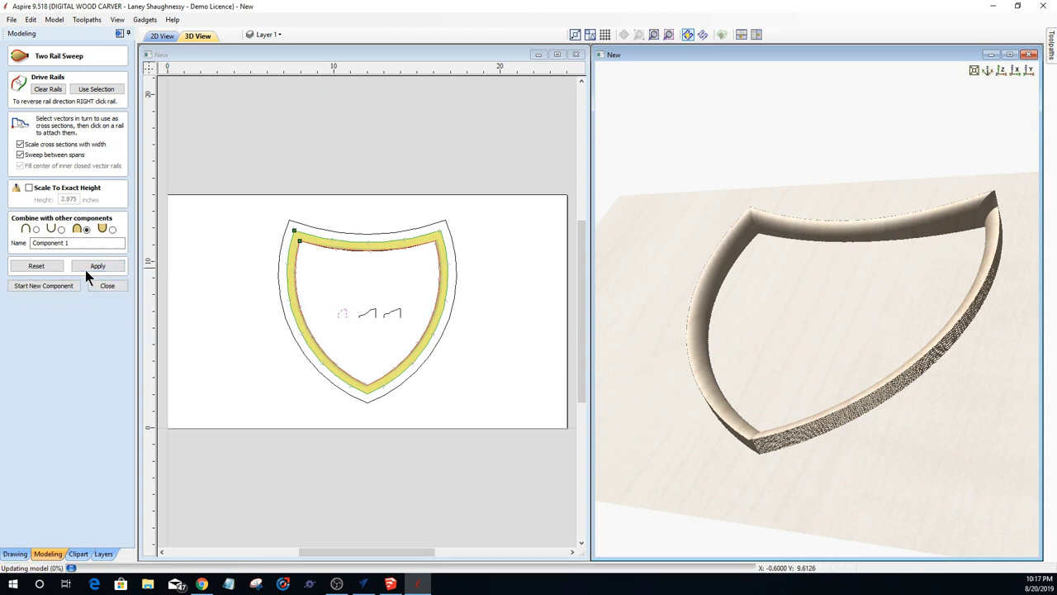
click(21, 166)
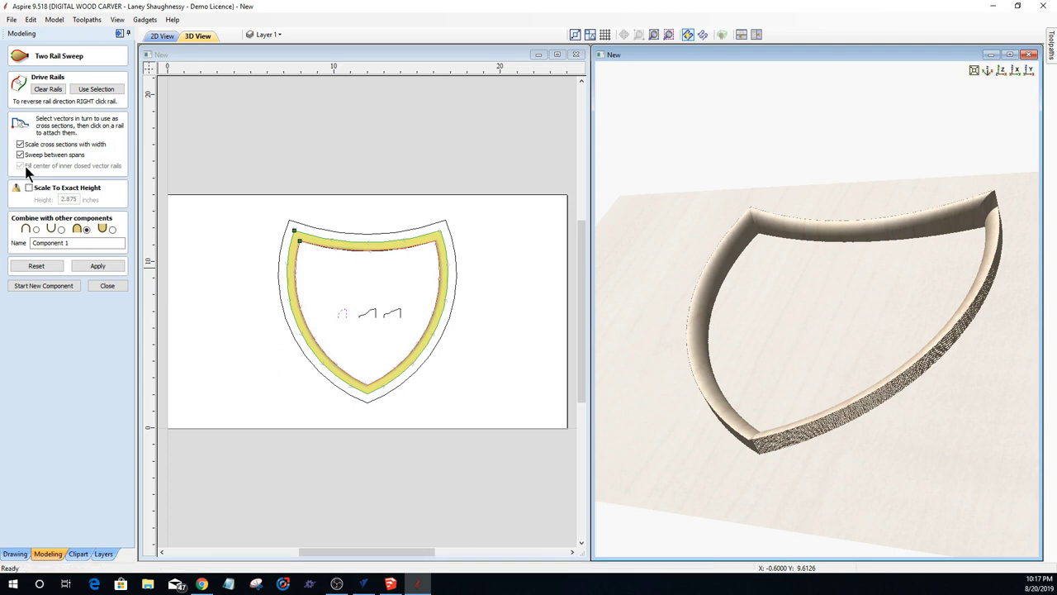
Step: Clear the rails, reset the sweep, and reselect the inner and middle shield outlines
click(51, 89)
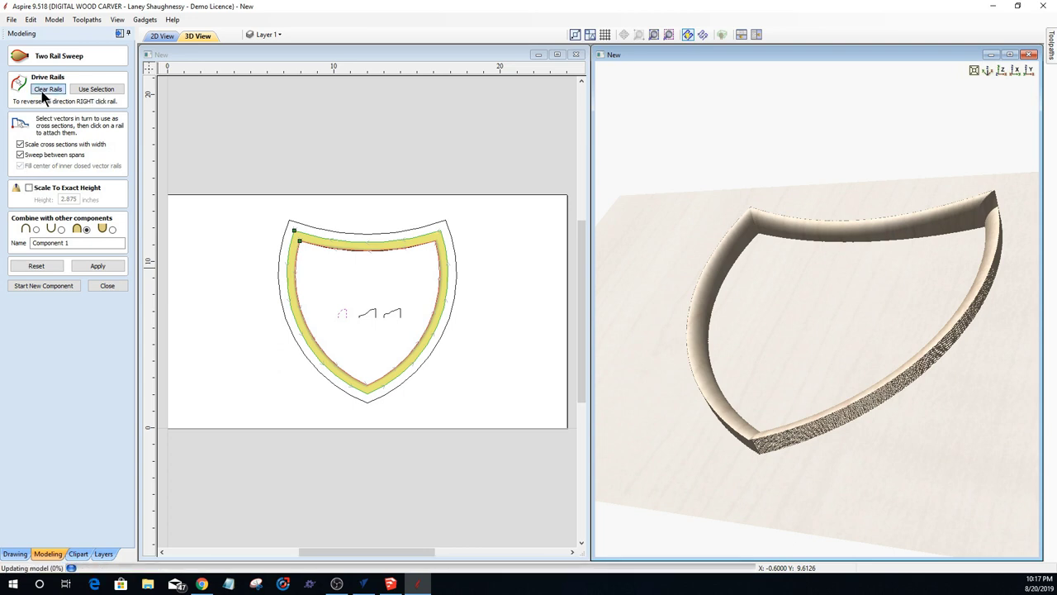
click(33, 266)
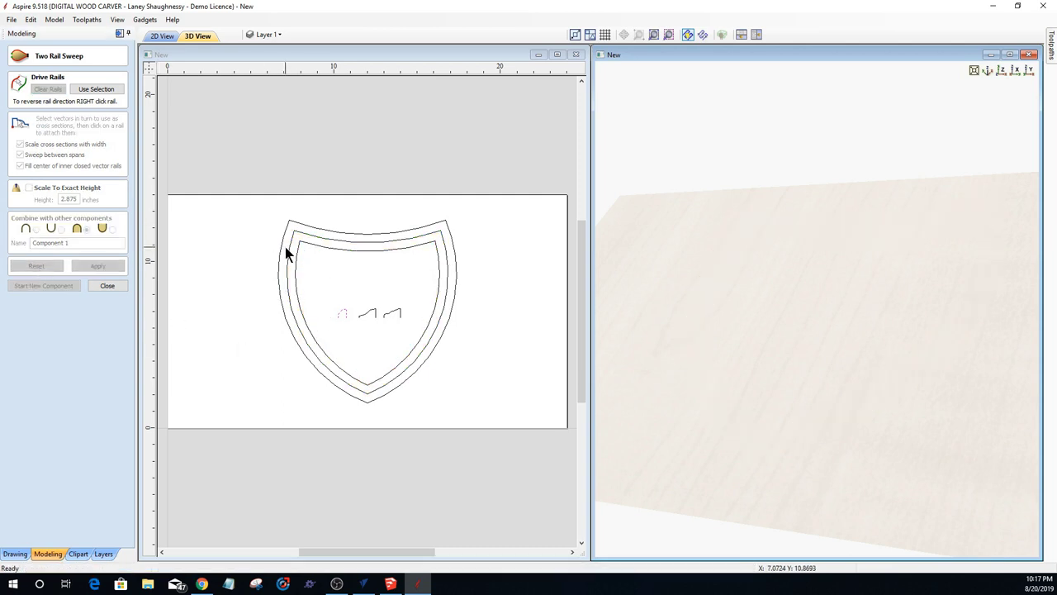
scroll(288, 253, up, 3)
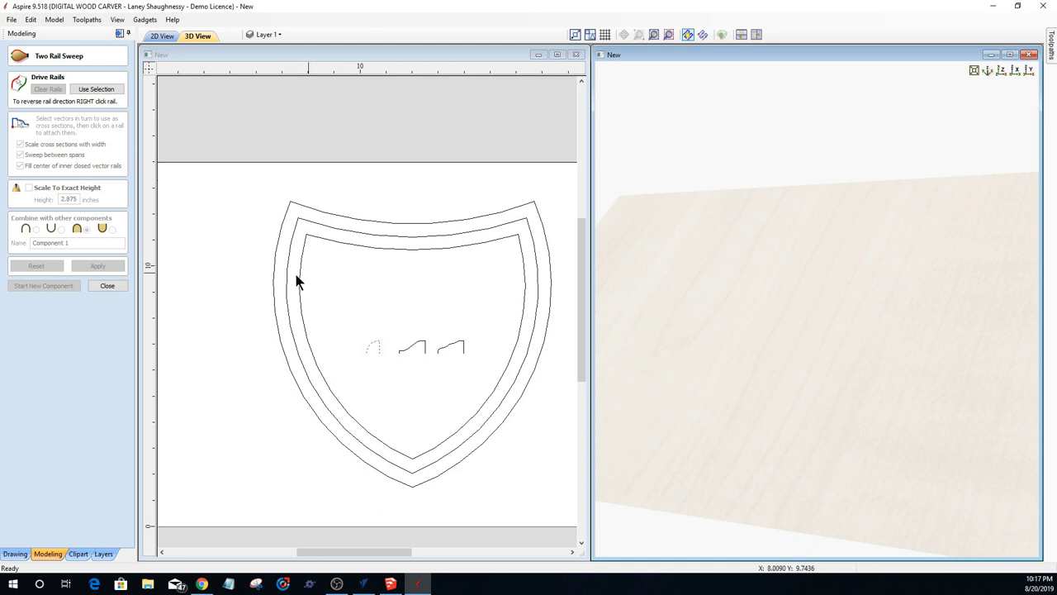
click(297, 269)
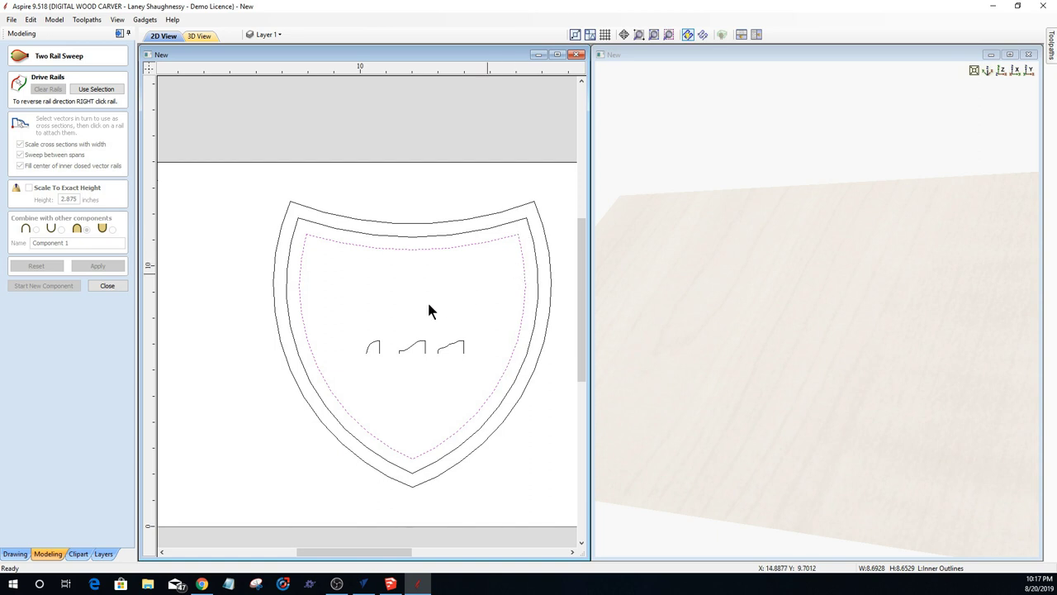
shift+click(289, 239)
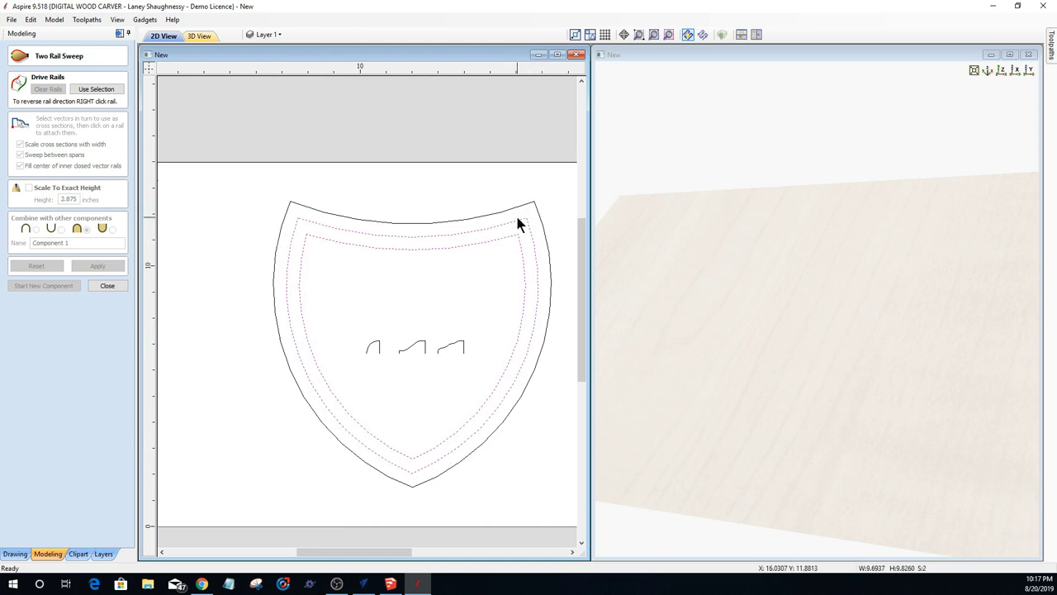
Step: Close the Two Rail Sweep tool and reselect the inner shield outline
scroll(518, 223, up, 3)
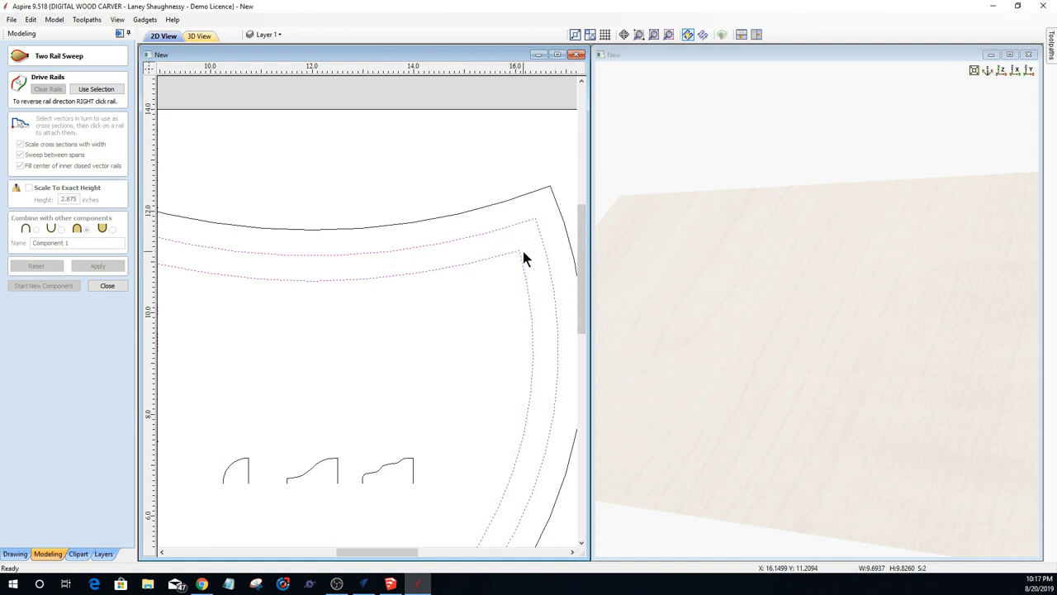
scroll(556, 238, down, 3)
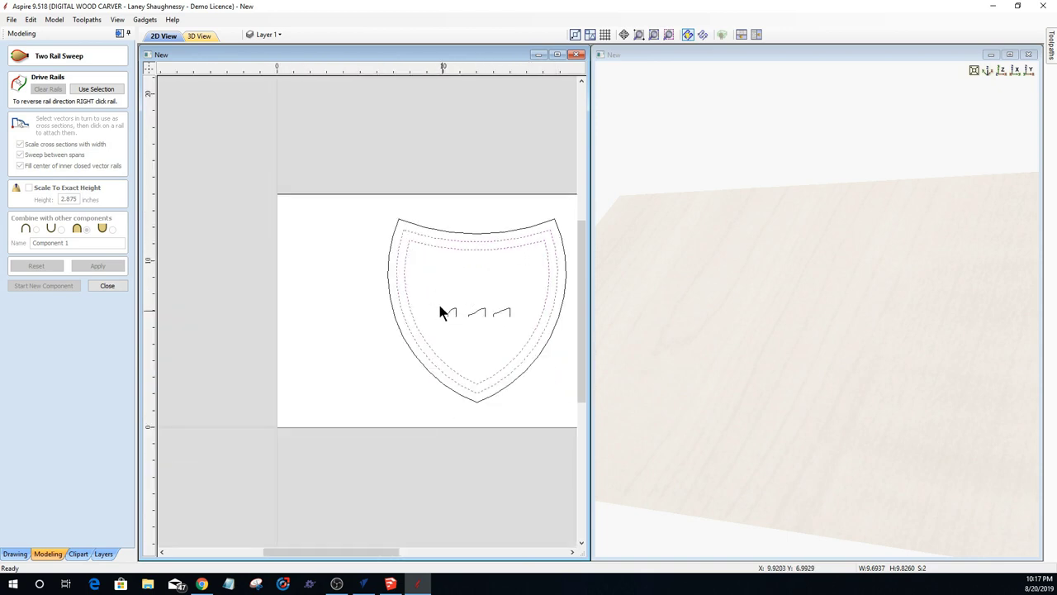
click(100, 285)
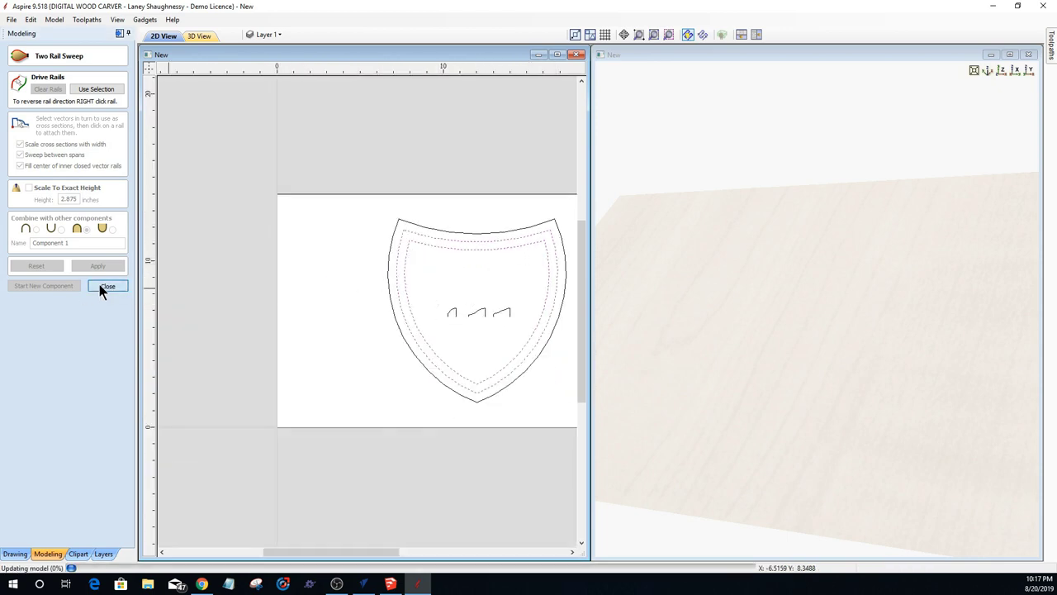
scroll(491, 241, up, 2)
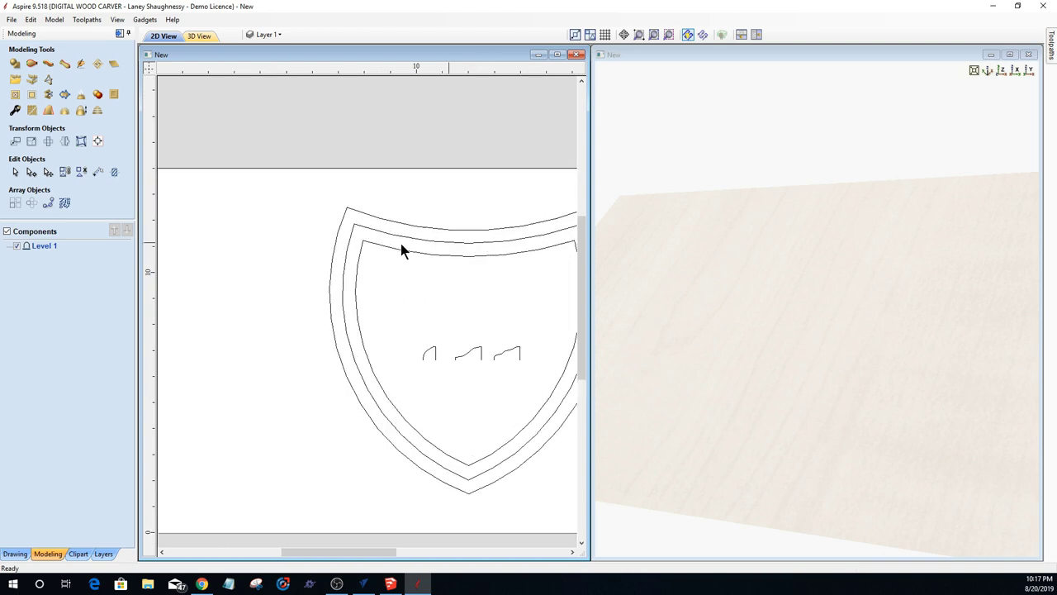
scroll(402, 248, down, 2)
scroll(545, 288, up, 2)
scroll(545, 288, down, 1)
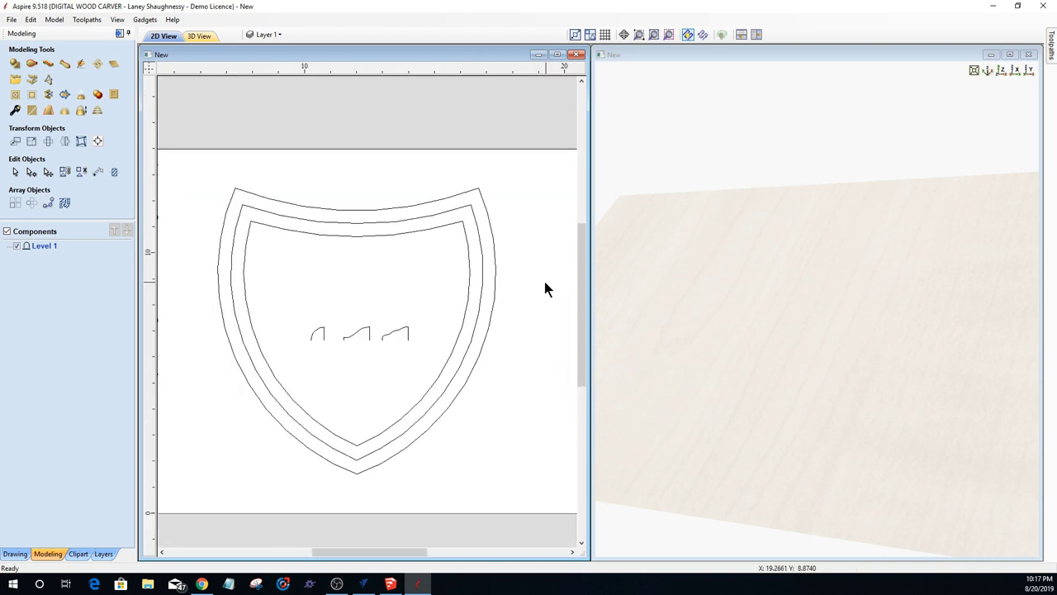
scroll(304, 245, up, 1)
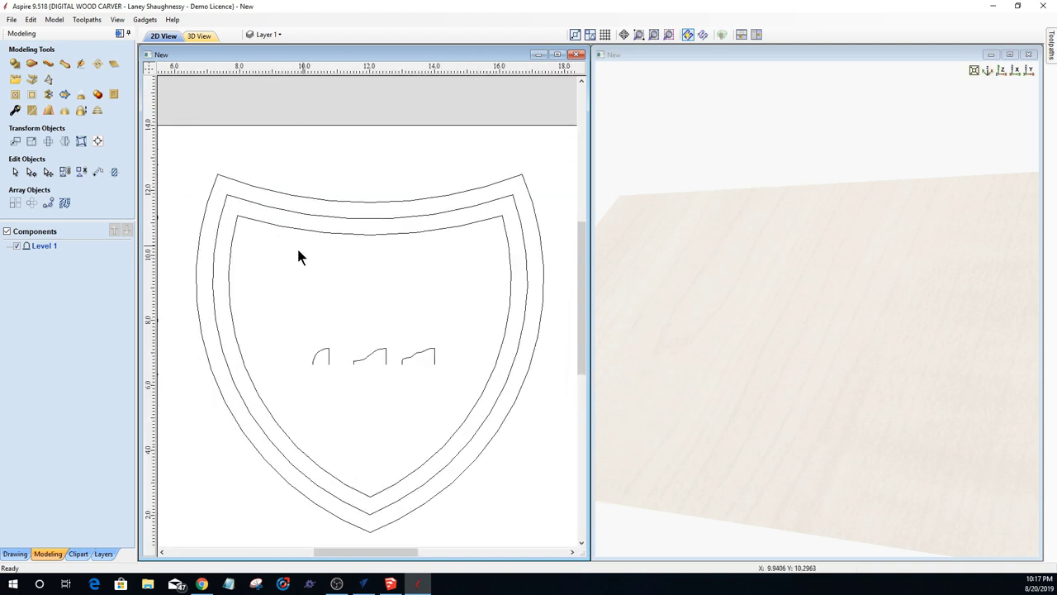
click(257, 218)
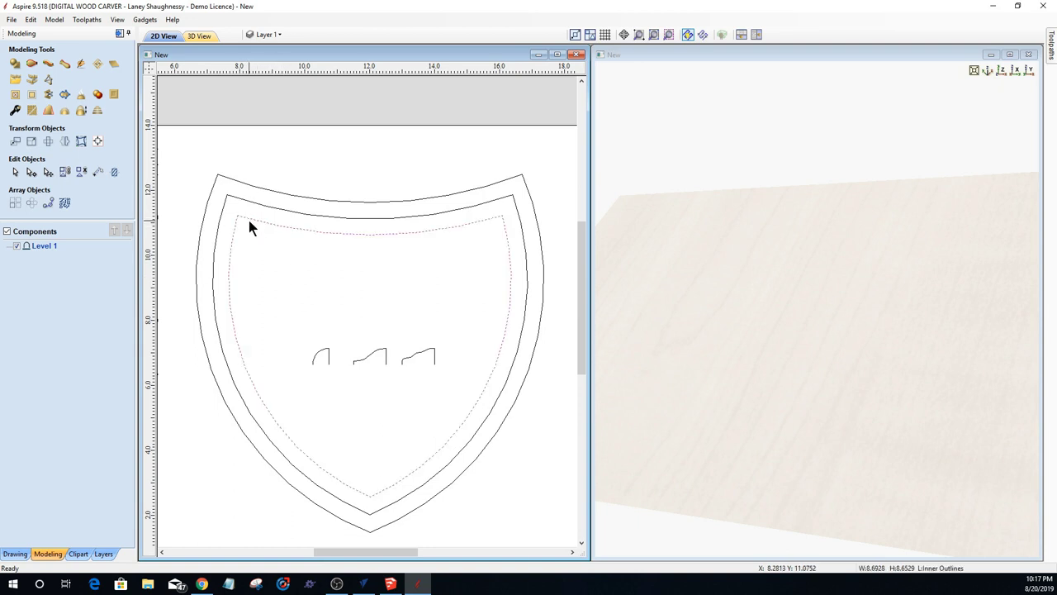
Step: Extrude and Weave the first profile along the inner shield outline using a vector cross-section
click(46, 64)
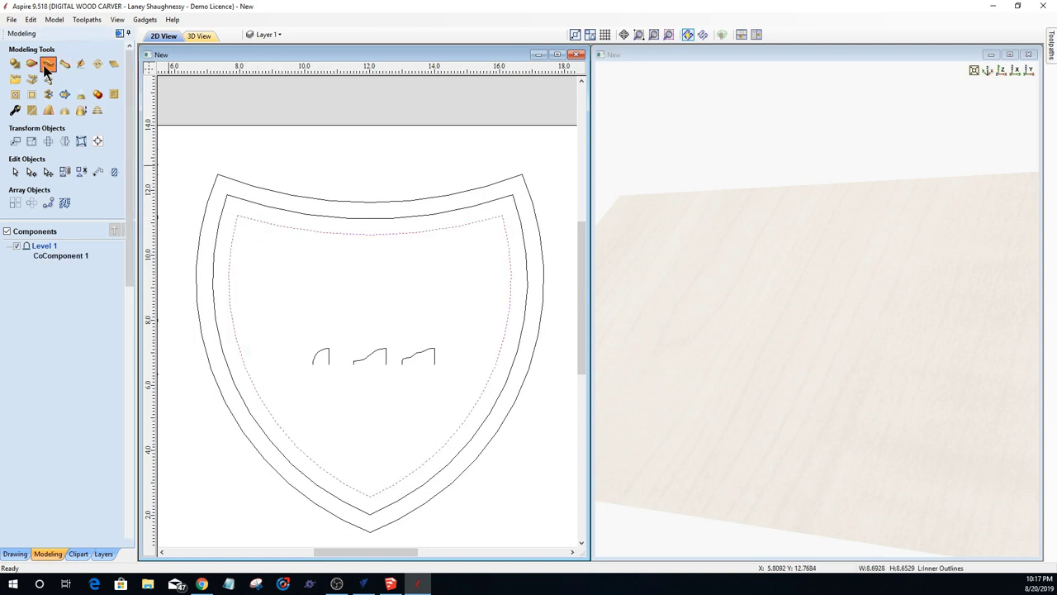
click(93, 92)
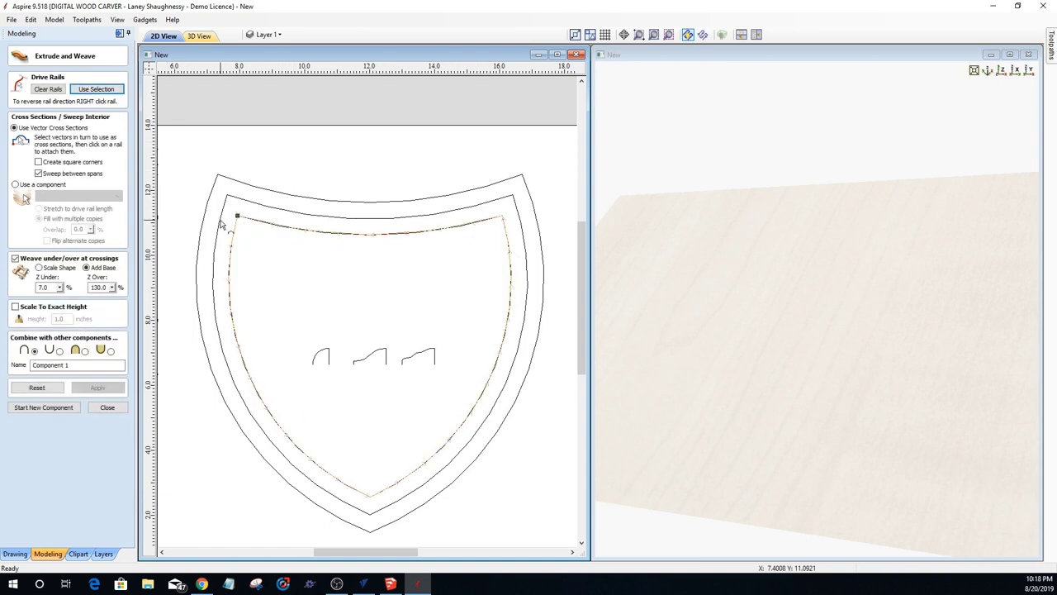
click(323, 357)
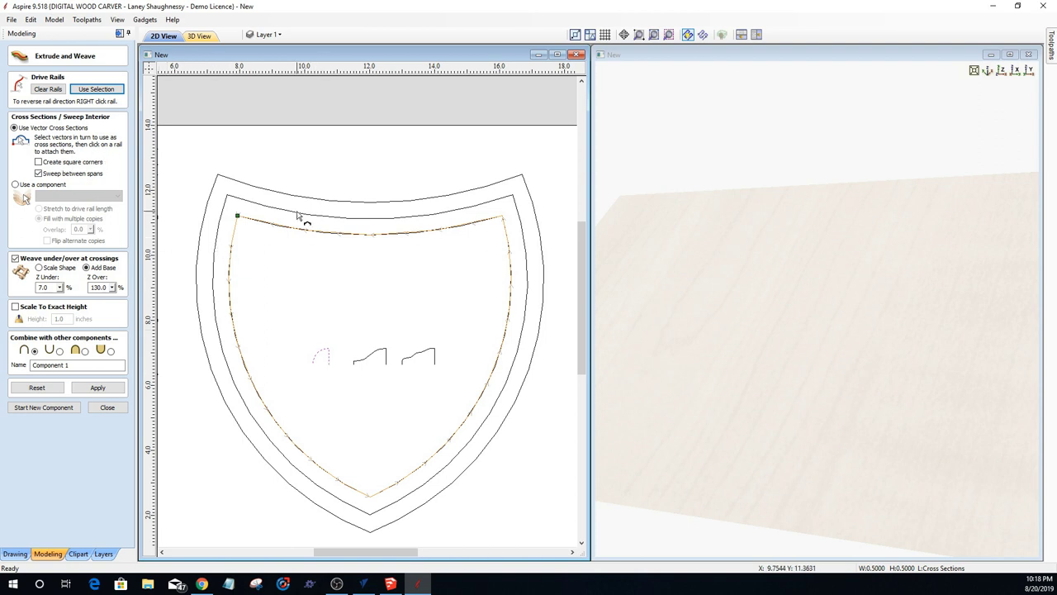
click(15, 184)
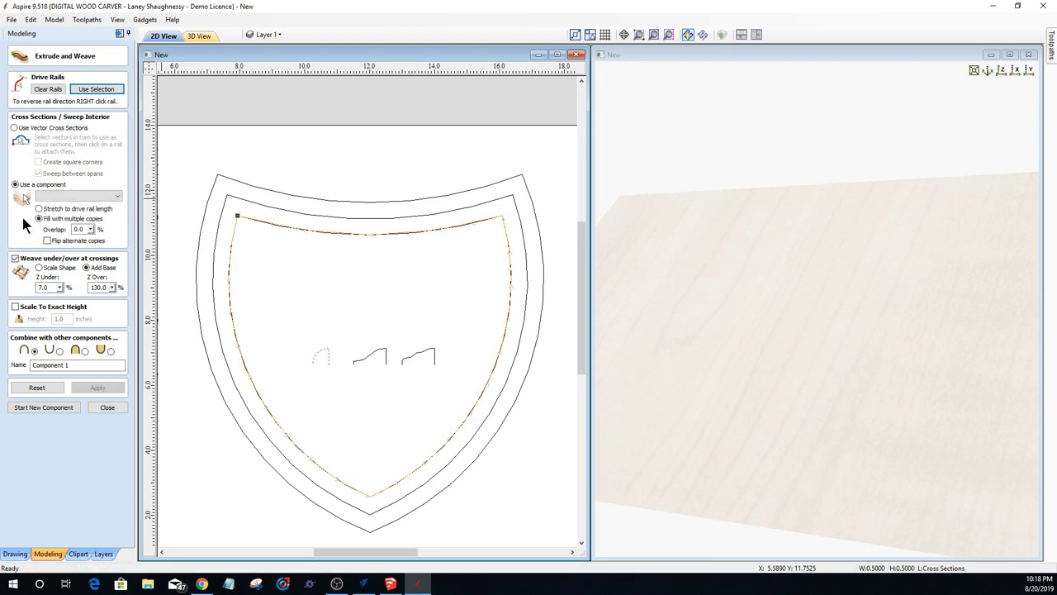
click(15, 128)
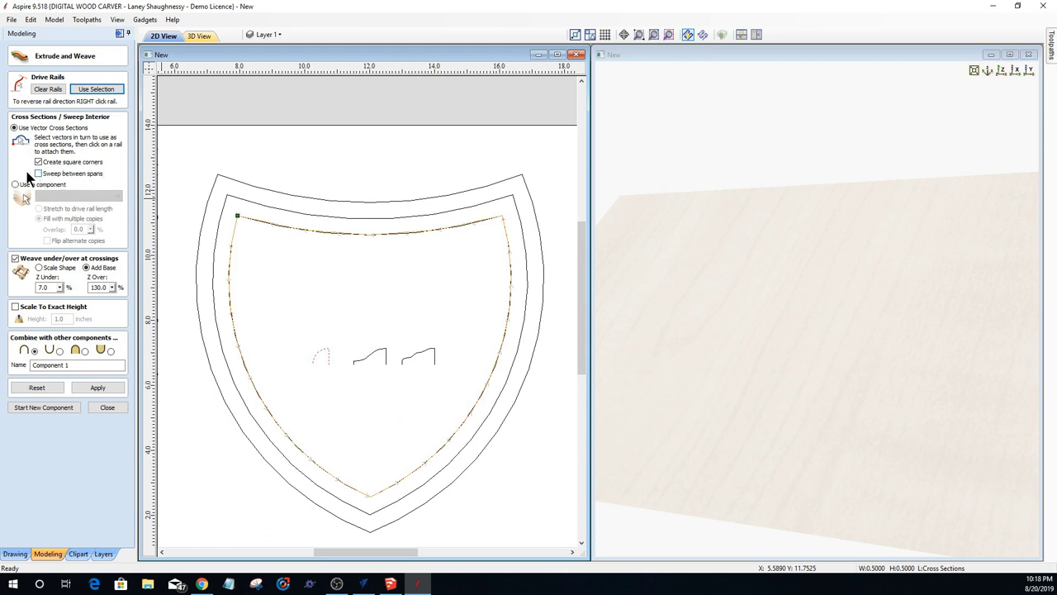
click(94, 388)
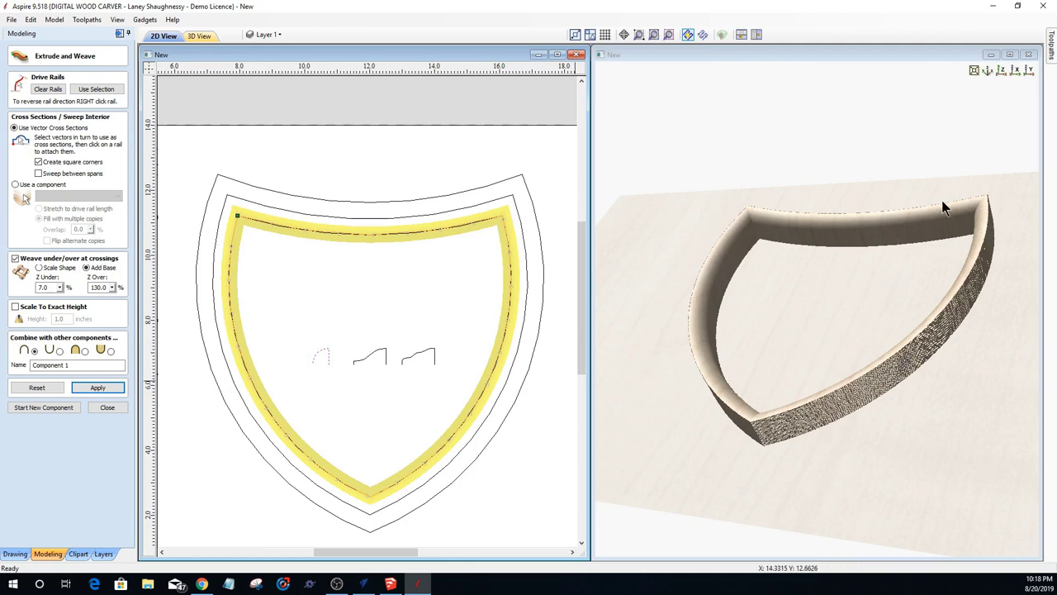
Step: Reverse the inner rail's direction and re-sweep the profile to form the rim moulding
drag(896, 370, 869, 413)
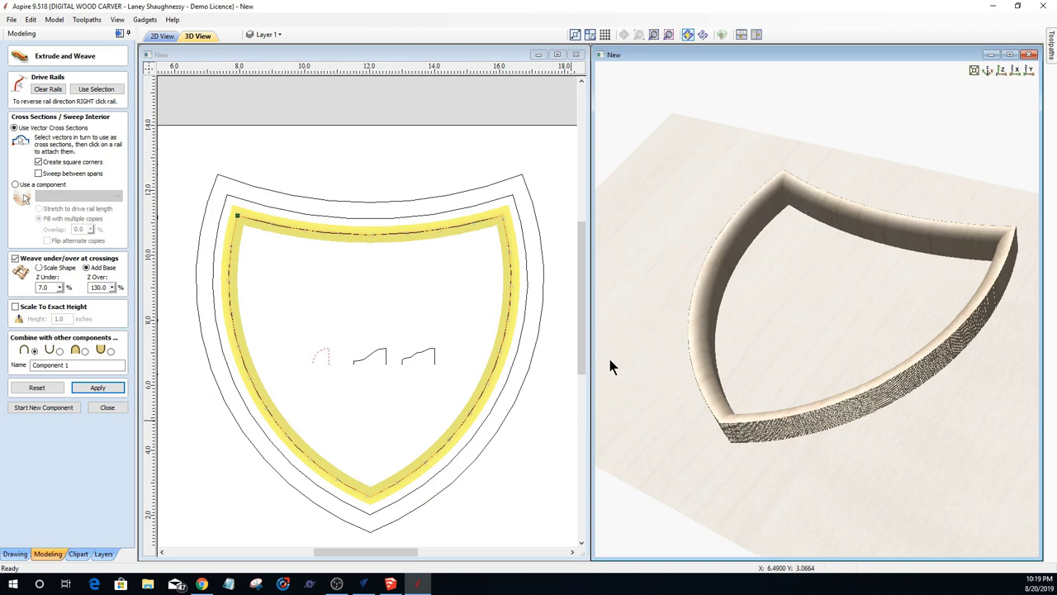
click(322, 355)
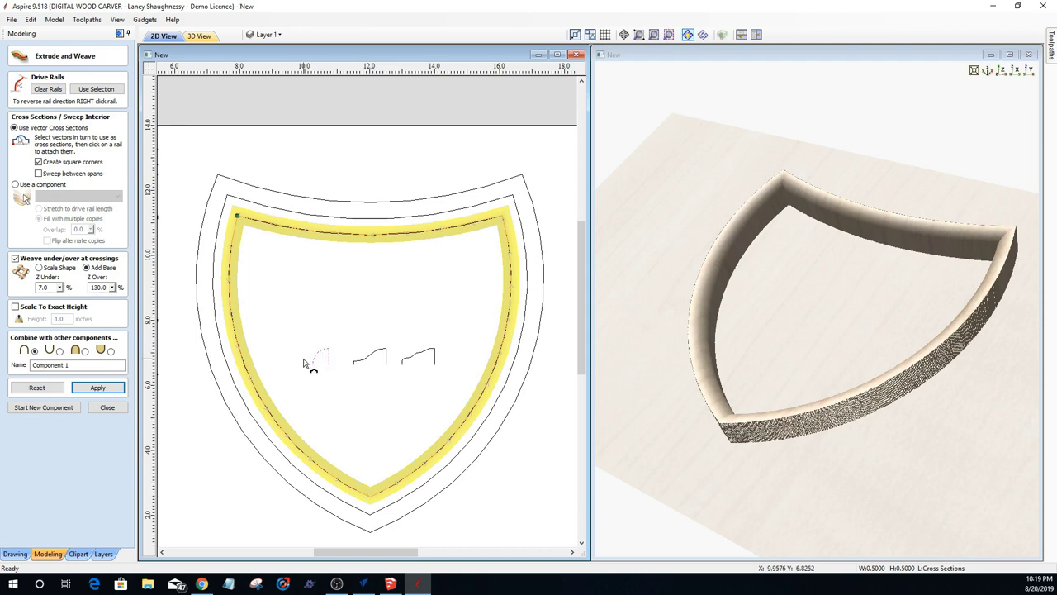
scroll(318, 368, up, 2)
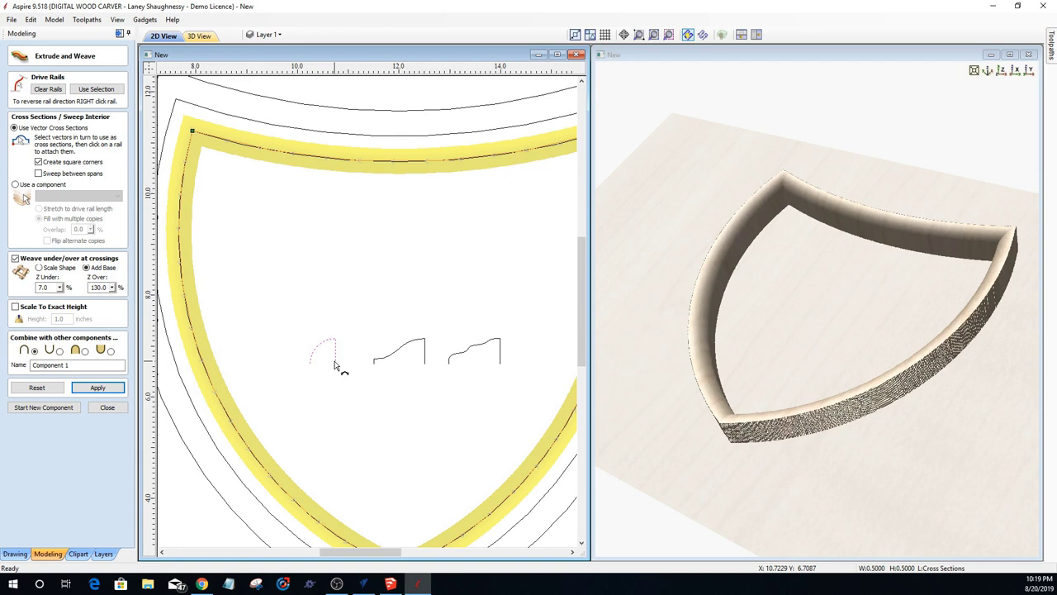
right_click(192, 137)
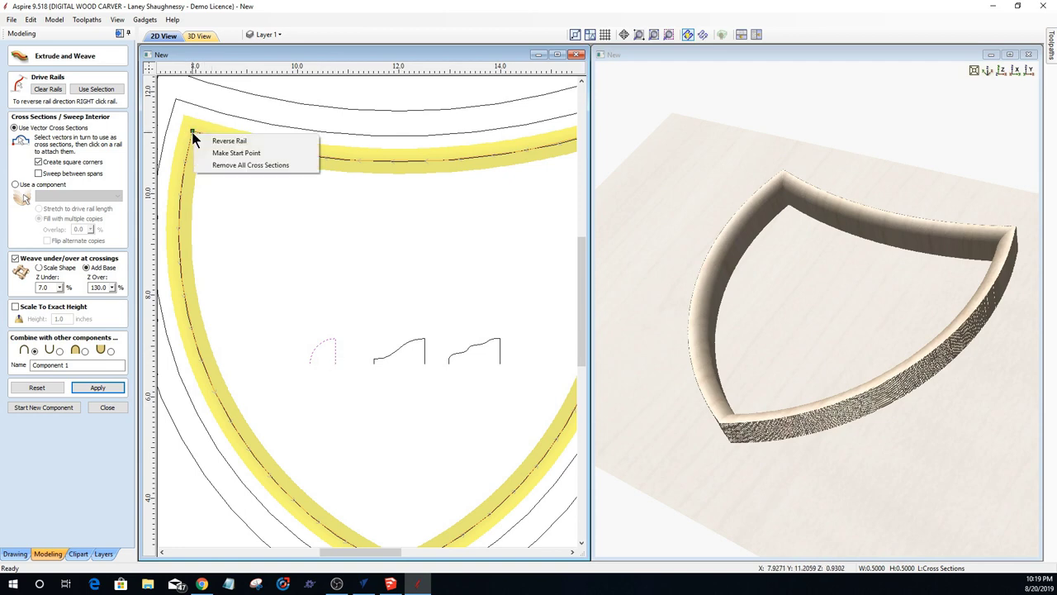
click(233, 142)
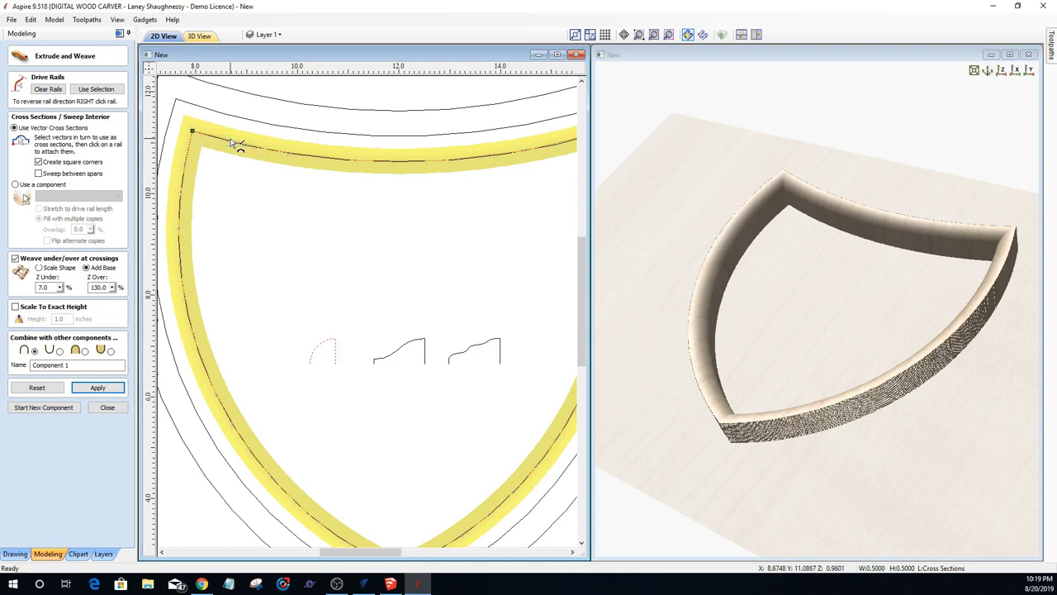
click(98, 389)
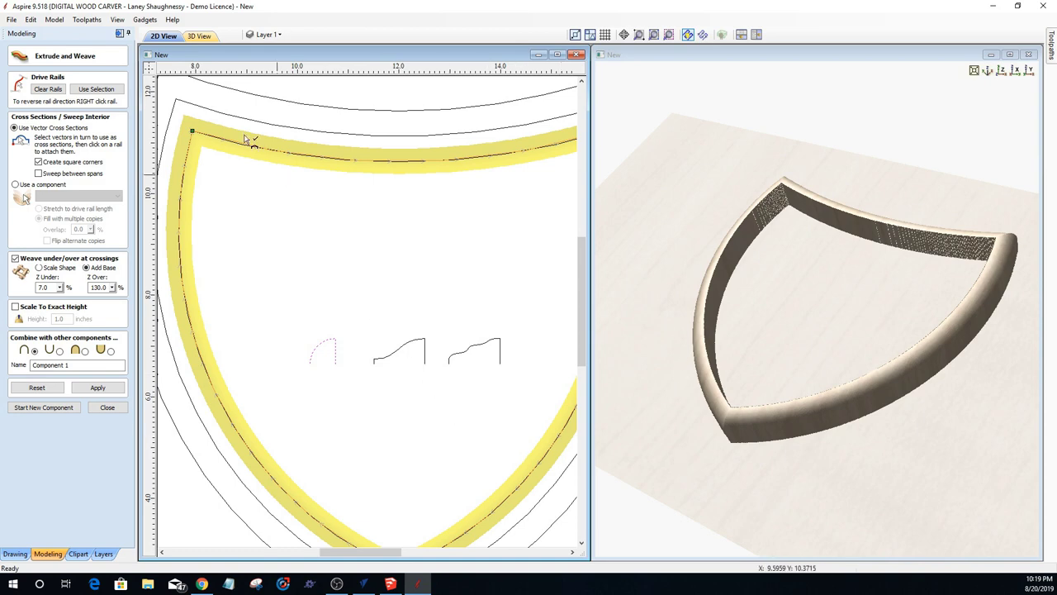
Step: Keep the rim as Component 1, start a new component, and close Extrude and Weave
scroll(383, 275, down, 4)
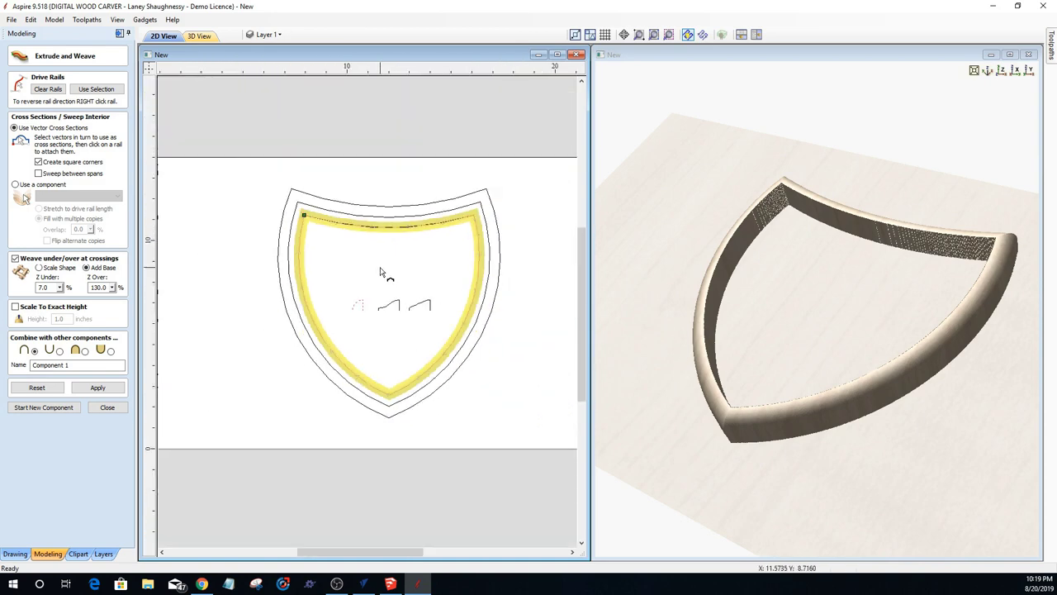
click(36, 408)
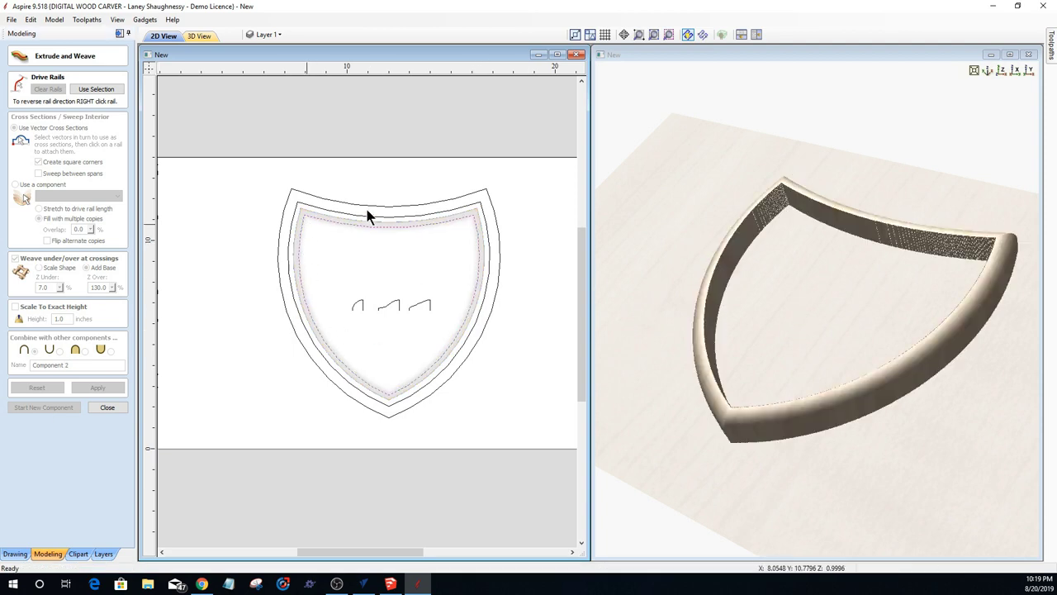
click(127, 409)
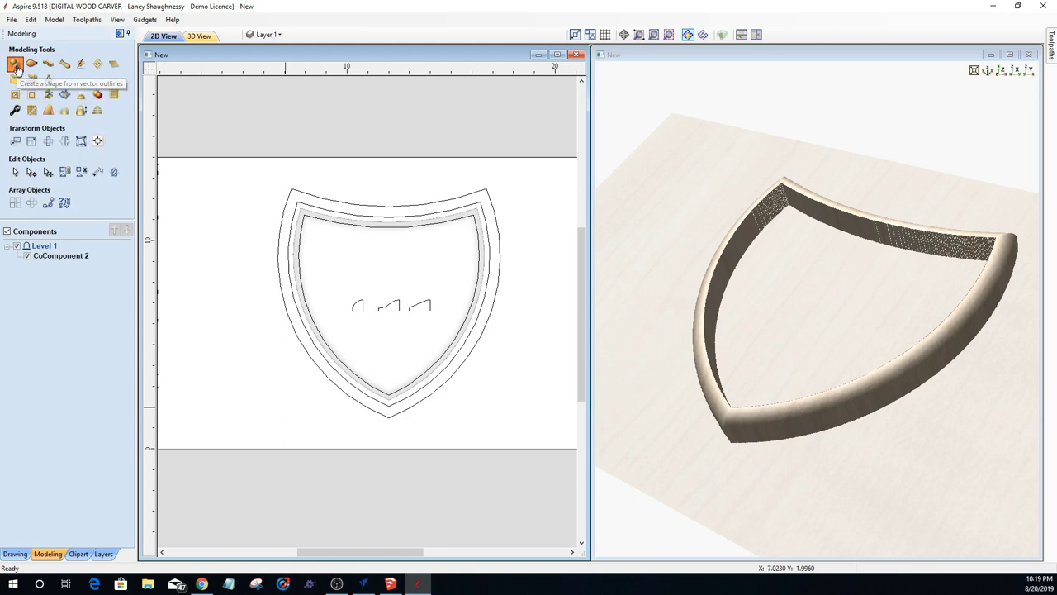
Step: Create a flat-profile panel filling the inner shield outline with Create Shape
click(15, 66)
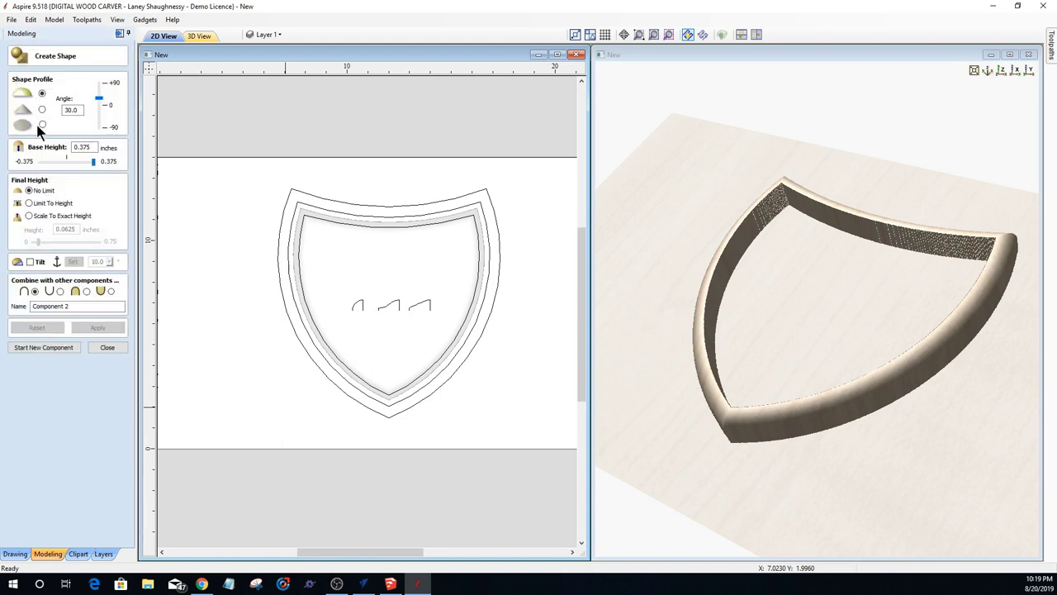
click(41, 125)
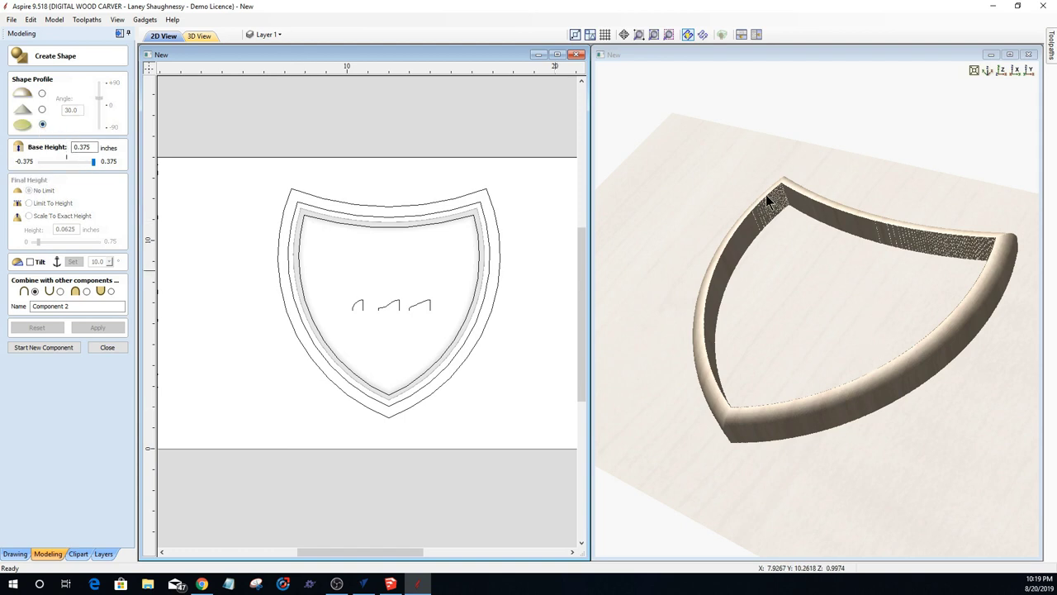
click(77, 148)
text(1)
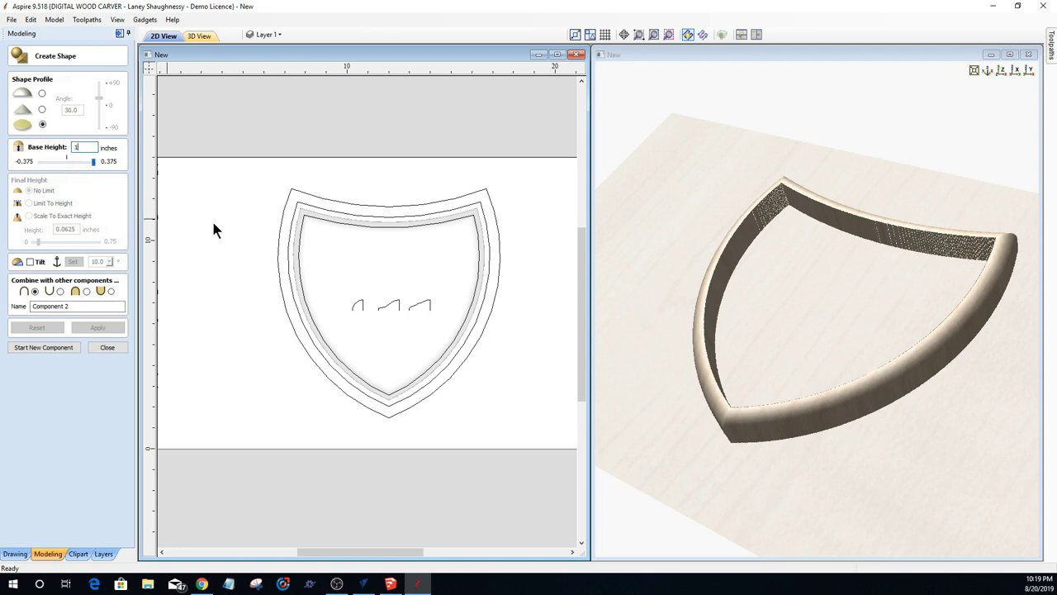
click(302, 231)
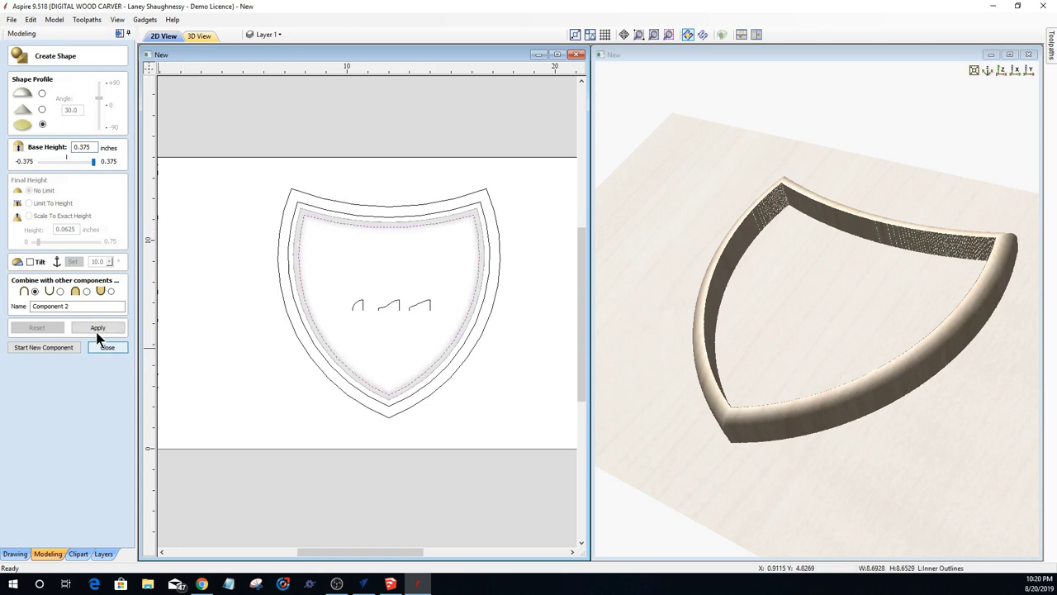
click(99, 328)
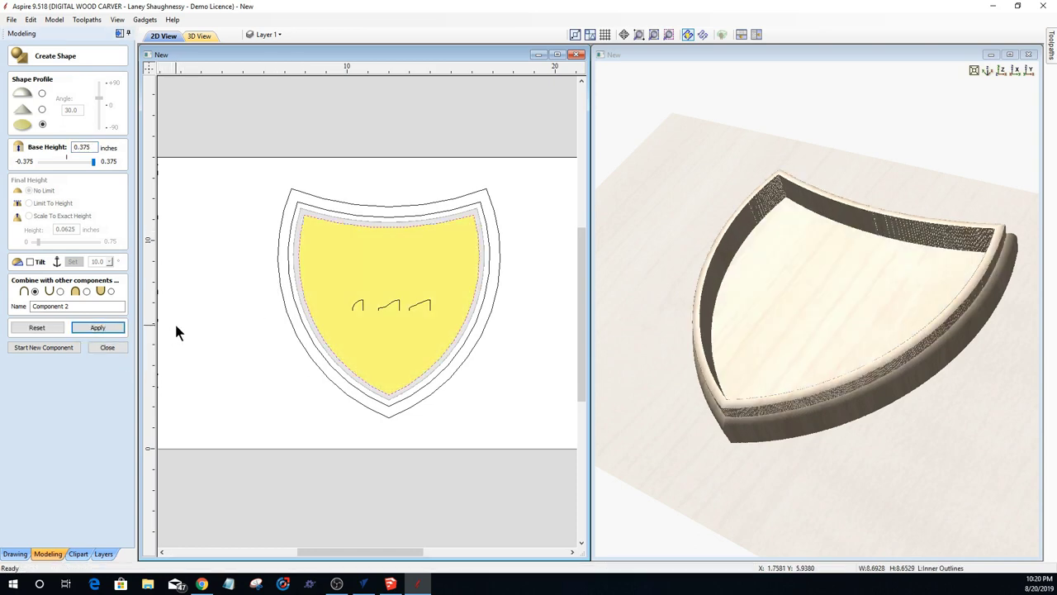
Step: Change the panel's combine mode and apply a 1 inch base height
click(87, 292)
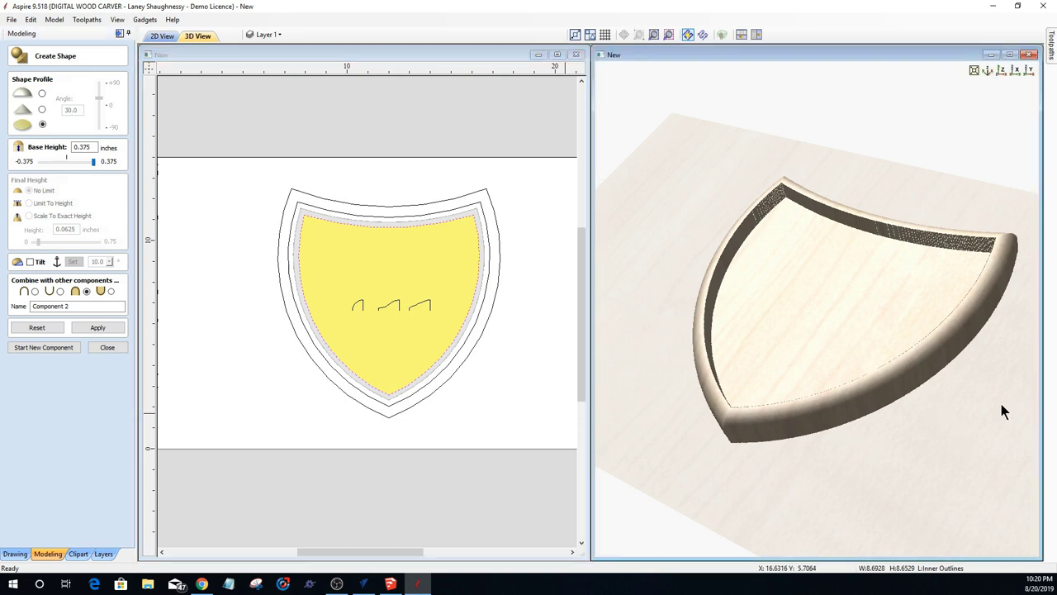
drag(999, 399, 762, 399)
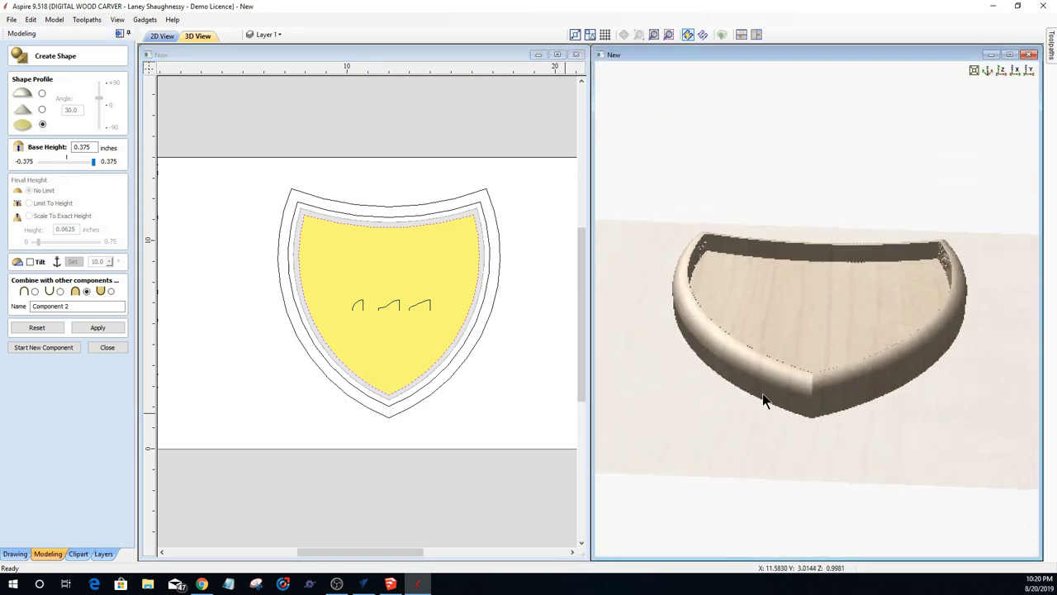
double_click(81, 147)
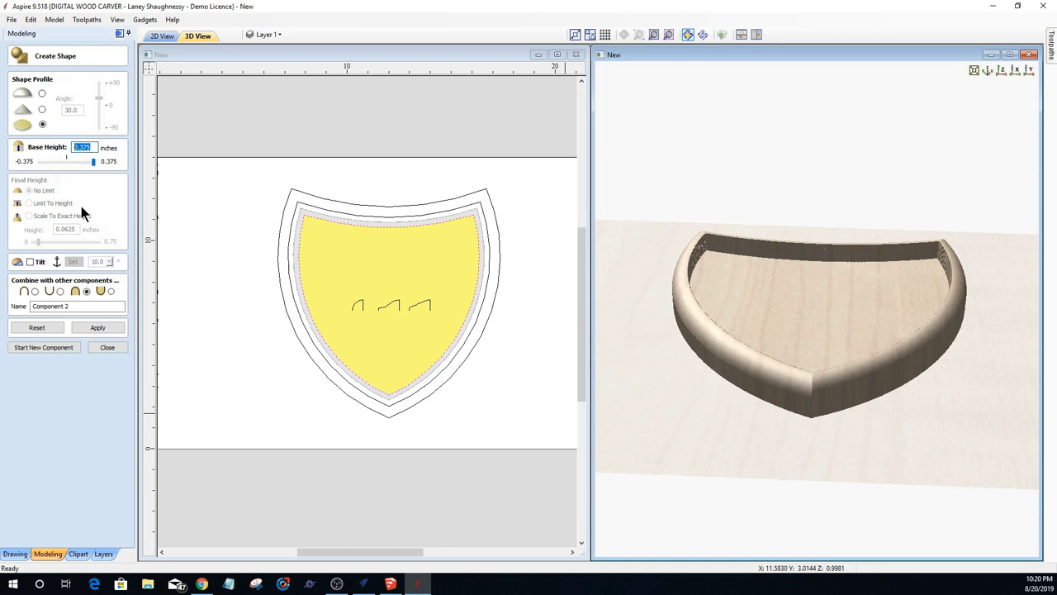
text(1)
click(93, 327)
Step: Try lower panel base heights of 0.9 and 0.93 inches, checking in 3D
drag(885, 331, 634, 371)
double_click(73, 148)
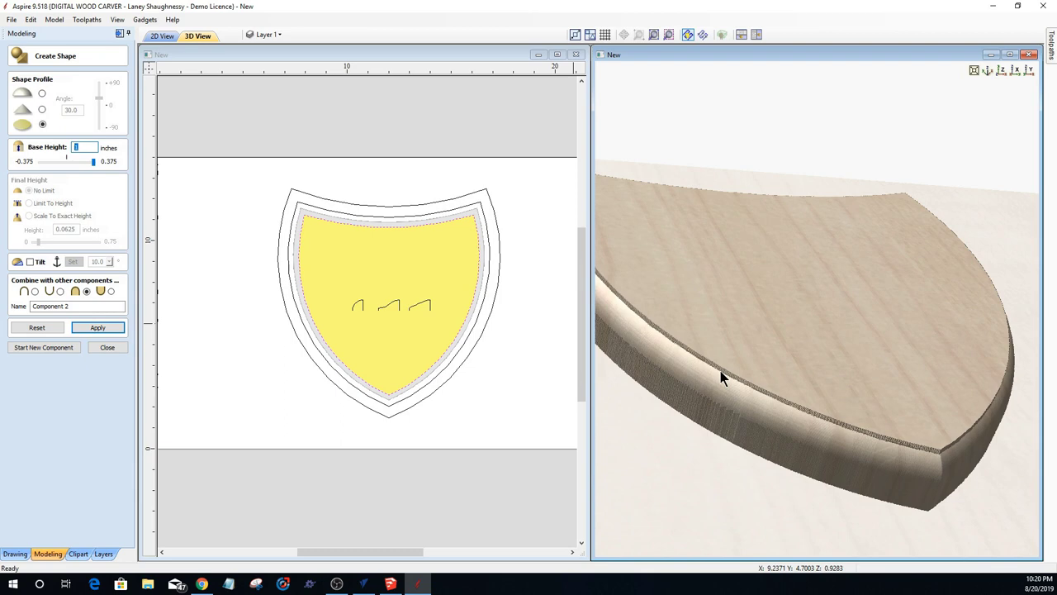
text(0.9283)
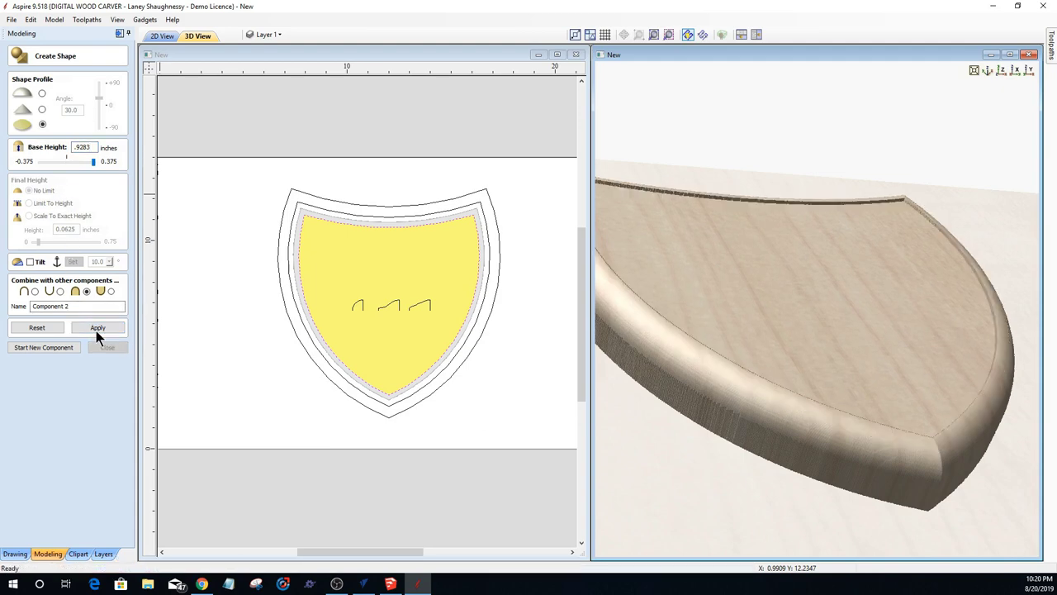
drag(805, 285, 726, 313)
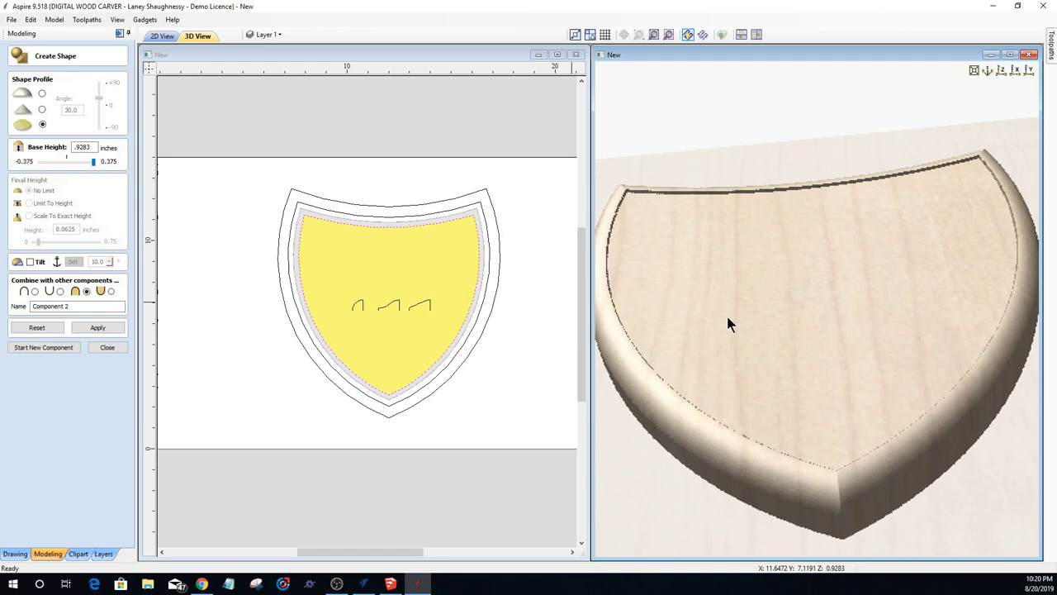
double_click(82, 147)
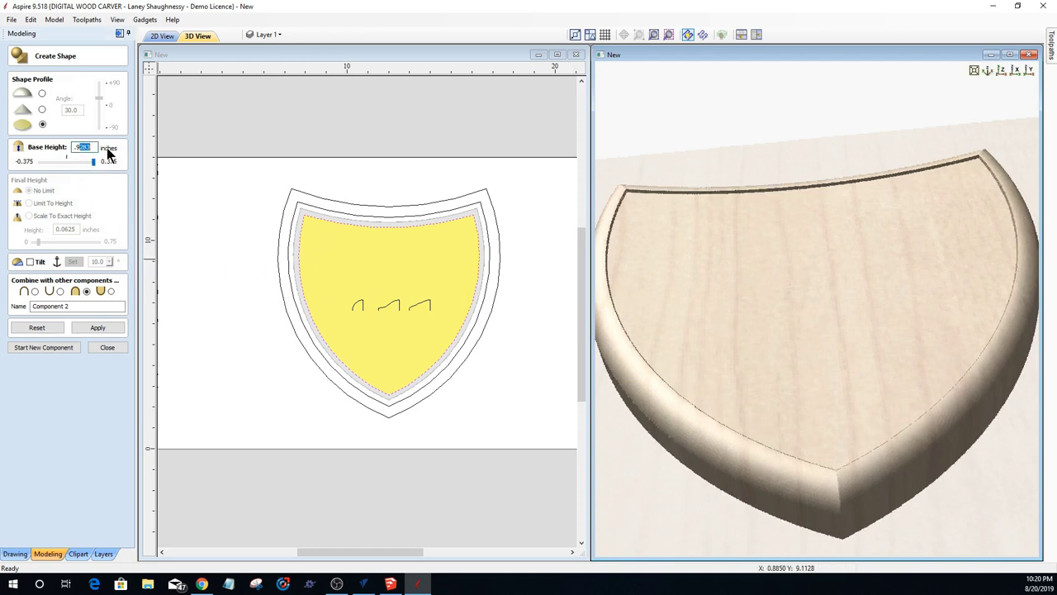
text(.93)
click(89, 327)
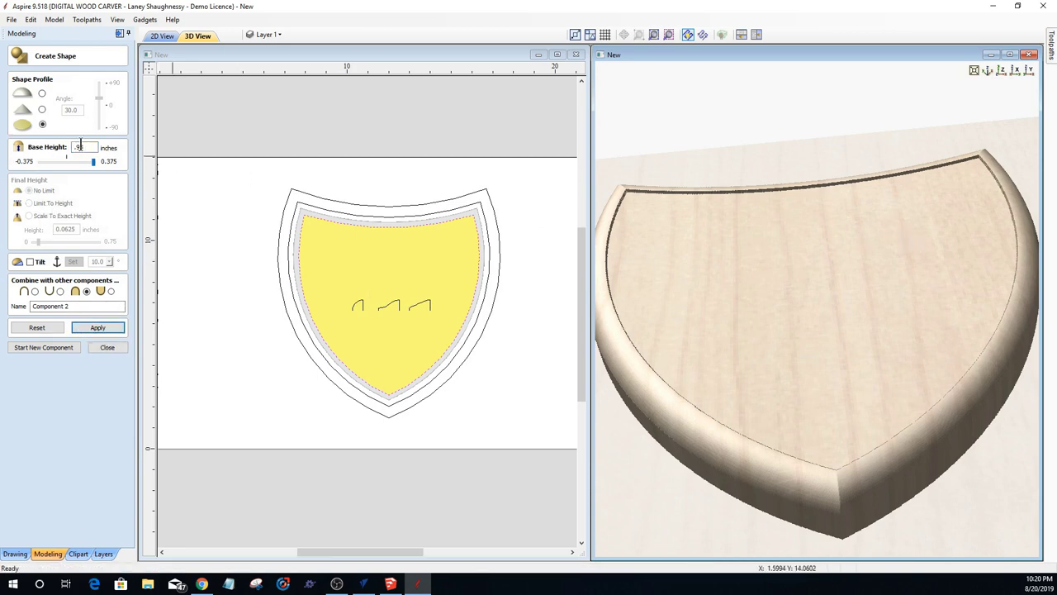
Step: Test panel base heights of 0.99 and 0.9875 inches
click(82, 146)
text(9964)
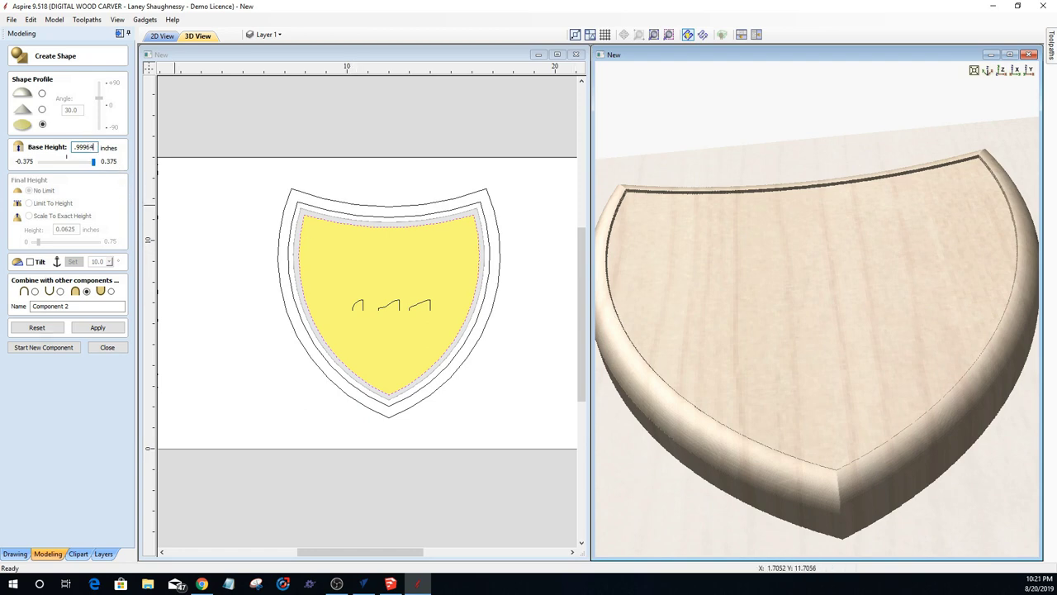
click(93, 326)
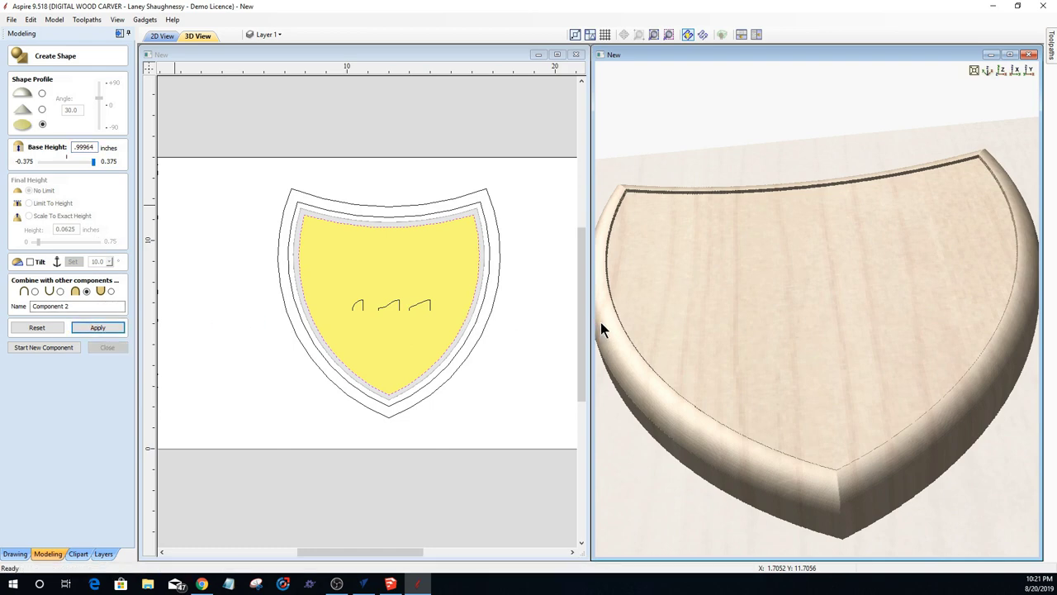
double_click(83, 147)
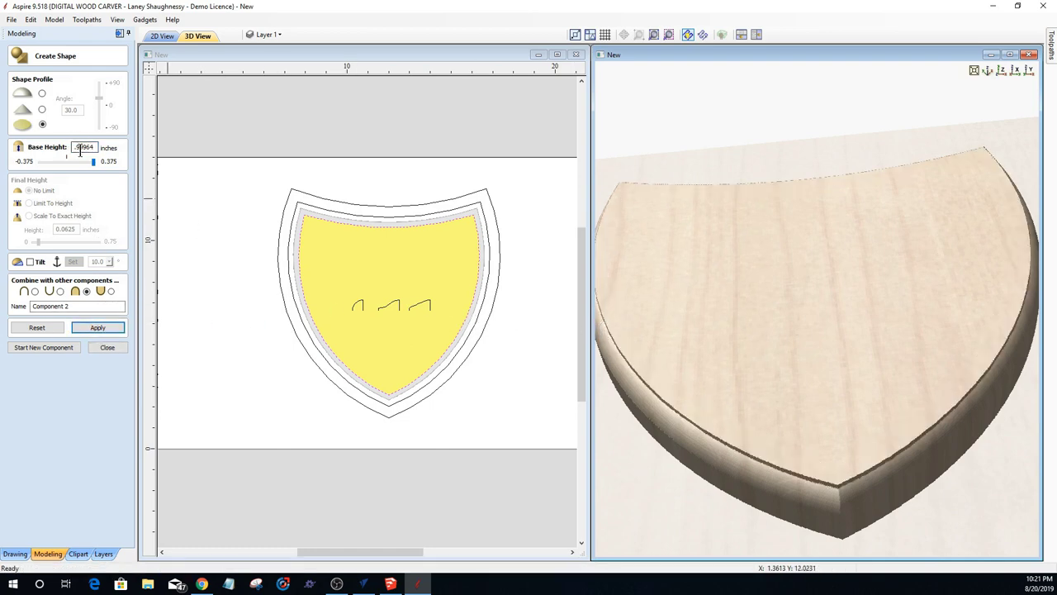
drag(96, 147, 84, 145)
text(875)
click(107, 322)
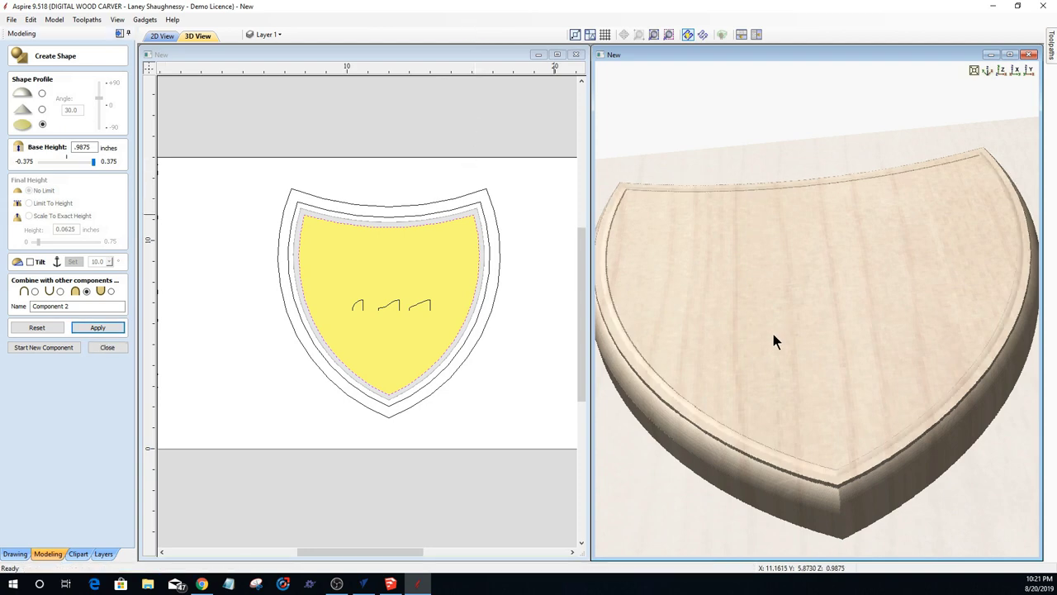
Step: Settle on a 0.975 inch panel base height and verify it in the 3D view
scroll(788, 330, down, 2)
drag(627, 366, 670, 306)
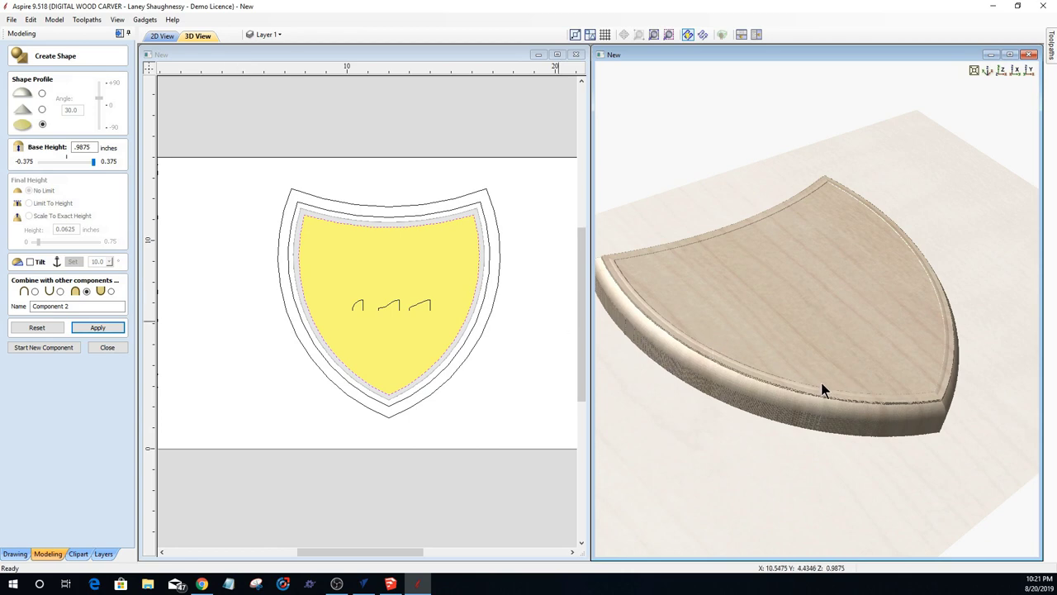
drag(821, 382, 528, 374)
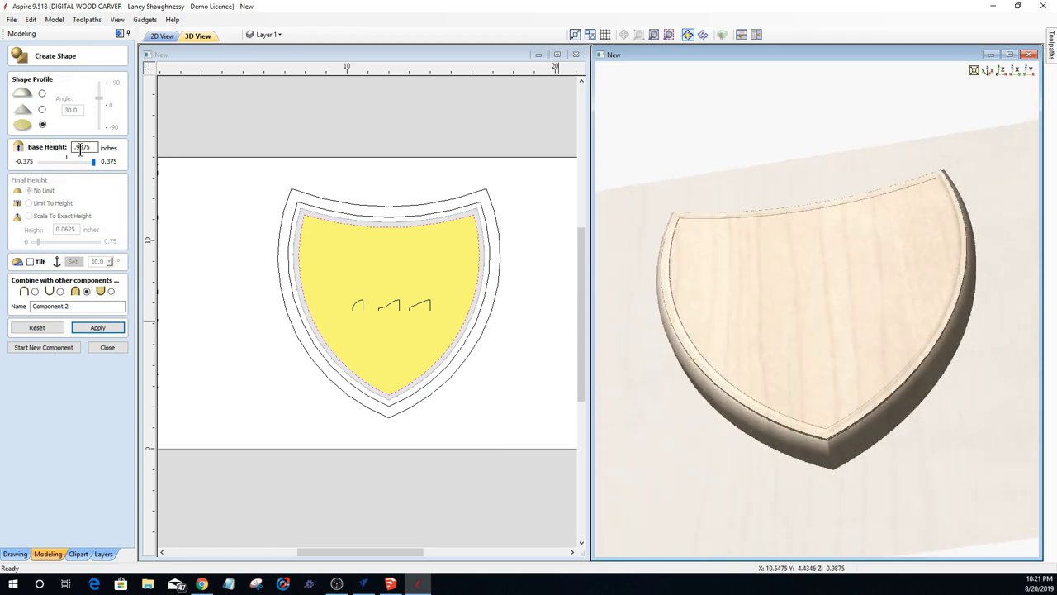
double_click(80, 150)
text(.975)
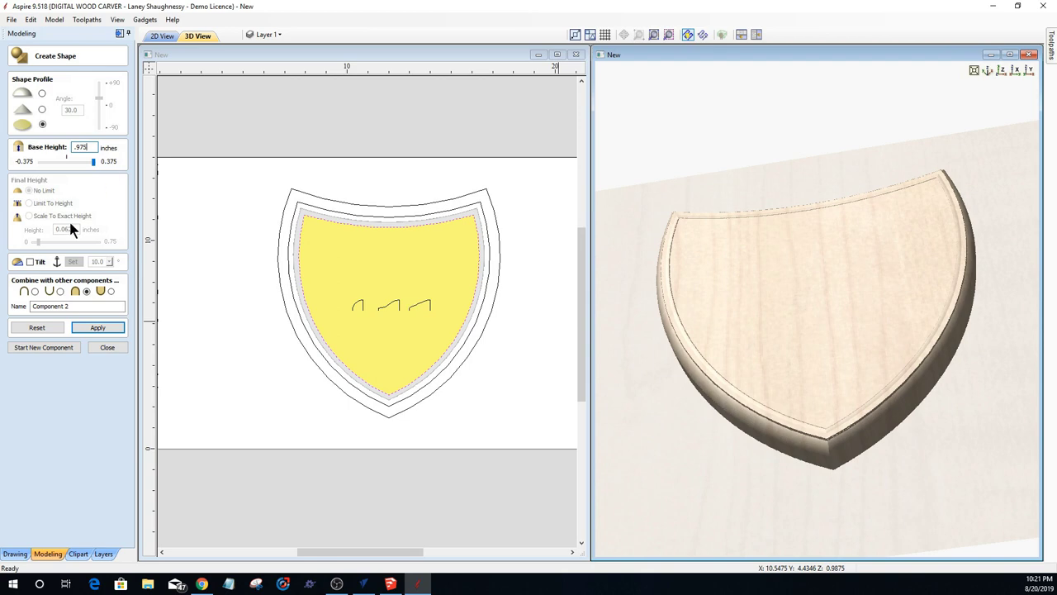
click(98, 327)
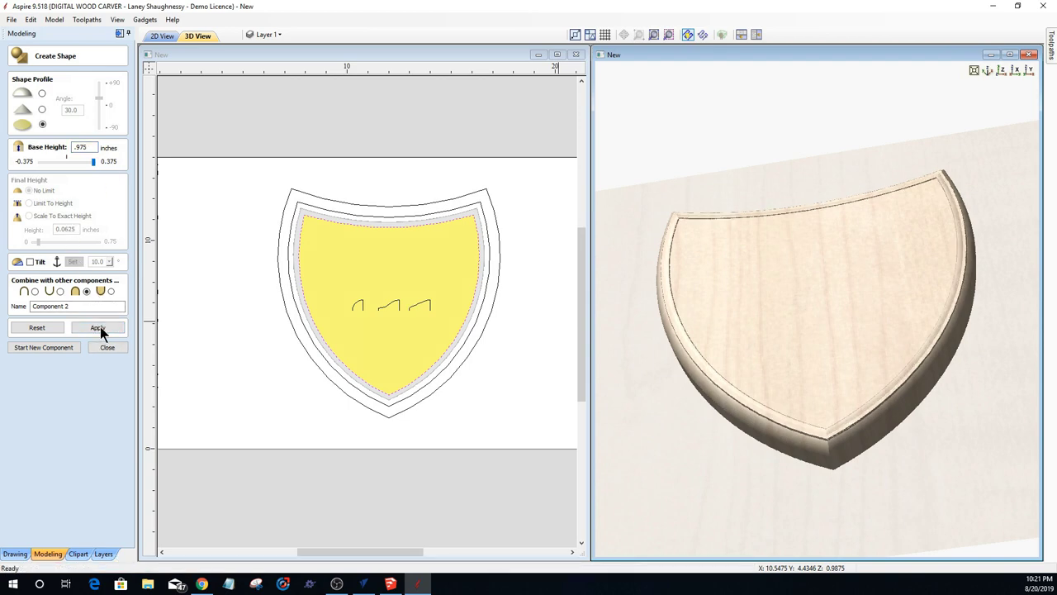
drag(727, 277, 726, 280)
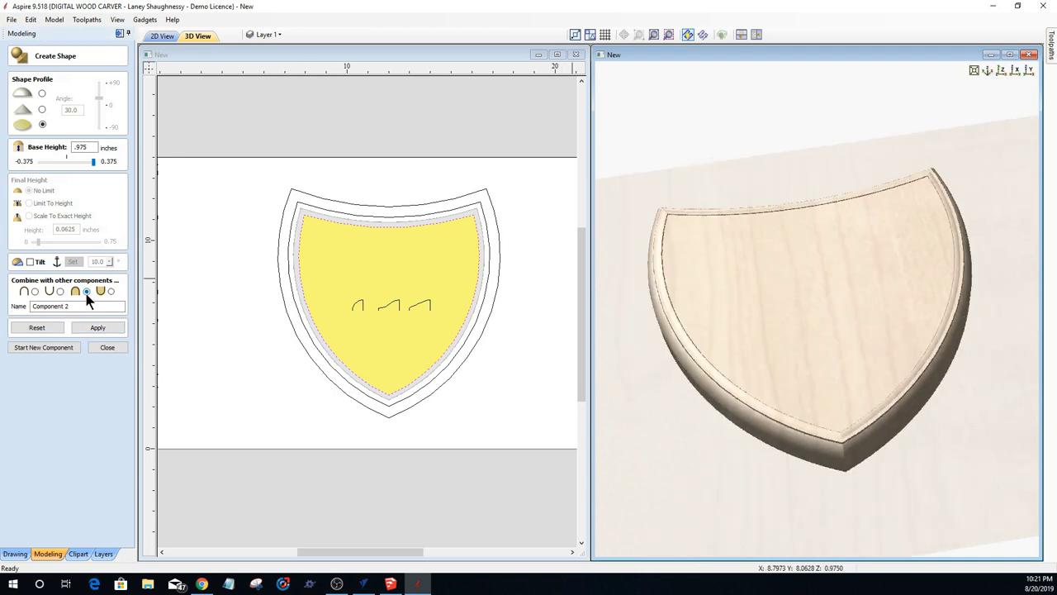
click(95, 328)
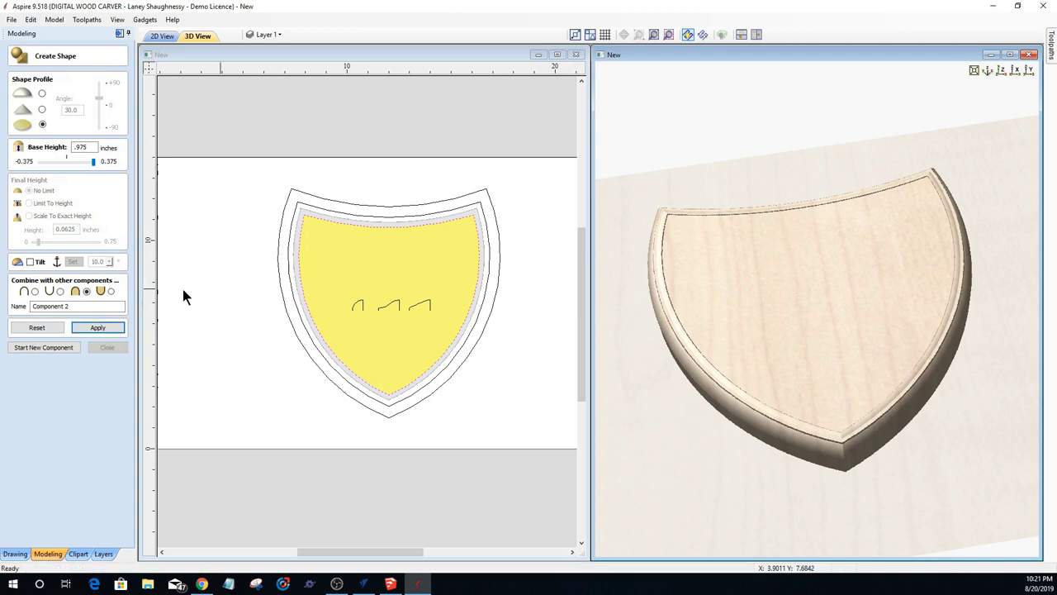
Step: Keep the panel as Component 2, close Create Shape, and select the inner outline and middle profile
click(28, 348)
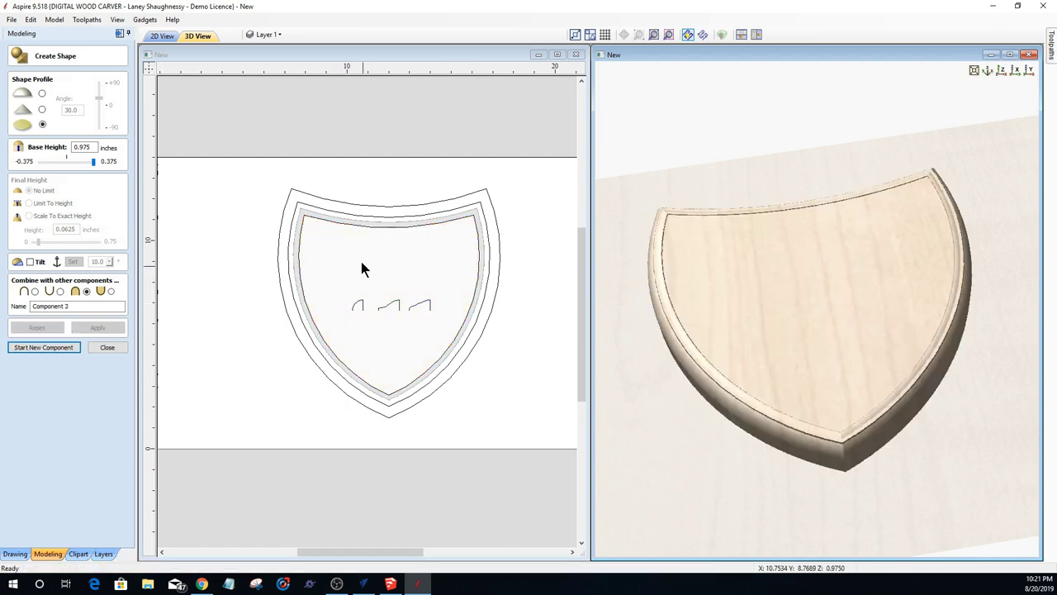
click(289, 289)
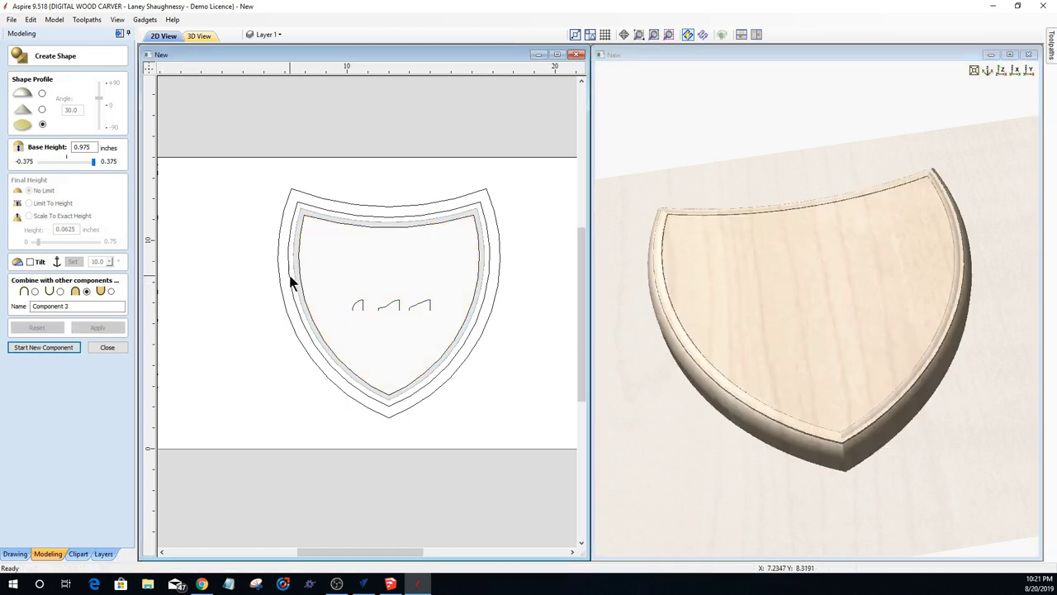
click(390, 307)
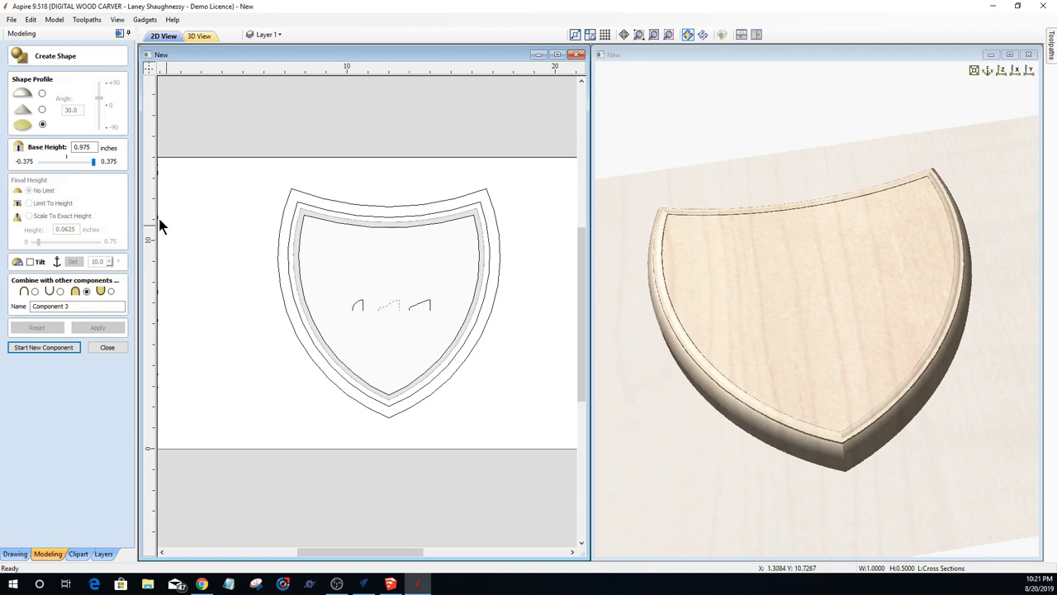
click(107, 347)
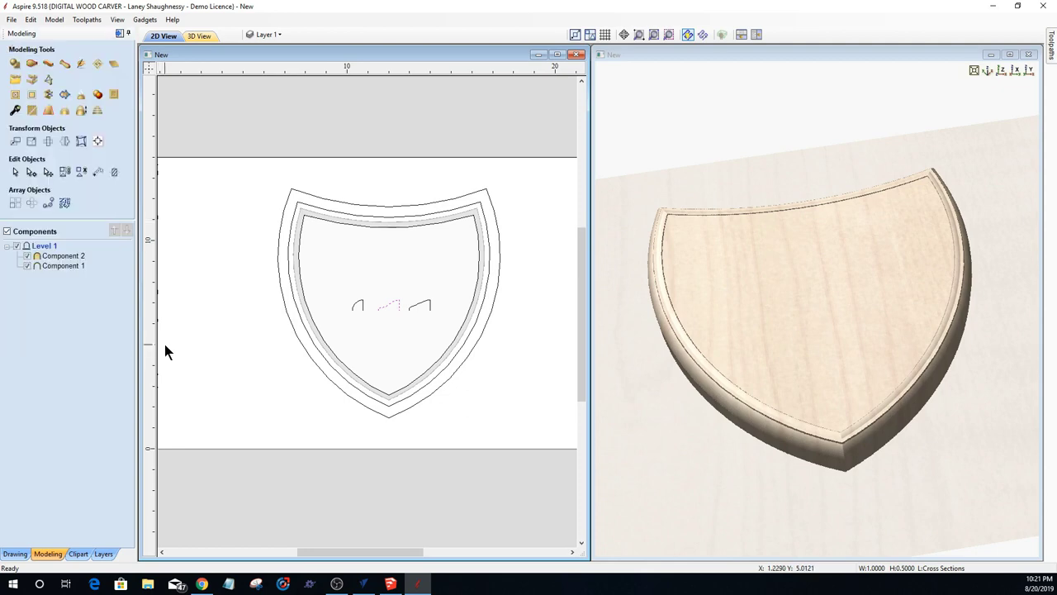
click(298, 315)
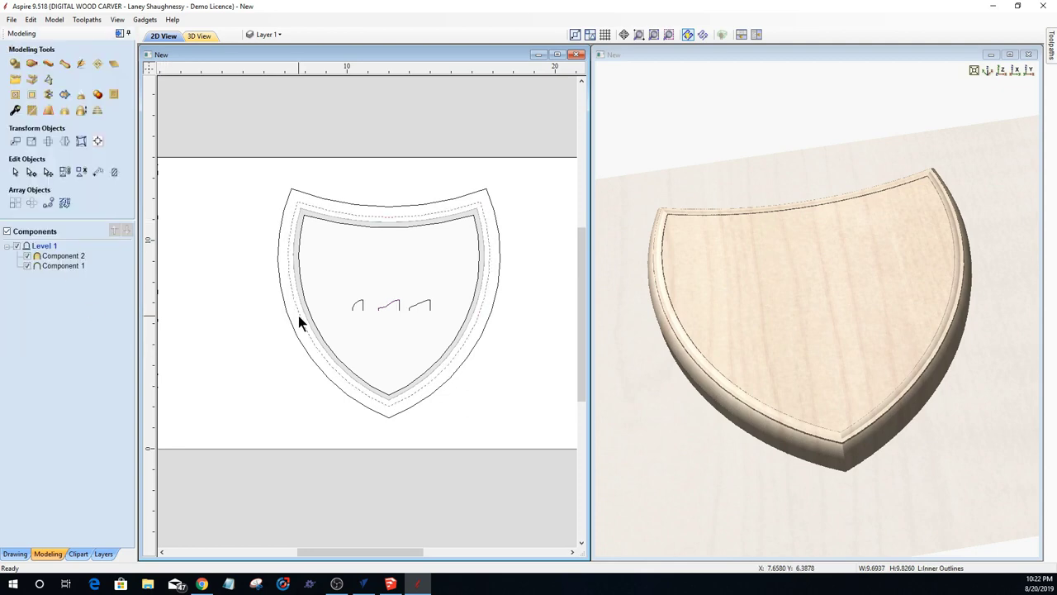
Step: Sweep the middle profile along the inner shield outline with Extrude and Weave, setting its combine mode
click(50, 66)
click(51, 69)
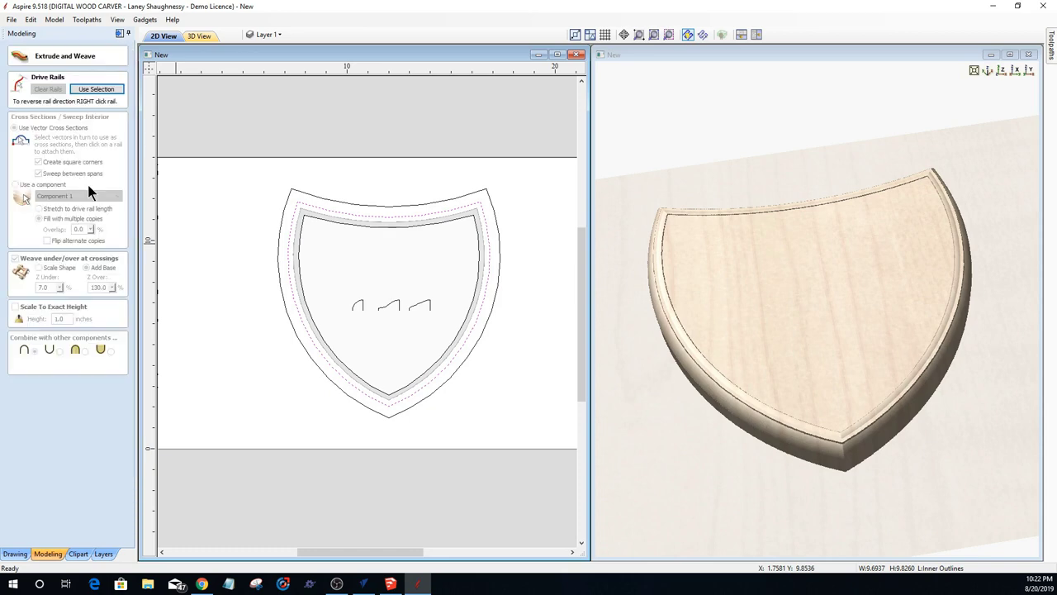
click(98, 90)
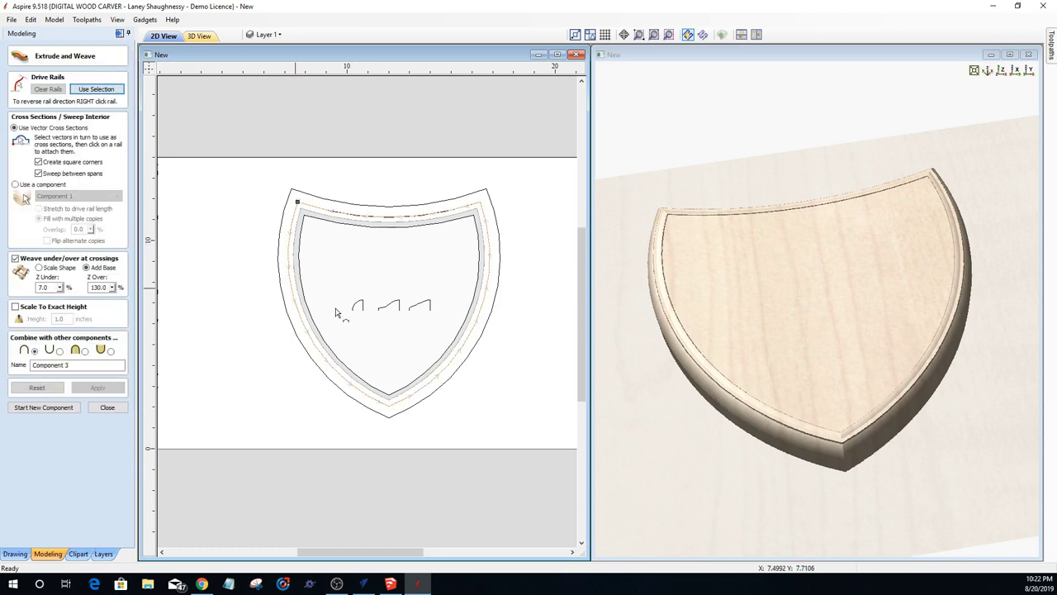
click(393, 308)
click(290, 290)
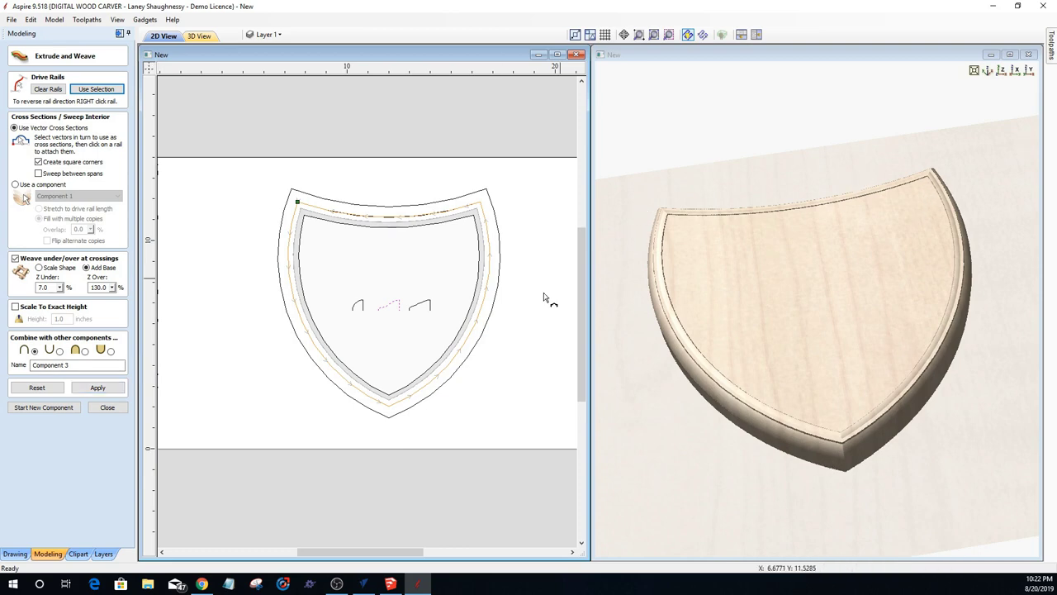
click(86, 351)
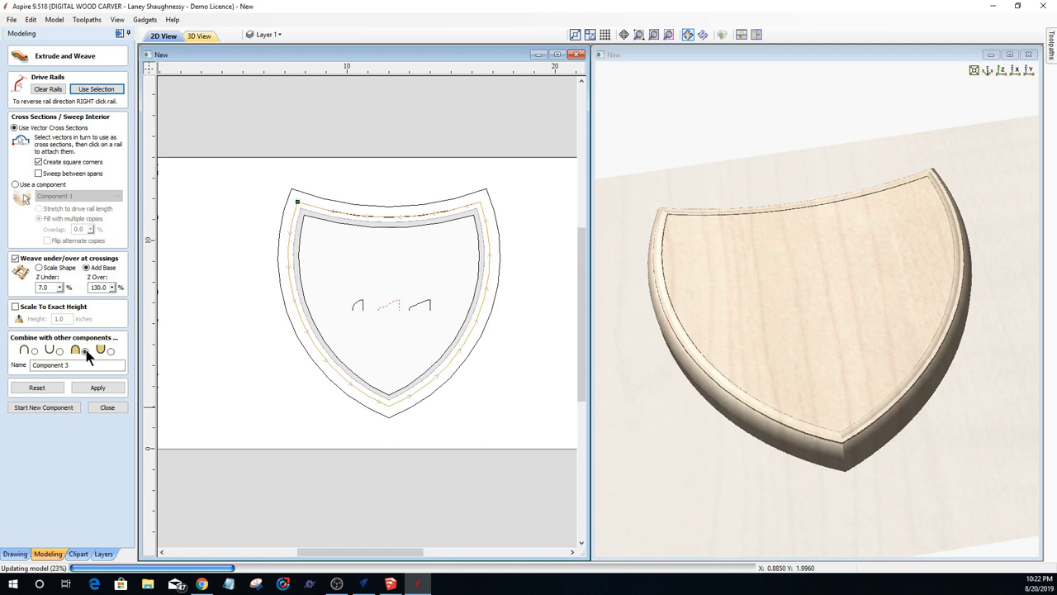
click(95, 387)
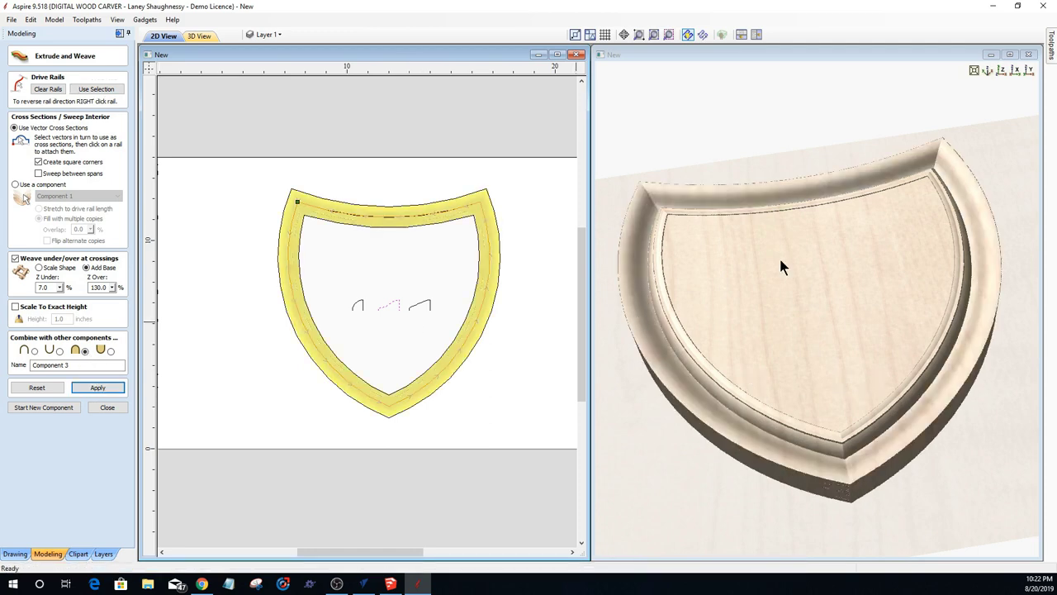
Step: Reverse the rail, rebuild the rounded rim, and start Component 4
click(766, 329)
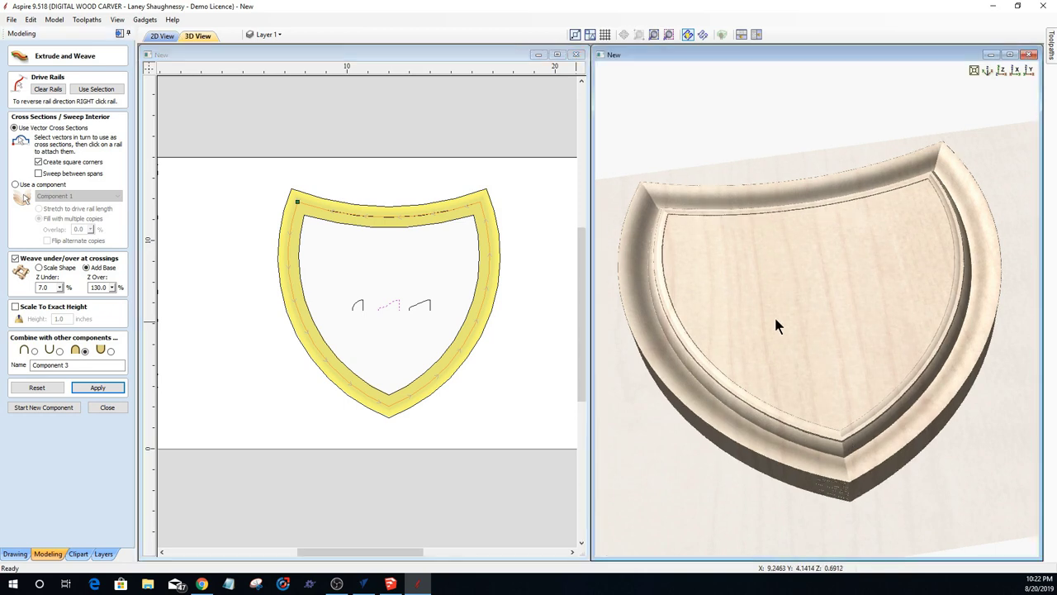
drag(773, 315, 774, 321)
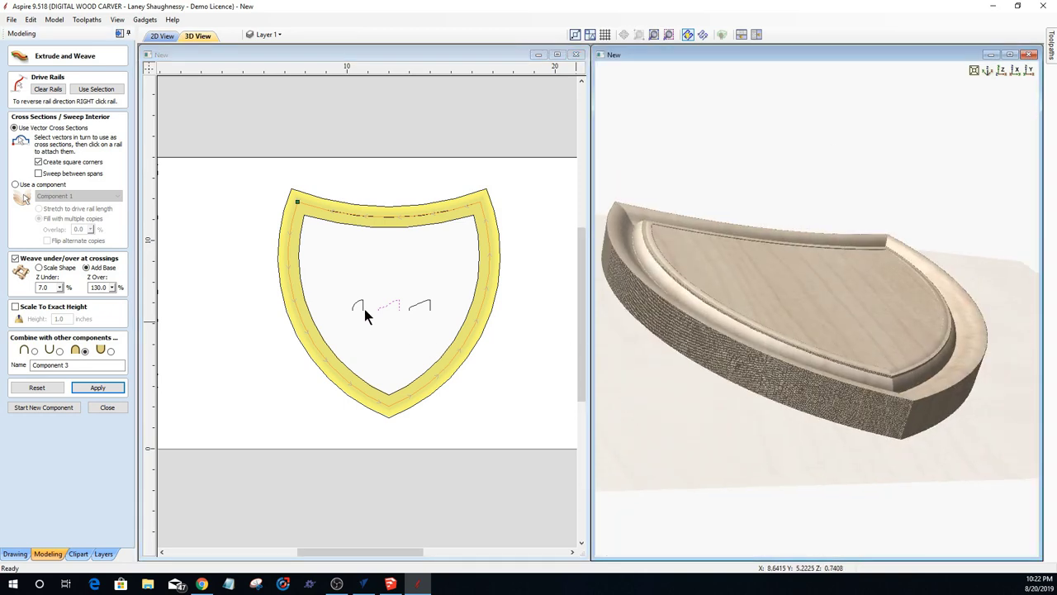
right_click(301, 203)
click(328, 212)
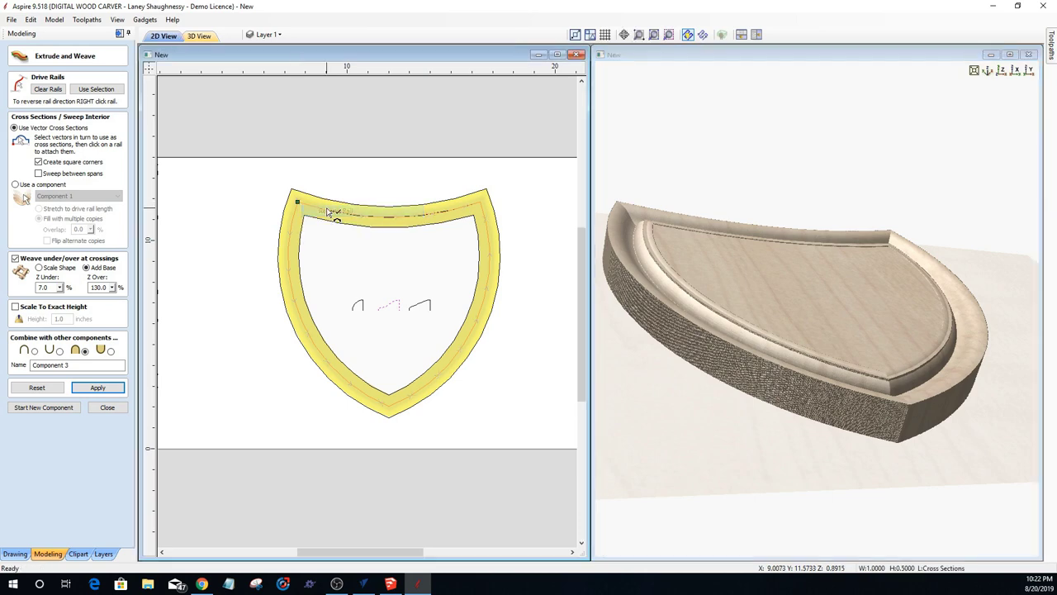
click(91, 387)
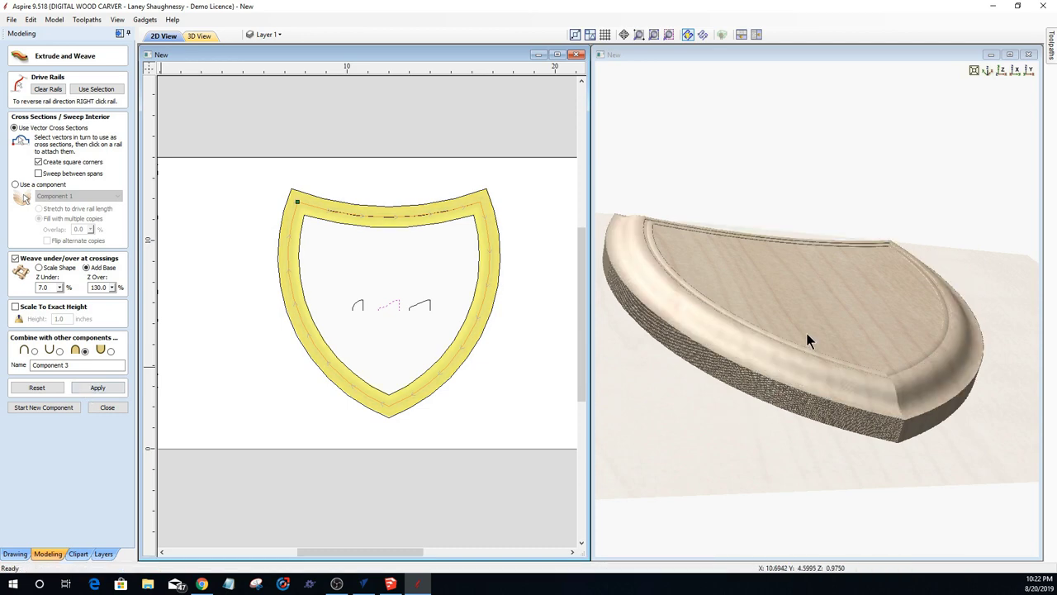
drag(807, 337, 756, 419)
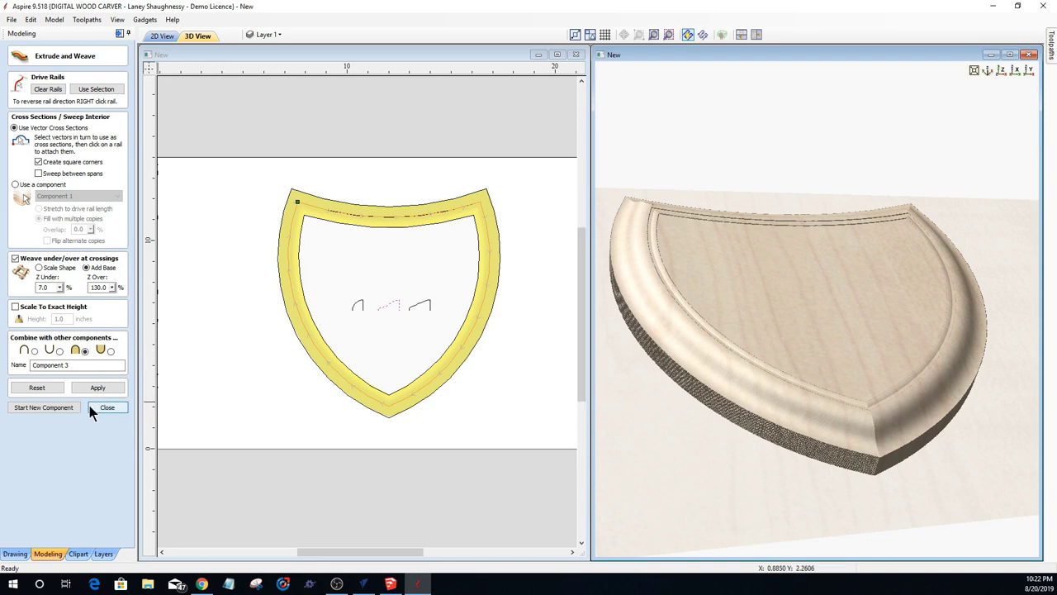
click(45, 407)
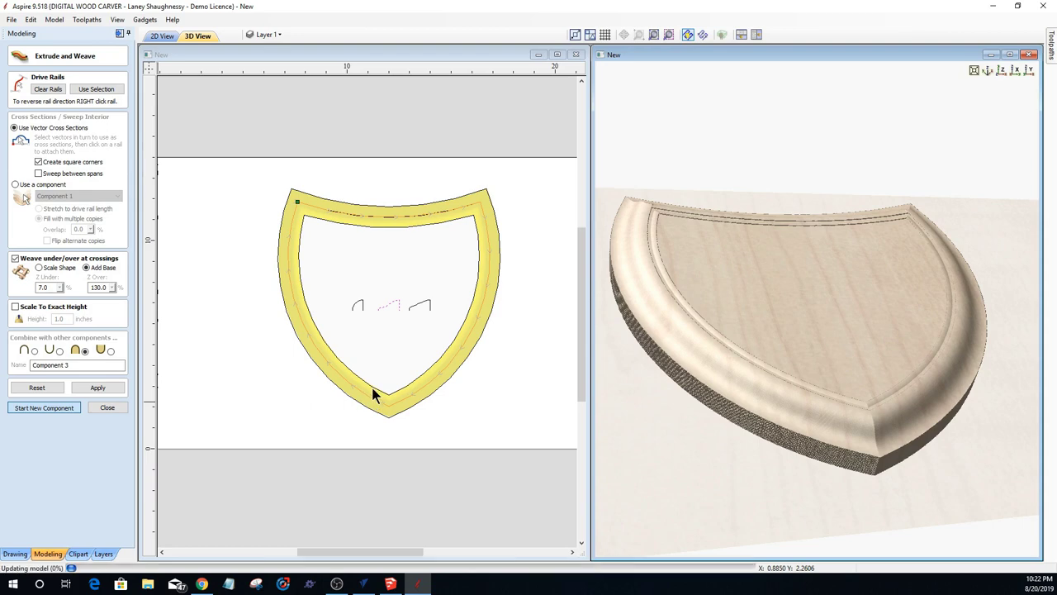
click(417, 307)
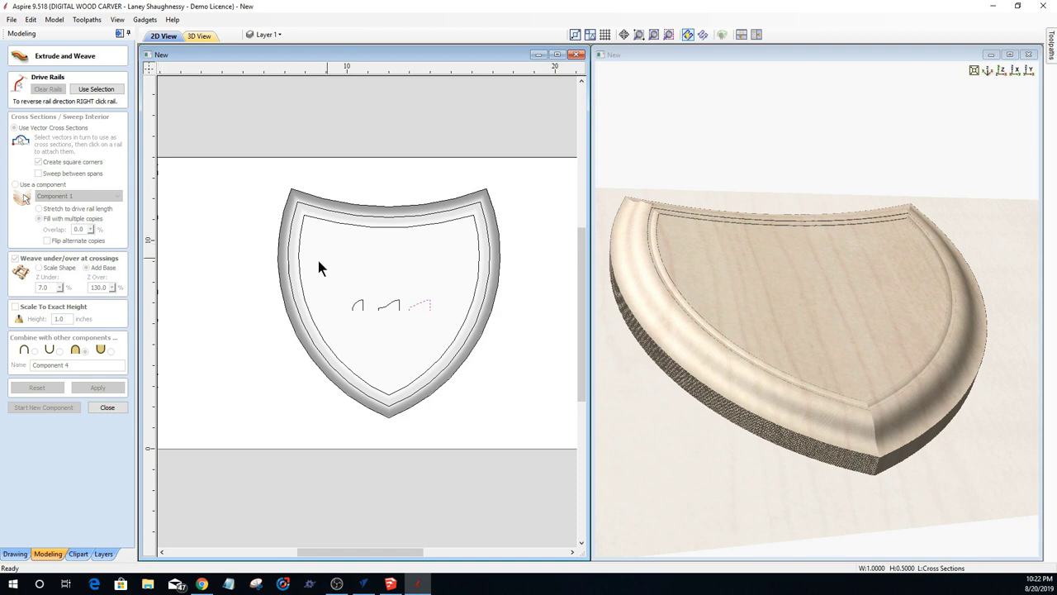
Step: Sweep the third profile along the outer shield outline with the rail reversed, then close the tool
click(278, 256)
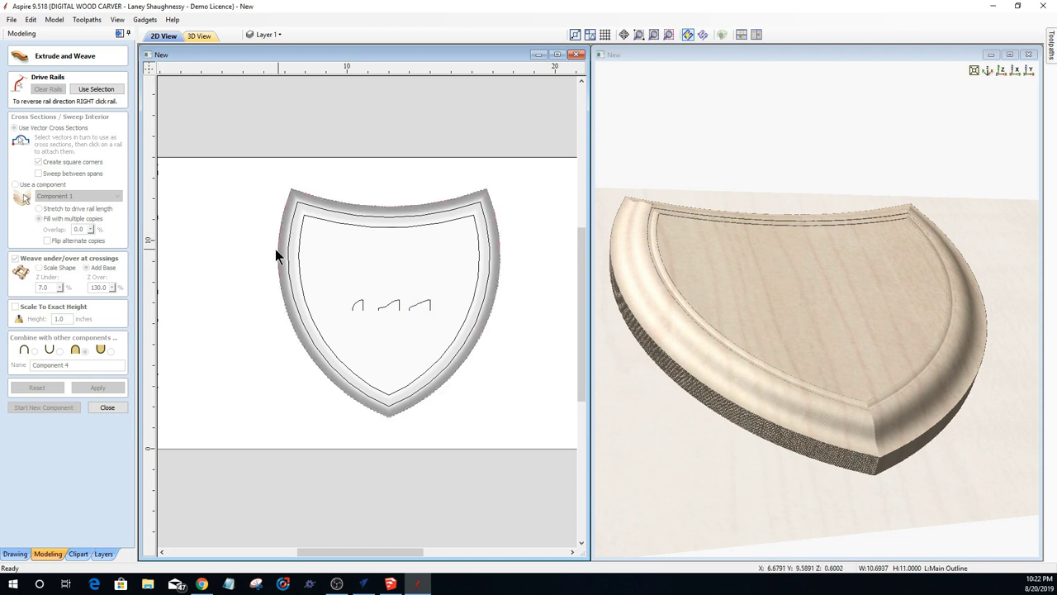
click(96, 89)
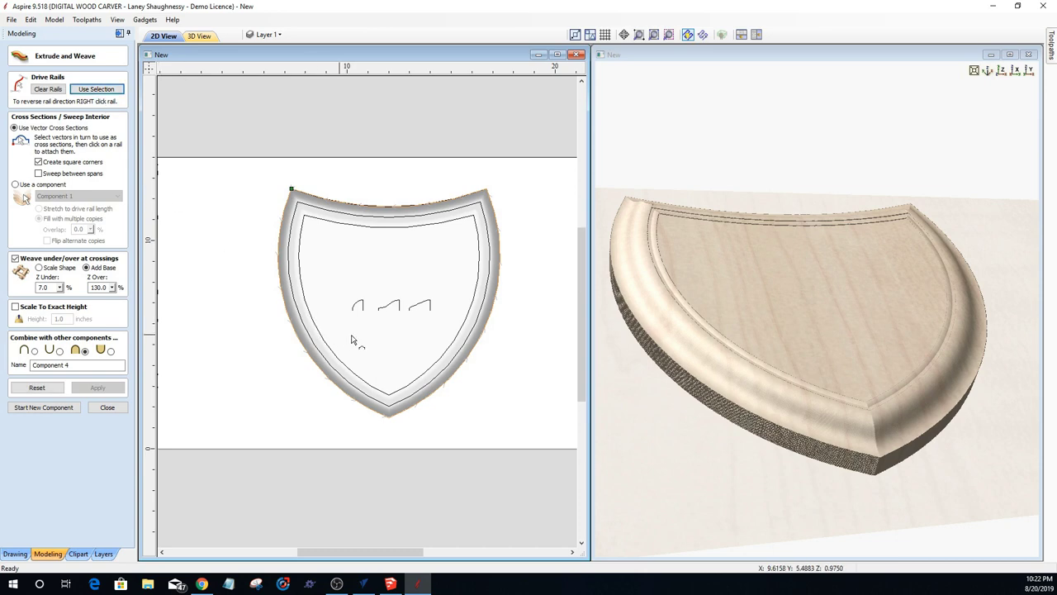
click(425, 307)
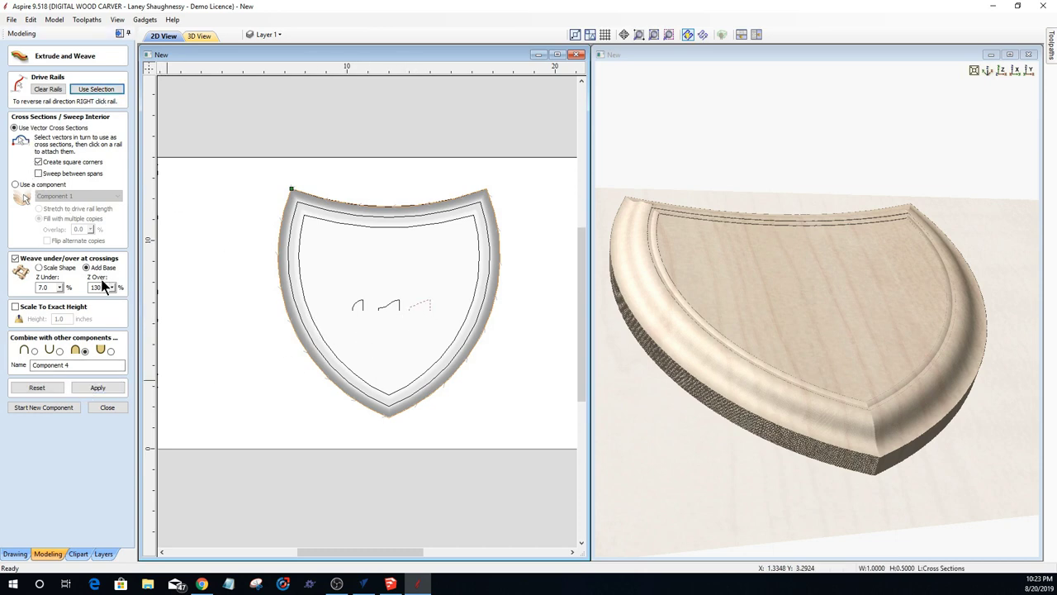
click(96, 387)
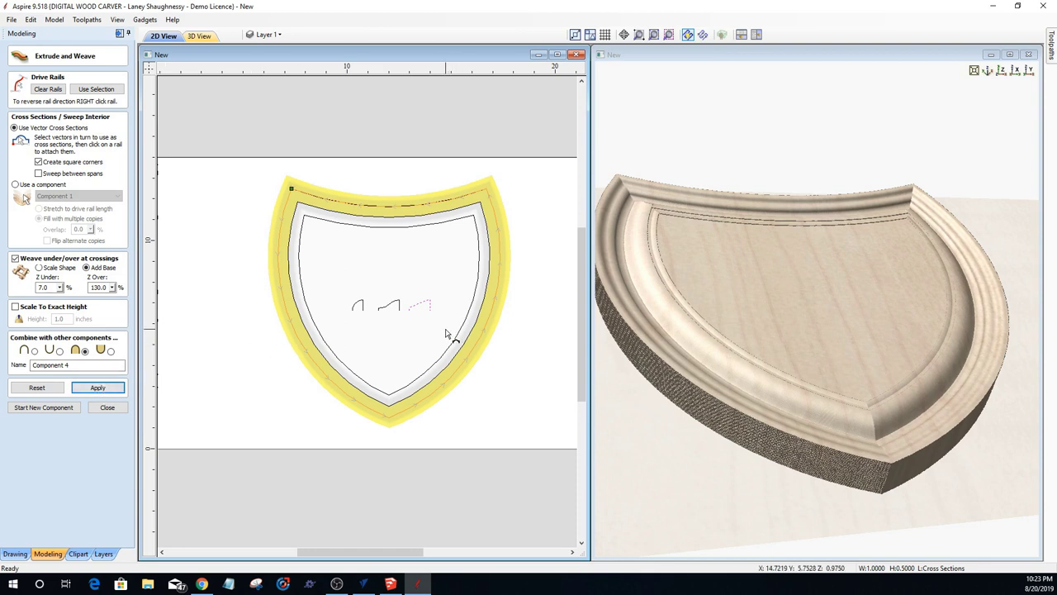
right_click(291, 188)
click(314, 198)
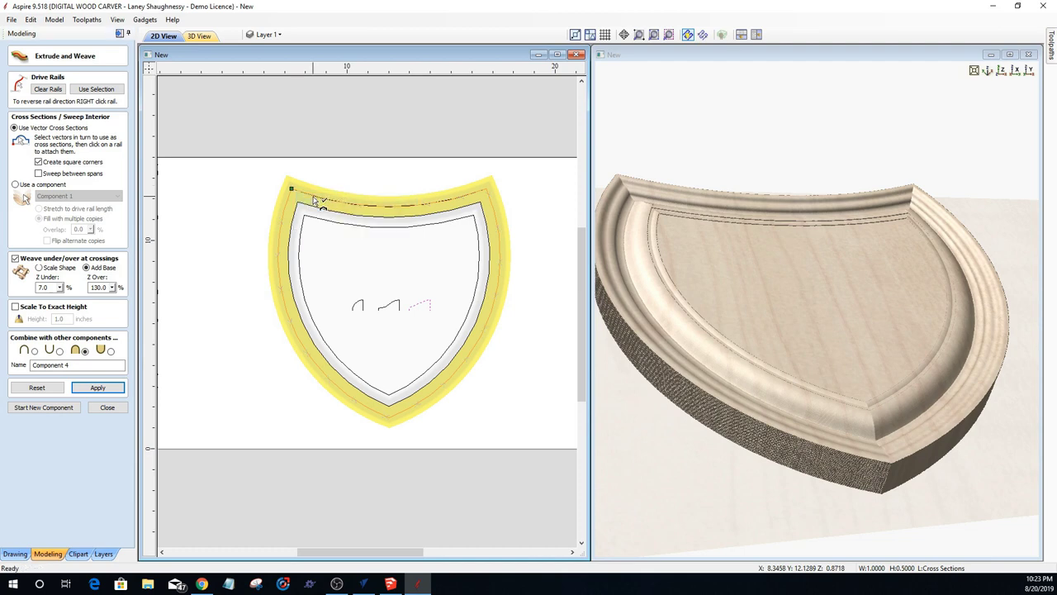
click(108, 388)
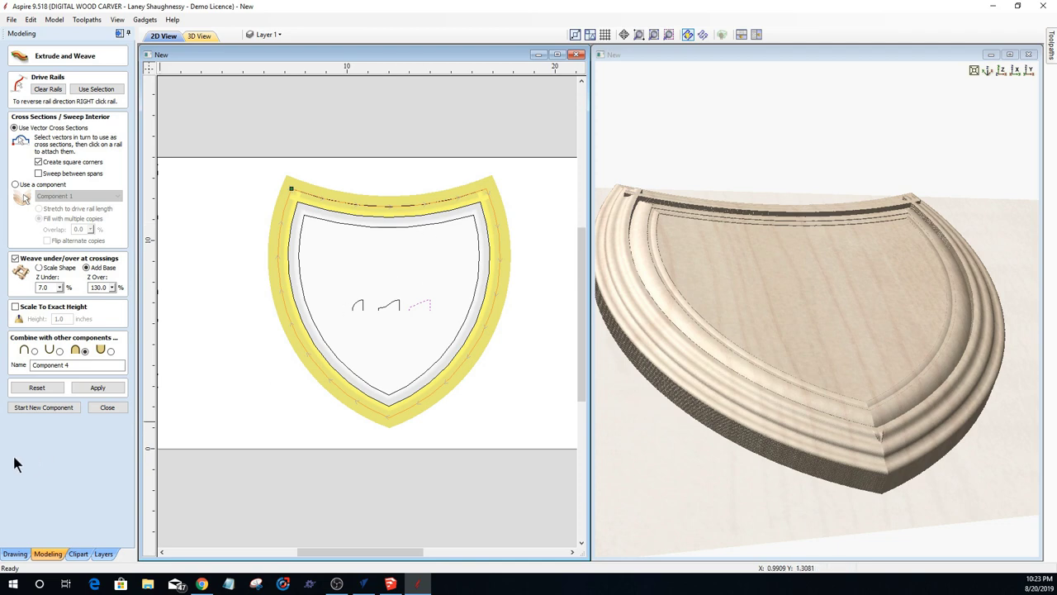
click(104, 413)
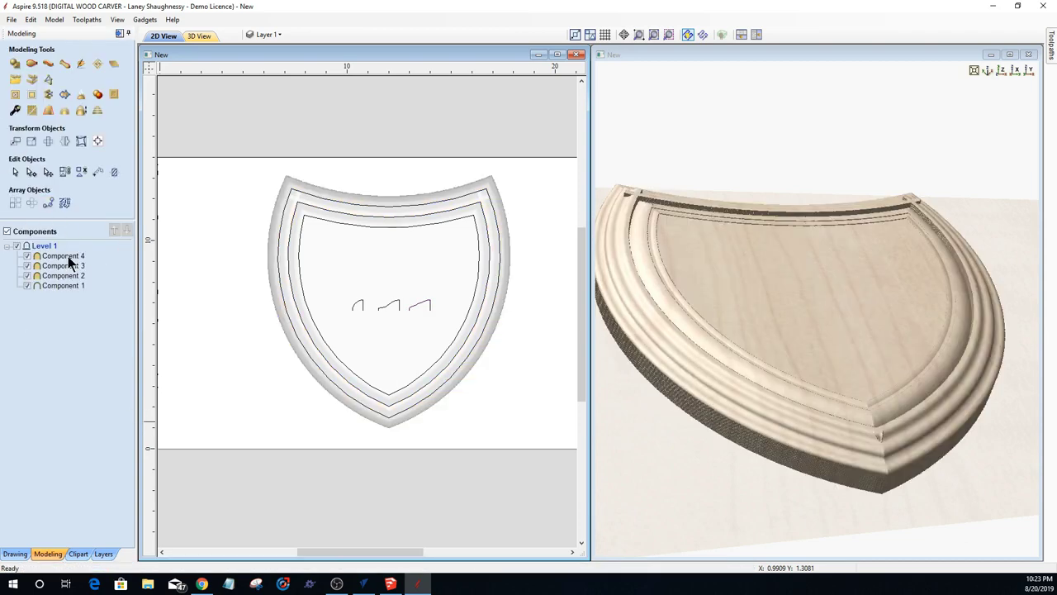
Step: Set Component 4's shape height to 0.375 inches in Component Properties
click(59, 255)
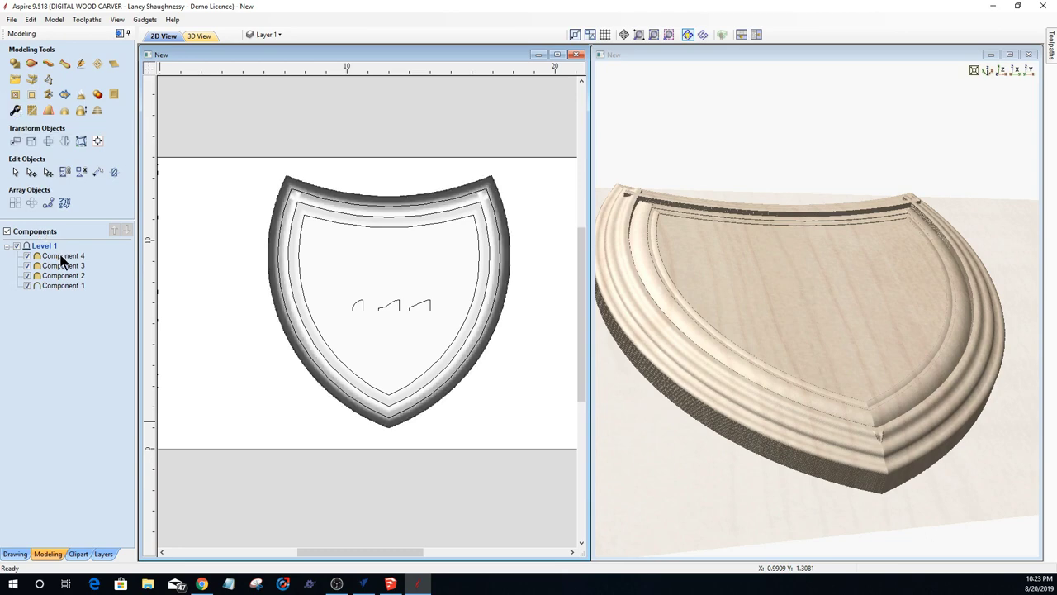
click(15, 110)
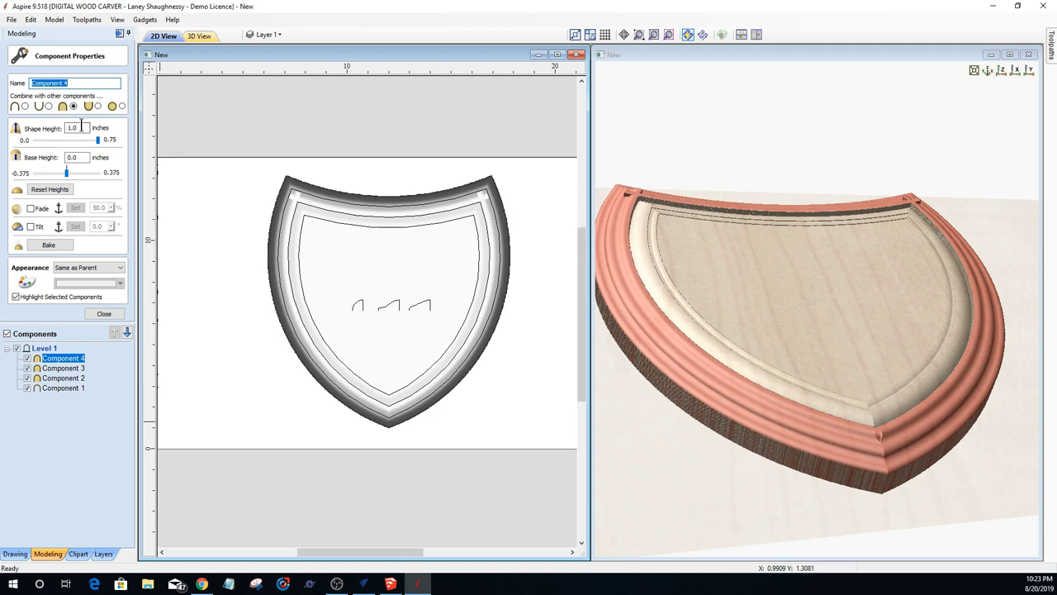
click(75, 129)
text(.375)
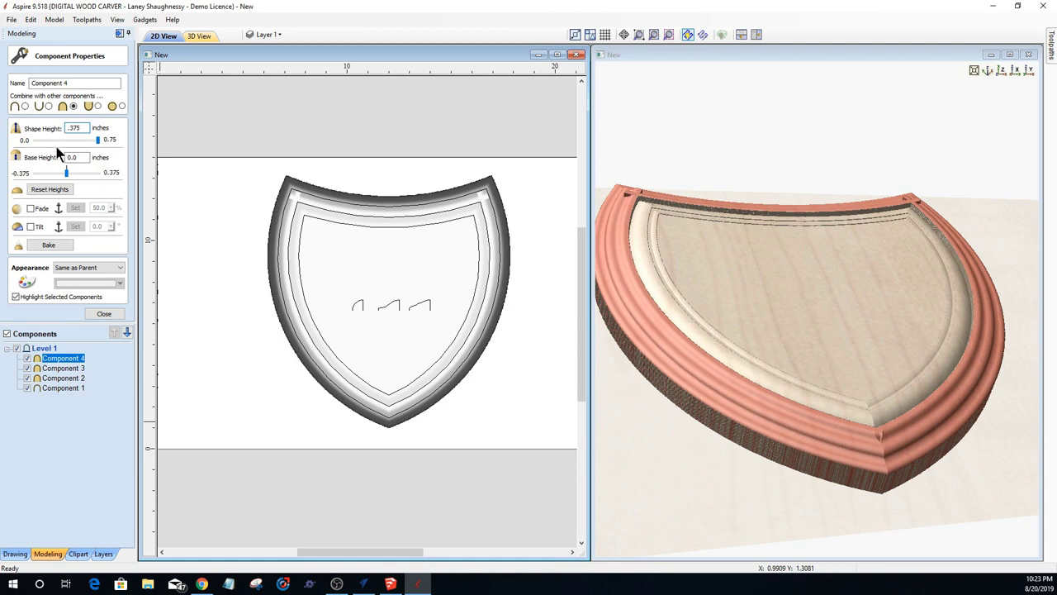
key(Return)
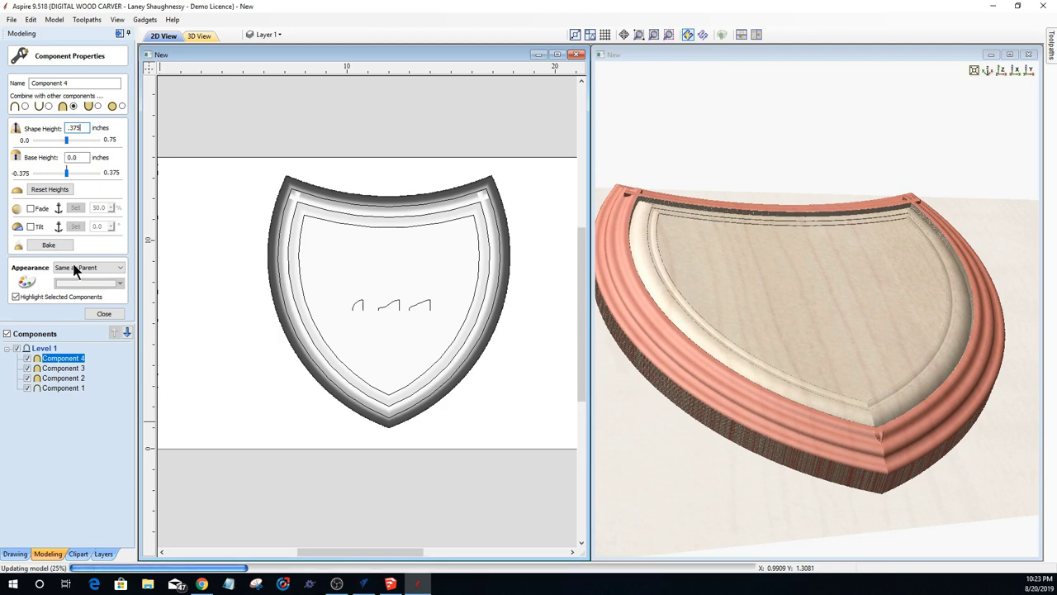
drag(830, 401, 780, 435)
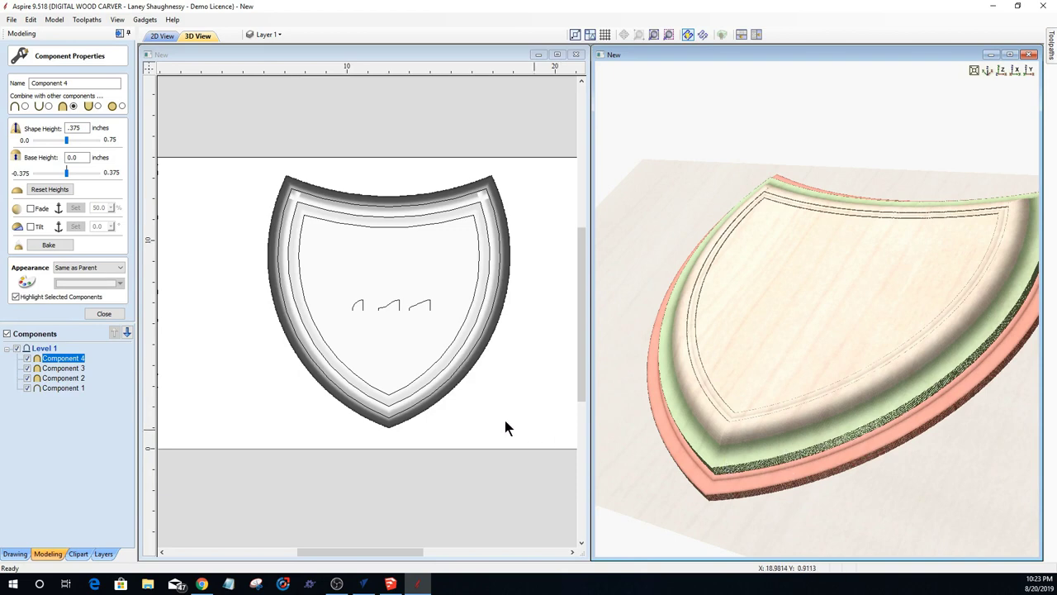
Step: Change Component 4's shape height to 0.5 inches
drag(88, 128, 71, 128)
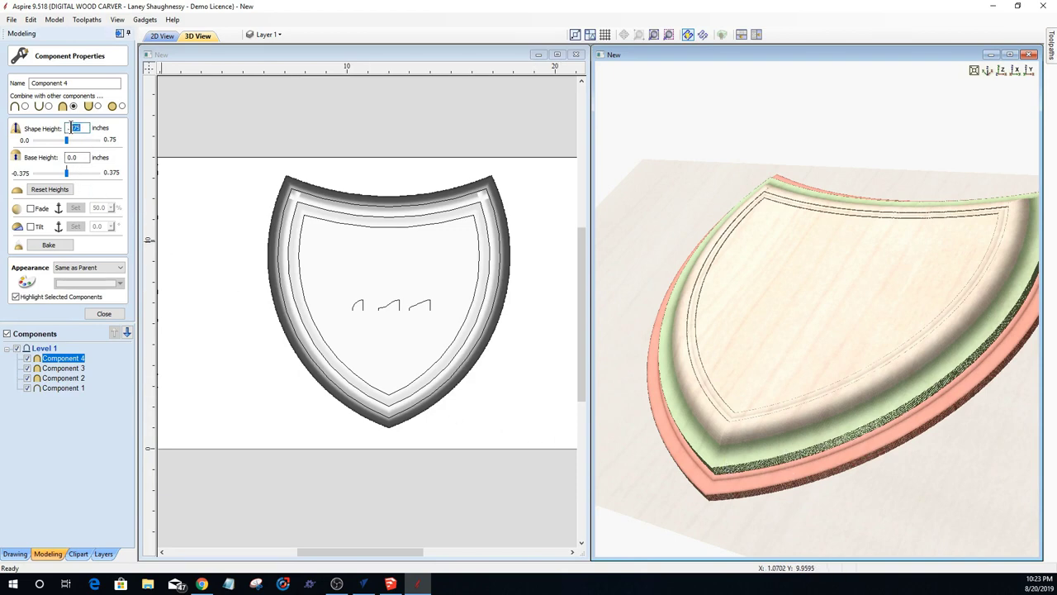
key(BackSpace)
key(Return)
click(77, 158)
key(shift+Tab)
text(.5)
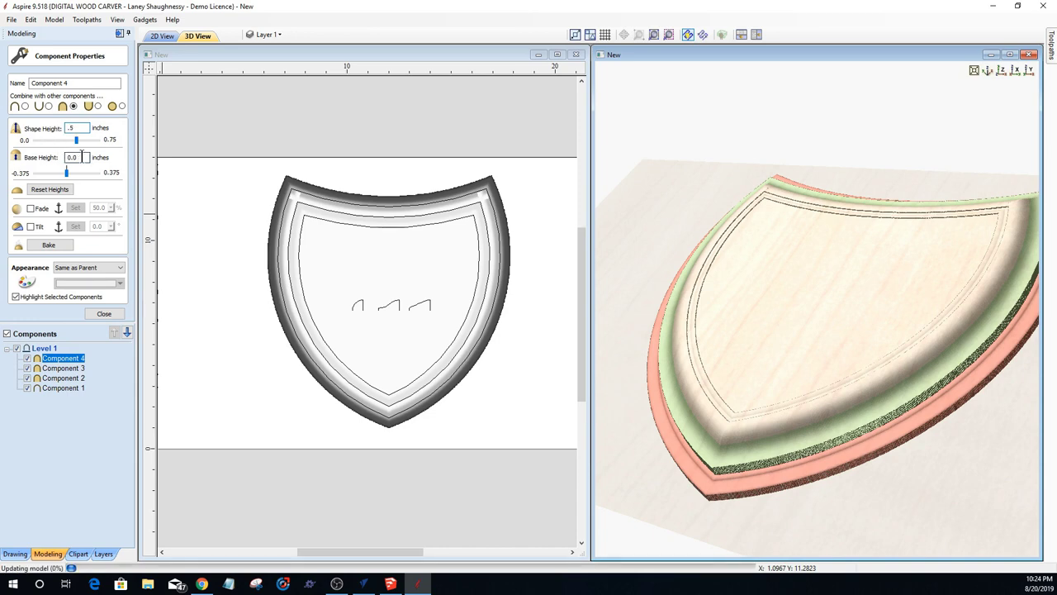
key(Tab)
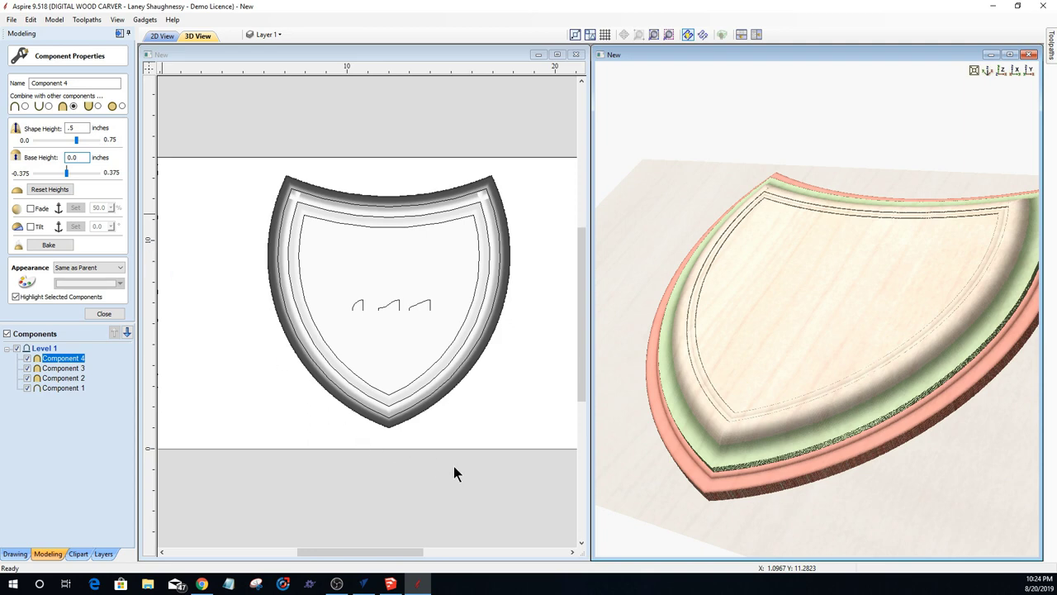
Step: Lower Component 3's shape height from 1.0 to 0.75 inches and select it in the 3D view
click(55, 368)
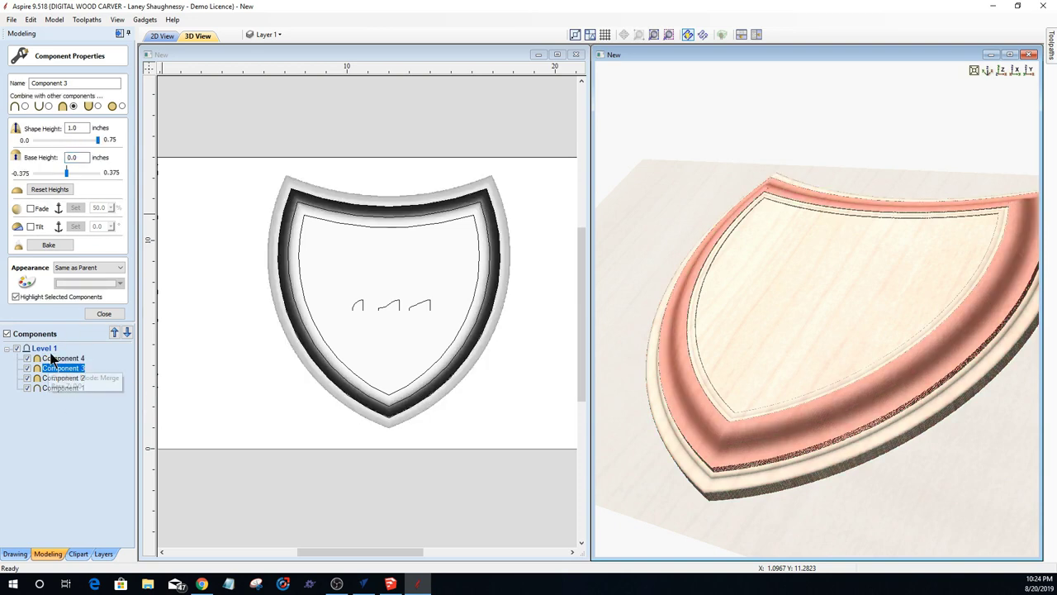
double_click(76, 128)
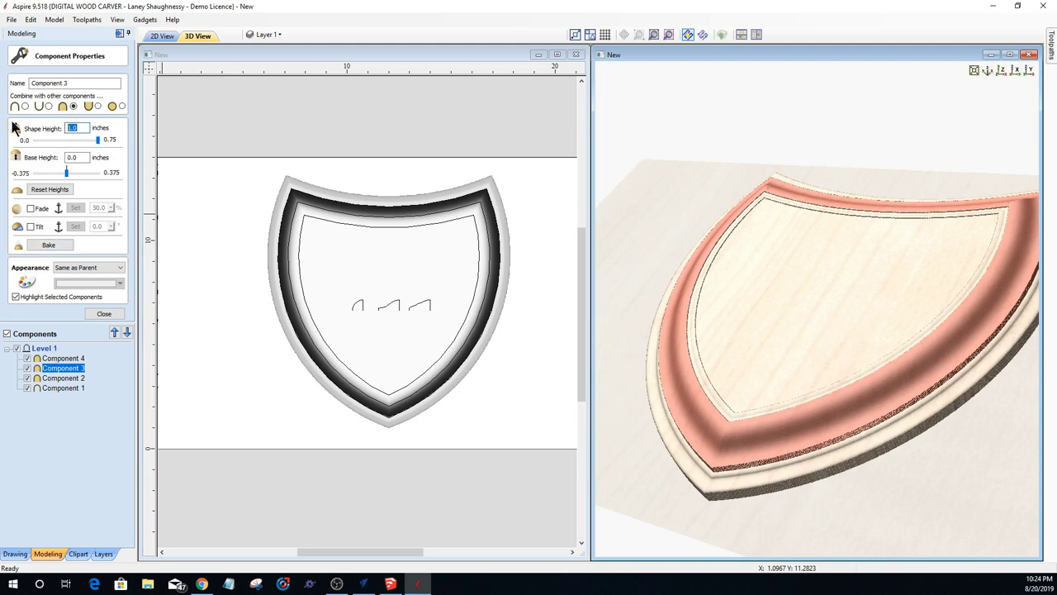
text(.75)
click(652, 443)
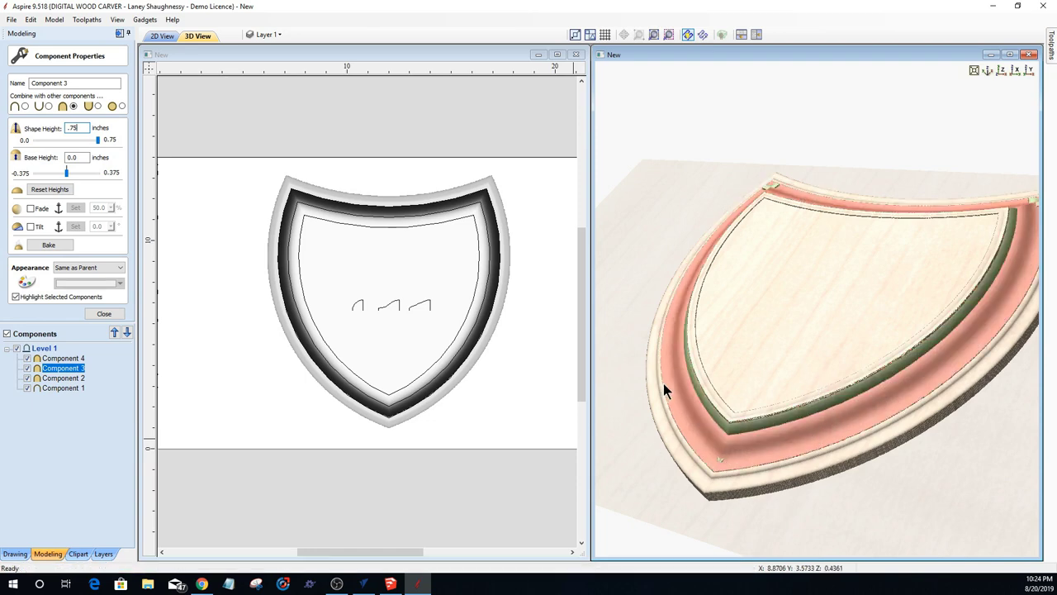
drag(779, 251, 733, 135)
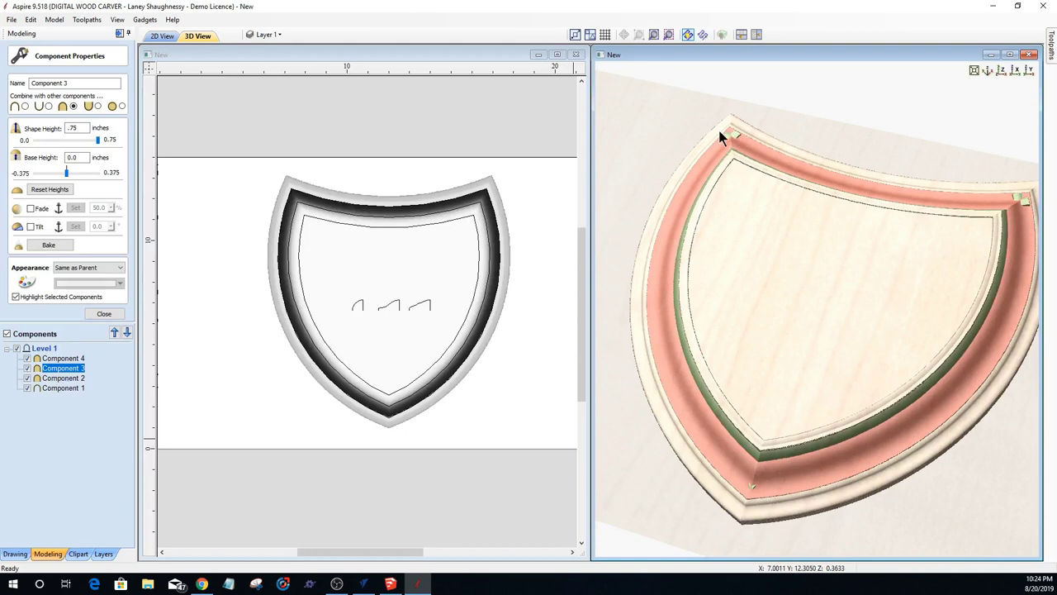
click(723, 175)
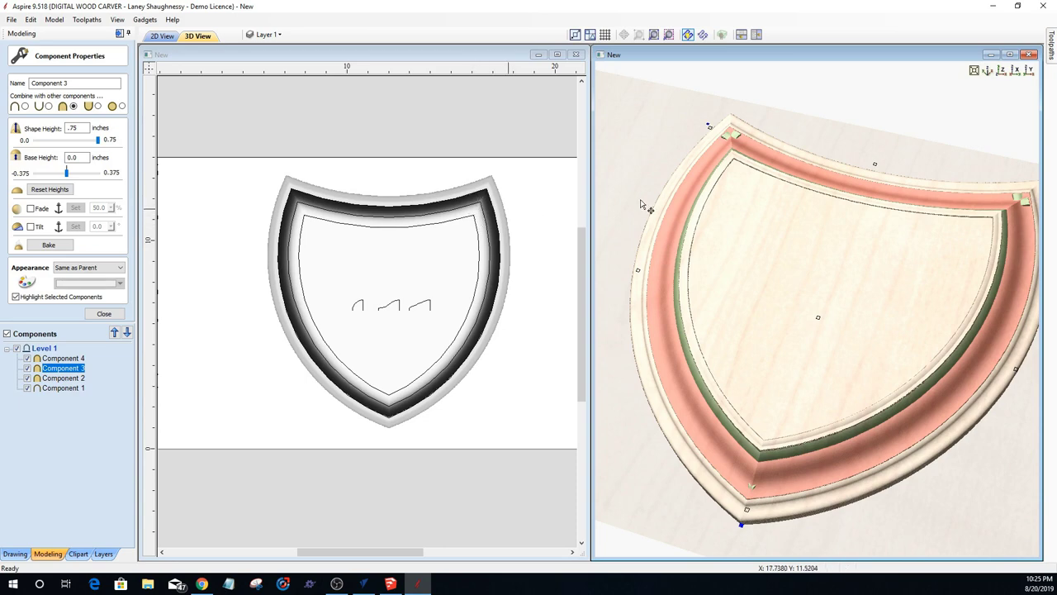
Step: Commit Component 3's new shape height, then reselect Component 3
key(Up)
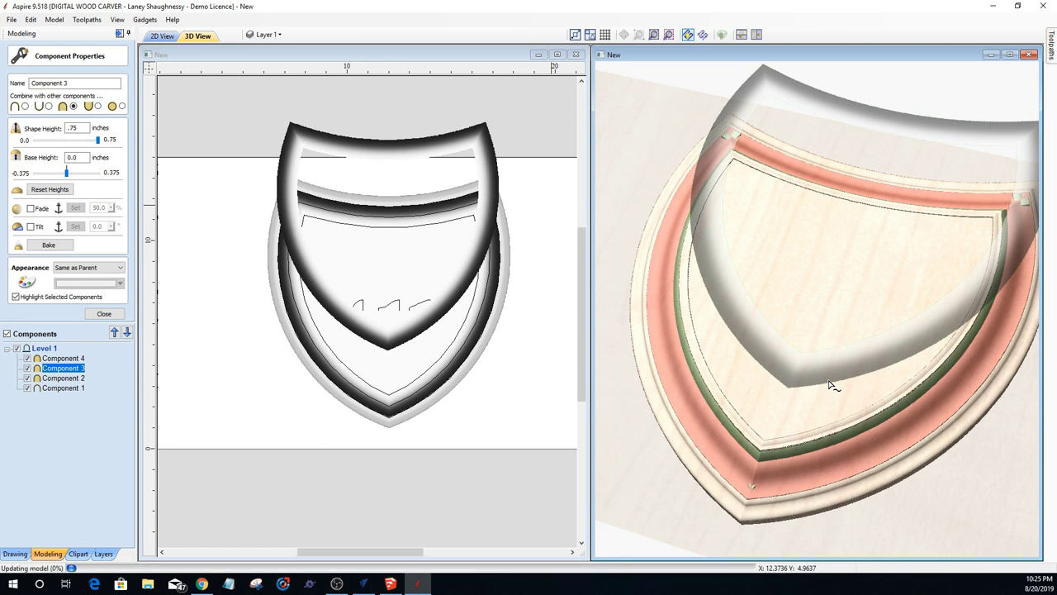
click(828, 379)
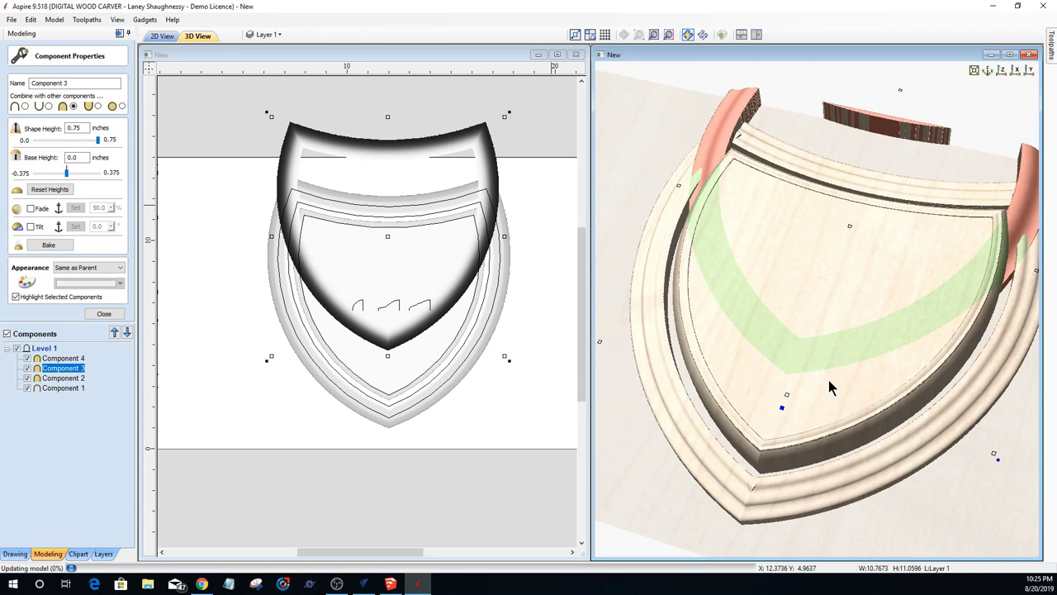
key(Escape)
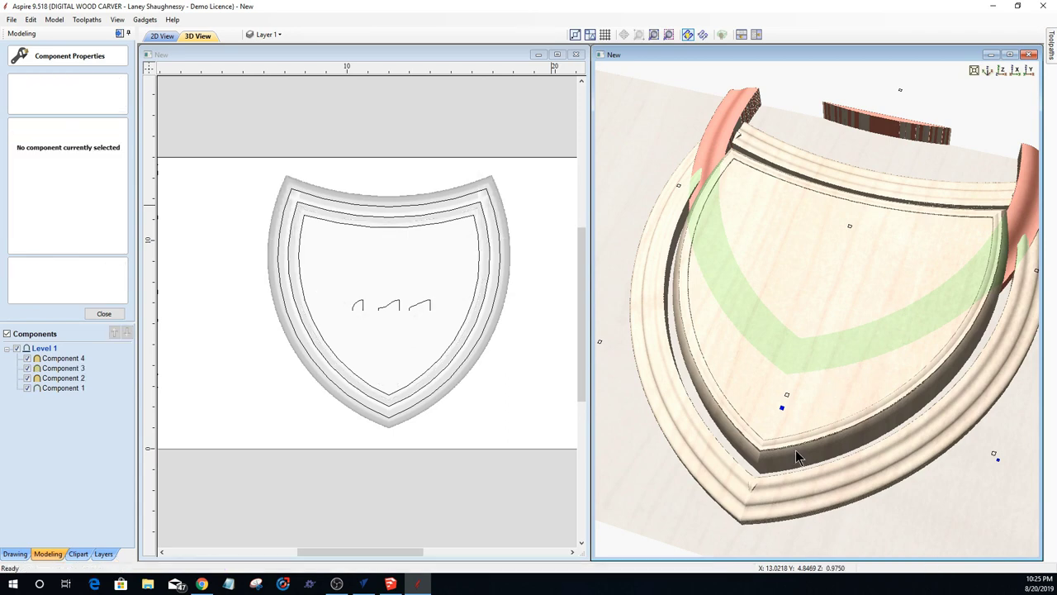
click(716, 445)
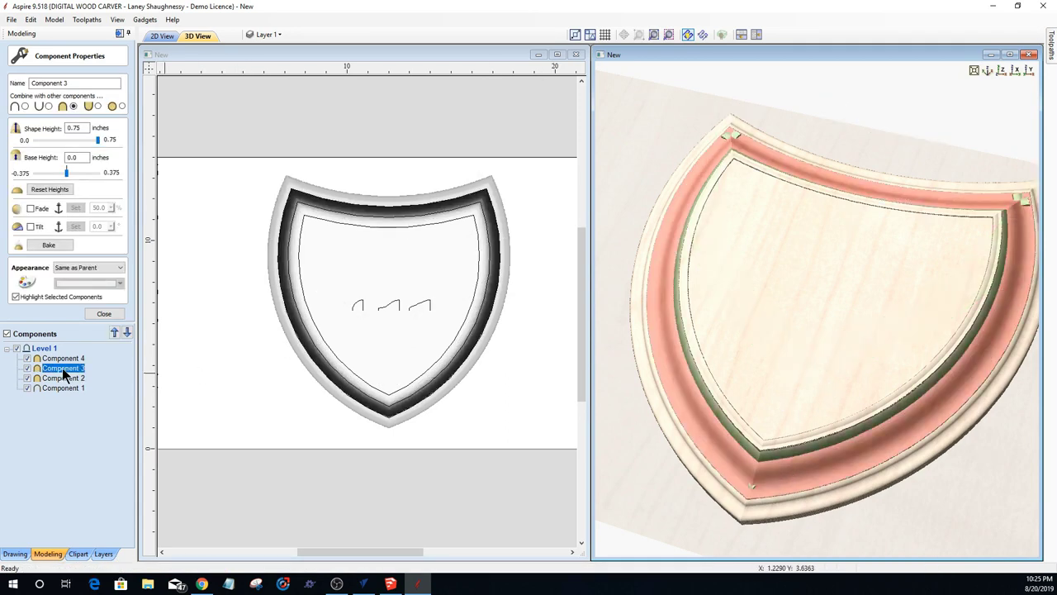
Step: Delete Component 3 and Component 1, then select the inner shield outline vector
mouse_move(64, 372)
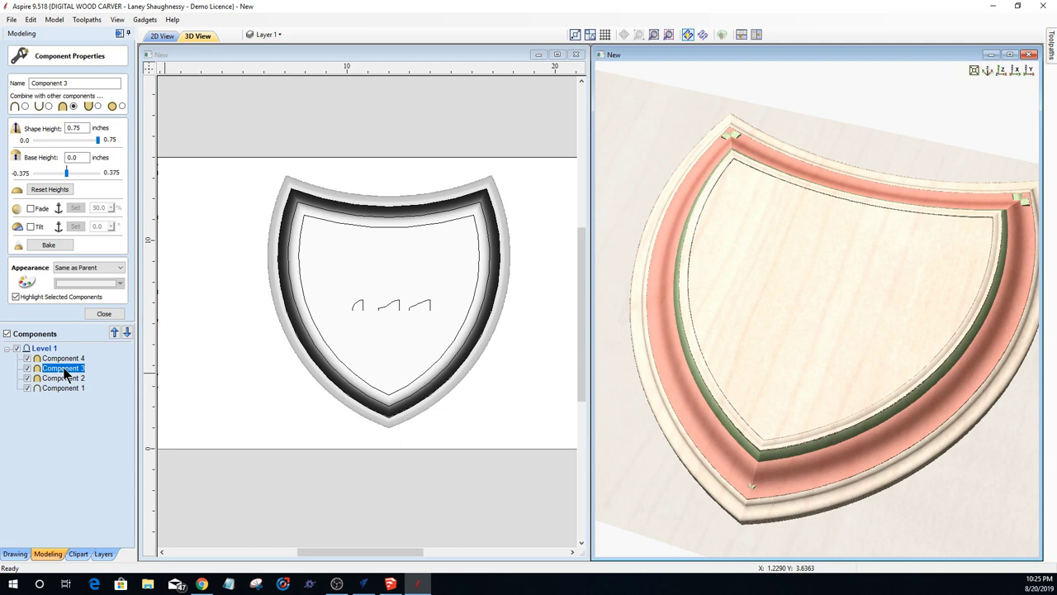
key(Delete)
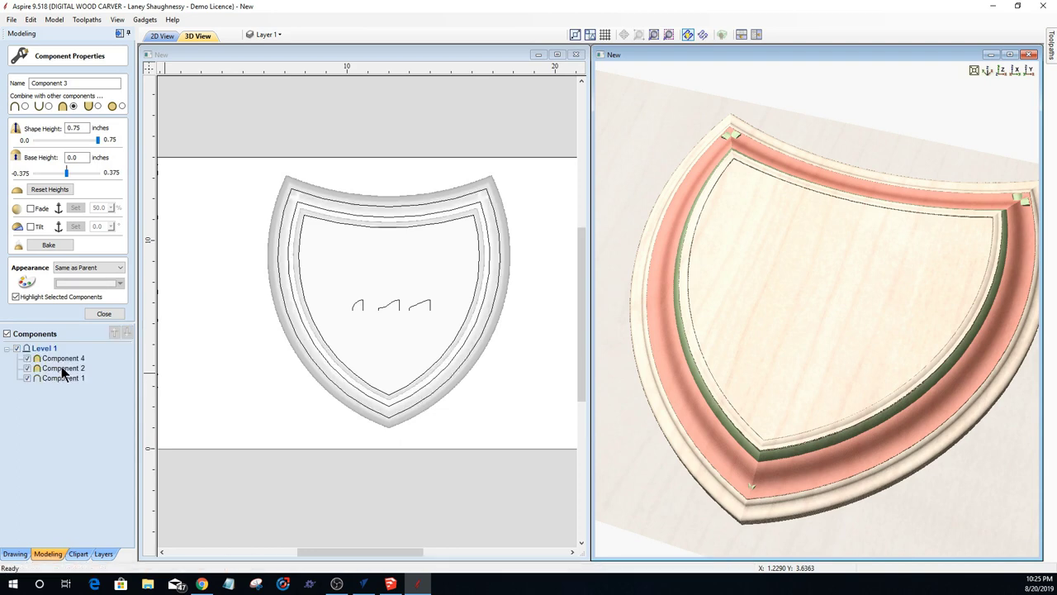
click(61, 368)
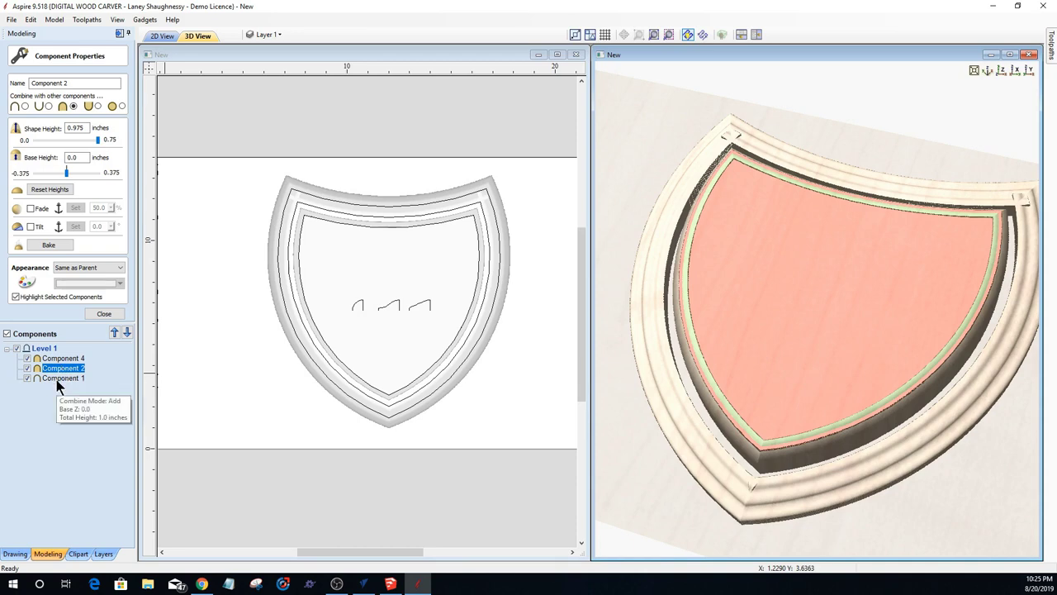
click(56, 379)
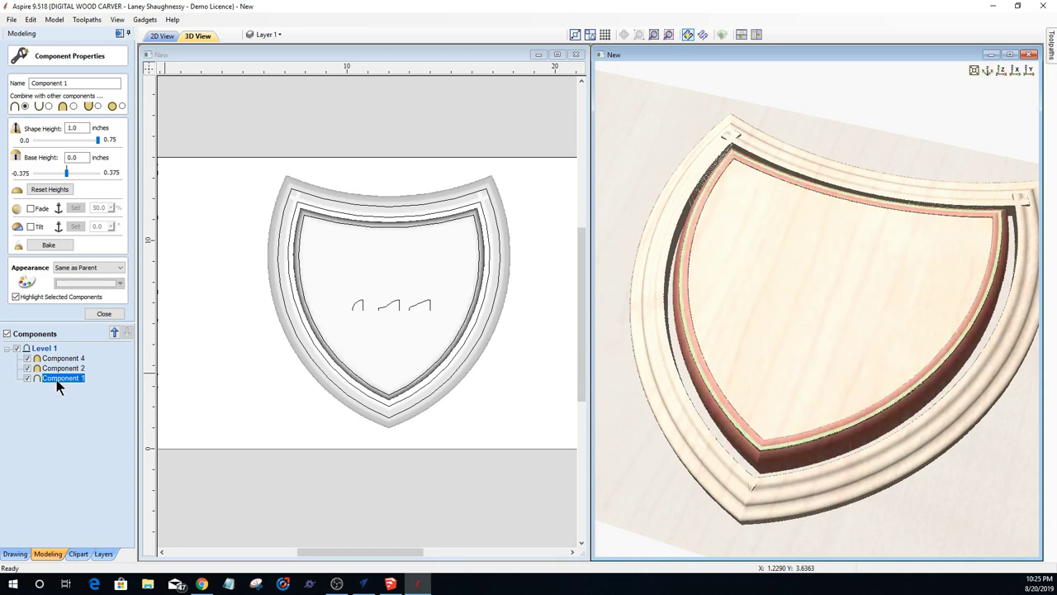
key(Delete)
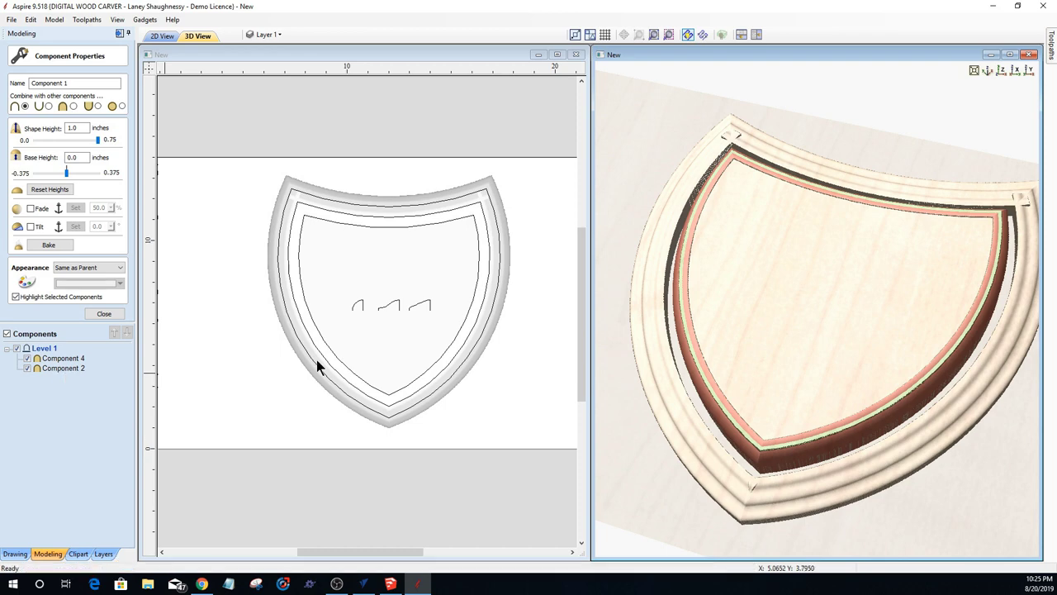
click(300, 266)
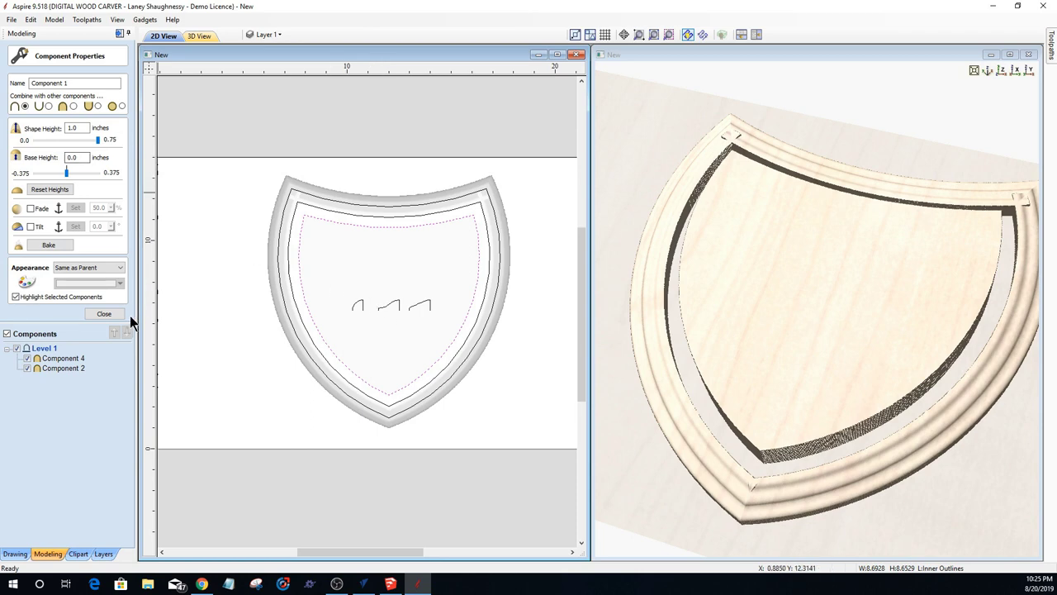
Step: Sweep the middle cross-section along the inner shield outline with Extrude and Weave, setting its combine mode
click(105, 314)
click(48, 64)
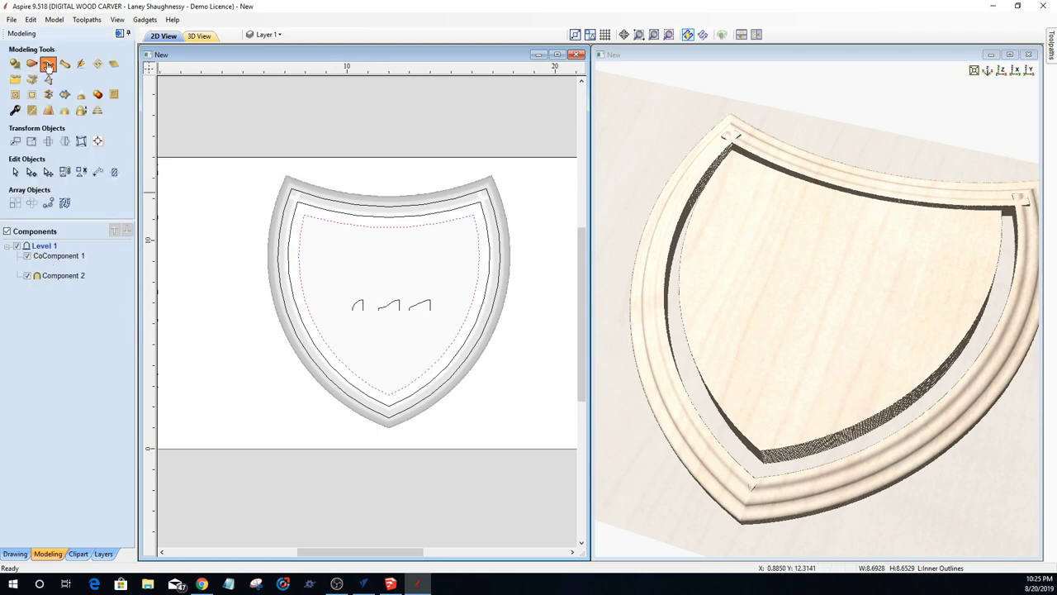
click(392, 305)
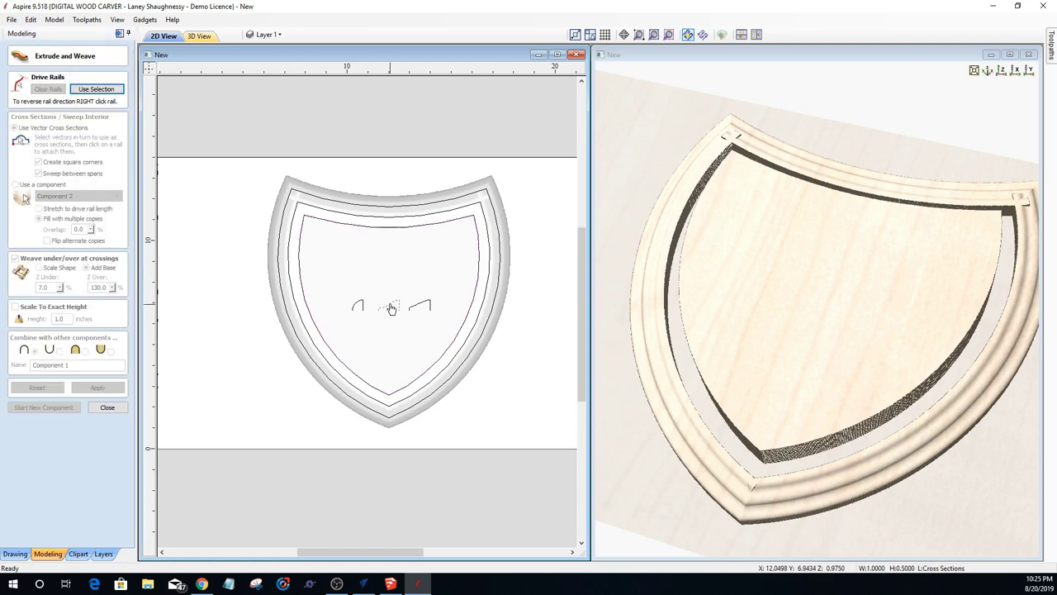
click(91, 89)
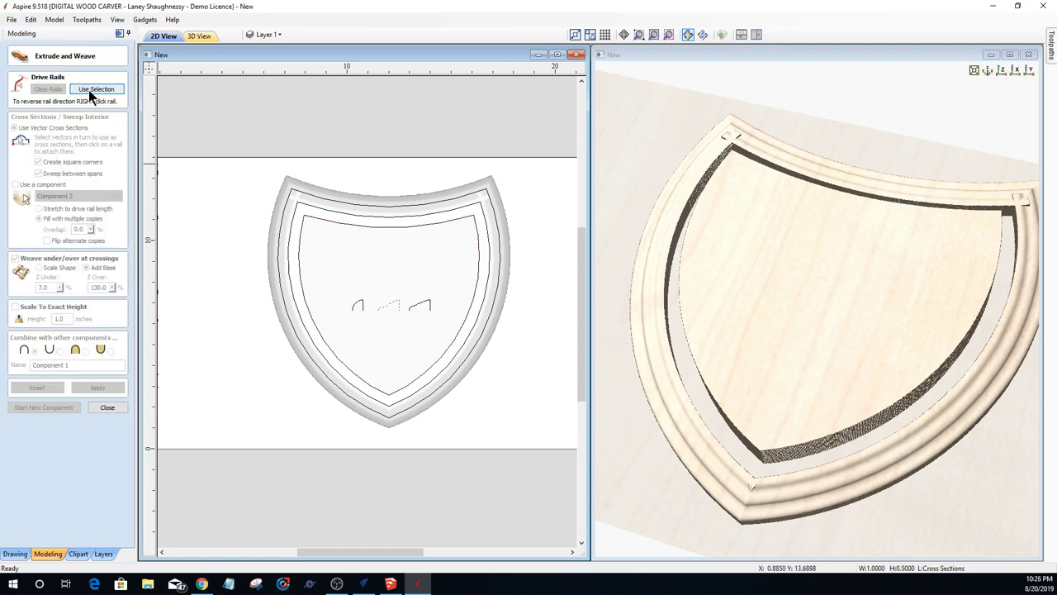
click(302, 292)
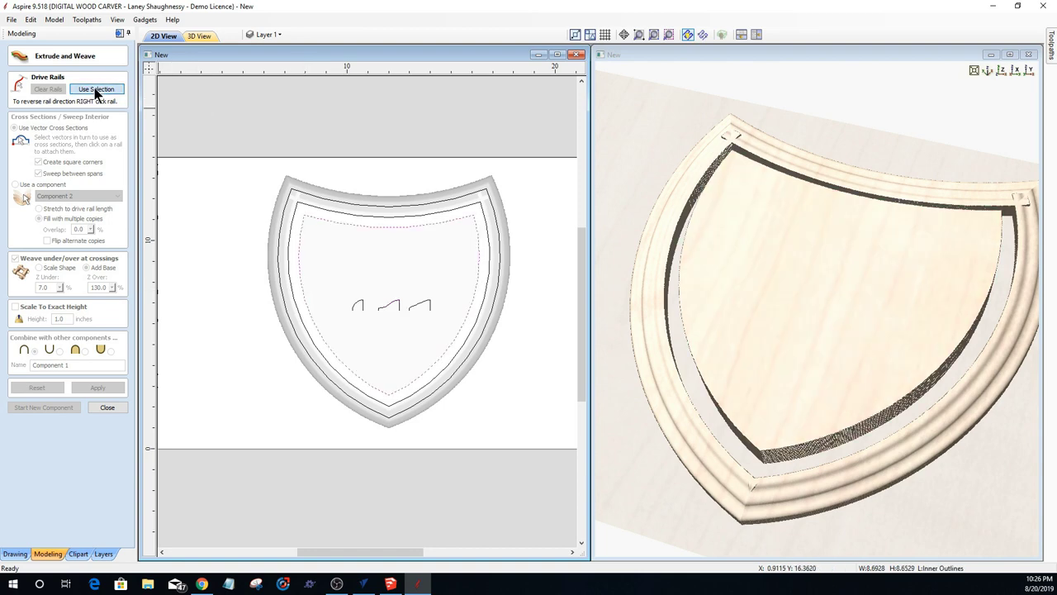
click(94, 88)
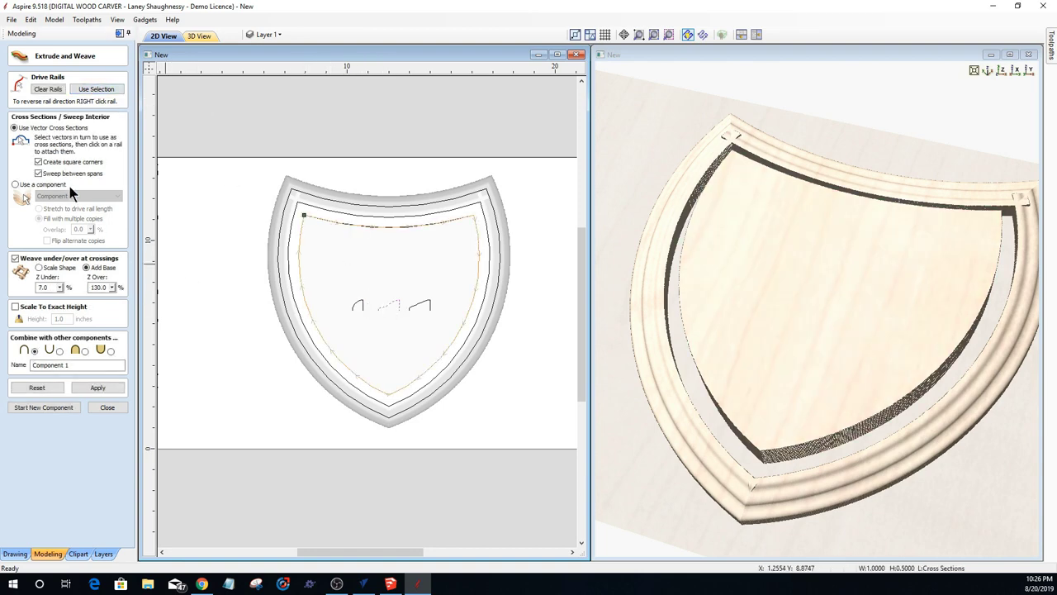
click(82, 388)
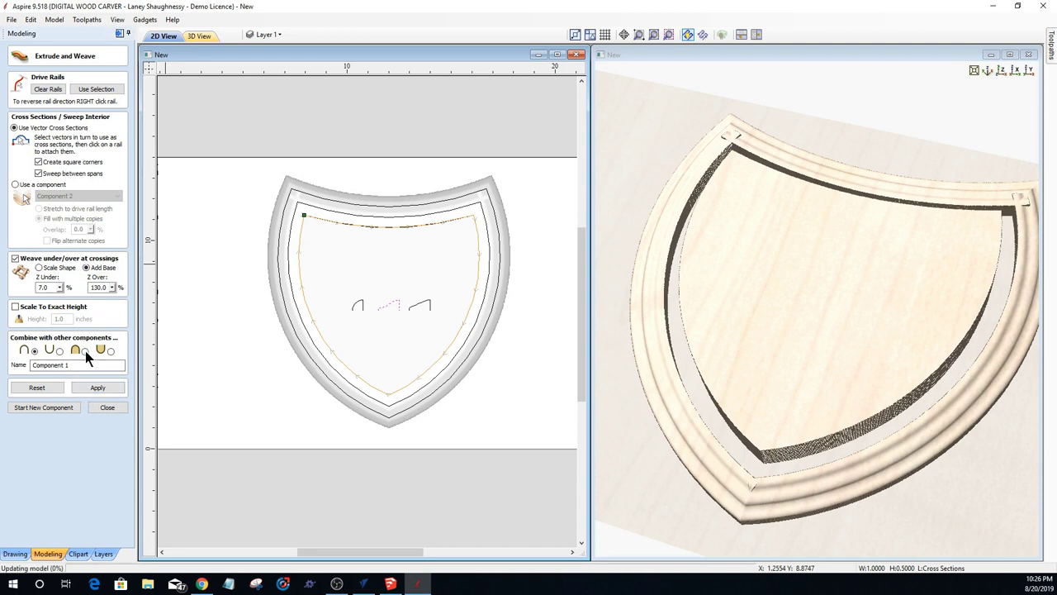
click(86, 350)
click(97, 387)
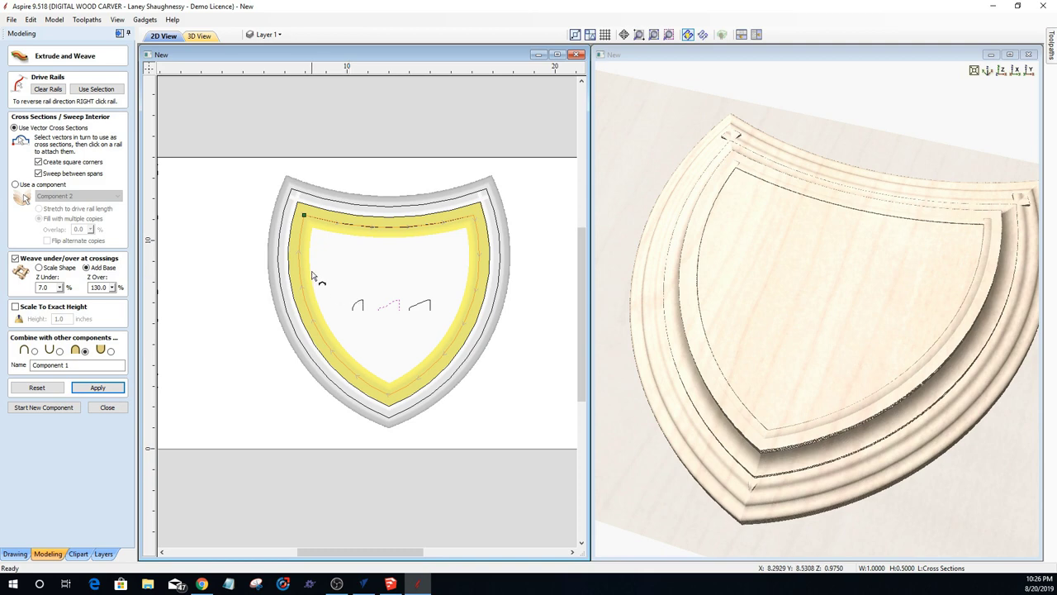
Step: Reverse the drive rail's direction and rebuild the sweep
right_click(304, 216)
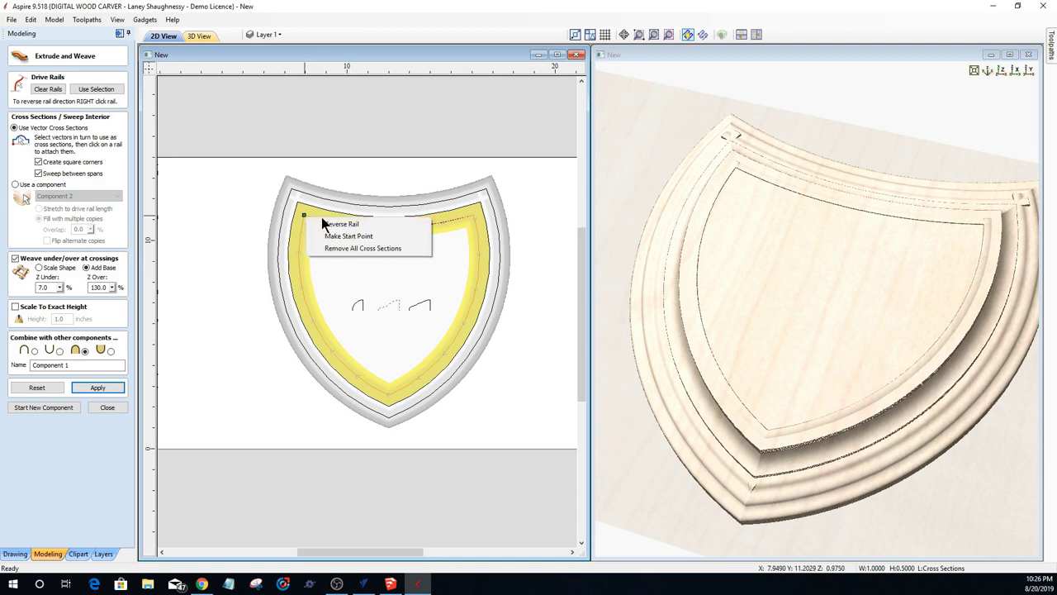
click(324, 224)
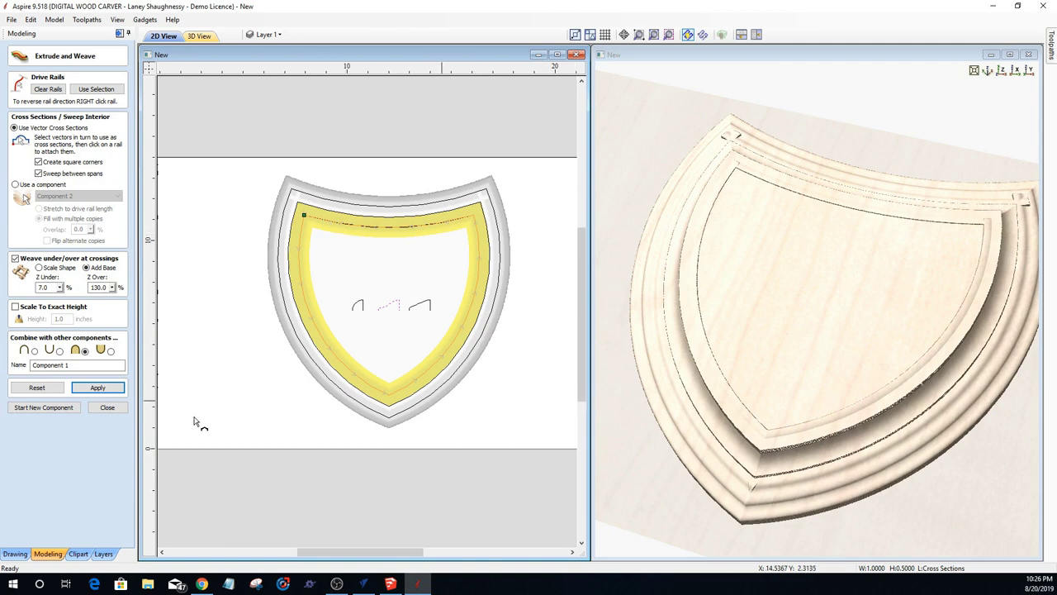
click(102, 388)
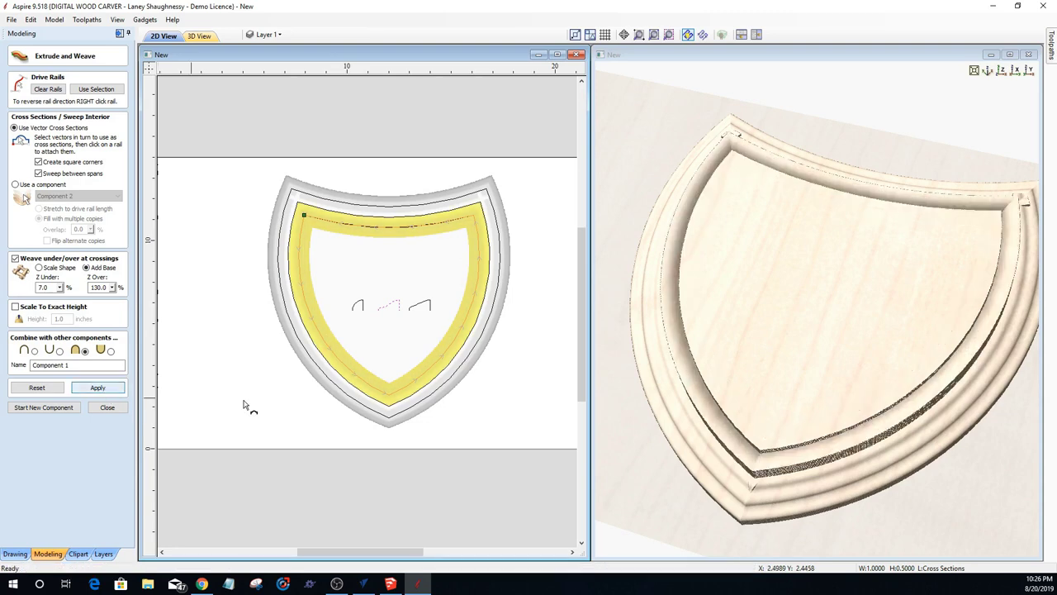
drag(699, 396, 834, 372)
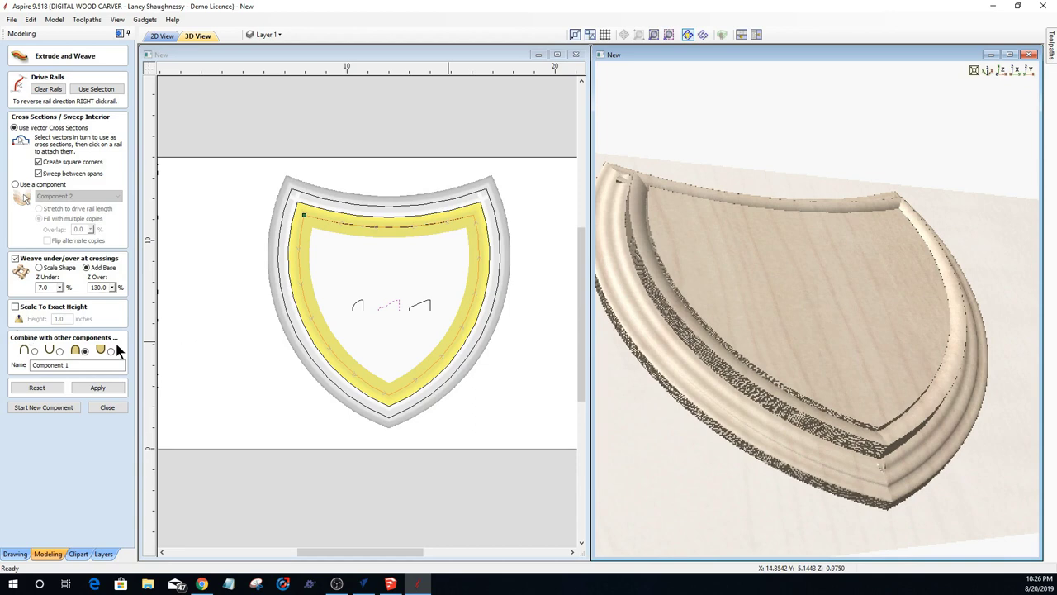
Step: Make a different node the rail's start point, rebuild, and commit Component 1
right_click(305, 216)
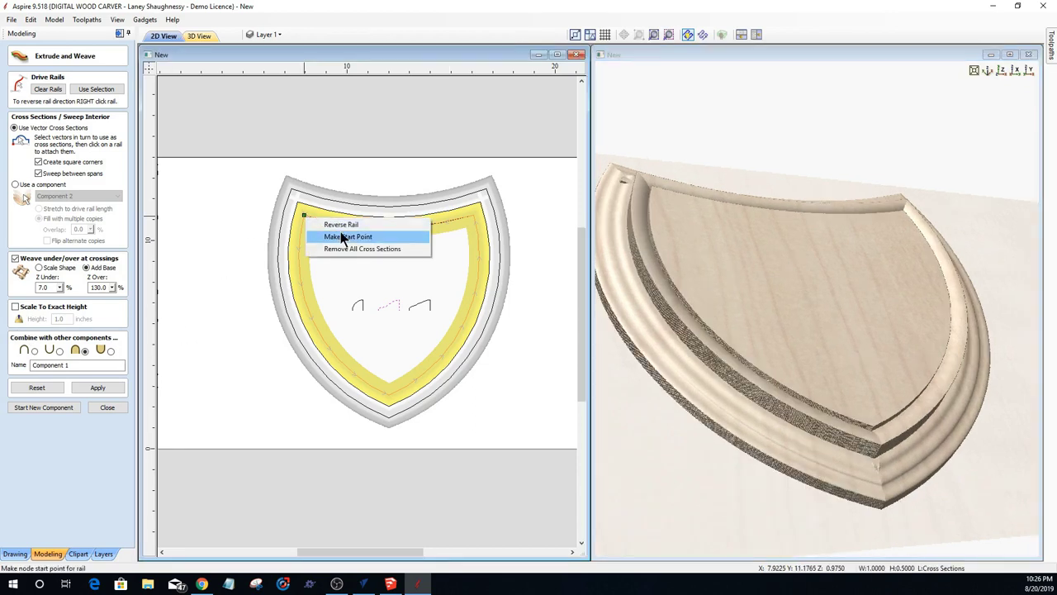
click(343, 238)
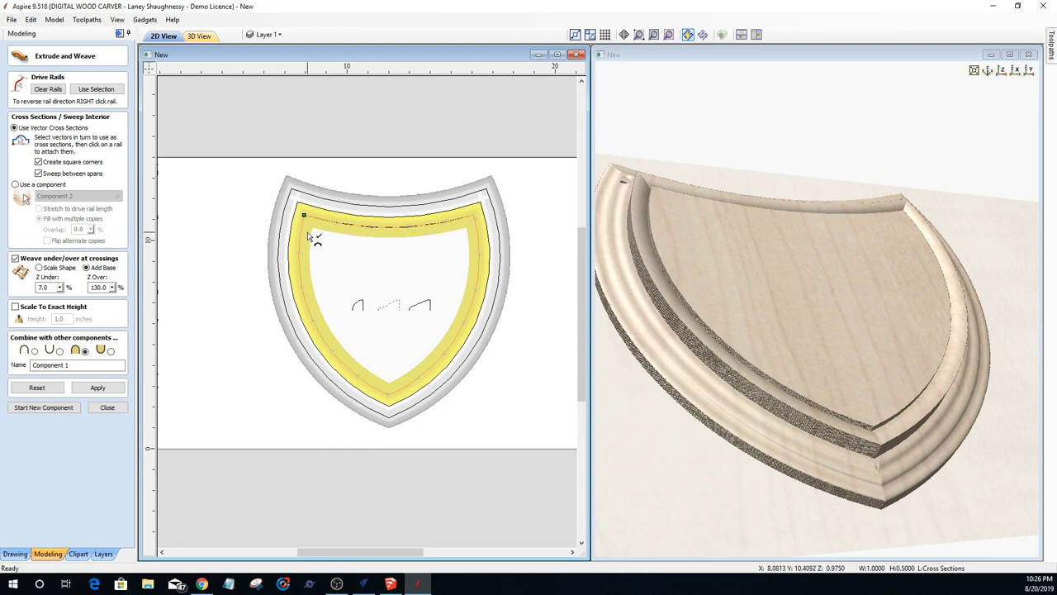
click(101, 390)
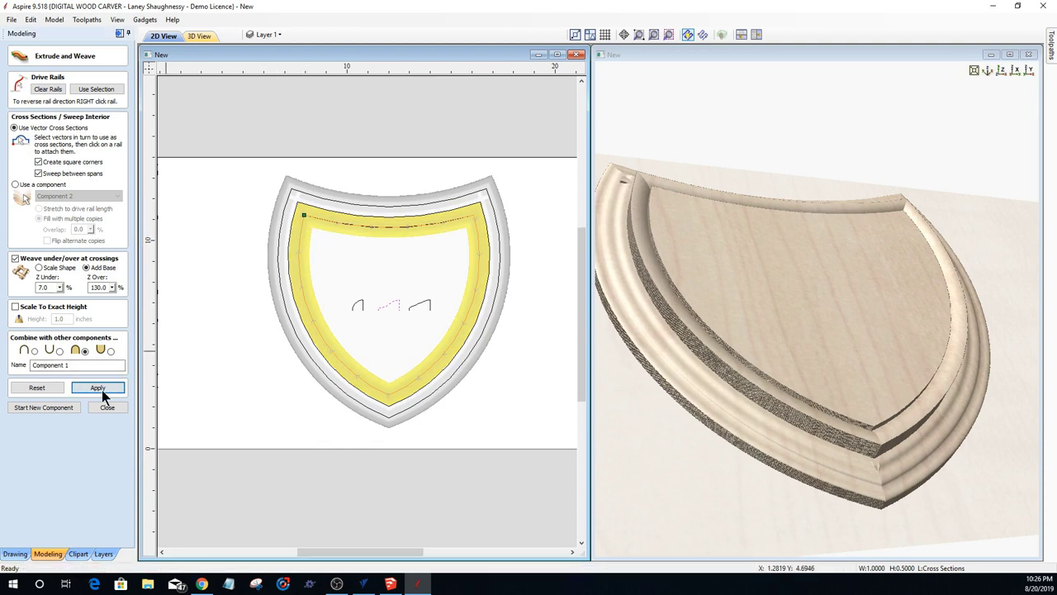
drag(857, 446, 781, 425)
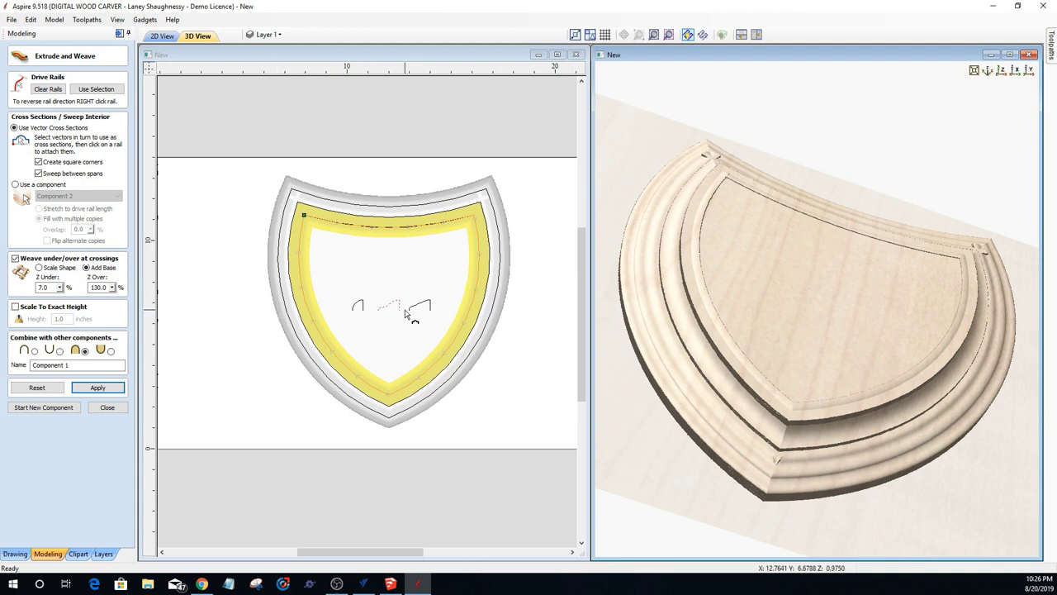
click(39, 405)
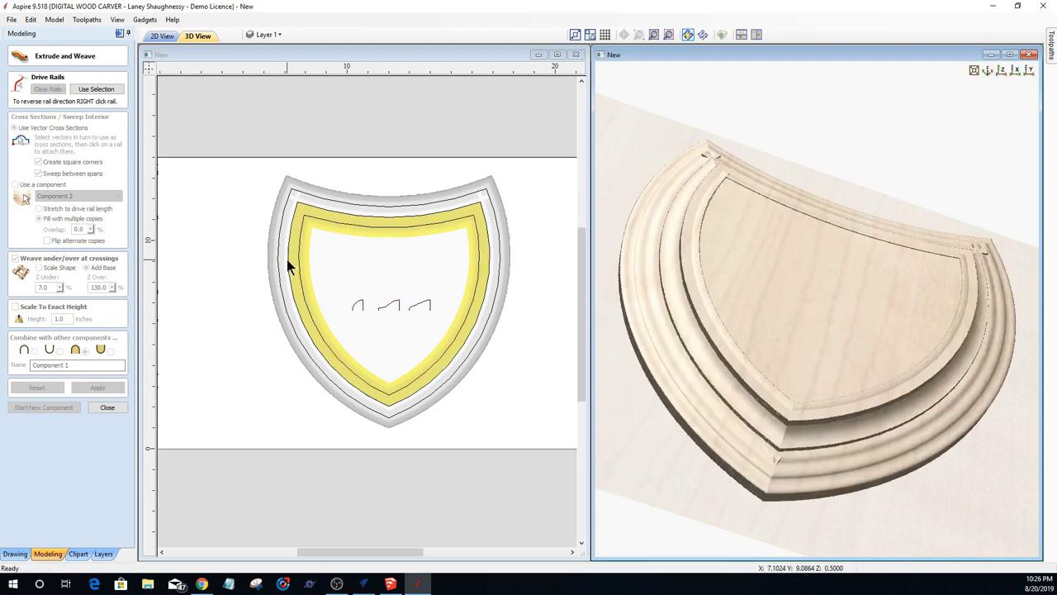
Step: Sweep the profile along the selected innermost shield outline as Component 3, then close Extrude and Weave
click(92, 89)
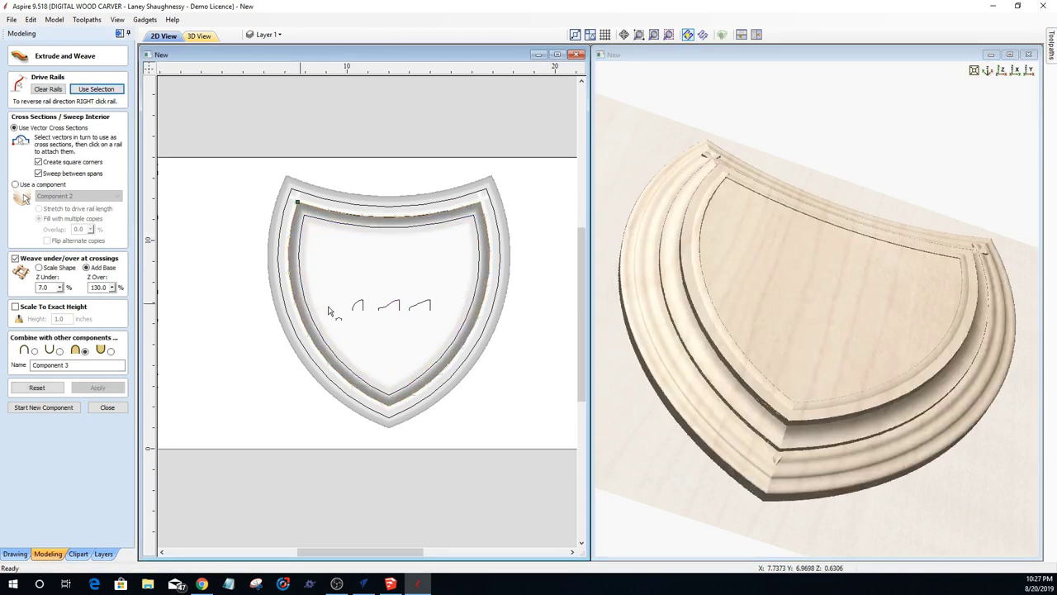
click(357, 309)
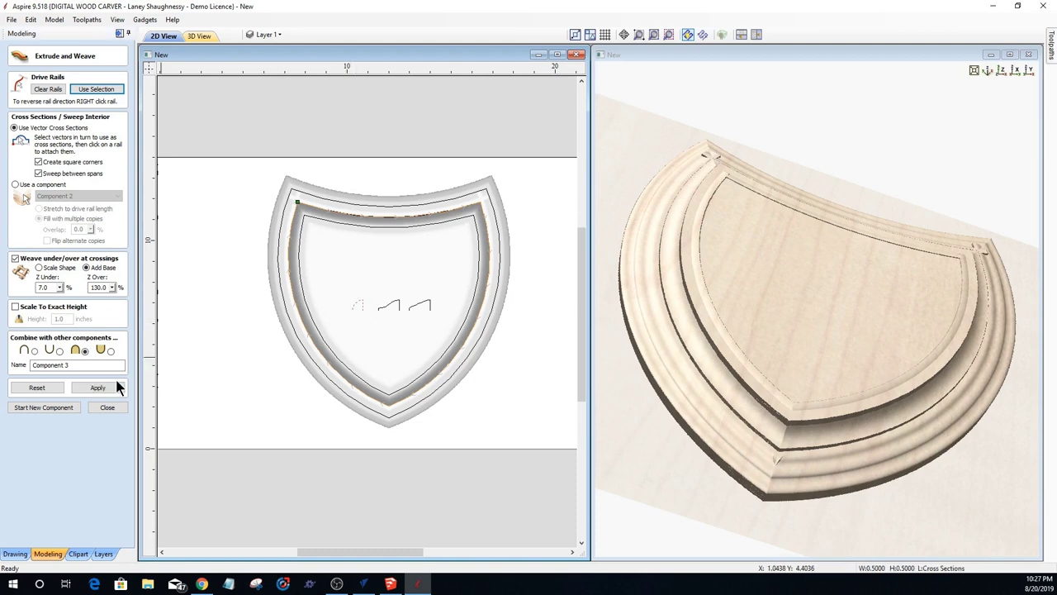
click(97, 387)
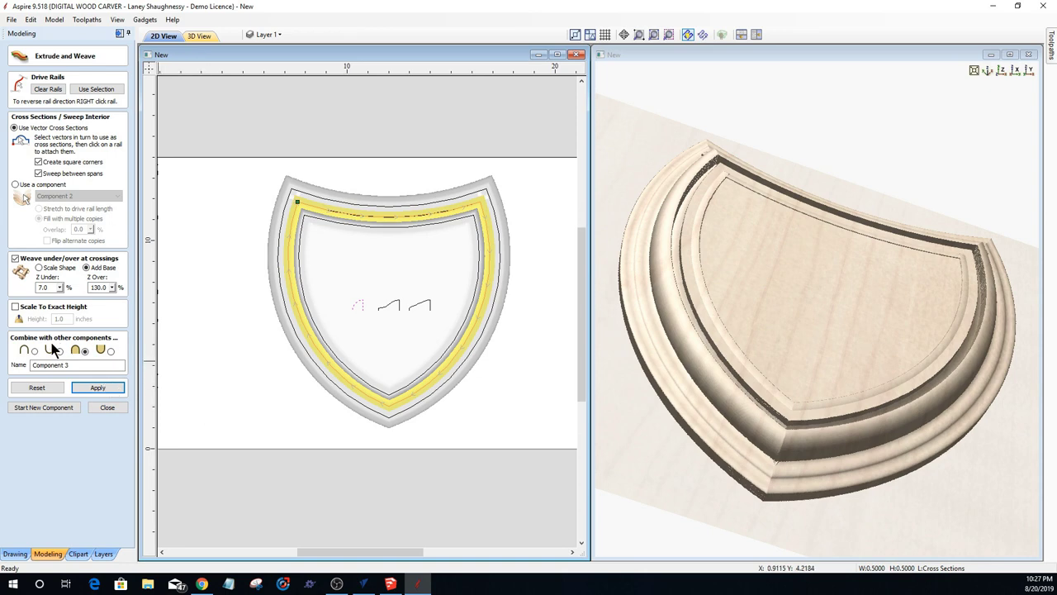
click(117, 407)
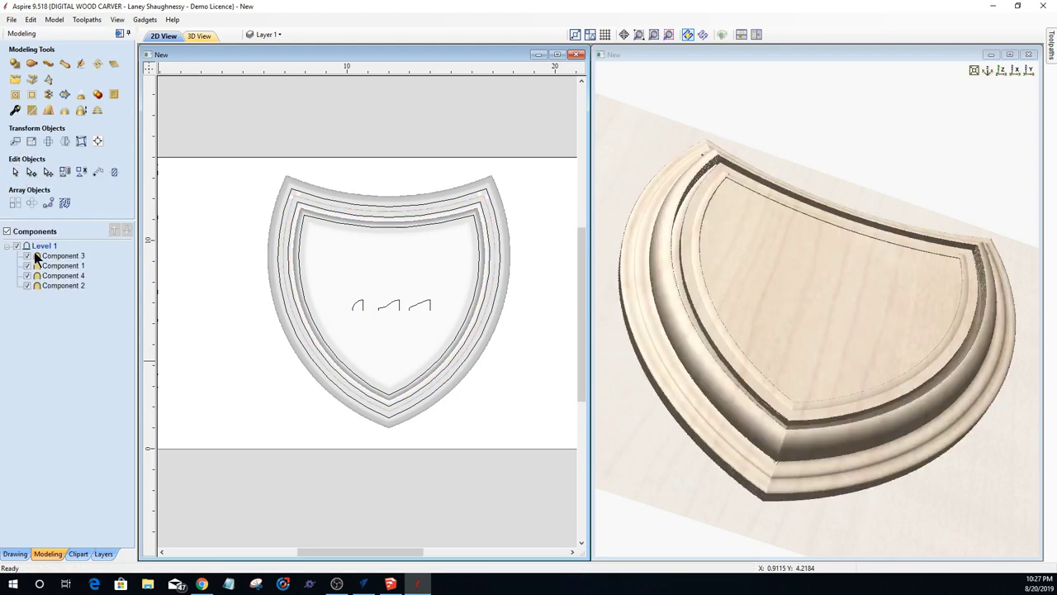
Step: Open Component 3's properties and try shape heights of 0.25 and 0.5 inches
click(51, 257)
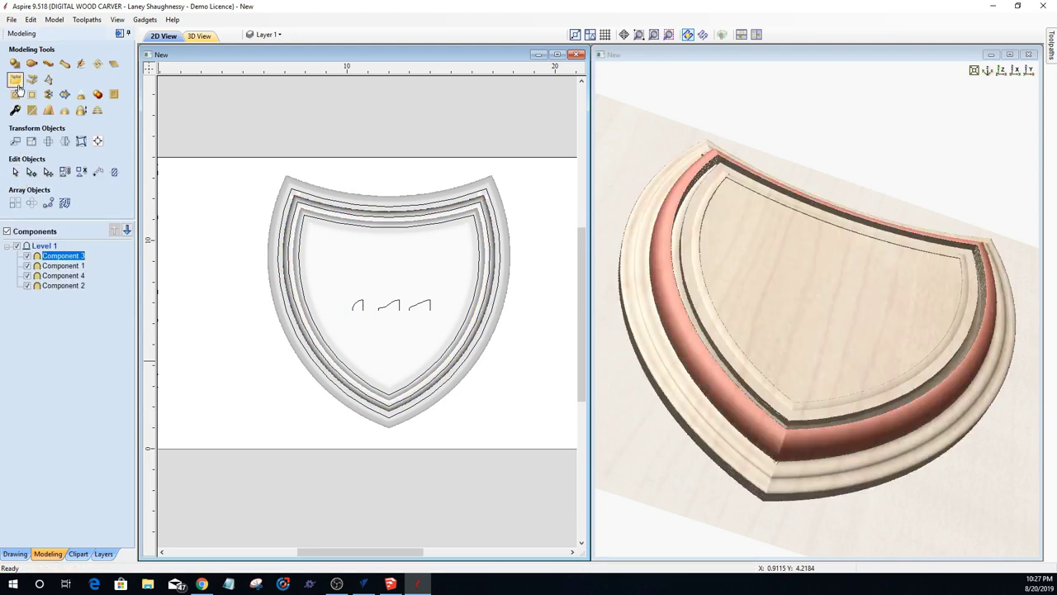
click(15, 111)
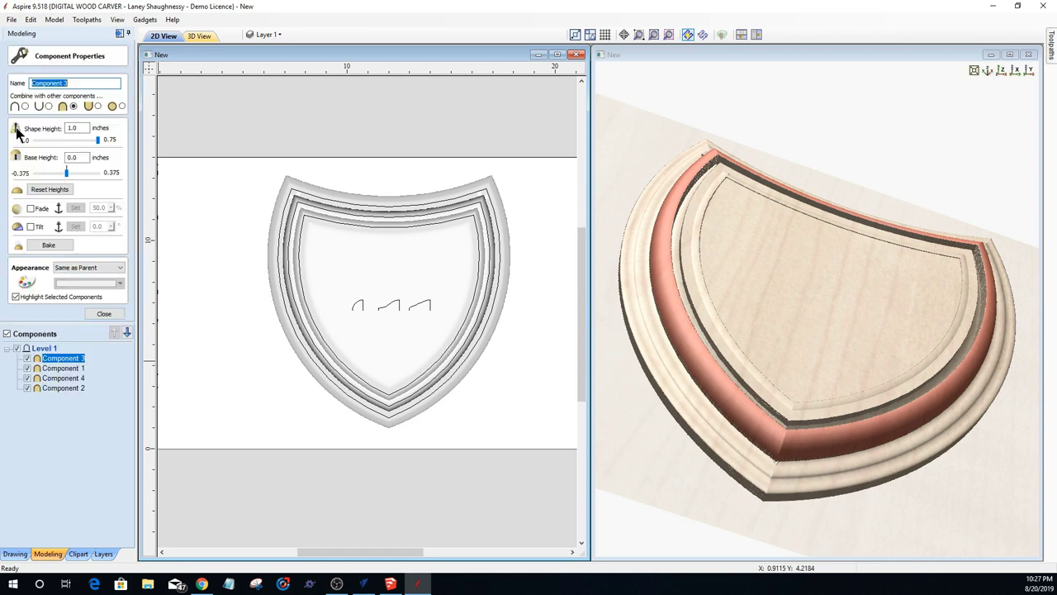
key(Tab)
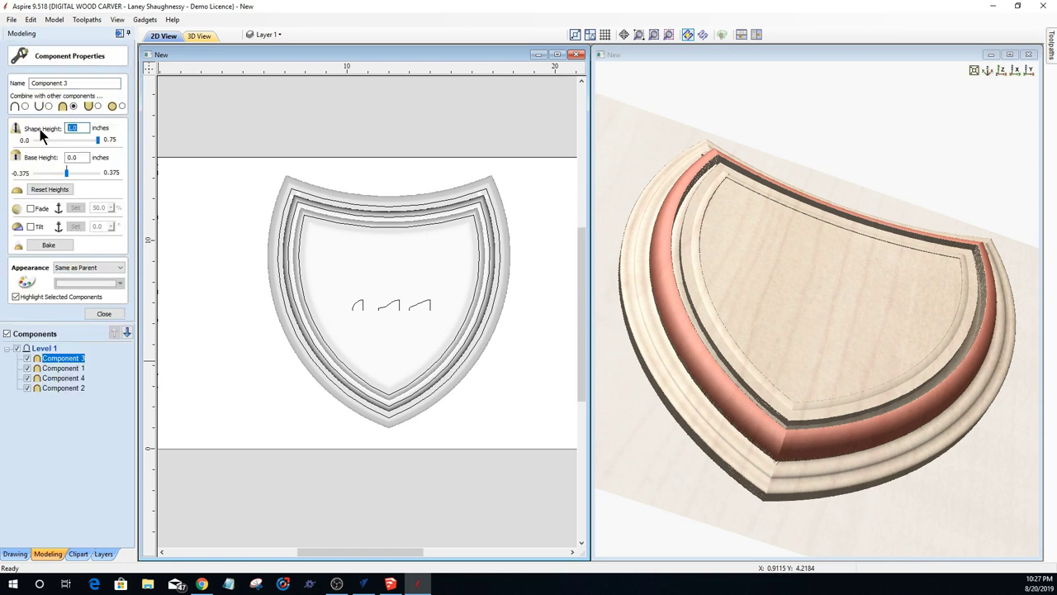
text(.25)
key(Return)
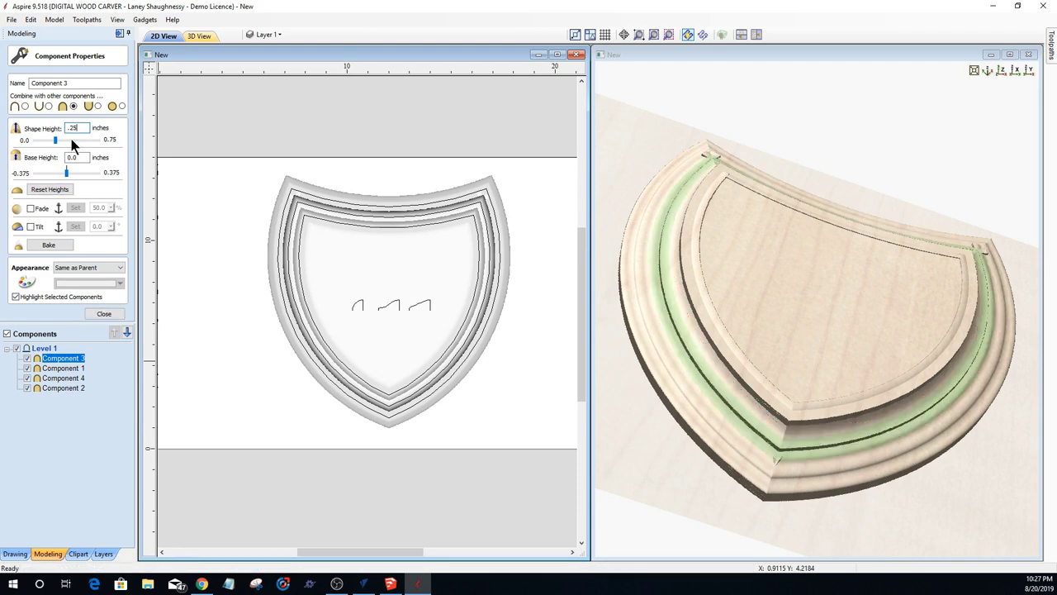
drag(81, 127, 60, 134)
text(.5)
key(Return)
Step: Step Component 3's shape height through 0.625 to 0.75 inches and check the rim in 3D
drag(74, 128, 66, 128)
text(625)
key(Return)
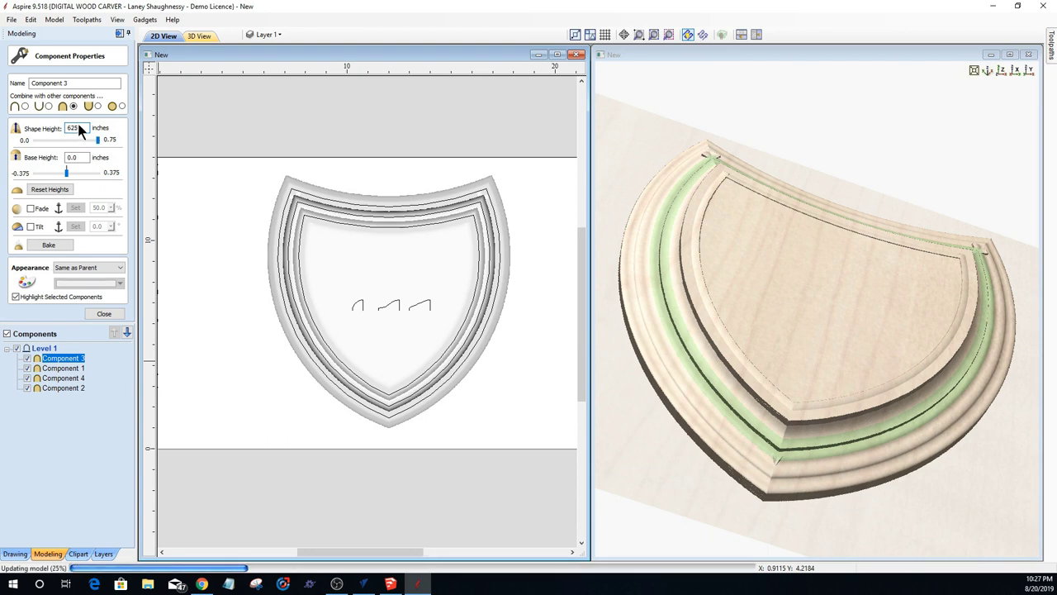
double_click(75, 127)
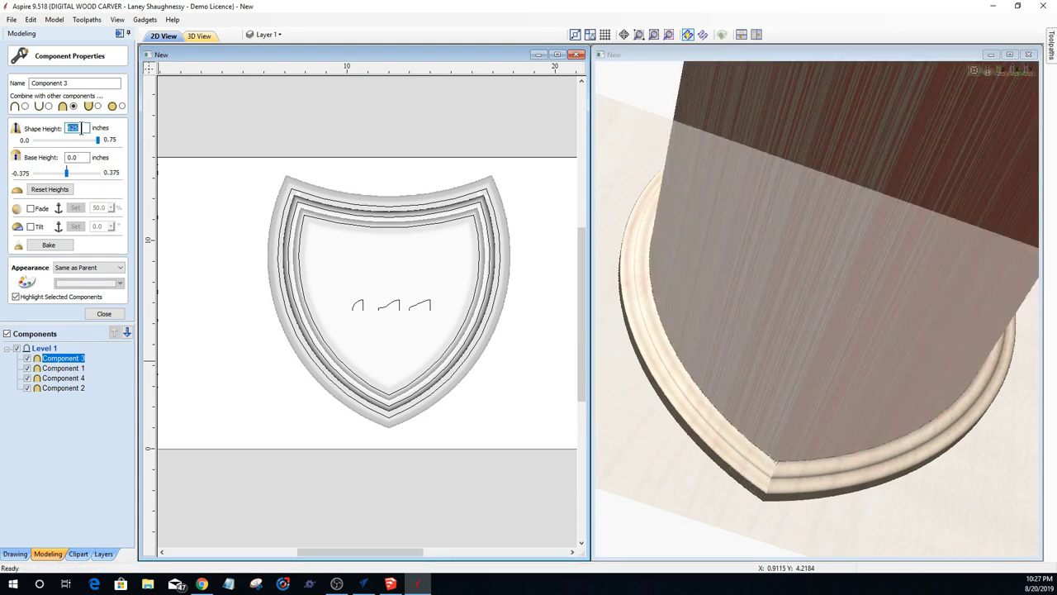
text(.)
key(Return)
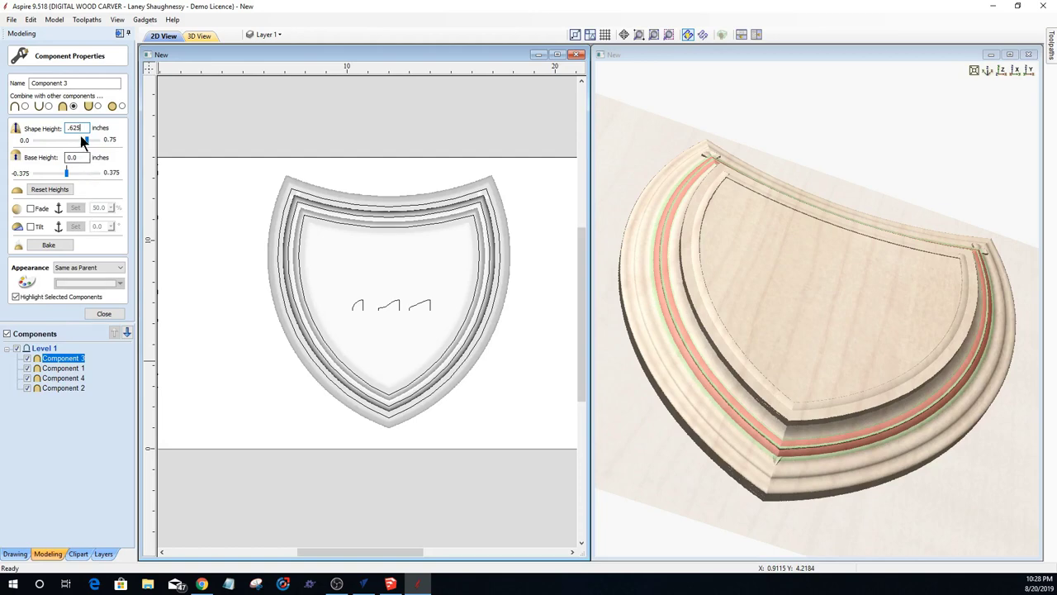
drag(82, 128, 67, 128)
text(.75)
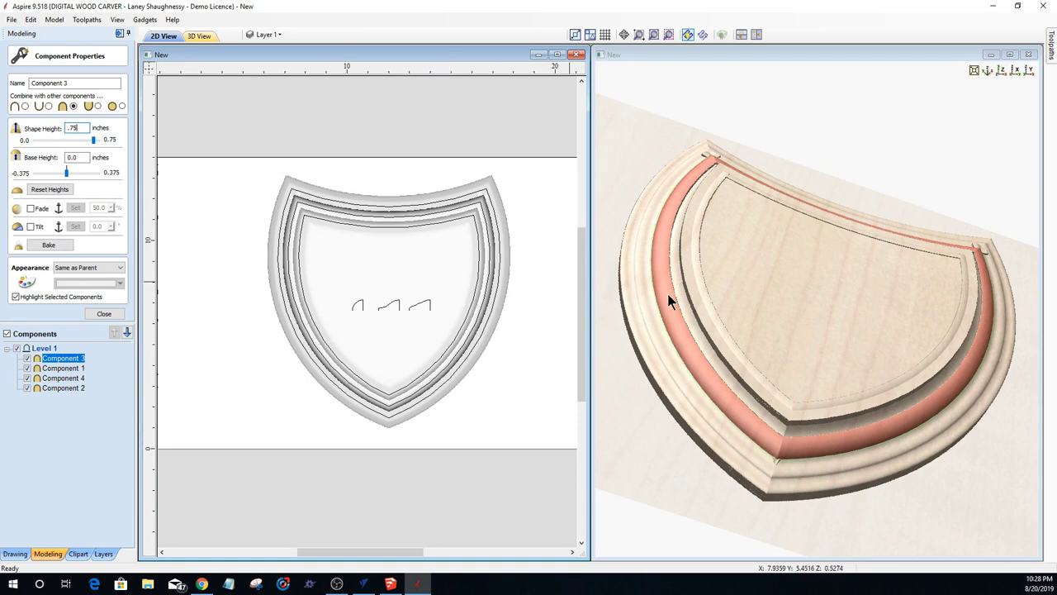
click(770, 404)
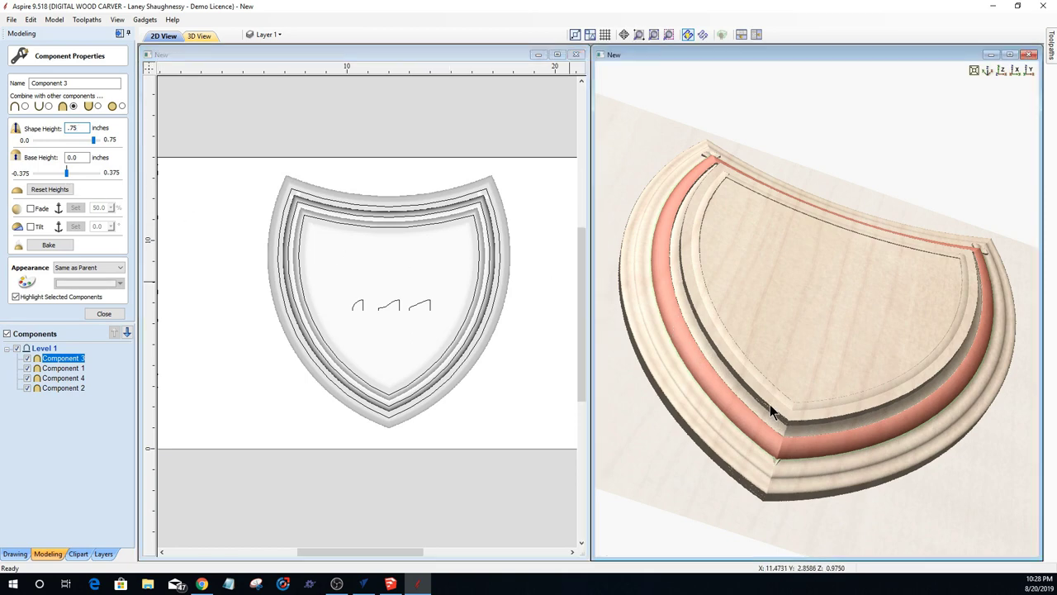
click(774, 464)
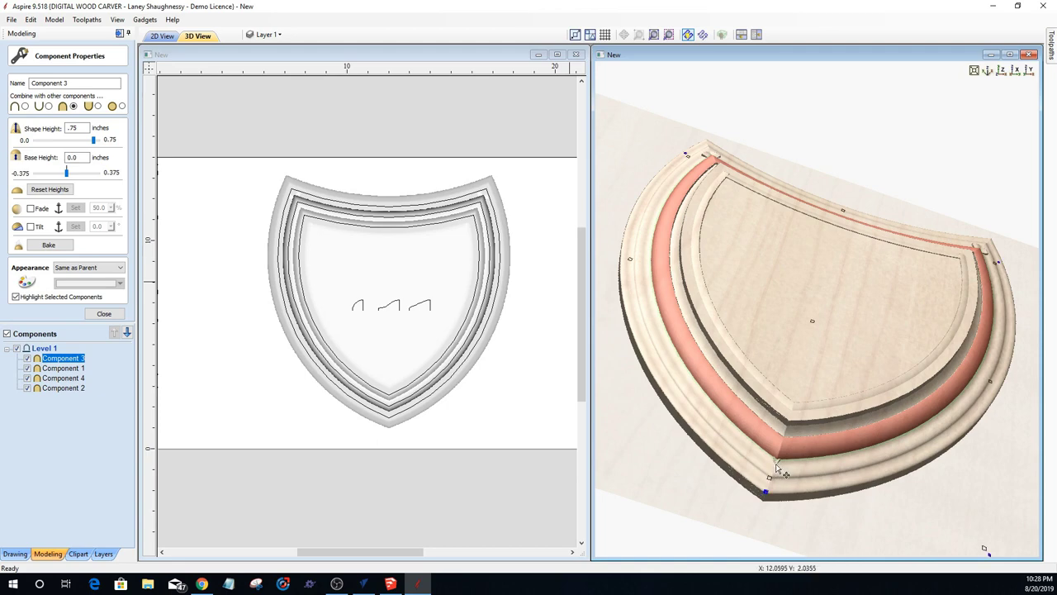
scroll(784, 467, up, 3)
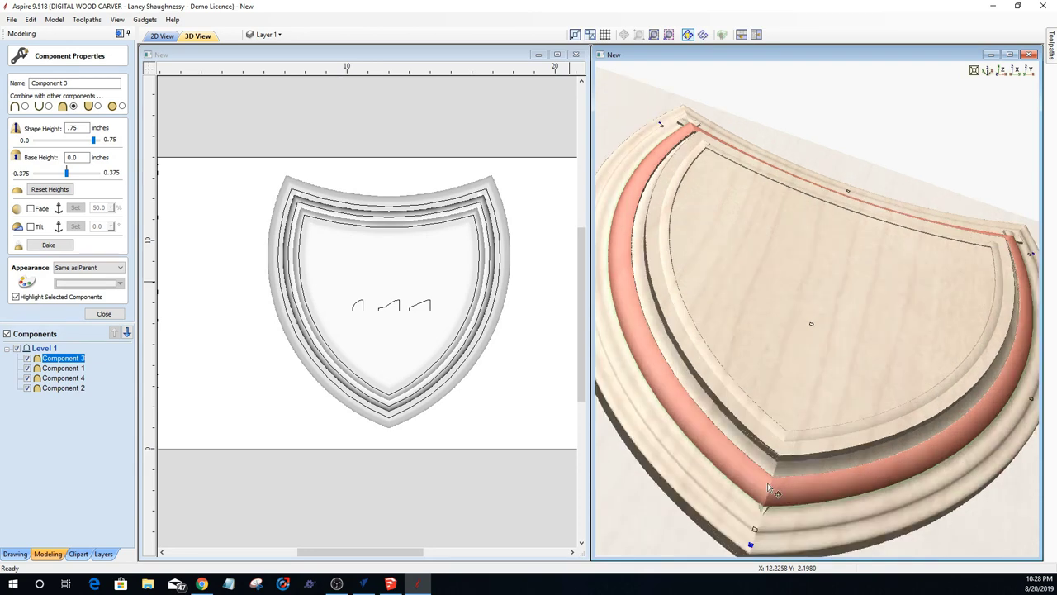
scroll(777, 502, down, 3)
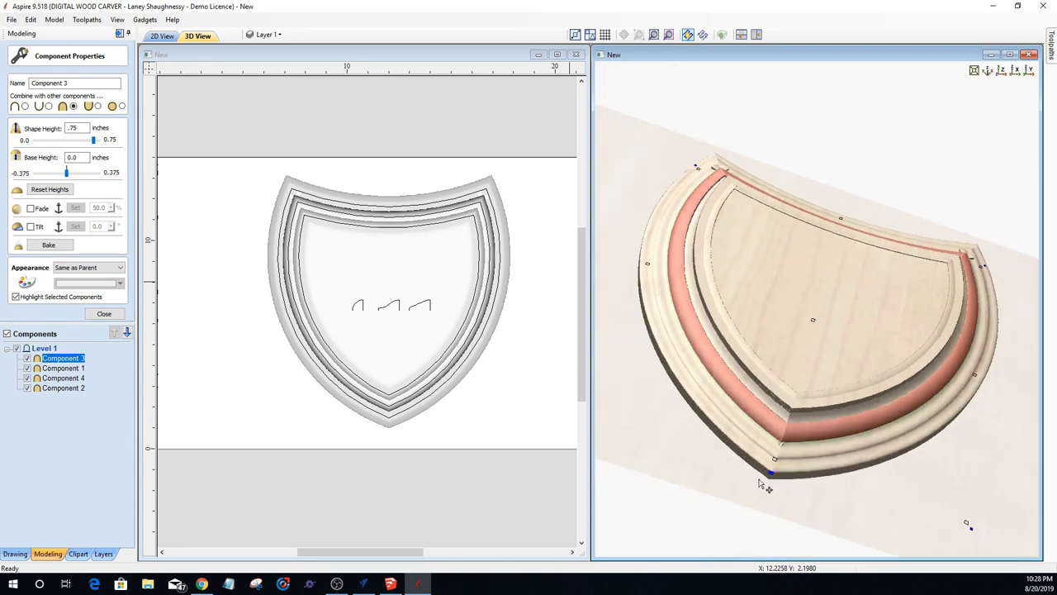
click(735, 361)
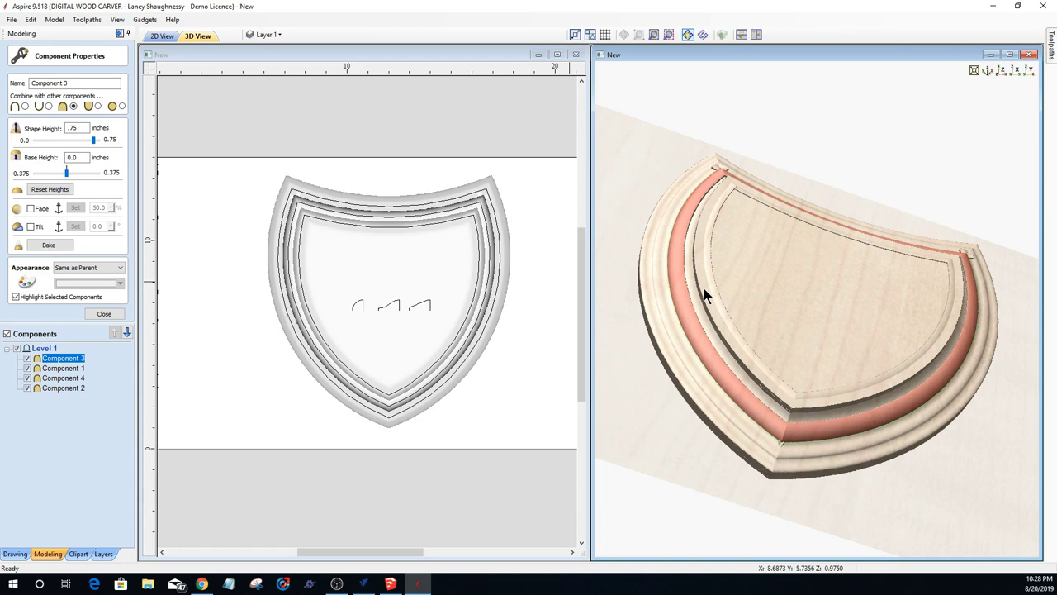
Step: Set Component 1's shape height to 0.875 inches
click(53, 368)
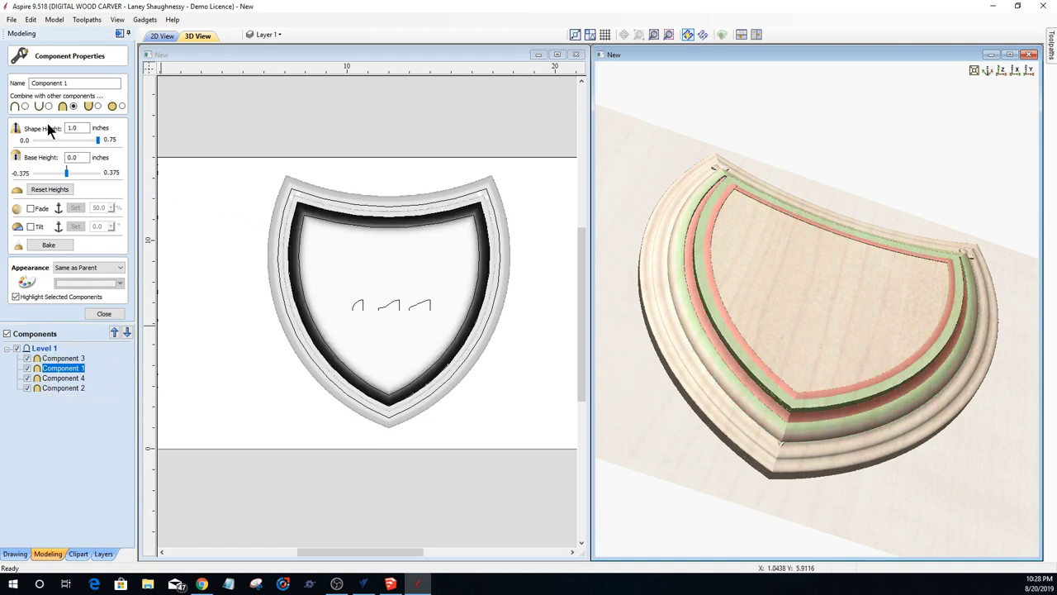
double_click(81, 128)
text(.)
text(875)
key(Return)
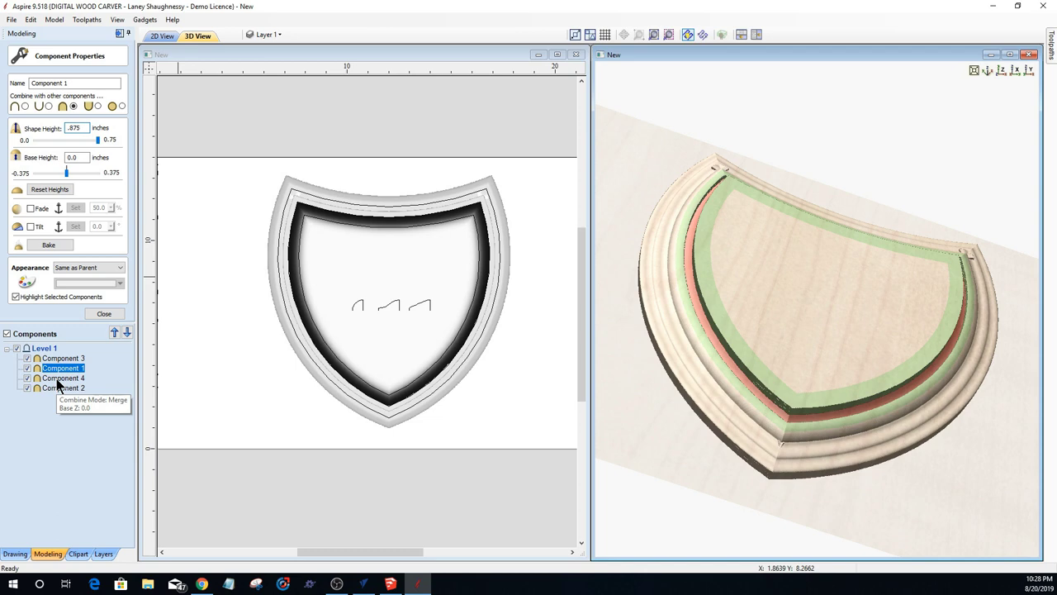
key(Tab)
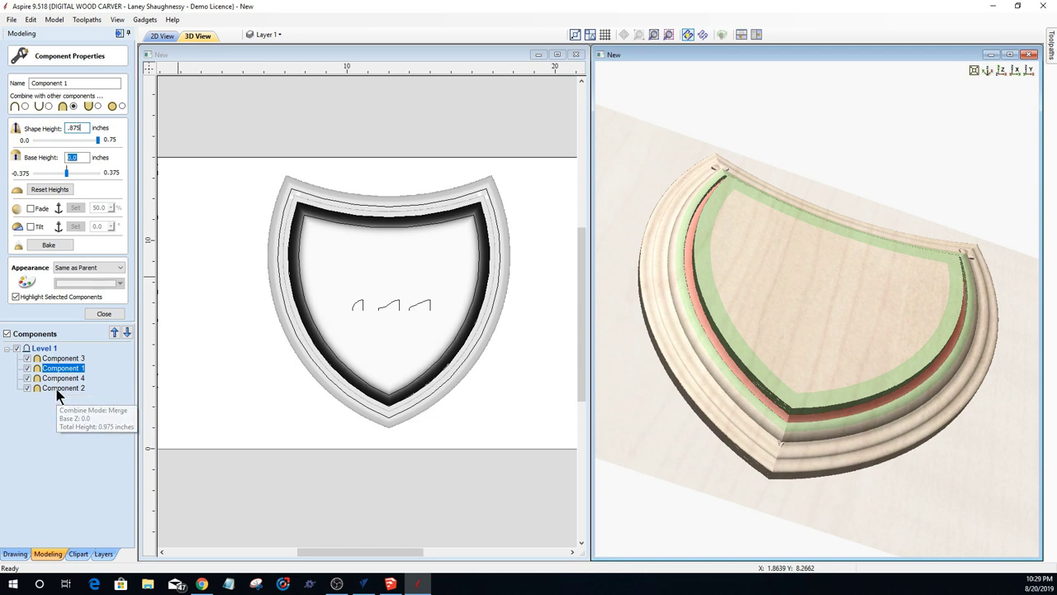
Step: Set Component 2's shape height to 0.875 inches and orbit to inspect the rims
click(58, 388)
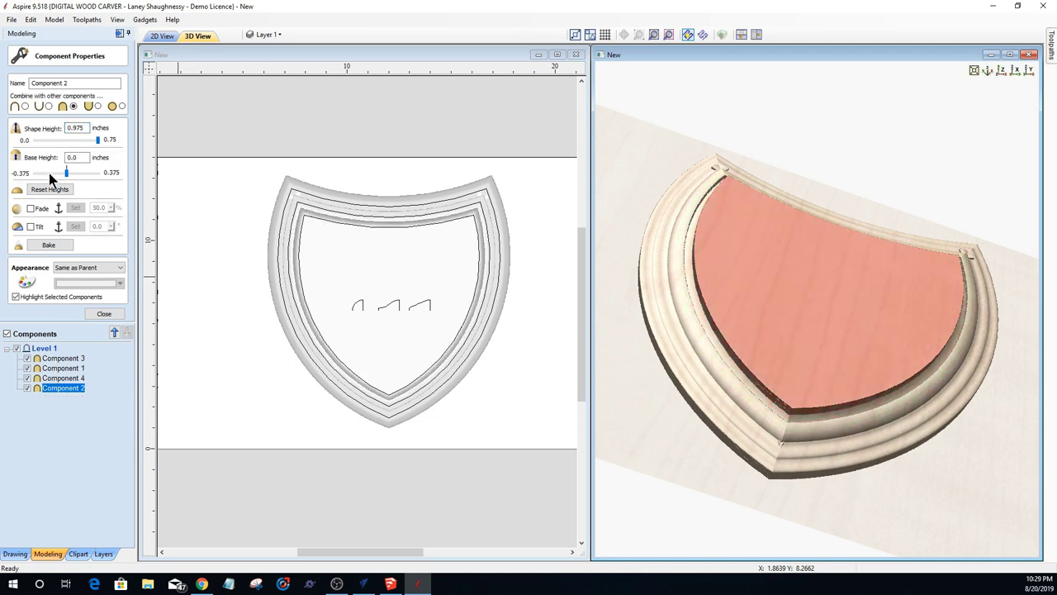
double_click(83, 128)
text(.875)
key(Return)
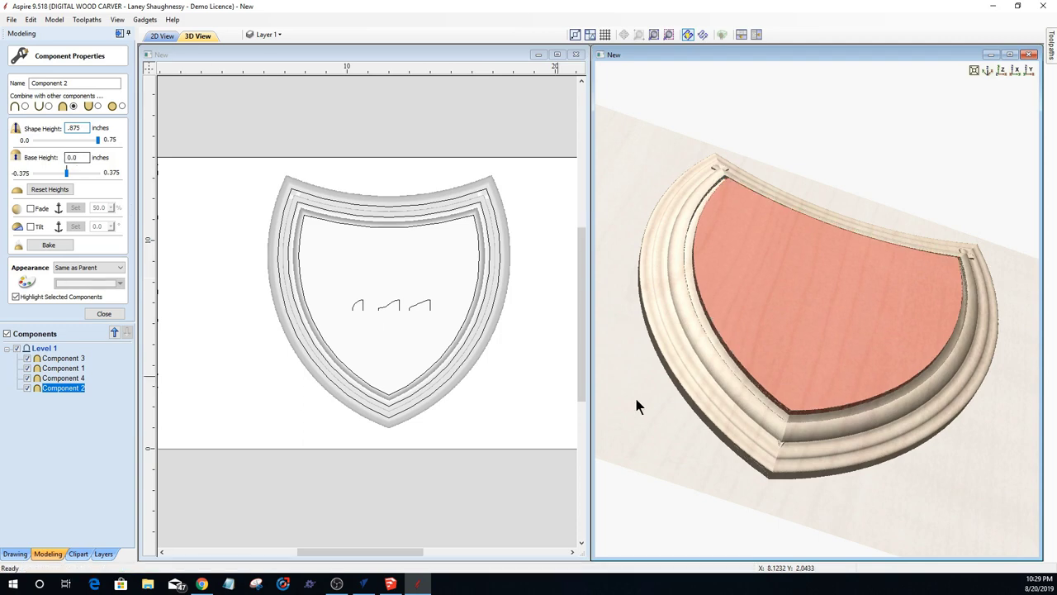
drag(731, 372, 758, 303)
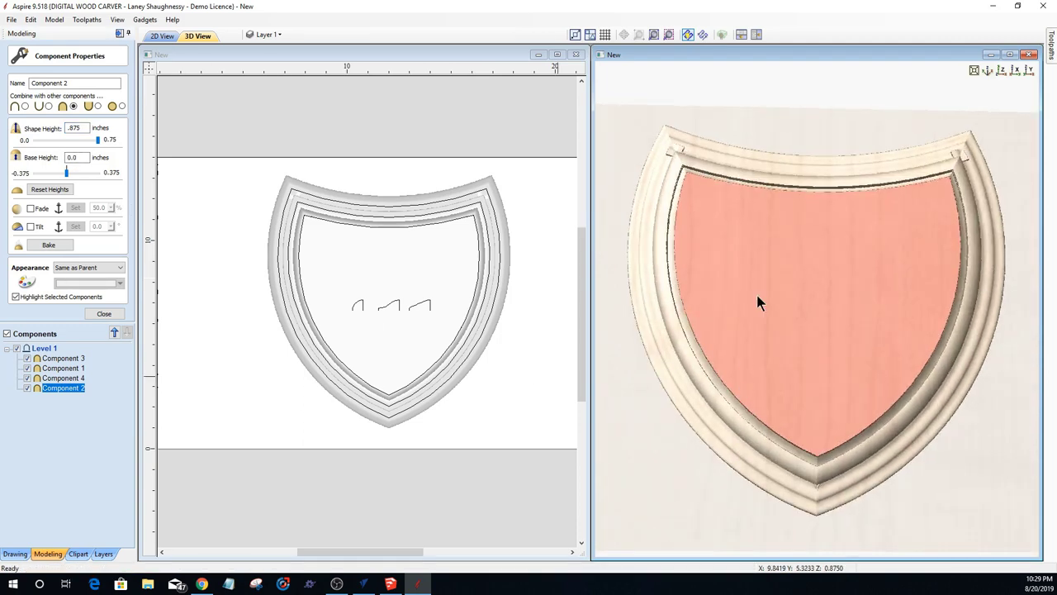
drag(859, 498, 739, 467)
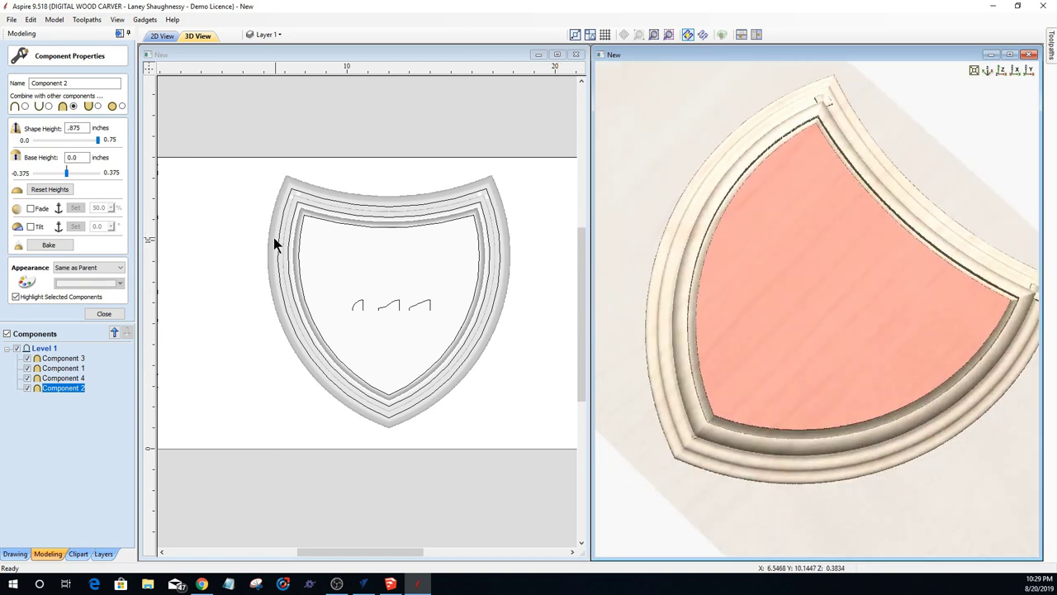
Step: Orbit the model and inspect Components 4, 2 and 1, ending with Component 1 selected
click(464, 312)
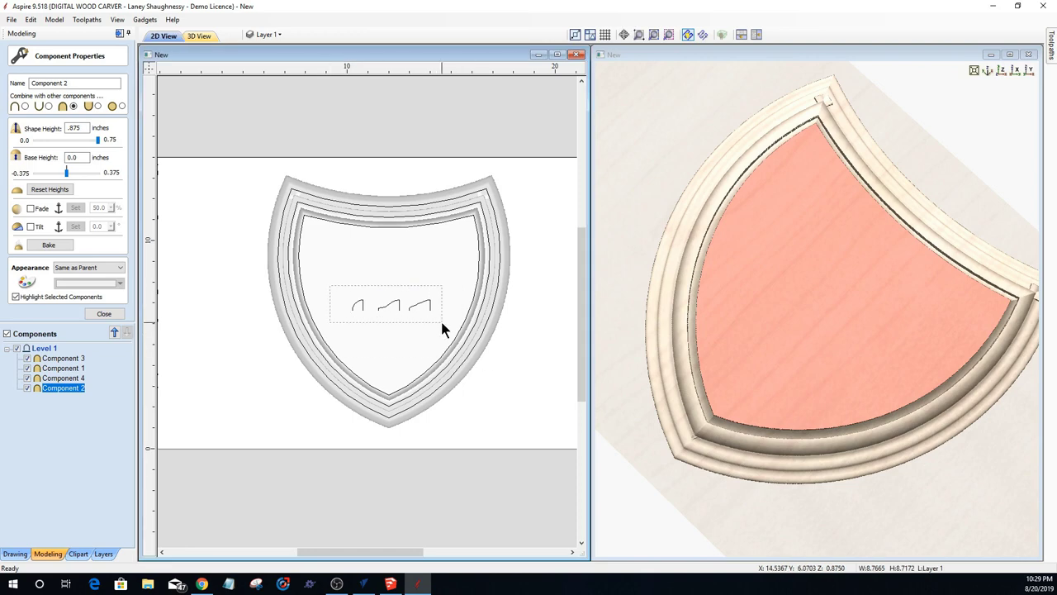
click(442, 324)
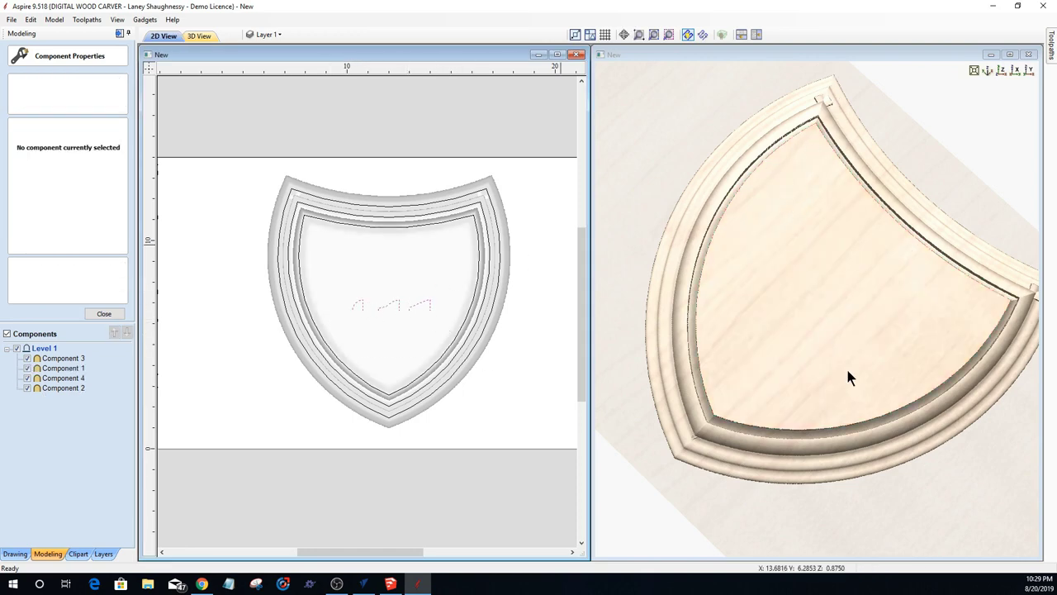
drag(848, 377, 776, 217)
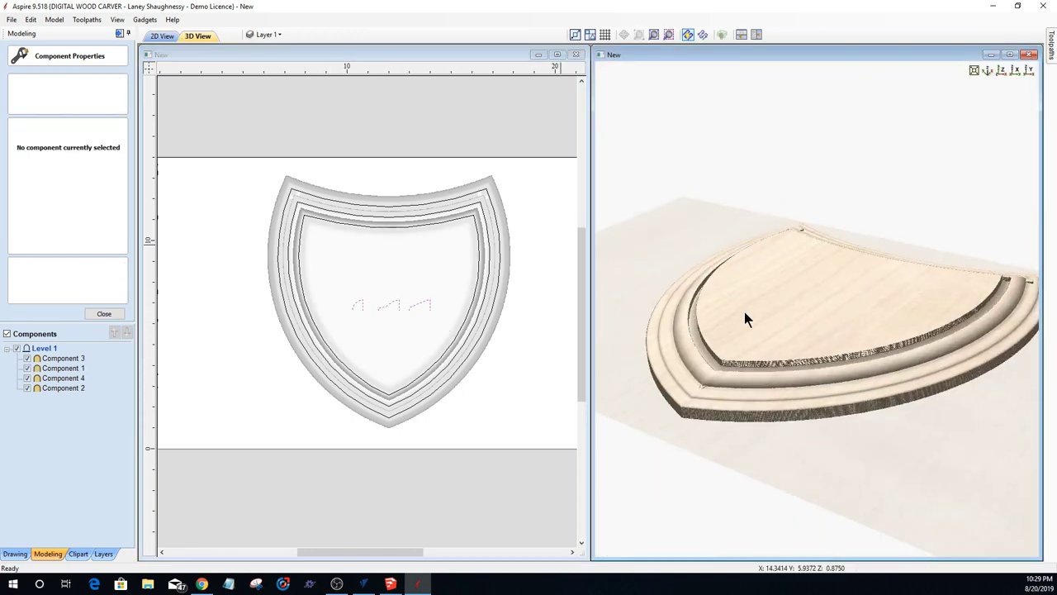
drag(744, 311, 968, 276)
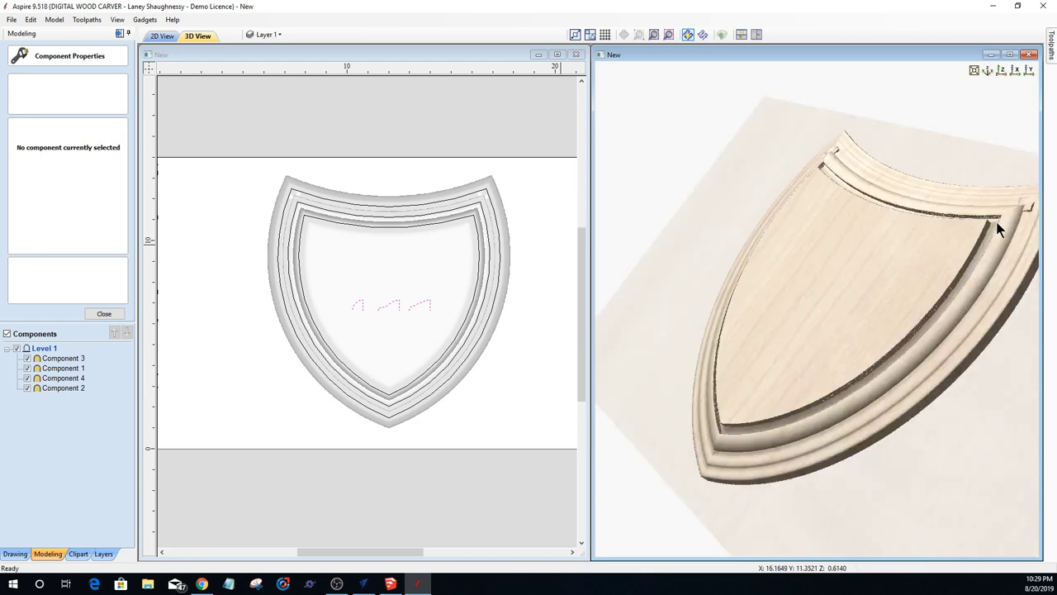
drag(997, 230, 986, 248)
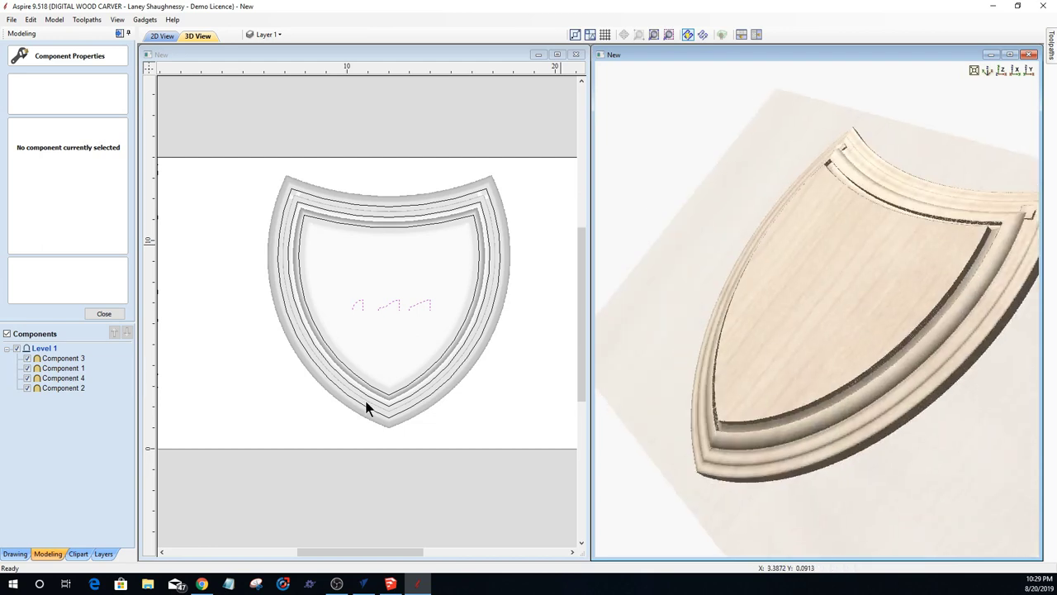
click(47, 377)
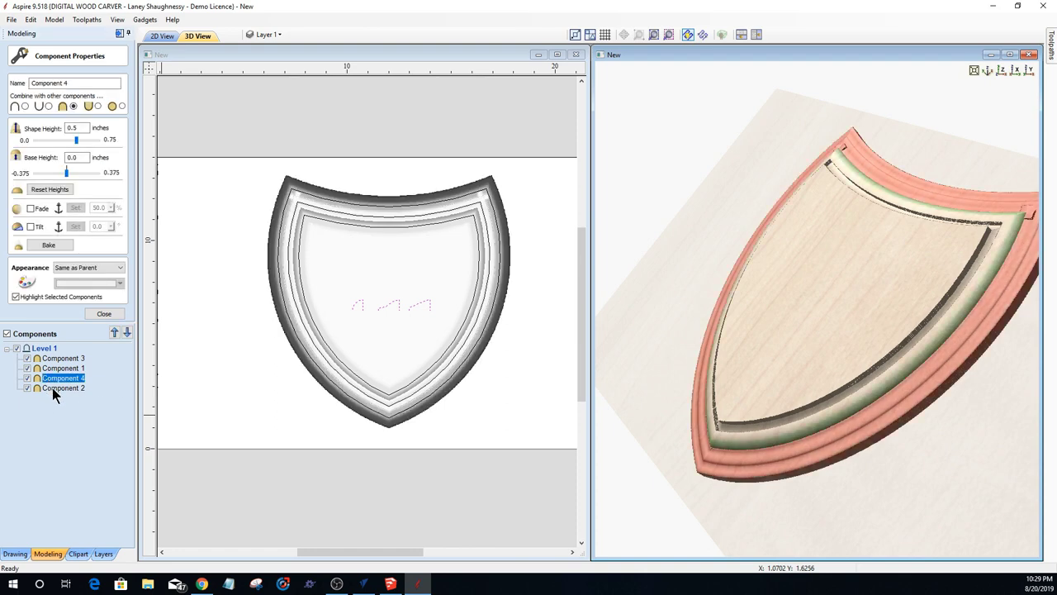
click(52, 387)
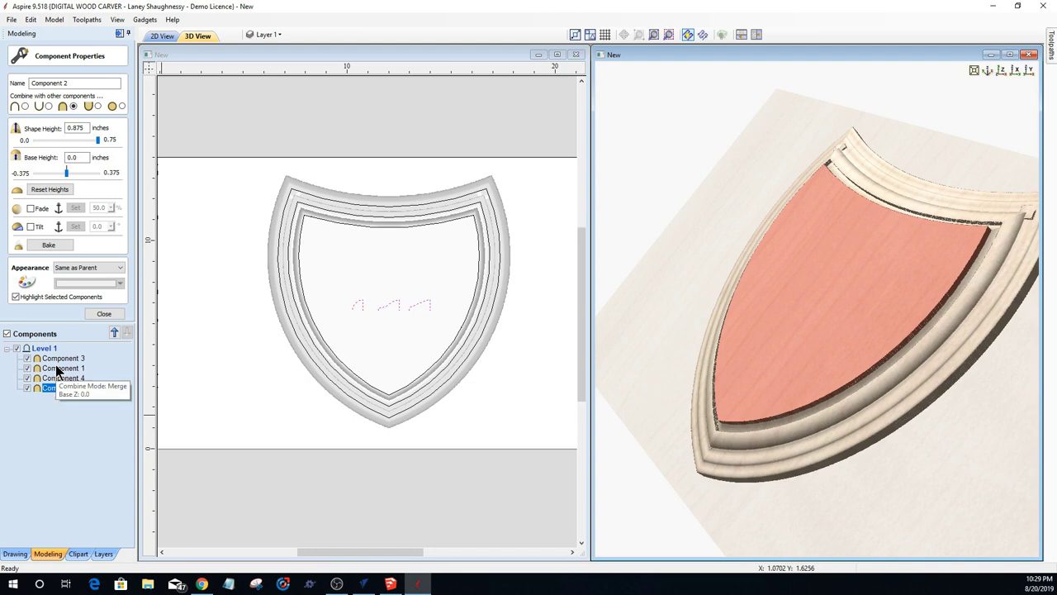
click(55, 367)
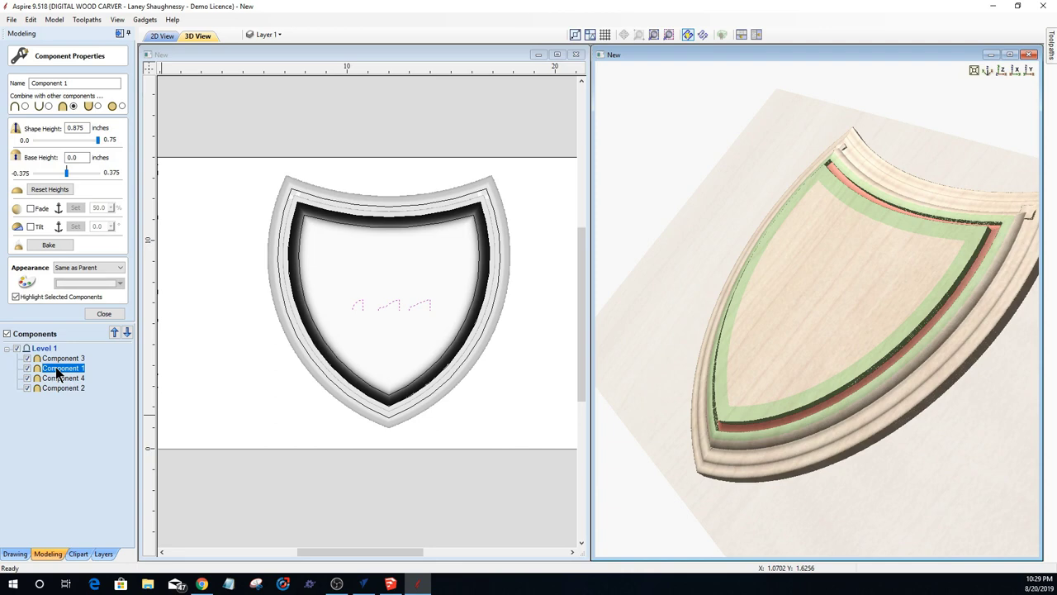
Step: Raise Component 1's shape height to 1.25 inches
double_click(83, 128)
text(0.375)
key(Return)
text(1)
key(Return)
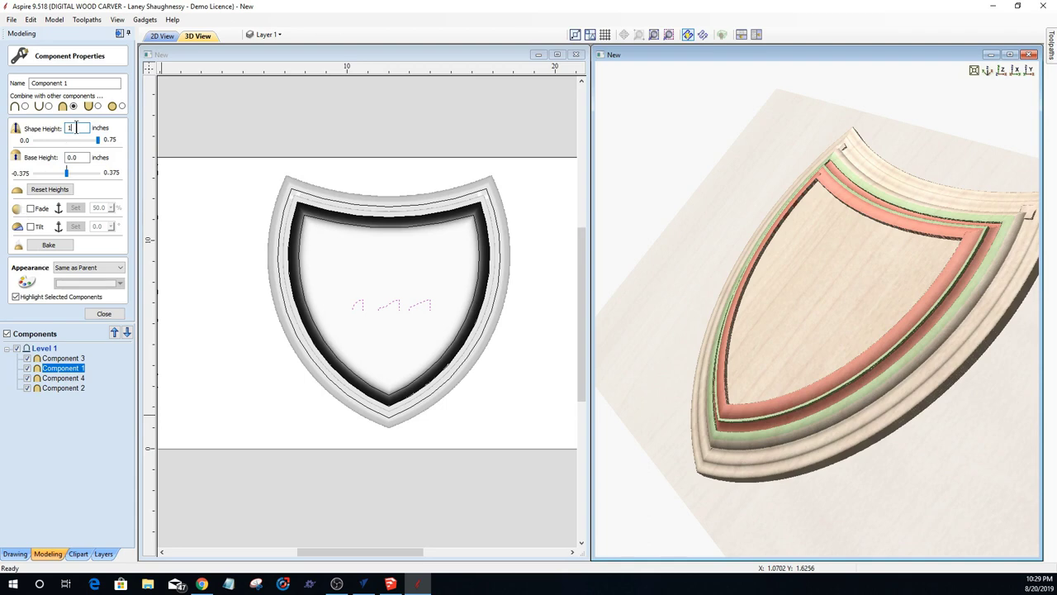
text(.25)
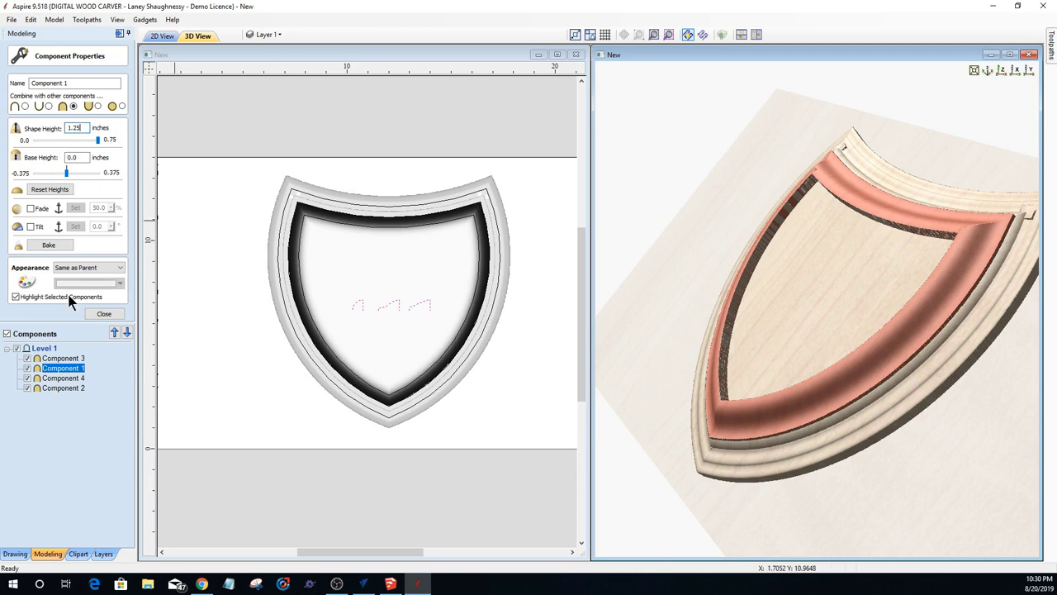
key(Tab)
Step: Try 0.625 on Component 4, reset its heights, then set shape height to 0.375 inches
click(63, 377)
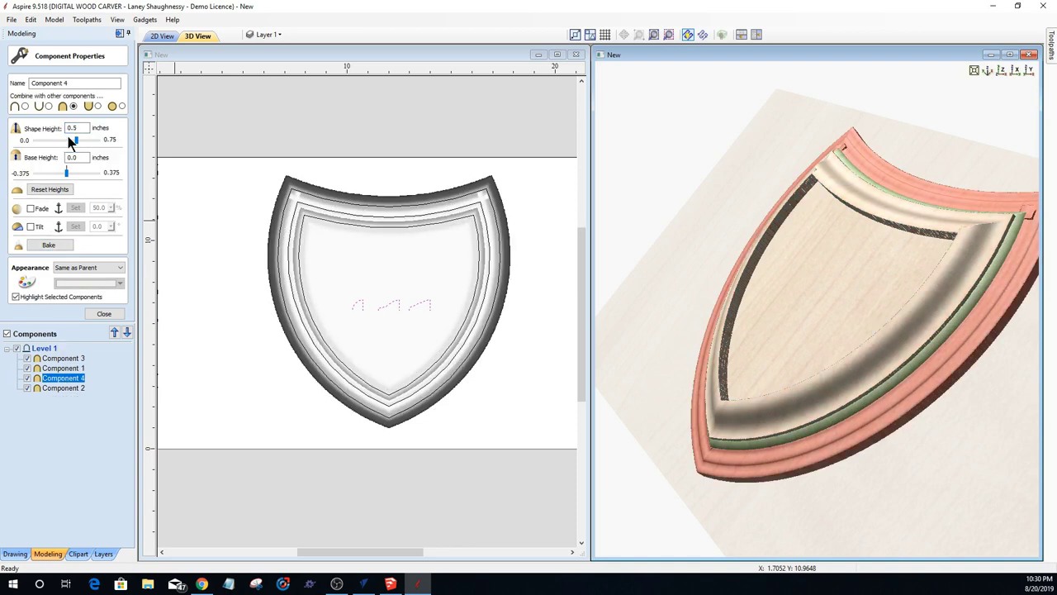
drag(80, 132, 64, 129)
text(.625)
key(Return)
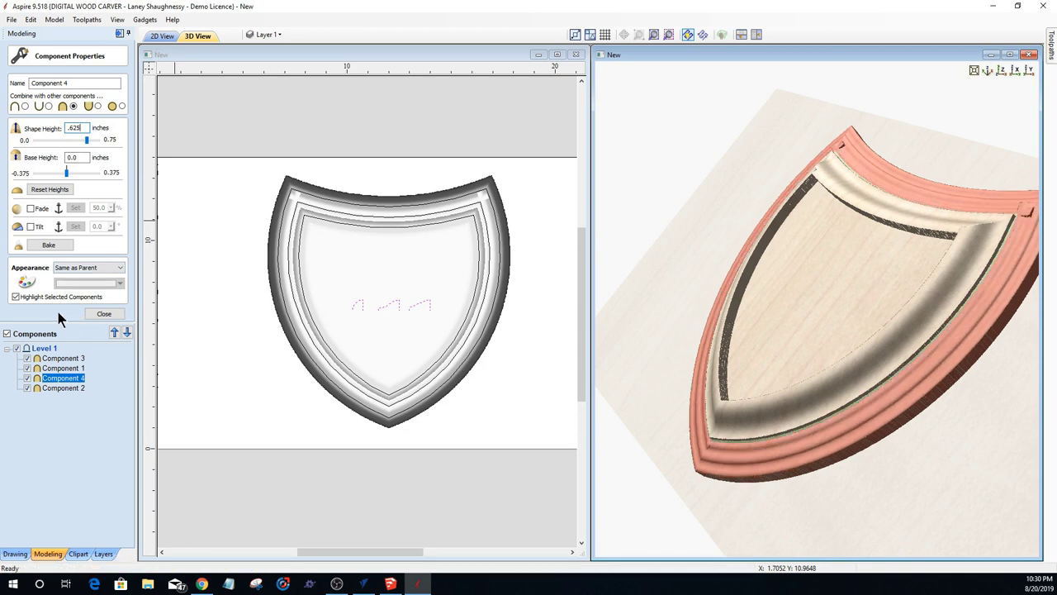
click(46, 190)
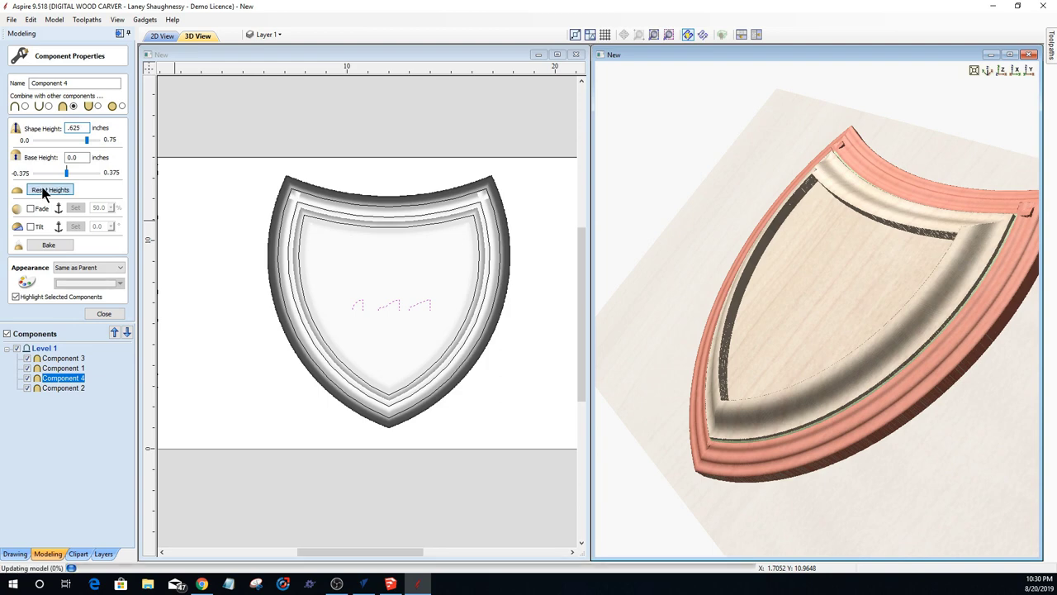
double_click(74, 128)
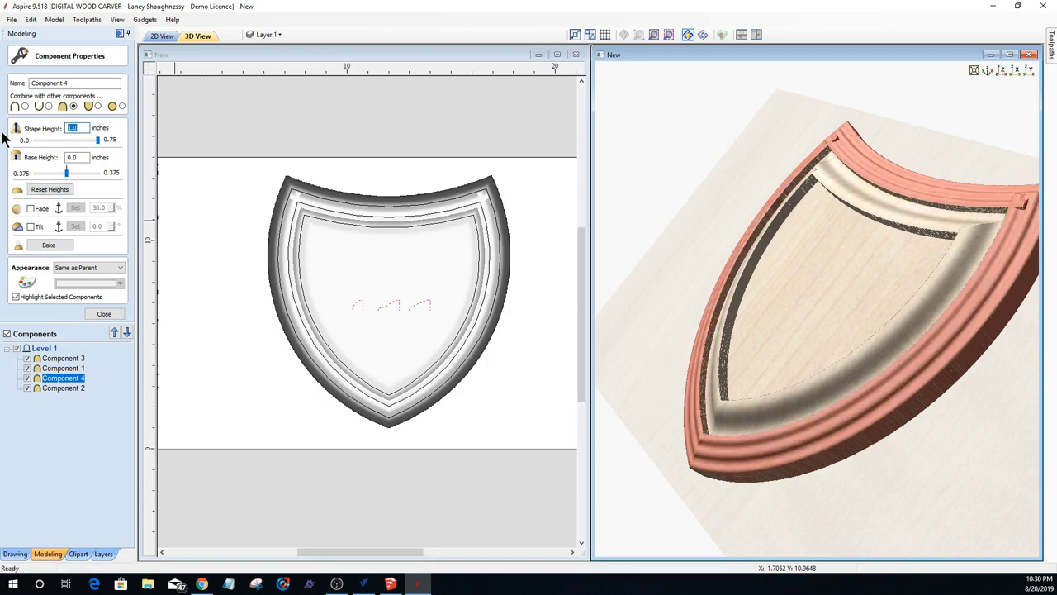
text(.375)
key(Return)
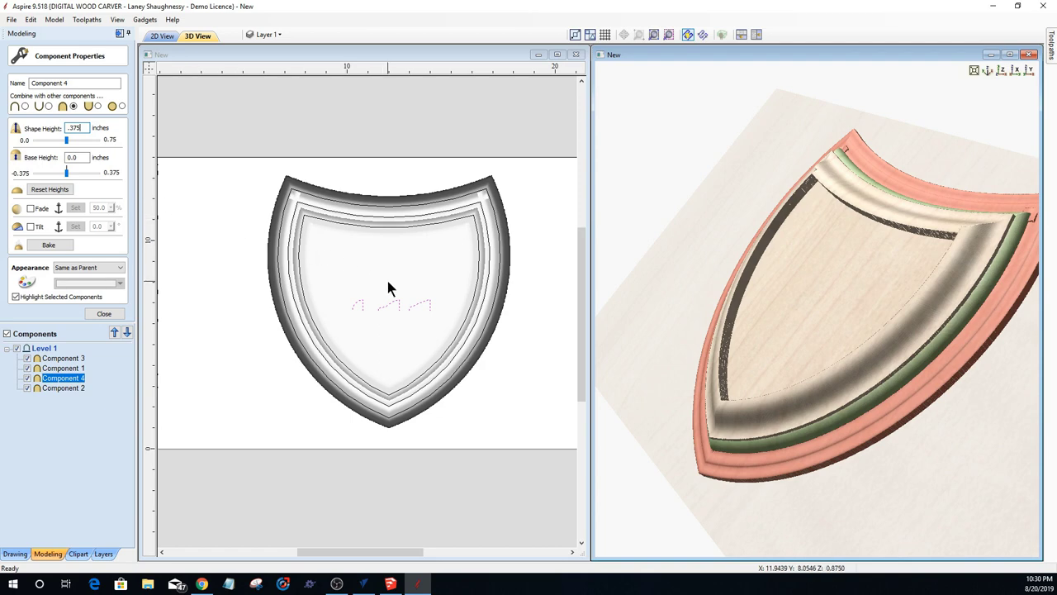
Step: Check the heights of Components 2, 1 and 3, then select Component 2 on the drawing
click(348, 286)
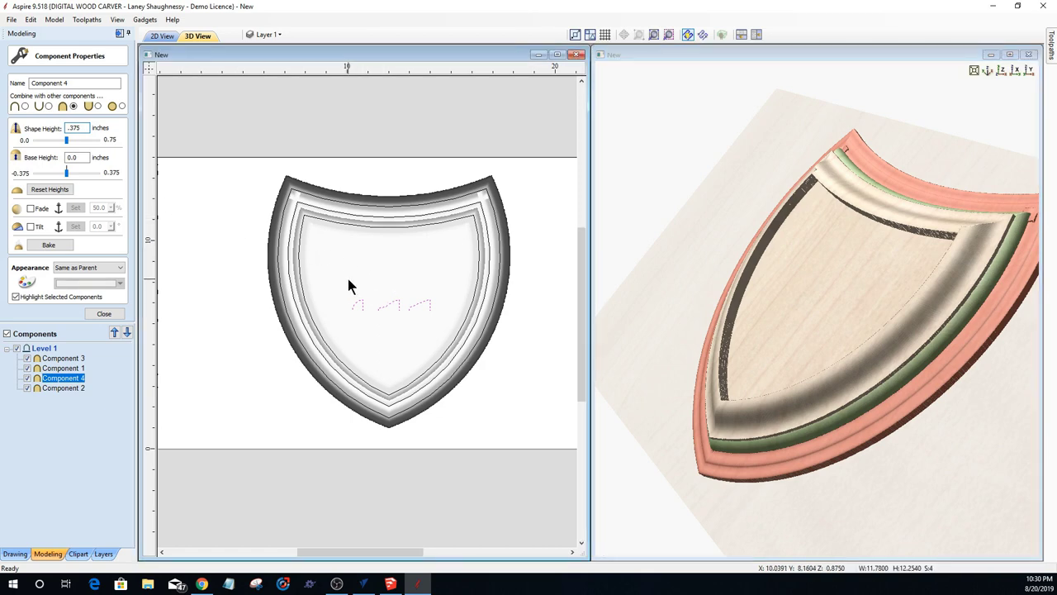
click(49, 386)
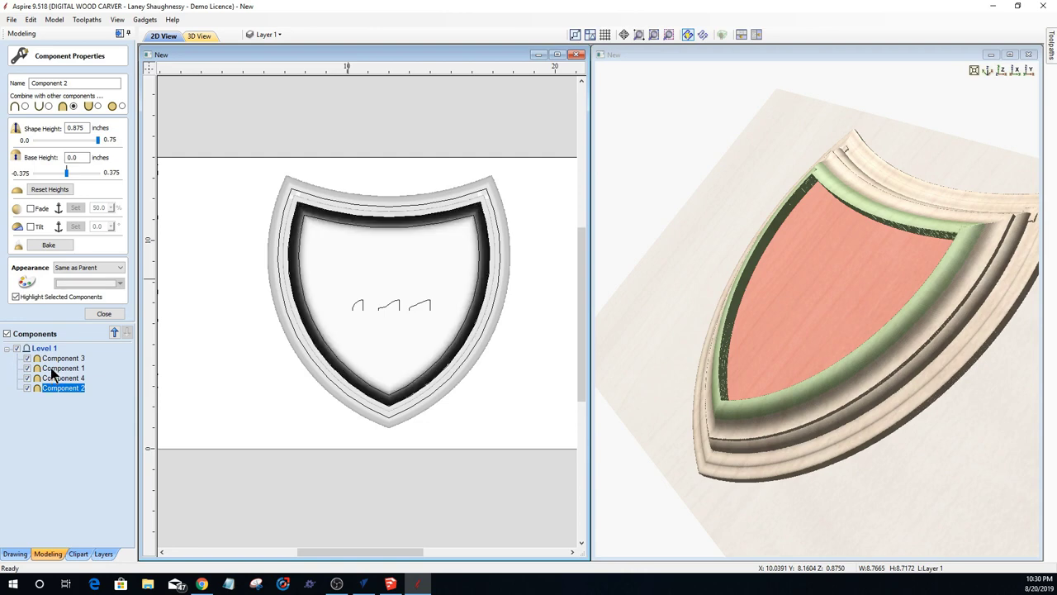
click(51, 368)
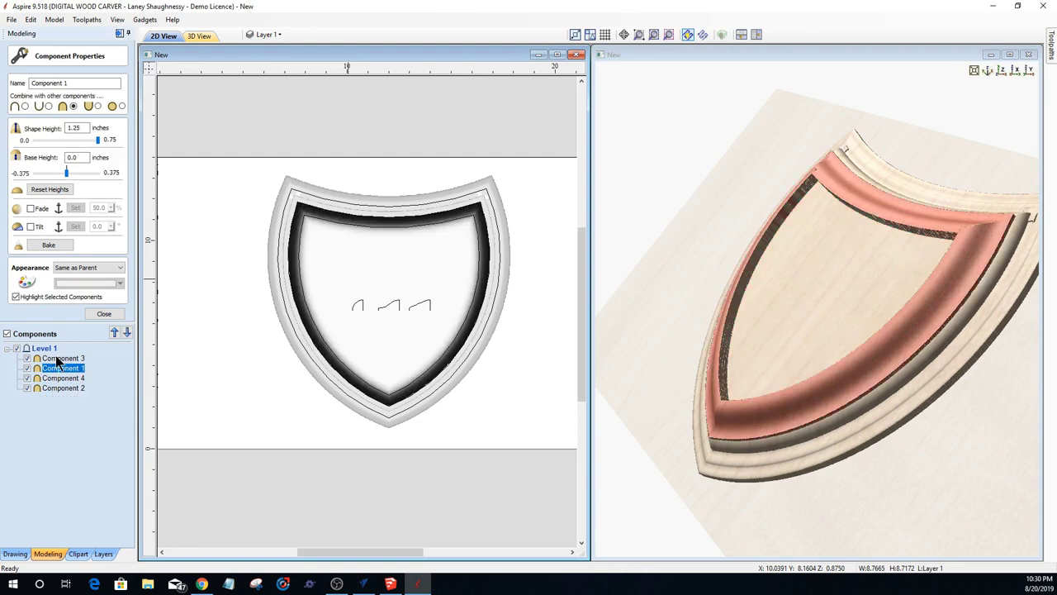
click(55, 357)
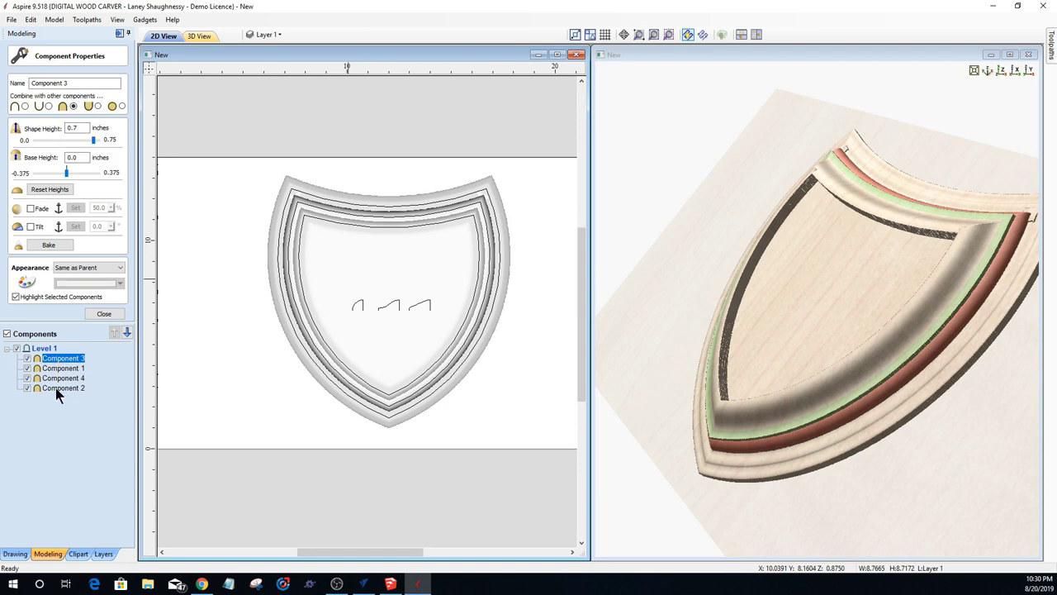
click(55, 387)
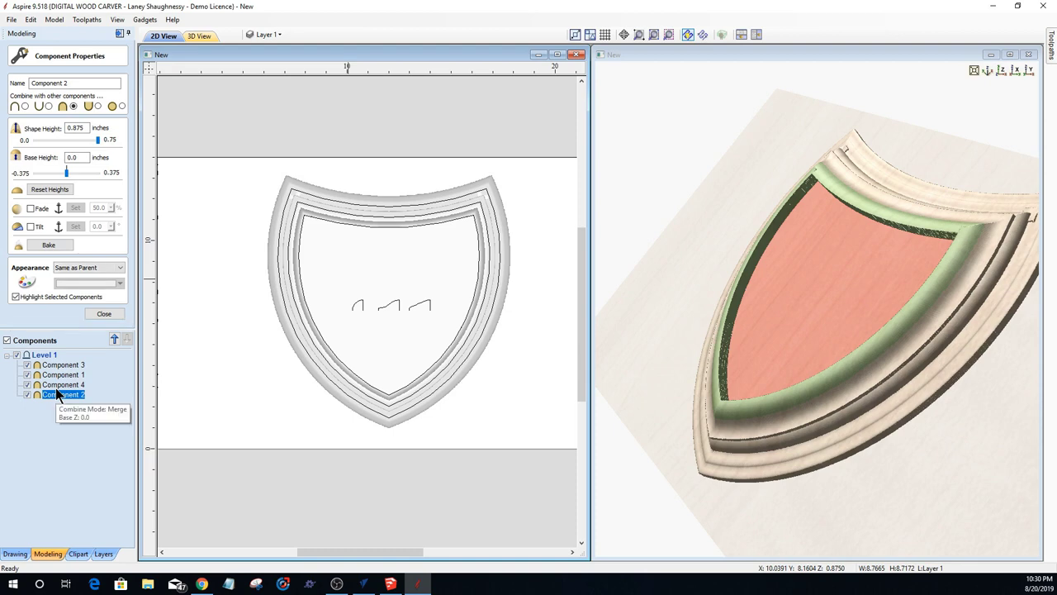
click(311, 254)
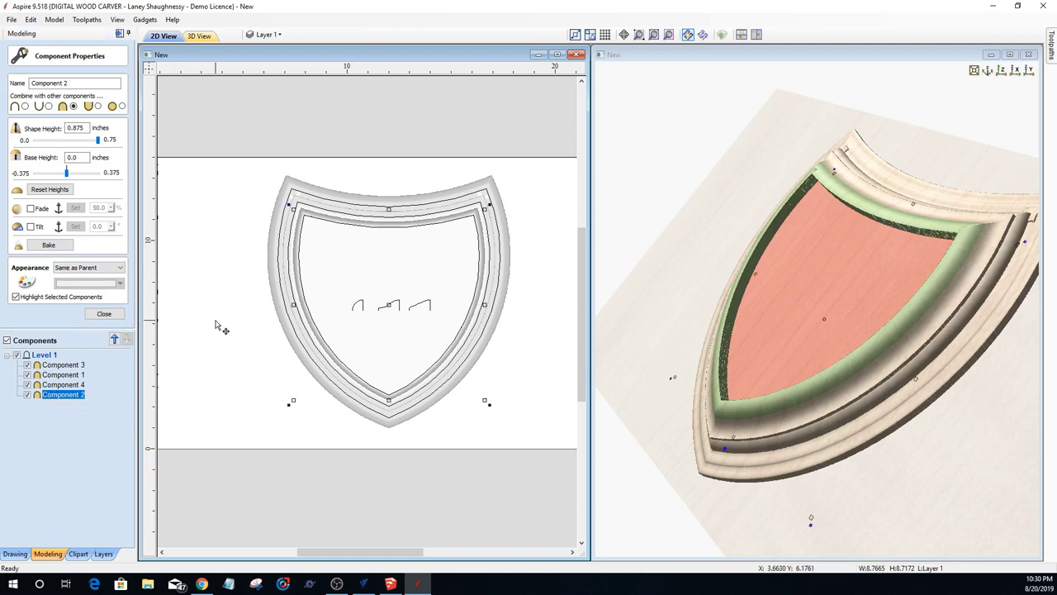
click(311, 229)
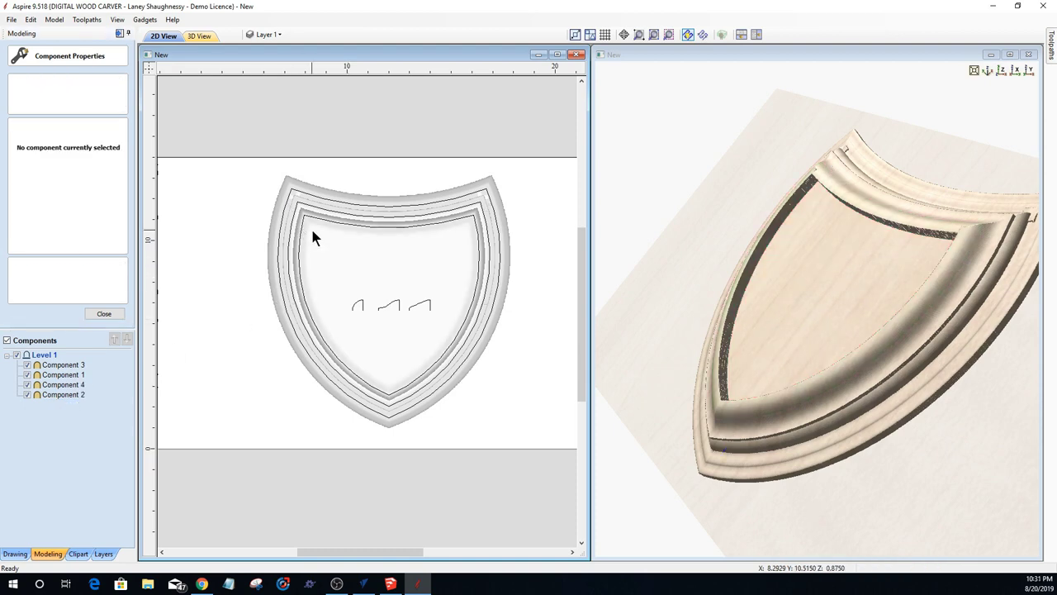
click(316, 236)
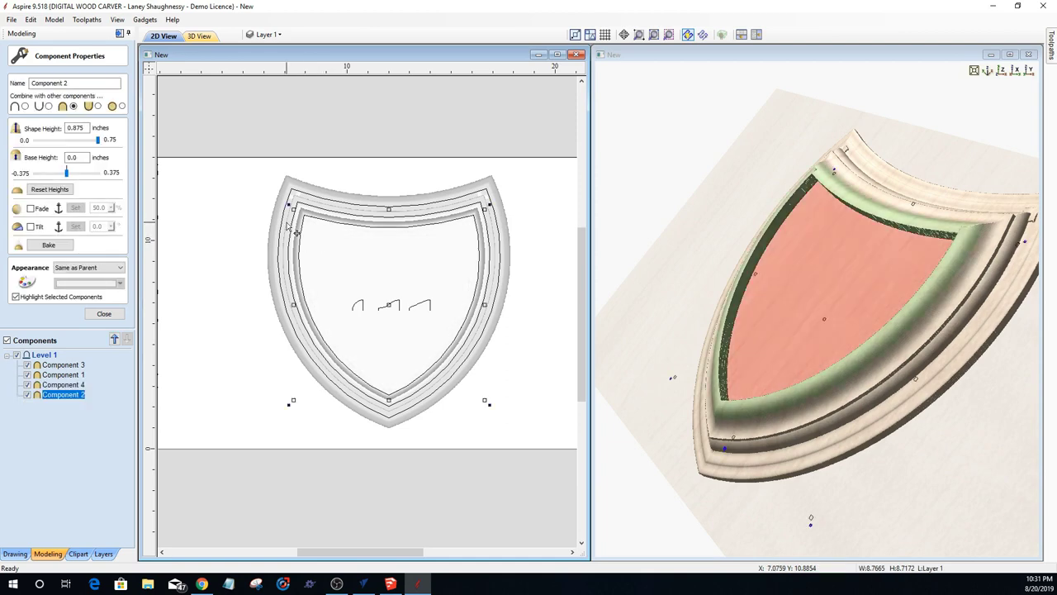
Step: Try another combine mode on Component 4, return it to Merge, then select Component 2
click(288, 229)
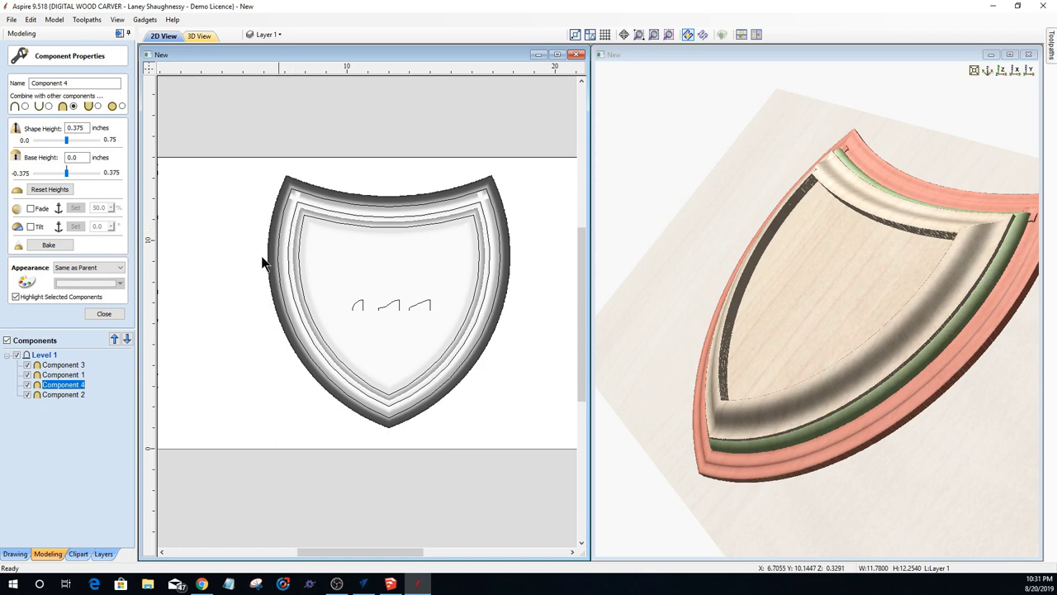
click(98, 106)
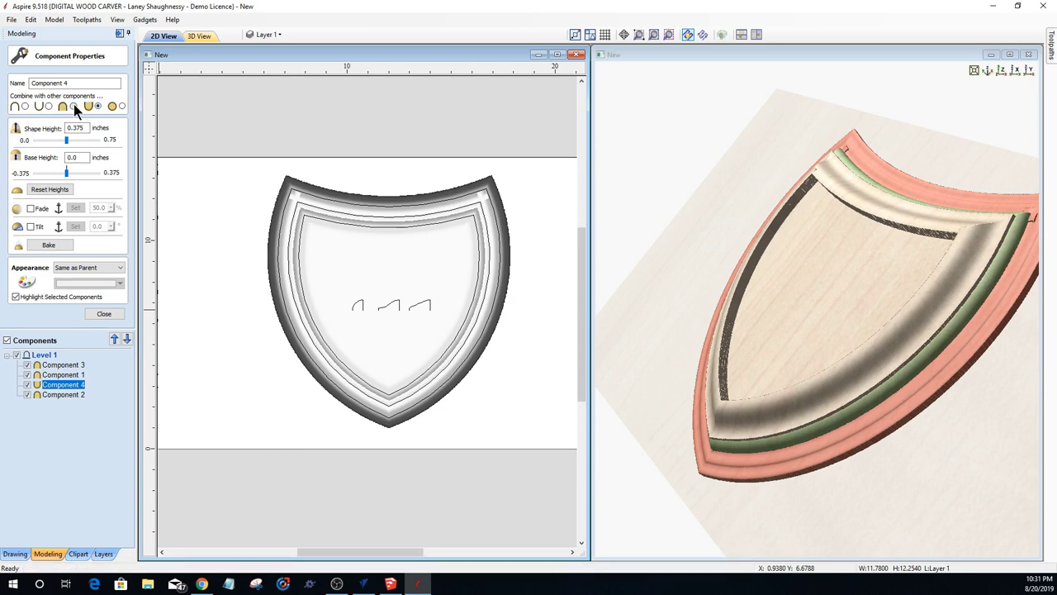
click(73, 105)
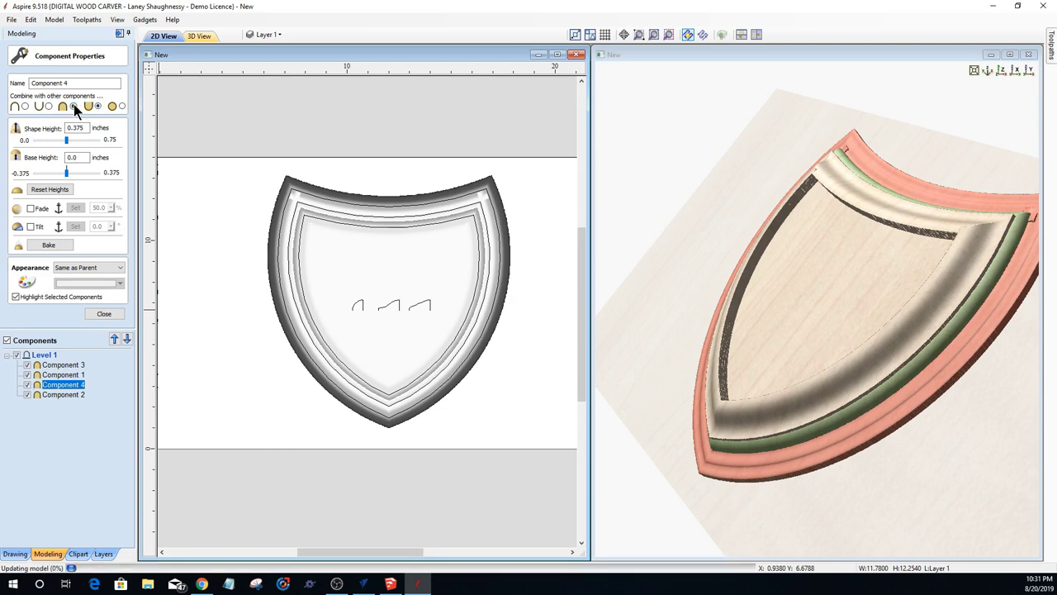
mouse_move(65, 392)
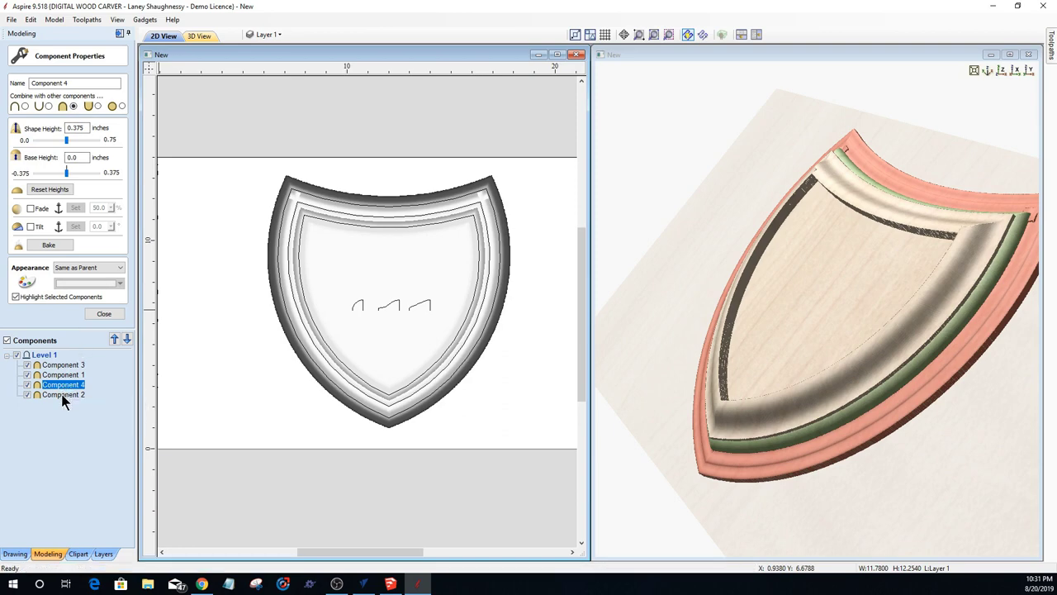
click(62, 395)
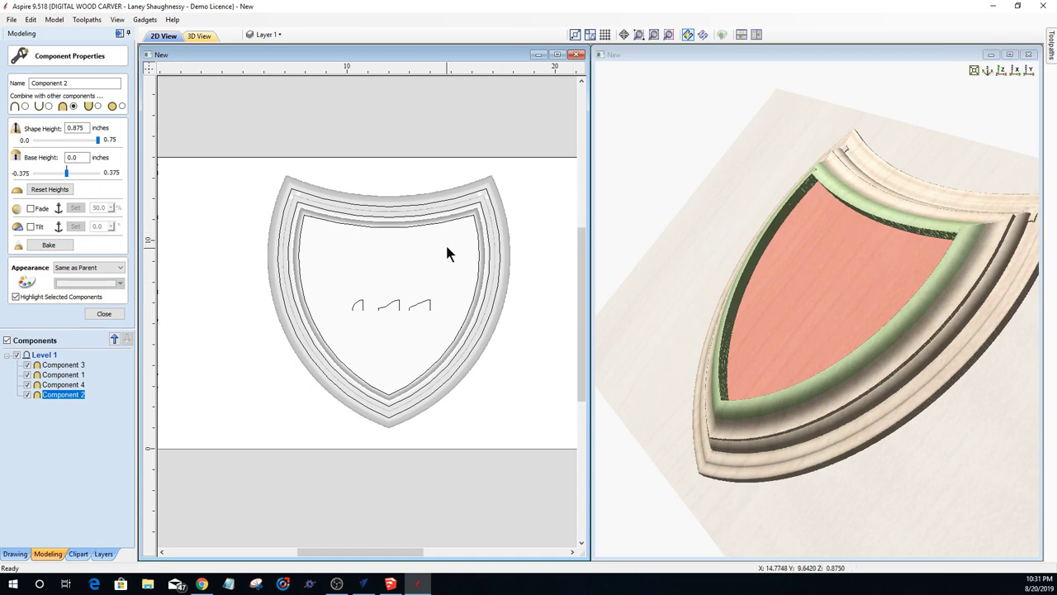
Step: Select the shield's inner outline, zoom the 2D view, and switch to the Drawing tools
click(455, 219)
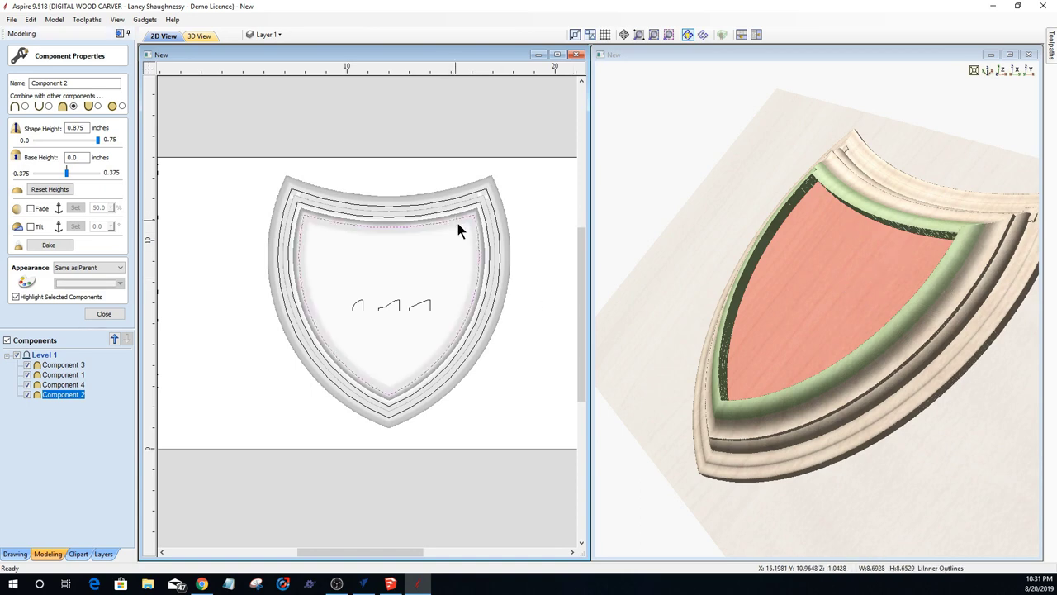
scroll(456, 218, up, 2)
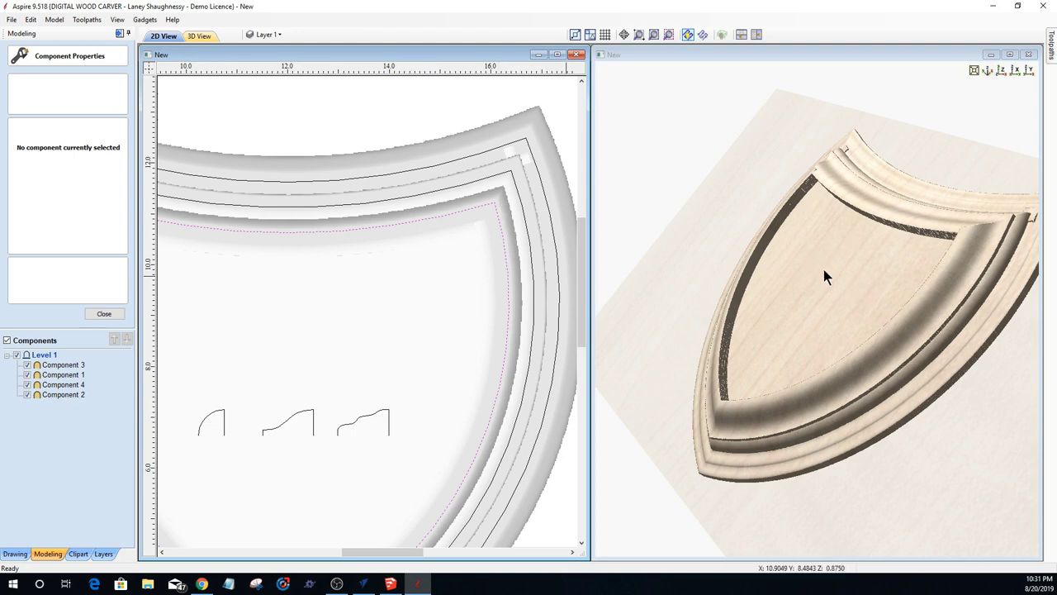
scroll(581, 272, down, 2)
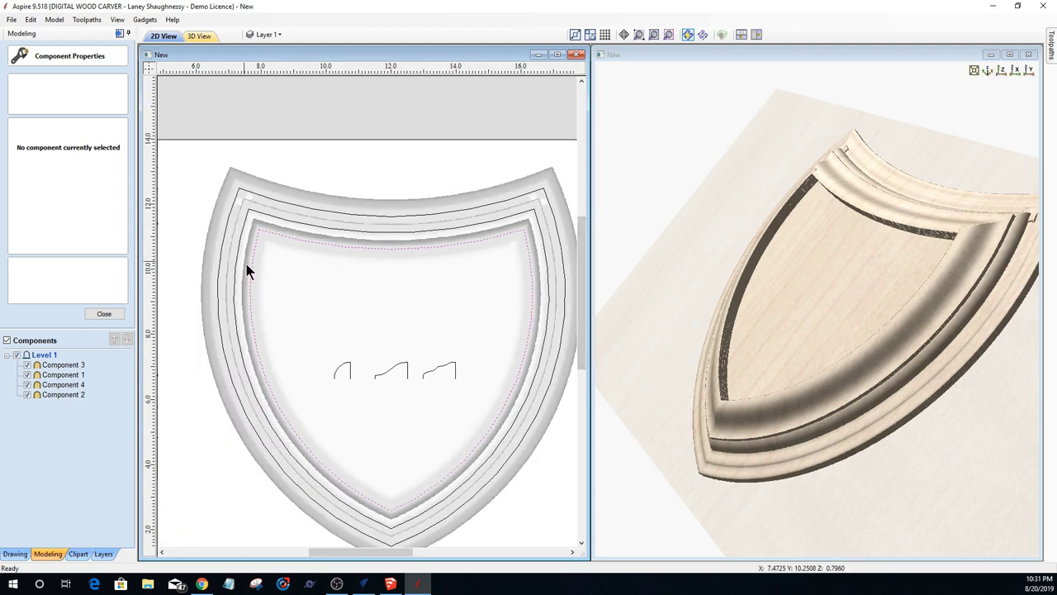
scroll(250, 271, up, 2)
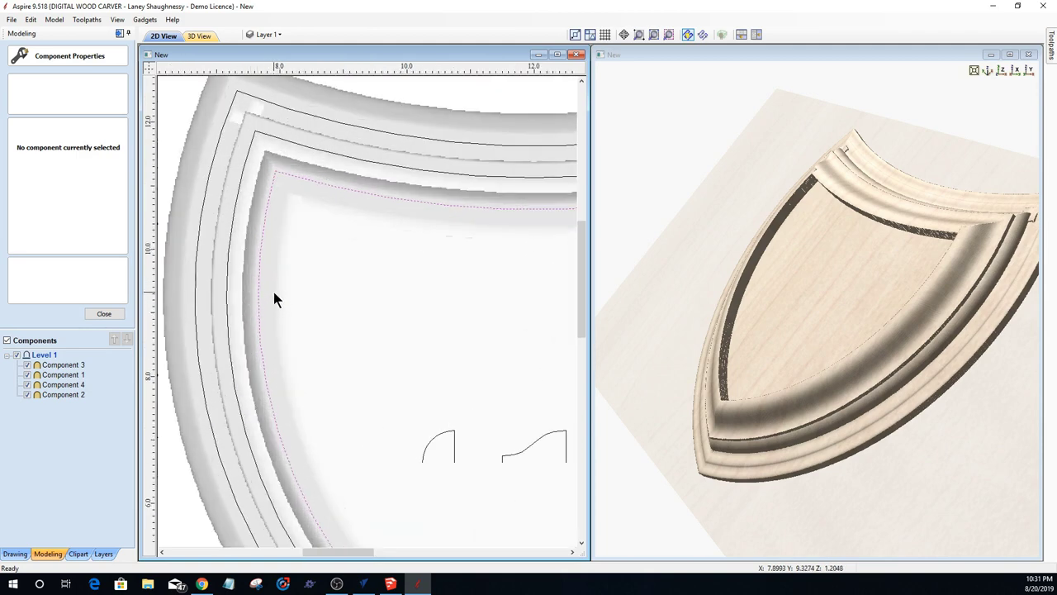
click(14, 555)
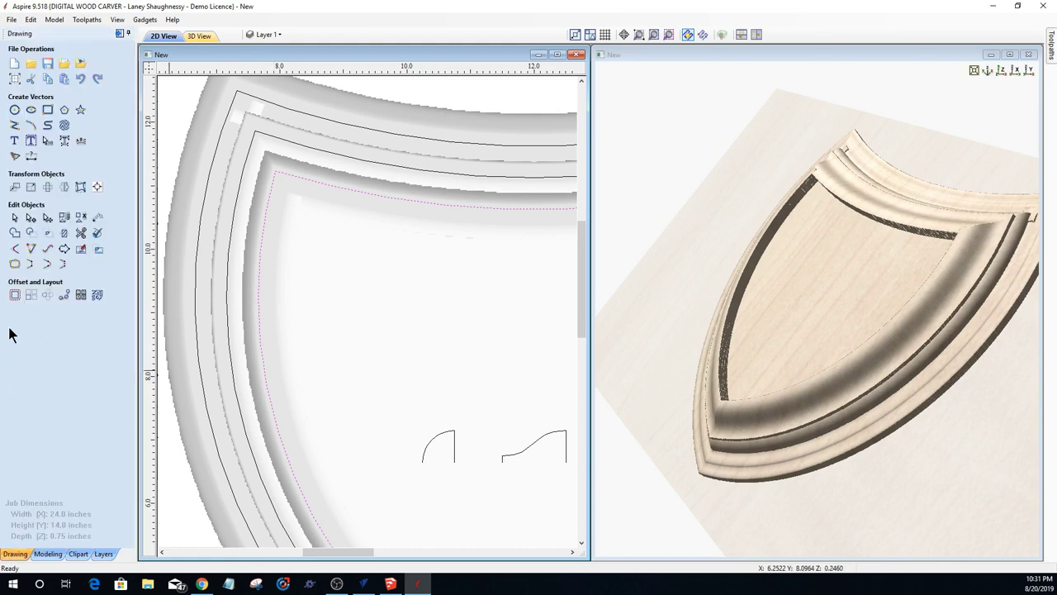
Step: Offset the selected inner shield outline 0.5 inches inward
click(15, 294)
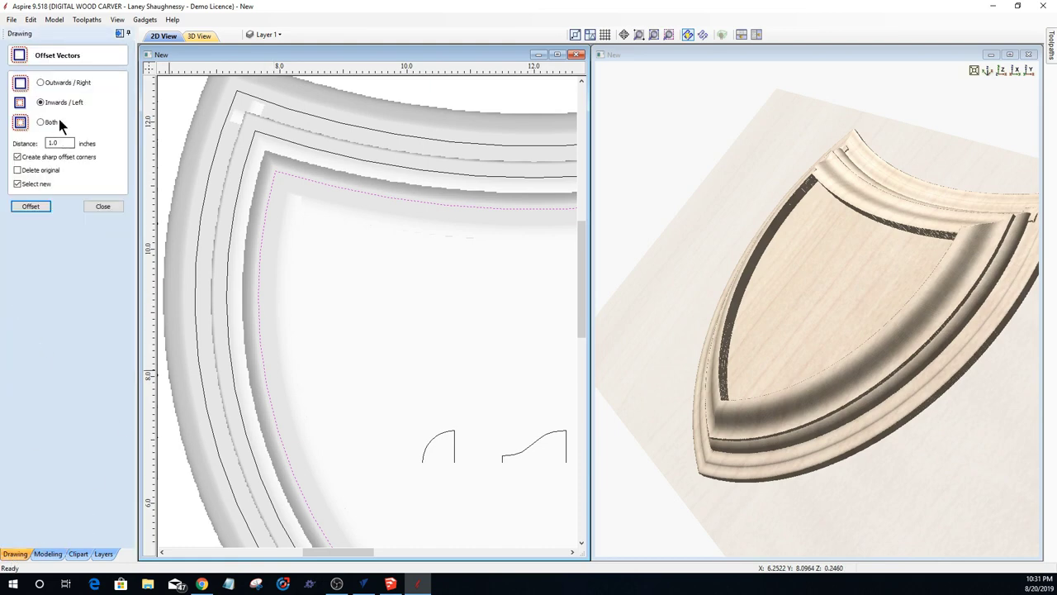
double_click(55, 143)
text(.5)
click(34, 206)
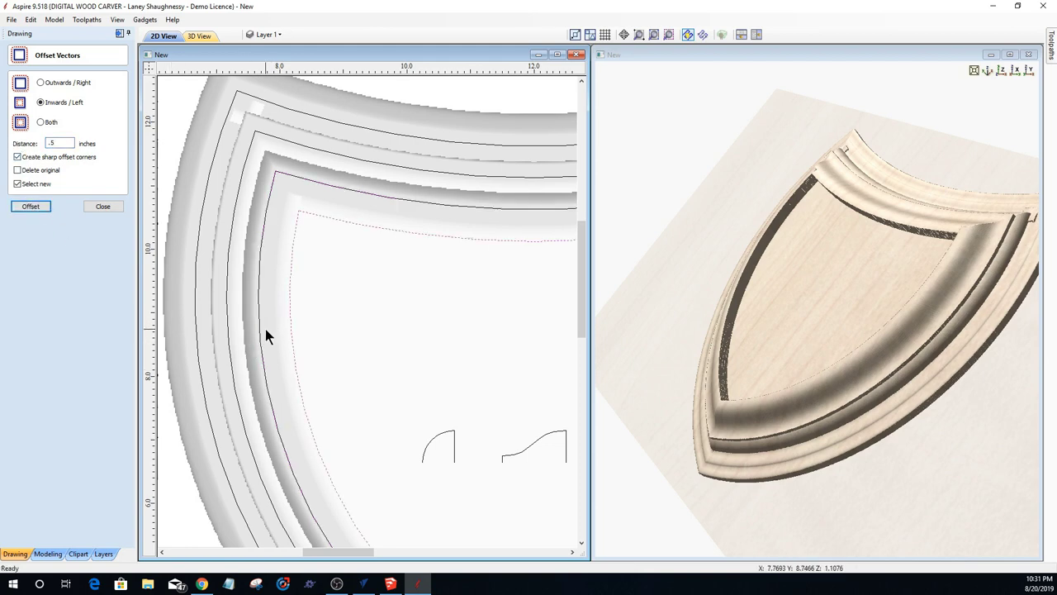
Step: Set the fading of unselected bitmaps to 0% in Object Properties
scroll(279, 309, up, 3)
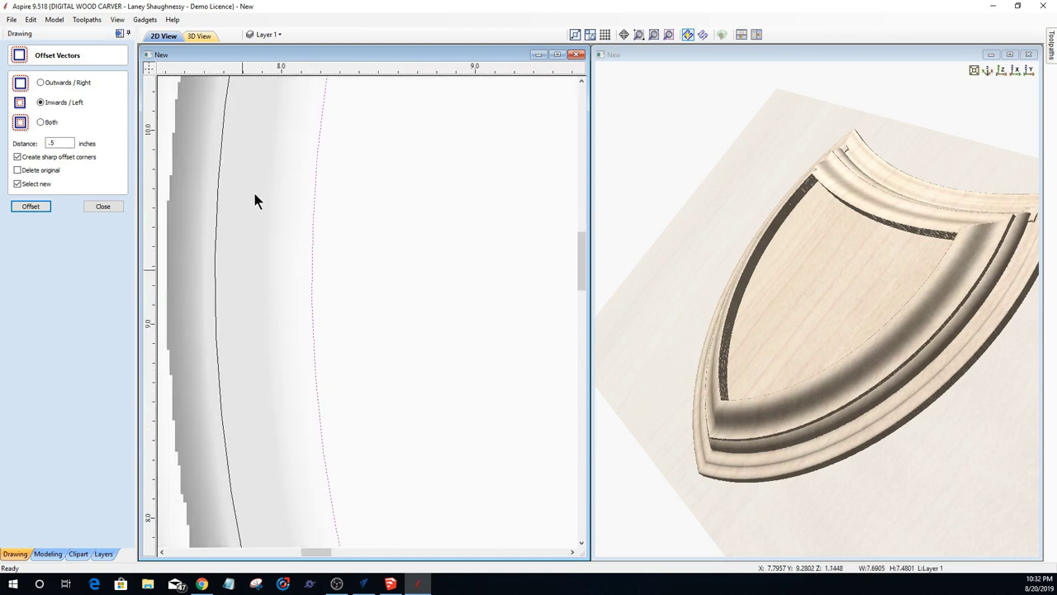
click(265, 217)
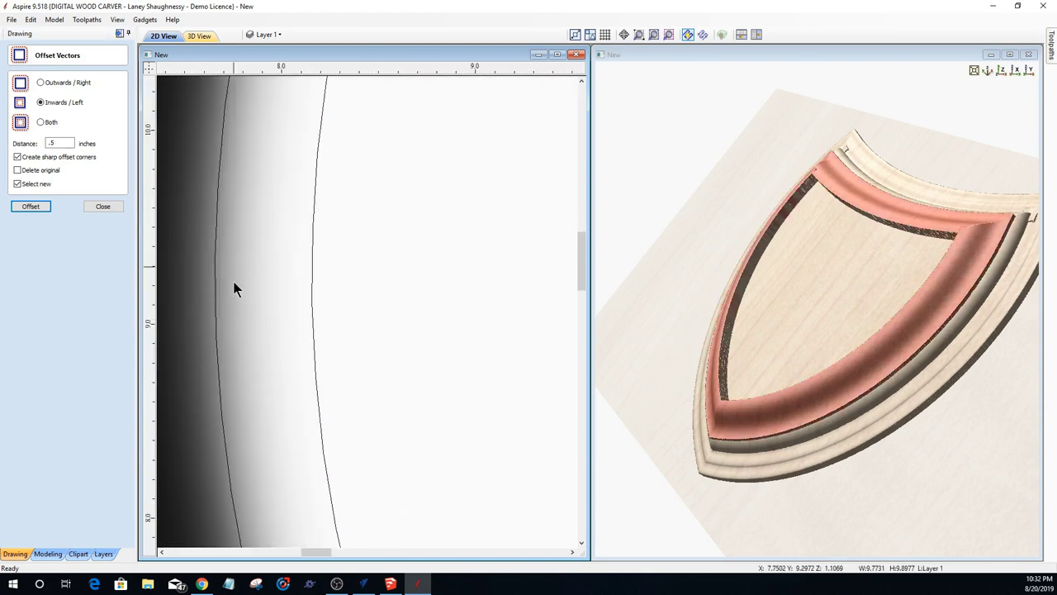
click(58, 144)
right_click(261, 276)
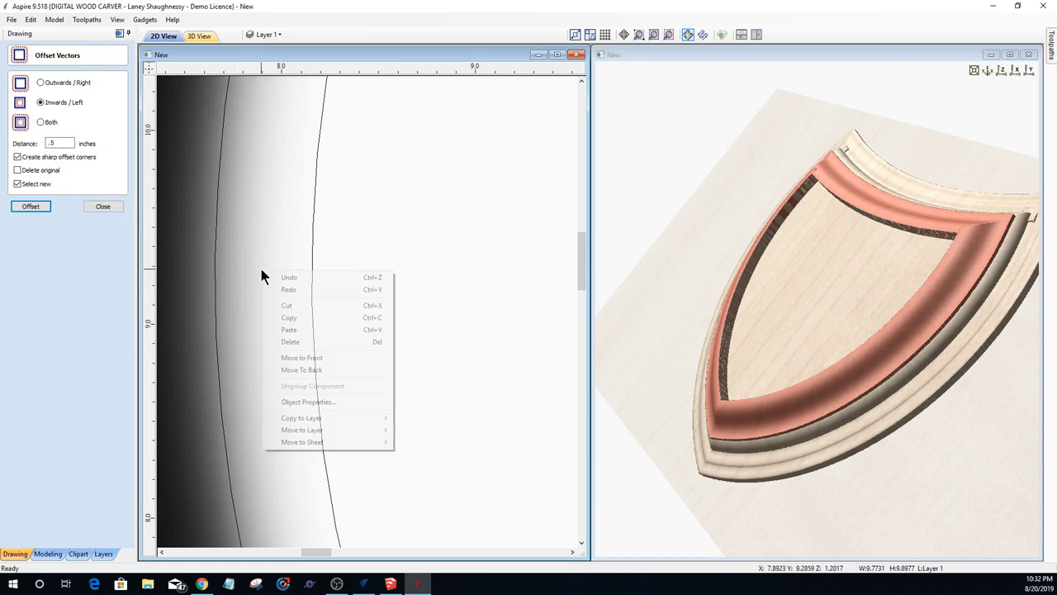
click(289, 403)
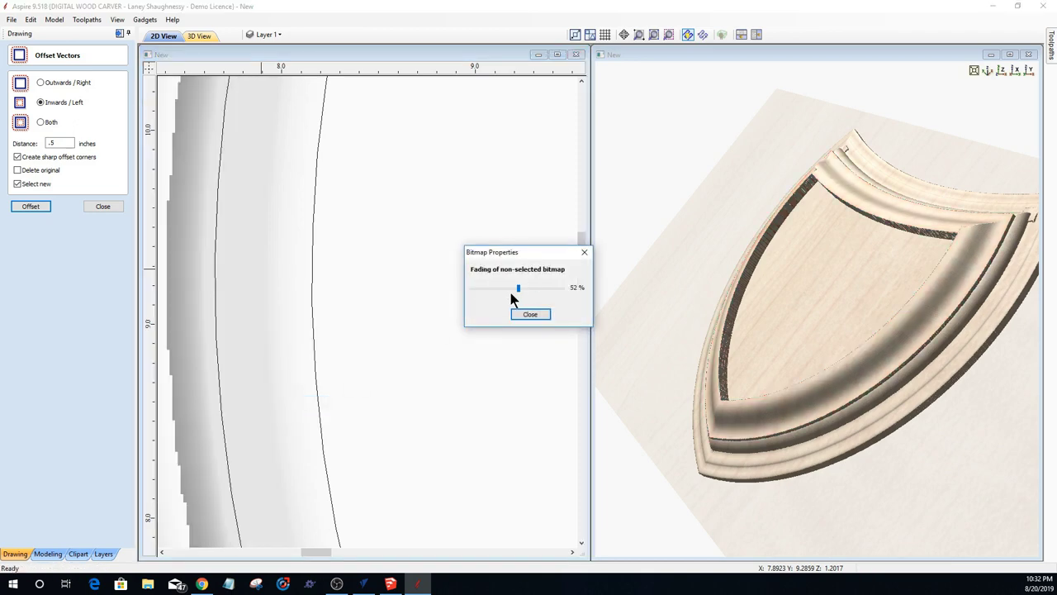
drag(518, 294, 443, 292)
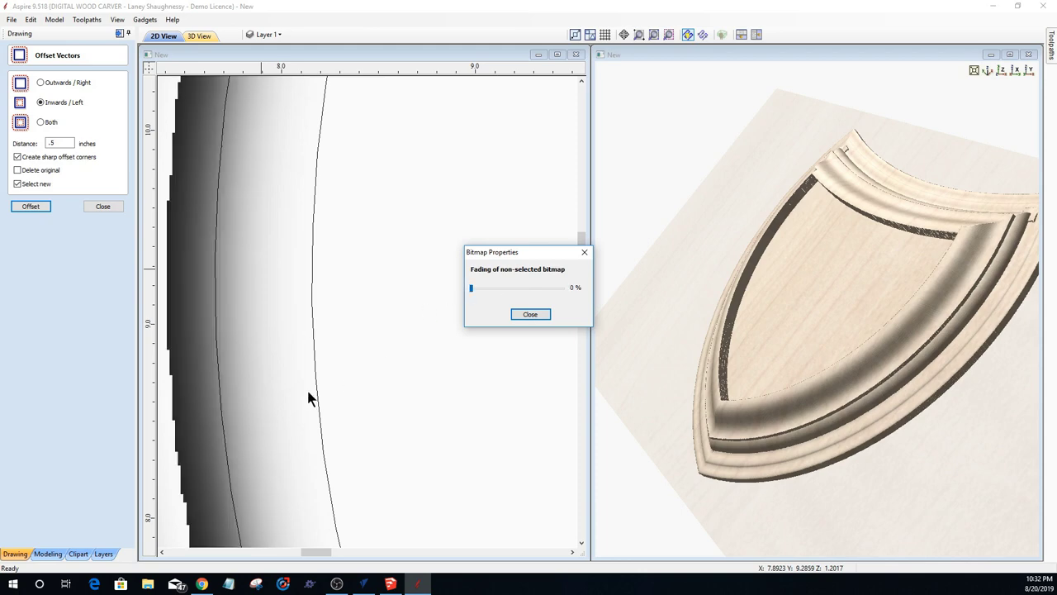
click(529, 315)
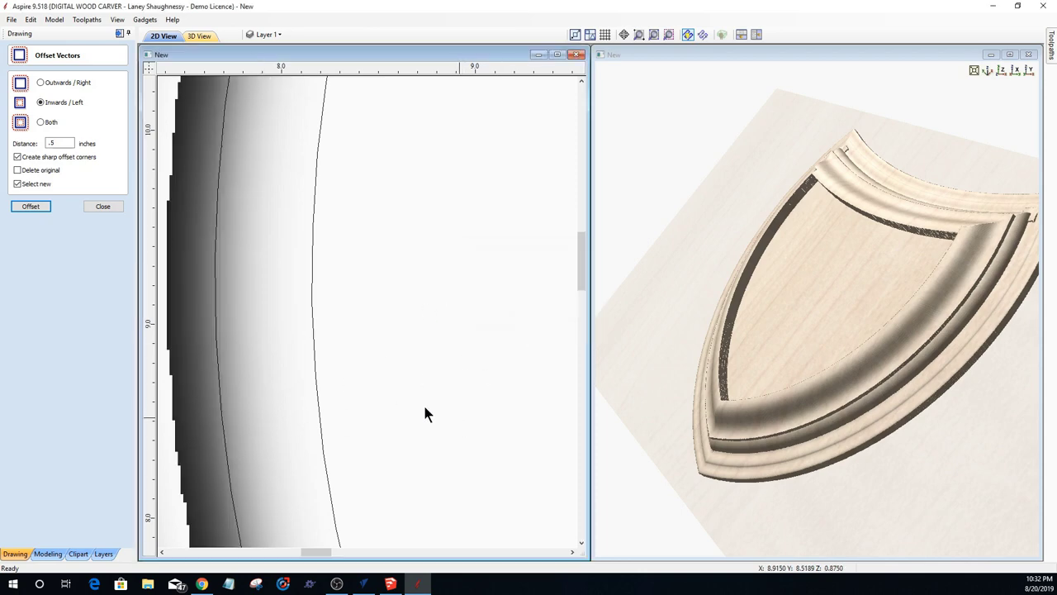
Step: Offset the inner shield outline 0.375 inches inward and close Offset Vectors
scroll(380, 388, down, 4)
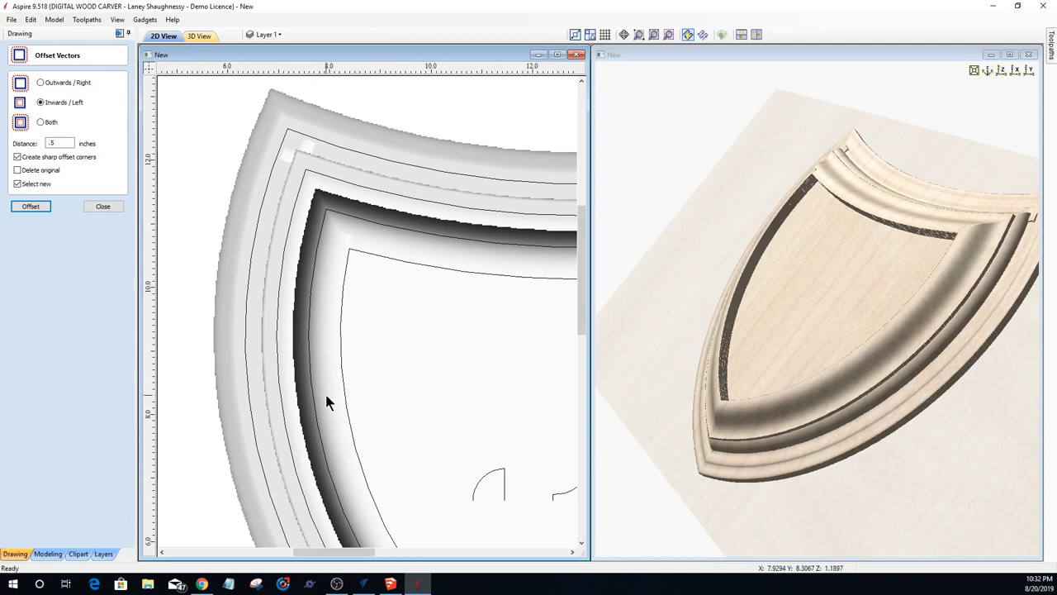
scroll(325, 399, down, 1)
click(337, 368)
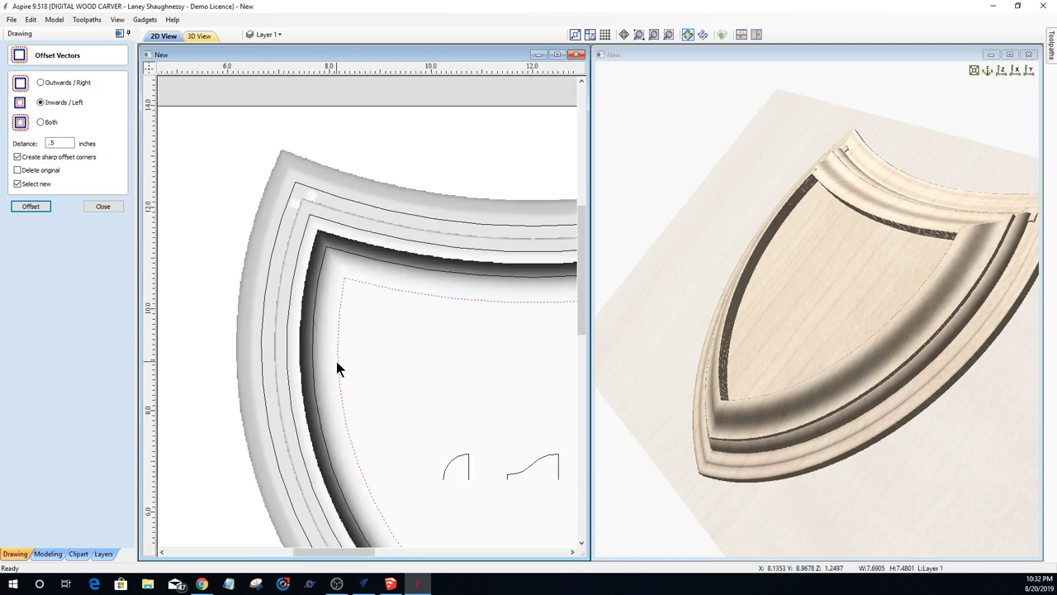
scroll(336, 369, up, 2)
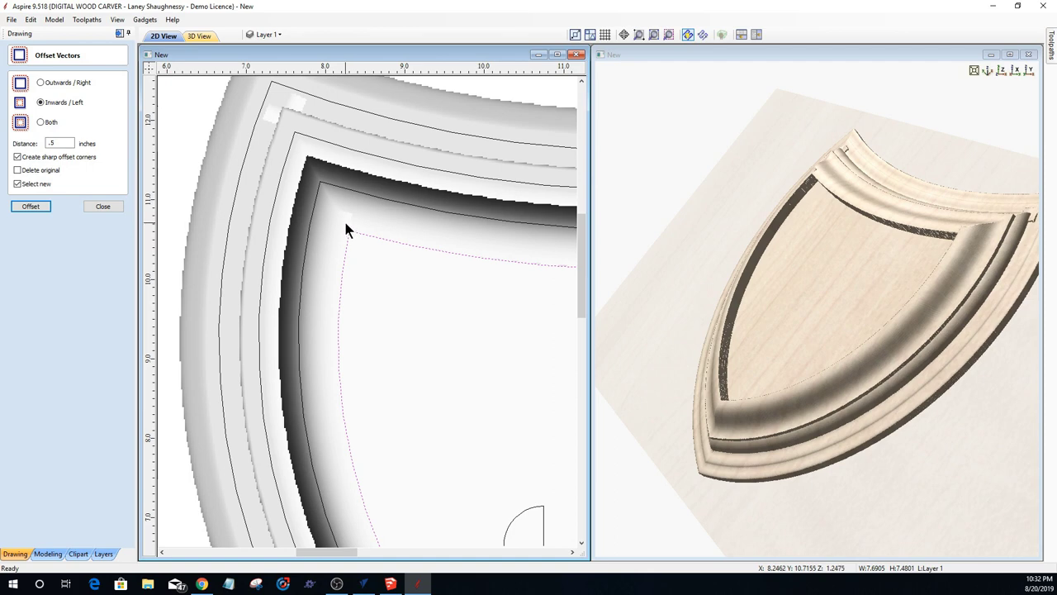
double_click(52, 143)
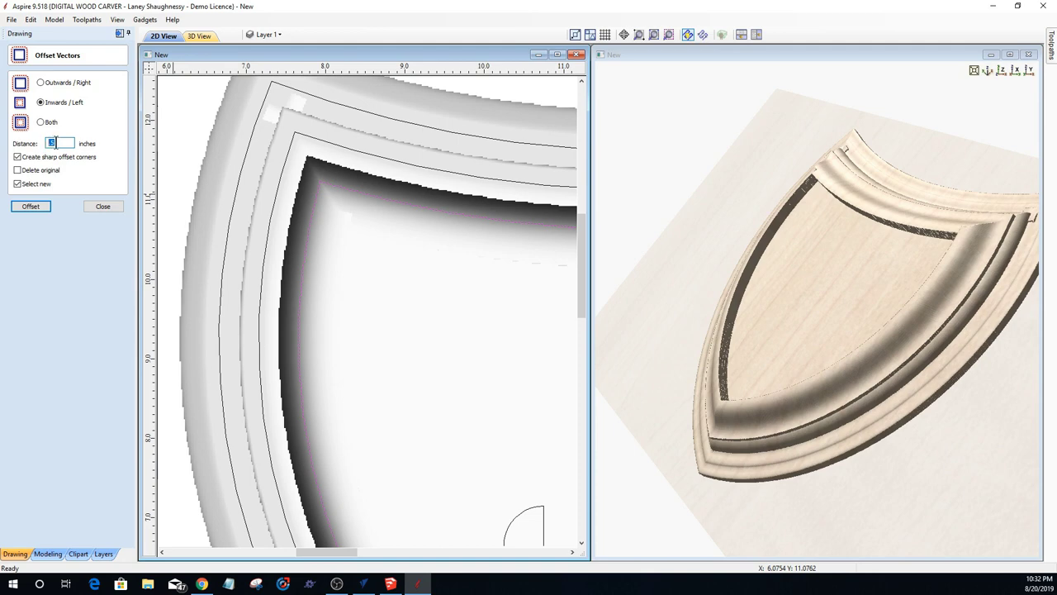
text(.)
click(28, 207)
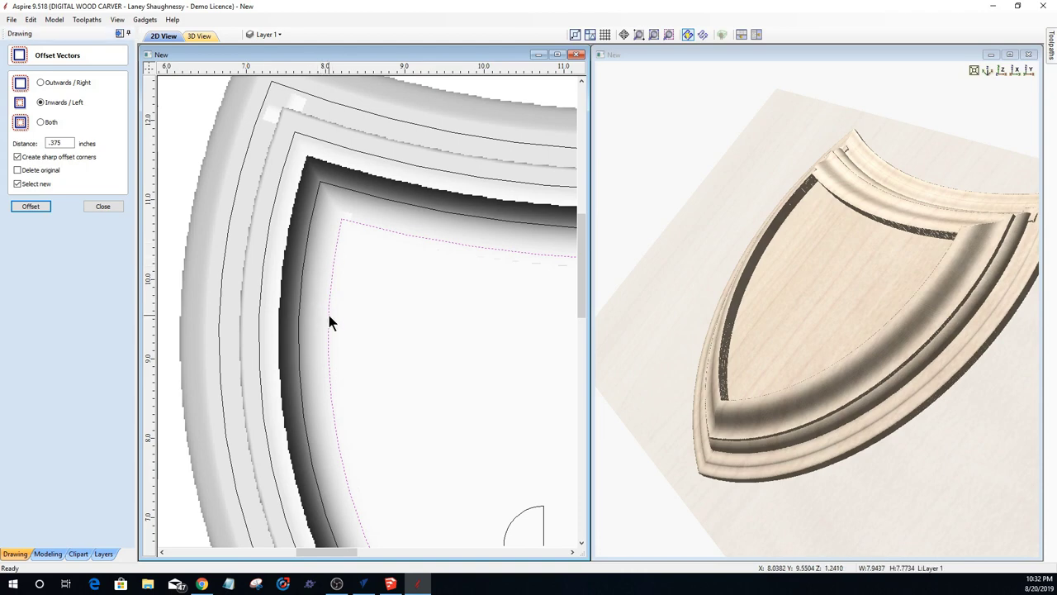
click(98, 206)
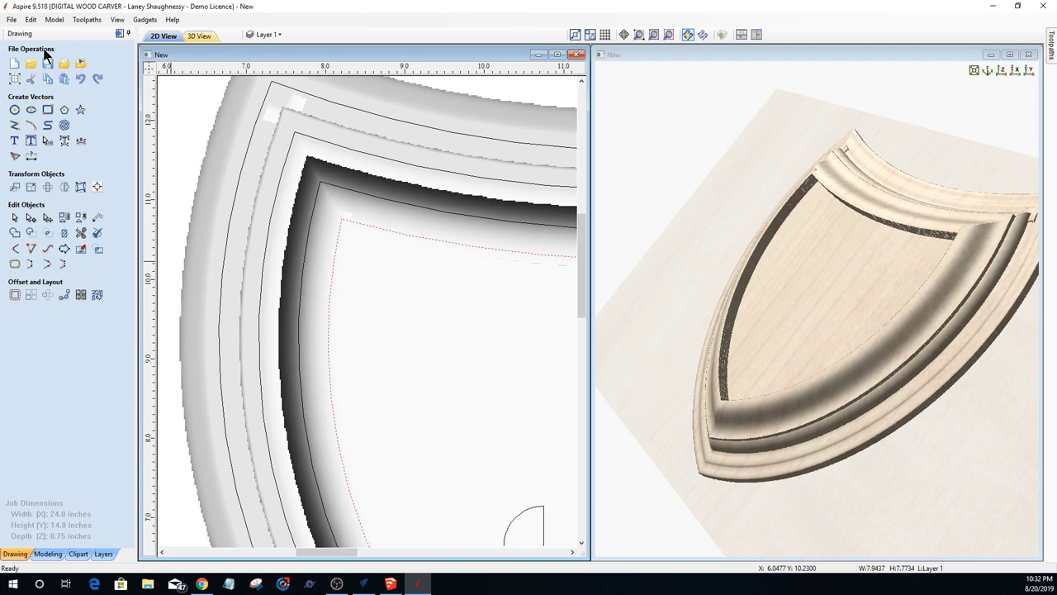
Step: Make a flat, merged component from the innermost shield outline and enter a 1.25 base height
click(48, 554)
click(103, 314)
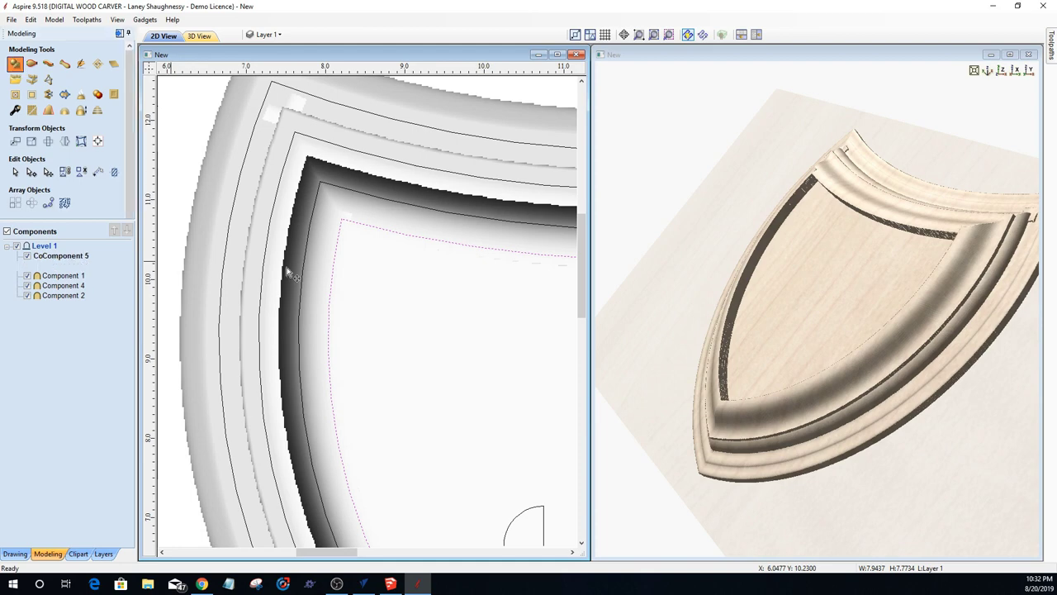
double_click(319, 207)
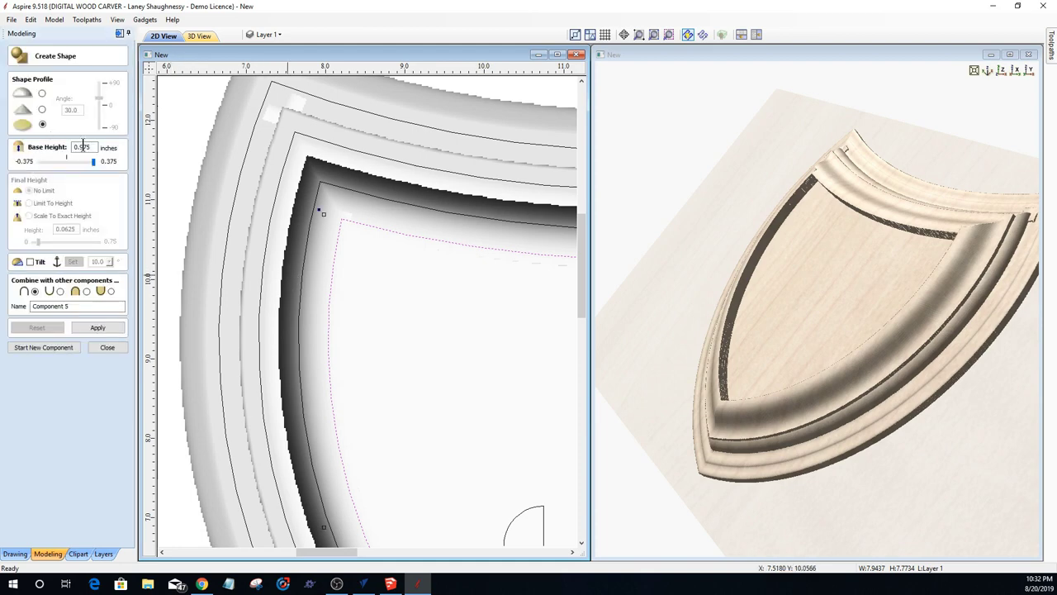
click(82, 327)
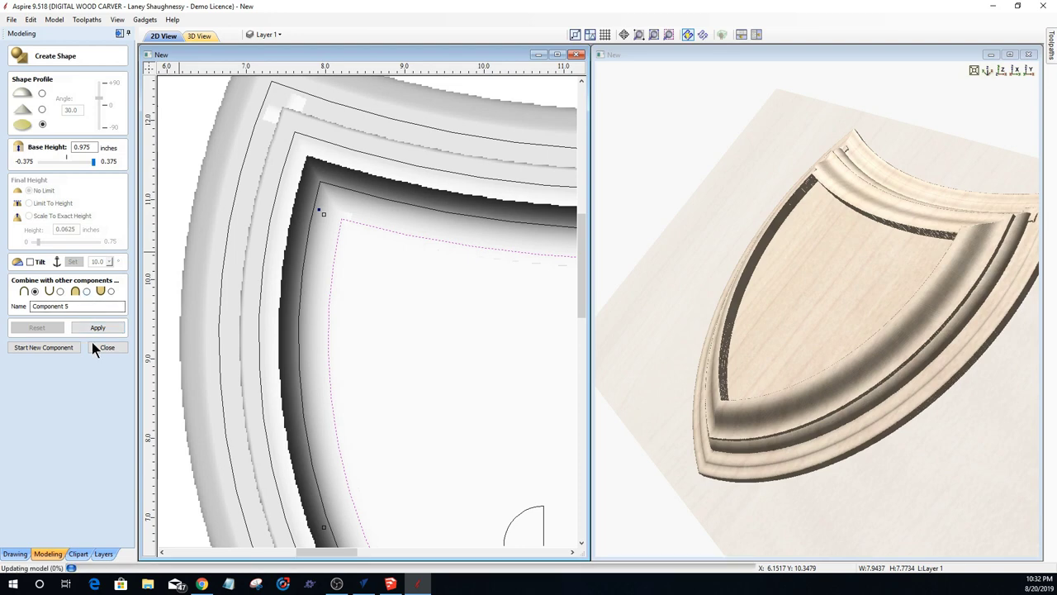
click(87, 290)
click(93, 327)
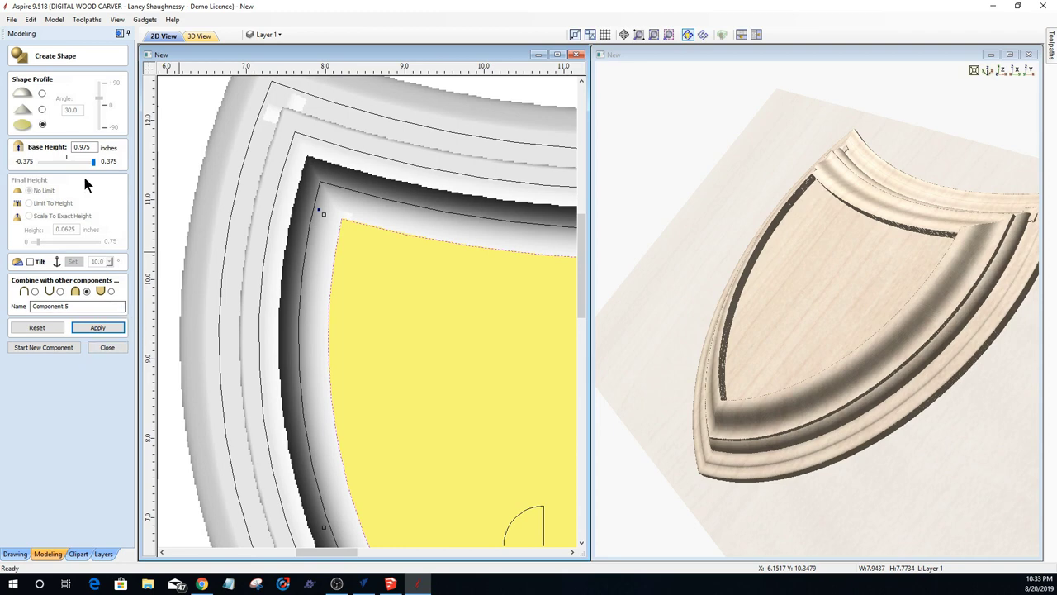
double_click(76, 147)
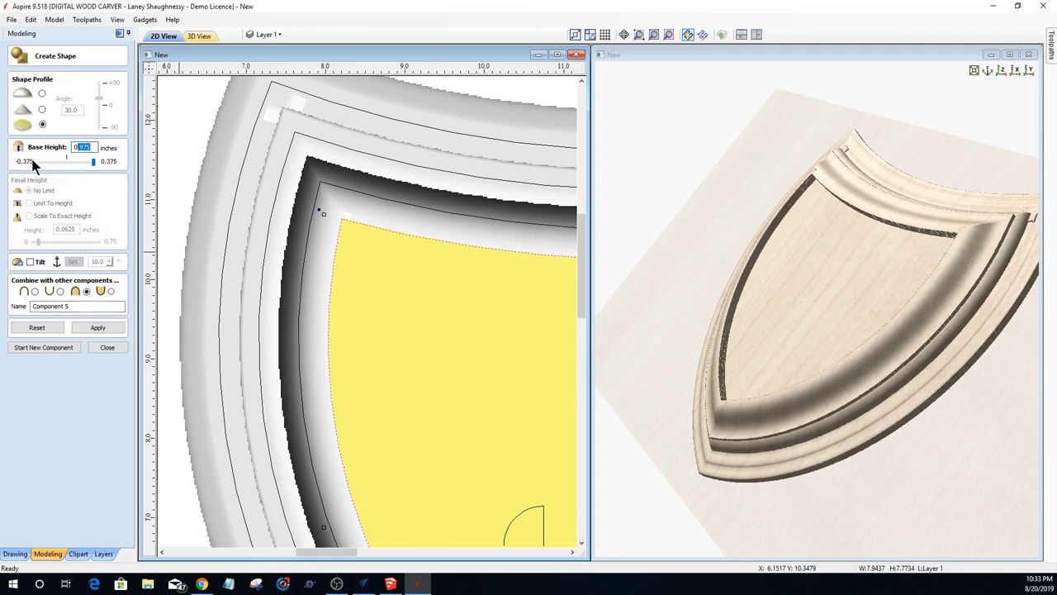
text(1.25)
Step: Apply the 1.25-inch base height to Component 5 and delete Component 2
click(97, 328)
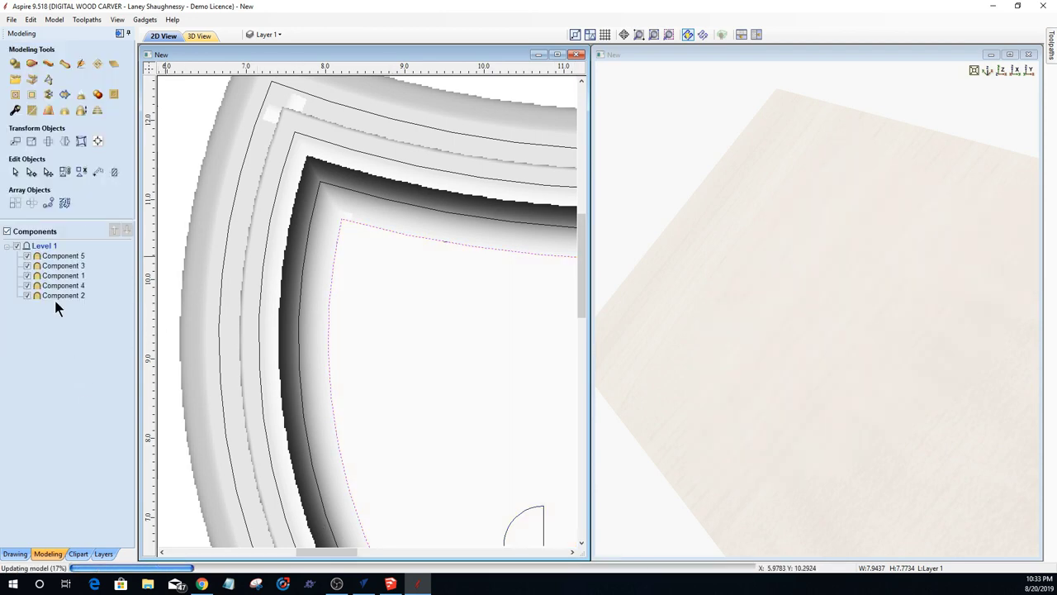
click(60, 296)
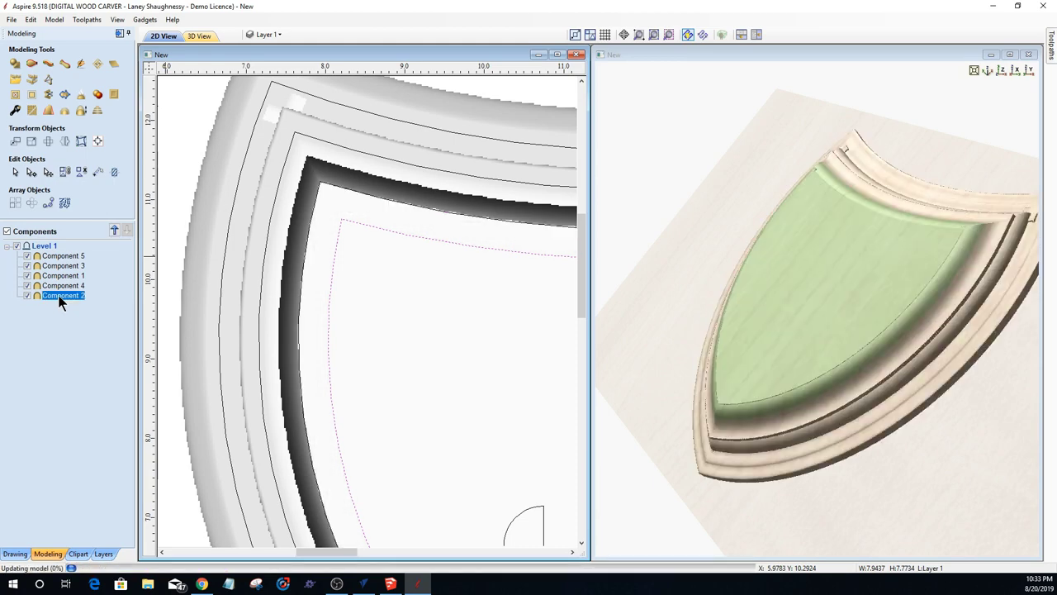
key(Delete)
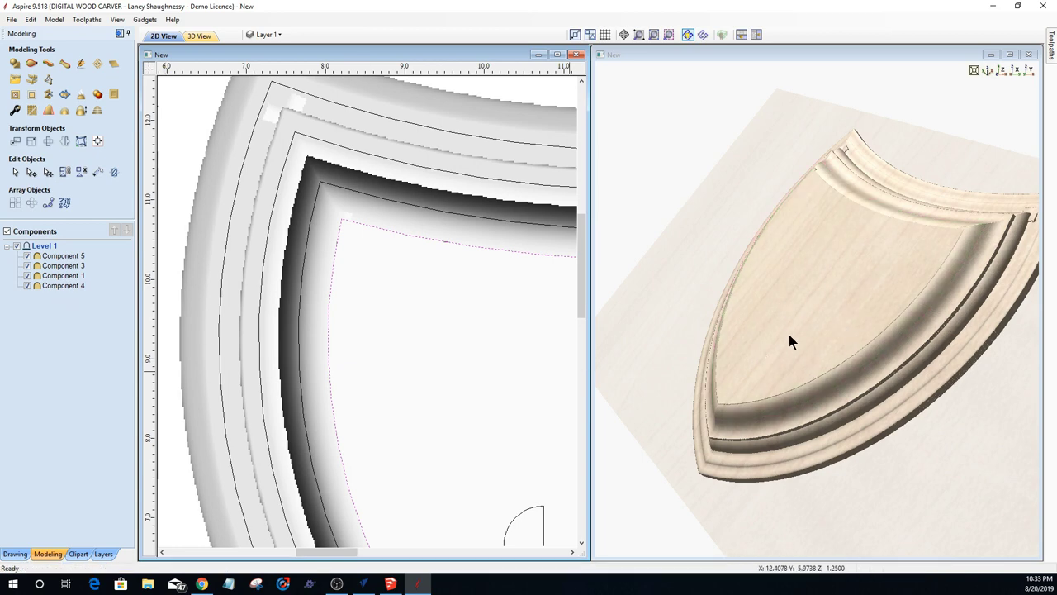
Step: Check Components 3, 5 and 1 in the 3D view, then select the outer frame, Component 4
click(761, 442)
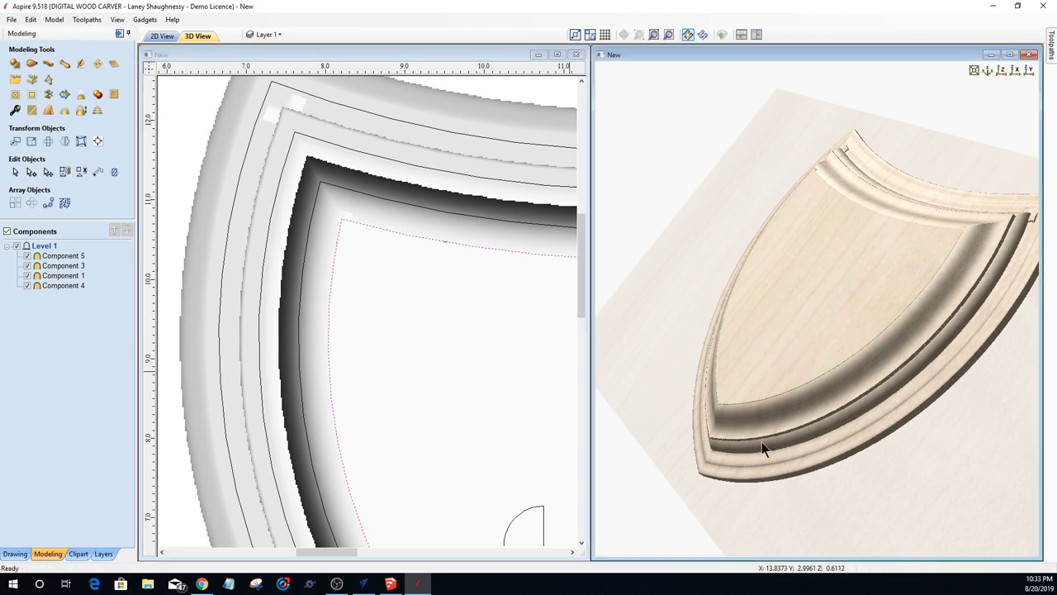
click(60, 266)
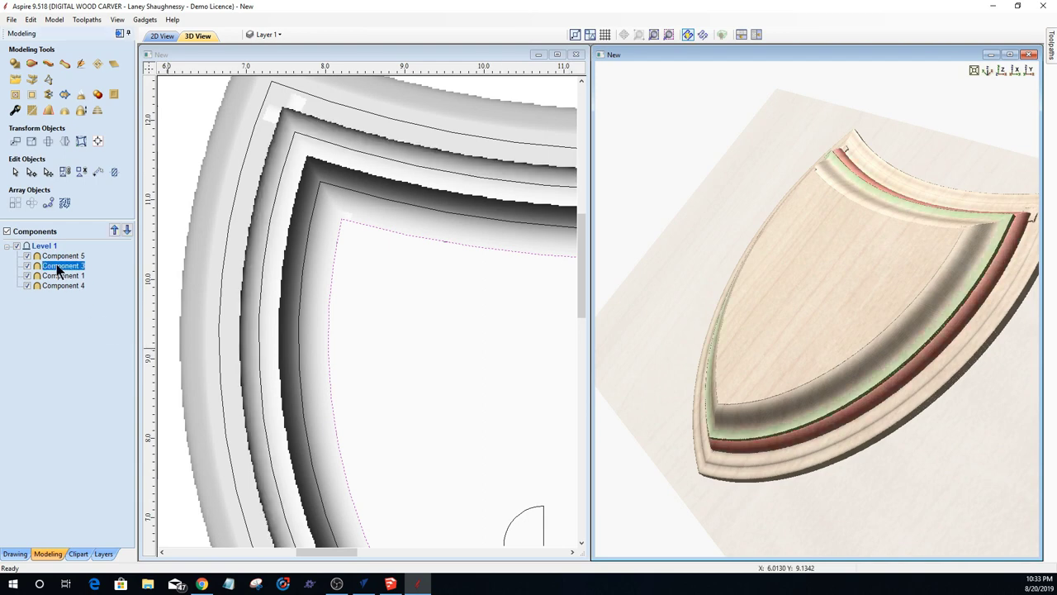
click(54, 255)
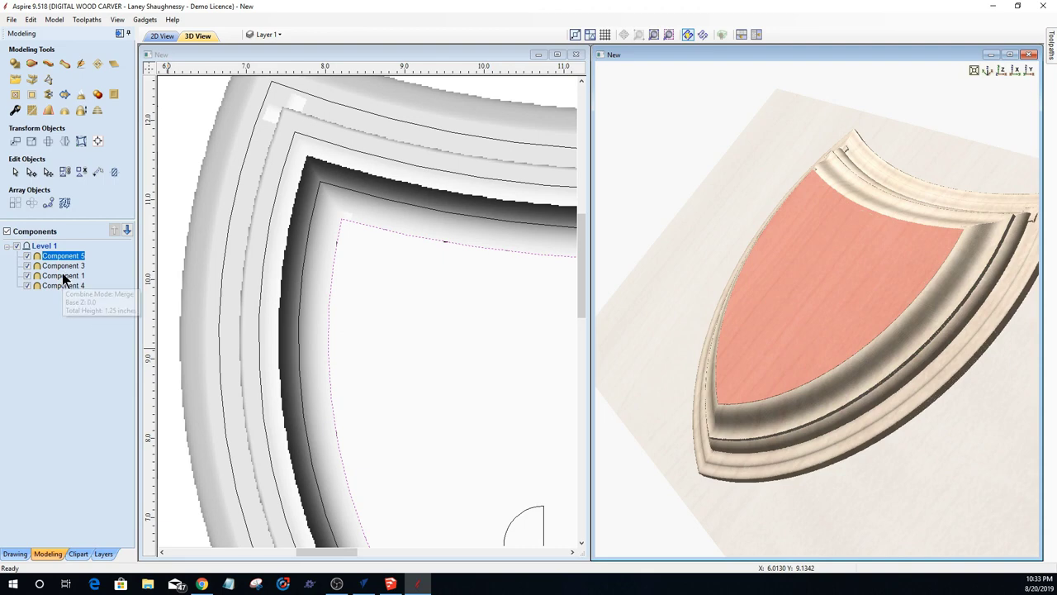
click(63, 276)
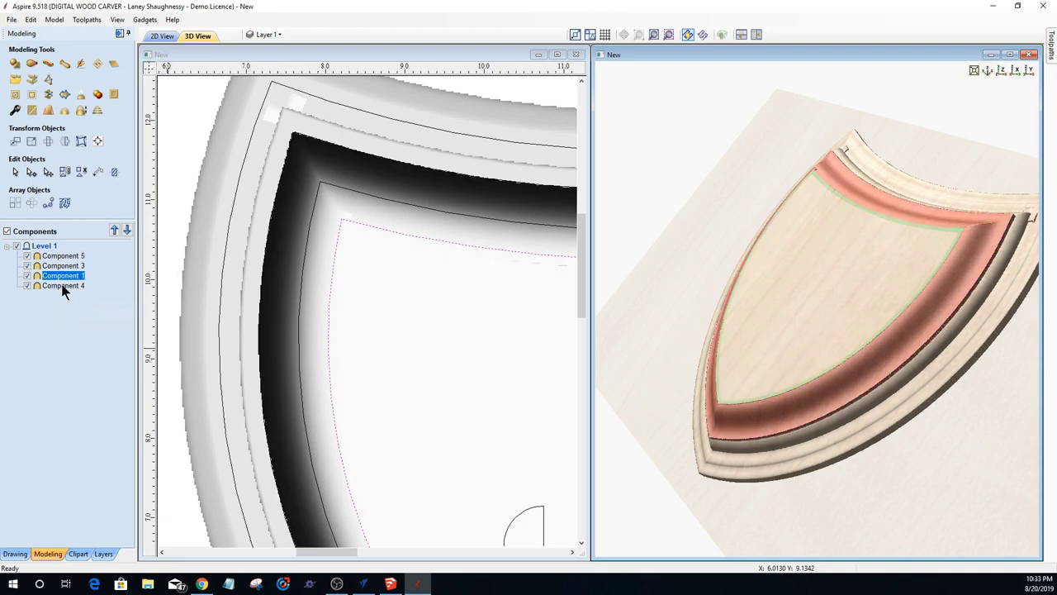
click(64, 285)
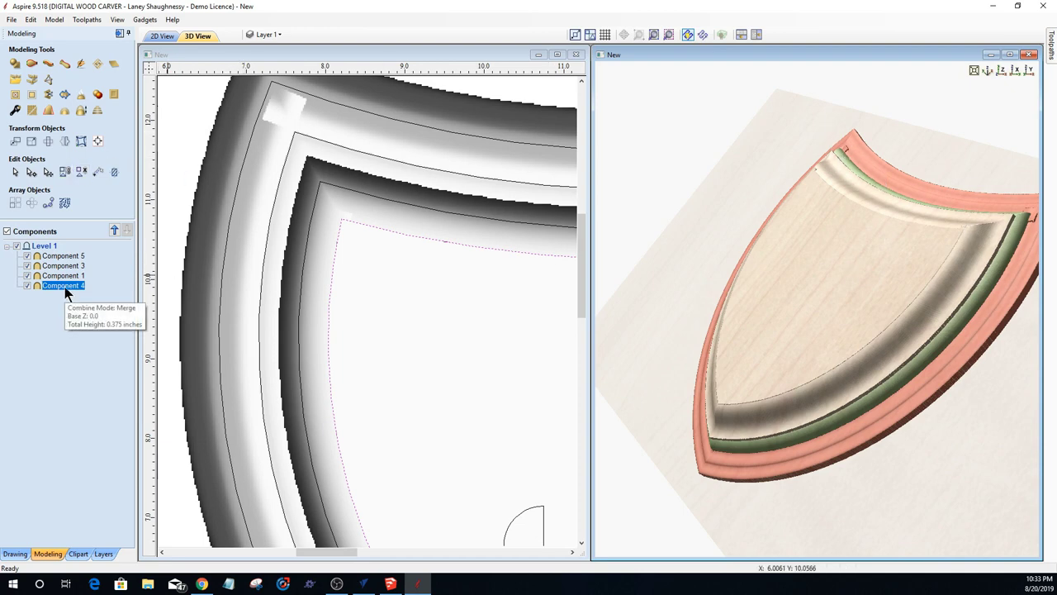
Step: Change Component 4's shape height to 0.5 inches in Component Properties
click(15, 109)
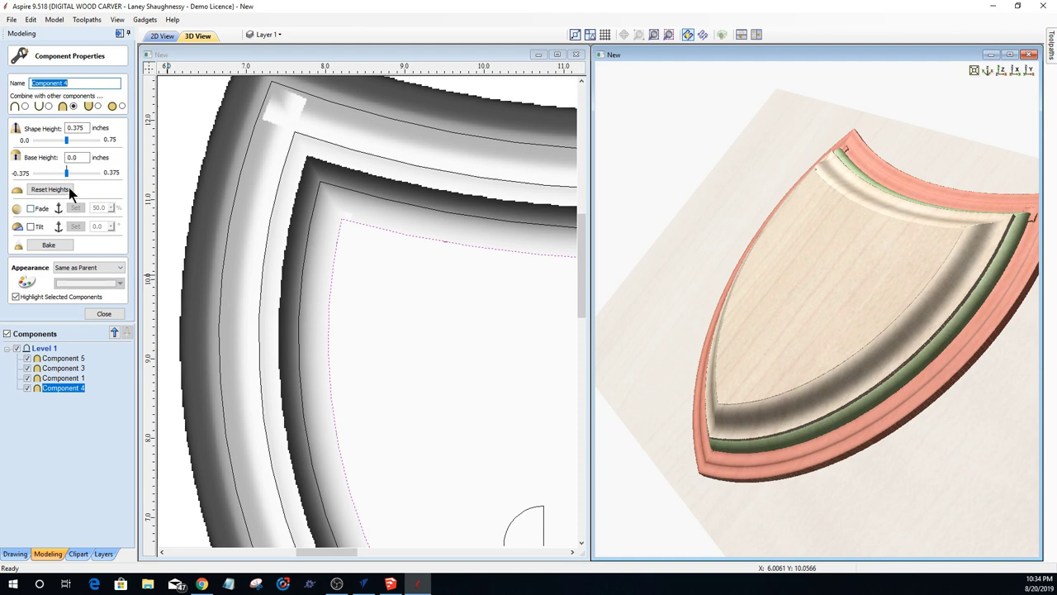
double_click(69, 128)
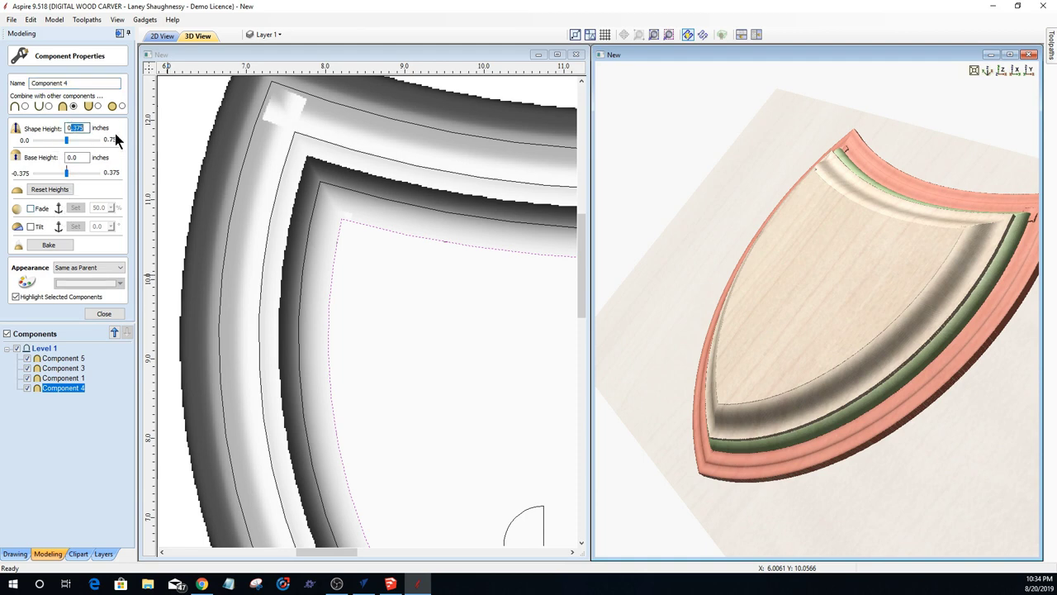
text(0.5)
key(Return)
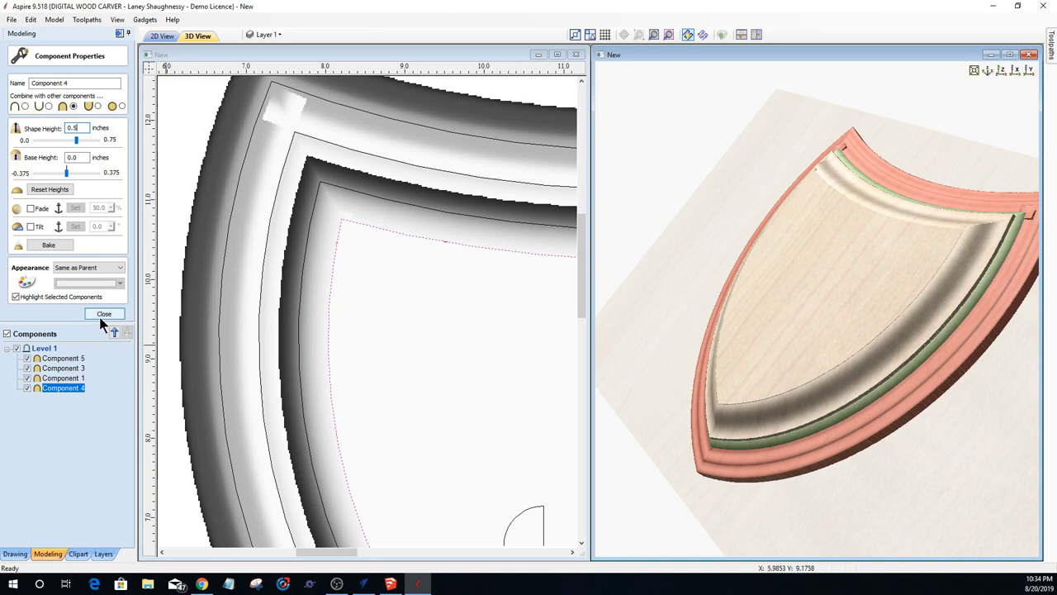
click(103, 315)
Step: Orbit and zoom around the taller rim, then select the third profile curve
drag(997, 229, 703, 265)
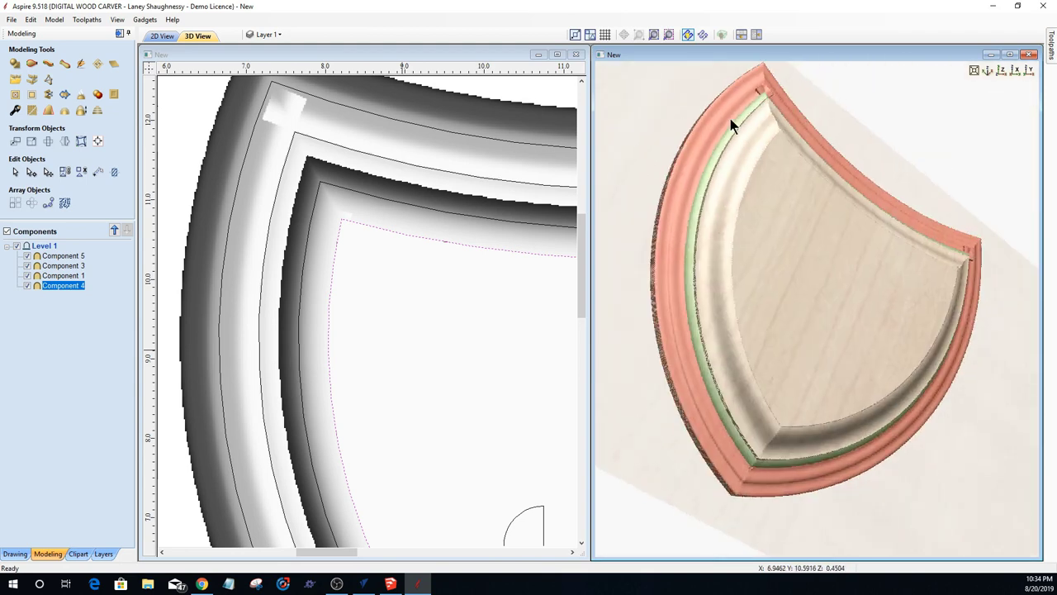
drag(734, 123, 914, 217)
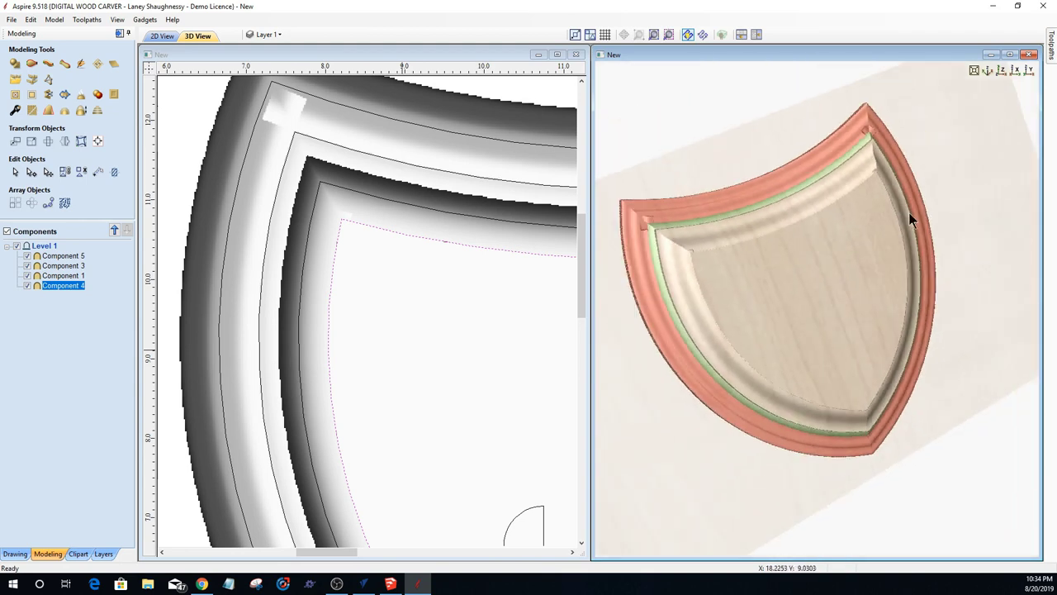
scroll(652, 187, up, 2)
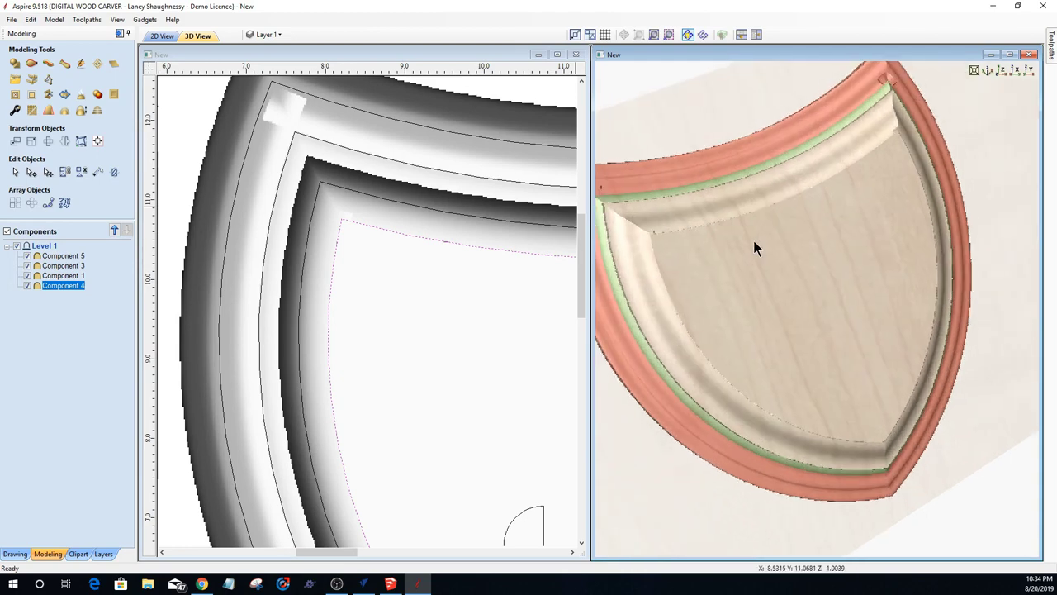
scroll(831, 250, up, 2)
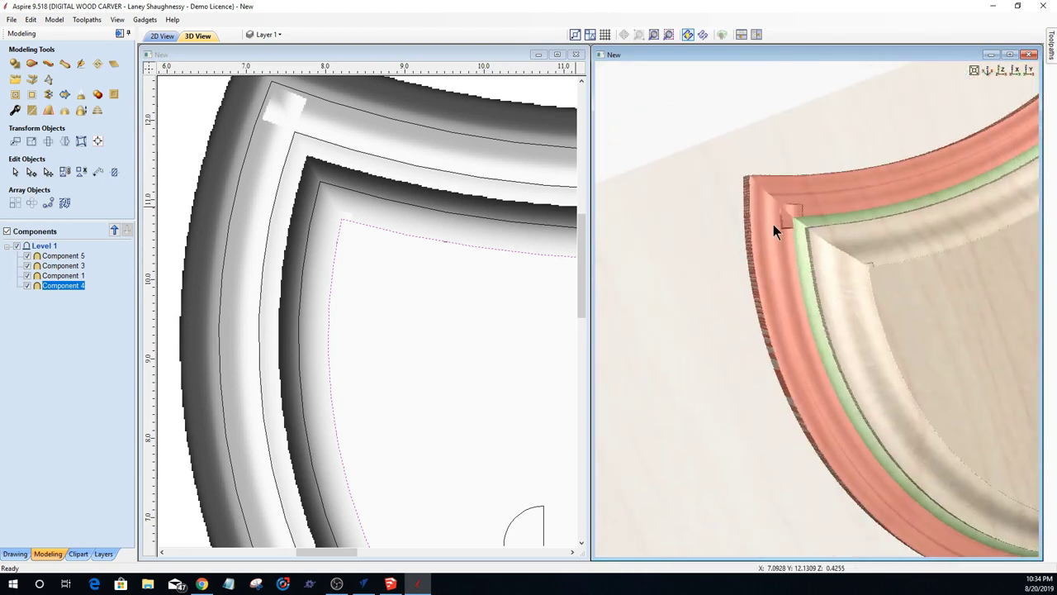
scroll(404, 374, down, 4)
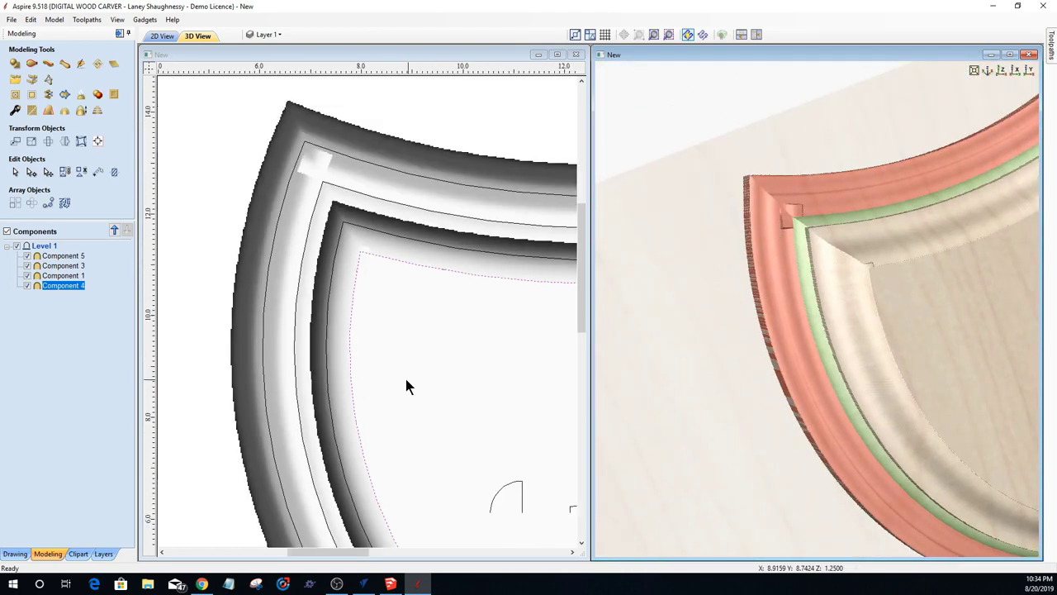
scroll(511, 429, up, 5)
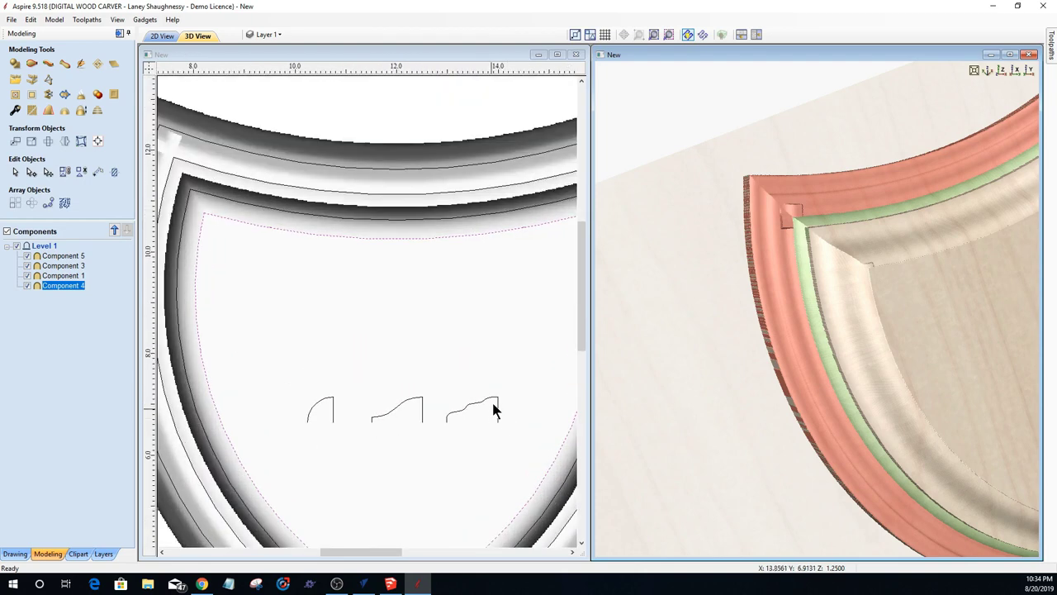
click(496, 411)
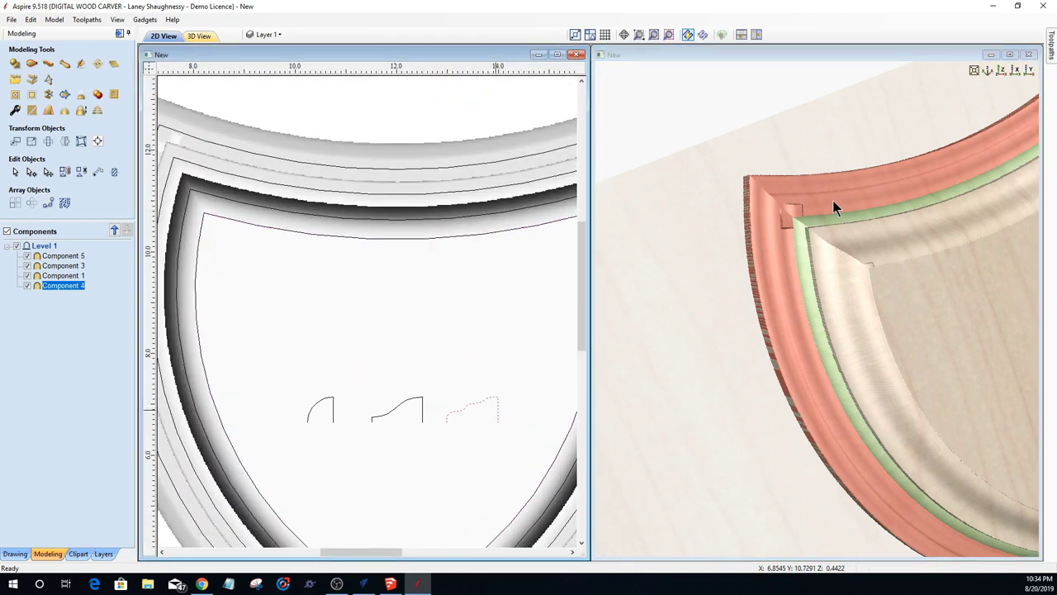
Step: Inspect the shield from several more angles and bring up the Panels & Shields clipart library
drag(782, 221, 668, 244)
scroll(758, 318, down, 6)
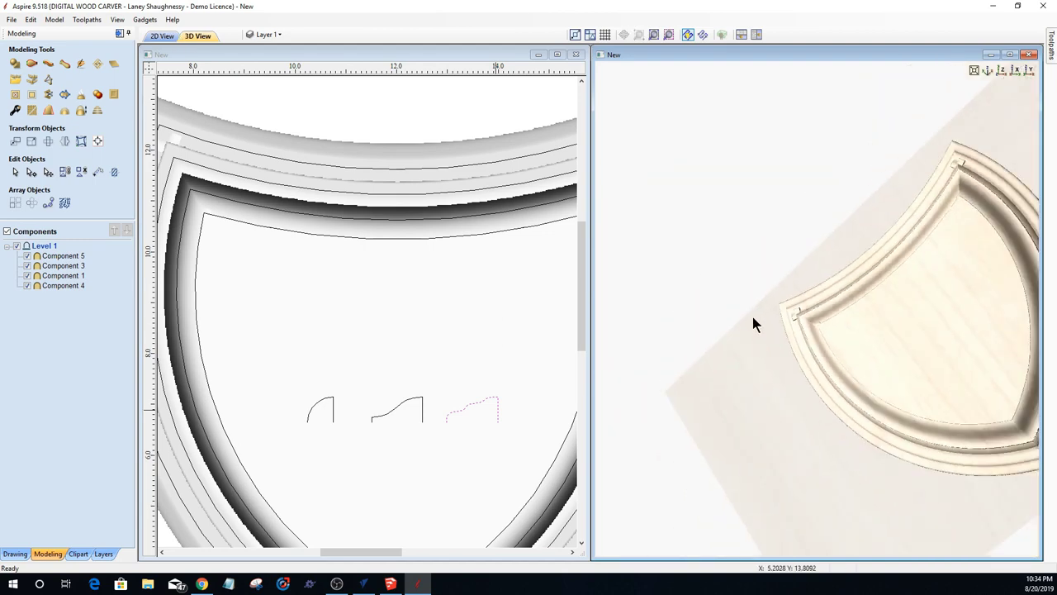
drag(786, 332, 831, 348)
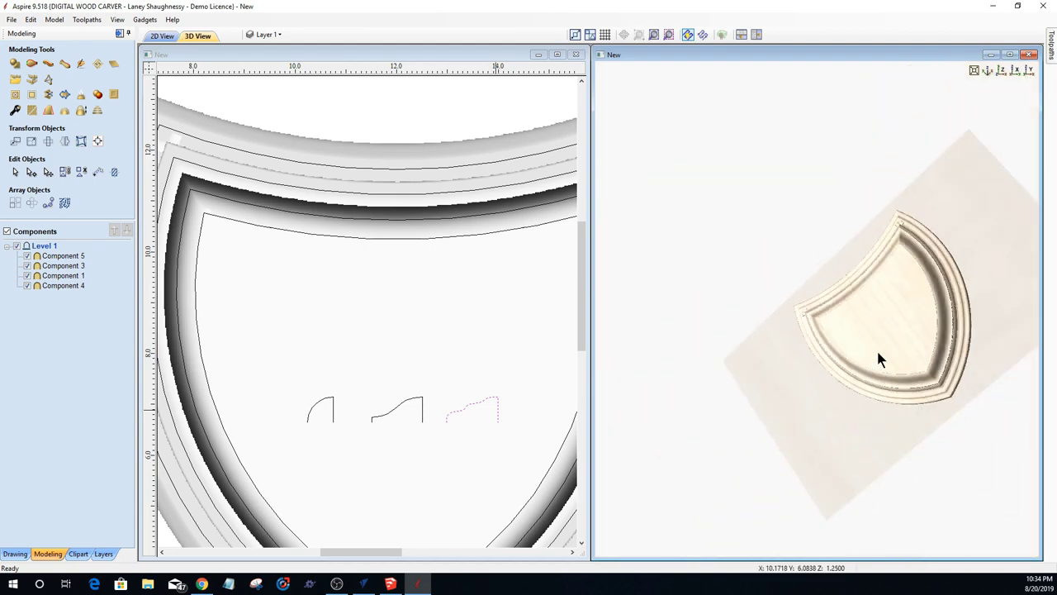
drag(874, 426, 854, 372)
drag(971, 289, 630, 323)
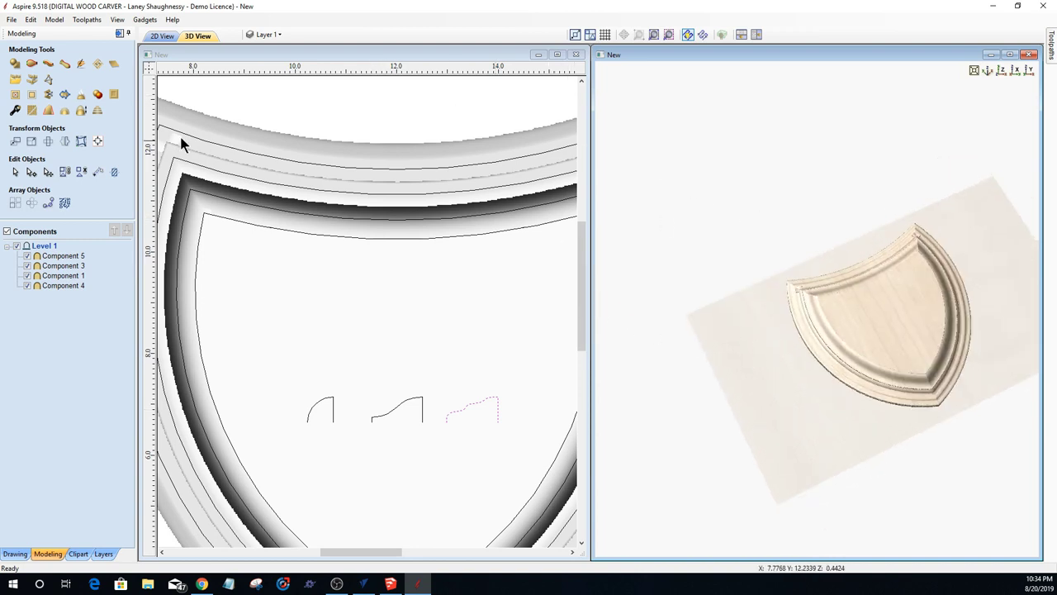
click(78, 554)
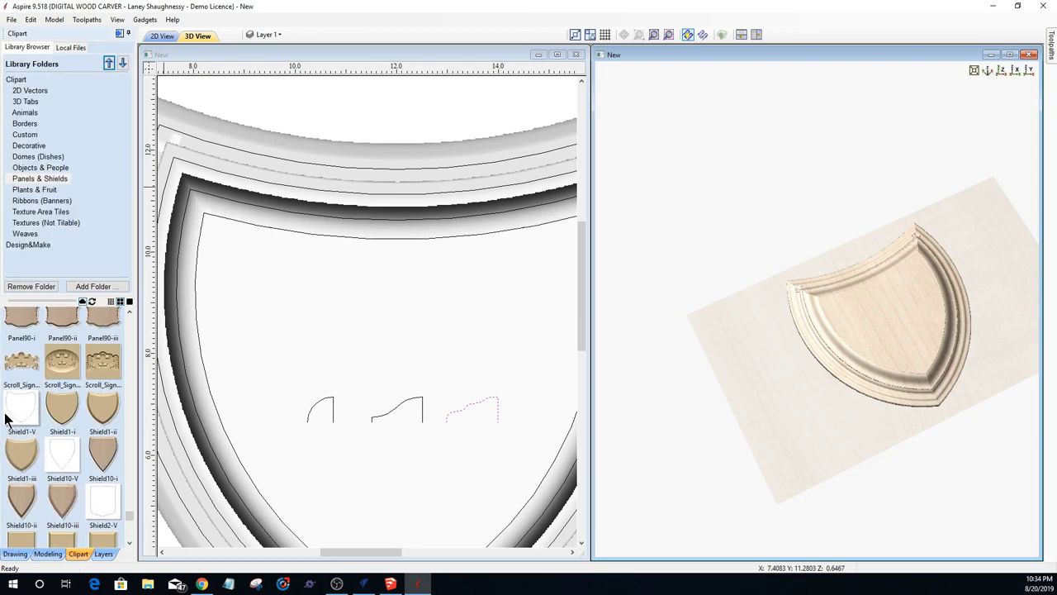
Step: Zoom and orbit to view the whole shield plaque, then close the 'New' shield design
scroll(40, 355, up, 5)
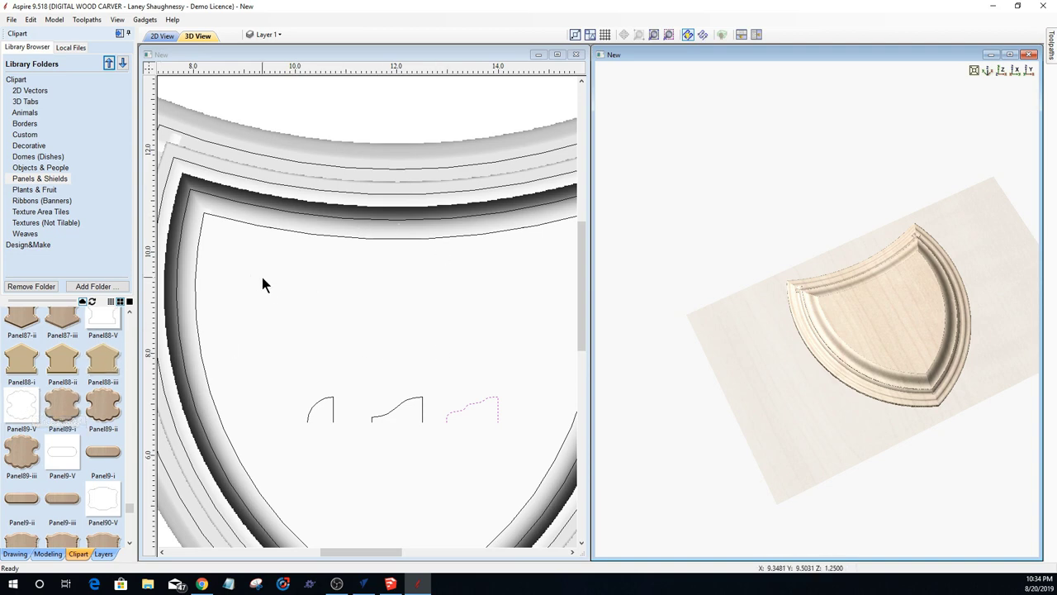
scroll(367, 254, down, 2)
scroll(369, 257, down, 1)
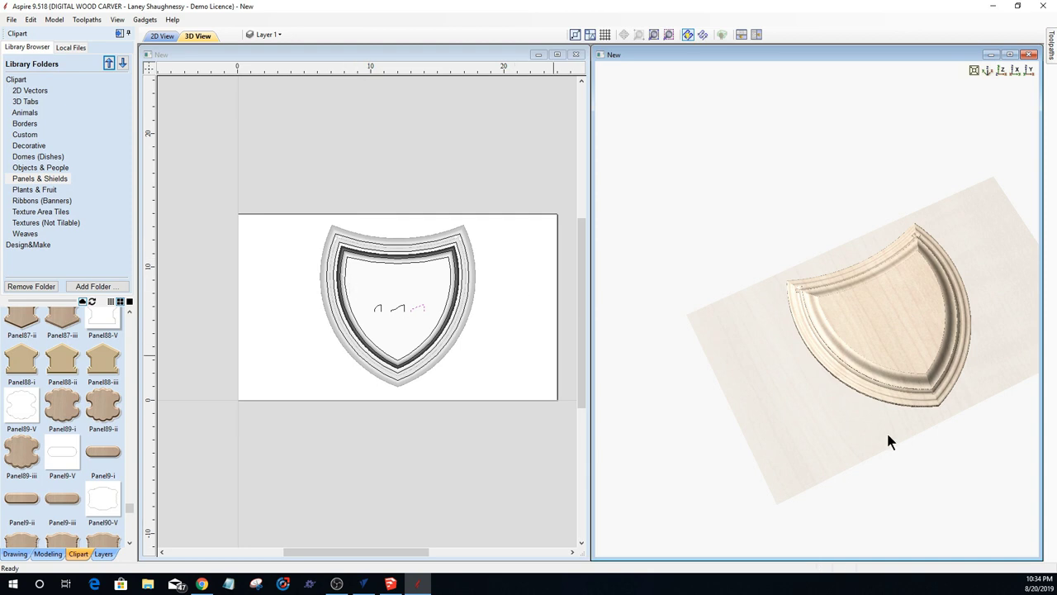
drag(822, 312, 814, 379)
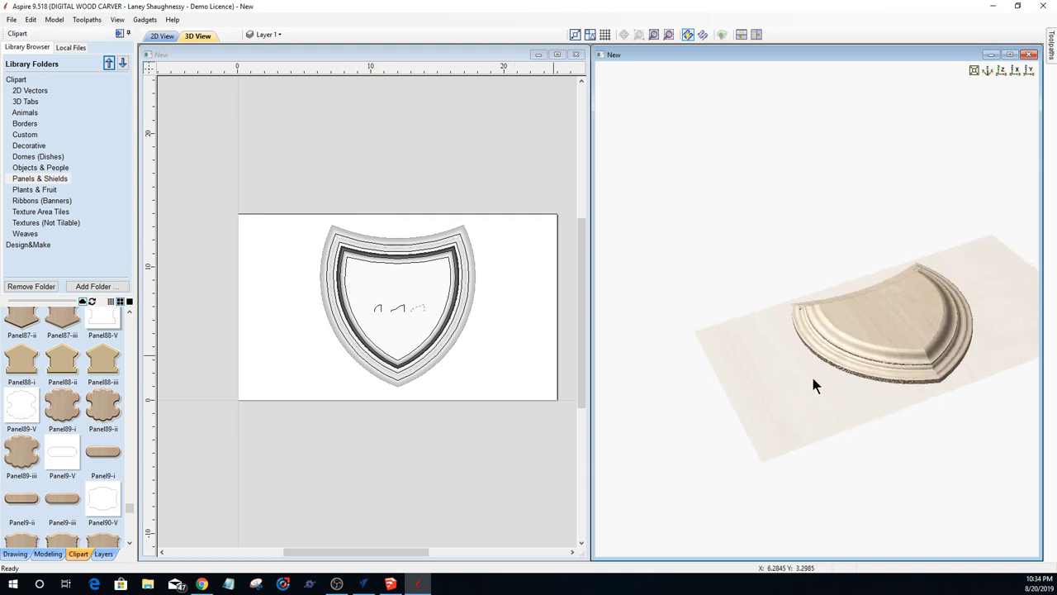
drag(715, 423, 704, 422)
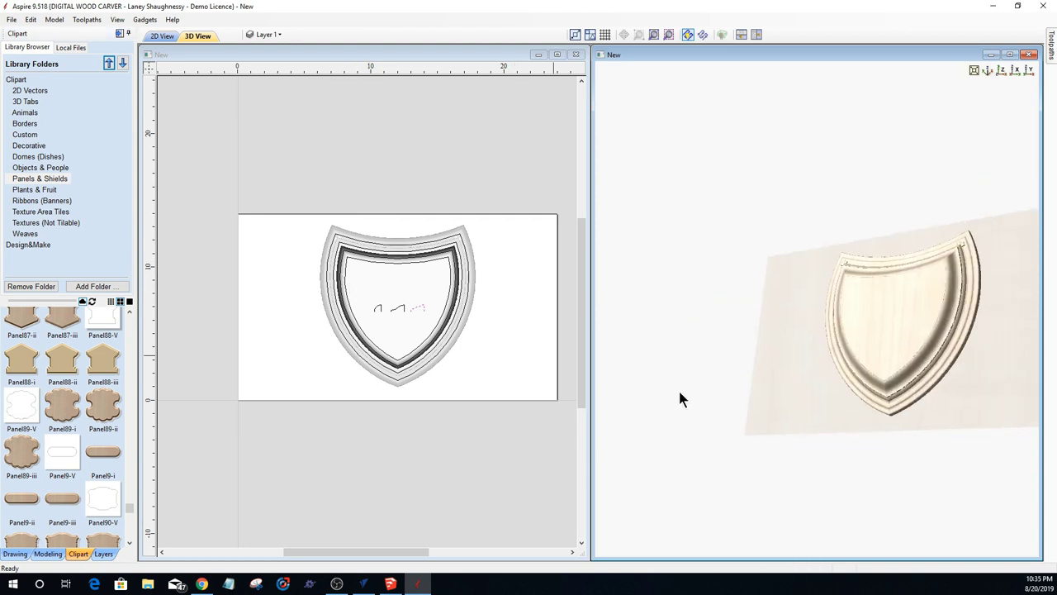
click(576, 54)
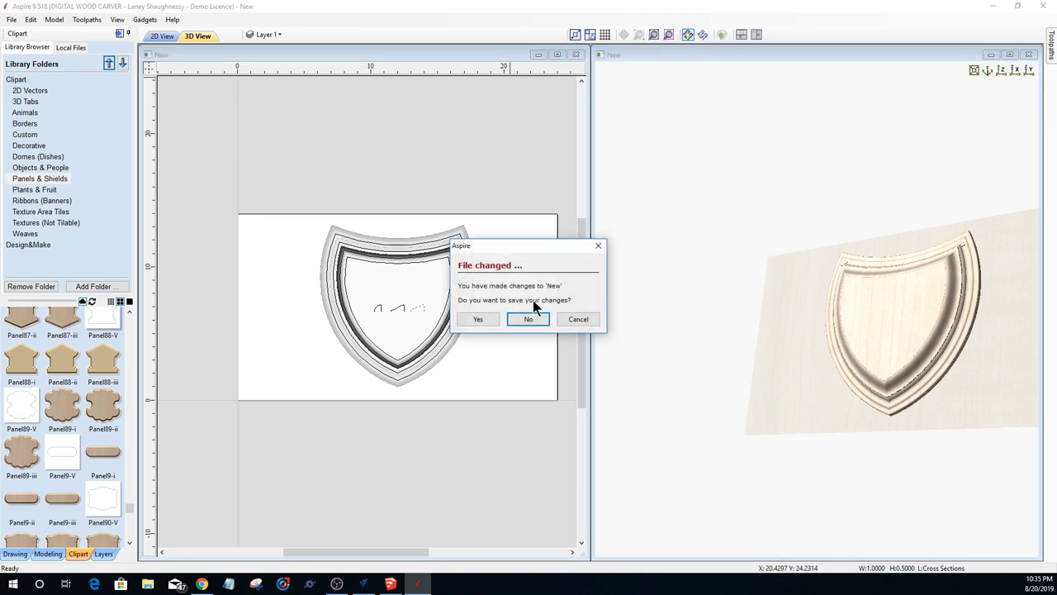
Step: Discard changes to the shield file, minimize Aspire, and switch away from VCarve Pro
click(523, 319)
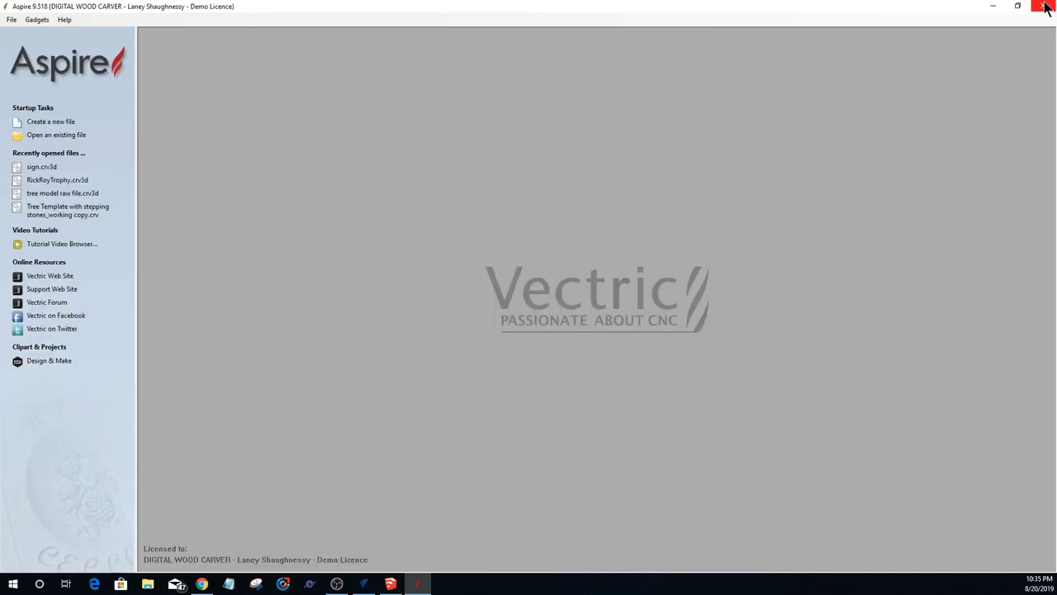
click(994, 6)
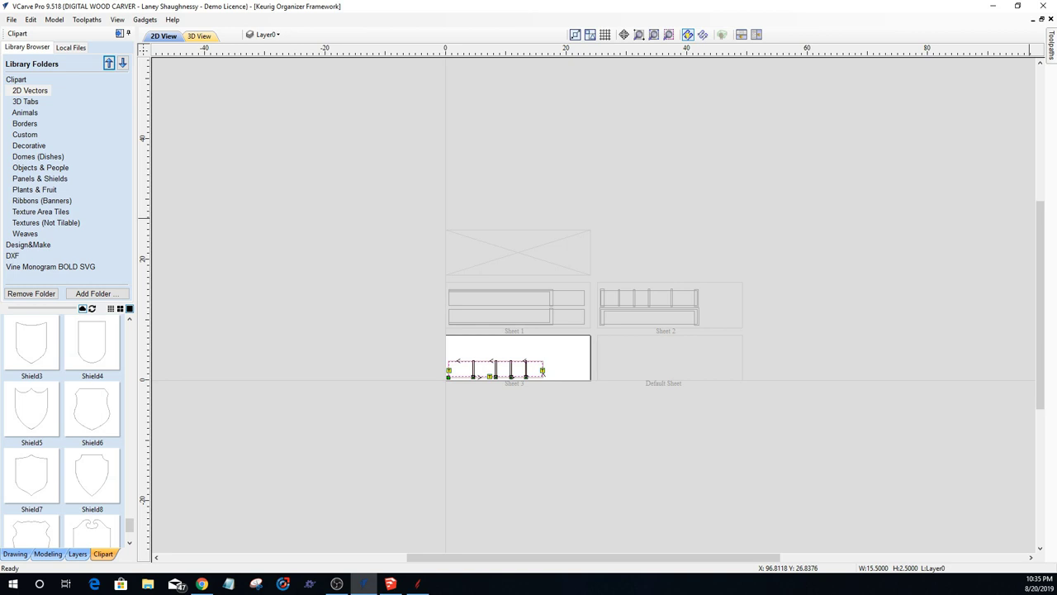
key(alt+Tab)
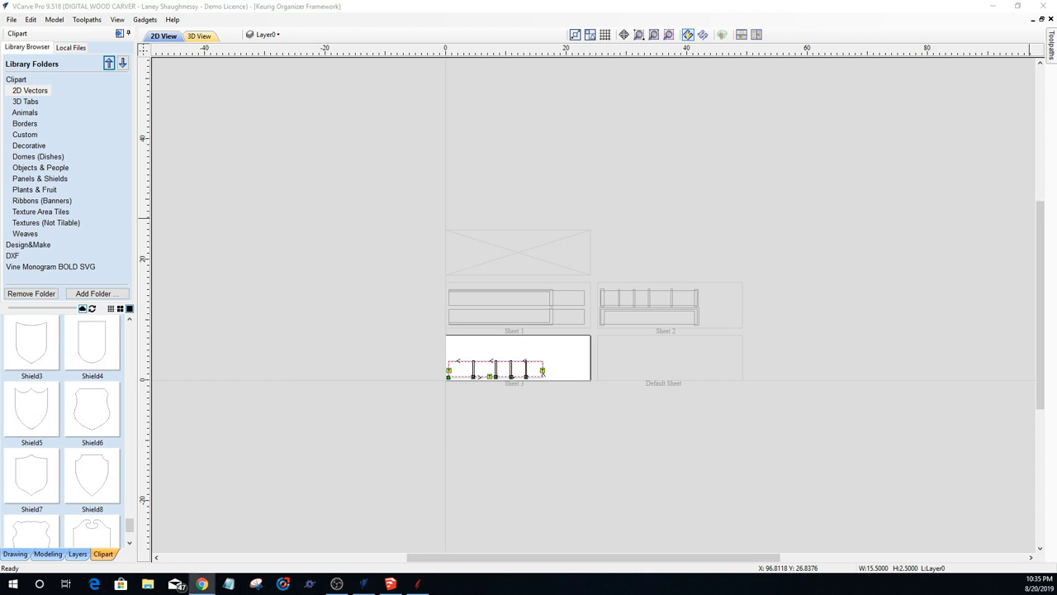